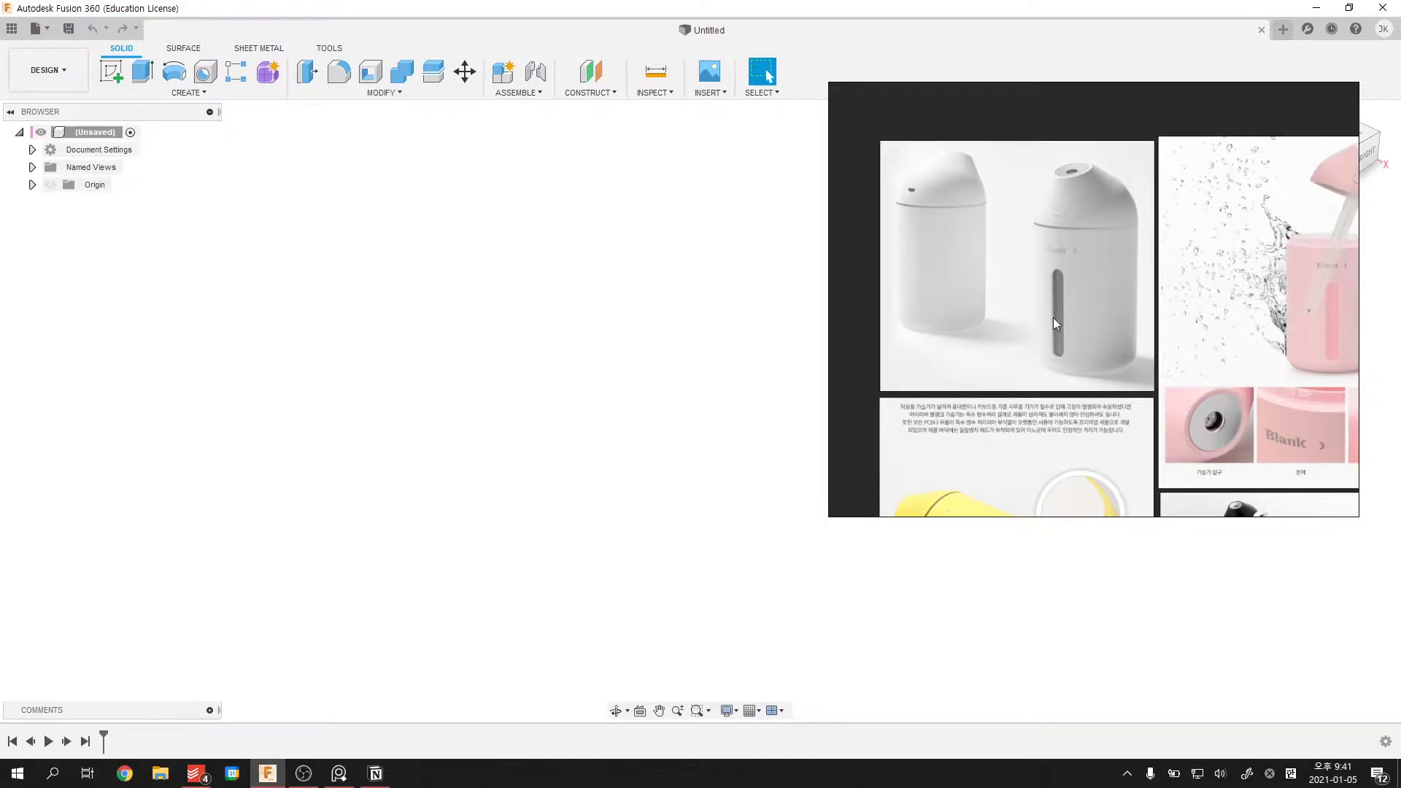
- Shrink the floating reference picture and frame it on the two white humidifiers, clear of the modelling area
{"action": "left_click_drag", "start_coordinate": [827, 86], "coordinate": [1074, 464]}
{"action": "right_click_drag", "start_coordinate": [1073, 459], "coordinate": [1104, 453]}
{"action": "middle_click_drag", "start_coordinate": [1118, 461], "coordinate": [1214, 524]}
{"action": "left_click_drag", "start_coordinate": [1182, 374], "coordinate": [1183, 400]}
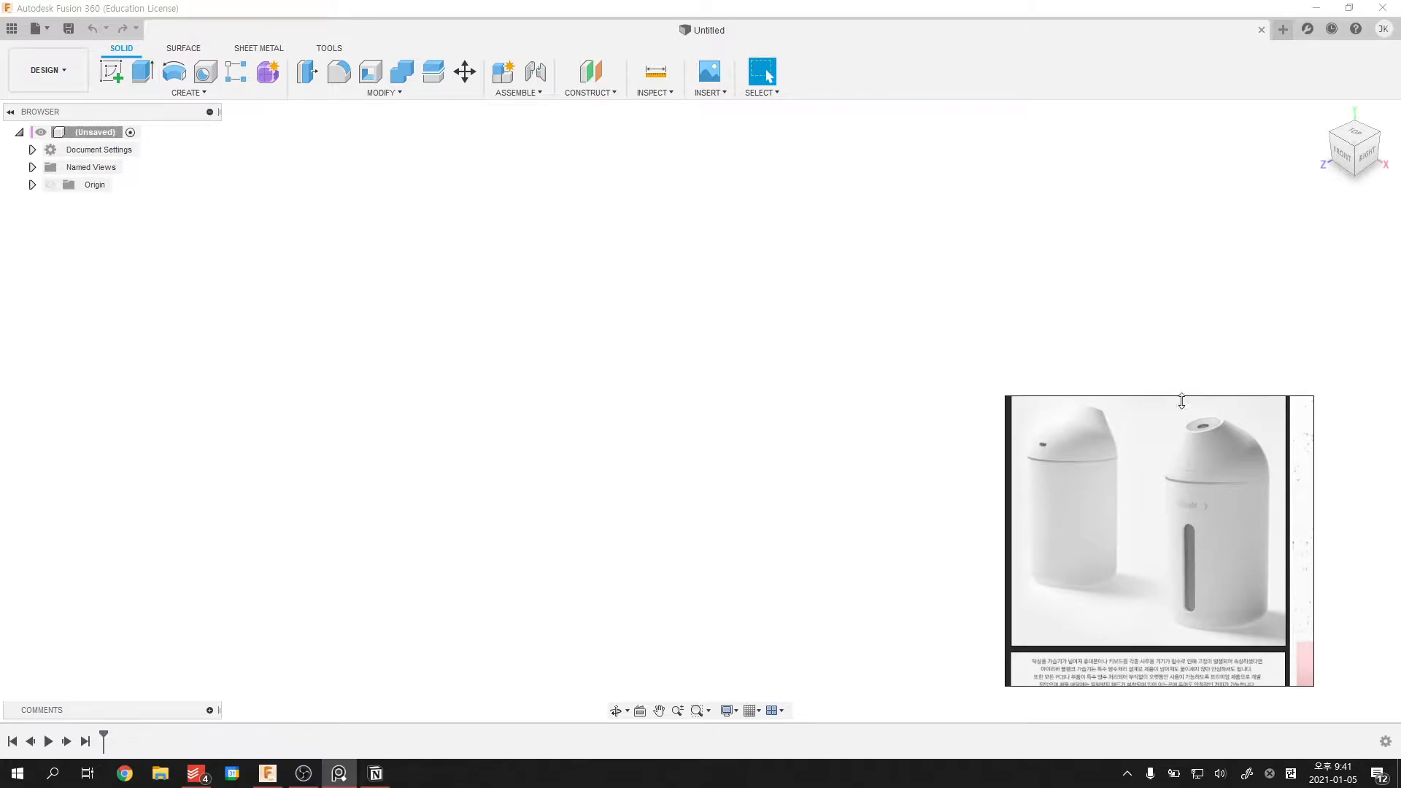
{"action": "left_click", "coordinate": [98, 110]}
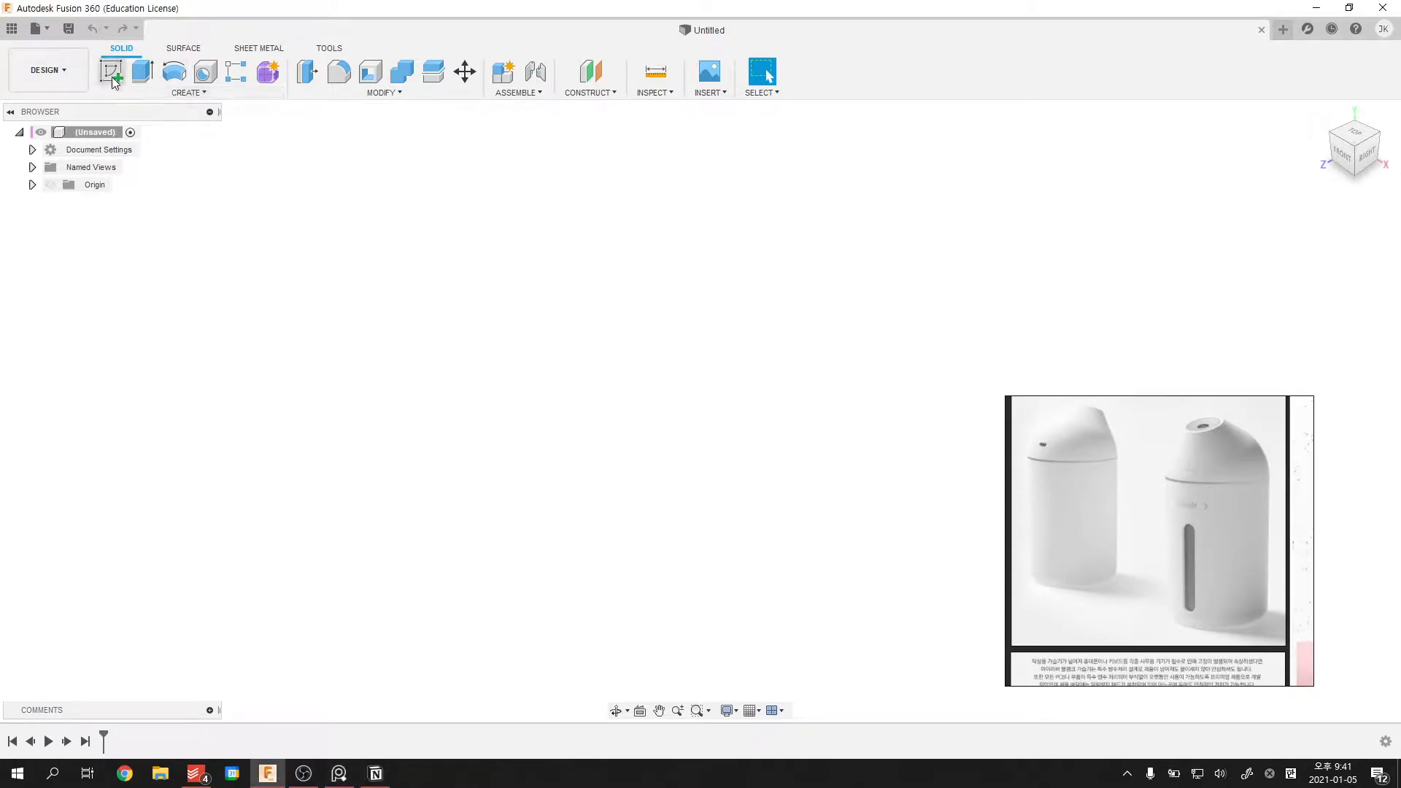
{"action": "left_click", "coordinate": [111, 77]}
{"action": "mouse_move", "coordinate": [400, 297]}
{"action": "middle_mouse_down", "text": "shift"}
{"action": "mouse_move", "coordinate": [607, 304]}
{"action": "mouse_move", "coordinate": [496, 331]}
{"action": "mouse_move", "coordinate": [521, 336]}
{"action": "mouse_move", "coordinate": [566, 306]}
{"action": "mouse_move", "coordinate": [603, 332]}
{"action": "middle_mouse_up", "text": "shift"}
{"action": "key", "text": "Escape"}
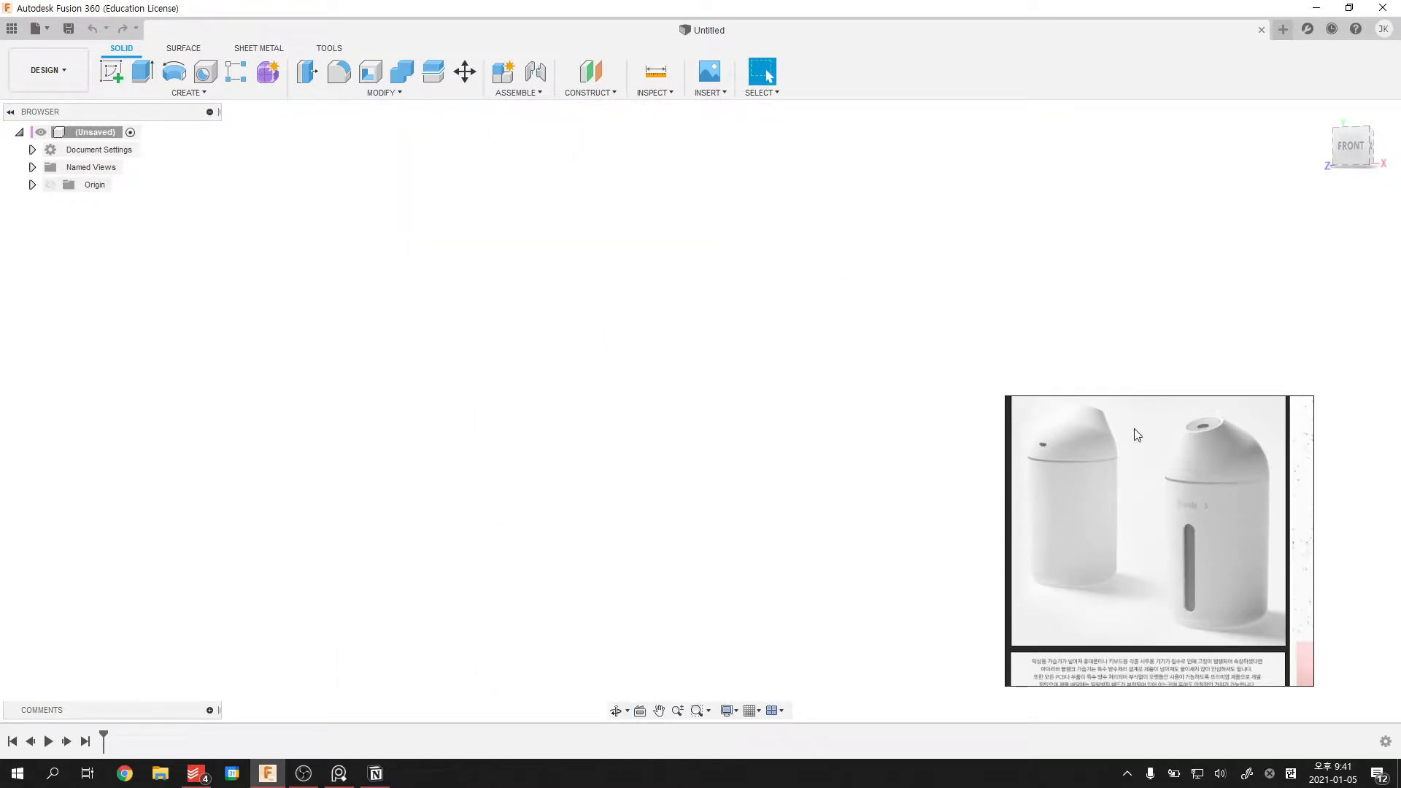
- Start a new sketch on the vertical origin plane that faces the right view
{"action": "middle_click_drag", "start_coordinate": [645, 303], "coordinate": [626, 319], "text": "shift"}
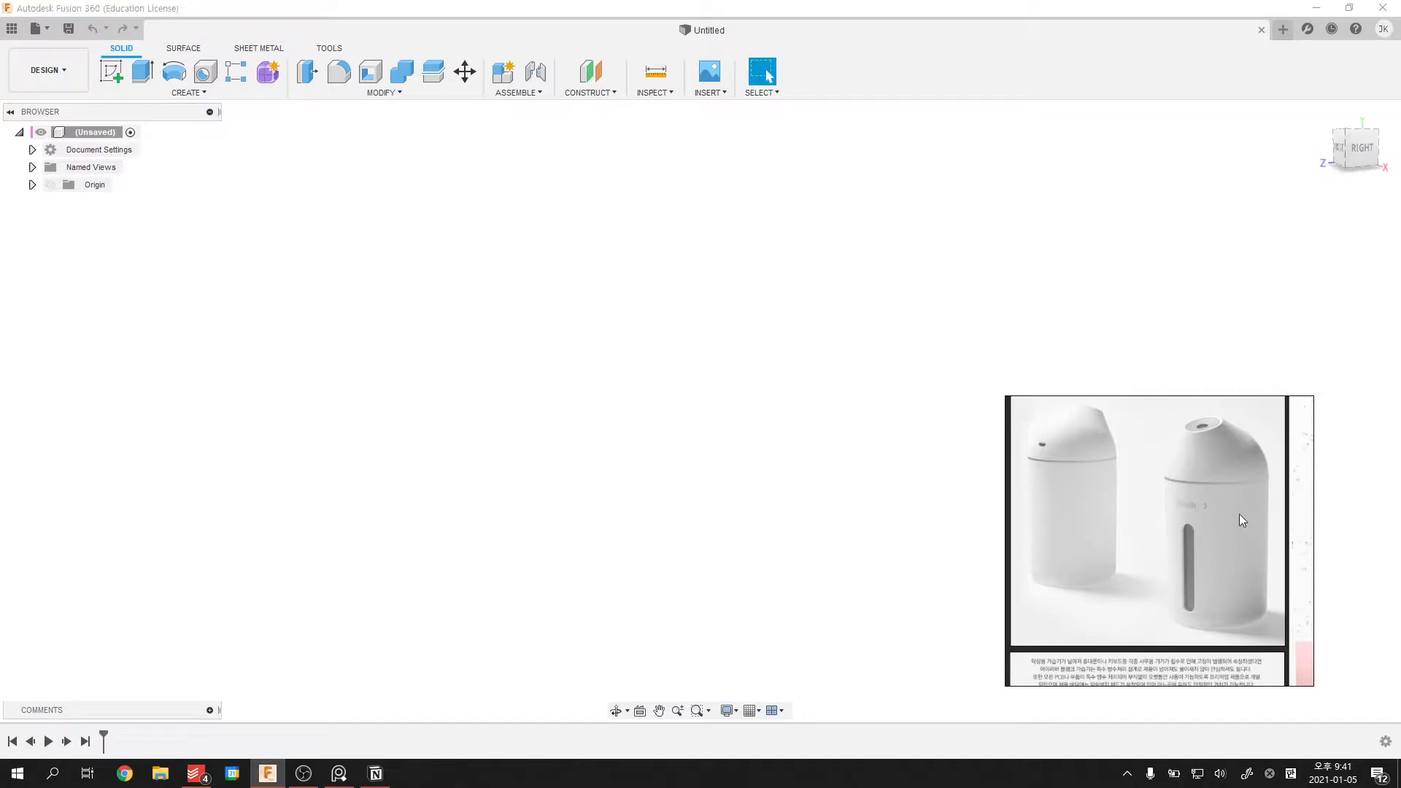
{"action": "middle_click_drag", "start_coordinate": [1241, 514], "coordinate": [1234, 517]}
{"action": "left_click", "coordinate": [111, 71]}
{"action": "left_click", "coordinate": [560, 340]}
{"action": "left_click", "coordinate": [574, 338]}
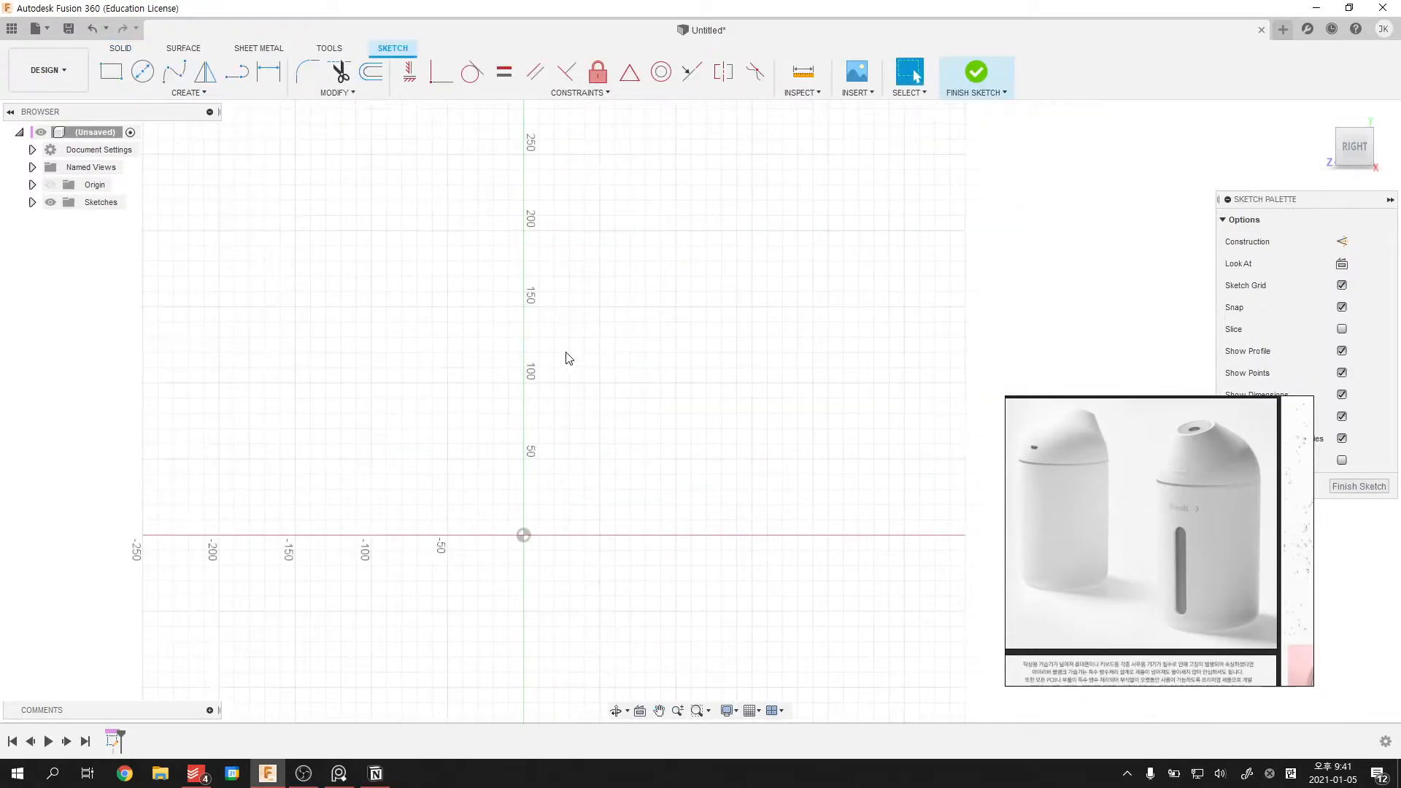
- Draw a rectangle 100 mm wide and 200 mm high standing on the horizontal axis, spanning both sides of the vertical axis
{"action": "key", "text": "r"}
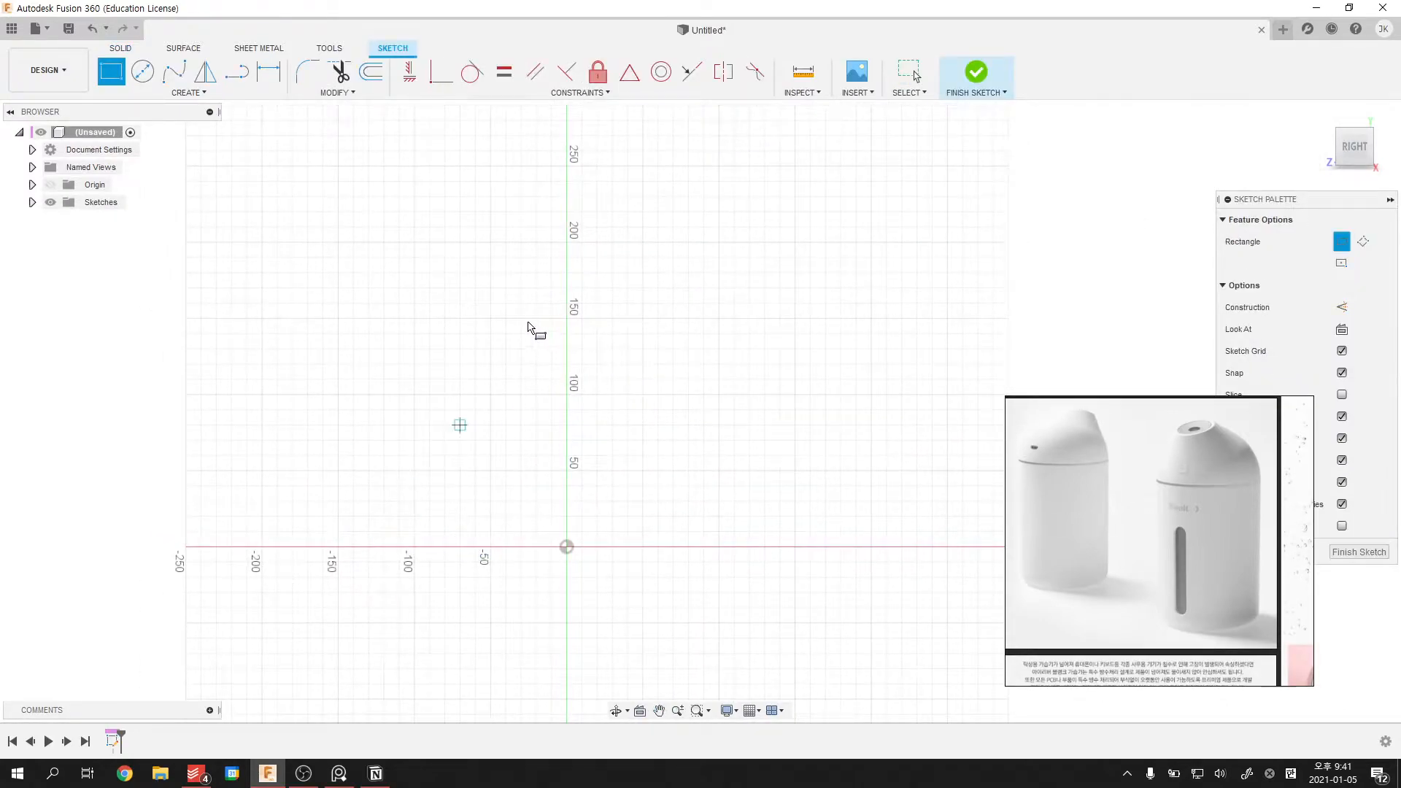
{"action": "left_click", "coordinate": [491, 547]}
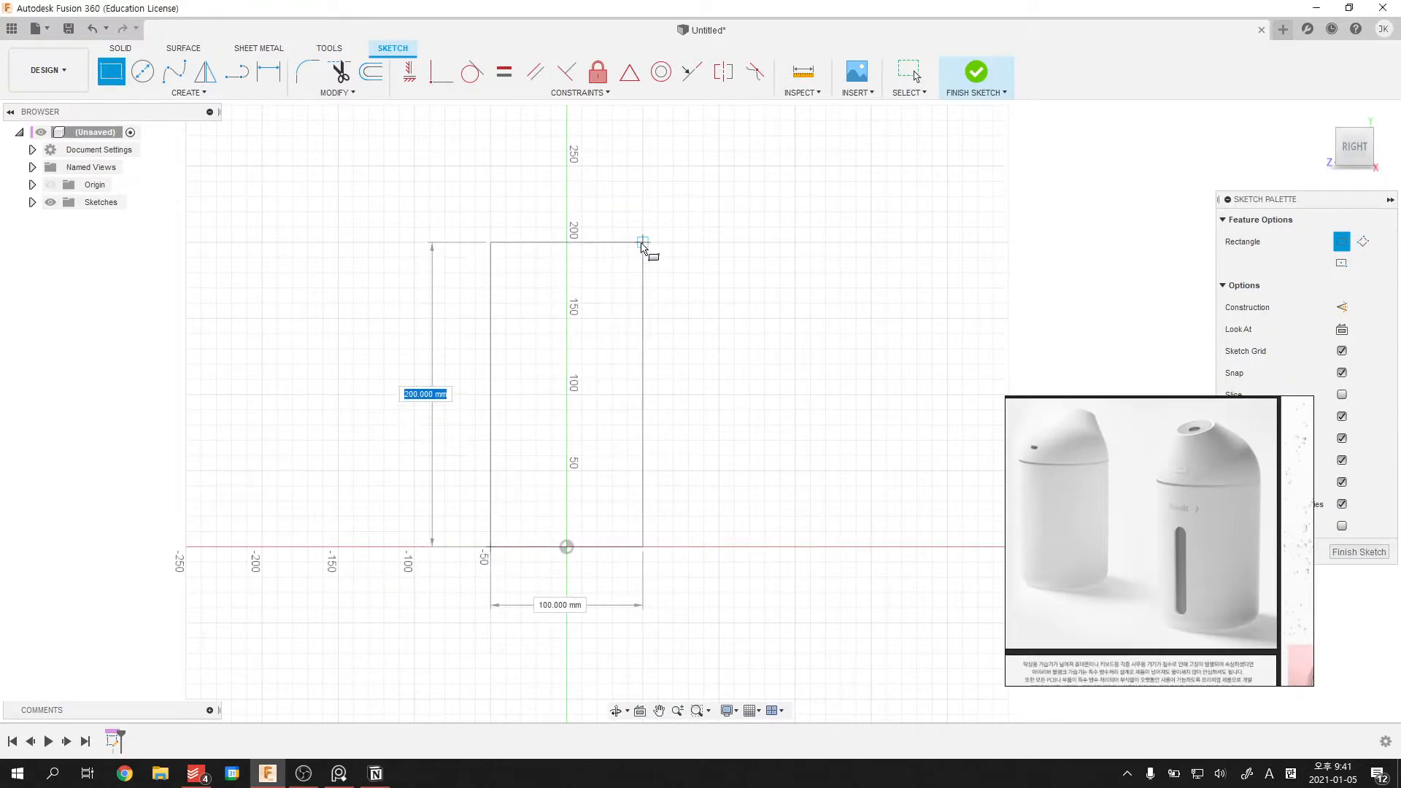
{"action": "left_click", "coordinate": [643, 242]}
{"action": "key", "text": "Escape"}
- Constrain the midpoint of the rectangle's bottom edge to the sketch origin
{"action": "middle_click_drag", "start_coordinate": [646, 399], "coordinate": [694, 353]}
{"action": "left_click", "coordinate": [622, 72]}
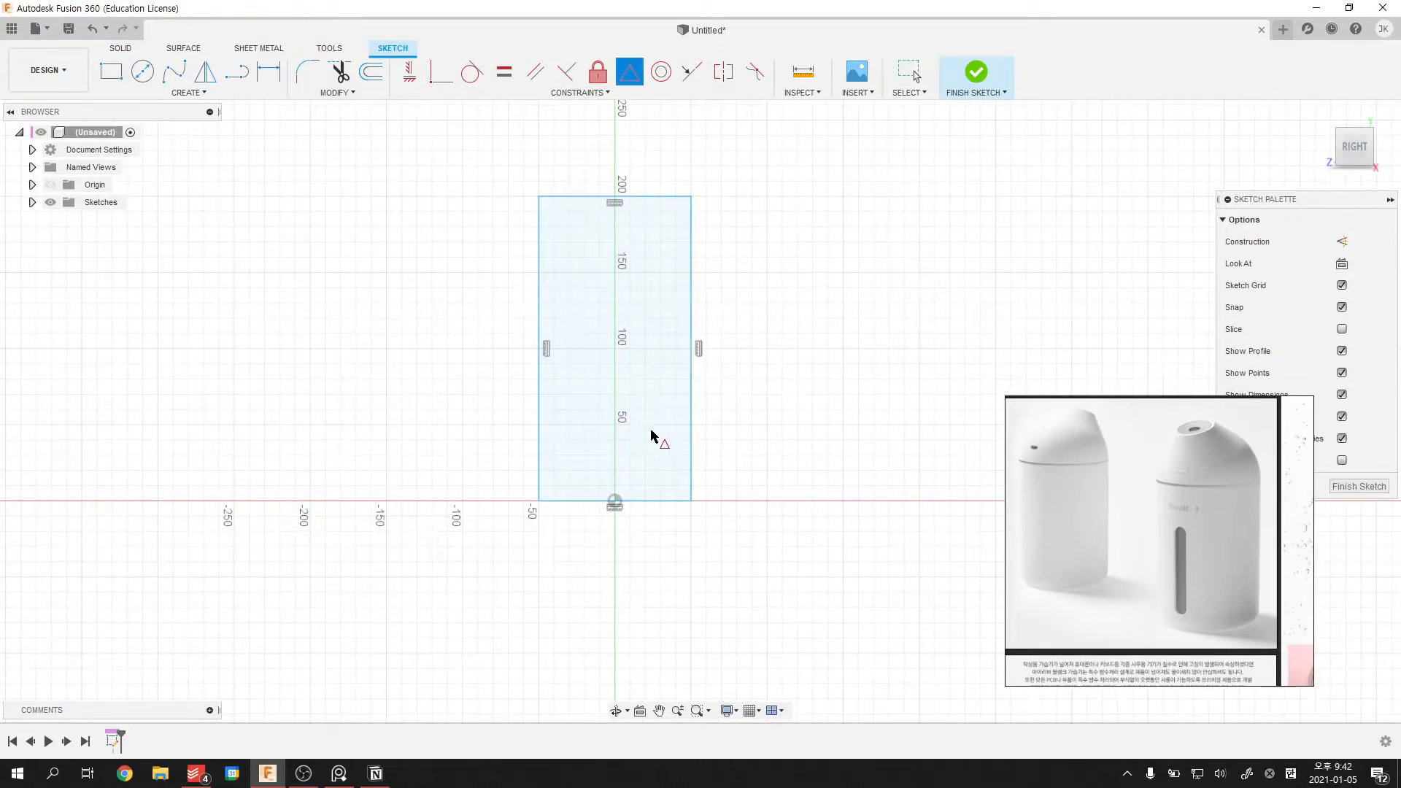
{"action": "left_click", "coordinate": [635, 501]}
{"action": "left_click", "coordinate": [616, 501]}
{"action": "key", "text": "Escape"}
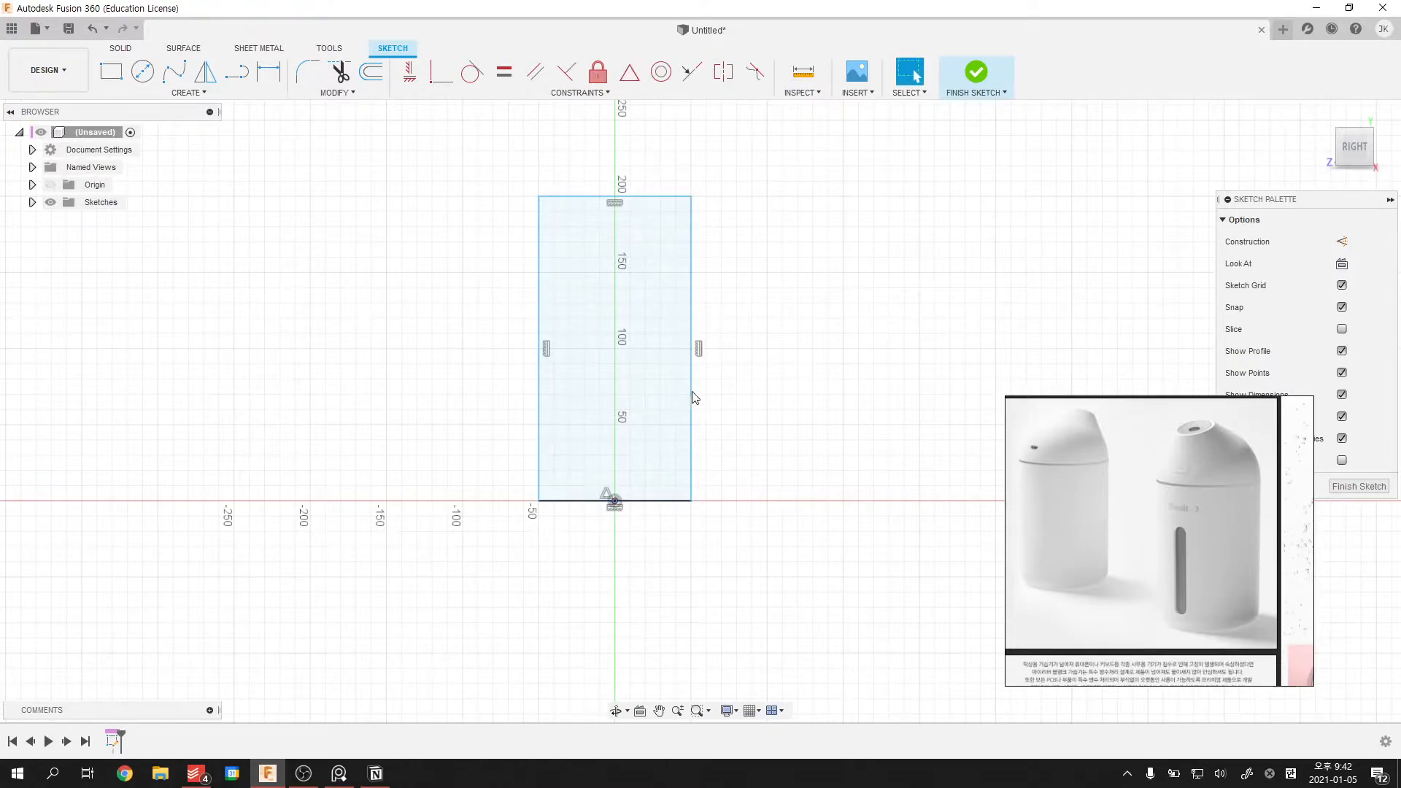
- Dimension the rectangle's height and set it to 120 mm
{"action": "key", "text": "d"}
{"action": "left_click", "coordinate": [688, 362]}
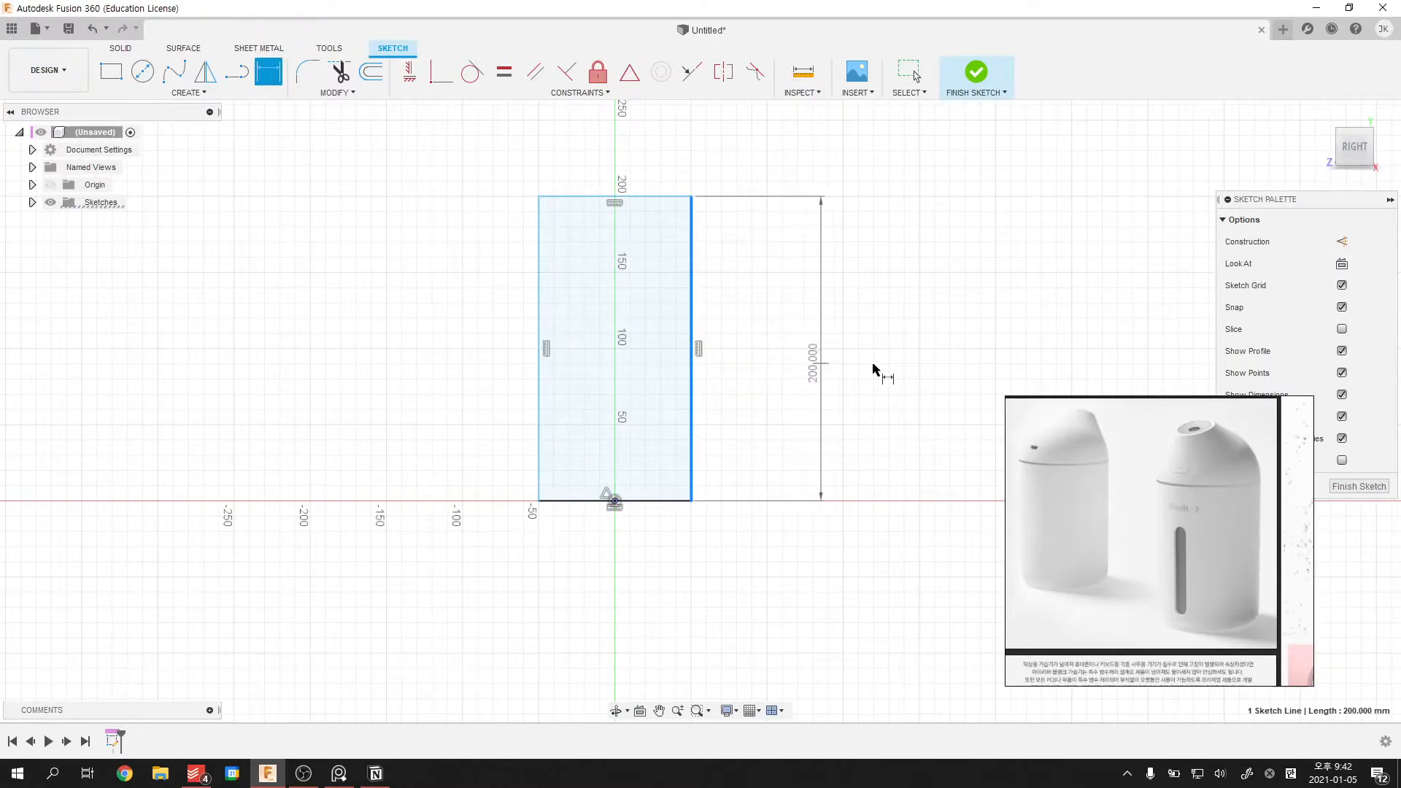
{"action": "left_click", "coordinate": [874, 366]}
{"action": "key", "text": "Return"}
{"action": "left_click", "coordinate": [641, 196]}
{"action": "double_click", "coordinate": [864, 363]}
{"action": "type", "text": "120"}
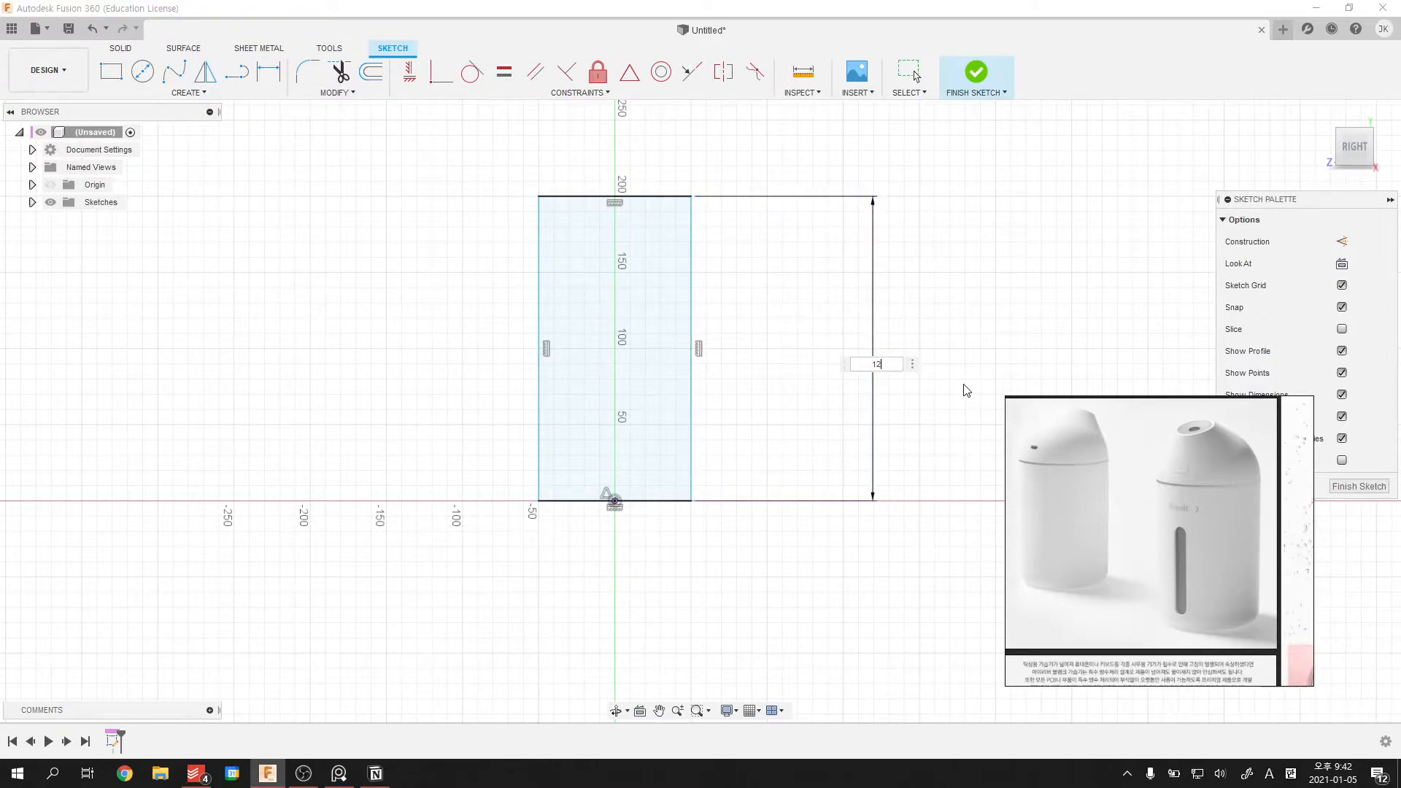
{"action": "key", "text": "Return"}
- Dimension the rectangle's width at 80 mm and move its label out beside the rectangle
{"action": "left_click", "coordinate": [643, 315]}
{"action": "left_click", "coordinate": [781, 275]}
{"action": "type", "text": "1"}
{"action": "key", "text": "Return"}
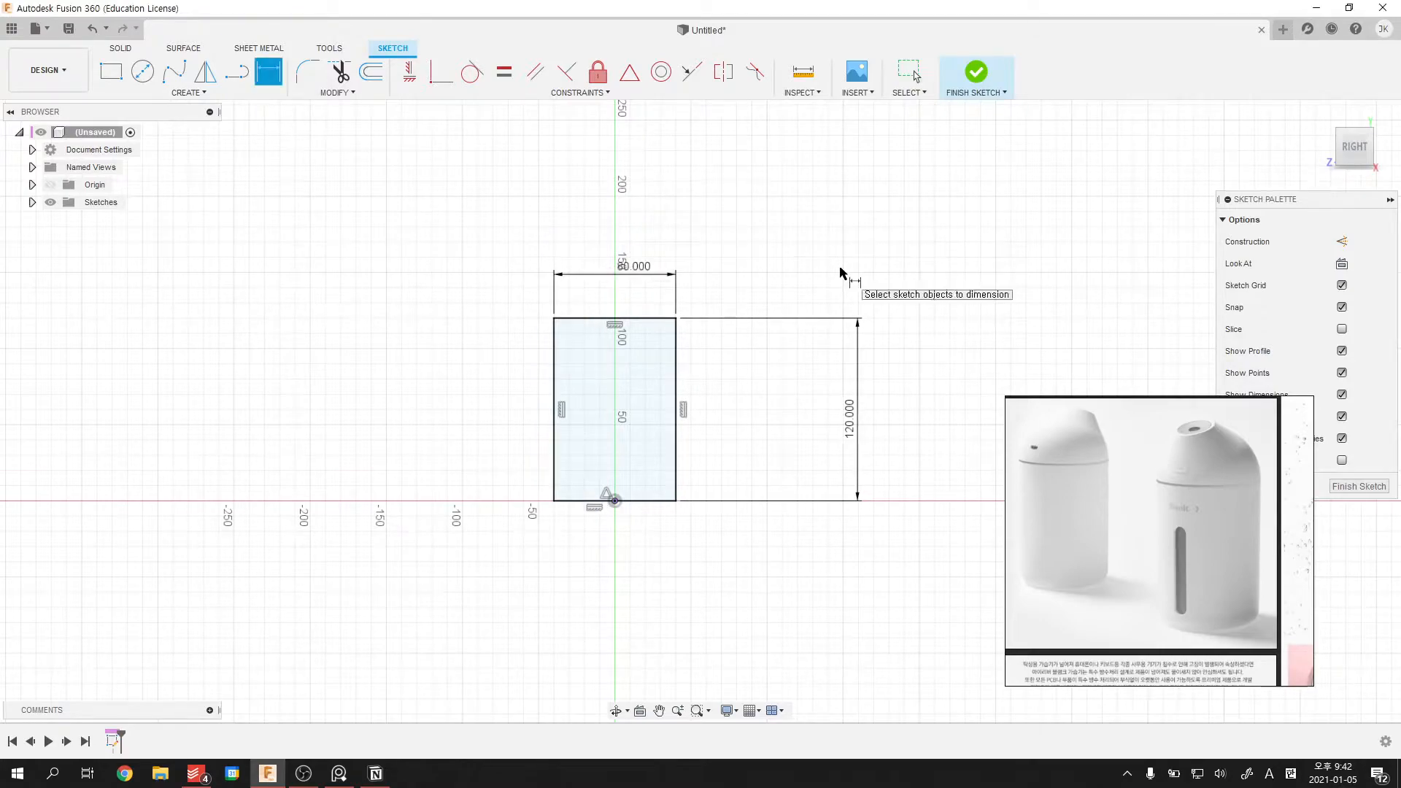
{"action": "key", "text": "Escape"}
{"action": "middle_click_drag", "start_coordinate": [798, 310], "coordinate": [822, 280]}
{"action": "left_click_drag", "start_coordinate": [660, 238], "coordinate": [476, 305]}
{"action": "middle_click_drag", "start_coordinate": [836, 294], "coordinate": [883, 318]}
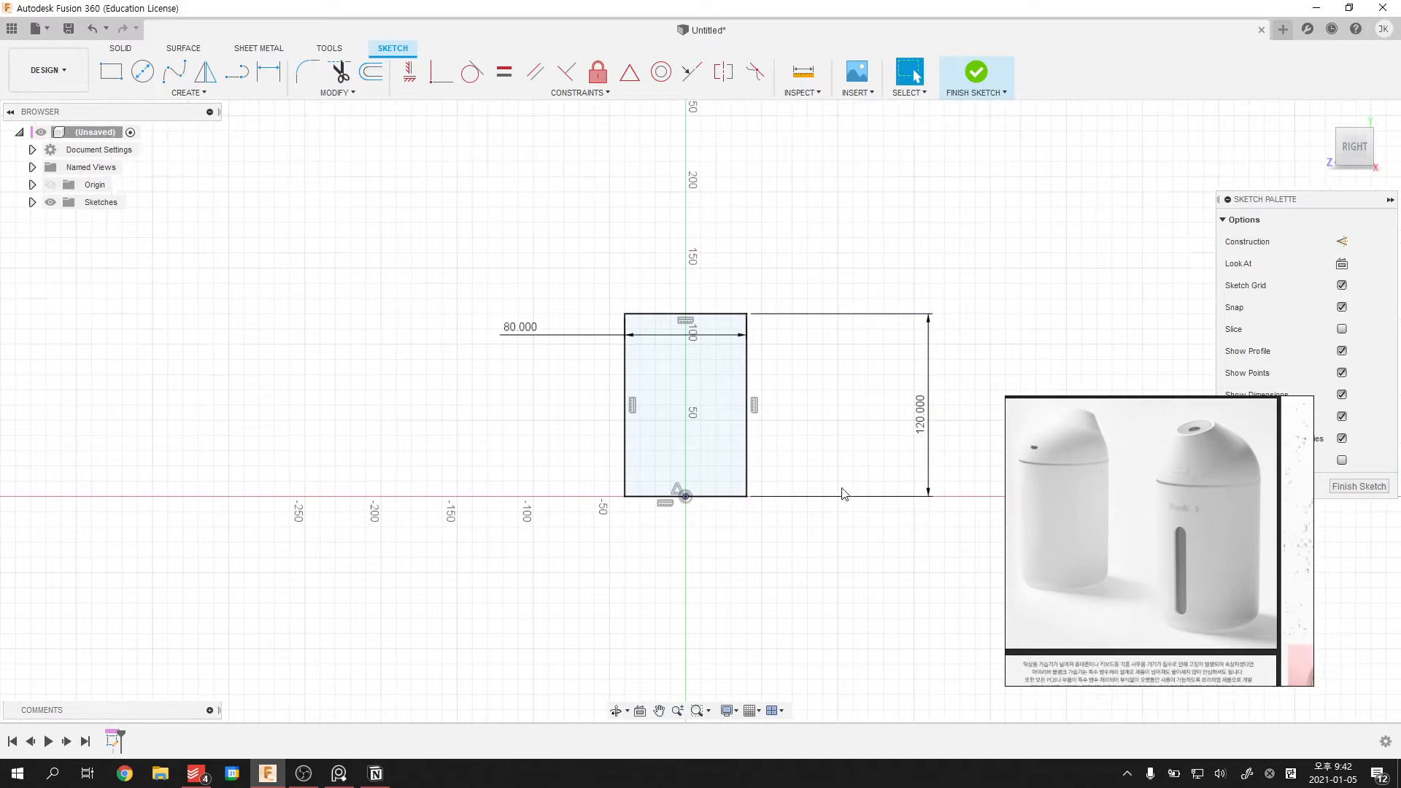
- Draw a vertical line from the midpoint of the rectangle's top edge down to the origin
{"action": "key", "text": "l"}
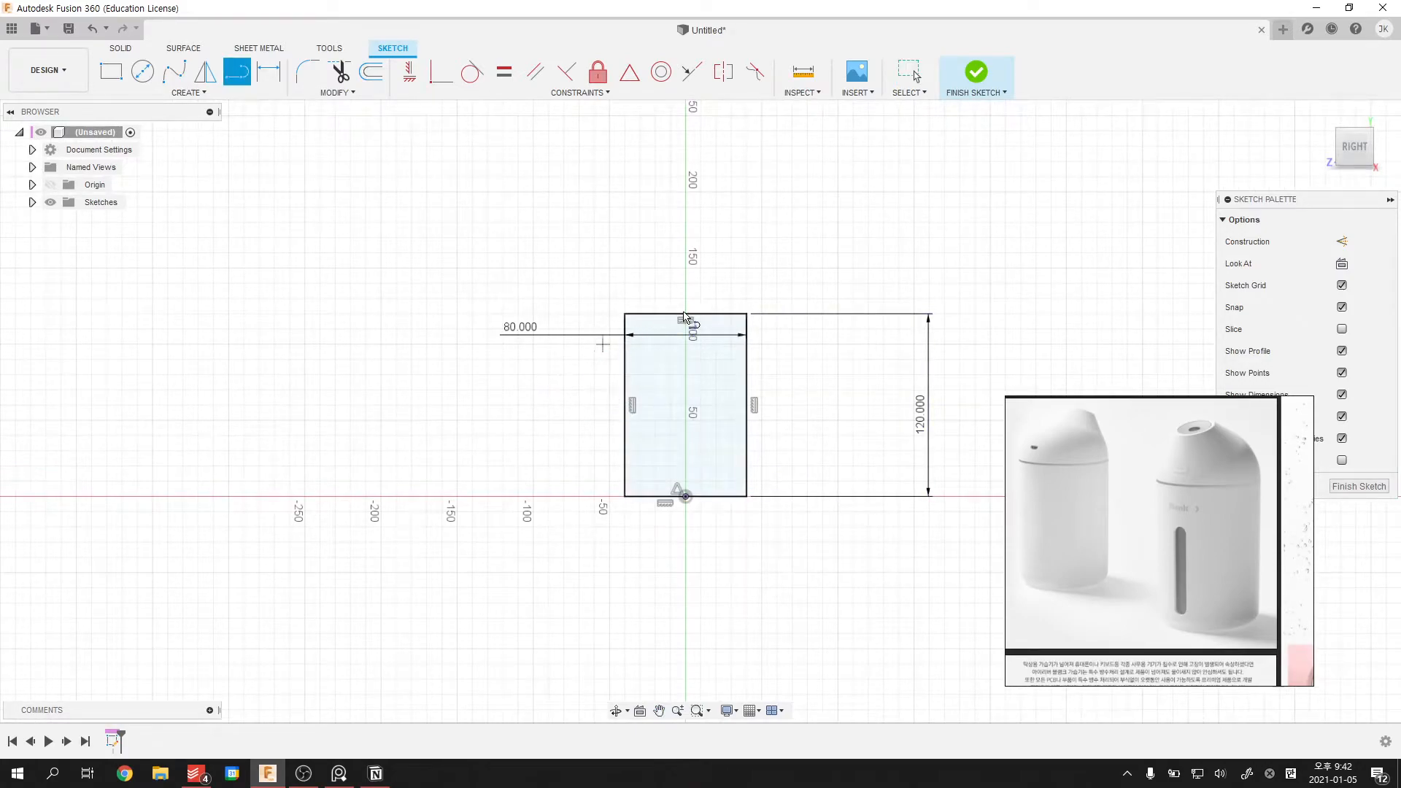
{"action": "left_click", "coordinate": [686, 316]}
{"action": "left_click", "coordinate": [686, 497]}
{"action": "key", "text": "Escape"}
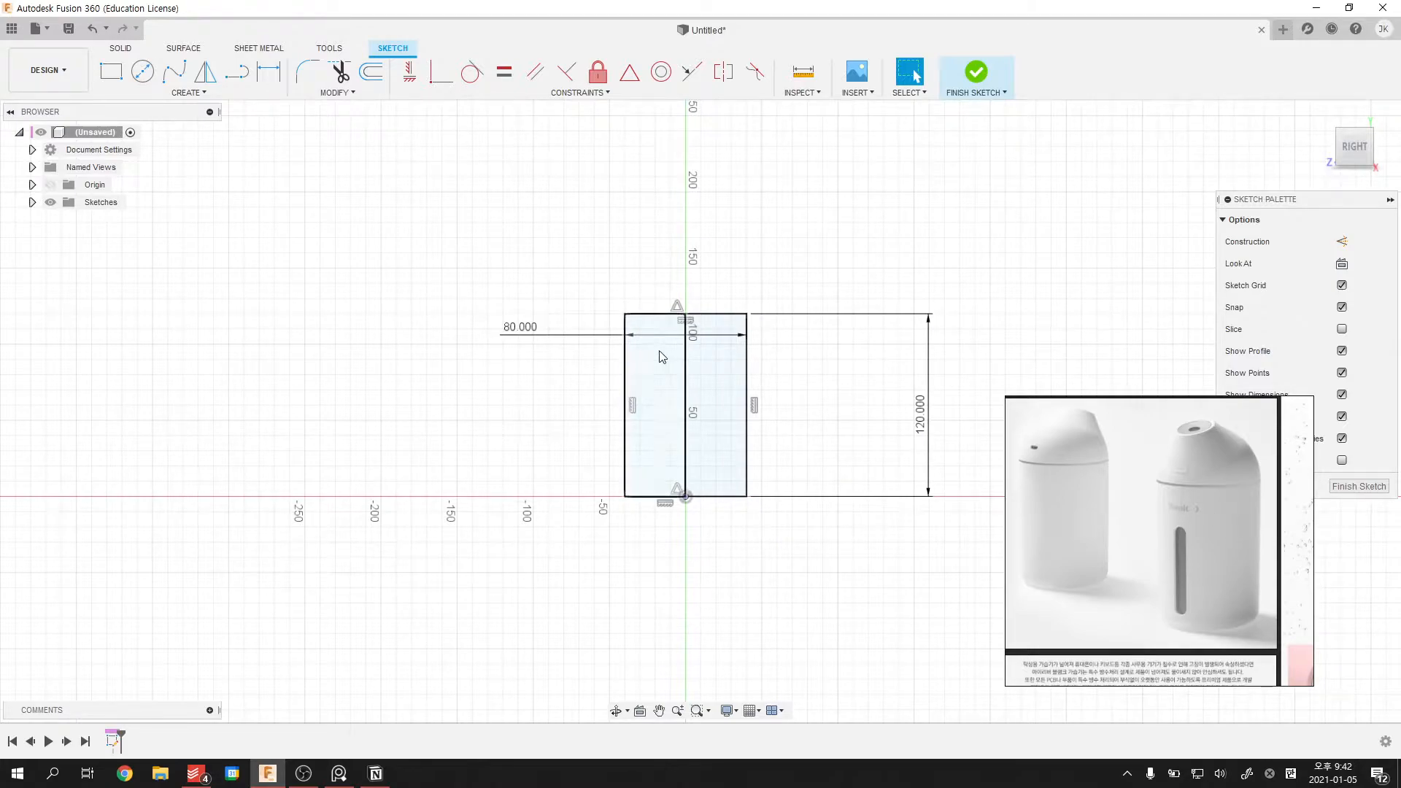
- Draw a slanted line about 32 mm long above the rectangle, rising toward the vertical axis
{"action": "scroll", "coordinate": [764, 448], "scroll_direction": "up", "scroll_amount": 5}
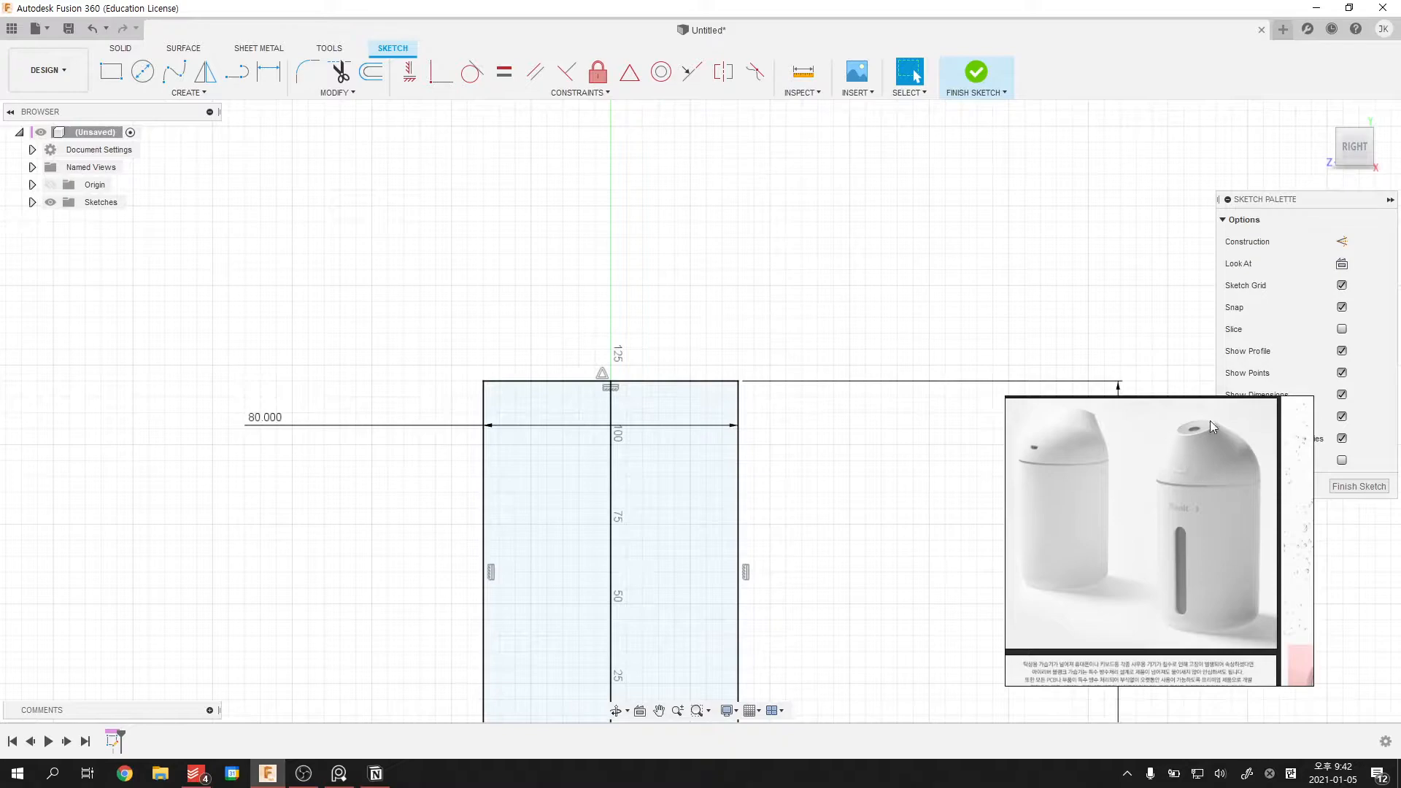
{"action": "middle_click_drag", "start_coordinate": [806, 287], "coordinate": [835, 309]}
{"action": "key", "text": "l"}
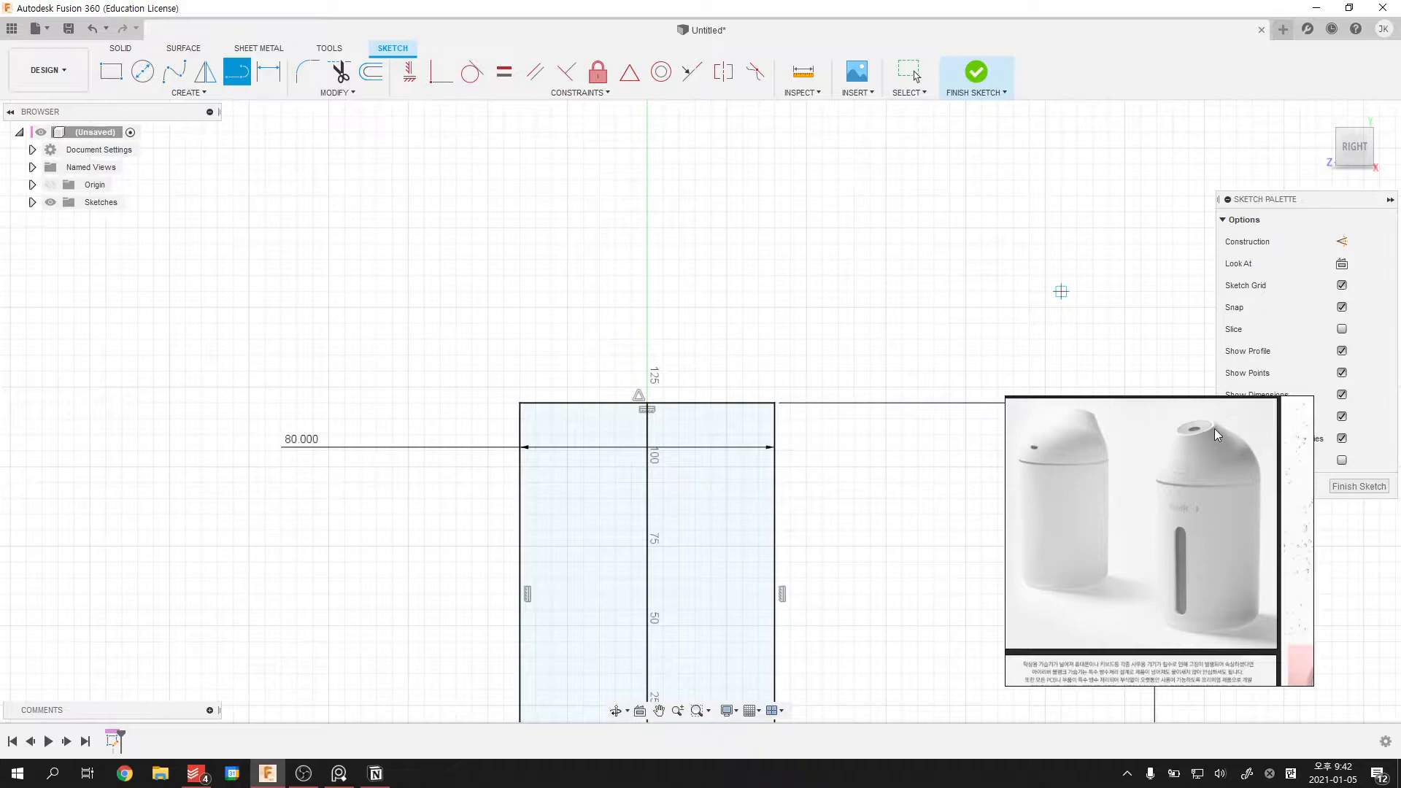
{"action": "left_click", "coordinate": [552, 293]}
{"action": "left_click", "coordinate": [641, 241]}
{"action": "key", "text": "Escape"}
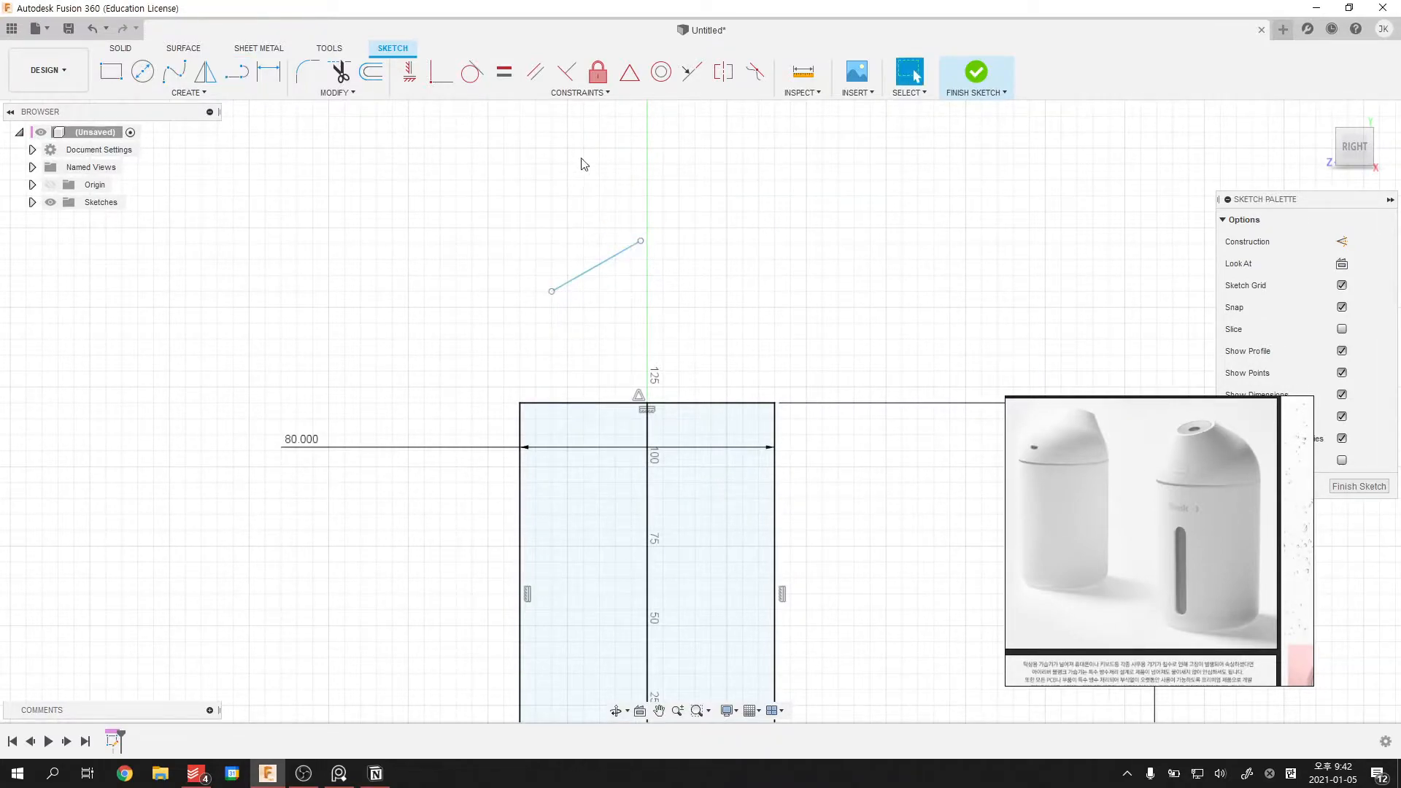
- Add an aligned length dimension to the slanted line and set it to 20 mm
{"action": "key", "text": "d"}
{"action": "left_click", "coordinate": [600, 265]}
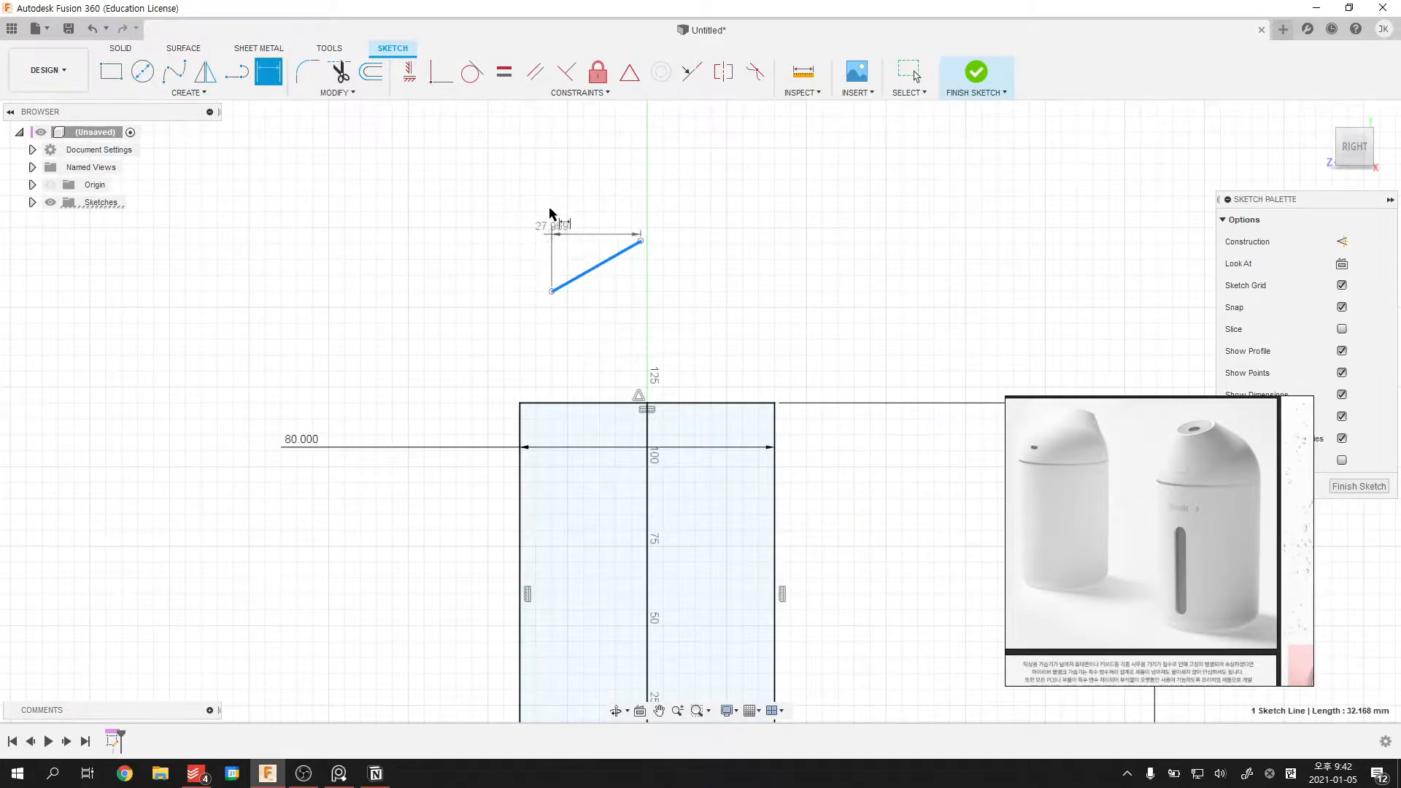
{"action": "left_click", "coordinate": [550, 213]}
{"action": "type", "text": "30"}
{"action": "key", "text": "Return"}
{"action": "key", "text": "Escape"}
{"action": "scroll", "coordinate": [697, 248], "scroll_direction": "down", "scroll_amount": 1}
{"action": "double_click", "coordinate": [554, 201]}
{"action": "type", "text": "20"}
{"action": "key", "text": "Return"}
- Reposition the slanted line slightly higher and nearer to the vertical axis
{"action": "mouse_move", "coordinate": [657, 289]}
{"action": "middle_mouse_down"}
{"action": "mouse_move", "coordinate": [685, 226]}
{"action": "mouse_move", "coordinate": [678, 248]}
{"action": "mouse_move", "coordinate": [703, 271]}
{"action": "middle_mouse_up"}
{"action": "scroll", "coordinate": [684, 226], "scroll_direction": "up", "scroll_amount": 3}
{"action": "scroll", "coordinate": [663, 241], "scroll_direction": "down", "scroll_amount": 1}
{"action": "middle_click_drag", "start_coordinate": [652, 219], "coordinate": [640, 244]}
{"action": "scroll", "coordinate": [620, 247], "scroll_direction": "up", "scroll_amount": 2}
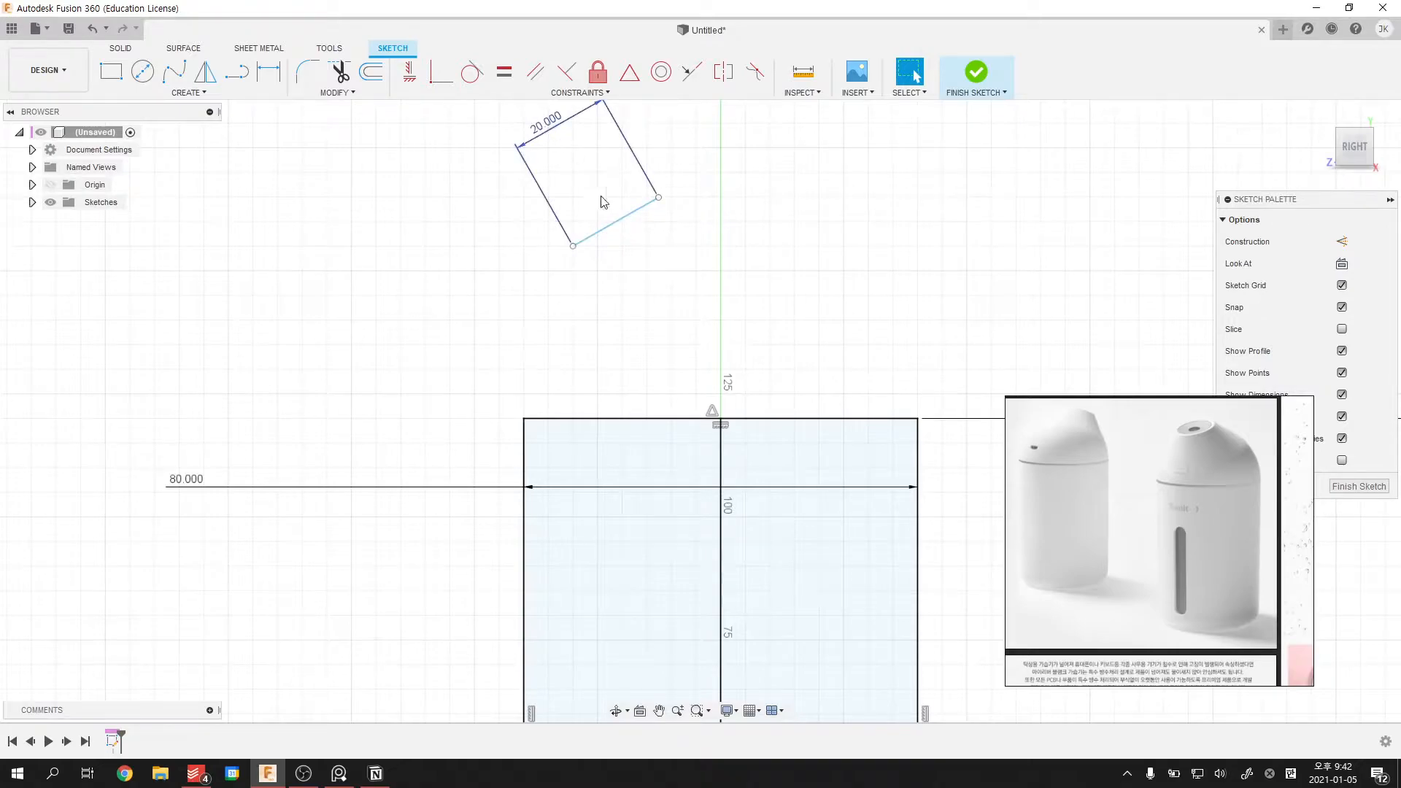
{"action": "mouse_move", "coordinate": [606, 228]}
{"action": "left_mouse_down"}
{"action": "mouse_move", "coordinate": [590, 213]}
{"action": "mouse_move", "coordinate": [595, 232]}
{"action": "mouse_move", "coordinate": [625, 235]}
{"action": "mouse_move", "coordinate": [610, 239]}
{"action": "left_mouse_up"}
{"action": "left_click", "coordinate": [677, 259]}
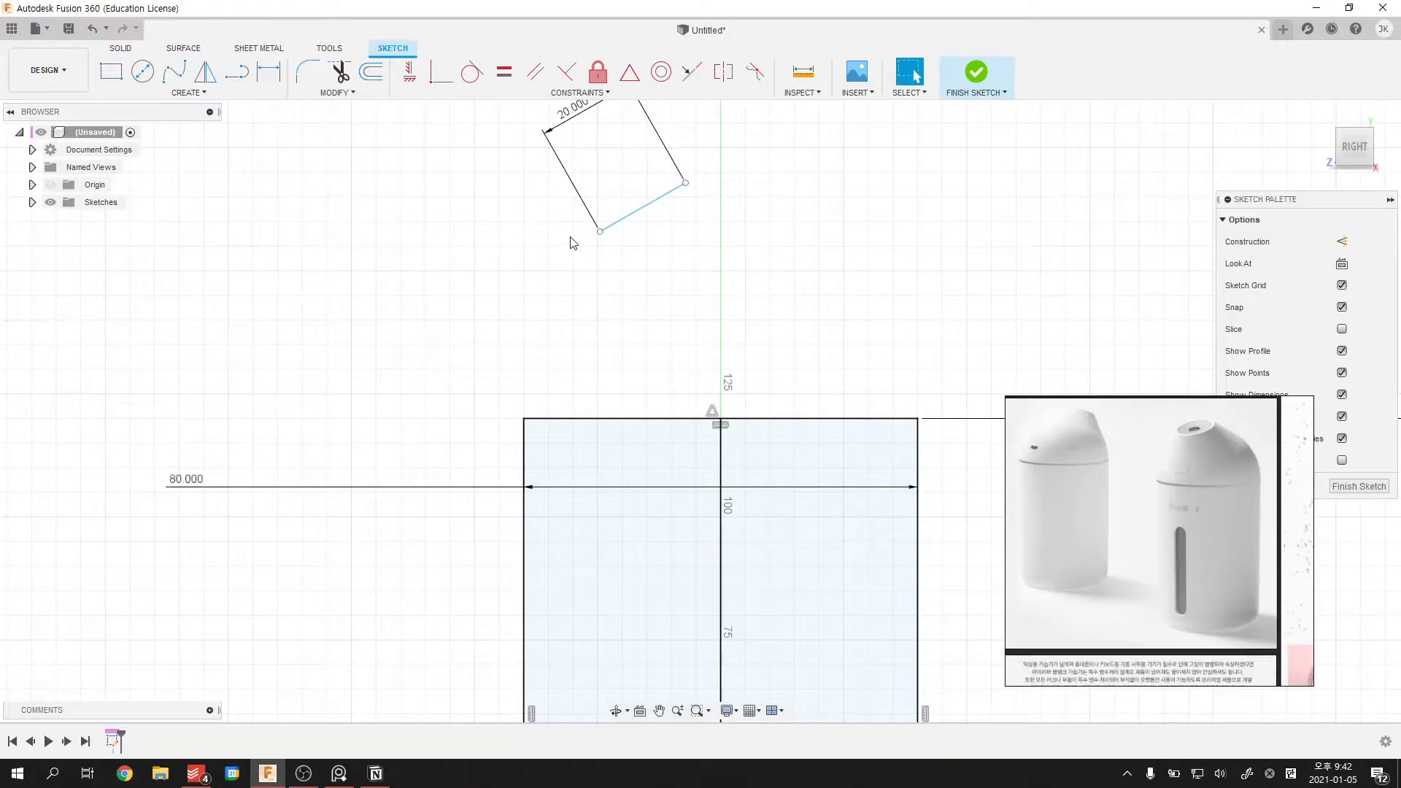
- Set the vertical distance between the slanted line's lower end and the rectangle's top edge to 30 mm
{"action": "key", "text": "d"}
{"action": "left_click", "coordinate": [600, 232]}
{"action": "left_click", "coordinate": [588, 420]}
{"action": "left_click", "coordinate": [300, 359]}
{"action": "type", "text": "30"}
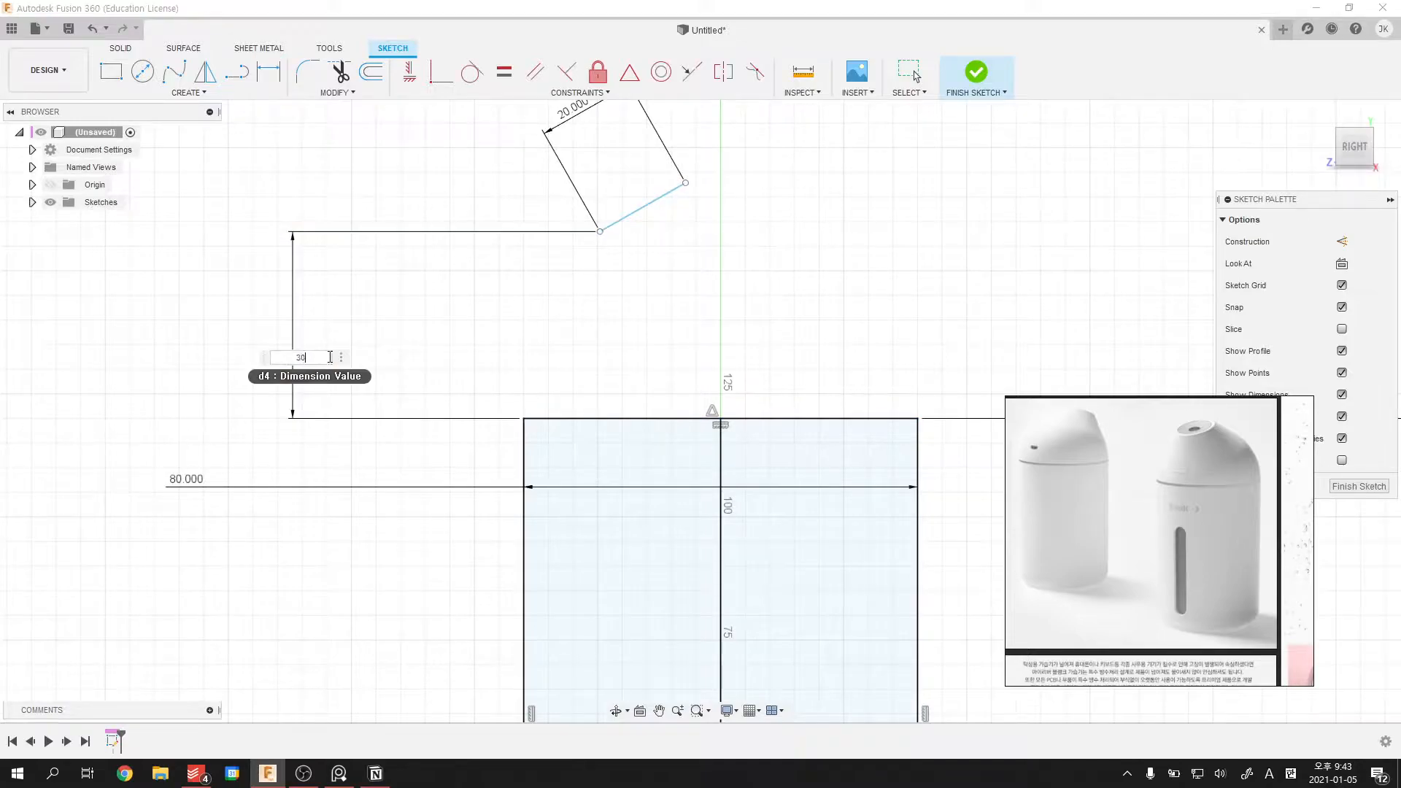
{"action": "key", "text": "Return"}
- Set the horizontal offset from the rectangle's upper-left corner to the slanted line's lower end to 13 mm, and tilt the line to about 45 degrees
{"action": "left_click", "coordinate": [524, 417]}
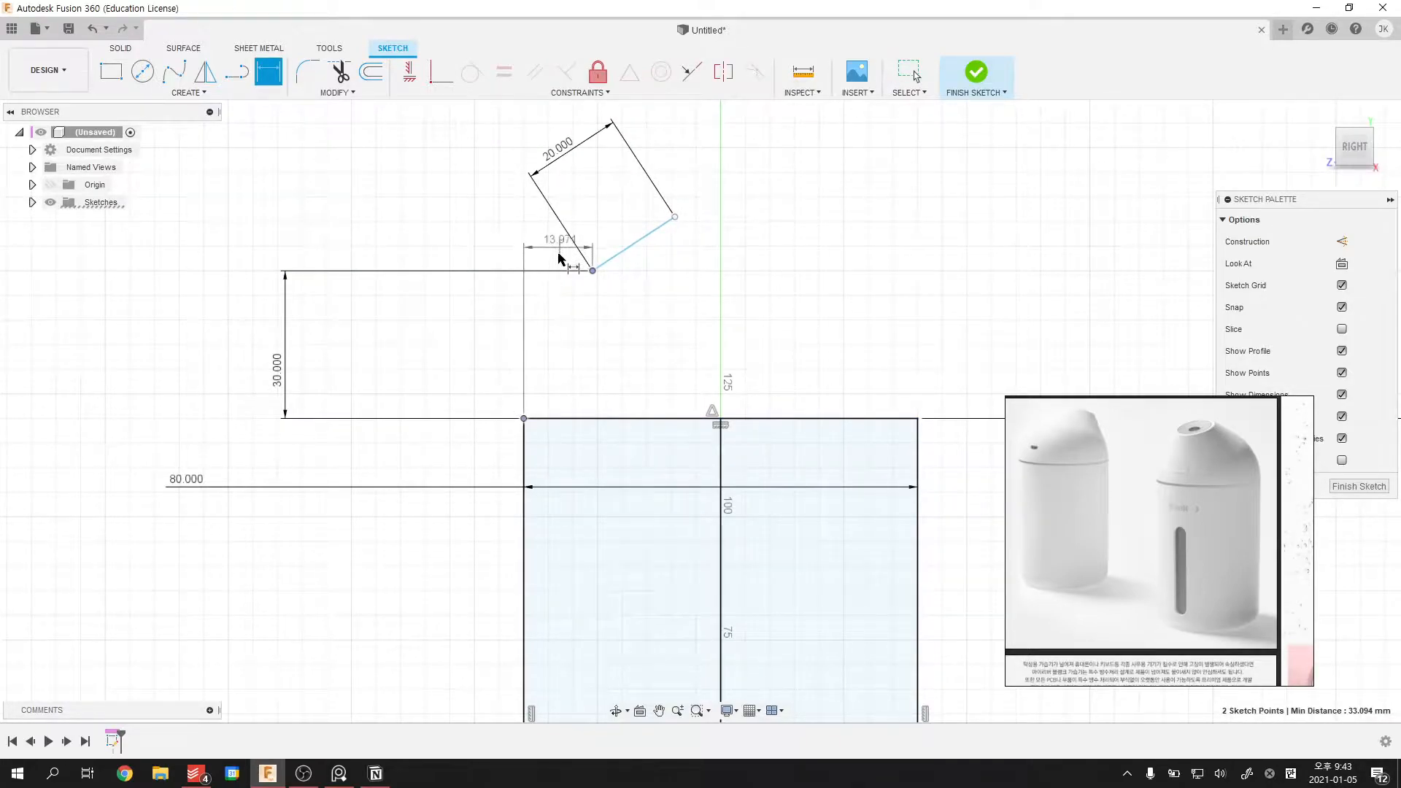
{"action": "left_click", "coordinate": [560, 255]}
{"action": "type", "text": "1"}
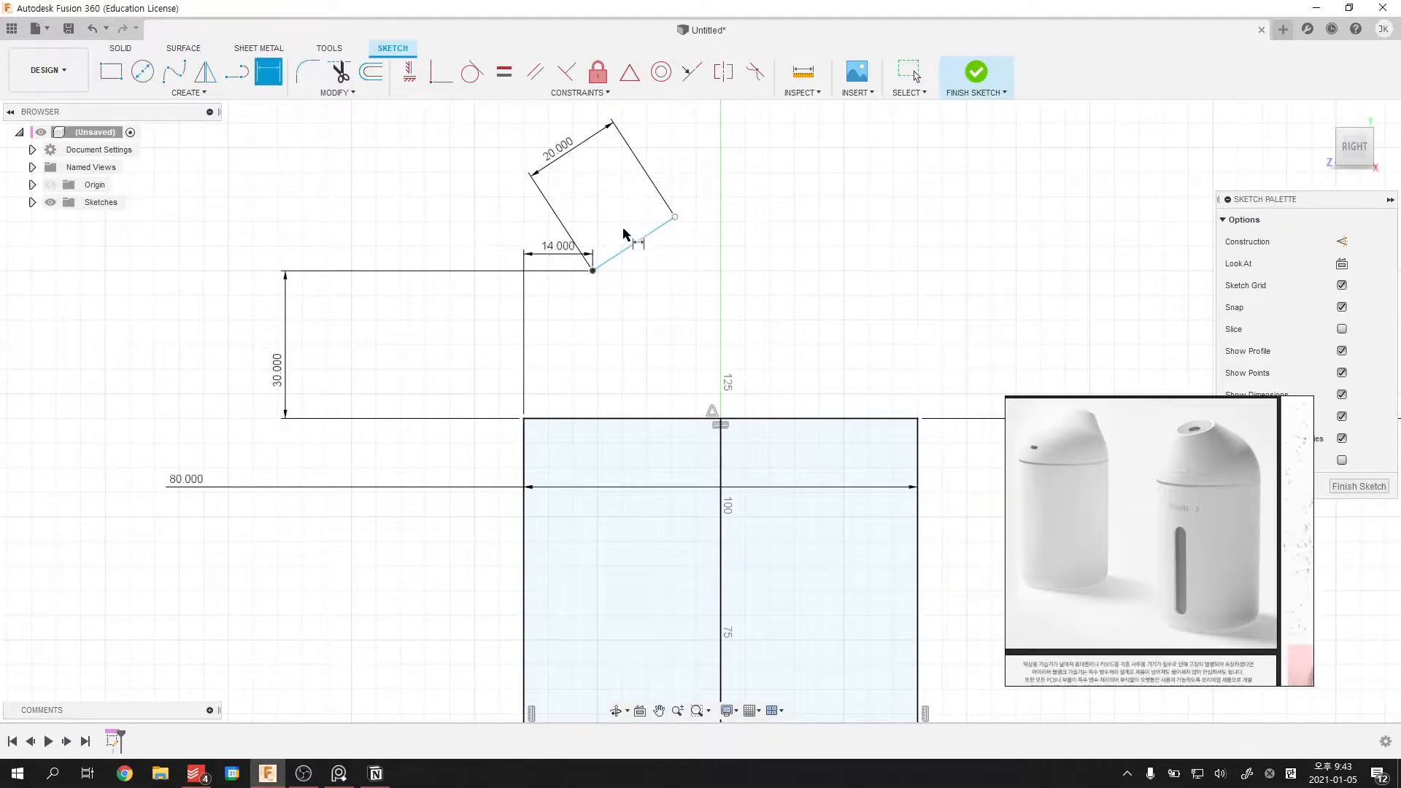
{"action": "type", "text": "3"}
{"action": "key", "text": "Return"}
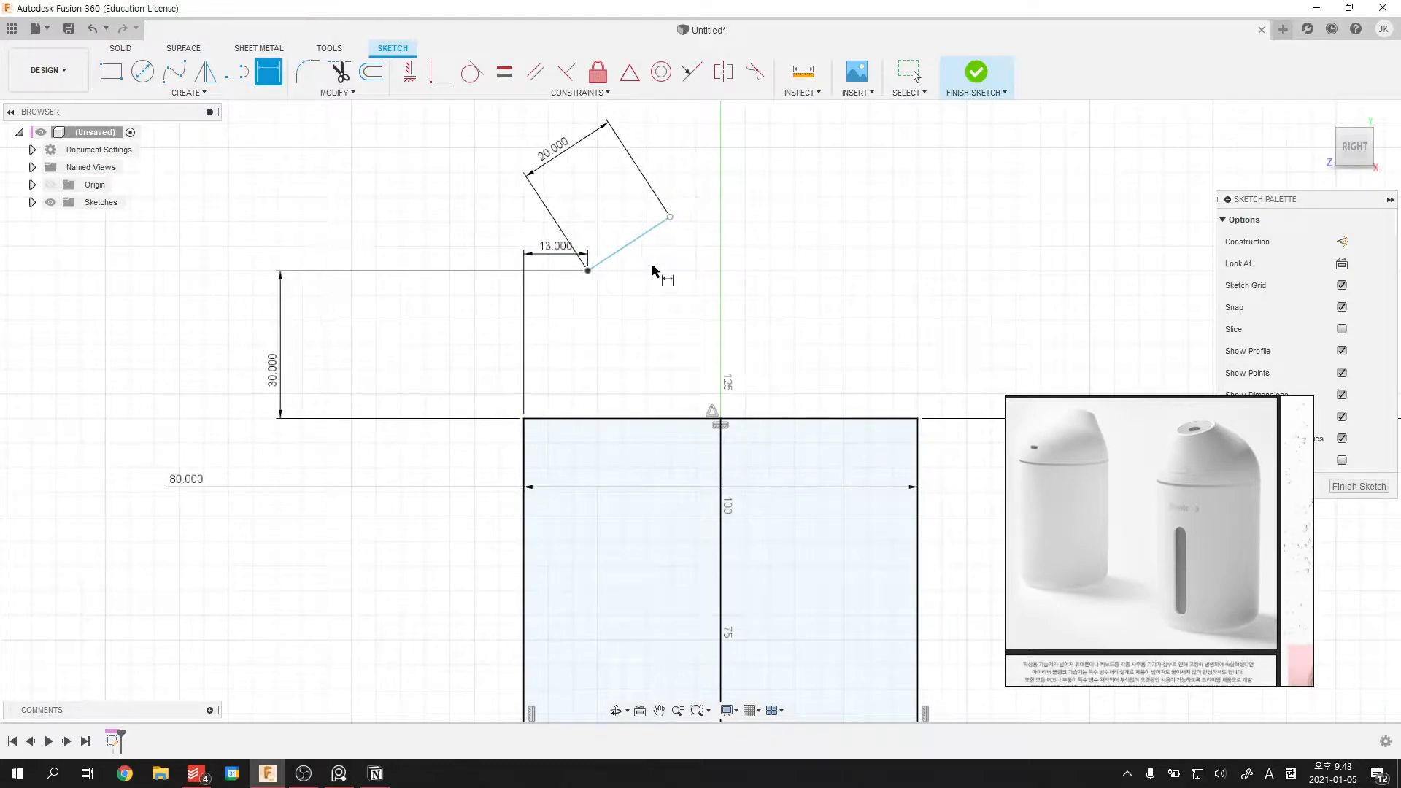
{"action": "key", "text": "Escape"}
{"action": "left_click_drag", "start_coordinate": [670, 221], "coordinate": [657, 203]}
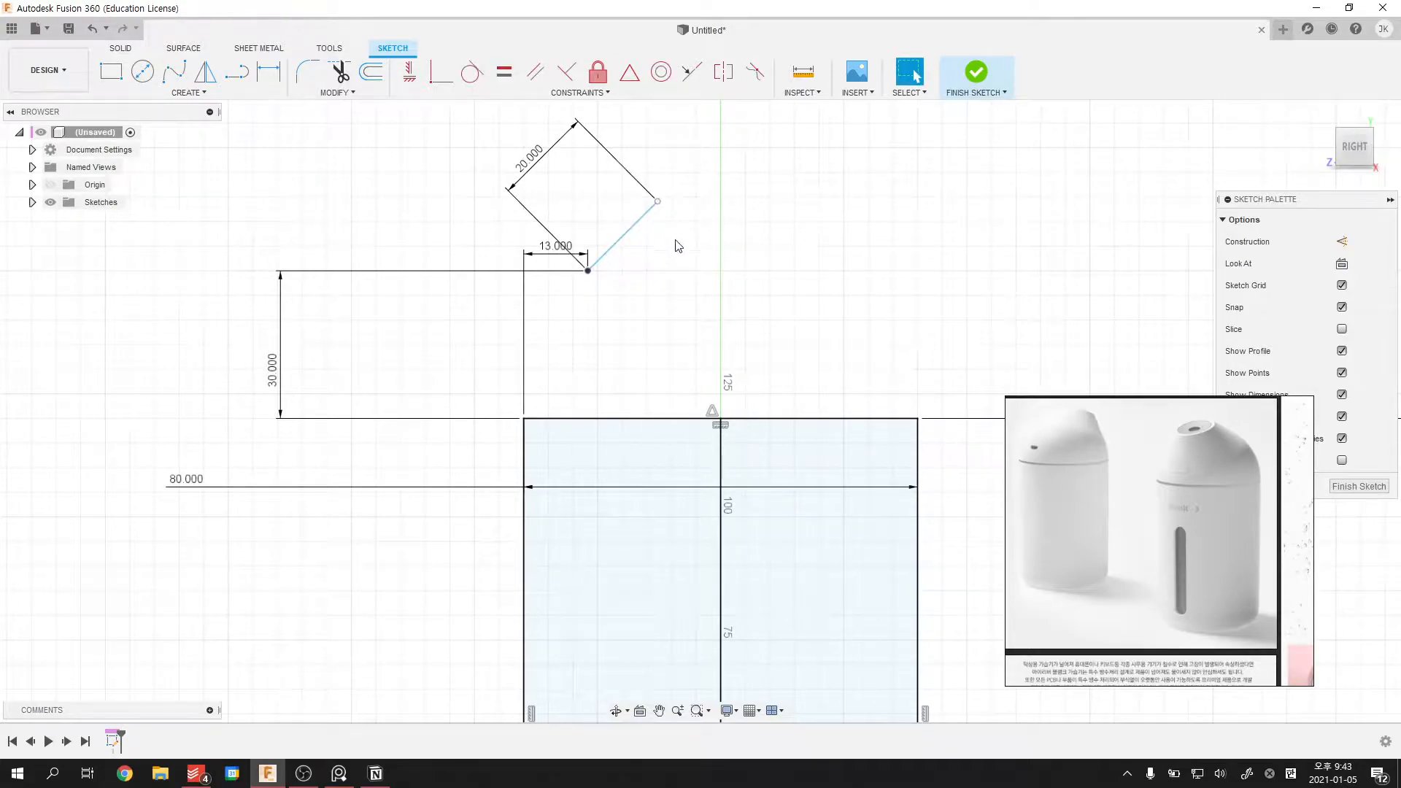
{"action": "left_click", "coordinate": [588, 271]}
{"action": "key", "text": "d"}
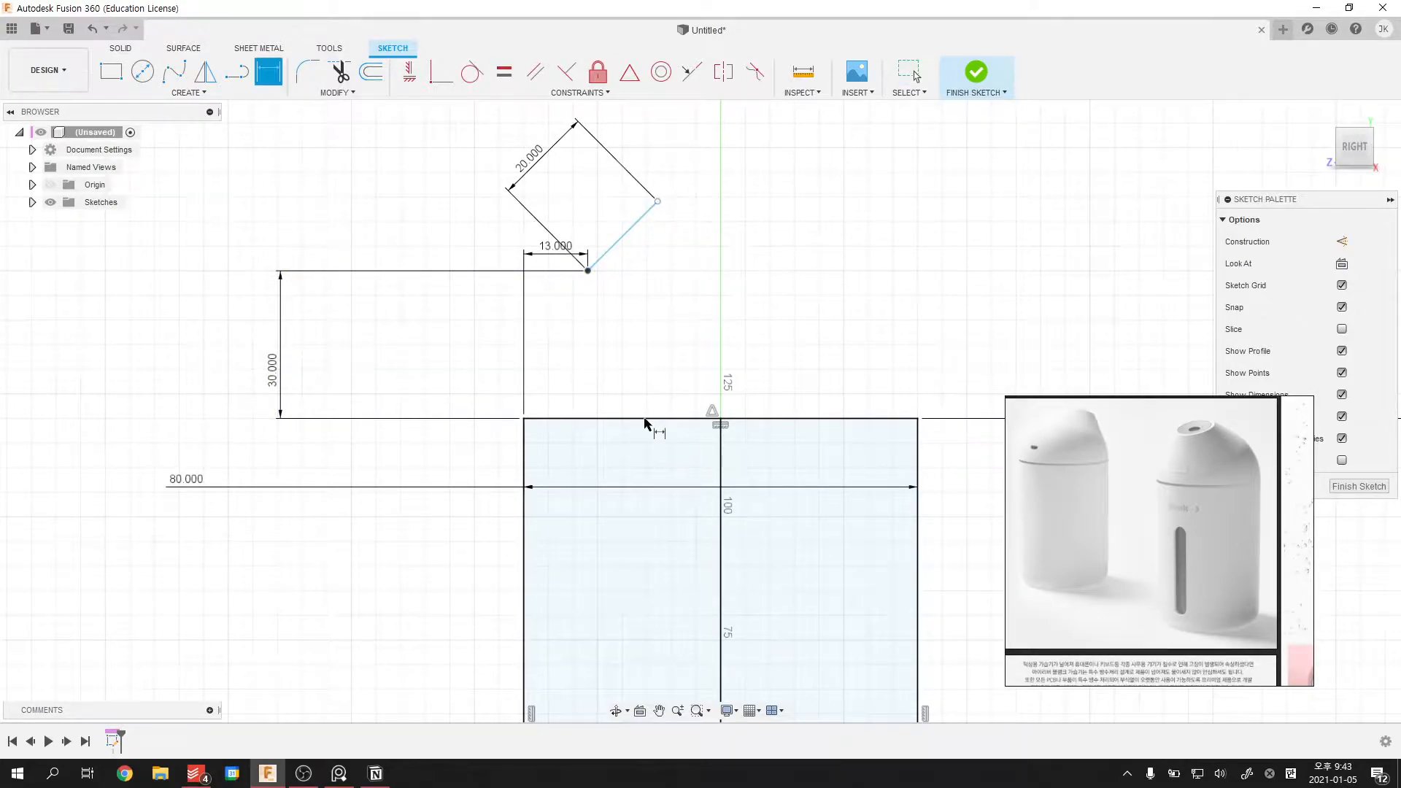
{"action": "left_click", "coordinate": [644, 418]}
{"action": "left_click", "coordinate": [610, 250]}
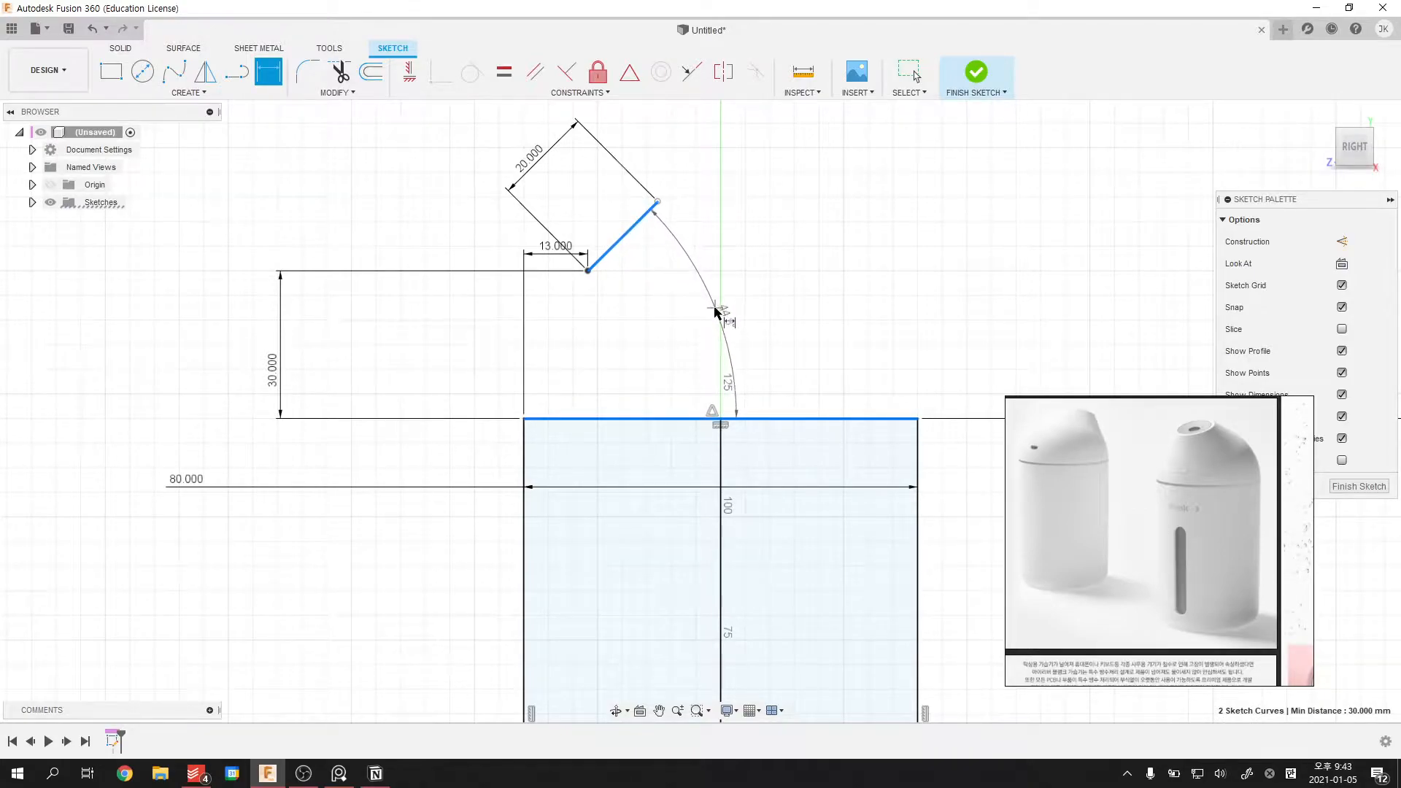
{"action": "key", "text": "Escape"}
{"action": "key", "text": "Escape"}
- Try a horizontal construction line from the slanted line's lower end as a dimension reference, and delete it
{"action": "key", "text": "l"}
{"action": "key", "text": "x"}
{"action": "left_click", "coordinate": [733, 271]}
{"action": "key", "text": "Escape"}
{"action": "key", "text": "d"}
{"action": "left_click", "coordinate": [654, 272]}
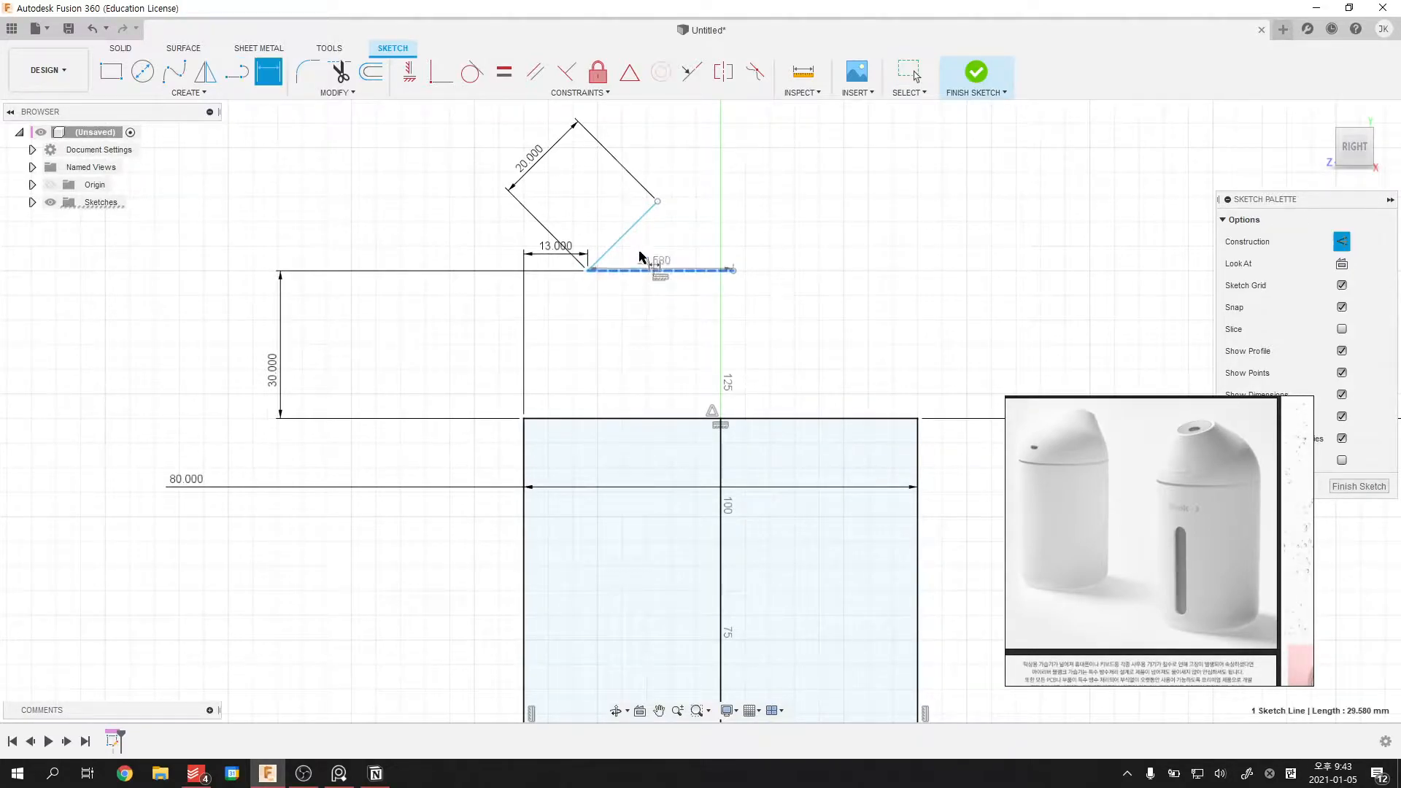
{"action": "left_click", "coordinate": [624, 235]}
{"action": "key", "text": "Escape"}
{"action": "key", "text": "Delete"}
- Dimension the angle between the slanted line and the rectangle's top edge as 90/2 degrees, and move its label inward
{"action": "key", "text": "d"}
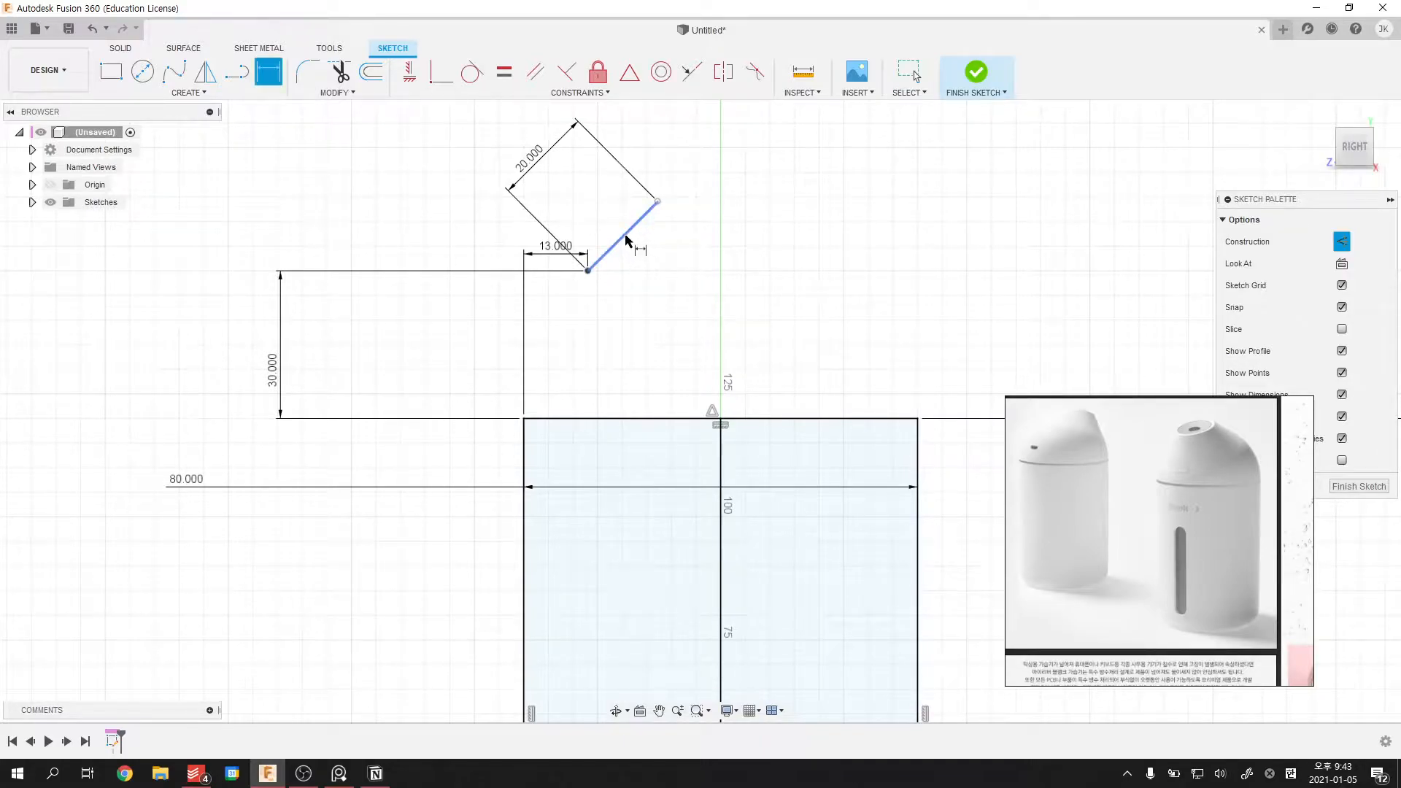
{"action": "left_click", "coordinate": [629, 230]}
{"action": "left_click", "coordinate": [668, 419]}
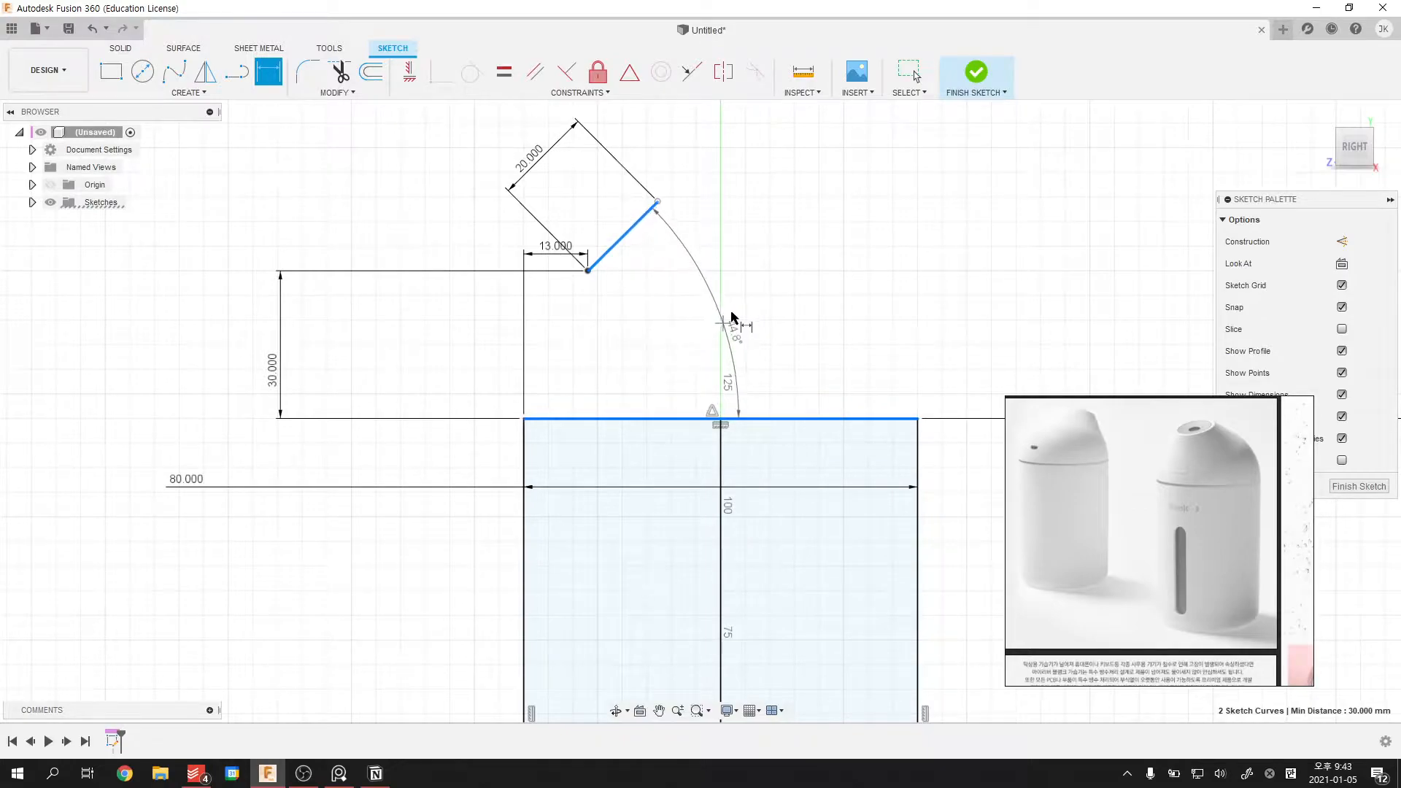
{"action": "left_click", "coordinate": [734, 314]}
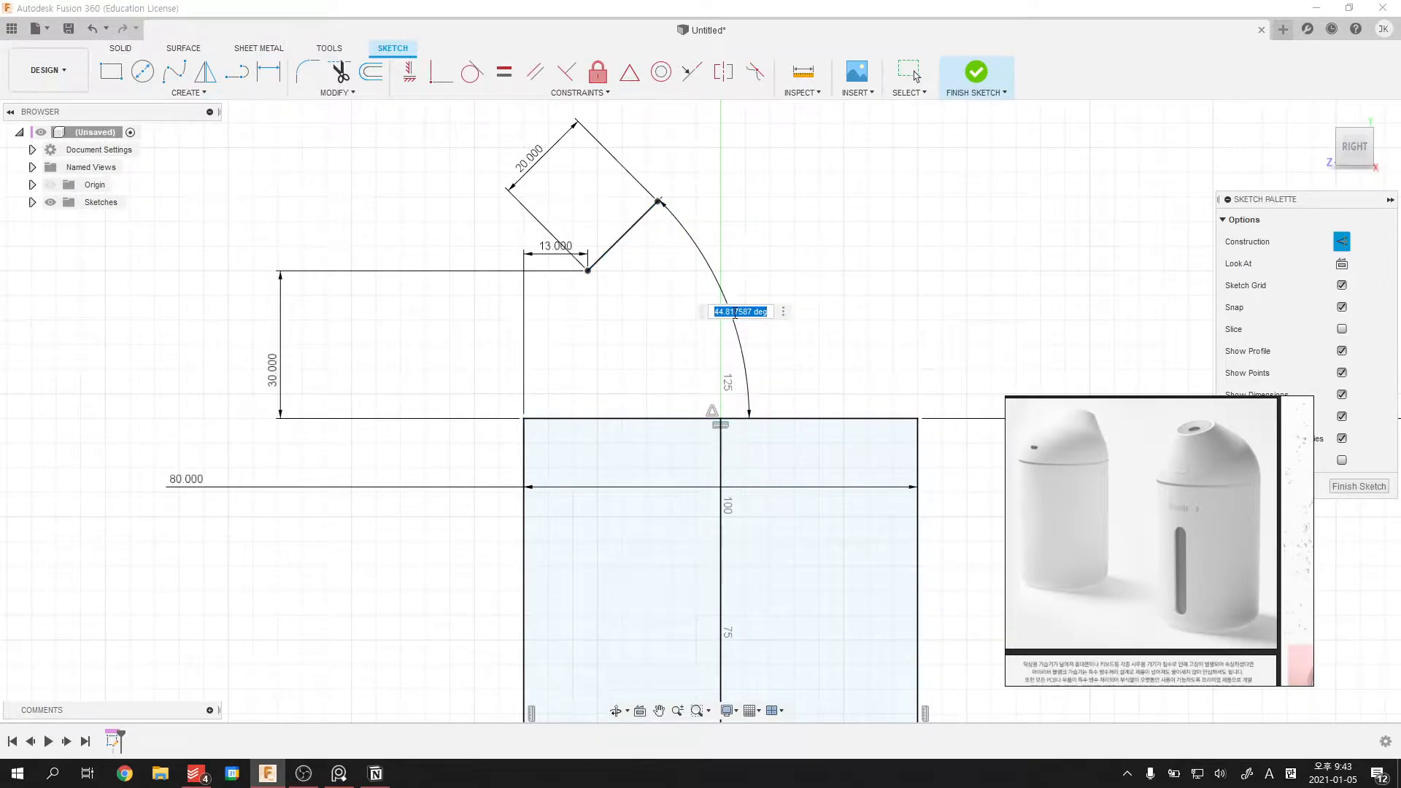
{"action": "type", "text": "90/2"}
{"action": "key", "text": "Return"}
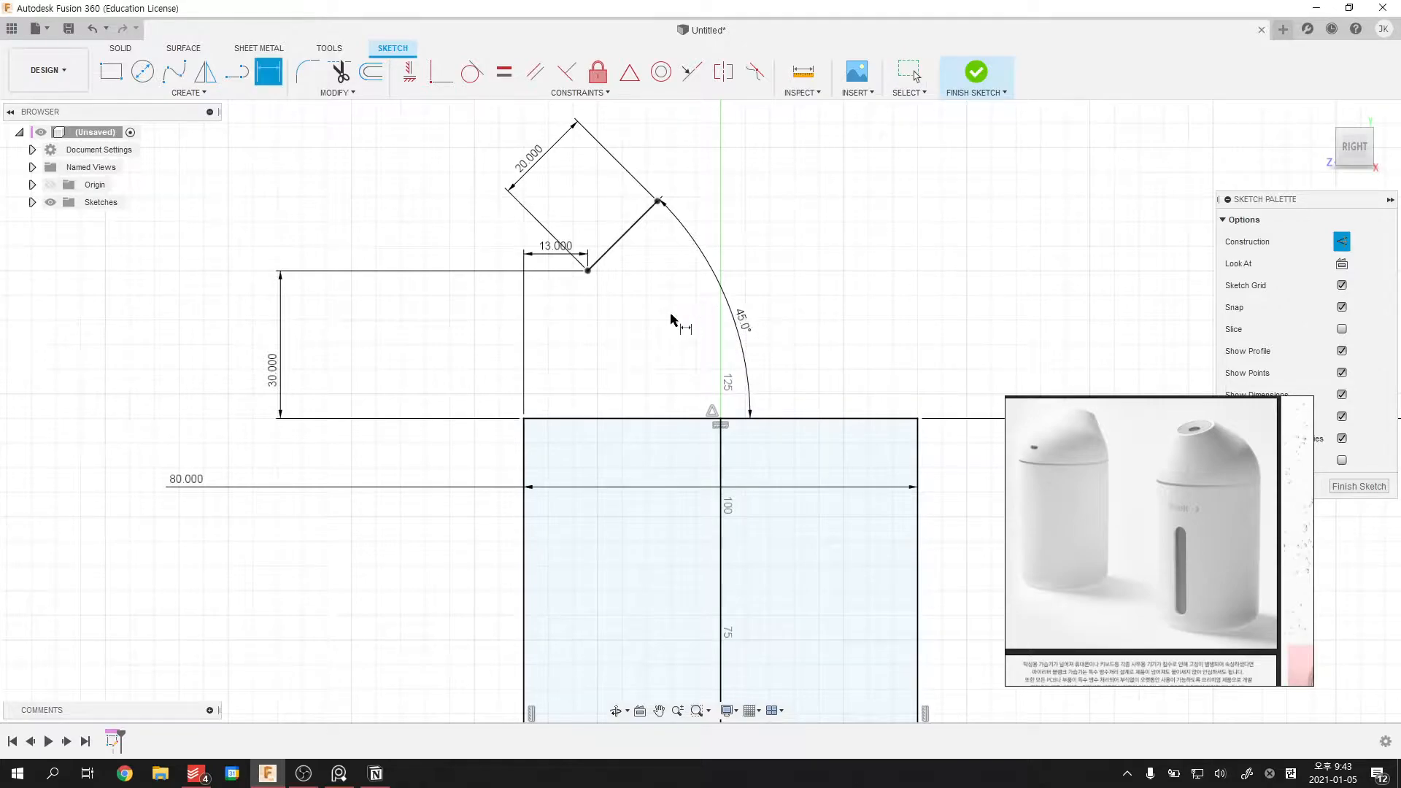
{"action": "key", "text": "Escape"}
{"action": "left_click_drag", "start_coordinate": [747, 329], "coordinate": [712, 366]}
{"action": "middle_click_drag", "start_coordinate": [745, 308], "coordinate": [736, 303]}
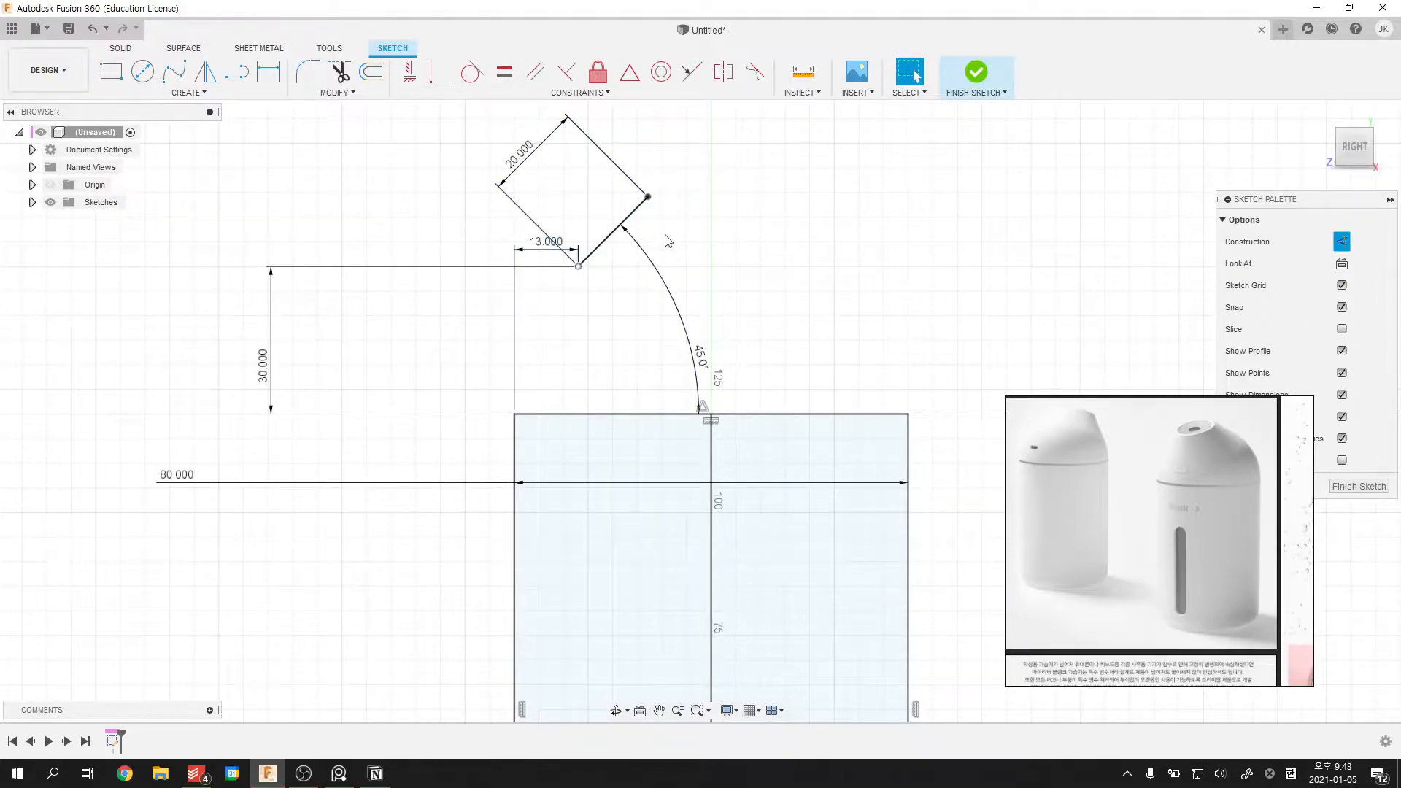
{"action": "left_click", "coordinate": [32, 202]}
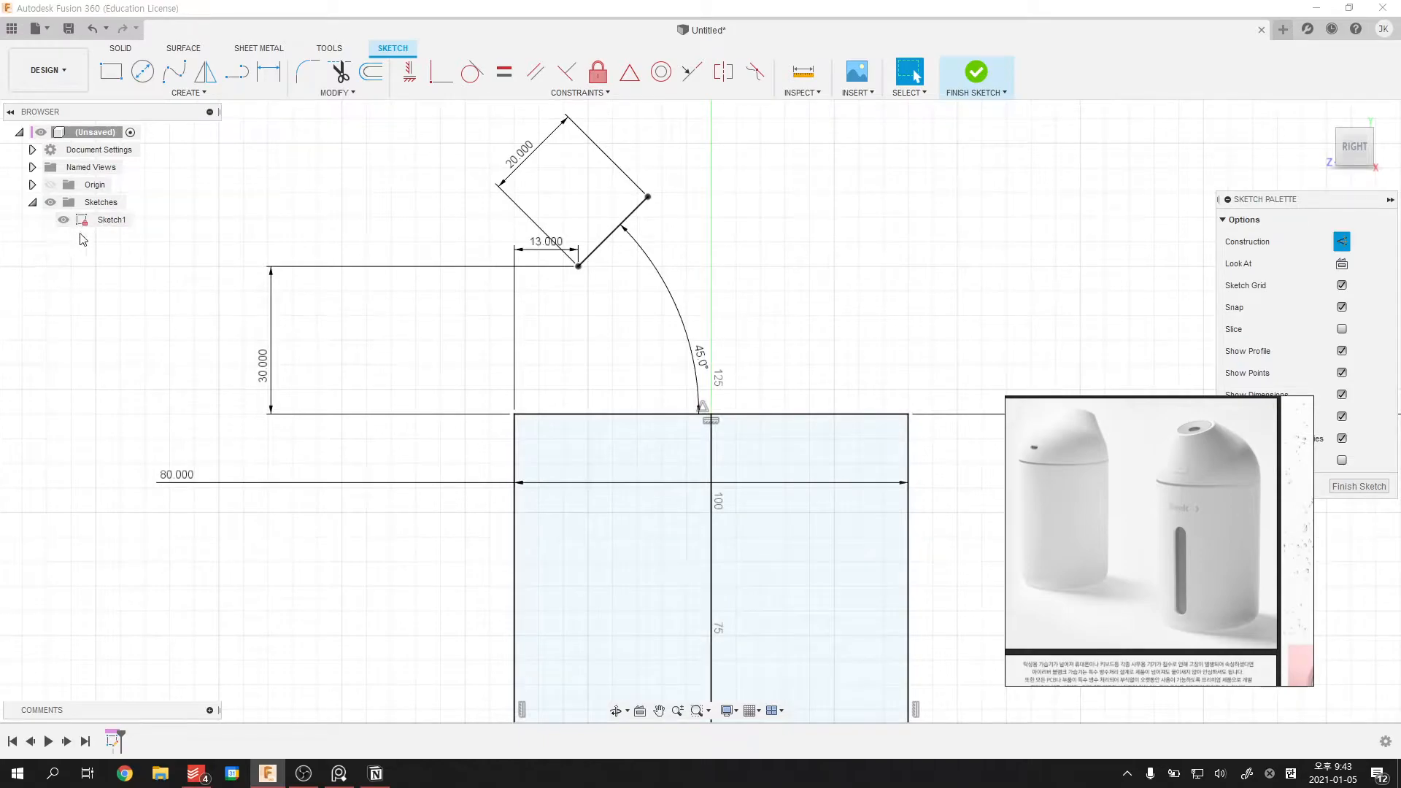
{"action": "scroll", "coordinate": [431, 209], "scroll_direction": "down", "scroll_amount": 5}
{"action": "scroll", "coordinate": [511, 218], "scroll_direction": "up", "scroll_amount": 5}
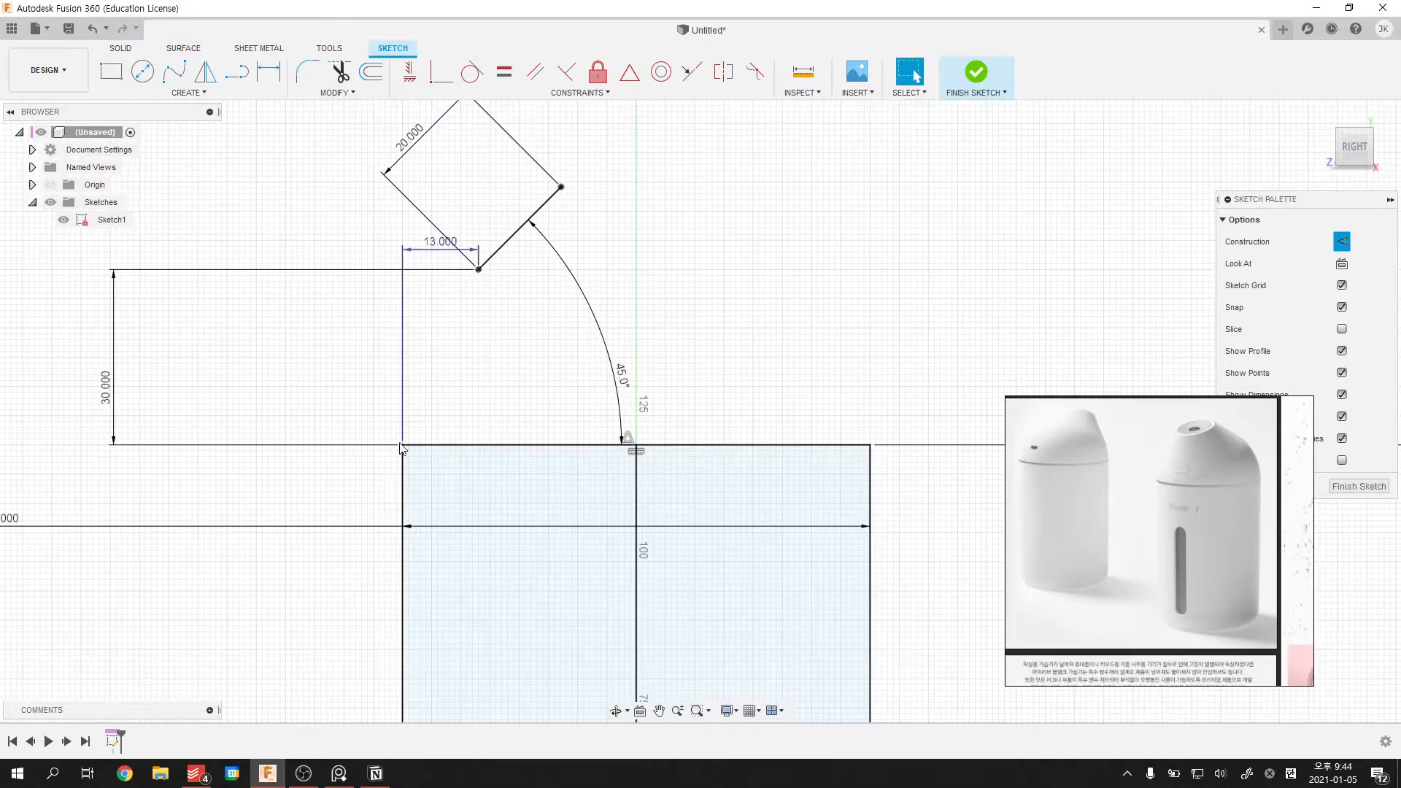
- Draw a control point spline from the slanted line's lower end to the rectangle's upper-left corner with two control points between, as a regular curve
{"action": "left_click", "coordinate": [189, 93]}
{"action": "mouse_move", "coordinate": [182, 224]}
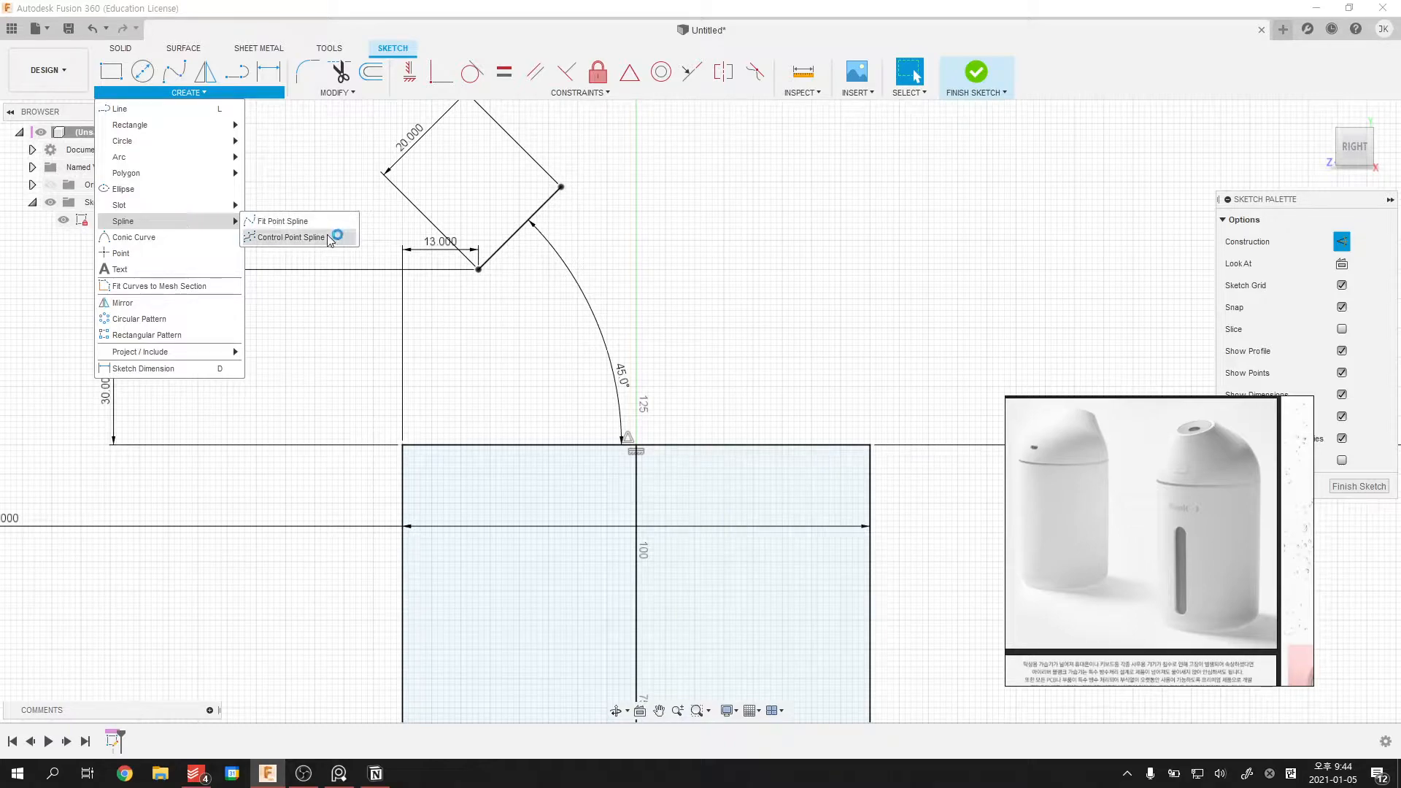
{"action": "left_click", "coordinate": [306, 238]}
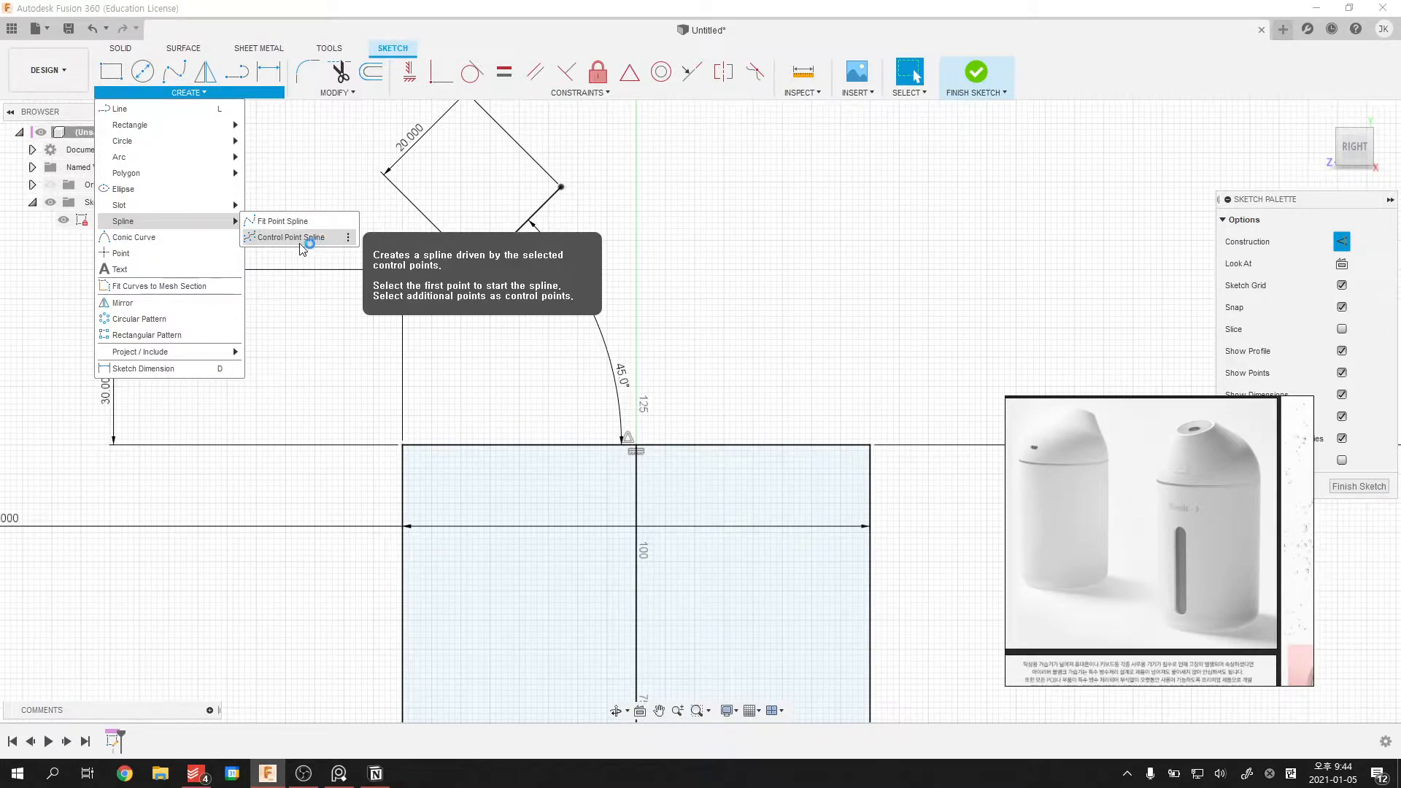
{"action": "left_click", "coordinate": [299, 237]}
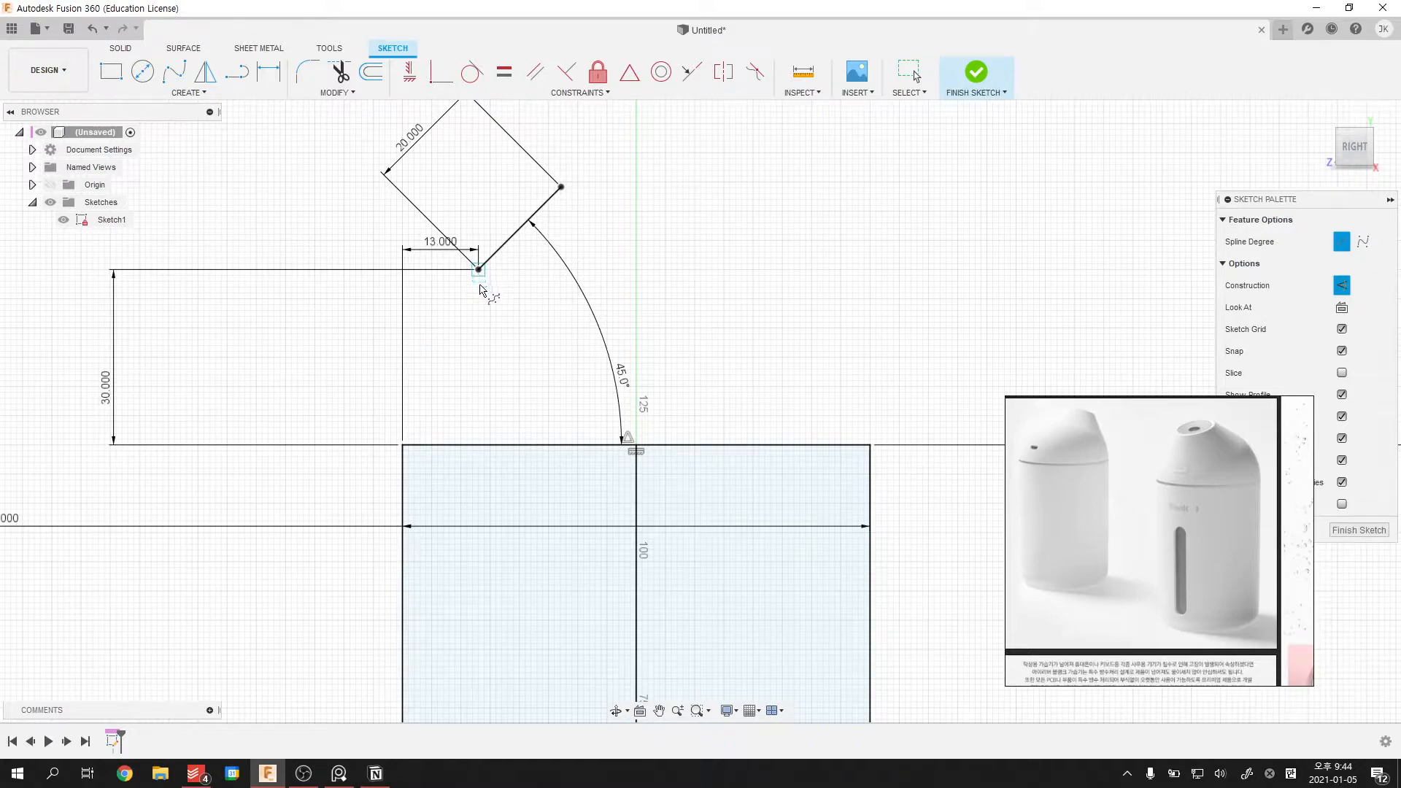
{"action": "left_click", "coordinate": [478, 331]}
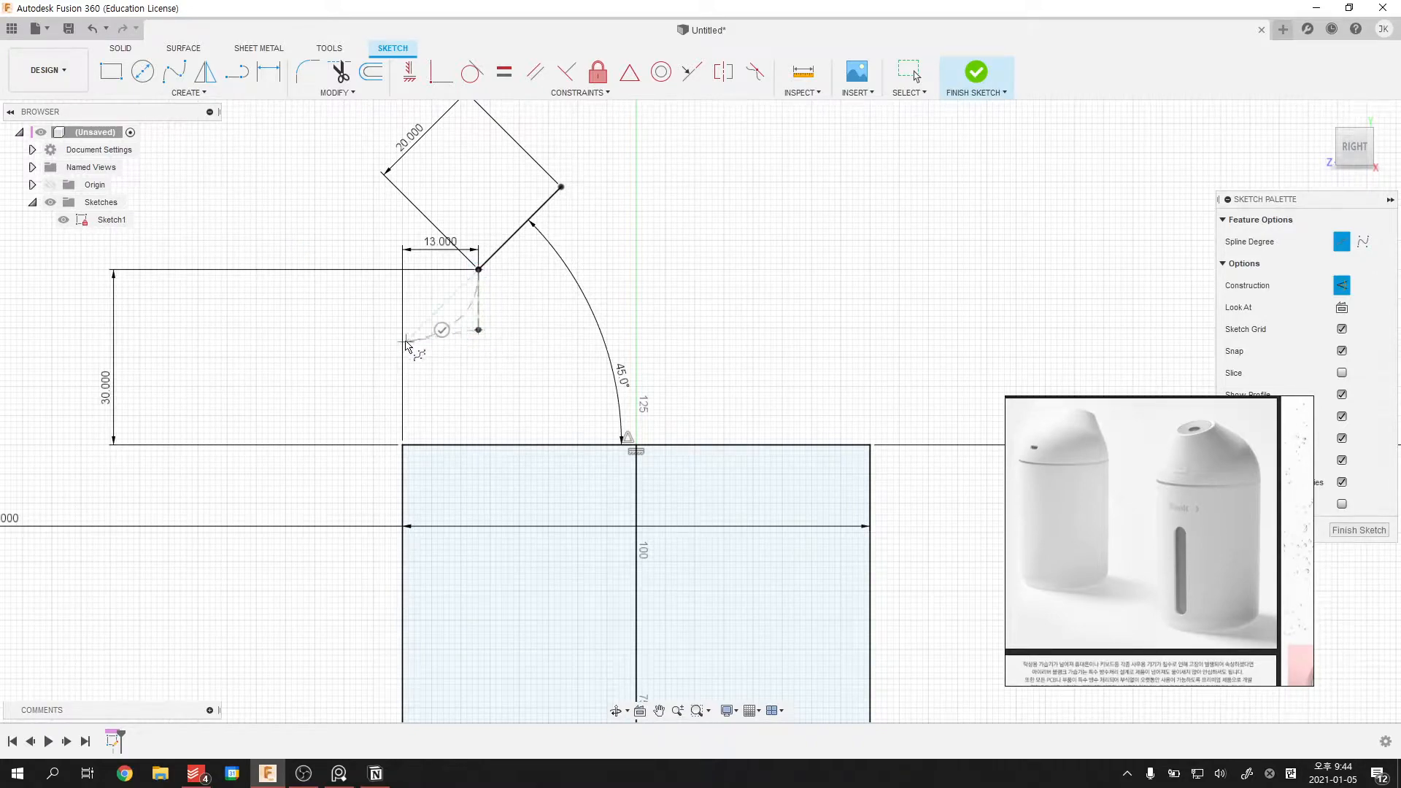
{"action": "left_click", "coordinate": [412, 335]}
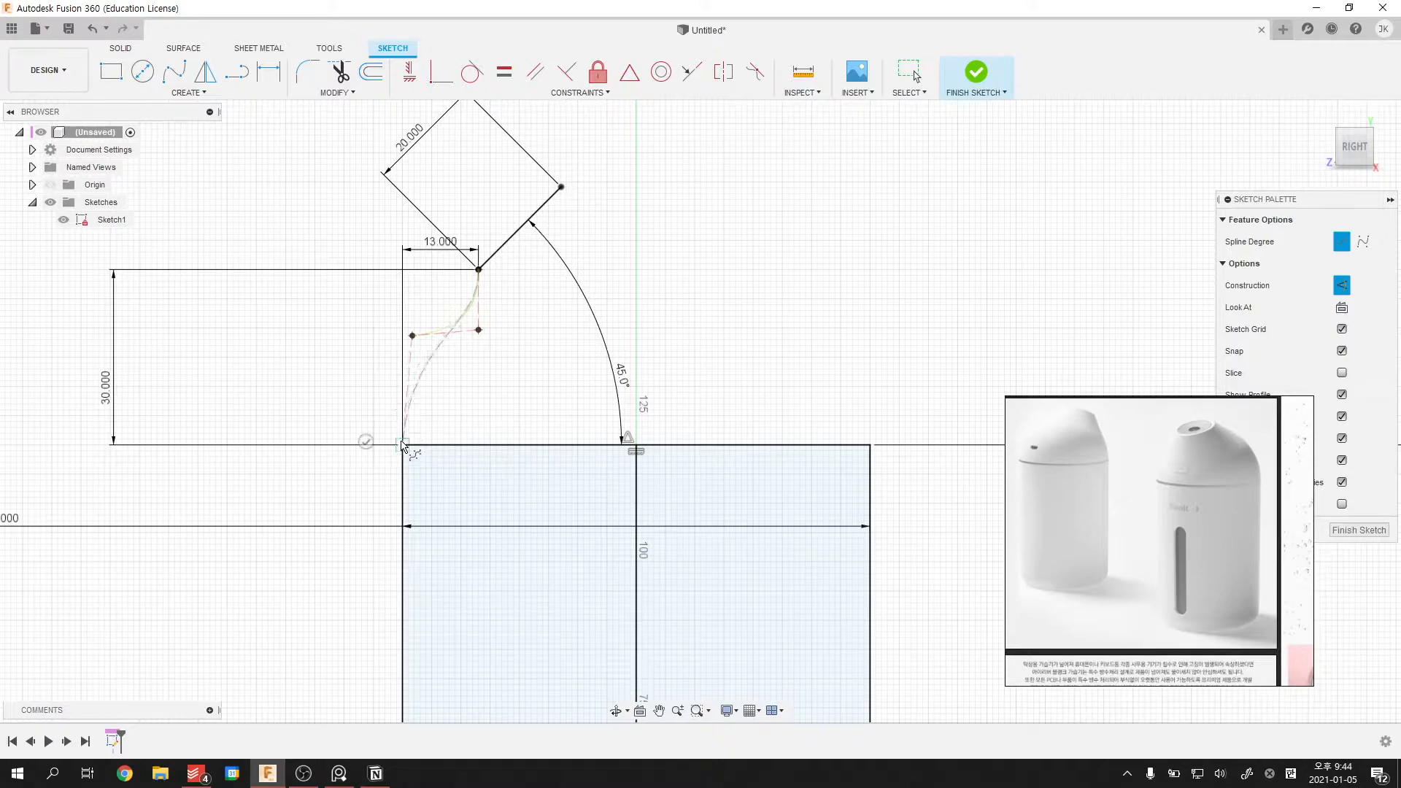
{"action": "key", "text": "Return"}
{"action": "left_click", "coordinate": [407, 405]}
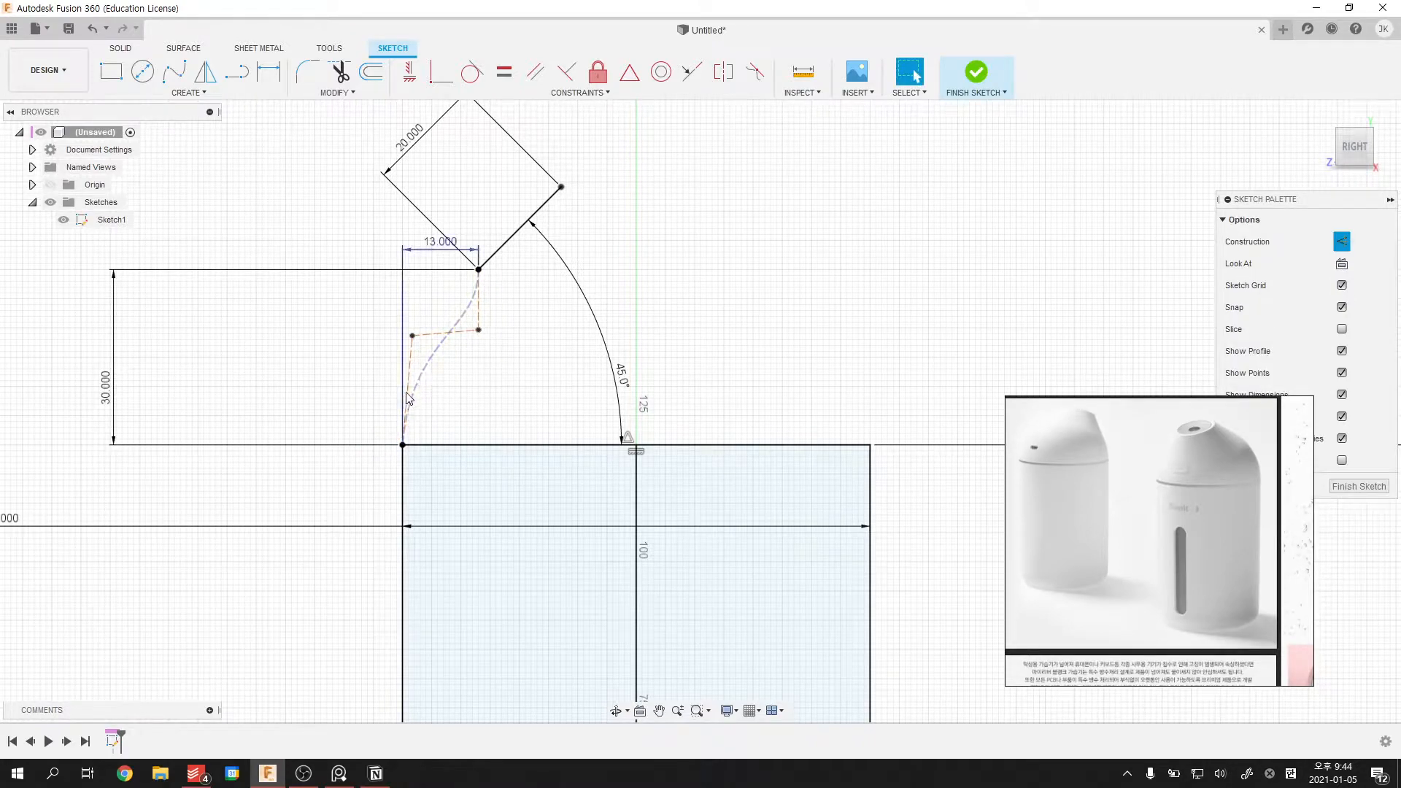
{"action": "key", "text": "x"}
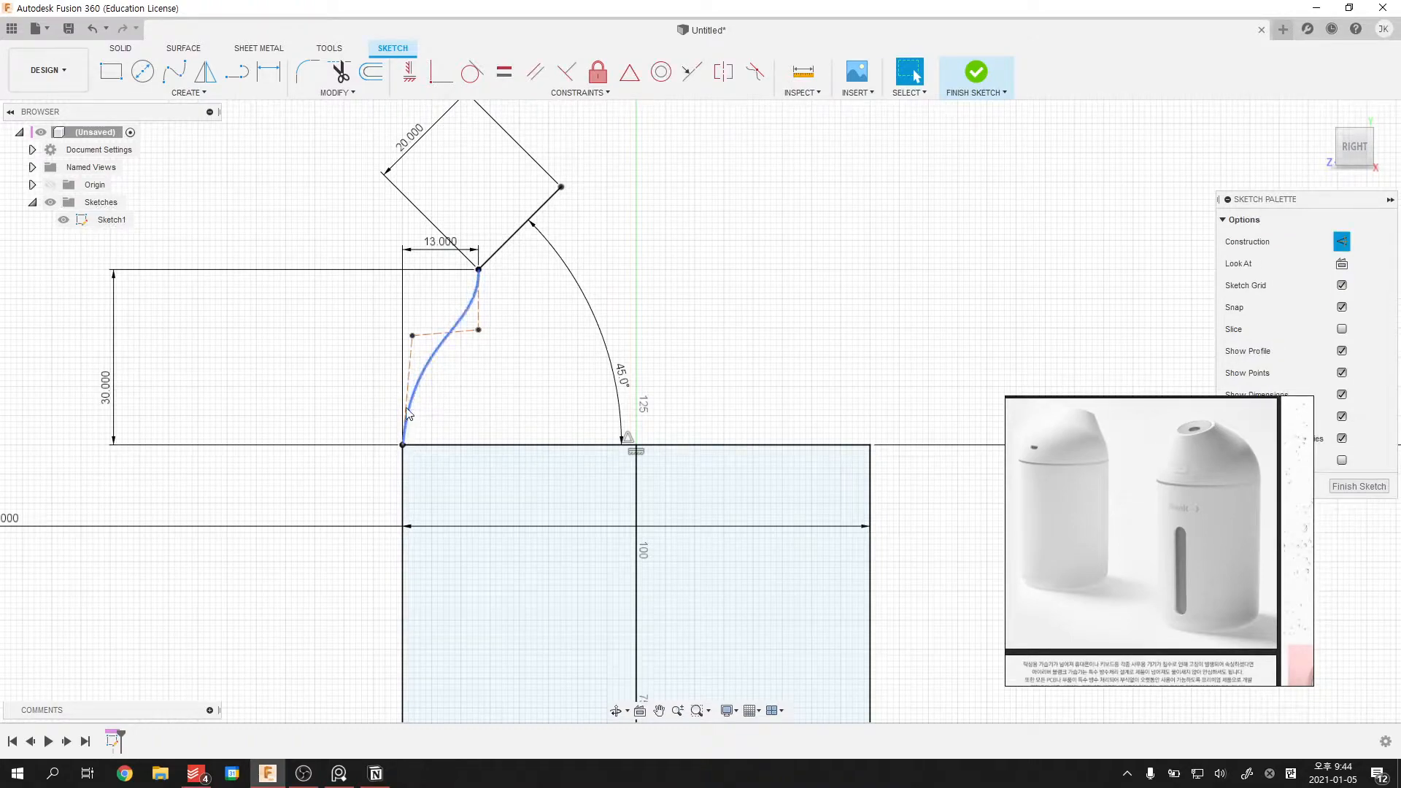
- Move the spline's lower control point directly above the rectangle's upper-left corner, and constrain the control segments horizontal and vertical
{"action": "left_click_drag", "start_coordinate": [413, 336], "coordinate": [402, 334]}
{"action": "left_click", "coordinate": [473, 380]}
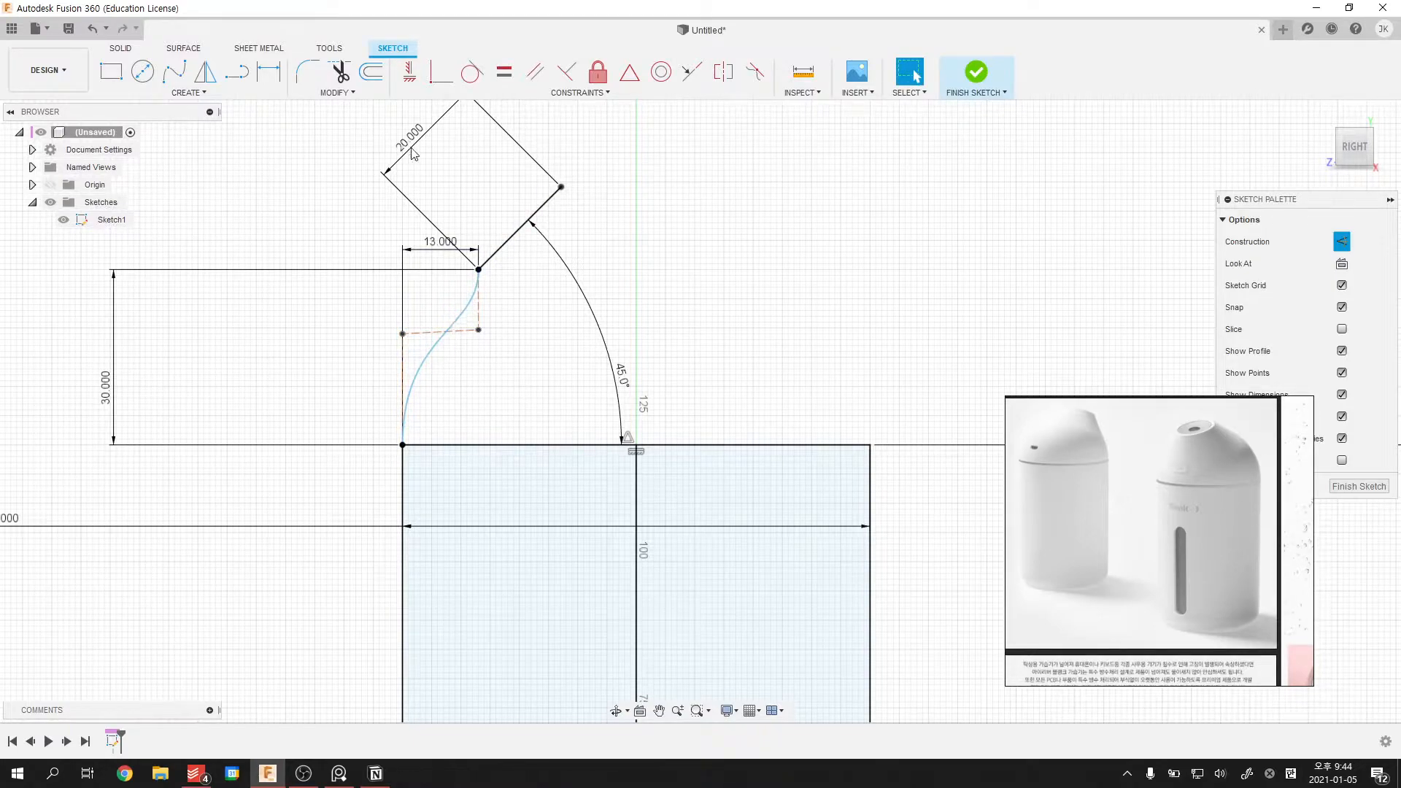
{"action": "left_click", "coordinate": [408, 72]}
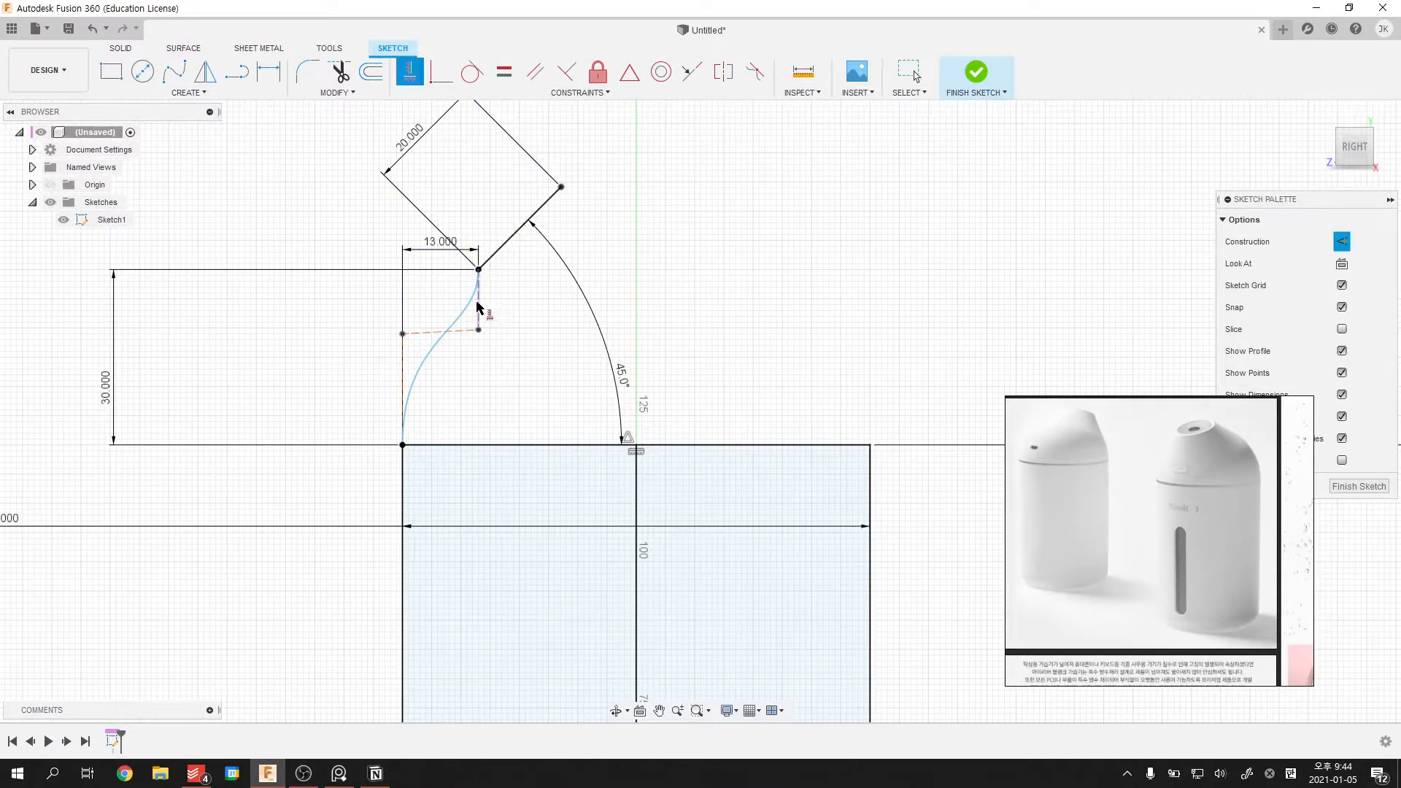
{"action": "left_click", "coordinate": [438, 349]}
{"action": "key", "text": "Escape"}
- Dimension the vertical distance from the rectangle's upper-left corner to the spline control point above it as 15 mm
{"action": "key", "text": "d"}
{"action": "left_click", "coordinate": [403, 332]}
{"action": "left_click", "coordinate": [404, 443]}
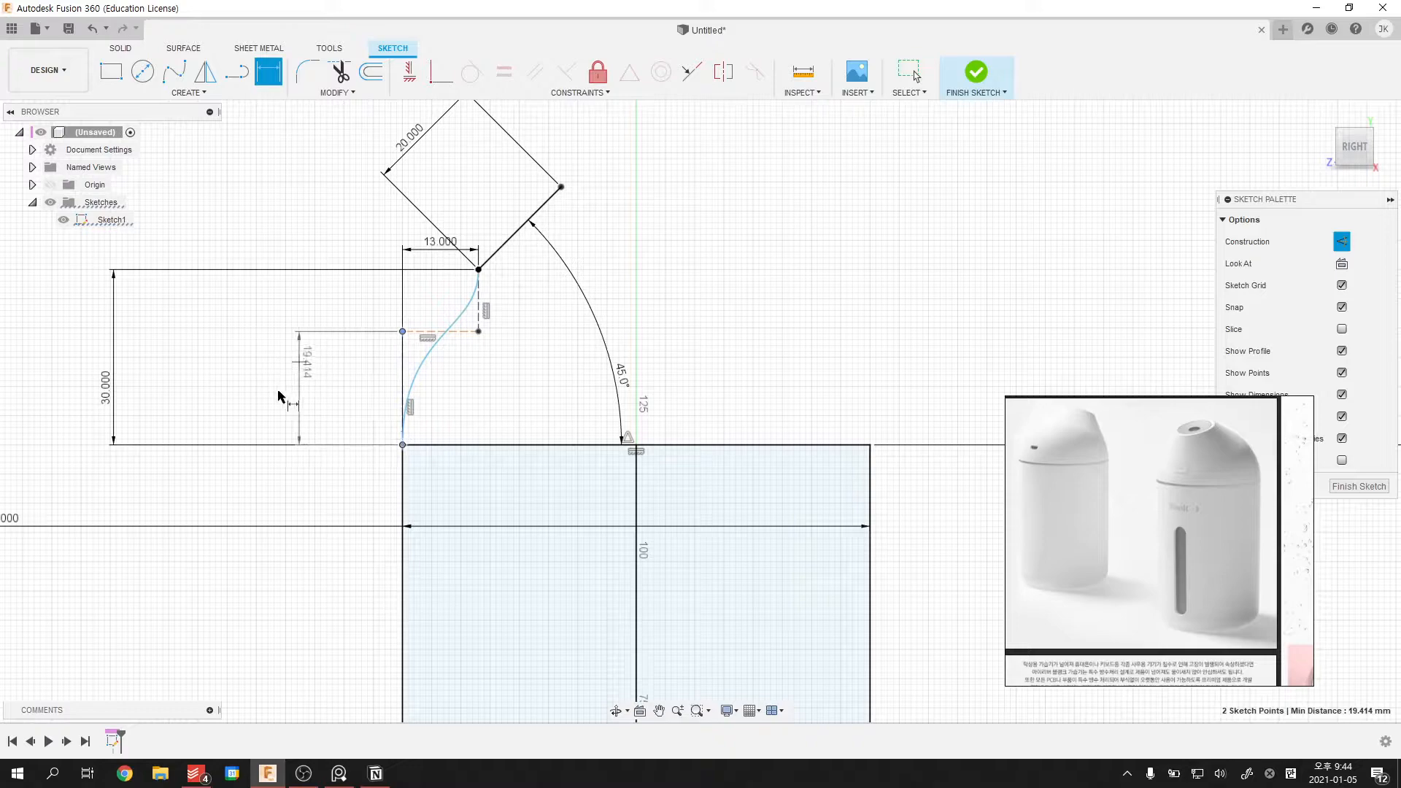
{"action": "left_click", "coordinate": [280, 392]}
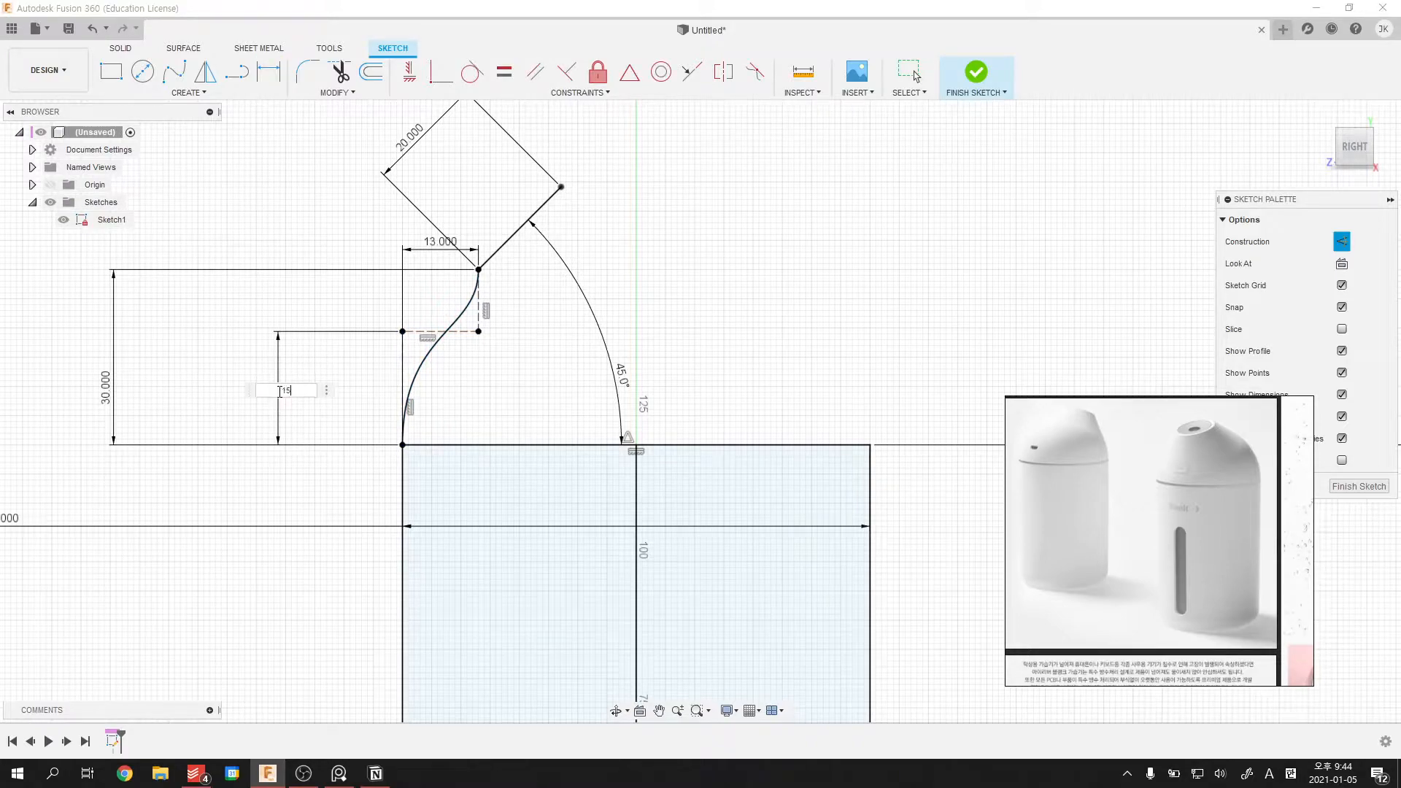
{"action": "key", "text": "Return"}
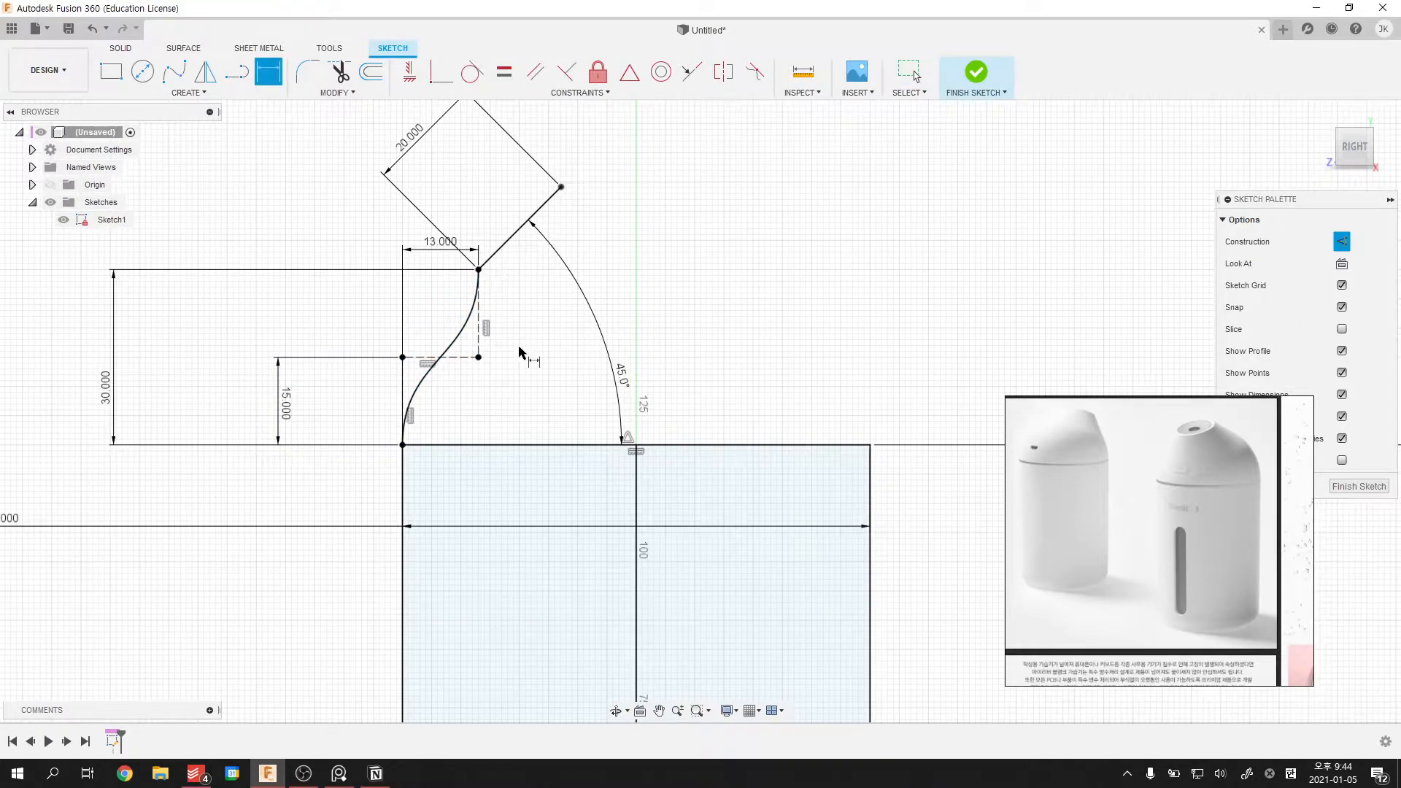
- Set the horizontal offset between the rectangle's upper-left corner and the slanted line's lower end to 10 mm
{"action": "scroll", "coordinate": [519, 348], "scroll_direction": "down", "scroll_amount": 3}
{"action": "middle_click_drag", "start_coordinate": [519, 348], "coordinate": [535, 350]}
{"action": "scroll", "coordinate": [536, 350], "scroll_direction": "up", "scroll_amount": 2}
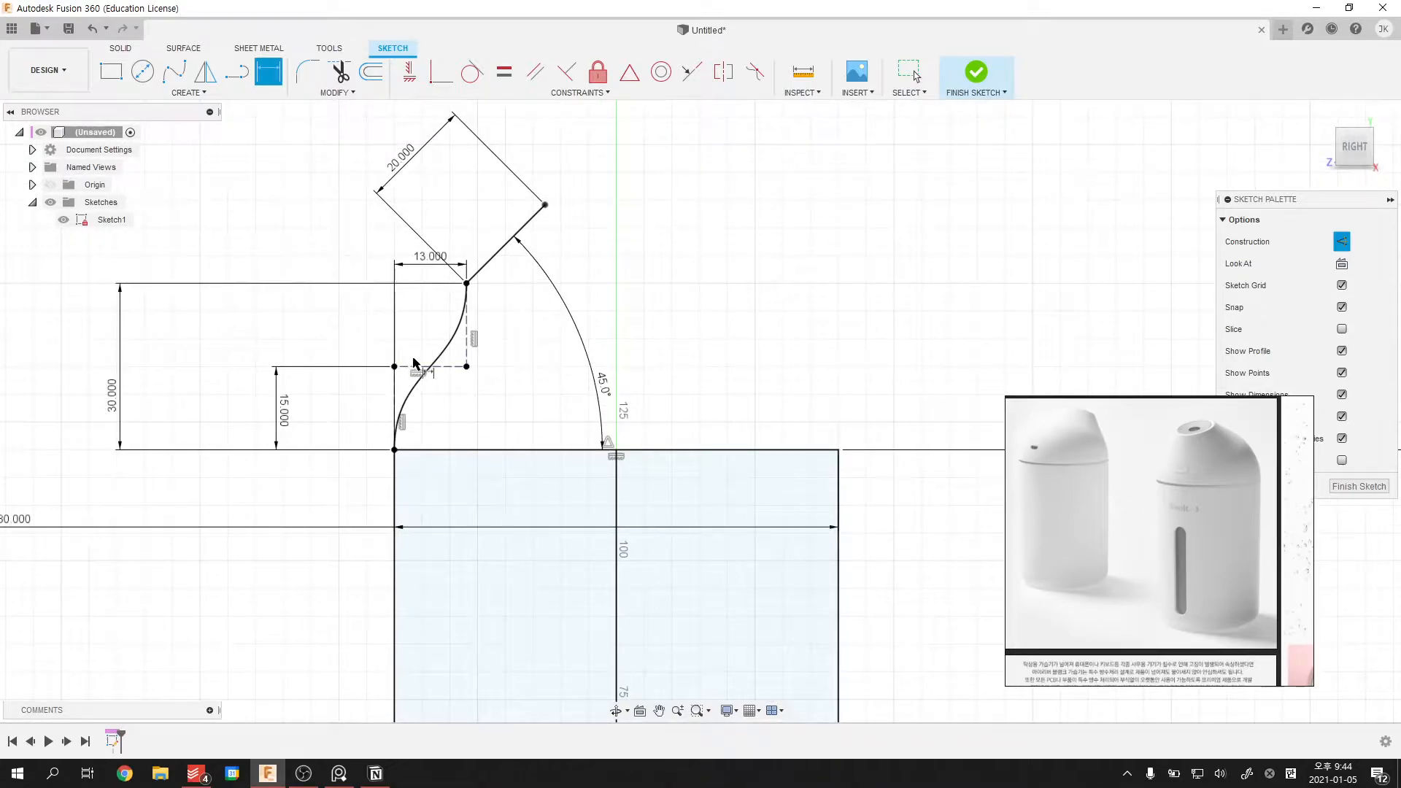
{"action": "scroll", "coordinate": [424, 354], "scroll_direction": "up", "scroll_amount": 2}
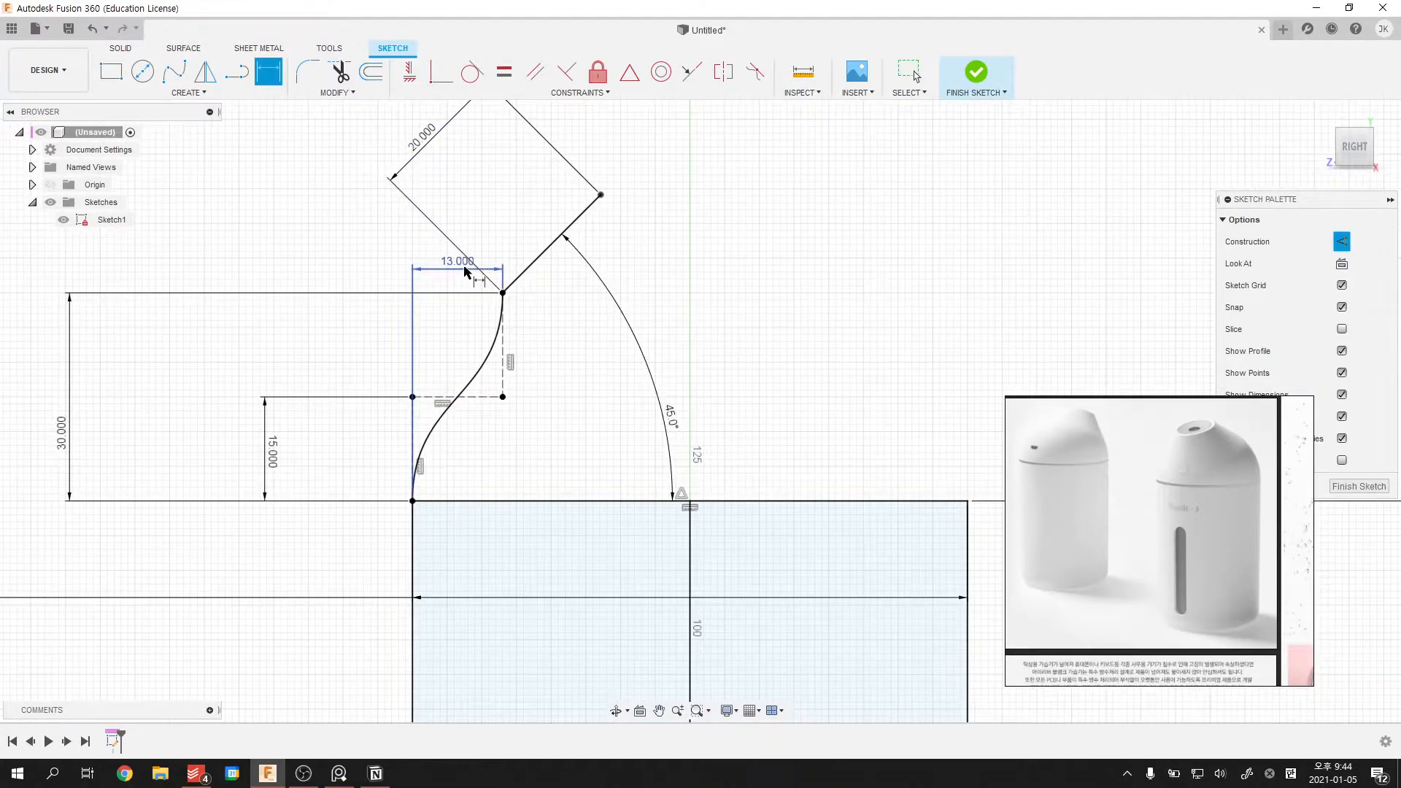
{"action": "key", "text": "Escape"}
{"action": "mouse_move", "coordinate": [464, 259]}
{"action": "left_mouse_down"}
{"action": "mouse_move", "coordinate": [458, 333]}
{"action": "mouse_move", "coordinate": [464, 237]}
{"action": "left_mouse_up"}
{"action": "double_click", "coordinate": [464, 238]}
{"action": "type", "text": "10"}
{"action": "key", "text": "Return"}
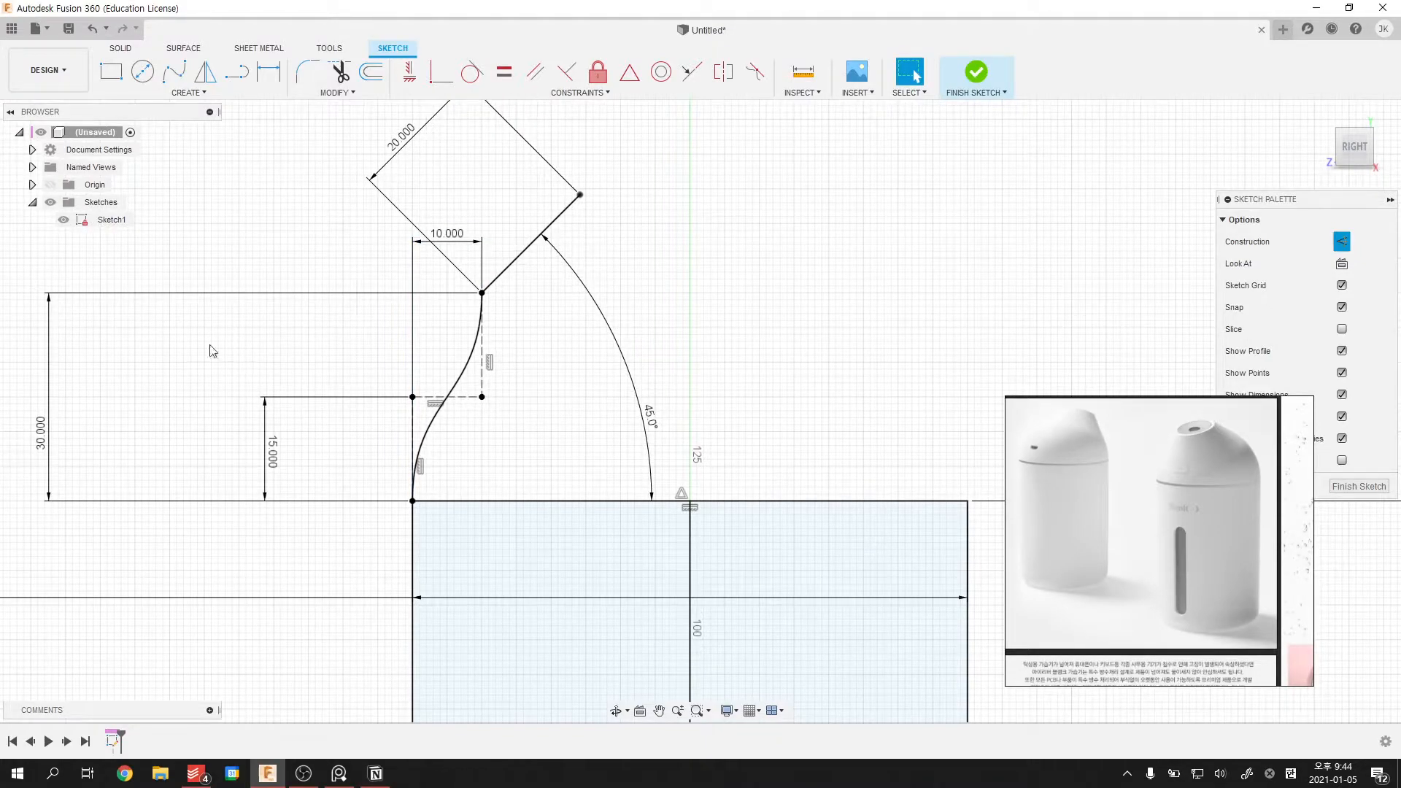
- Set the slanted line's height above the rectangle to 20 mm and the spline control point's height to 10 mm
{"action": "double_click", "coordinate": [44, 433]}
{"action": "type", "text": "20"}
{"action": "key", "text": "Return"}
{"action": "double_click", "coordinate": [271, 453]}
{"action": "type", "text": "10"}
{"action": "key", "text": "Return"}
- Set the vertical distance between the slanted line's lower end and the rectangle's top edge to 30 mm
{"action": "middle_click_drag", "start_coordinate": [544, 431], "coordinate": [554, 435]}
{"action": "scroll", "coordinate": [553, 436], "scroll_direction": "down", "scroll_amount": 2}
{"action": "double_click", "coordinate": [138, 457]}
{"action": "type", "text": "30"}
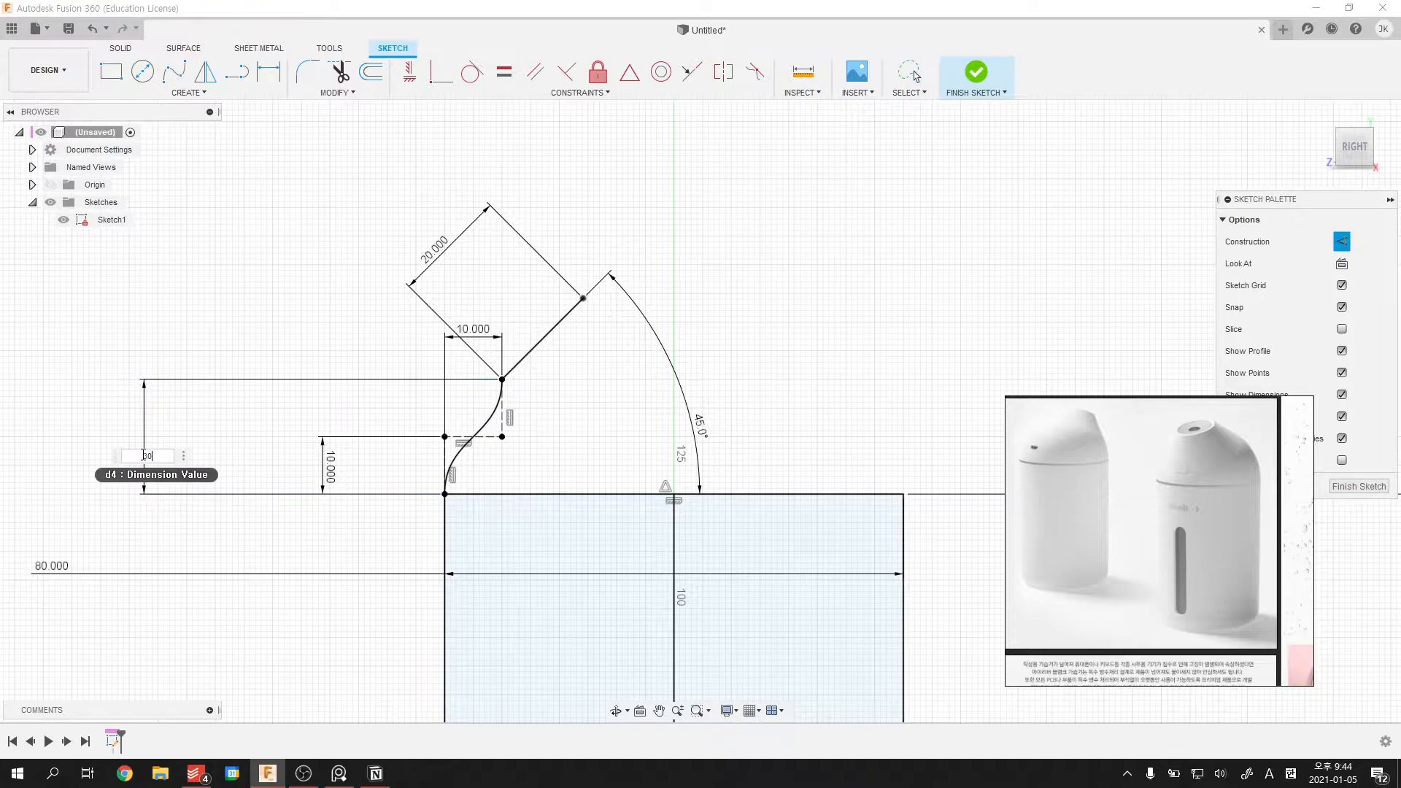
{"action": "key", "text": "Return"}
- Draw a control point spline from the slanted line's upper end to the rectangle's upper-right corner, arching over the body with two intermediate control points
{"action": "scroll", "coordinate": [497, 397], "scroll_direction": "down", "scroll_amount": 1}
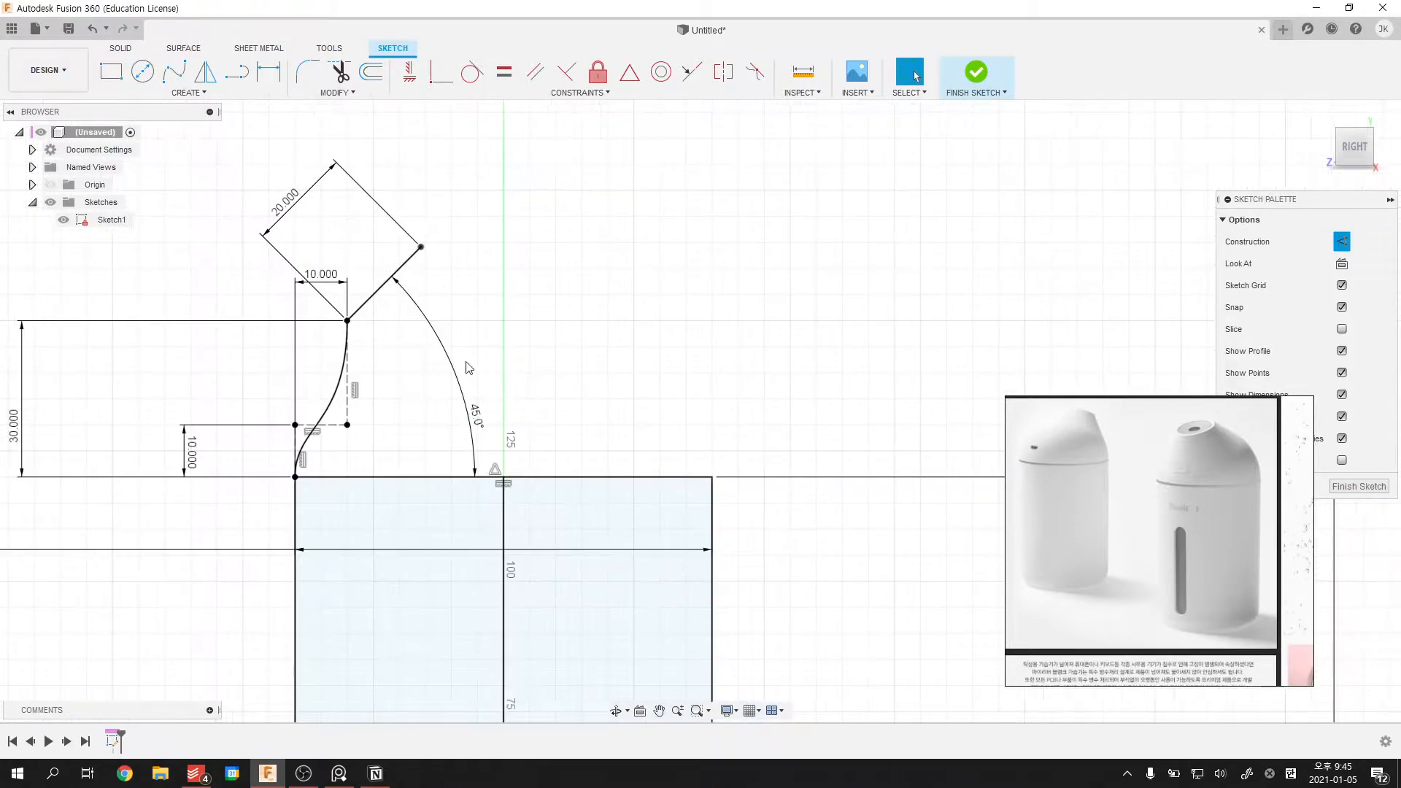
{"action": "left_click", "coordinate": [195, 93]}
{"action": "mouse_move", "coordinate": [189, 222]}
{"action": "left_click", "coordinate": [292, 237]}
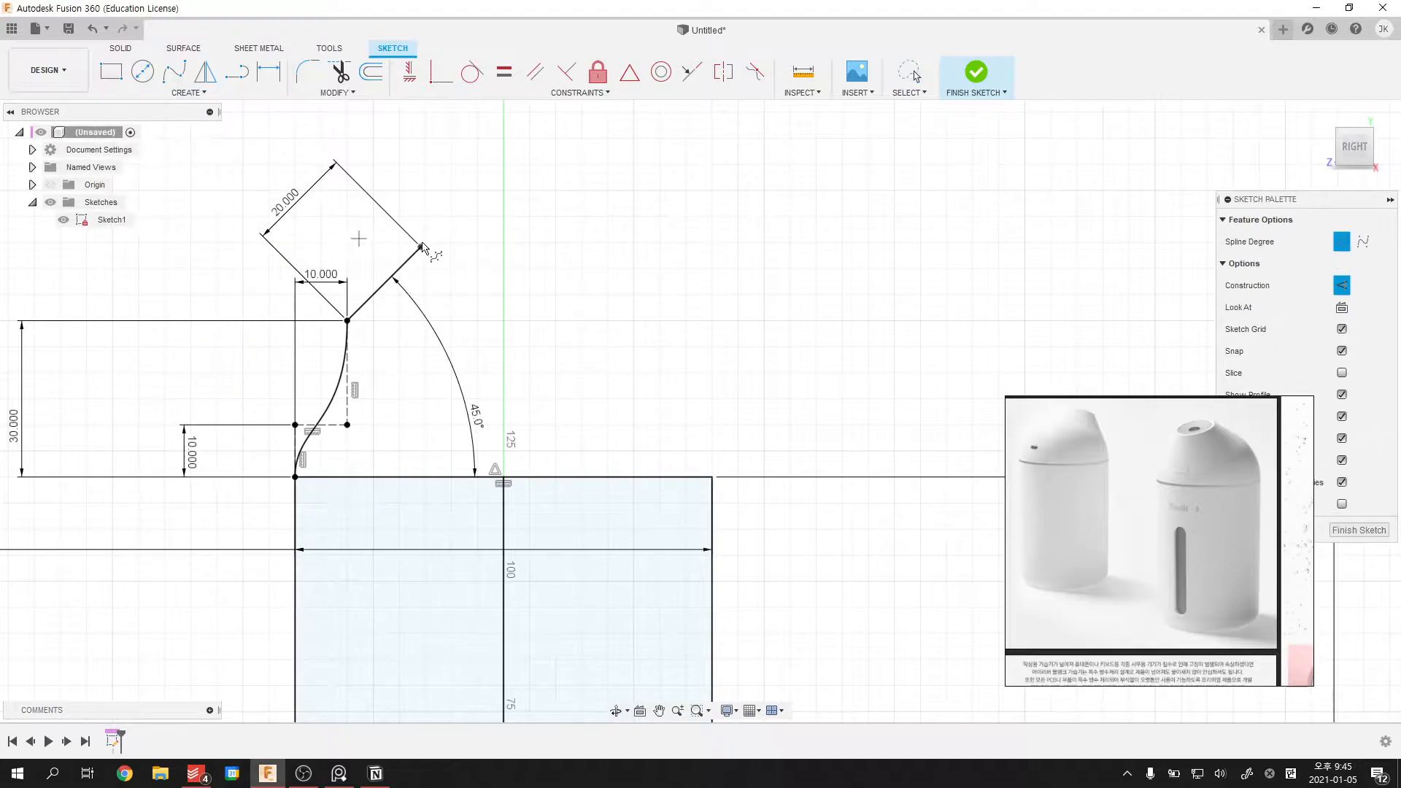
{"action": "left_click", "coordinate": [421, 248]}
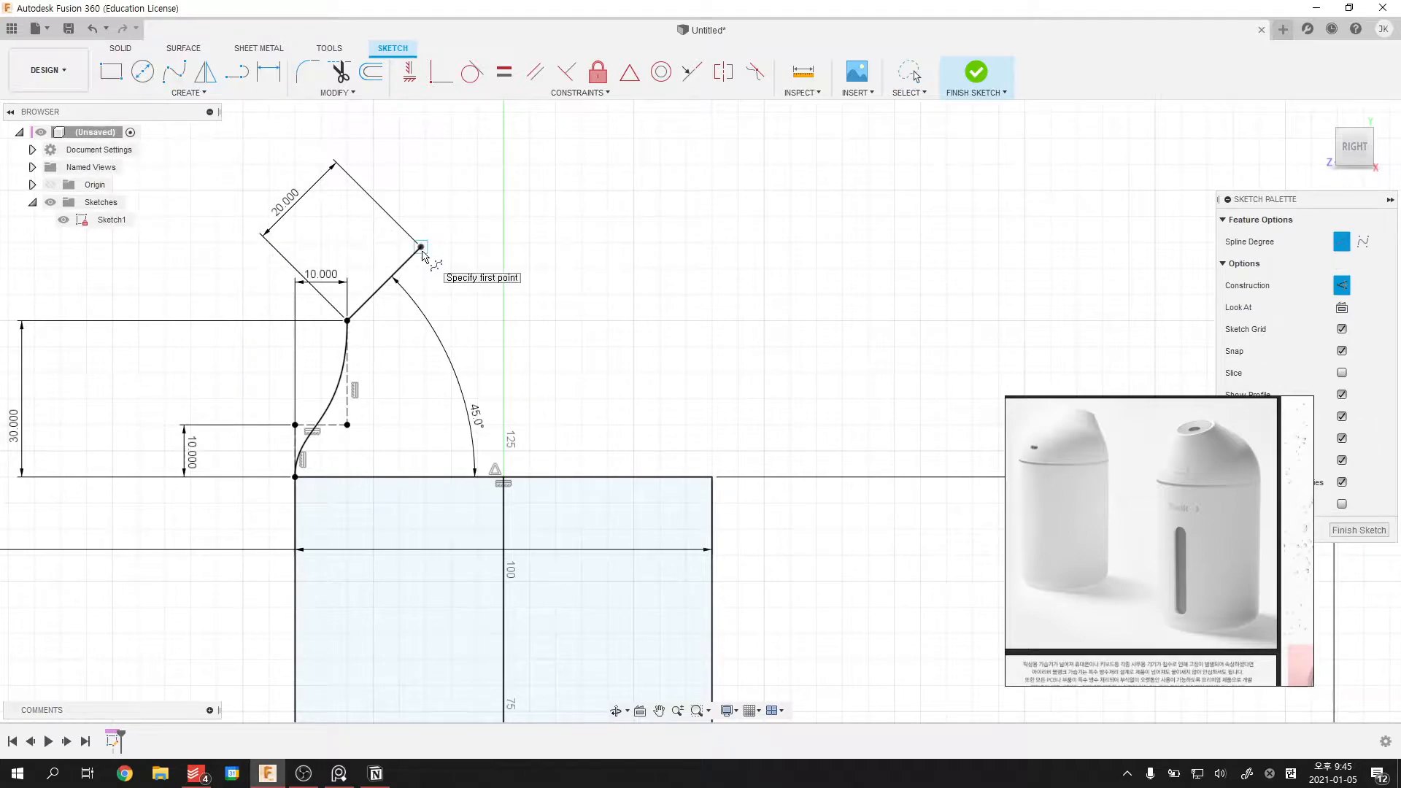
{"action": "left_click", "coordinate": [584, 248]}
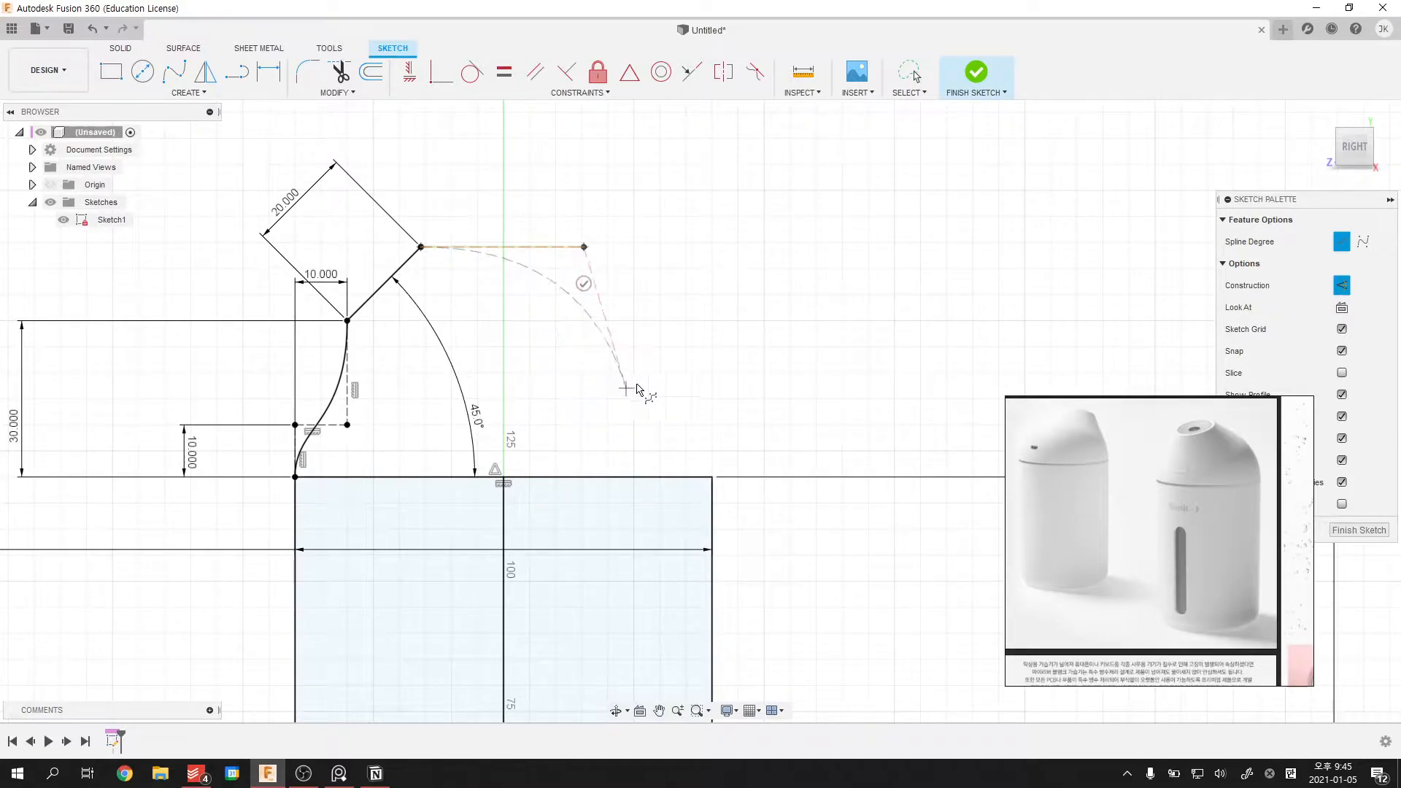
{"action": "left_click", "coordinate": [714, 365]}
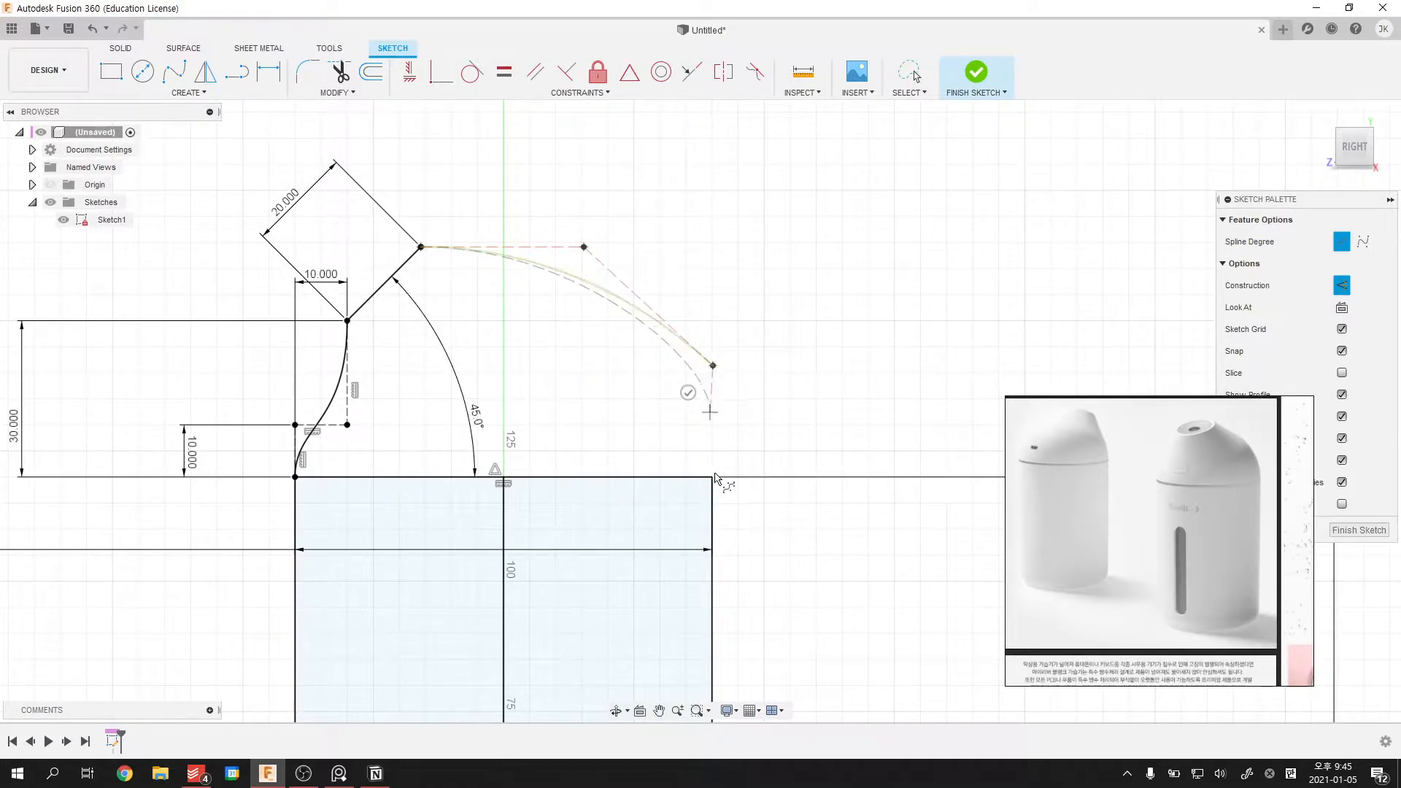
{"action": "left_click", "coordinate": [713, 477]}
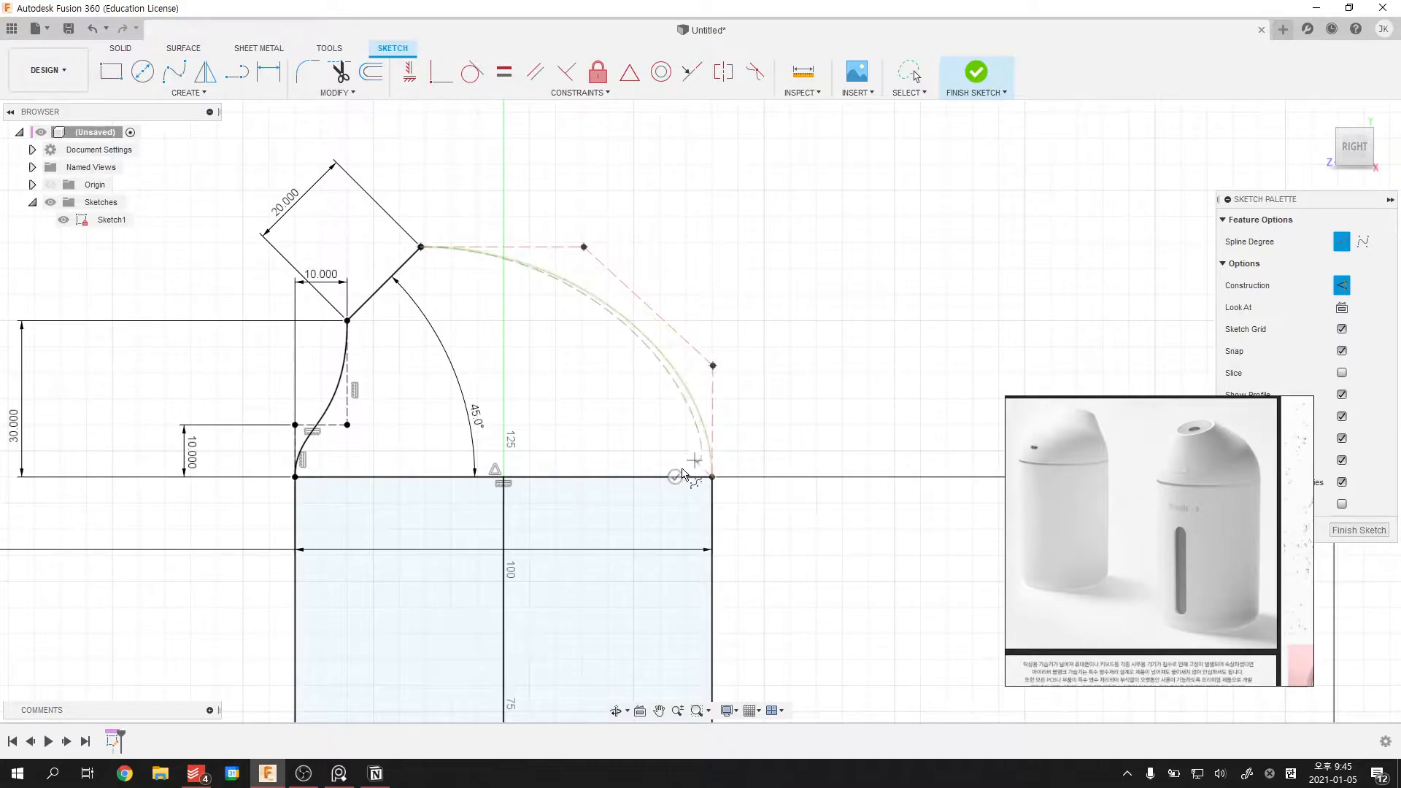
{"action": "left_click", "coordinate": [677, 475]}
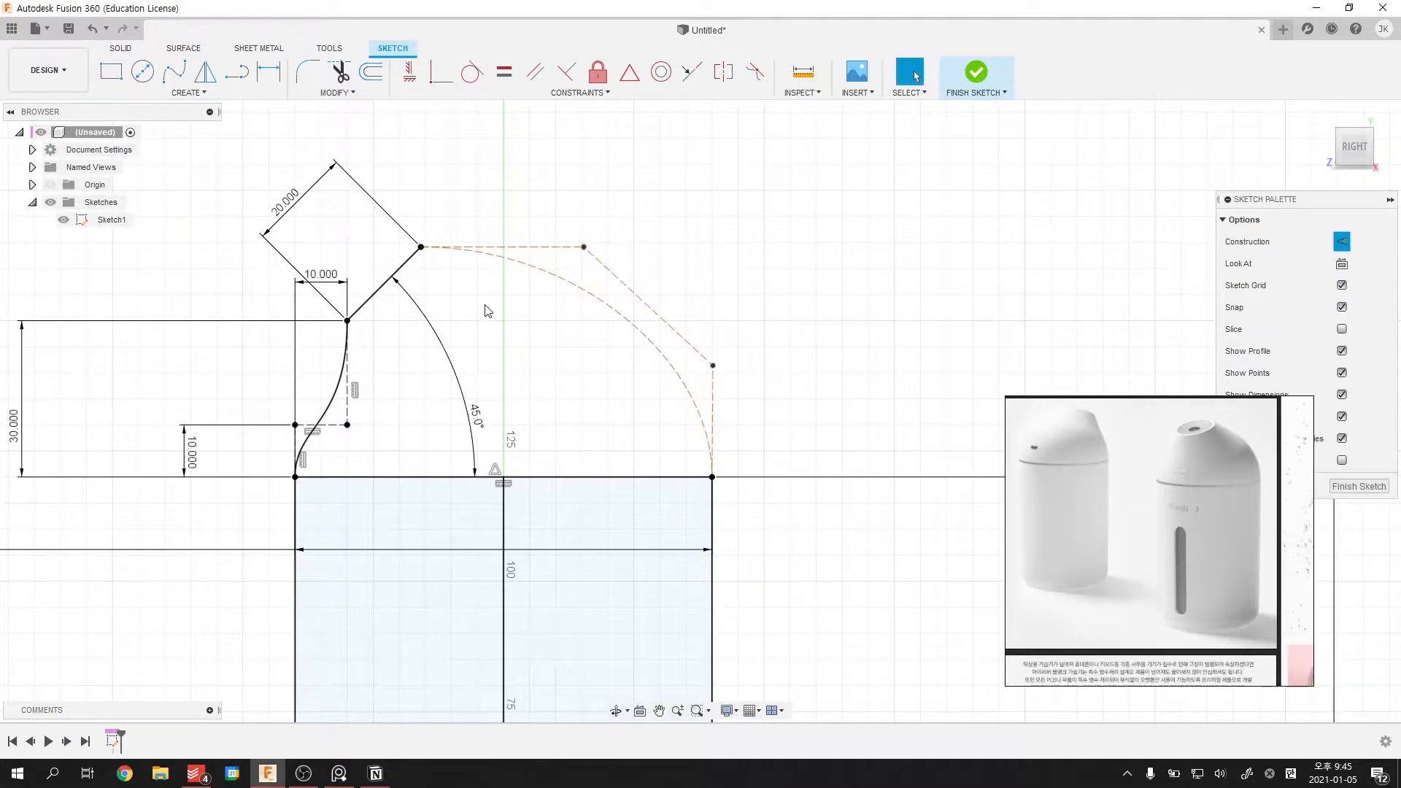
- Move the reference picture clear of the sketch options, and switch off construction for the arching spline
{"action": "right_click_drag", "start_coordinate": [1192, 476], "coordinate": [1049, 524]}
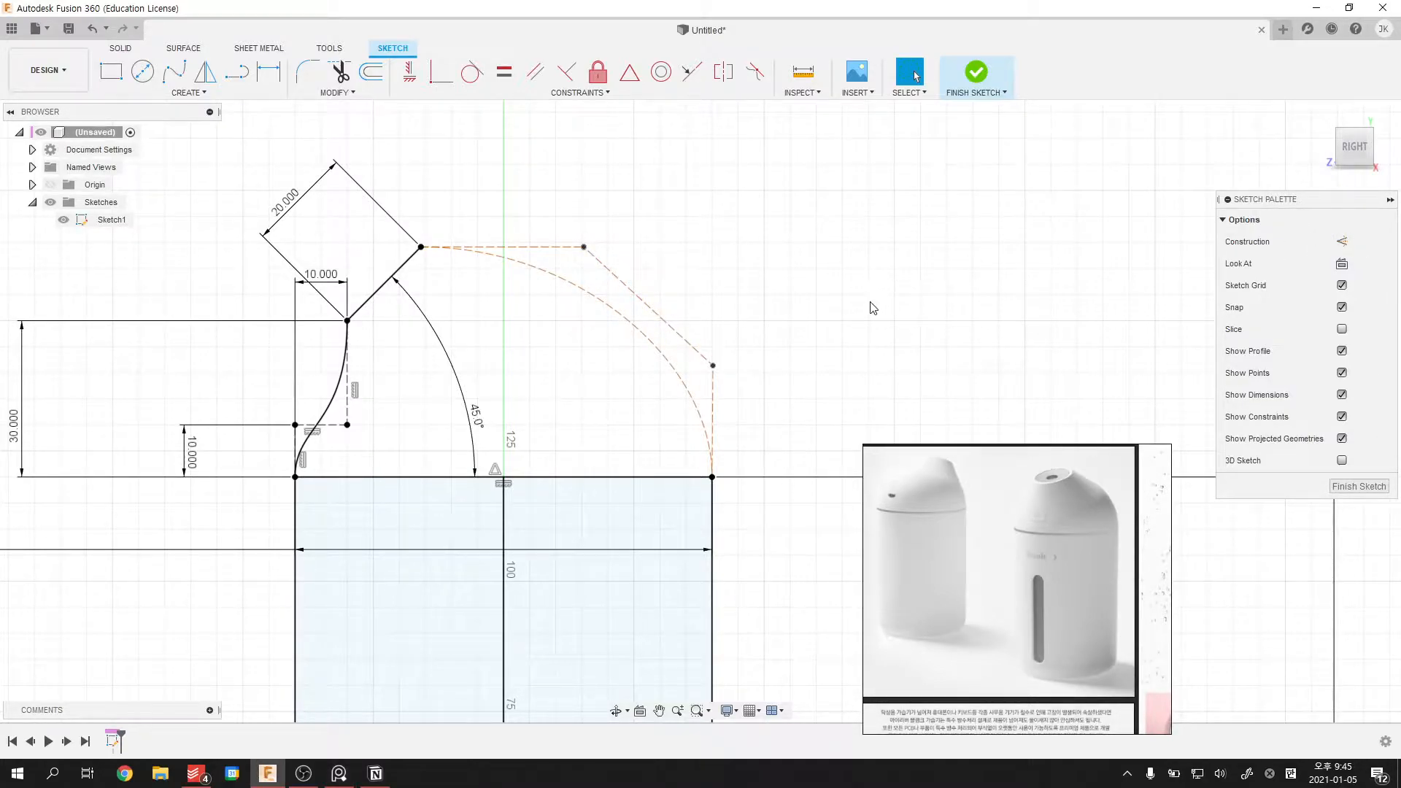
{"action": "left_click", "coordinate": [1000, 187]}
{"action": "key", "text": "Escape"}
{"action": "left_click", "coordinate": [847, 184]}
{"action": "key", "text": "Delete"}
{"action": "left_click", "coordinate": [646, 339]}
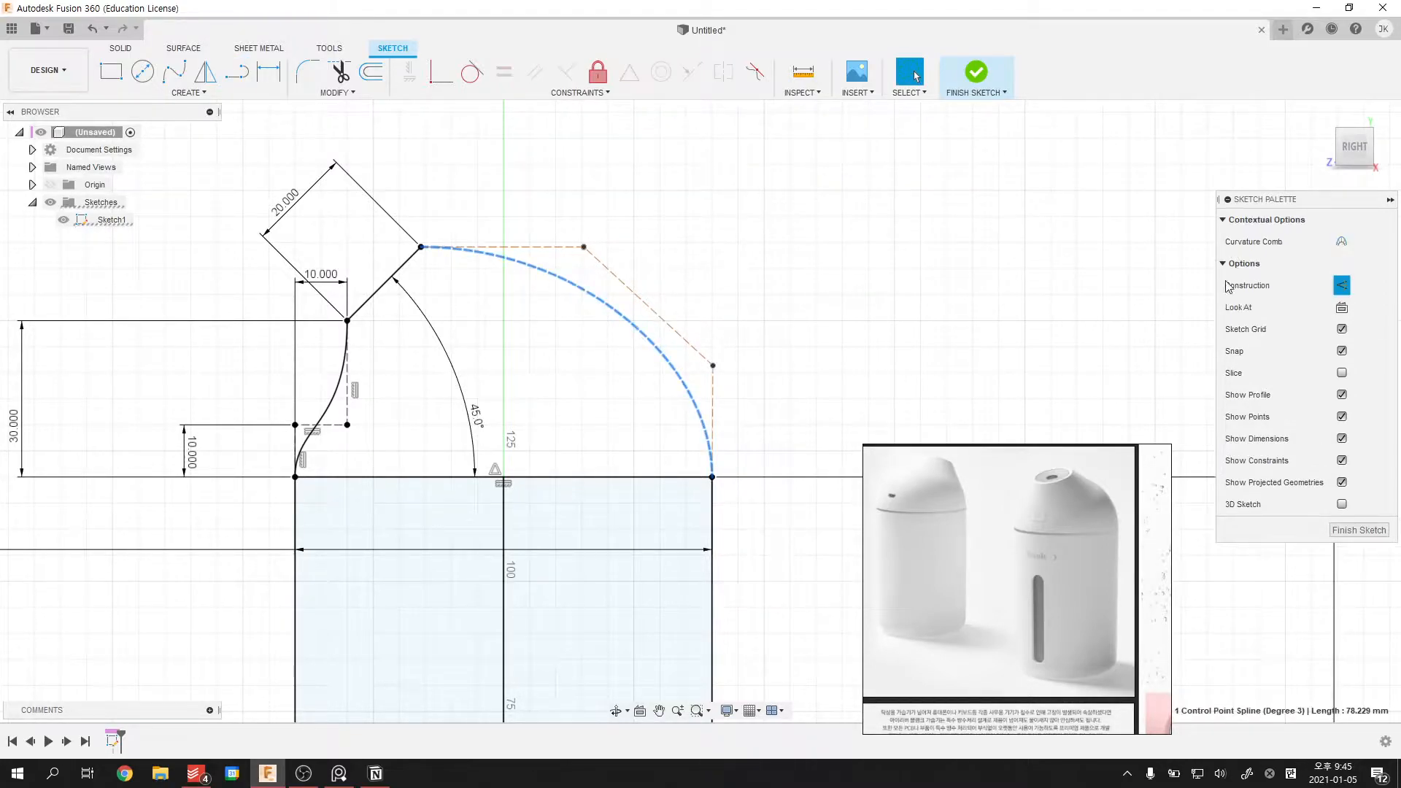
{"action": "left_click", "coordinate": [1334, 286]}
- Constrain the arching spline's first control segment horizontal and its last control segment vertical
{"action": "middle_click_drag", "start_coordinate": [730, 273], "coordinate": [776, 231]}
{"action": "scroll", "coordinate": [563, 206], "scroll_direction": "up", "scroll_amount": 1}
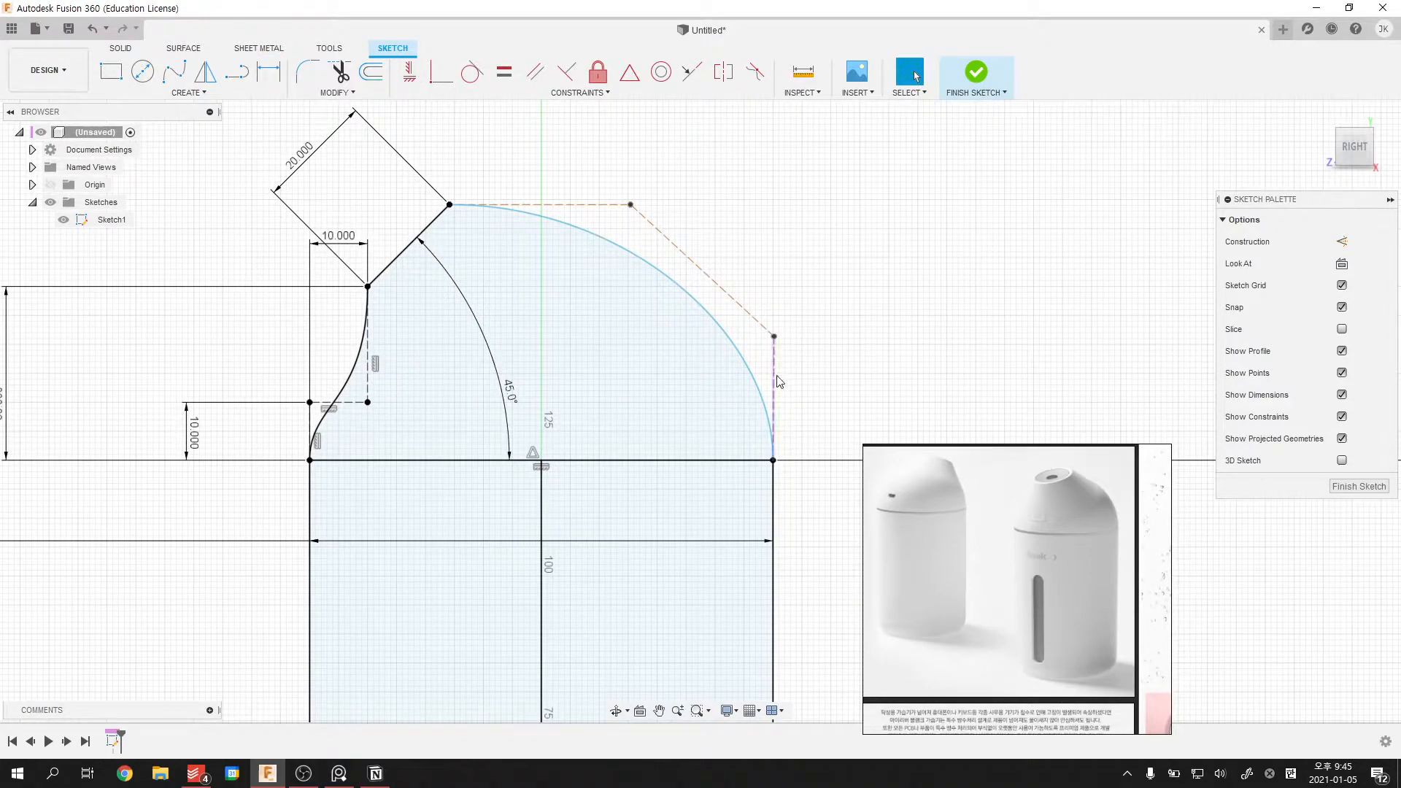
{"action": "left_click", "coordinate": [407, 77]}
{"action": "left_click", "coordinate": [587, 205]}
{"action": "left_click", "coordinate": [775, 352]}
{"action": "key", "text": "Escape"}
- Slightly lower the control point above the rectangle's upper-right corner, and dimension its vertical control segment as 20 mm
{"action": "middle_click_drag", "start_coordinate": [779, 459], "coordinate": [706, 357]}
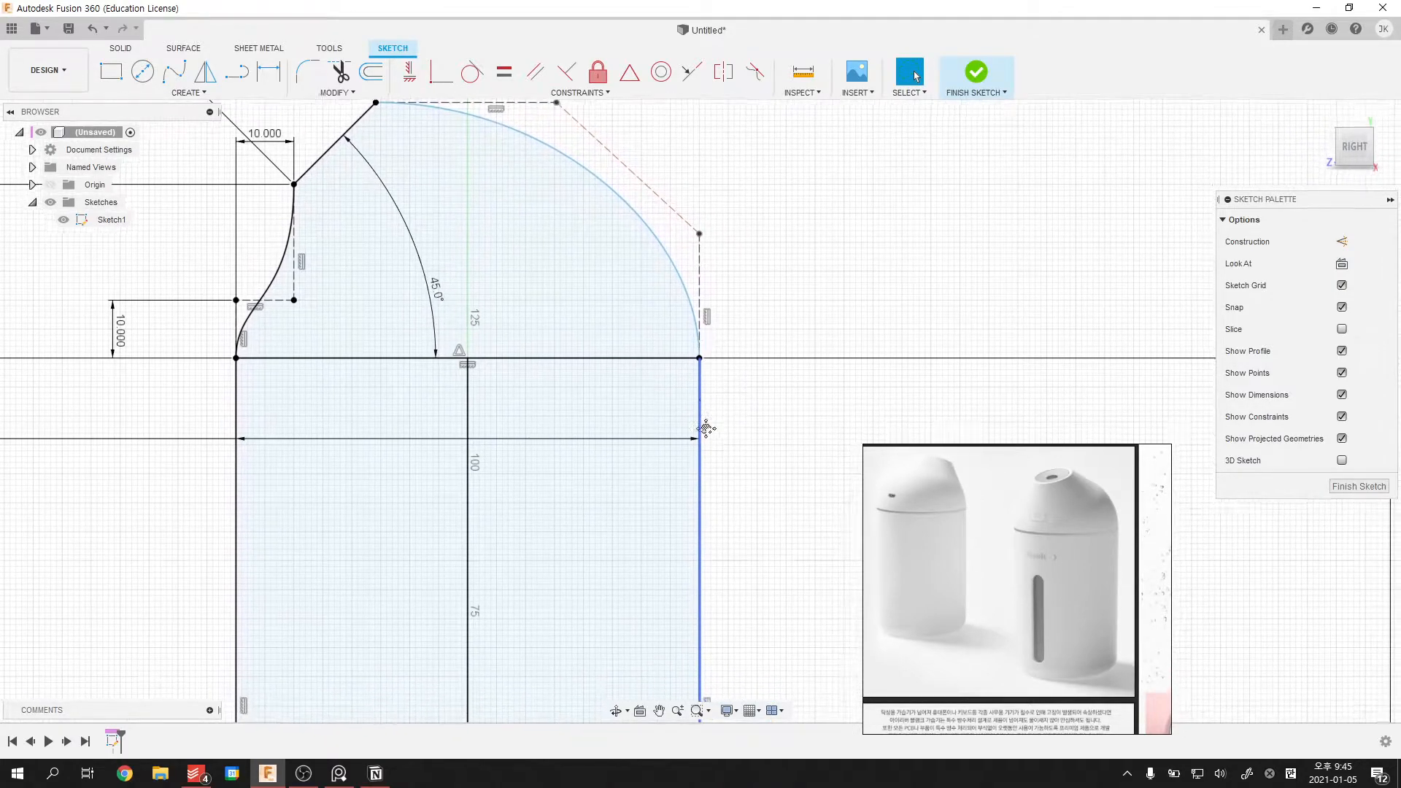
{"action": "scroll", "coordinate": [706, 431], "scroll_direction": "down", "scroll_amount": 1}
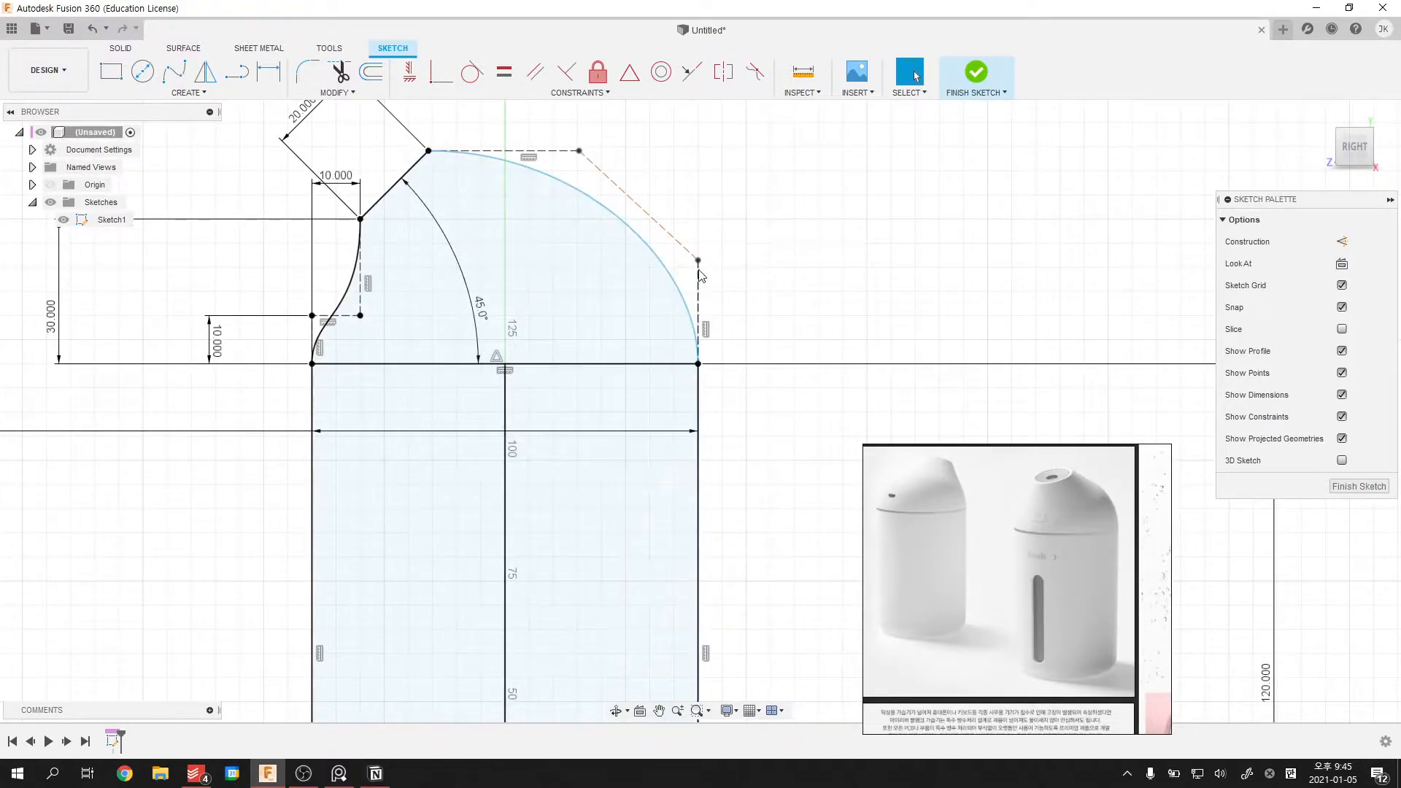
{"action": "left_click_drag", "start_coordinate": [699, 261], "coordinate": [699, 268]}
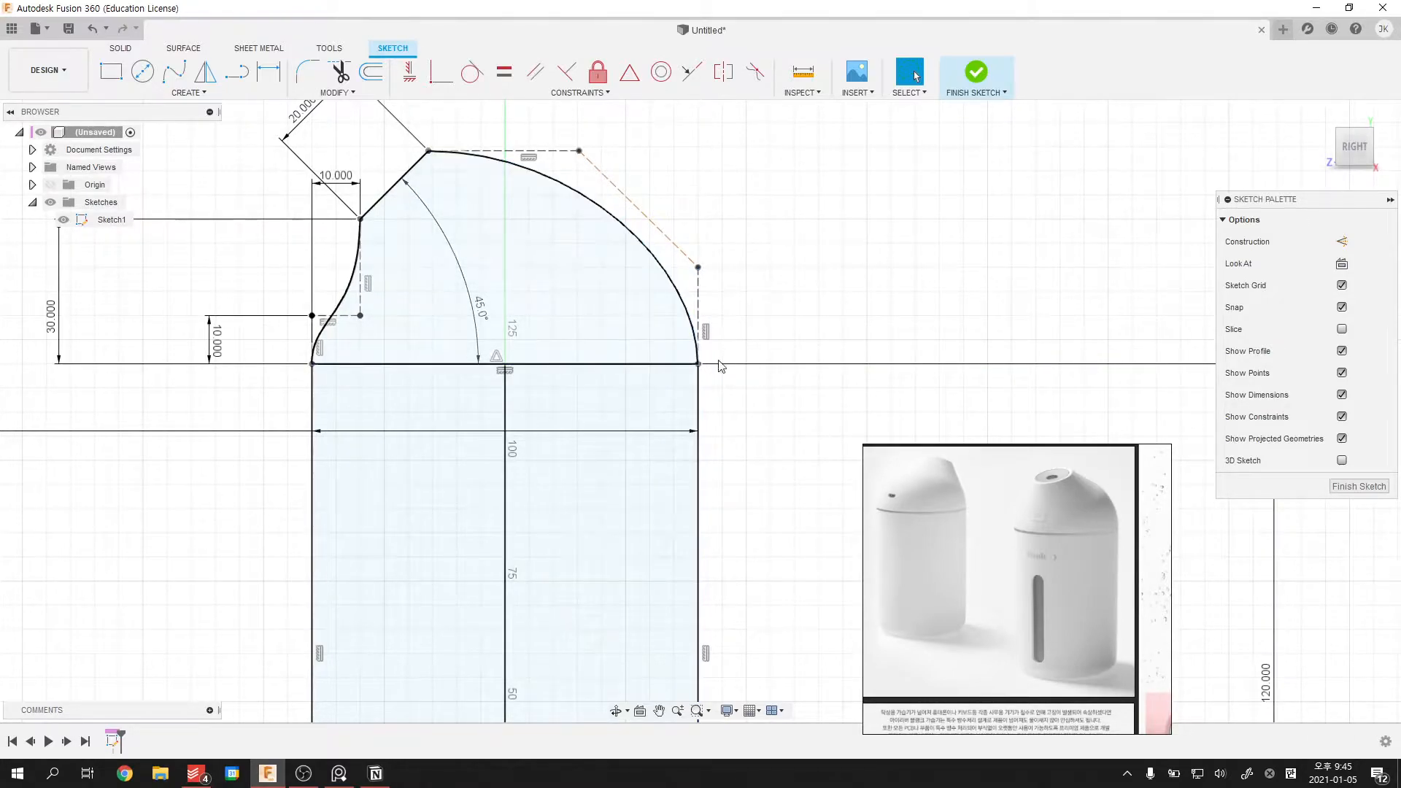
{"action": "scroll", "coordinate": [742, 314], "scroll_direction": "down", "scroll_amount": 2}
{"action": "mouse_move", "coordinate": [749, 268]}
{"action": "middle_mouse_down"}
{"action": "mouse_move", "coordinate": [707, 472]}
{"action": "mouse_move", "coordinate": [732, 284]}
{"action": "mouse_move", "coordinate": [654, 375]}
{"action": "mouse_move", "coordinate": [696, 487]}
{"action": "mouse_move", "coordinate": [745, 363]}
{"action": "mouse_move", "coordinate": [723, 328]}
{"action": "middle_mouse_up"}
{"action": "scroll", "coordinate": [707, 472], "scroll_direction": "up", "scroll_amount": 3}
{"action": "scroll", "coordinate": [723, 327], "scroll_direction": "up", "scroll_amount": 2}
{"action": "key", "text": "d"}
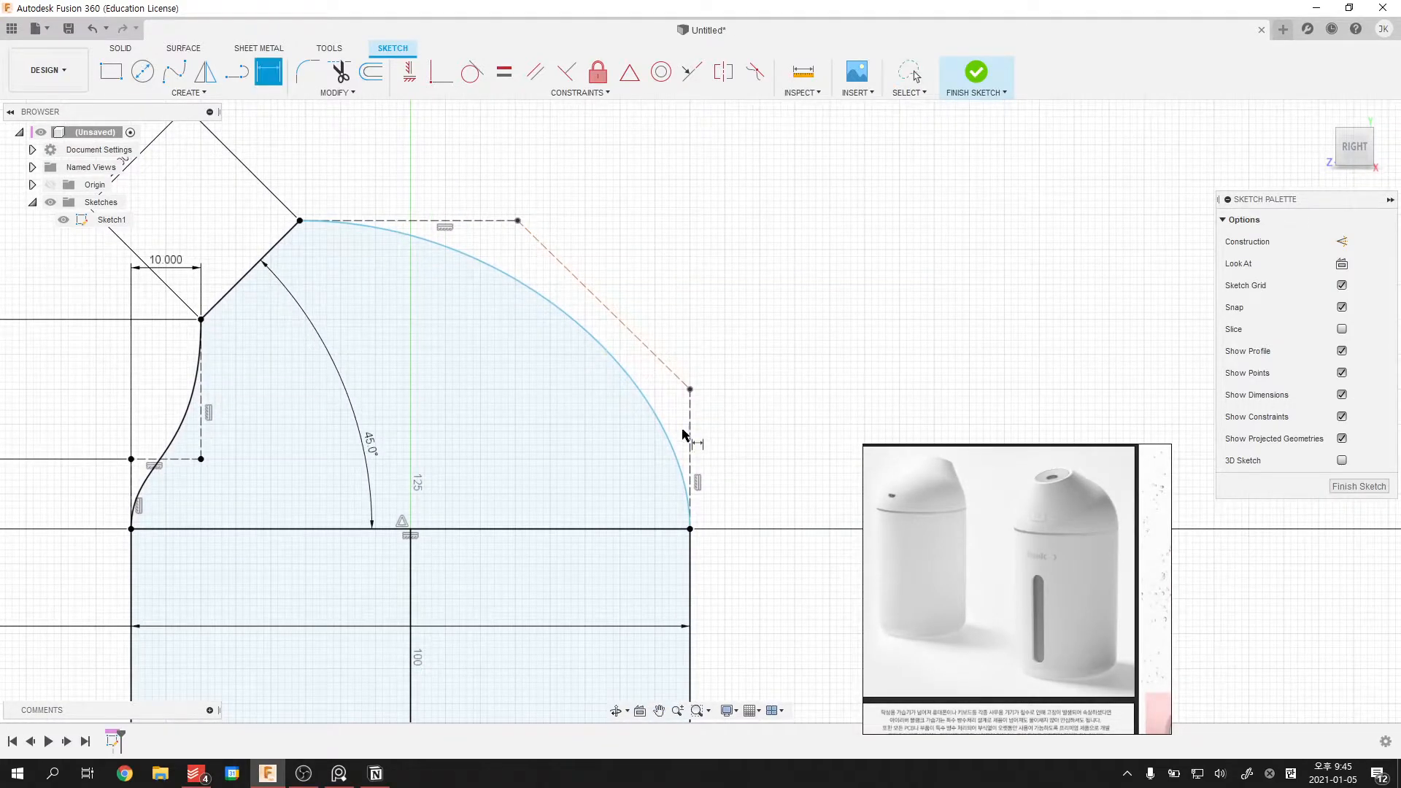
{"action": "left_click", "coordinate": [689, 446]}
{"action": "left_click", "coordinate": [746, 443]}
{"action": "key", "text": "Return"}
- Dimension the arching spline's horizontal control segment at the slanted line's upper end as 30 mm
{"action": "left_click", "coordinate": [463, 220]}
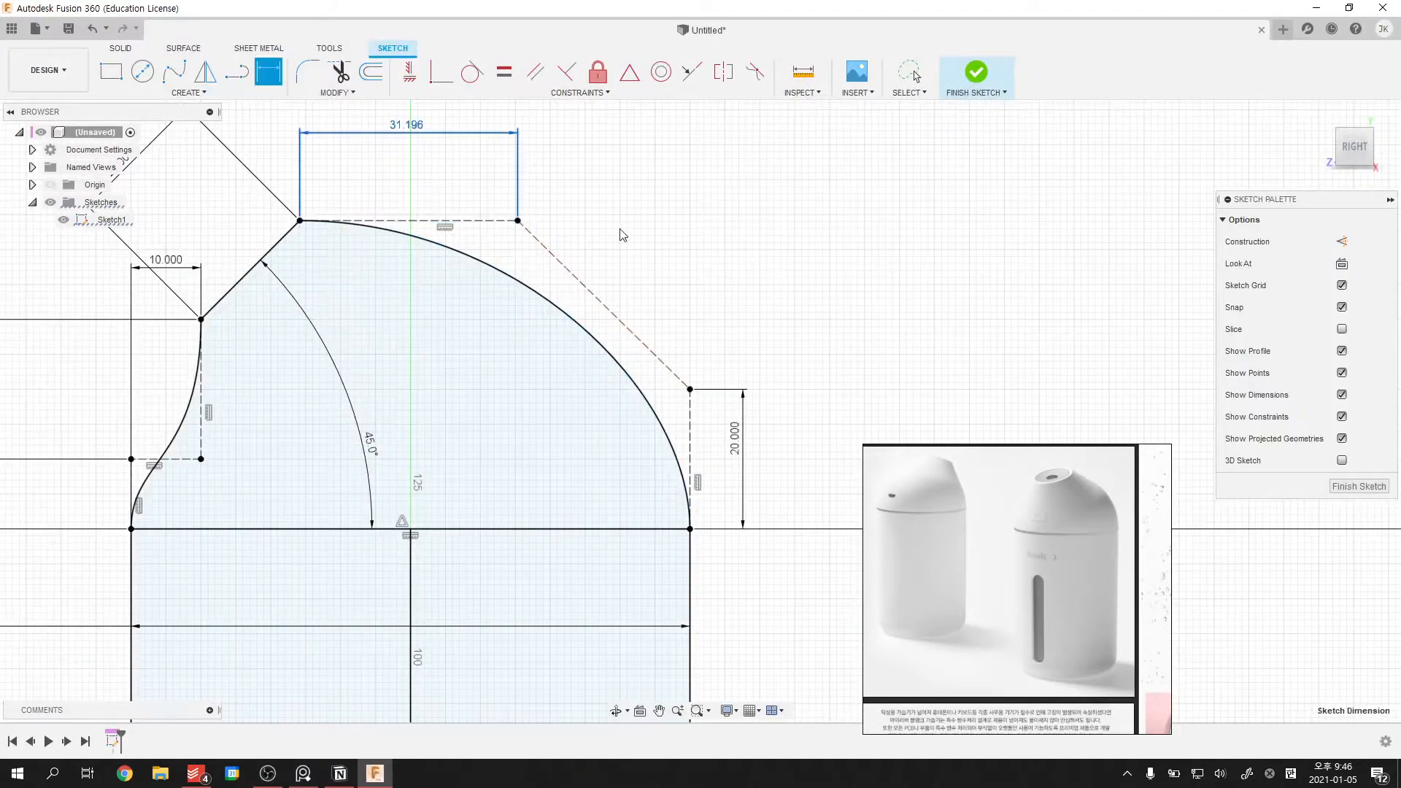
{"action": "key", "text": "Return"}
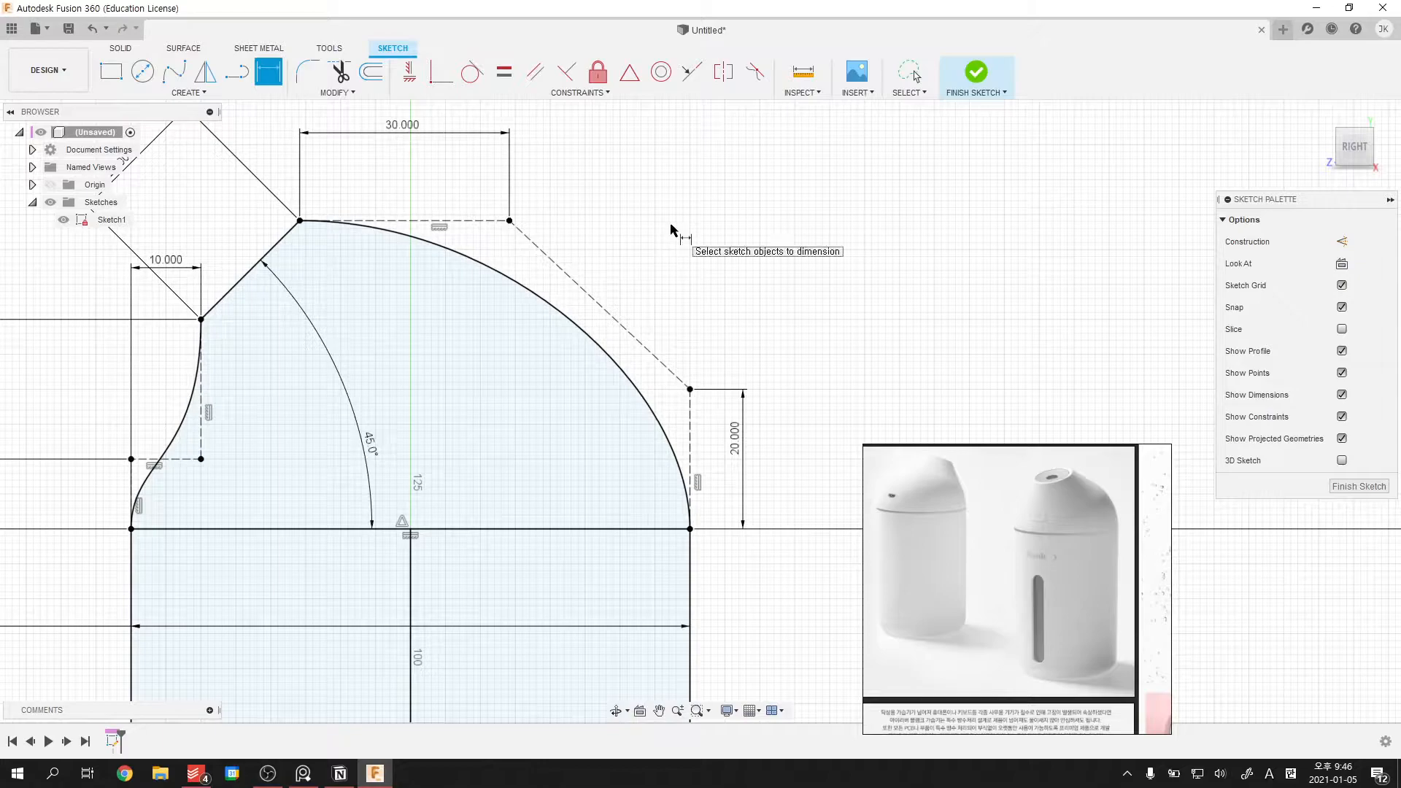
{"action": "scroll", "coordinate": [686, 227], "scroll_direction": "down", "scroll_amount": 3}
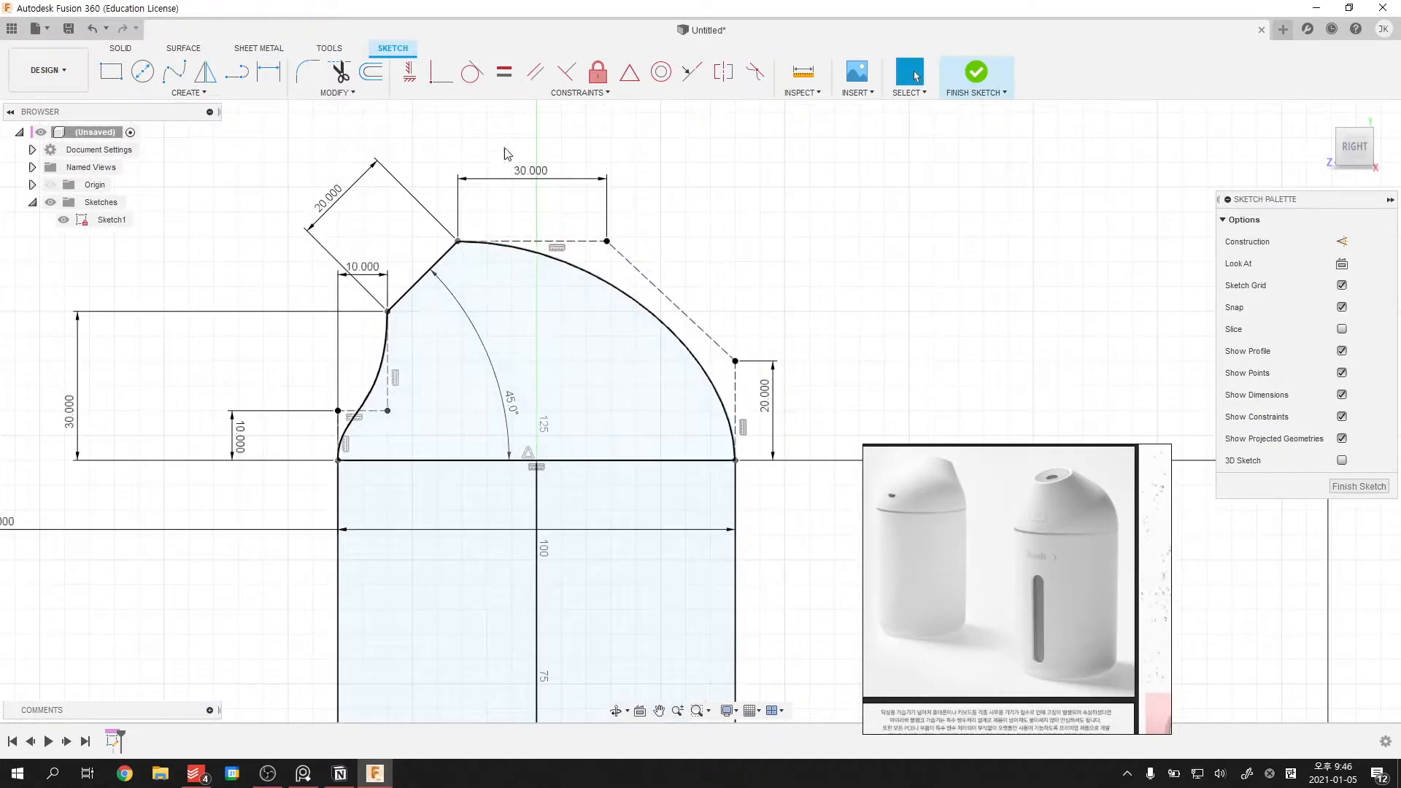
- Finish the sketch and revolve the left half of the rectangle 360 degrees around its centre line as a new body
{"action": "left_click", "coordinate": [976, 73]}
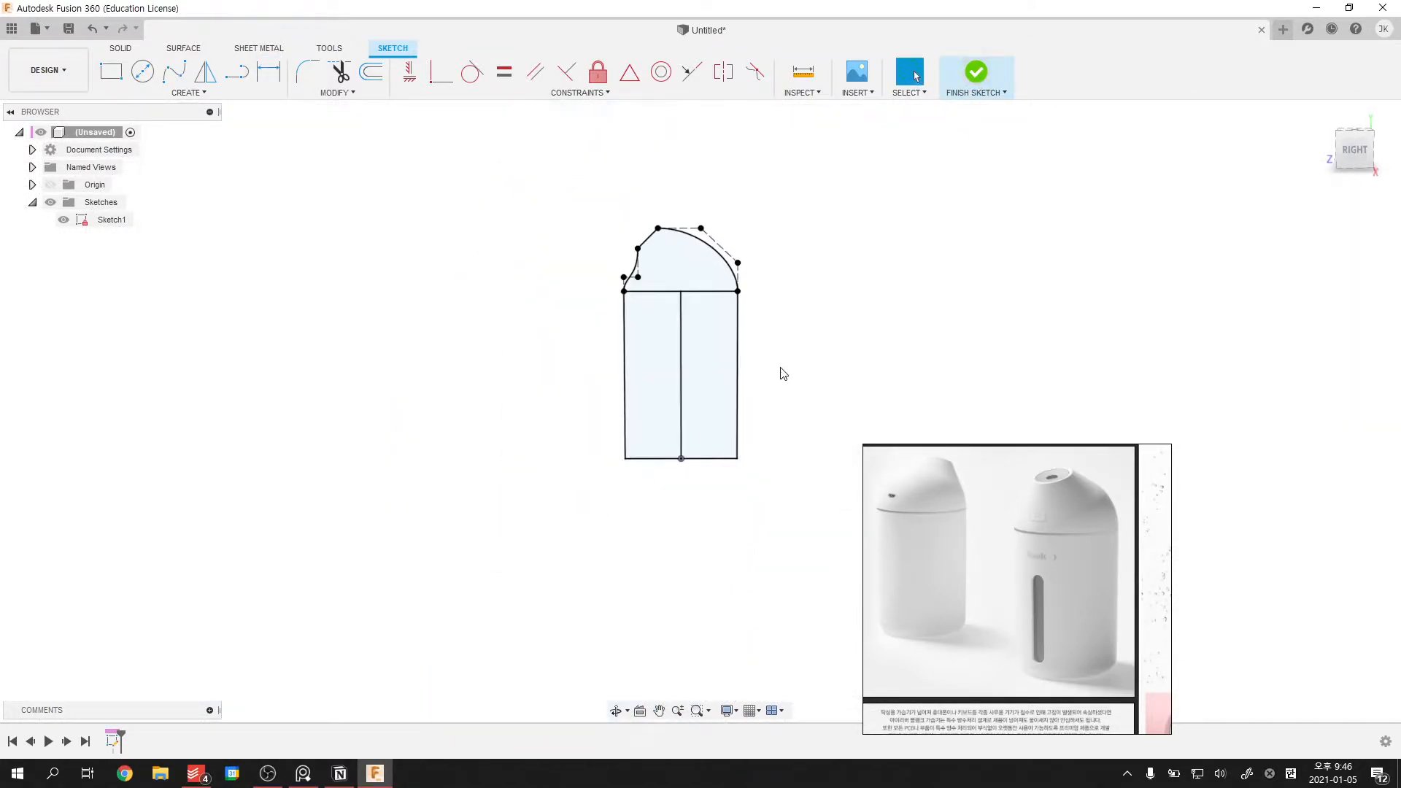
{"action": "left_click", "coordinate": [187, 92]}
{"action": "left_click", "coordinate": [173, 72]}
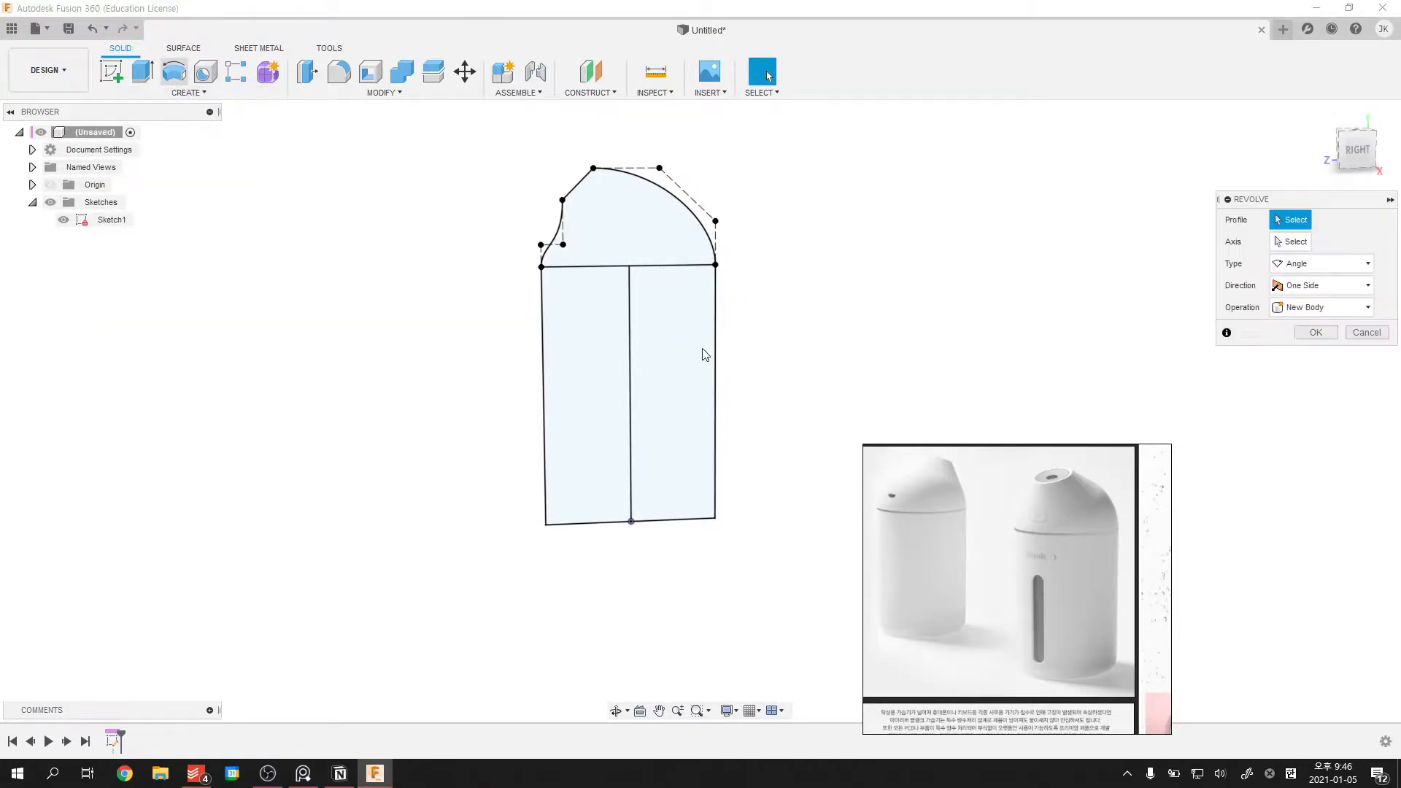
{"action": "left_click", "coordinate": [581, 322]}
{"action": "left_click", "coordinate": [631, 300]}
{"action": "key", "text": "Return"}
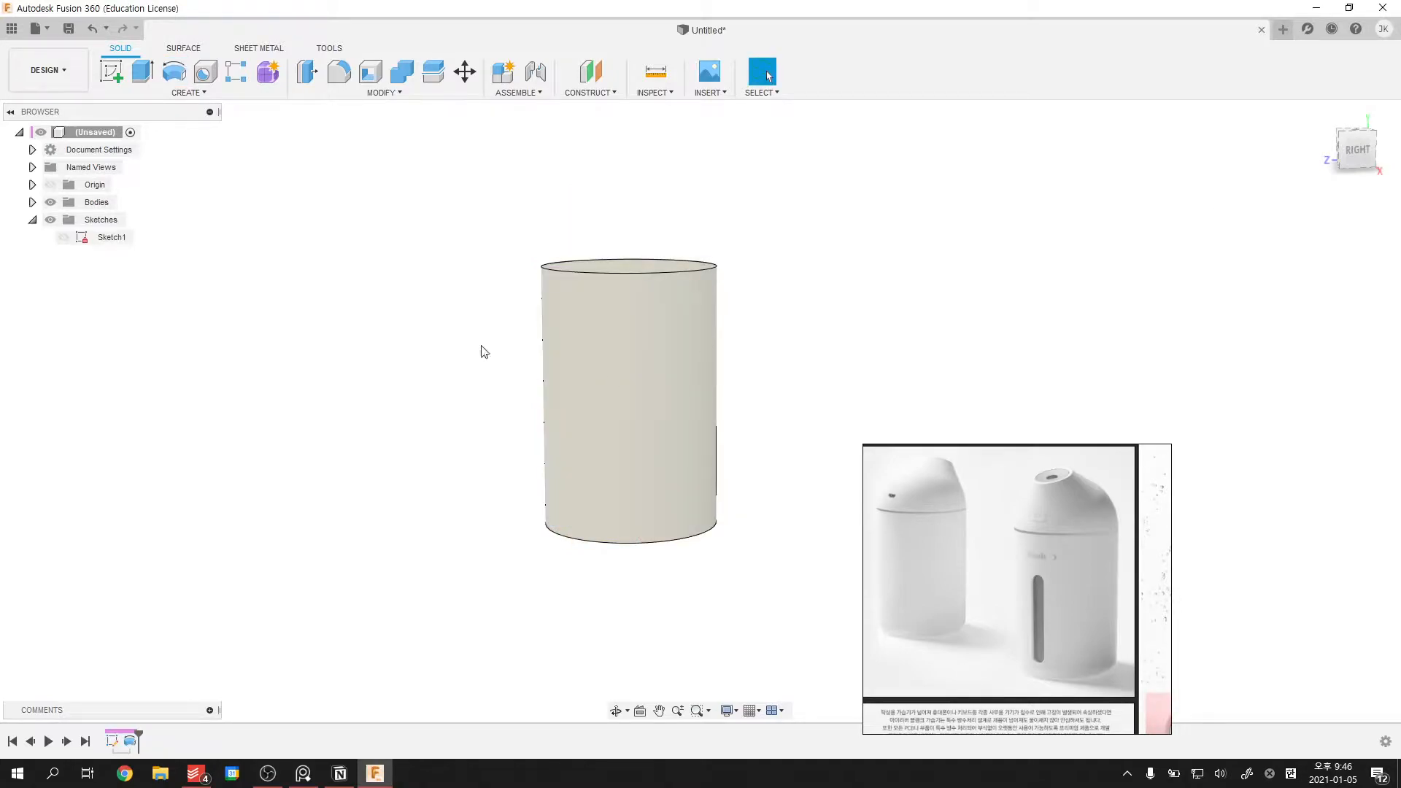
- Show the profile sketch again, edit the revolve feature with its operation set to New Body, and expand the list of bodies
{"action": "left_click", "coordinate": [63, 237]}
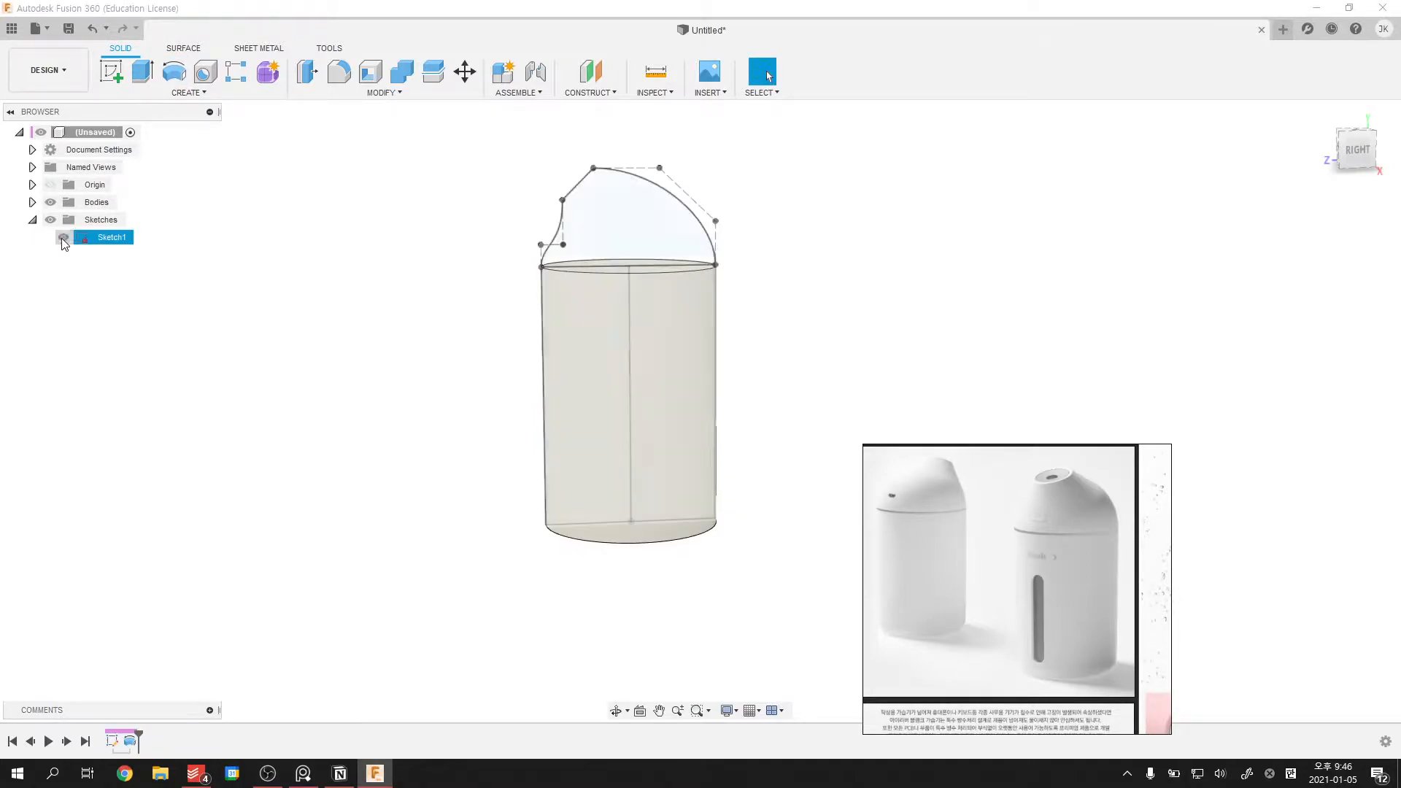
{"action": "double_click", "coordinate": [130, 741]}
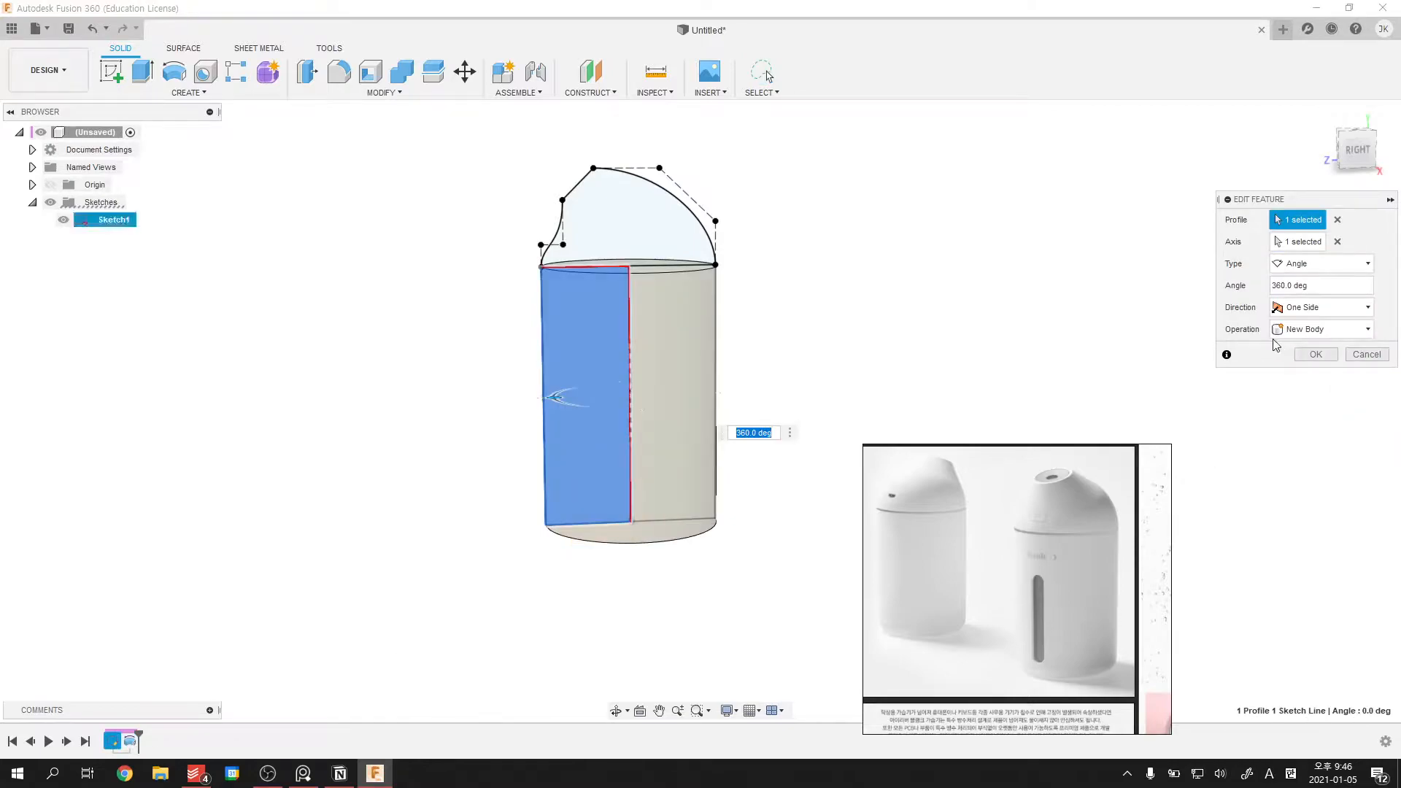
{"action": "left_click", "coordinate": [1286, 332]}
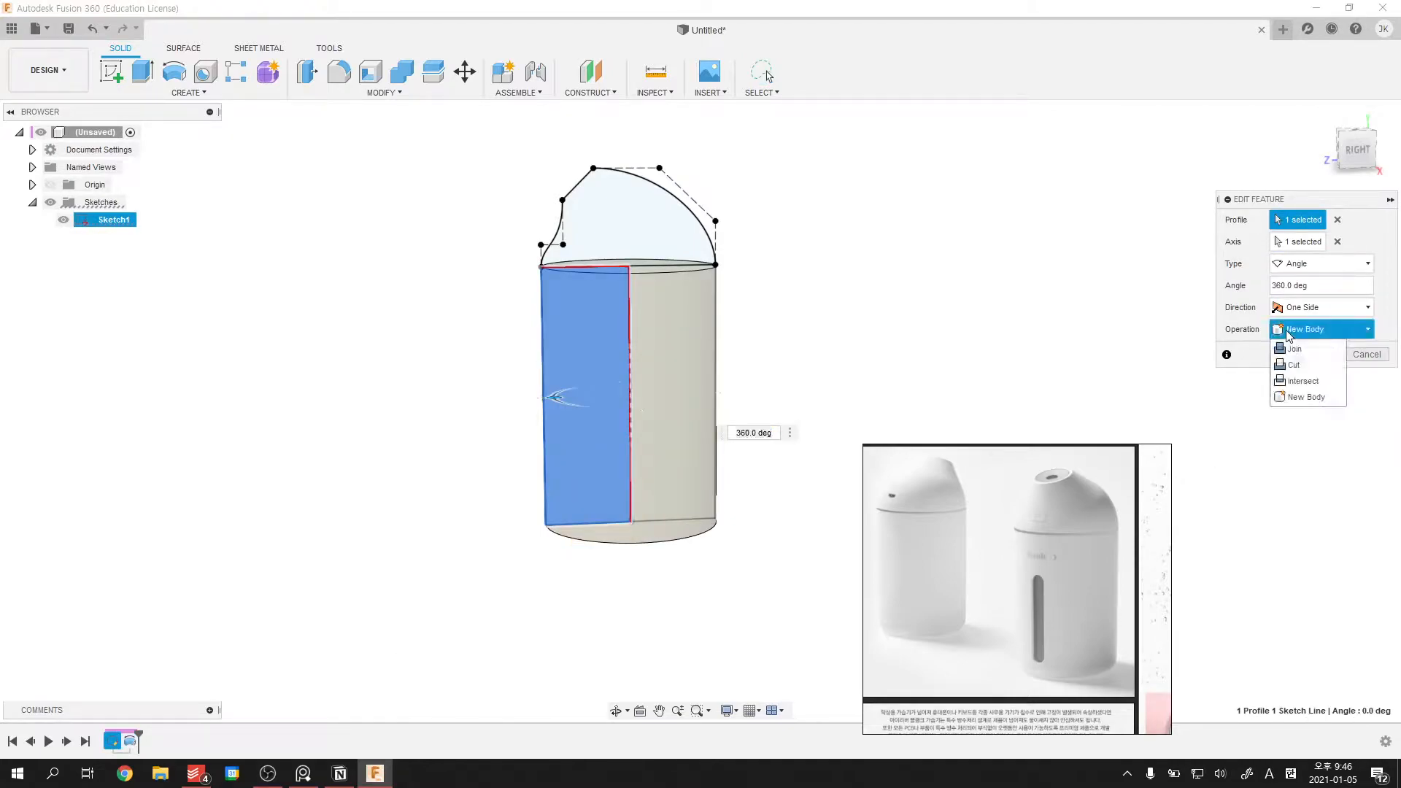
{"action": "left_click", "coordinate": [1302, 411]}
{"action": "left_click", "coordinate": [1316, 355]}
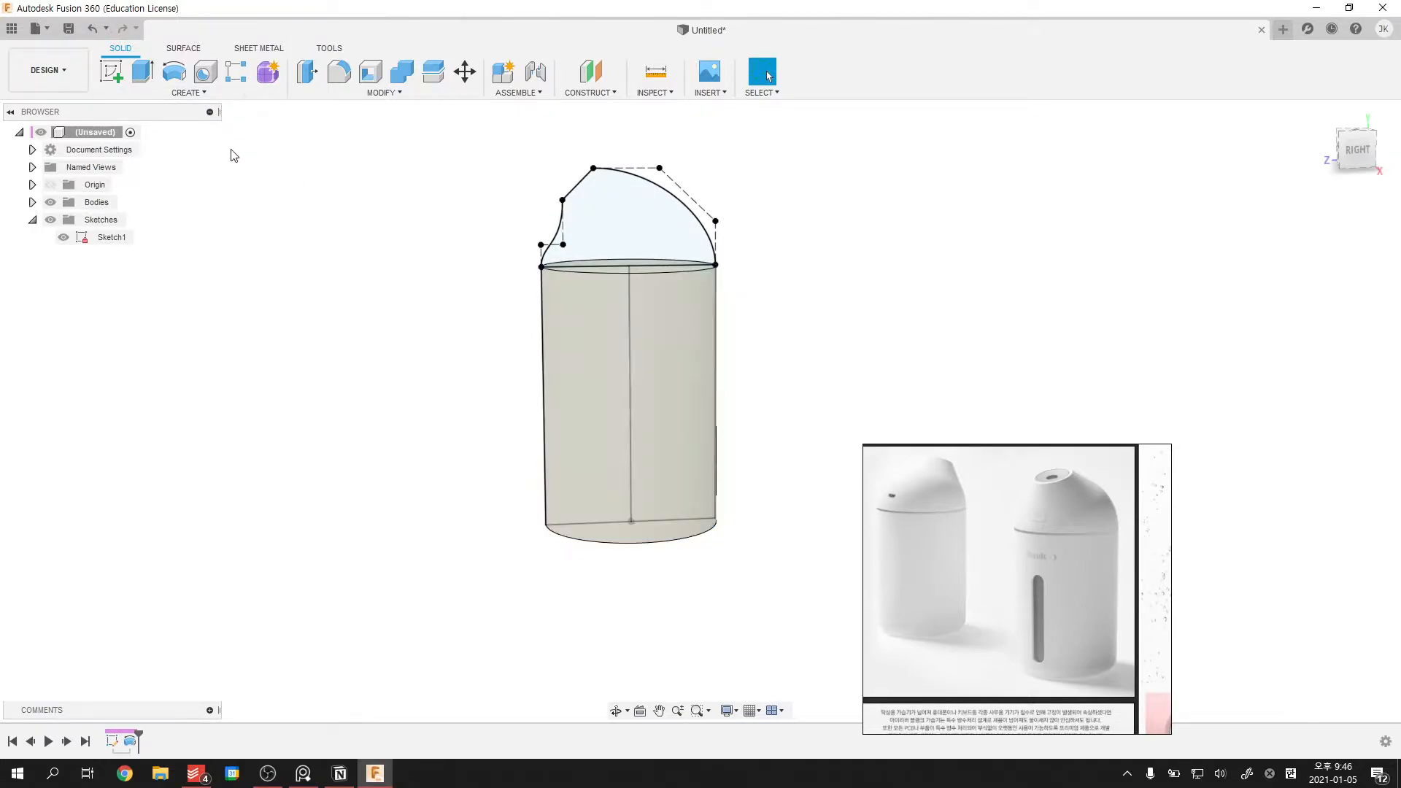
{"action": "left_click", "coordinate": [32, 203]}
- Create a construction plane at an angle of 0 degrees through the slanted nozzle line of the profile sketch
{"action": "scroll", "coordinate": [303, 306], "scroll_direction": "up", "scroll_amount": 3}
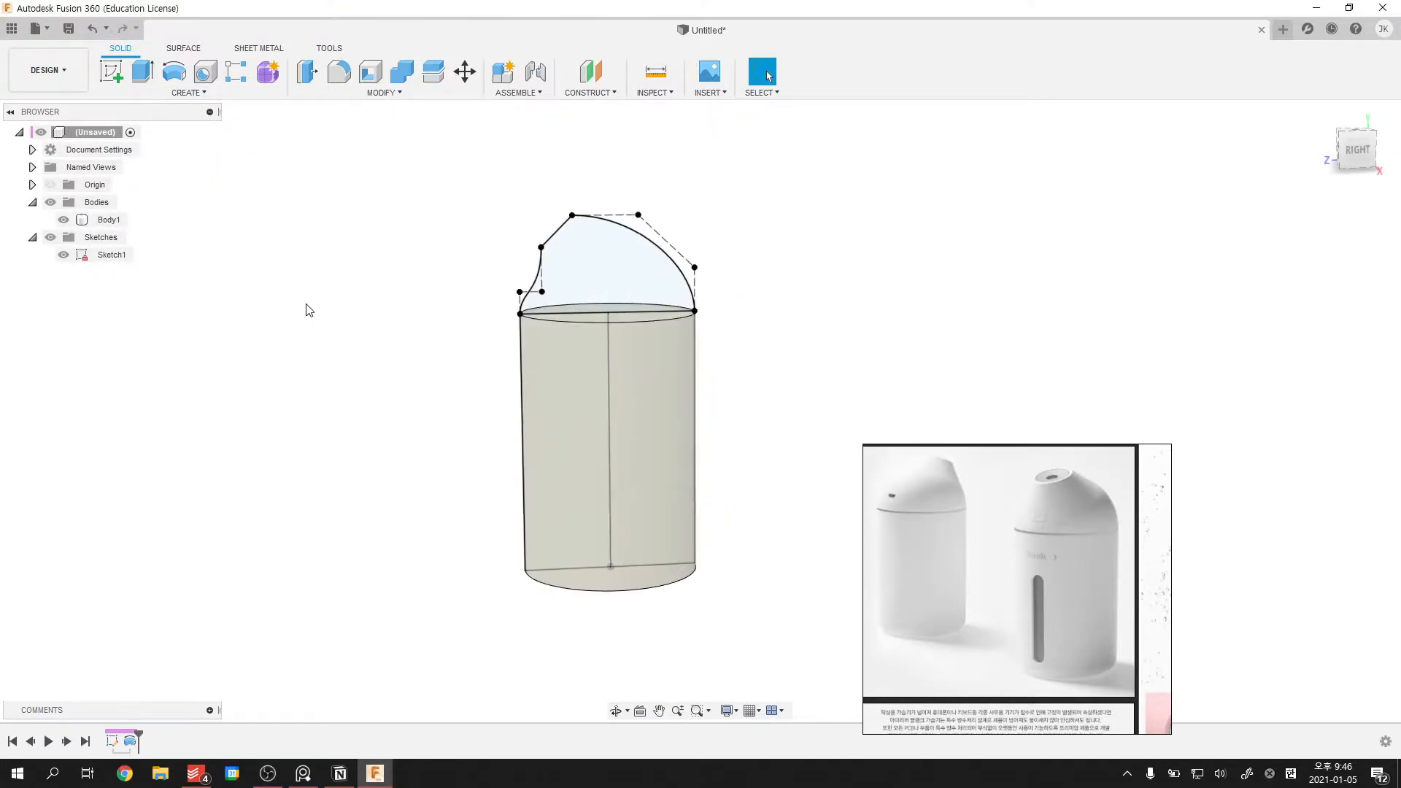
{"action": "middle_click_drag", "start_coordinate": [294, 204], "coordinate": [251, 244]}
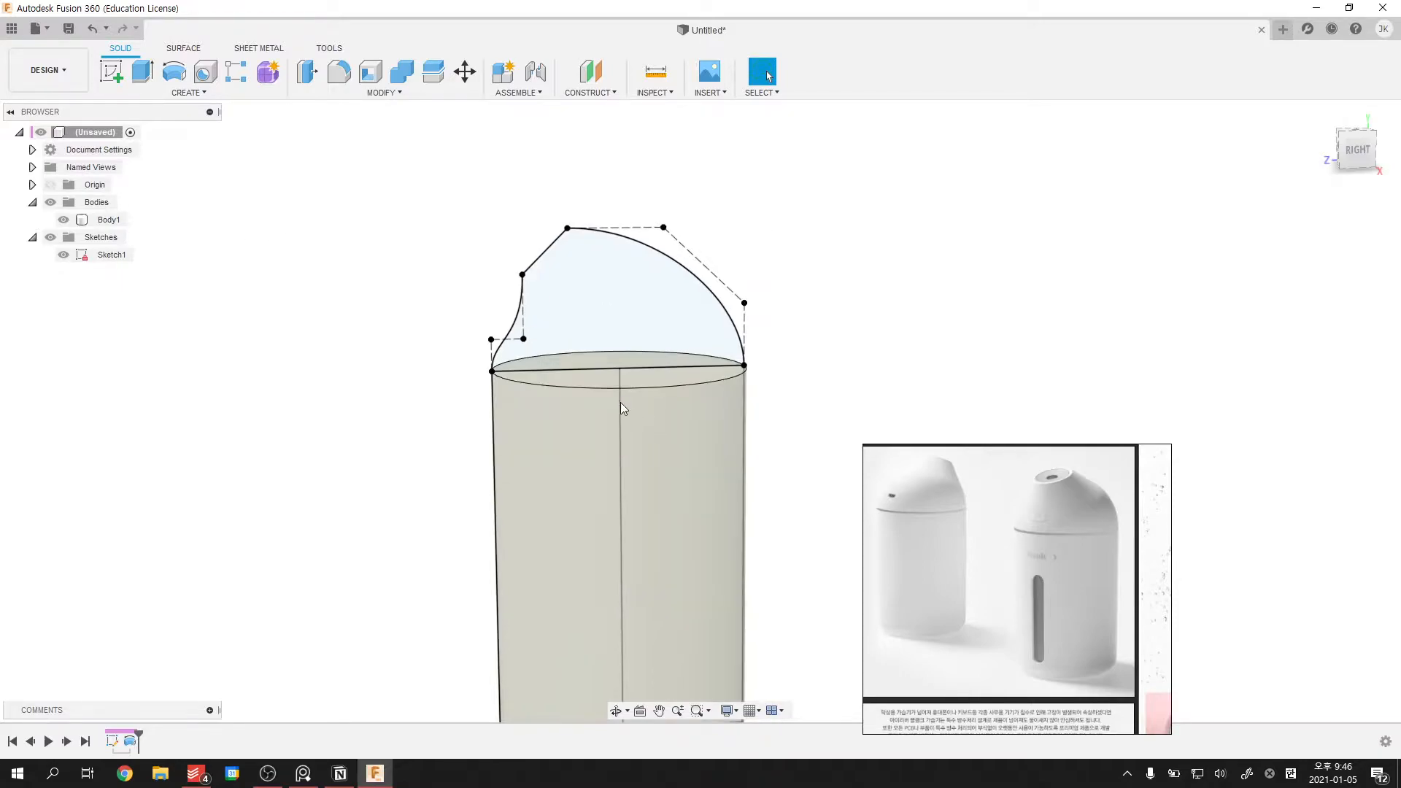
{"action": "middle_click_drag", "start_coordinate": [483, 173], "coordinate": [471, 172]}
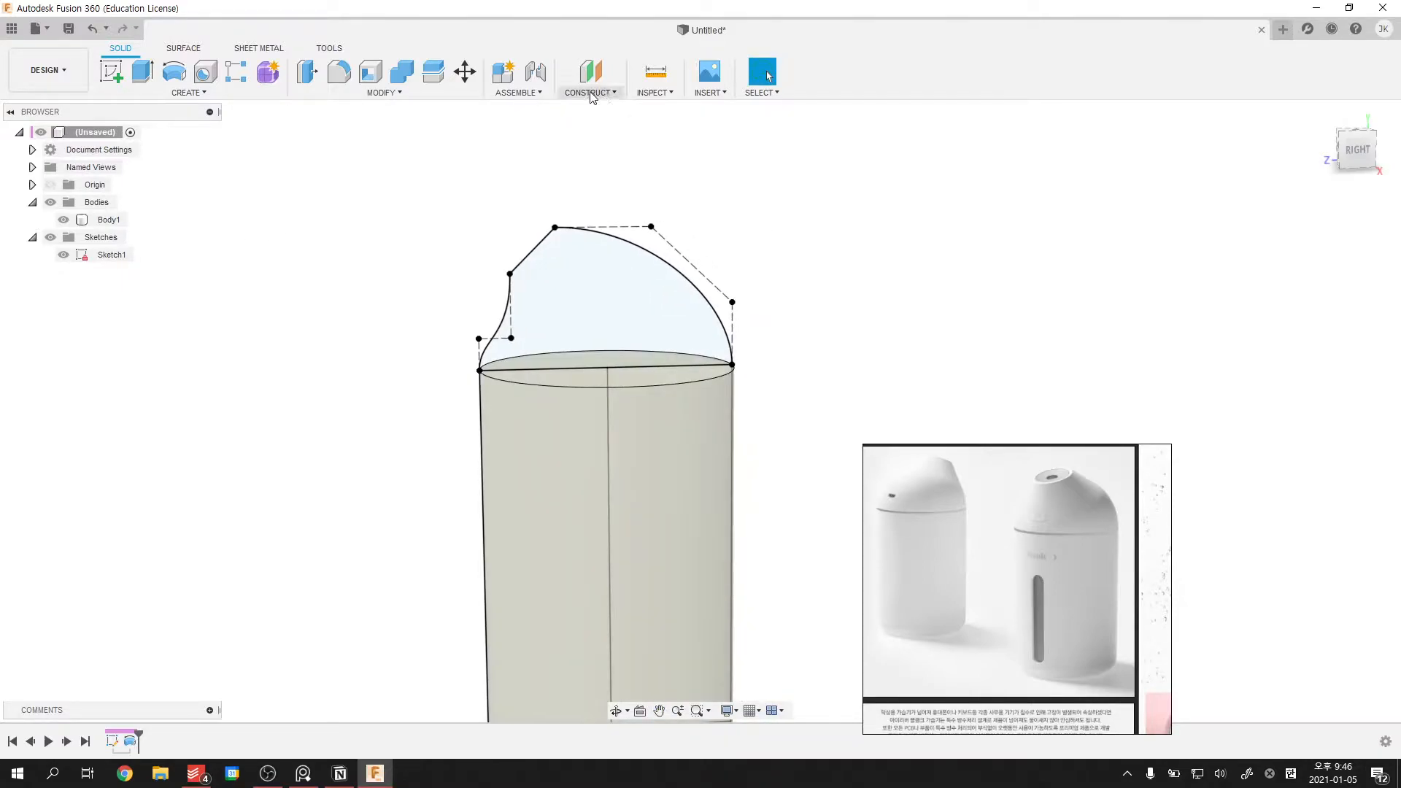
{"action": "left_click", "coordinate": [592, 95]}
{"action": "left_click", "coordinate": [580, 122]}
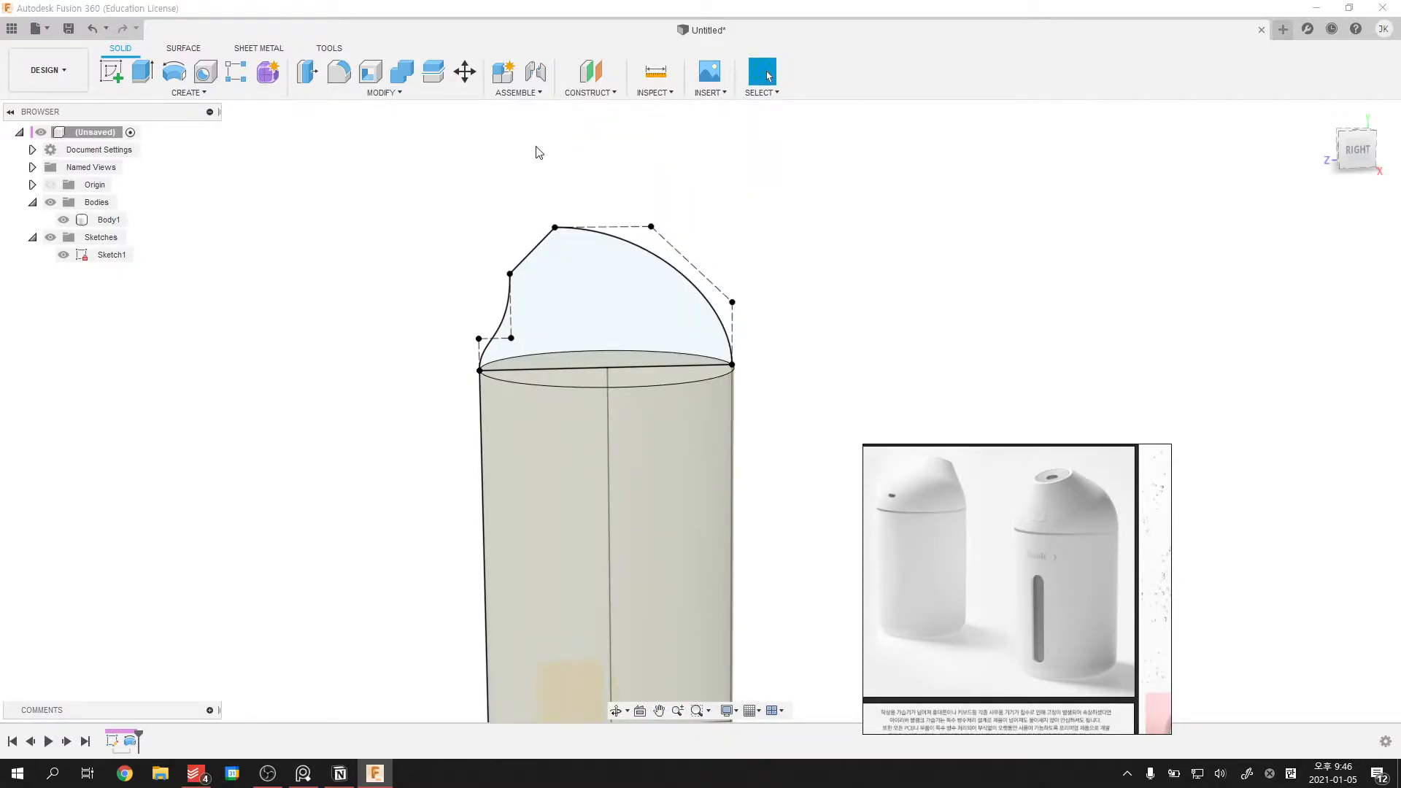
{"action": "left_click", "coordinate": [532, 257]}
{"action": "middle_click_drag", "start_coordinate": [648, 222], "coordinate": [787, 223], "text": "shift"}
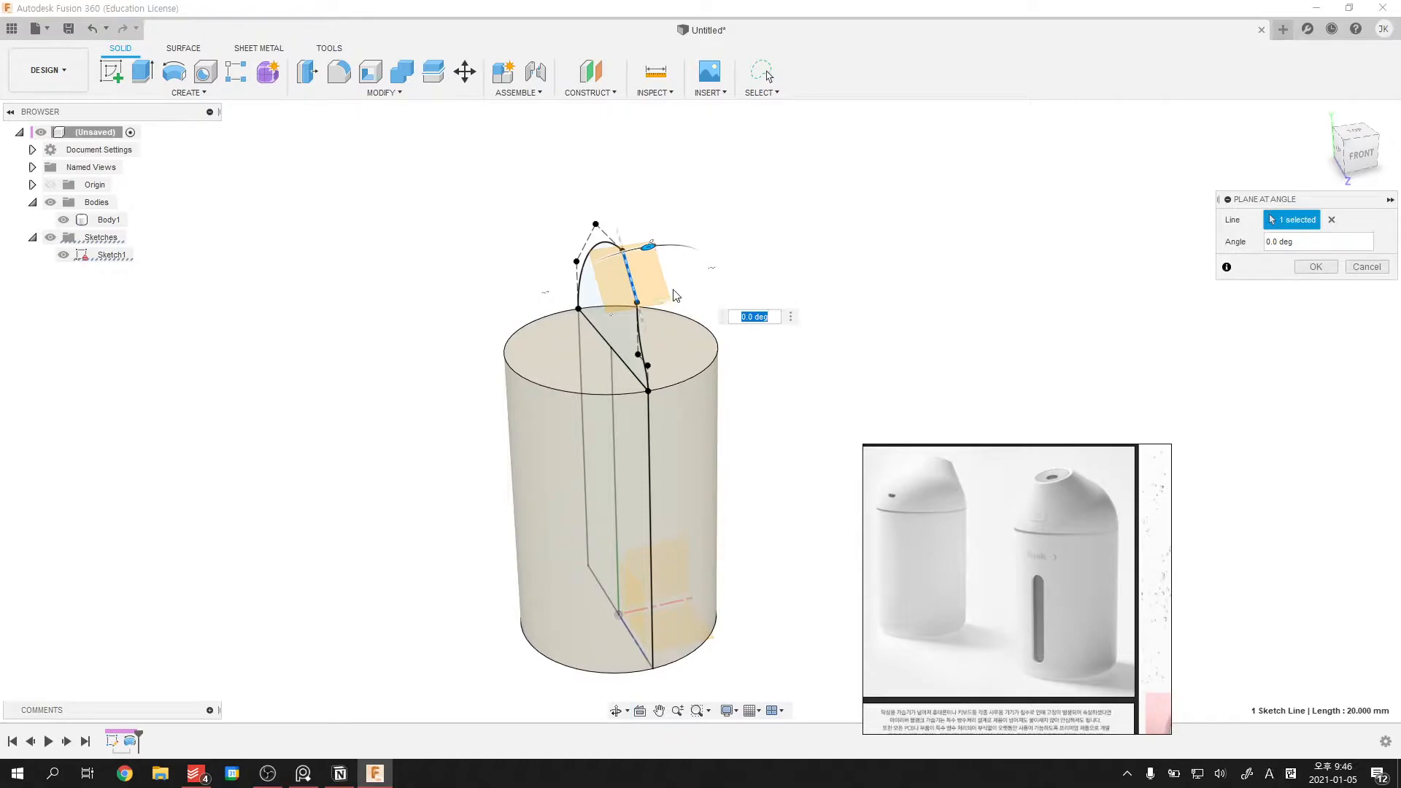
{"action": "middle_click_drag", "start_coordinate": [675, 295], "coordinate": [672, 235], "text": "shift"}
{"action": "key", "text": "Return"}
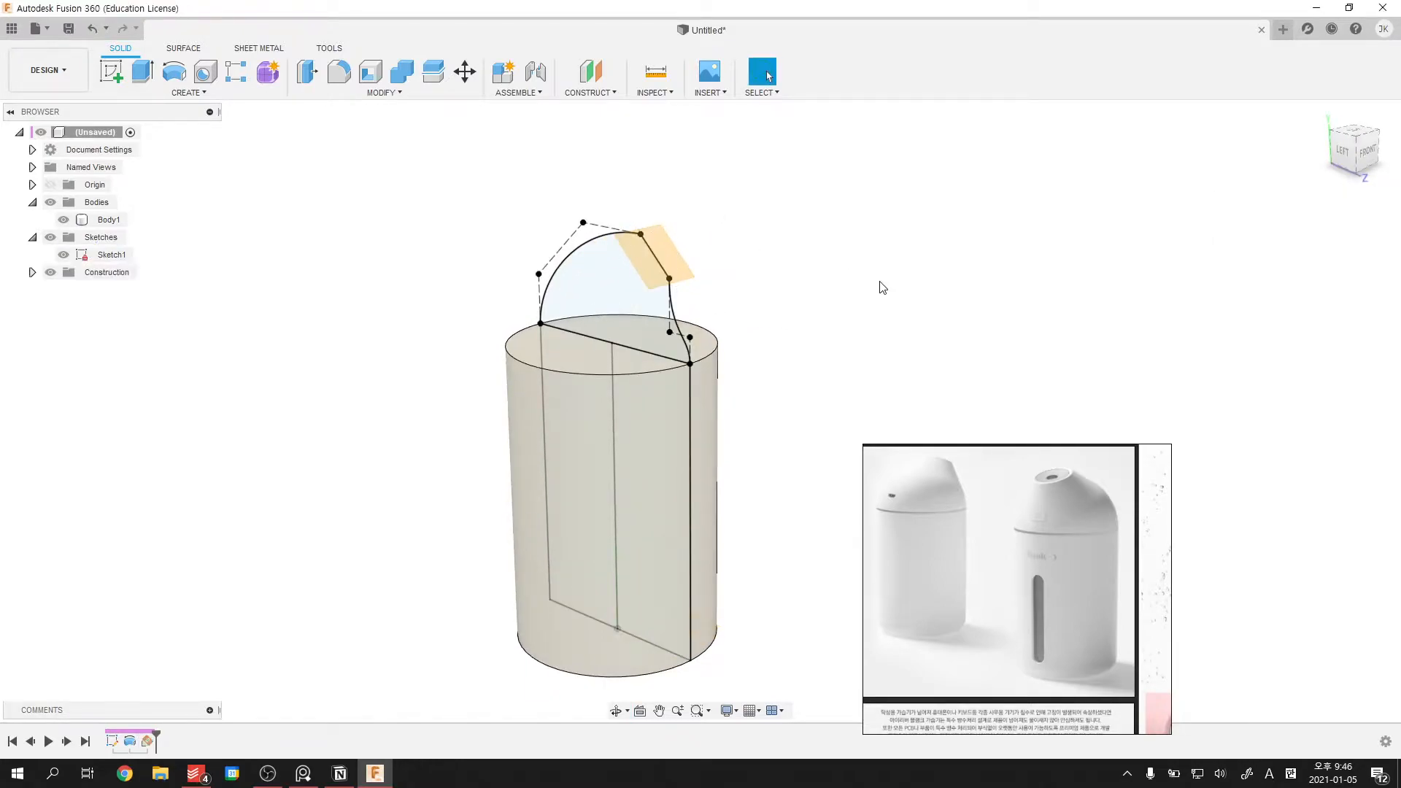
- Start a new sketch on the angled construction plane at the slanted nozzle line
{"action": "middle_click_drag", "start_coordinate": [781, 281], "coordinate": [633, 295], "text": "shift"}
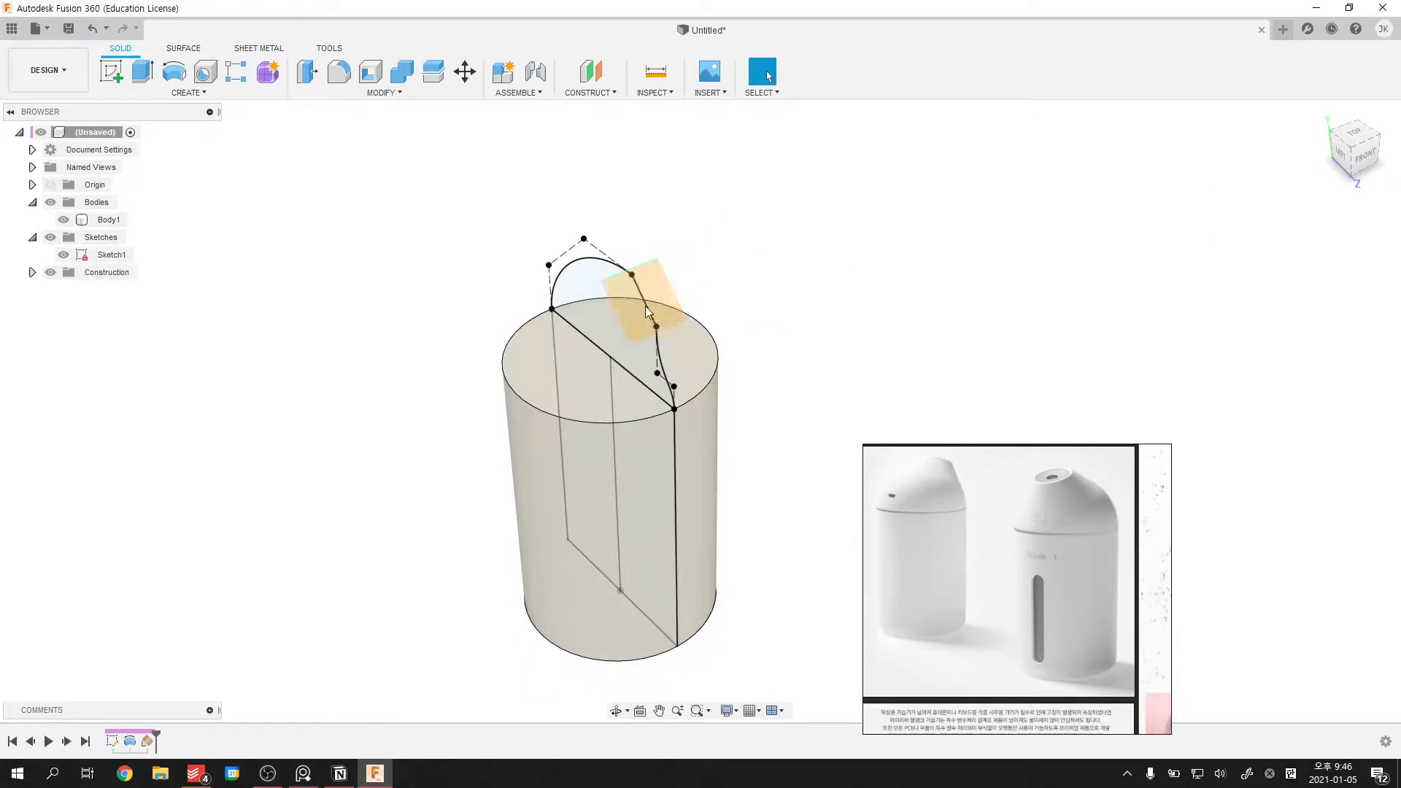
{"action": "left_click", "coordinate": [119, 72]}
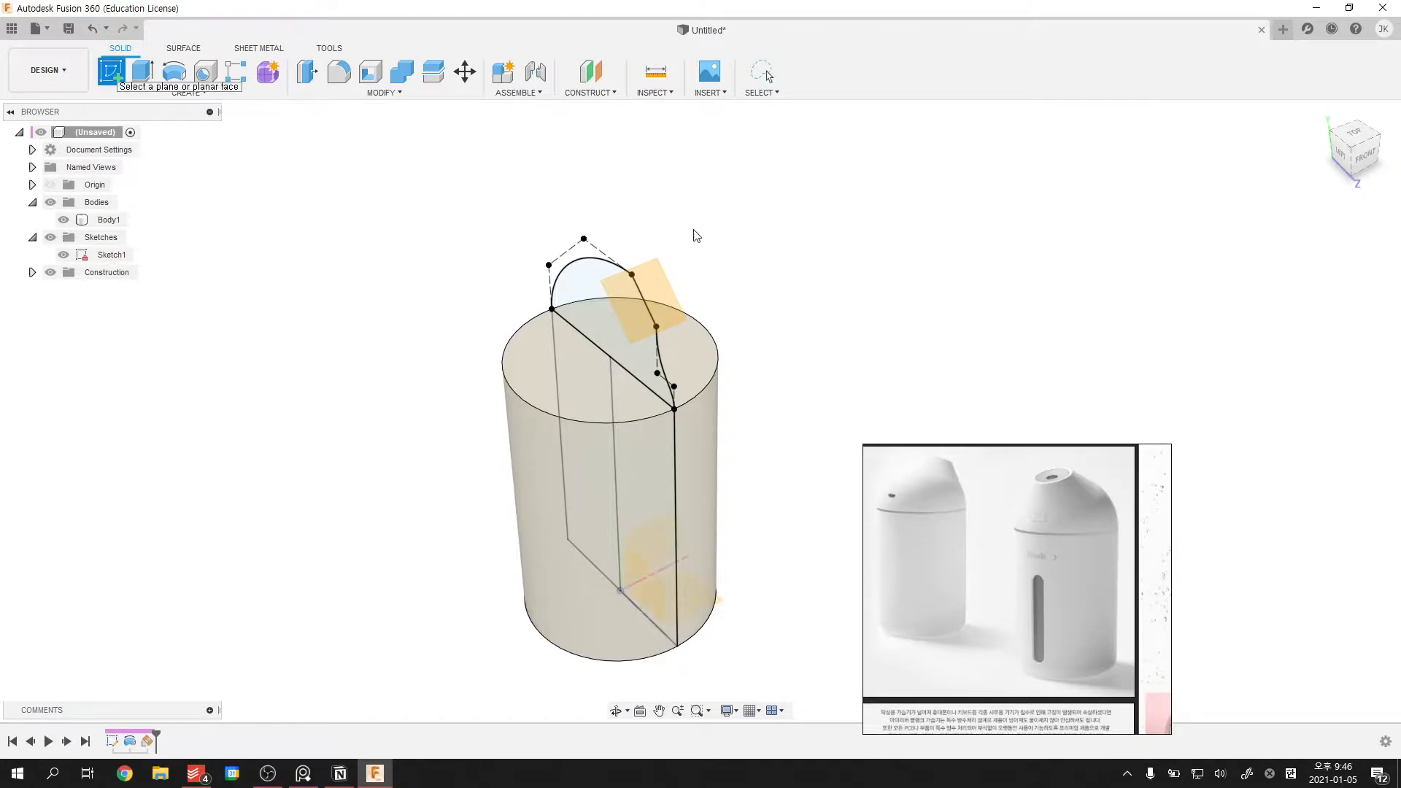
{"action": "left_click", "coordinate": [657, 279]}
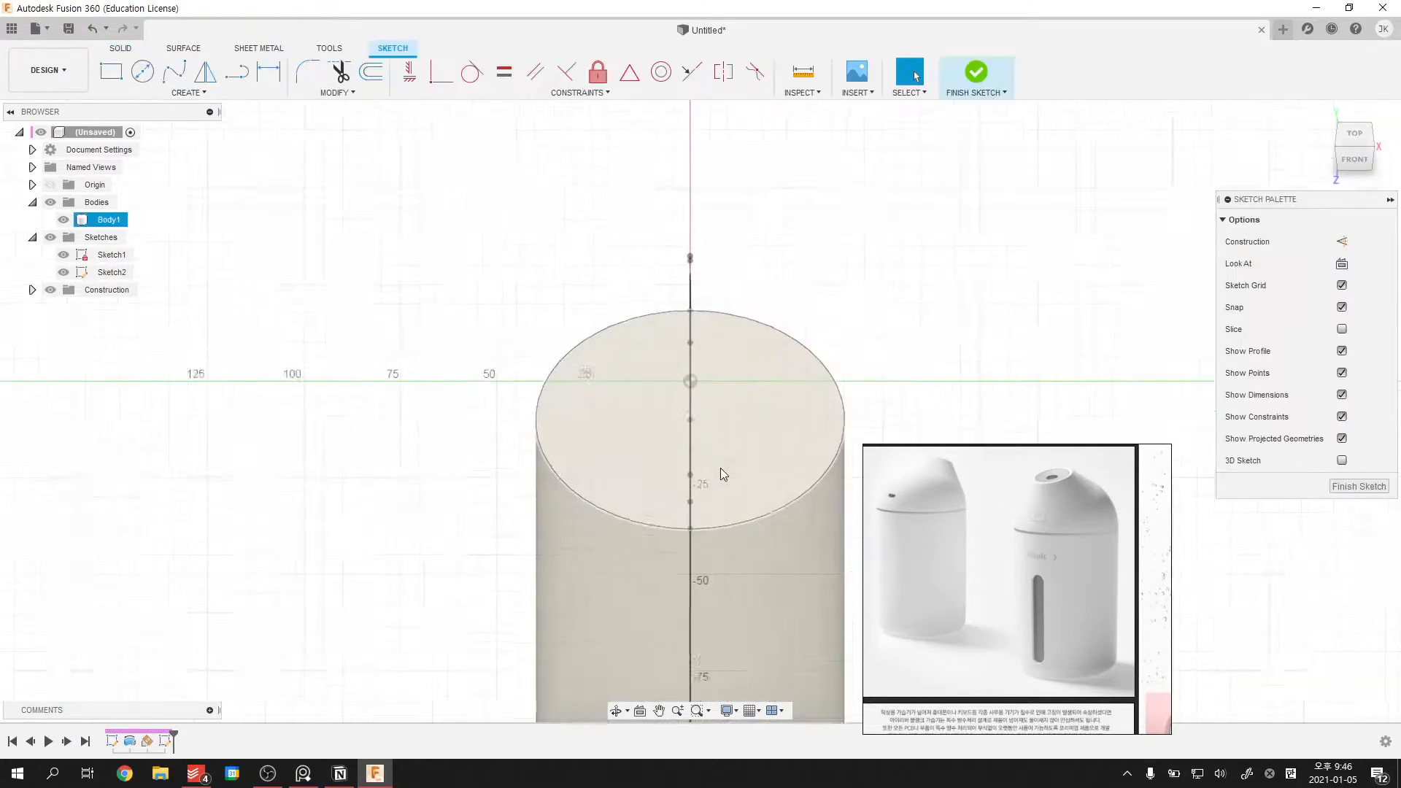
{"action": "key", "text": "Caps_Lock"}
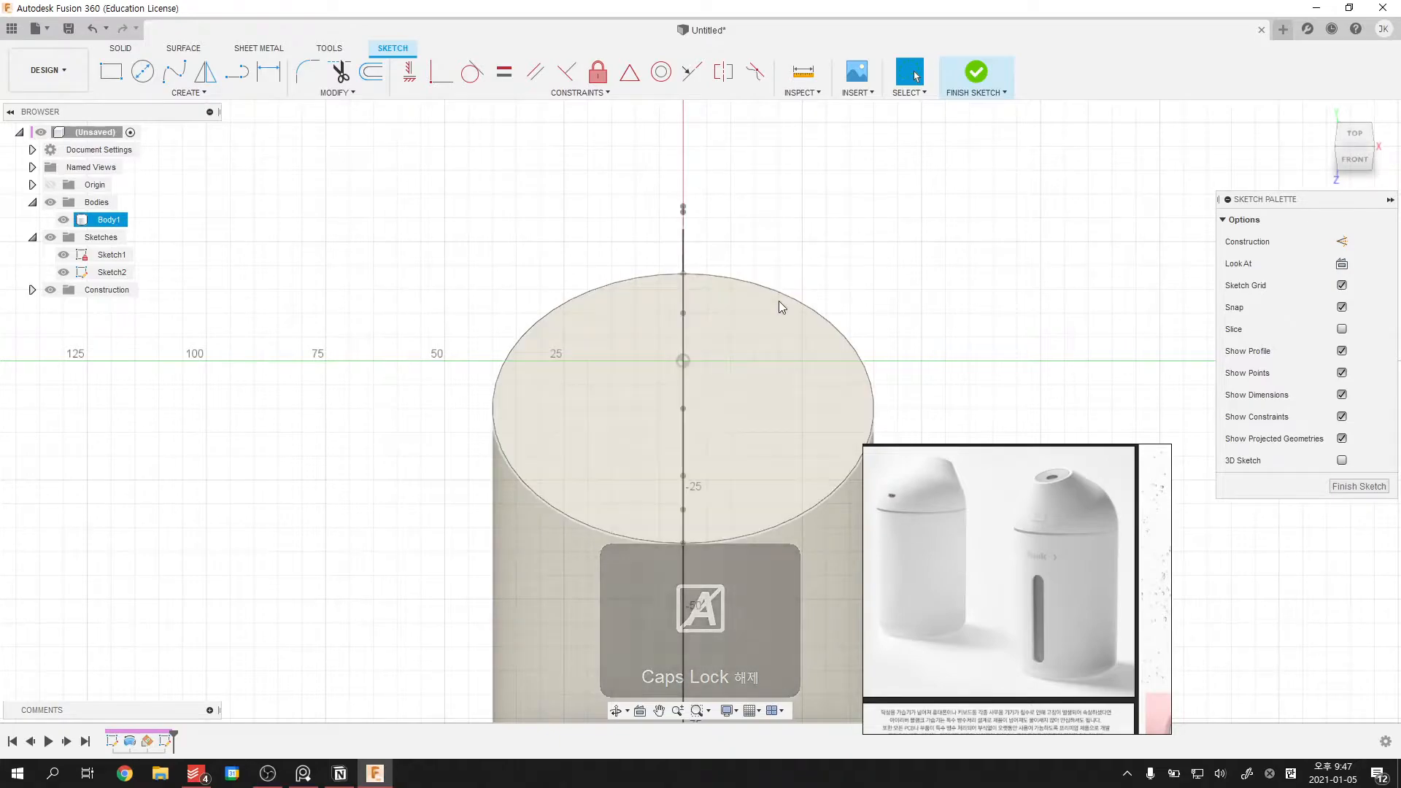
{"action": "scroll", "coordinate": [767, 335], "scroll_direction": "down", "scroll_amount": 4}
{"action": "mouse_move", "coordinate": [722, 366]}
{"action": "middle_mouse_down", "text": "shift"}
{"action": "mouse_move", "coordinate": [743, 359]}
{"action": "mouse_move", "coordinate": [730, 389]}
{"action": "middle_mouse_up", "text": "shift"}
{"action": "scroll", "coordinate": [690, 332], "scroll_direction": "up", "scroll_amount": 4}
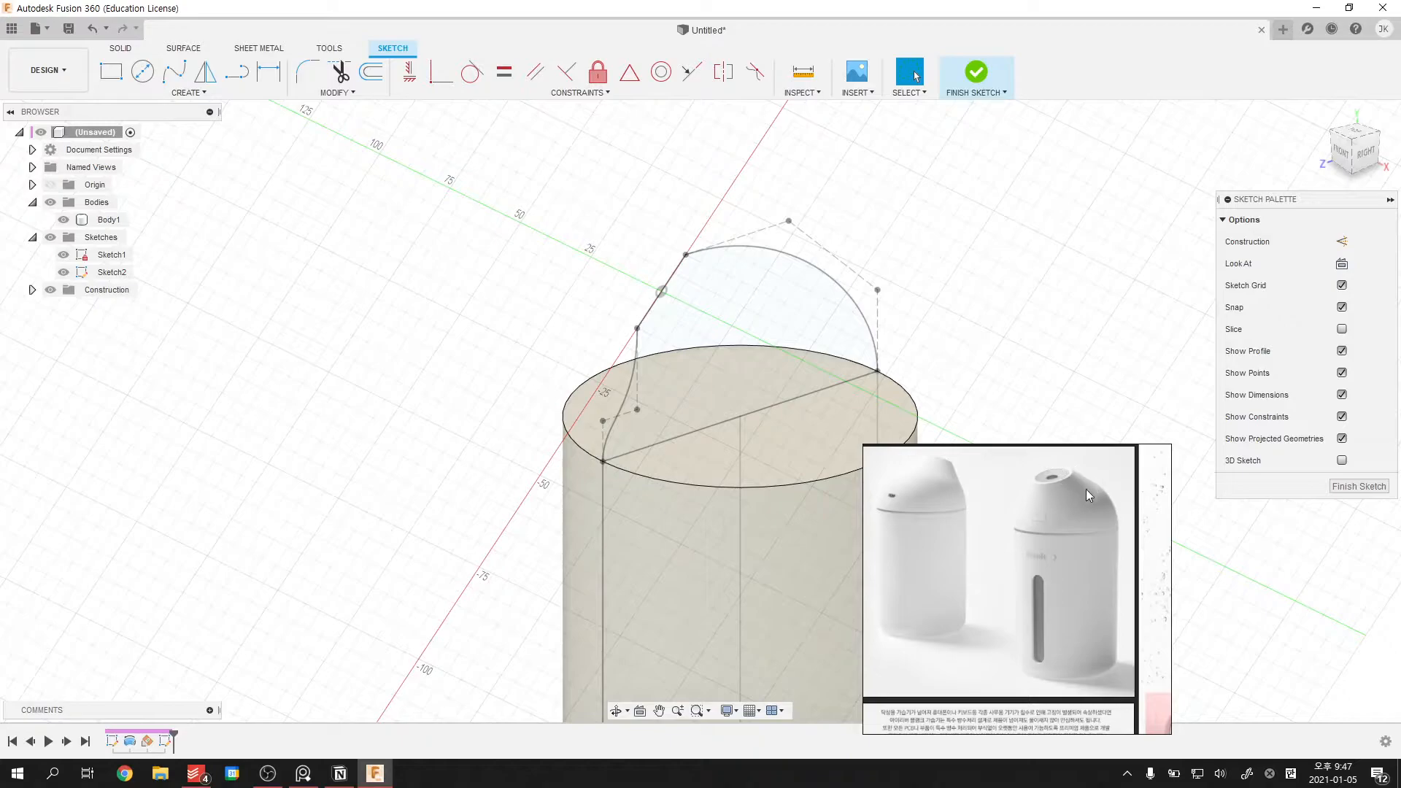
- Project the slanted nozzle line into the new sketch with the projection link kept on
{"action": "left_click", "coordinate": [676, 270]}
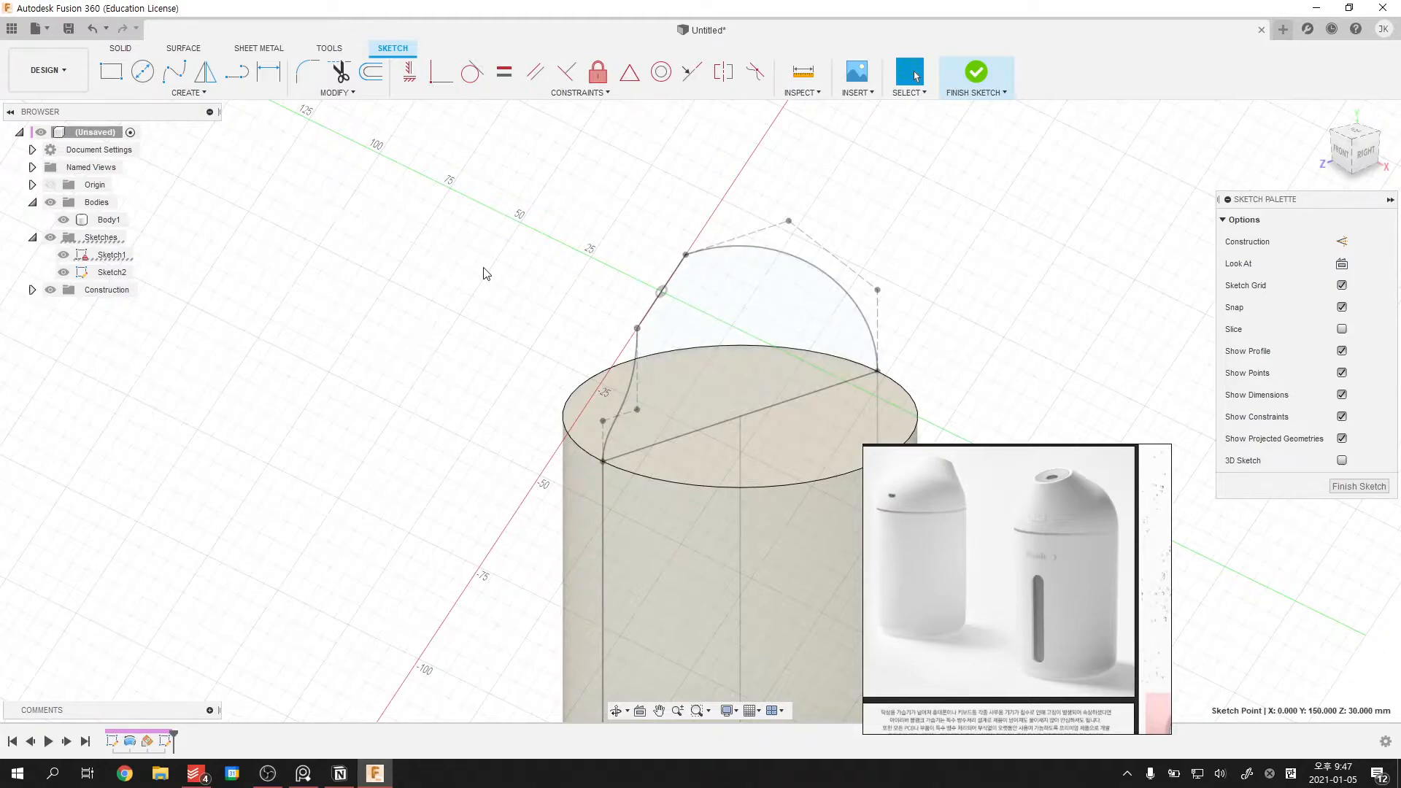
{"action": "key", "text": "p"}
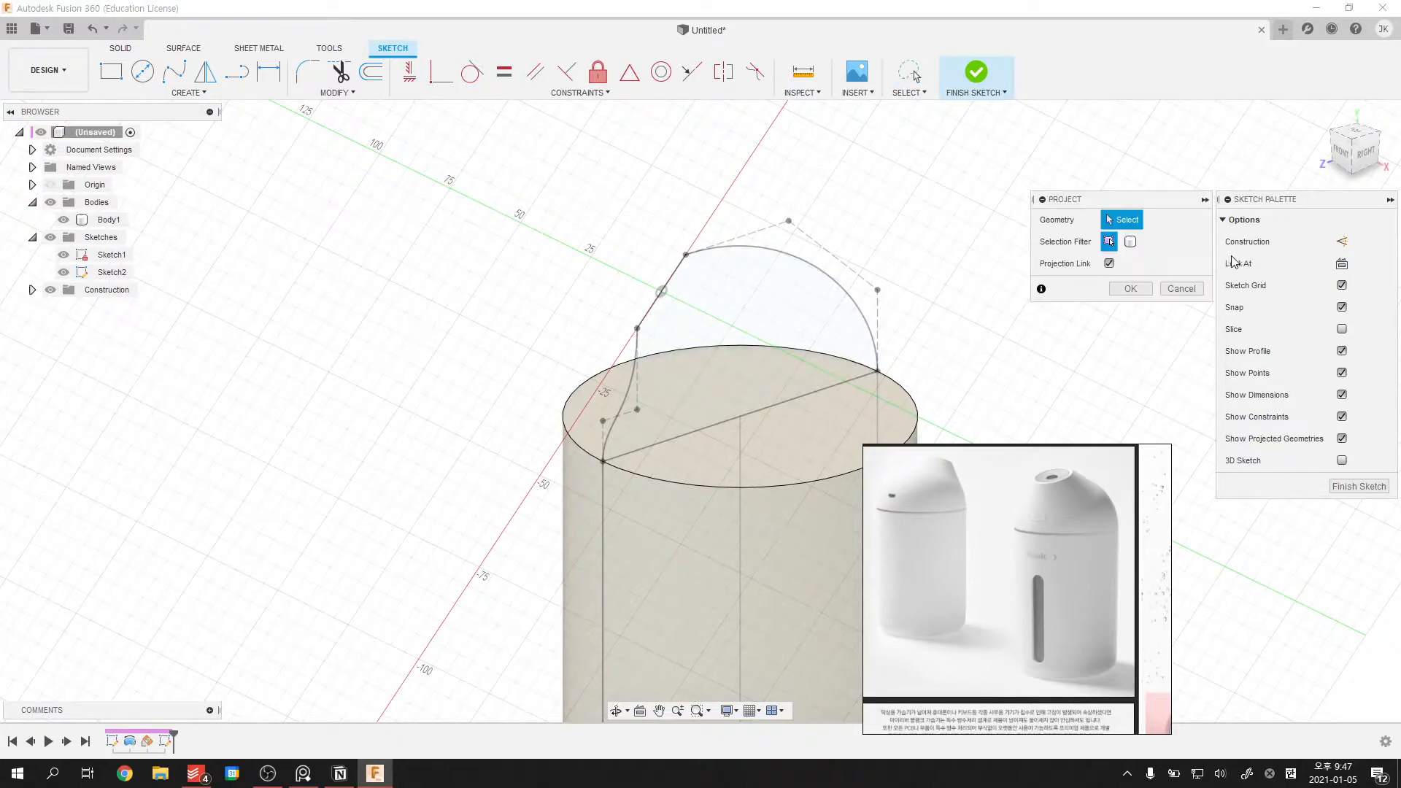
{"action": "left_click", "coordinate": [640, 325]}
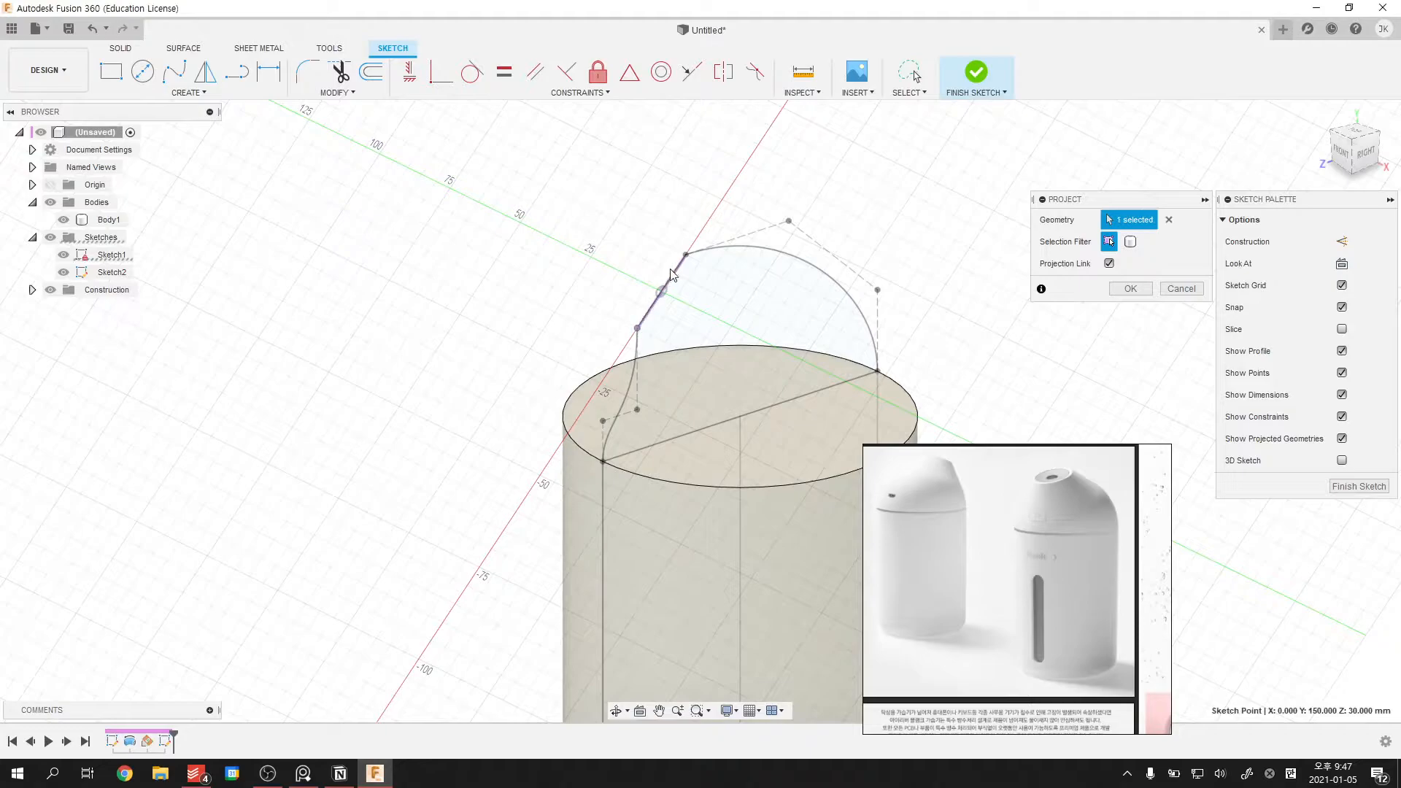
{"action": "key", "text": "Return"}
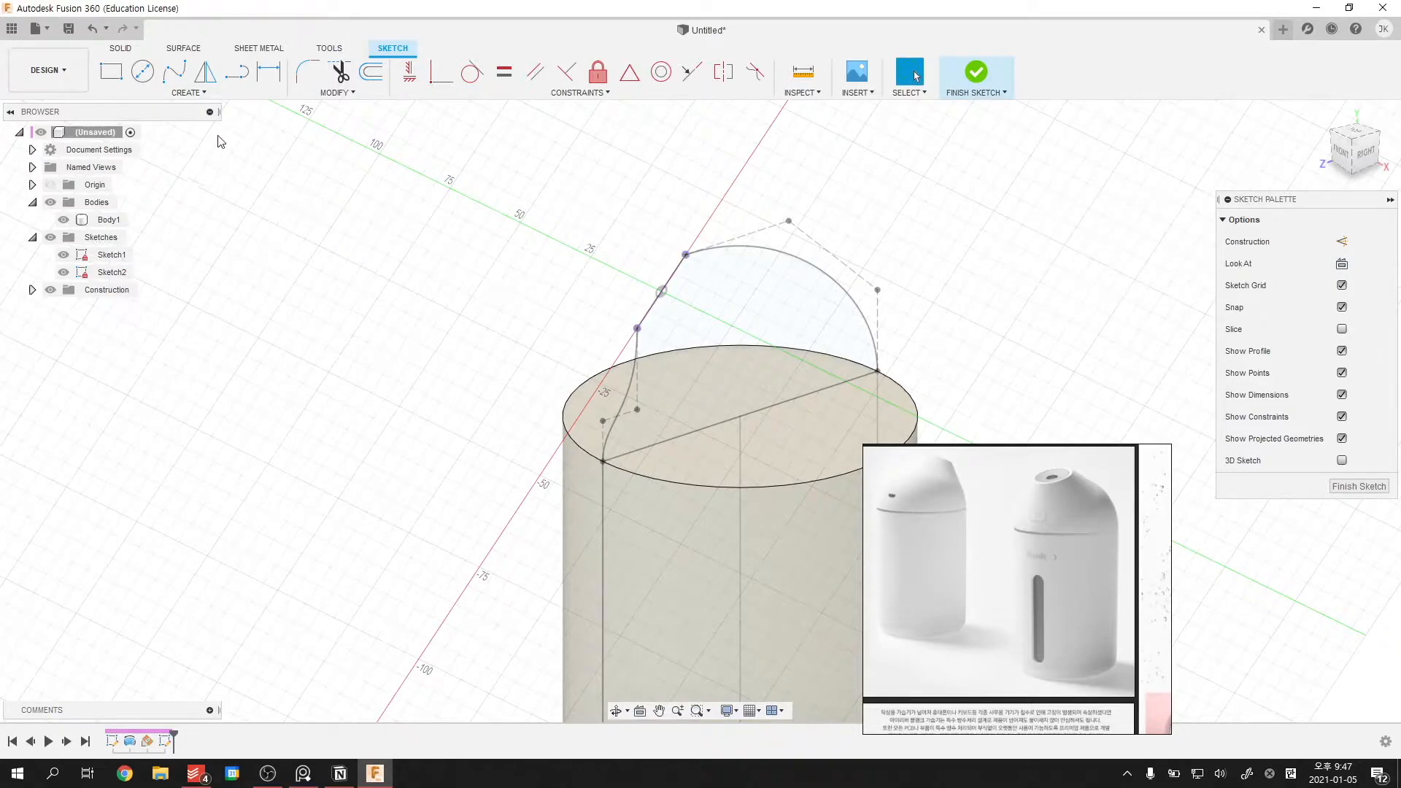
- Draw a 2-point circle with a 20 mm diameter between the two endpoints of the projected slanted line
{"action": "key", "text": "c"}
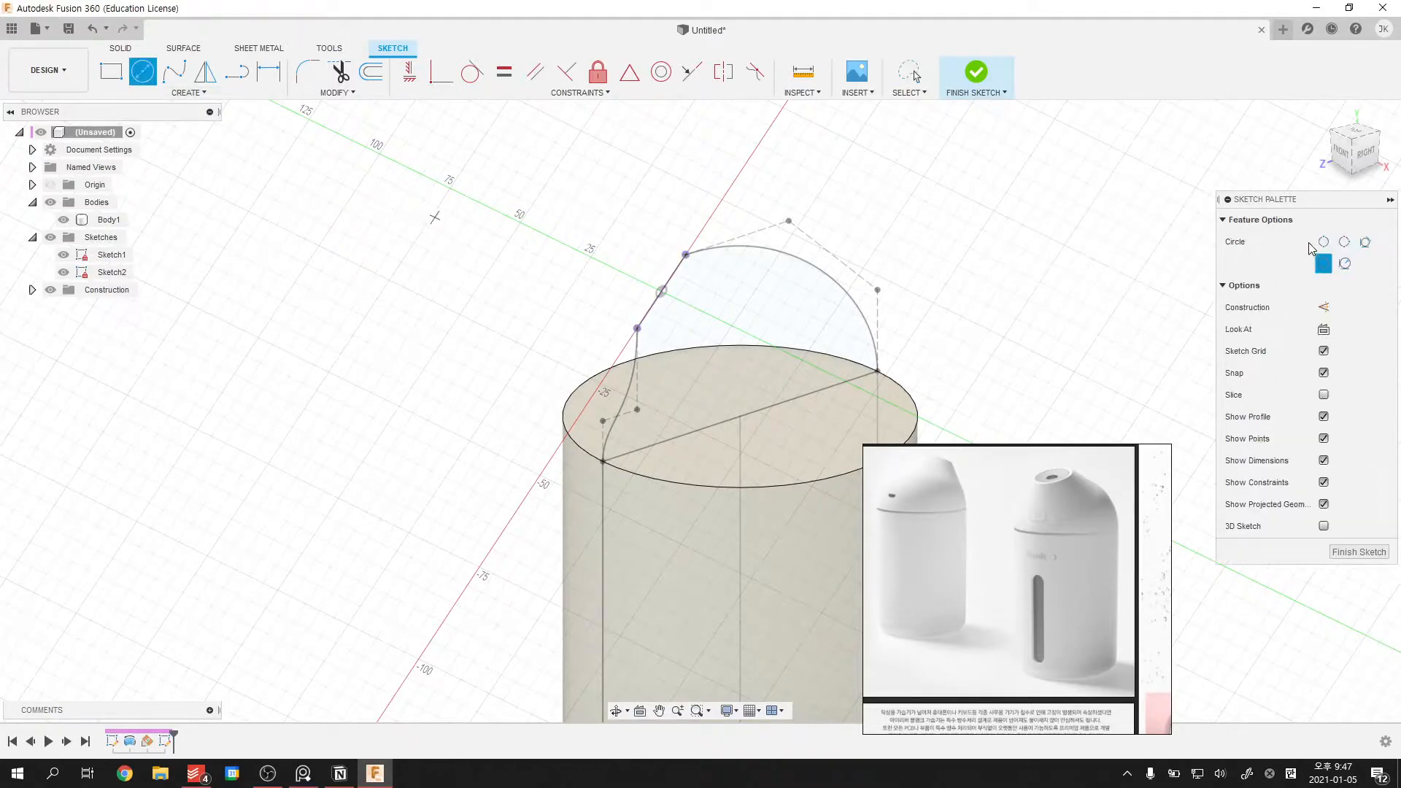
{"action": "left_click", "coordinate": [1322, 243]}
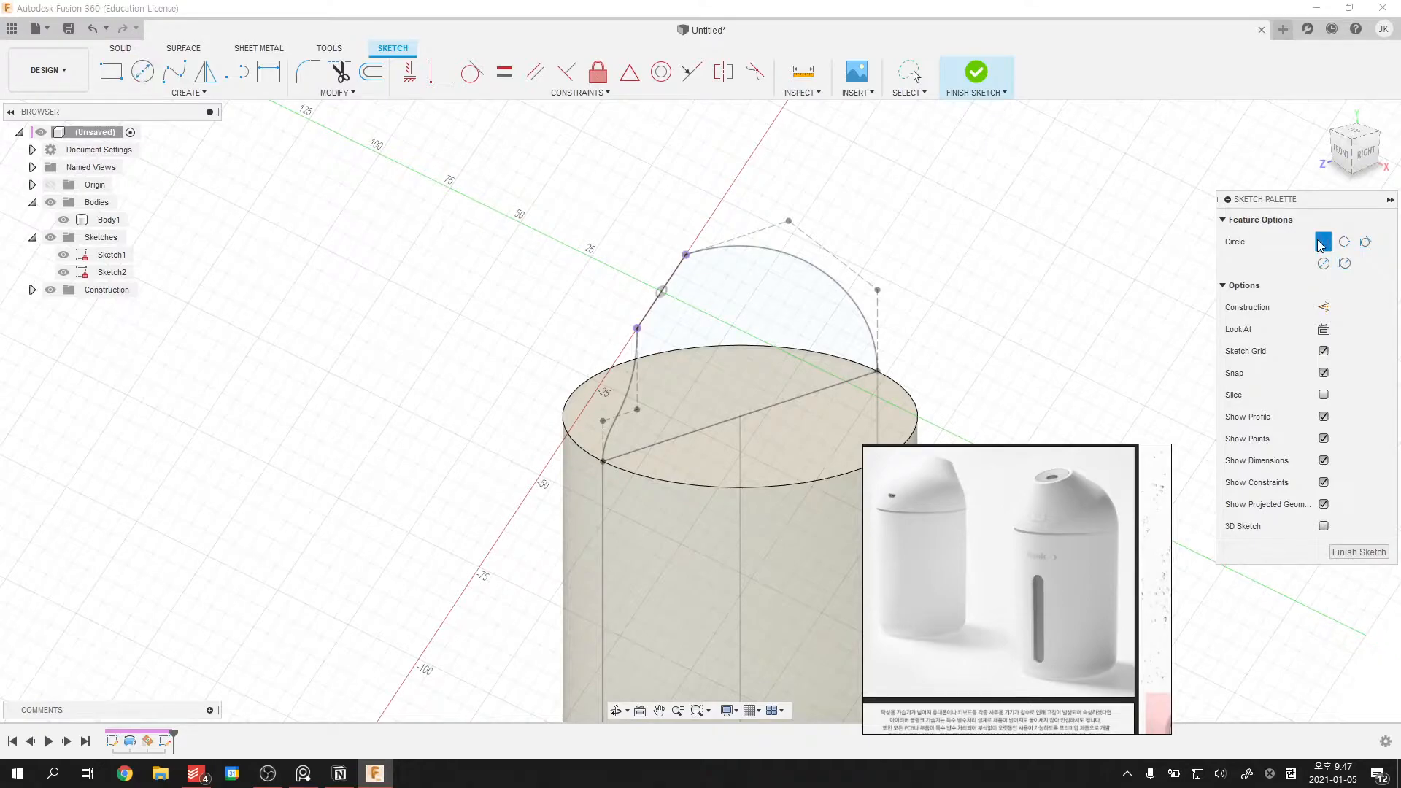
{"action": "left_click", "coordinate": [686, 256]}
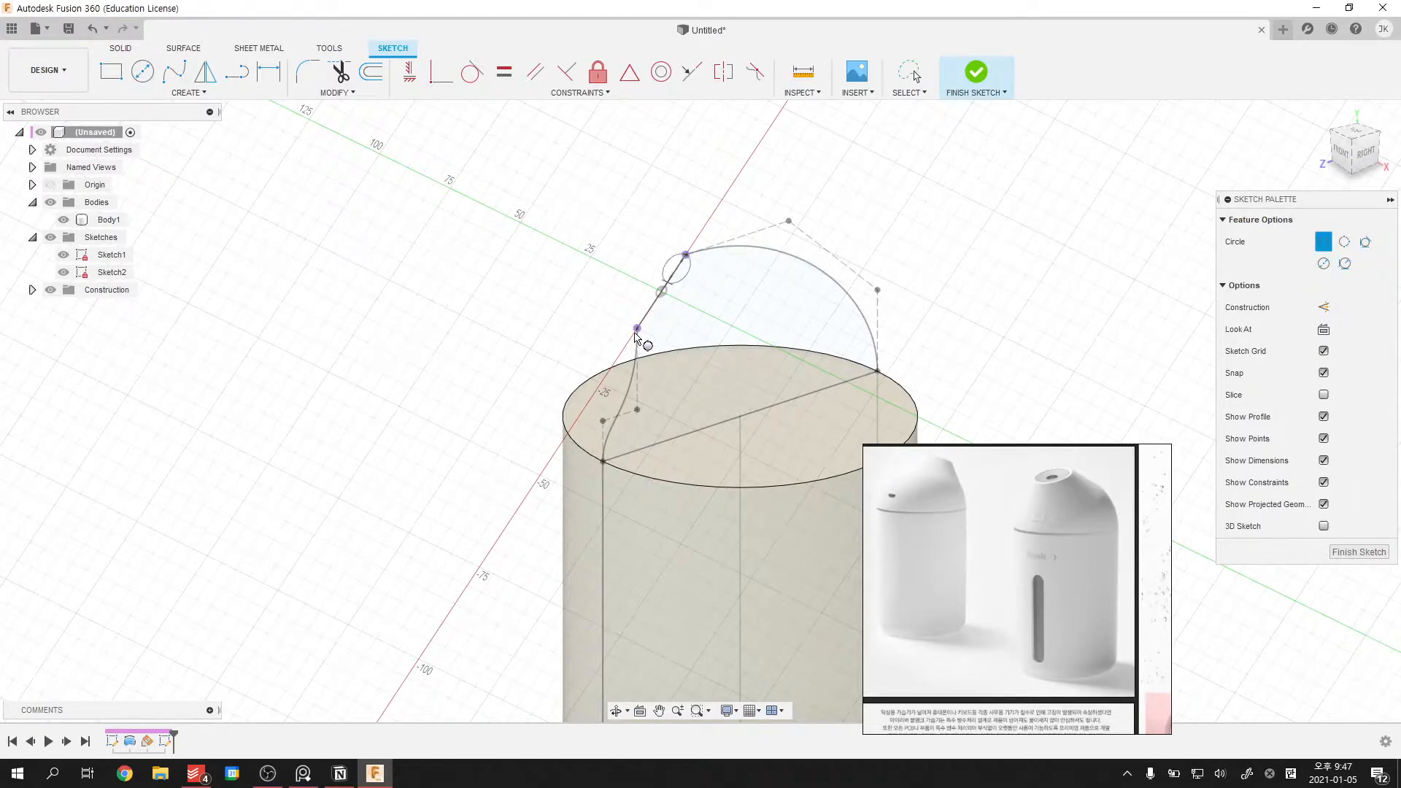
{"action": "left_click", "coordinate": [637, 330]}
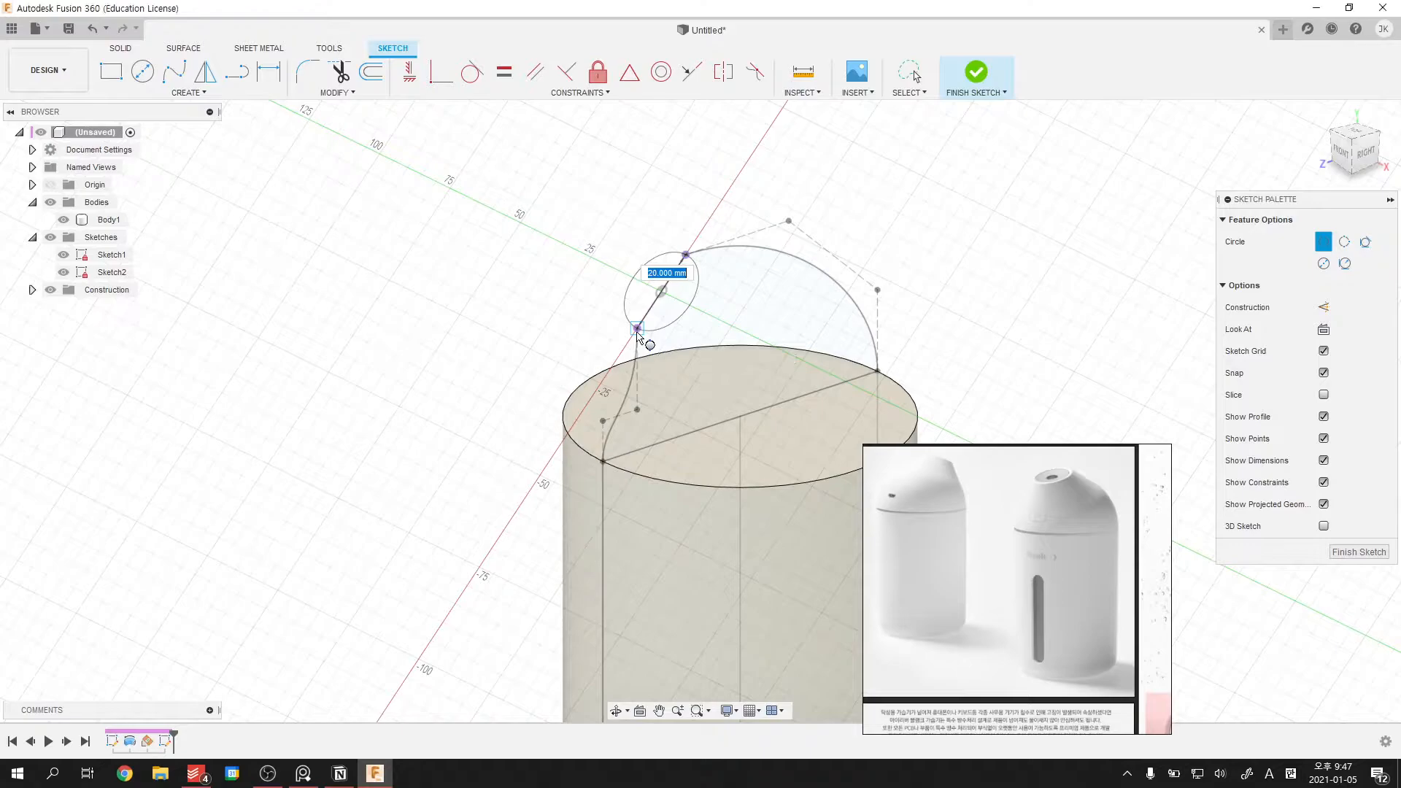
{"action": "key", "text": "Escape"}
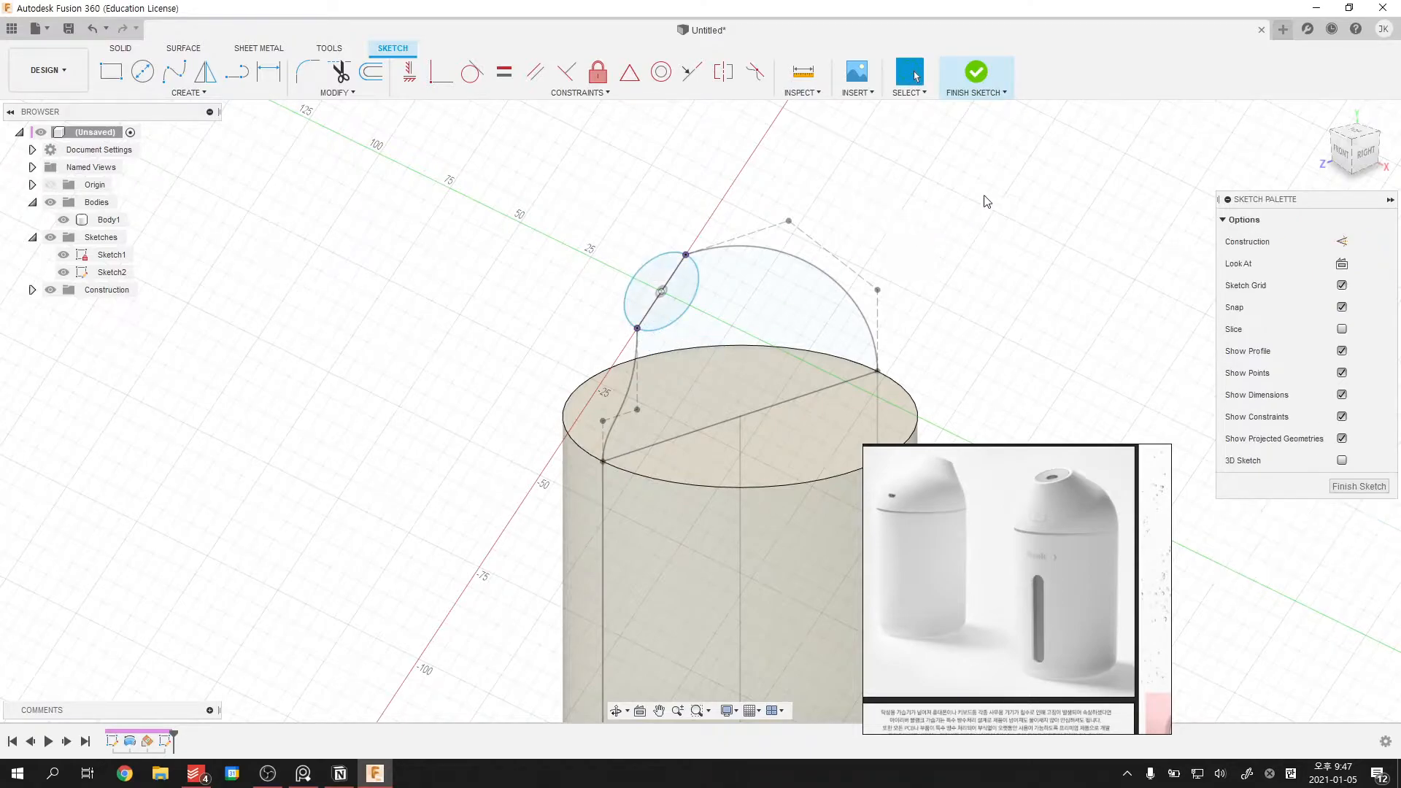
- Apply a Horizontal/Vertical constraint between the circle's centre and the slanted line's upper endpoint, and finish the sketch
{"action": "key", "text": "c"}
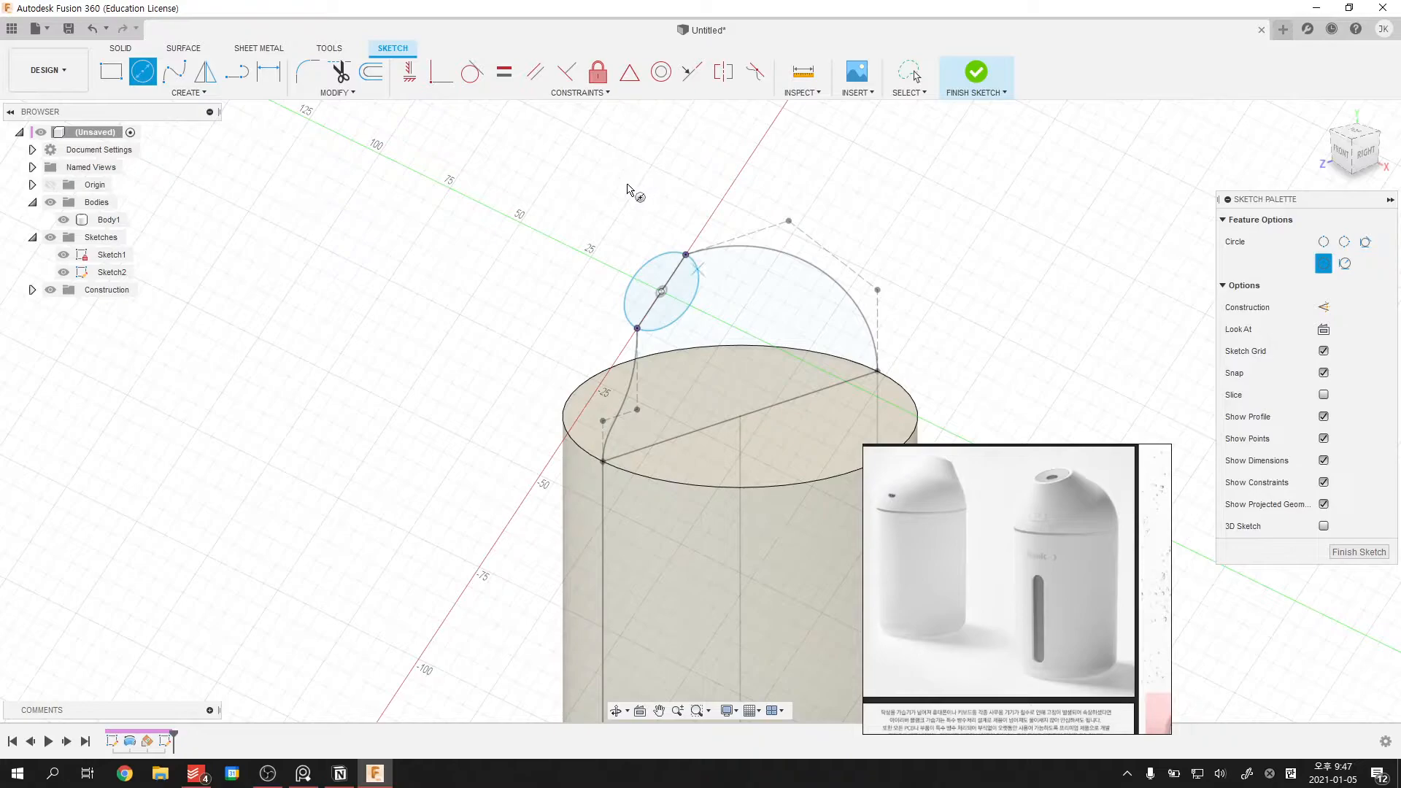
{"action": "left_click", "coordinate": [410, 71]}
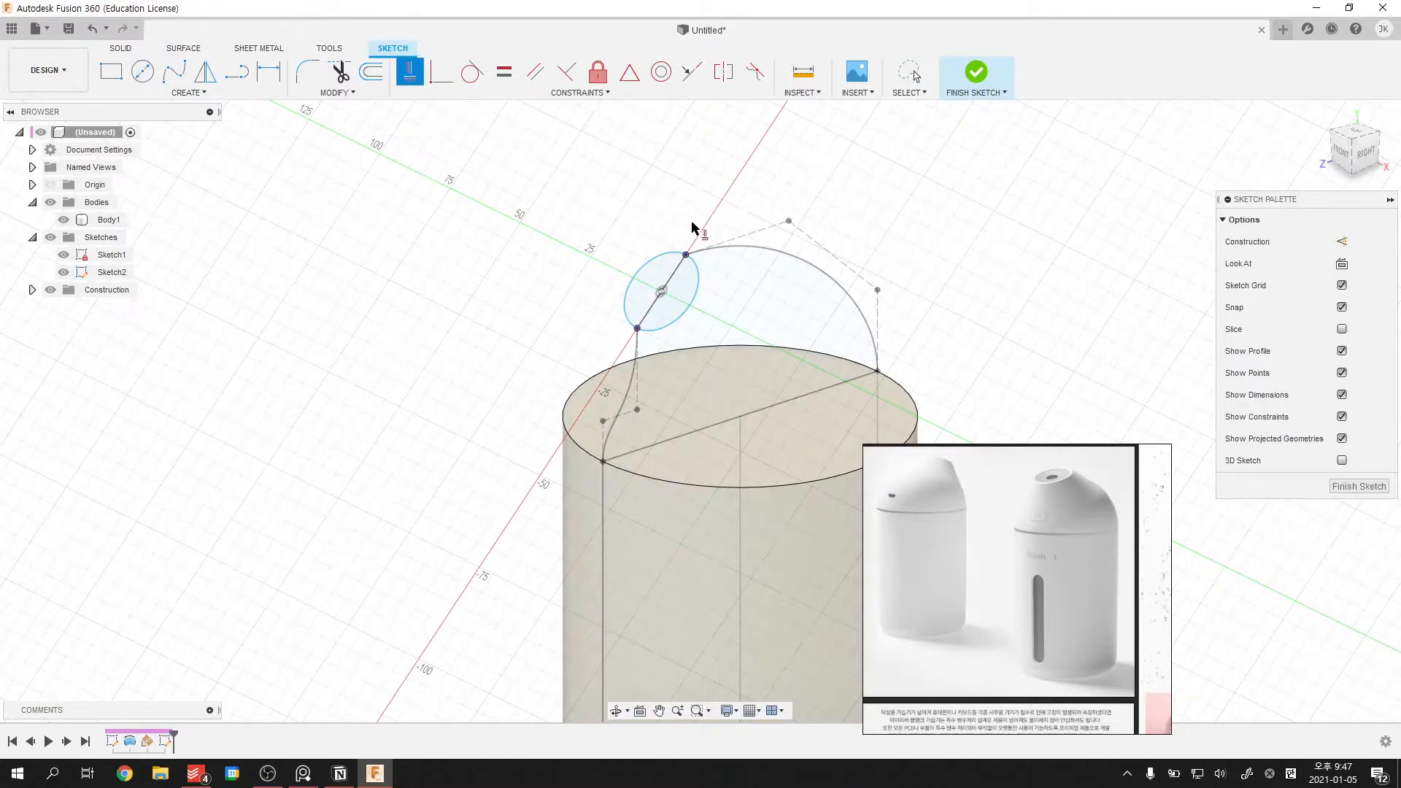
{"action": "left_click", "coordinate": [686, 257]}
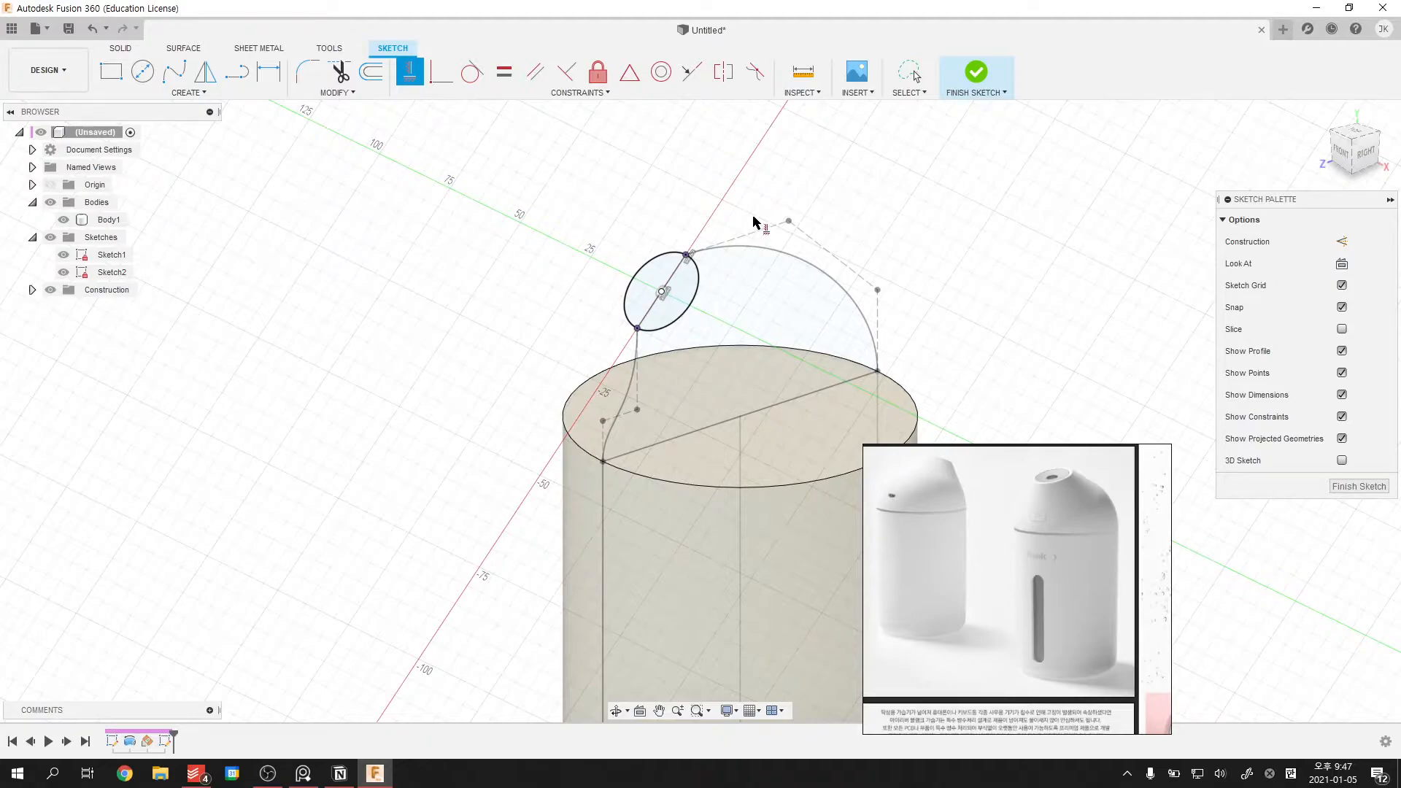
{"action": "key", "text": "Escape"}
{"action": "middle_click_drag", "start_coordinate": [798, 225], "coordinate": [821, 211]}
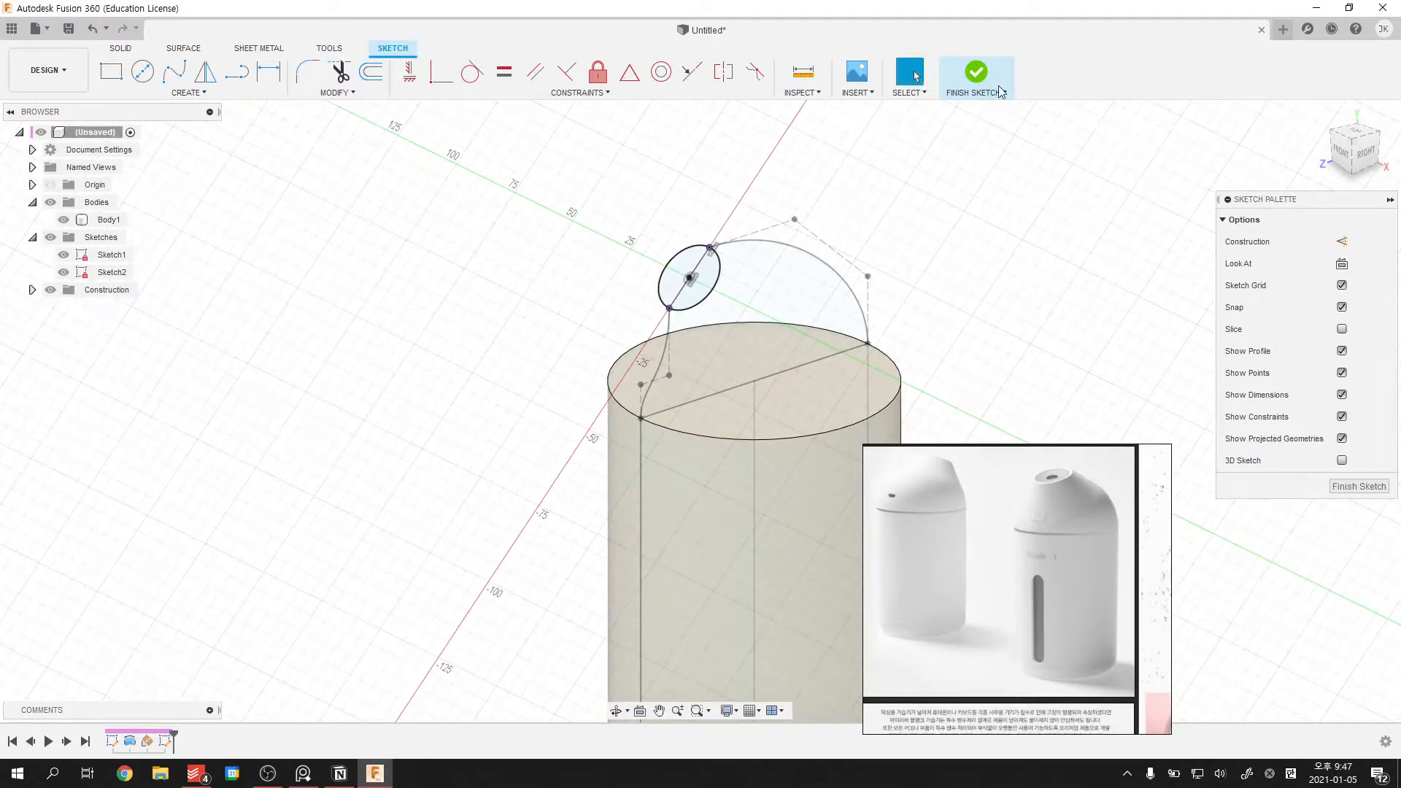
{"action": "left_click", "coordinate": [978, 73]}
- Start a Loft using the cylinder's top face as the first profile and the slanted nozzle circle as the second
{"action": "middle_click_drag", "start_coordinate": [565, 196], "coordinate": [379, 158]}
{"action": "left_click", "coordinate": [190, 93]}
{"action": "left_click", "coordinate": [175, 222]}
{"action": "left_click", "coordinate": [632, 351]}
{"action": "middle_click_drag", "start_coordinate": [632, 352], "coordinate": [786, 266], "text": "shift"}
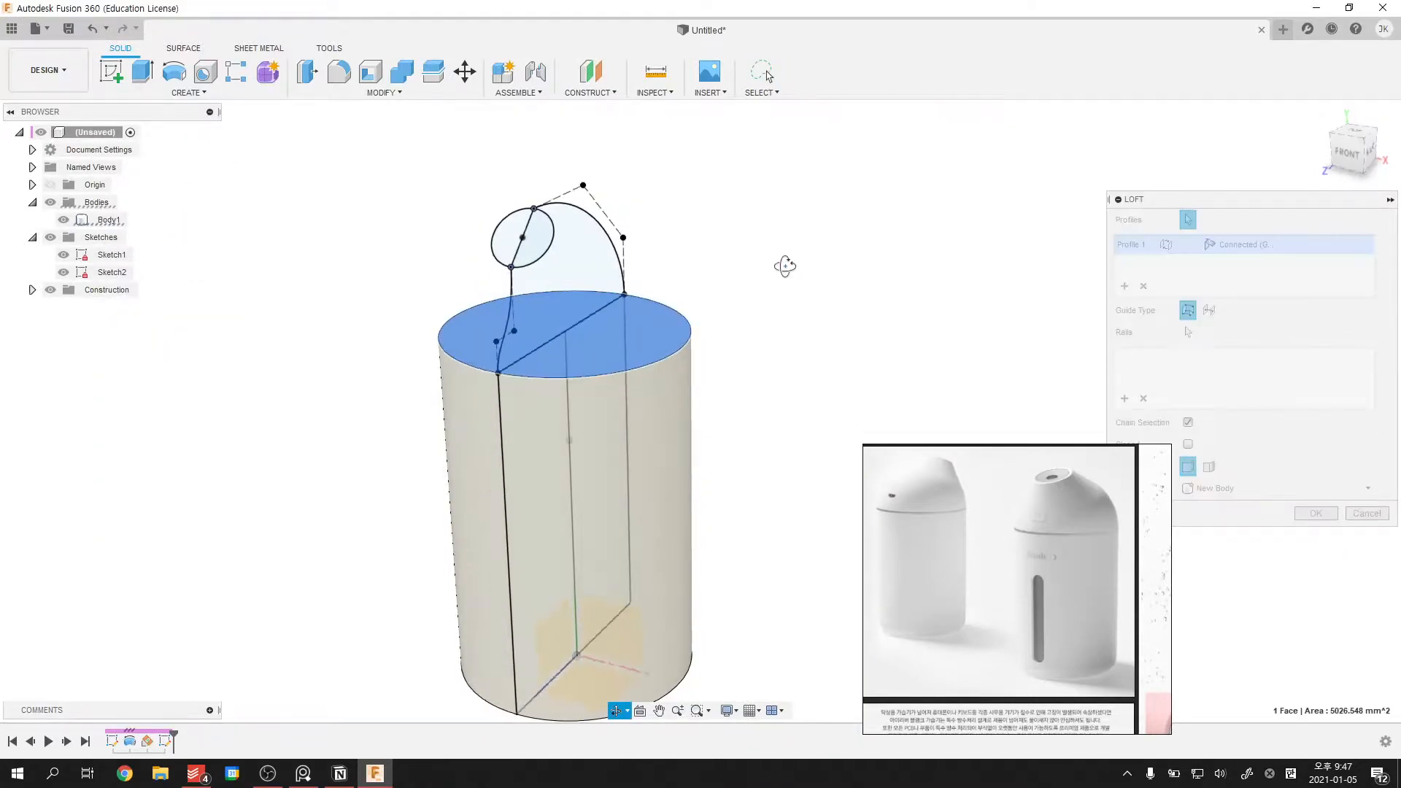
{"action": "left_click", "coordinate": [500, 257]}
{"action": "middle_click_drag", "start_coordinate": [500, 257], "coordinate": [657, 241], "text": "shift"}
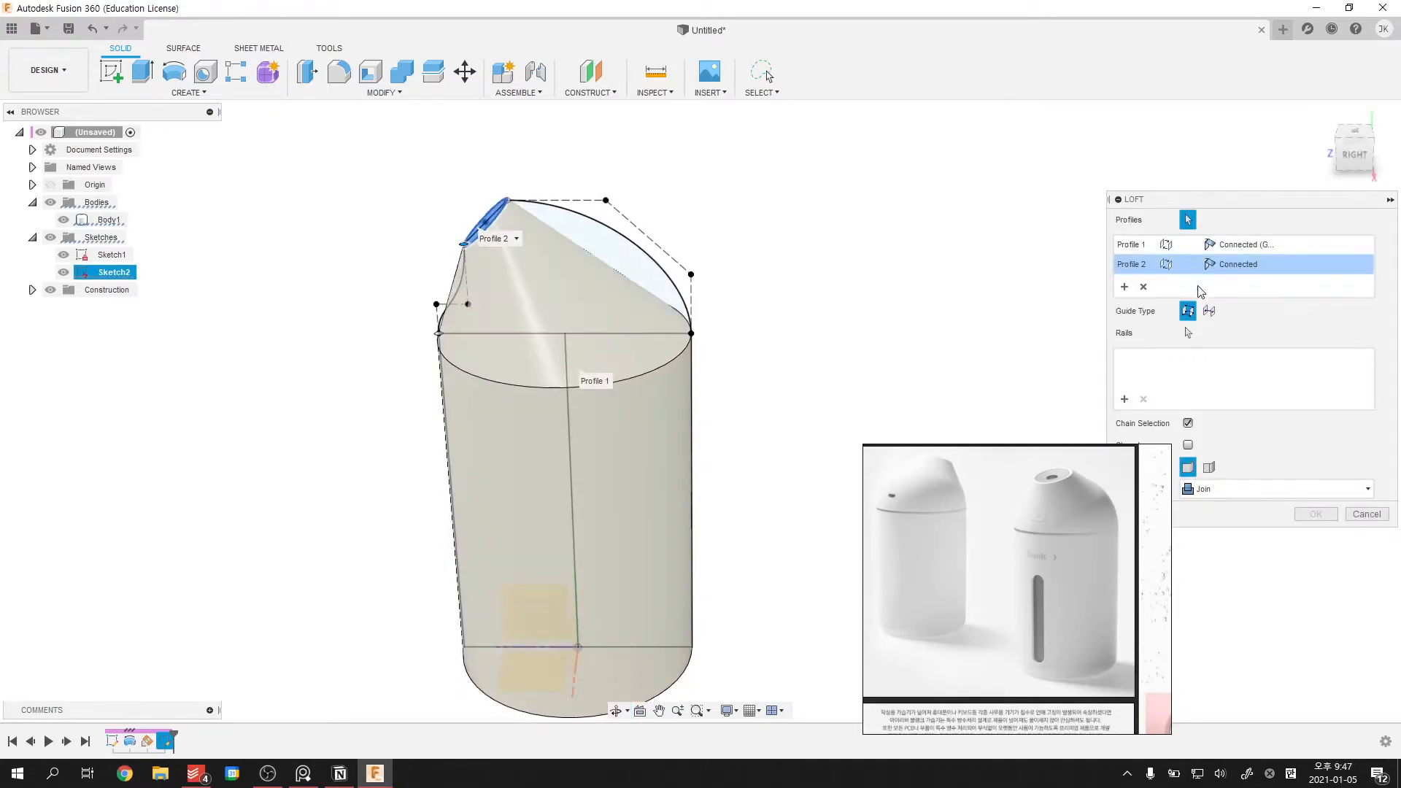
- Set the loft's end condition at the cylinder's top face to Tangent (G1)
{"action": "middle_click_drag", "start_coordinate": [849, 256], "coordinate": [845, 309], "text": "shift"}
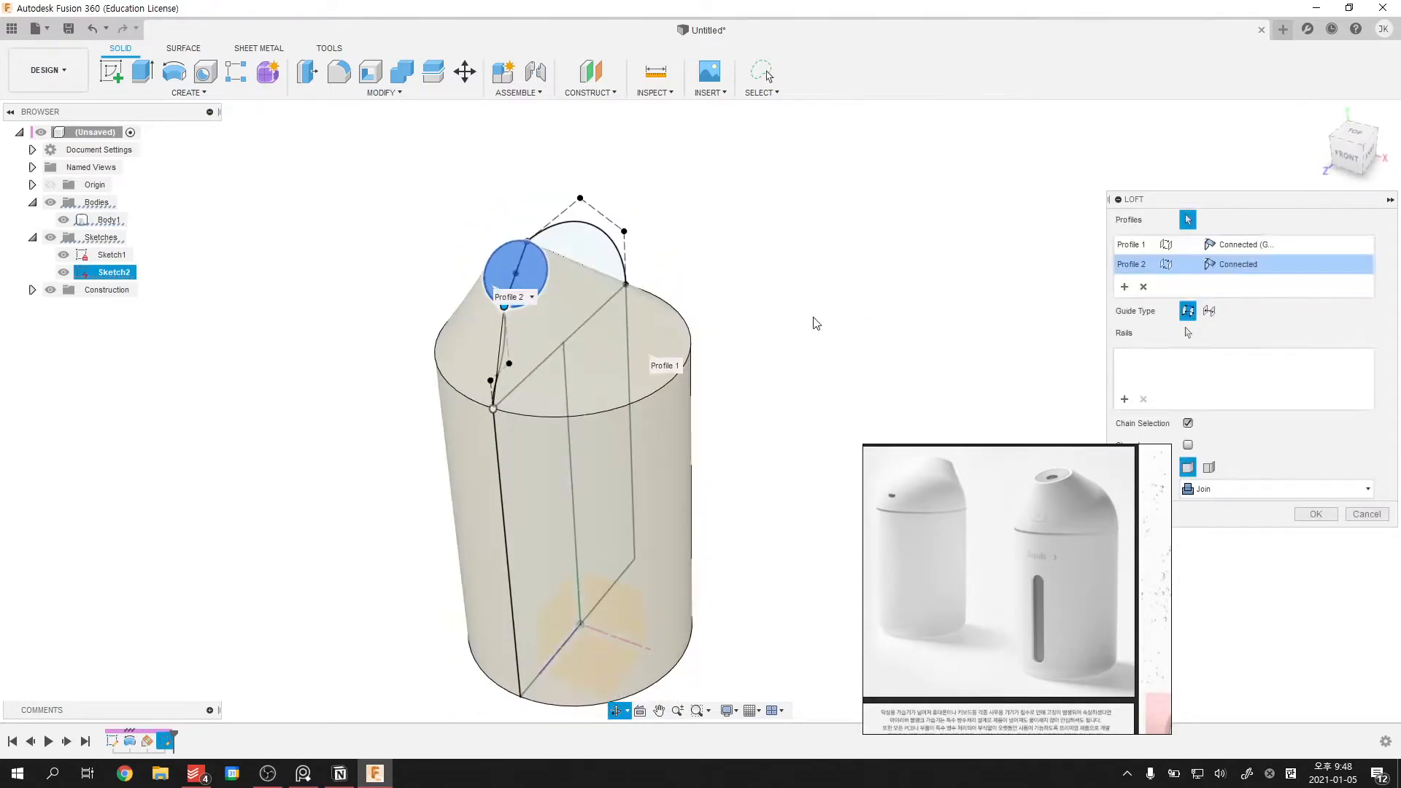
{"action": "middle_click_drag", "start_coordinate": [682, 322], "coordinate": [515, 202], "text": "shift"}
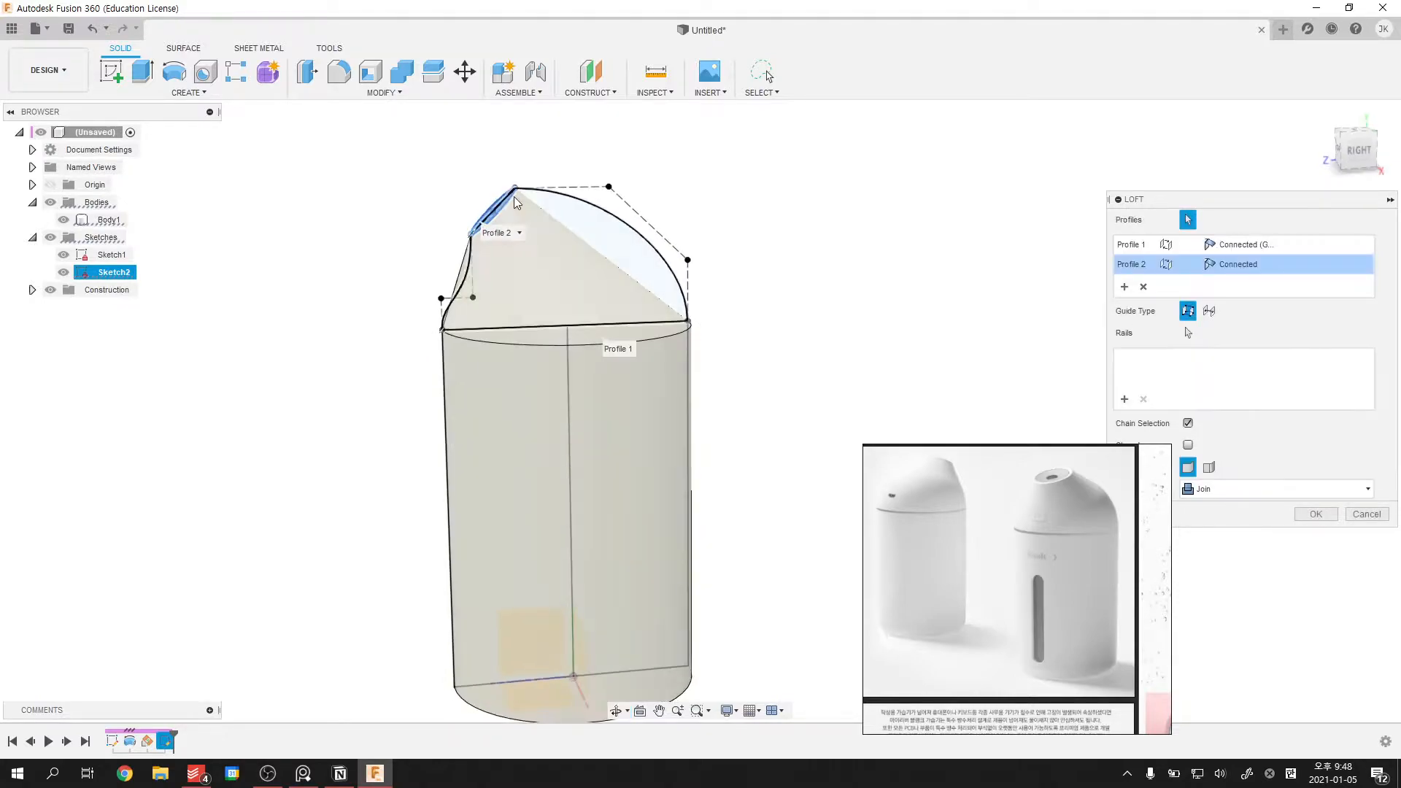
{"action": "scroll", "coordinate": [876, 354], "scroll_direction": "up", "scroll_amount": 5}
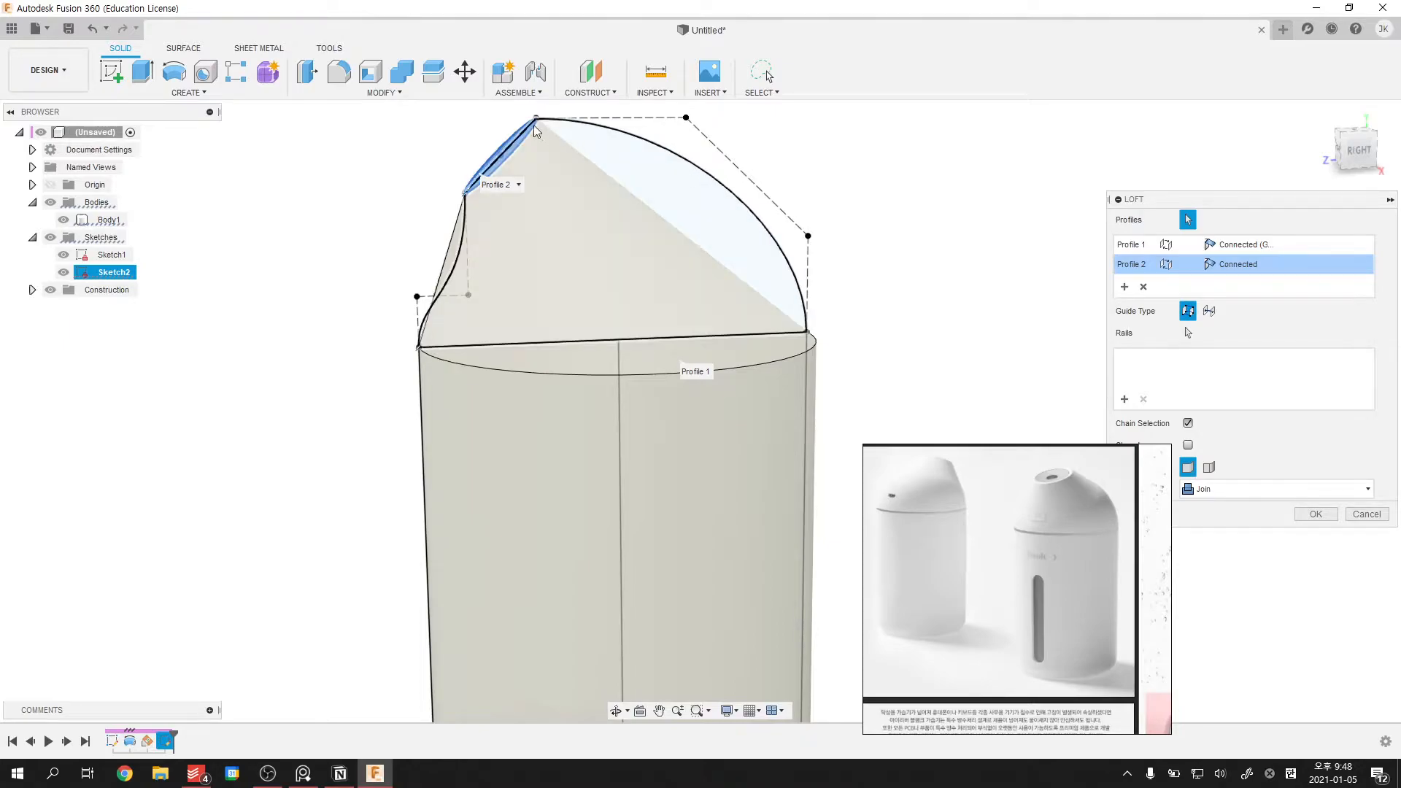
{"action": "middle_click_drag", "start_coordinate": [882, 297], "coordinate": [772, 338], "text": "shift"}
{"action": "left_click", "coordinate": [774, 340]}
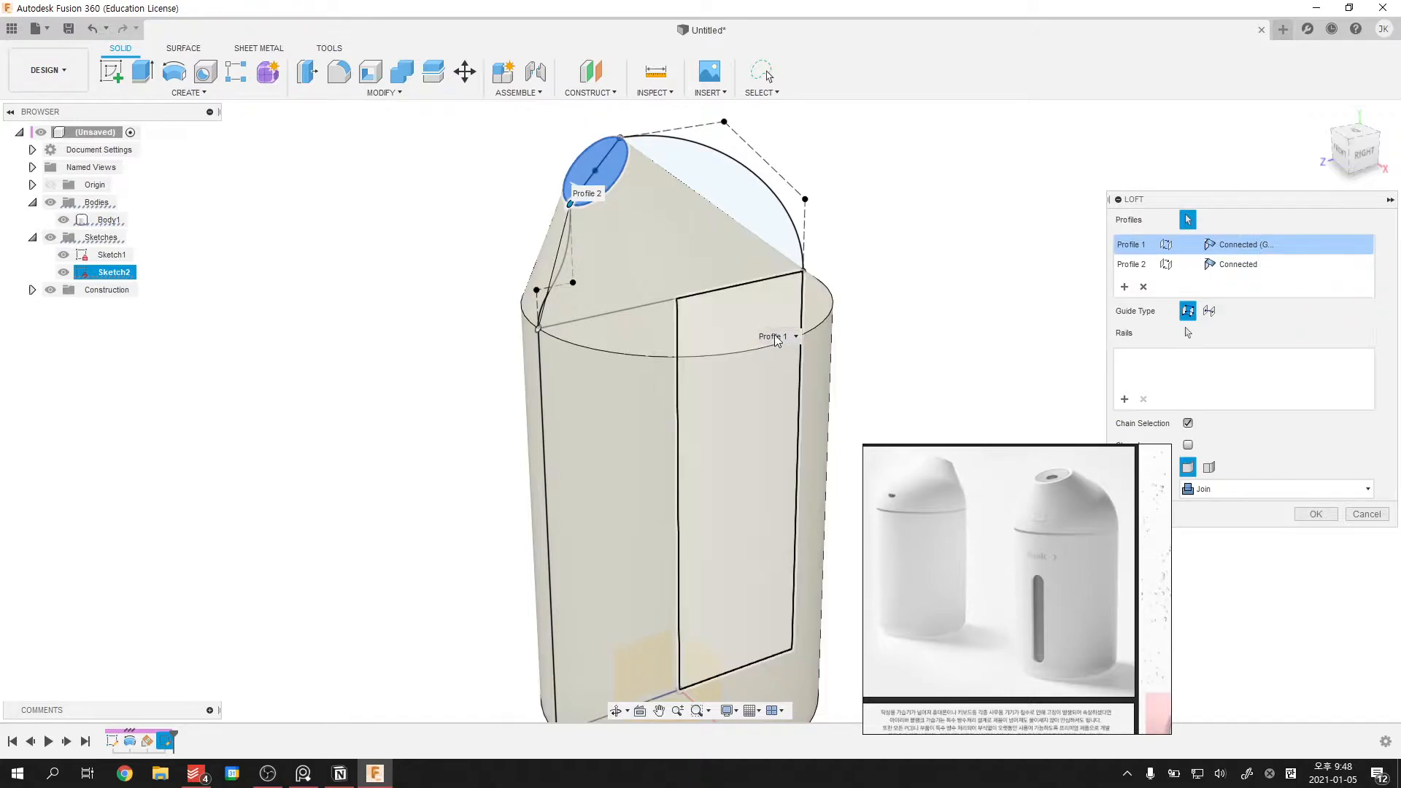
{"action": "left_click", "coordinate": [1244, 246]}
{"action": "left_click", "coordinate": [1247, 281]}
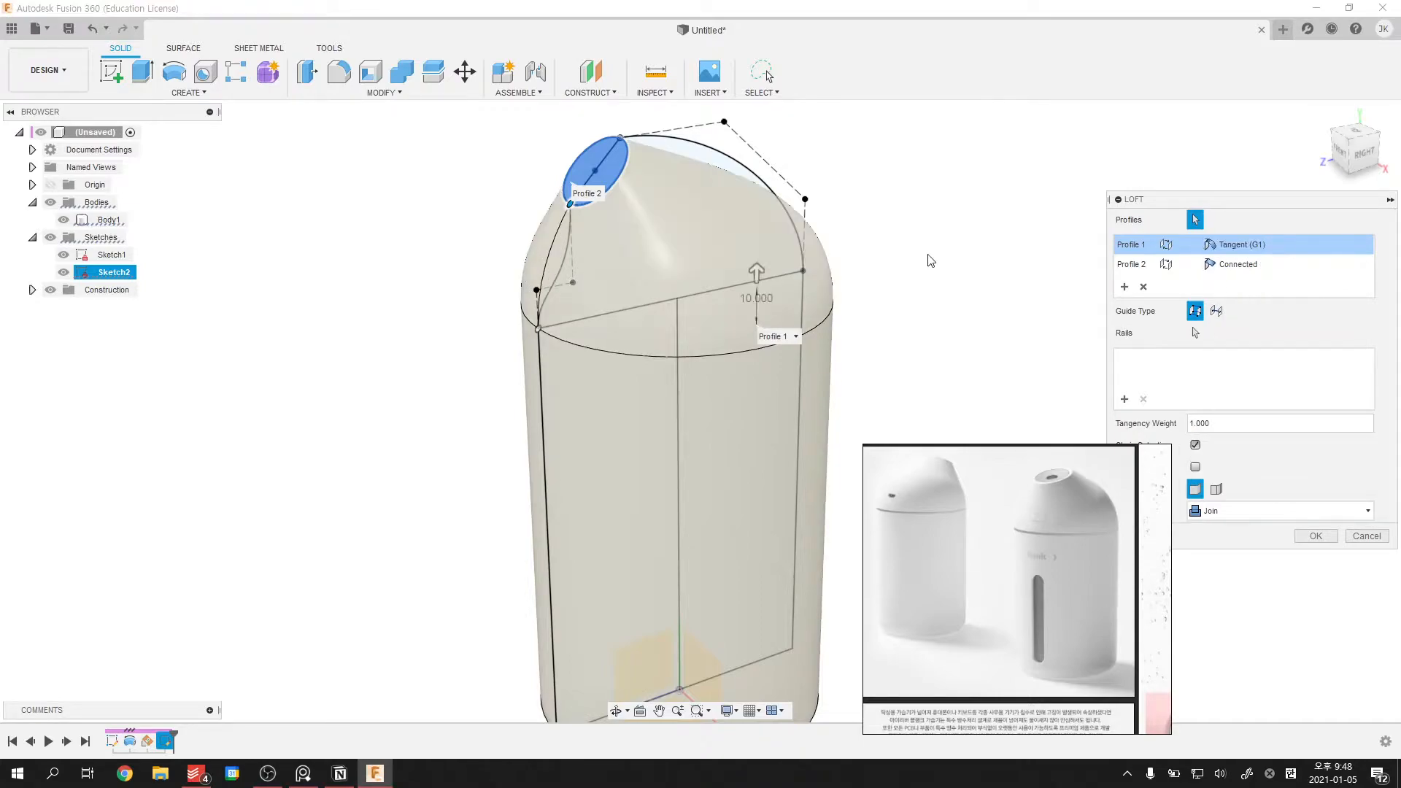
{"action": "middle_click_drag", "start_coordinate": [806, 291], "coordinate": [823, 251], "text": "shift"}
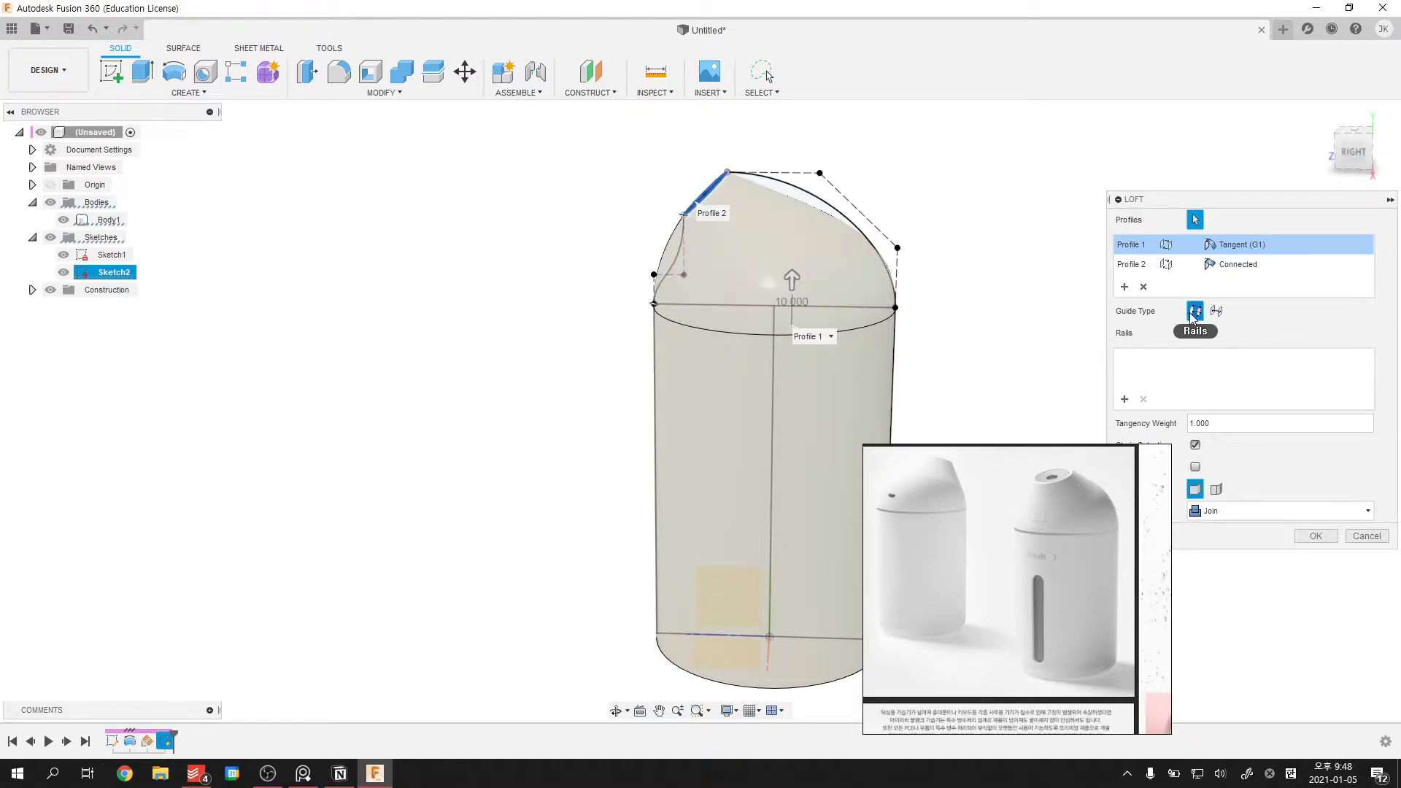
{"action": "left_click", "coordinate": [1196, 333]}
{"action": "left_click", "coordinate": [859, 238]}
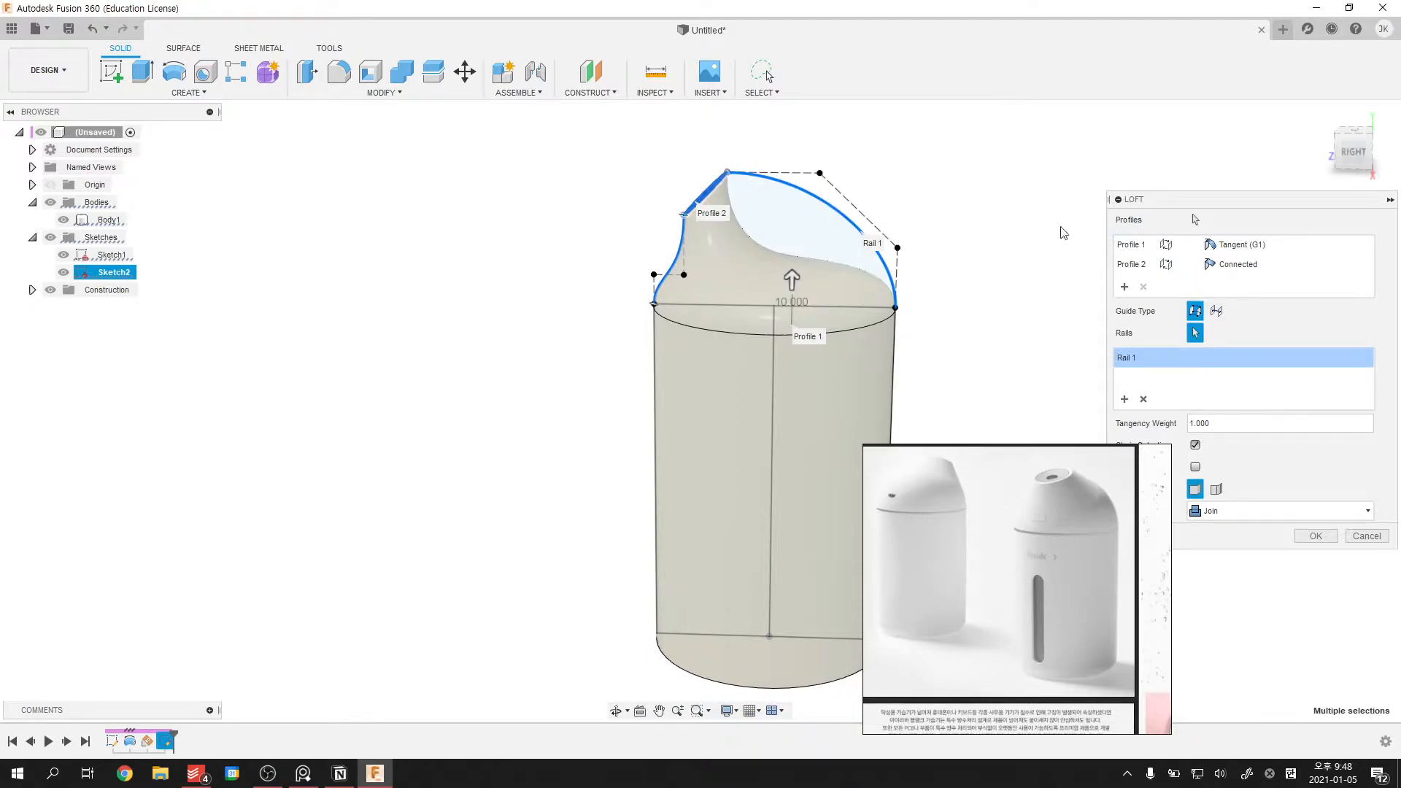
{"action": "left_click", "coordinate": [984, 466]}
{"action": "right_click_drag", "start_coordinate": [754, 462], "coordinate": [350, 429]}
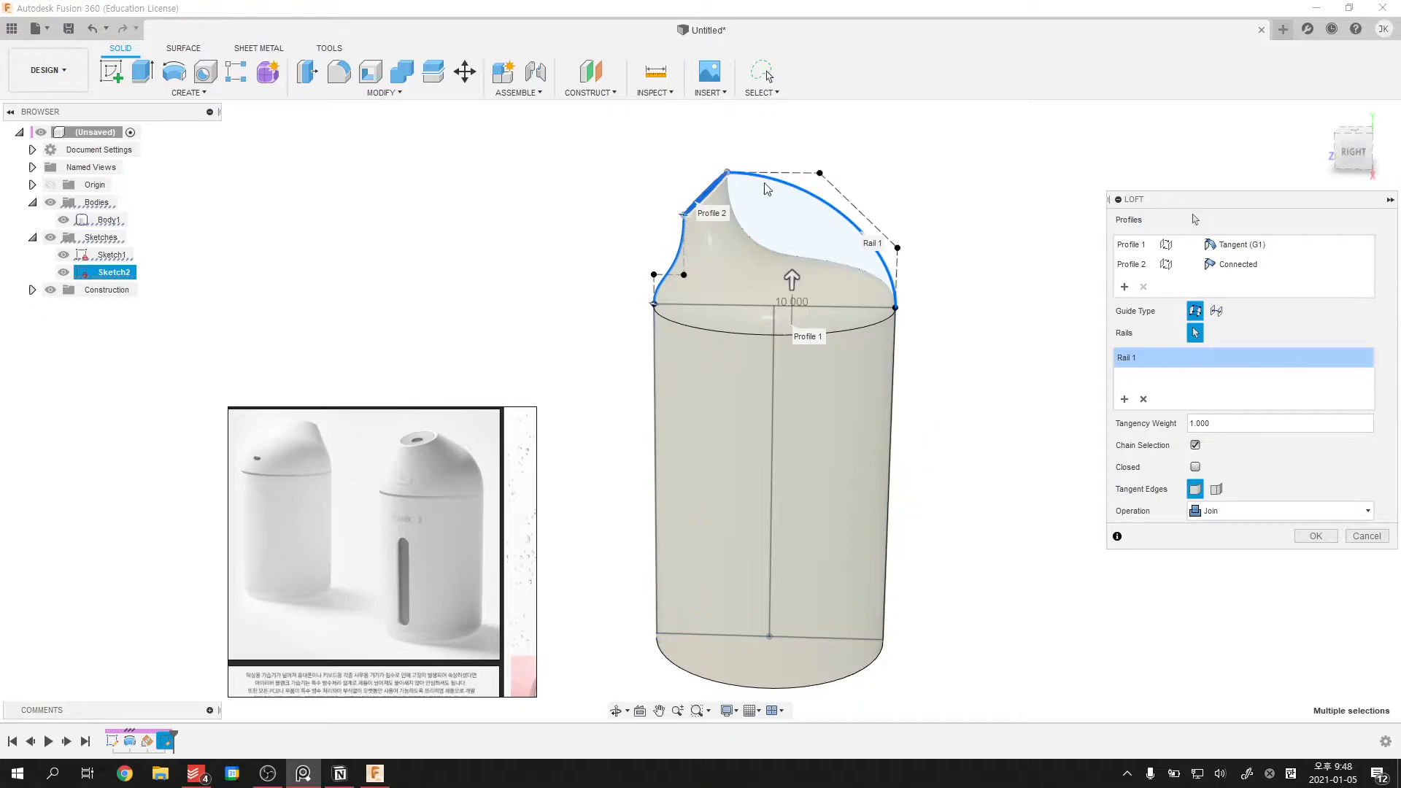
{"action": "left_click", "coordinate": [1144, 400]}
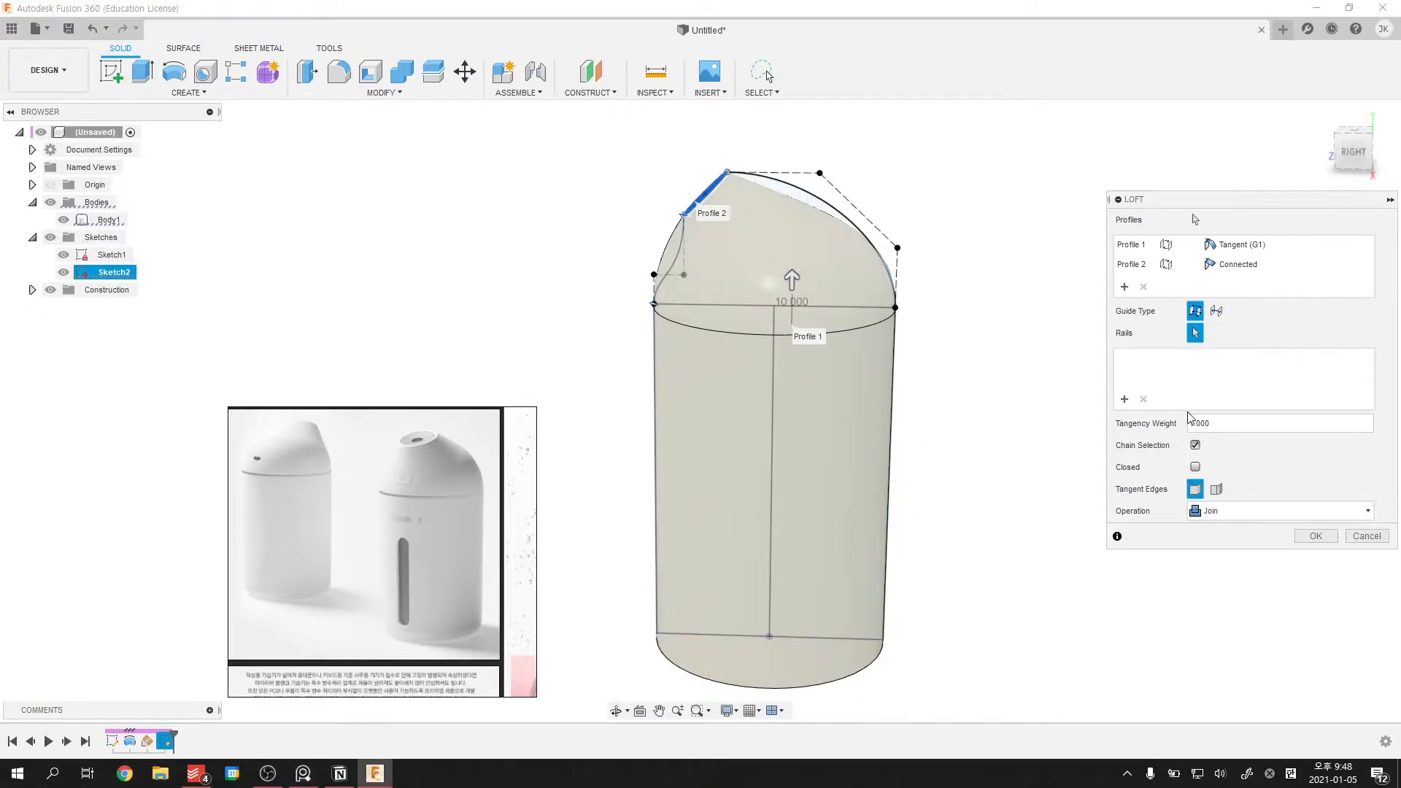
- Turn off Chain Selection and add the large convex spline and the S-shaped spline as two separate loft rails
{"action": "left_click", "coordinate": [1196, 446]}
{"action": "left_click", "coordinate": [822, 204]}
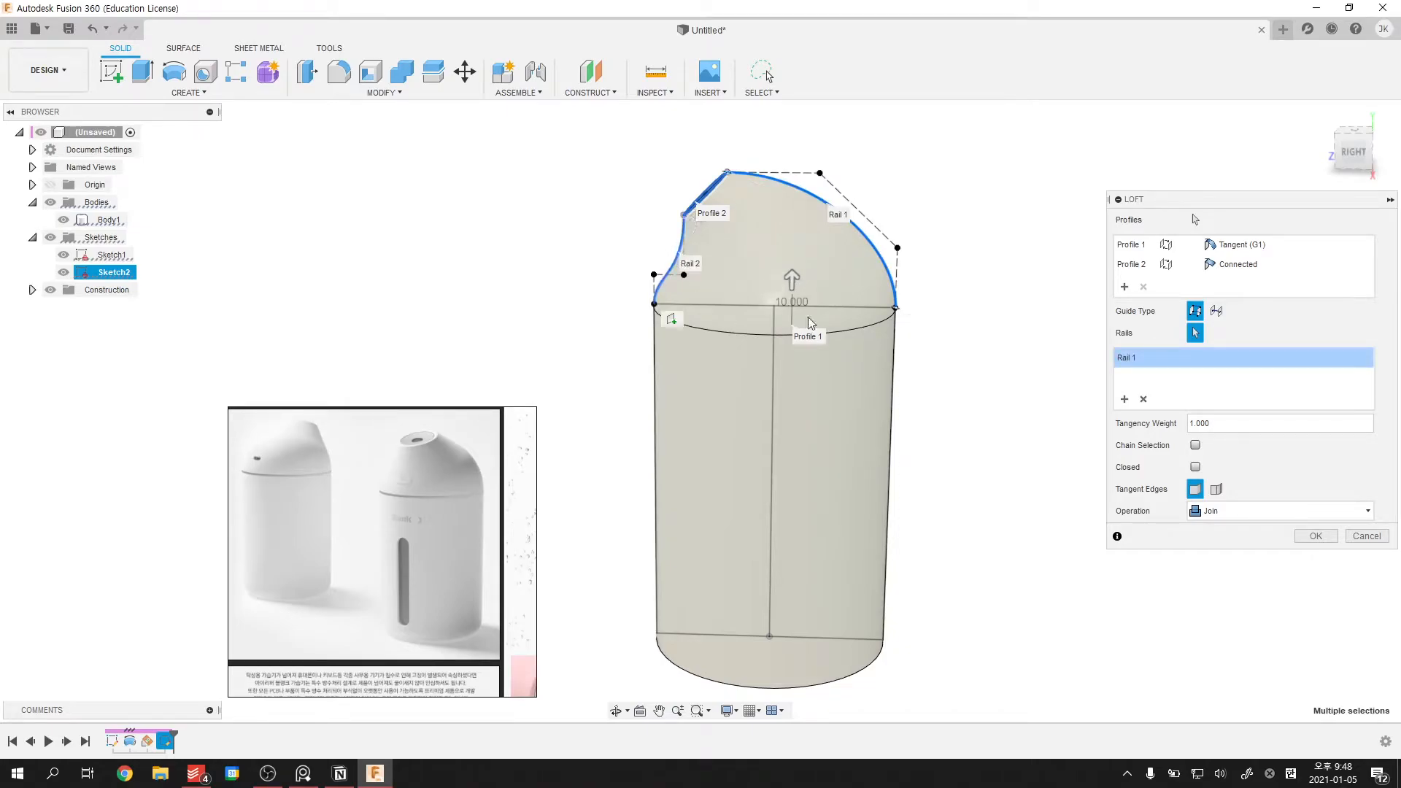
{"action": "left_click", "coordinate": [676, 257]}
{"action": "middle_click_drag", "start_coordinate": [936, 279], "coordinate": [939, 219], "text": "shift"}
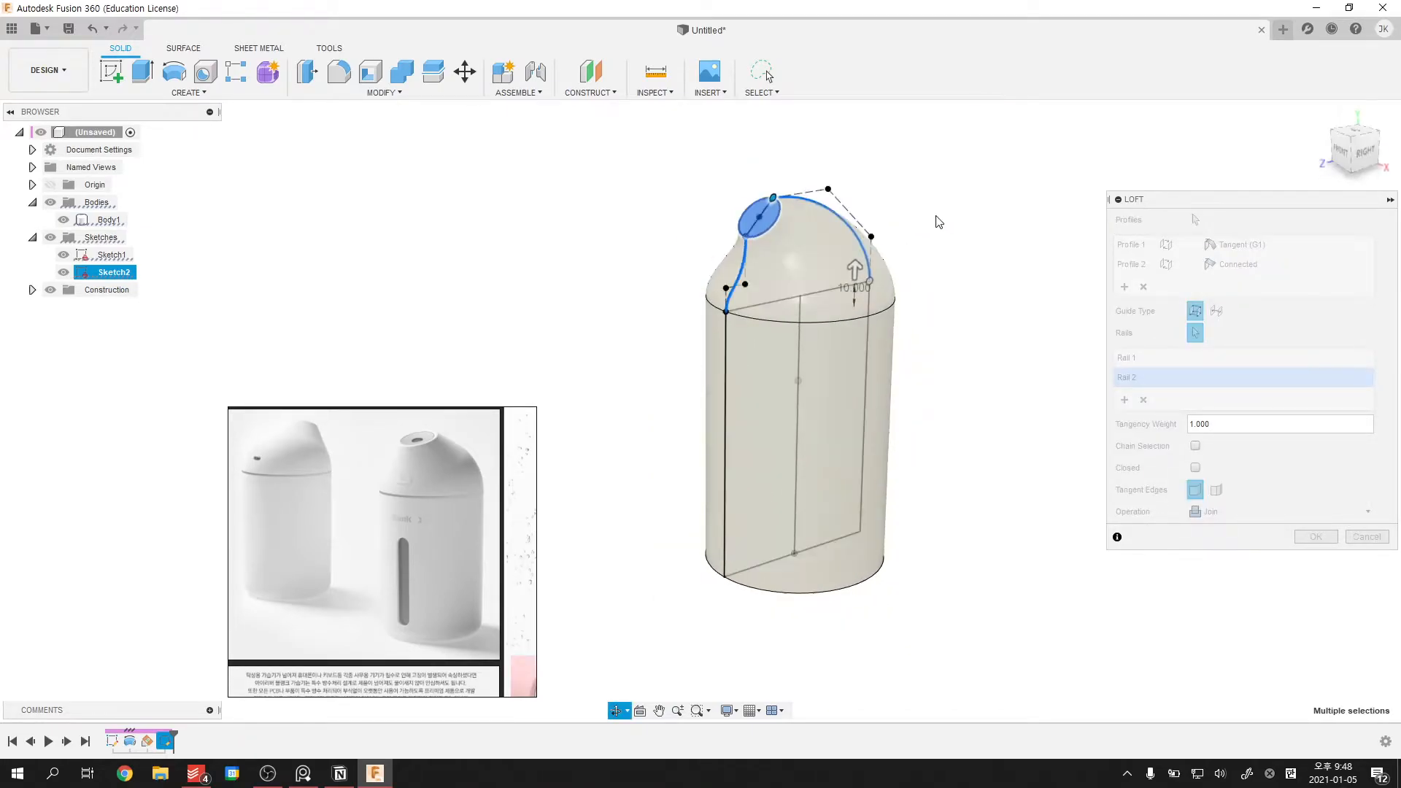
- Set the loft's operation to New Component and create the lid
{"action": "left_click", "coordinate": [1304, 513]}
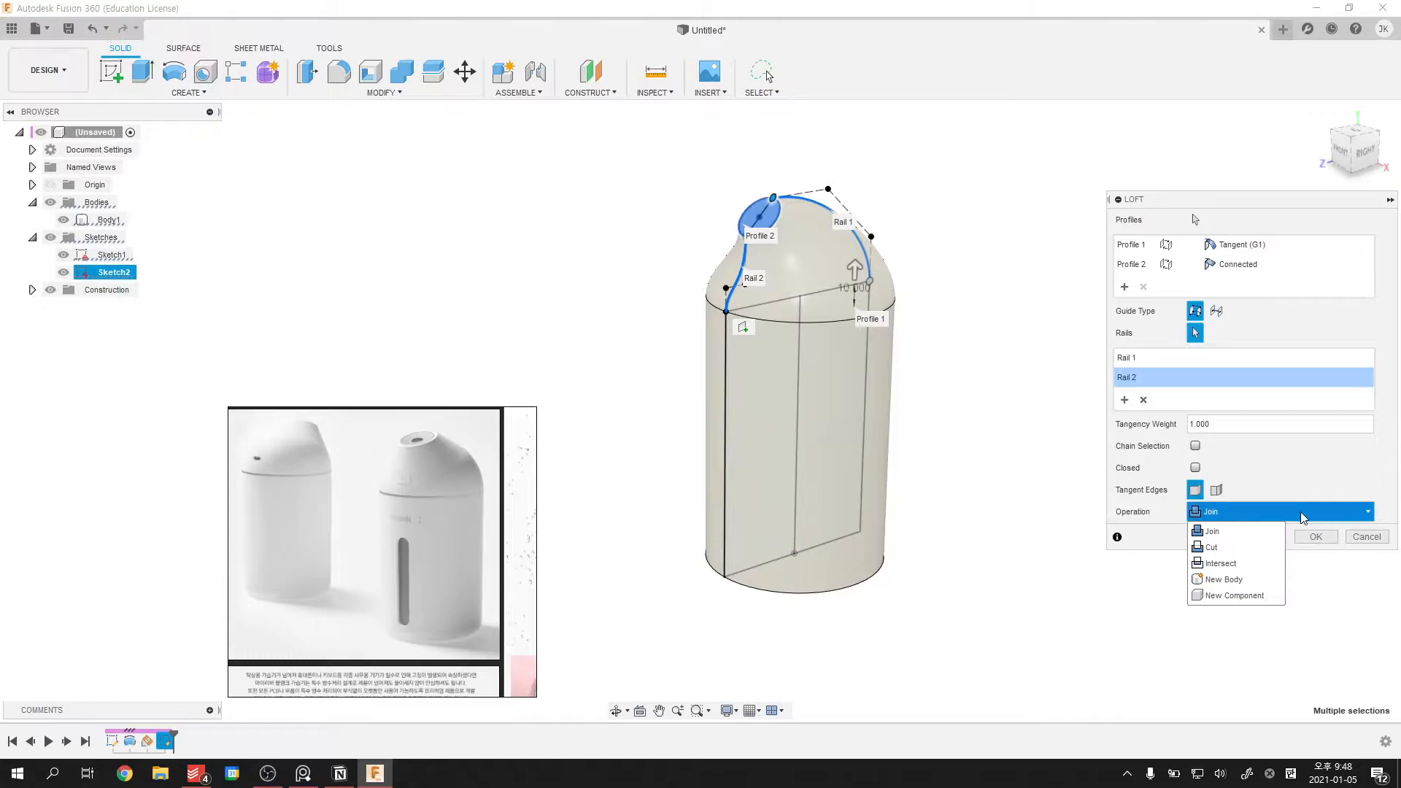
{"action": "left_click", "coordinate": [1234, 596]}
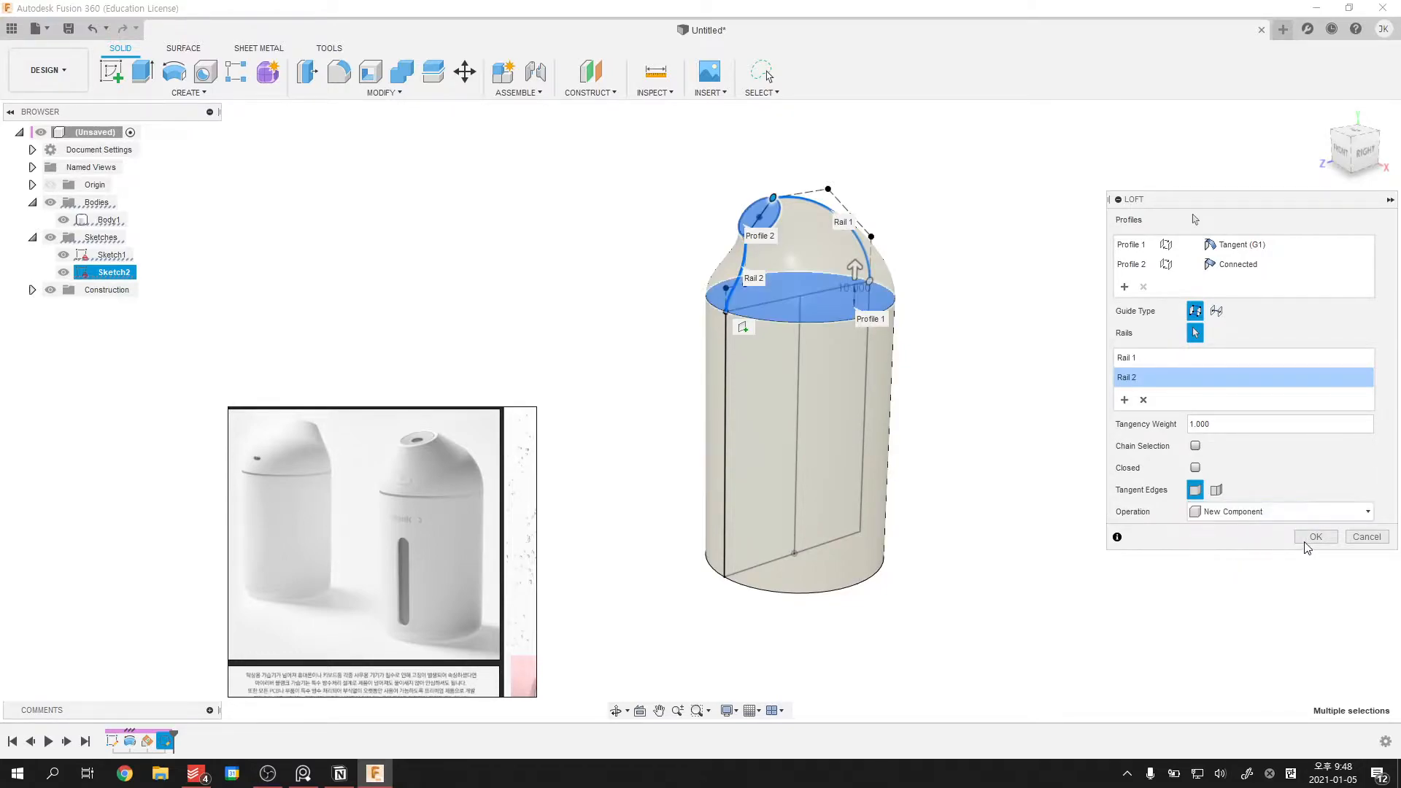
{"action": "left_click", "coordinate": [1314, 540]}
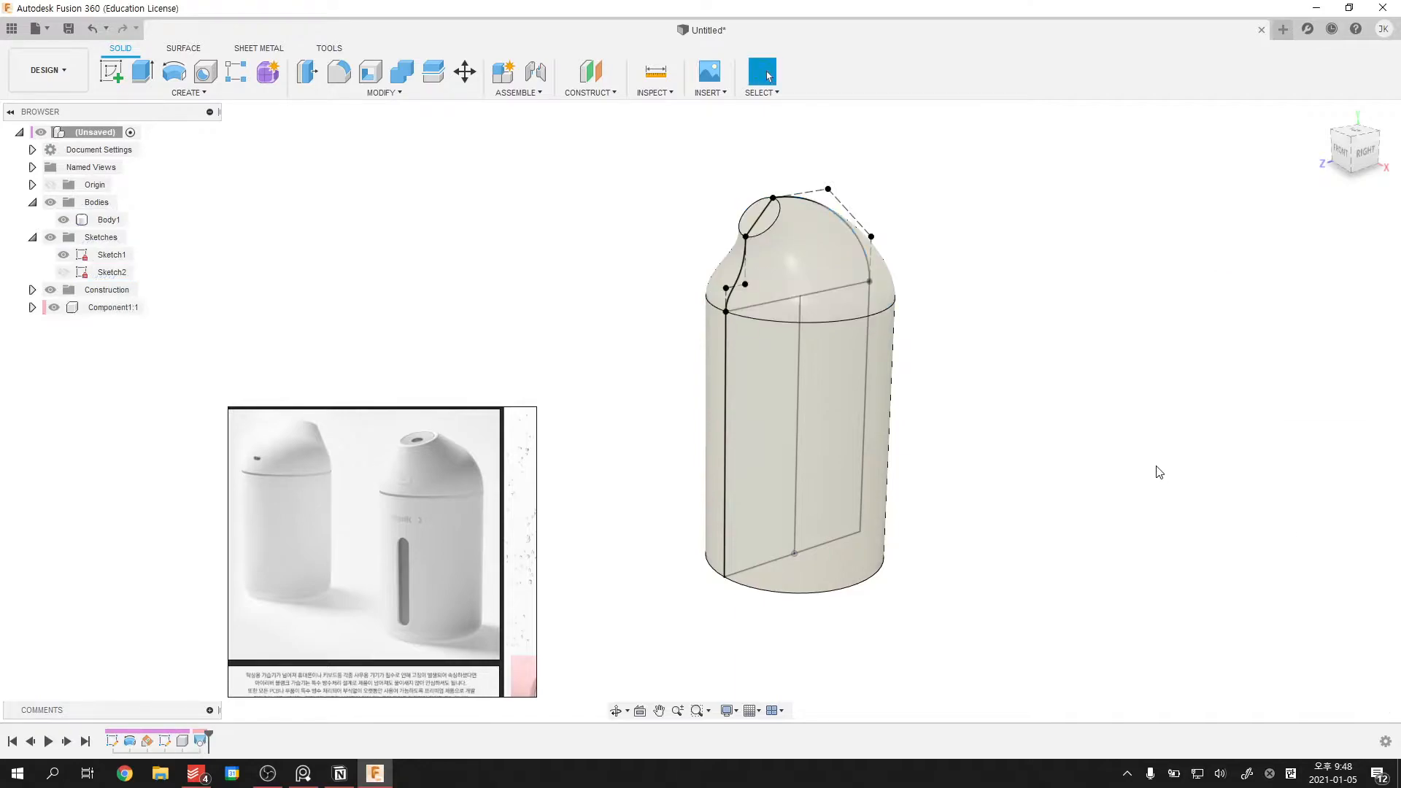
{"action": "left_click", "coordinate": [111, 307]}
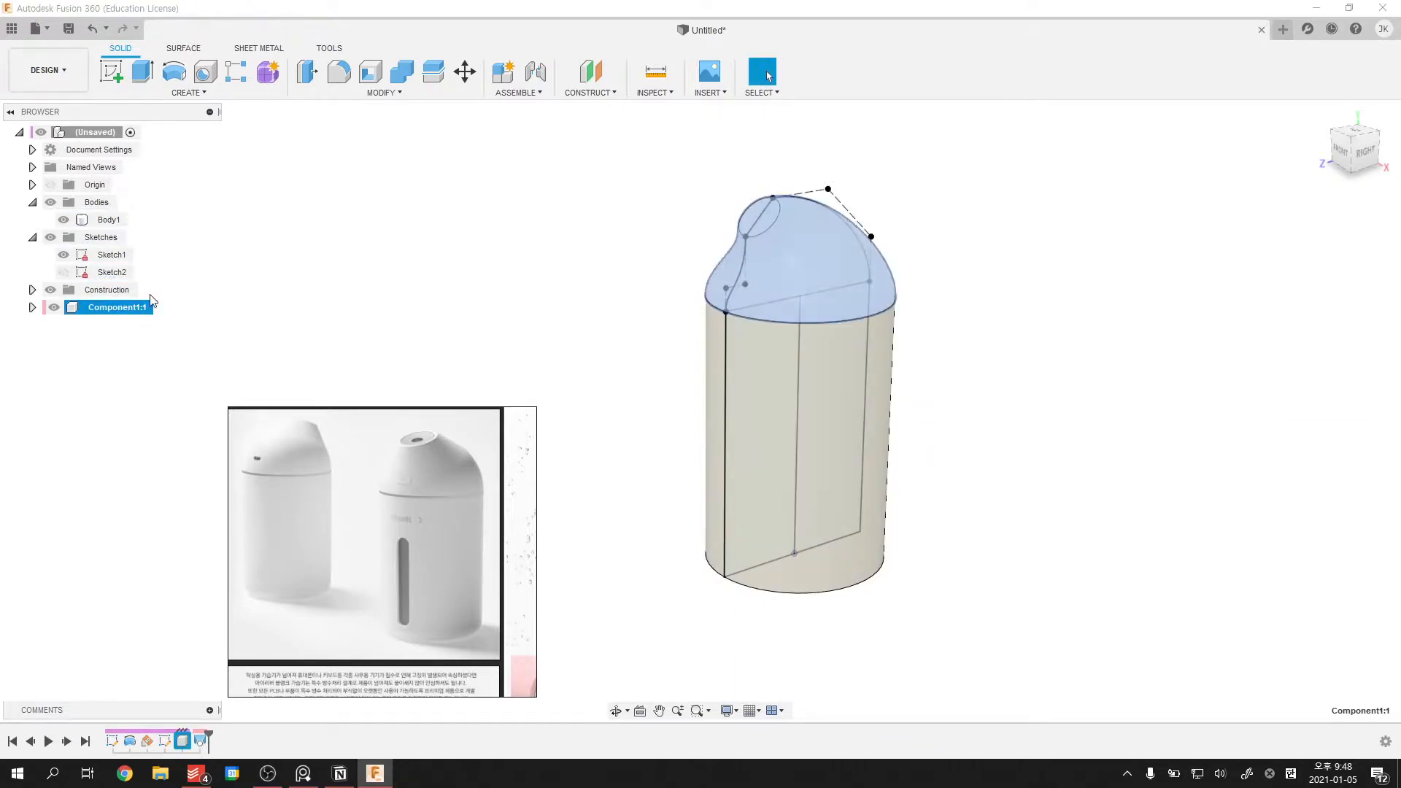
{"action": "key", "text": "Escape"}
{"action": "middle_click_drag", "start_coordinate": [241, 306], "coordinate": [260, 318]}
{"action": "scroll", "coordinate": [263, 317], "scroll_direction": "down", "scroll_amount": 1}
{"action": "middle_click_drag", "start_coordinate": [278, 307], "coordinate": [215, 319]}
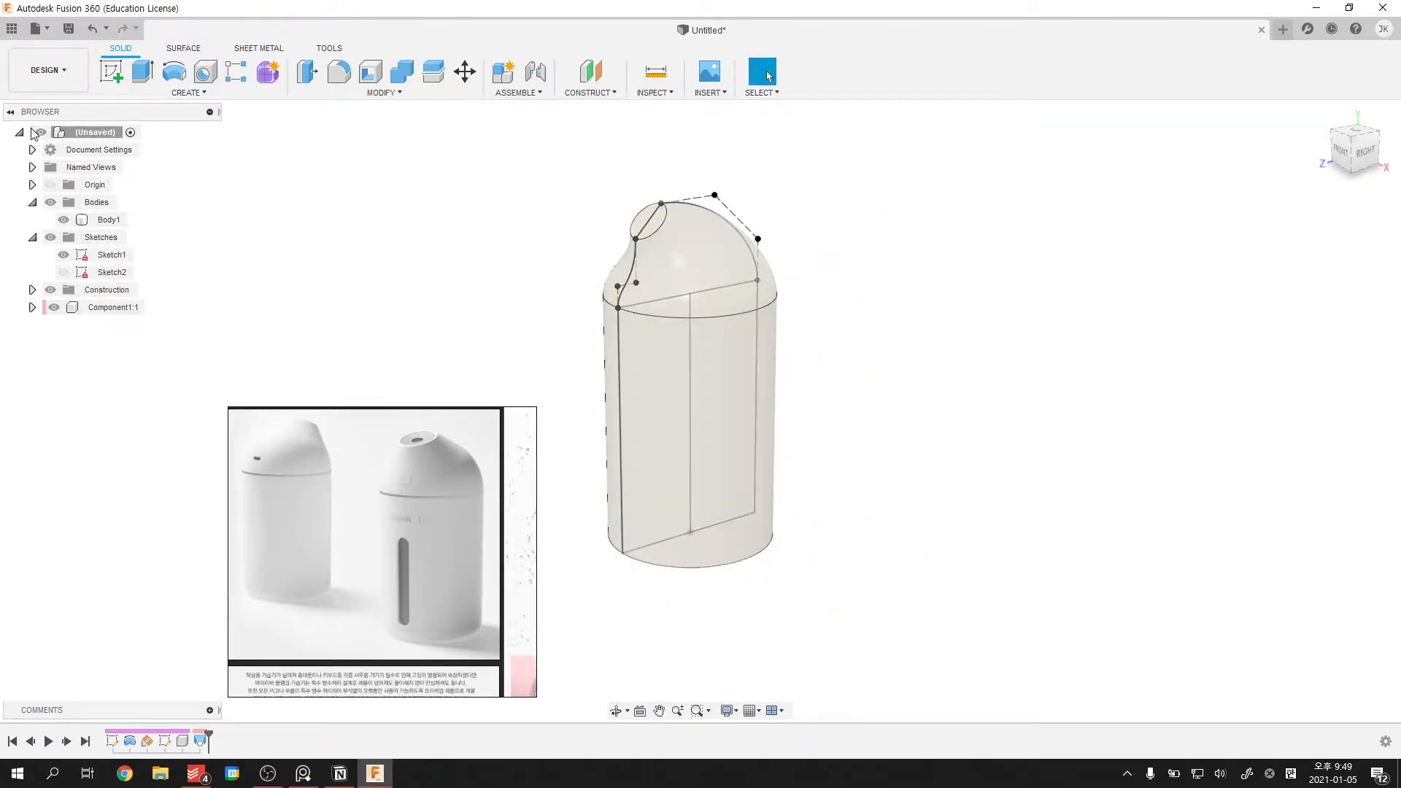
{"action": "left_click", "coordinate": [46, 310]}
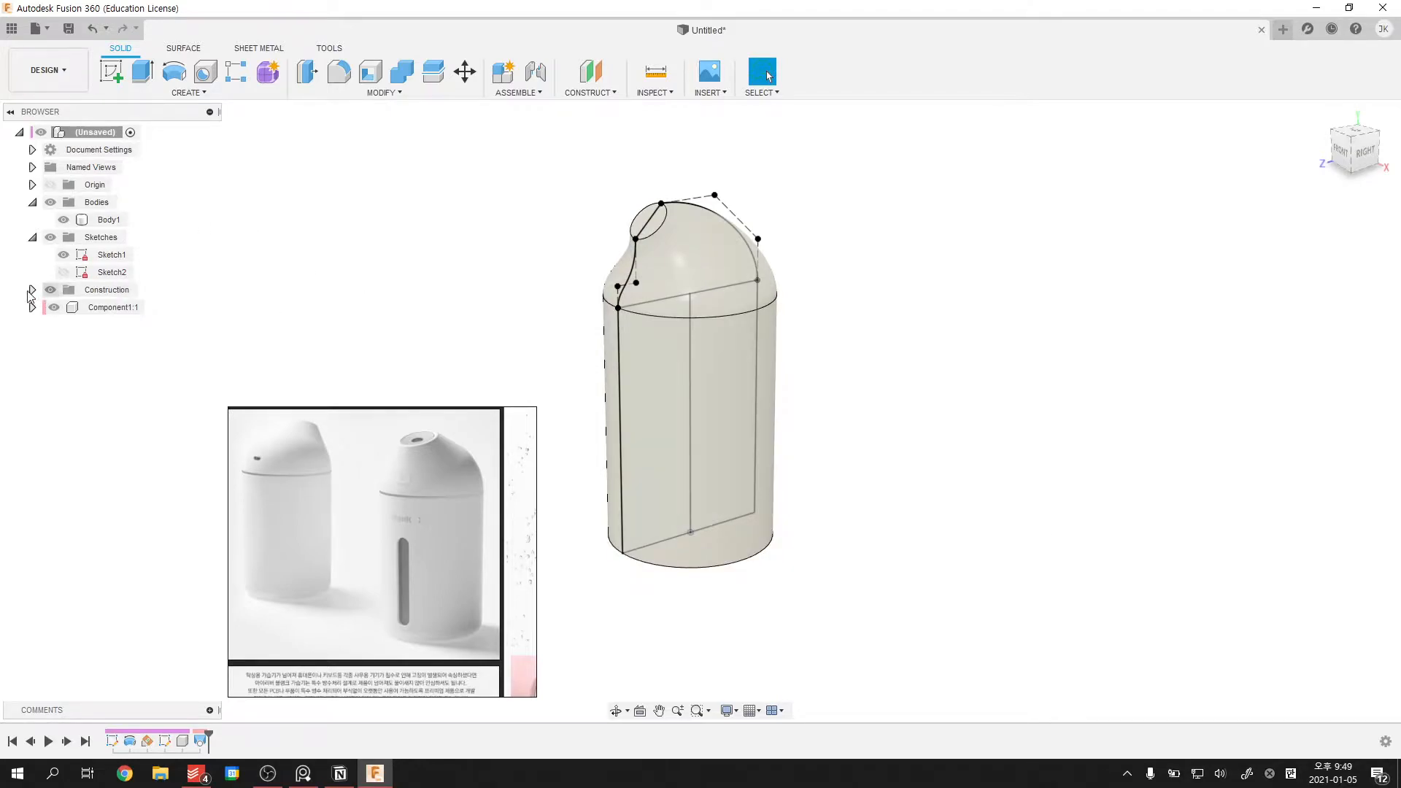
{"action": "scroll", "coordinate": [501, 250], "scroll_direction": "down", "scroll_amount": 2}
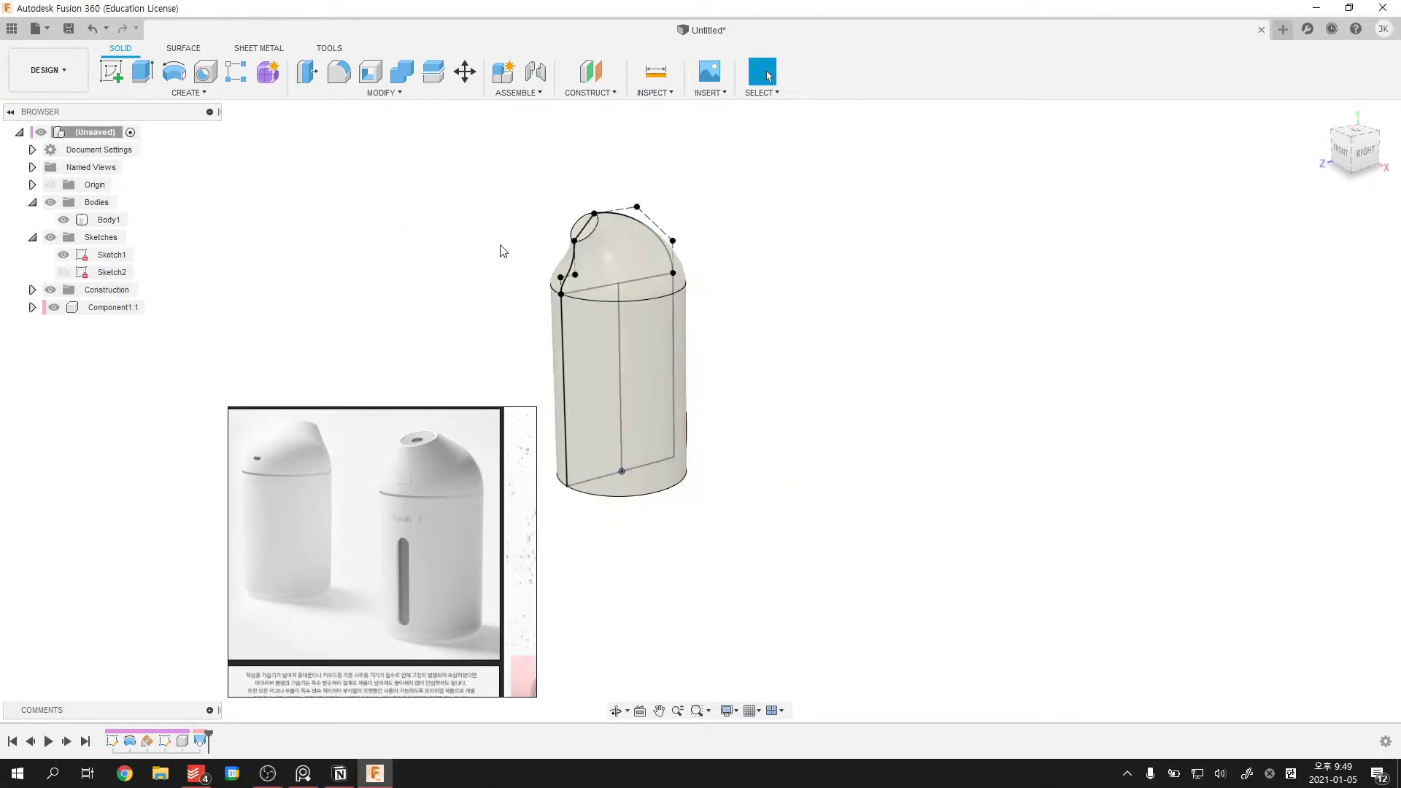
{"action": "scroll", "coordinate": [429, 238], "scroll_direction": "up", "scroll_amount": 4}
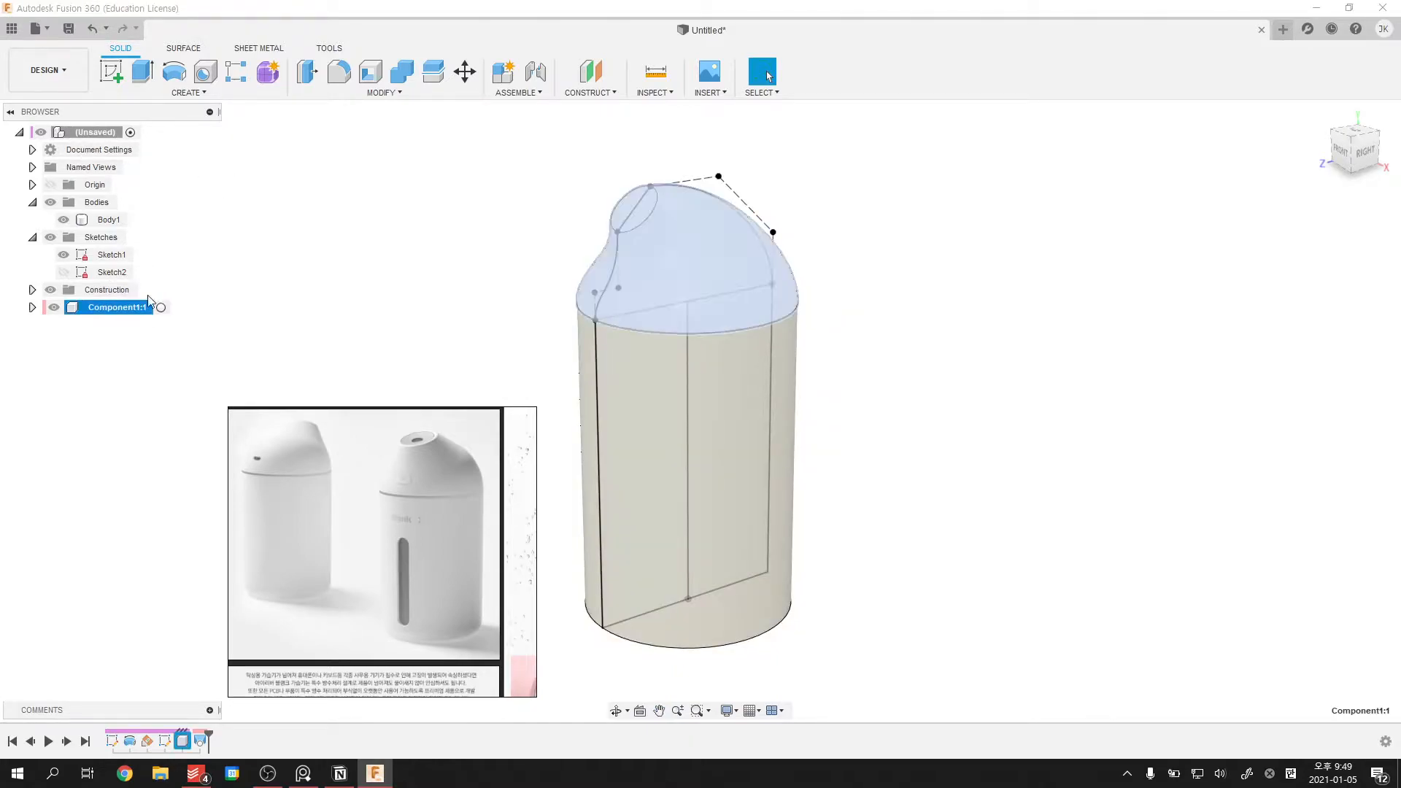
- Create a component from the cylindrical body, Body1
{"action": "left_click", "coordinate": [92, 221]}
{"action": "right_click", "coordinate": [93, 221]}
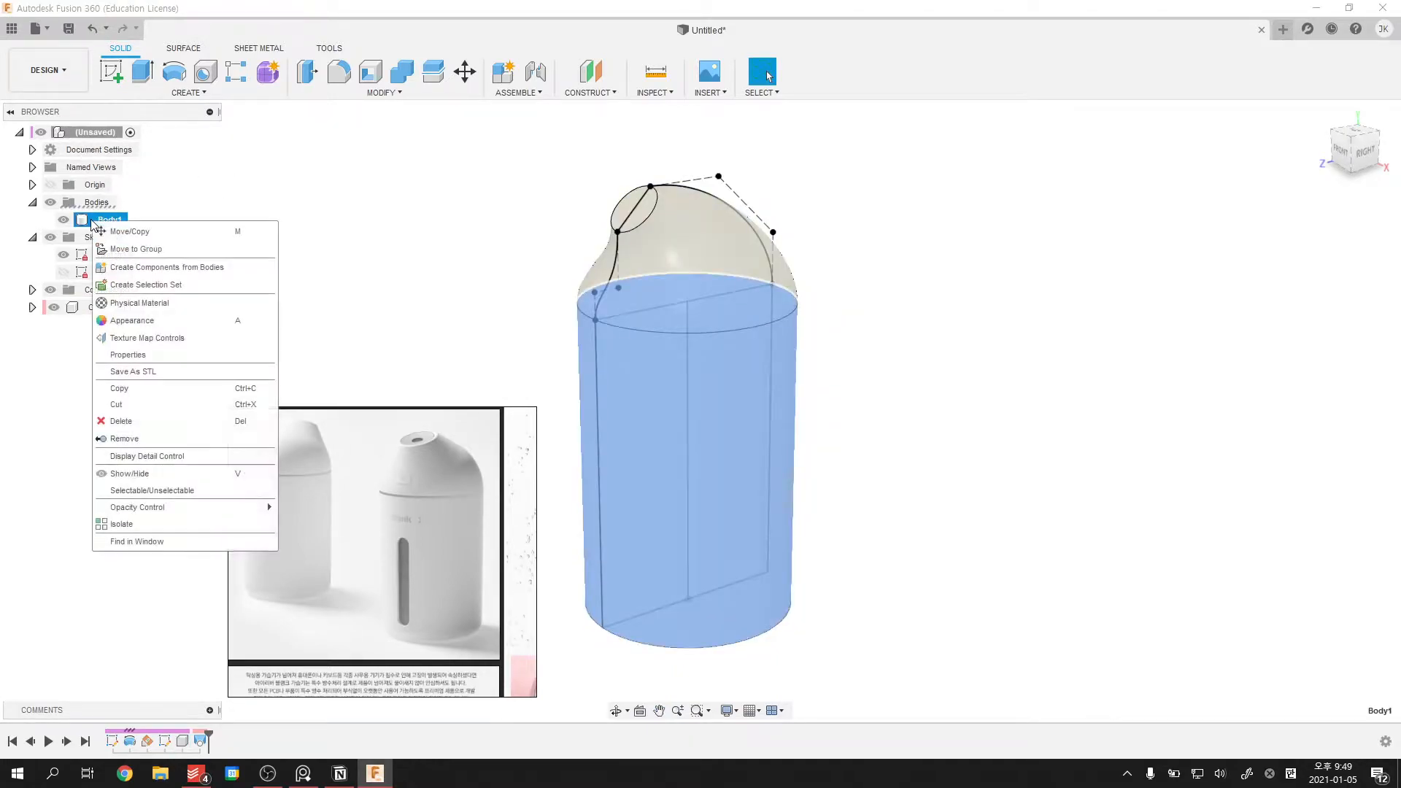
{"action": "left_click", "coordinate": [139, 268]}
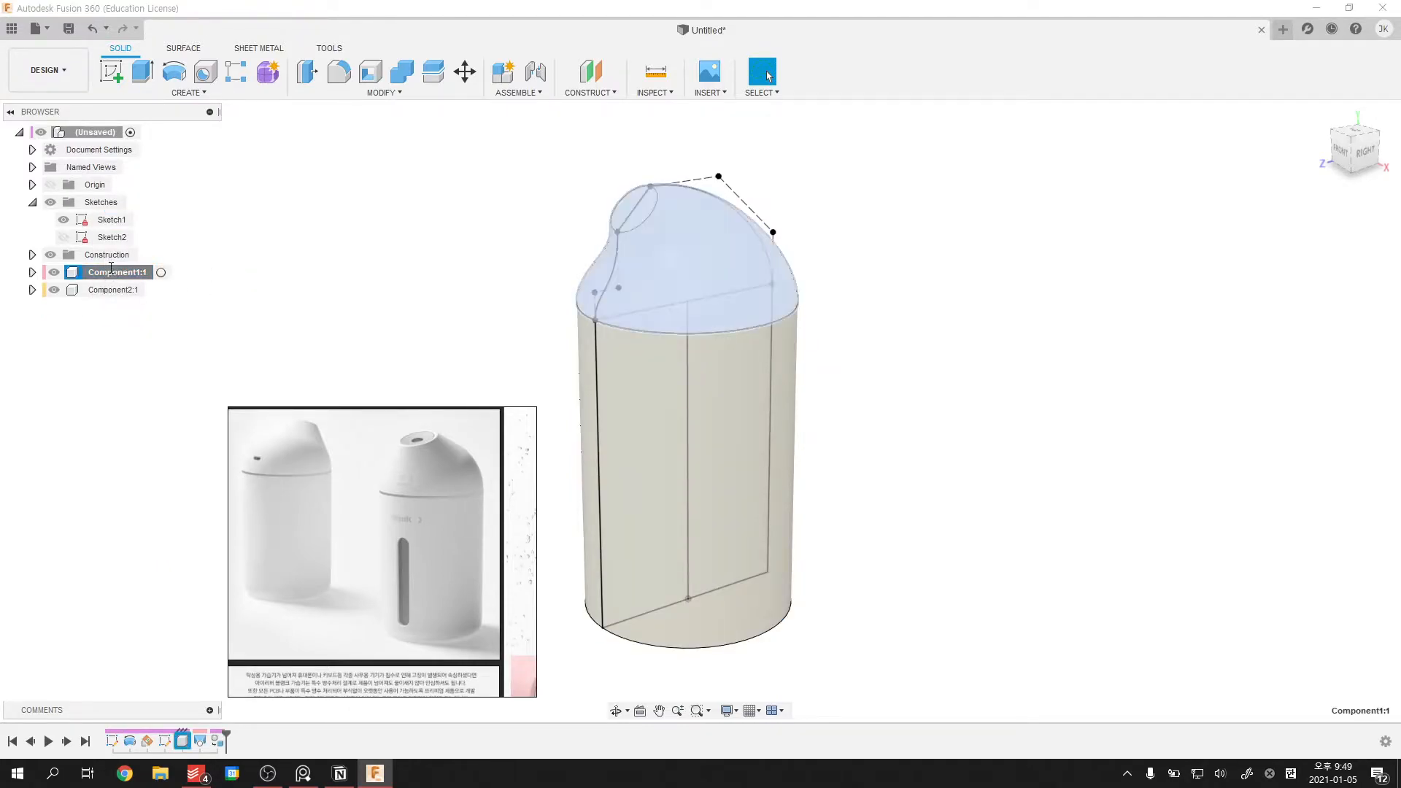
{"action": "scroll", "coordinate": [302, 306], "scroll_direction": "down", "scroll_amount": 2}
{"action": "scroll", "coordinate": [302, 305], "scroll_direction": "up", "scroll_amount": 2}
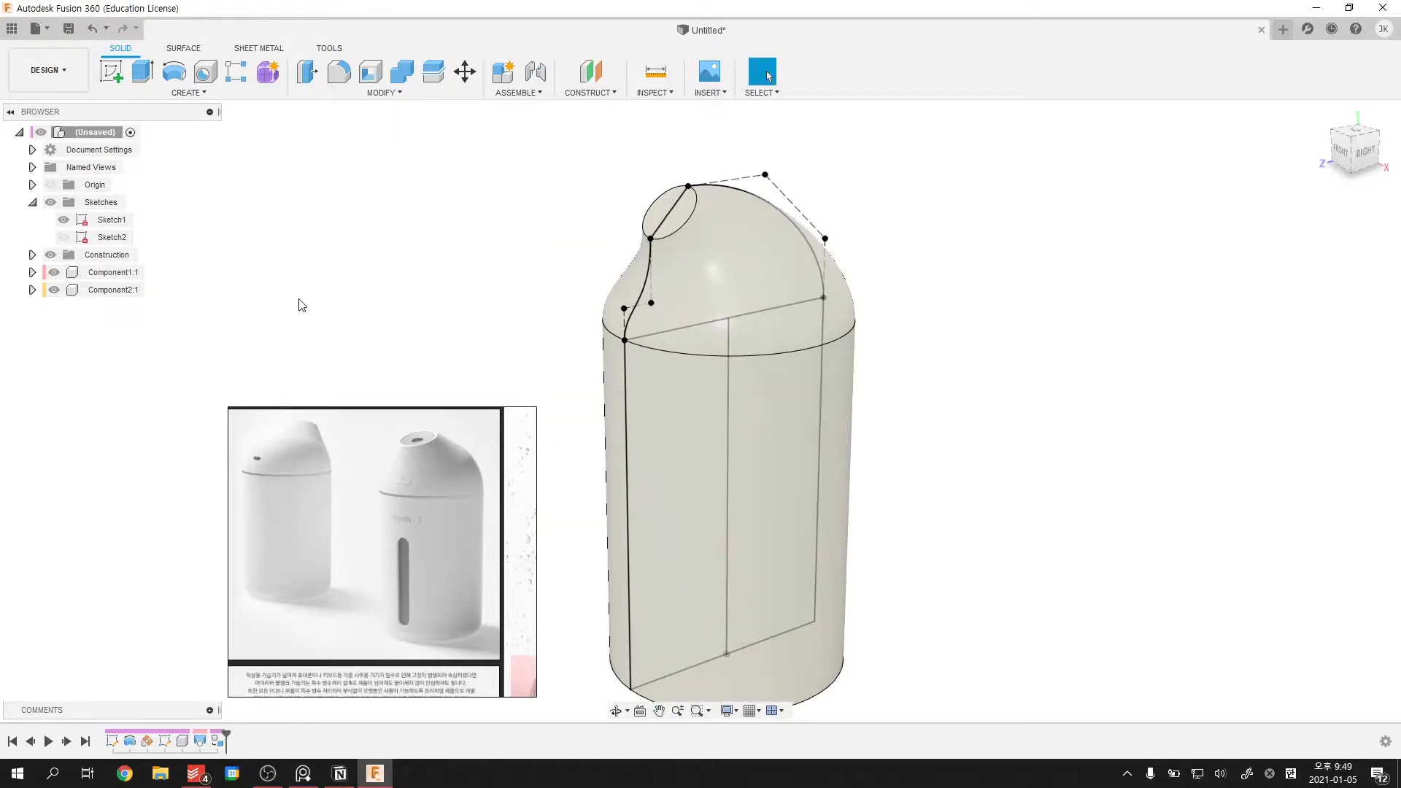
{"action": "left_click", "coordinate": [516, 93]}
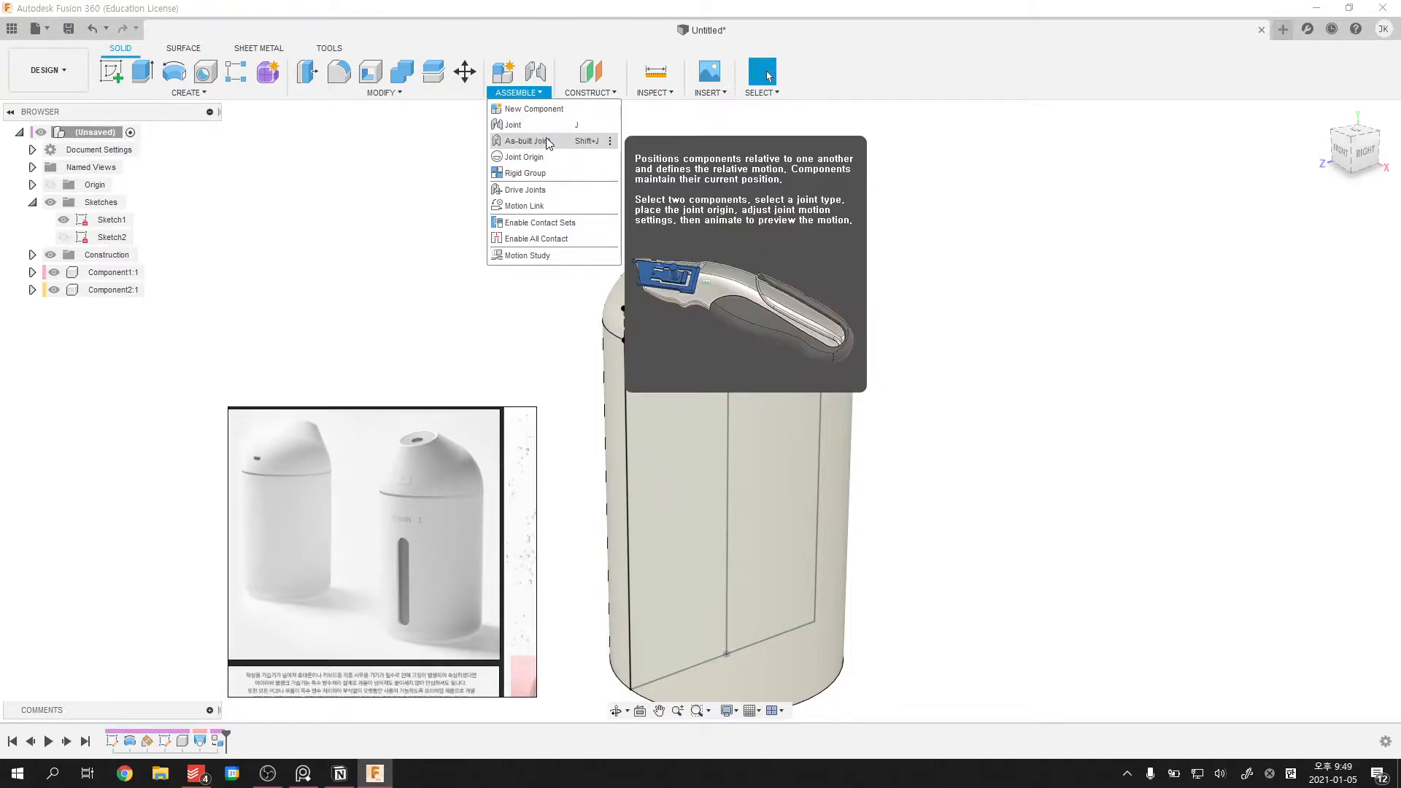
- Examine the humidifier reference pictures for the nozzle opening and how the lid separates from the body, and compare them with the model
{"action": "scroll", "coordinate": [453, 488], "scroll_direction": "up", "scroll_amount": 3}
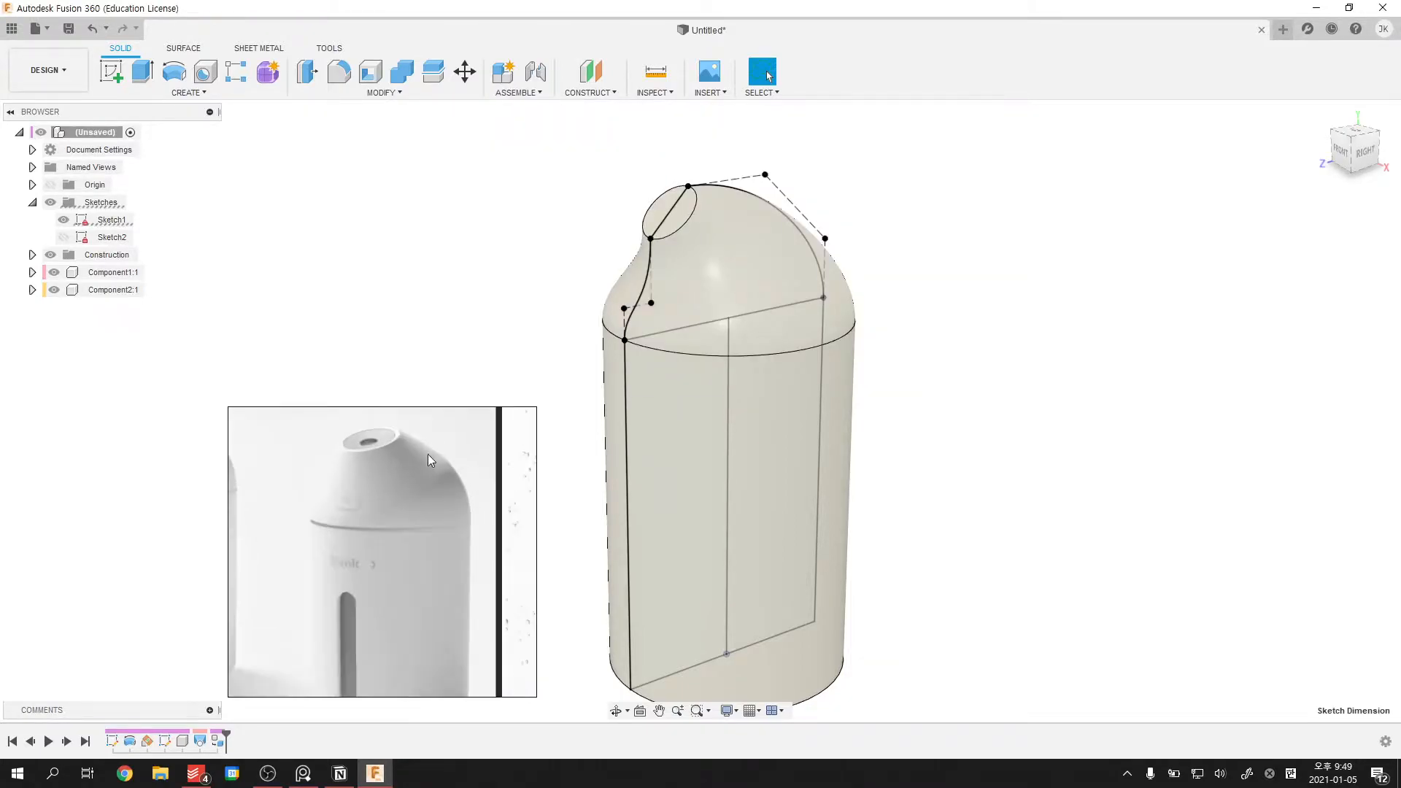
{"action": "scroll", "coordinate": [435, 455], "scroll_direction": "down", "scroll_amount": 5}
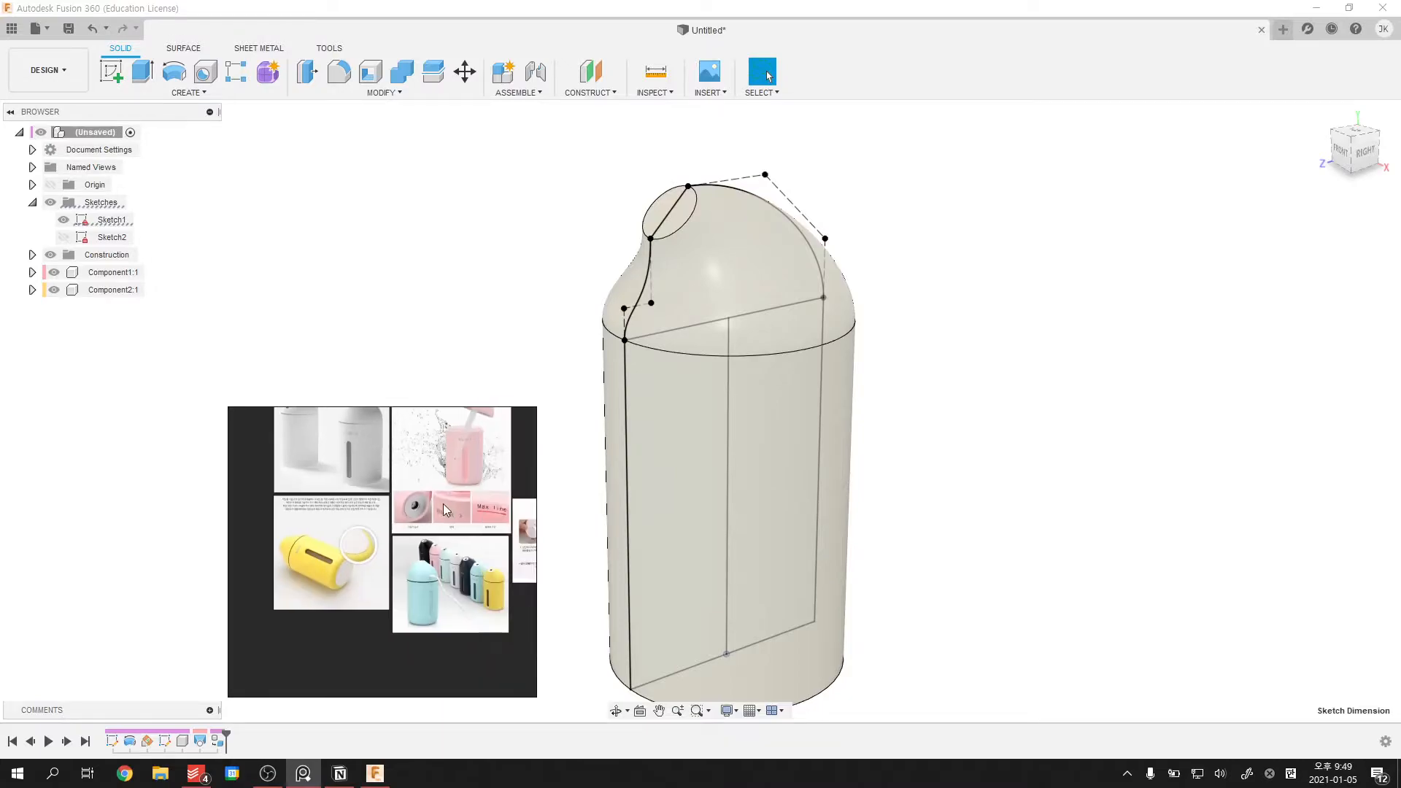
{"action": "scroll", "coordinate": [479, 527], "scroll_direction": "up", "scroll_amount": 3}
{"action": "scroll", "coordinate": [478, 527], "scroll_direction": "down", "scroll_amount": 3}
{"action": "scroll", "coordinate": [479, 484], "scroll_direction": "up", "scroll_amount": 3}
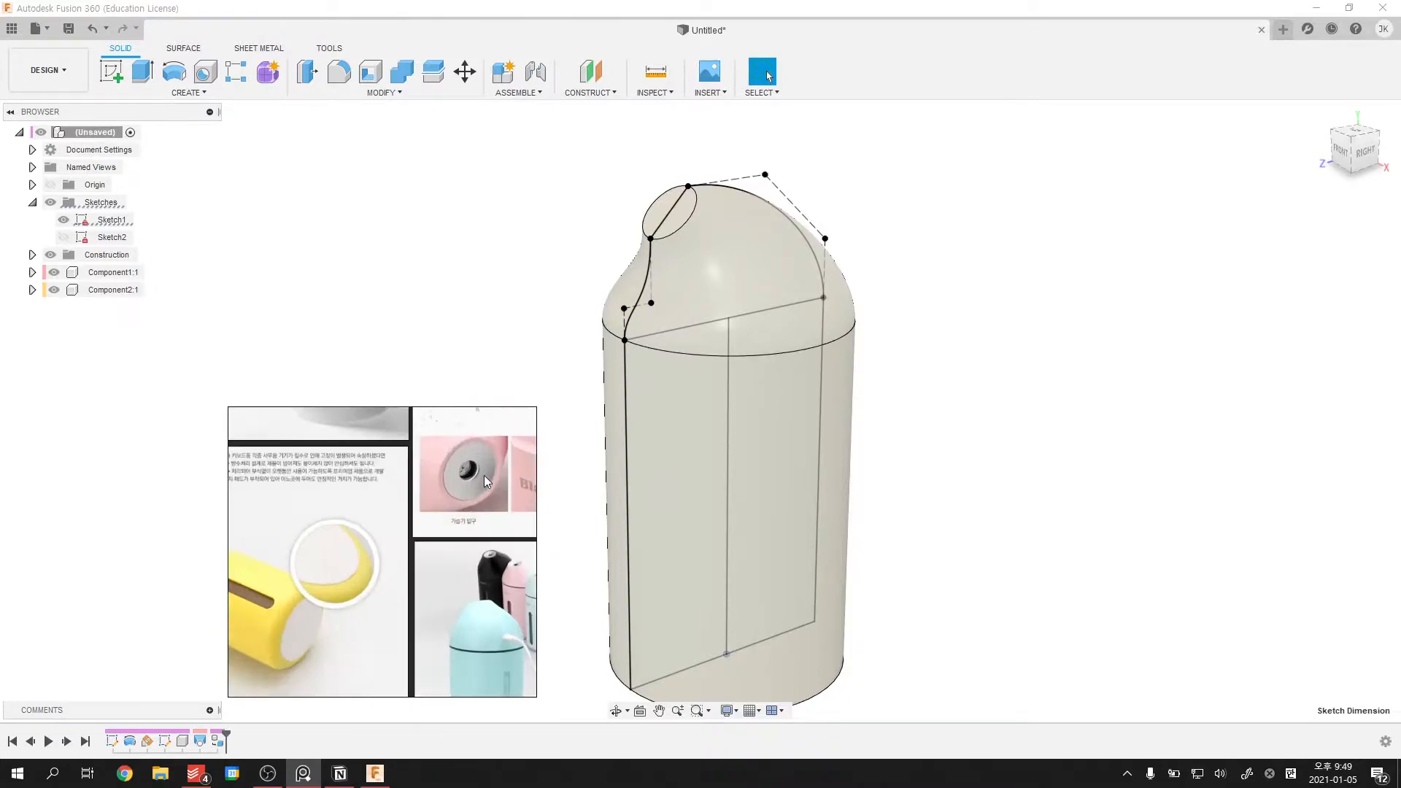
{"action": "scroll", "coordinate": [480, 485], "scroll_direction": "up", "scroll_amount": 2}
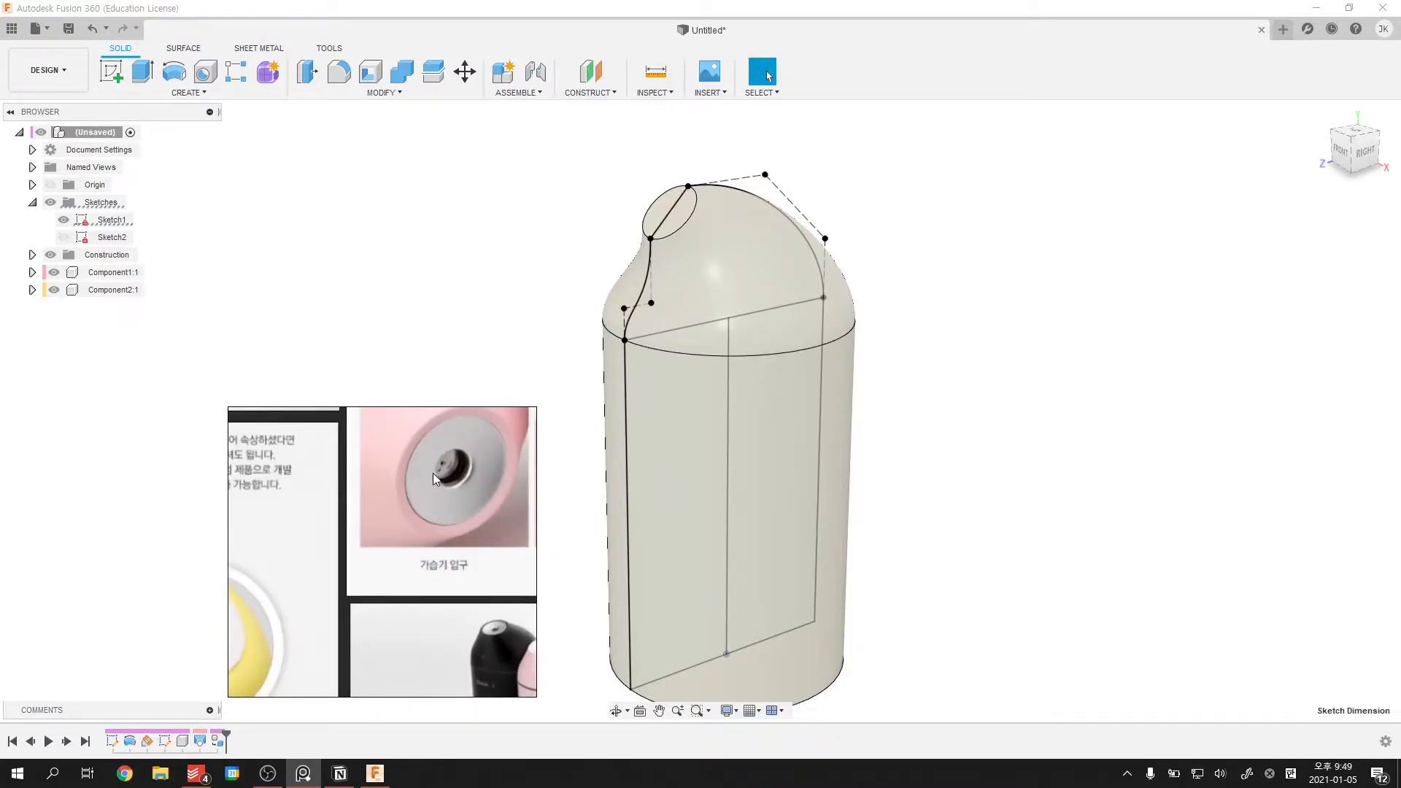
{"action": "scroll", "coordinate": [434, 480], "scroll_direction": "up", "scroll_amount": 2}
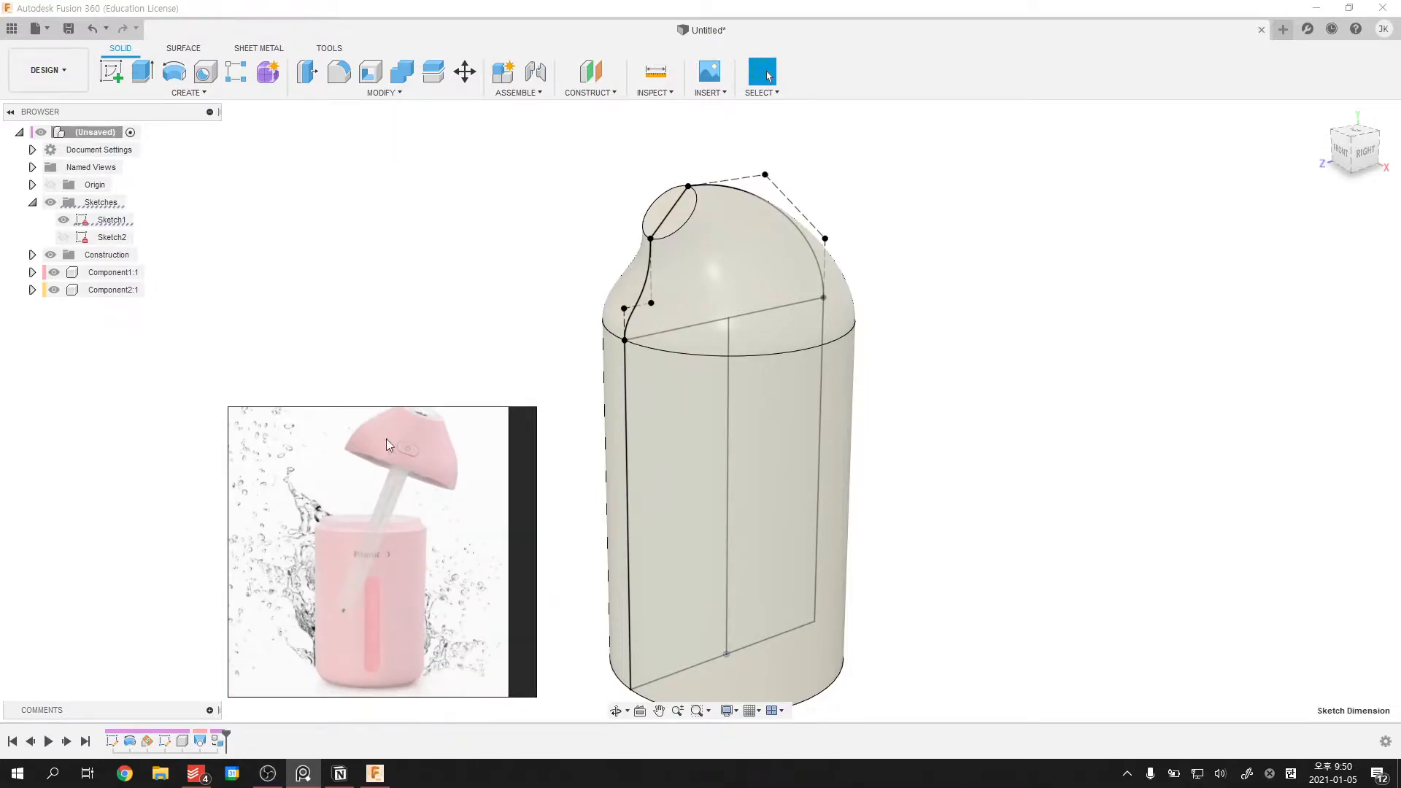
{"action": "middle_click_drag", "start_coordinate": [1022, 438], "coordinate": [970, 416], "text": "shift"}
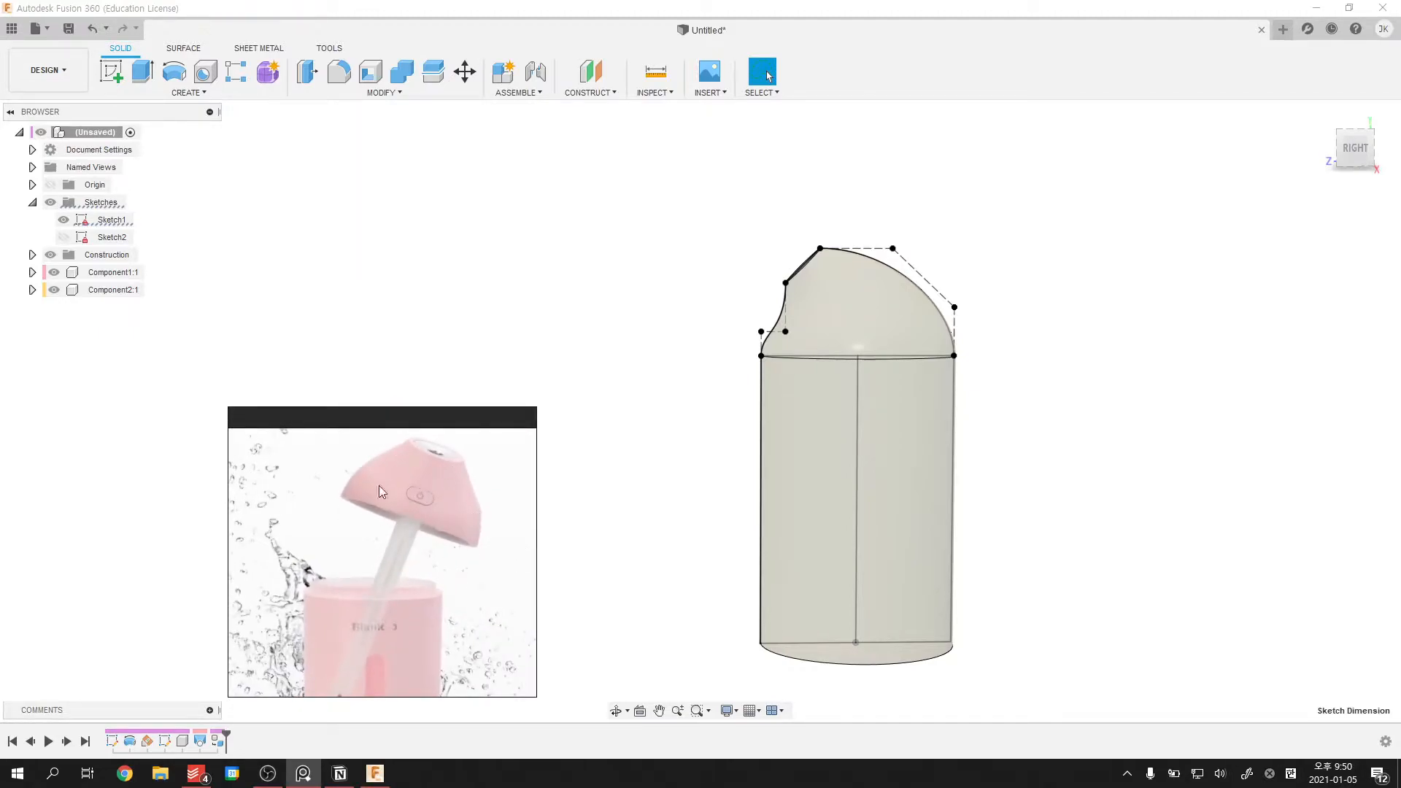
- Collapse the Sketches folder in the design tree
{"action": "left_click", "coordinate": [181, 215]}
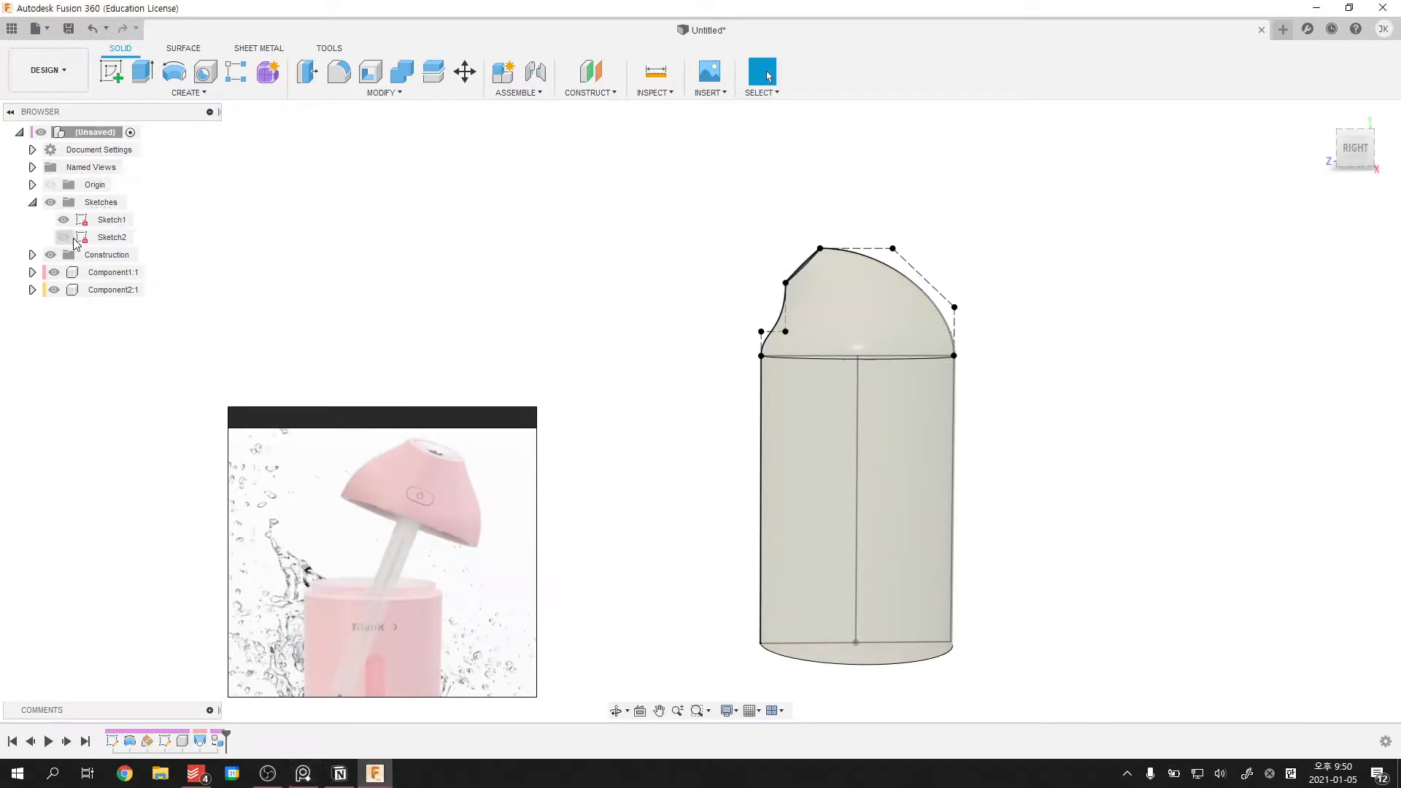
{"action": "left_click", "coordinate": [19, 132]}
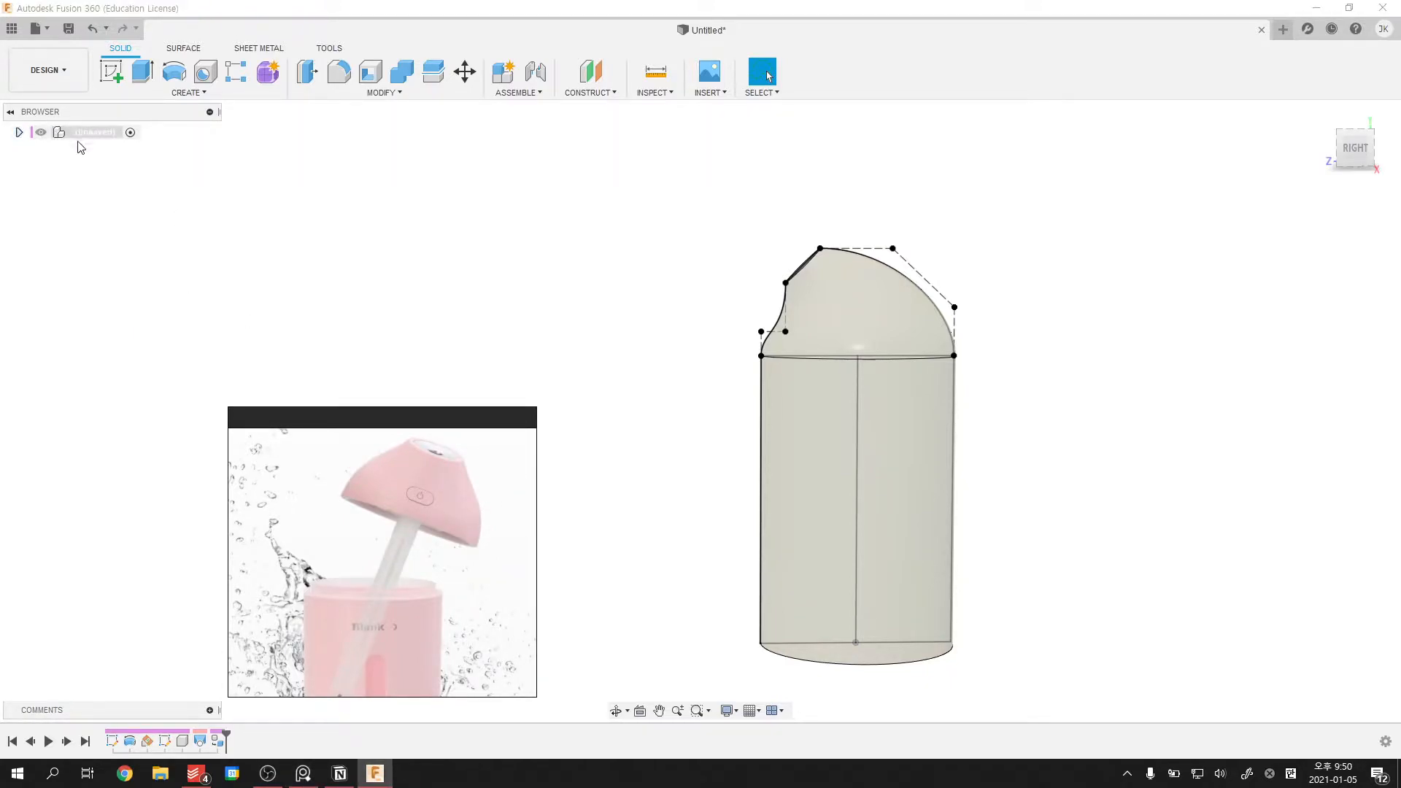
{"action": "left_click", "coordinate": [19, 132]}
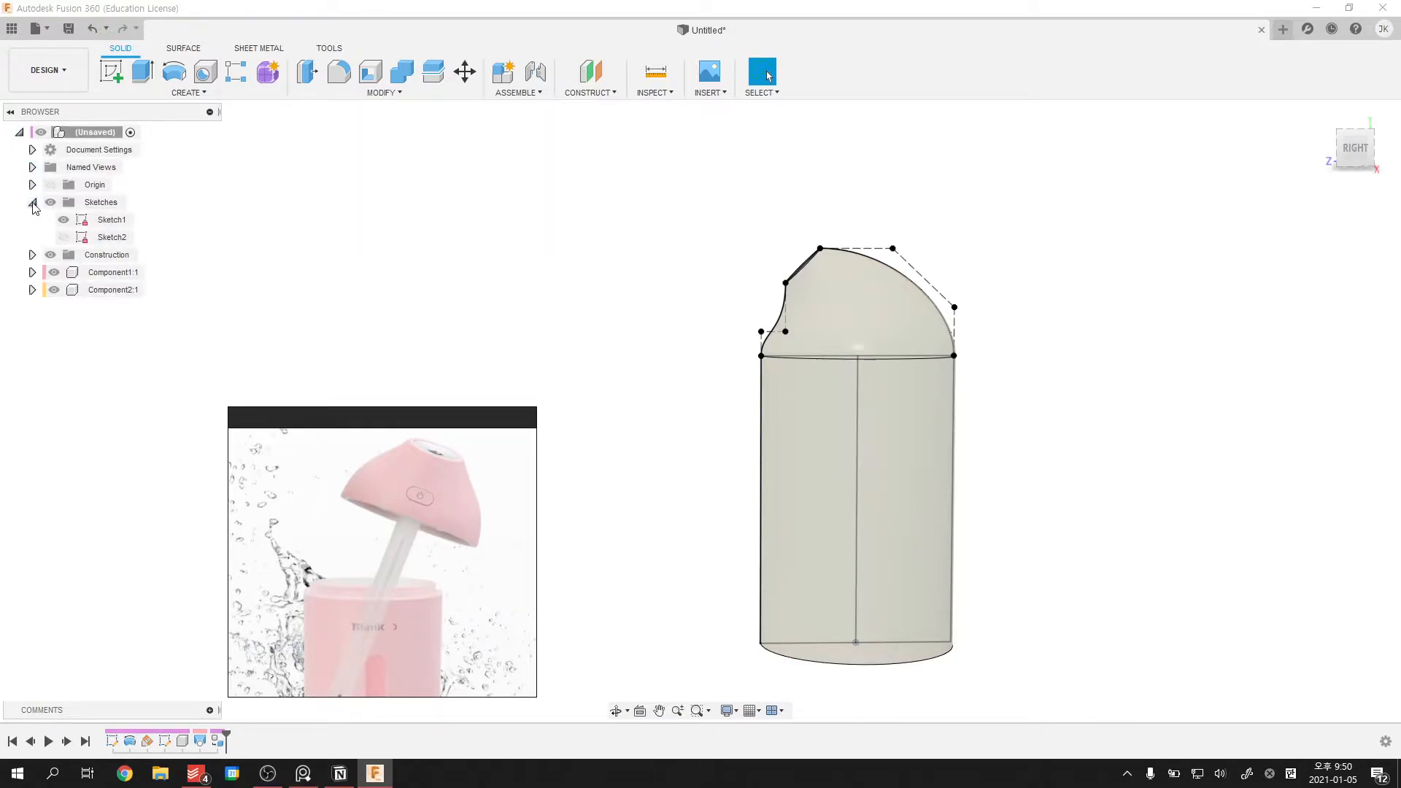
{"action": "left_click", "coordinate": [32, 202]}
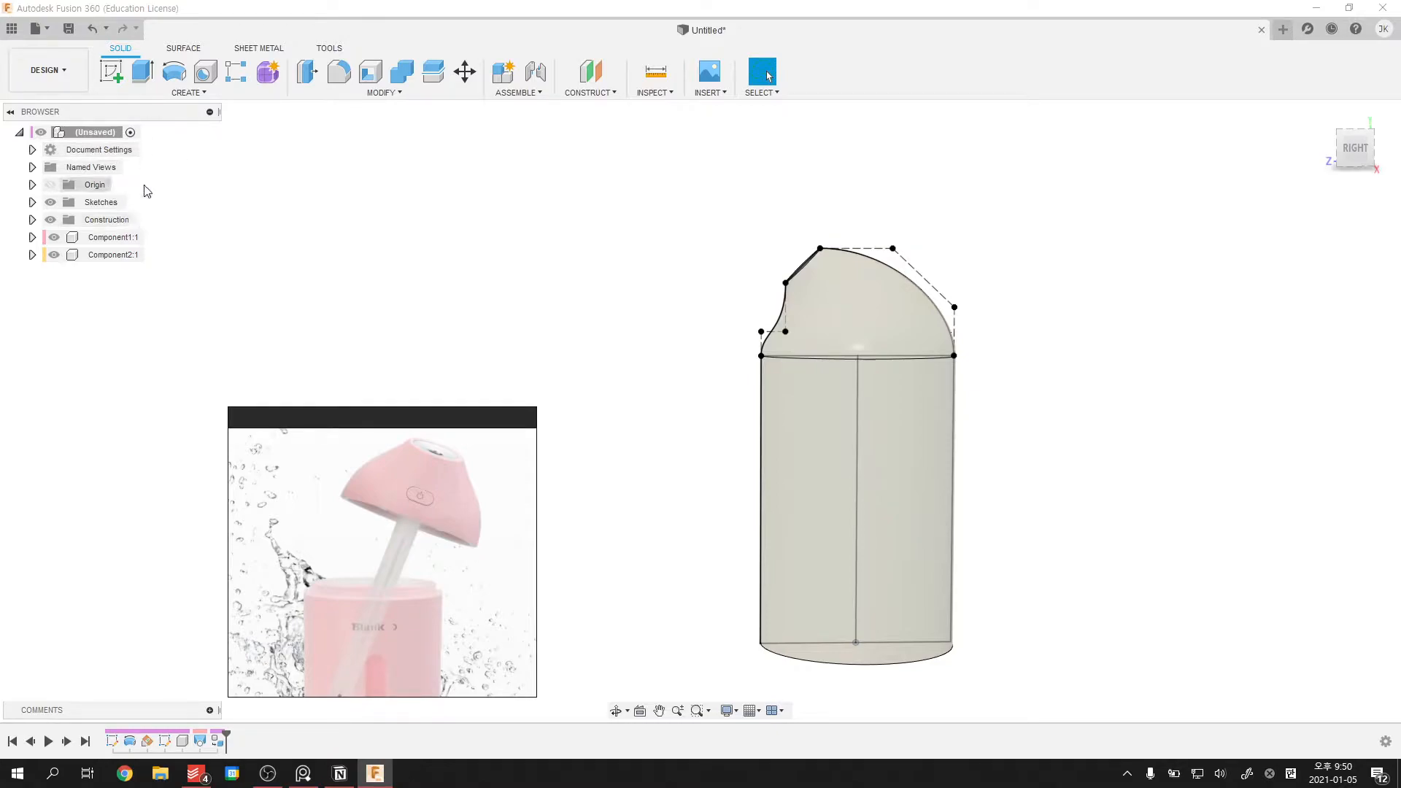
- Expand Component1 and Component2 in the design tree and move the reference picture away from the model
{"action": "left_click", "coordinate": [33, 238]}
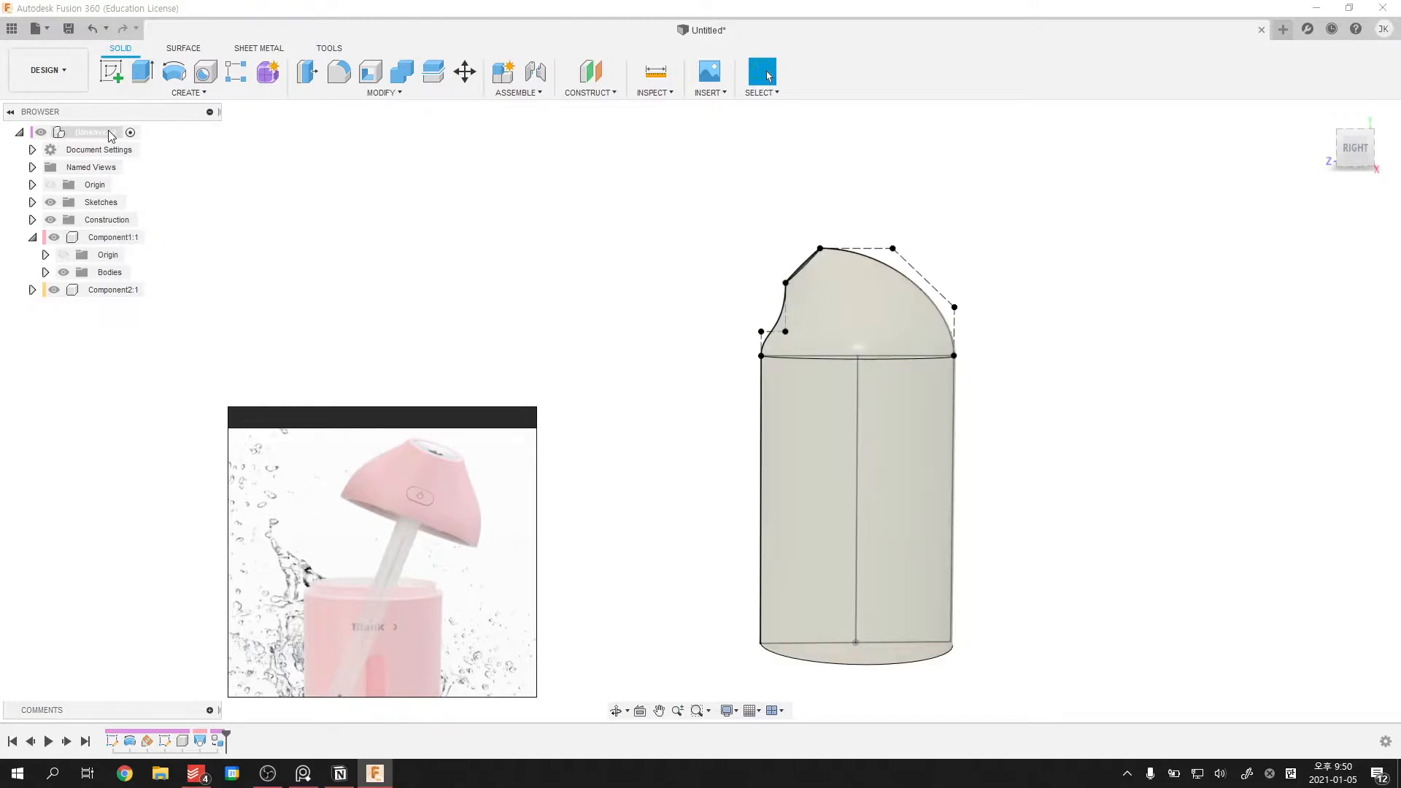
{"action": "left_click_drag", "start_coordinate": [317, 416], "coordinate": [163, 405]}
{"action": "left_click", "coordinate": [315, 330]}
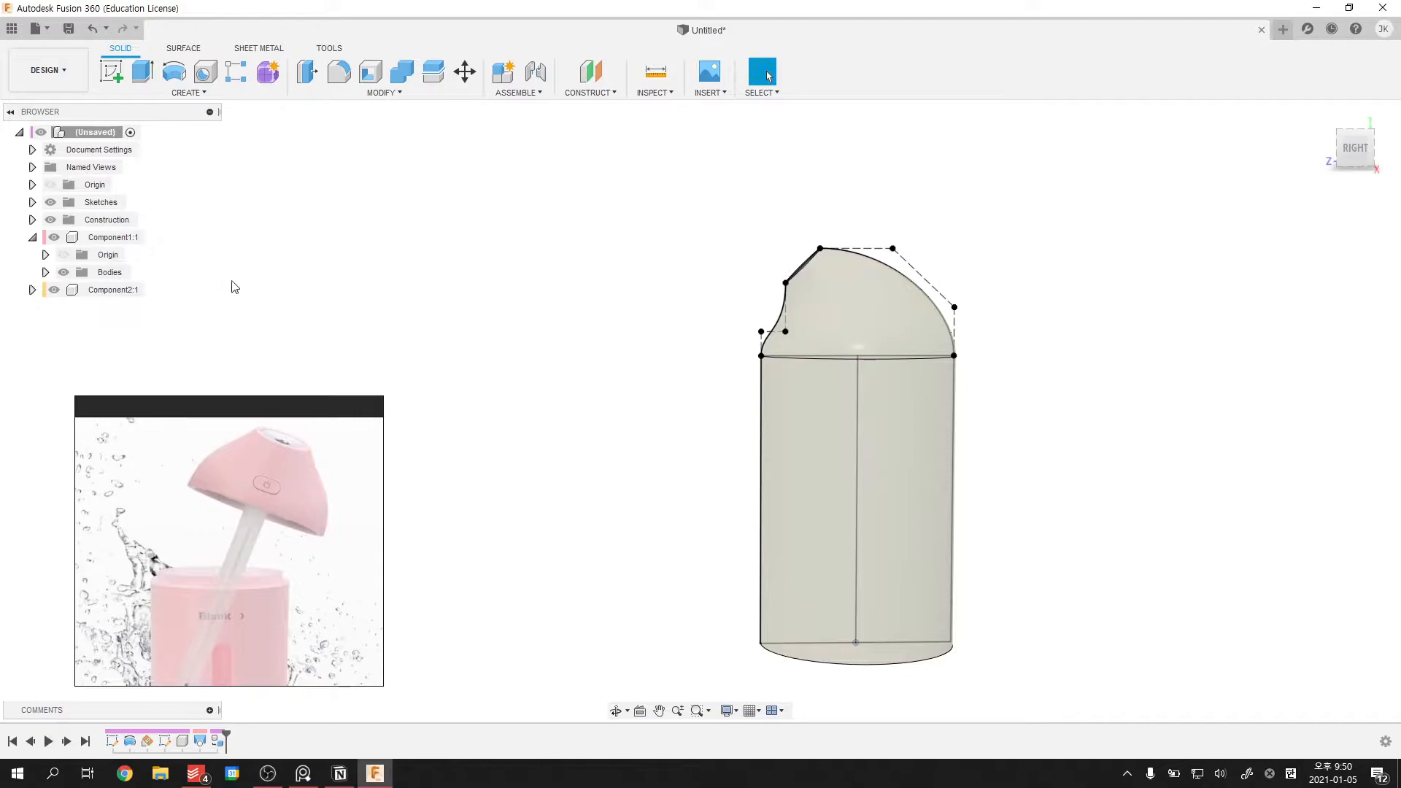
{"action": "left_click", "coordinate": [33, 290]}
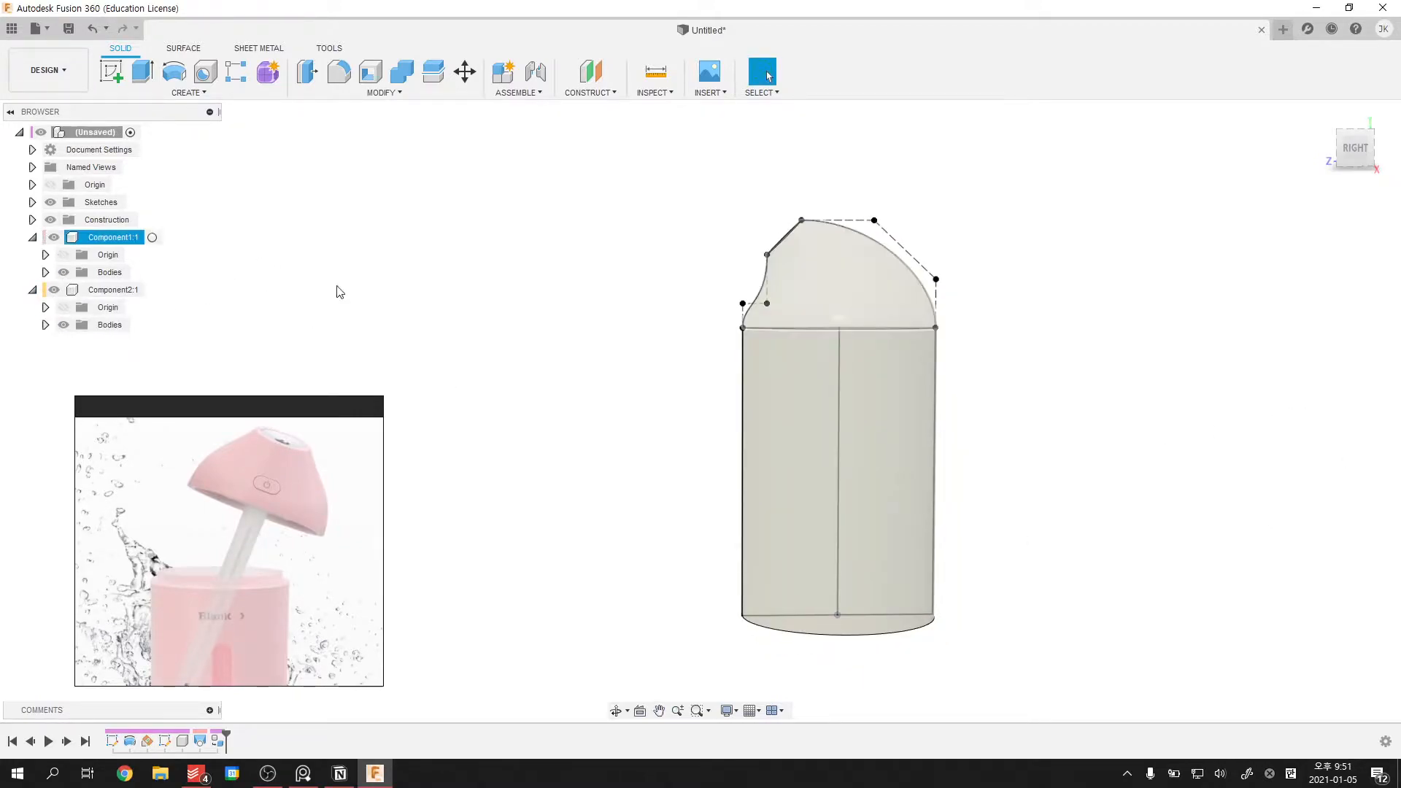
- Check the timeline settings for the Component Color Swatch option
{"action": "left_click", "coordinate": [1386, 741]}
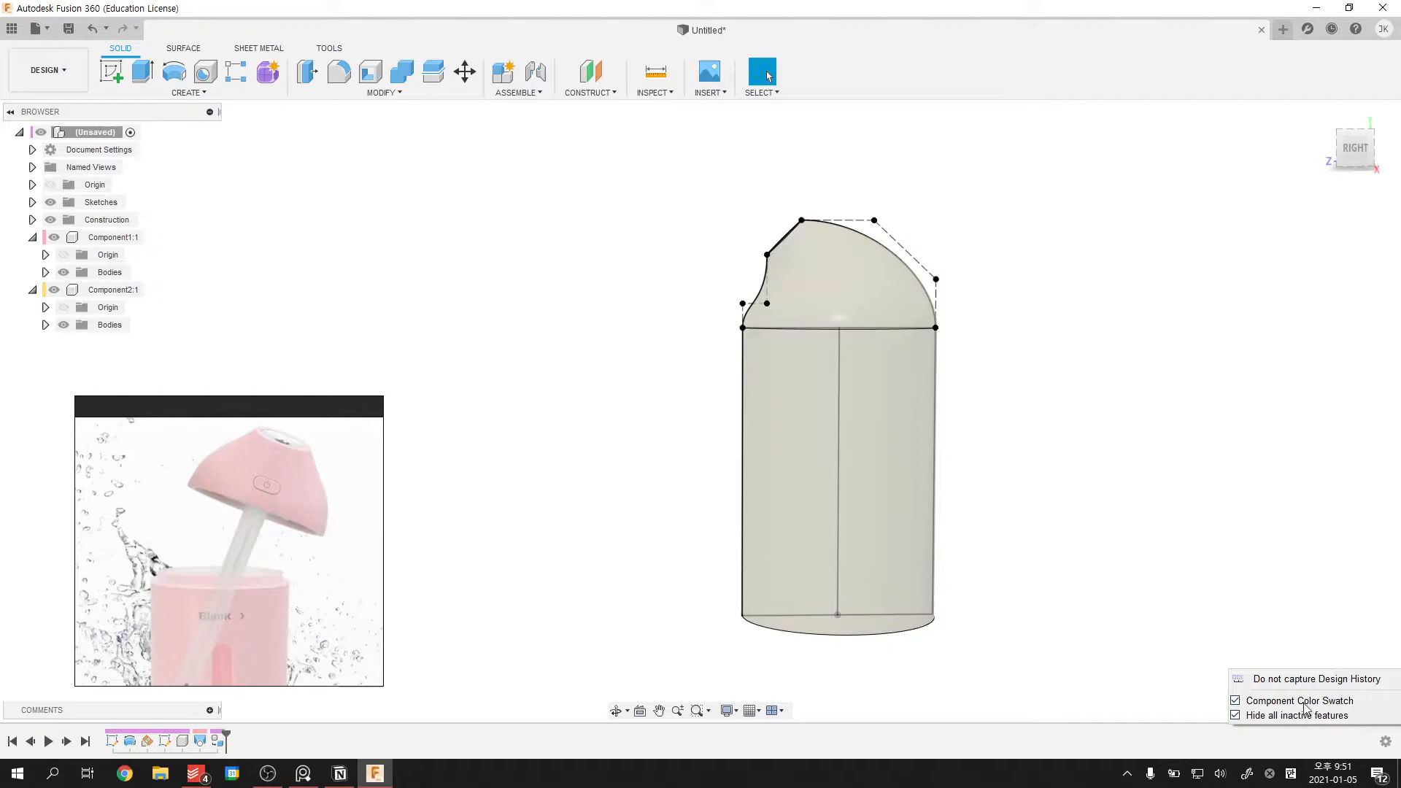
{"action": "left_click", "coordinate": [648, 447]}
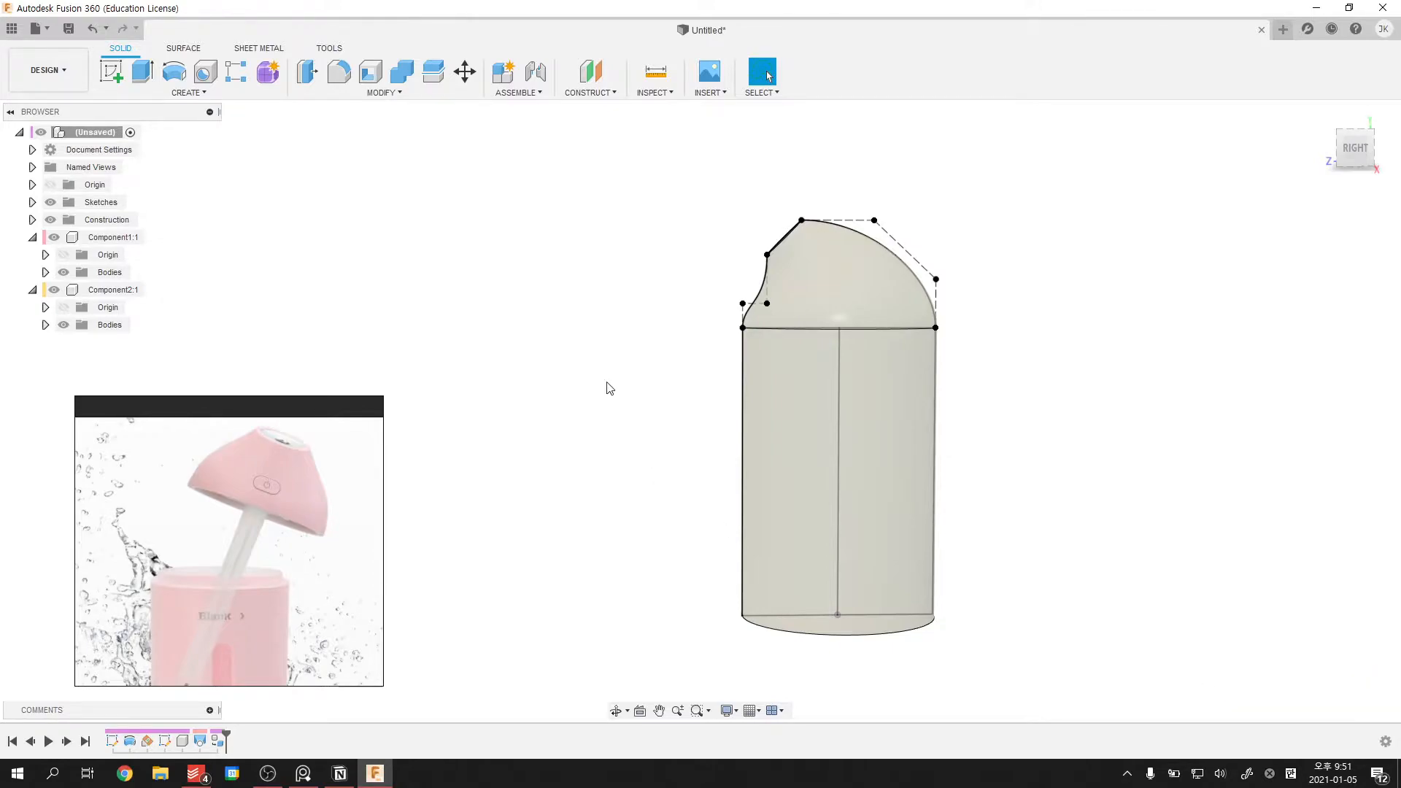
{"action": "middle_click_drag", "start_coordinate": [487, 346], "coordinate": [422, 363]}
{"action": "left_click", "coordinate": [45, 239]}
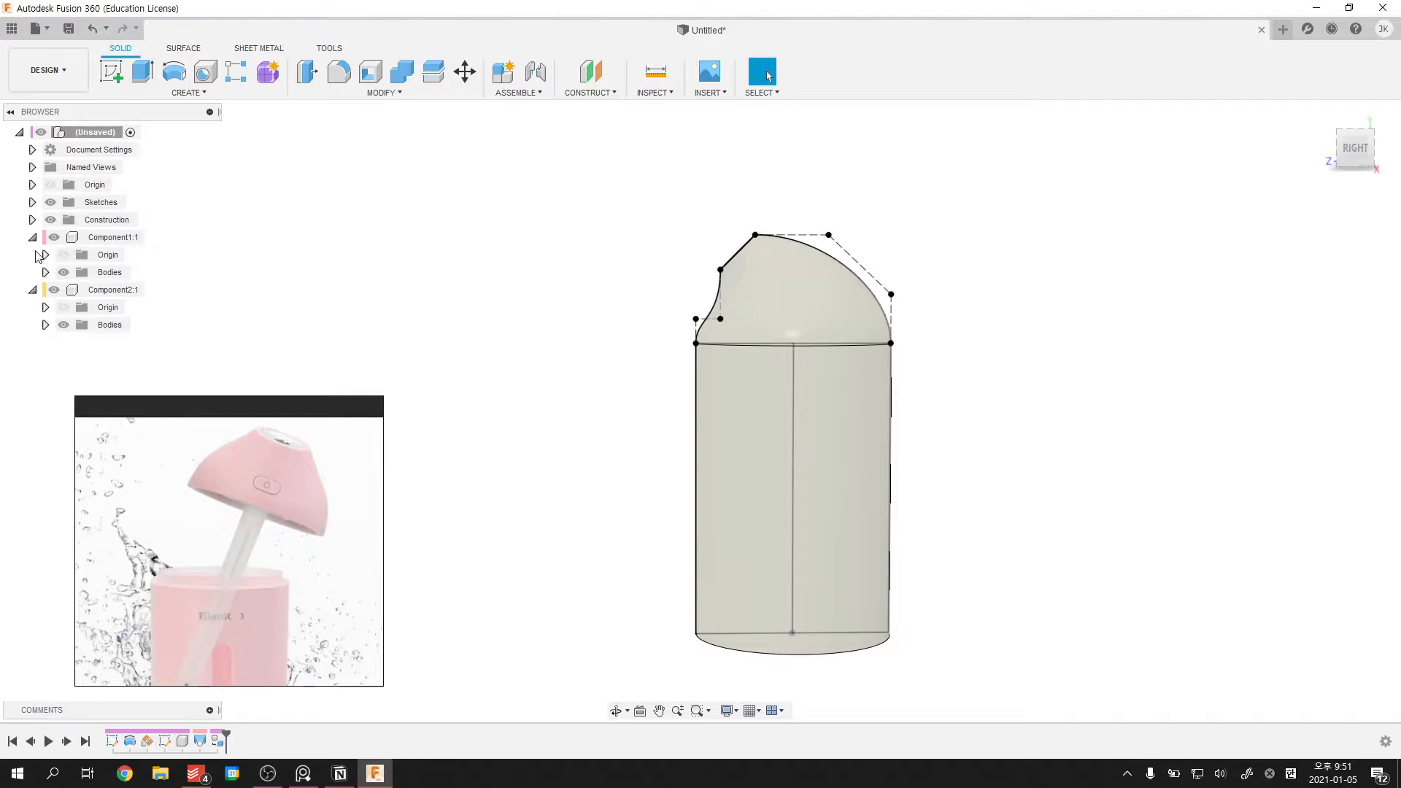
{"action": "key", "text": "Escape"}
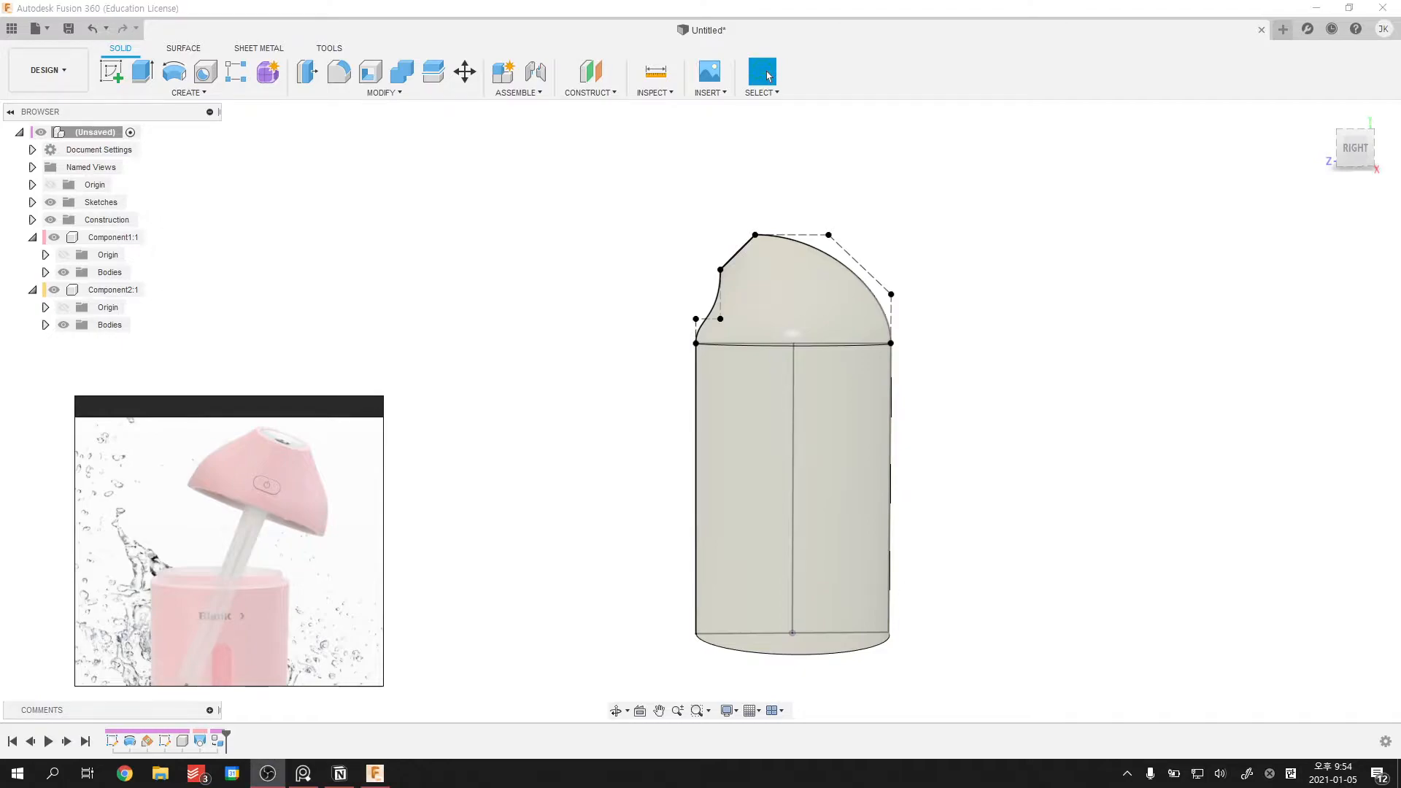
- Compare the modelled lid with the reference picture of the white humidifier
{"action": "middle_click_drag", "start_coordinate": [544, 430], "coordinate": [663, 341], "text": "shift"}
{"action": "scroll", "coordinate": [657, 347], "scroll_direction": "up", "scroll_amount": 2}
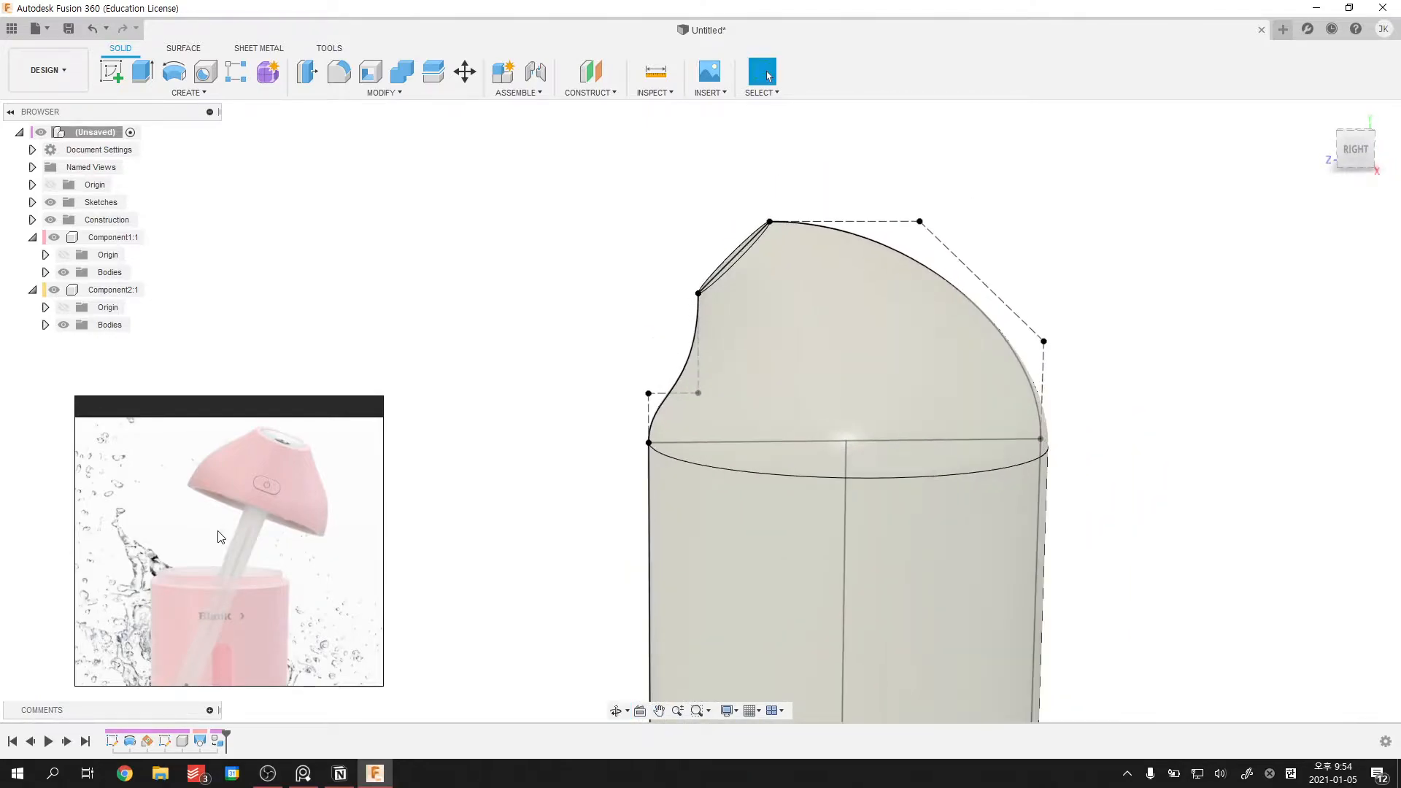
{"action": "scroll", "coordinate": [218, 532], "scroll_direction": "down", "scroll_amount": 6}
{"action": "middle_click_drag", "start_coordinate": [144, 545], "coordinate": [220, 520]}
{"action": "scroll", "coordinate": [183, 544], "scroll_direction": "up", "scroll_amount": 3}
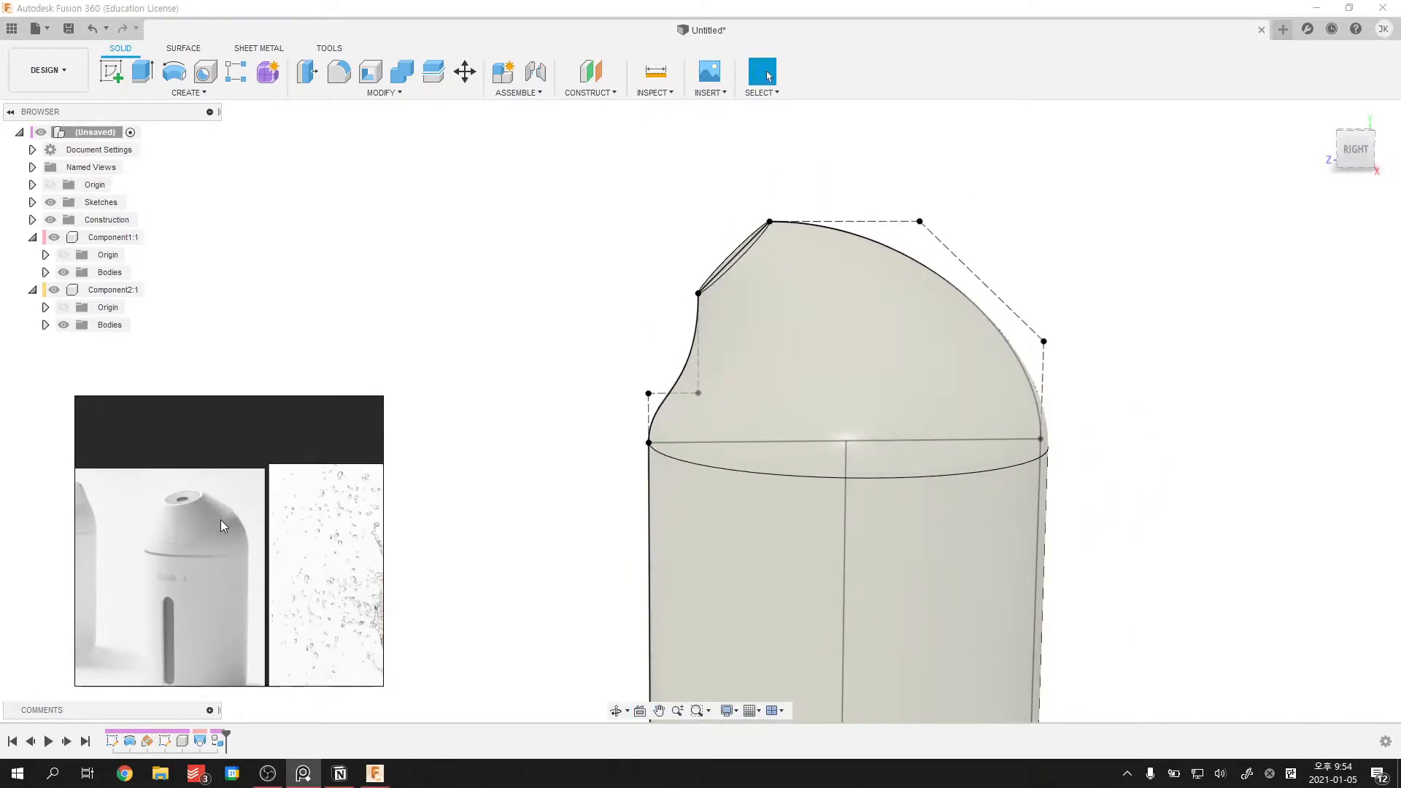
- Show the dimensions of the side profile sketch, Sketch1, in the model view
{"action": "mouse_move", "coordinate": [451, 350]}
{"action": "middle_mouse_down", "text": "shift"}
{"action": "mouse_move", "coordinate": [350, 277]}
{"action": "mouse_move", "coordinate": [253, 233]}
{"action": "mouse_move", "coordinate": [240, 241]}
{"action": "middle_mouse_up", "text": "shift"}
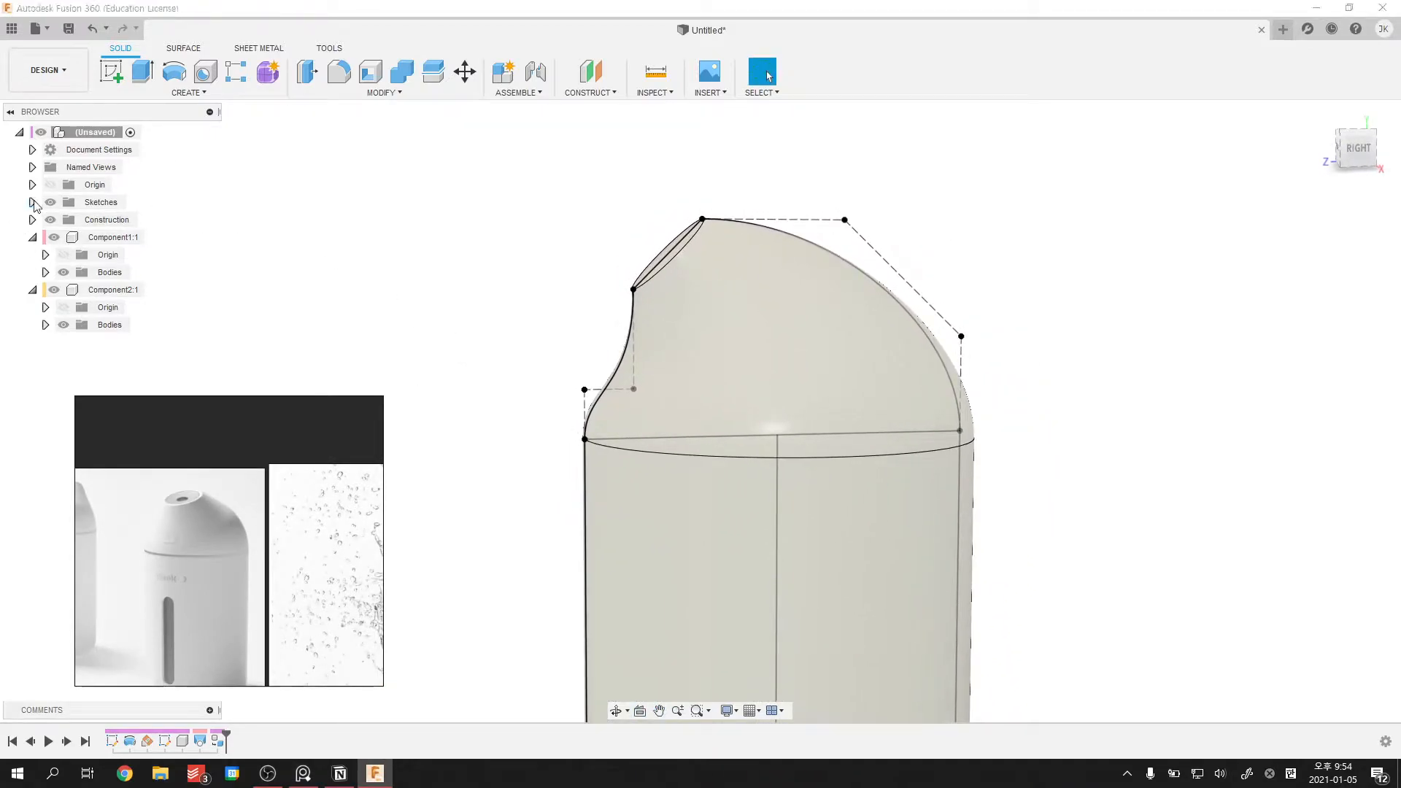
{"action": "left_click", "coordinate": [32, 202]}
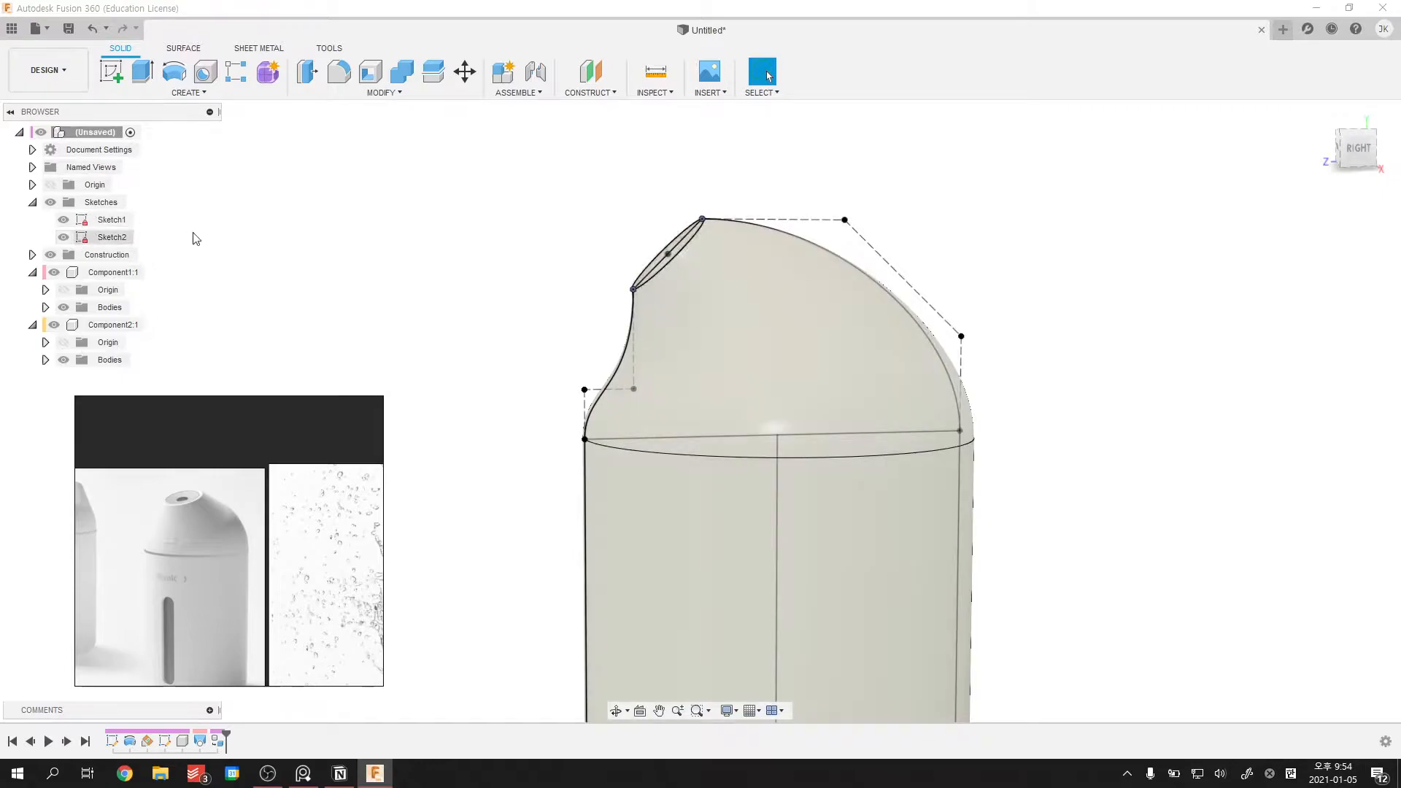
{"action": "right_click", "coordinate": [99, 221]}
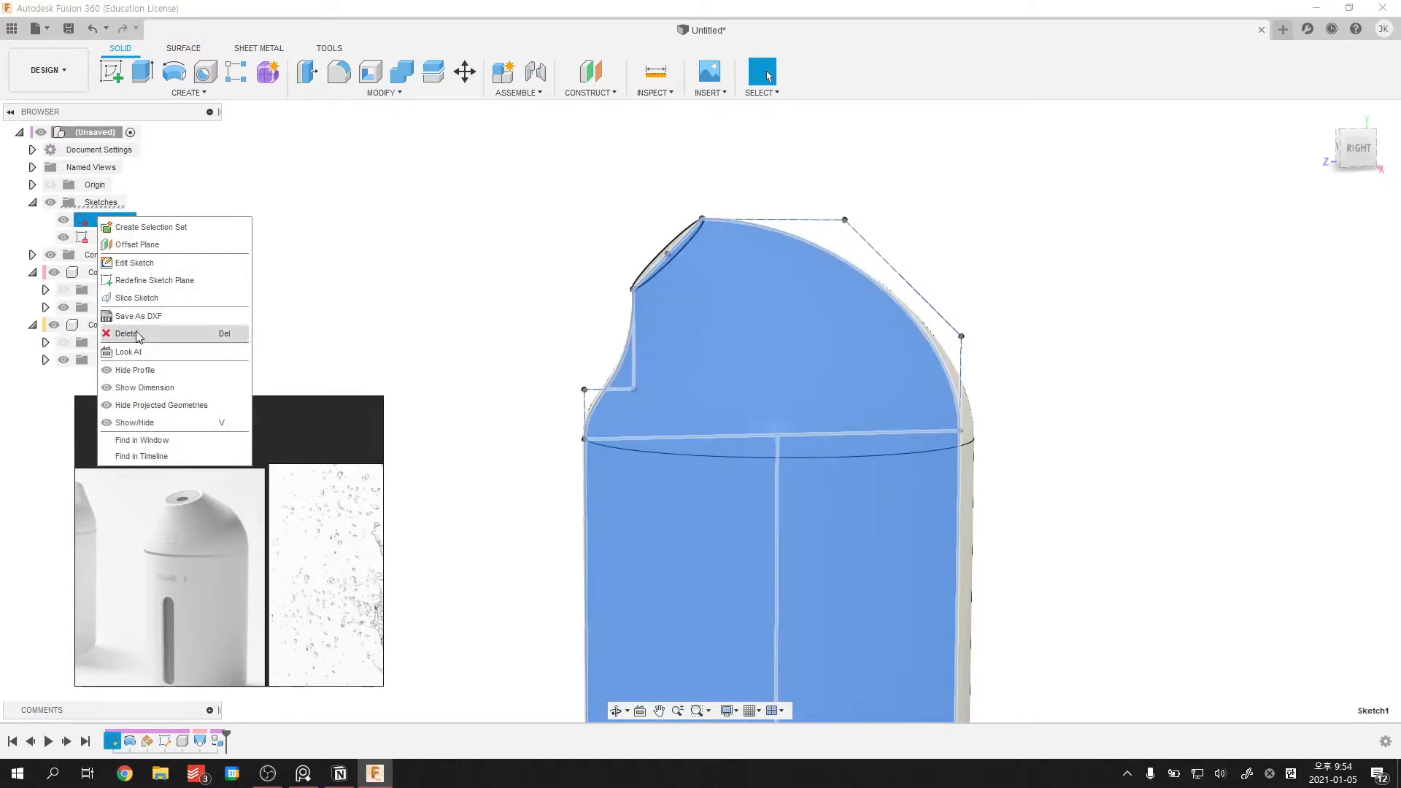
{"action": "left_click", "coordinate": [145, 388]}
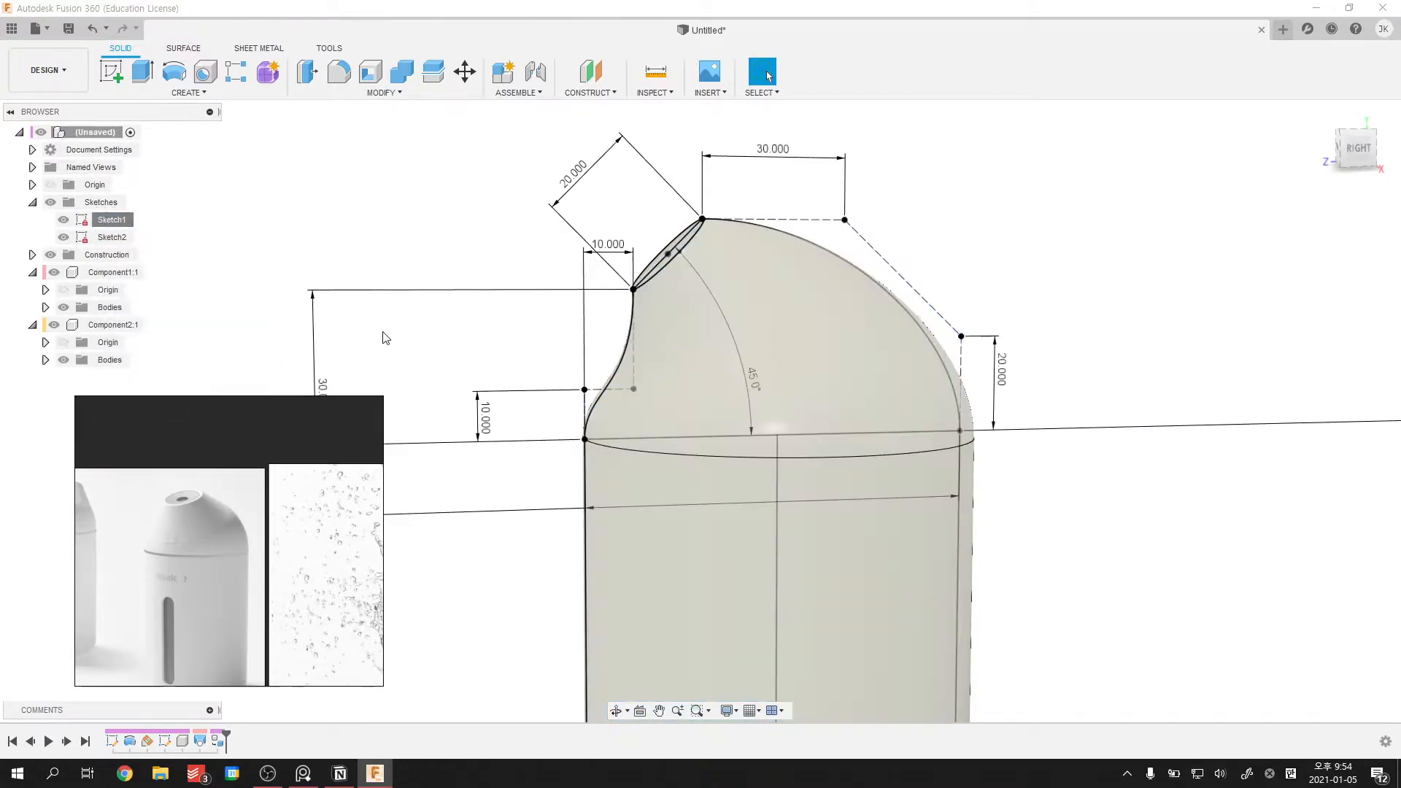
- Set the length of the lid curve's upper horizontal control line to 20 mm
{"action": "scroll", "coordinate": [428, 313], "scroll_direction": "down", "scroll_amount": 3}
{"action": "middle_click_drag", "start_coordinate": [741, 414], "coordinate": [1001, 447], "text": "shift"}
{"action": "scroll", "coordinate": [917, 470], "scroll_direction": "down", "scroll_amount": 2}
{"action": "scroll", "coordinate": [962, 450], "scroll_direction": "up", "scroll_amount": 1}
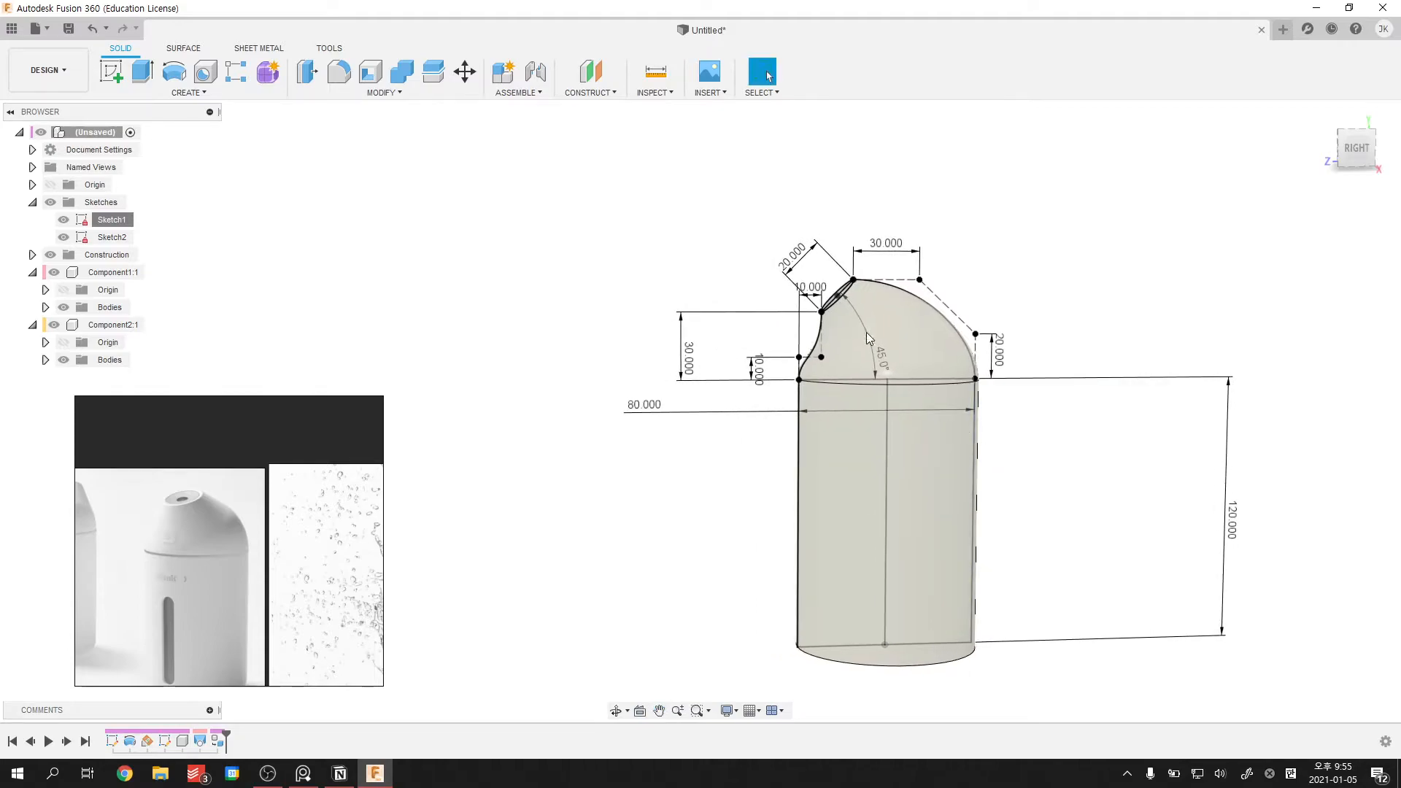
{"action": "scroll", "coordinate": [873, 340], "scroll_direction": "up", "scroll_amount": 3}
{"action": "middle_click_drag", "start_coordinate": [934, 307], "coordinate": [905, 262], "text": "shift"}
{"action": "scroll", "coordinate": [905, 261], "scroll_direction": "up", "scroll_amount": 2}
{"action": "left_click", "coordinate": [892, 277]}
{"action": "left_click", "coordinate": [894, 290]}
{"action": "left_click", "coordinate": [955, 292]}
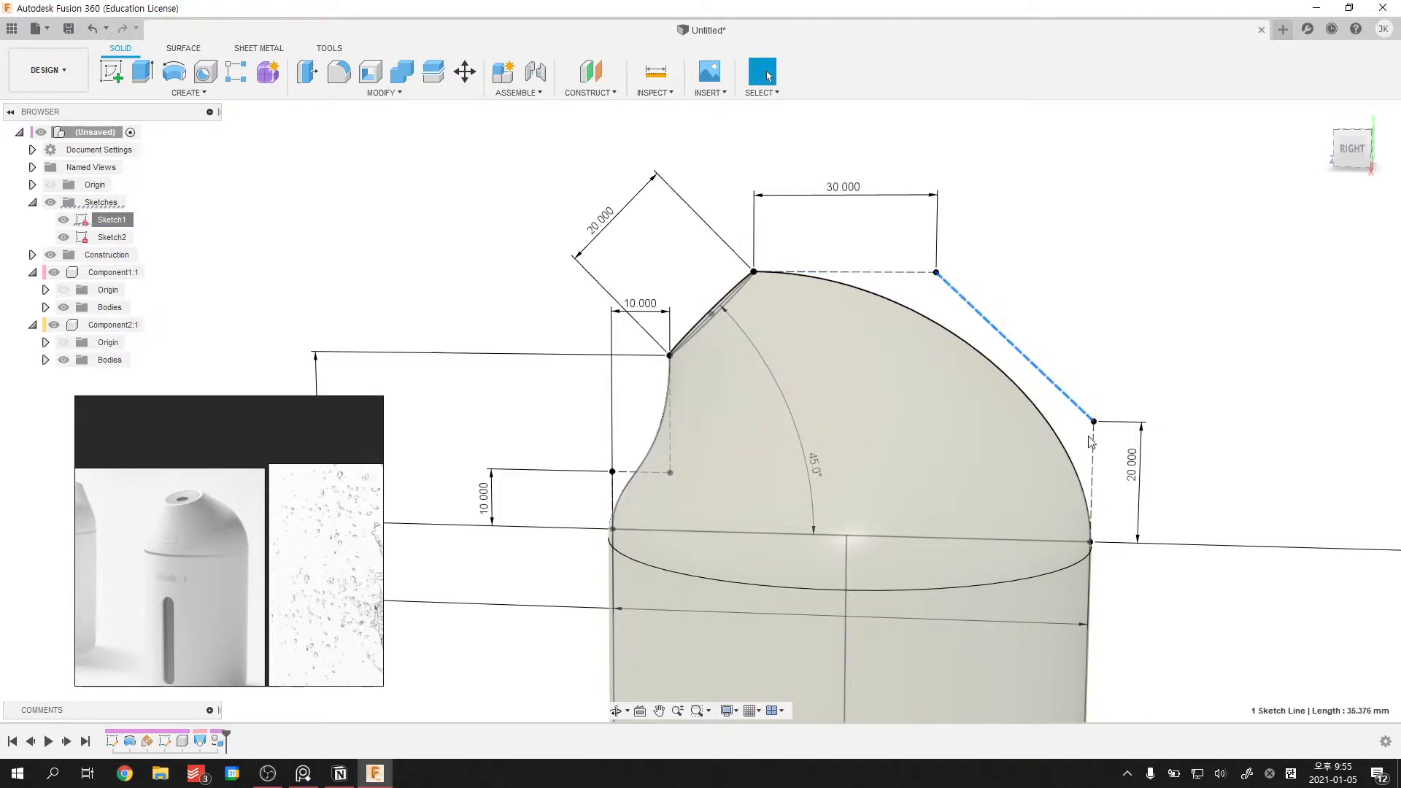
{"action": "double_click", "coordinate": [846, 187]}
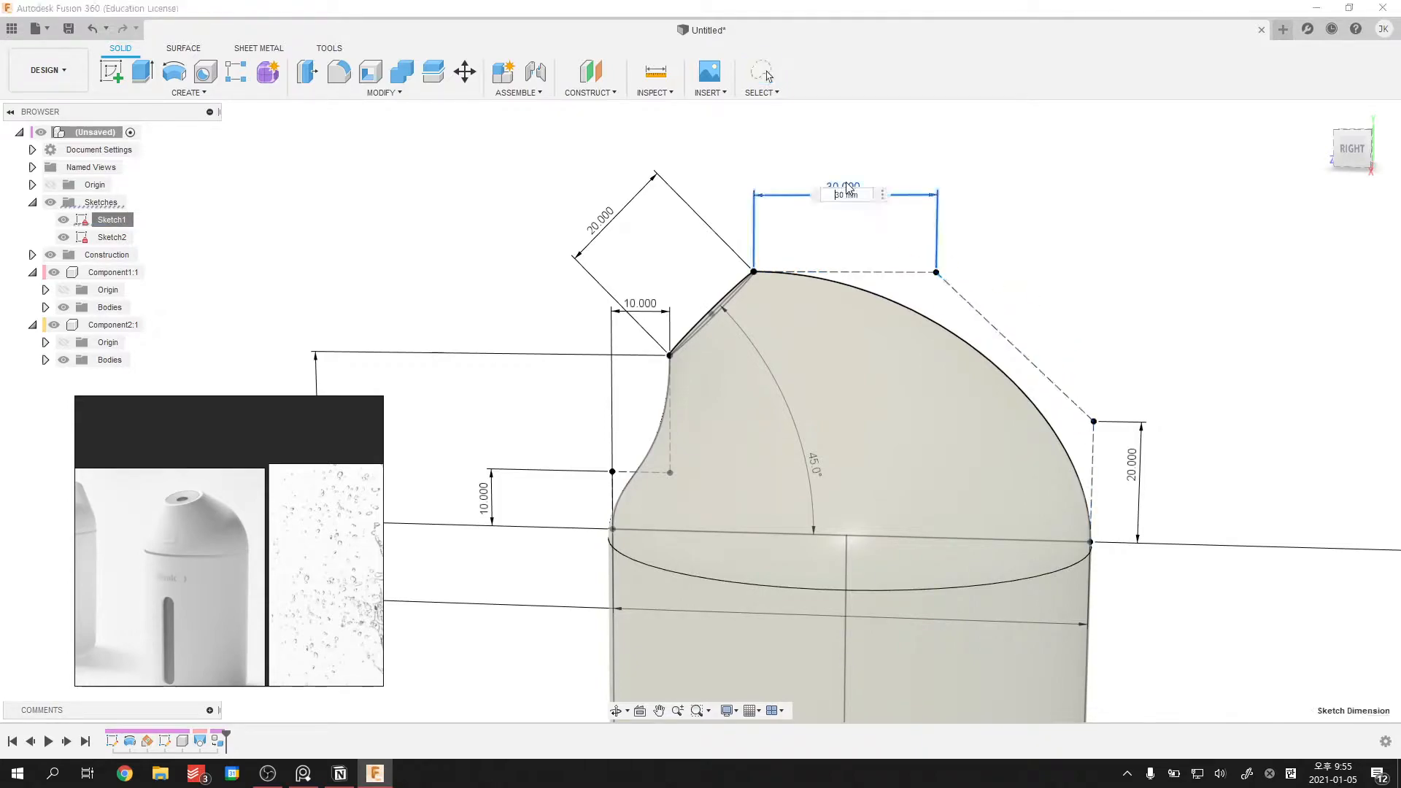
{"action": "type", "text": "20"}
{"action": "key", "text": "Return"}
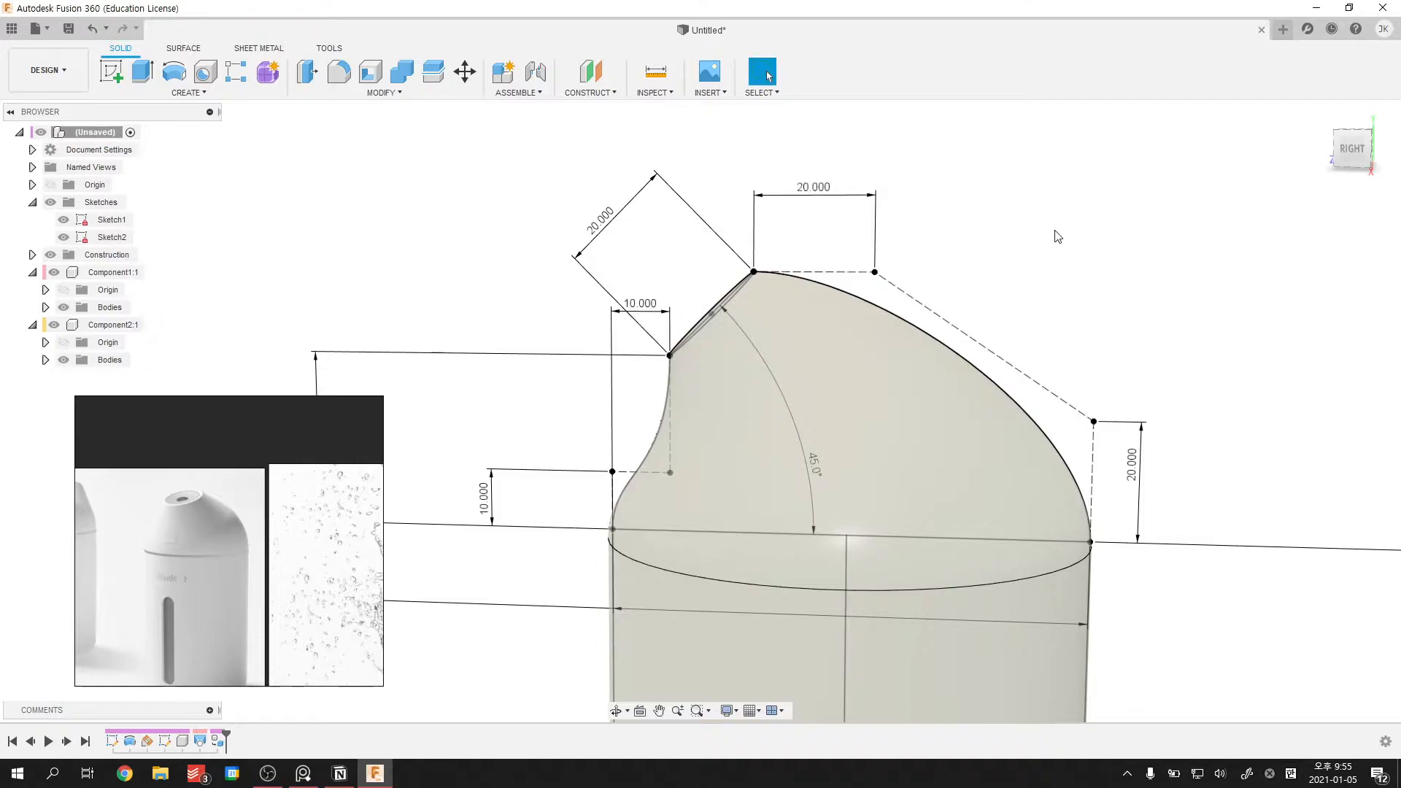
- Examine the humidifier reference pictures for the shape of the lid's back slope
{"action": "mouse_move", "coordinate": [175, 509]}
{"action": "left_mouse_down"}
{"action": "mouse_move", "coordinate": [345, 513]}
{"action": "mouse_move", "coordinate": [231, 492]}
{"action": "mouse_move", "coordinate": [164, 501]}
{"action": "left_mouse_up"}
{"action": "scroll", "coordinate": [275, 526], "scroll_direction": "down", "scroll_amount": 8}
{"action": "middle_click_drag", "start_coordinate": [243, 544], "coordinate": [271, 502]}
{"action": "scroll", "coordinate": [212, 583], "scroll_direction": "up", "scroll_amount": 5}
{"action": "scroll", "coordinate": [212, 582], "scroll_direction": "down", "scroll_amount": 5}
{"action": "scroll", "coordinate": [306, 615], "scroll_direction": "up", "scroll_amount": 5}
{"action": "middle_click_drag", "start_coordinate": [305, 614], "coordinate": [272, 584]}
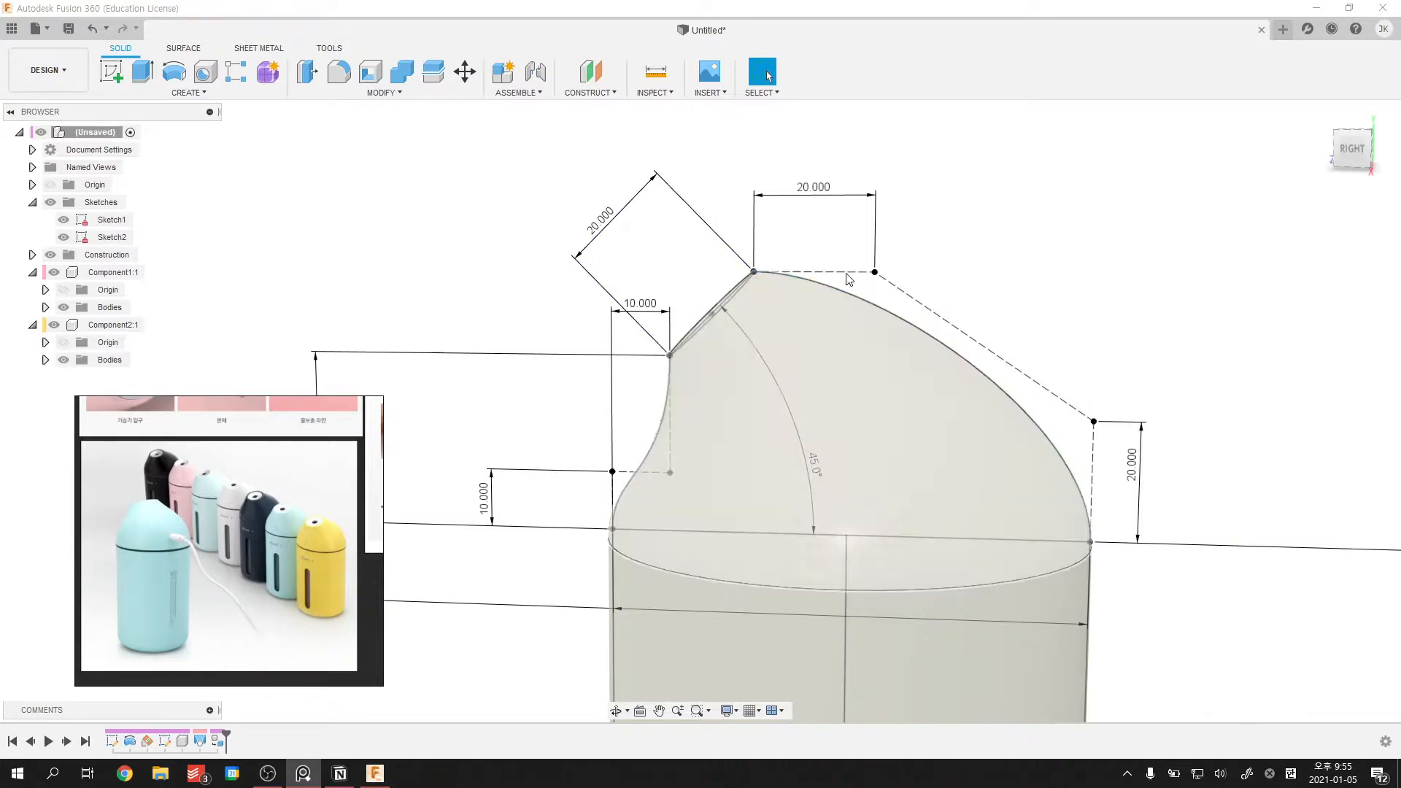
- Open Sketch1 for editing and pull the lid curve's upper control point down below the nozzle's top corner
{"action": "double_click", "coordinate": [112, 219]}
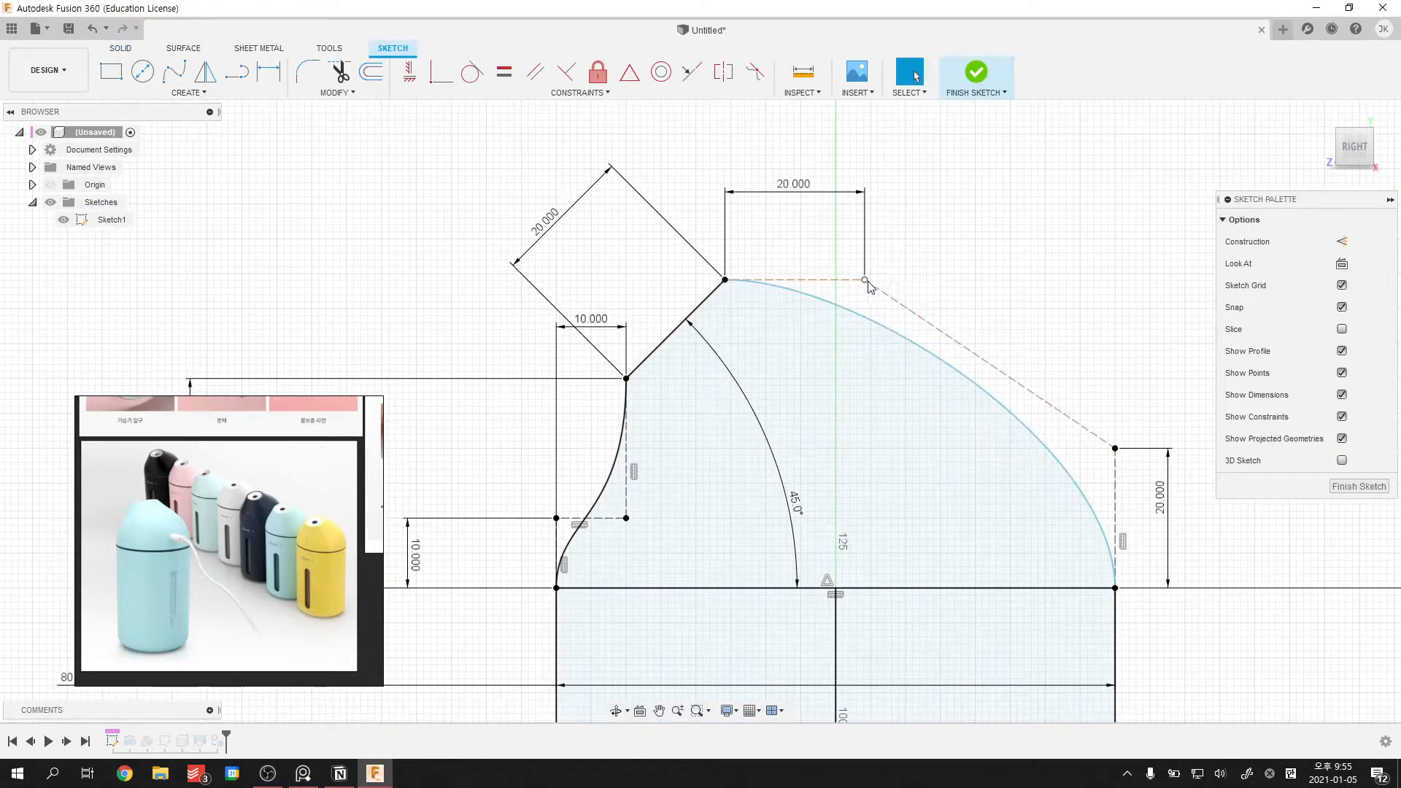
{"action": "left_click_drag", "start_coordinate": [866, 282], "coordinate": [857, 326]}
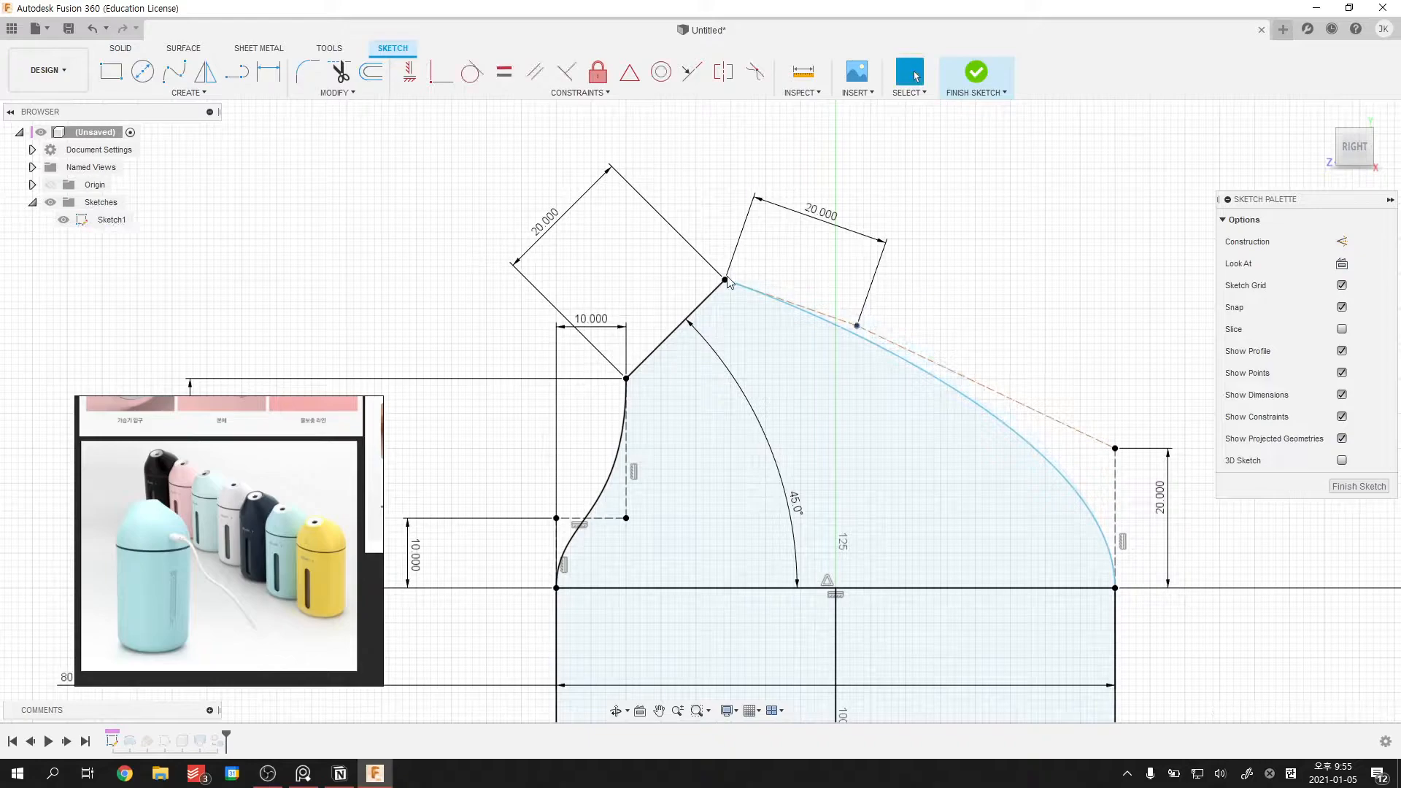
- Set the vertical distance between the nozzle's top corner and the lid curve's upper control point to 5 mm
{"action": "key", "text": "d"}
{"action": "left_click", "coordinate": [727, 280]}
{"action": "left_click", "coordinate": [857, 326]}
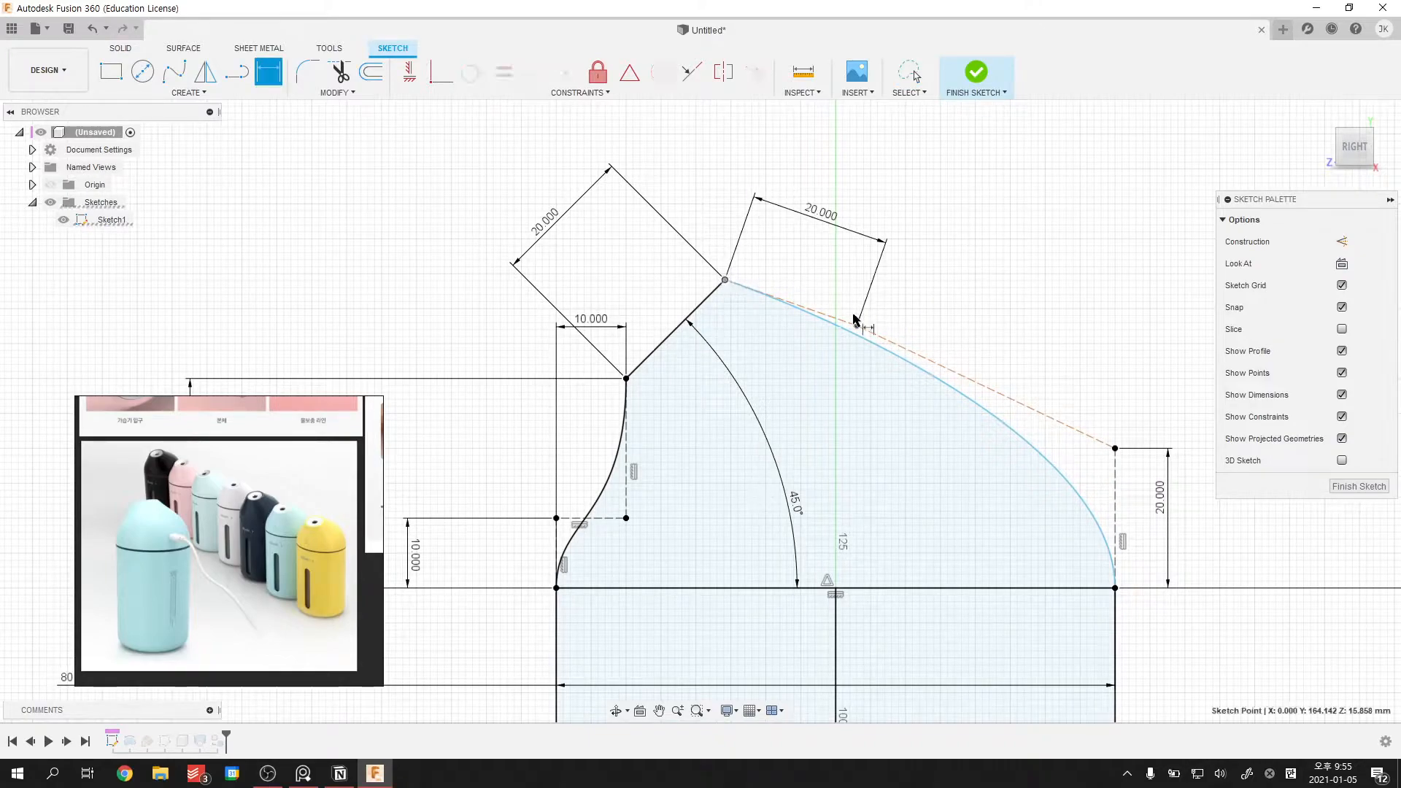
{"action": "left_click", "coordinate": [1015, 303]}
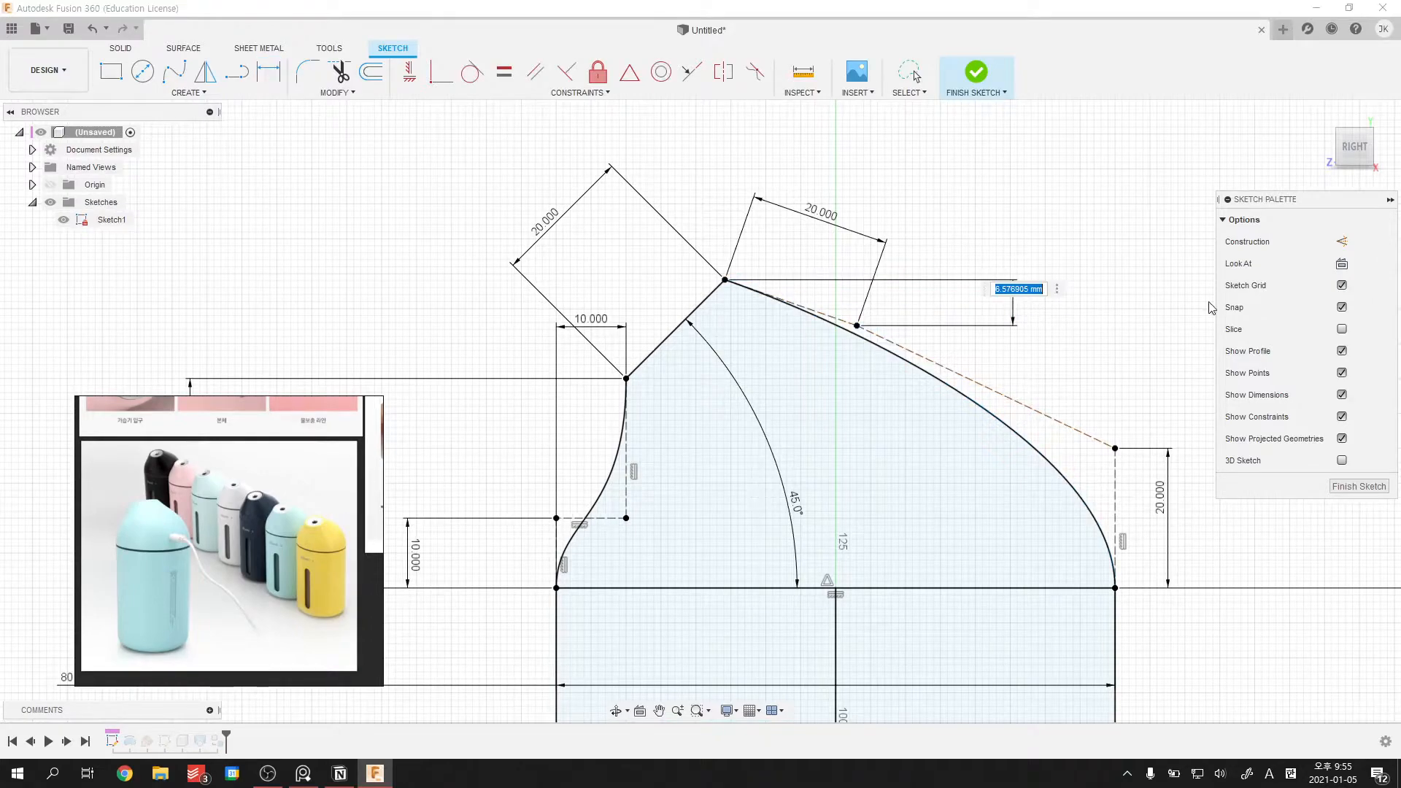
{"action": "key", "text": "Return"}
{"action": "key", "text": "Escape"}
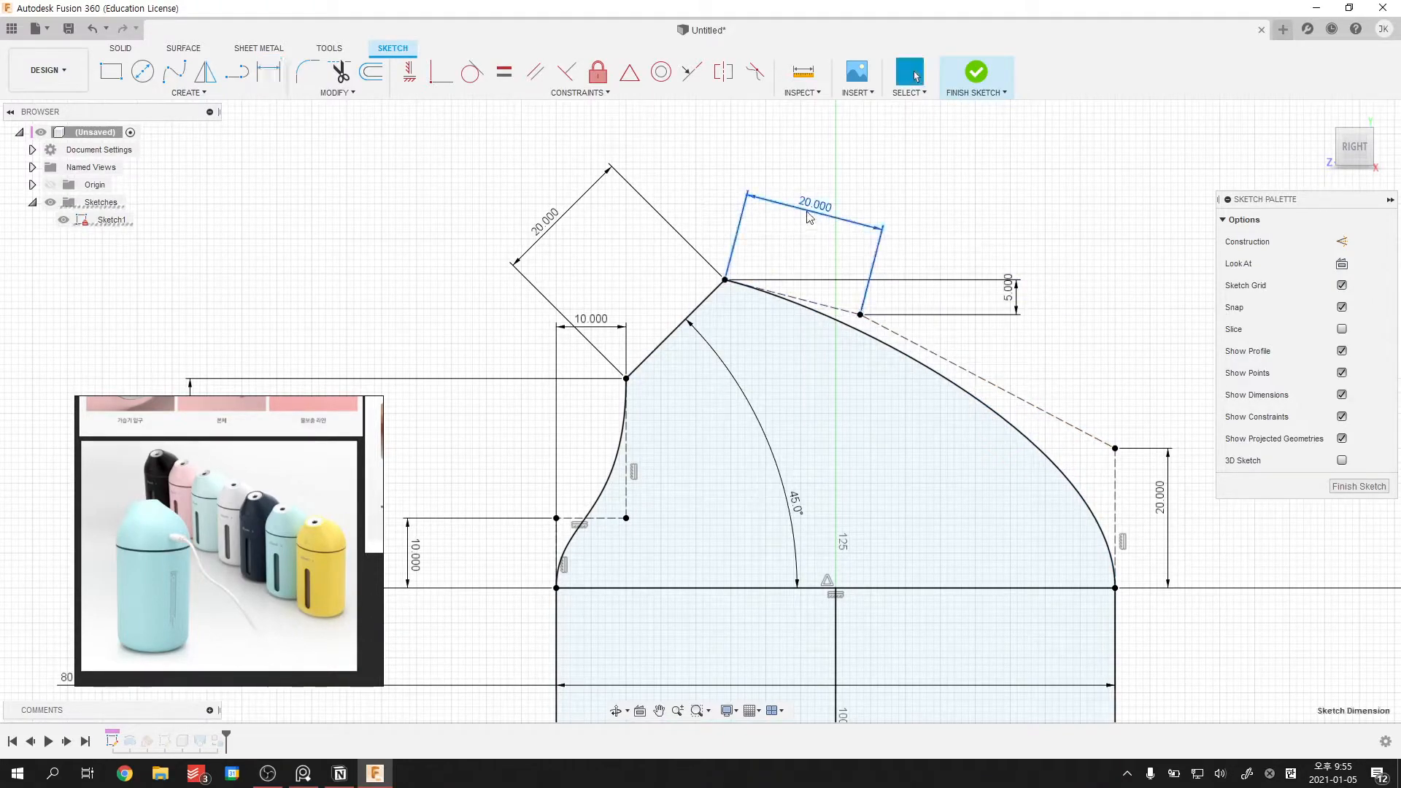
- Delete the 20 mm dimensions on the lid curve's two control points and raise the rear control point
{"action": "left_click_drag", "start_coordinate": [843, 330], "coordinate": [880, 330]}
{"action": "left_click", "coordinate": [1137, 384]}
{"action": "left_click_drag", "start_coordinate": [1116, 446], "coordinate": [1117, 358]}
{"action": "left_click", "coordinate": [1168, 471]}
{"action": "key", "text": "Delete"}
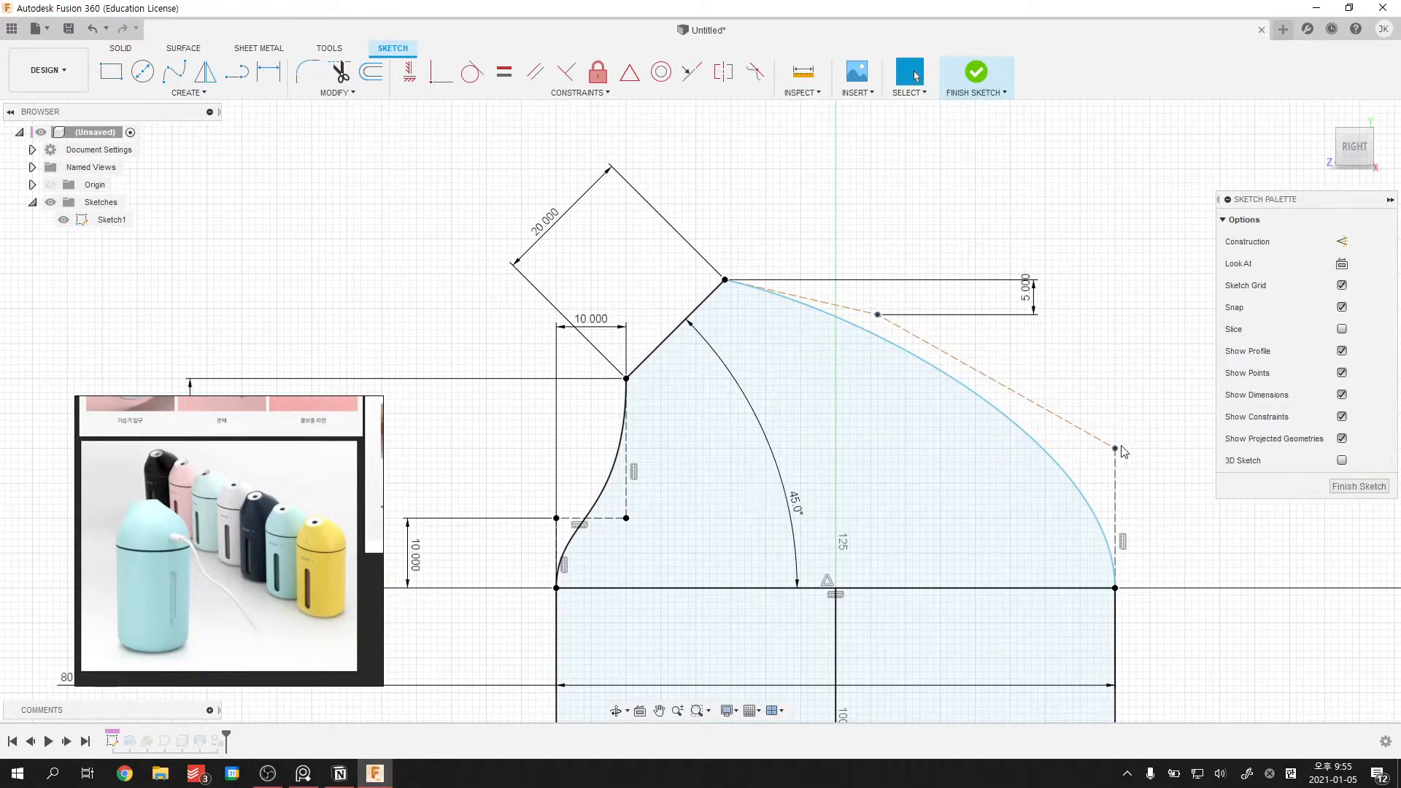
{"action": "left_click_drag", "start_coordinate": [1116, 448], "coordinate": [1114, 350]}
- Delete the 5 mm vertical dimension and move the upper control point down towards the nozzle to make the back slope concave
{"action": "left_click", "coordinate": [1025, 302]}
{"action": "key", "text": "Delete"}
{"action": "left_click_drag", "start_coordinate": [877, 314], "coordinate": [834, 339]}
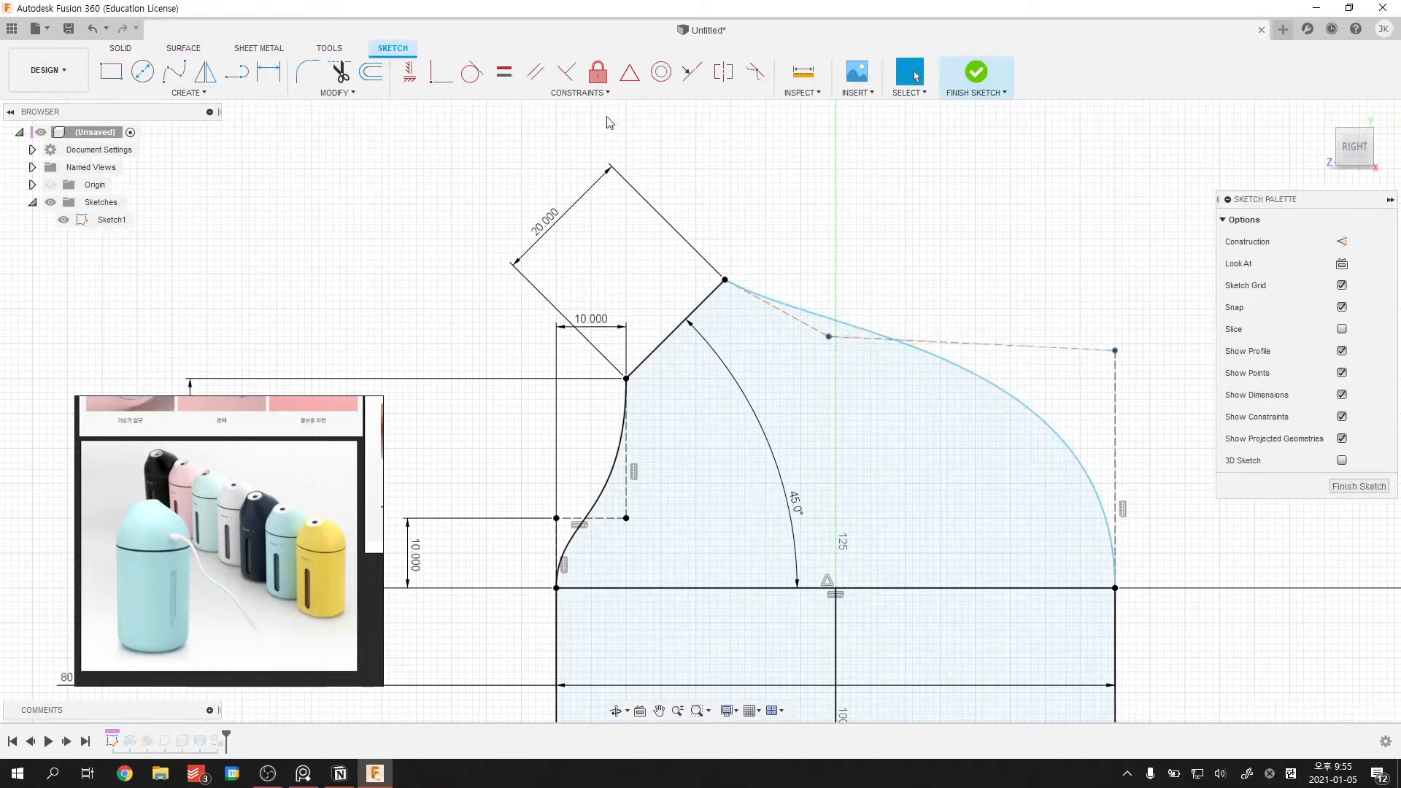
- Constrain the line between the lid curve's two control points to horizontal and shorten it to about 37 mm
{"action": "left_click", "coordinate": [942, 343]}
{"action": "key", "text": "Escape"}
{"action": "left_click_drag", "start_coordinate": [980, 340], "coordinate": [860, 352]}
{"action": "key", "text": "Escape"}
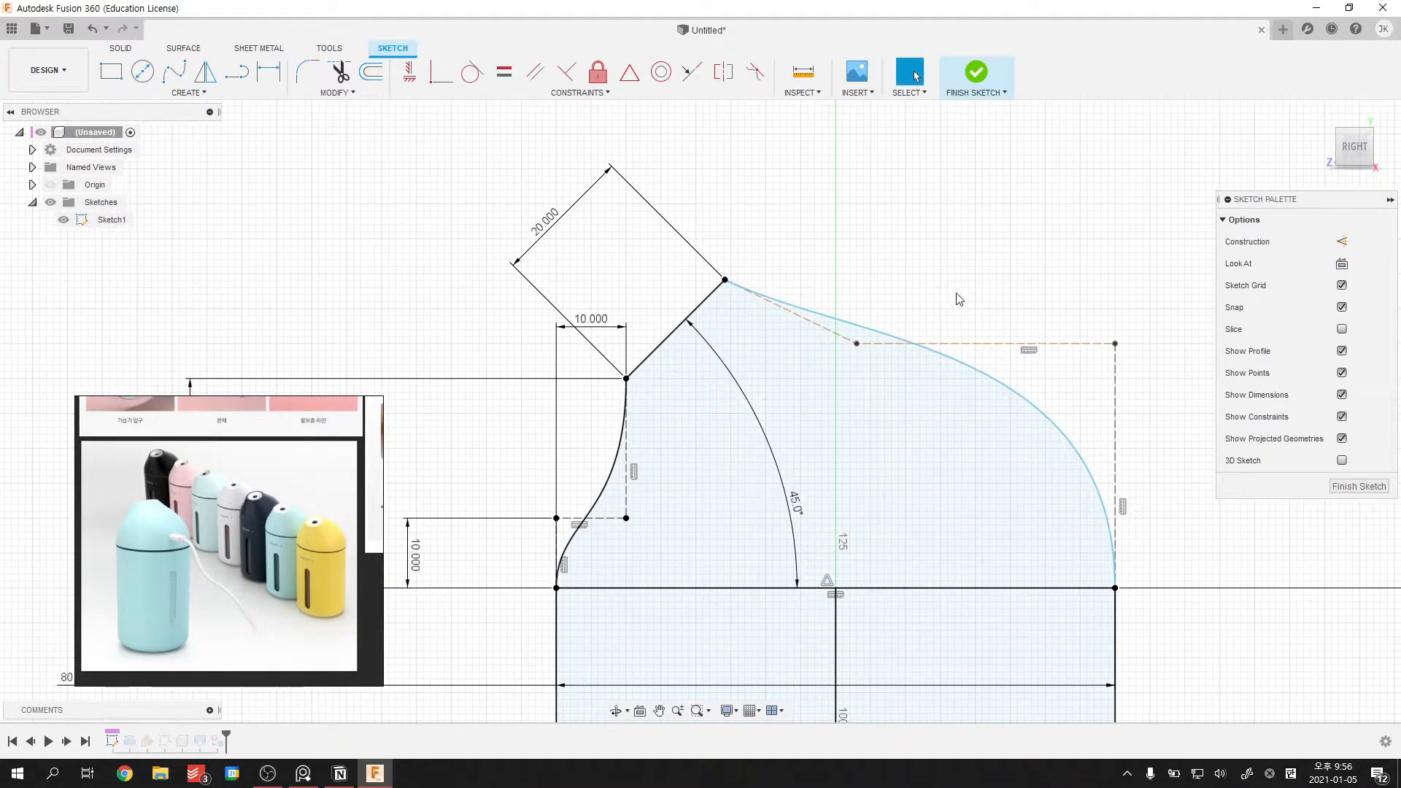
- Dimension the horizontal control line of the lid curve at 37 mm
{"action": "key", "text": "d"}
{"action": "left_click", "coordinate": [928, 343]}
{"action": "left_click", "coordinate": [940, 275]}
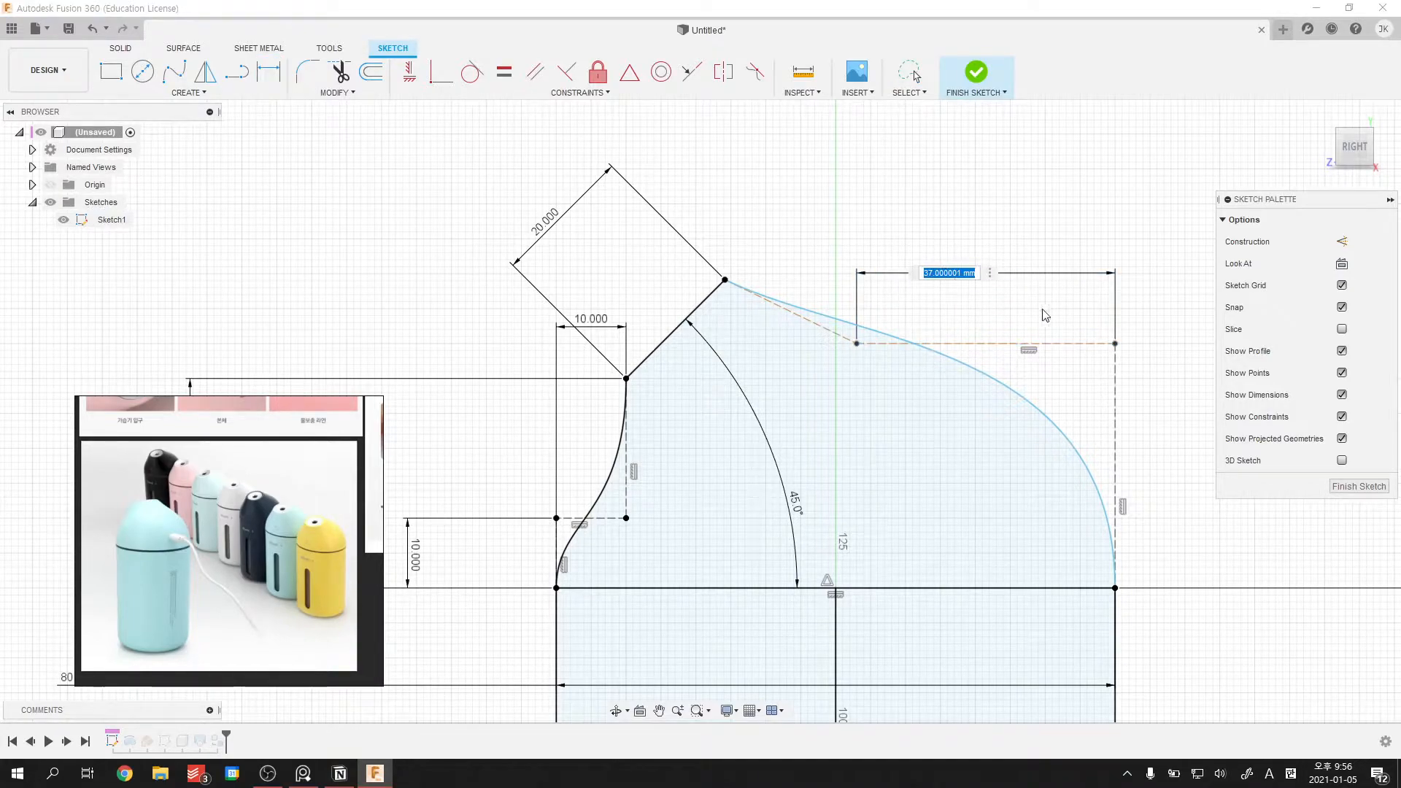
{"action": "key", "text": "Return"}
{"action": "left_click", "coordinate": [847, 347]}
{"action": "key", "text": "Escape"}
- Set the vertical distance from the nozzle's top corner to the upper control point to 9 mm and finish the sketch
{"action": "key", "text": "d"}
{"action": "left_click", "coordinate": [725, 280]}
{"action": "left_click", "coordinate": [858, 344]}
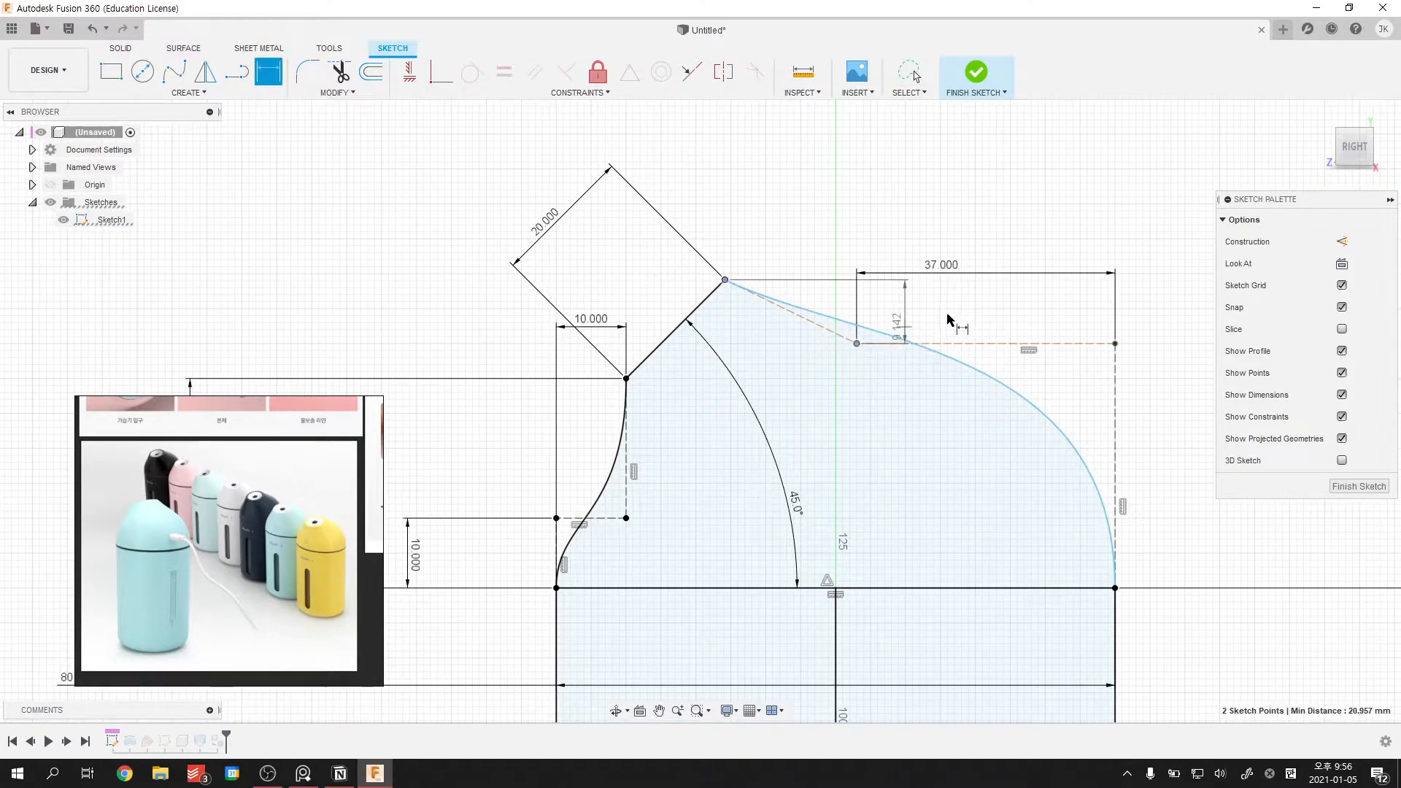
{"action": "left_click", "coordinate": [947, 319]}
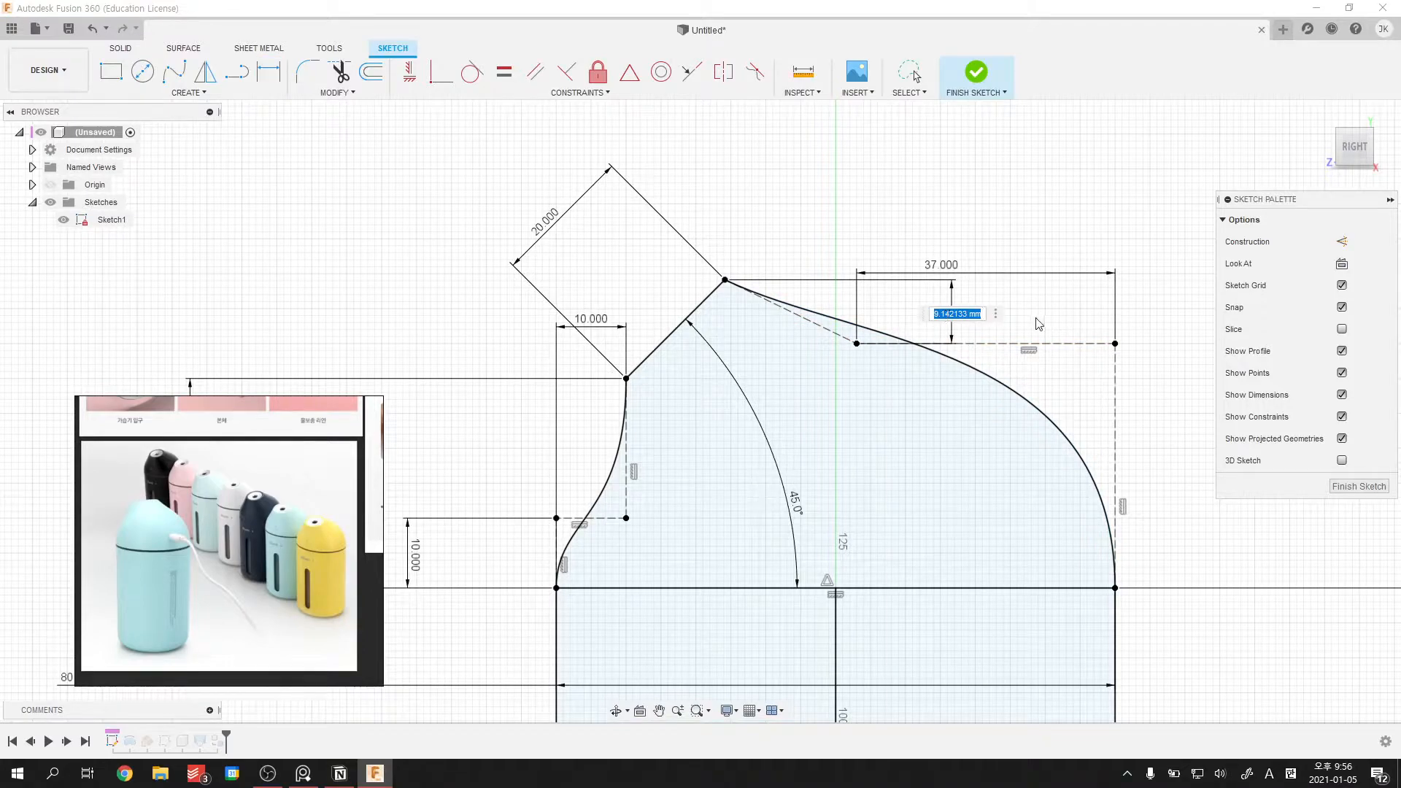
{"action": "type", "text": "9"}
{"action": "key", "text": "Return"}
{"action": "key", "text": "Escape"}
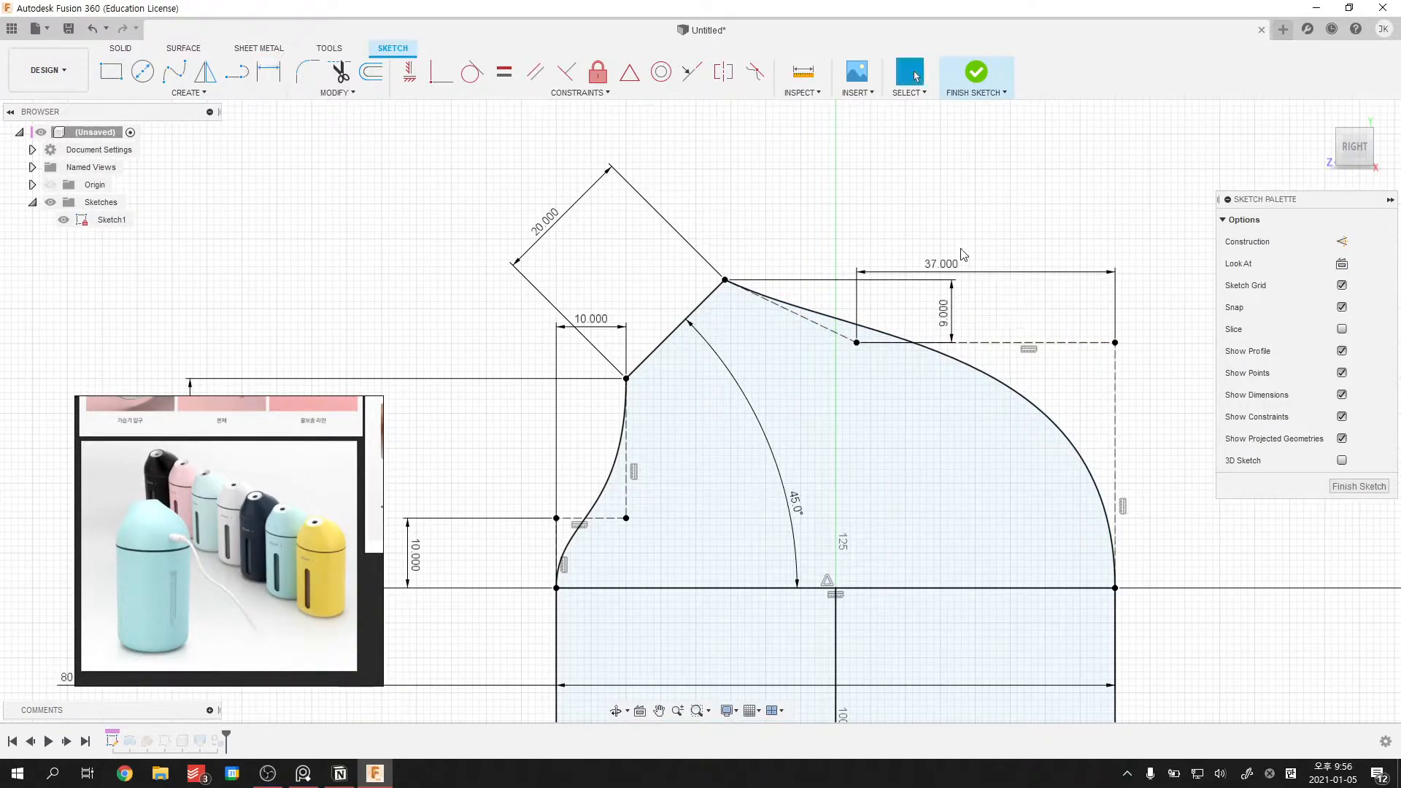
{"action": "scroll", "coordinate": [961, 241], "scroll_direction": "down", "scroll_amount": 2}
{"action": "left_click", "coordinate": [981, 90]}
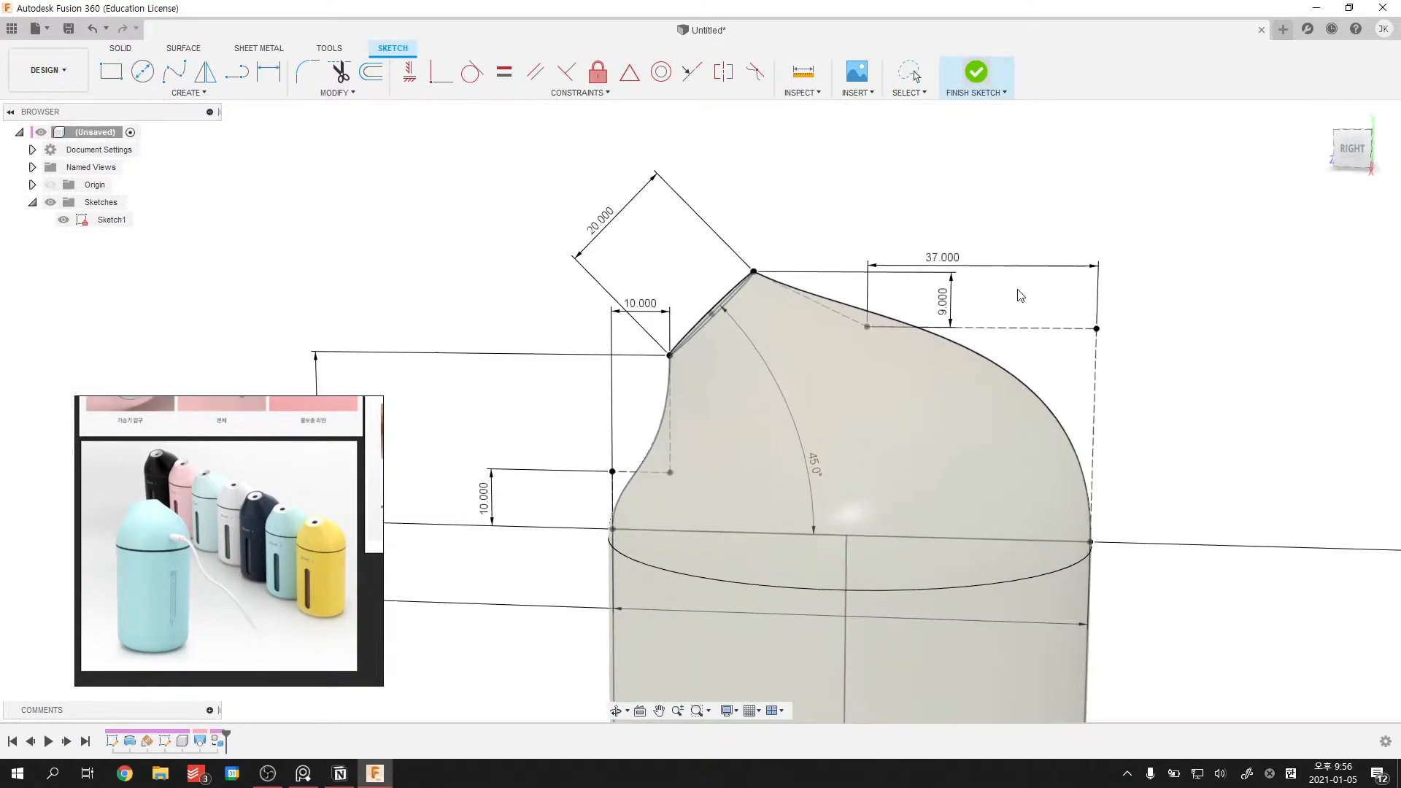
- Rename the side profile sketch, Sketch1, as 옆면
{"action": "scroll", "coordinate": [1035, 363], "scroll_direction": "down", "scroll_amount": 2}
{"action": "middle_click_drag", "start_coordinate": [1035, 364], "coordinate": [887, 305], "text": "shift"}
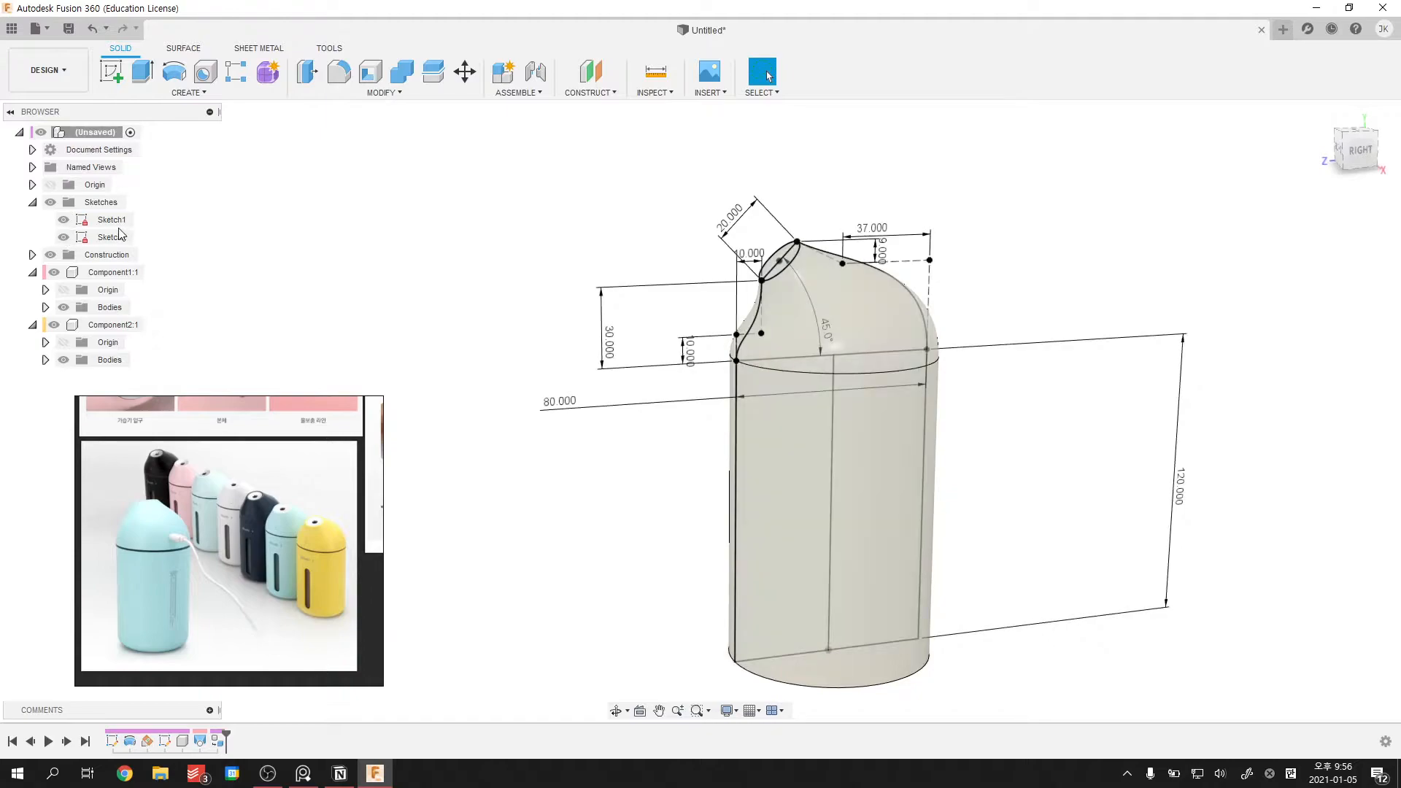
{"action": "double_click", "coordinate": [112, 220]}
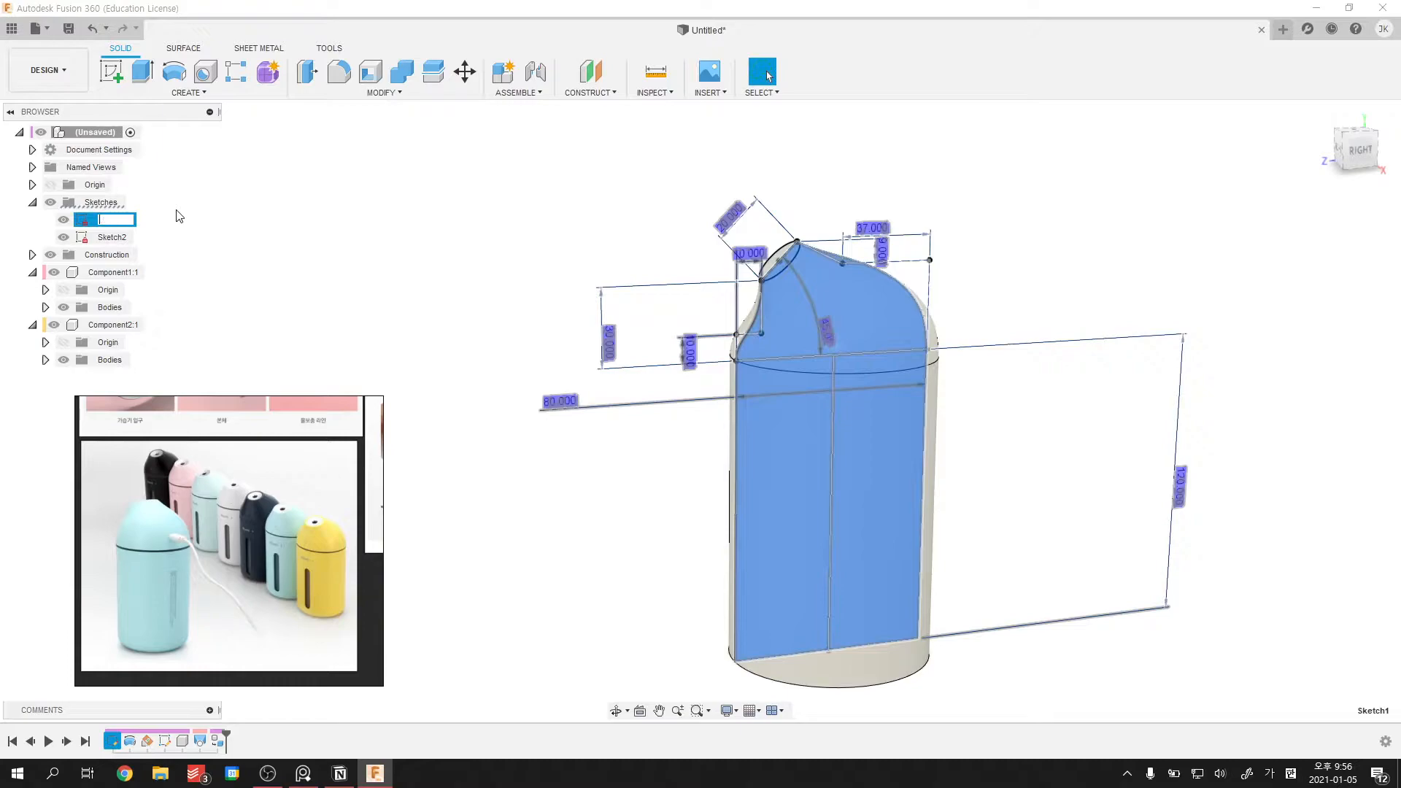
{"action": "type", "text": "옆면"}
{"action": "key", "text": "Return"}
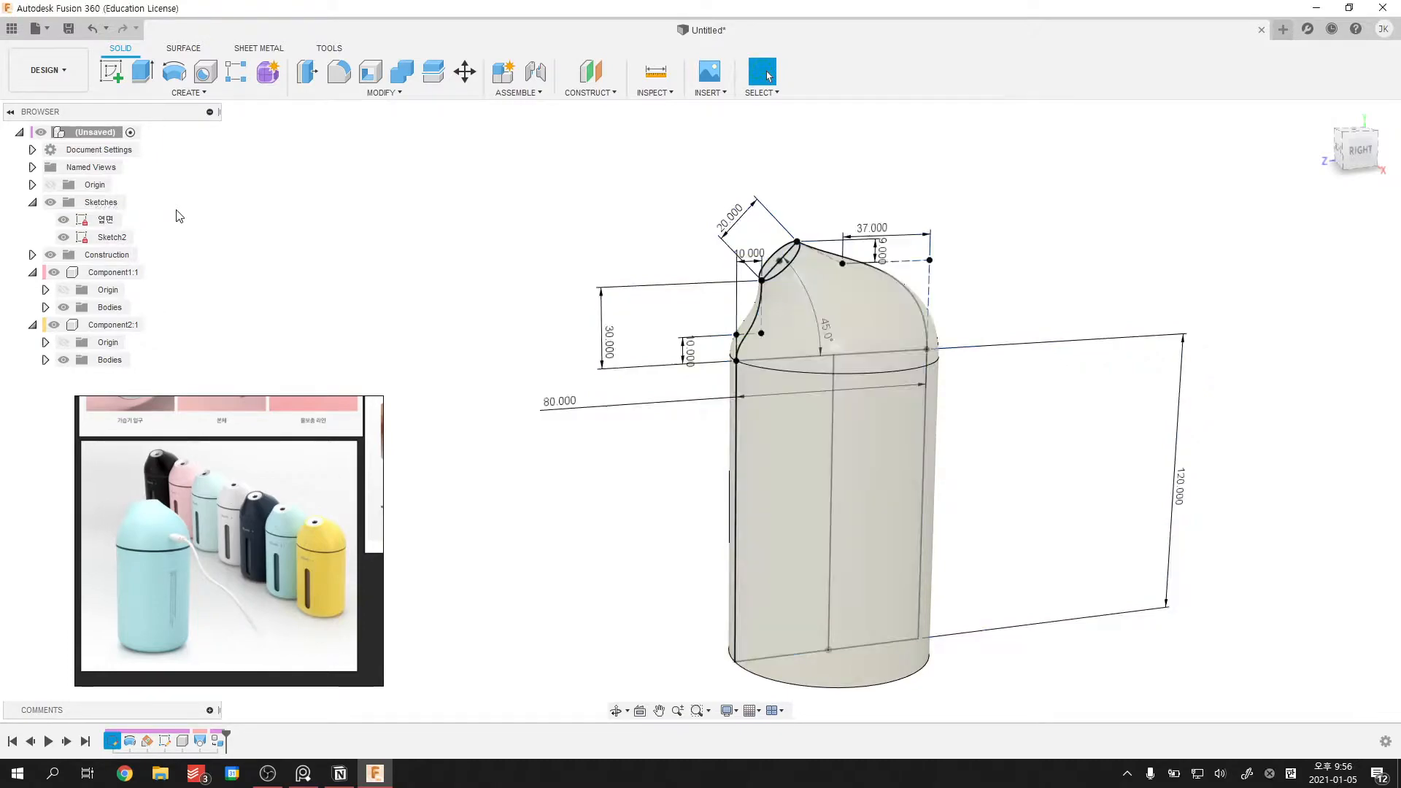
- Rename the nozzle circle sketch as 윗면 원 and hide all sketches
{"action": "left_click", "coordinate": [66, 235]}
{"action": "double_click", "coordinate": [112, 238]}
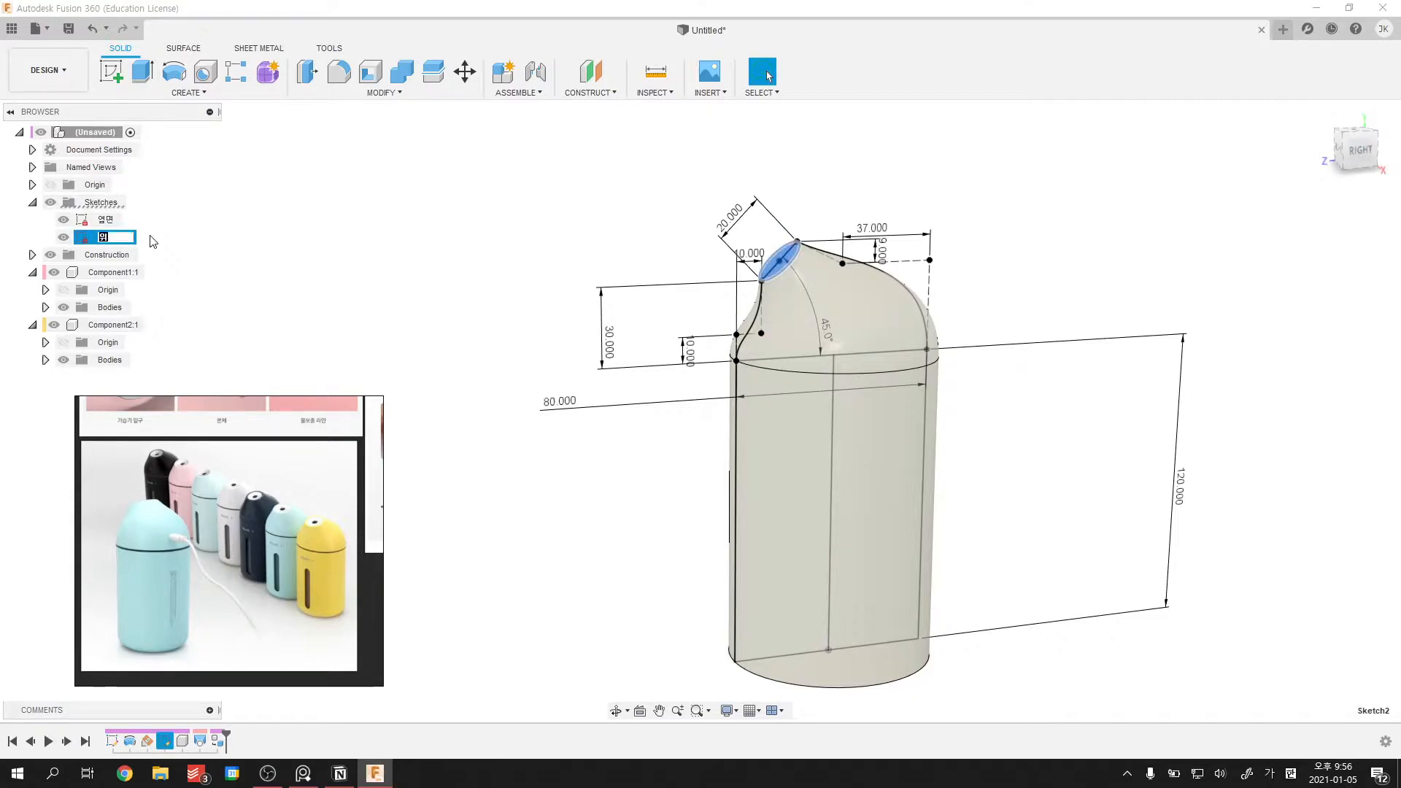
{"action": "type", "text": "윗면 입"}
{"action": "key", "text": "Return"}
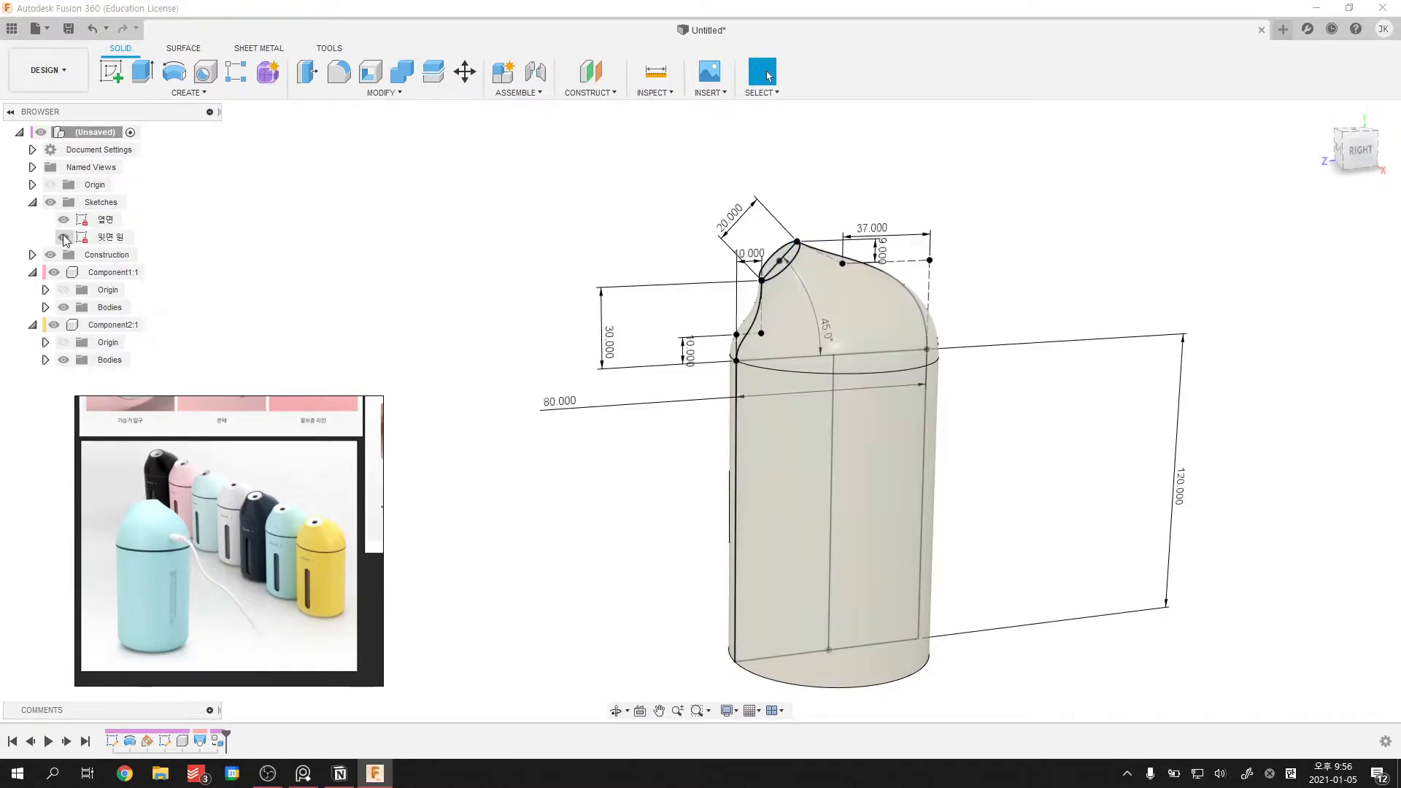
{"action": "left_click", "coordinate": [50, 203]}
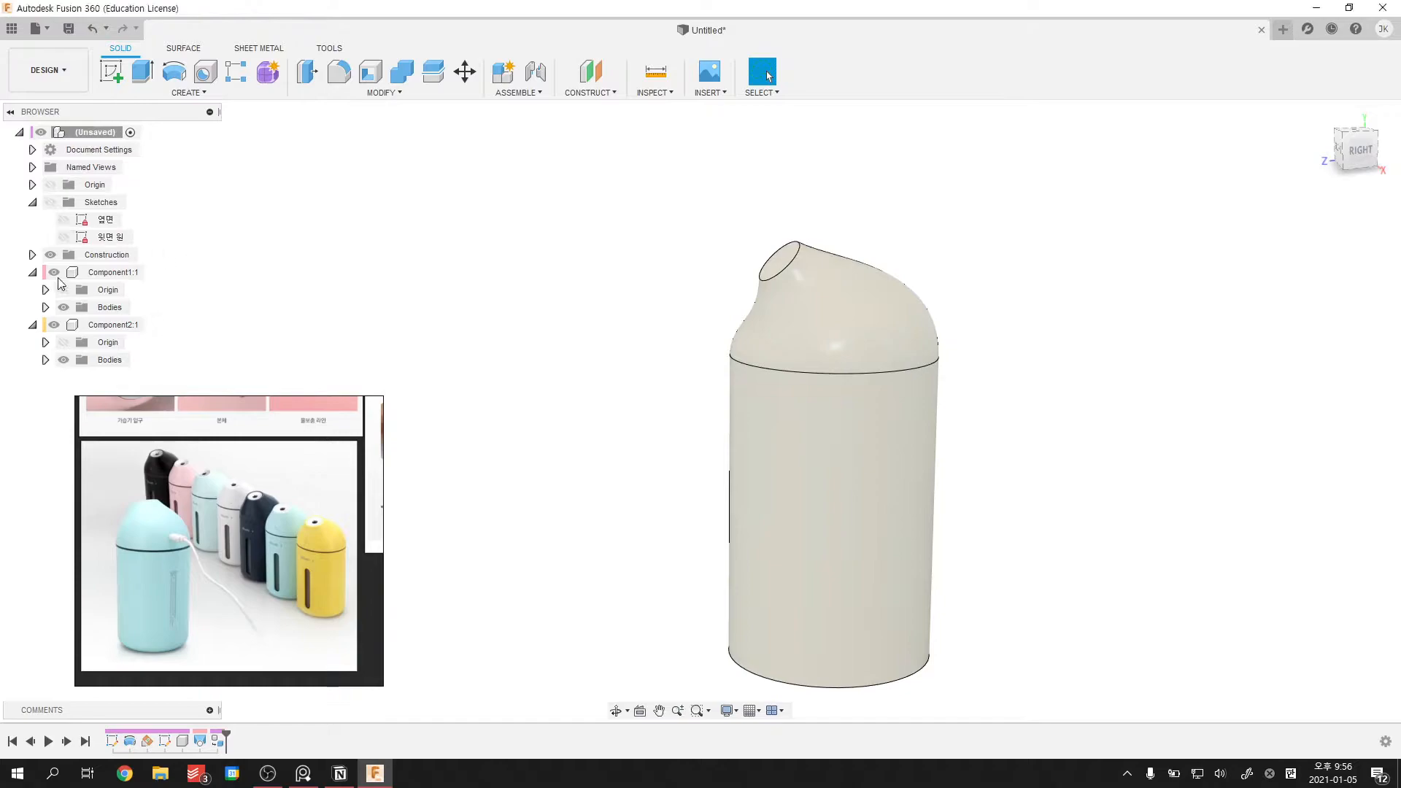
- Rename the tilted construction plane at the nozzle opening as 윗면 원
{"action": "left_click", "coordinate": [33, 272]}
{"action": "left_click", "coordinate": [33, 273]}
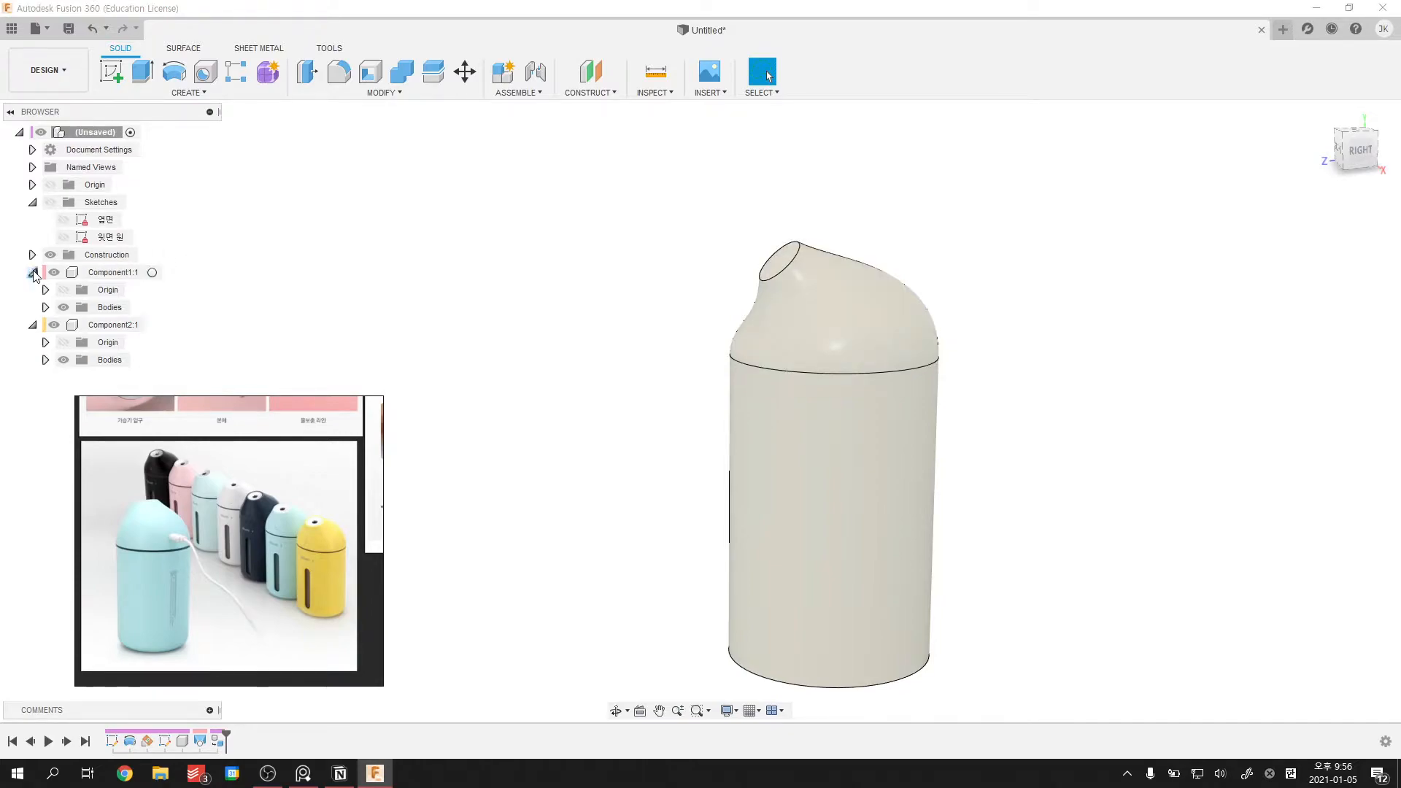
{"action": "left_click", "coordinate": [45, 307]}
{"action": "left_click", "coordinate": [32, 255]}
{"action": "left_click", "coordinate": [110, 273]}
{"action": "left_click", "coordinate": [108, 274]}
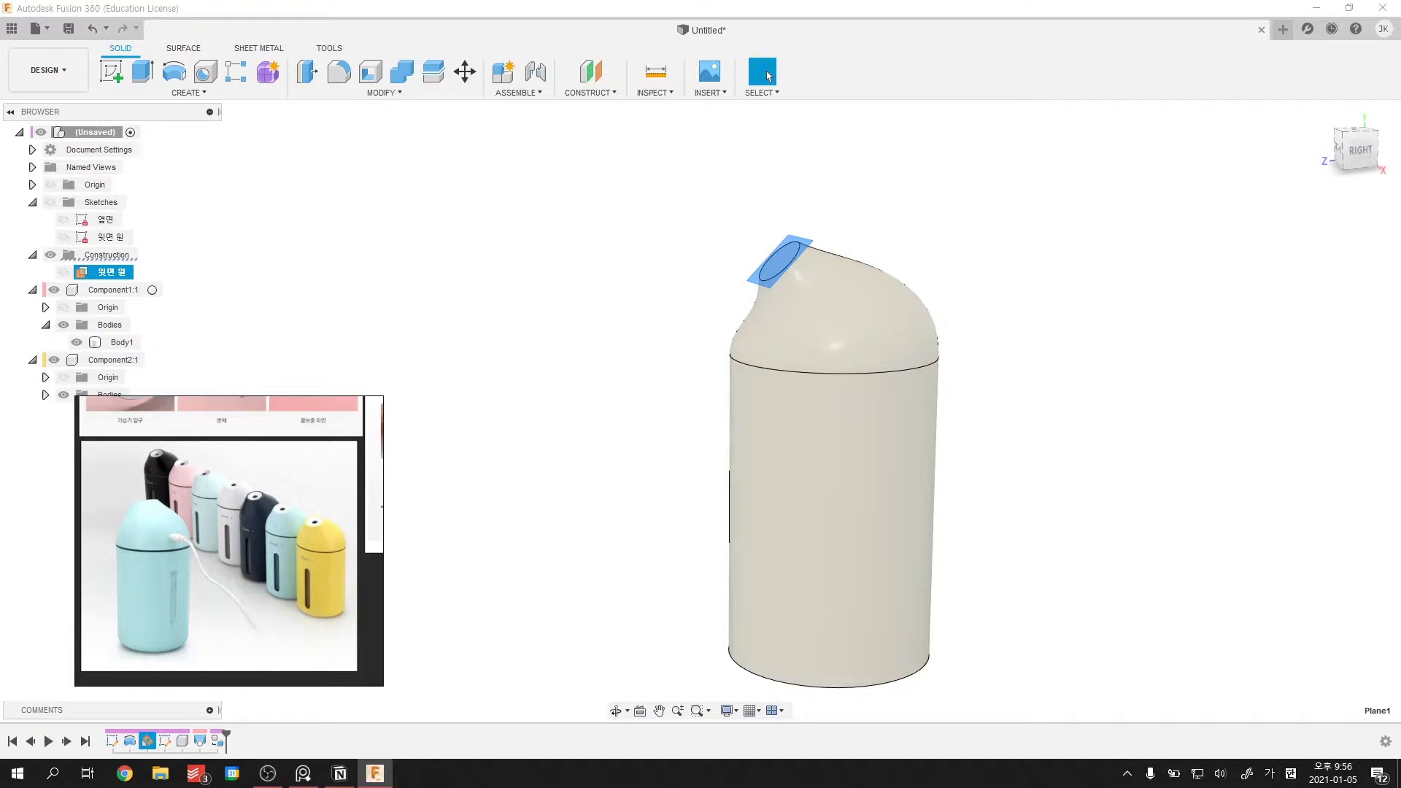
{"action": "key", "text": "Return"}
{"action": "left_click", "coordinate": [32, 254]}
- Rename the lid body as 윗면 and the cylindrical body as 몸통
{"action": "double_click", "coordinate": [121, 325]}
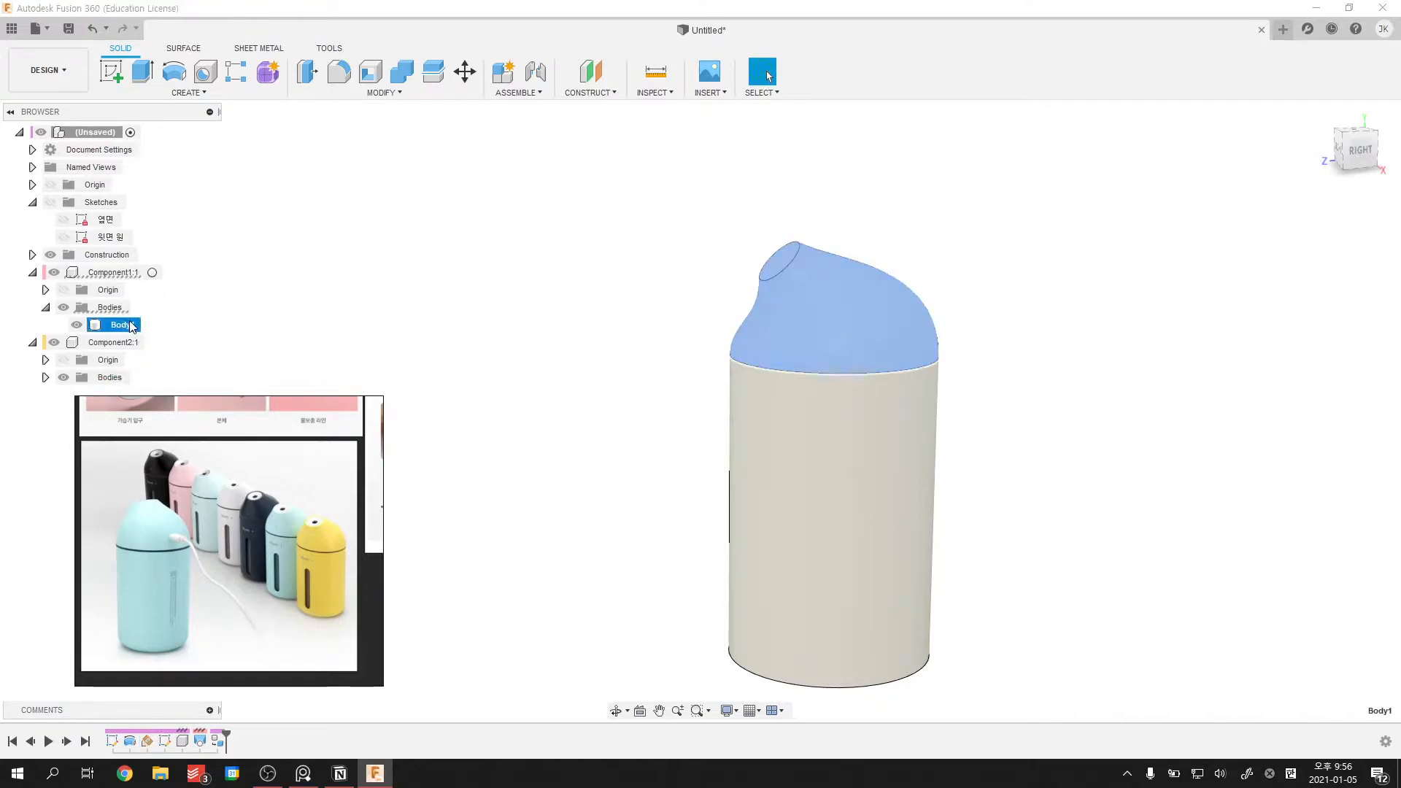
{"action": "left_click", "coordinate": [413, 336]}
{"action": "left_click", "coordinate": [45, 377]}
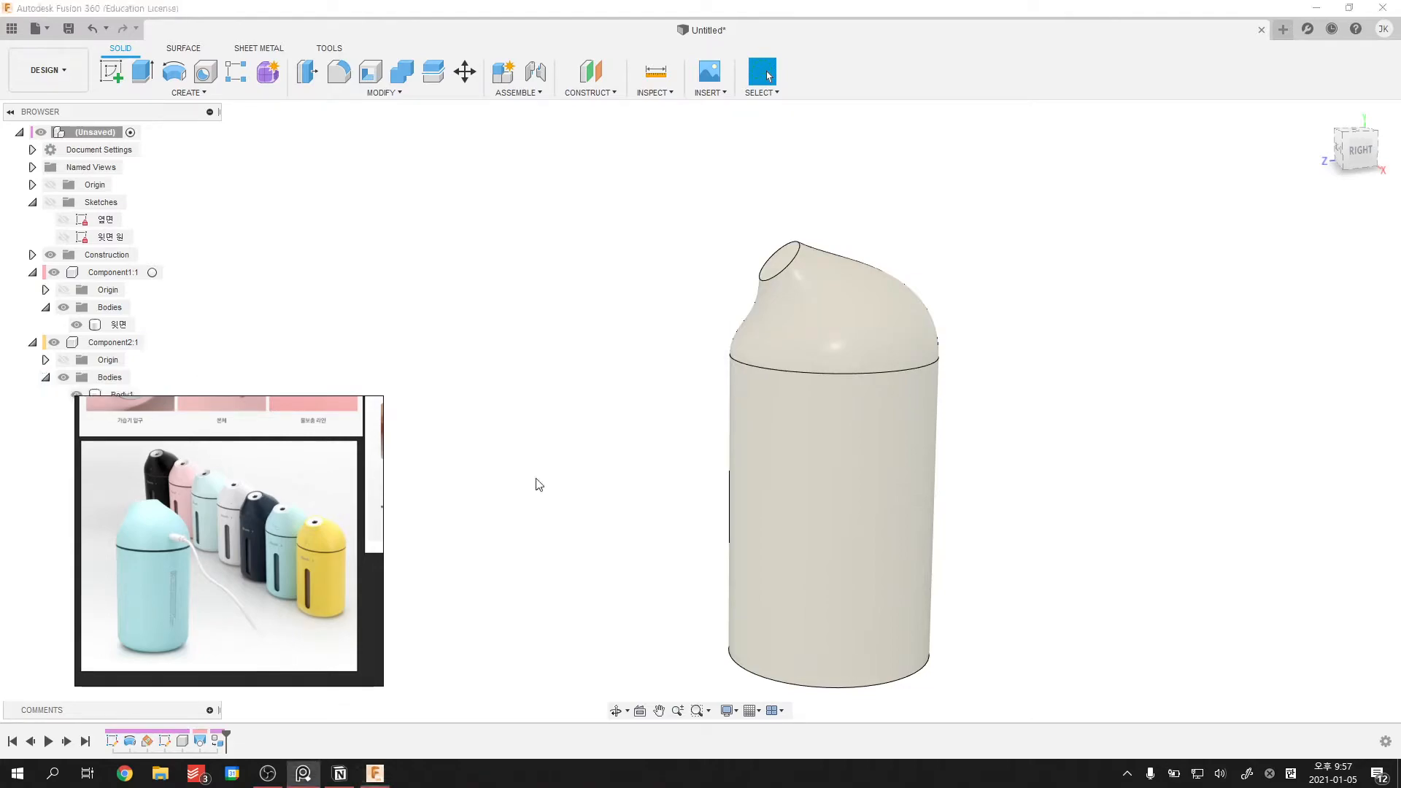
{"action": "middle_click_drag", "start_coordinate": [891, 470], "coordinate": [687, 394]}
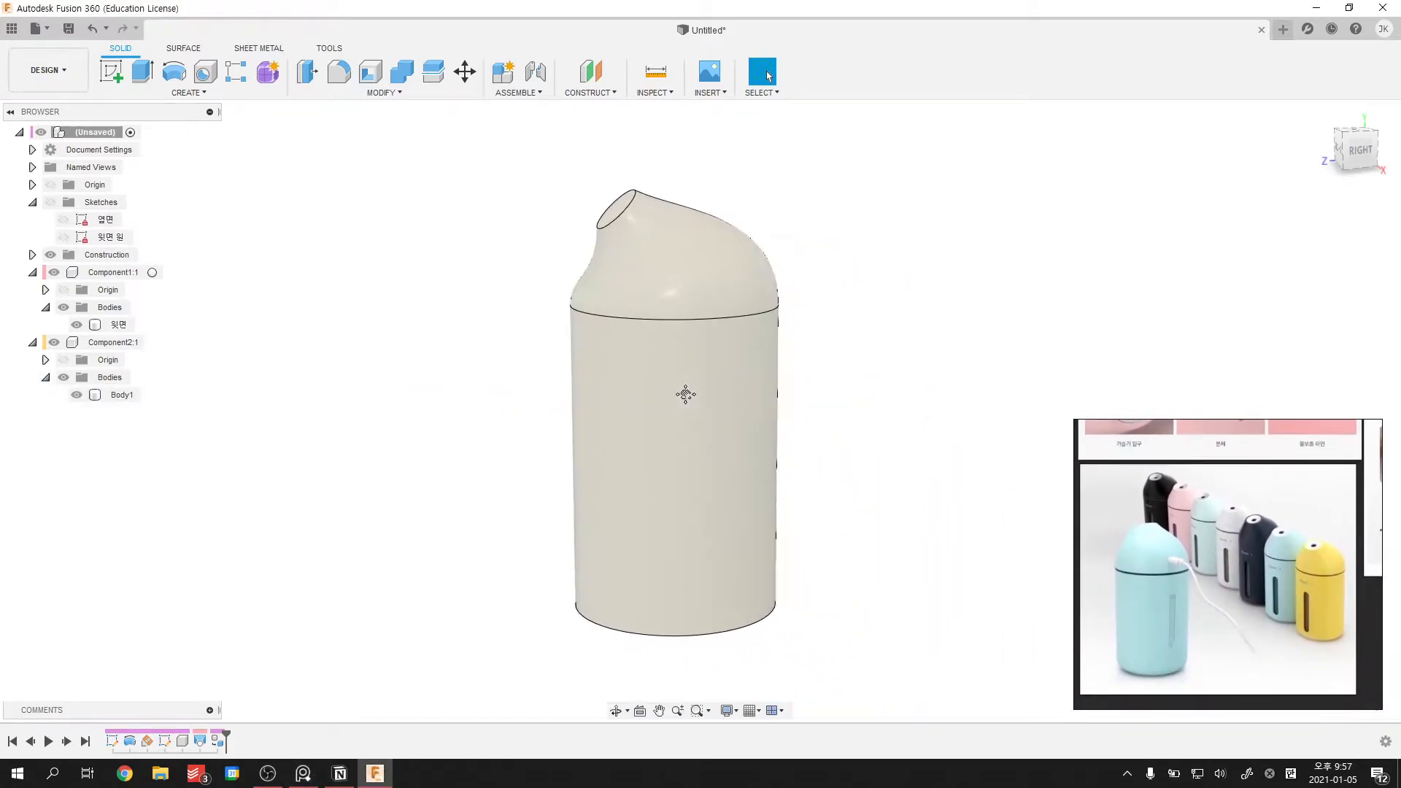
{"action": "scroll", "coordinate": [686, 395], "scroll_direction": "up", "scroll_amount": 2}
{"action": "double_click", "coordinate": [121, 395]}
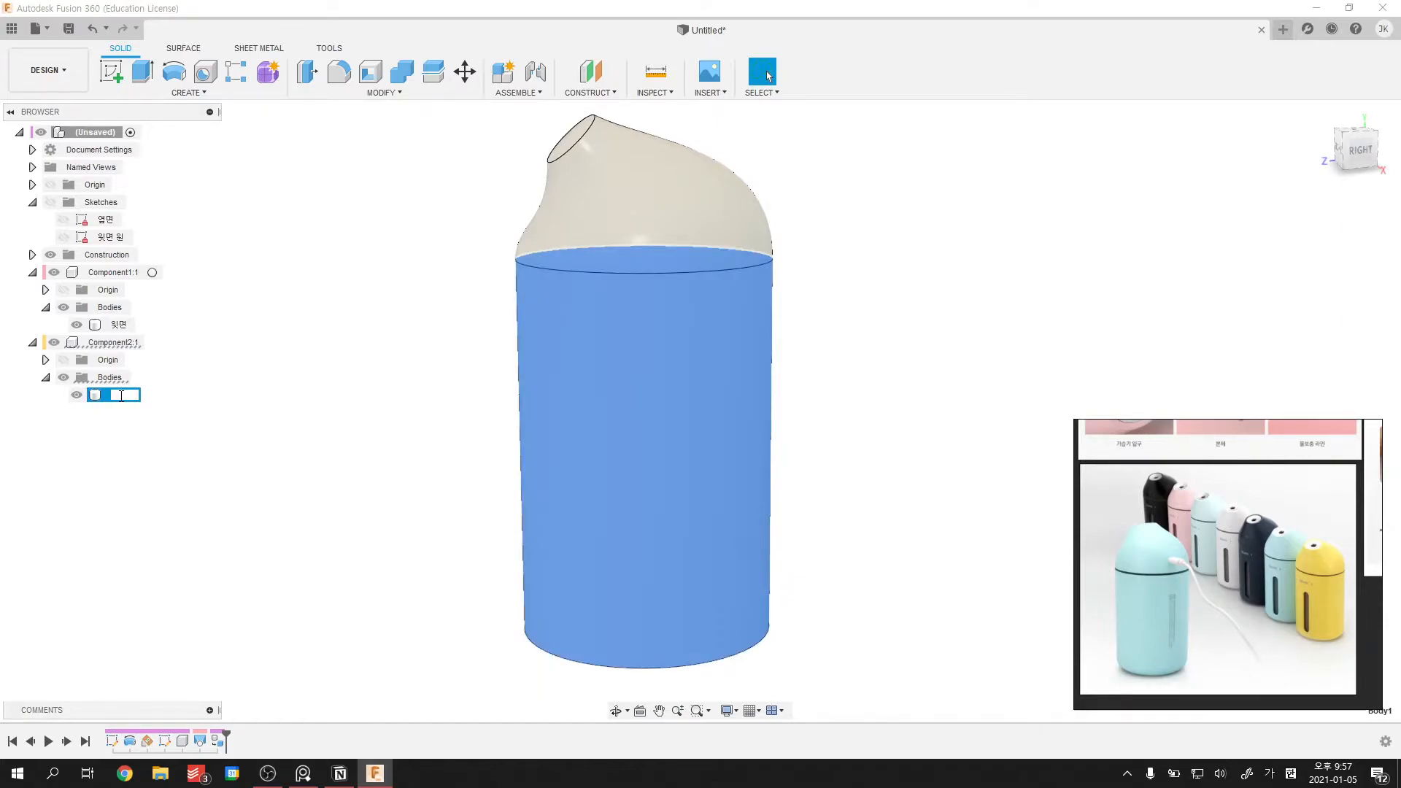
- Rename the cylinder's component as 몸통 and the lid's component as 윗면
{"action": "double_click", "coordinate": [111, 343]}
{"action": "key", "text": "BackSpace"}
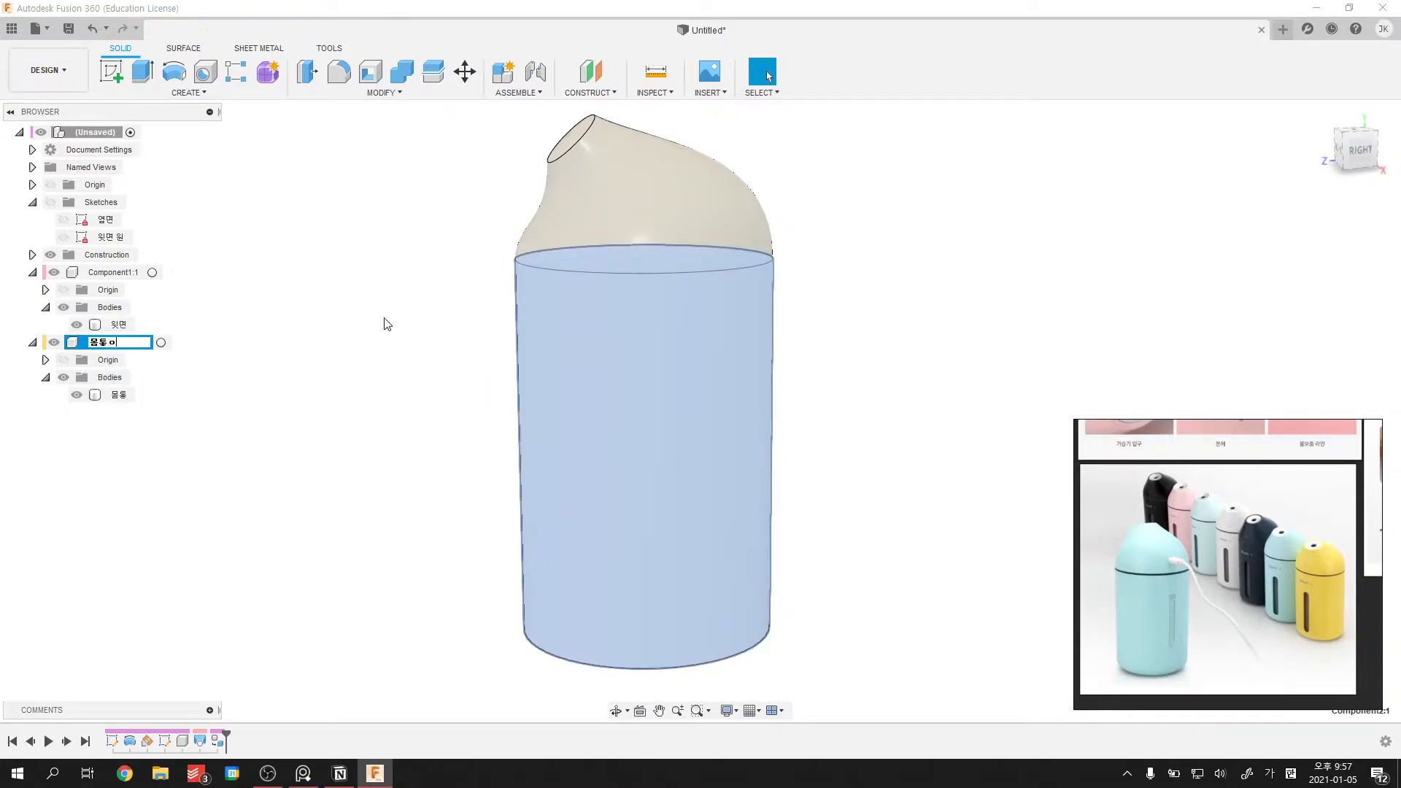
{"action": "double_click", "coordinate": [118, 349]}
{"action": "type", "text": "몸통"}
{"action": "key", "text": "Return"}
{"action": "double_click", "coordinate": [118, 272]}
{"action": "type", "text": "윗면"}
{"action": "key", "text": "Return"}
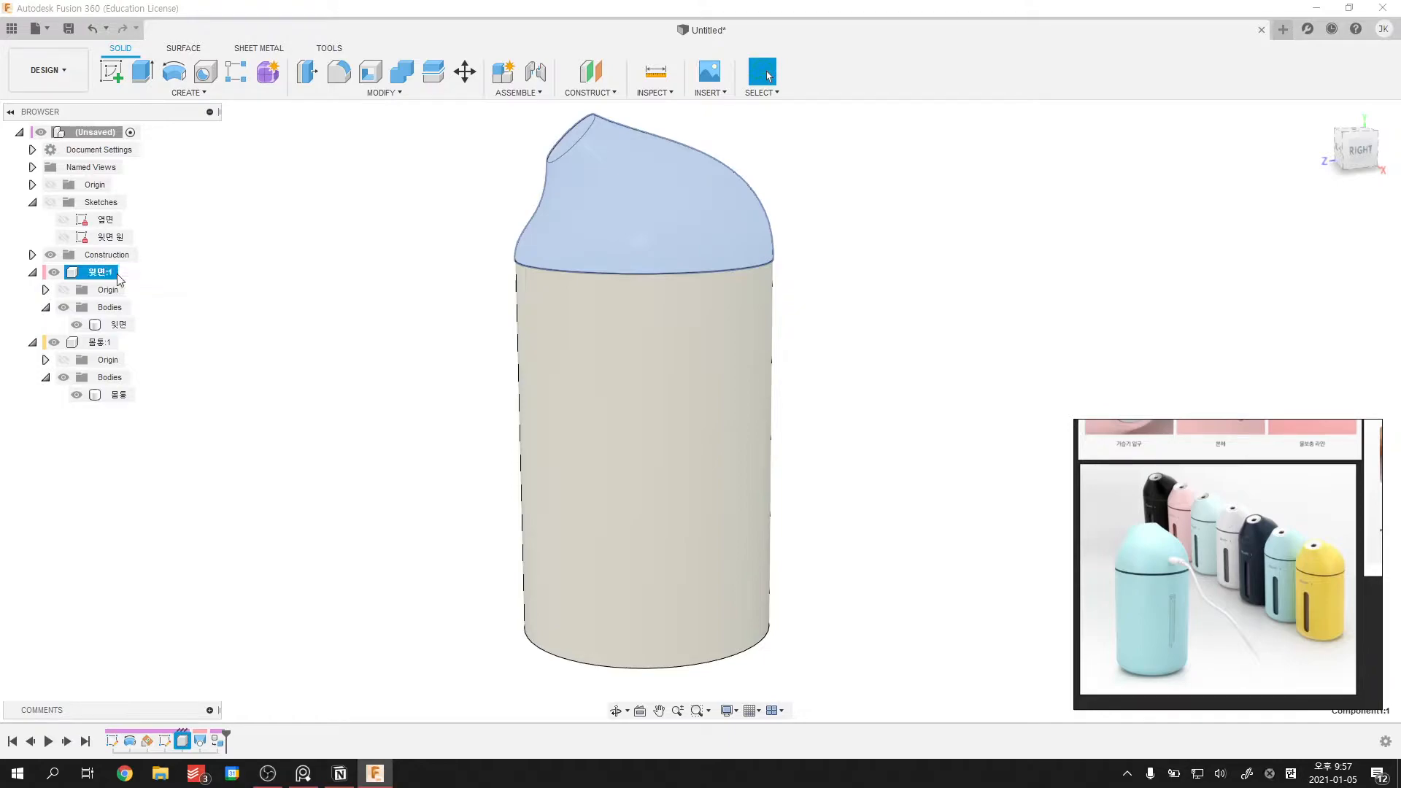
{"action": "left_click", "coordinate": [438, 394]}
- In the side profile sketch 옆면, set the nozzle's lower corner to a 5 mm horizontal offset from the body edge and a 25 mm height
{"action": "middle_click_drag", "start_coordinate": [438, 394], "coordinate": [454, 372], "text": "shift"}
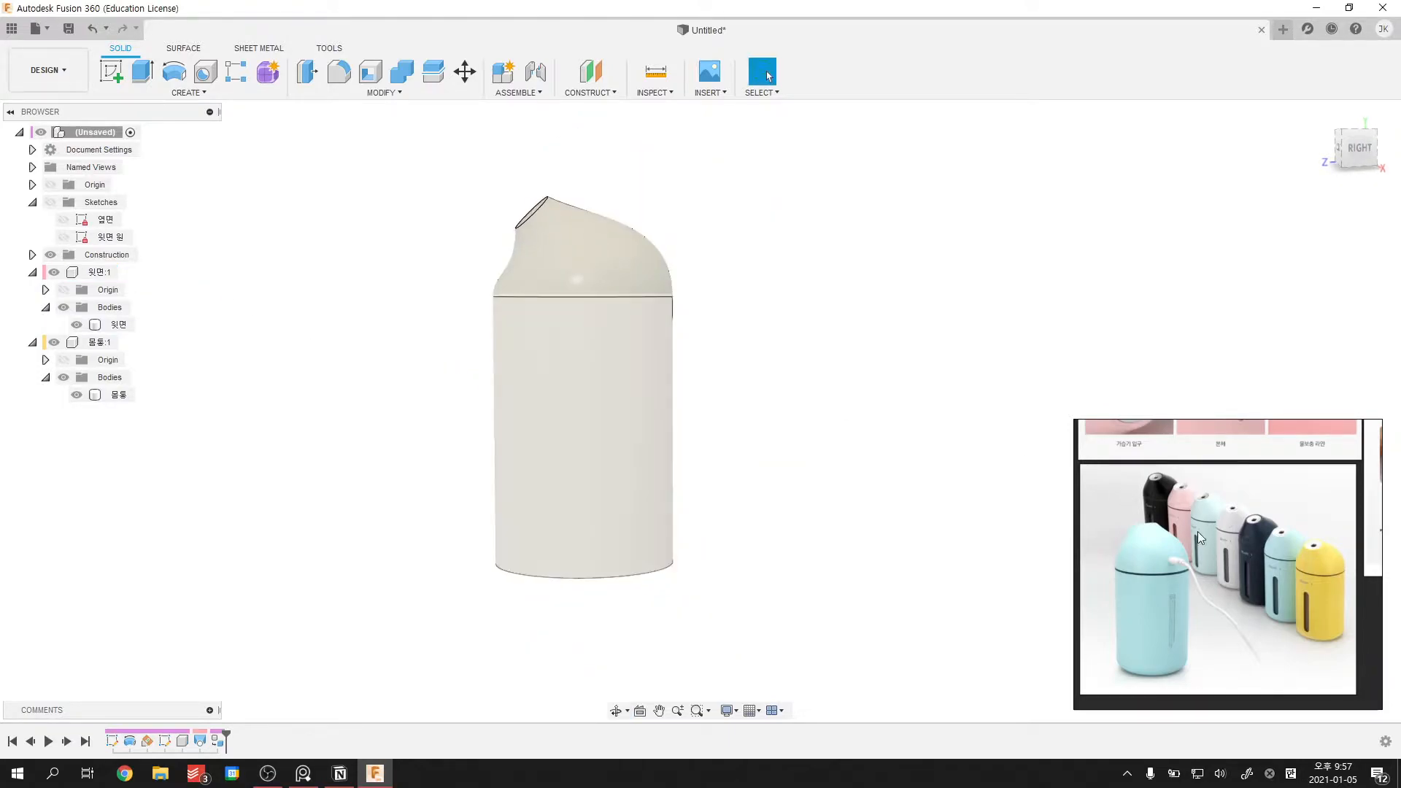
{"action": "scroll", "coordinate": [1198, 531], "scroll_direction": "down", "scroll_amount": 4}
{"action": "scroll", "coordinate": [1221, 573], "scroll_direction": "up", "scroll_amount": 6}
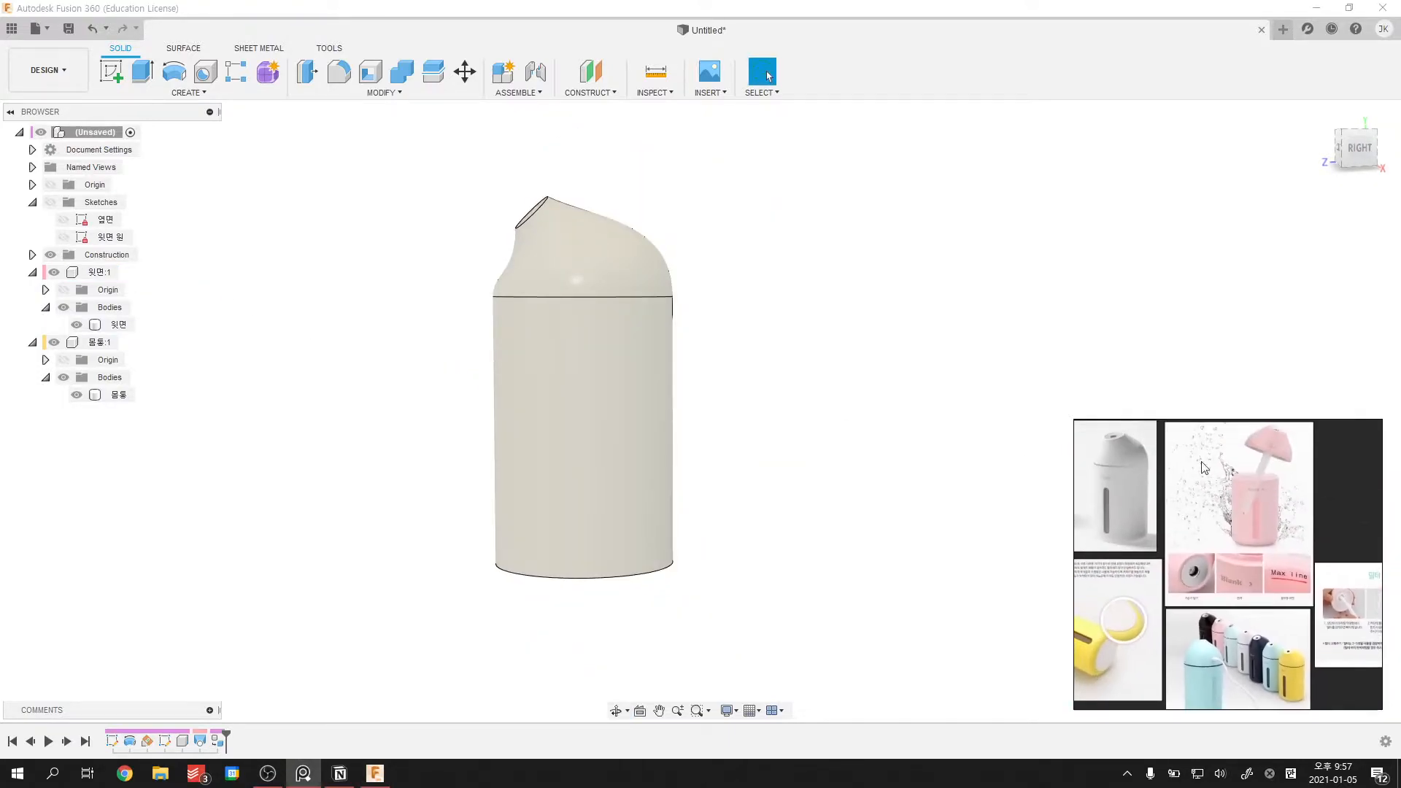
{"action": "middle_click_drag", "start_coordinate": [825, 408], "coordinate": [759, 433], "text": "shift"}
{"action": "key", "text": "Escape"}
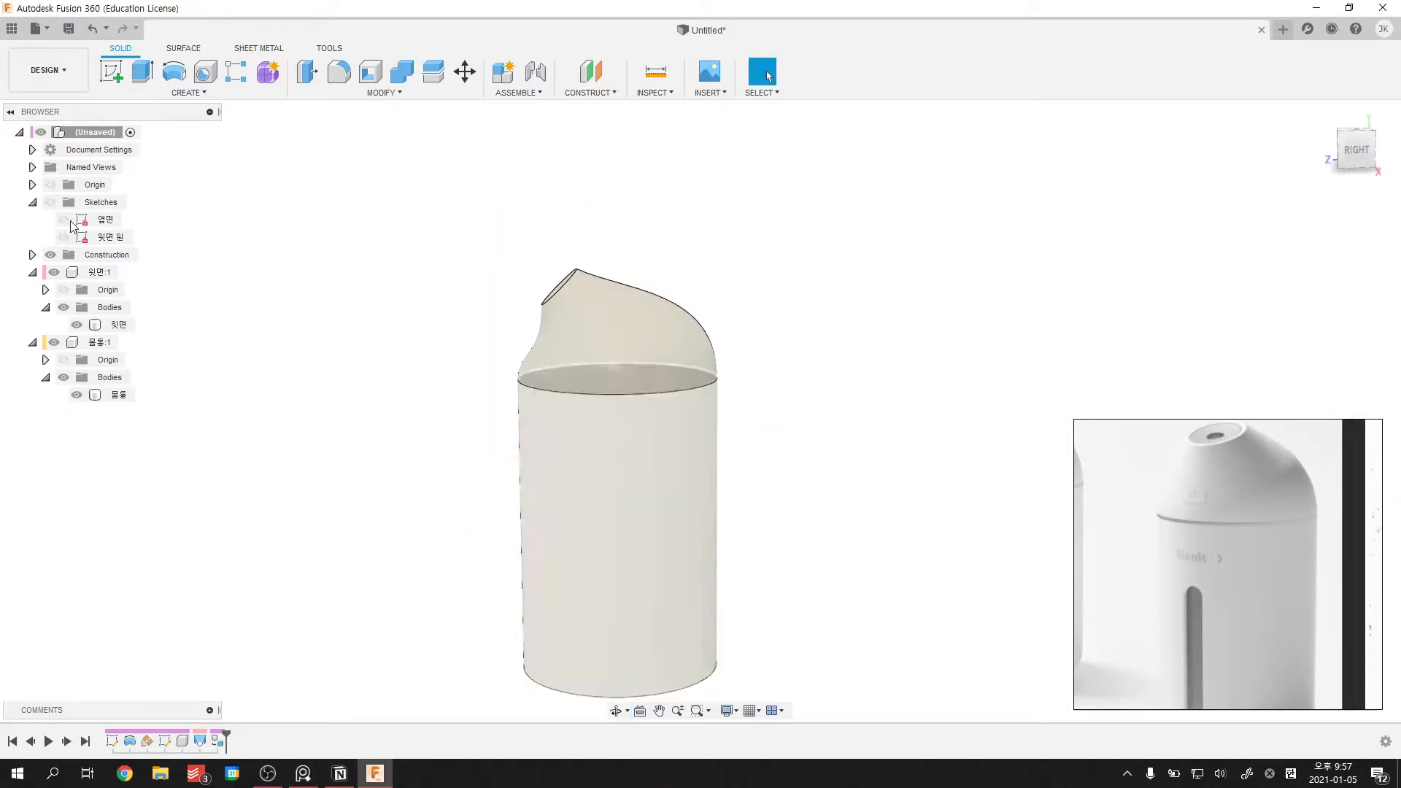
{"action": "left_click", "coordinate": [64, 219]}
{"action": "double_click", "coordinate": [105, 219]}
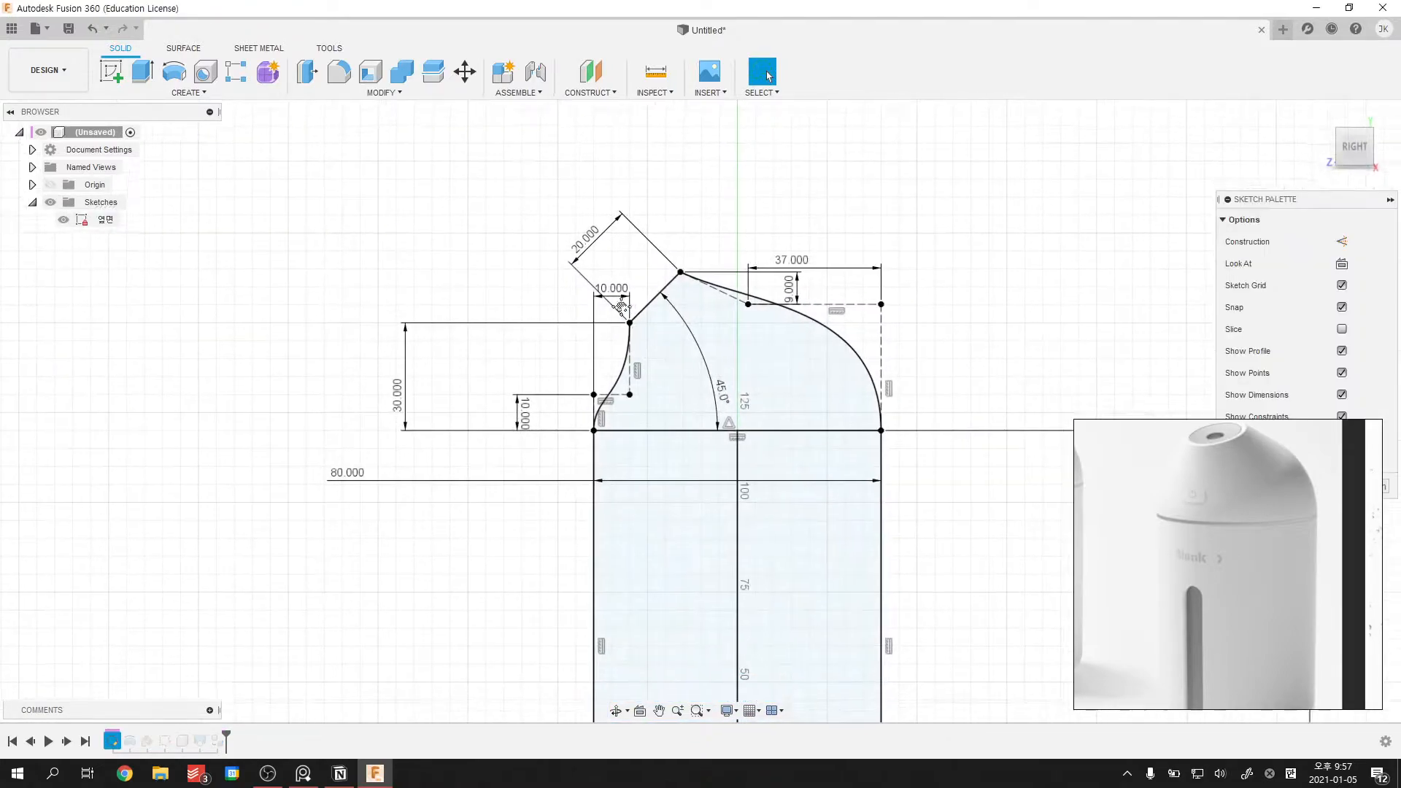
{"action": "double_click", "coordinate": [606, 267]}
{"action": "type", "text": "5"}
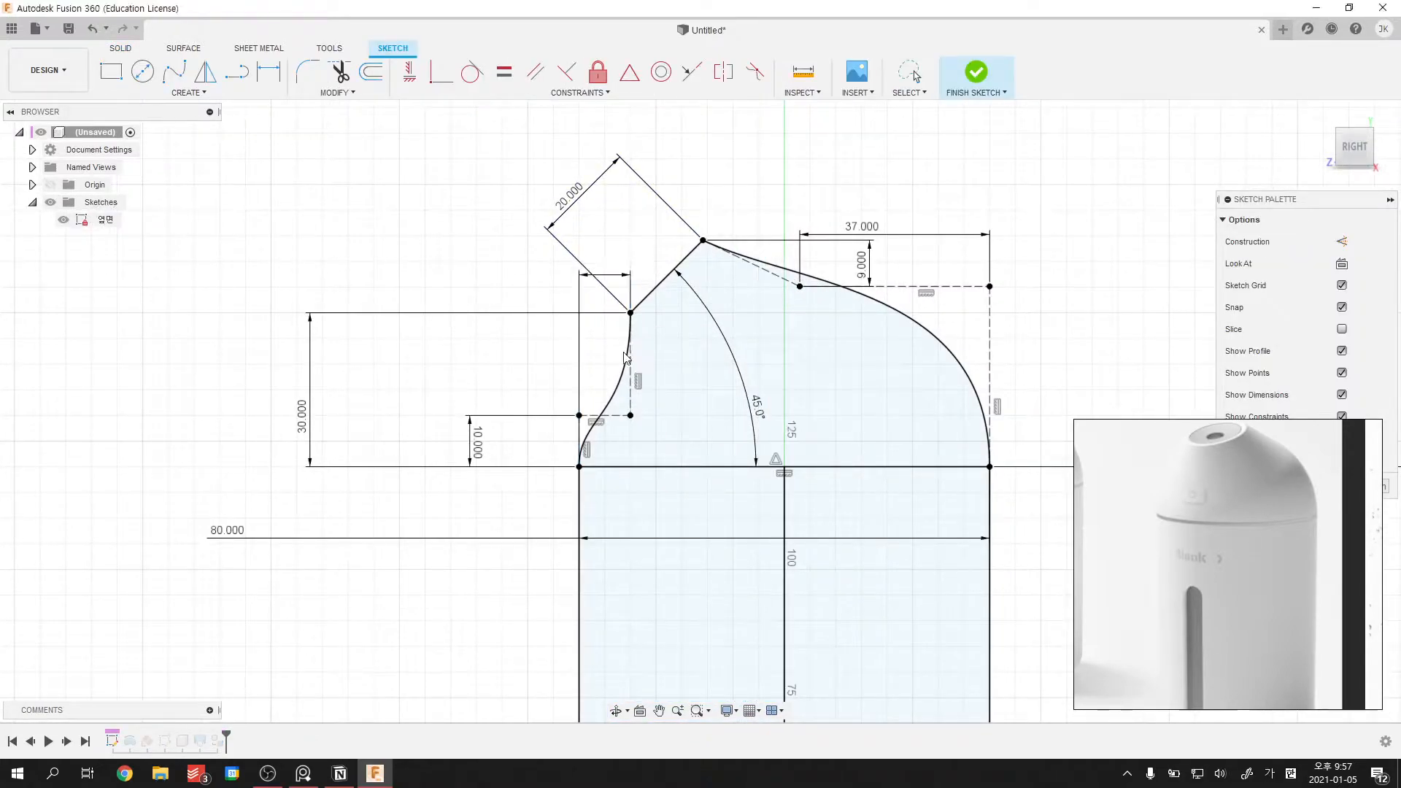
{"action": "key", "text": "Return"}
{"action": "double_click", "coordinate": [275, 415]}
{"action": "type", "text": "25"}
{"action": "key", "text": "Return"}
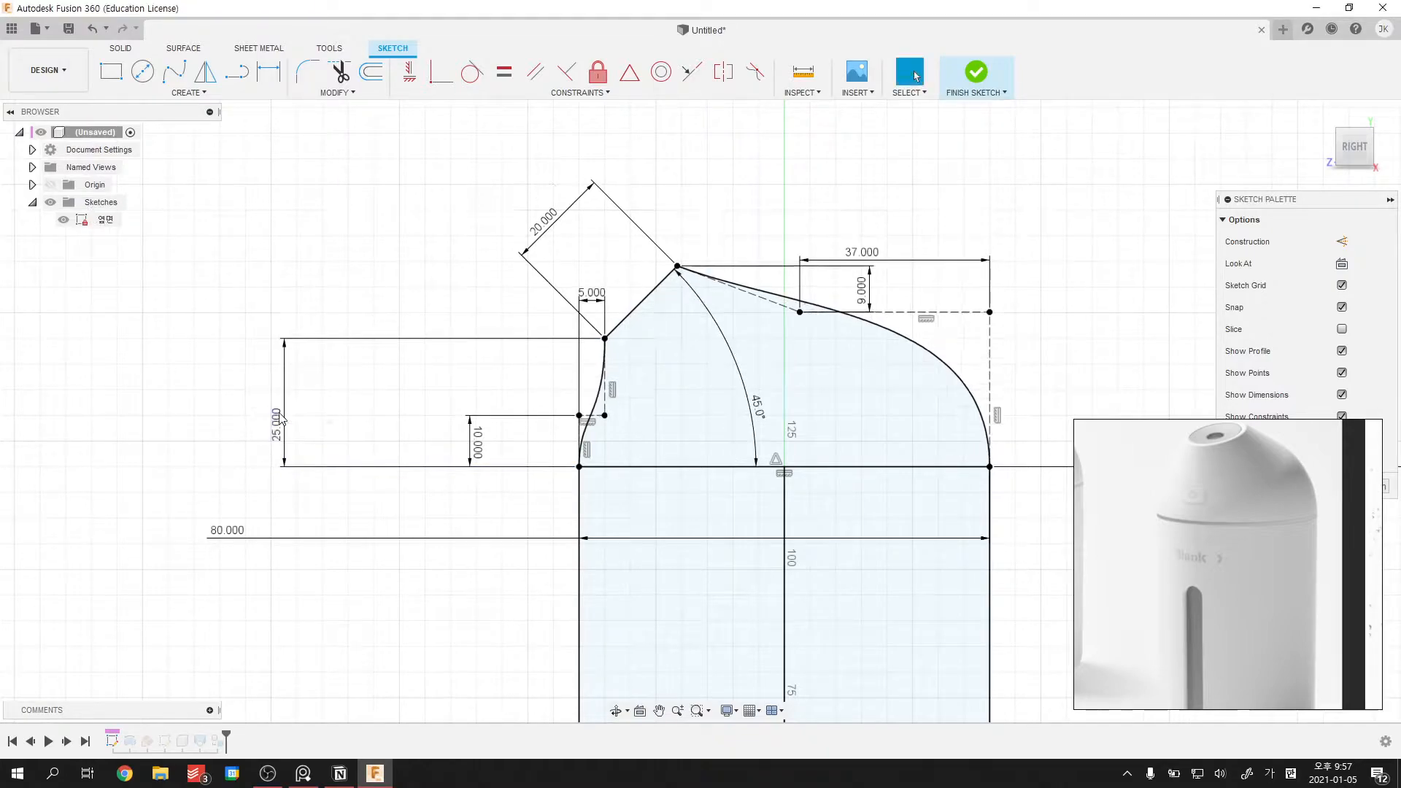
- Set the vertical distance from the nozzle's top corner to the upper control point to 5 mm and finish the sketch
{"action": "double_click", "coordinate": [863, 290]}
{"action": "type", "text": "5"}
{"action": "key", "text": "Return"}
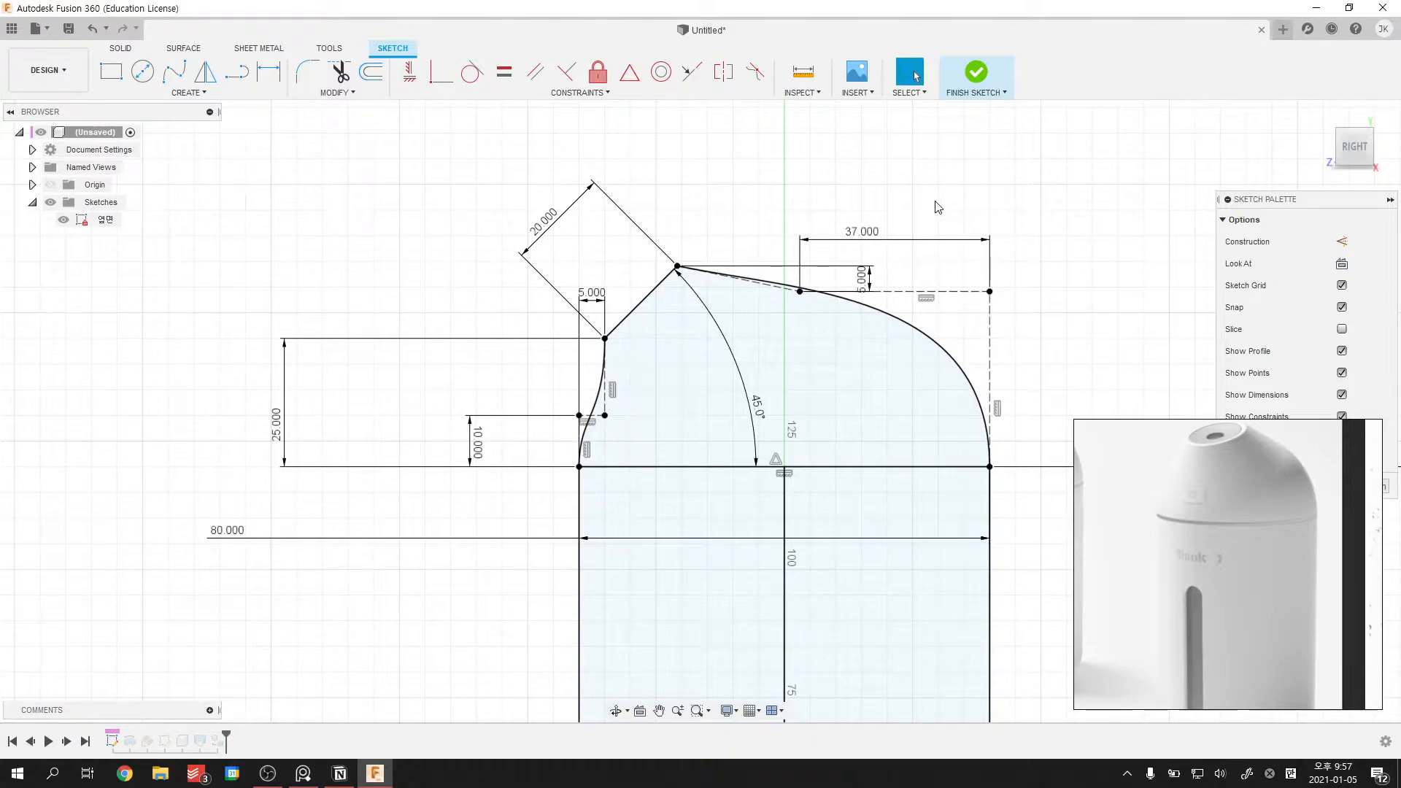
{"action": "left_click", "coordinate": [972, 76]}
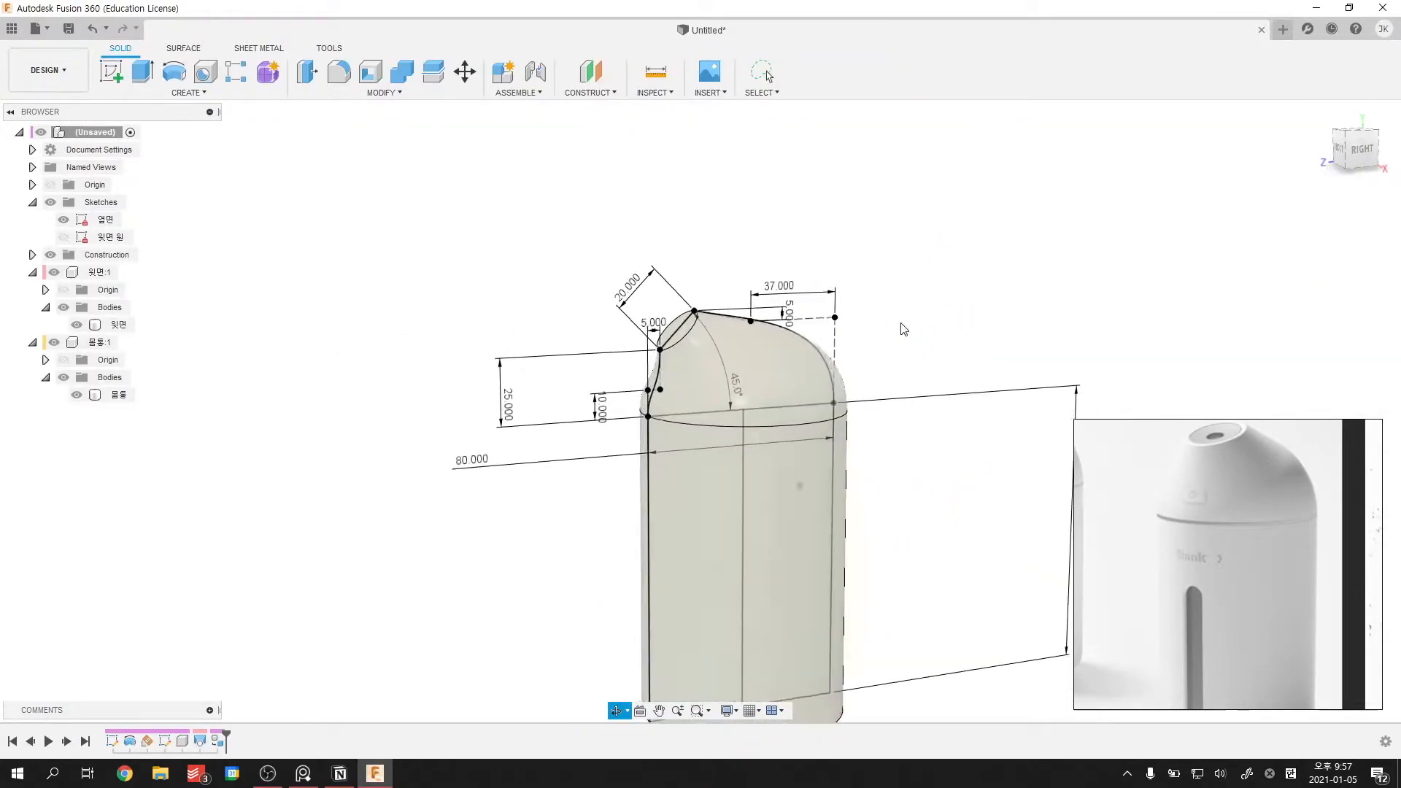
- Hide the side profile sketch 옆면 to leave only the solid bodies in view
{"action": "scroll", "coordinate": [904, 329], "scroll_direction": "down", "scroll_amount": 3}
{"action": "mouse_move", "coordinate": [895, 329]}
{"action": "middle_mouse_down", "text": "shift"}
{"action": "mouse_move", "coordinate": [898, 295]}
{"action": "mouse_move", "coordinate": [917, 341]}
{"action": "mouse_move", "coordinate": [881, 354]}
{"action": "mouse_move", "coordinate": [839, 314]}
{"action": "middle_mouse_up", "text": "shift"}
{"action": "scroll", "coordinate": [879, 355], "scroll_direction": "up", "scroll_amount": 1}
{"action": "scroll", "coordinate": [879, 355], "scroll_direction": "up", "scroll_amount": 2}
{"action": "left_click", "coordinate": [63, 219]}
- Compare the lid's curve, nozzle and overall proportions with the white humidifier in the reference picture
{"action": "mouse_move", "coordinate": [553, 381]}
{"action": "middle_mouse_down", "text": "shift"}
{"action": "mouse_move", "coordinate": [537, 378]}
{"action": "mouse_move", "coordinate": [562, 400]}
{"action": "middle_mouse_up", "text": "shift"}
{"action": "scroll", "coordinate": [581, 412], "scroll_direction": "down", "scroll_amount": 3}
{"action": "middle_click_drag", "start_coordinate": [598, 449], "coordinate": [635, 434], "text": "shift"}
{"action": "mouse_move", "coordinate": [741, 494]}
{"action": "middle_mouse_down", "text": "shift"}
{"action": "mouse_move", "coordinate": [756, 479]}
{"action": "mouse_move", "coordinate": [747, 487]}
{"action": "middle_mouse_up", "text": "shift"}
{"action": "scroll", "coordinate": [1306, 646], "scroll_direction": "down", "scroll_amount": 3}
{"action": "middle_click_drag", "start_coordinate": [1295, 648], "coordinate": [1278, 584]}
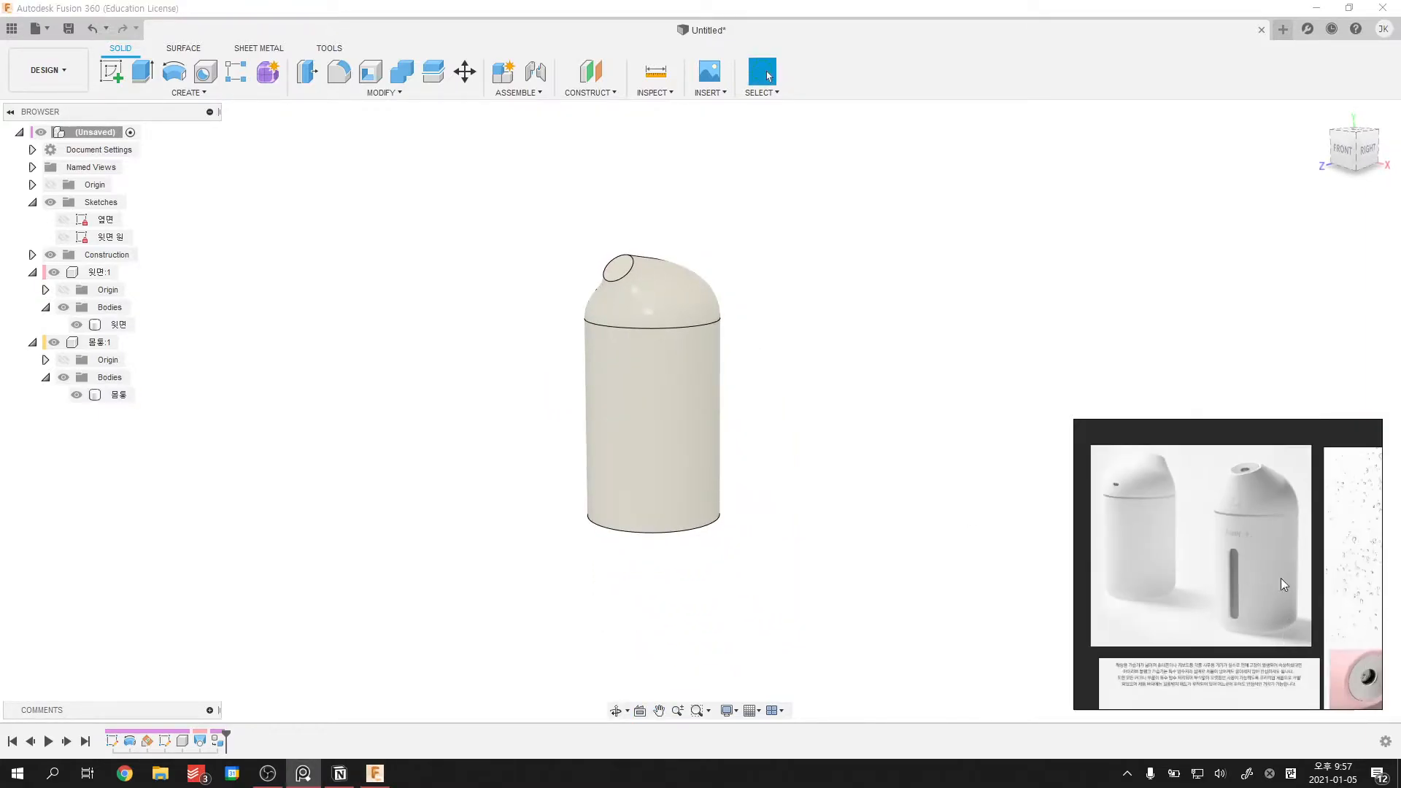
{"action": "scroll", "coordinate": [1244, 623], "scroll_direction": "up", "scroll_amount": 3}
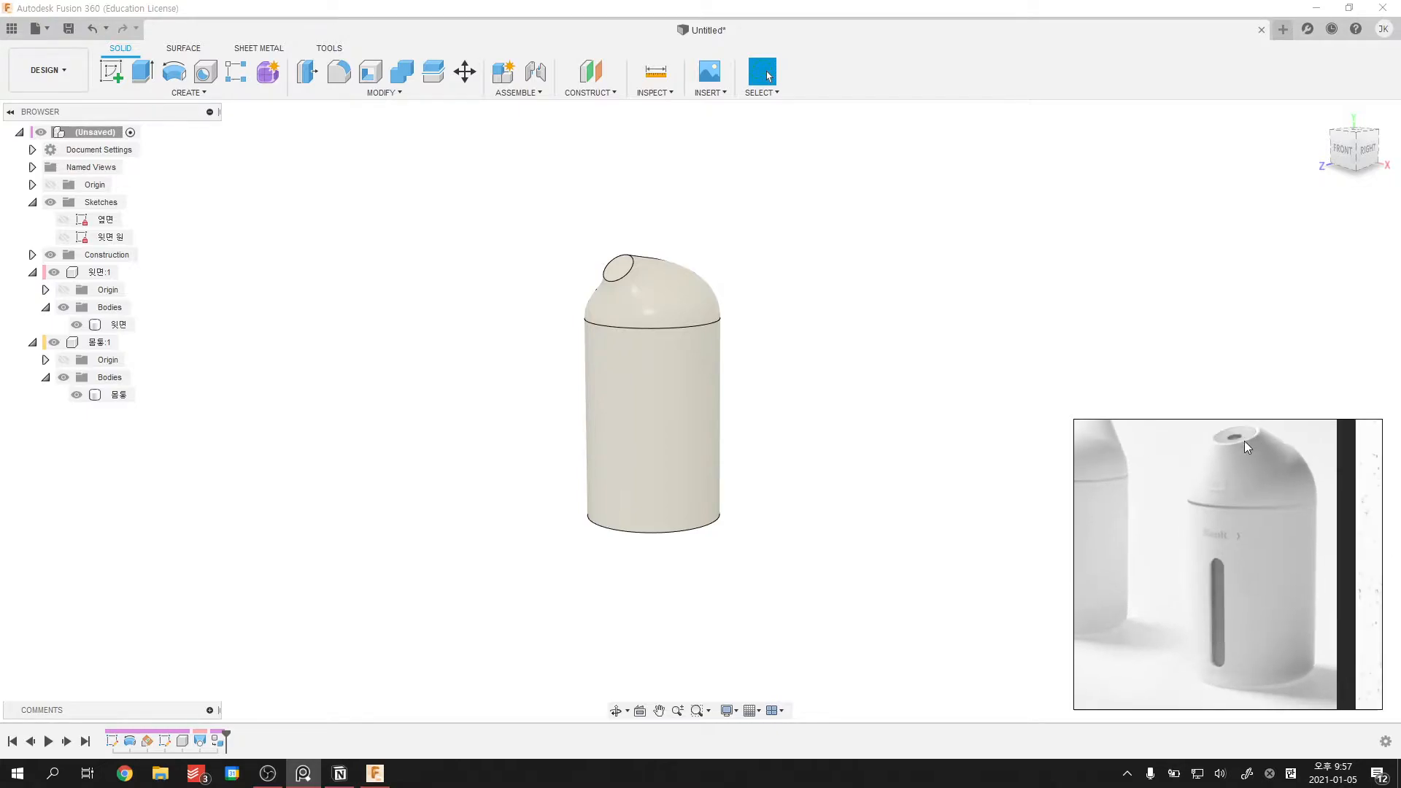
{"action": "middle_click_drag", "start_coordinate": [1292, 665], "coordinate": [1216, 622]}
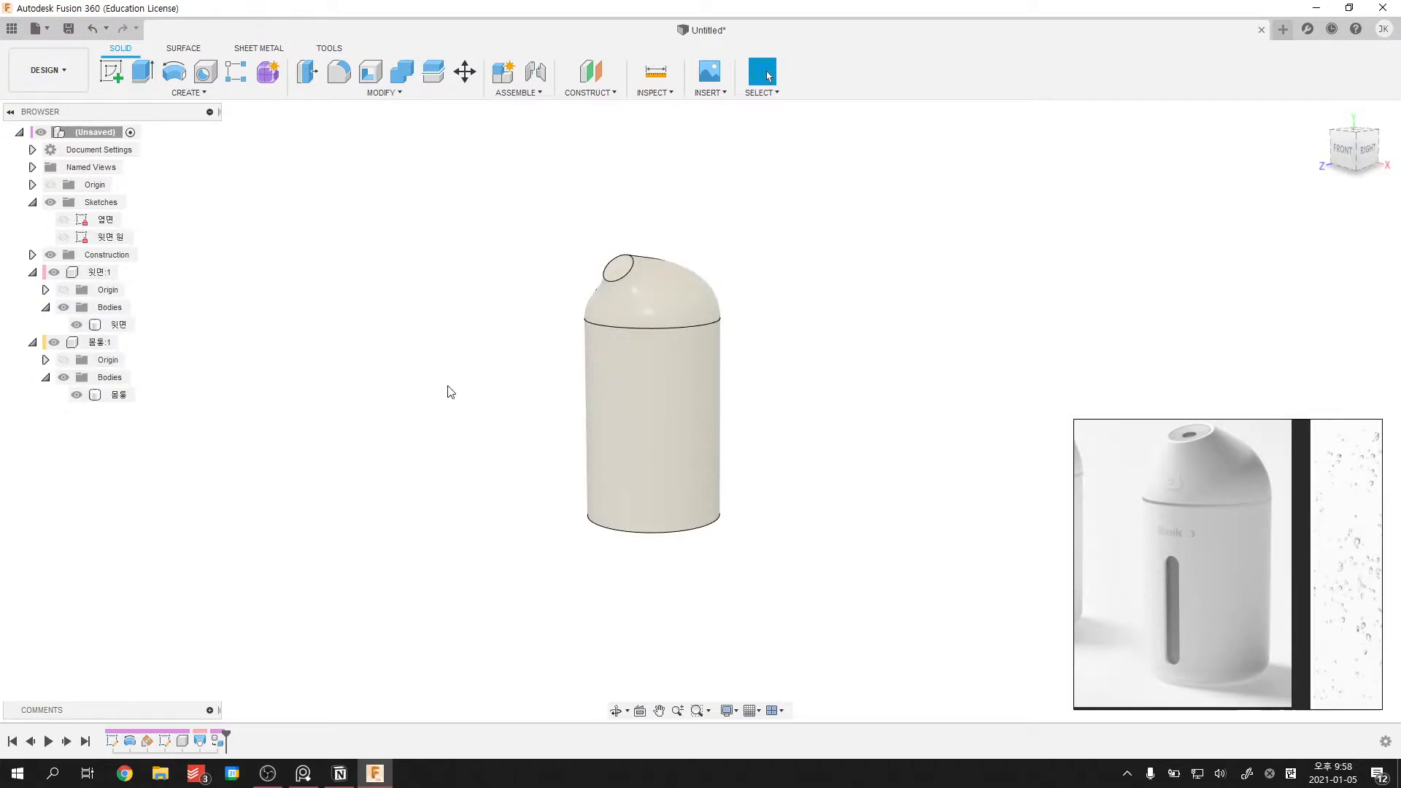
{"action": "middle_click_drag", "start_coordinate": [438, 397], "coordinate": [392, 398]}
- Group all timeline features from the side profile sketch through the last component feature
{"action": "left_click", "coordinate": [215, 740]}
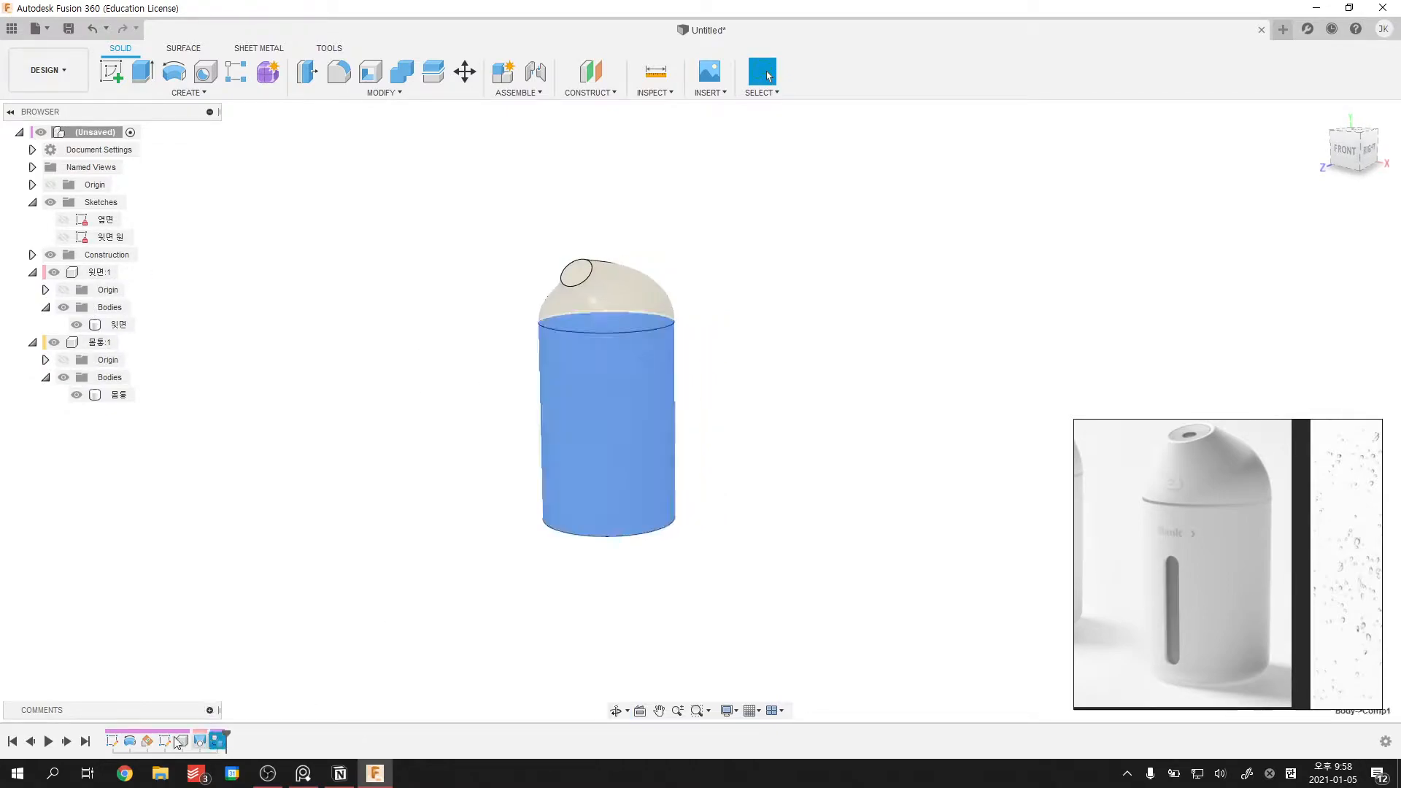
{"action": "left_click", "coordinate": [225, 657]}
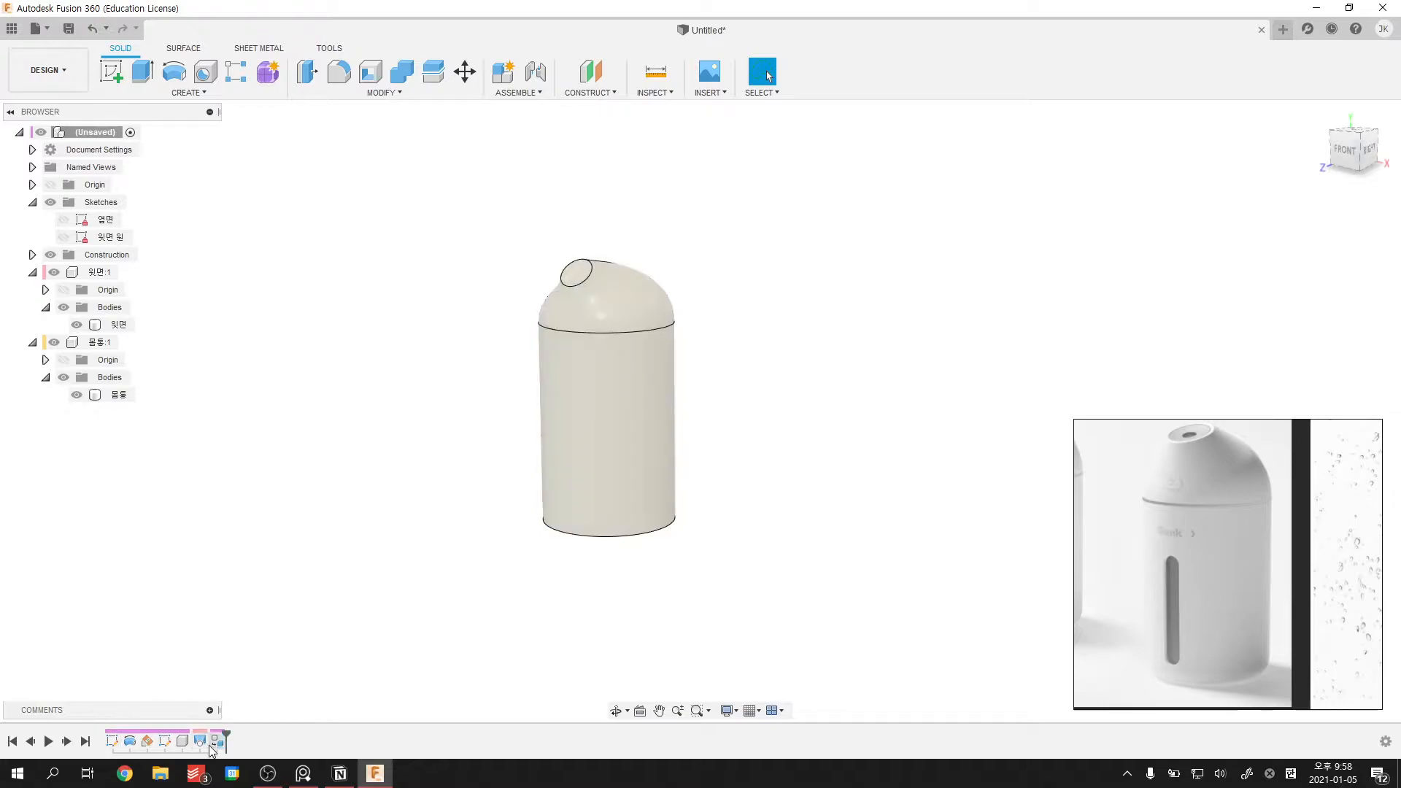
{"action": "left_click", "coordinate": [112, 741]}
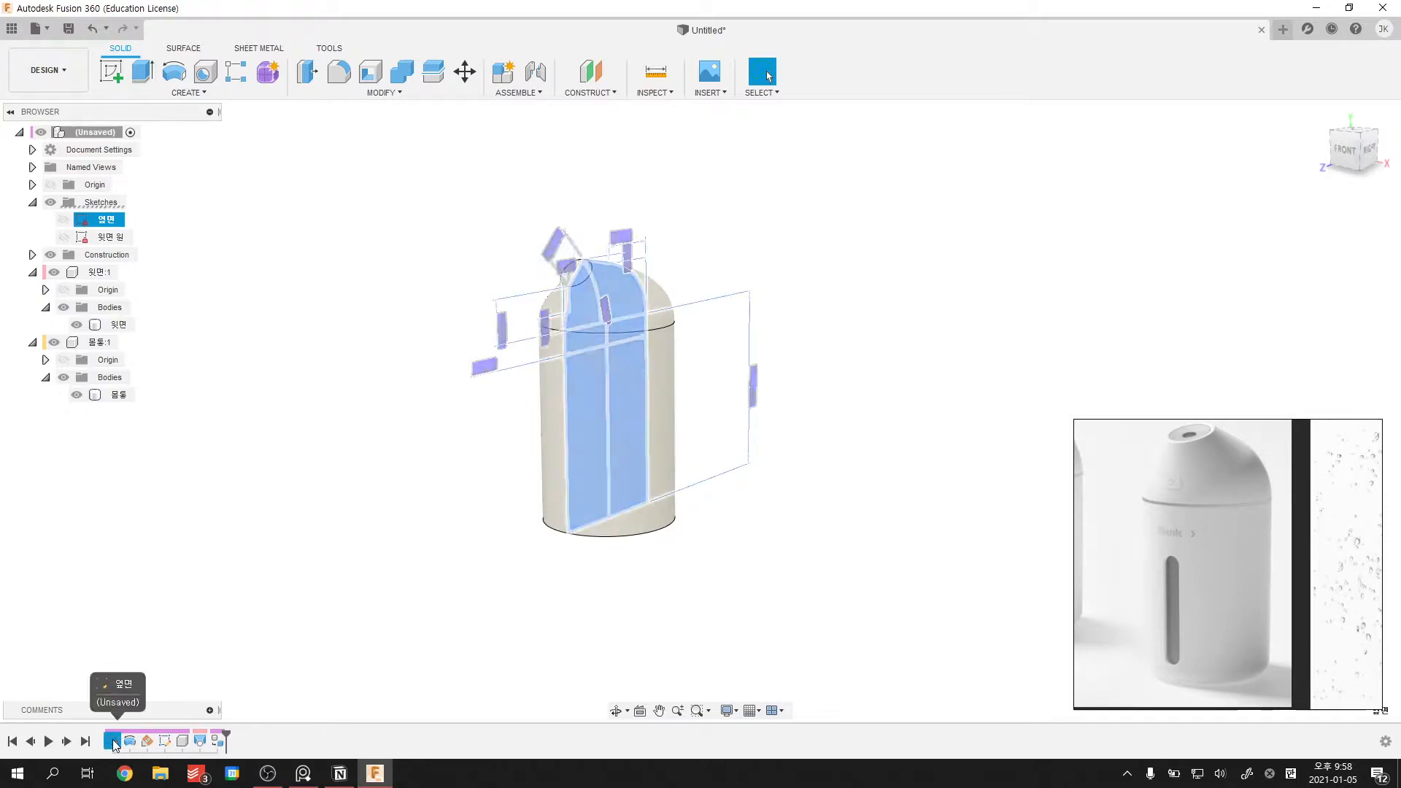
{"action": "left_click", "coordinate": [219, 742], "text": "shift"}
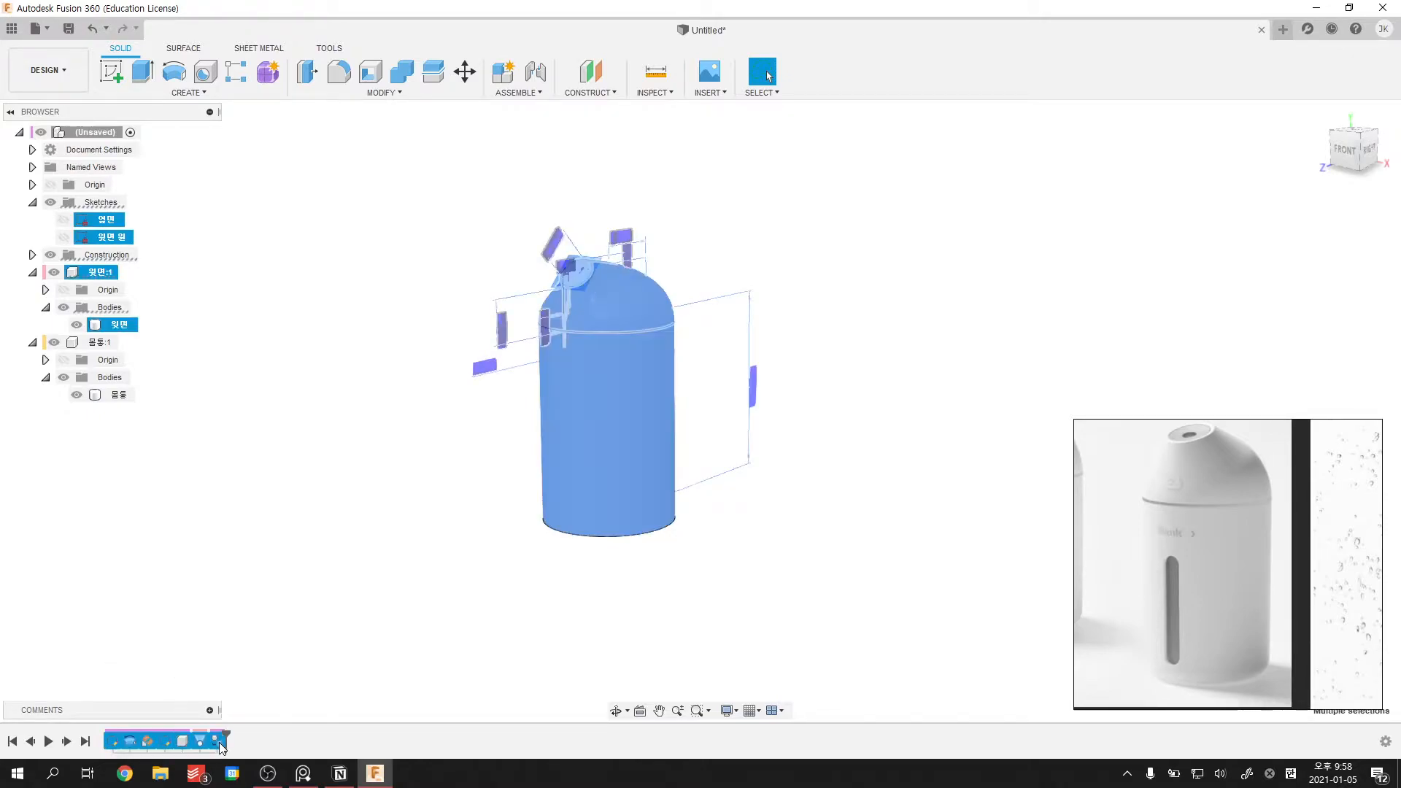
{"action": "right_click", "coordinate": [197, 743]}
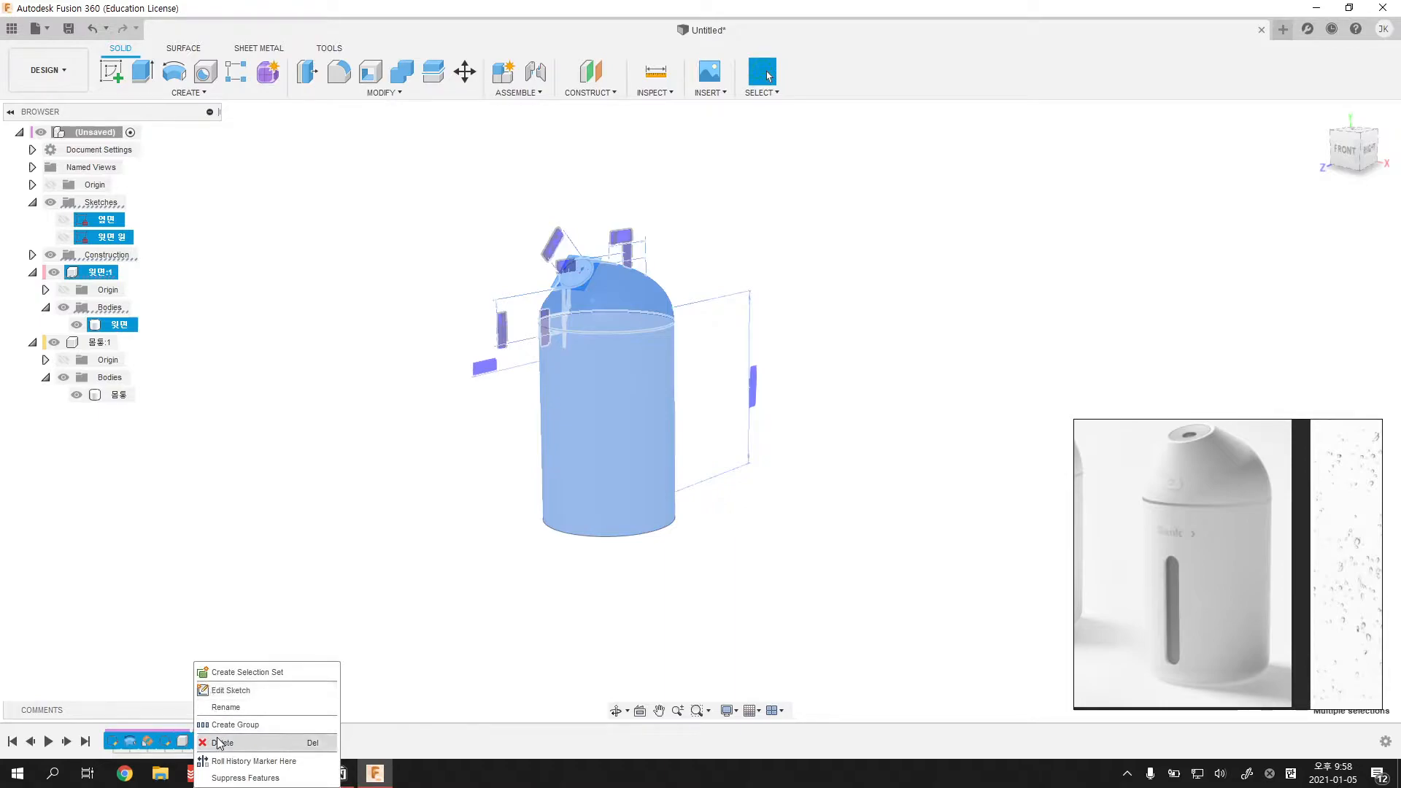
{"action": "left_click", "coordinate": [225, 727]}
- Rename the timeline group as 기본 외곽 형태
{"action": "right_click", "coordinate": [112, 742]}
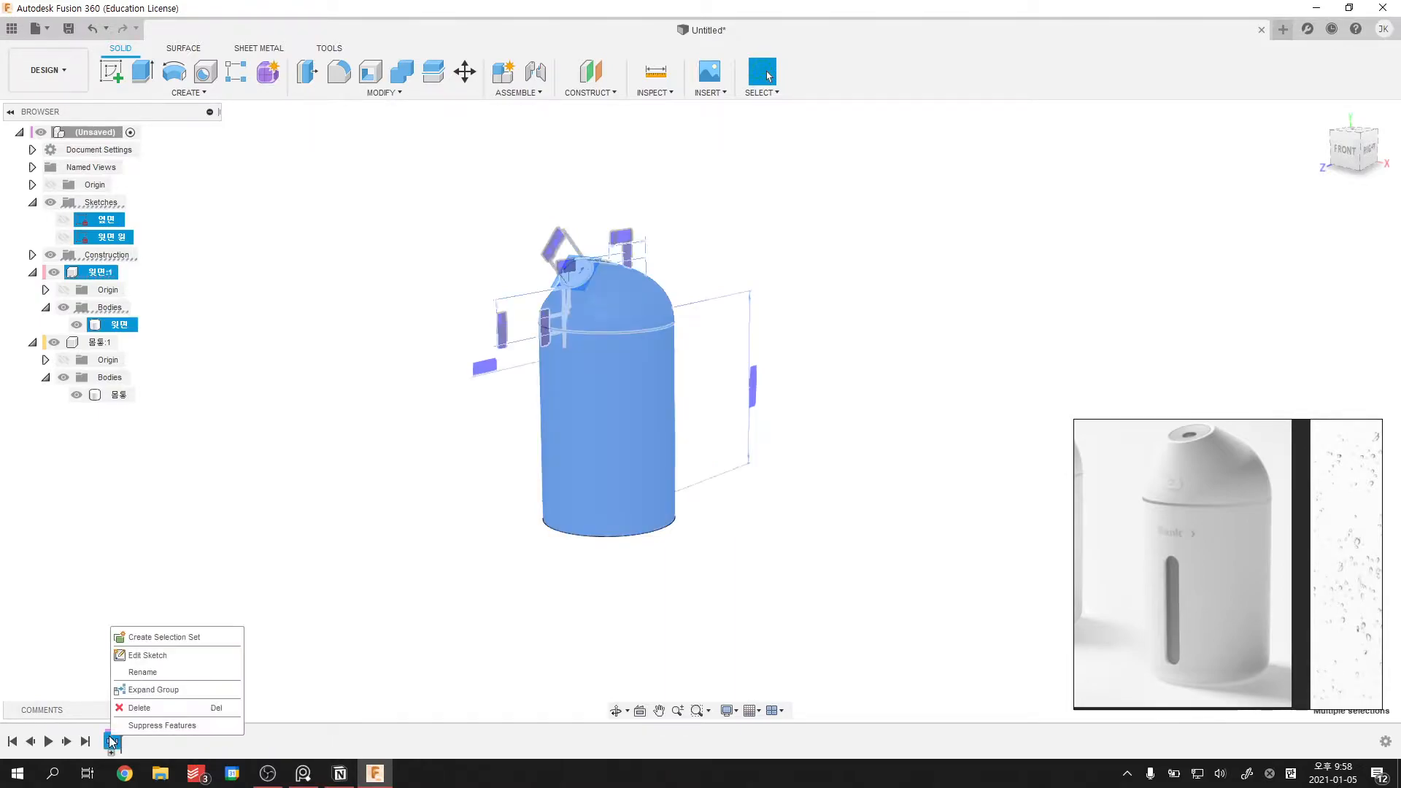
{"action": "left_click", "coordinate": [142, 672]}
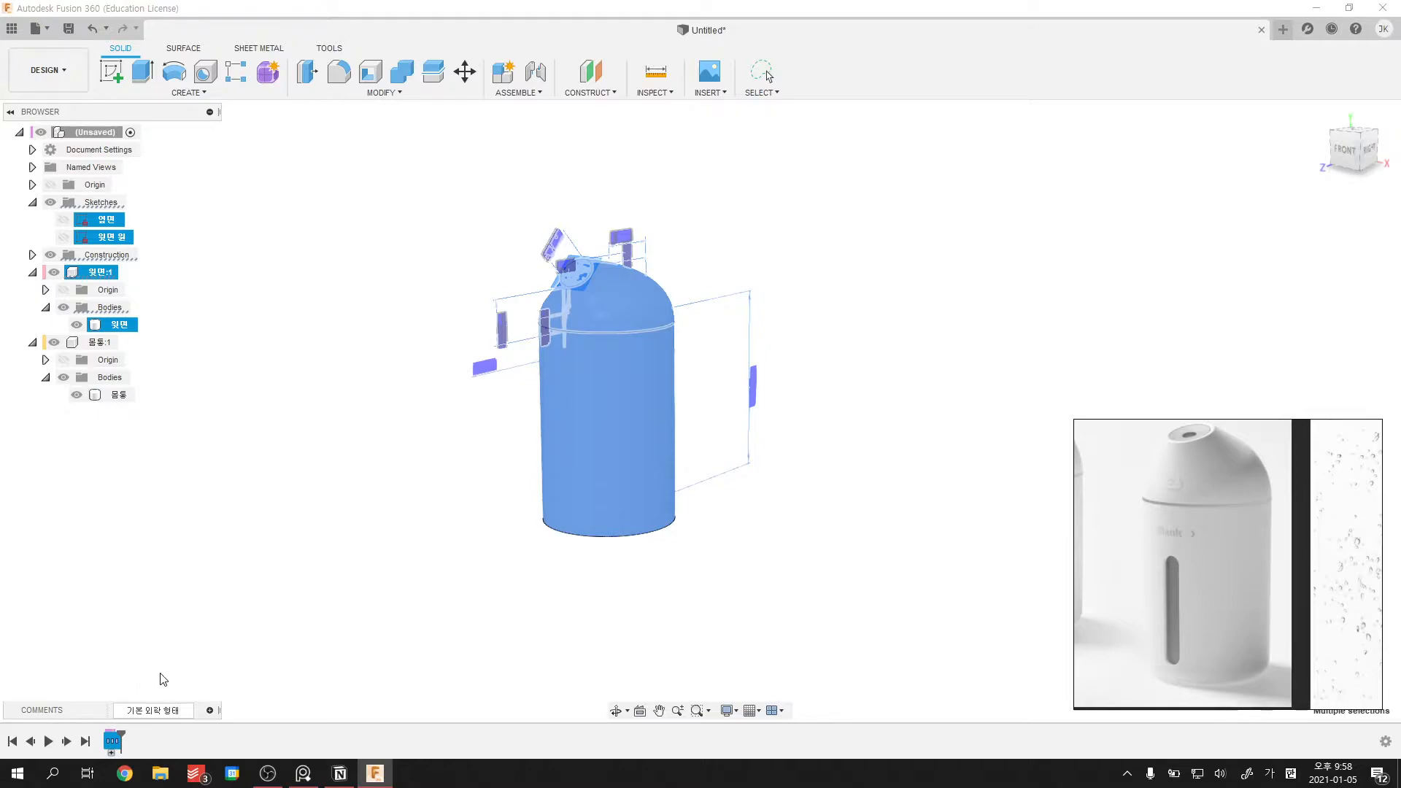
{"action": "key", "text": "Return"}
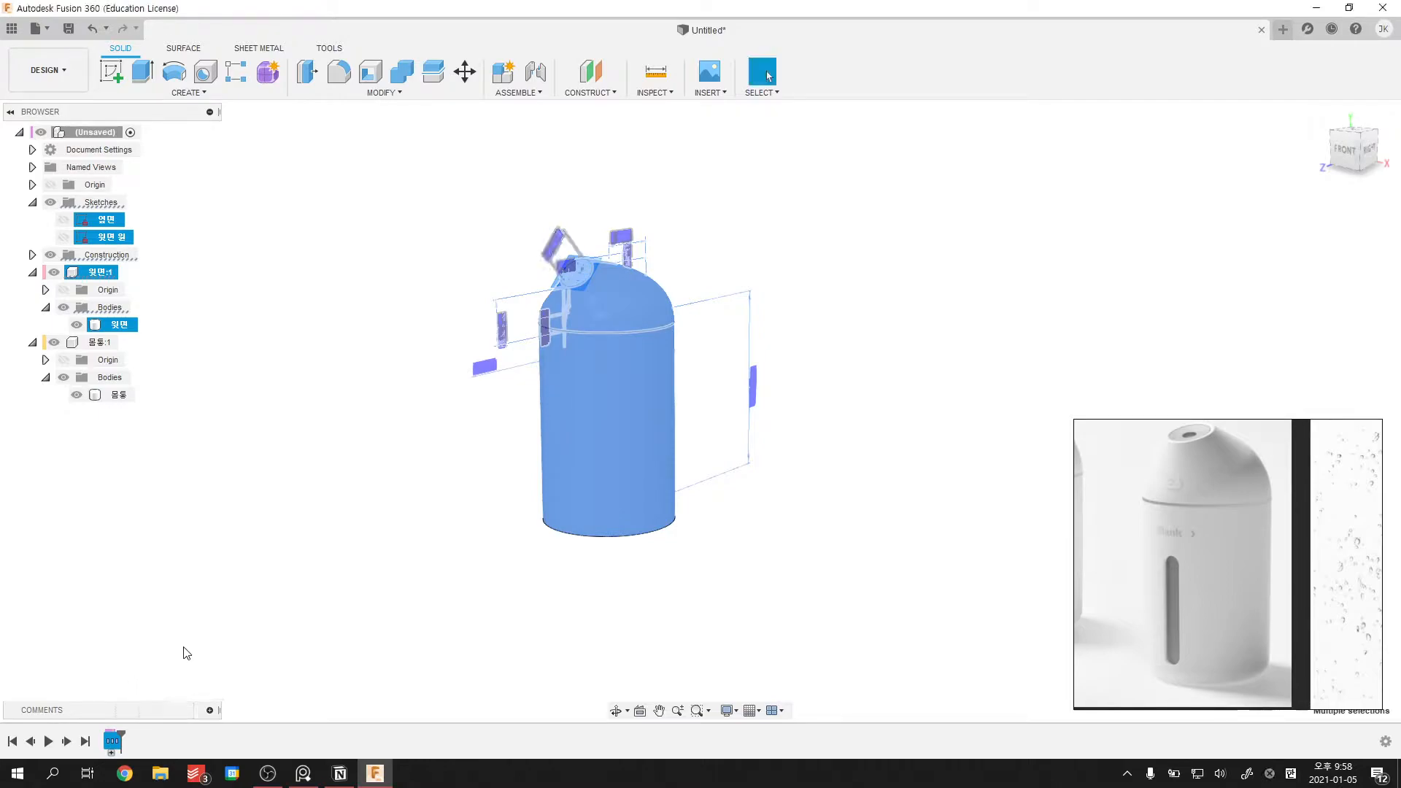
{"action": "left_click", "coordinate": [182, 652]}
- Expand the timeline group to check the features it contains and collapse it again
{"action": "right_click", "coordinate": [115, 747]}
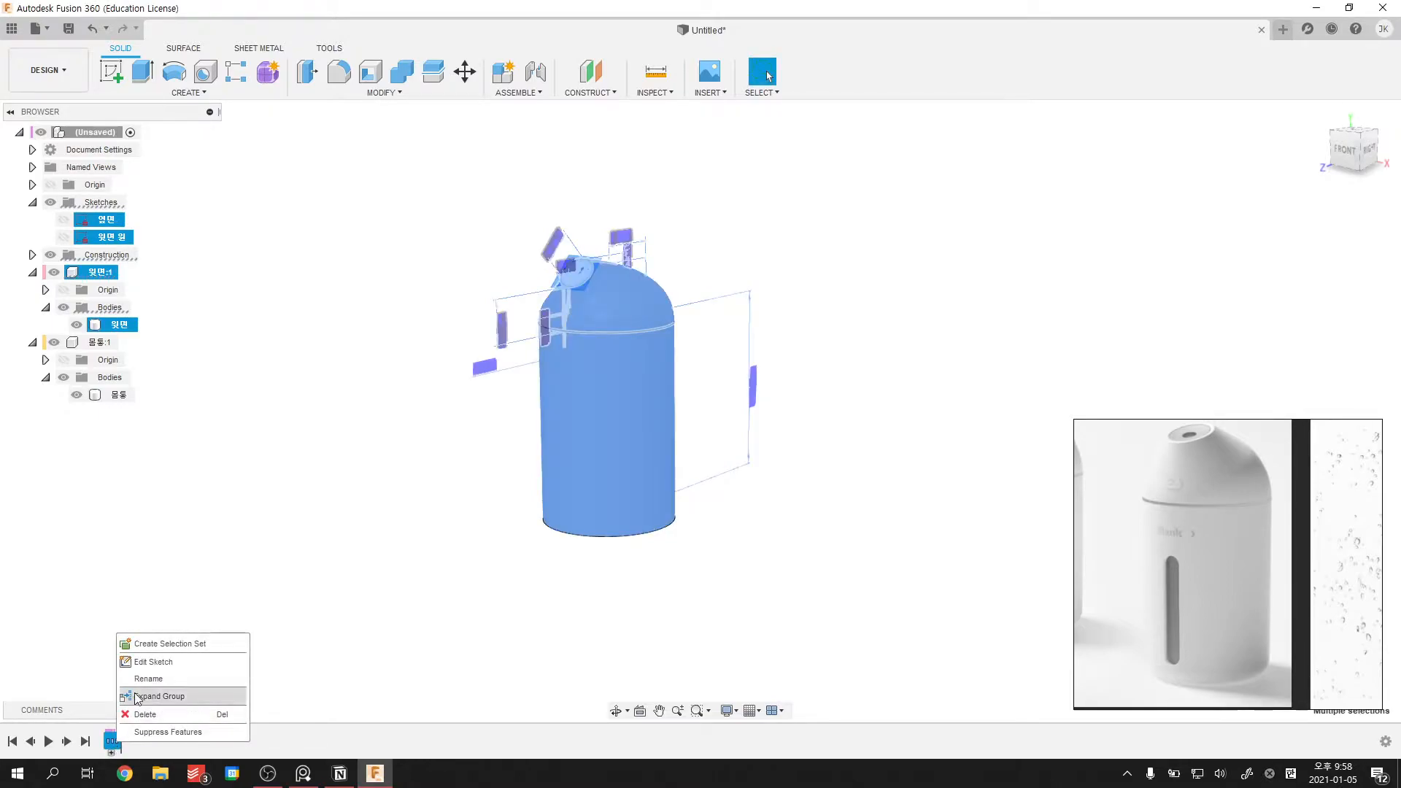
{"action": "left_click", "coordinate": [218, 573]}
{"action": "left_click", "coordinate": [218, 573]}
{"action": "mouse_move", "coordinate": [115, 744]}
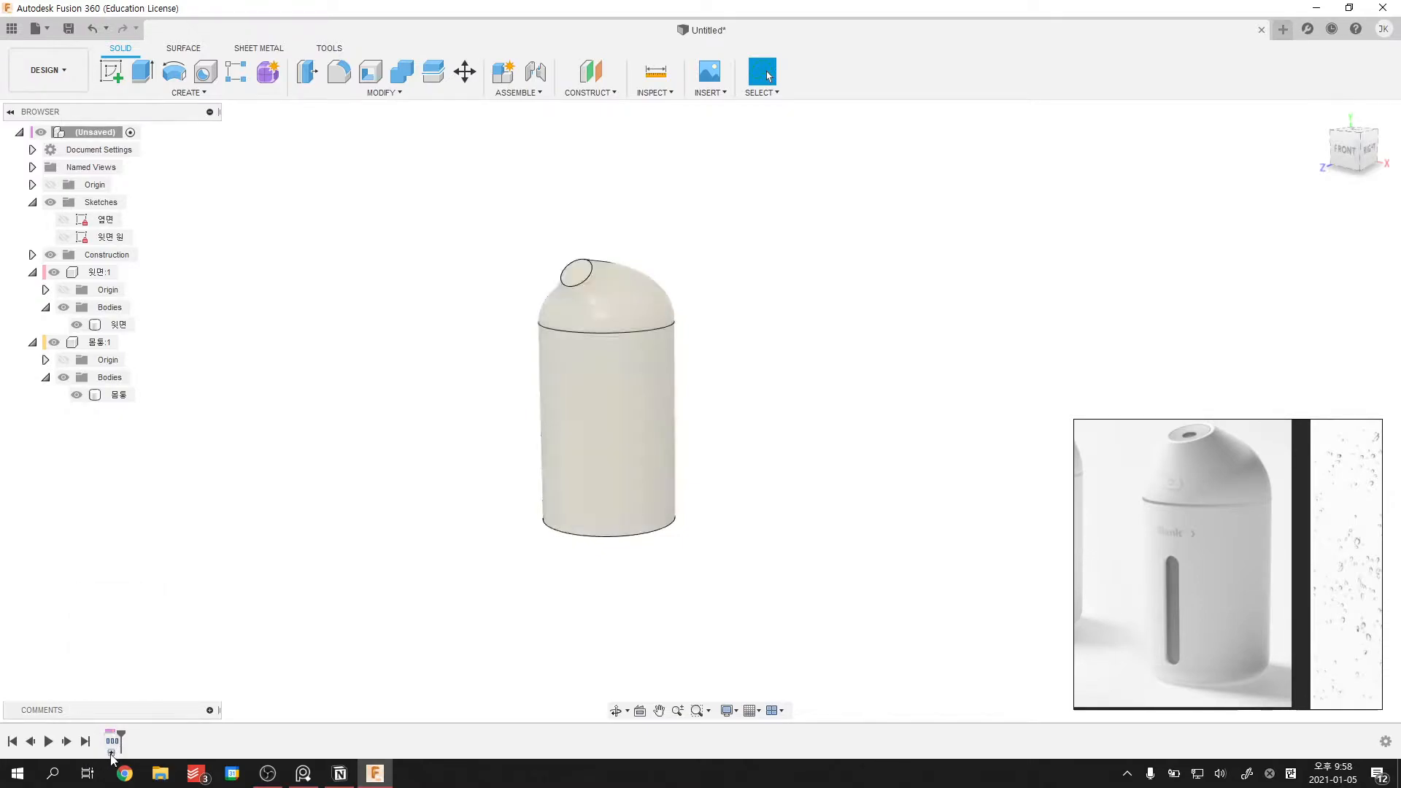
{"action": "left_click", "coordinate": [111, 754]}
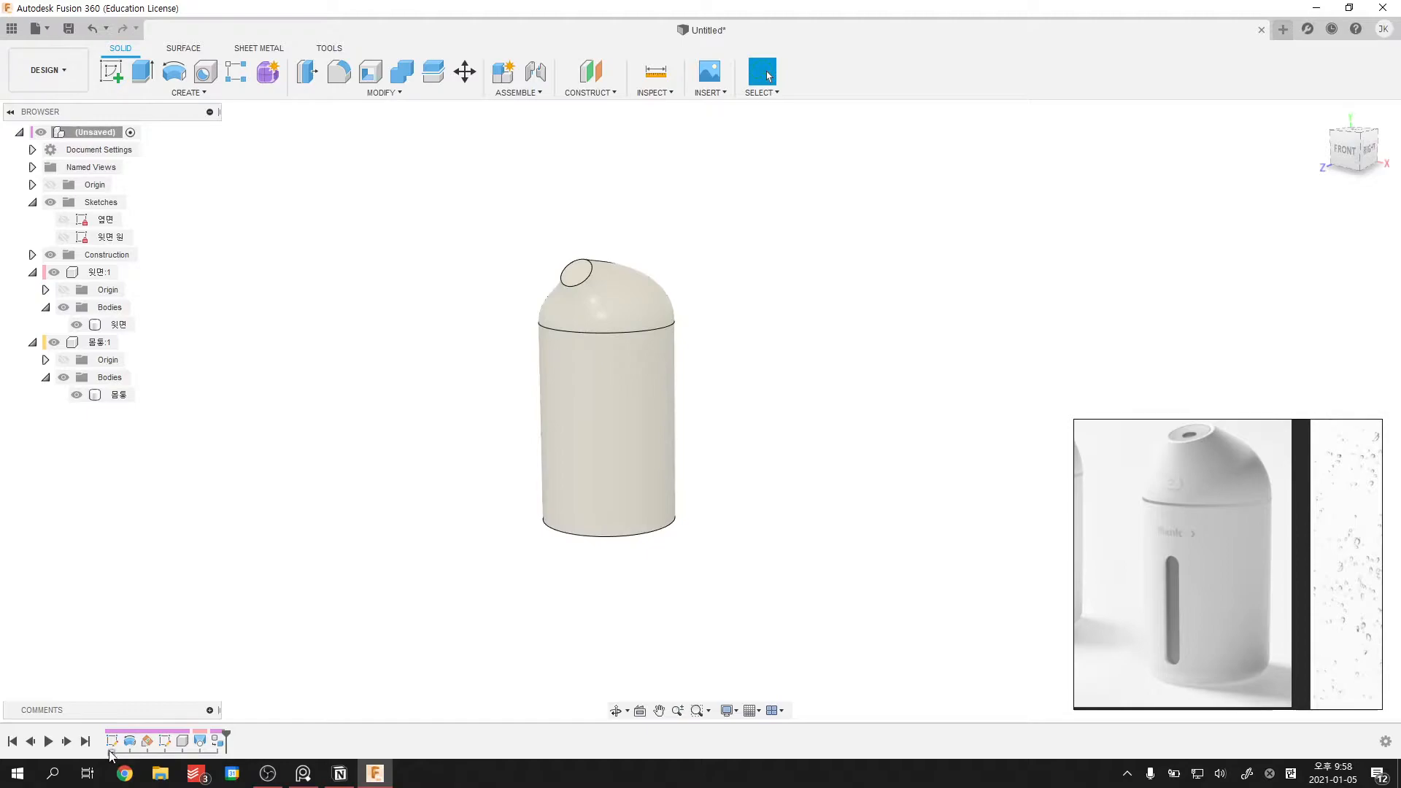
{"action": "left_click", "coordinate": [110, 754]}
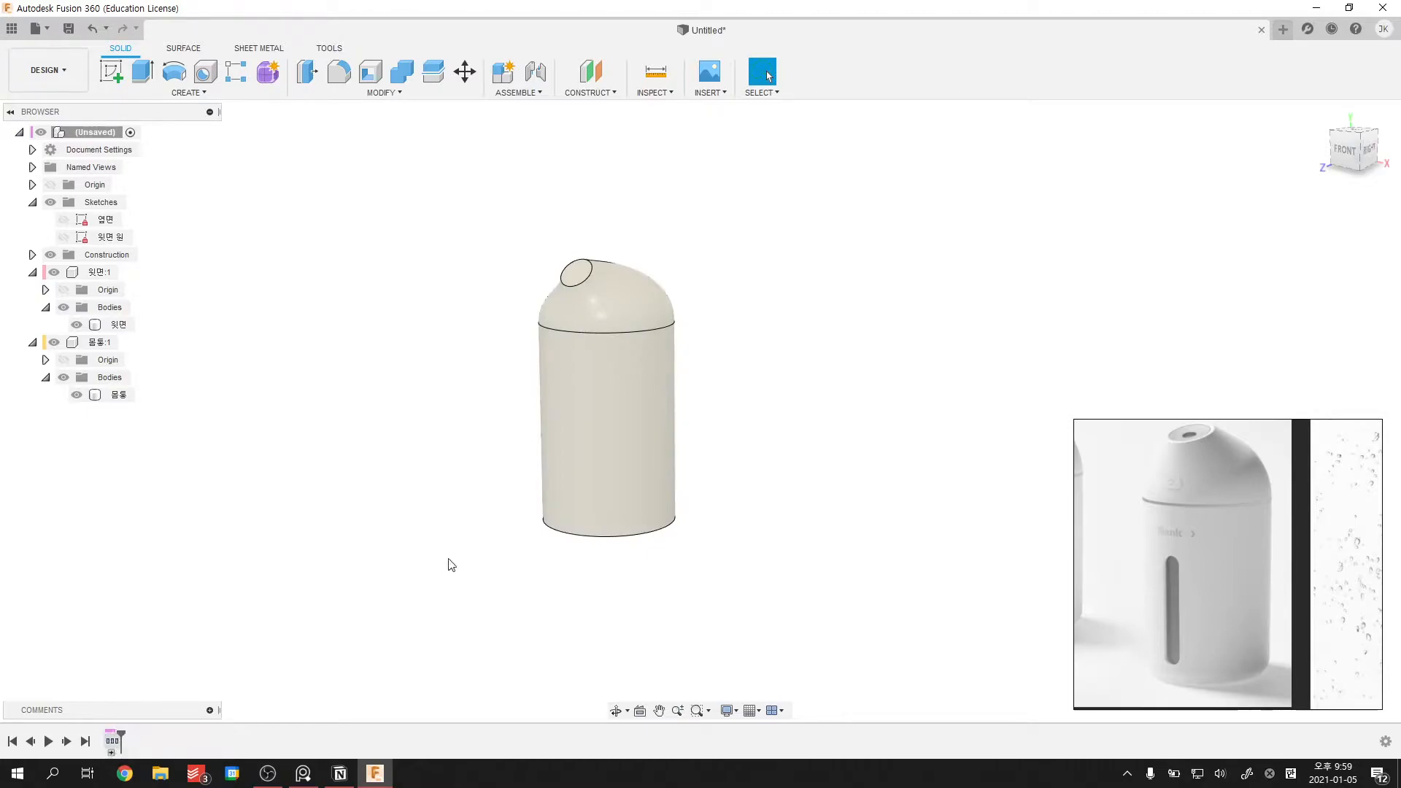
- Activate the 몸통 component for editing
{"action": "left_click", "coordinate": [577, 515]}
{"action": "scroll", "coordinate": [584, 487], "scroll_direction": "up", "scroll_amount": 5}
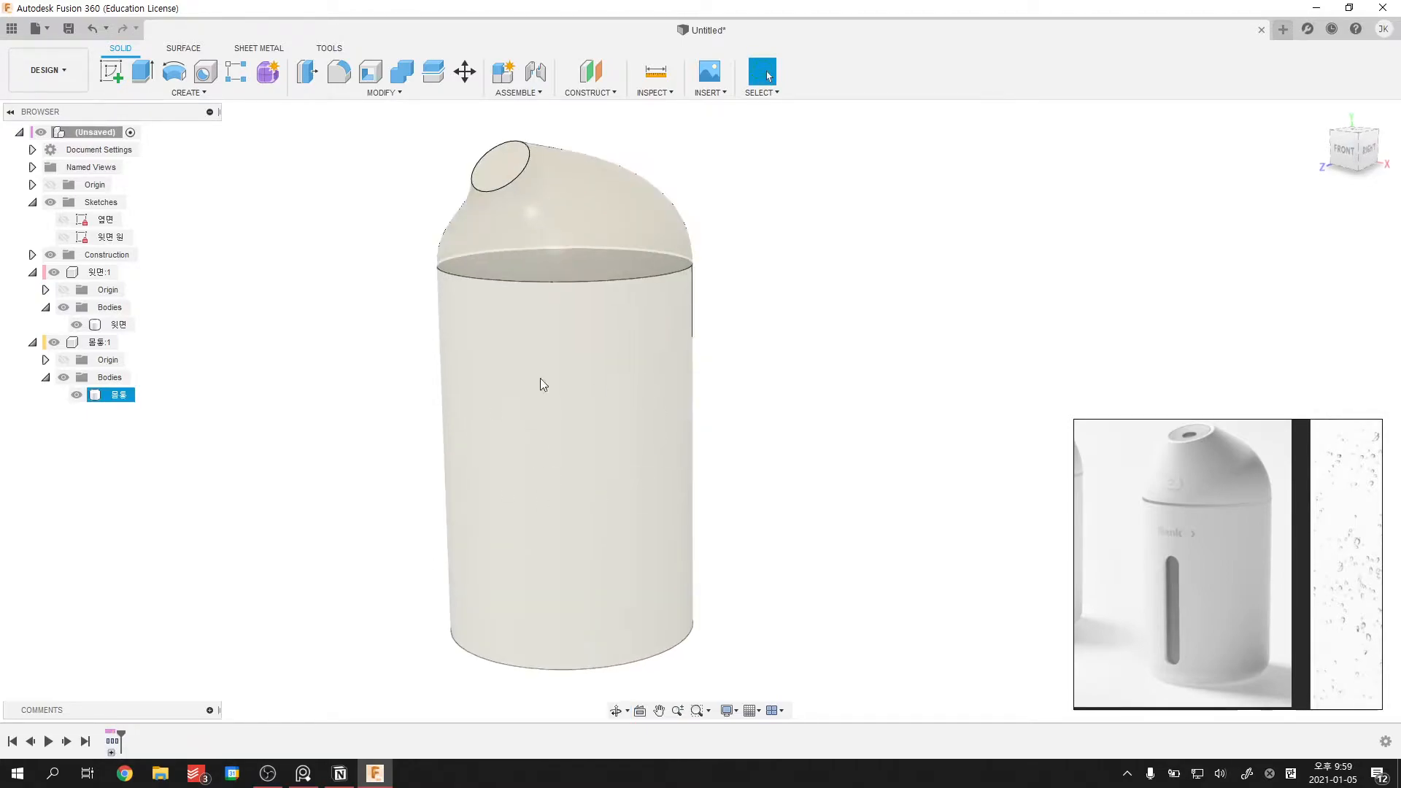
{"action": "left_click", "coordinate": [433, 403]}
{"action": "left_click", "coordinate": [94, 343]}
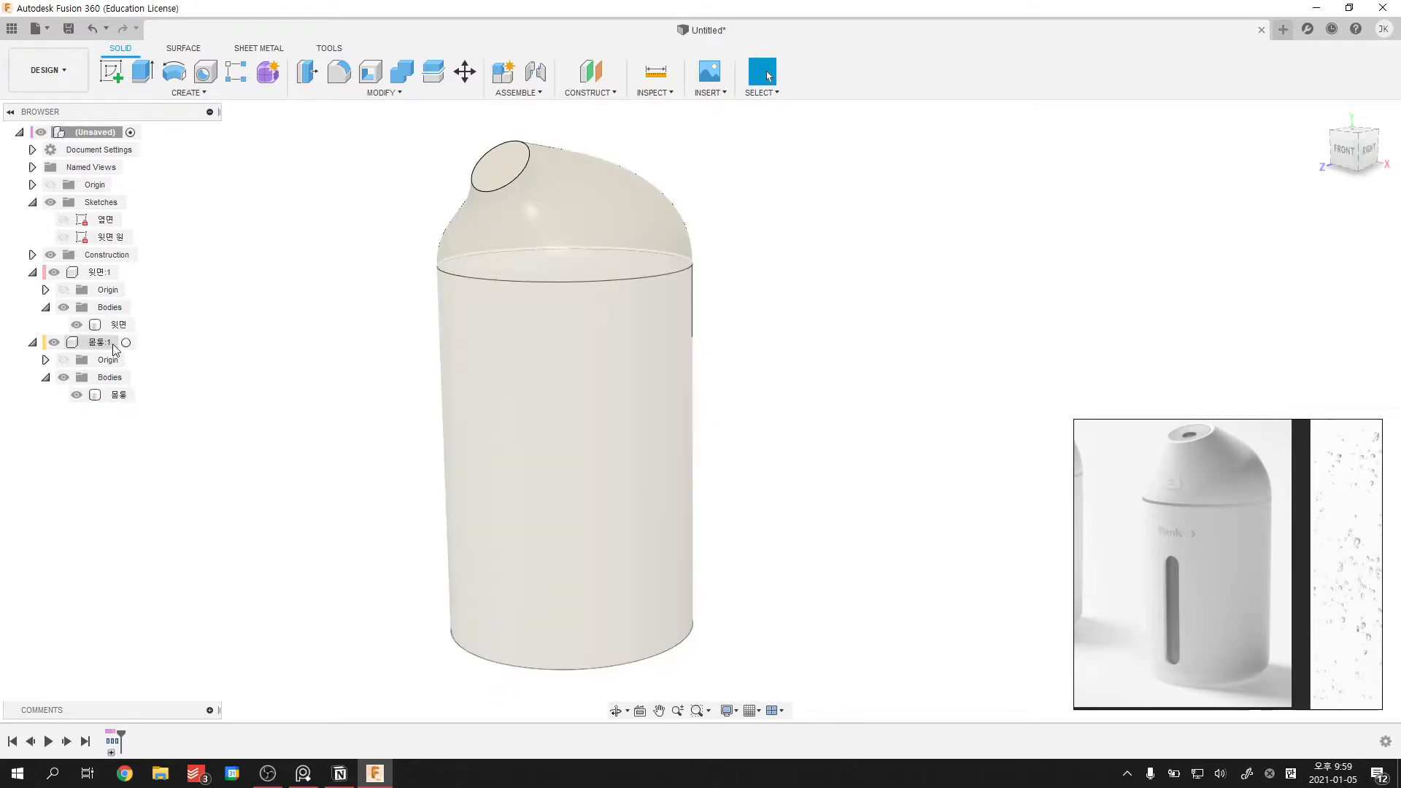
{"action": "left_click", "coordinate": [127, 343]}
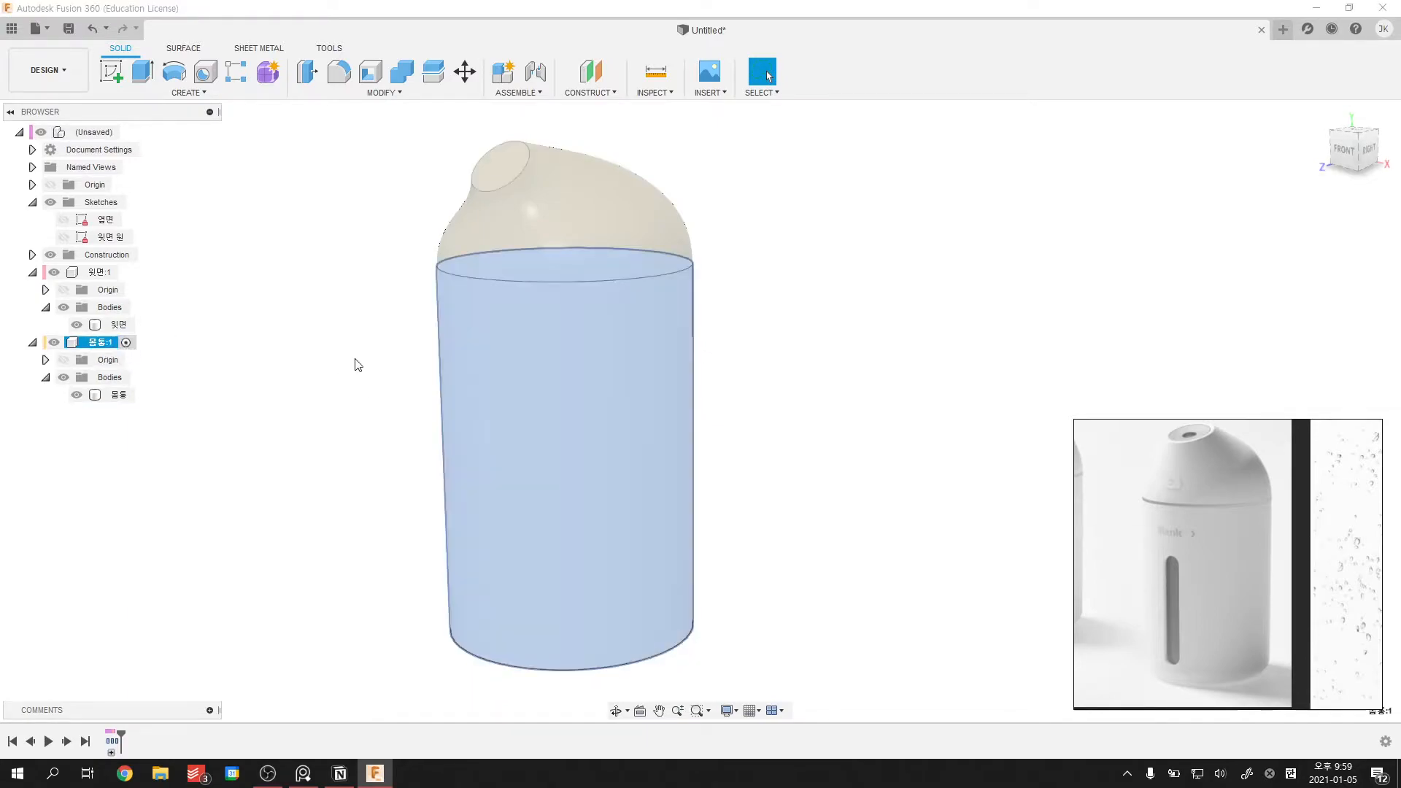
- Hide the lid component to leave only the body displayed
{"action": "scroll", "coordinate": [397, 428], "scroll_direction": "down", "scroll_amount": 3}
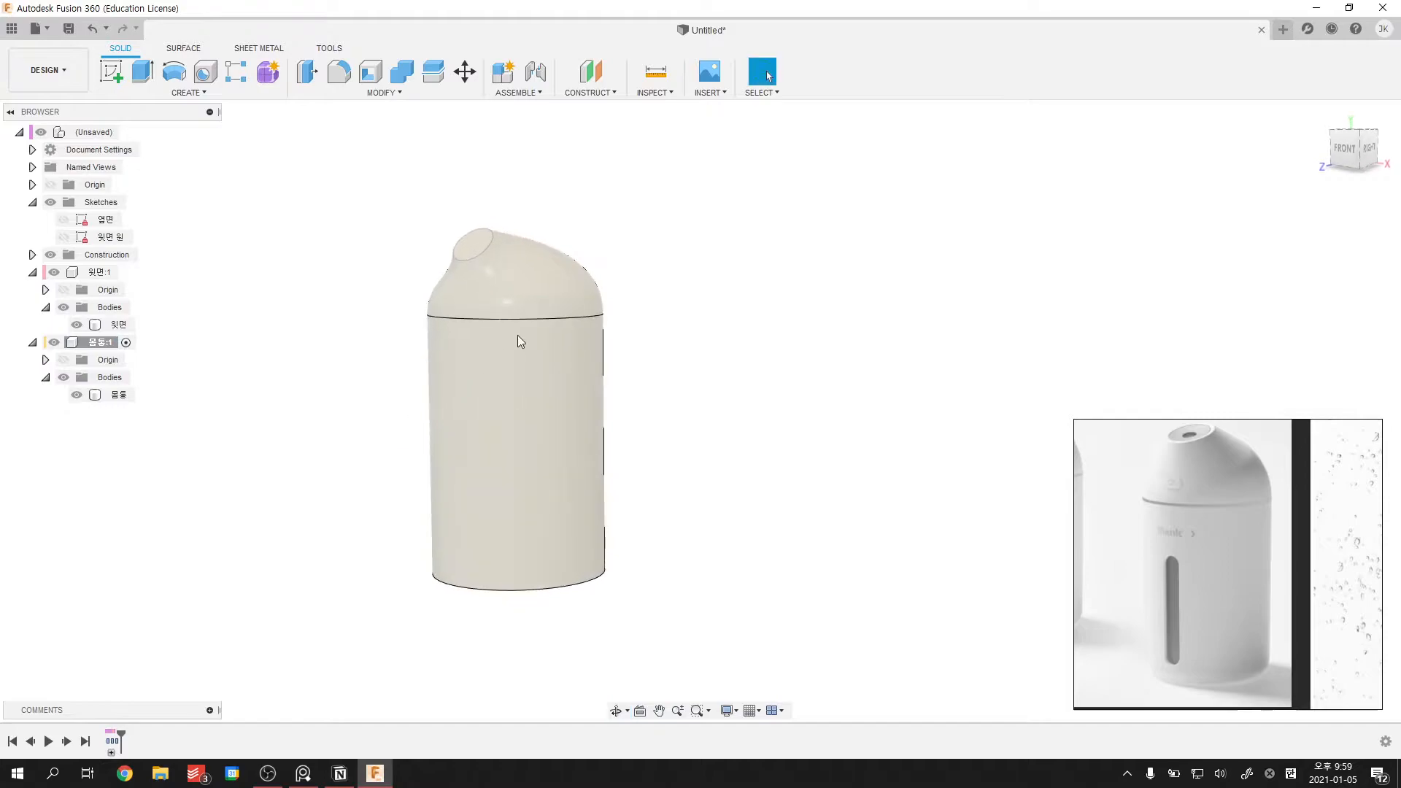
{"action": "scroll", "coordinate": [518, 335], "scroll_direction": "up", "scroll_amount": 3}
{"action": "key", "text": "Escape"}
{"action": "left_click", "coordinate": [568, 225]}
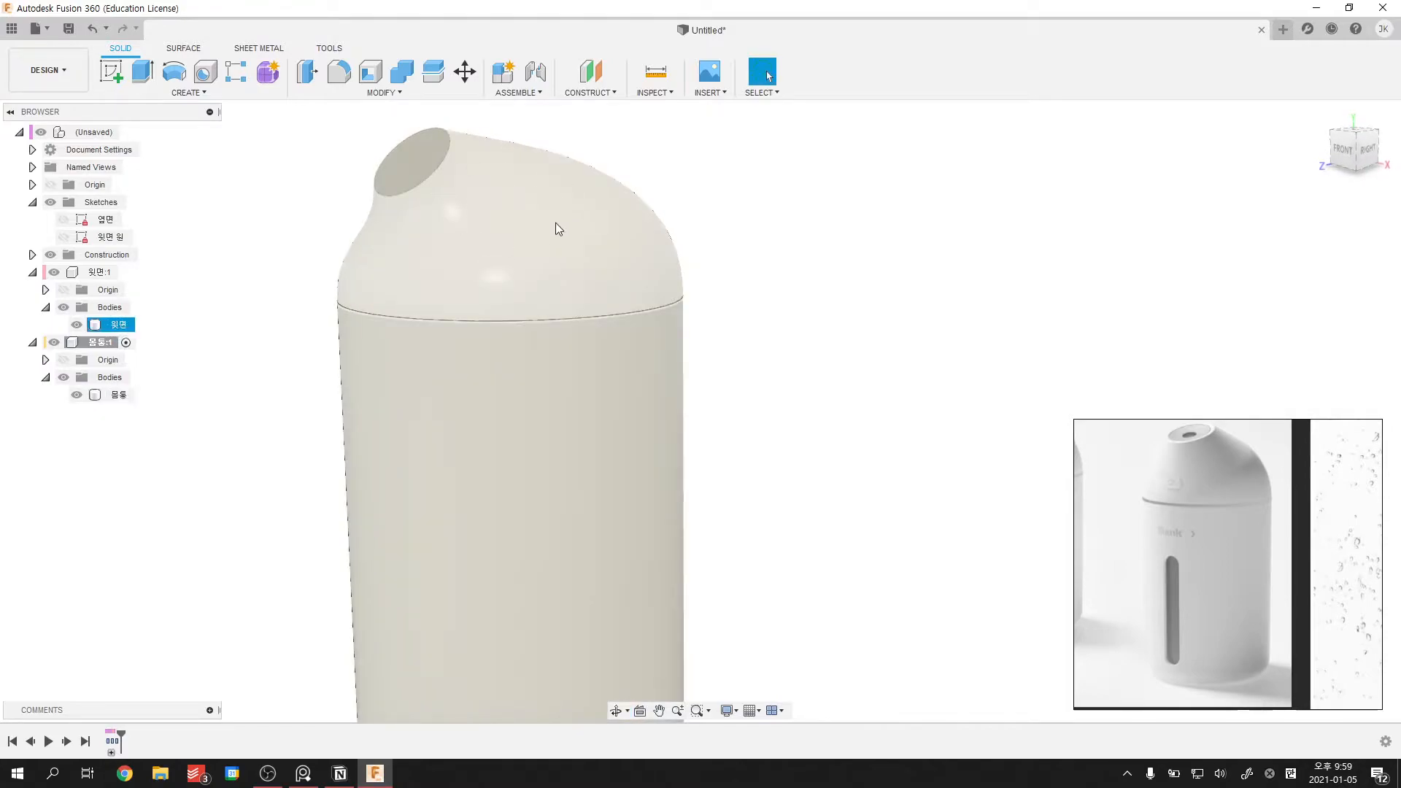
{"action": "scroll", "coordinate": [721, 185], "scroll_direction": "down", "scroll_amount": 3}
{"action": "middle_click_drag", "start_coordinate": [719, 256], "coordinate": [590, 213], "text": "shift"}
{"action": "scroll", "coordinate": [692, 254], "scroll_direction": "down", "scroll_amount": 2}
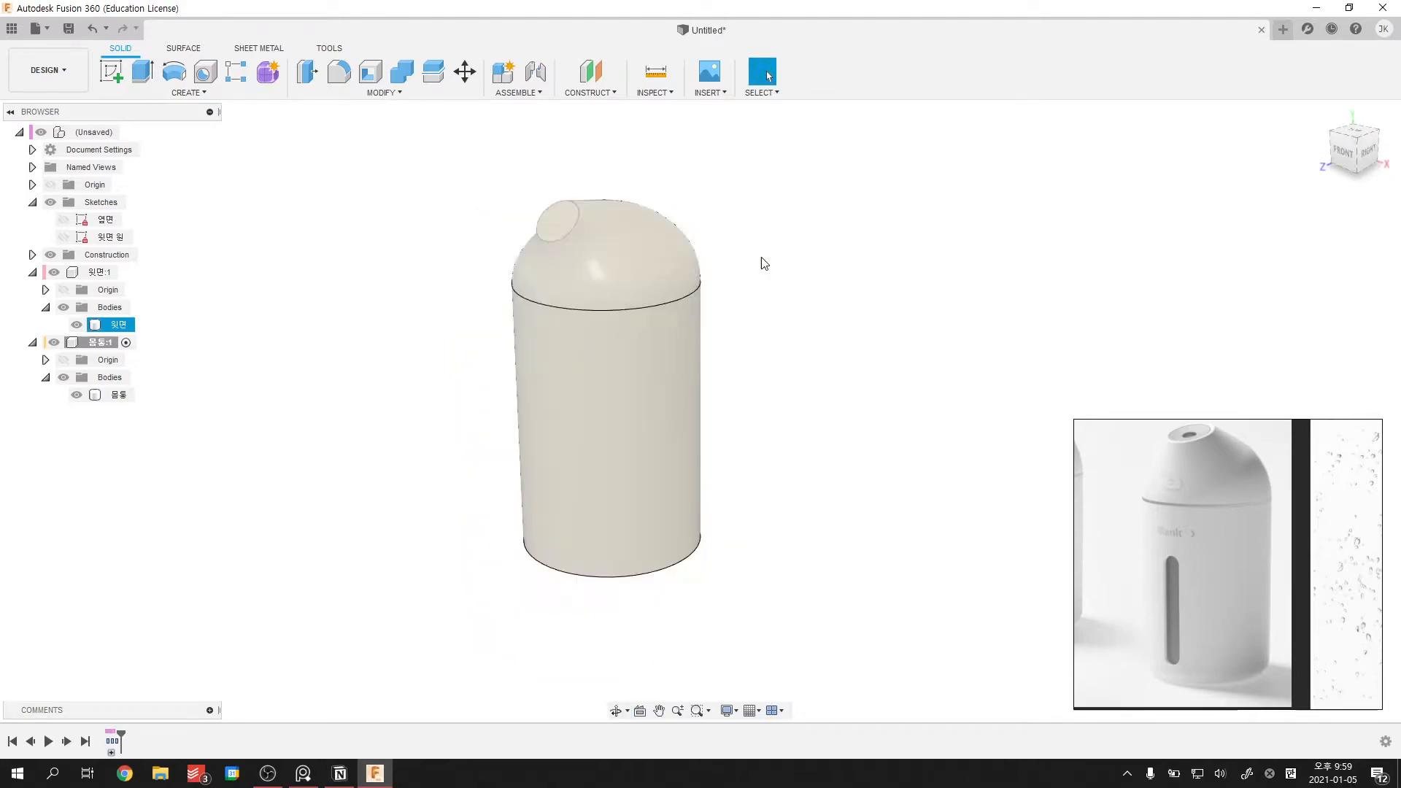
{"action": "left_click", "coordinate": [54, 271]}
{"action": "mouse_move", "coordinate": [466, 356]}
{"action": "middle_mouse_down", "text": "shift"}
{"action": "mouse_move", "coordinate": [446, 328]}
{"action": "mouse_move", "coordinate": [452, 379]}
{"action": "mouse_move", "coordinate": [522, 350]}
{"action": "mouse_move", "coordinate": [487, 369]}
{"action": "middle_mouse_up", "text": "shift"}
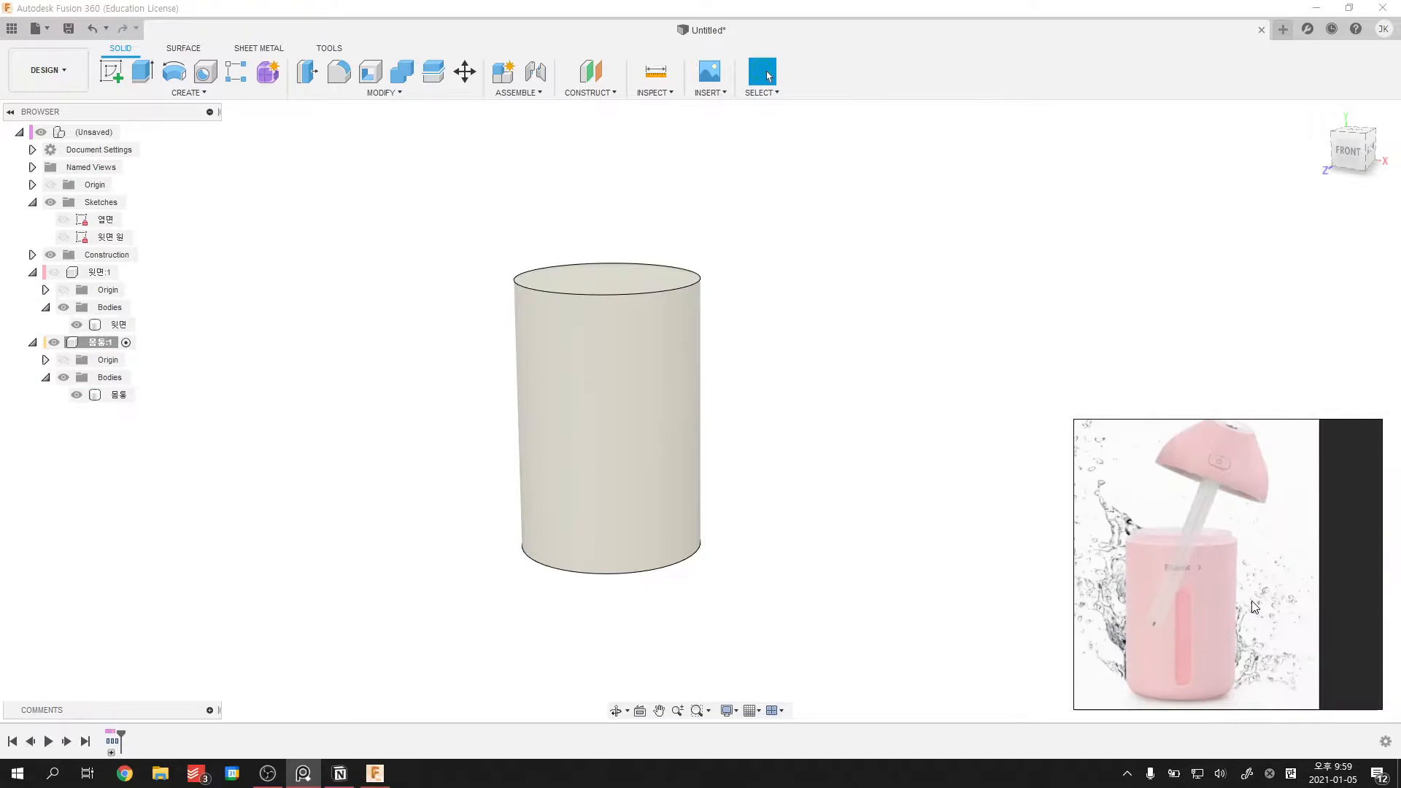
- Round the body's bottom circular edge with a constant-radius fillet to match the pink humidifier's base
{"action": "middle_click_drag", "start_coordinate": [854, 510], "coordinate": [733, 427], "text": "shift"}
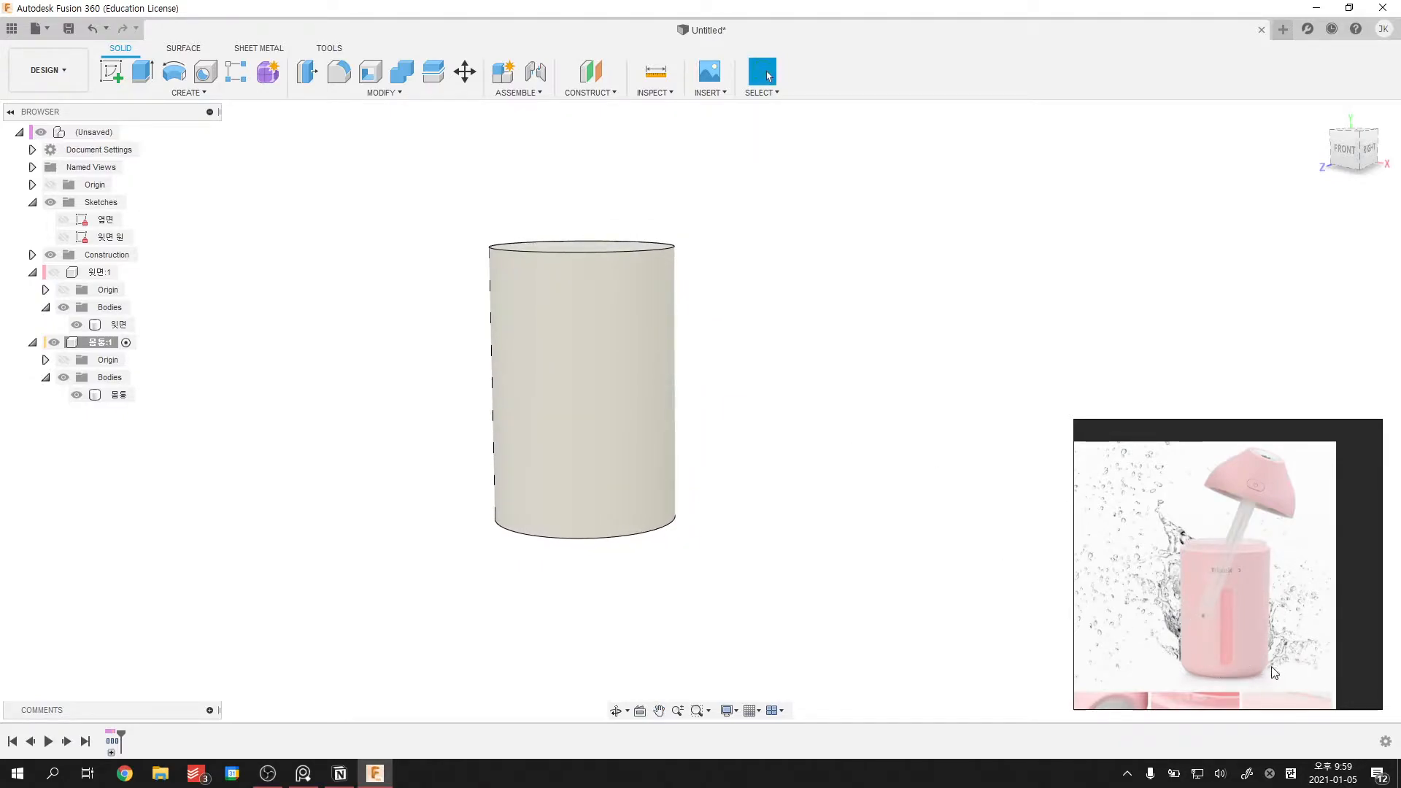
{"action": "key", "text": "f"}
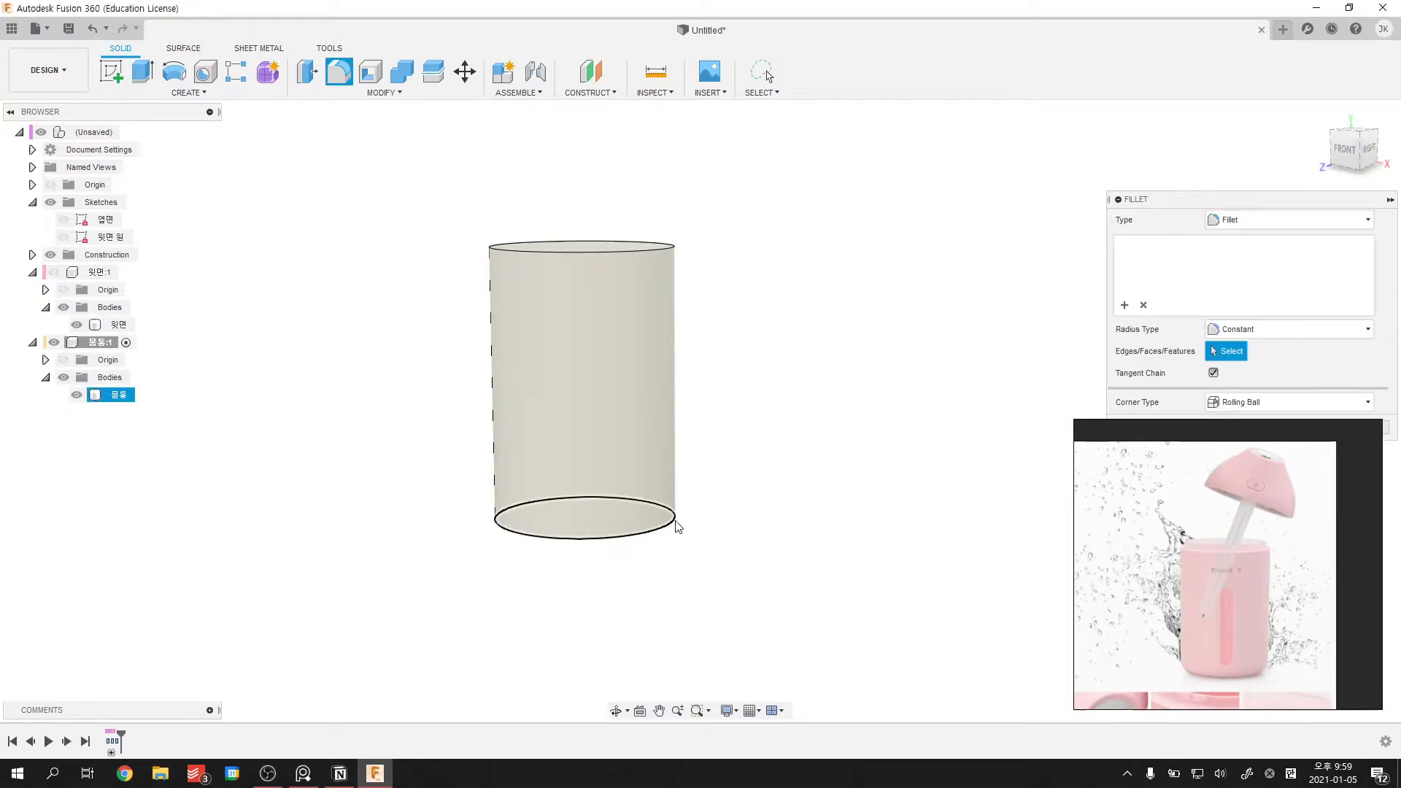
{"action": "left_click", "coordinate": [676, 521]}
{"action": "left_click_drag", "start_coordinate": [678, 522], "coordinate": [670, 514]}
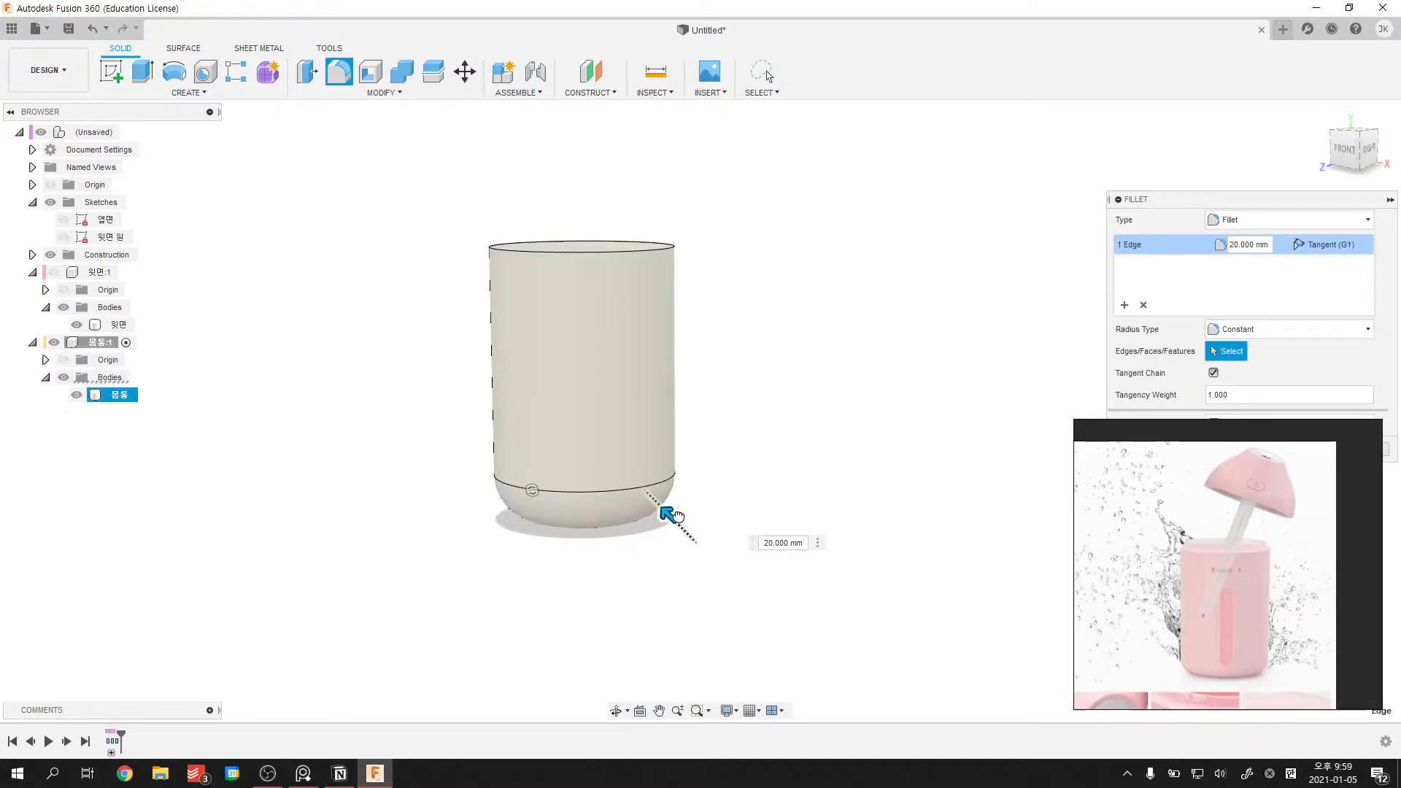
{"action": "middle_click_drag", "start_coordinate": [657, 550], "coordinate": [669, 517], "text": "shift"}
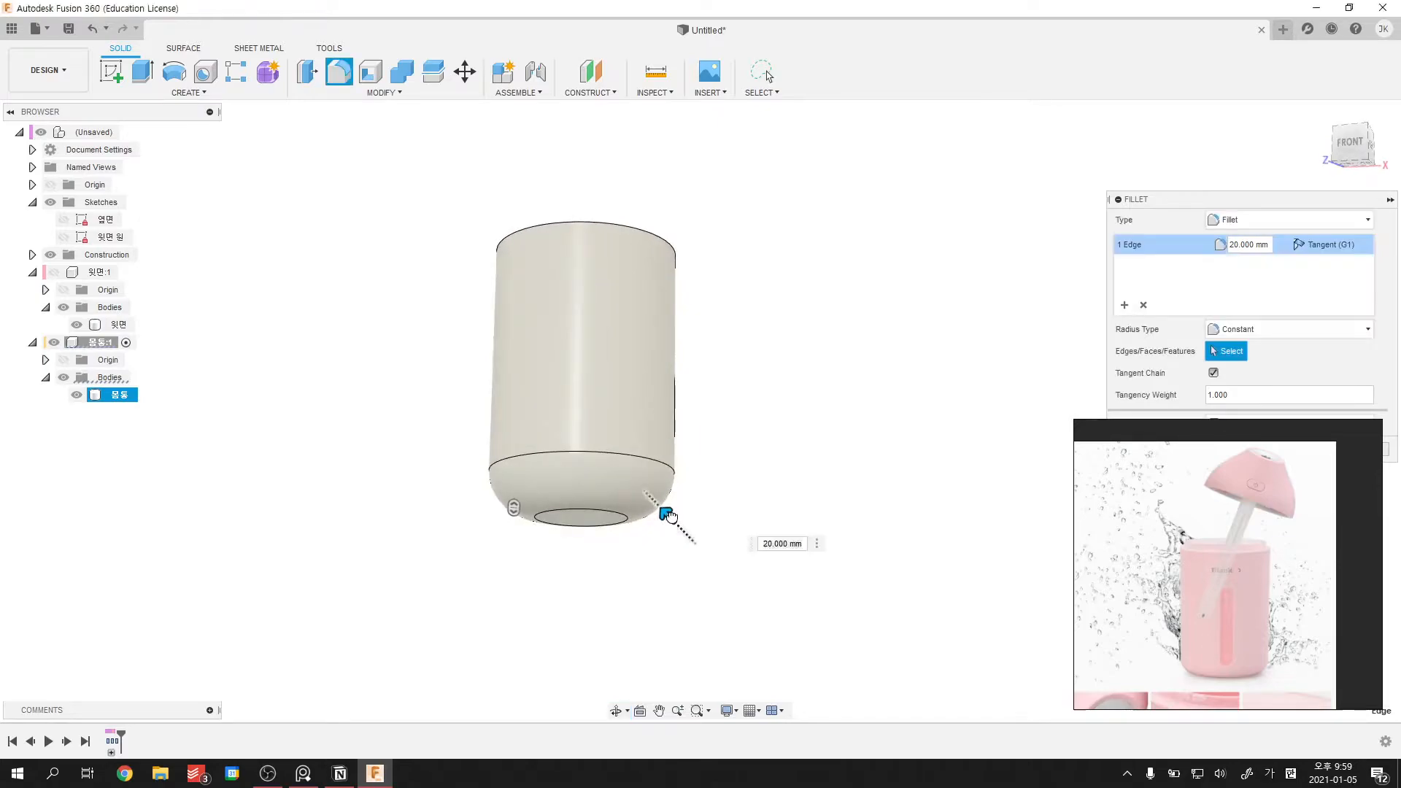
{"action": "left_click_drag", "start_coordinate": [670, 516], "coordinate": [675, 522]}
{"action": "middle_click_drag", "start_coordinate": [664, 535], "coordinate": [685, 555], "text": "shift"}
{"action": "key", "text": "Return"}
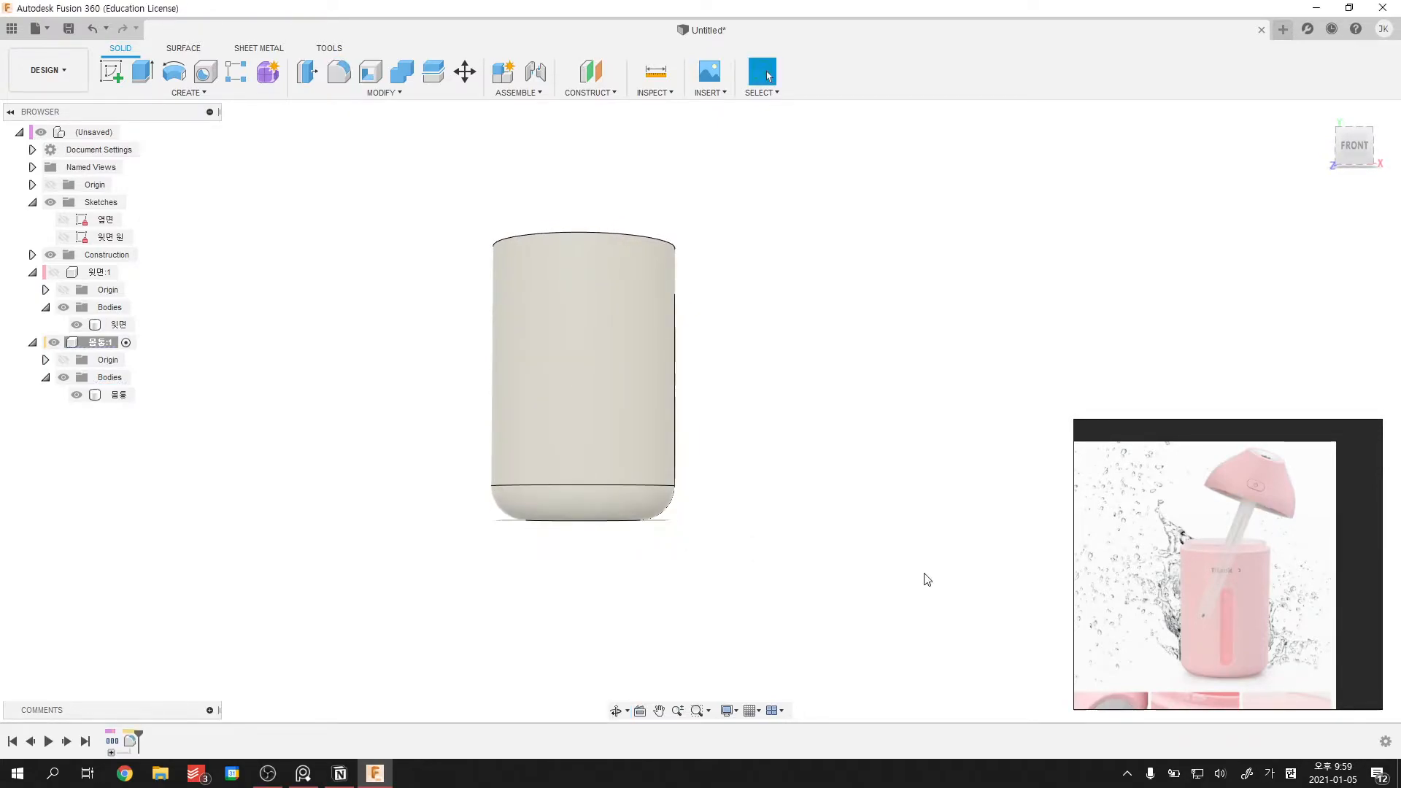
- Shell the body inward, removing its top face
{"action": "middle_click_drag", "start_coordinate": [759, 368], "coordinate": [726, 419], "text": "shift"}
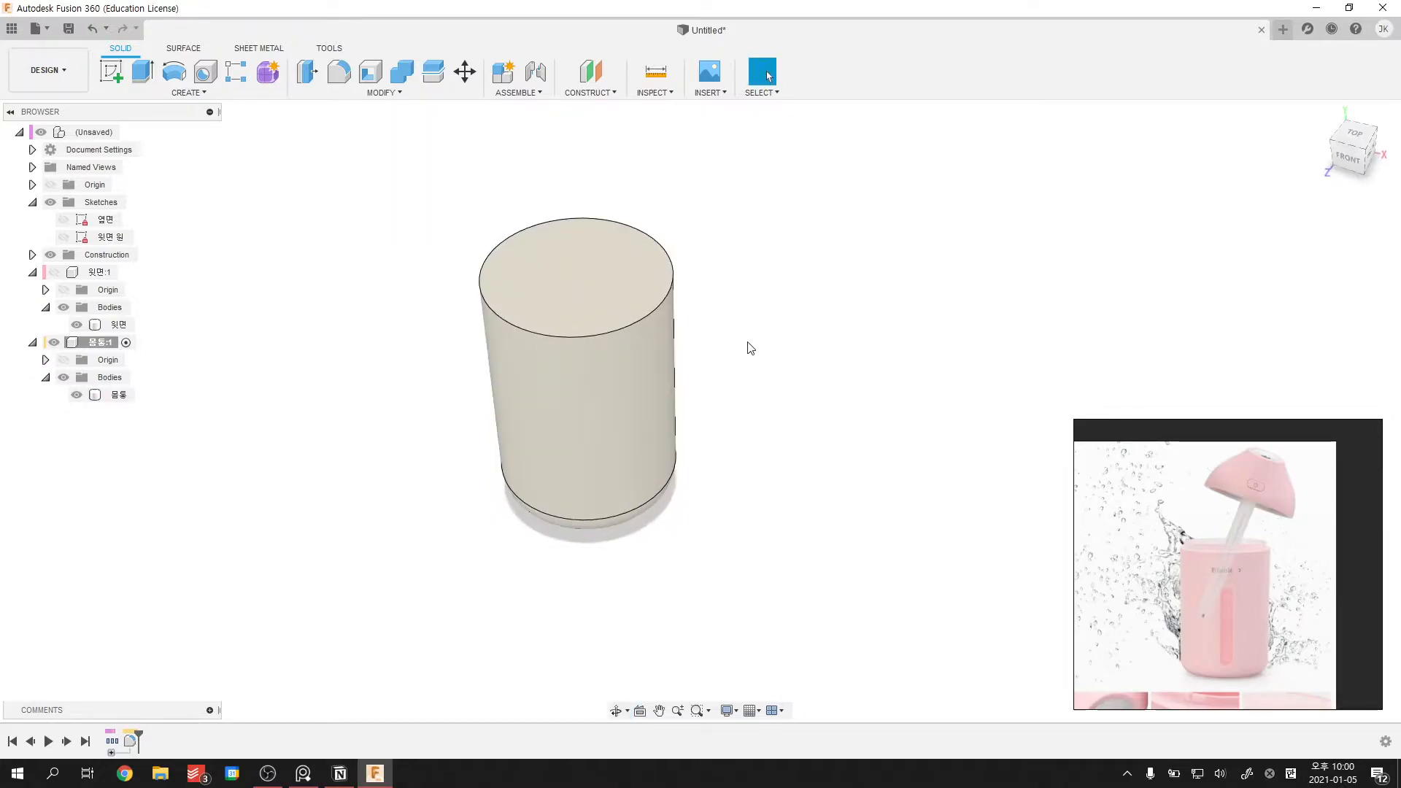
{"action": "left_click", "coordinate": [371, 72]}
{"action": "left_click", "coordinate": [616, 312]}
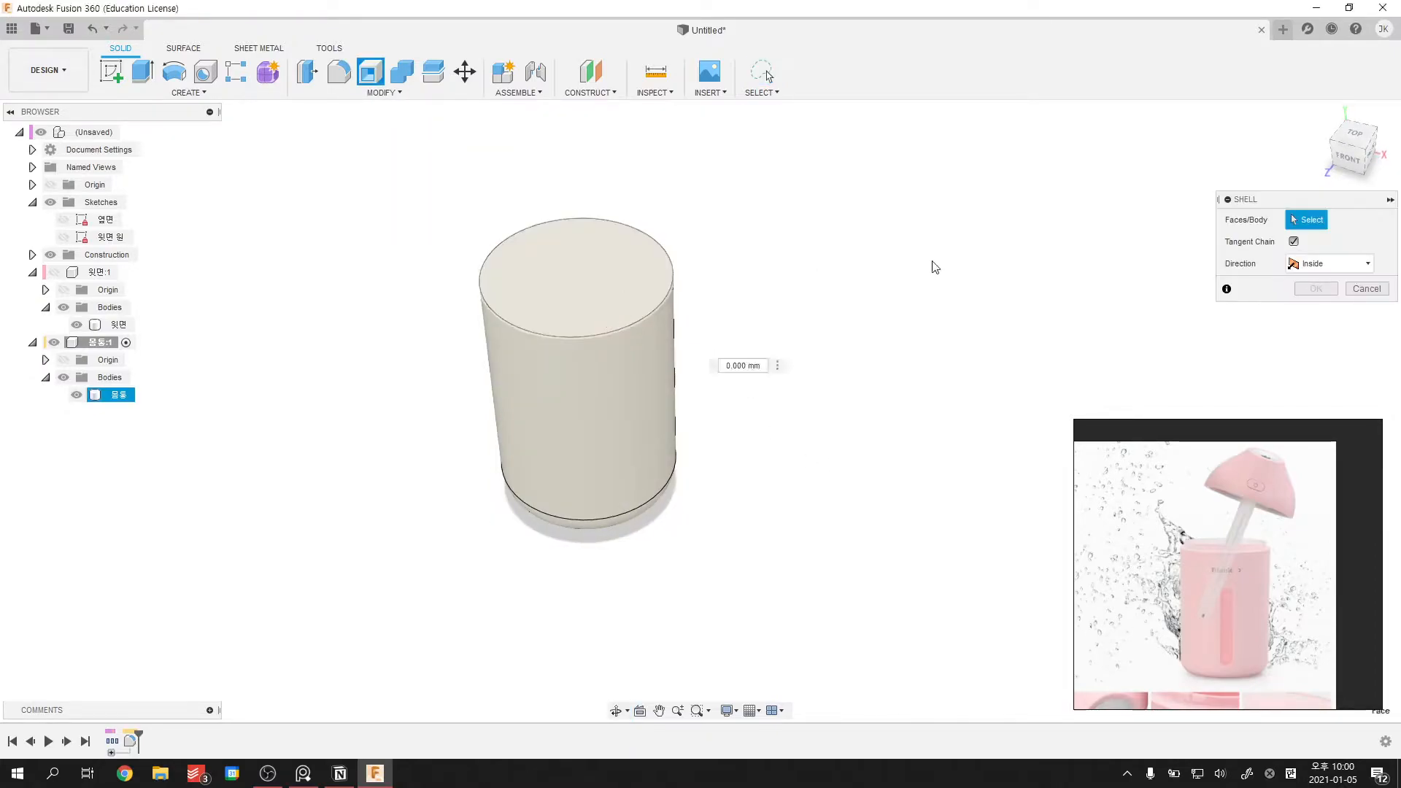
{"action": "key", "text": "Return"}
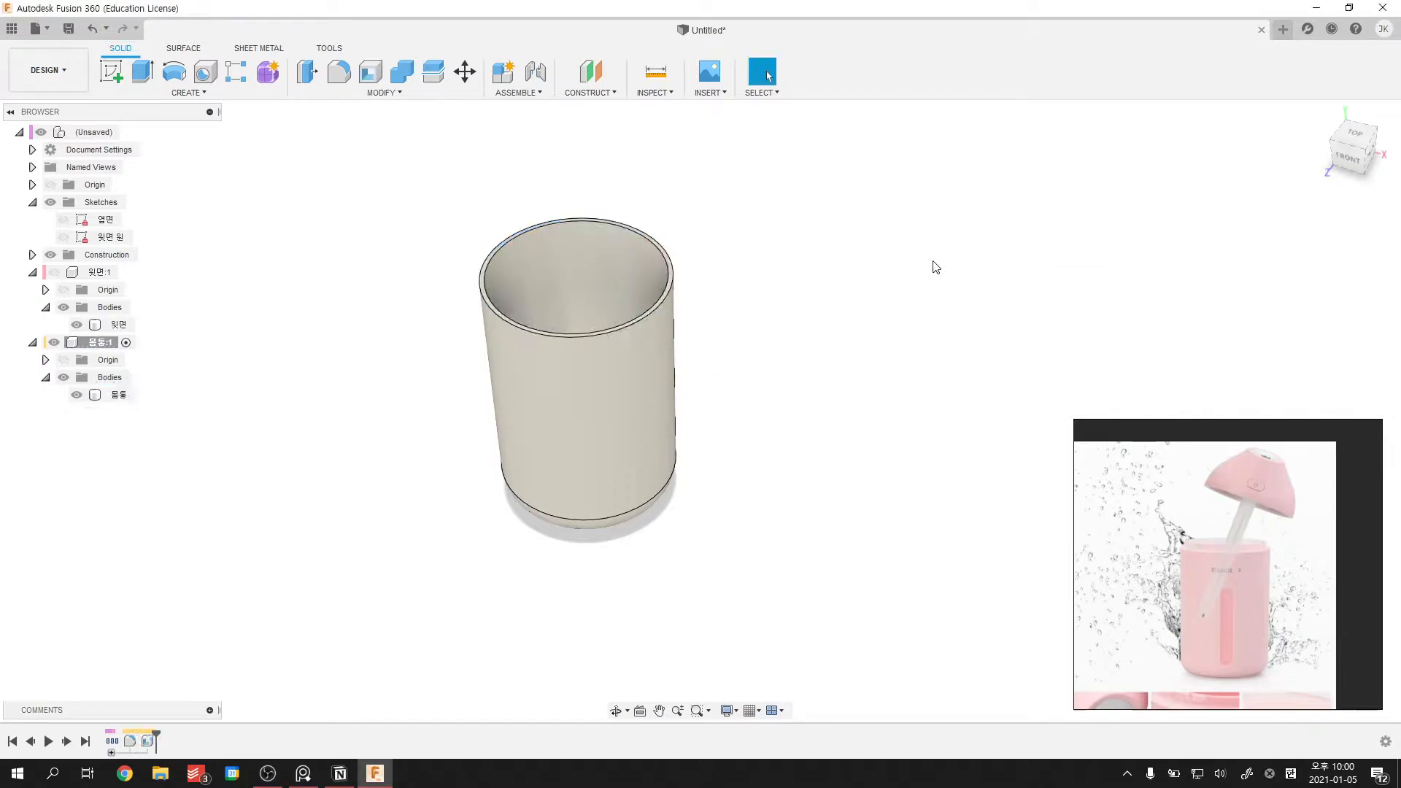
- Examine the hollow body's rim, walls and rounded base against the pink humidifier in the reference picture
{"action": "middle_click_drag", "start_coordinate": [774, 480], "coordinate": [841, 491], "text": "shift"}
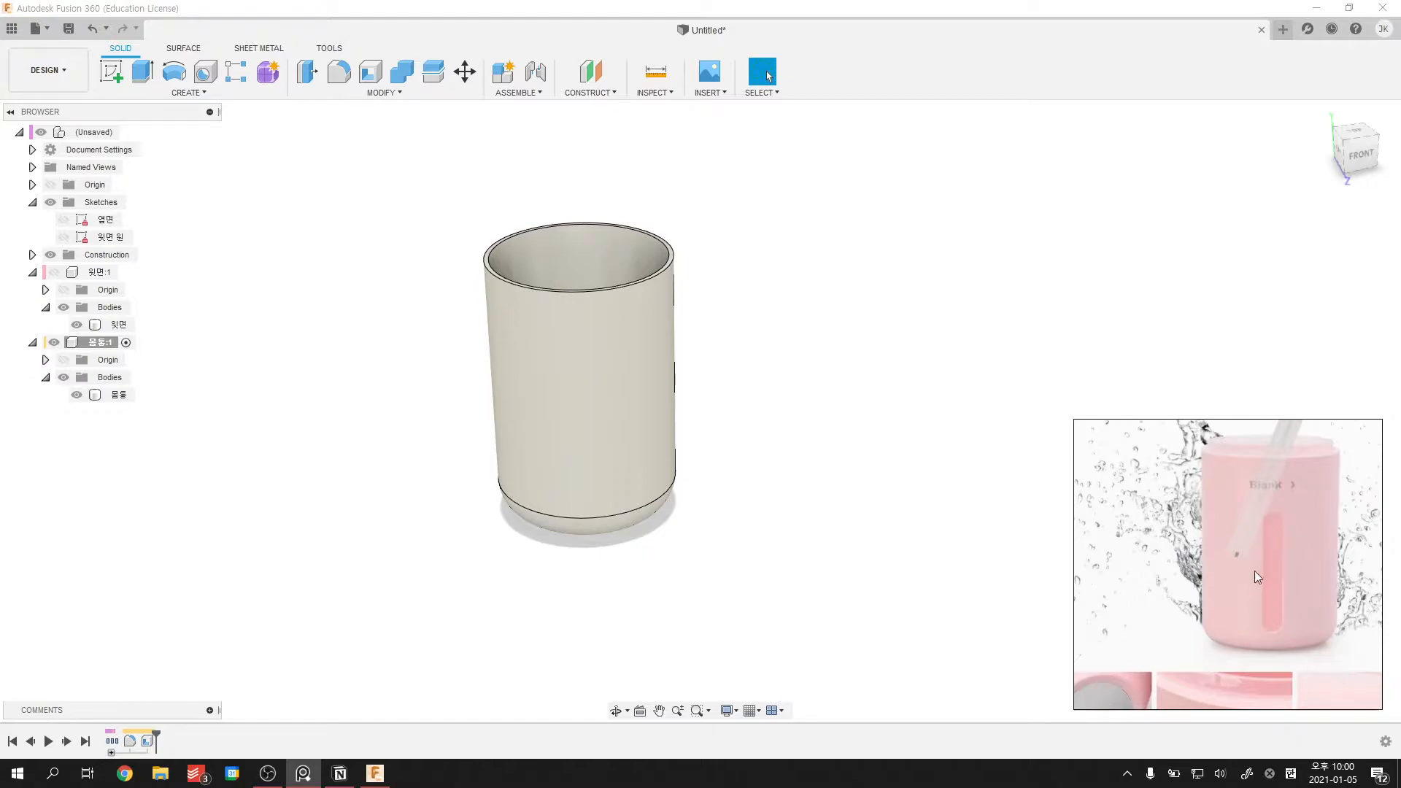
{"action": "middle_click_drag", "start_coordinate": [850, 429], "coordinate": [838, 491]}
{"action": "middle_click_drag", "start_coordinate": [827, 461], "coordinate": [828, 486], "text": "shift"}
{"action": "middle_click_drag", "start_coordinate": [831, 489], "coordinate": [859, 483]}
{"action": "middle_click_drag", "start_coordinate": [638, 476], "coordinate": [655, 479]}
{"action": "scroll", "coordinate": [642, 478], "scroll_direction": "up", "scroll_amount": 3}
{"action": "middle_click_drag", "start_coordinate": [642, 480], "coordinate": [634, 483]}
{"action": "middle_click", "coordinate": [630, 409]}
{"action": "middle_click", "coordinate": [629, 409]}
{"action": "middle_click_drag", "start_coordinate": [570, 451], "coordinate": [588, 450], "text": "shift"}
{"action": "scroll", "coordinate": [587, 450], "scroll_direction": "down", "scroll_amount": 3}
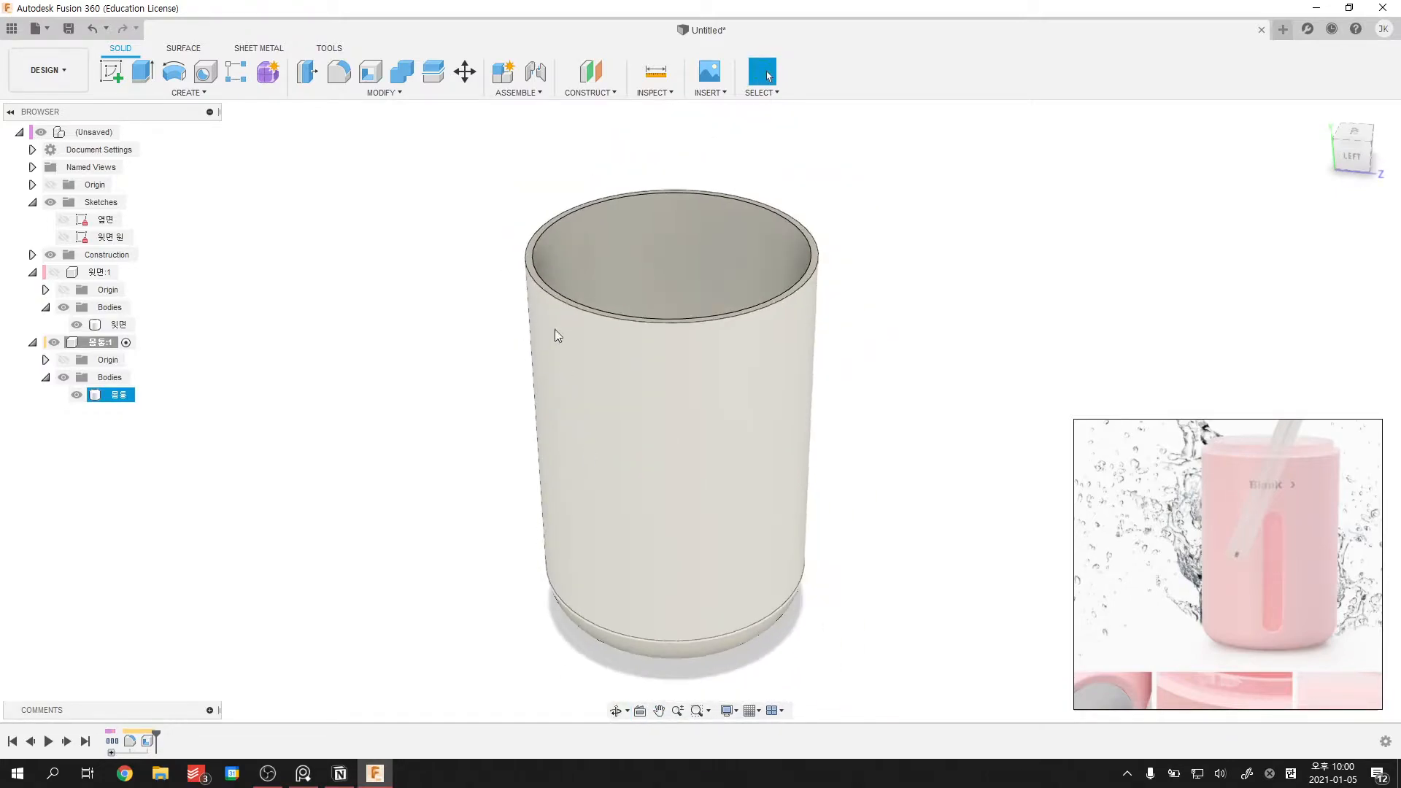
- Roll the timeline back to before the shell and paste a copy of the solid body into the 몸통 component
{"action": "left_click", "coordinate": [117, 398]}
{"action": "left_click", "coordinate": [293, 462]}
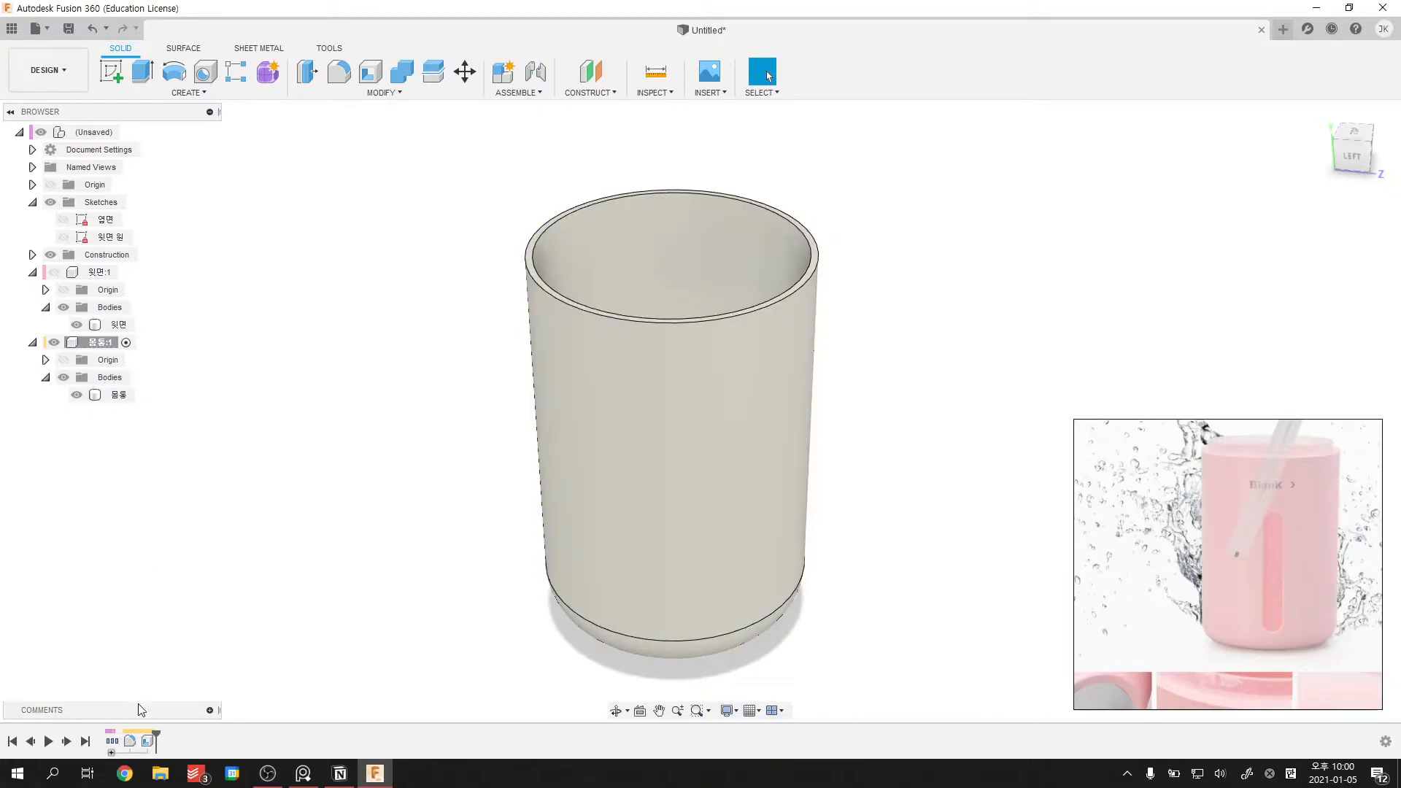
{"action": "left_click_drag", "start_coordinate": [163, 736], "coordinate": [138, 736]}
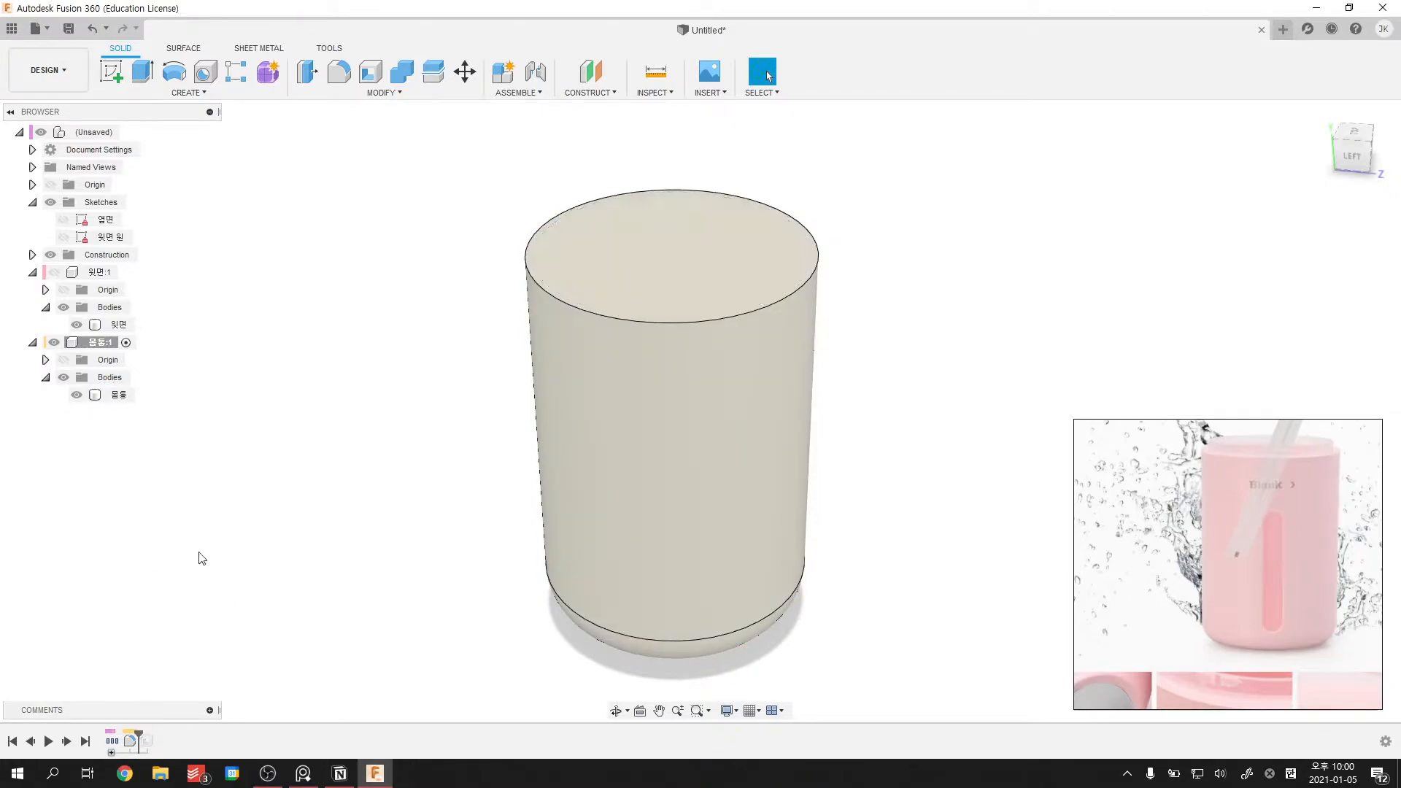
{"action": "left_click", "coordinate": [117, 395]}
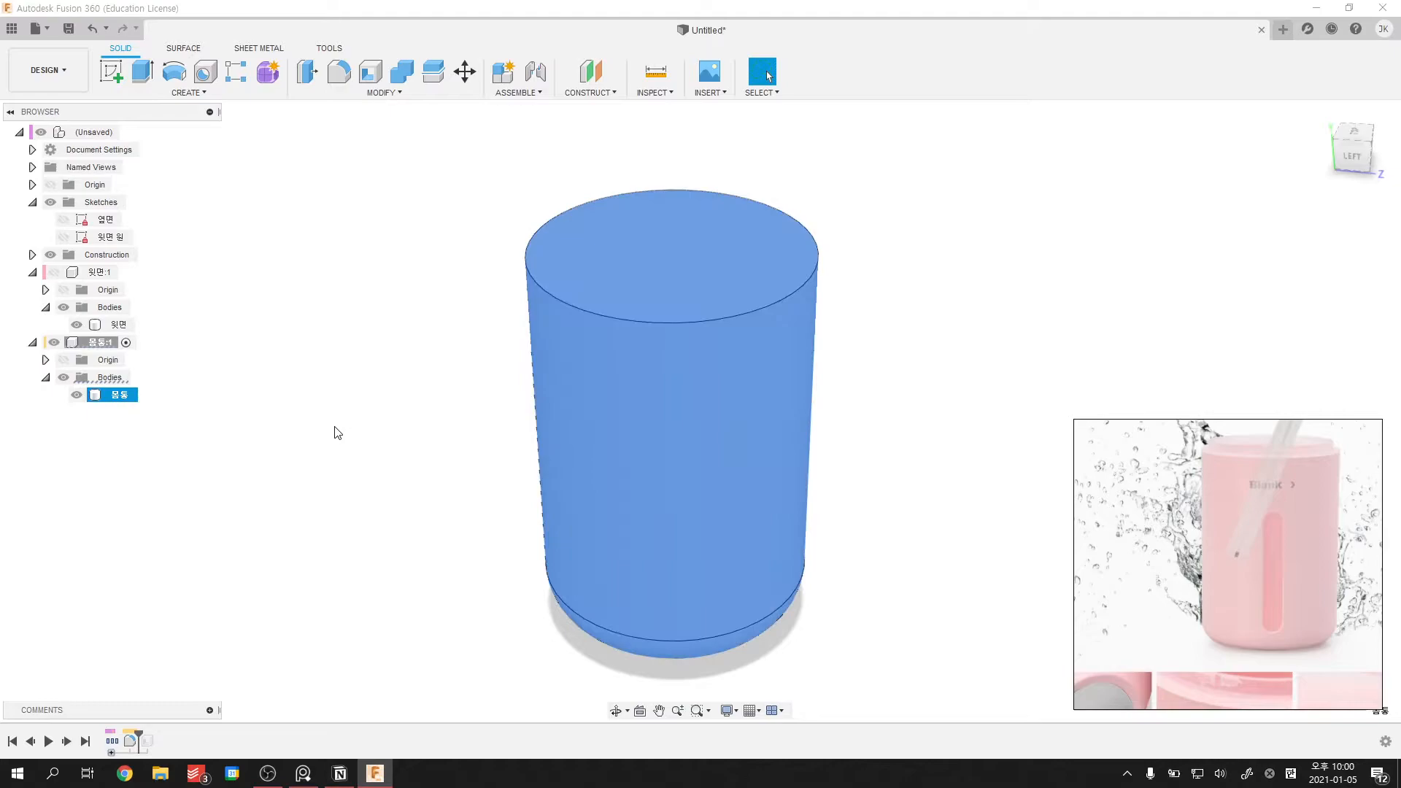
{"action": "key", "text": "ctrl+v"}
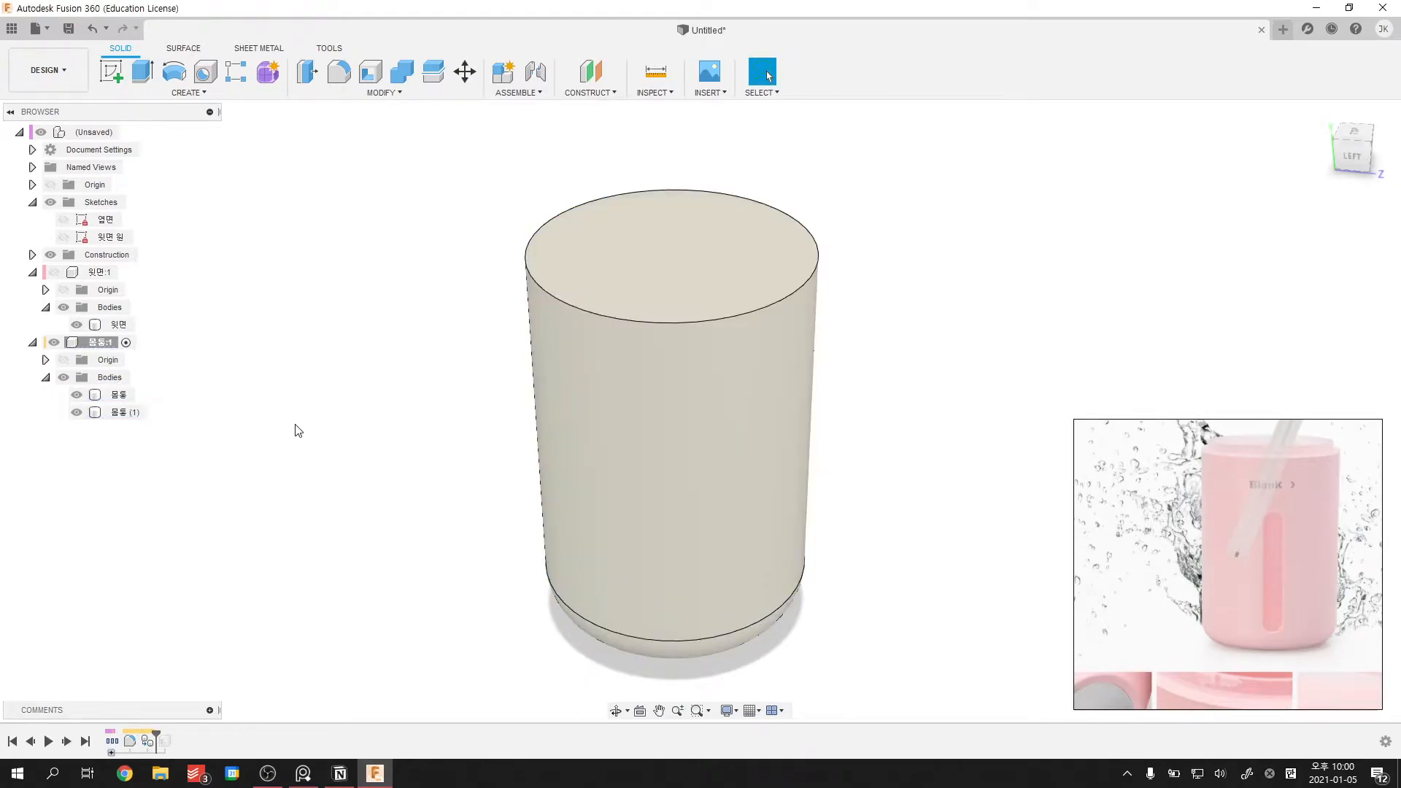
- Check the original and copied bodies, roll the timeline forward past the shell, and hide the solid copy
{"action": "left_click", "coordinate": [77, 413]}
{"action": "left_click", "coordinate": [77, 413]}
{"action": "left_click", "coordinate": [77, 395]}
{"action": "left_click_drag", "start_coordinate": [157, 732], "coordinate": [173, 734]}
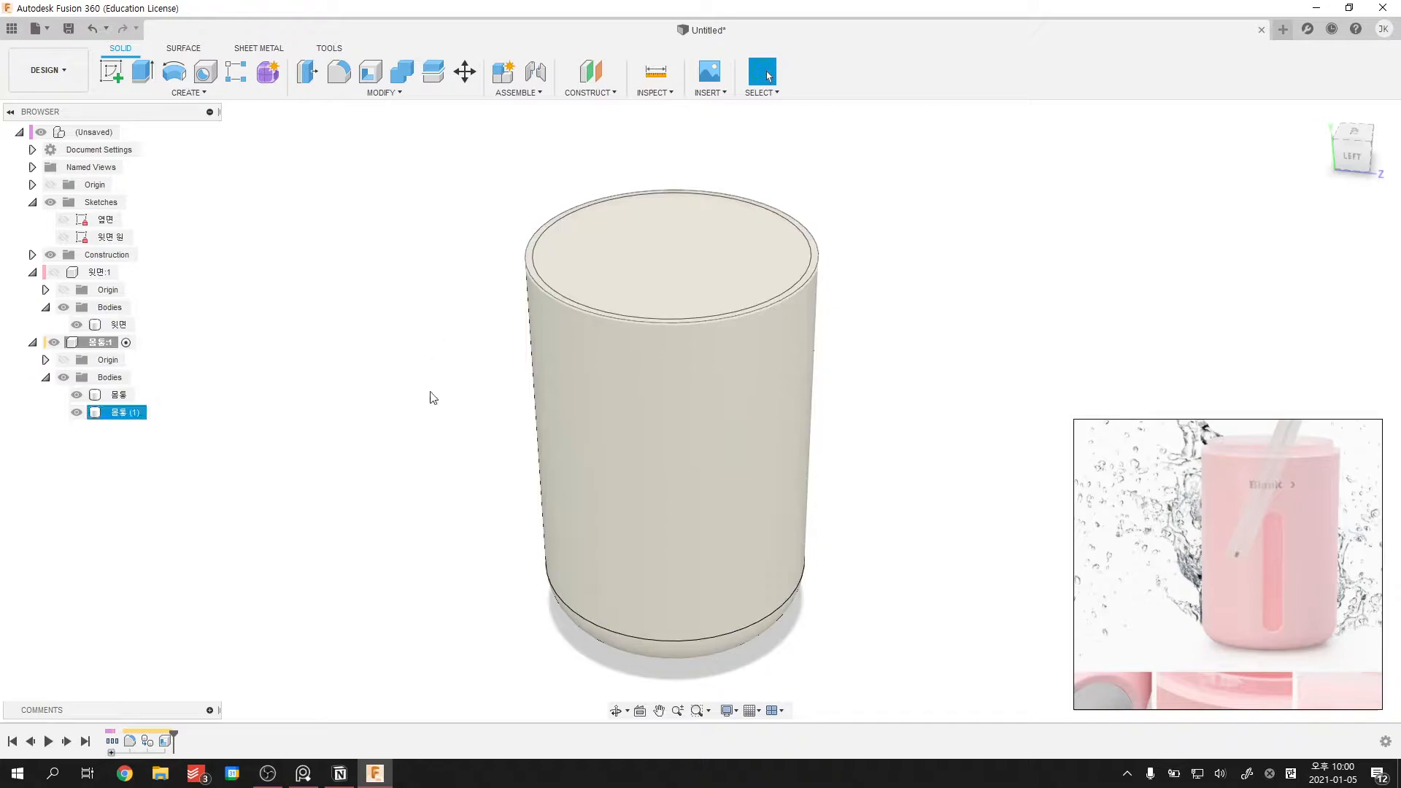
{"action": "left_click", "coordinate": [78, 414]}
{"action": "left_click", "coordinate": [140, 434]}
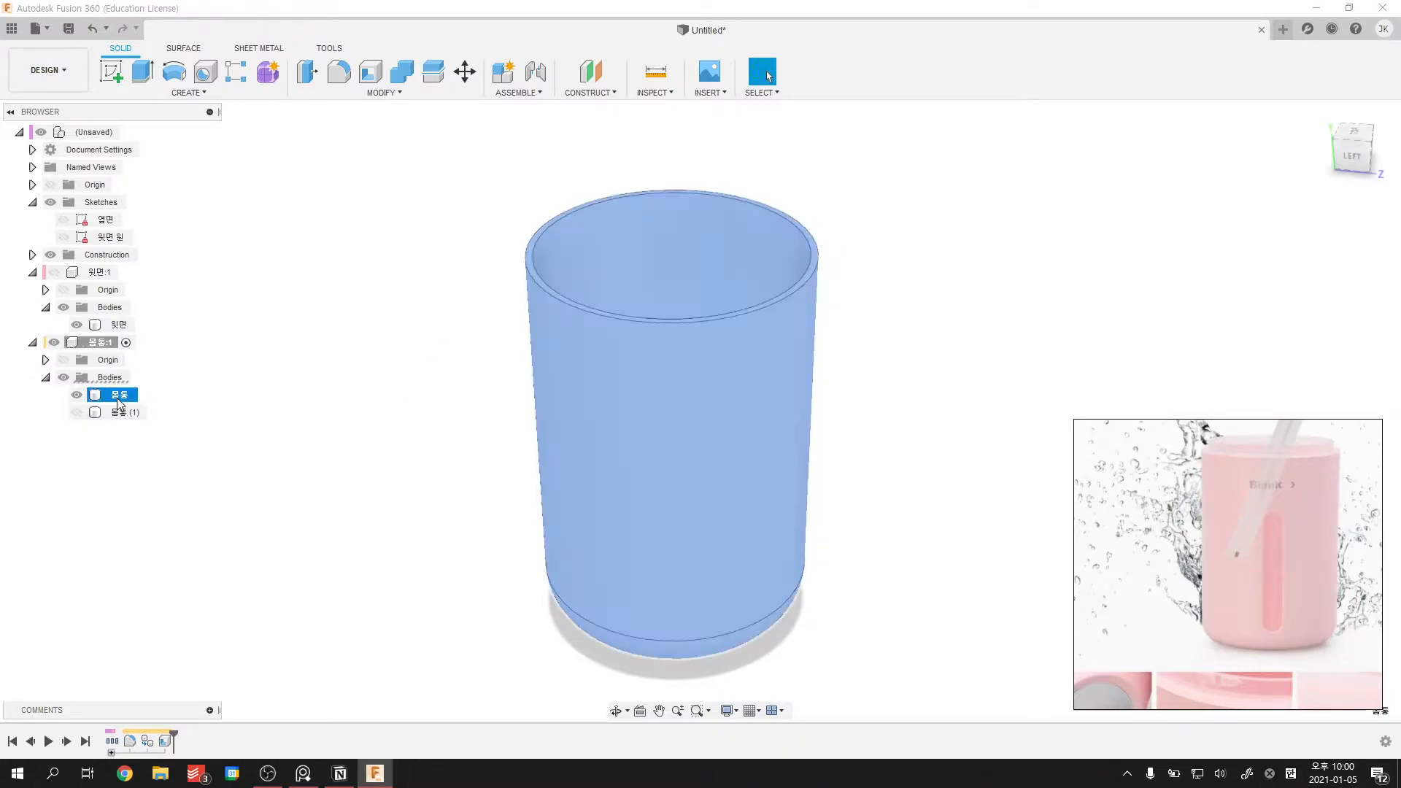
- Rename the shelled body as 바깥 몸통 and its solid copy as 안쪽 몸통
{"action": "left_click", "coordinate": [117, 395]}
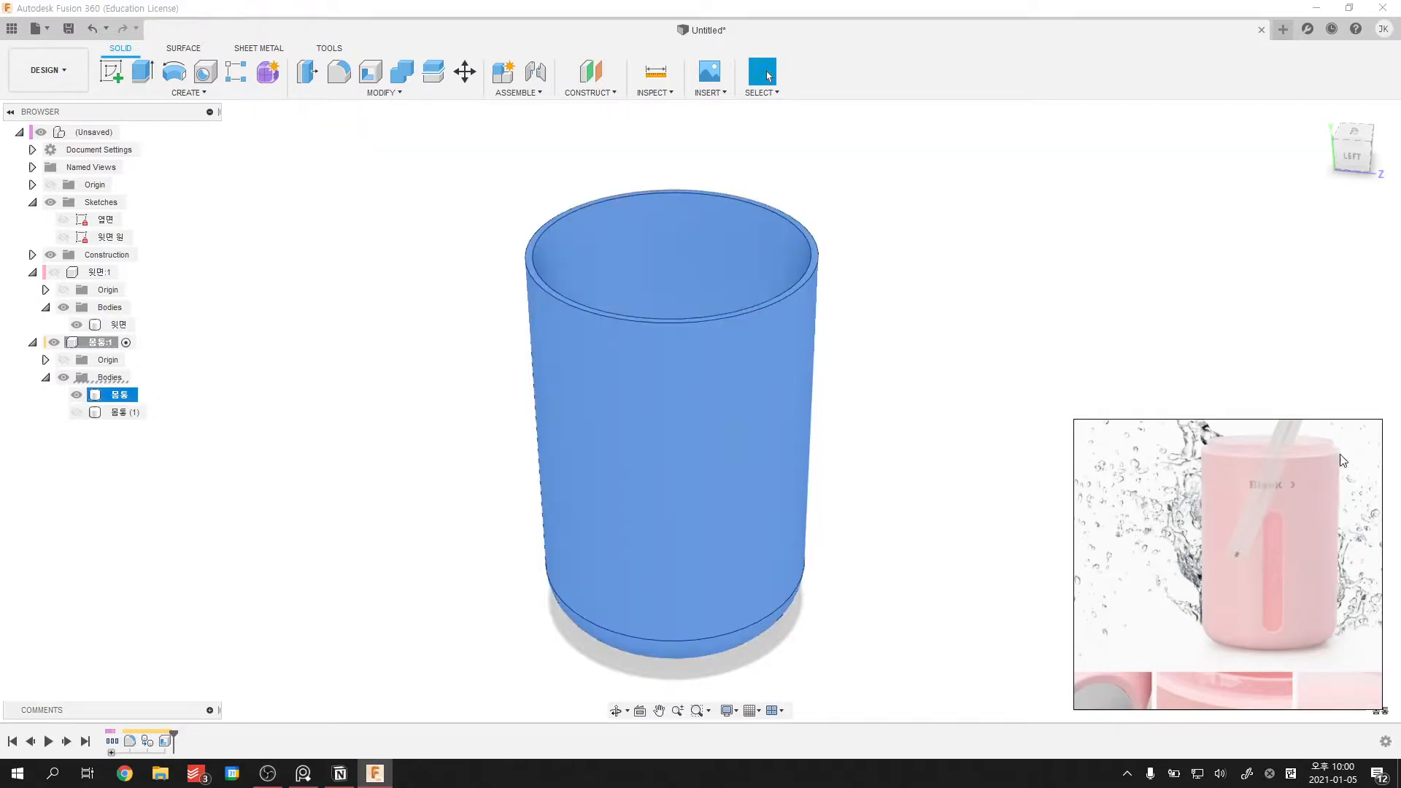
{"action": "double_click", "coordinate": [119, 395]}
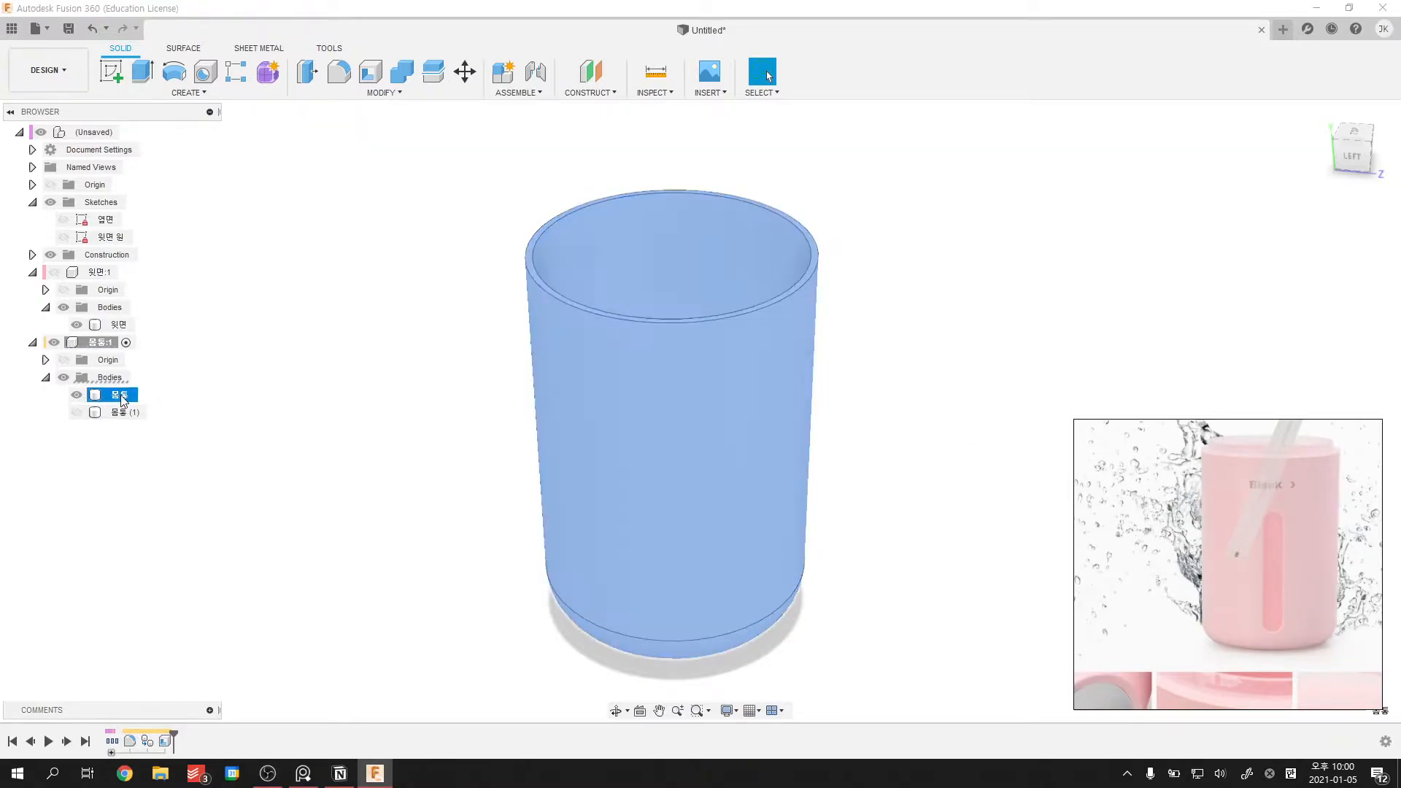
{"action": "left_click", "coordinate": [263, 398]}
{"action": "double_click", "coordinate": [122, 413]}
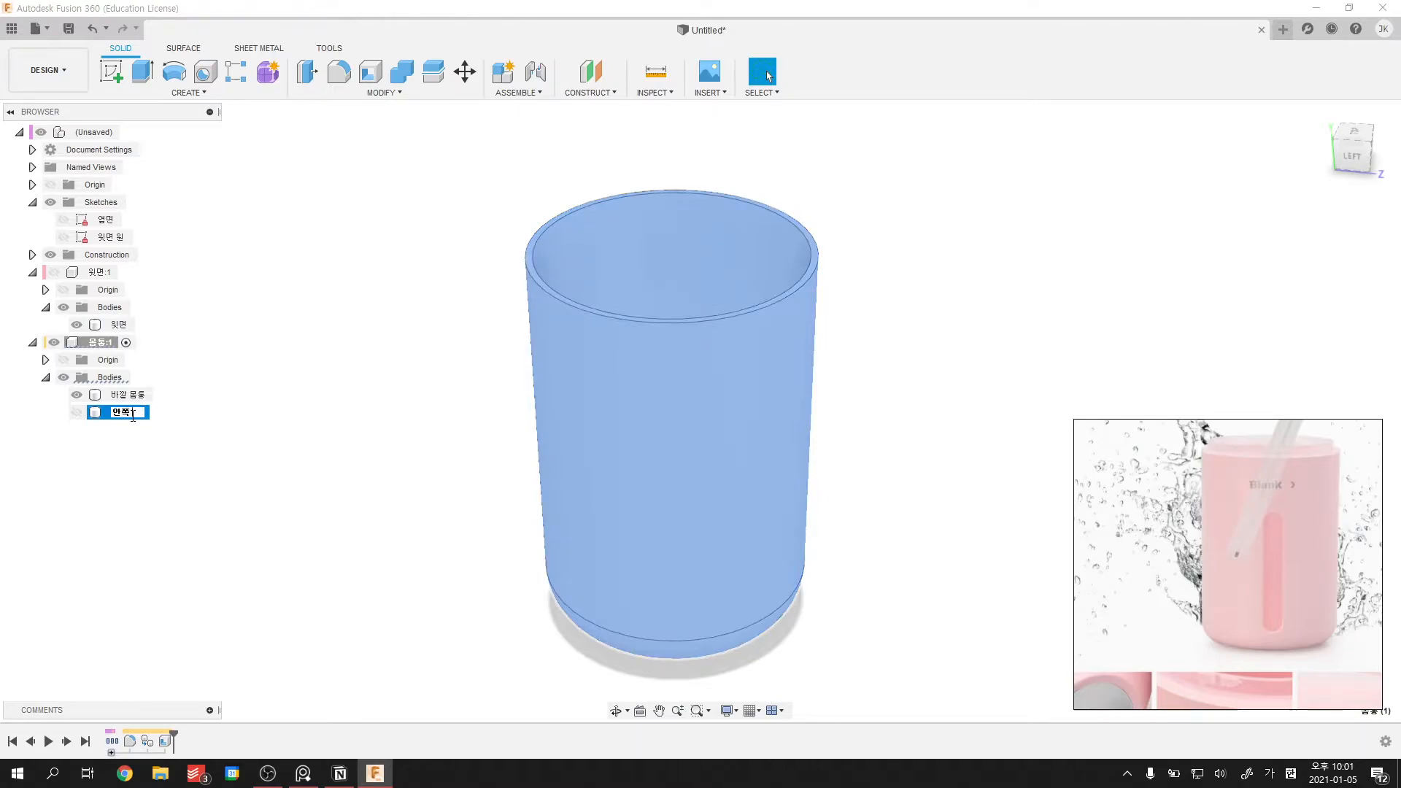
{"action": "type", "text": "안쪽 몸통"}
{"action": "key", "text": "Return"}
{"action": "left_click", "coordinate": [258, 398]}
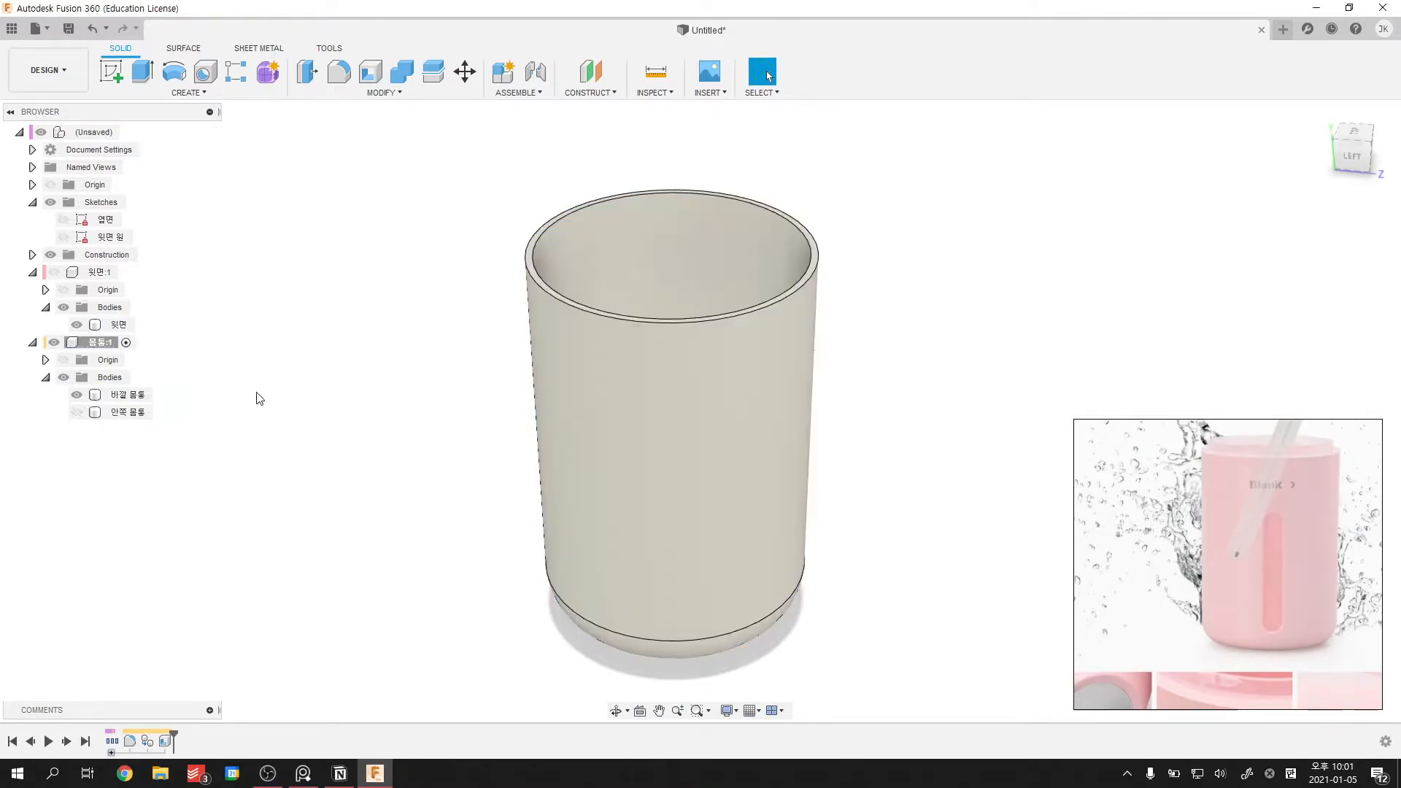
- Show the inner solid body and create a section analysis of both bodies on the YZ plane at zero offset
{"action": "left_click", "coordinate": [76, 413]}
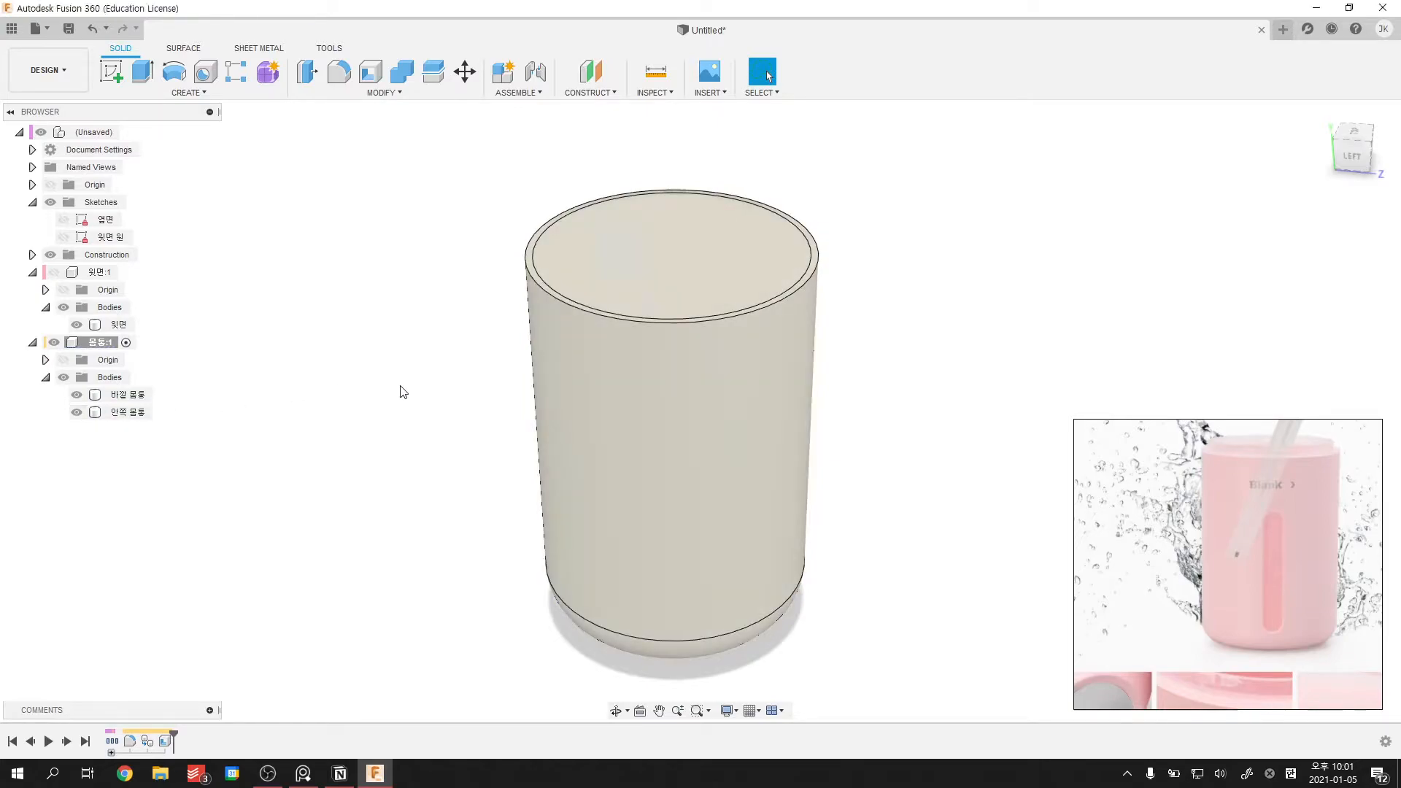
{"action": "left_click", "coordinate": [651, 92]}
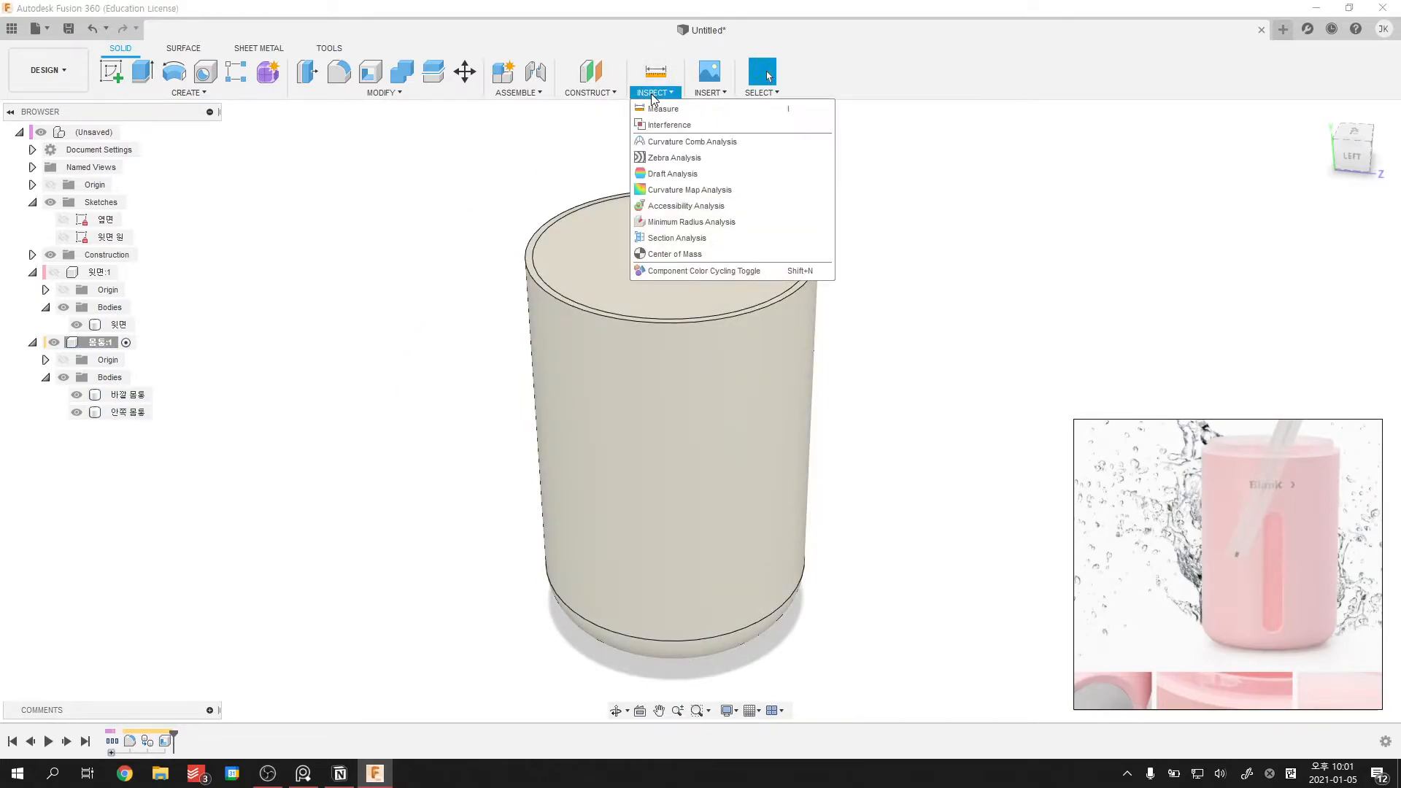
{"action": "left_click", "coordinate": [661, 238]}
{"action": "scroll", "coordinate": [715, 343], "scroll_direction": "down", "scroll_amount": 3}
{"action": "middle_click_drag", "start_coordinate": [653, 490], "coordinate": [492, 391], "text": "shift"}
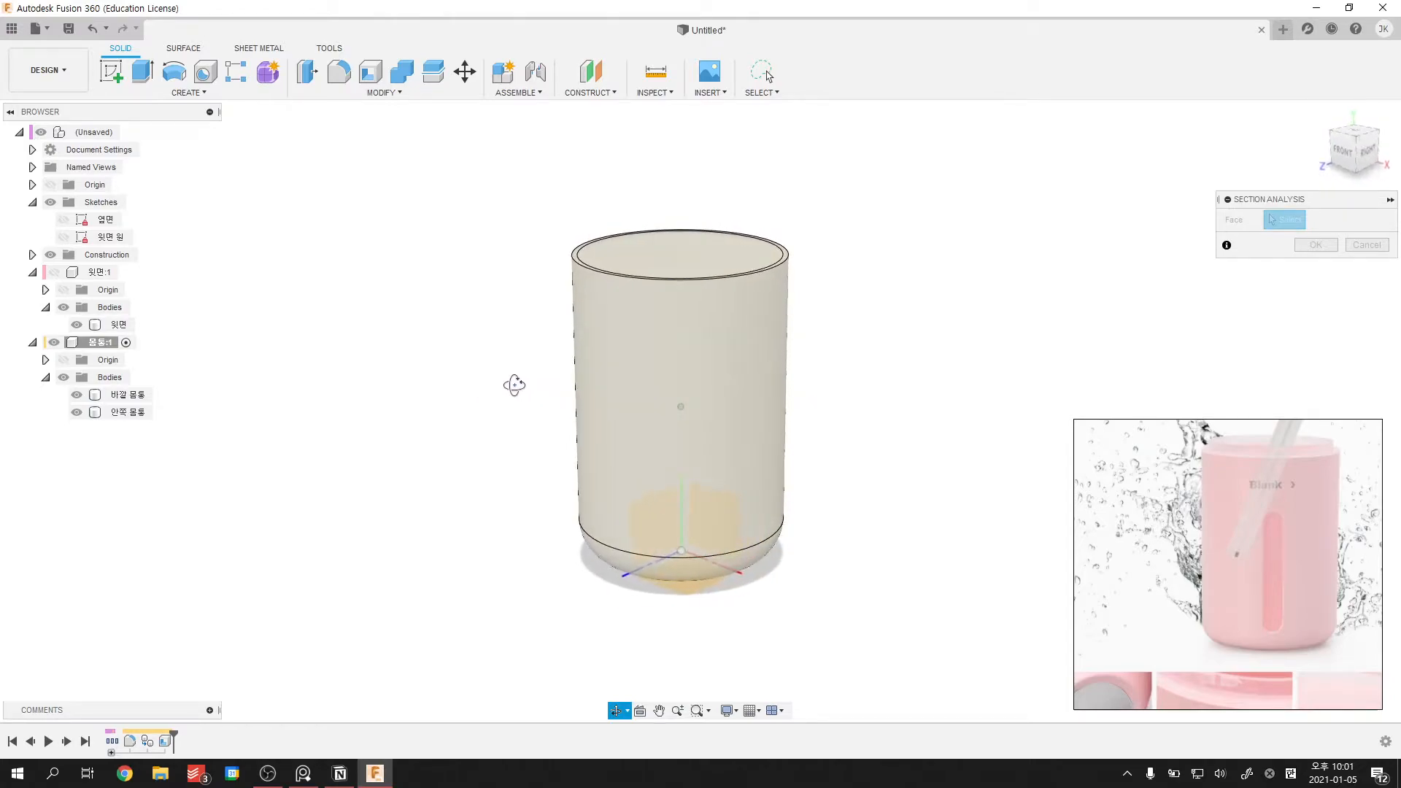
{"action": "left_click", "coordinate": [1366, 151]}
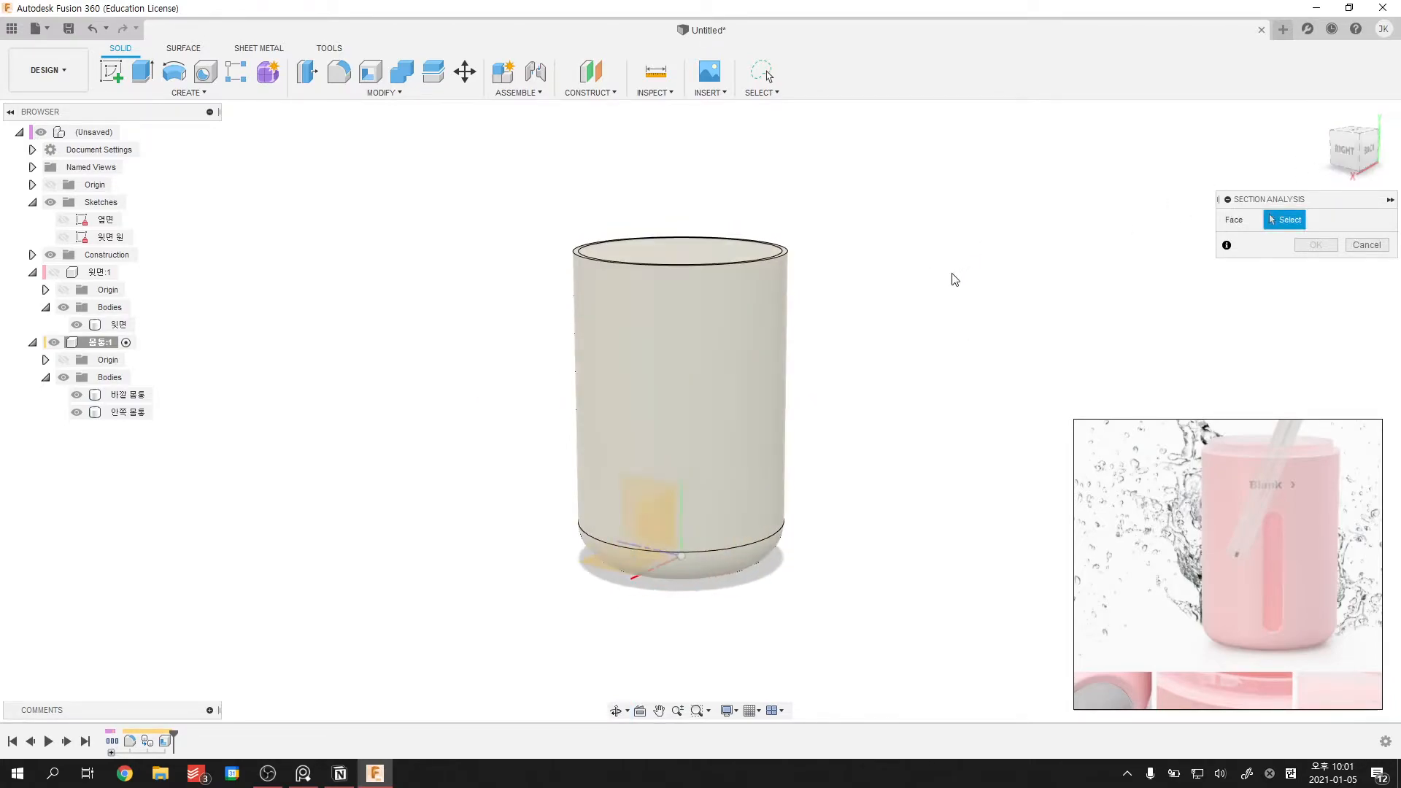
{"action": "left_click", "coordinate": [632, 485]}
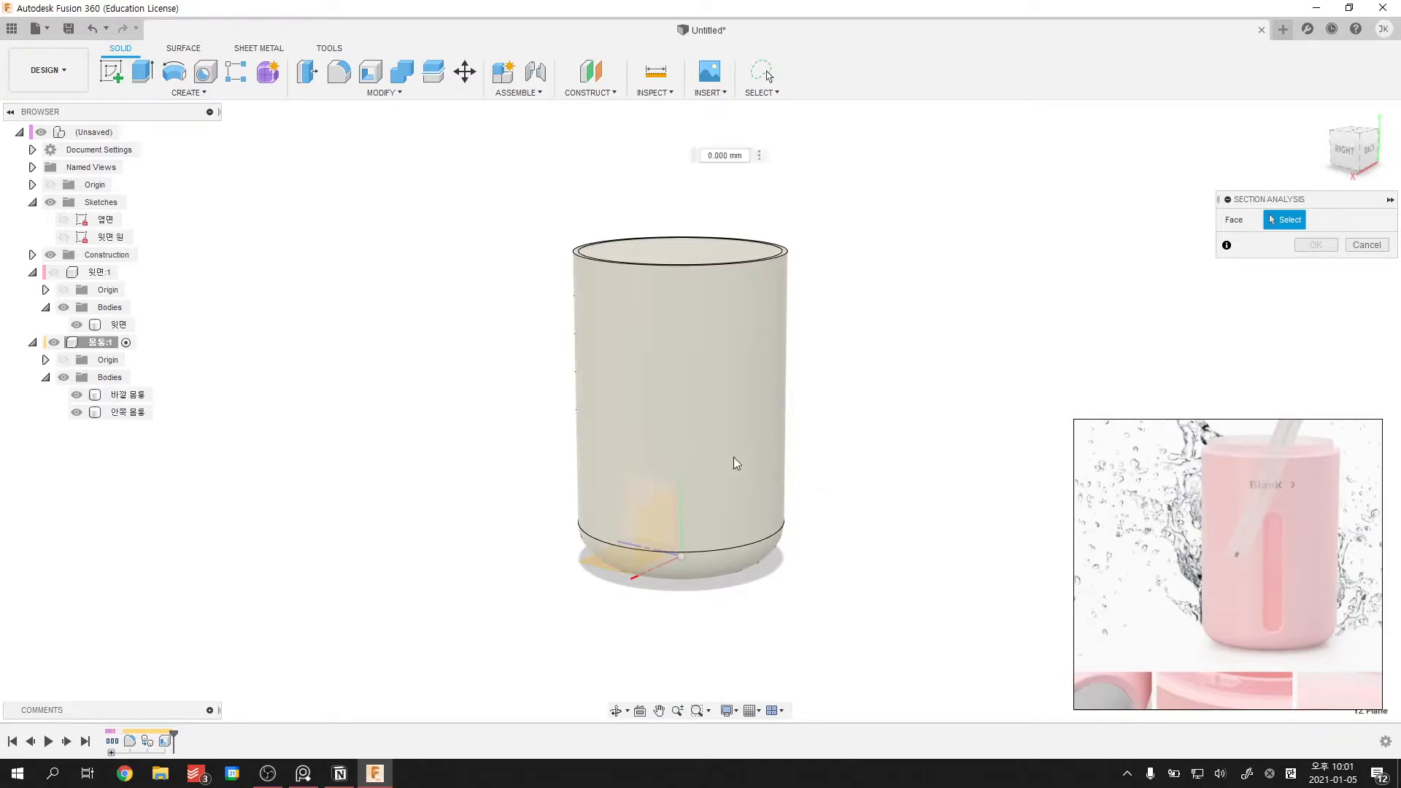
{"action": "key", "text": "Return"}
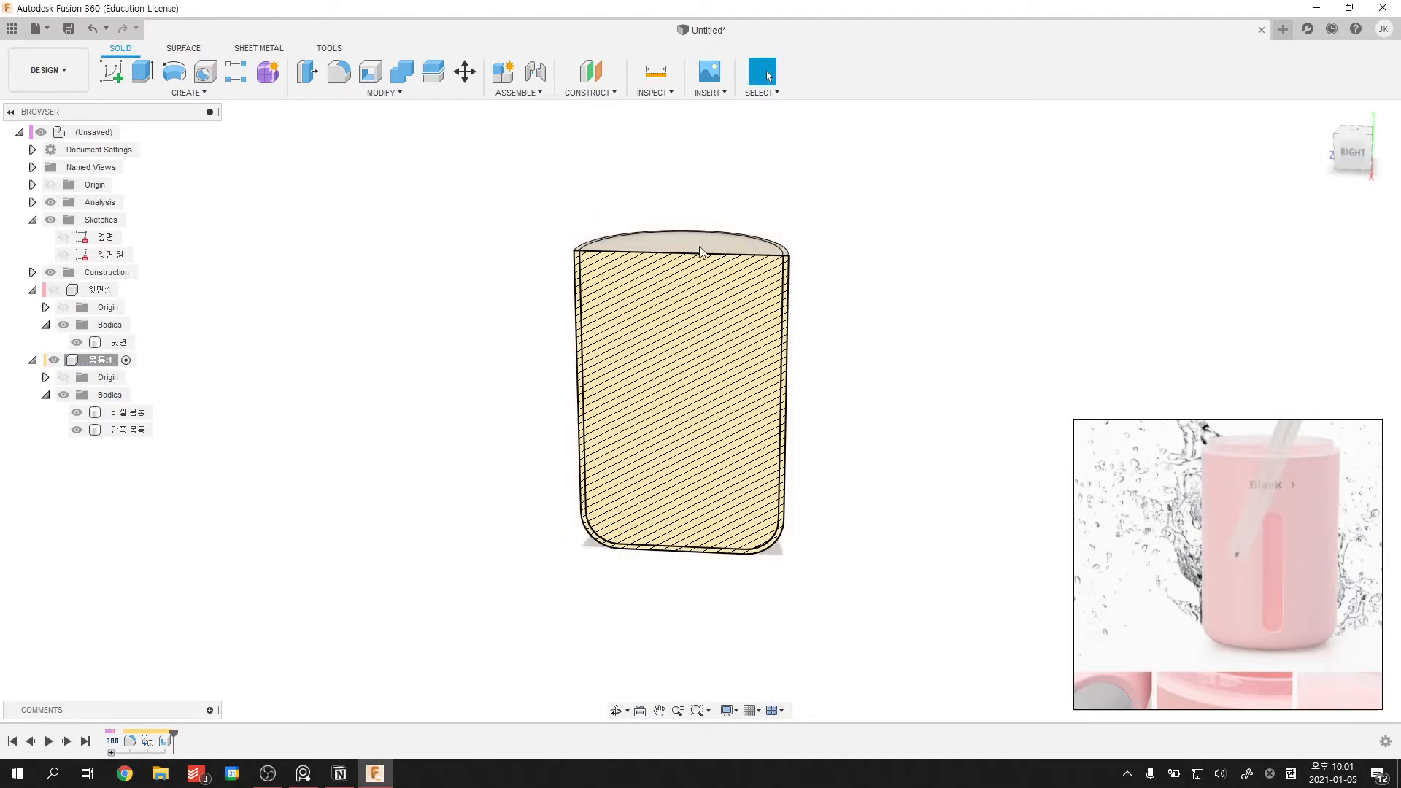
- Hide the outer shelled body to isolate the inner solid body in the section view
{"action": "scroll", "coordinate": [652, 279], "scroll_direction": "up", "scroll_amount": 4}
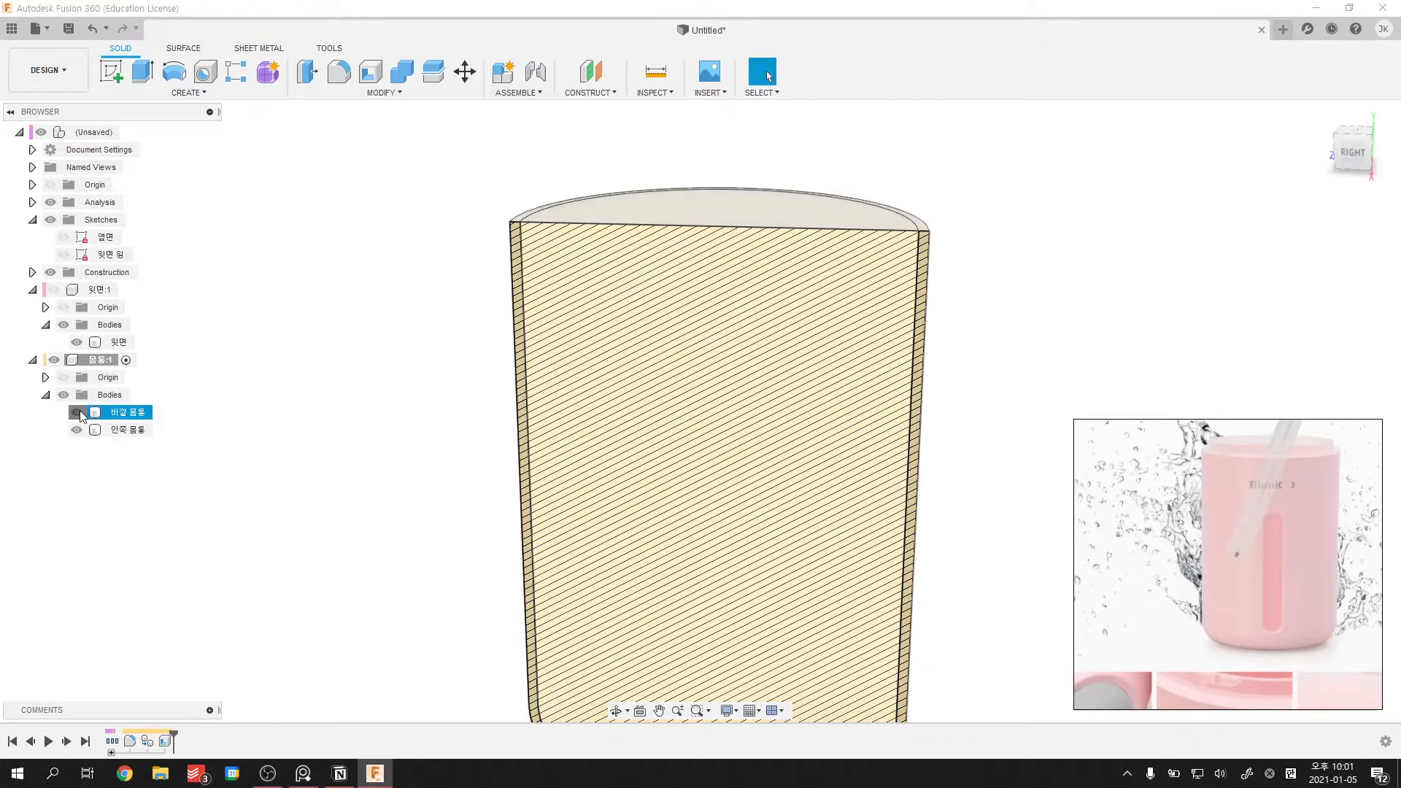
{"action": "left_click", "coordinate": [77, 413]}
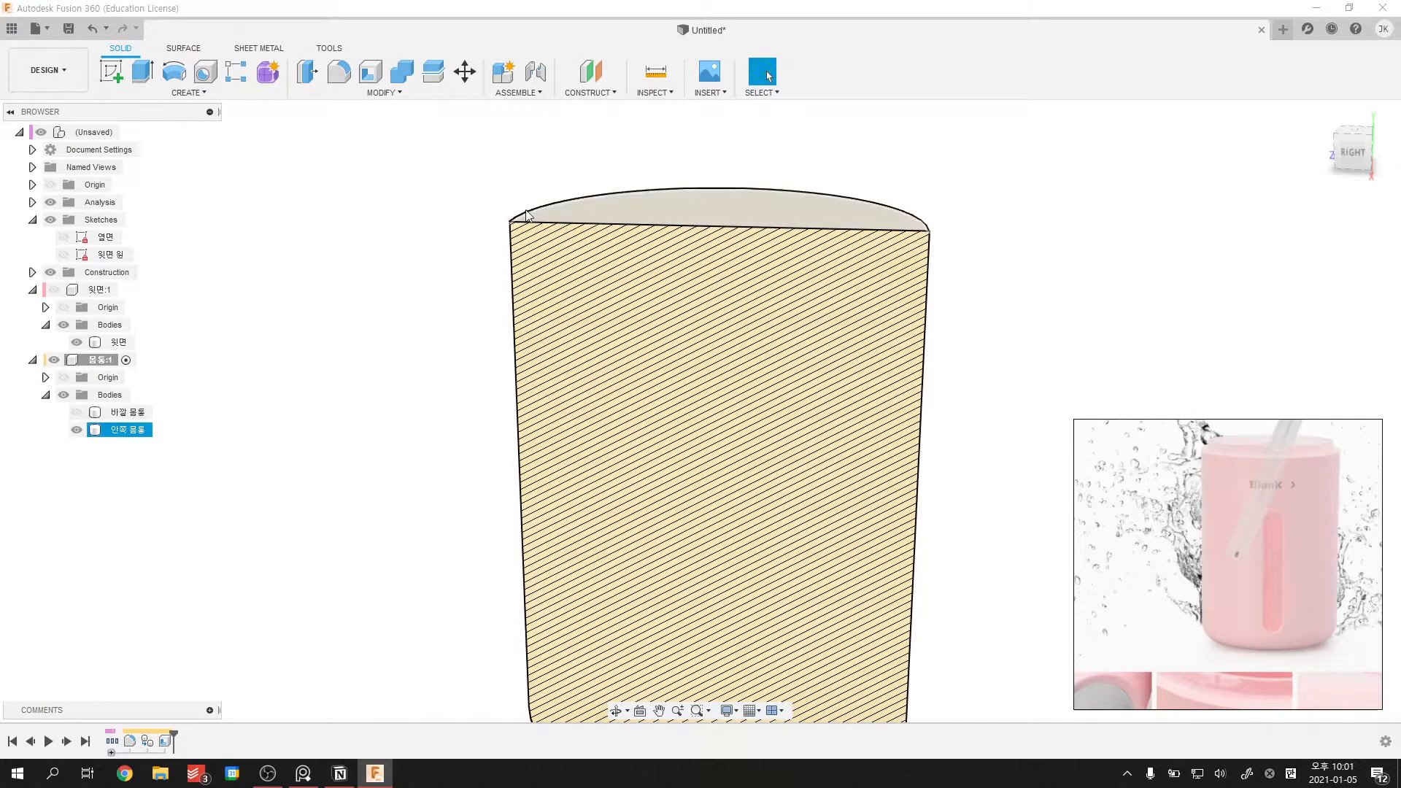
- Show 바깥 몸통 and use Combine to cut it out of 안쪽 몸통, keeping the tool body
{"action": "left_click", "coordinate": [76, 412]}
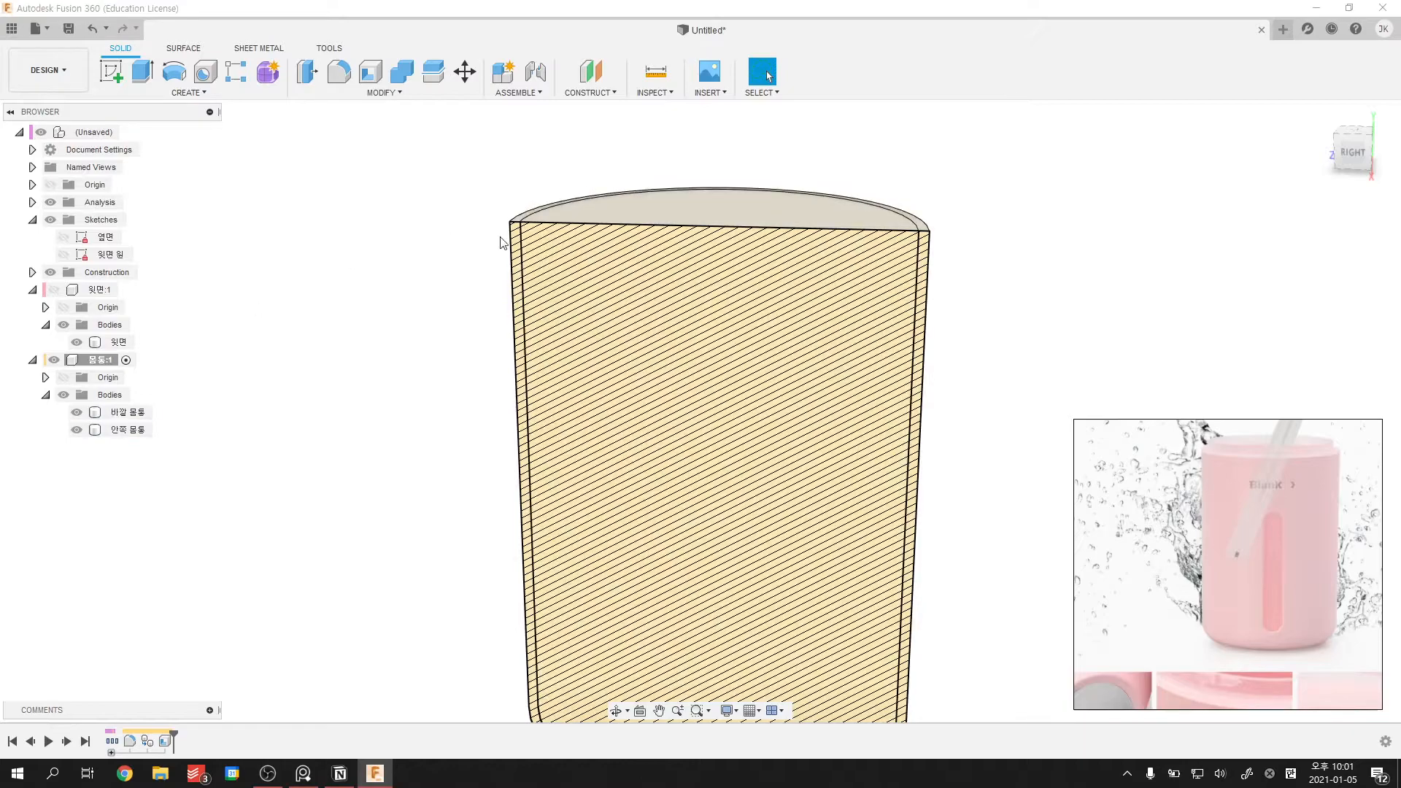
{"action": "left_click", "coordinate": [77, 414]}
{"action": "left_click", "coordinate": [77, 414]}
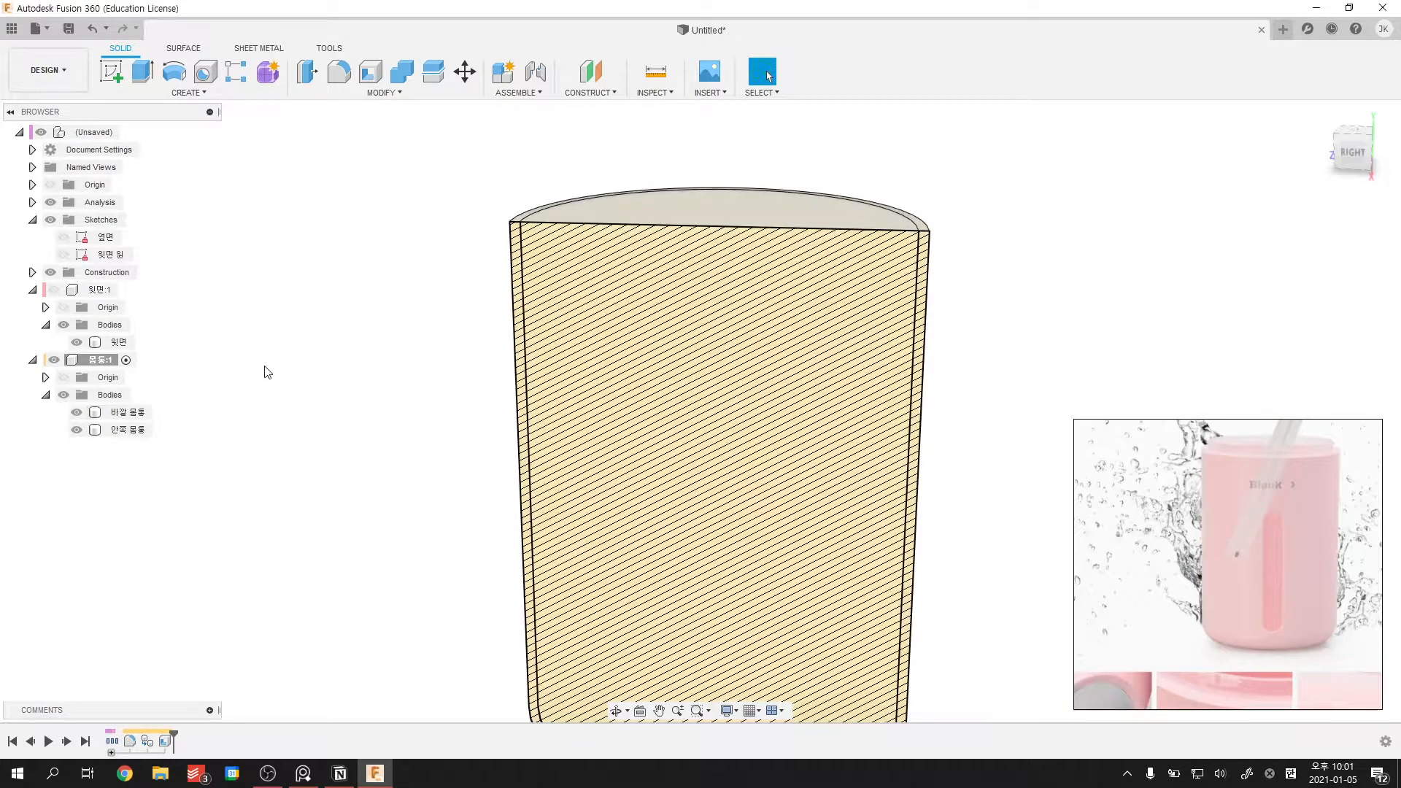
{"action": "middle_click_drag", "start_coordinate": [276, 331], "coordinate": [321, 340], "text": "shift"}
{"action": "left_click", "coordinate": [405, 71]}
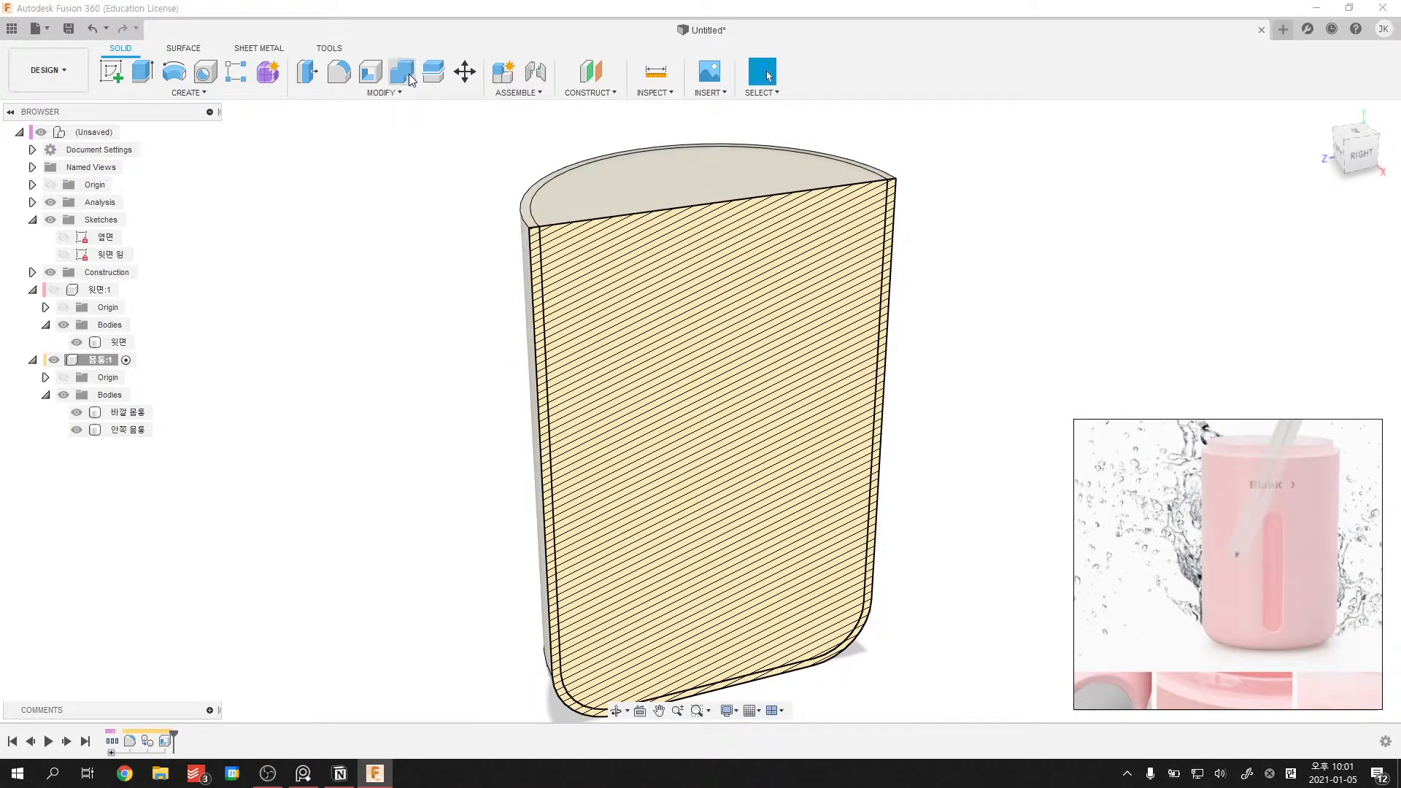
{"action": "left_click", "coordinate": [719, 193]}
{"action": "left_click", "coordinate": [135, 413]}
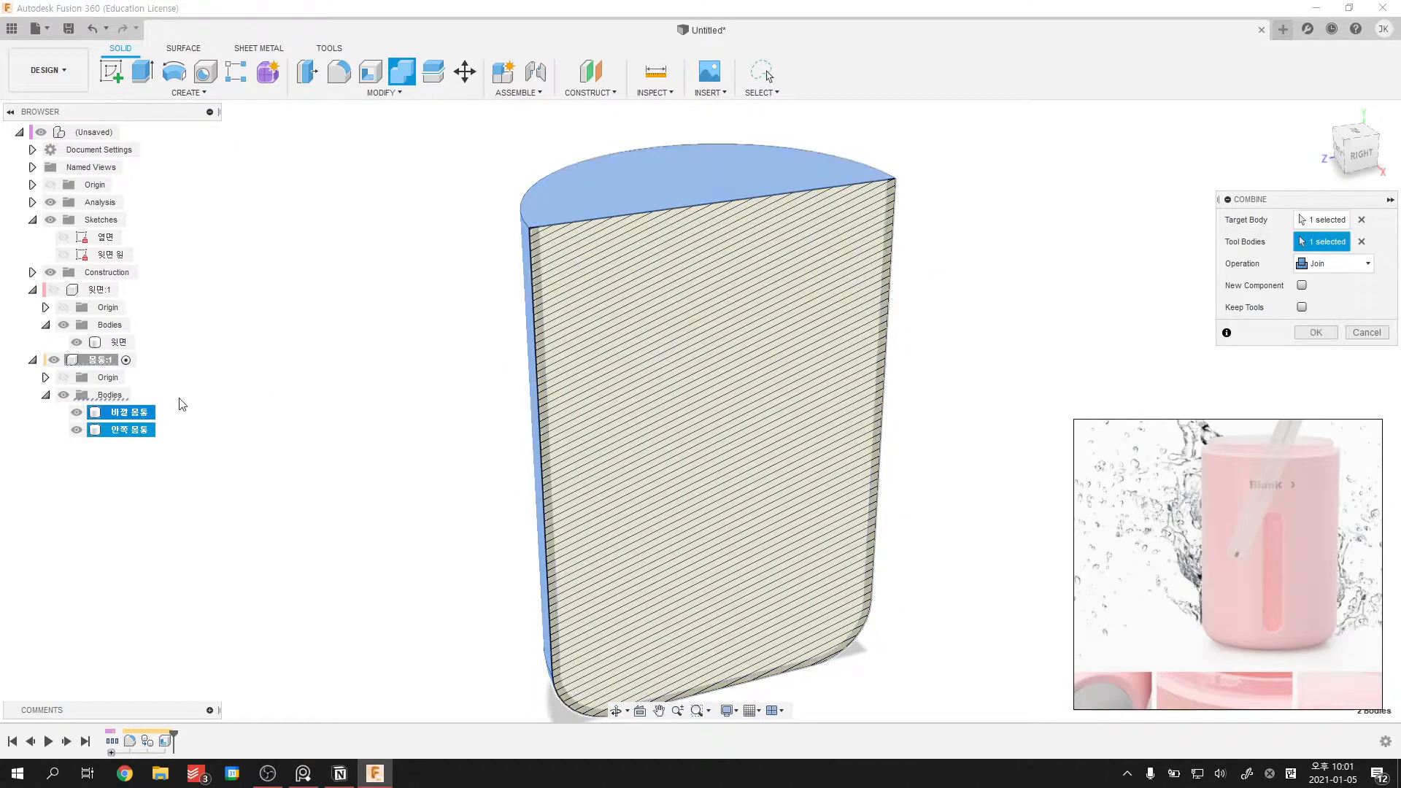
{"action": "left_click", "coordinate": [1335, 264]}
{"action": "left_click", "coordinate": [1321, 300]}
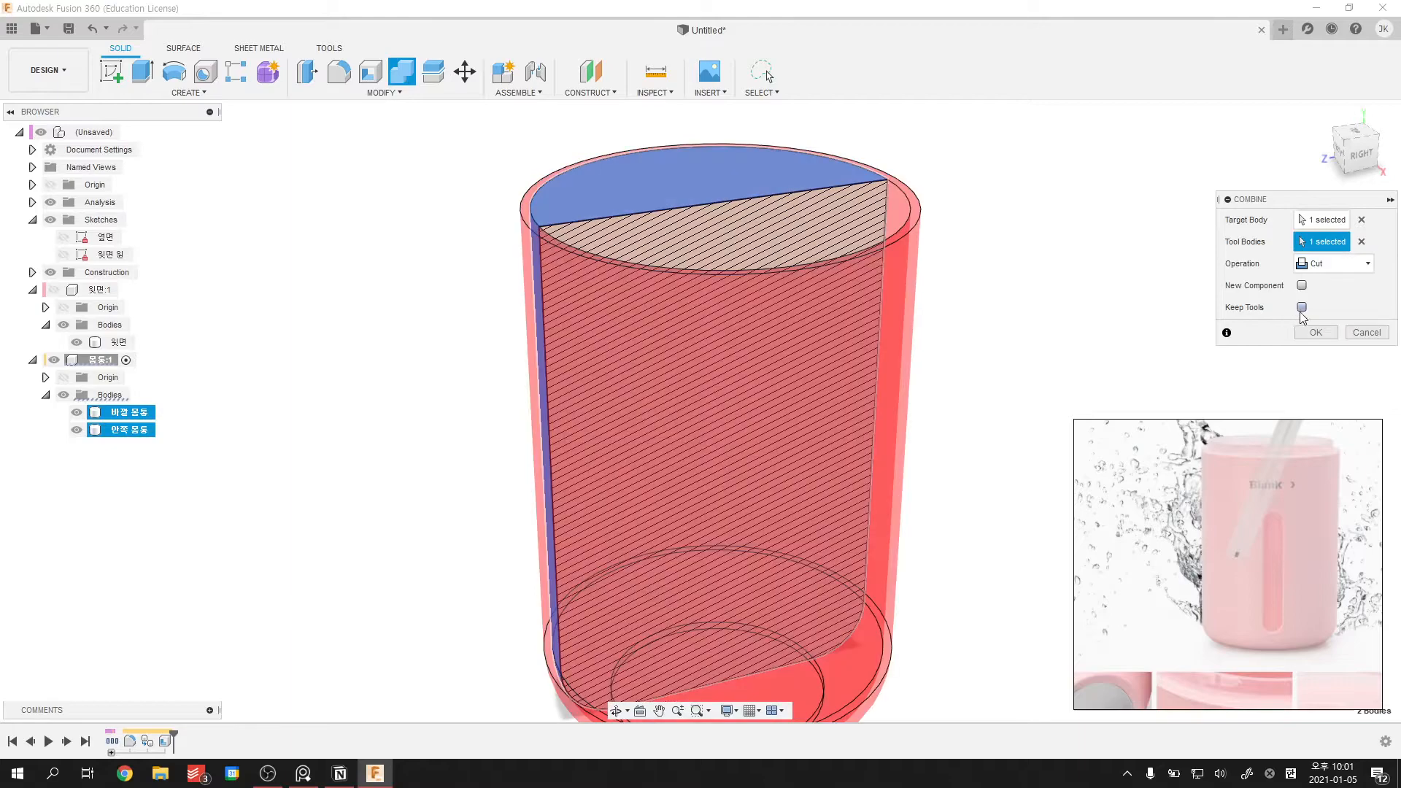
{"action": "left_click", "coordinate": [1316, 332]}
- Inspect the inner and outer bodies in section and examine the stepped rim of the pink container in the reference picture
{"action": "middle_click_drag", "start_coordinate": [1005, 282], "coordinate": [737, 292], "text": "shift"}
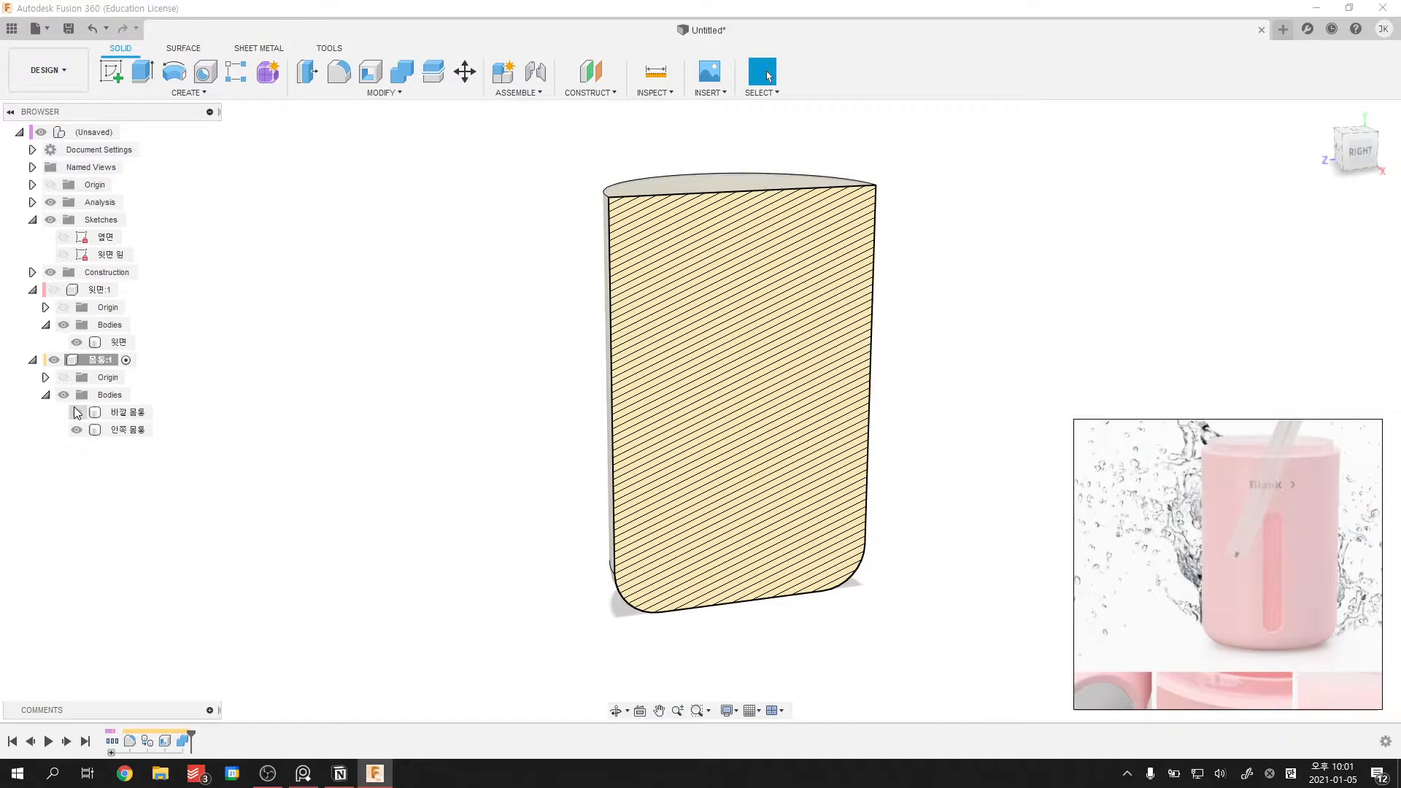
{"action": "middle_click_drag", "start_coordinate": [375, 363], "coordinate": [444, 462], "text": "shift"}
{"action": "scroll", "coordinate": [1270, 477], "scroll_direction": "down", "scroll_amount": 4}
{"action": "middle_click_drag", "start_coordinate": [1270, 477], "coordinate": [1239, 539]}
{"action": "scroll", "coordinate": [1239, 537], "scroll_direction": "up", "scroll_amount": 7}
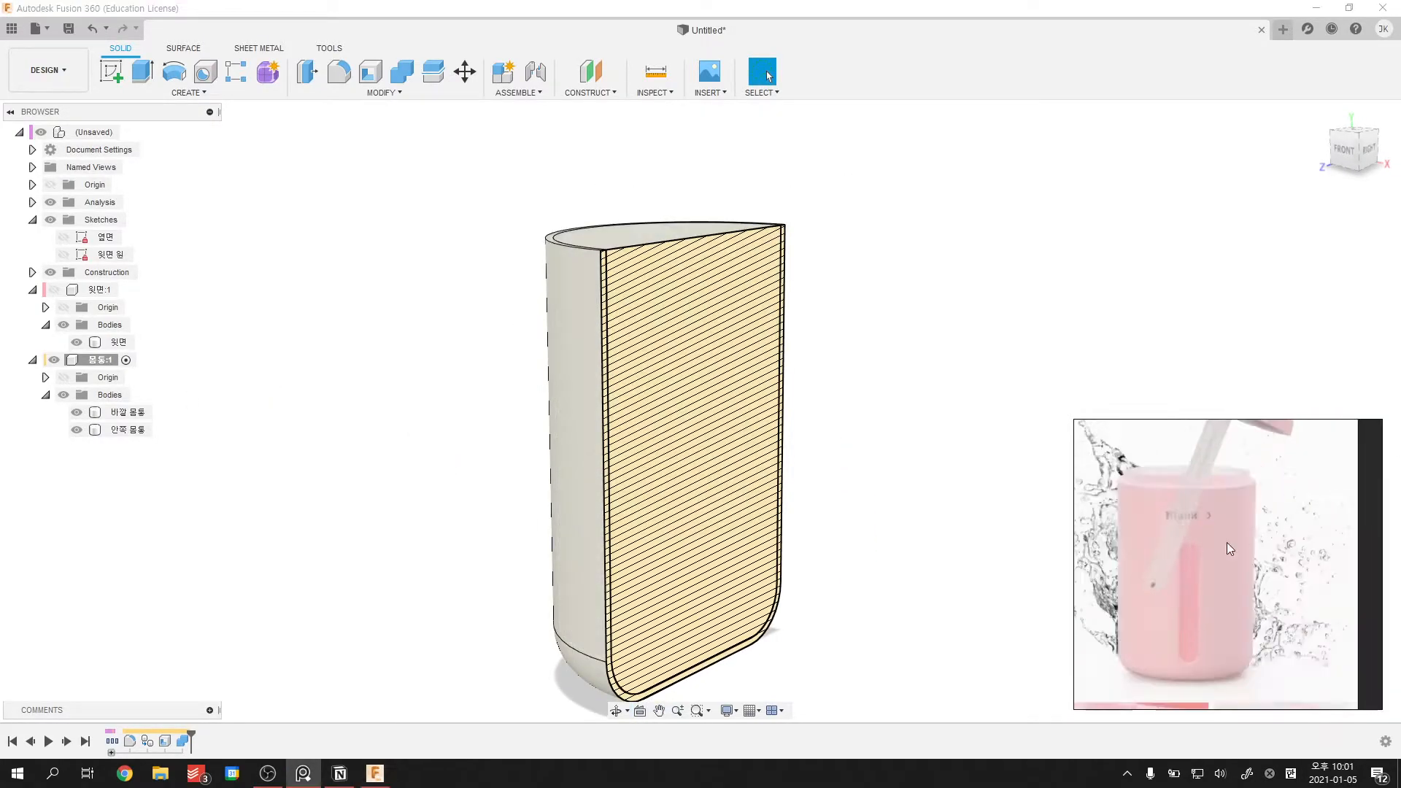
{"action": "scroll", "coordinate": [1238, 496], "scroll_direction": "up", "scroll_amount": 2}
{"action": "middle_click_drag", "start_coordinate": [1237, 478], "coordinate": [1229, 640]}
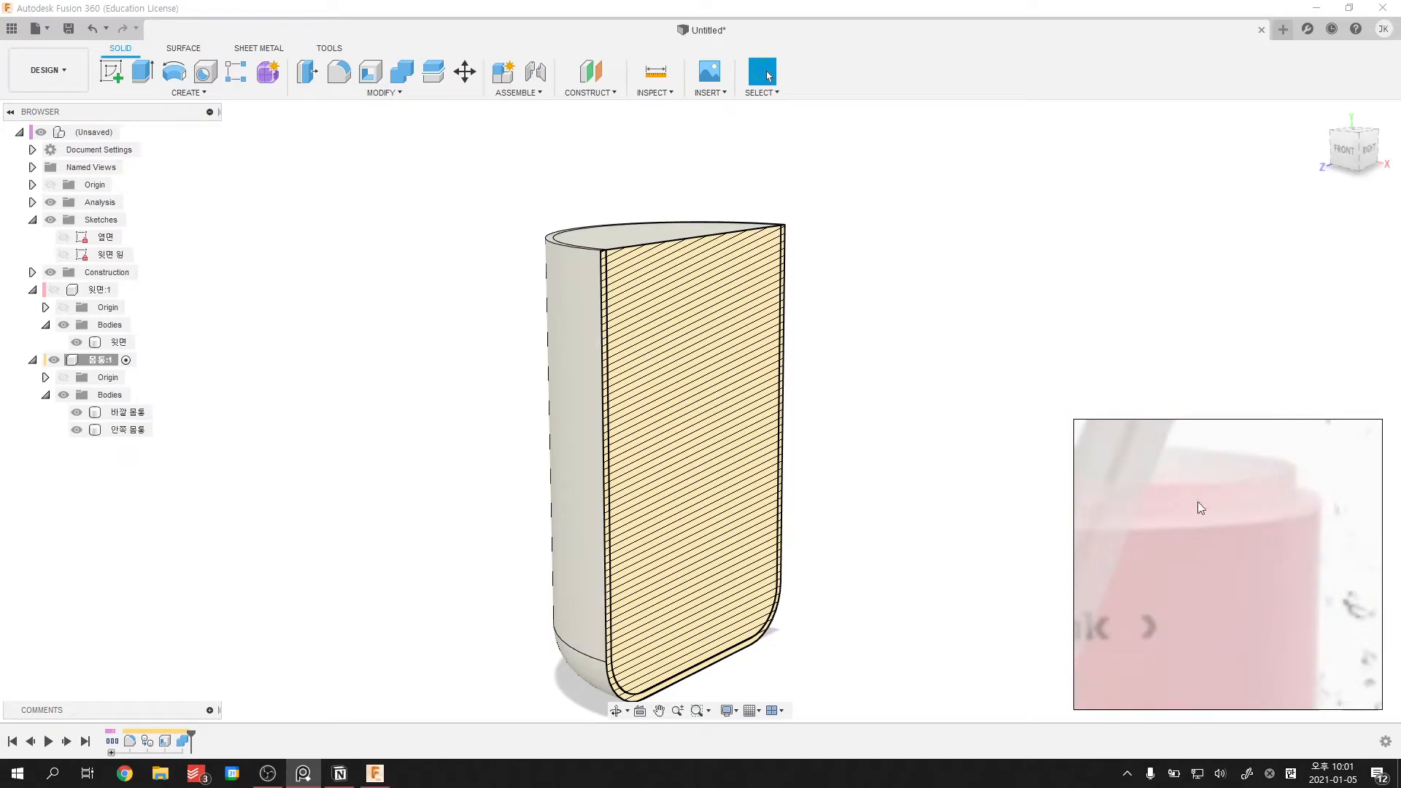
- Temporarily show the lid component, inspect its seam with the body in section against the reference picture, and hide it
{"action": "left_click", "coordinate": [54, 290]}
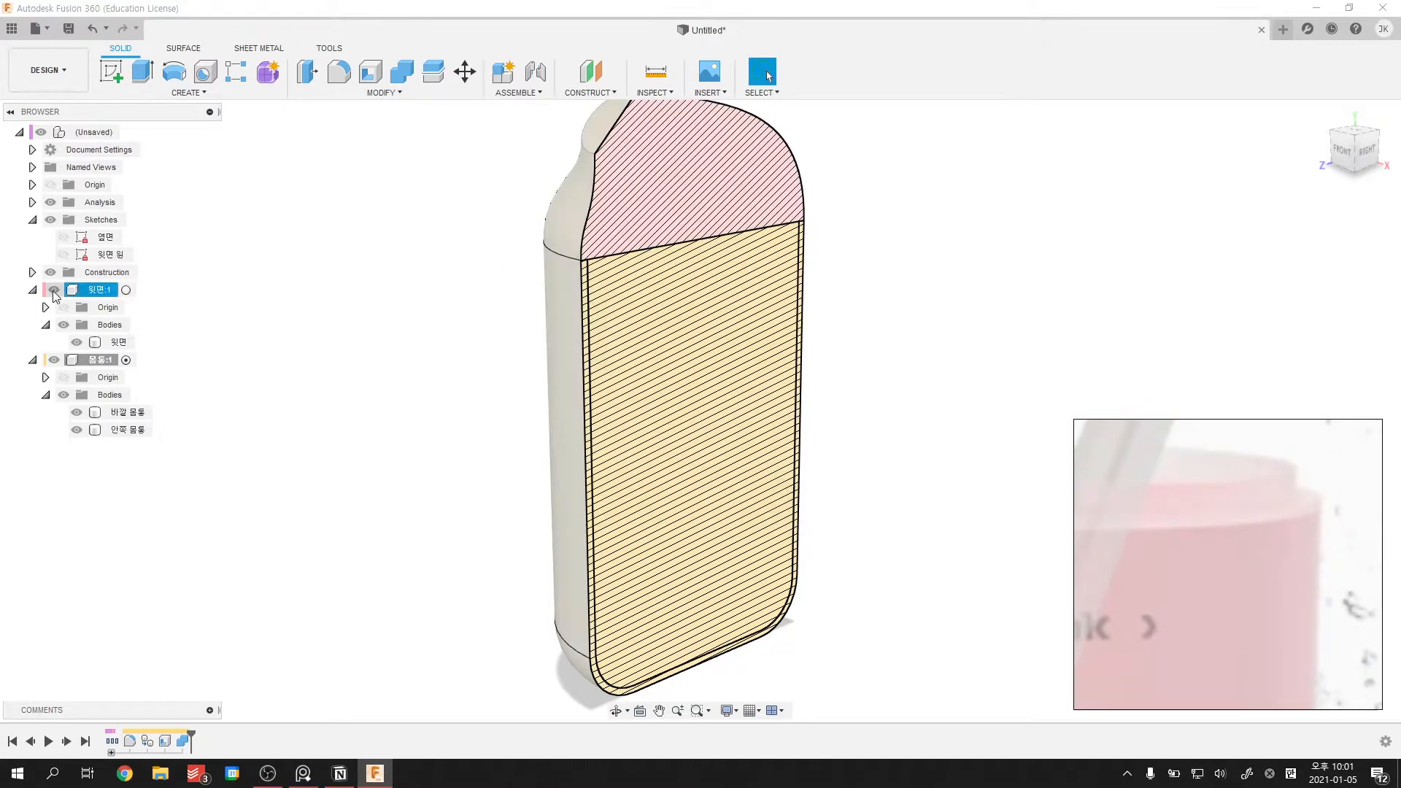
{"action": "mouse_move", "coordinate": [535, 388]}
{"action": "middle_mouse_down", "text": "shift"}
{"action": "mouse_move", "coordinate": [445, 485]}
{"action": "mouse_move", "coordinate": [626, 485]}
{"action": "mouse_move", "coordinate": [597, 489]}
{"action": "middle_mouse_up", "text": "shift"}
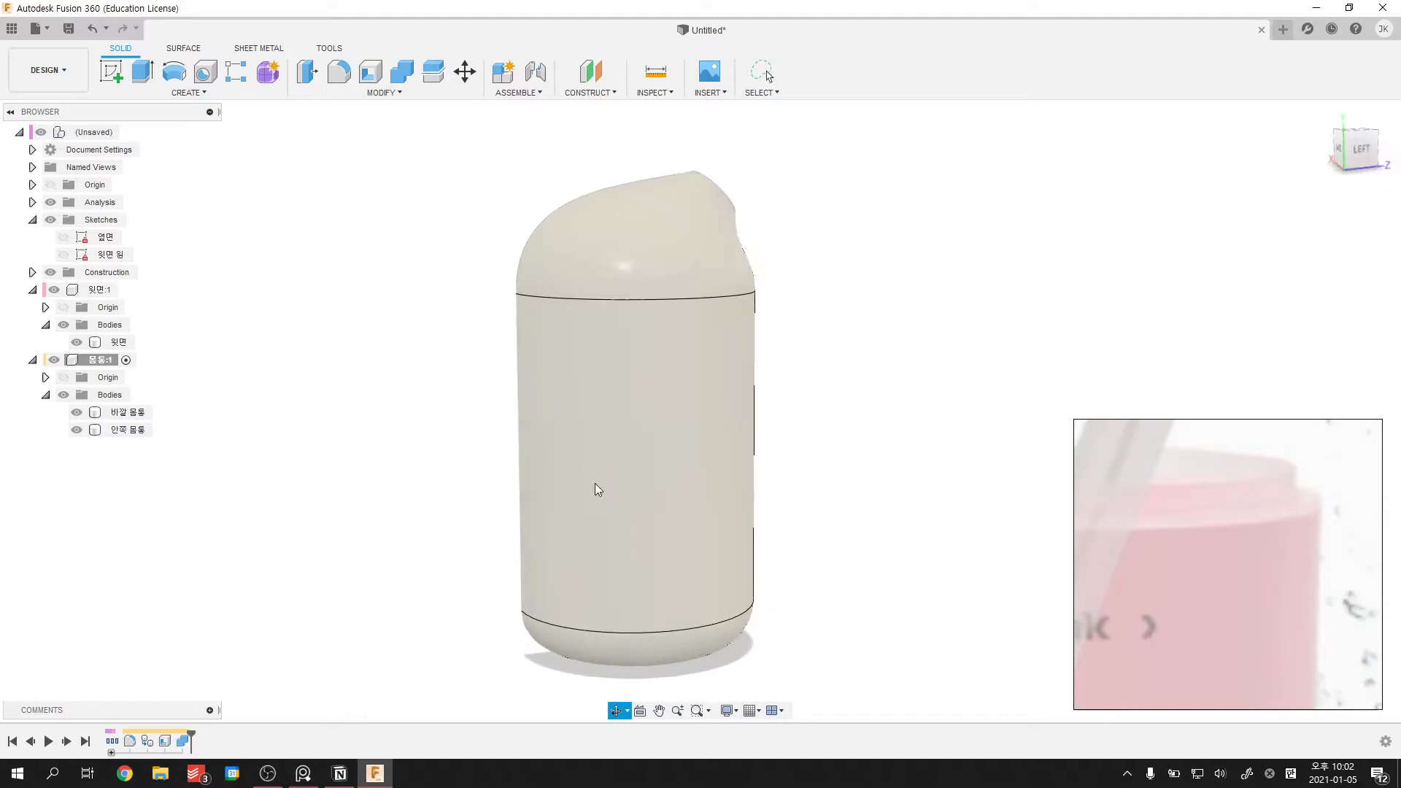
{"action": "scroll", "coordinate": [757, 313], "scroll_direction": "up", "scroll_amount": 3}
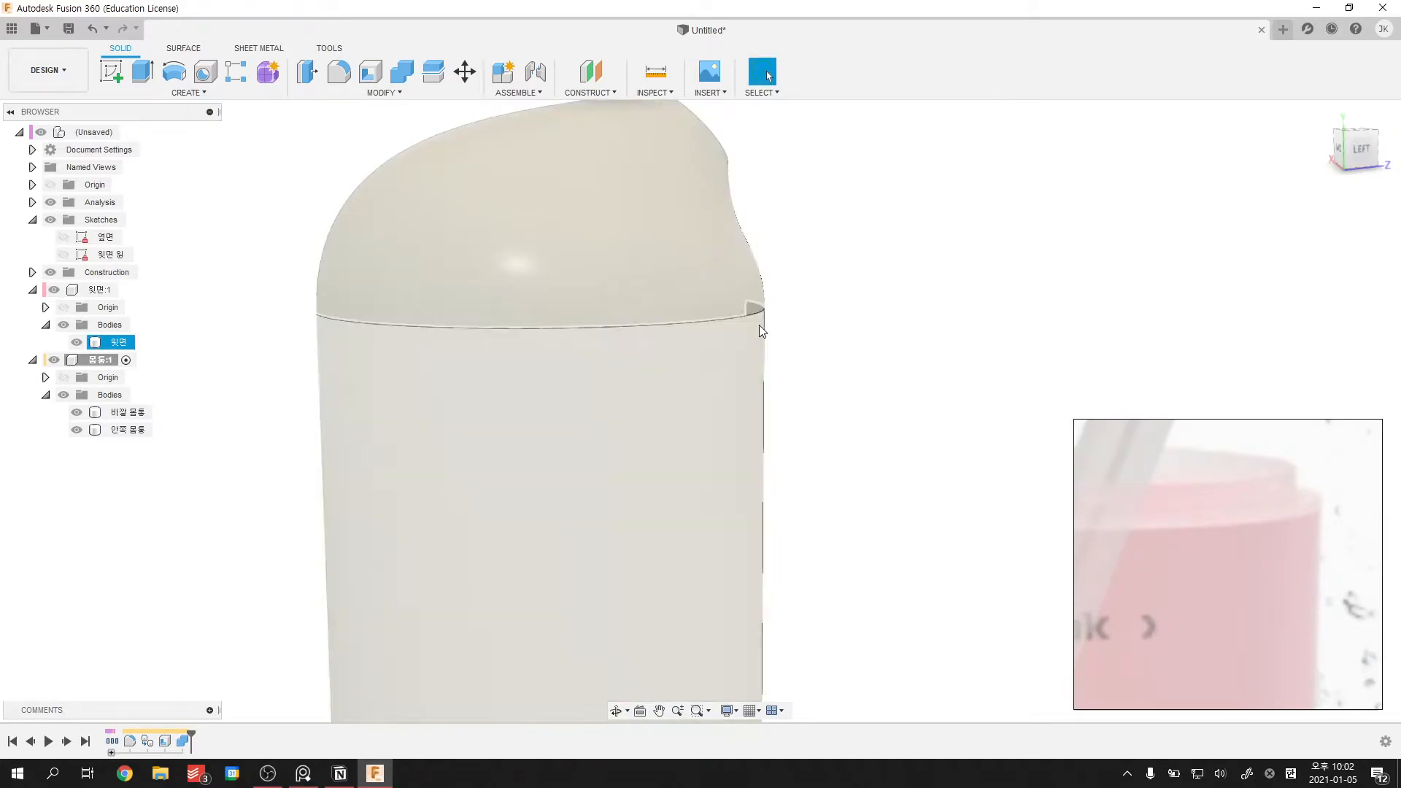
{"action": "mouse_move", "coordinate": [782, 313]}
{"action": "middle_mouse_down", "text": "shift"}
{"action": "mouse_move", "coordinate": [378, 309]}
{"action": "mouse_move", "coordinate": [478, 300]}
{"action": "middle_mouse_up", "text": "shift"}
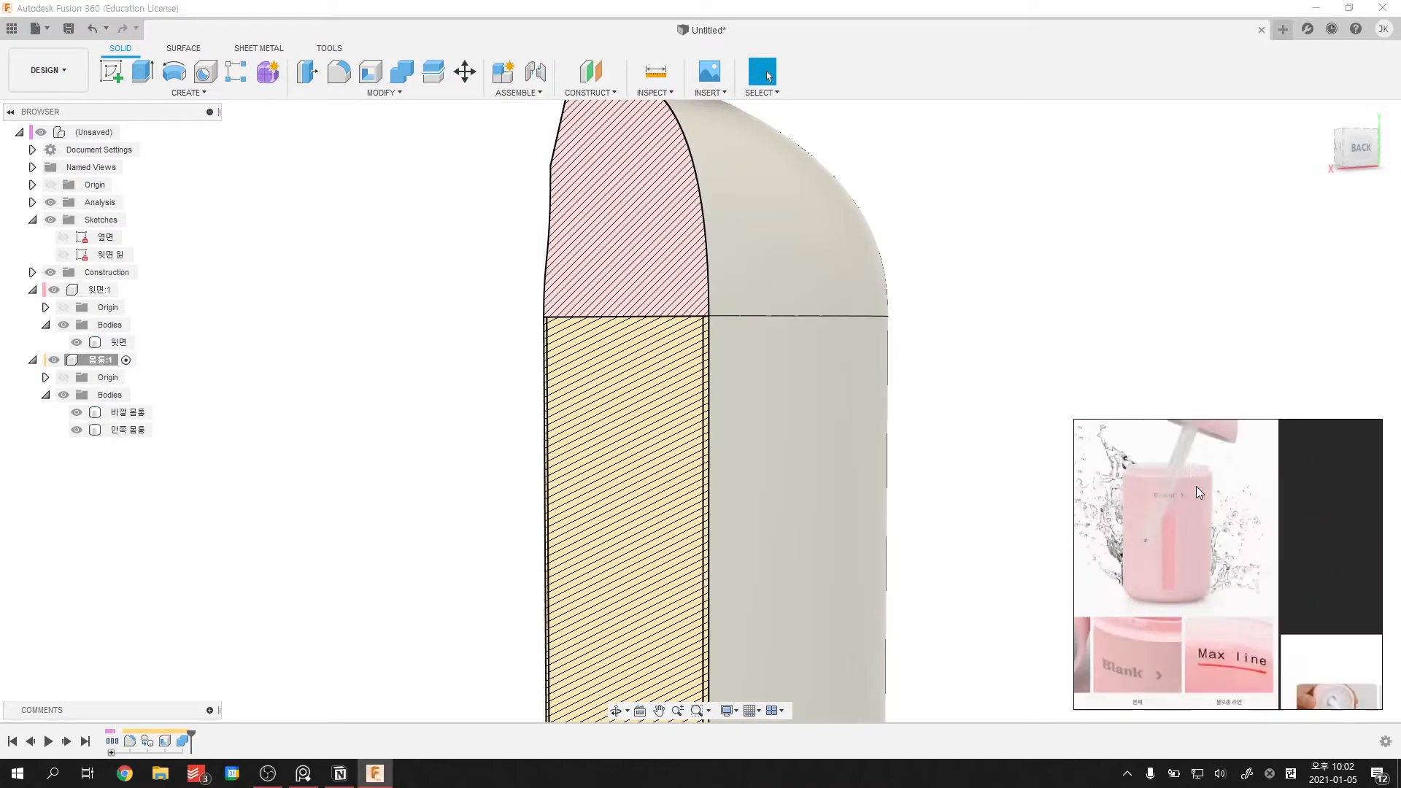
{"action": "middle_click_drag", "start_coordinate": [1193, 479], "coordinate": [1273, 543]}
{"action": "scroll", "coordinate": [1208, 538], "scroll_direction": "up", "scroll_amount": 3}
{"action": "middle_click_drag", "start_coordinate": [1281, 625], "coordinate": [1206, 546]}
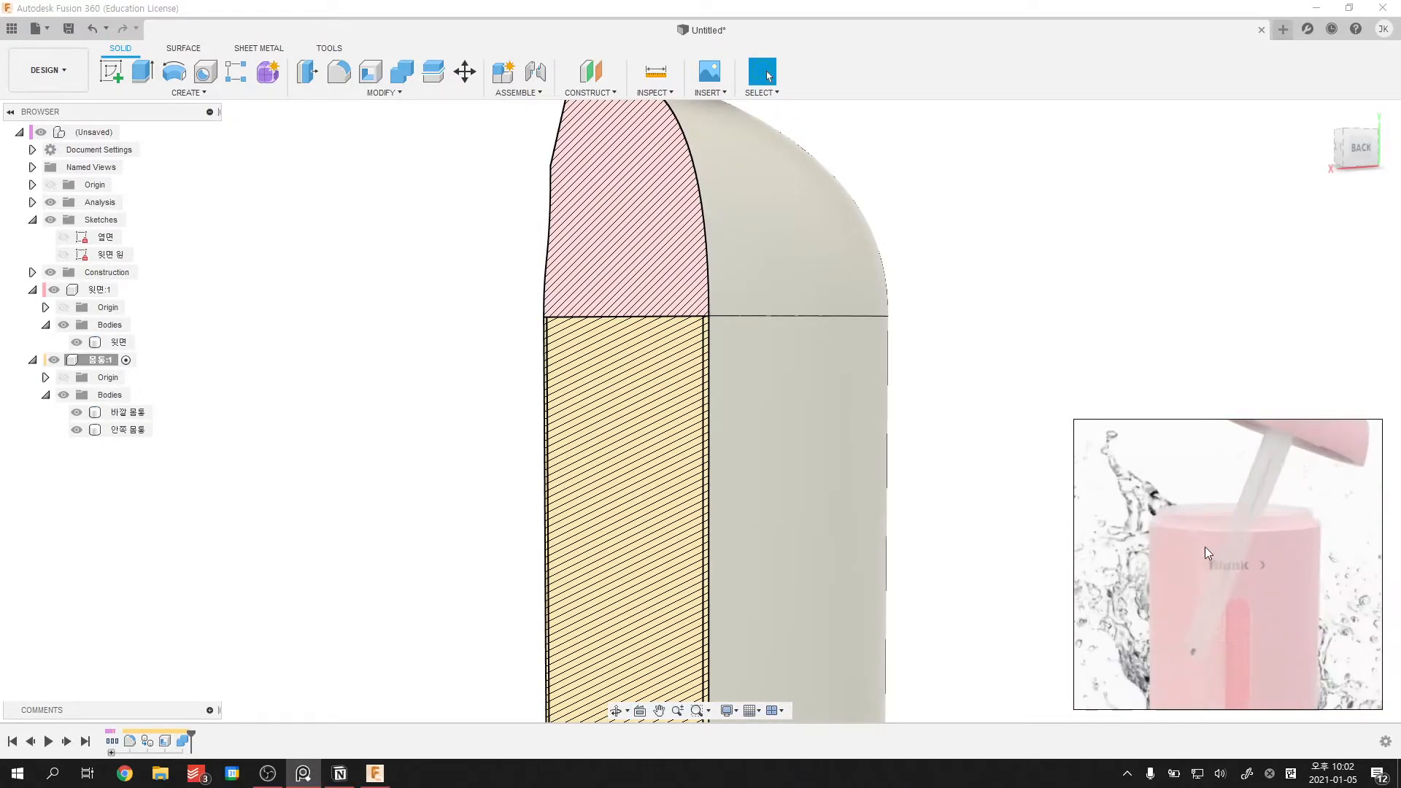
{"action": "scroll", "coordinate": [1274, 548], "scroll_direction": "up", "scroll_amount": 4}
{"action": "middle_click_drag", "start_coordinate": [807, 269], "coordinate": [926, 308], "text": "shift"}
{"action": "scroll", "coordinate": [876, 307], "scroll_direction": "down", "scroll_amount": 3}
{"action": "middle_click_drag", "start_coordinate": [690, 292], "coordinate": [730, 253], "text": "shift"}
{"action": "key", "text": "Escape"}
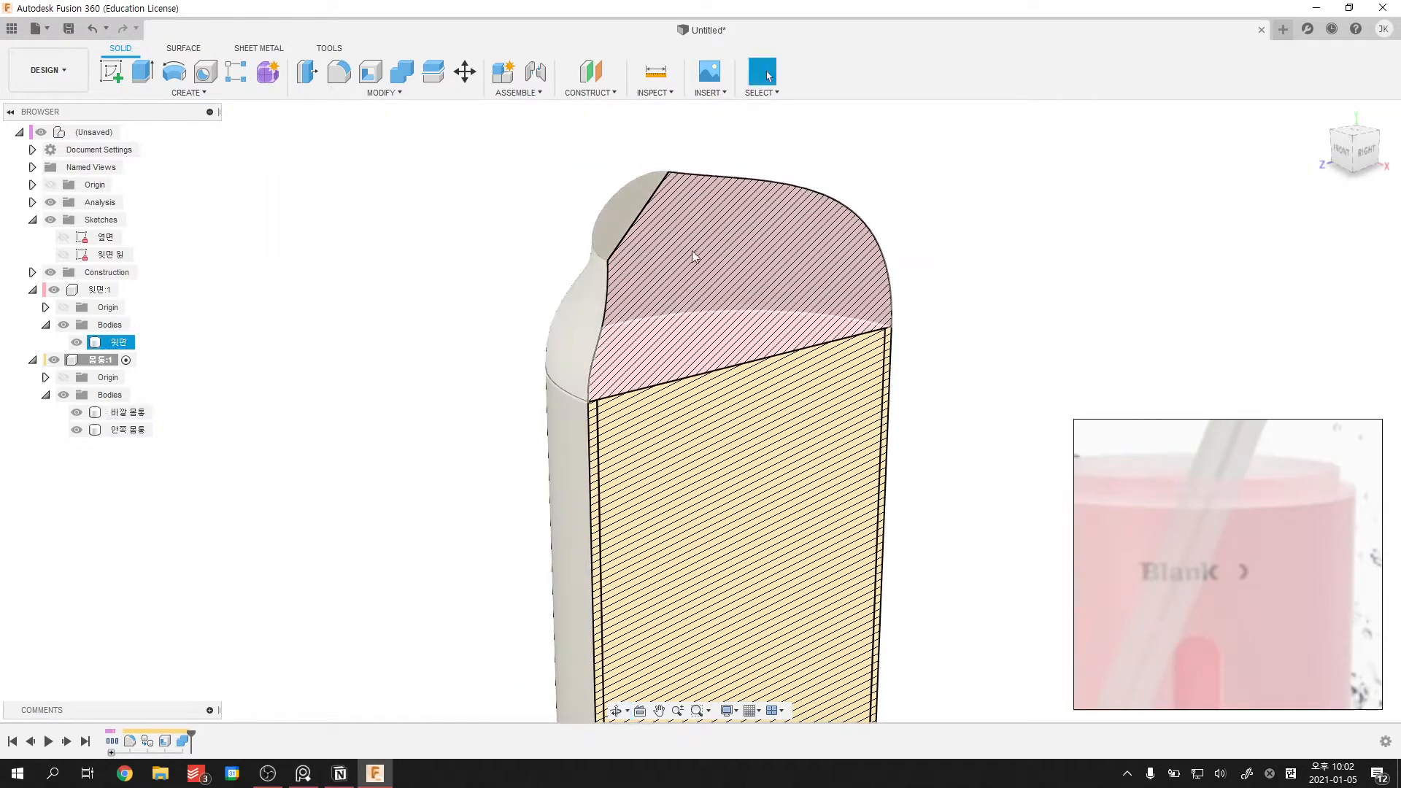
{"action": "left_click", "coordinate": [54, 290]}
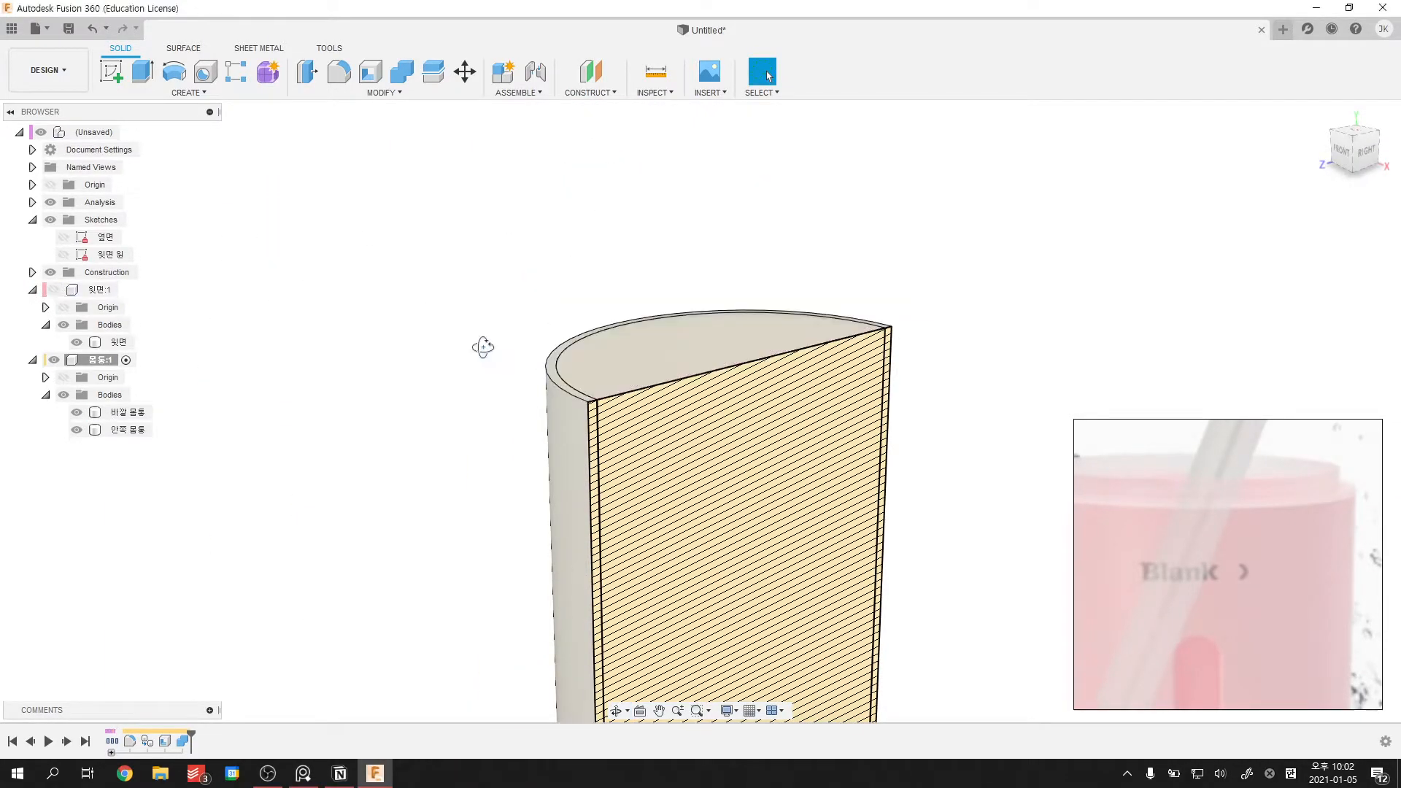
- Extrude the top faces of both bodies by -2 mm with 바깥 몸통 hidden, joining the rim to 안쪽 몸통
{"action": "middle_click_drag", "start_coordinate": [481, 347], "coordinate": [591, 357], "text": "shift"}
{"action": "scroll", "coordinate": [652, 378], "scroll_direction": "up", "scroll_amount": 4}
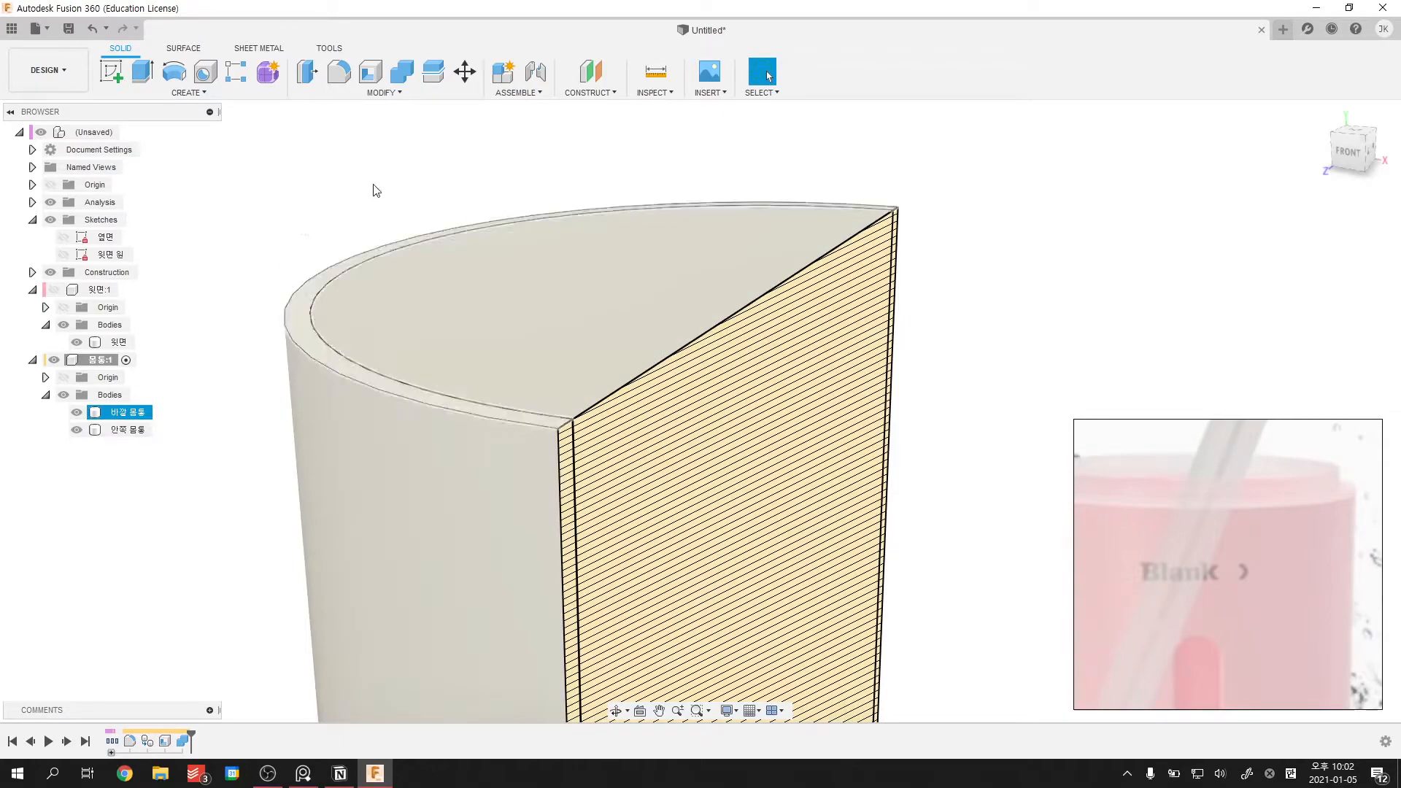
{"action": "left_click", "coordinate": [143, 73]}
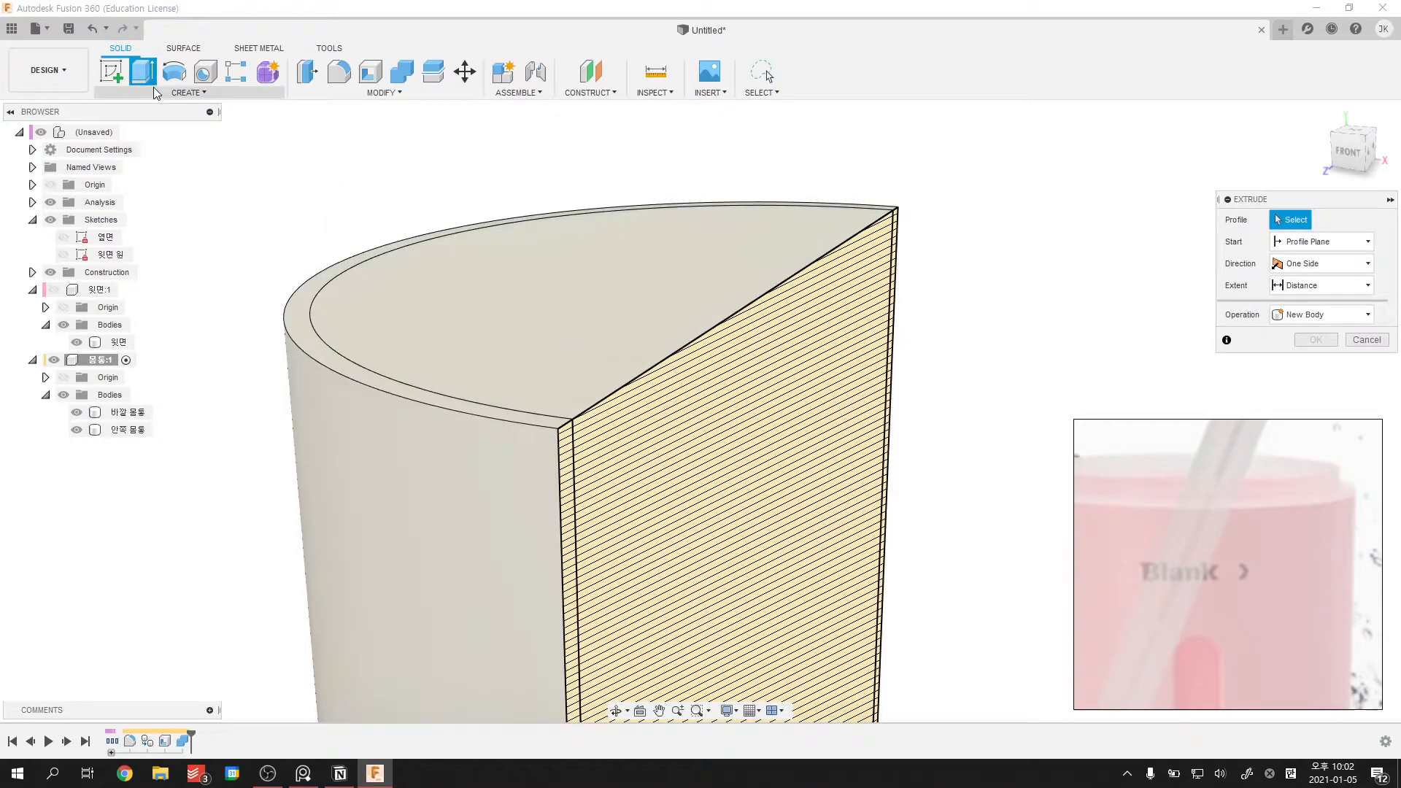
{"action": "left_click", "coordinate": [398, 305]}
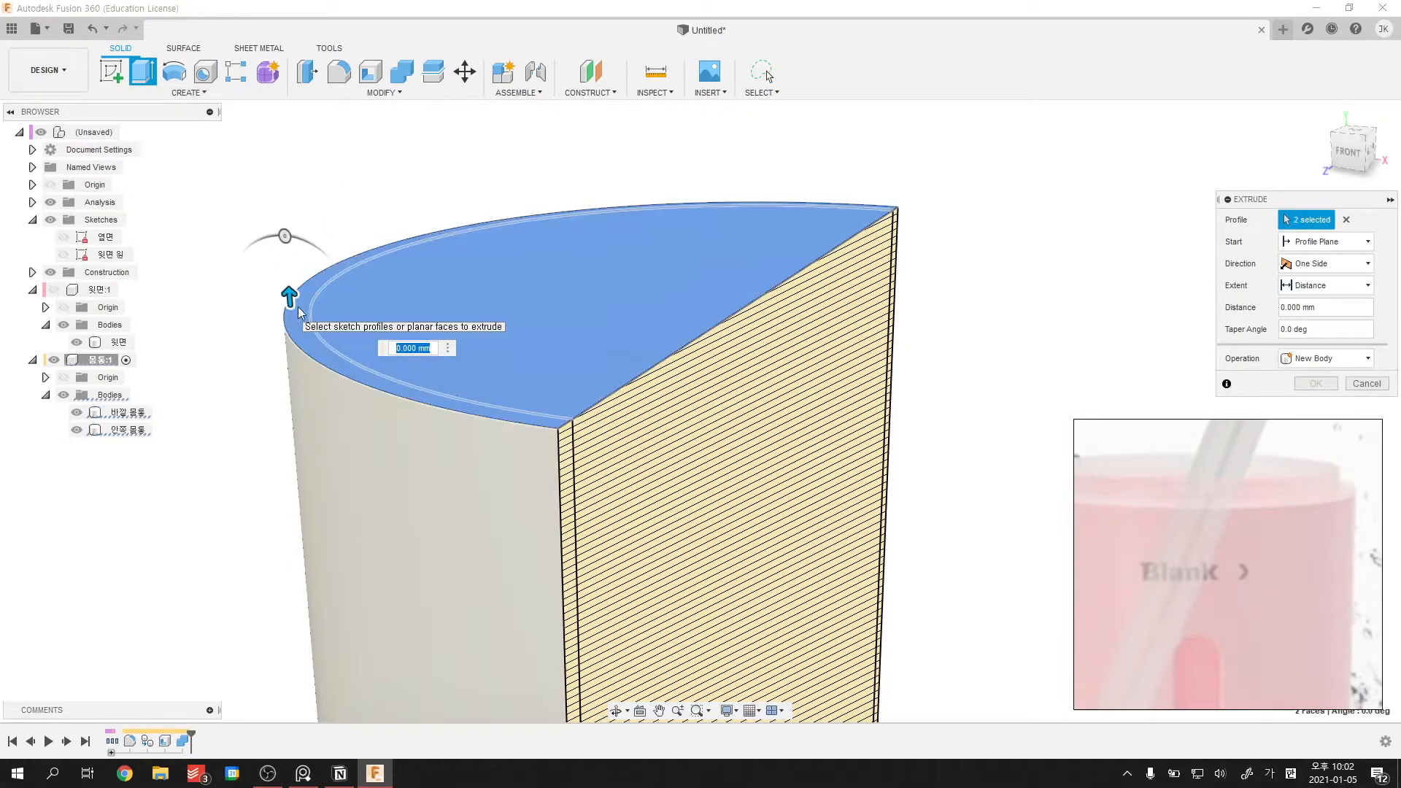
{"action": "left_click", "coordinate": [295, 309]}
{"action": "left_click_drag", "start_coordinate": [289, 296], "coordinate": [295, 344]}
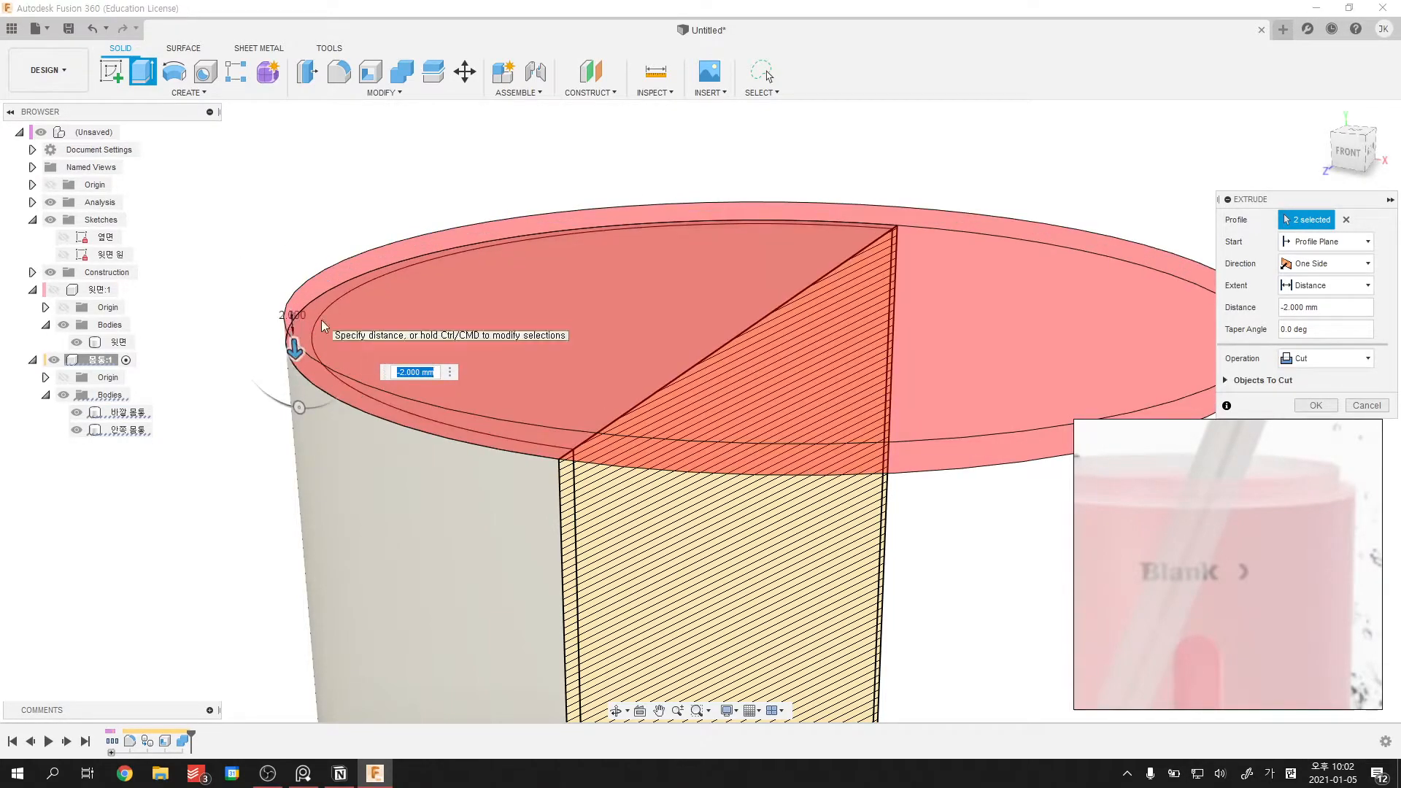
{"action": "left_click", "coordinate": [77, 413]}
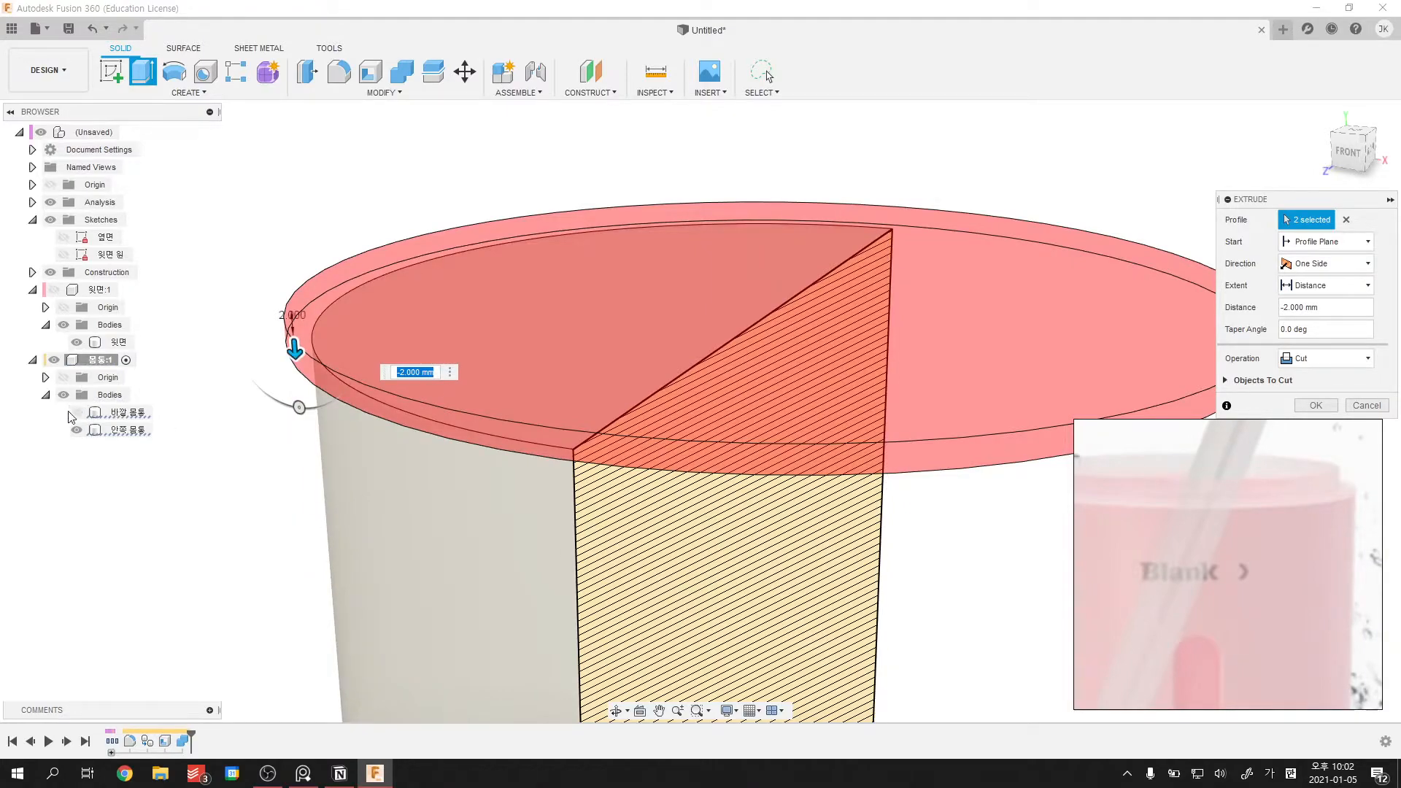
{"action": "left_click", "coordinate": [1325, 358]}
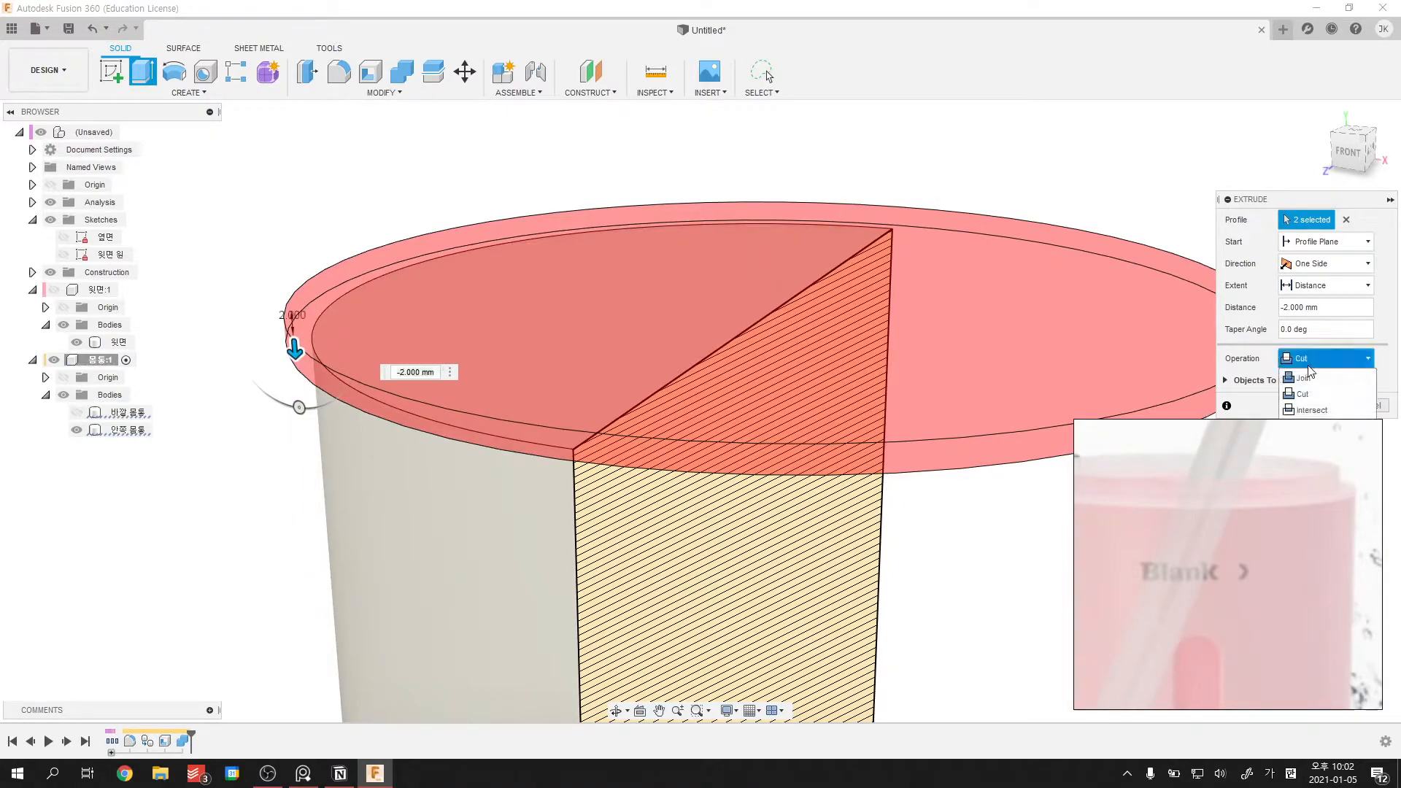
{"action": "left_click", "coordinate": [1311, 373]}
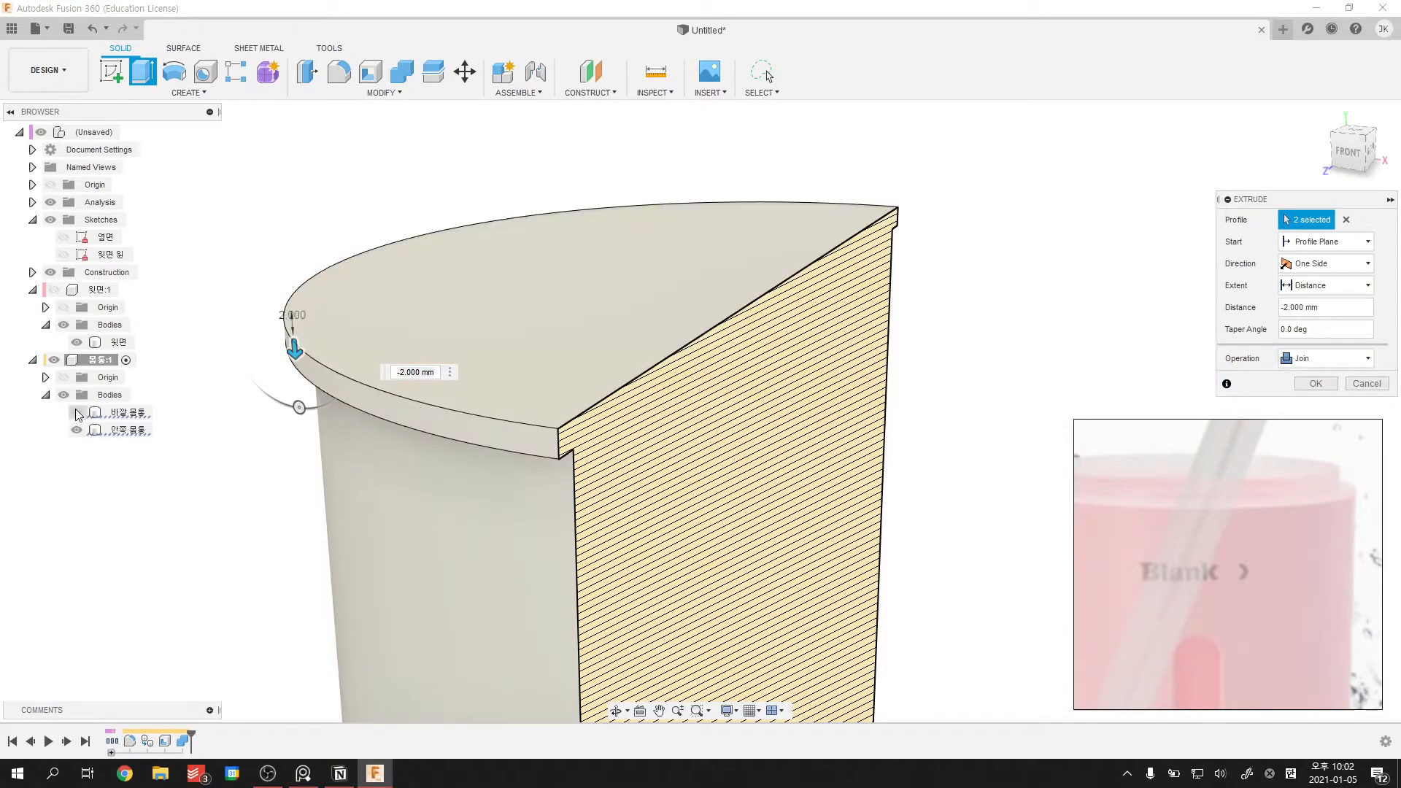
{"action": "middle_click_drag", "start_coordinate": [785, 332], "coordinate": [752, 310], "text": "shift"}
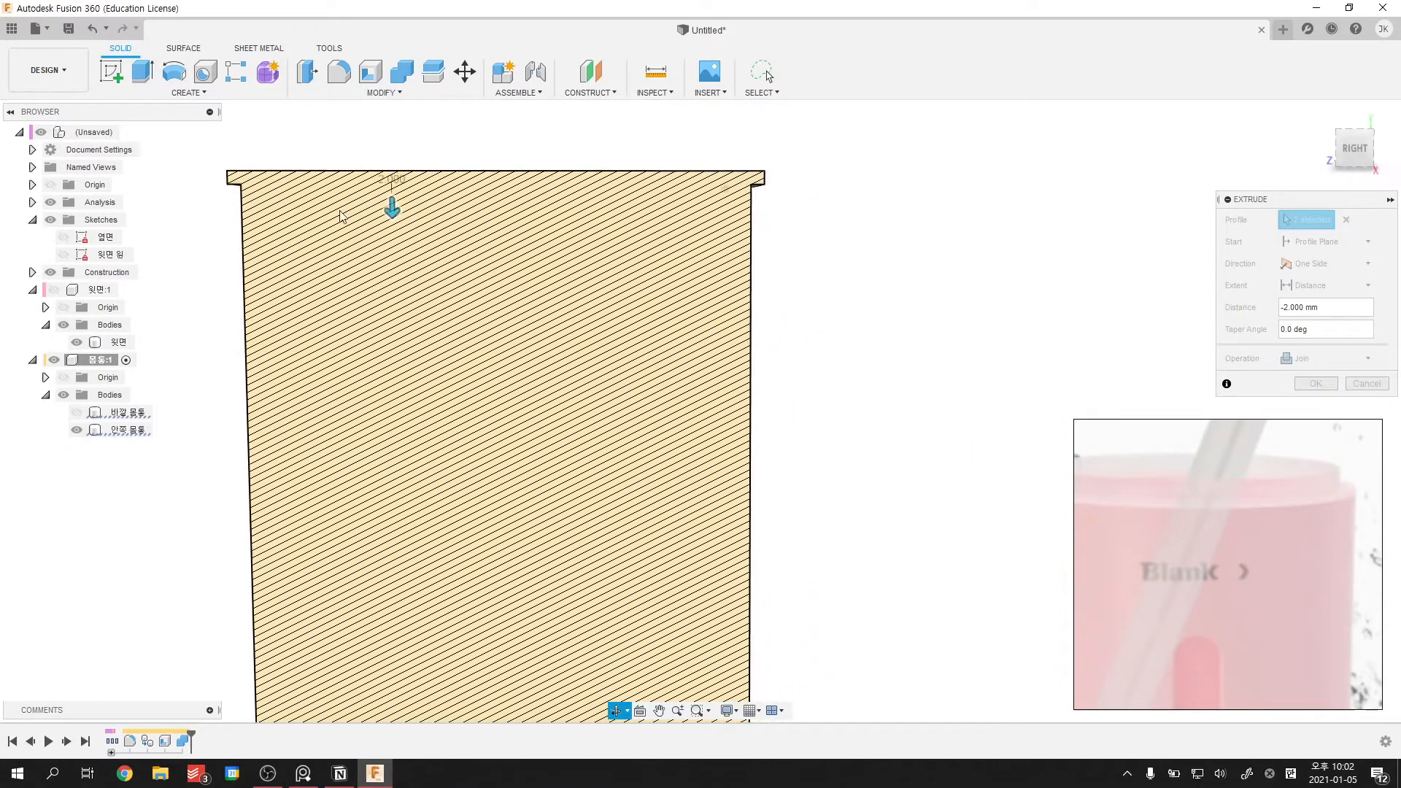
{"action": "key", "text": "Return"}
- Show 바깥 몸통 again and inspect where it overlaps the new rim of 안쪽 몸통 in section
{"action": "scroll", "coordinate": [940, 337], "scroll_direction": "down", "scroll_amount": 2}
{"action": "middle_click_drag", "start_coordinate": [881, 369], "coordinate": [923, 377], "text": "shift"}
{"action": "scroll", "coordinate": [158, 356], "scroll_direction": "up", "scroll_amount": 3}
{"action": "left_click", "coordinate": [79, 414]}
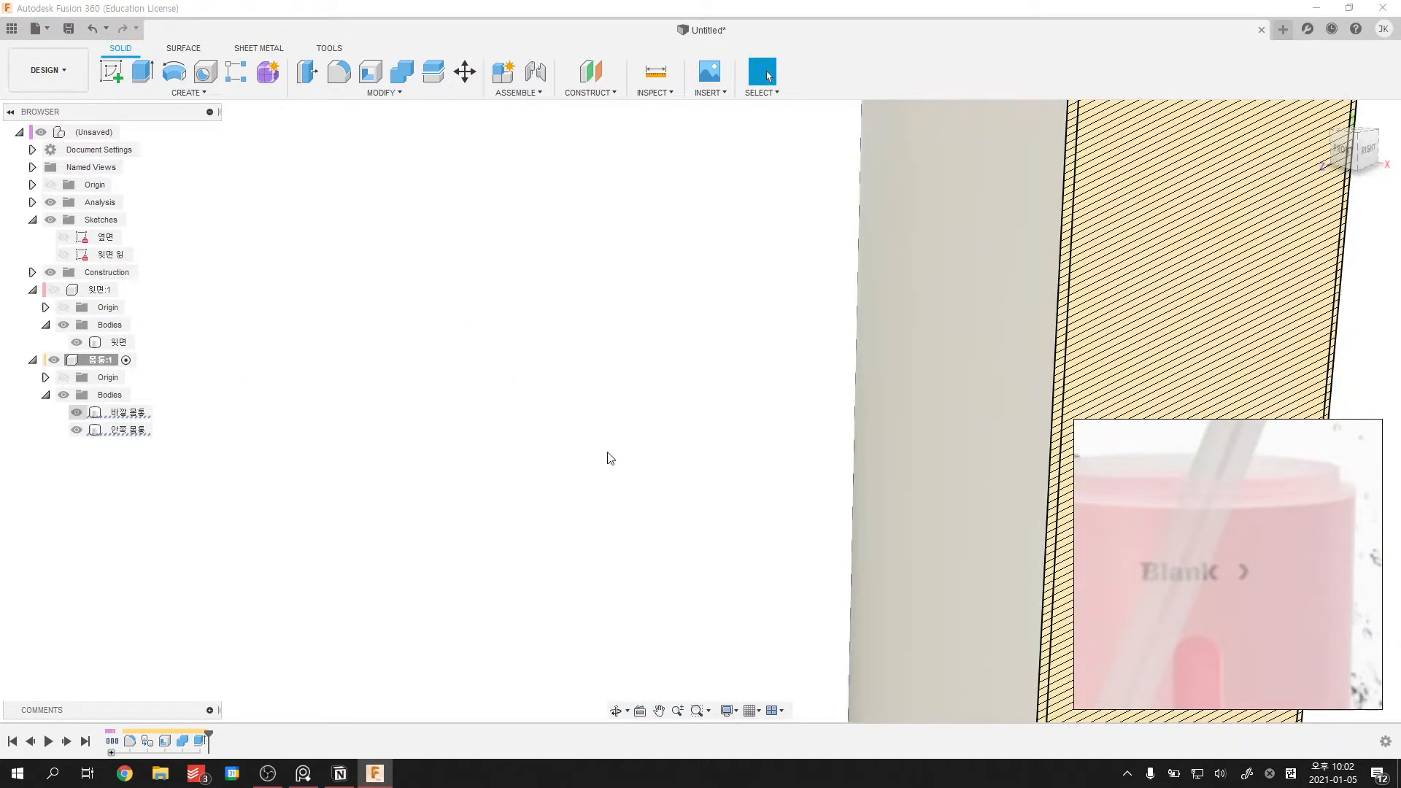
{"action": "scroll", "coordinate": [619, 447], "scroll_direction": "down", "scroll_amount": 3}
{"action": "middle_click_drag", "start_coordinate": [601, 436], "coordinate": [551, 431], "text": "shift"}
{"action": "scroll", "coordinate": [708, 336], "scroll_direction": "up", "scroll_amount": 3}
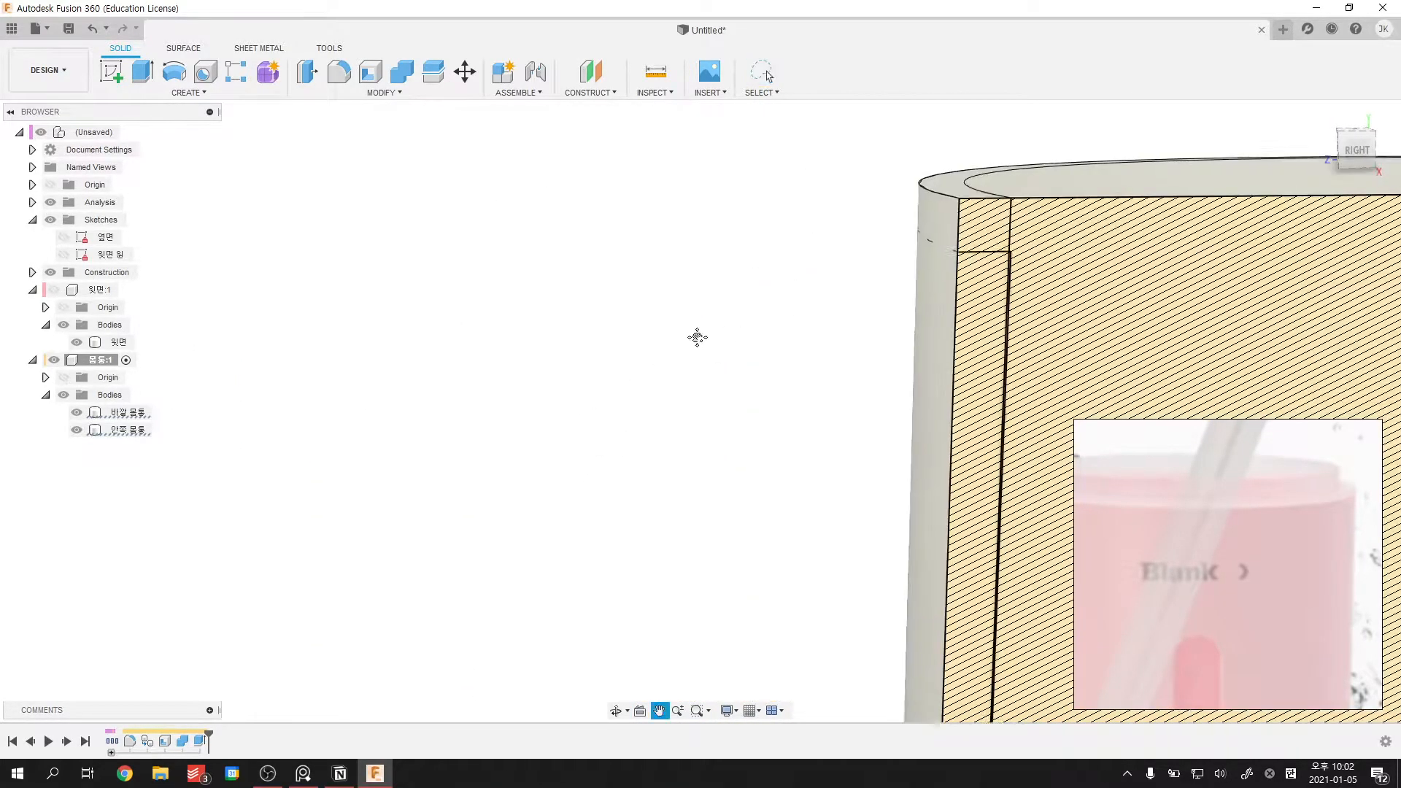
{"action": "left_click", "coordinate": [81, 431]}
{"action": "left_click", "coordinate": [79, 430]}
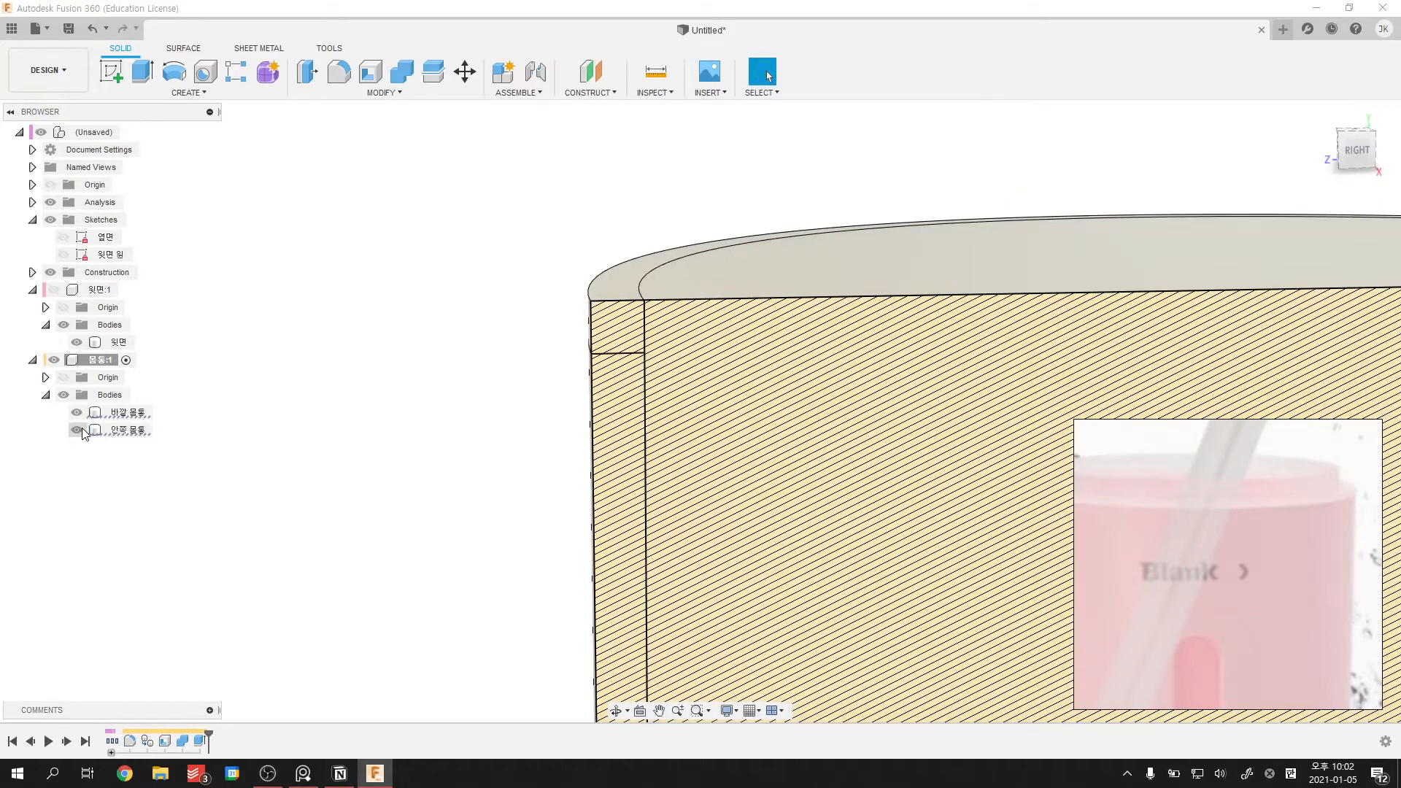
- Use Combine to cut 안쪽 몸통 out of 바깥 몸통, keeping the tool body
{"action": "left_click", "coordinate": [403, 72]}
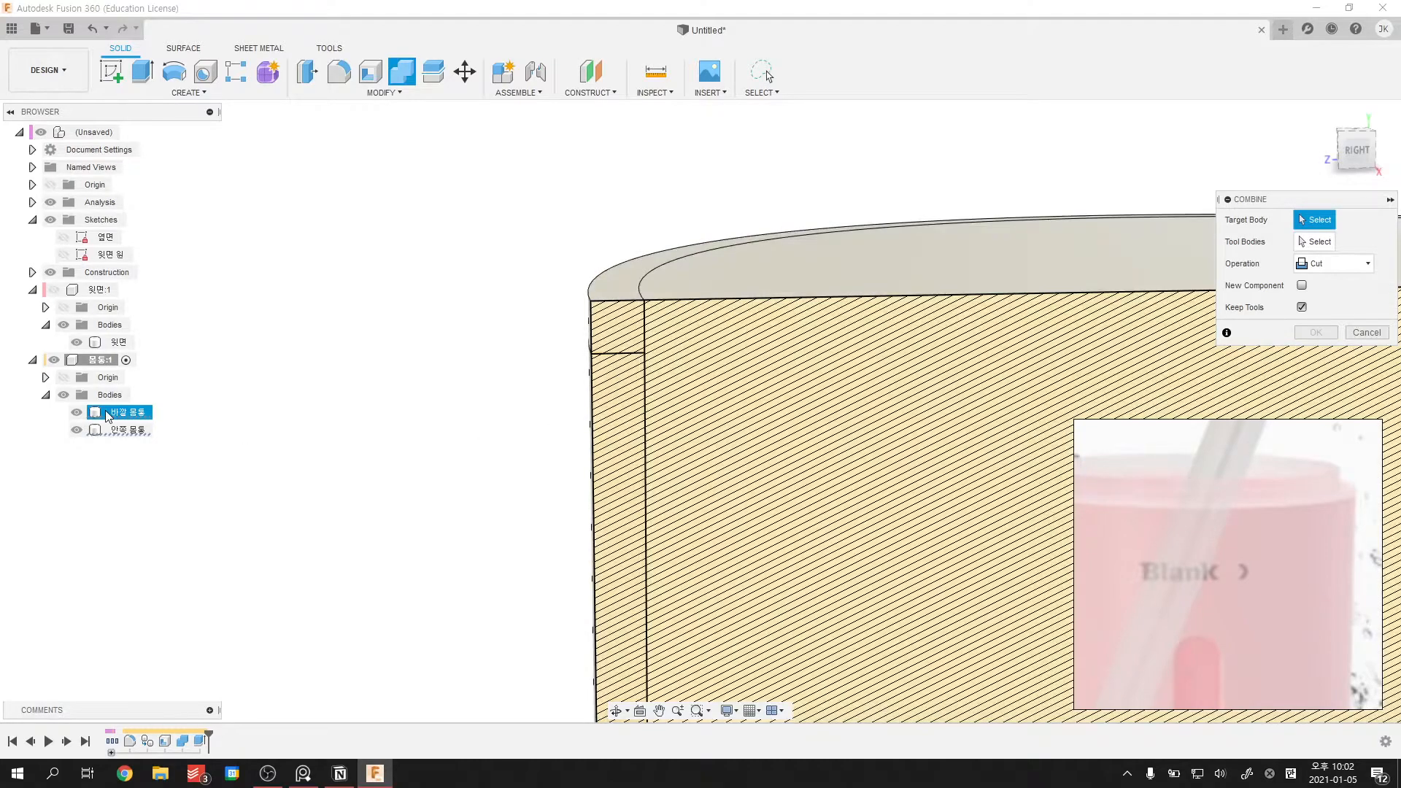
{"action": "left_click", "coordinate": [125, 412]}
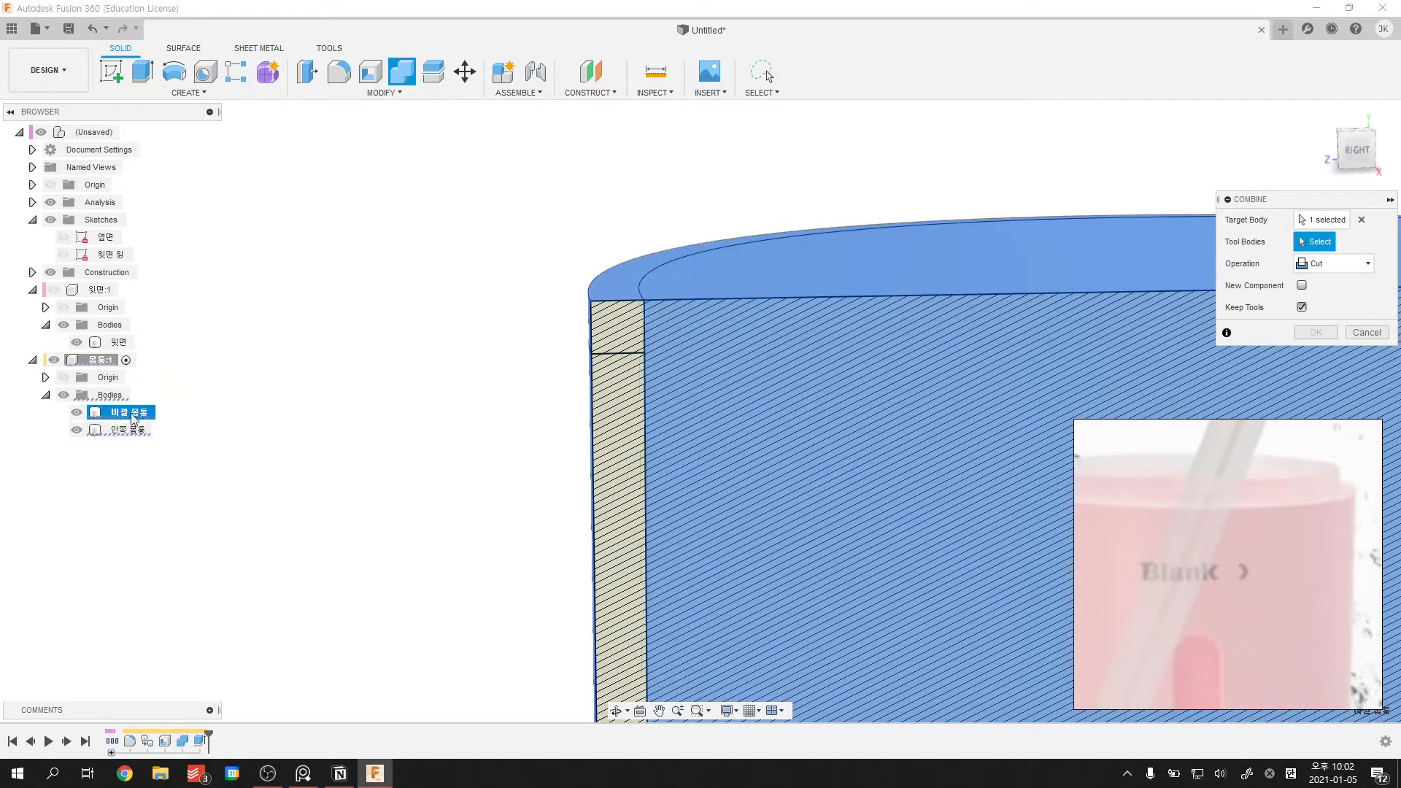
{"action": "left_click", "coordinate": [115, 433]}
{"action": "left_click", "coordinate": [1312, 329]}
- Temporarily hide 안쪽 몸통 to inspect the trimmed outer shell, and restore its visibility
{"action": "scroll", "coordinate": [496, 276], "scroll_direction": "down", "scroll_amount": 5}
{"action": "middle_click_drag", "start_coordinate": [496, 276], "coordinate": [563, 297], "text": "shift"}
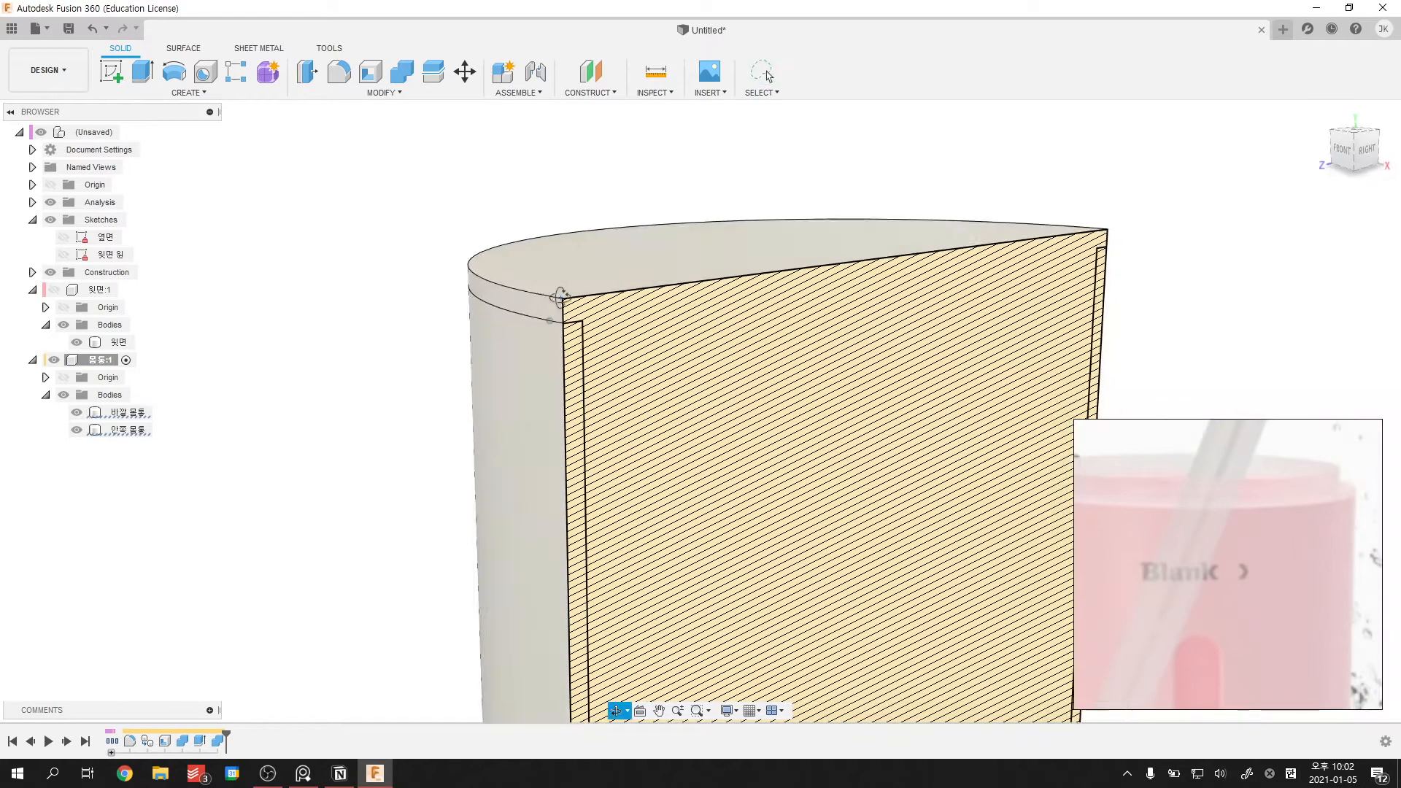
{"action": "scroll", "coordinate": [570, 300], "scroll_direction": "down", "scroll_amount": 1}
{"action": "left_click", "coordinate": [691, 282]}
{"action": "key", "text": "v"}
{"action": "scroll", "coordinate": [441, 308], "scroll_direction": "down", "scroll_amount": 2}
{"action": "middle_click_drag", "start_coordinate": [439, 309], "coordinate": [380, 332], "text": "shift"}
{"action": "key", "text": "ctrl+z"}
- Temporarily hide 바깥 몸통 to inspect the inner body with its rim, and restore its visibility
{"action": "left_click", "coordinate": [501, 422]}
{"action": "key", "text": "v"}
{"action": "scroll", "coordinate": [417, 452], "scroll_direction": "down", "scroll_amount": 4}
{"action": "middle_click_drag", "start_coordinate": [417, 460], "coordinate": [606, 454]}
{"action": "key", "text": "ctrl+z"}
{"action": "scroll", "coordinate": [386, 340], "scroll_direction": "down", "scroll_amount": 3}
{"action": "scroll", "coordinate": [443, 365], "scroll_direction": "up", "scroll_amount": 4}
{"action": "scroll", "coordinate": [1193, 500], "scroll_direction": "down", "scroll_amount": 2}
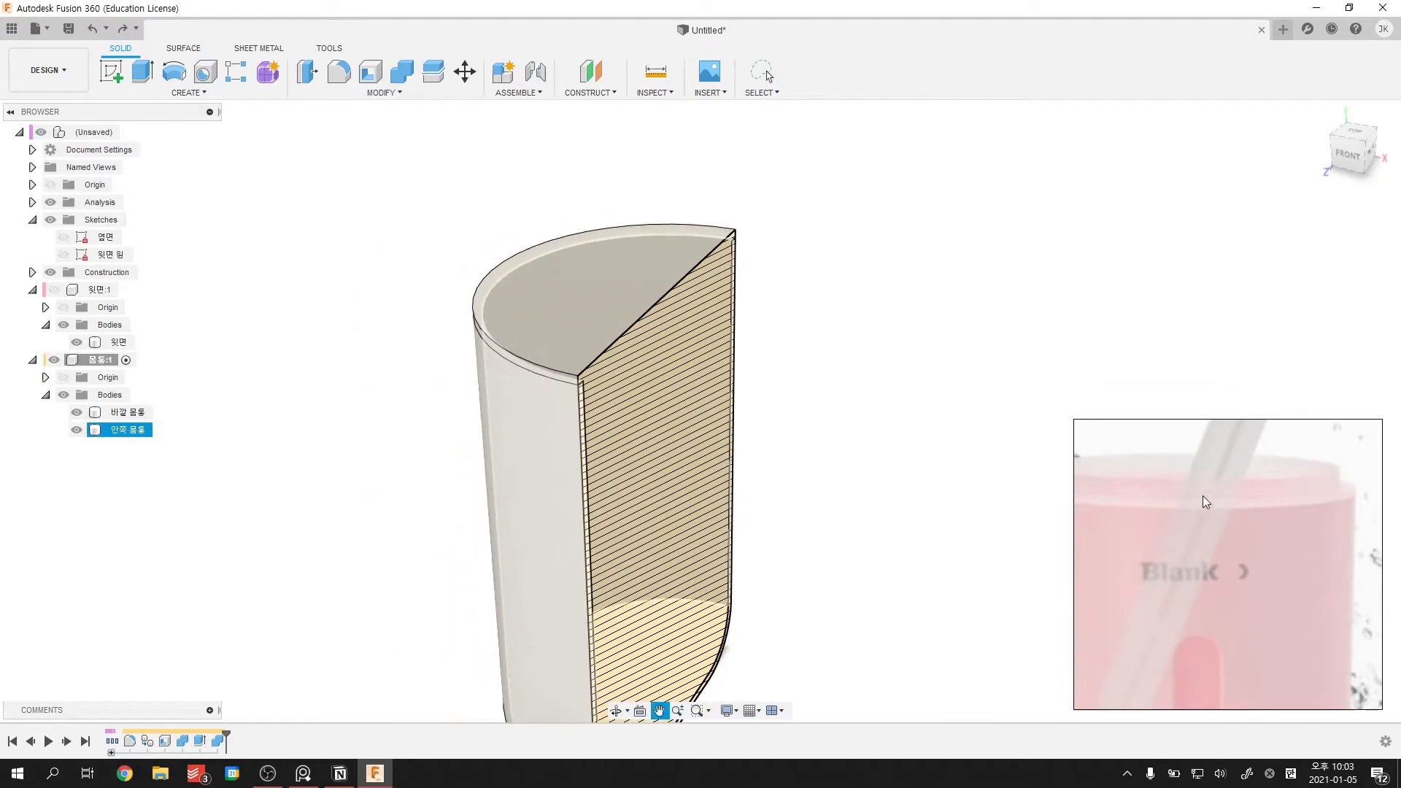
- Open the IRIVER mini humidifier's 11번가 product page from the Notion course notes and go to its product information section
{"action": "left_click", "coordinate": [1218, 443]}
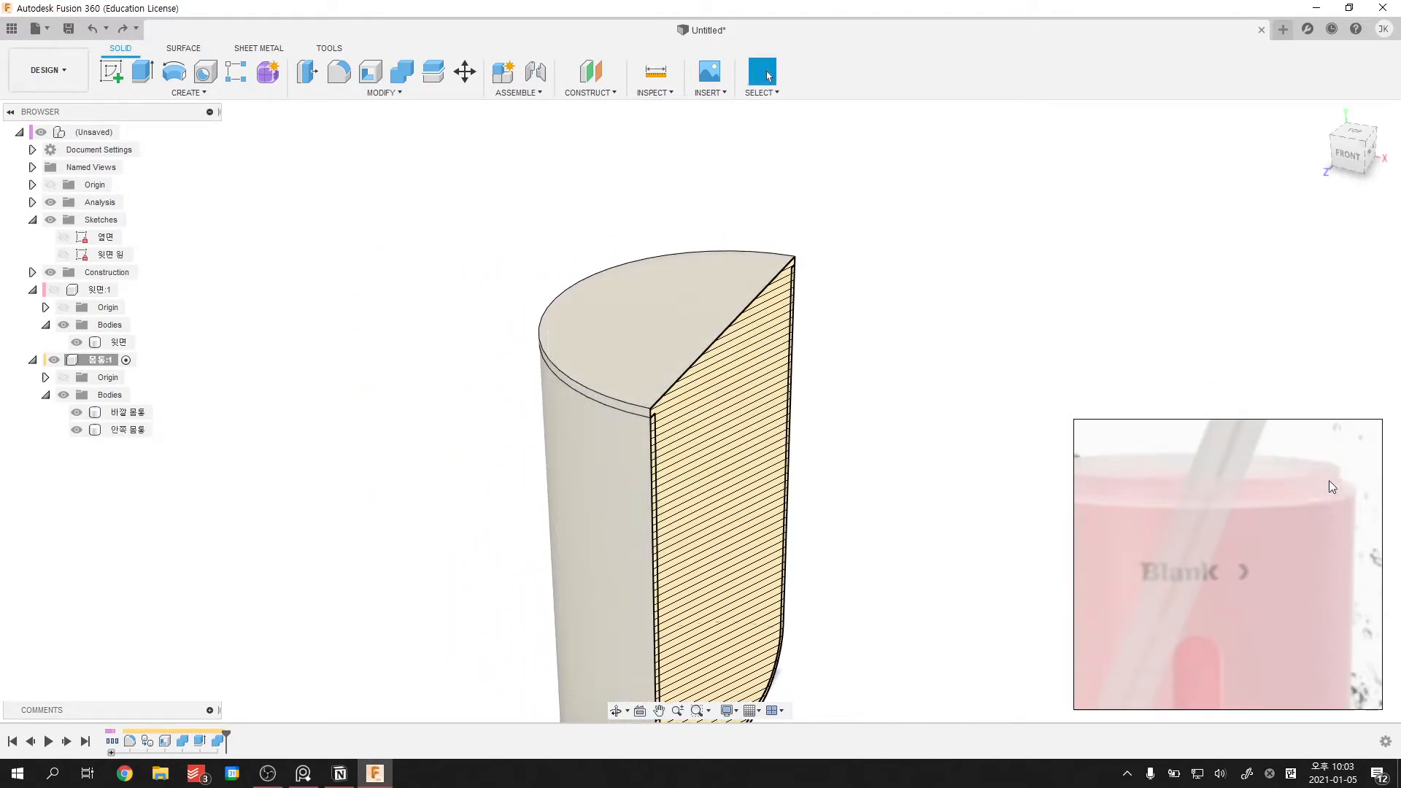
{"action": "left_click", "coordinate": [125, 774]}
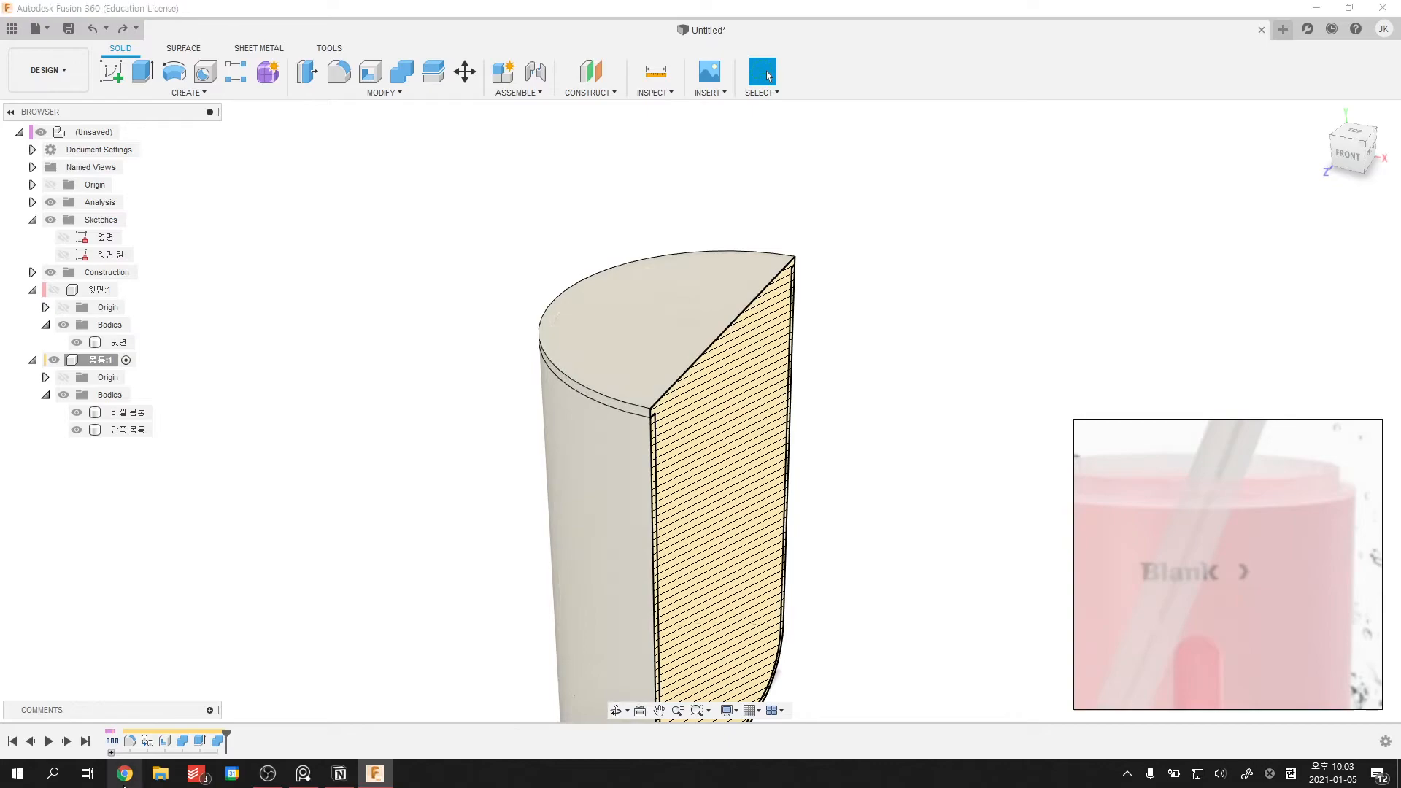
{"action": "left_click", "coordinate": [332, 778]}
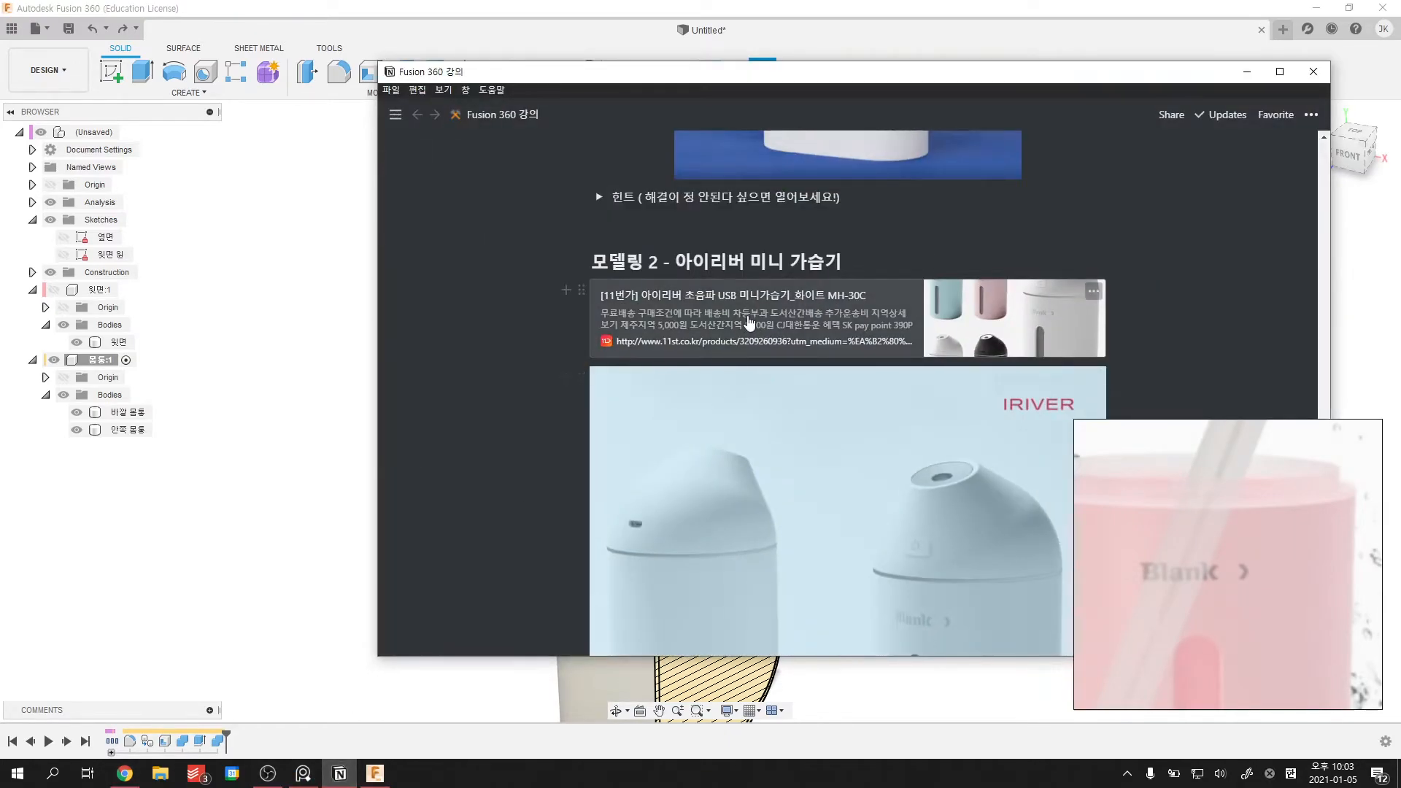
{"action": "left_click", "coordinate": [117, 359]}
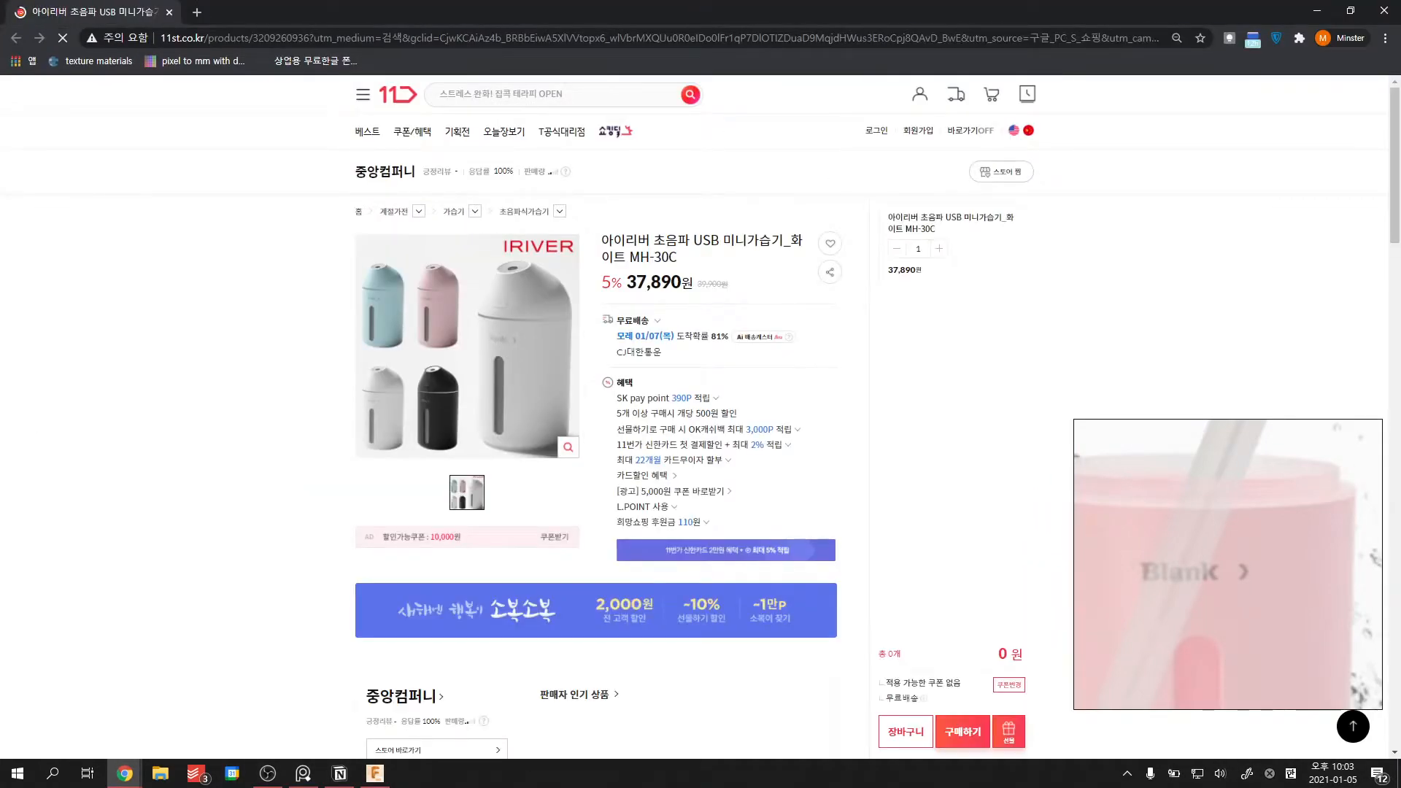
{"action": "scroll", "coordinate": [285, 346], "scroll_direction": "down", "scroll_amount": 20}
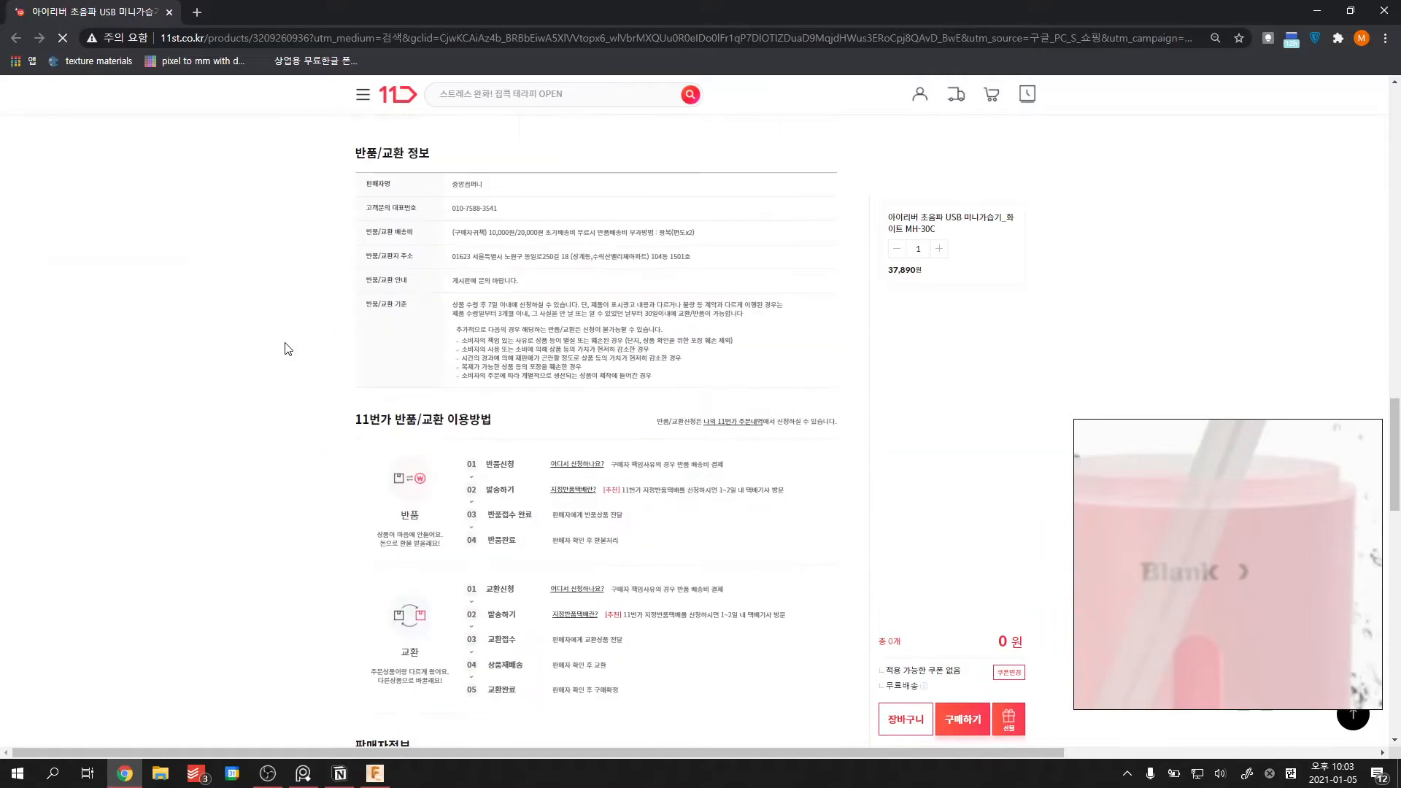
{"action": "scroll", "coordinate": [285, 347], "scroll_direction": "down", "scroll_amount": 15}
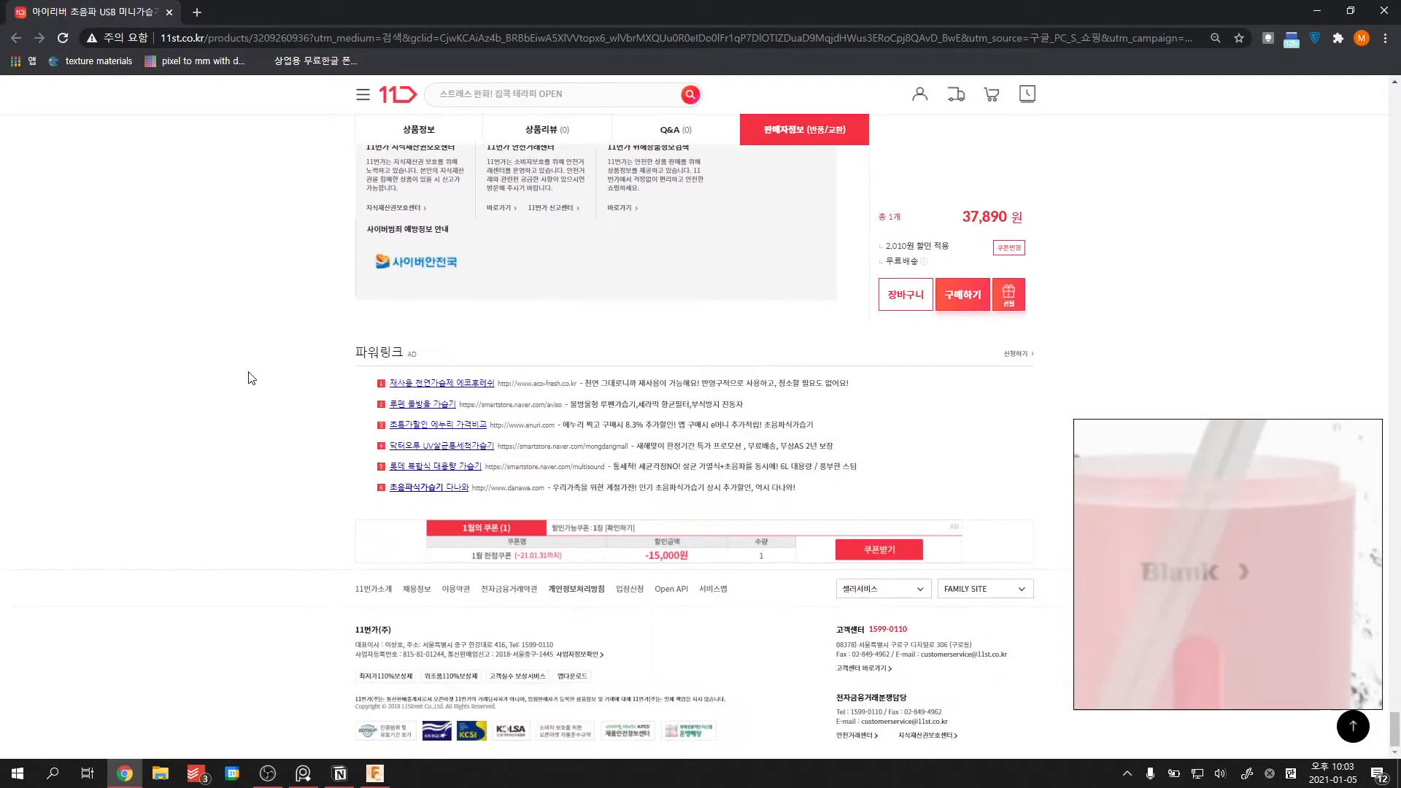
{"action": "scroll", "coordinate": [321, 463], "scroll_direction": "up", "scroll_amount": 15}
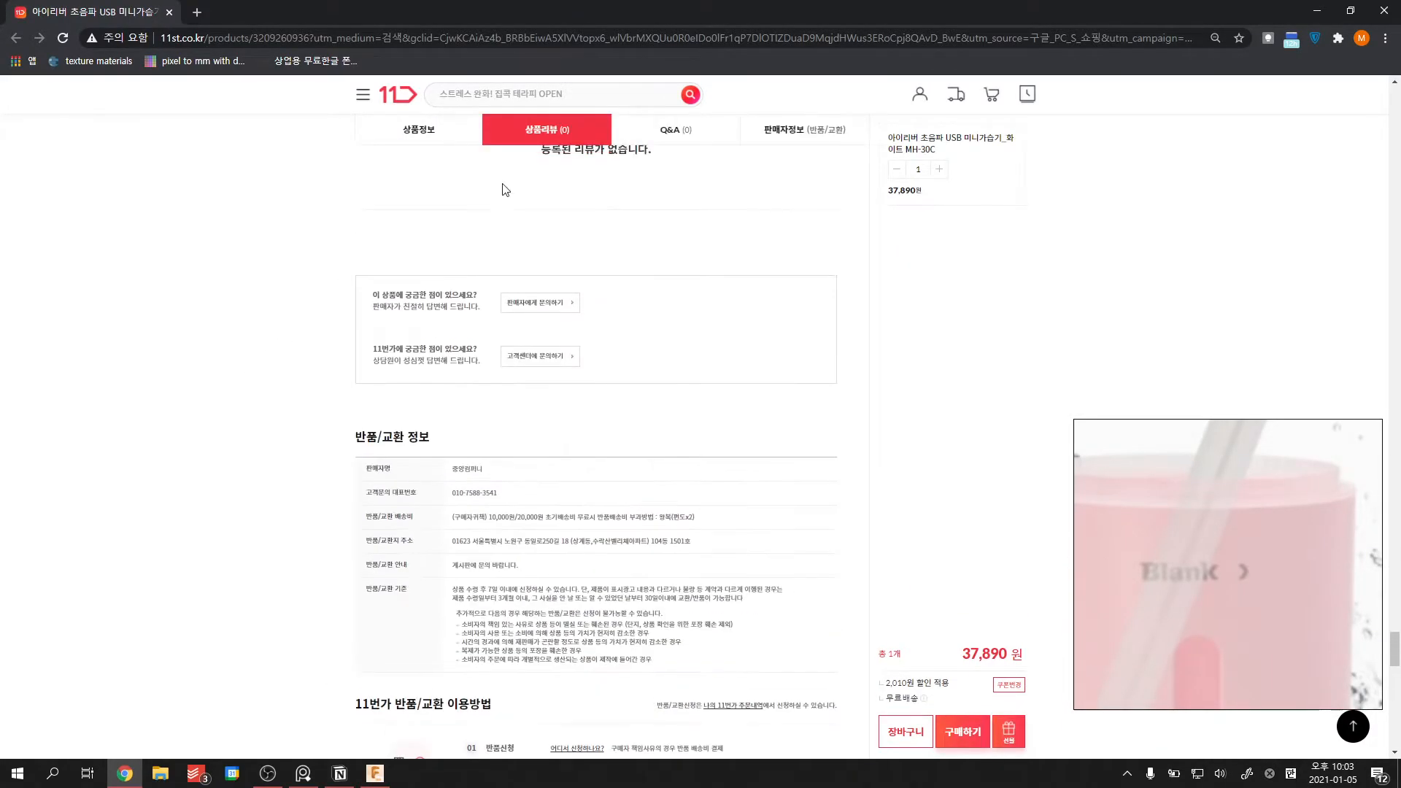
{"action": "left_click", "coordinate": [441, 146]}
{"action": "scroll", "coordinate": [358, 418], "scroll_direction": "down", "scroll_amount": 10}
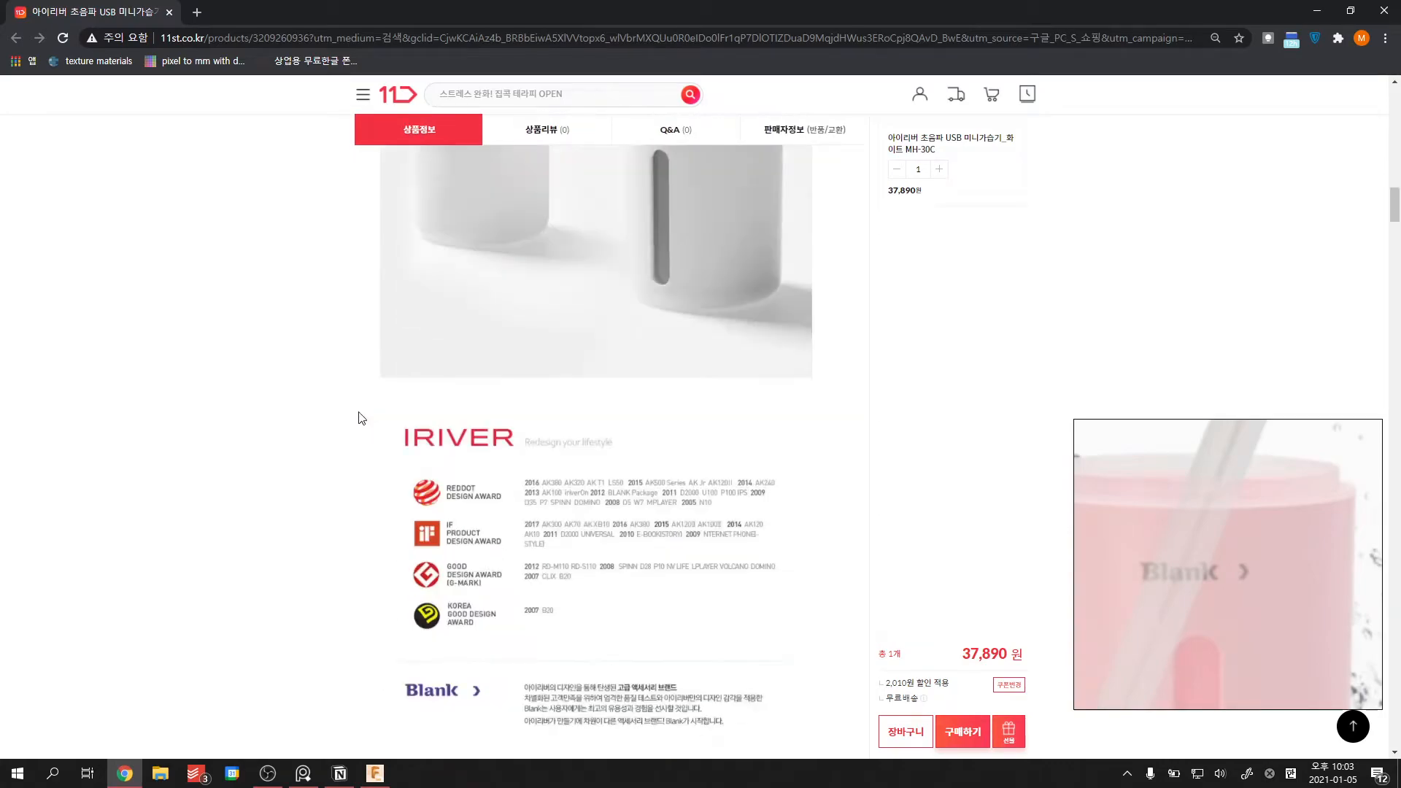
- Examine the product photos for the lid, the stepped body rim, the water tank and the filter
{"action": "scroll", "coordinate": [359, 418], "scroll_direction": "down", "scroll_amount": 15}
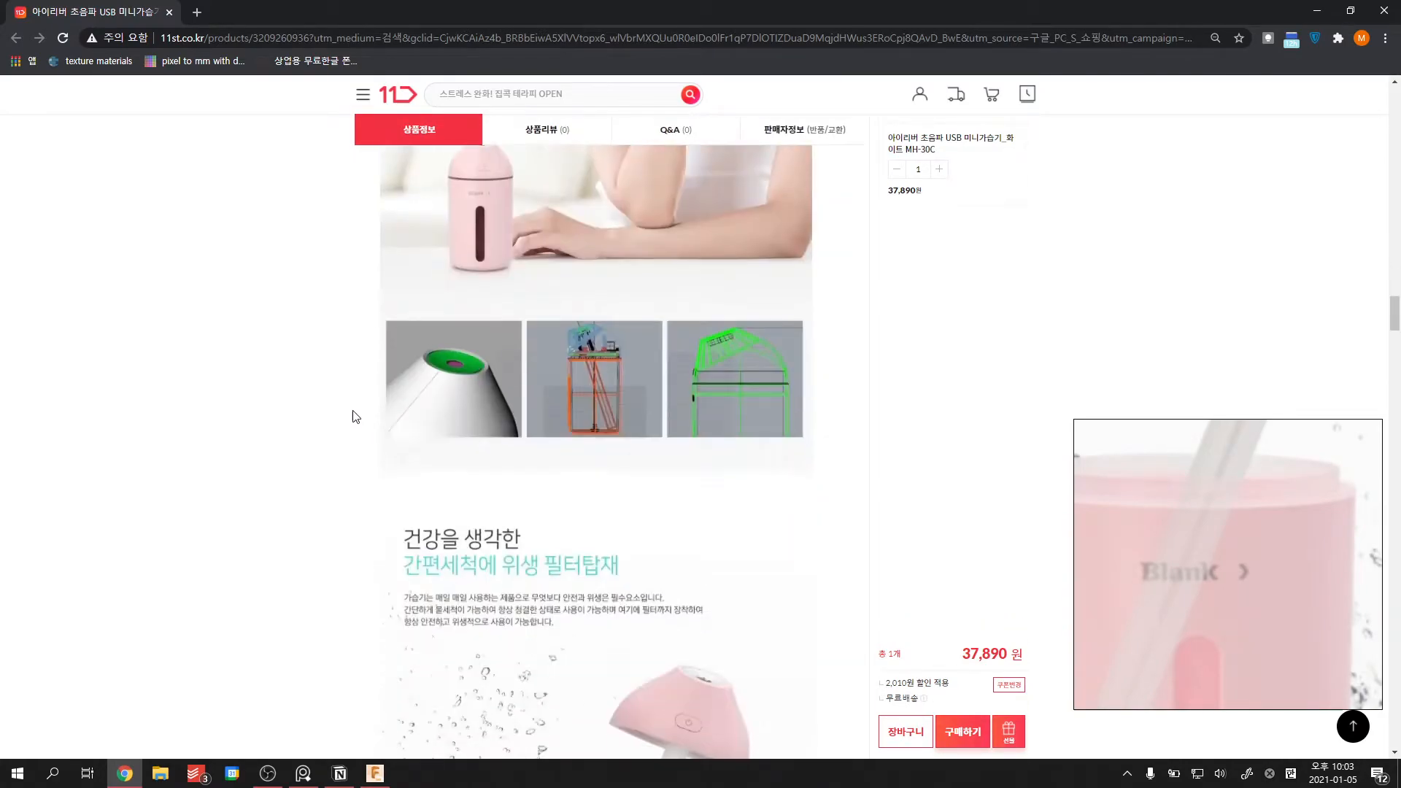
{"action": "scroll", "coordinate": [350, 405], "scroll_direction": "up", "scroll_amount": 5}
{"action": "scroll", "coordinate": [350, 403], "scroll_direction": "down", "scroll_amount": 10}
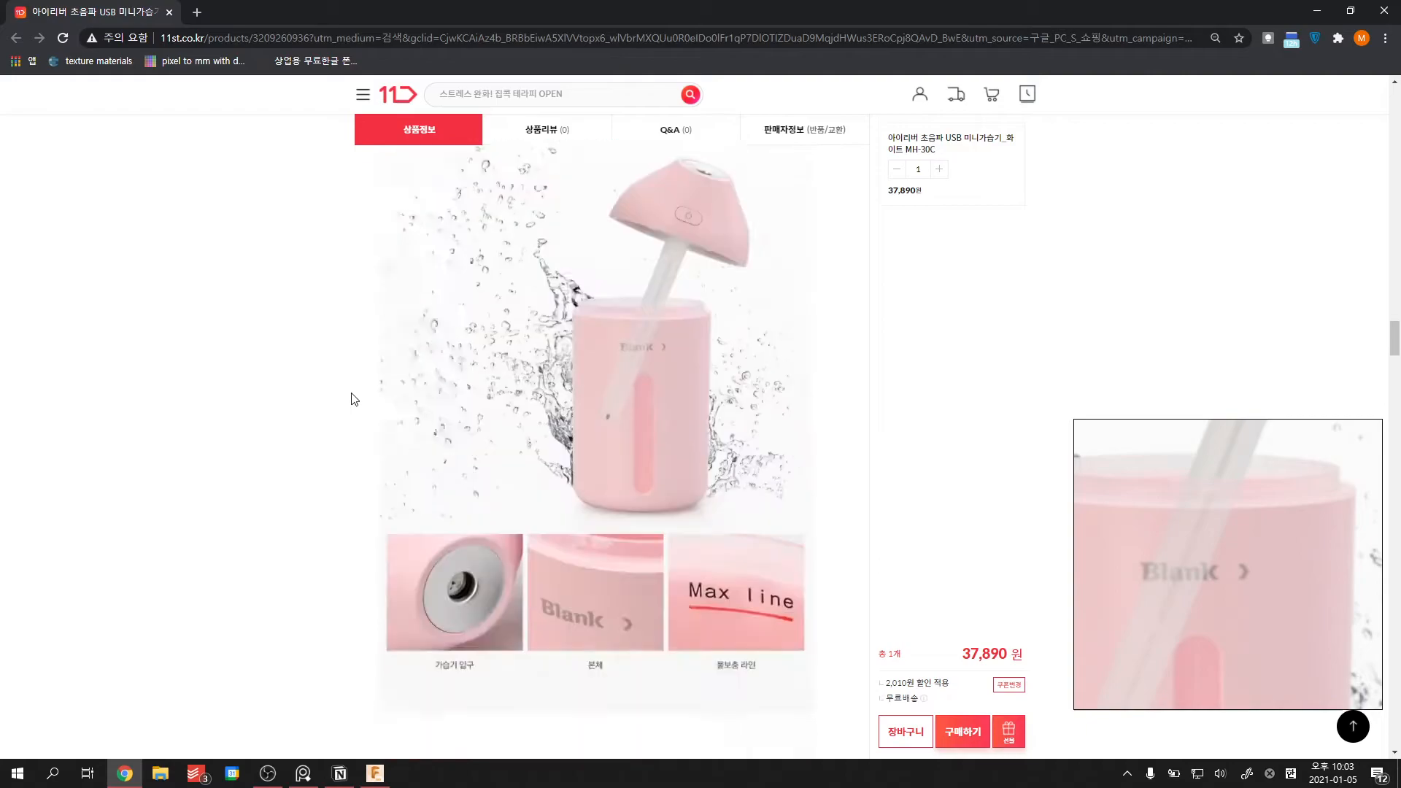
{"action": "scroll", "coordinate": [705, 235], "scroll_direction": "down", "scroll_amount": 6}
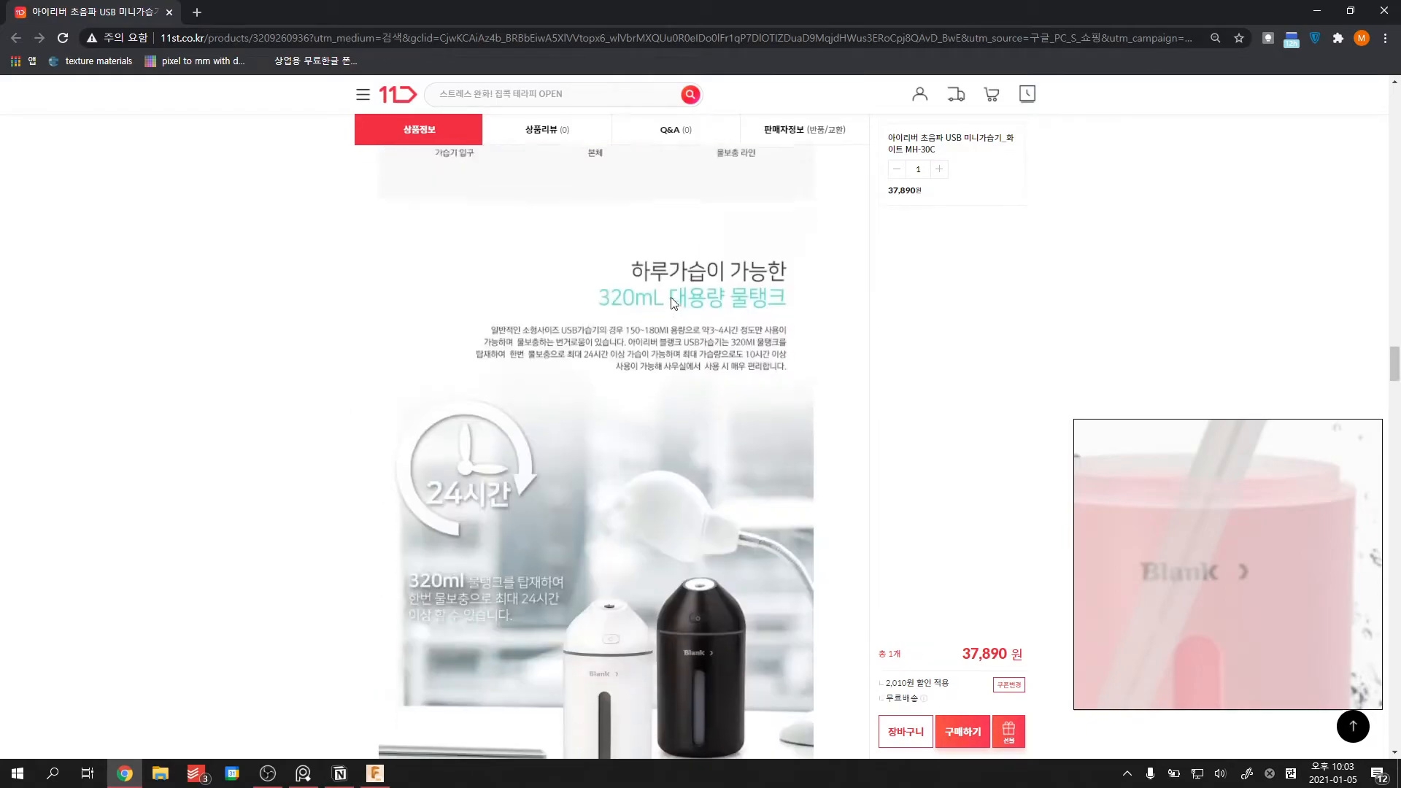
{"action": "scroll", "coordinate": [685, 330], "scroll_direction": "up", "scroll_amount": 3}
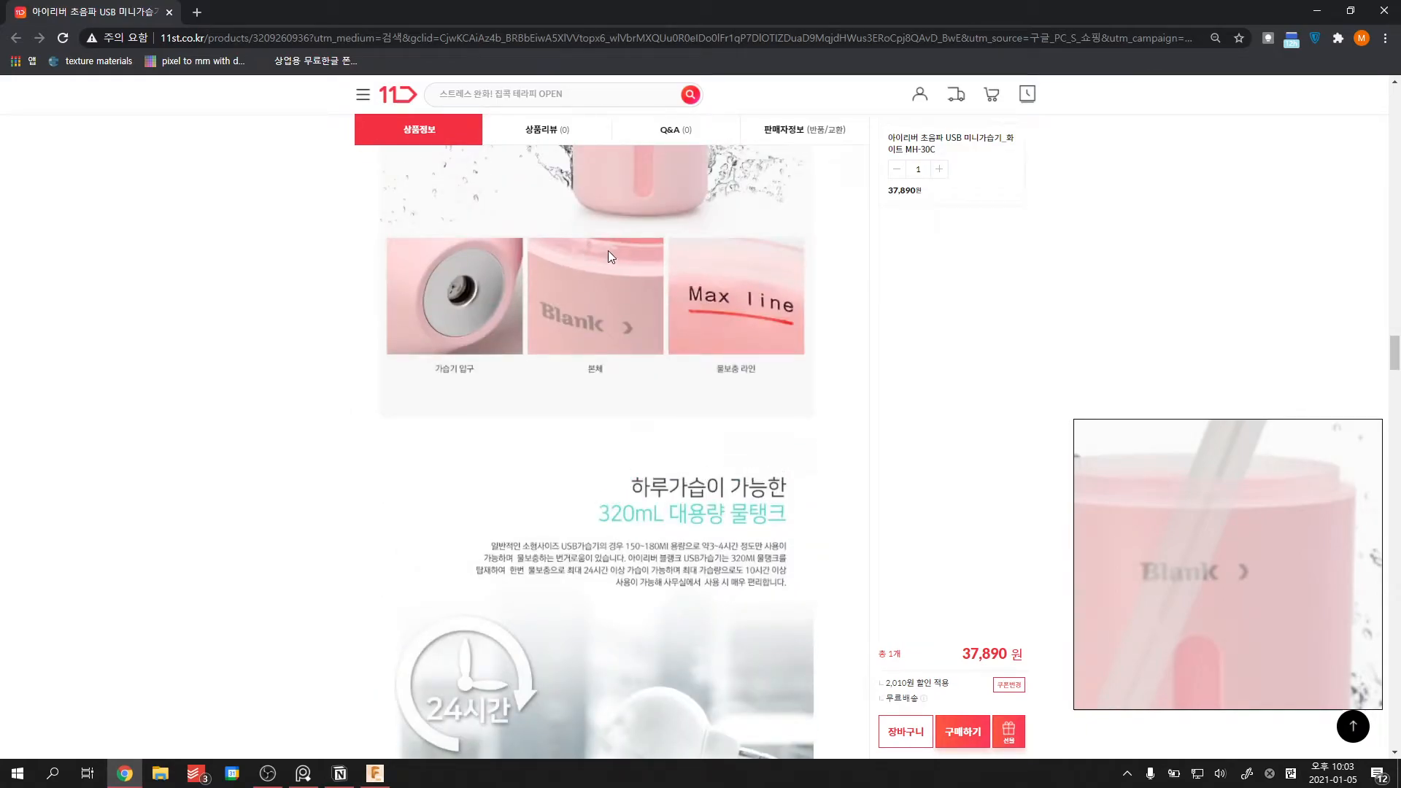
{"action": "scroll", "coordinate": [857, 314], "scroll_direction": "down", "scroll_amount": 15}
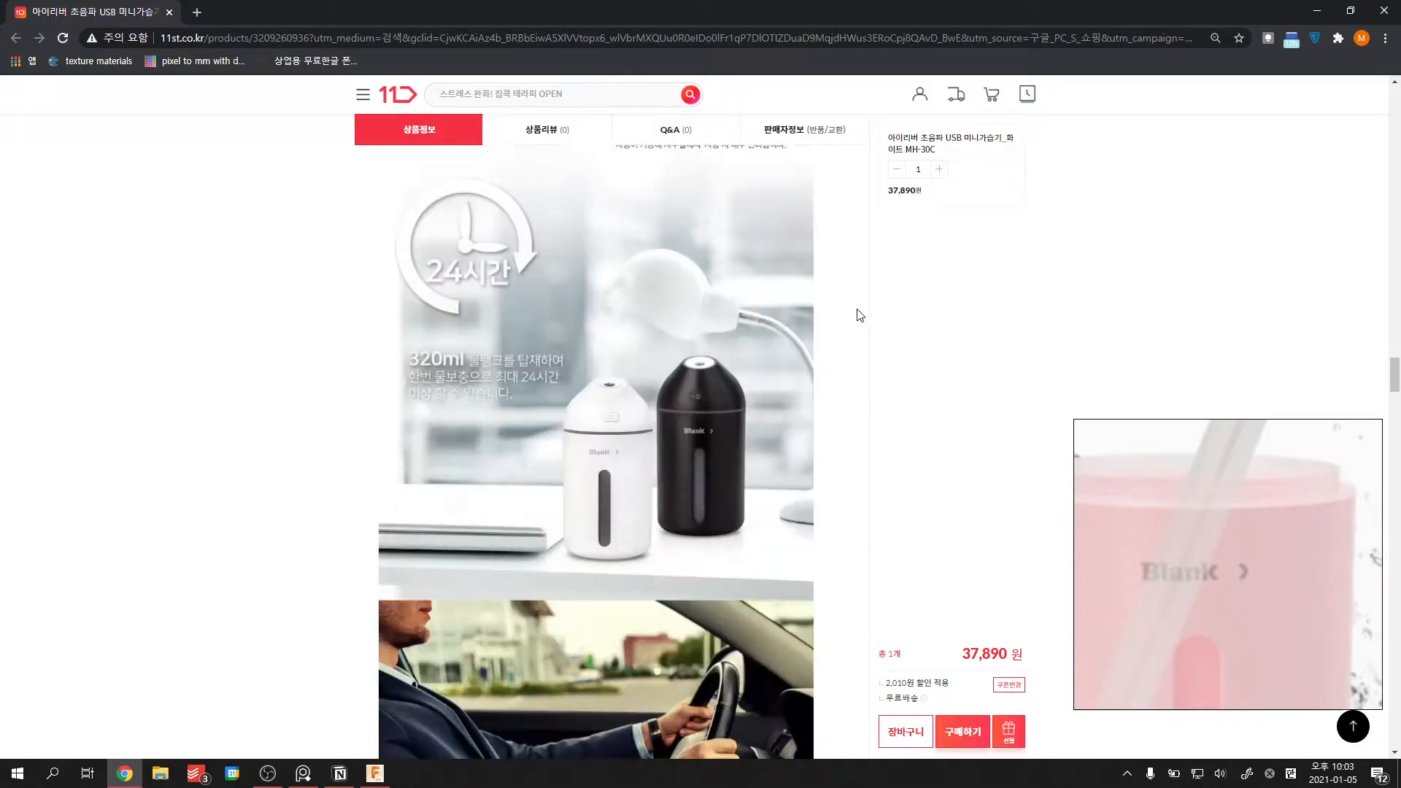
{"action": "scroll", "coordinate": [839, 311], "scroll_direction": "down", "scroll_amount": 15}
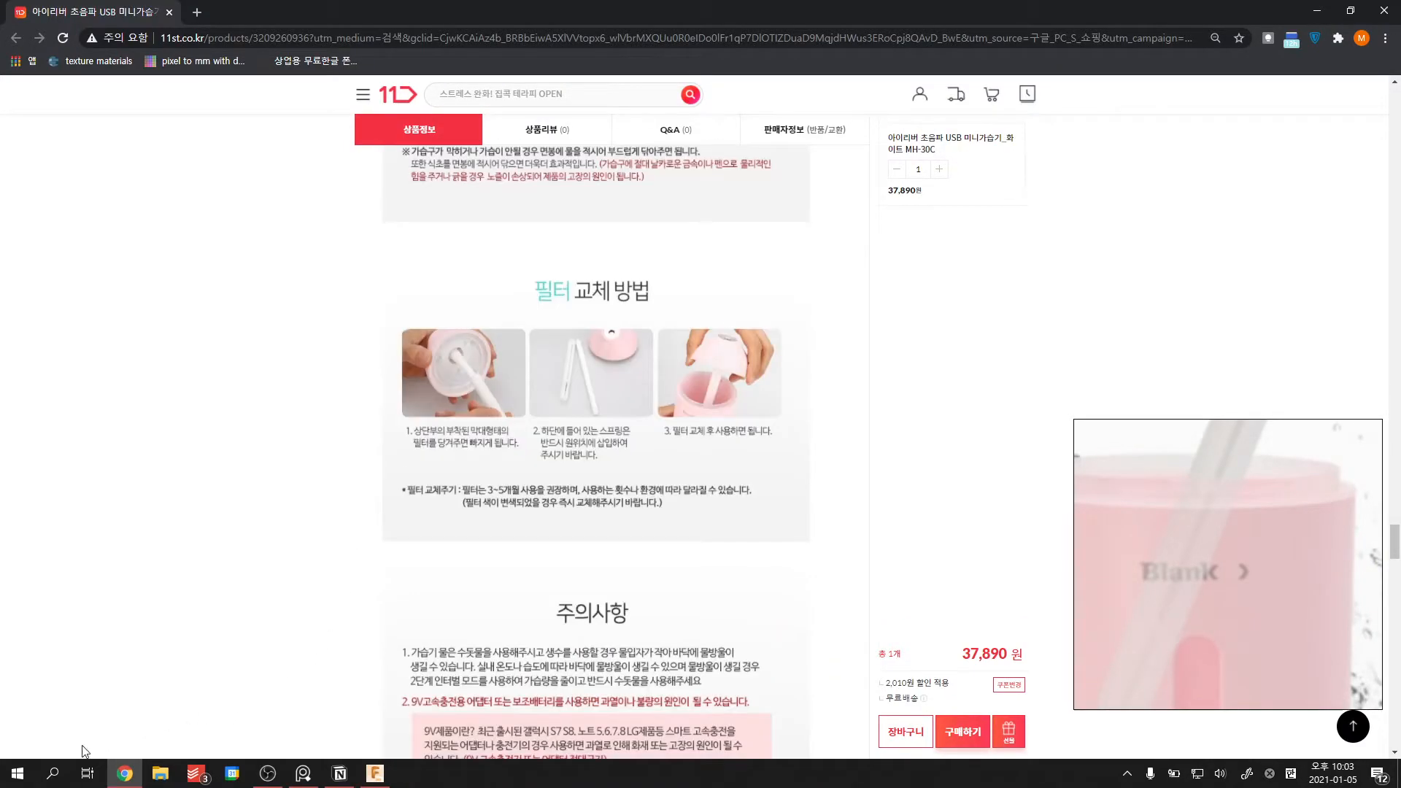
- Open 그림판 (Paint) and sketch a cross-section of the lid seated over the stepped body rim, marking the joint between them
{"action": "left_click", "coordinate": [53, 773]}
{"action": "type", "text": "그림판"}
{"action": "key", "text": "Return"}
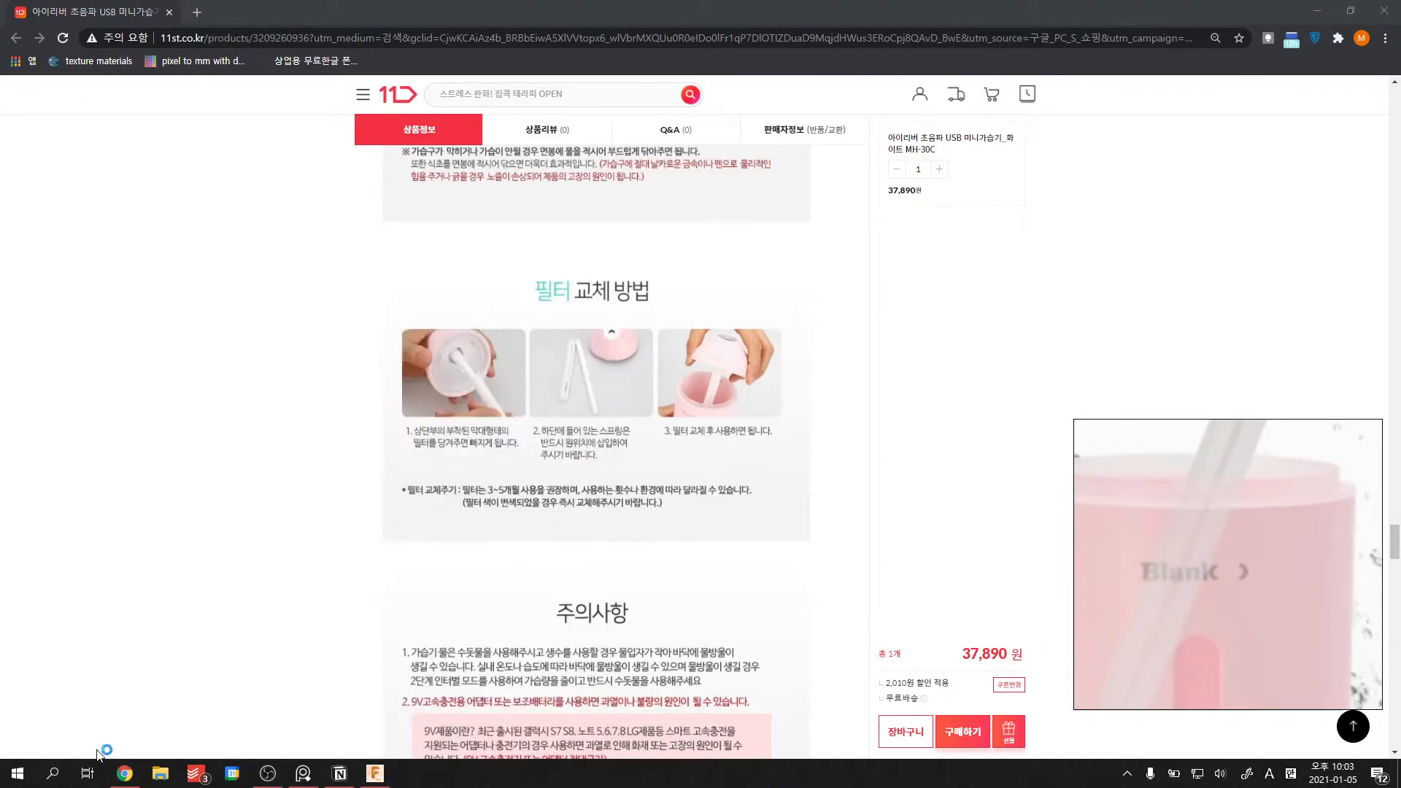
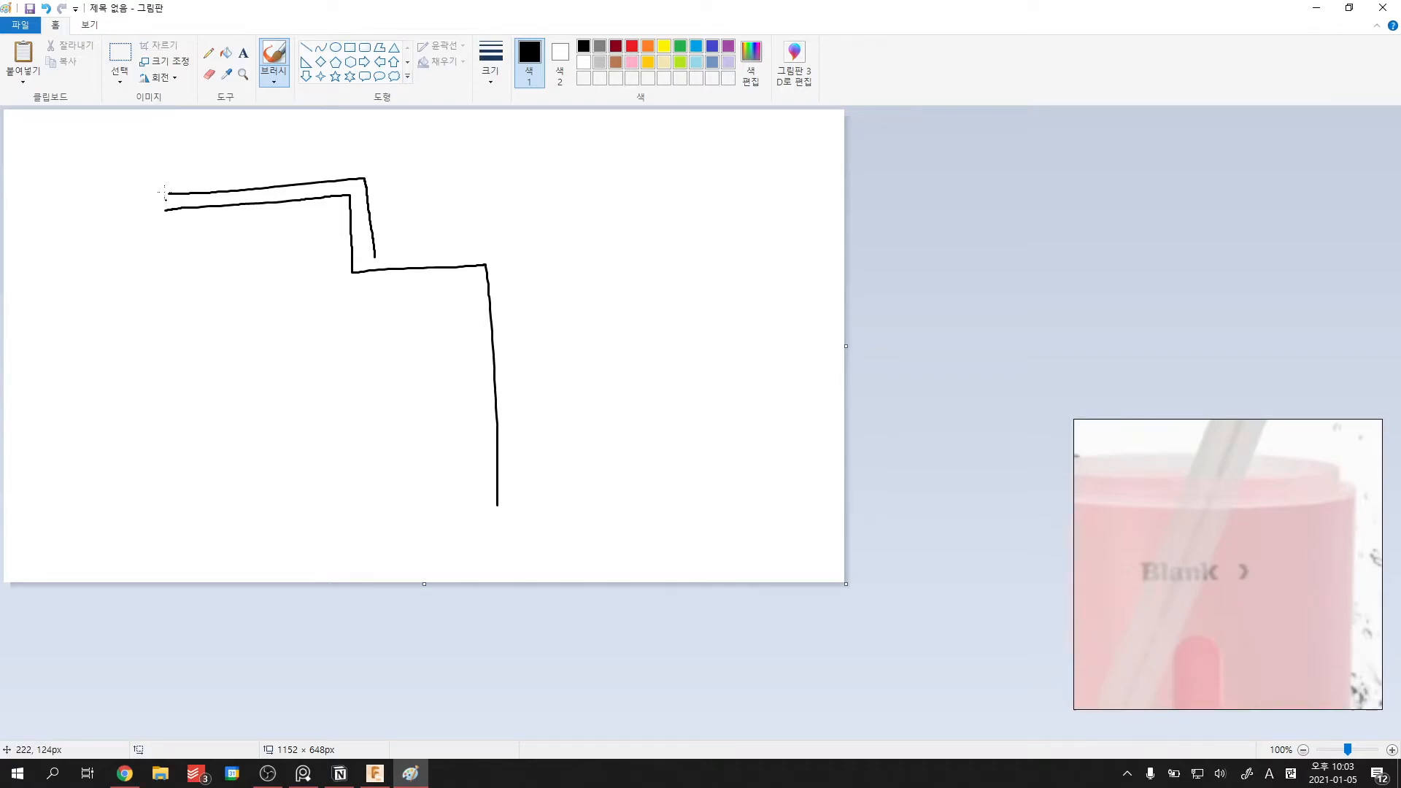
{"action": "left_click_drag", "start_coordinate": [451, 131], "coordinate": [475, 134]}
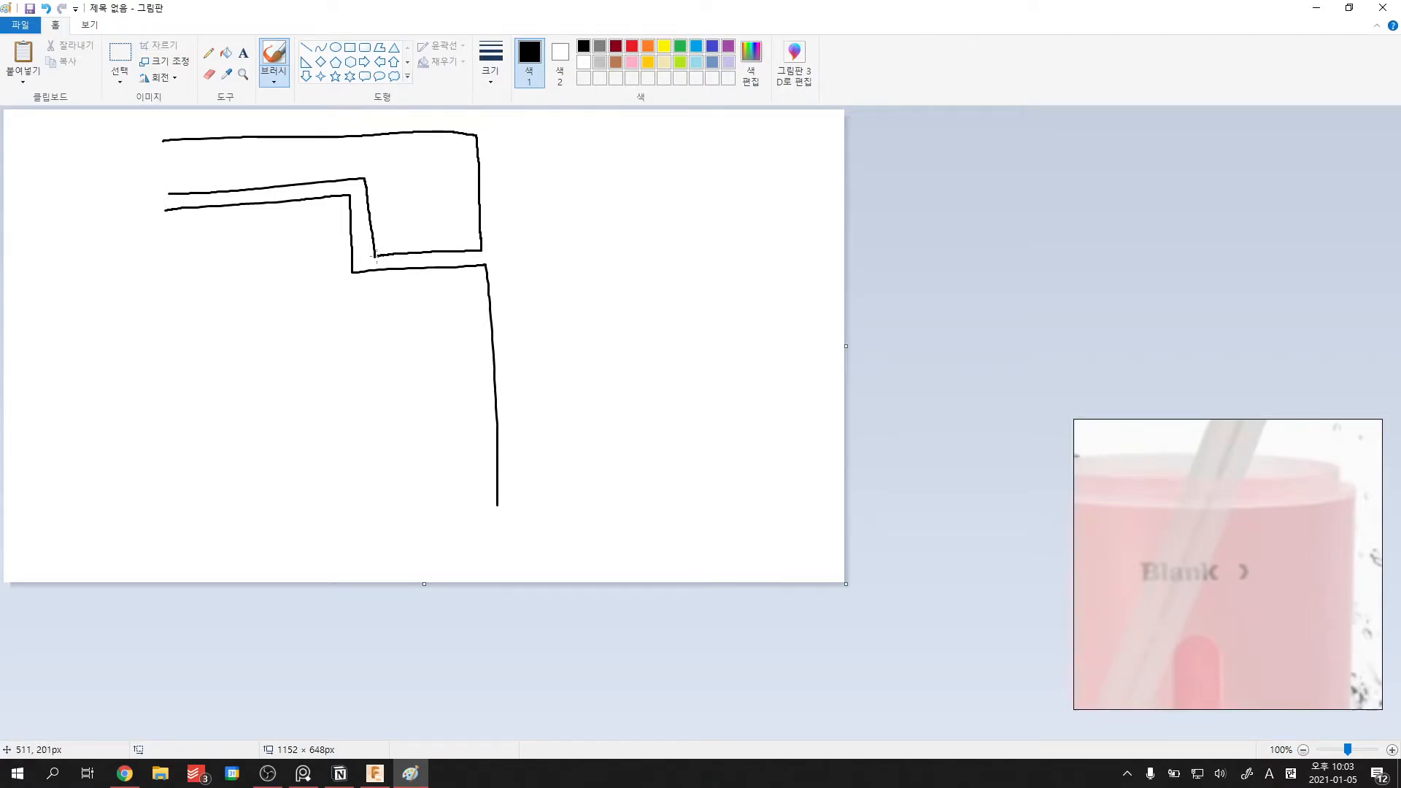
{"action": "left_click_drag", "start_coordinate": [349, 287], "coordinate": [349, 300]}
{"action": "left_click_drag", "start_coordinate": [386, 244], "coordinate": [375, 252]}
- Erase parts of the lines around the rim joint, and clear the entire drawing
{"action": "left_click", "coordinate": [209, 73]}
{"action": "left_click_drag", "start_coordinate": [368, 321], "coordinate": [399, 268]}
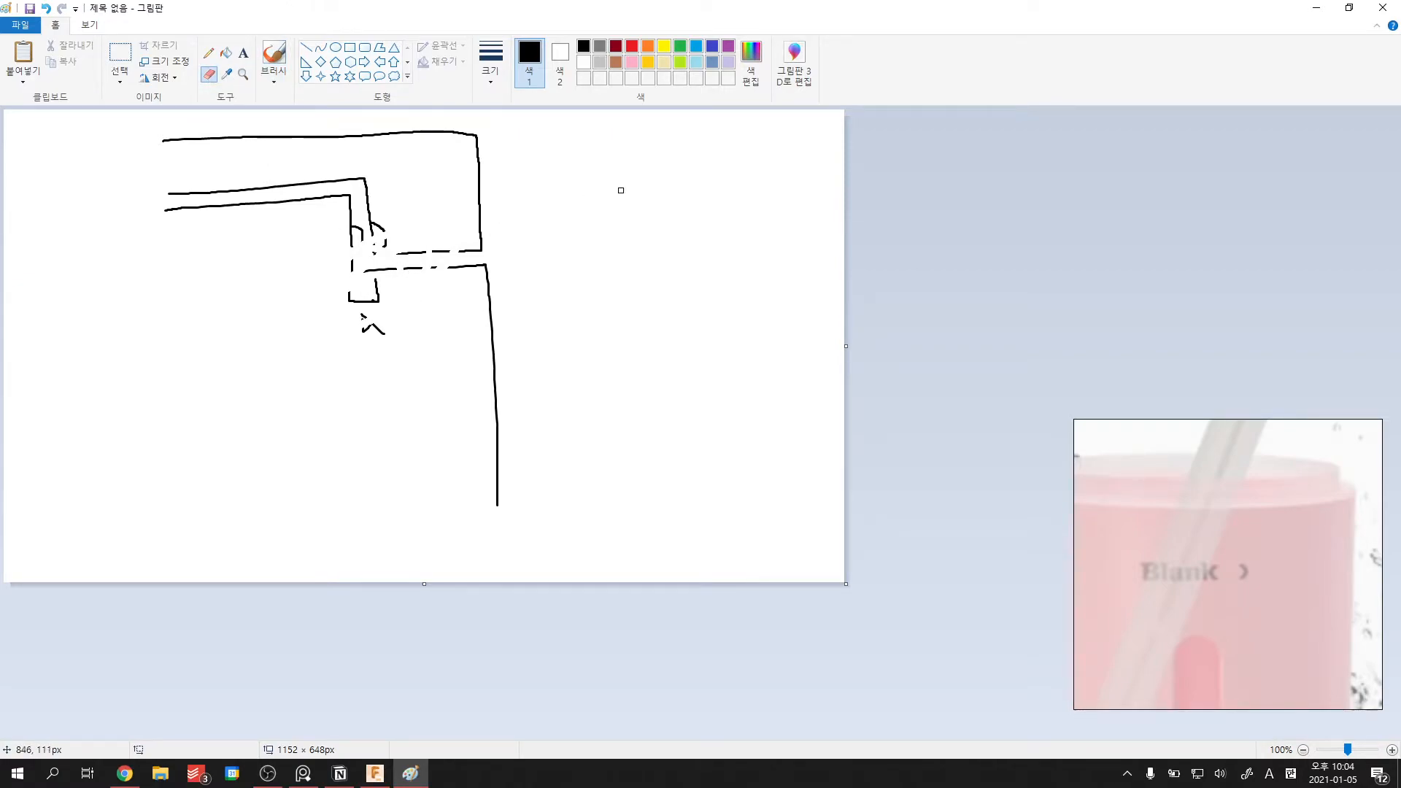
{"action": "key", "text": "ctrl+a"}
{"action": "key", "text": "Delete"}
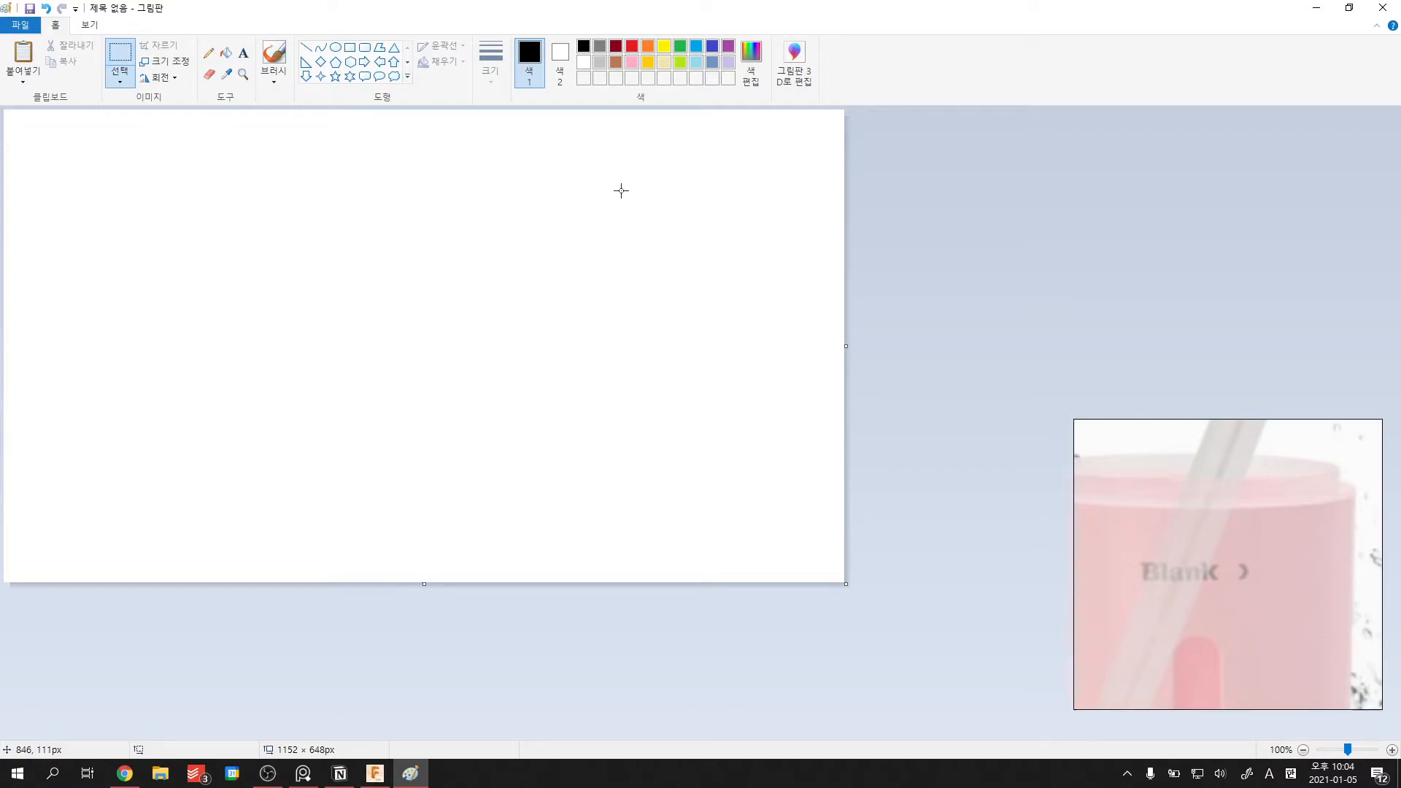
- Brush a new cross-section of the body wall with its raised inner rim, and the lid profile overlapping it
{"action": "left_click", "coordinate": [209, 52]}
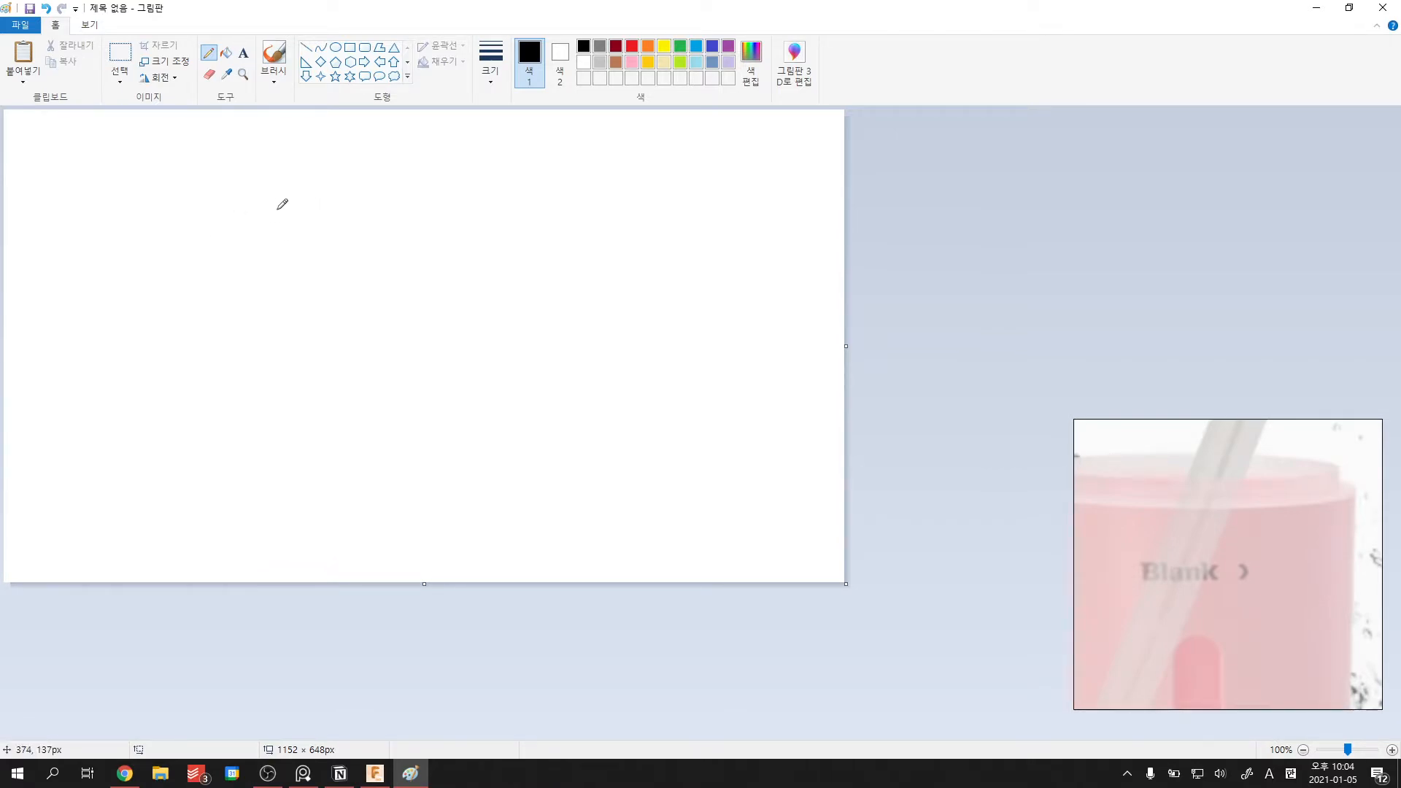
{"action": "left_click_drag", "start_coordinate": [303, 209], "coordinate": [307, 264]}
{"action": "left_click", "coordinate": [273, 84]}
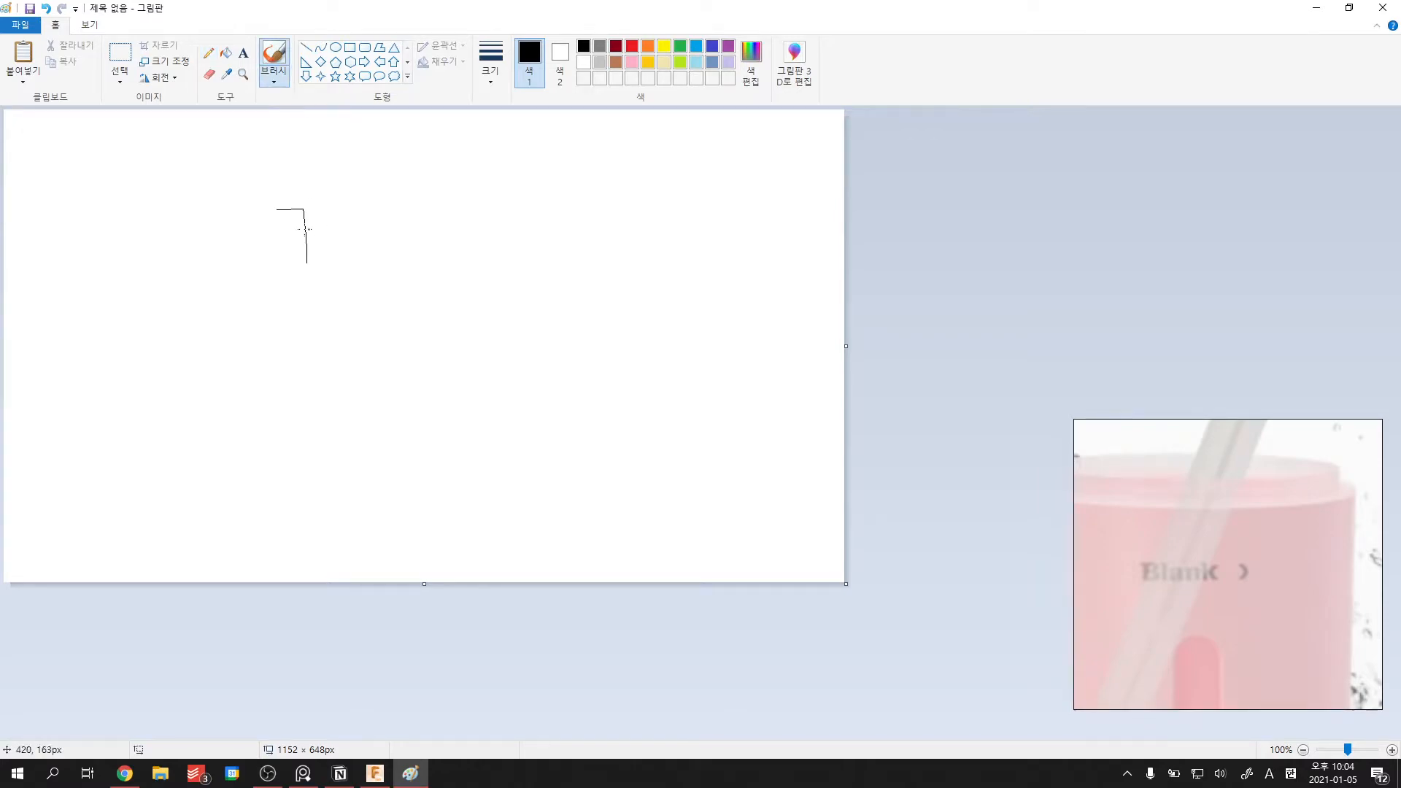
{"action": "mouse_move", "coordinate": [368, 188]}
{"action": "left_mouse_down"}
{"action": "mouse_move", "coordinate": [394, 255]}
{"action": "mouse_move", "coordinate": [498, 243]}
{"action": "mouse_move", "coordinate": [523, 504]}
{"action": "left_mouse_up"}
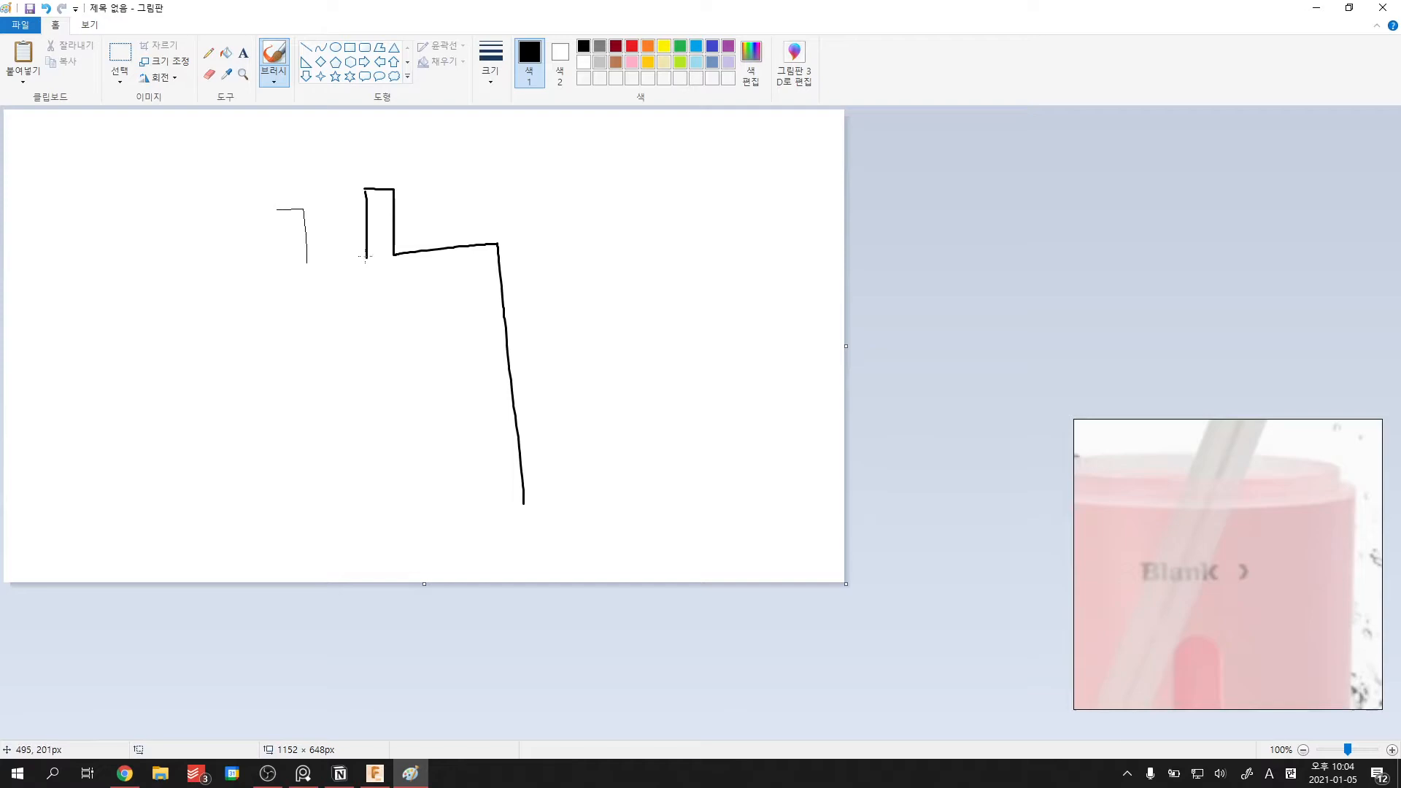
{"action": "mouse_move", "coordinate": [366, 275]}
{"action": "left_mouse_down"}
{"action": "mouse_move", "coordinate": [437, 272]}
{"action": "mouse_move", "coordinate": [473, 582]}
{"action": "left_mouse_up"}
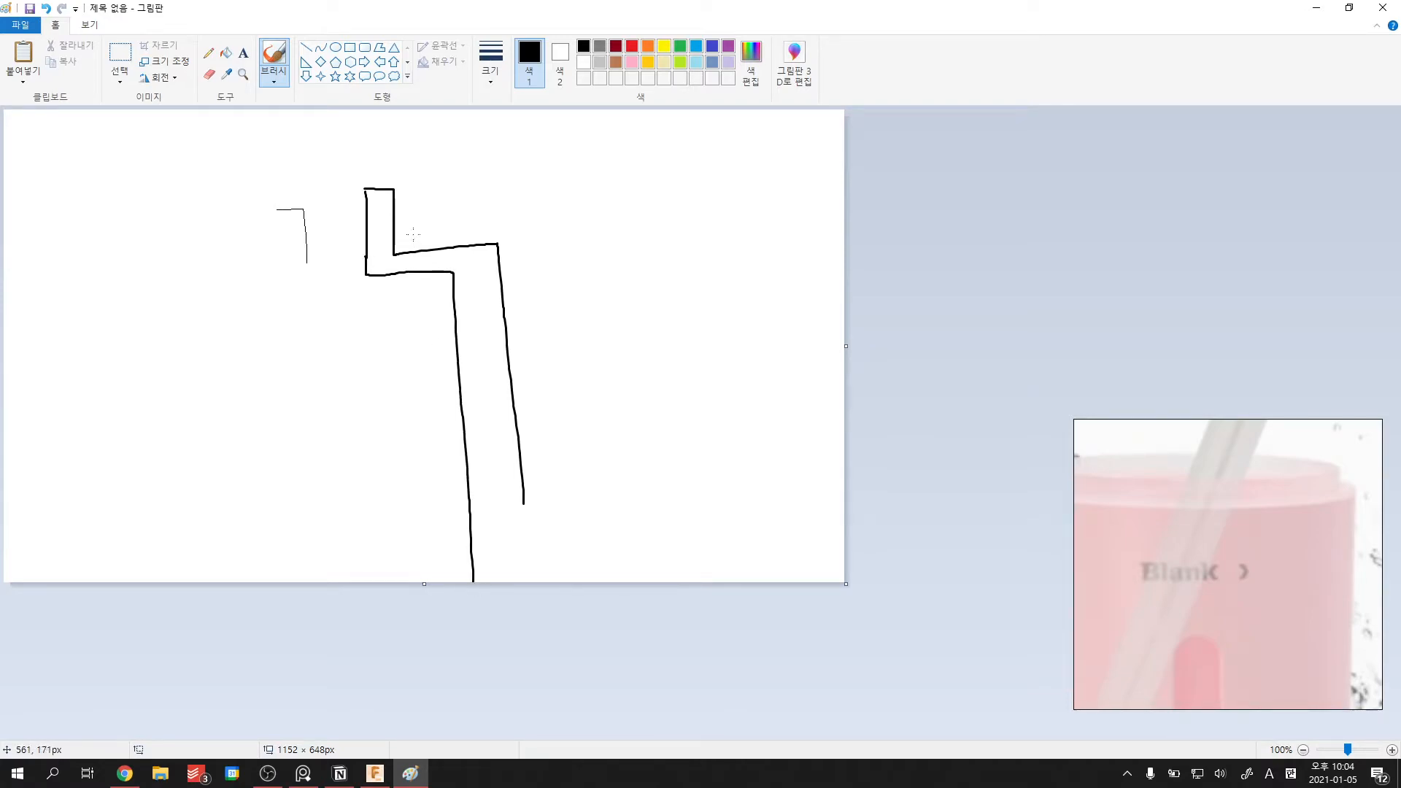
{"action": "mouse_move", "coordinate": [413, 234]}
{"action": "left_mouse_down"}
{"action": "mouse_move", "coordinate": [175, 175]}
{"action": "mouse_move", "coordinate": [461, 144]}
{"action": "mouse_move", "coordinate": [459, 223]}
{"action": "left_mouse_up"}
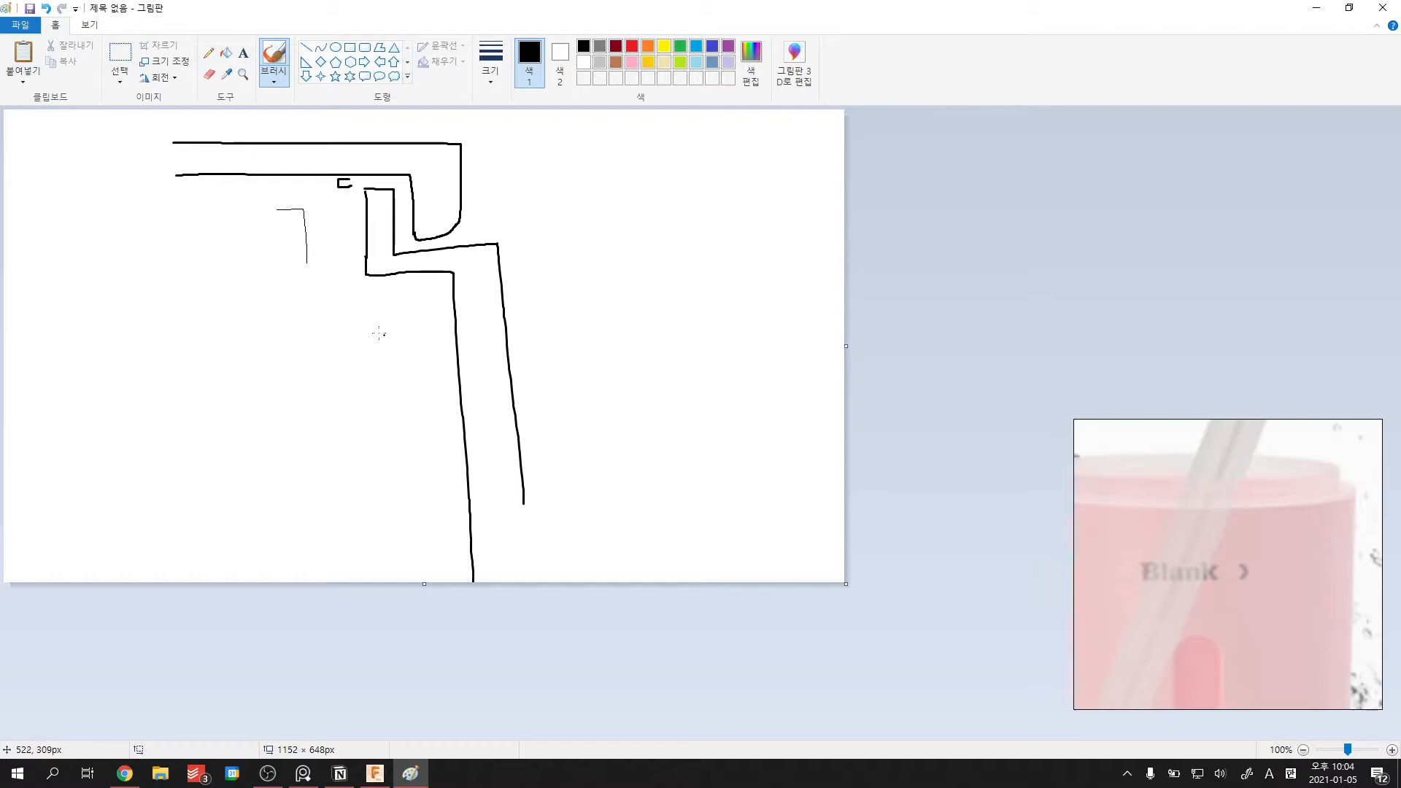
- Mark the clearance below the rim, add thread-like bumps between rim and lid, and close the drawing without saving
{"action": "left_click_drag", "start_coordinate": [416, 309], "coordinate": [416, 291]}
{"action": "left_click_drag", "start_coordinate": [411, 179], "coordinate": [406, 191]}
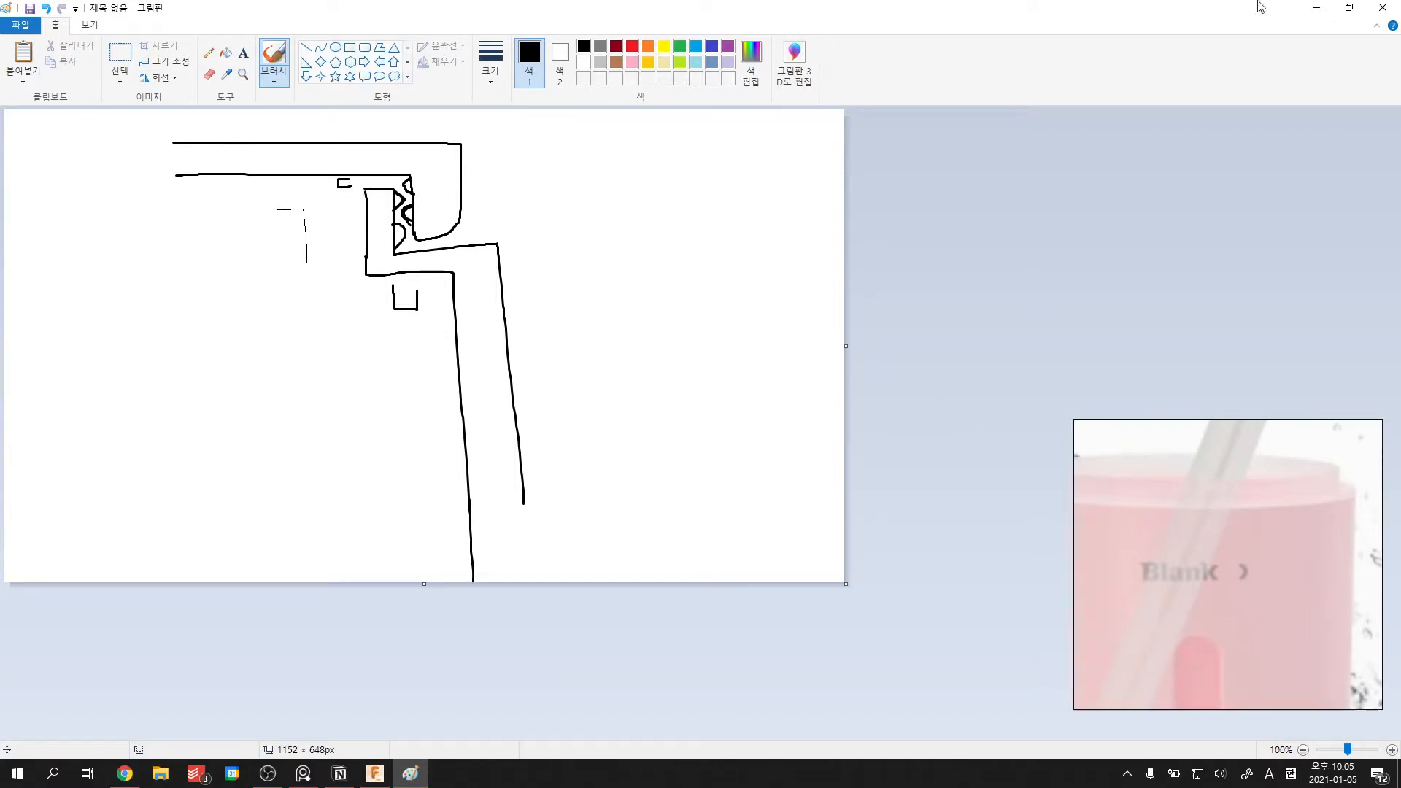
{"action": "left_click", "coordinate": [1394, 7]}
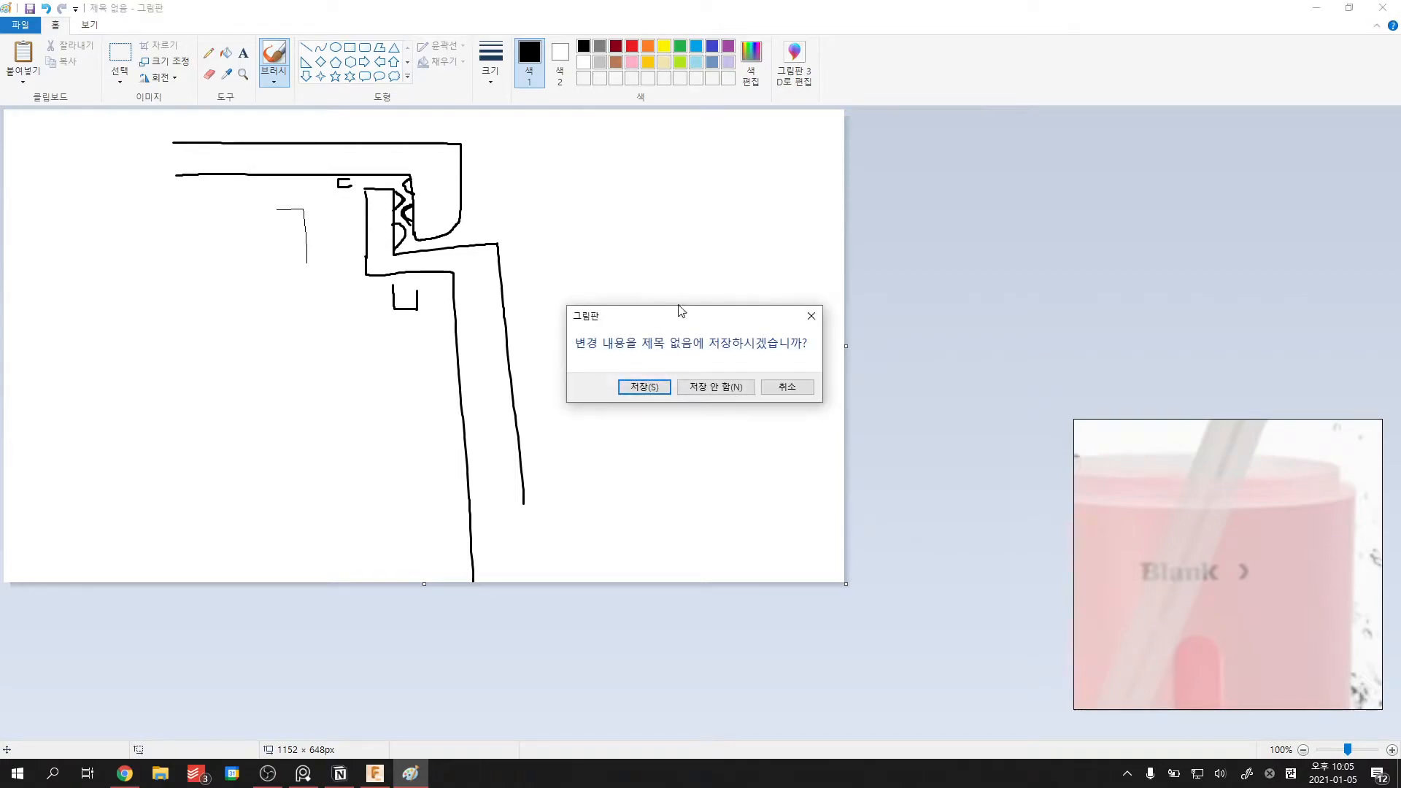
{"action": "left_click", "coordinate": [714, 387]}
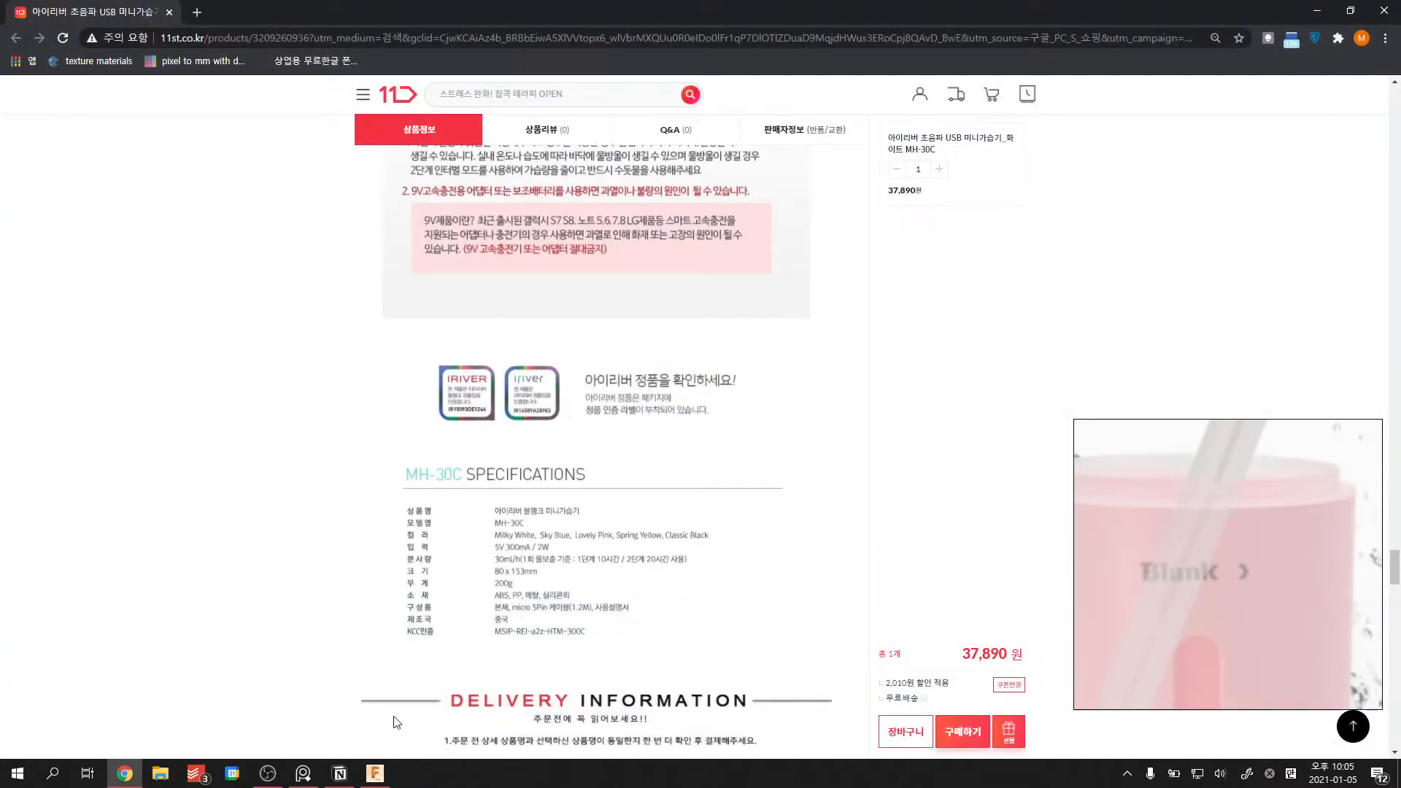
- Return to Fusion 360, temporarily show 윗면:1, and inspect how the lid meets the body in section
{"action": "left_click", "coordinate": [375, 774]}
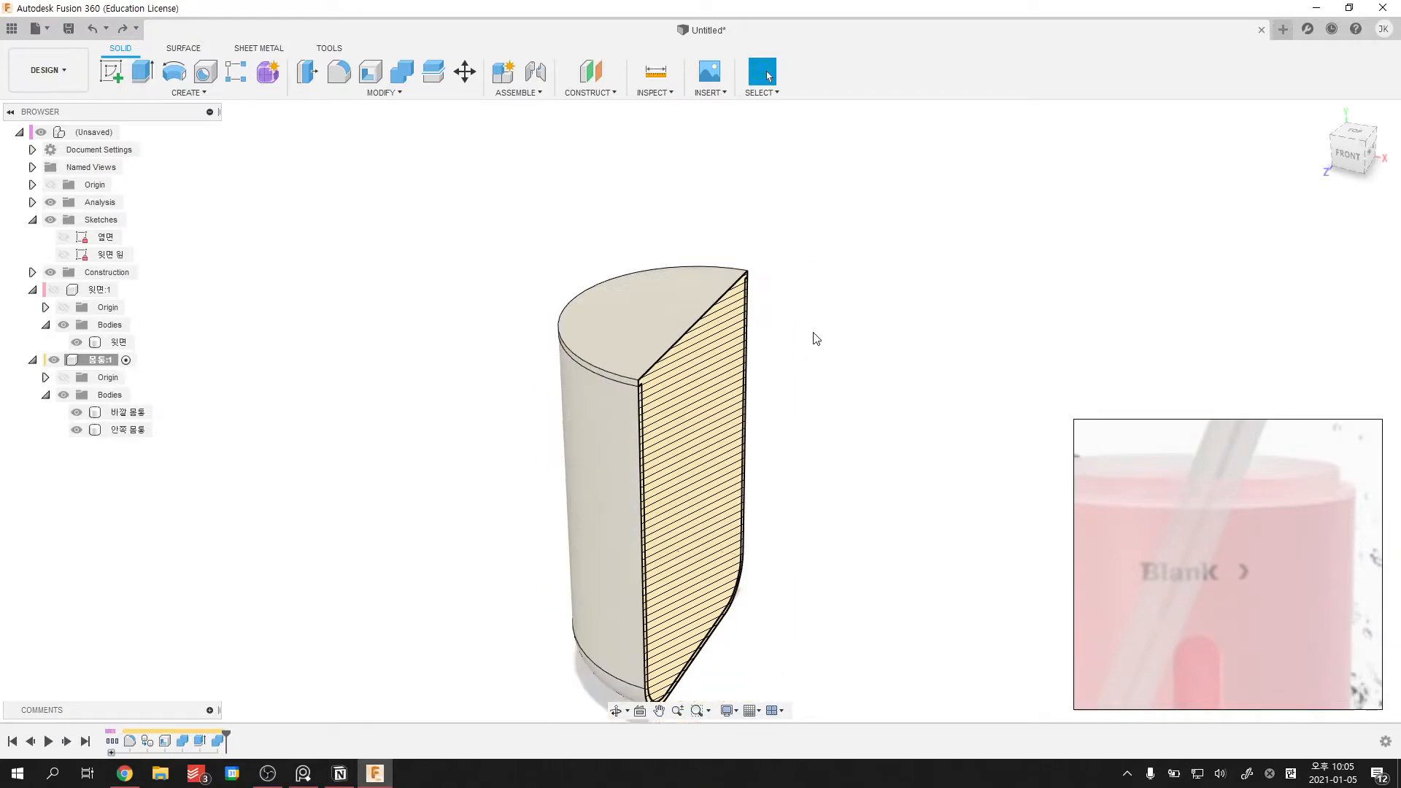
{"action": "middle_click_drag", "start_coordinate": [816, 338], "coordinate": [742, 322], "text": "shift"}
{"action": "scroll", "coordinate": [693, 298], "scroll_direction": "up", "scroll_amount": 4}
{"action": "left_click", "coordinate": [55, 291]}
{"action": "middle_click_drag", "start_coordinate": [492, 291], "coordinate": [442, 330]}
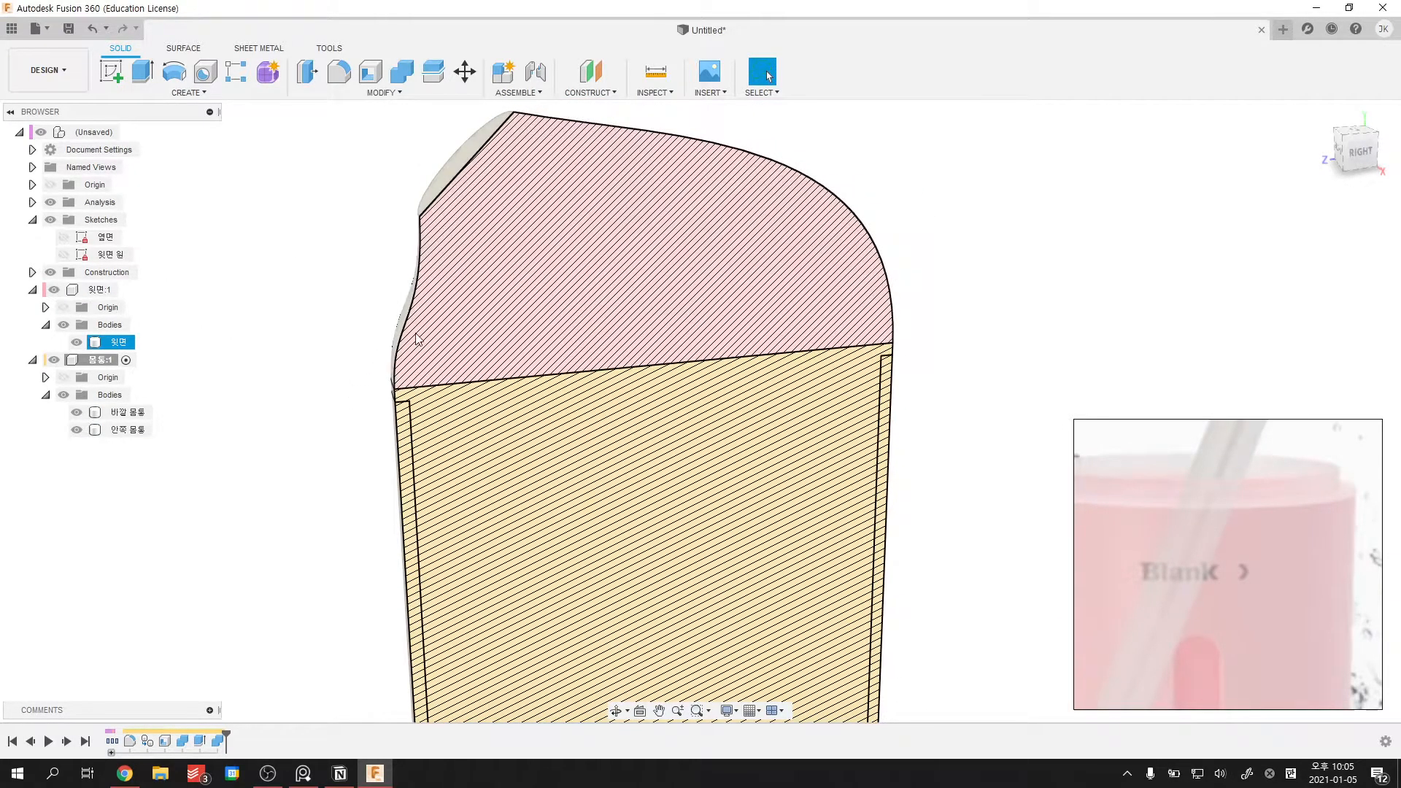
{"action": "left_click", "coordinate": [331, 376]}
{"action": "left_click", "coordinate": [414, 370]}
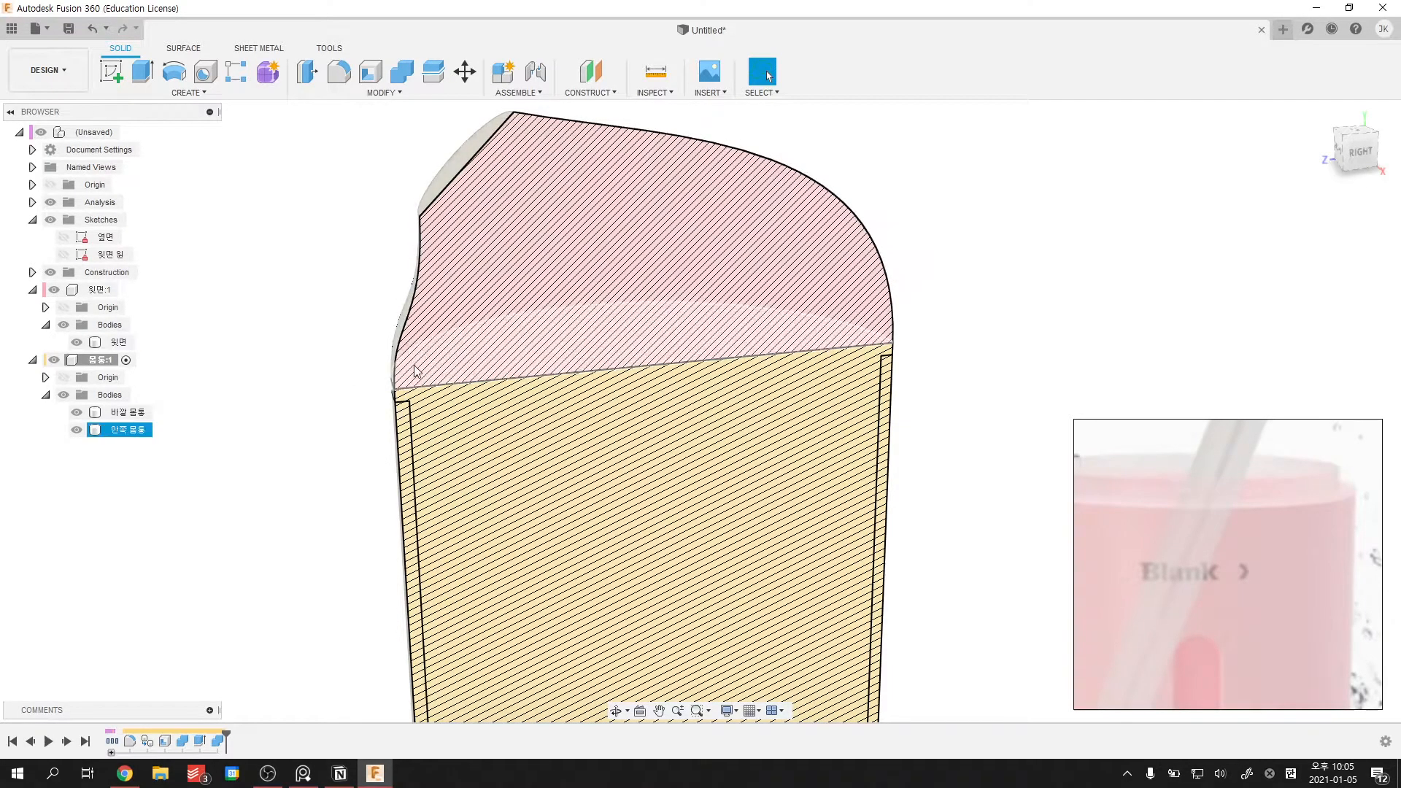
{"action": "left_click", "coordinate": [387, 358]}
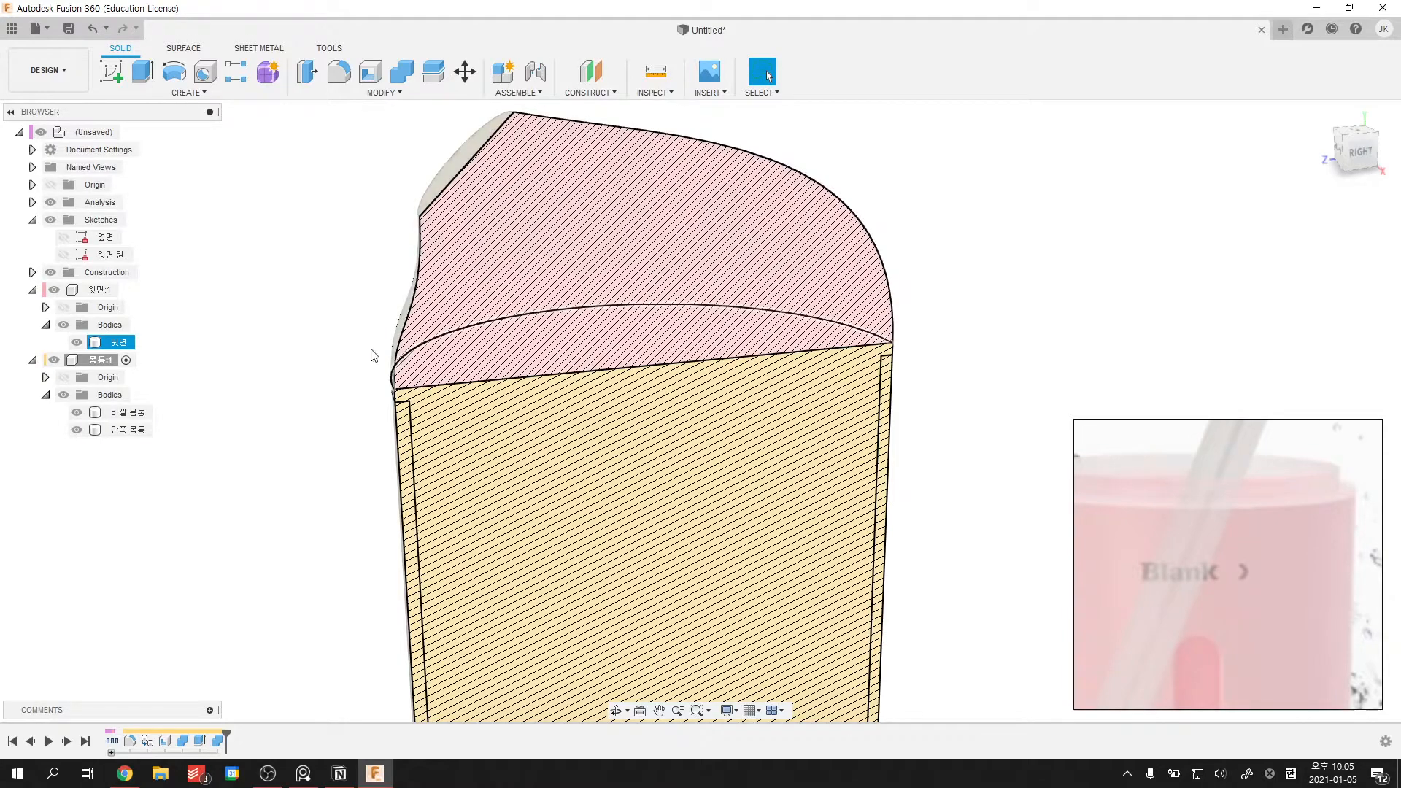
{"action": "left_click", "coordinate": [54, 289]}
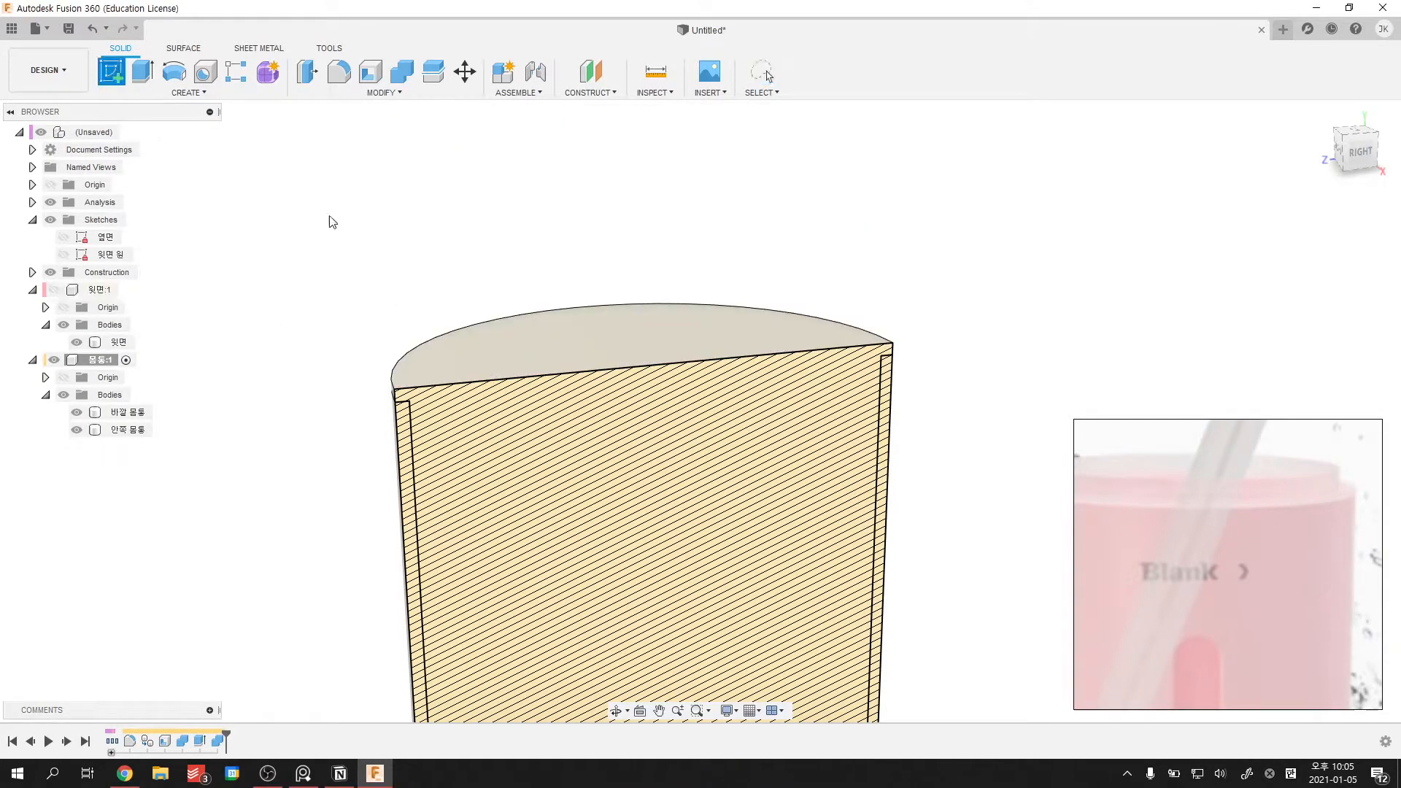
- Start a sketch on the body's top face, hide the section analysis, and draw an origin-centred circle about 54 mm in diameter
{"action": "left_click", "coordinate": [552, 353]}
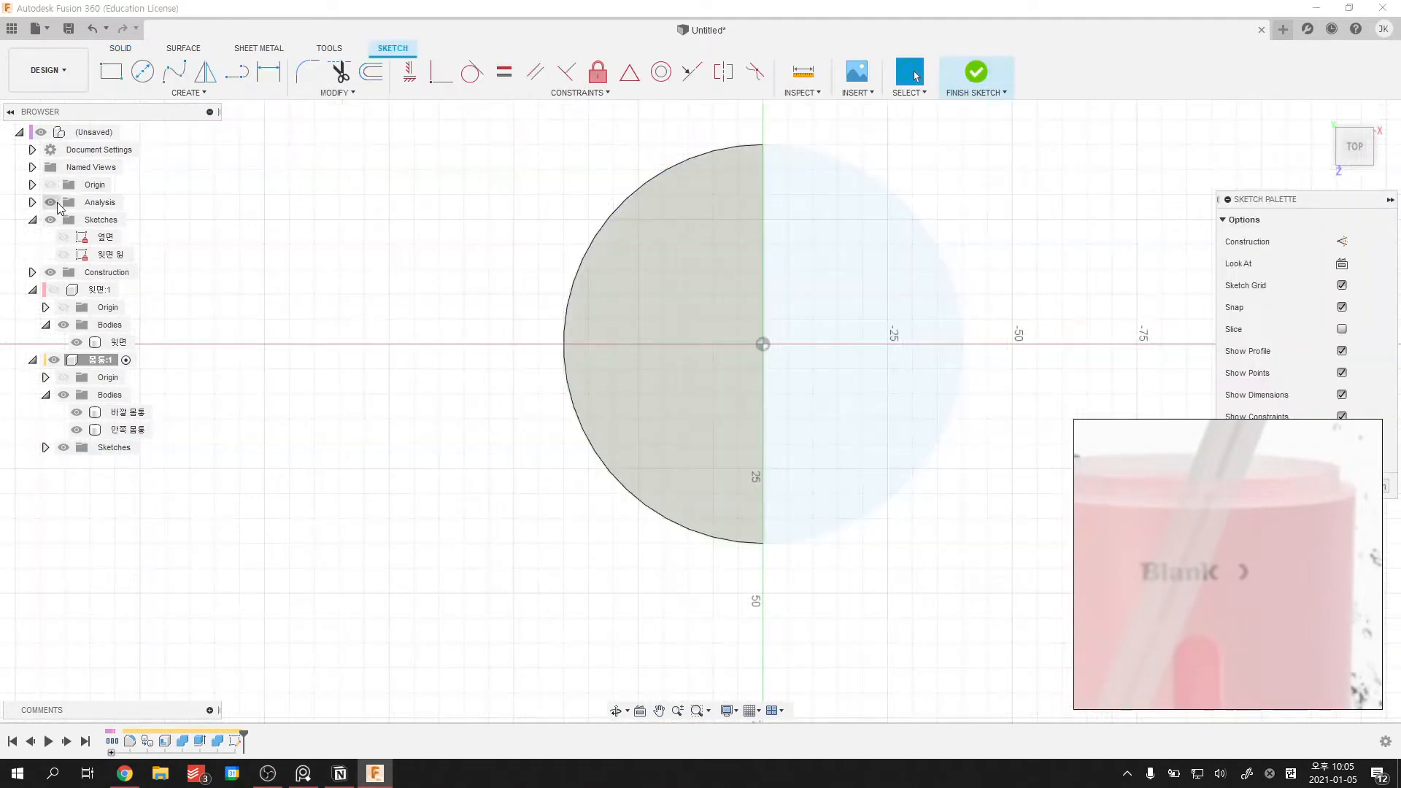
{"action": "key", "text": "c"}
{"action": "left_click", "coordinate": [701, 372]}
{"action": "left_click", "coordinate": [757, 243]}
{"action": "key", "text": "Escape"}
- Dimension the circle's diameter to 80 mm
{"action": "key", "text": "d"}
{"action": "left_click", "coordinate": [765, 255]}
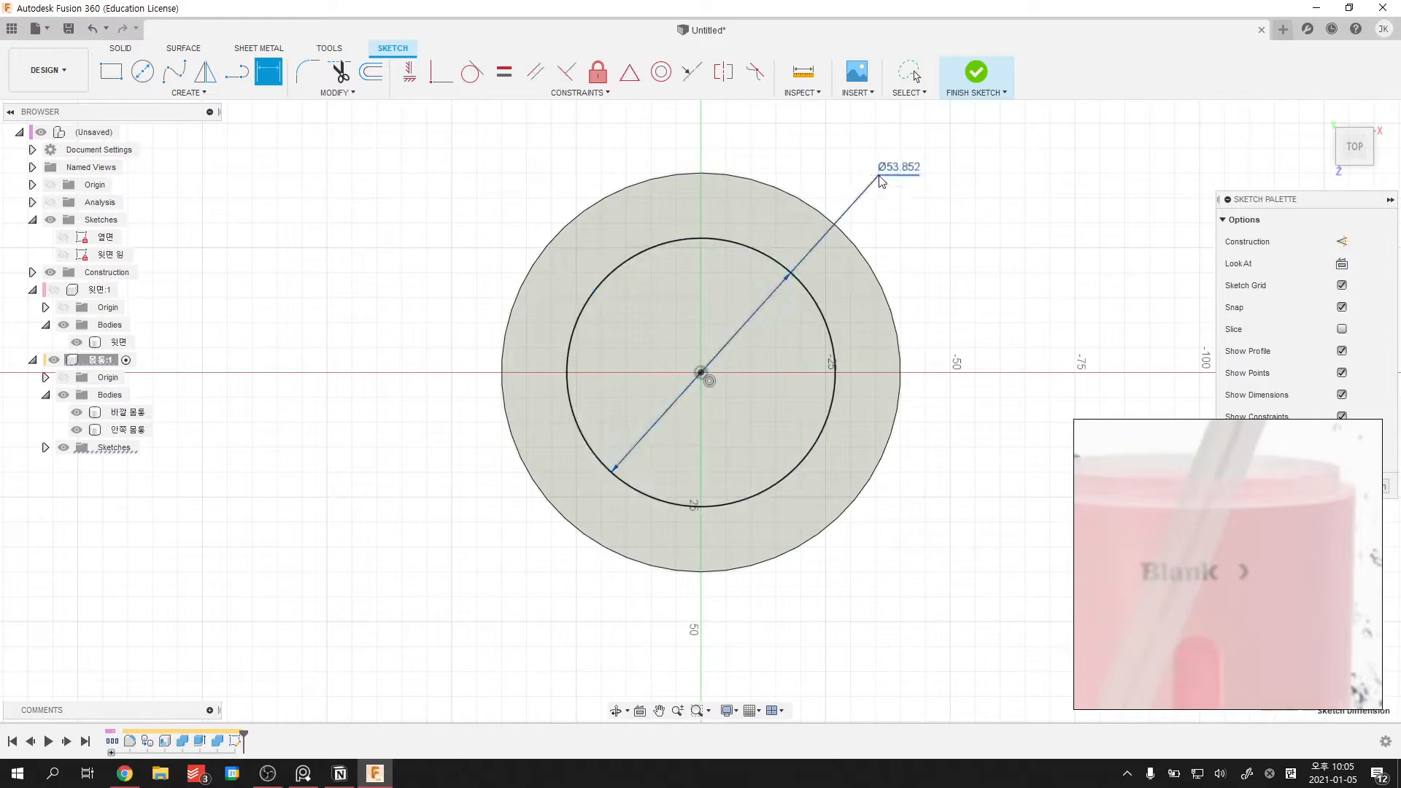
{"action": "left_click", "coordinate": [881, 181]}
{"action": "type", "text": "80"}
{"action": "key", "text": "Return"}
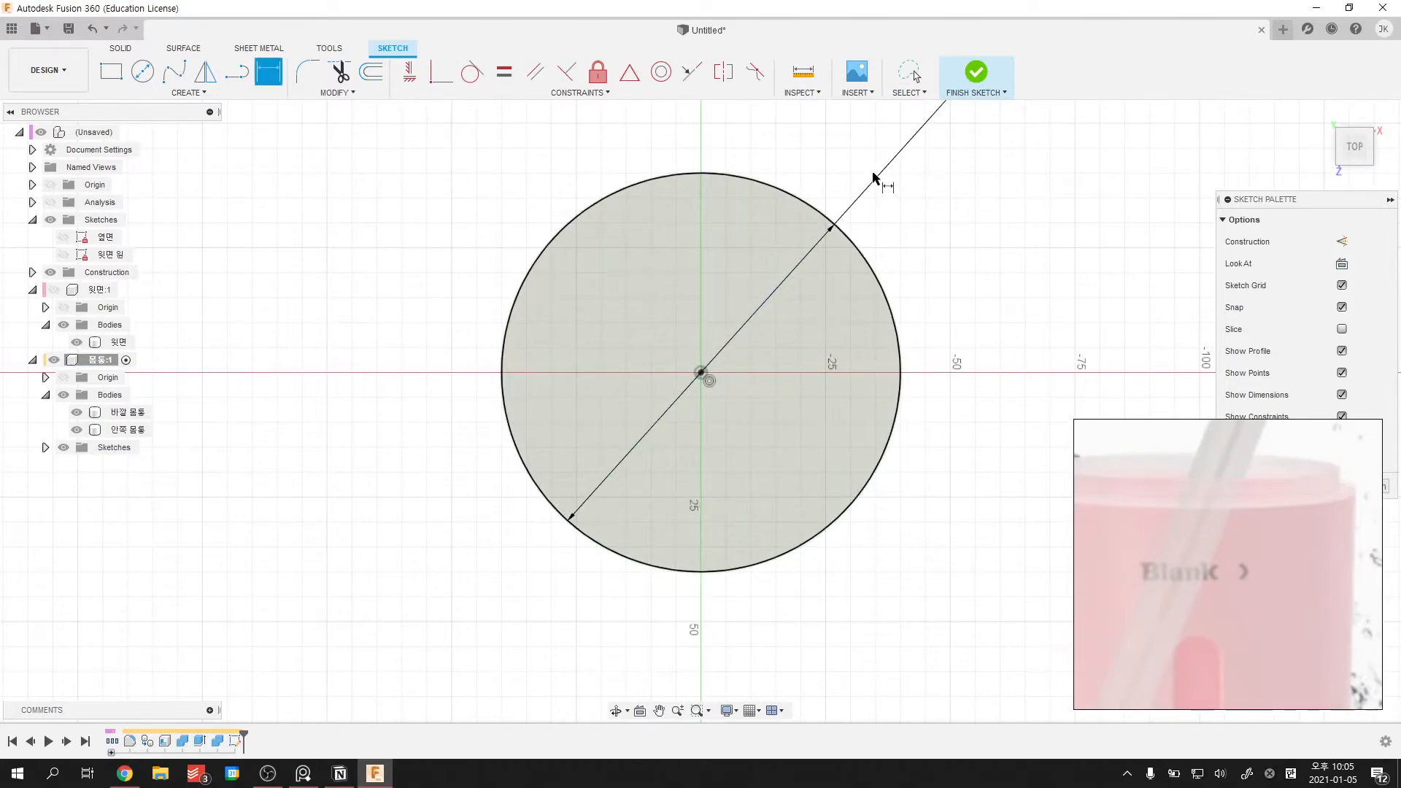
- Try a 60 mm diameter for the rim circle and settle on 65 mm
{"action": "scroll", "coordinate": [839, 234], "scroll_direction": "down", "scroll_amount": 2}
{"action": "double_click", "coordinate": [848, 244]}
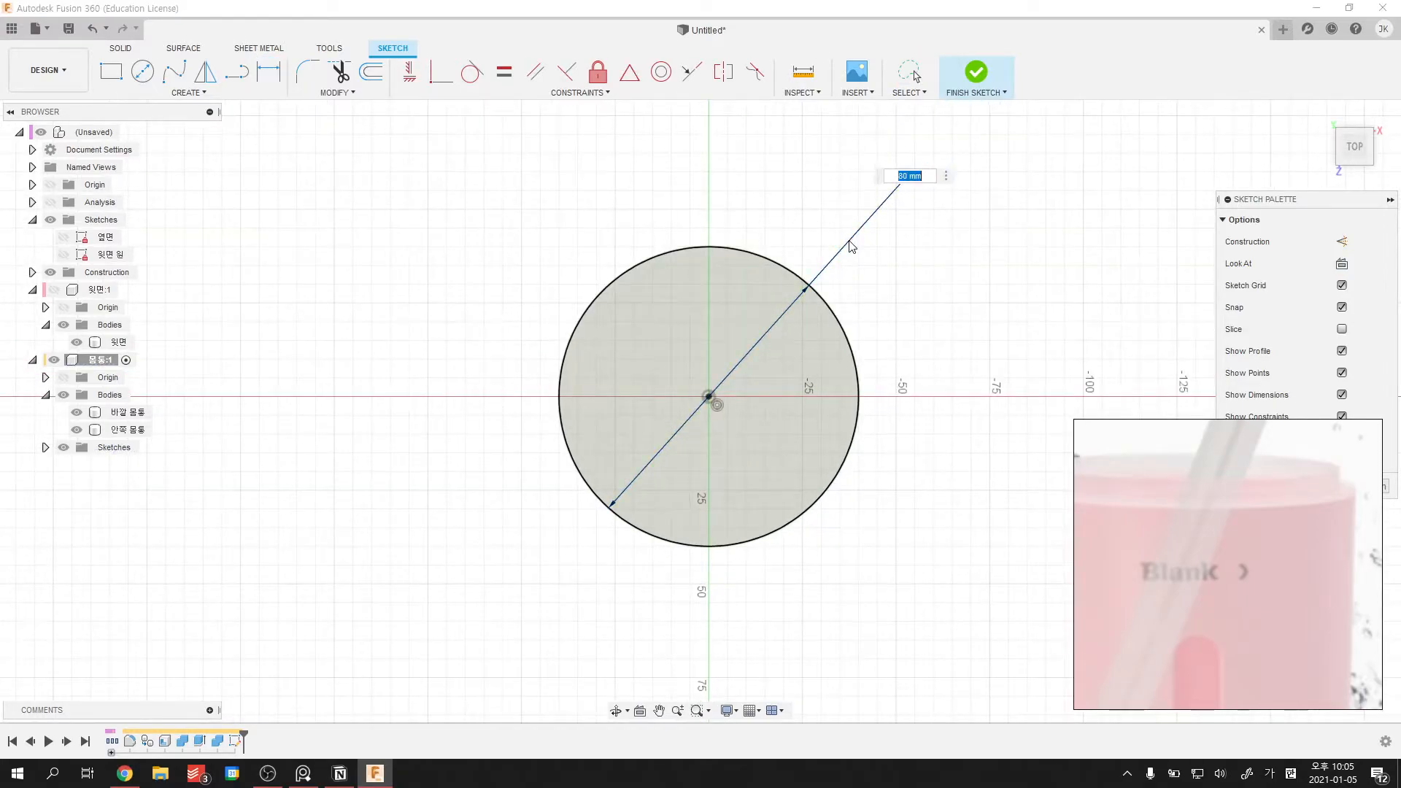
{"action": "type", "text": "60"}
{"action": "key", "text": "Return"}
{"action": "scroll", "coordinate": [850, 246], "scroll_direction": "down", "scroll_amount": 2}
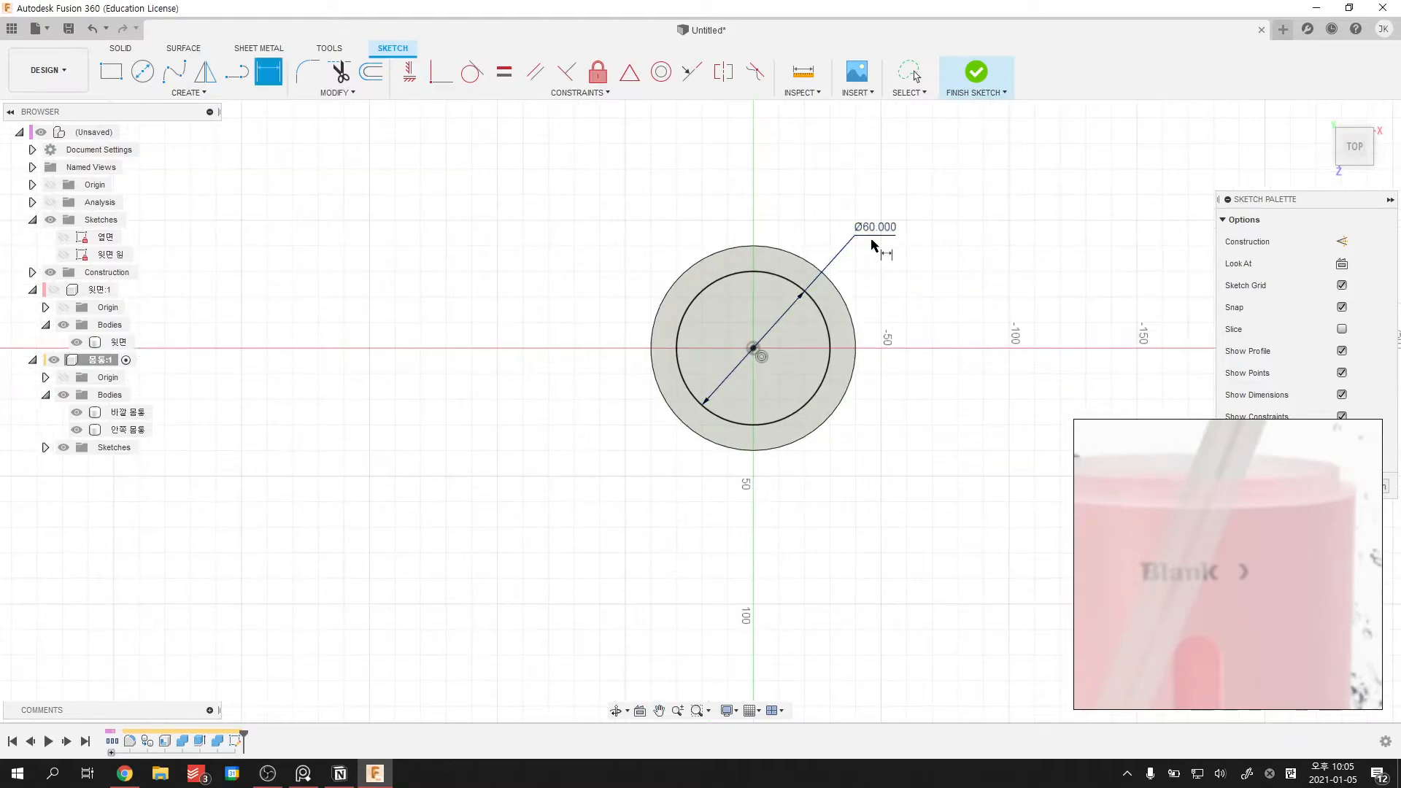
{"action": "double_click", "coordinate": [875, 232]}
{"action": "type", "text": "65"}
{"action": "key", "text": "Return"}
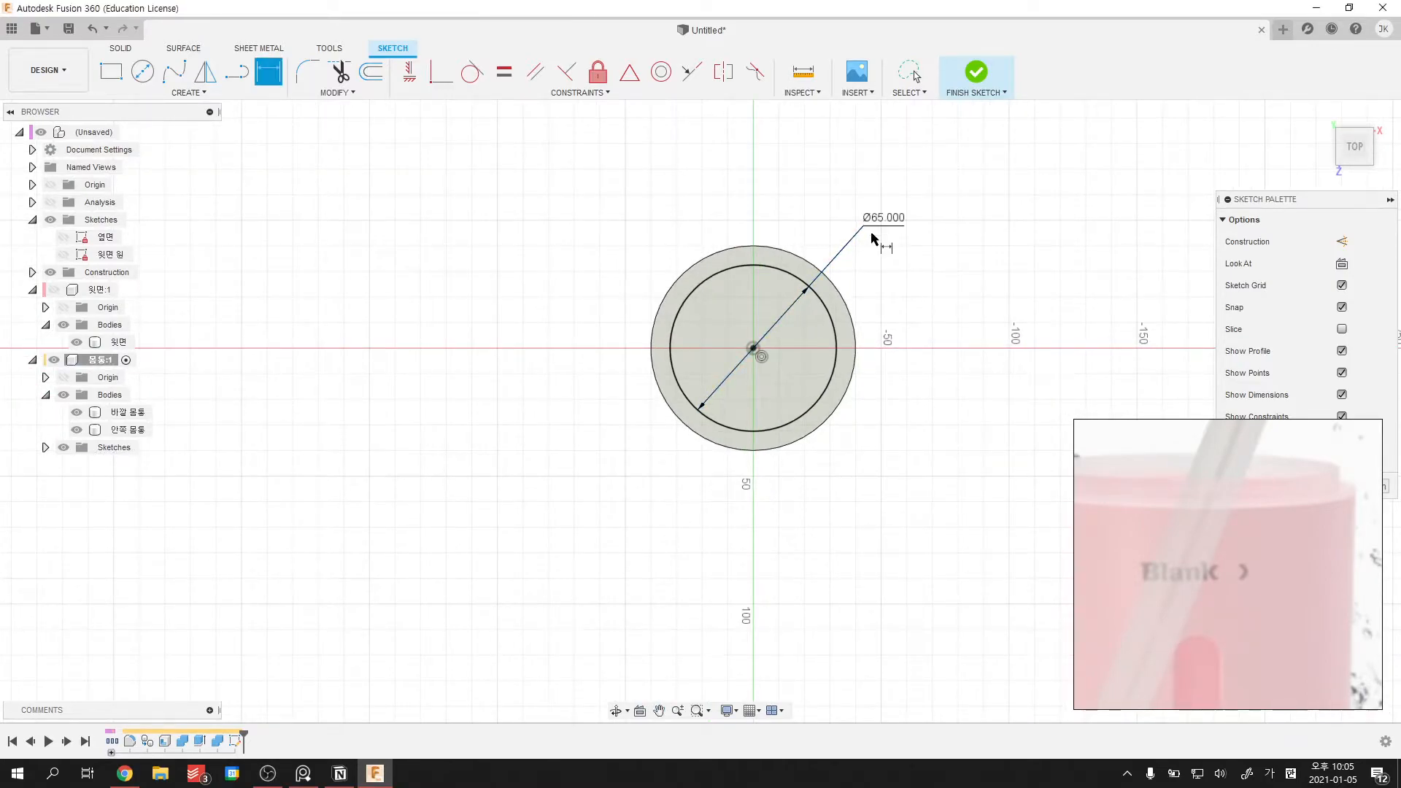
- Finish the sketch and extrude the 65 mm circle 10 mm upward from the body's top face, using the Join operation
{"action": "scroll", "coordinate": [872, 236], "scroll_direction": "down", "scroll_amount": 1}
{"action": "middle_click_drag", "start_coordinate": [838, 397], "coordinate": [829, 313], "text": "shift"}
{"action": "scroll", "coordinate": [828, 313], "scroll_direction": "up", "scroll_amount": 3}
{"action": "scroll", "coordinate": [879, 273], "scroll_direction": "up", "scroll_amount": 2}
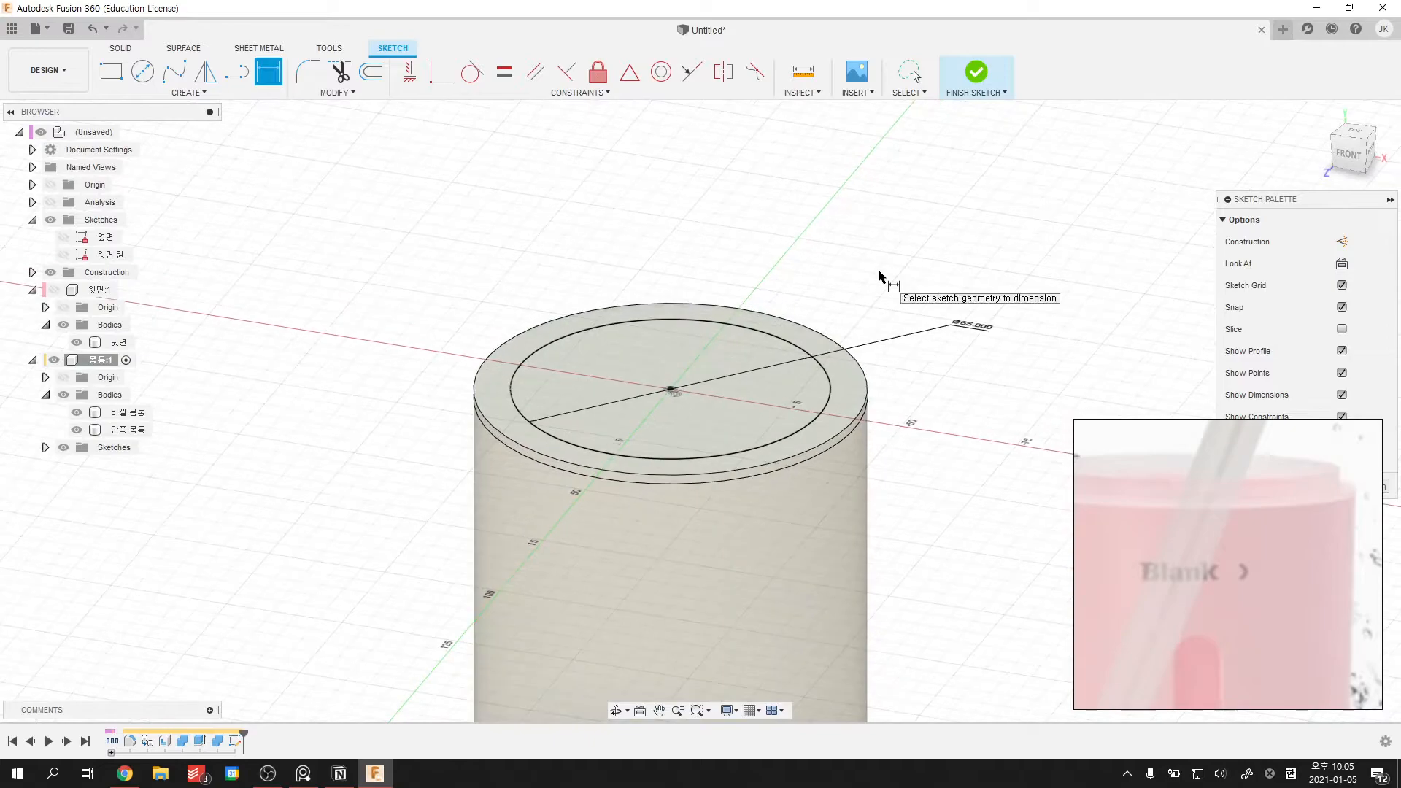
{"action": "left_click", "coordinate": [973, 91]}
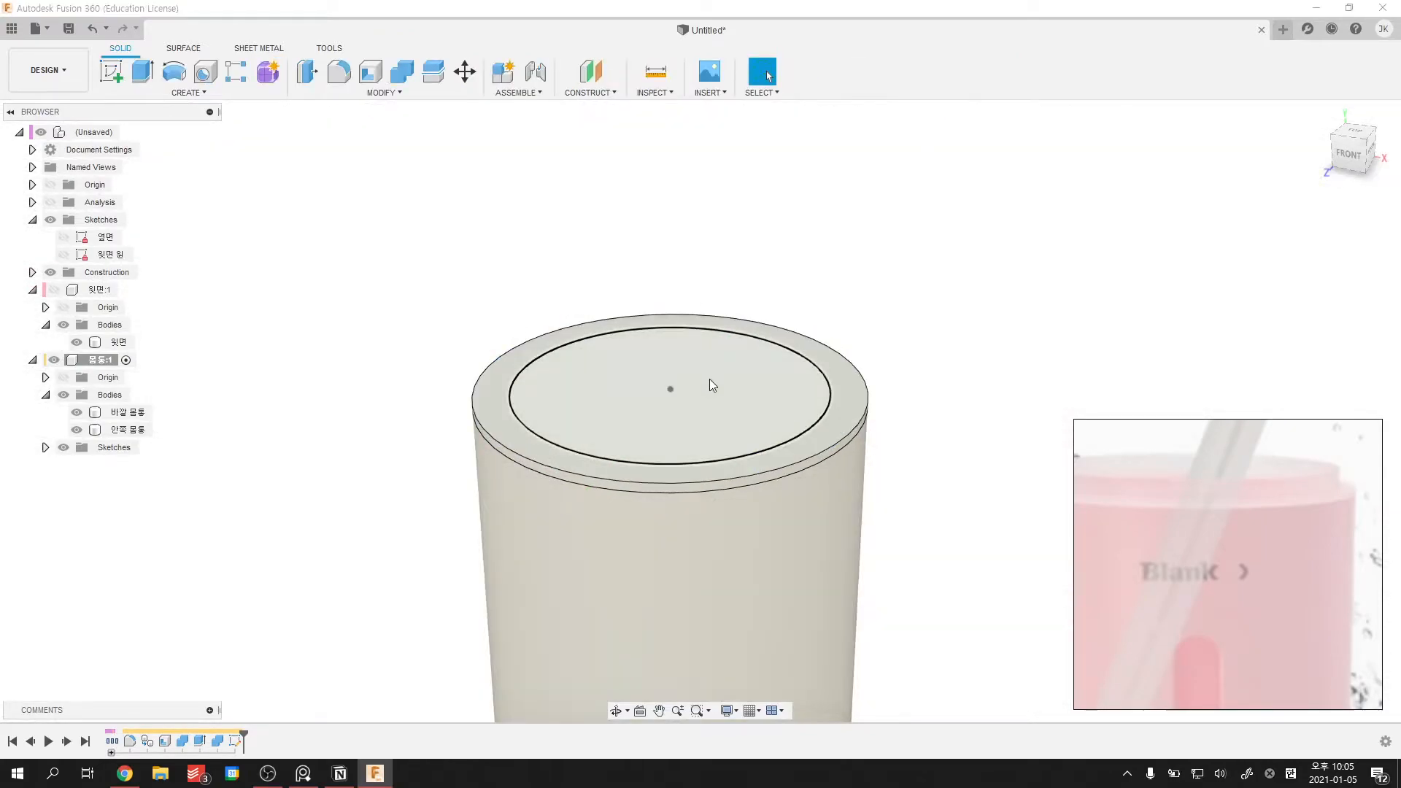
{"action": "key", "text": "e"}
{"action": "left_click", "coordinate": [698, 378]}
{"action": "left_click_drag", "start_coordinate": [666, 370], "coordinate": [675, 329]}
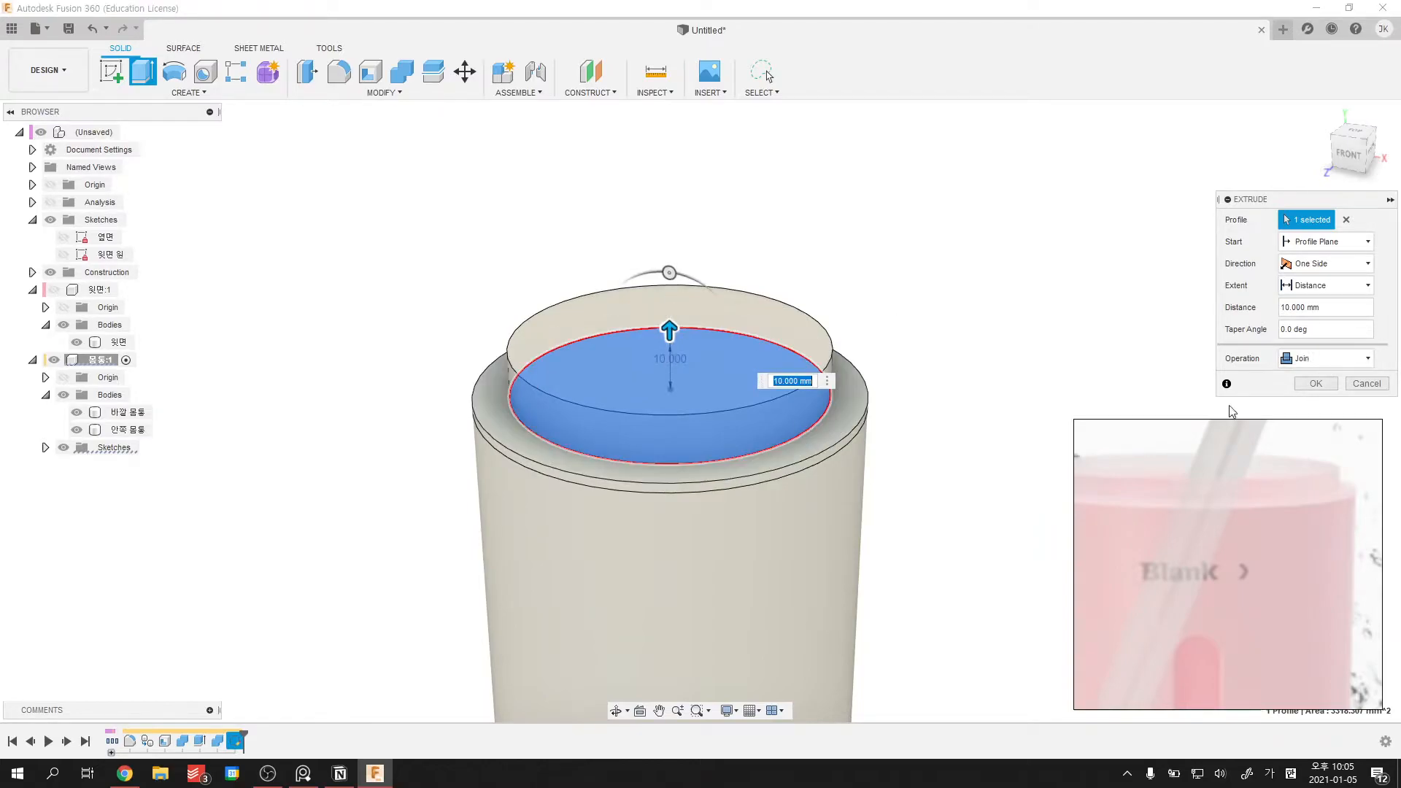
{"action": "scroll", "coordinate": [864, 406], "scroll_direction": "down", "scroll_amount": 3}
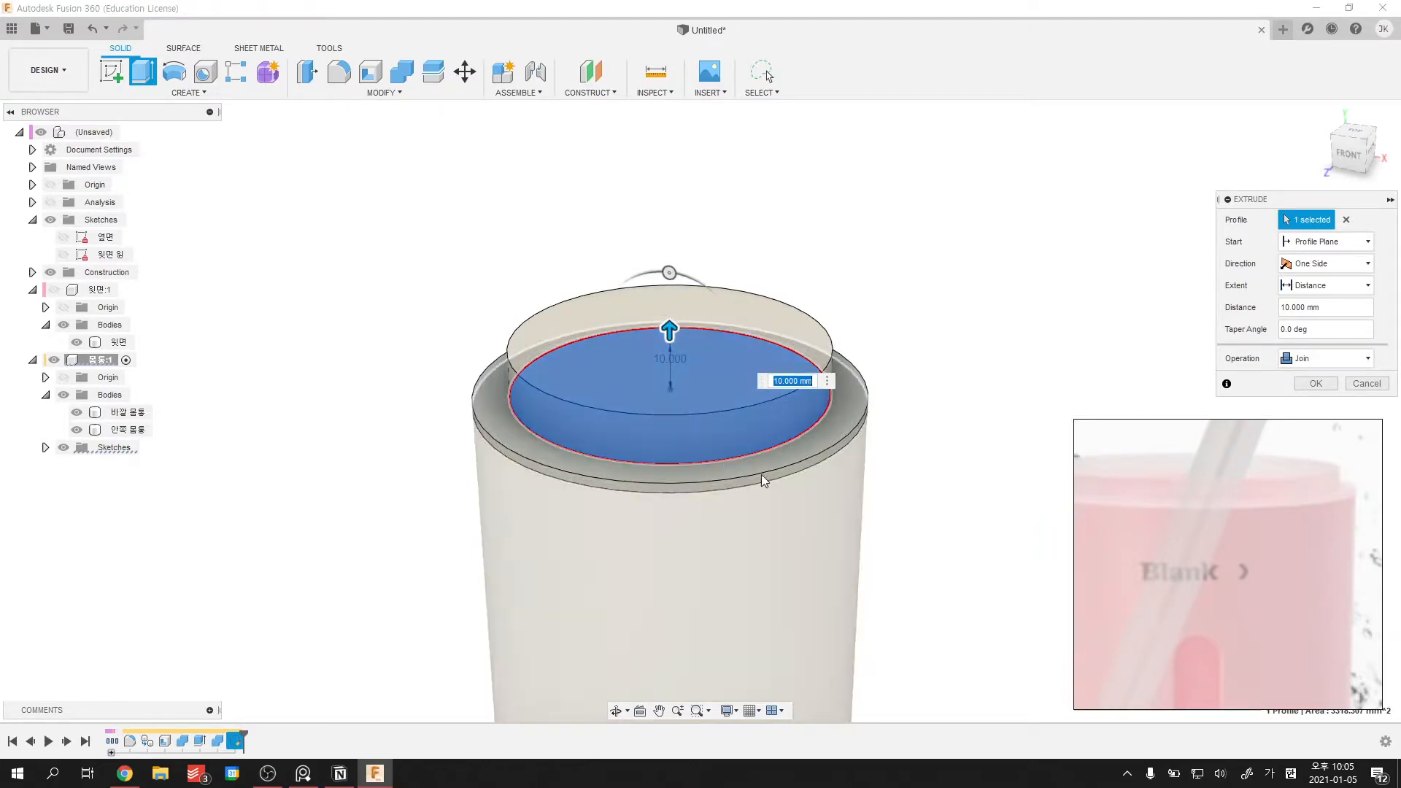
{"action": "left_click", "coordinate": [1315, 385]}
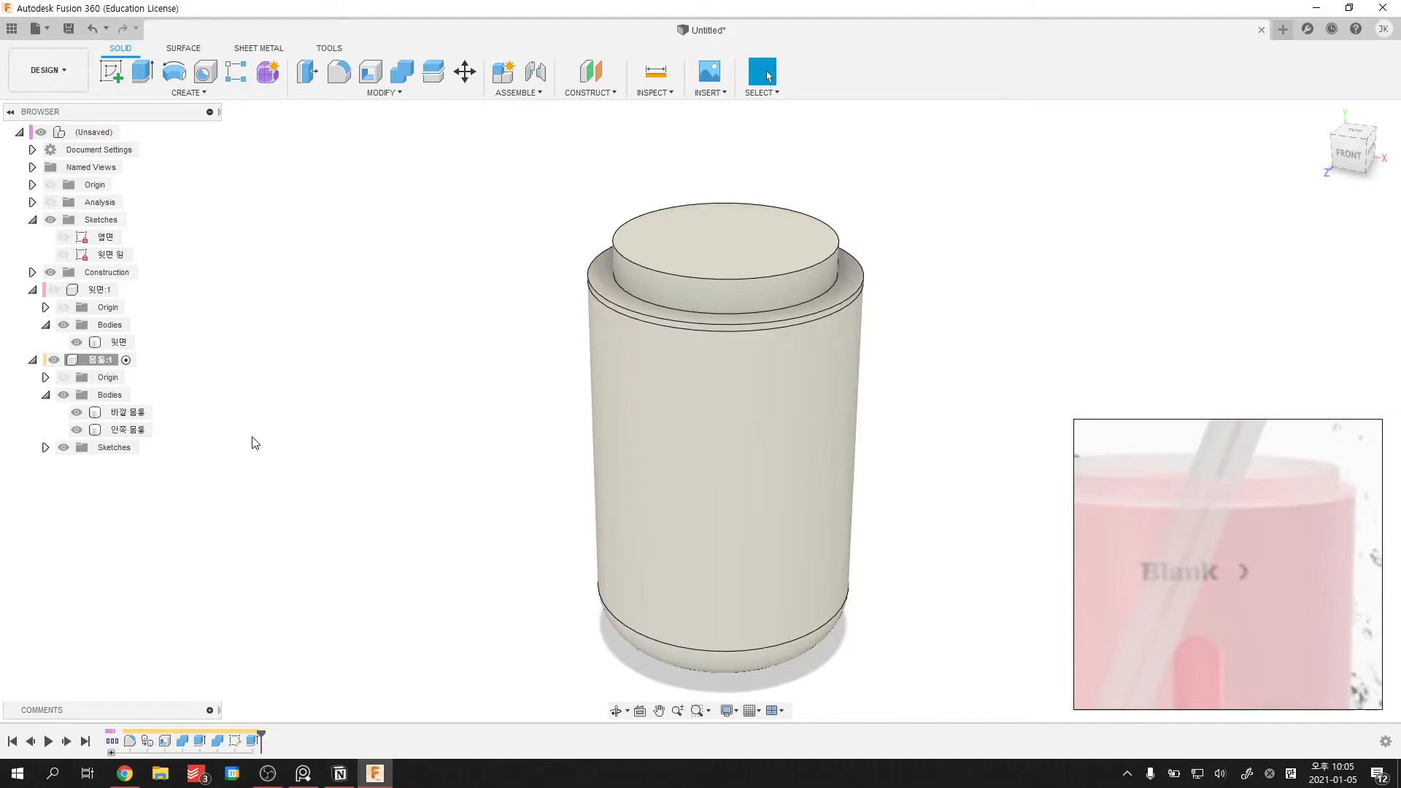
- Edit the rim extrusion with 바깥 몸통 hidden so it joins only 안쪽 몸통, and show 바깥 몸통 again
{"action": "double_click", "coordinate": [253, 741]}
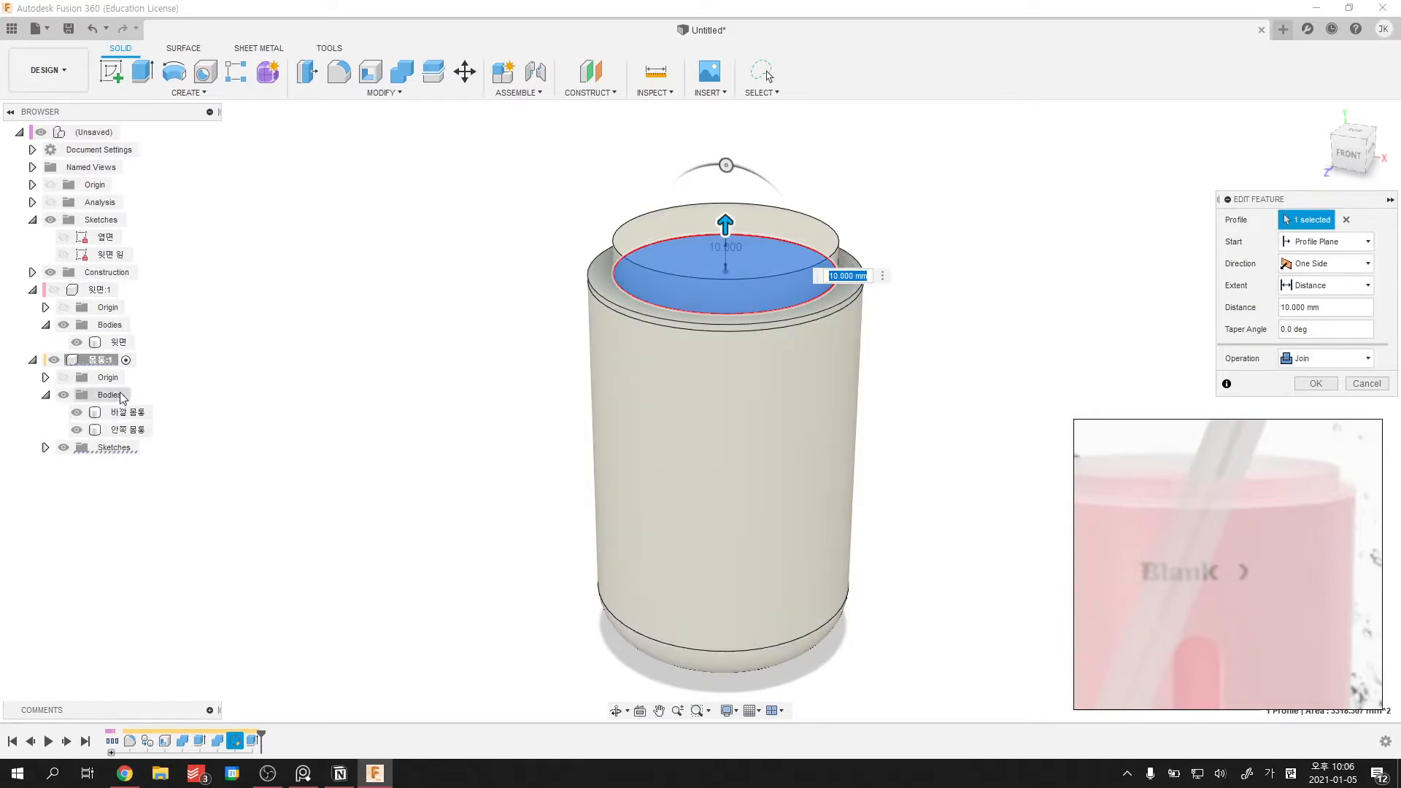
{"action": "left_click", "coordinate": [78, 413]}
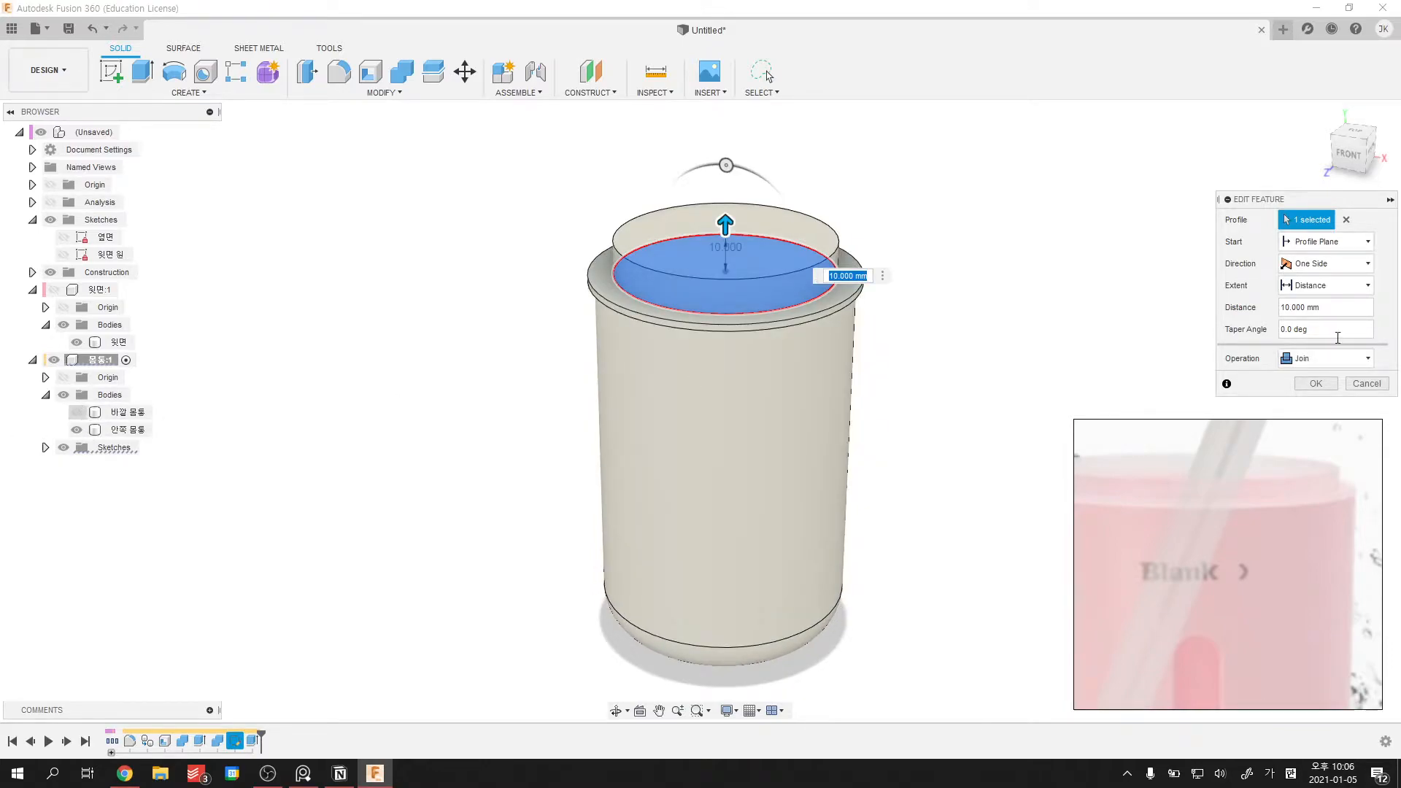
{"action": "left_click", "coordinate": [1316, 384]}
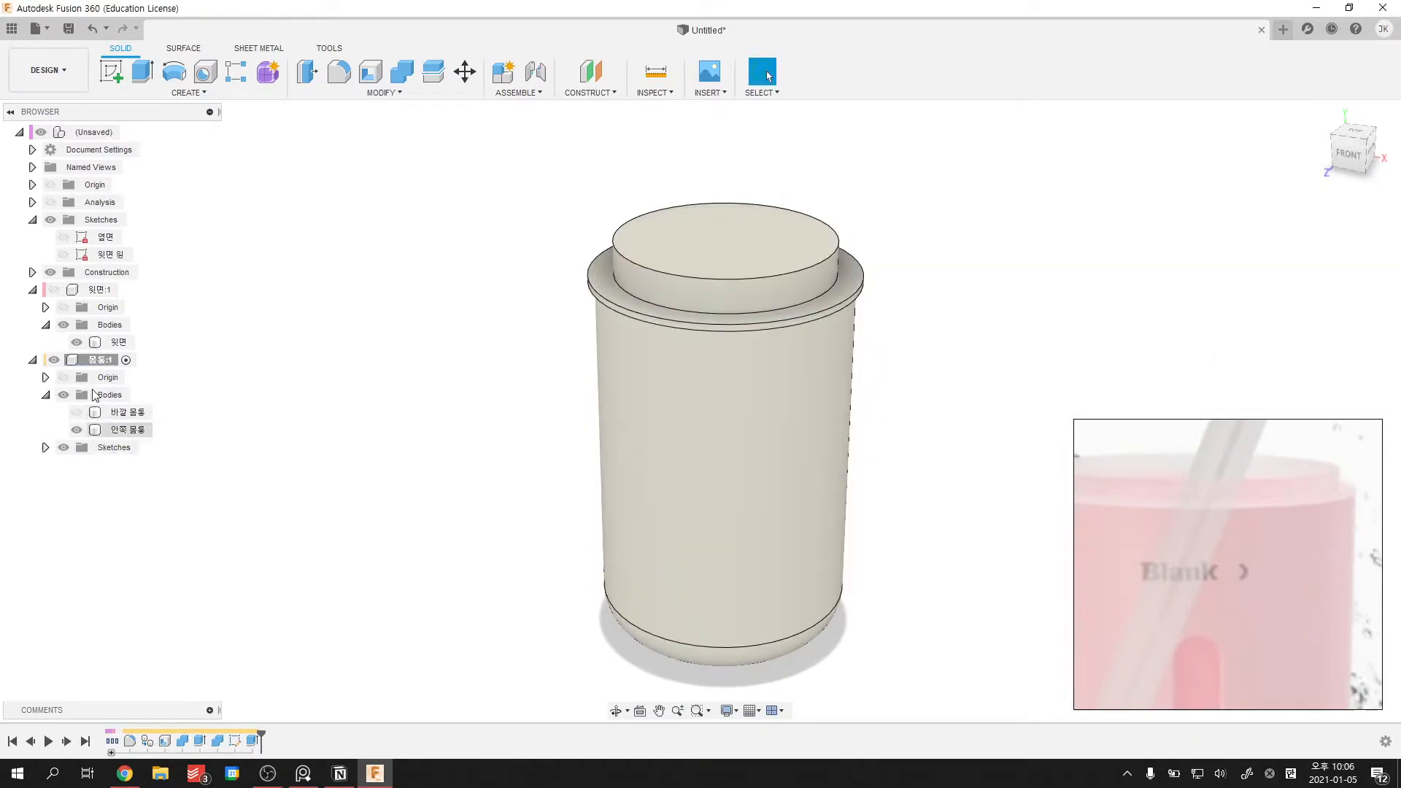
{"action": "left_click", "coordinate": [78, 414]}
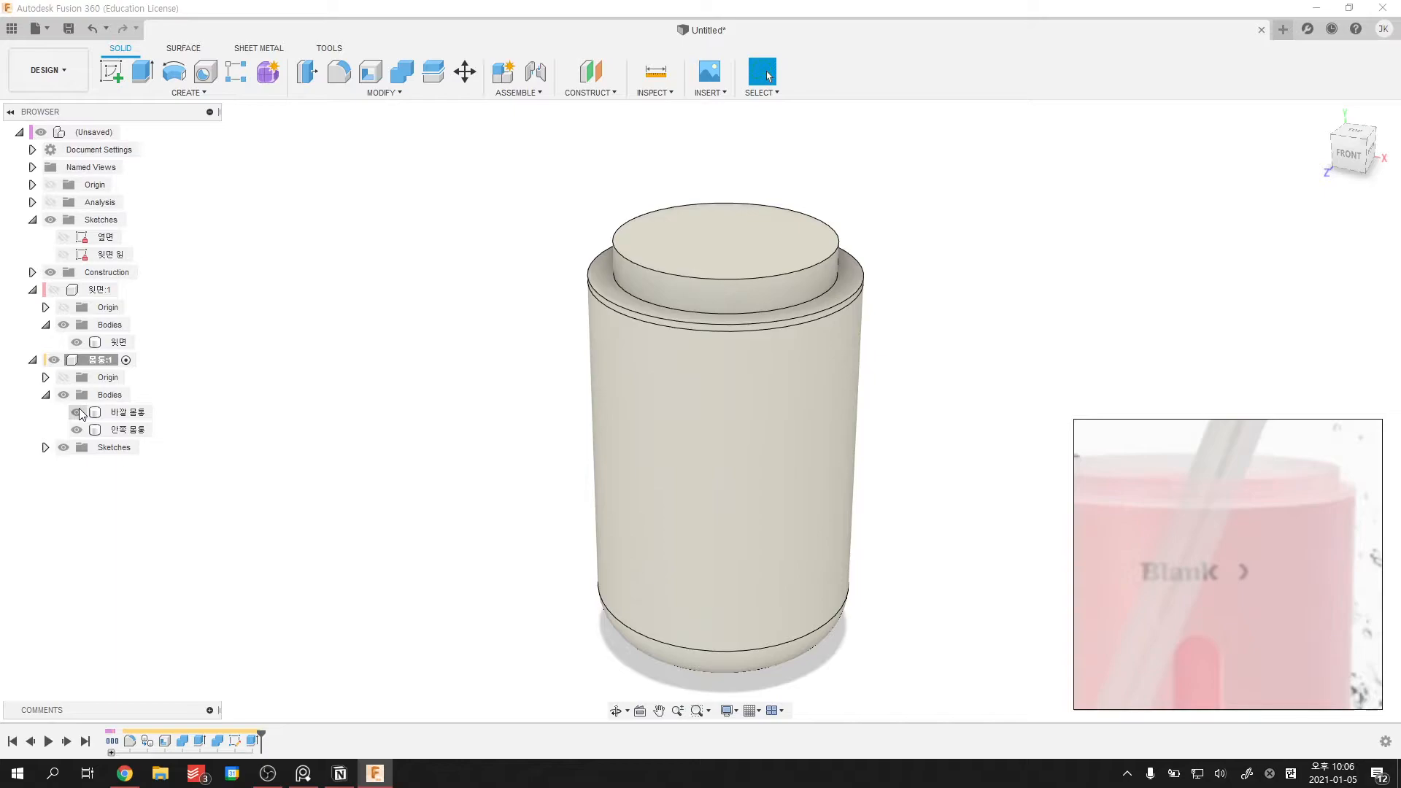
{"action": "middle_click_drag", "start_coordinate": [222, 392], "coordinate": [204, 408]}
{"action": "scroll", "coordinate": [271, 336], "scroll_direction": "down", "scroll_amount": 1}
{"action": "mouse_move", "coordinate": [285, 382]}
{"action": "middle_mouse_down"}
{"action": "mouse_move", "coordinate": [267, 325]}
{"action": "mouse_move", "coordinate": [291, 398]}
{"action": "middle_mouse_up"}
{"action": "scroll", "coordinate": [295, 400], "scroll_direction": "up", "scroll_amount": 1}
{"action": "scroll", "coordinate": [659, 308], "scroll_direction": "up", "scroll_amount": 2}
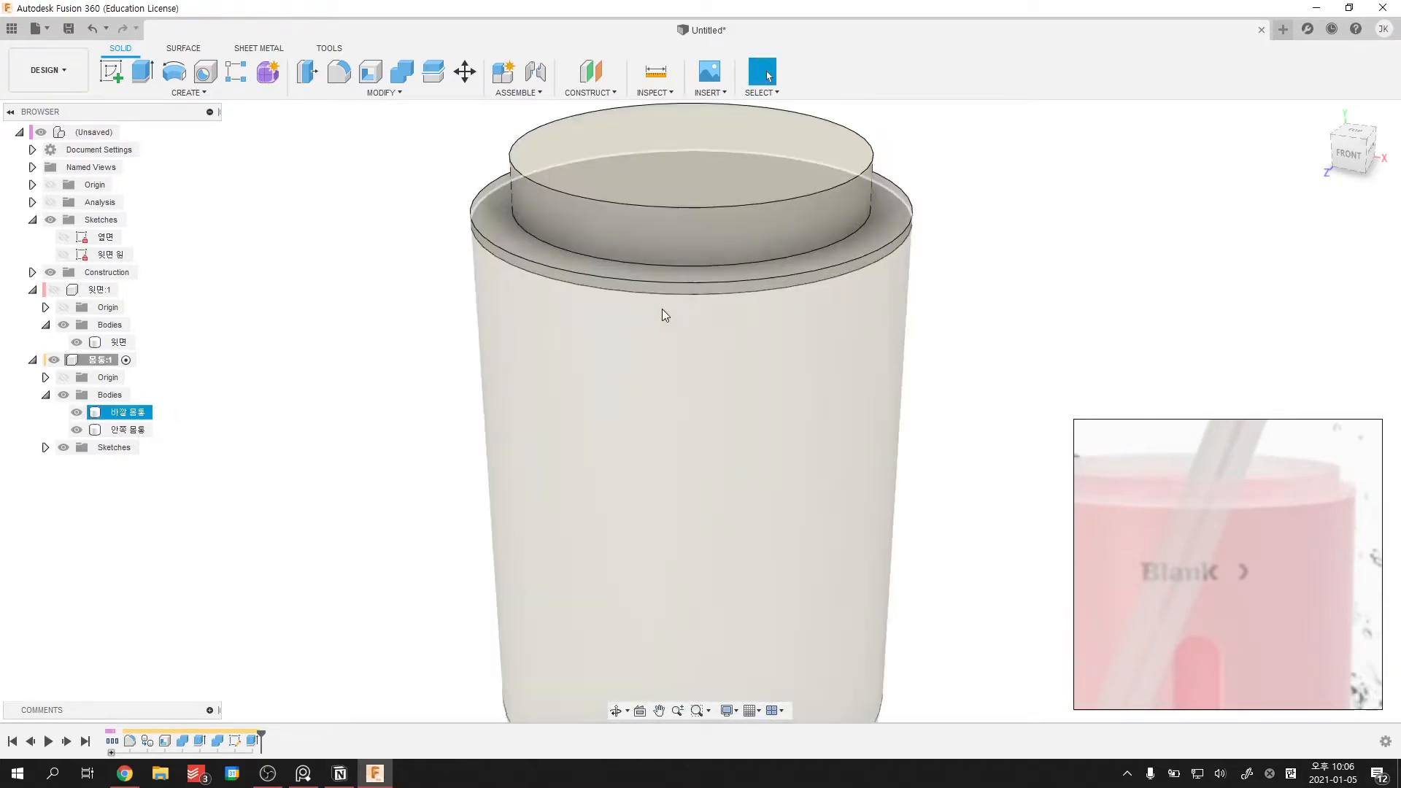
{"action": "scroll", "coordinate": [664, 241], "scroll_direction": "down", "scroll_amount": 3}
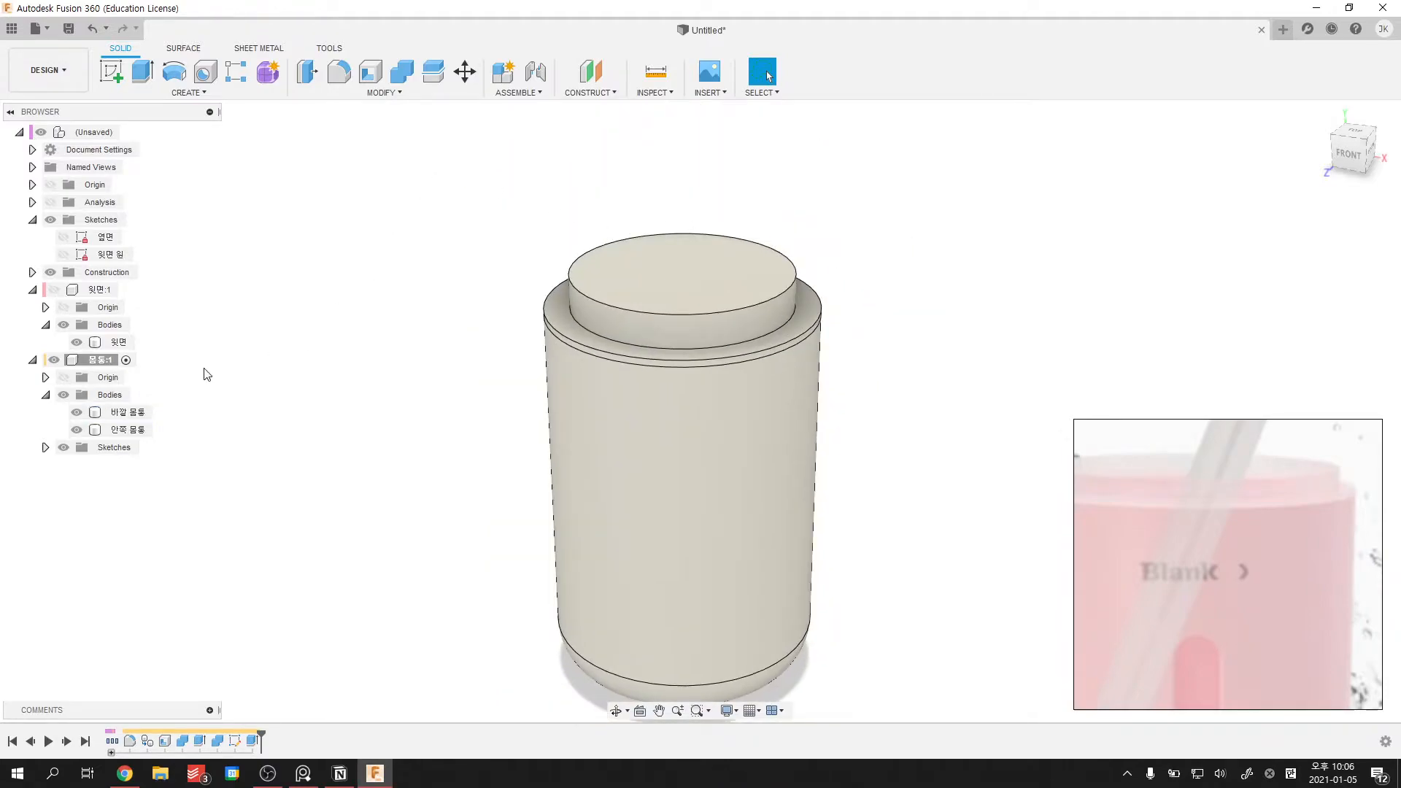
- Shell the inner body 안쪽 몸통 inward, removing the top face of the raised rim
{"action": "left_click", "coordinate": [370, 71]}
{"action": "left_click", "coordinate": [680, 260]}
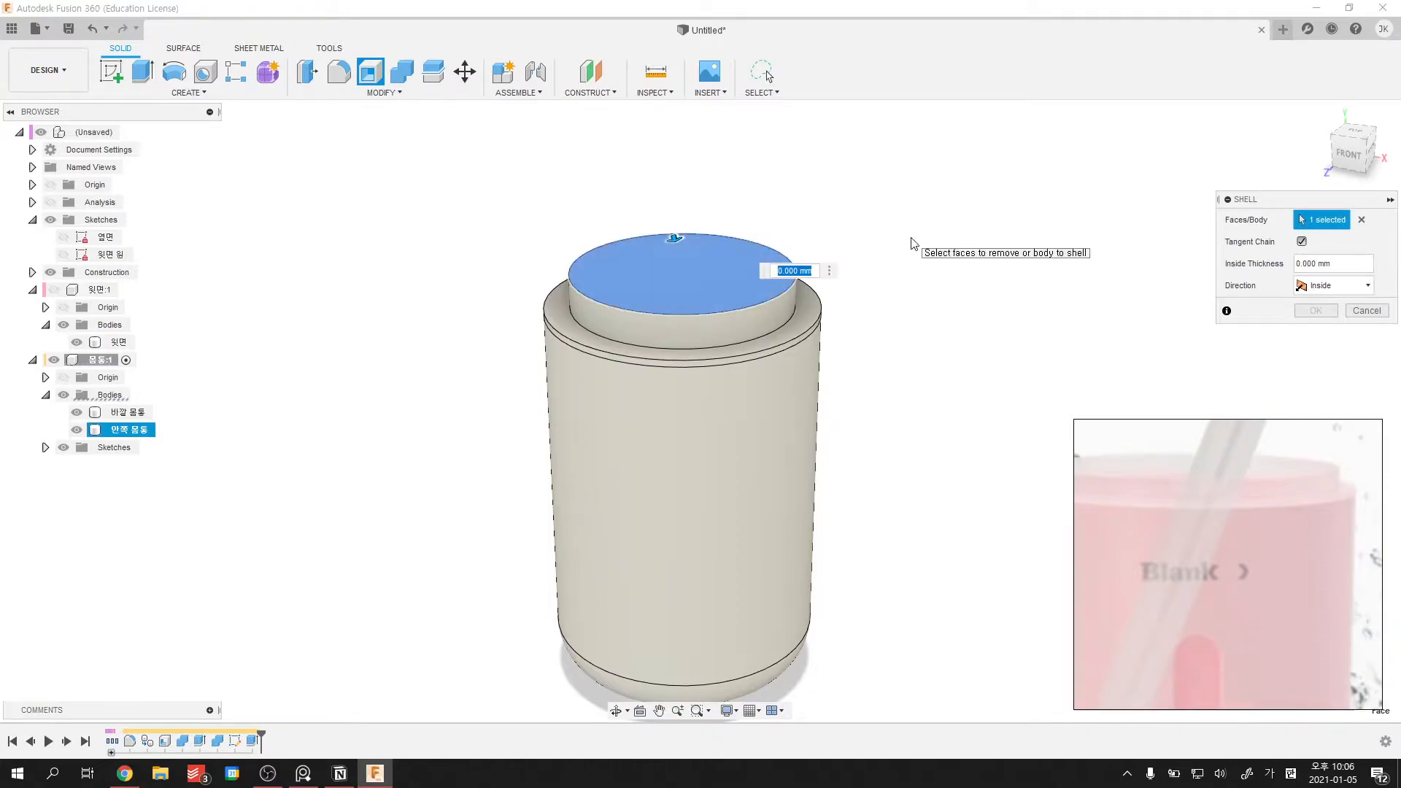
{"action": "key", "text": "Return"}
{"action": "mouse_move", "coordinate": [865, 263]}
{"action": "middle_mouse_down", "text": "shift"}
{"action": "mouse_move", "coordinate": [867, 322]}
{"action": "mouse_move", "coordinate": [916, 341]}
{"action": "mouse_move", "coordinate": [872, 281]}
{"action": "middle_mouse_up", "text": "shift"}
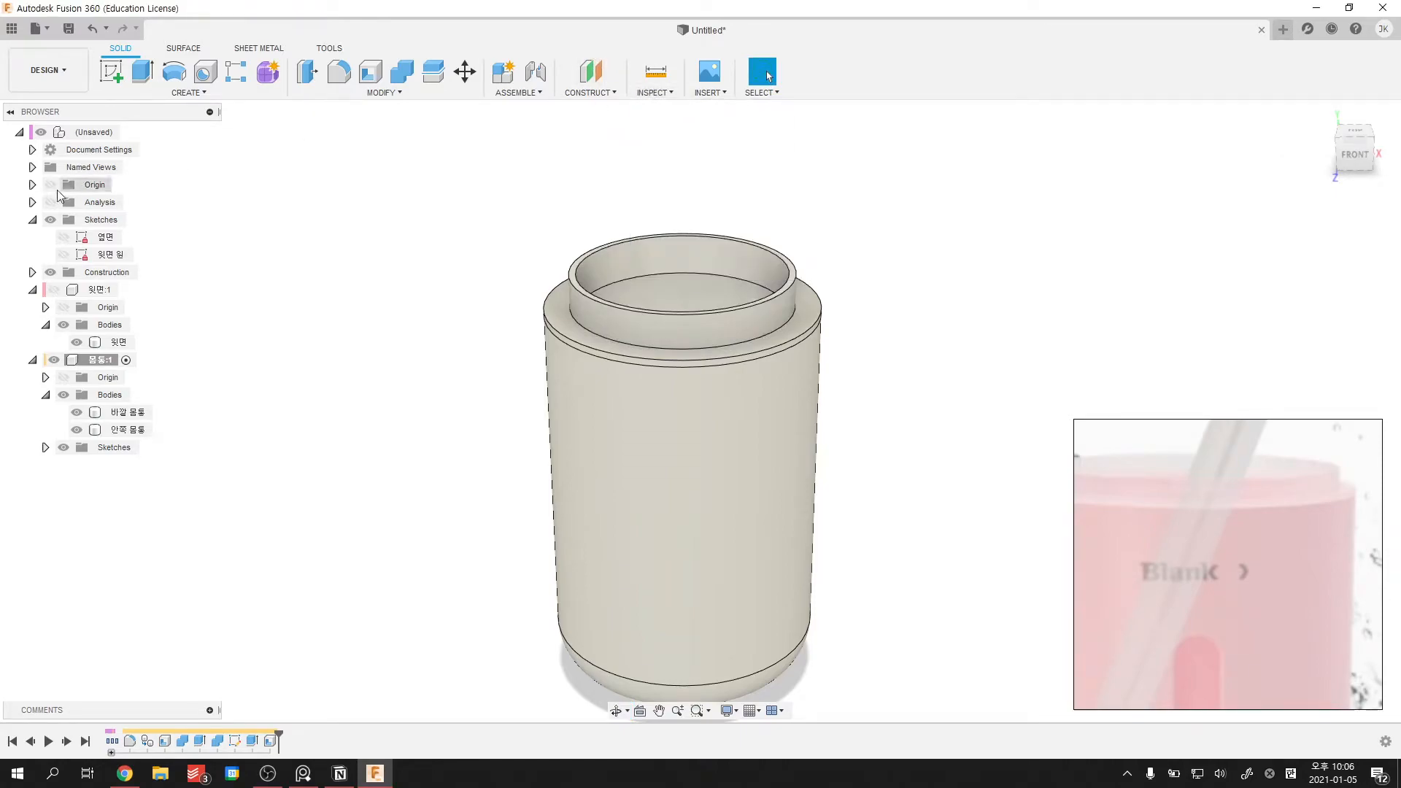
- Show the section analysis and temporarily display 윗면:1 to inspect how the hollow rim sits inside the lid
{"action": "left_click", "coordinate": [50, 202]}
{"action": "scroll", "coordinate": [730, 325], "scroll_direction": "down", "scroll_amount": 2}
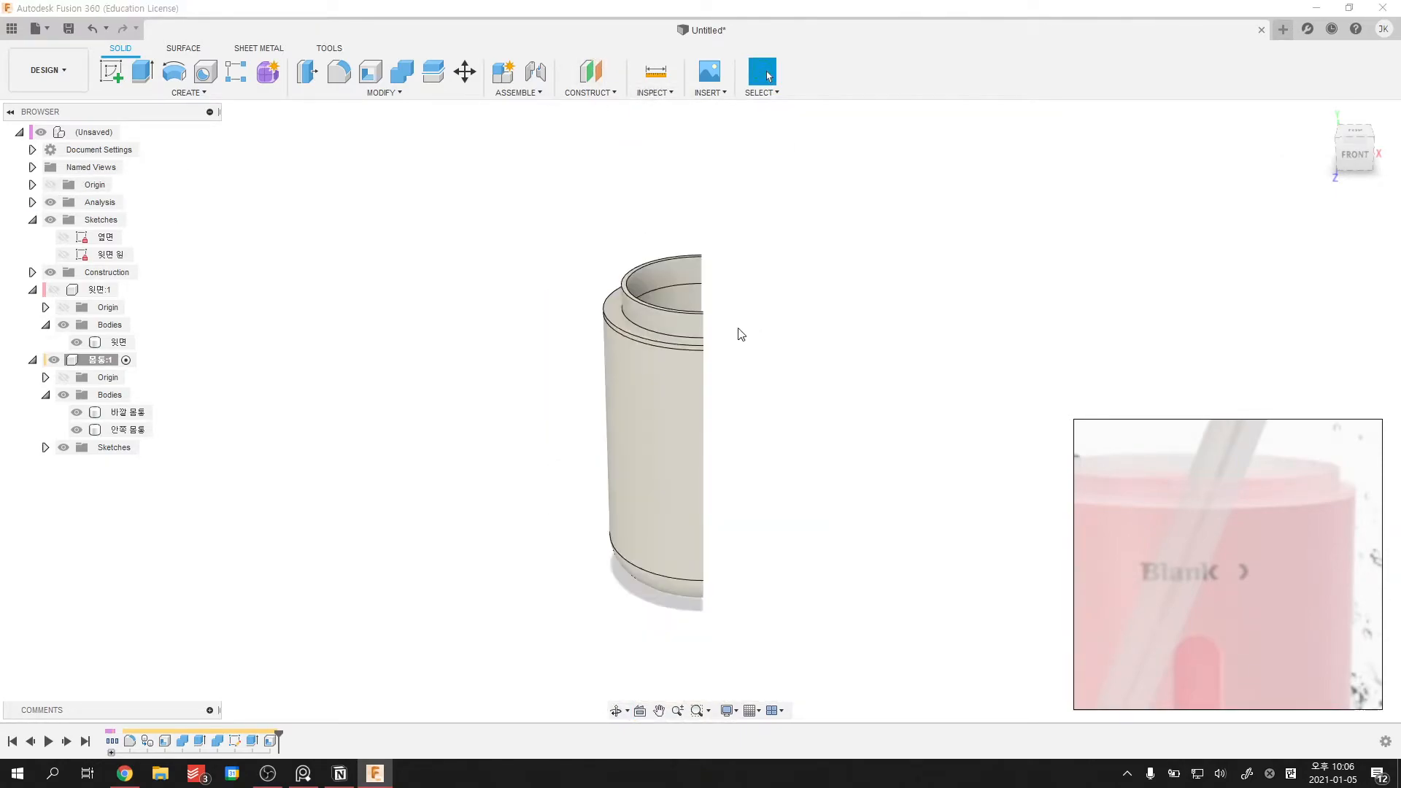
{"action": "left_click_drag", "start_coordinate": [693, 334], "coordinate": [564, 345], "text": "shift"}
{"action": "middle_click_drag", "start_coordinate": [564, 345], "coordinate": [445, 332], "text": "shift"}
{"action": "scroll", "coordinate": [554, 317], "scroll_direction": "up", "scroll_amount": 3}
{"action": "scroll", "coordinate": [401, 327], "scroll_direction": "down", "scroll_amount": 2}
{"action": "middle_click_drag", "start_coordinate": [335, 320], "coordinate": [276, 338]}
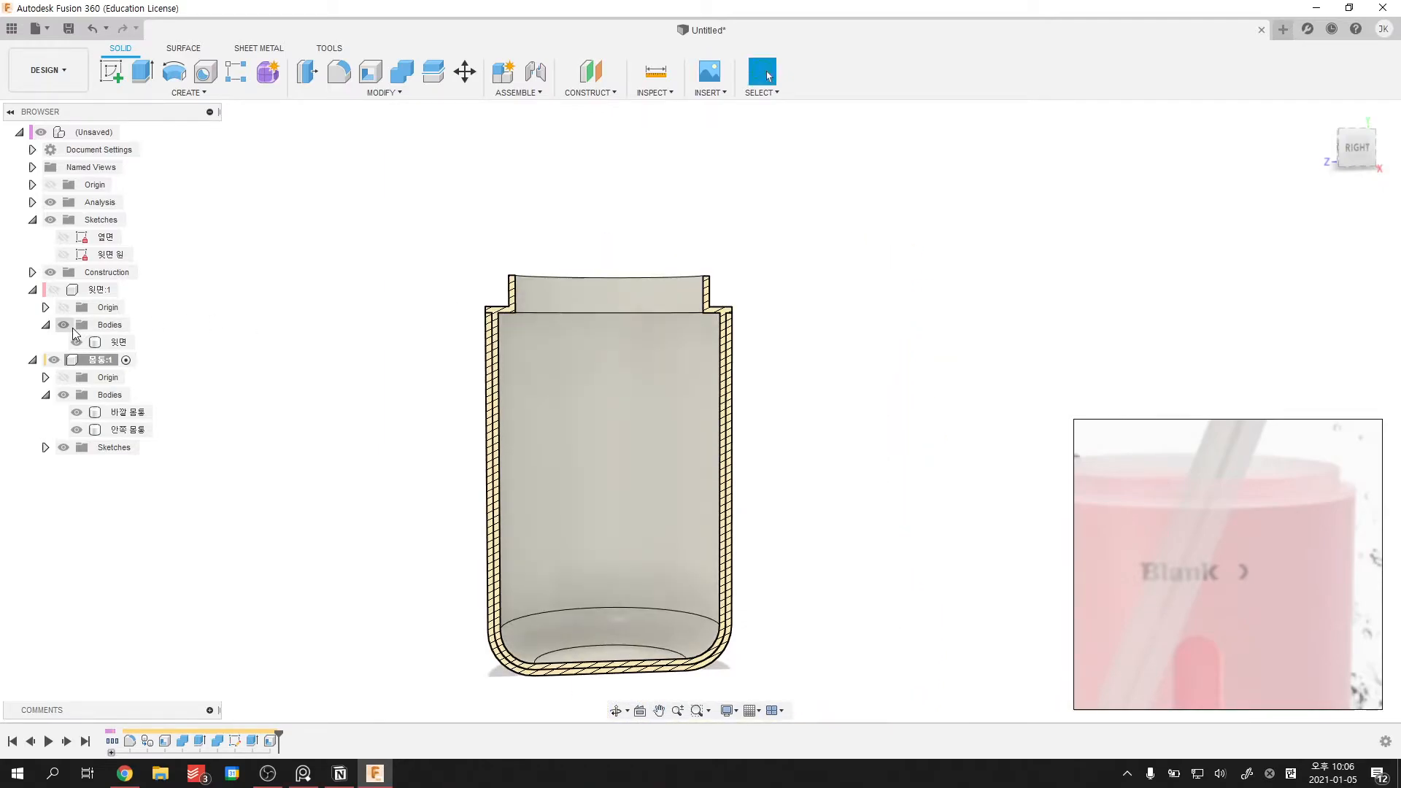
{"action": "left_click", "coordinate": [54, 290]}
{"action": "scroll", "coordinate": [438, 341], "scroll_direction": "up", "scroll_amount": 3}
{"action": "left_click", "coordinate": [458, 285]}
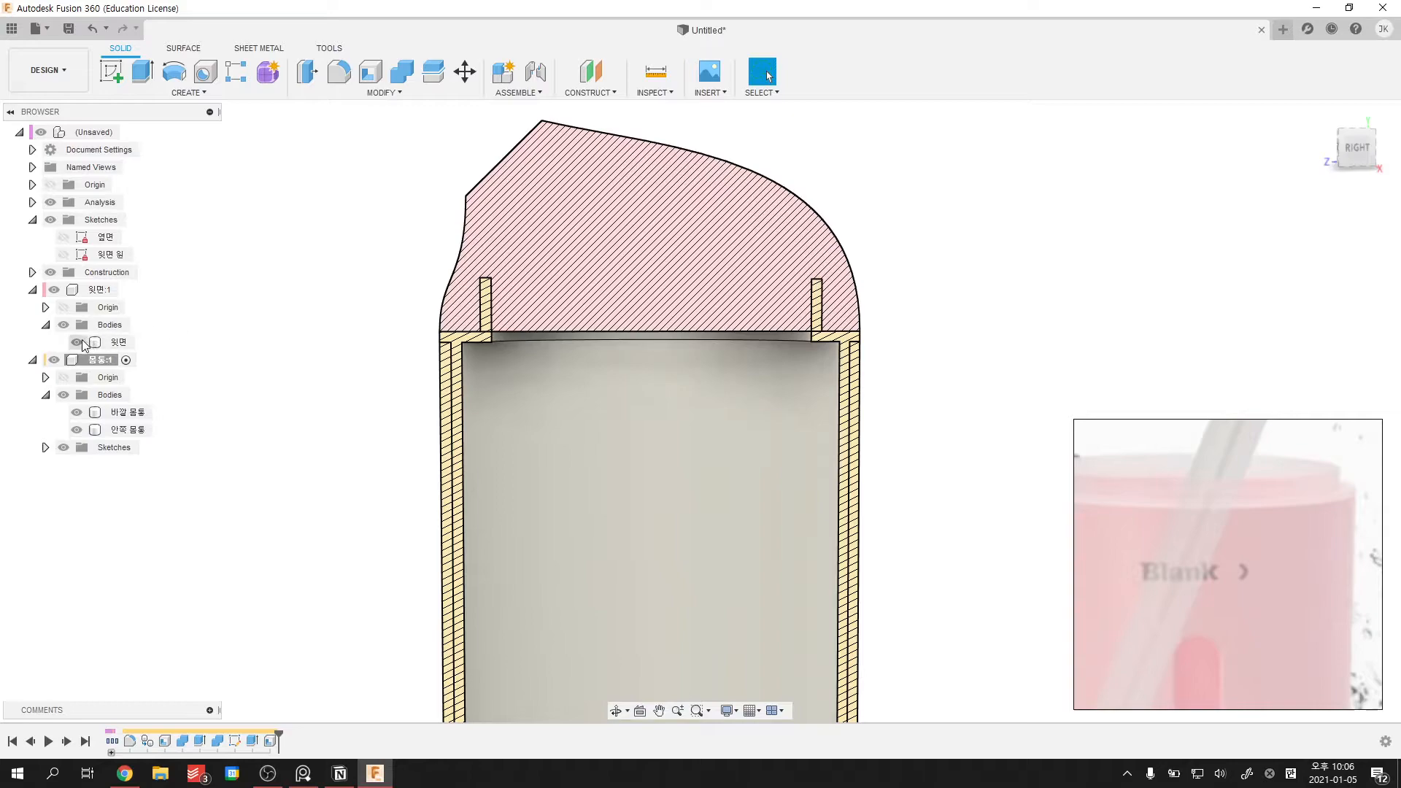
{"action": "left_click", "coordinate": [55, 290]}
{"action": "scroll", "coordinate": [344, 308], "scroll_direction": "down", "scroll_amount": 3}
{"action": "middle_click_drag", "start_coordinate": [619, 308], "coordinate": [658, 304], "text": "shift"}
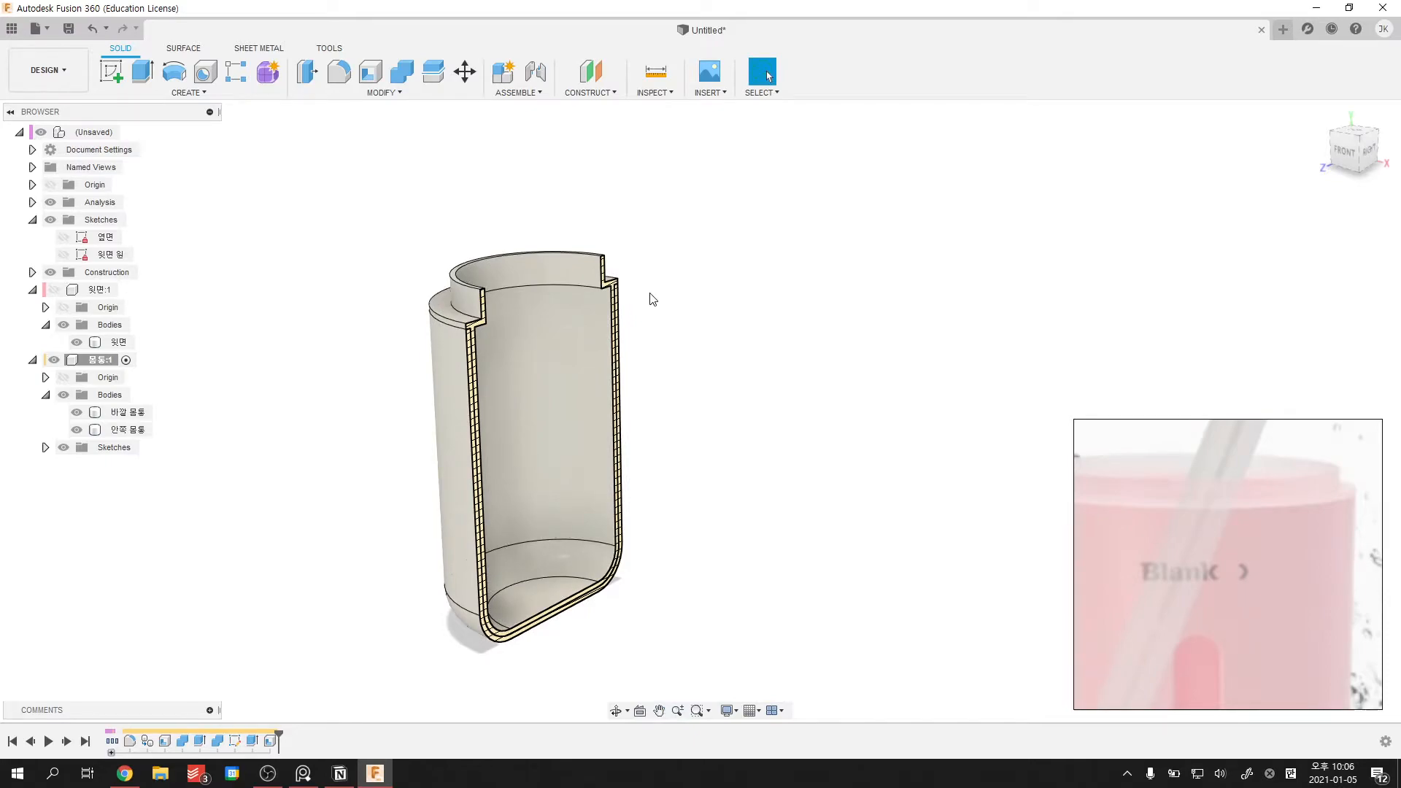
- Apply the Glass (Clear) appearance from the smooth glass library to the inner body
{"action": "key", "text": "a"}
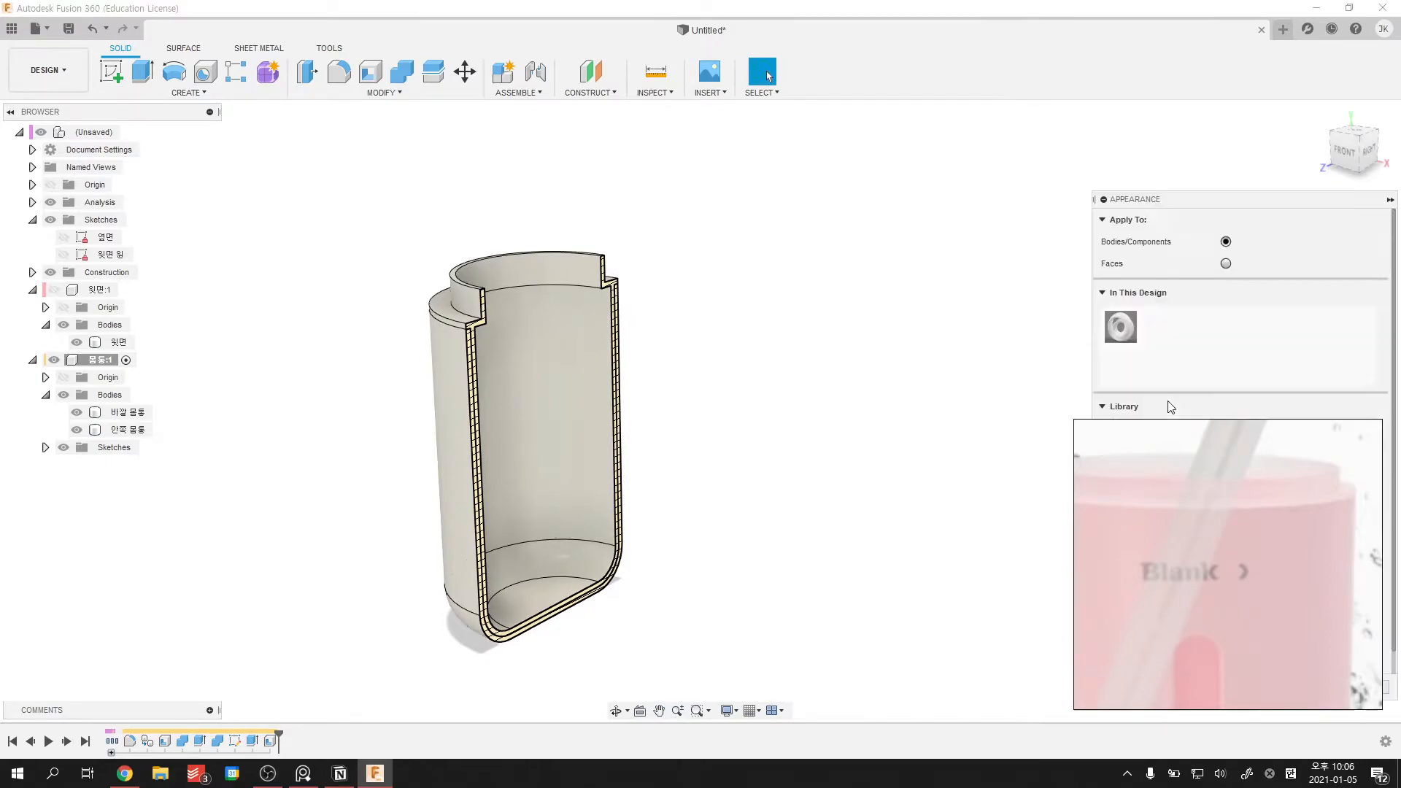
{"action": "left_click", "coordinate": [414, 92]}
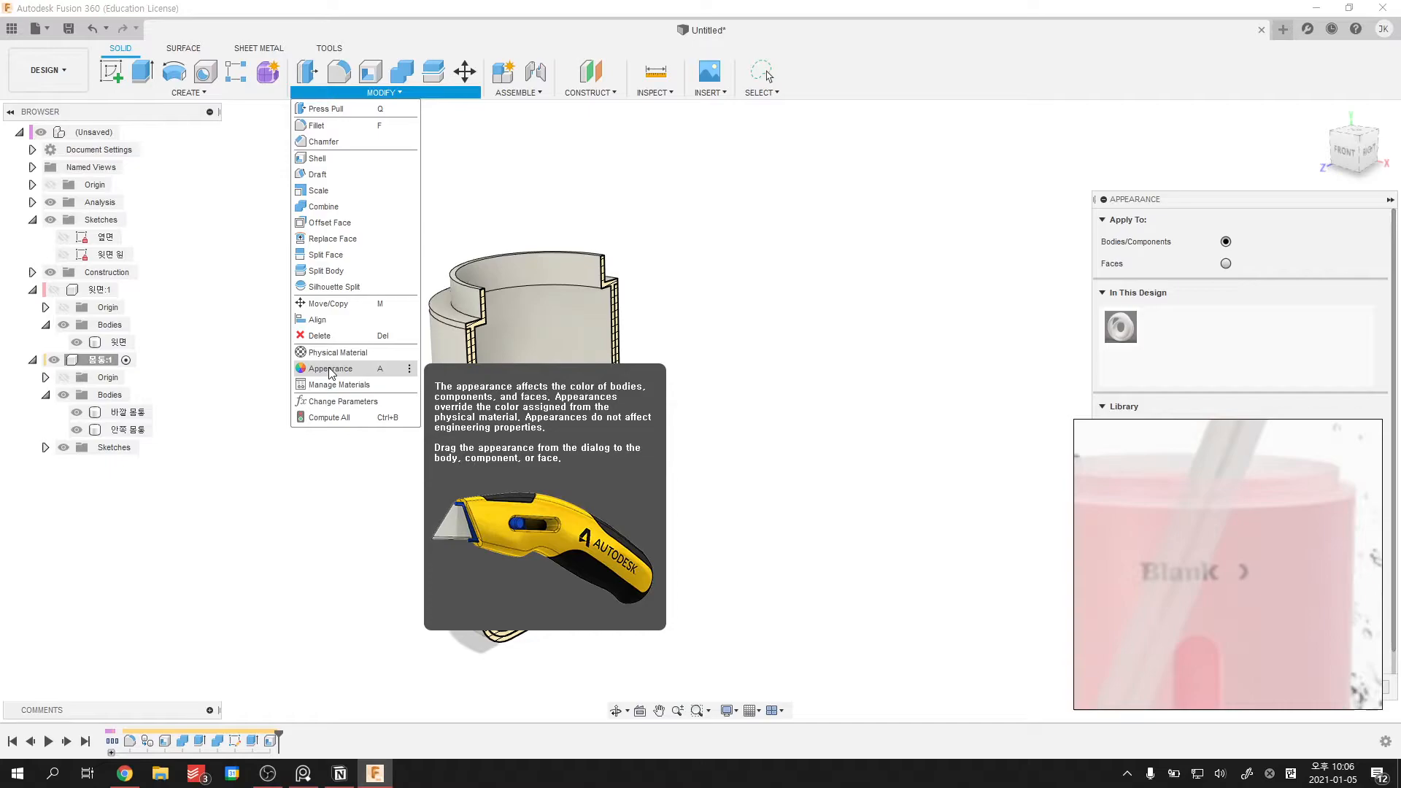
{"action": "right_click_drag", "start_coordinate": [1314, 469], "coordinate": [262, 437]}
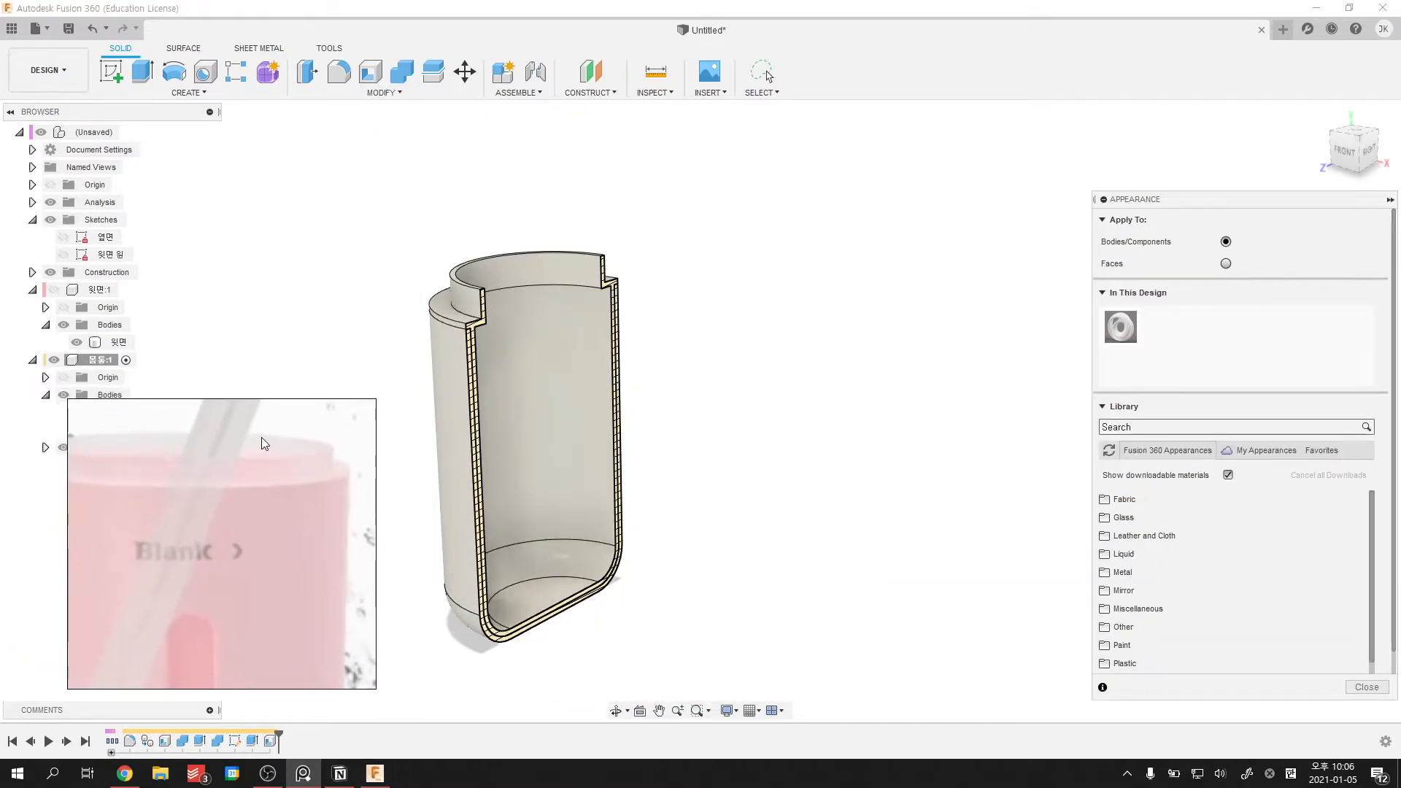
{"action": "left_click", "coordinate": [1128, 517]}
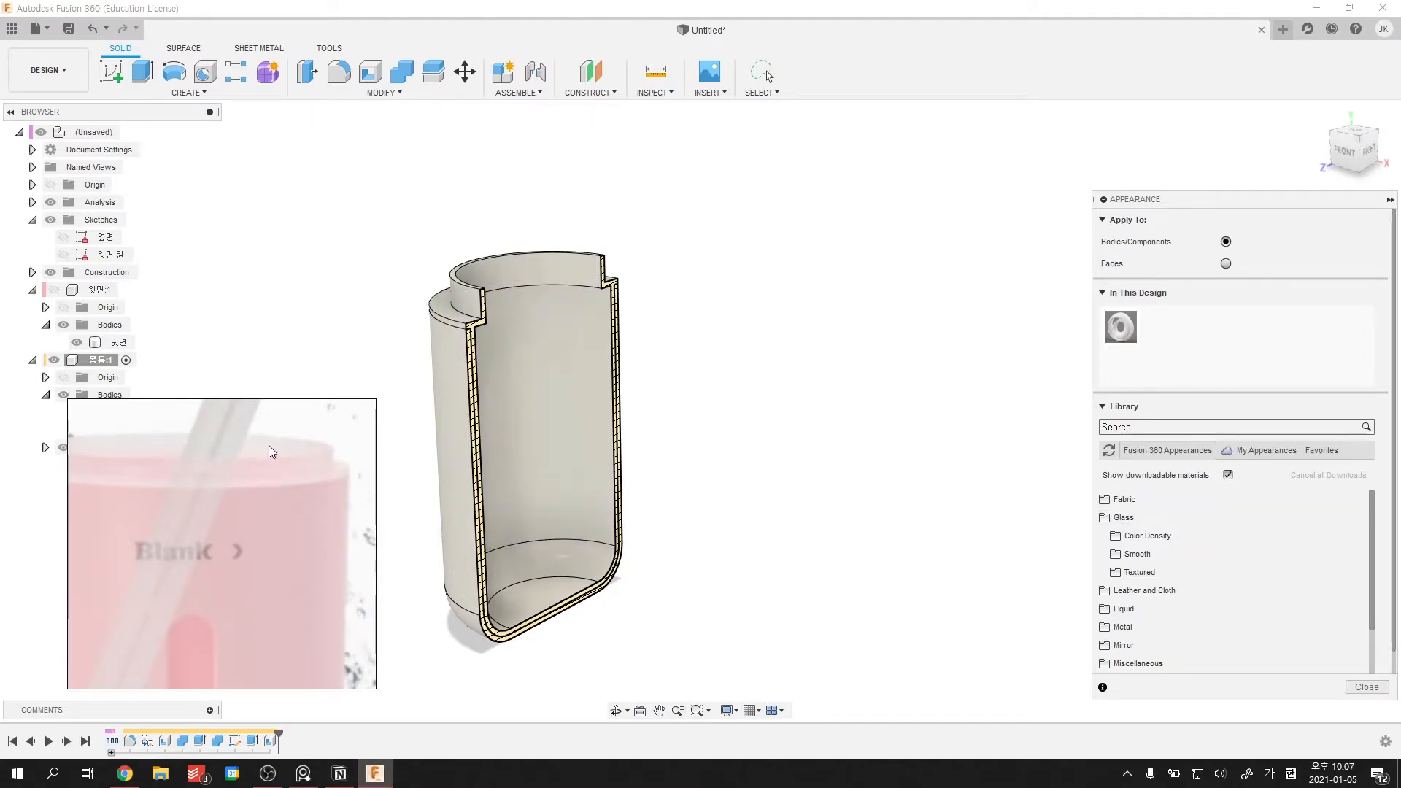
{"action": "left_click", "coordinate": [1168, 554]}
{"action": "scroll", "coordinate": [1201, 584], "scroll_direction": "down", "scroll_amount": 2}
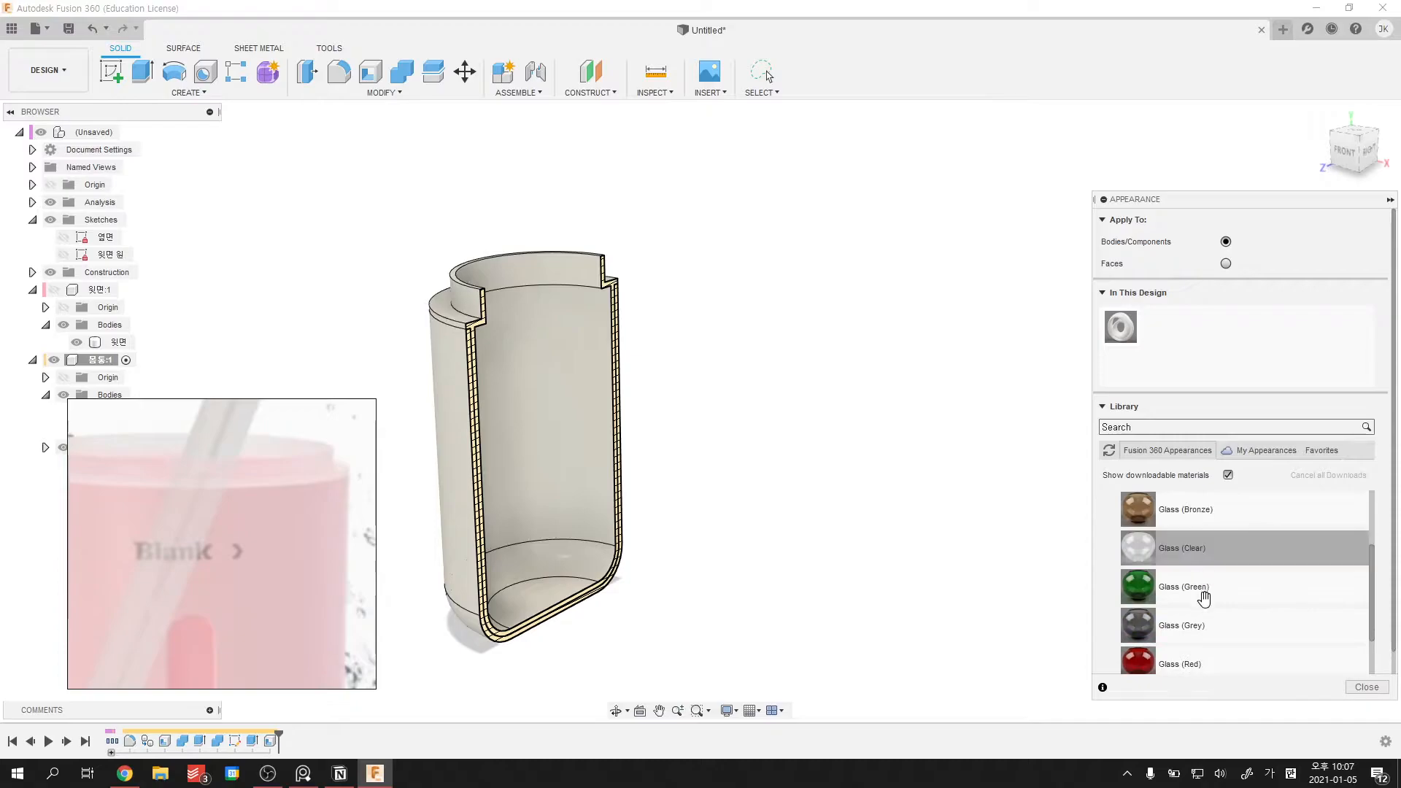
{"action": "left_click_drag", "start_coordinate": [1203, 548], "coordinate": [609, 281]}
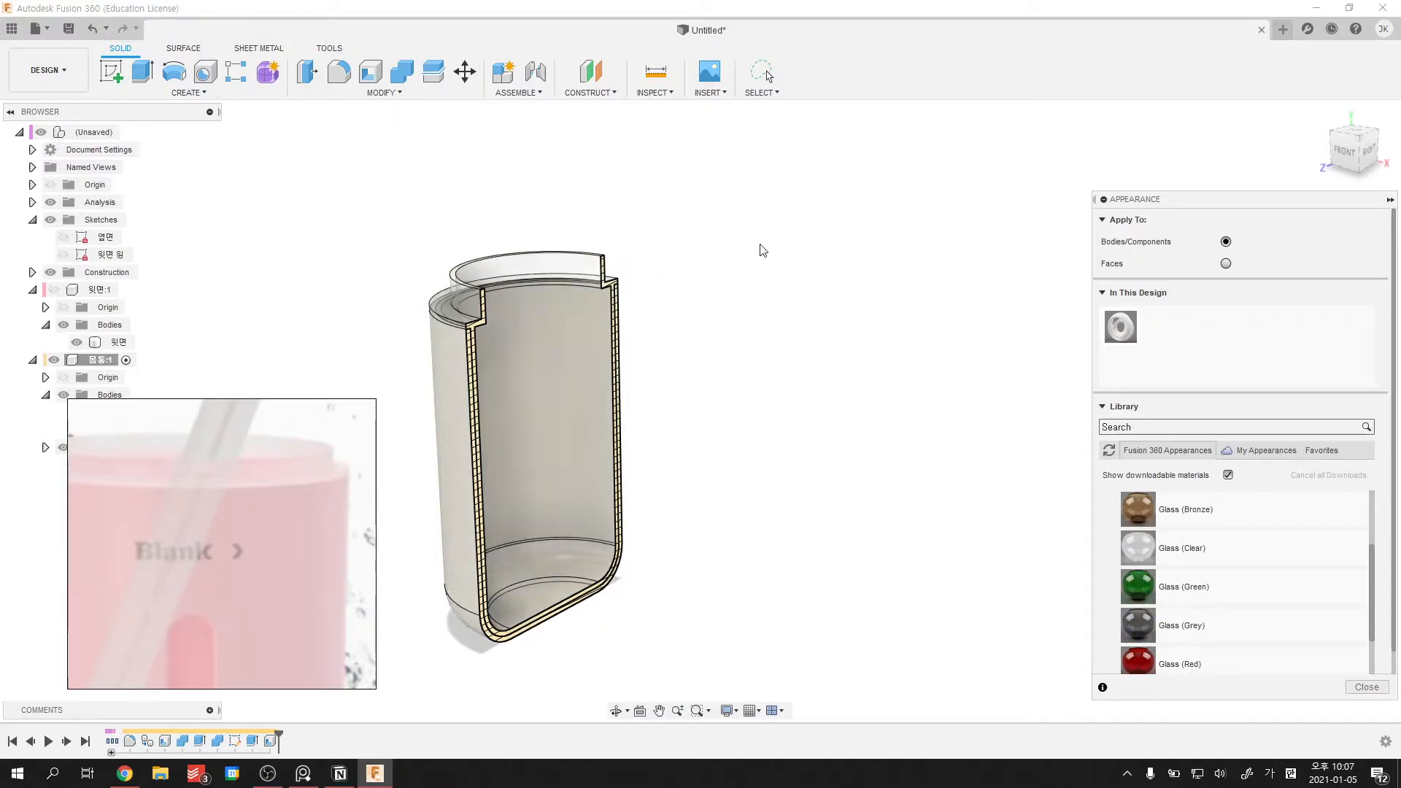
{"action": "left_click", "coordinate": [1359, 687]}
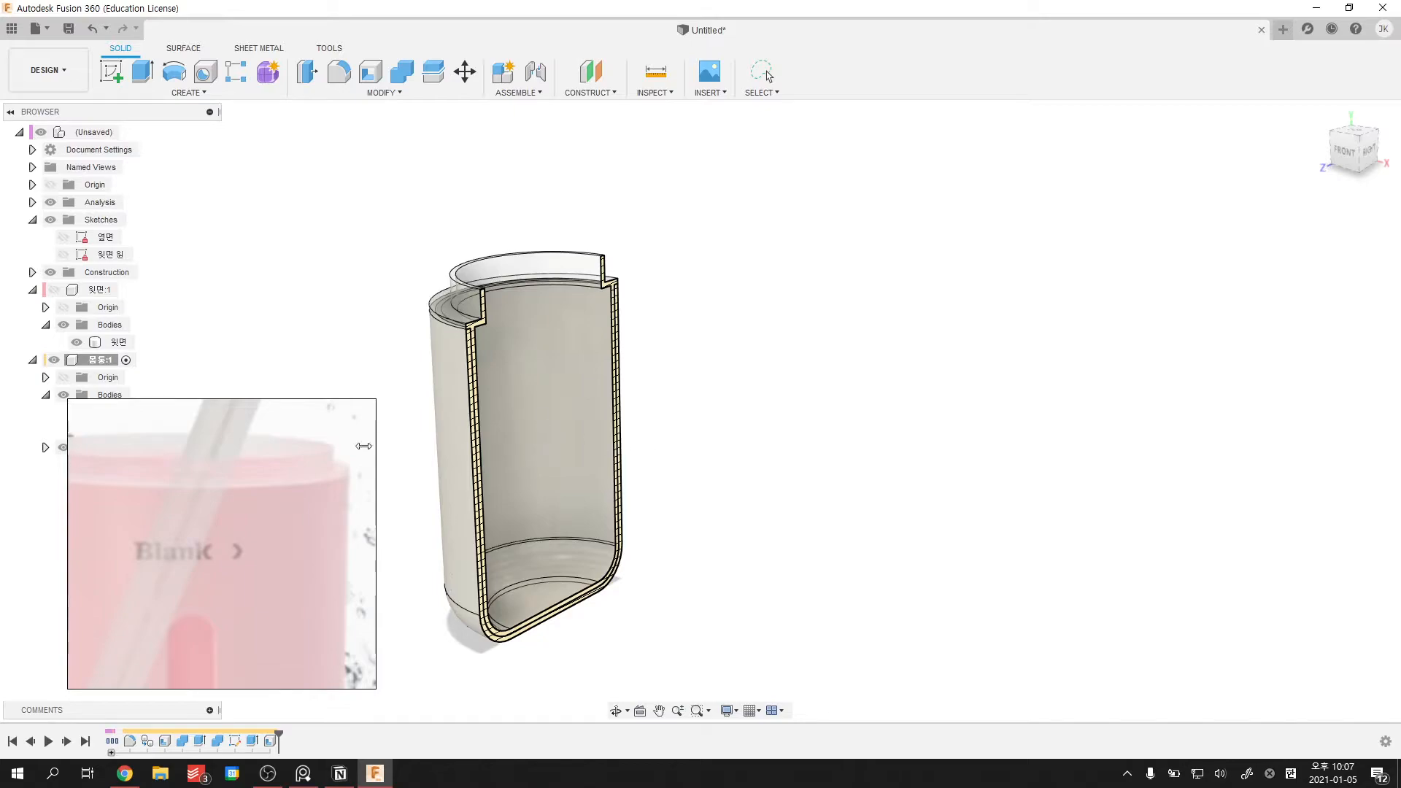
- Hide the section analysis and compare the whole body with the window slot in the reference picture
{"action": "middle_click_drag", "start_coordinate": [440, 432], "coordinate": [982, 469], "text": "shift"}
{"action": "middle_click_drag", "start_coordinate": [819, 458], "coordinate": [670, 422], "text": "shift"}
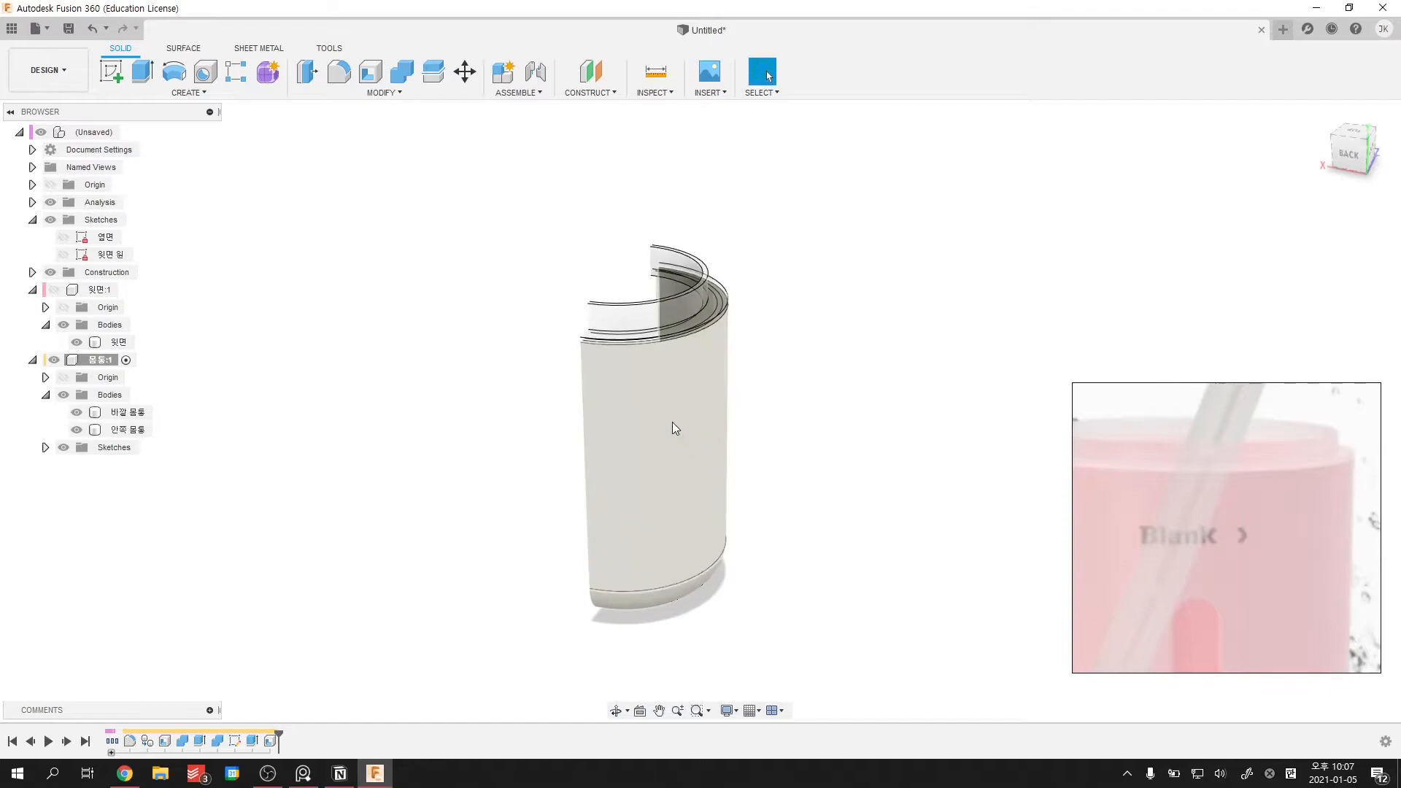
{"action": "left_click", "coordinate": [64, 201]}
{"action": "middle_click_drag", "start_coordinate": [745, 273], "coordinate": [1103, 287], "text": "shift"}
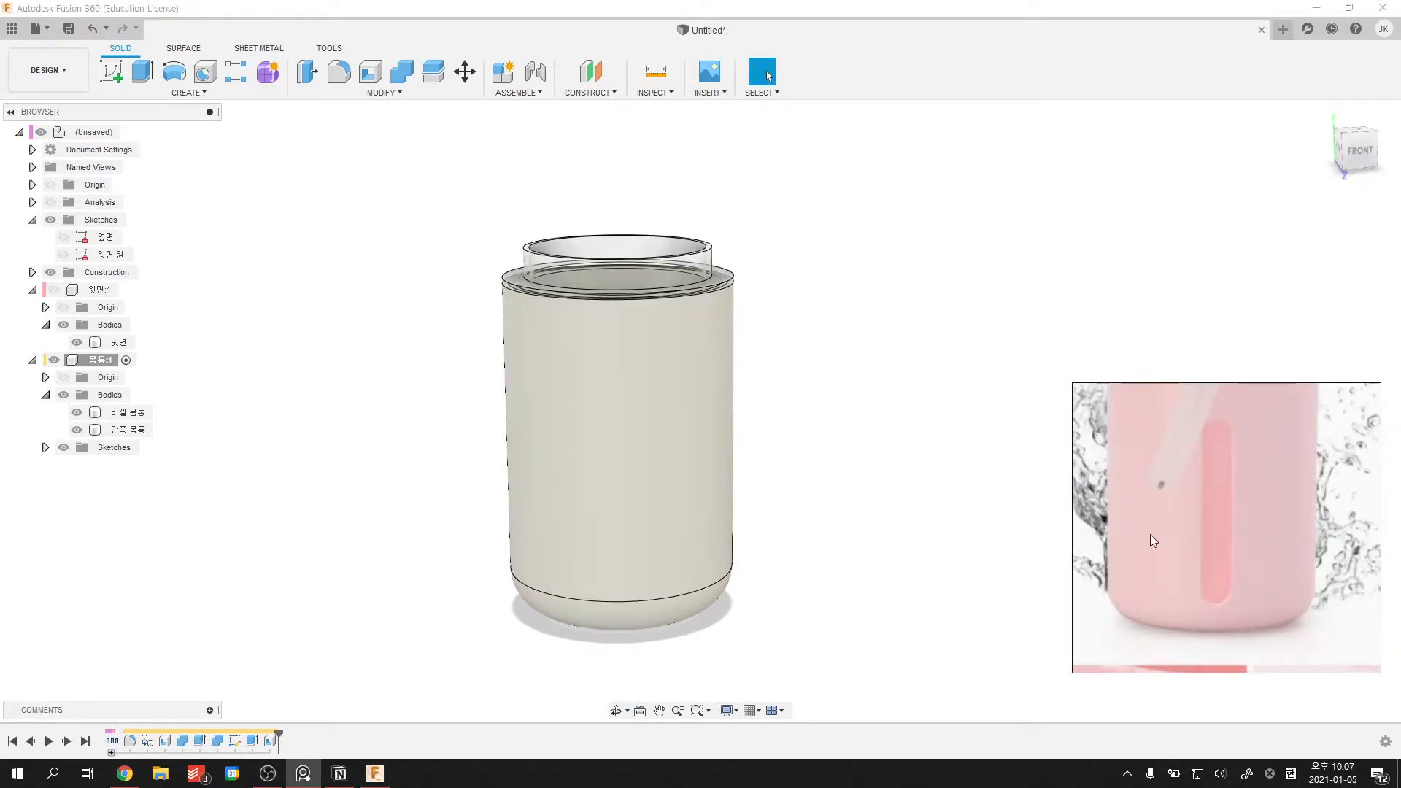
- Start a sketch on the front plane of the body component, viewed from the front
{"action": "left_click", "coordinate": [1359, 150]}
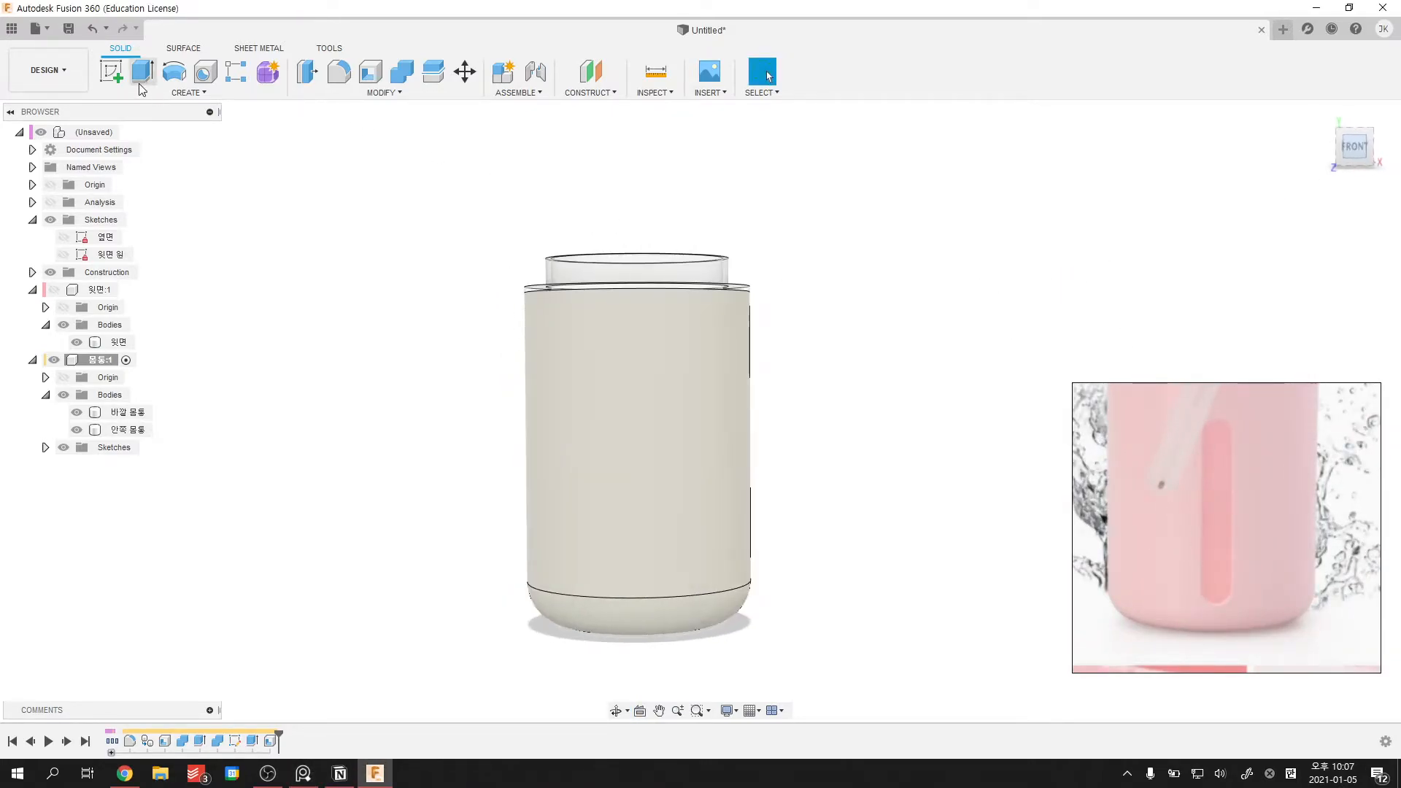
{"action": "left_click", "coordinate": [104, 75]}
{"action": "left_click", "coordinate": [916, 441]}
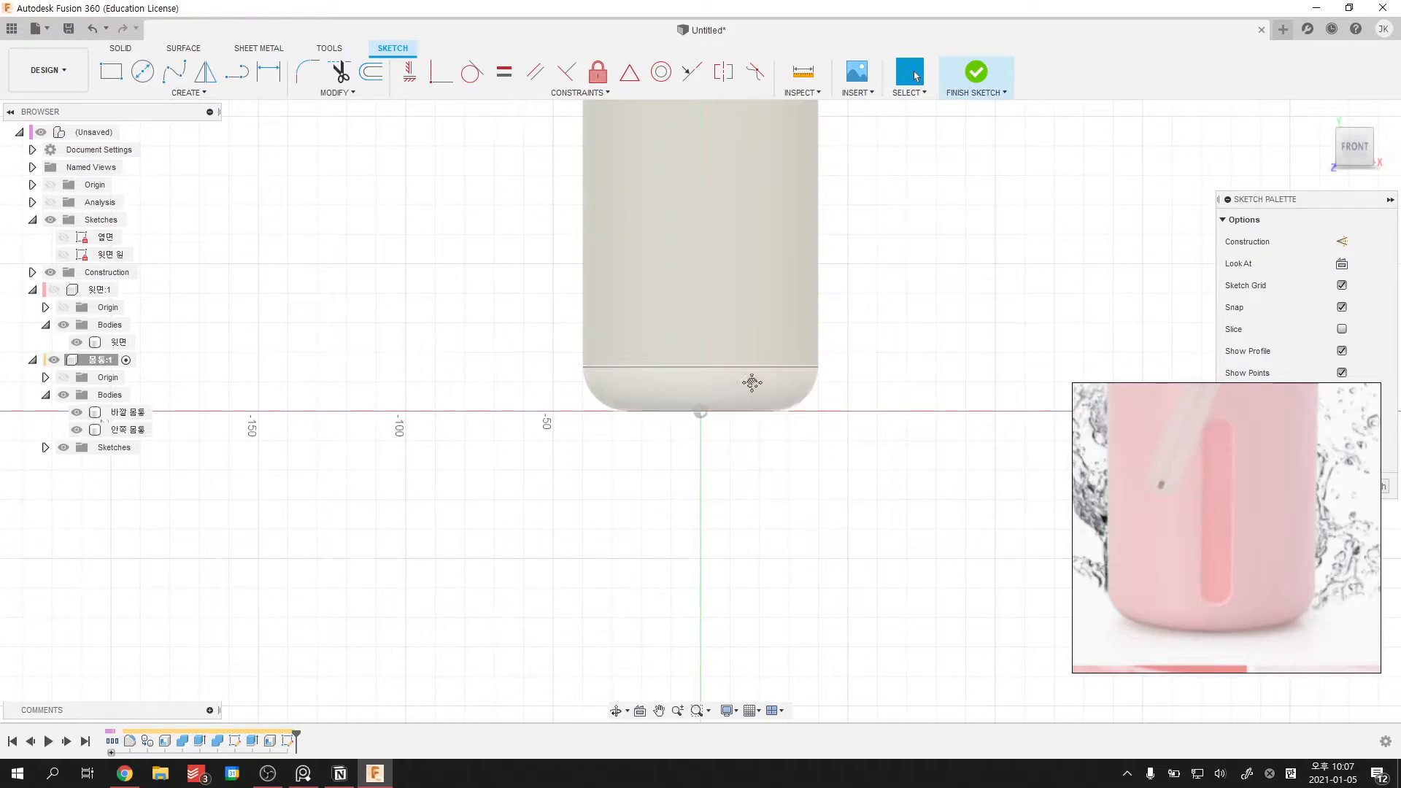
{"action": "scroll", "coordinate": [757, 378], "scroll_direction": "up", "scroll_amount": 3}
{"action": "scroll", "coordinate": [446, 282], "scroll_direction": "down", "scroll_amount": 1}
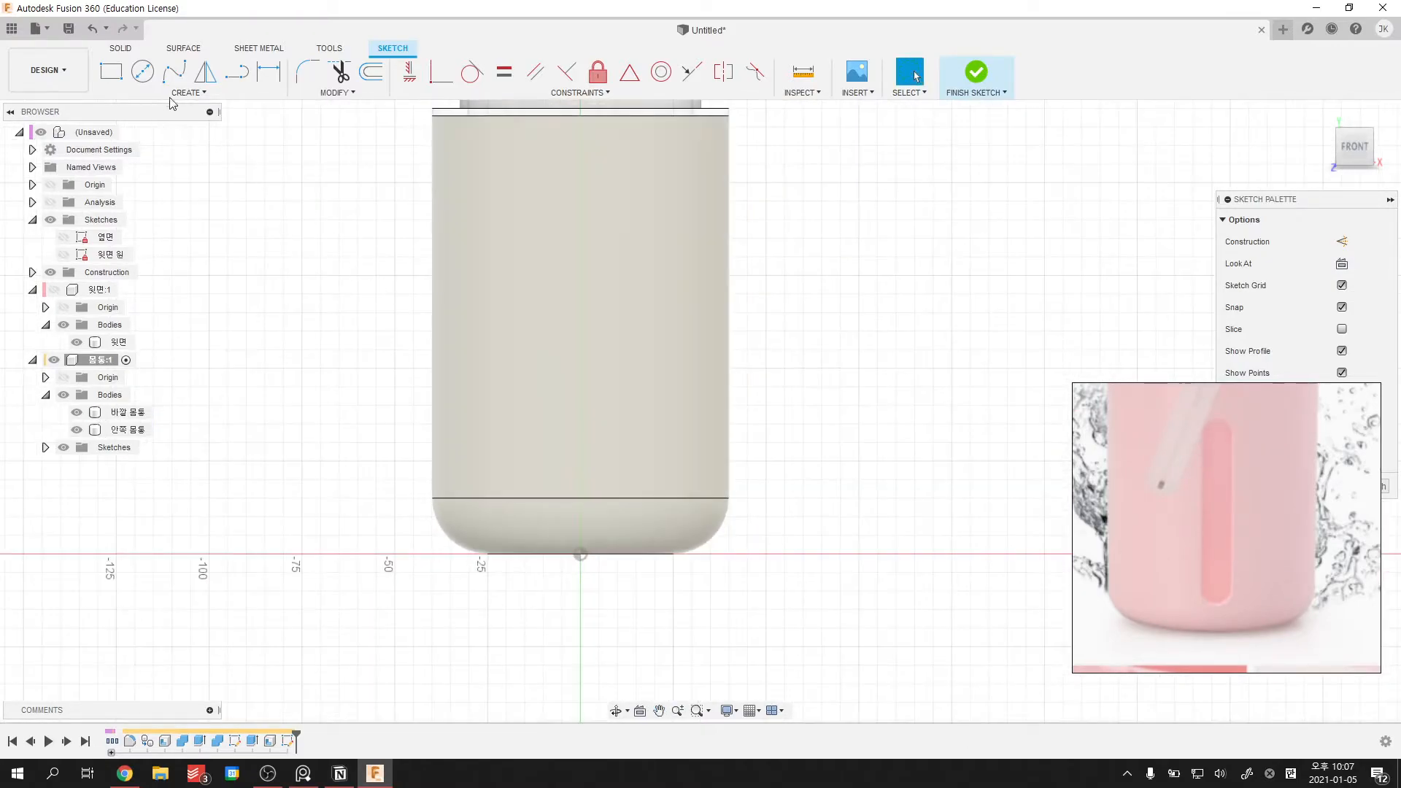
- Draw an overall slot about 20 mm wide along the vertical axis on the lower front of the bottle body
{"action": "left_click", "coordinate": [179, 93]}
{"action": "mouse_move", "coordinate": [164, 205]}
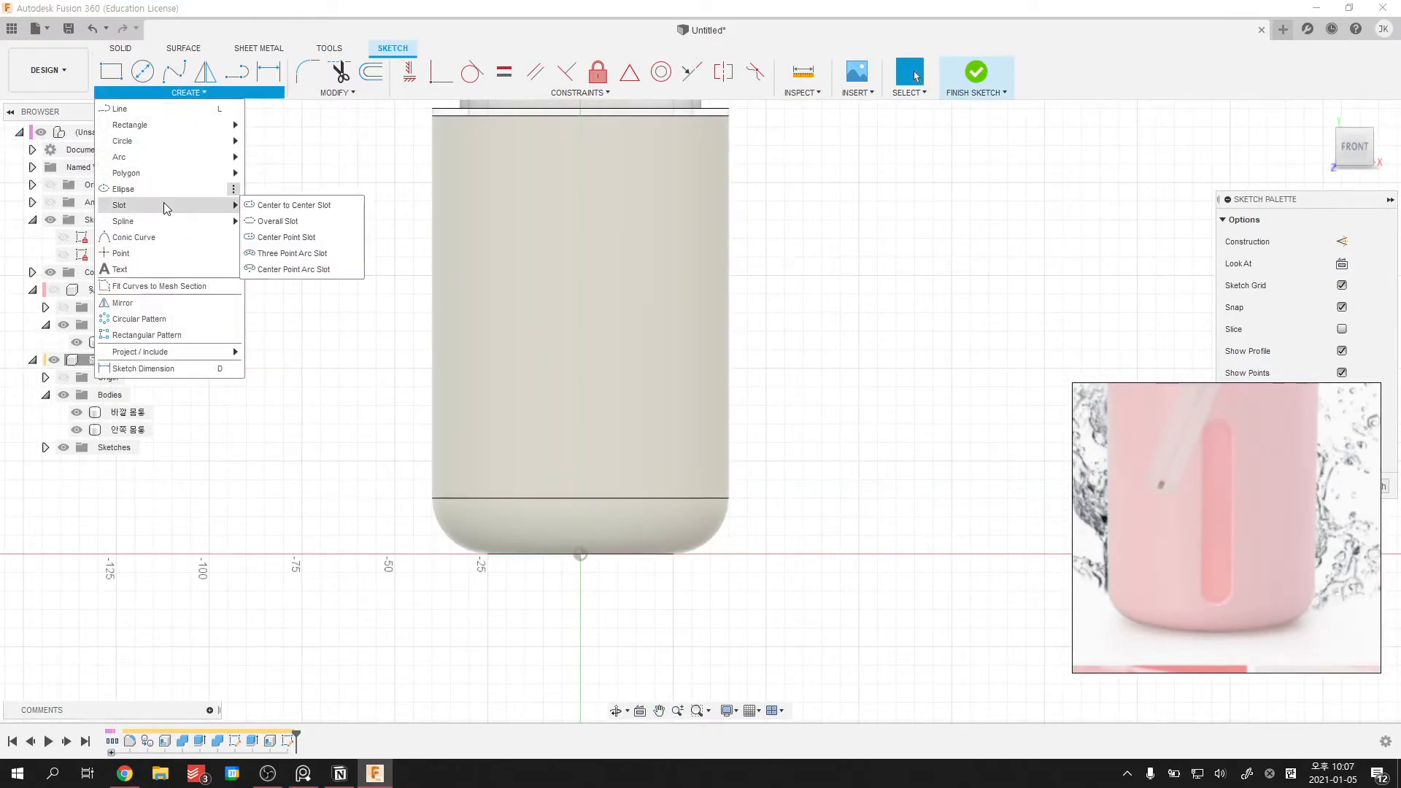
{"action": "left_click", "coordinate": [274, 220]}
{"action": "left_click", "coordinate": [580, 479]}
{"action": "left_click", "coordinate": [580, 275]}
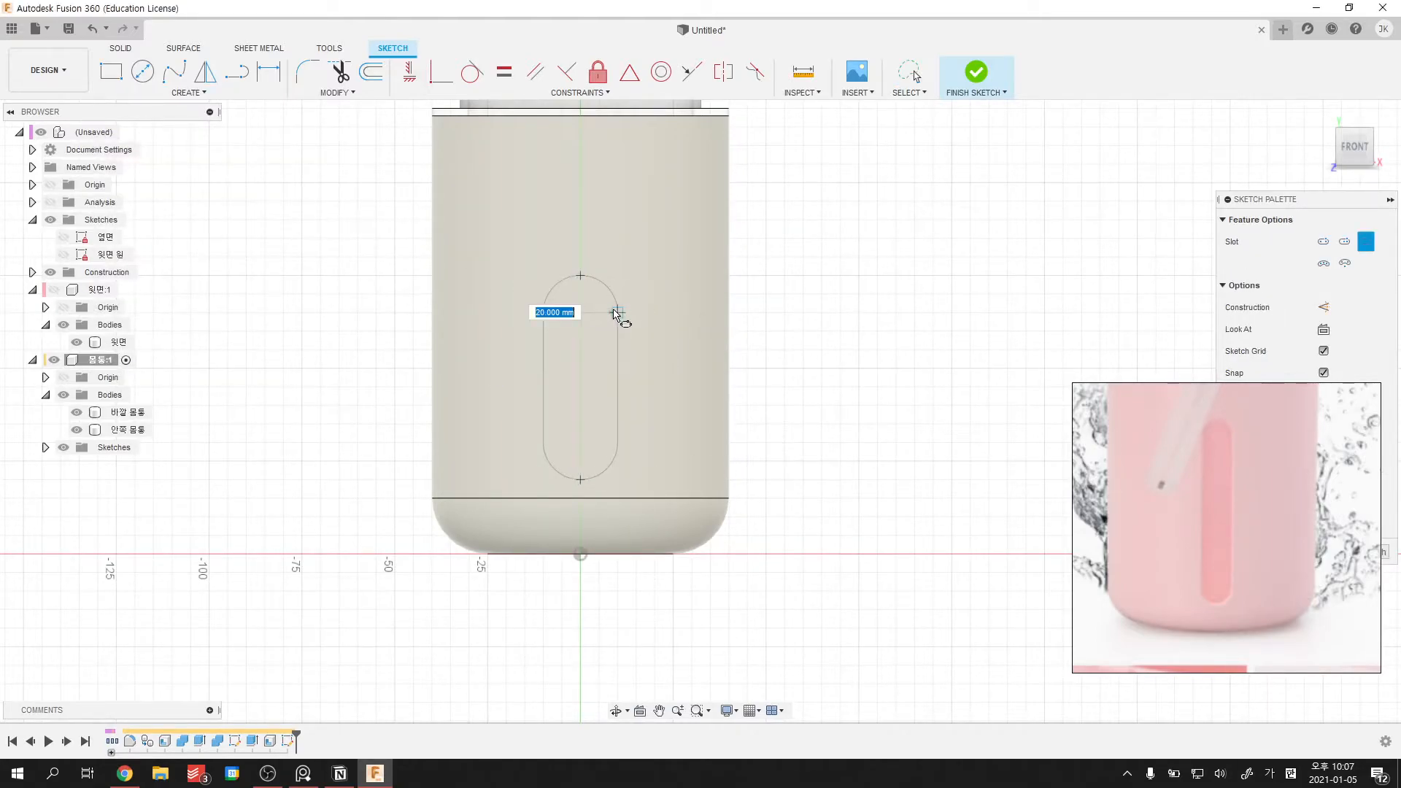
{"action": "left_click", "coordinate": [615, 313]}
{"action": "scroll", "coordinate": [642, 409], "scroll_direction": "up", "scroll_amount": 3}
{"action": "scroll", "coordinate": [635, 412], "scroll_direction": "up", "scroll_amount": 2}
- Try out how freely the slot's outline and end arcs can be moved and resized
{"action": "left_click", "coordinate": [597, 413]}
{"action": "key", "text": "x"}
{"action": "mouse_move", "coordinate": [536, 423]}
{"action": "left_mouse_down"}
{"action": "mouse_move", "coordinate": [661, 410]}
{"action": "mouse_move", "coordinate": [642, 384]}
{"action": "mouse_move", "coordinate": [559, 361]}
{"action": "mouse_move", "coordinate": [584, 356]}
{"action": "mouse_move", "coordinate": [594, 442]}
{"action": "mouse_move", "coordinate": [590, 405]}
{"action": "left_mouse_up"}
{"action": "left_click_drag", "start_coordinate": [642, 184], "coordinate": [588, 143]}
{"action": "left_click_drag", "start_coordinate": [589, 439], "coordinate": [588, 416]}
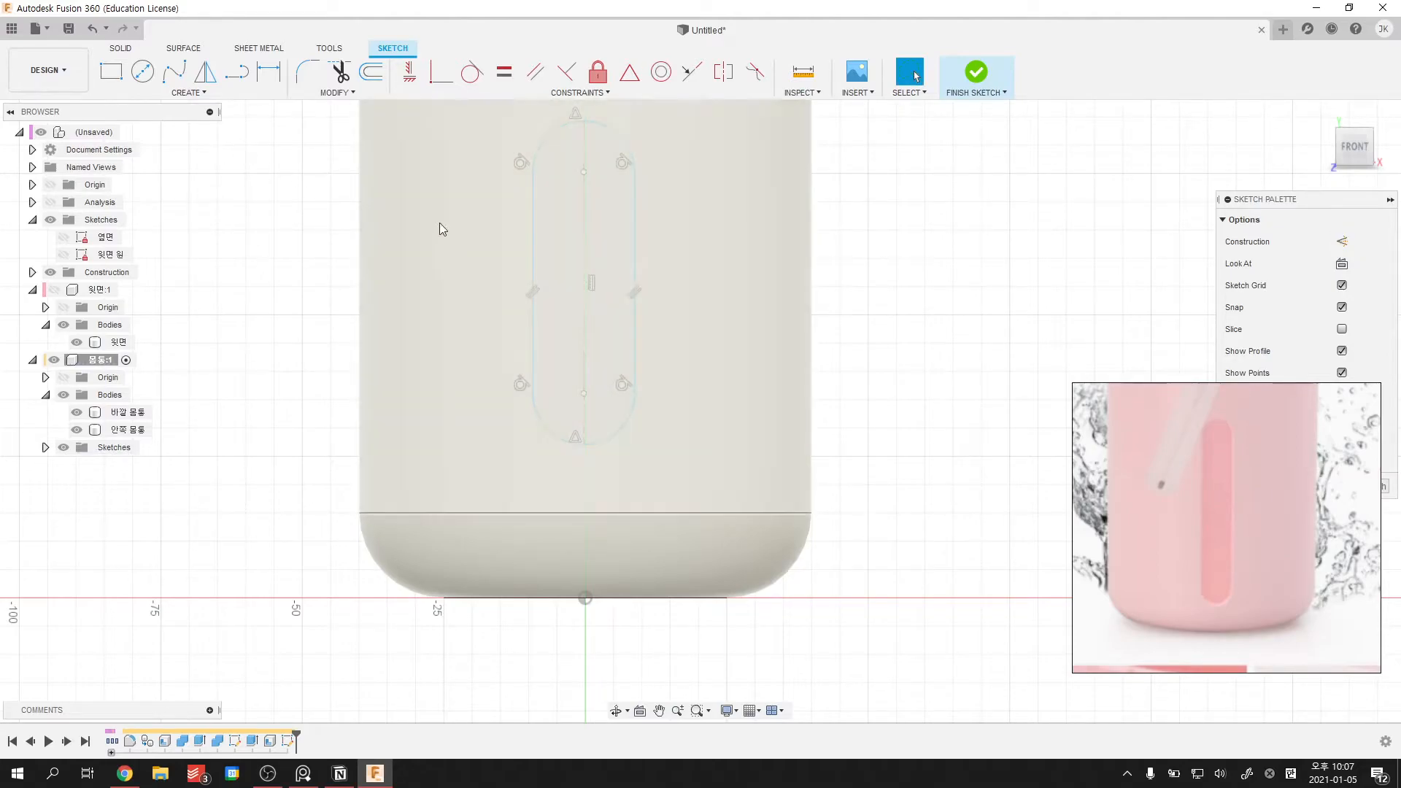
- Try to align the slot's bottom arc with the origin using a Horizontal/Vertical constraint
{"action": "left_click", "coordinate": [410, 73]}
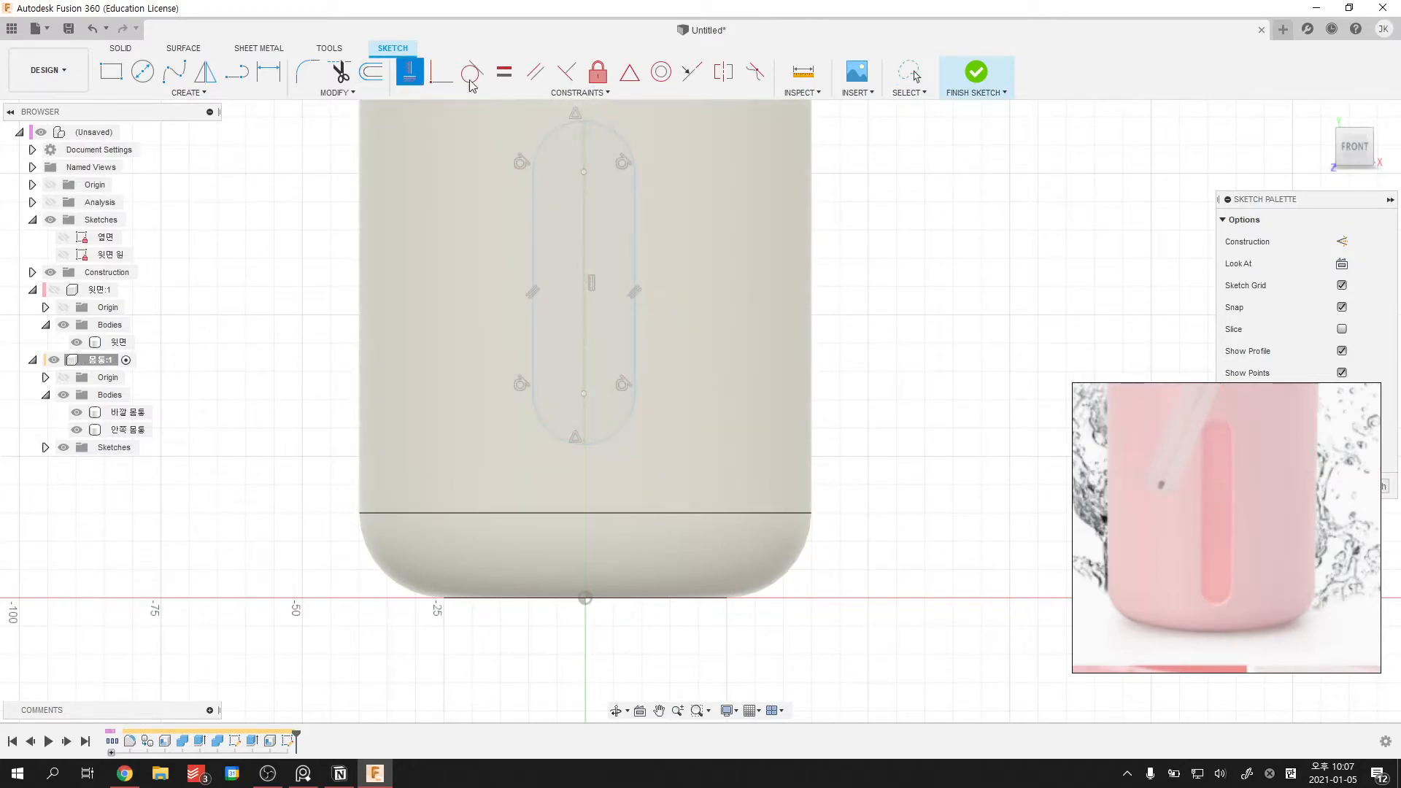
{"action": "left_click", "coordinate": [584, 443]}
{"action": "left_click", "coordinate": [587, 597]}
{"action": "key", "text": "Escape"}
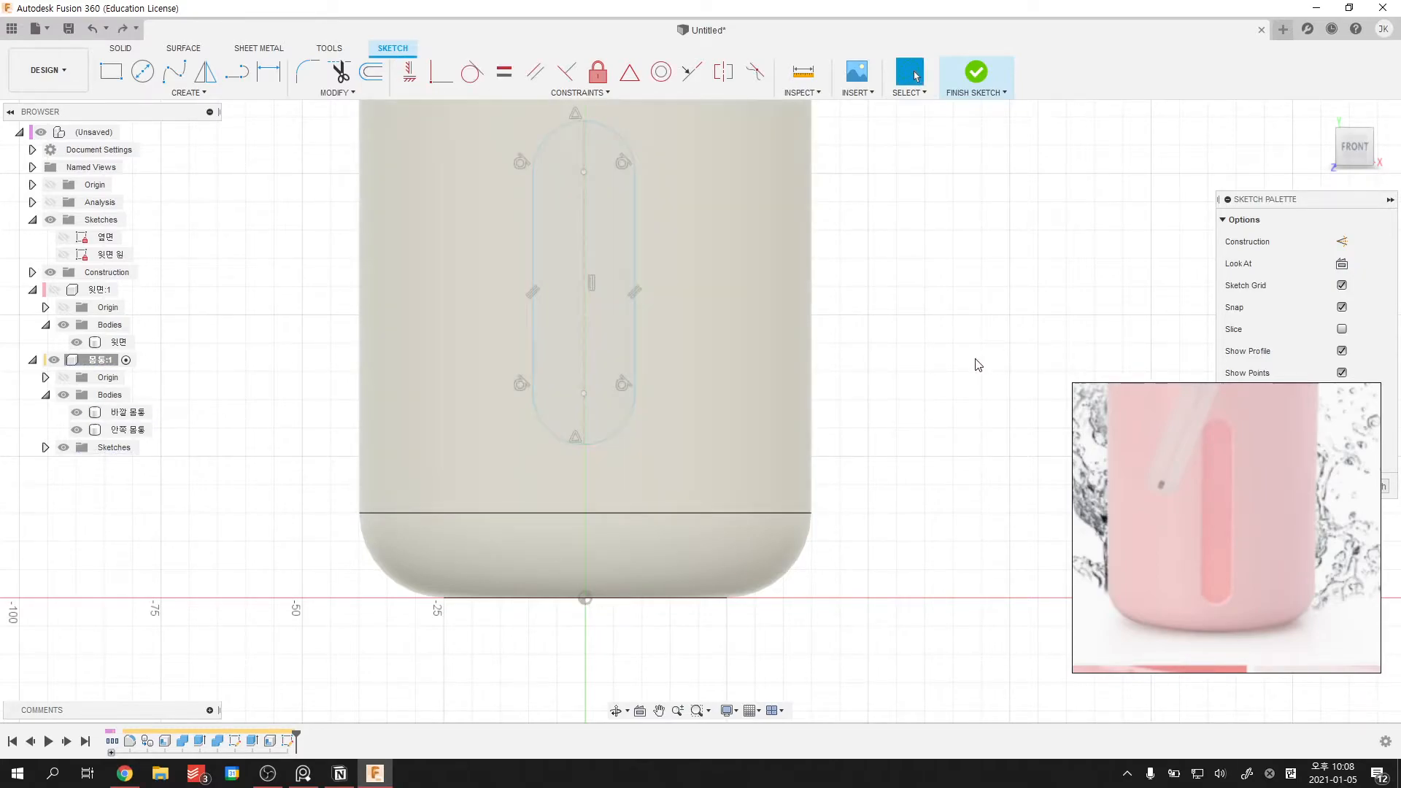
{"action": "key", "text": "l"}
{"action": "key", "text": "x"}
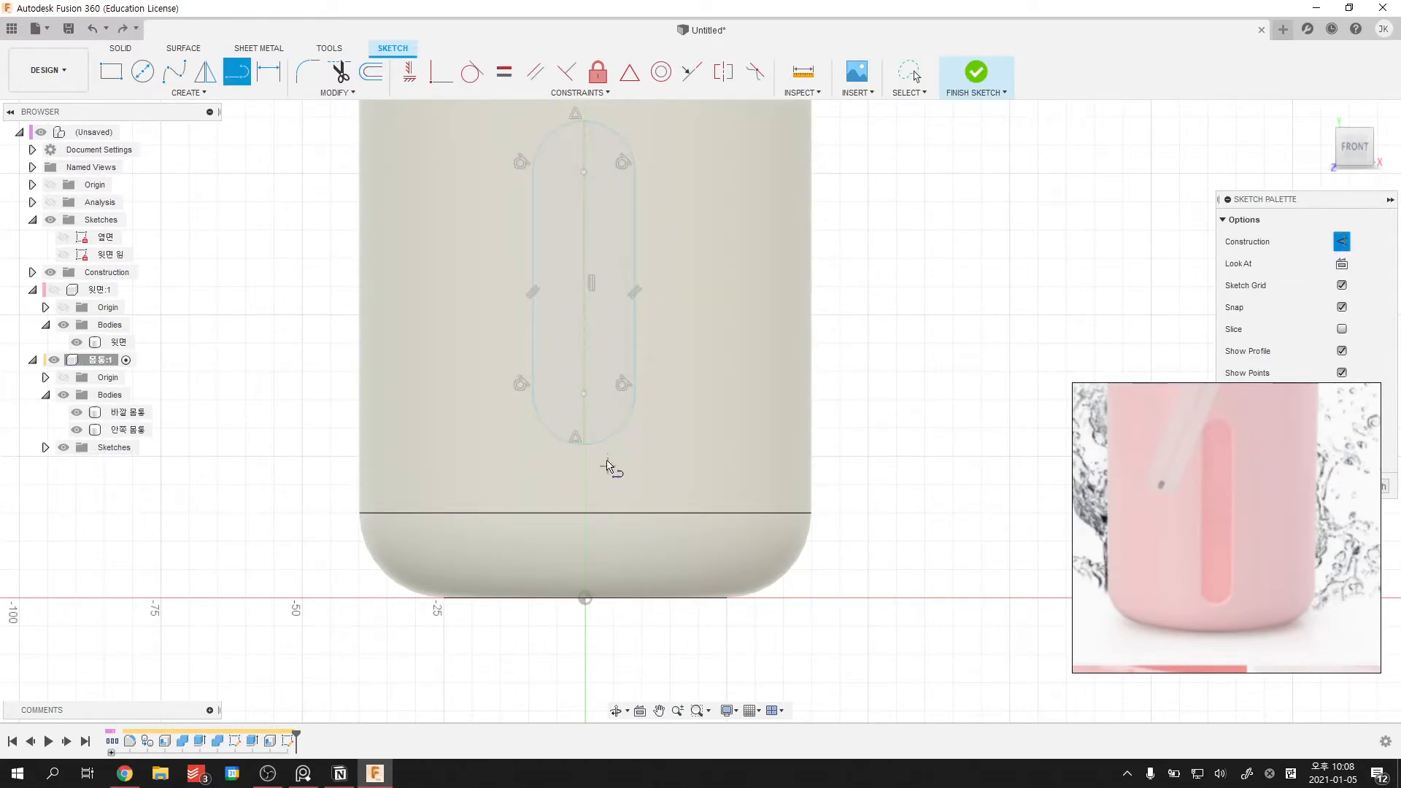
{"action": "left_click", "coordinate": [580, 443]}
{"action": "key", "text": "Escape"}
{"action": "right_click", "coordinate": [876, 380]}
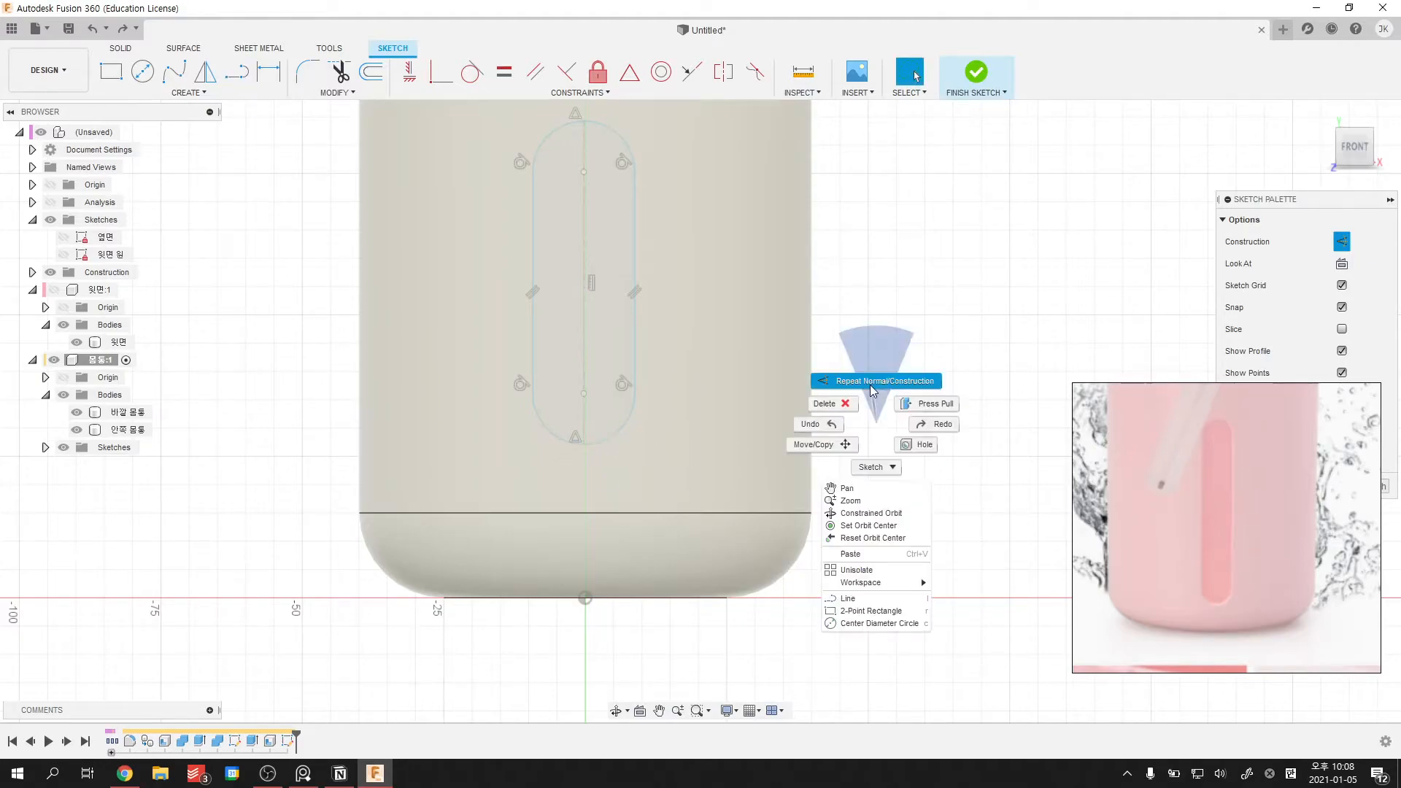
{"action": "left_click", "coordinate": [601, 435]}
{"action": "key", "text": "Escape"}
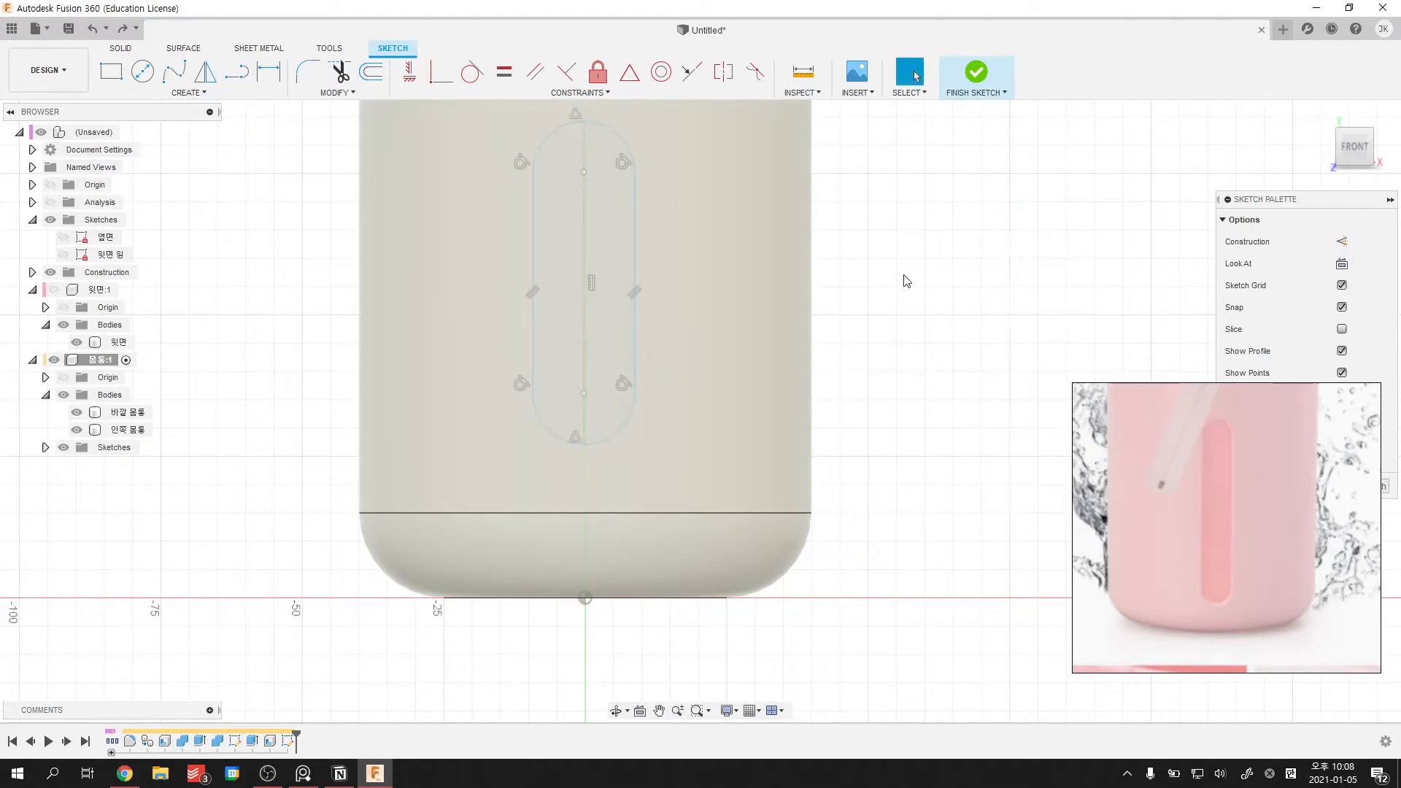
- Draw a construction line from the slot's lowest point to the origin and constrain it vertical
{"action": "key", "text": "l"}
{"action": "key", "text": "x"}
{"action": "left_click", "coordinate": [583, 442]}
{"action": "left_click", "coordinate": [585, 597]}
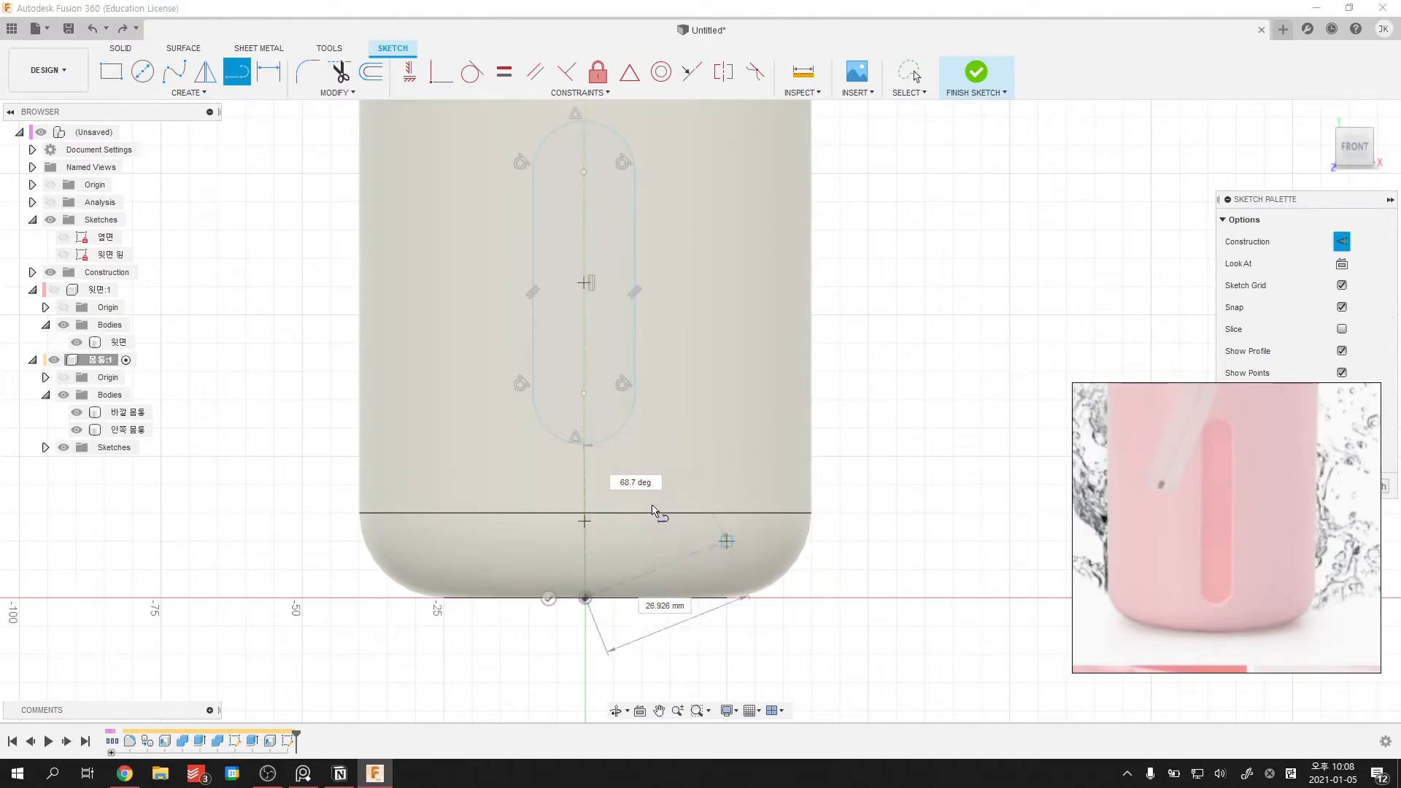
{"action": "key", "text": "Escape"}
{"action": "left_click", "coordinate": [408, 82]}
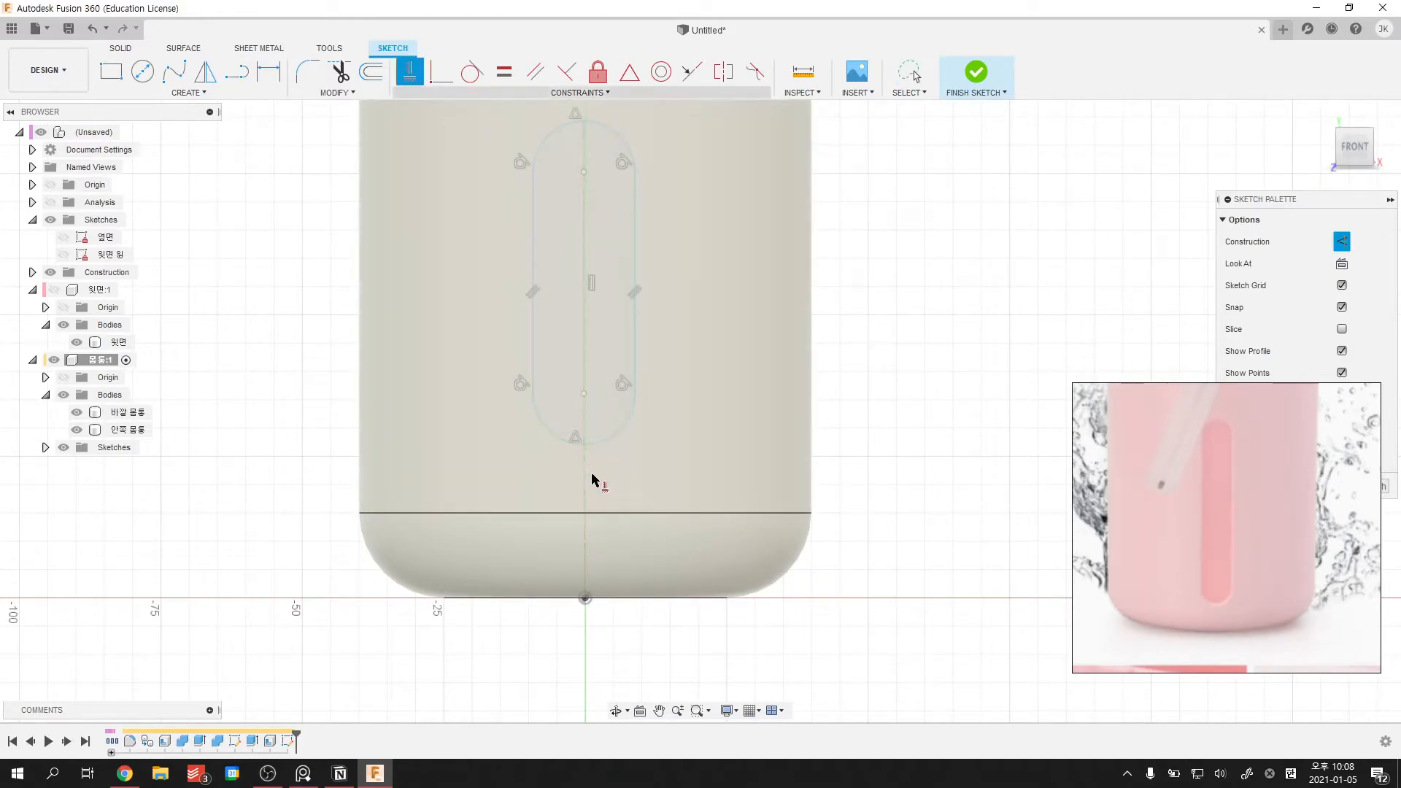
{"action": "left_click", "coordinate": [586, 482]}
{"action": "key", "text": "Escape"}
- Dimension the construction line so the slot's lower end sits 20 mm above the origin
{"action": "scroll", "coordinate": [580, 511], "scroll_direction": "down", "scroll_amount": 2}
{"action": "mouse_move", "coordinate": [582, 466]}
{"action": "middle_mouse_down"}
{"action": "mouse_move", "coordinate": [579, 511]}
{"action": "mouse_move", "coordinate": [594, 504]}
{"action": "mouse_move", "coordinate": [592, 474]}
{"action": "middle_mouse_up"}
{"action": "scroll", "coordinate": [589, 478], "scroll_direction": "up", "scroll_amount": 1}
{"action": "key", "text": "d"}
{"action": "left_click", "coordinate": [583, 500]}
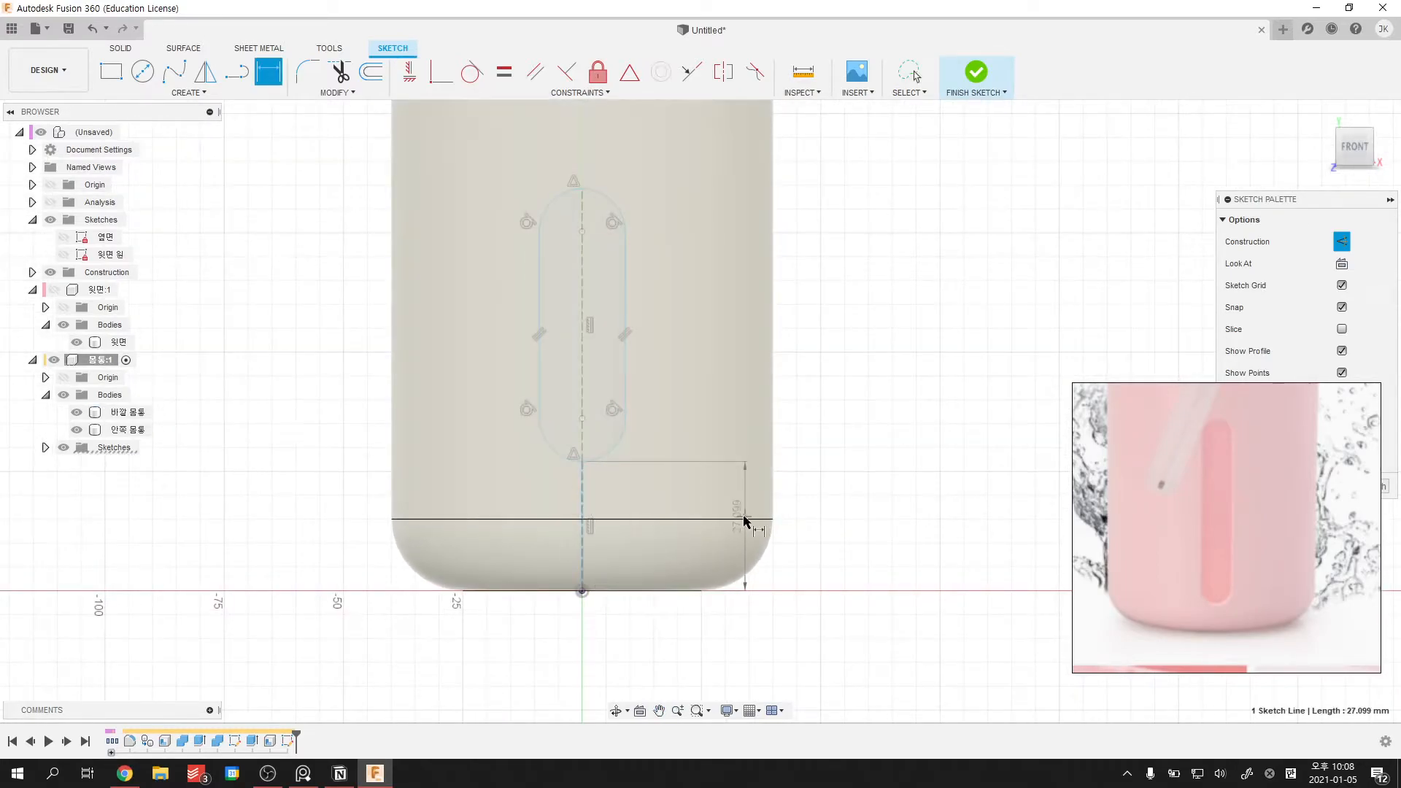
{"action": "left_click", "coordinate": [732, 512]}
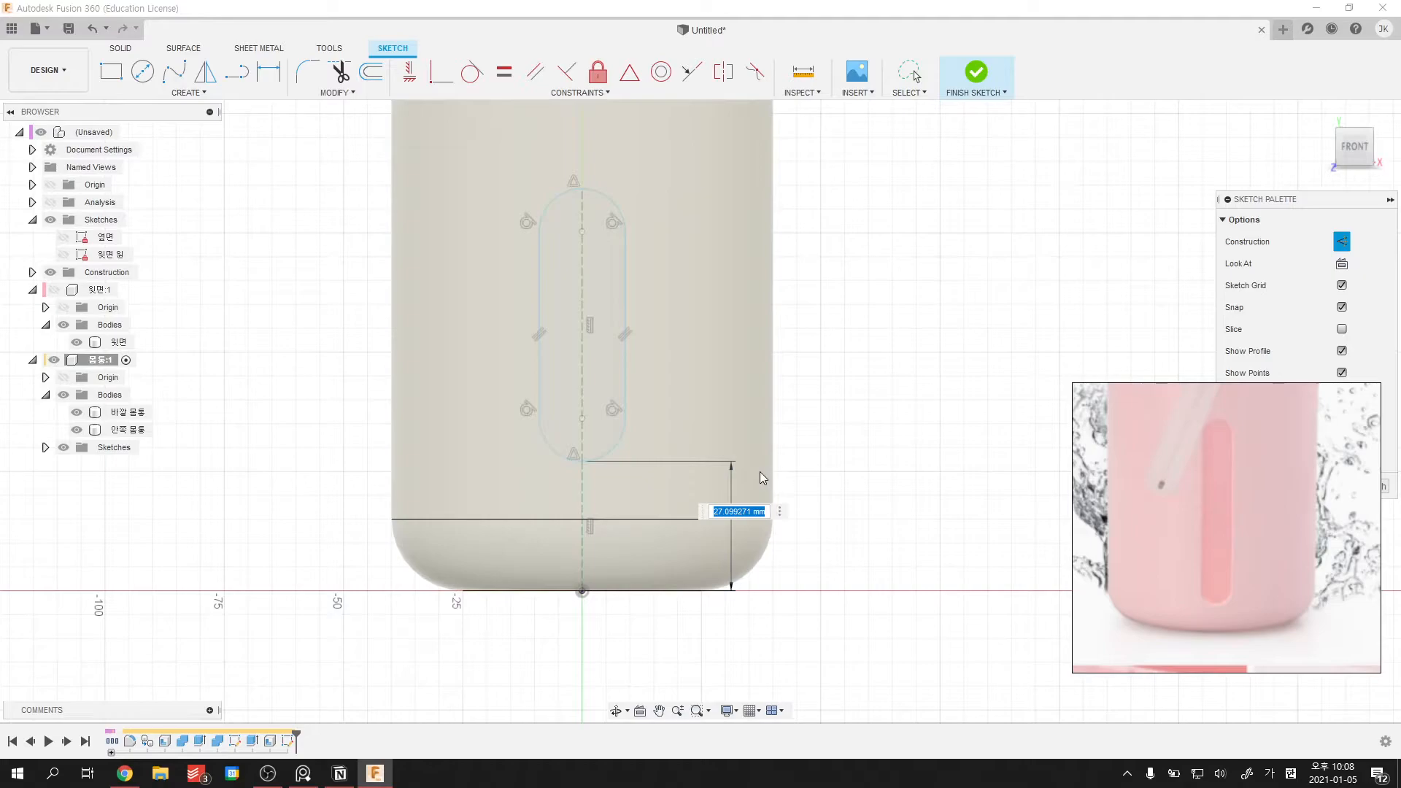
{"action": "type", "text": "20"}
{"action": "key", "text": "Return"}
- Dimension the slot's overall length and set it to 70 mm
{"action": "middle_click_drag", "start_coordinate": [678, 478], "coordinate": [653, 513]}
{"action": "scroll", "coordinate": [635, 500], "scroll_direction": "down", "scroll_amount": 1}
{"action": "middle_click_drag", "start_coordinate": [633, 497], "coordinate": [633, 505]}
{"action": "left_click", "coordinate": [568, 444]}
{"action": "left_click", "coordinate": [703, 438]}
{"action": "type", "text": "60"}
{"action": "key", "text": "Return"}
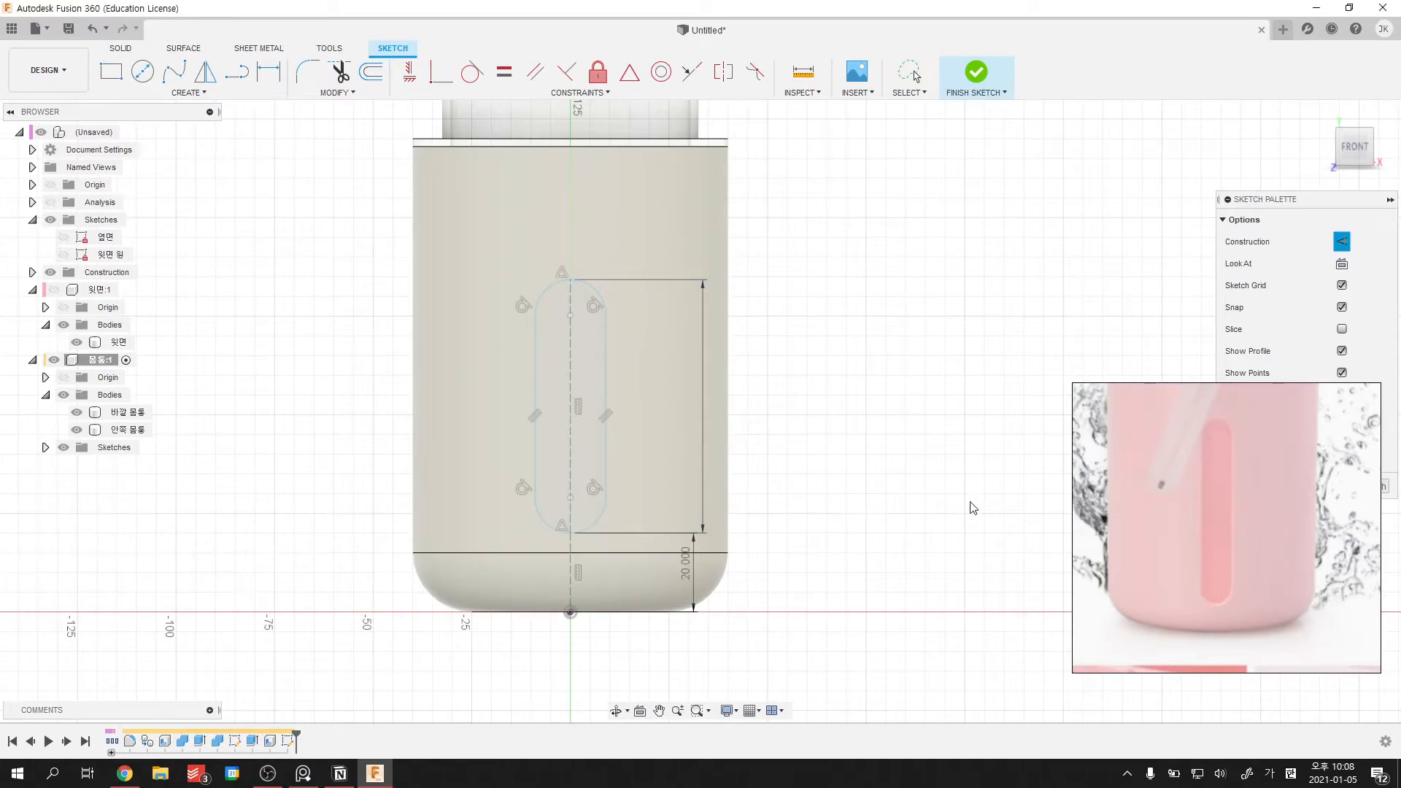
{"action": "double_click", "coordinate": [707, 438]}
{"action": "type", "text": "70"}
{"action": "key", "text": "Return"}
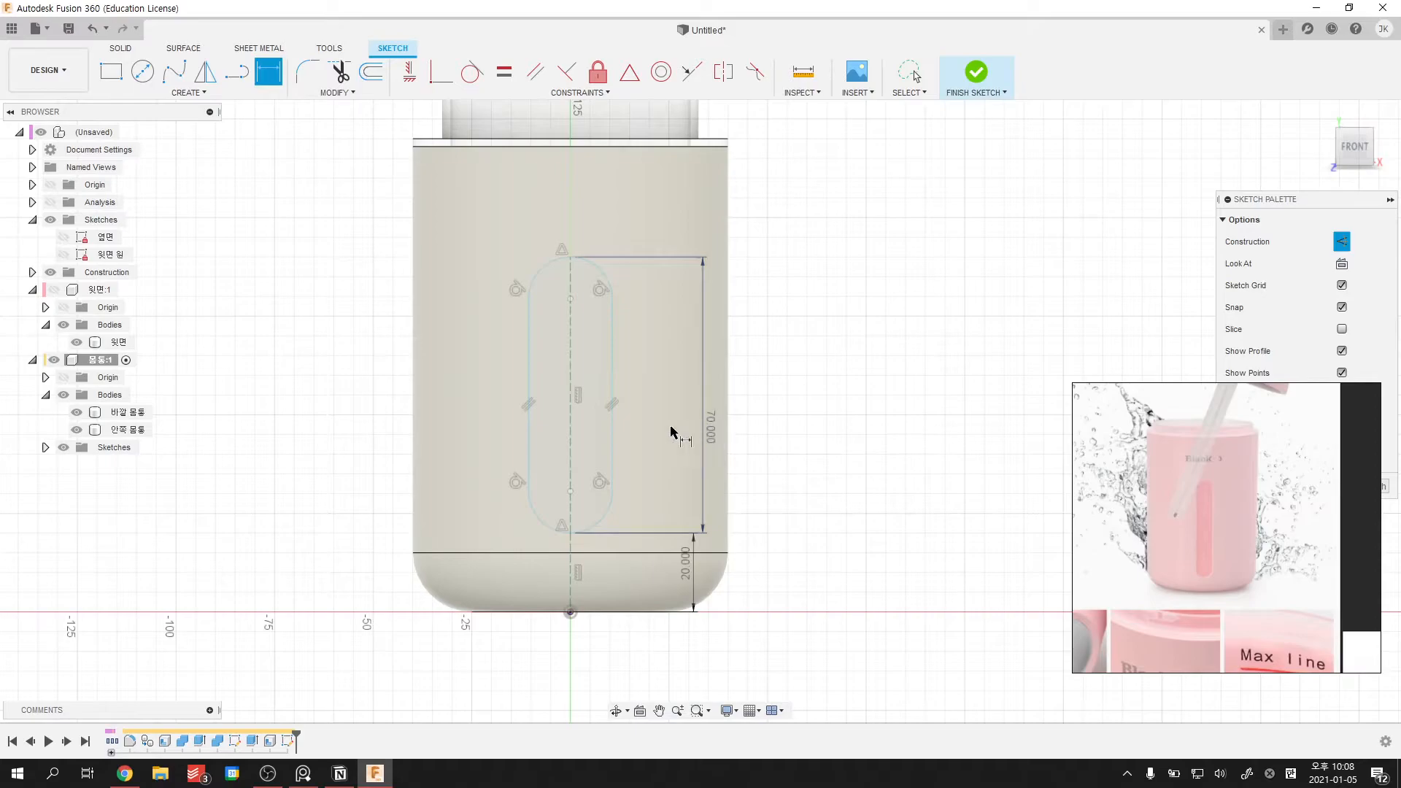
- Set the slot's end arc radius to 7 mm and finish the sketch
{"action": "left_click", "coordinate": [596, 268]}
{"action": "left_click", "coordinate": [619, 236]}
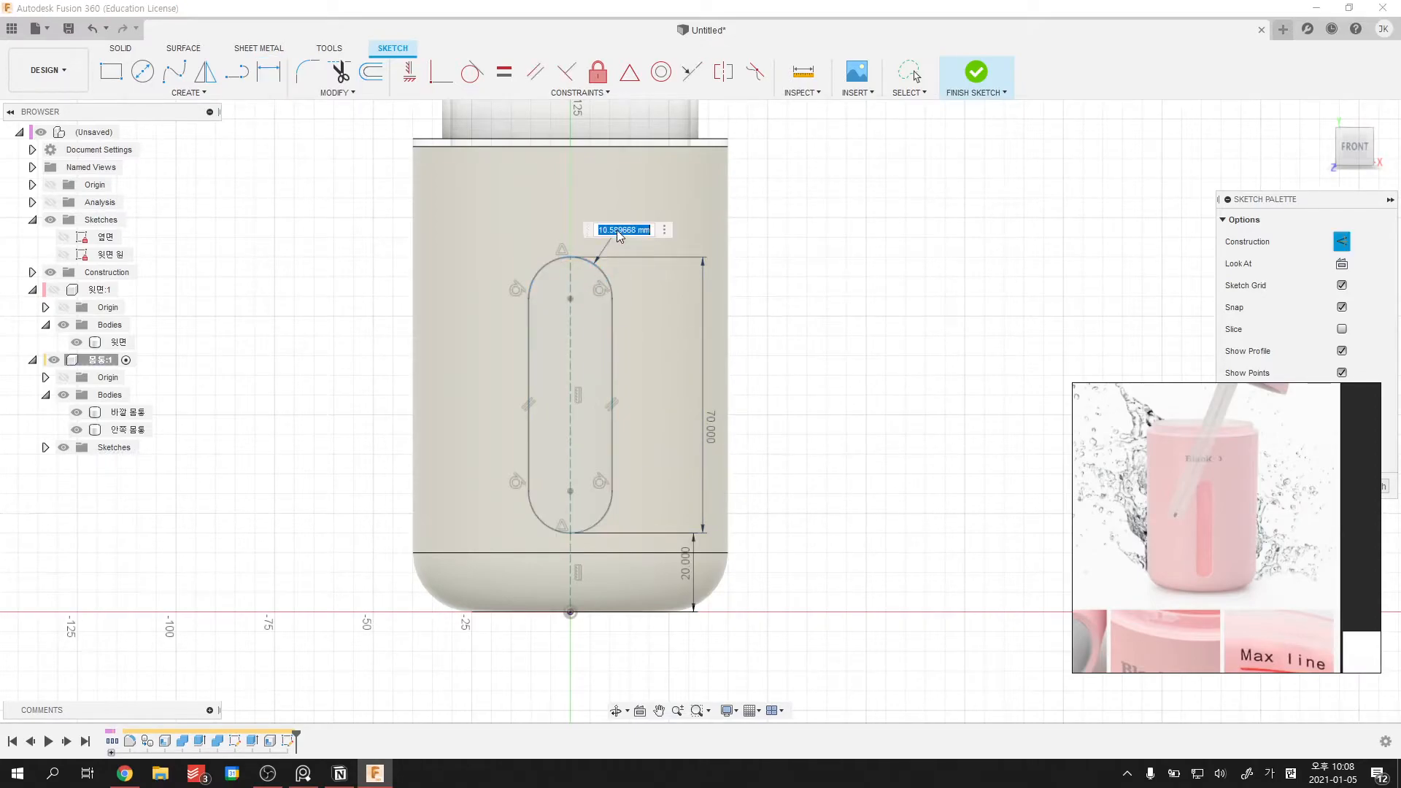
{"action": "type", "text": "5"}
{"action": "key", "text": "Return"}
{"action": "double_click", "coordinate": [611, 237]}
{"action": "type", "text": "7"}
{"action": "key", "text": "Return"}
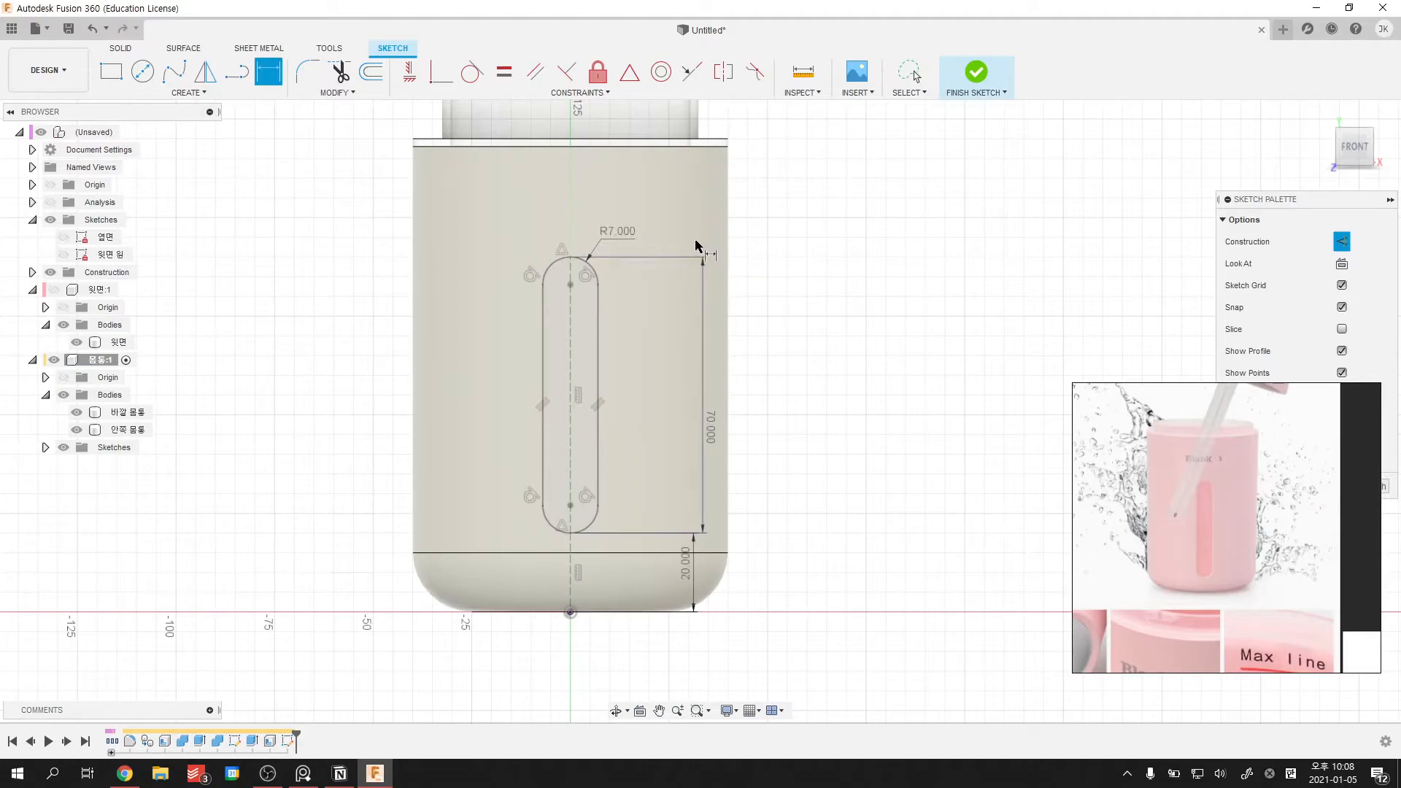
{"action": "left_click", "coordinate": [976, 72]}
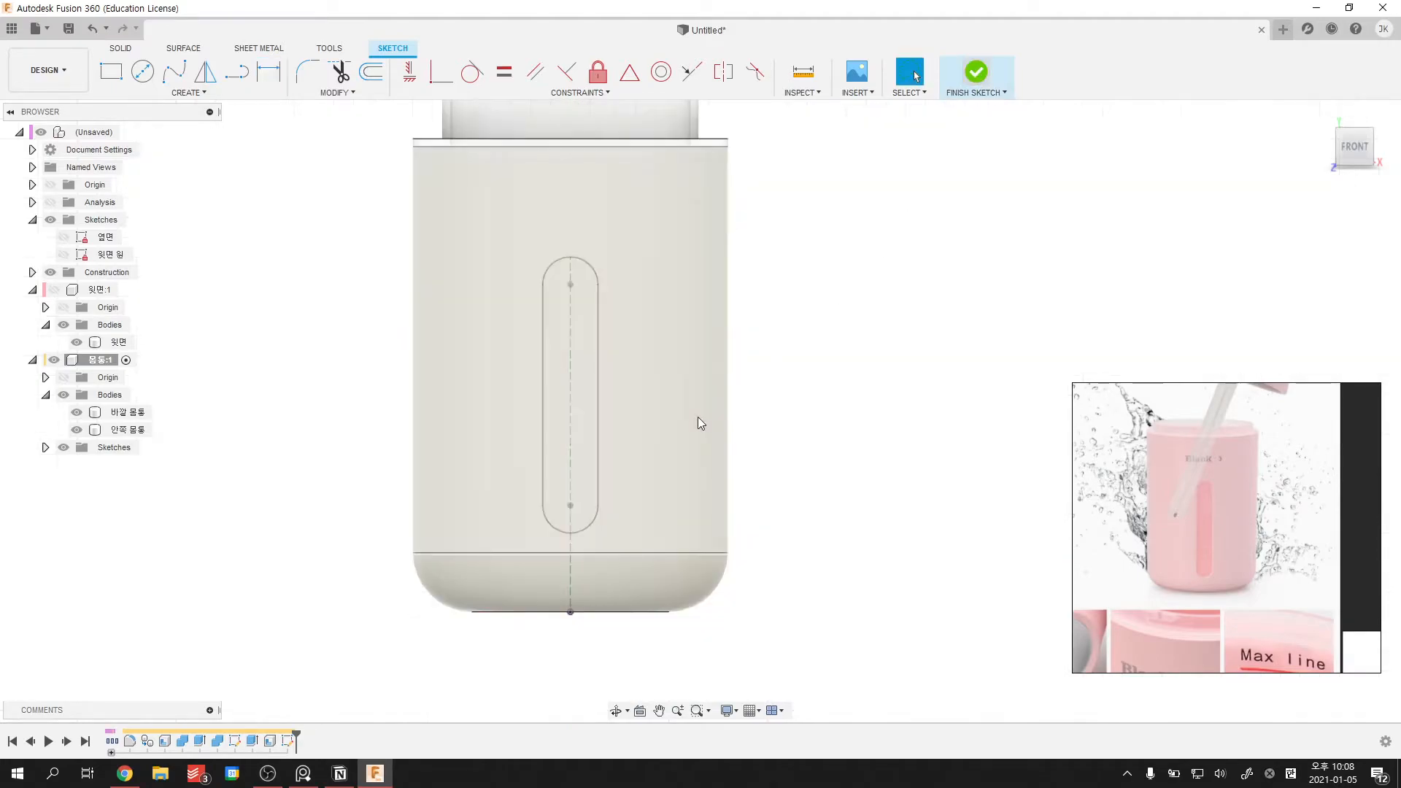
- Extrude the slot profile 100 mm toward the front as a cut through the bottle wall
{"action": "key", "text": "e"}
{"action": "left_click", "coordinate": [594, 365]}
{"action": "type", "text": "100"}
{"action": "key", "text": "Return"}
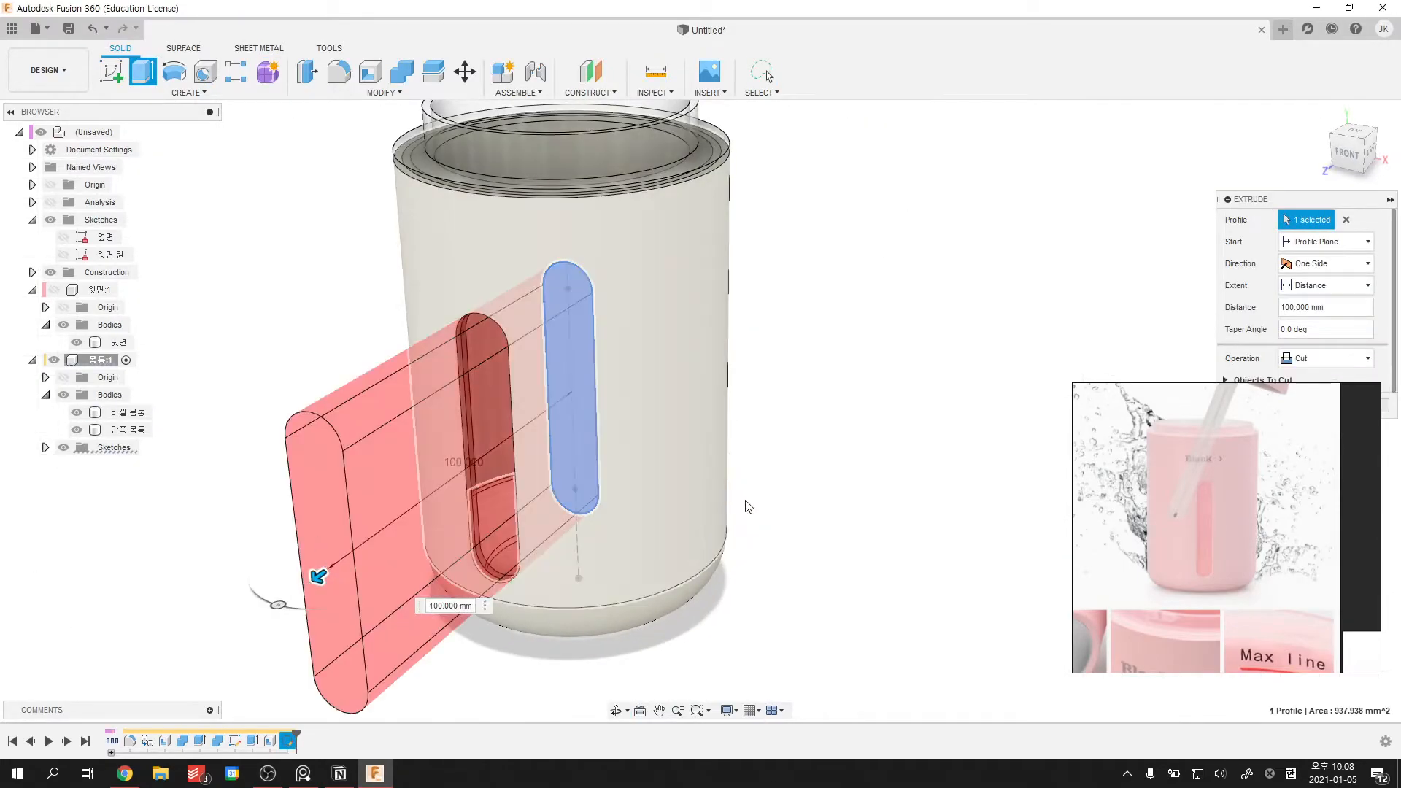
{"action": "scroll", "coordinate": [748, 506], "scroll_direction": "down", "scroll_amount": 4}
{"action": "left_click_drag", "start_coordinate": [1143, 473], "coordinate": [870, 509]}
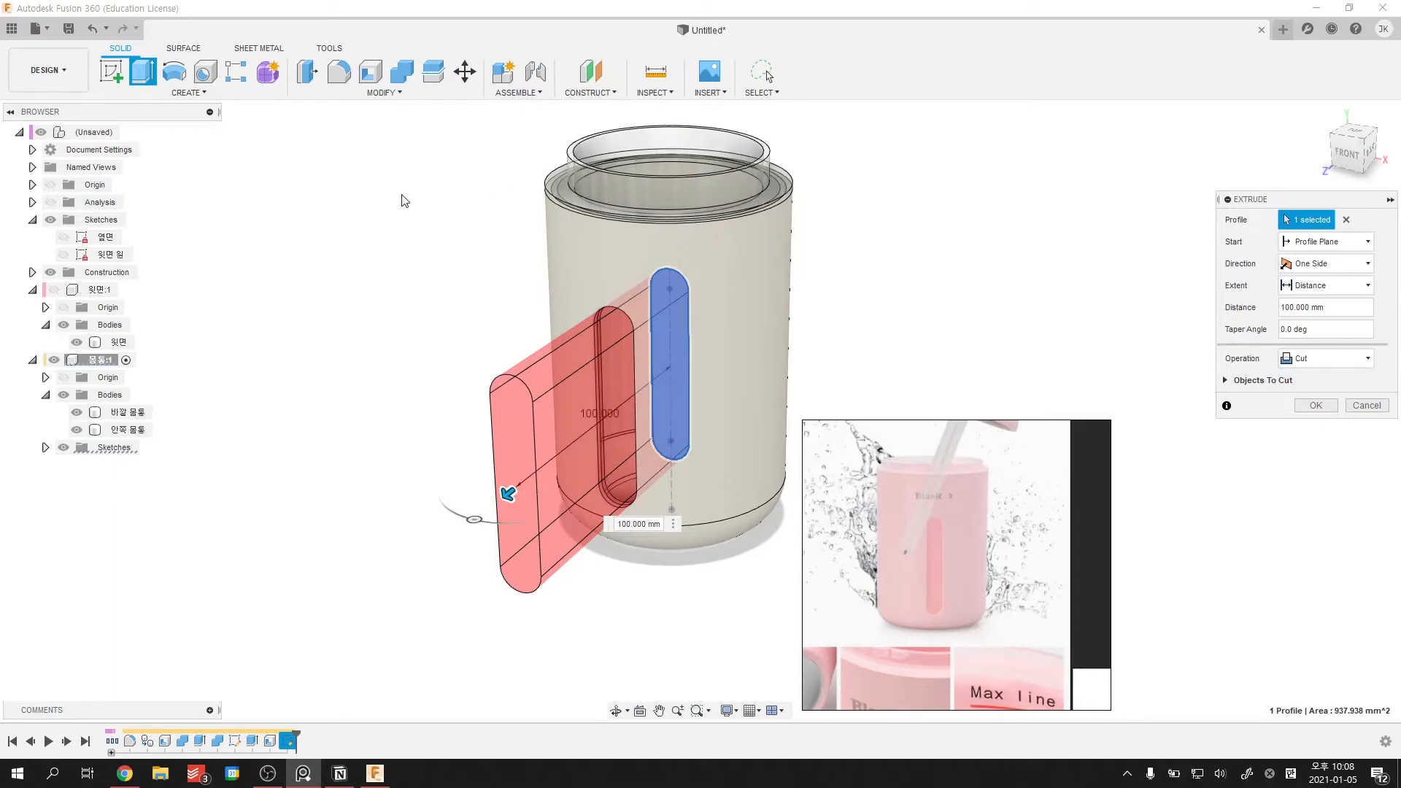
- Exclude the inner body 안쪽 몸통 from the objects to cut and complete the slot cut in the outer body
{"action": "left_click", "coordinate": [80, 430]}
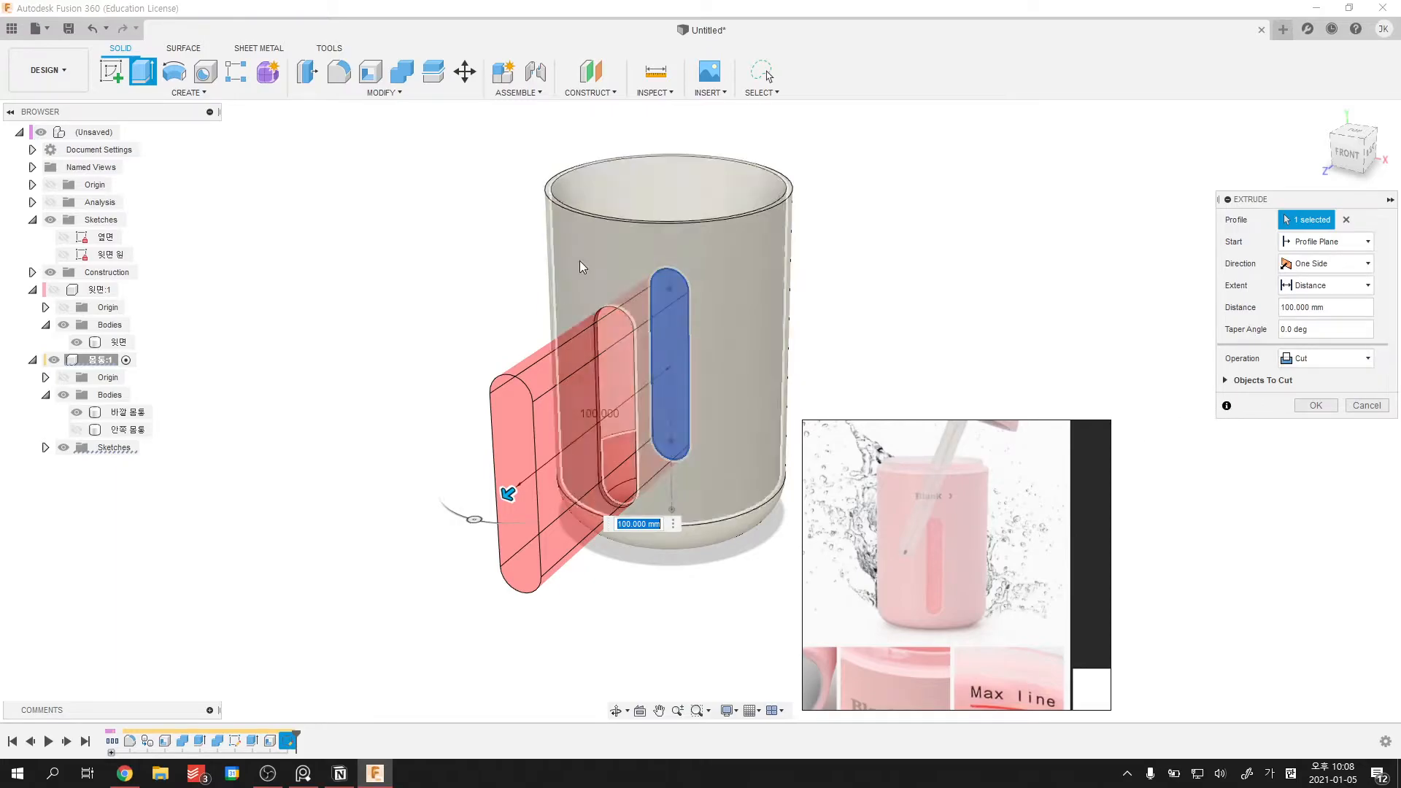
{"action": "left_click", "coordinate": [78, 430]}
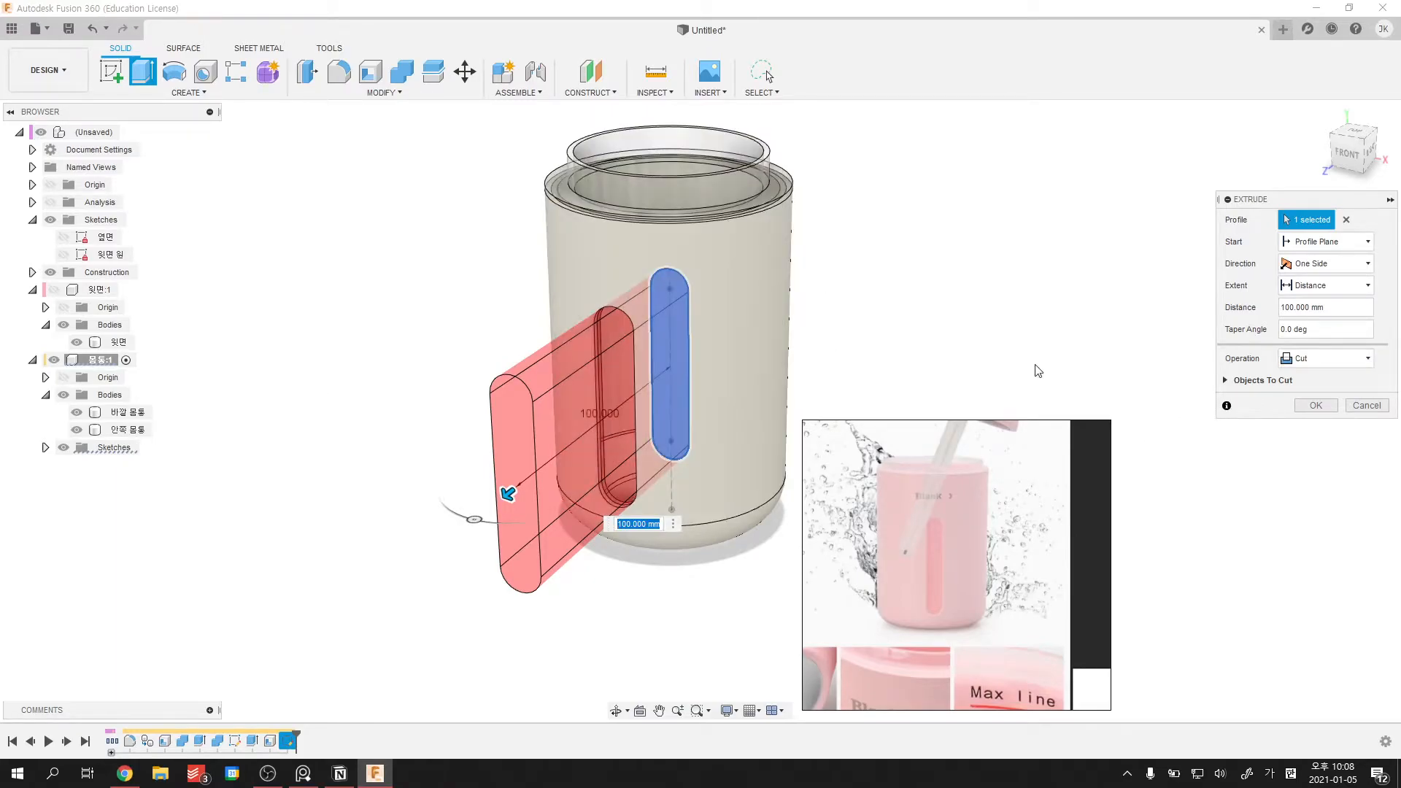
{"action": "left_click", "coordinate": [1226, 381]}
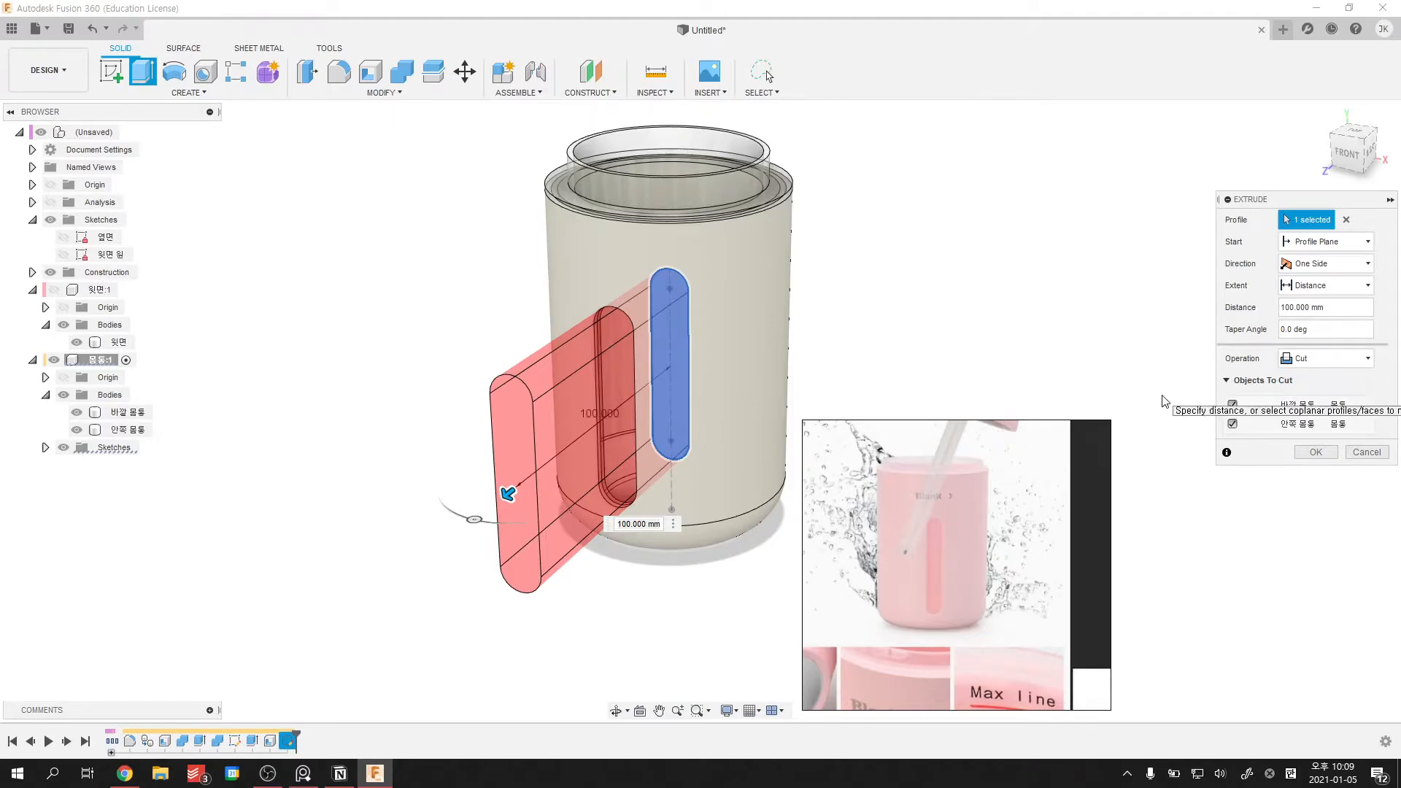
{"action": "left_click", "coordinate": [1233, 425]}
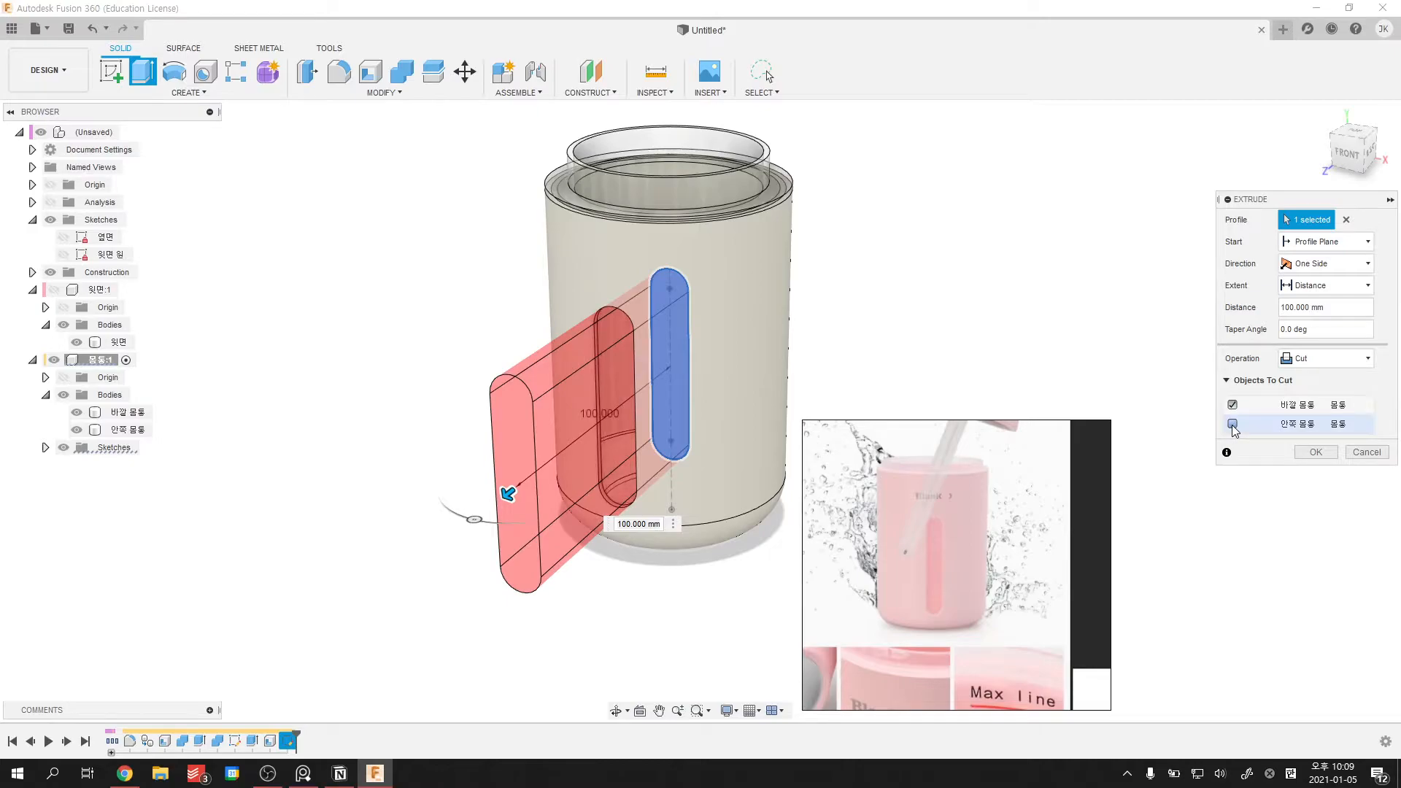
{"action": "left_click", "coordinate": [1317, 451]}
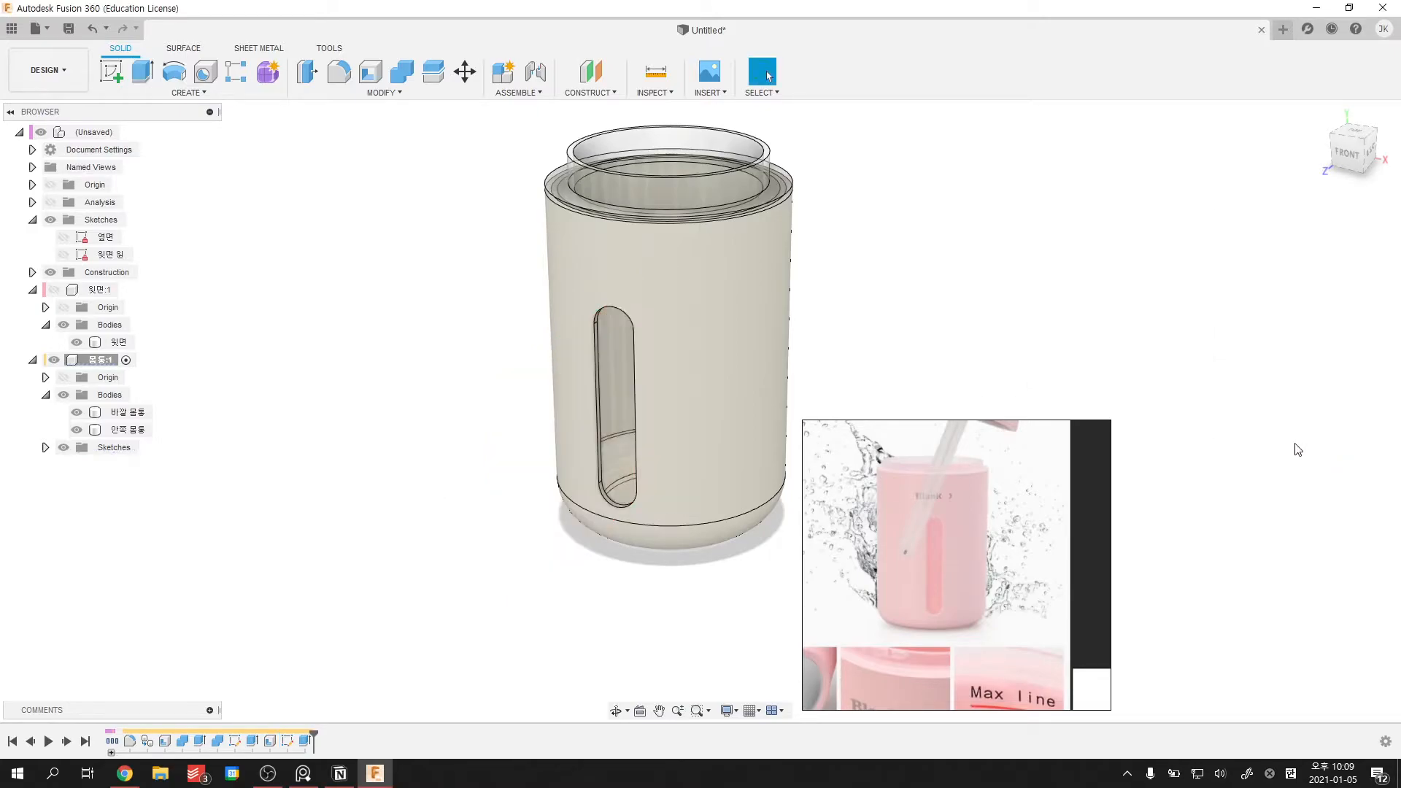
- Examine the cut window on the bottle and compare the body and base with the pink and yellow product reference images
{"action": "middle_click_drag", "start_coordinate": [1073, 300], "coordinate": [931, 223], "text": "shift"}
{"action": "middle_click_drag", "start_coordinate": [939, 367], "coordinate": [935, 290]}
{"action": "scroll", "coordinate": [942, 300], "scroll_direction": "down", "scroll_amount": 1}
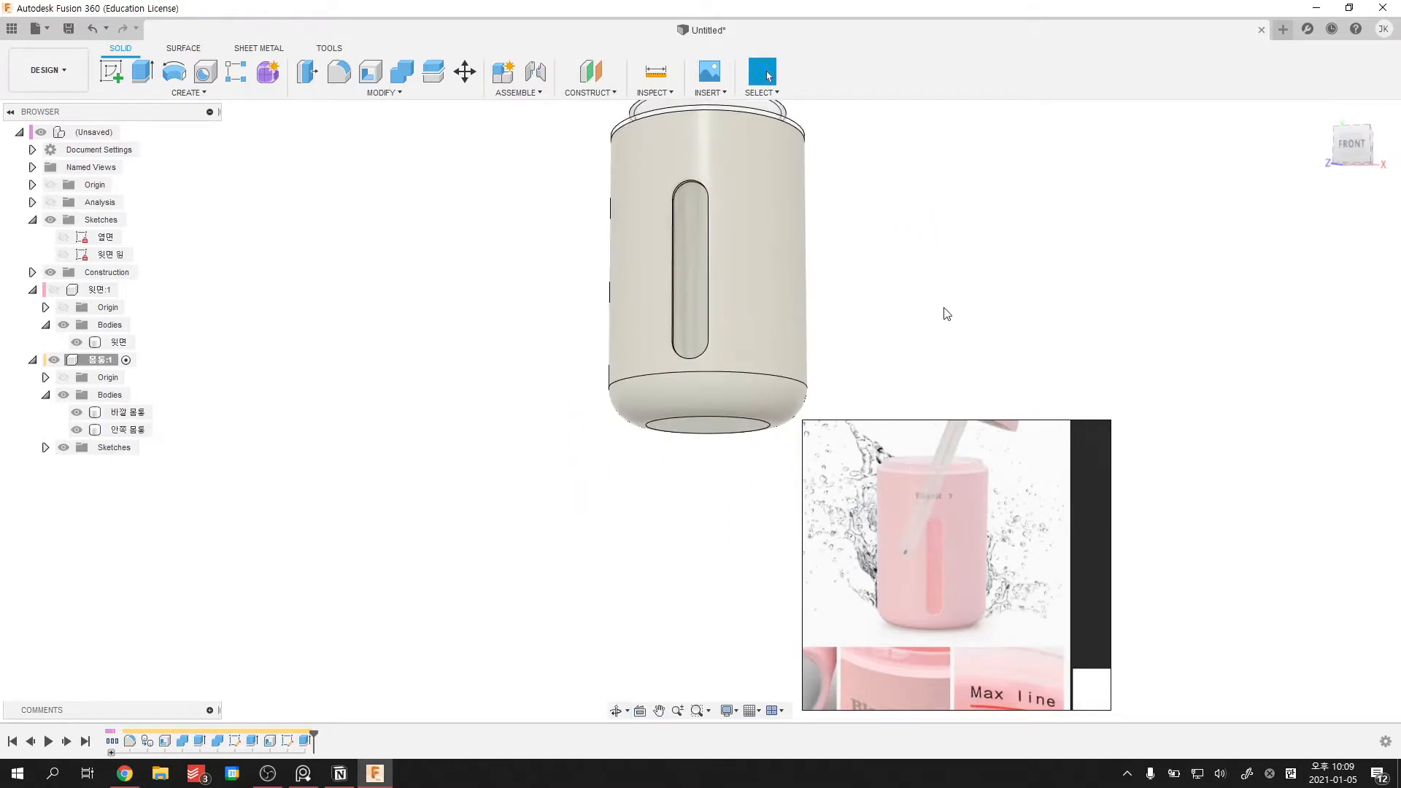
{"action": "scroll", "coordinate": [944, 310], "scroll_direction": "up", "scroll_amount": 1}
{"action": "scroll", "coordinate": [948, 555], "scroll_direction": "down", "scroll_amount": 5}
{"action": "middle_click_drag", "start_coordinate": [842, 537], "coordinate": [924, 533]}
{"action": "scroll", "coordinate": [924, 533], "scroll_direction": "up", "scroll_amount": 1}
{"action": "scroll", "coordinate": [934, 569], "scroll_direction": "up", "scroll_amount": 4}
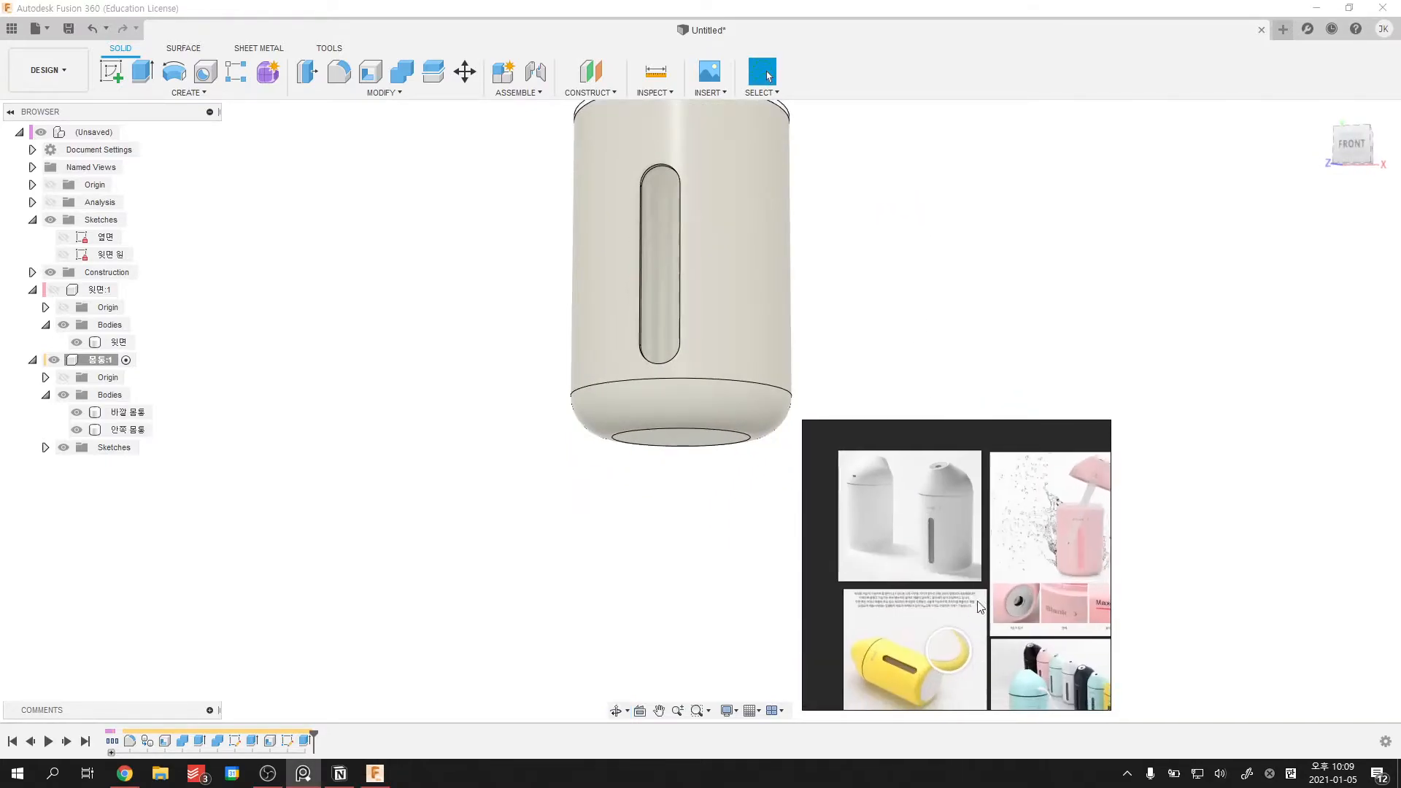
{"action": "scroll", "coordinate": [965, 647], "scroll_direction": "down", "scroll_amount": 2}
{"action": "scroll", "coordinate": [1086, 481], "scroll_direction": "up", "scroll_amount": 3}
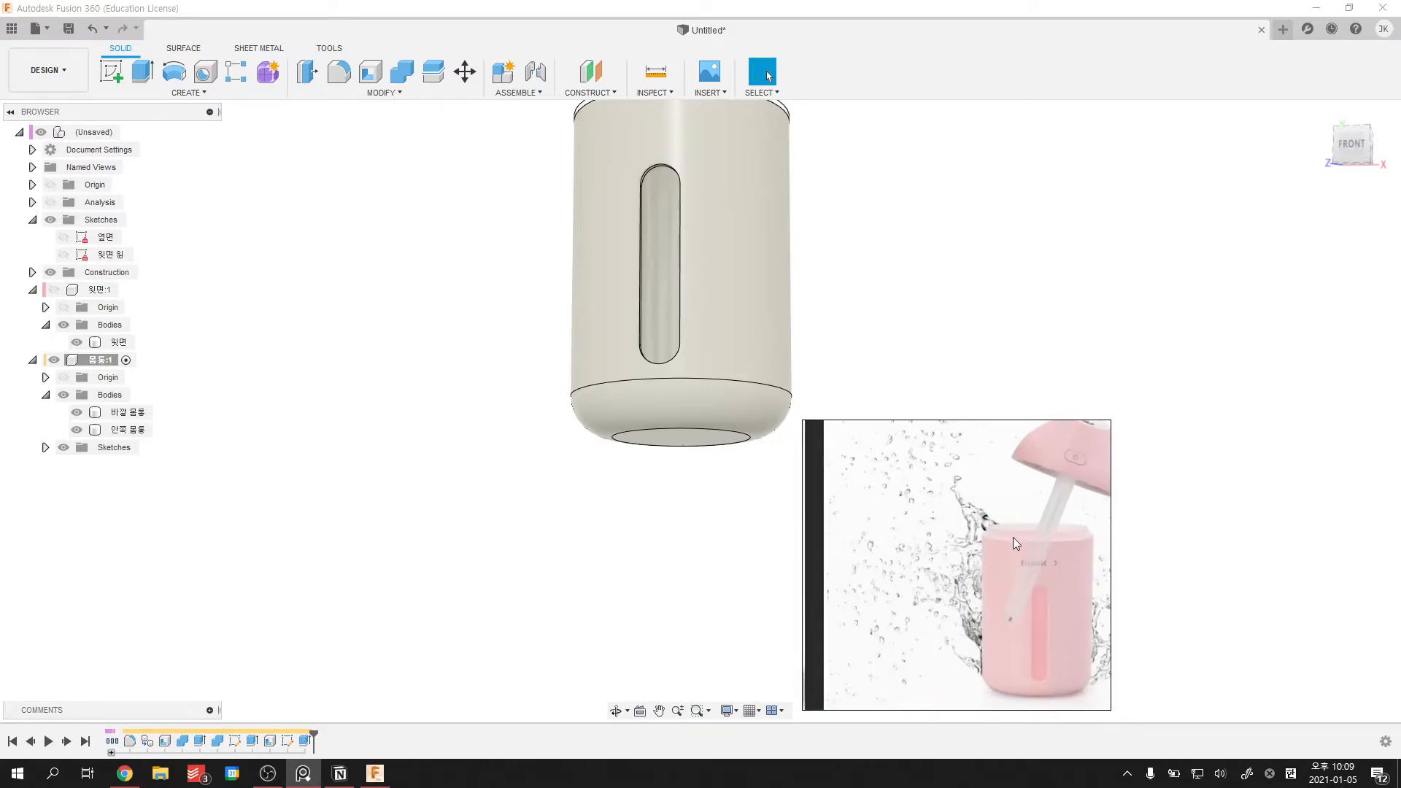
{"action": "middle_click_drag", "start_coordinate": [728, 484], "coordinate": [698, 485]}
{"action": "scroll", "coordinate": [684, 439], "scroll_direction": "down", "scroll_amount": 2}
{"action": "scroll", "coordinate": [698, 484], "scroll_direction": "up", "scroll_amount": 1}
{"action": "scroll", "coordinate": [1014, 549], "scroll_direction": "down", "scroll_amount": 4}
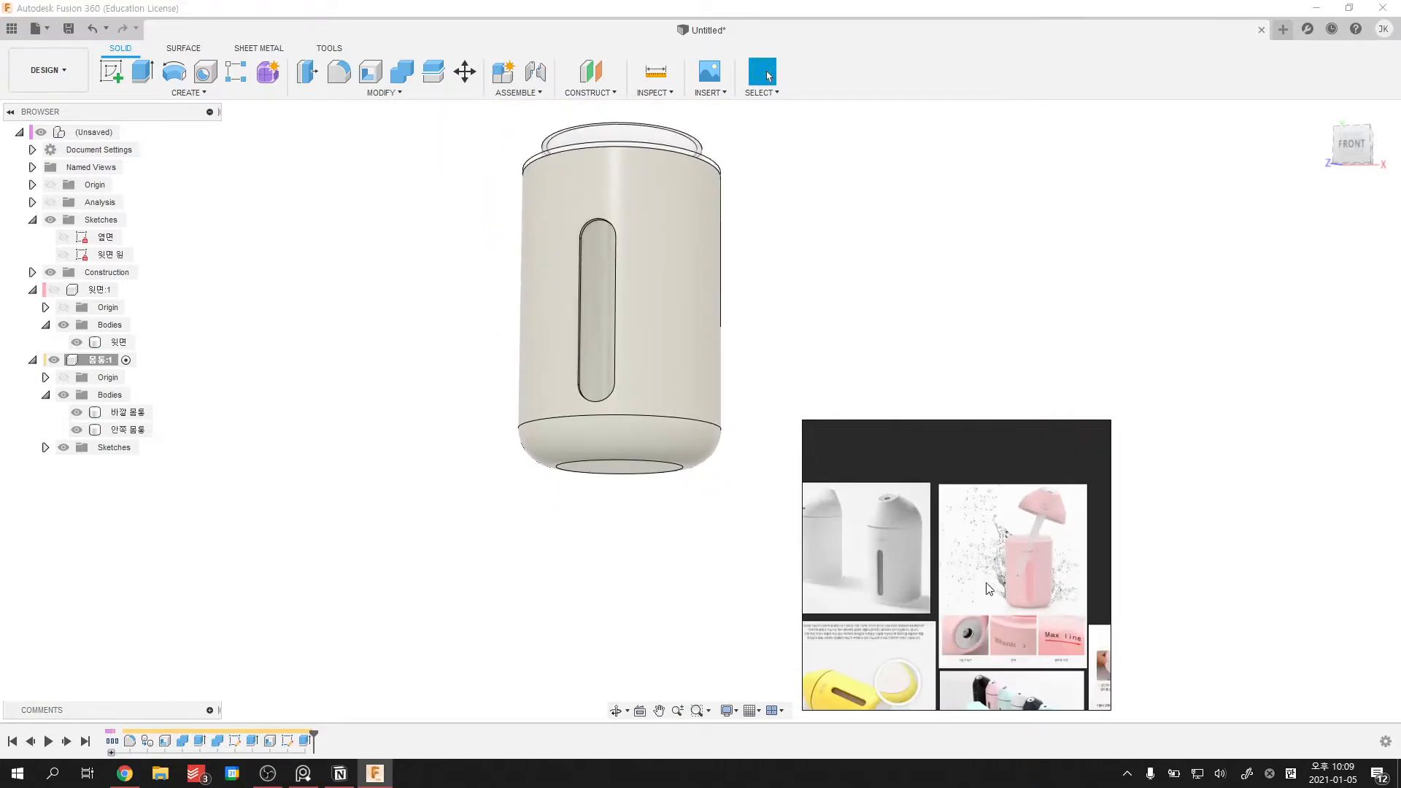
{"action": "middle_click_drag", "start_coordinate": [901, 692], "coordinate": [977, 611]}
{"action": "scroll", "coordinate": [977, 613], "scroll_direction": "up", "scroll_amount": 4}
{"action": "scroll", "coordinate": [1013, 583], "scroll_direction": "down", "scroll_amount": 3}
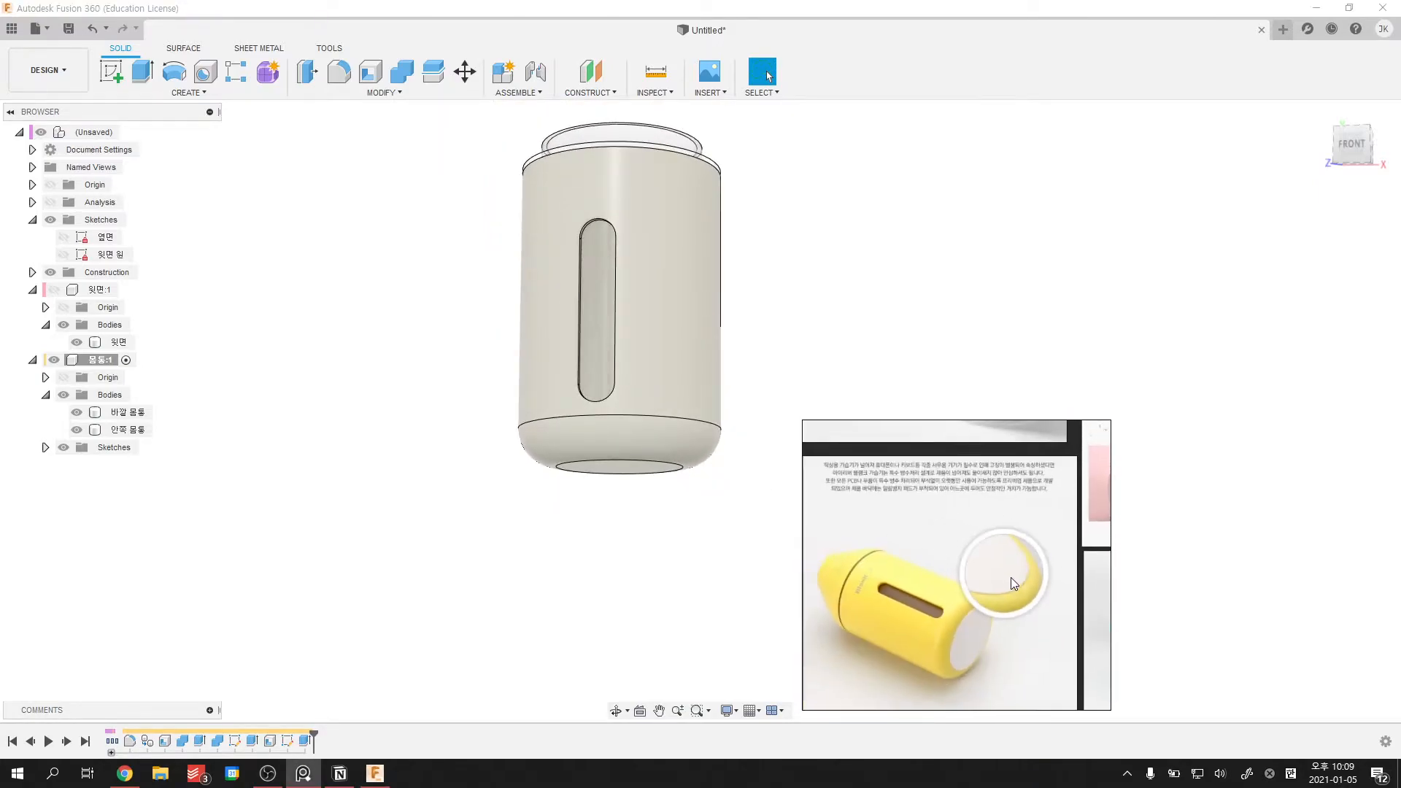
- Create a new sketch on the flat circular bottom face of the outer body 바깥 몸통
{"action": "middle_click_drag", "start_coordinate": [646, 492], "coordinate": [632, 417], "text": "shift"}
{"action": "scroll", "coordinate": [632, 431], "scroll_direction": "up", "scroll_amount": 3}
{"action": "middle_click_drag", "start_coordinate": [449, 283], "coordinate": [347, 339]}
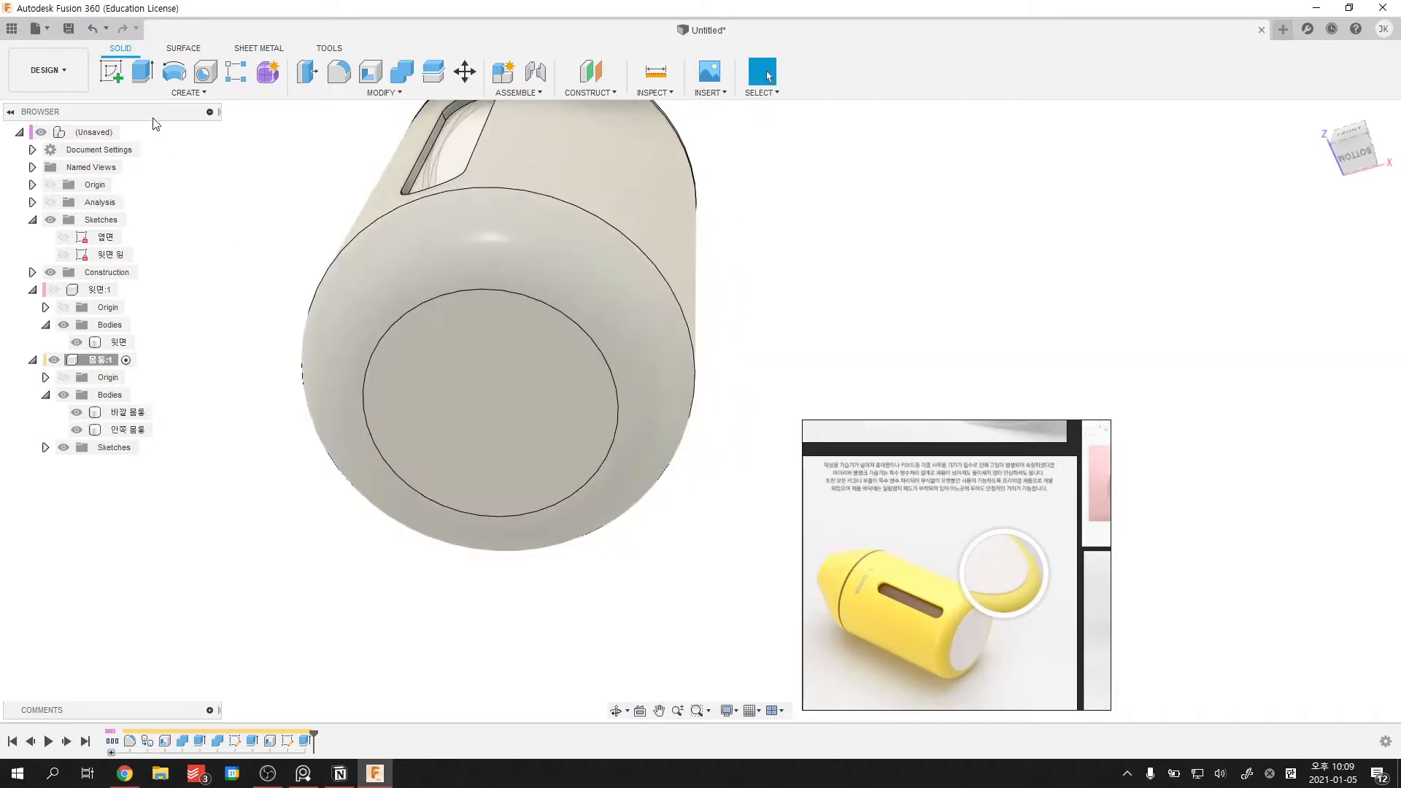
{"action": "left_click", "coordinate": [112, 77]}
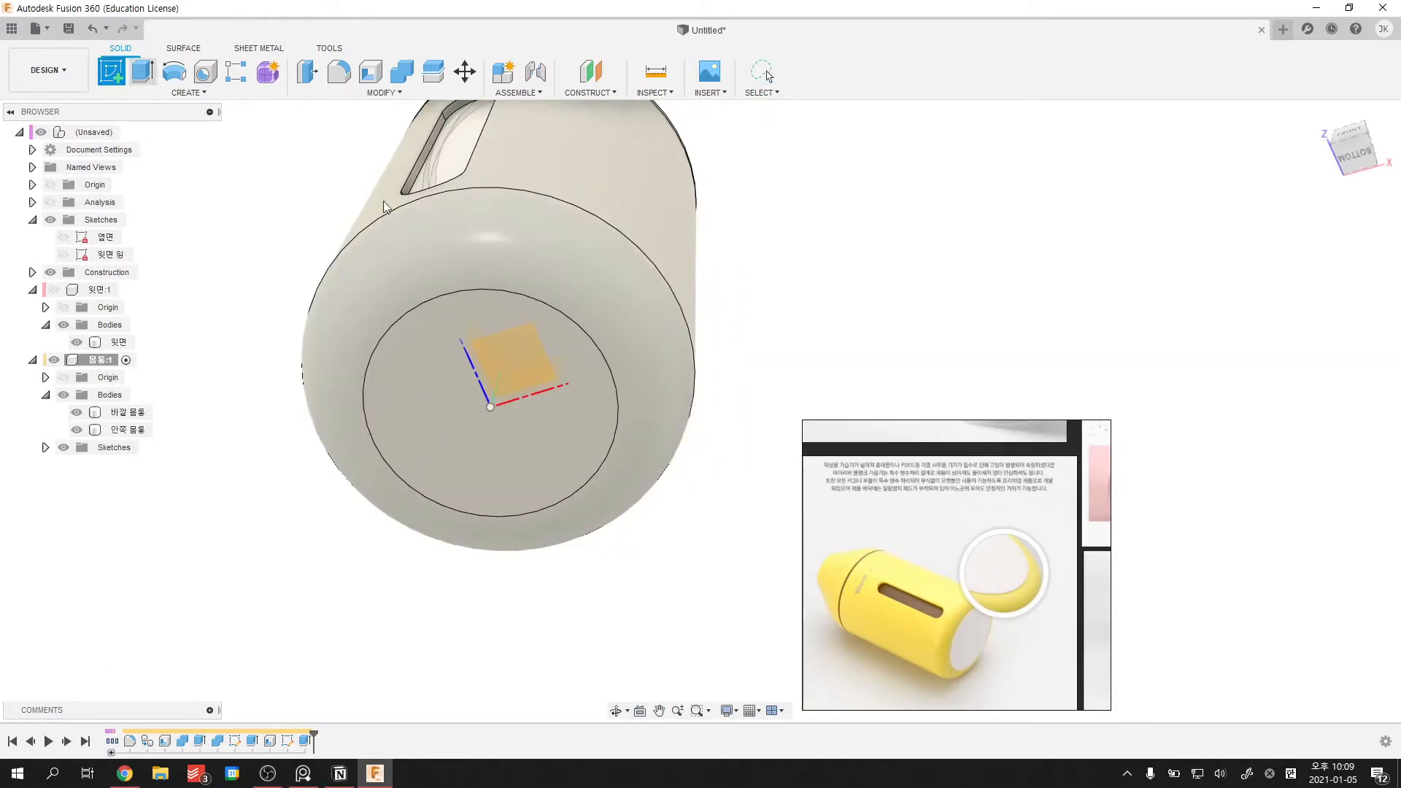
{"action": "left_click", "coordinate": [526, 354]}
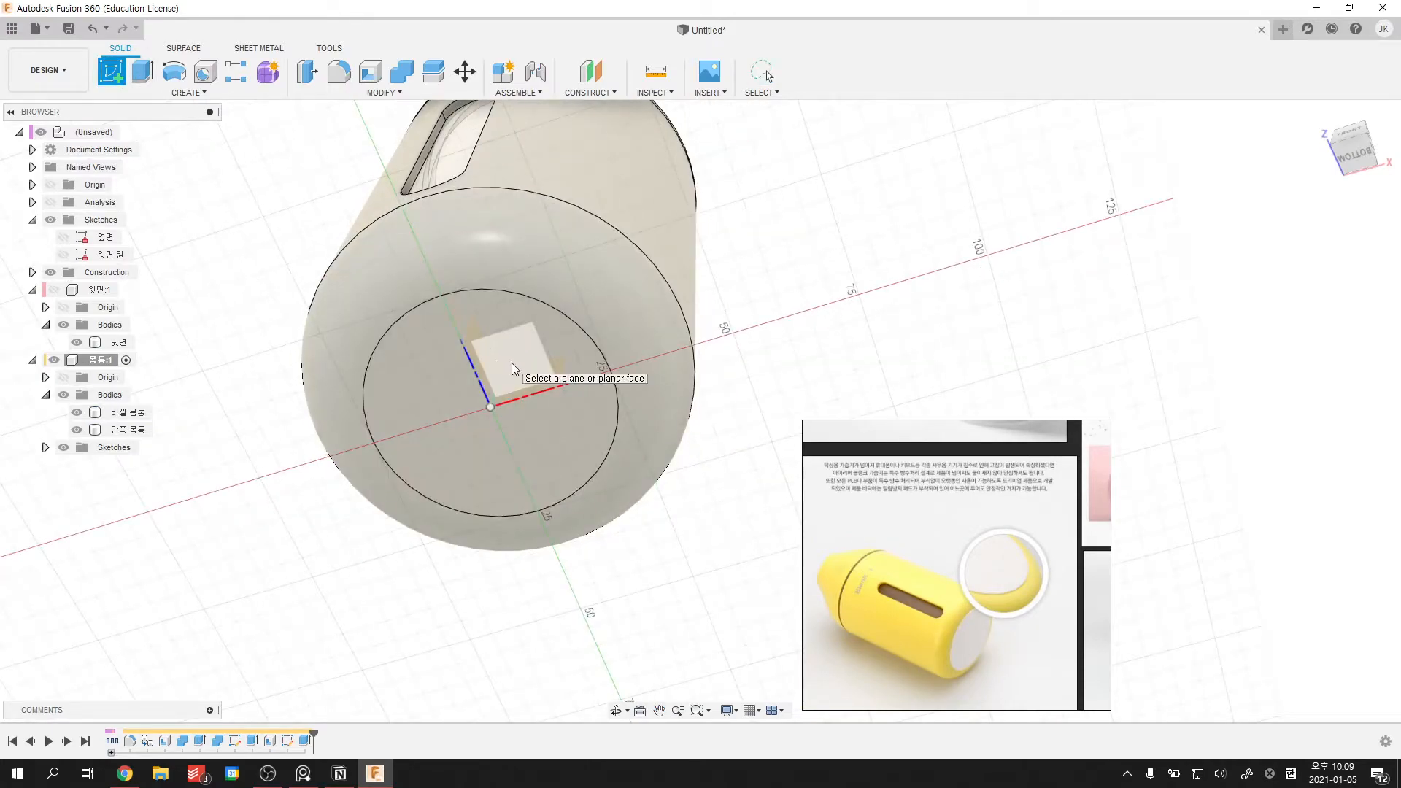
{"action": "left_click", "coordinate": [497, 320]}
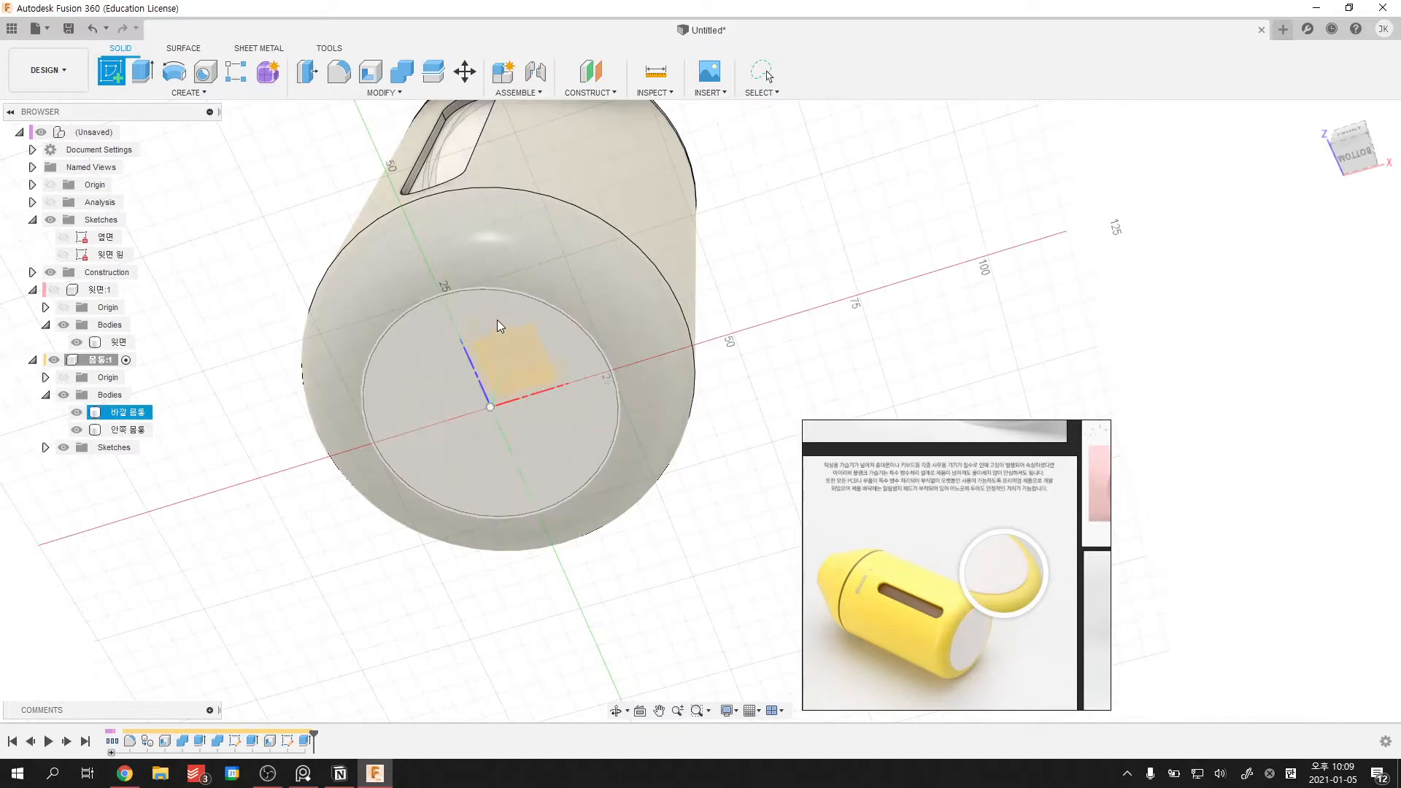
{"action": "left_click", "coordinate": [406, 381]}
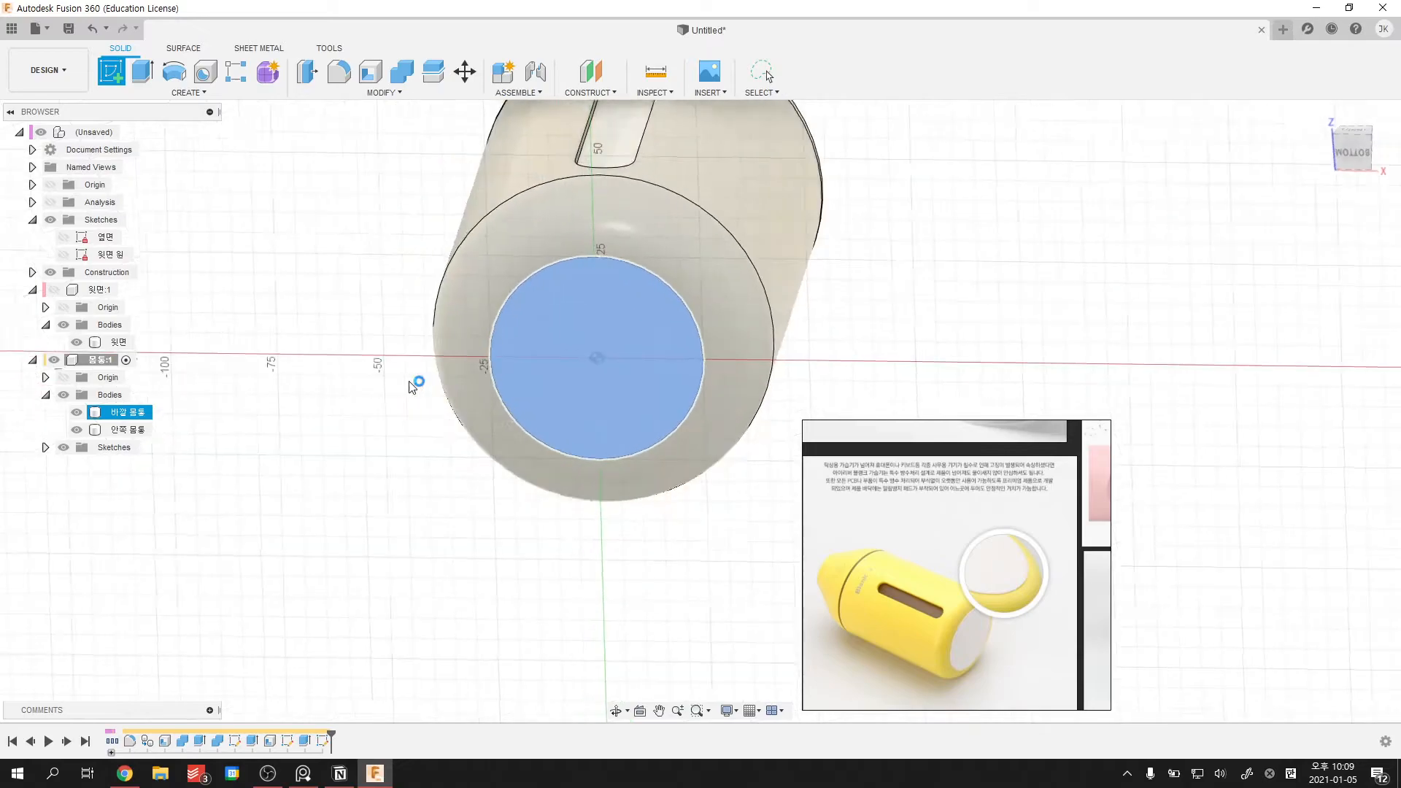
{"action": "scroll", "coordinate": [591, 331], "scroll_direction": "down", "scroll_amount": 2}
{"action": "middle_click_drag", "start_coordinate": [569, 326], "coordinate": [616, 356]}
{"action": "scroll", "coordinate": [597, 340], "scroll_direction": "up", "scroll_amount": 1}
{"action": "scroll", "coordinate": [605, 357], "scroll_direction": "down", "scroll_amount": 1}
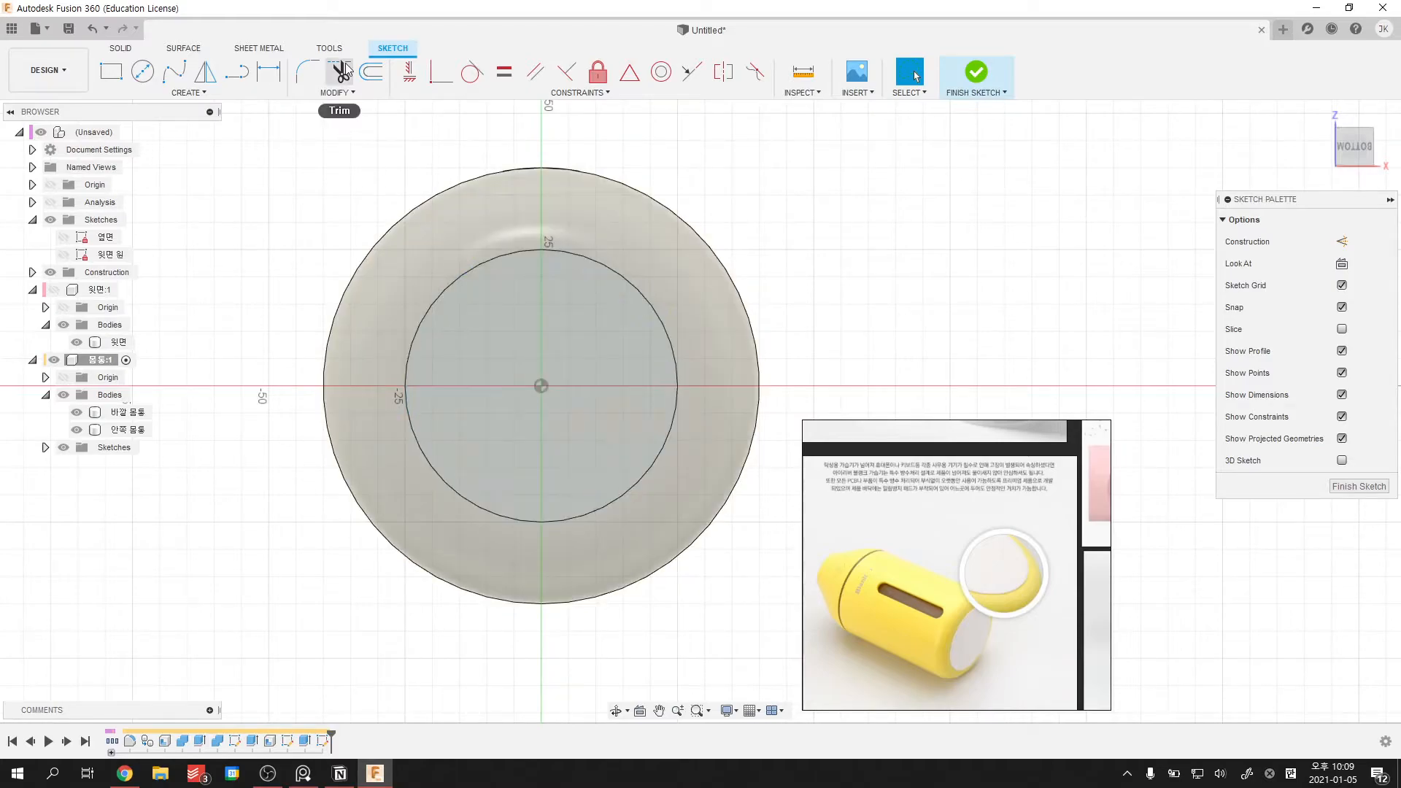
- Offset the base circle inward to make a smaller concentric circle on the outer body's bottom face
{"action": "left_click", "coordinate": [370, 73]}
{"action": "left_click", "coordinate": [603, 261]}
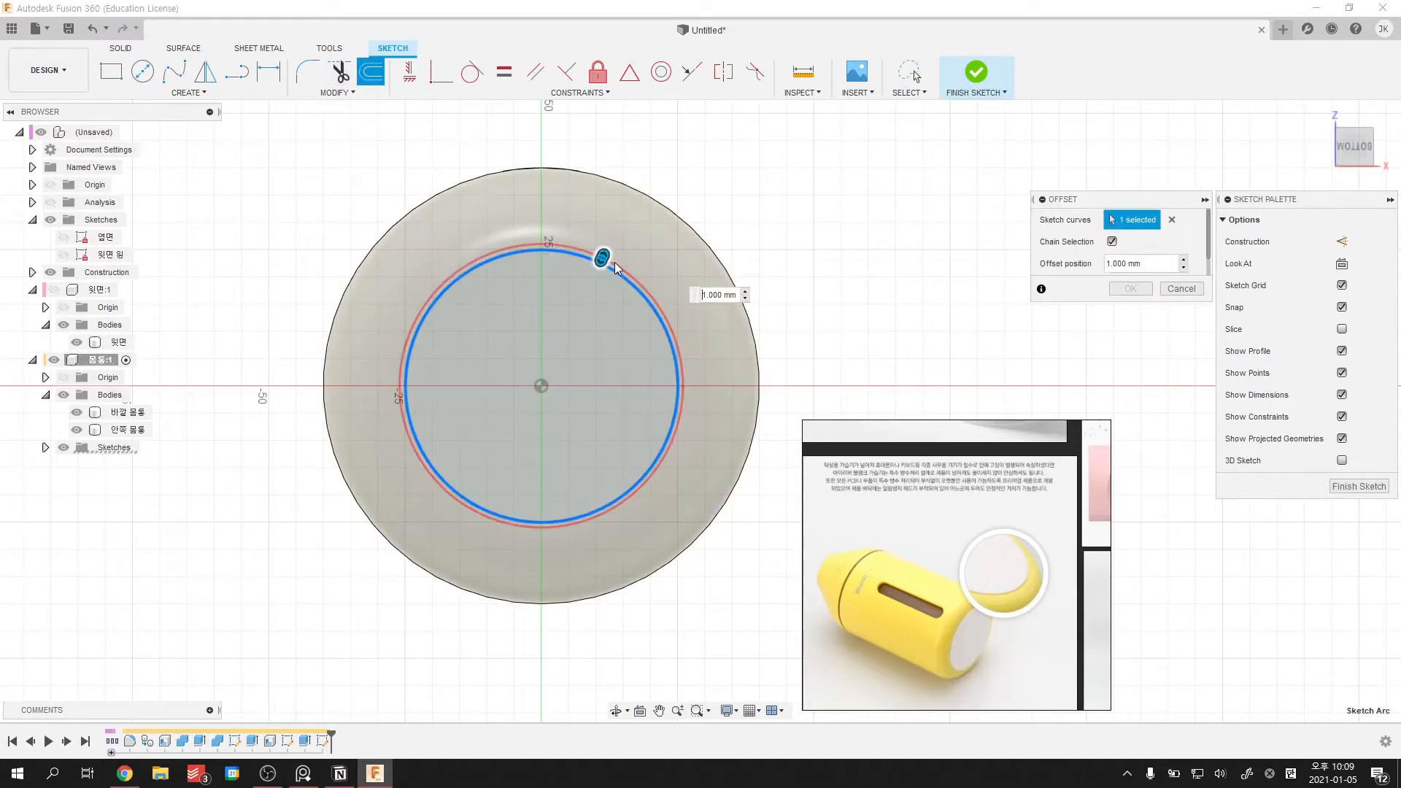
{"action": "left_click_drag", "start_coordinate": [603, 259], "coordinate": [592, 280]}
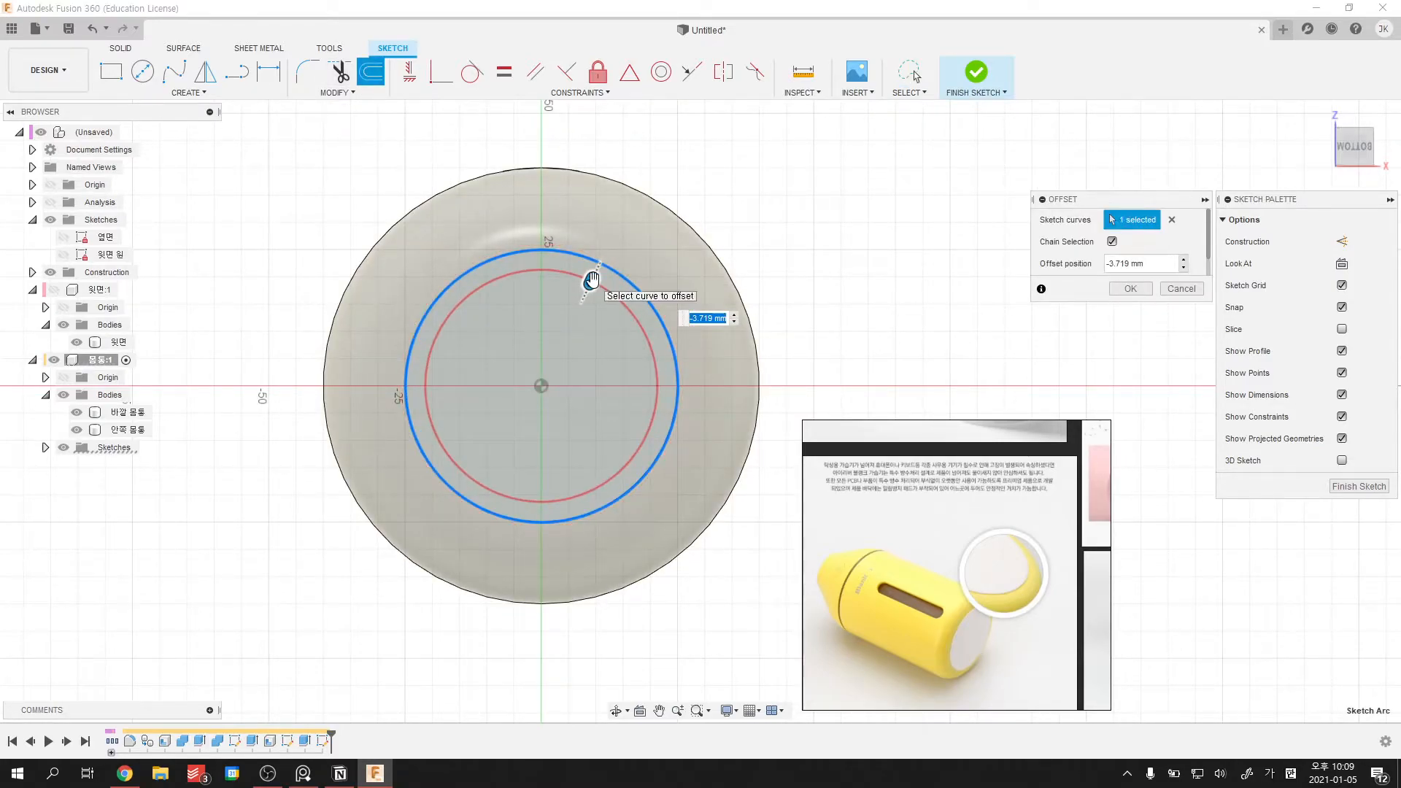
{"action": "key", "text": "Return"}
- Start extruding the inner circle profile 10 mm upward into the bottle base
{"action": "mouse_move", "coordinate": [591, 284]}
{"action": "middle_mouse_down", "text": "shift"}
{"action": "mouse_move", "coordinate": [664, 357]}
{"action": "mouse_move", "coordinate": [646, 461]}
{"action": "mouse_move", "coordinate": [713, 416]}
{"action": "mouse_move", "coordinate": [657, 452]}
{"action": "middle_mouse_up", "text": "shift"}
{"action": "key", "text": "e"}
{"action": "scroll", "coordinate": [646, 462], "scroll_direction": "down", "scroll_amount": 3}
{"action": "scroll", "coordinate": [625, 362], "scroll_direction": "up", "scroll_amount": 5}
{"action": "key", "text": "e"}
{"action": "left_click", "coordinate": [646, 356]}
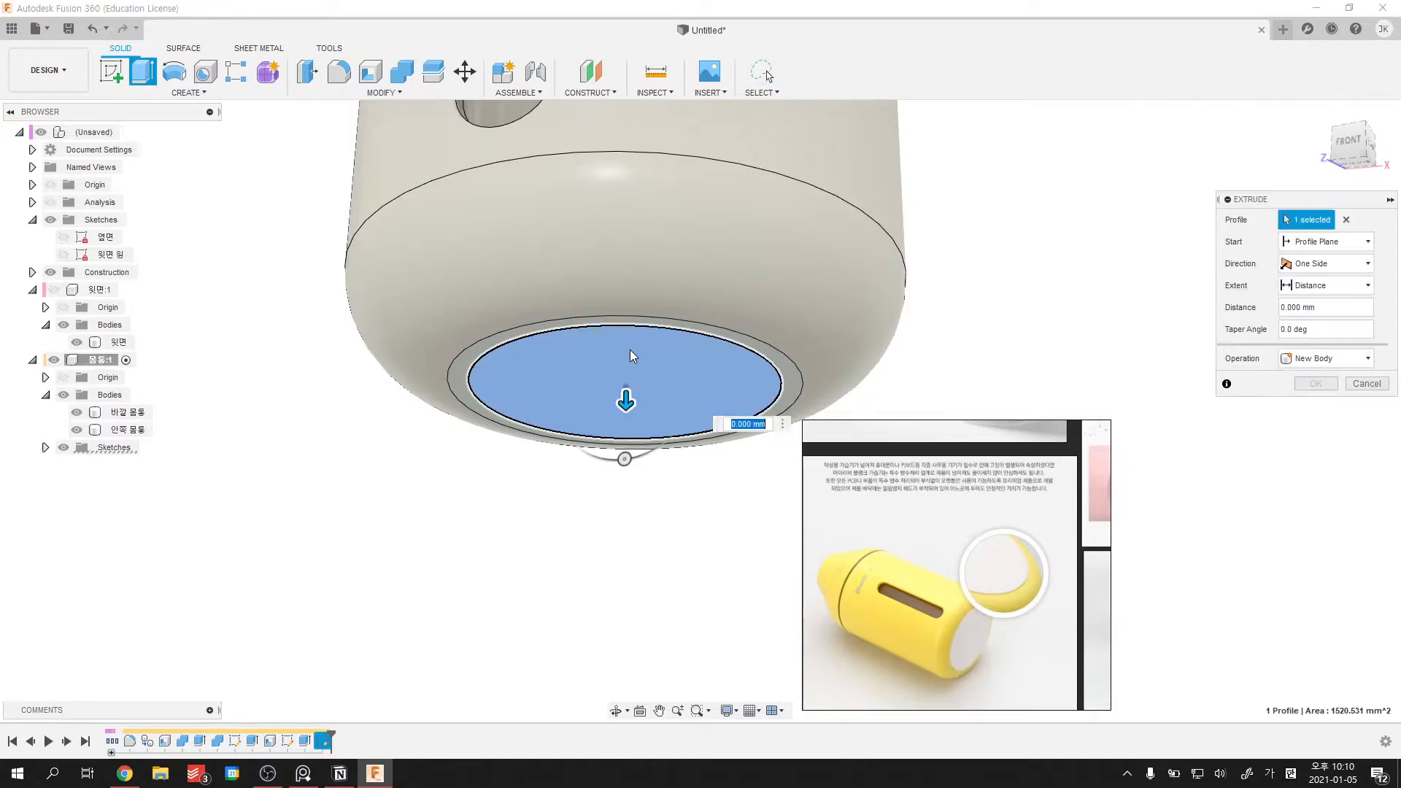
{"action": "left_click_drag", "start_coordinate": [626, 397], "coordinate": [629, 306]}
{"action": "middle_click_drag", "start_coordinate": [639, 314], "coordinate": [590, 364], "text": "shift"}
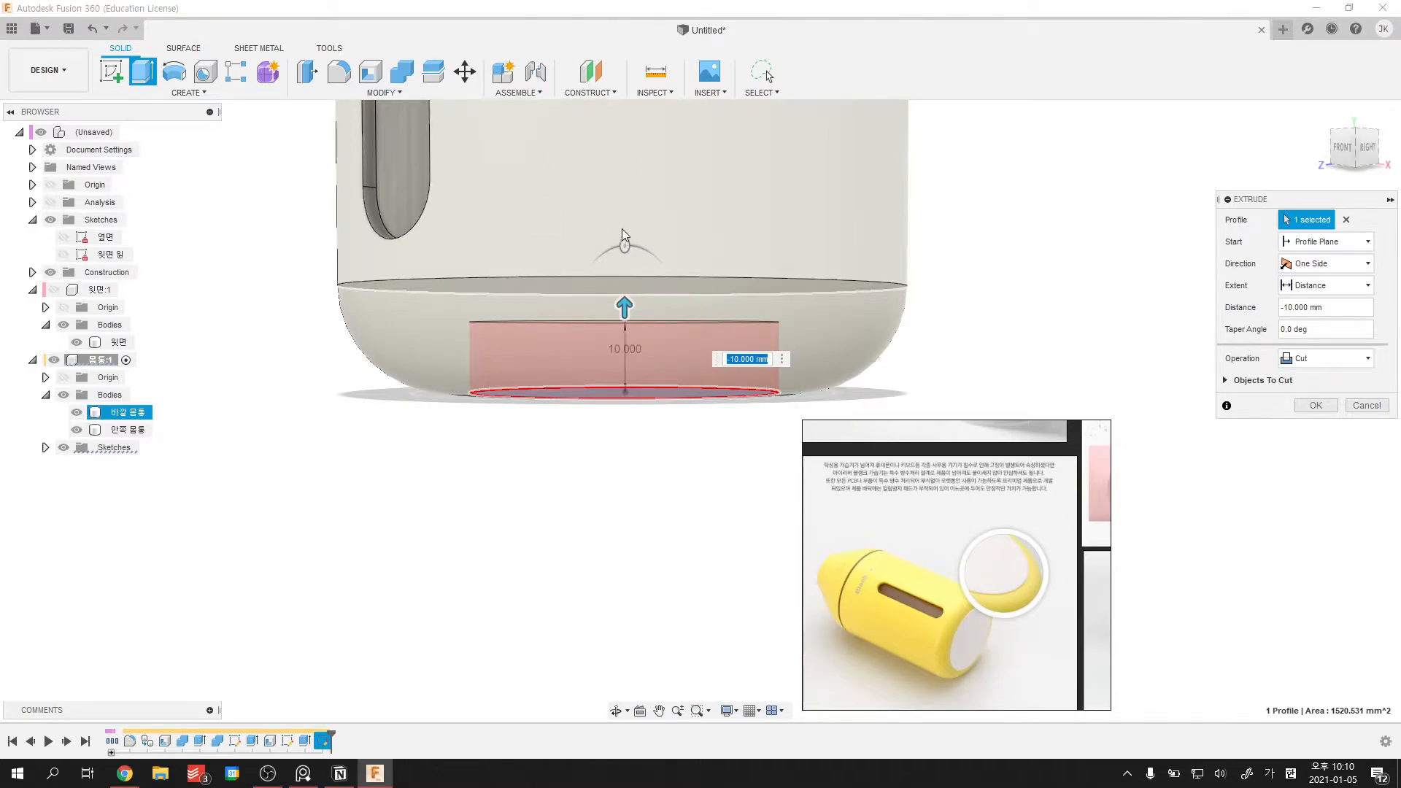
- Show the section analysis of the bottle and view the base cross-section squarely from the right
{"action": "left_click", "coordinate": [32, 202]}
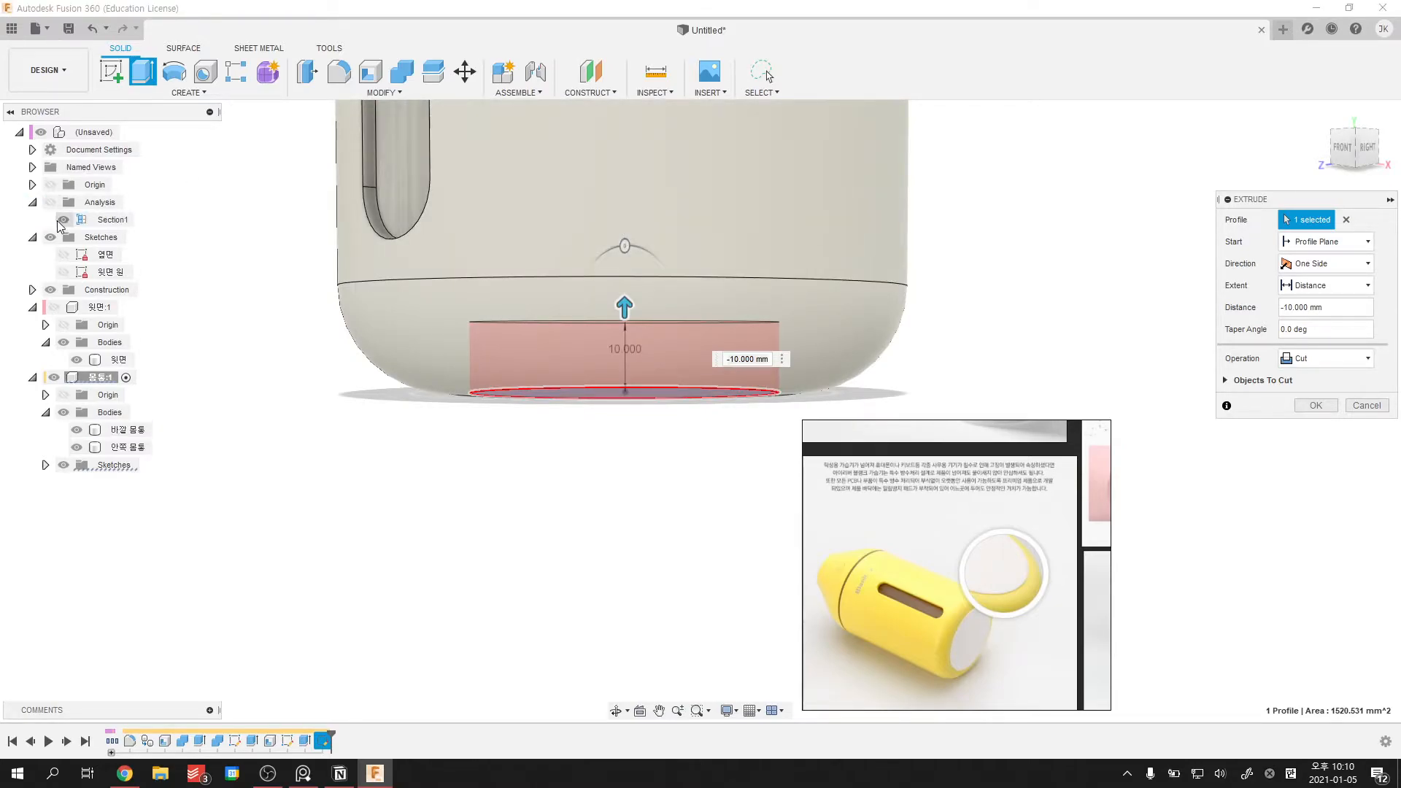
{"action": "left_click", "coordinate": [49, 201]}
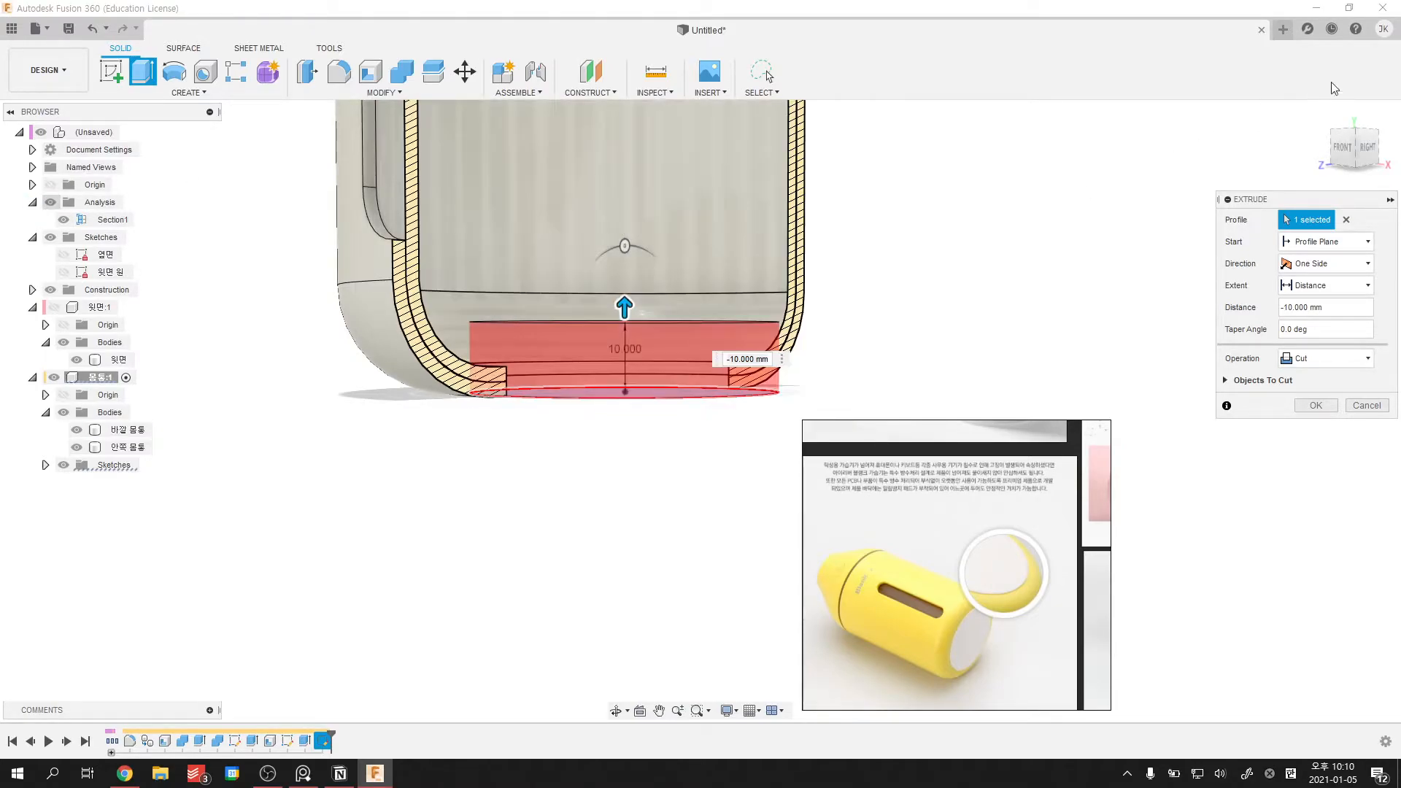
{"action": "left_click", "coordinate": [1370, 148]}
{"action": "scroll", "coordinate": [711, 338], "scroll_direction": "up", "scroll_amount": 5}
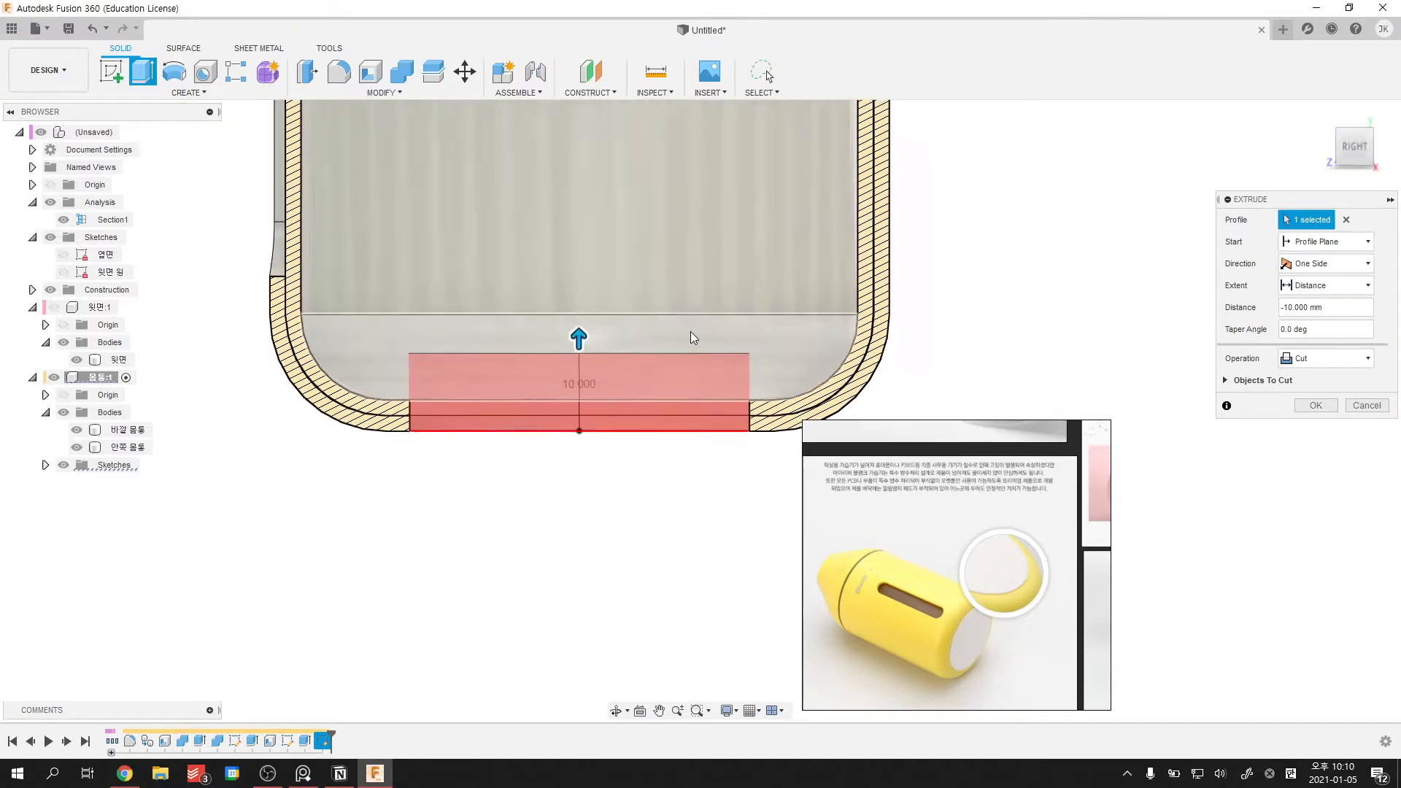
{"action": "scroll", "coordinate": [575, 356], "scroll_direction": "up", "scroll_amount": 3}
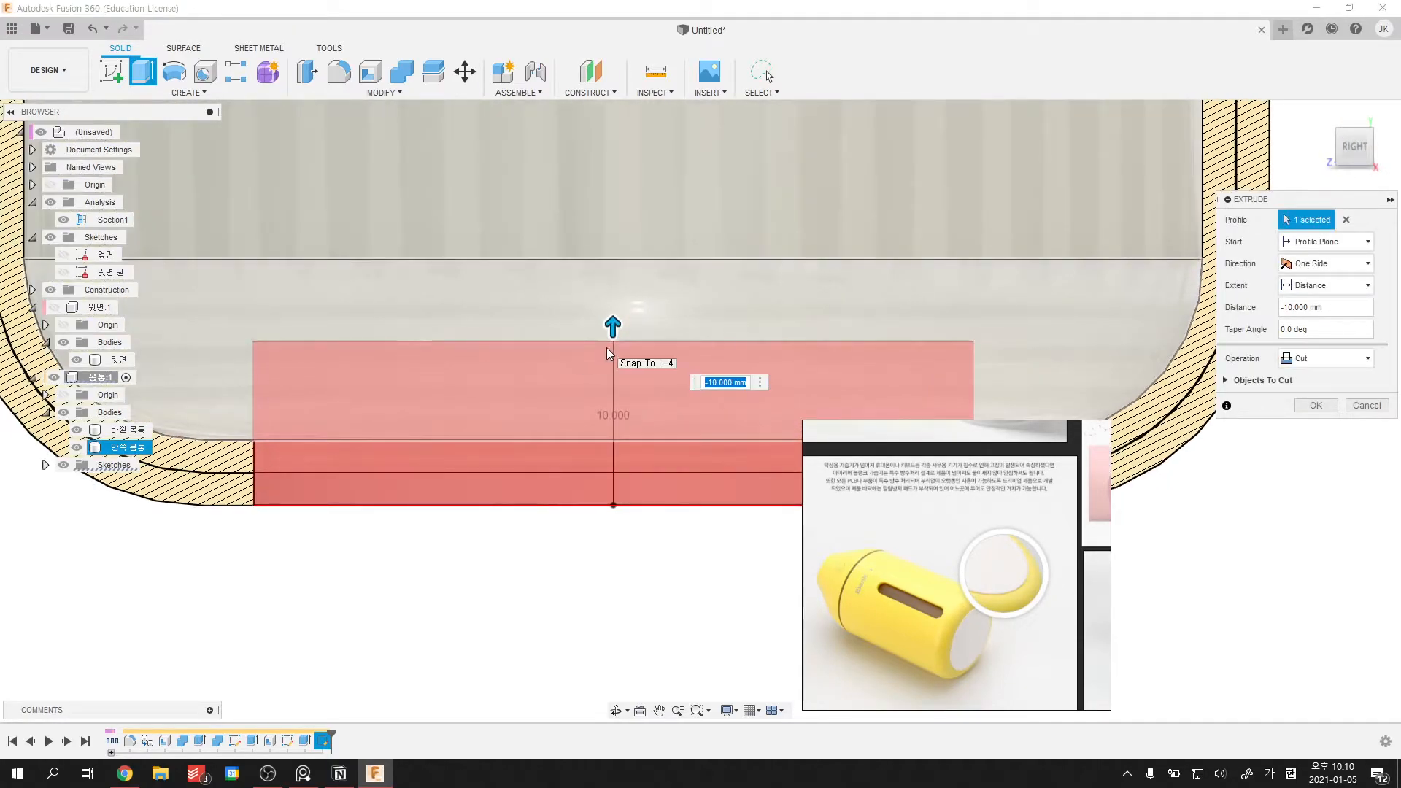
- Set the circle's extrusion distance to -2 mm and complete it as a new body
{"action": "type", "text": "-2"}
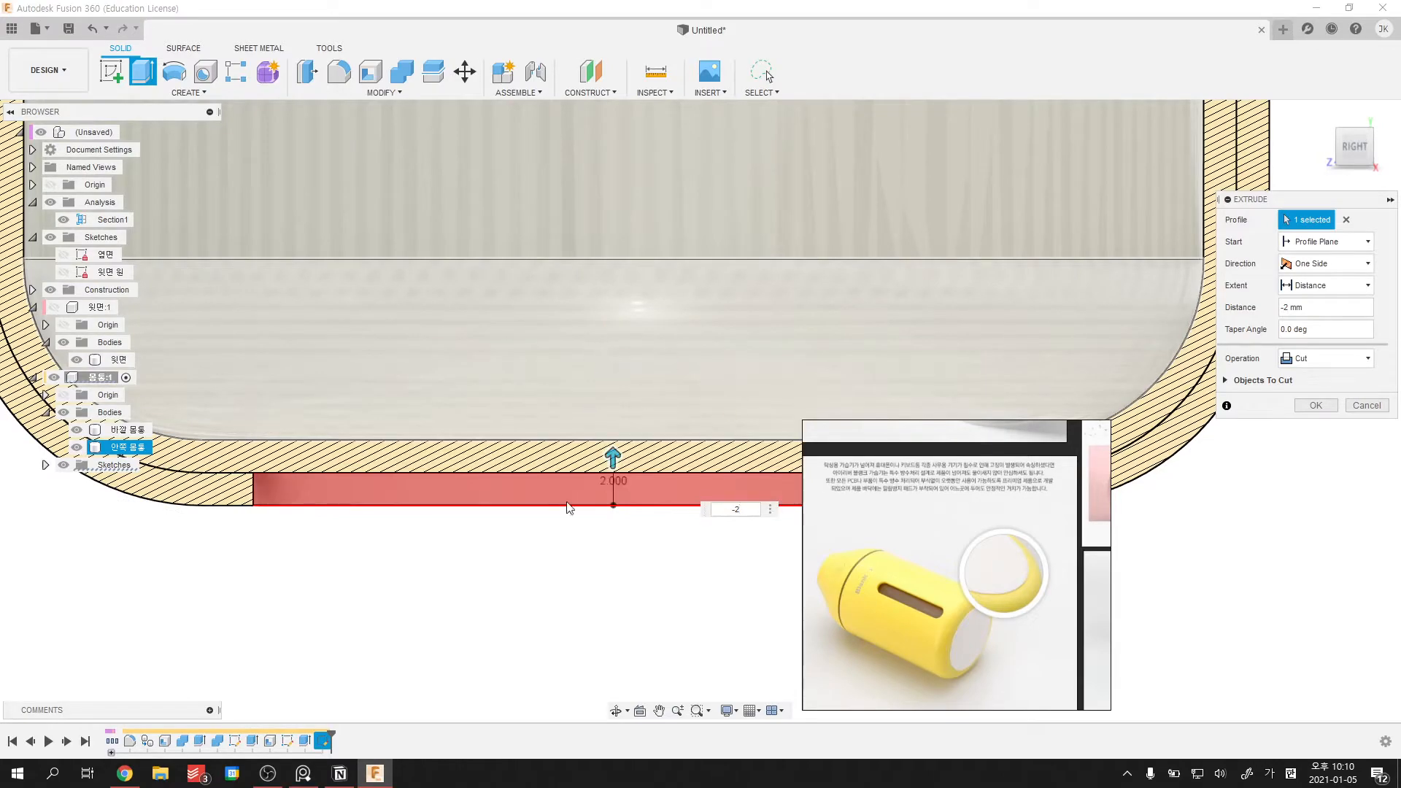
{"action": "scroll", "coordinate": [350, 530], "scroll_direction": "down", "scroll_amount": 2}
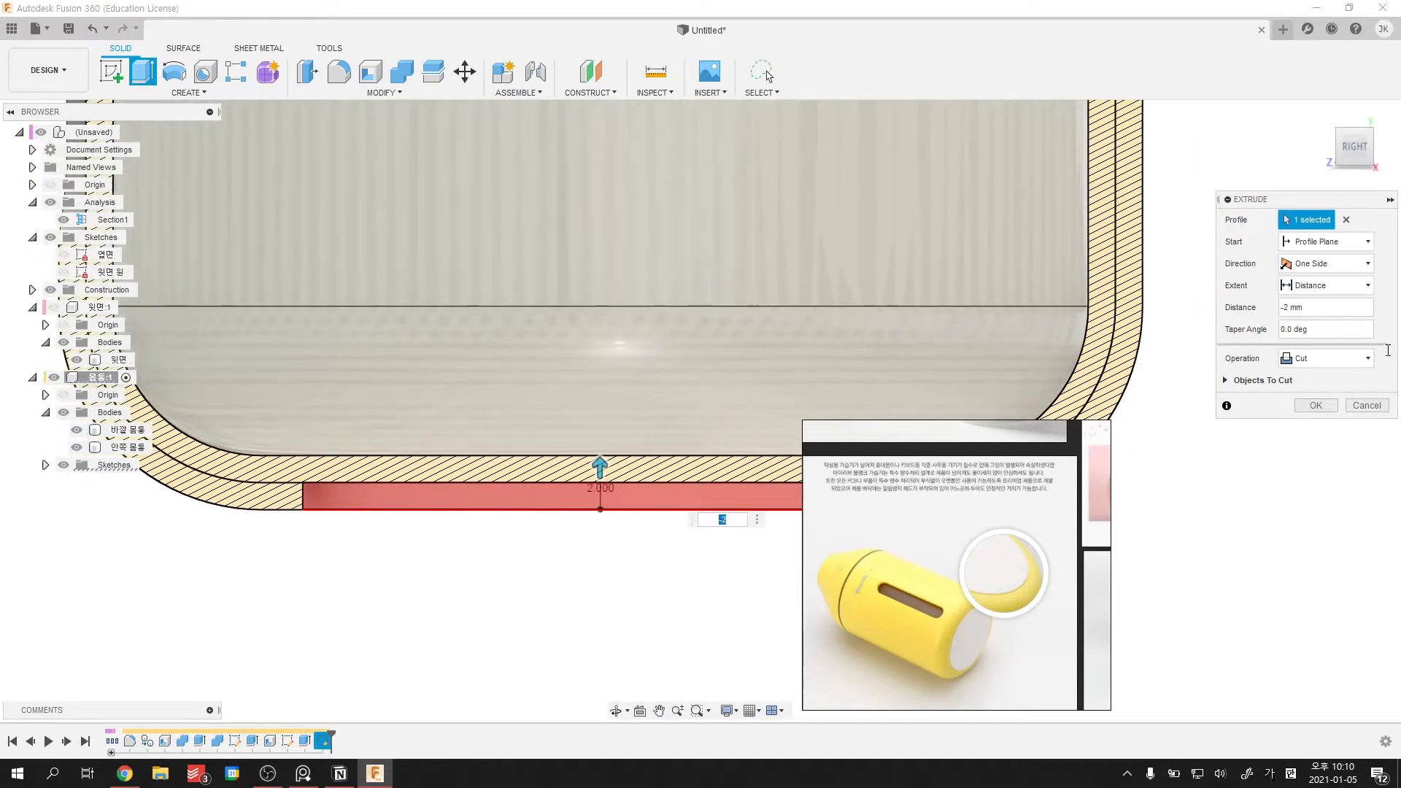
{"action": "left_click", "coordinate": [1314, 358]}
{"action": "left_click", "coordinate": [1307, 429]}
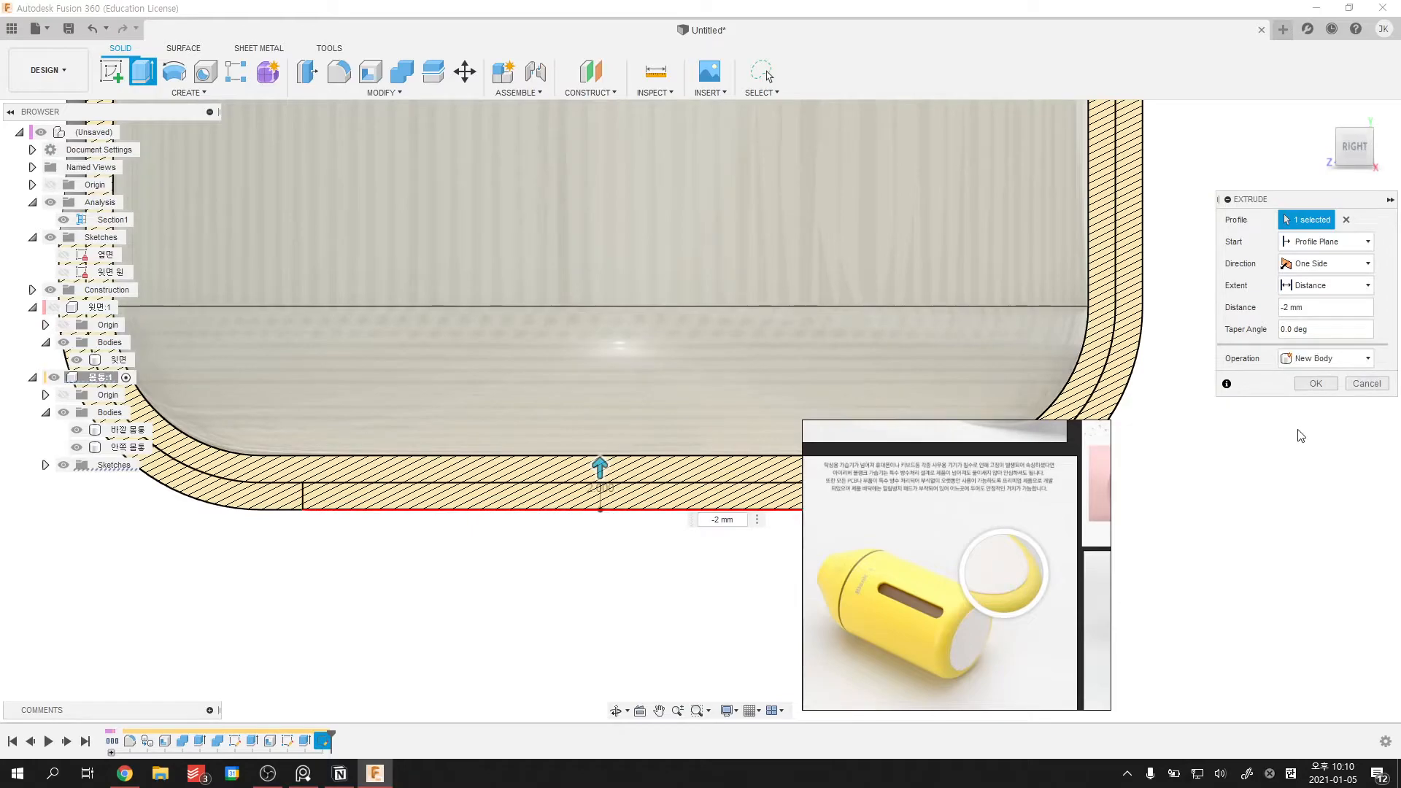
{"action": "left_click", "coordinate": [1315, 383]}
- Combine with the Cut operation, subtracting Body3 from the outer body 바깥 몸통 while keeping the tool body
{"action": "scroll", "coordinate": [448, 615], "scroll_direction": "down", "scroll_amount": 3}
{"action": "middle_click_drag", "start_coordinate": [448, 616], "coordinate": [396, 492], "text": "shift"}
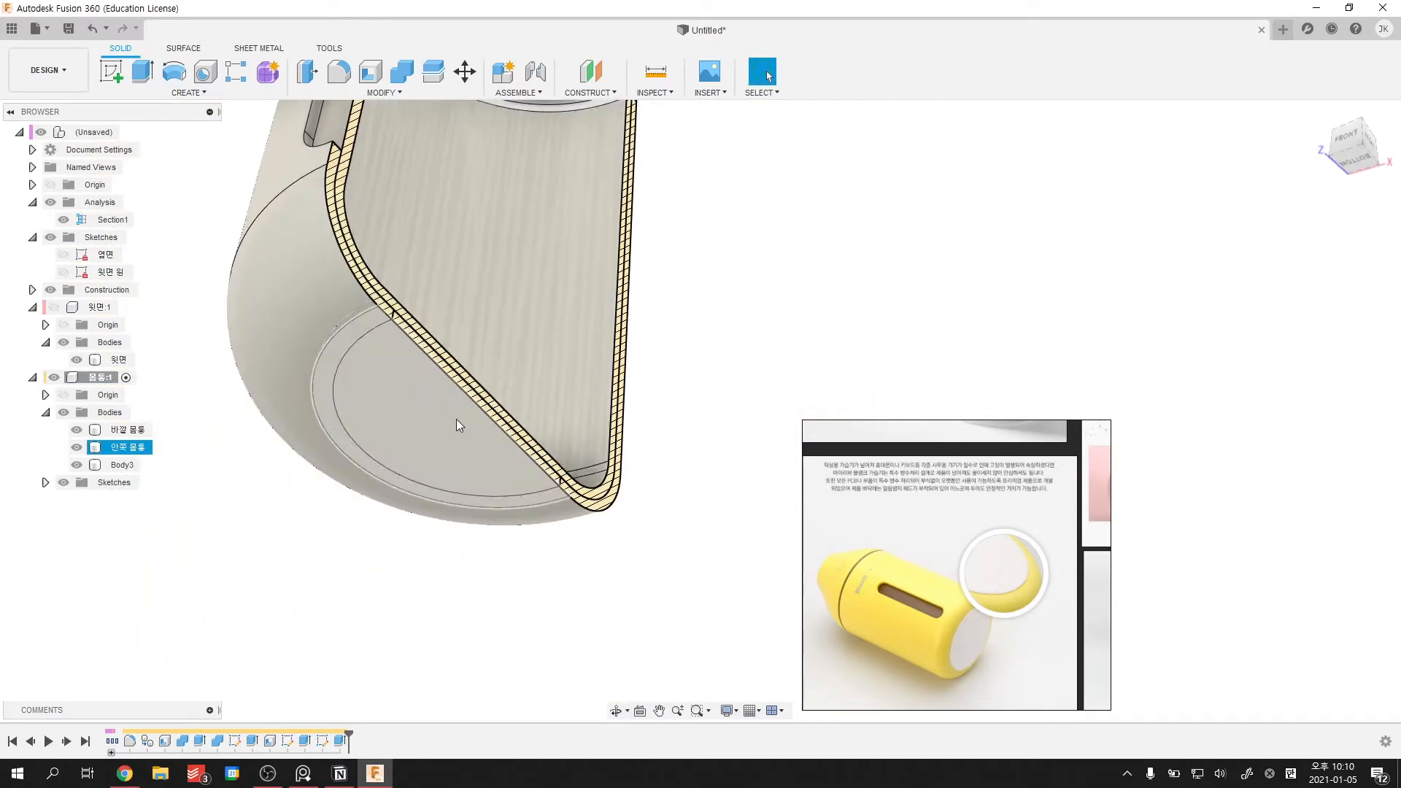
{"action": "left_click", "coordinate": [462, 597]}
{"action": "left_click", "coordinate": [401, 82]}
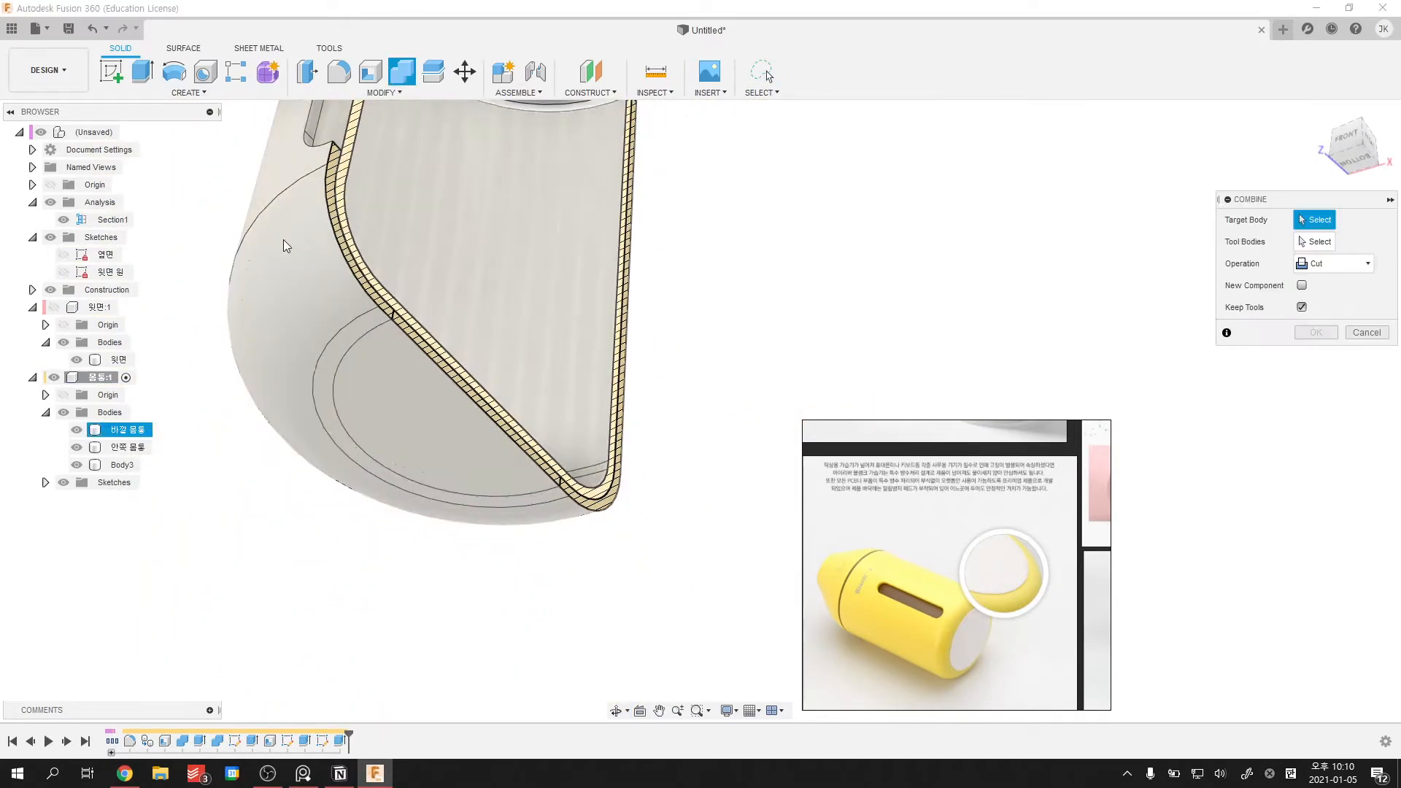
{"action": "left_click", "coordinate": [128, 430]}
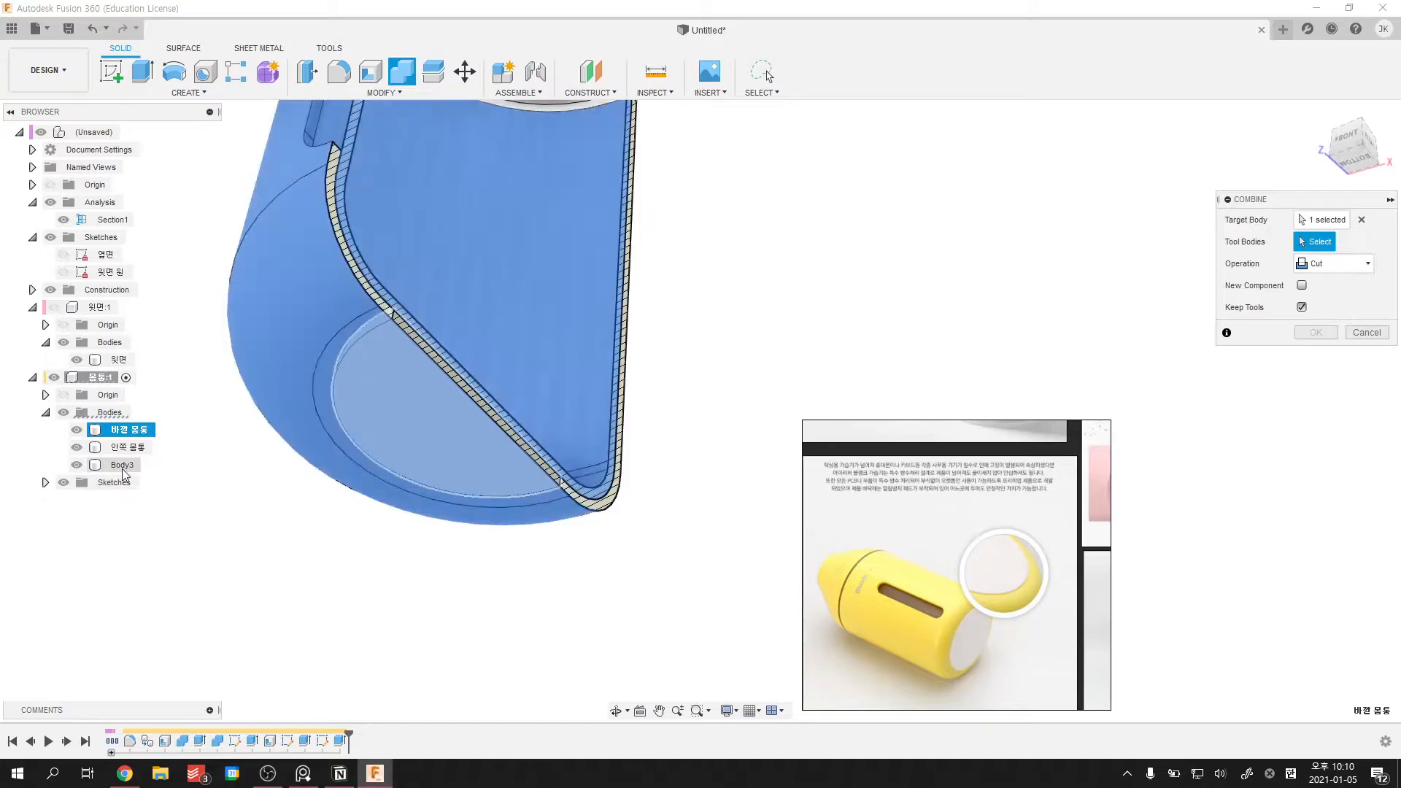
{"action": "left_click", "coordinate": [121, 465]}
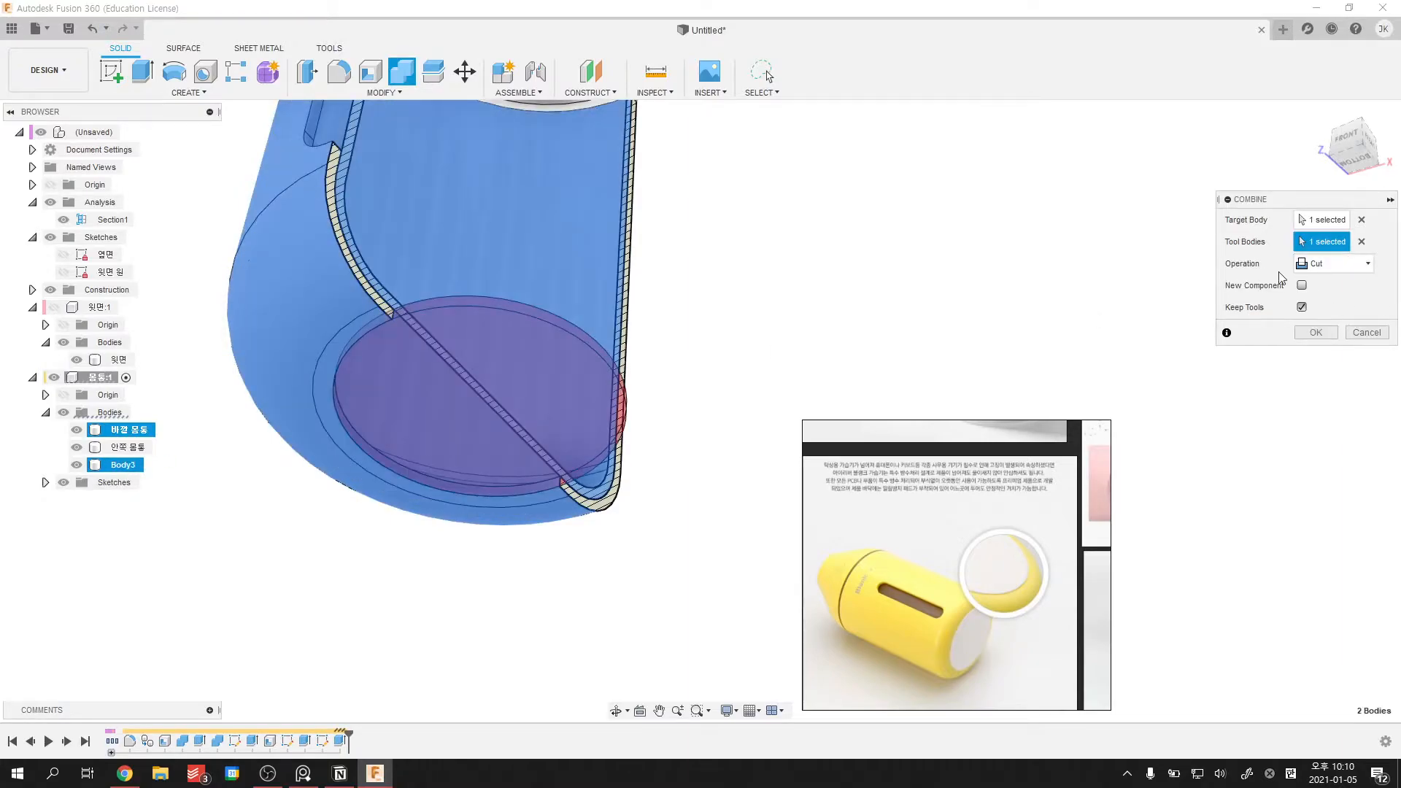
{"action": "left_click", "coordinate": [1316, 333]}
- Apply a dark grey appearance from the appearance library to the disc body in the base
{"action": "scroll", "coordinate": [759, 276], "scroll_direction": "down", "scroll_amount": 2}
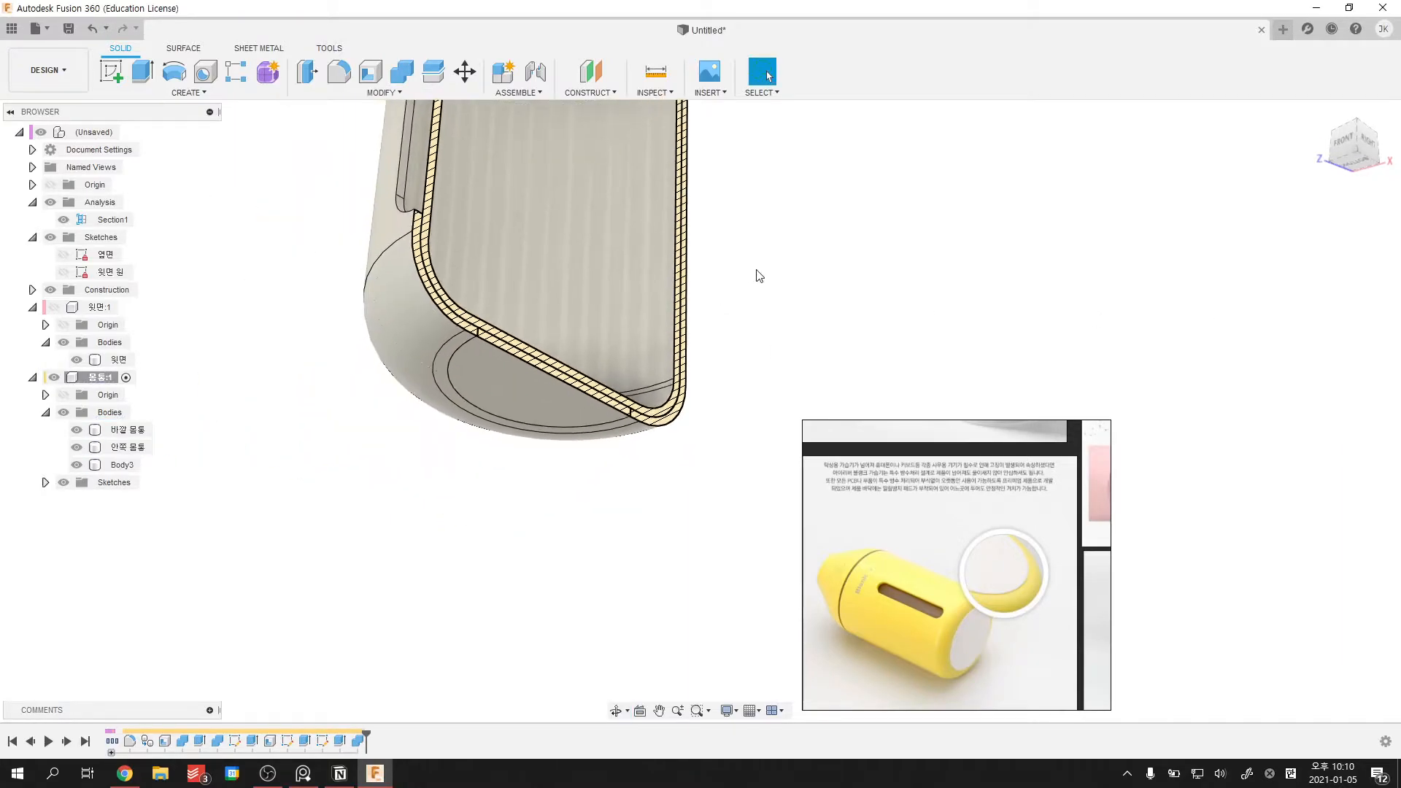
{"action": "key", "text": "a"}
{"action": "scroll", "coordinate": [1256, 552], "scroll_direction": "up", "scroll_amount": 5}
{"action": "left_click", "coordinate": [1171, 555]}
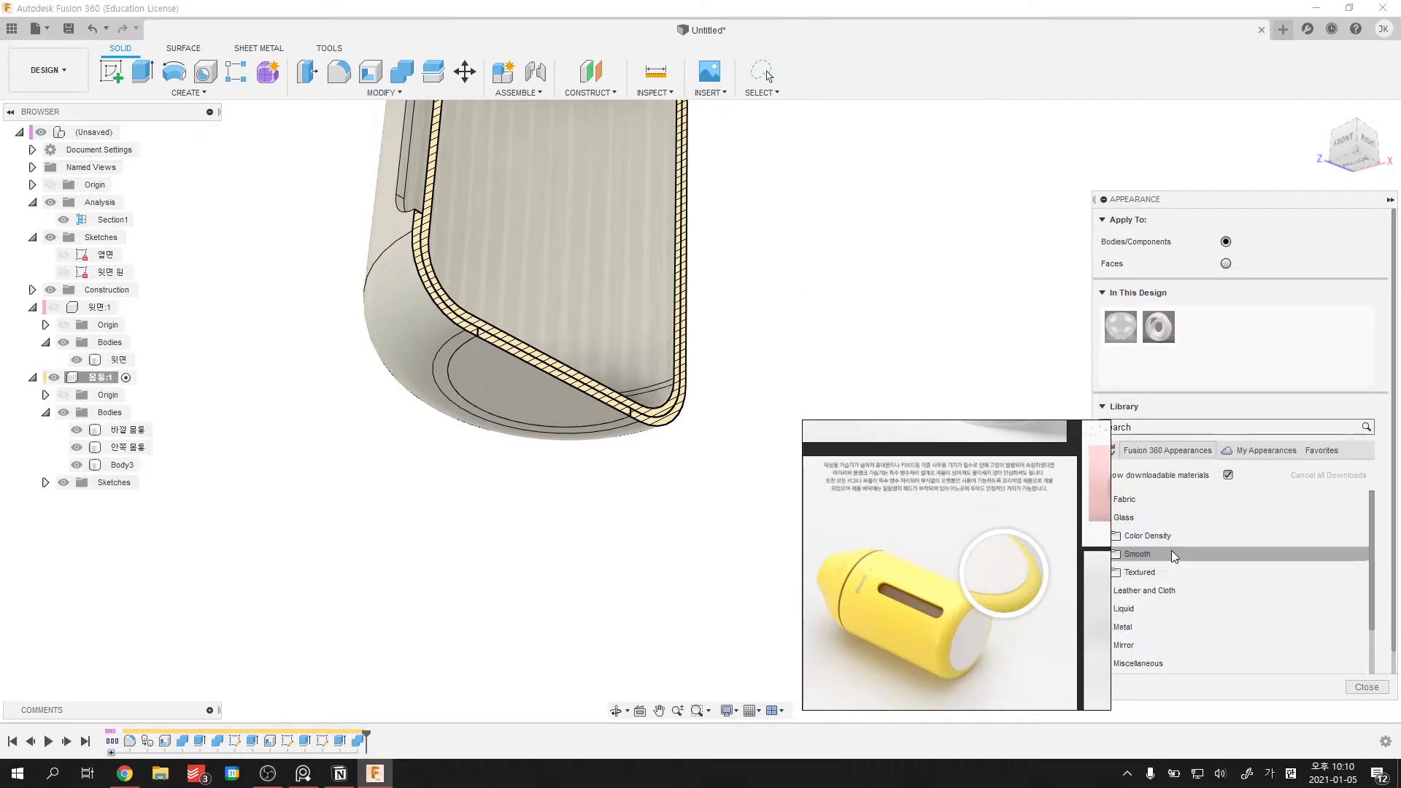
{"action": "scroll", "coordinate": [1171, 551], "scroll_direction": "down", "scroll_amount": 5}
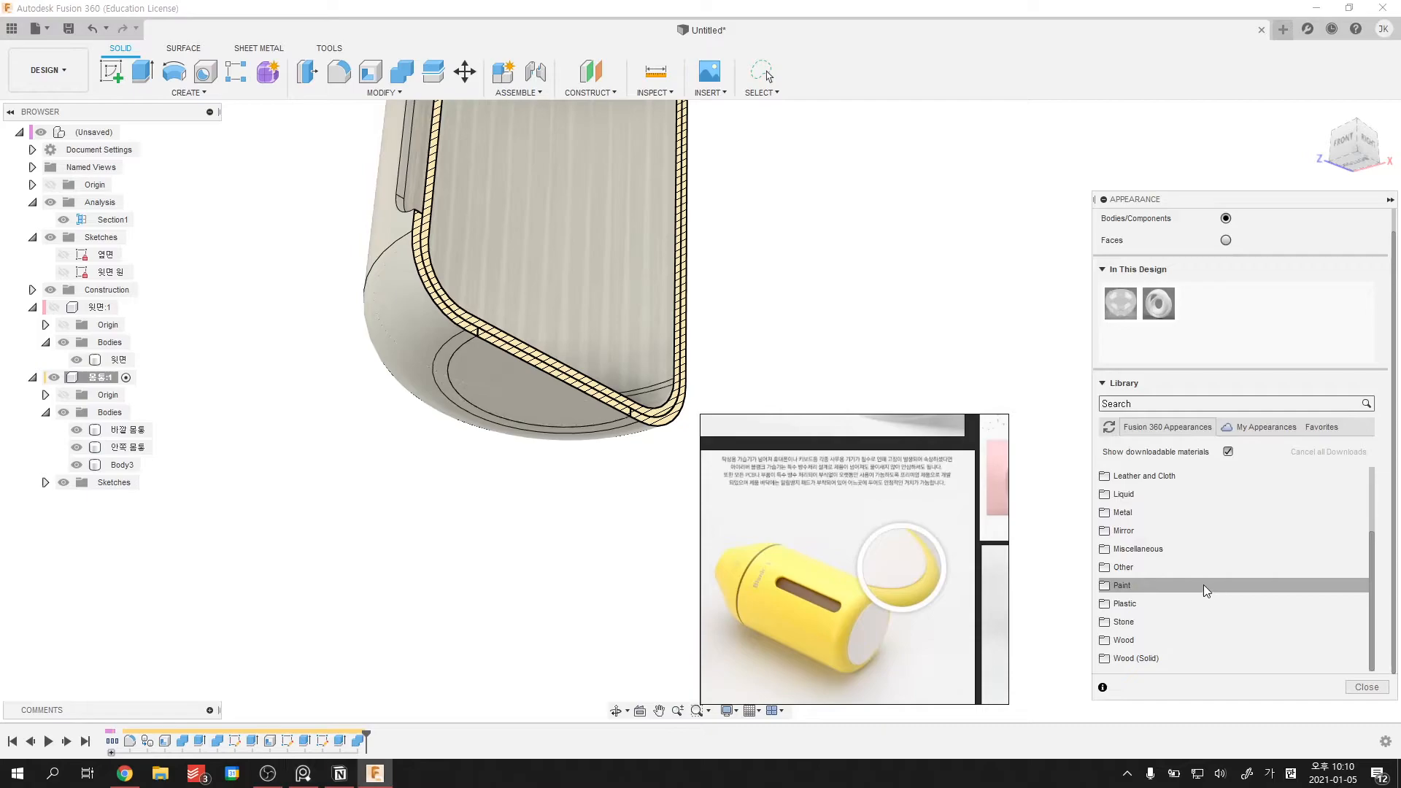
{"action": "left_click", "coordinate": [1185, 587]}
{"action": "left_click", "coordinate": [1169, 603]}
{"action": "scroll", "coordinate": [1185, 579], "scroll_direction": "down", "scroll_amount": 3}
{"action": "left_click_drag", "start_coordinate": [1175, 486], "coordinate": [529, 378]}
{"action": "left_click", "coordinate": [1348, 688]}
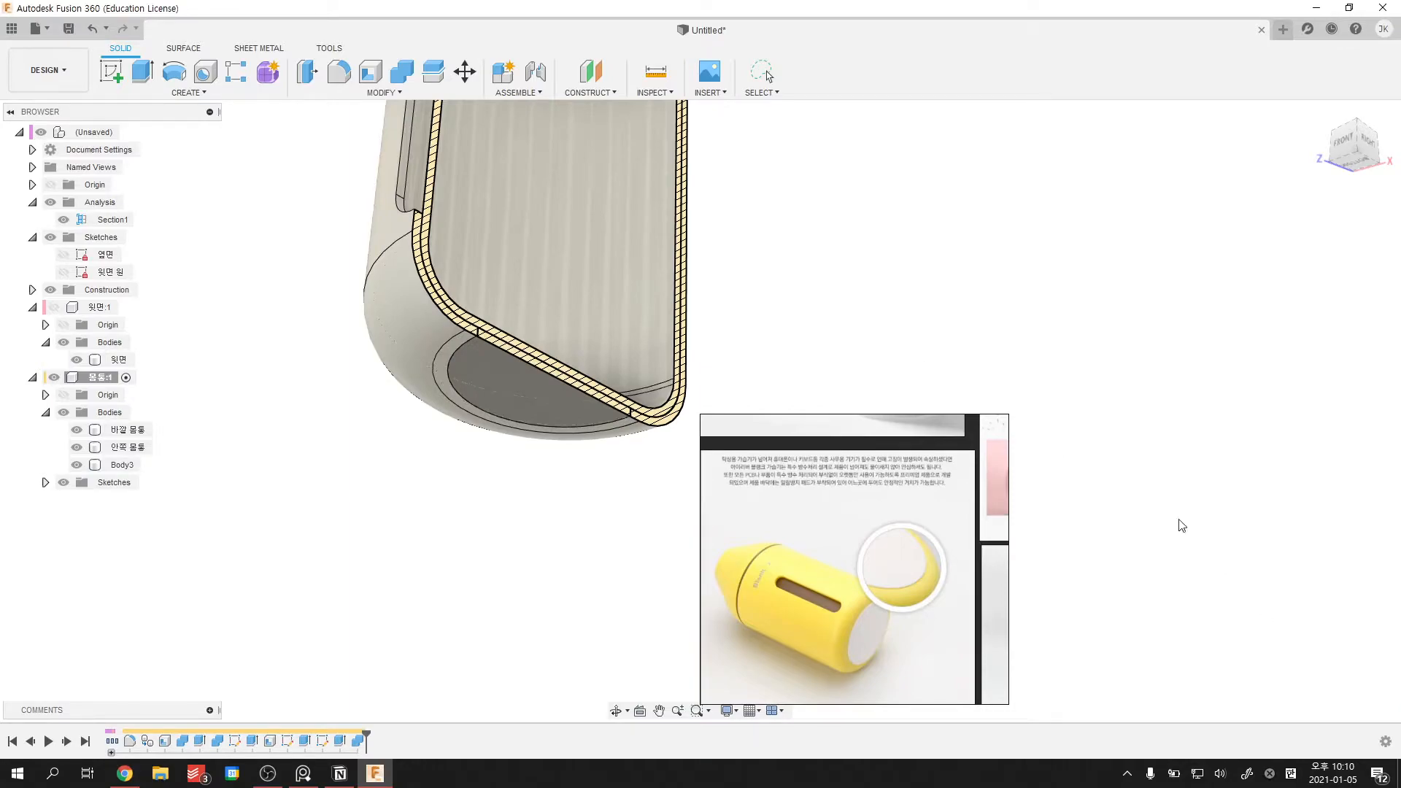
- Compare the base section with the reference image and change the disc's extrusion direction to Two Sides
{"action": "mouse_move", "coordinate": [1023, 506]}
{"action": "middle_mouse_down", "text": "shift"}
{"action": "mouse_move", "coordinate": [823, 353]}
{"action": "mouse_move", "coordinate": [823, 305]}
{"action": "mouse_move", "coordinate": [754, 382]}
{"action": "mouse_move", "coordinate": [616, 416]}
{"action": "middle_mouse_up", "text": "shift"}
{"action": "scroll", "coordinate": [595, 391], "scroll_direction": "up", "scroll_amount": 6}
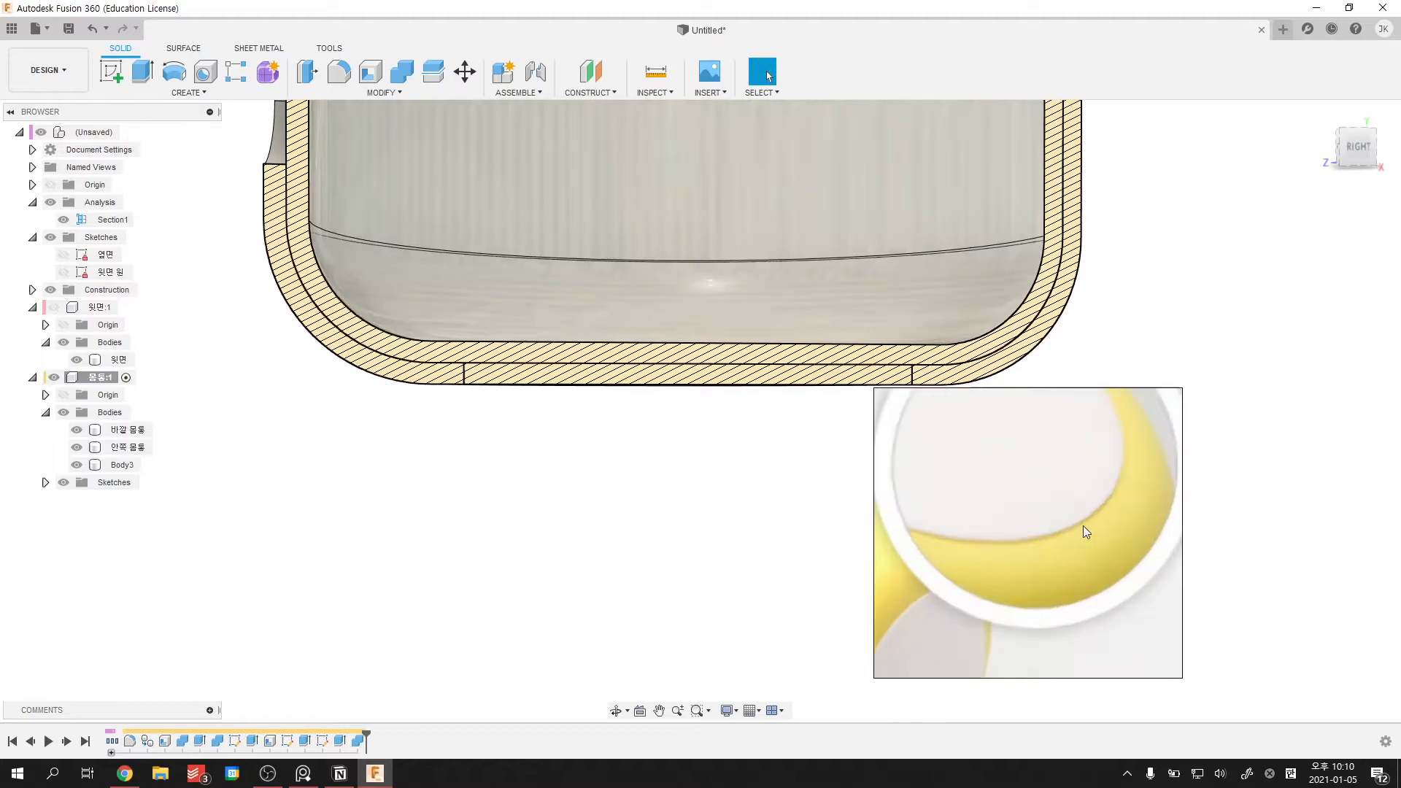
{"action": "scroll", "coordinate": [532, 398], "scroll_direction": "up", "scroll_amount": 3}
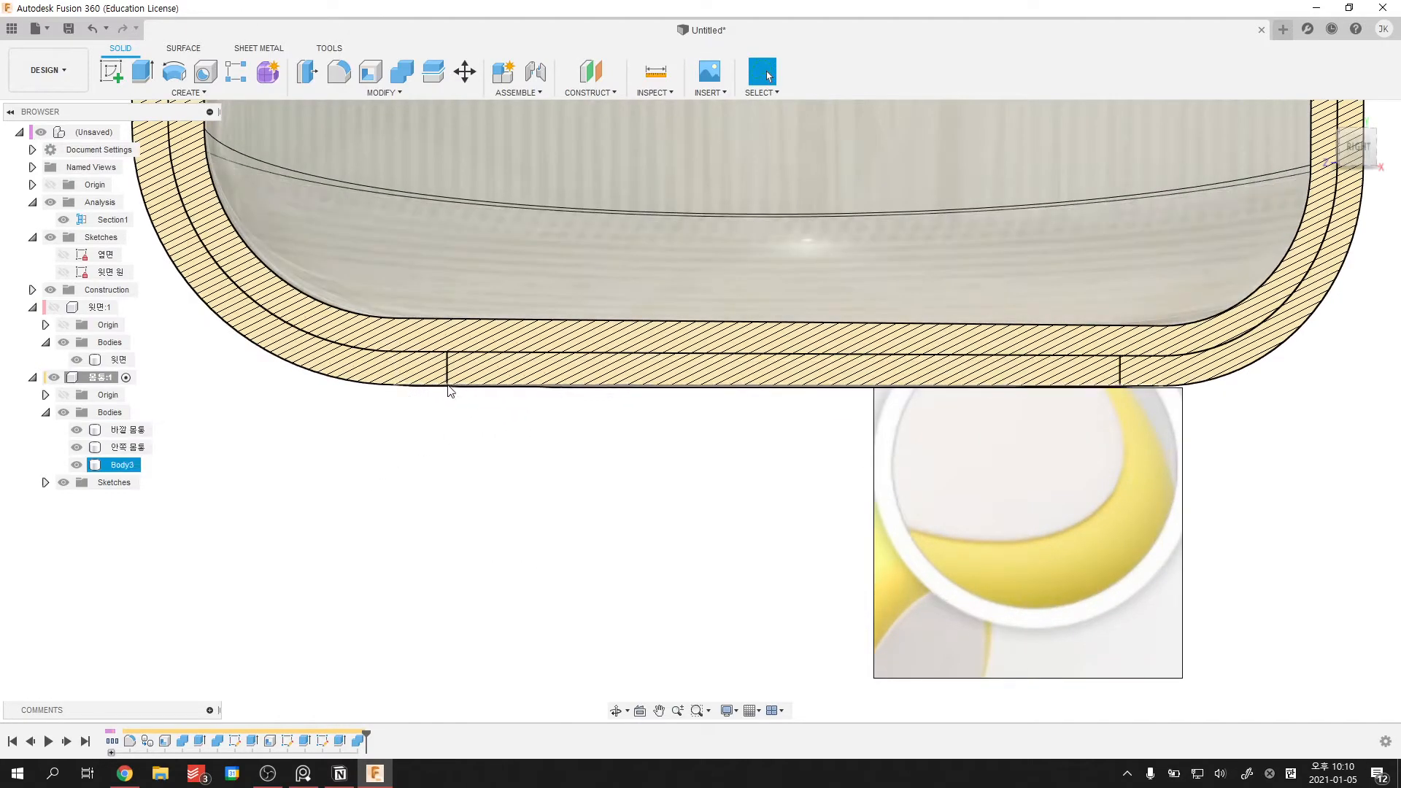
{"action": "scroll", "coordinate": [566, 393], "scroll_direction": "down", "scroll_amount": 3}
{"action": "middle_click_drag", "start_coordinate": [638, 438], "coordinate": [525, 598], "text": "shift"}
{"action": "double_click", "coordinate": [338, 741]}
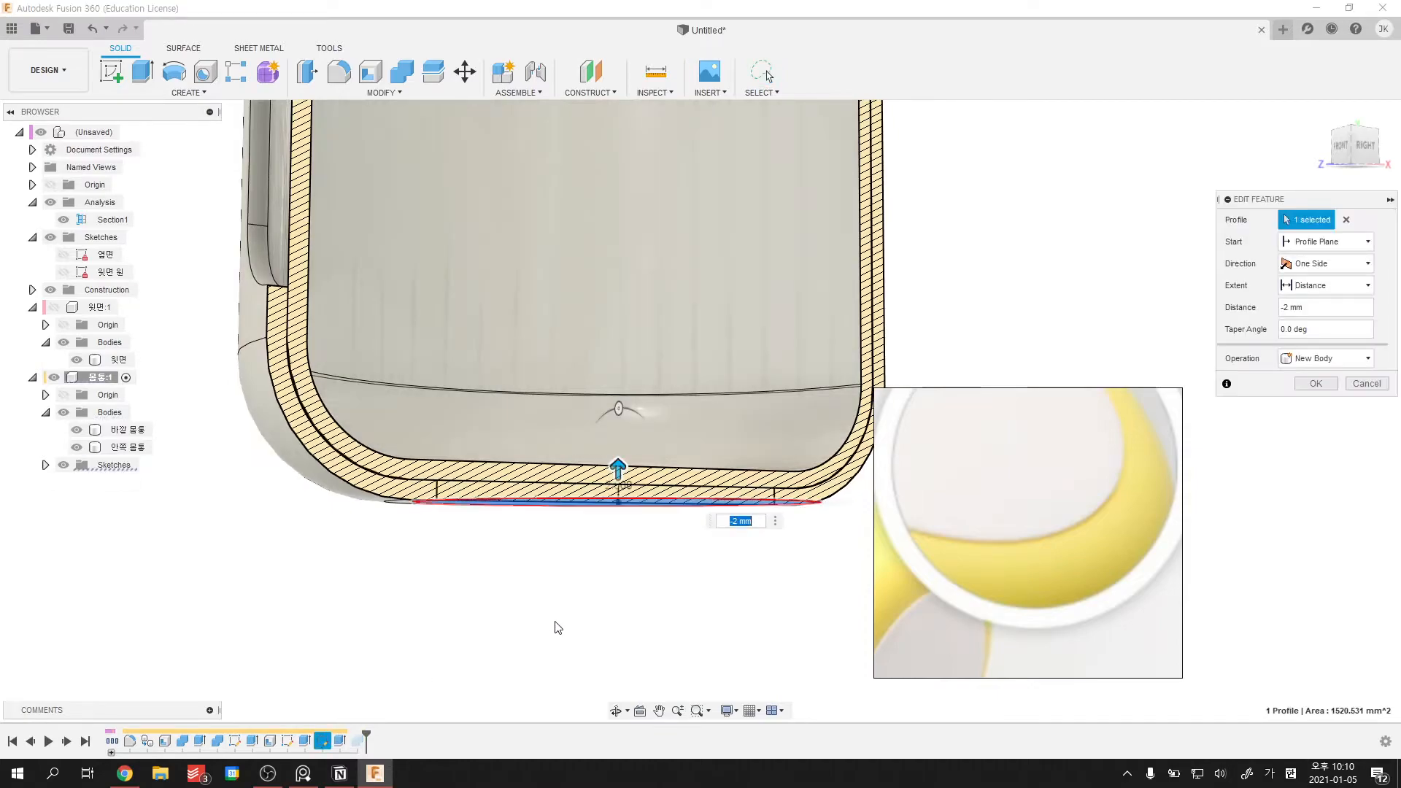
{"action": "scroll", "coordinate": [525, 569], "scroll_direction": "up", "scroll_amount": 4}
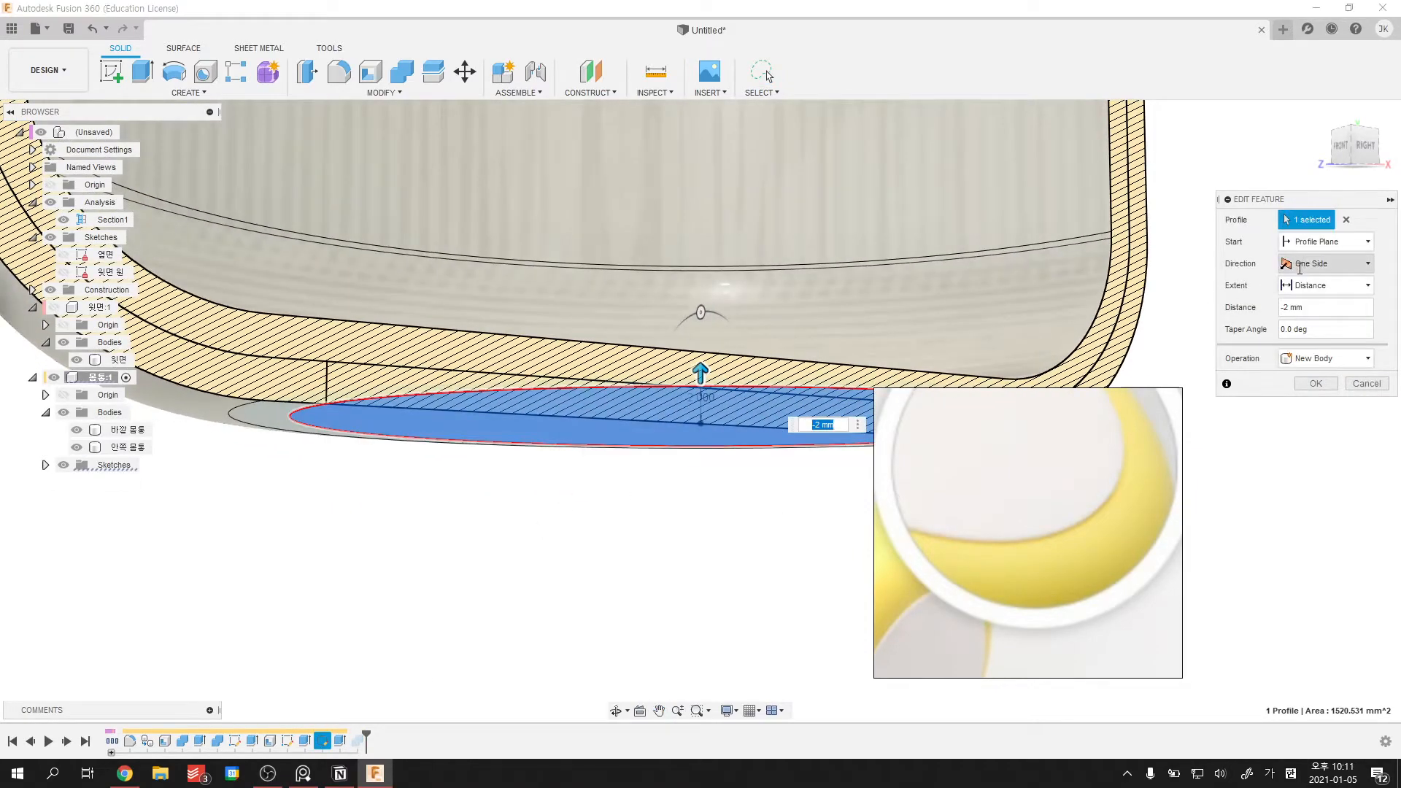
{"action": "left_click", "coordinate": [1341, 269]}
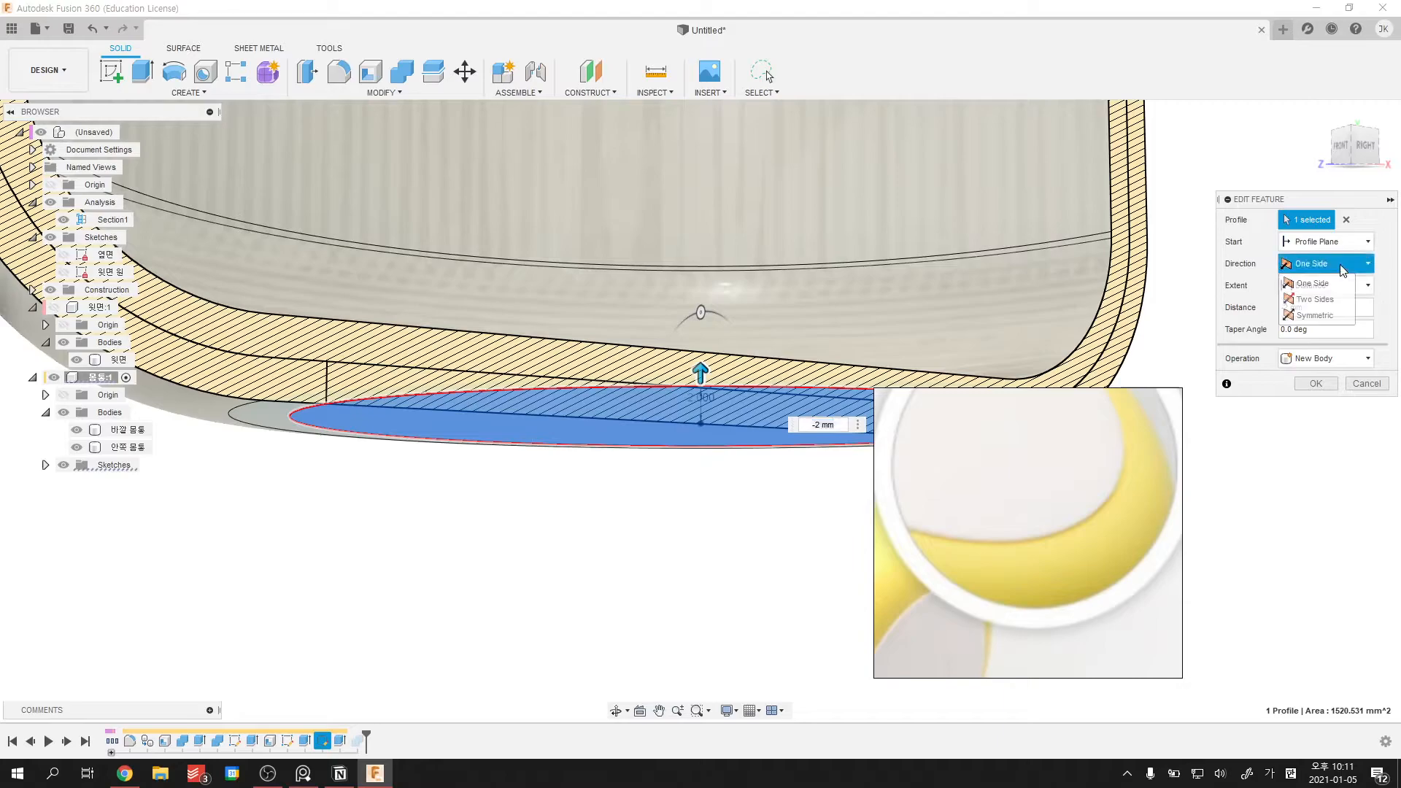
{"action": "left_click", "coordinate": [1327, 304]}
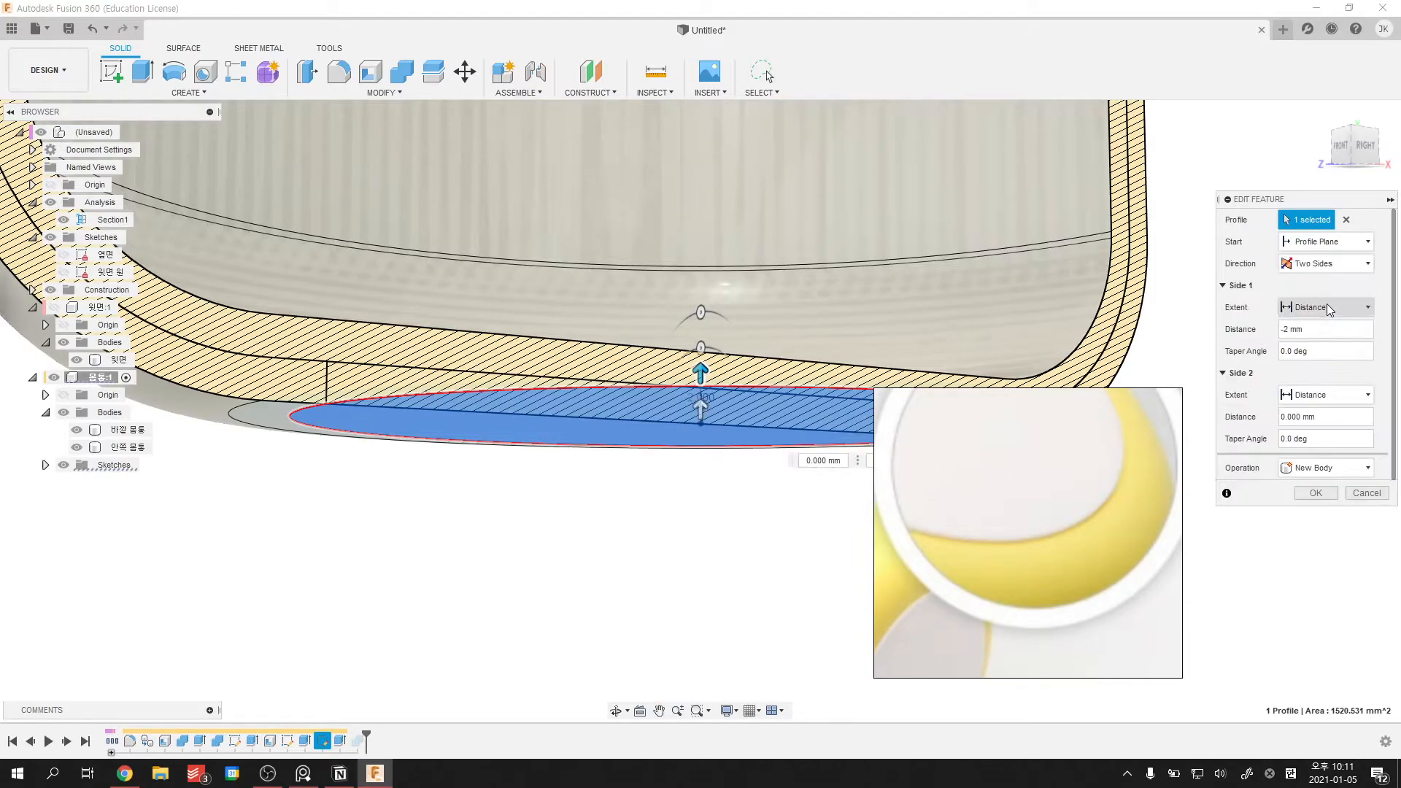
- Set the disc extrusion's Side 2 distance to -0.5 mm, keeping Side 1 at -2 mm, and complete the edit
{"action": "middle_click_drag", "start_coordinate": [952, 330], "coordinate": [731, 233]}
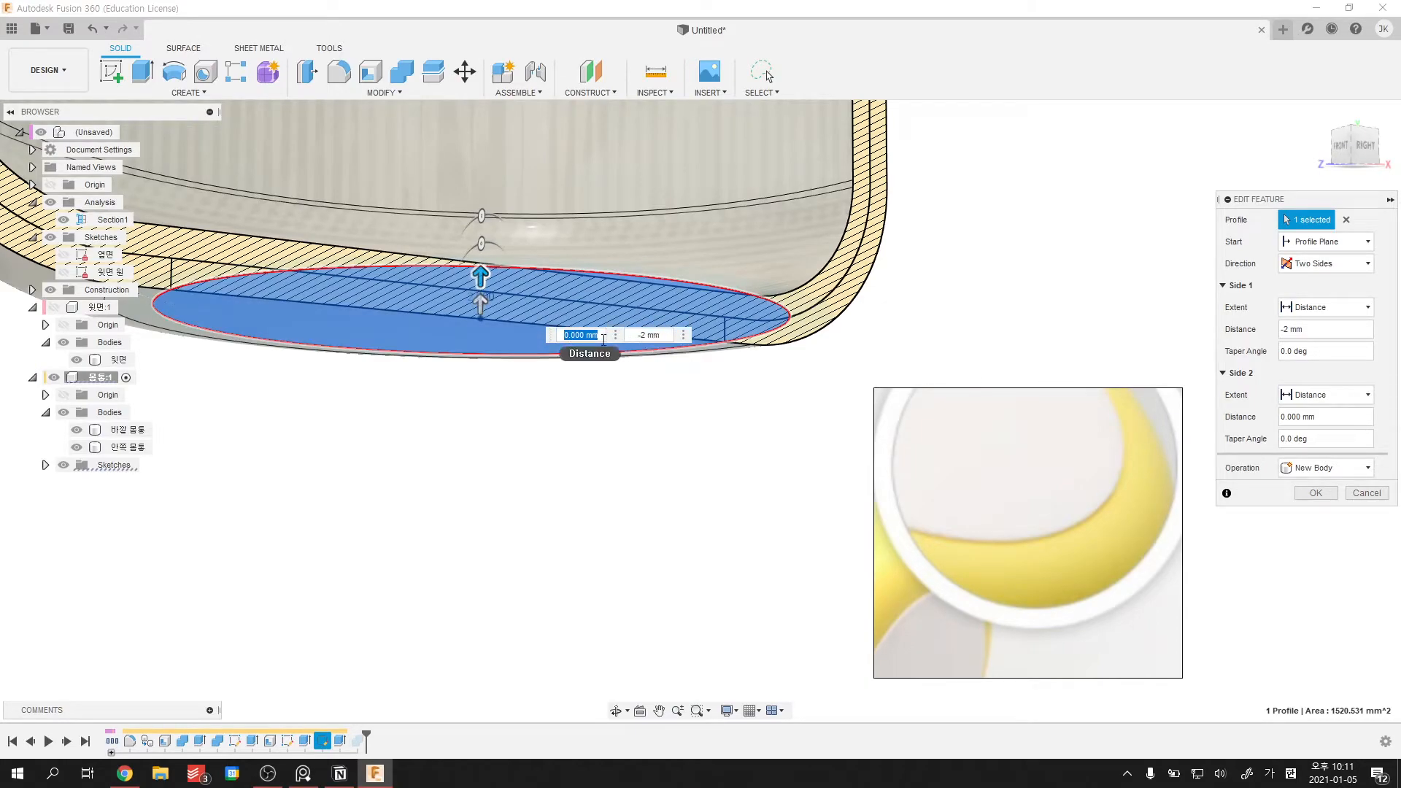
{"action": "mouse_move", "coordinate": [481, 282]}
{"action": "left_mouse_down"}
{"action": "mouse_move", "coordinate": [480, 382]}
{"action": "mouse_move", "coordinate": [484, 276]}
{"action": "left_mouse_up"}
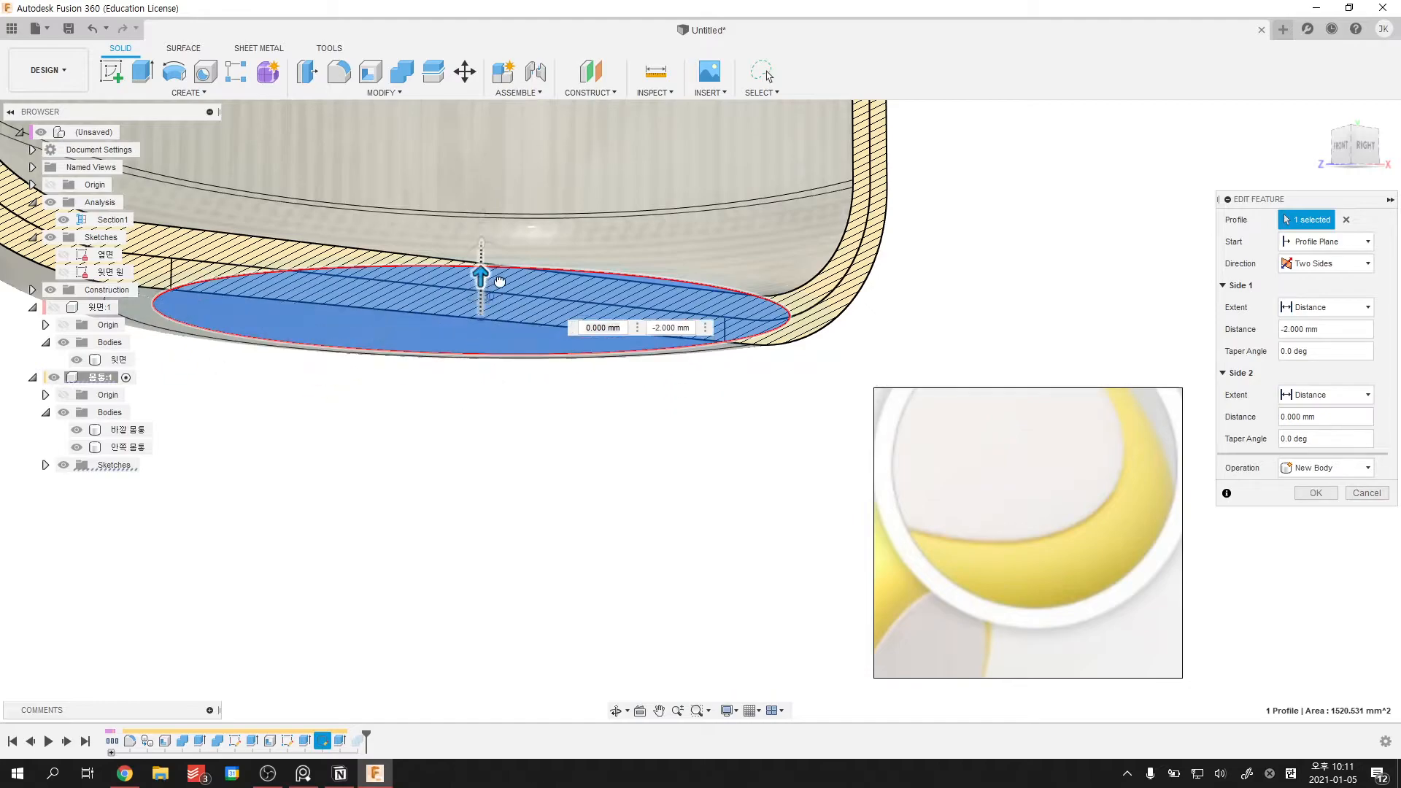
{"action": "left_click", "coordinate": [482, 275]}
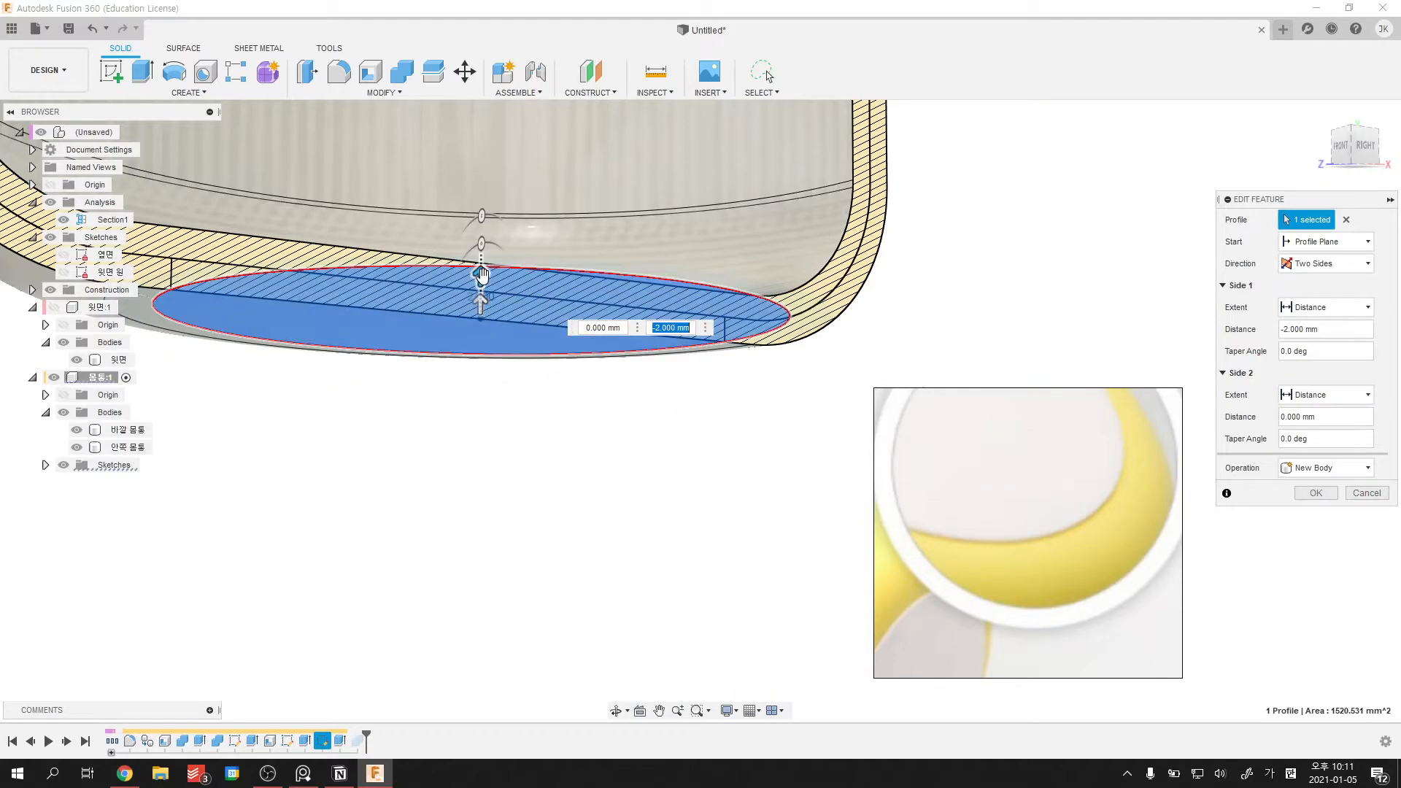
{"action": "mouse_move", "coordinate": [480, 302]}
{"action": "left_mouse_down"}
{"action": "mouse_move", "coordinate": [481, 354]}
{"action": "mouse_move", "coordinate": [484, 324]}
{"action": "left_mouse_up"}
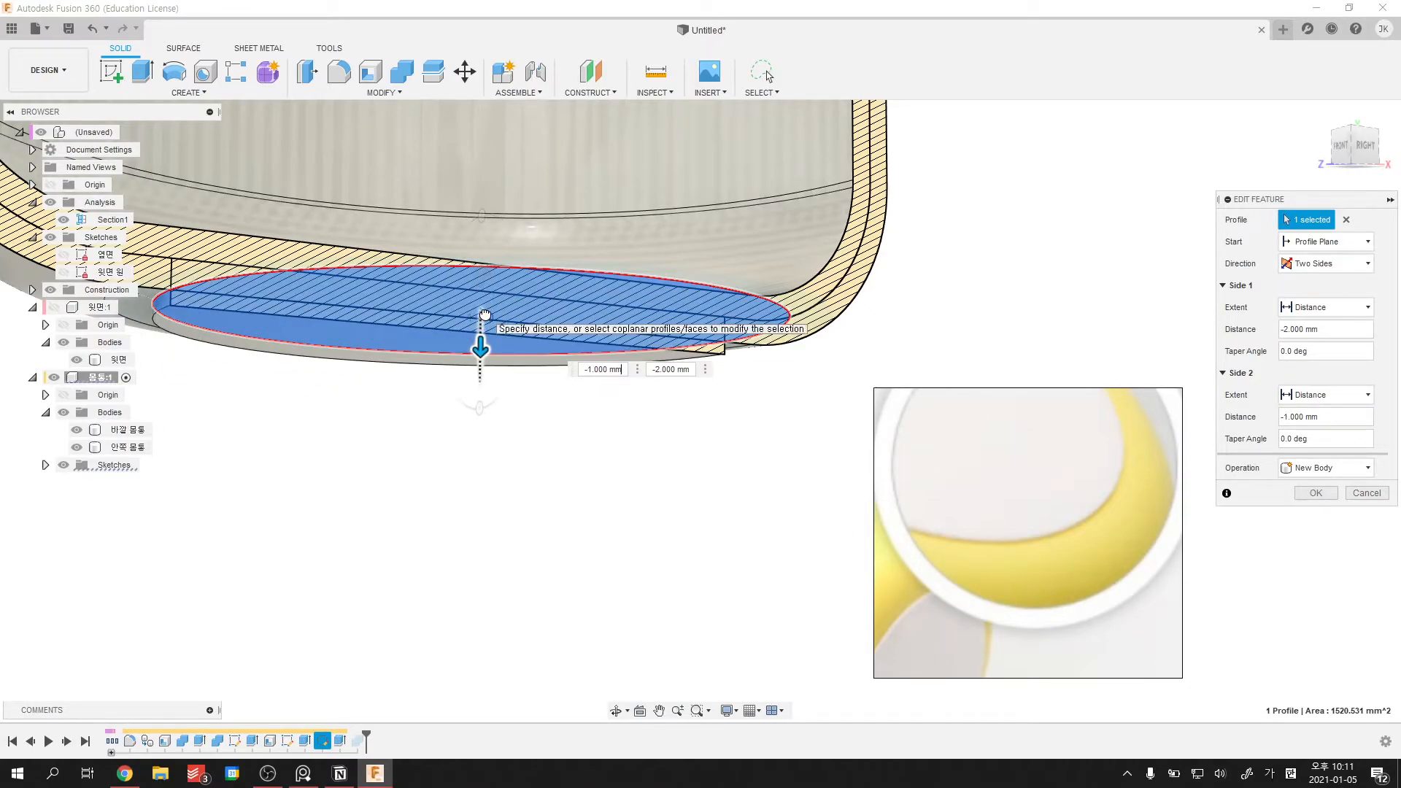
{"action": "type", "text": "-.5"}
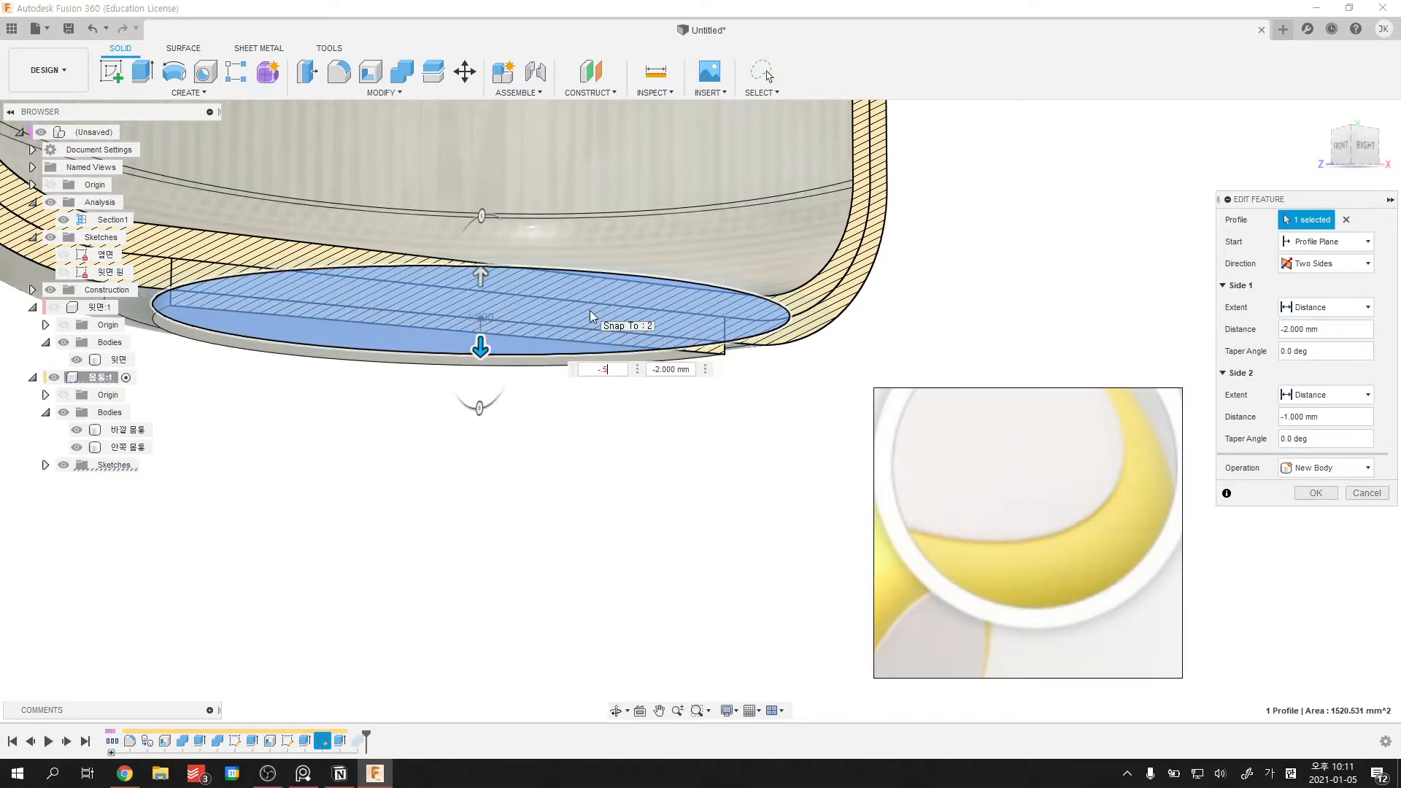
{"action": "scroll", "coordinate": [1079, 344], "scroll_direction": "down", "scroll_amount": 2}
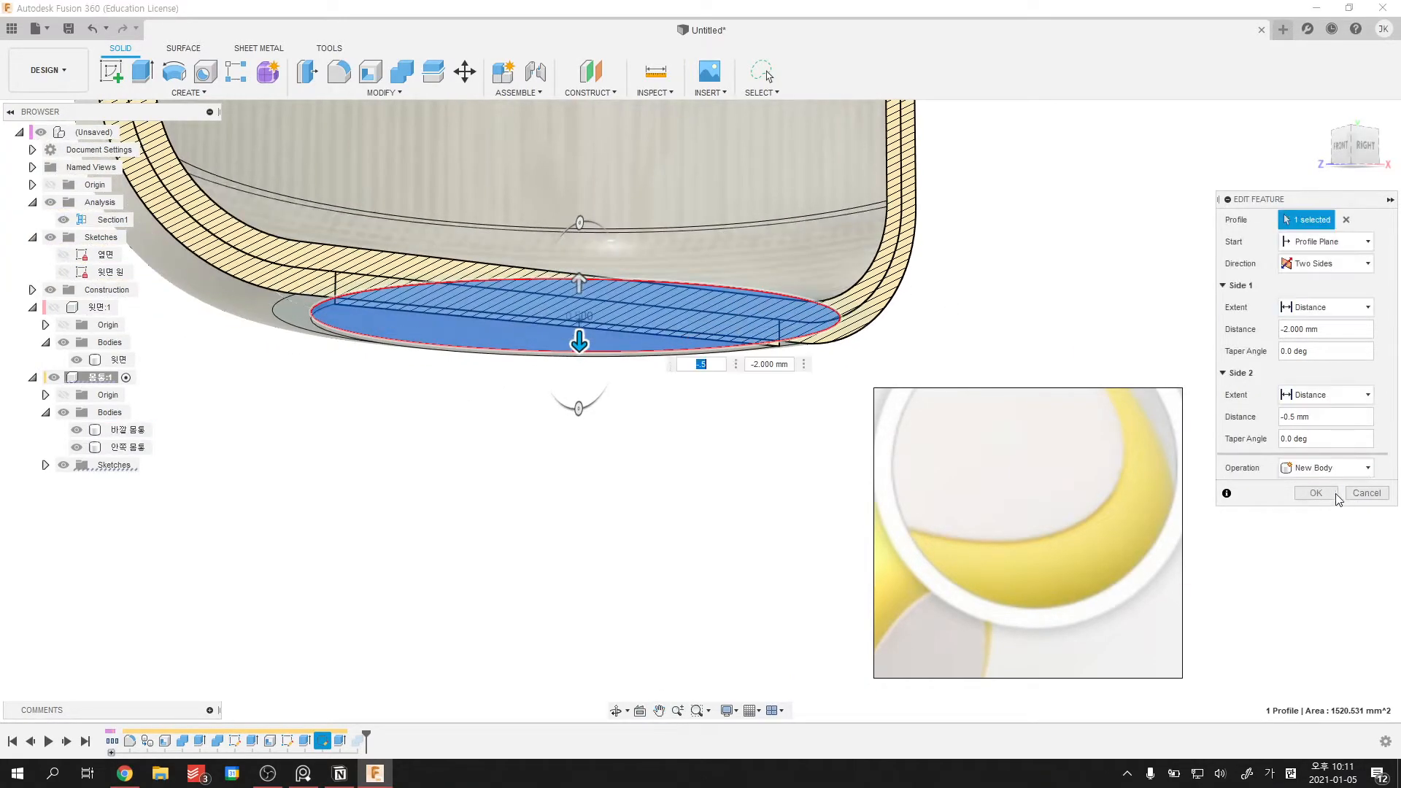
{"action": "left_click", "coordinate": [1332, 492]}
- Inspect the recessed base and the full bottle, and hide the Section1 analysis
{"action": "left_click", "coordinate": [599, 361]}
{"action": "scroll", "coordinate": [602, 369], "scroll_direction": "down", "scroll_amount": 5}
{"action": "middle_click_drag", "start_coordinate": [611, 416], "coordinate": [657, 443], "text": "shift"}
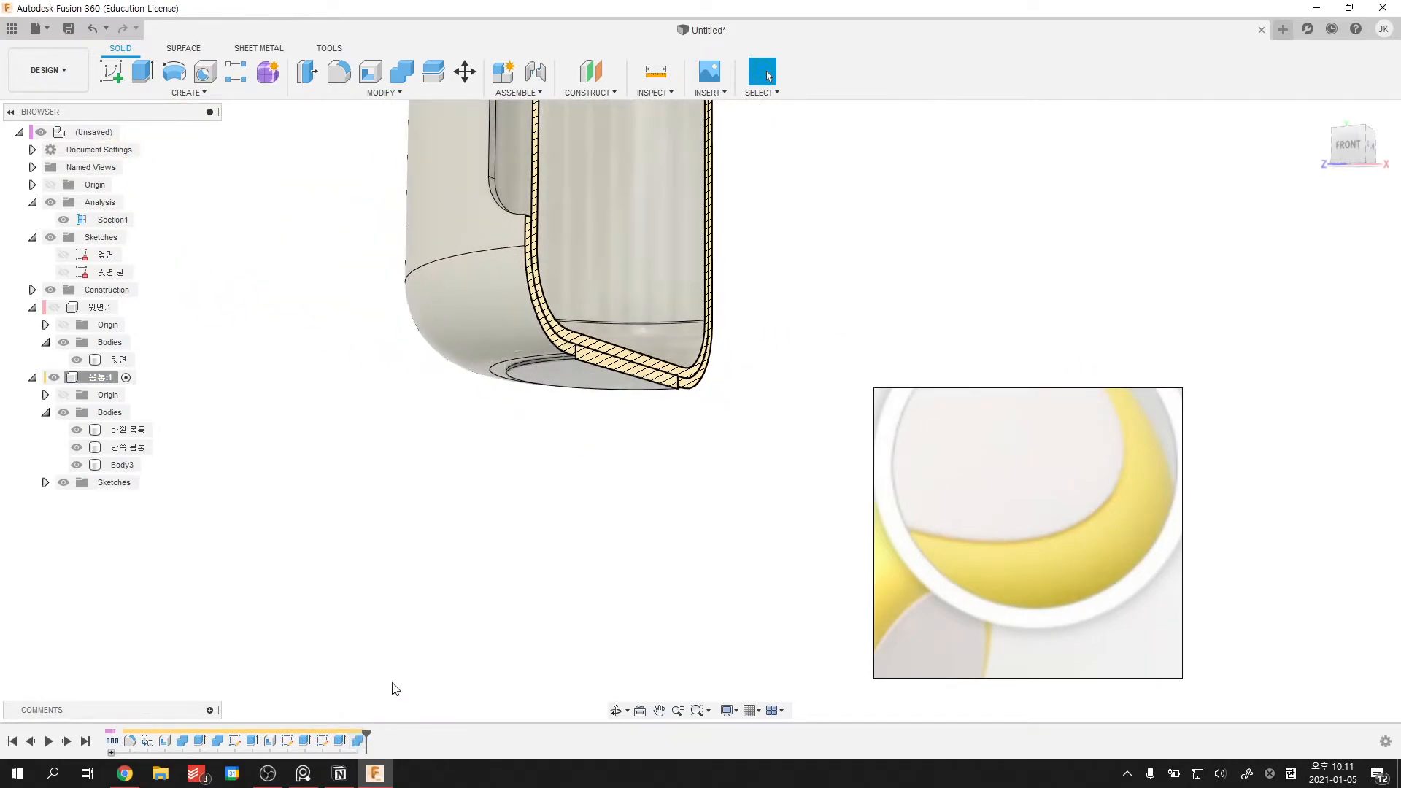
{"action": "scroll", "coordinate": [621, 621], "scroll_direction": "down", "scroll_amount": 3}
{"action": "middle_click_drag", "start_coordinate": [738, 365], "coordinate": [679, 441], "text": "shift"}
{"action": "scroll", "coordinate": [756, 417], "scroll_direction": "down", "scroll_amount": 2}
{"action": "middle_click_drag", "start_coordinate": [357, 241], "coordinate": [378, 310], "text": "shift"}
{"action": "scroll", "coordinate": [394, 238], "scroll_direction": "up", "scroll_amount": 3}
{"action": "scroll", "coordinate": [274, 447], "scroll_direction": "down", "scroll_amount": 3}
{"action": "left_click", "coordinate": [63, 220]}
{"action": "middle_click_drag", "start_coordinate": [350, 313], "coordinate": [275, 297]}
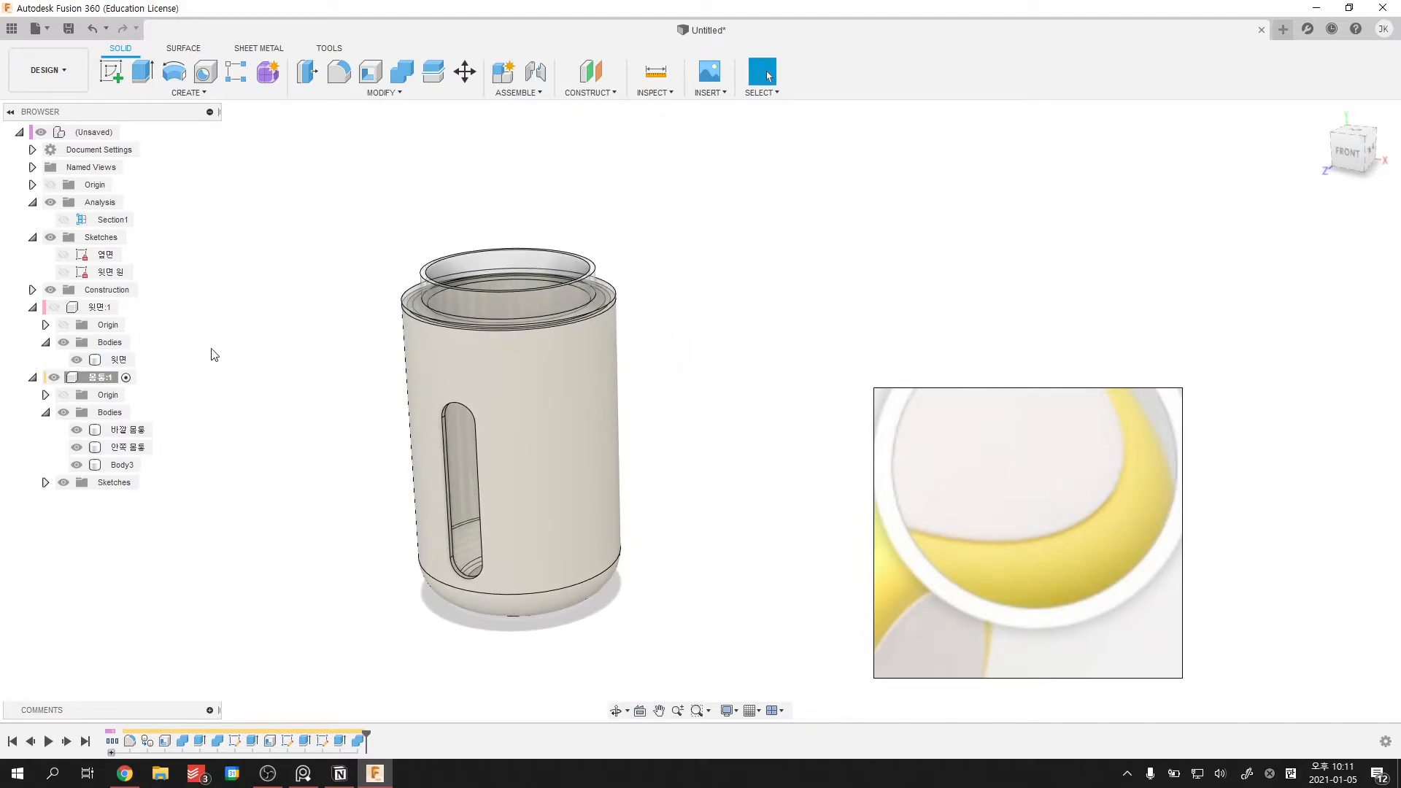
- Show the lid component 윗면:1 and make it the active component
{"action": "left_click", "coordinate": [130, 132]}
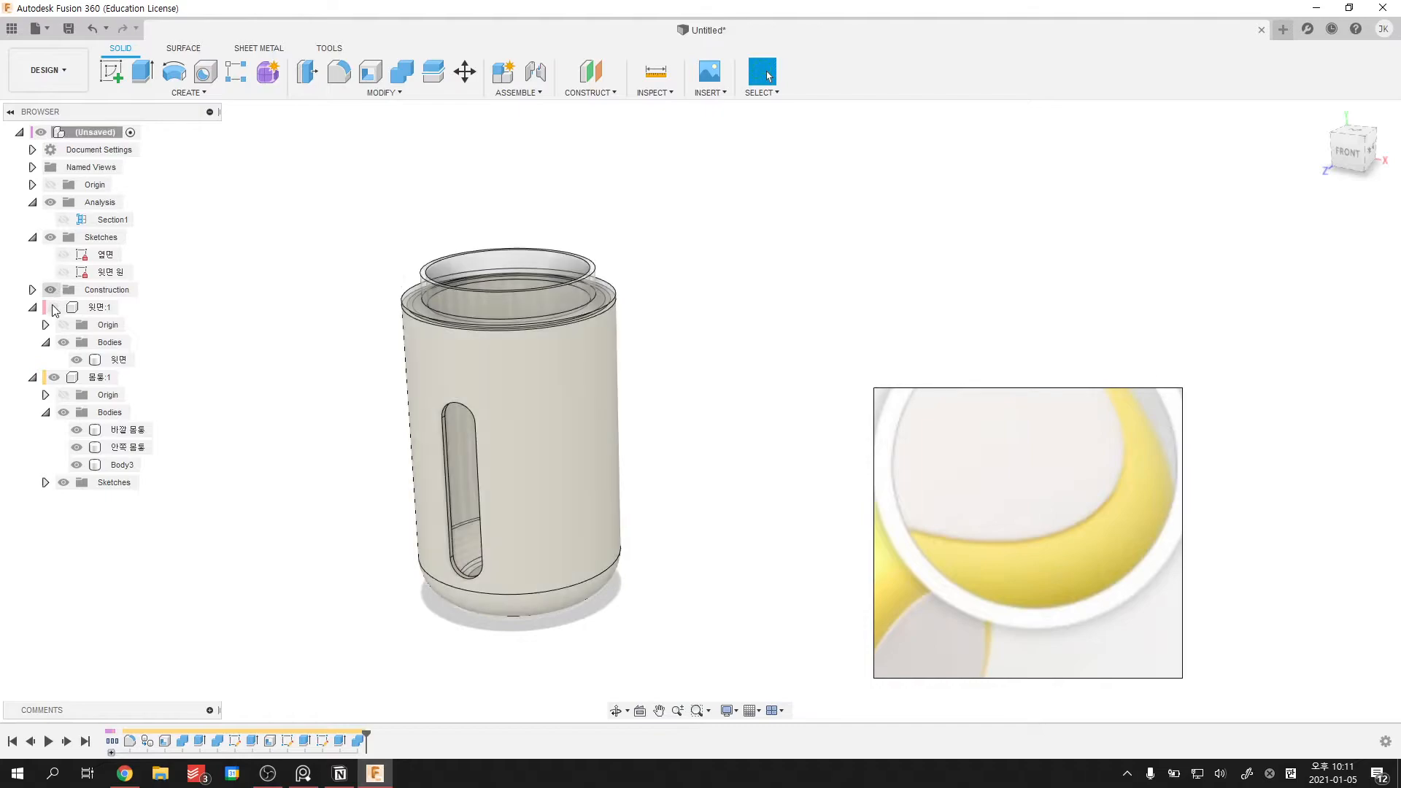
{"action": "left_click", "coordinate": [127, 308]}
{"action": "left_click", "coordinate": [339, 328]}
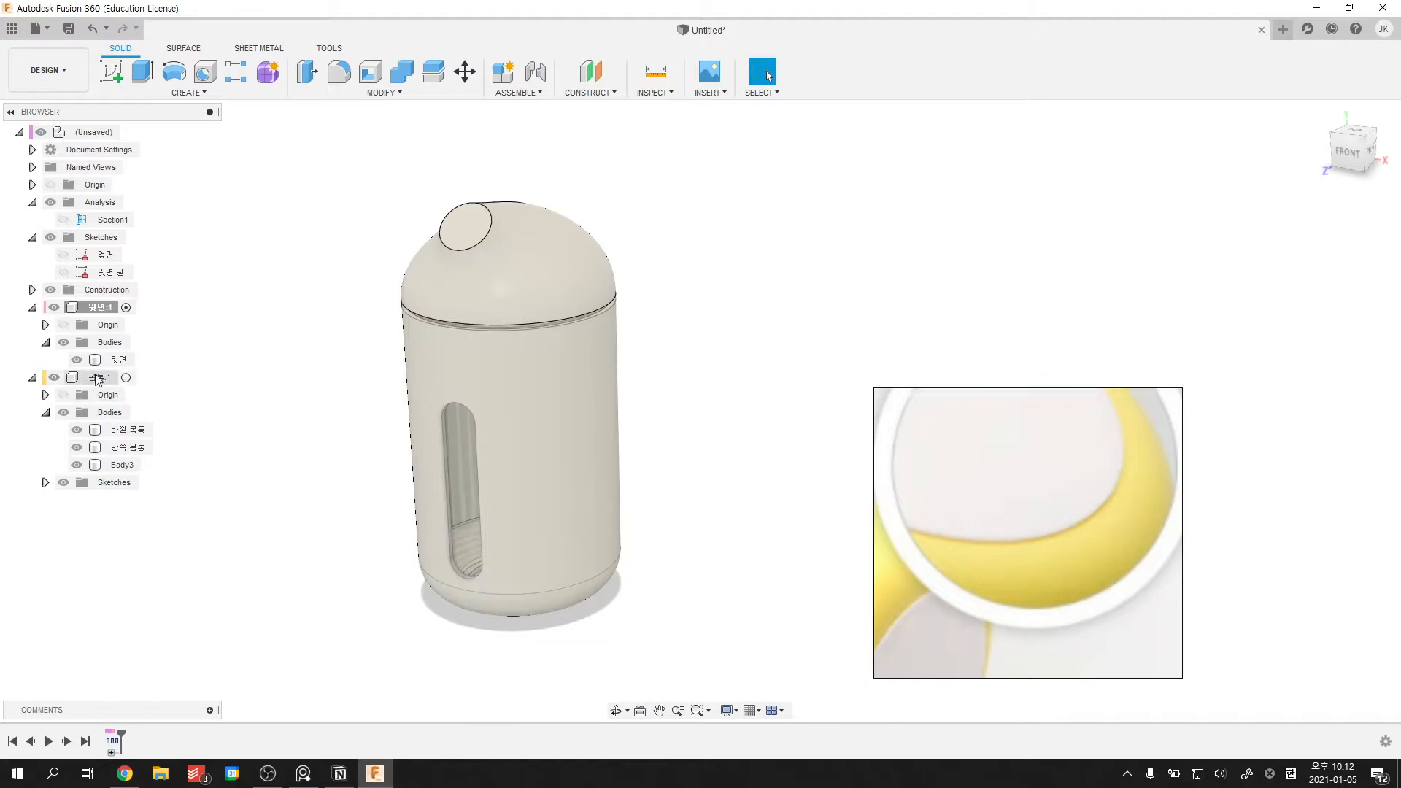
- Collapse and re-expand the components 윗면:1 and 몸통:1 in the browser tree, and make the top-level assembly active
{"action": "left_click", "coordinate": [32, 307]}
{"action": "left_click", "coordinate": [32, 325]}
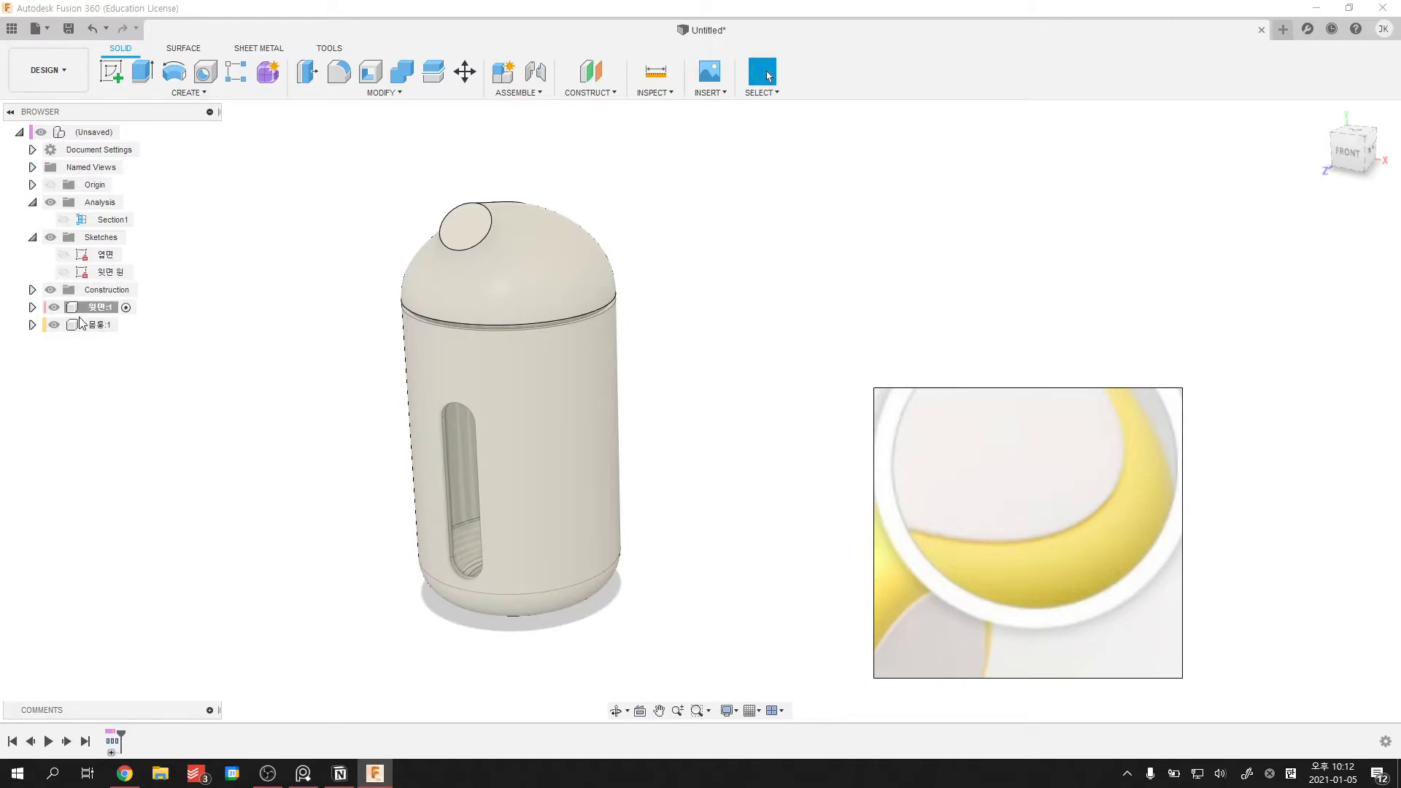
{"action": "left_click", "coordinate": [32, 307]}
{"action": "left_click", "coordinate": [32, 377]}
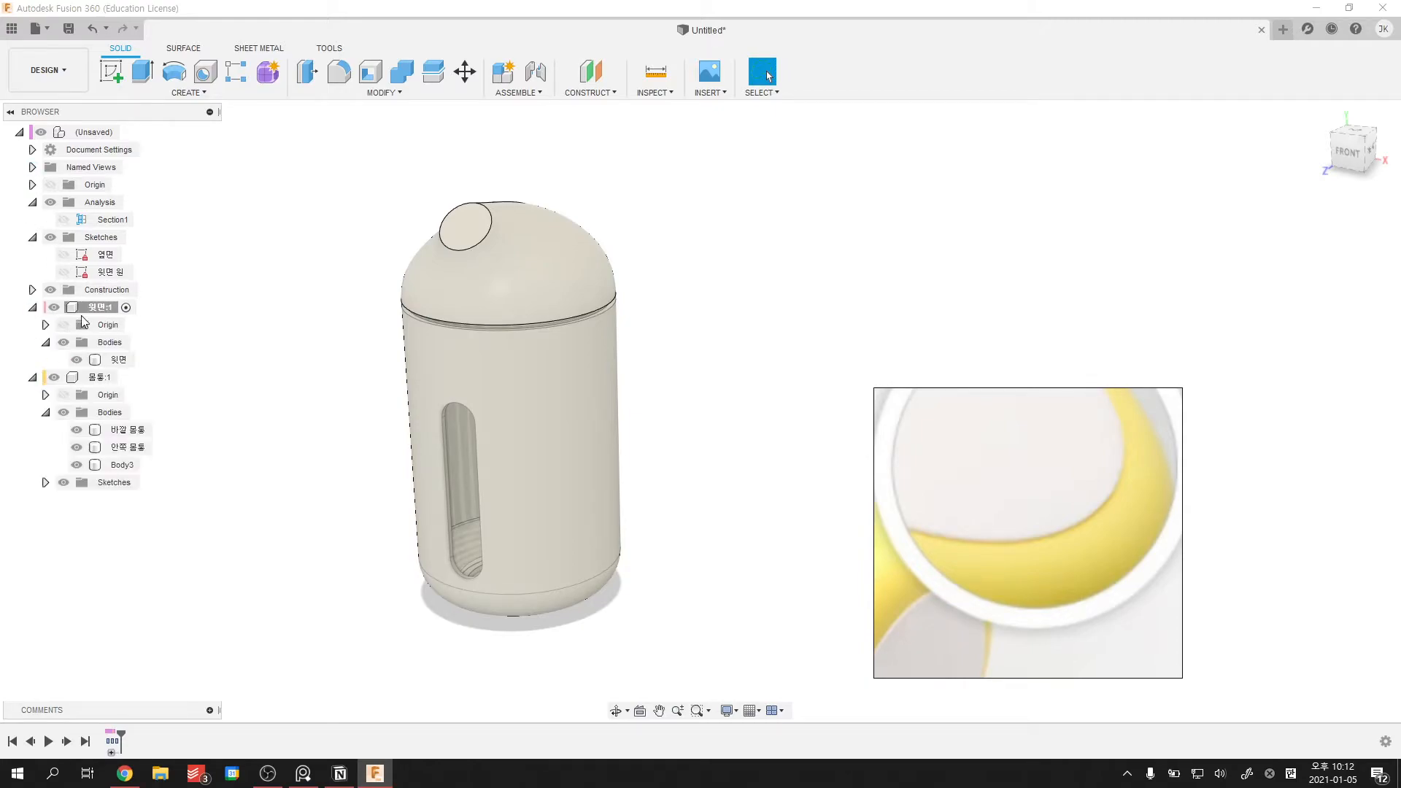
{"action": "left_click", "coordinate": [130, 132]}
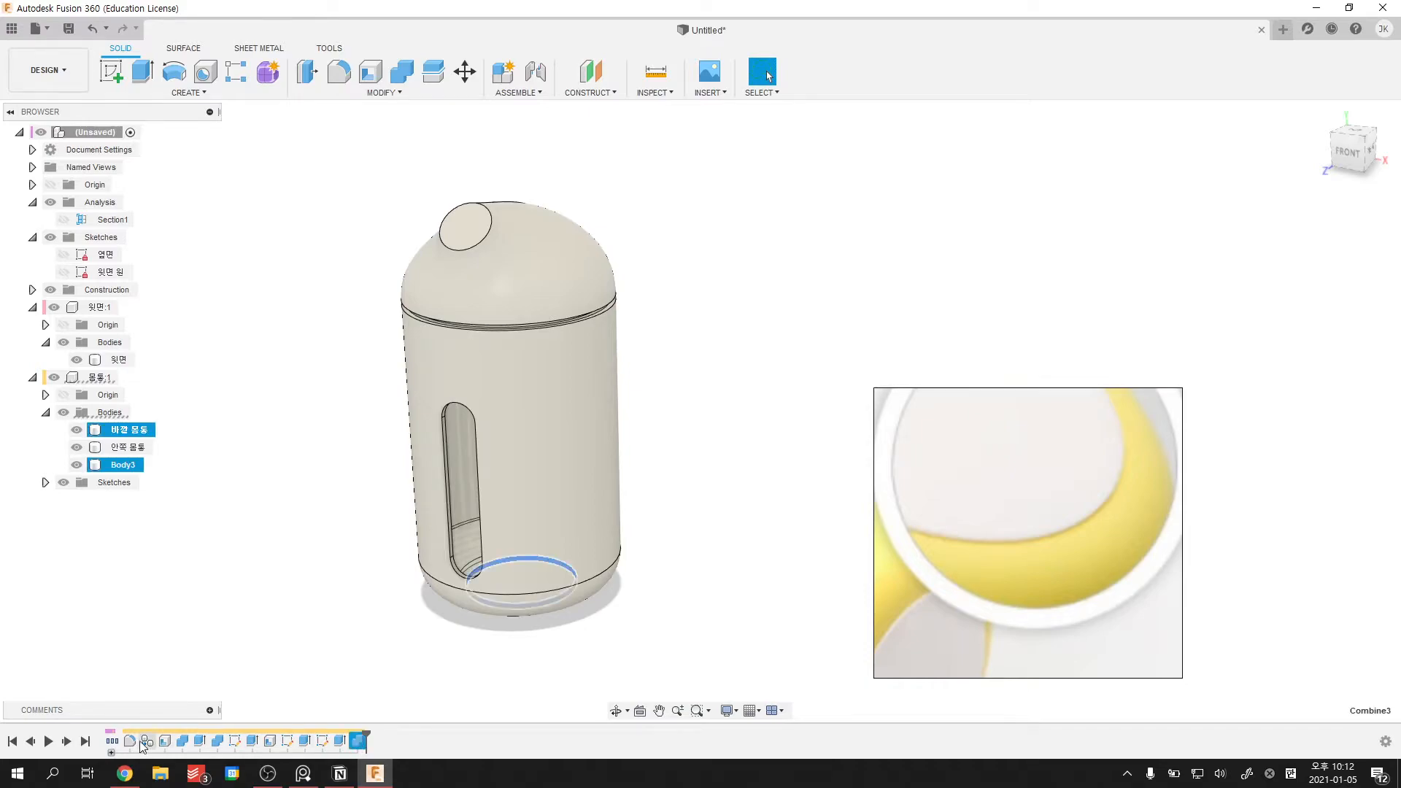
- Examine the body component 몸통:1's features in the timeline, selecting the range from Fillet1 to Combine3
{"action": "left_click", "coordinate": [128, 741], "text": "shift"}
{"action": "right_click", "coordinate": [129, 742]}
{"action": "left_click", "coordinate": [409, 686]}
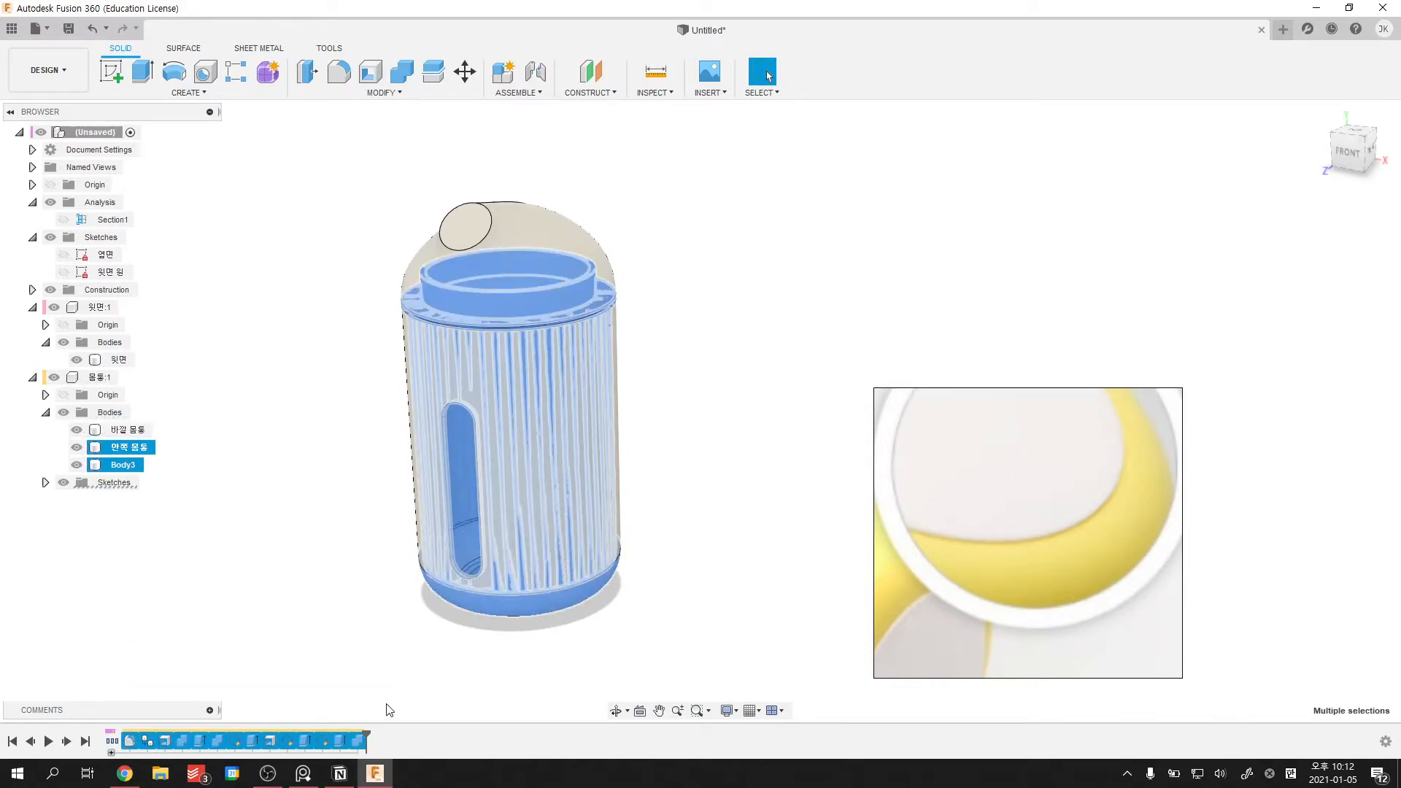
{"action": "left_click", "coordinate": [357, 742]}
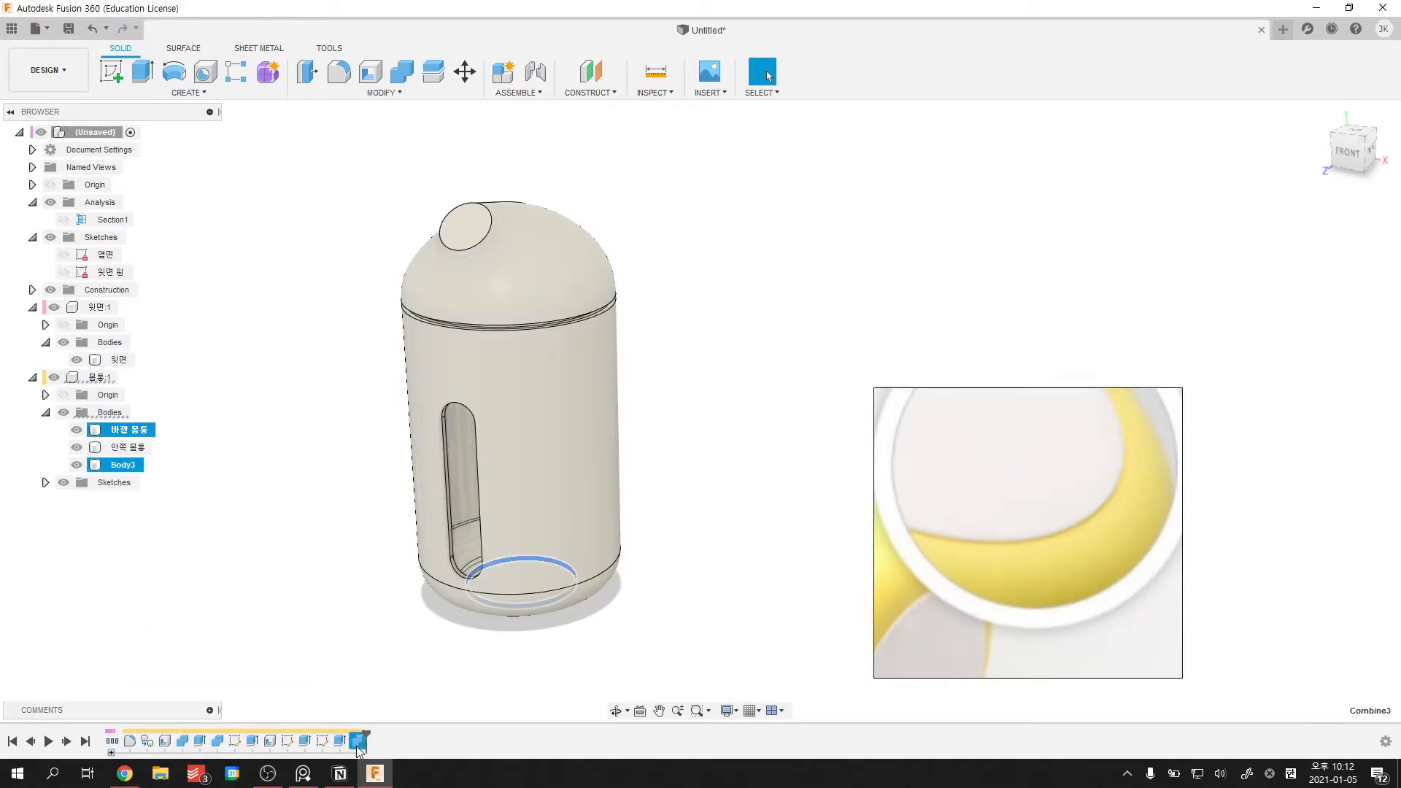
{"action": "left_click", "coordinate": [130, 741], "text": "shift"}
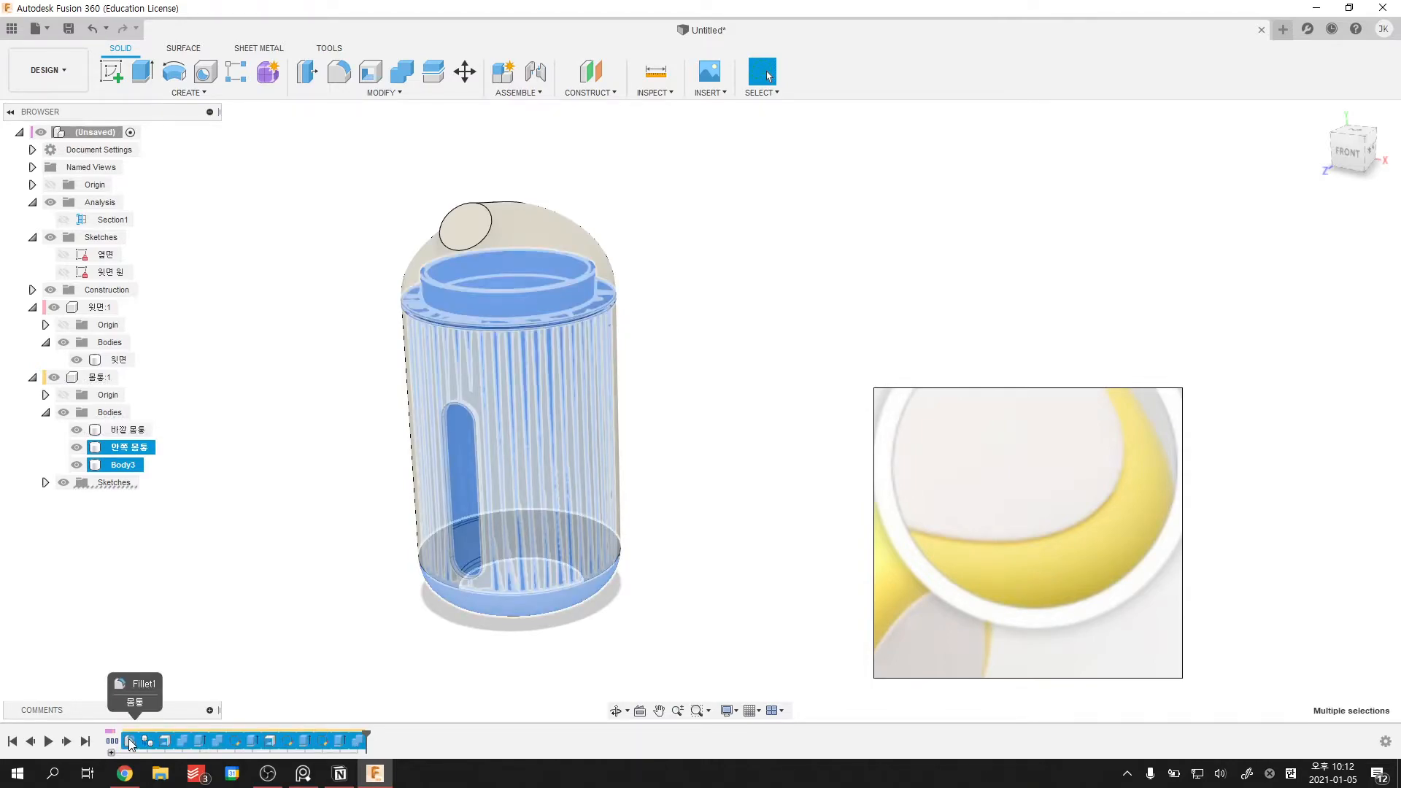
{"action": "left_click", "coordinate": [128, 694]}
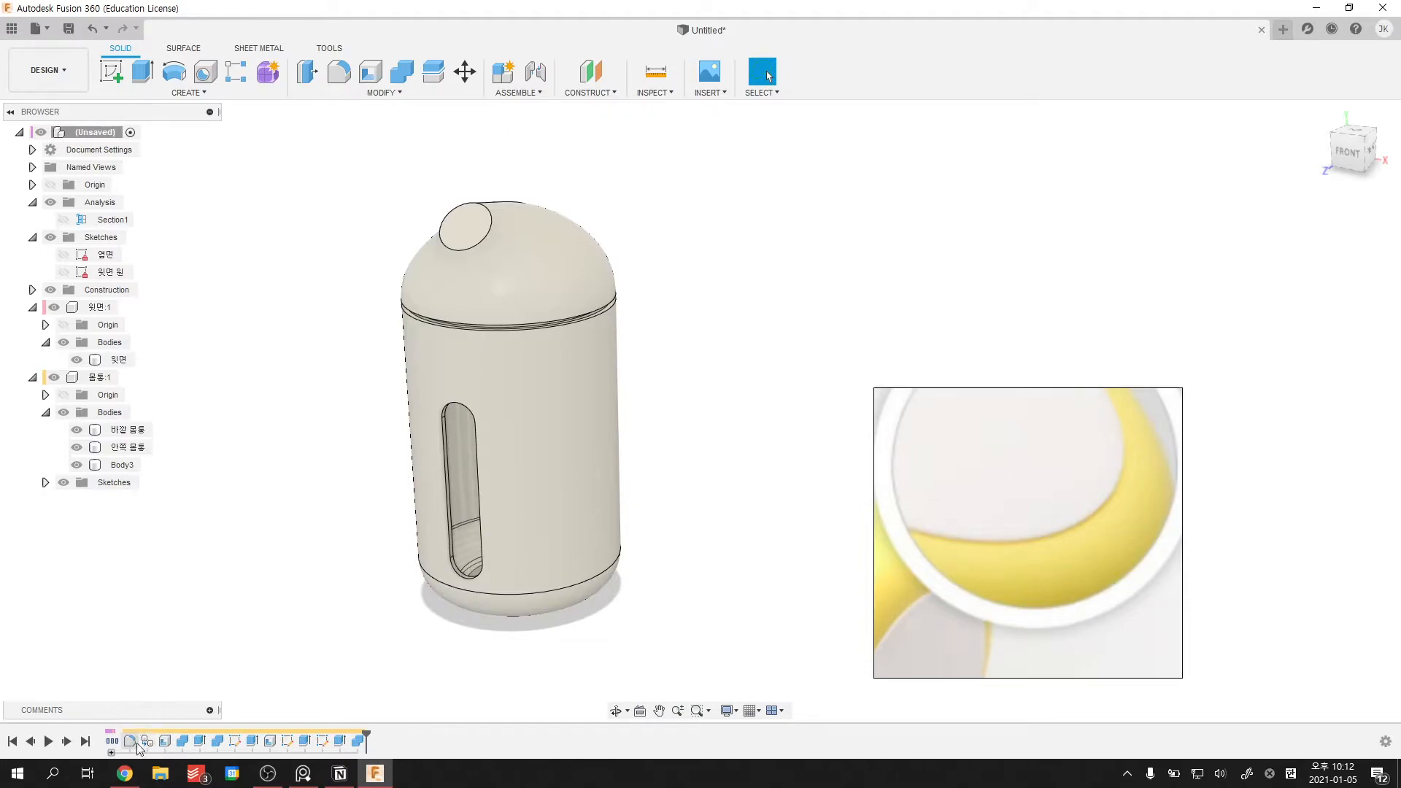
{"action": "left_click", "coordinate": [60, 375]}
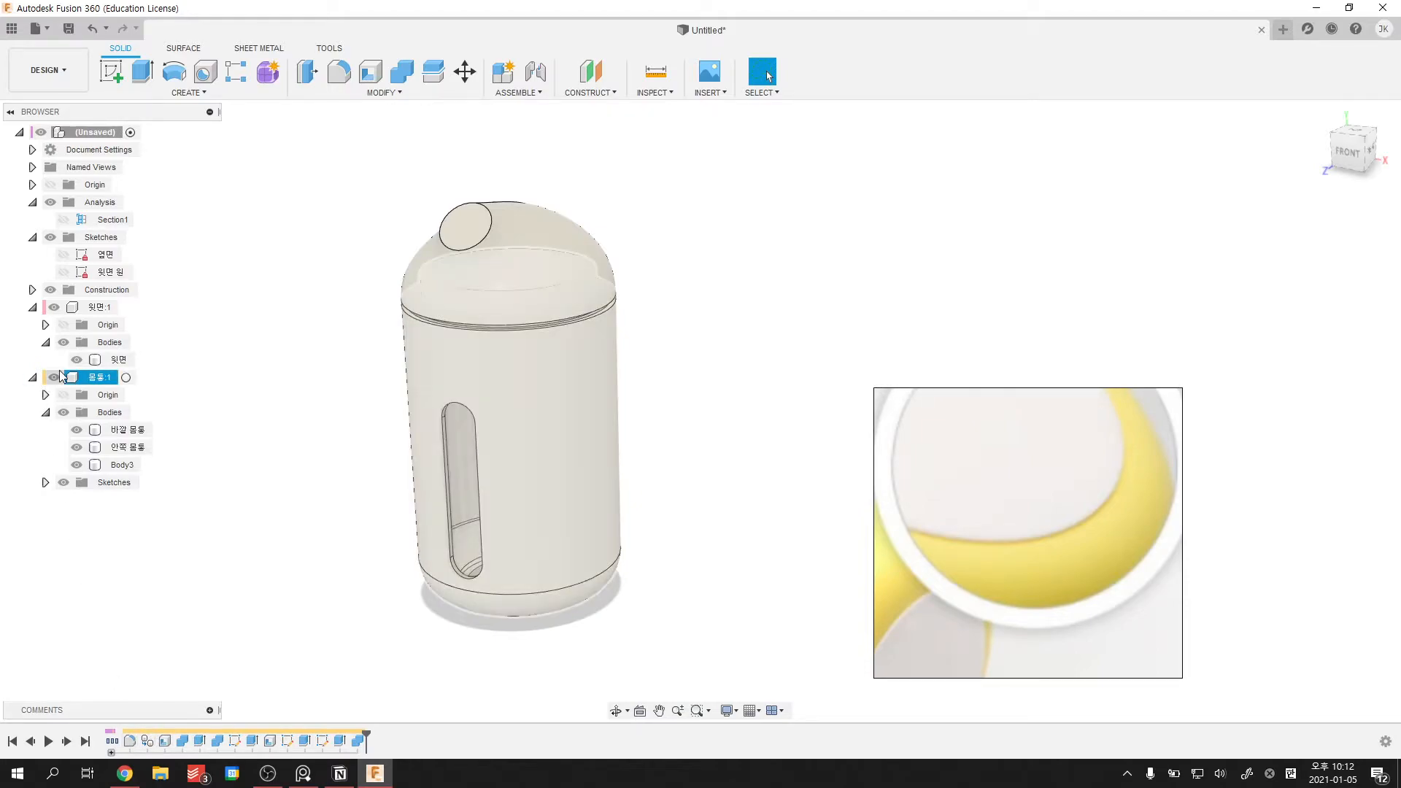
- Check the seam between lid and body, and make the lid component 윗면:1 active again
{"action": "scroll", "coordinate": [626, 264], "scroll_direction": "up", "scroll_amount": 5}
{"action": "middle_click_drag", "start_coordinate": [648, 434], "coordinate": [666, 395], "text": "shift"}
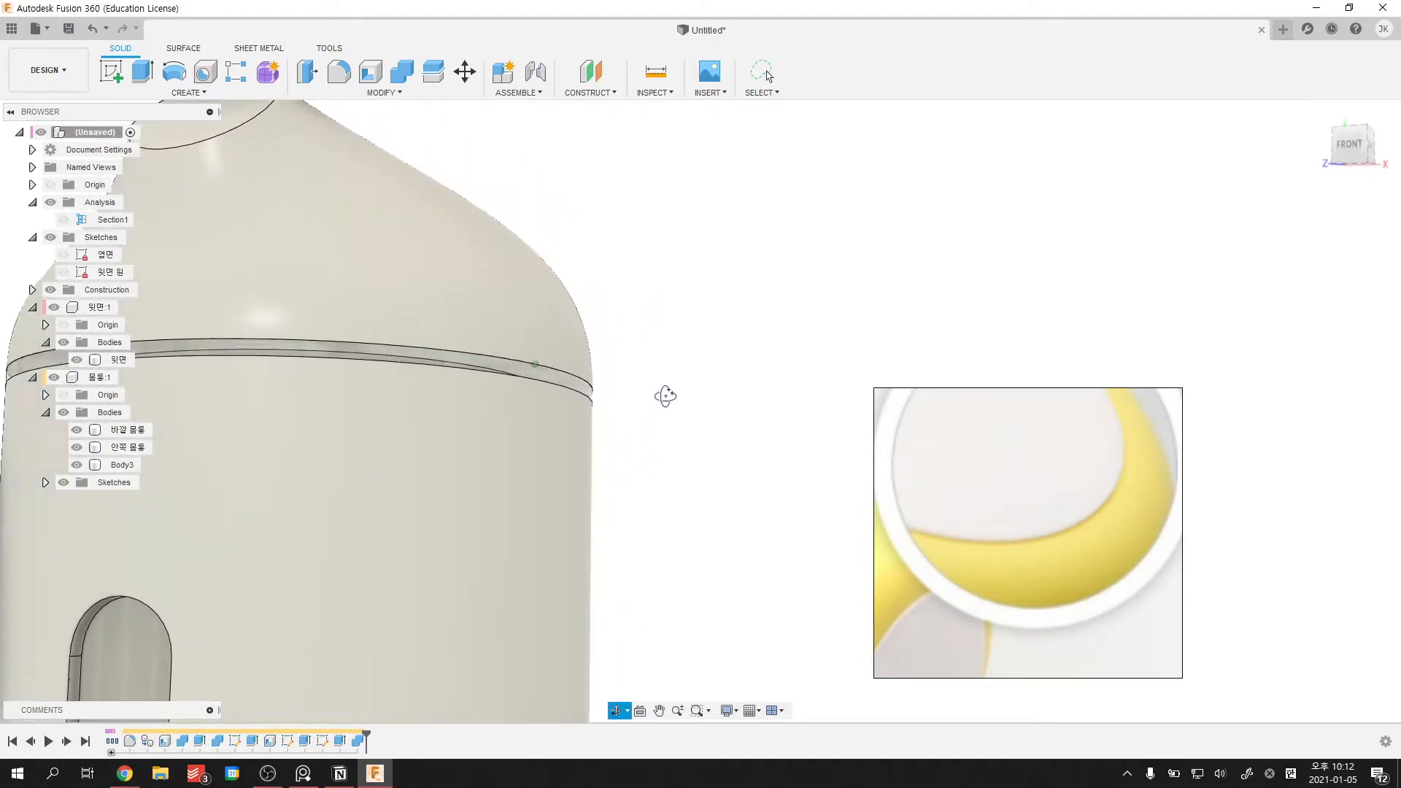
{"action": "scroll", "coordinate": [661, 398], "scroll_direction": "down", "scroll_amount": 8}
{"action": "left_click", "coordinate": [96, 306]}
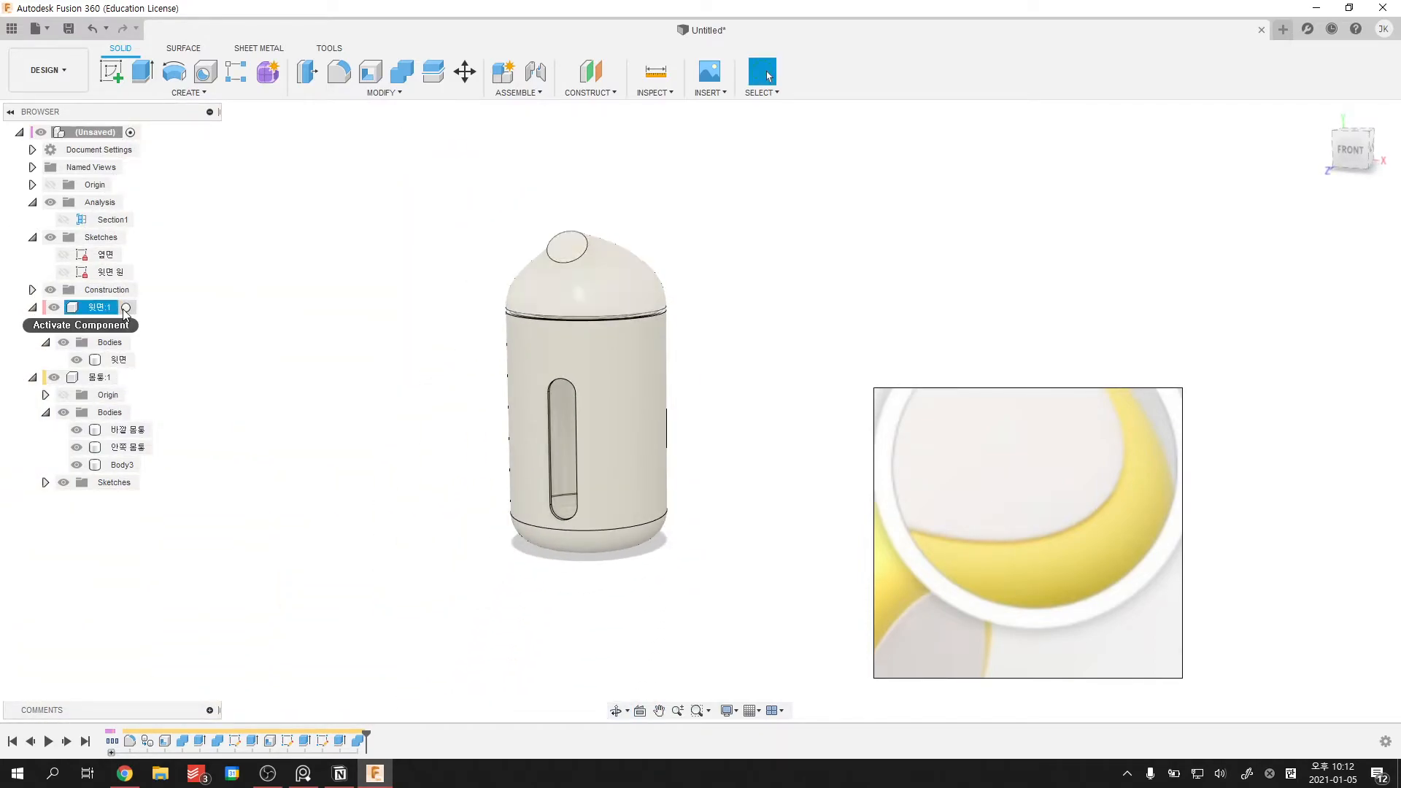
{"action": "left_click", "coordinate": [126, 307]}
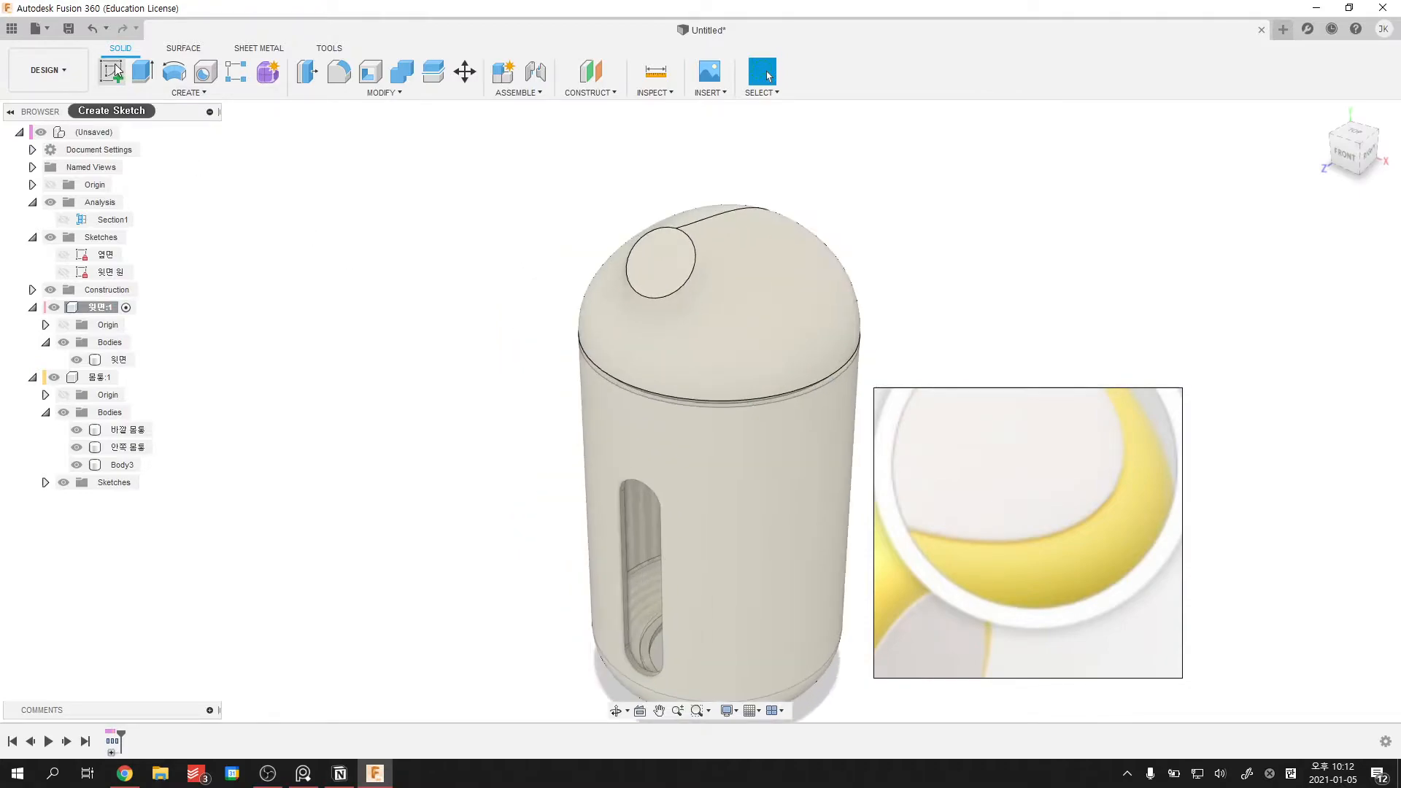
- Examine the pink humidifier reference photo for the shape of the lid, its button and the tube beneath it
{"action": "scroll", "coordinate": [567, 212], "scroll_direction": "down", "scroll_amount": 2}
{"action": "scroll", "coordinate": [1116, 519], "scroll_direction": "down", "scroll_amount": 9}
{"action": "middle_click_drag", "start_coordinate": [1091, 518], "coordinate": [978, 568]}
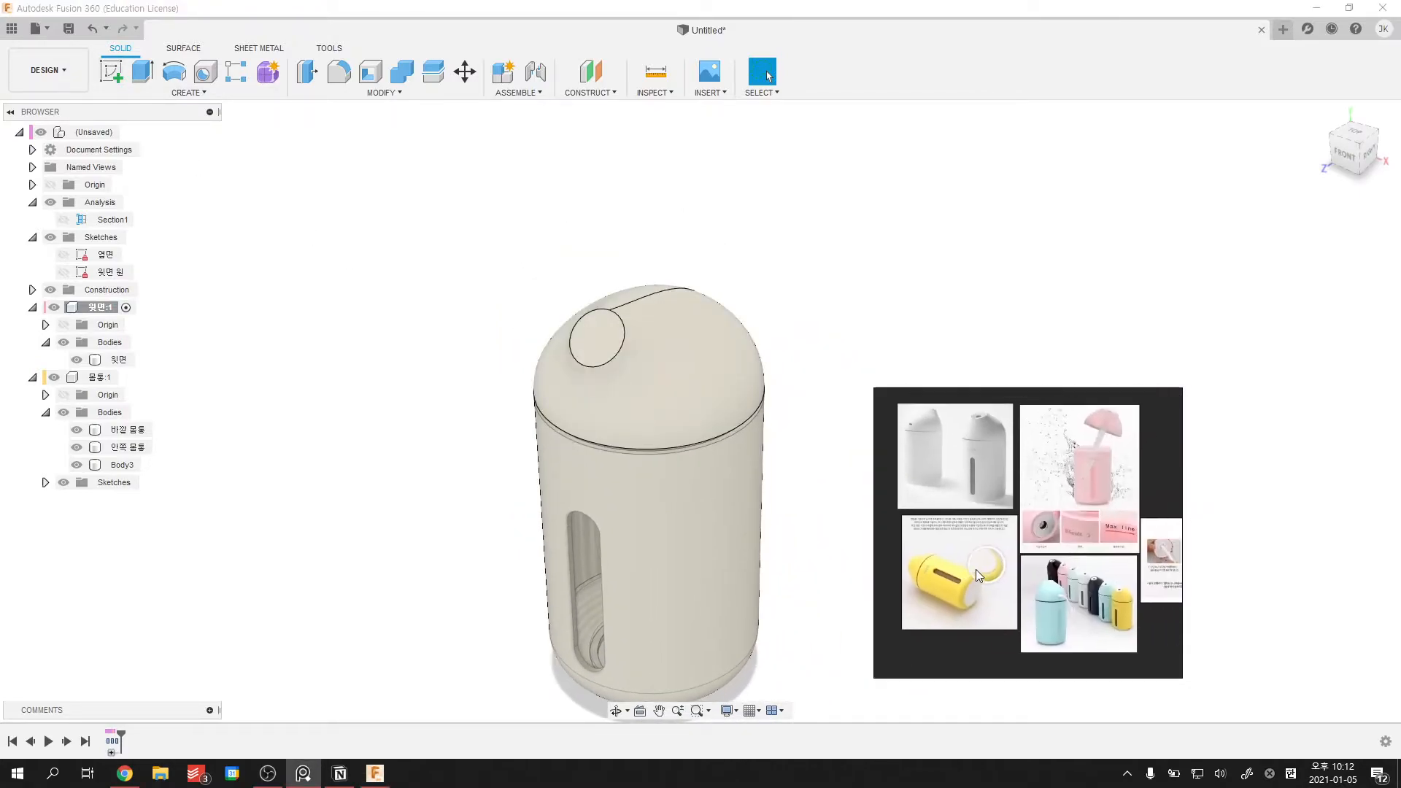
{"action": "scroll", "coordinate": [1071, 468], "scroll_direction": "up", "scroll_amount": 6}
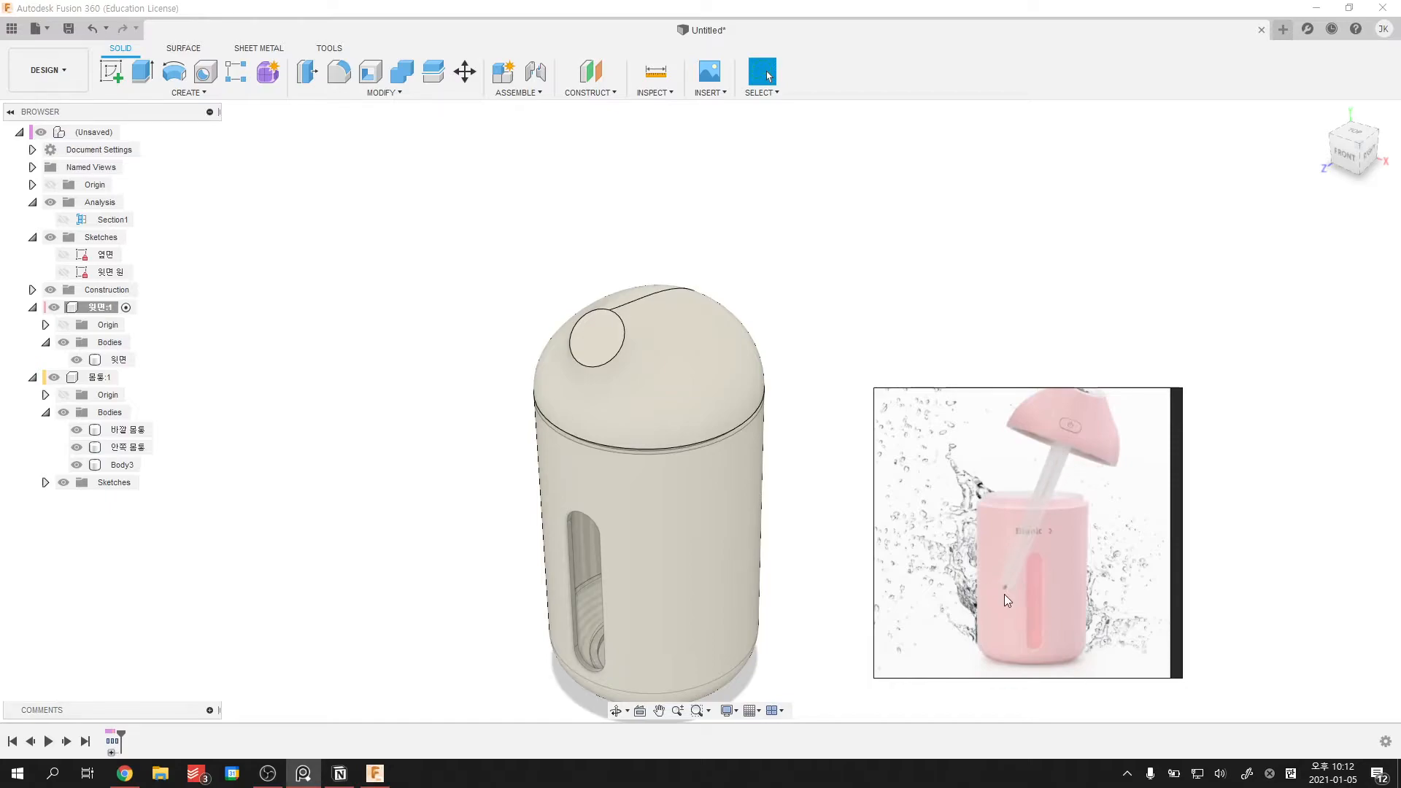
{"action": "scroll", "coordinate": [1044, 464], "scroll_direction": "down", "scroll_amount": 2}
{"action": "scroll", "coordinate": [1073, 460], "scroll_direction": "up", "scroll_amount": 3}
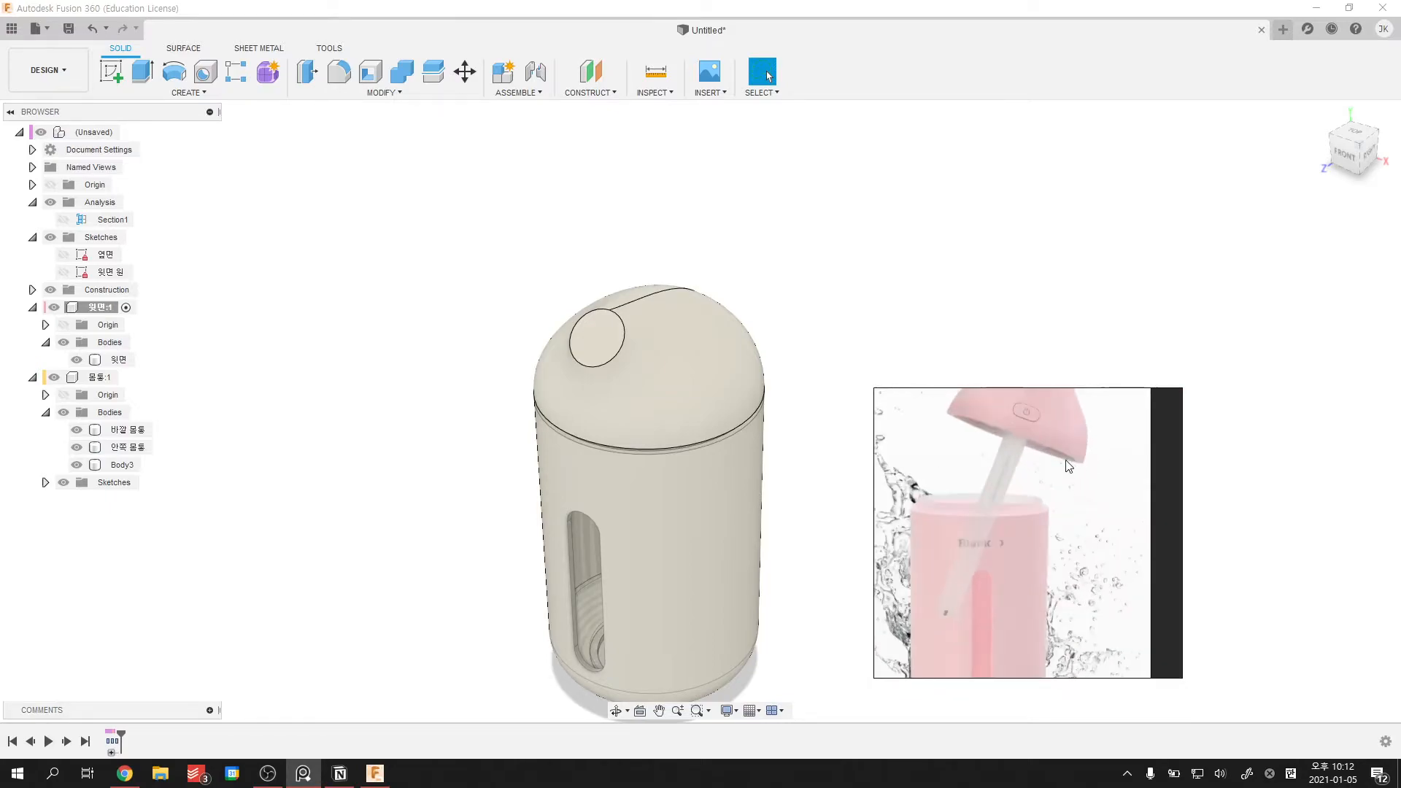
{"action": "scroll", "coordinate": [1019, 421], "scroll_direction": "up", "scroll_amount": 2}
{"action": "scroll", "coordinate": [1070, 491], "scroll_direction": "down", "scroll_amount": 5}
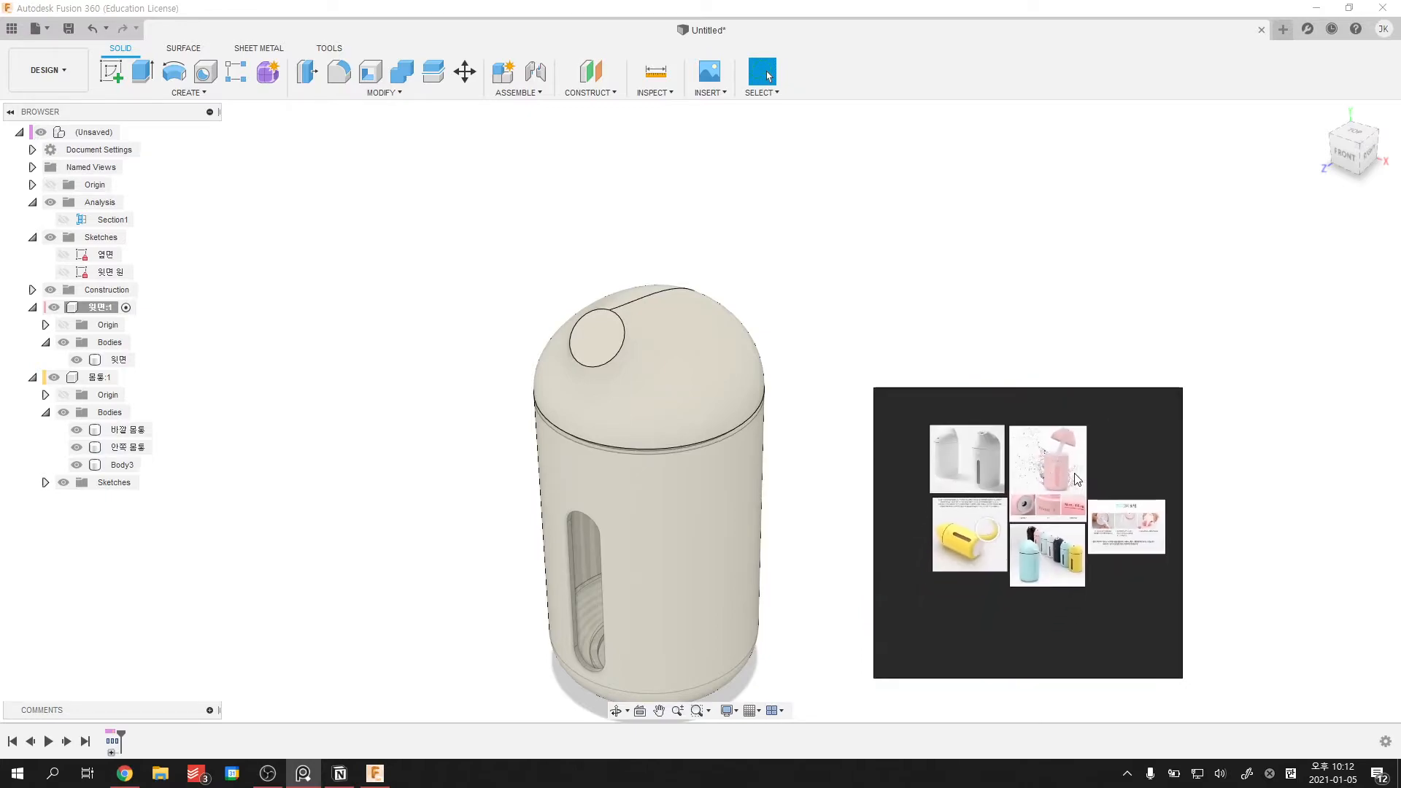
{"action": "scroll", "coordinate": [1005, 529], "scroll_direction": "up", "scroll_amount": 3}
{"action": "scroll", "coordinate": [1005, 529], "scroll_direction": "down", "scroll_amount": 3}
{"action": "scroll", "coordinate": [1041, 511], "scroll_direction": "up", "scroll_amount": 4}
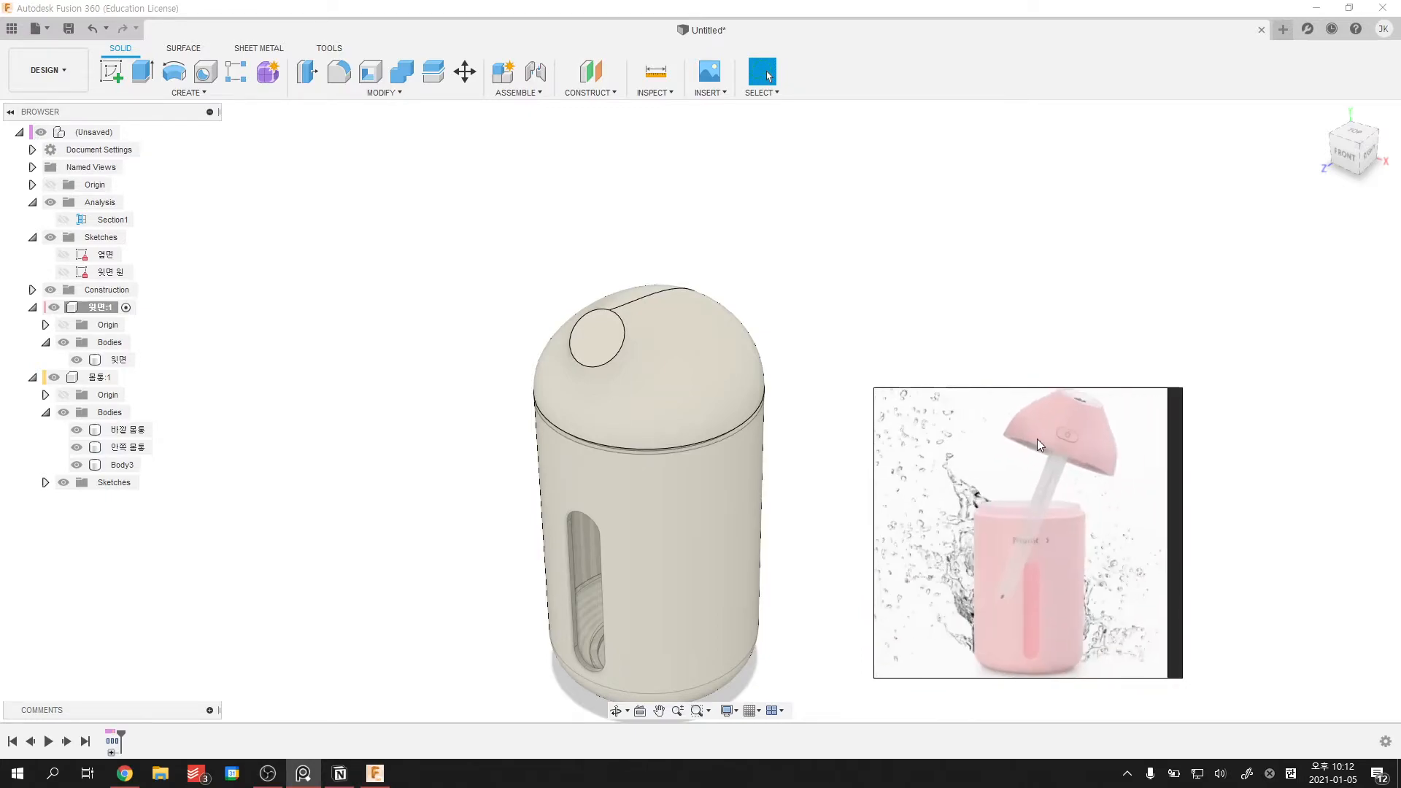
{"action": "scroll", "coordinate": [1095, 457], "scroll_direction": "up", "scroll_amount": 3}
{"action": "scroll", "coordinate": [1080, 462], "scroll_direction": "down", "scroll_amount": 3}
{"action": "scroll", "coordinate": [1085, 453], "scroll_direction": "up", "scroll_amount": 4}
{"action": "scroll", "coordinate": [1086, 450], "scroll_direction": "down", "scroll_amount": 4}
{"action": "middle_click_drag", "start_coordinate": [1082, 439], "coordinate": [1068, 481]}
{"action": "scroll", "coordinate": [1067, 481], "scroll_direction": "down", "scroll_amount": 2}
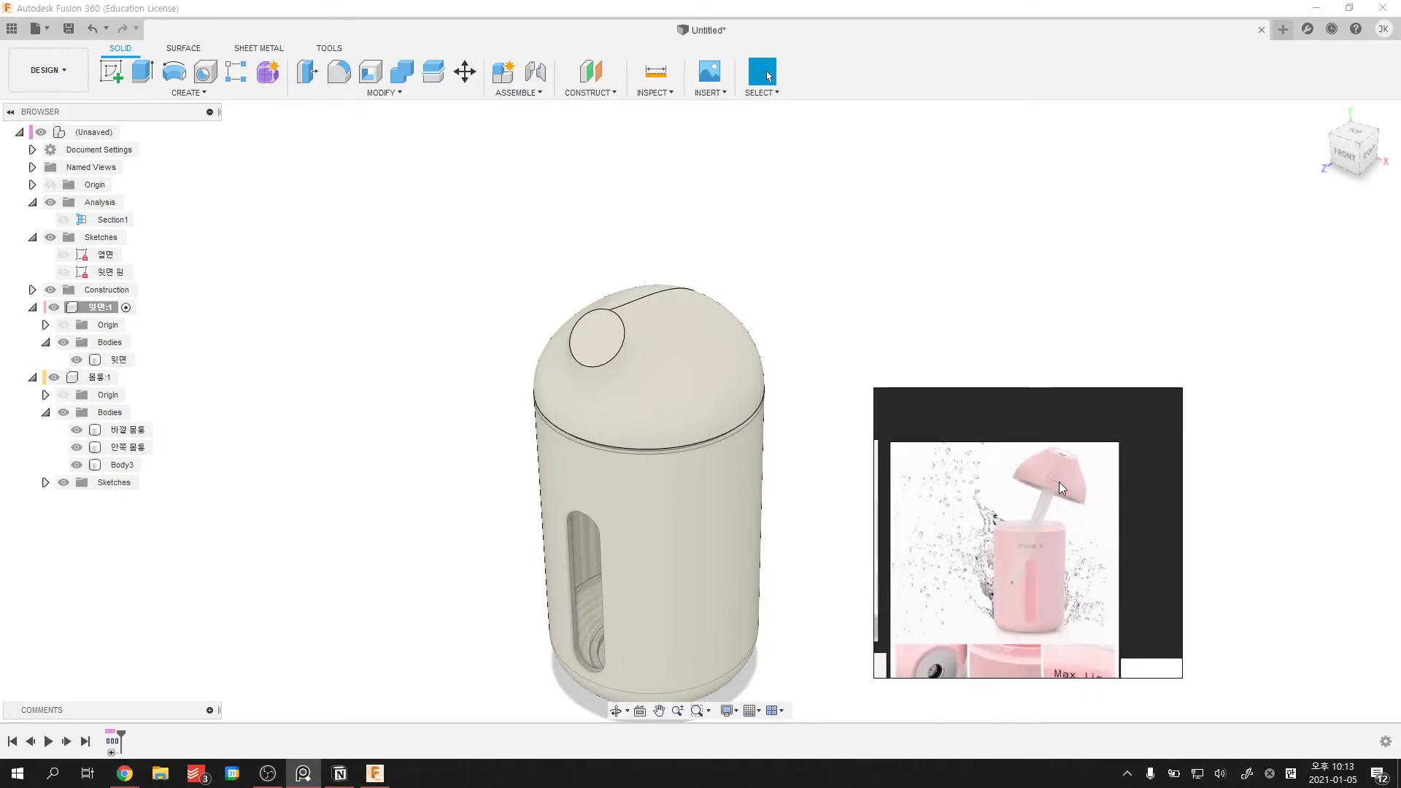
{"action": "scroll", "coordinate": [1058, 504], "scroll_direction": "down", "scroll_amount": 2}
{"action": "scroll", "coordinate": [1056, 515], "scroll_direction": "up", "scroll_amount": 4}
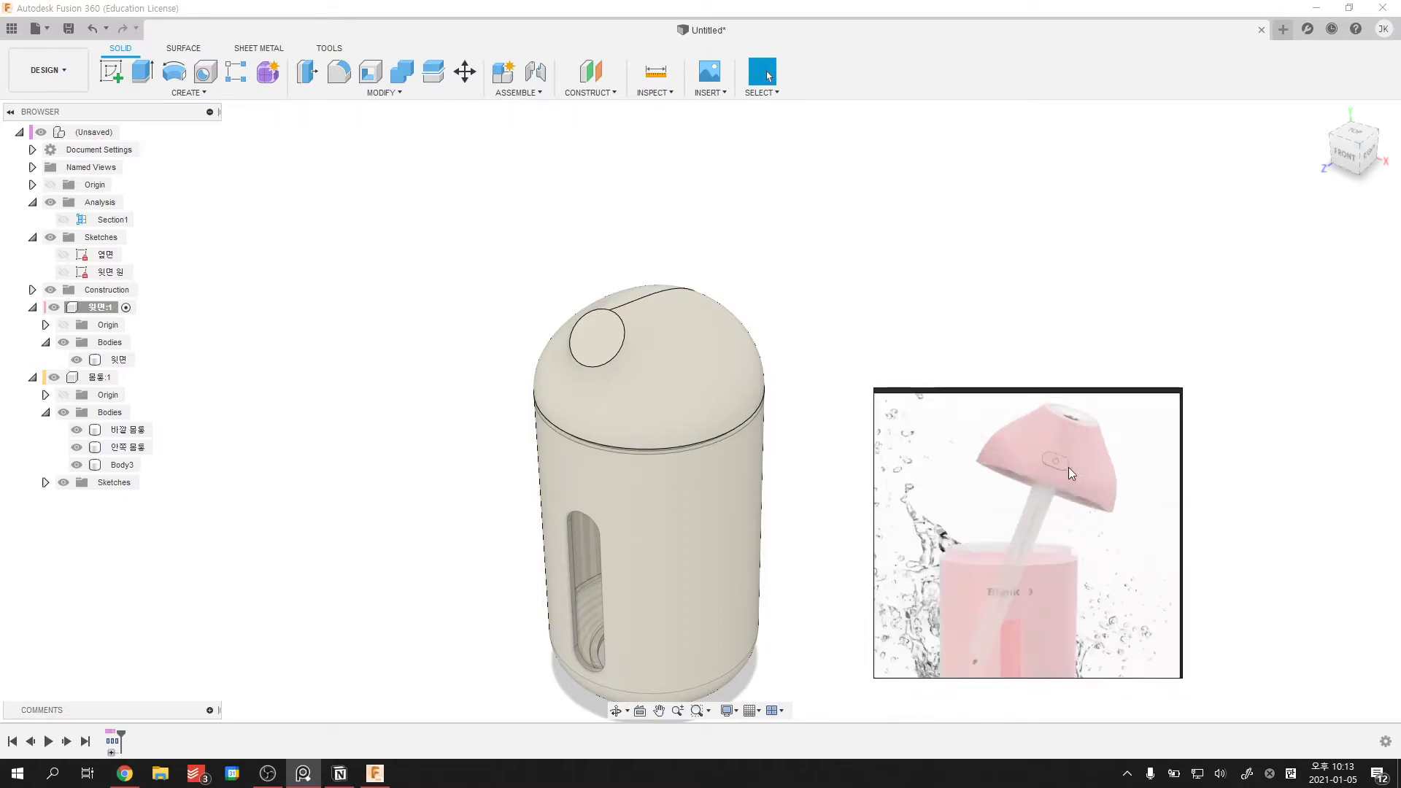
{"action": "scroll", "coordinate": [1054, 456], "scroll_direction": "down", "scroll_amount": 4}
{"action": "scroll", "coordinate": [1058, 511], "scroll_direction": "up", "scroll_amount": 1}
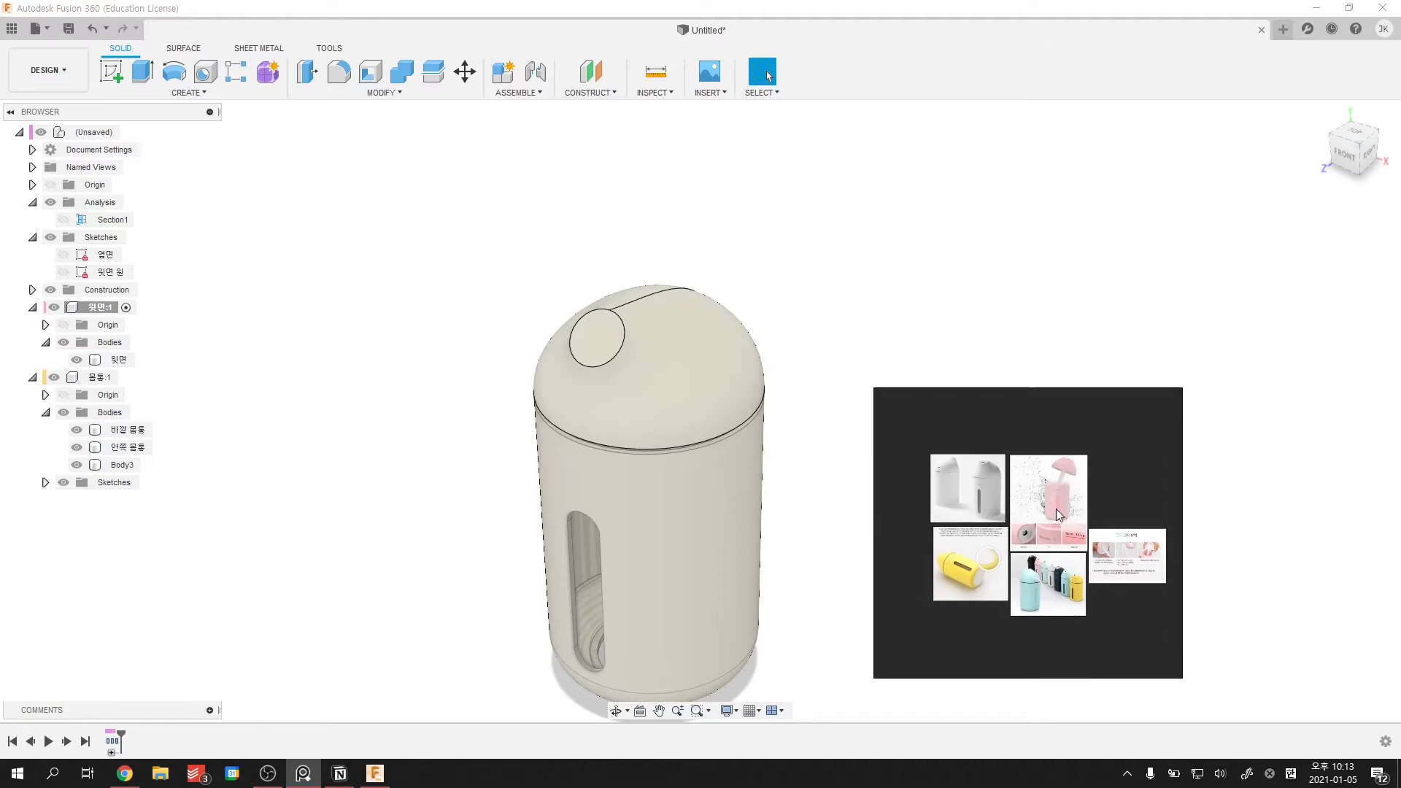
- Compare the turquoise bottle reference photo with the pink lid photo and the detail shots of its mist outlet
{"action": "scroll", "coordinate": [1014, 575], "scroll_direction": "up", "scroll_amount": 4}
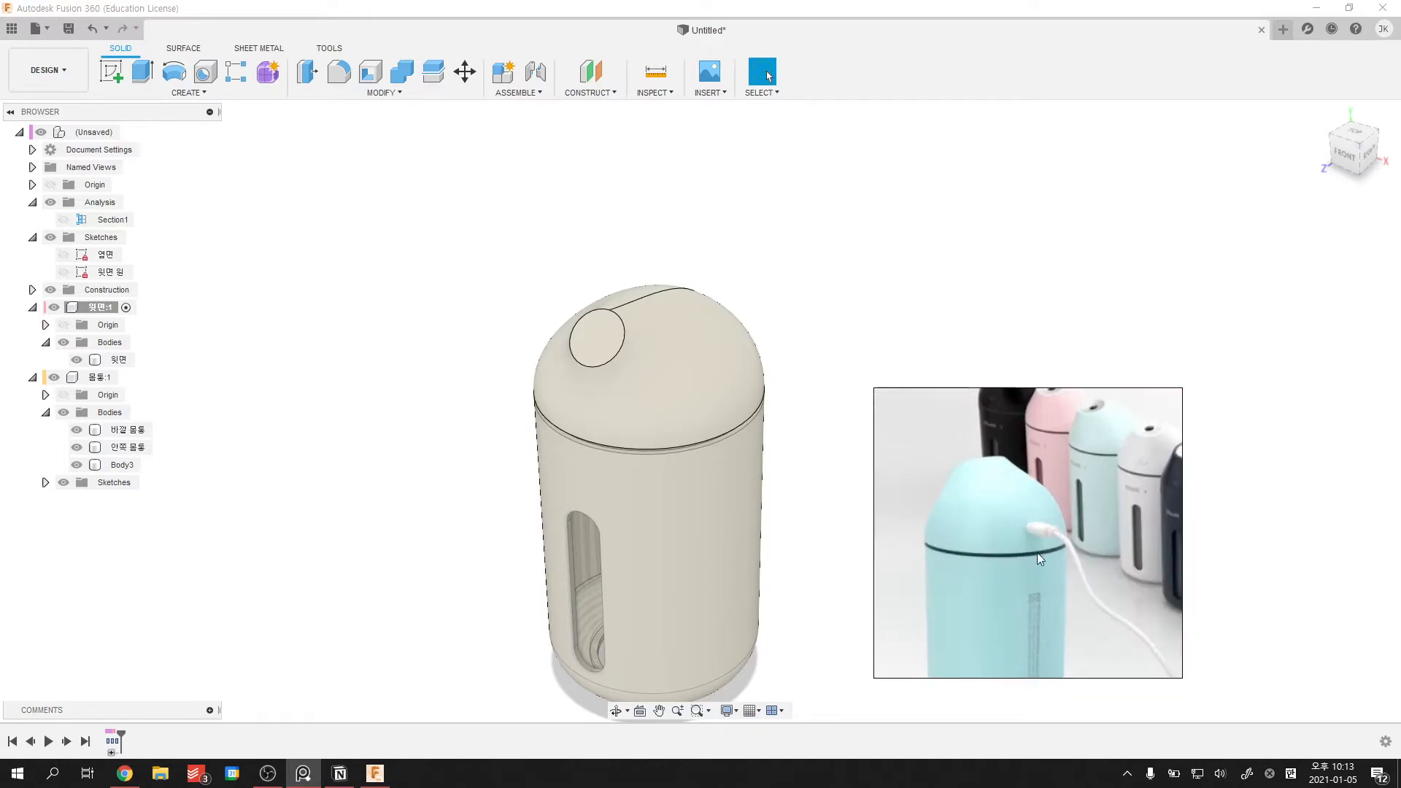
{"action": "scroll", "coordinate": [1043, 519], "scroll_direction": "down", "scroll_amount": 5}
{"action": "scroll", "coordinate": [1058, 562], "scroll_direction": "up", "scroll_amount": 4}
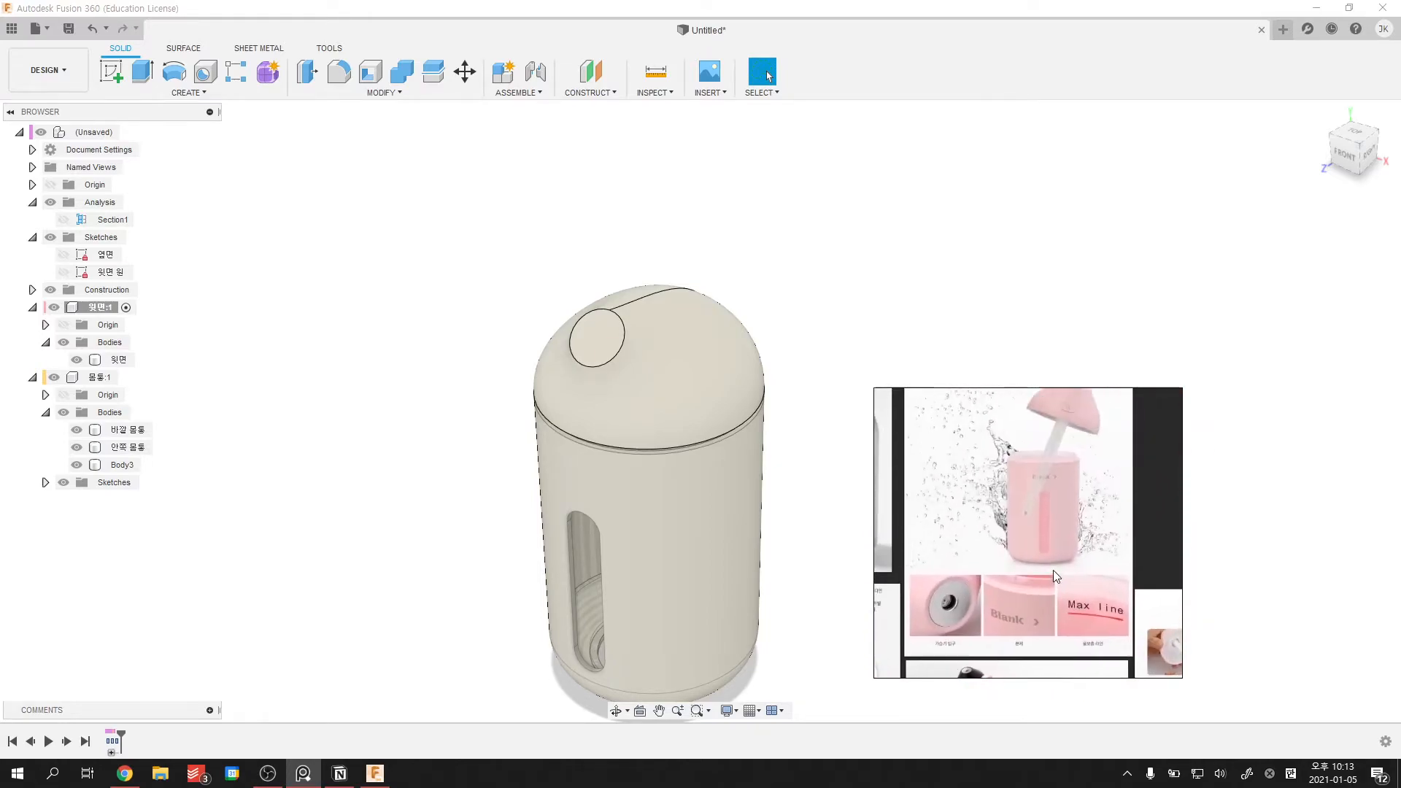
{"action": "scroll", "coordinate": [1064, 562], "scroll_direction": "up", "scroll_amount": 3}
{"action": "right_click", "coordinate": [1101, 491]}
{"action": "left_click", "coordinate": [1088, 479]}
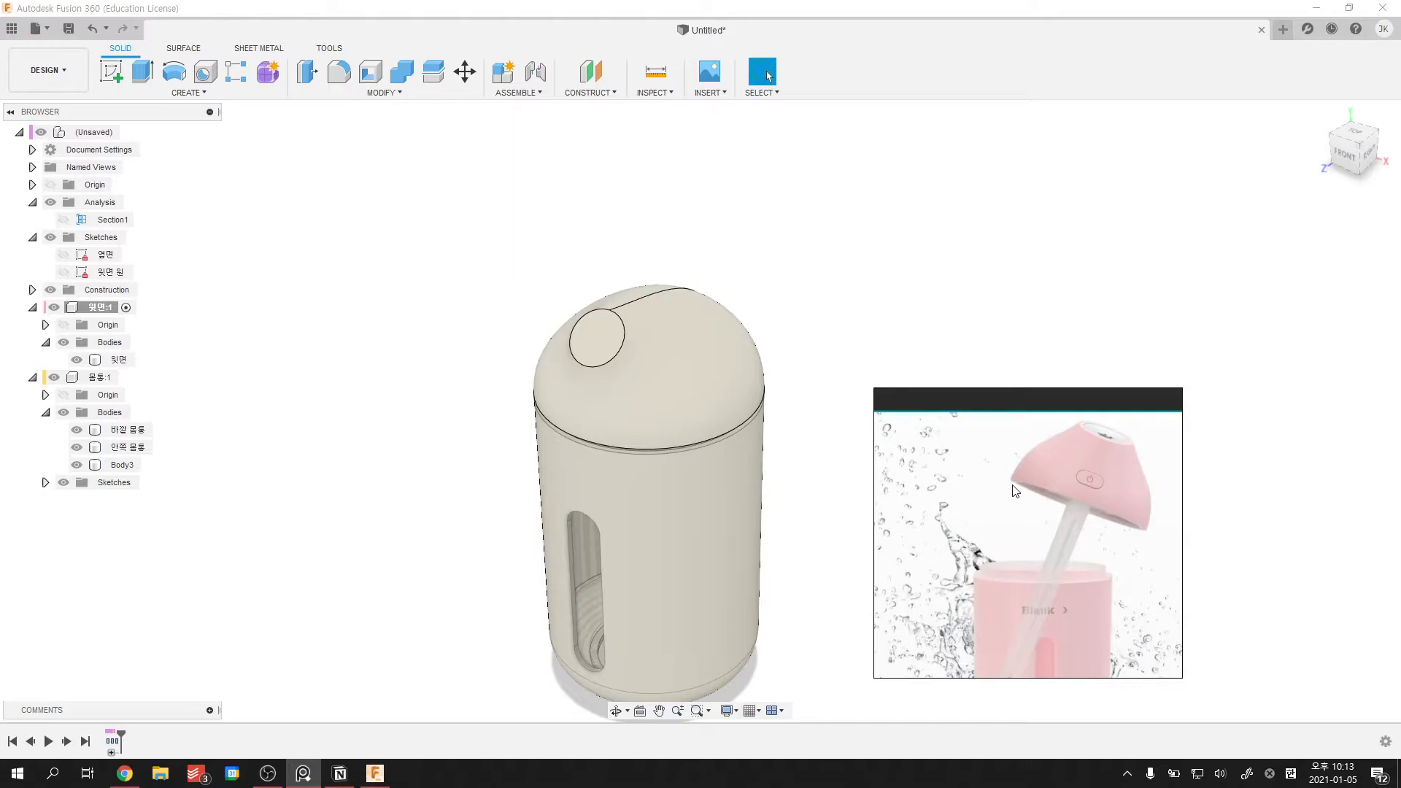
{"action": "scroll", "coordinate": [1066, 508], "scroll_direction": "down", "scroll_amount": 3}
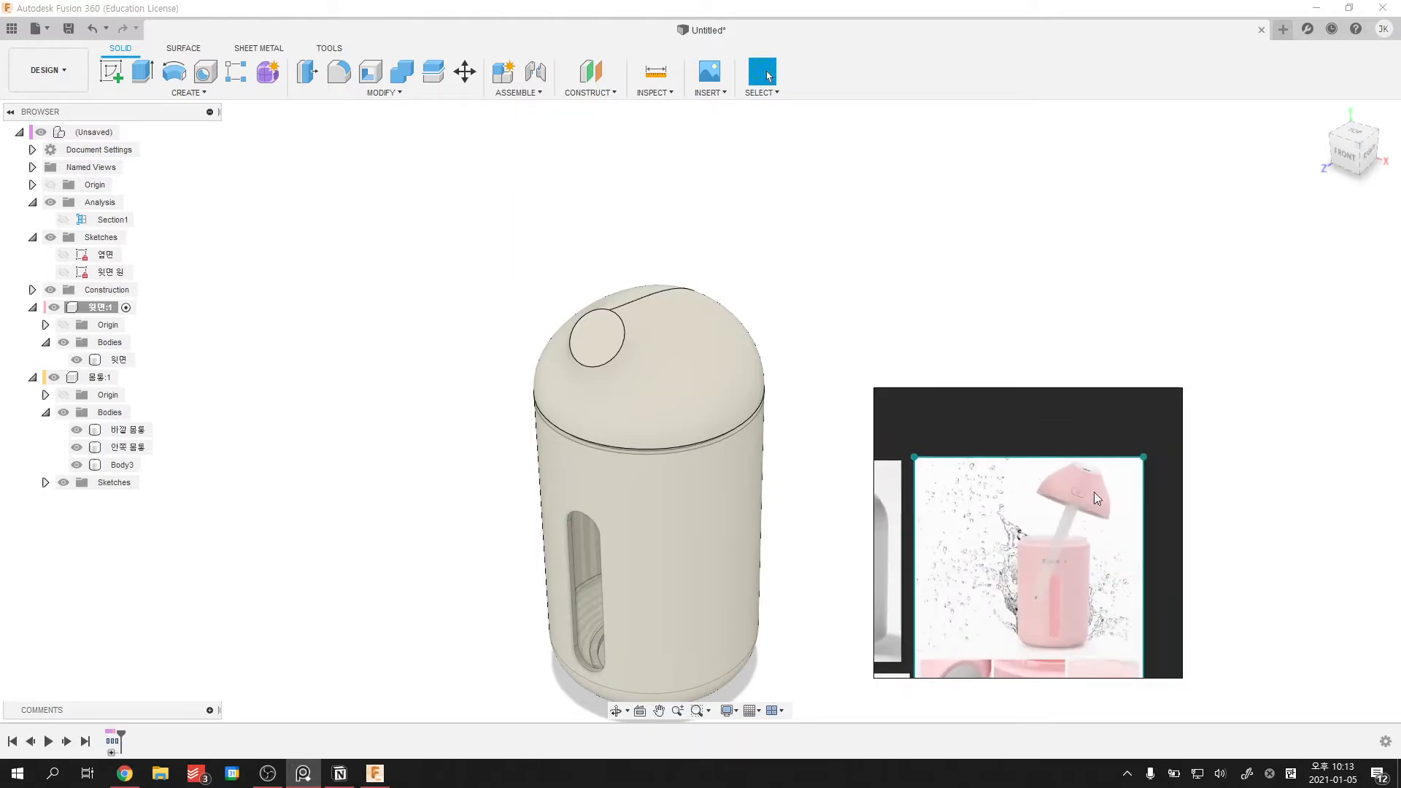
{"action": "scroll", "coordinate": [1093, 489], "scroll_direction": "up", "scroll_amount": 3}
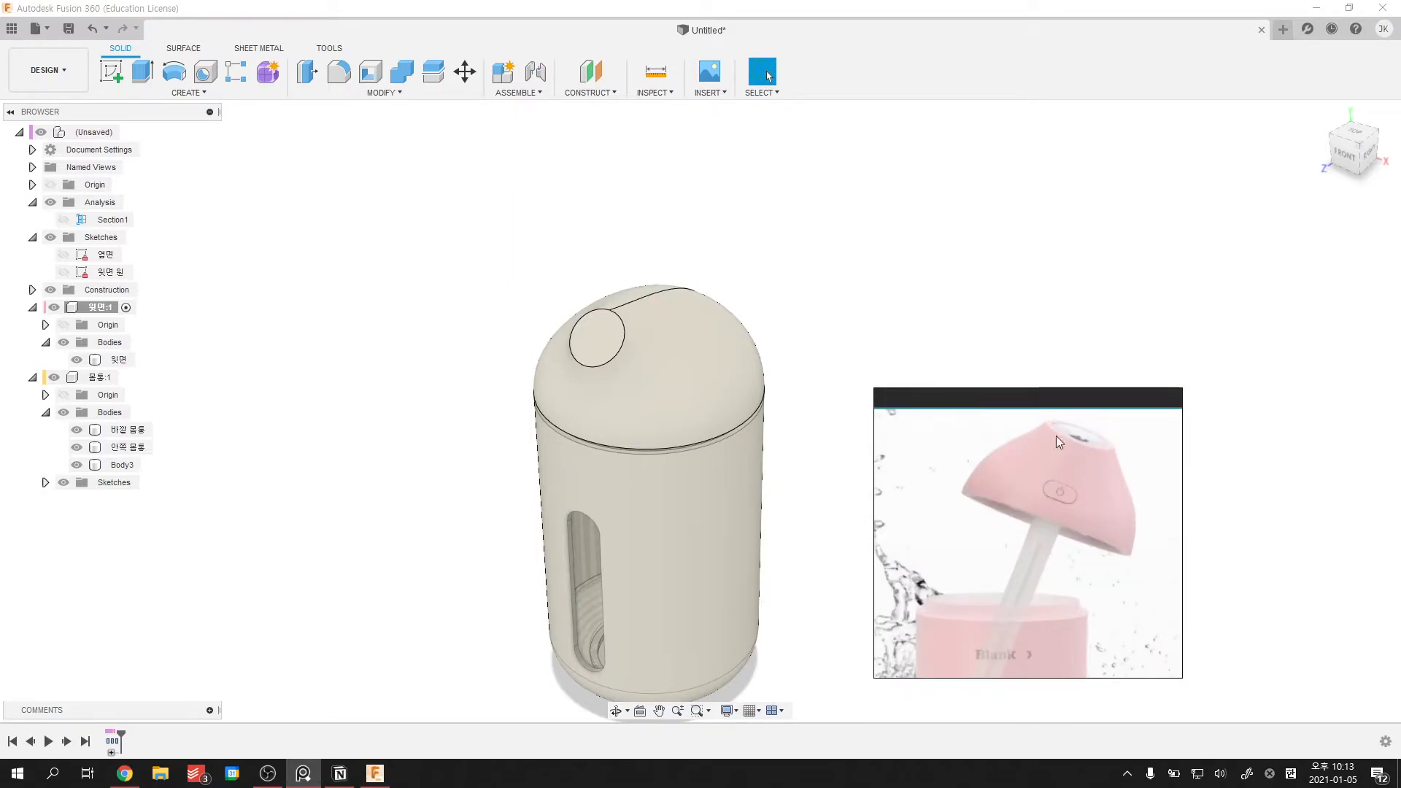
{"action": "scroll", "coordinate": [1106, 430], "scroll_direction": "down", "scroll_amount": 3}
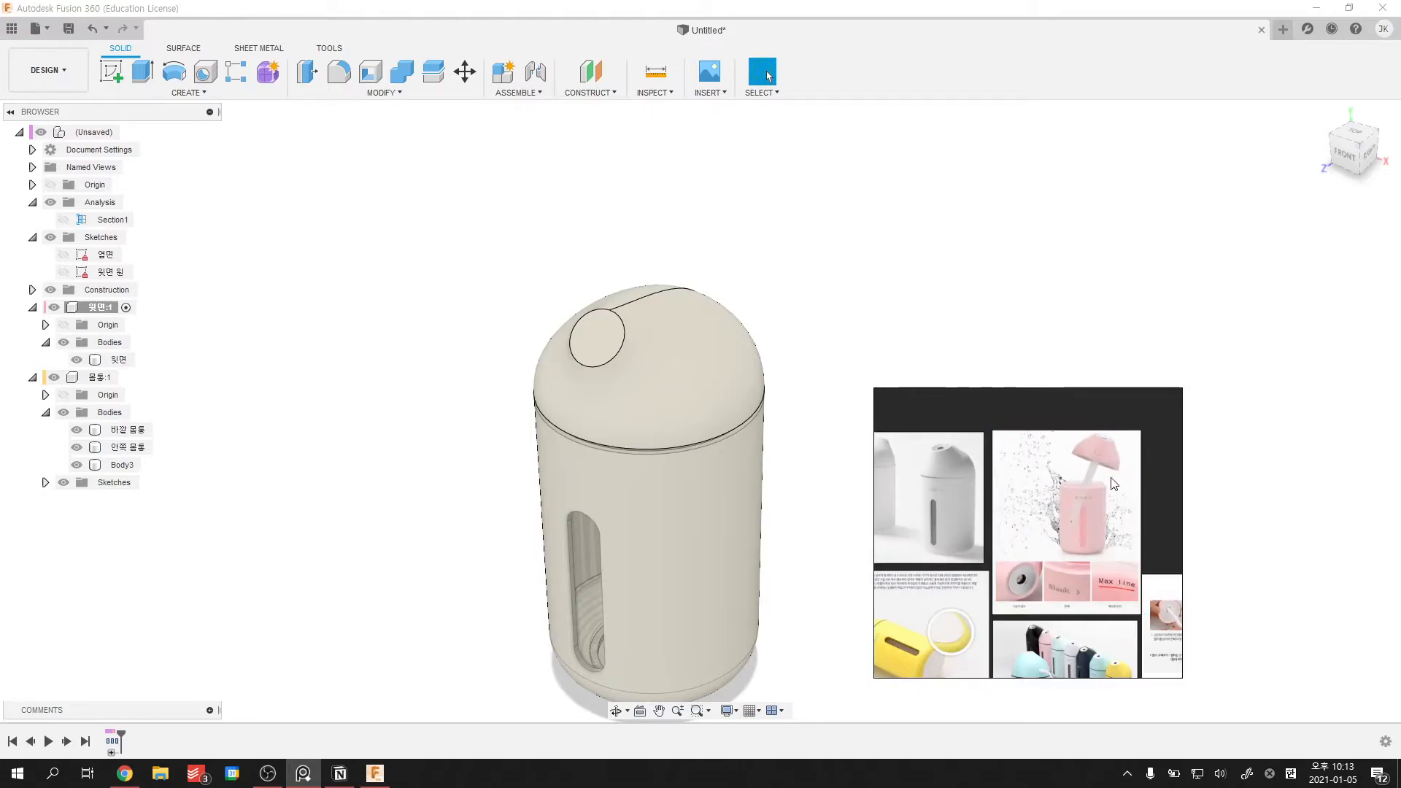
{"action": "scroll", "coordinate": [1054, 489], "scroll_direction": "down", "scroll_amount": 1}
{"action": "scroll", "coordinate": [1097, 533], "scroll_direction": "down", "scroll_amount": 1}
{"action": "scroll", "coordinate": [1057, 620], "scroll_direction": "up", "scroll_amount": 5}
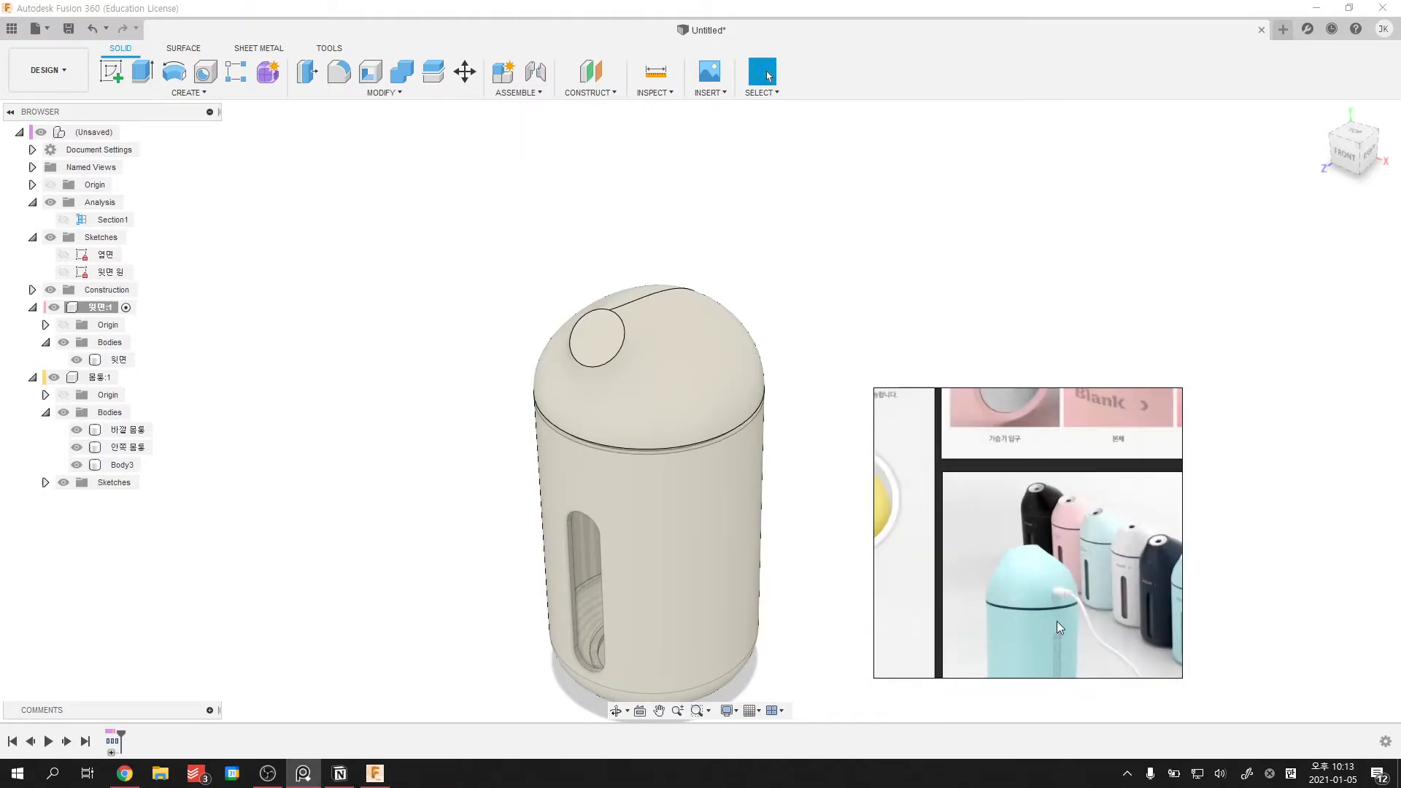
{"action": "scroll", "coordinate": [1065, 568], "scroll_direction": "down", "scroll_amount": 4}
{"action": "middle_click_drag", "start_coordinate": [1088, 511], "coordinate": [1017, 606]}
{"action": "middle_click_drag", "start_coordinate": [1075, 463], "coordinate": [1064, 541]}
{"action": "scroll", "coordinate": [1066, 515], "scroll_direction": "down", "scroll_amount": 1}
{"action": "scroll", "coordinate": [1067, 515], "scroll_direction": "up", "scroll_amount": 1}
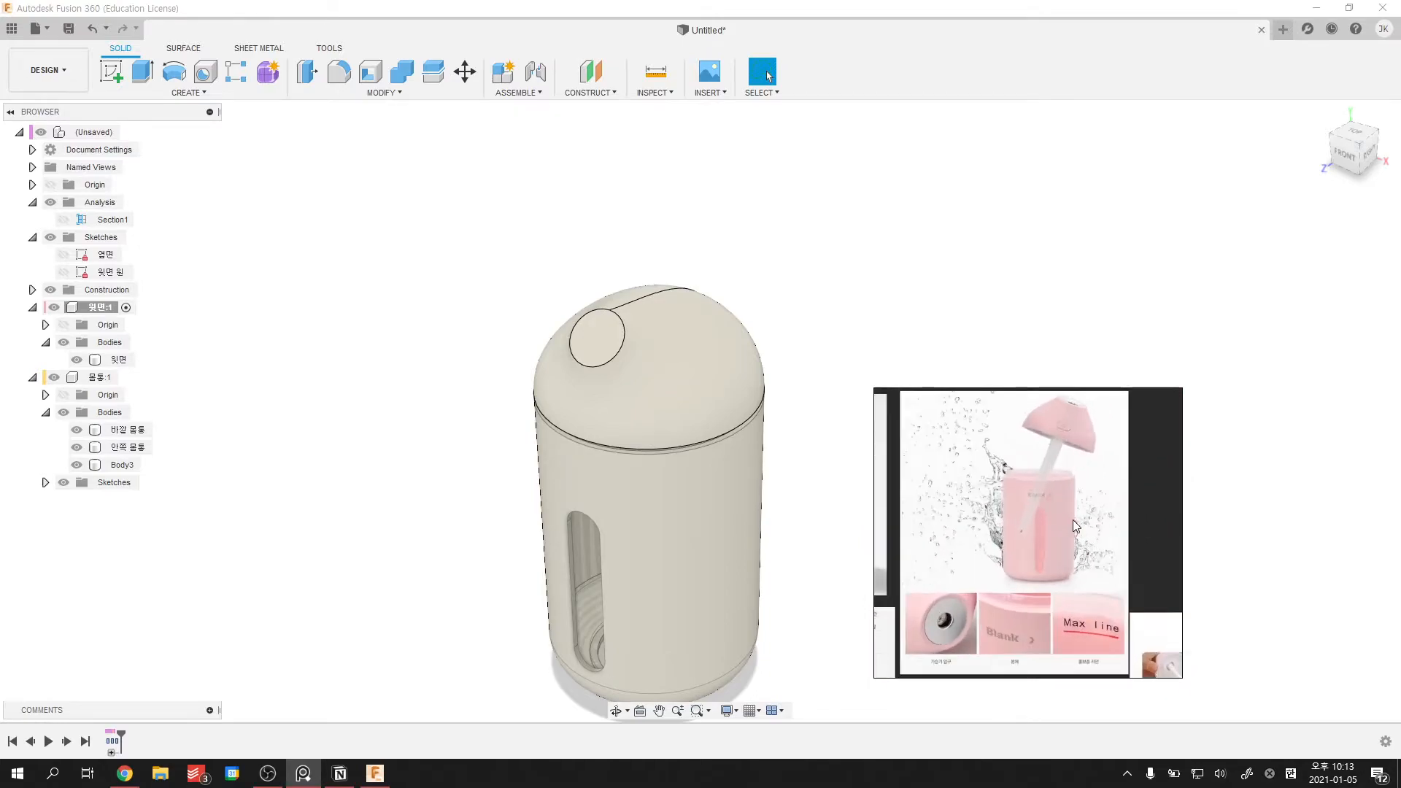
- Start a new sketch on the slanted circular face of the lid
{"action": "middle_click_drag", "start_coordinate": [679, 332], "coordinate": [864, 300], "text": "shift"}
{"action": "scroll", "coordinate": [1058, 418], "scroll_direction": "up", "scroll_amount": 5}
{"action": "scroll", "coordinate": [681, 322], "scroll_direction": "up", "scroll_amount": 5}
{"action": "middle_click_drag", "start_coordinate": [768, 344], "coordinate": [776, 317], "text": "shift"}
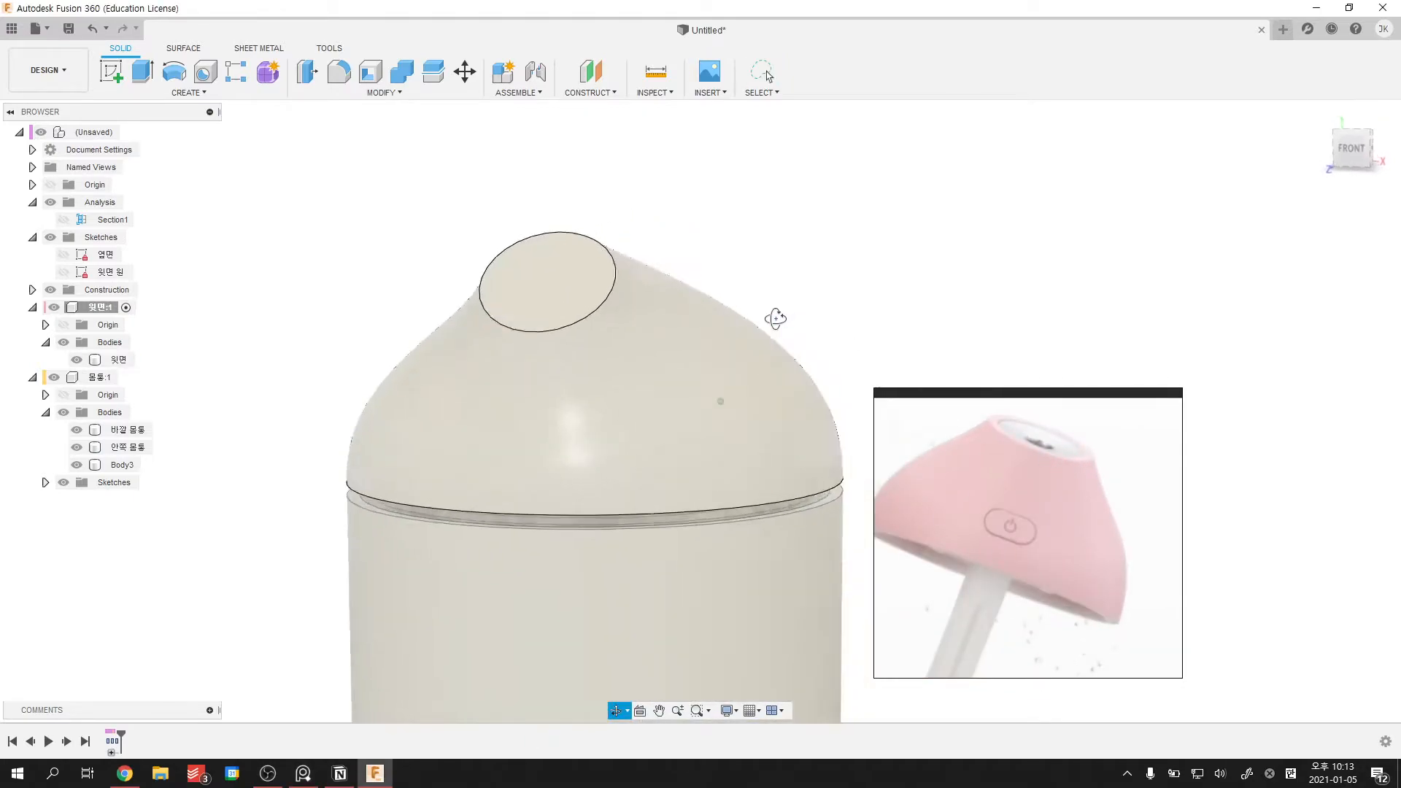
{"action": "left_click", "coordinate": [111, 71]}
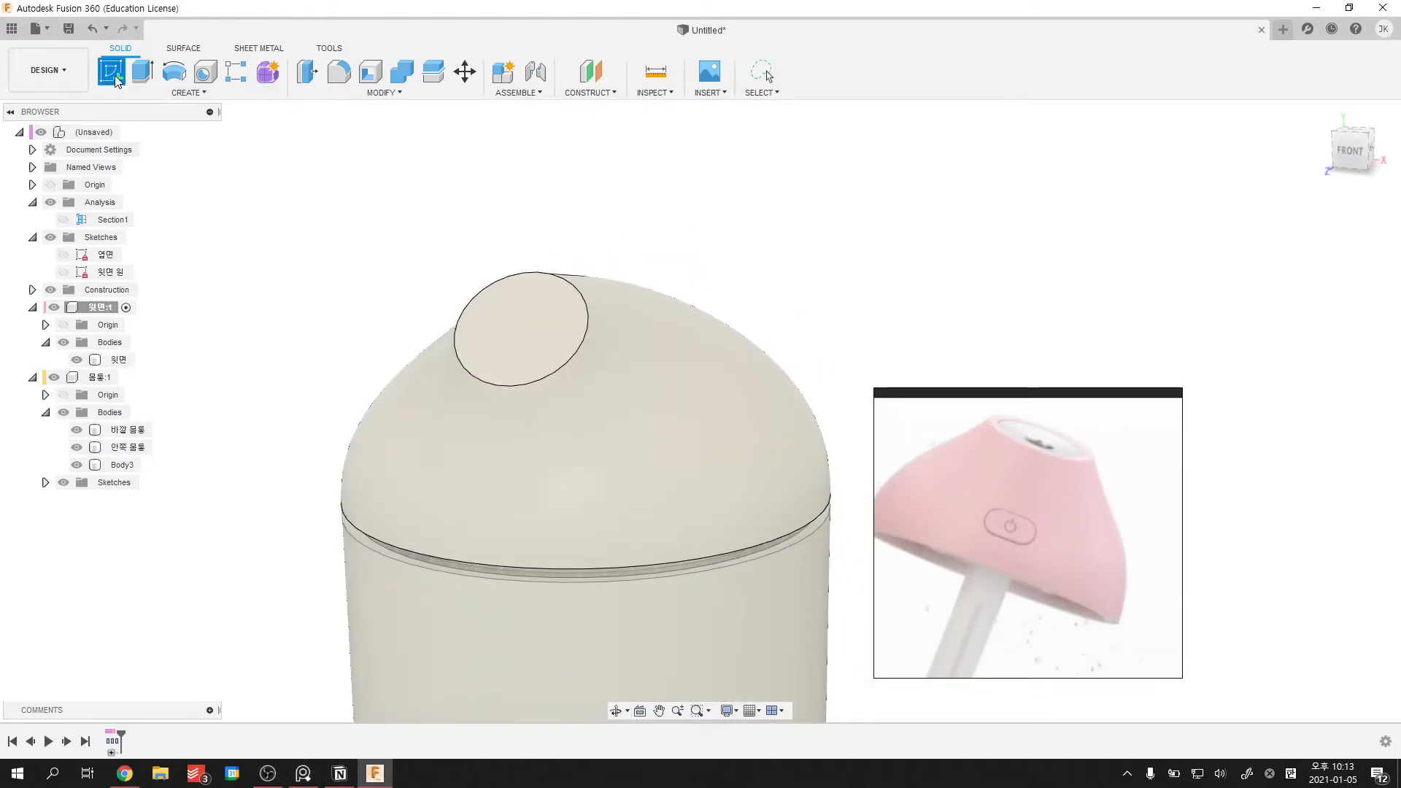
{"action": "left_click", "coordinate": [540, 319]}
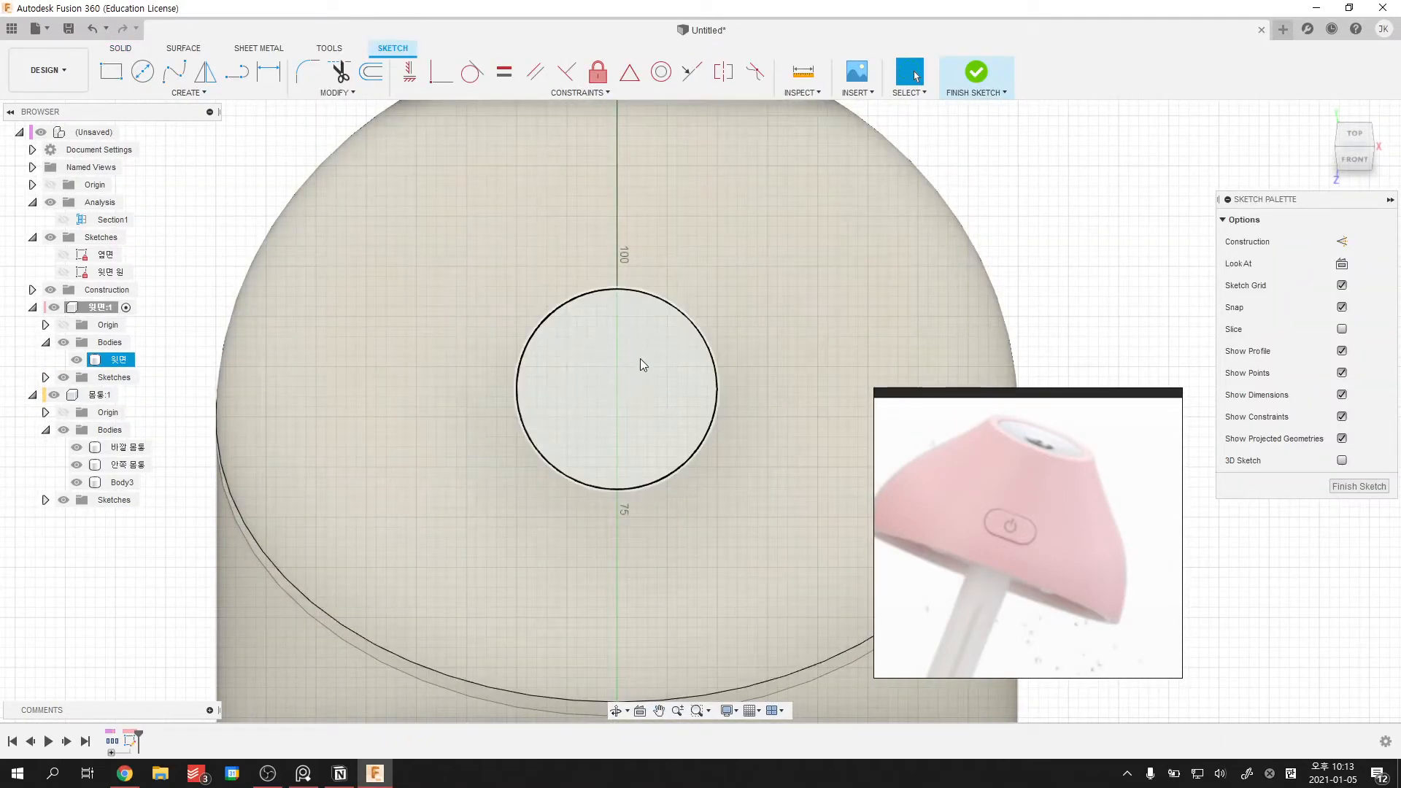
- Offset the circular face's outline inward by 2.5 mm and finish the sketch
{"action": "key", "text": "o"}
{"action": "left_click", "coordinate": [672, 310]}
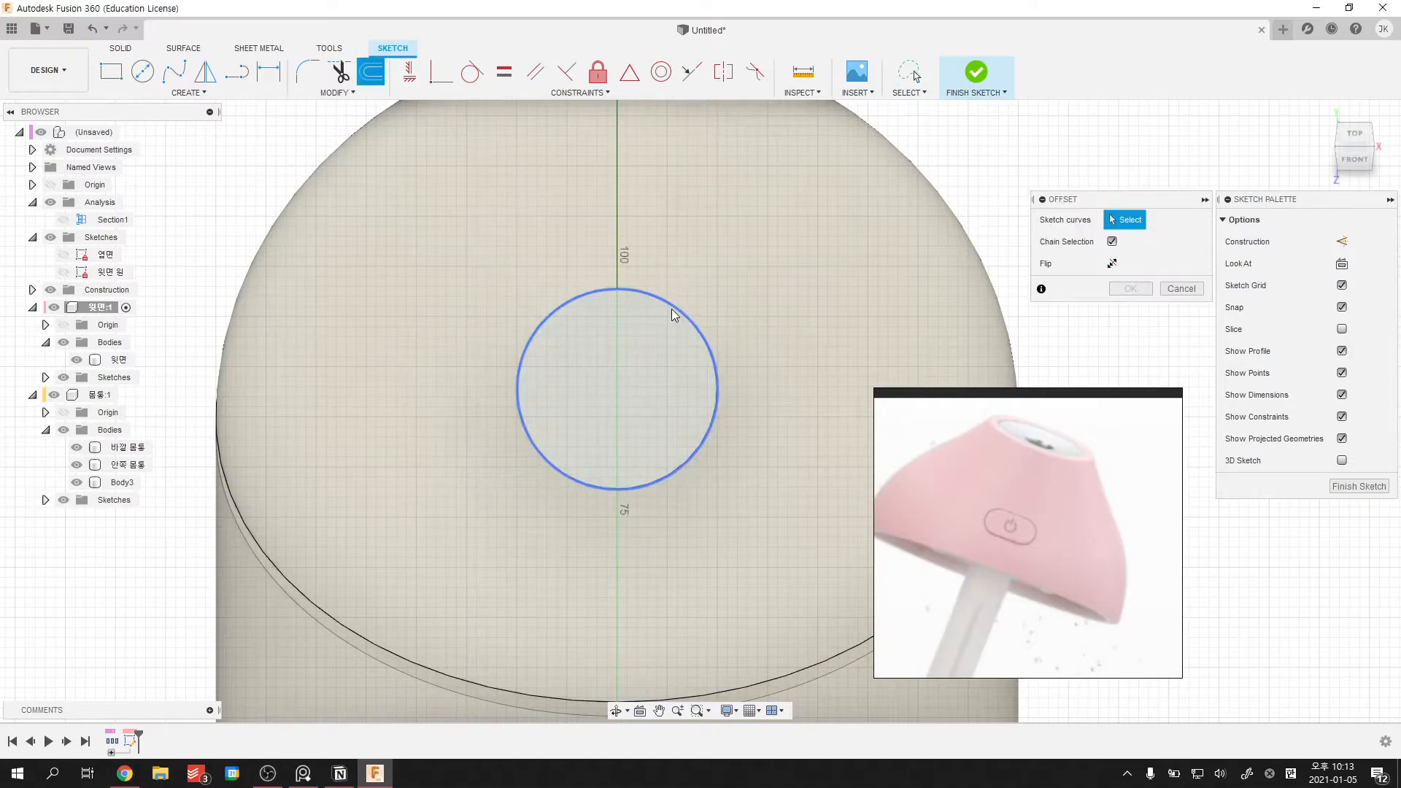
{"action": "left_click_drag", "start_coordinate": [680, 295], "coordinate": [657, 330]}
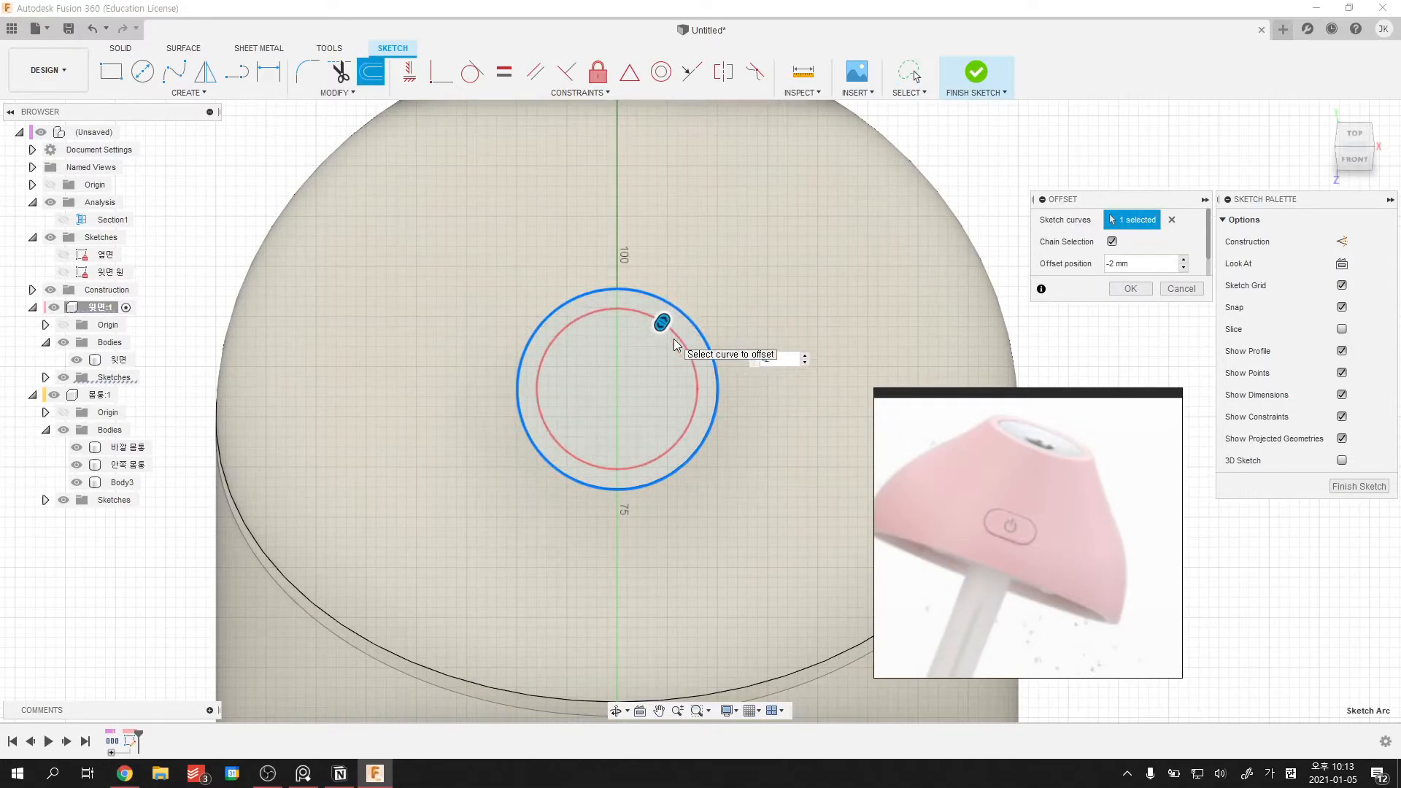
{"action": "type", "text": "-3"}
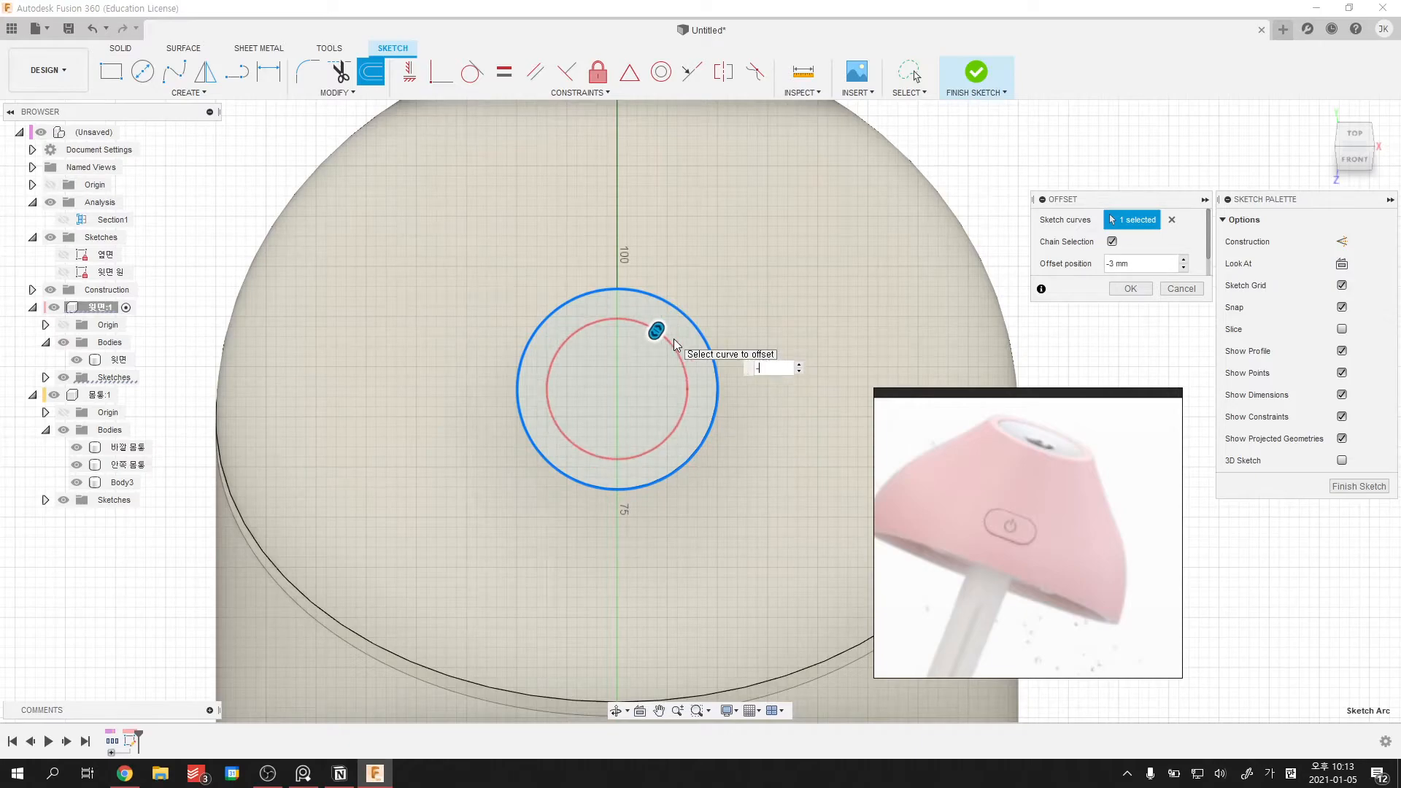
{"action": "type", "text": "5"}
{"action": "key", "text": "Return"}
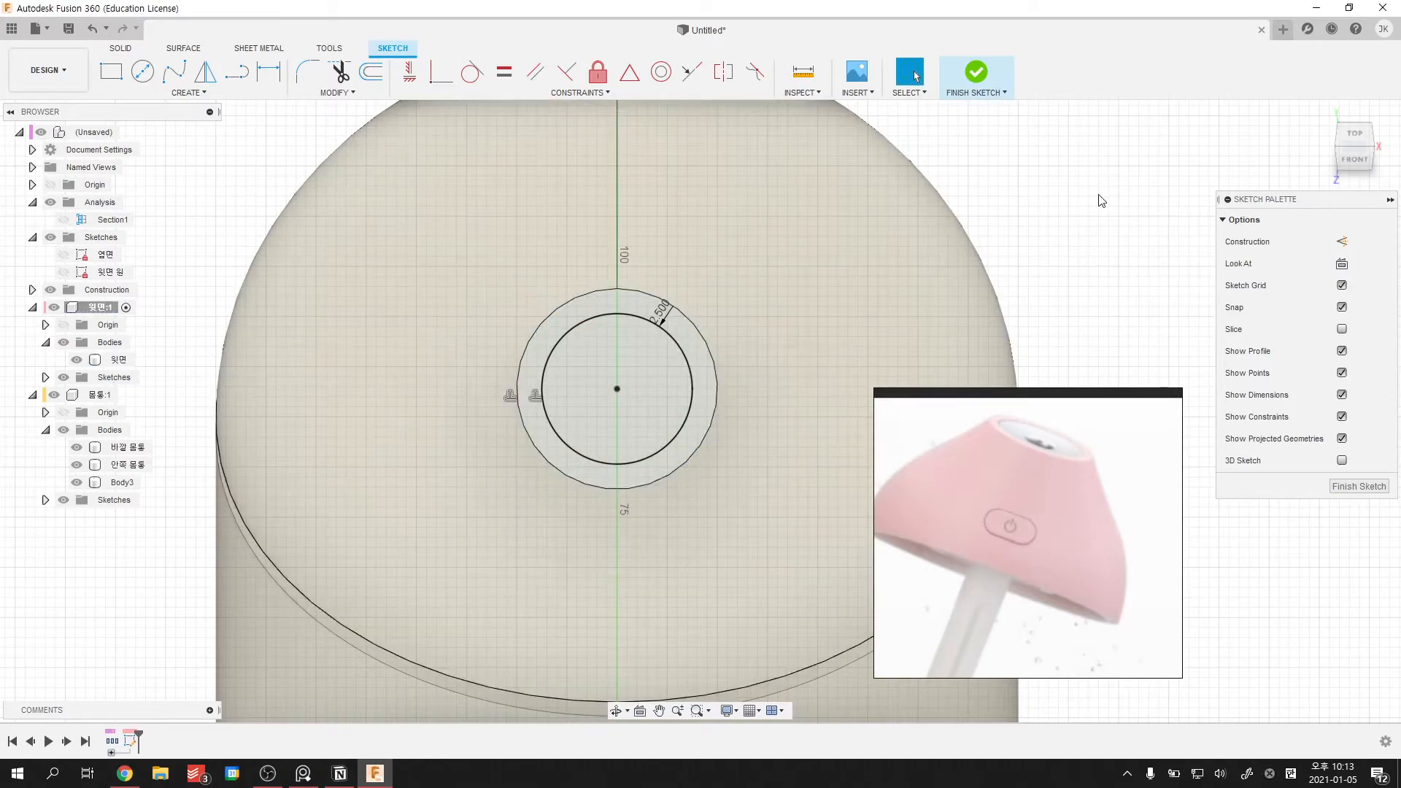
{"action": "left_click", "coordinate": [1003, 90]}
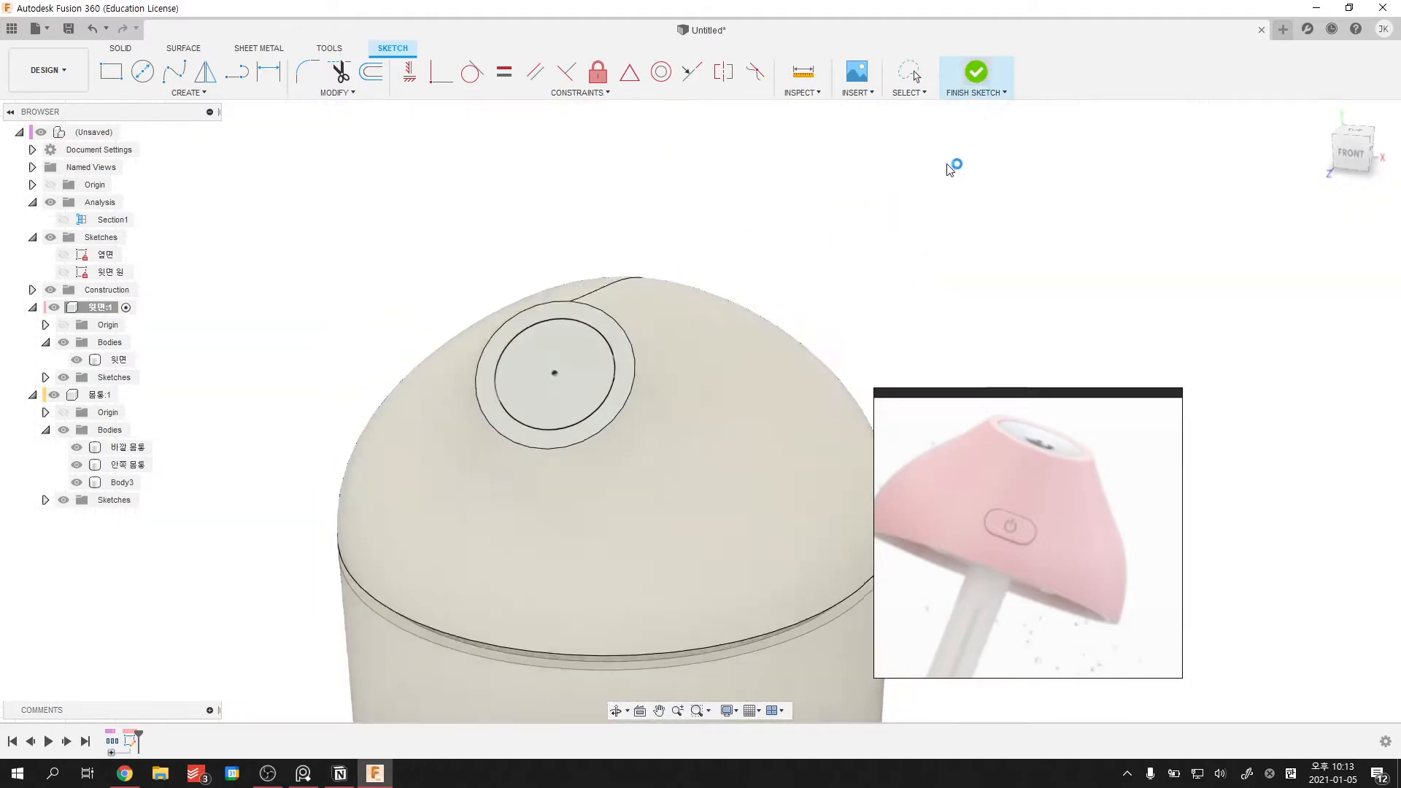
- Extrude the inner circle of the offset sketch -10 mm into the lid as a new body
{"action": "key", "text": "e"}
{"action": "left_click", "coordinate": [485, 327]}
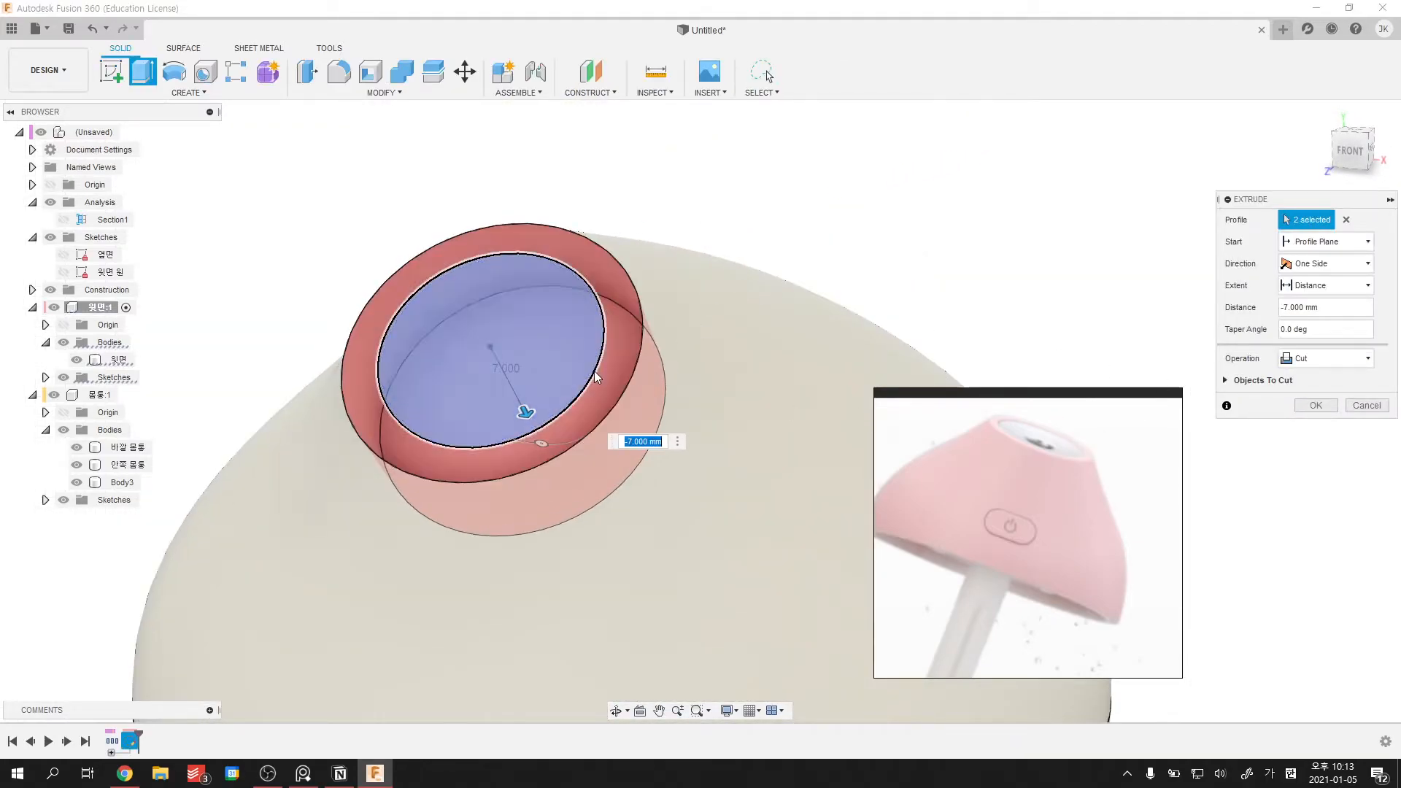
{"action": "left_click", "coordinate": [614, 296]}
{"action": "middle_click_drag", "start_coordinate": [560, 314], "coordinate": [913, 249], "text": "shift"}
{"action": "left_click", "coordinate": [1347, 219]}
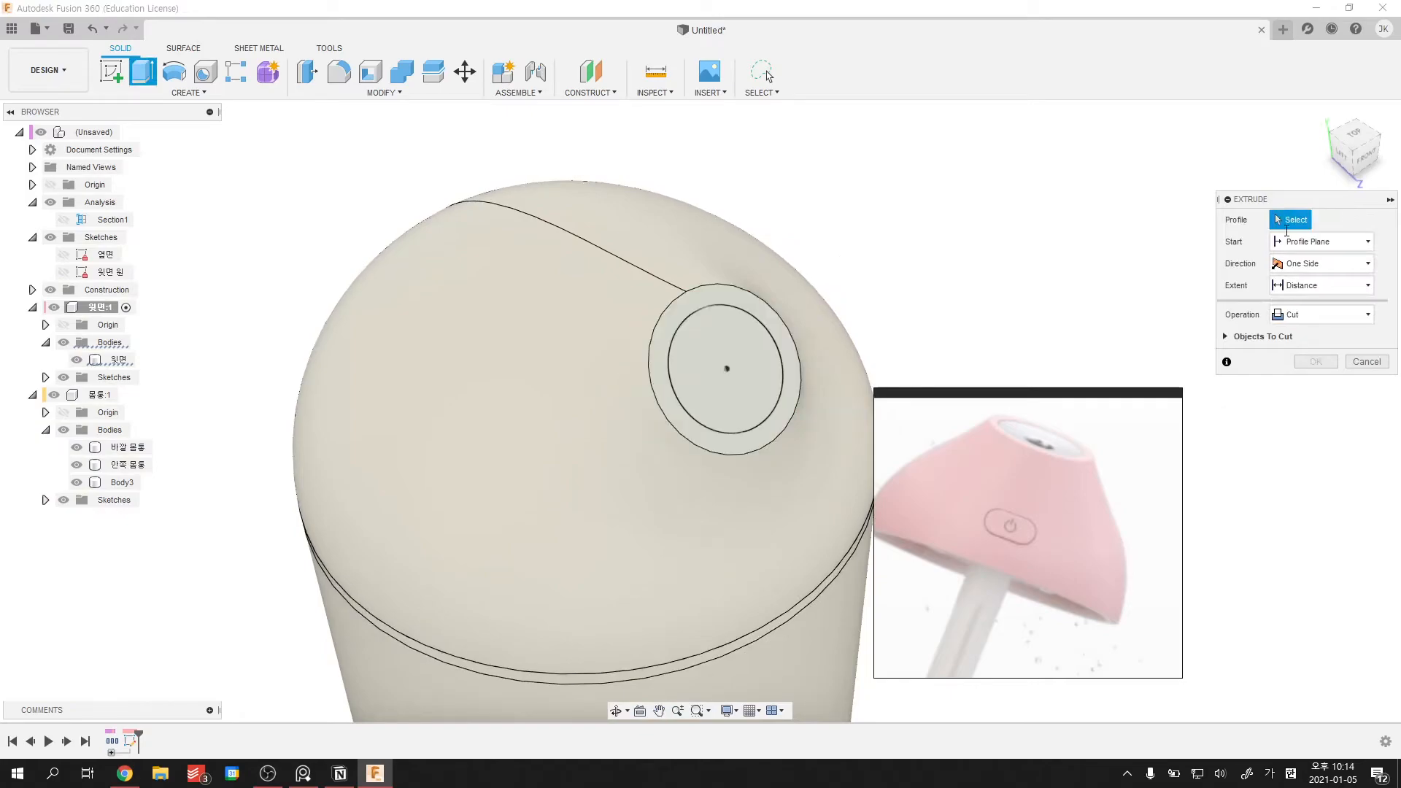
{"action": "scroll", "coordinate": [854, 255], "scroll_direction": "up", "scroll_amount": 3}
{"action": "left_click", "coordinate": [601, 480]}
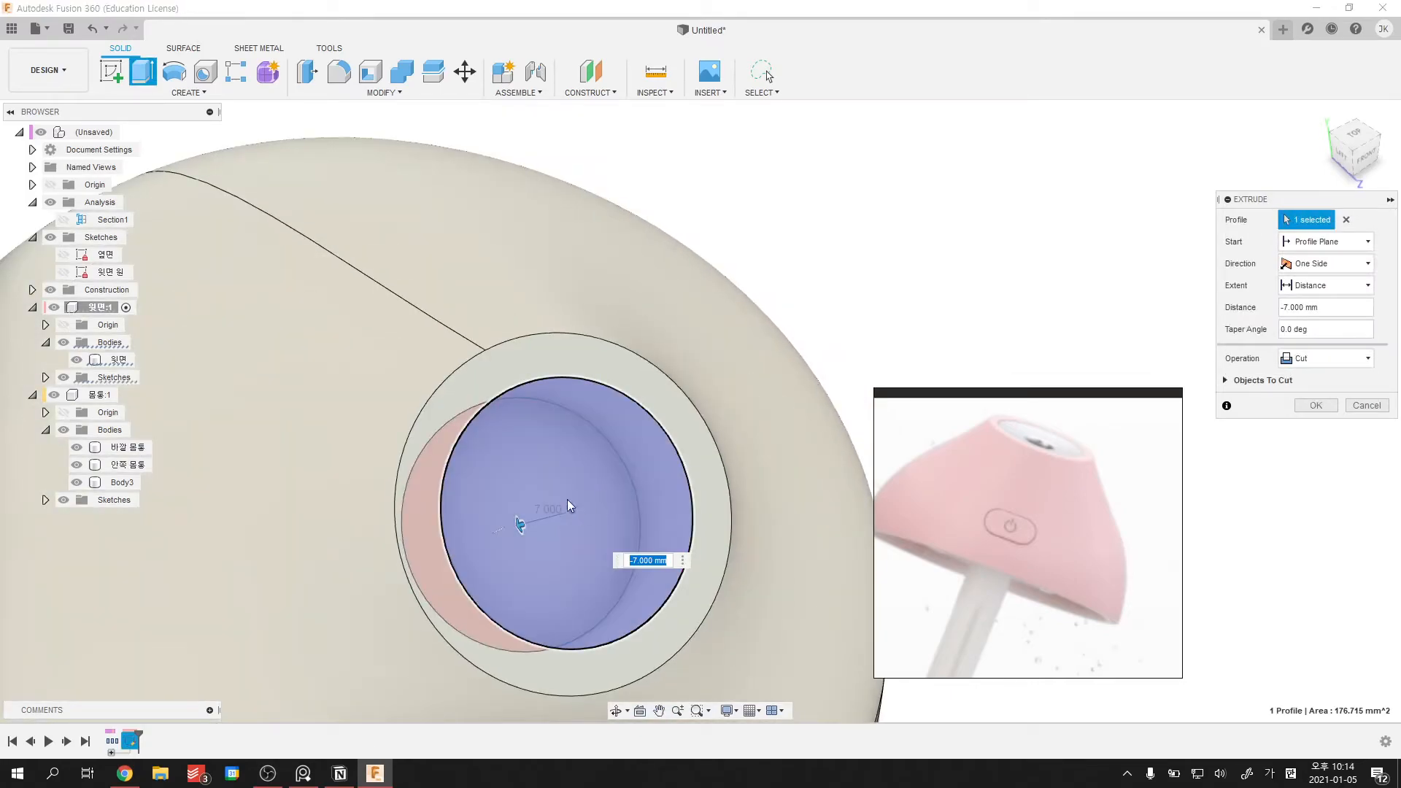
{"action": "middle_click_drag", "start_coordinate": [559, 506], "coordinate": [594, 467], "text": "shift"}
{"action": "scroll", "coordinate": [602, 412], "scroll_direction": "down", "scroll_amount": 3}
{"action": "type", "text": "-10"}
{"action": "middle_click_drag", "start_coordinate": [694, 234], "coordinate": [1210, 330], "text": "shift"}
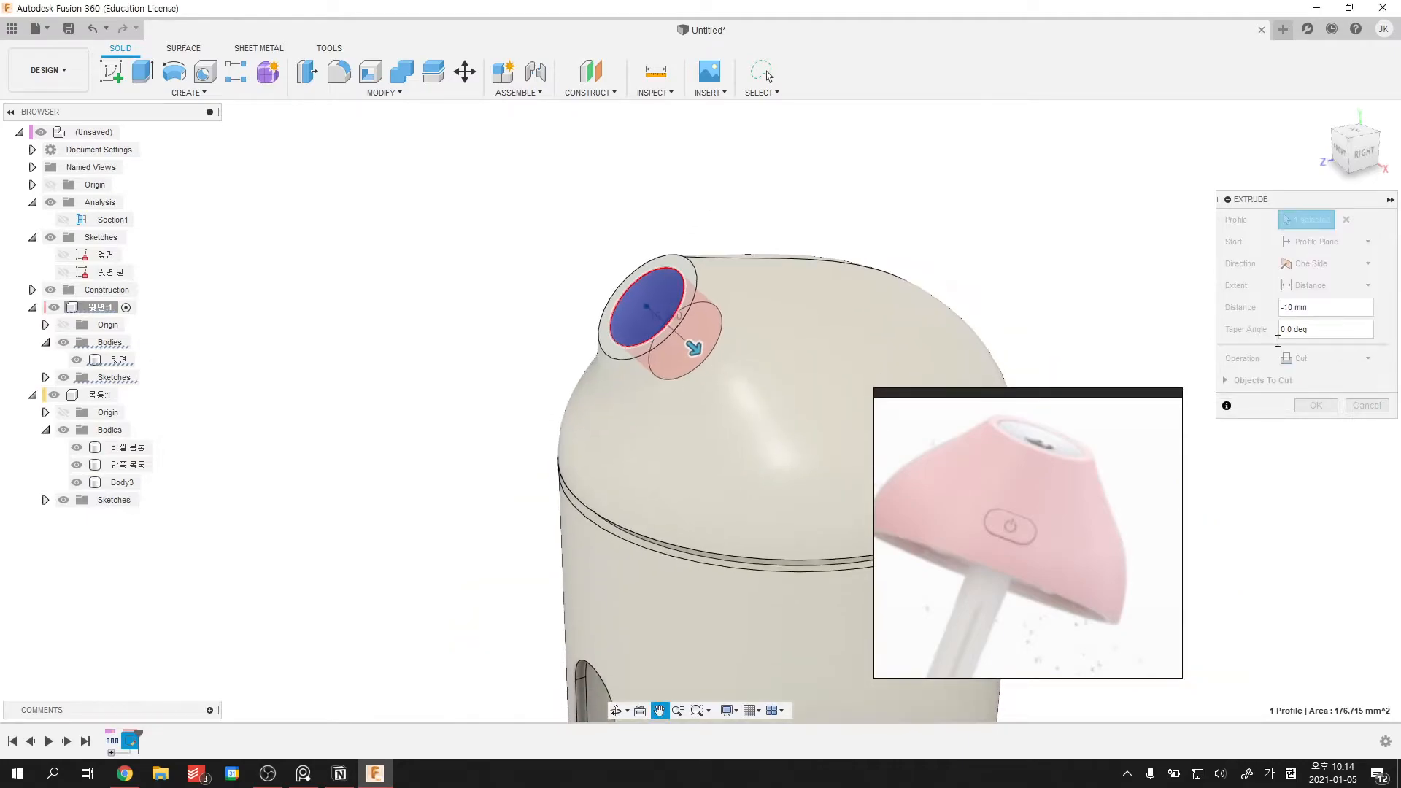
{"action": "left_click", "coordinate": [1326, 358]}
{"action": "left_click", "coordinate": [1326, 427]}
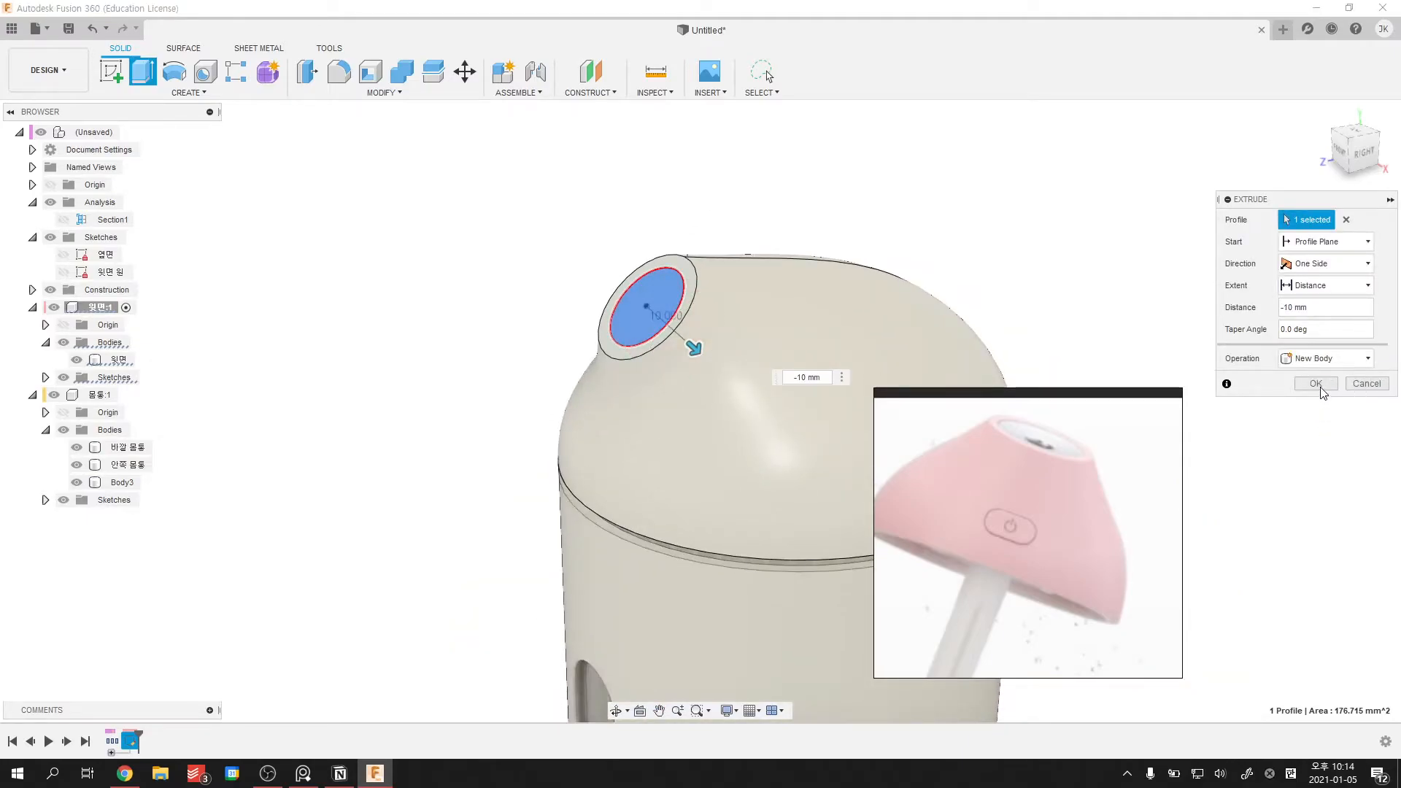
{"action": "left_click", "coordinate": [1317, 384]}
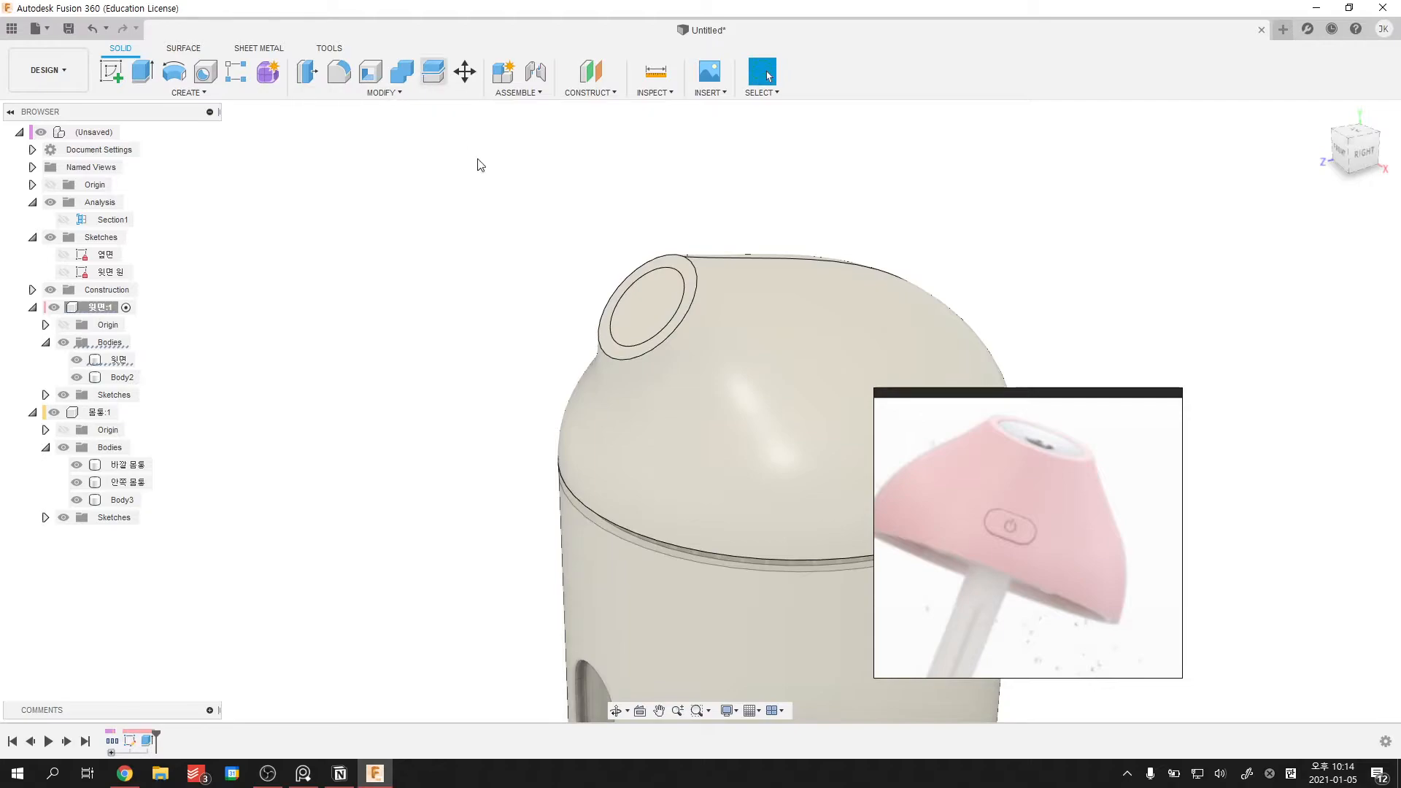
- Show the section analysis and cut the cylindrical outlet body from the lid with Combine, keeping the tool body
{"action": "left_click", "coordinate": [64, 219]}
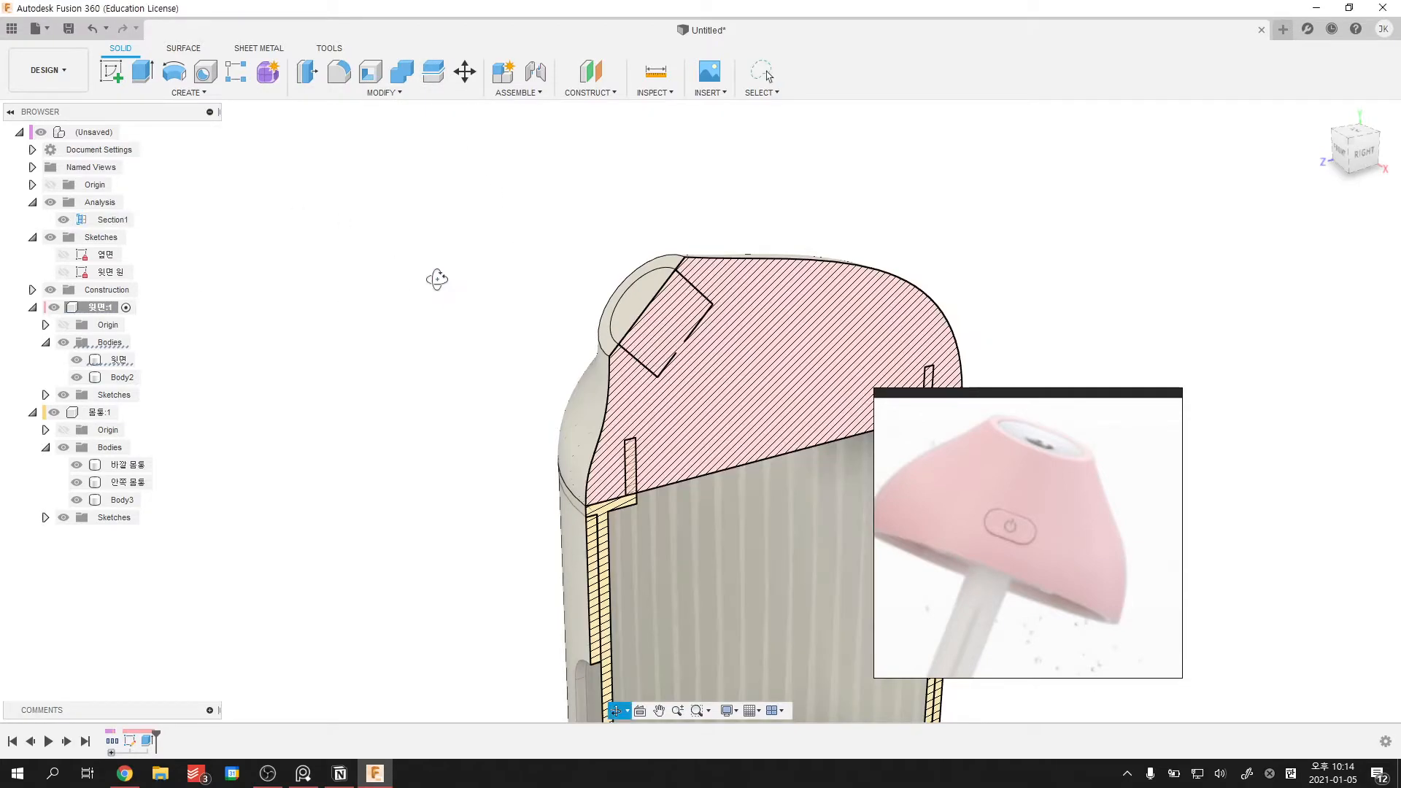
{"action": "scroll", "coordinate": [546, 284], "scroll_direction": "up", "scroll_amount": 2}
{"action": "left_click", "coordinate": [591, 294]}
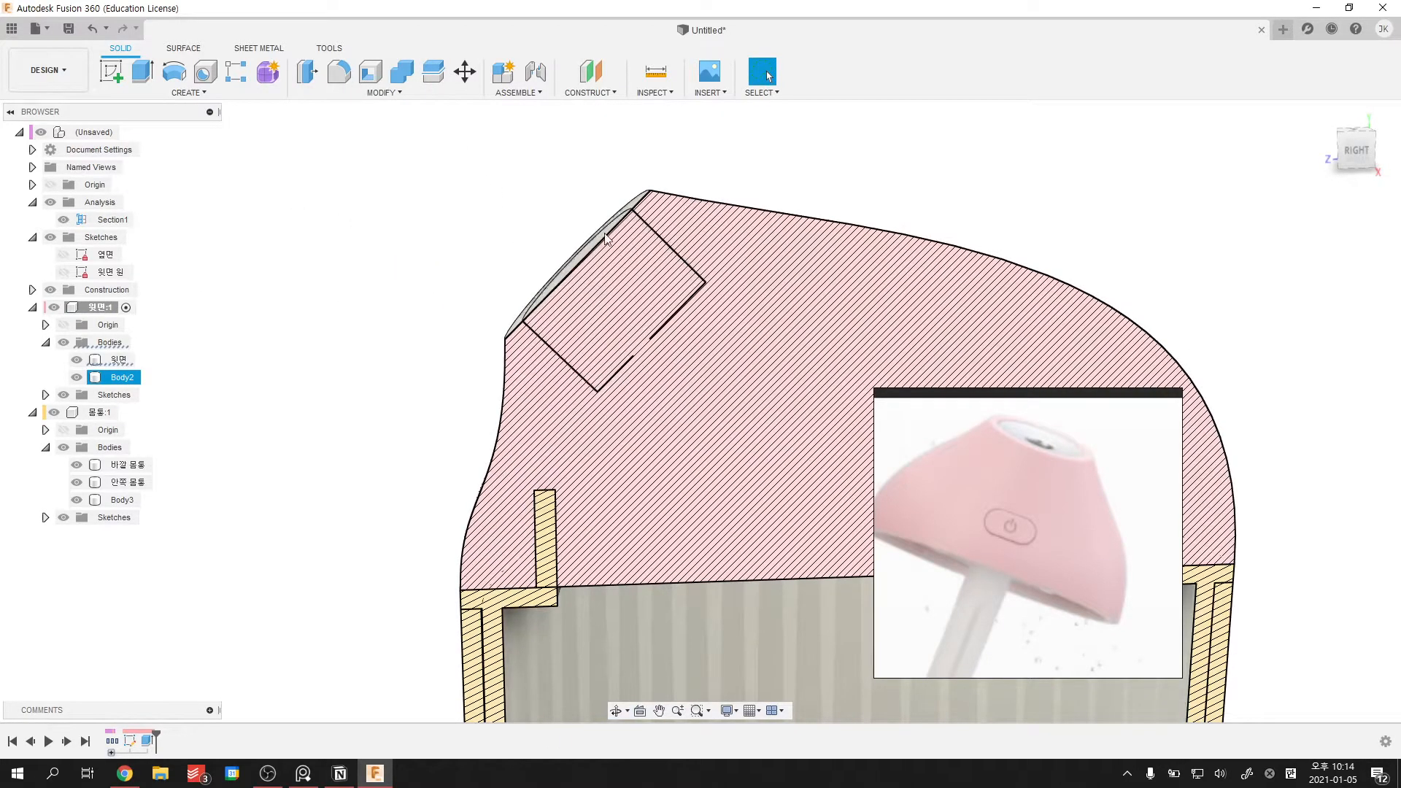
{"action": "left_click", "coordinate": [401, 71]}
{"action": "left_click", "coordinate": [752, 217]}
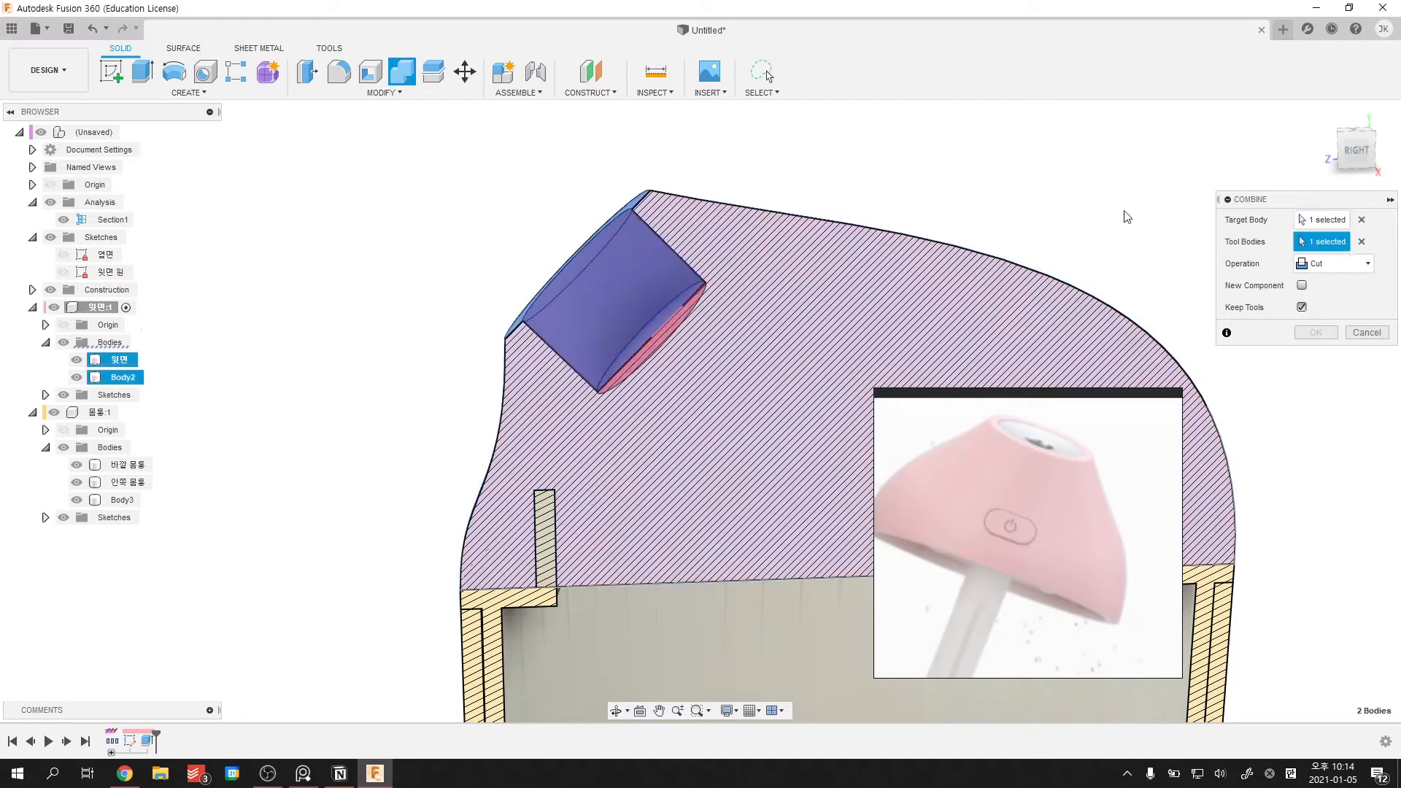
{"action": "key", "text": "Escape"}
- Try to shell the cylindrical outlet body from its circular face, with inside thicknesses of 3 mm and 5 mm
{"action": "middle_click_drag", "start_coordinate": [1085, 195], "coordinate": [884, 224], "text": "shift"}
{"action": "scroll", "coordinate": [516, 200], "scroll_direction": "up", "scroll_amount": 3}
{"action": "middle_click_drag", "start_coordinate": [589, 205], "coordinate": [505, 191]}
{"action": "left_click", "coordinate": [371, 72]}
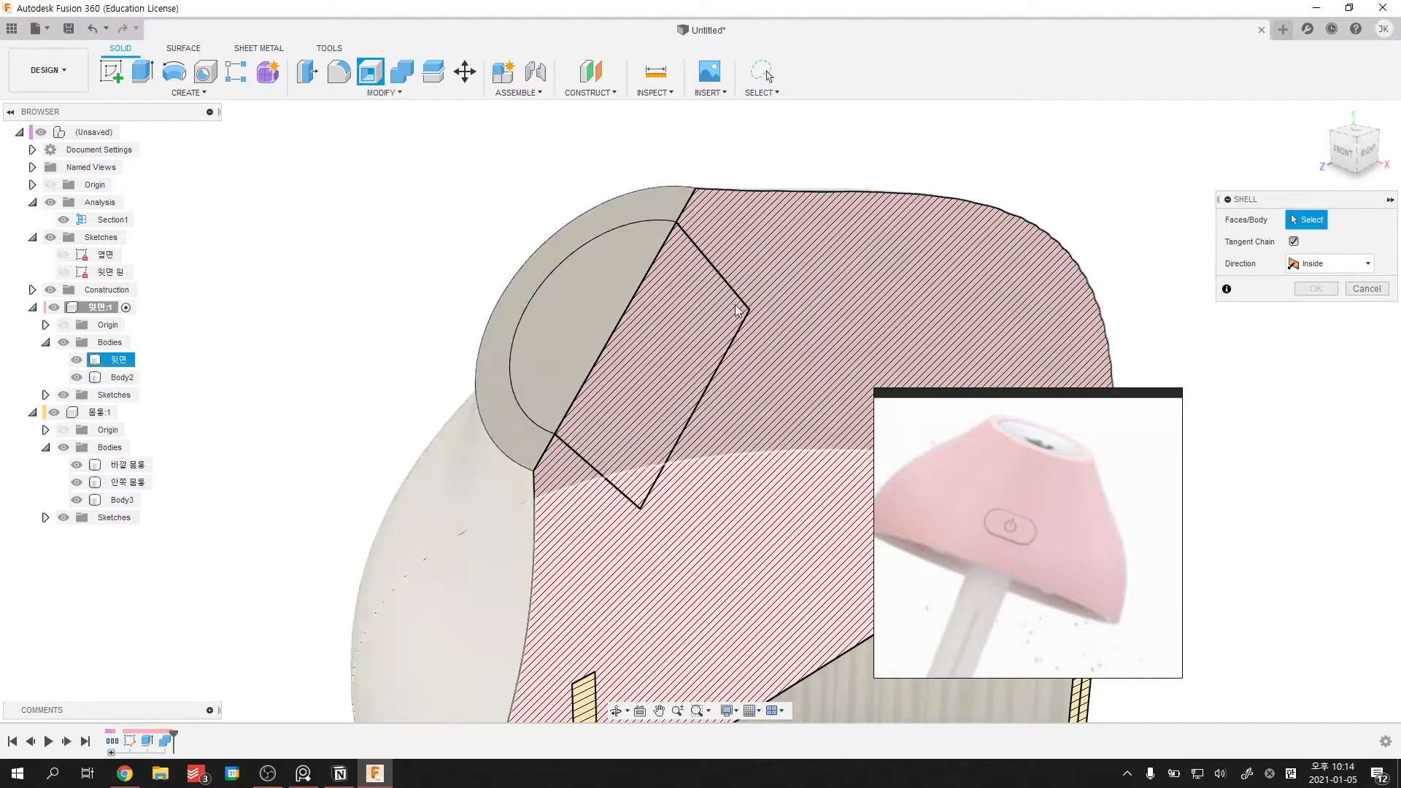
{"action": "left_click", "coordinate": [554, 315]}
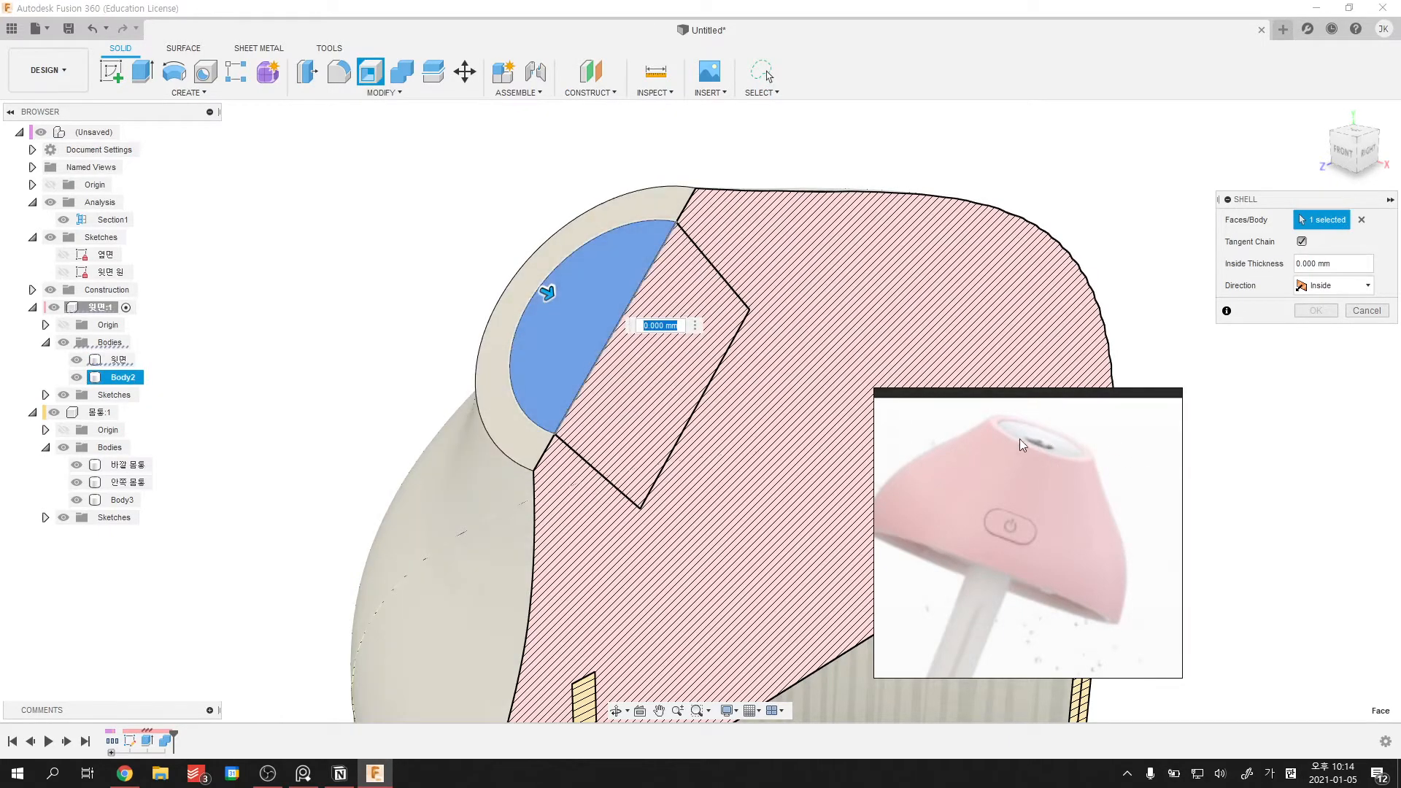
{"action": "type", "text": "3"}
{"action": "key", "text": "Return"}
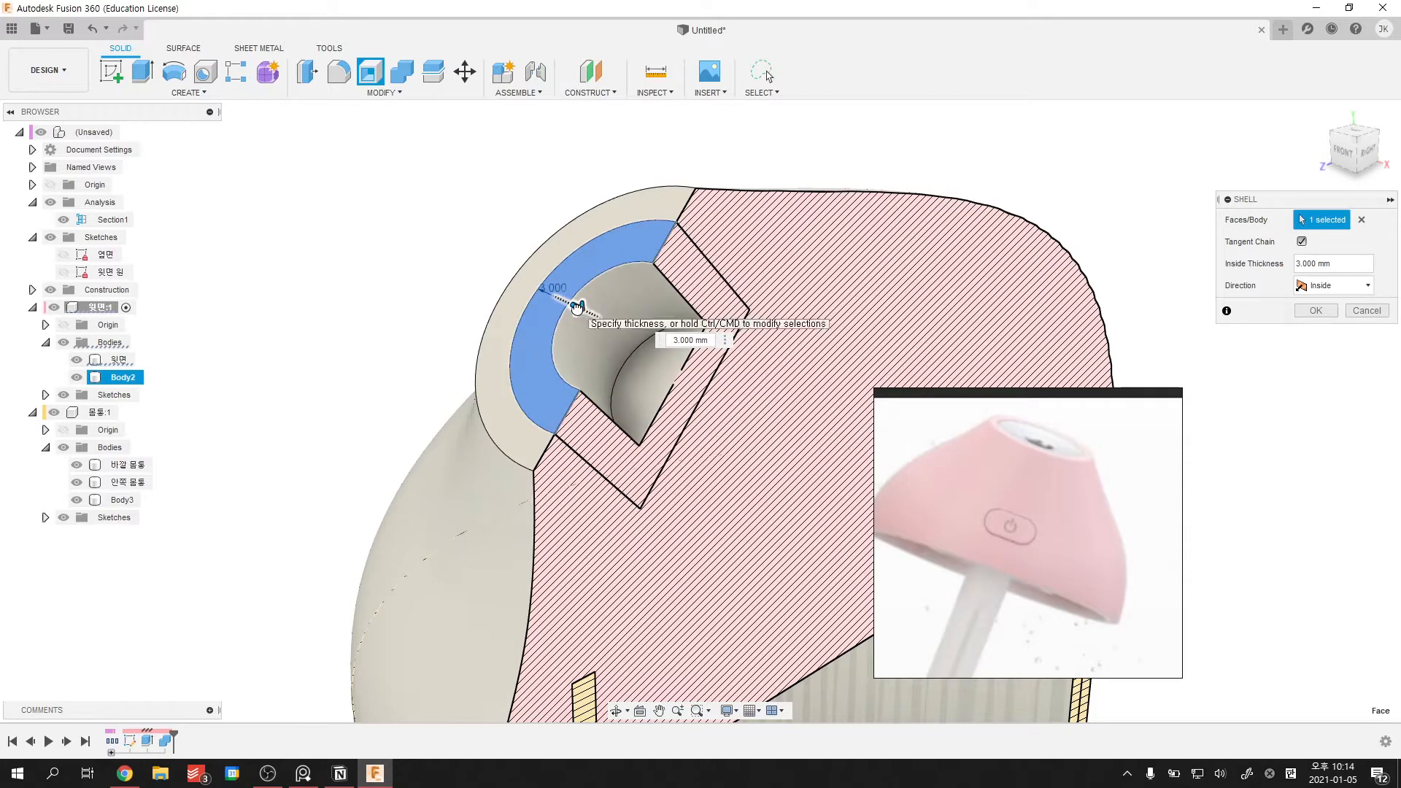
{"action": "left_click_drag", "start_coordinate": [576, 307], "coordinate": [601, 316]}
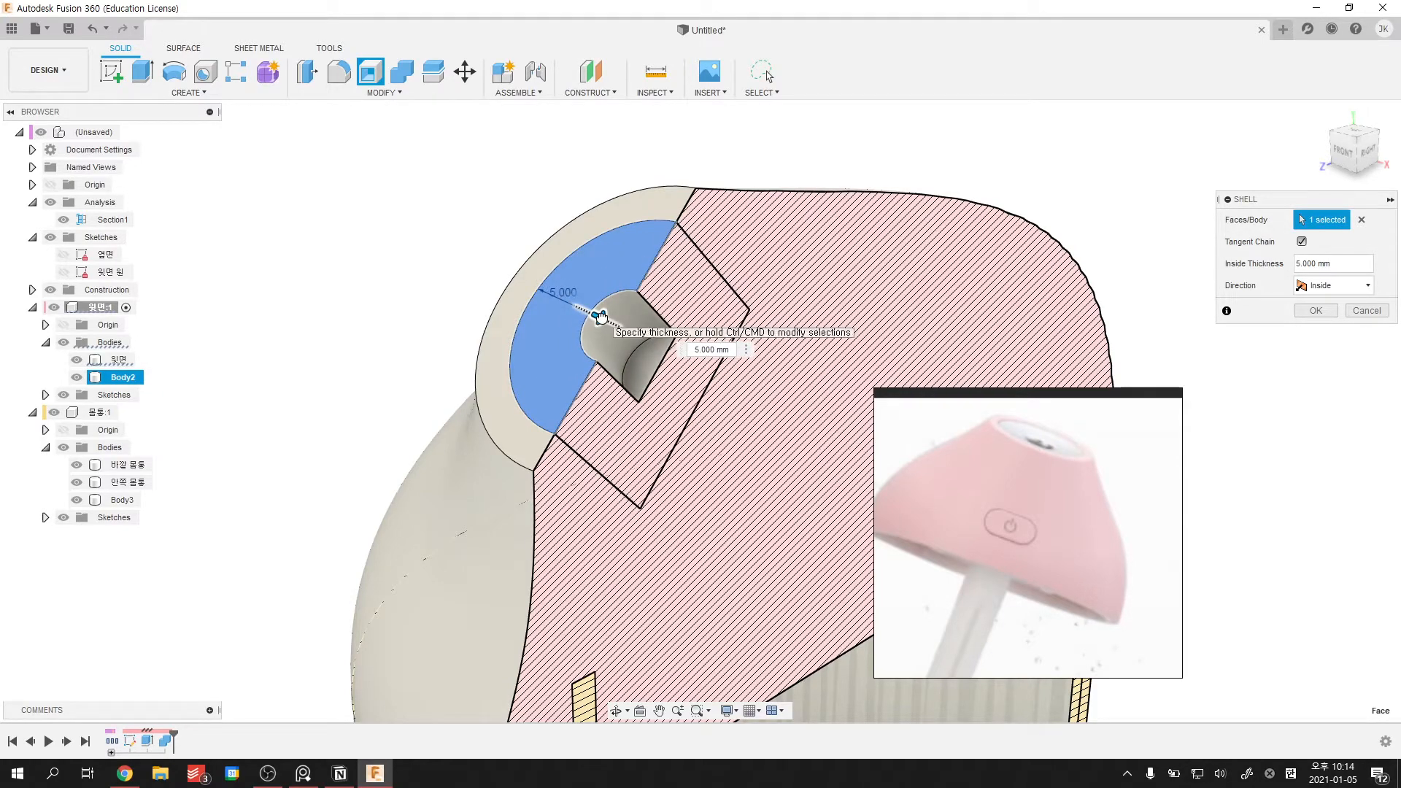
{"action": "middle_click_drag", "start_coordinate": [602, 316], "coordinate": [544, 343], "text": "shift"}
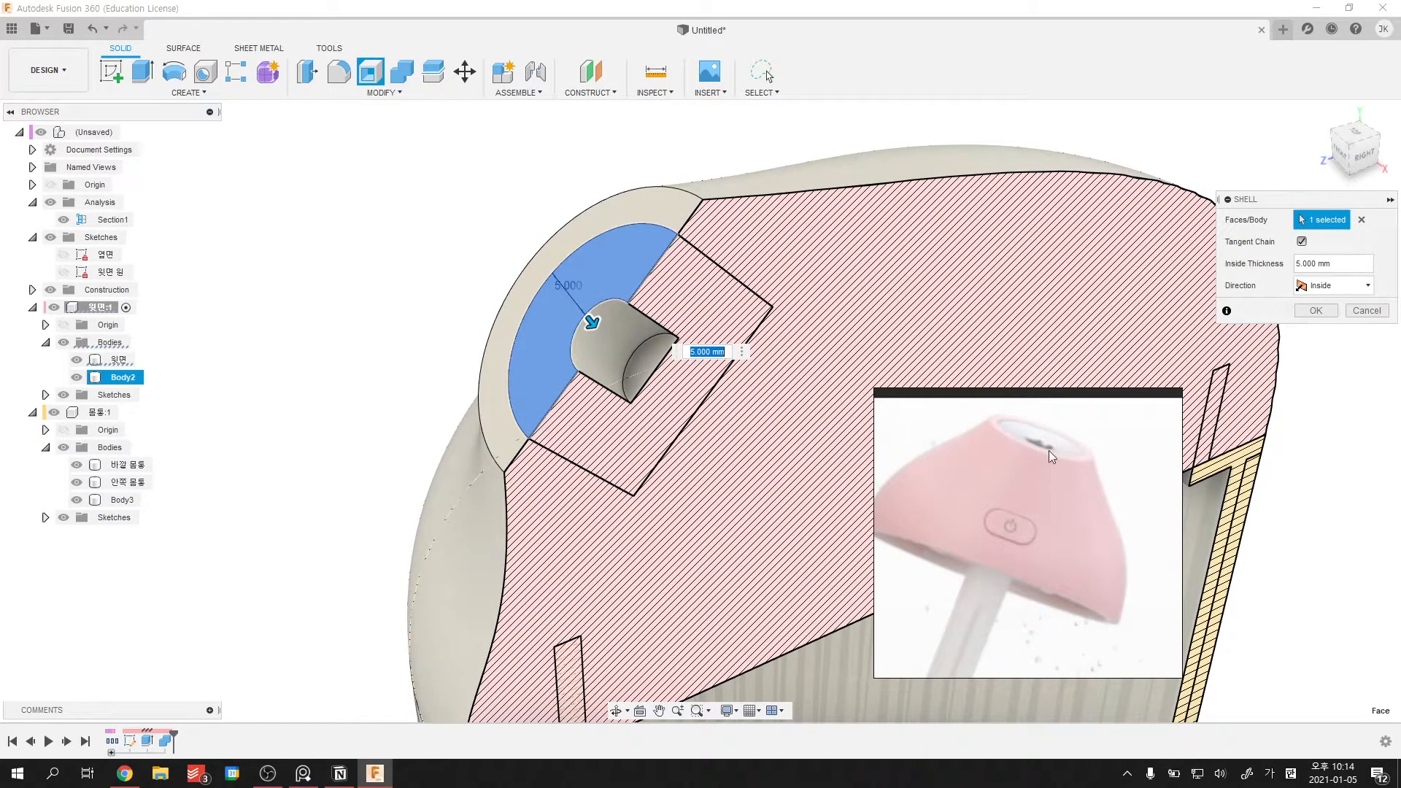
{"action": "key", "text": "Escape"}
- Try to delete the outer circular face of the cylindrical outlet body with the solid modeling tools
{"action": "middle_click_drag", "start_coordinate": [536, 379], "coordinate": [587, 344]}
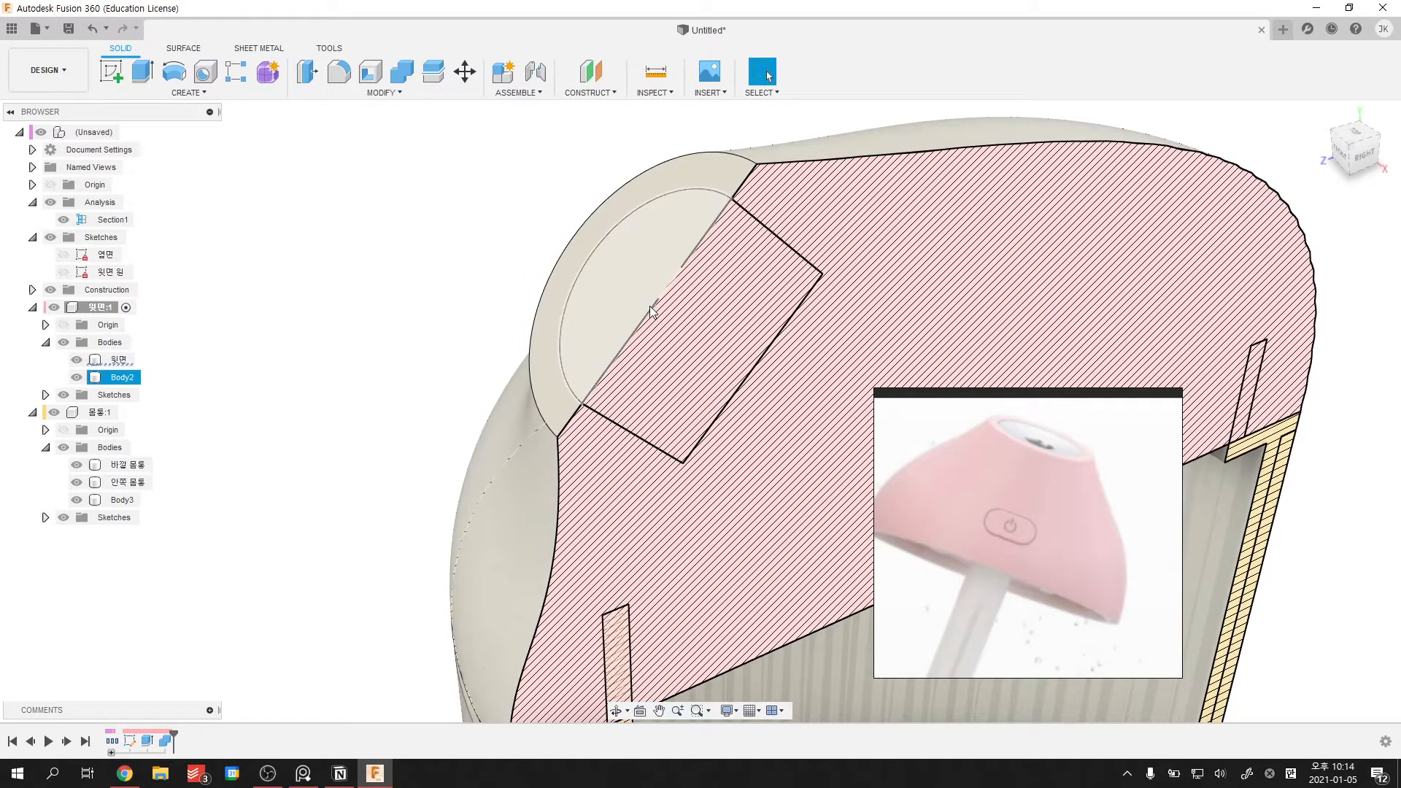
{"action": "left_click", "coordinate": [648, 275]}
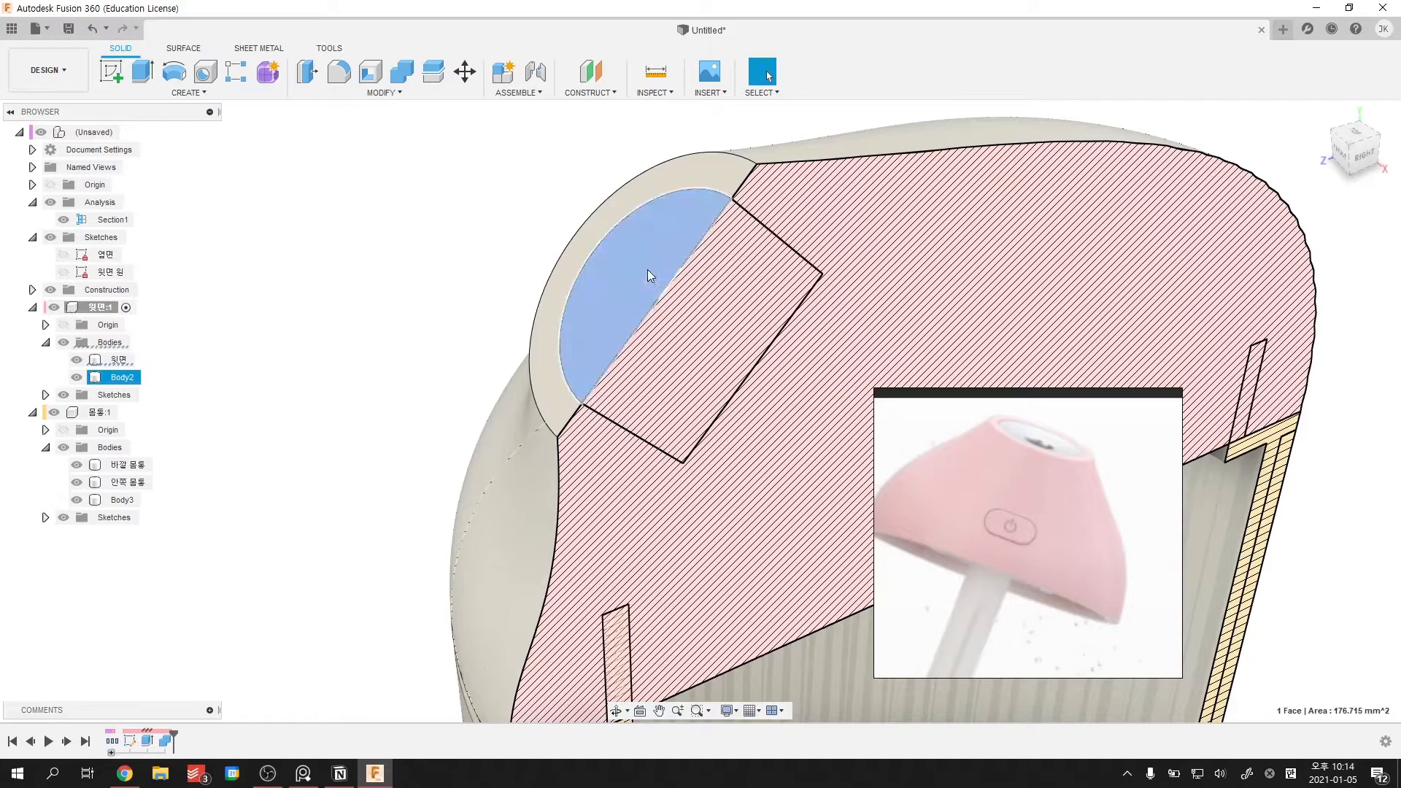
{"action": "key", "text": "Delete"}
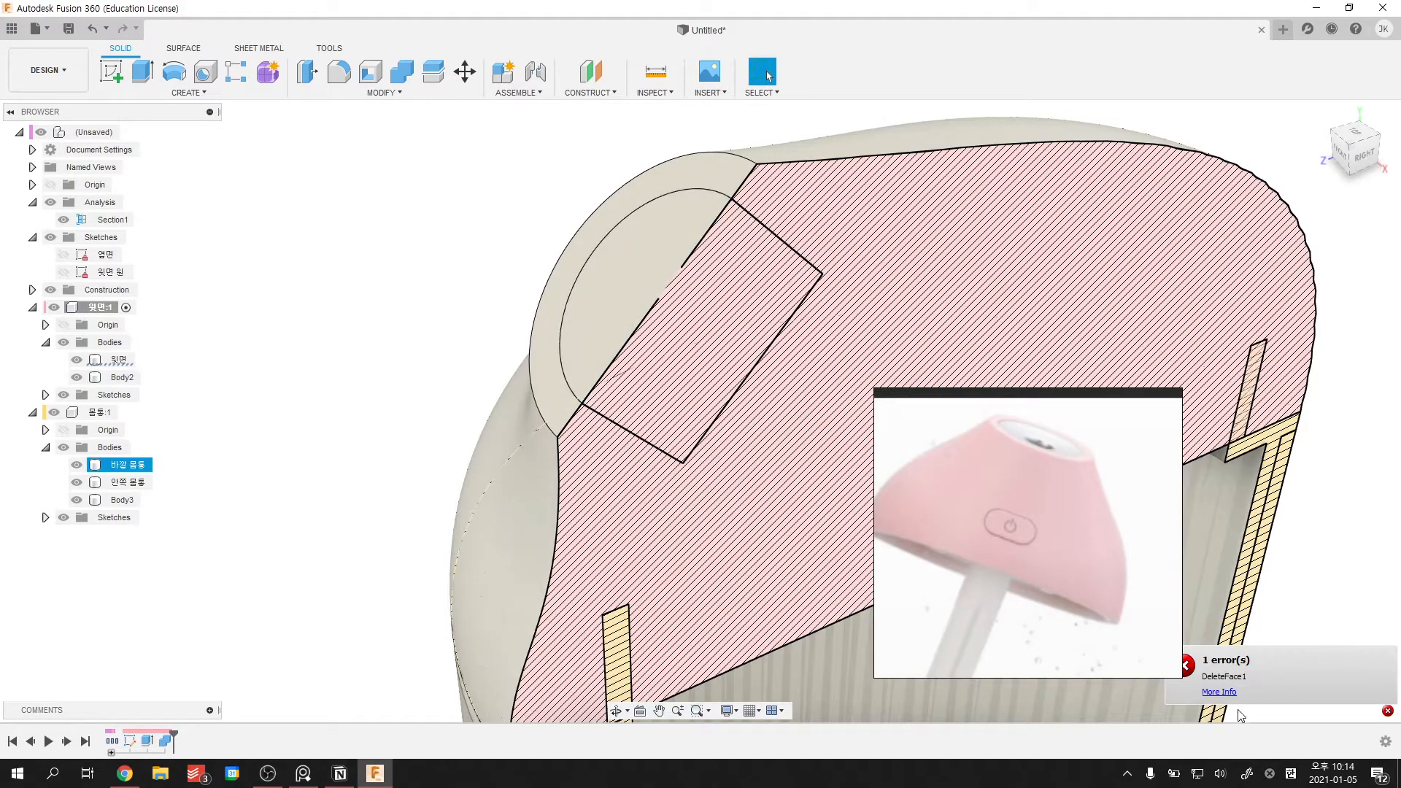
{"action": "left_click", "coordinate": [1219, 692]}
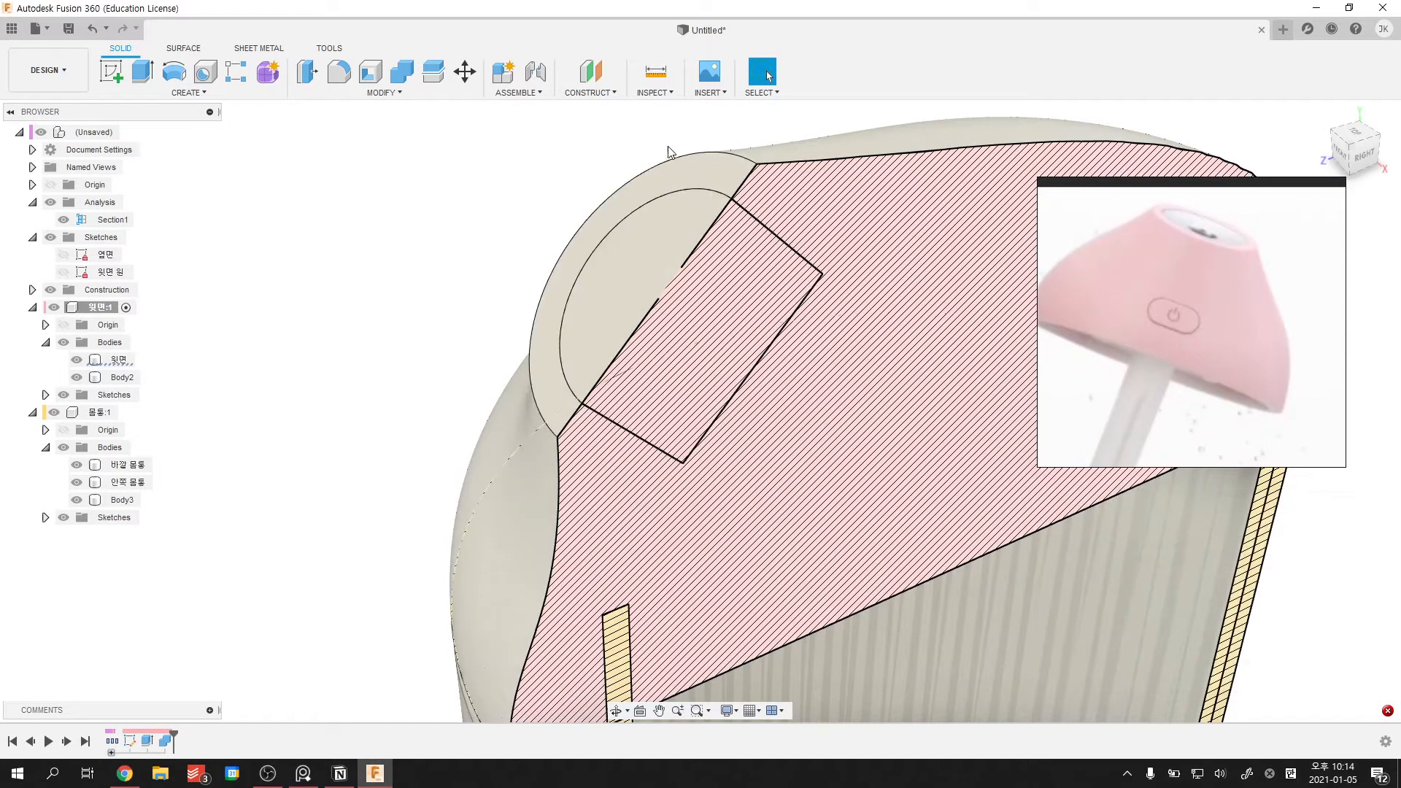
{"action": "scroll", "coordinate": [581, 296], "scroll_direction": "down", "scroll_amount": 5}
{"action": "middle_click_drag", "start_coordinate": [675, 325], "coordinate": [657, 226]}
{"action": "scroll", "coordinate": [657, 226], "scroll_direction": "up", "scroll_amount": 3}
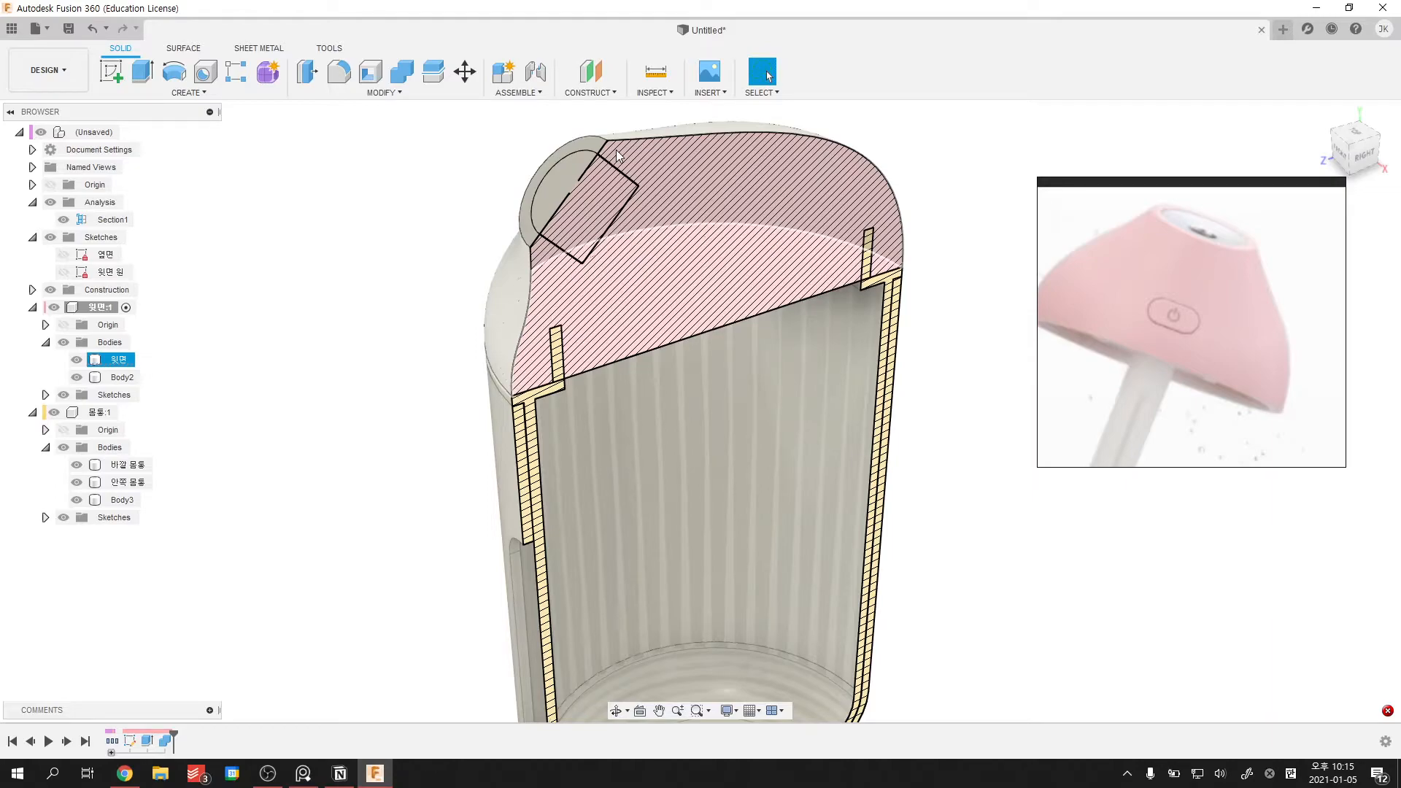
{"action": "left_click", "coordinate": [364, 66]}
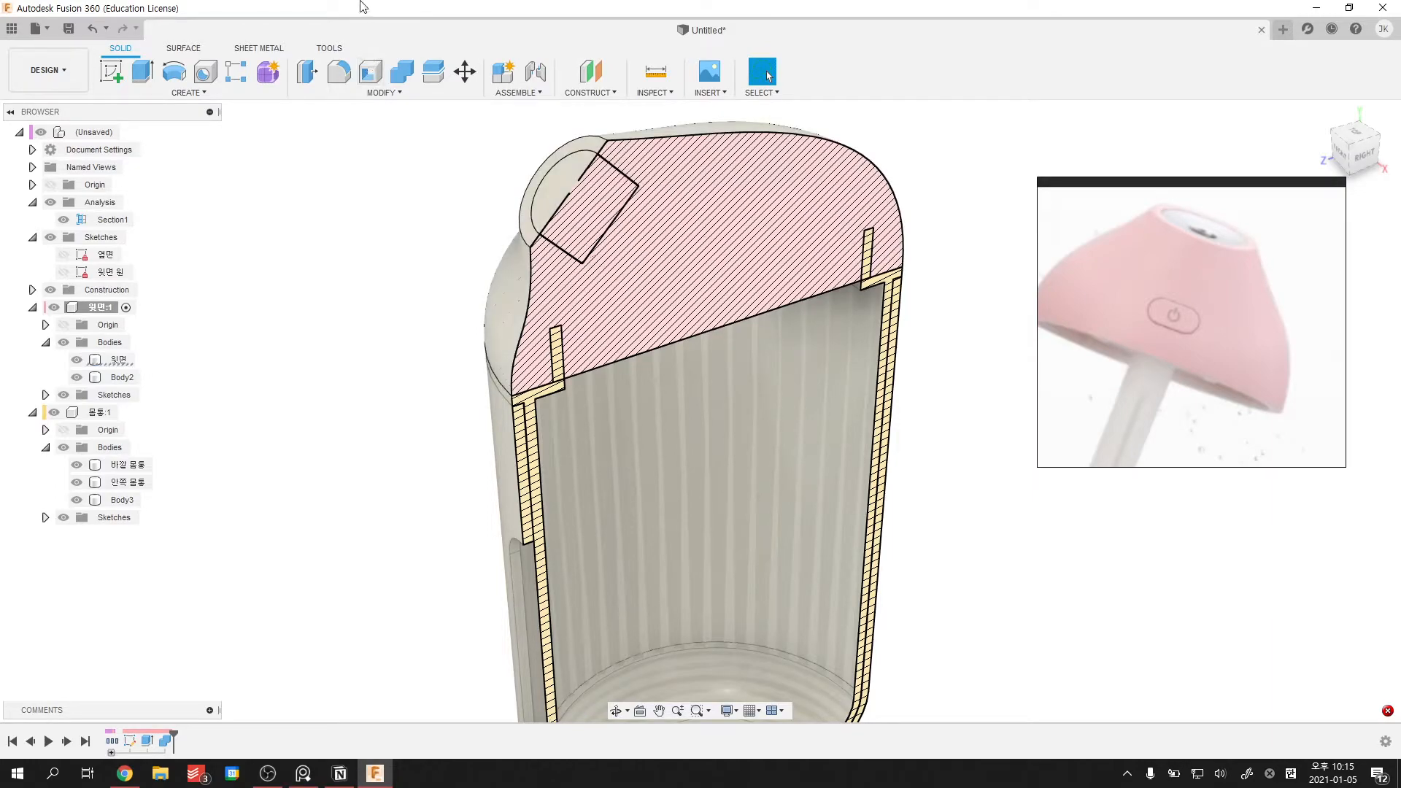
- Use the surface modeling tools to delete the outer circular face of the cylindrical outlet body
{"action": "left_click", "coordinate": [183, 47]}
{"action": "scroll", "coordinate": [618, 310], "scroll_direction": "up", "scroll_amount": 5}
{"action": "left_click", "coordinate": [578, 388]}
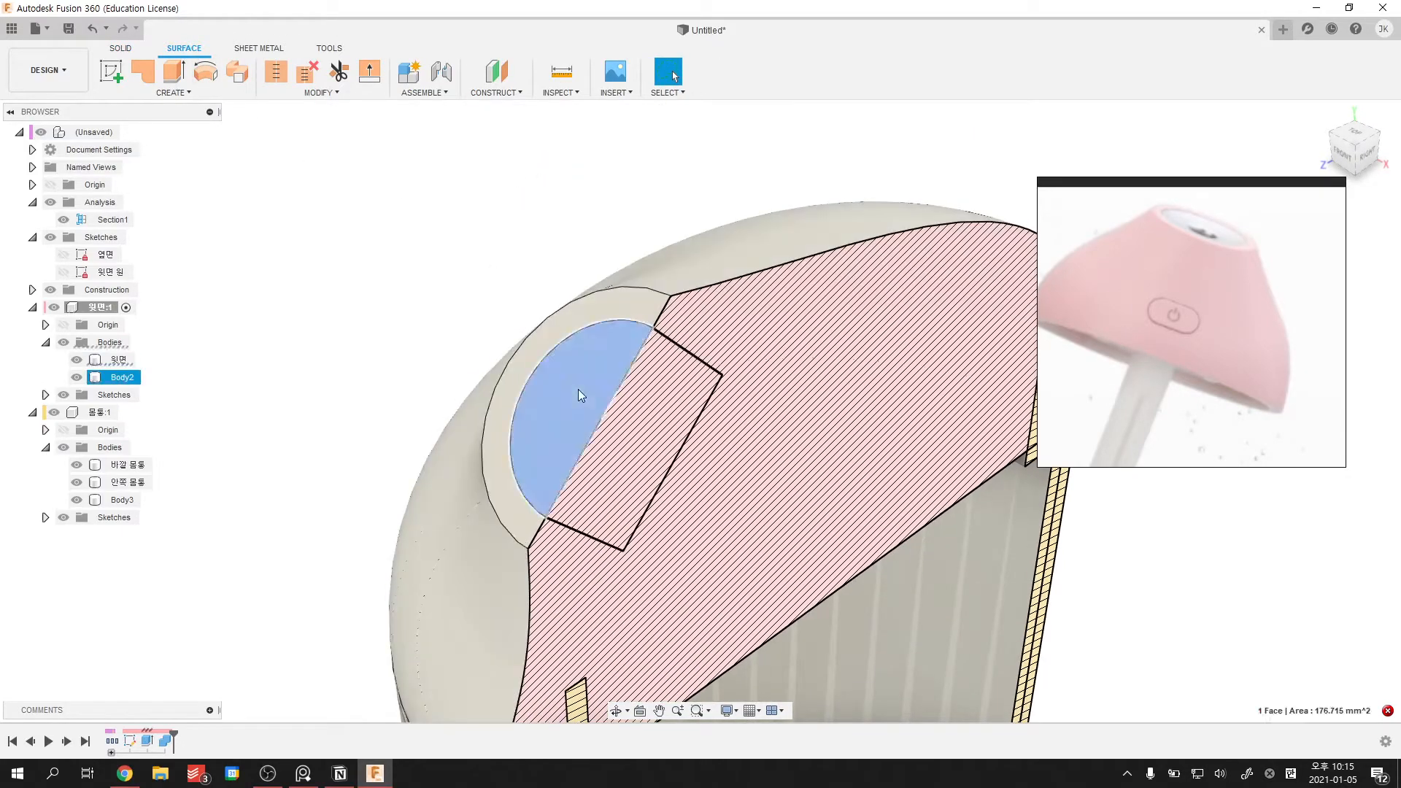
{"action": "key", "text": "Delete"}
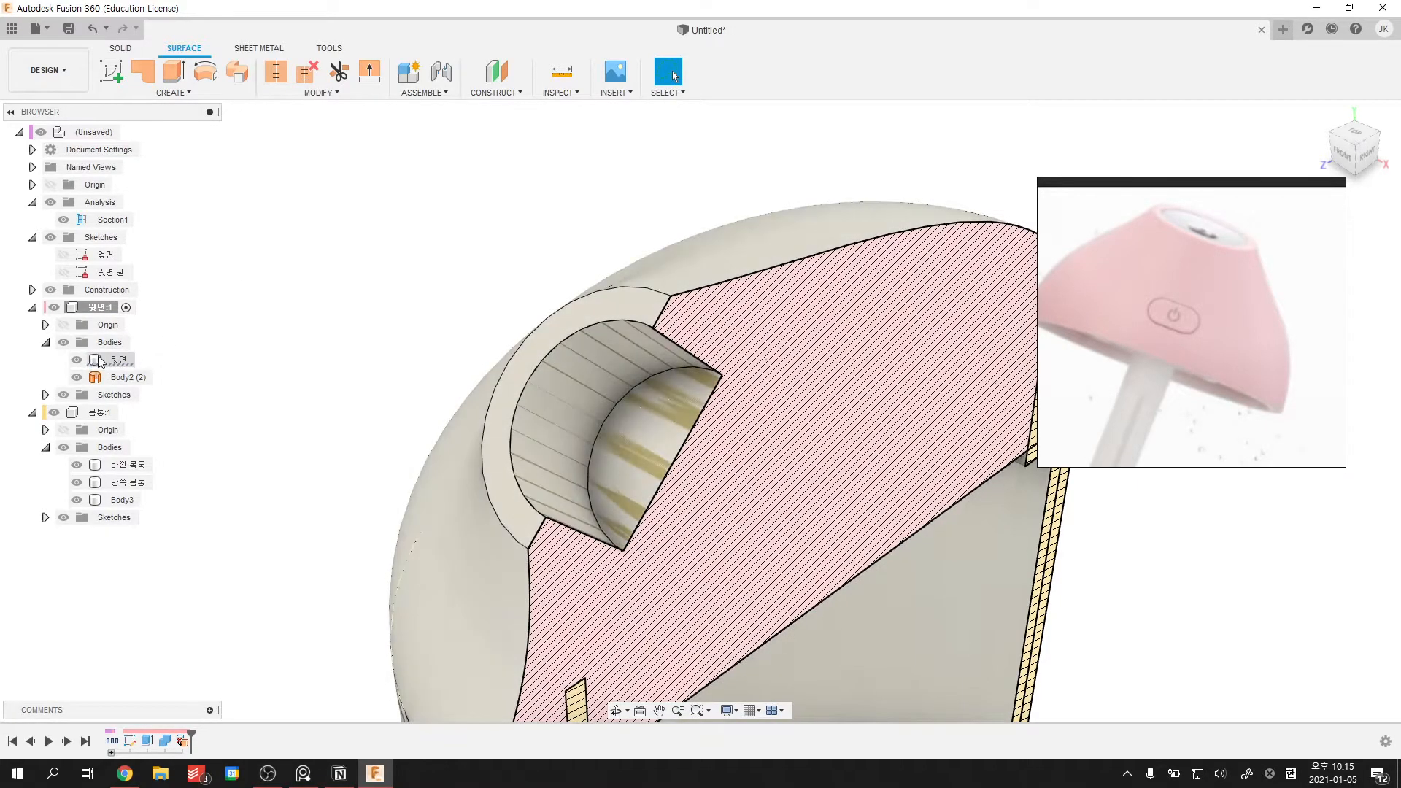
{"action": "scroll", "coordinate": [227, 328], "scroll_direction": "down", "scroll_amount": 1}
{"action": "middle_click_drag", "start_coordinate": [227, 327], "coordinate": [211, 304]}
{"action": "scroll", "coordinate": [247, 349], "scroll_direction": "up", "scroll_amount": 1}
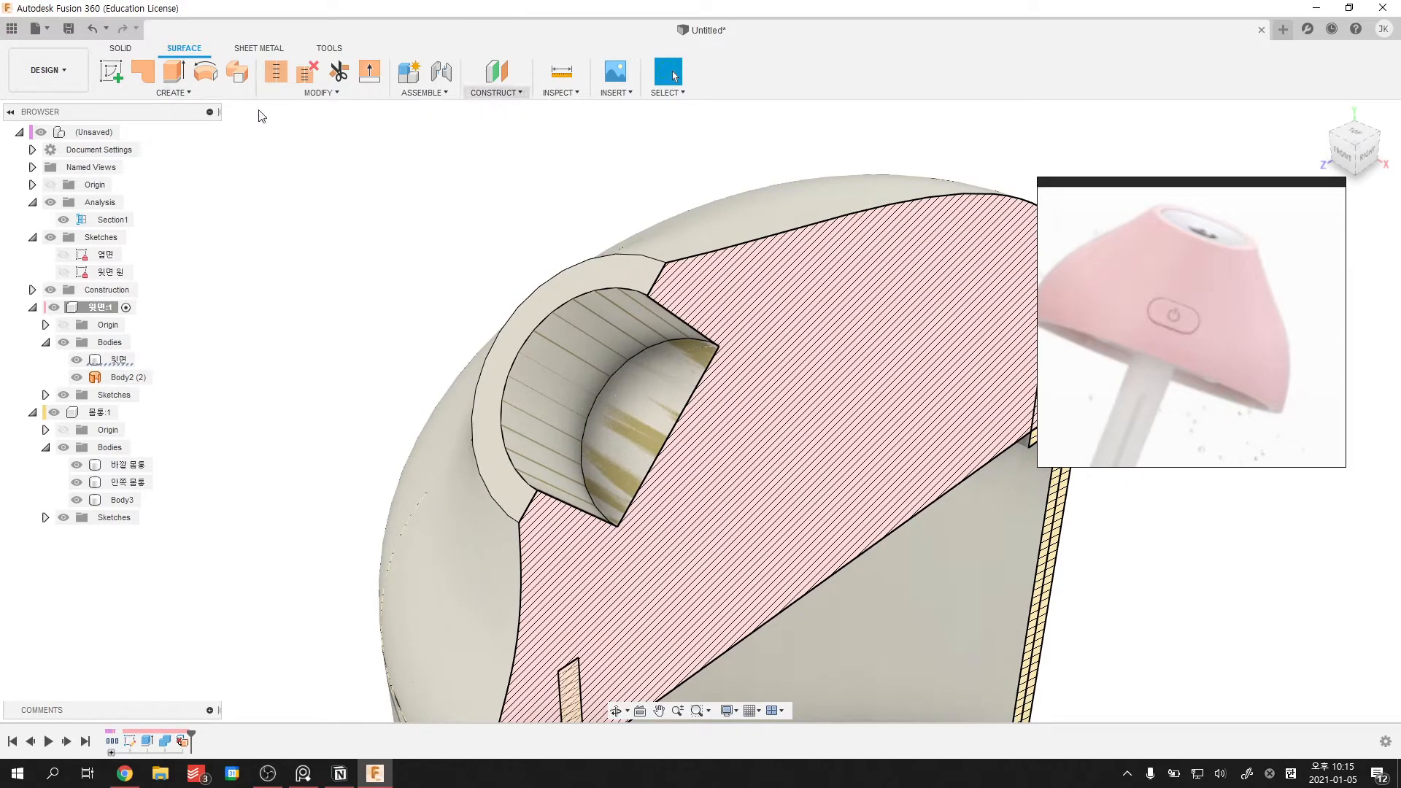
{"action": "left_click", "coordinate": [520, 93]}
{"action": "left_click", "coordinate": [429, 162]}
{"action": "scroll", "coordinate": [363, 226], "scroll_direction": "down", "scroll_amount": 2}
{"action": "middle_click_drag", "start_coordinate": [363, 226], "coordinate": [351, 256]}
{"action": "scroll", "coordinate": [354, 253], "scroll_direction": "up", "scroll_amount": 3}
{"action": "left_click", "coordinate": [483, 96]}
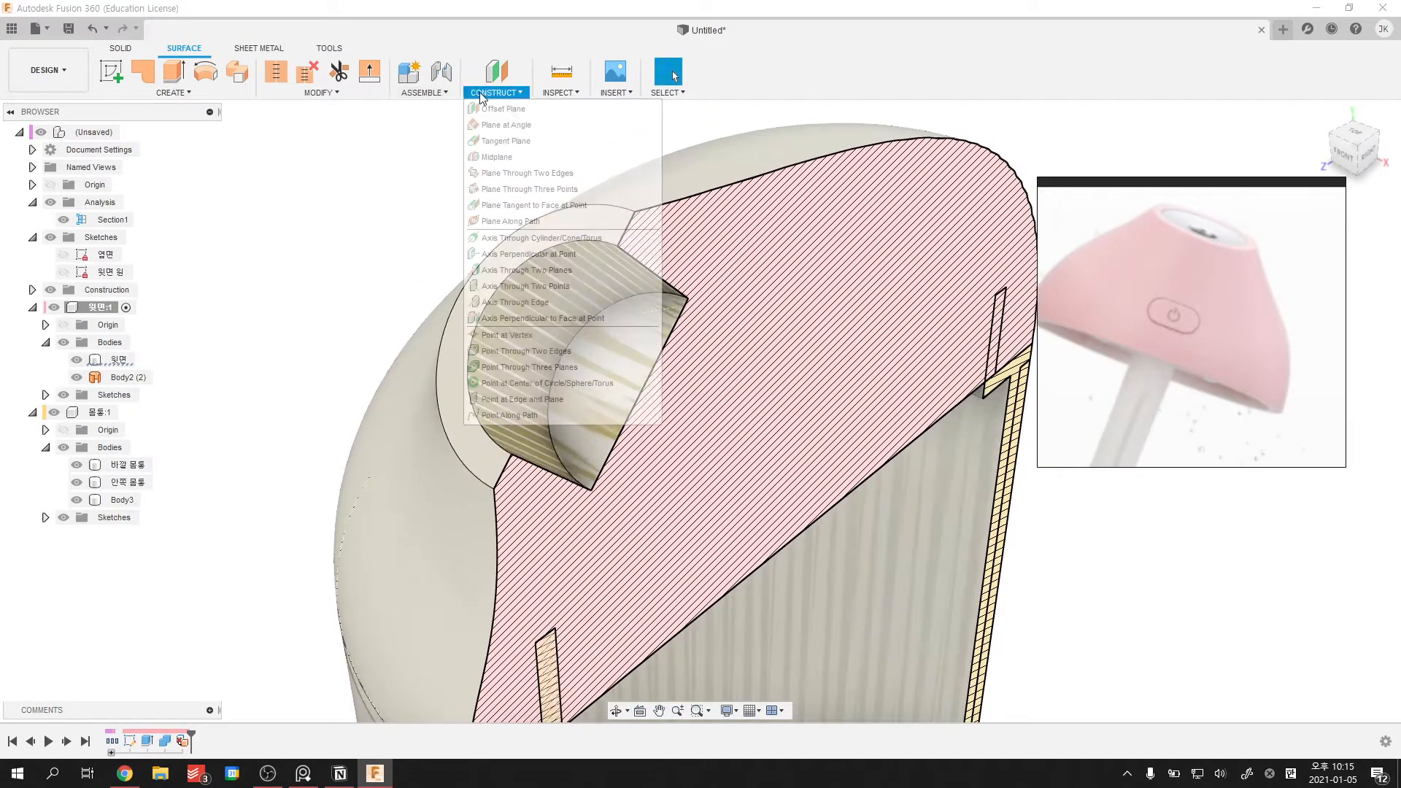
{"action": "left_click", "coordinate": [314, 182]}
- Hide the lid body and turn off the analysis display to isolate the whole outlet cup
{"action": "scroll", "coordinate": [472, 212], "scroll_direction": "up", "scroll_amount": 3}
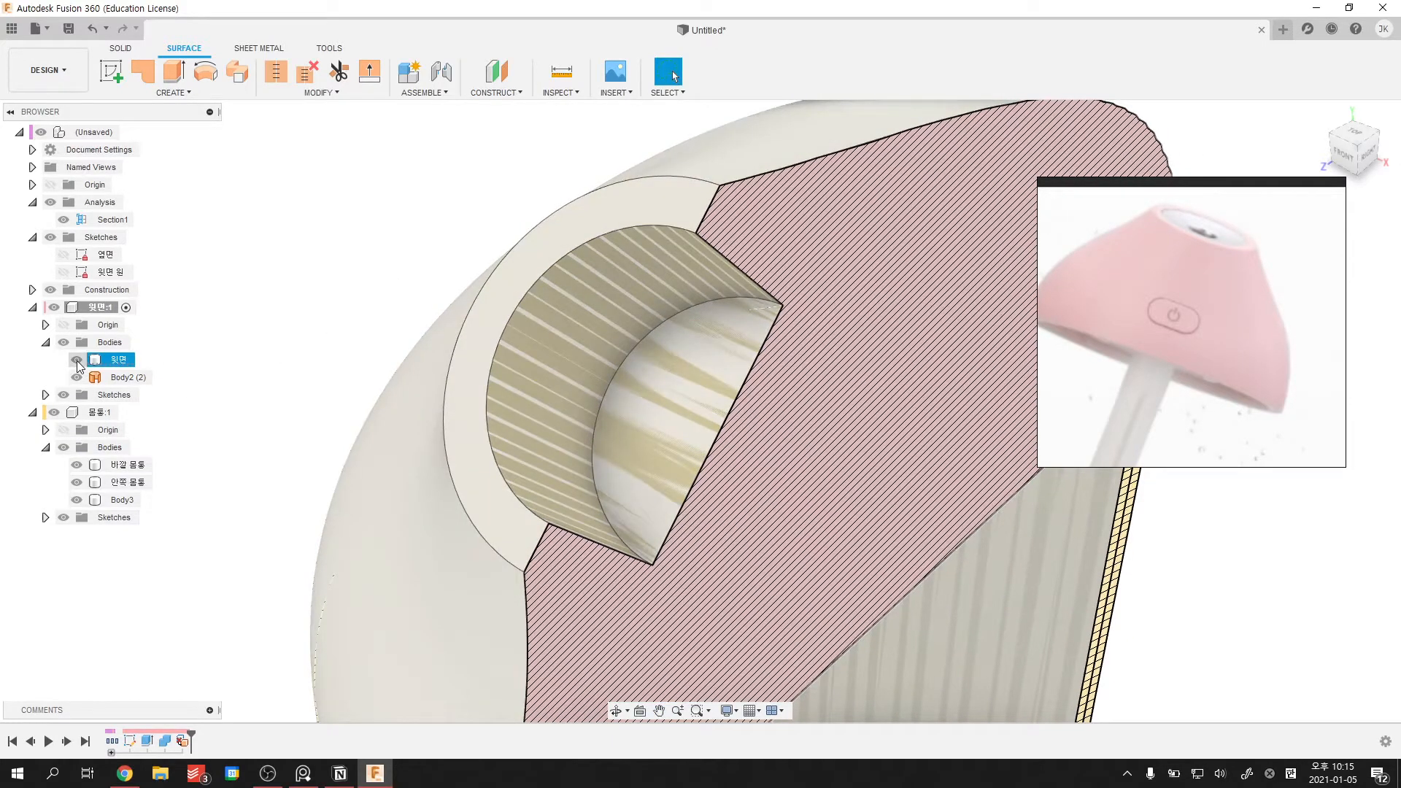
{"action": "left_click", "coordinate": [75, 360]}
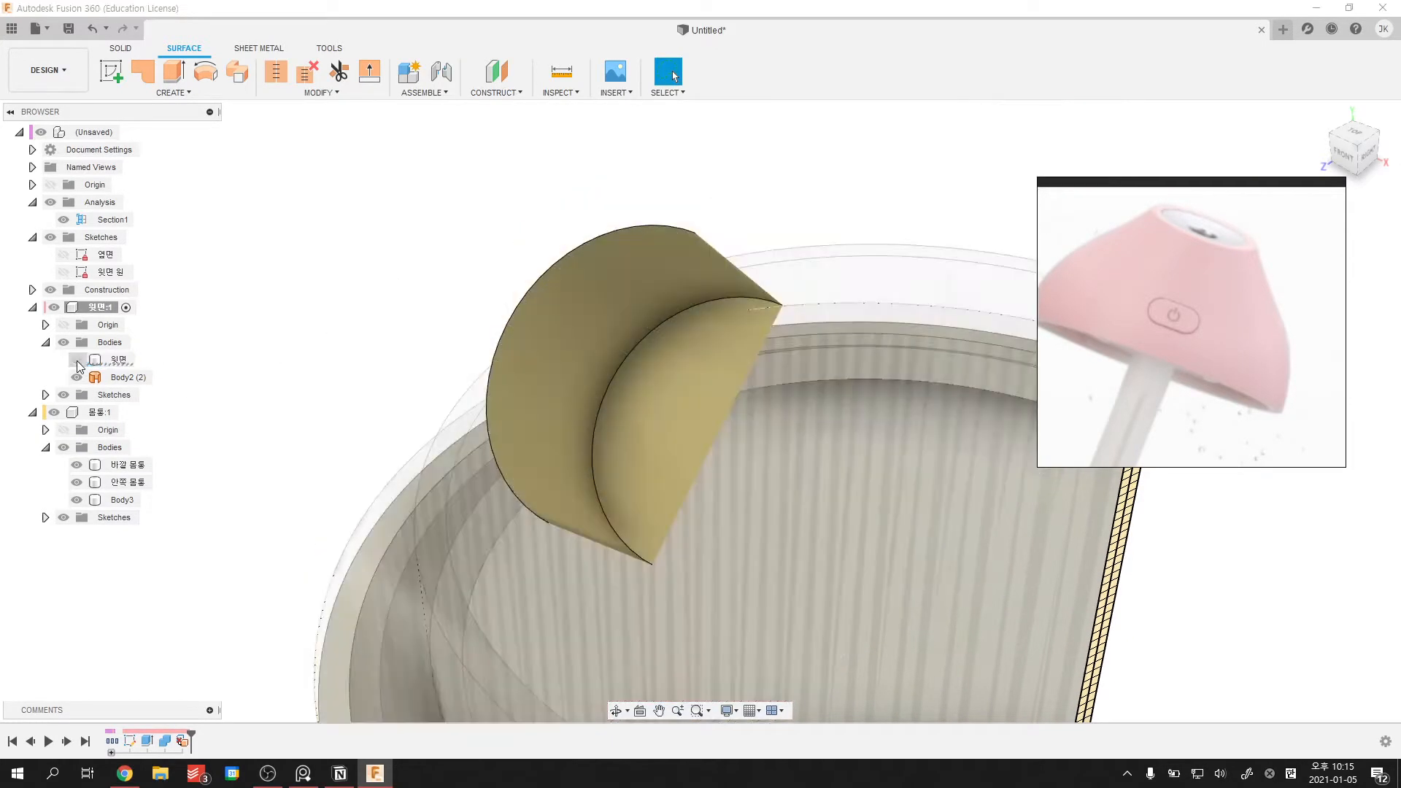
{"action": "middle_click_drag", "start_coordinate": [303, 305], "coordinate": [322, 282], "text": "shift"}
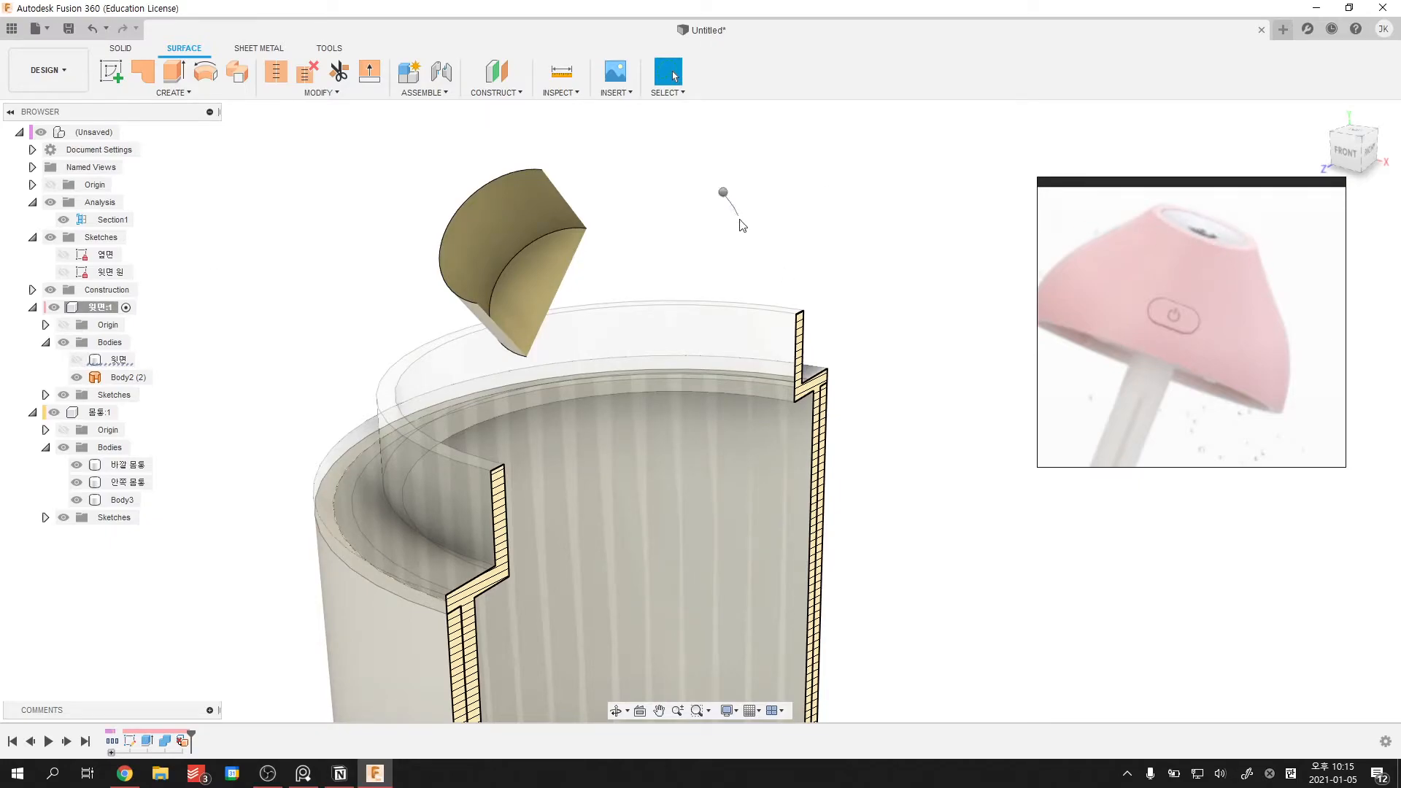
{"action": "scroll", "coordinate": [737, 216], "scroll_direction": "down", "scroll_amount": 1}
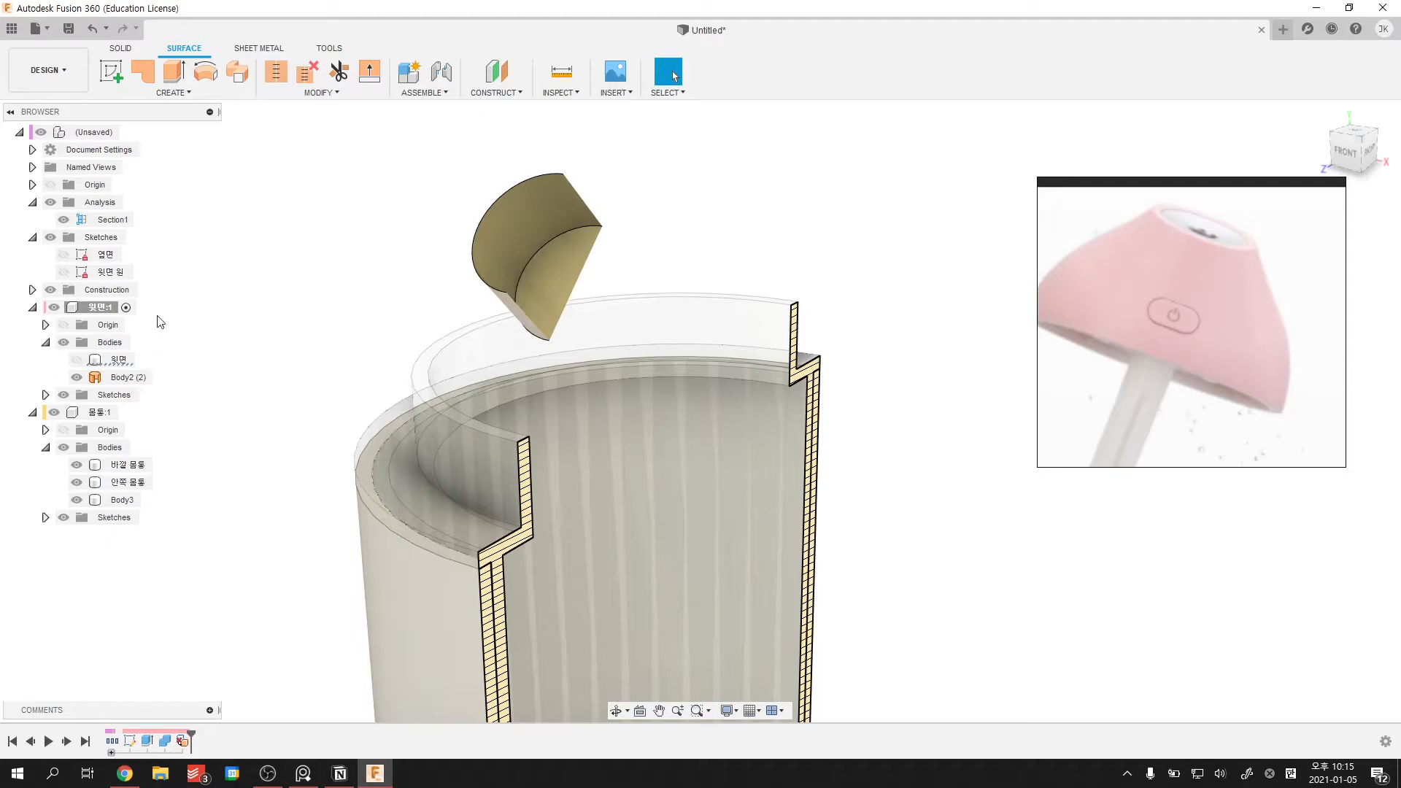
{"action": "scroll", "coordinate": [228, 332], "scroll_direction": "down", "scroll_amount": 1}
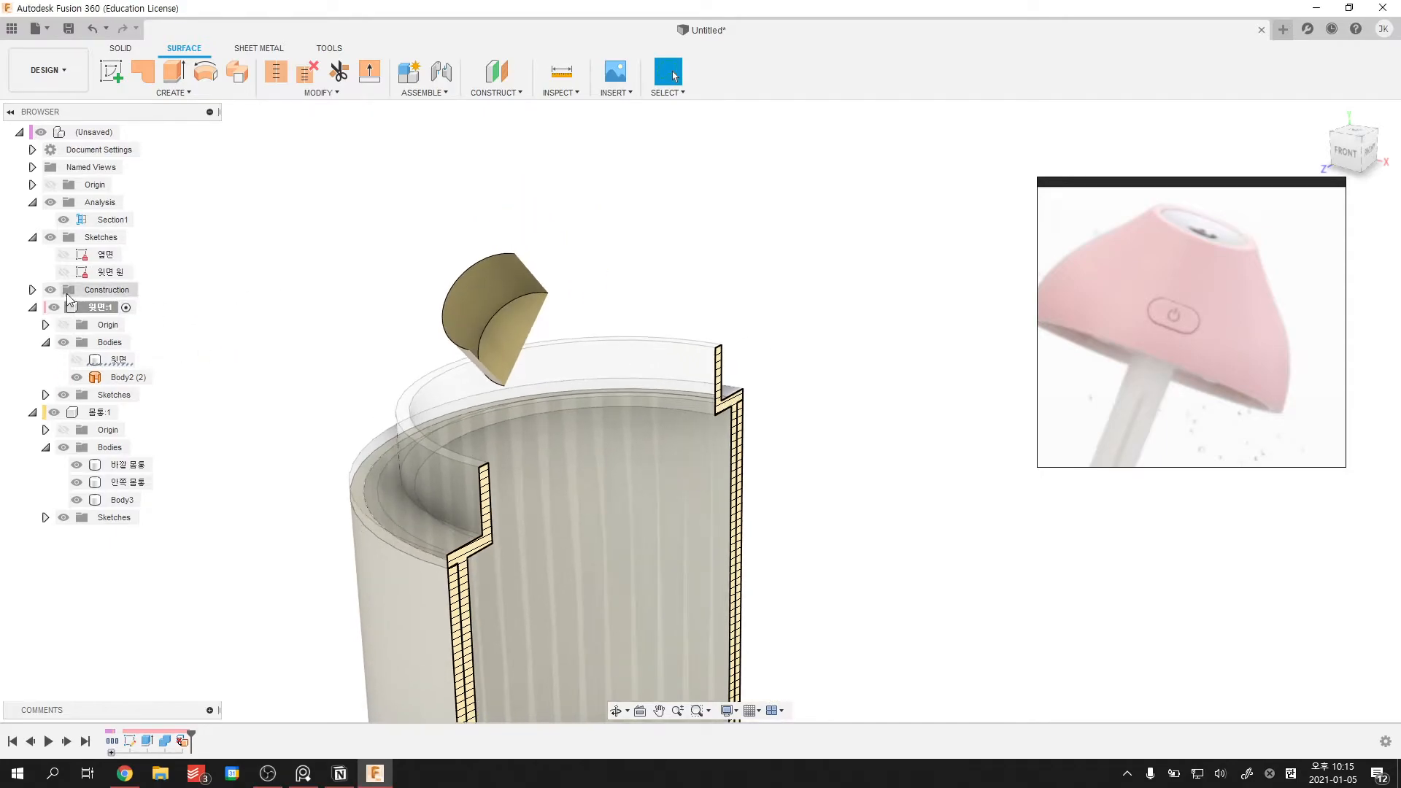
{"action": "left_click", "coordinate": [50, 202]}
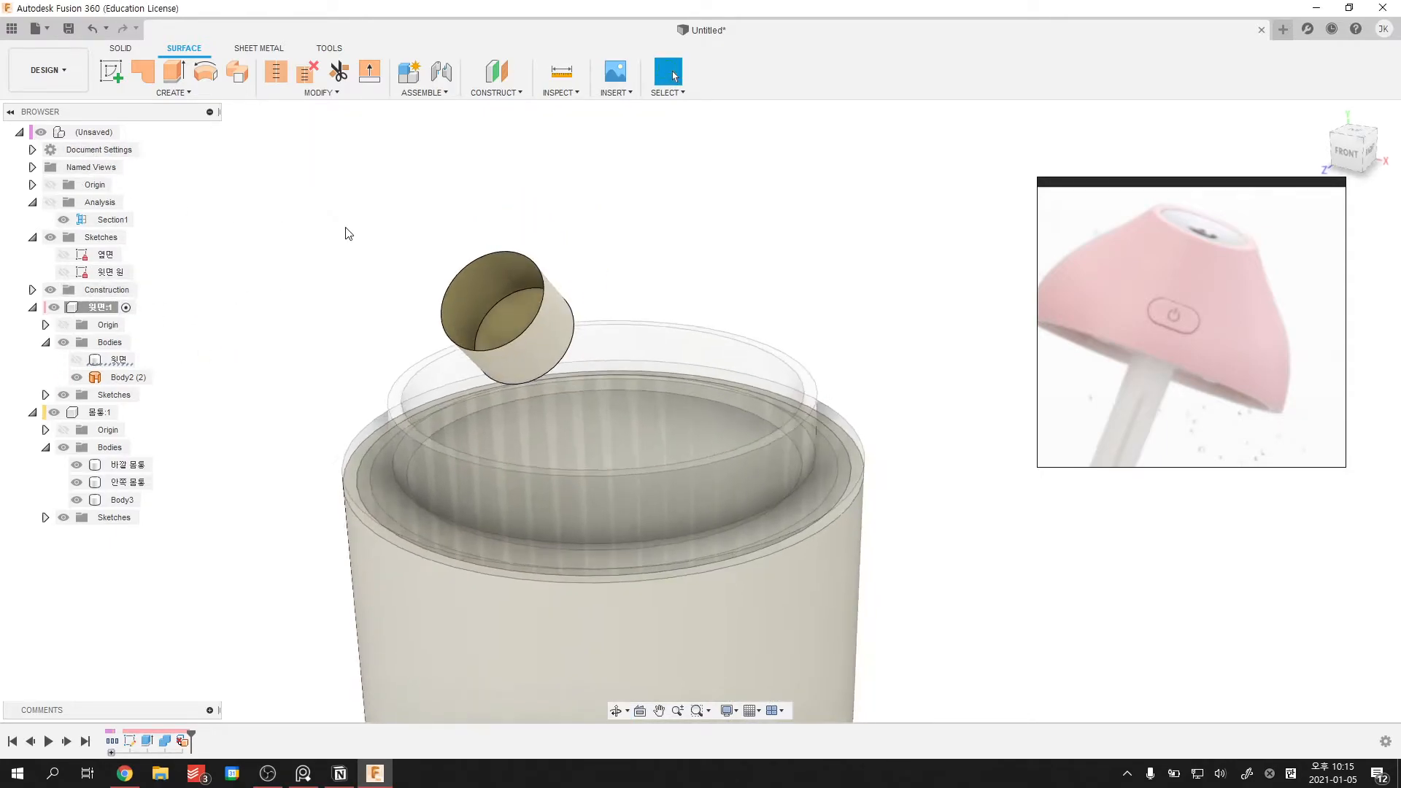
{"action": "scroll", "coordinate": [349, 241], "scroll_direction": "up", "scroll_amount": 3}
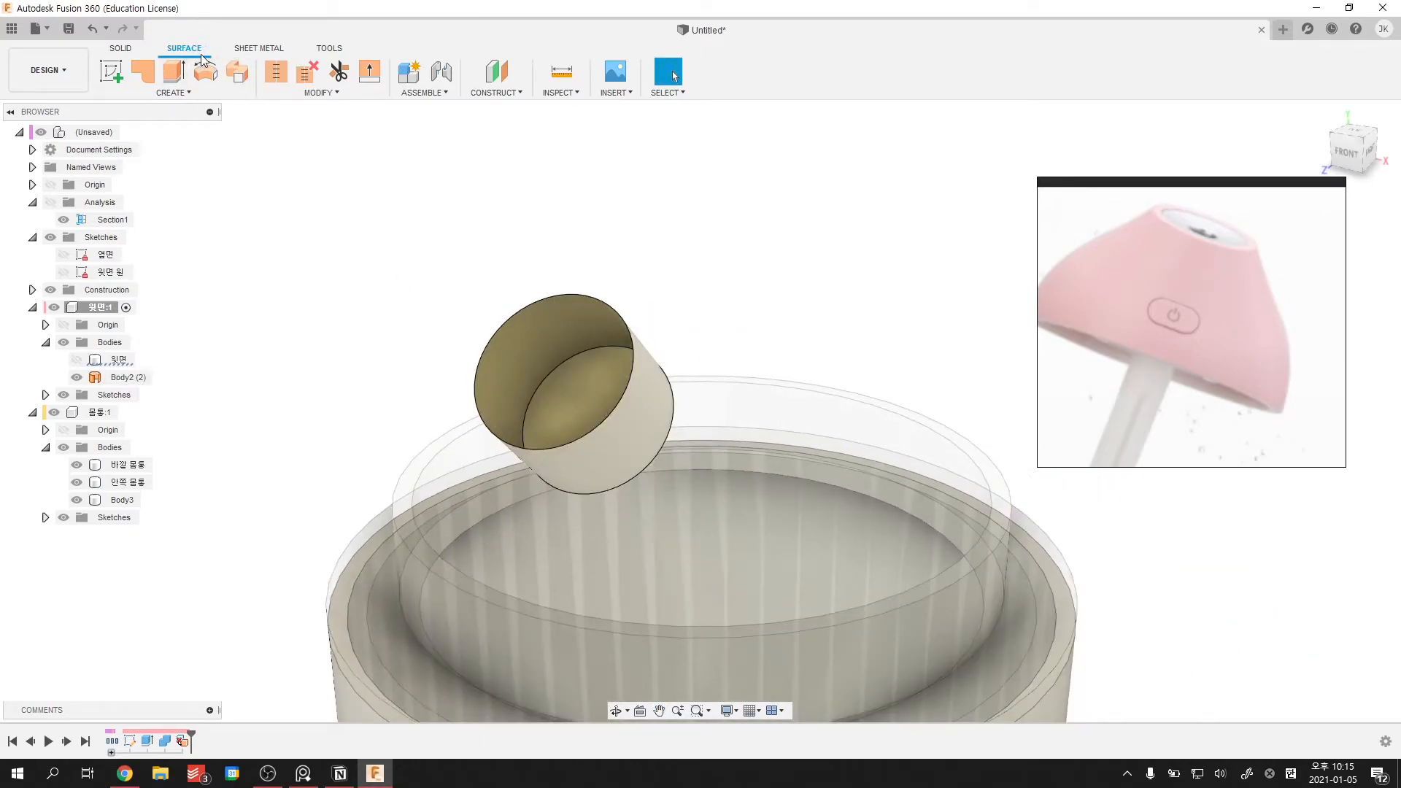
{"action": "left_click", "coordinate": [171, 93]}
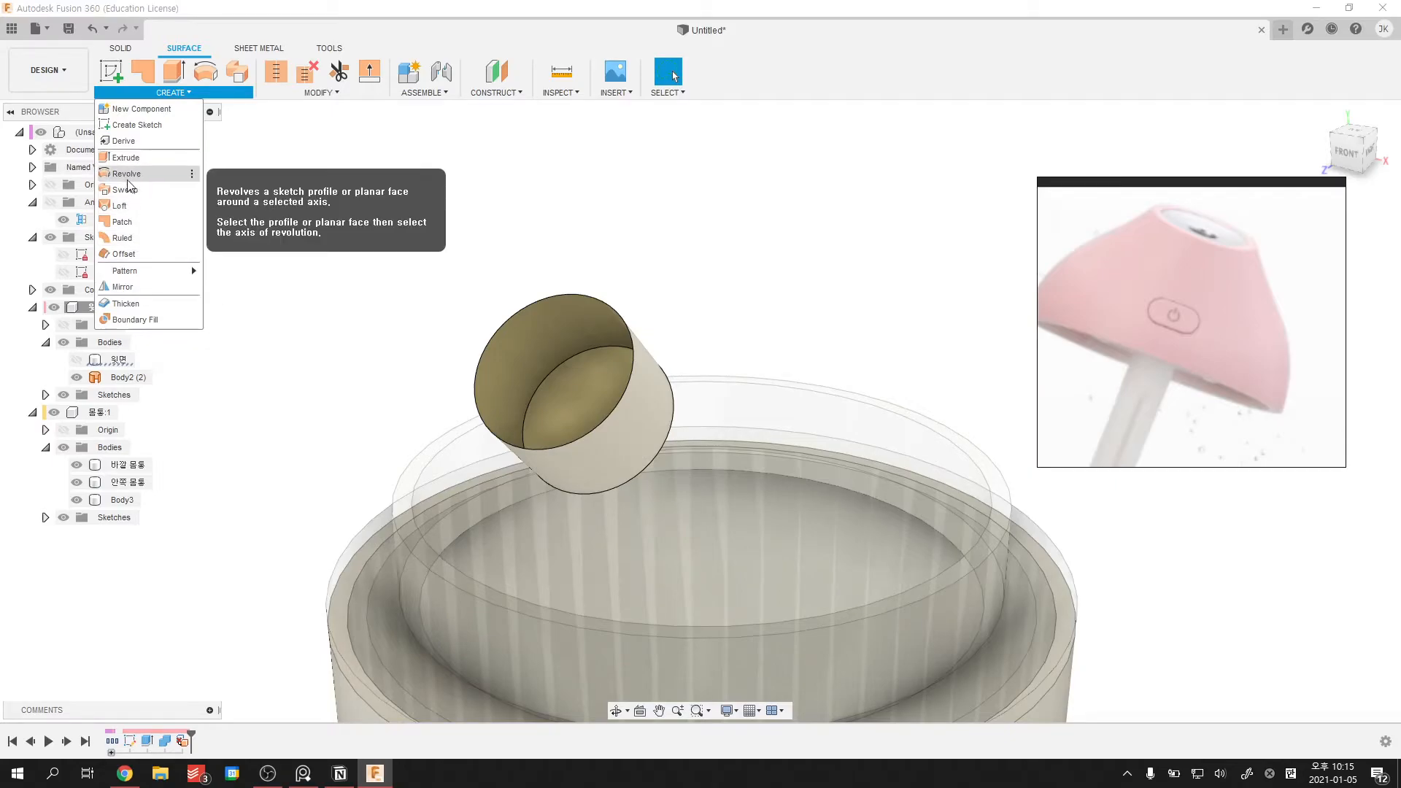
{"action": "left_click", "coordinate": [130, 223]}
{"action": "left_click", "coordinate": [538, 307]}
{"action": "middle_click_drag", "start_coordinate": [538, 306], "coordinate": [759, 277], "text": "shift"}
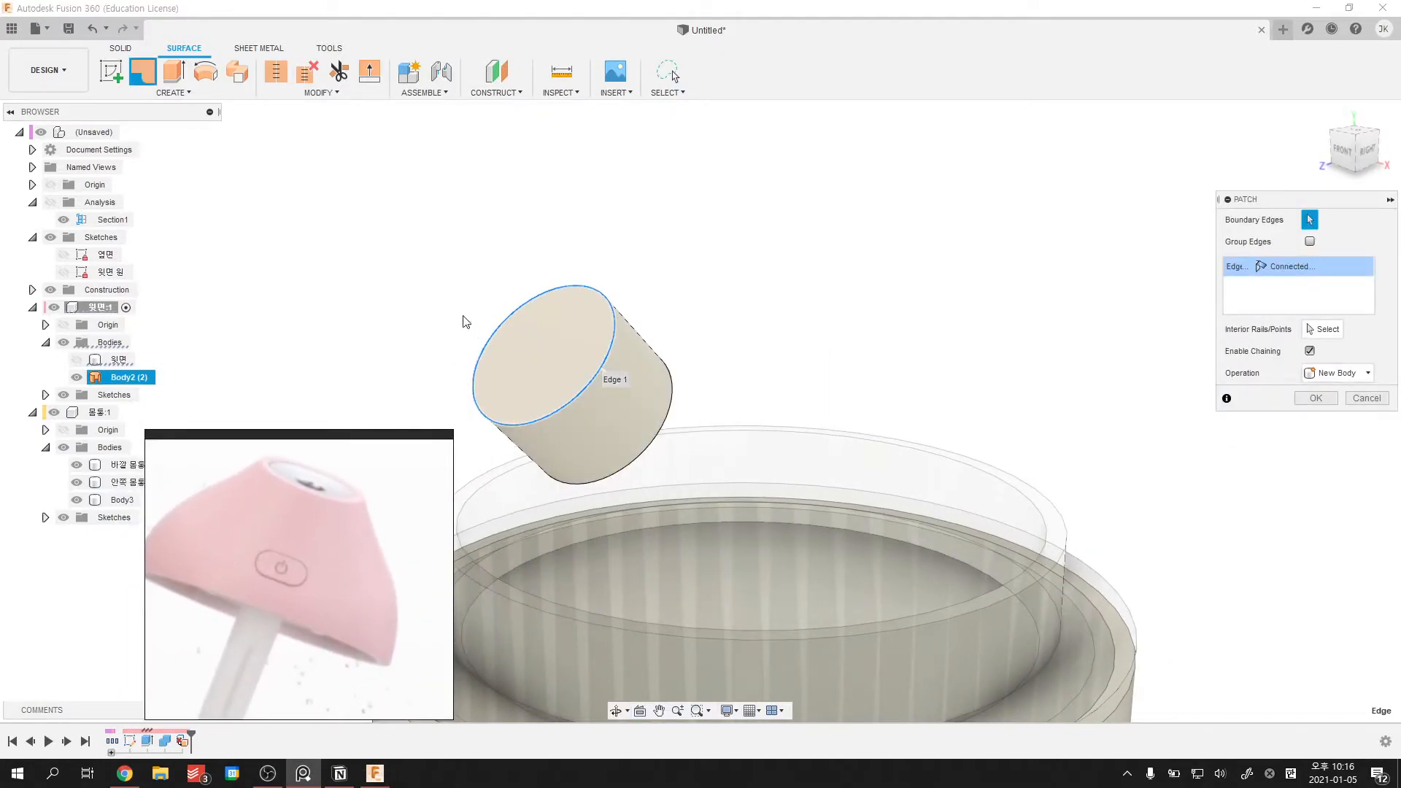
{"action": "middle_click_drag", "start_coordinate": [547, 377], "coordinate": [567, 349], "text": "shift"}
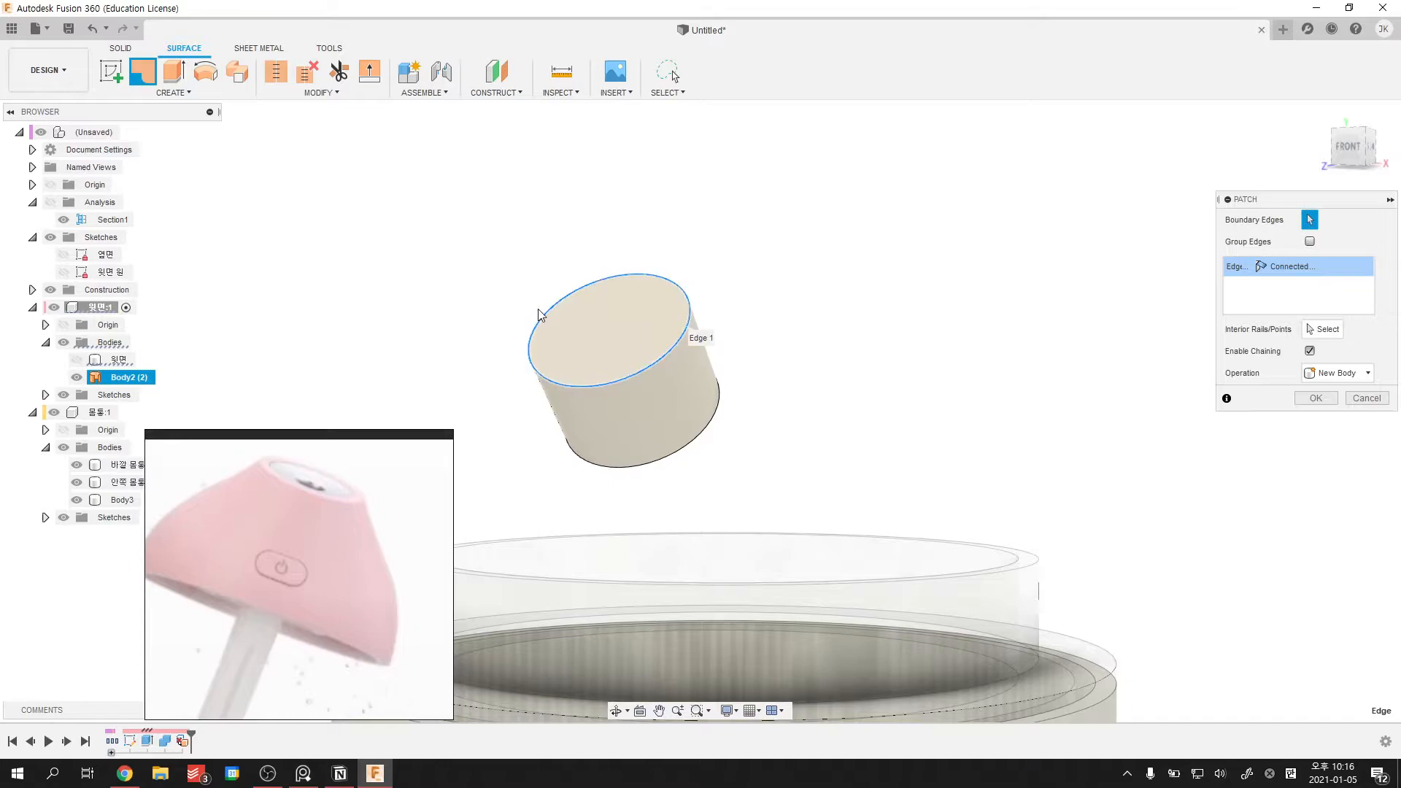
{"action": "middle_click_drag", "start_coordinate": [720, 319], "coordinate": [708, 350], "text": "shift"}
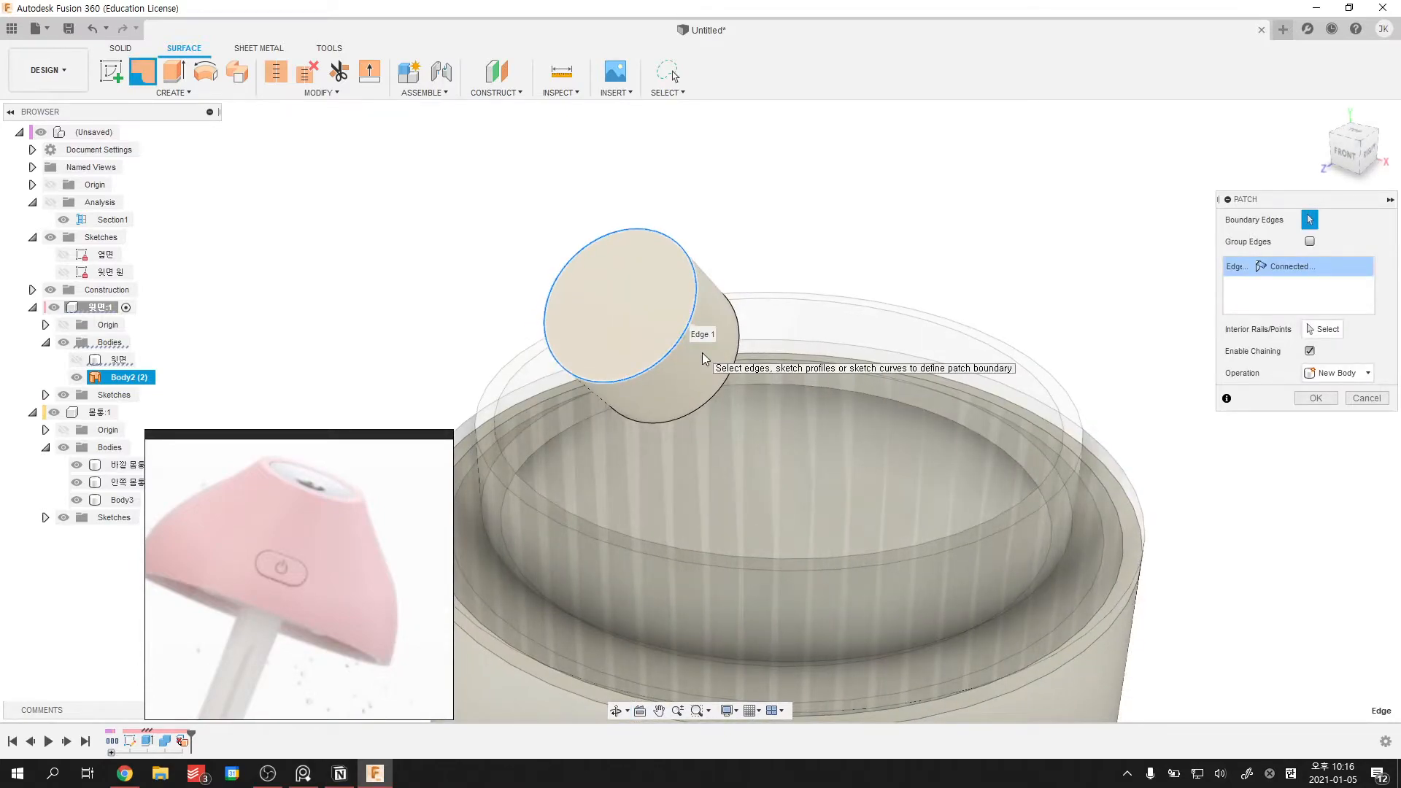
{"action": "middle_click_drag", "start_coordinate": [702, 353], "coordinate": [760, 391], "text": "shift"}
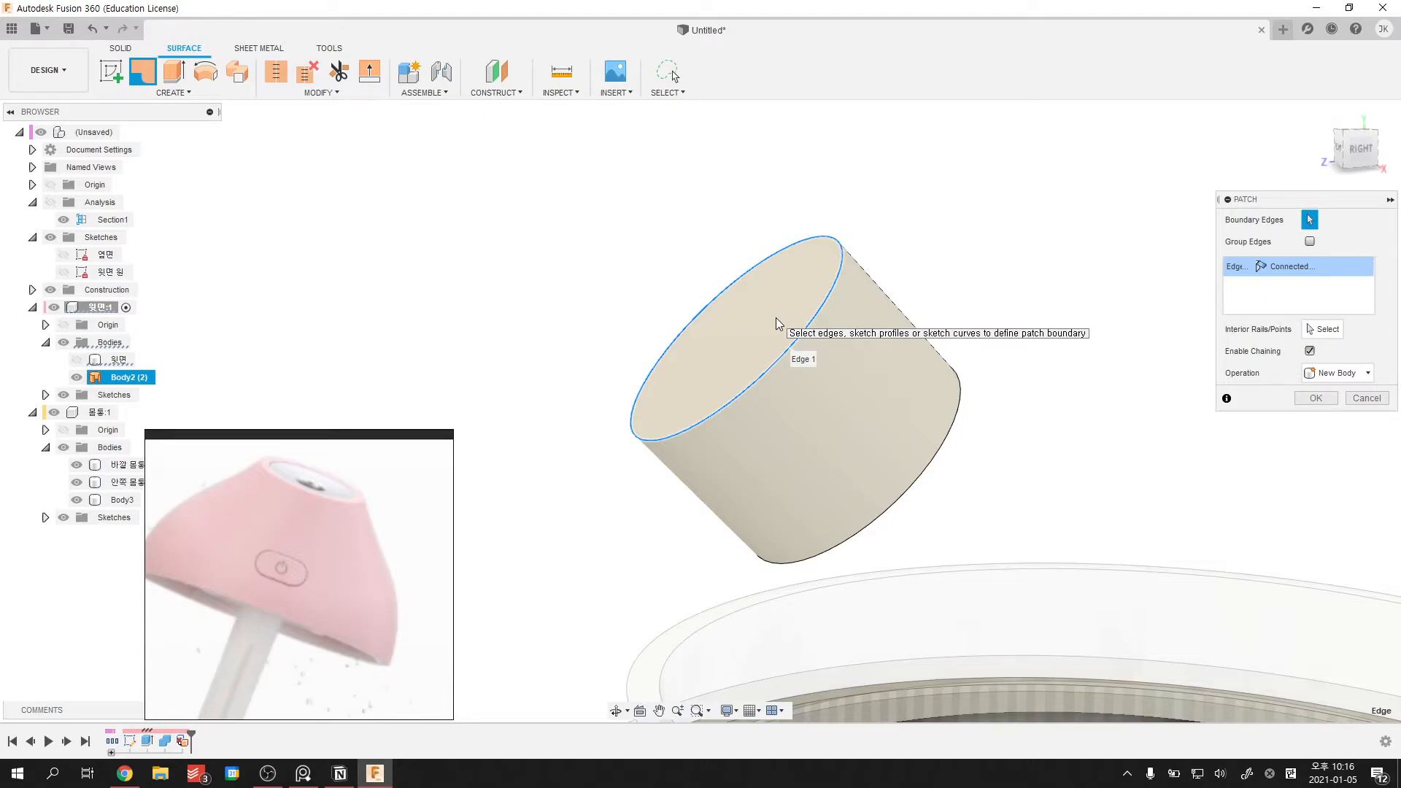
{"action": "key", "text": "Escape"}
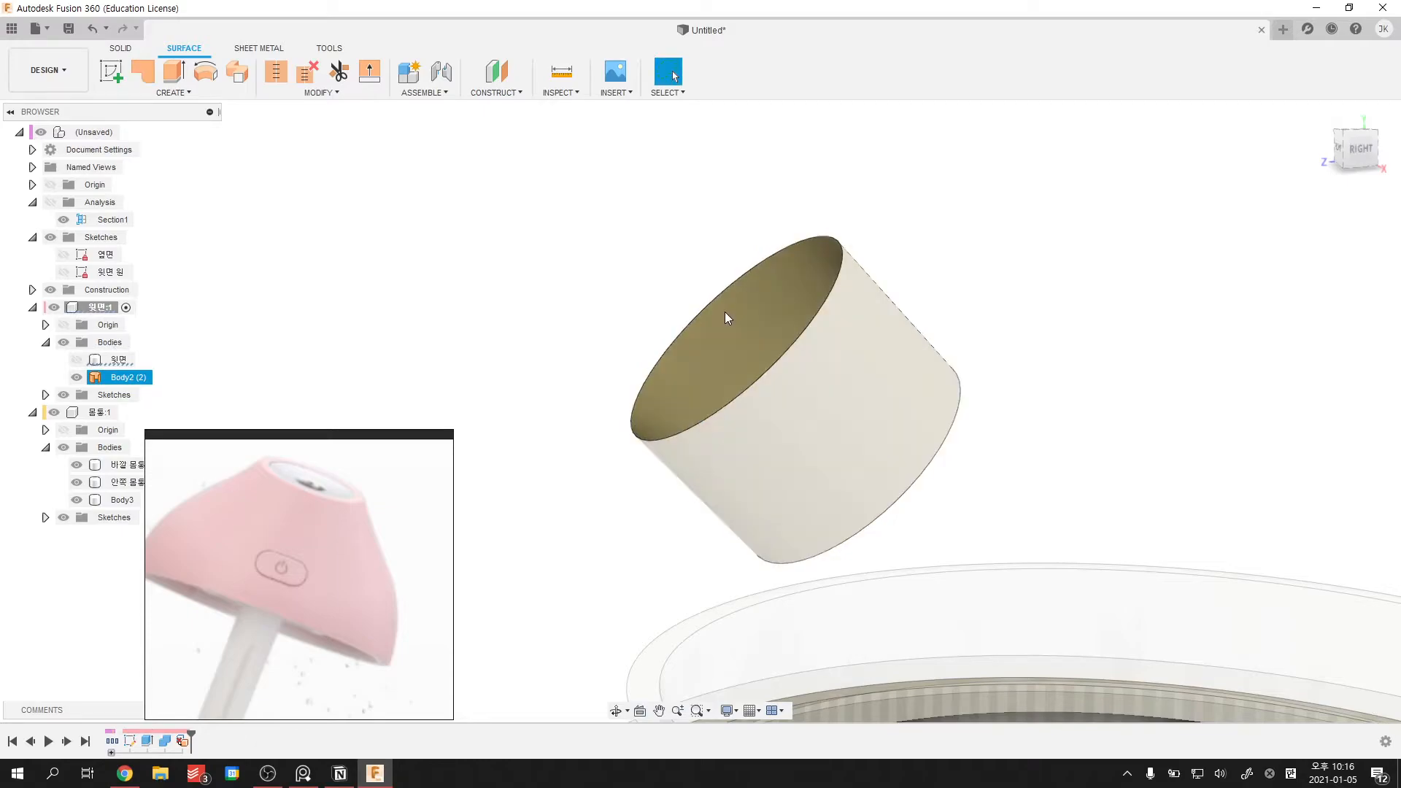
- Examine the open outlet cup's wall and floor from several angles and distances above the bottle
{"action": "scroll", "coordinate": [612, 292], "scroll_direction": "down", "scroll_amount": 3}
{"action": "middle_click_drag", "start_coordinate": [484, 218], "coordinate": [568, 233], "text": "shift"}
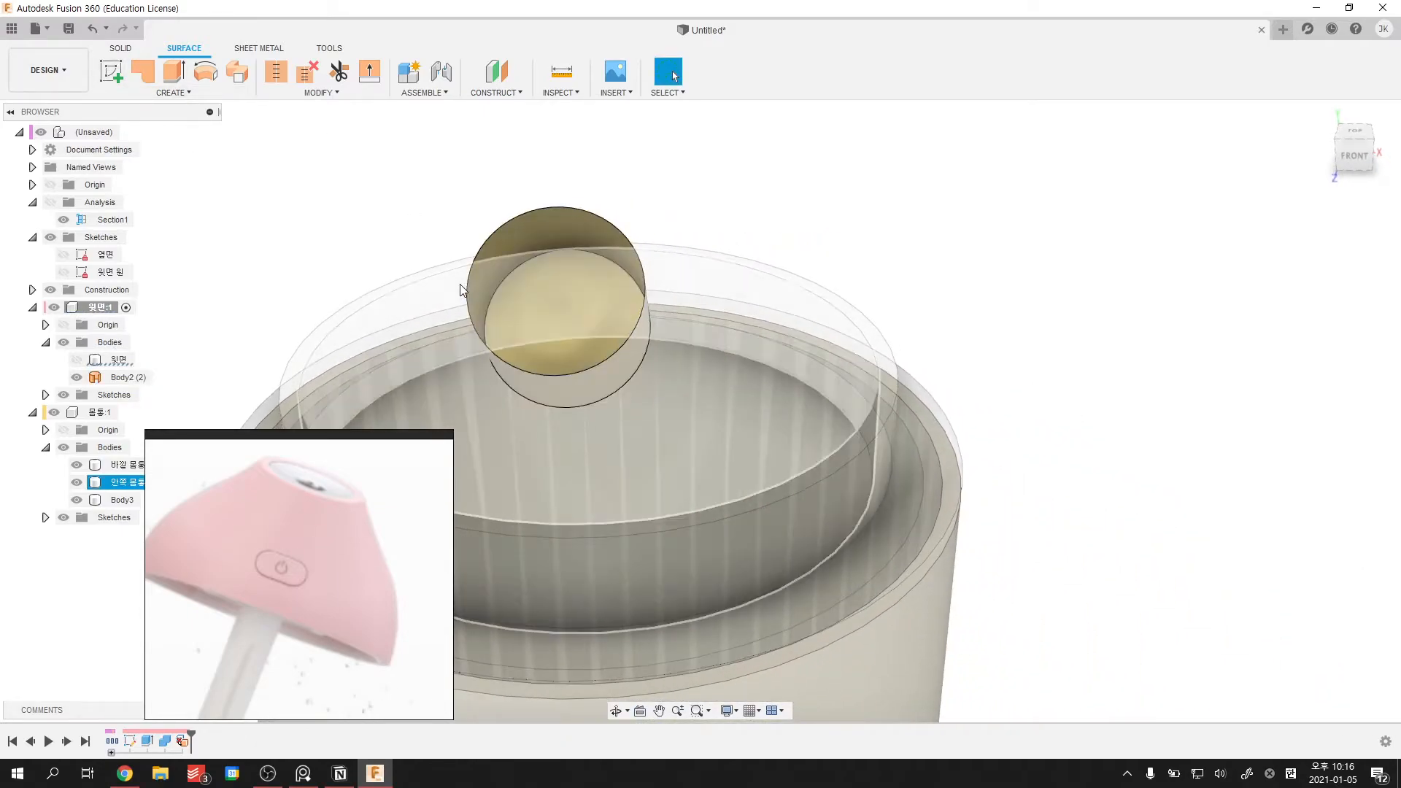
{"action": "left_click", "coordinate": [538, 291]}
{"action": "middle_click_drag", "start_coordinate": [538, 291], "coordinate": [484, 255], "text": "shift"}
{"action": "scroll", "coordinate": [483, 255], "scroll_direction": "up", "scroll_amount": 3}
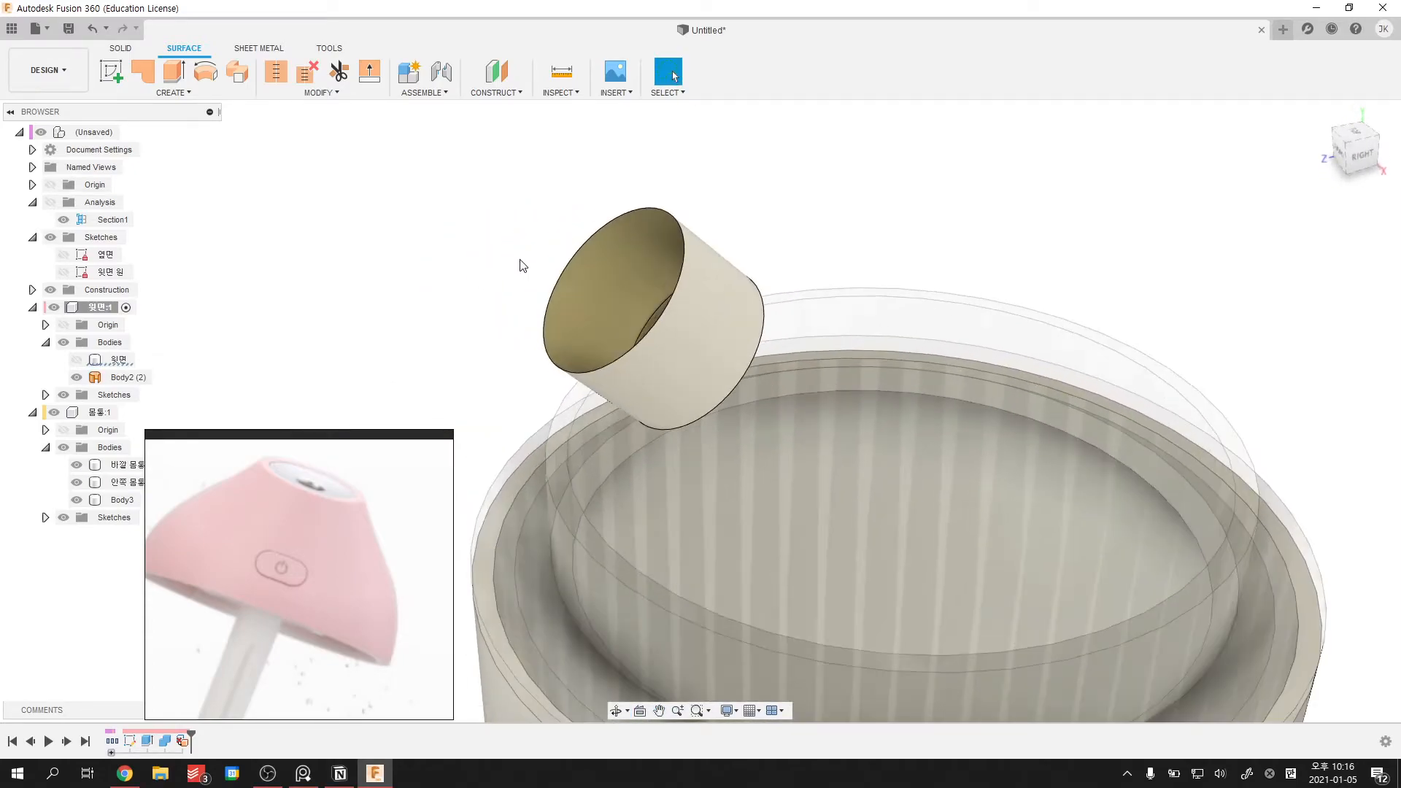
{"action": "scroll", "coordinate": [513, 237], "scroll_direction": "down", "scroll_amount": 2}
{"action": "scroll", "coordinate": [510, 237], "scroll_direction": "up", "scroll_amount": 4}
{"action": "scroll", "coordinate": [484, 141], "scroll_direction": "down", "scroll_amount": 3}
{"action": "scroll", "coordinate": [484, 141], "scroll_direction": "down", "scroll_amount": 3}
{"action": "middle_click_drag", "start_coordinate": [498, 158], "coordinate": [531, 169], "text": "shift"}
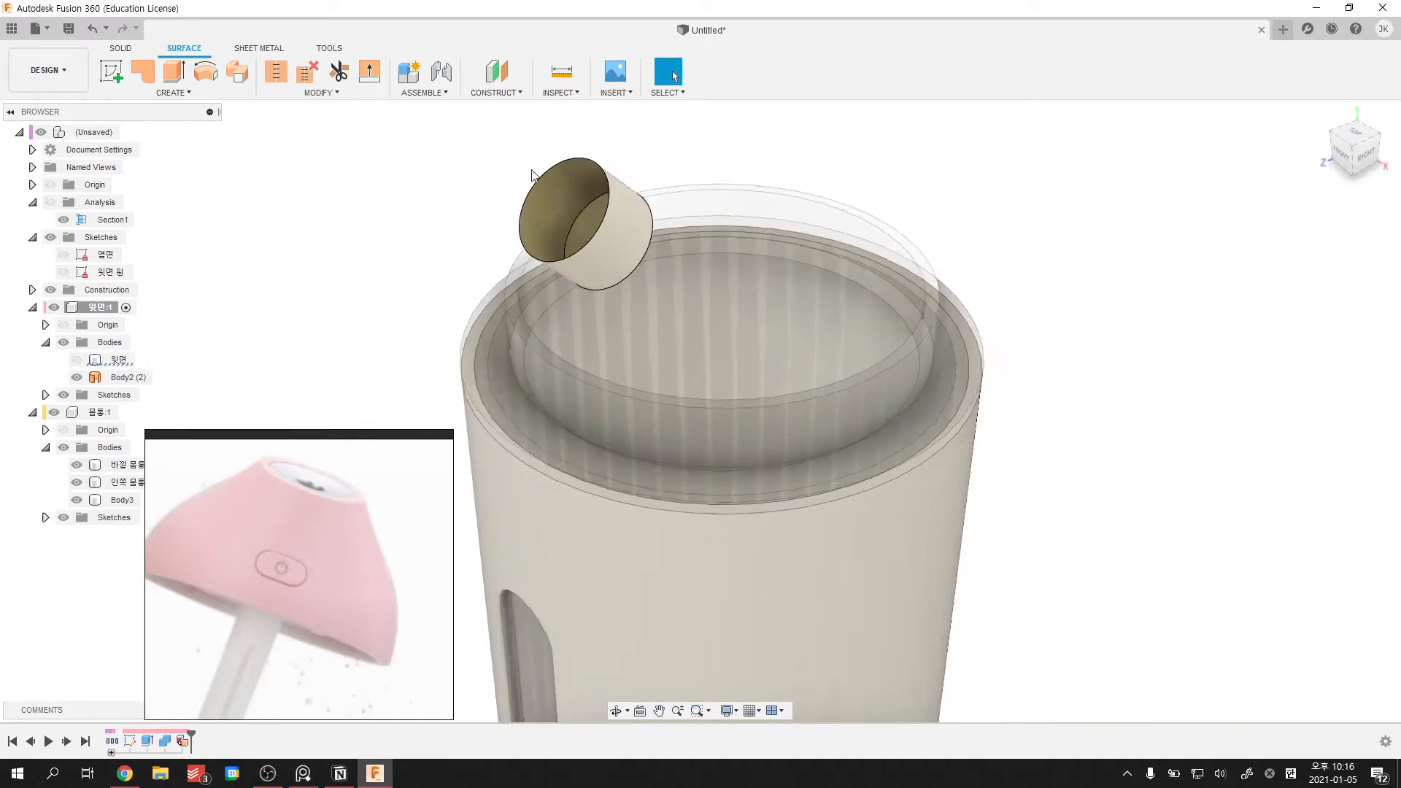
{"action": "scroll", "coordinate": [530, 170], "scroll_direction": "up", "scroll_amount": 3}
{"action": "middle_click_drag", "start_coordinate": [636, 277], "coordinate": [667, 286], "text": "shift"}
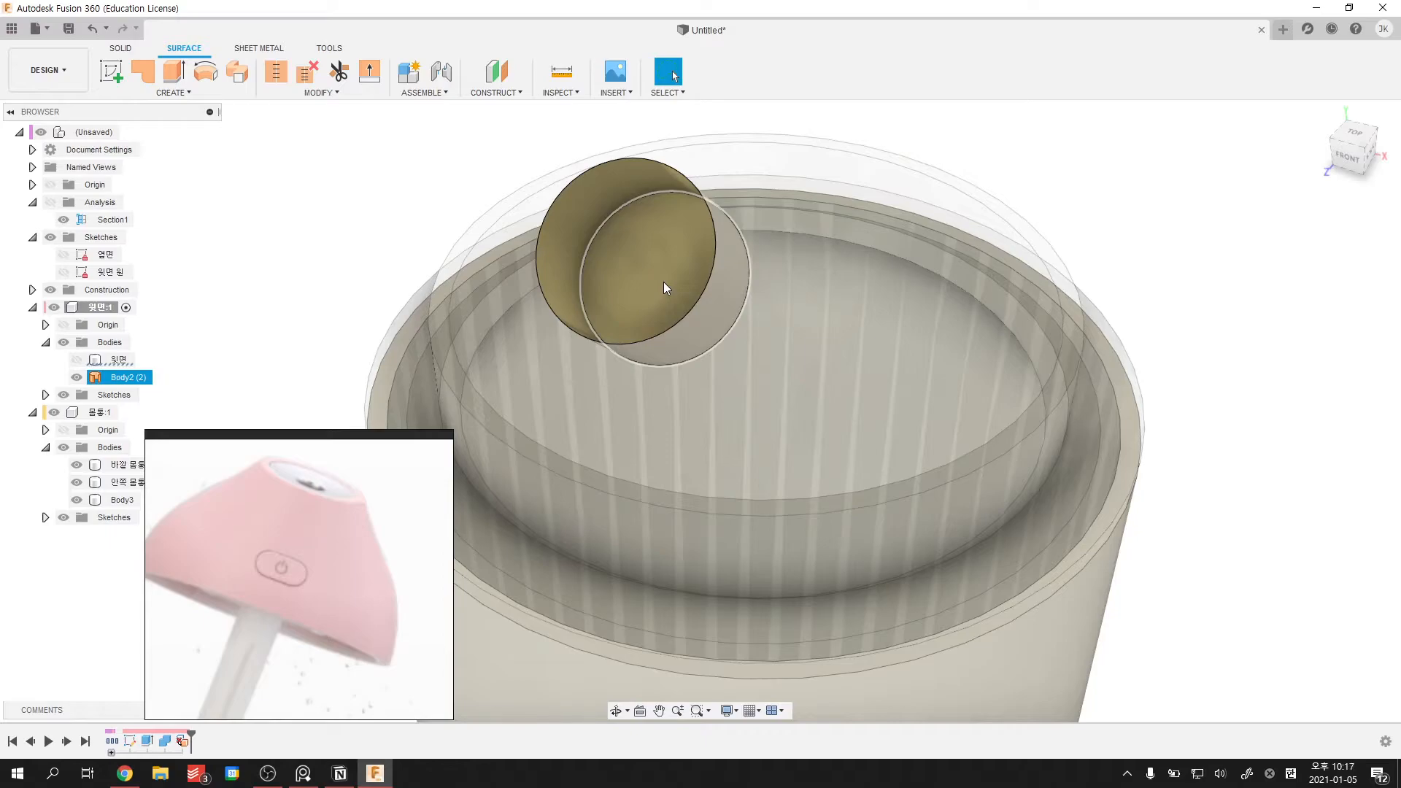
{"action": "left_click", "coordinate": [530, 135]}
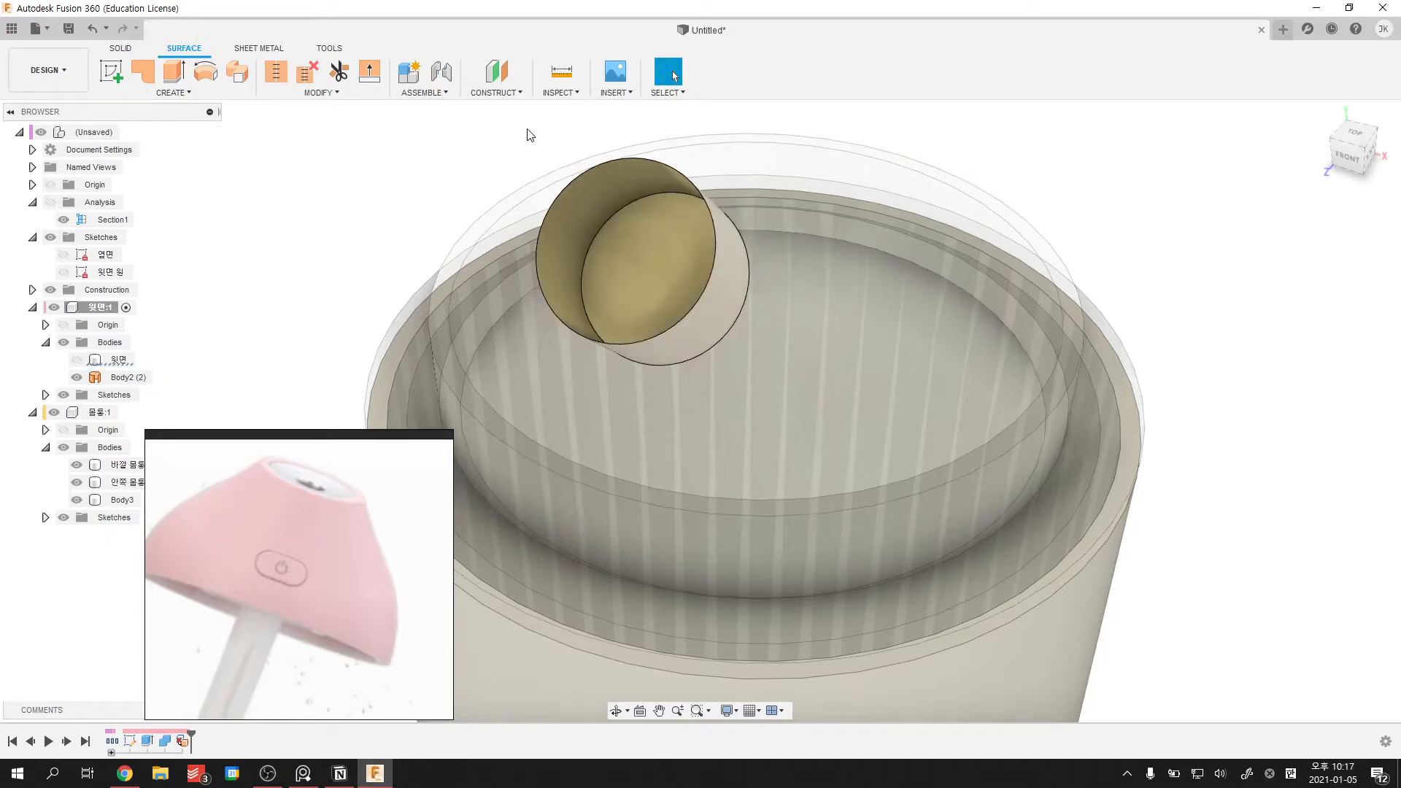
- Create a construction axis through the cylindrical face of the outlet cup
{"action": "left_click", "coordinate": [497, 92]}
{"action": "left_click", "coordinate": [524, 235]}
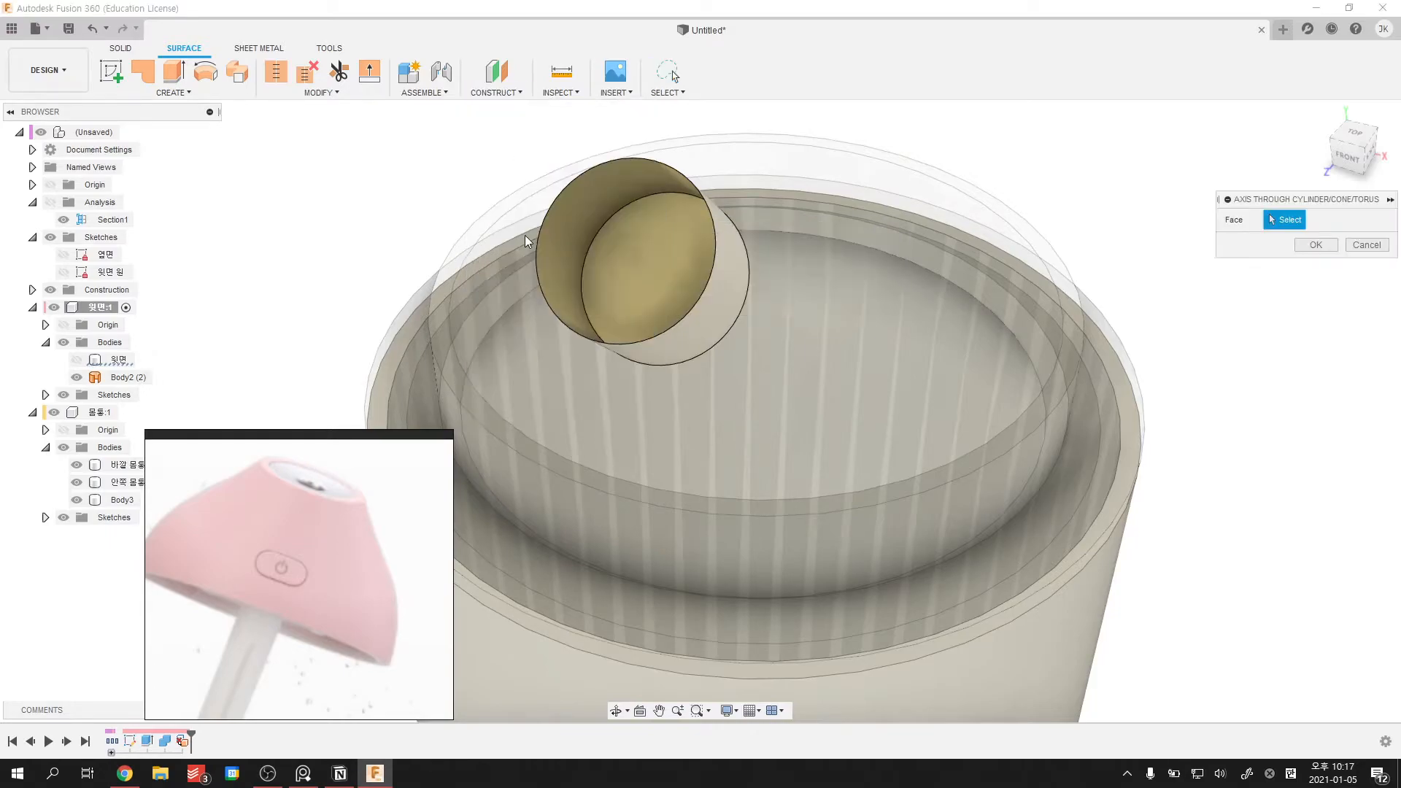
{"action": "left_click", "coordinate": [715, 207]}
{"action": "scroll", "coordinate": [715, 207], "scroll_direction": "down", "scroll_amount": 3}
{"action": "middle_click_drag", "start_coordinate": [712, 216], "coordinate": [693, 212], "text": "shift"}
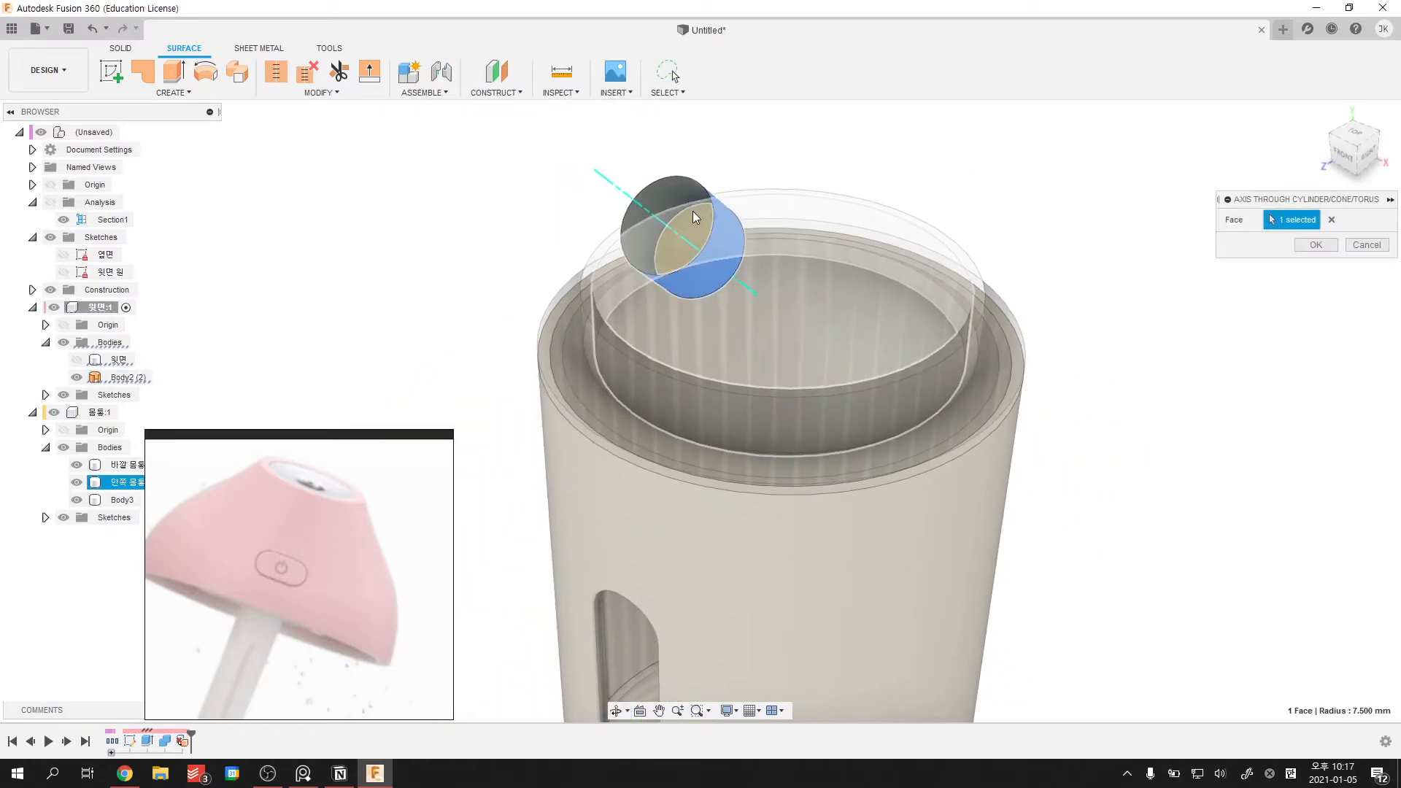
{"action": "left_click", "coordinate": [1316, 245]}
- Create a construction plane at an angle of 0 degrees along the outlet cup's axis
{"action": "middle_click_drag", "start_coordinate": [993, 199], "coordinate": [558, 251], "text": "shift"}
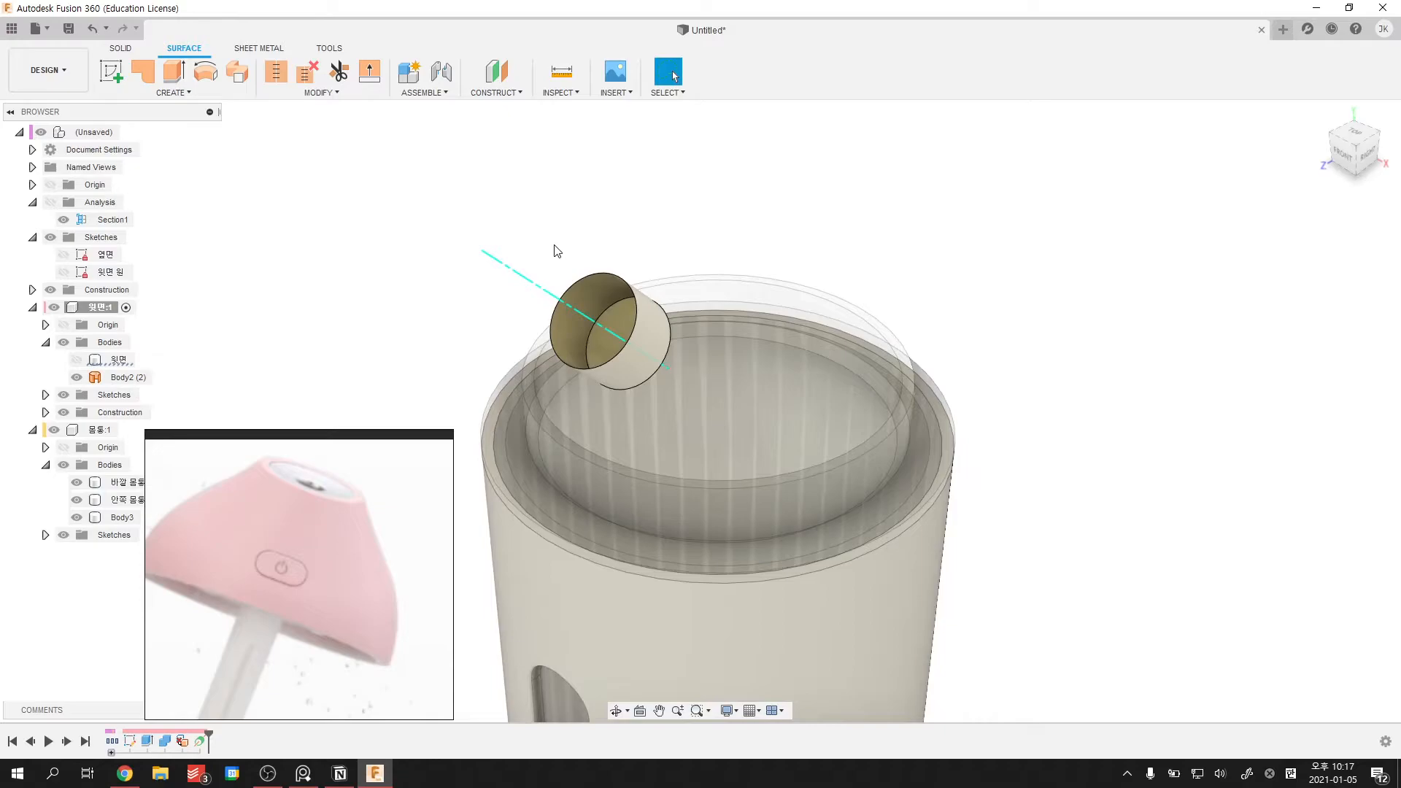
{"action": "left_click", "coordinate": [502, 91]}
{"action": "left_click", "coordinate": [509, 125]}
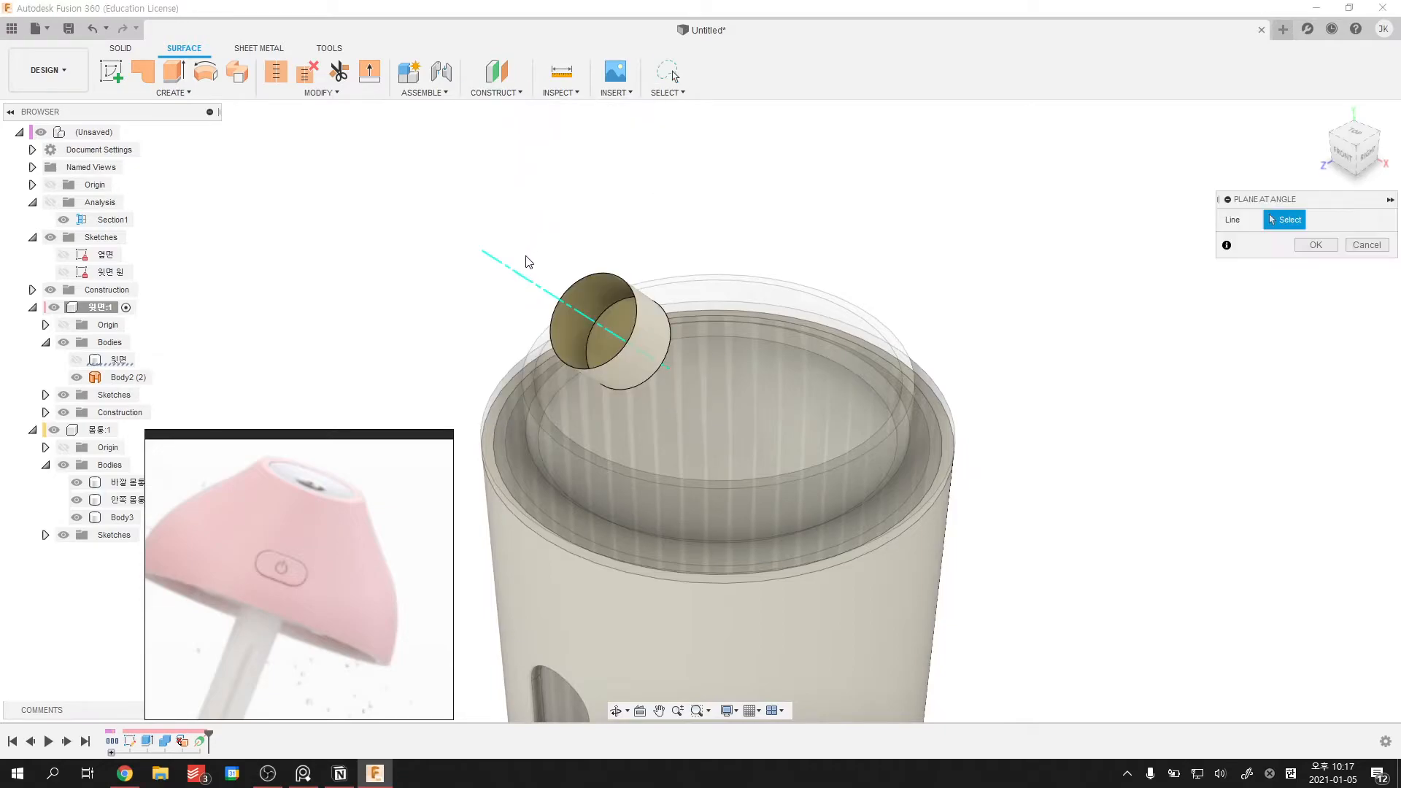
{"action": "middle_click_drag", "start_coordinate": [821, 213], "coordinate": [776, 205], "text": "shift"}
{"action": "key", "text": "Return"}
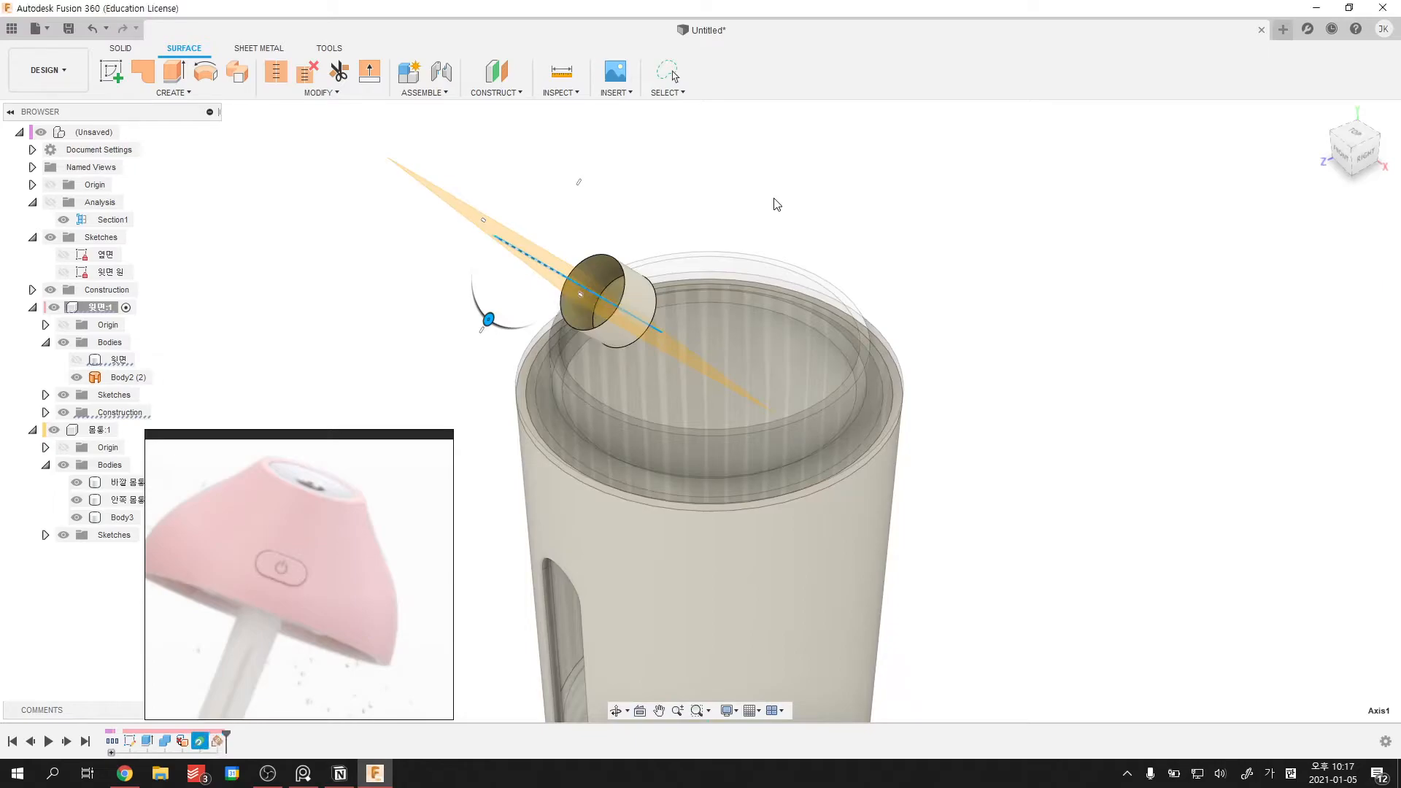
{"action": "middle_click_drag", "start_coordinate": [759, 227], "coordinate": [588, 109], "text": "shift"}
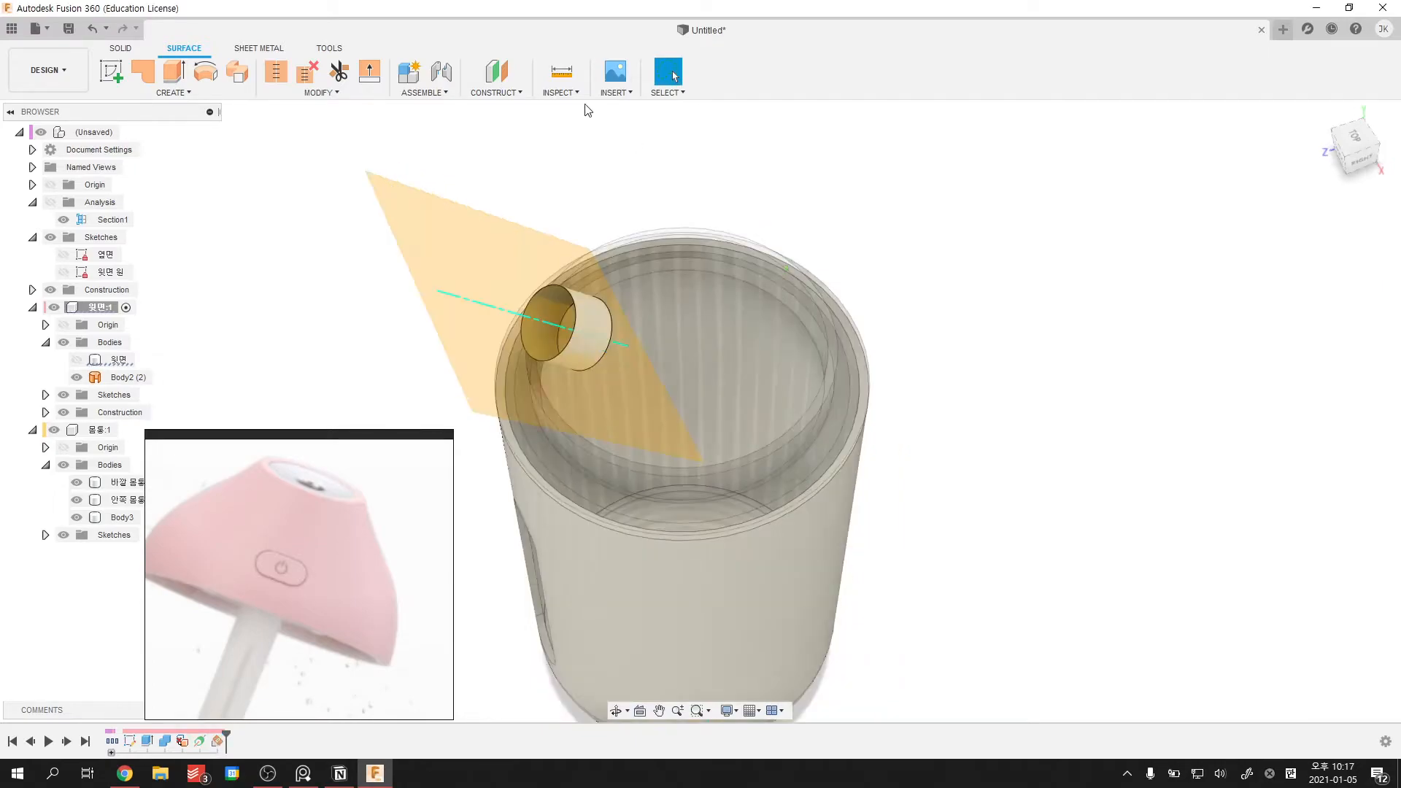
- Delete the outlet cup's construction axis together with the angled plane built on it
{"action": "left_click", "coordinate": [217, 741]}
{"action": "right_click", "coordinate": [212, 740]}
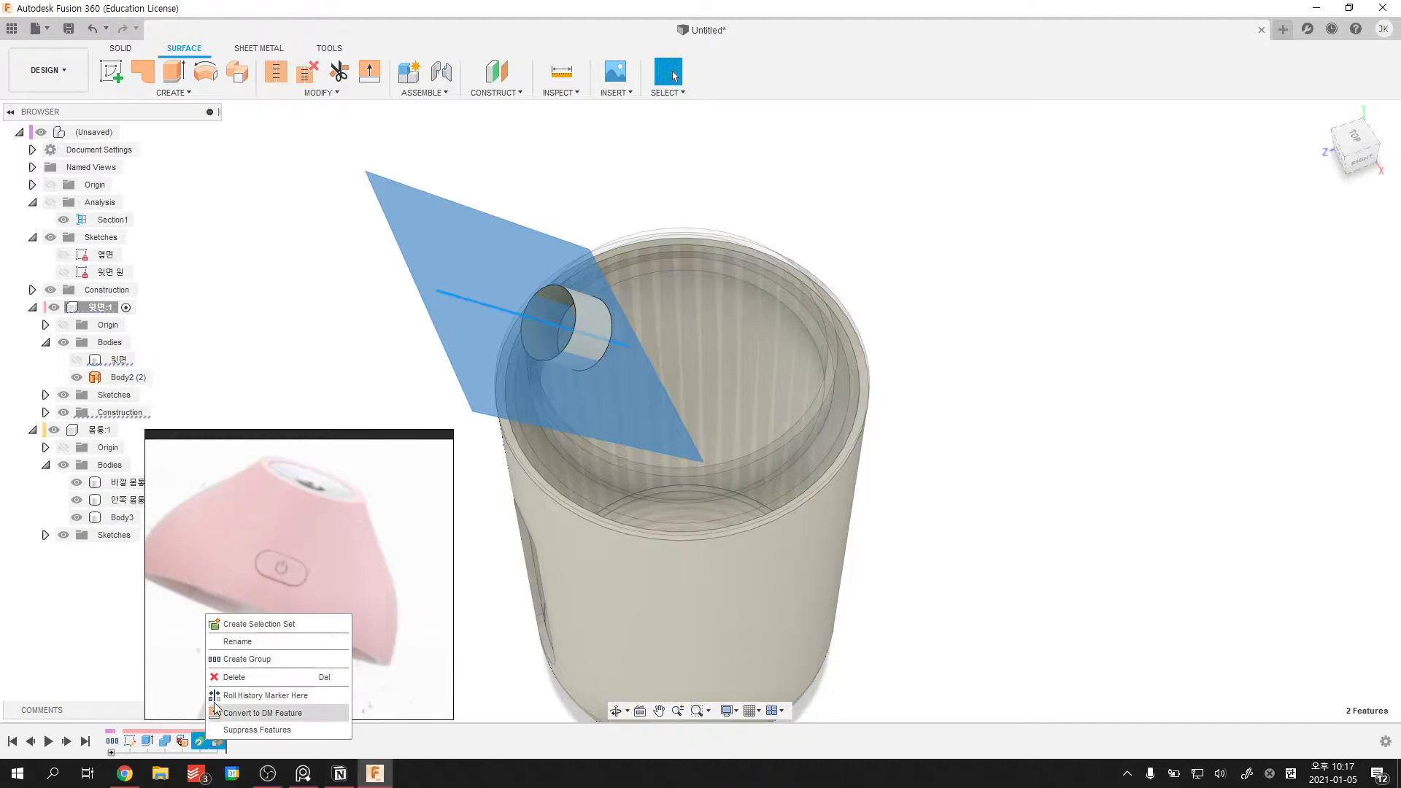
{"action": "left_click", "coordinate": [225, 677]}
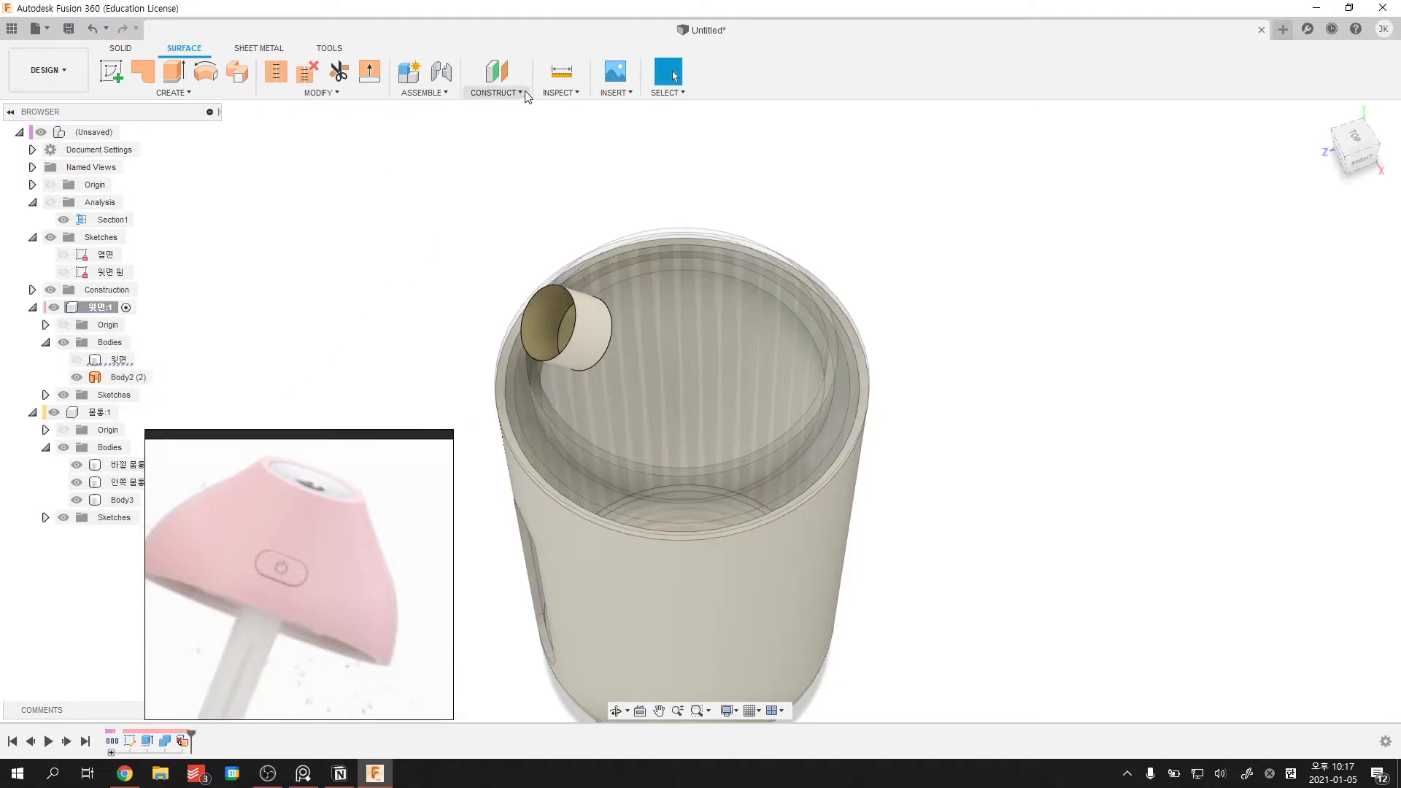
- Construct an axis through the outlet cup's cylindrical wall again
{"action": "left_click", "coordinate": [495, 92]}
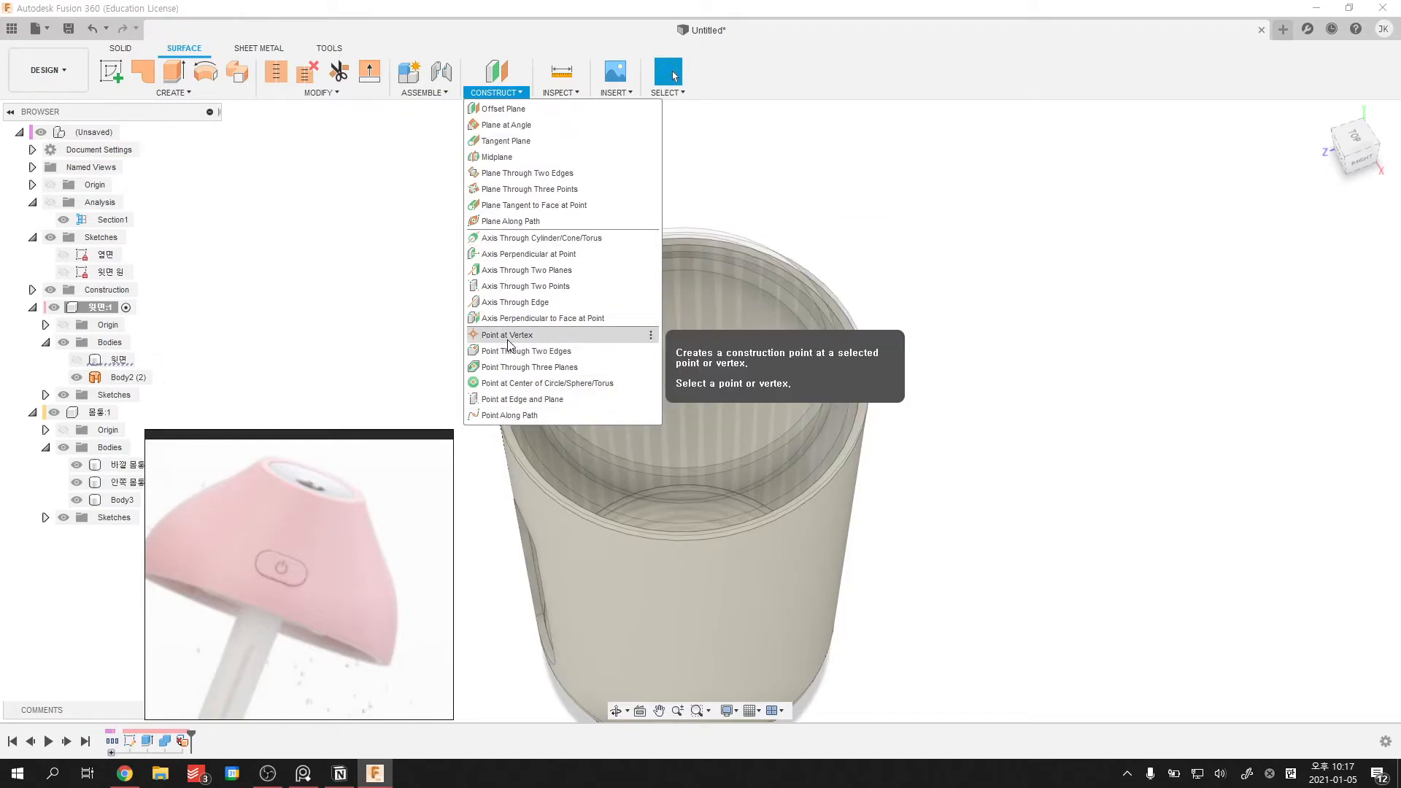
{"action": "left_click", "coordinate": [523, 245]}
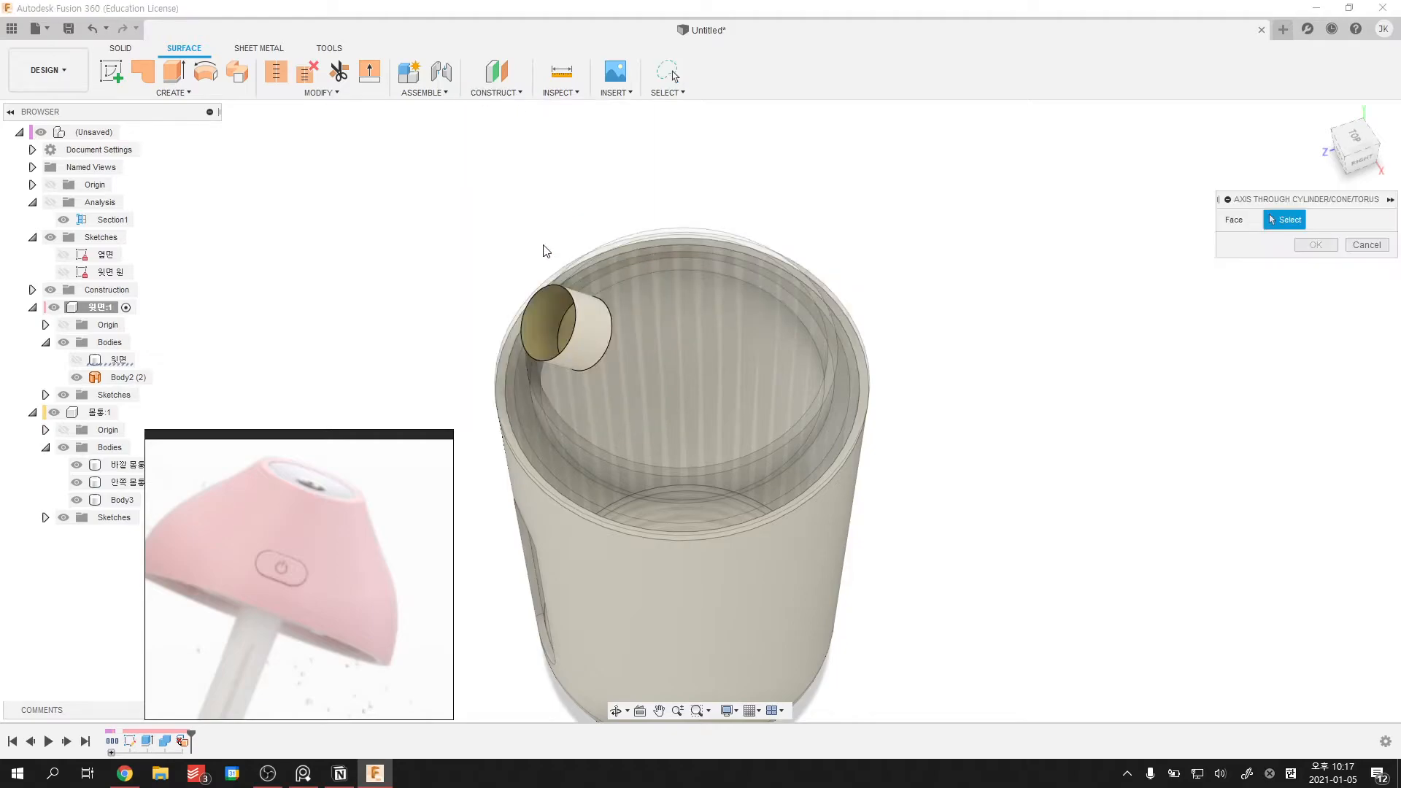
{"action": "left_click", "coordinate": [594, 313]}
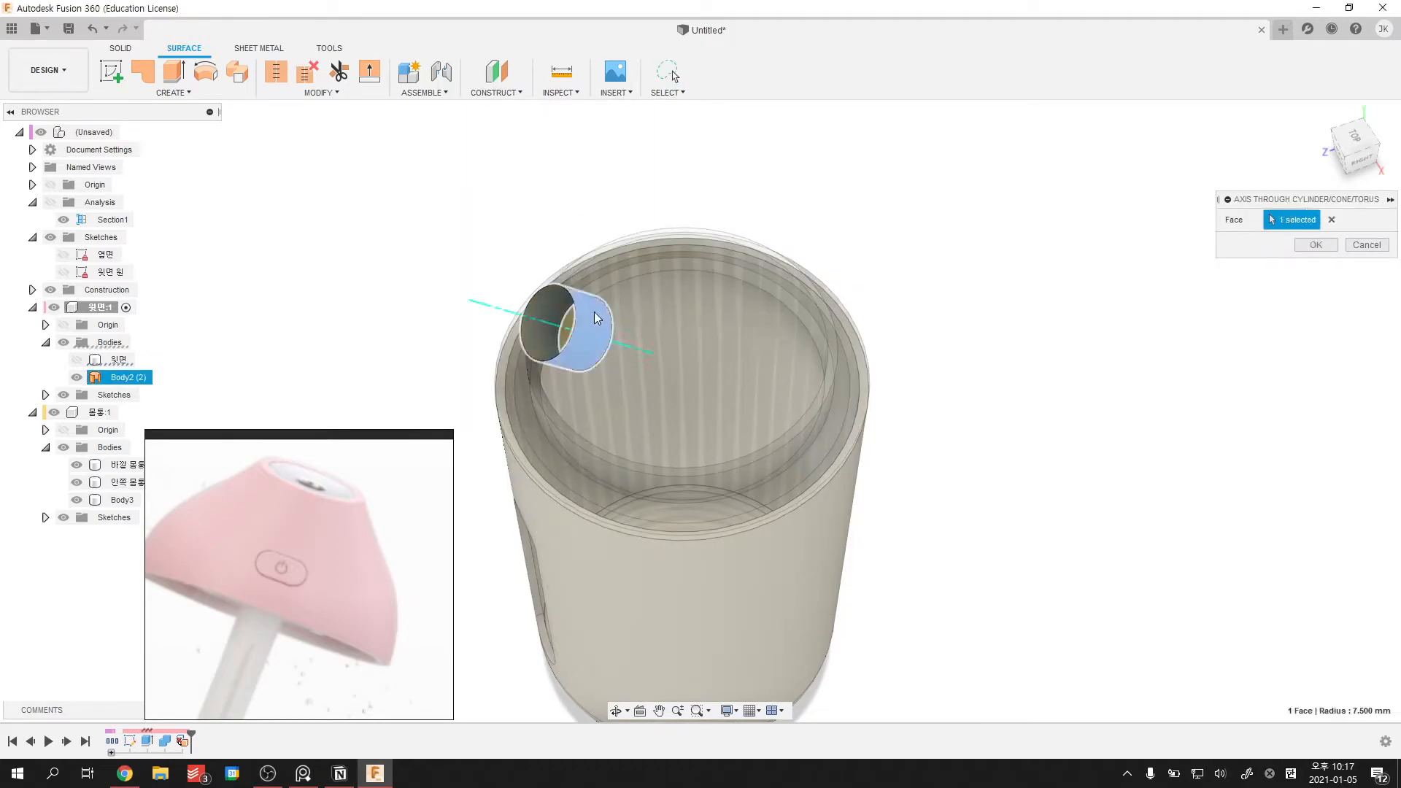
{"action": "scroll", "coordinate": [594, 313], "scroll_direction": "up", "scroll_amount": 2}
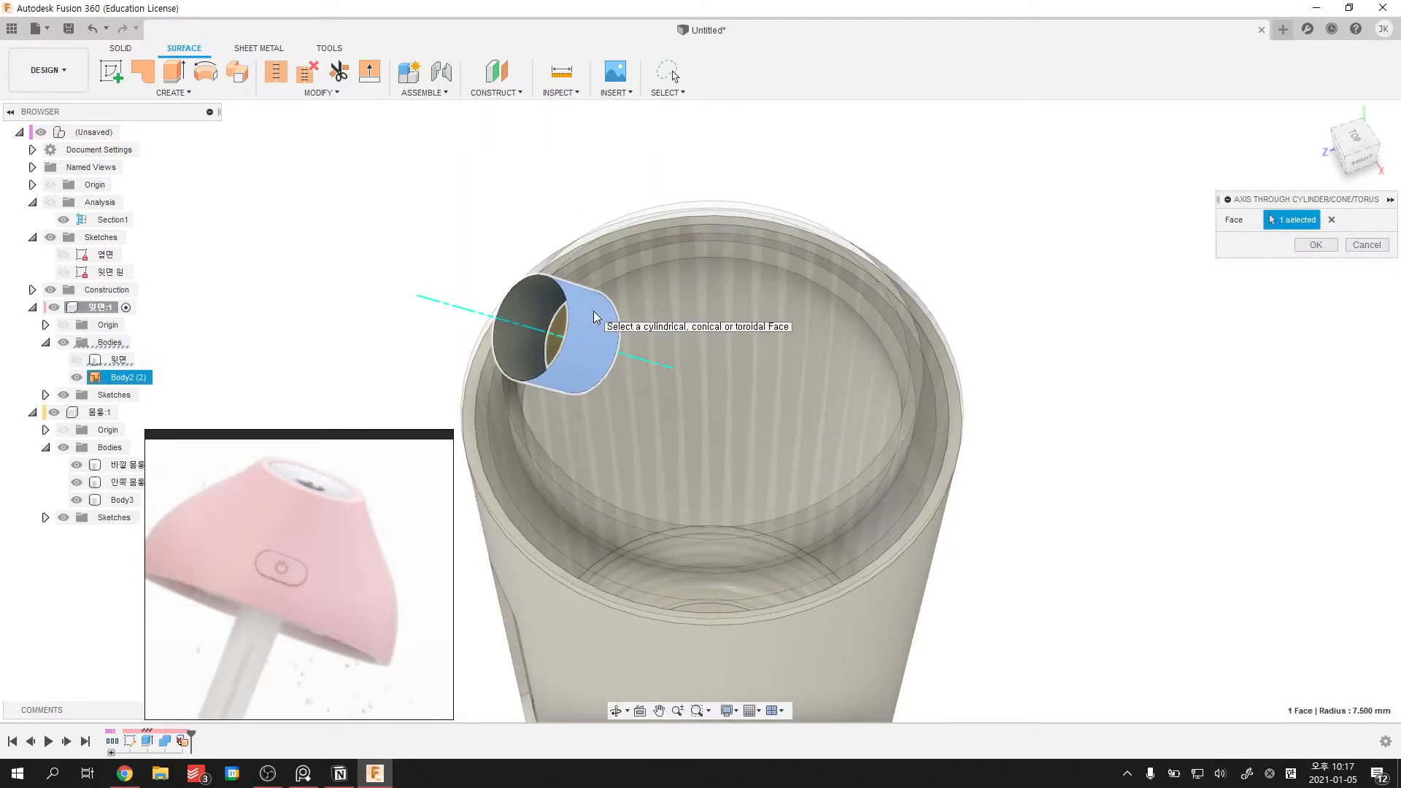
{"action": "key", "text": "Return"}
{"action": "scroll", "coordinate": [598, 353], "scroll_direction": "up", "scroll_amount": 2}
{"action": "middle_click_drag", "start_coordinate": [598, 353], "coordinate": [558, 303], "text": "shift"}
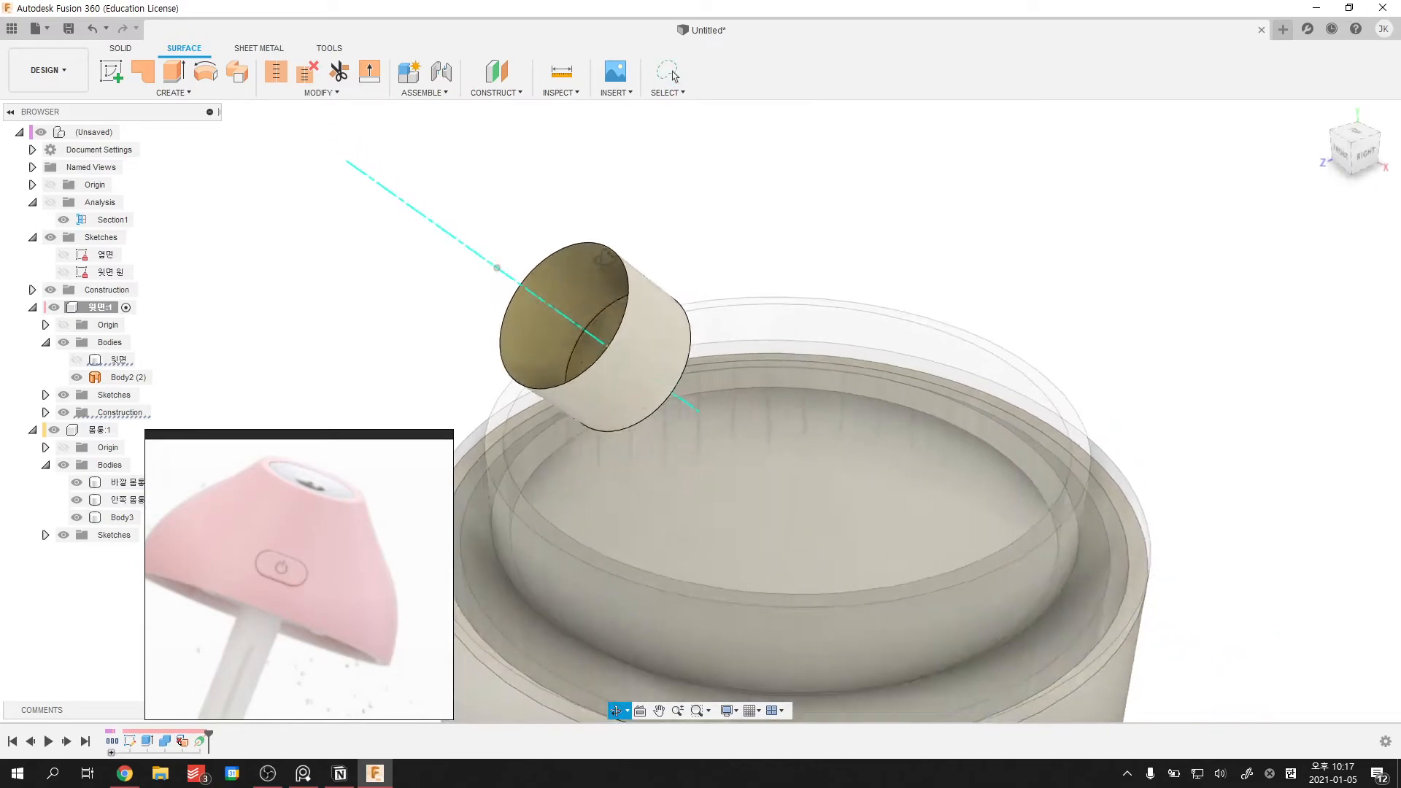
- Add a plane at angle through the new outlet axis, with the angle at 0 degrees
{"action": "left_click", "coordinate": [496, 93]}
{"action": "left_click", "coordinate": [508, 118]}
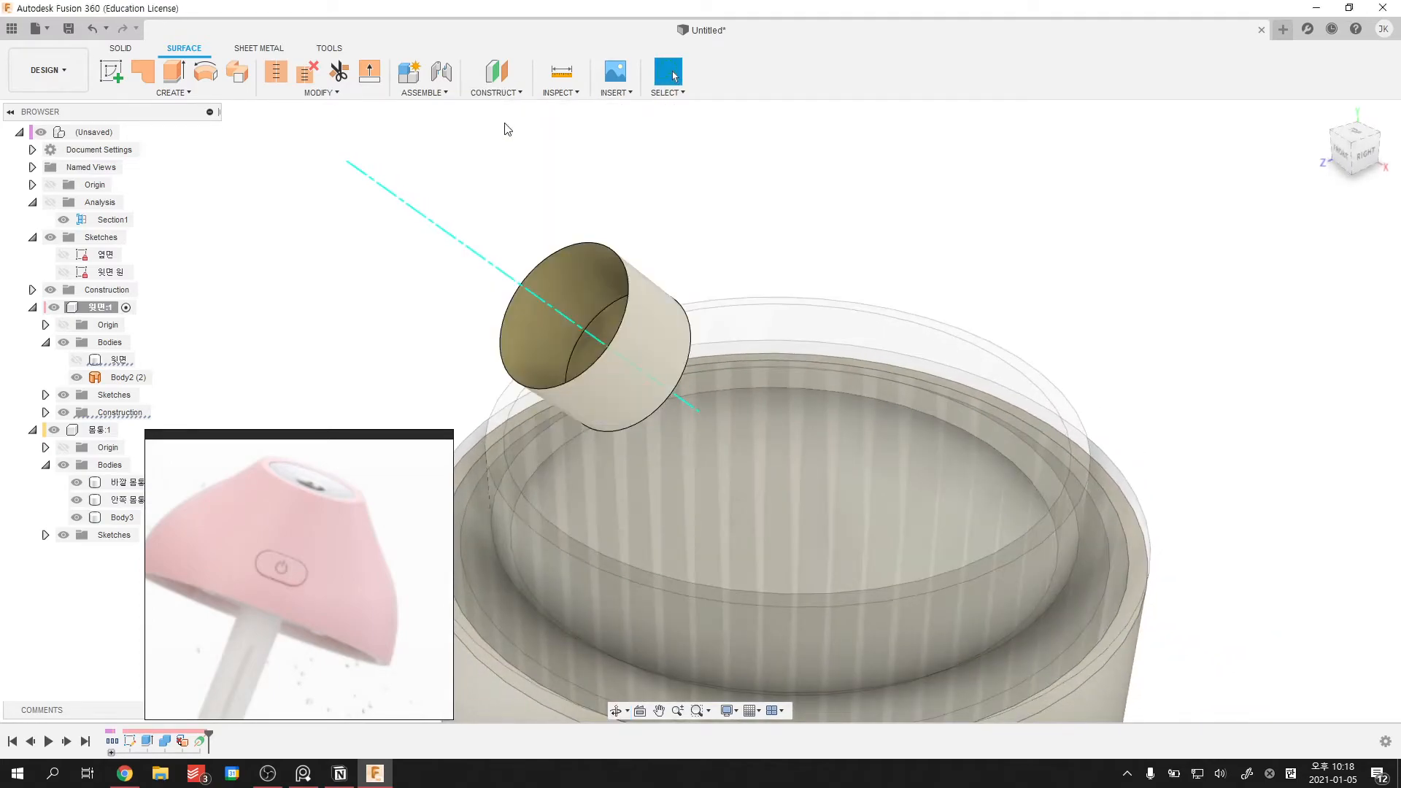
{"action": "left_click", "coordinate": [448, 227]}
{"action": "middle_click_drag", "start_coordinate": [394, 280], "coordinate": [369, 310], "text": "shift"}
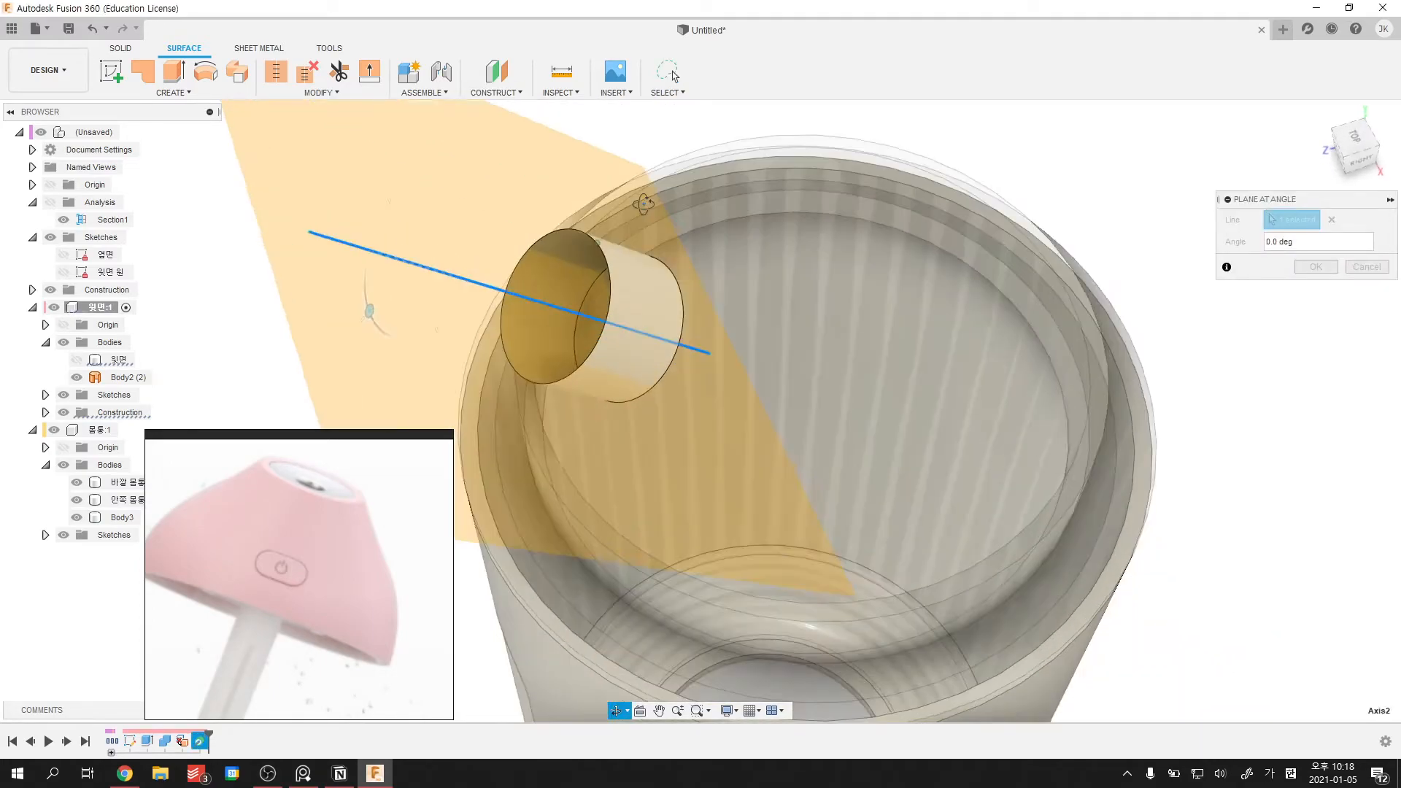
{"action": "key", "text": "Return"}
{"action": "scroll", "coordinate": [873, 345], "scroll_direction": "down", "scroll_amount": 3}
{"action": "middle_click_drag", "start_coordinate": [742, 306], "coordinate": [802, 296]}
- Create a second angled construction plane on the same outlet axis, crossing the first plane
{"action": "right_click", "coordinate": [740, 217]}
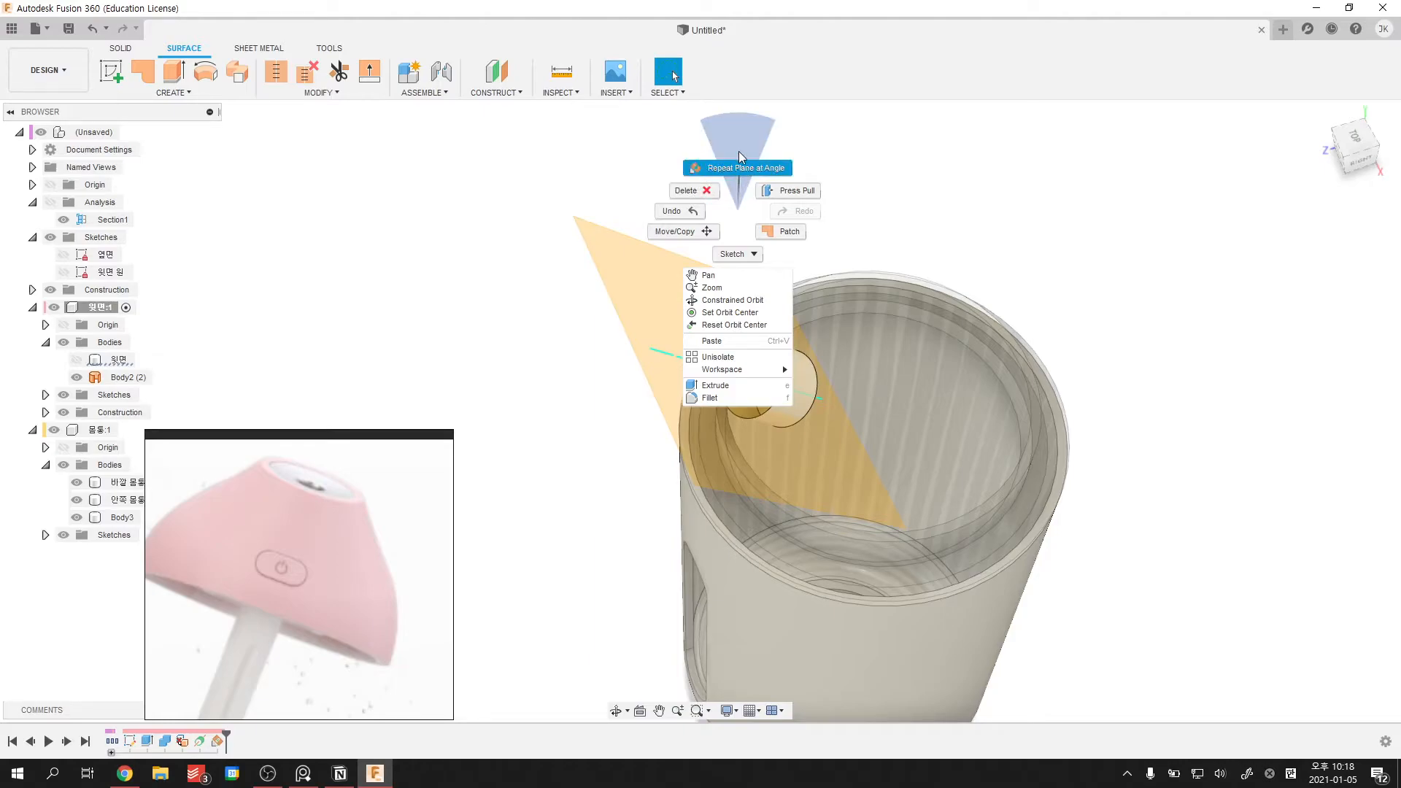
{"action": "left_click", "coordinate": [740, 162]}
{"action": "left_click", "coordinate": [702, 362]}
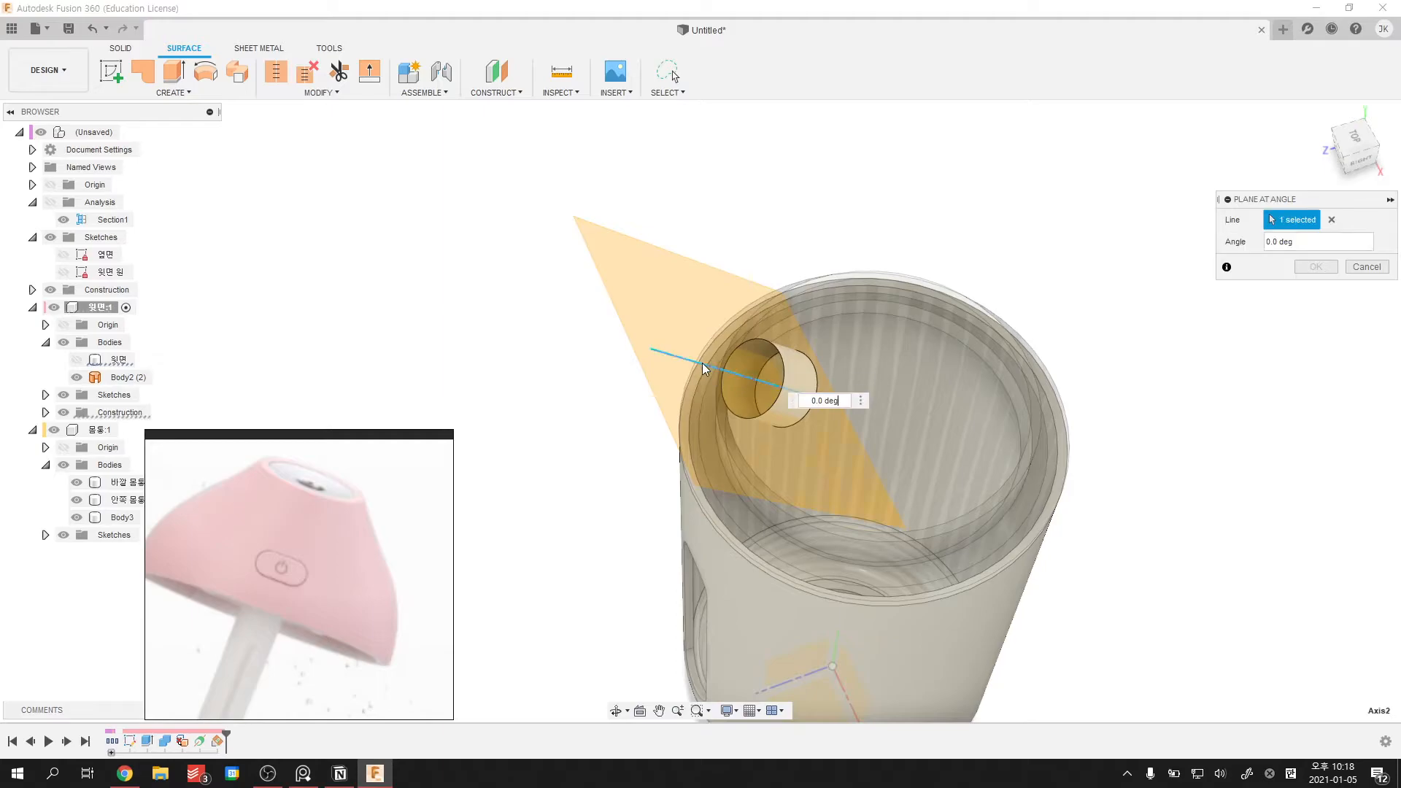
{"action": "key", "text": "Return"}
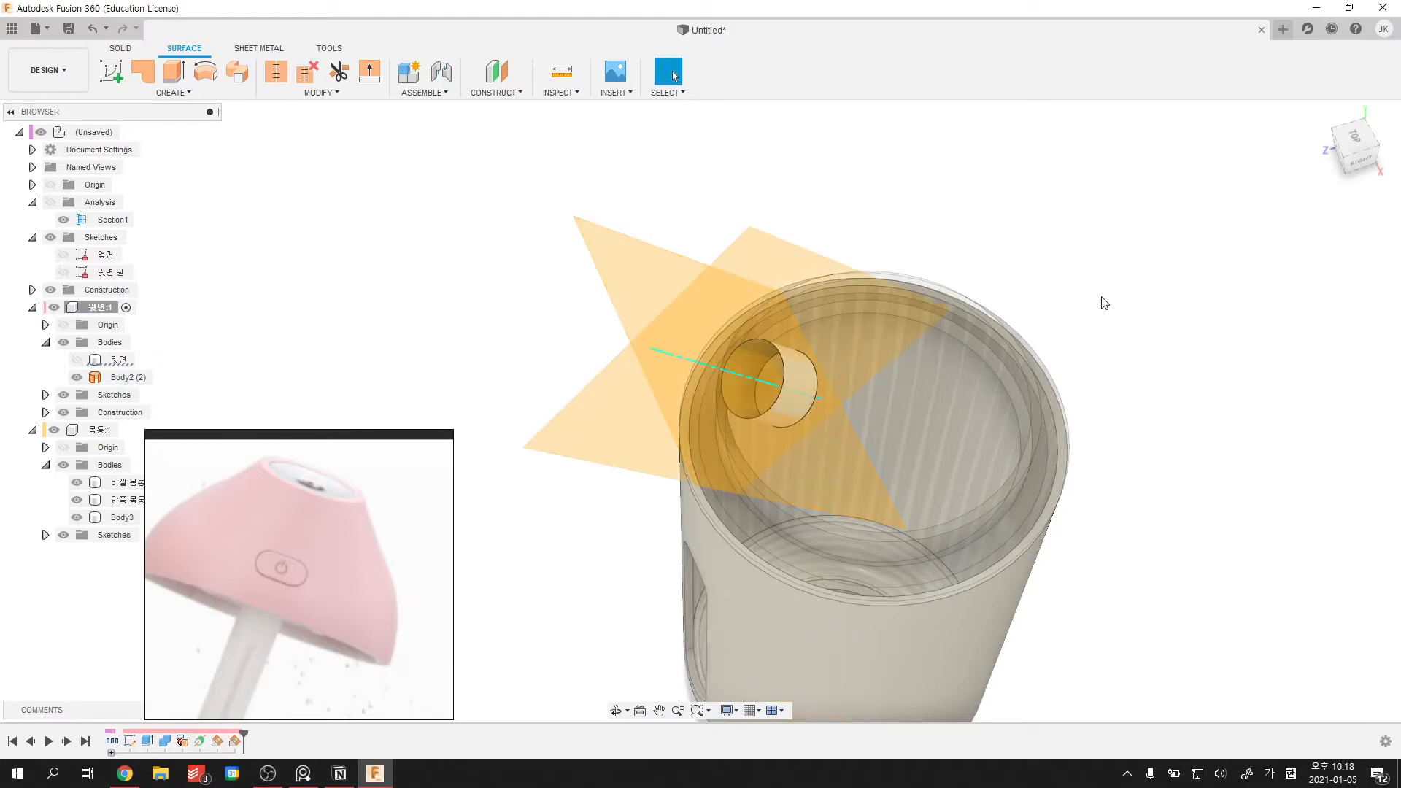
- Start a sketch on the upright construction plane through the outlet axis and add the outlet cup's intersection with that plane
{"action": "mouse_move", "coordinate": [1079, 309]}
{"action": "middle_mouse_down", "text": "shift"}
{"action": "mouse_move", "coordinate": [1095, 338]}
{"action": "mouse_move", "coordinate": [847, 292]}
{"action": "middle_mouse_up", "text": "shift"}
{"action": "left_click", "coordinate": [111, 72]}
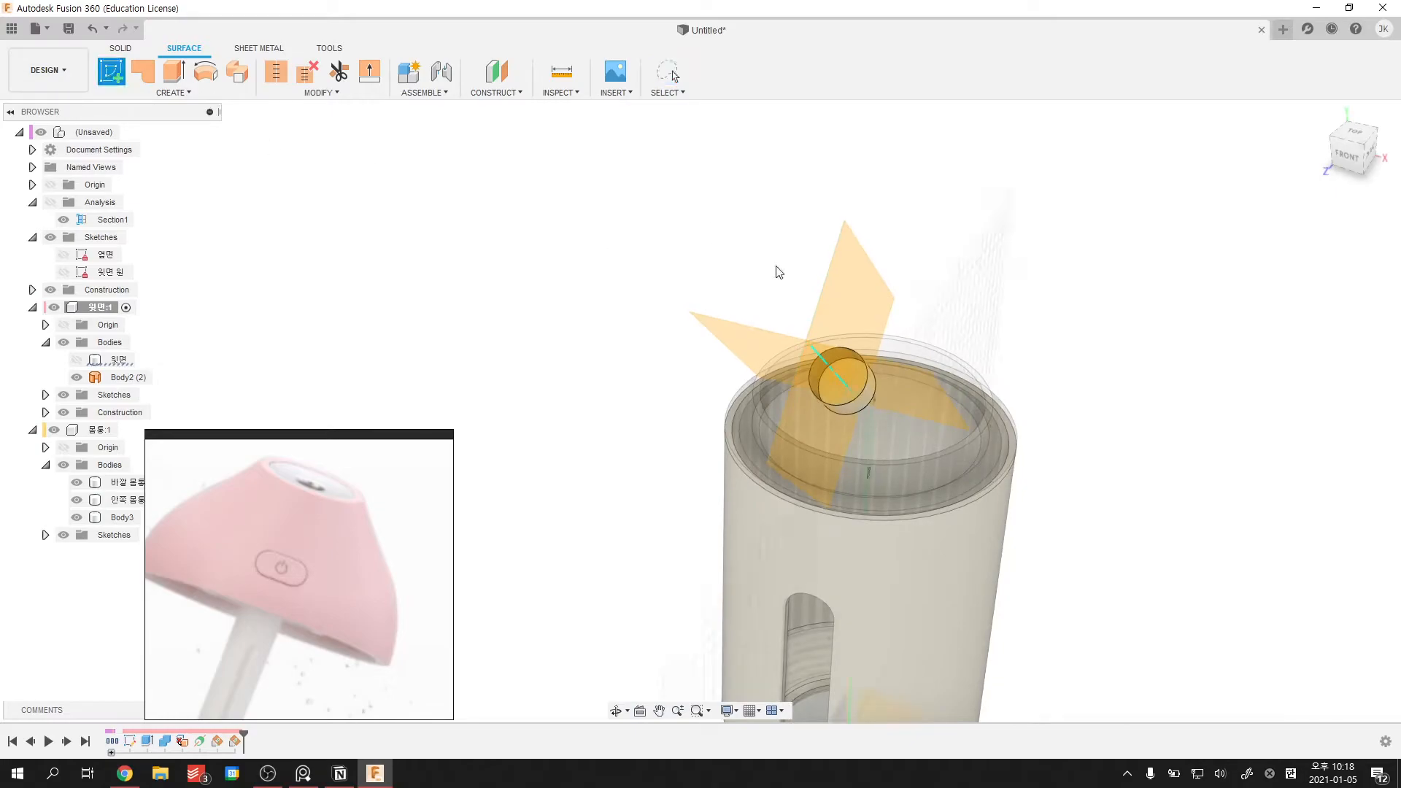
{"action": "left_click", "coordinate": [829, 282]}
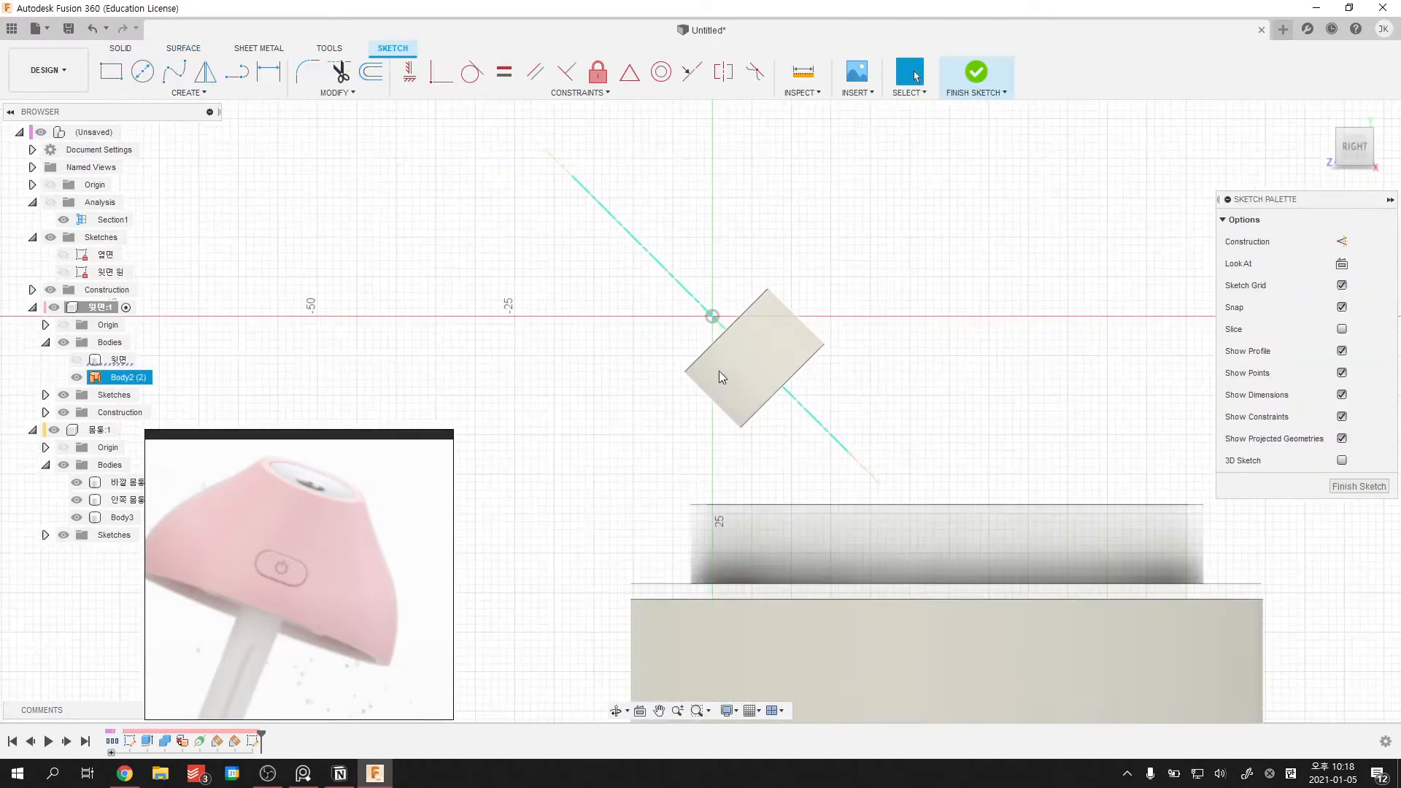
{"action": "left_click", "coordinate": [206, 91]}
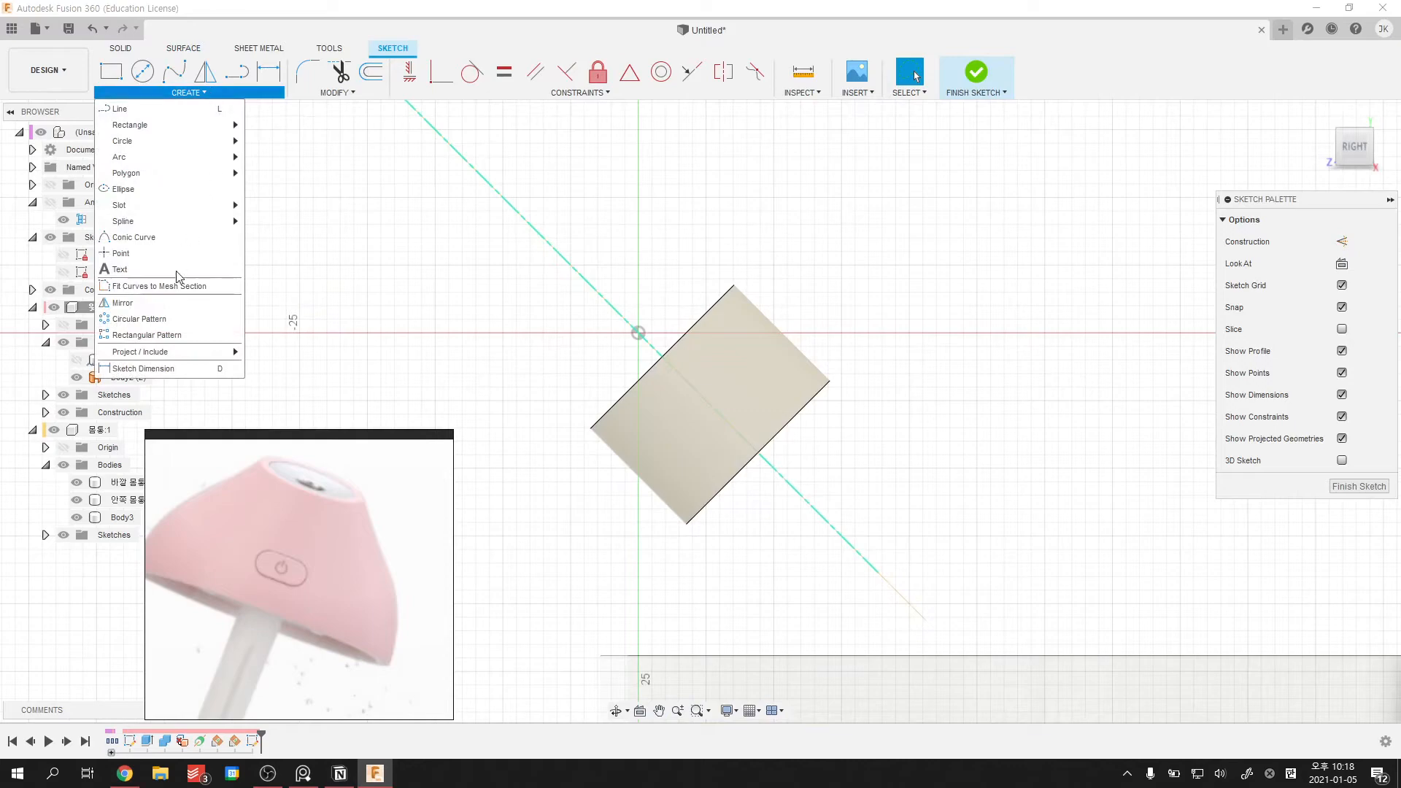
{"action": "mouse_move", "coordinate": [165, 356]}
{"action": "left_click", "coordinate": [282, 370]}
{"action": "scroll", "coordinate": [678, 364], "scroll_direction": "down", "scroll_amount": 2}
{"action": "left_click", "coordinate": [1131, 242]}
{"action": "left_click", "coordinate": [737, 362]}
{"action": "key", "text": "Return"}
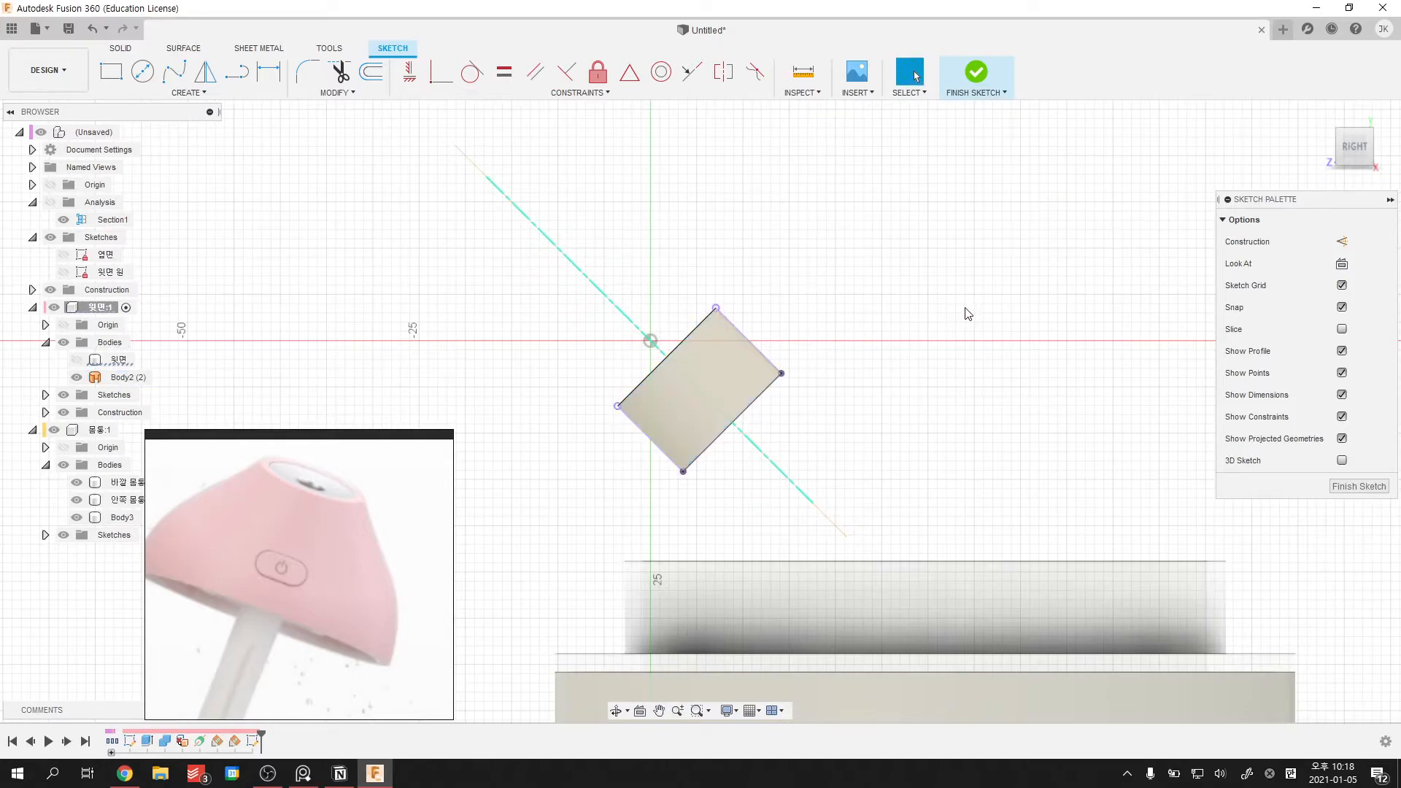
- Hide the bodies of the lid component to expose the cup's intersected section lines in the sketch
{"action": "scroll", "coordinate": [675, 364], "scroll_direction": "up", "scroll_amount": 2}
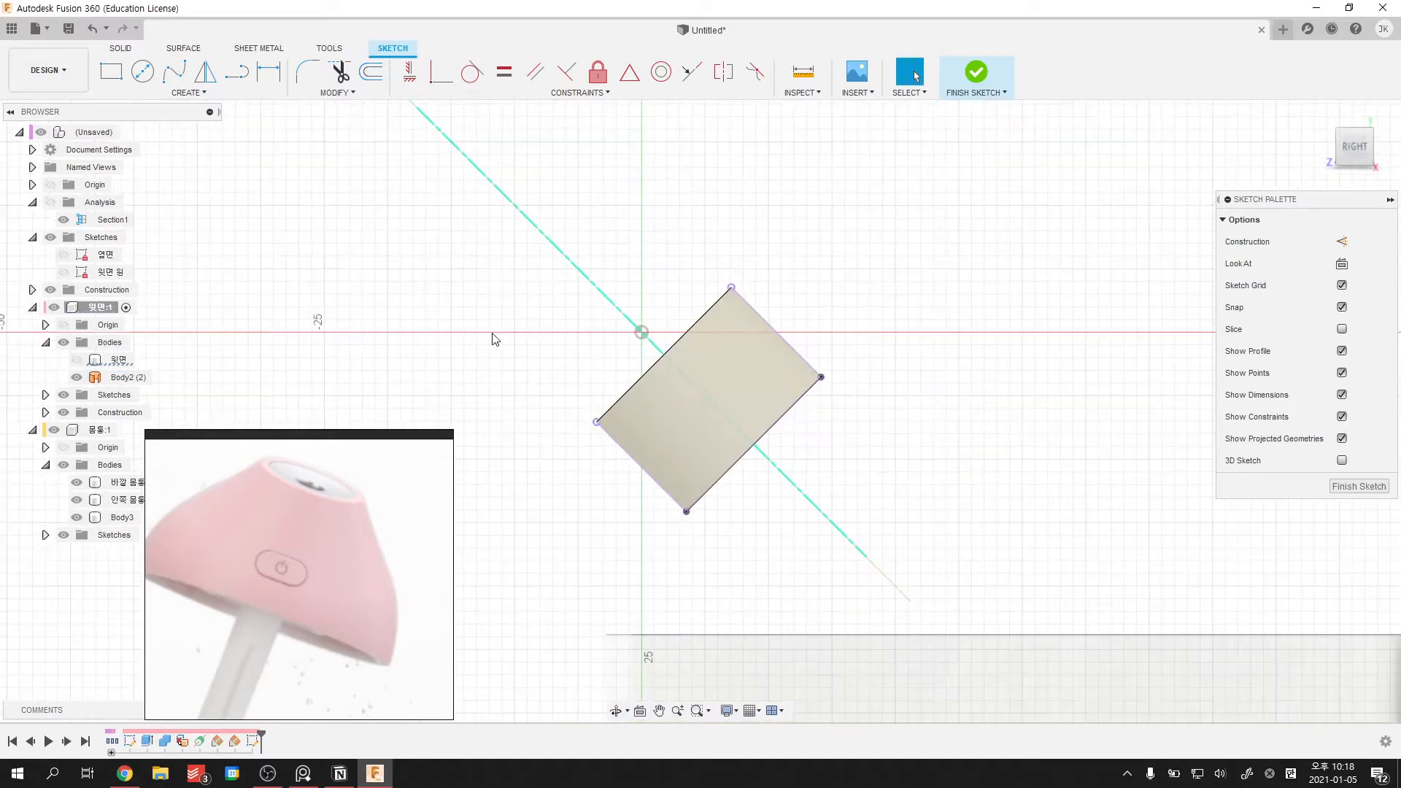
{"action": "left_click", "coordinate": [63, 342]}
{"action": "scroll", "coordinate": [741, 296], "scroll_direction": "down", "scroll_amount": 1}
{"action": "middle_click_drag", "start_coordinate": [742, 296], "coordinate": [714, 268], "text": "shift"}
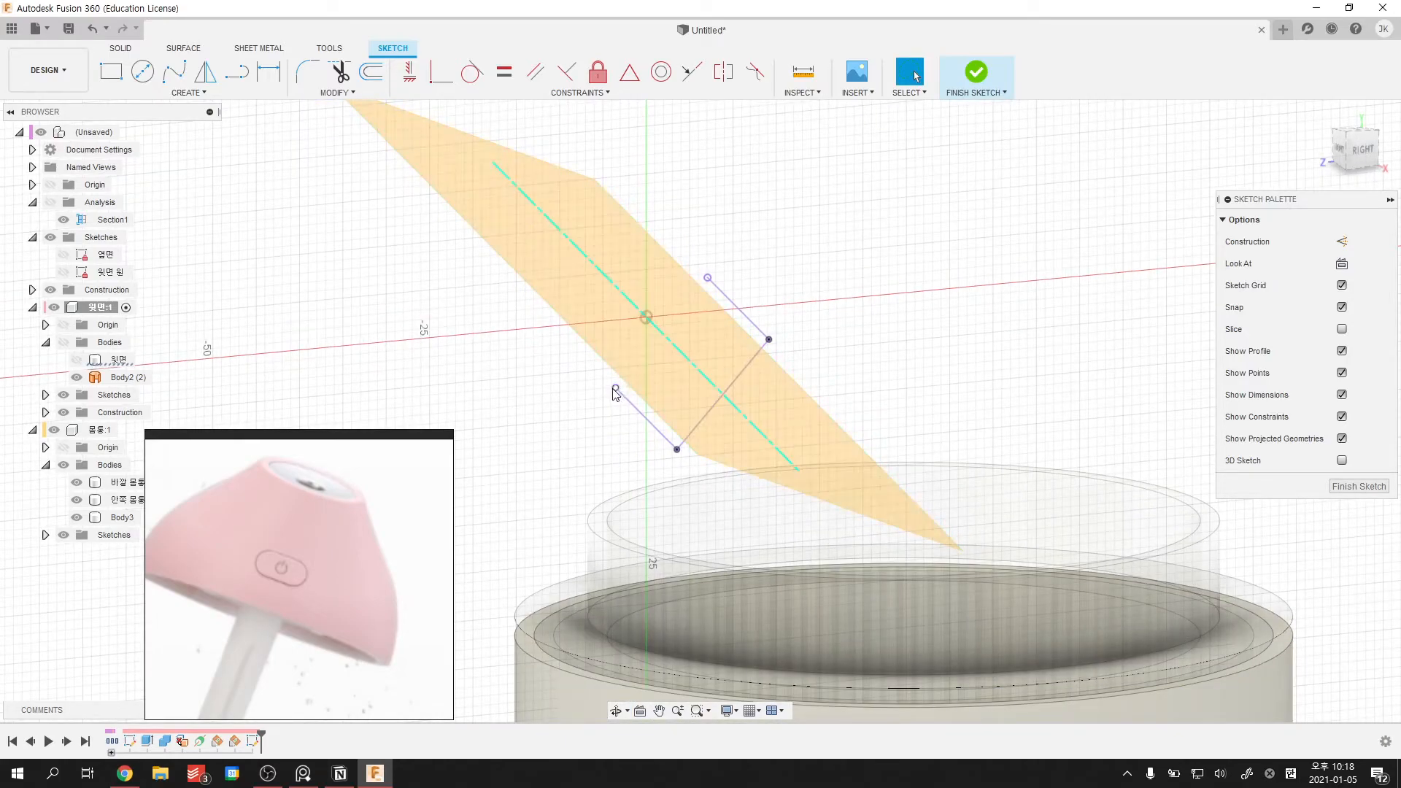
- Draw a four-point trial control point spline in empty space beside the cup section and delete it
{"action": "middle_click_drag", "start_coordinate": [725, 346], "coordinate": [716, 335], "text": "shift"}
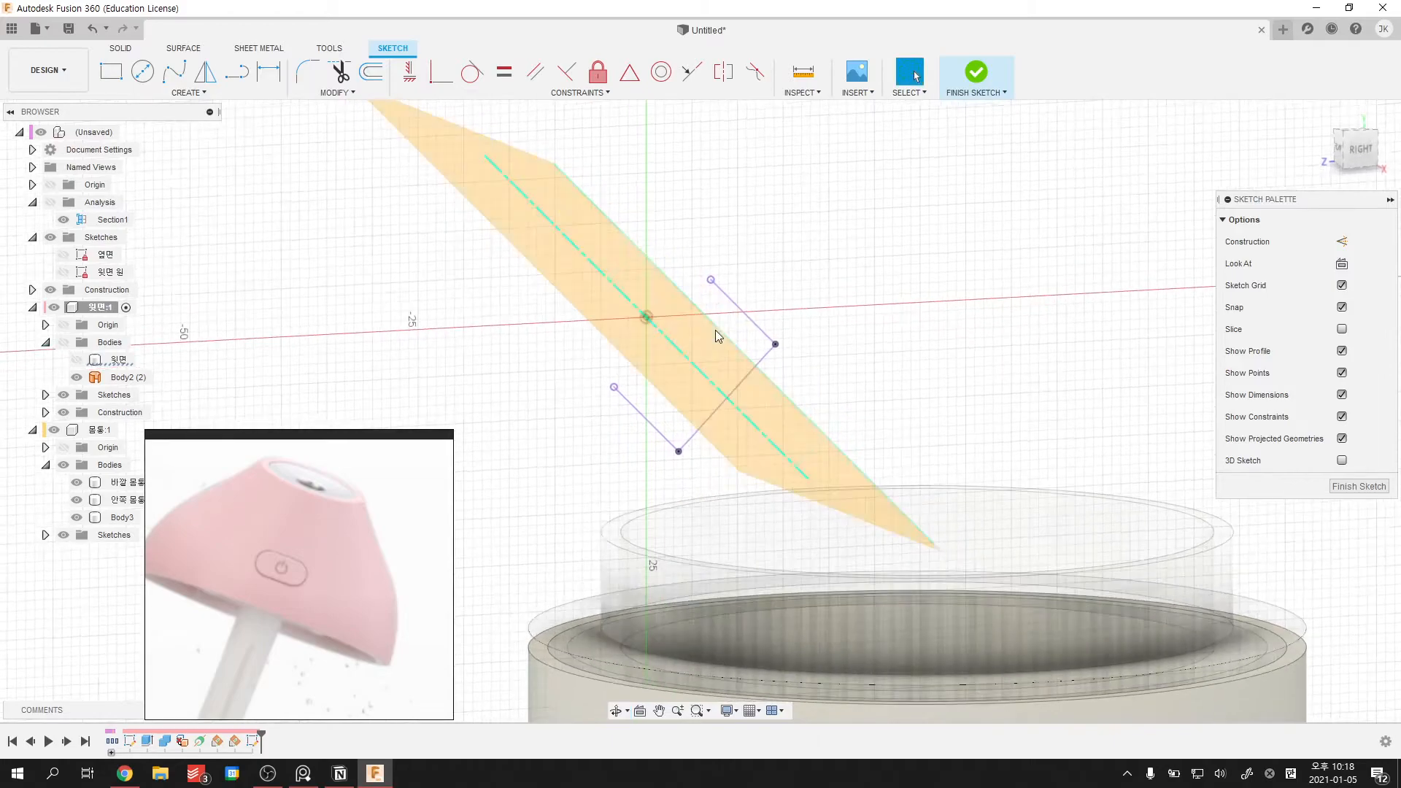
{"action": "left_click", "coordinate": [1371, 153]}
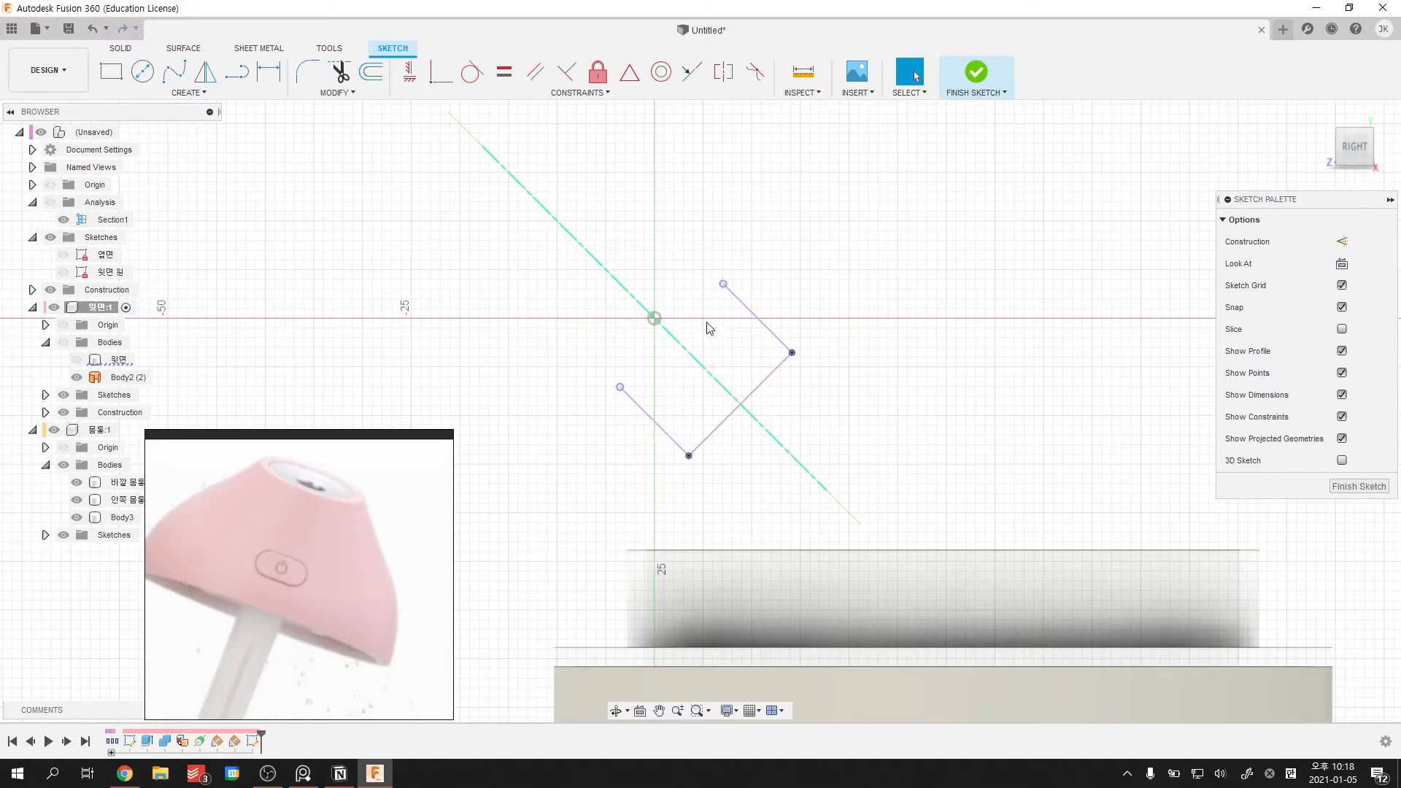
{"action": "left_click", "coordinate": [175, 94]}
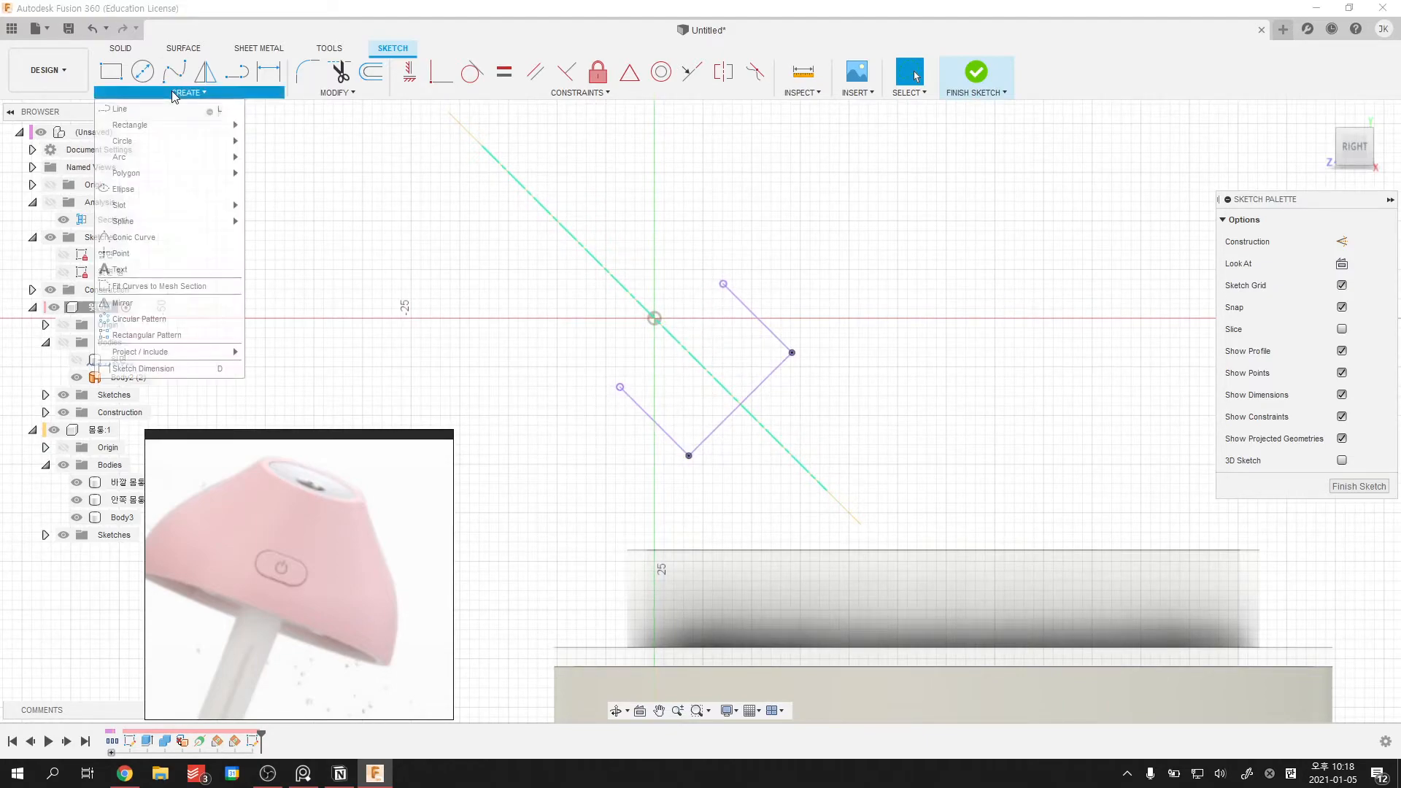
{"action": "mouse_move", "coordinate": [203, 221]}
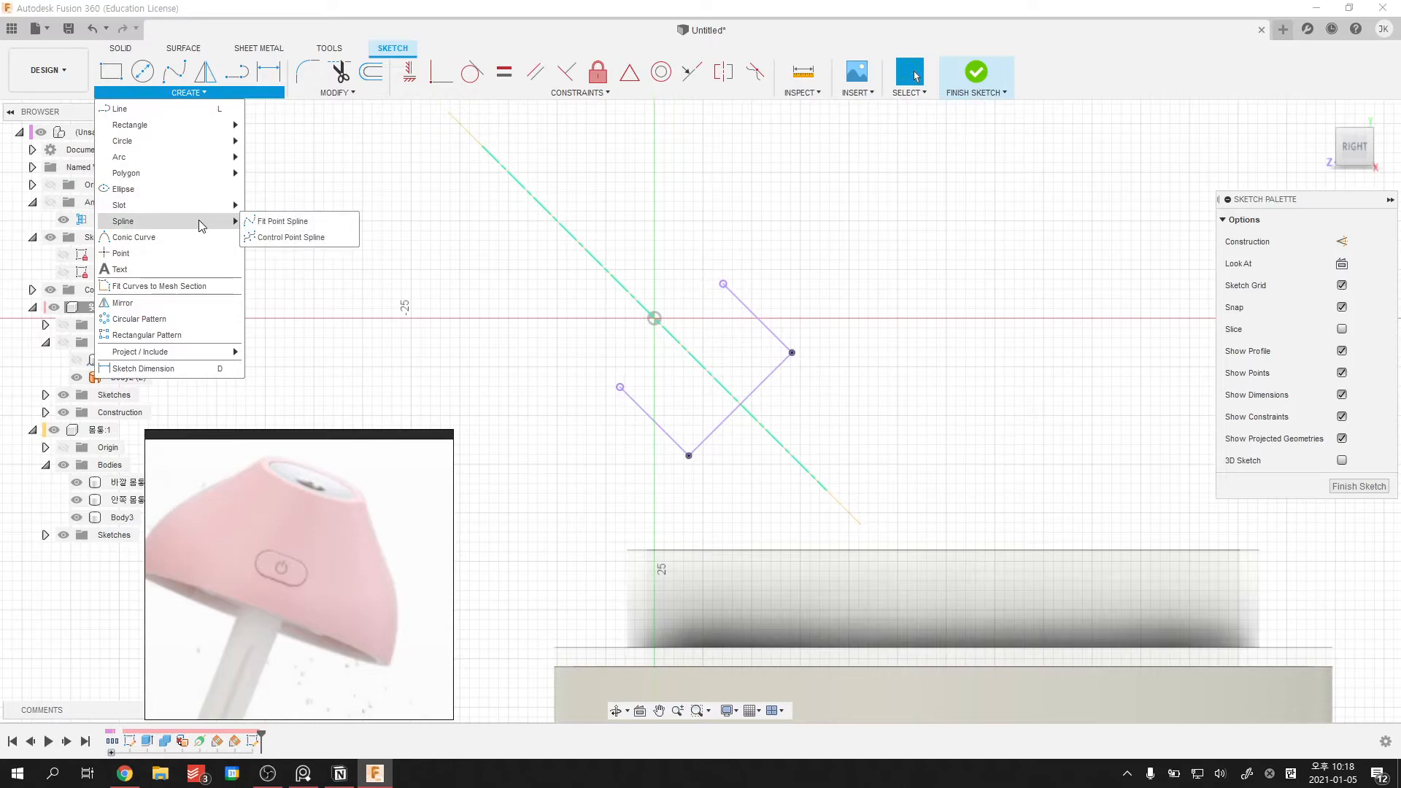
{"action": "left_click", "coordinate": [262, 238]}
{"action": "left_click", "coordinate": [226, 298]}
{"action": "left_click", "coordinate": [314, 201]}
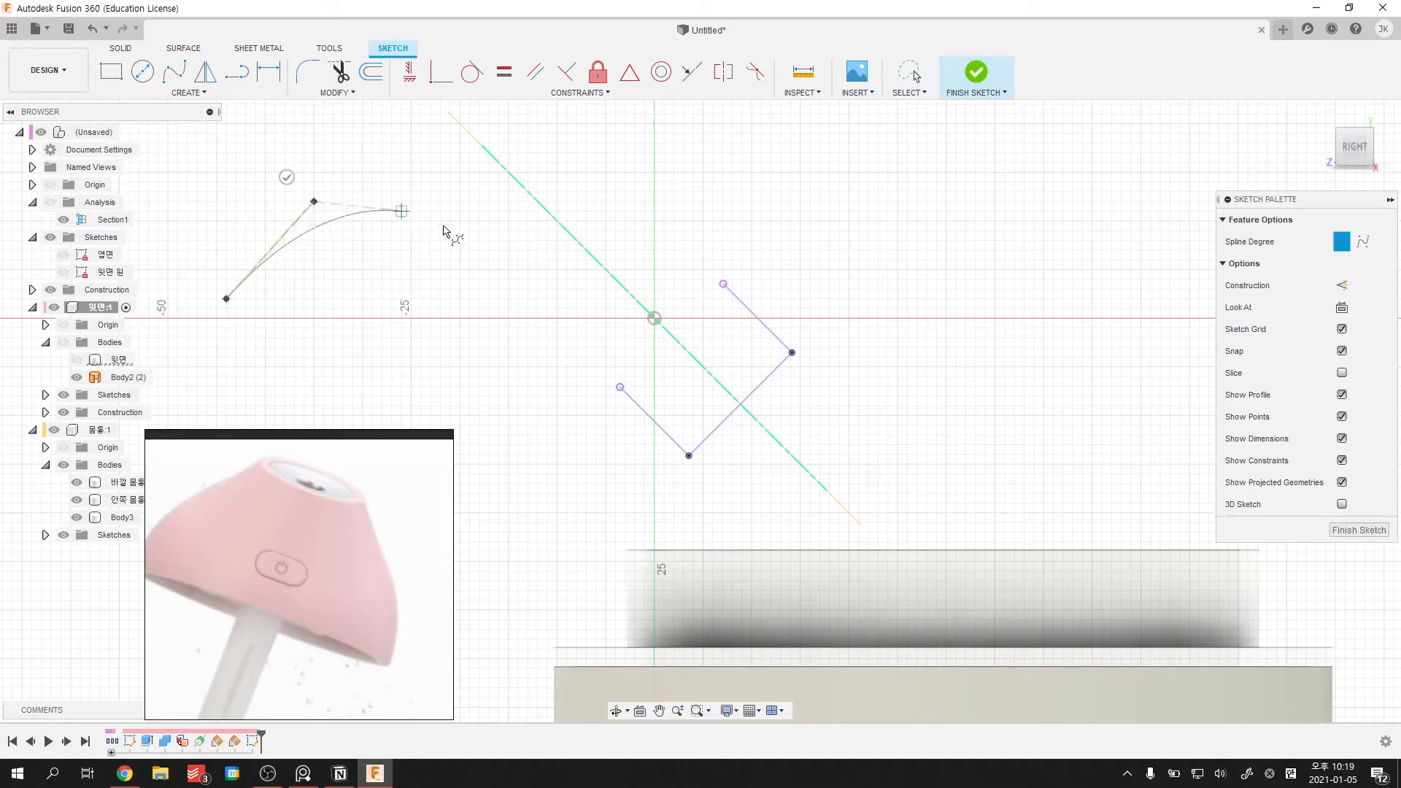
{"action": "left_click", "coordinate": [519, 240]}
{"action": "double_click", "coordinate": [509, 192]}
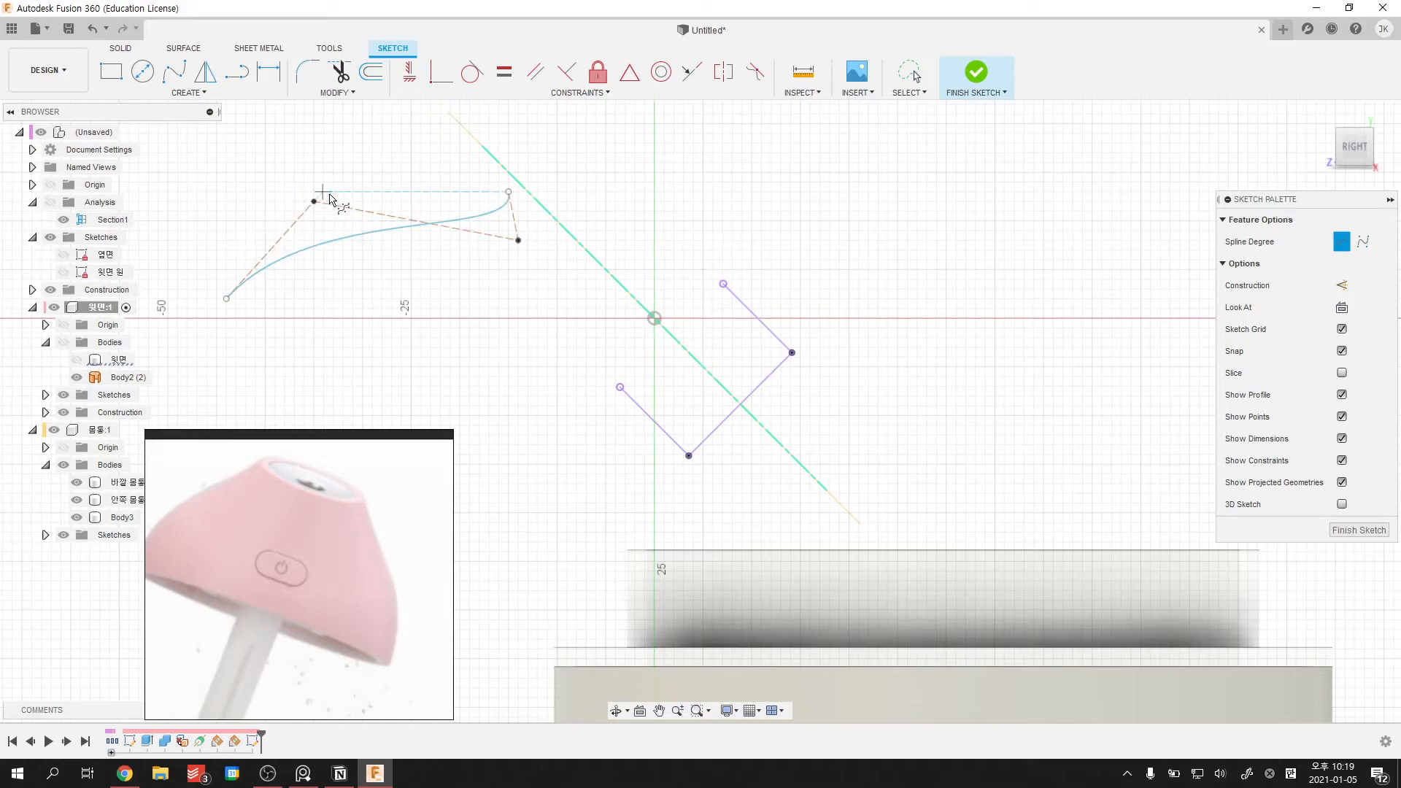
{"action": "key", "text": "Escape"}
{"action": "left_click", "coordinate": [409, 235]}
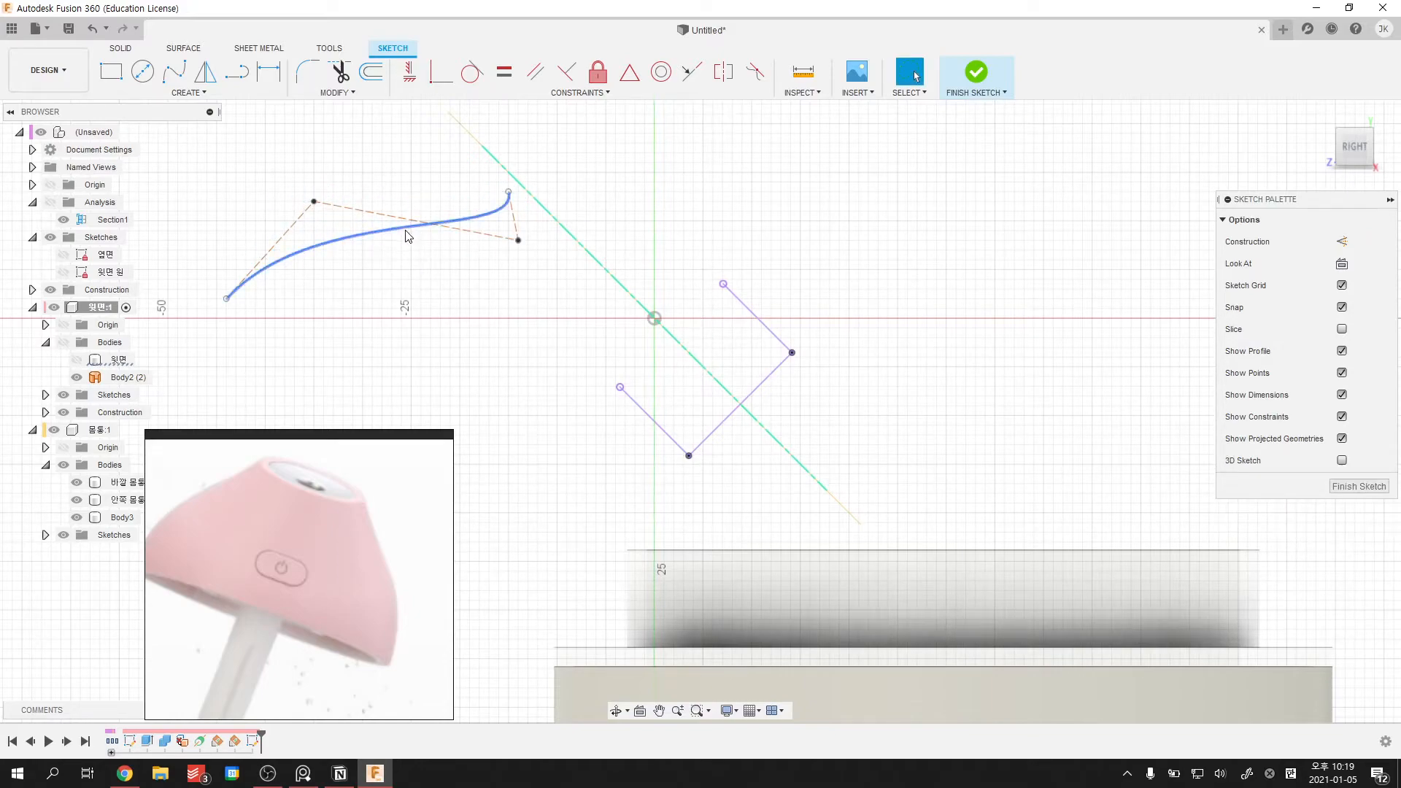
{"action": "key", "text": "Delete"}
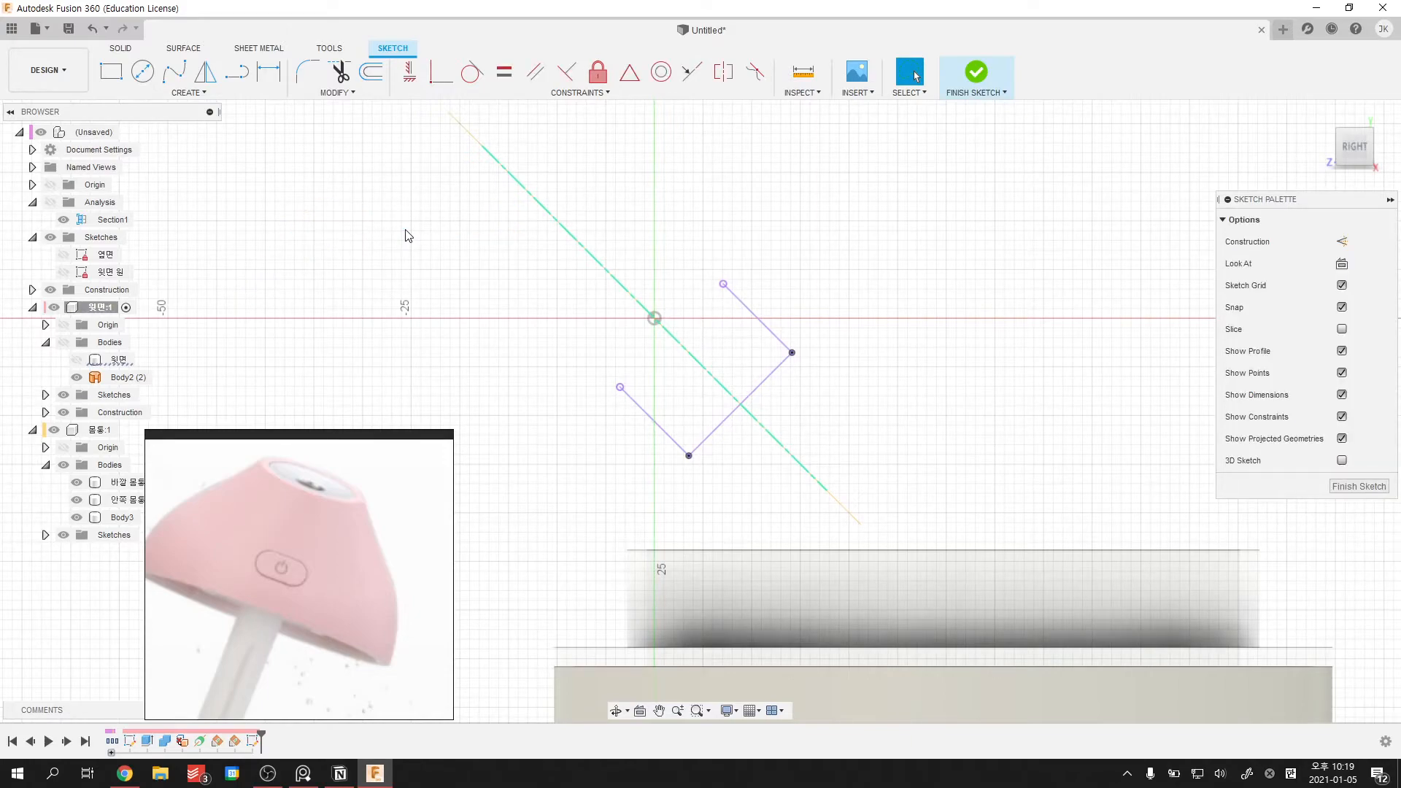
- Draw a three-point fit point spline joining the open ends of the cup section through the outlet axis
{"action": "left_click", "coordinate": [174, 71]}
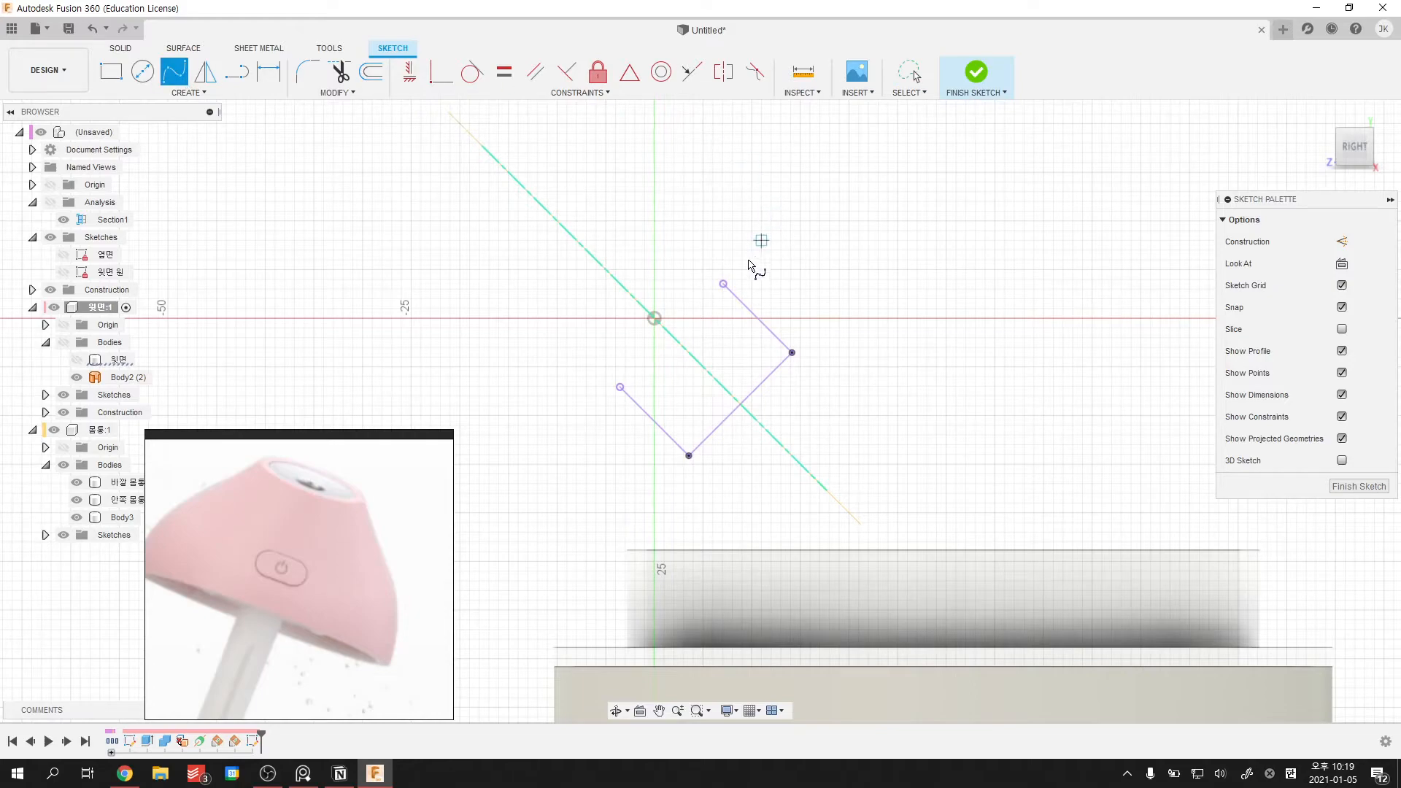
{"action": "left_click", "coordinate": [723, 284]}
{"action": "left_click", "coordinate": [684, 348]}
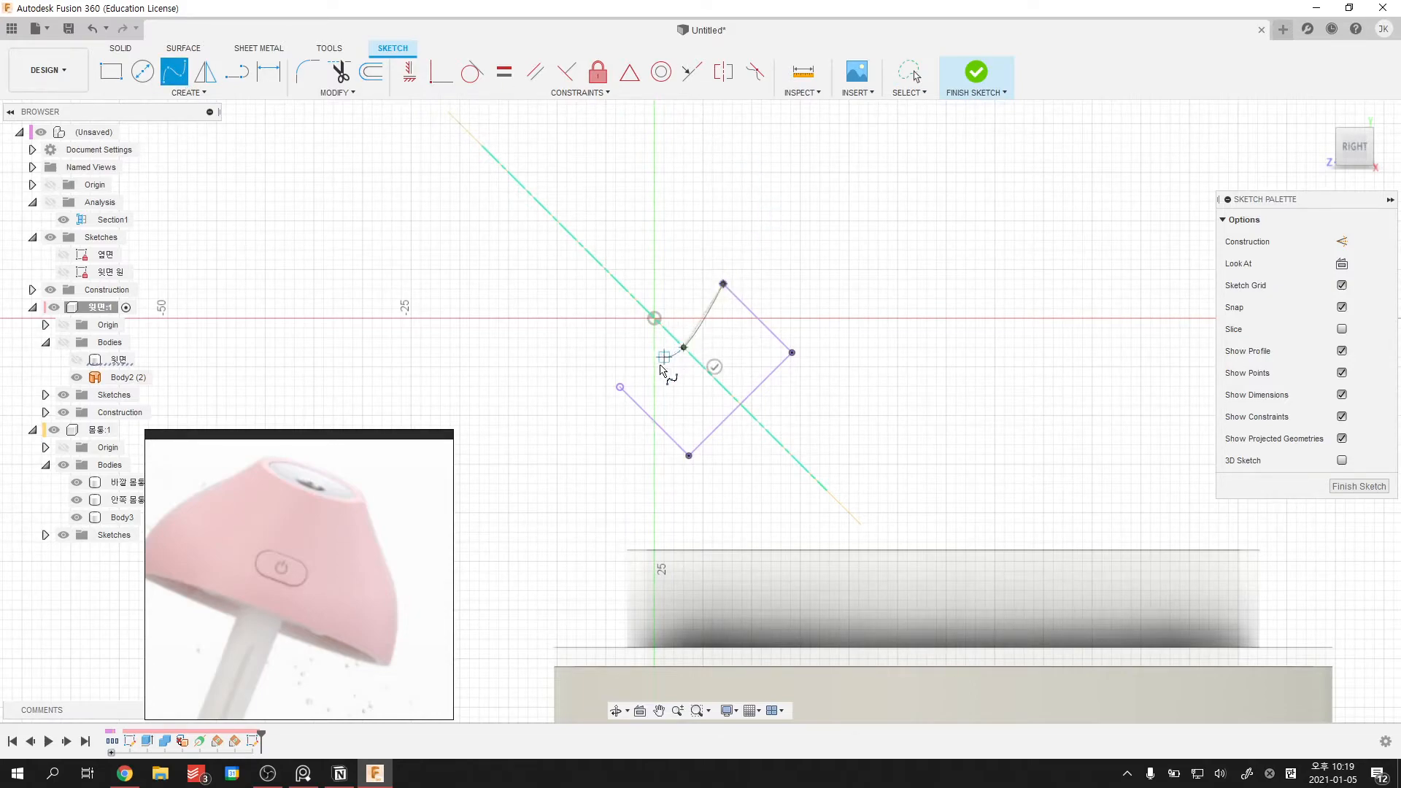
{"action": "left_click", "coordinate": [621, 386]}
{"action": "left_click", "coordinate": [633, 418]}
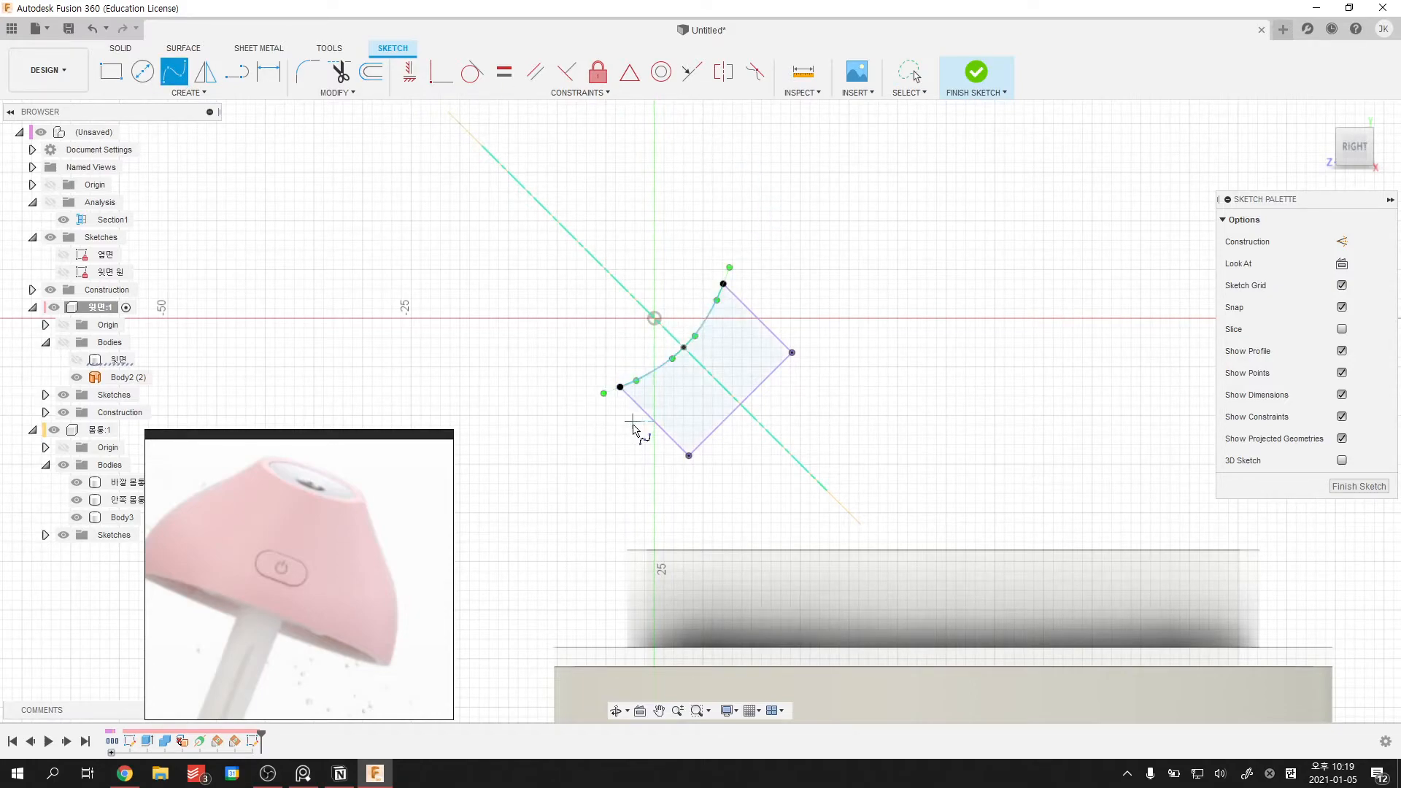
{"action": "key", "text": "Escape"}
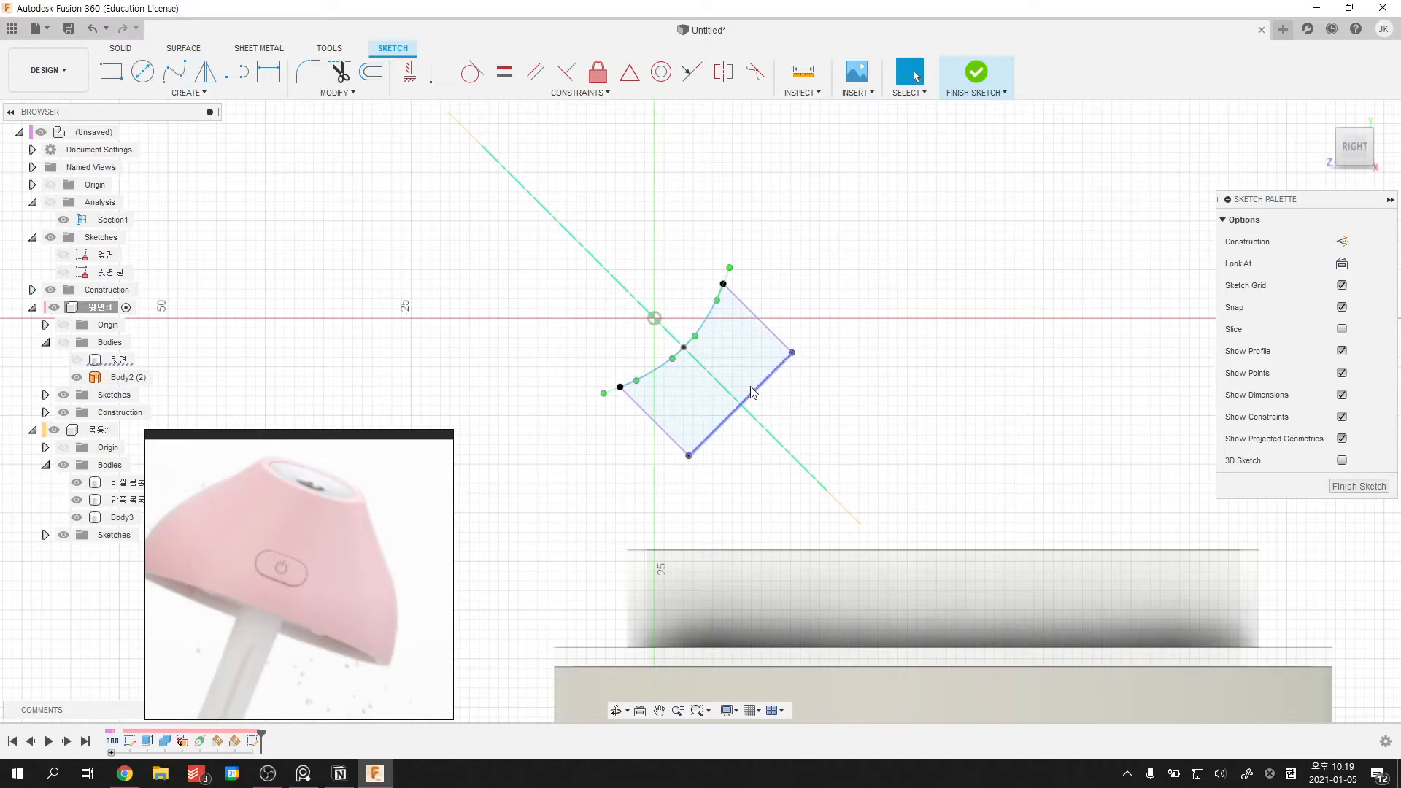
- Reshape the spline with the tangent handle at its upper end
{"action": "scroll", "coordinate": [741, 366], "scroll_direction": "up", "scroll_amount": 5}
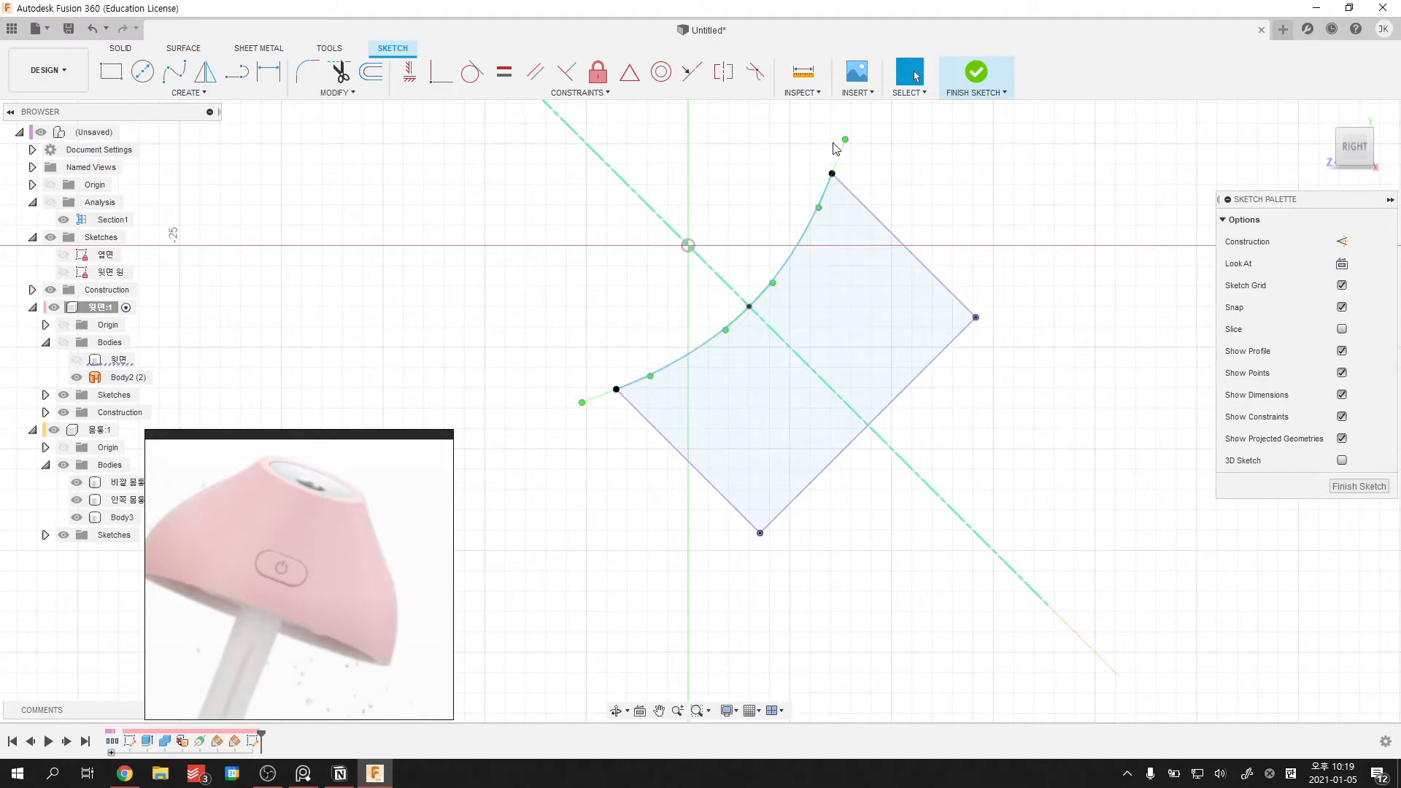
{"action": "left_click_drag", "start_coordinate": [915, 202], "coordinate": [834, 140]}
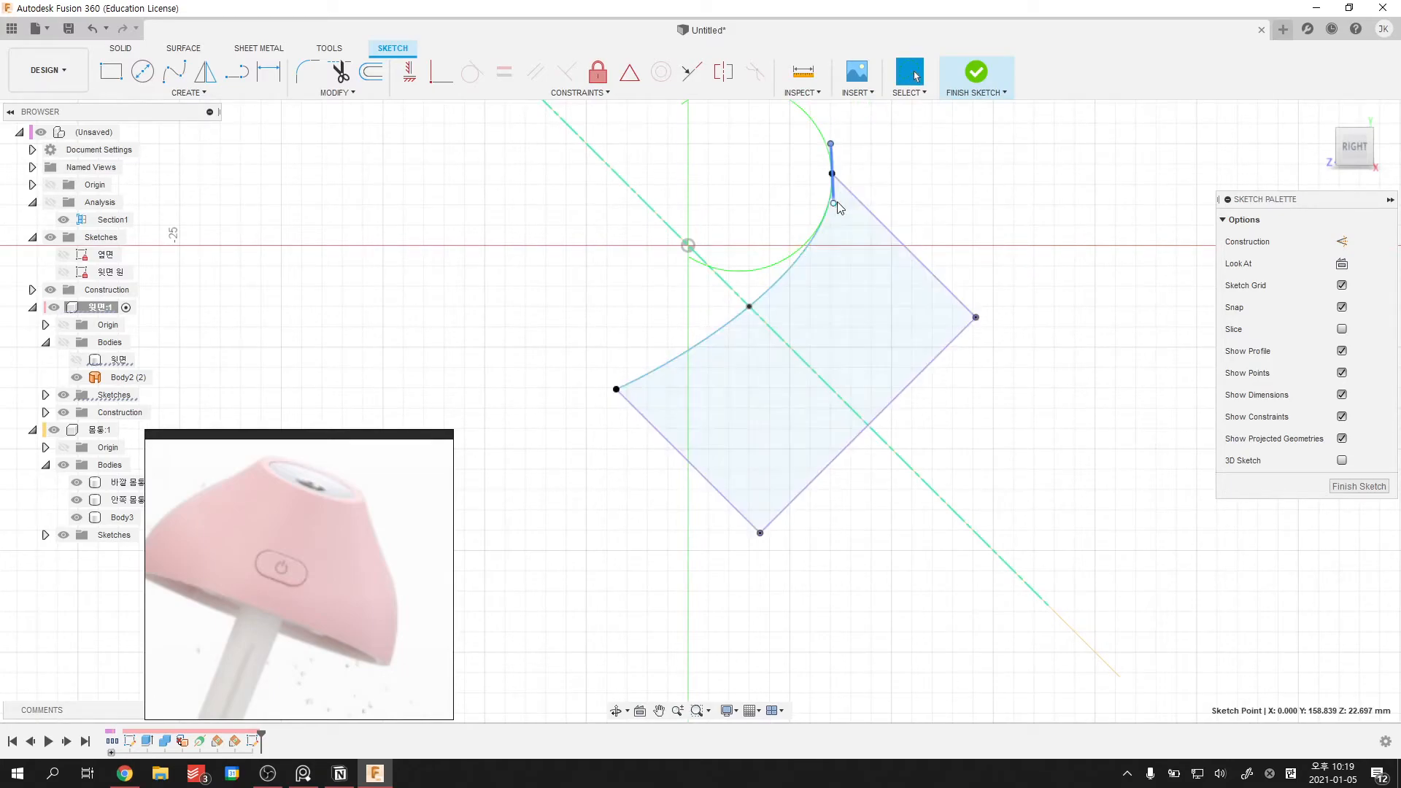
{"action": "left_click_drag", "start_coordinate": [839, 147], "coordinate": [847, 142]}
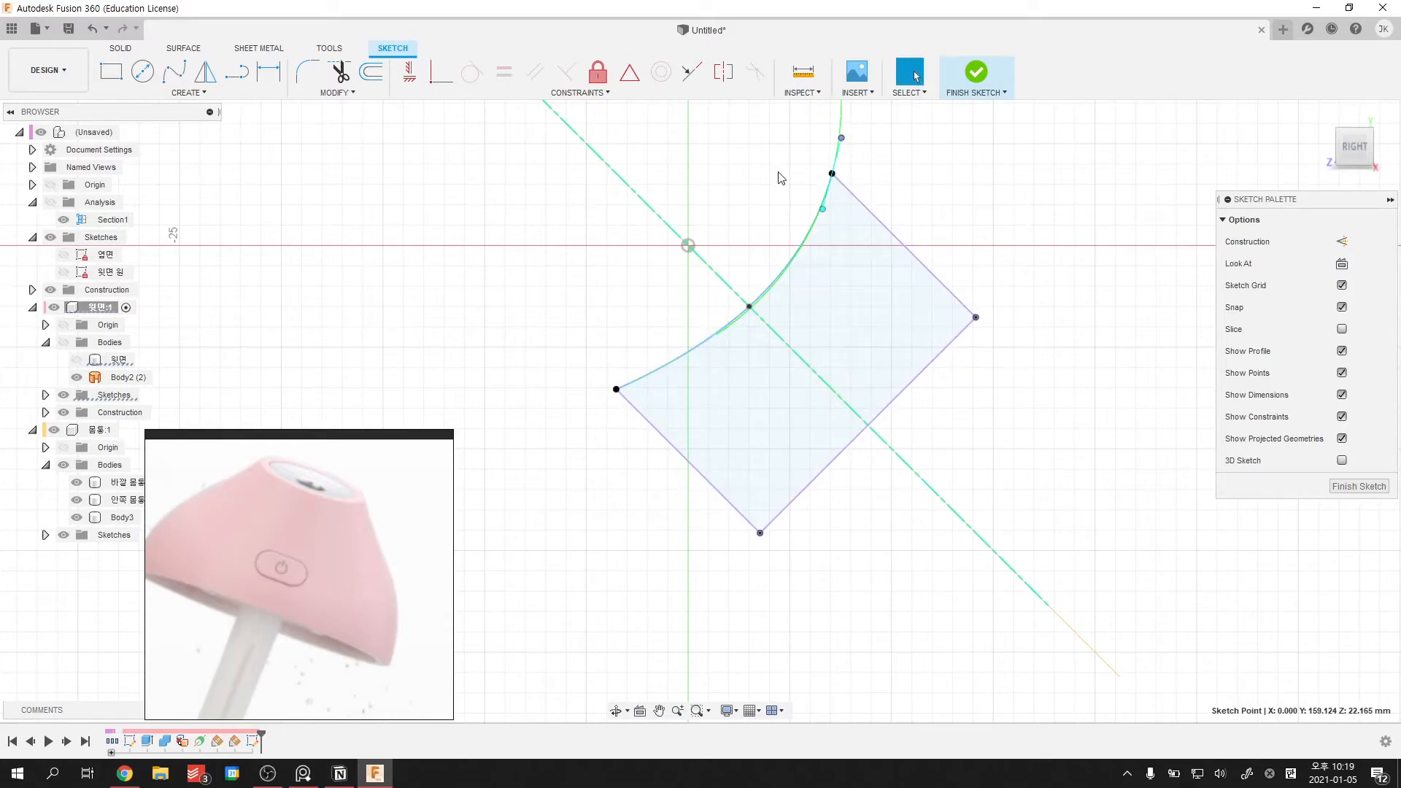
{"action": "left_click", "coordinate": [911, 170]}
{"action": "middle_click_drag", "start_coordinate": [921, 189], "coordinate": [995, 226]}
{"action": "scroll", "coordinate": [963, 218], "scroll_direction": "down", "scroll_amount": 3}
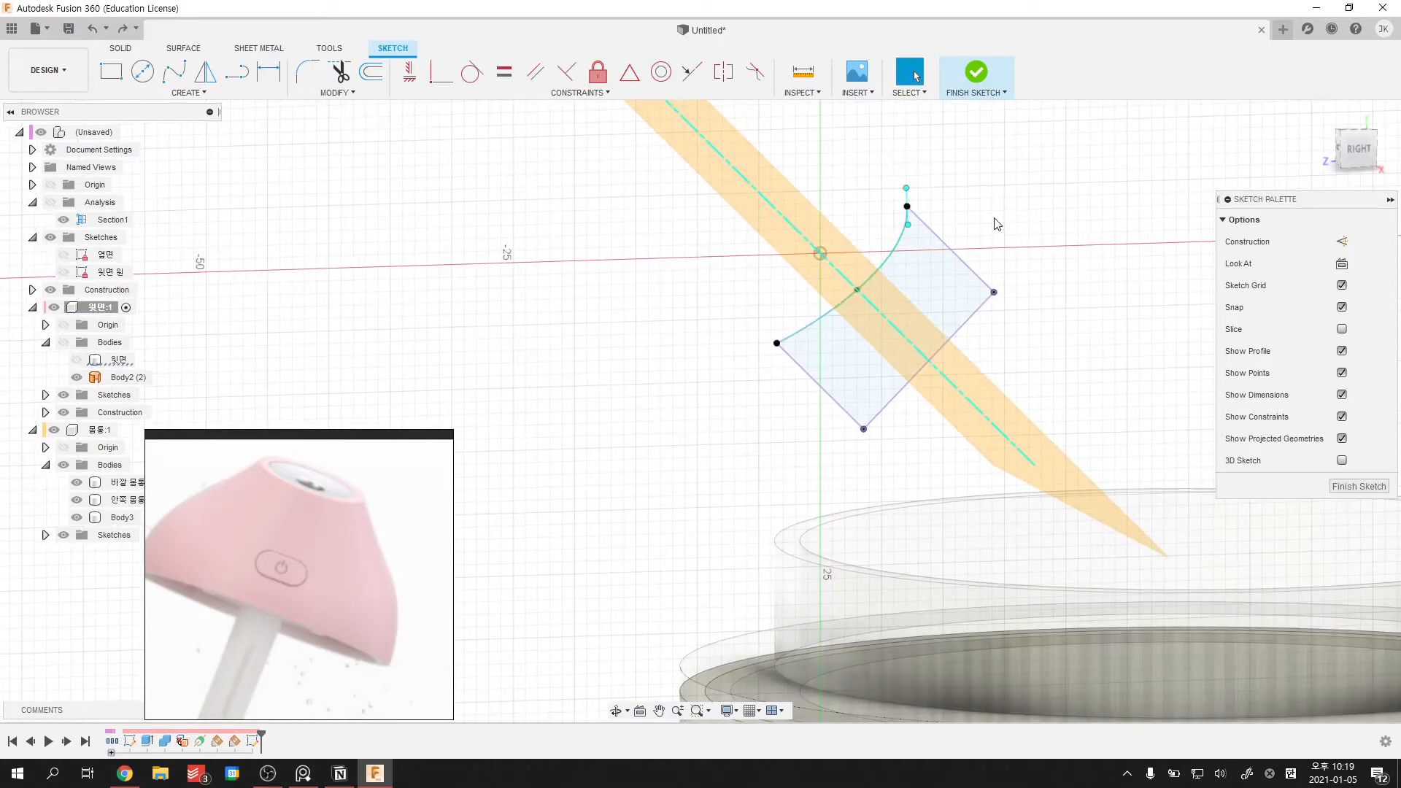
- Undo the fit point spline and its edits, and delete the restored trial control point spline
{"action": "key", "text": "ctrl+z"}
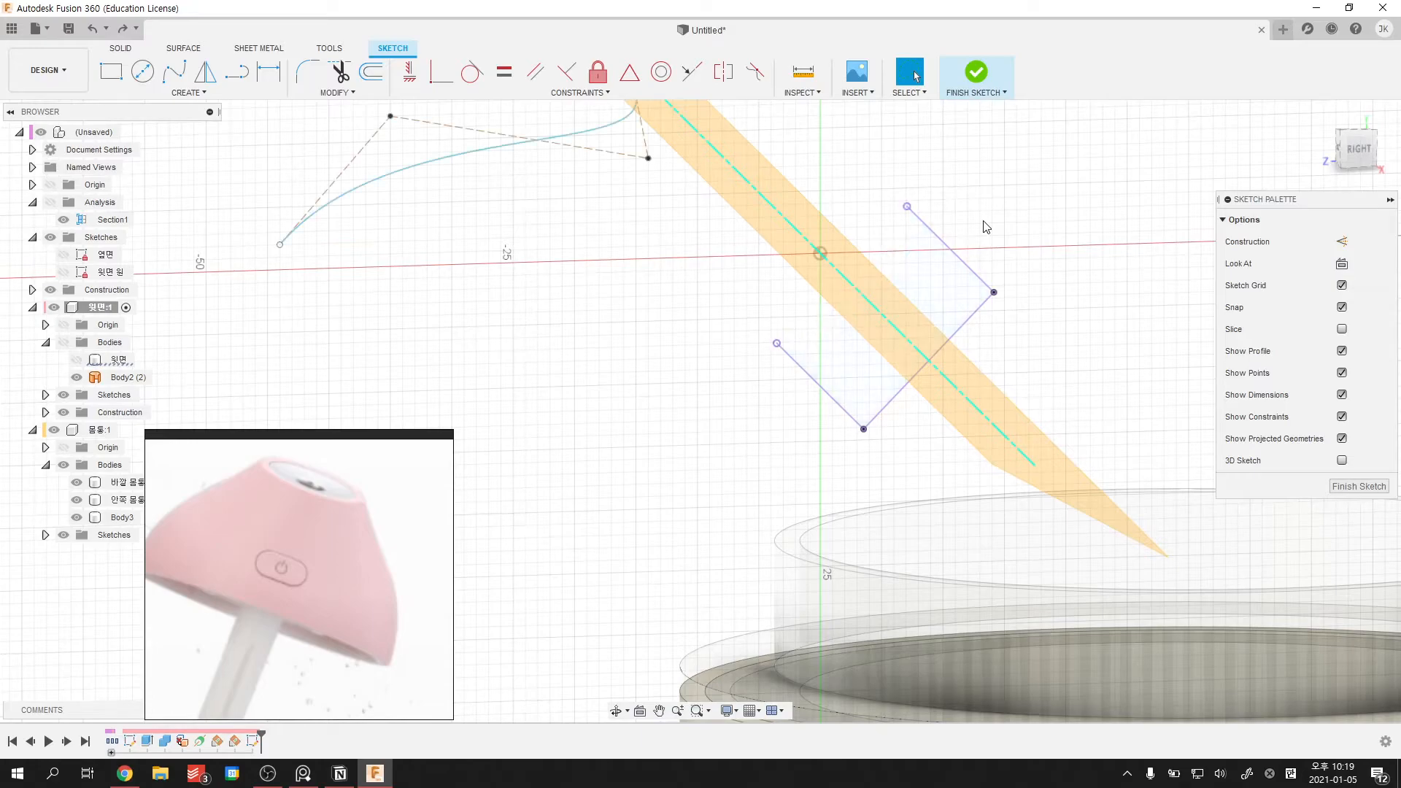
{"action": "left_click_drag", "start_coordinate": [448, 242], "coordinate": [310, 143]}
{"action": "key", "text": "Delete"}
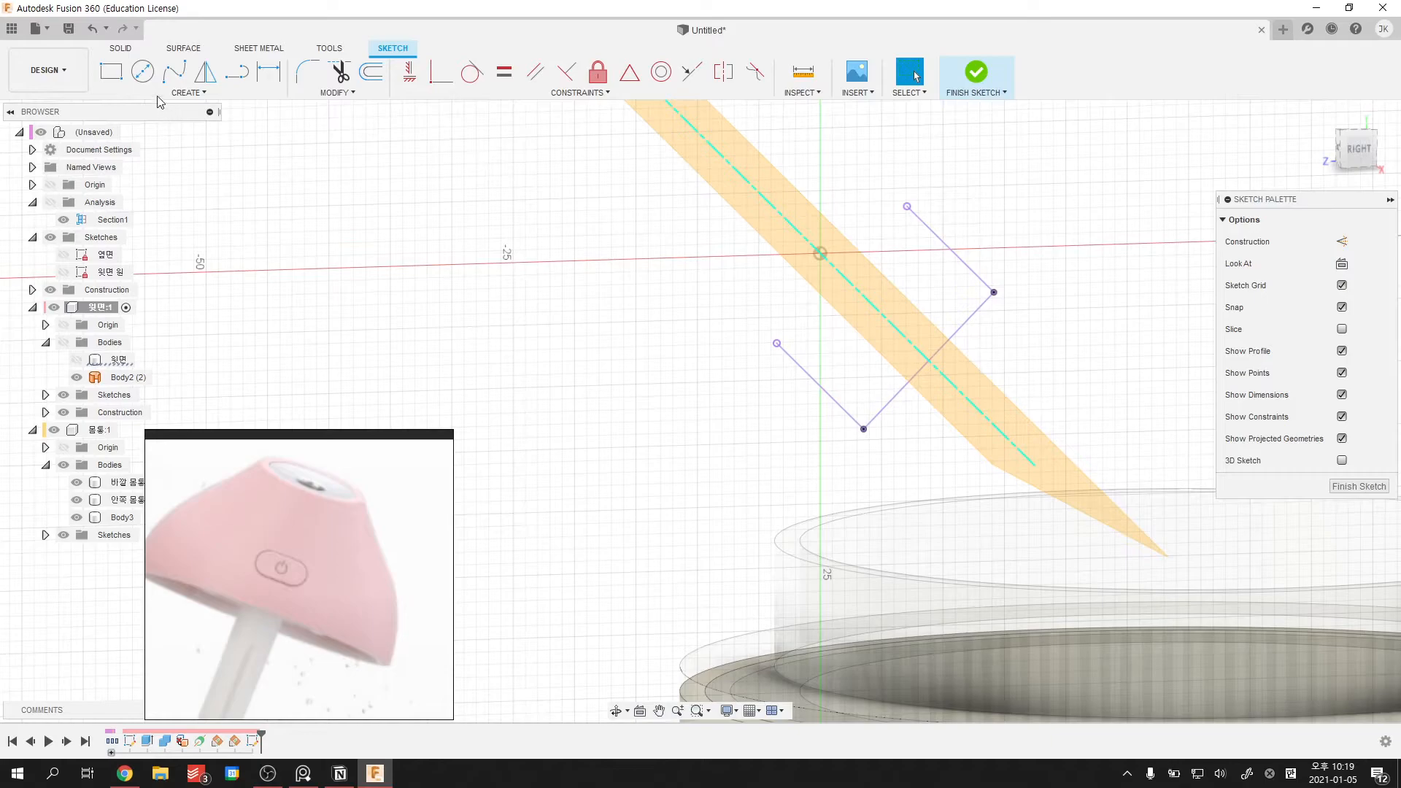
- Redraw the fit point spline between the cup section's open ends, with its middle point on the outlet axis
{"action": "left_click", "coordinate": [174, 71]}
{"action": "left_click", "coordinate": [907, 206]}
{"action": "left_click", "coordinate": [869, 301]}
{"action": "left_click", "coordinate": [777, 343]}
{"action": "left_click", "coordinate": [780, 378]}
{"action": "key", "text": "Escape"}
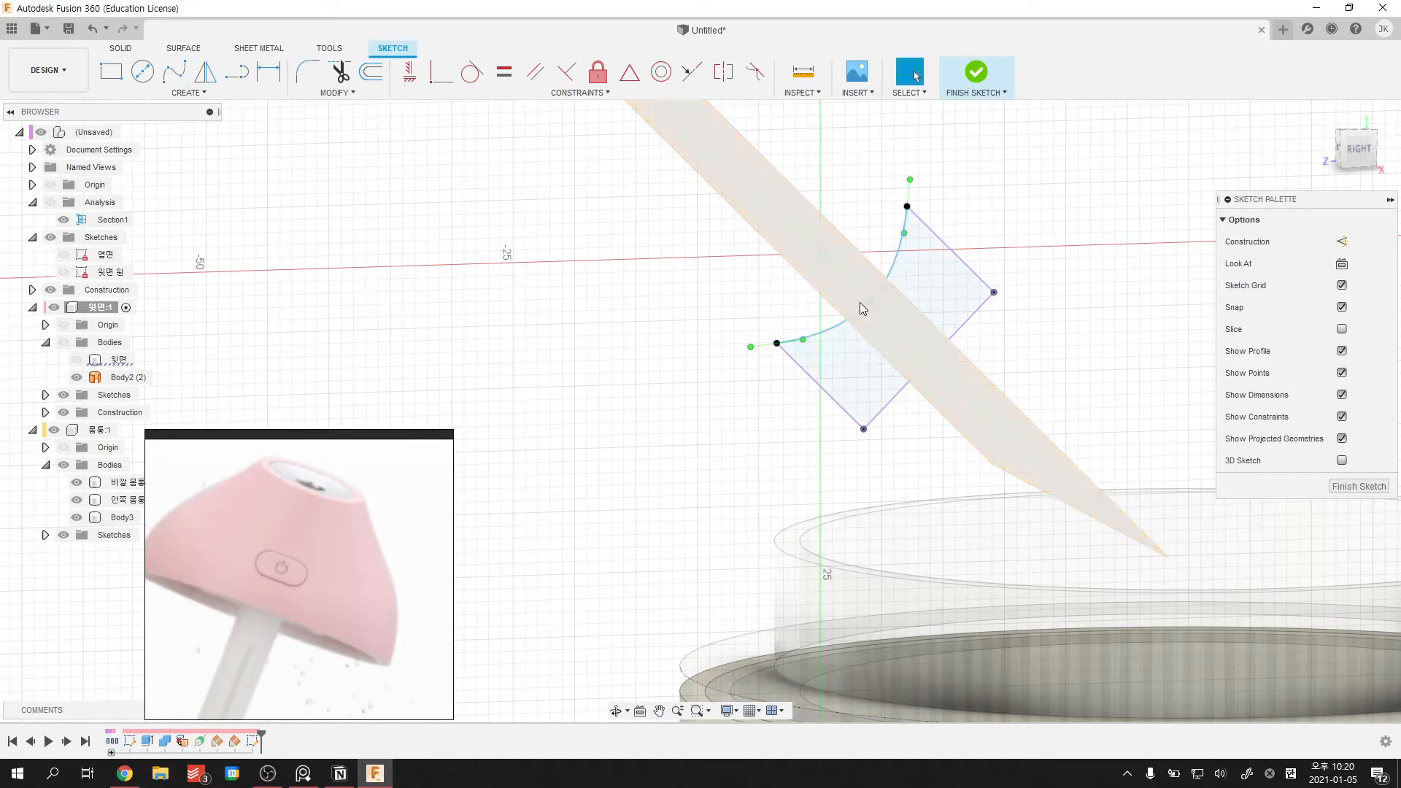
{"action": "scroll", "coordinate": [1023, 244], "scroll_direction": "up", "scroll_amount": 3}
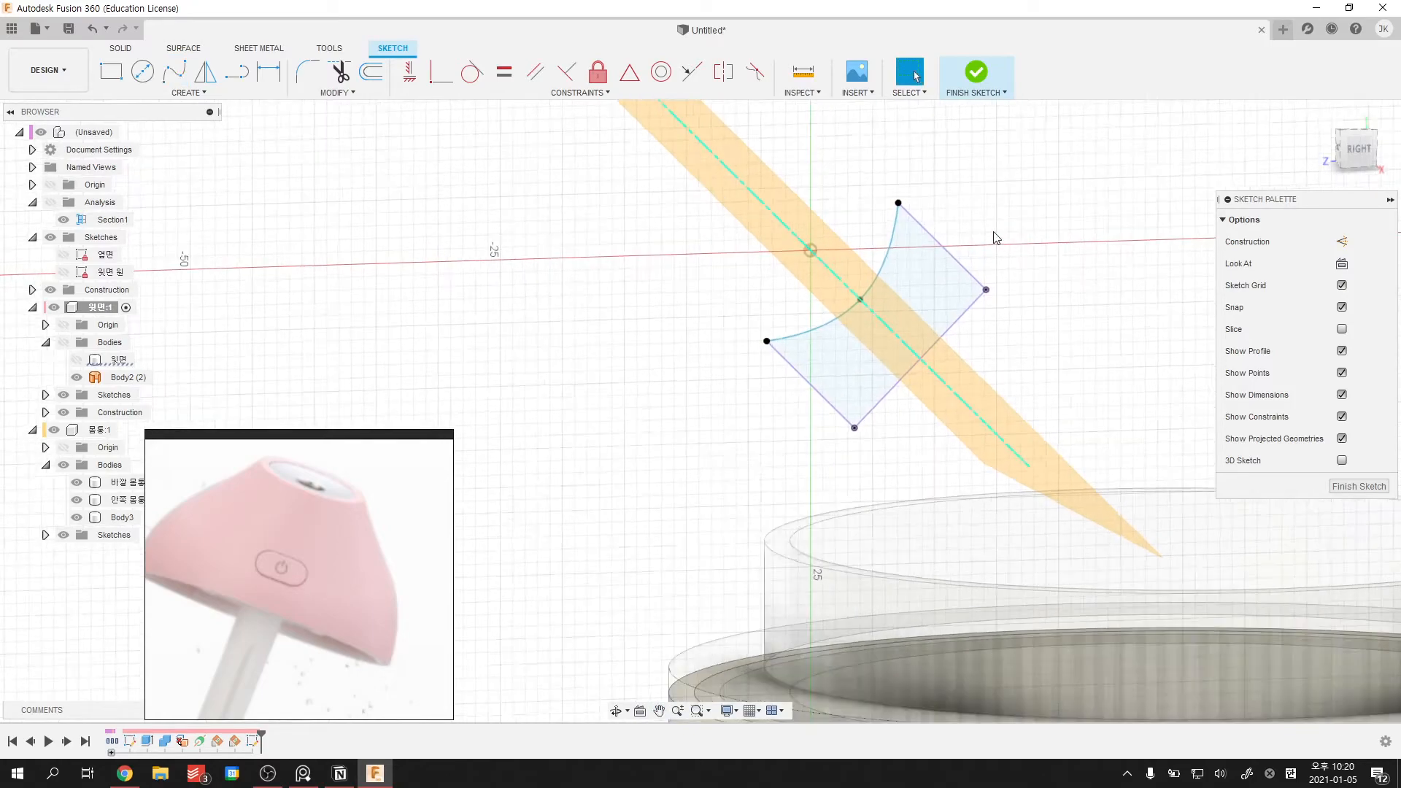
{"action": "mouse_move", "coordinate": [845, 306]}
{"action": "left_mouse_down"}
{"action": "mouse_move", "coordinate": [828, 309]}
{"action": "mouse_move", "coordinate": [844, 304]}
{"action": "left_mouse_up"}
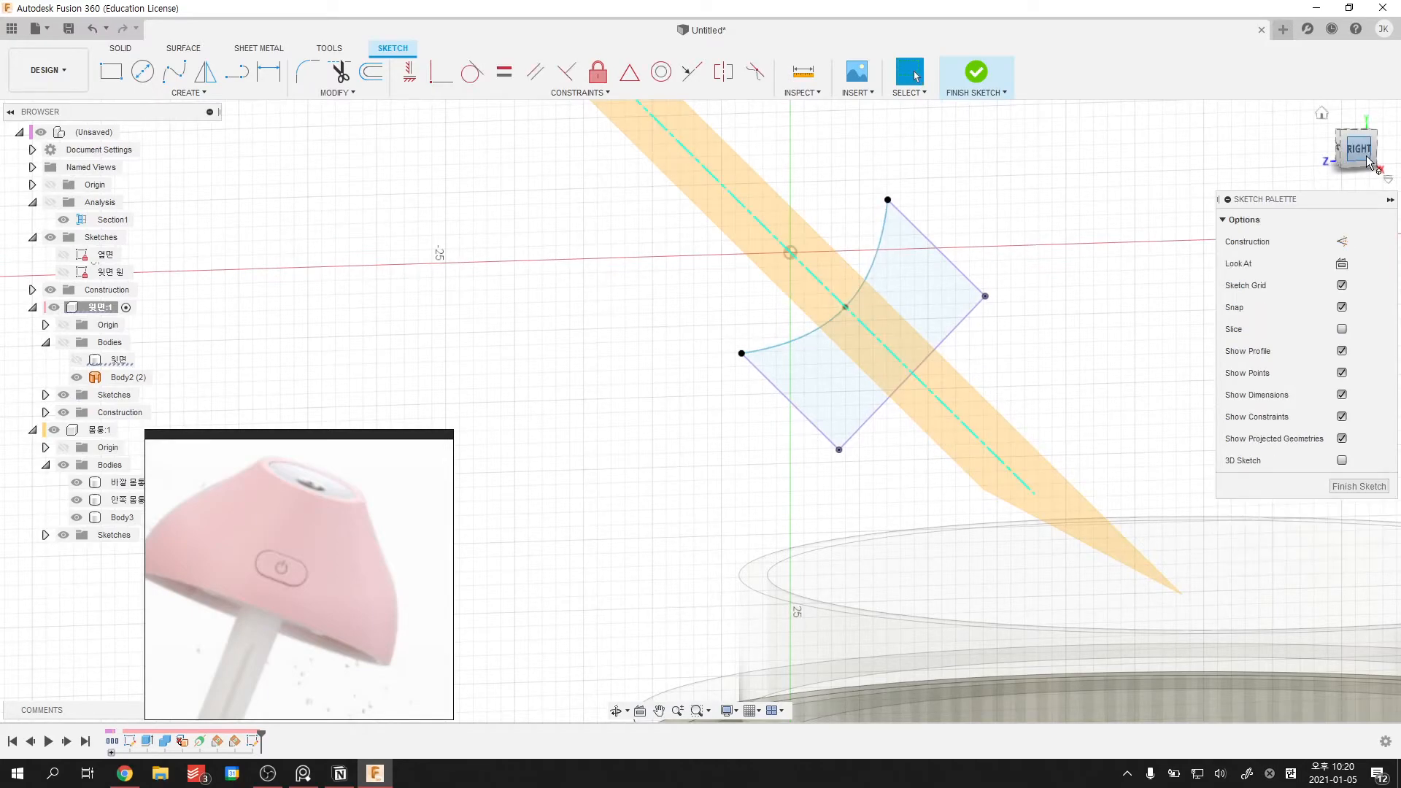
- Draw a construction line from the midpoint of the cup's base line to the spline's middle point
{"action": "middle_click_drag", "start_coordinate": [1040, 247], "coordinate": [1014, 241]}
{"action": "scroll", "coordinate": [1014, 241], "scroll_direction": "up", "scroll_amount": 4}
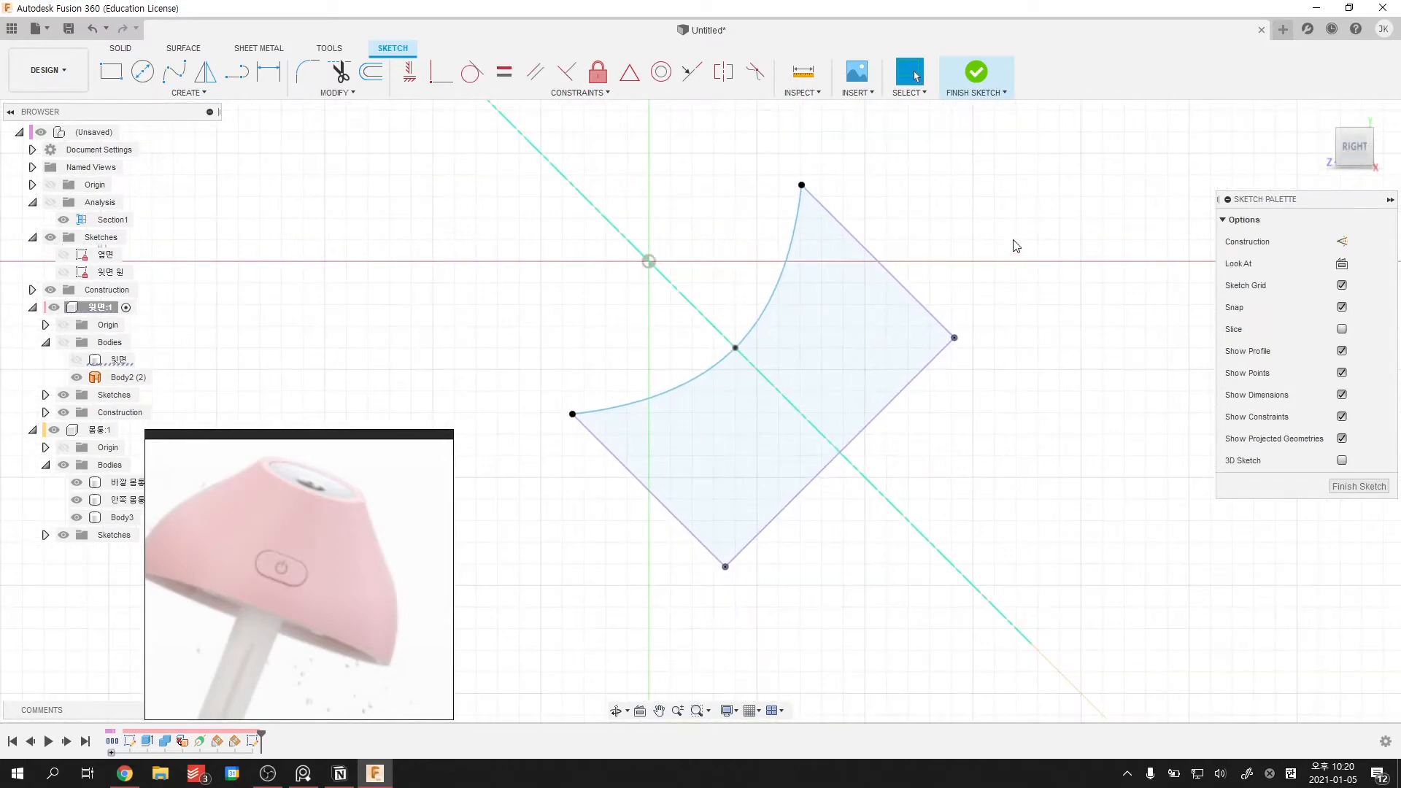
{"action": "key", "text": "l"}
{"action": "left_click", "coordinate": [1341, 242]}
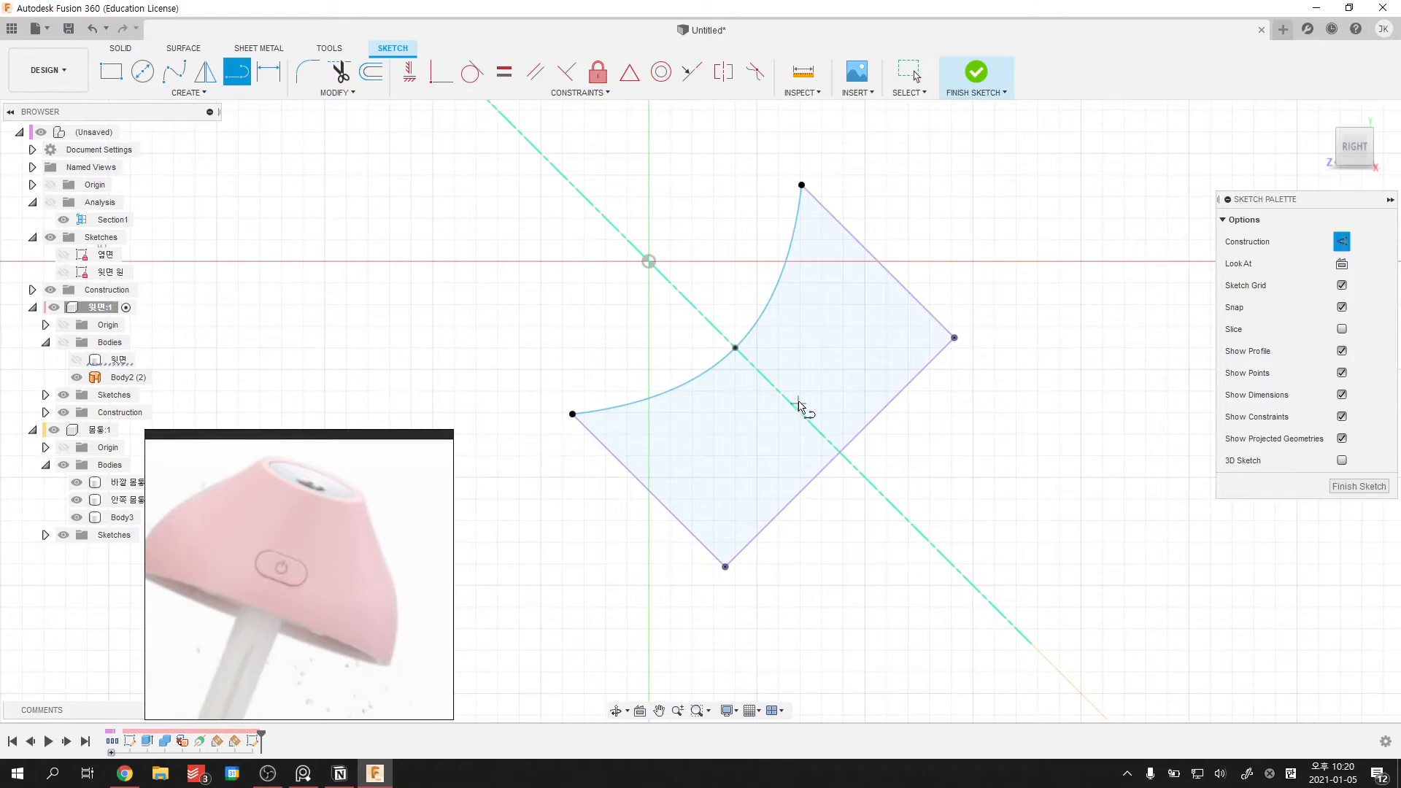
{"action": "left_click", "coordinate": [1341, 246]}
{"action": "key", "text": "x"}
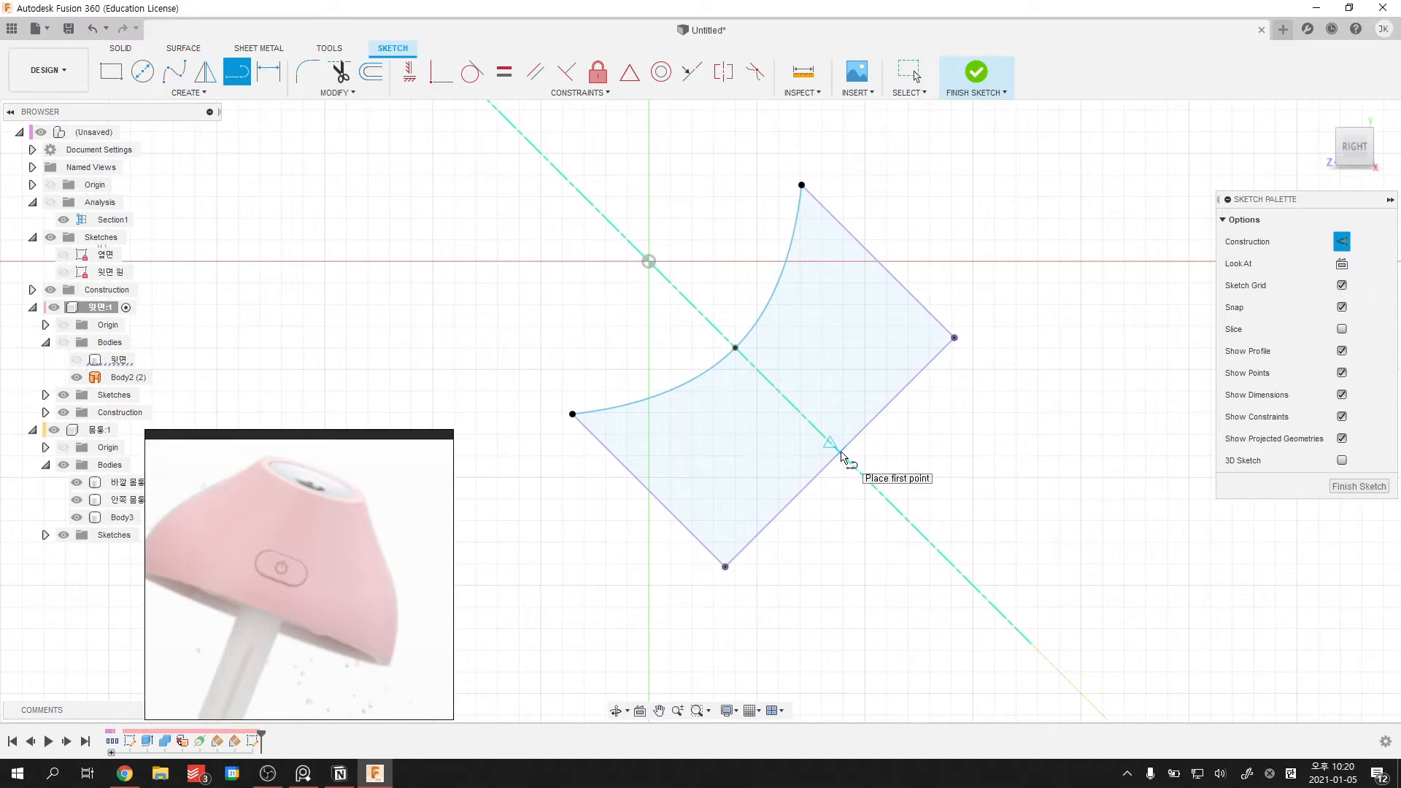
{"action": "left_click", "coordinate": [840, 453]}
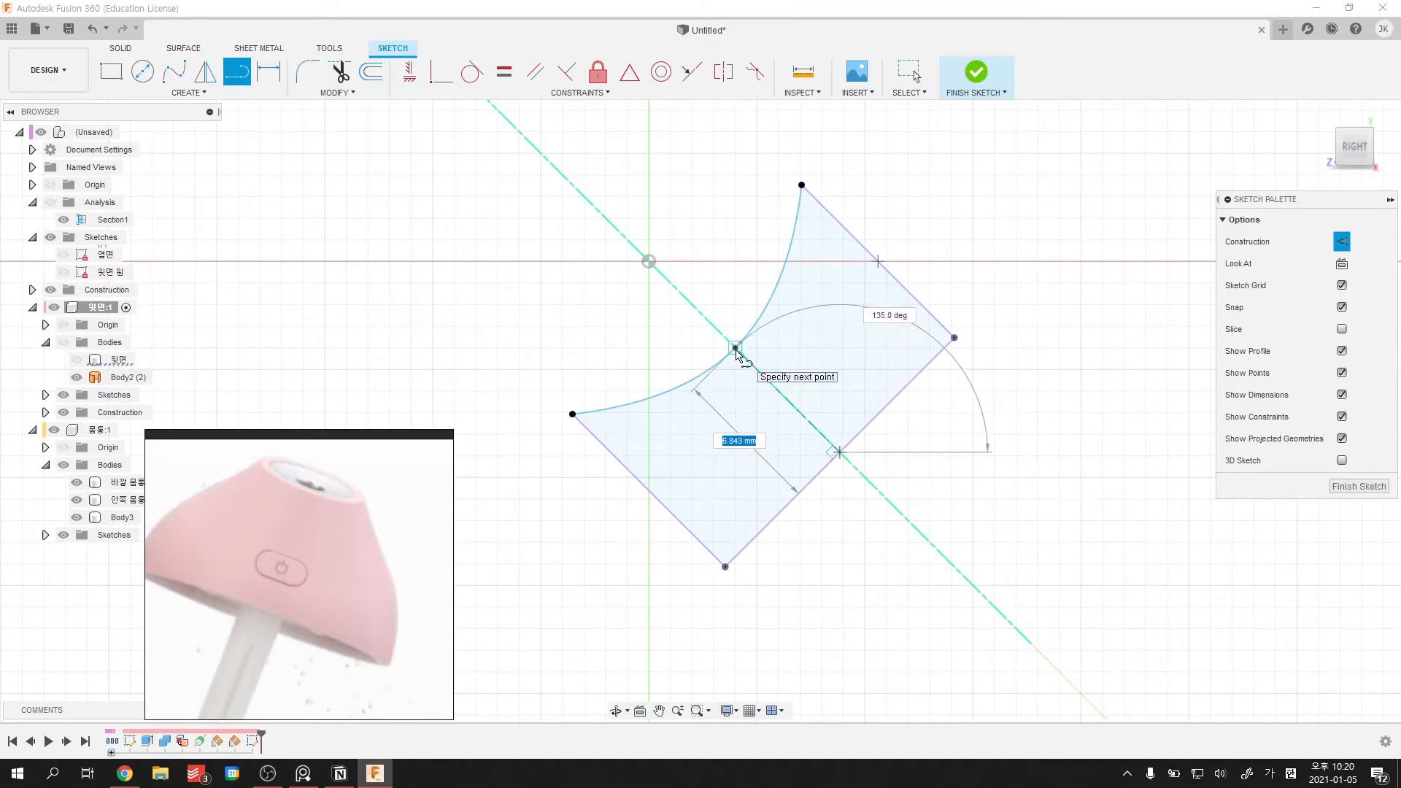
{"action": "left_click", "coordinate": [735, 348]}
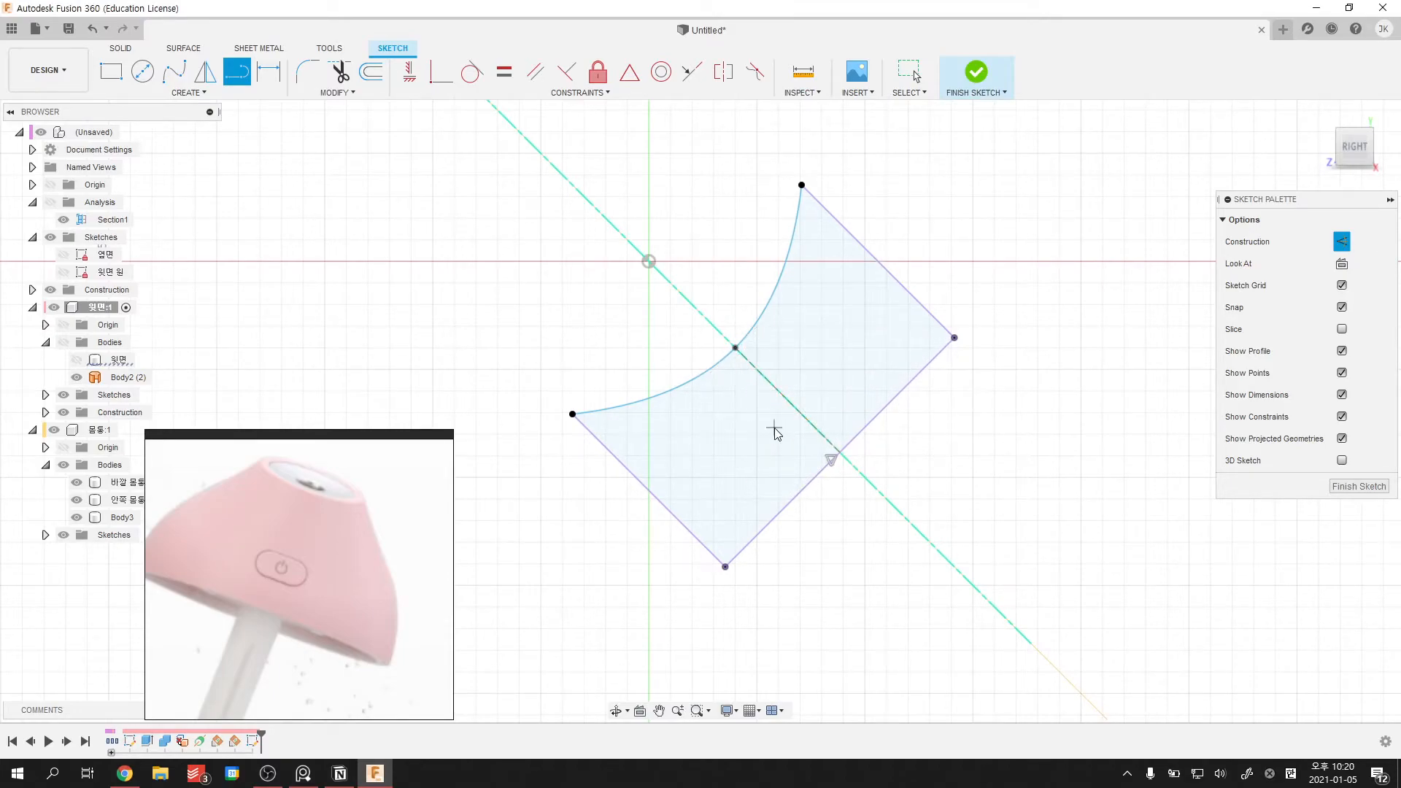
{"action": "key", "text": "Escape"}
- Hide the lid component's construction geometry and view the sketch squarely from the right side
{"action": "middle_click_drag", "start_coordinate": [795, 413], "coordinate": [818, 413], "text": "shift"}
{"action": "left_click_drag", "start_coordinate": [811, 417], "coordinate": [792, 407]}
{"action": "key", "text": "Escape"}
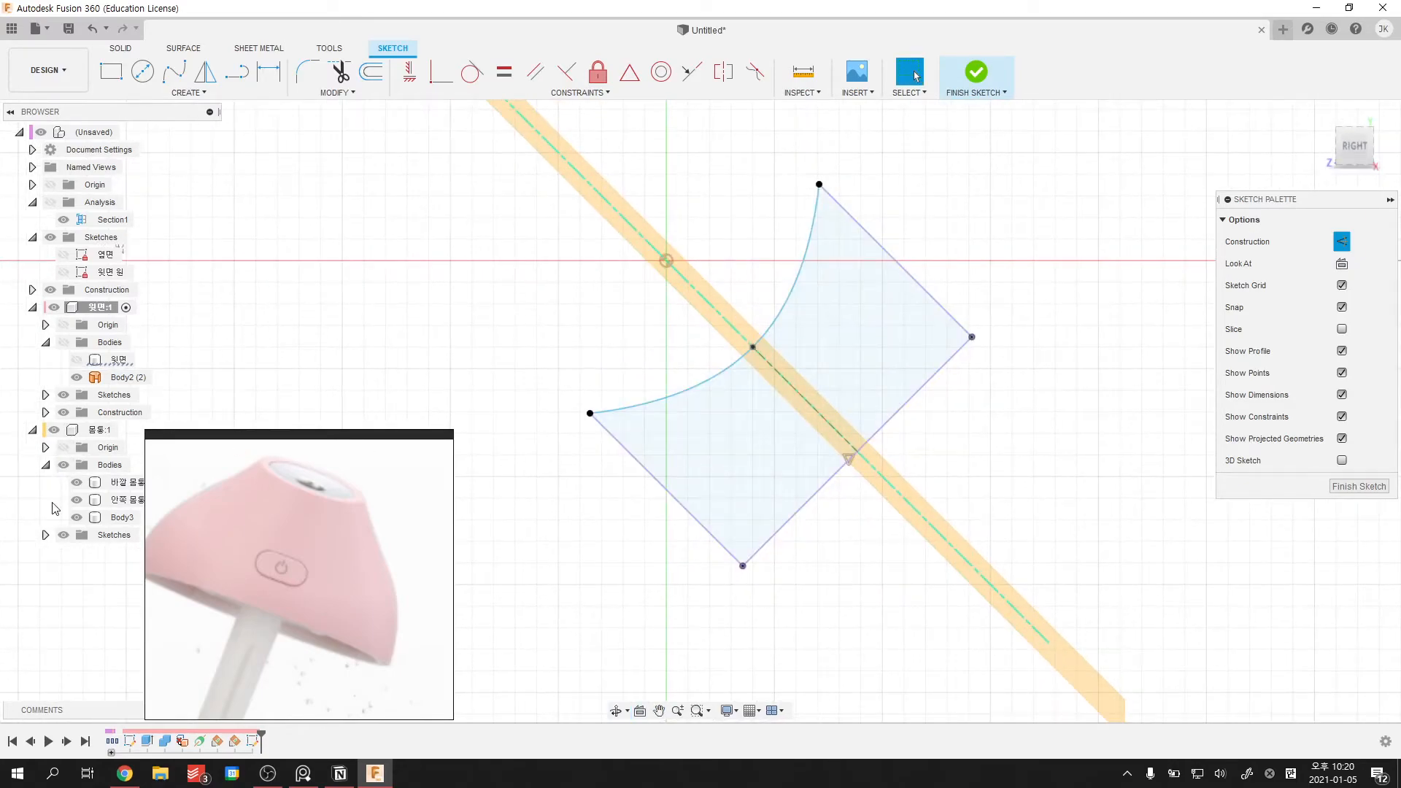
{"action": "left_click", "coordinate": [64, 412]}
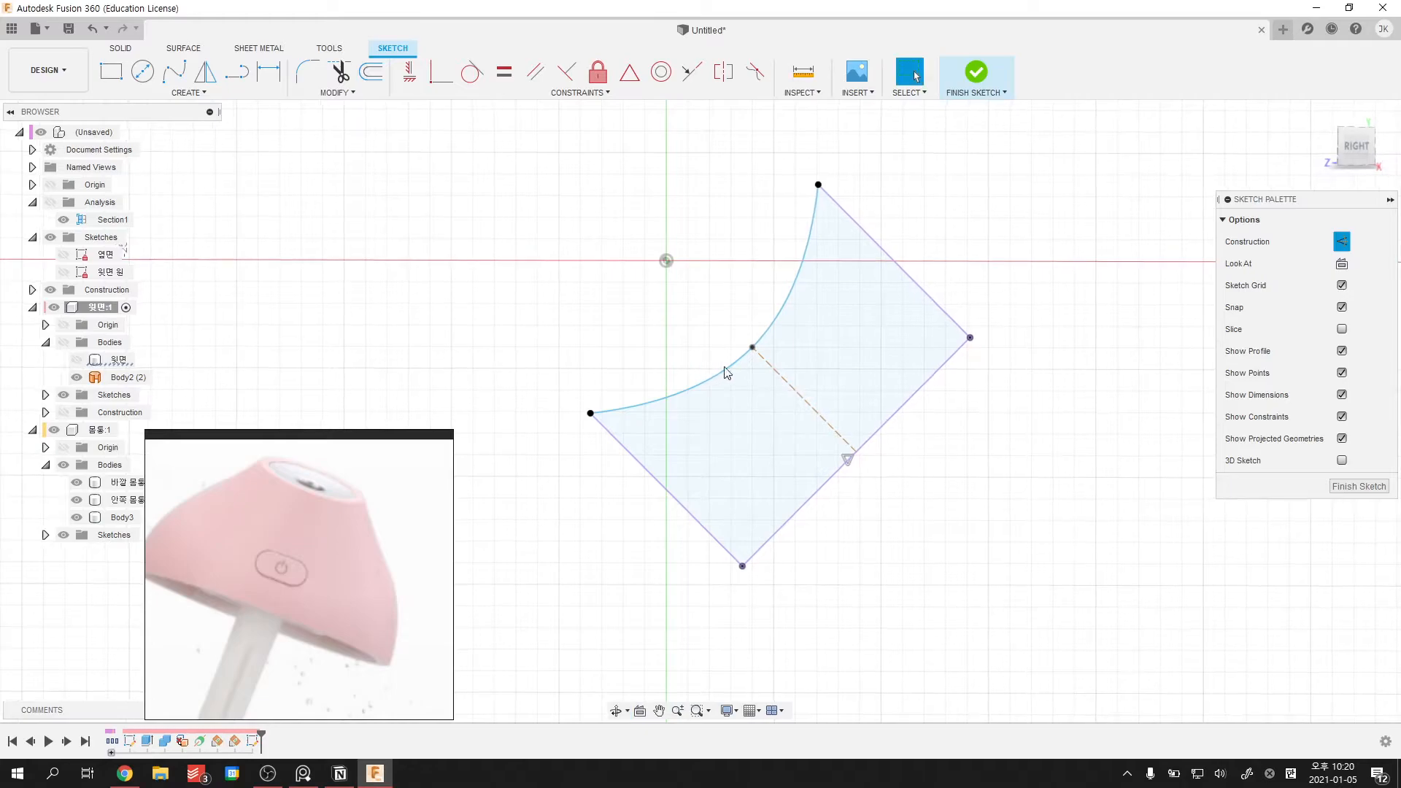
{"action": "left_click", "coordinate": [1358, 144]}
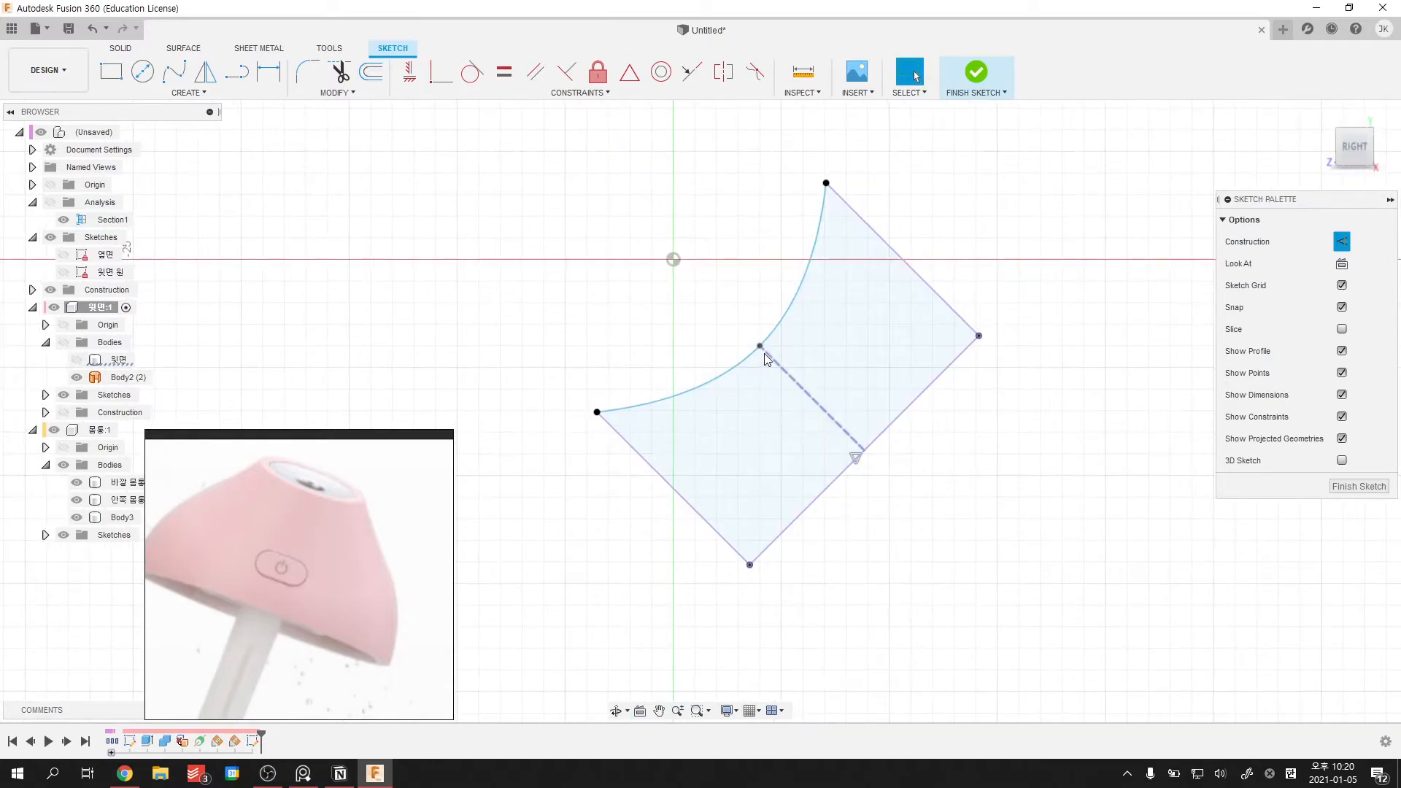
- Move the spline's middle point deeper into the cup section and make the construction line perpendicular to the cup's base line
{"action": "left_click_drag", "start_coordinate": [760, 353], "coordinate": [738, 373]}
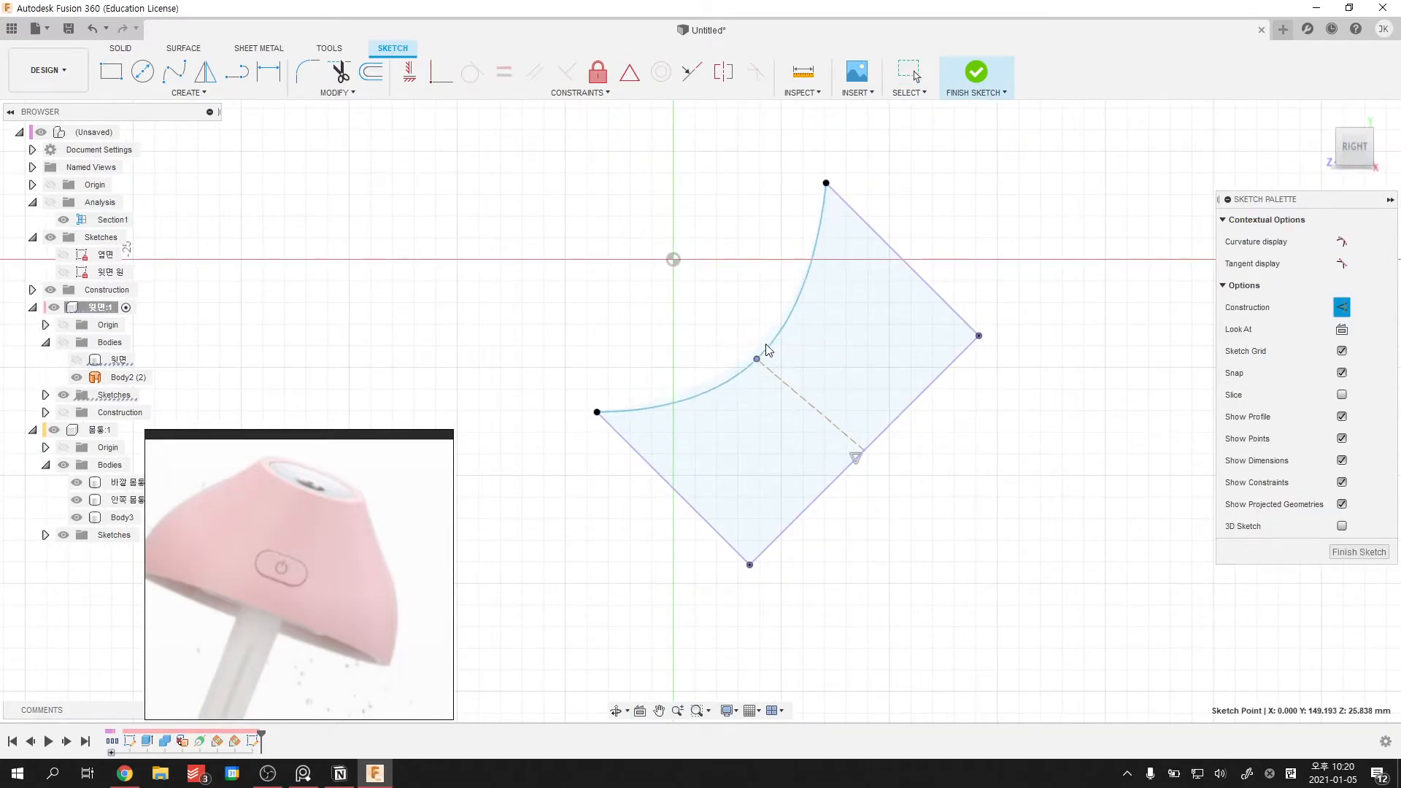
{"action": "left_click_drag", "start_coordinate": [784, 321], "coordinate": [806, 353]}
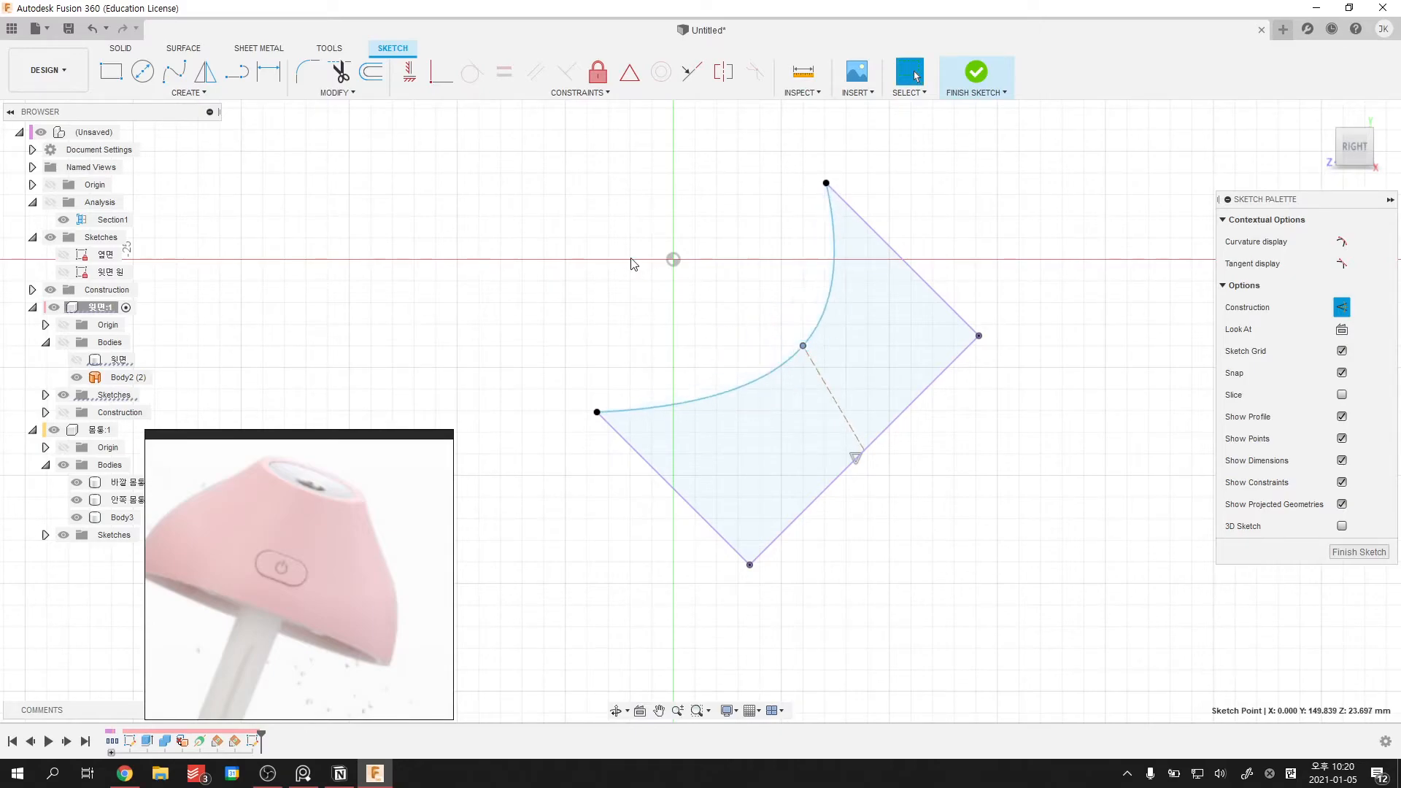
{"action": "left_click", "coordinate": [566, 71]}
{"action": "left_click", "coordinate": [867, 450]}
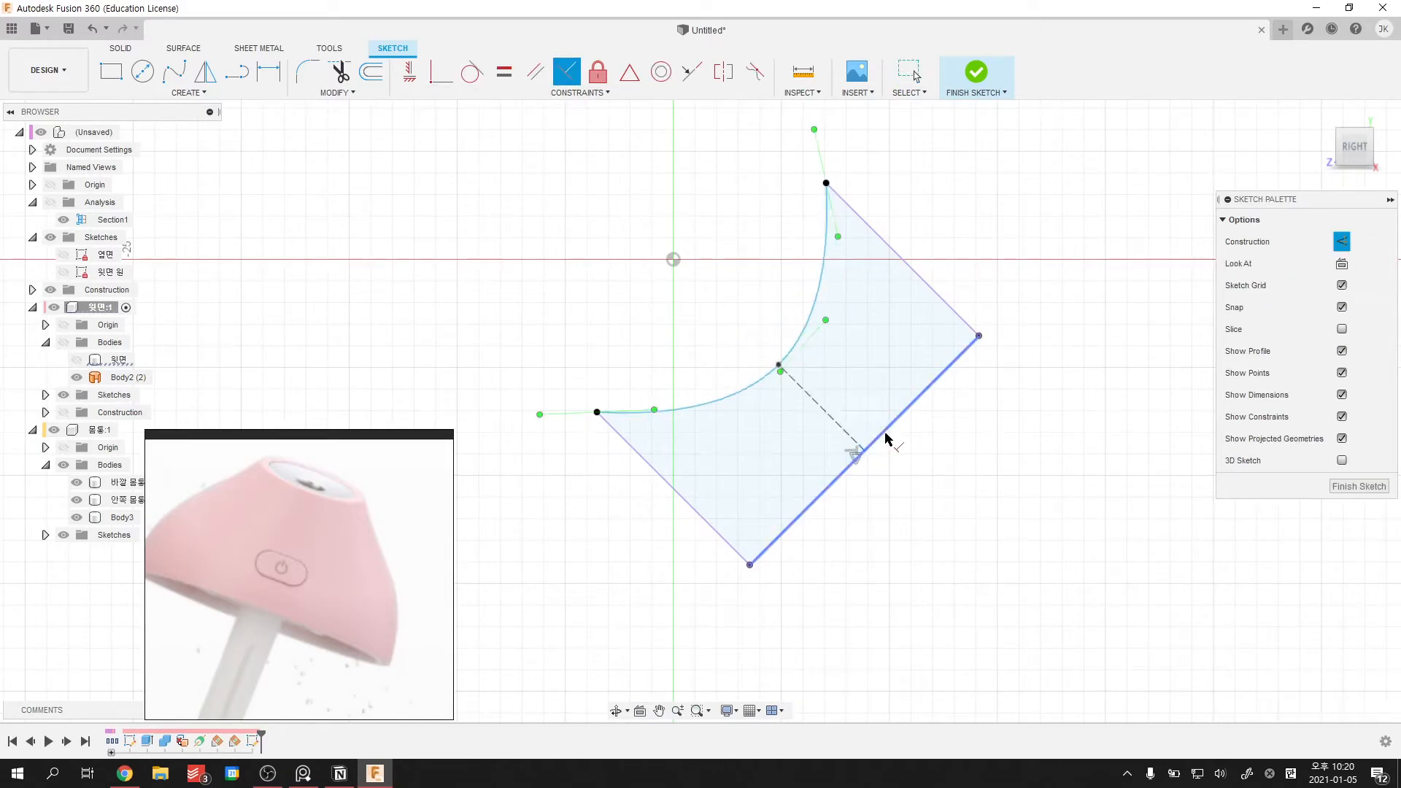
{"action": "key", "text": "Escape"}
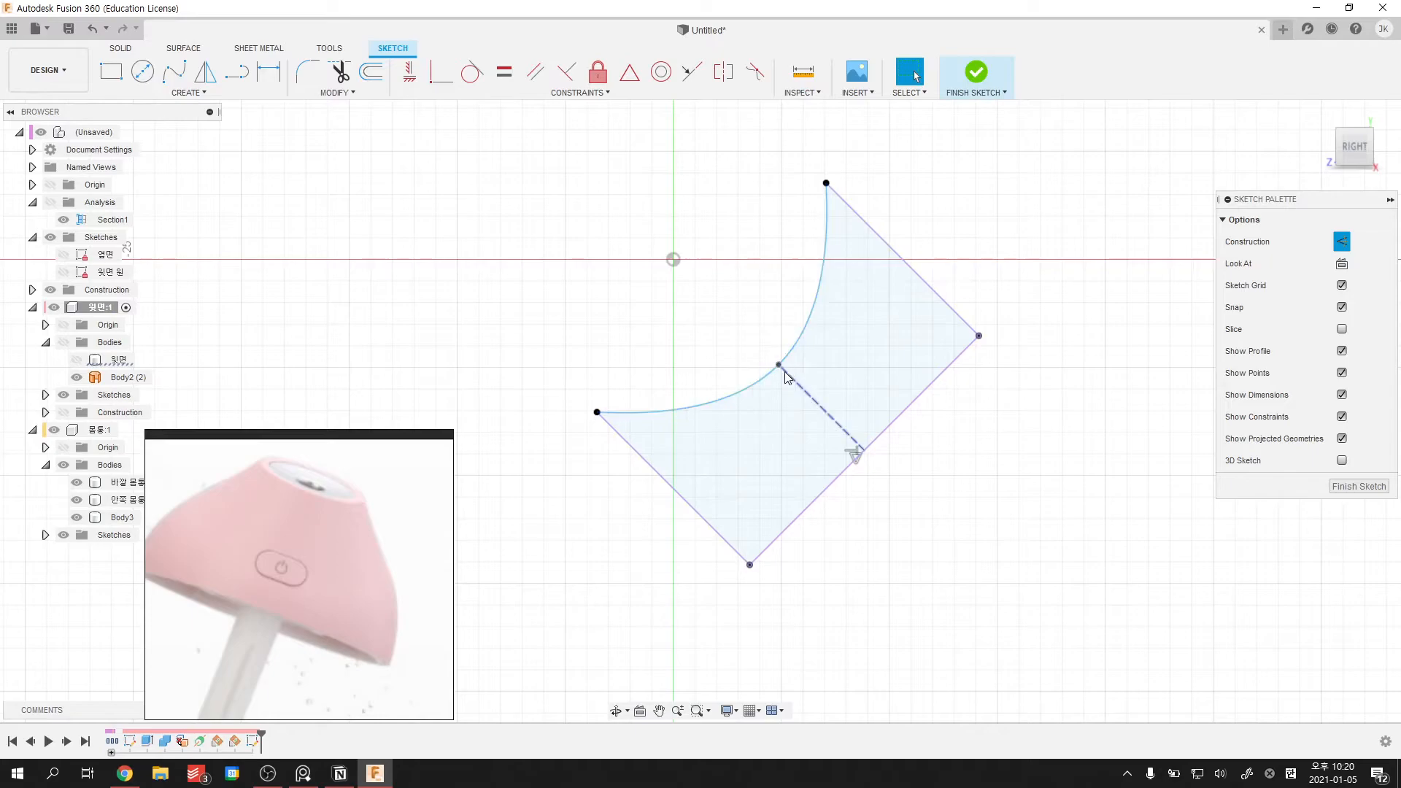
- Move the spline's middle point toward the cup's opening and dimension it 7.5 mm from the base line
{"action": "mouse_move", "coordinate": [779, 364]}
{"action": "left_mouse_down"}
{"action": "mouse_move", "coordinate": [828, 415]}
{"action": "mouse_move", "coordinate": [775, 337]}
{"action": "mouse_move", "coordinate": [734, 302]}
{"action": "mouse_move", "coordinate": [787, 369]}
{"action": "mouse_move", "coordinate": [698, 272]}
{"action": "mouse_move", "coordinate": [776, 353]}
{"action": "mouse_move", "coordinate": [743, 359]}
{"action": "mouse_move", "coordinate": [766, 359]}
{"action": "mouse_move", "coordinate": [749, 343]}
{"action": "left_mouse_up"}
{"action": "key", "text": "Escape"}
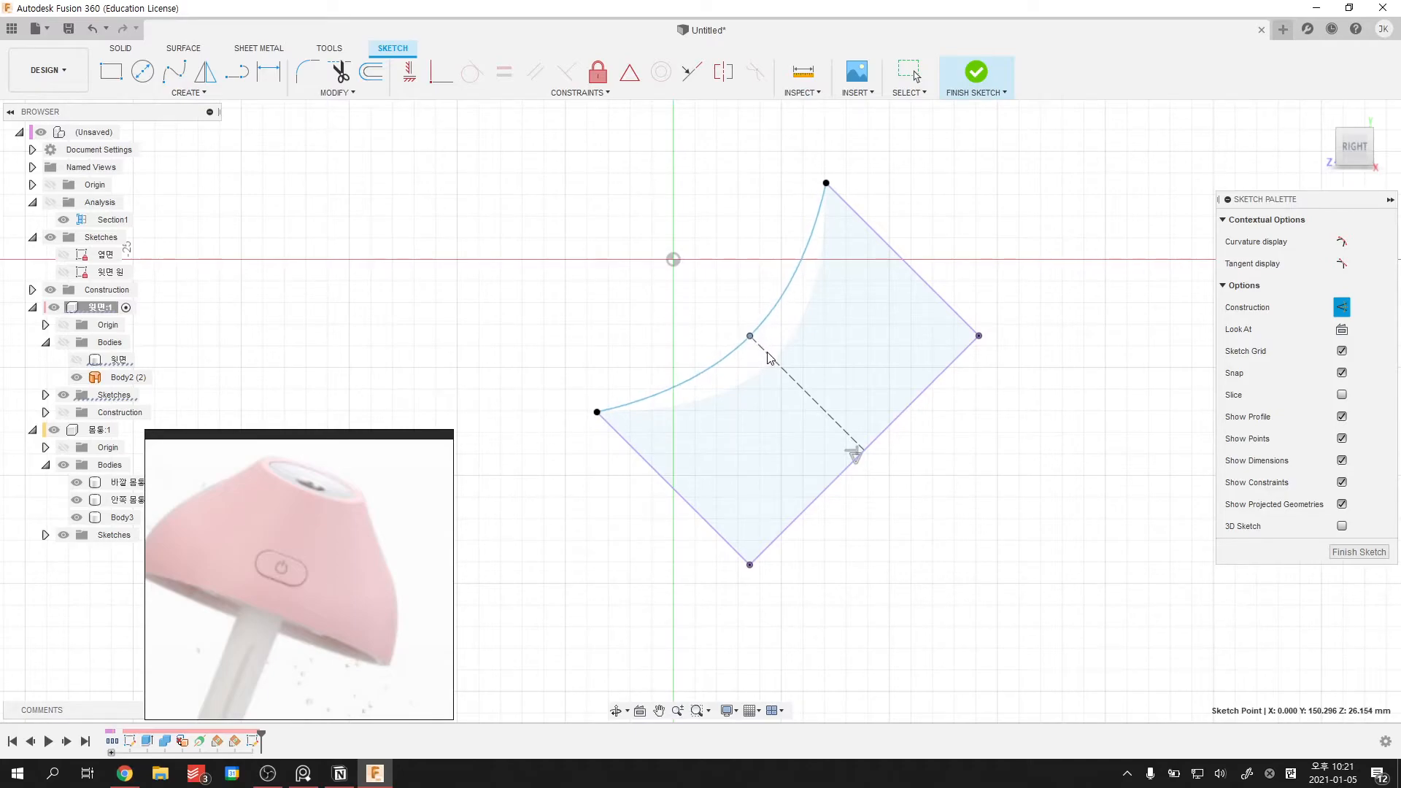
{"action": "left_click", "coordinate": [715, 307]}
{"action": "left_click", "coordinate": [821, 407]}
{"action": "left_click", "coordinate": [744, 462]}
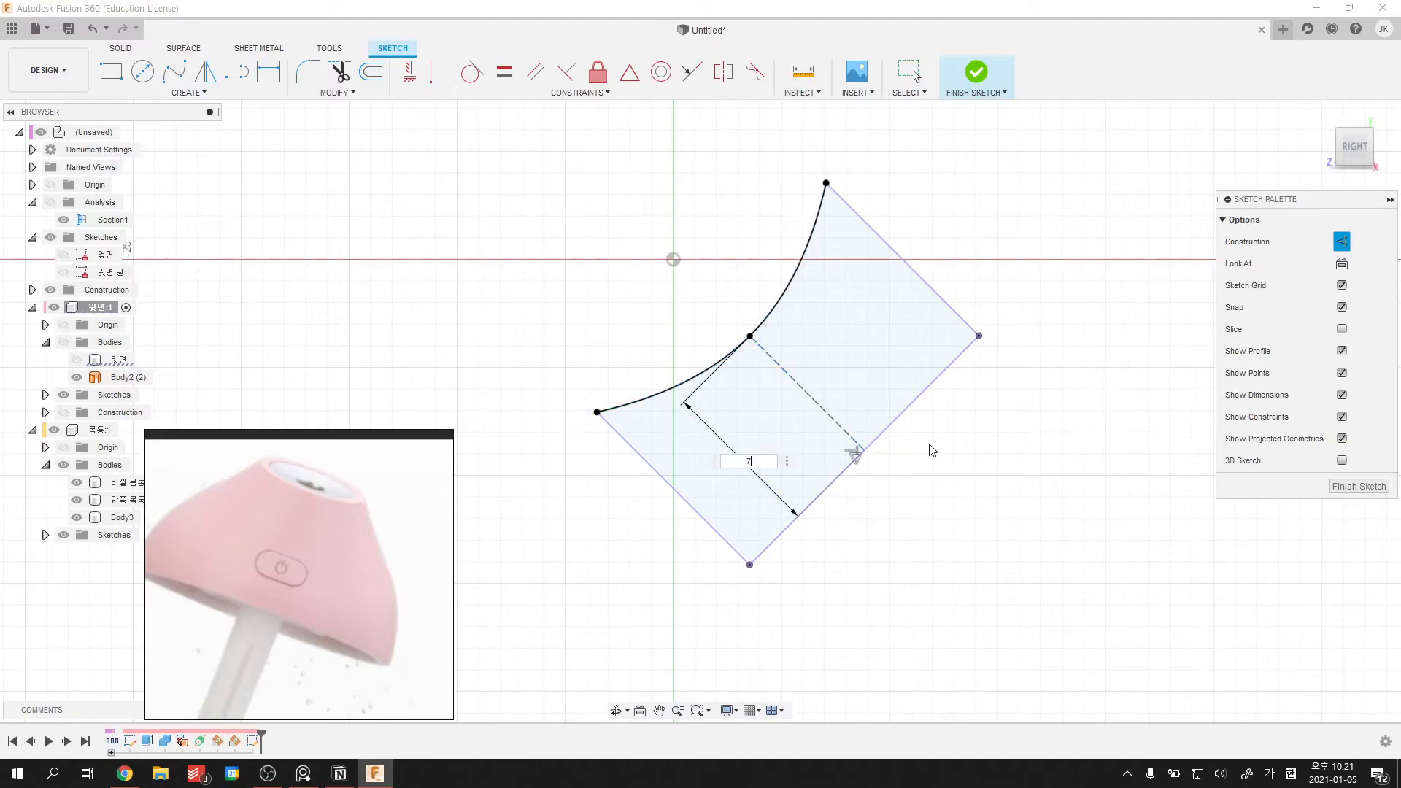
{"action": "key", "text": "Return"}
{"action": "key", "text": "Escape"}
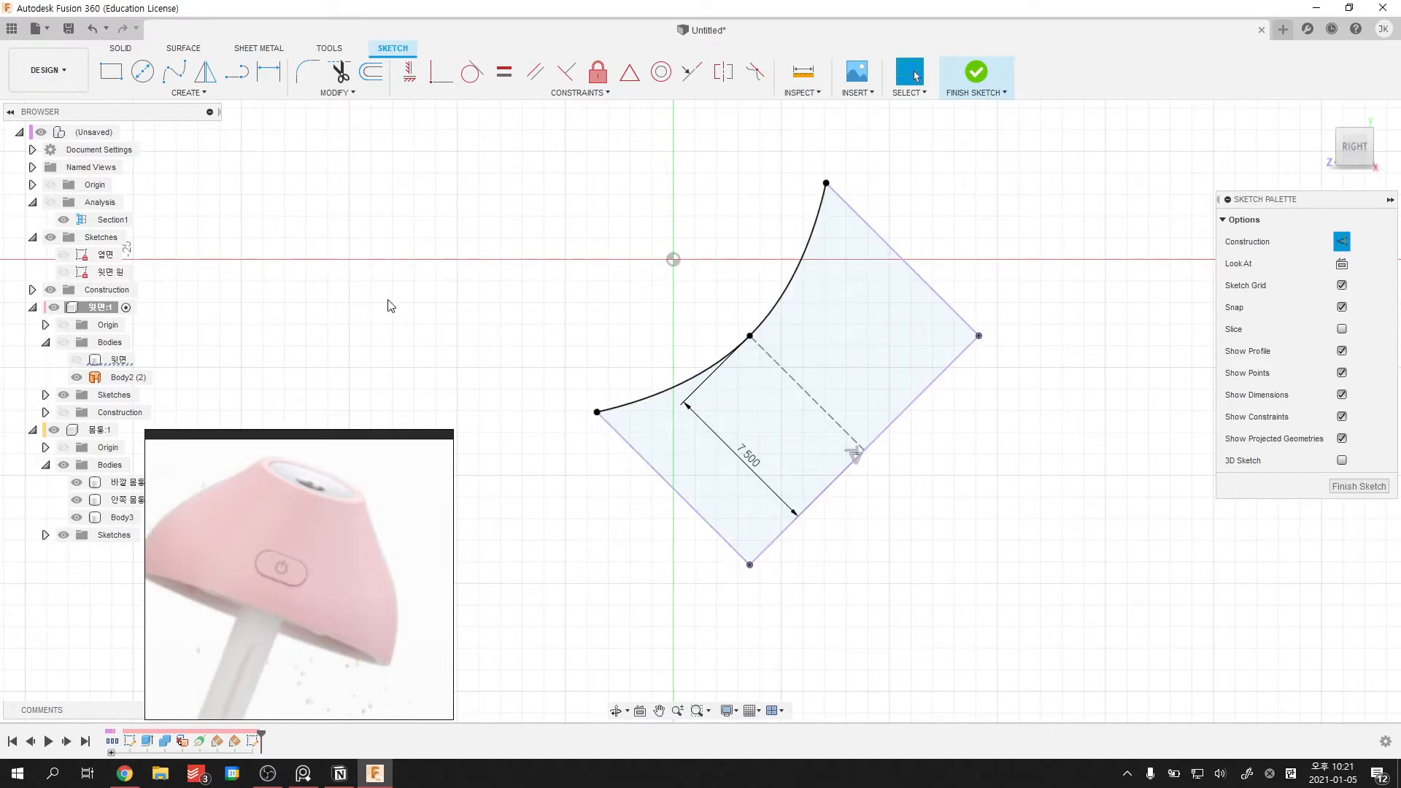
- Finish the sketch and start a new one on the construction plane through the outlet axis, perpendicular to the first section
{"action": "left_click", "coordinate": [47, 396]}
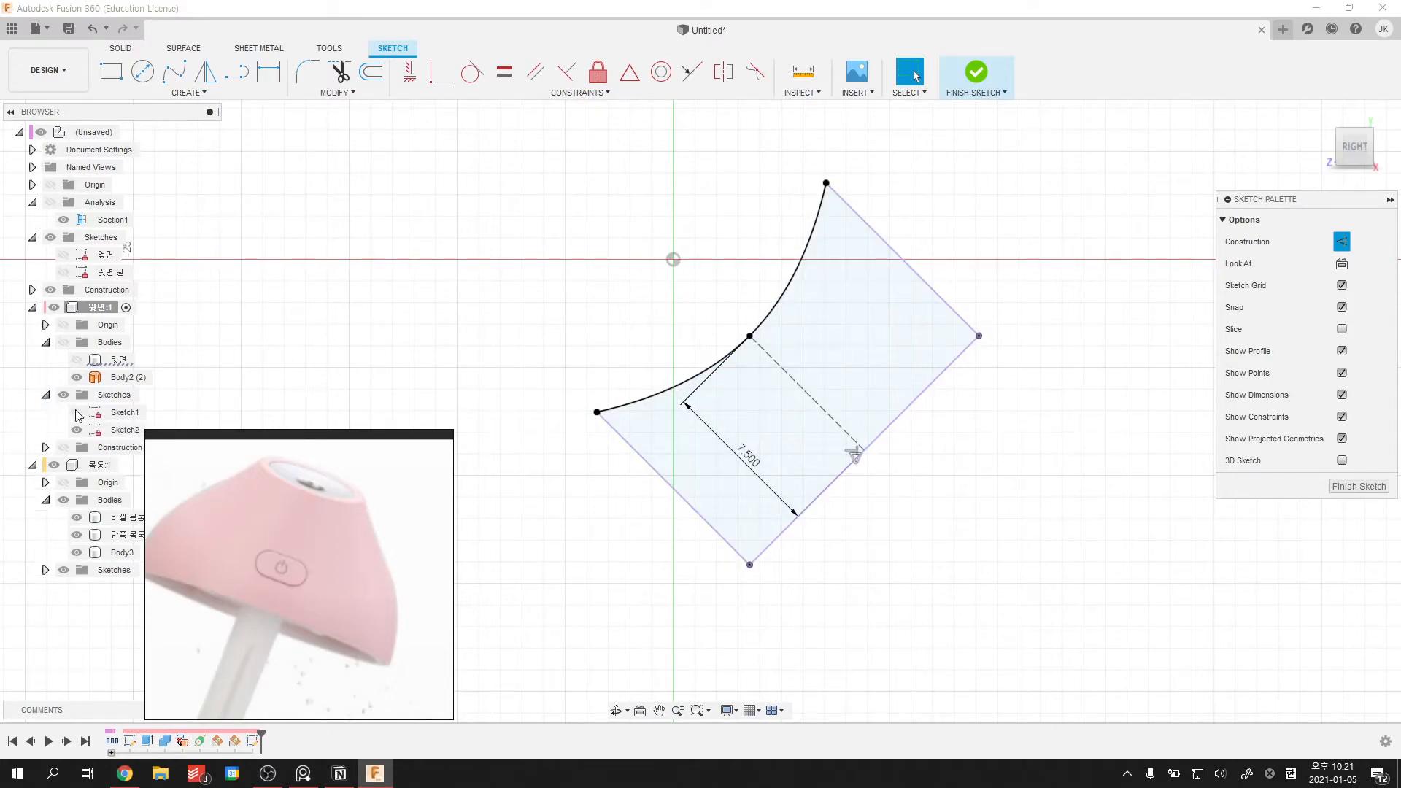
{"action": "left_click", "coordinate": [77, 430]}
{"action": "left_click", "coordinate": [977, 73]}
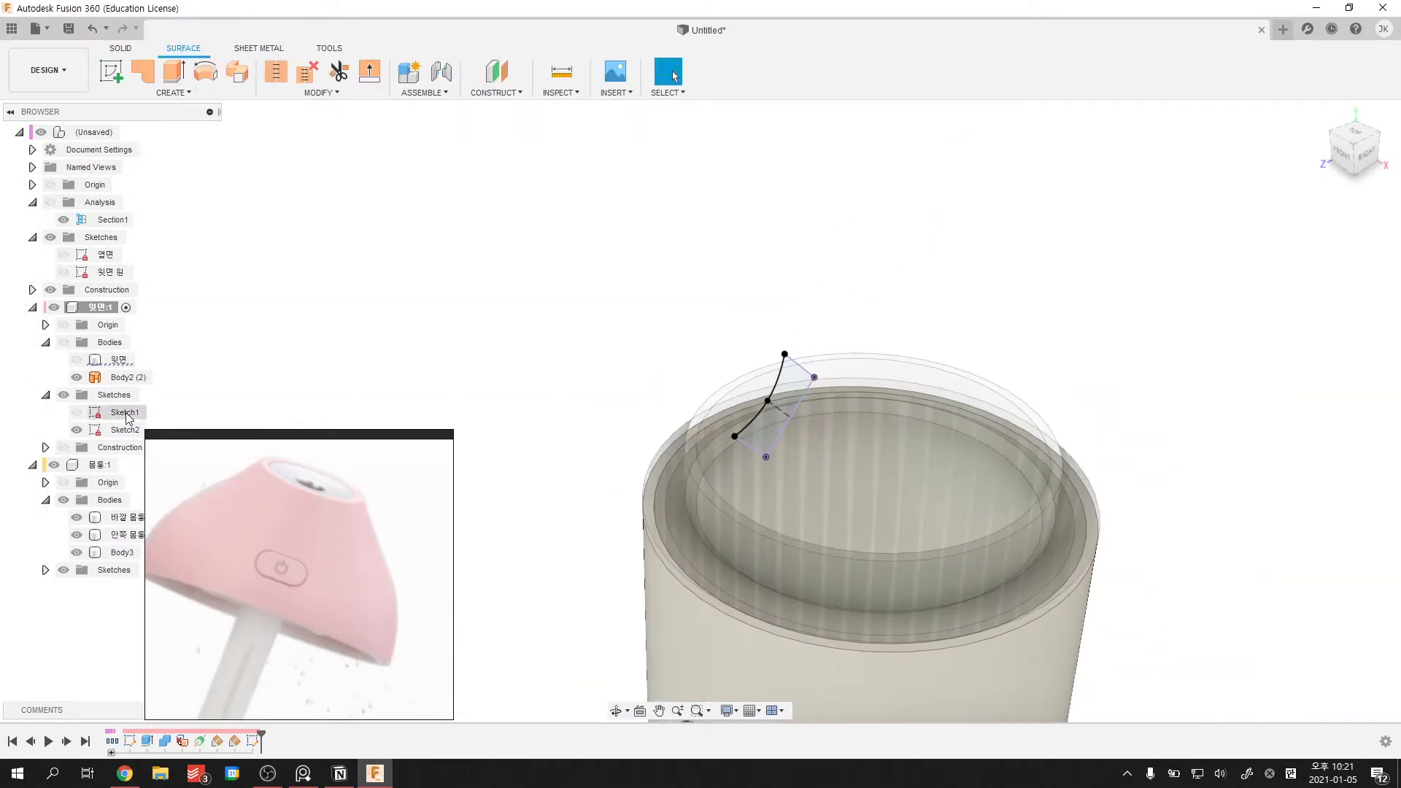
{"action": "left_click", "coordinate": [110, 72]}
{"action": "left_click", "coordinate": [65, 448]}
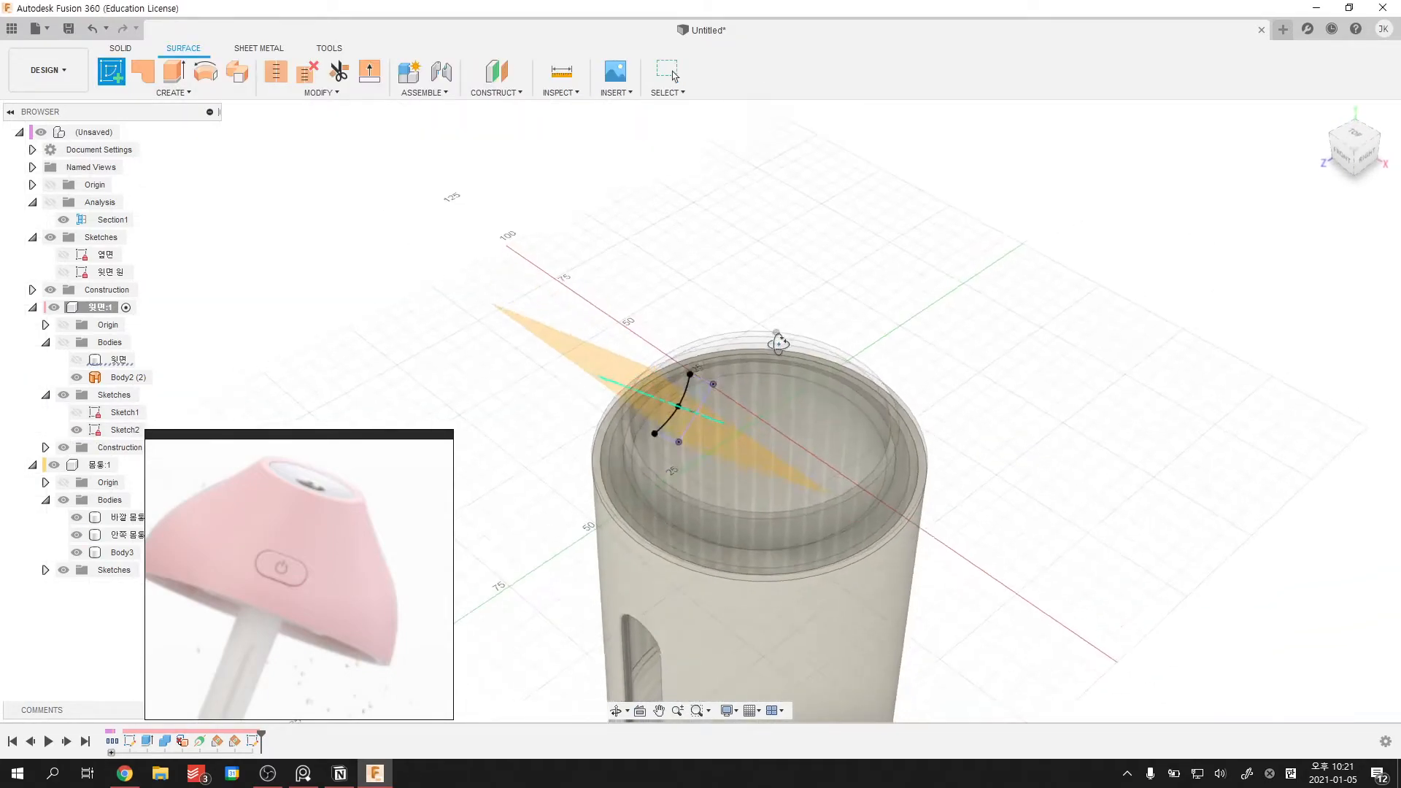
{"action": "left_click", "coordinate": [582, 421]}
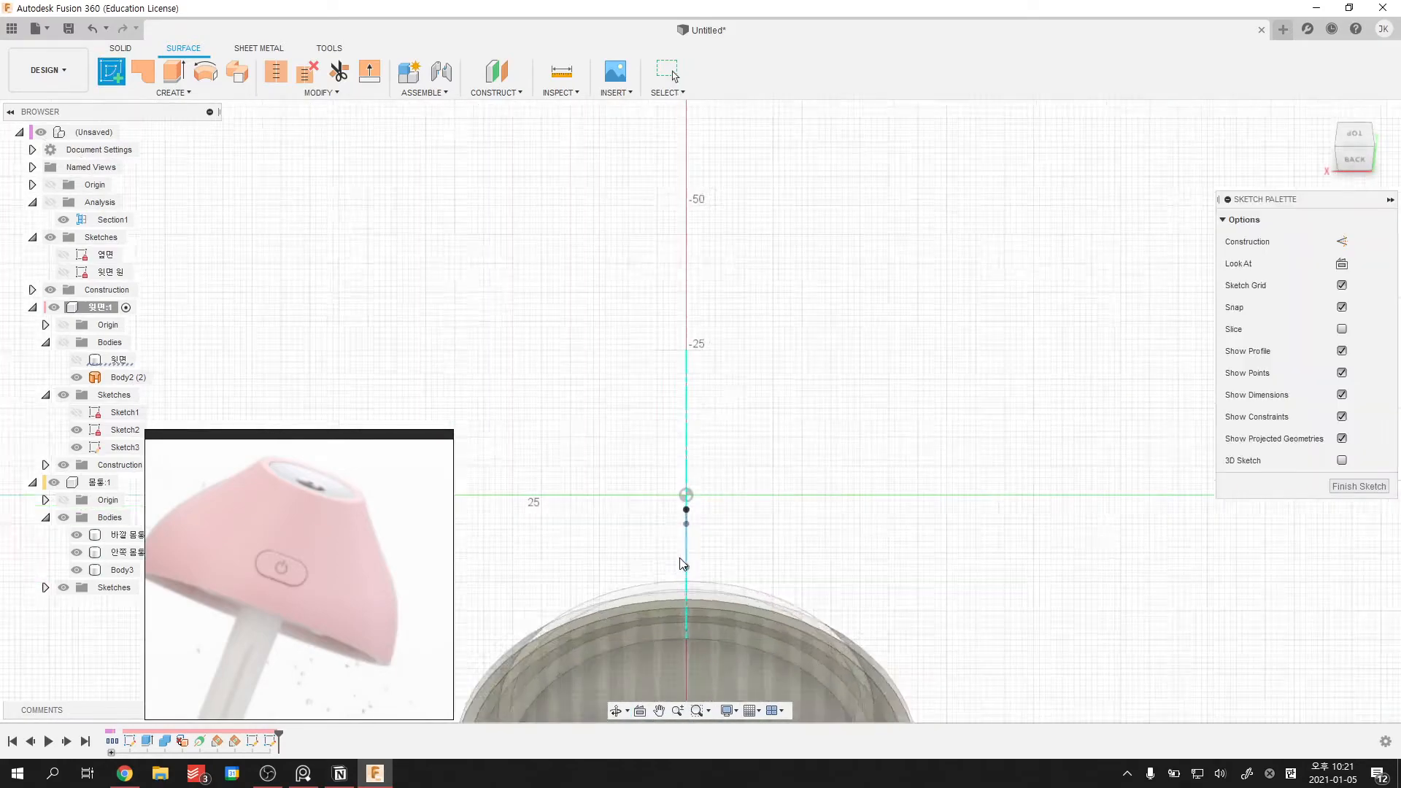
- Show the lid's bodies and intersect the cup's surface body with the new sketch plane
{"action": "mouse_move", "coordinate": [748, 464]}
{"action": "middle_mouse_down", "text": "shift"}
{"action": "mouse_move", "coordinate": [770, 385]}
{"action": "mouse_move", "coordinate": [741, 379]}
{"action": "middle_mouse_up", "text": "shift"}
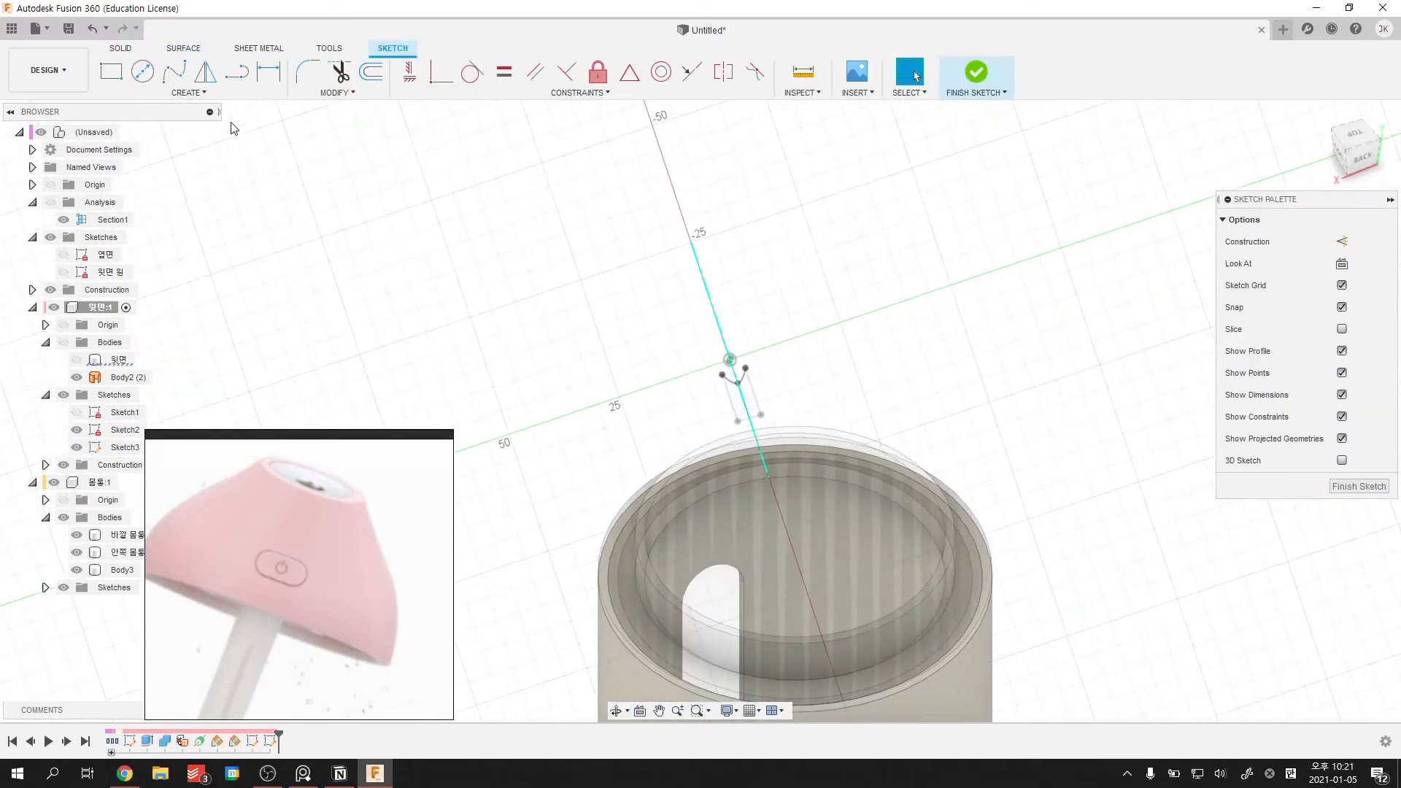
{"action": "left_click", "coordinate": [188, 93]}
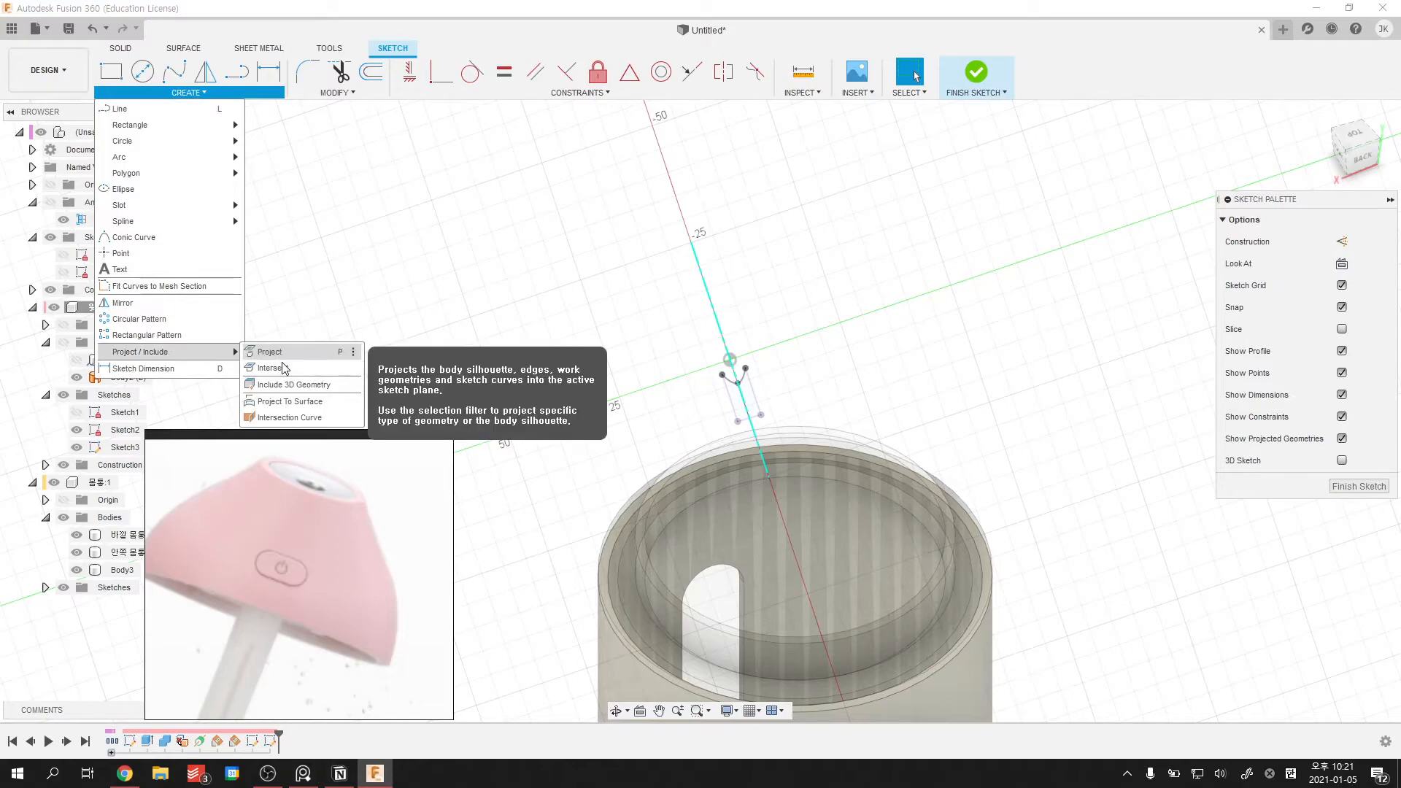
{"action": "left_click", "coordinate": [283, 369]}
{"action": "middle_click_drag", "start_coordinate": [554, 422], "coordinate": [850, 418], "text": "shift"}
{"action": "scroll", "coordinate": [773, 409], "scroll_direction": "up", "scroll_amount": 5}
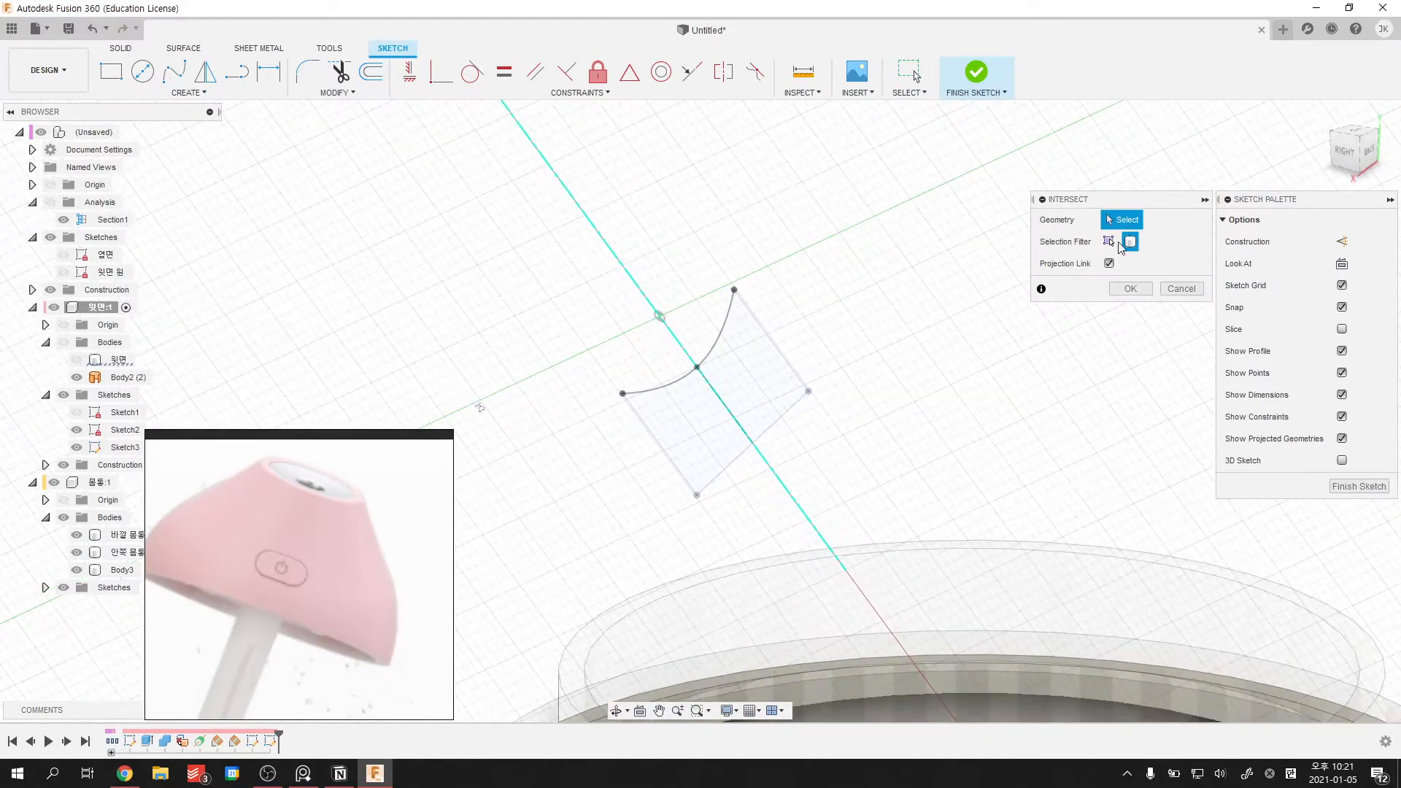
{"action": "left_click", "coordinate": [773, 425]}
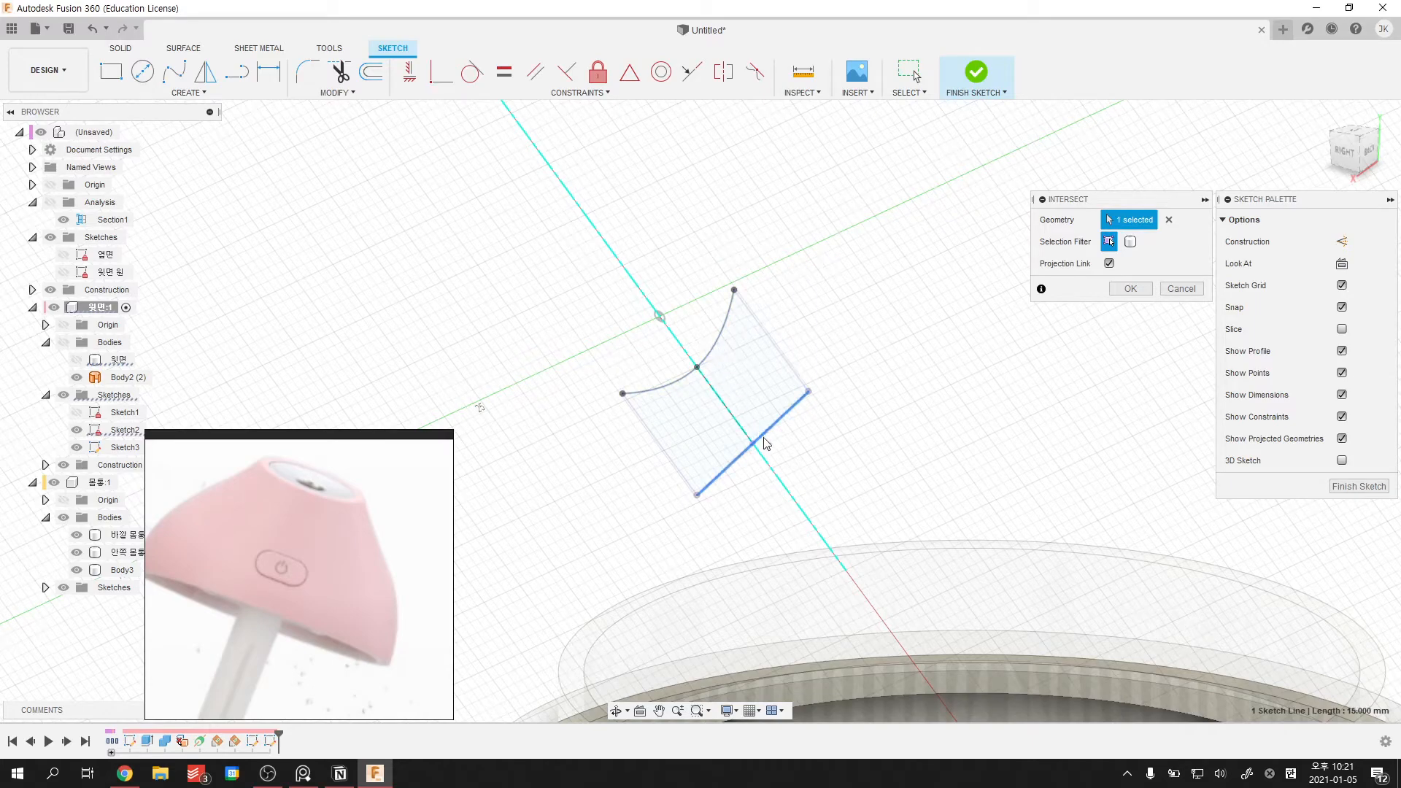
{"action": "left_click", "coordinate": [783, 415]}
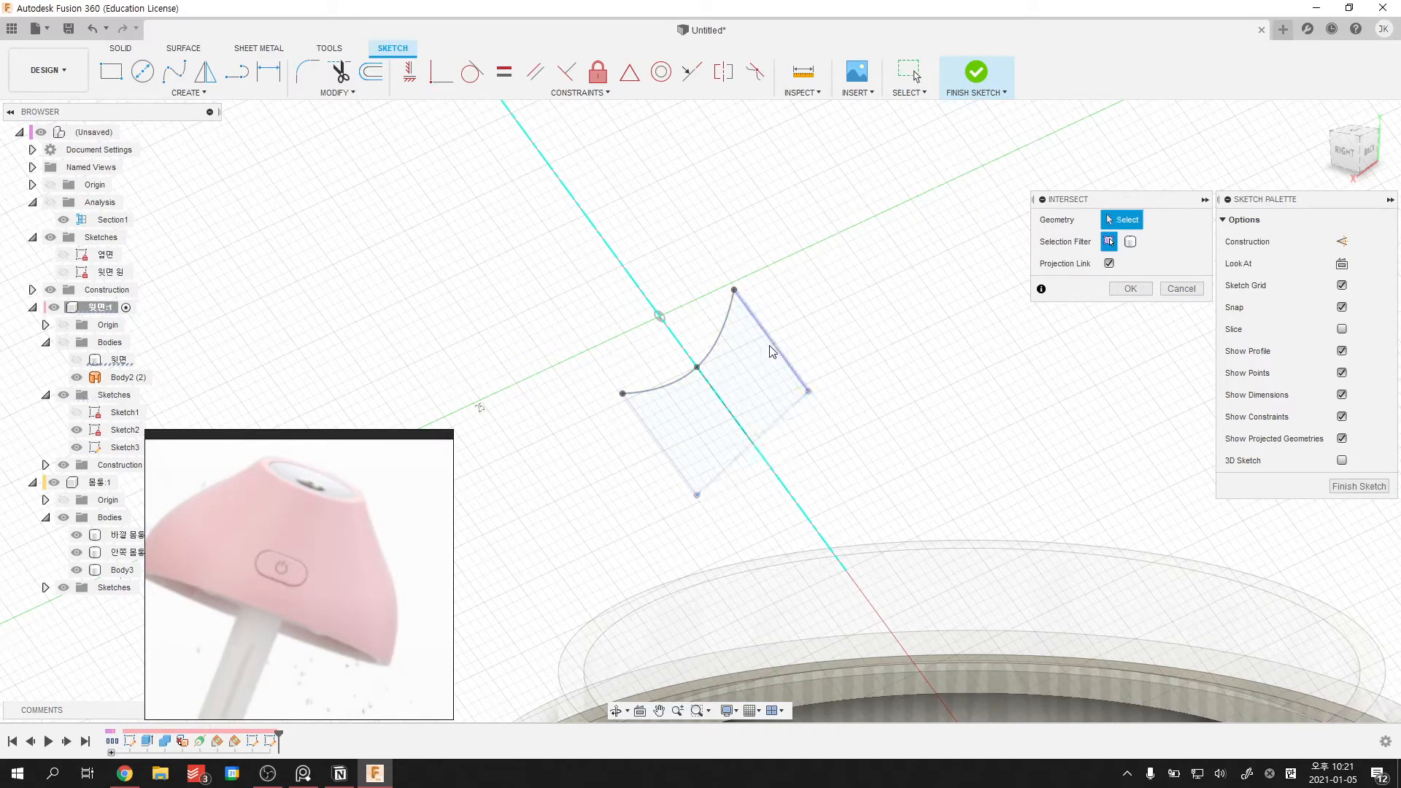
{"action": "left_click", "coordinate": [64, 343]}
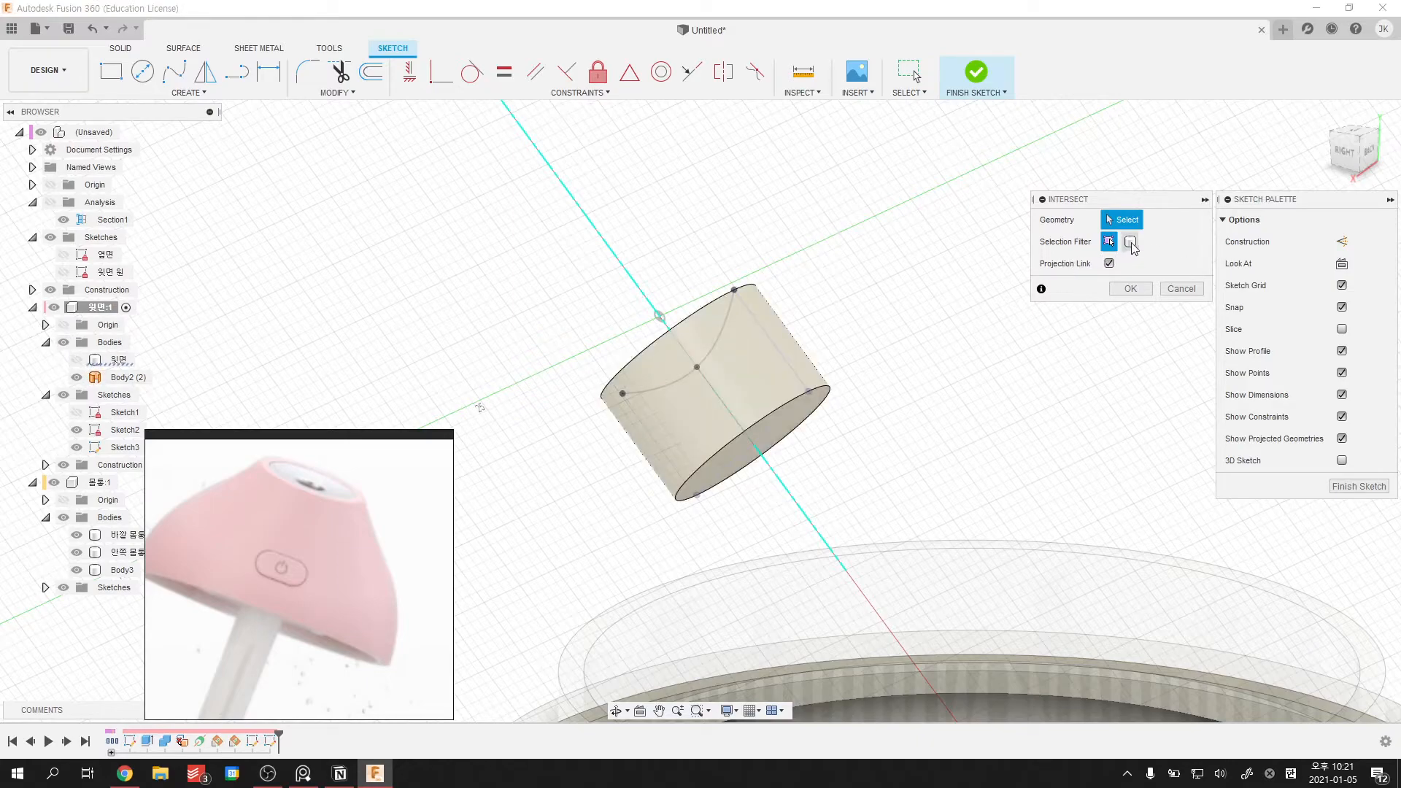
{"action": "left_click", "coordinate": [1131, 242]}
{"action": "left_click", "coordinate": [742, 342]}
{"action": "left_click", "coordinate": [1129, 289]}
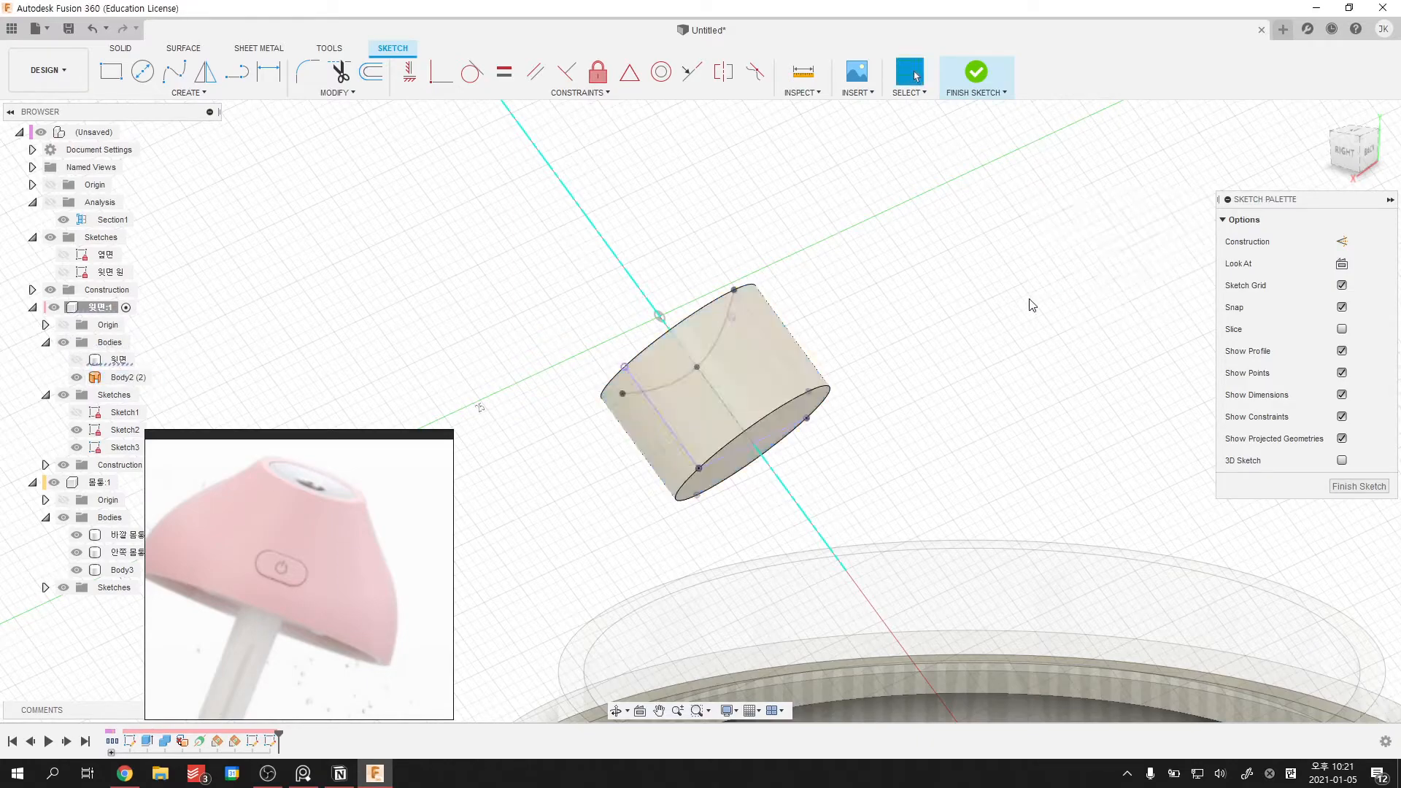
- Hide the cup's surface body and intersect the first section's spline with the sketch plane
{"action": "left_click", "coordinate": [76, 378]}
{"action": "mouse_move", "coordinate": [448, 373]}
{"action": "middle_mouse_down", "text": "shift"}
{"action": "mouse_move", "coordinate": [873, 403]}
{"action": "mouse_move", "coordinate": [889, 431]}
{"action": "mouse_move", "coordinate": [714, 349]}
{"action": "middle_mouse_up", "text": "shift"}
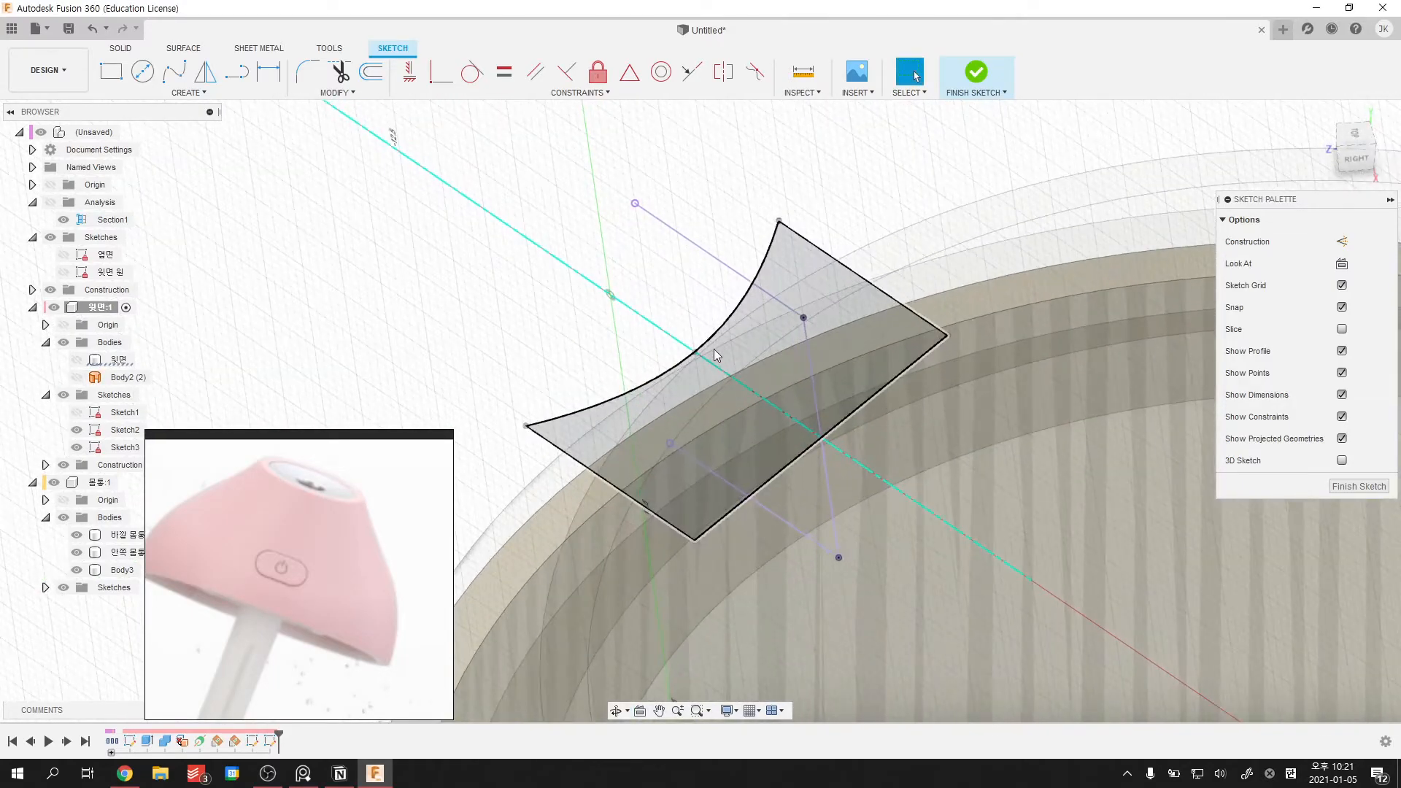
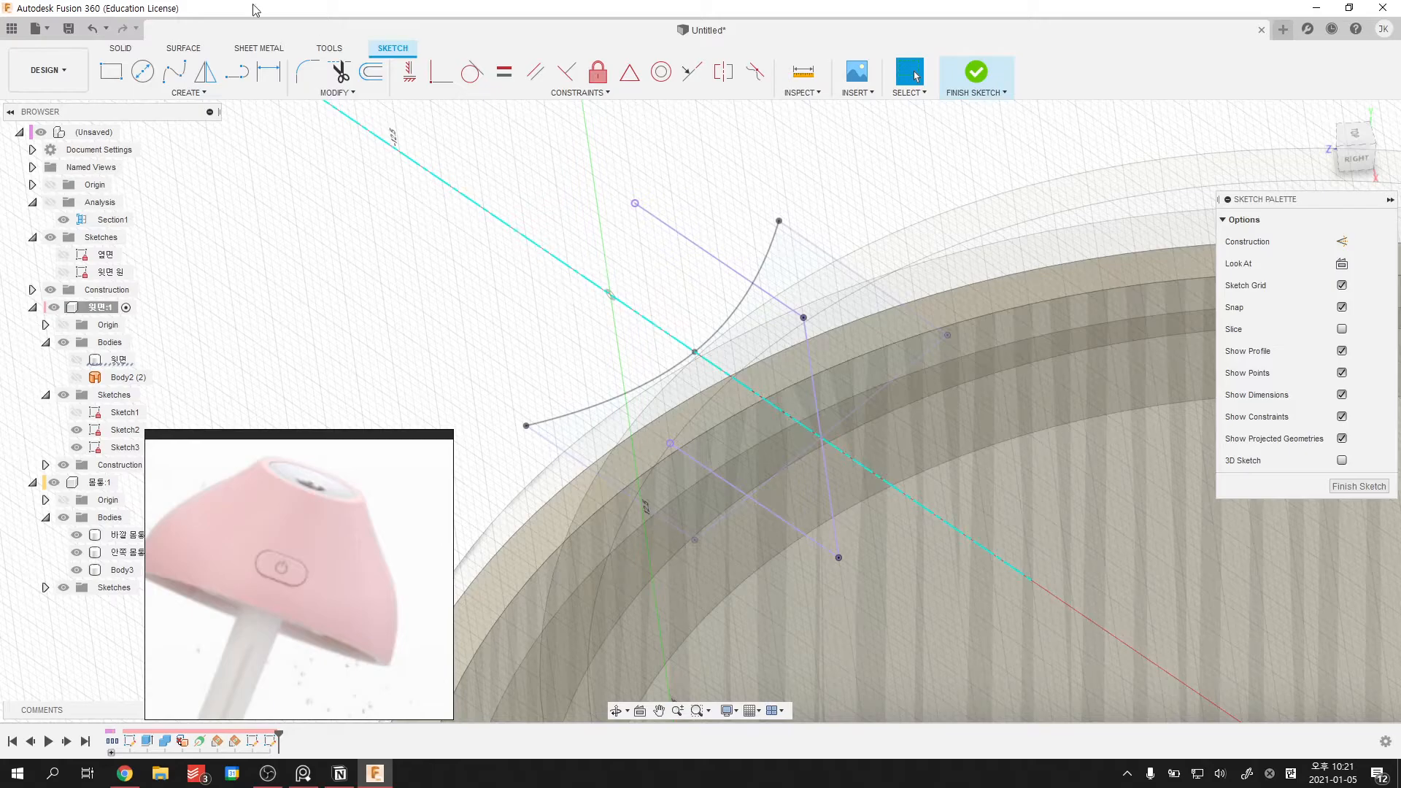
{"action": "left_click", "coordinate": [173, 71]}
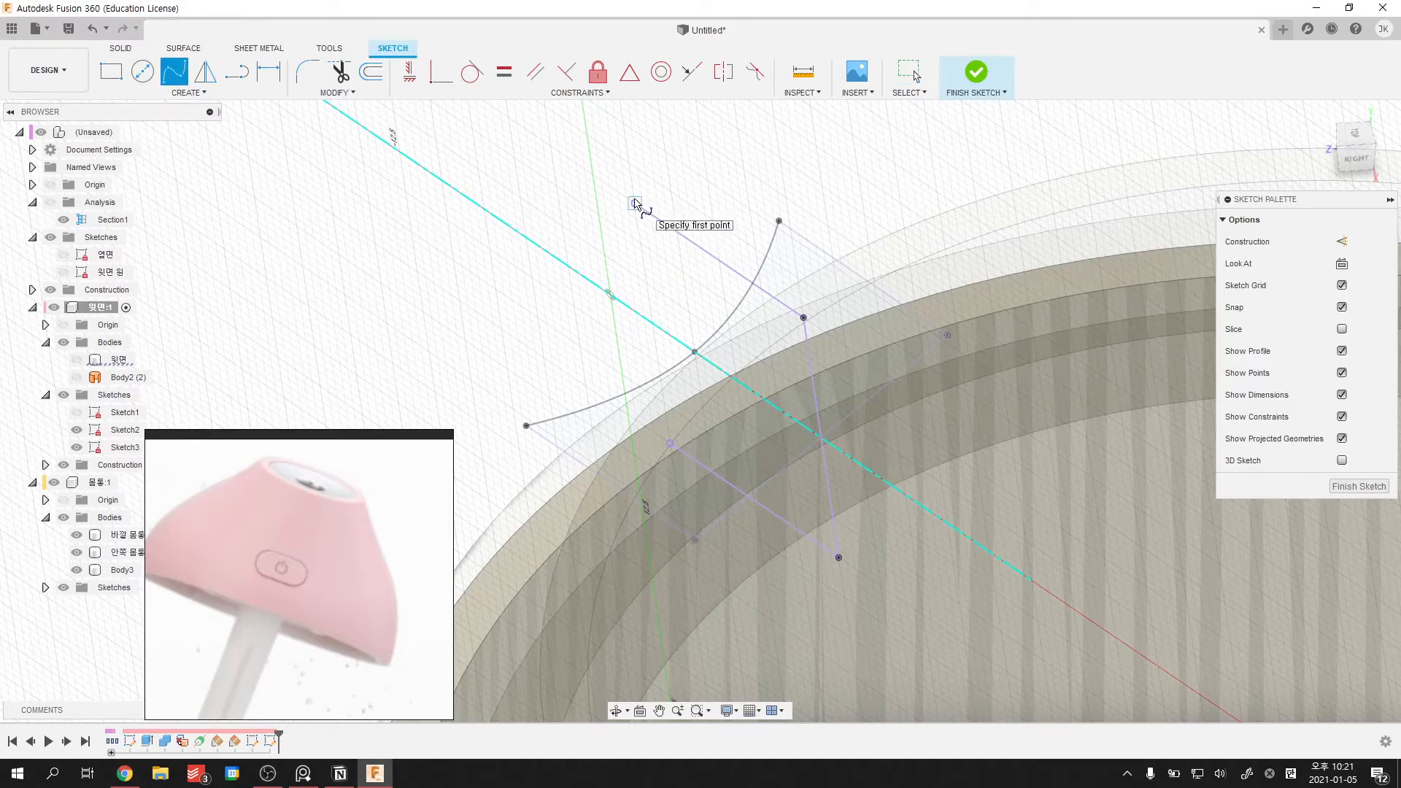
{"action": "key", "text": "Escape"}
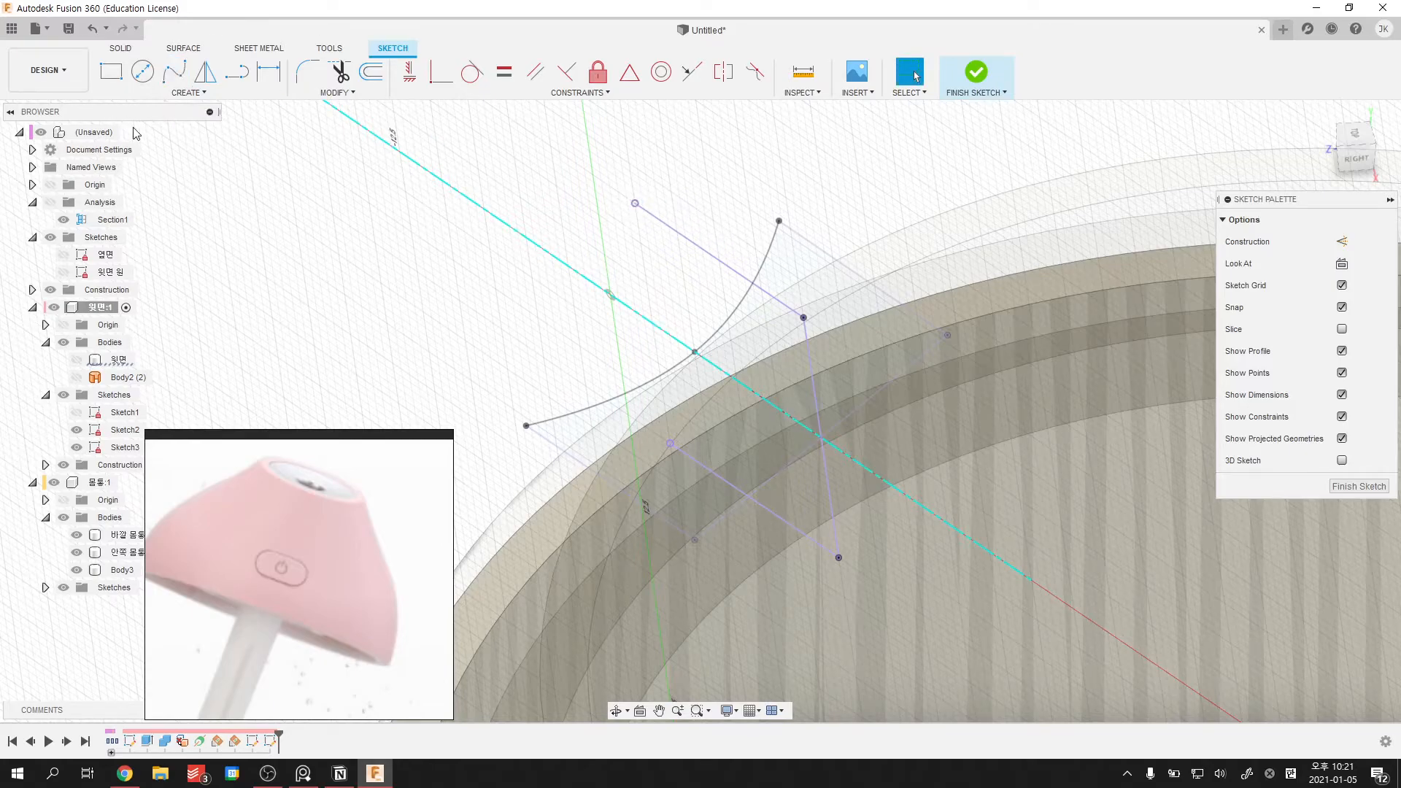
{"action": "left_click", "coordinate": [194, 94]}
{"action": "mouse_move", "coordinate": [223, 353]}
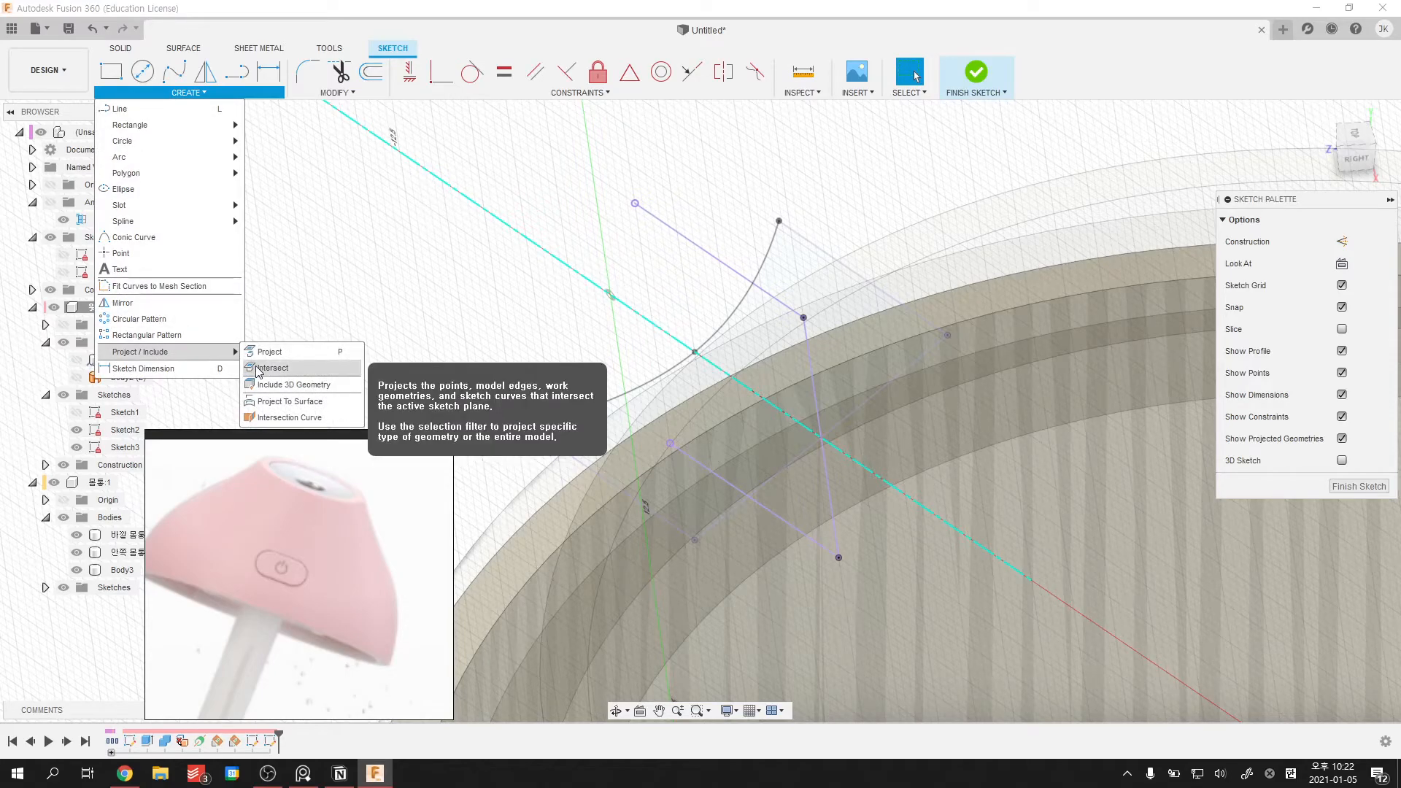
{"action": "left_click", "coordinate": [257, 369]}
{"action": "left_click", "coordinate": [820, 274]}
{"action": "left_click", "coordinate": [753, 276]}
{"action": "left_click", "coordinate": [1130, 290]}
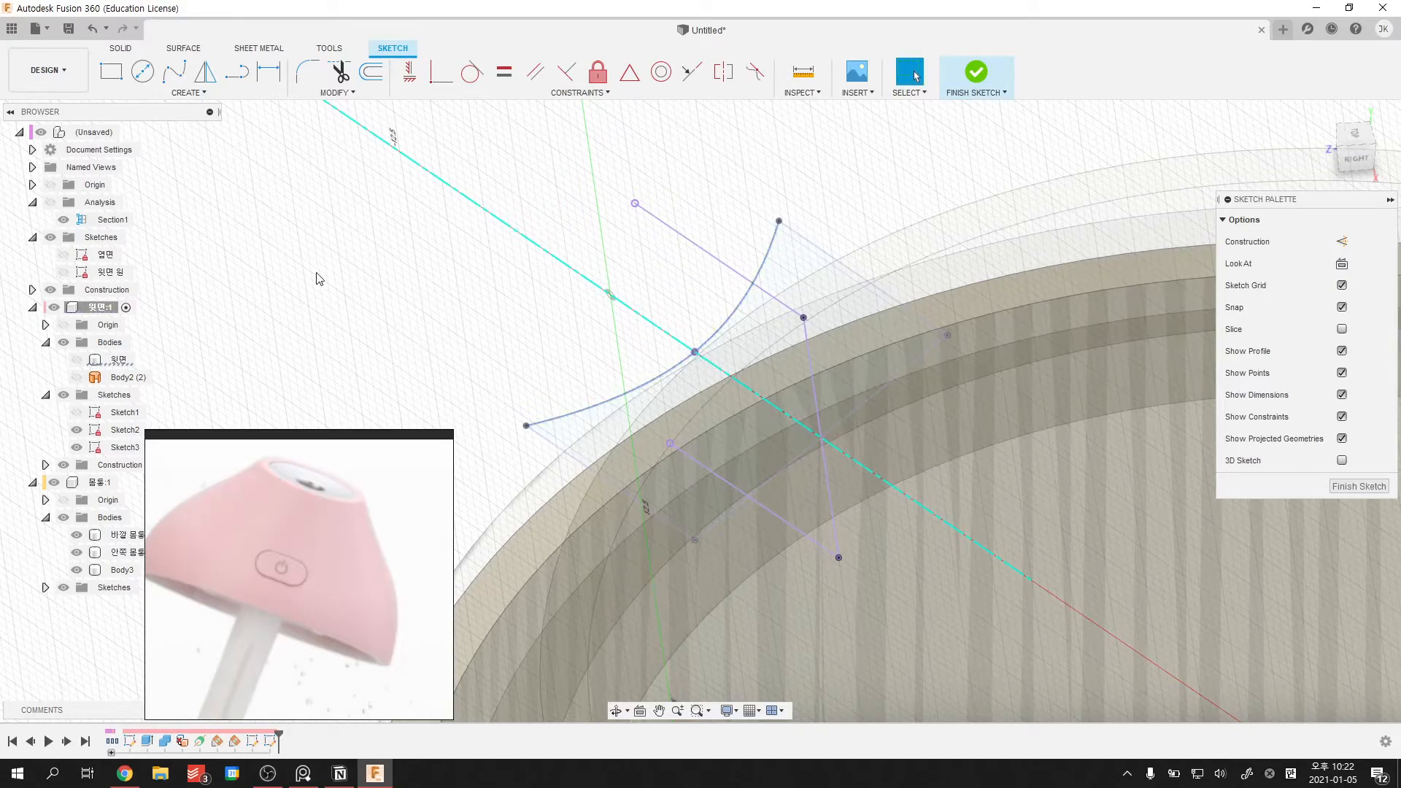
- Draw a fit point spline between the intersected section's open ends, passing through the first spline's middle point
{"action": "left_click", "coordinate": [173, 70]}
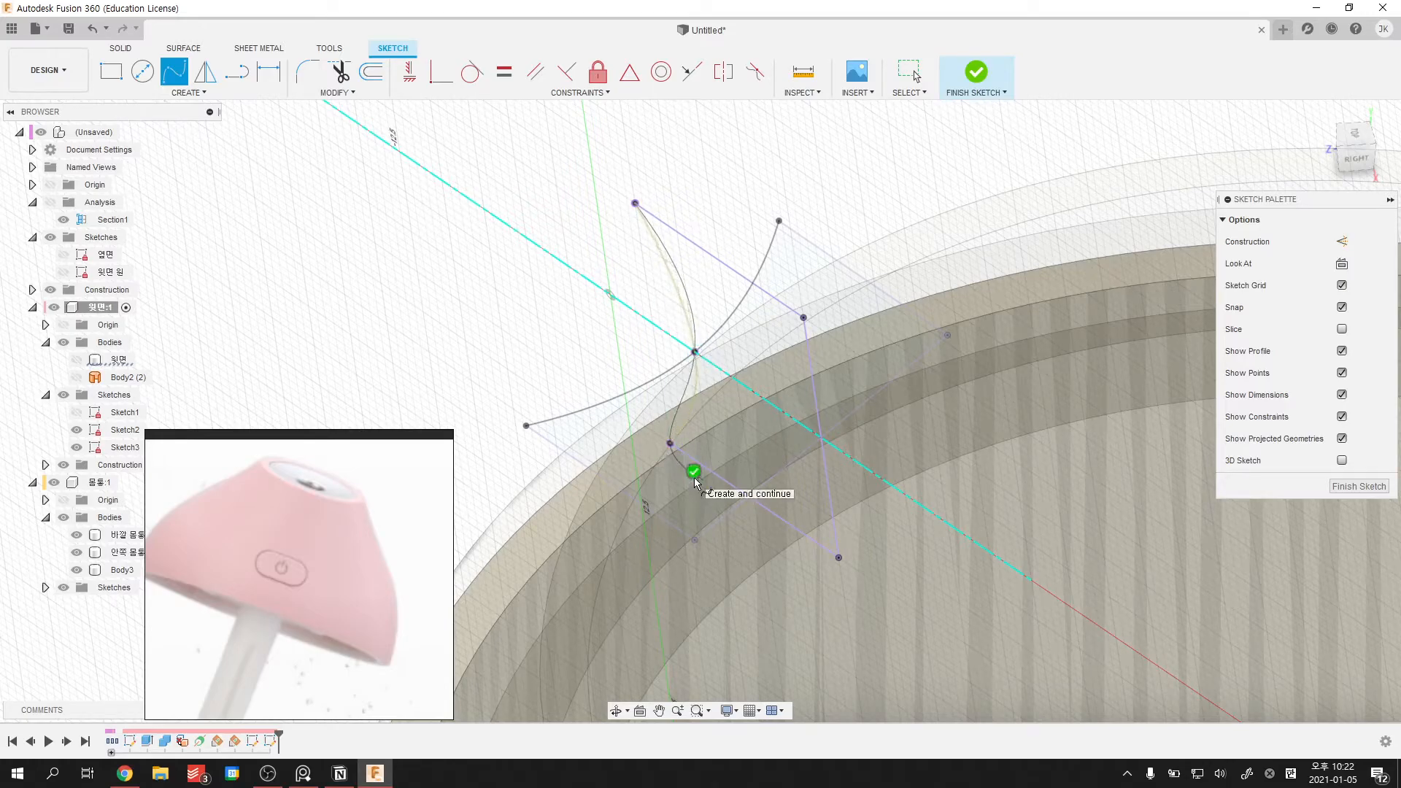
{"action": "left_click", "coordinate": [694, 476]}
{"action": "middle_click_drag", "start_coordinate": [830, 386], "coordinate": [848, 413]}
{"action": "scroll", "coordinate": [847, 413], "scroll_direction": "down", "scroll_amount": 1}
{"action": "key", "text": "Escape"}
{"action": "scroll", "coordinate": [847, 413], "scroll_direction": "down", "scroll_amount": 2}
{"action": "key", "text": "Caps_Lock"}
{"action": "middle_click_drag", "start_coordinate": [858, 354], "coordinate": [833, 329]}
{"action": "key", "text": "Caps_Lock"}
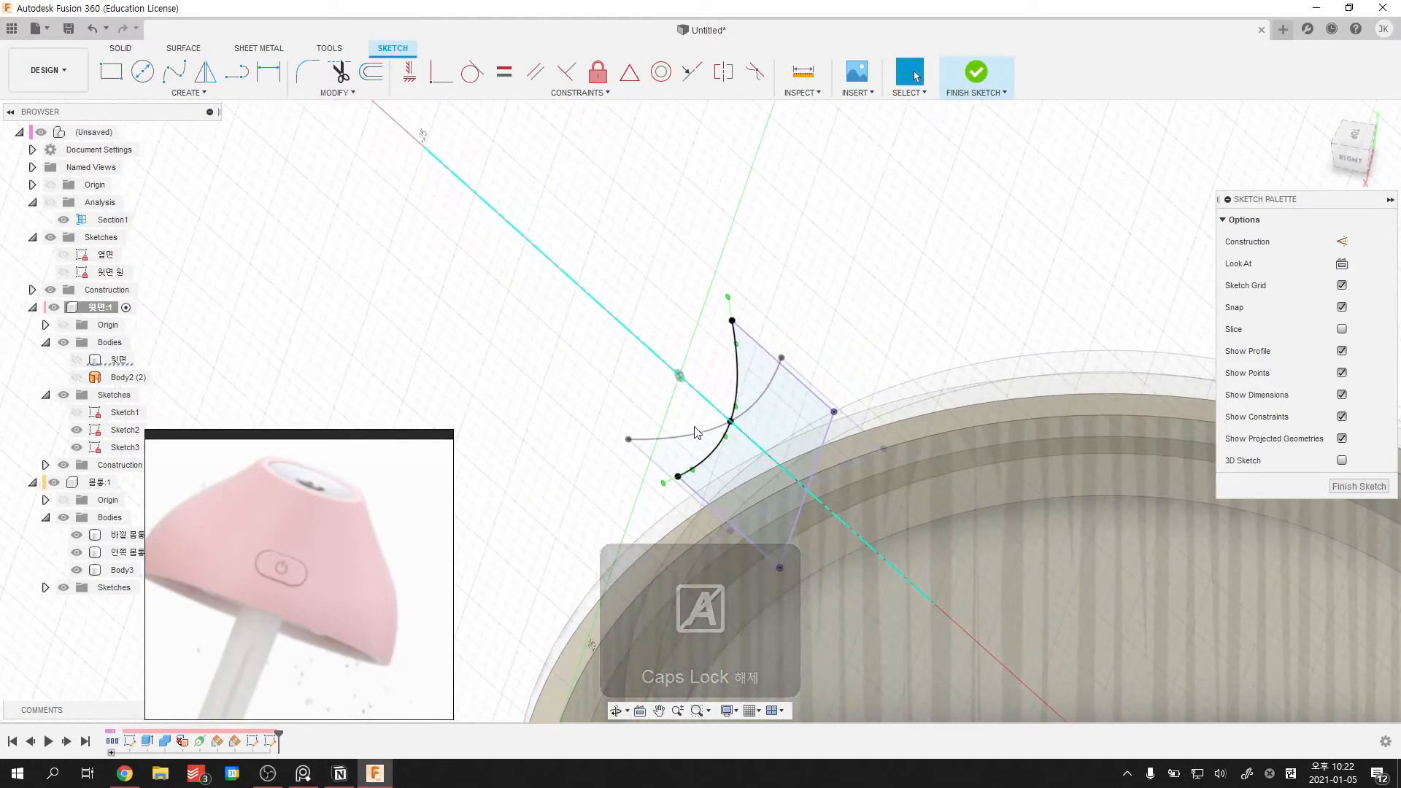
- Finish the sketch and show the cup's surface body again
{"action": "left_click", "coordinate": [961, 94]}
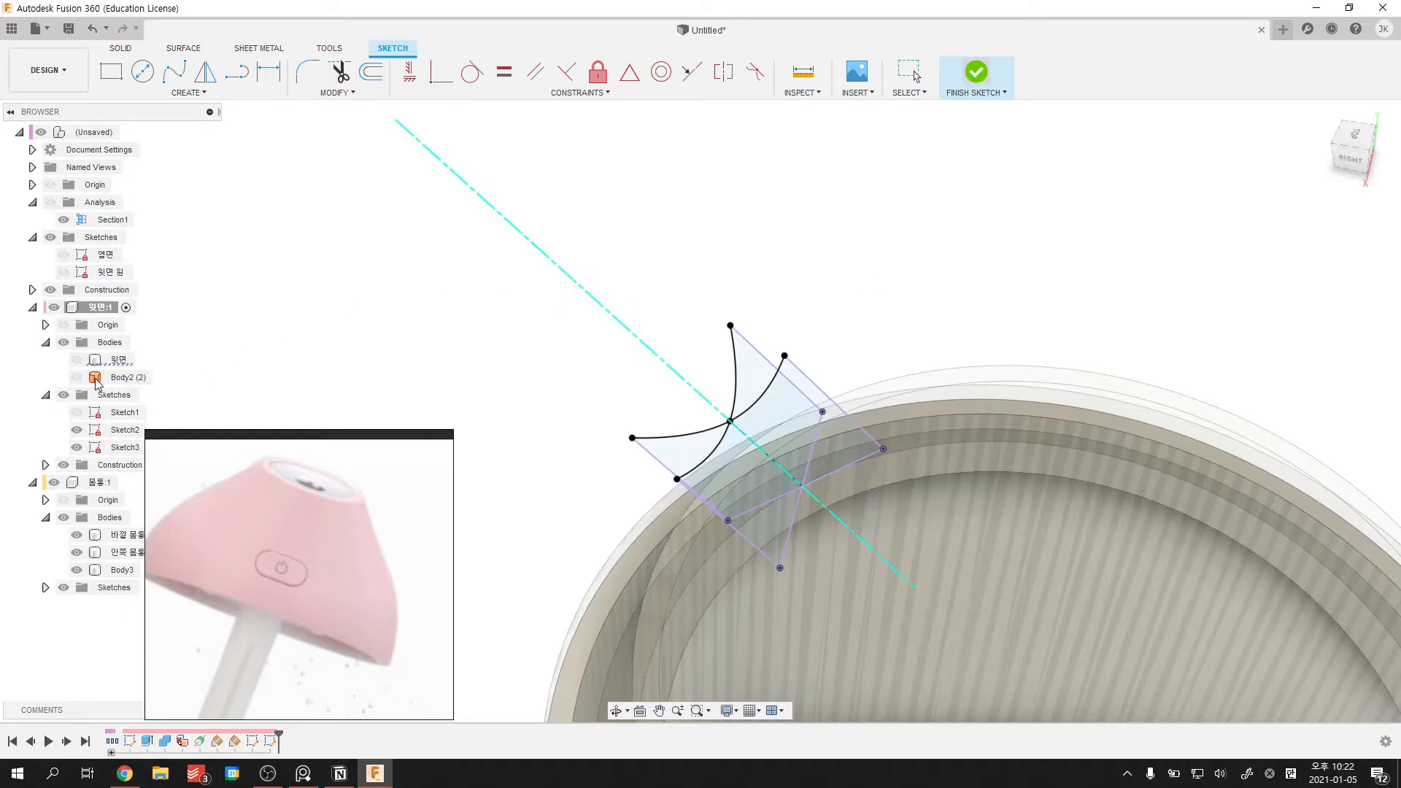
{"action": "left_click", "coordinate": [77, 377]}
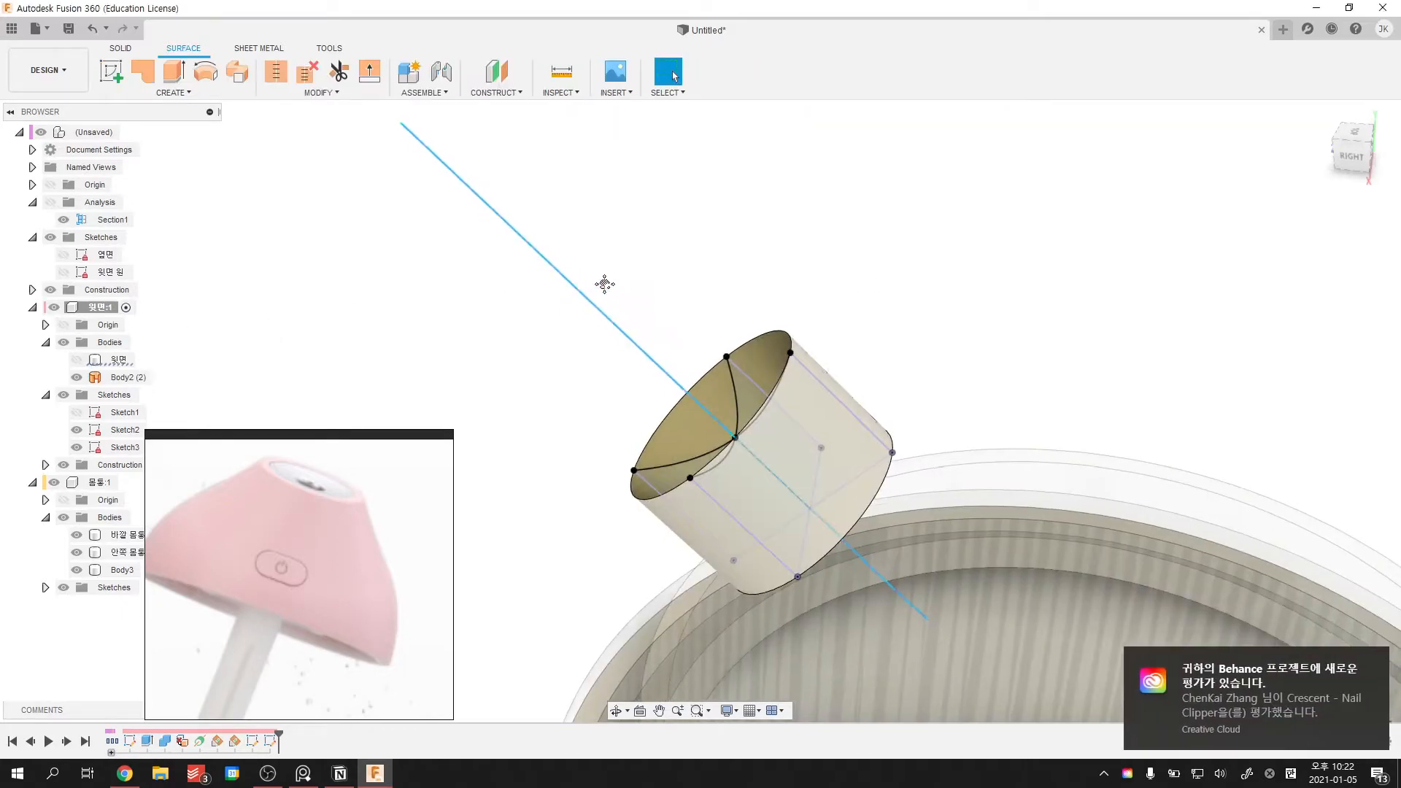
{"action": "middle_click_drag", "start_coordinate": [716, 264], "coordinate": [907, 250], "text": "shift"}
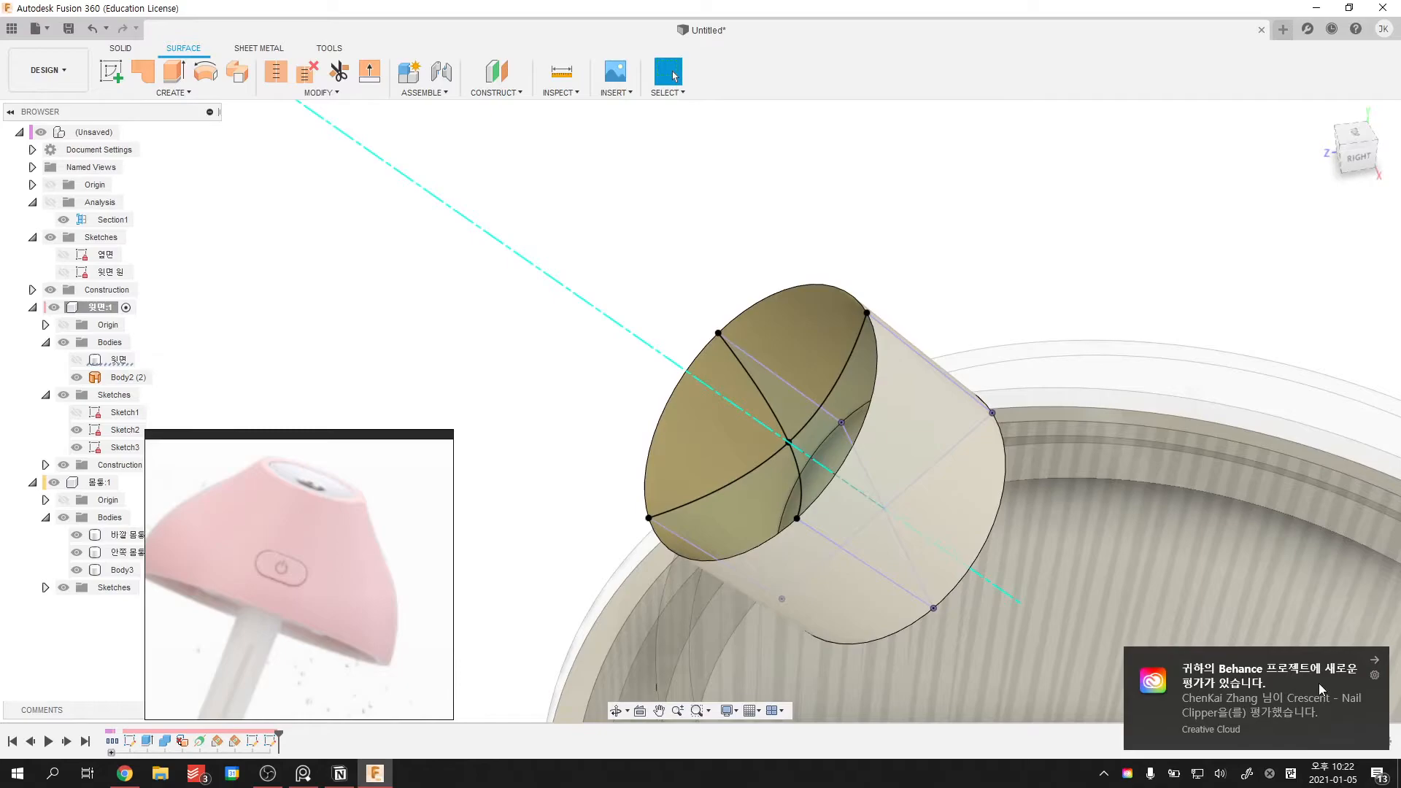
{"action": "left_click", "coordinate": [1376, 663]}
{"action": "middle_click_drag", "start_coordinate": [860, 248], "coordinate": [767, 223], "text": "shift"}
- Patch the cup's open rim as a new body, using the two crossing splines as interior rails
{"action": "left_click", "coordinate": [154, 75]}
{"action": "middle_click_drag", "start_coordinate": [569, 197], "coordinate": [632, 194]}
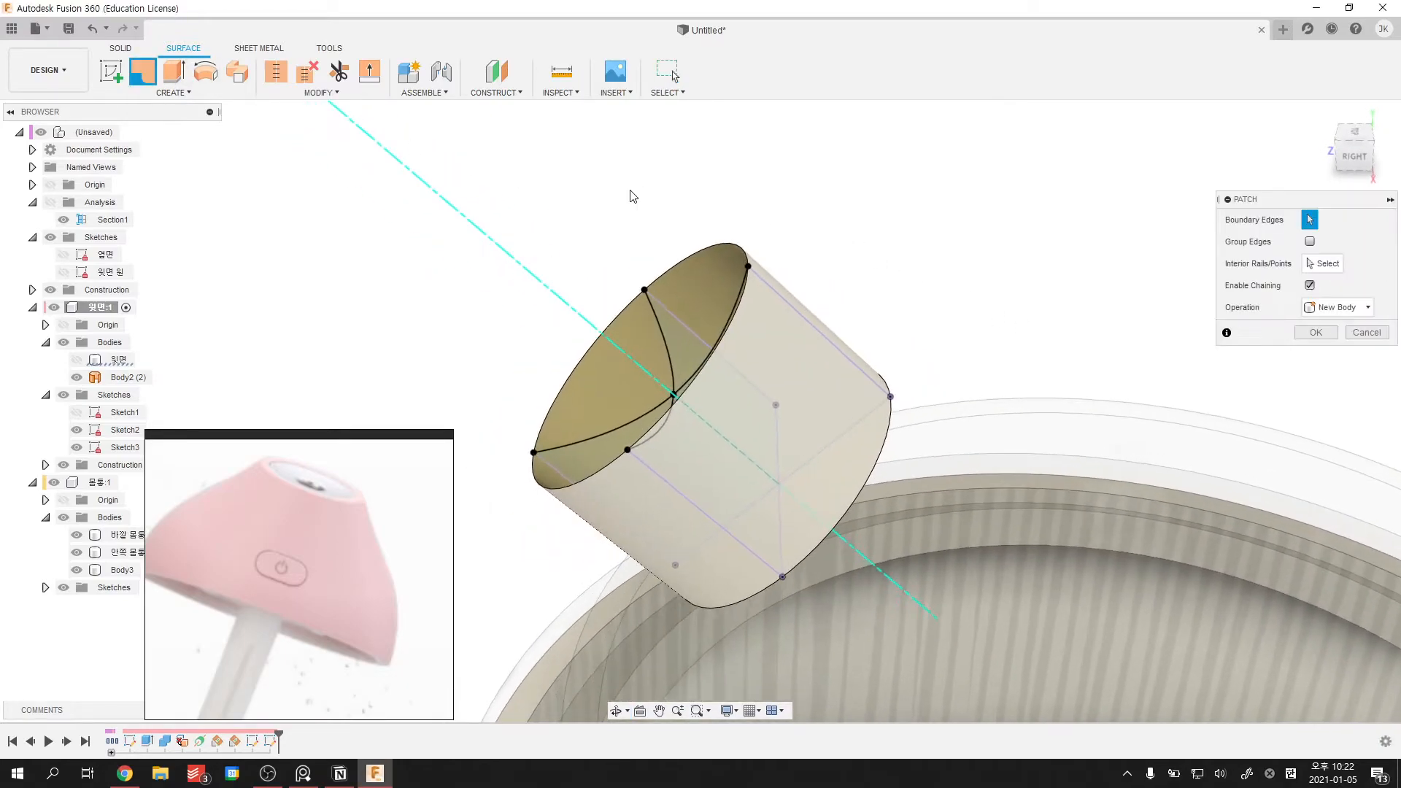
{"action": "scroll", "coordinate": [668, 245], "scroll_direction": "up", "scroll_amount": 1}
{"action": "middle_click_drag", "start_coordinate": [689, 251], "coordinate": [720, 255], "text": "shift"}
{"action": "left_click", "coordinate": [723, 245]}
{"action": "middle_click_drag", "start_coordinate": [742, 292], "coordinate": [747, 392], "text": "shift"}
{"action": "middle_click_drag", "start_coordinate": [818, 321], "coordinate": [839, 380], "text": "shift"}
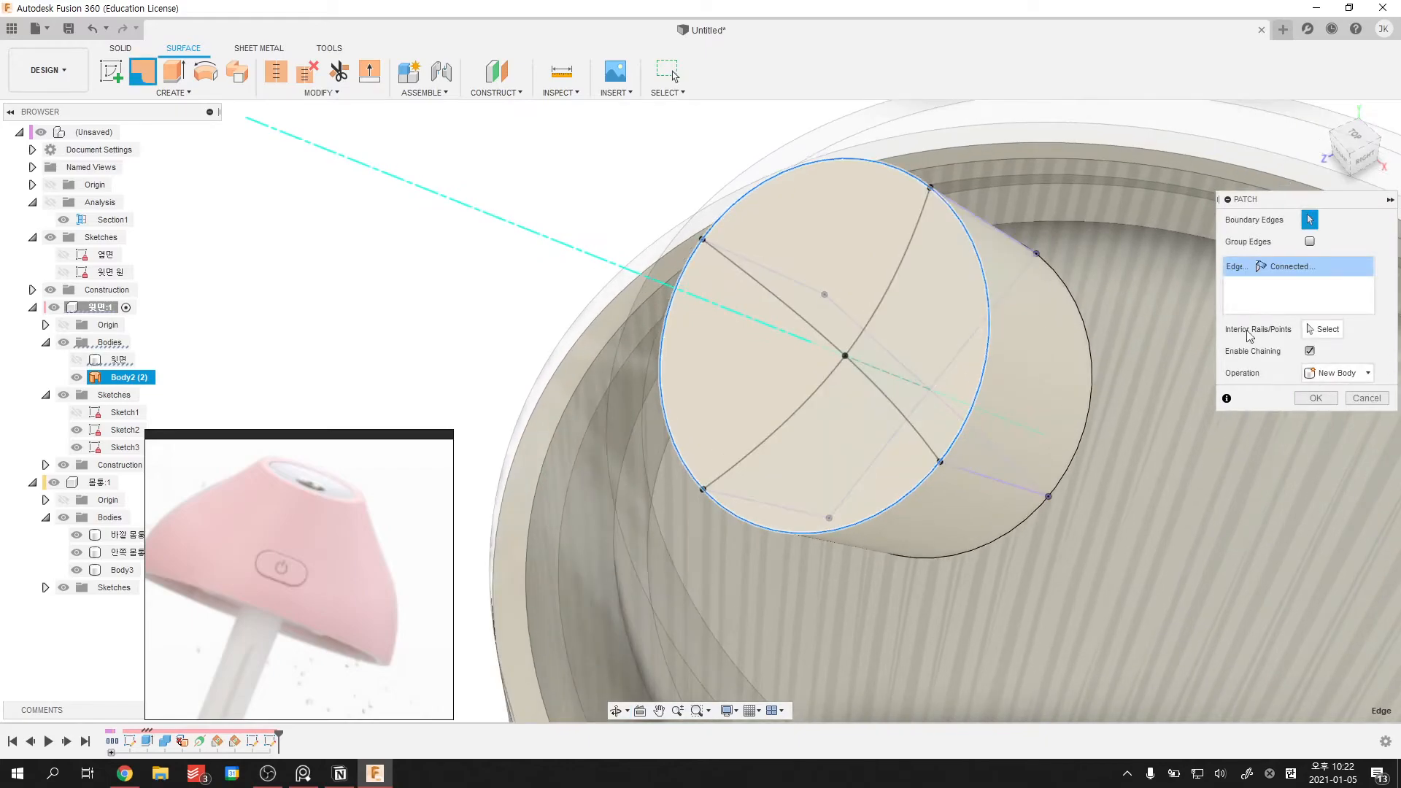
{"action": "left_click", "coordinate": [1318, 327]}
{"action": "left_click", "coordinate": [843, 332]}
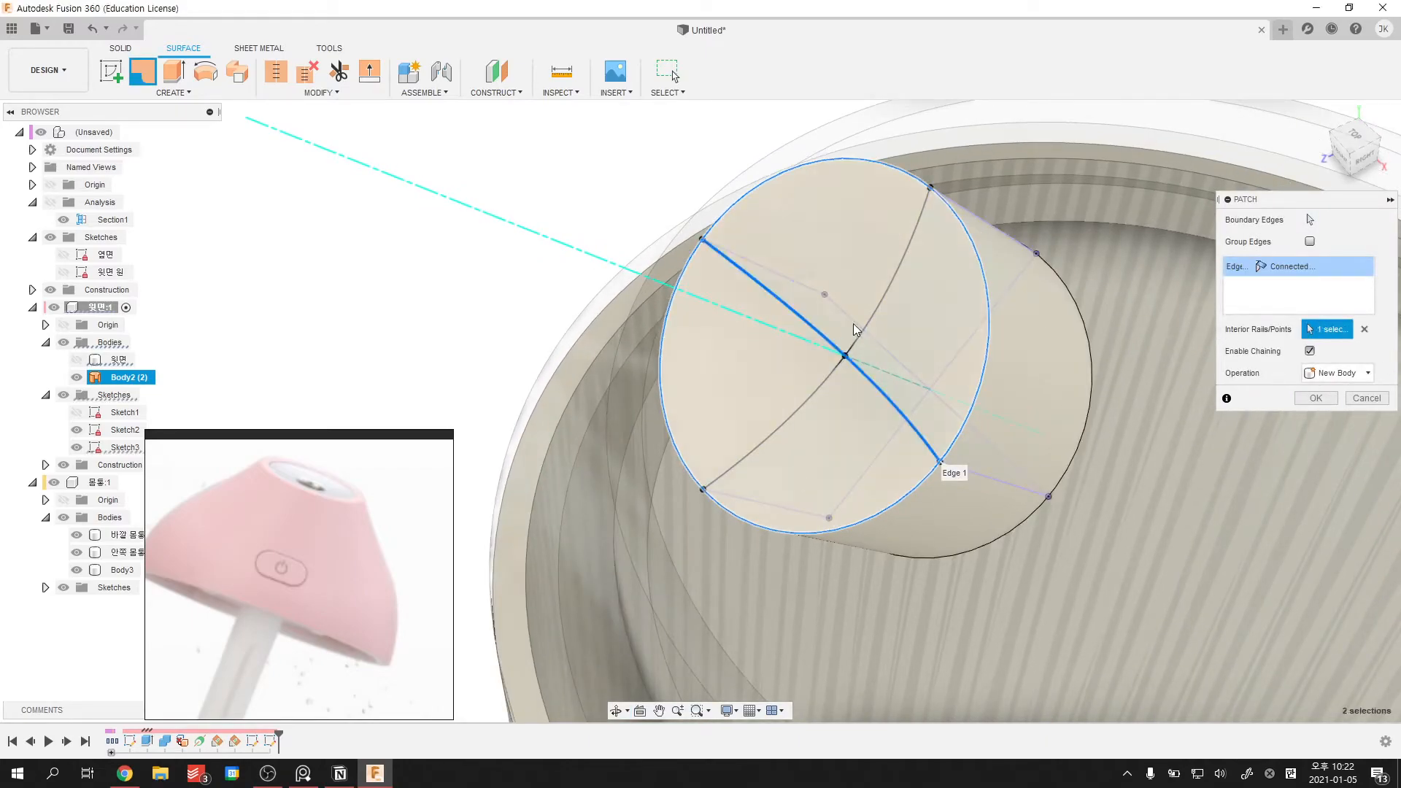
{"action": "left_click", "coordinate": [879, 315]}
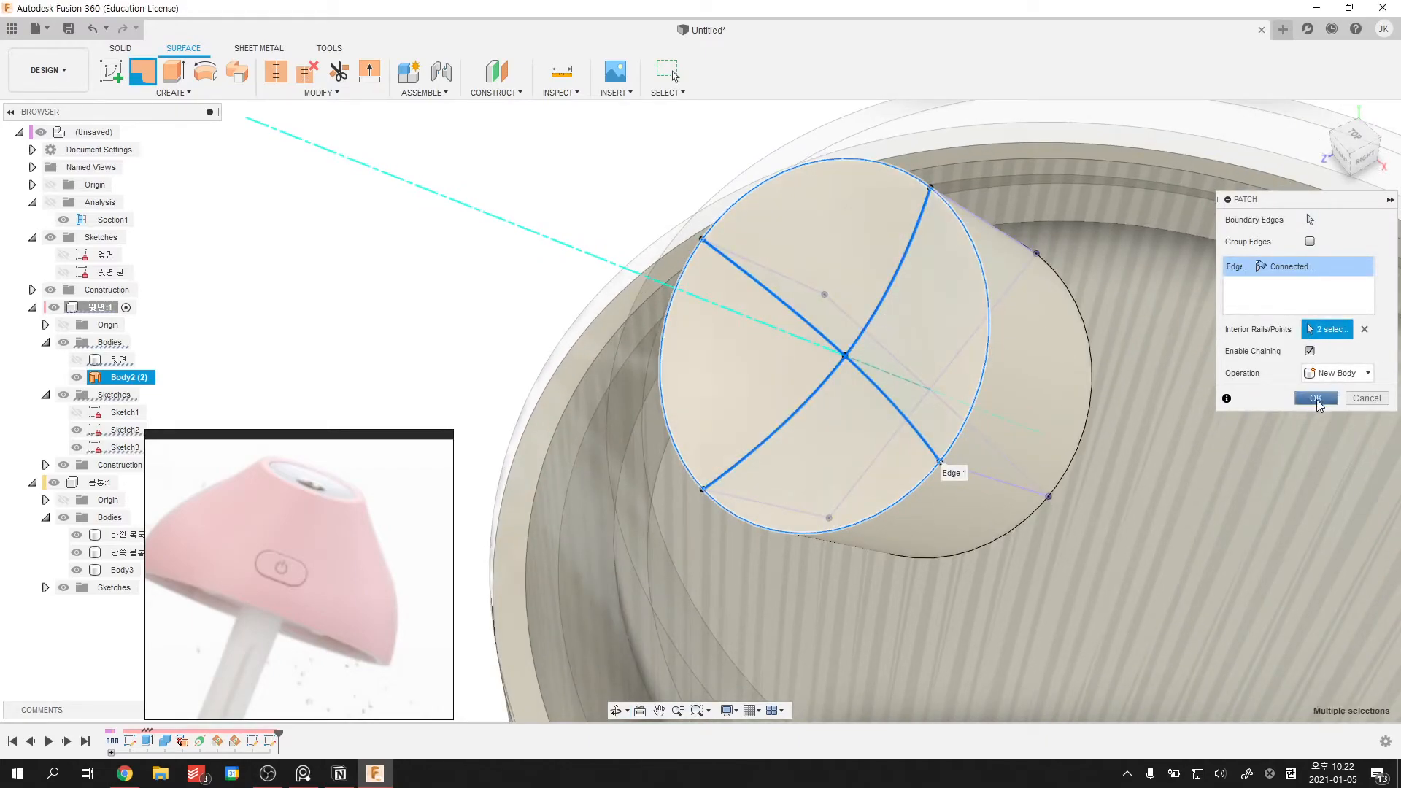
{"action": "left_click", "coordinate": [1316, 398]}
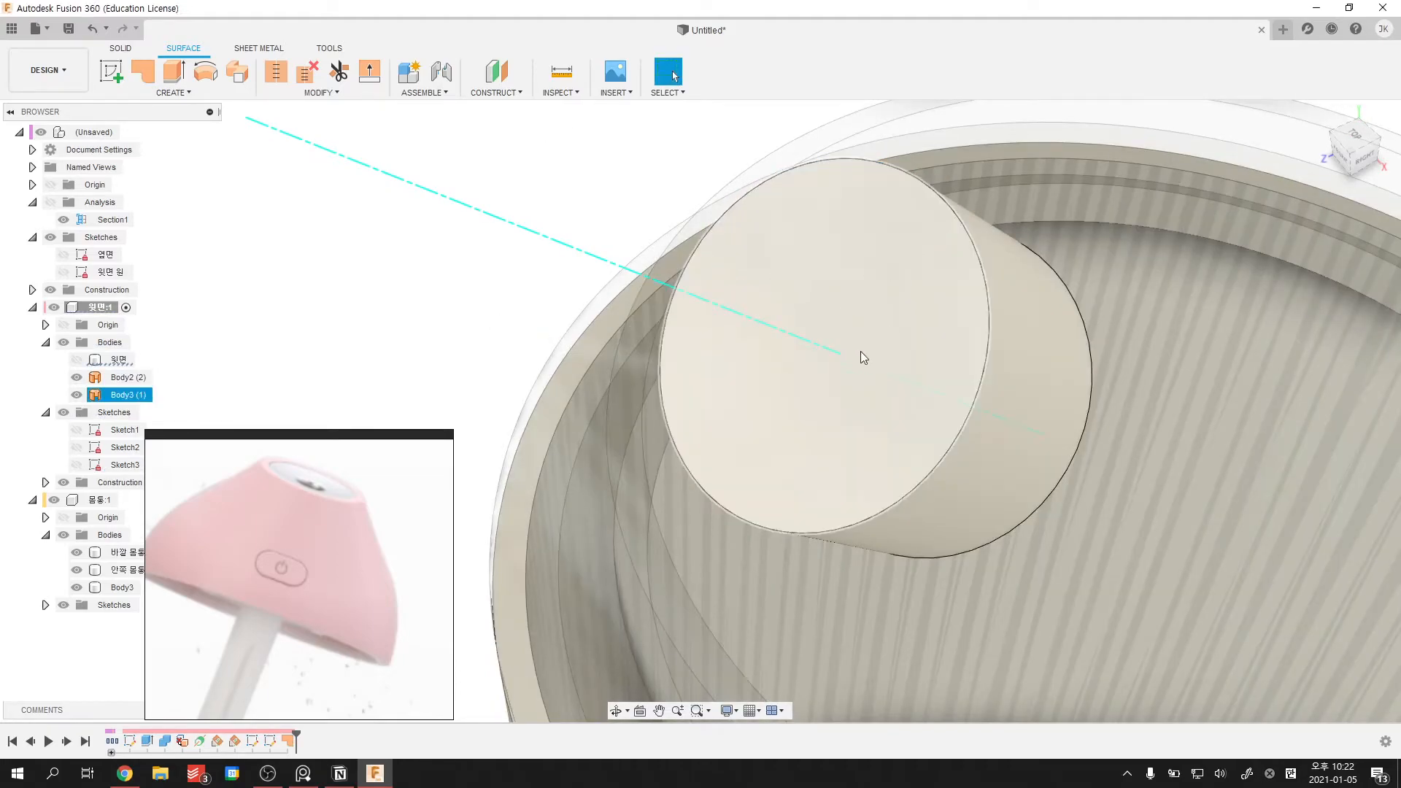
{"action": "left_click", "coordinate": [340, 272]}
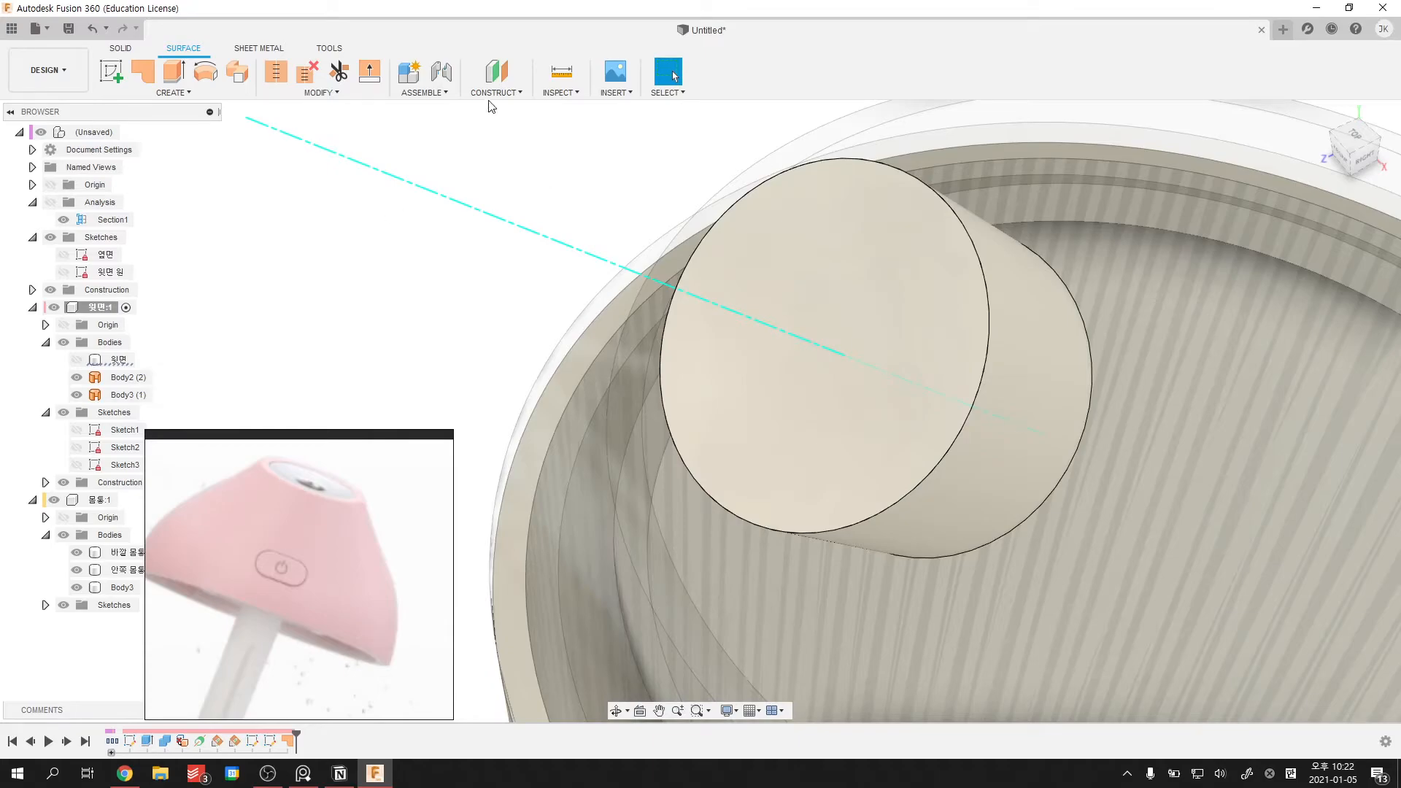
- Check the patched concave surface with a Zebra Analysis while the section view is off, and cancel the analysis
{"action": "left_click", "coordinate": [570, 101]}
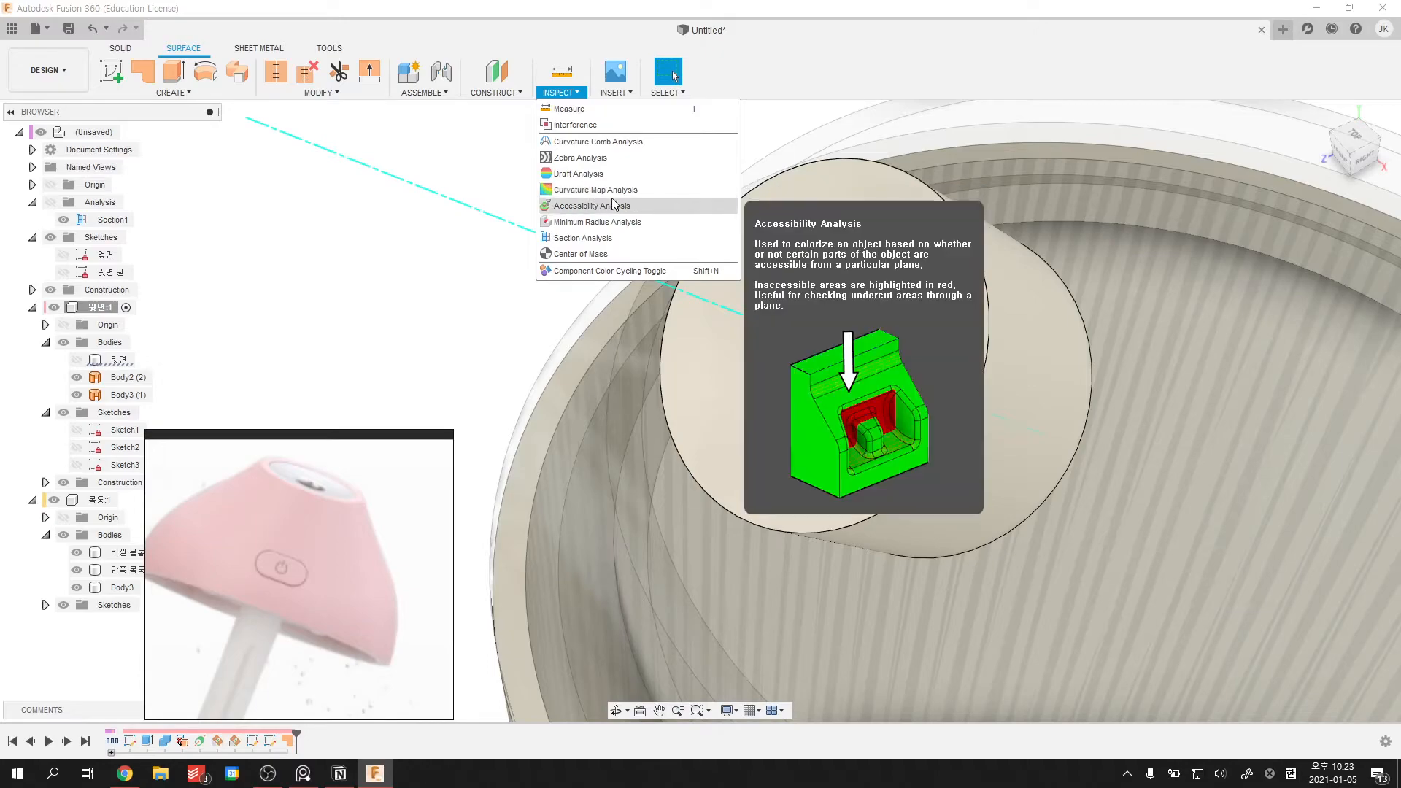
{"action": "left_click", "coordinate": [580, 158]}
{"action": "left_click", "coordinate": [123, 395]}
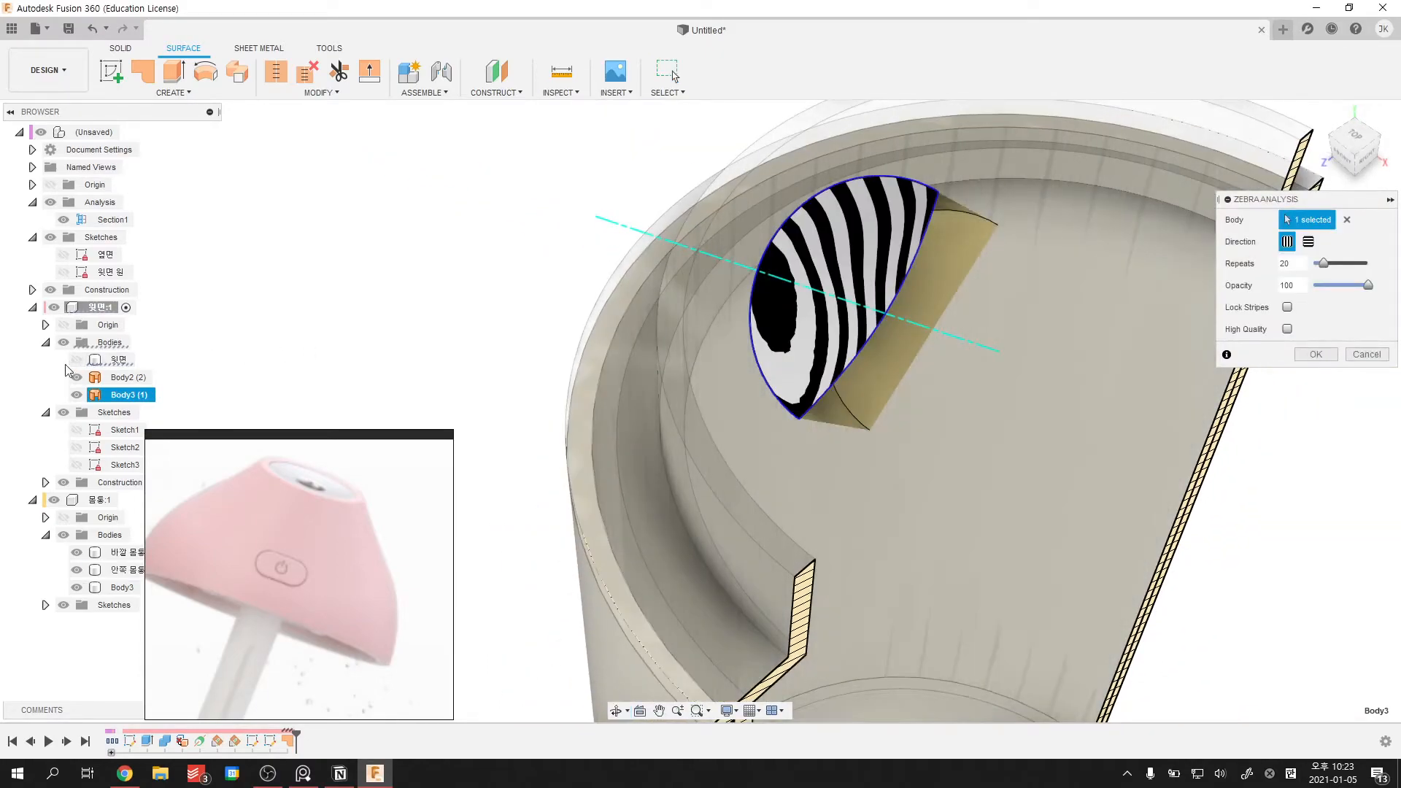
{"action": "left_click", "coordinate": [67, 219]}
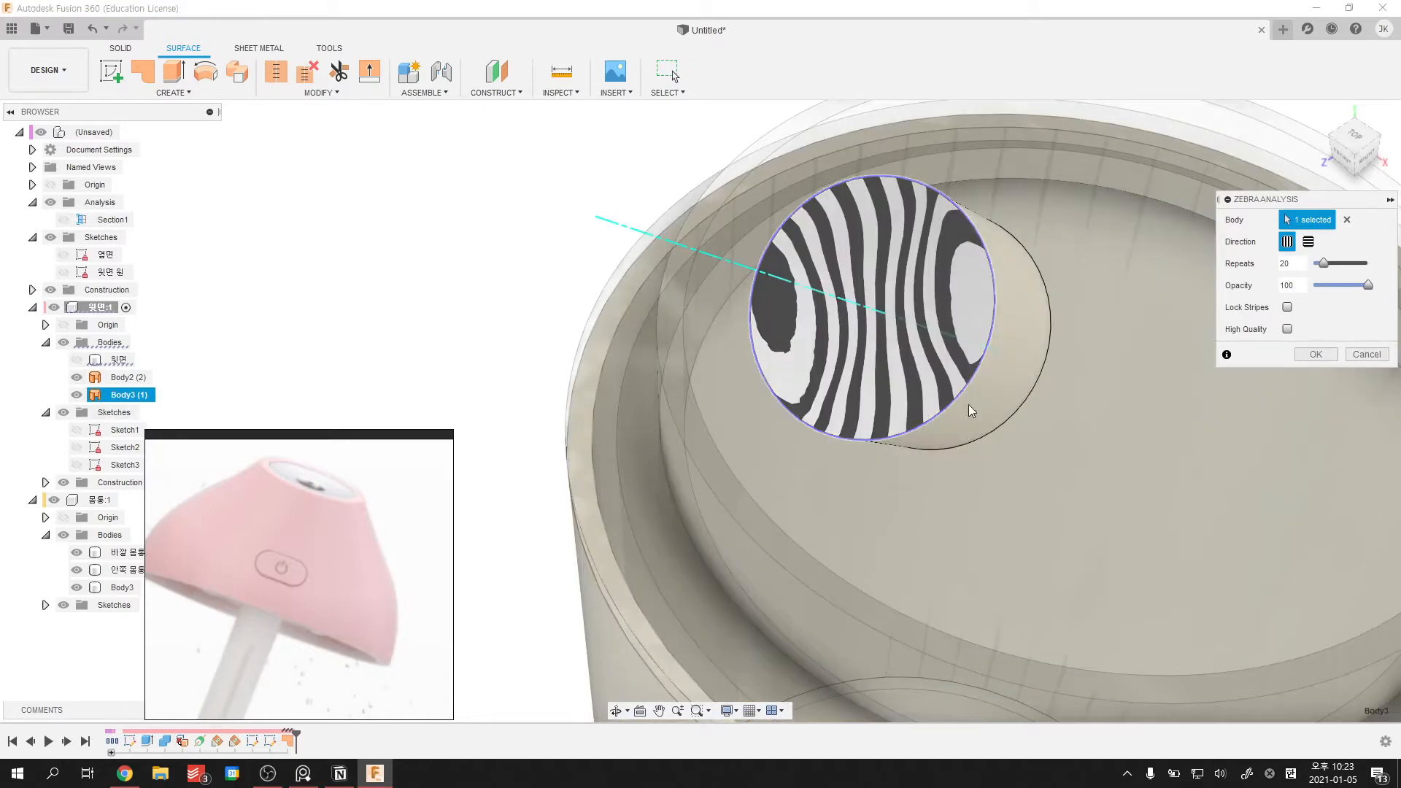
{"action": "scroll", "coordinate": [940, 365], "scroll_direction": "down", "scroll_amount": 1}
{"action": "middle_click_drag", "start_coordinate": [730, 387], "coordinate": [739, 327], "text": "shift"}
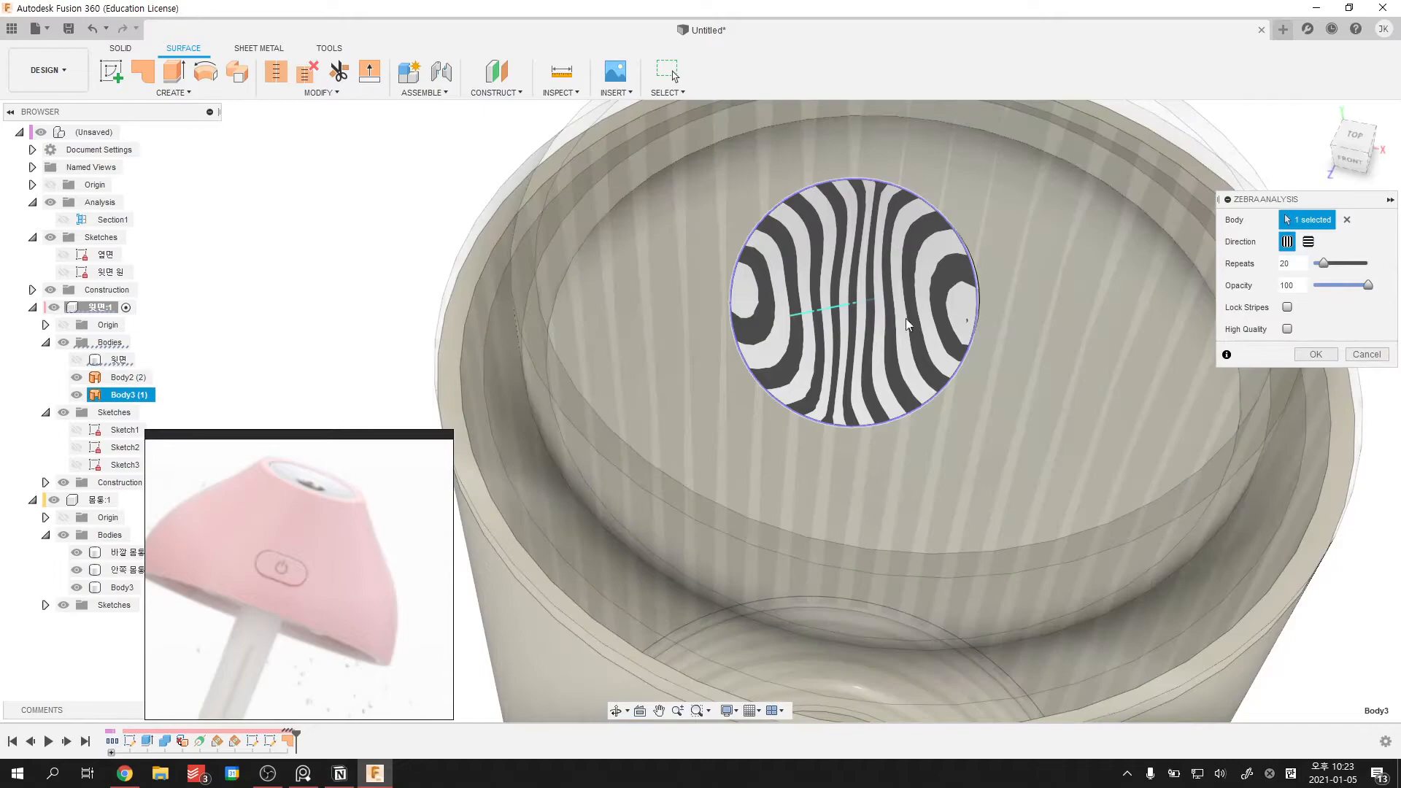
{"action": "mouse_move", "coordinate": [870, 219]}
{"action": "middle_mouse_down", "text": "shift"}
{"action": "mouse_move", "coordinate": [795, 245]}
{"action": "mouse_move", "coordinate": [874, 229]}
{"action": "middle_mouse_up", "text": "shift"}
{"action": "left_click", "coordinate": [1359, 355]}
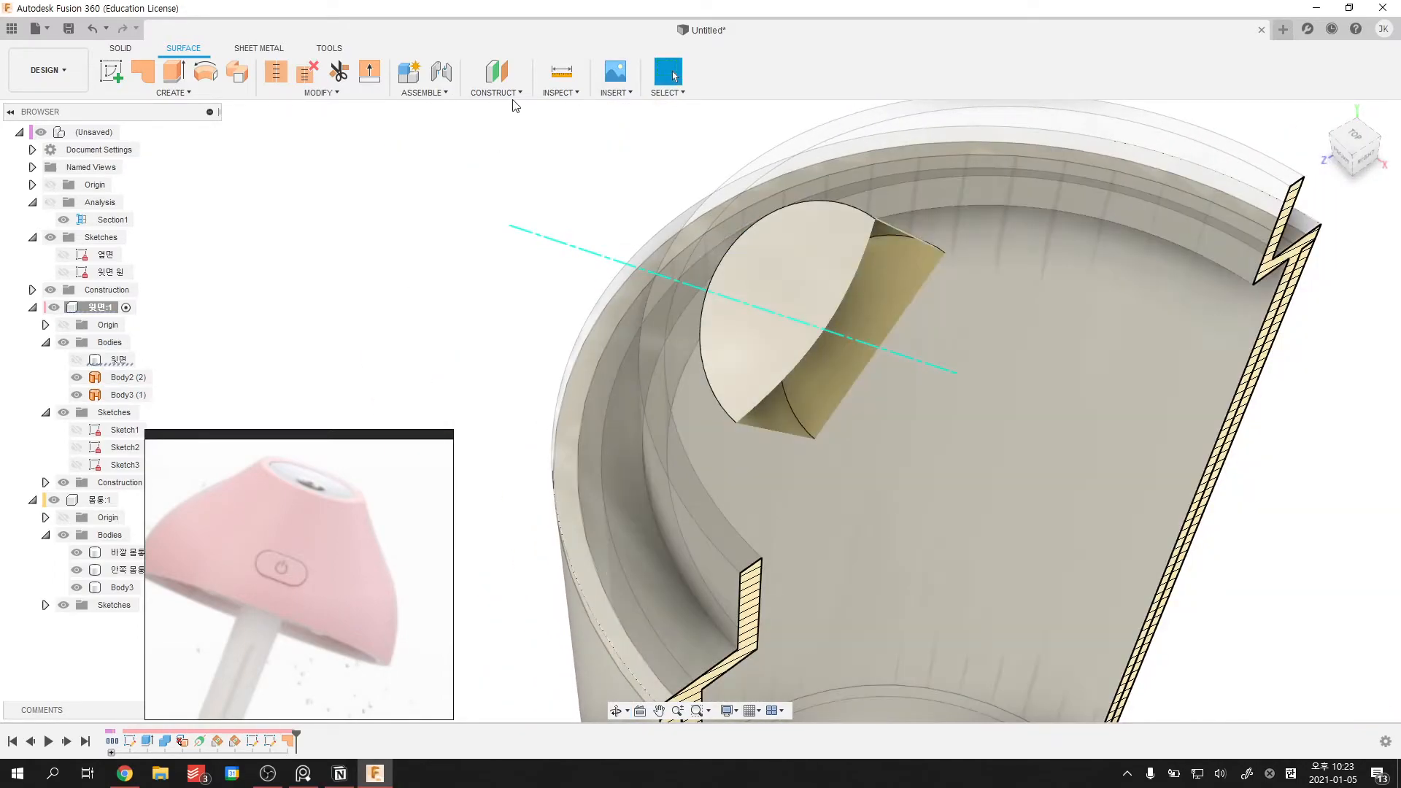
- Preview a Curvature Map Analysis on the patched concave surface with the section view off
{"action": "mouse_move", "coordinate": [550, 93]}
{"action": "left_click", "coordinate": [582, 194]}
{"action": "left_click", "coordinate": [790, 269]}
{"action": "middle_click_drag", "start_coordinate": [790, 269], "coordinate": [264, 223], "text": "shift"}
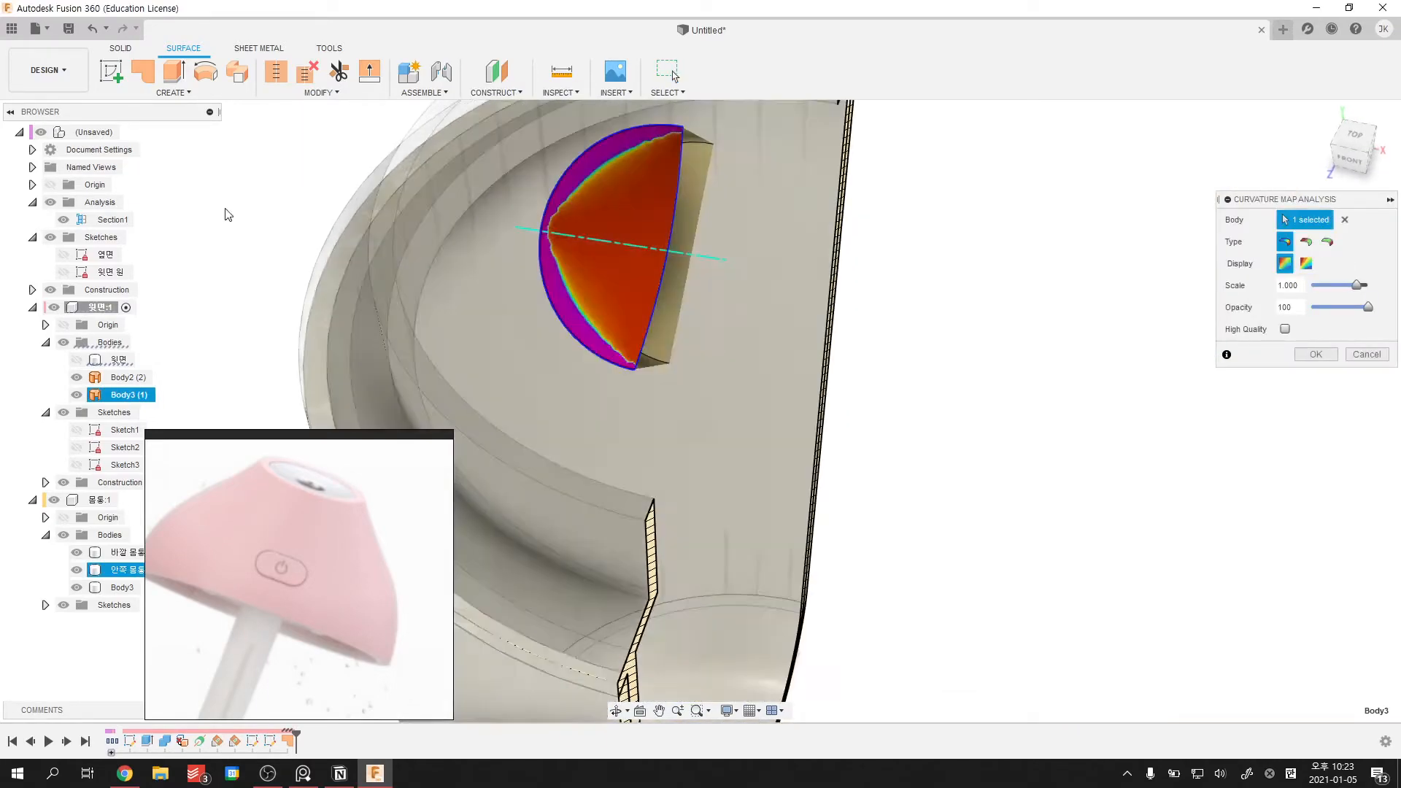
{"action": "left_click", "coordinate": [64, 220]}
{"action": "scroll", "coordinate": [545, 273], "scroll_direction": "down", "scroll_amount": 2}
{"action": "middle_click_drag", "start_coordinate": [679, 306], "coordinate": [635, 249], "text": "shift"}
{"action": "scroll", "coordinate": [708, 248], "scroll_direction": "up", "scroll_amount": 4}
{"action": "middle_click_drag", "start_coordinate": [732, 270], "coordinate": [766, 260], "text": "shift"}
- Compare the curvature map's banded display and other curvature types on the patch, and cancel the analysis
{"action": "left_click", "coordinate": [1306, 263]}
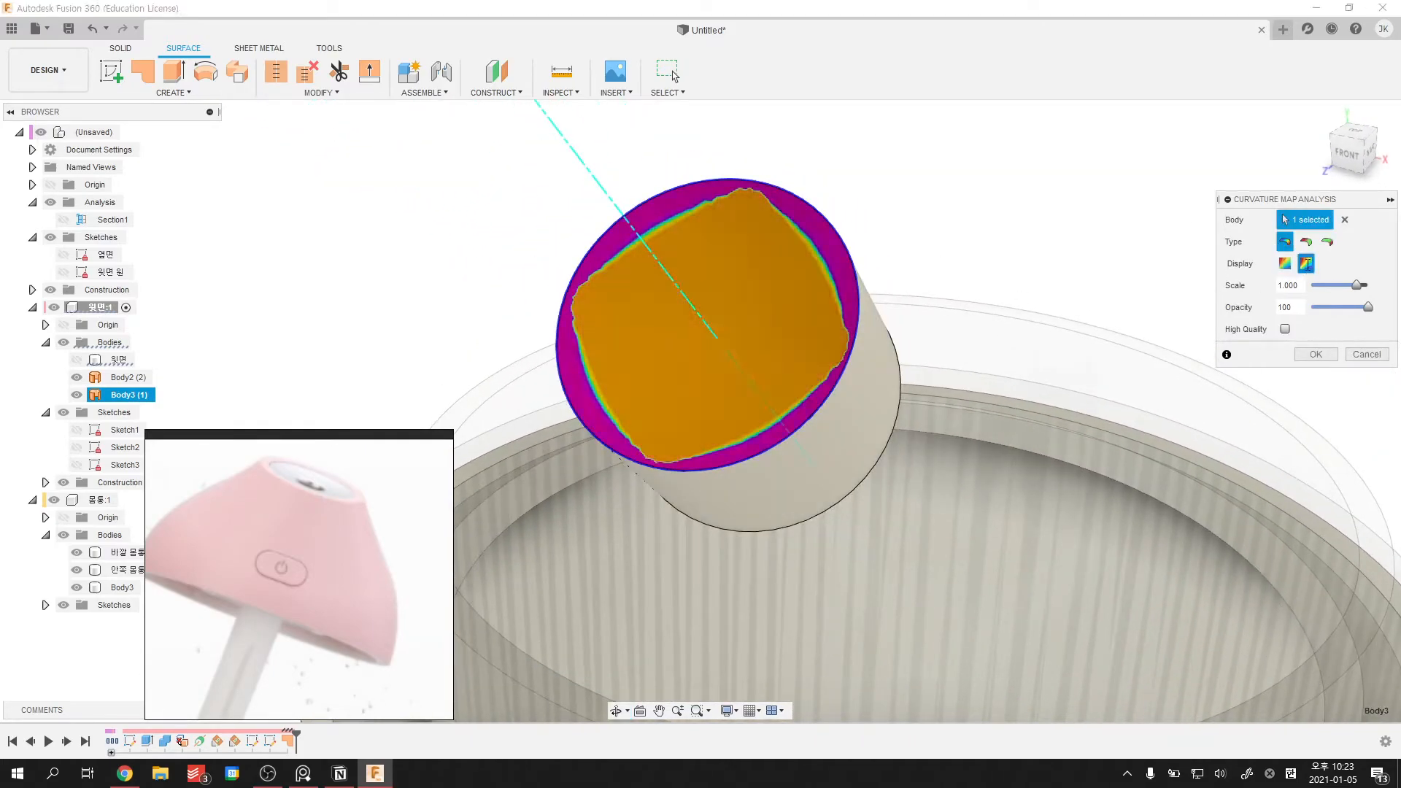
{"action": "left_click", "coordinate": [1306, 242]}
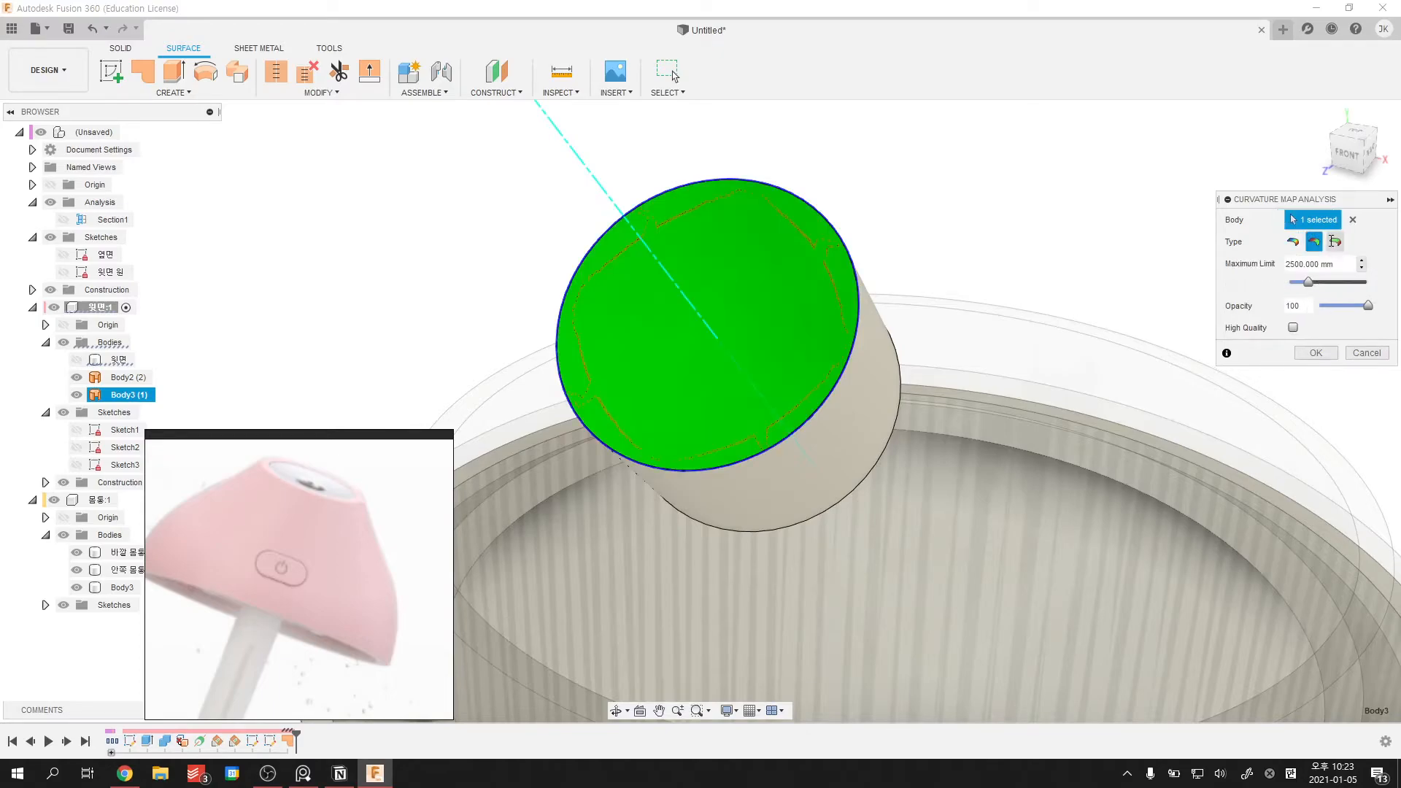
{"action": "left_click", "coordinate": [1331, 242]}
{"action": "left_click", "coordinate": [1290, 241]}
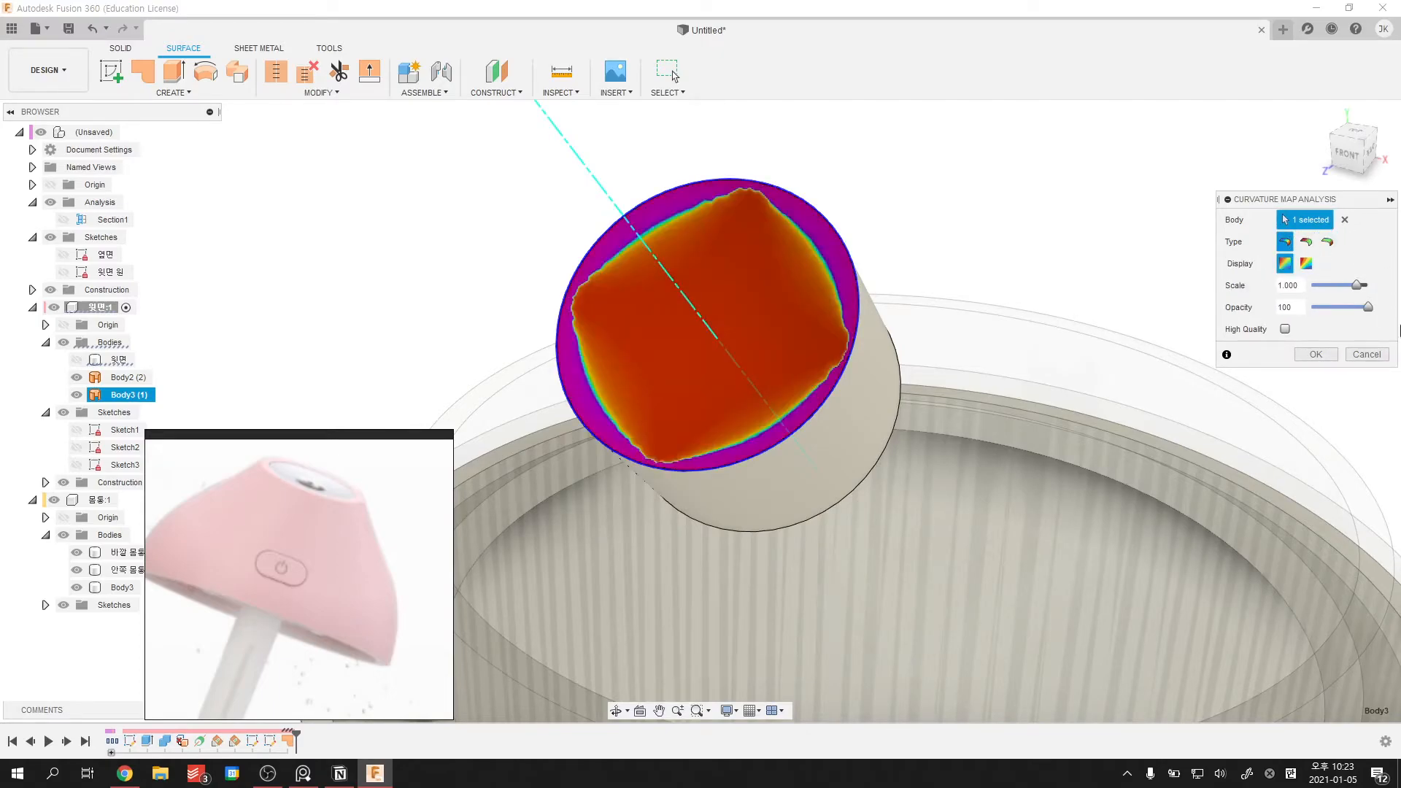
{"action": "left_click", "coordinate": [1362, 355]}
- Stitch the cup's side surface and the concave patch together into one solid body
{"action": "middle_click_drag", "start_coordinate": [998, 194], "coordinate": [879, 212], "text": "shift"}
{"action": "scroll", "coordinate": [804, 177], "scroll_direction": "down", "scroll_amount": 1}
{"action": "scroll", "coordinate": [562, 275], "scroll_direction": "down", "scroll_amount": 1}
{"action": "left_click_drag", "start_coordinate": [822, 144], "coordinate": [465, 373]}
{"action": "key", "text": "Return"}
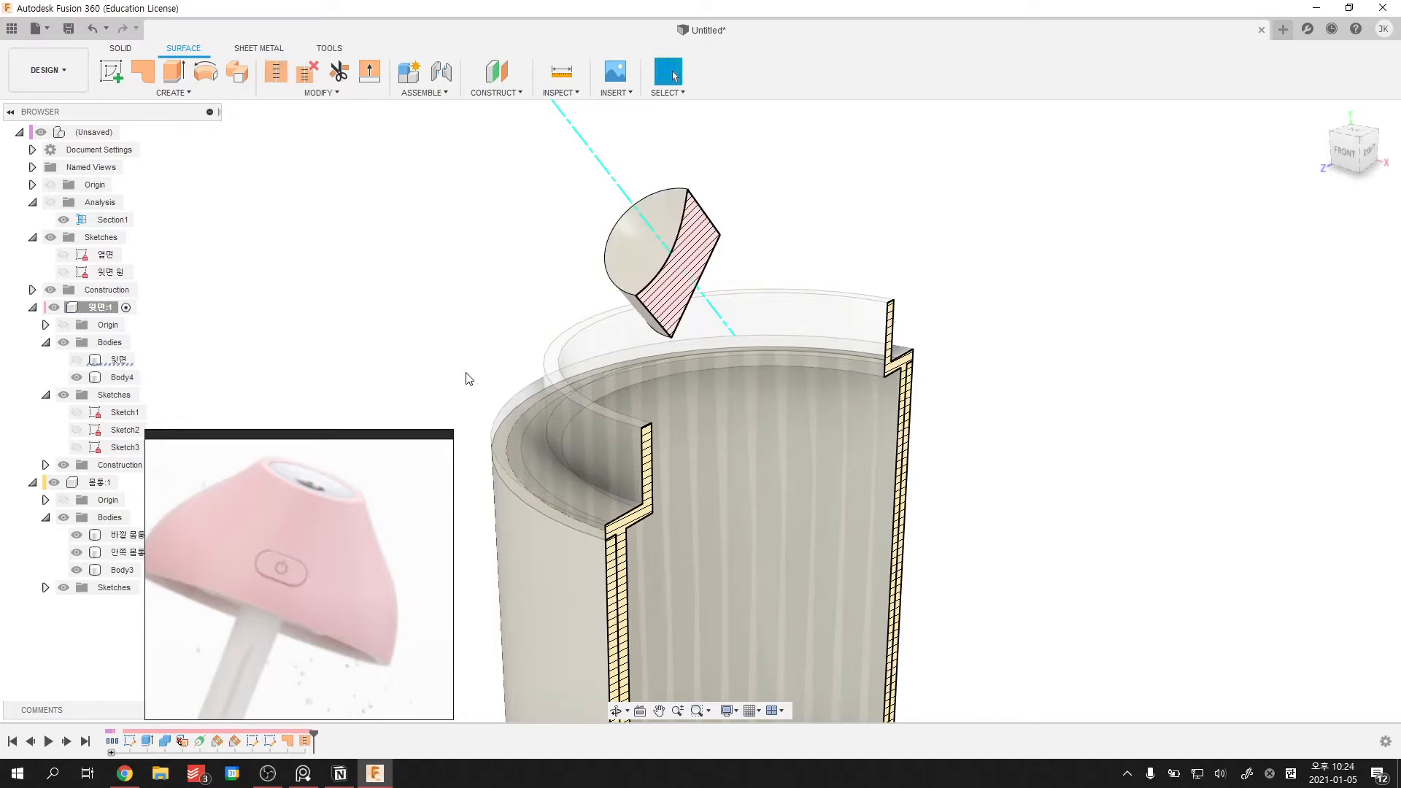
- Show the bottle's top body 윗면 again around the solid cup
{"action": "middle_click_drag", "start_coordinate": [937, 282], "coordinate": [869, 251], "text": "shift"}
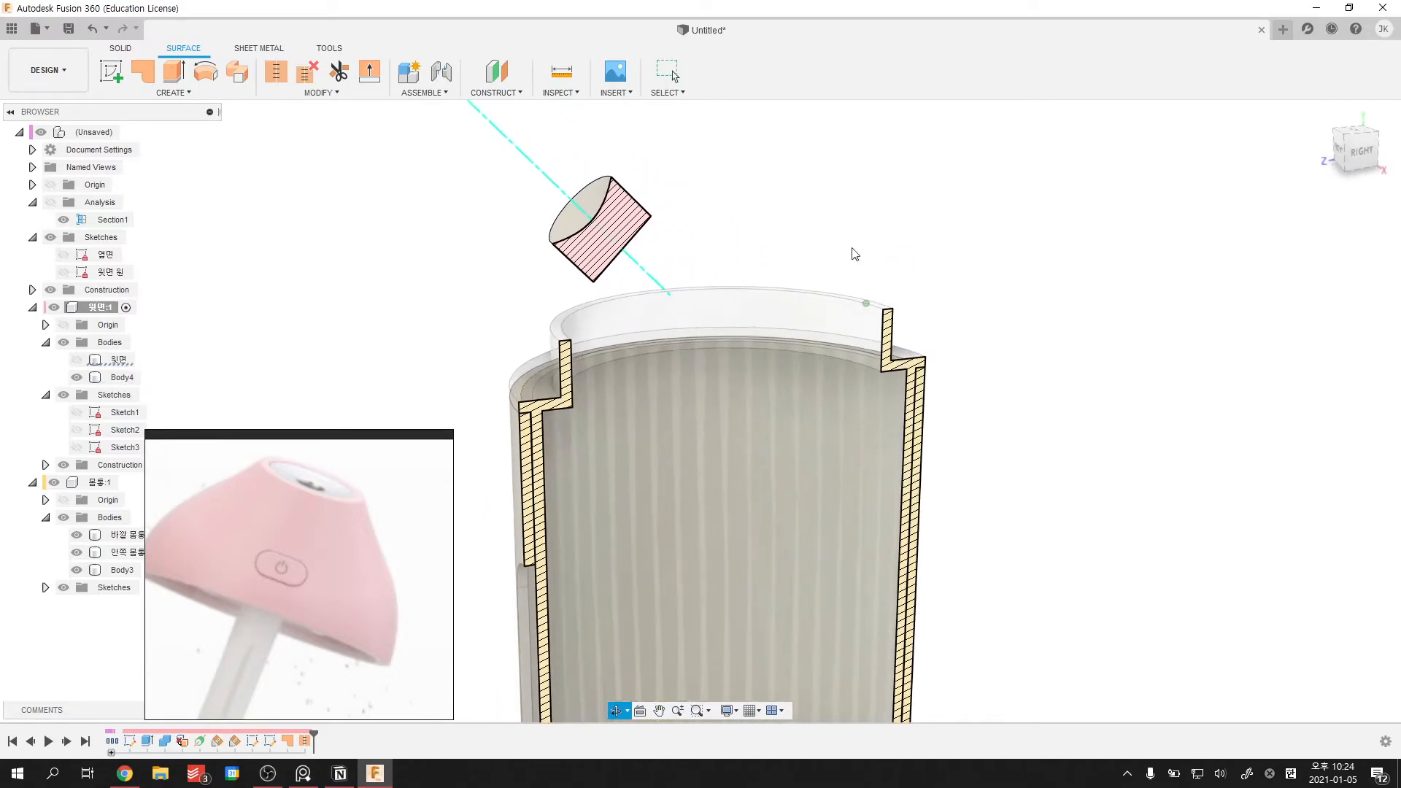
{"action": "scroll", "coordinate": [620, 205], "scroll_direction": "up", "scroll_amount": 3}
{"action": "left_click", "coordinate": [77, 360]}
{"action": "scroll", "coordinate": [341, 309], "scroll_direction": "down", "scroll_amount": 3}
{"action": "mouse_move", "coordinate": [341, 309]}
{"action": "middle_mouse_down", "text": "shift"}
{"action": "mouse_move", "coordinate": [374, 321]}
{"action": "mouse_move", "coordinate": [641, 288]}
{"action": "mouse_move", "coordinate": [660, 263]}
{"action": "mouse_move", "coordinate": [639, 235]}
{"action": "mouse_move", "coordinate": [519, 251]}
{"action": "mouse_move", "coordinate": [659, 297]}
{"action": "middle_mouse_up", "text": "shift"}
{"action": "scroll", "coordinate": [659, 297], "scroll_direction": "up", "scroll_amount": 1}
- Shell the mist outlet cup 3 mm thick, removing its concave face
{"action": "left_click", "coordinate": [122, 57]}
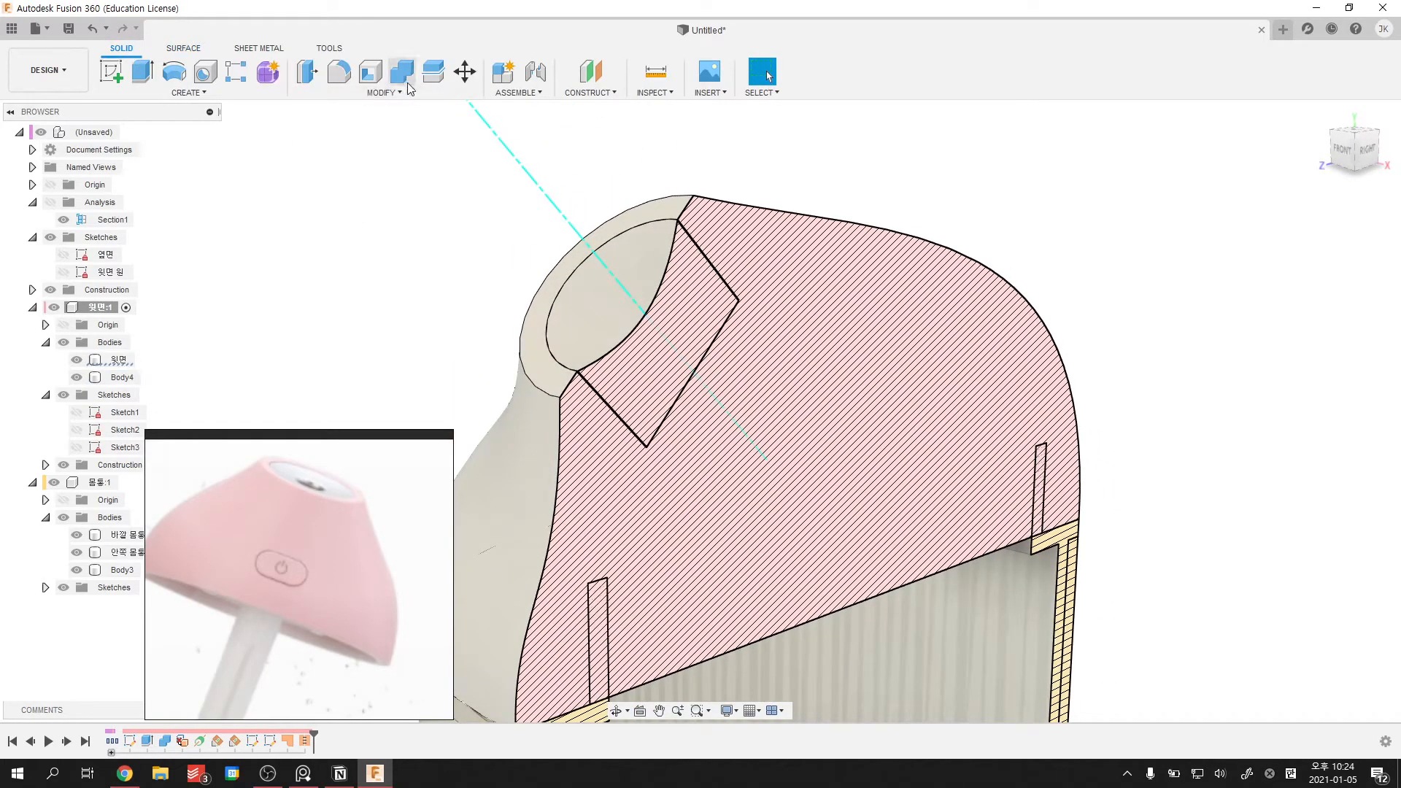
{"action": "left_click", "coordinate": [370, 74]}
{"action": "left_click", "coordinate": [624, 285]}
{"action": "type", "text": "3"}
{"action": "key", "text": "Return"}
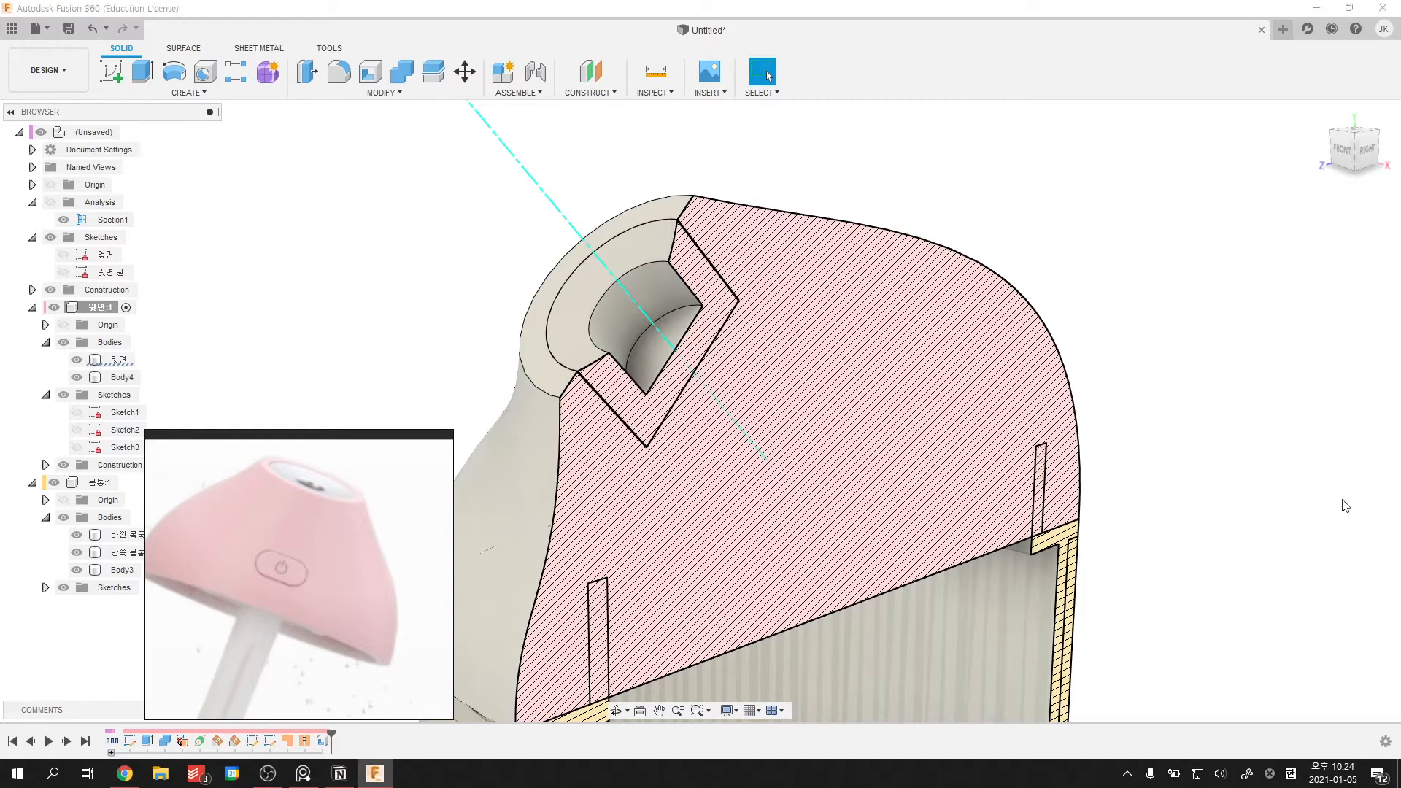
- Apply the Steel - Satin metal appearance to the mist outlet cup body
{"action": "key", "text": "a"}
{"action": "scroll", "coordinate": [1182, 577], "scroll_direction": "up", "scroll_amount": 5}
{"action": "scroll", "coordinate": [1183, 580], "scroll_direction": "down", "scroll_amount": 3}
{"action": "scroll", "coordinate": [1187, 578], "scroll_direction": "up", "scroll_amount": 3}
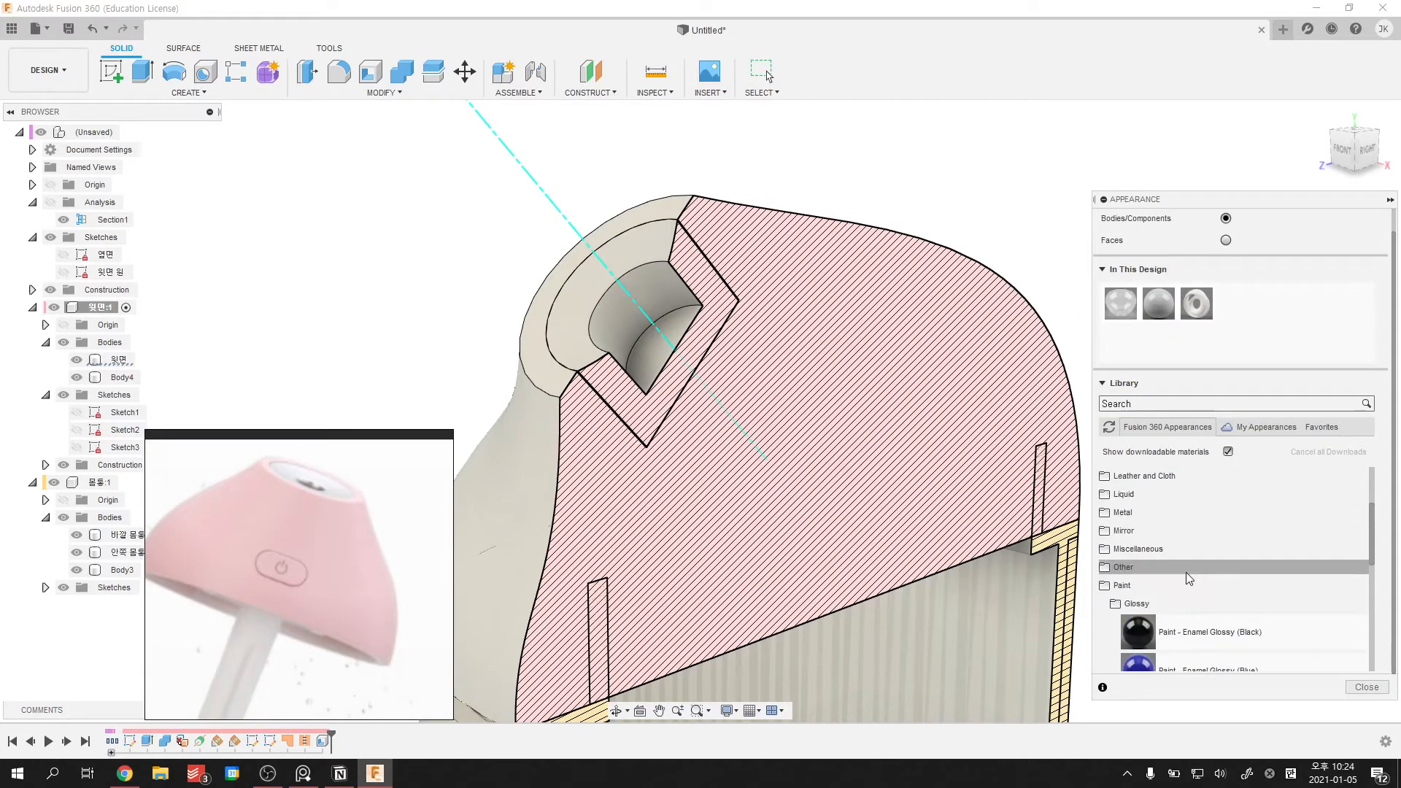
{"action": "left_click", "coordinate": [1153, 602]}
{"action": "left_click", "coordinate": [1159, 583]}
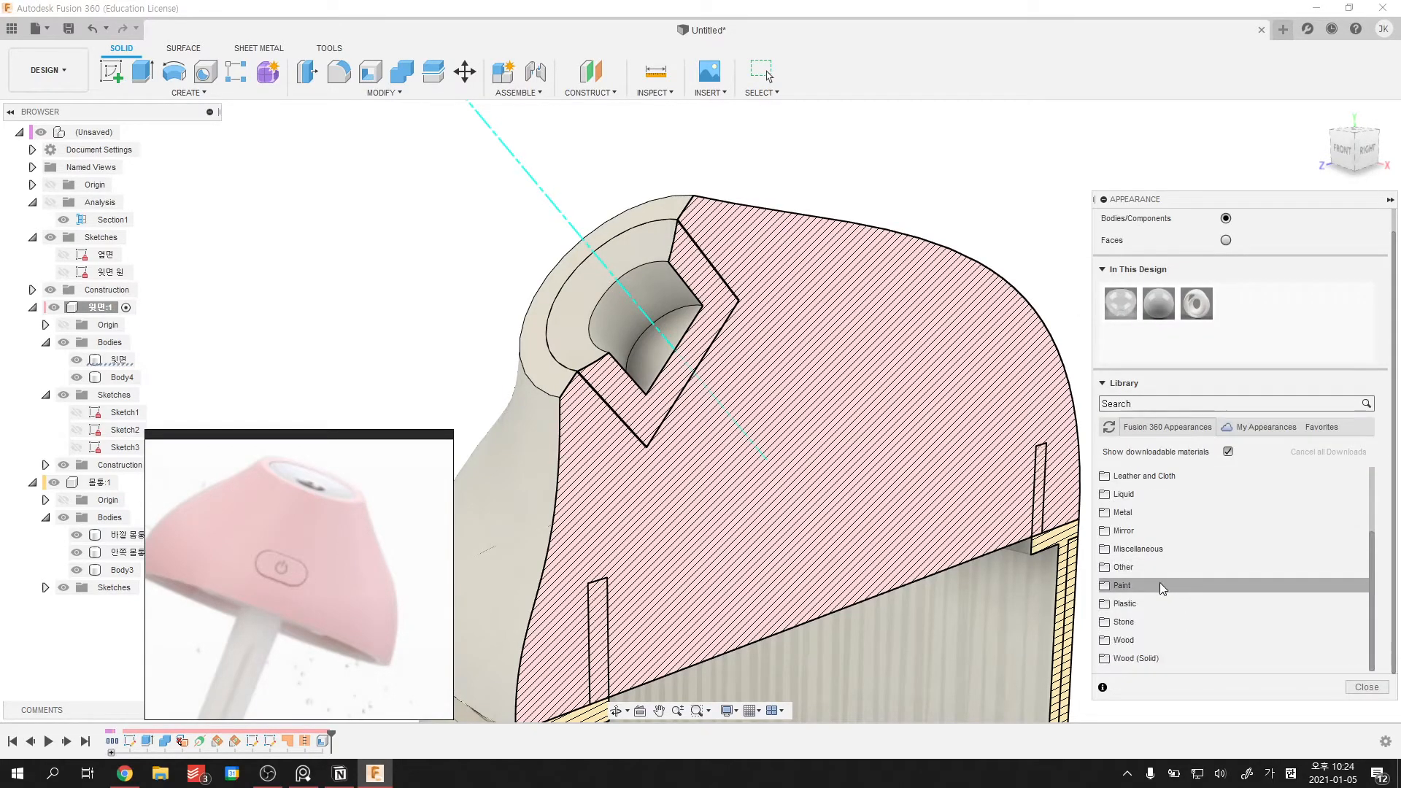
{"action": "left_click", "coordinate": [1180, 513]}
{"action": "scroll", "coordinate": [1173, 555], "scroll_direction": "down", "scroll_amount": 3}
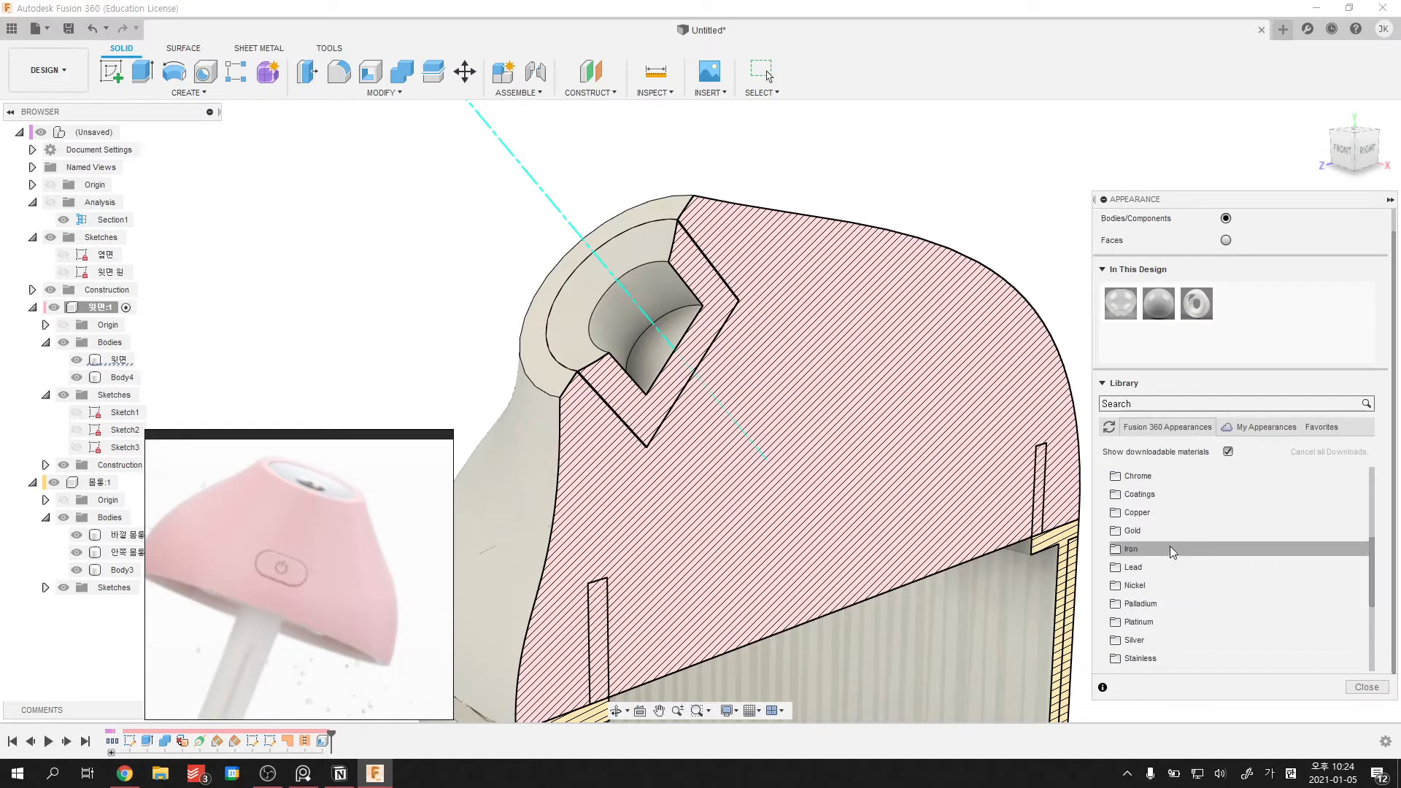
{"action": "scroll", "coordinate": [1162, 615], "scroll_direction": "down", "scroll_amount": 3}
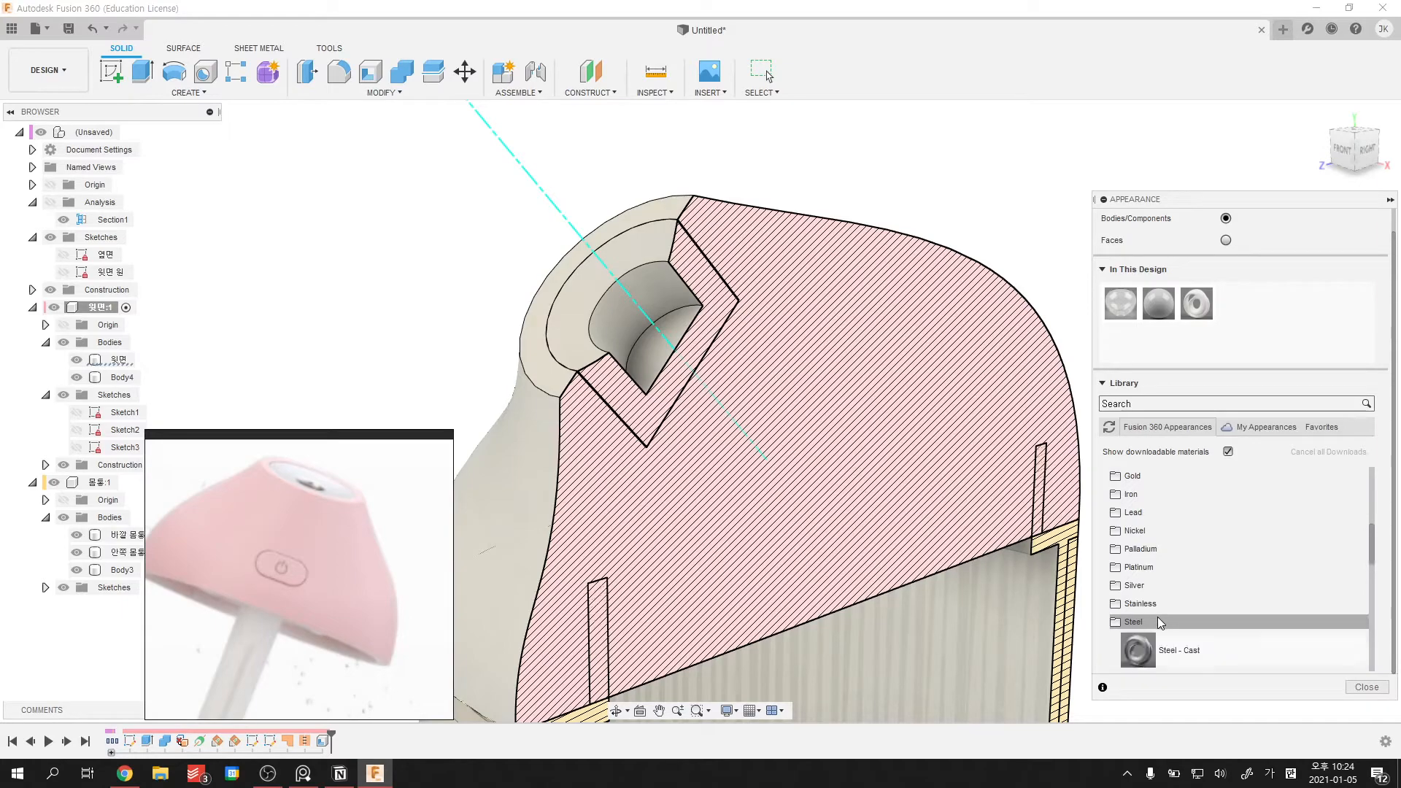
{"action": "scroll", "coordinate": [1168, 617], "scroll_direction": "down", "scroll_amount": 5}
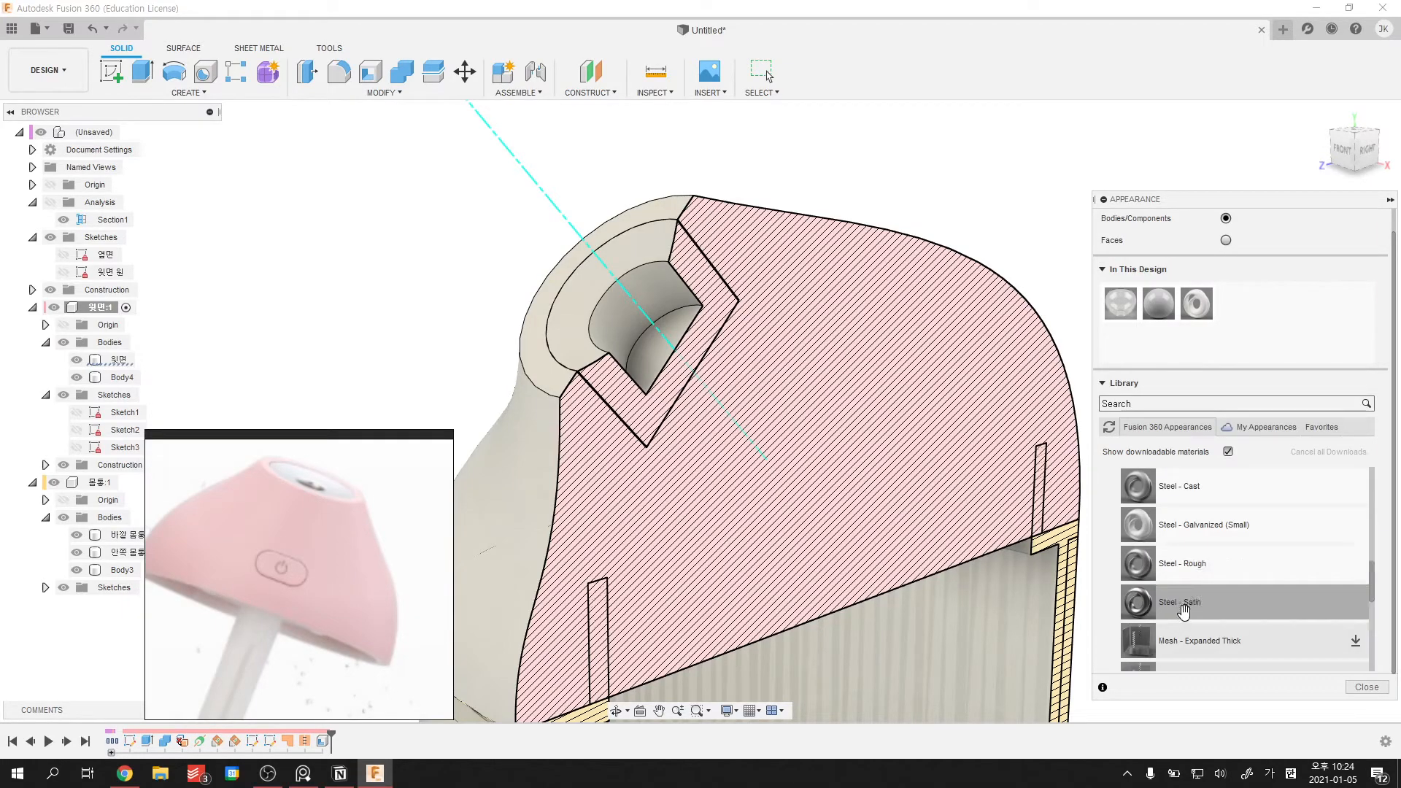
{"action": "left_click_drag", "start_coordinate": [1137, 602], "coordinate": [627, 321]}
{"action": "middle_click_drag", "start_coordinate": [475, 391], "coordinate": [511, 351], "text": "shift"}
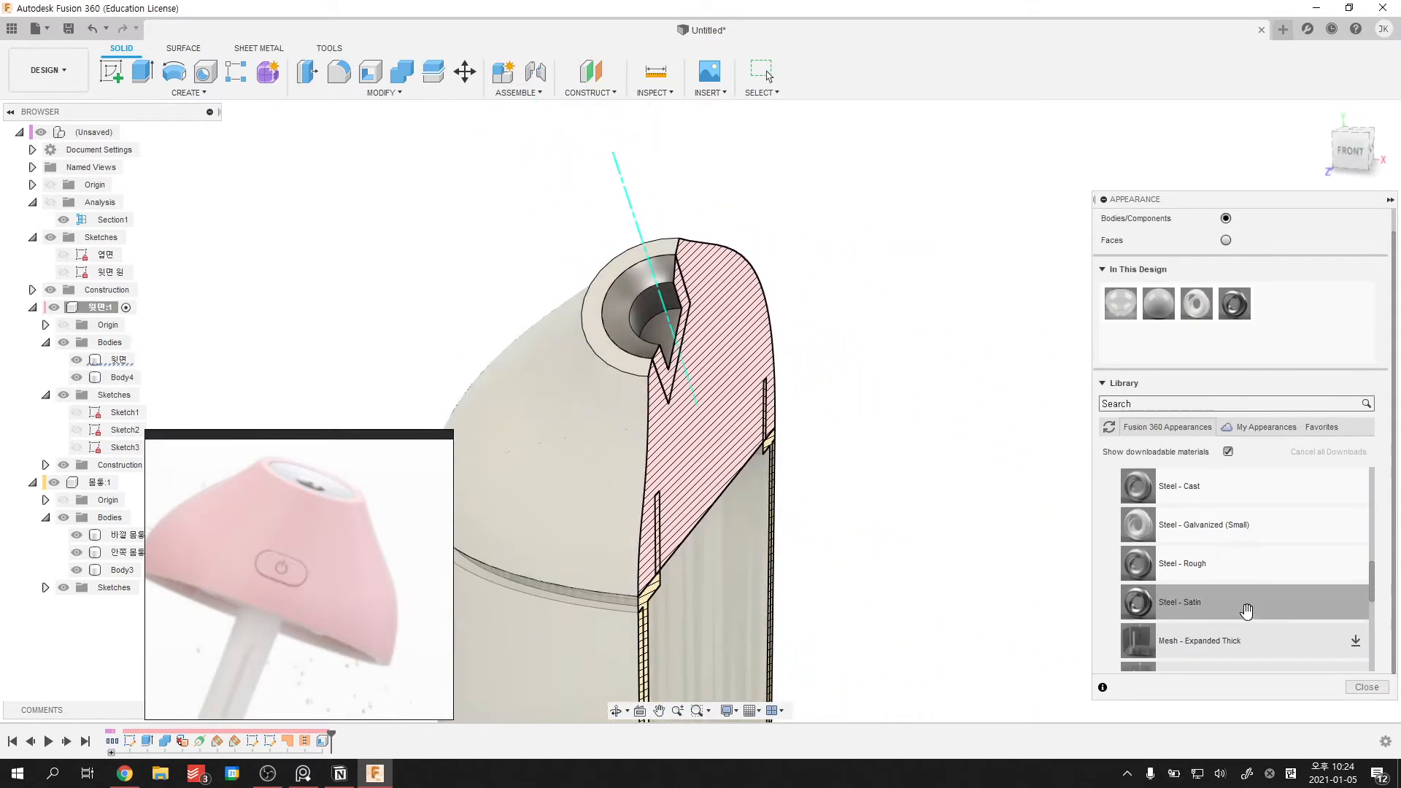
- Look through the Plastic appearances, collapse the Steel category and close the appearance settings
{"action": "scroll", "coordinate": [1247, 612], "scroll_direction": "down", "scroll_amount": 6}
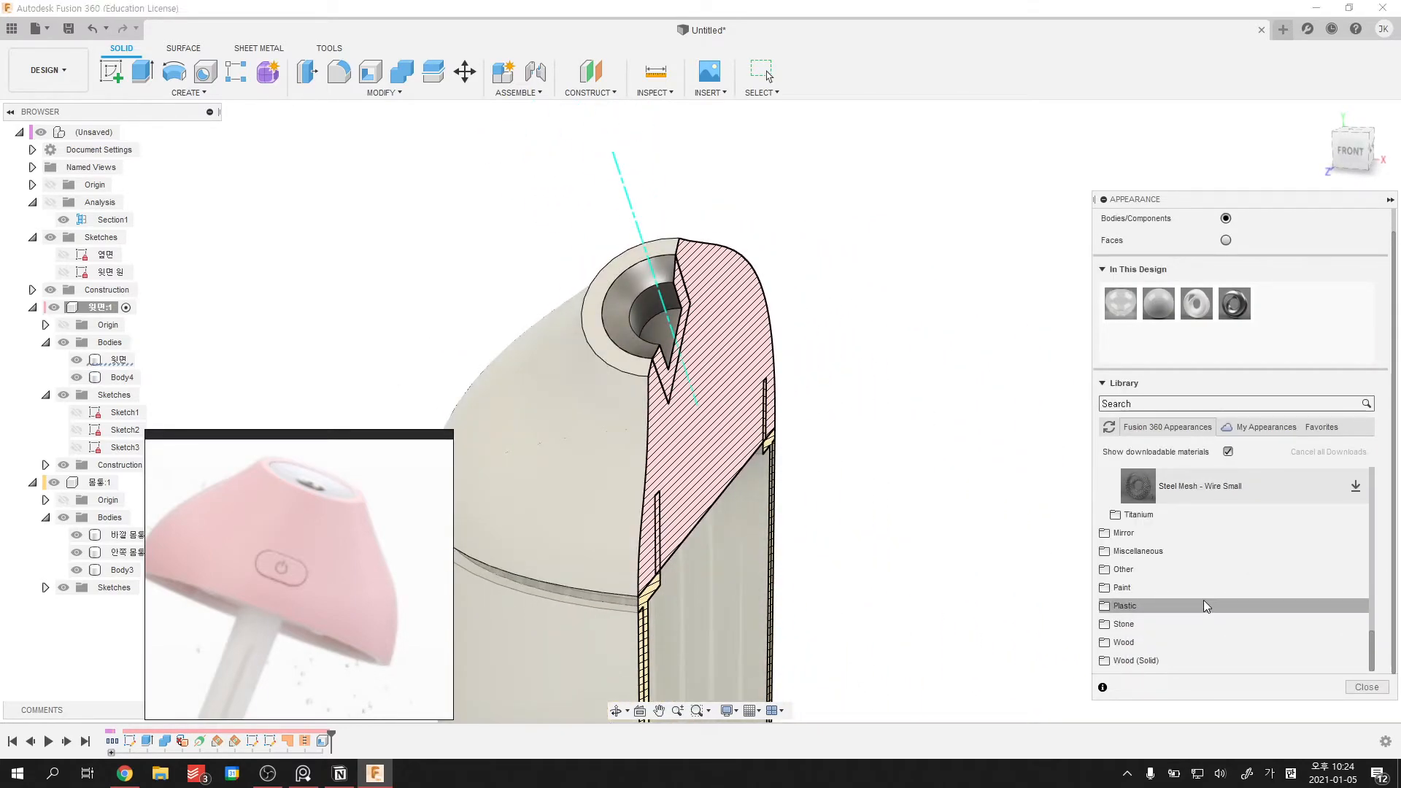
{"action": "left_click", "coordinate": [1195, 607]}
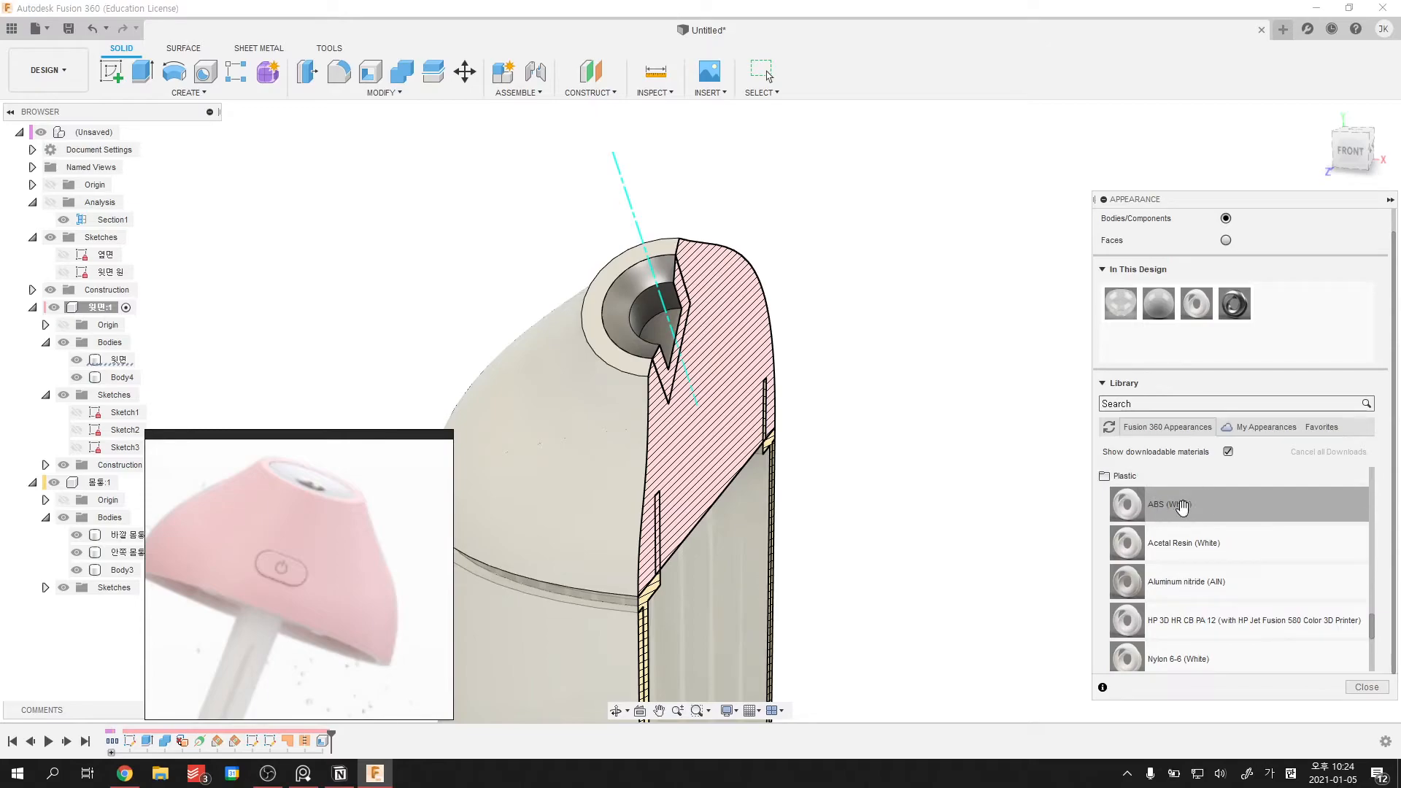
{"action": "scroll", "coordinate": [1129, 613], "scroll_direction": "up", "scroll_amount": 5}
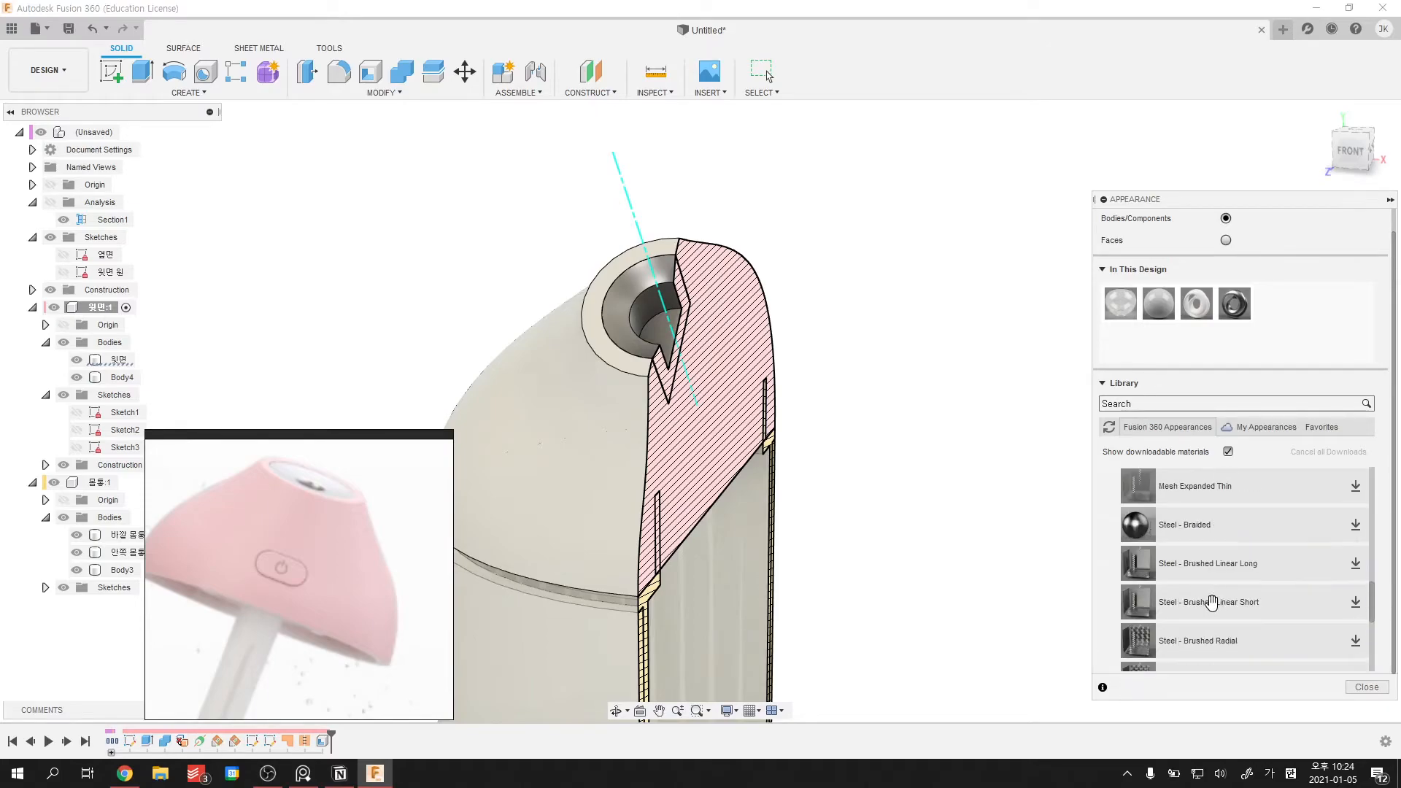
{"action": "scroll", "coordinate": [1216, 603], "scroll_direction": "up", "scroll_amount": 3}
{"action": "left_click", "coordinate": [1133, 585]}
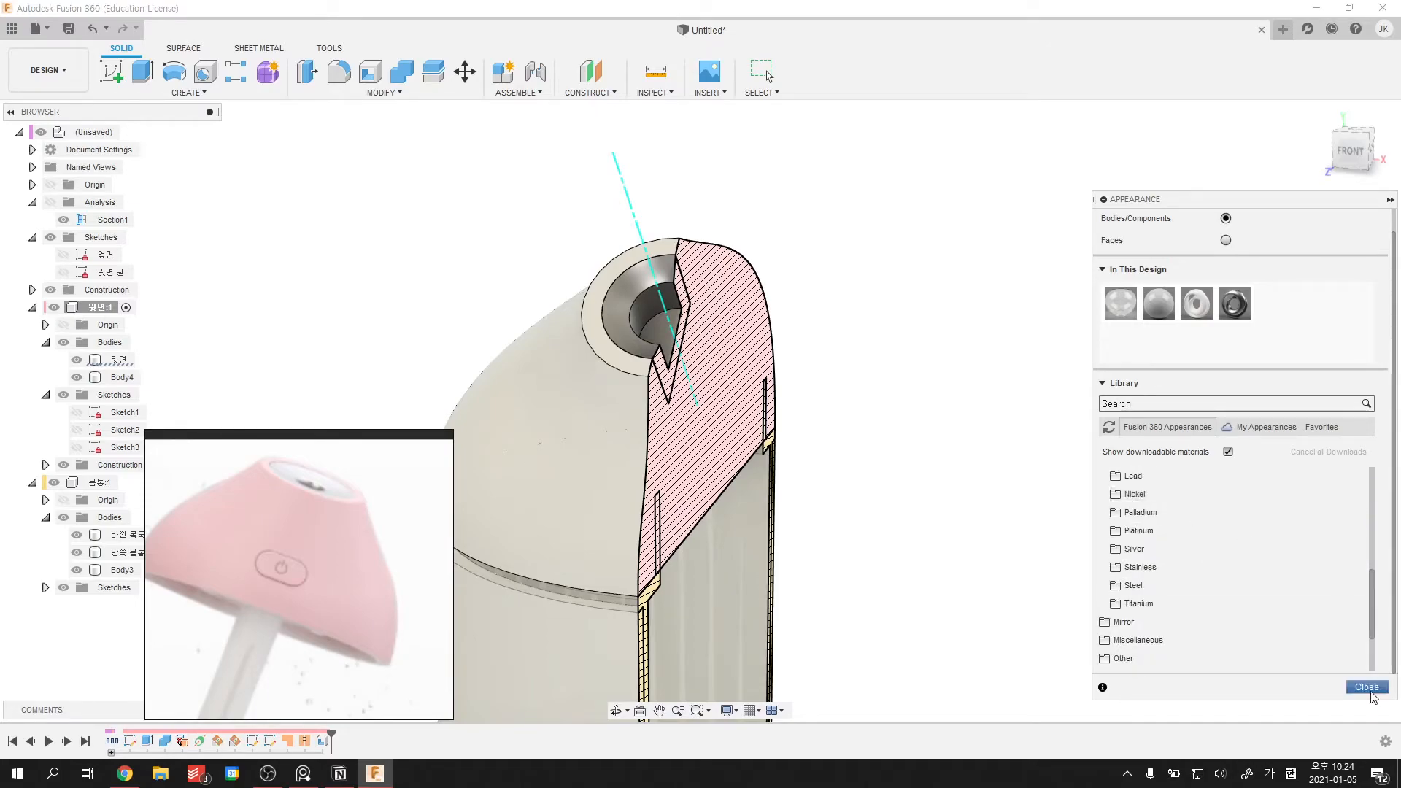
{"action": "left_click", "coordinate": [1368, 688]}
- Turn off the section analysis Section1 to show the whole bottle
{"action": "scroll", "coordinate": [876, 432], "scroll_direction": "down", "scroll_amount": 2}
{"action": "middle_click_drag", "start_coordinate": [488, 387], "coordinate": [532, 394], "text": "shift"}
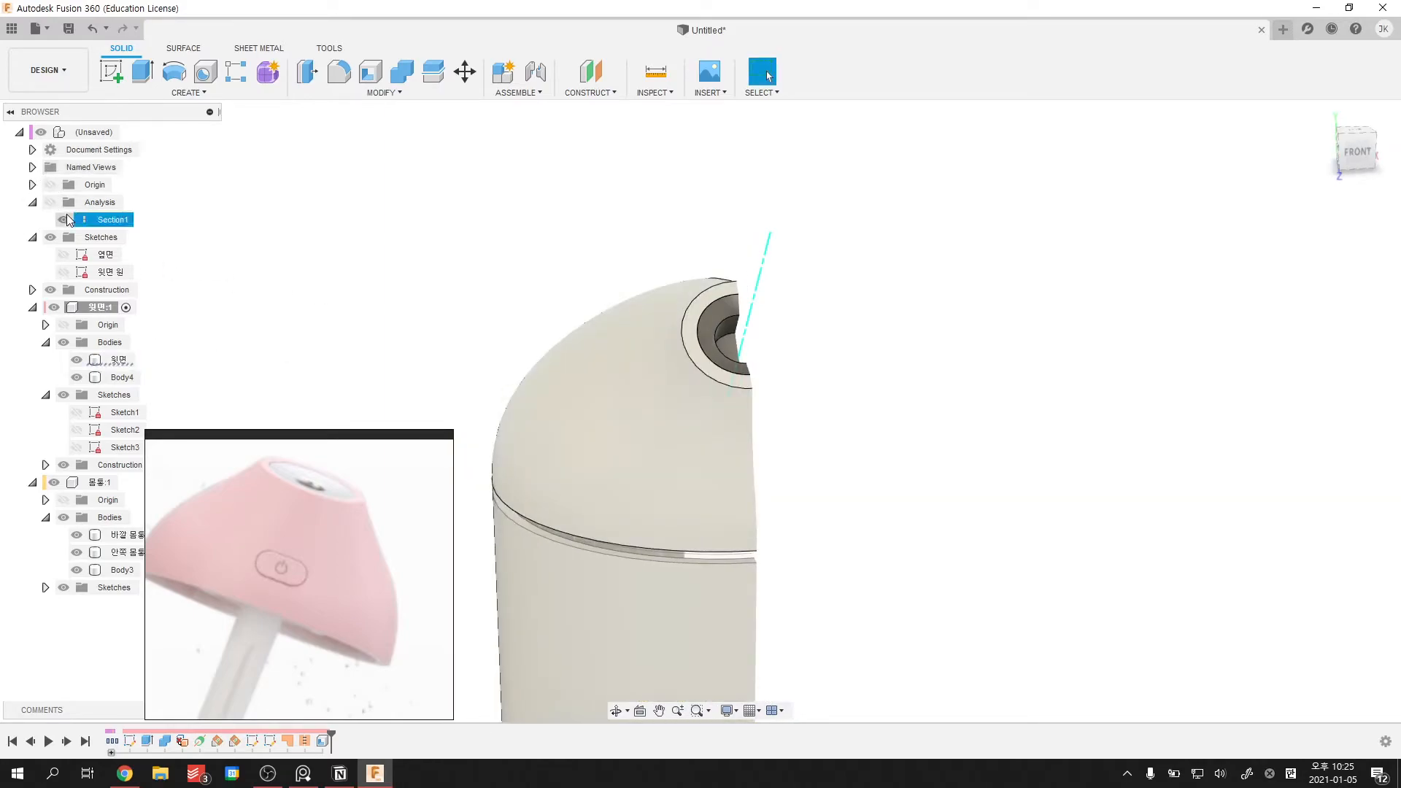
{"action": "left_click", "coordinate": [62, 220]}
{"action": "middle_click_drag", "start_coordinate": [390, 240], "coordinate": [712, 556], "text": "shift"}
{"action": "scroll", "coordinate": [701, 181], "scroll_direction": "down", "scroll_amount": 2}
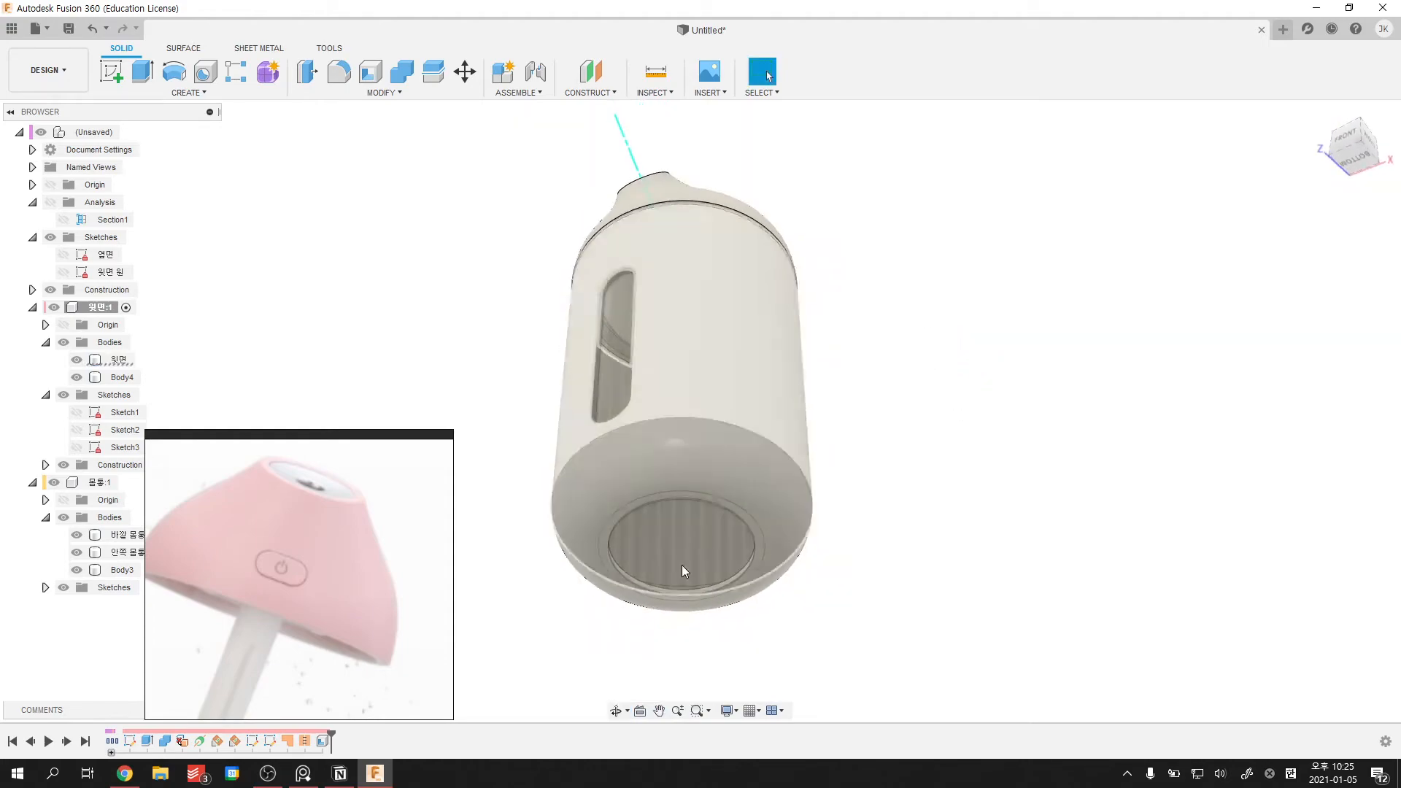
- Examine the complete bottle and its mist outlet cup from several sides, with the top component 윗면 active
{"action": "left_click", "coordinate": [127, 483]}
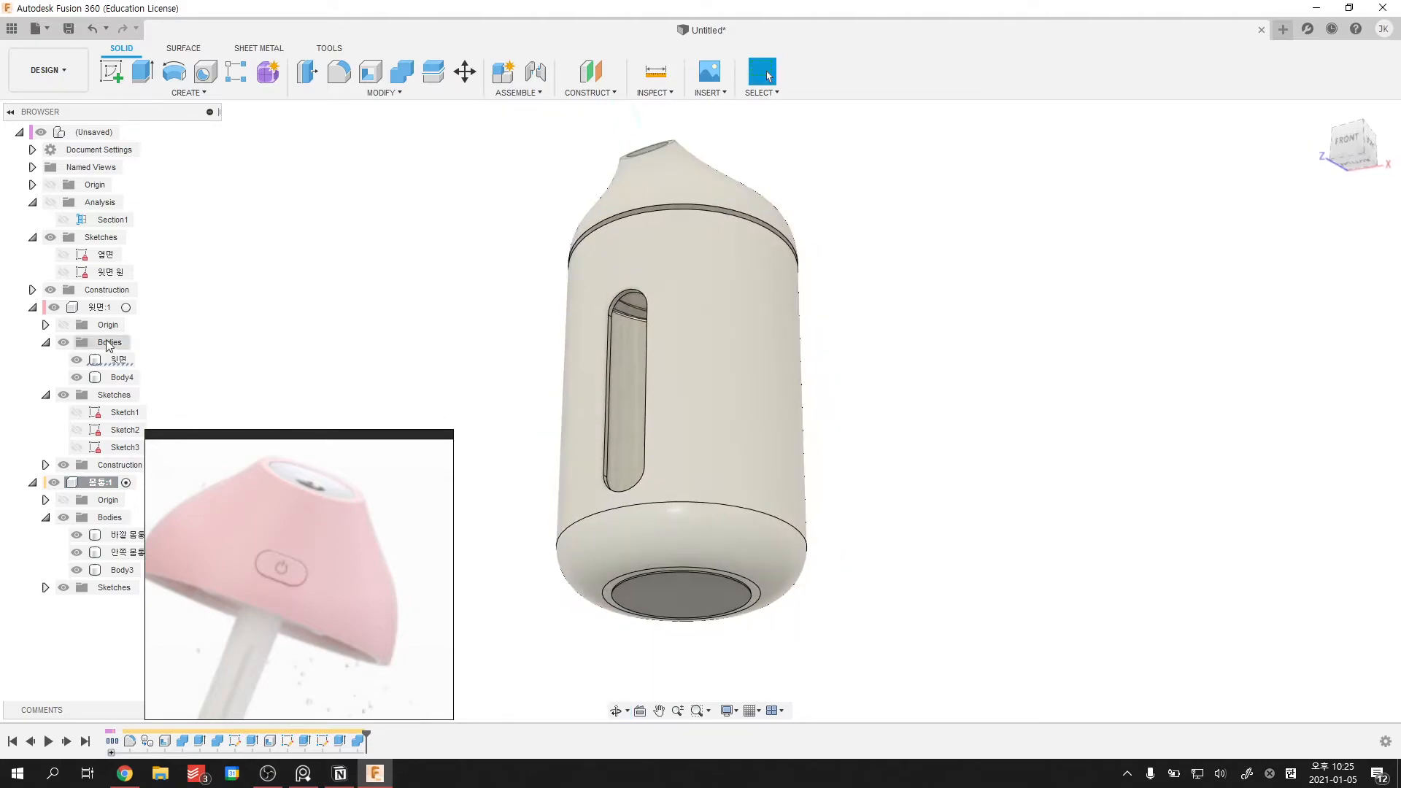
{"action": "left_click", "coordinate": [125, 308]}
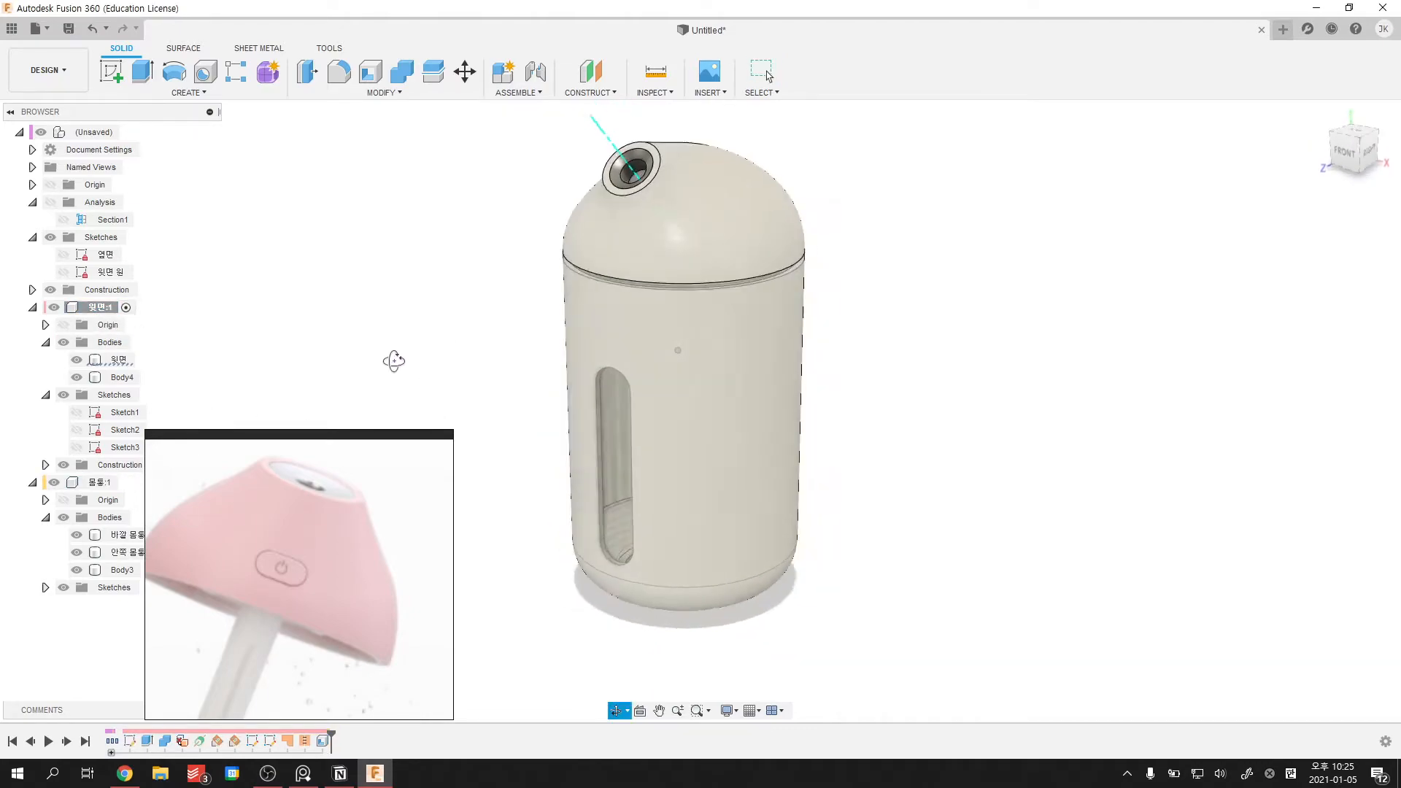
{"action": "middle_click_drag", "start_coordinate": [447, 418], "coordinate": [759, 560], "text": "shift"}
{"action": "left_click", "coordinate": [788, 443]}
{"action": "left_click", "coordinate": [781, 311]}
{"action": "left_click", "coordinate": [618, 377]}
{"action": "scroll", "coordinate": [511, 366], "scroll_direction": "up", "scroll_amount": 3}
{"action": "middle_click_drag", "start_coordinate": [773, 445], "coordinate": [679, 382]}
{"action": "scroll", "coordinate": [679, 383], "scroll_direction": "down", "scroll_amount": 1}
{"action": "scroll", "coordinate": [803, 391], "scroll_direction": "down", "scroll_amount": 3}
{"action": "middle_click_drag", "start_coordinate": [868, 394], "coordinate": [897, 460], "text": "shift"}
{"action": "scroll", "coordinate": [713, 360], "scroll_direction": "up", "scroll_amount": 6}
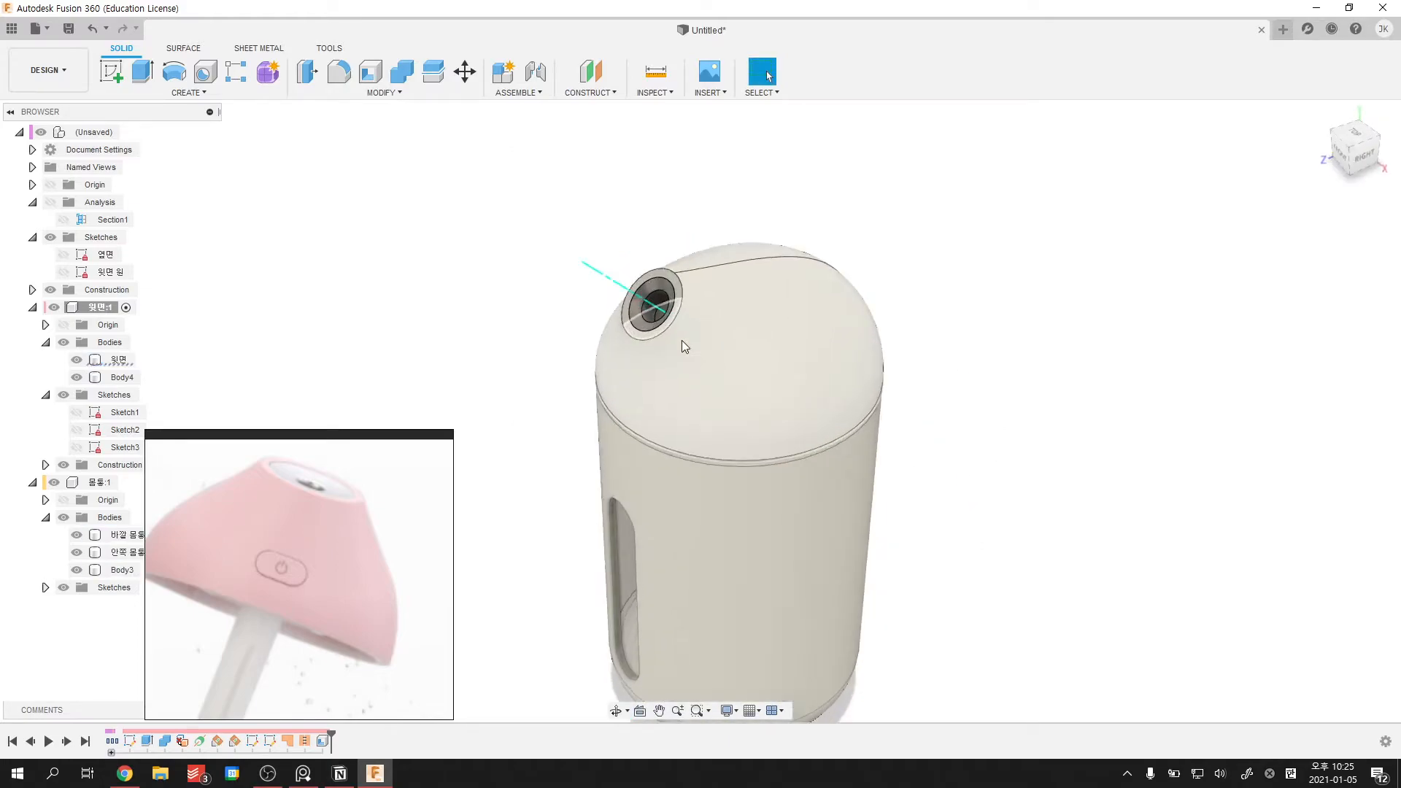
{"action": "middle_click_drag", "start_coordinate": [616, 310], "coordinate": [727, 378], "text": "shift"}
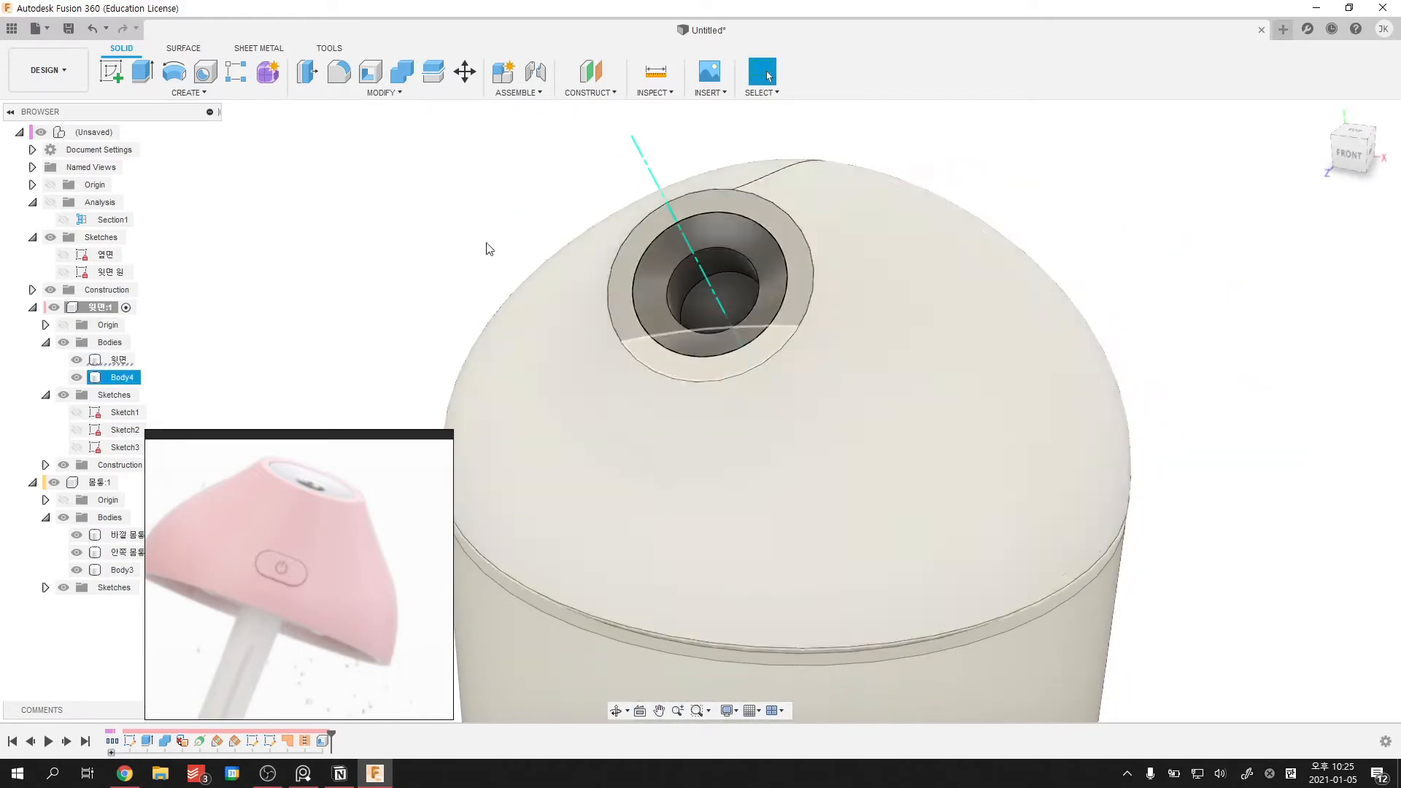
{"action": "left_click", "coordinate": [423, 248]}
{"action": "scroll", "coordinate": [419, 249], "scroll_direction": "down", "scroll_amount": 3}
{"action": "middle_click_drag", "start_coordinate": [419, 249], "coordinate": [380, 248], "text": "shift"}
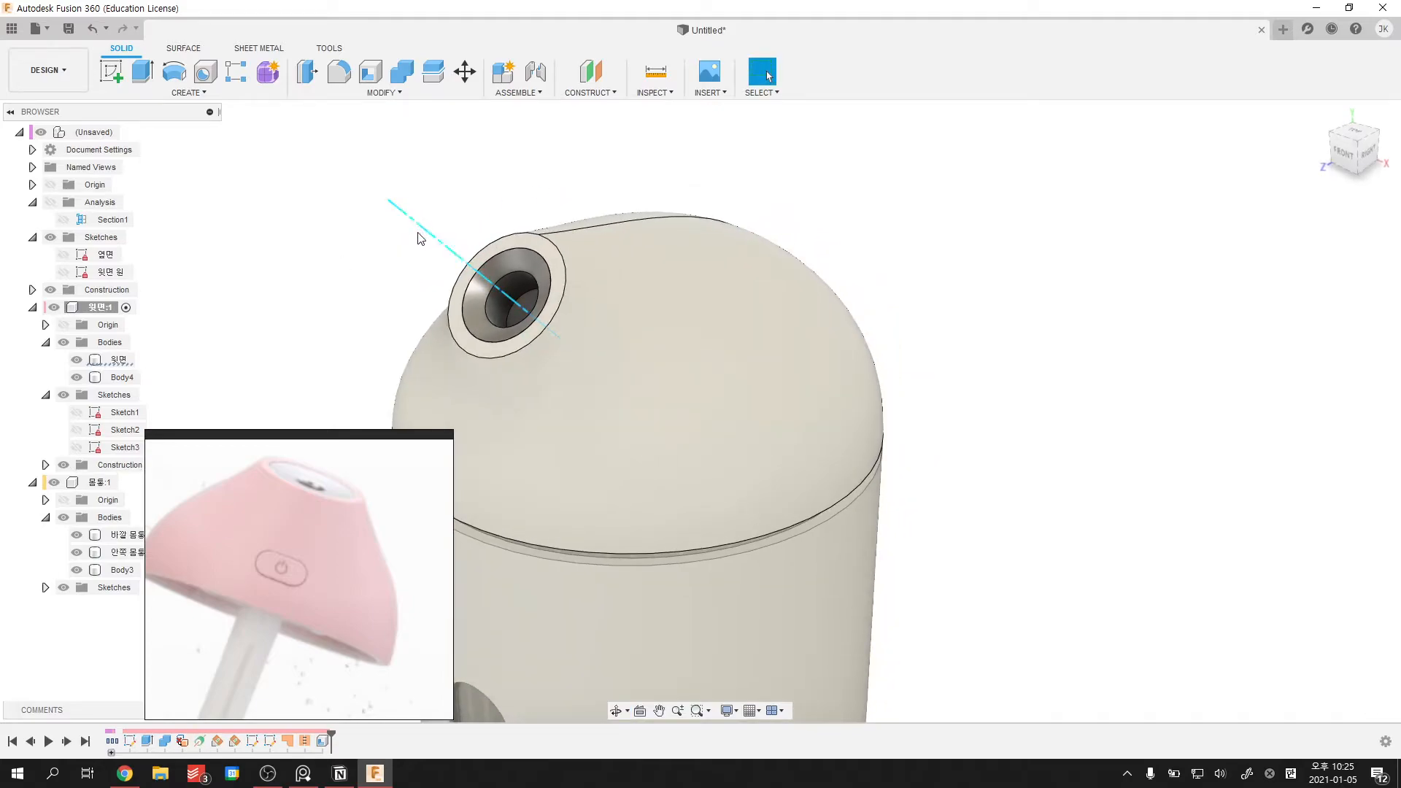
- Hide the construction axis Axis2 and collapse the top component's construction and sketch groups
{"action": "left_click", "coordinate": [45, 466]}
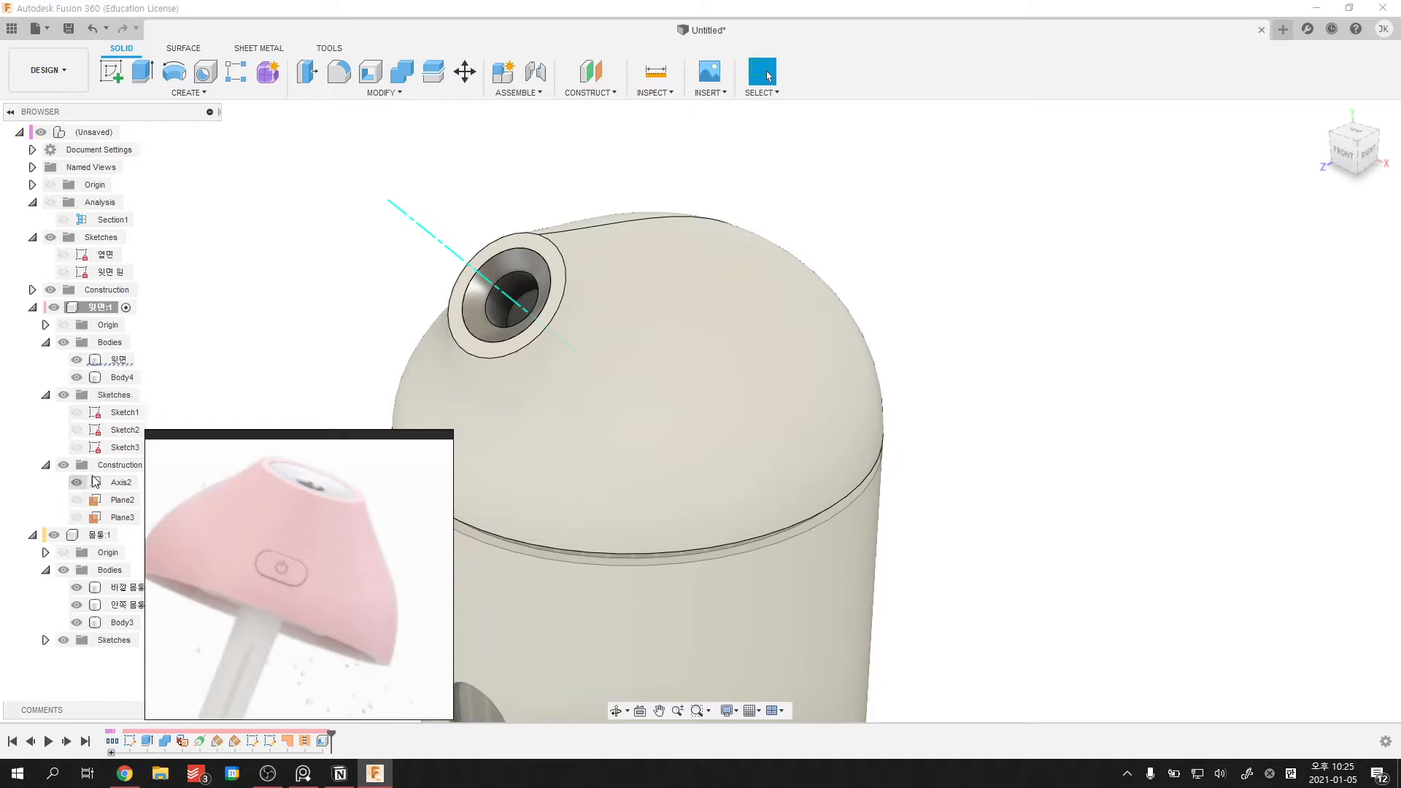
{"action": "left_click", "coordinate": [77, 483]}
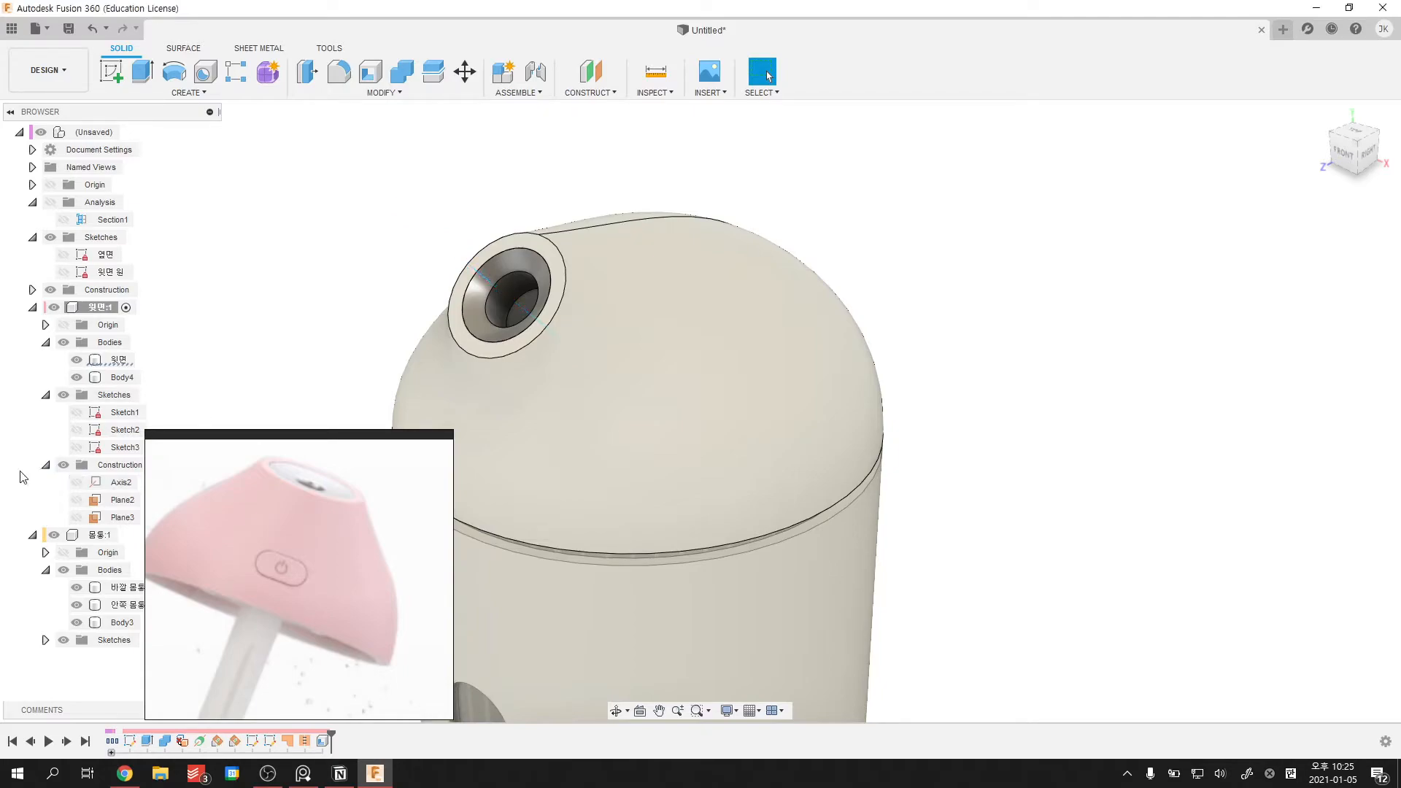
{"action": "left_click", "coordinate": [45, 465]}
{"action": "left_click", "coordinate": [45, 395]}
{"action": "scroll", "coordinate": [266, 316], "scroll_direction": "down", "scroll_amount": 2}
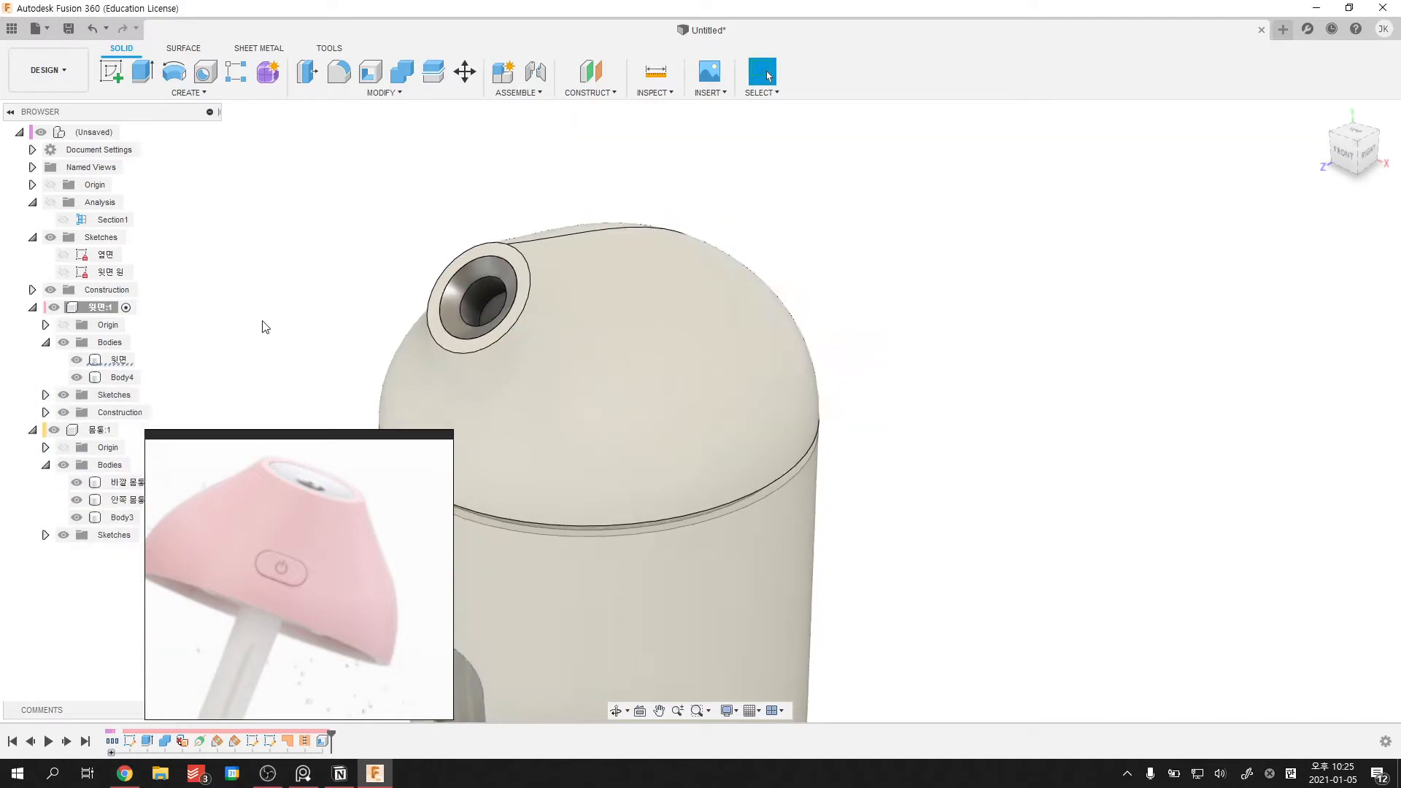
- Rename the mist outlet cup body as 윗면 가습기 나오는 부분
{"action": "left_click", "coordinate": [120, 378]}
{"action": "left_click", "coordinate": [120, 378]}
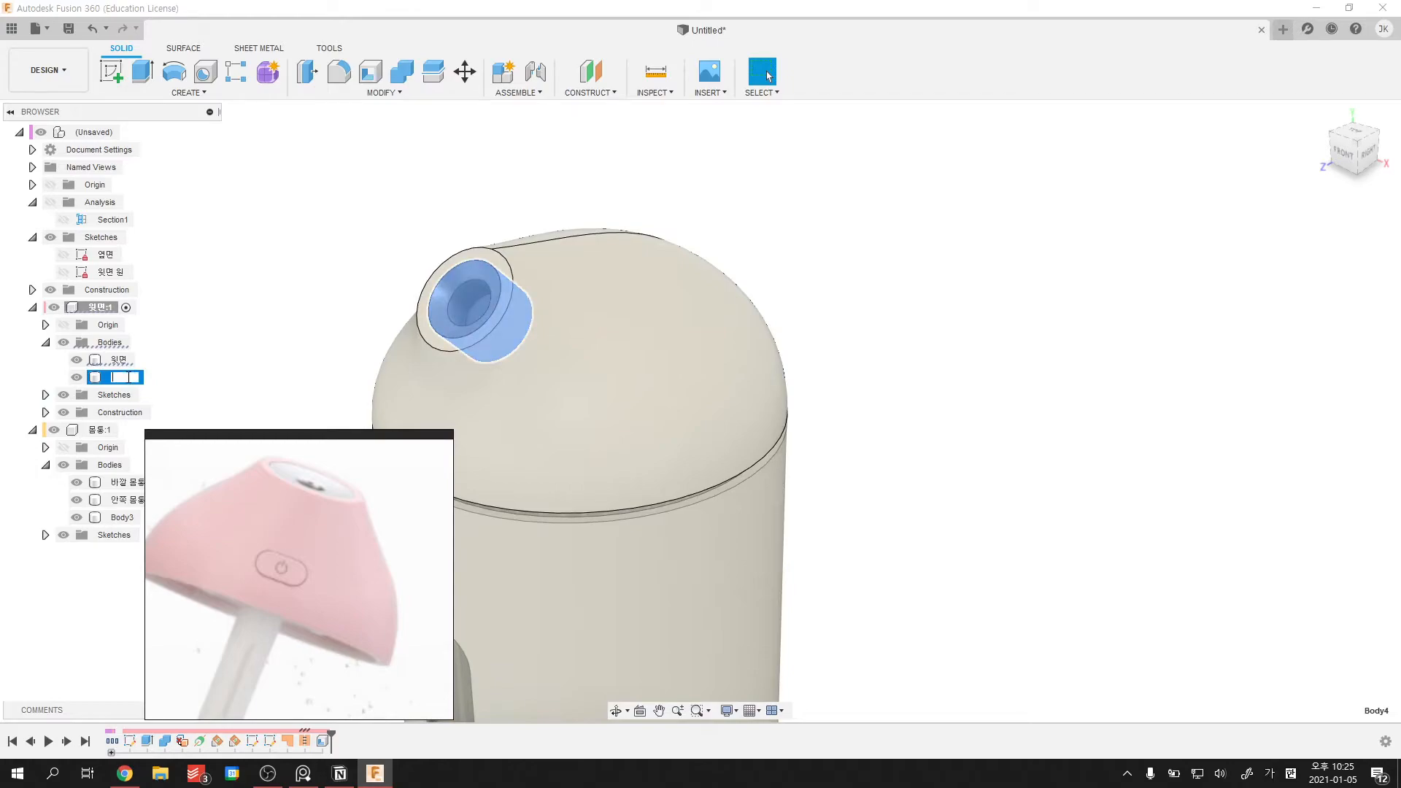
{"action": "type", "text": "윗면 가습기"}
{"action": "left_click", "coordinate": [130, 379]}
{"action": "left_click", "coordinate": [228, 282]}
{"action": "scroll", "coordinate": [350, 300], "scroll_direction": "down", "scroll_amount": 2}
{"action": "middle_click_drag", "start_coordinate": [456, 343], "coordinate": [672, 278]}
{"action": "scroll", "coordinate": [920, 272], "scroll_direction": "down", "scroll_amount": 3}
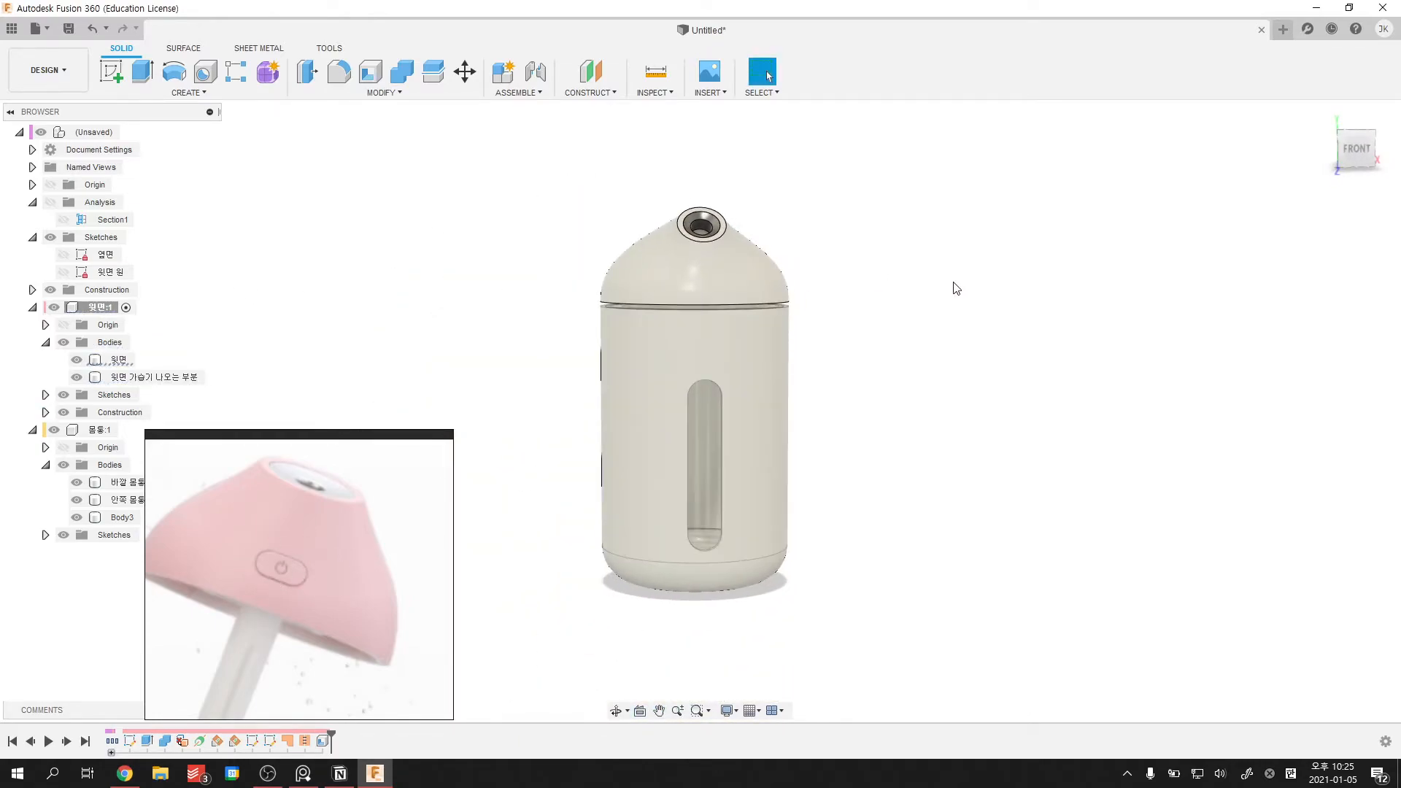
- Start a new sketch on the front plane within the top component
{"action": "mouse_move", "coordinate": [900, 302]}
{"action": "middle_mouse_down", "text": "shift"}
{"action": "mouse_move", "coordinate": [876, 296]}
{"action": "mouse_move", "coordinate": [905, 293]}
{"action": "mouse_move", "coordinate": [901, 270]}
{"action": "middle_mouse_up", "text": "shift"}
{"action": "scroll", "coordinate": [876, 296], "scroll_direction": "down", "scroll_amount": 2}
{"action": "scroll", "coordinate": [880, 275], "scroll_direction": "up", "scroll_amount": 1}
{"action": "scroll", "coordinate": [635, 240], "scroll_direction": "up", "scroll_amount": 3}
{"action": "left_click", "coordinate": [112, 72]}
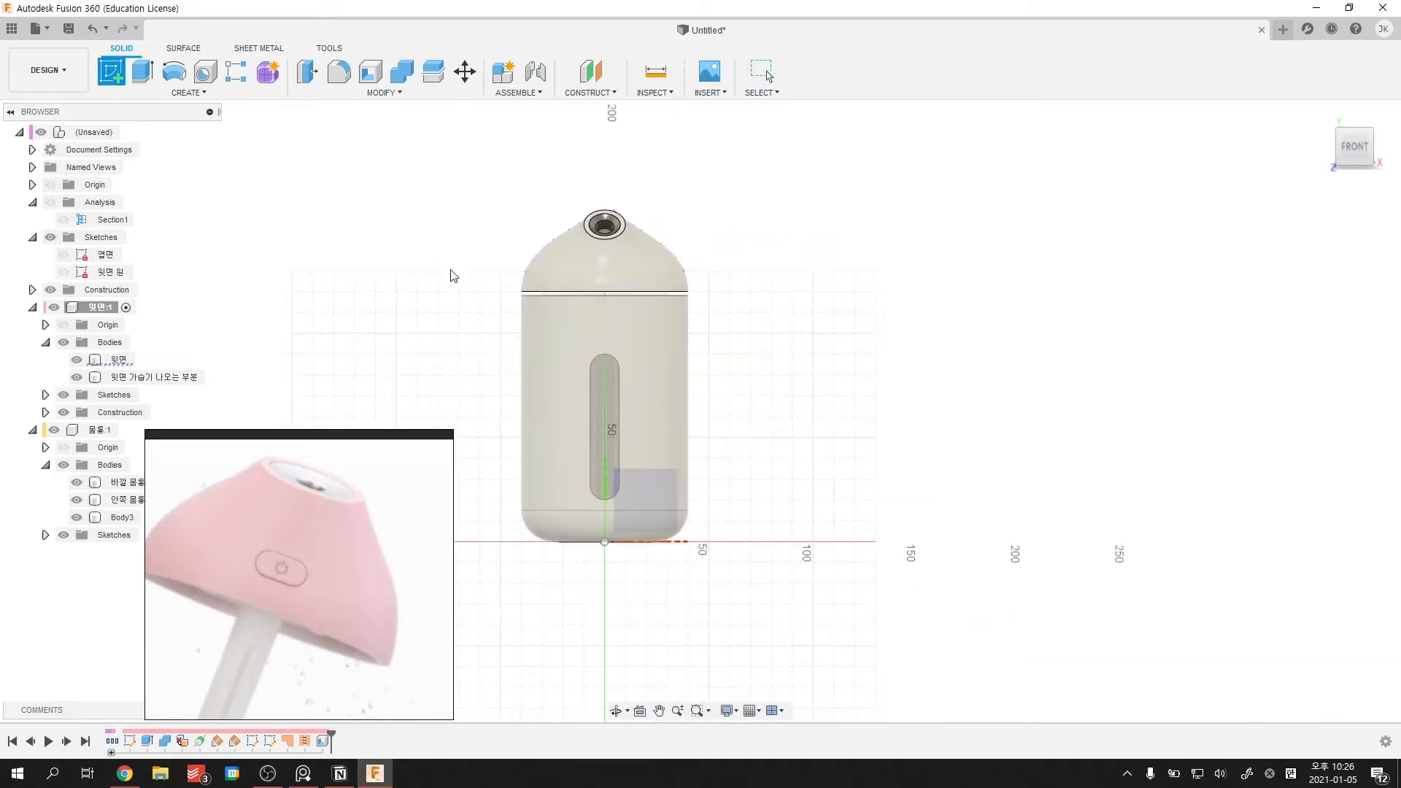
{"action": "left_click", "coordinate": [456, 275]}
{"action": "scroll", "coordinate": [748, 444], "scroll_direction": "up", "scroll_amount": 6}
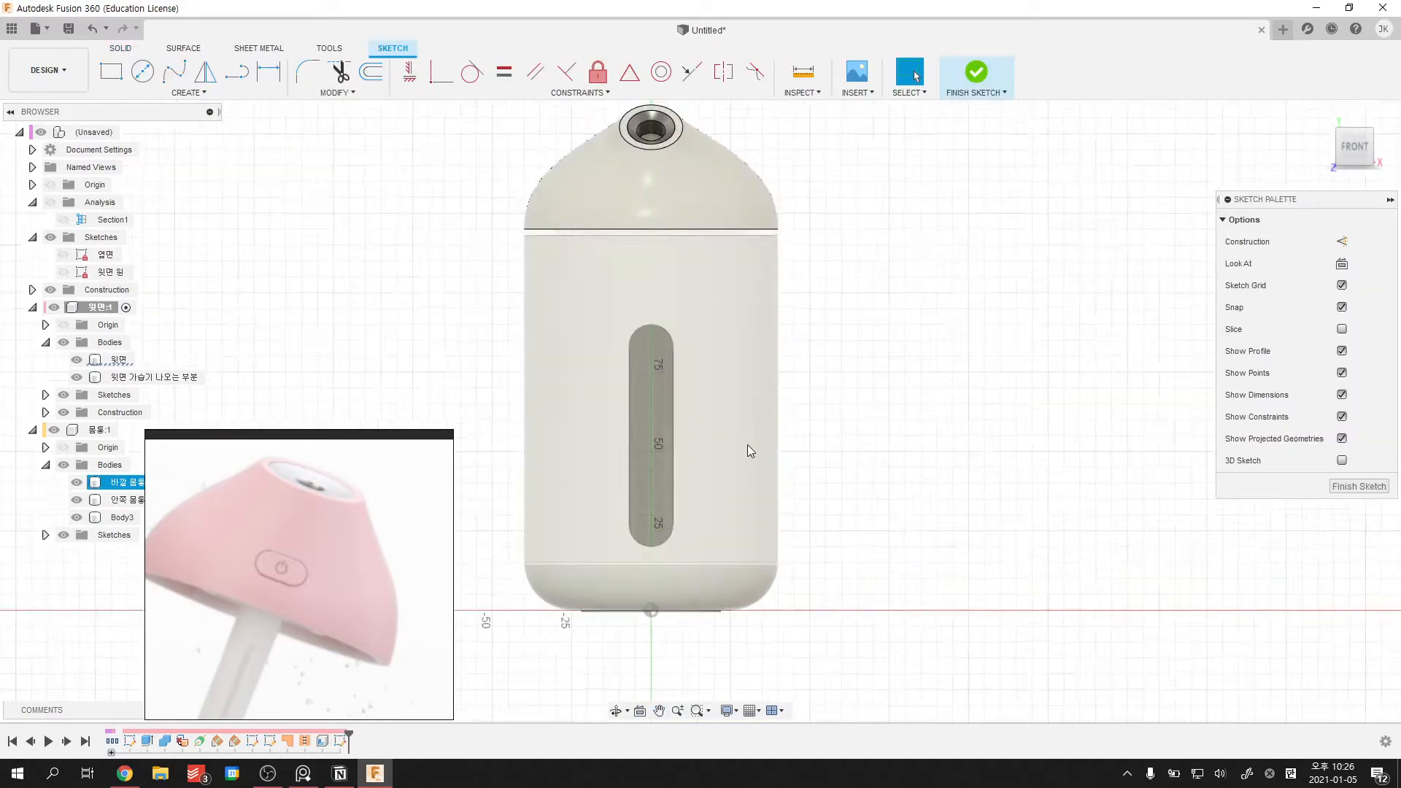
{"action": "scroll", "coordinate": [827, 343], "scroll_direction": "up", "scroll_amount": 3}
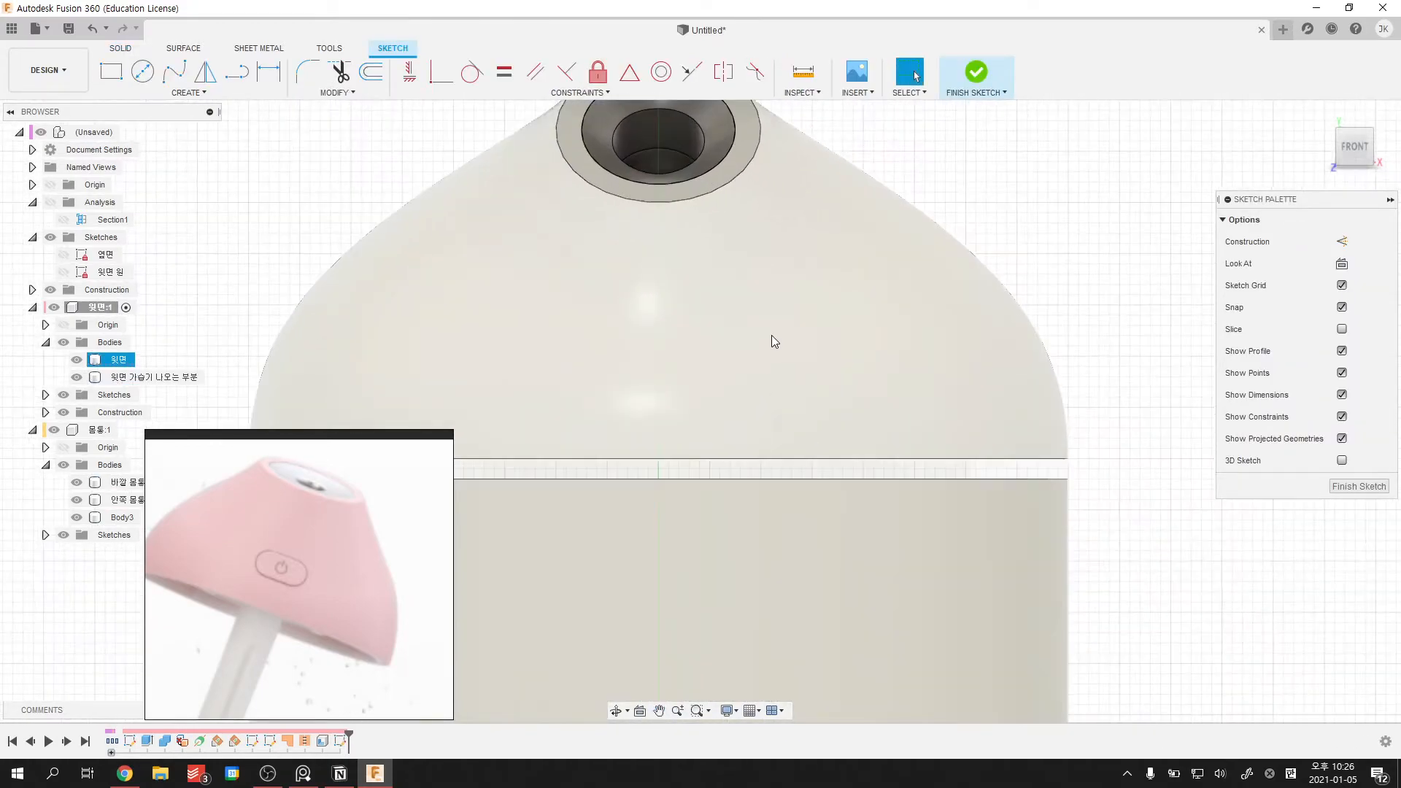
- Sketch a horizontal overall slot about 21 mm long on the top part's front, below the mist outlet, for the power button
{"action": "left_click", "coordinate": [188, 93]}
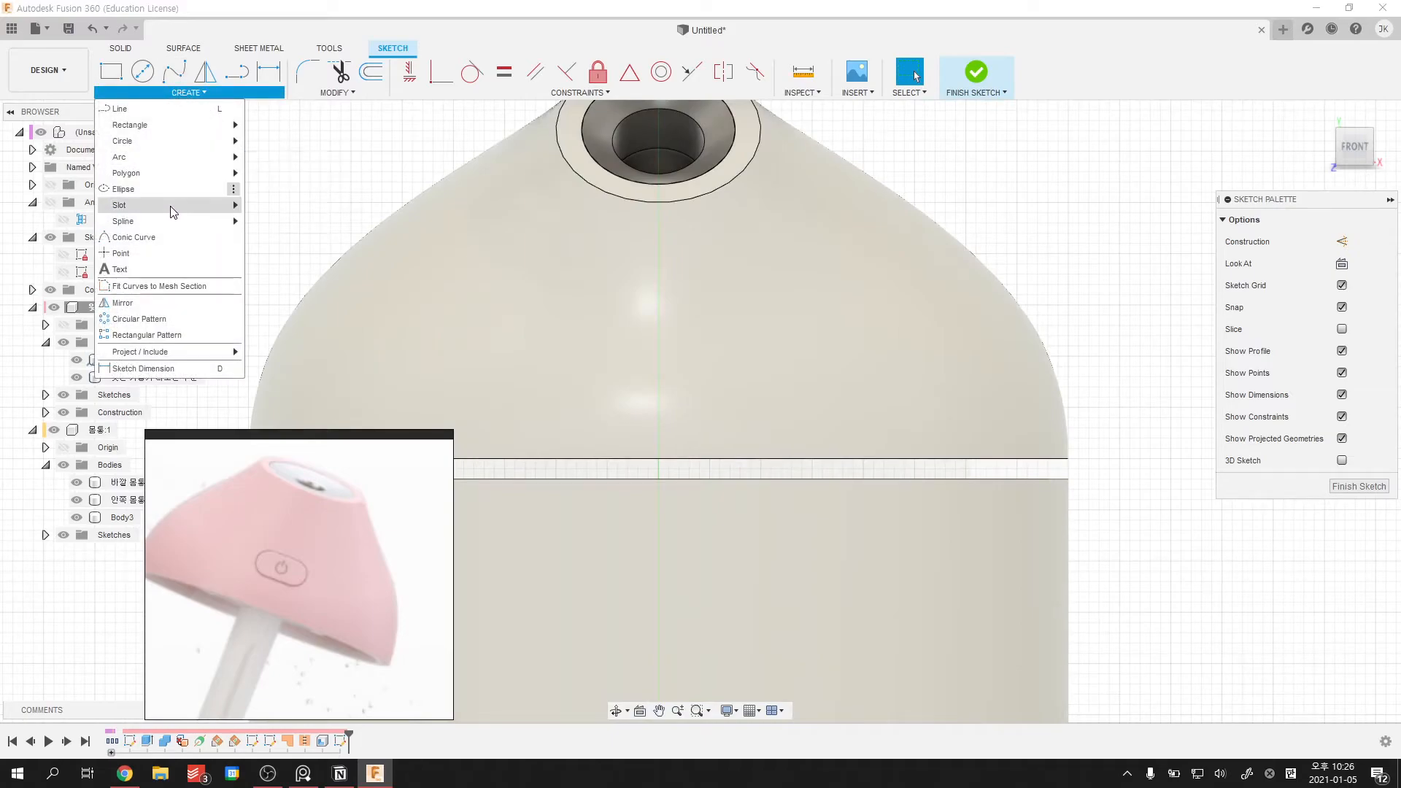
{"action": "mouse_move", "coordinate": [212, 205]}
{"action": "left_click", "coordinate": [277, 219]}
{"action": "left_click", "coordinate": [557, 377]}
{"action": "left_click", "coordinate": [771, 377]}
{"action": "scroll", "coordinate": [978, 297], "scroll_direction": "down", "scroll_amount": 2}
{"action": "key", "text": "Escape"}
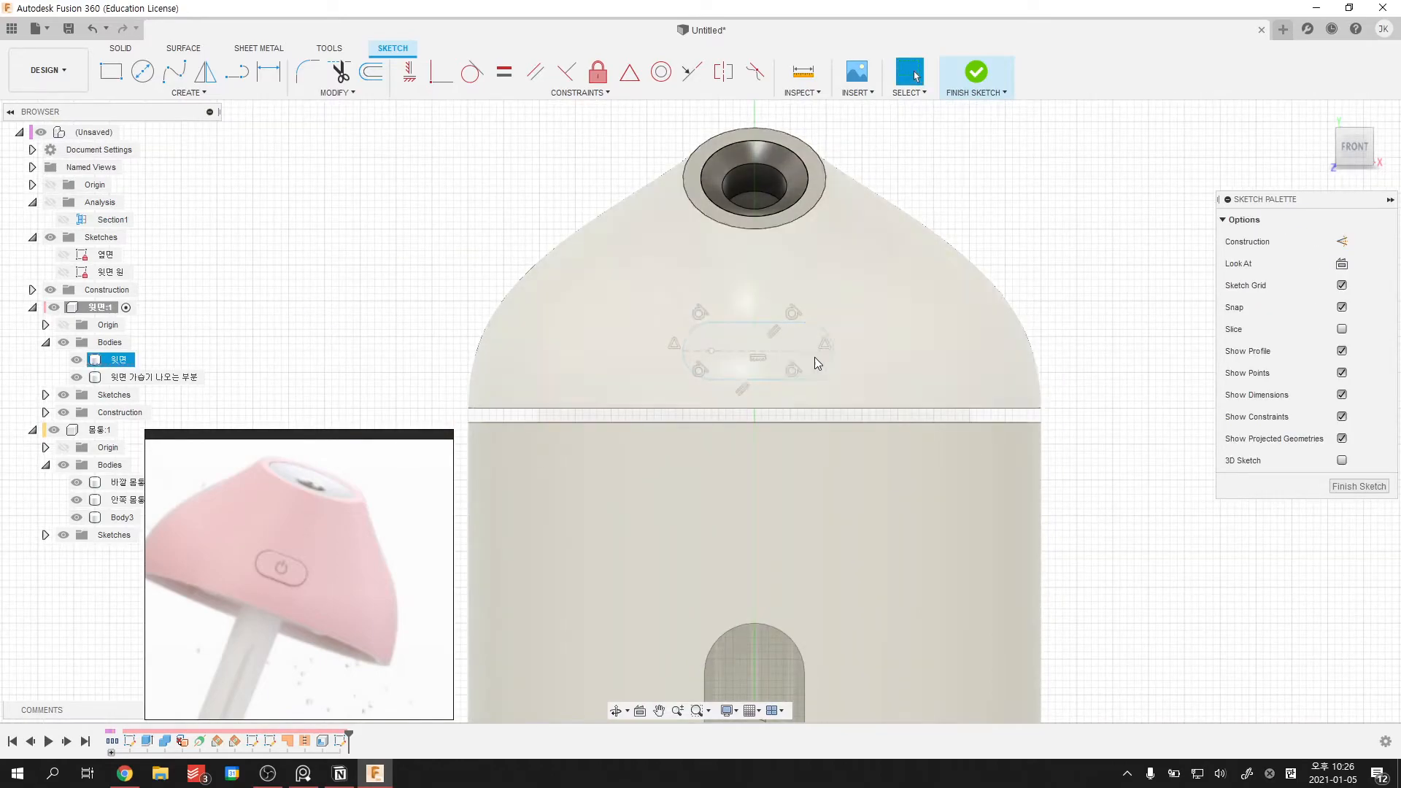
{"action": "scroll", "coordinate": [778, 355], "scroll_direction": "up", "scroll_amount": 3}
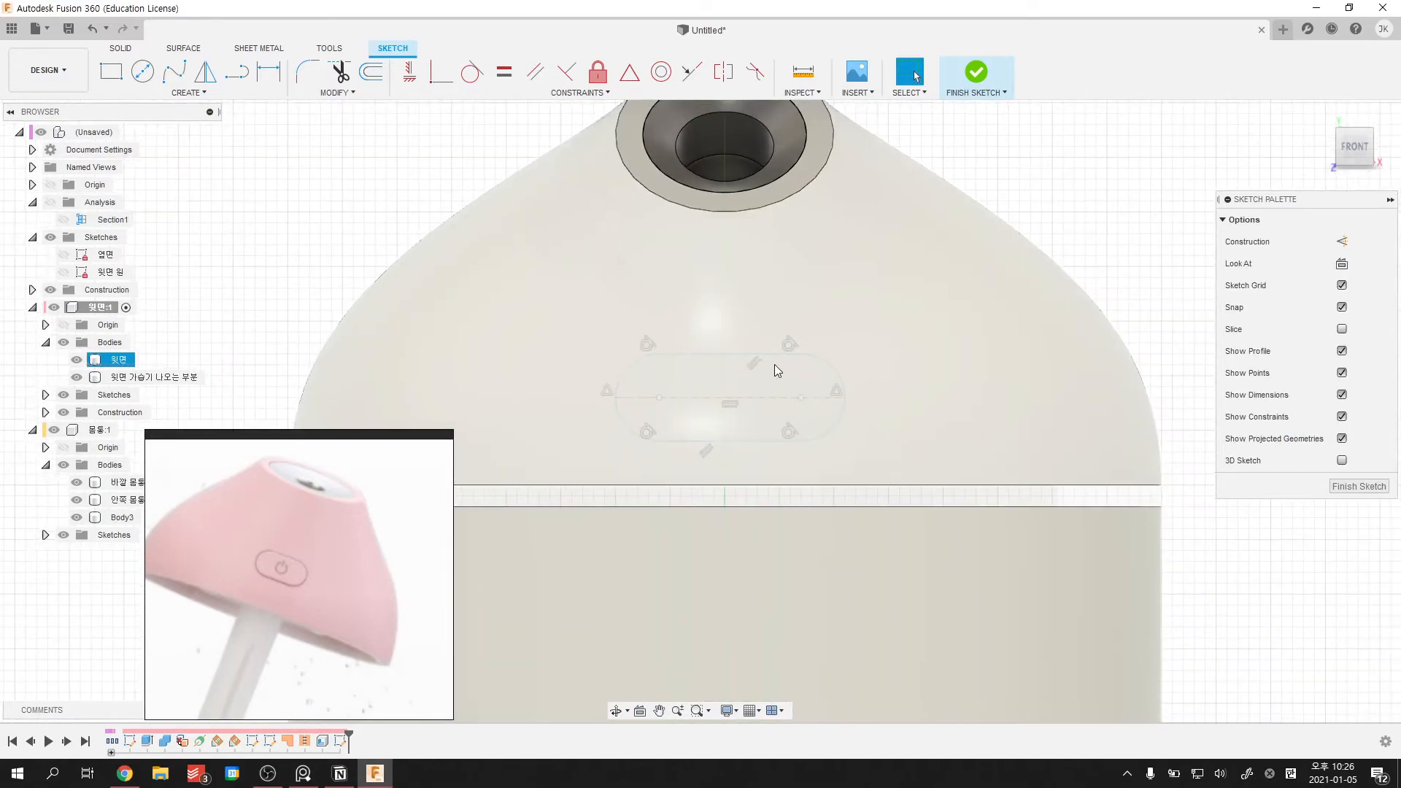
{"action": "scroll", "coordinate": [774, 365], "scroll_direction": "down", "scroll_amount": 2}
{"action": "scroll", "coordinate": [773, 365], "scroll_direction": "up", "scroll_amount": 2}
{"action": "middle_click_drag", "start_coordinate": [773, 365], "coordinate": [777, 378]}
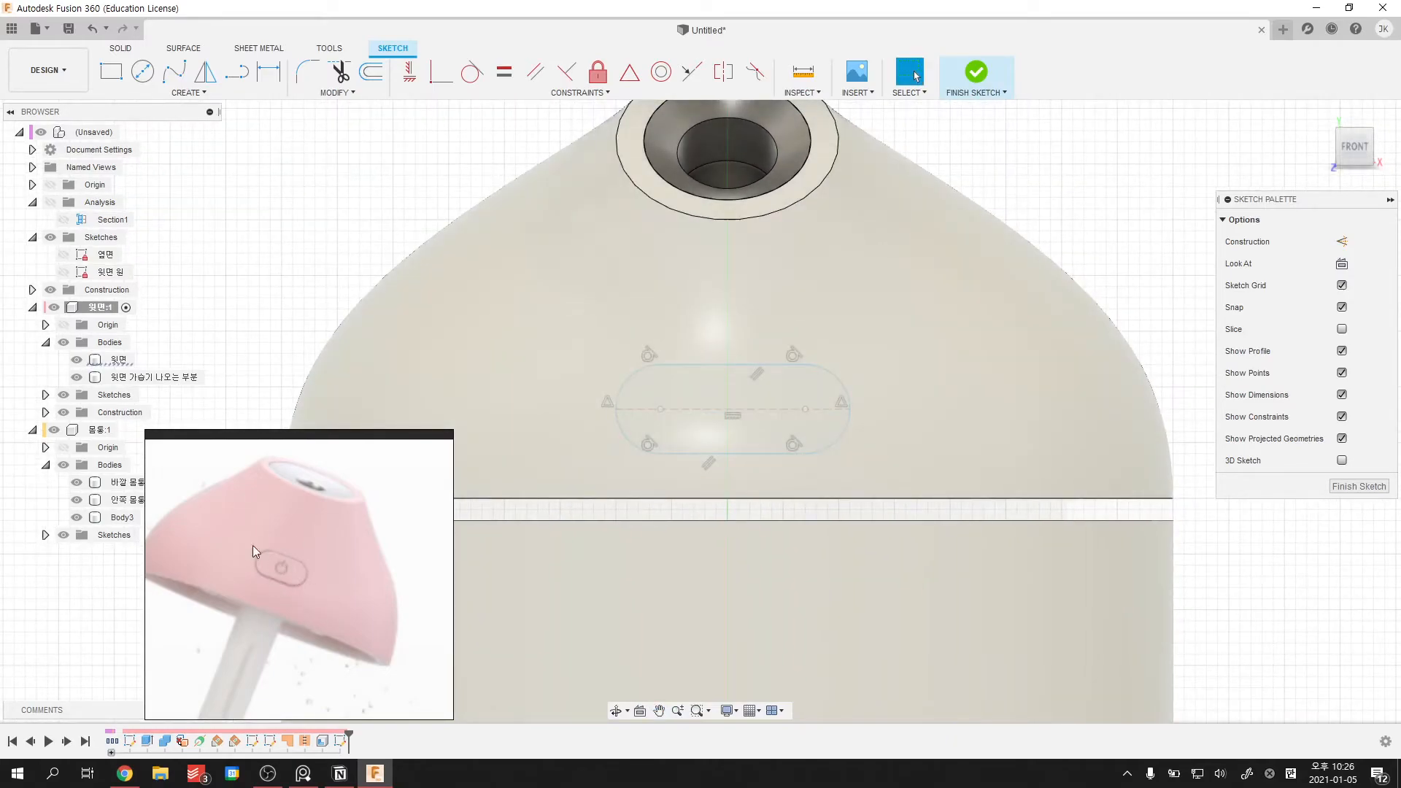
{"action": "scroll", "coordinate": [808, 393], "scroll_direction": "up", "scroll_amount": 2}
{"action": "middle_click_drag", "start_coordinate": [808, 393], "coordinate": [834, 418]}
{"action": "scroll", "coordinate": [830, 421], "scroll_direction": "down", "scroll_amount": 2}
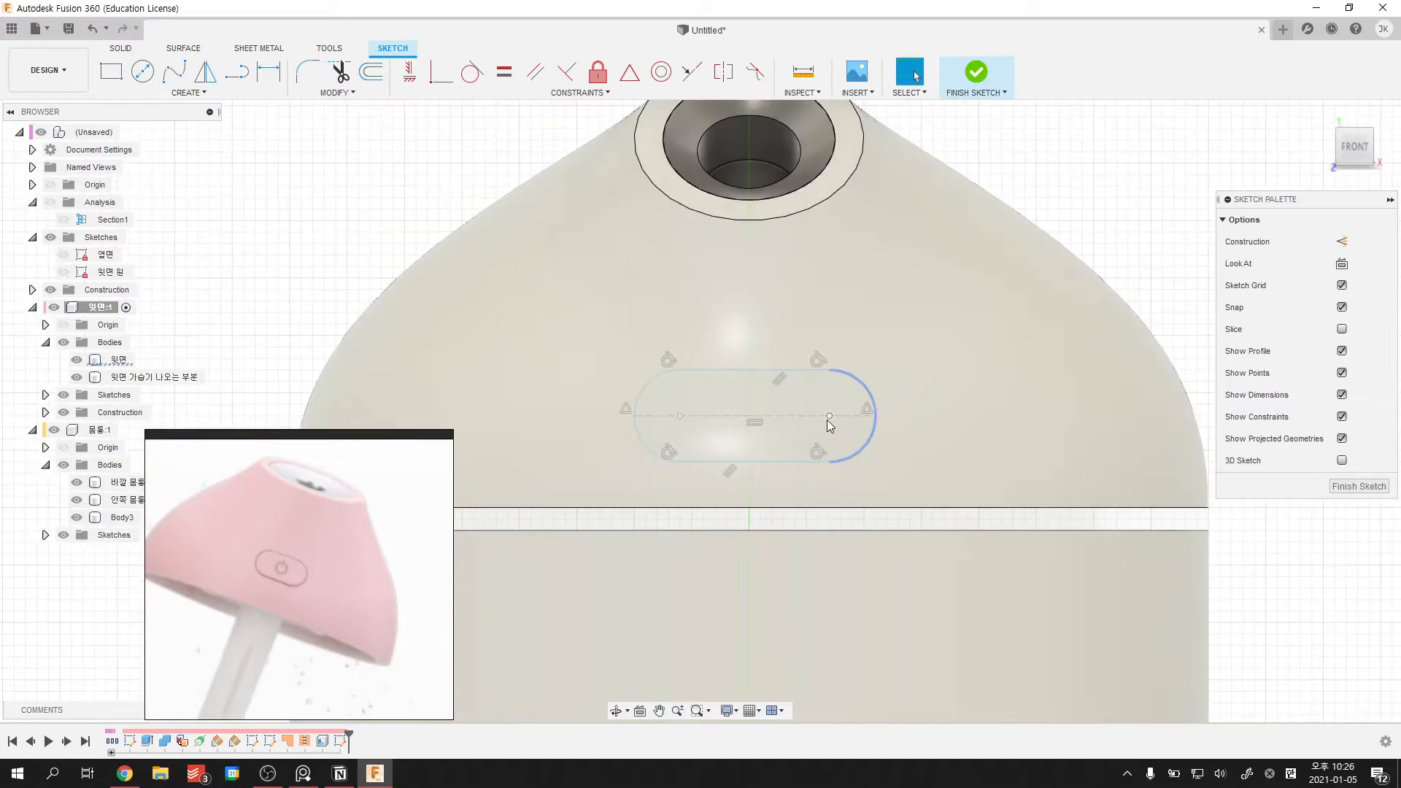
- Draw a construction line from the sketch origin up to the midpoint of the slot's centreline
{"action": "scroll", "coordinate": [817, 358], "scroll_direction": "down", "scroll_amount": 2}
{"action": "mouse_move", "coordinate": [818, 357]}
{"action": "middle_mouse_down"}
{"action": "mouse_move", "coordinate": [830, 252]}
{"action": "mouse_move", "coordinate": [790, 208]}
{"action": "middle_mouse_up"}
{"action": "scroll", "coordinate": [807, 400], "scroll_direction": "down", "scroll_amount": 3}
{"action": "scroll", "coordinate": [812, 264], "scroll_direction": "down", "scroll_amount": 3}
{"action": "scroll", "coordinate": [806, 257], "scroll_direction": "up", "scroll_amount": 2}
{"action": "scroll", "coordinate": [803, 253], "scroll_direction": "down", "scroll_amount": 1}
{"action": "scroll", "coordinate": [790, 208], "scroll_direction": "down", "scroll_amount": 1}
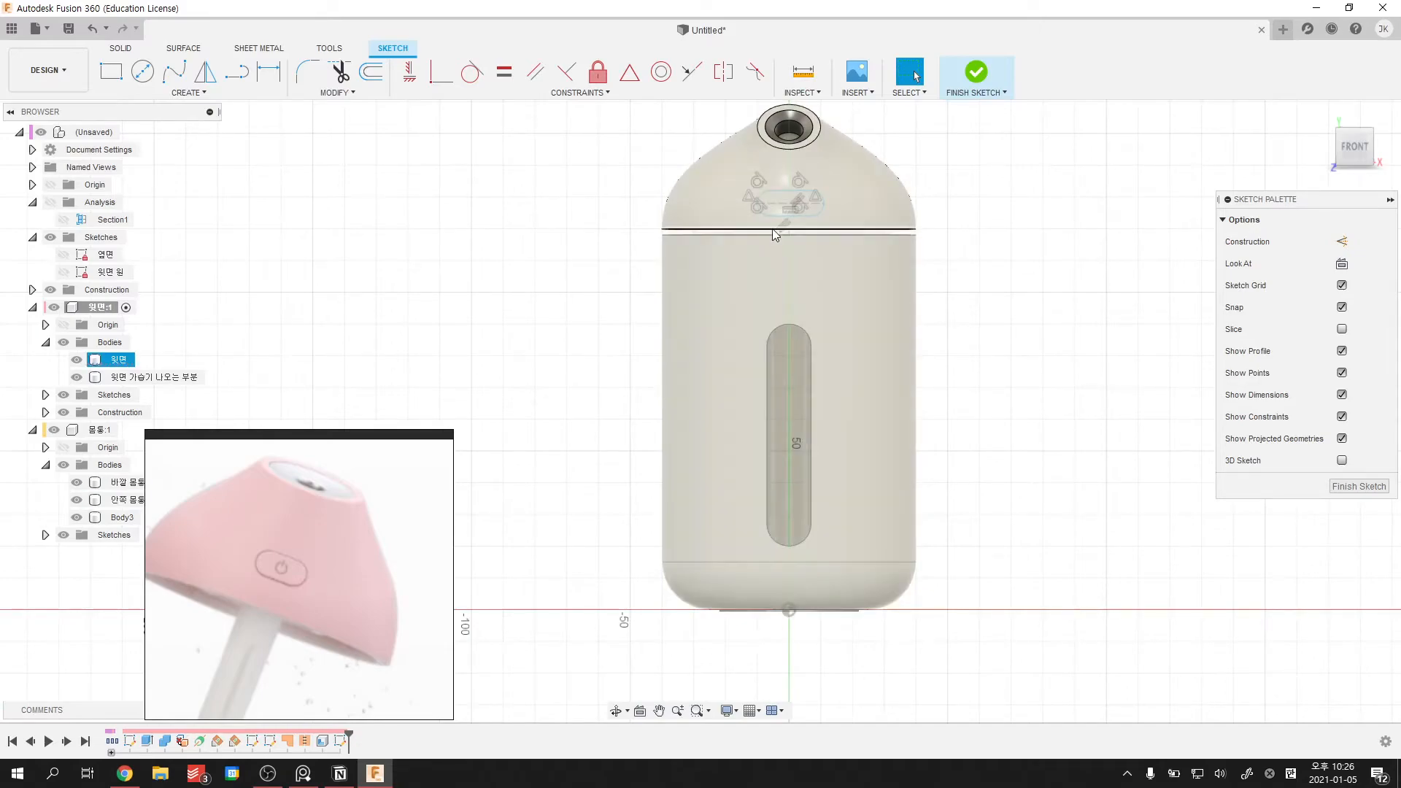
{"action": "key", "text": "p"}
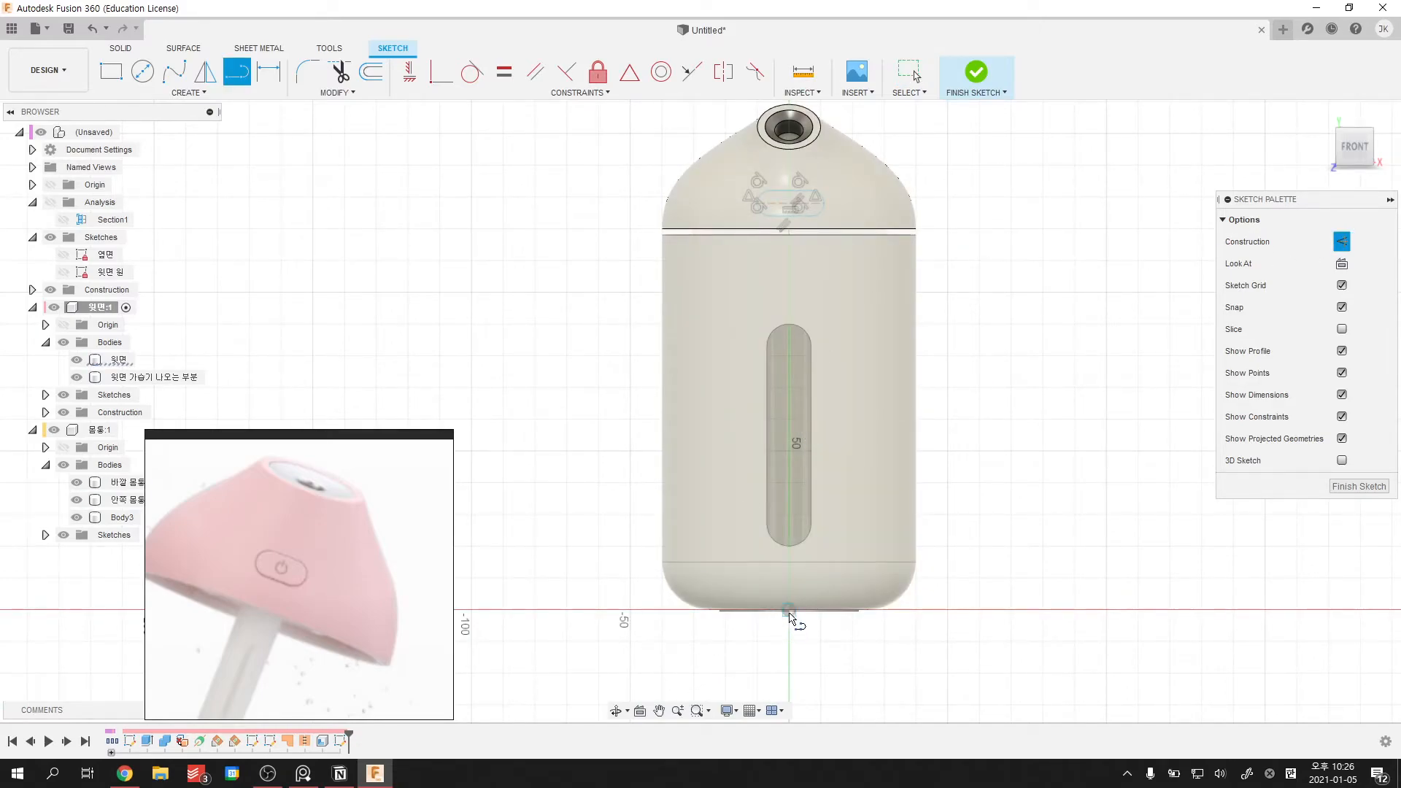
{"action": "left_click", "coordinate": [791, 204]}
{"action": "key", "text": "Escape"}
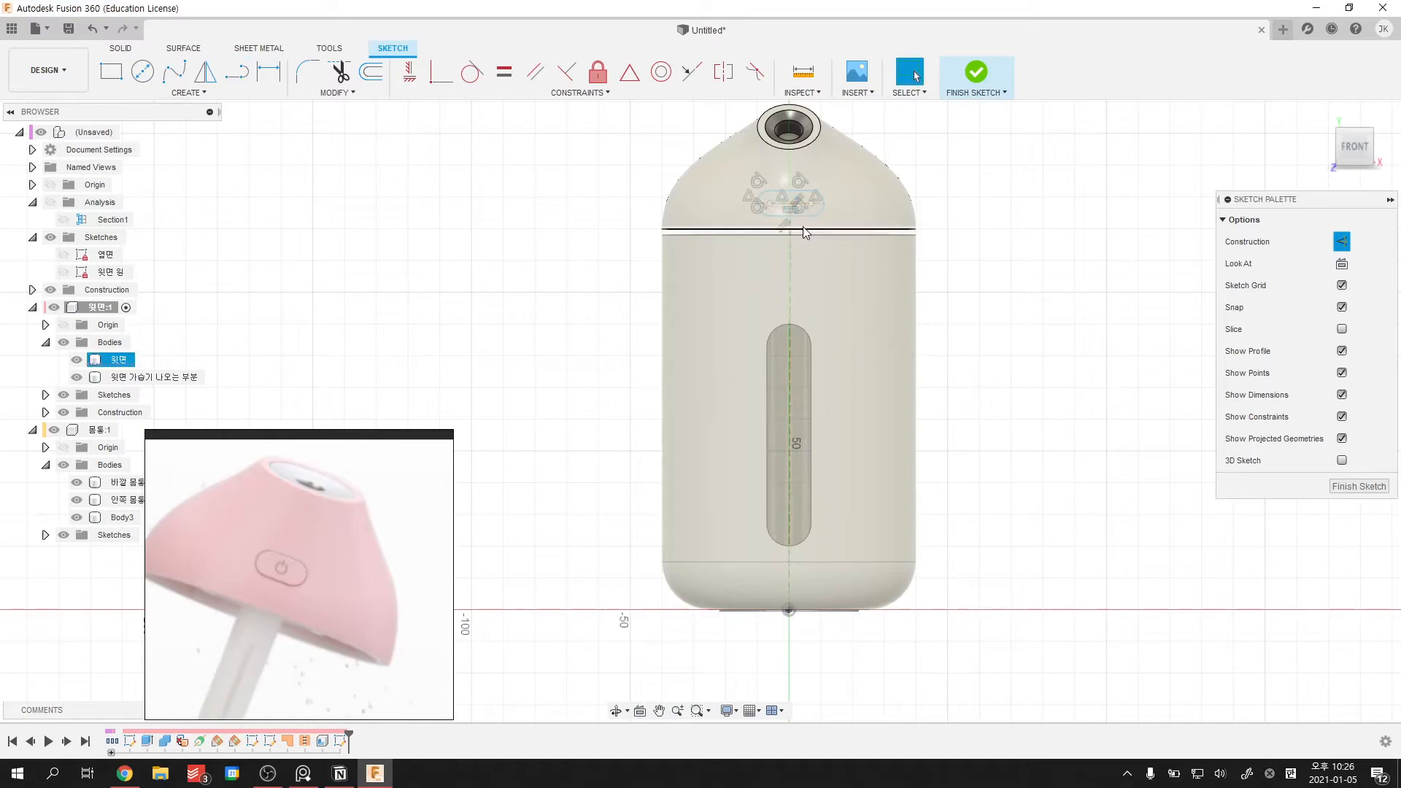
- Constrain the construction line vertical so the slot is centred above the origin
{"action": "scroll", "coordinate": [803, 211], "scroll_direction": "up", "scroll_amount": 6}
{"action": "left_click", "coordinate": [410, 72]}
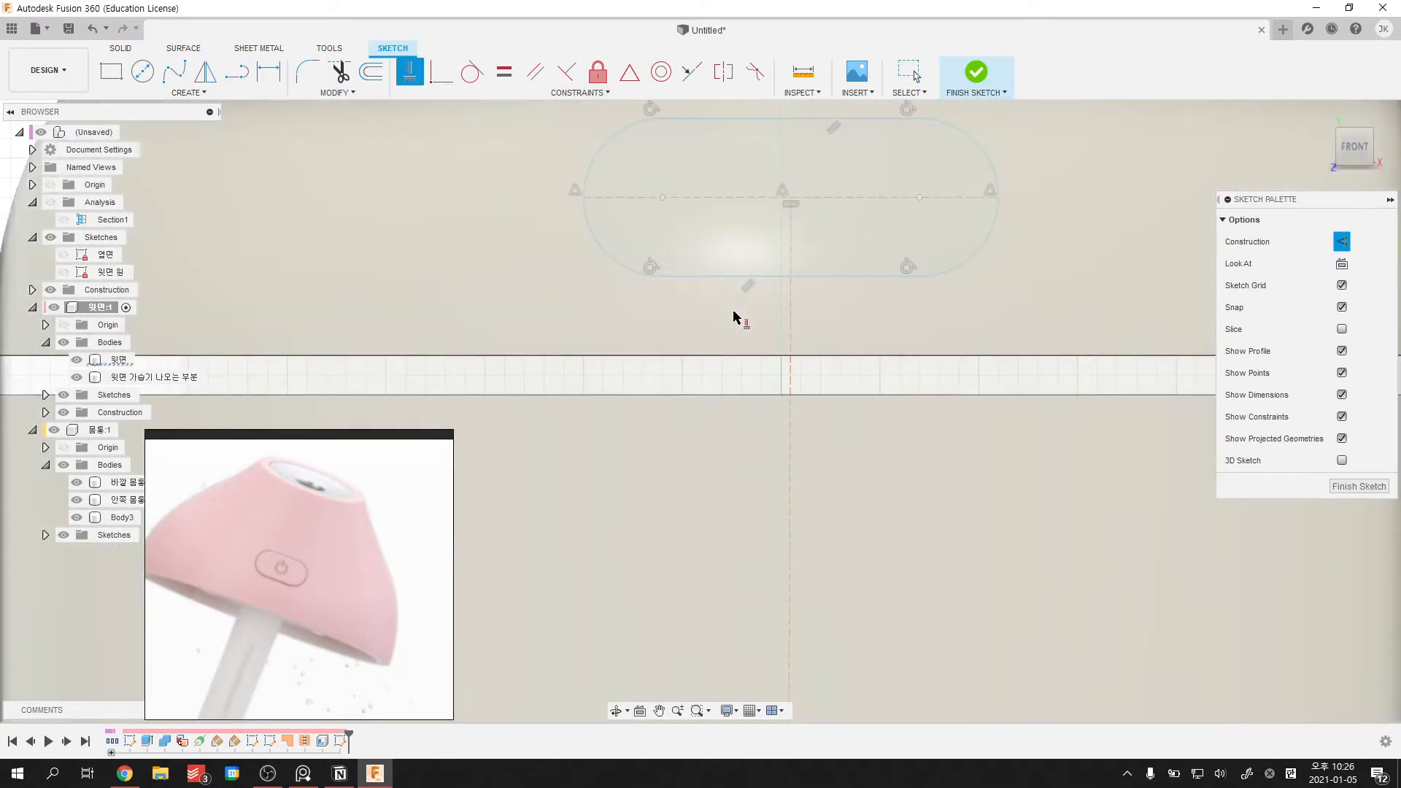
{"action": "key", "text": "Escape"}
{"action": "left_click", "coordinate": [819, 380]}
{"action": "scroll", "coordinate": [848, 330], "scroll_direction": "down", "scroll_amount": 5}
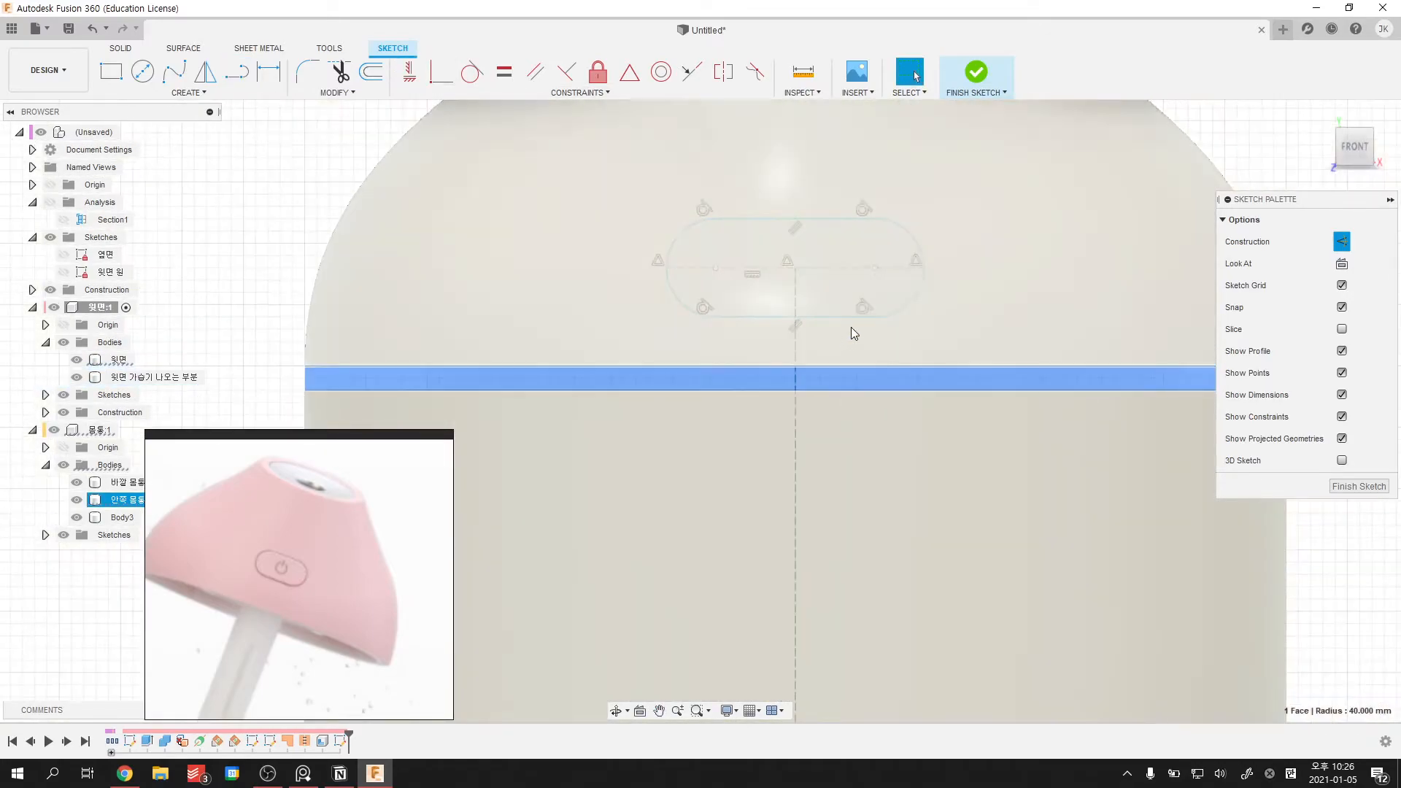
- Dimension the slot's overall length as 20 mm
{"action": "scroll", "coordinate": [883, 295], "scroll_direction": "up", "scroll_amount": 4}
{"action": "left_click", "coordinate": [759, 159]}
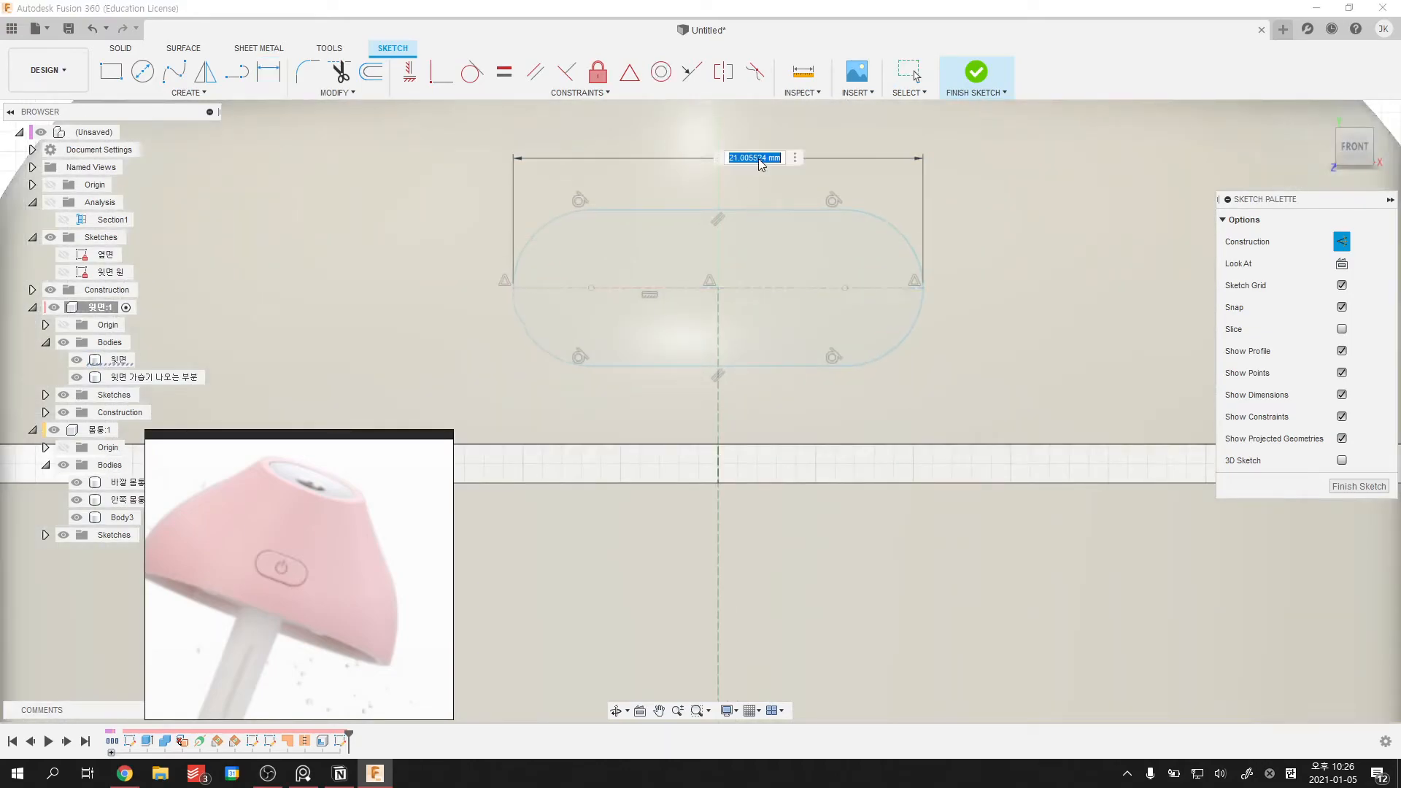
{"action": "type", "text": "20"}
{"action": "key", "text": "Return"}
- Dimension the slot's centreline 10 mm above the top part's lower edge
{"action": "left_click", "coordinate": [749, 443]}
{"action": "left_click", "coordinate": [724, 287]}
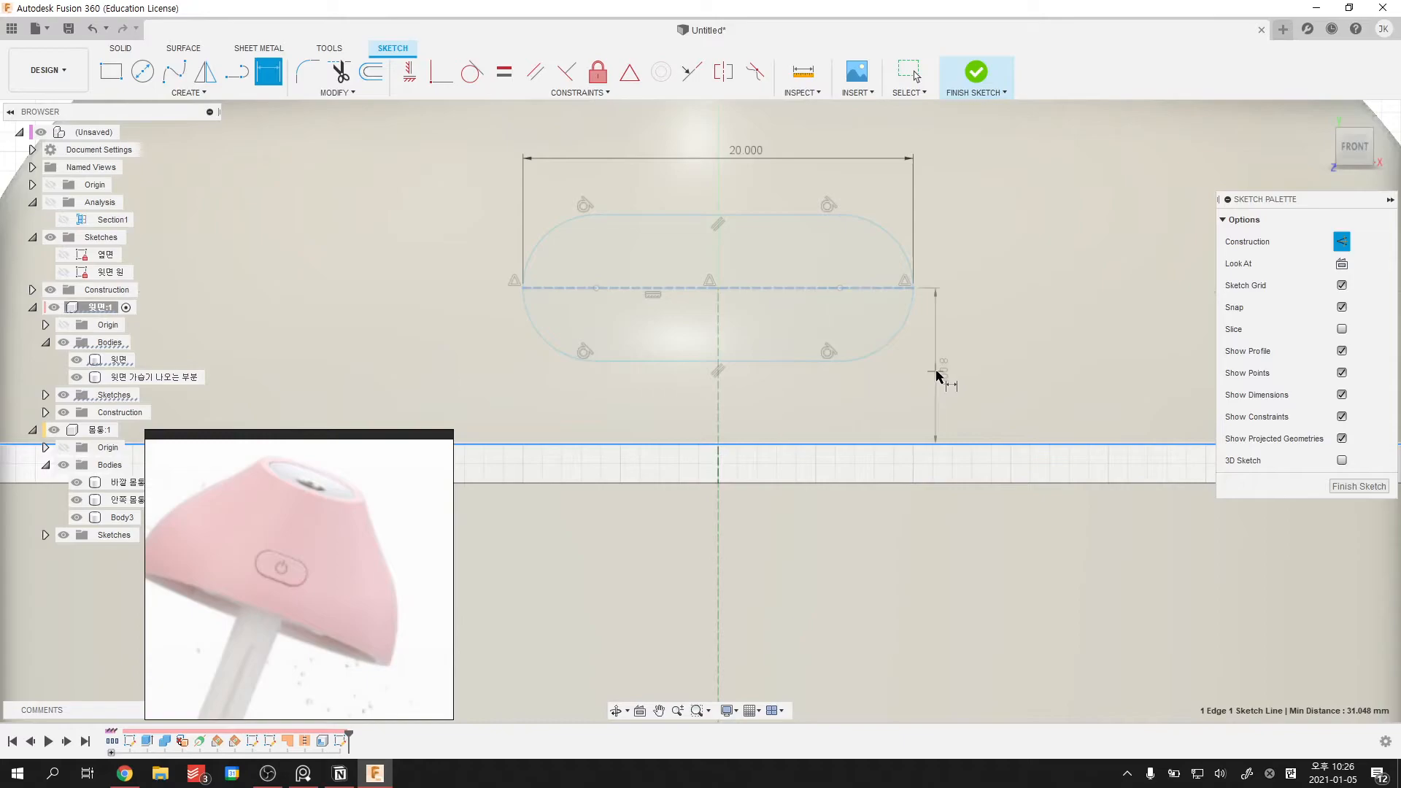
{"action": "left_click", "coordinate": [942, 375]}
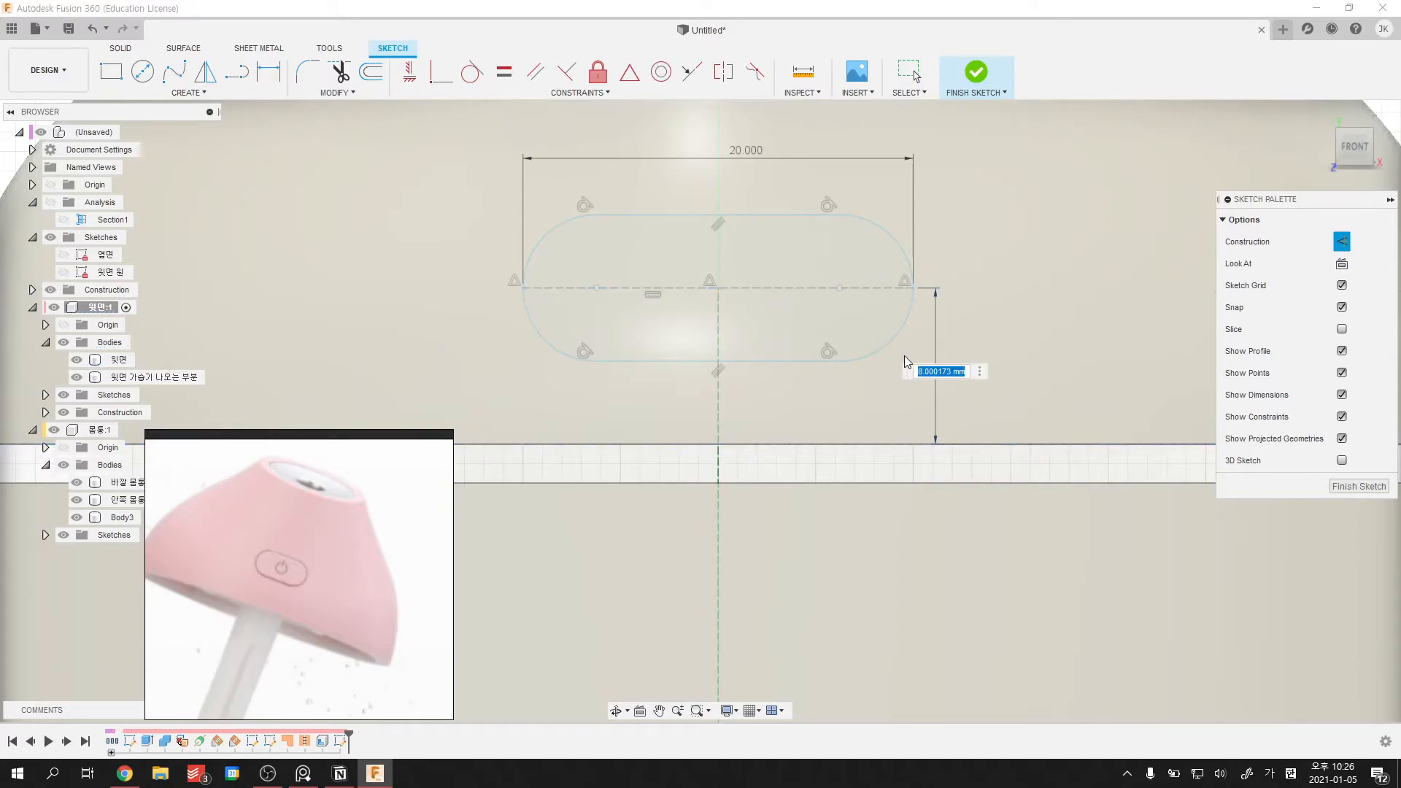
{"action": "type", "text": "10"}
{"action": "key", "text": "Return"}
{"action": "scroll", "coordinate": [847, 401], "scroll_direction": "down", "scroll_amount": 5}
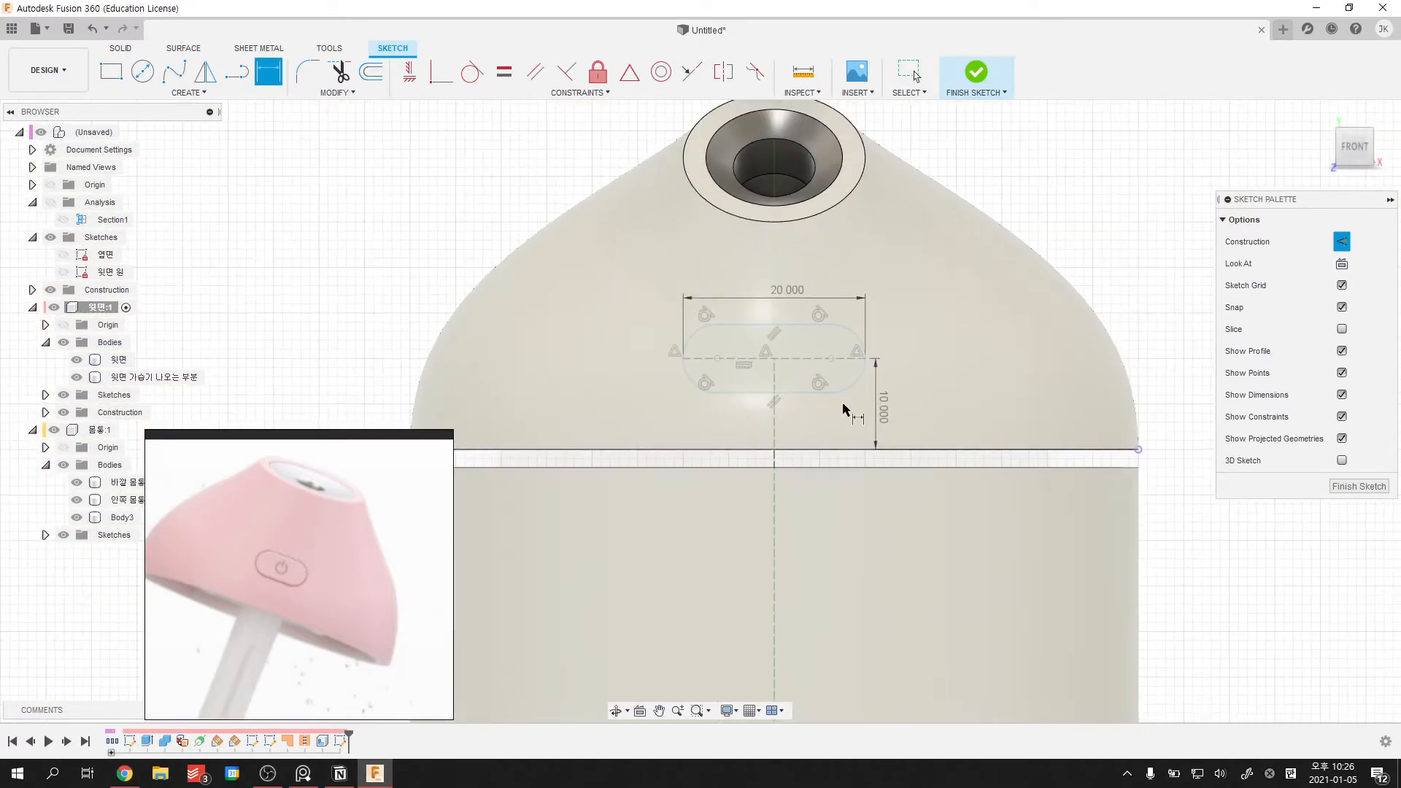
- Dimension the slot's rounded end with a 3 mm radius
{"action": "scroll", "coordinate": [843, 405], "scroll_direction": "up", "scroll_amount": 4}
{"action": "middle_click_drag", "start_coordinate": [842, 405], "coordinate": [841, 436]}
{"action": "scroll", "coordinate": [842, 432], "scroll_direction": "up", "scroll_amount": 3}
{"action": "scroll", "coordinate": [843, 432], "scroll_direction": "down", "scroll_amount": 4}
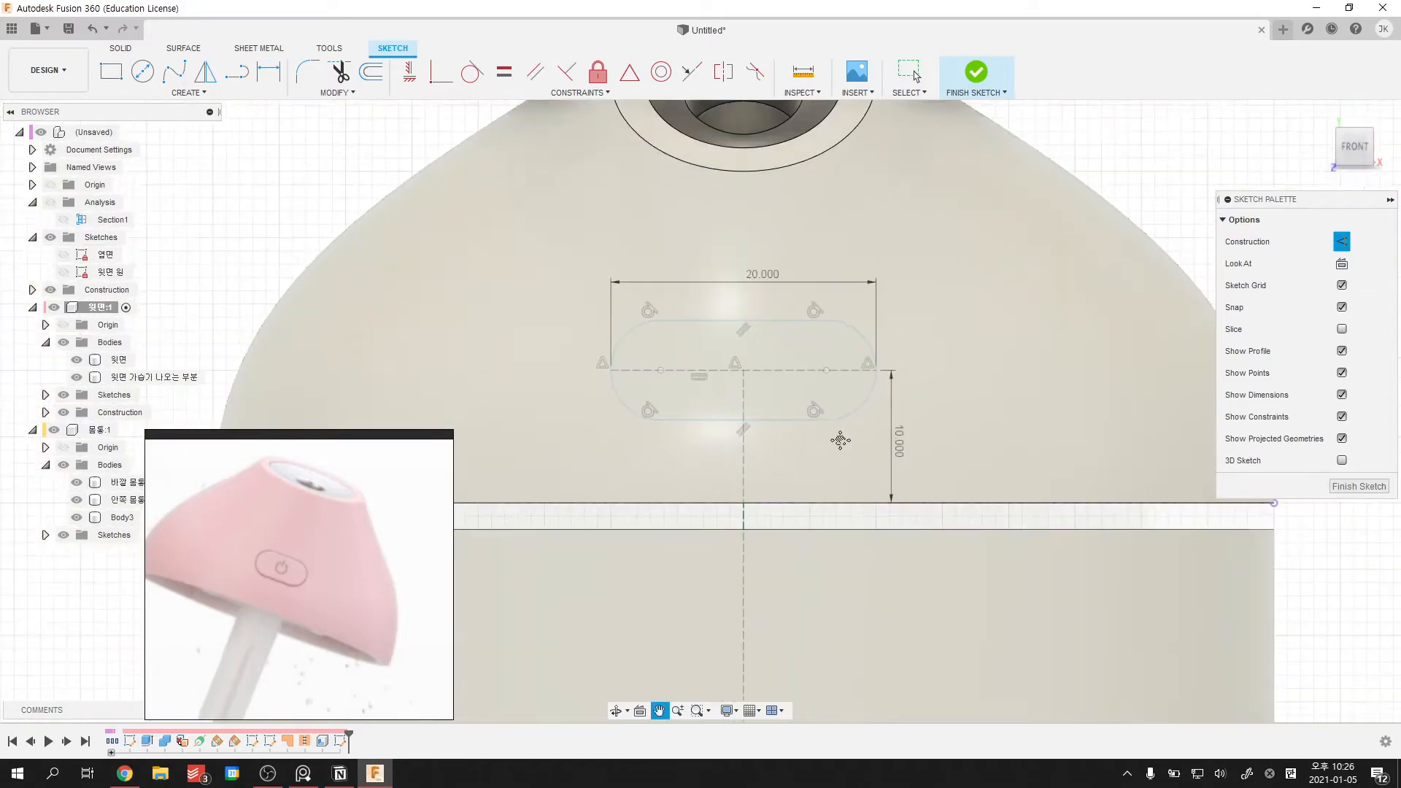
{"action": "scroll", "coordinate": [843, 436], "scroll_direction": "up", "scroll_amount": 2}
{"action": "key", "text": "d"}
{"action": "left_click", "coordinate": [857, 326]}
{"action": "left_click", "coordinate": [991, 280]}
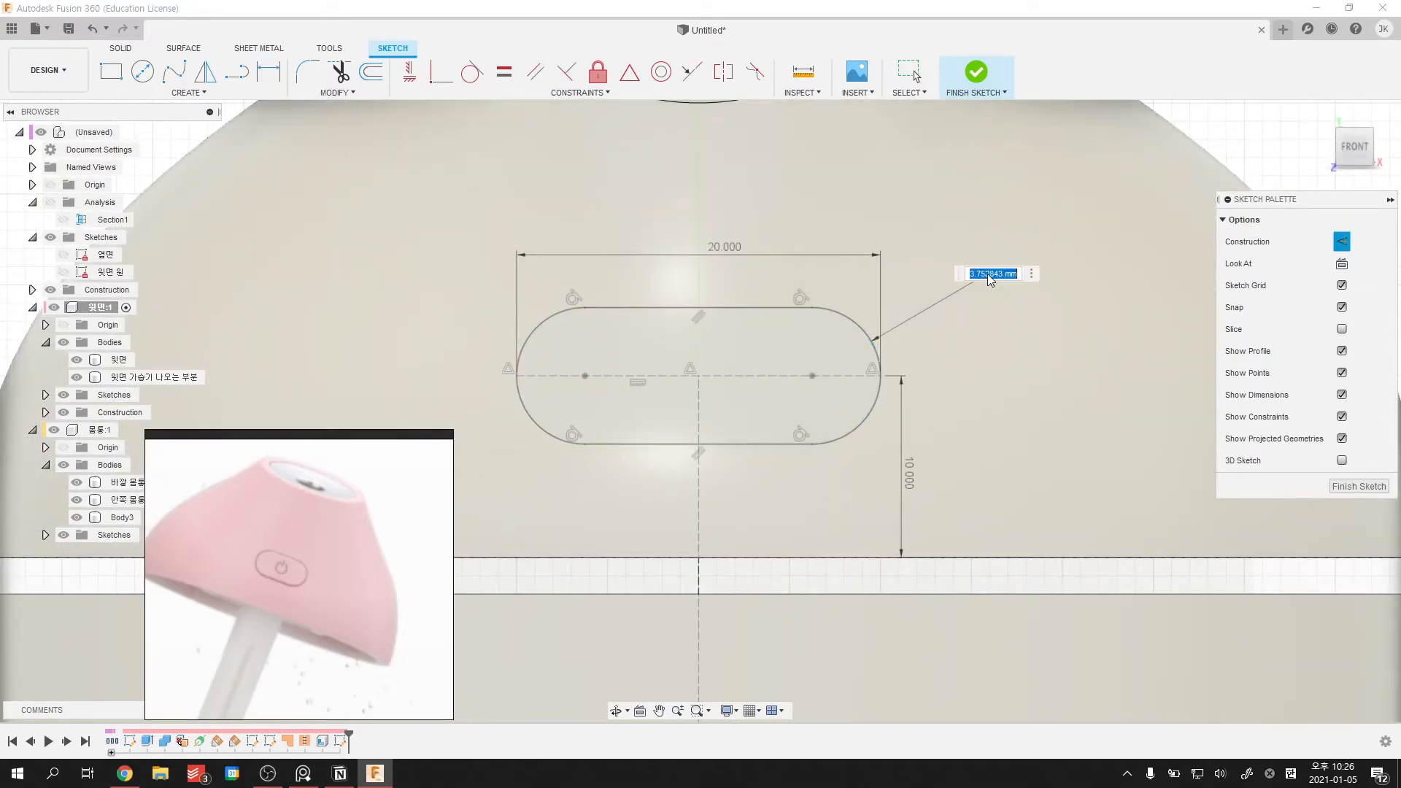
{"action": "type", "text": "3"}
{"action": "key", "text": "Return"}
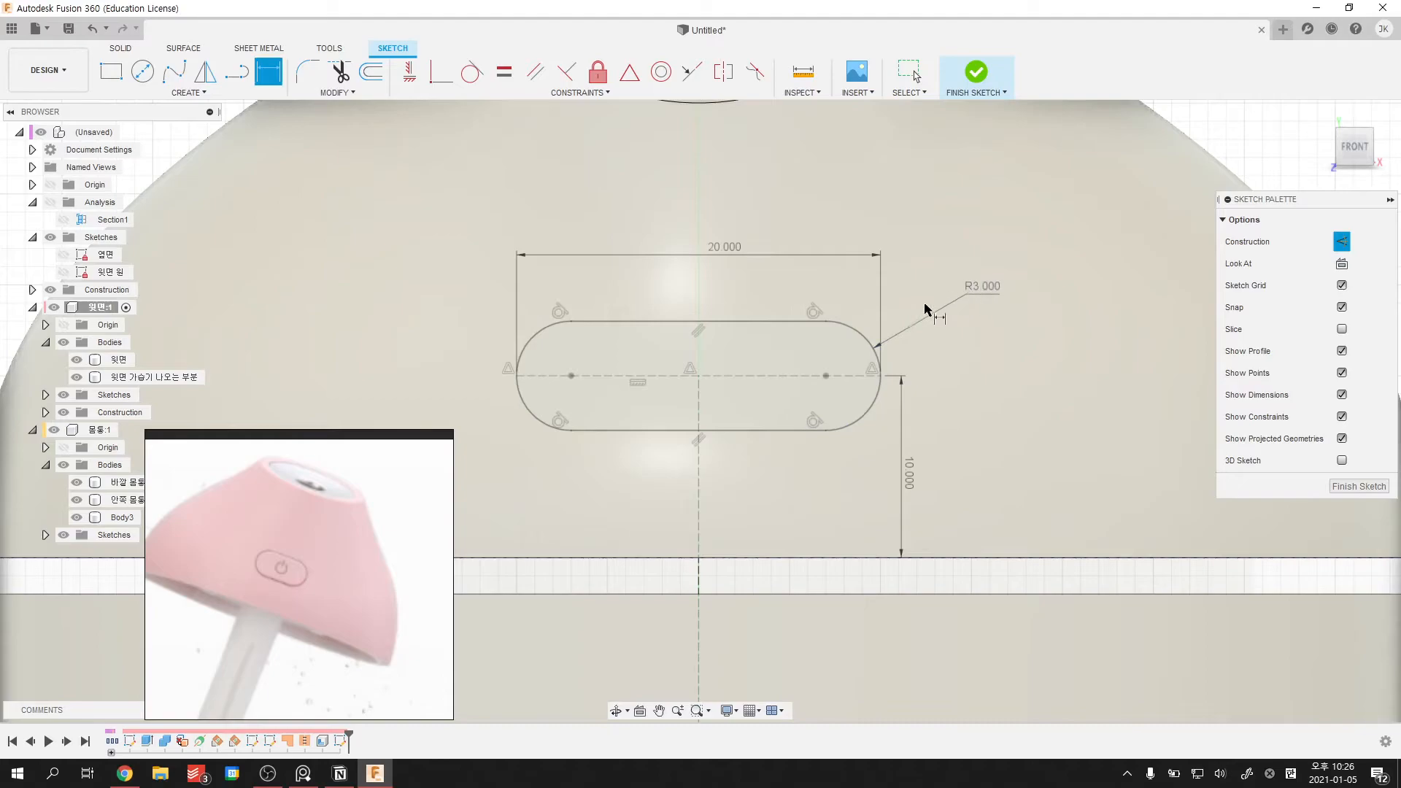
{"action": "left_click", "coordinate": [972, 296]}
{"action": "key", "text": "Escape"}
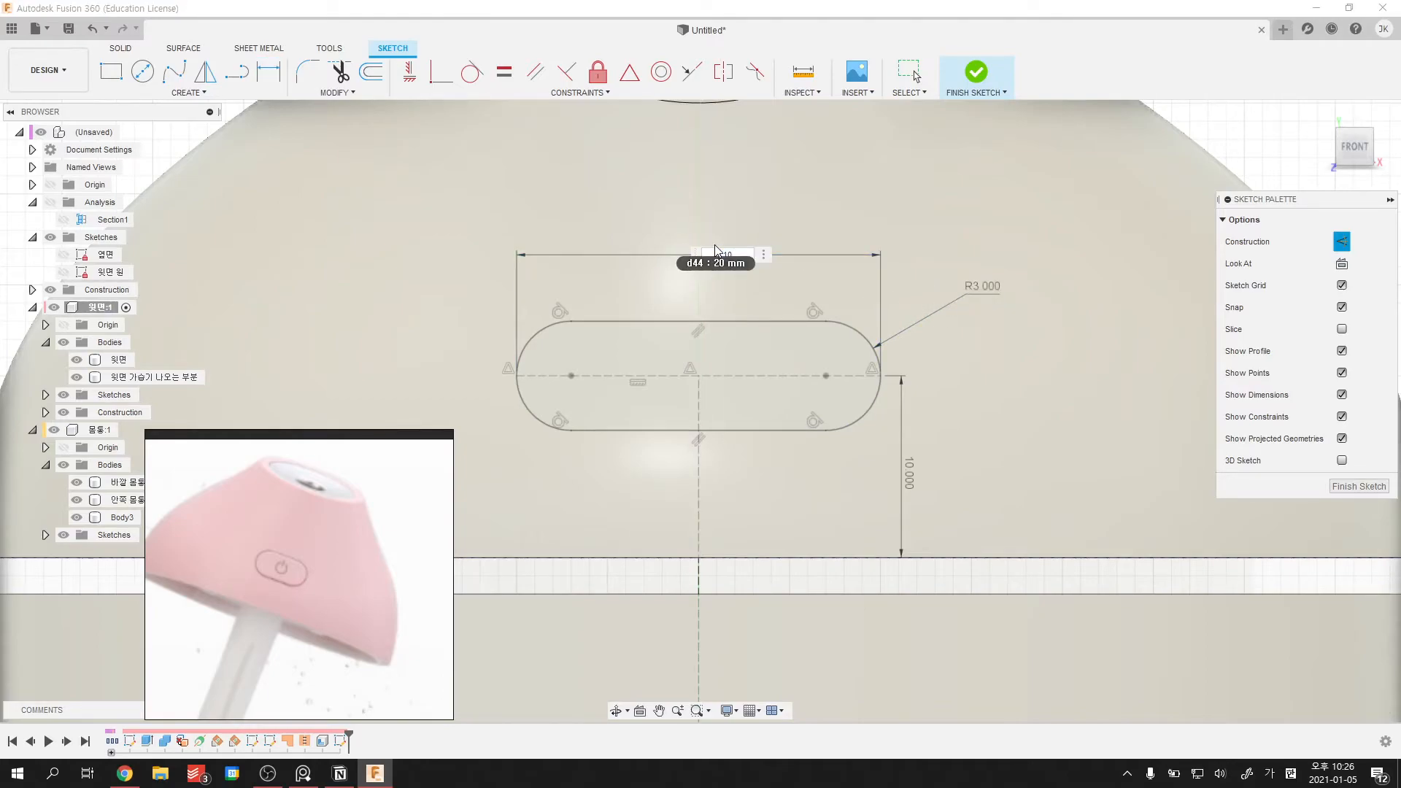
- Change the slot's overall length to 15 mm and finish the sketch
{"action": "key", "text": "Return"}
{"action": "left_click", "coordinate": [716, 248]}
{"action": "type", "text": "15"}
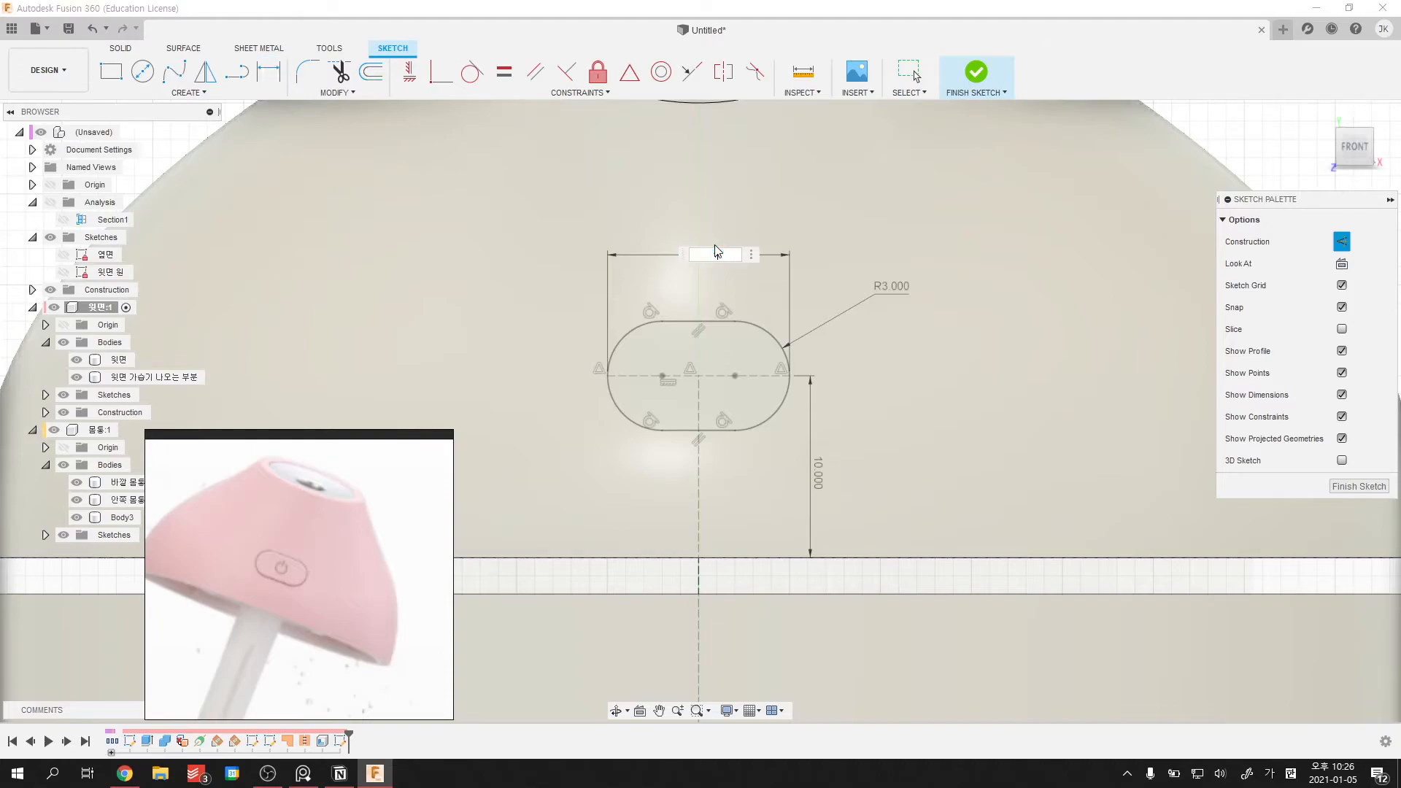
{"action": "key", "text": "Return"}
{"action": "scroll", "coordinate": [824, 261], "scroll_direction": "down", "scroll_amount": 8}
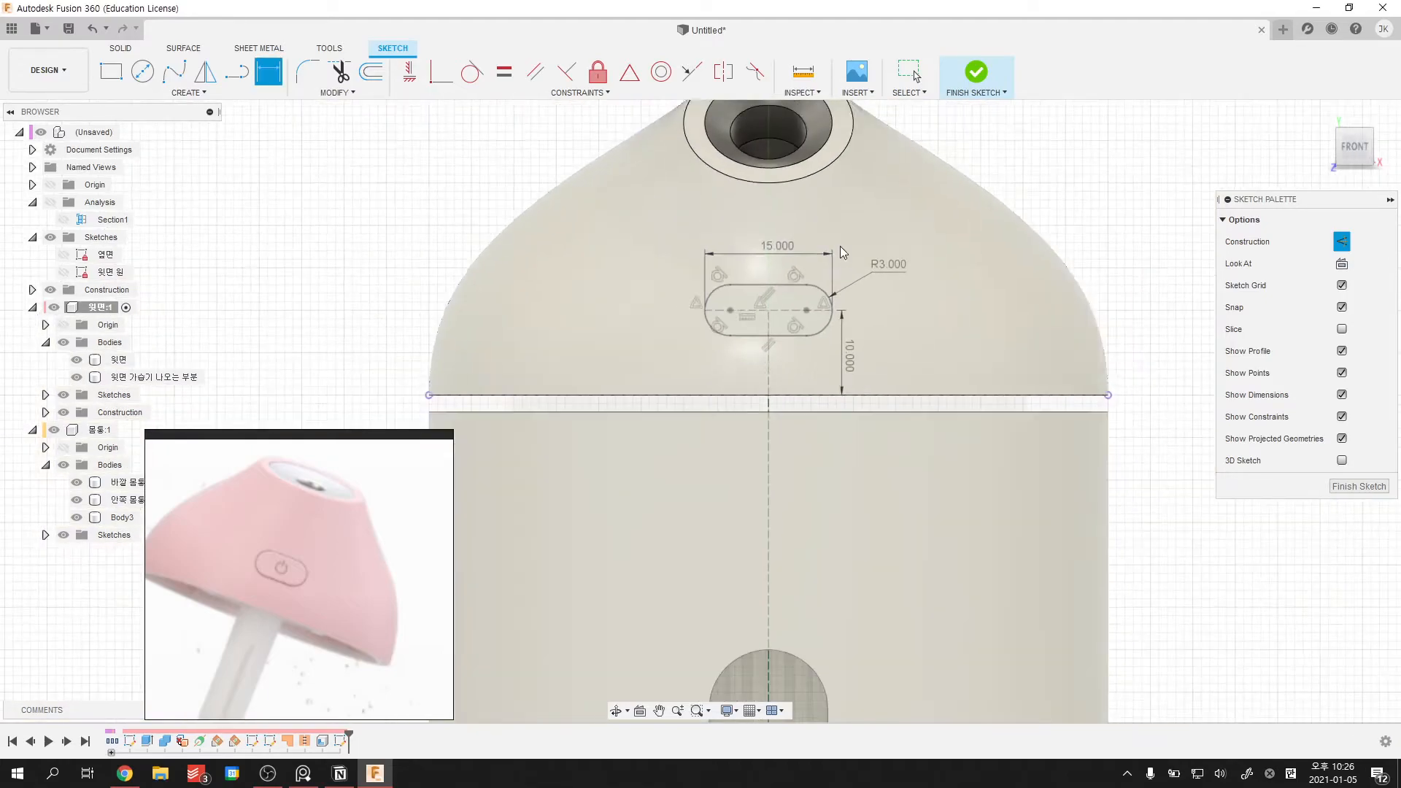
{"action": "key", "text": "Escape"}
{"action": "left_click", "coordinate": [977, 73]}
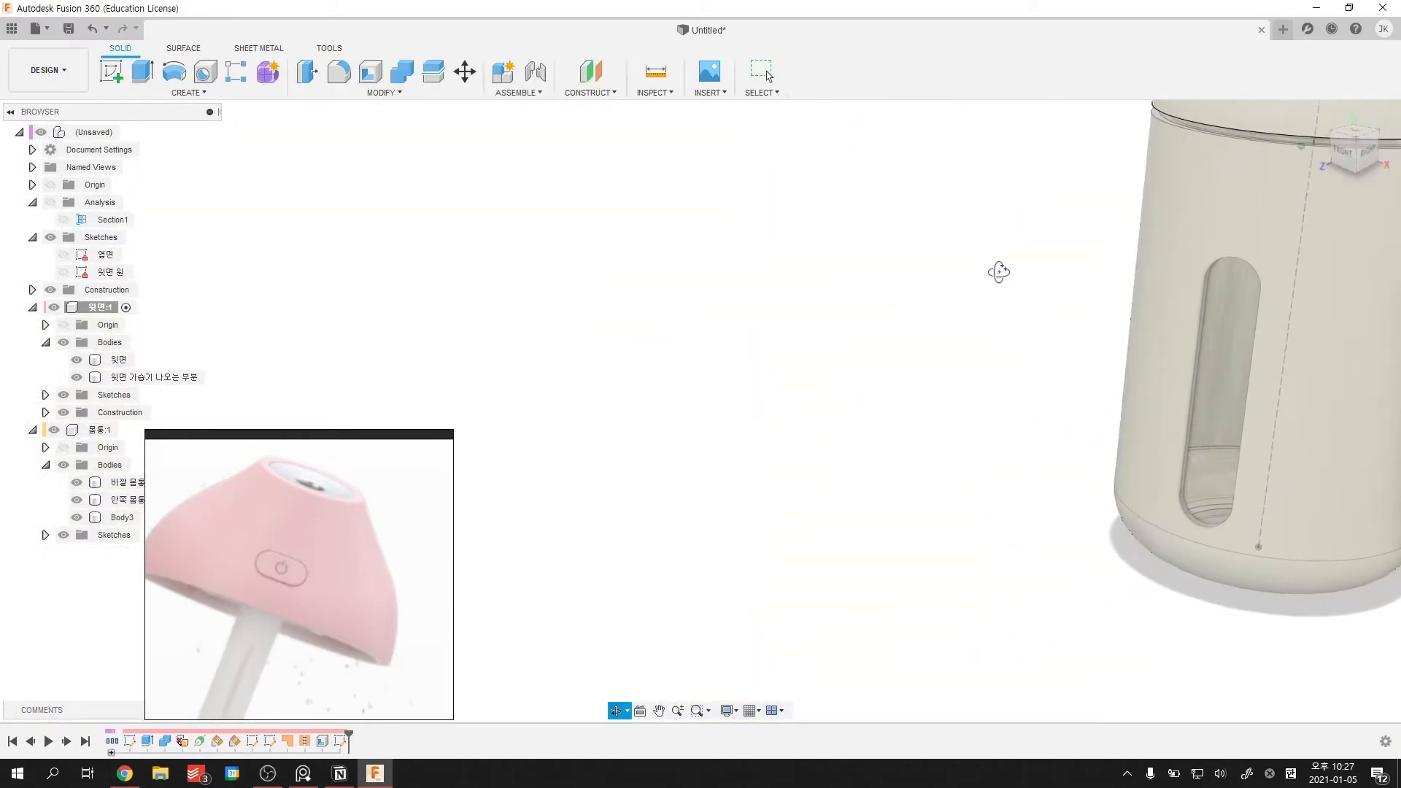
- Extrude the slot profile 70 mm through the front of the top part as a new body
{"action": "scroll", "coordinate": [920, 274], "scroll_direction": "up", "scroll_amount": 8}
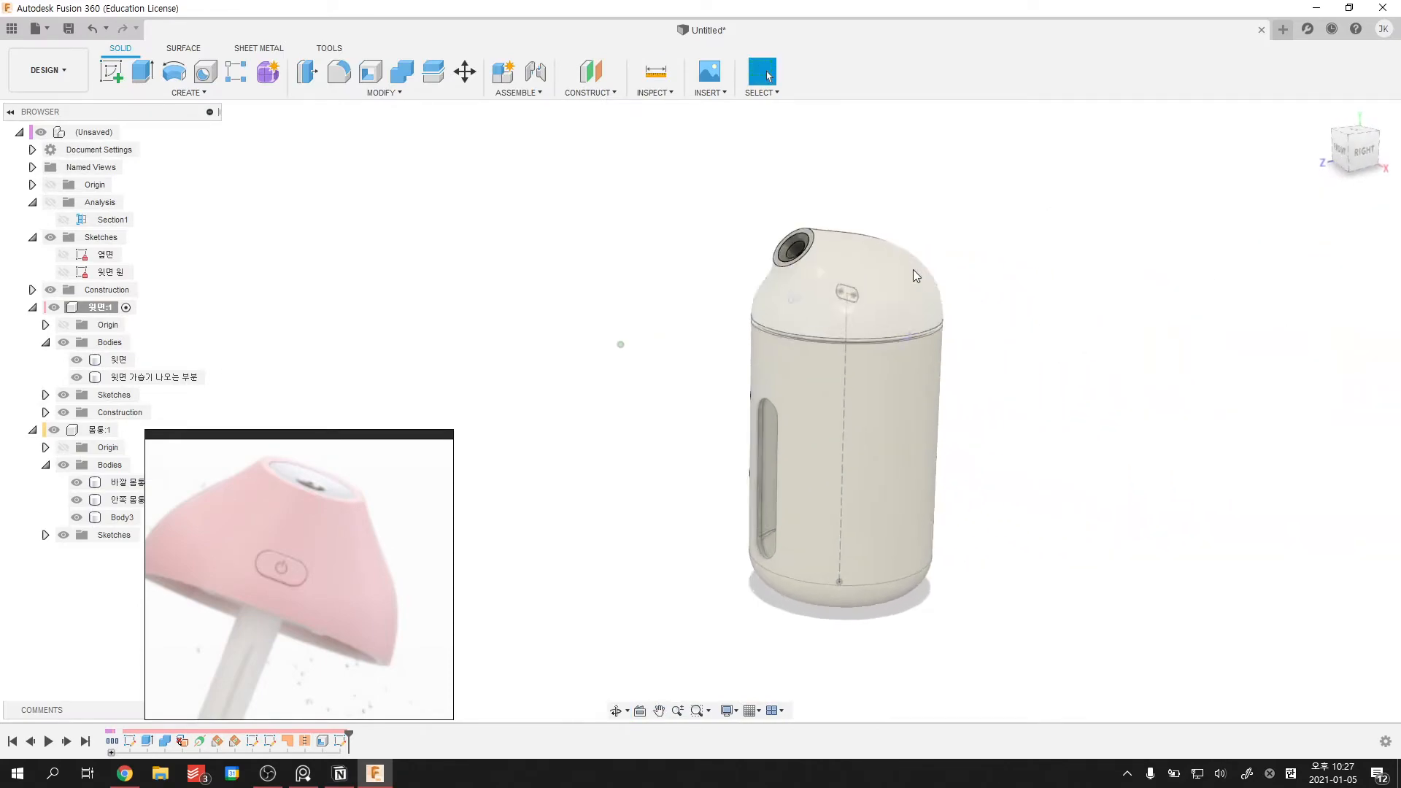
{"action": "key", "text": "e"}
{"action": "left_click", "coordinate": [810, 383]}
{"action": "scroll", "coordinate": [821, 343], "scroll_direction": "down", "scroll_amount": 5}
{"action": "left_click_drag", "start_coordinate": [807, 376], "coordinate": [544, 415]}
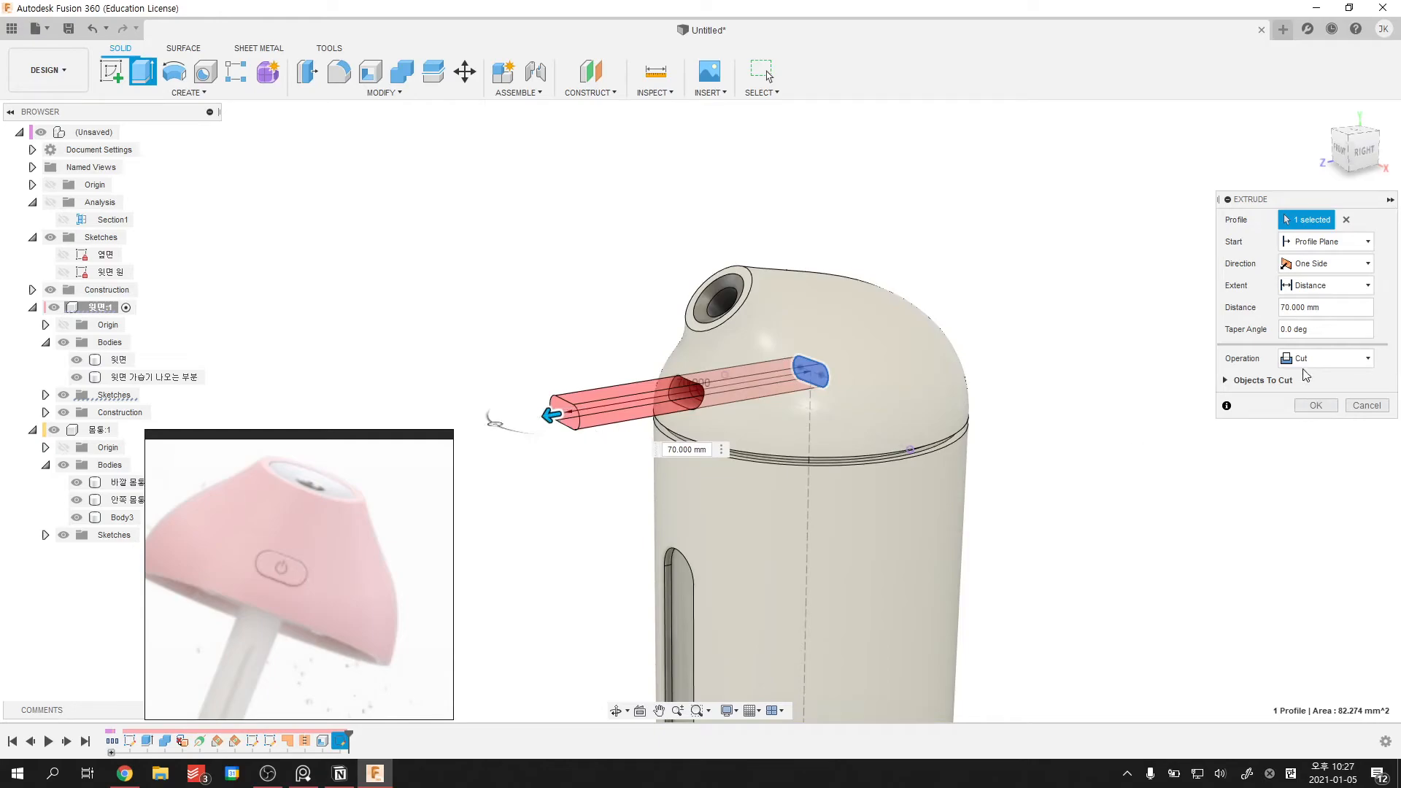
{"action": "left_click", "coordinate": [1324, 359]}
{"action": "left_click", "coordinate": [1304, 429]}
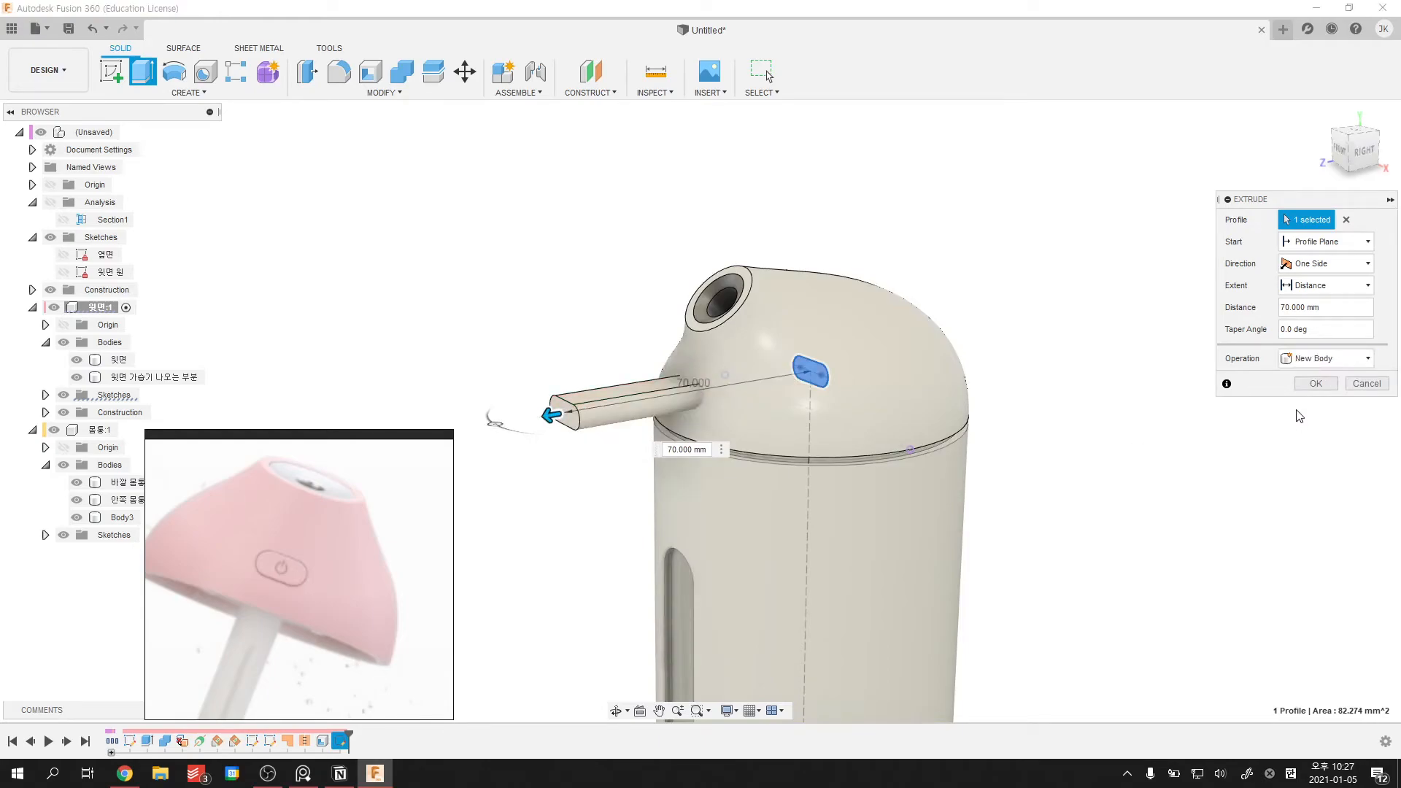
{"action": "left_click", "coordinate": [1311, 382]}
- Examine where the extruded slot body passes through the front of the top part from several angles
{"action": "middle_click_drag", "start_coordinate": [1051, 256], "coordinate": [1050, 379], "text": "shift"}
{"action": "scroll", "coordinate": [781, 426], "scroll_direction": "up", "scroll_amount": 3}
{"action": "middle_click_drag", "start_coordinate": [782, 426], "coordinate": [774, 404], "text": "shift"}
{"action": "scroll", "coordinate": [774, 405], "scroll_direction": "down", "scroll_amount": 4}
{"action": "scroll", "coordinate": [737, 423], "scroll_direction": "up", "scroll_amount": 4}
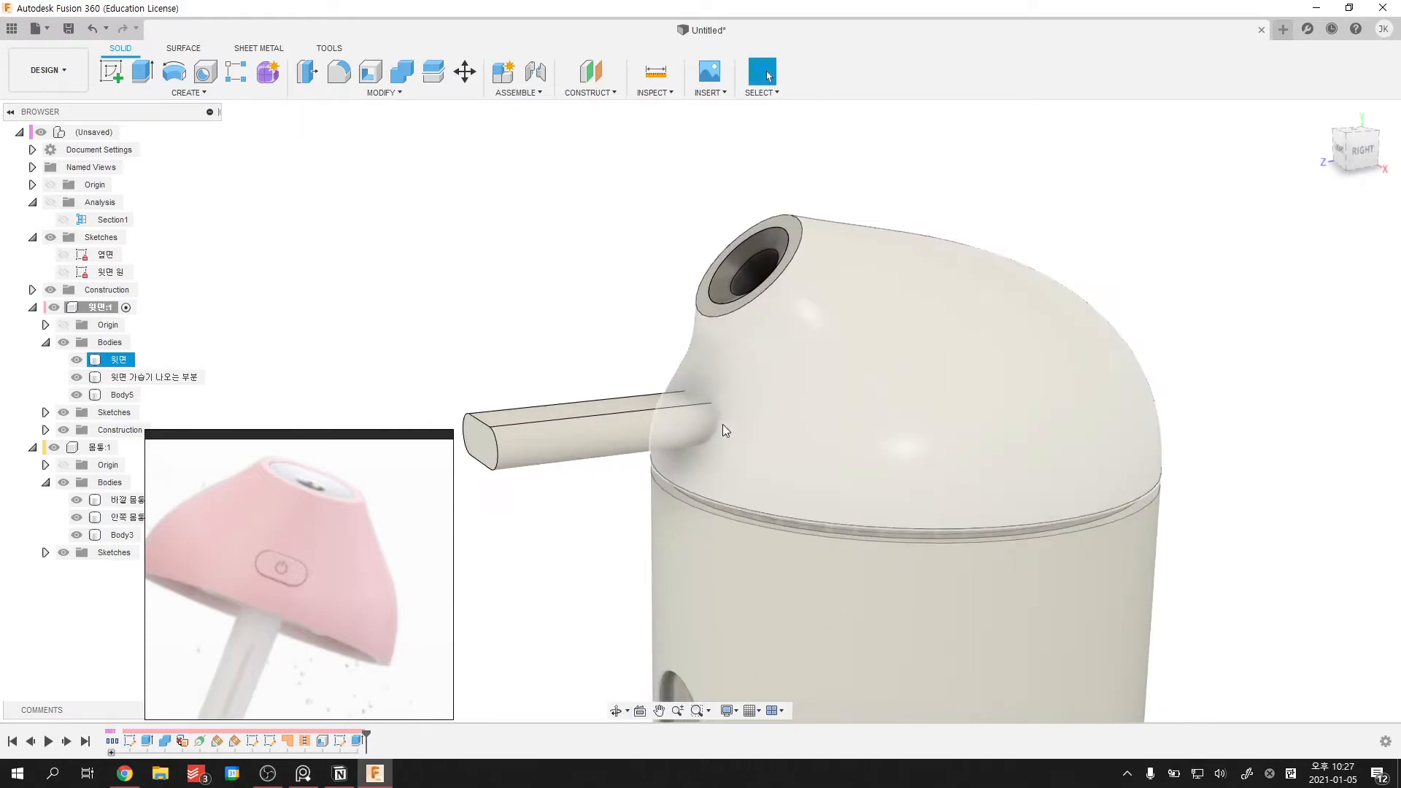
{"action": "scroll", "coordinate": [723, 424], "scroll_direction": "down", "scroll_amount": 2}
{"action": "middle_click_drag", "start_coordinate": [639, 399], "coordinate": [756, 424], "text": "shift"}
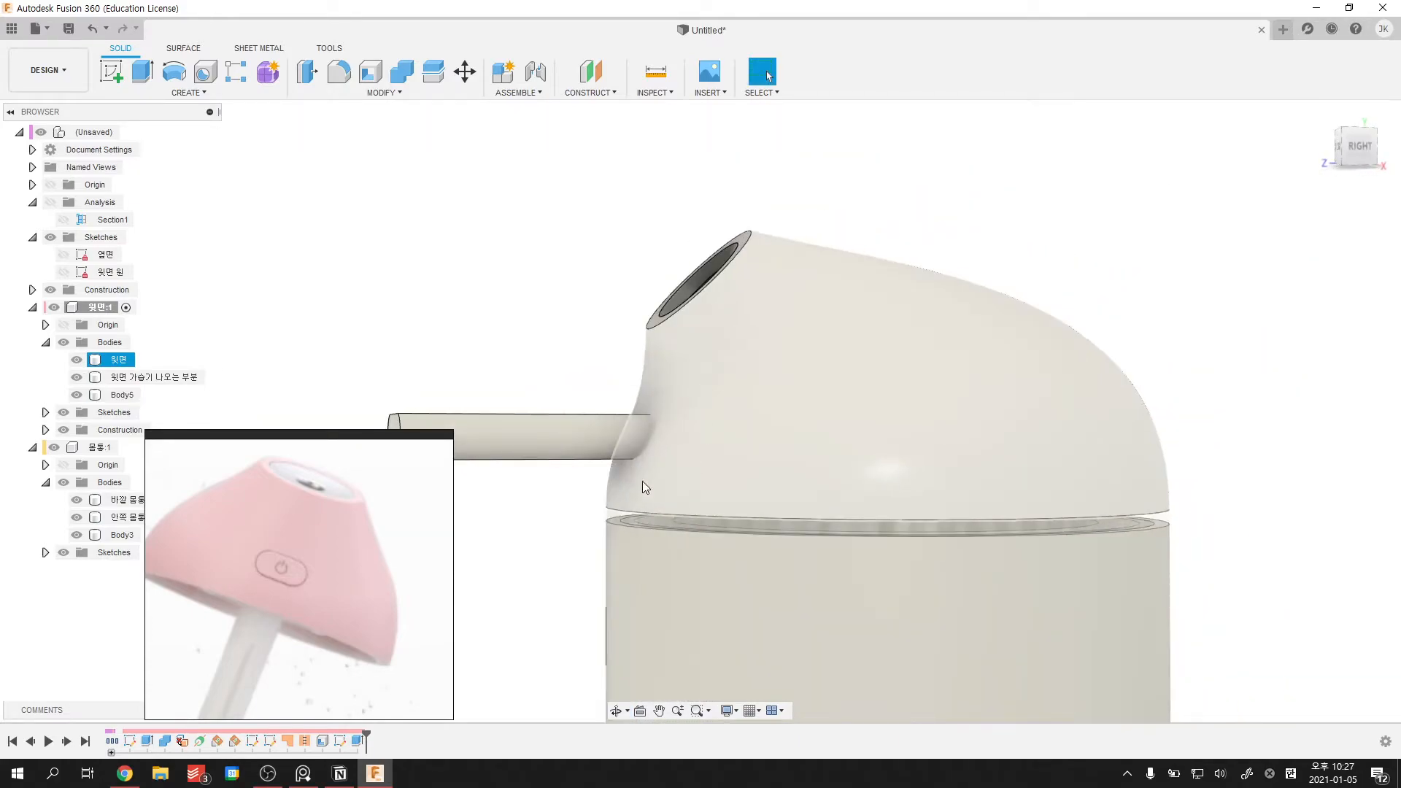
{"action": "scroll", "coordinate": [628, 369], "scroll_direction": "down", "scroll_amount": 3}
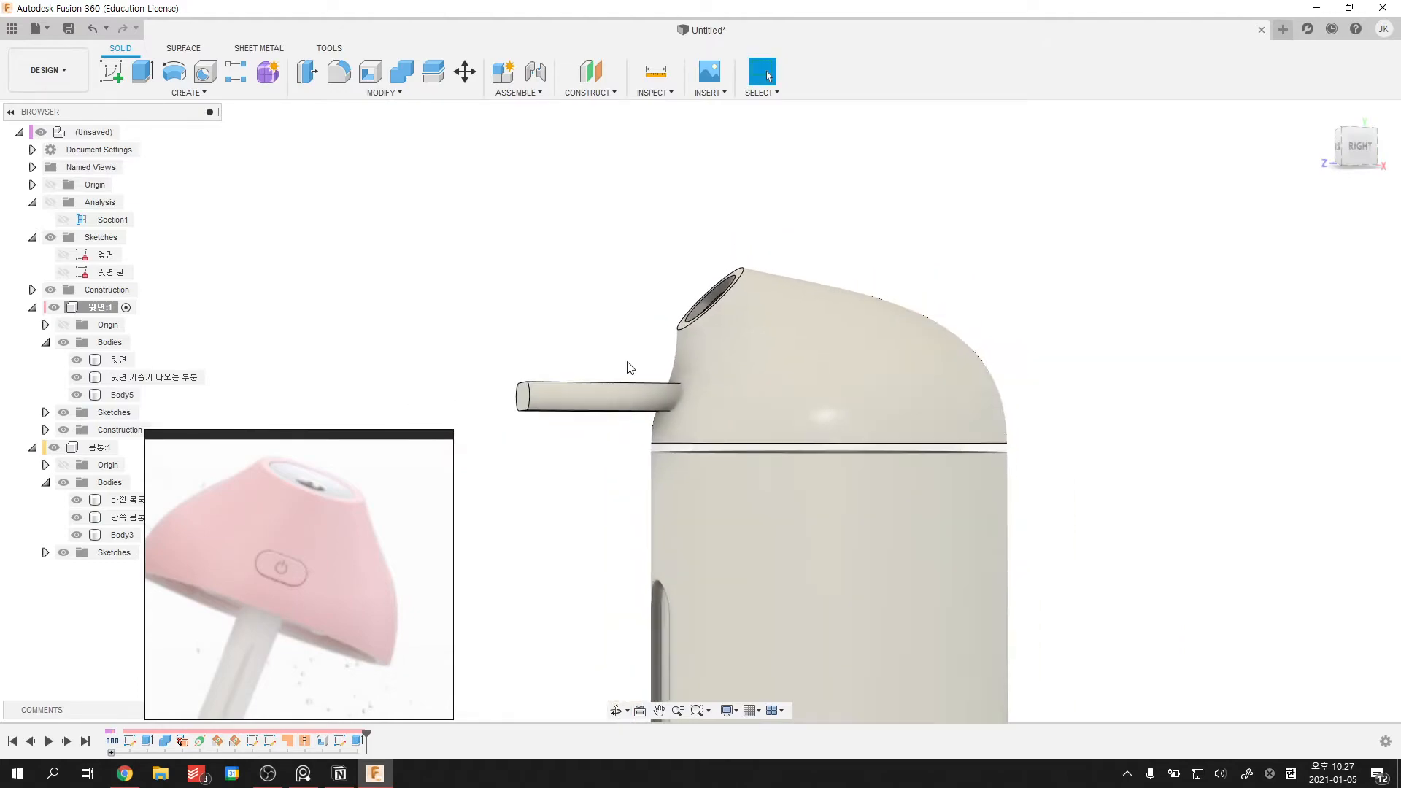
{"action": "scroll", "coordinate": [629, 369], "scroll_direction": "up", "scroll_amount": 3}
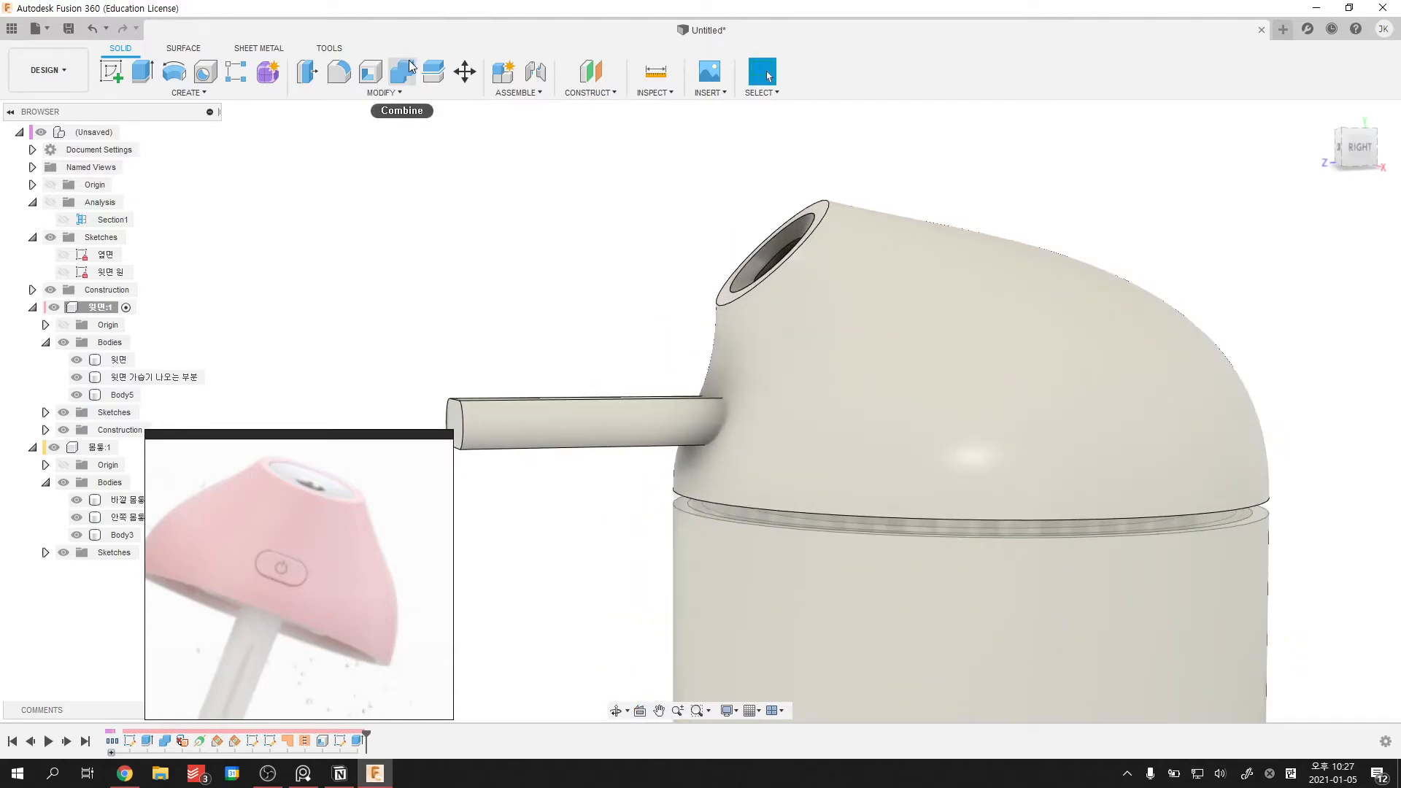
- Try to combine the top part body with the extruded slot body using Intersect while keeping the tools
{"action": "left_click", "coordinate": [402, 71]}
{"action": "left_click", "coordinate": [679, 357]}
{"action": "left_click", "coordinate": [682, 409]}
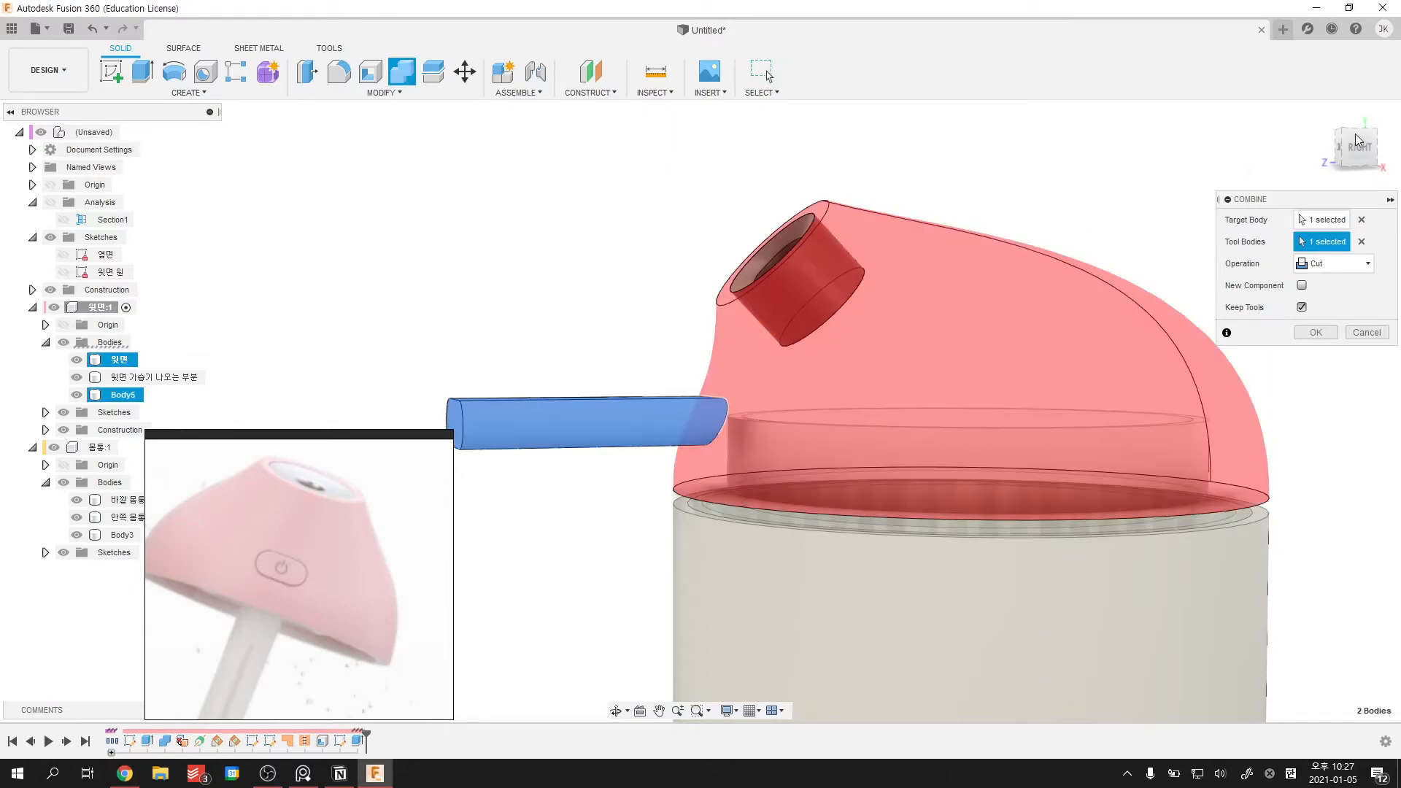
{"action": "left_click", "coordinate": [1317, 264]}
{"action": "left_click", "coordinate": [1310, 316]}
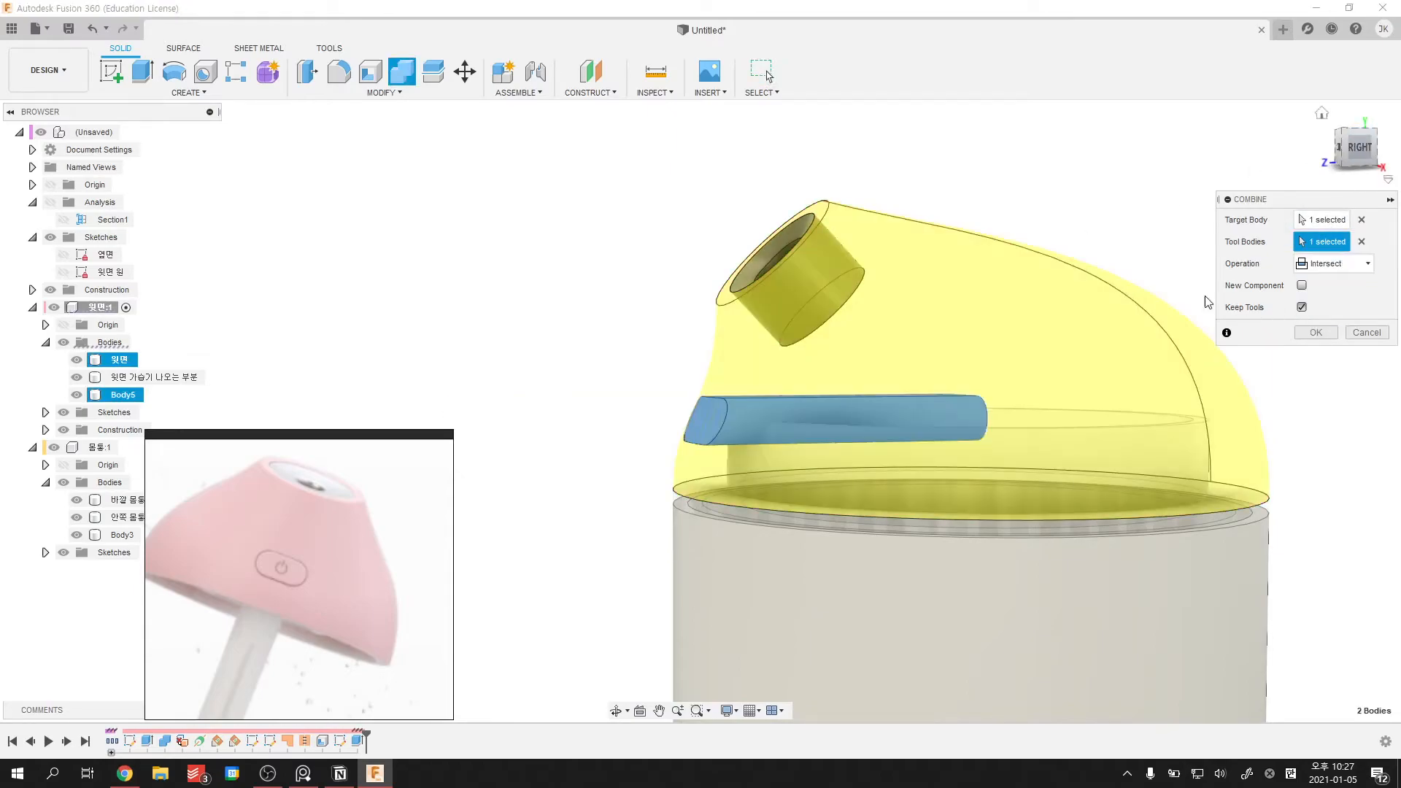
{"action": "left_click", "coordinate": [1316, 332]}
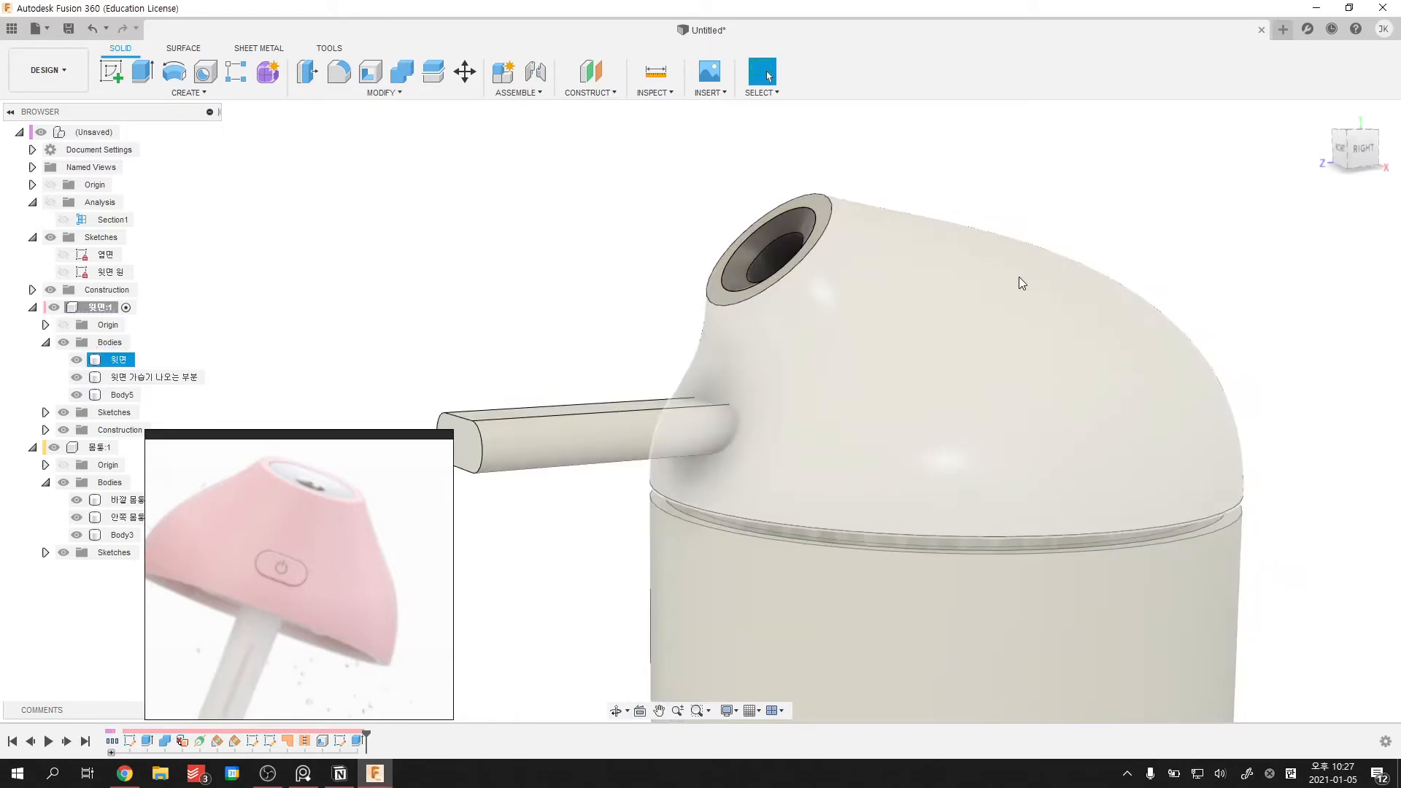
- Try to replace the extruded slot body's front end face with the curved outer face of the top part
{"action": "left_click", "coordinate": [422, 93]}
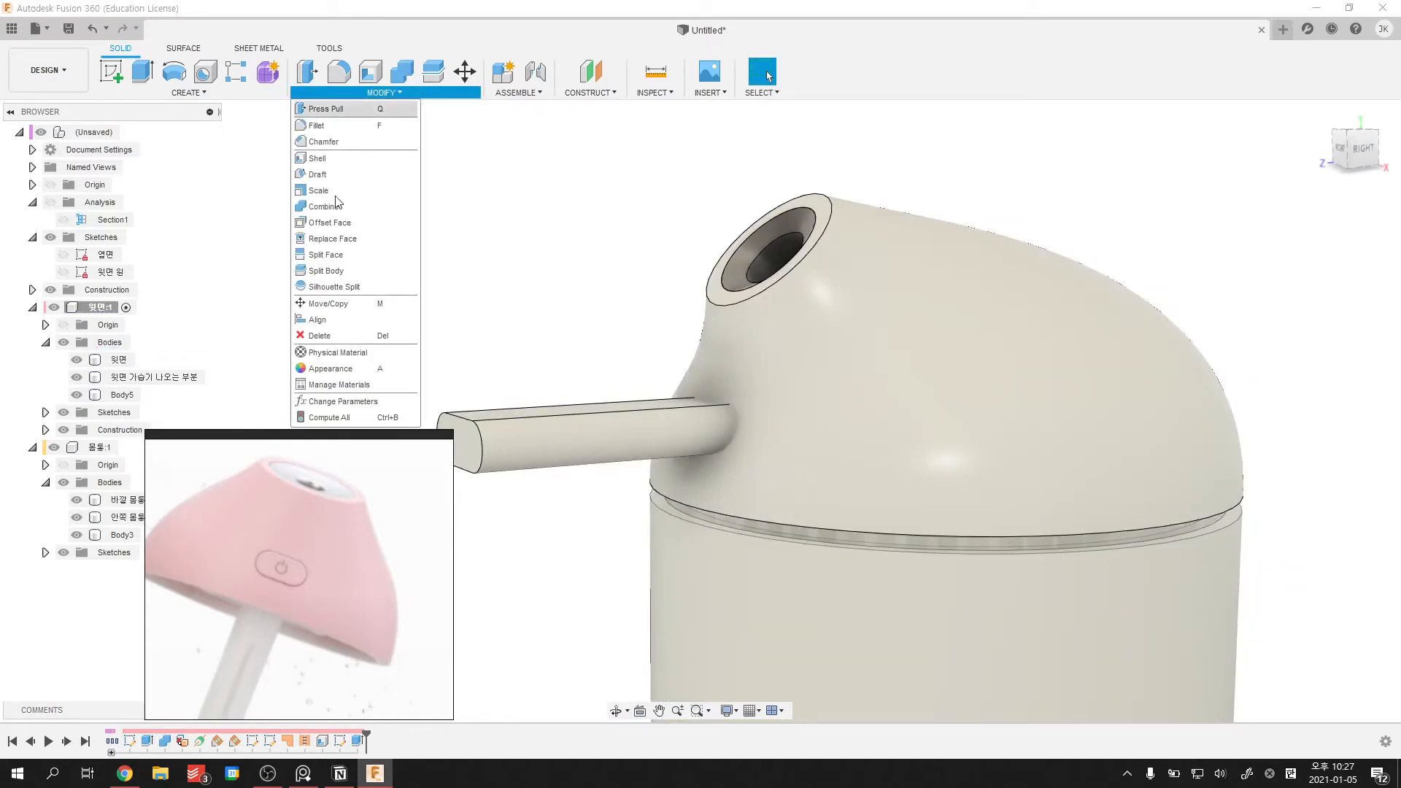
{"action": "left_click", "coordinate": [330, 238]}
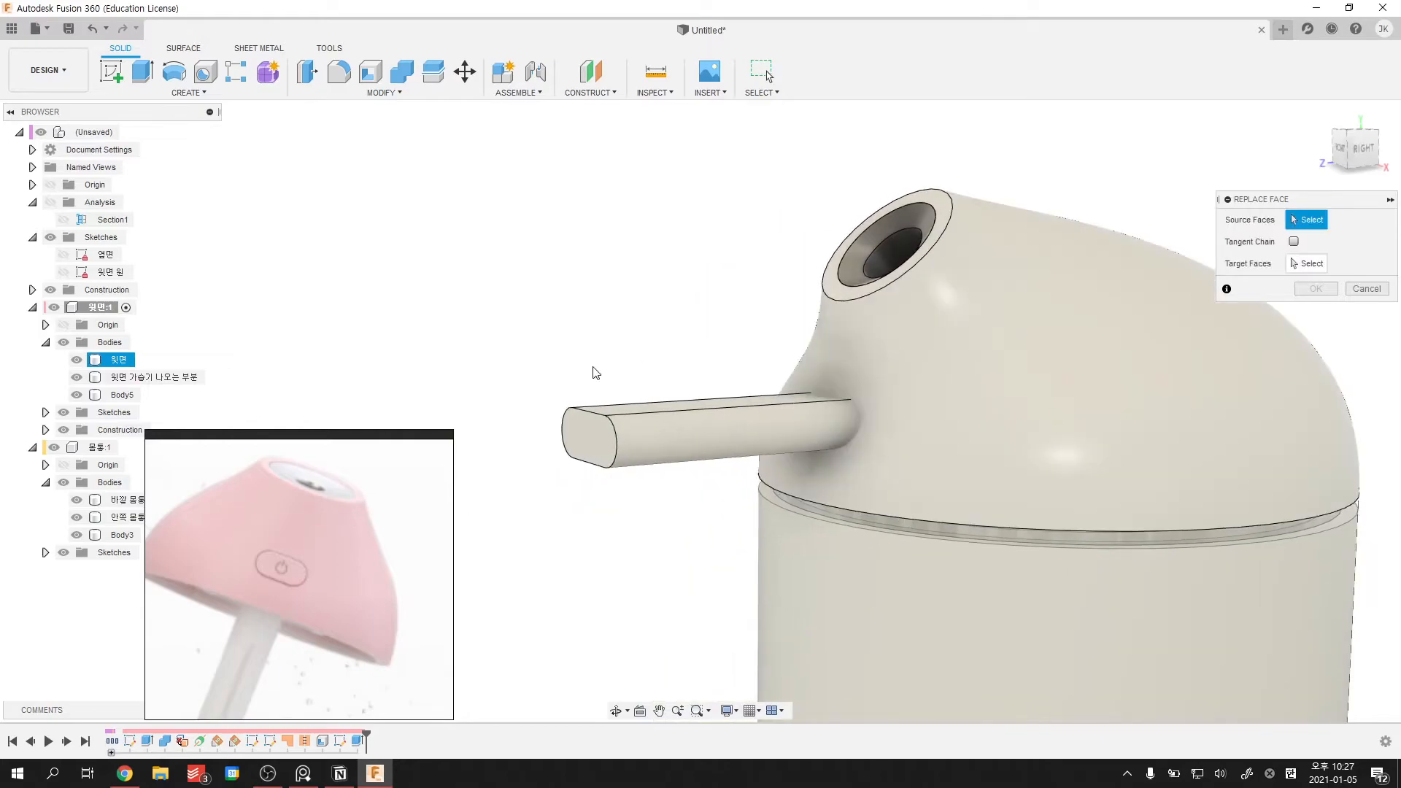
{"action": "left_click", "coordinate": [592, 433]}
{"action": "left_click", "coordinate": [1040, 365]}
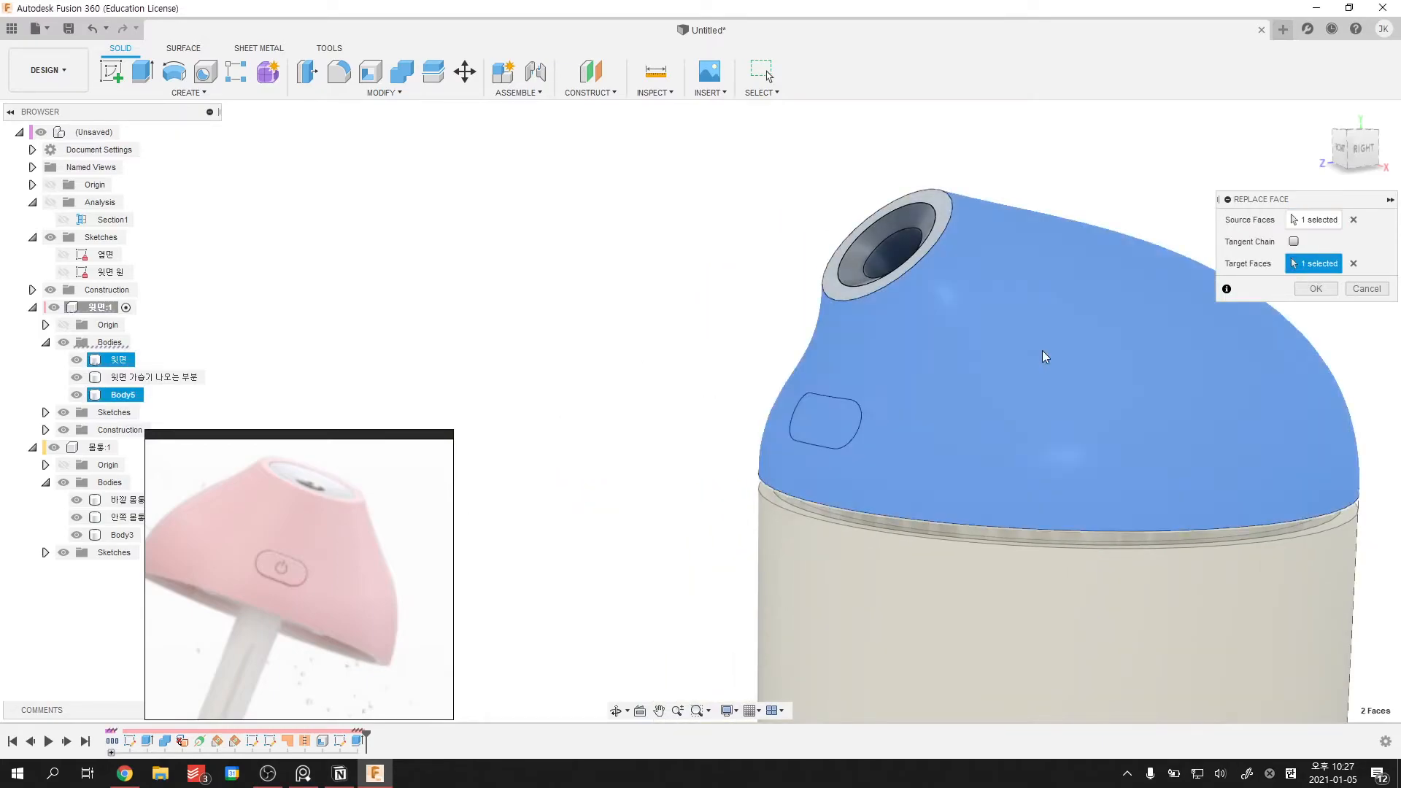
{"action": "scroll", "coordinate": [942, 322], "scroll_direction": "down", "scroll_amount": 2}
{"action": "middle_click_drag", "start_coordinate": [783, 286], "coordinate": [763, 263], "text": "shift"}
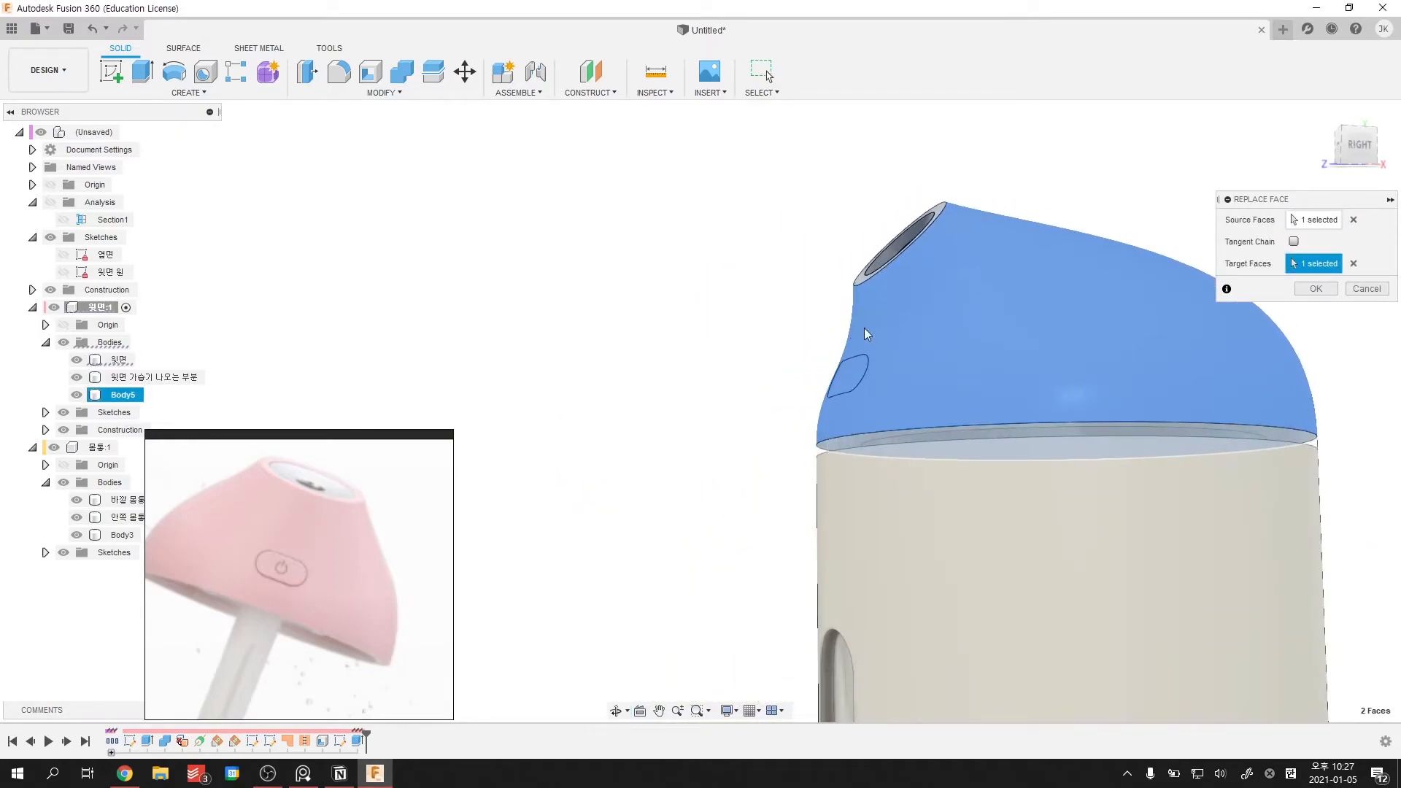
{"action": "key", "text": "Escape"}
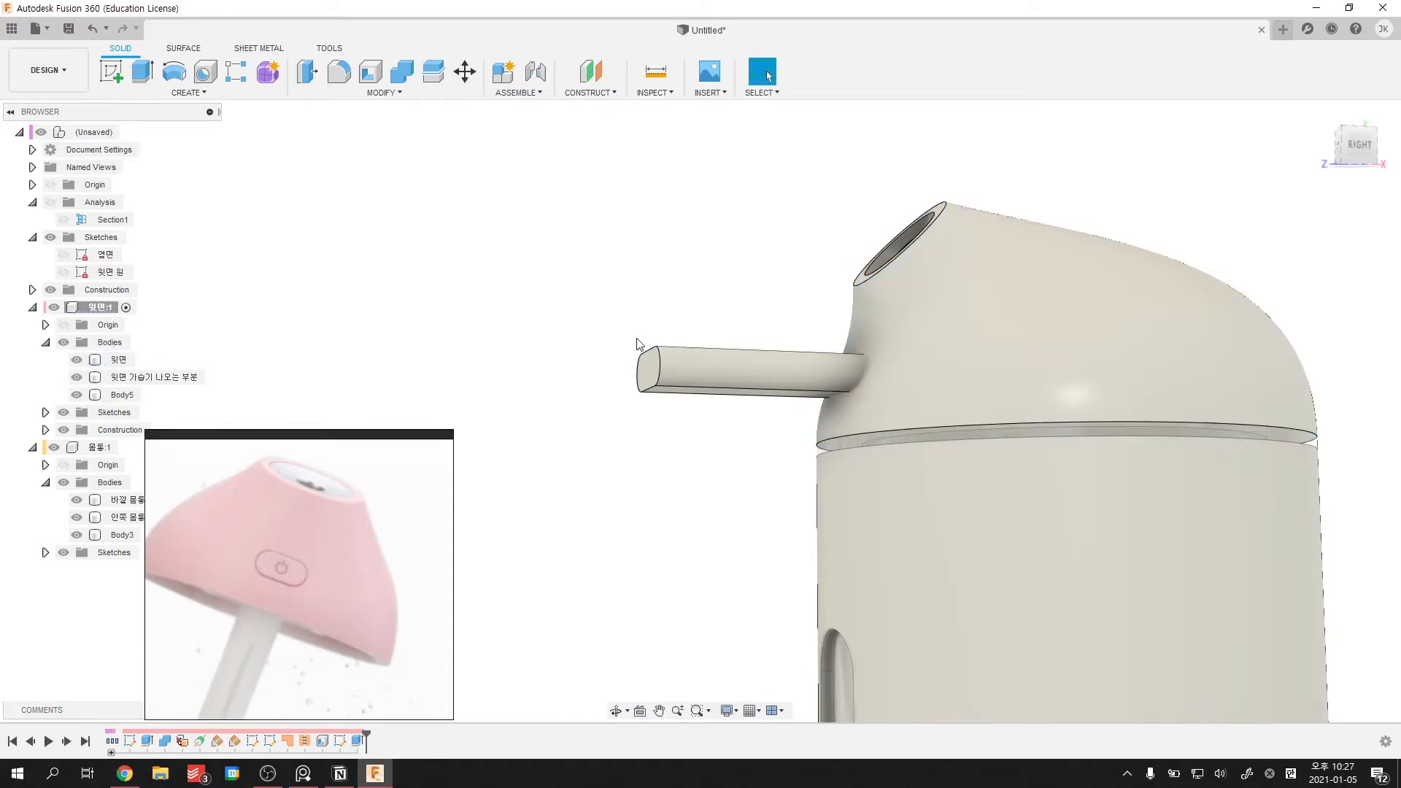
- Delete the slot body's extrude feature from the design history
{"action": "left_click", "coordinate": [358, 741]}
{"action": "right_click", "coordinate": [358, 740]}
{"action": "left_click", "coordinate": [408, 642]}
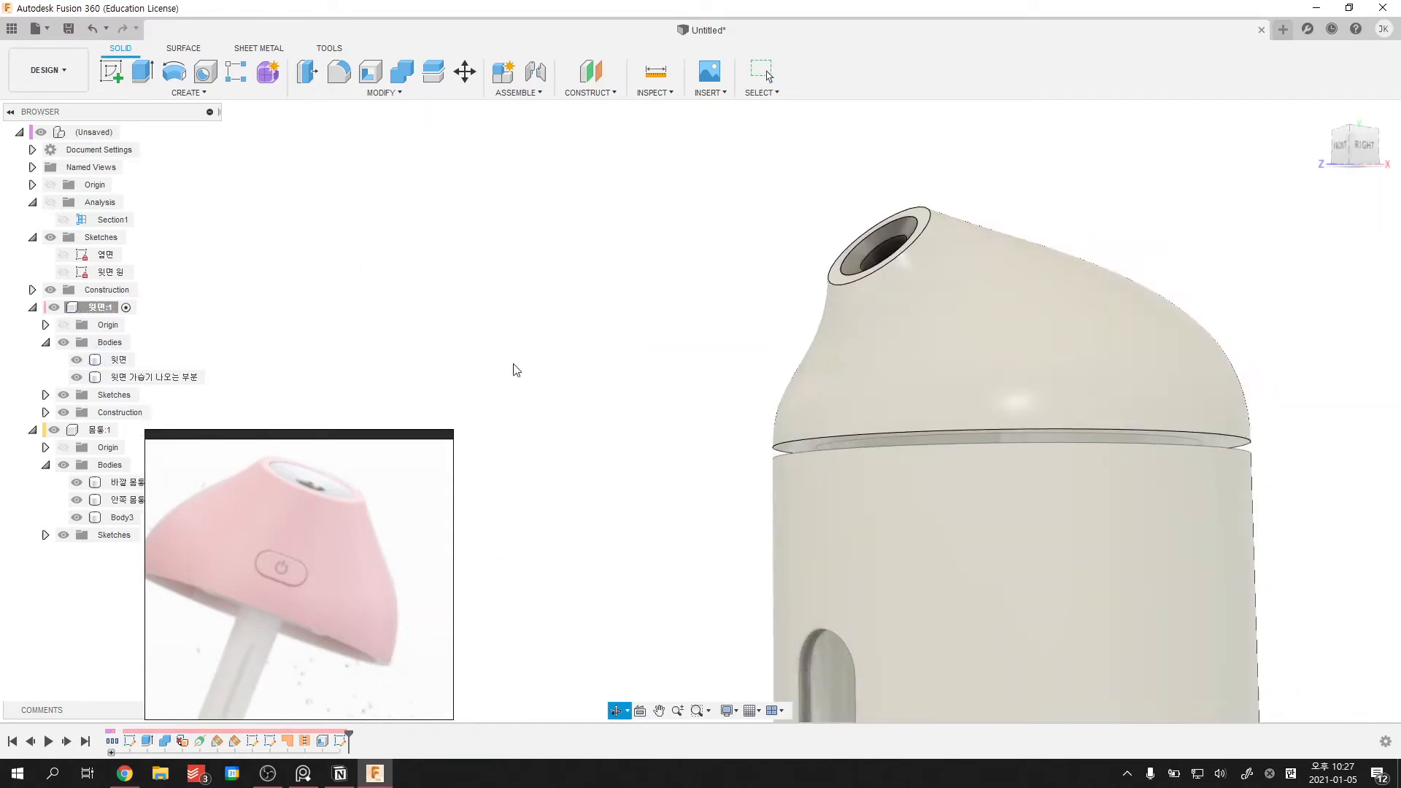
- Try to emboss the slot profile from Sketch4 onto the curved face of the top part
{"action": "left_click", "coordinate": [191, 93]}
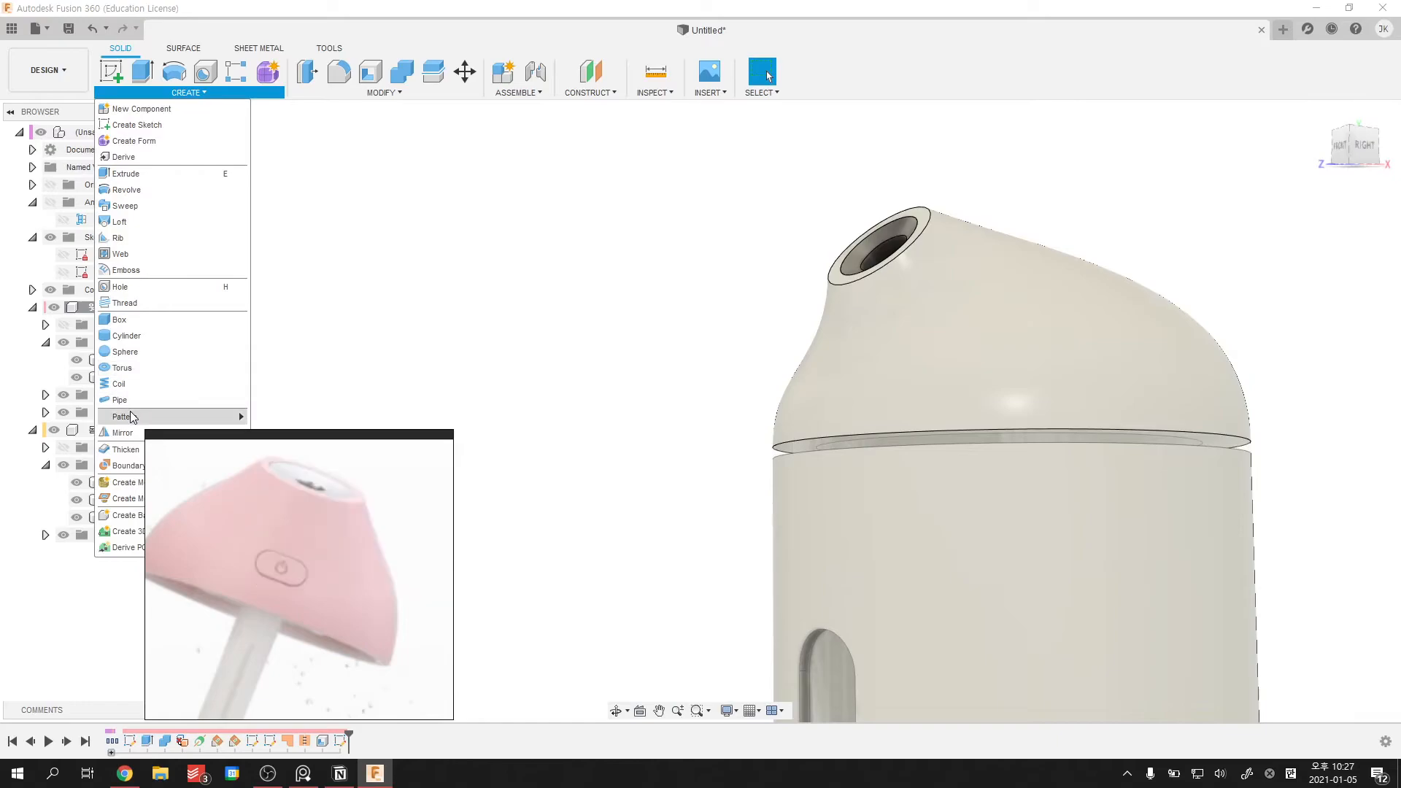
{"action": "left_click", "coordinate": [369, 92]}
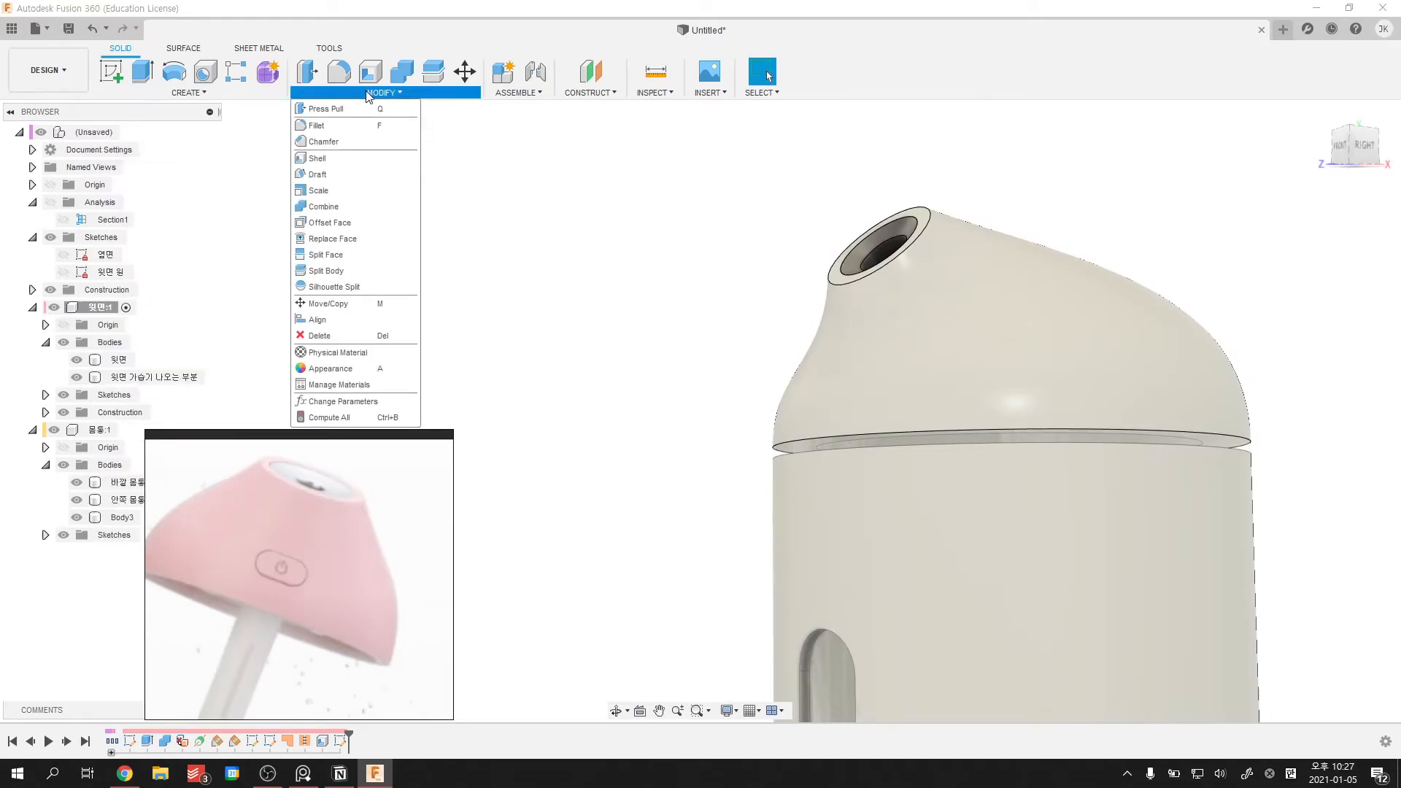
{"action": "left_click", "coordinate": [368, 92]}
{"action": "left_click", "coordinate": [191, 93]}
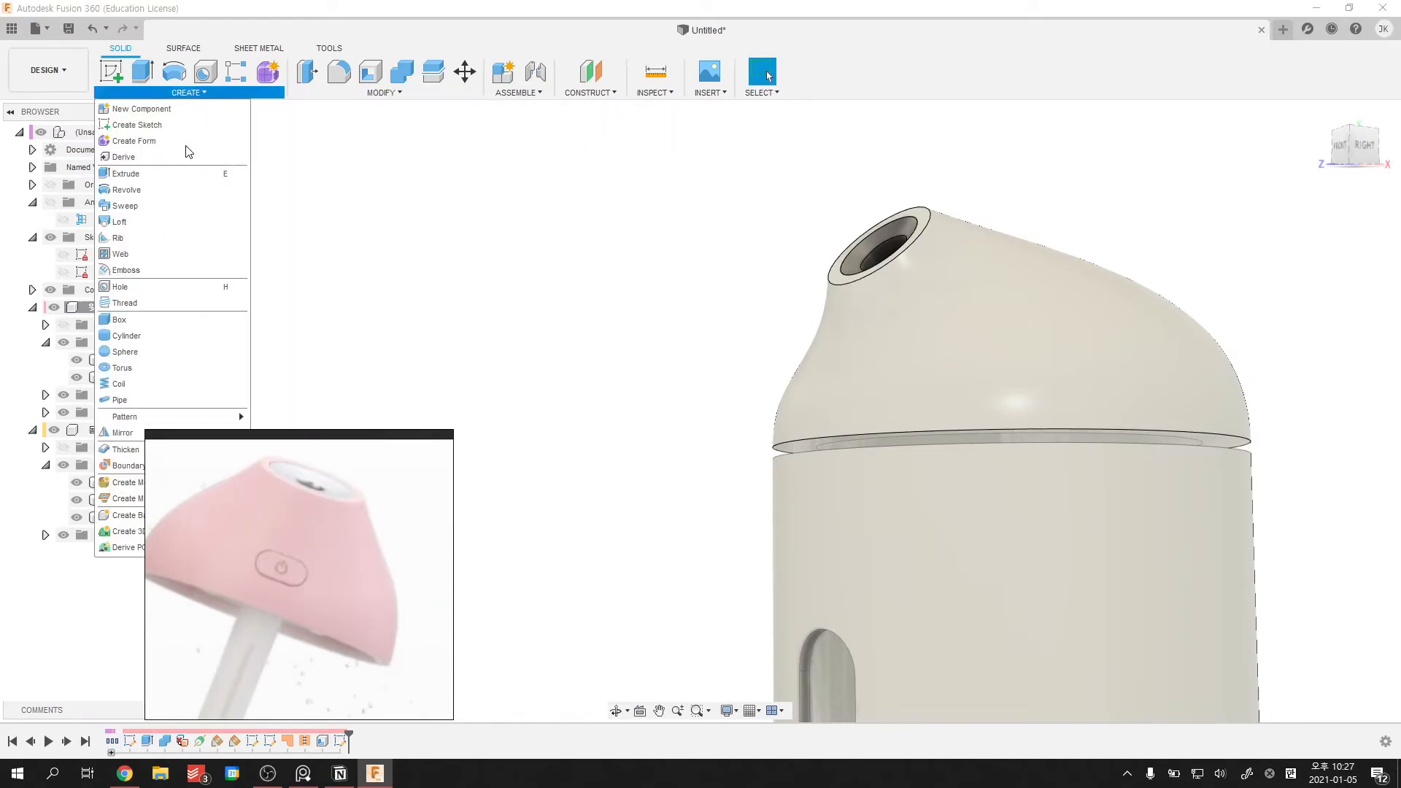
{"action": "left_click", "coordinate": [173, 270]}
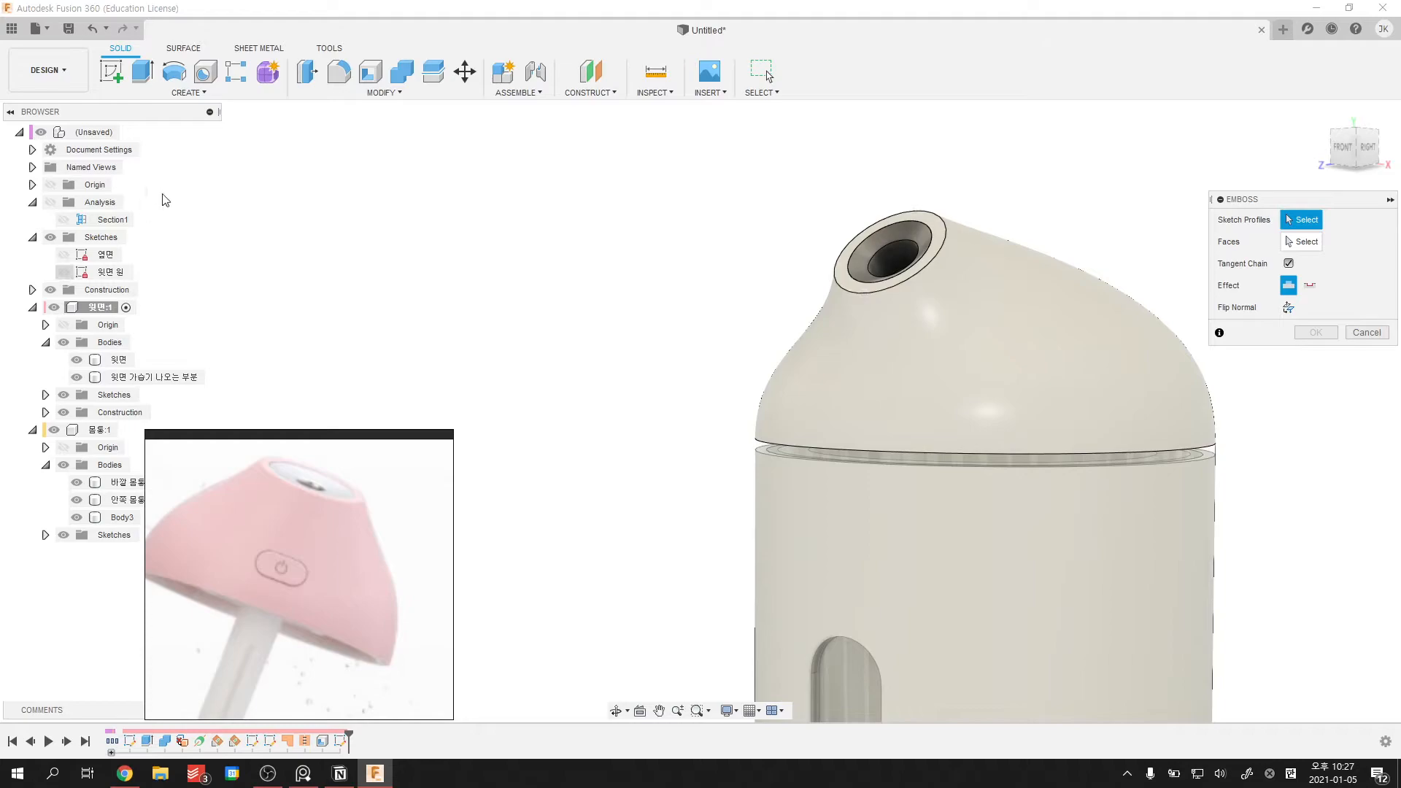
{"action": "left_click", "coordinate": [199, 93]}
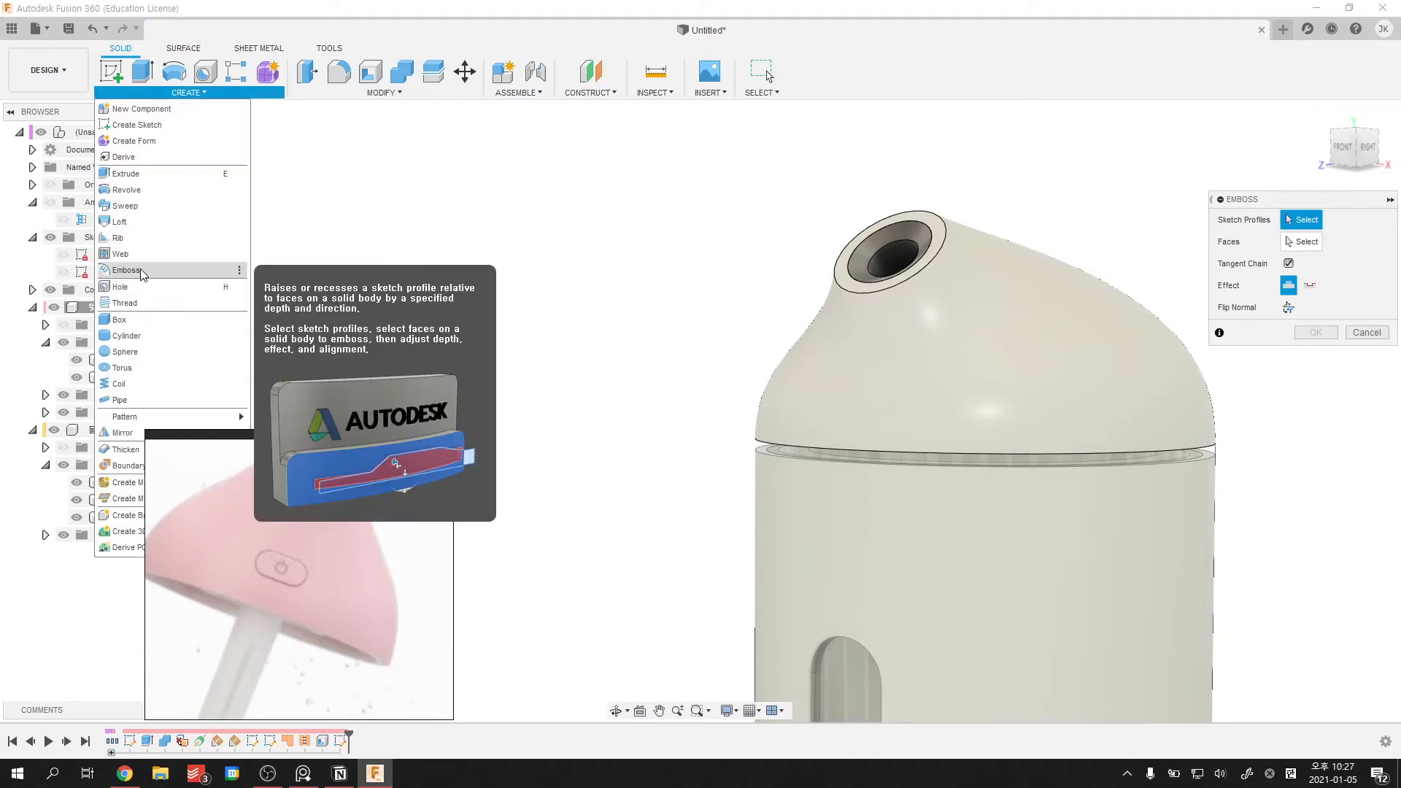
{"action": "left_click", "coordinate": [563, 262]}
{"action": "middle_click_drag", "start_coordinate": [557, 263], "coordinate": [485, 269]}
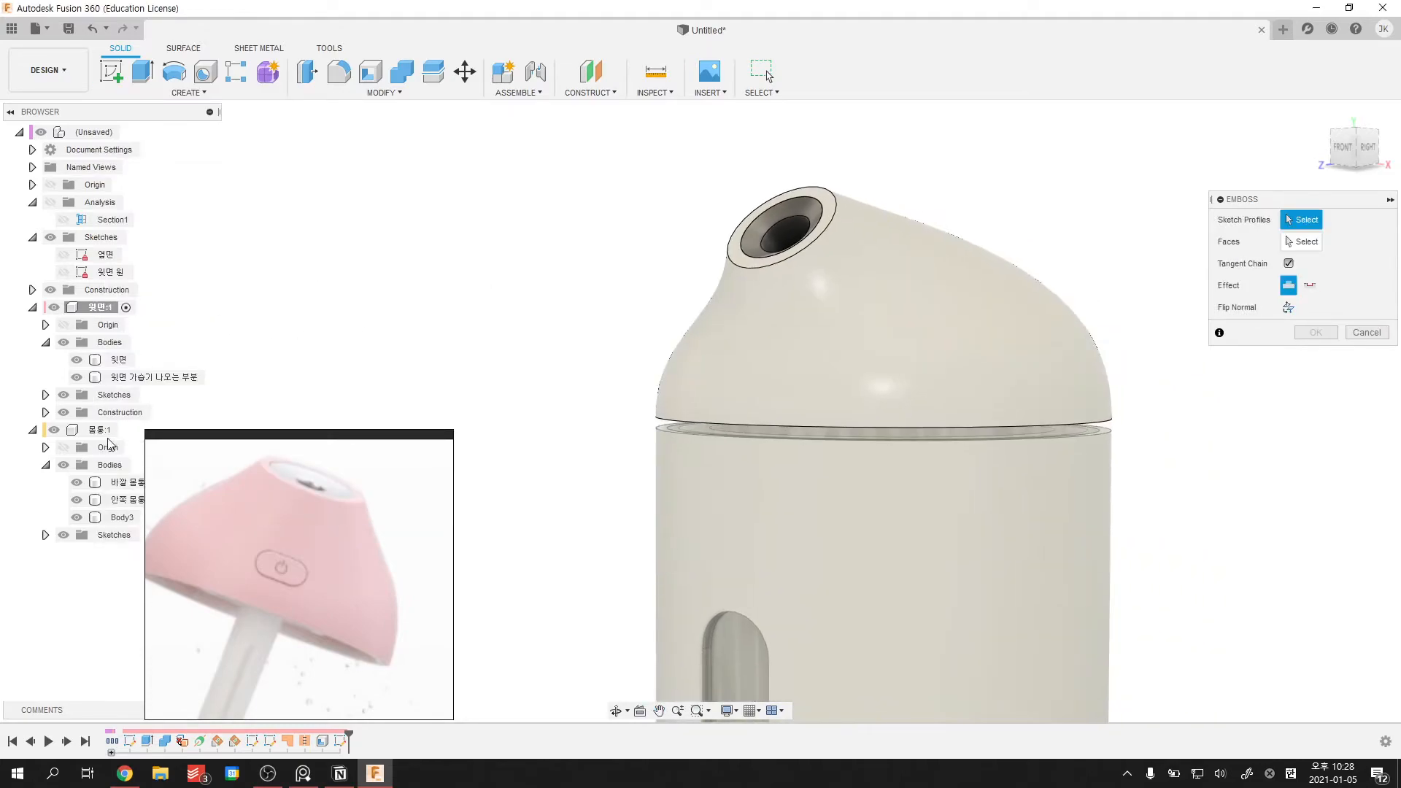
{"action": "left_click", "coordinate": [45, 394]}
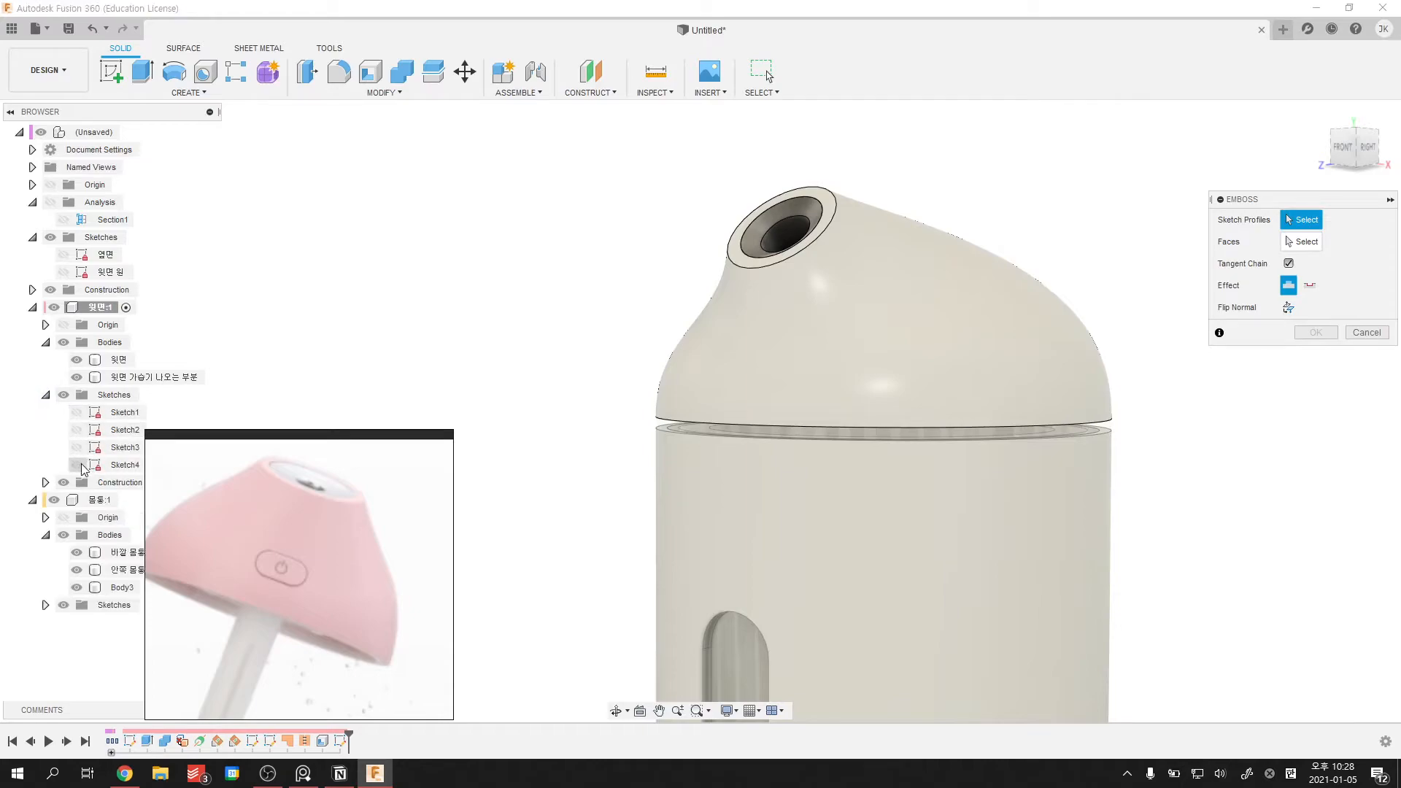
{"action": "middle_click_drag", "start_coordinate": [438, 398], "coordinate": [921, 356], "text": "shift"}
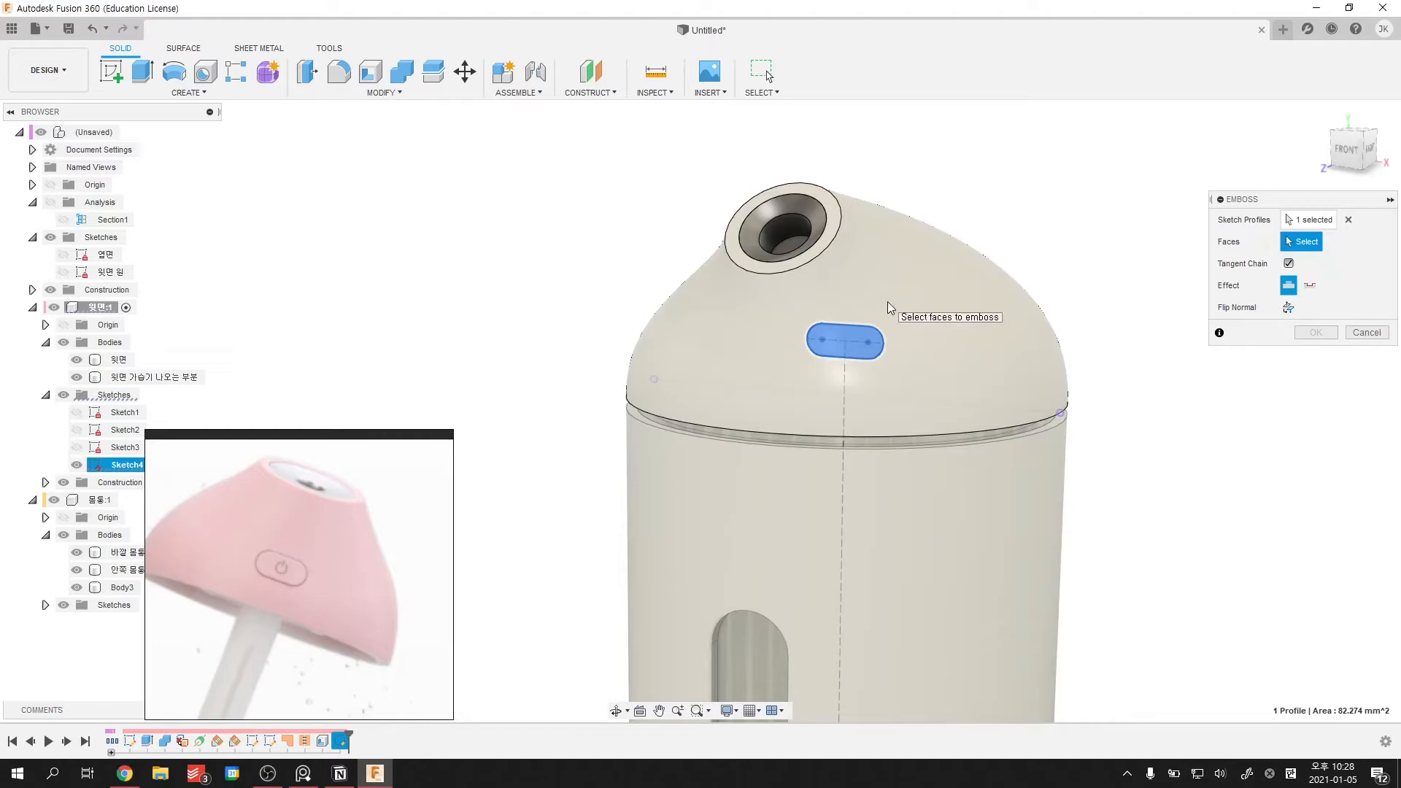
{"action": "middle_click_drag", "start_coordinate": [728, 356], "coordinate": [695, 340], "text": "shift"}
{"action": "middle_click_drag", "start_coordinate": [803, 366], "coordinate": [929, 355], "text": "shift"}
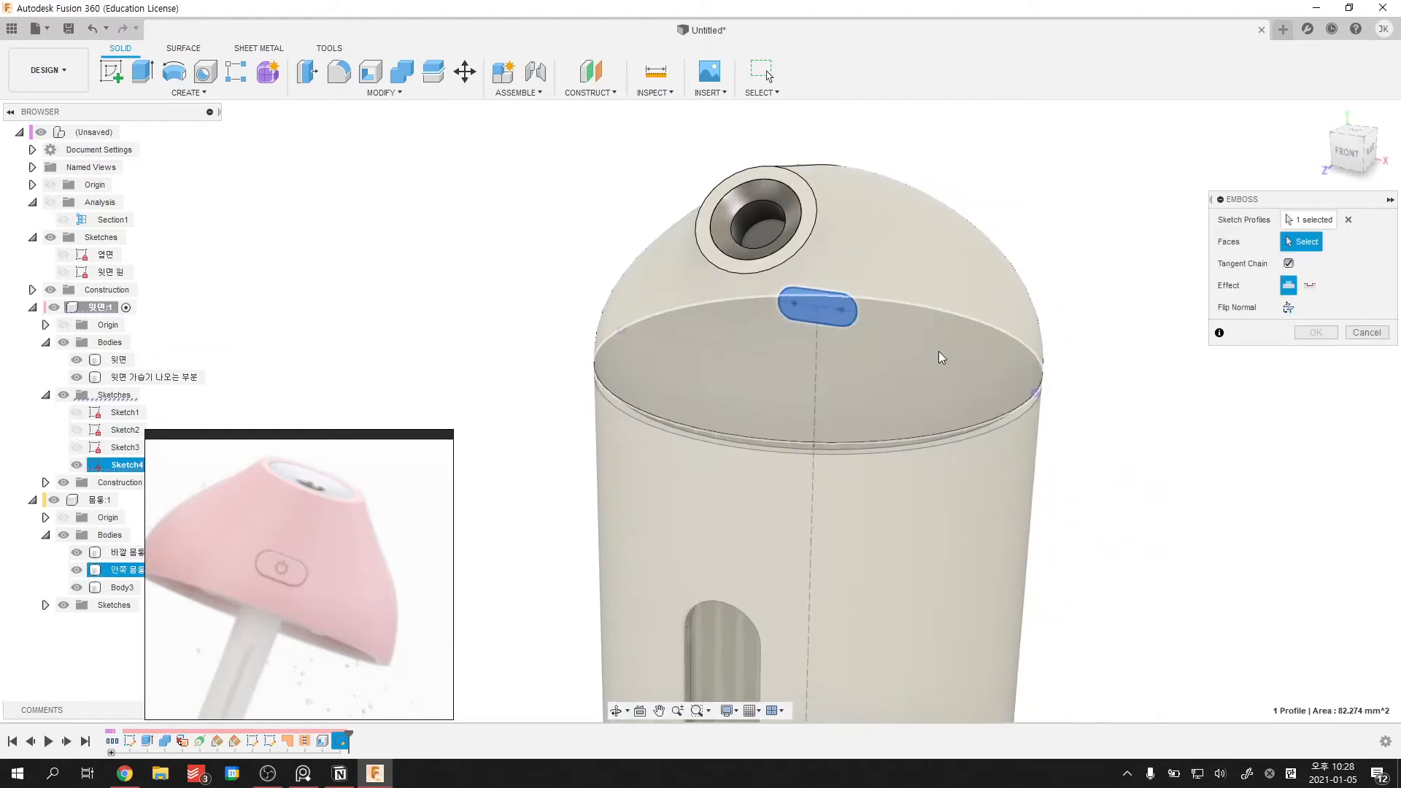
{"action": "key", "text": "Escape"}
{"action": "scroll", "coordinate": [909, 292], "scroll_direction": "down", "scroll_amount": 2}
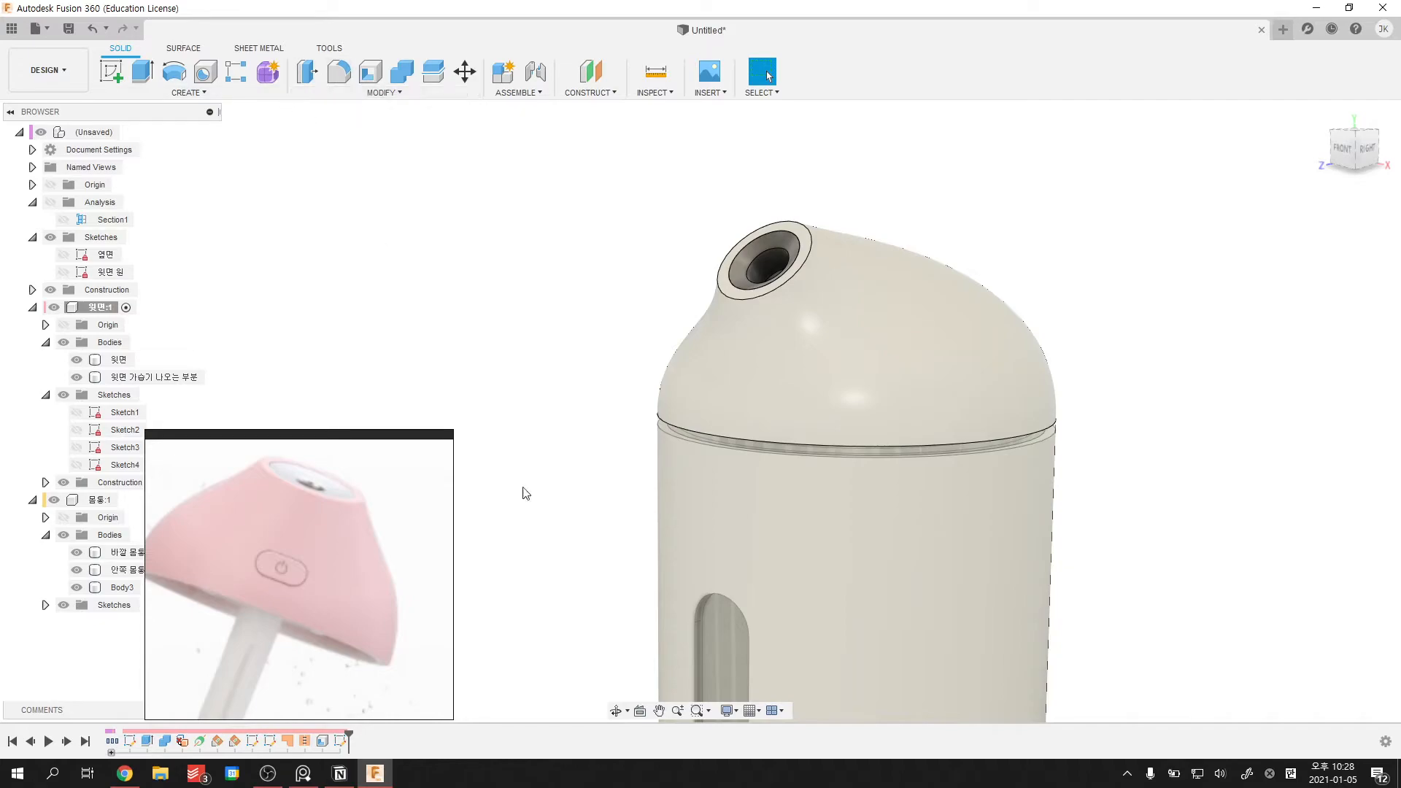
- Set up an extrusion of the Sketch4 slot profile 55 mm out through the front of the top part
{"action": "key", "text": "e"}
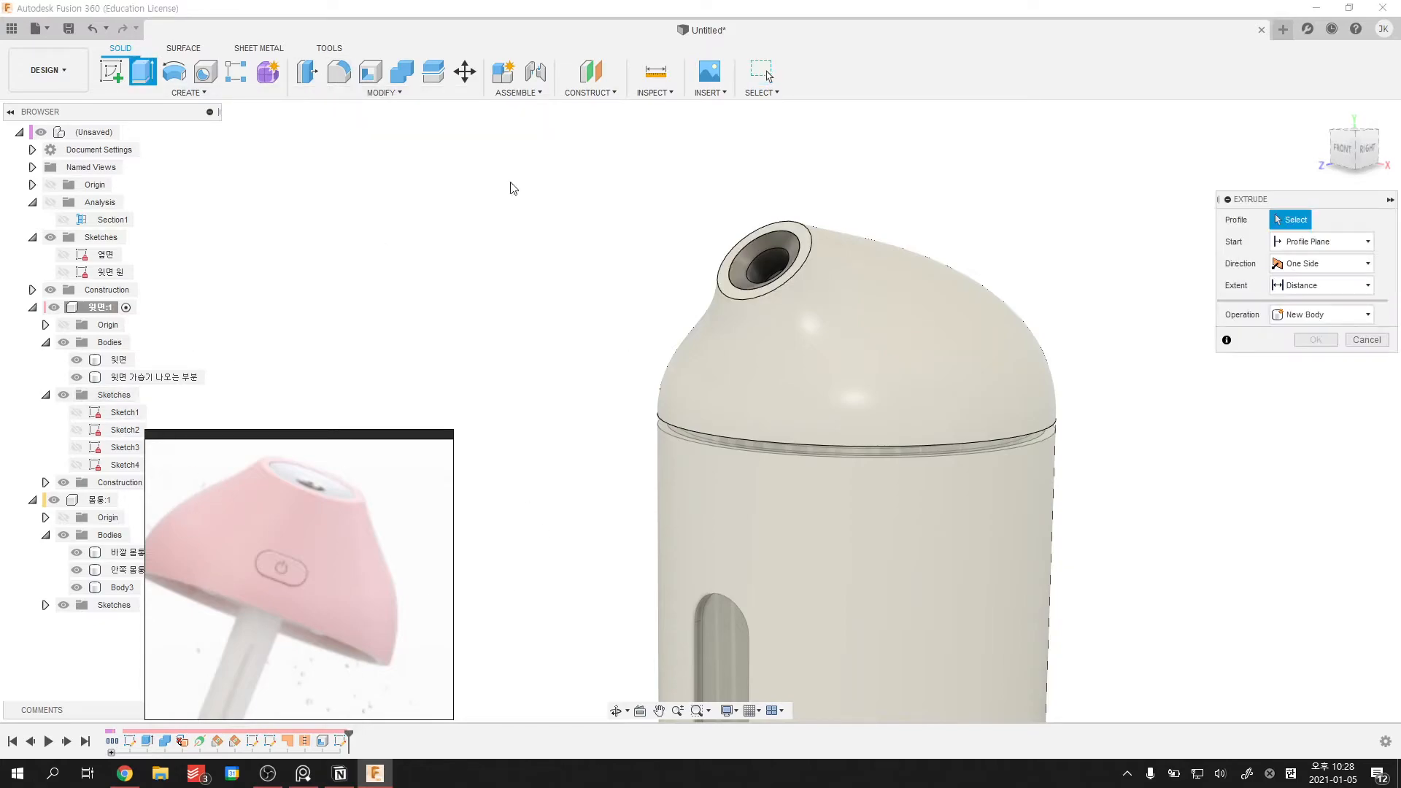
{"action": "left_click", "coordinate": [401, 94]}
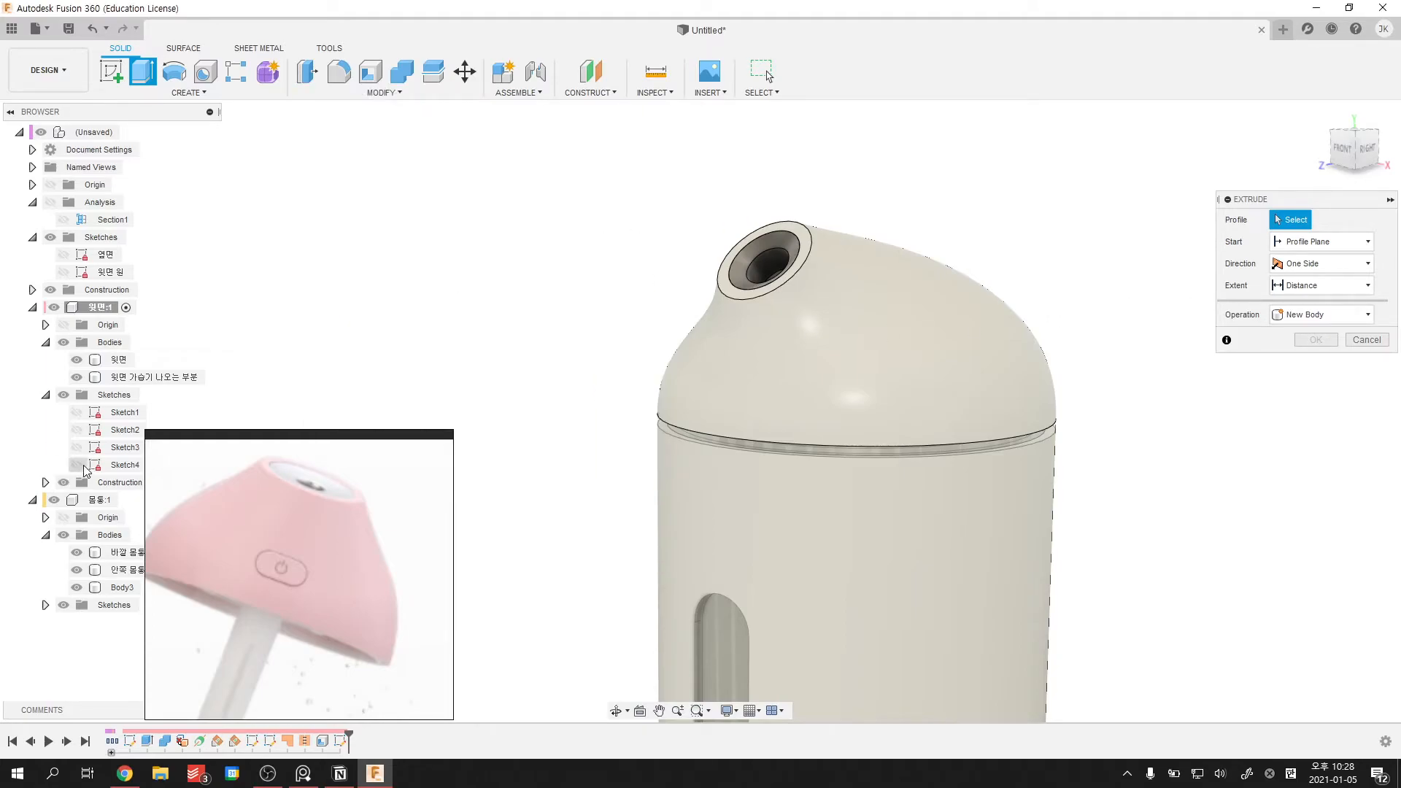
{"action": "left_click", "coordinate": [872, 369]}
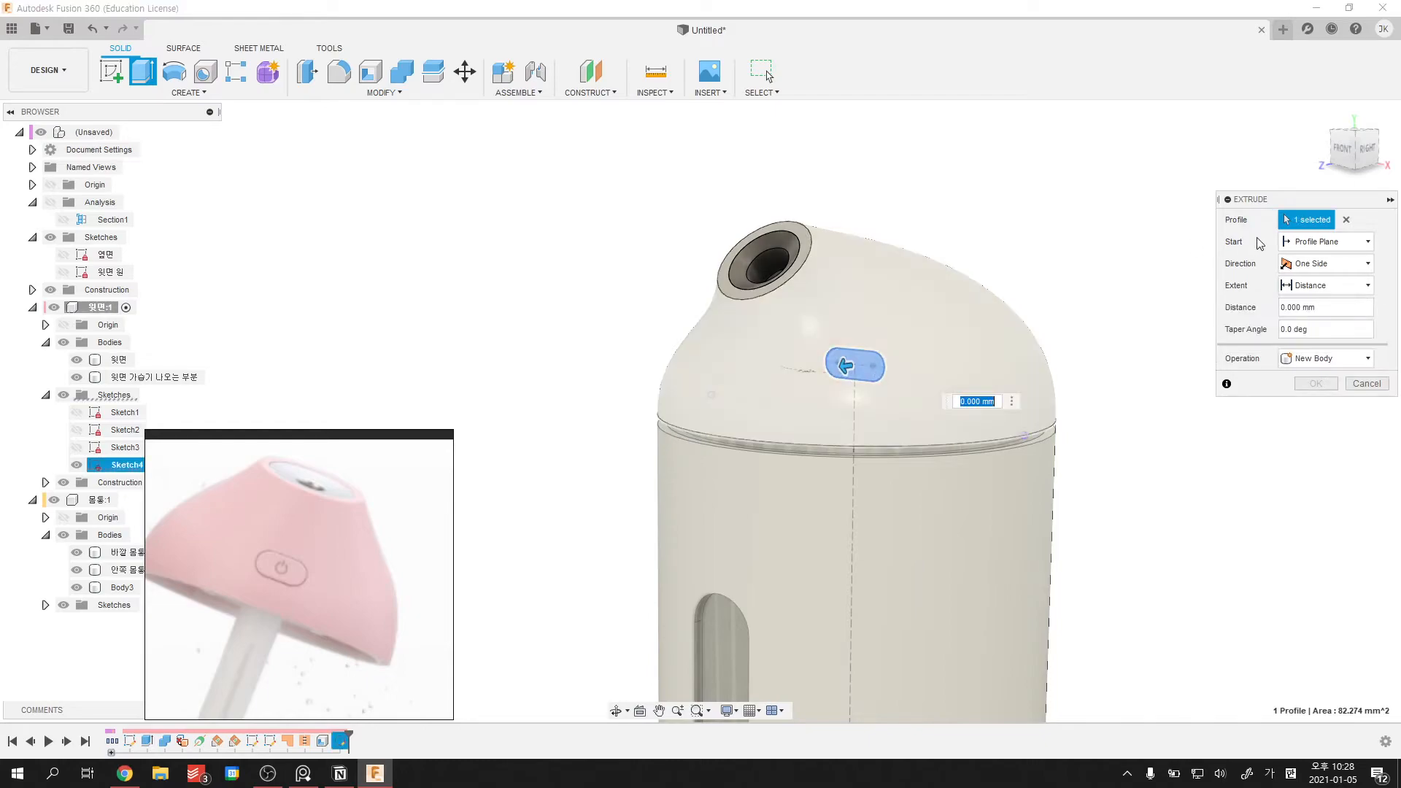
{"action": "middle_click_drag", "start_coordinate": [872, 369], "coordinate": [620, 379], "text": "shift"}
{"action": "type", "text": "55"}
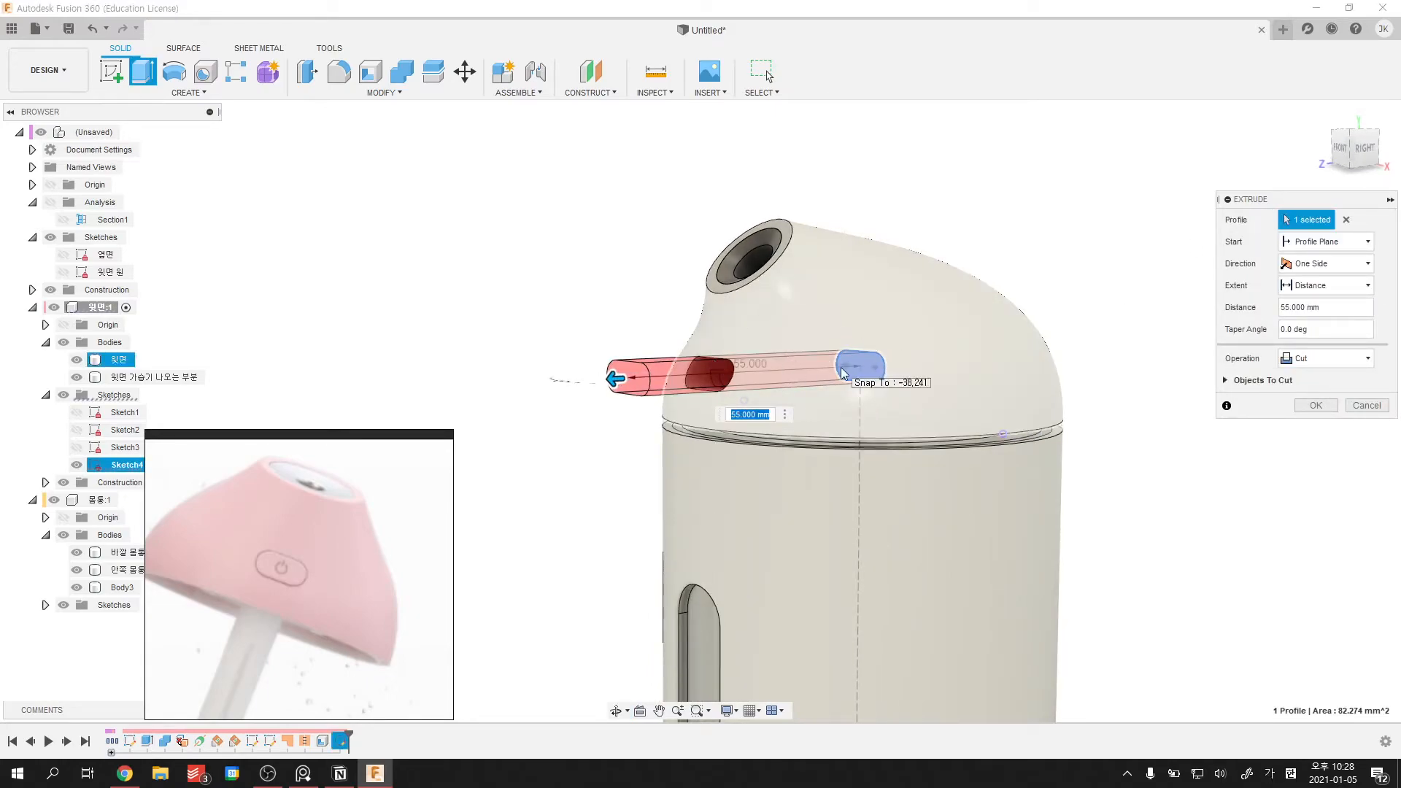
{"action": "left_click", "coordinate": [1359, 150]}
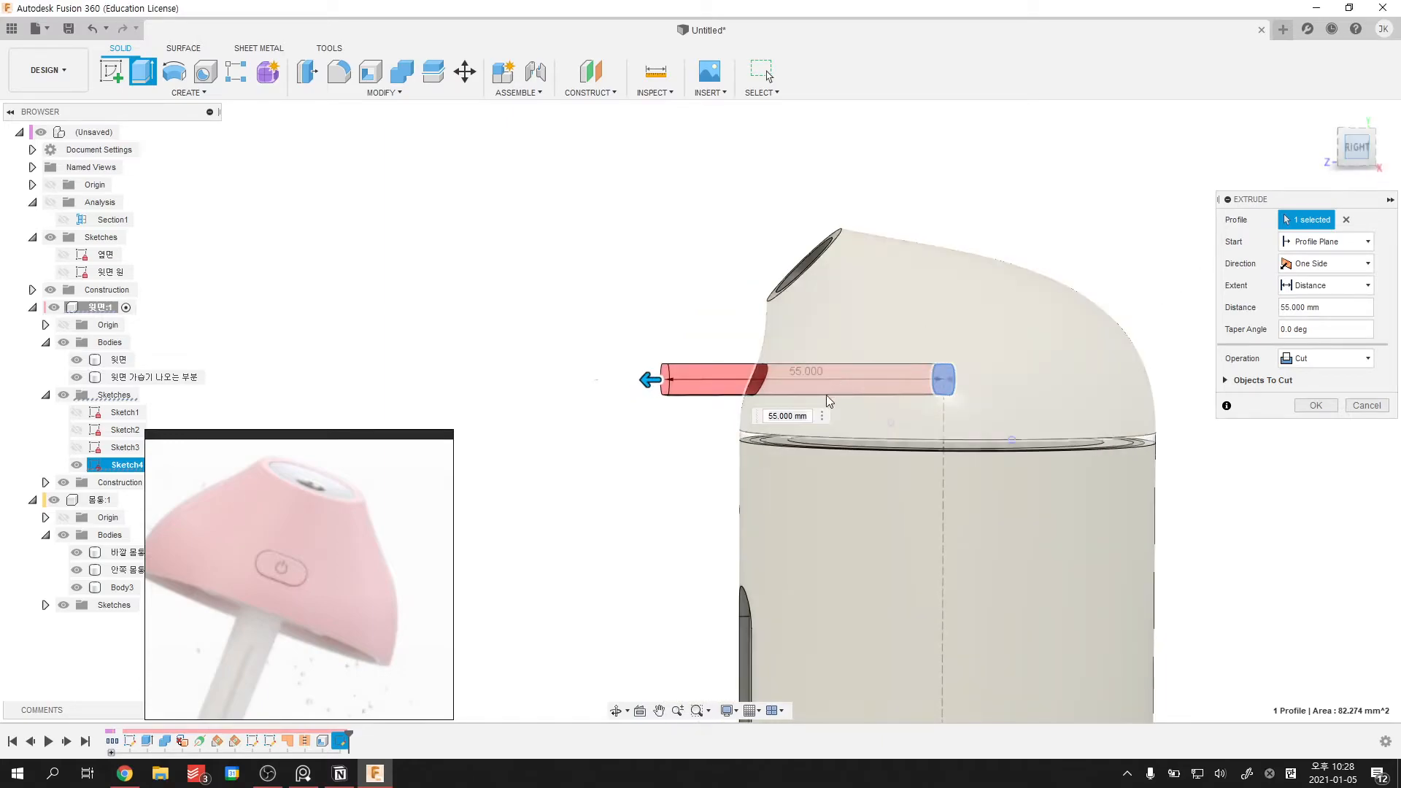
{"action": "scroll", "coordinate": [752, 387], "scroll_direction": "up", "scroll_amount": 5}
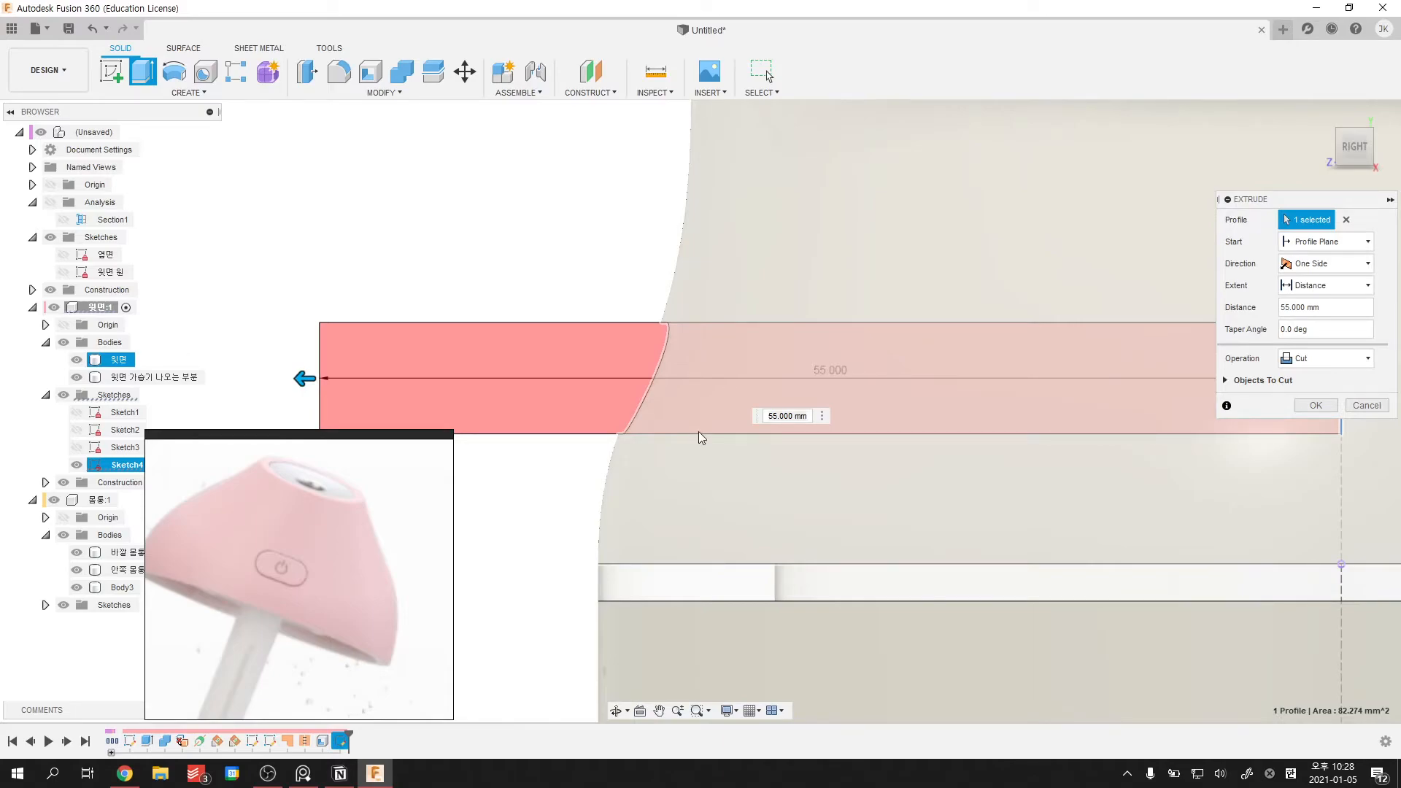
{"action": "scroll", "coordinate": [598, 436], "scroll_direction": "down", "scroll_amount": 3}
{"action": "middle_click_drag", "start_coordinate": [601, 438], "coordinate": [642, 450], "text": "shift"}
{"action": "scroll", "coordinate": [642, 450], "scroll_direction": "up", "scroll_amount": 2}
{"action": "scroll", "coordinate": [1228, 444], "scroll_direction": "up", "scroll_amount": 1}
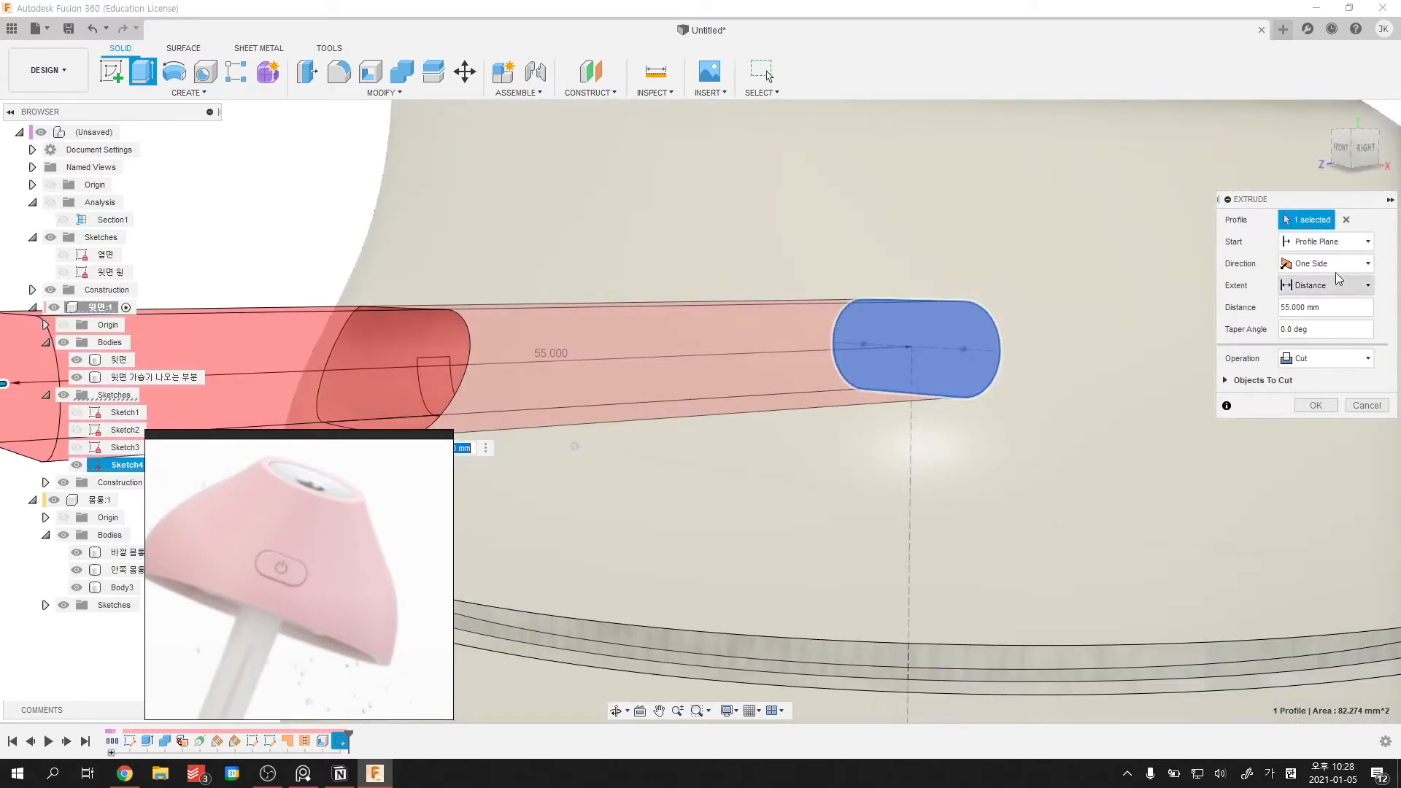
- Start the slot extrusion from an offset plane 41 mm in front of the sketch plane
{"action": "left_click", "coordinate": [1341, 241]}
{"action": "left_click", "coordinate": [1321, 278]}
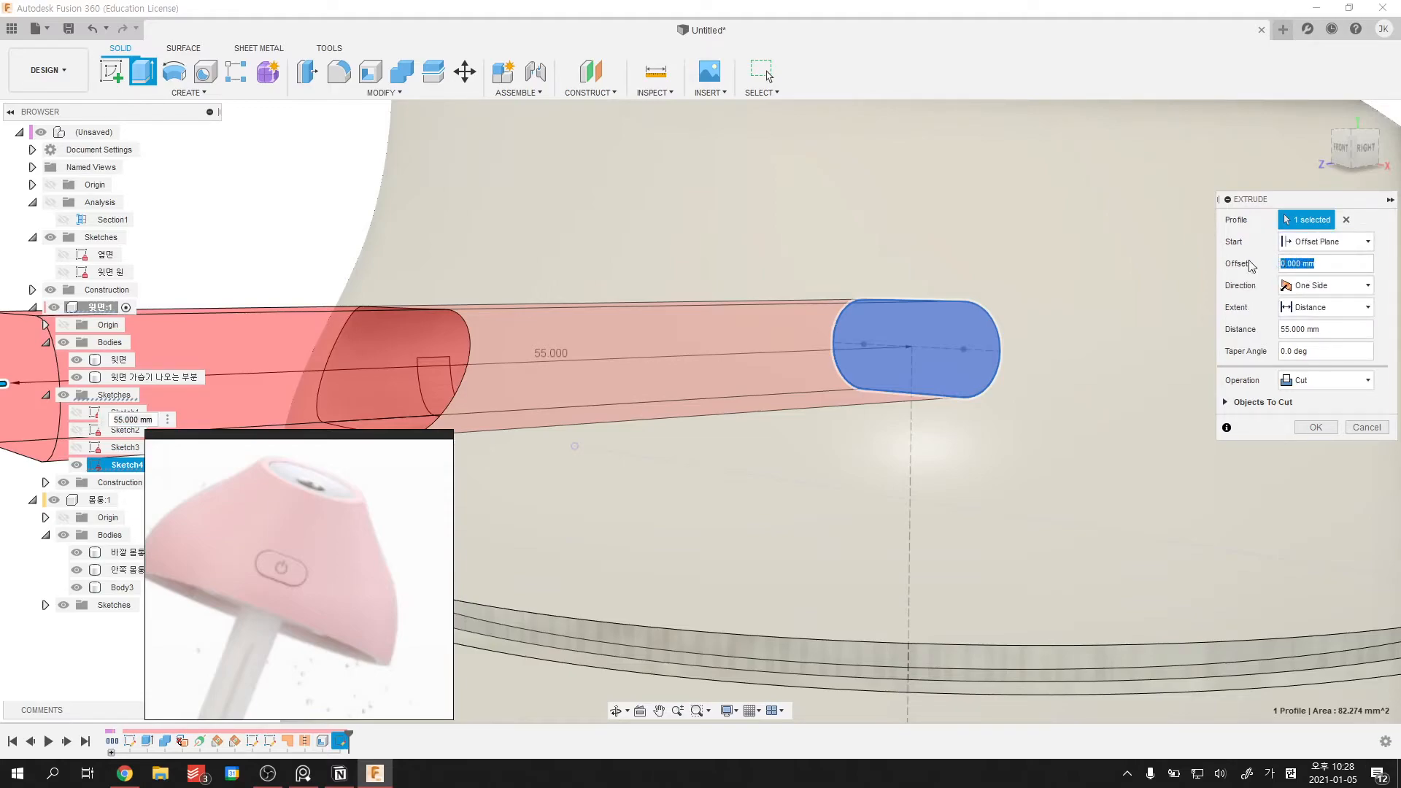
{"action": "scroll", "coordinate": [927, 291], "scroll_direction": "down", "scroll_amount": 3}
{"action": "middle_click_drag", "start_coordinate": [927, 291], "coordinate": [843, 305], "text": "shift"}
{"action": "scroll", "coordinate": [768, 300], "scroll_direction": "up", "scroll_amount": 1}
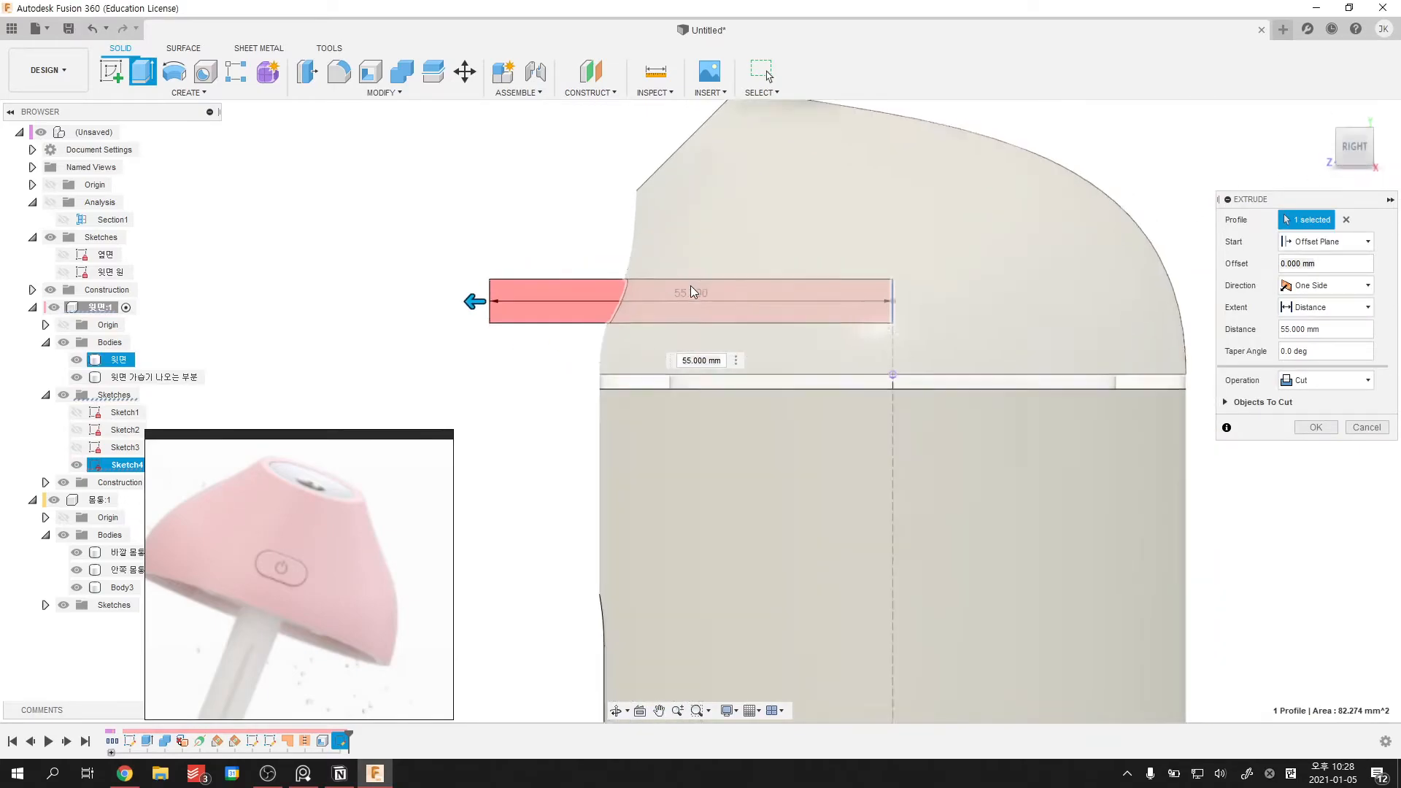
{"action": "scroll", "coordinate": [642, 292], "scroll_direction": "up", "scroll_amount": 3}
{"action": "left_click_drag", "start_coordinate": [415, 308], "coordinate": [572, 309]}
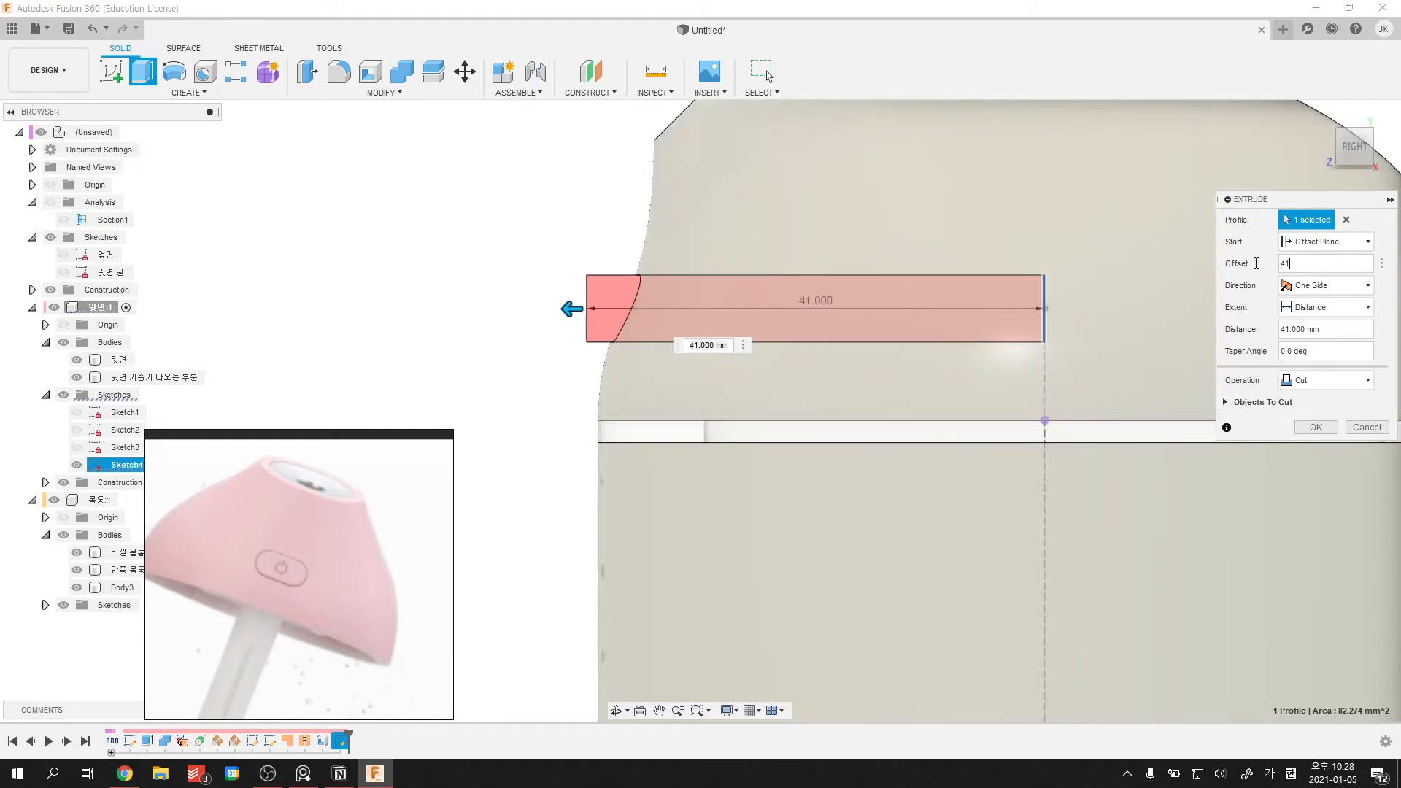
{"action": "key", "text": "Tab"}
- Set the slot extrusion's distance to -6 mm, make it a new body and finish it
{"action": "left_click_drag", "start_coordinate": [150, 306], "coordinate": [647, 305]}
{"action": "scroll", "coordinate": [647, 305], "scroll_direction": "up", "scroll_amount": 1}
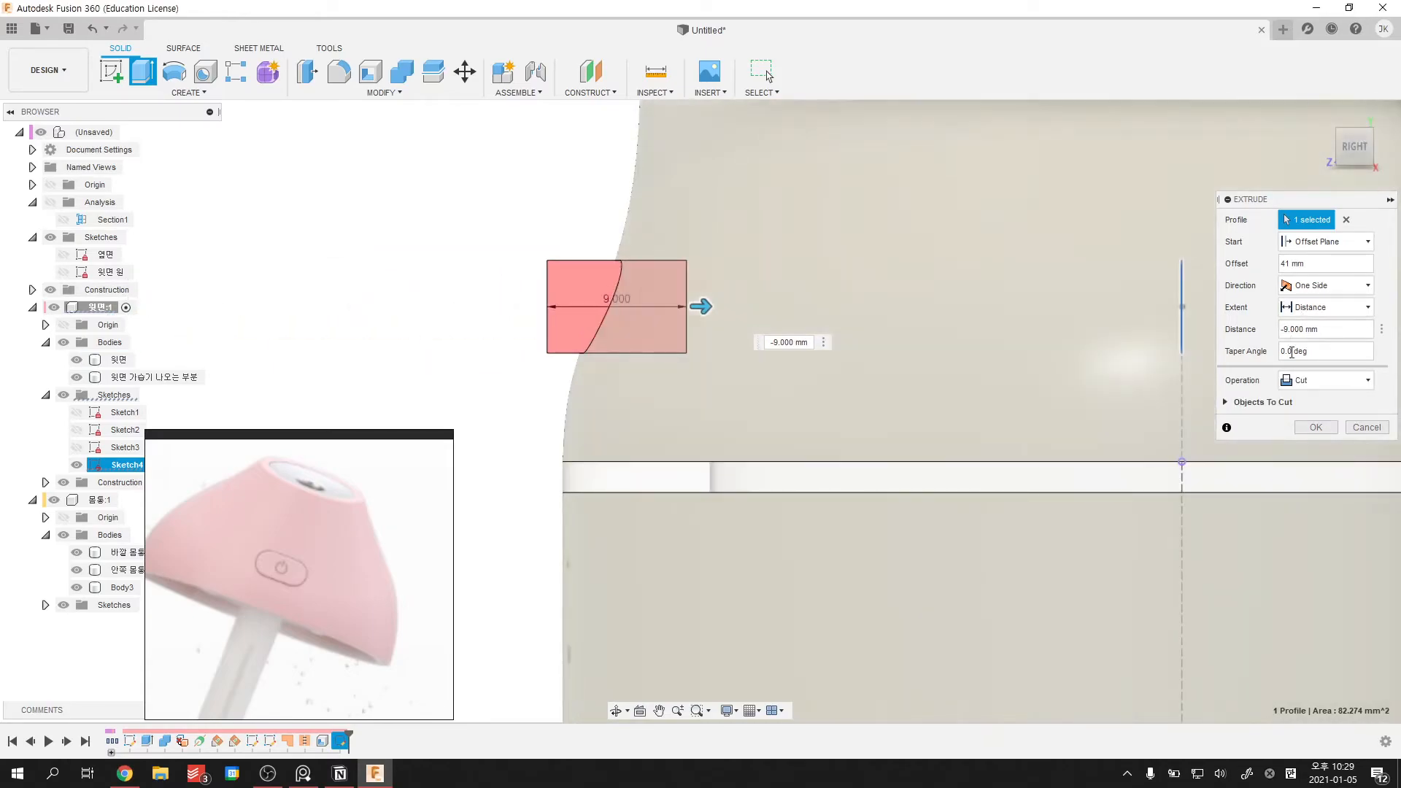
{"action": "left_click", "coordinate": [1325, 381]}
{"action": "left_click", "coordinate": [1309, 451]}
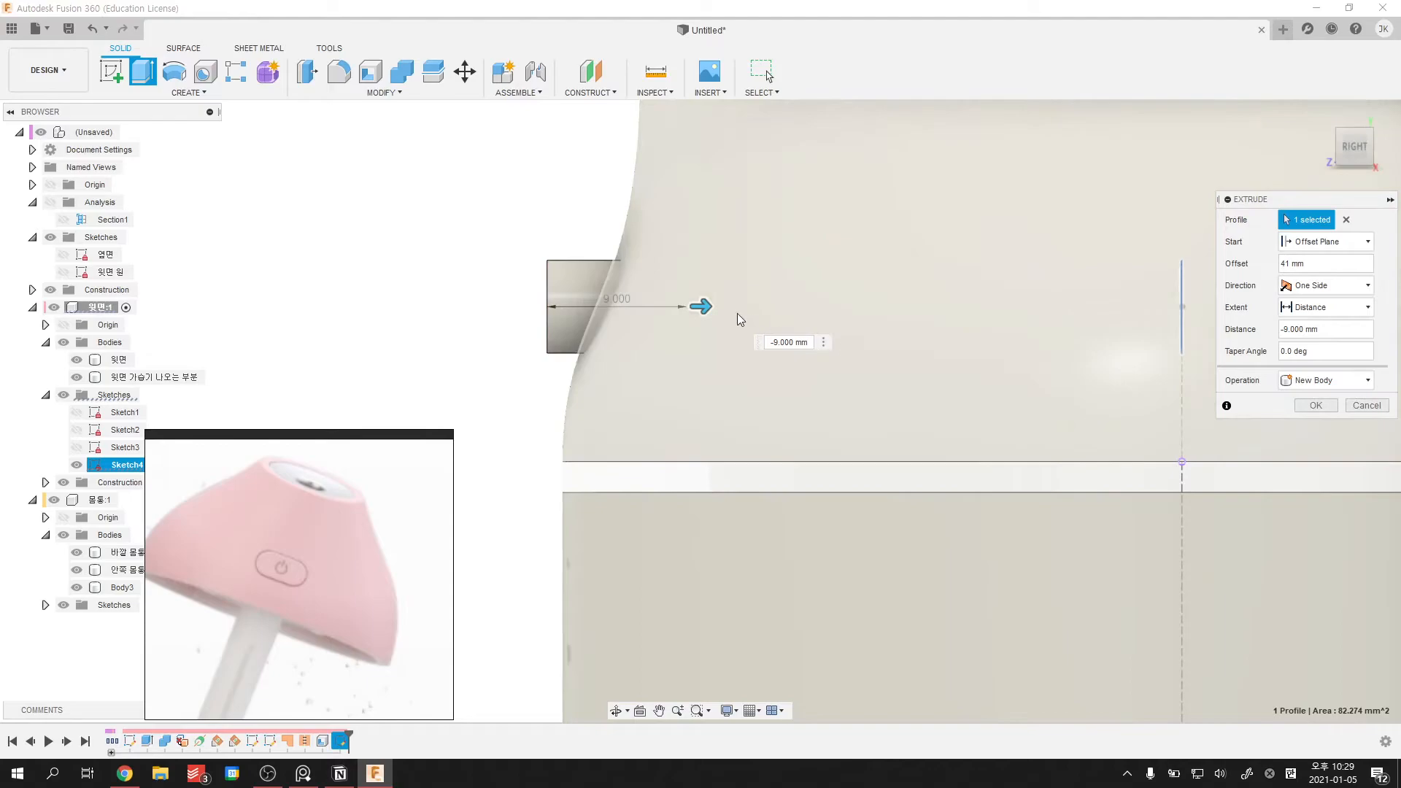
{"action": "scroll", "coordinate": [741, 314], "scroll_direction": "up", "scroll_amount": 1}
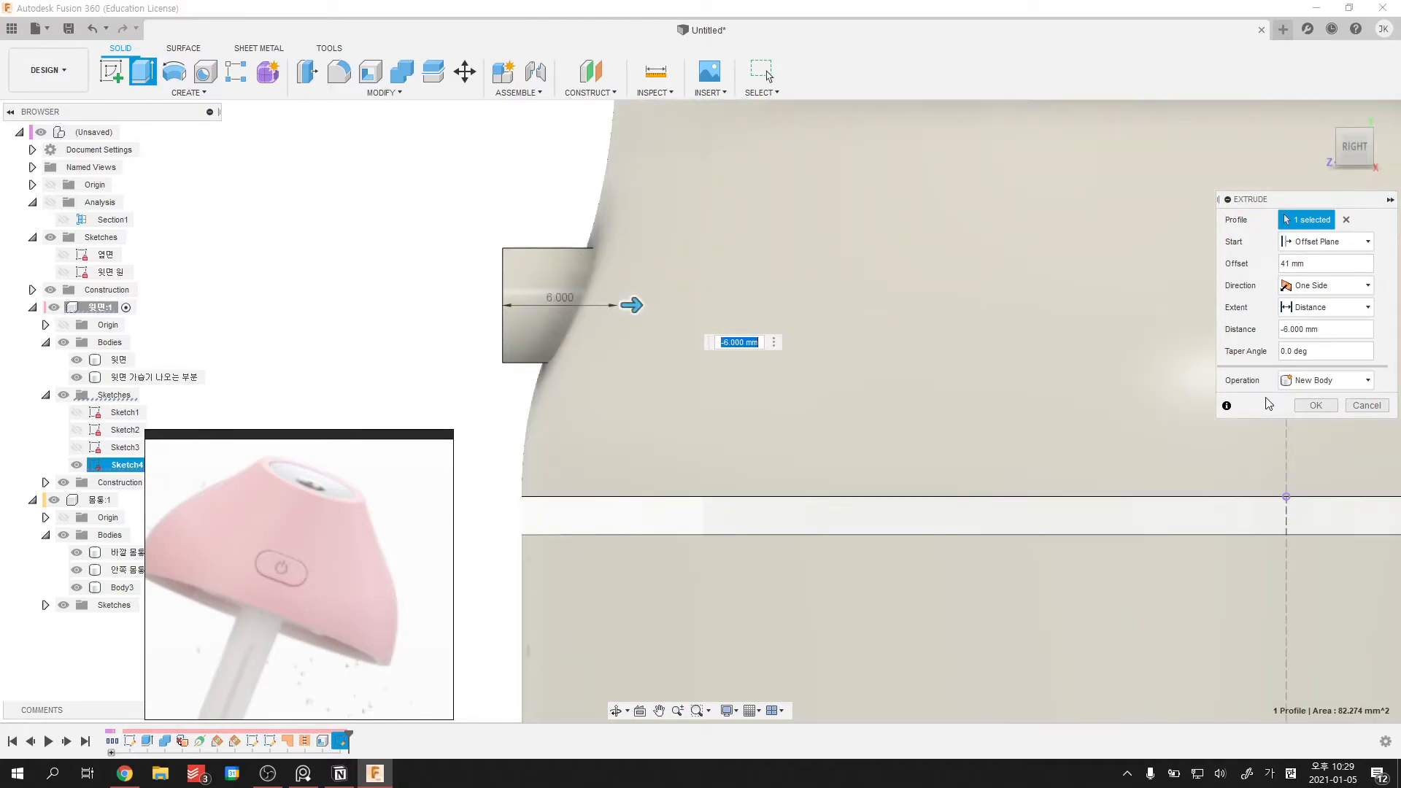
{"action": "left_click", "coordinate": [1318, 405]}
- Start the Replace Face command for the short slot body on the front of the top part
{"action": "scroll", "coordinate": [869, 275], "scroll_direction": "down", "scroll_amount": 2}
{"action": "middle_click_drag", "start_coordinate": [844, 268], "coordinate": [898, 281], "text": "shift"}
{"action": "scroll", "coordinate": [597, 208], "scroll_direction": "up", "scroll_amount": 2}
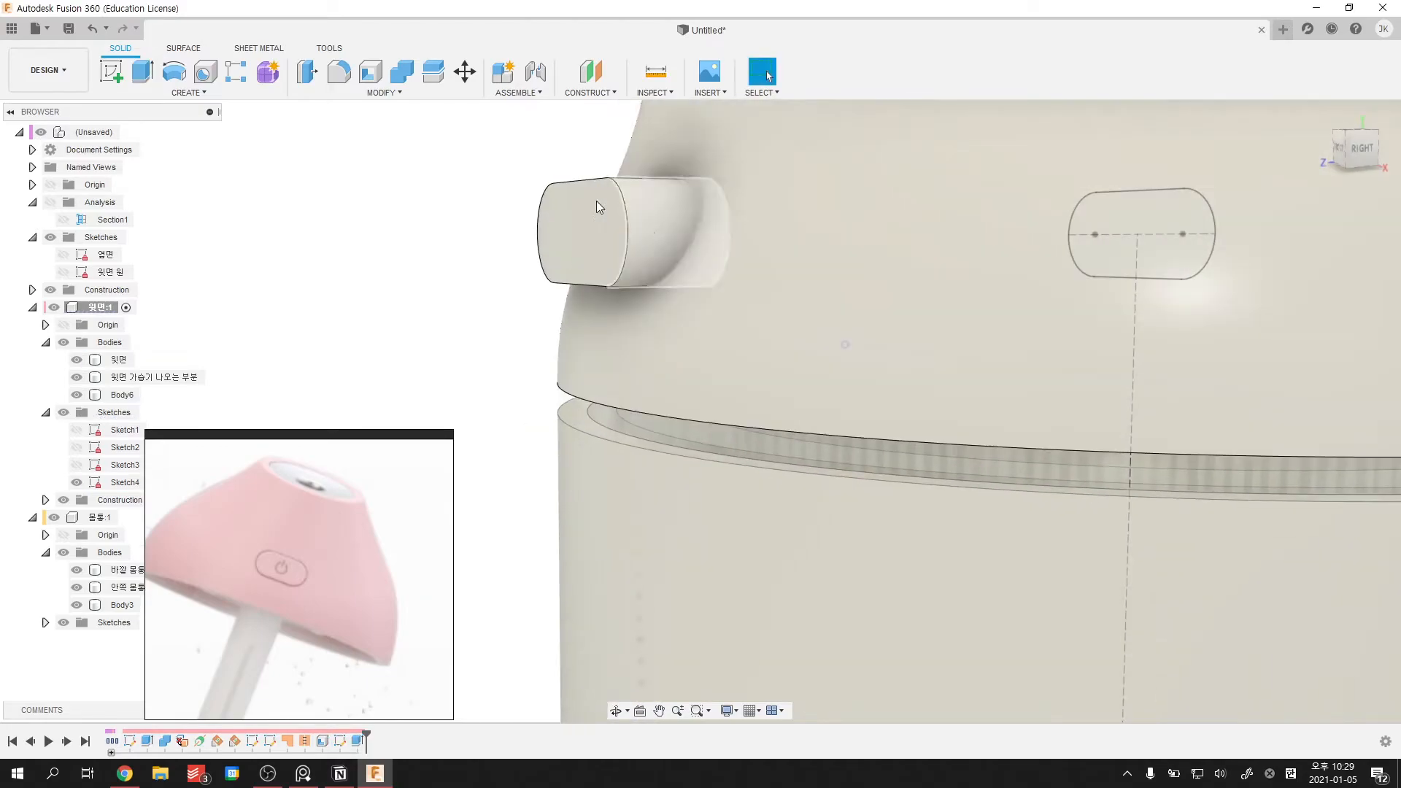
{"action": "left_click", "coordinate": [384, 93]}
{"action": "left_click", "coordinate": [357, 235]}
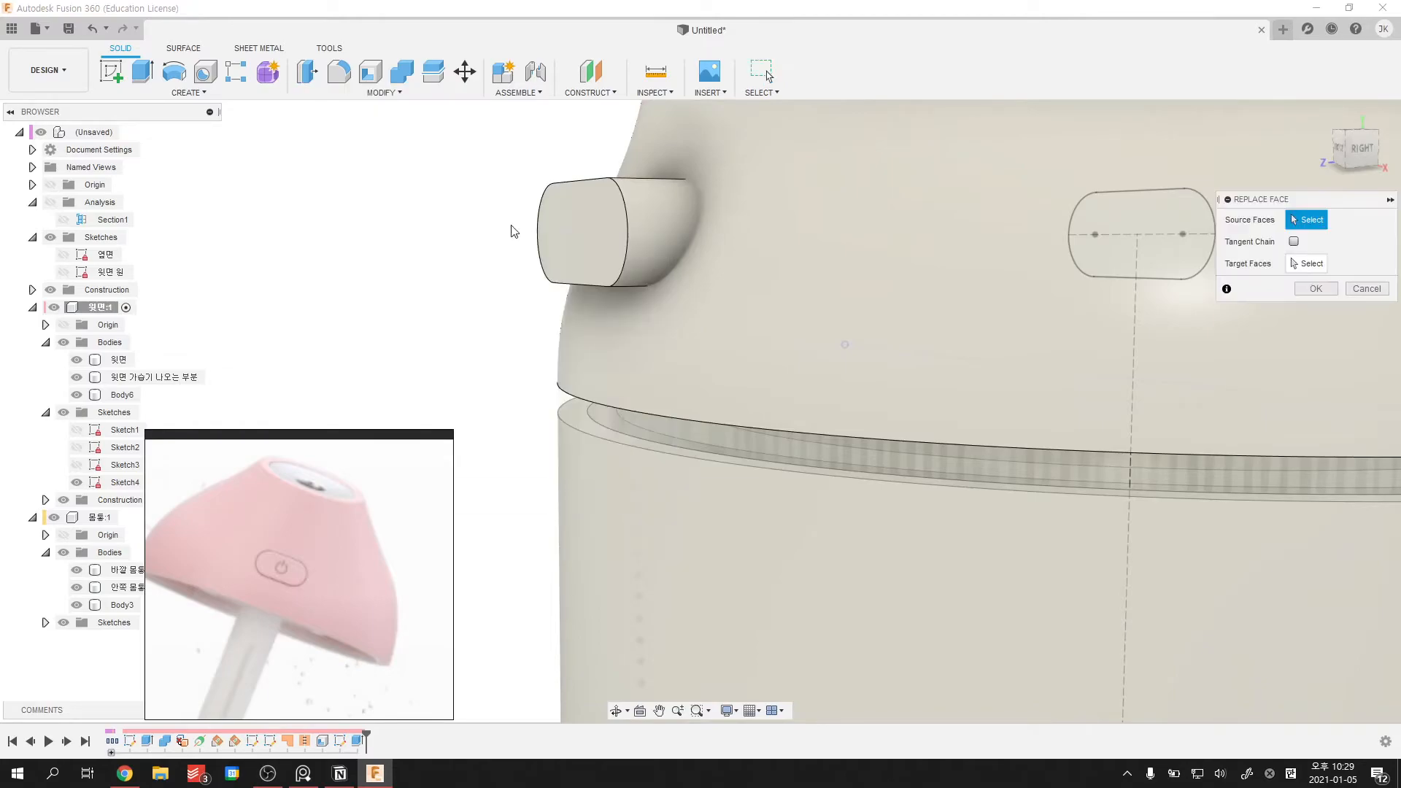
- Replace the button body's protruding front face with the curved outer surface of the lid
{"action": "scroll", "coordinate": [659, 330], "scroll_direction": "up", "scroll_amount": 2}
{"action": "left_click", "coordinate": [673, 326]}
{"action": "left_click", "coordinate": [1306, 264]}
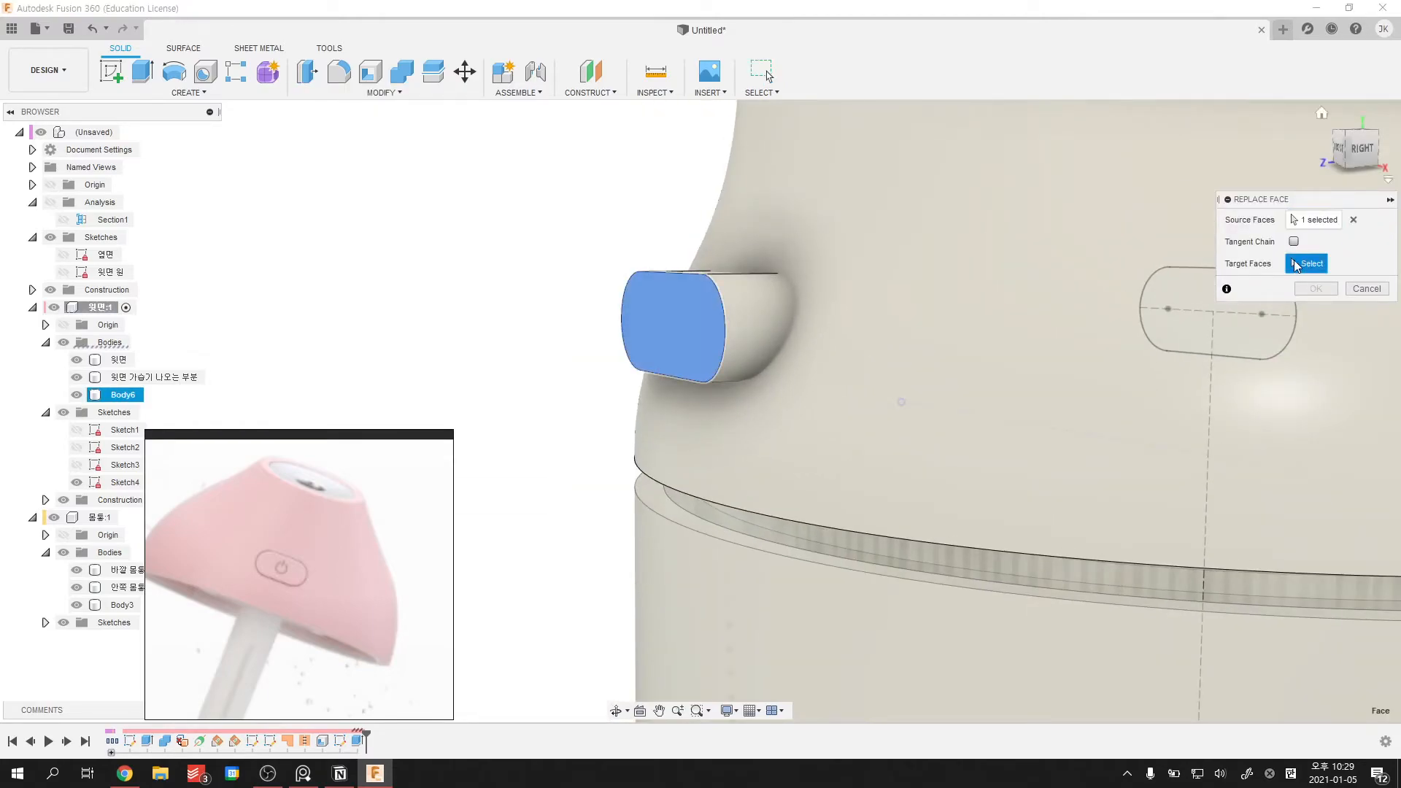
{"action": "left_click", "coordinate": [829, 126]}
{"action": "scroll", "coordinate": [776, 237], "scroll_direction": "down", "scroll_amount": 2}
{"action": "key", "text": "Return"}
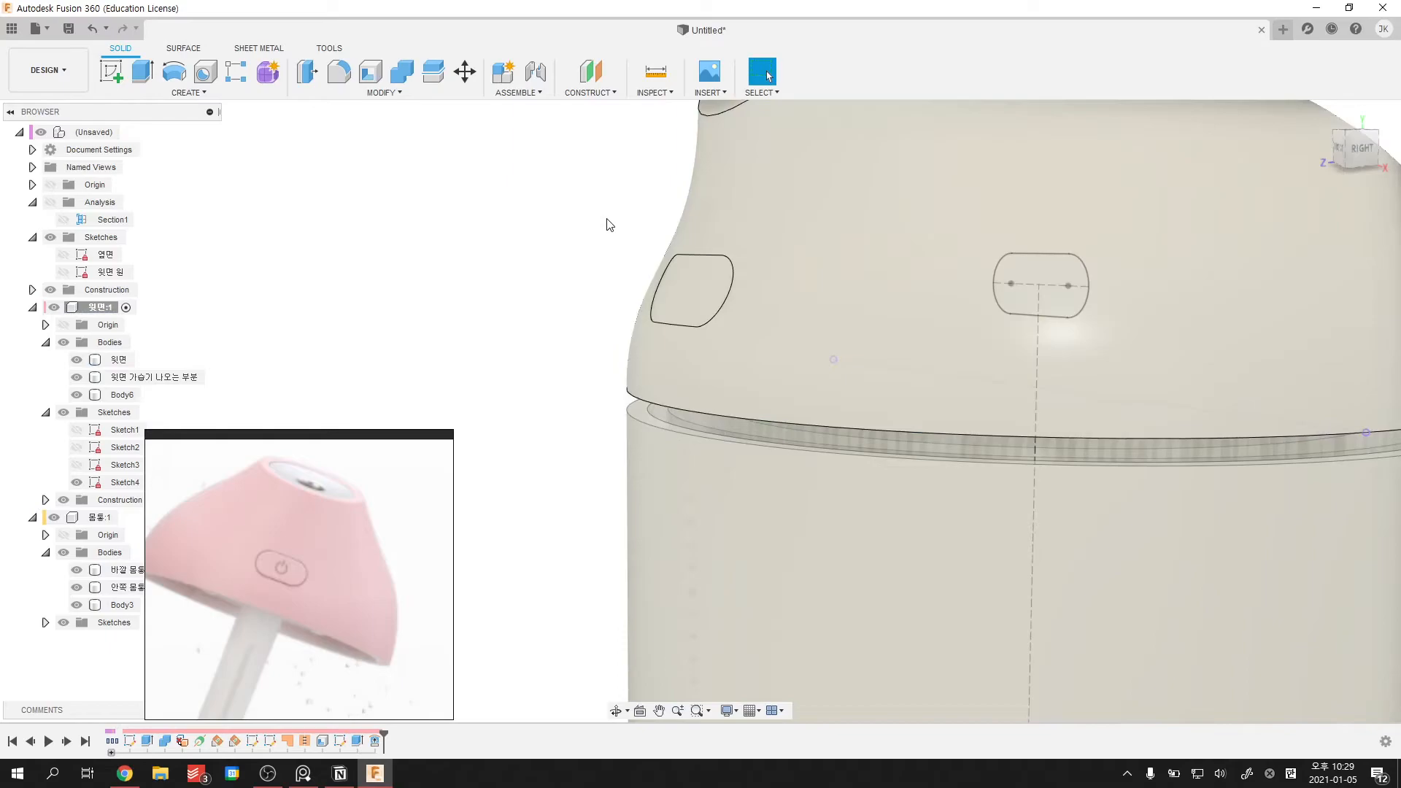
- Show the section analysis and examine how the button body sits inside the lid near the inner wall
{"action": "middle_click_drag", "start_coordinate": [657, 246], "coordinate": [519, 300], "text": "shift"}
{"action": "scroll", "coordinate": [829, 294], "scroll_direction": "up", "scroll_amount": 5}
{"action": "scroll", "coordinate": [872, 313], "scroll_direction": "down", "scroll_amount": 2}
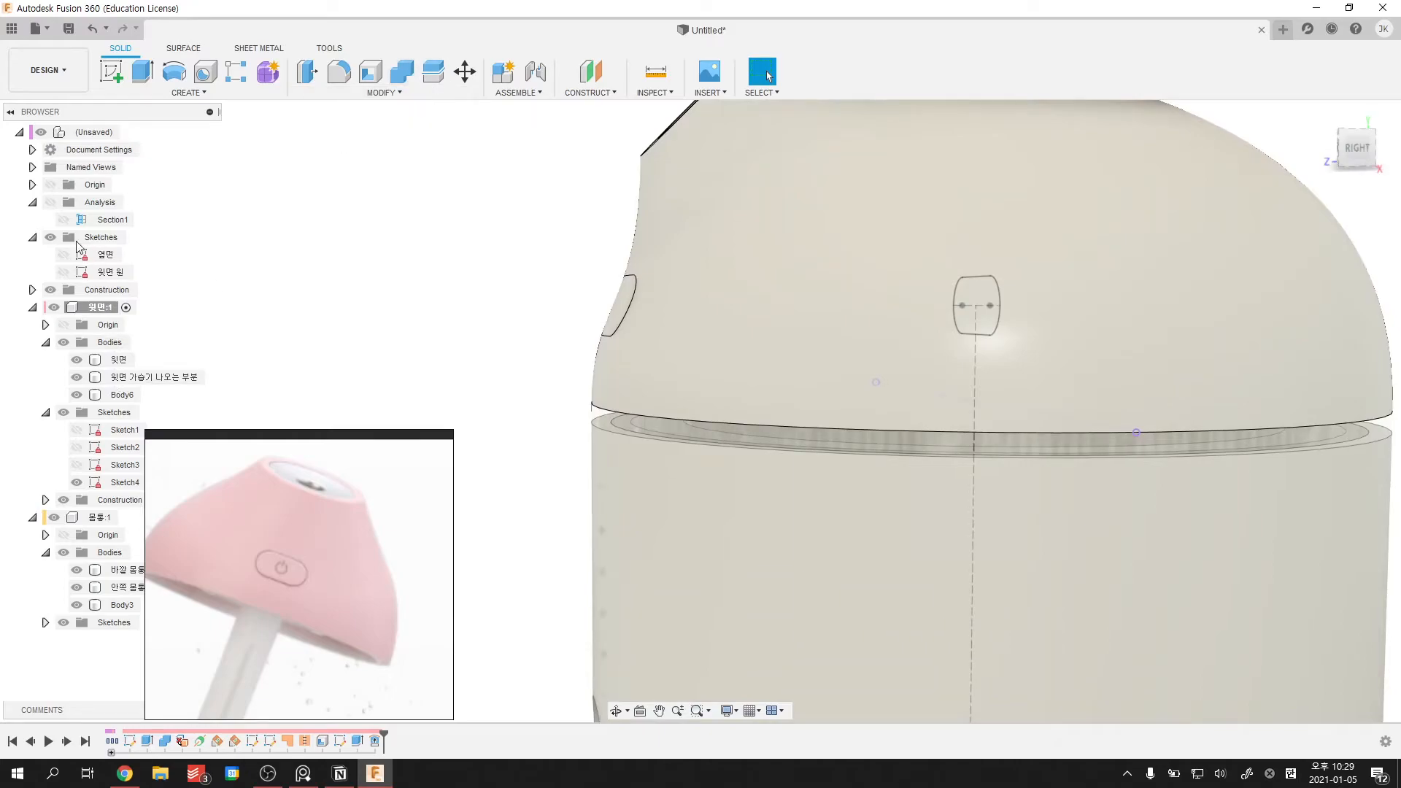
{"action": "left_click", "coordinate": [64, 220]}
{"action": "left_click", "coordinate": [65, 220]}
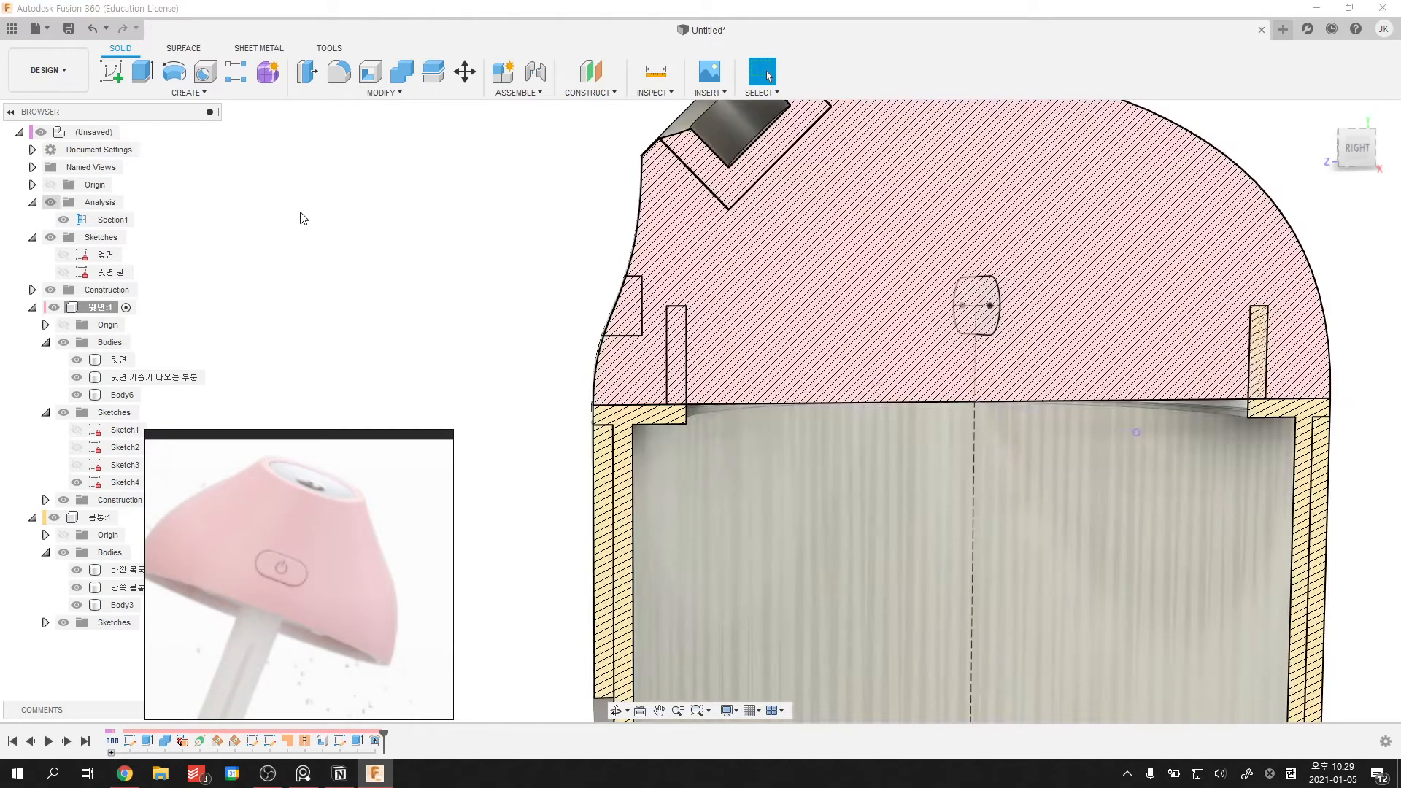
{"action": "scroll", "coordinate": [670, 266], "scroll_direction": "up", "scroll_amount": 2}
{"action": "scroll", "coordinate": [641, 375], "scroll_direction": "down", "scroll_amount": 4}
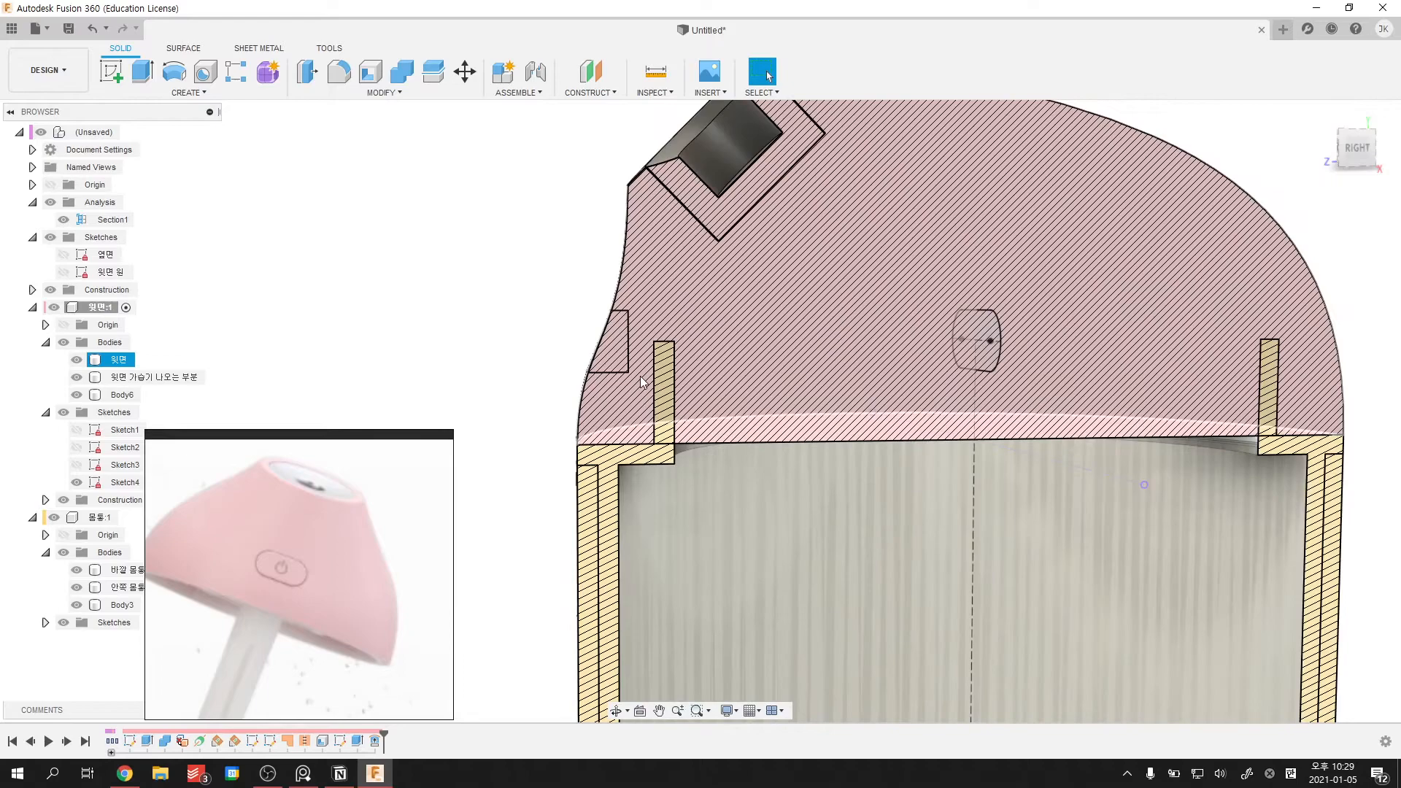
{"action": "scroll", "coordinate": [732, 407], "scroll_direction": "down", "scroll_amount": 2}
{"action": "middle_click_drag", "start_coordinate": [729, 406], "coordinate": [711, 390]}
{"action": "scroll", "coordinate": [703, 372], "scroll_direction": "up", "scroll_amount": 3}
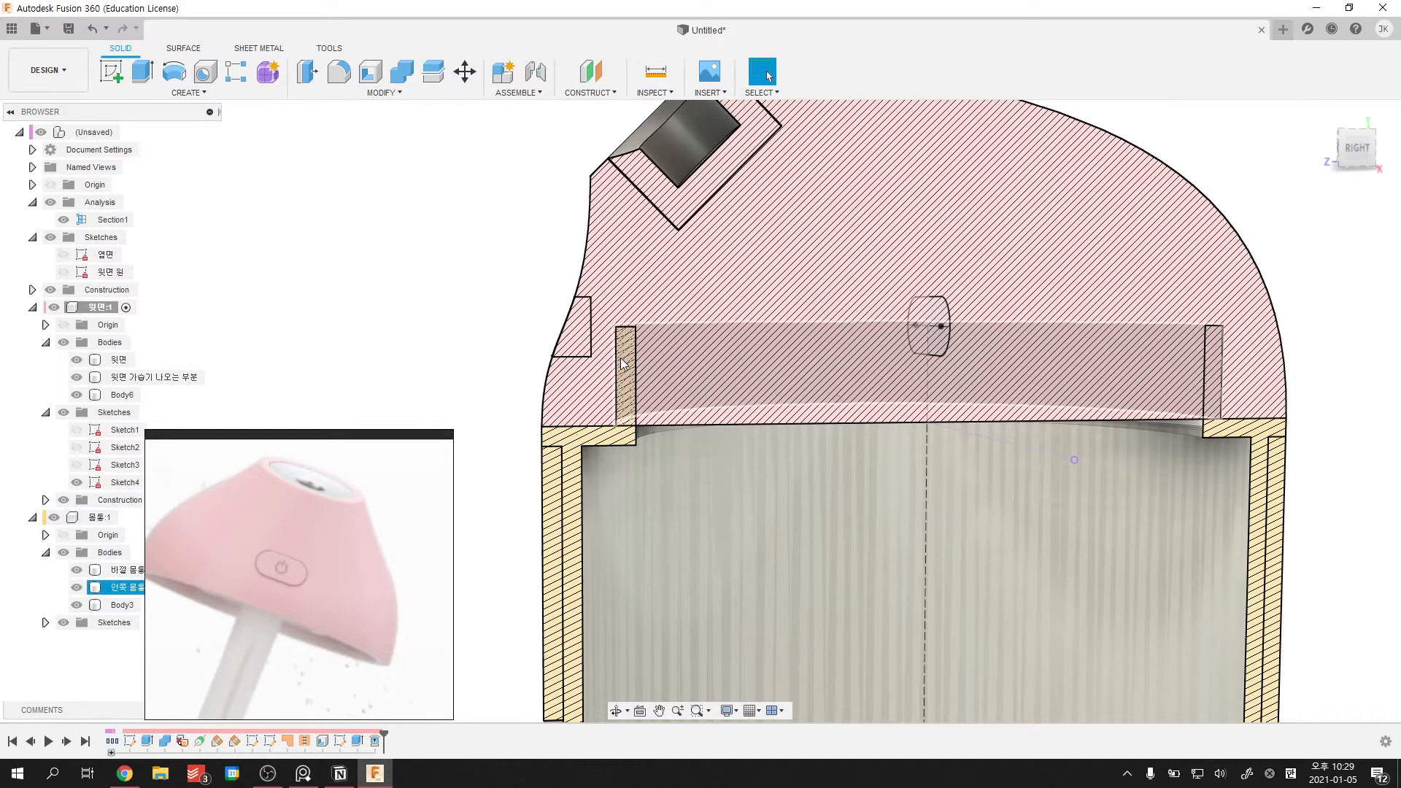
{"action": "middle_click_drag", "start_coordinate": [425, 394], "coordinate": [464, 387]}
{"action": "scroll", "coordinate": [599, 312], "scroll_direction": "up", "scroll_amount": 2}
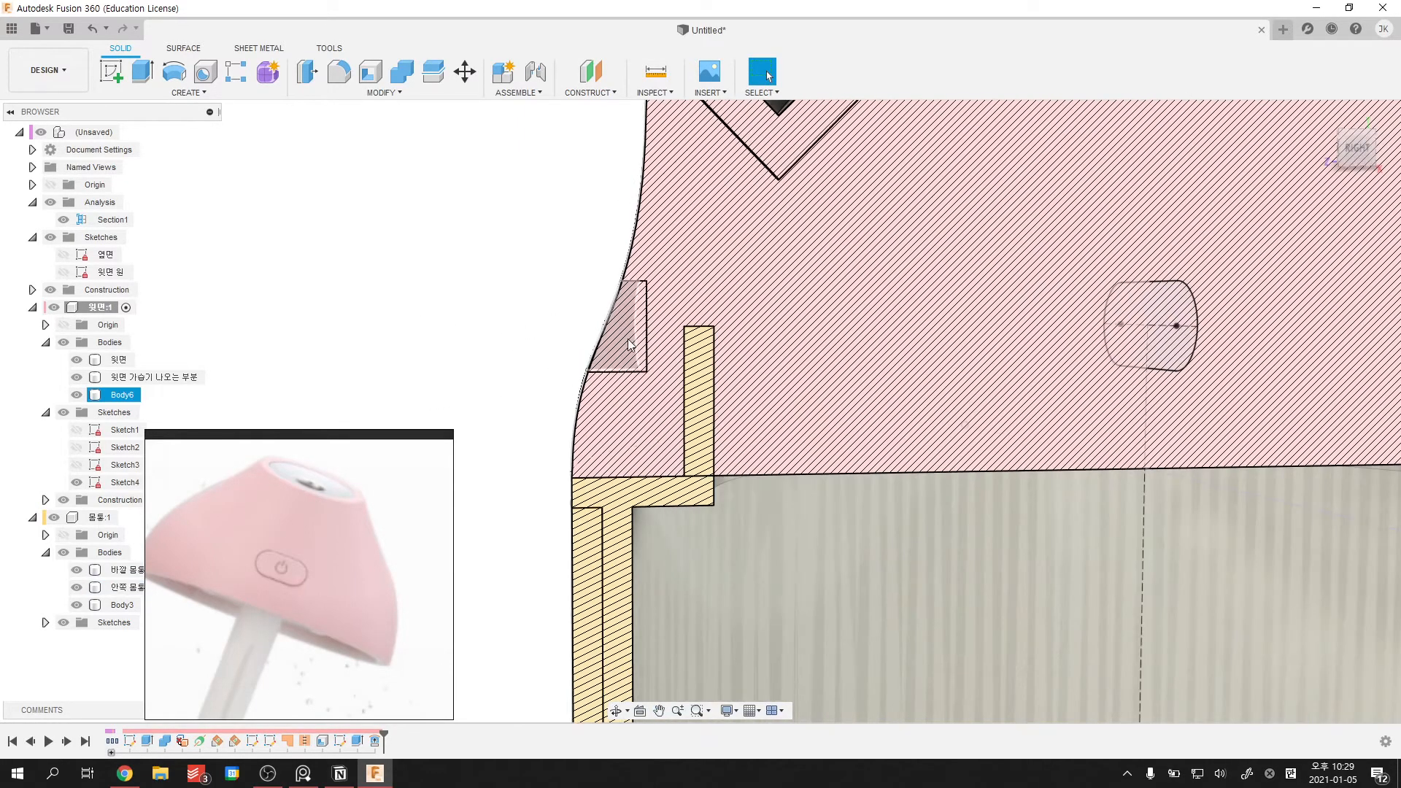
- Cut the button body out of the lid body with Combine, keeping the tool body
{"action": "left_click", "coordinate": [611, 311]}
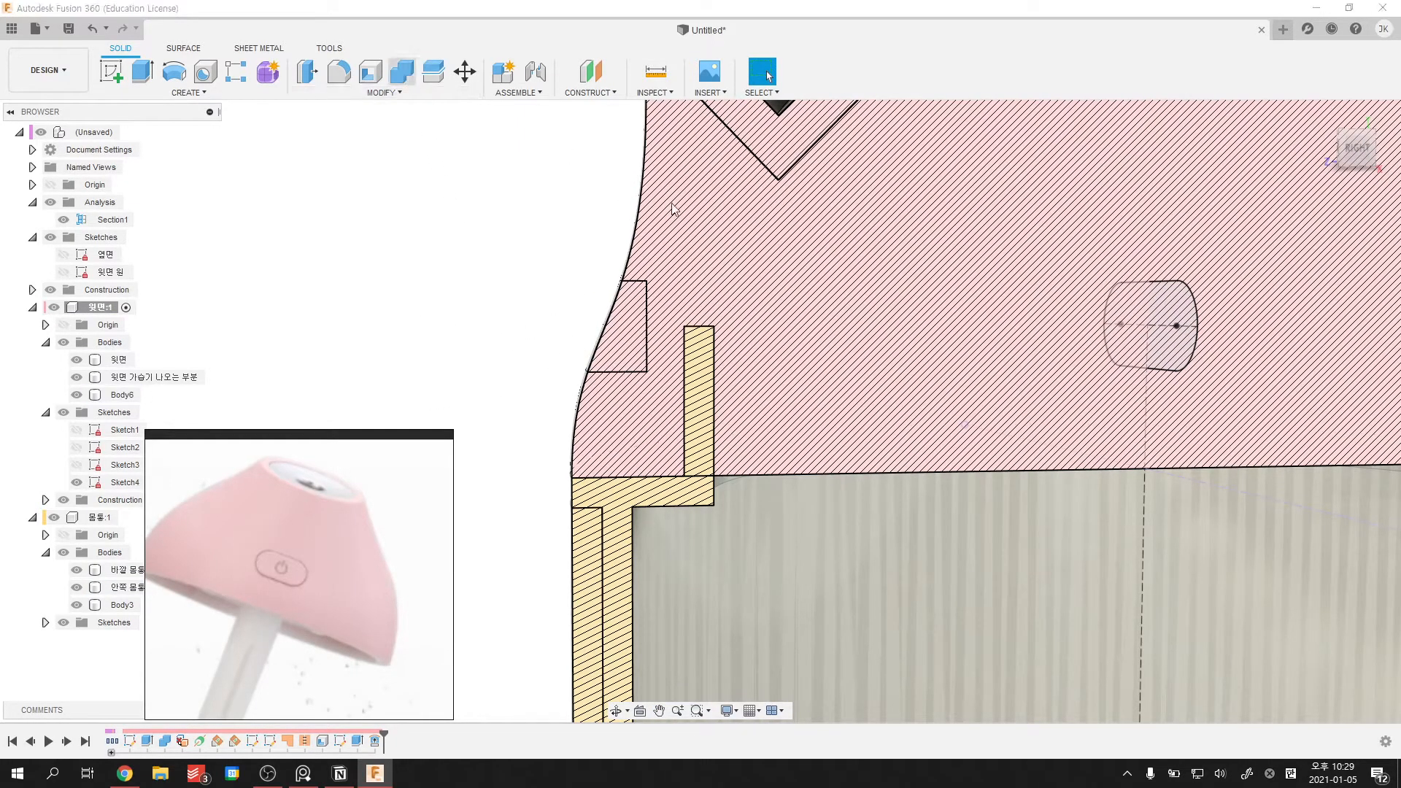
{"action": "left_click", "coordinate": [679, 285]}
{"action": "left_click", "coordinate": [636, 314]}
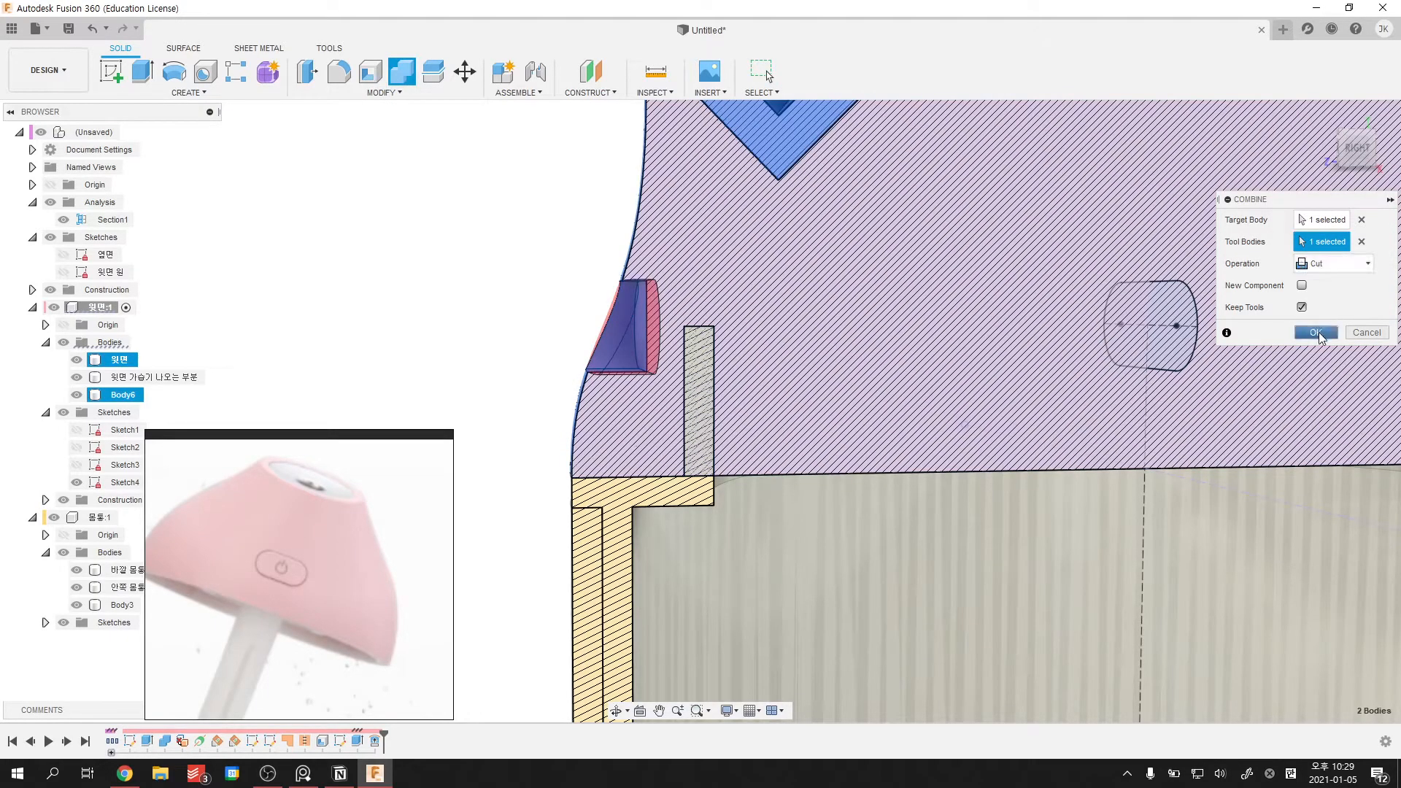
{"action": "left_click", "coordinate": [1321, 336]}
- Inspect the pocket cut into the lid around the button body in the section view
{"action": "scroll", "coordinate": [643, 304], "scroll_direction": "down", "scroll_amount": 2}
{"action": "middle_click_drag", "start_coordinate": [642, 304], "coordinate": [718, 328], "text": "shift"}
{"action": "scroll", "coordinate": [608, 304], "scroll_direction": "up", "scroll_amount": 2}
{"action": "left_click", "coordinate": [608, 305]}
{"action": "key", "text": "v"}
{"action": "left_click", "coordinate": [257, 224]}
{"action": "middle_click_drag", "start_coordinate": [352, 226], "coordinate": [234, 232], "text": "shift"}
{"action": "middle_click_drag", "start_coordinate": [489, 283], "coordinate": [380, 314]}
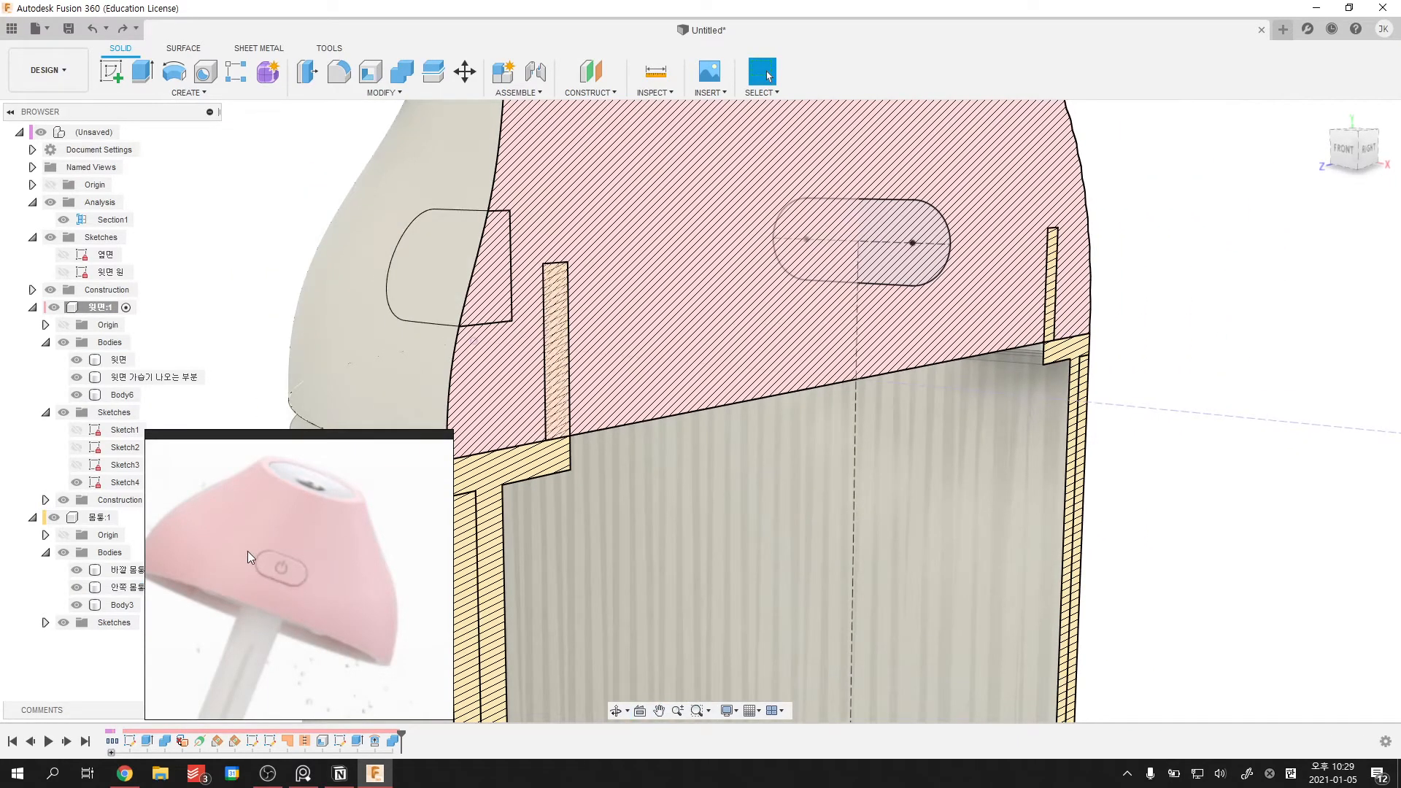
{"action": "left_click", "coordinate": [438, 315]}
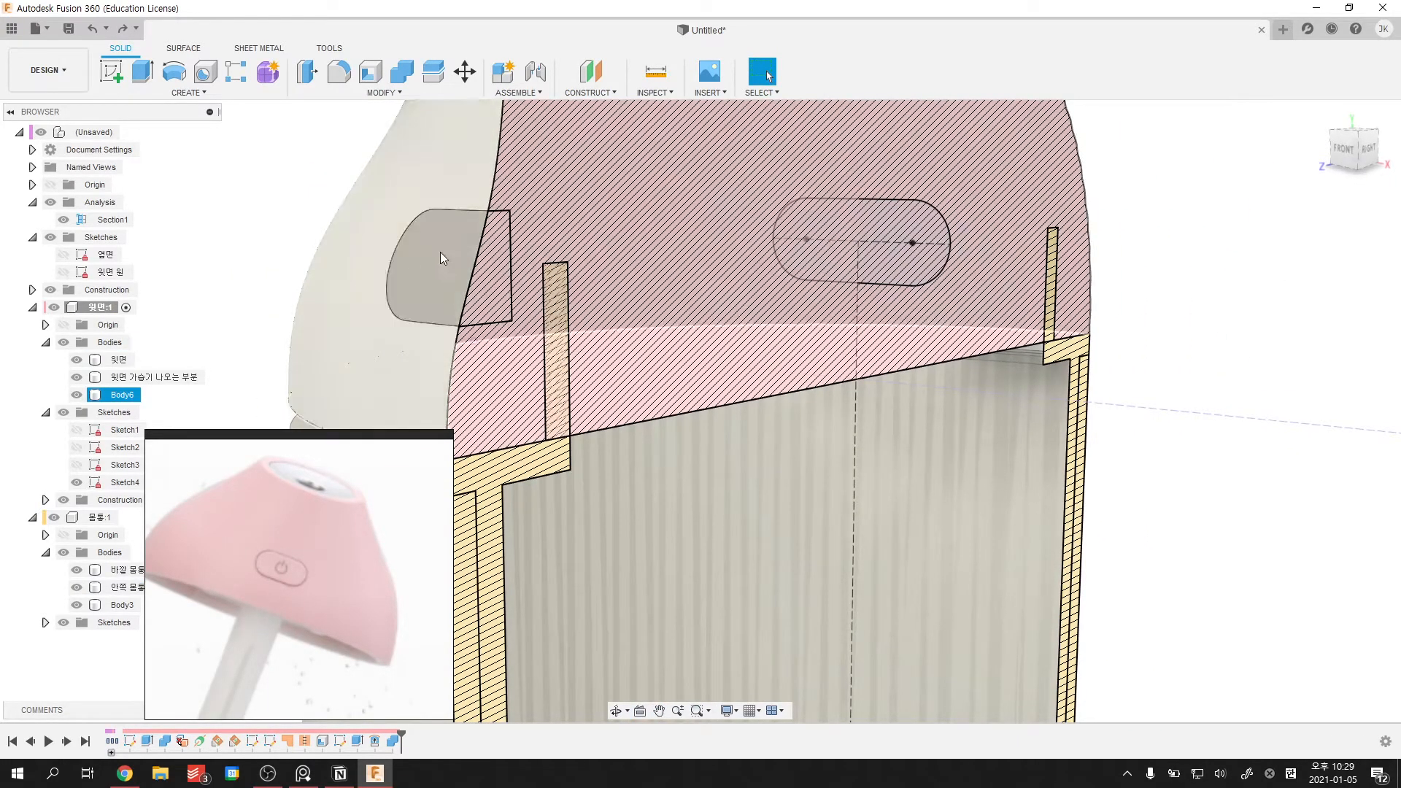
{"action": "key", "text": "Escape"}
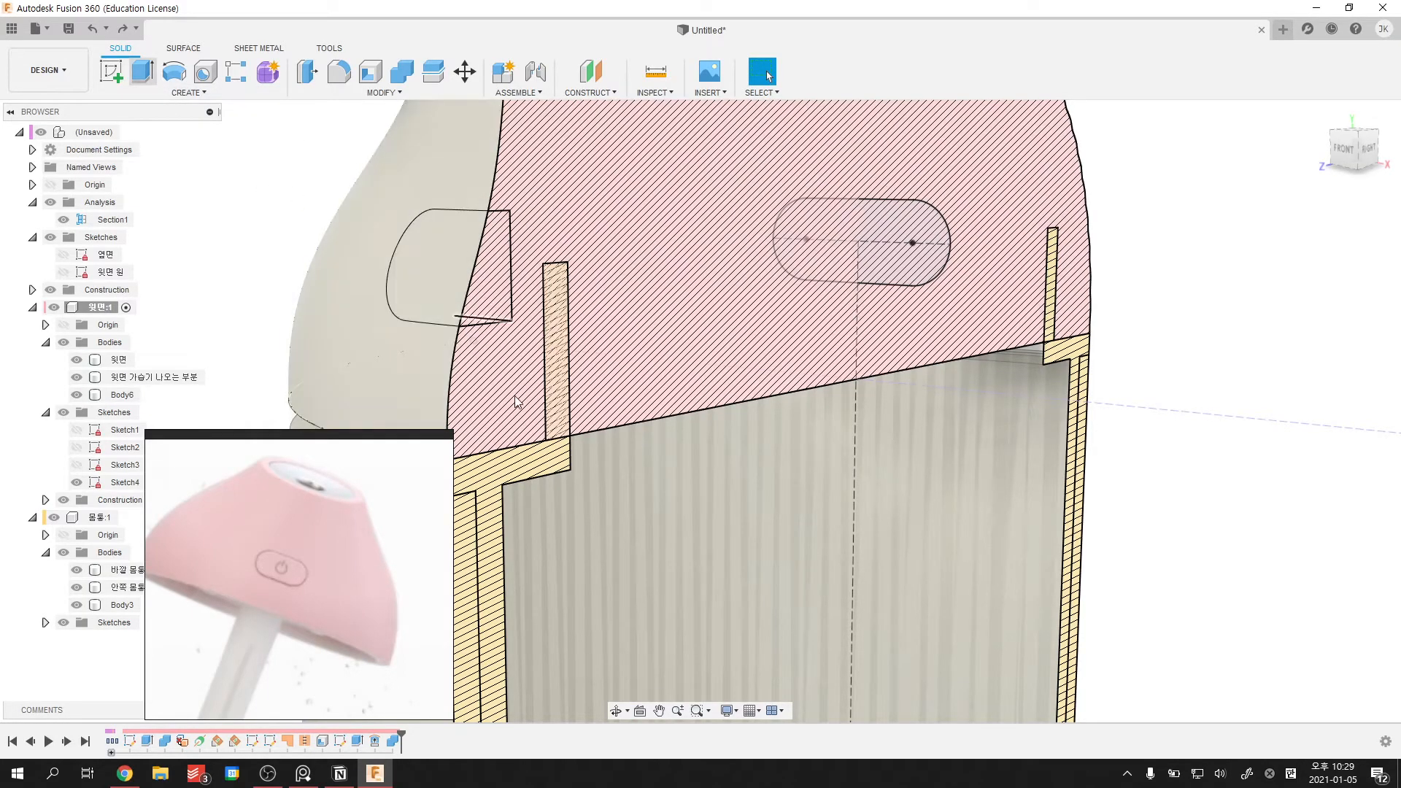
- Offset the button's curved front face outward by 0.5 mm
{"action": "left_click", "coordinate": [424, 262]}
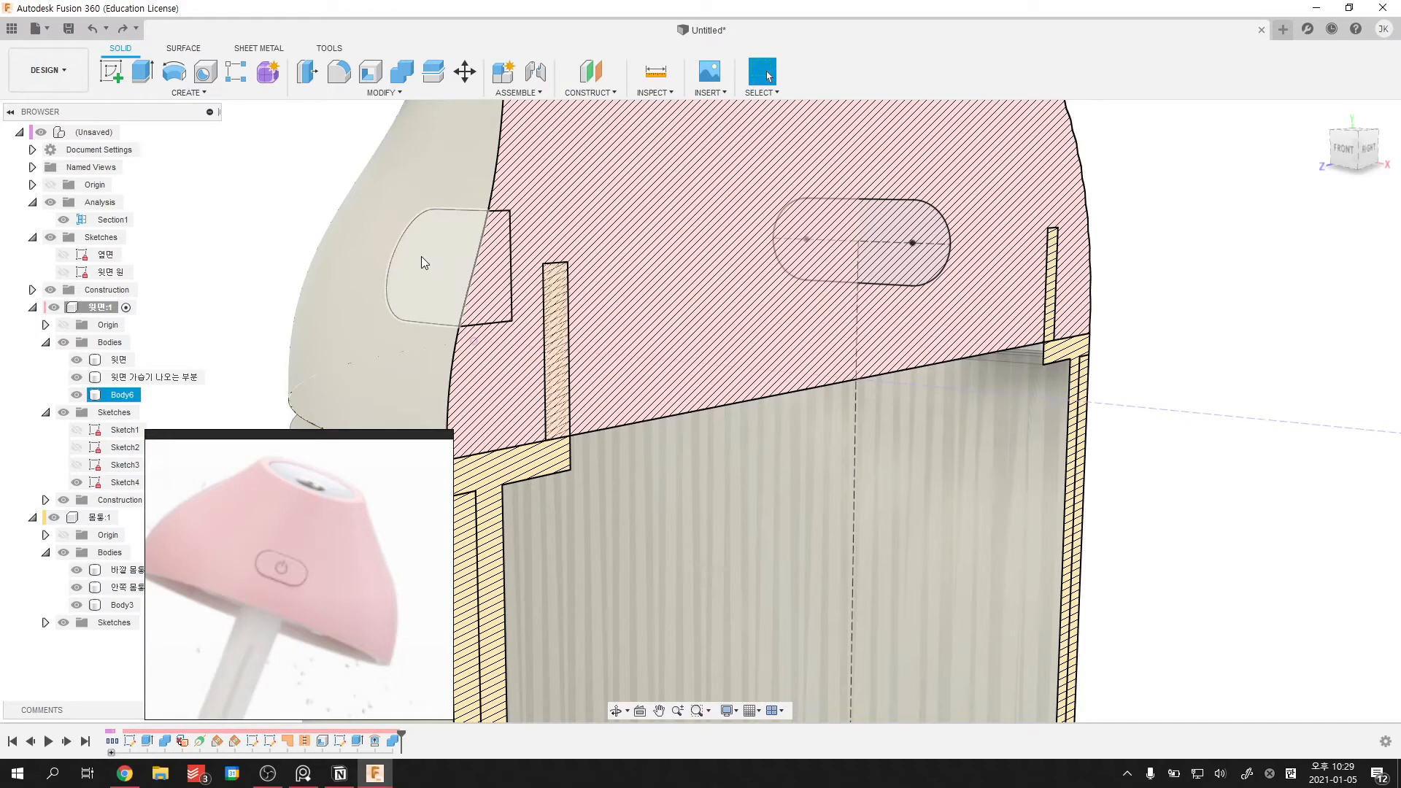
{"action": "left_click", "coordinate": [394, 93]}
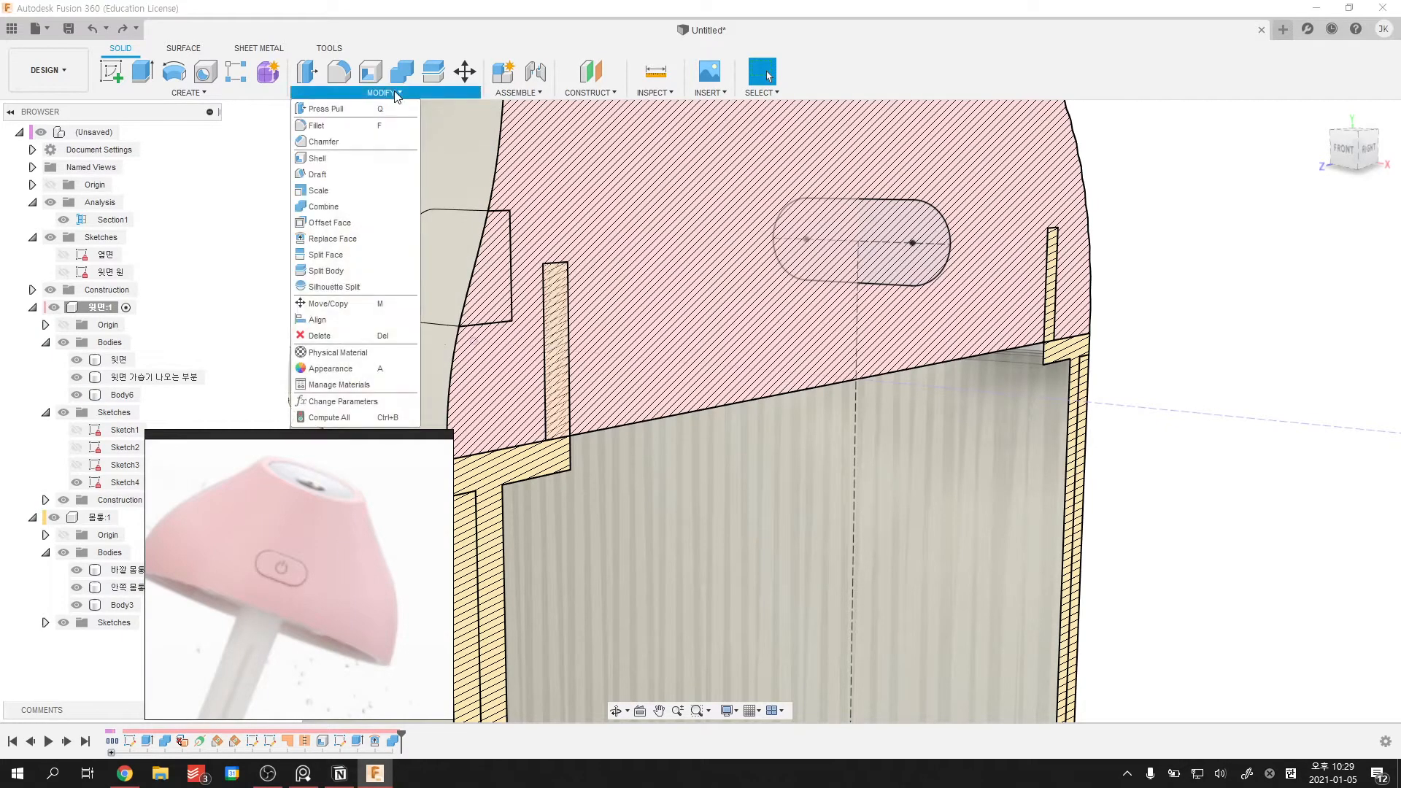
{"action": "left_click", "coordinate": [334, 231]}
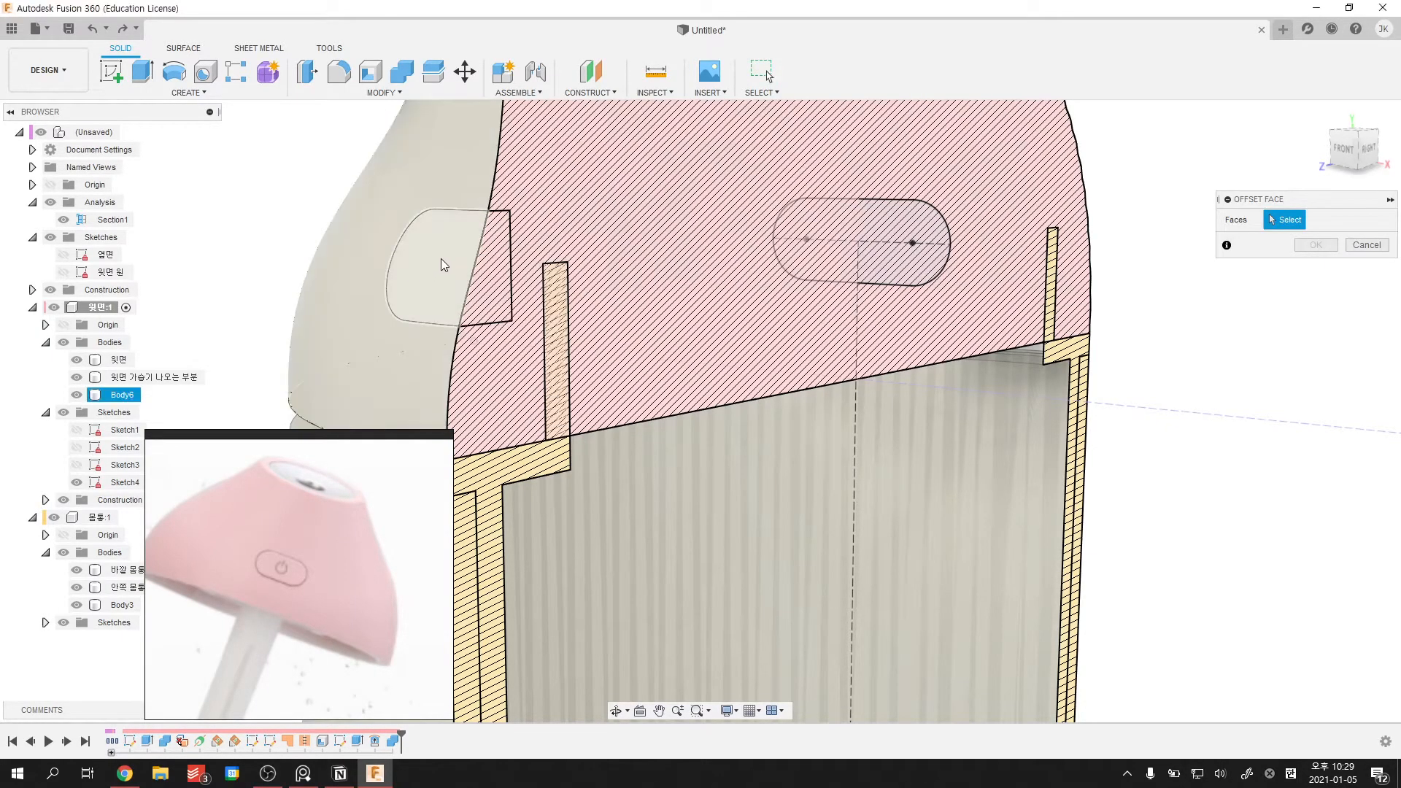
{"action": "left_click", "coordinate": [441, 258]}
{"action": "scroll", "coordinate": [438, 263], "scroll_direction": "up", "scroll_amount": 1}
{"action": "mouse_move", "coordinate": [478, 374]}
{"action": "middle_mouse_down", "text": "shift"}
{"action": "mouse_move", "coordinate": [548, 369]}
{"action": "mouse_move", "coordinate": [518, 379]}
{"action": "middle_mouse_up", "text": "shift"}
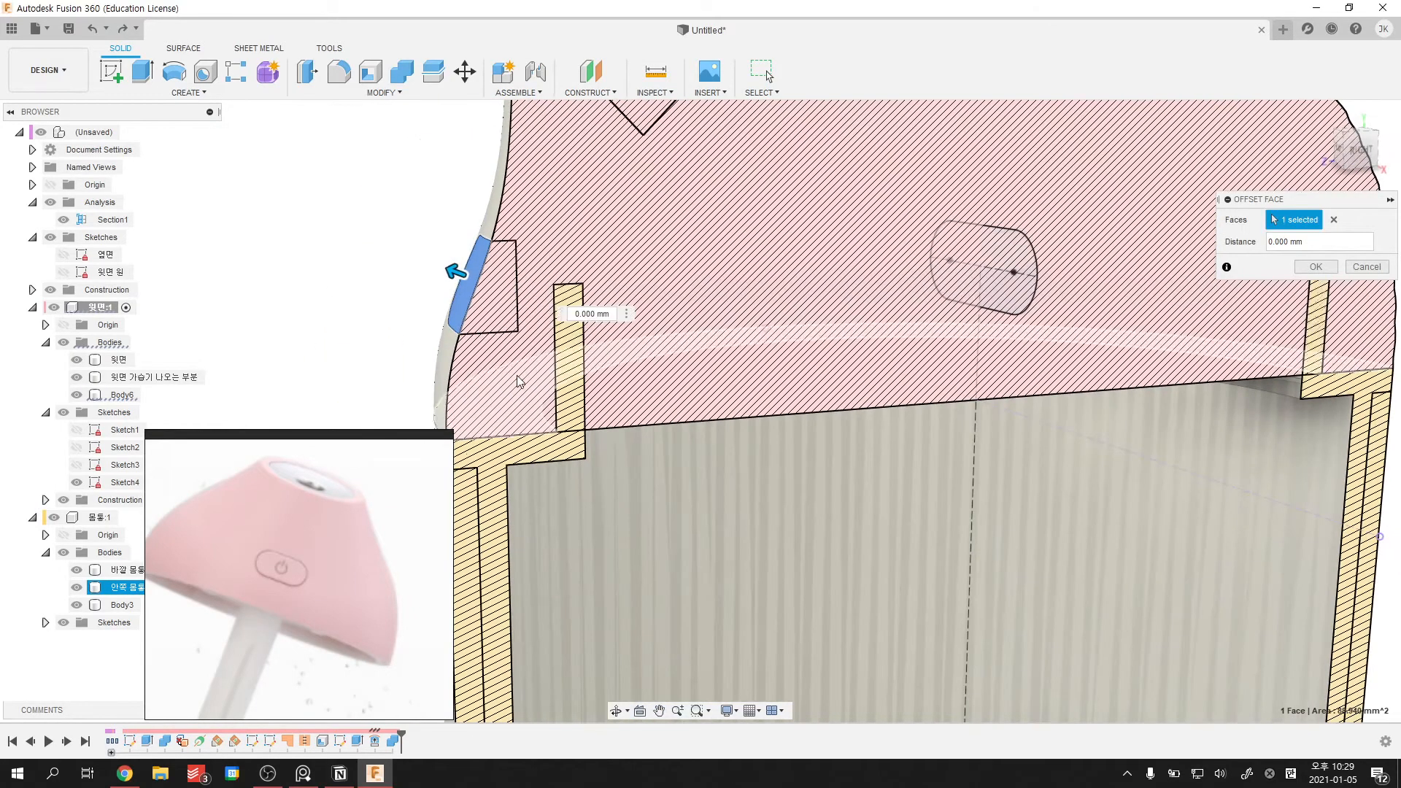
{"action": "key", "text": "Return"}
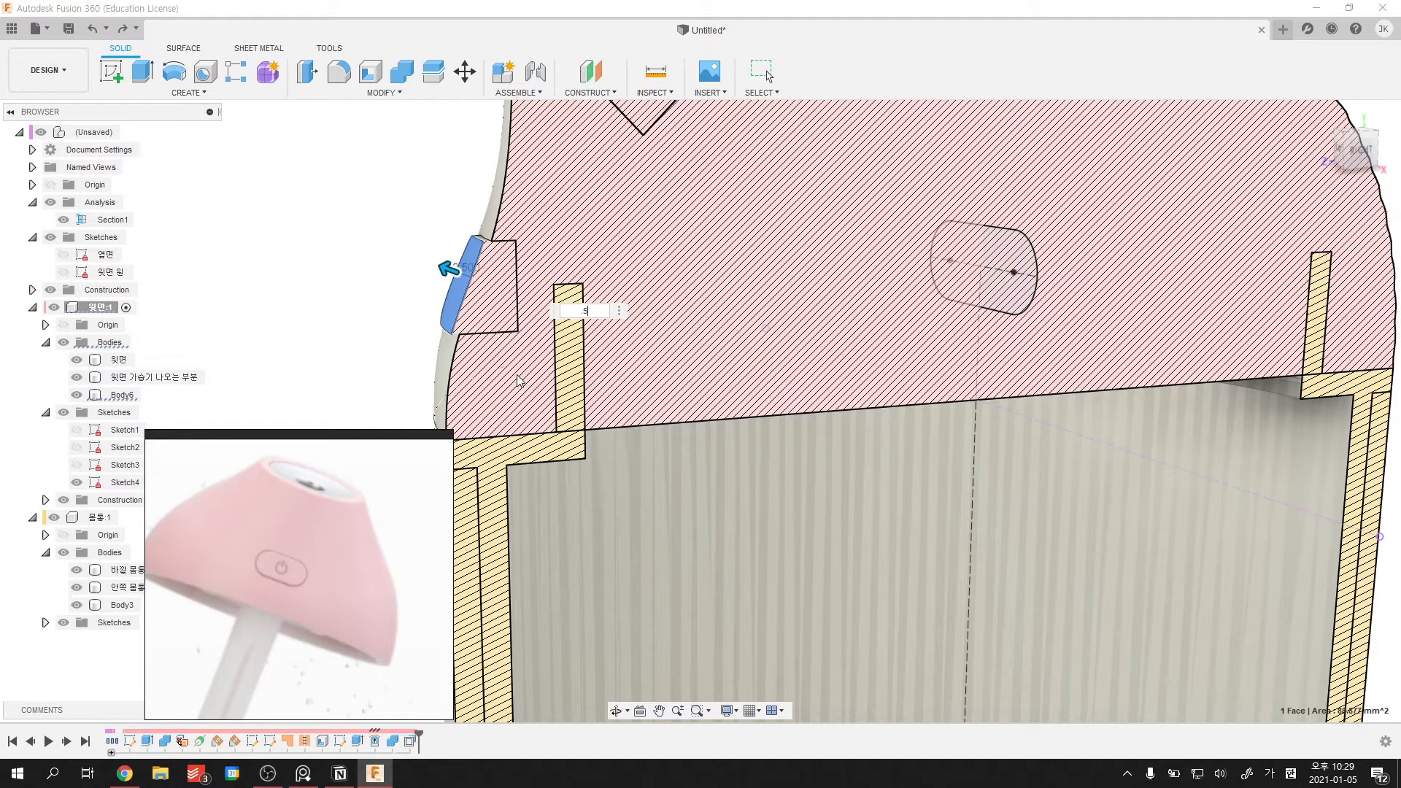
- Fillet the edges around the button's front face with a 0.5 mm radius
{"action": "scroll", "coordinate": [503, 374], "scroll_direction": "down", "scroll_amount": 1}
{"action": "mouse_move", "coordinate": [504, 374]}
{"action": "middle_mouse_down", "text": "shift"}
{"action": "mouse_move", "coordinate": [572, 387]}
{"action": "mouse_move", "coordinate": [723, 372]}
{"action": "mouse_move", "coordinate": [679, 338]}
{"action": "mouse_move", "coordinate": [524, 283]}
{"action": "mouse_move", "coordinate": [551, 276]}
{"action": "mouse_move", "coordinate": [537, 280]}
{"action": "middle_mouse_up", "text": "shift"}
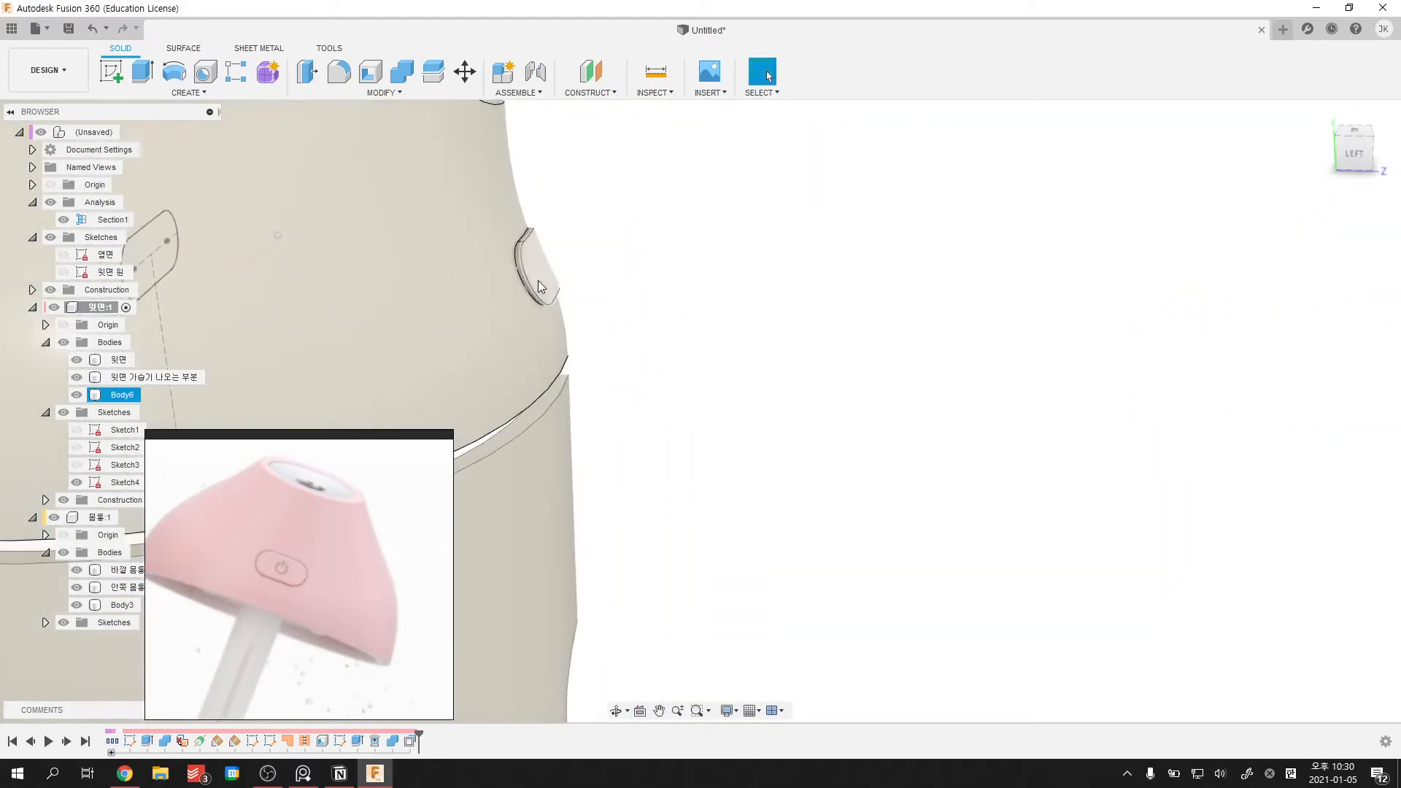
{"action": "key", "text": "f"}
{"action": "left_click", "coordinate": [541, 287]}
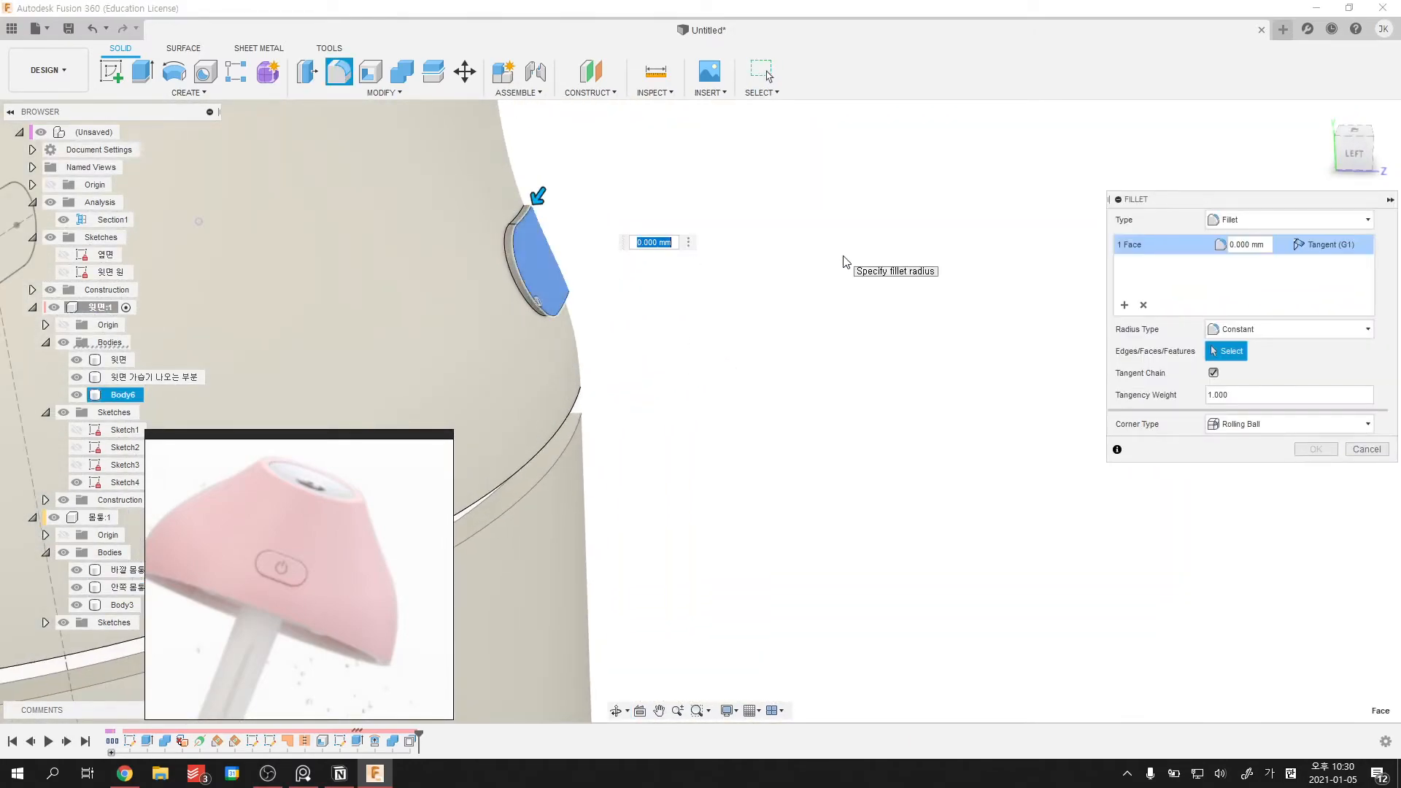
{"action": "type", "text": ".5"}
{"action": "key", "text": "Return"}
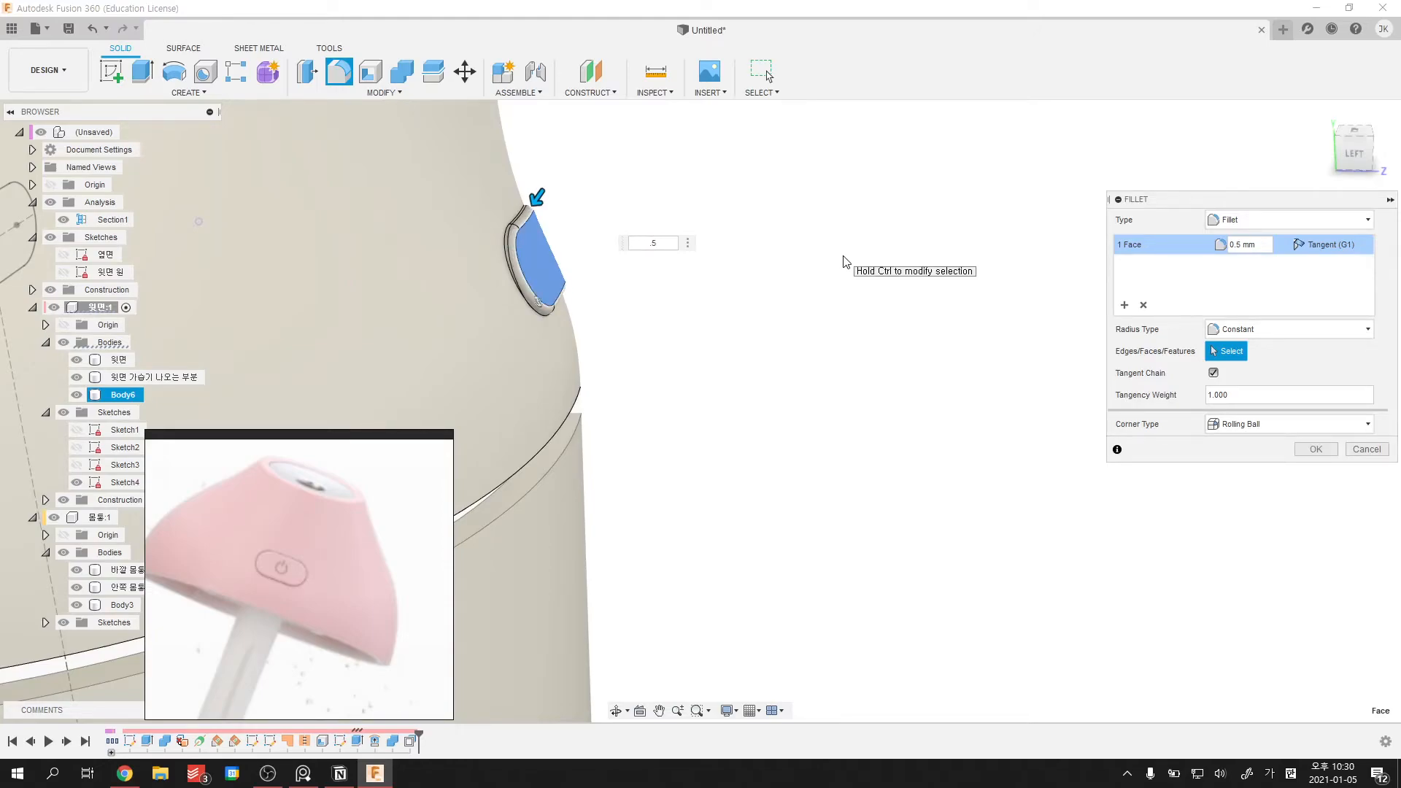
{"action": "key", "text": "Return"}
- Examine the rounded button and the lid from several sides, with and without the section cut
{"action": "middle_click_drag", "start_coordinate": [810, 285], "coordinate": [561, 268], "text": "shift"}
{"action": "scroll", "coordinate": [589, 247], "scroll_direction": "down", "scroll_amount": 2}
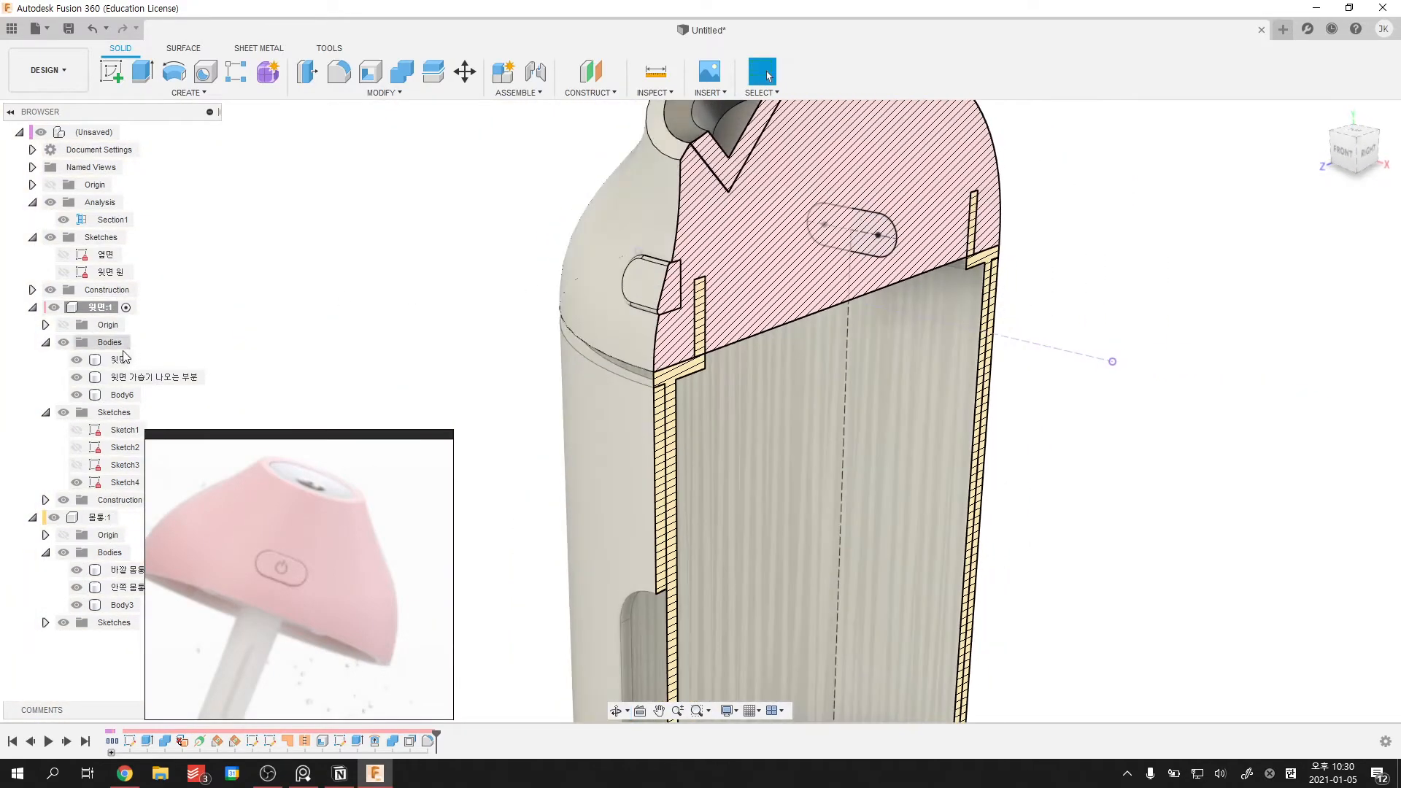
{"action": "left_click", "coordinate": [63, 220]}
{"action": "scroll", "coordinate": [364, 219], "scroll_direction": "down", "scroll_amount": 2}
{"action": "middle_click_drag", "start_coordinate": [469, 263], "coordinate": [799, 303], "text": "shift"}
{"action": "scroll", "coordinate": [886, 344], "scroll_direction": "down", "scroll_amount": 2}
{"action": "scroll", "coordinate": [799, 303], "scroll_direction": "down", "scroll_amount": 1}
{"action": "mouse_move", "coordinate": [799, 303]}
{"action": "middle_mouse_down", "text": "shift"}
{"action": "mouse_move", "coordinate": [792, 263]}
{"action": "mouse_move", "coordinate": [791, 288]}
{"action": "middle_mouse_up", "text": "shift"}
{"action": "scroll", "coordinate": [791, 285], "scroll_direction": "up", "scroll_amount": 3}
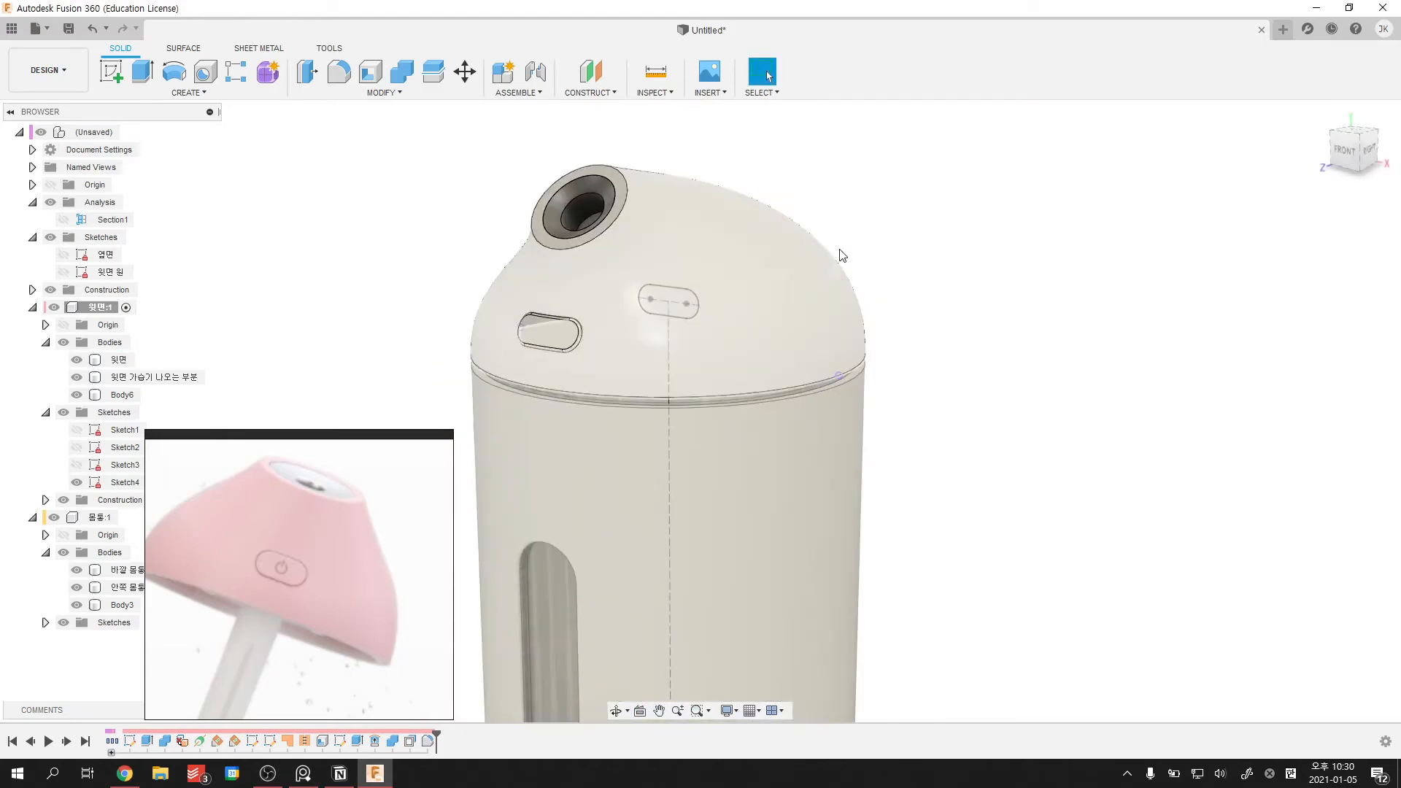
{"action": "left_click", "coordinate": [63, 220]}
{"action": "middle_click_drag", "start_coordinate": [286, 223], "coordinate": [299, 244], "text": "shift"}
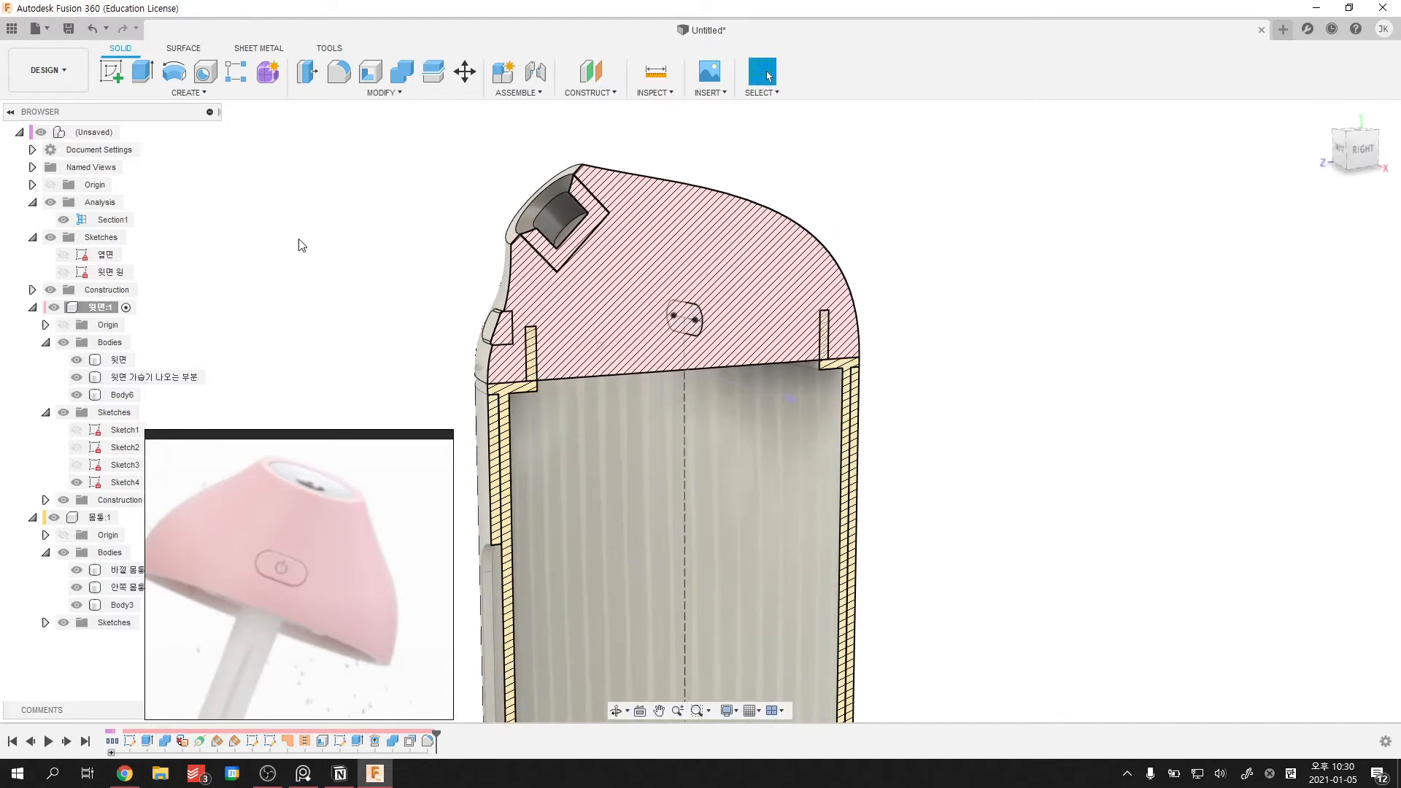
{"action": "scroll", "coordinate": [794, 395], "scroll_direction": "down", "scroll_amount": 2}
{"action": "middle_click_drag", "start_coordinate": [794, 396], "coordinate": [694, 394], "text": "shift"}
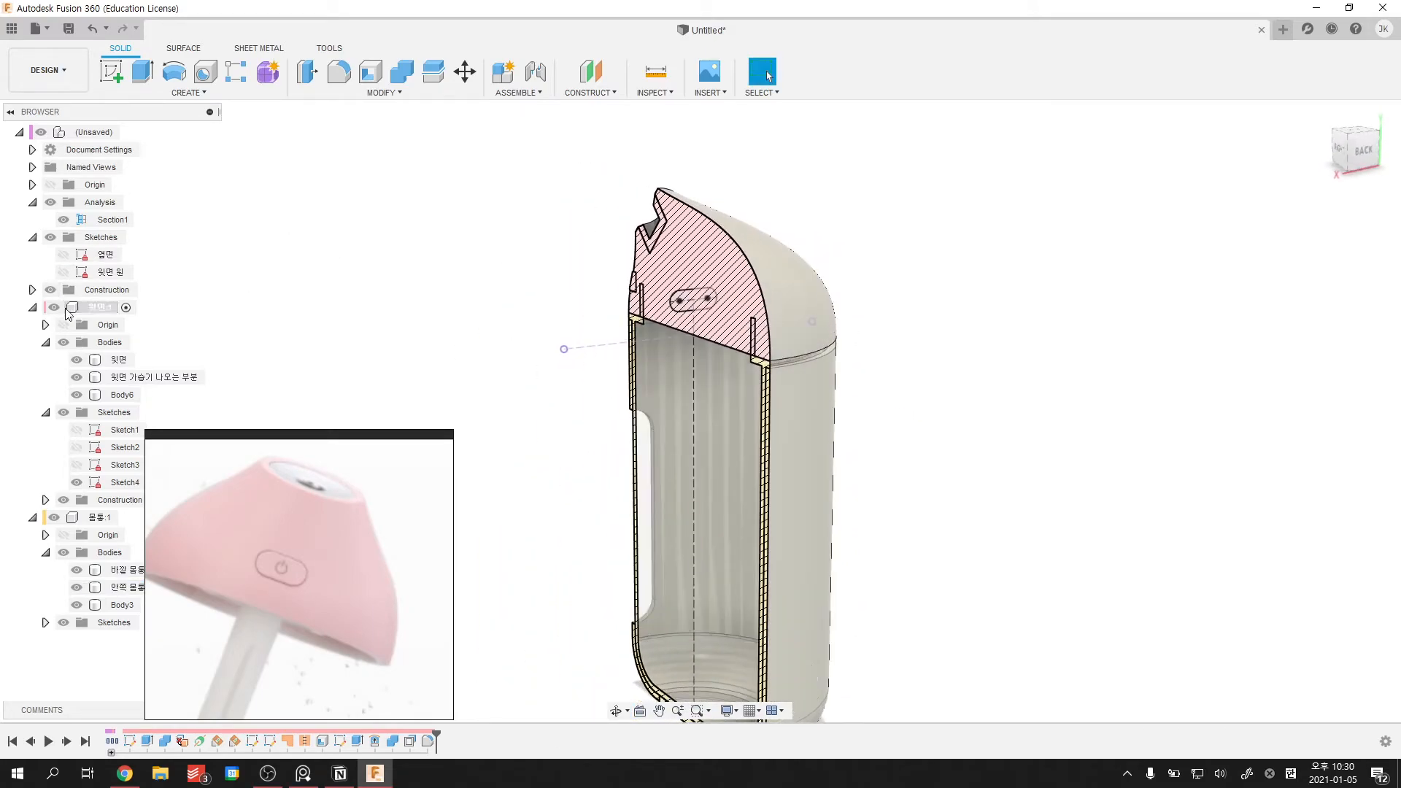
- Hide the section analysis and the button sketch, Sketch4
{"action": "left_click", "coordinate": [64, 220]}
{"action": "middle_click_drag", "start_coordinate": [385, 276], "coordinate": [448, 282], "text": "shift"}
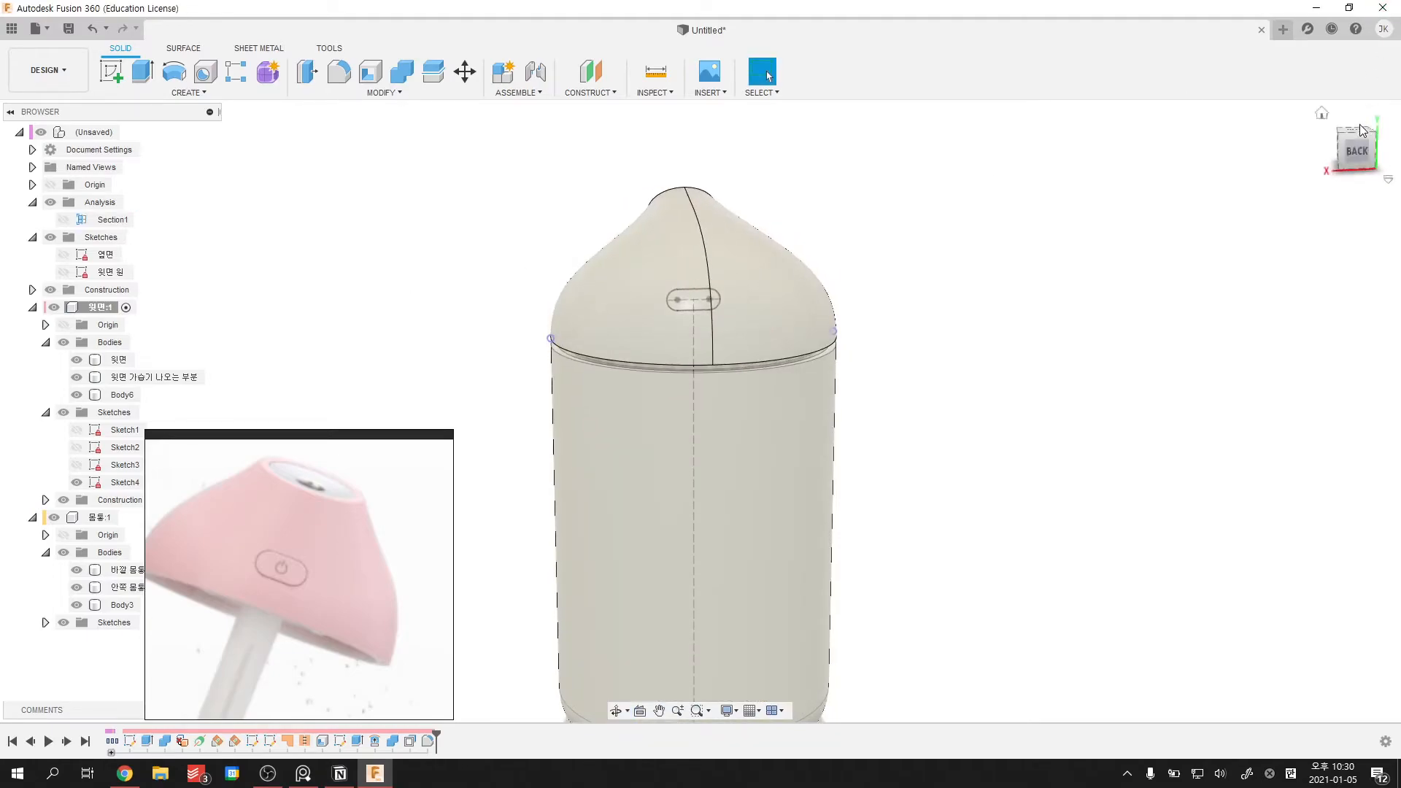
{"action": "left_click", "coordinate": [76, 483]}
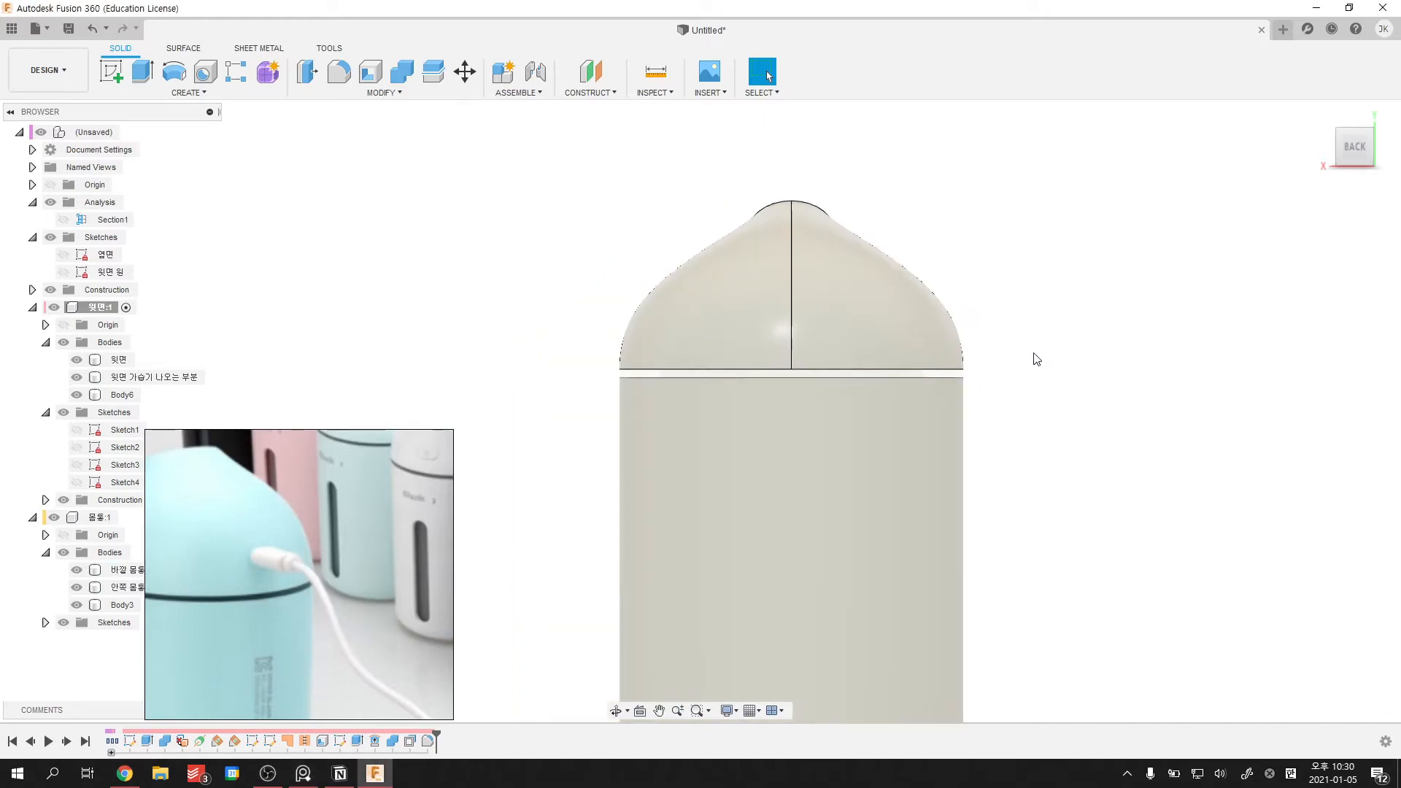
- Start a new sketch on the vertical origin plane parallel to the back view of the bottle
{"action": "scroll", "coordinate": [1058, 351], "scroll_direction": "down", "scroll_amount": 2}
{"action": "left_click", "coordinate": [114, 73]}
{"action": "scroll", "coordinate": [614, 265], "scroll_direction": "down", "scroll_amount": 2}
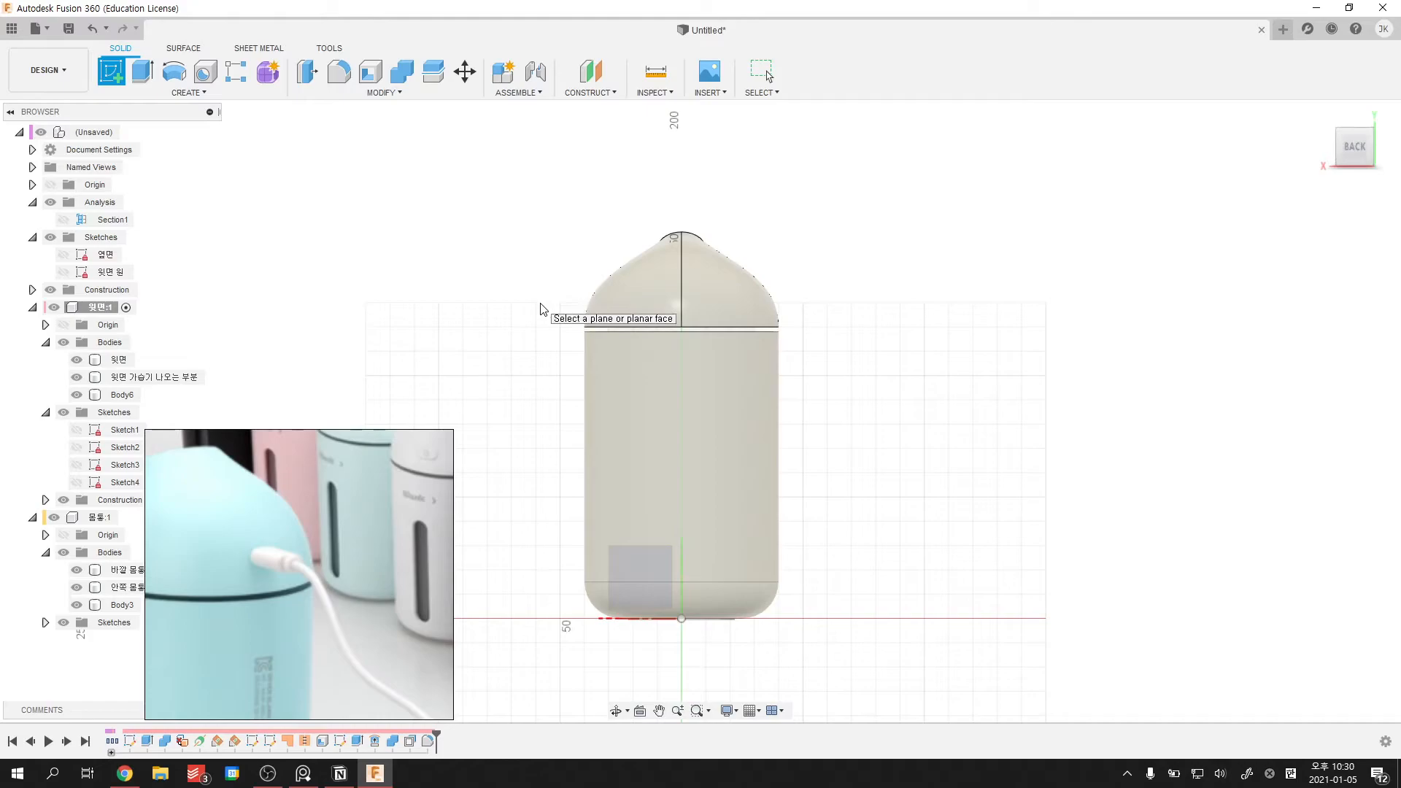
{"action": "left_click", "coordinate": [541, 310]}
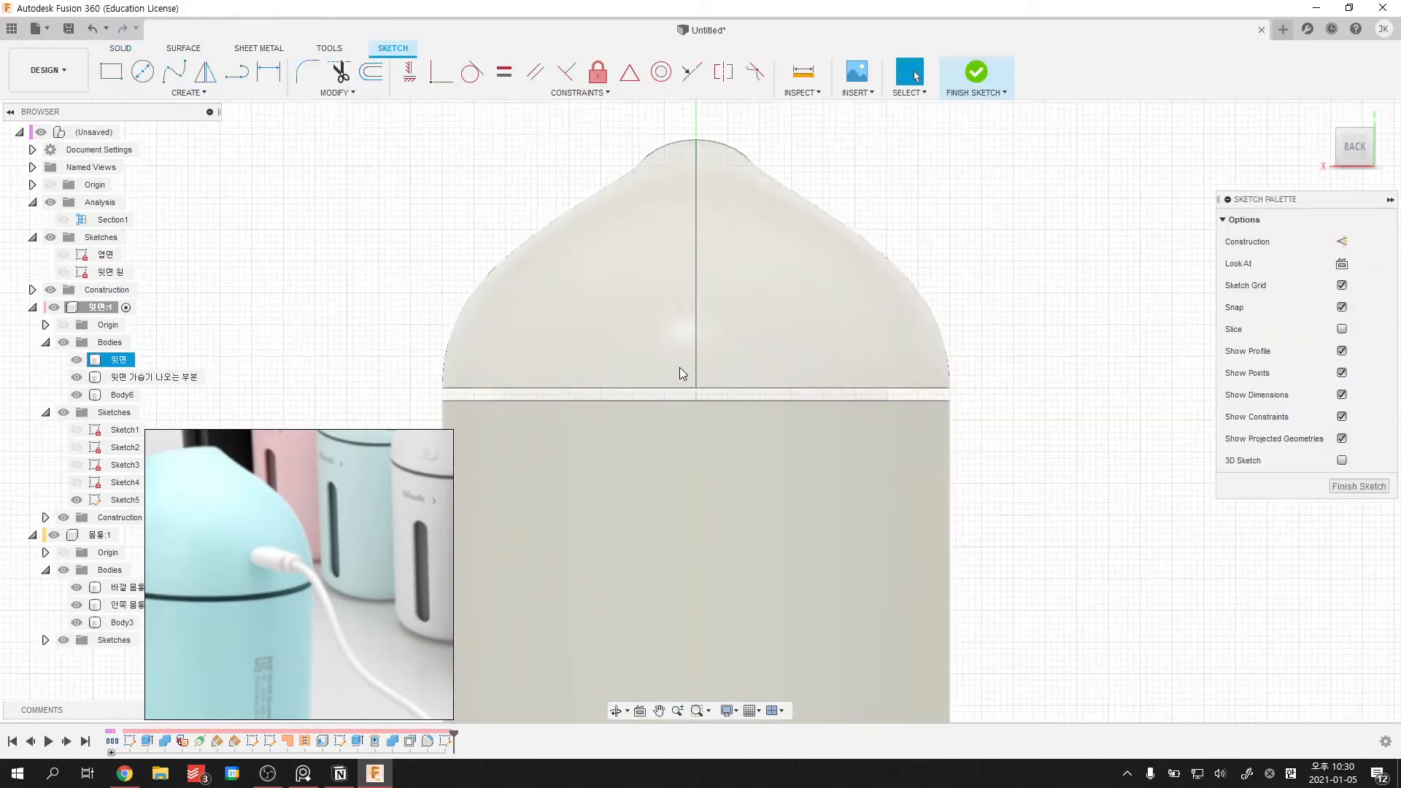
{"action": "scroll", "coordinate": [683, 376], "scroll_direction": "up", "scroll_amount": 5}
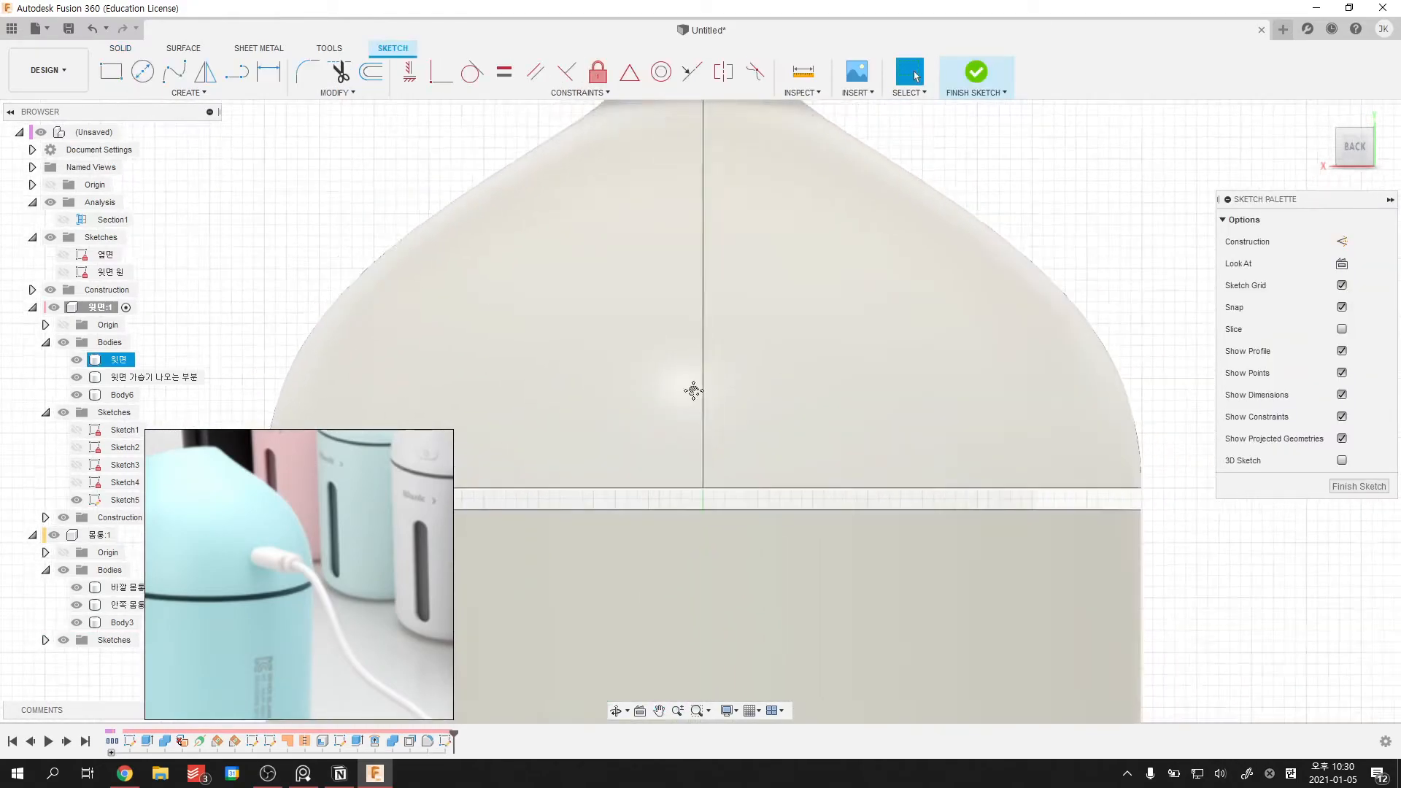
{"action": "scroll", "coordinate": [694, 390], "scroll_direction": "down", "scroll_amount": 2}
{"action": "scroll", "coordinate": [712, 388], "scroll_direction": "up", "scroll_amount": 3}
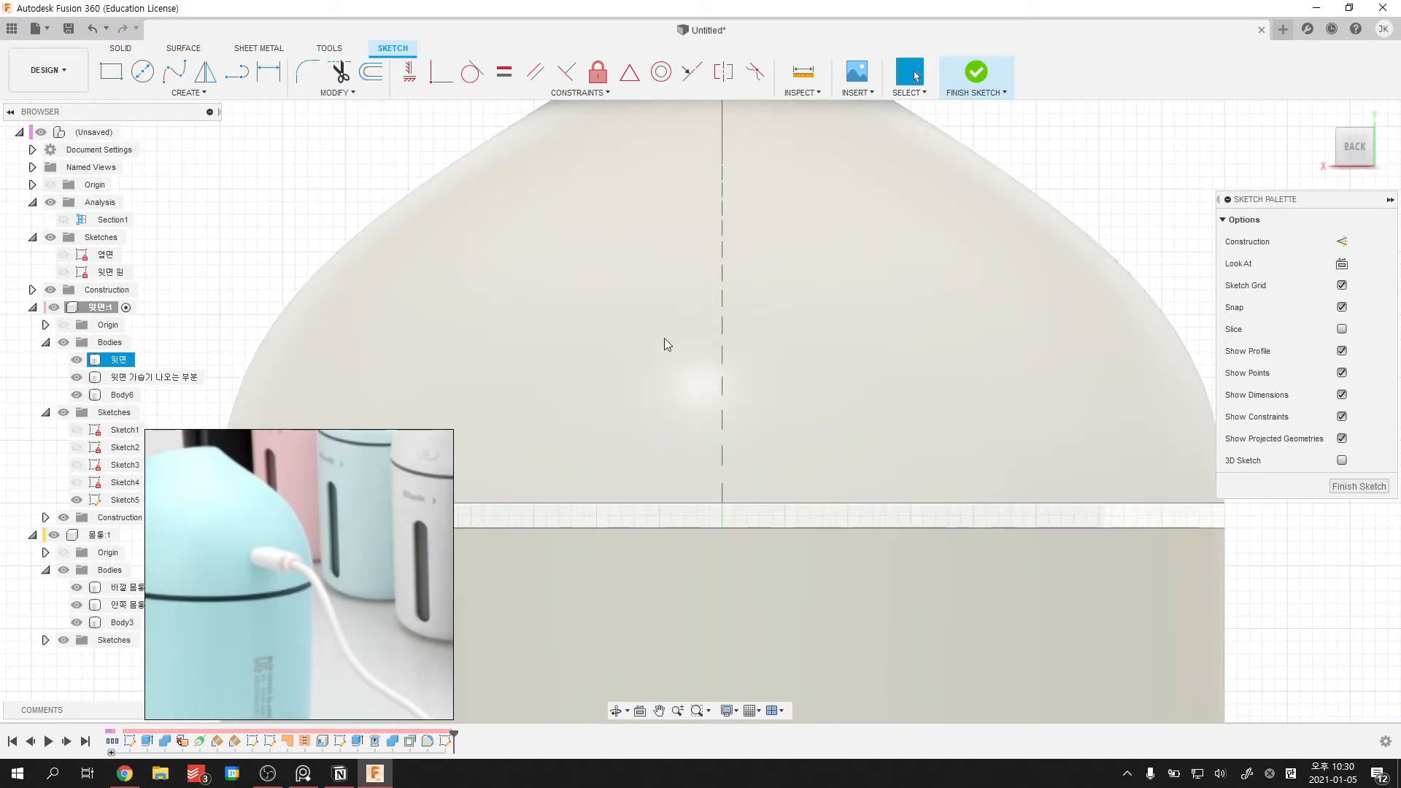
- Study the reference photos of the bottle's back for the position of the charging cable socket
{"action": "scroll", "coordinate": [367, 507], "scroll_direction": "down", "scroll_amount": 6}
{"action": "middle_click_drag", "start_coordinate": [364, 515], "coordinate": [338, 557]}
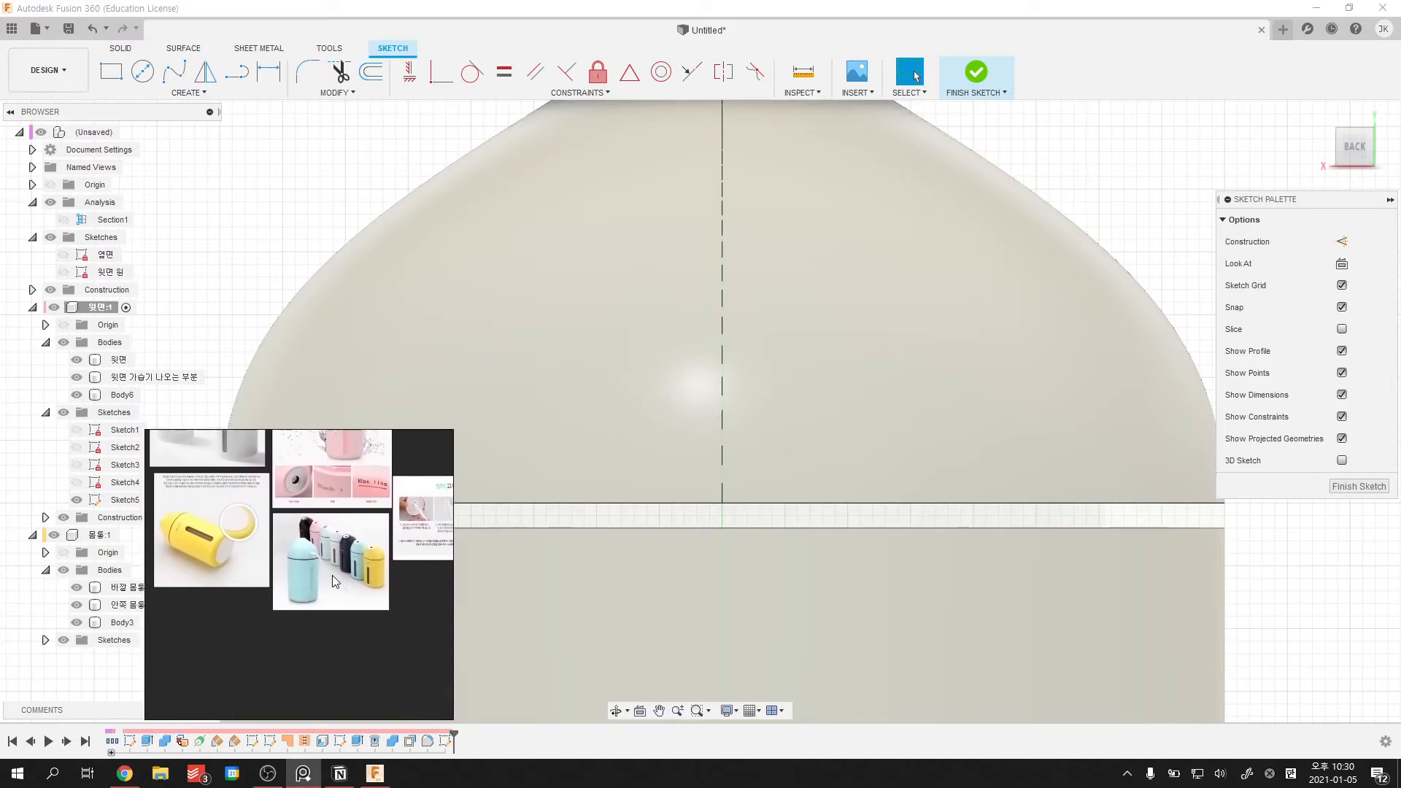
{"action": "right_click_drag", "start_coordinate": [337, 557], "coordinate": [322, 601]}
{"action": "scroll", "coordinate": [316, 616], "scroll_direction": "up", "scroll_amount": 4}
{"action": "scroll", "coordinate": [323, 633], "scroll_direction": "down", "scroll_amount": 2}
{"action": "middle_click_drag", "start_coordinate": [244, 548], "coordinate": [320, 621]}
{"action": "middle_click_drag", "start_coordinate": [189, 493], "coordinate": [245, 571]}
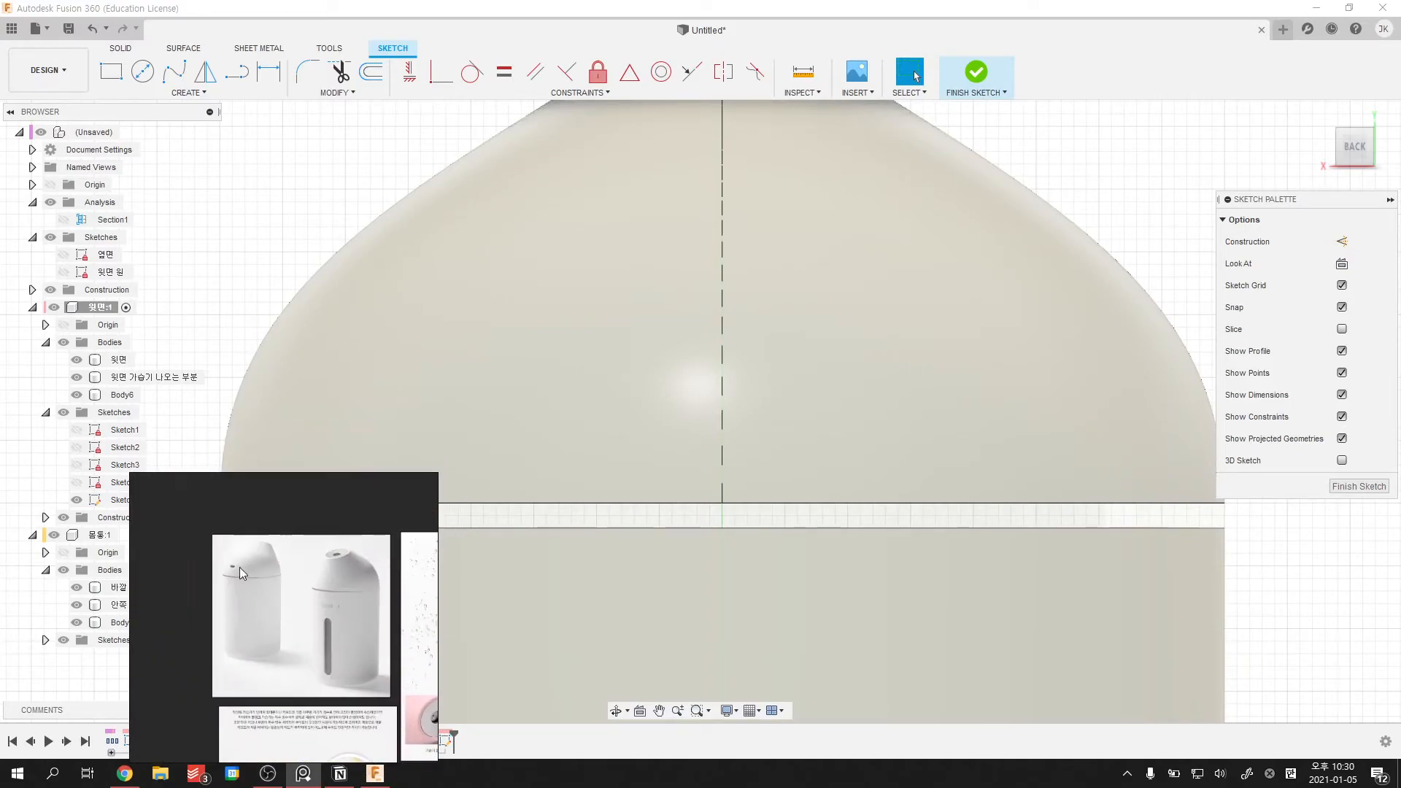
{"action": "scroll", "coordinate": [245, 572], "scroll_direction": "up", "scroll_amount": 5}
{"action": "scroll", "coordinate": [269, 578], "scroll_direction": "down", "scroll_amount": 7}
{"action": "middle_click_drag", "start_coordinate": [387, 679], "coordinate": [279, 577]}
{"action": "scroll", "coordinate": [295, 599], "scroll_direction": "up", "scroll_amount": 5}
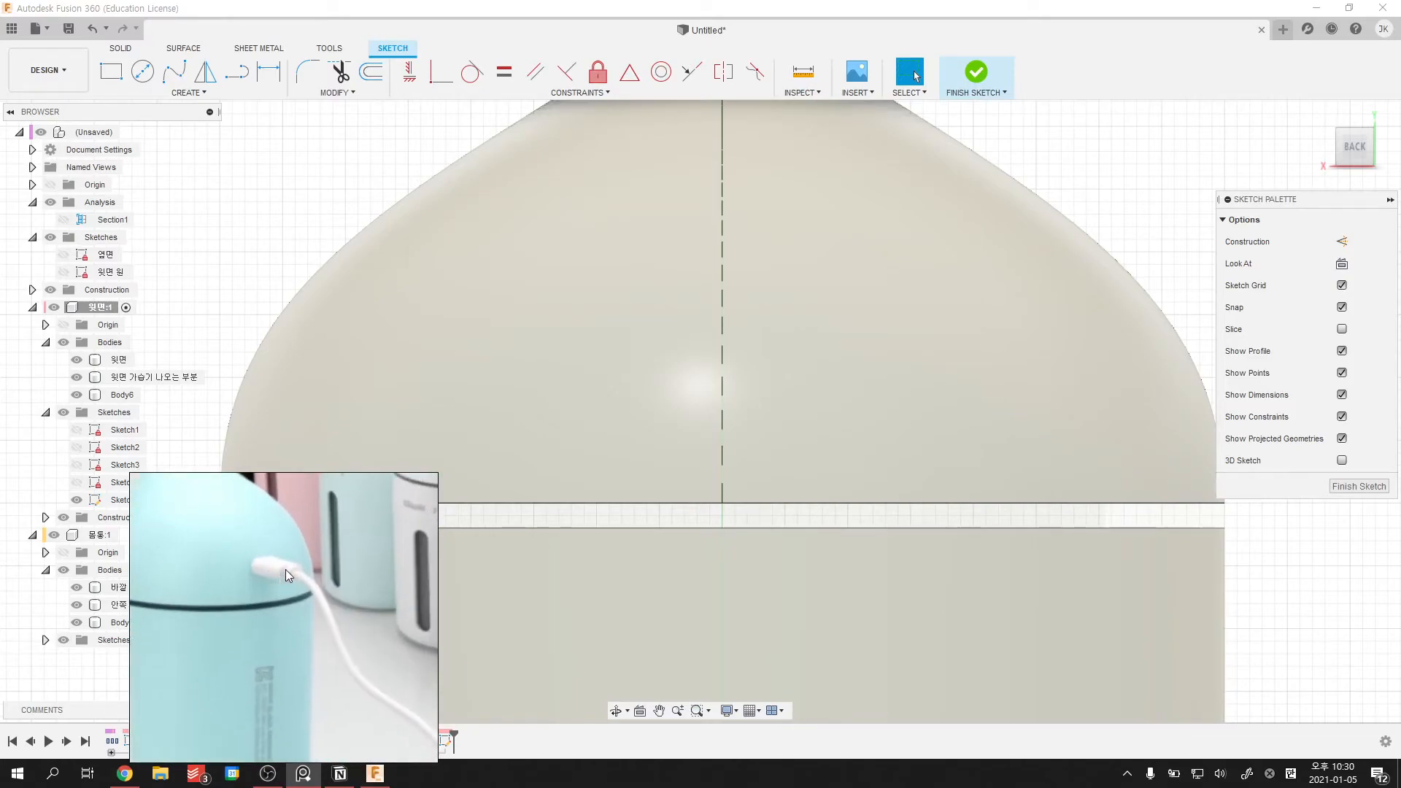
- Sketch a horizontal slot across the lid's vertical centreline, slightly above the lid's lower edge
{"action": "middle_click_drag", "start_coordinate": [291, 337], "coordinate": [326, 306]}
{"action": "scroll", "coordinate": [712, 455], "scroll_direction": "up", "scroll_amount": 4}
{"action": "scroll", "coordinate": [712, 459], "scroll_direction": "down", "scroll_amount": 5}
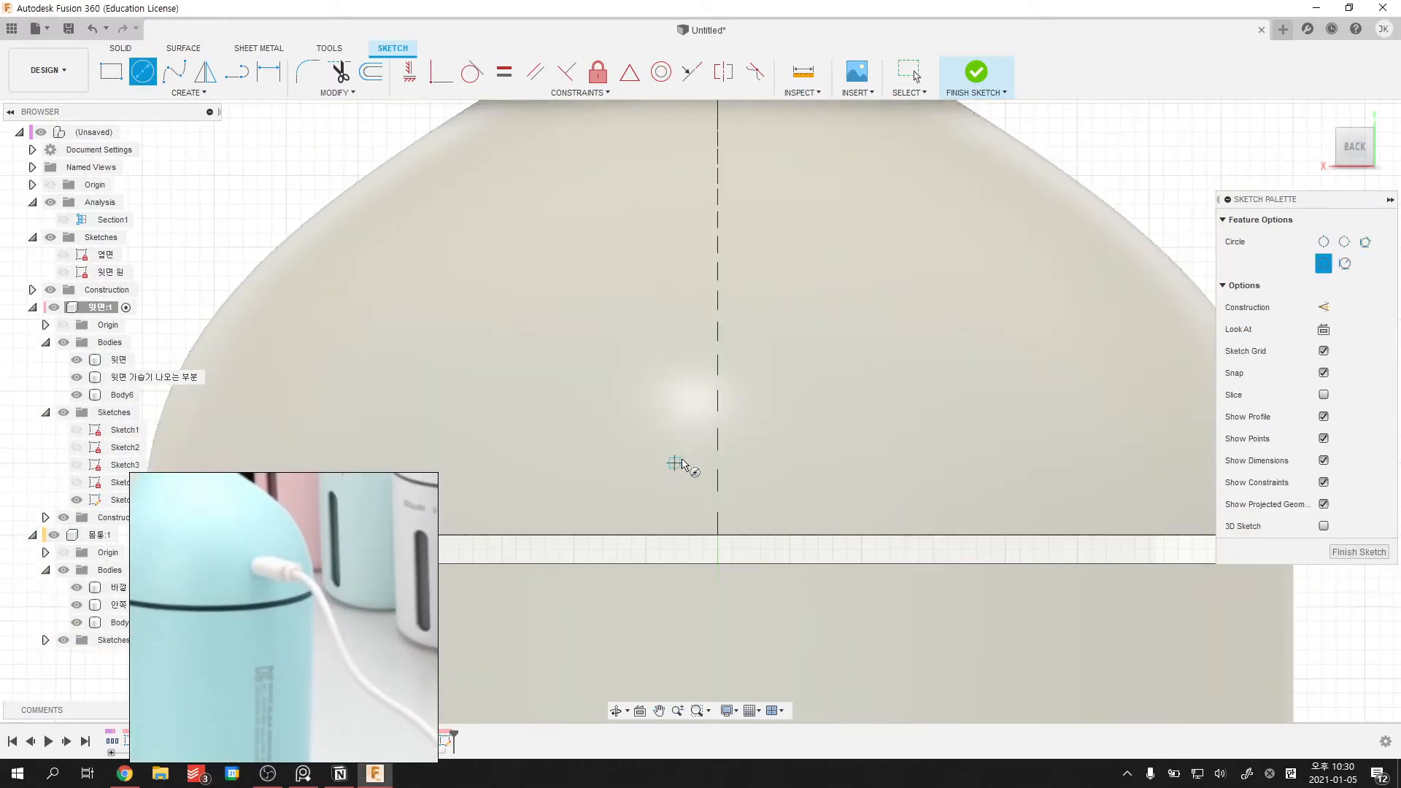
{"action": "left_click", "coordinate": [189, 93]}
{"action": "mouse_move", "coordinate": [183, 210]}
{"action": "left_click", "coordinate": [326, 237]}
{"action": "left_click", "coordinate": [654, 439]}
{"action": "left_click", "coordinate": [741, 417]}
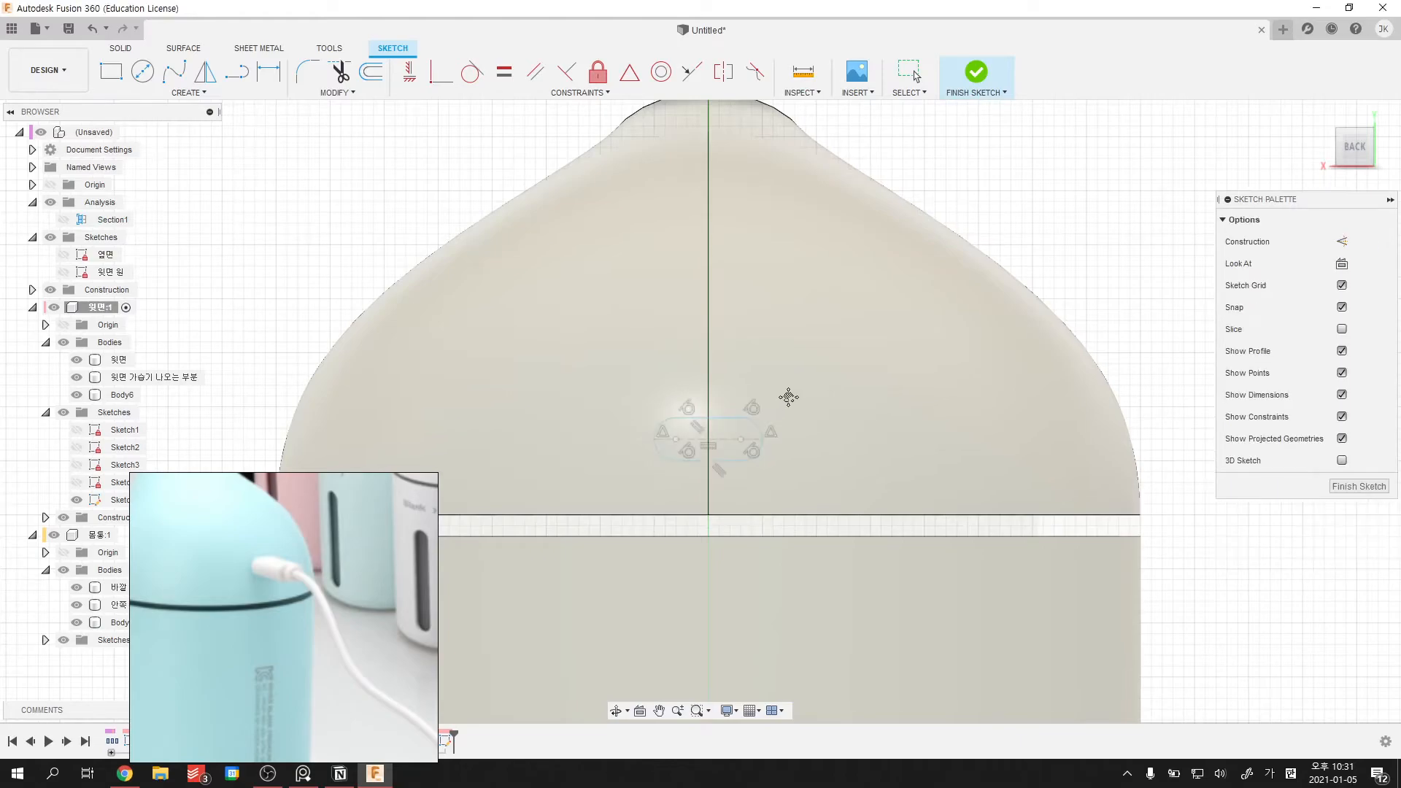
- Dimension the slot to an overall length of 8 mm and a height of 2 mm
{"action": "key", "text": "d"}
{"action": "scroll", "coordinate": [765, 437], "scroll_direction": "up", "scroll_amount": 2}
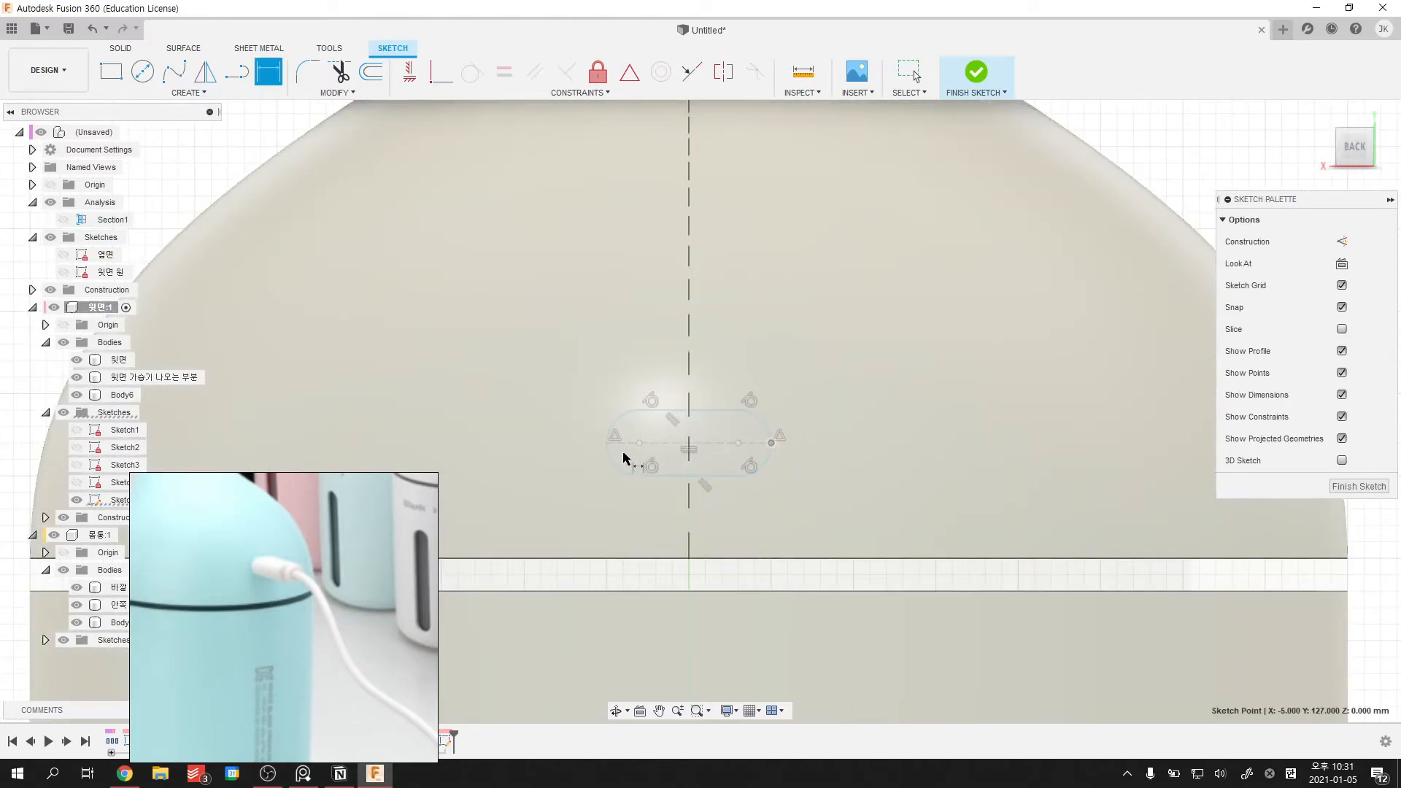
{"action": "left_click", "coordinate": [761, 340]}
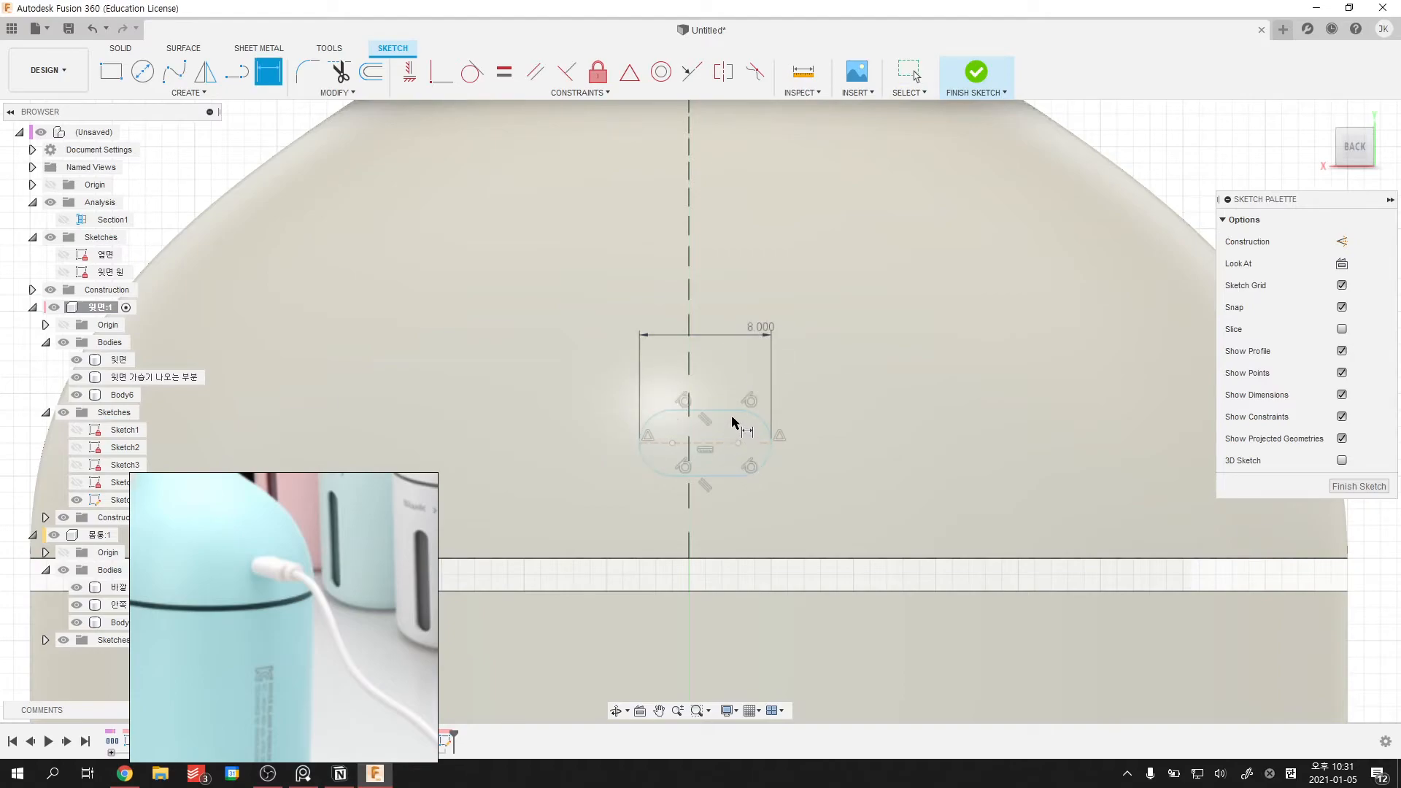
{"action": "left_click", "coordinate": [738, 476]}
{"action": "left_click", "coordinate": [881, 465]}
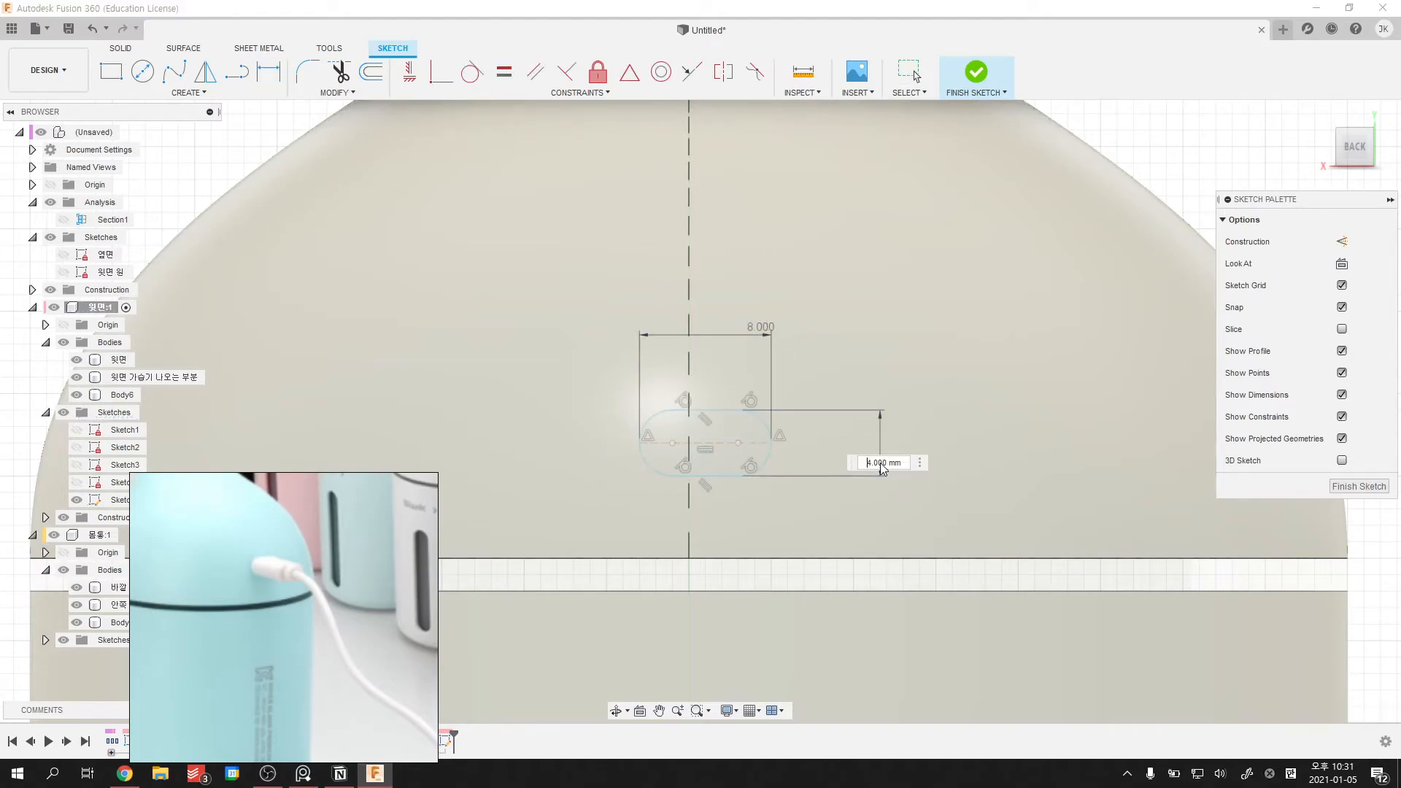
{"action": "type", "text": "2"}
{"action": "key", "text": "Return"}
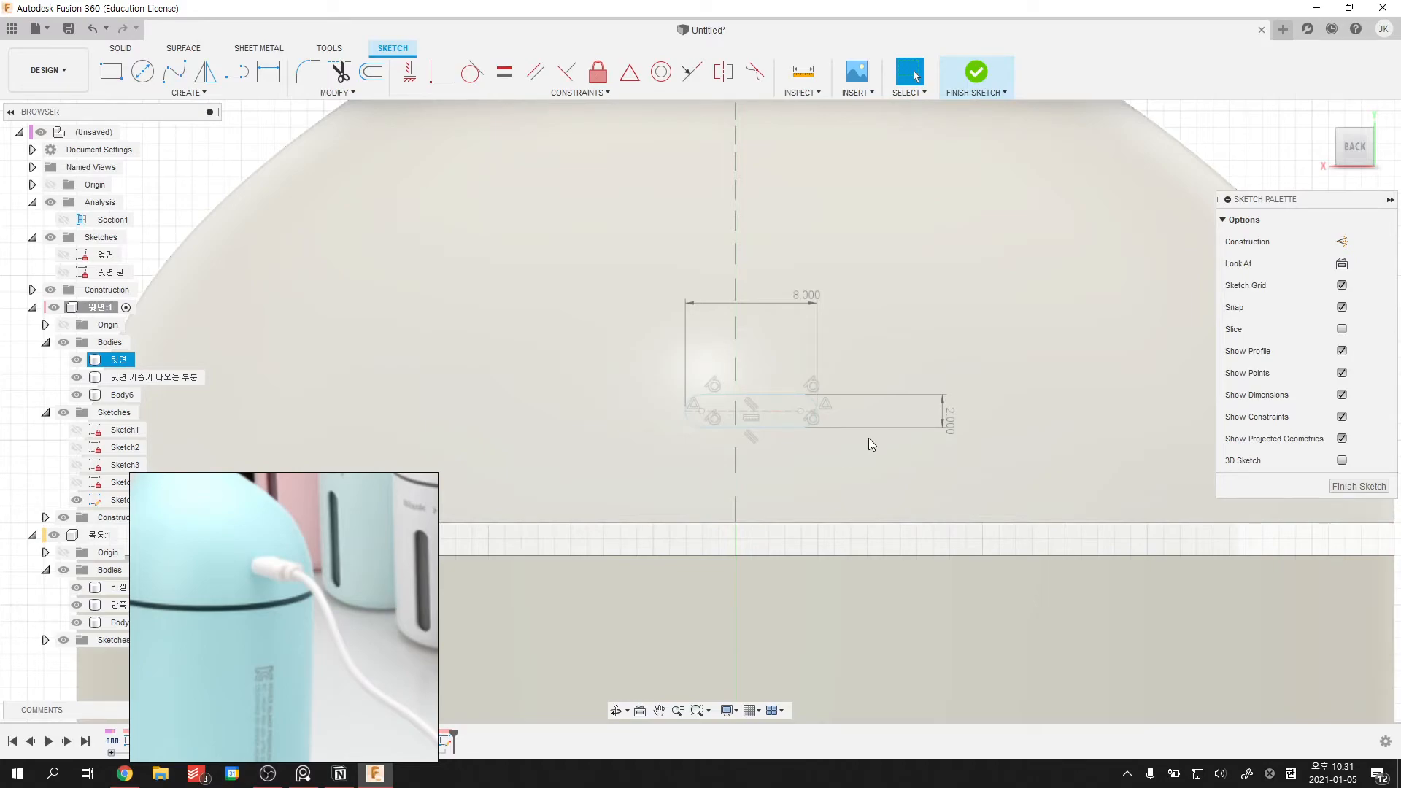
- Draw a construction line from the origin up to the midpoint of the slot's centre line
{"action": "scroll", "coordinate": [869, 438], "scroll_direction": "down", "scroll_amount": 3}
{"action": "scroll", "coordinate": [843, 410], "scroll_direction": "up", "scroll_amount": 5}
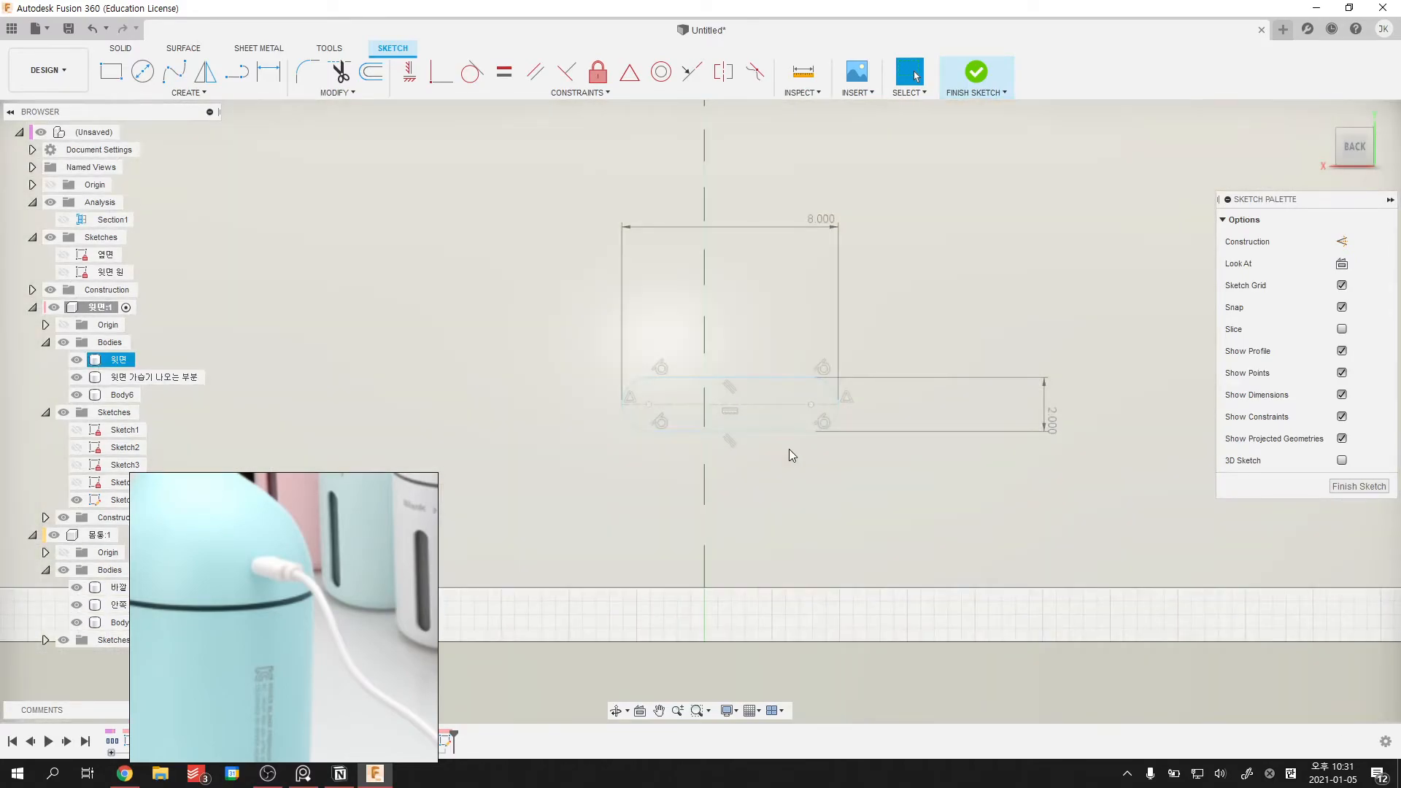
{"action": "scroll", "coordinate": [760, 438], "scroll_direction": "down", "scroll_amount": 4}
{"action": "scroll", "coordinate": [752, 469], "scroll_direction": "down", "scroll_amount": 3}
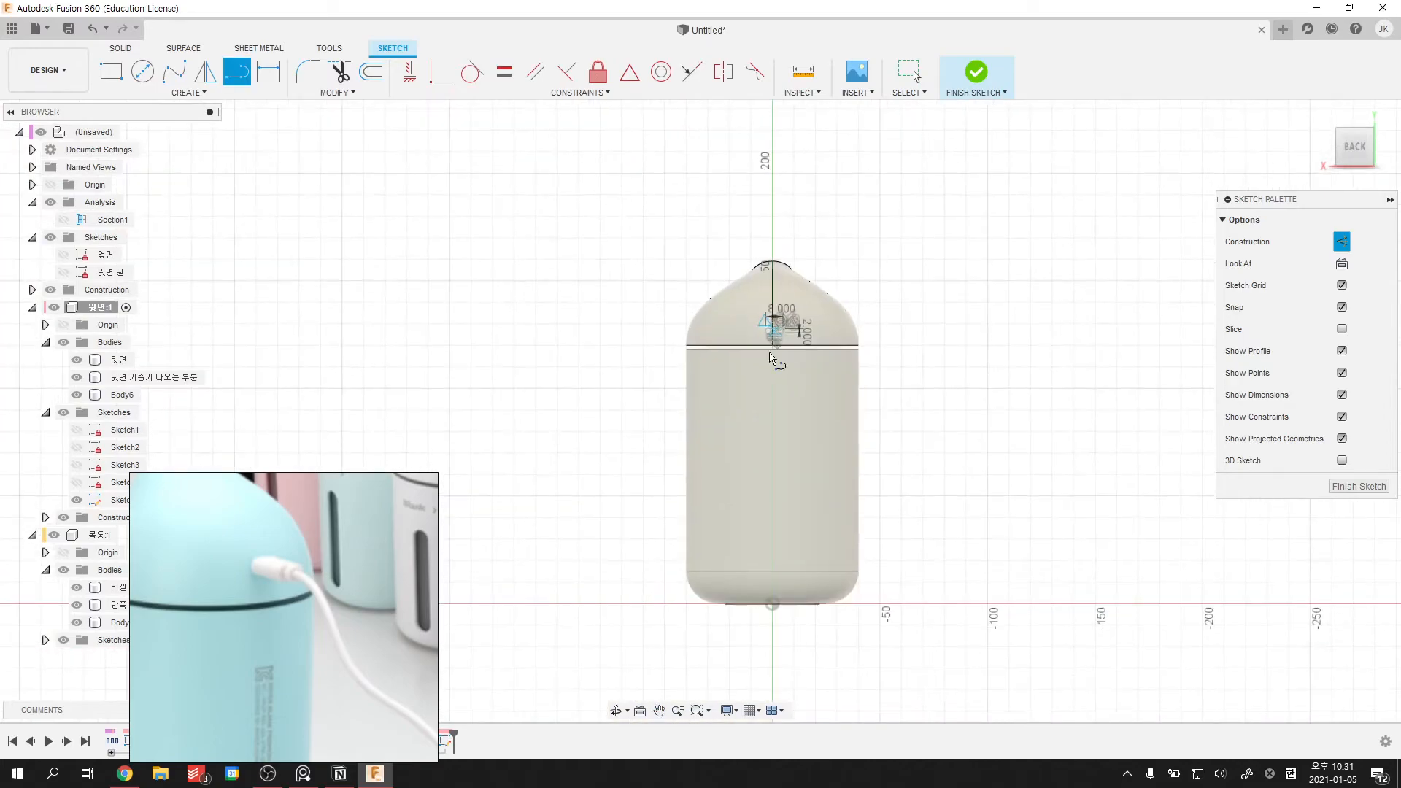
{"action": "left_click", "coordinate": [771, 605]}
{"action": "scroll", "coordinate": [773, 334], "scroll_direction": "up", "scroll_amount": 5}
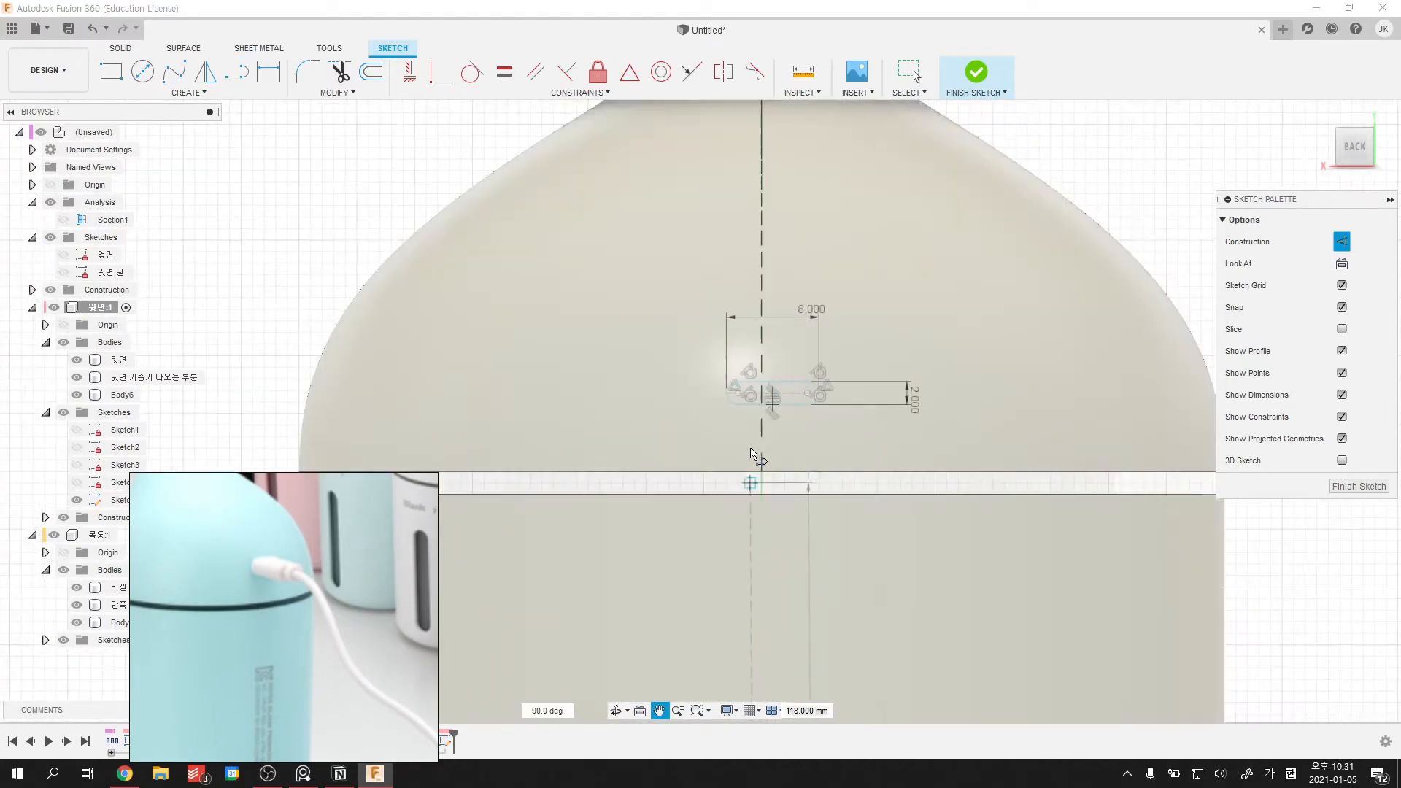
{"action": "key", "text": "Escape"}
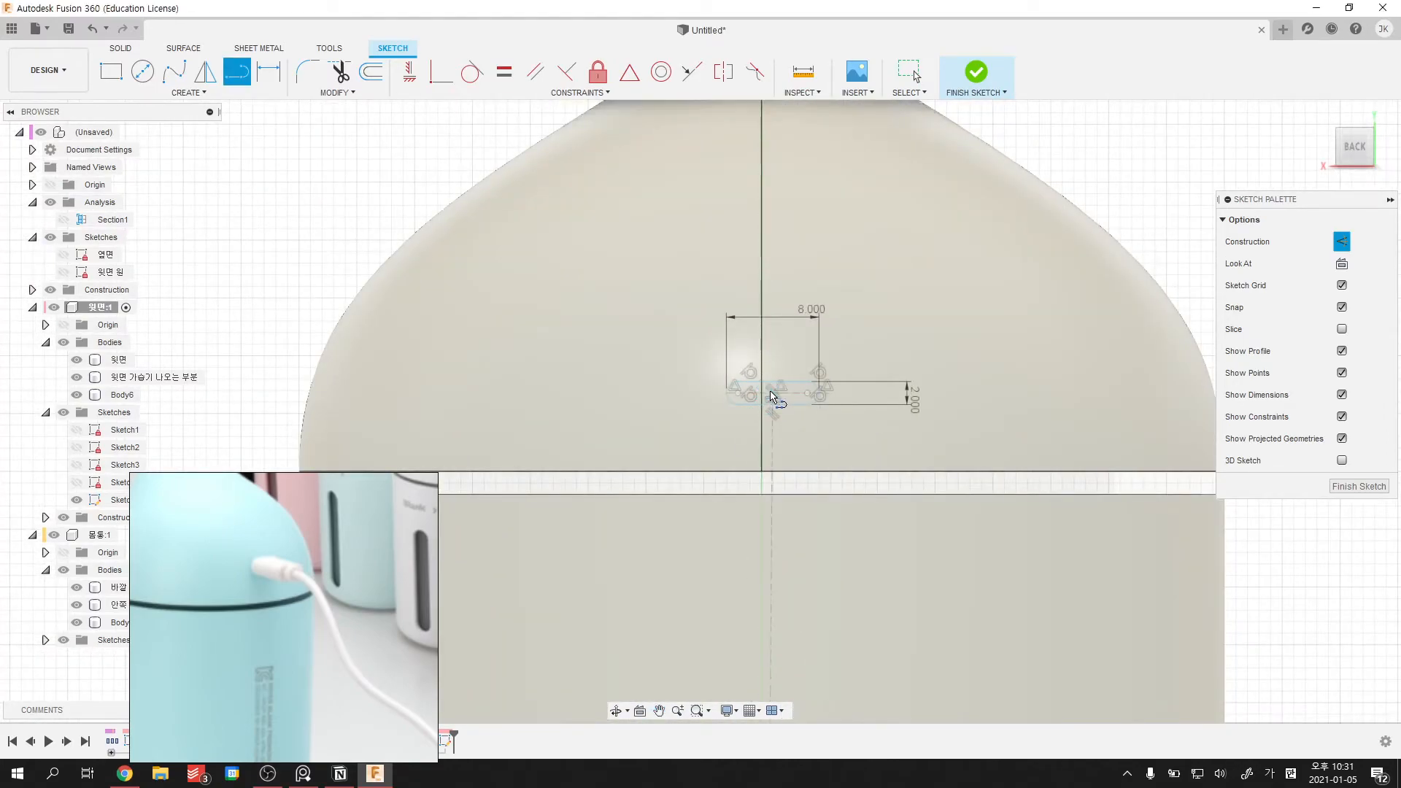
{"action": "key", "text": "Escape"}
{"action": "scroll", "coordinate": [777, 399], "scroll_direction": "up", "scroll_amount": 2}
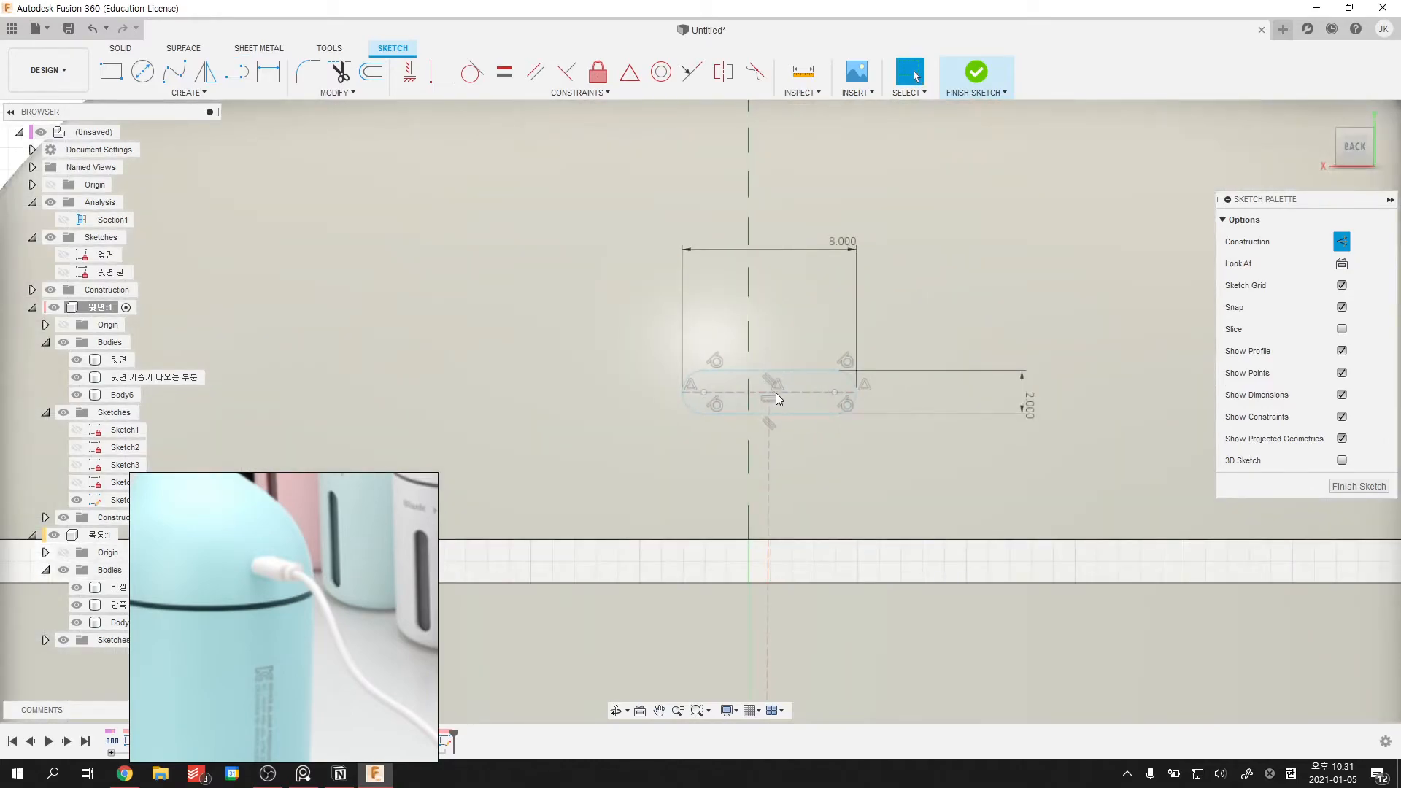
- Constrain the construction line to vertical so the slot is centred on the lid's centreline
{"action": "scroll", "coordinate": [776, 395], "scroll_direction": "down", "scroll_amount": 2}
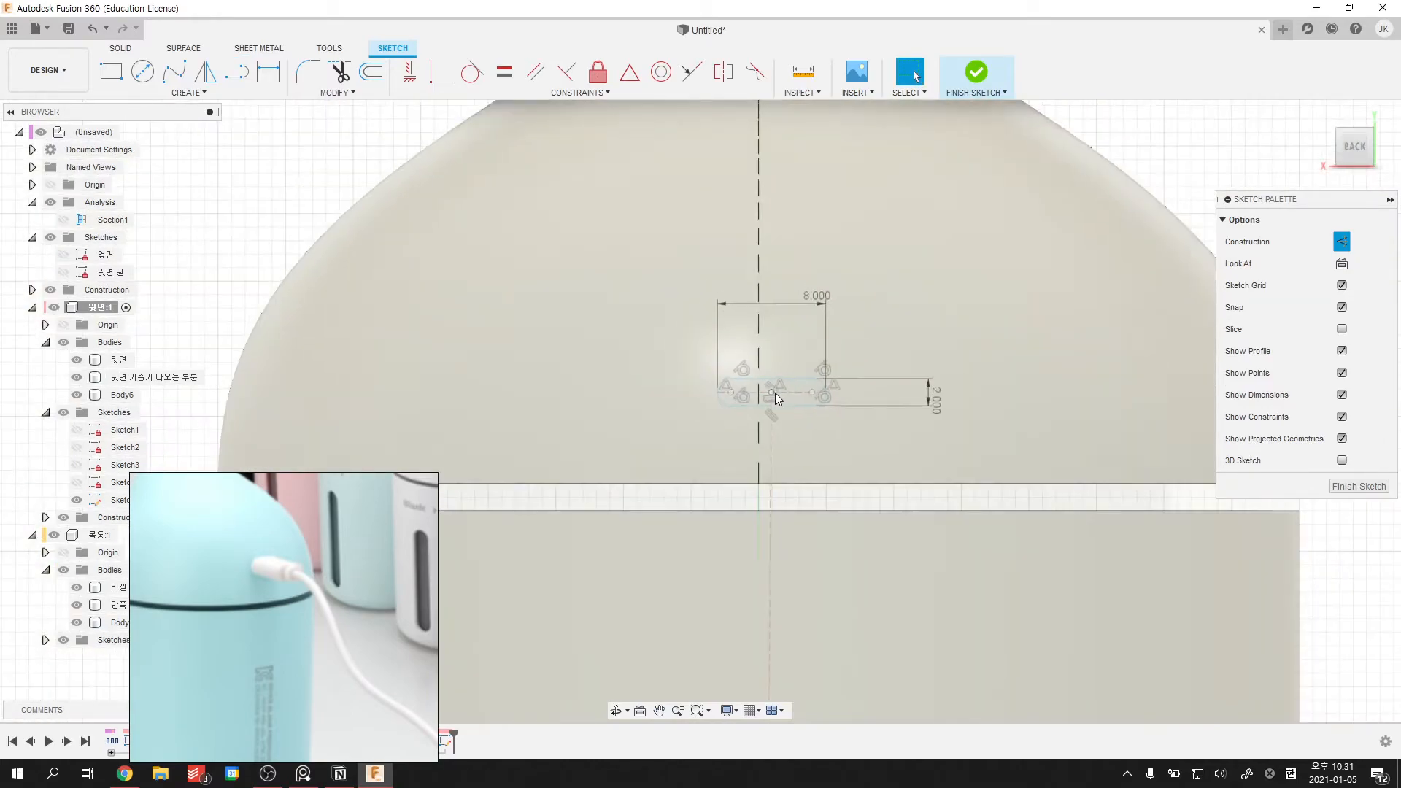
{"action": "left_click", "coordinate": [775, 475]}
{"action": "middle_click_drag", "start_coordinate": [776, 475], "coordinate": [799, 360]}
{"action": "scroll", "coordinate": [777, 321], "scroll_direction": "up", "scroll_amount": 1}
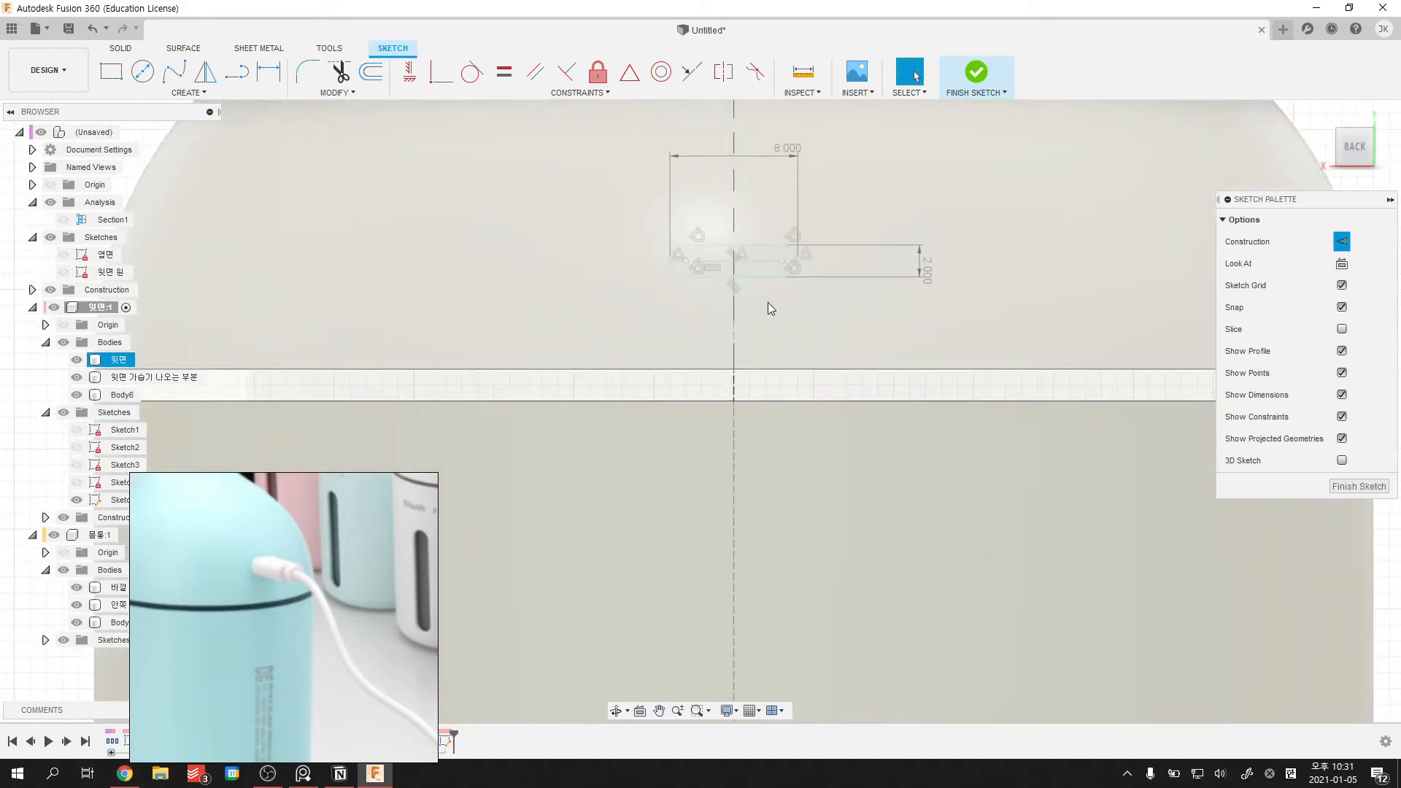
{"action": "scroll", "coordinate": [776, 317], "scroll_direction": "up", "scroll_amount": 3}
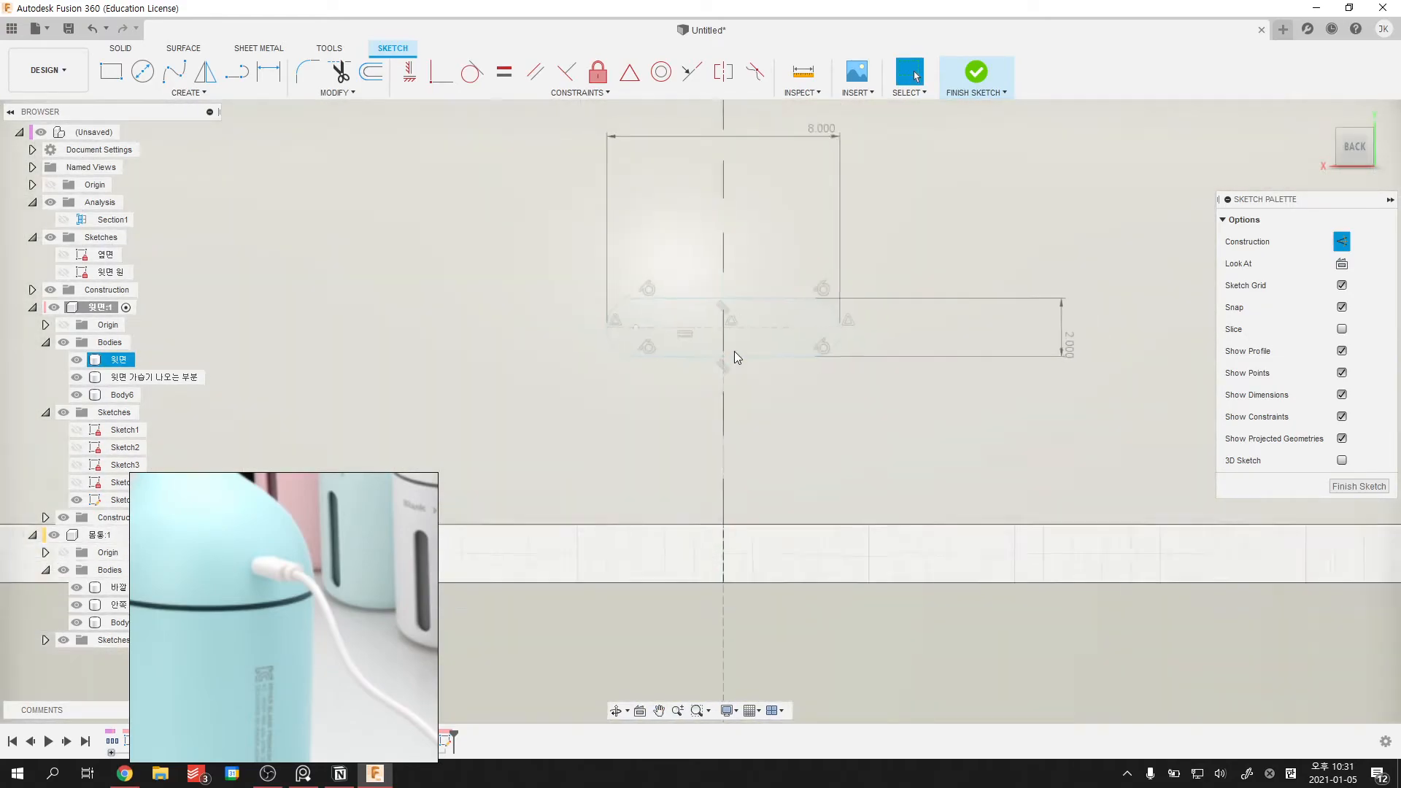
{"action": "scroll", "coordinate": [734, 356], "scroll_direction": "down", "scroll_amount": 2}
{"action": "key", "text": "d"}
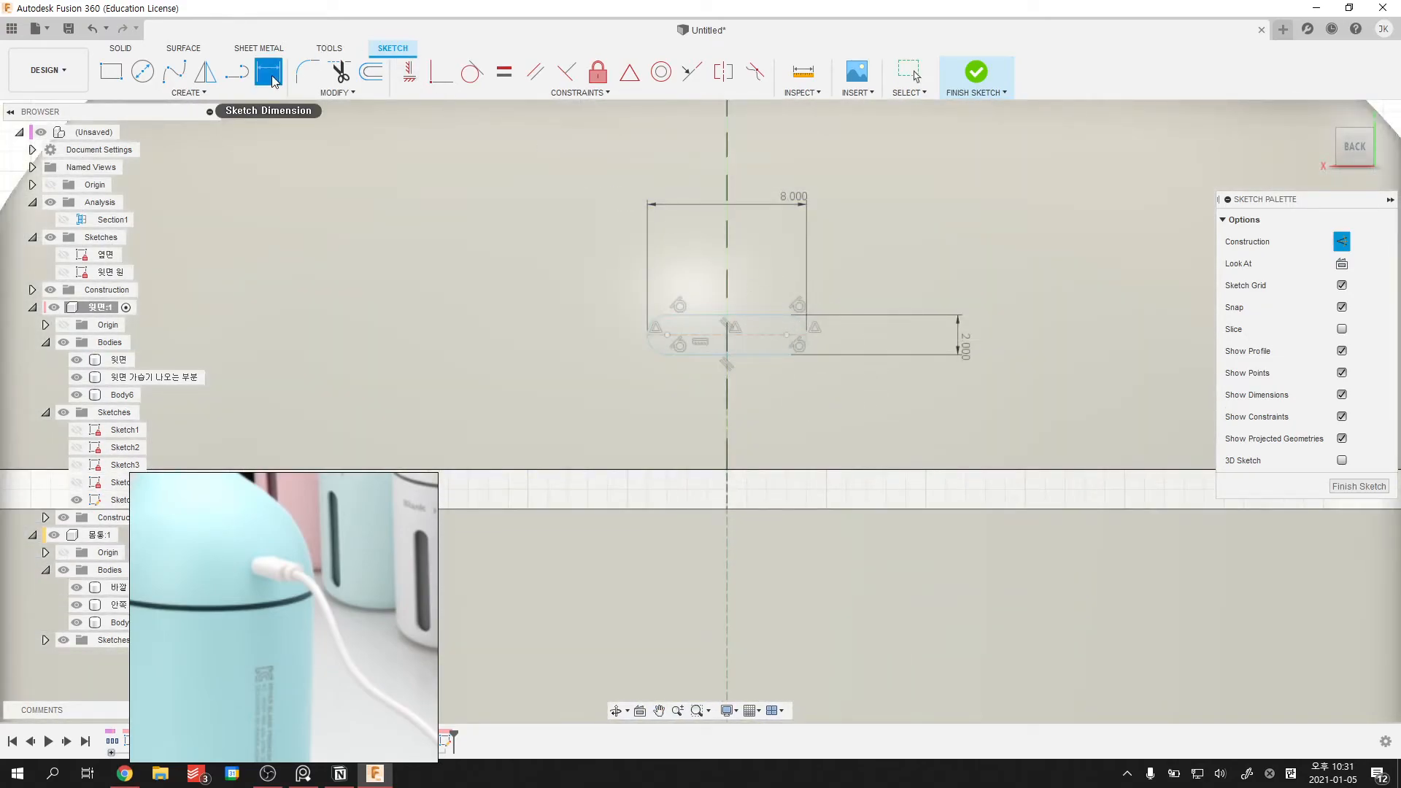
{"action": "left_click", "coordinate": [752, 335]}
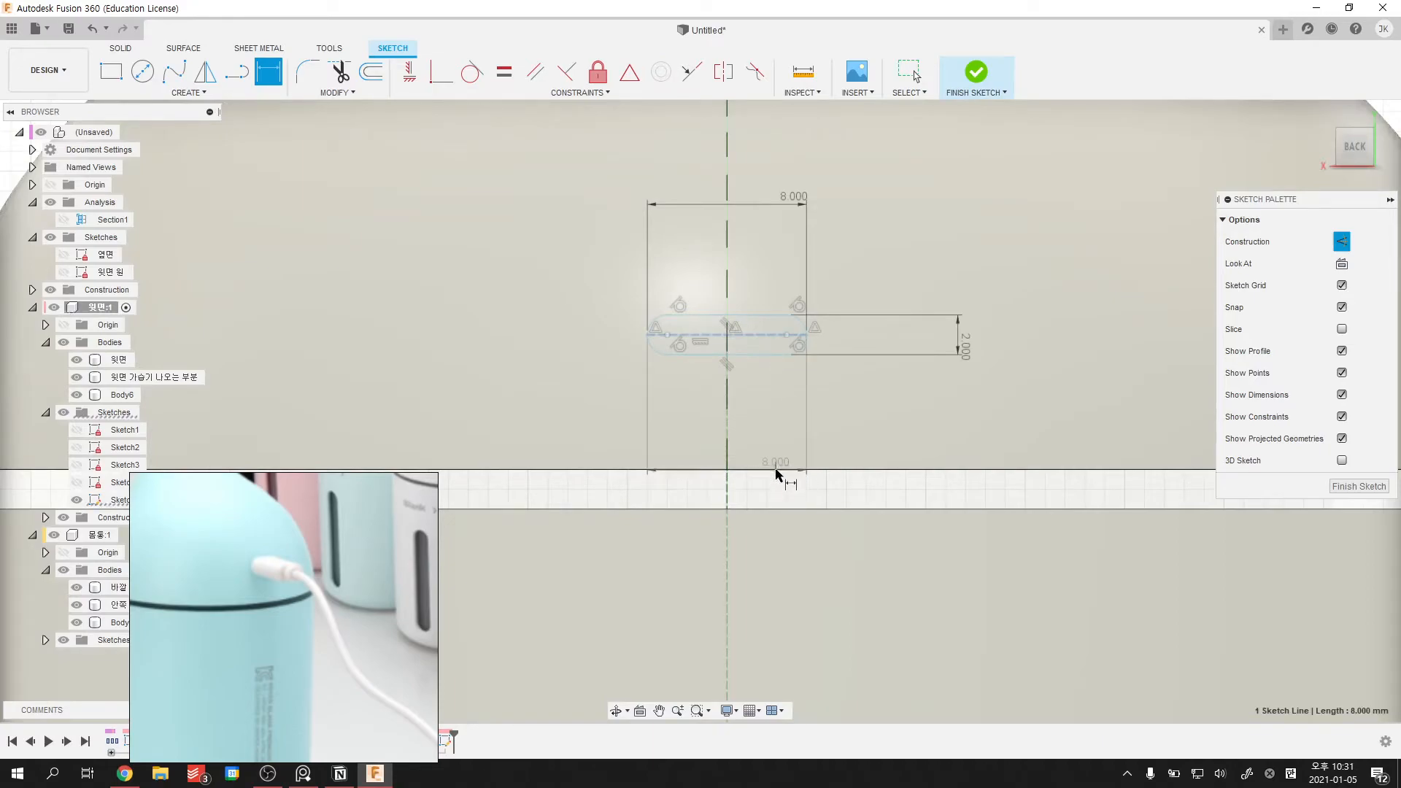
{"action": "key", "text": "Escape"}
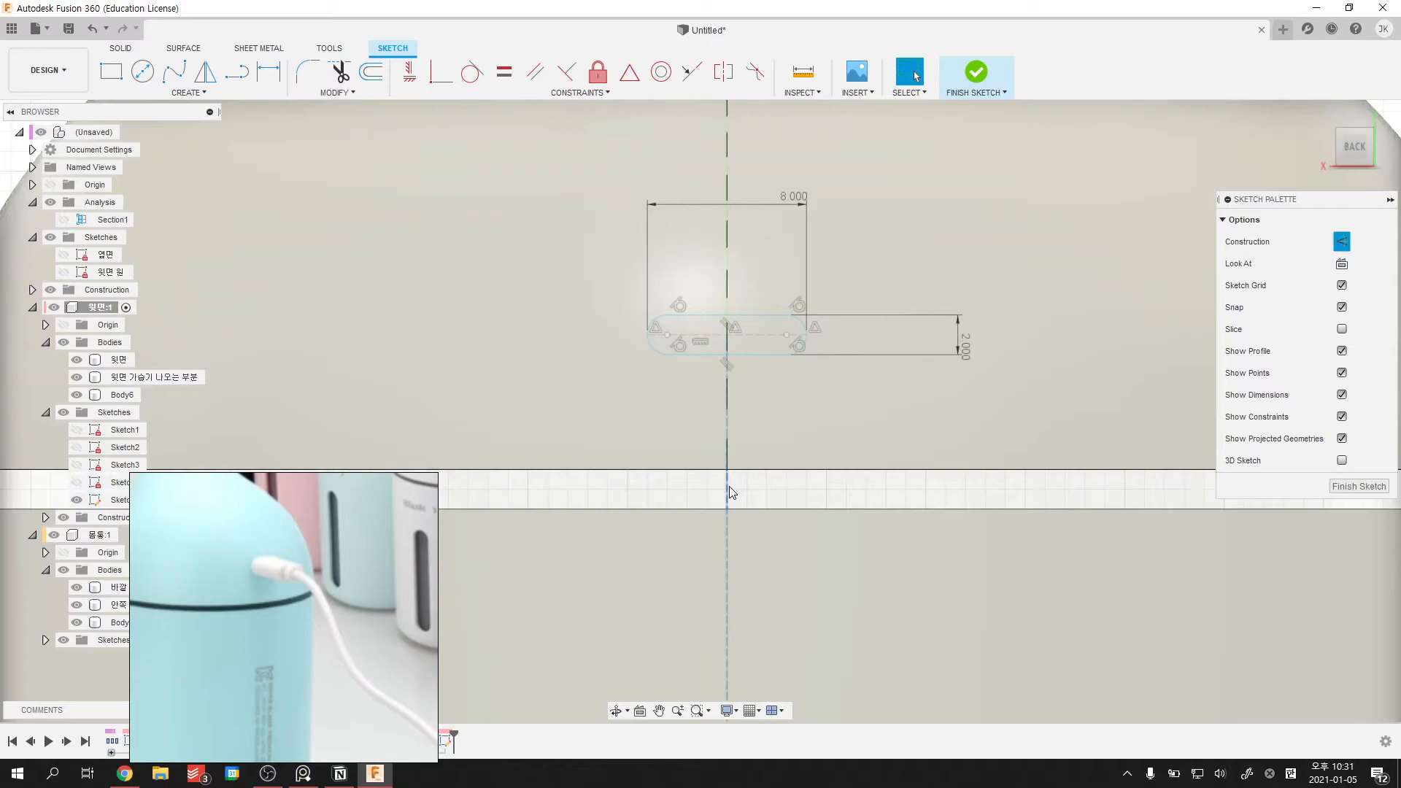
- Project the lid's lower edge into the slot sketch
{"action": "key", "text": "p"}
{"action": "left_click", "coordinate": [742, 471]}
{"action": "key", "text": "Return"}
{"action": "scroll", "coordinate": [879, 520], "scroll_direction": "down", "scroll_amount": 2}
{"action": "scroll", "coordinate": [878, 507], "scroll_direction": "up", "scroll_amount": 1}
{"action": "scroll", "coordinate": [792, 476], "scroll_direction": "down", "scroll_amount": 1}
- Dimension the distance between the lid's projected lower edge and the slot's lower side to 5 mm
{"action": "key", "text": "d"}
{"action": "left_click", "coordinate": [781, 482]}
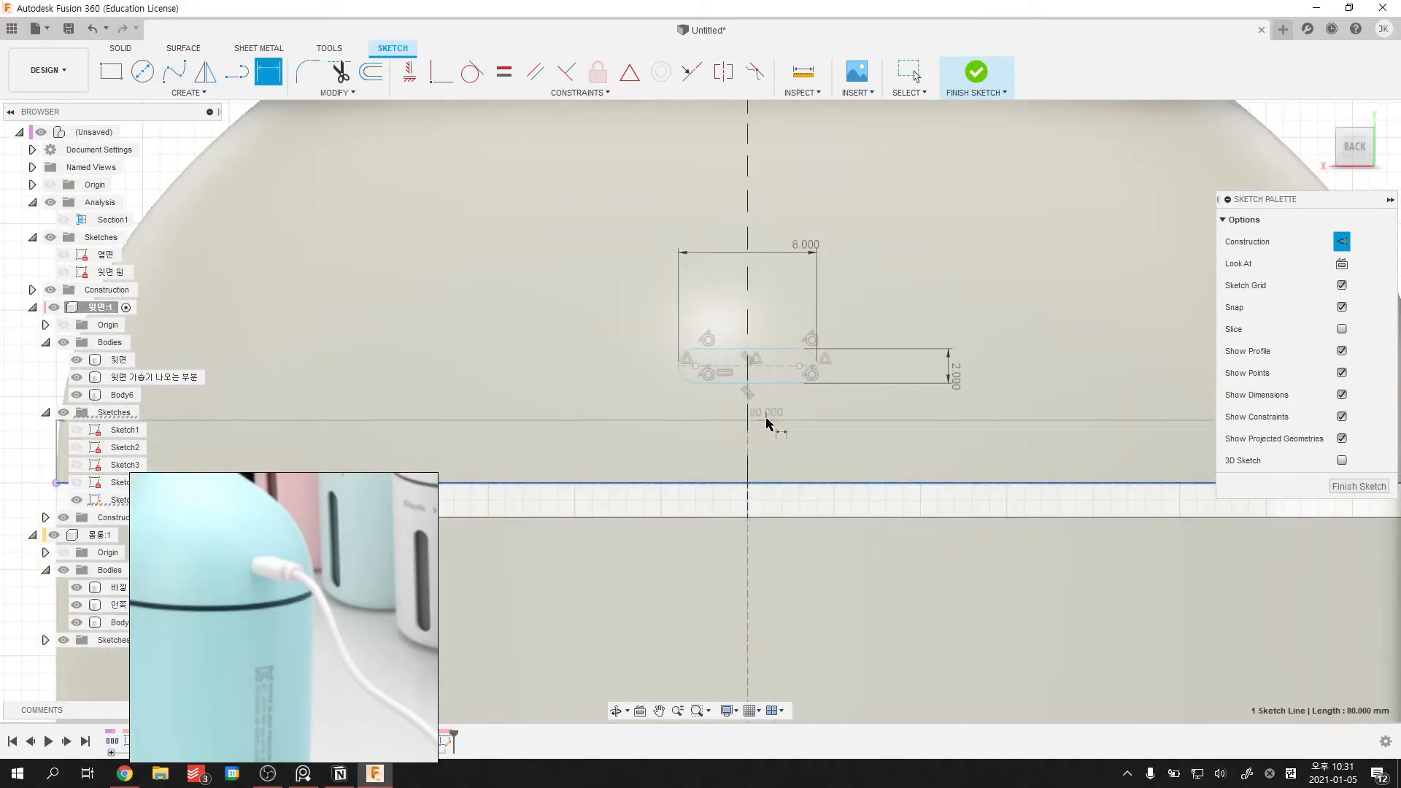
{"action": "left_click", "coordinate": [762, 383]}
{"action": "left_click", "coordinate": [795, 422]}
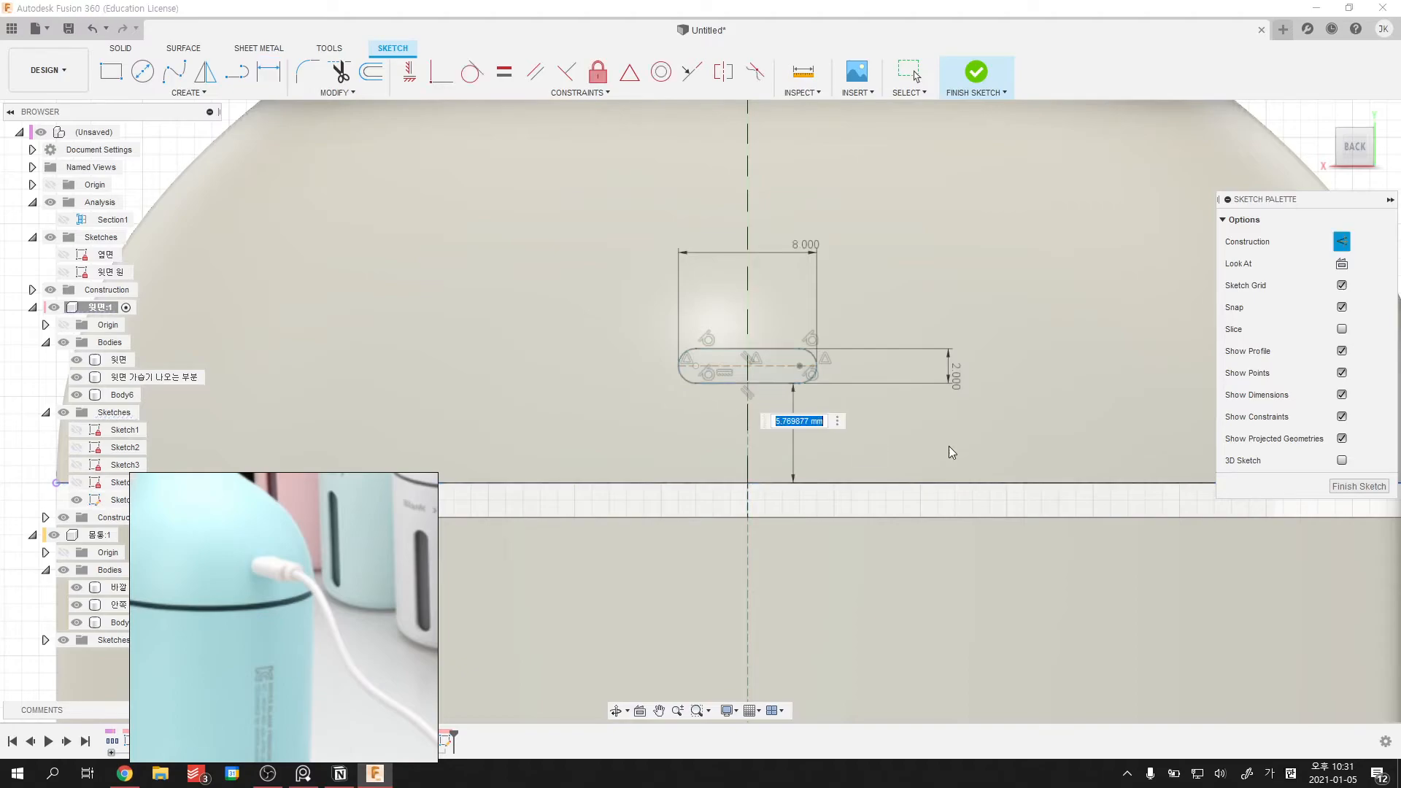
{"action": "type", "text": "5.5"}
{"action": "key", "text": "Return"}
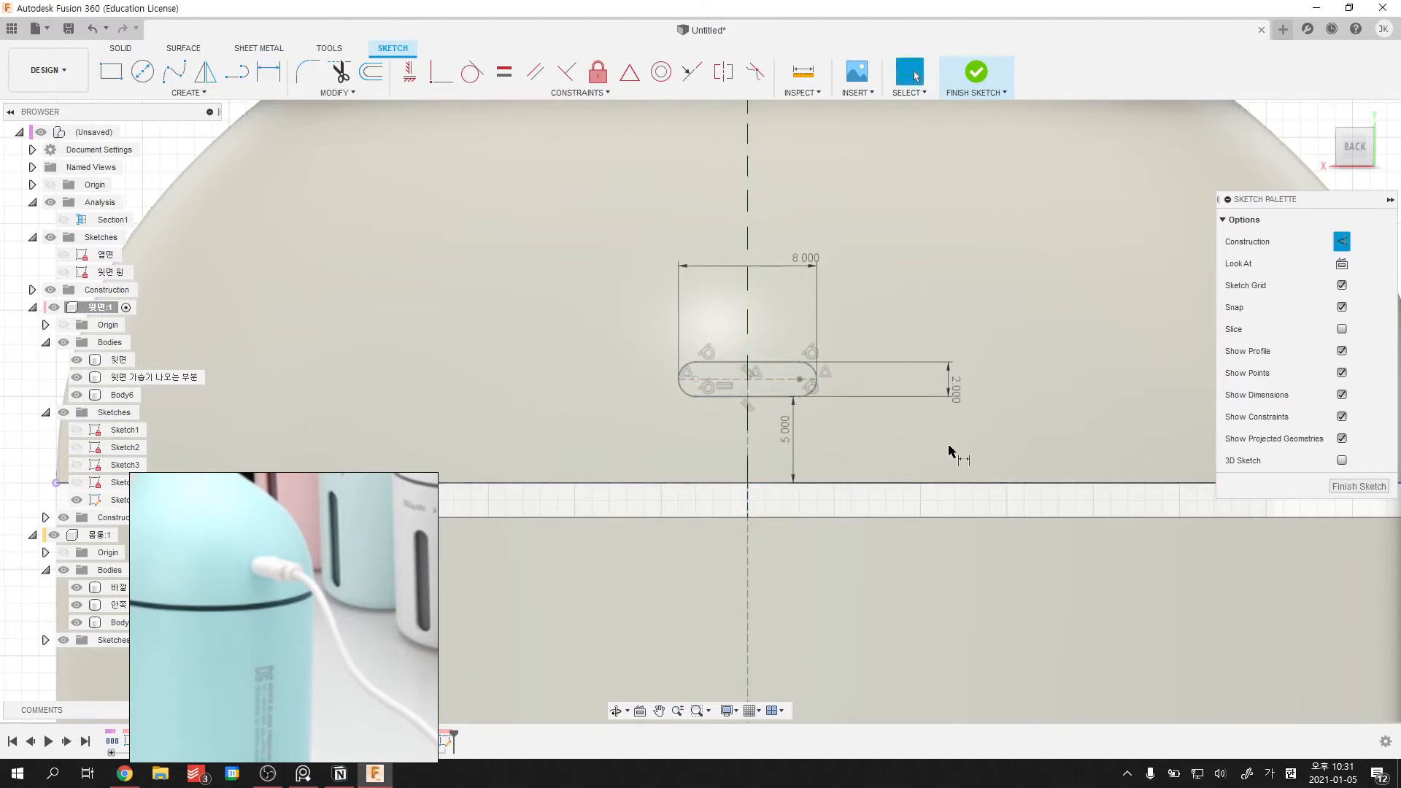
- Set the slot's distance from the lid's lower edge to 7 mm
{"action": "double_click", "coordinate": [779, 426]}
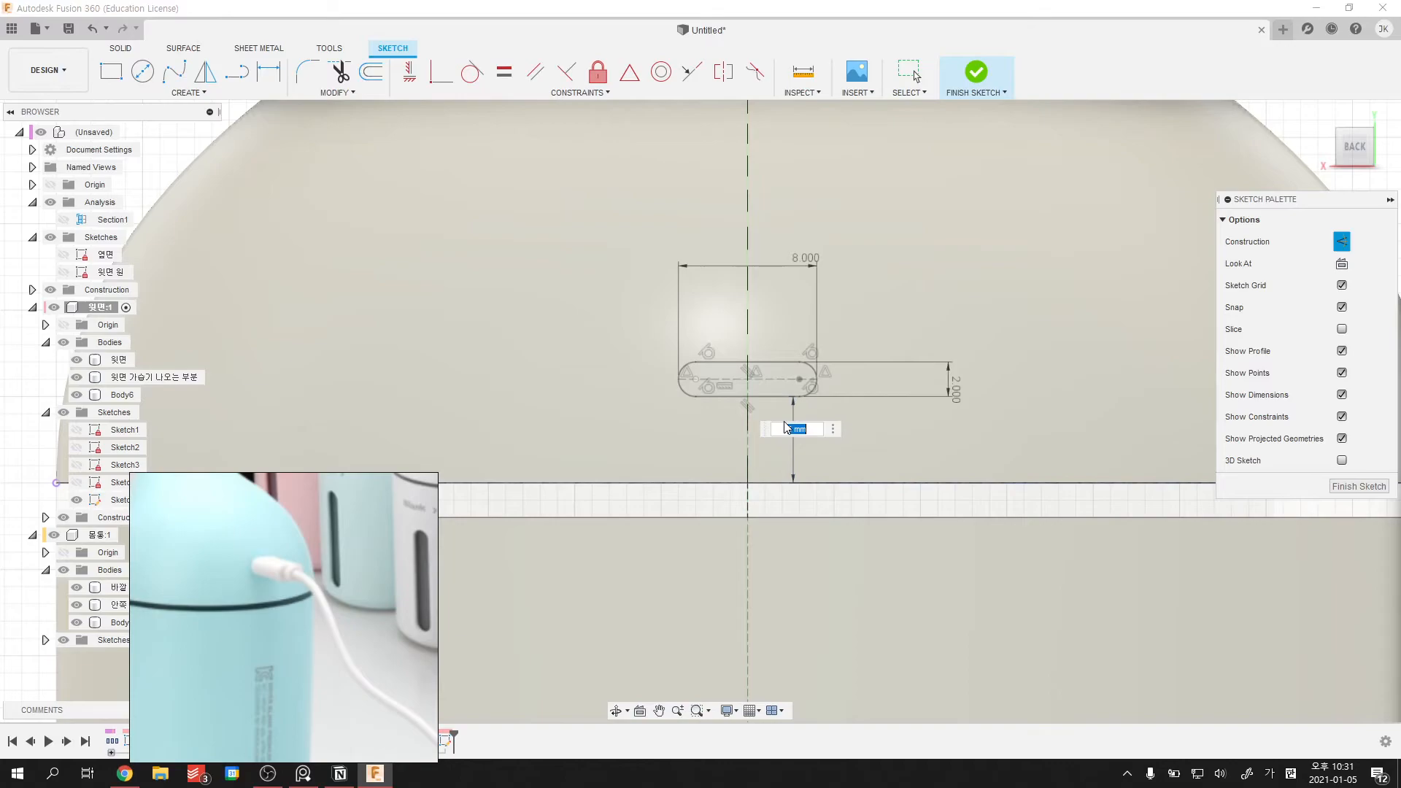
{"action": "type", "text": "7"}
{"action": "key", "text": "Return"}
{"action": "scroll", "coordinate": [788, 394], "scroll_direction": "down", "scroll_amount": 5}
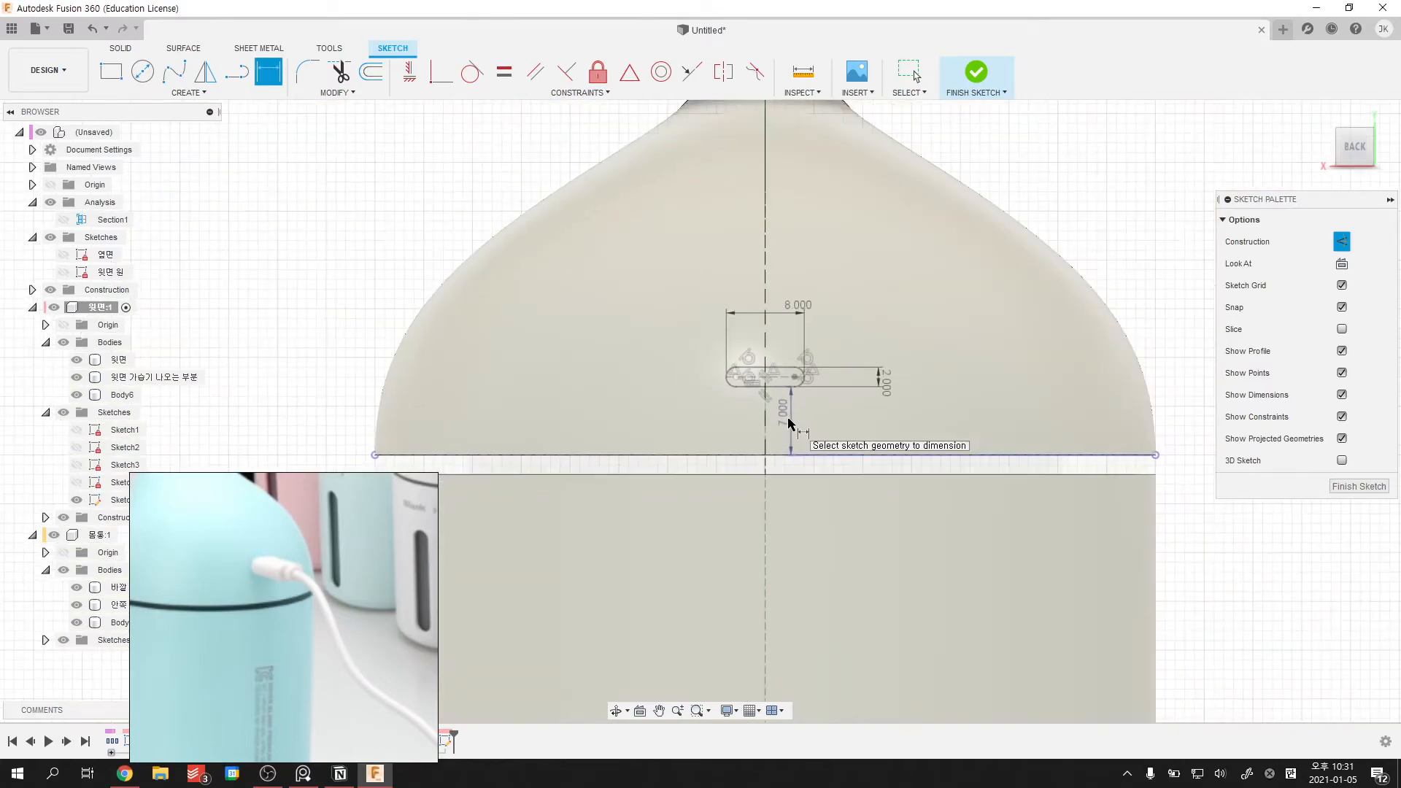
- Check the dimensioned slot up close and finish its sketch
{"action": "scroll", "coordinate": [779, 394], "scroll_direction": "up", "scroll_amount": 5}
{"action": "scroll", "coordinate": [782, 397], "scroll_direction": "up", "scroll_amount": 2}
{"action": "middle_click_drag", "start_coordinate": [782, 398], "coordinate": [665, 373]}
{"action": "scroll", "coordinate": [636, 395], "scroll_direction": "down", "scroll_amount": 1}
{"action": "key", "text": "d"}
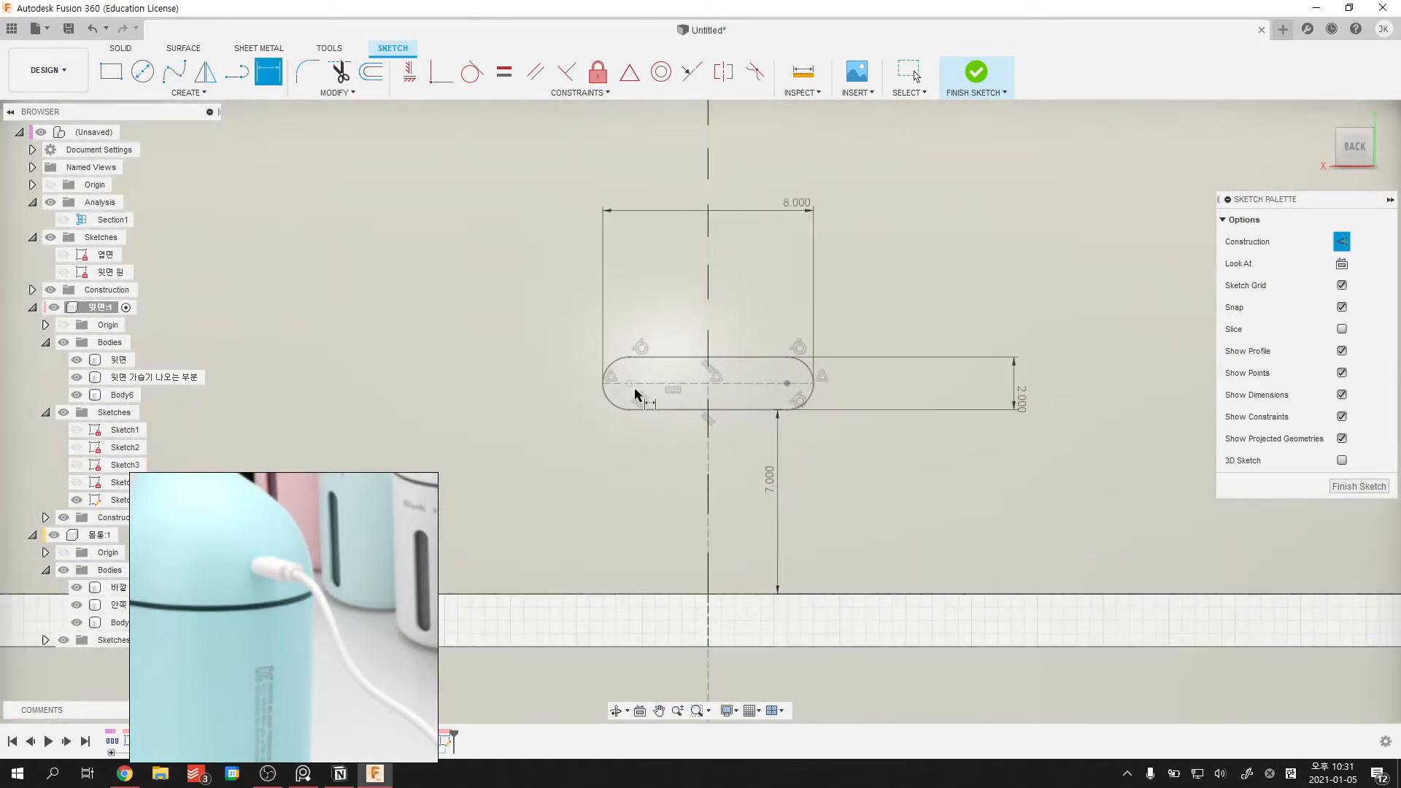
{"action": "key", "text": "Escape"}
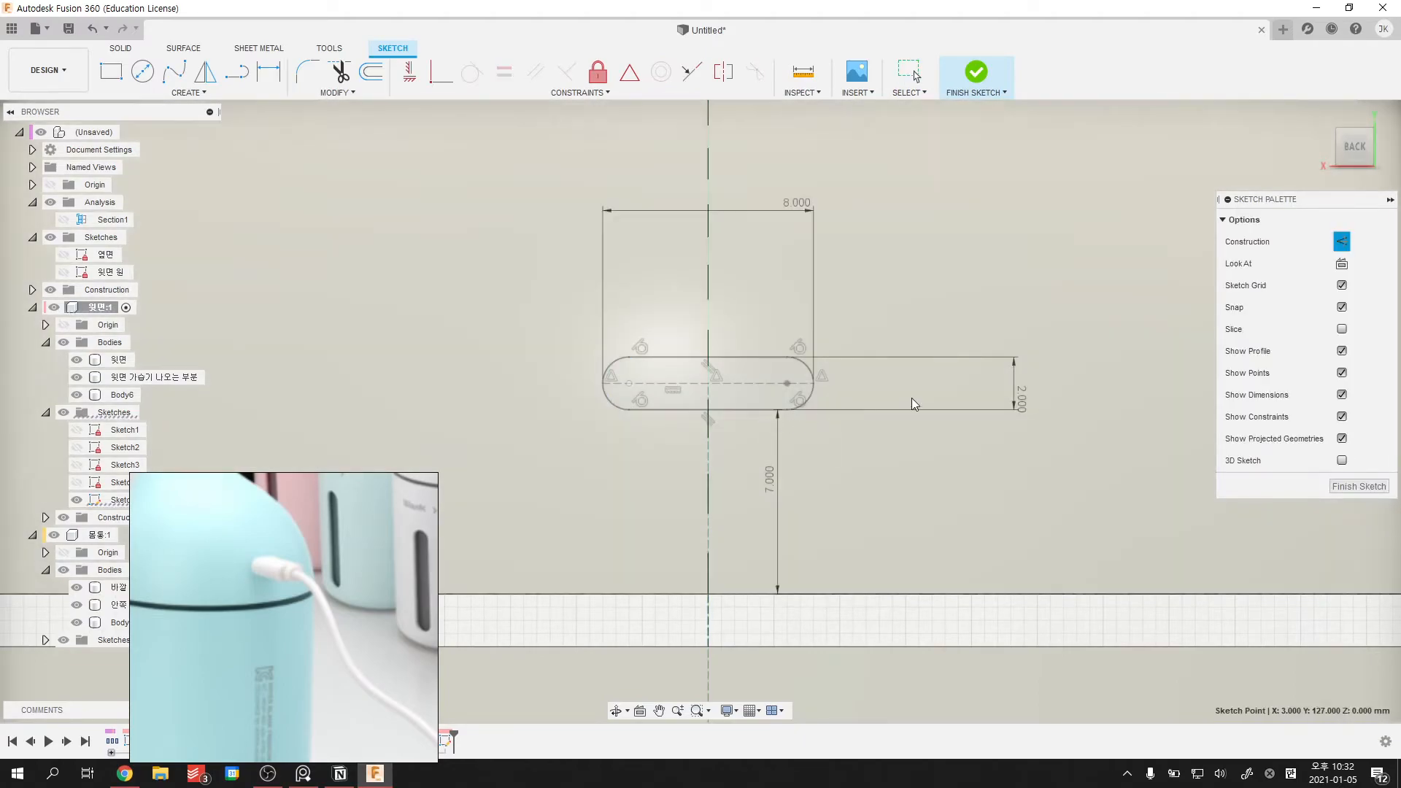
{"action": "scroll", "coordinate": [945, 375], "scroll_direction": "down", "scroll_amount": 2}
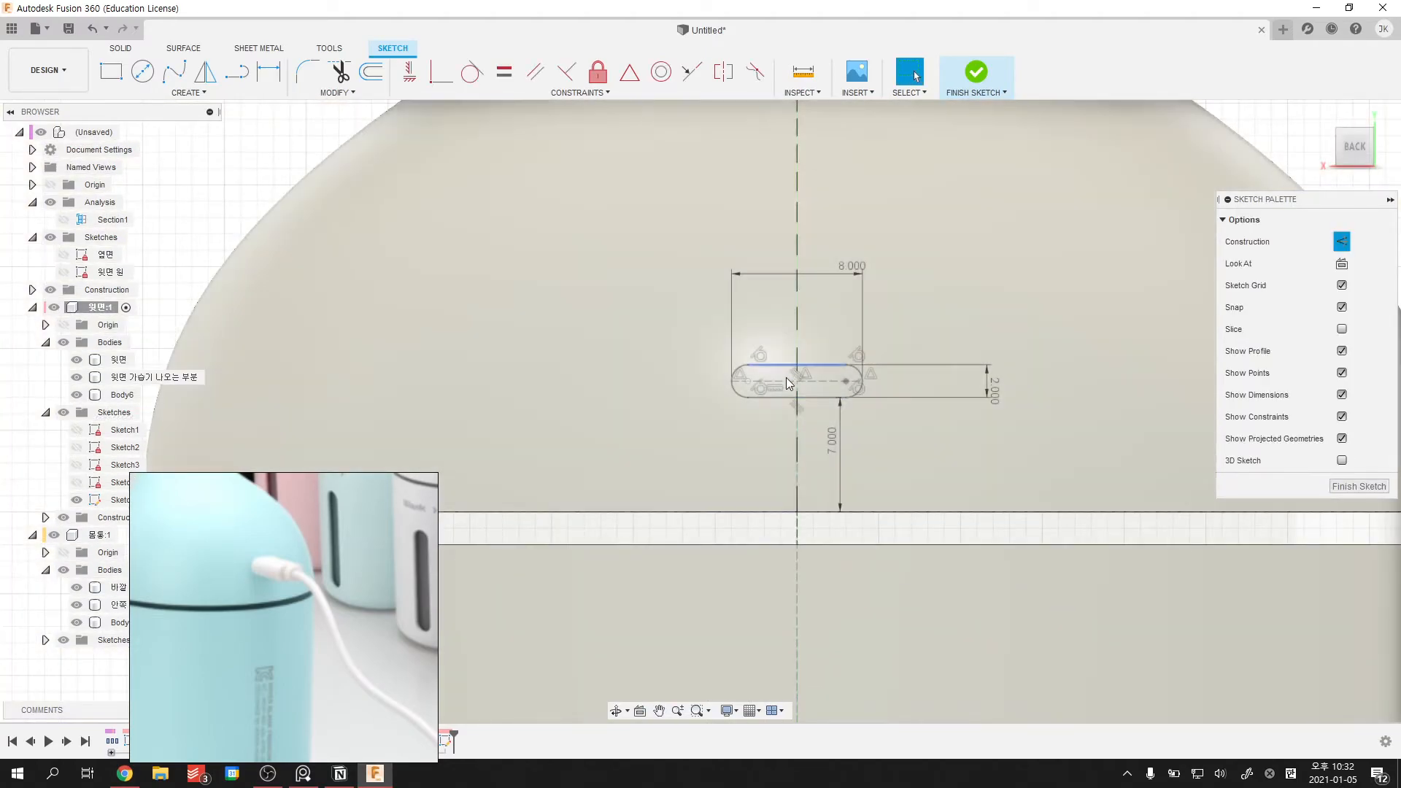
{"action": "scroll", "coordinate": [788, 380], "scroll_direction": "up", "scroll_amount": 4}
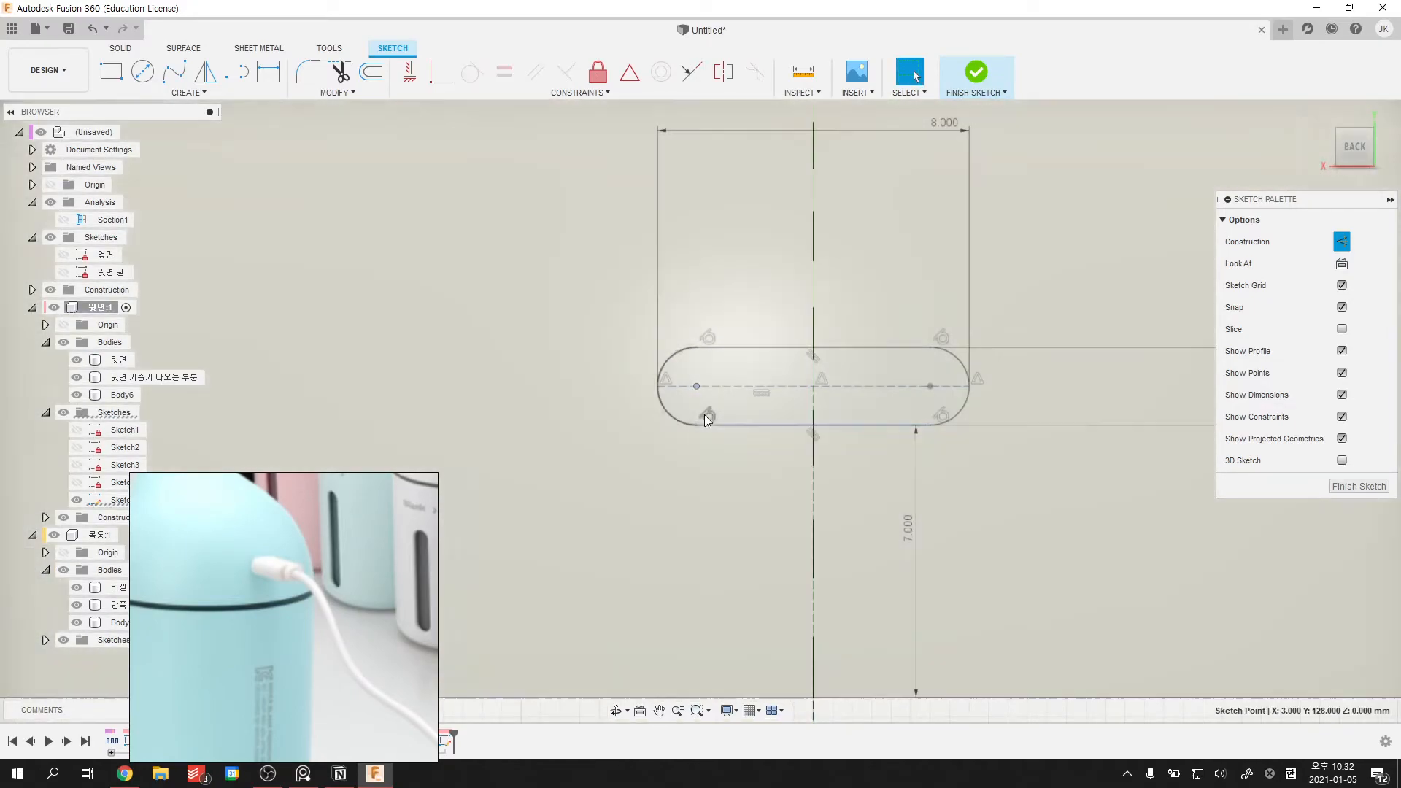
{"action": "scroll", "coordinate": [719, 356], "scroll_direction": "down", "scroll_amount": 2}
{"action": "left_click", "coordinate": [959, 87]}
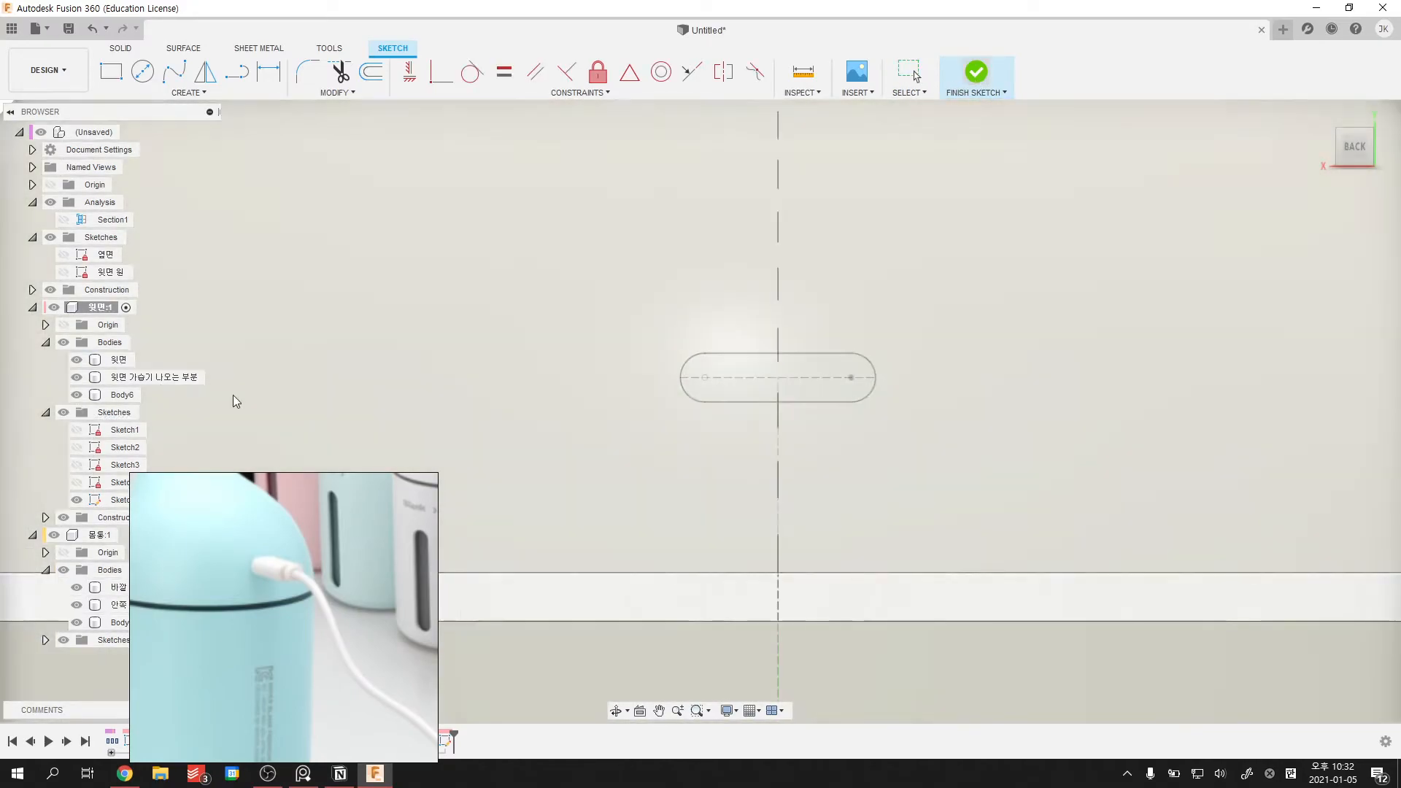
- Reopen the charging port sketch and delete the slot, keeping the vertical construction line
{"action": "double_click", "coordinate": [102, 500]}
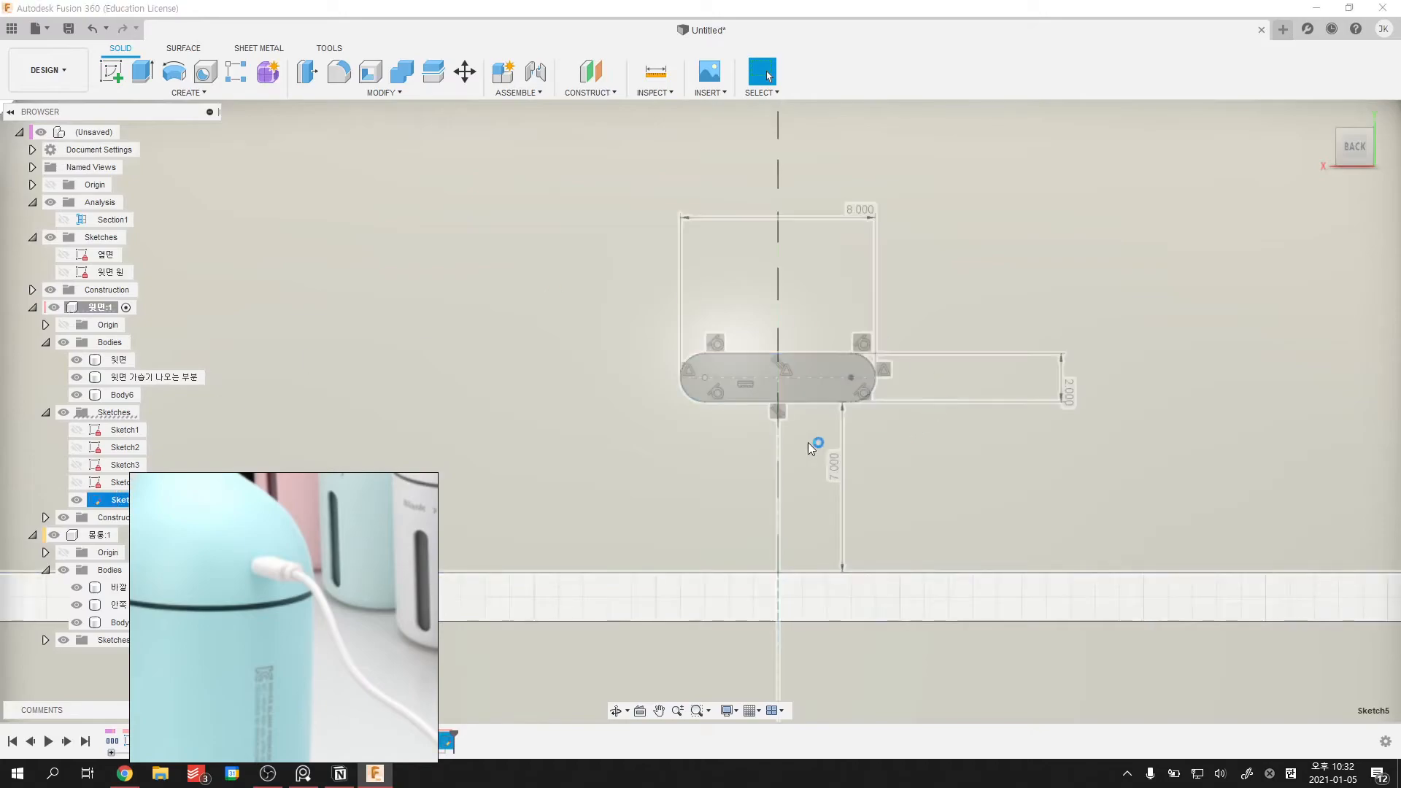
{"action": "left_click", "coordinate": [706, 384]}
{"action": "double_click", "coordinate": [712, 387]}
{"action": "key", "text": "Delete"}
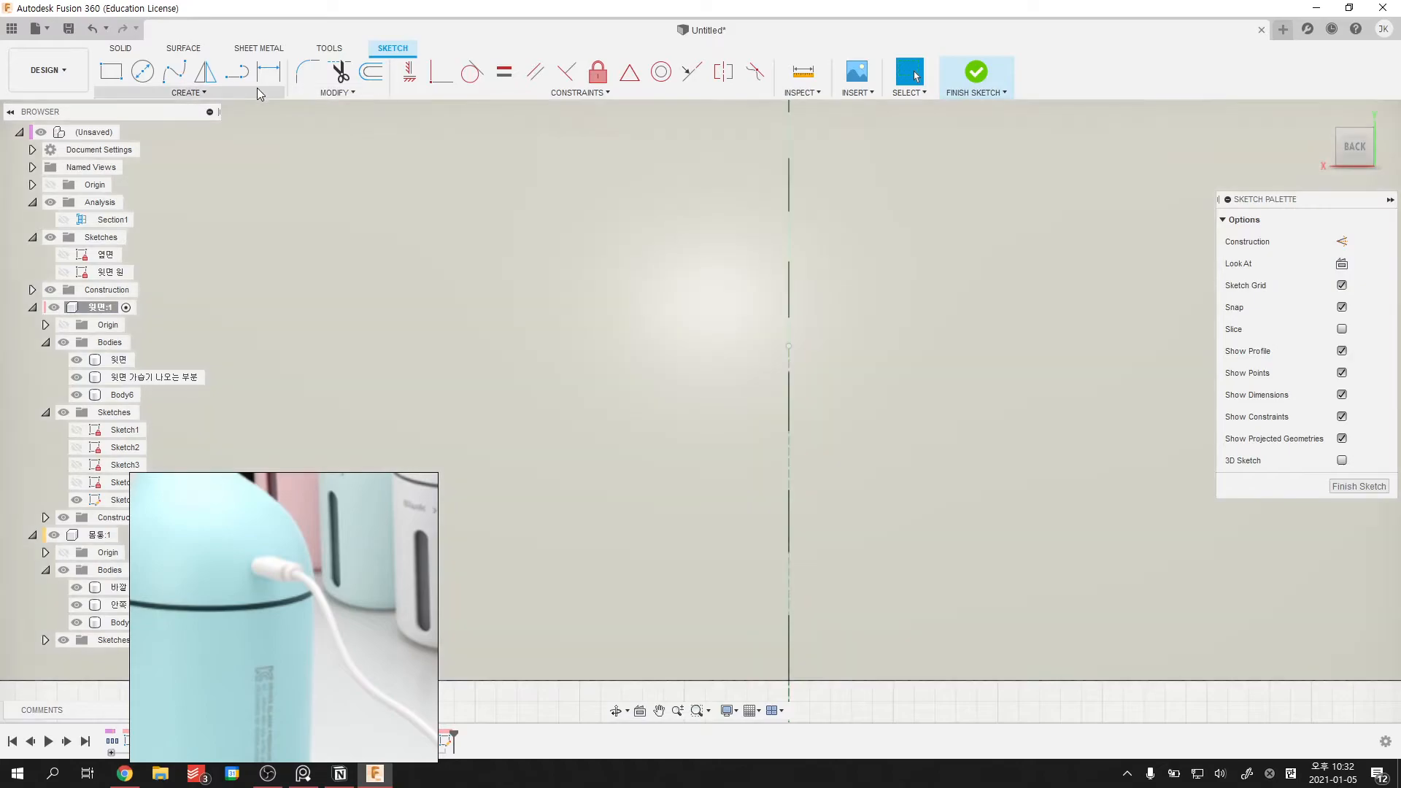
- Sketch a new horizontal slot about 5.7 mm long across the vertical construction line, near its upper end
{"action": "left_click", "coordinate": [188, 93]}
{"action": "mouse_move", "coordinate": [192, 205]}
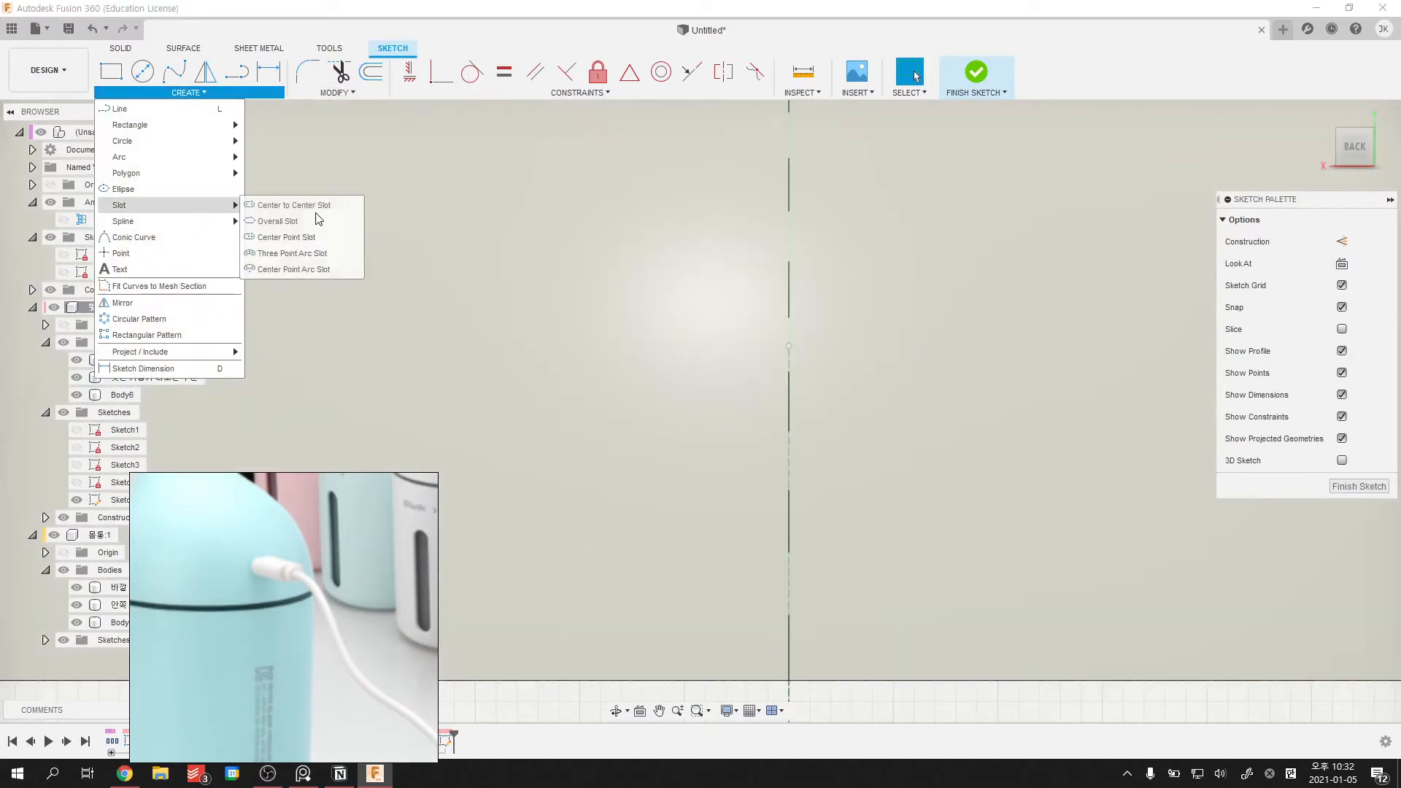
{"action": "left_click", "coordinate": [311, 208]}
{"action": "left_click", "coordinate": [695, 376]}
{"action": "left_click", "coordinate": [920, 376]}
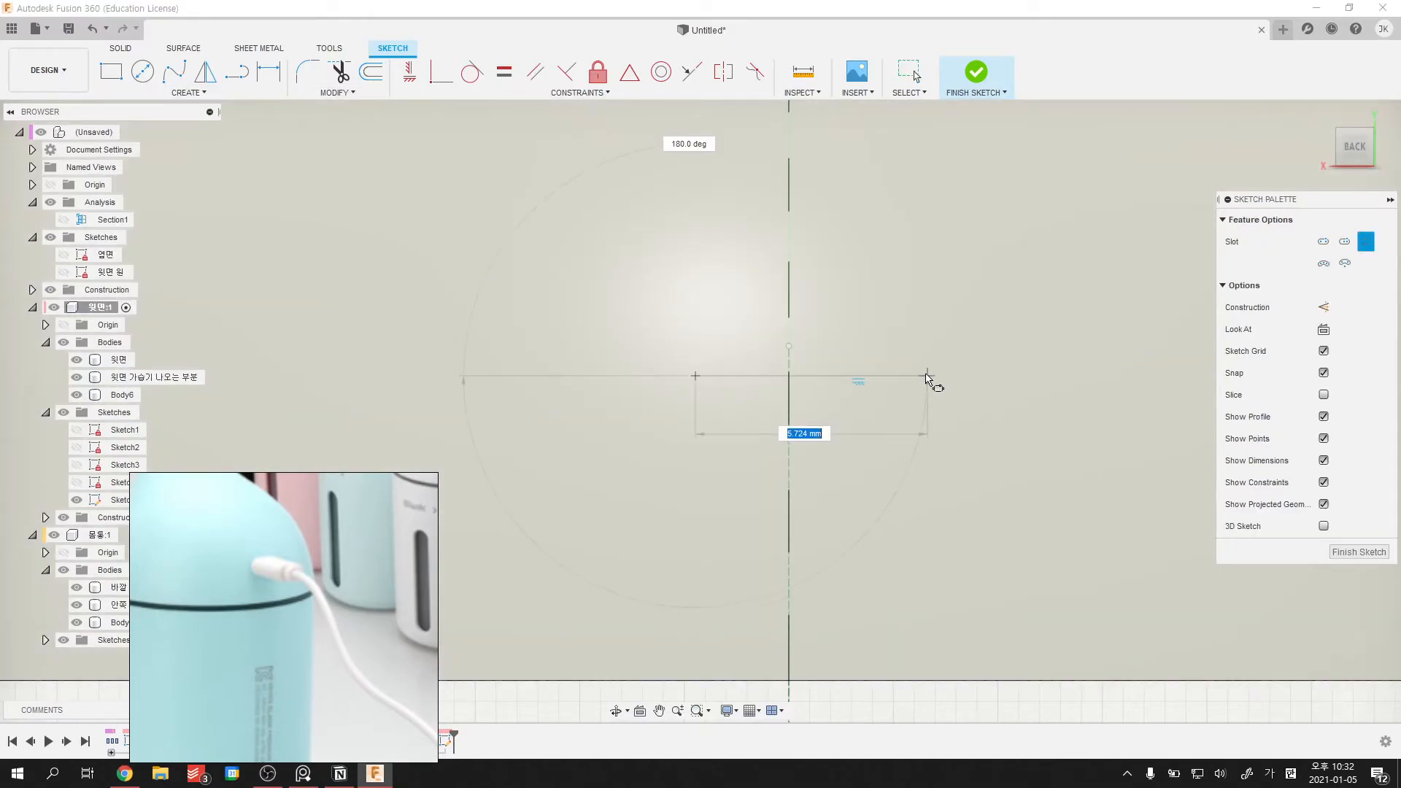
{"action": "left_click", "coordinate": [913, 335]}
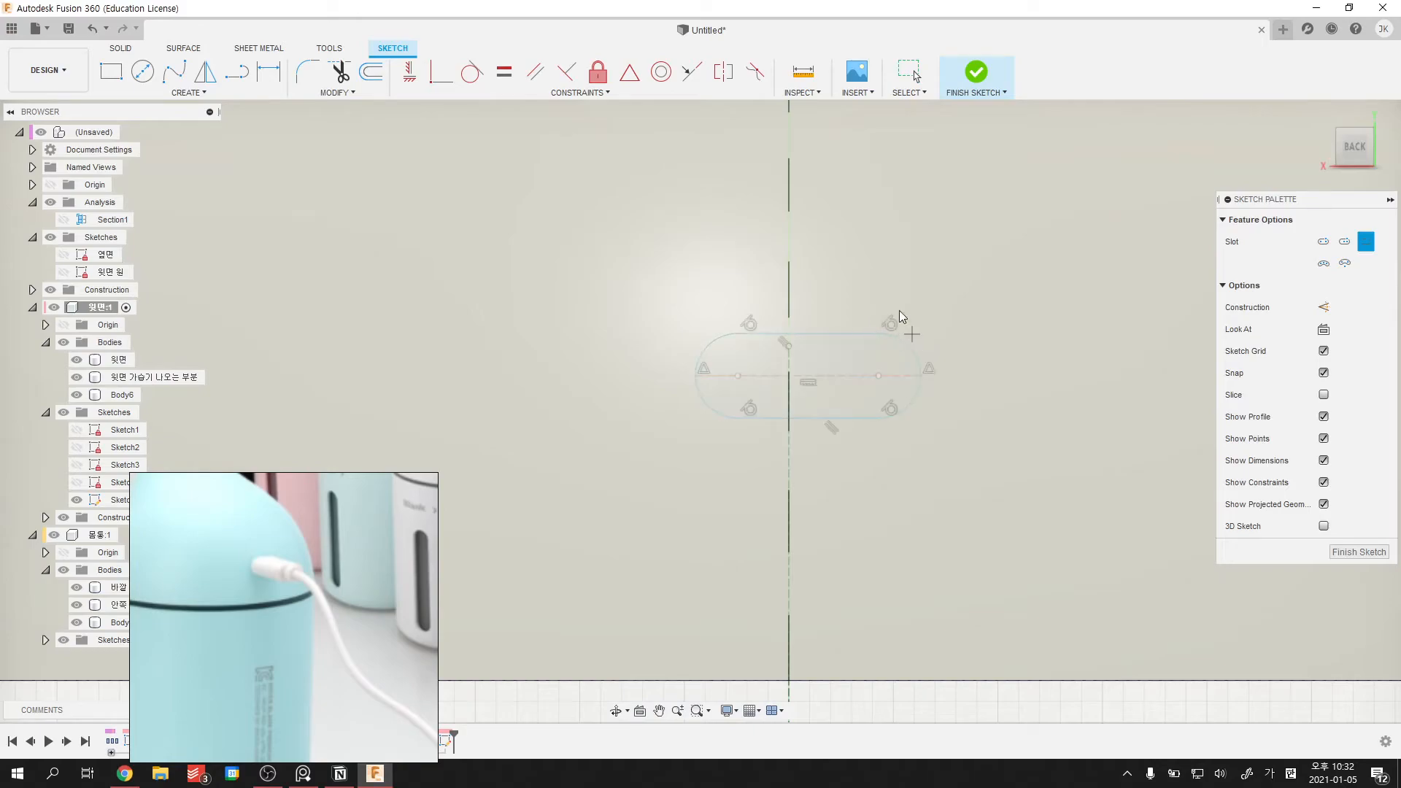
{"action": "key", "text": "Escape"}
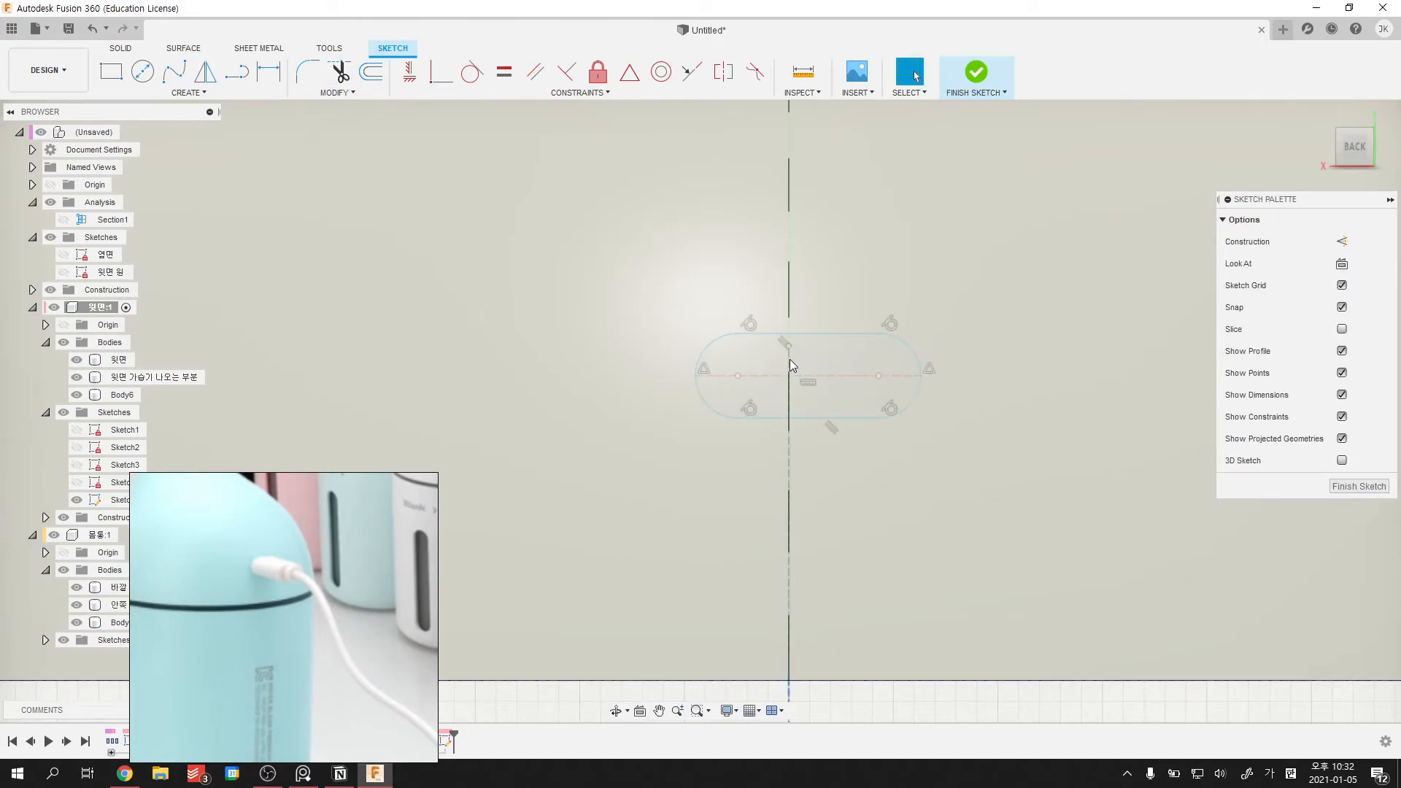
- Trim the construction line above the slot's centre line and constrain its upper end to that centre line's midpoint
{"action": "key", "text": "t"}
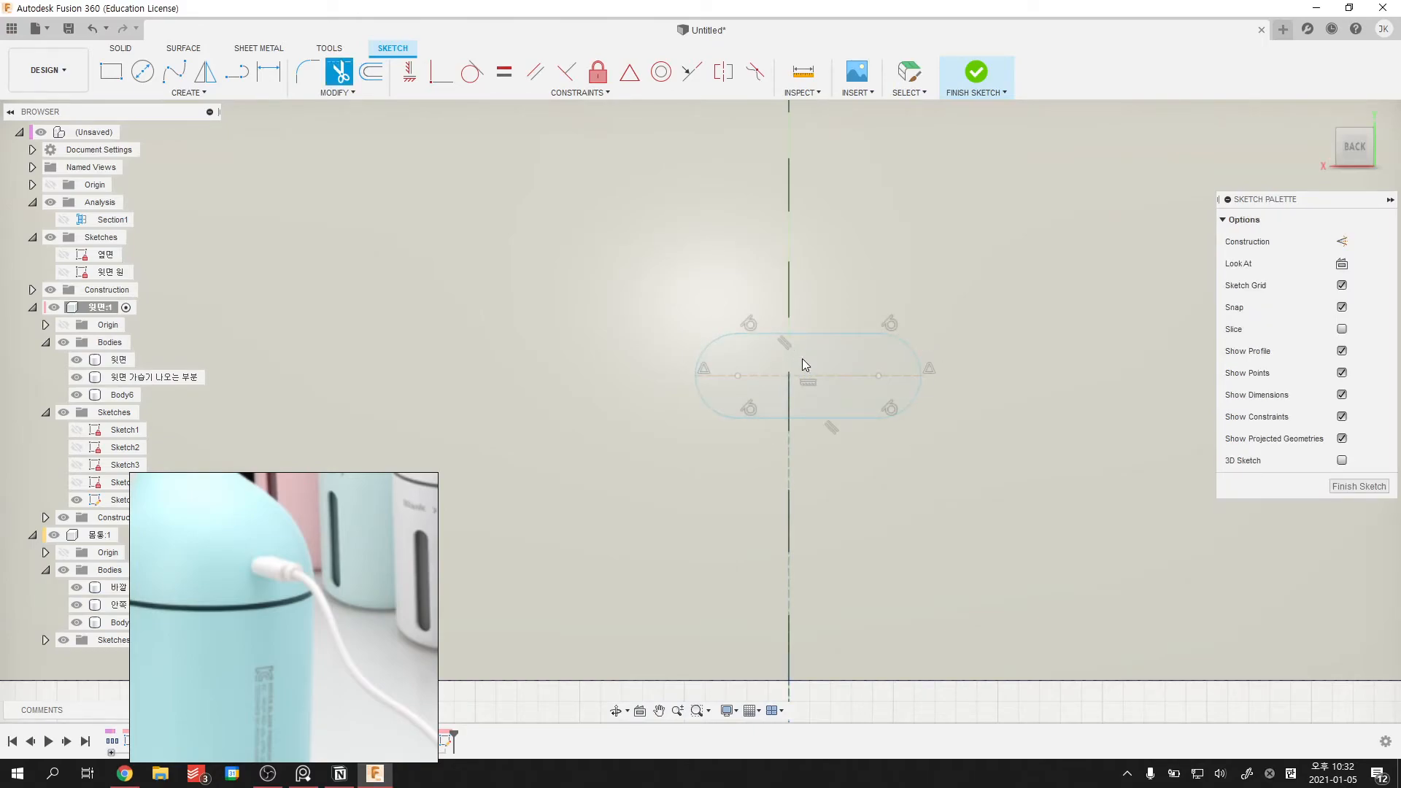
{"action": "key", "text": "Escape"}
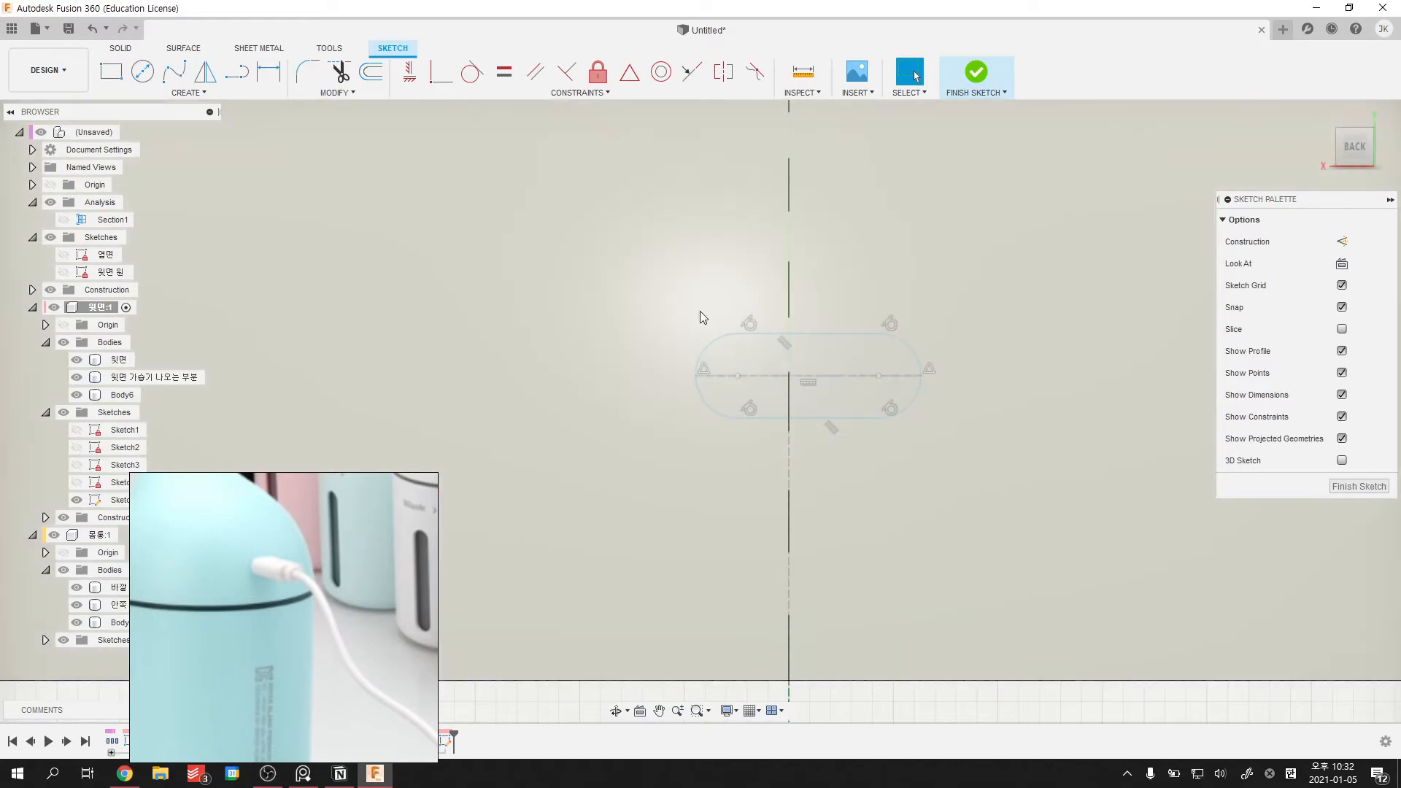
{"action": "left_click", "coordinate": [630, 73]}
{"action": "left_click", "coordinate": [806, 377]}
{"action": "left_click", "coordinate": [789, 378]}
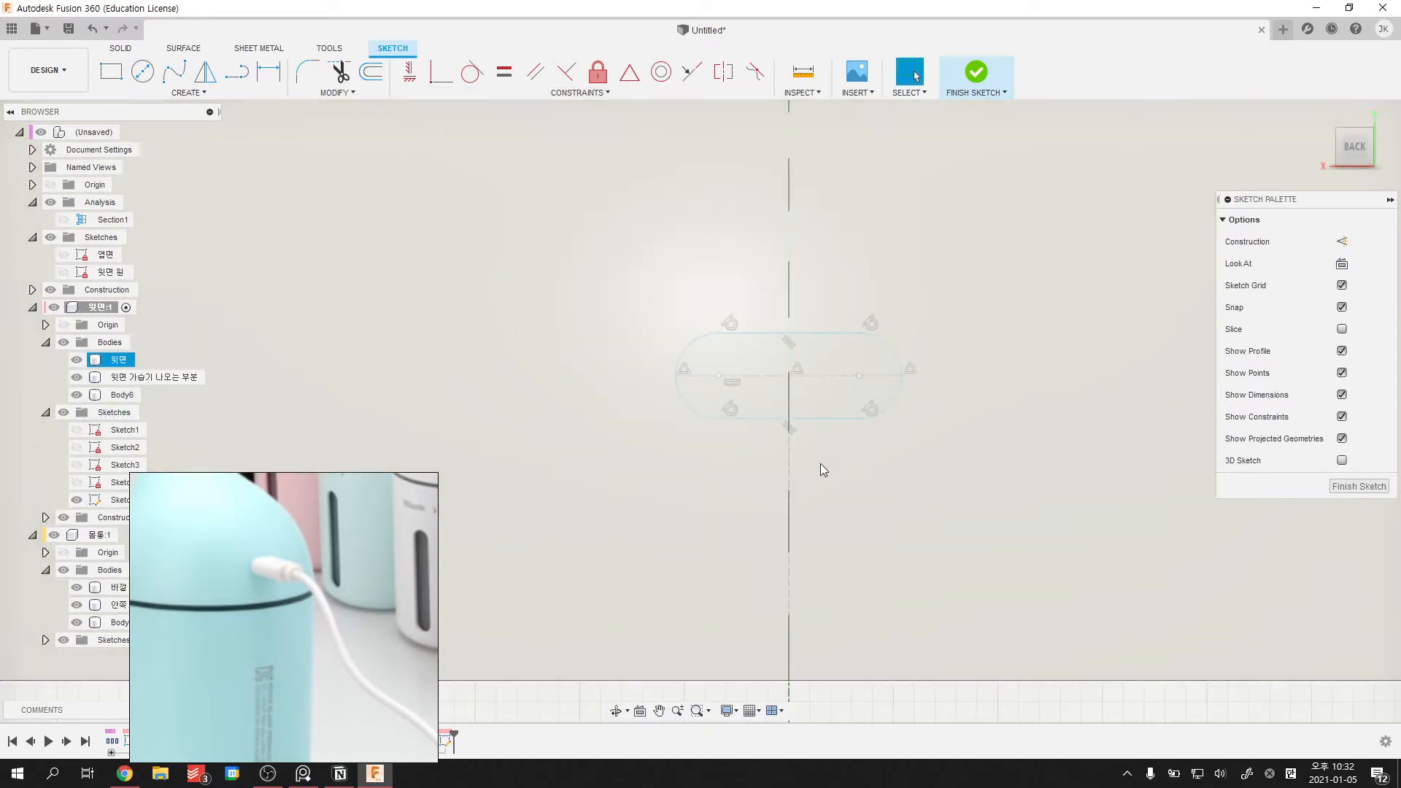
- Dimension the slot's centre point 7 mm above the lid's lower edge
{"action": "key", "text": "d"}
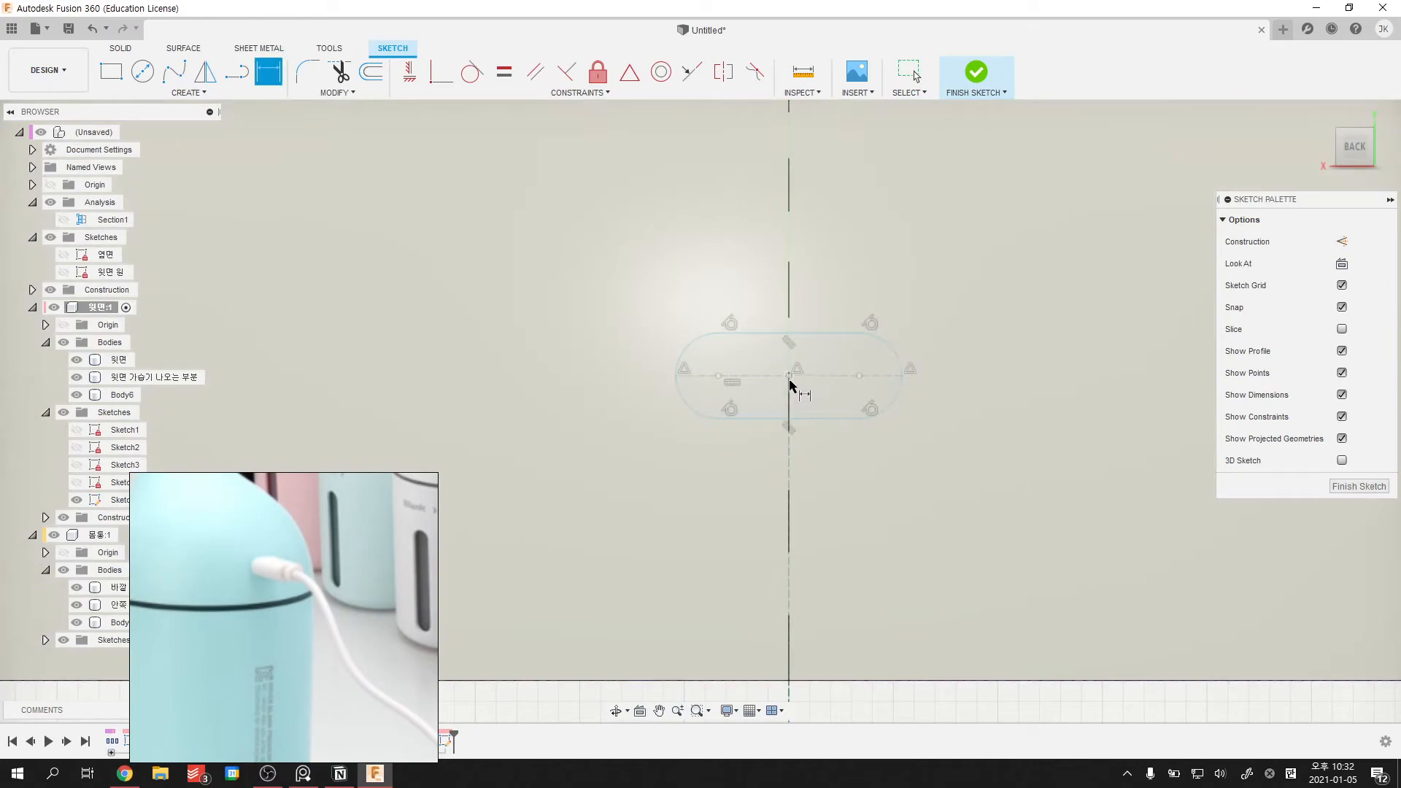
{"action": "left_click", "coordinate": [790, 380]}
{"action": "left_click", "coordinate": [798, 681]}
{"action": "left_click", "coordinate": [981, 559]}
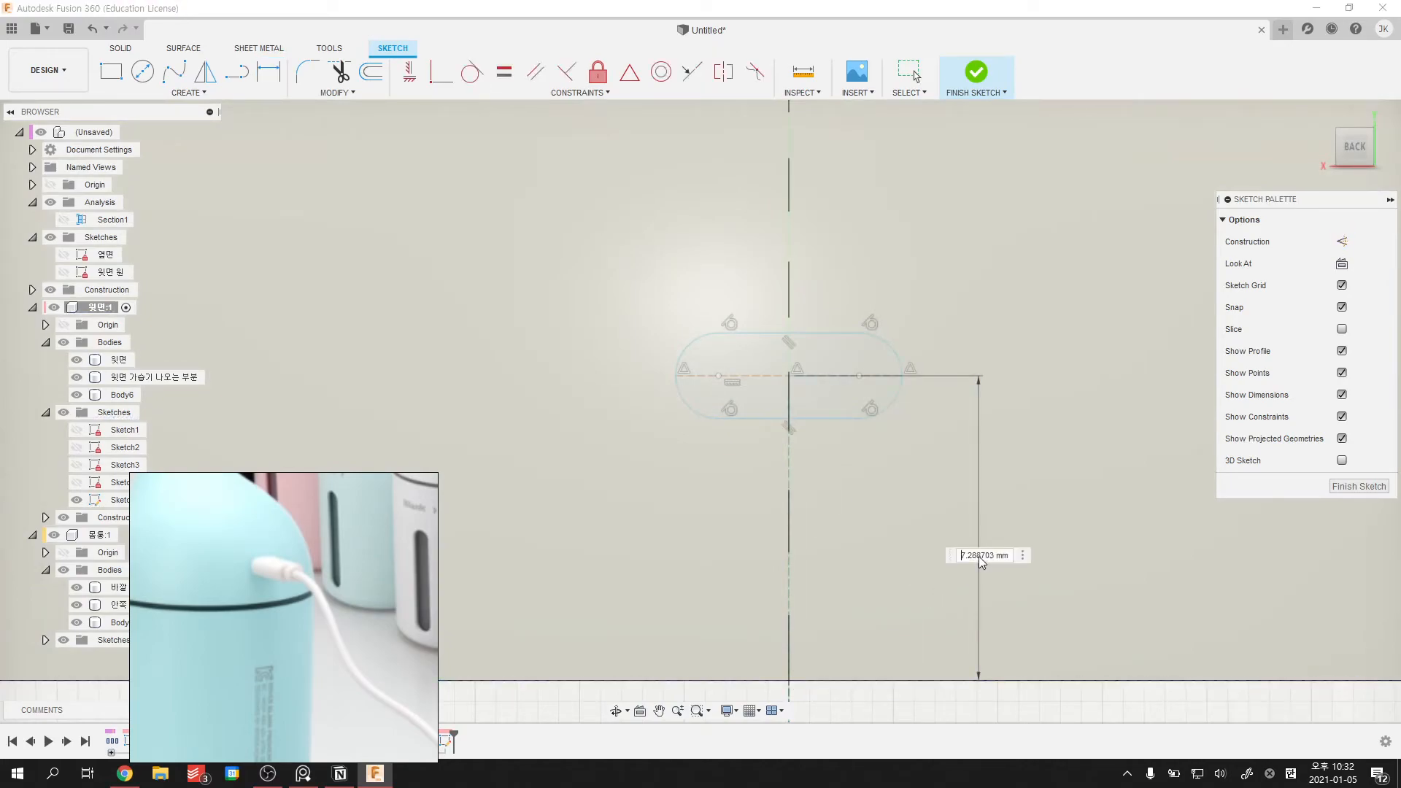
{"action": "key", "text": "Return"}
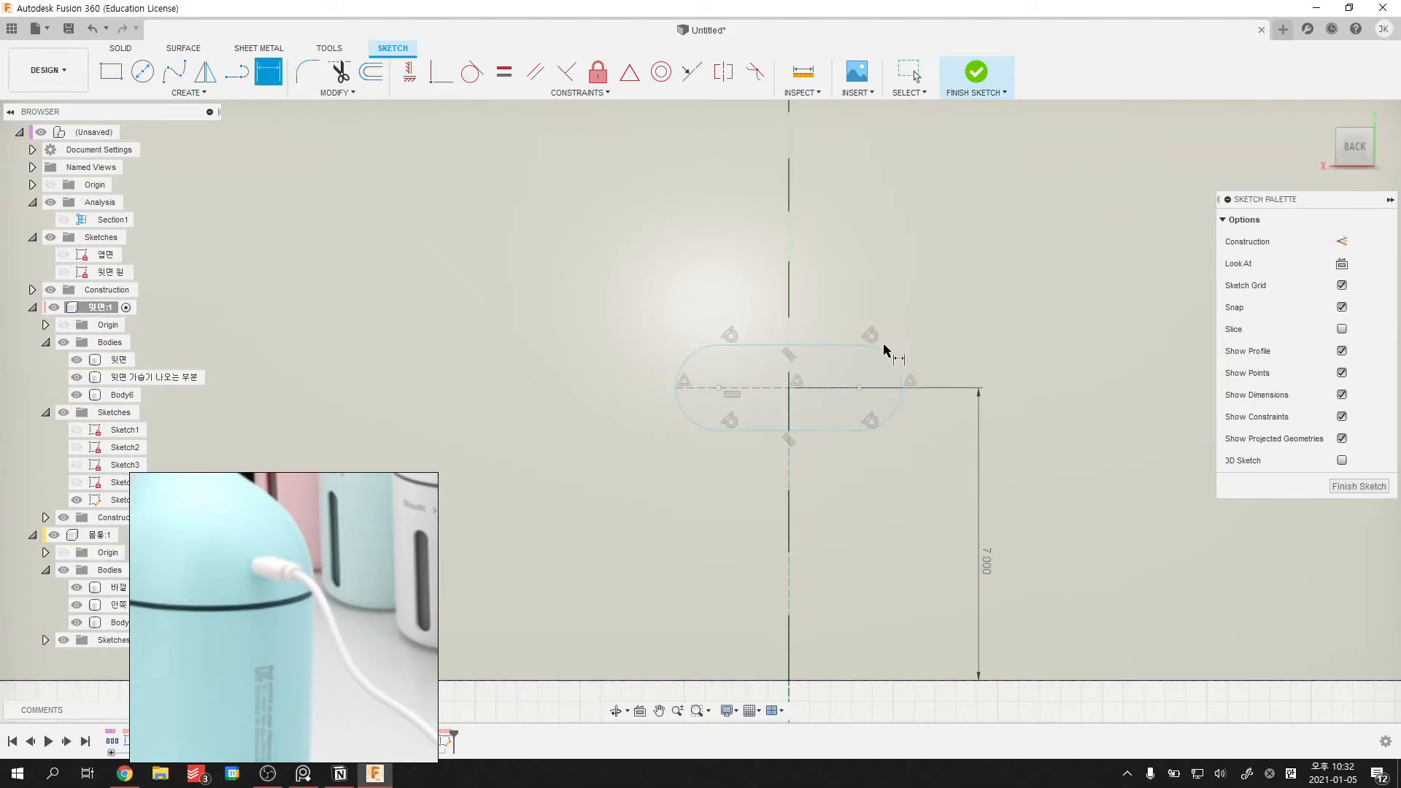
- Dimension the slot's overall length along its centre line at 5 mm
{"action": "left_click", "coordinate": [820, 391]}
{"action": "left_click", "coordinate": [820, 263]}
{"action": "type", "text": "5"}
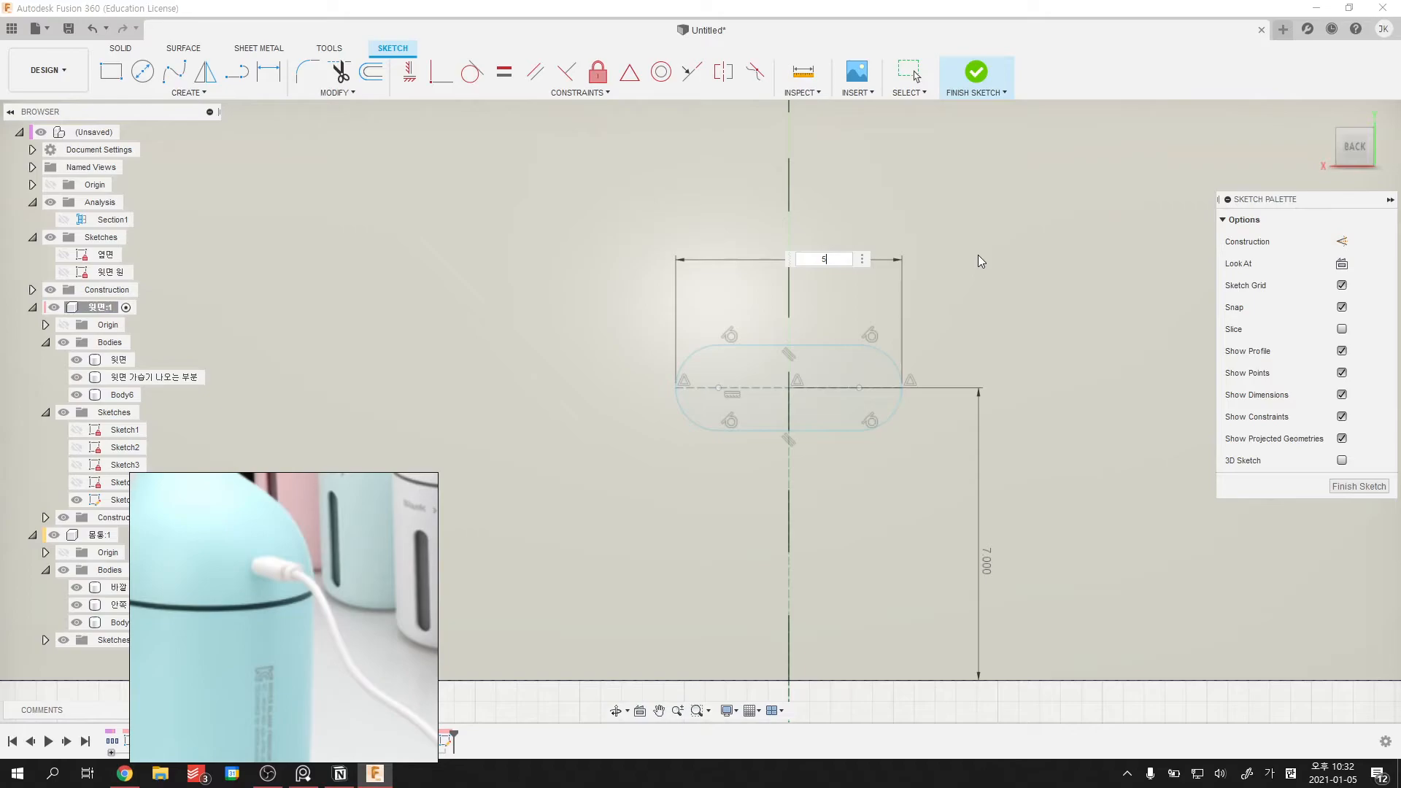
{"action": "key", "text": "Return"}
- Dimension the slot's rounded end with a radius of 1 mm
{"action": "left_click", "coordinate": [886, 373]}
{"action": "left_click", "coordinate": [927, 341]}
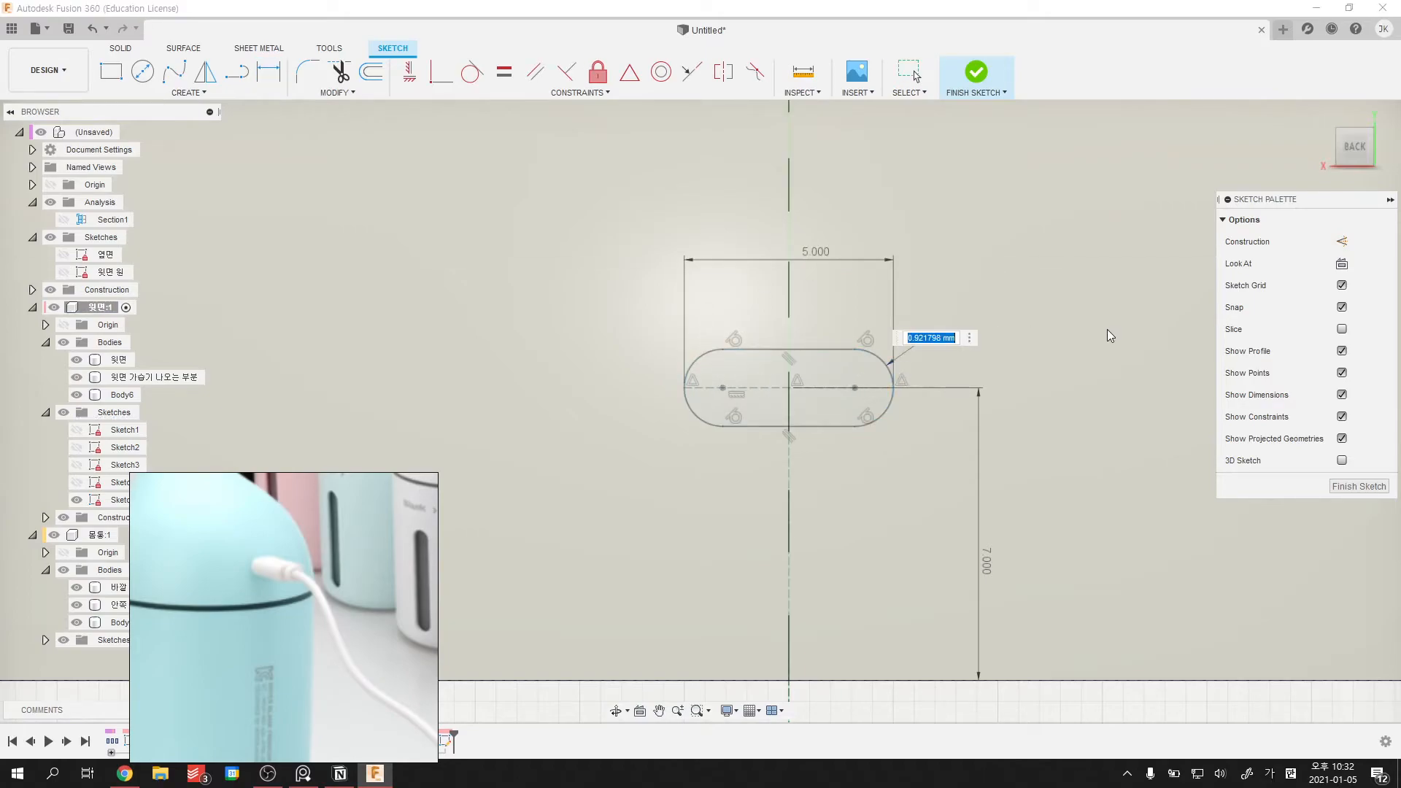
{"action": "type", "text": "1"}
{"action": "key", "text": "Return"}
{"action": "scroll", "coordinate": [962, 392], "scroll_direction": "down", "scroll_amount": 2}
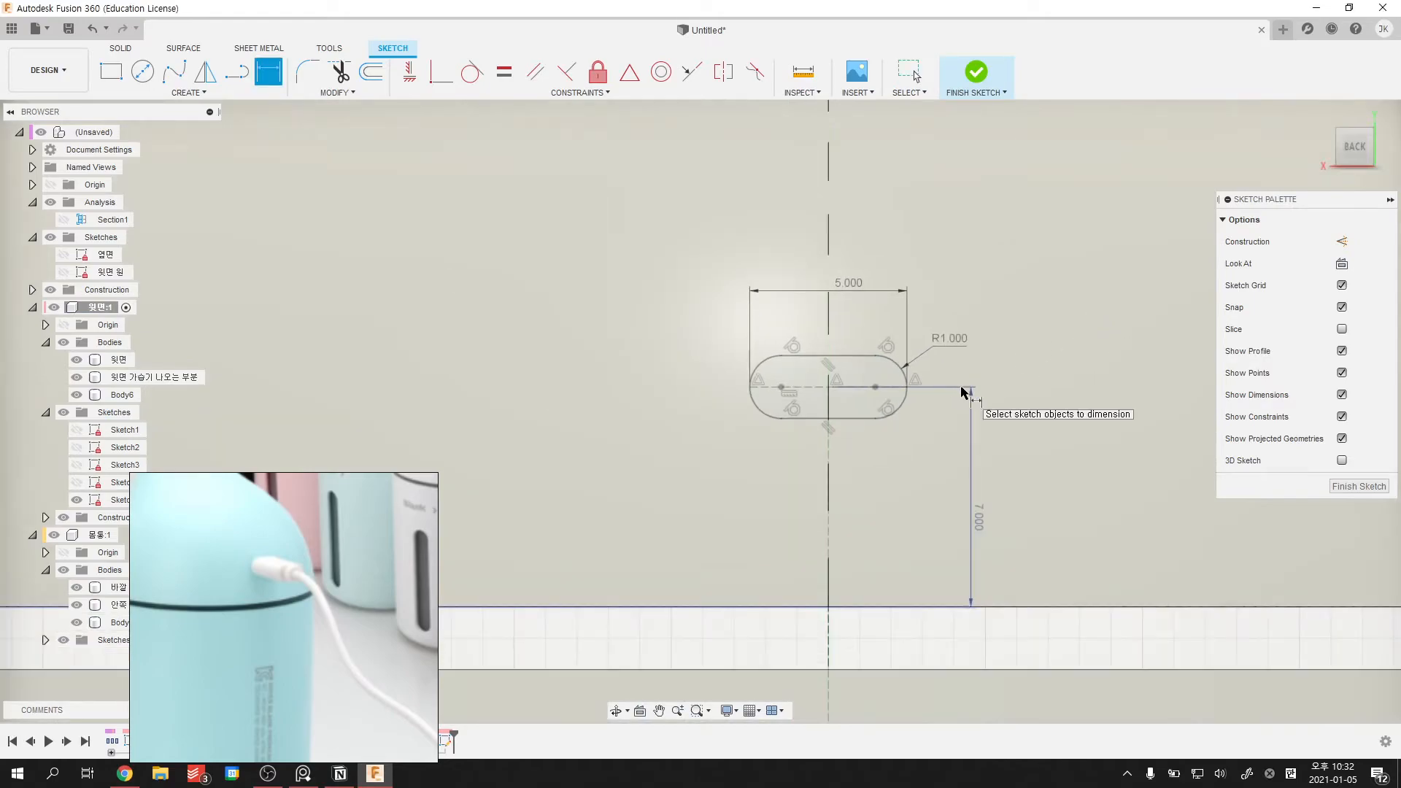
{"action": "scroll", "coordinate": [962, 393], "scroll_direction": "up", "scroll_amount": 2}
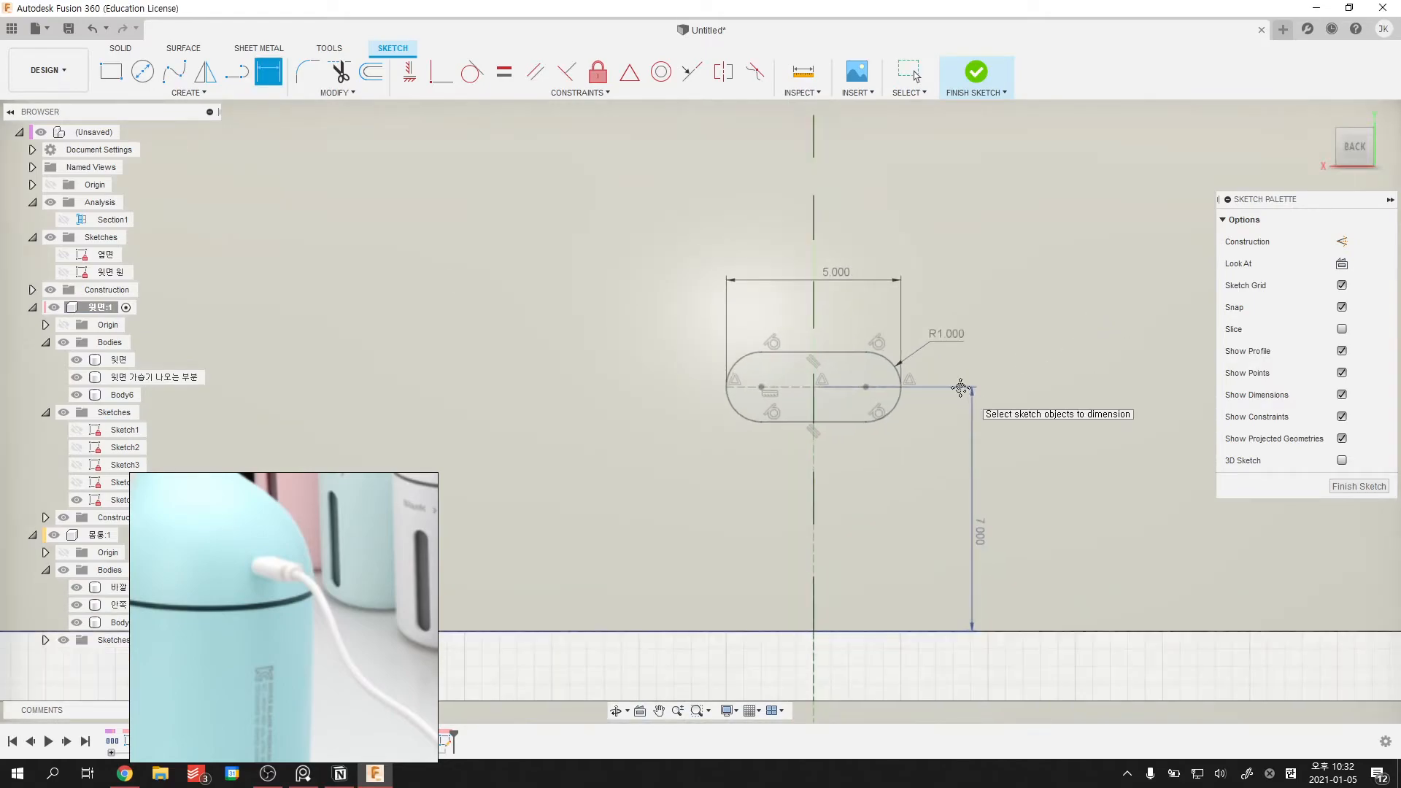
{"action": "double_click", "coordinate": [949, 335]}
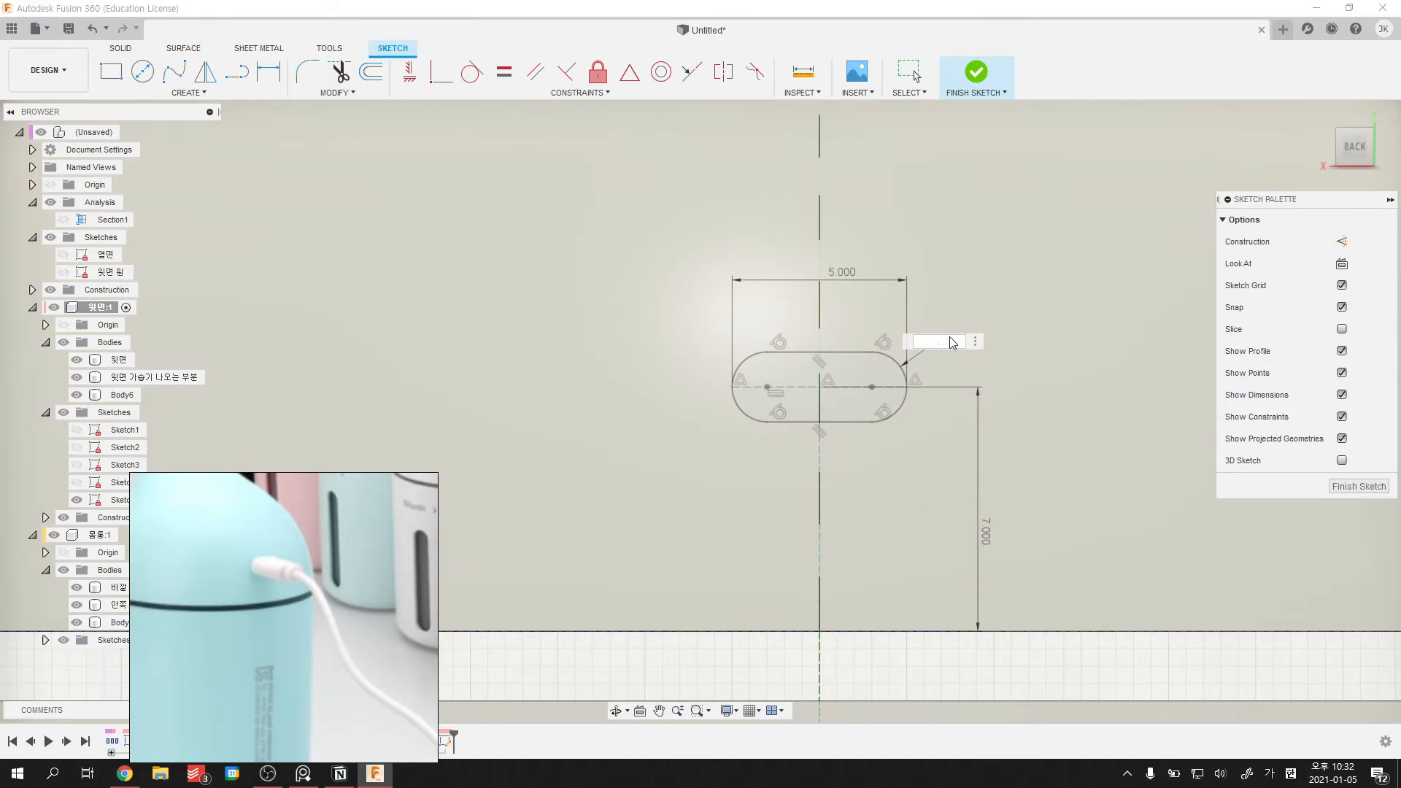
{"action": "type", "text": "1"}
{"action": "key", "text": "Return"}
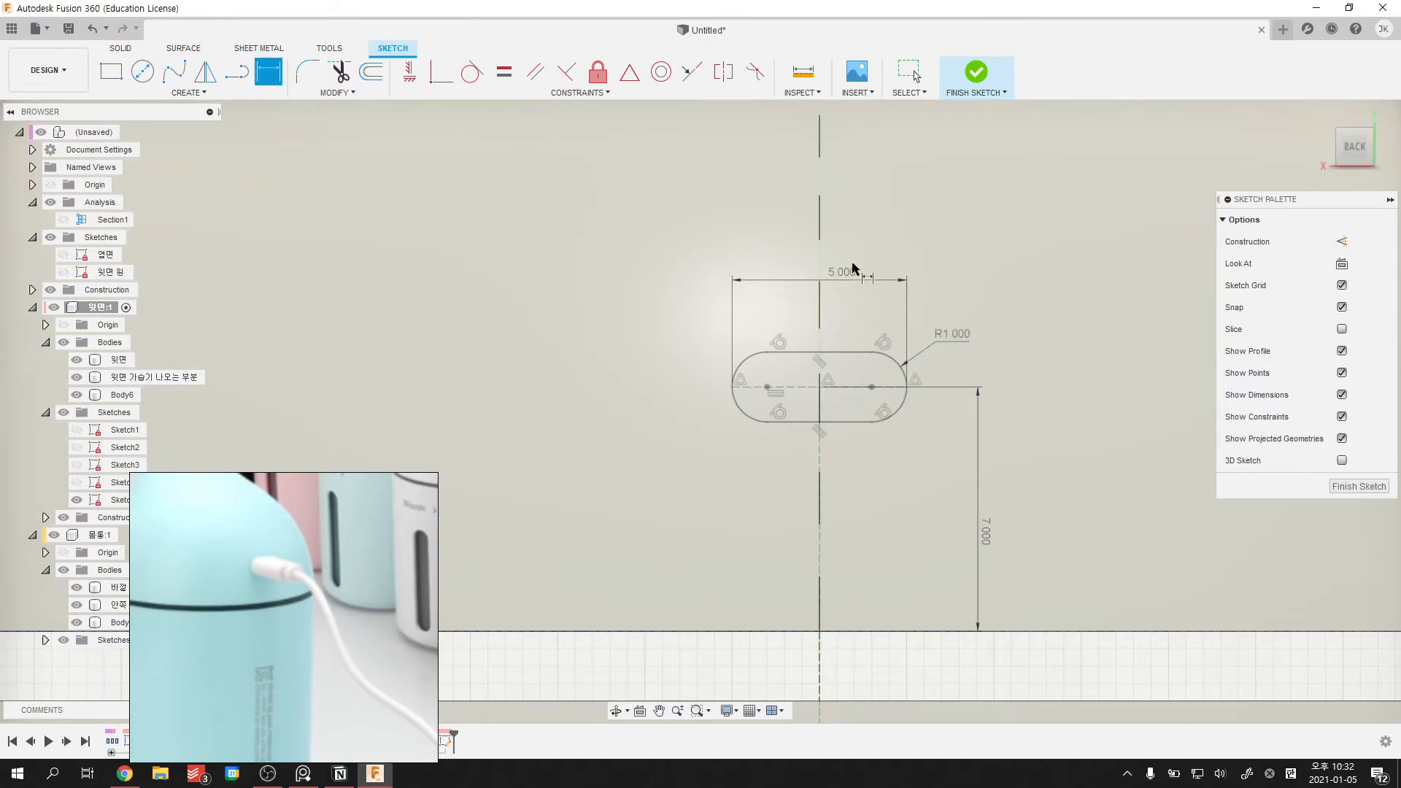
- Set the slot's overall length to 8 mm and finish the sketch
{"action": "double_click", "coordinate": [847, 273]}
{"action": "type", "text": "8"}
{"action": "key", "text": "Return"}
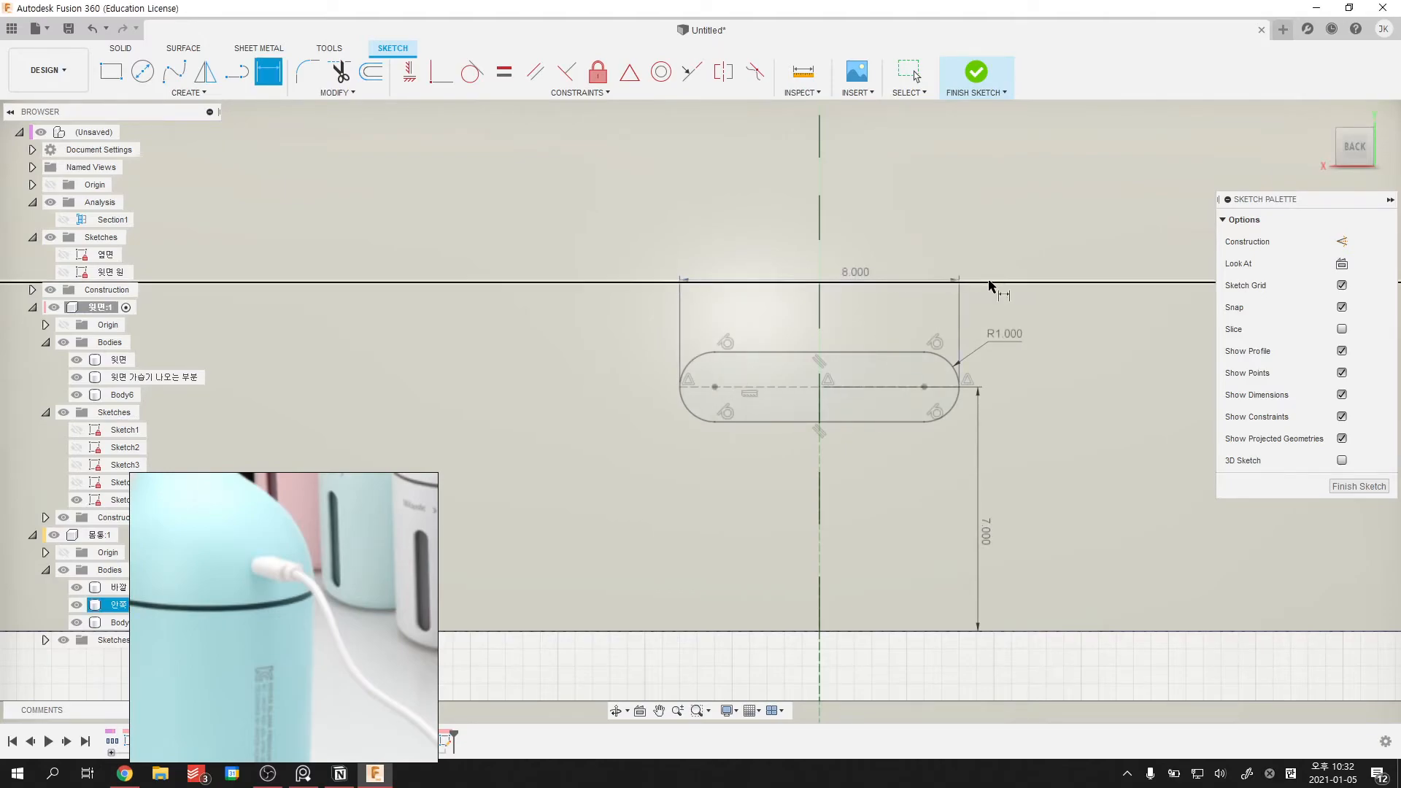
{"action": "scroll", "coordinate": [864, 307], "scroll_direction": "down", "scroll_amount": 4}
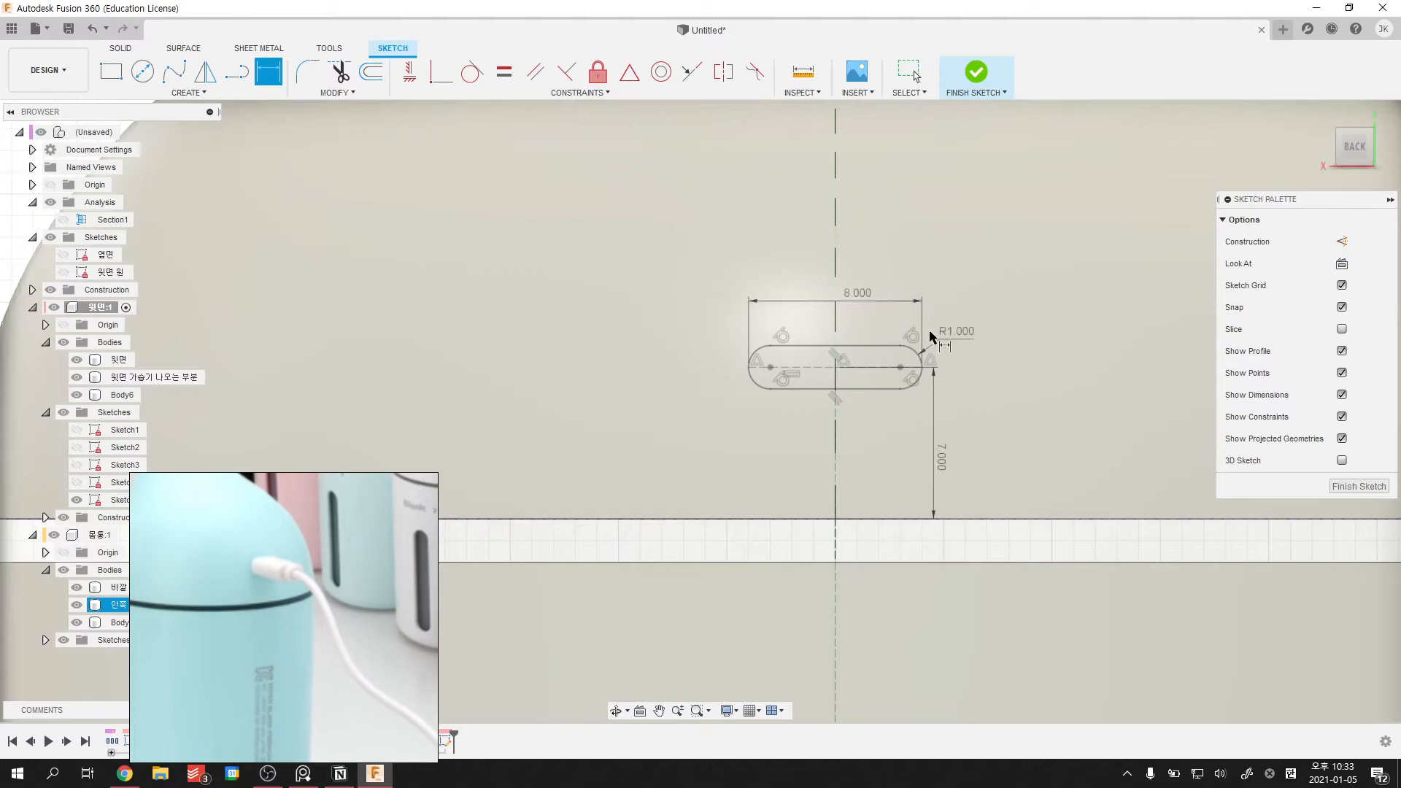
{"action": "left_click", "coordinate": [974, 77]}
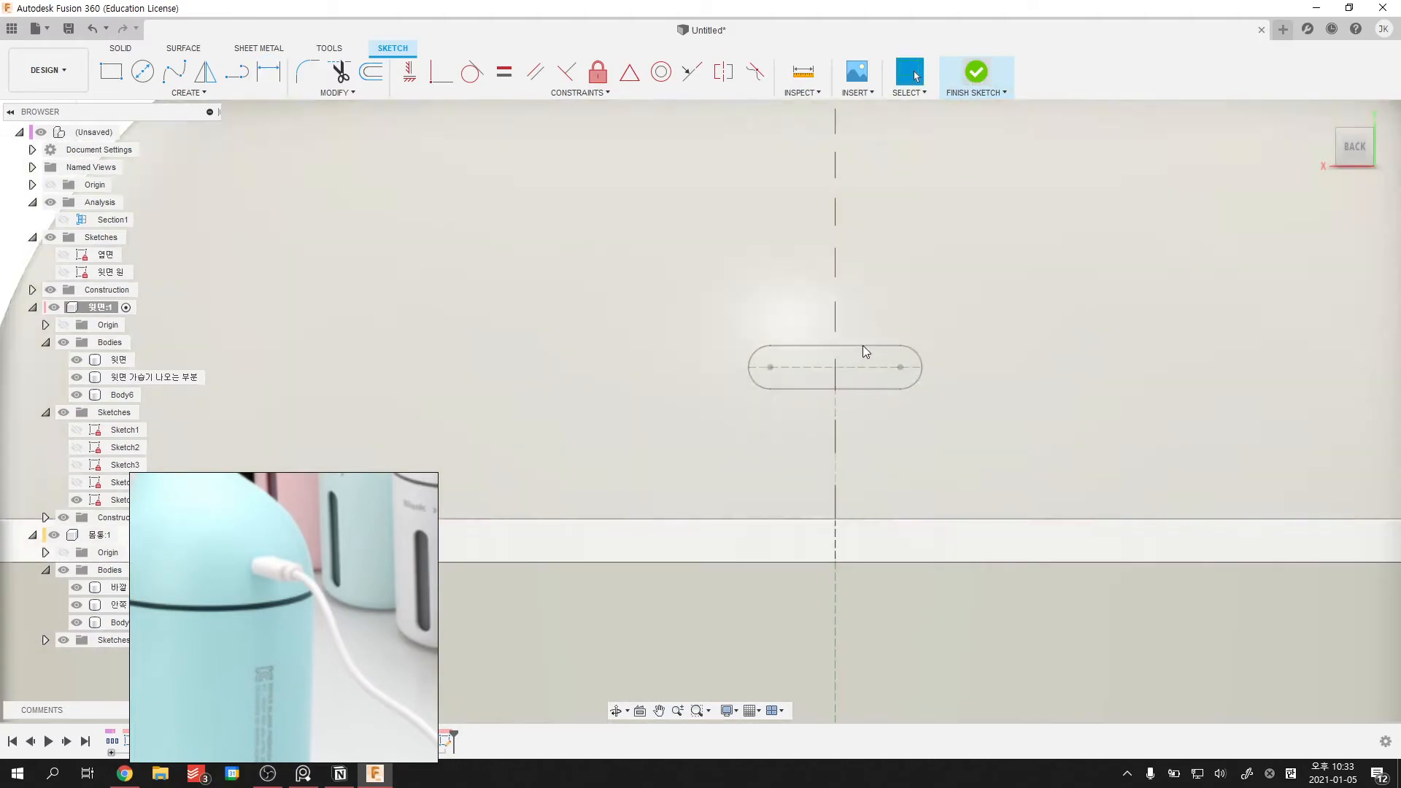
- Extrude the slot profile from an offset plane at -40 mm with a distance of 5 mm into the lid's back
{"action": "key", "text": "e"}
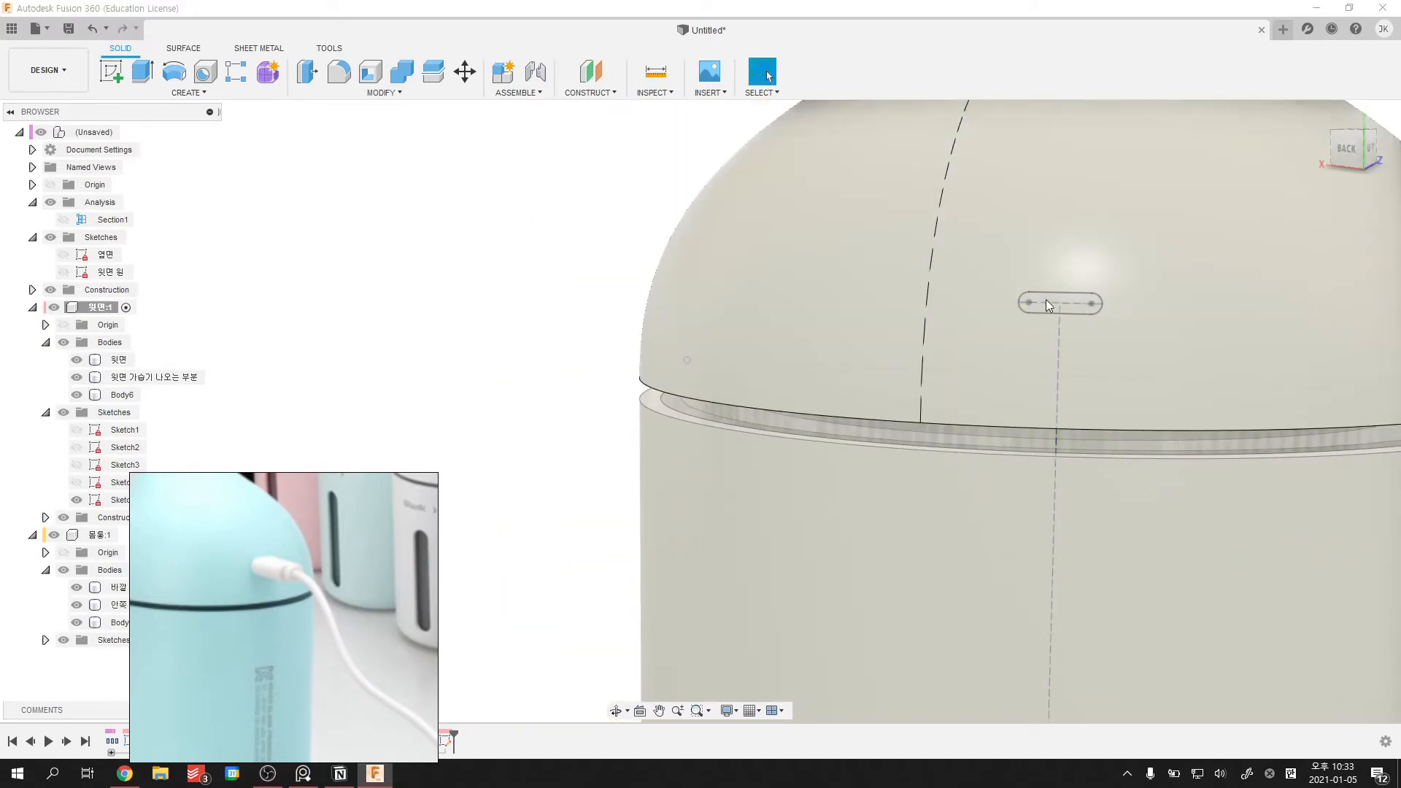
{"action": "middle_click_drag", "start_coordinate": [920, 338], "coordinate": [730, 337], "text": "shift"}
{"action": "left_click", "coordinate": [1359, 149]}
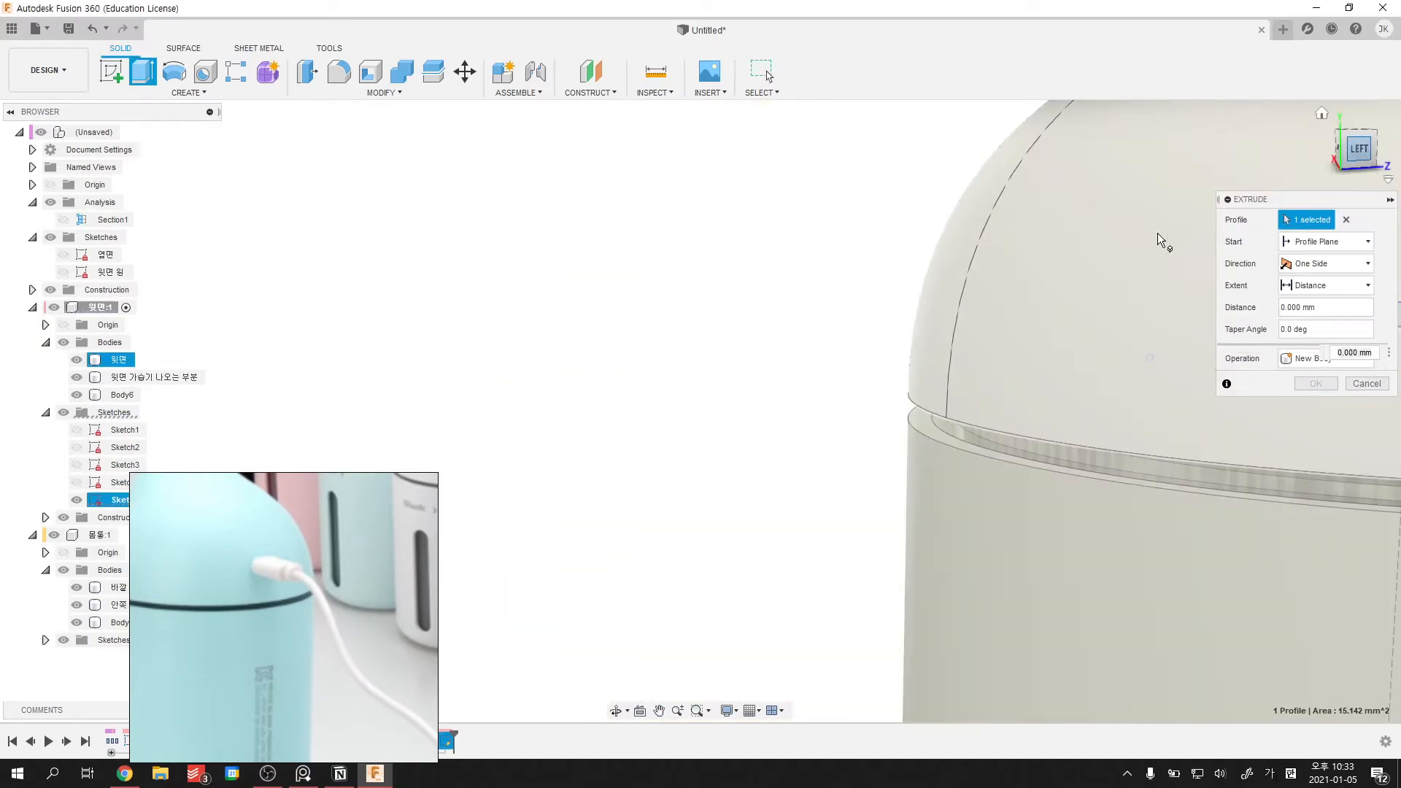
{"action": "scroll", "coordinate": [1039, 373], "scroll_direction": "up", "scroll_amount": 2}
{"action": "left_click_drag", "start_coordinate": [994, 383], "coordinate": [701, 365]}
{"action": "scroll", "coordinate": [708, 393], "scroll_direction": "up", "scroll_amount": 4}
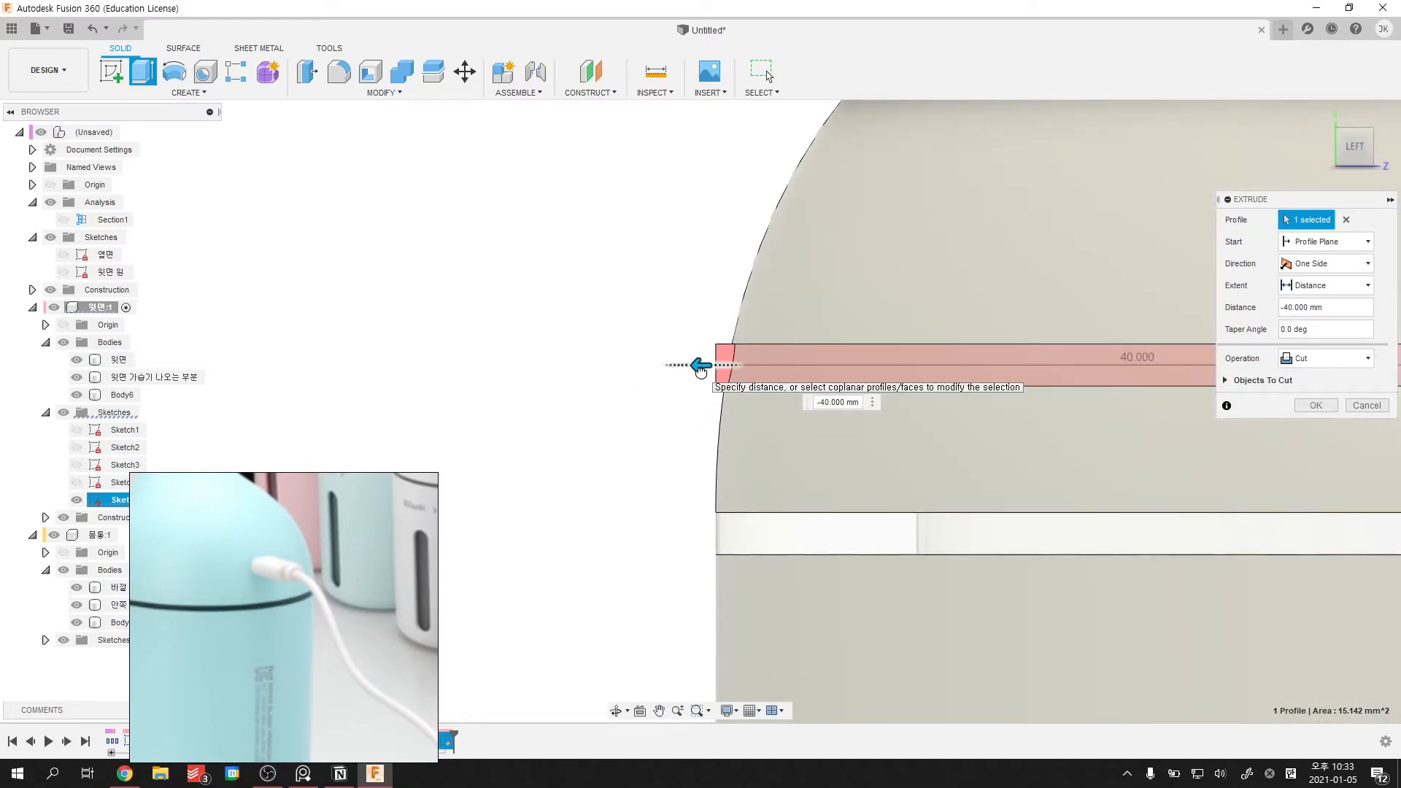
{"action": "left_click", "coordinate": [1325, 241]}
{"action": "left_click", "coordinate": [1325, 277]}
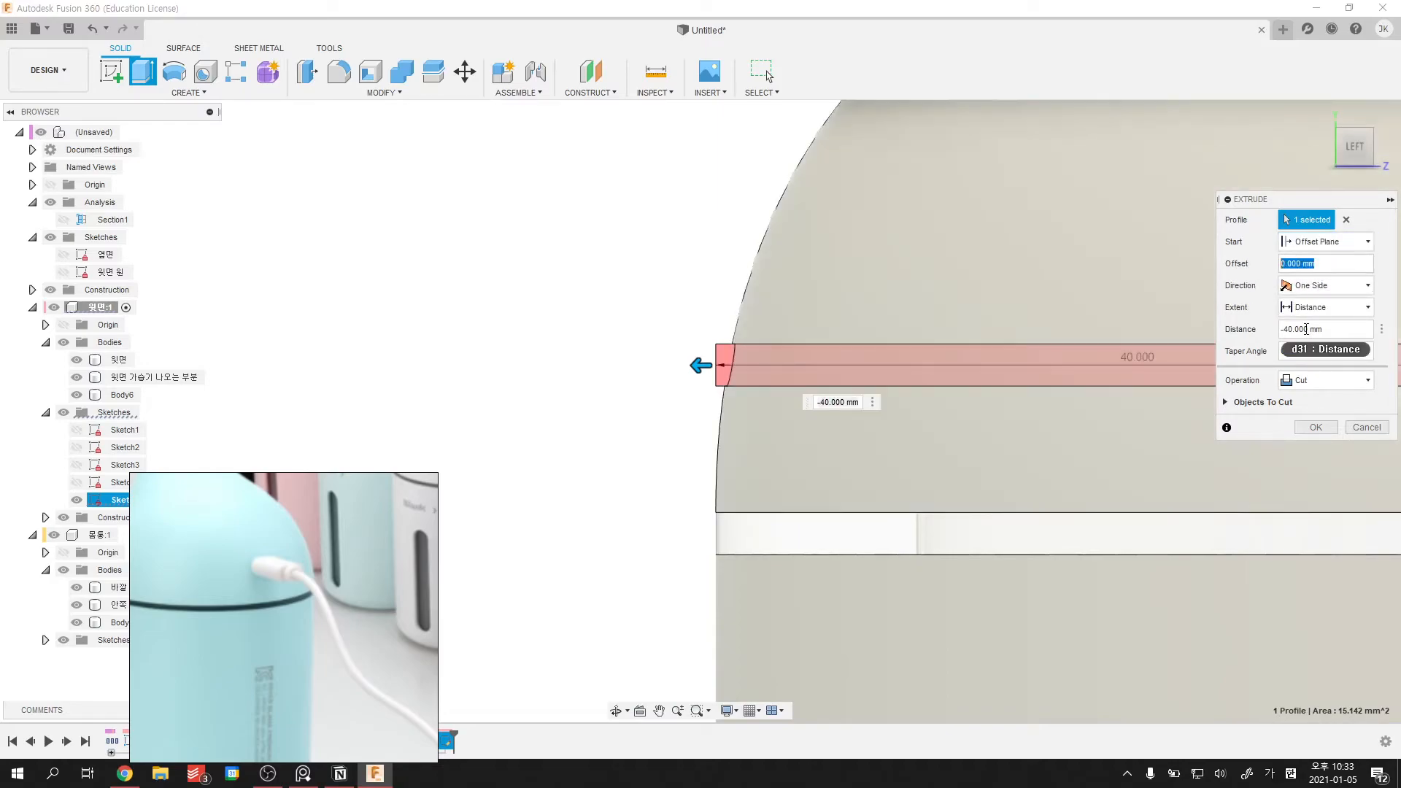
{"action": "left_click", "coordinate": [1307, 329]}
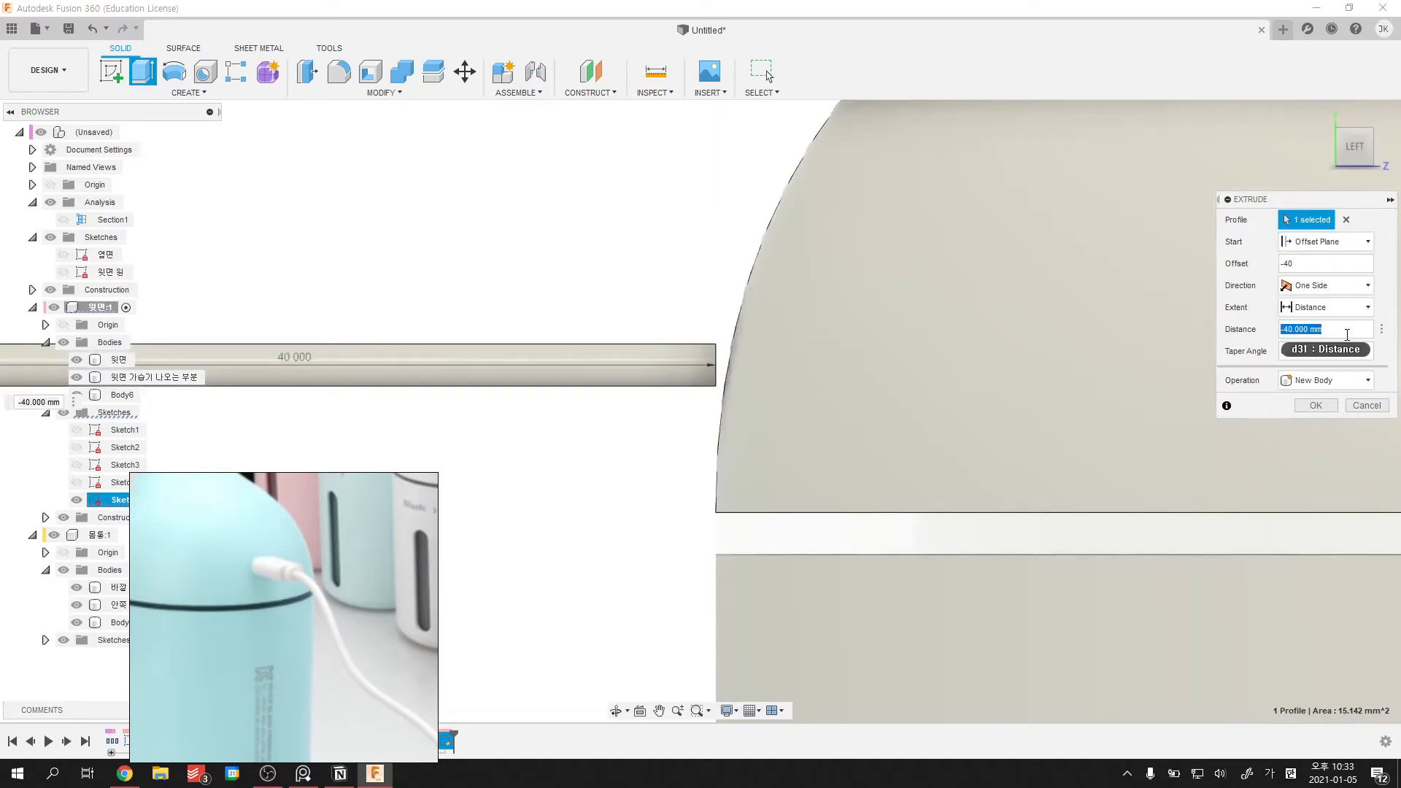
{"action": "type", "text": "5"}
{"action": "key", "text": "Tab"}
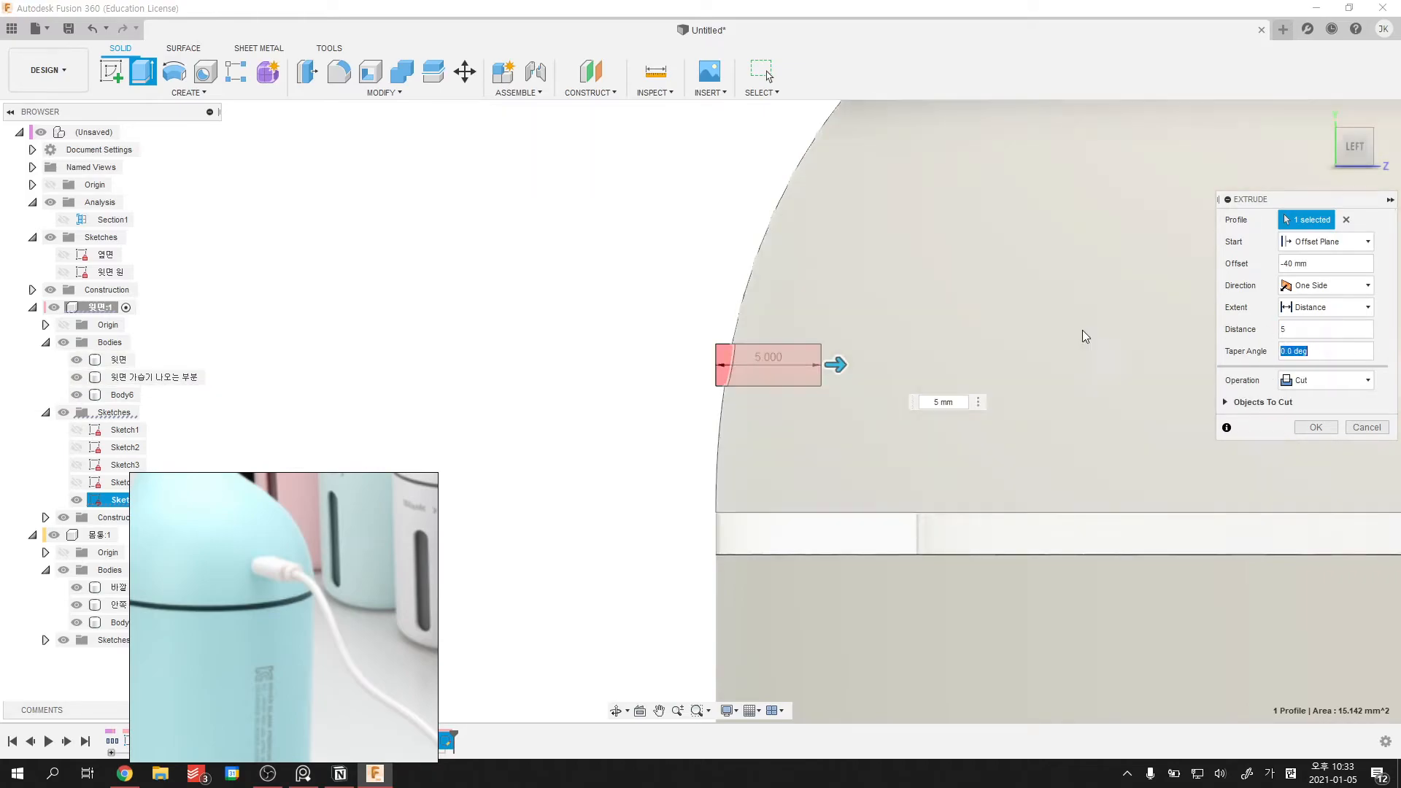
- Set the slot's extrusion distance to 4 mm and create it as a new body
{"action": "left_click_drag", "start_coordinate": [823, 374], "coordinate": [764, 387]}
{"action": "scroll", "coordinate": [747, 471], "scroll_direction": "down", "scroll_amount": 2}
{"action": "middle_click_drag", "start_coordinate": [744, 478], "coordinate": [757, 475], "text": "shift"}
{"action": "scroll", "coordinate": [758, 476], "scroll_direction": "up", "scroll_amount": 3}
{"action": "left_click_drag", "start_coordinate": [837, 290], "coordinate": [951, 295]}
{"action": "scroll", "coordinate": [817, 417], "scroll_direction": "down", "scroll_amount": 2}
{"action": "middle_click_drag", "start_coordinate": [817, 416], "coordinate": [876, 420], "text": "shift"}
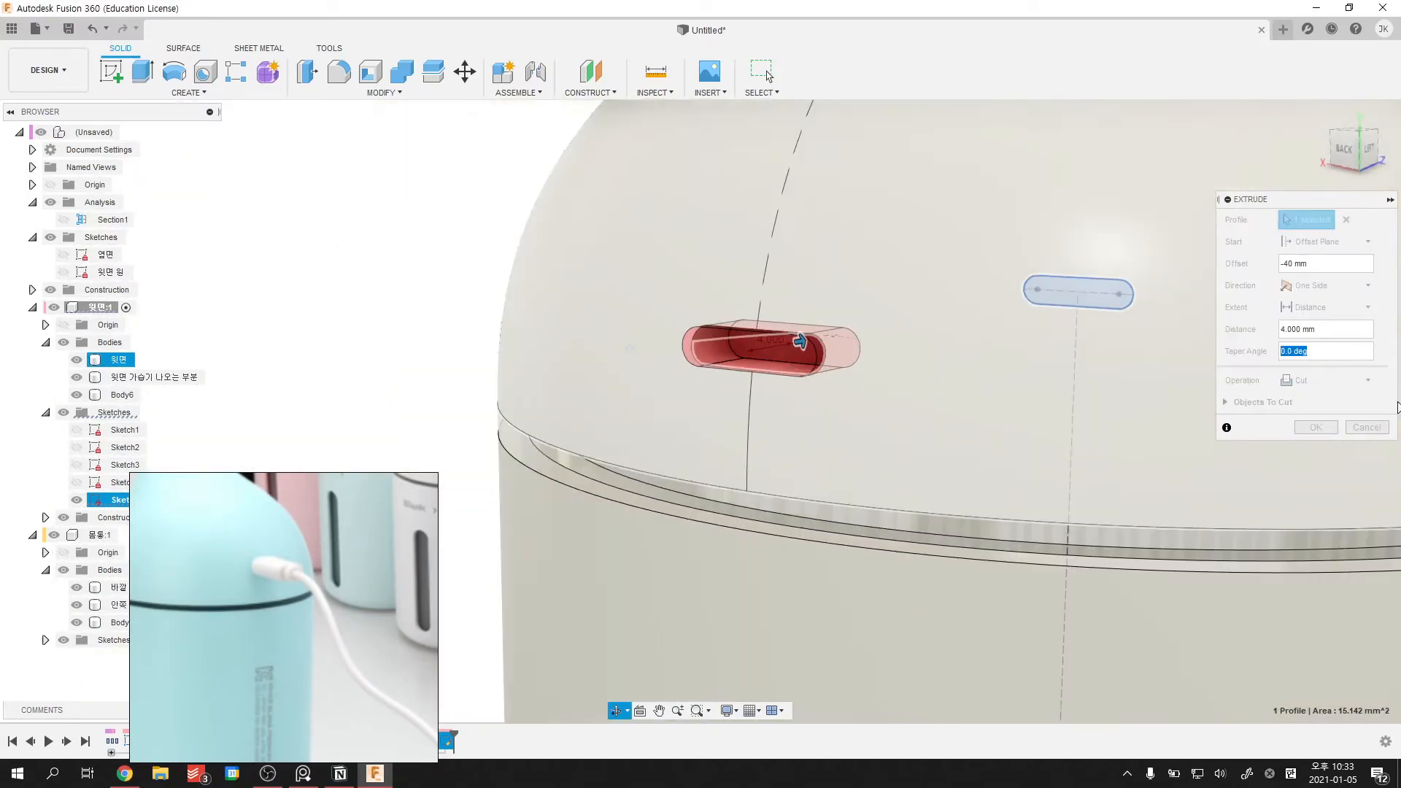
{"action": "left_click", "coordinate": [1343, 380]}
{"action": "left_click", "coordinate": [1347, 415]}
{"action": "left_click", "coordinate": [1316, 428]}
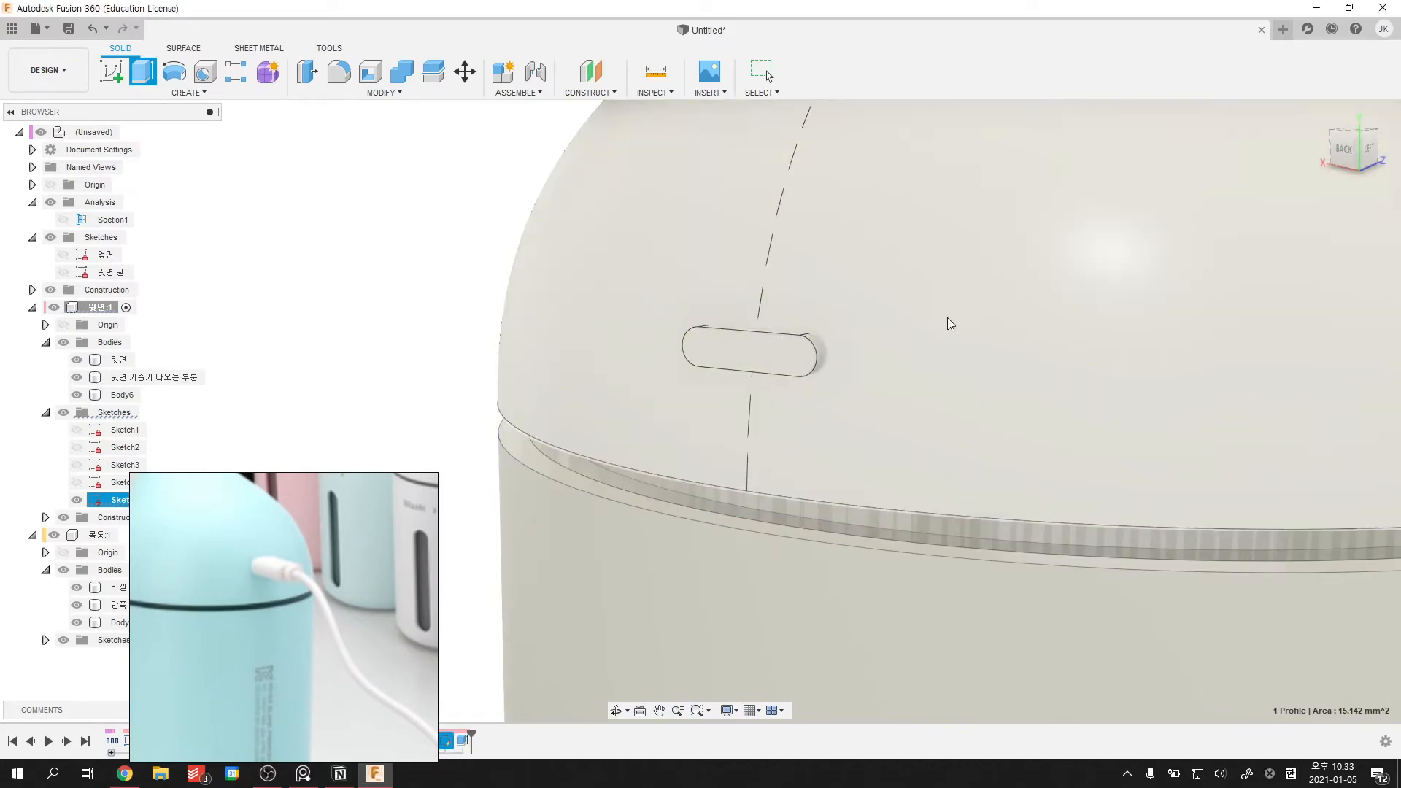
- Replace the slot body's flat outer face with the lid's curved outer surface
{"action": "left_click", "coordinate": [381, 92]}
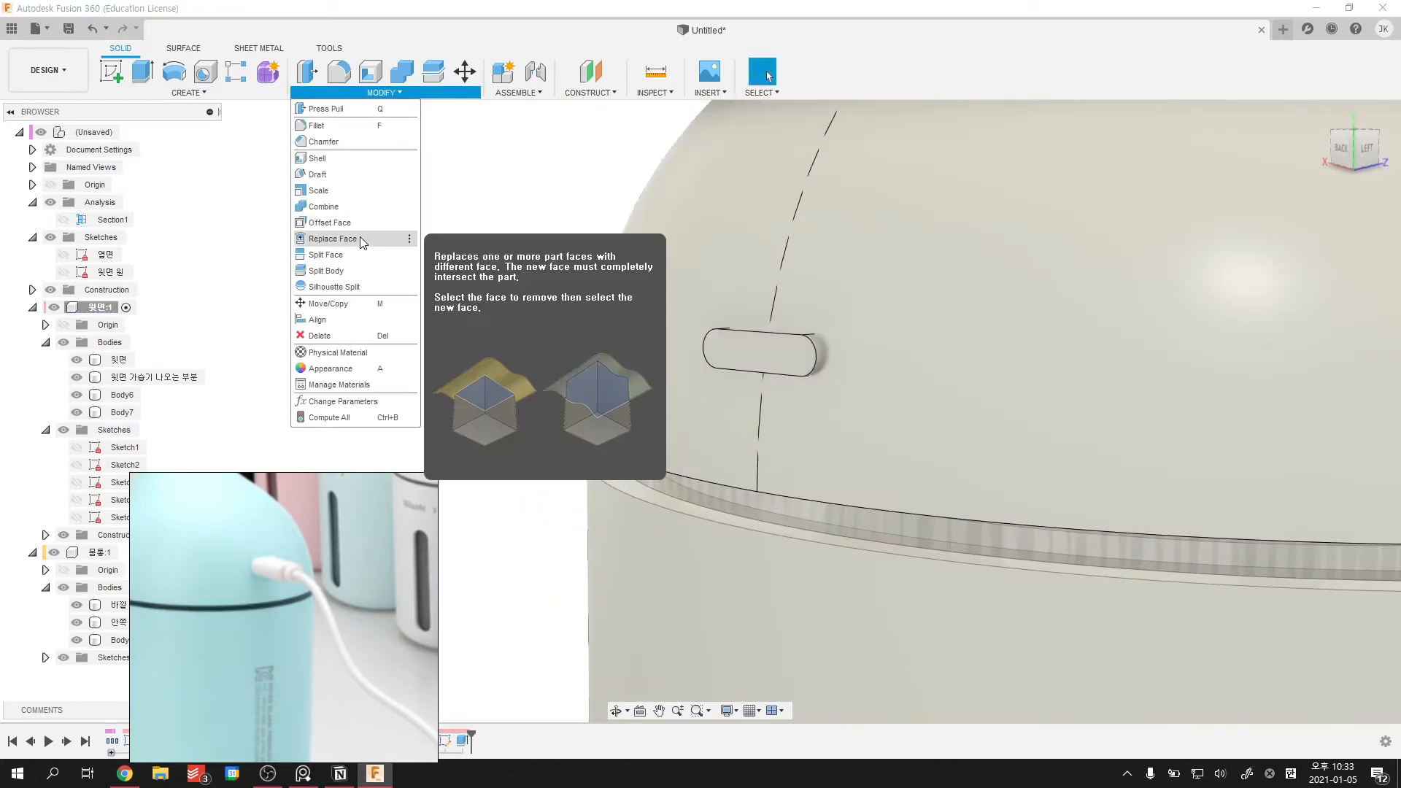
{"action": "left_click", "coordinate": [766, 354]}
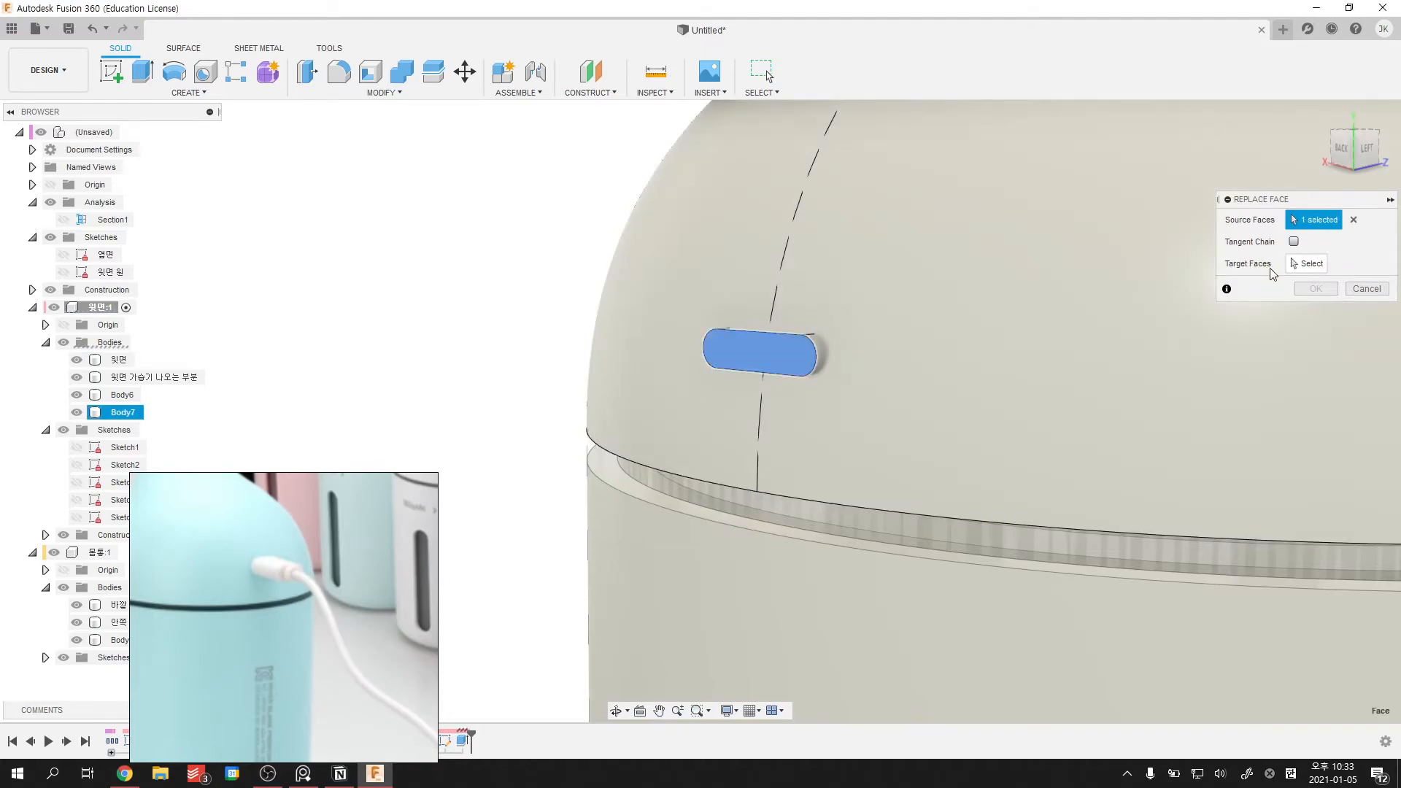
{"action": "left_click", "coordinate": [1307, 264]}
{"action": "left_click", "coordinate": [951, 241]}
{"action": "left_click", "coordinate": [1316, 289]}
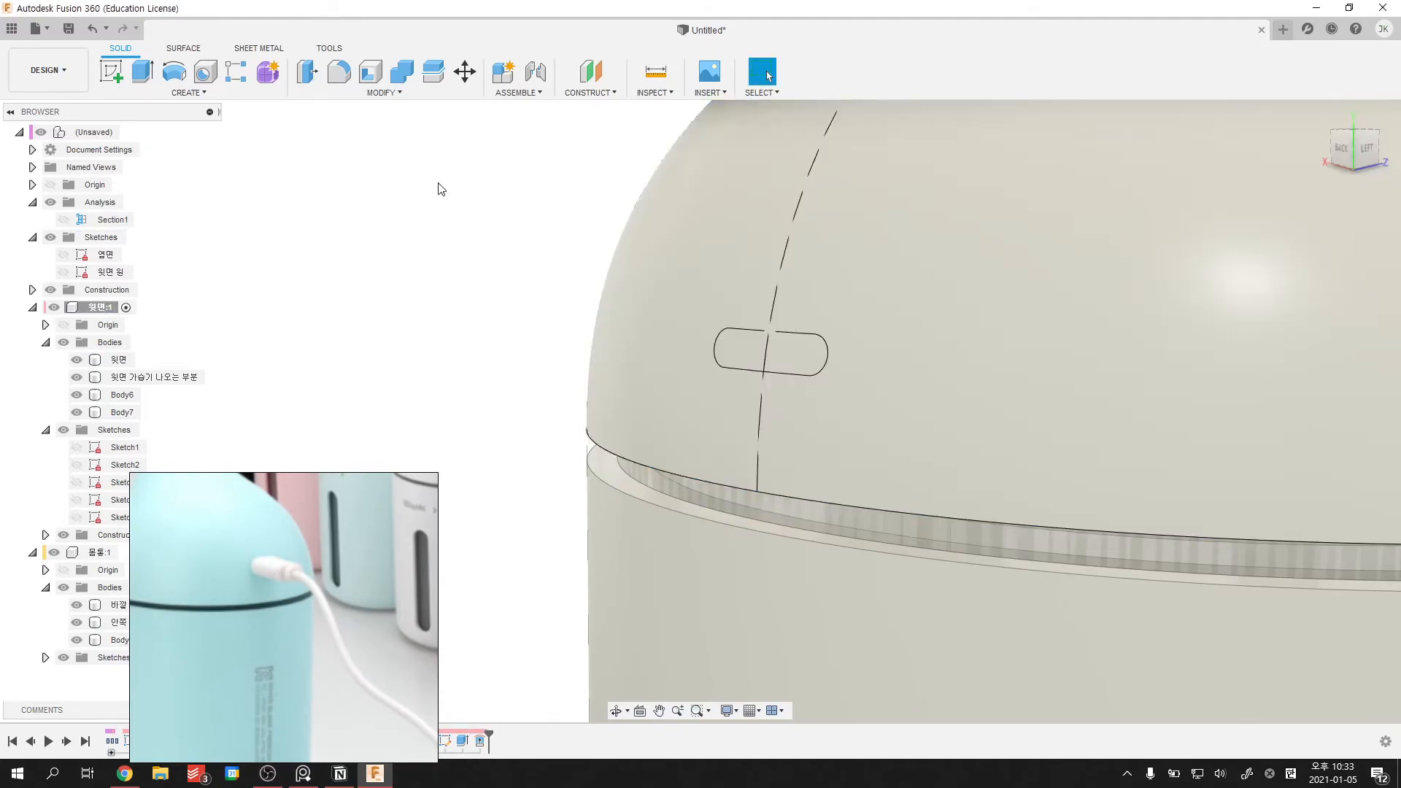
- Cut the slot body out of the lid with Combine, keeping the tool body
{"action": "left_click", "coordinate": [708, 306]}
{"action": "left_click", "coordinate": [786, 356]}
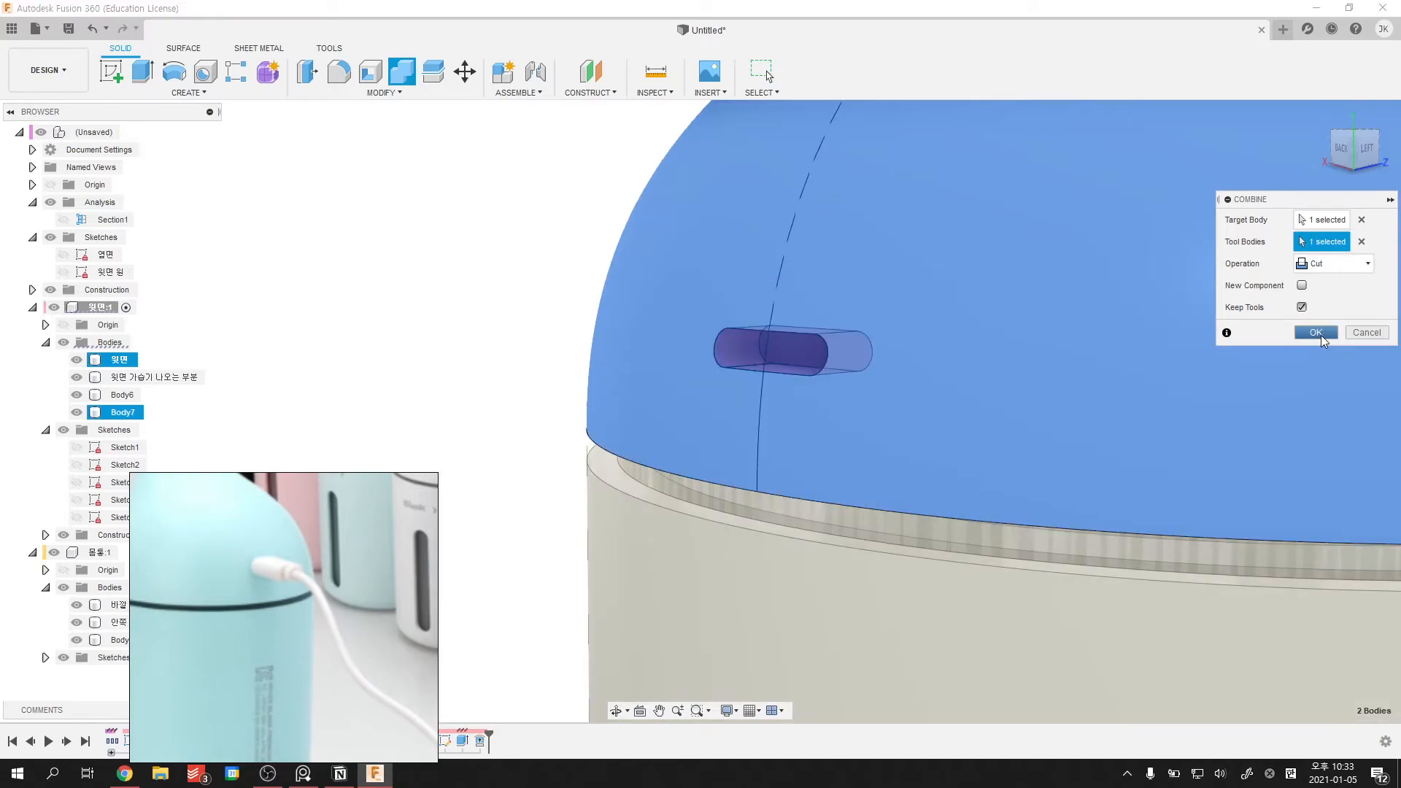
{"action": "left_click", "coordinate": [1316, 332]}
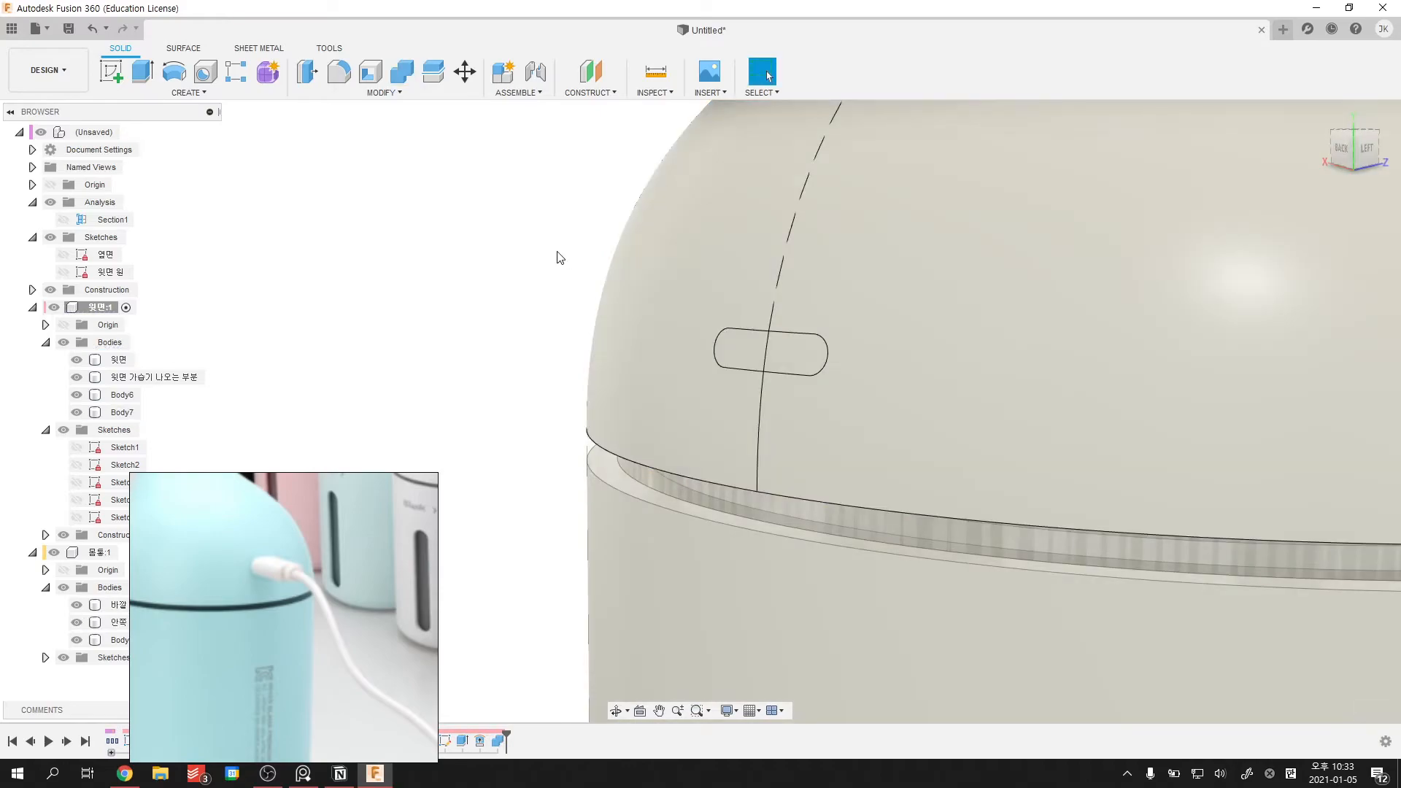
- Shell the slot body open at its outer face with an inside thickness of 0.5 mm
{"action": "scroll", "coordinate": [841, 379], "scroll_direction": "up", "scroll_amount": 3}
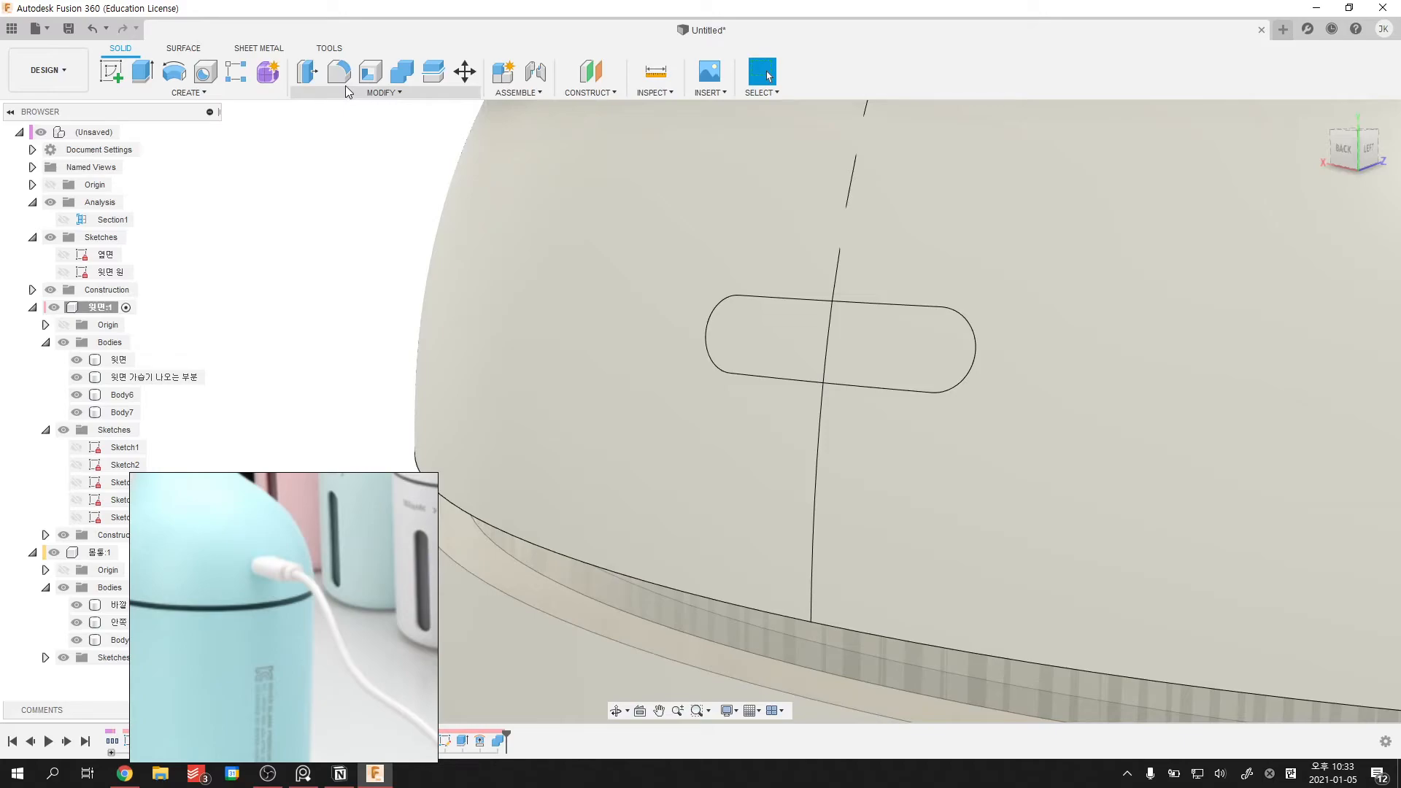
{"action": "left_click", "coordinate": [371, 71]}
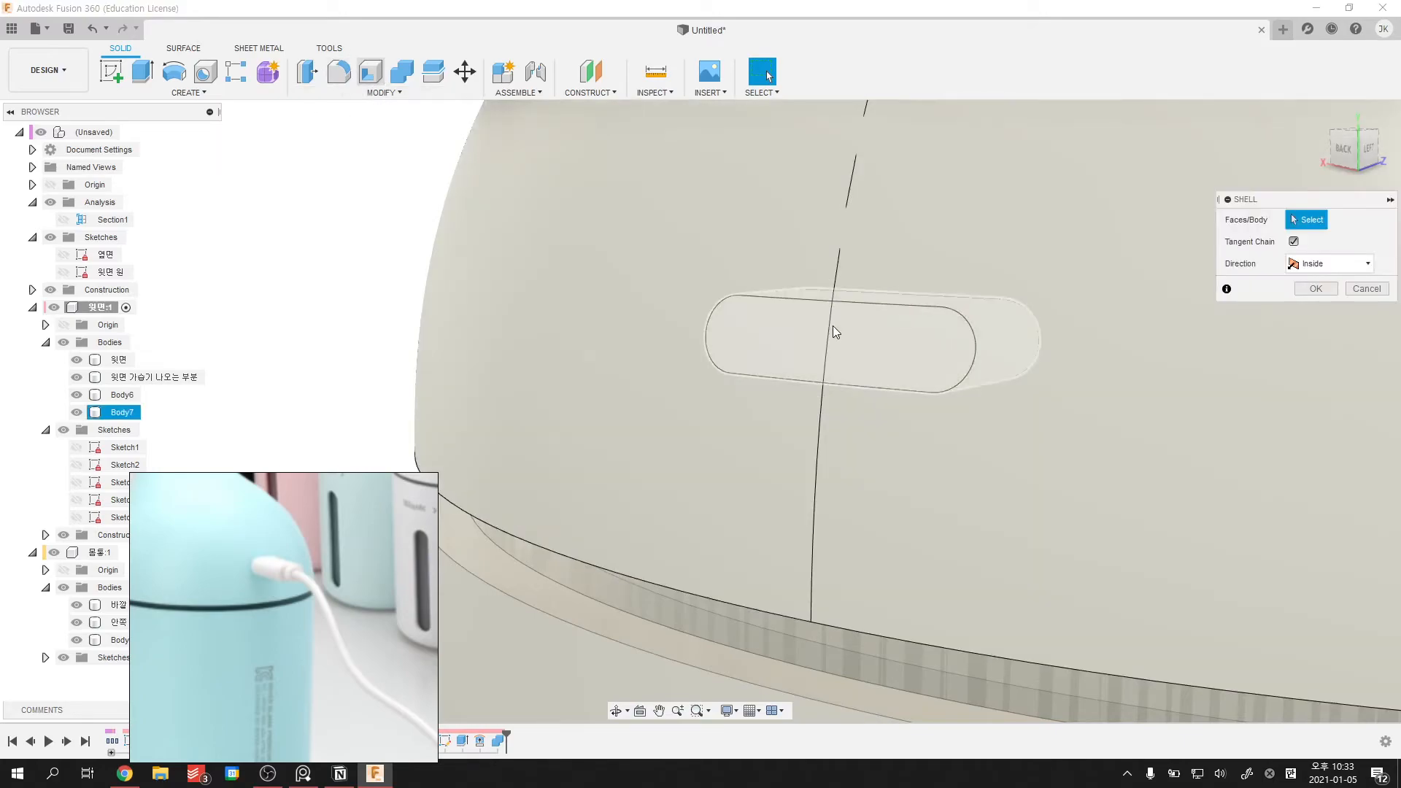
{"action": "left_click", "coordinate": [834, 326]}
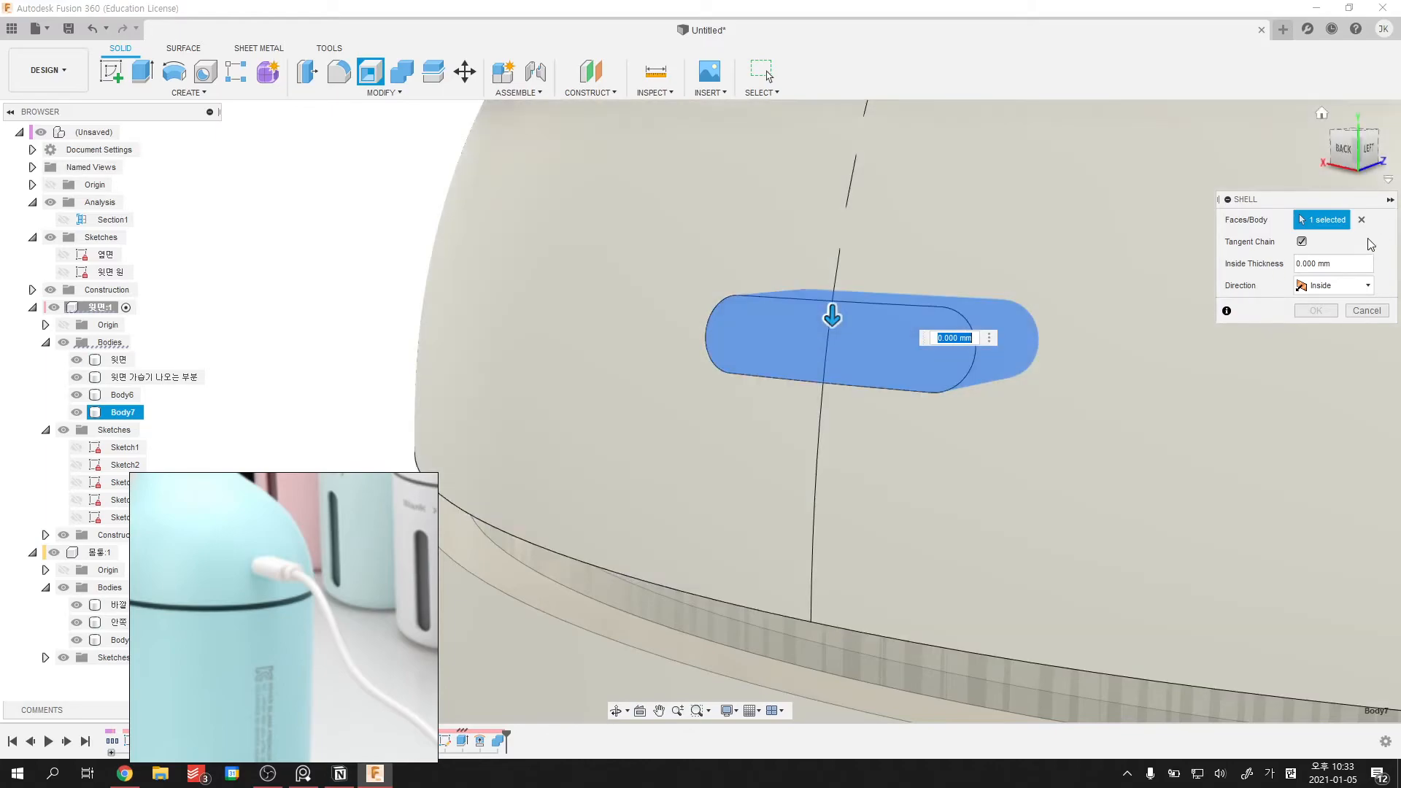
{"action": "left_click", "coordinate": [1362, 219]}
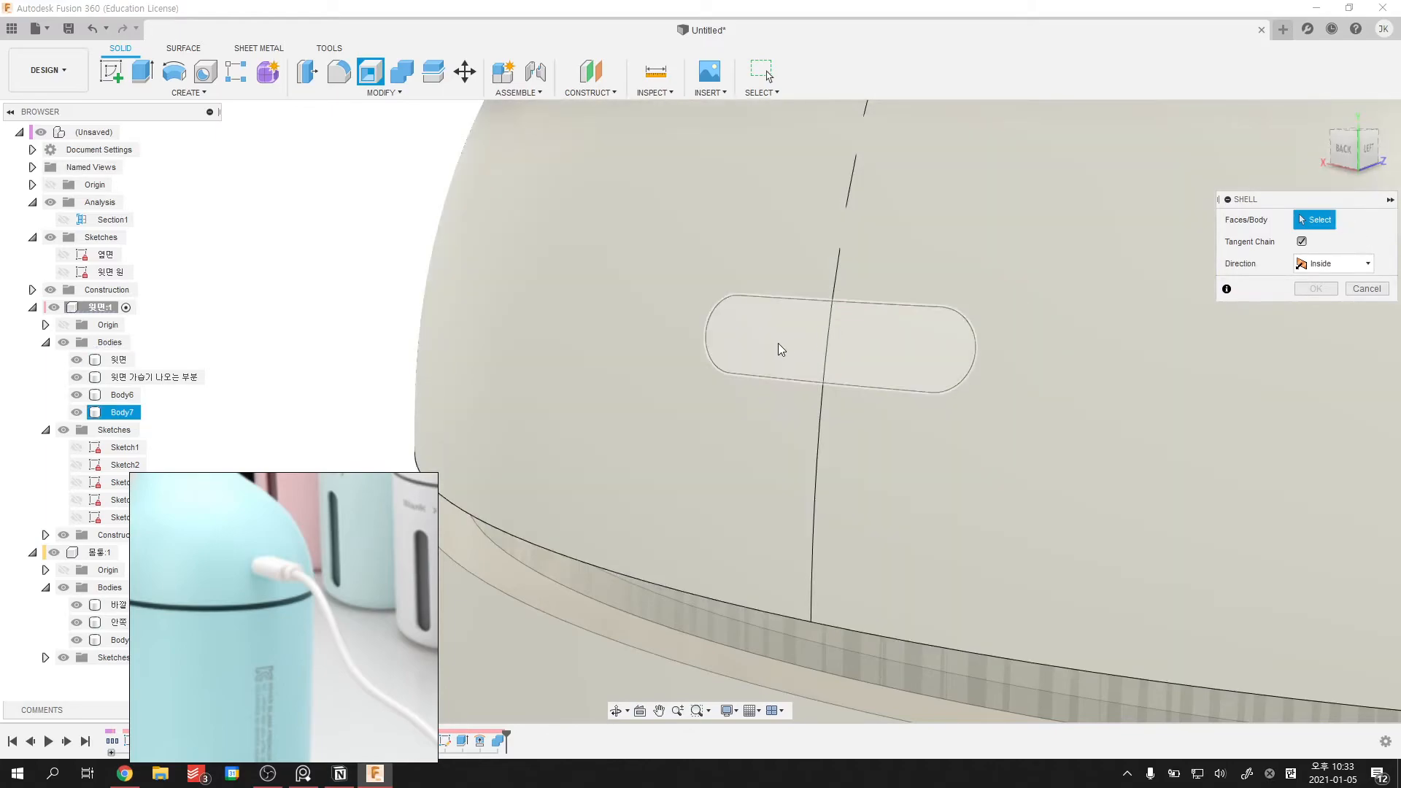
{"action": "left_click", "coordinate": [902, 327]}
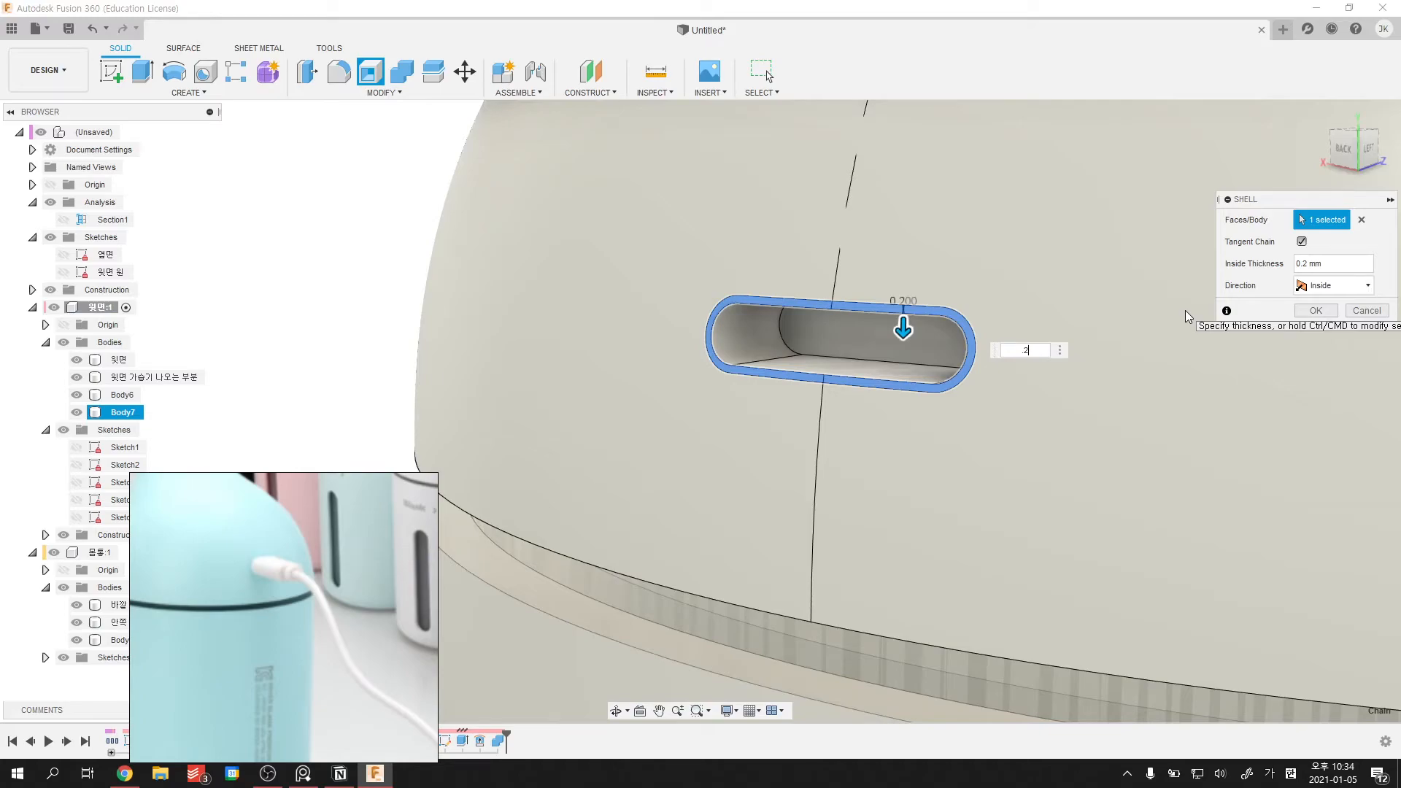
{"action": "key", "text": "BackSpace"}
{"action": "type", "text": "5"}
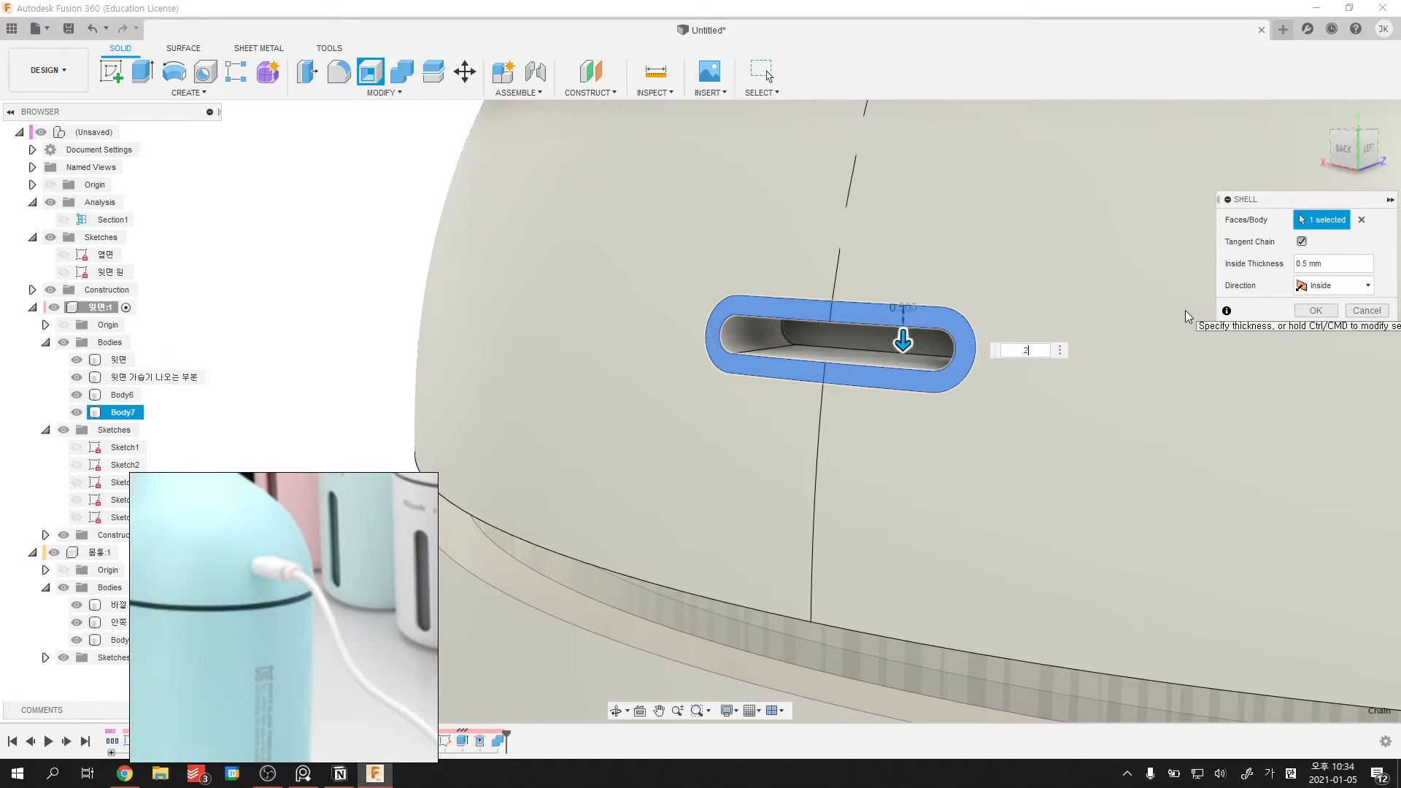
{"action": "key", "text": "Return"}
- Reopen the charging port sketch and set the slot's end radius to 1.5 mm
{"action": "scroll", "coordinate": [889, 339], "scroll_direction": "down", "scroll_amount": 5}
{"action": "scroll", "coordinate": [918, 343], "scroll_direction": "down", "scroll_amount": 4}
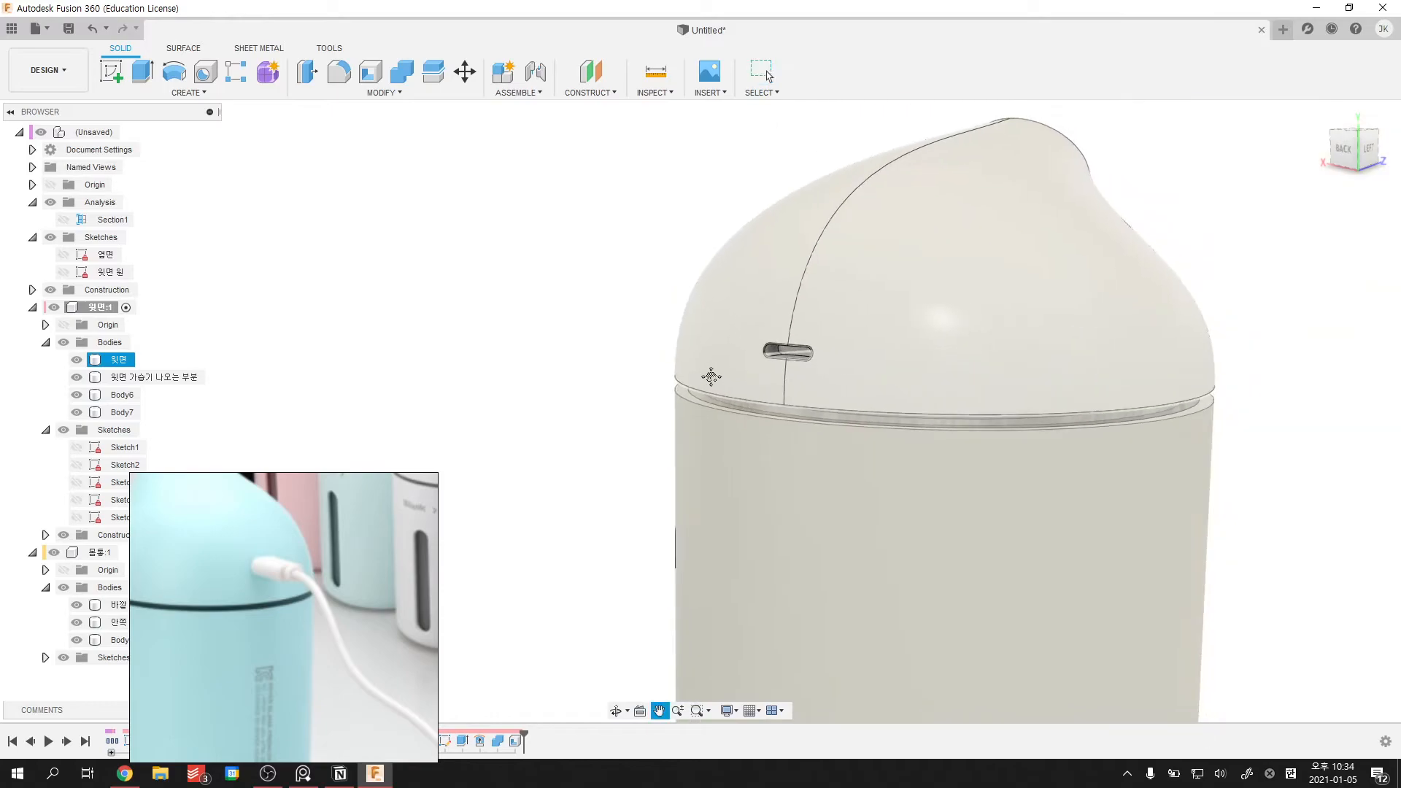
{"action": "middle_click_drag", "start_coordinate": [701, 365], "coordinate": [652, 417], "text": "shift"}
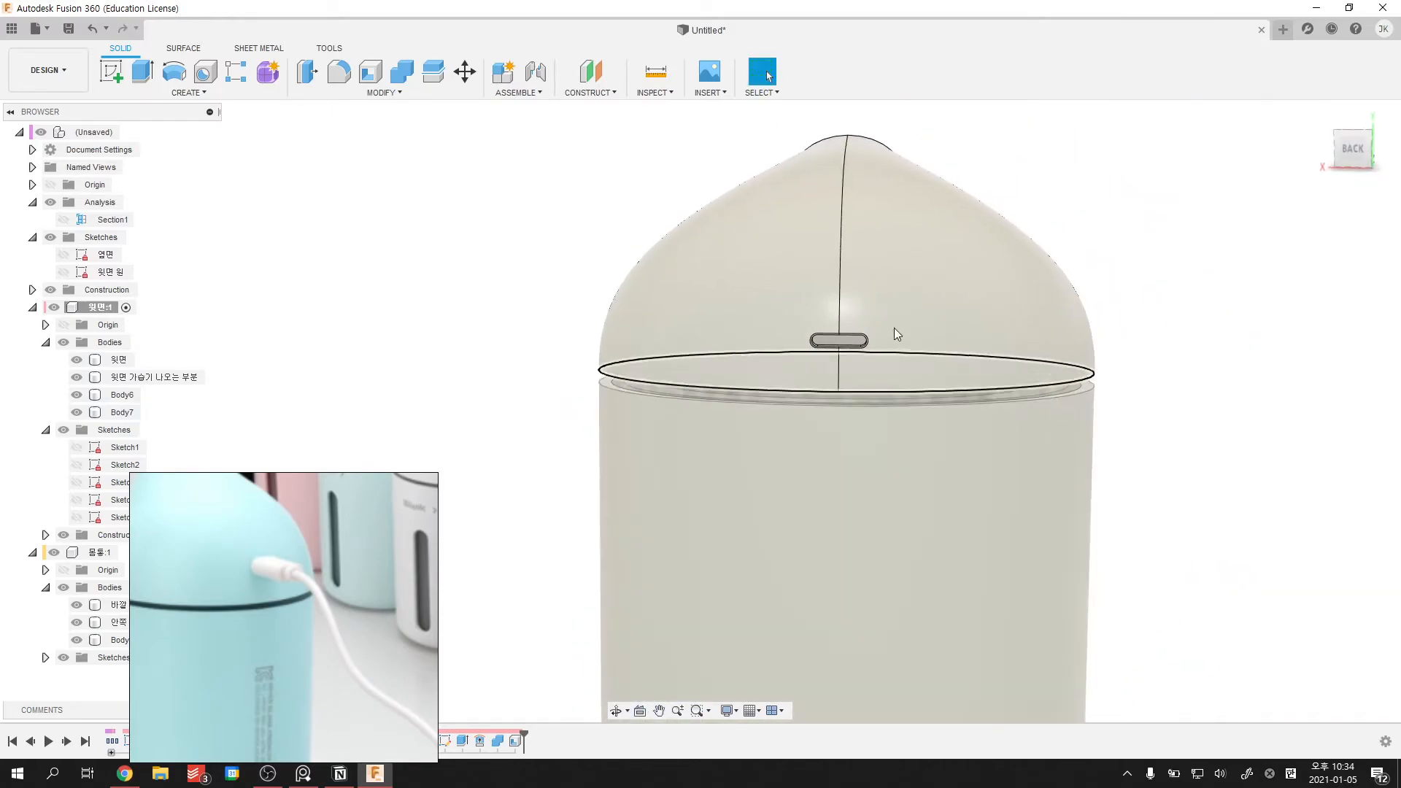
{"action": "scroll", "coordinate": [889, 336], "scroll_direction": "up", "scroll_amount": 3}
{"action": "left_click", "coordinate": [459, 743]}
{"action": "double_click", "coordinate": [446, 742]}
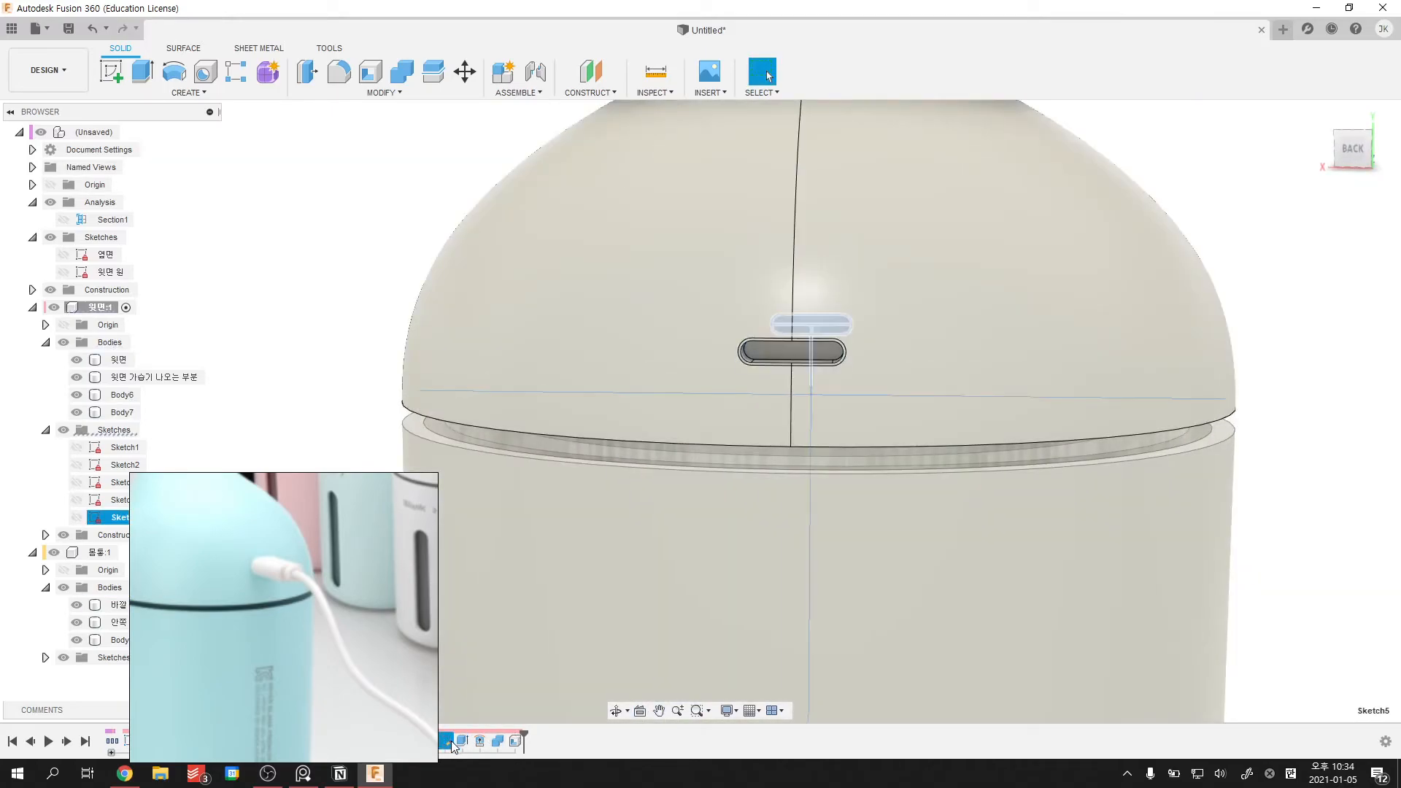
{"action": "scroll", "coordinate": [860, 307], "scroll_direction": "up", "scroll_amount": 3}
{"action": "double_click", "coordinate": [869, 317]}
{"action": "type", "text": "1.5"}
{"action": "key", "text": "Return"}
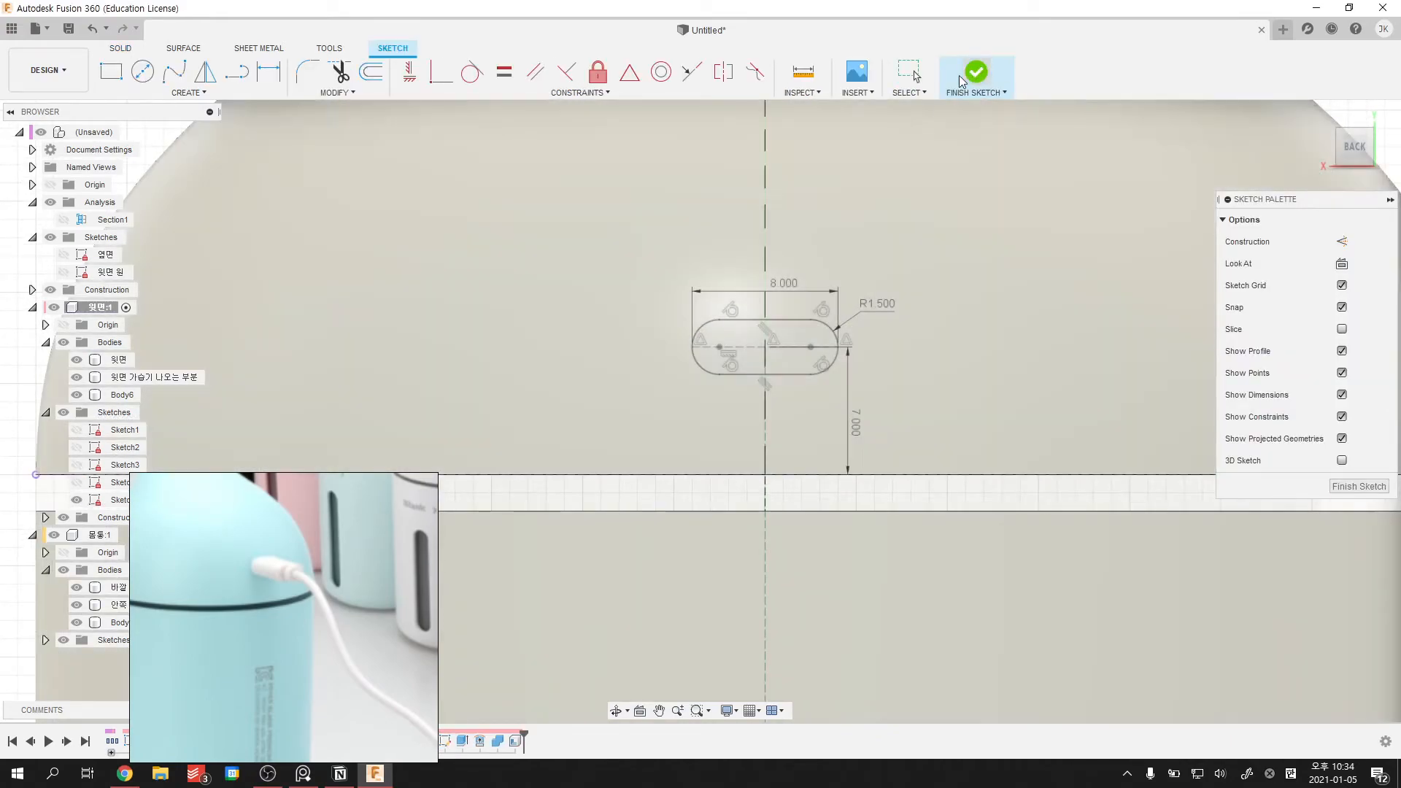
- Reopen the charging port sketch and draw a smaller center-point slot inside the outline, about 4.2 mm long and 1 mm wide
{"action": "left_click", "coordinate": [973, 73]}
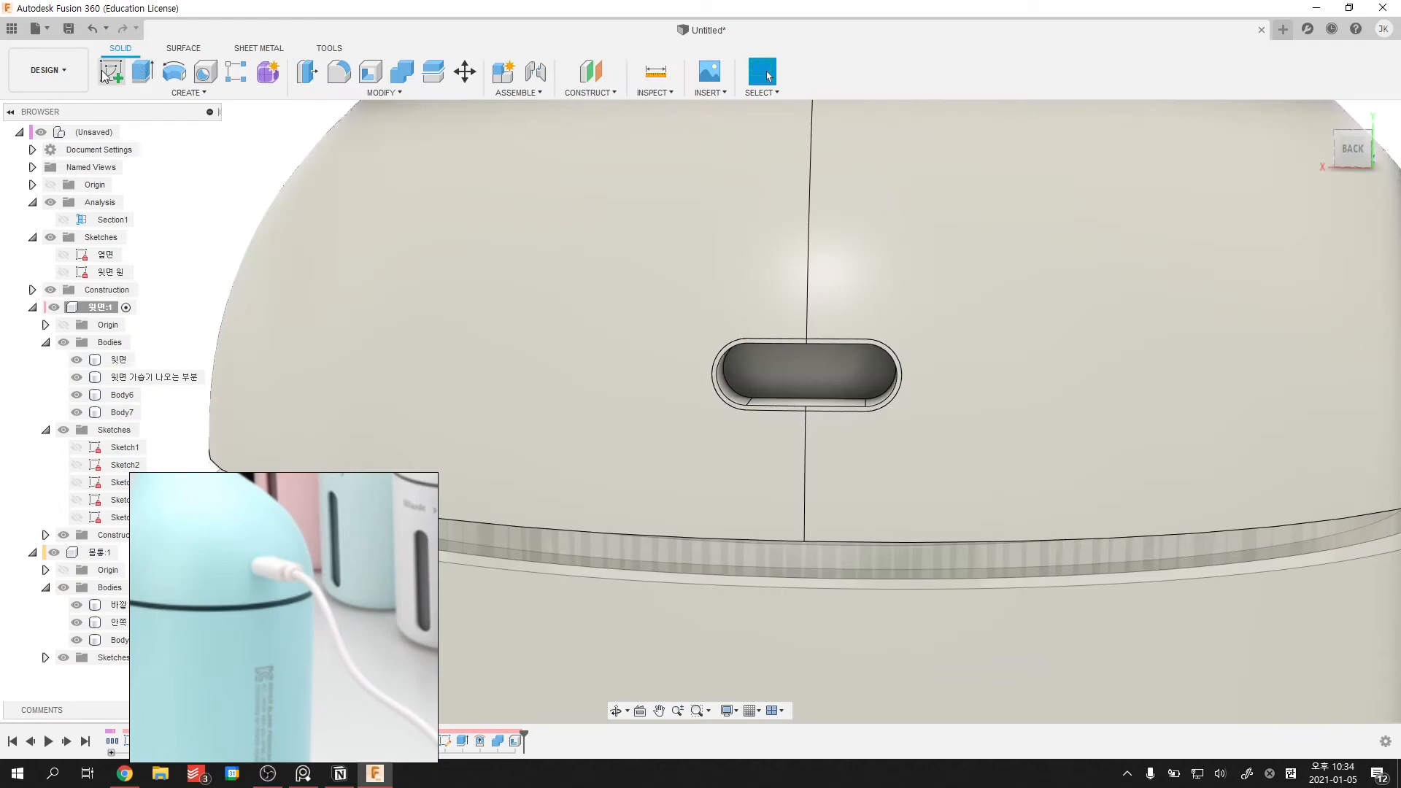
{"action": "double_click", "coordinate": [445, 743]}
{"action": "scroll", "coordinate": [829, 351], "scroll_direction": "up", "scroll_amount": 1}
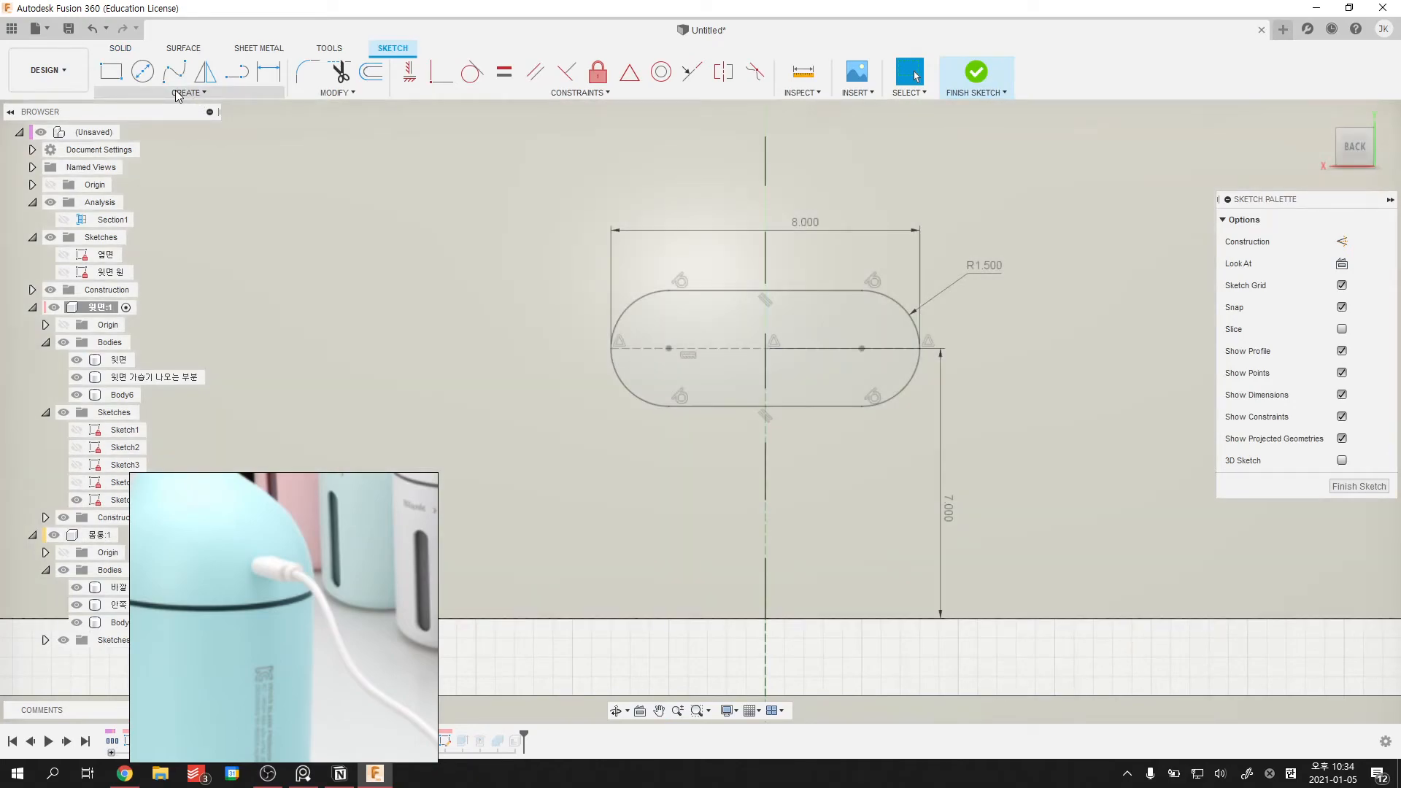
{"action": "left_click", "coordinate": [188, 93]}
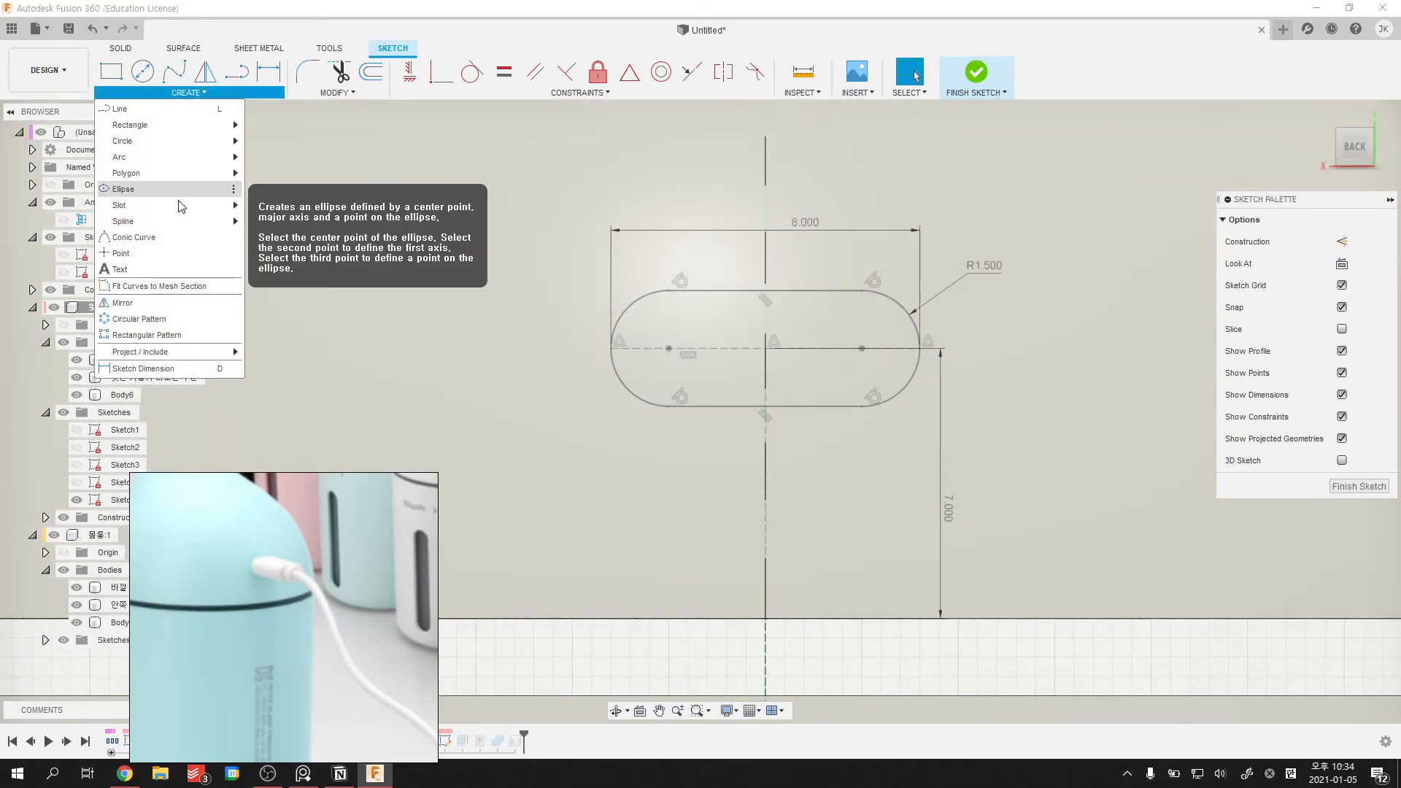
{"action": "left_click", "coordinate": [267, 206]}
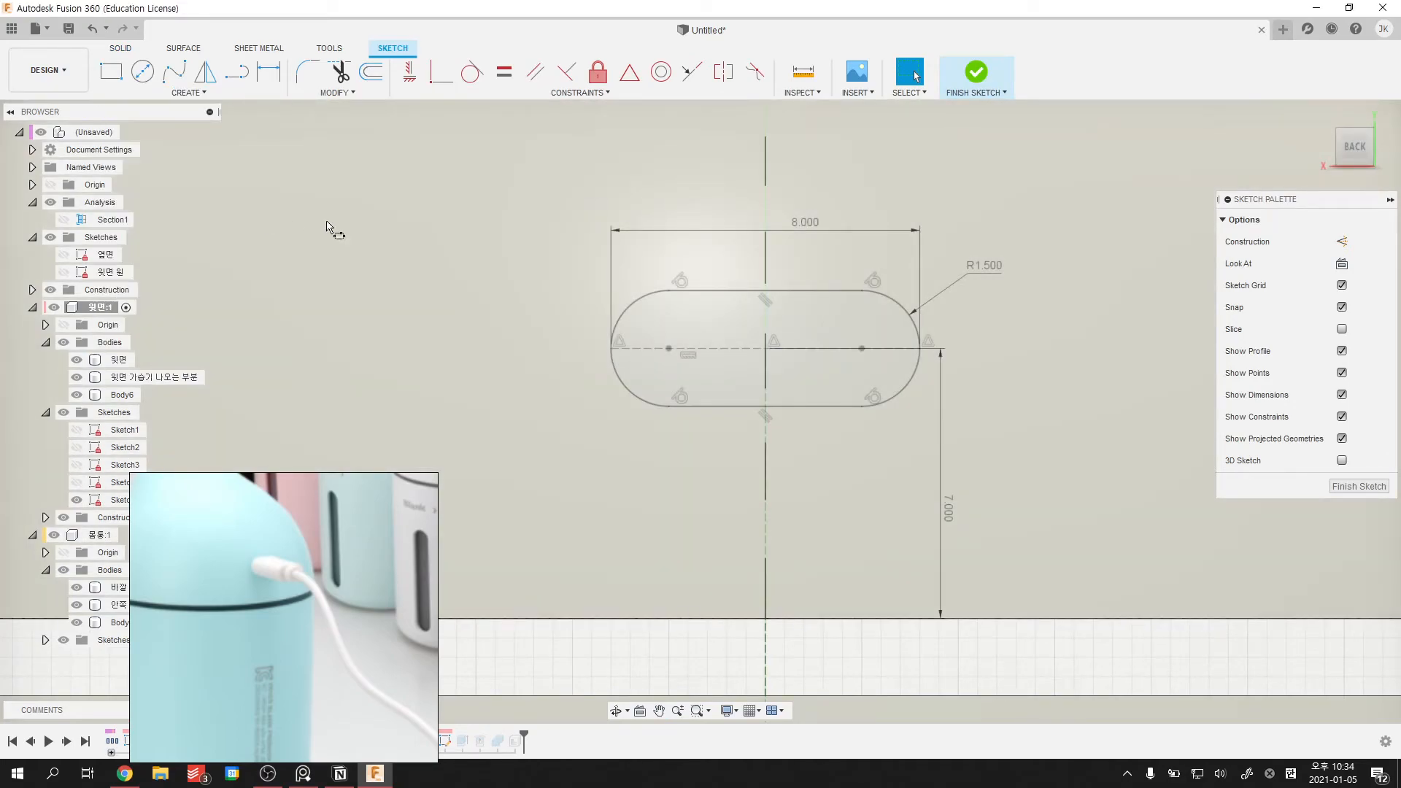
{"action": "left_click", "coordinate": [681, 348]}
{"action": "left_click", "coordinate": [829, 349]}
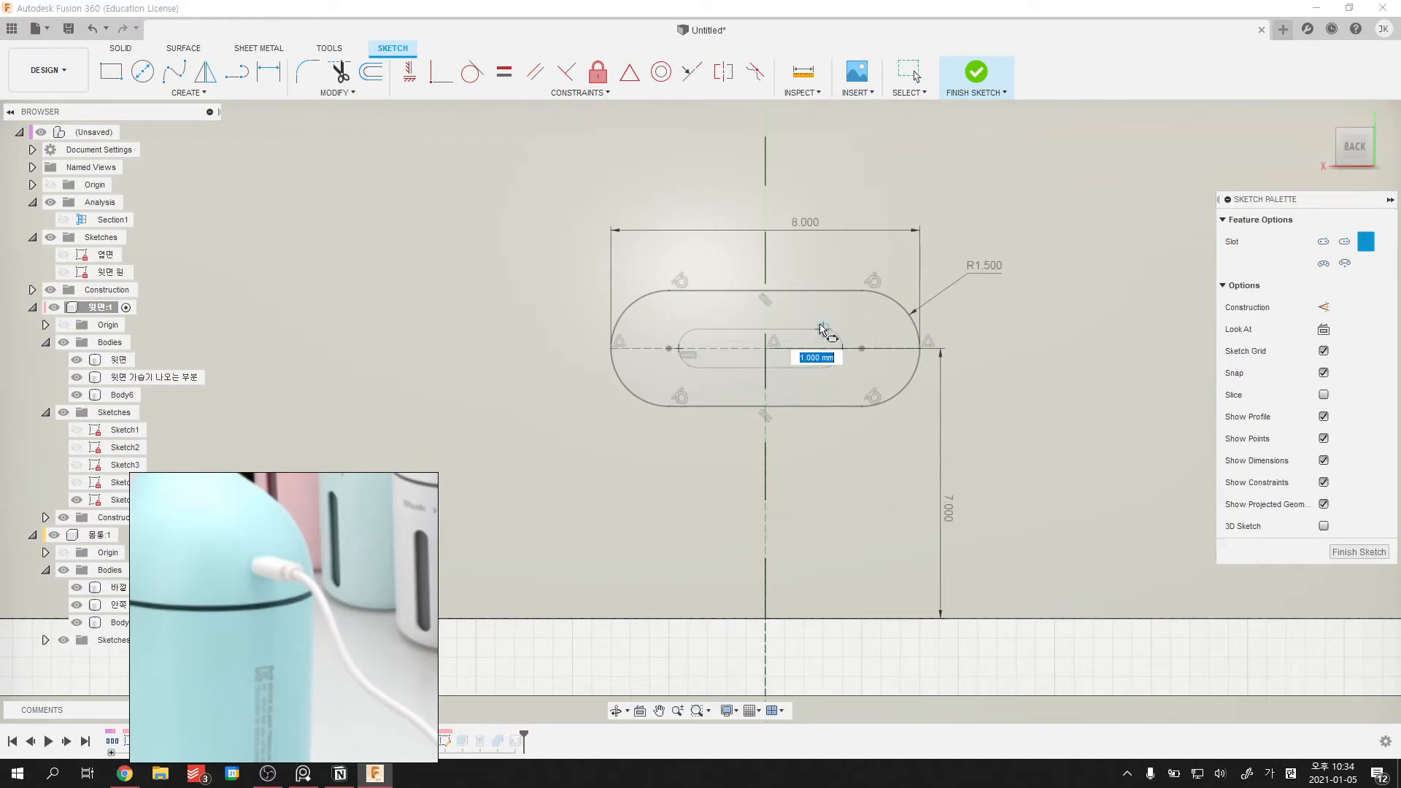
{"action": "key", "text": "Return"}
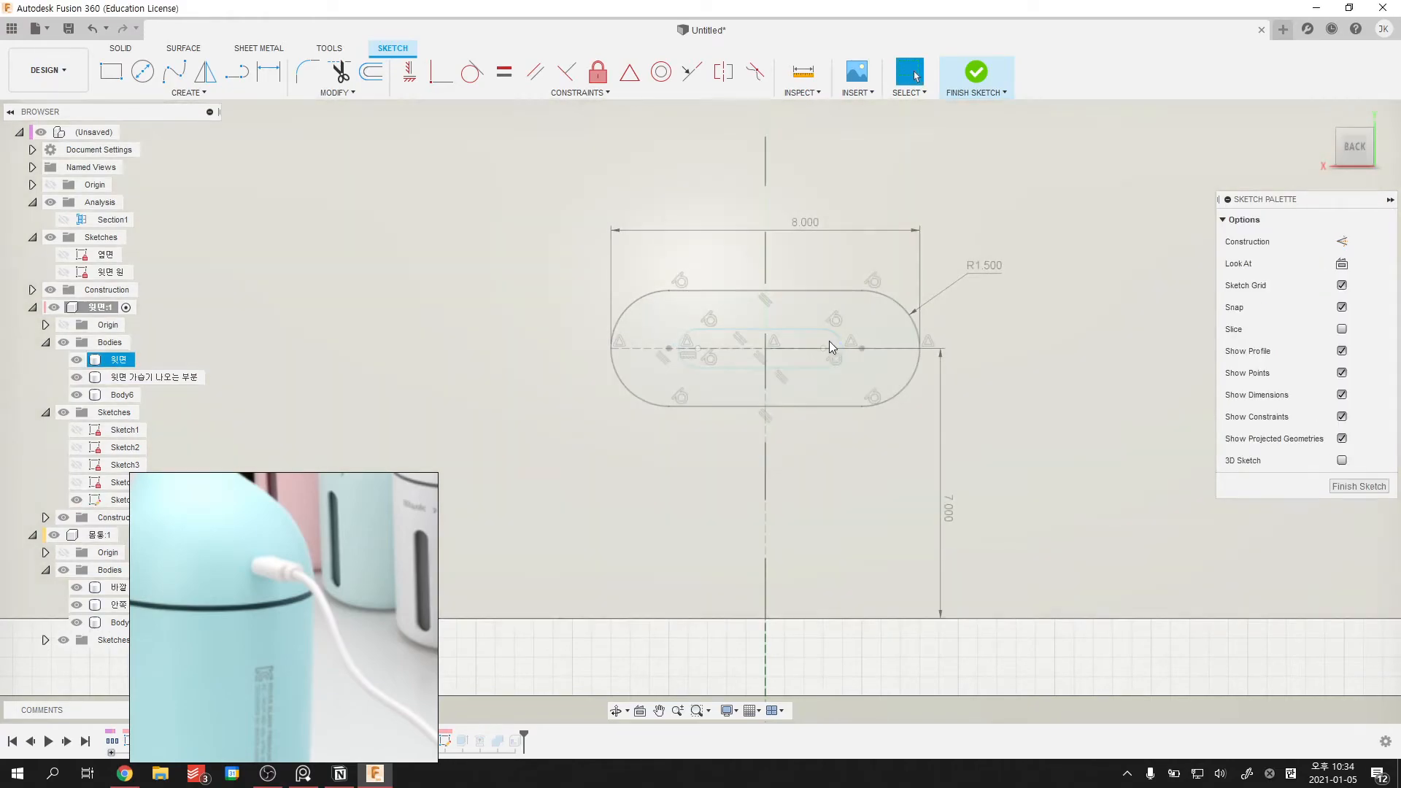
- Constrain the inner slot to the port's midpoint and dimension it 6 mm long with a 0.5 mm end radius
{"action": "key", "text": "d"}
{"action": "key", "text": "Escape"}
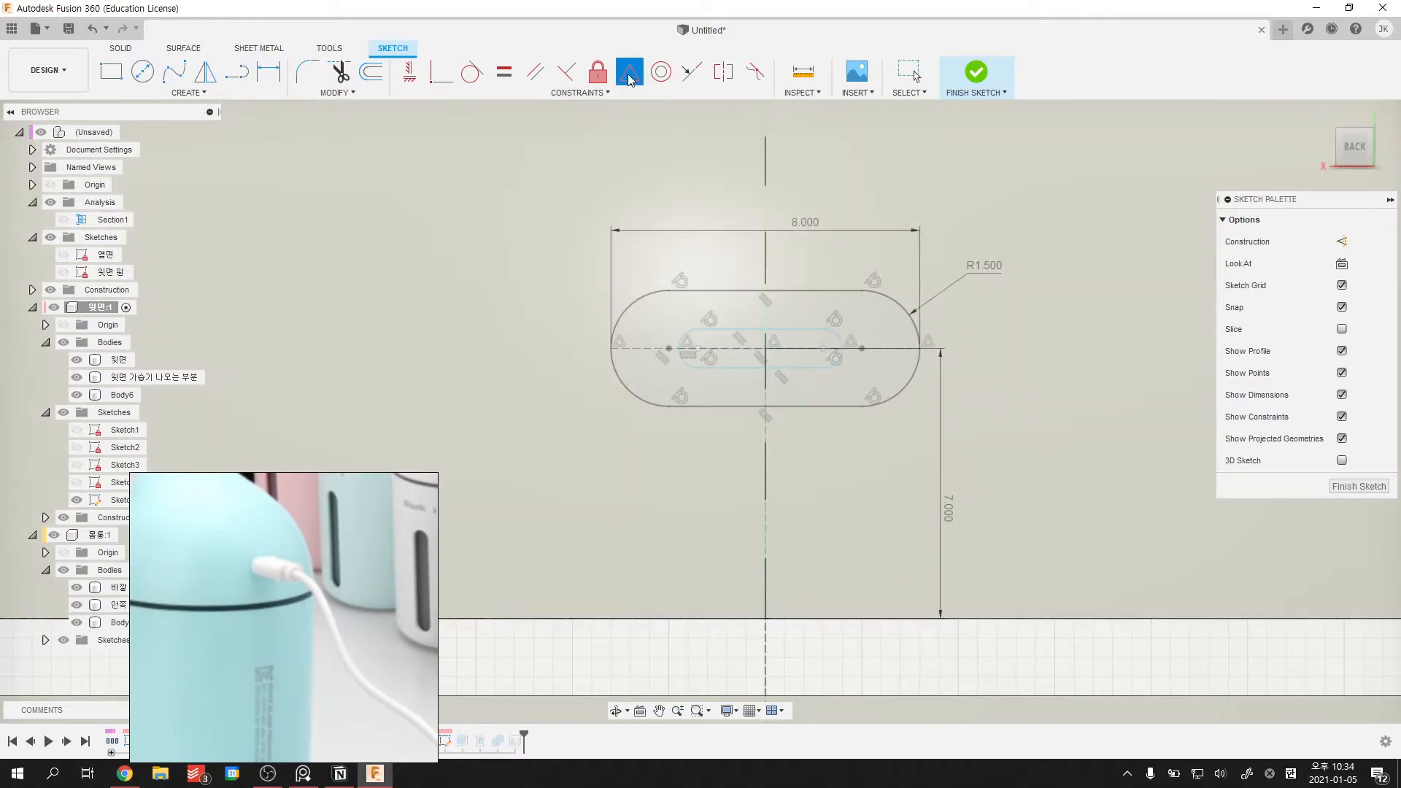
{"action": "left_click", "coordinate": [777, 351]}
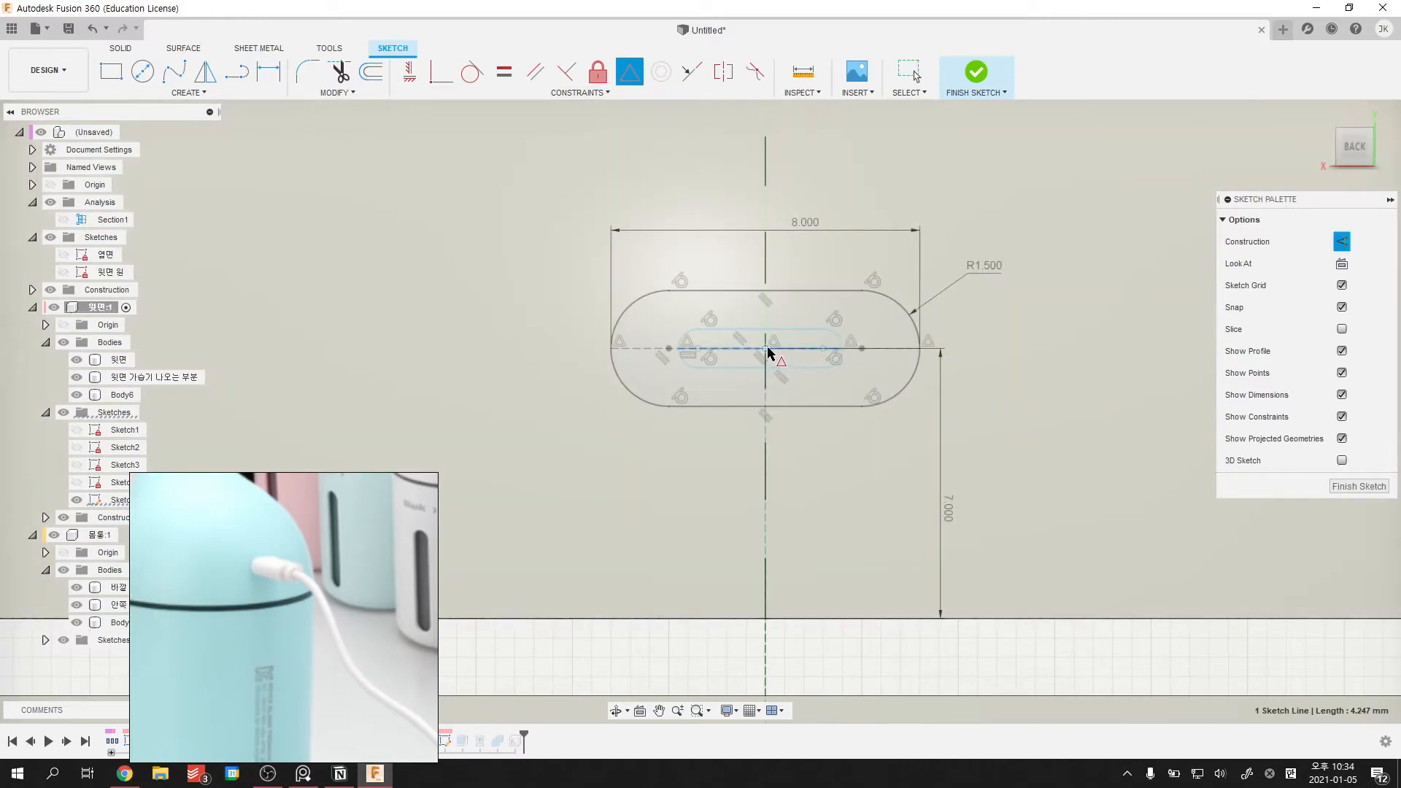
{"action": "key", "text": "d"}
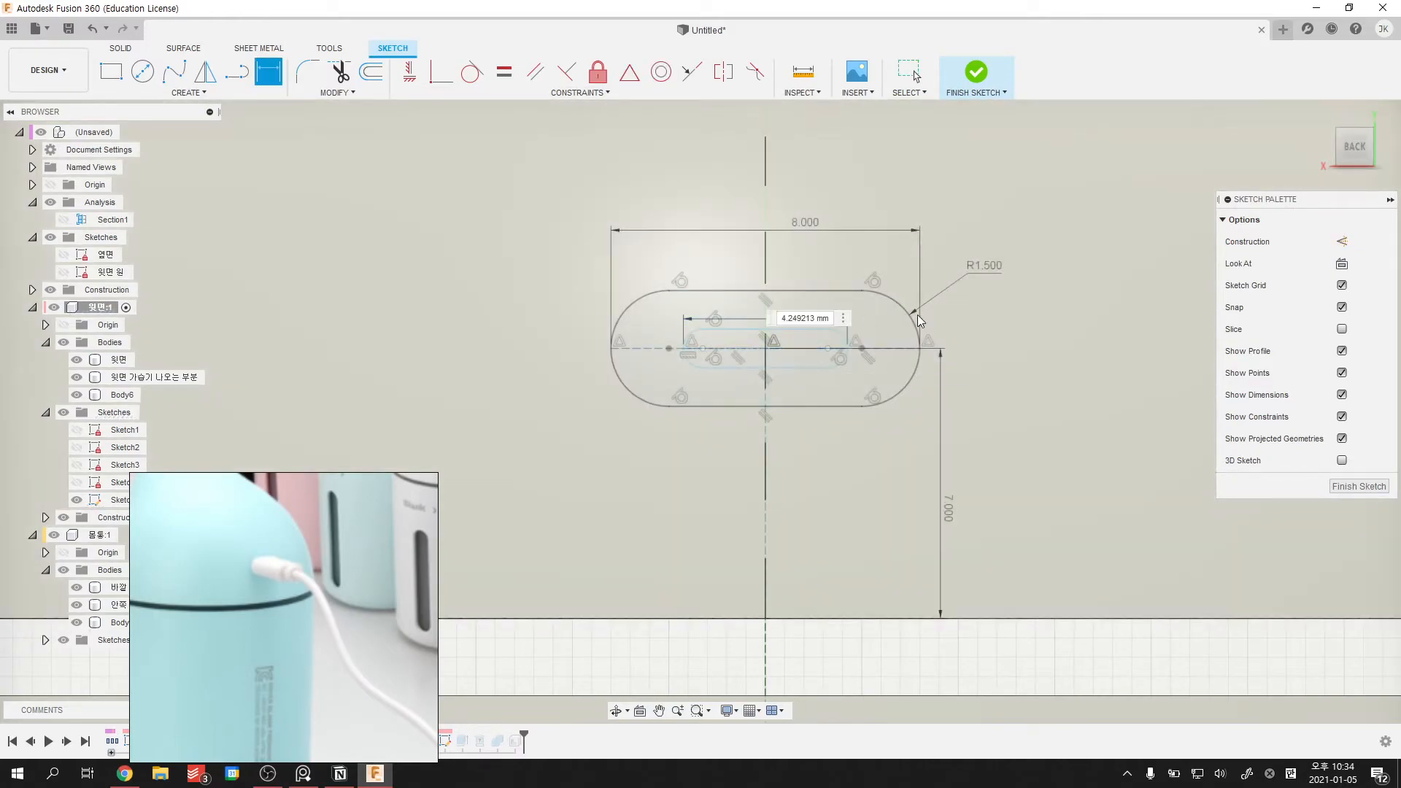
{"action": "type", "text": "6"}
{"action": "key", "text": "Return"}
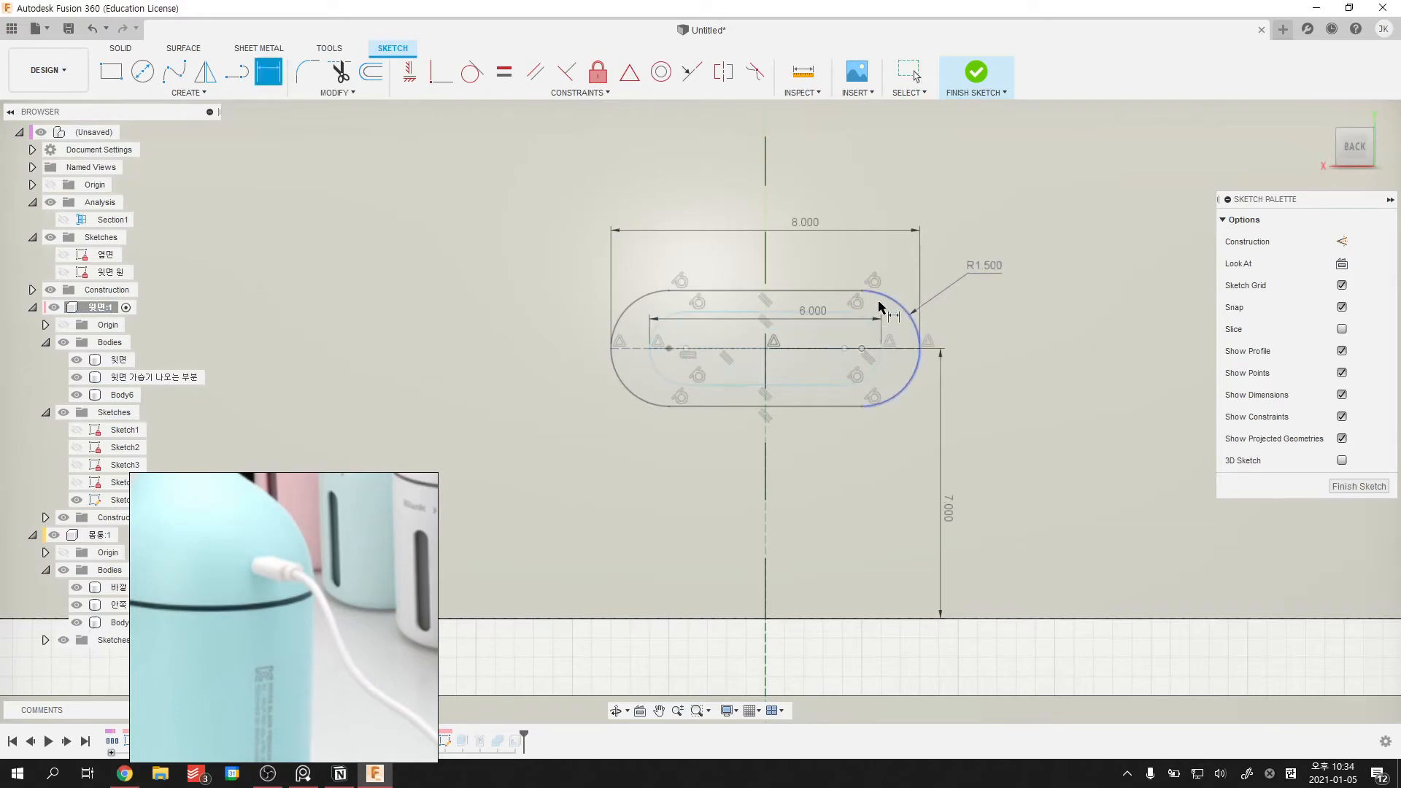
{"action": "left_click", "coordinate": [1029, 324]}
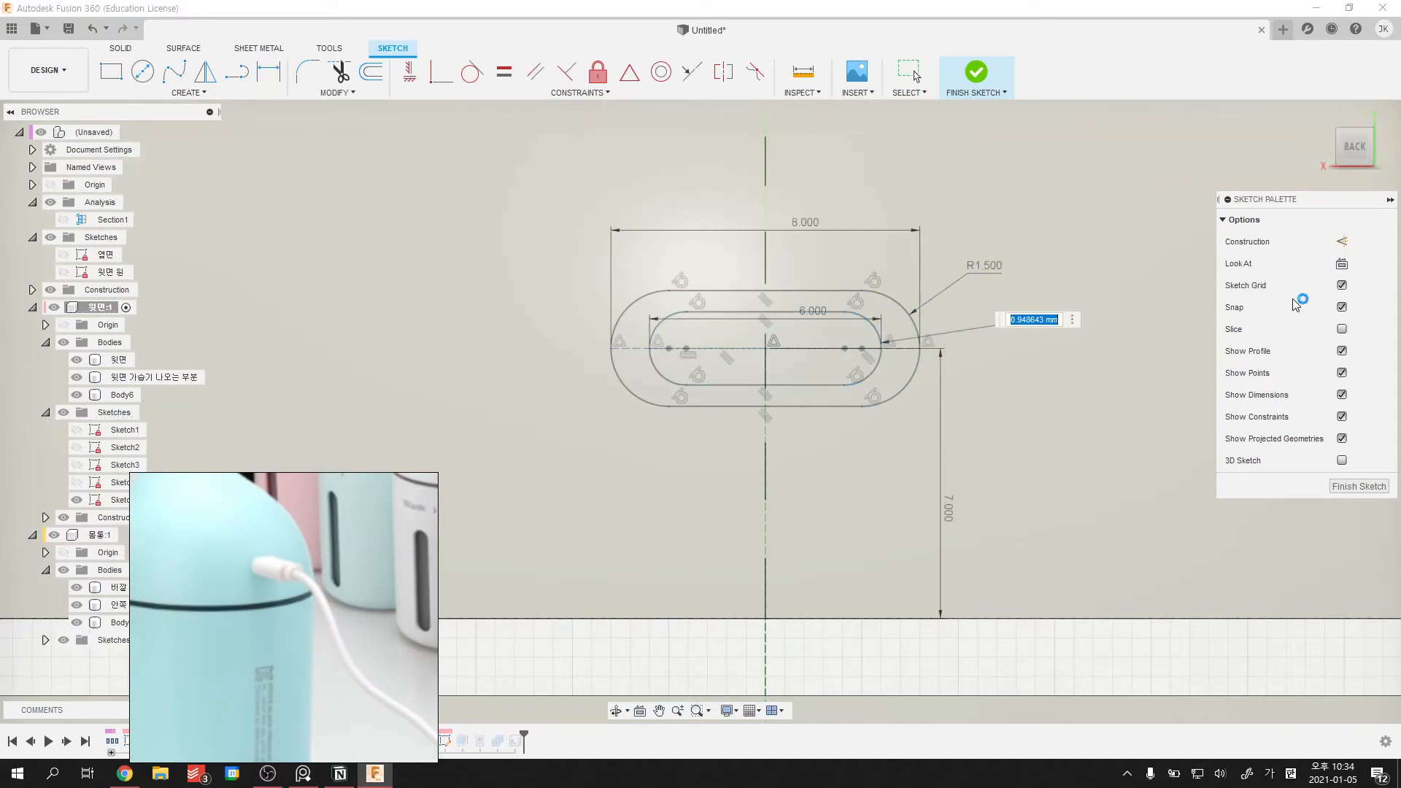
{"action": "type", "text": "0.5"}
{"action": "key", "text": "Return"}
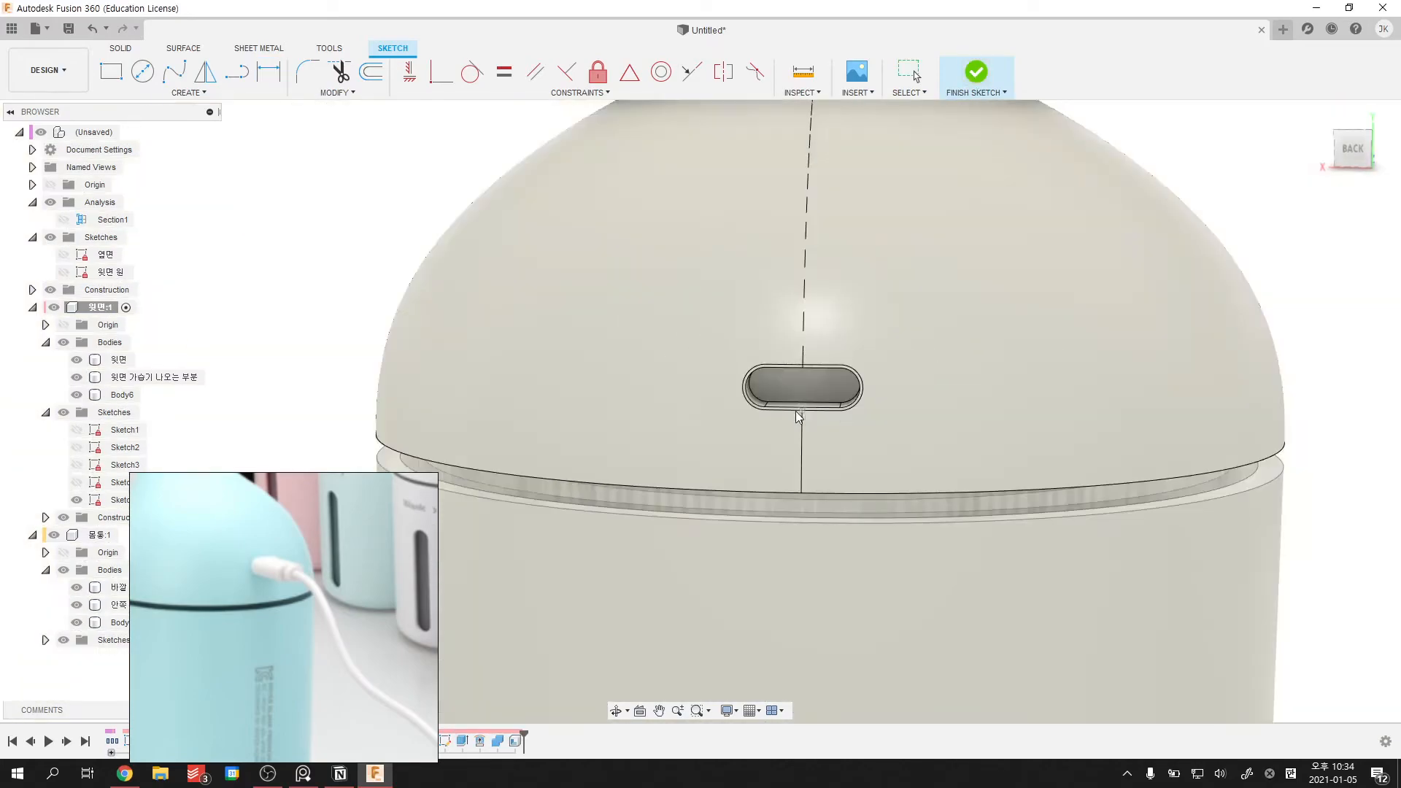
- Show the charging port sketch and extrude its inner slot profile starting from the floor face of the port recess
{"action": "left_click", "coordinate": [76, 518]}
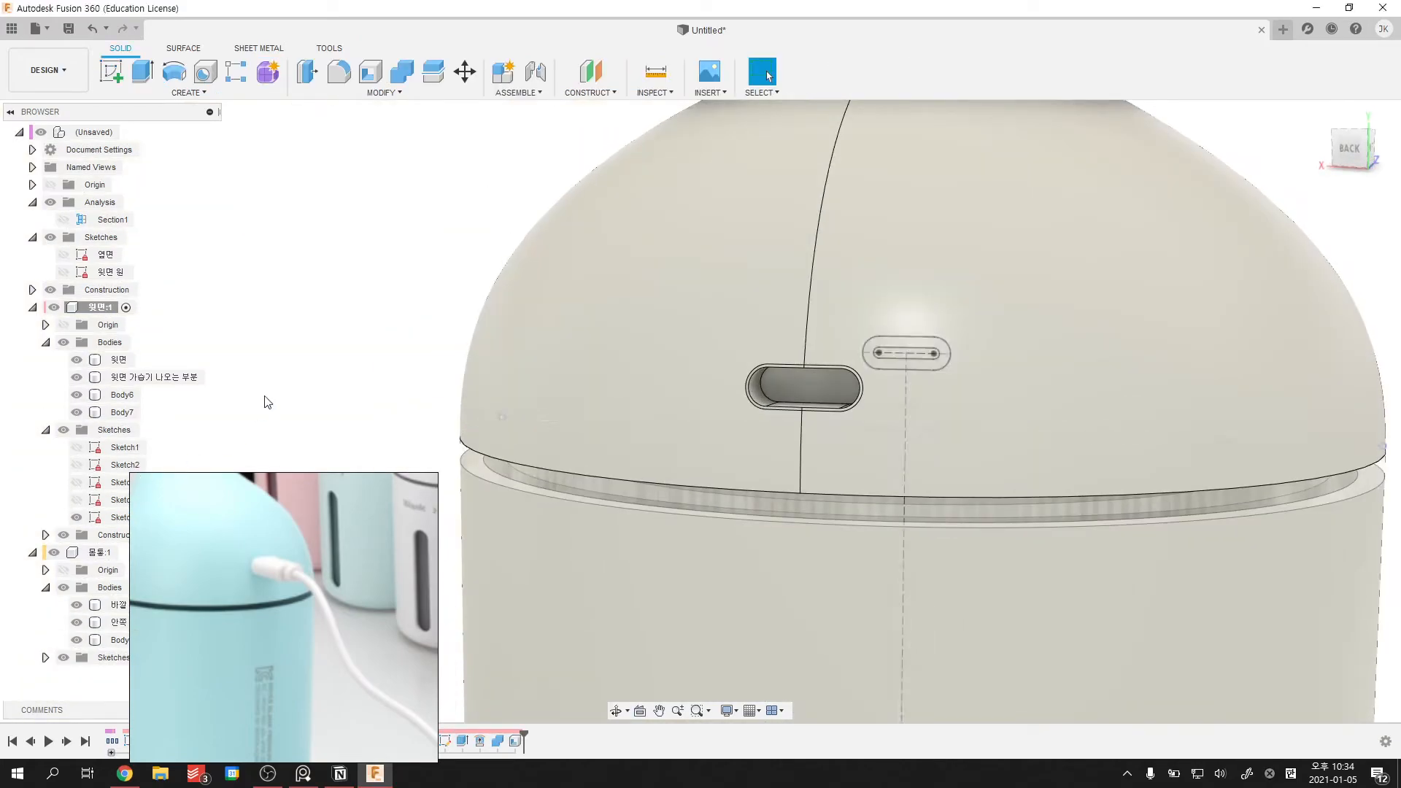
{"action": "key", "text": "e"}
{"action": "left_click", "coordinate": [917, 356]}
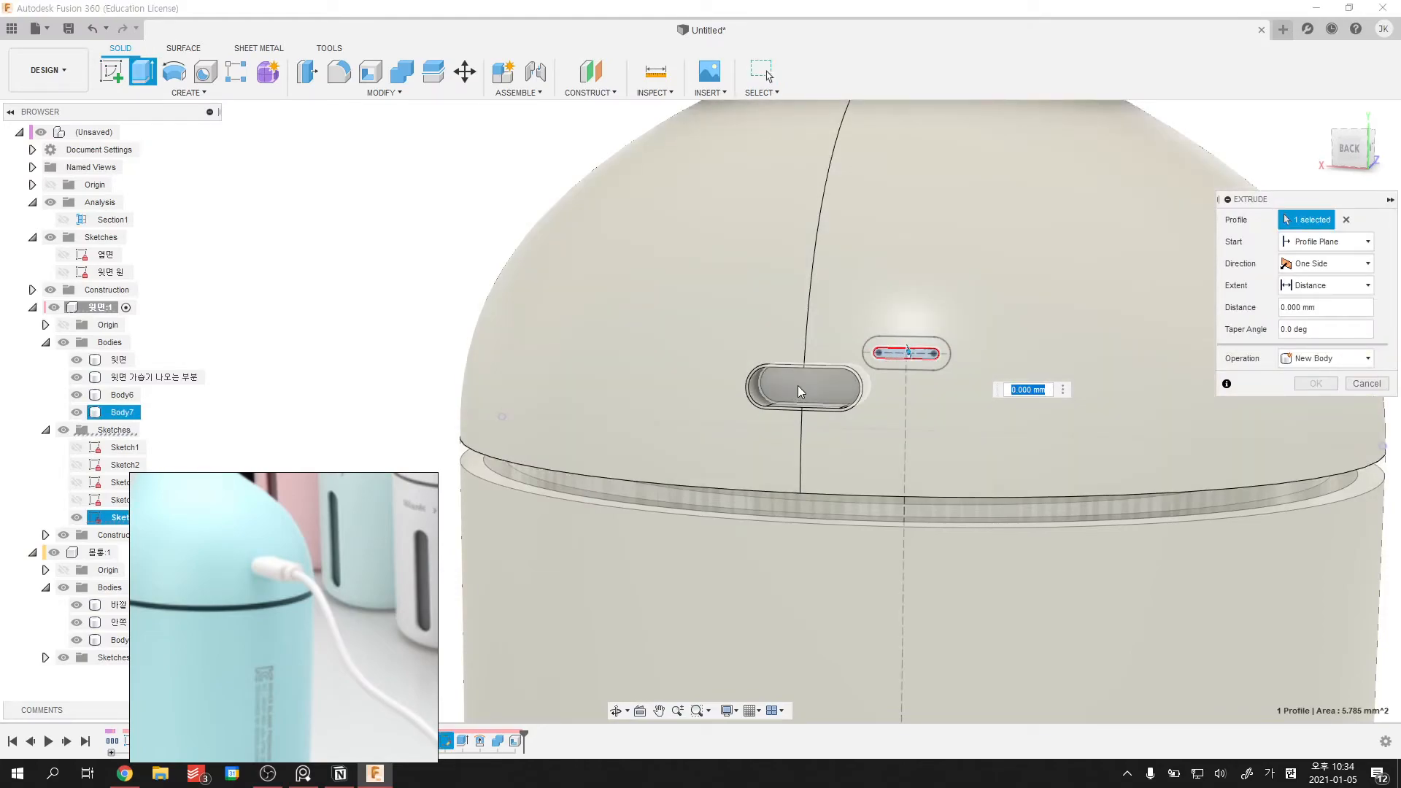
{"action": "left_click", "coordinate": [1303, 241]}
{"action": "left_click", "coordinate": [1314, 293]}
{"action": "scroll", "coordinate": [953, 297], "scroll_direction": "up", "scroll_amount": 3}
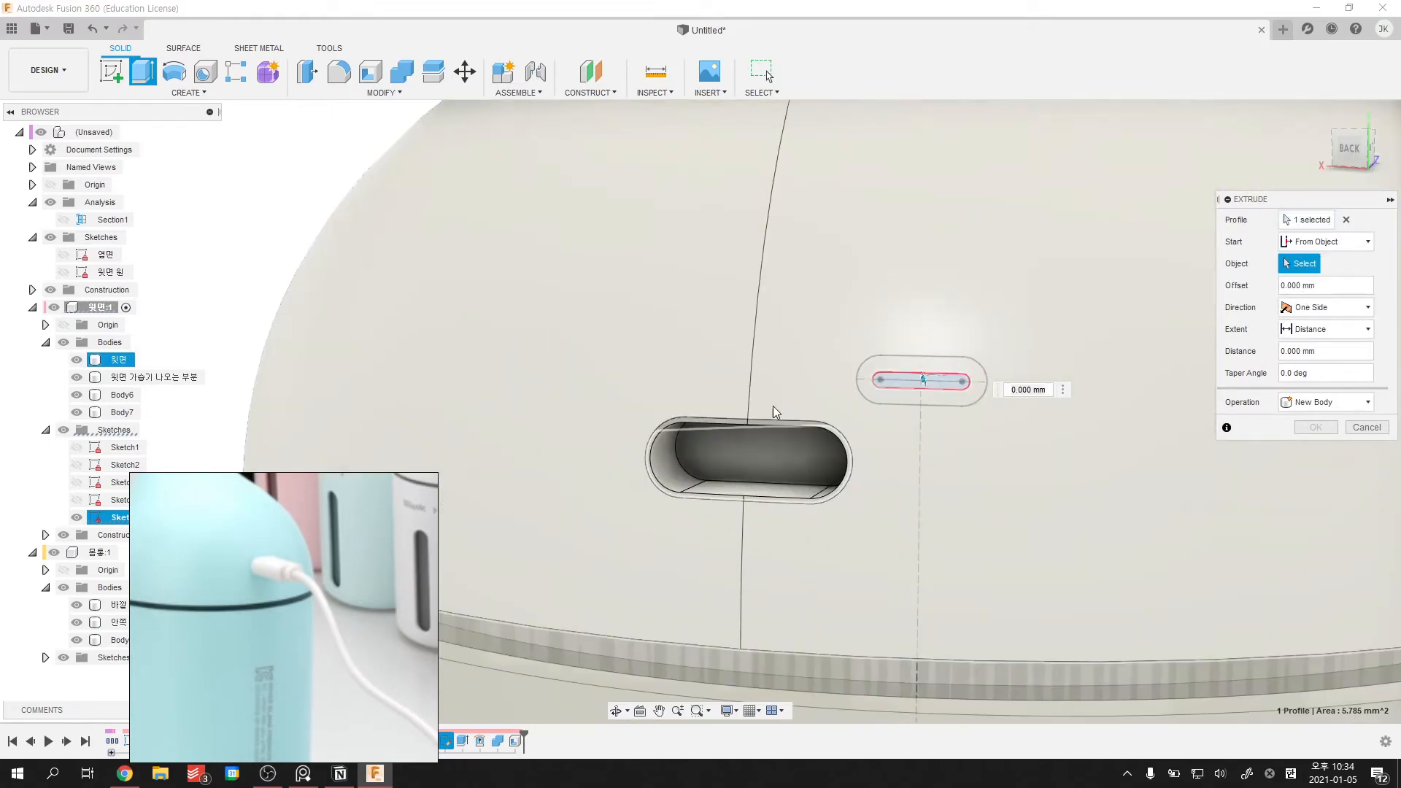
{"action": "left_click", "coordinate": [761, 464]}
- Set the extrusion distance to -2 mm, join it to the port body, and hide the lid body
{"action": "type", "text": "-4"}
{"action": "key", "text": "Return"}
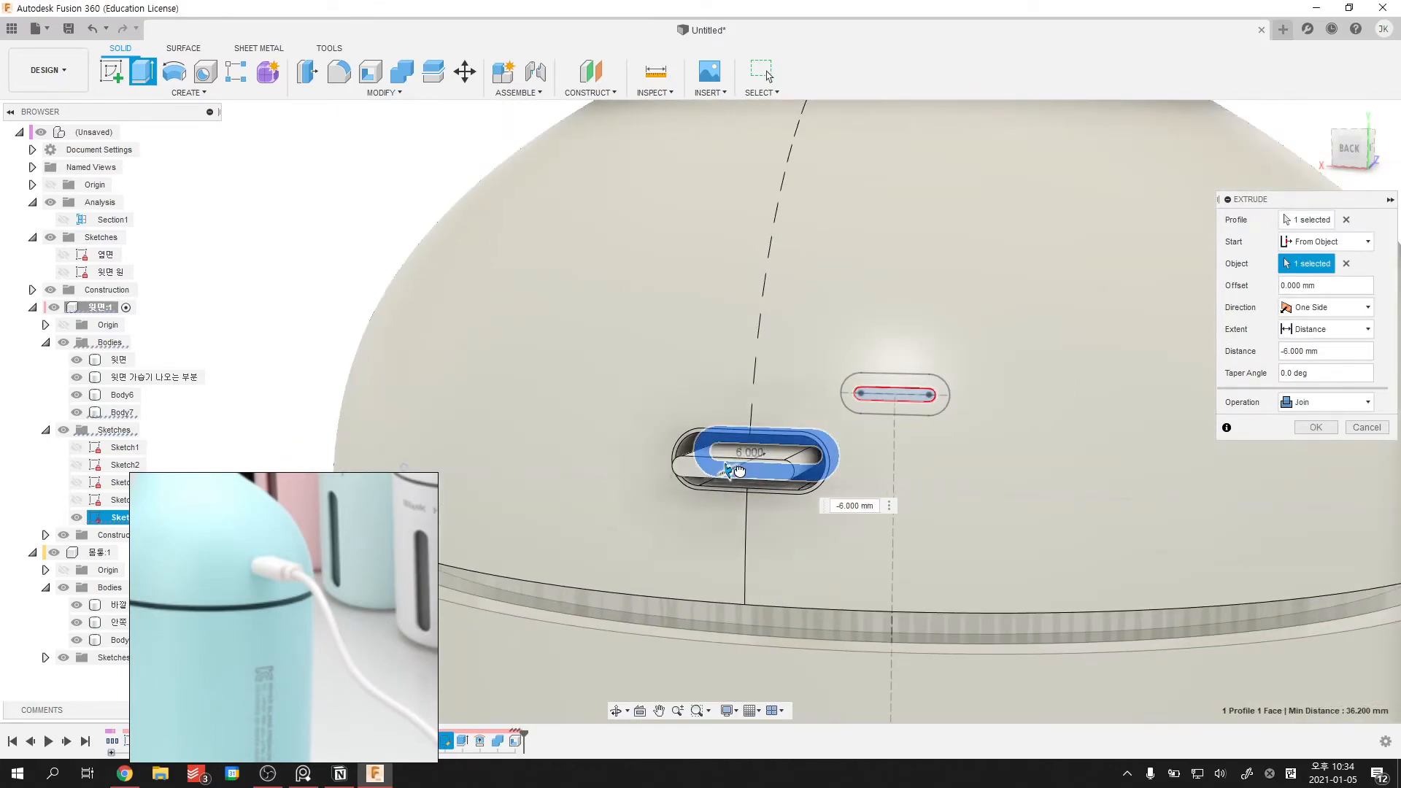
{"action": "left_click_drag", "start_coordinate": [750, 465], "coordinate": [756, 464]}
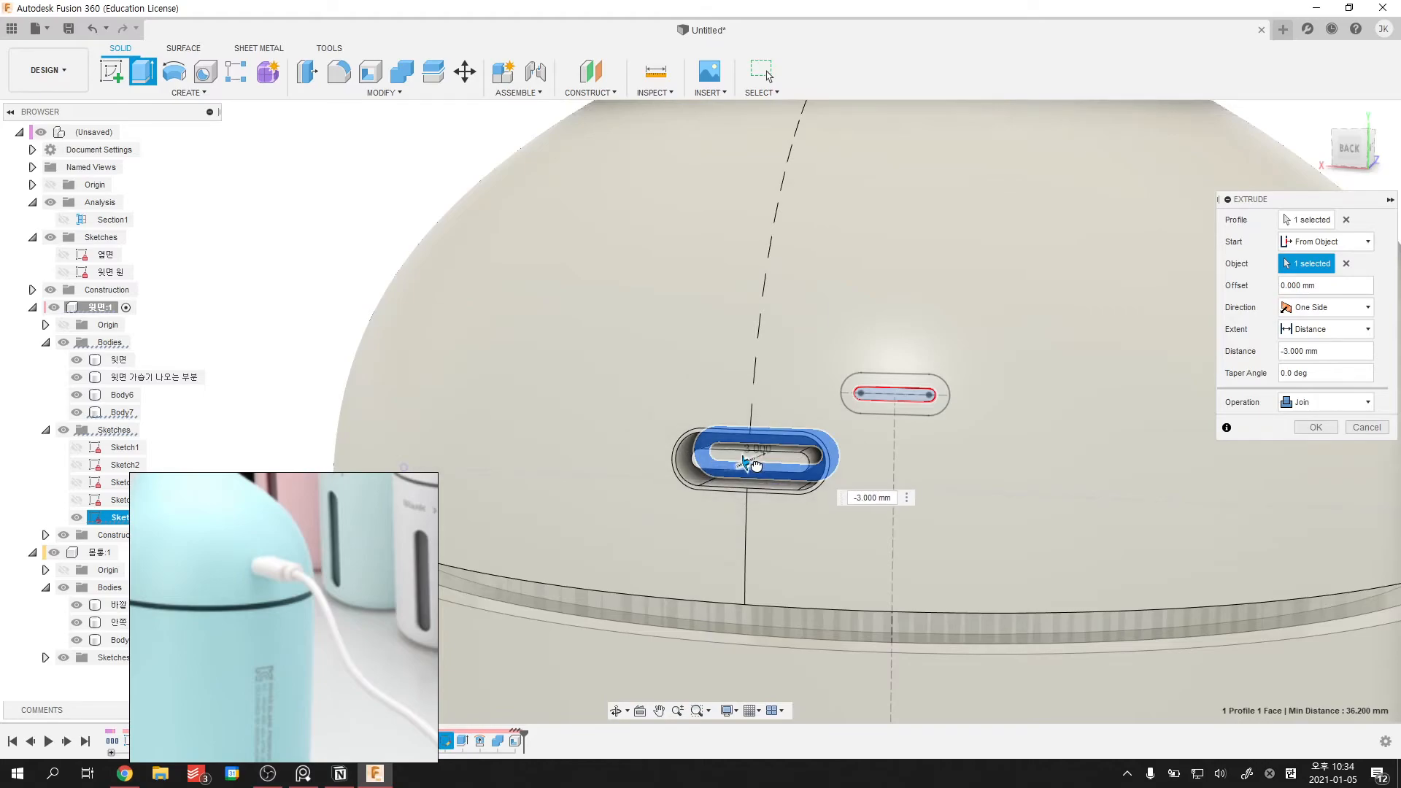
{"action": "scroll", "coordinate": [756, 464], "scroll_direction": "up", "scroll_amount": 5}
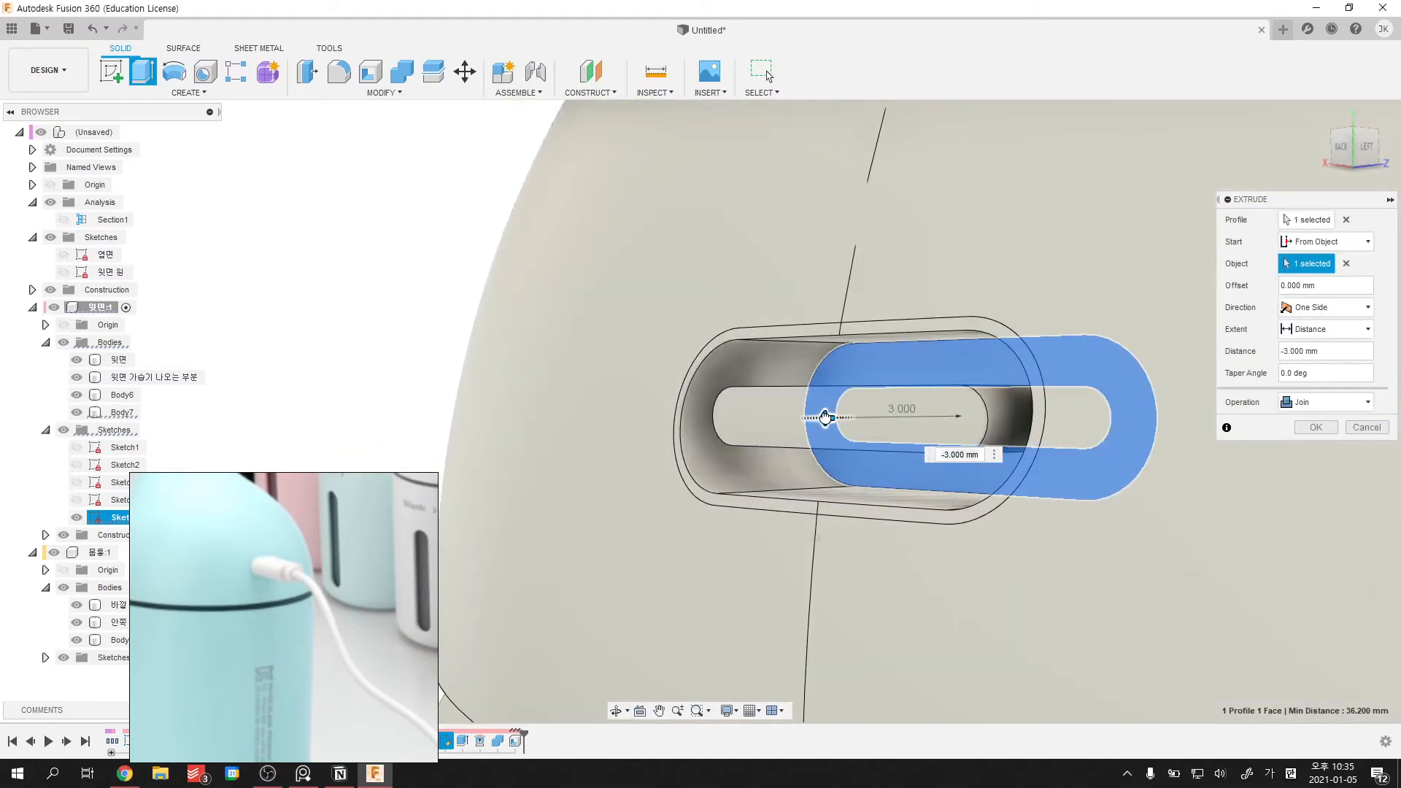
{"action": "left_click_drag", "start_coordinate": [825, 417], "coordinate": [839, 416]}
{"action": "scroll", "coordinate": [840, 416], "scroll_direction": "down", "scroll_amount": 3}
{"action": "middle_click_drag", "start_coordinate": [861, 420], "coordinate": [882, 454], "text": "shift"}
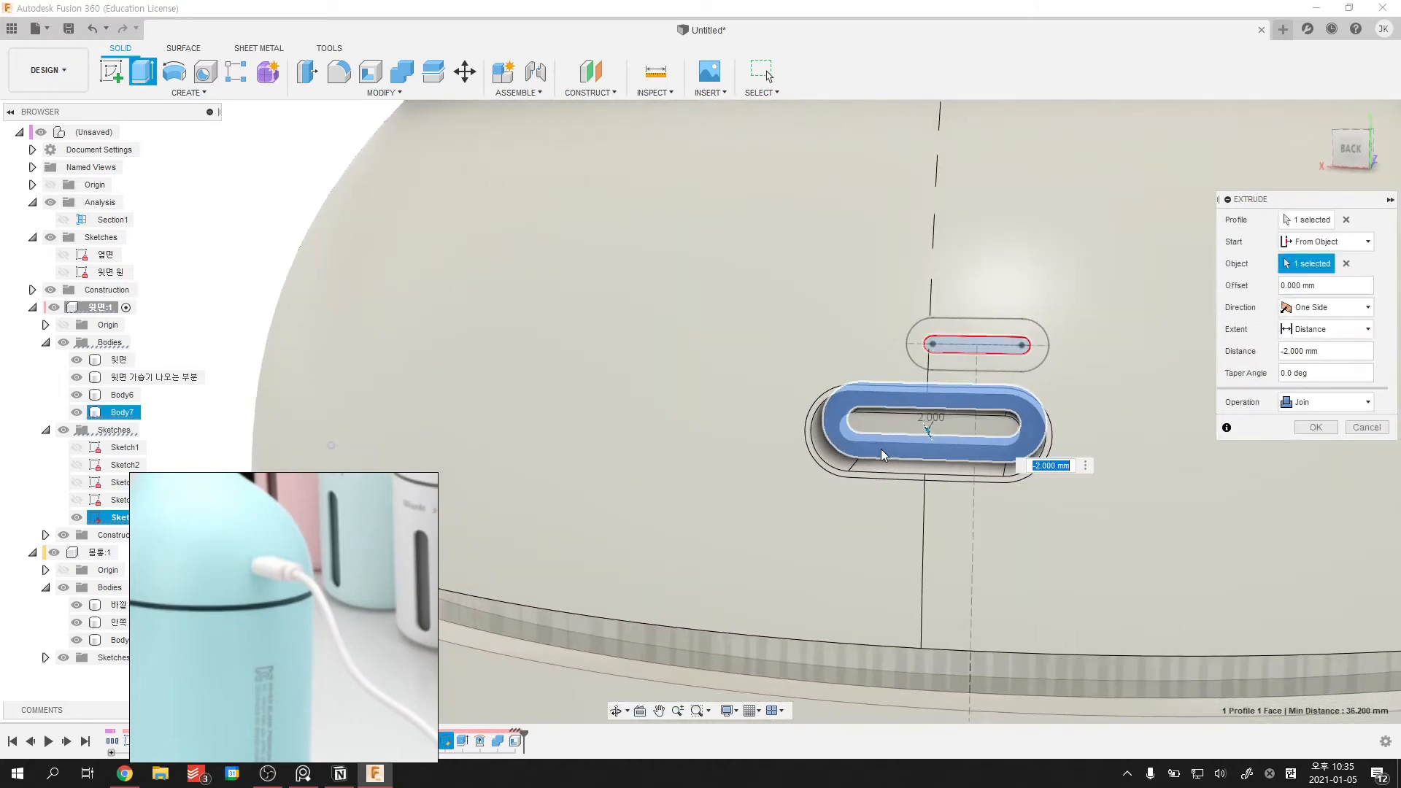
{"action": "left_click", "coordinate": [922, 434]}
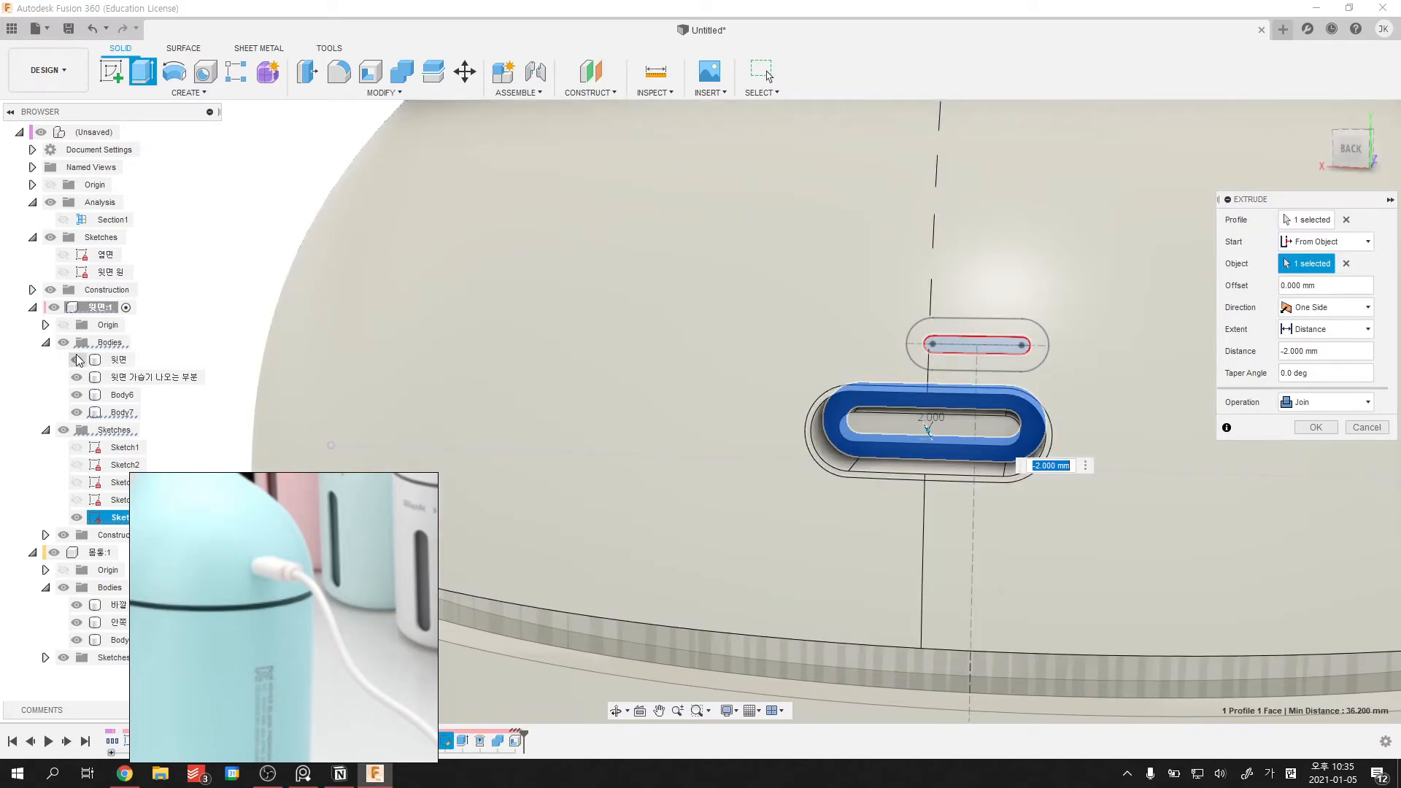
{"action": "left_click", "coordinate": [76, 359]}
{"action": "middle_click_drag", "start_coordinate": [584, 350], "coordinate": [516, 351], "text": "shift"}
{"action": "key", "text": "Return"}
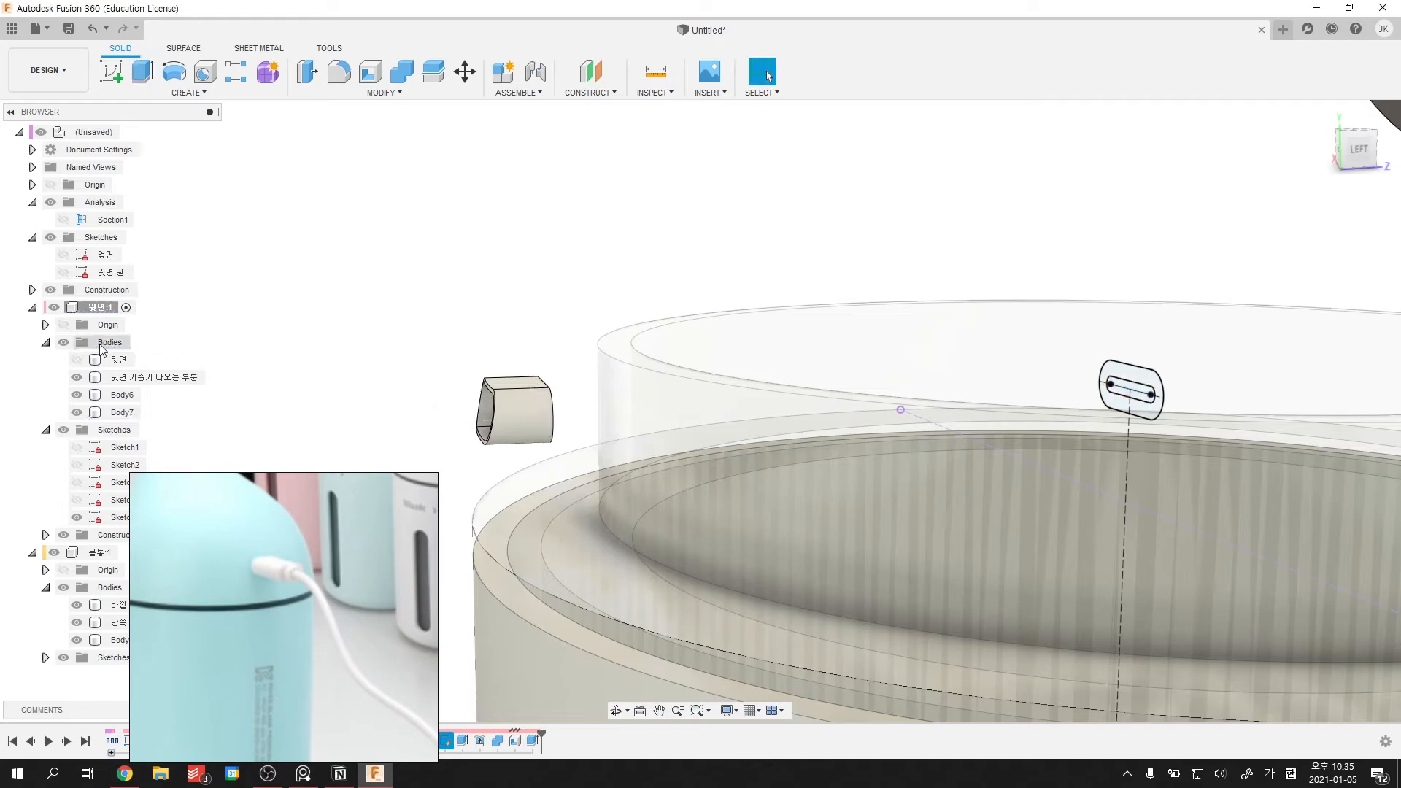
- Show the lid body again and apply the design's existing dark grey appearance to the charging port body
{"action": "left_click", "coordinate": [76, 360]}
{"action": "scroll", "coordinate": [382, 356], "scroll_direction": "down", "scroll_amount": 4}
{"action": "mouse_move", "coordinate": [382, 356]}
{"action": "middle_mouse_down", "text": "shift"}
{"action": "mouse_move", "coordinate": [481, 362]}
{"action": "mouse_move", "coordinate": [551, 388]}
{"action": "middle_mouse_up", "text": "shift"}
{"action": "scroll", "coordinate": [431, 391], "scroll_direction": "up", "scroll_amount": 3}
{"action": "scroll", "coordinate": [556, 386], "scroll_direction": "up", "scroll_amount": 3}
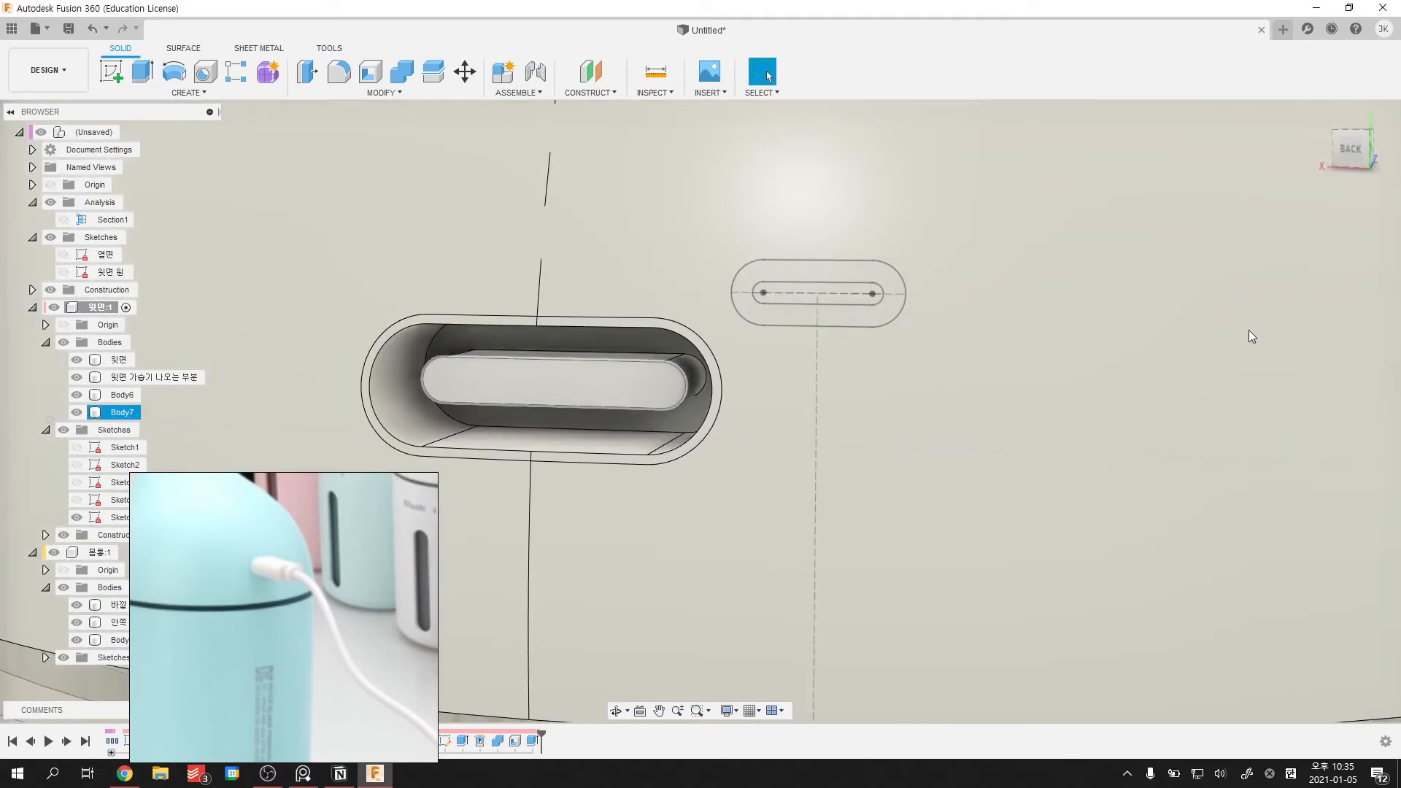
{"action": "key", "text": "a"}
{"action": "left_click_drag", "start_coordinate": [1125, 330], "coordinate": [541, 373]}
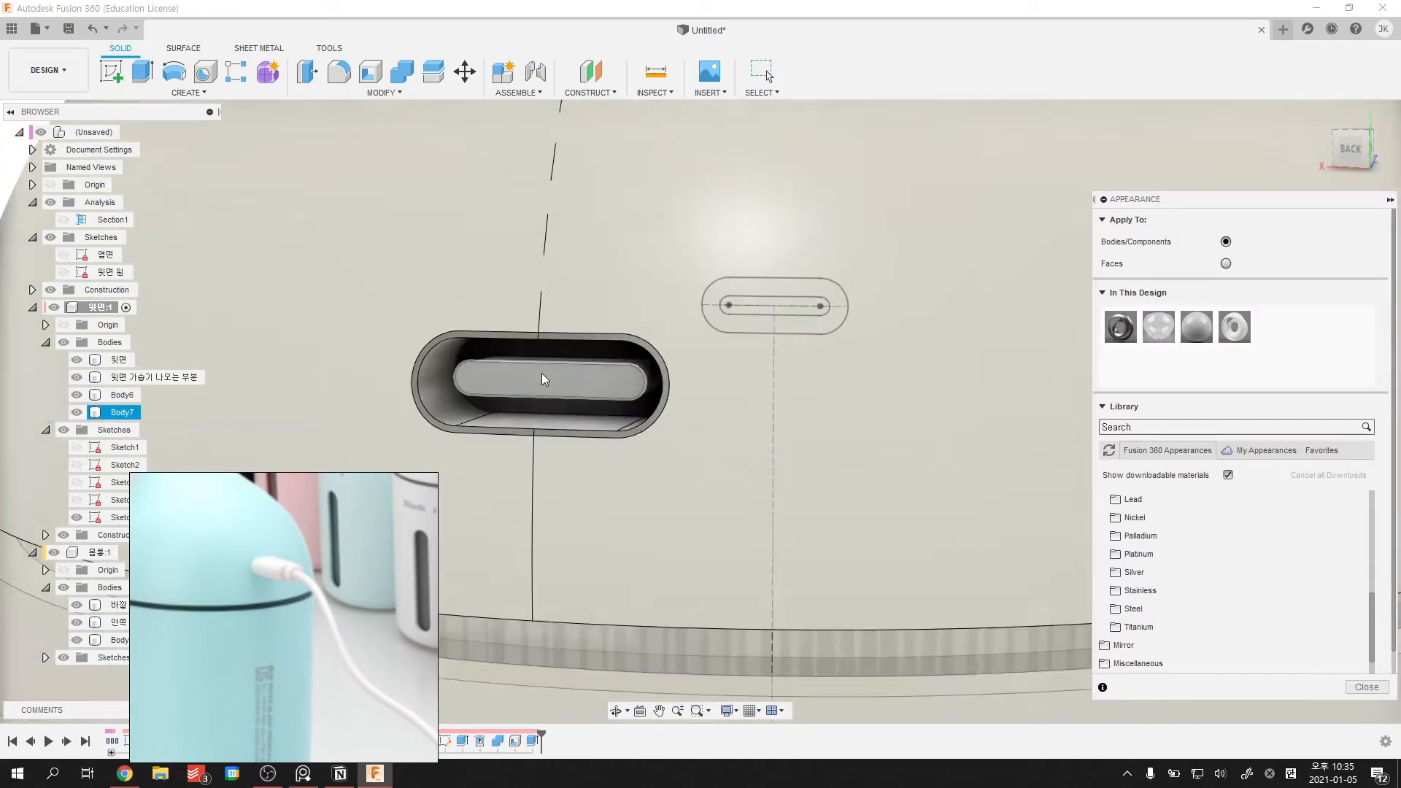
- Hide the charging port sketch and close the appearance settings
{"action": "scroll", "coordinate": [666, 332], "scroll_direction": "down", "scroll_amount": 6}
{"action": "middle_click_drag", "start_coordinate": [733, 317], "coordinate": [686, 400]}
{"action": "middle_click_drag", "start_coordinate": [920, 276], "coordinate": [840, 306], "text": "shift"}
{"action": "left_click_drag", "start_coordinate": [695, 351], "coordinate": [695, 351]}
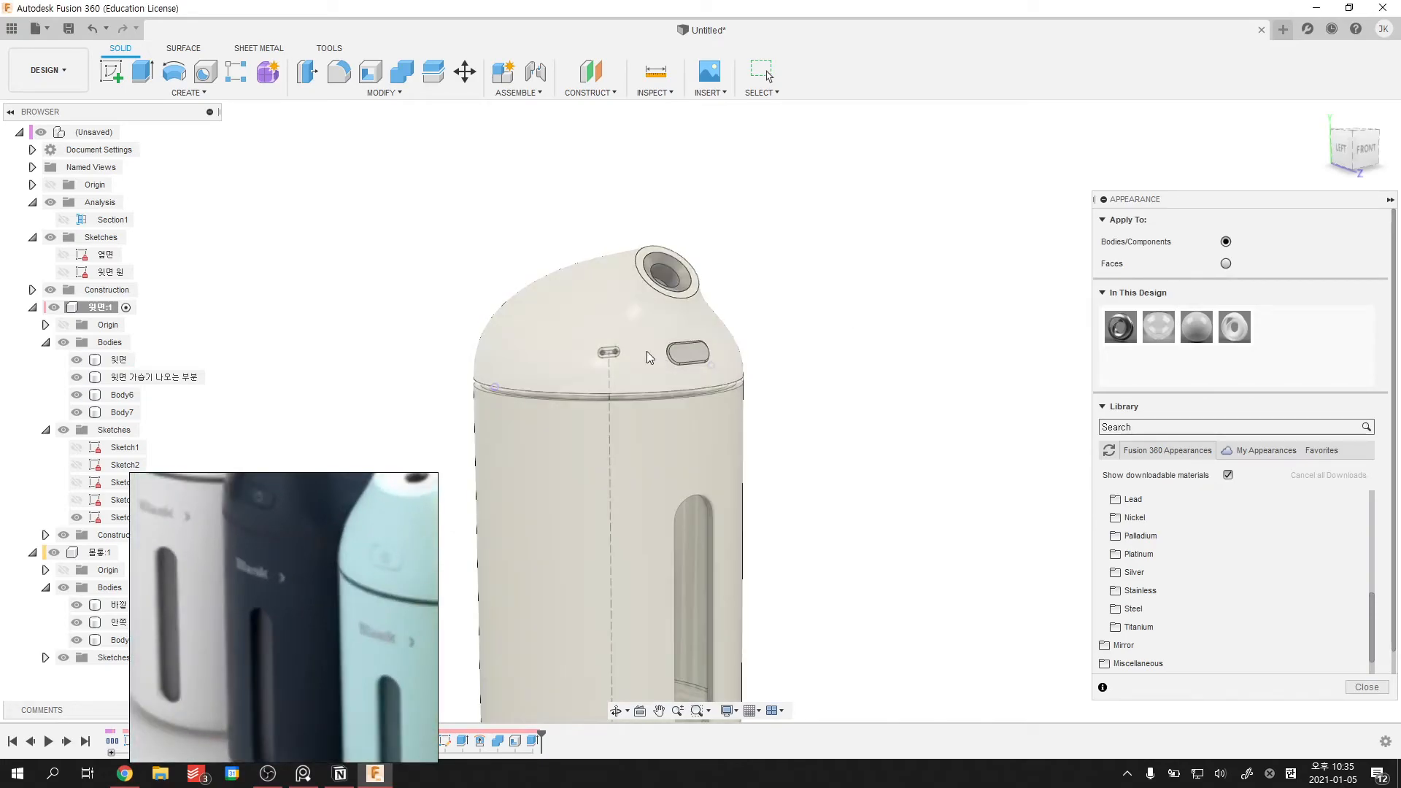
{"action": "left_click", "coordinate": [76, 517]}
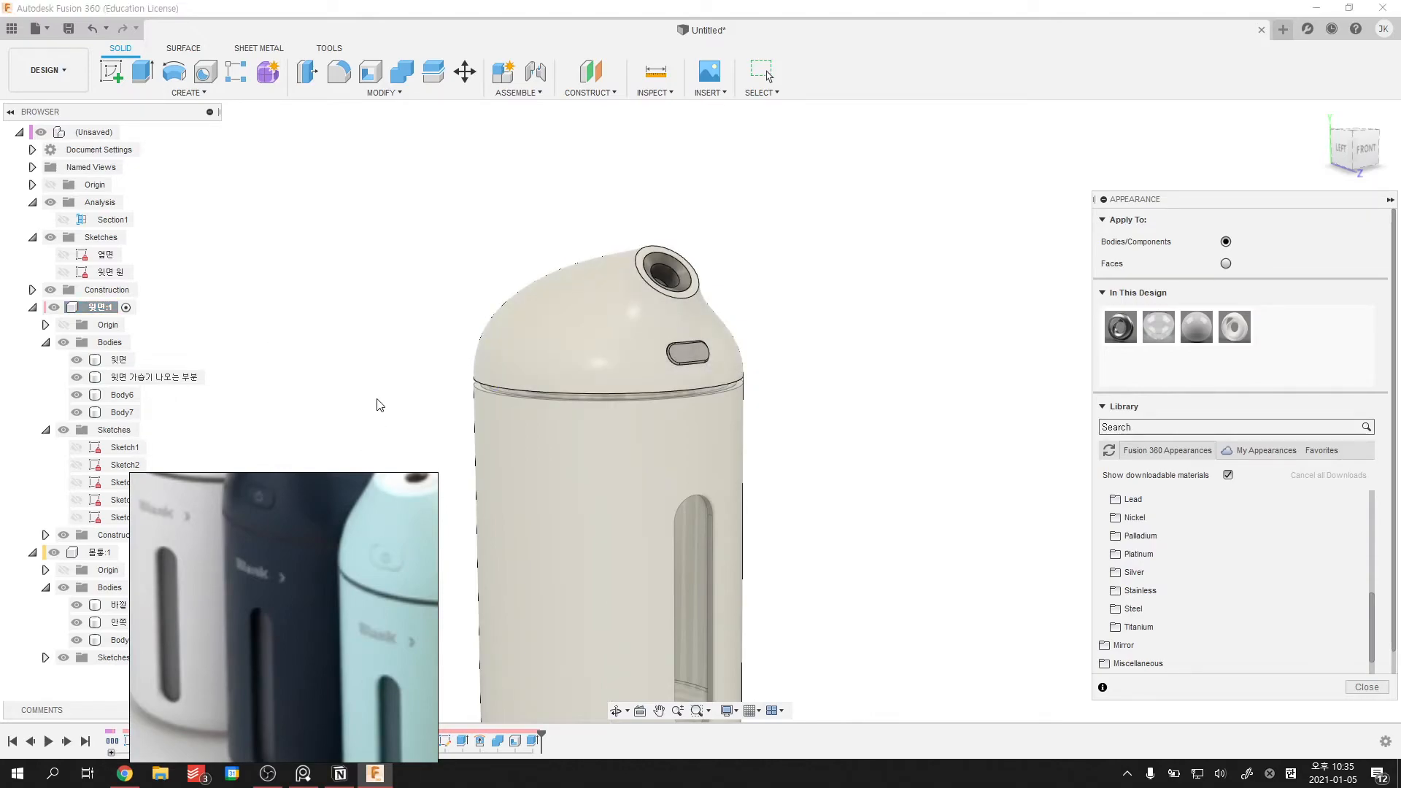
{"action": "left_click", "coordinate": [1367, 687]}
- Examine the whole humidifier from the front and compare it with the reference photo
{"action": "scroll", "coordinate": [942, 467], "scroll_direction": "down", "scroll_amount": 3}
{"action": "middle_click_drag", "start_coordinate": [932, 433], "coordinate": [946, 361], "text": "shift"}
{"action": "scroll", "coordinate": [889, 450], "scroll_direction": "up", "scroll_amount": 3}
{"action": "scroll", "coordinate": [1004, 357], "scroll_direction": "down", "scroll_amount": 3}
{"action": "scroll", "coordinate": [299, 517], "scroll_direction": "down", "scroll_amount": 4}
{"action": "middle_click_drag", "start_coordinate": [324, 547], "coordinate": [301, 577]}
{"action": "middle_click_drag", "start_coordinate": [981, 437], "coordinate": [990, 406]}
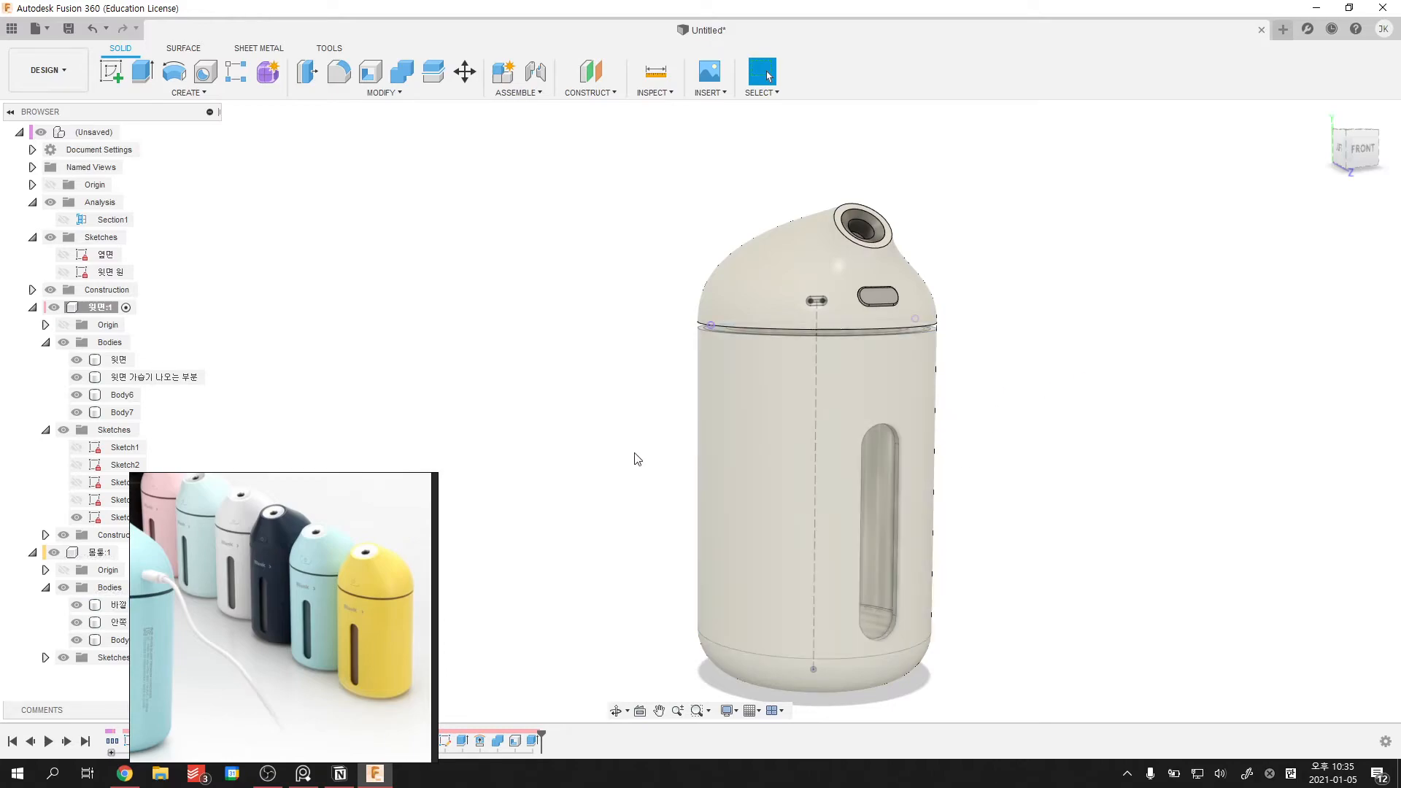
{"action": "left_click", "coordinate": [64, 587]}
{"action": "left_click", "coordinate": [64, 587]}
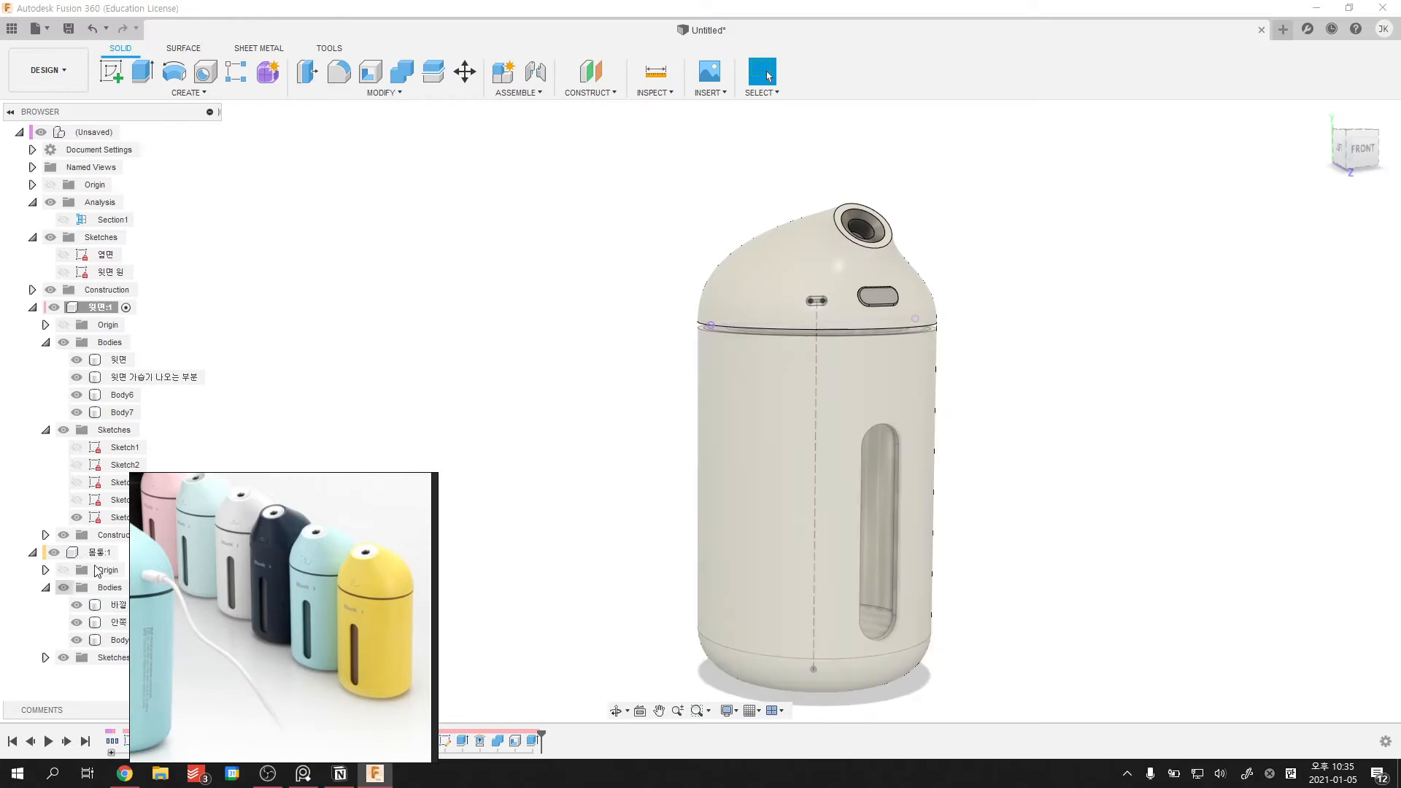
- Turn on the Section1 analysis and examine the cross-section where the lid meets the container's inner rim
{"action": "left_click", "coordinate": [64, 219]}
{"action": "middle_click_drag", "start_coordinate": [693, 327], "coordinate": [537, 321], "text": "shift"}
{"action": "scroll", "coordinate": [762, 307], "scroll_direction": "up", "scroll_amount": 4}
{"action": "scroll", "coordinate": [665, 296], "scroll_direction": "up", "scroll_amount": 5}
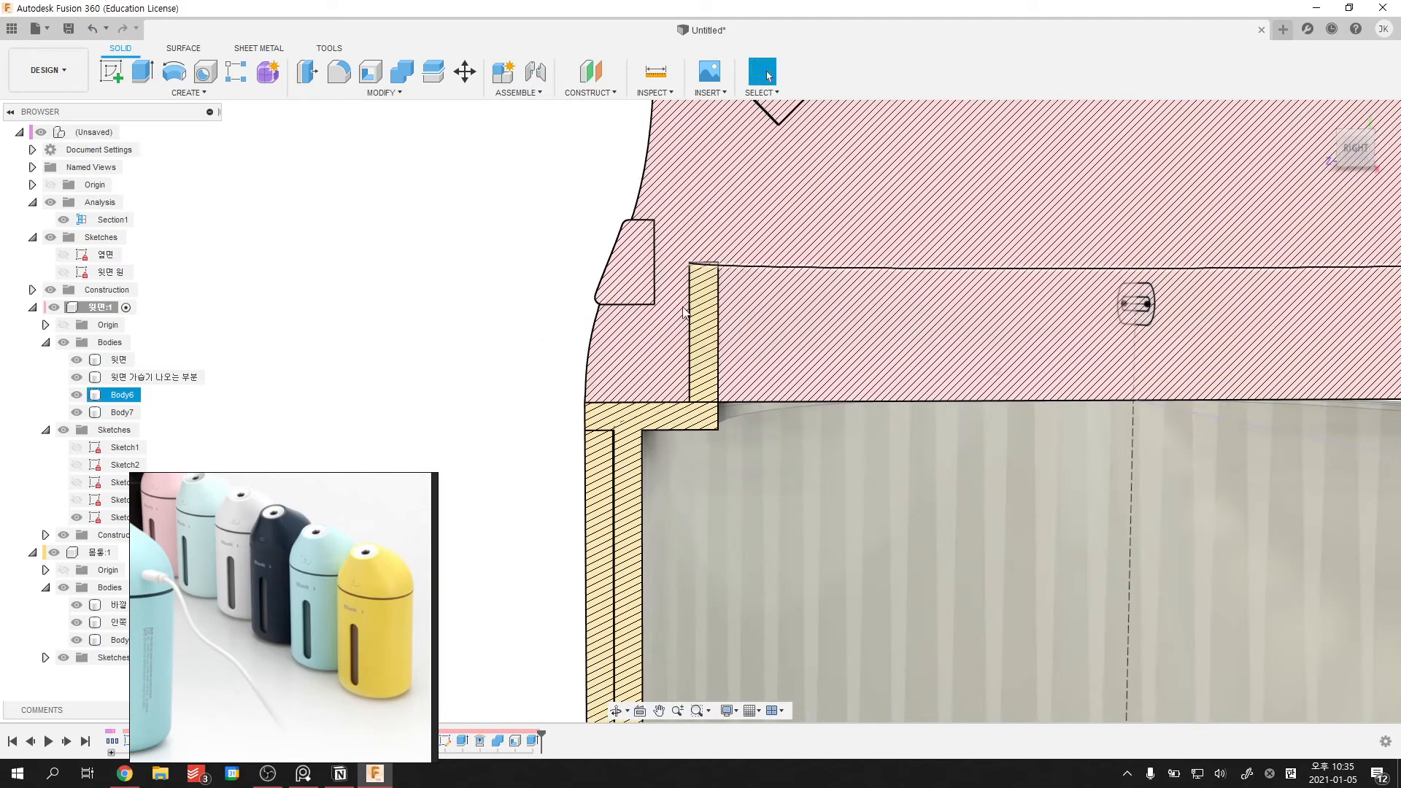
{"action": "middle_click_drag", "start_coordinate": [880, 425], "coordinate": [685, 400]}
{"action": "scroll", "coordinate": [684, 400], "scroll_direction": "down", "scroll_amount": 5}
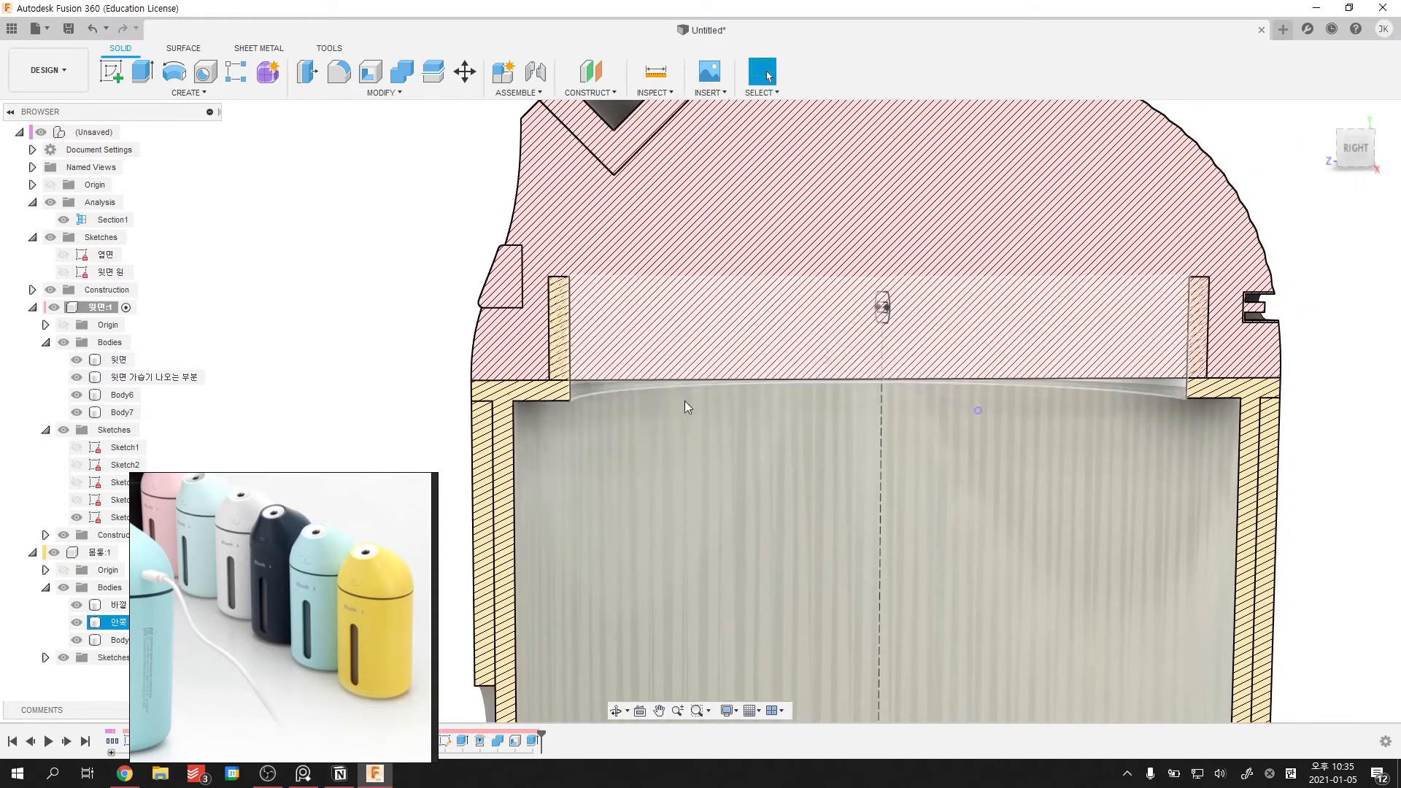
{"action": "scroll", "coordinate": [416, 353], "scroll_direction": "down", "scroll_amount": 6}
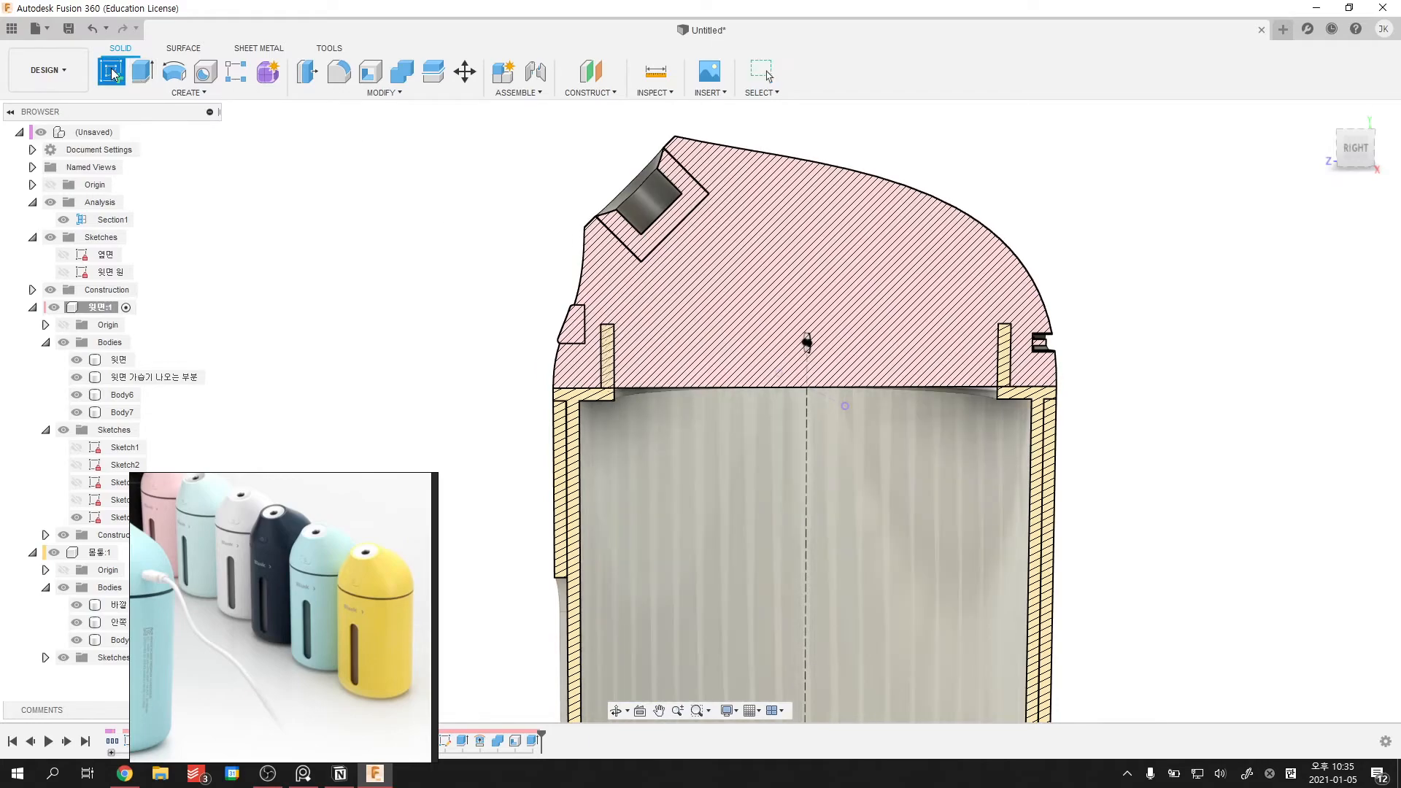
- Start a sketch on the vertical plane through the humidifier's center and project the lid body's outline into it
{"action": "left_click", "coordinate": [578, 515]}
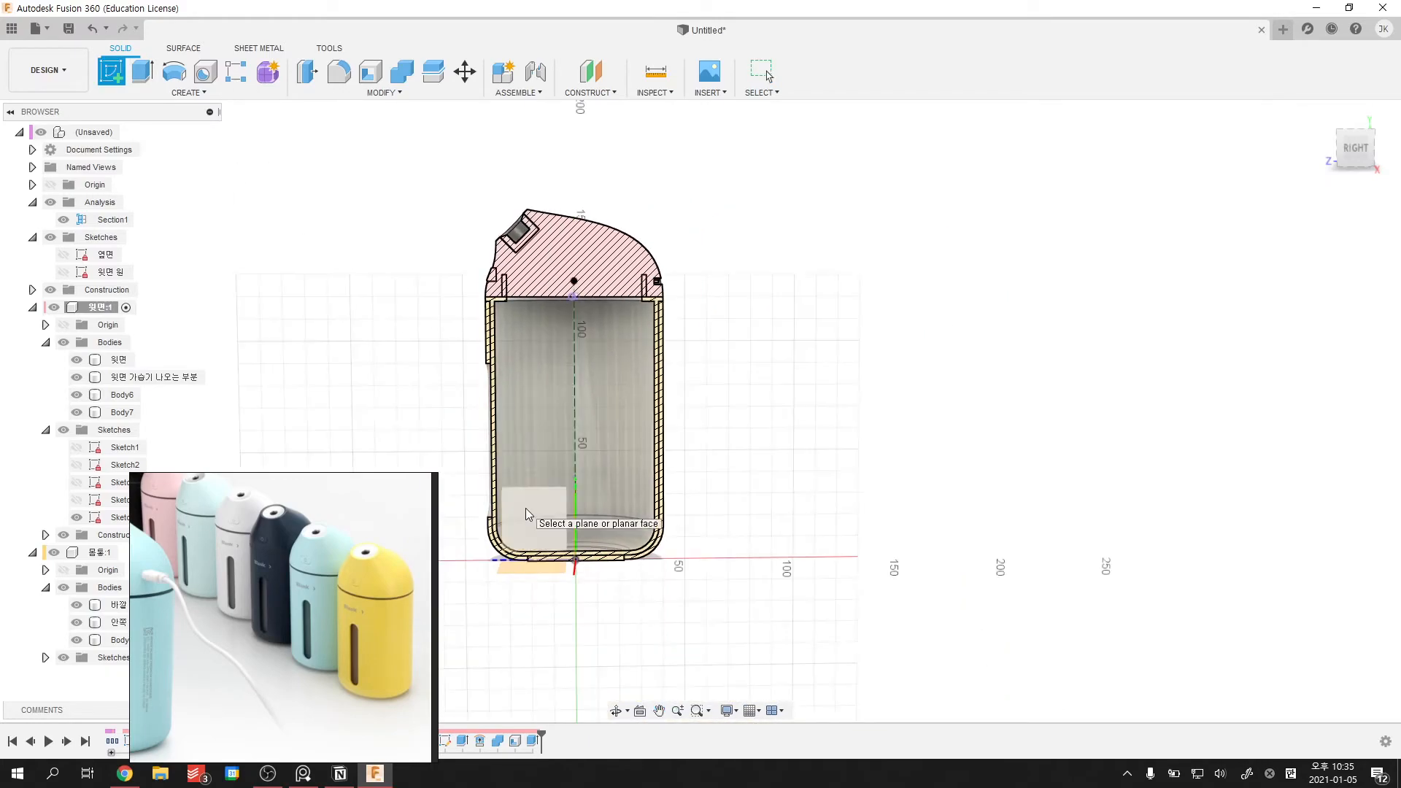
{"action": "scroll", "coordinate": [722, 277], "scroll_direction": "up", "scroll_amount": 5}
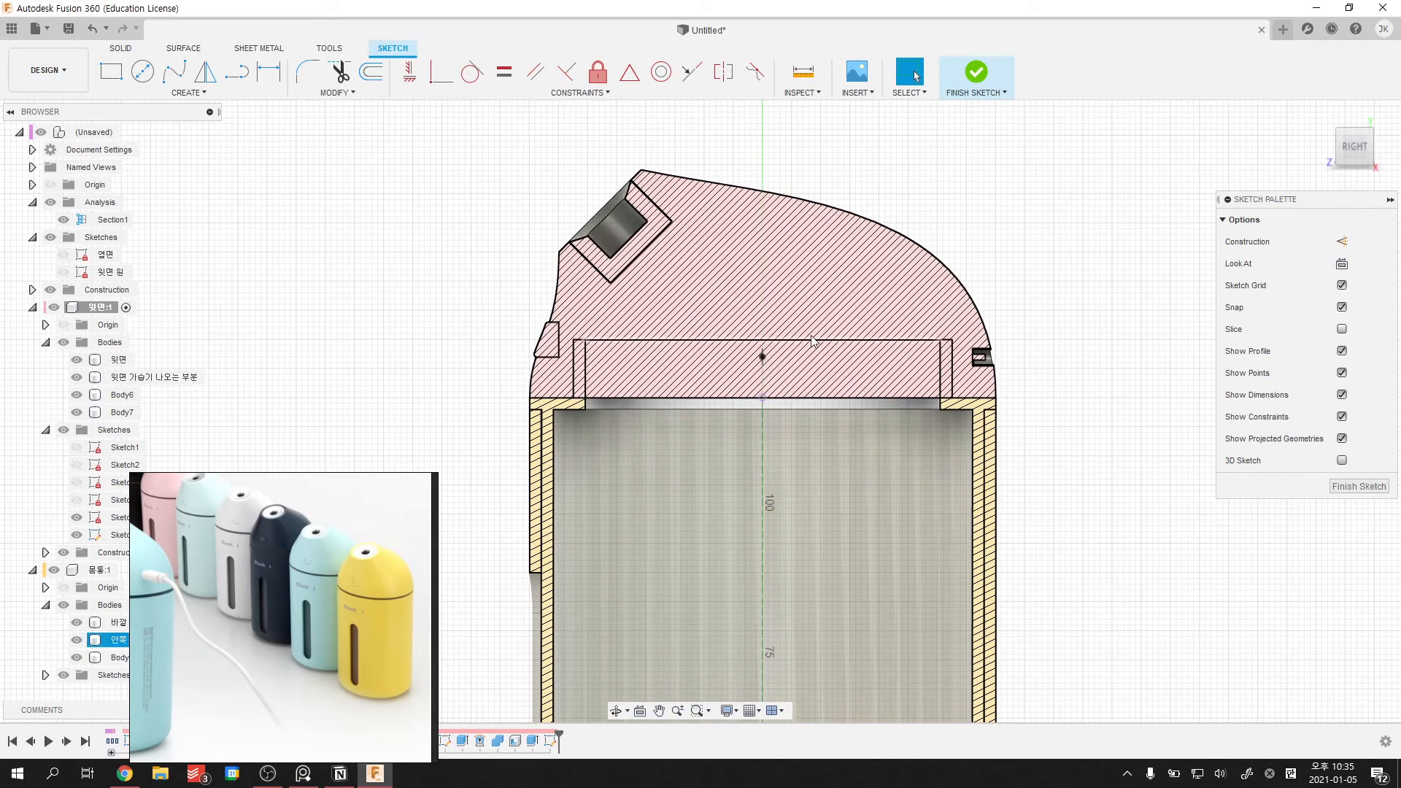
{"action": "key", "text": "p"}
{"action": "left_click", "coordinate": [1133, 244]}
{"action": "left_click", "coordinate": [847, 258]}
{"action": "left_click", "coordinate": [1131, 289]}
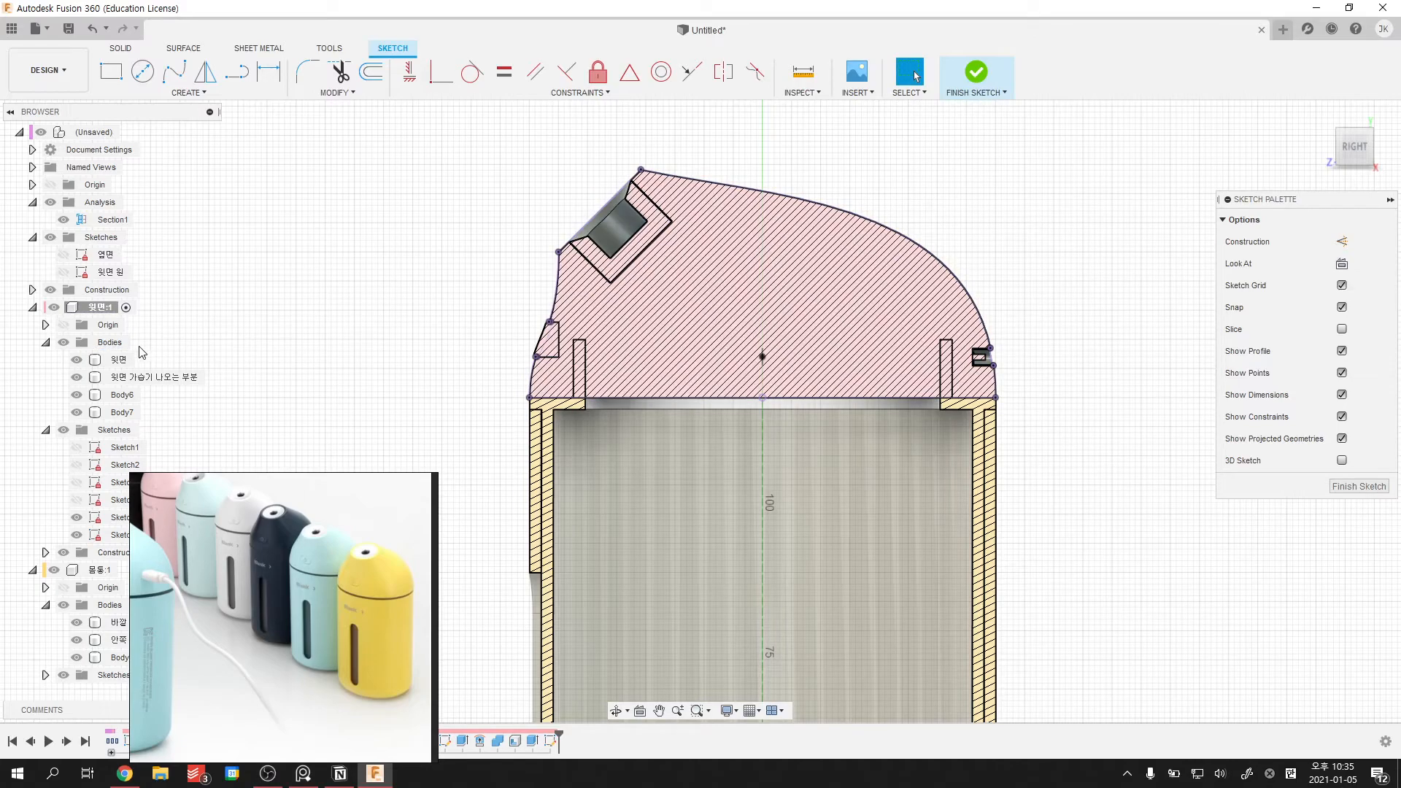
- Hide all bodies of the lid component so only its projected outline remains above the container
{"action": "left_click", "coordinate": [64, 344]}
{"action": "scroll", "coordinate": [637, 360], "scroll_direction": "up", "scroll_amount": 4}
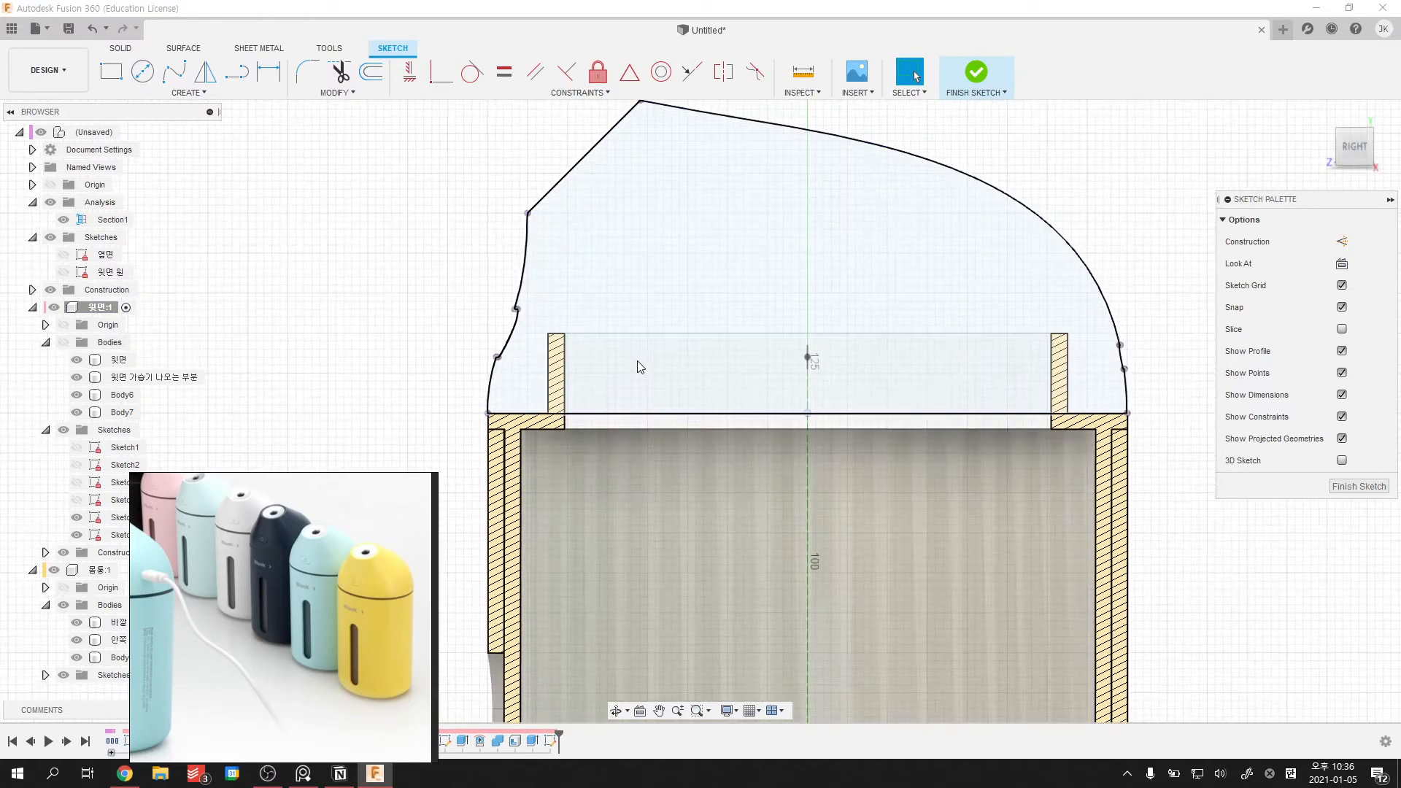
{"action": "scroll", "coordinate": [628, 348], "scroll_direction": "down", "scroll_amount": 2}
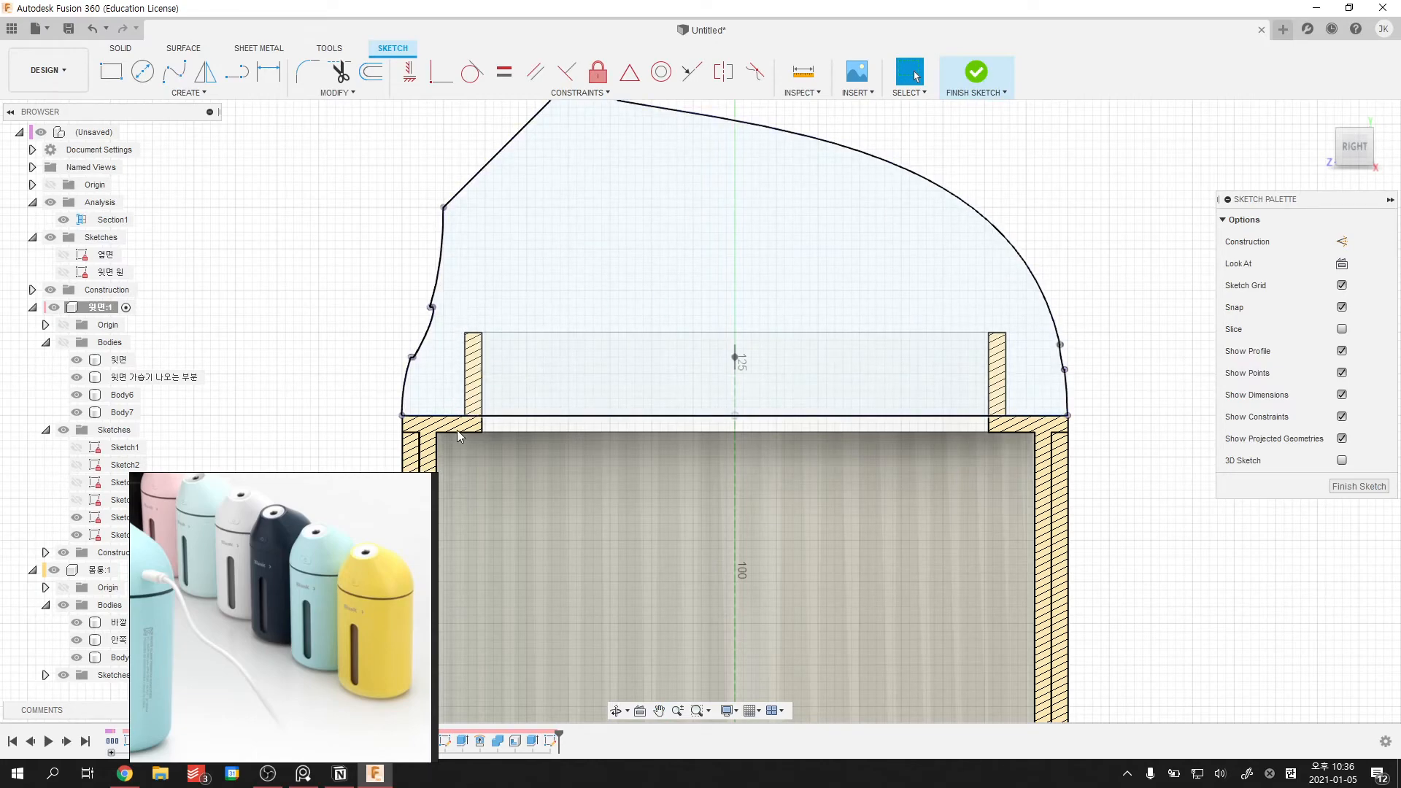
- Project the section outline of the container's inner rim into the lid sketch
{"action": "key", "text": "p"}
{"action": "left_click", "coordinate": [1108, 241]}
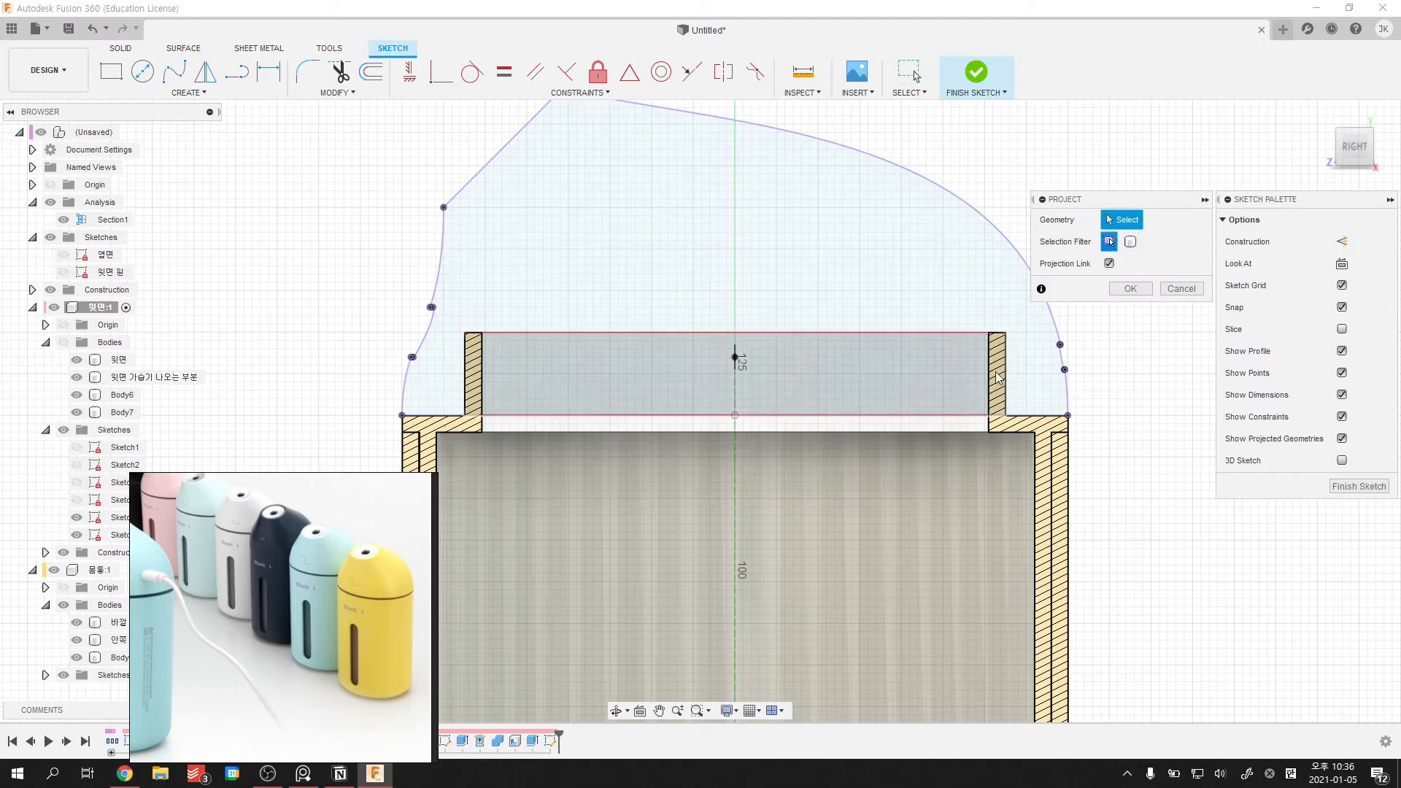
{"action": "scroll", "coordinate": [994, 373], "scroll_direction": "up", "scroll_amount": 1}
{"action": "left_click", "coordinate": [659, 391]}
{"action": "key", "text": "Return"}
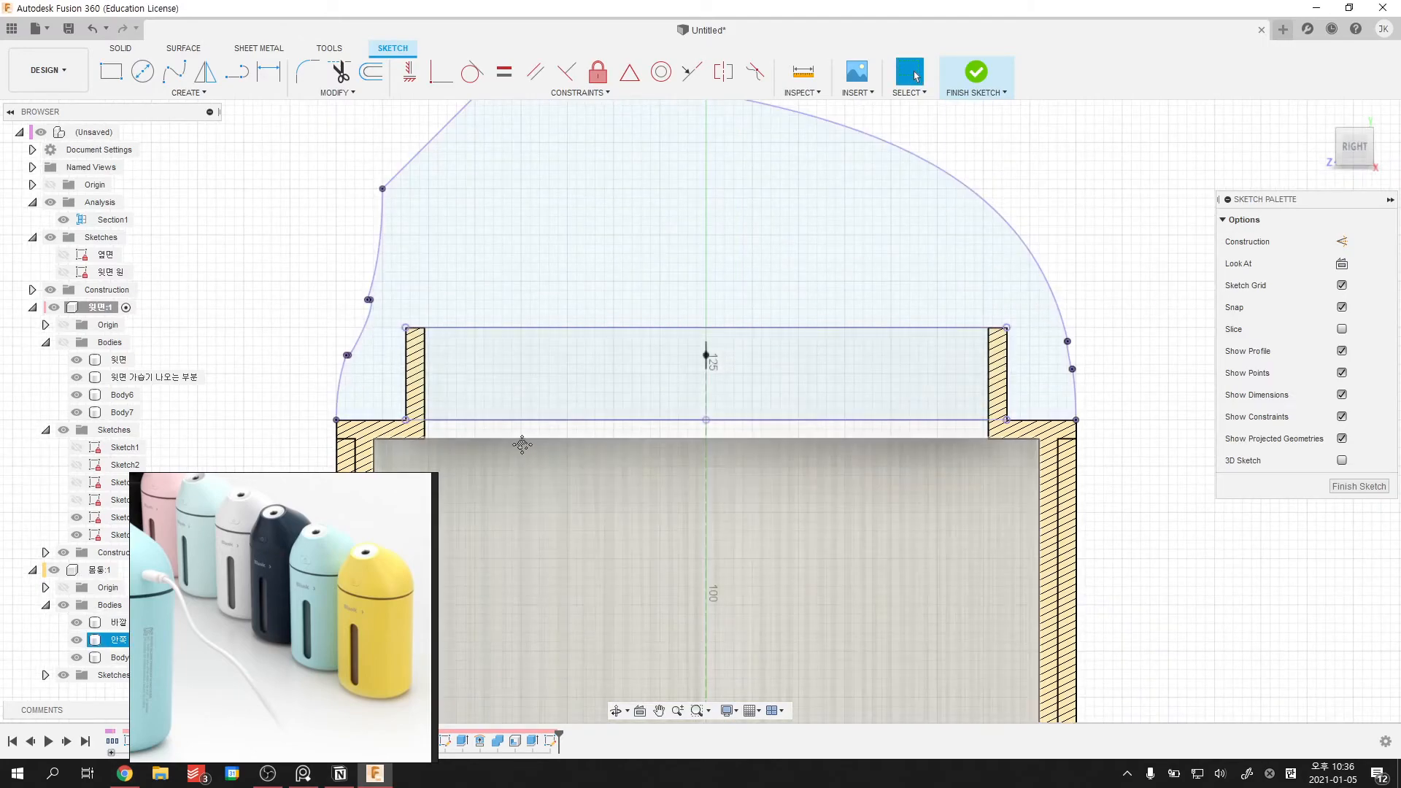
{"action": "middle_click_drag", "start_coordinate": [522, 444], "coordinate": [545, 447]}
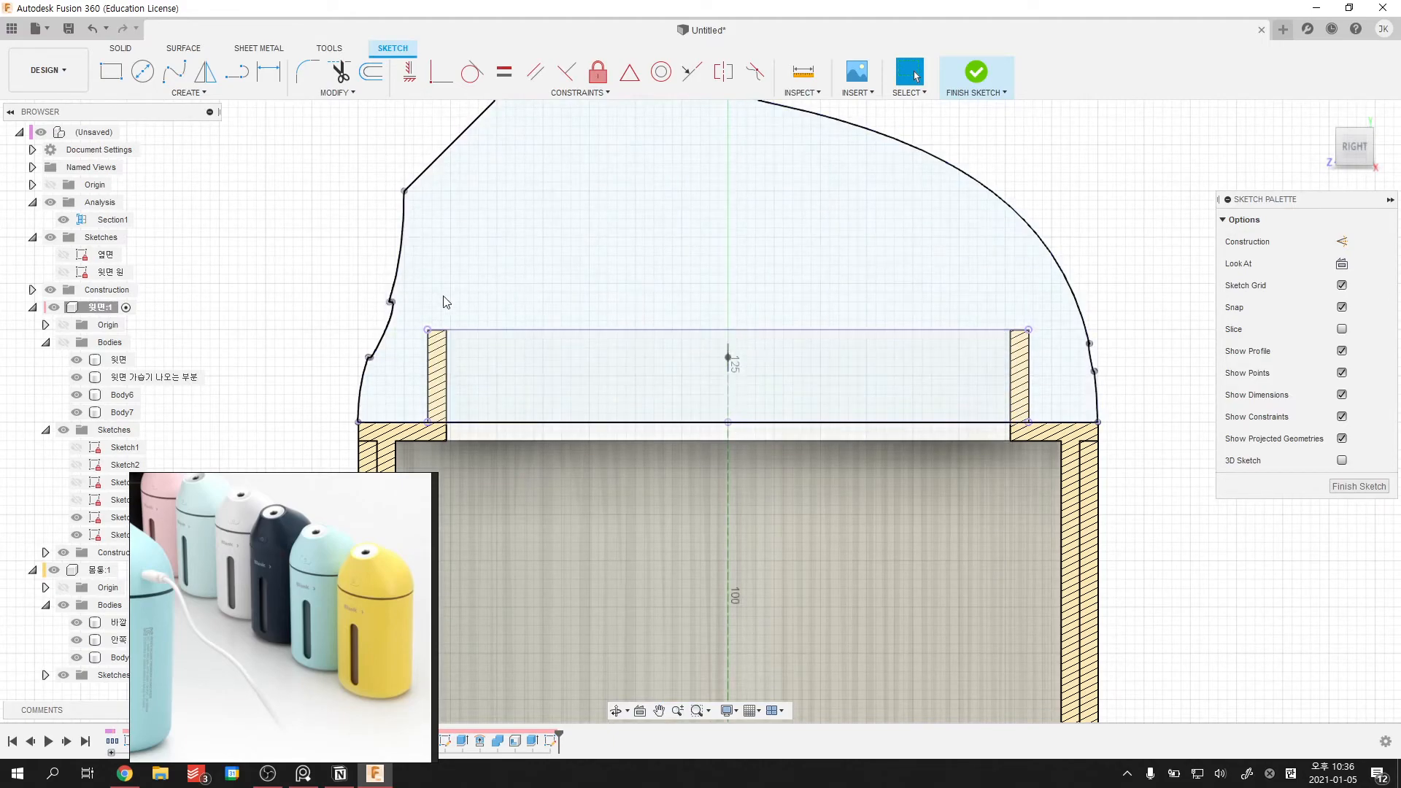
- Draw a rectangle from the center of the lid's base line to about 1.5 mm outside and 2 mm above the rim's outer top corner
{"action": "key", "text": "r"}
{"action": "left_click", "coordinate": [727, 422]}
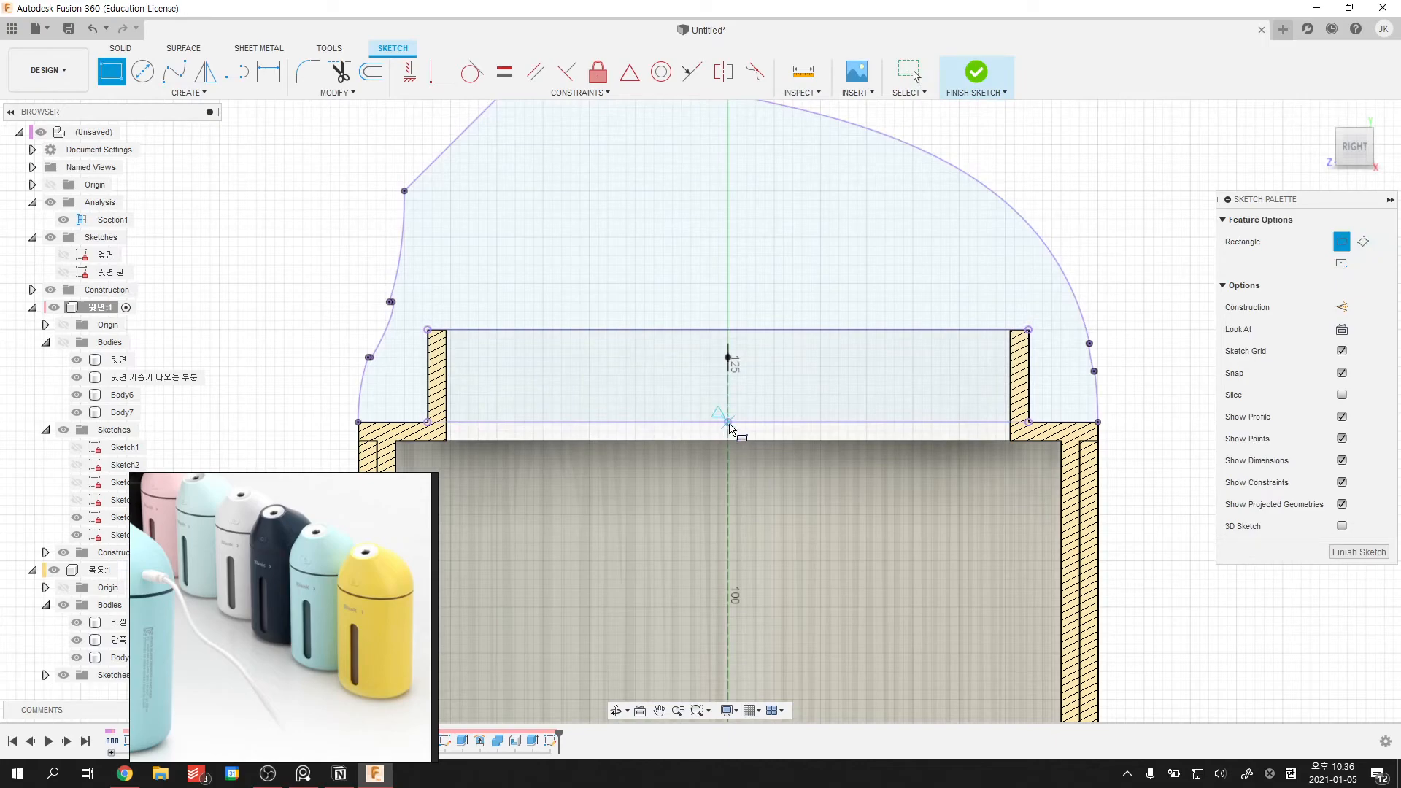
{"action": "left_click", "coordinate": [415, 311]}
{"action": "key", "text": "Escape"}
{"action": "scroll", "coordinate": [430, 306], "scroll_direction": "up", "scroll_amount": 4}
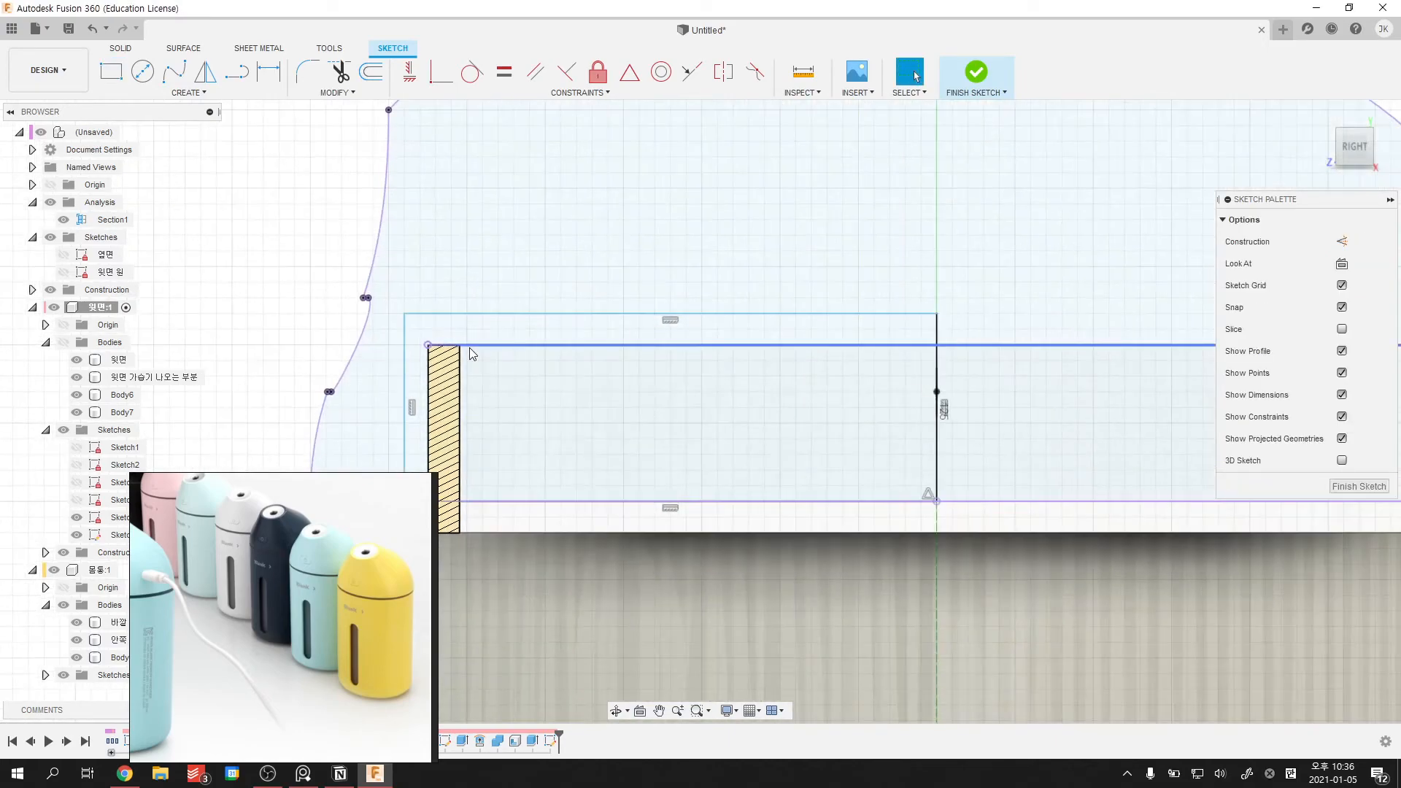
- Dimension the rectangle's vertical side 3 mm outward from the rim's outer corner
{"action": "middle_click_drag", "start_coordinate": [469, 350], "coordinate": [647, 292]}
{"action": "scroll", "coordinate": [648, 292], "scroll_direction": "down", "scroll_amount": 1}
{"action": "scroll", "coordinate": [648, 292], "scroll_direction": "up", "scroll_amount": 1}
{"action": "key", "text": "d"}
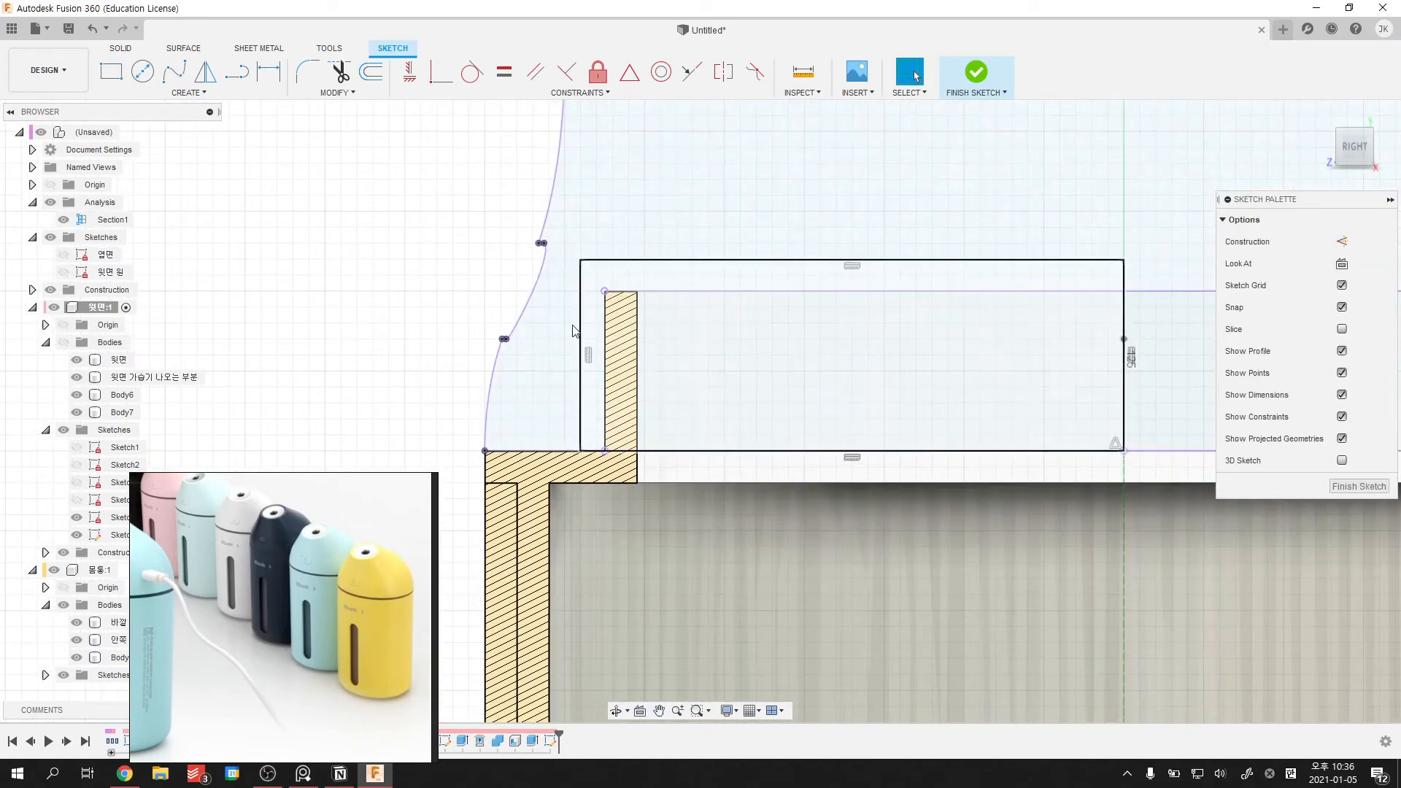
{"action": "scroll", "coordinate": [603, 306], "scroll_direction": "up", "scroll_amount": 2}
{"action": "left_click", "coordinate": [573, 290]}
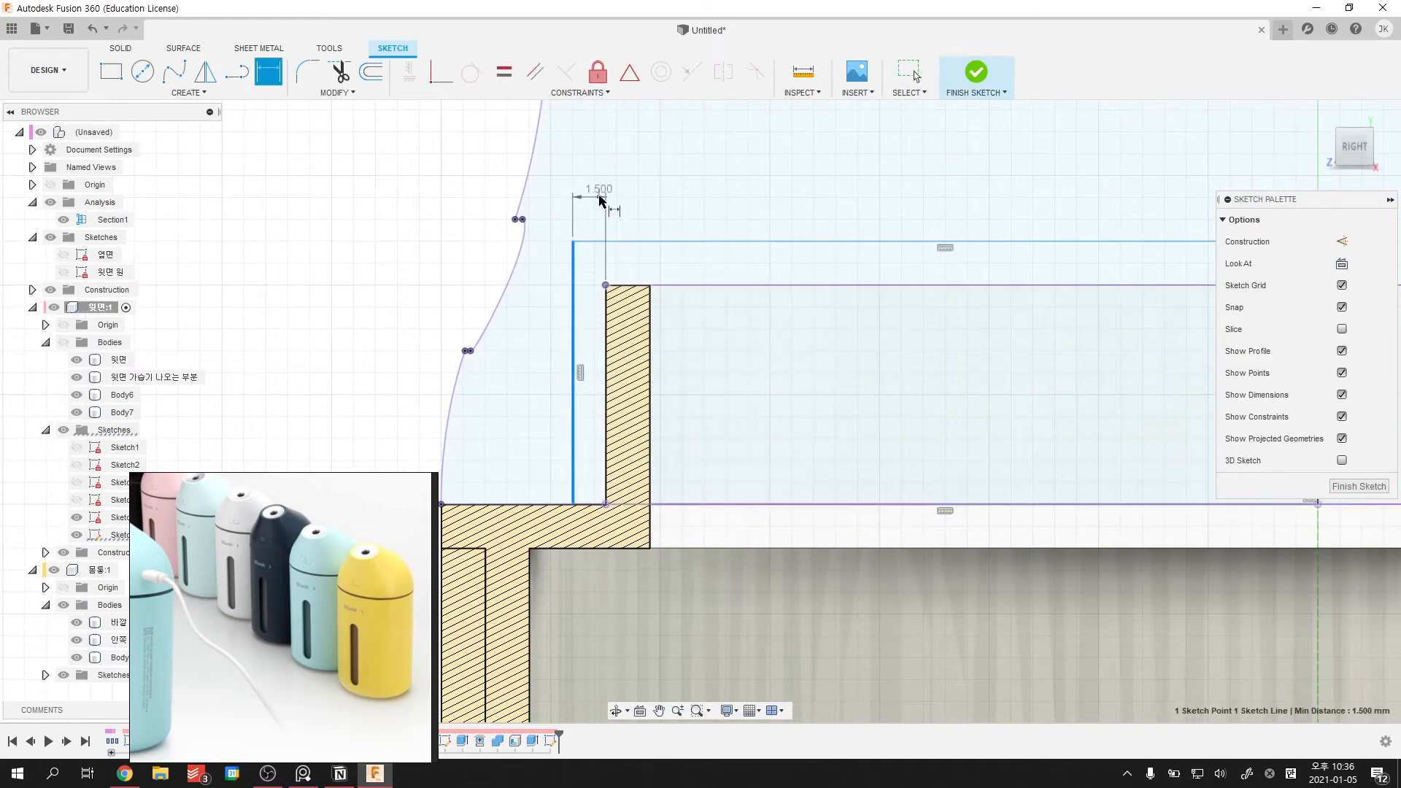
{"action": "left_click", "coordinate": [603, 197]}
{"action": "type", "text": "3"}
{"action": "key", "text": "Return"}
- Dimension the rectangle's upper edge 0.5 mm above the rim's top line and finish the sketch
{"action": "left_click", "coordinate": [639, 285]}
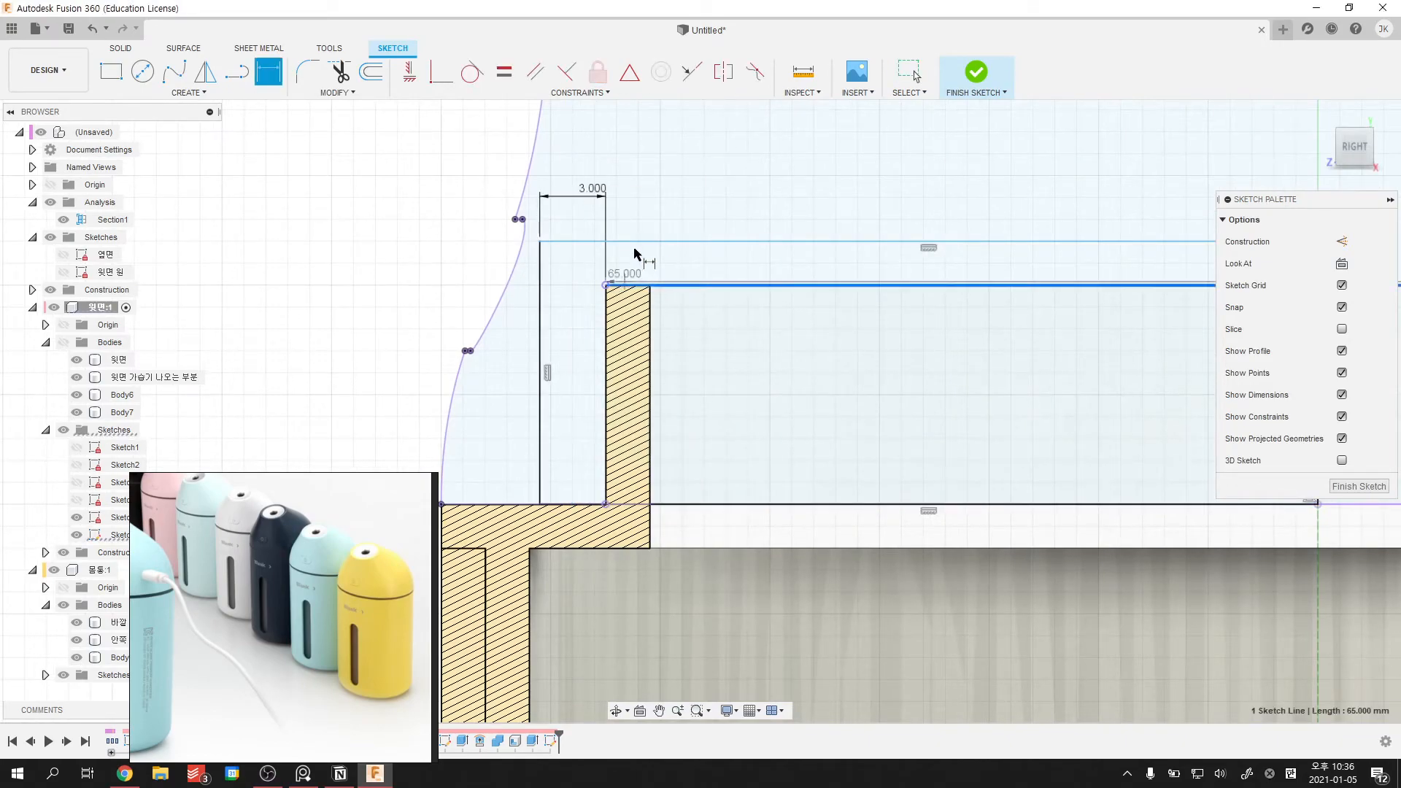
{"action": "left_click", "coordinate": [640, 241]}
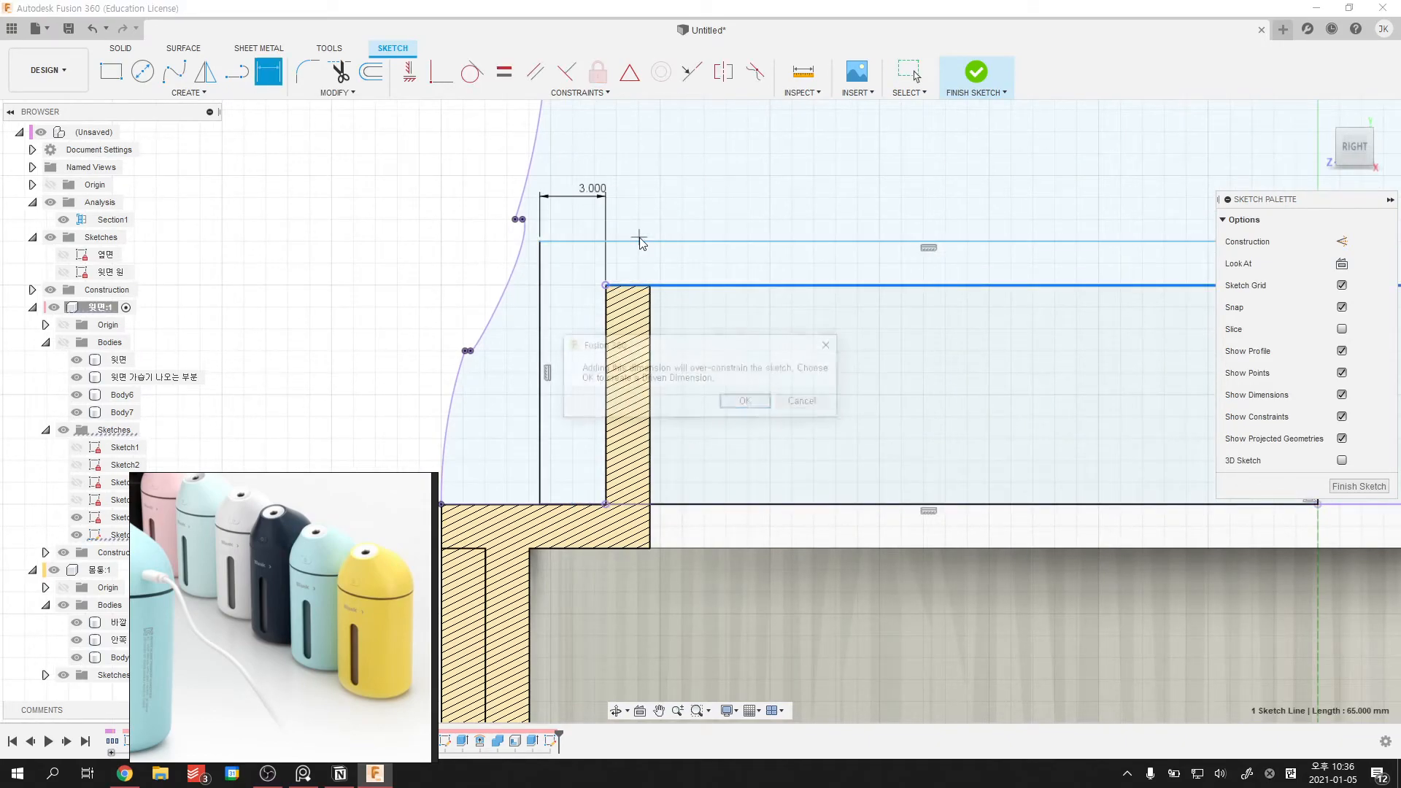
{"action": "left_click", "coordinate": [801, 399]}
{"action": "left_click", "coordinate": [740, 285]}
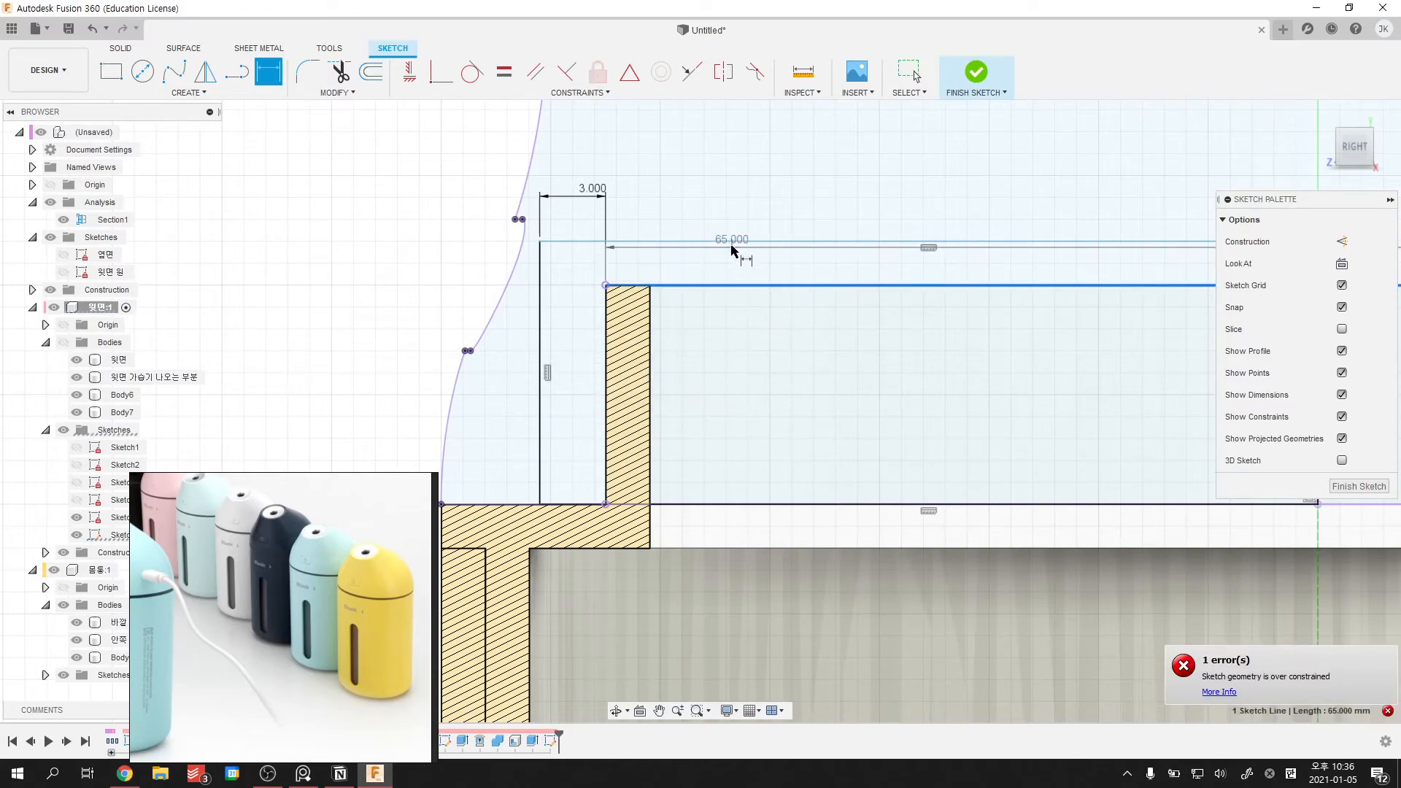
{"action": "left_click", "coordinate": [734, 243]}
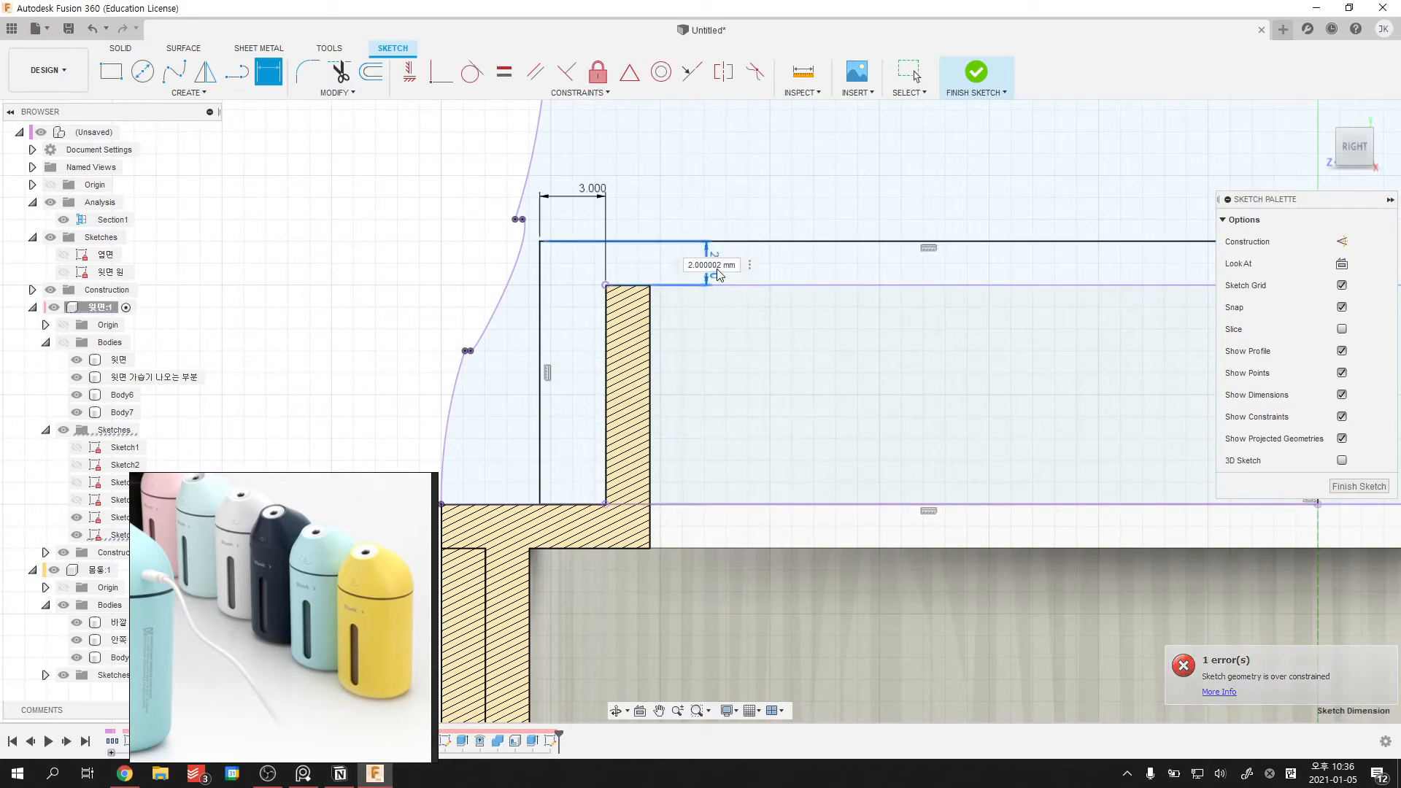
{"action": "left_click", "coordinate": [717, 274]}
{"action": "type", "text": "0.5"}
{"action": "key", "text": "Return"}
{"action": "key", "text": "Escape"}
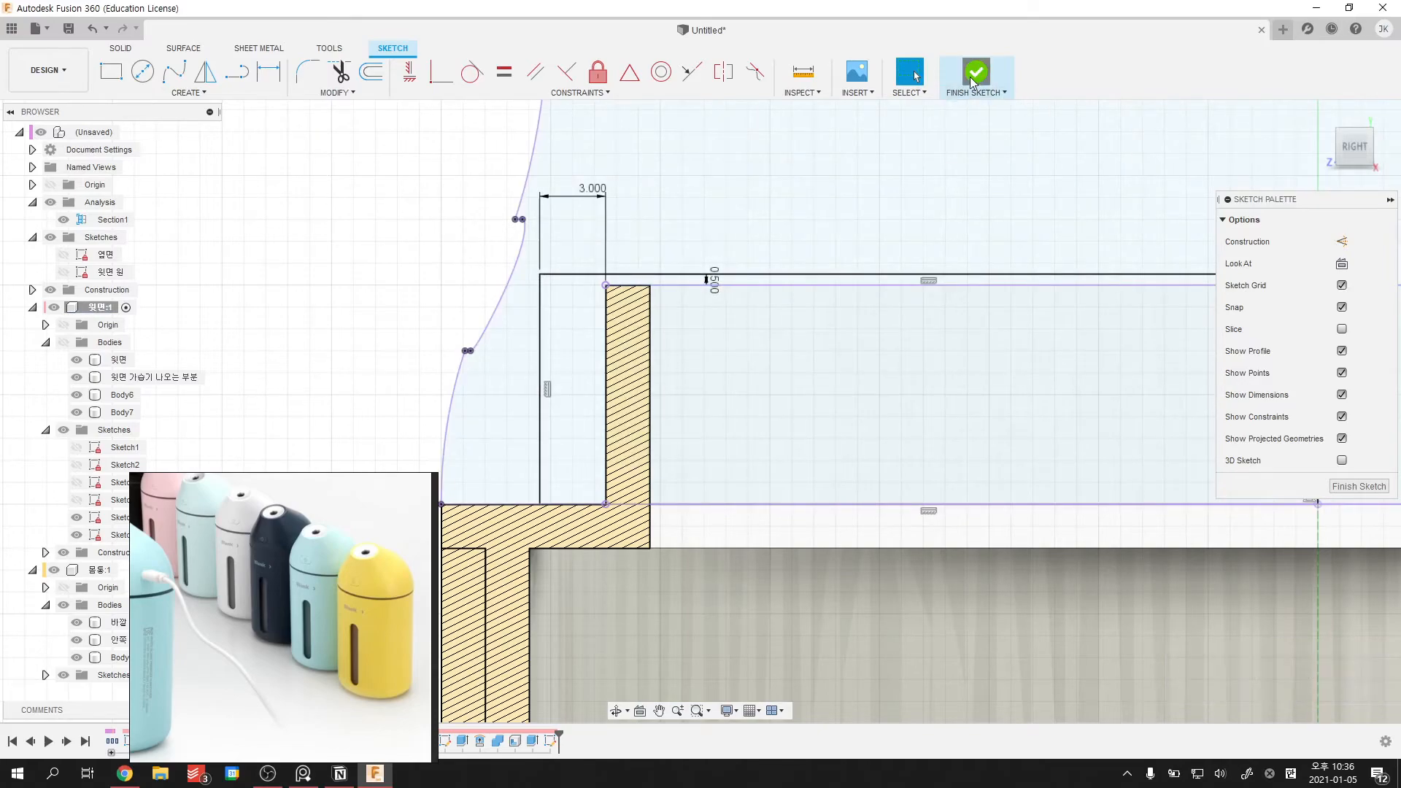
{"action": "left_click", "coordinate": [975, 73]}
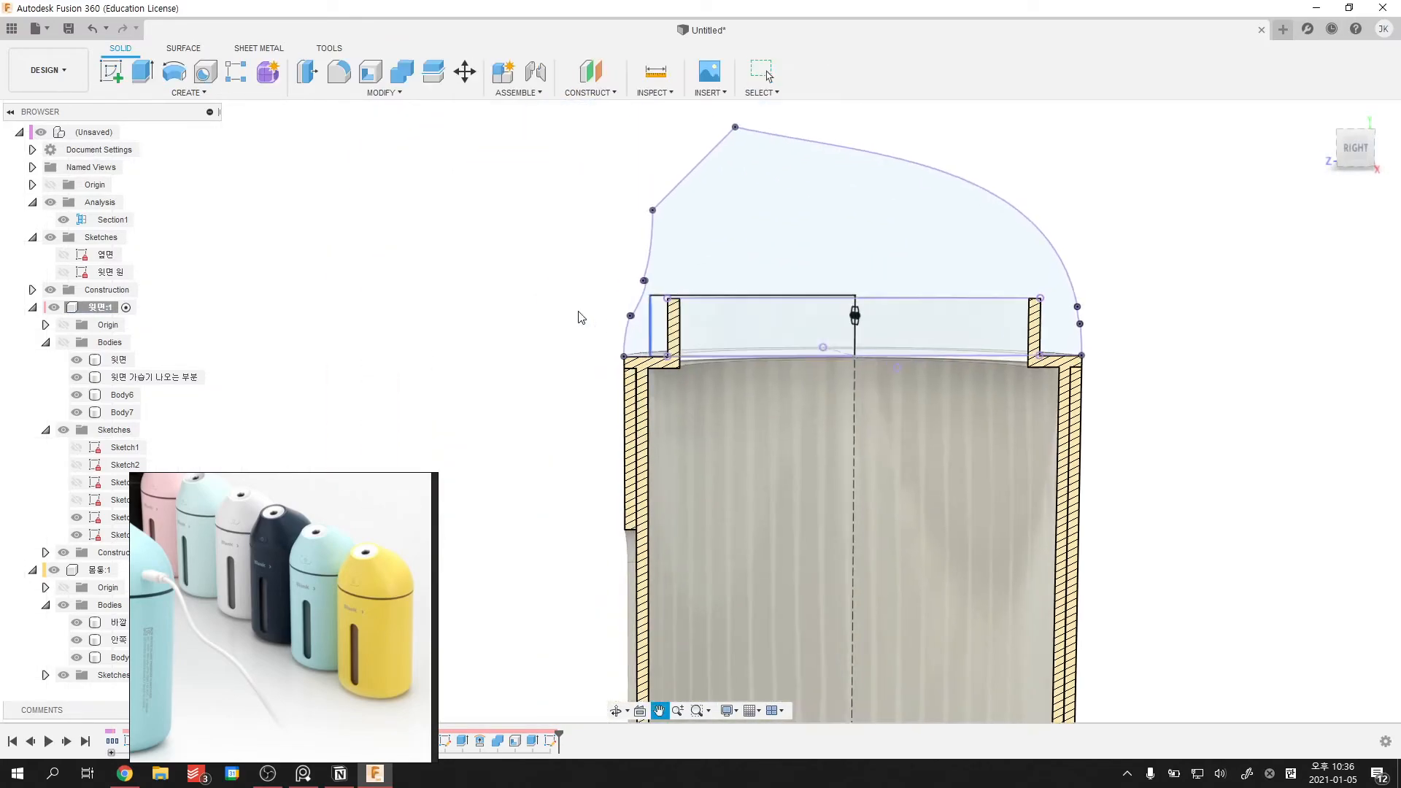
- Activate the container component and trace the sketch and extrusion that form its inner rim
{"action": "scroll", "coordinate": [610, 326], "scroll_direction": "up", "scroll_amount": 3}
{"action": "left_click_drag", "start_coordinate": [307, 598], "coordinate": [445, 498]}
{"action": "middle_click_drag", "start_coordinate": [659, 436], "coordinate": [606, 241], "text": "shift"}
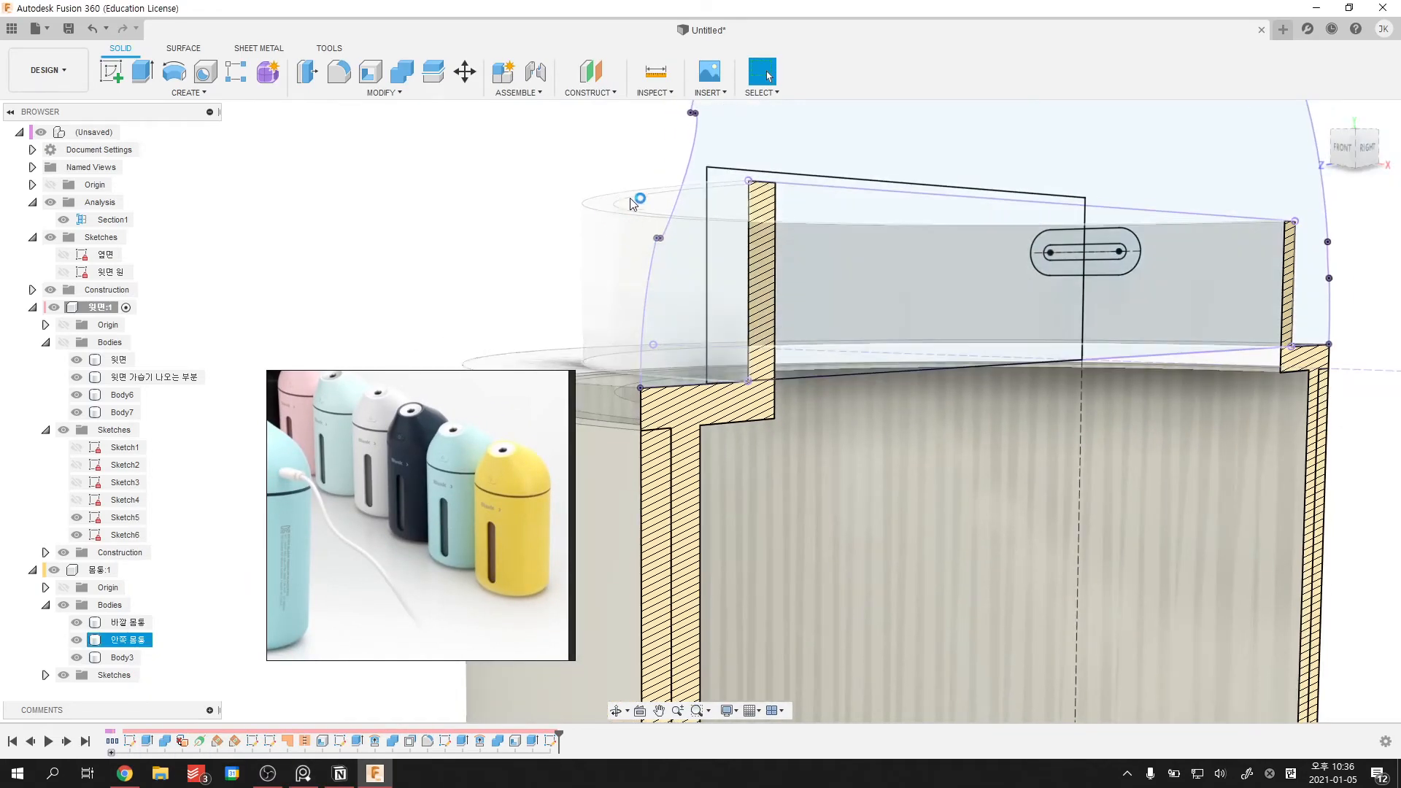
{"action": "left_click", "coordinate": [471, 234]}
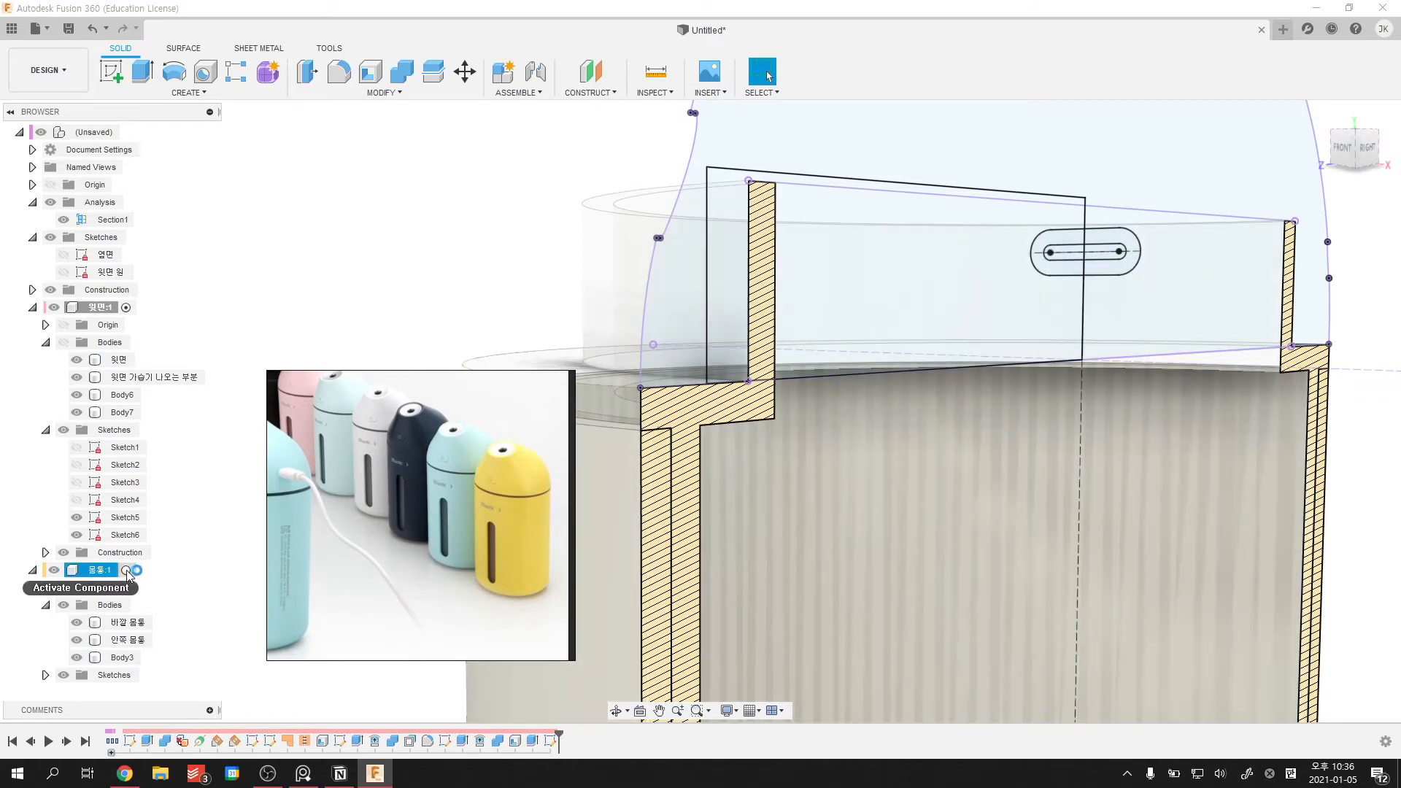
{"action": "left_click", "coordinate": [606, 305]}
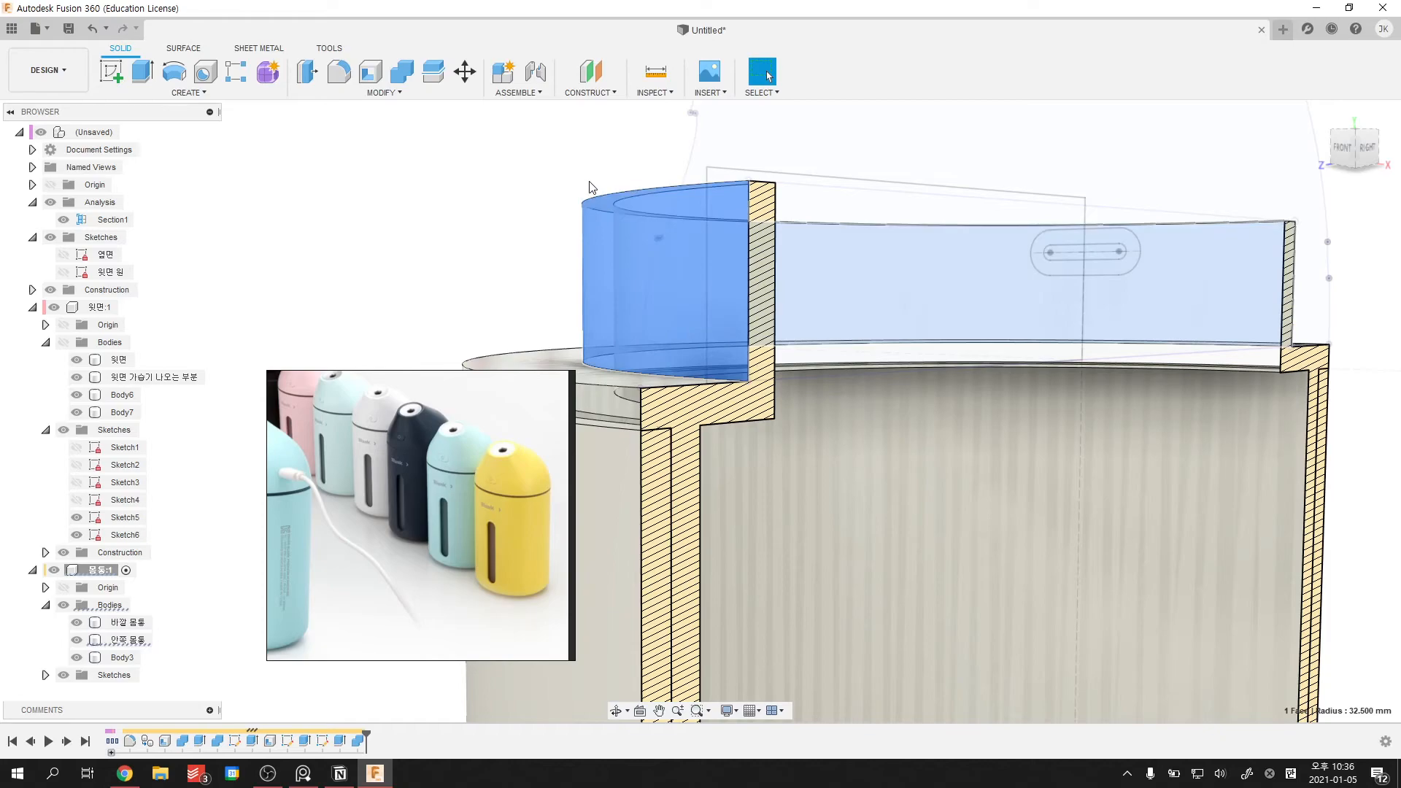
{"action": "middle_click_drag", "start_coordinate": [632, 191], "coordinate": [591, 209], "text": "shift"}
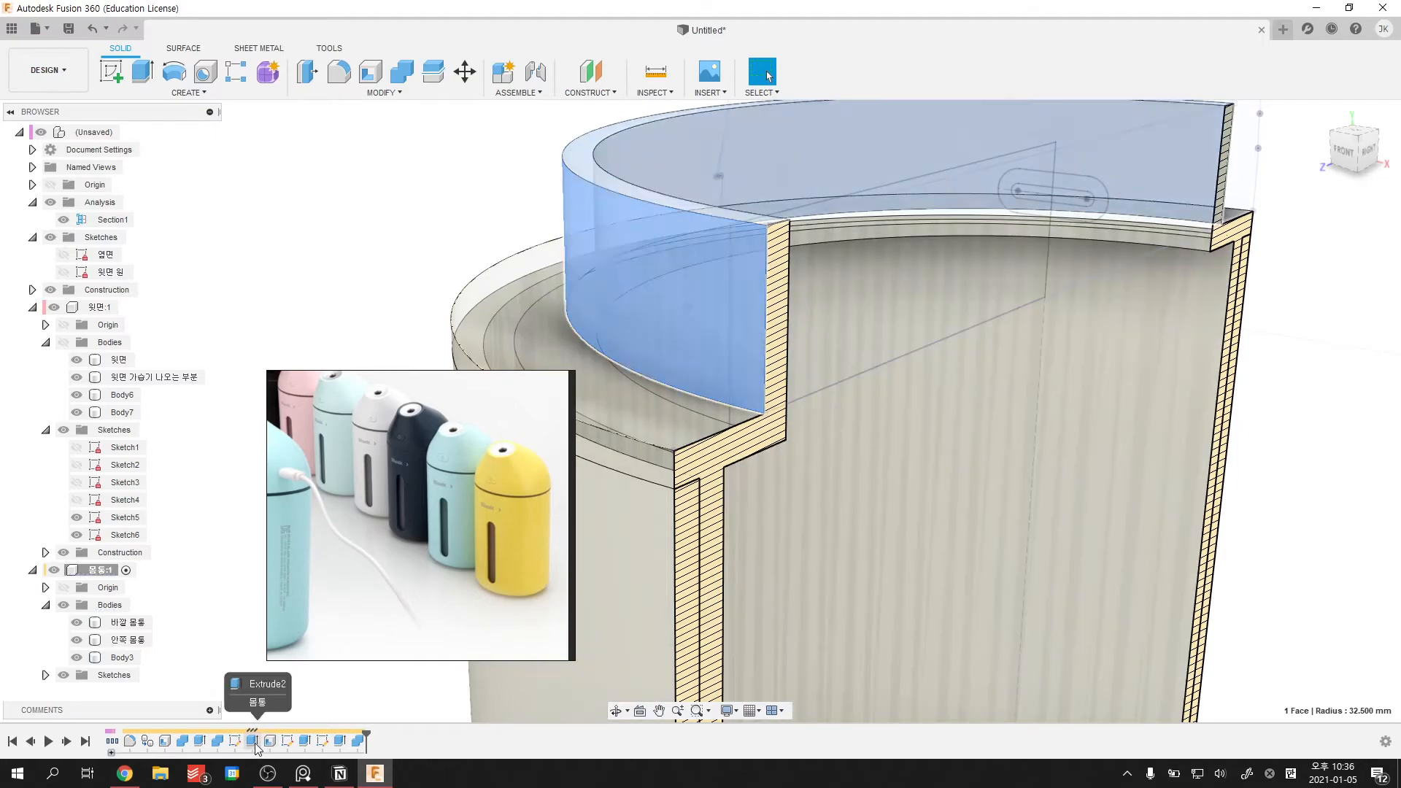
{"action": "left_click", "coordinate": [256, 744]}
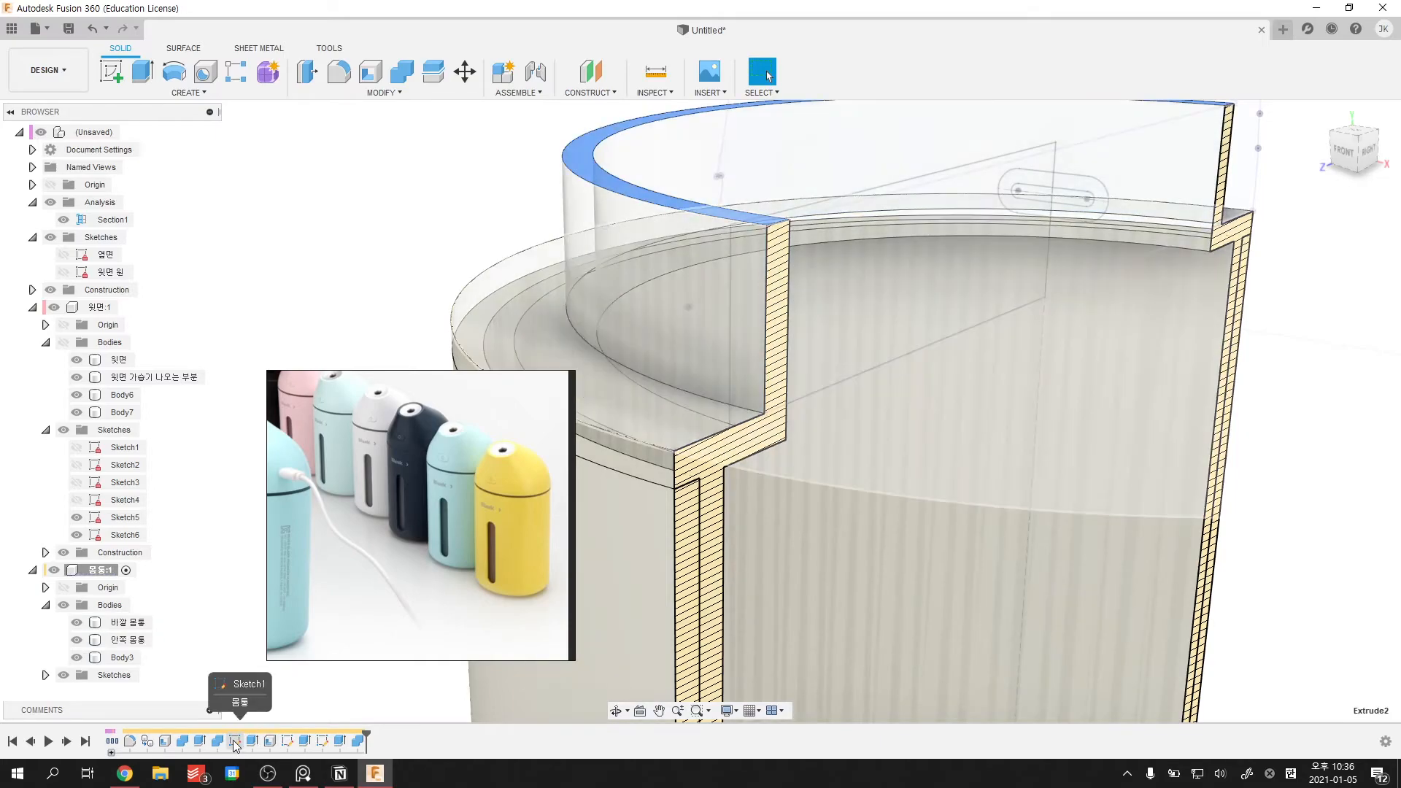
{"action": "left_click", "coordinate": [234, 743]}
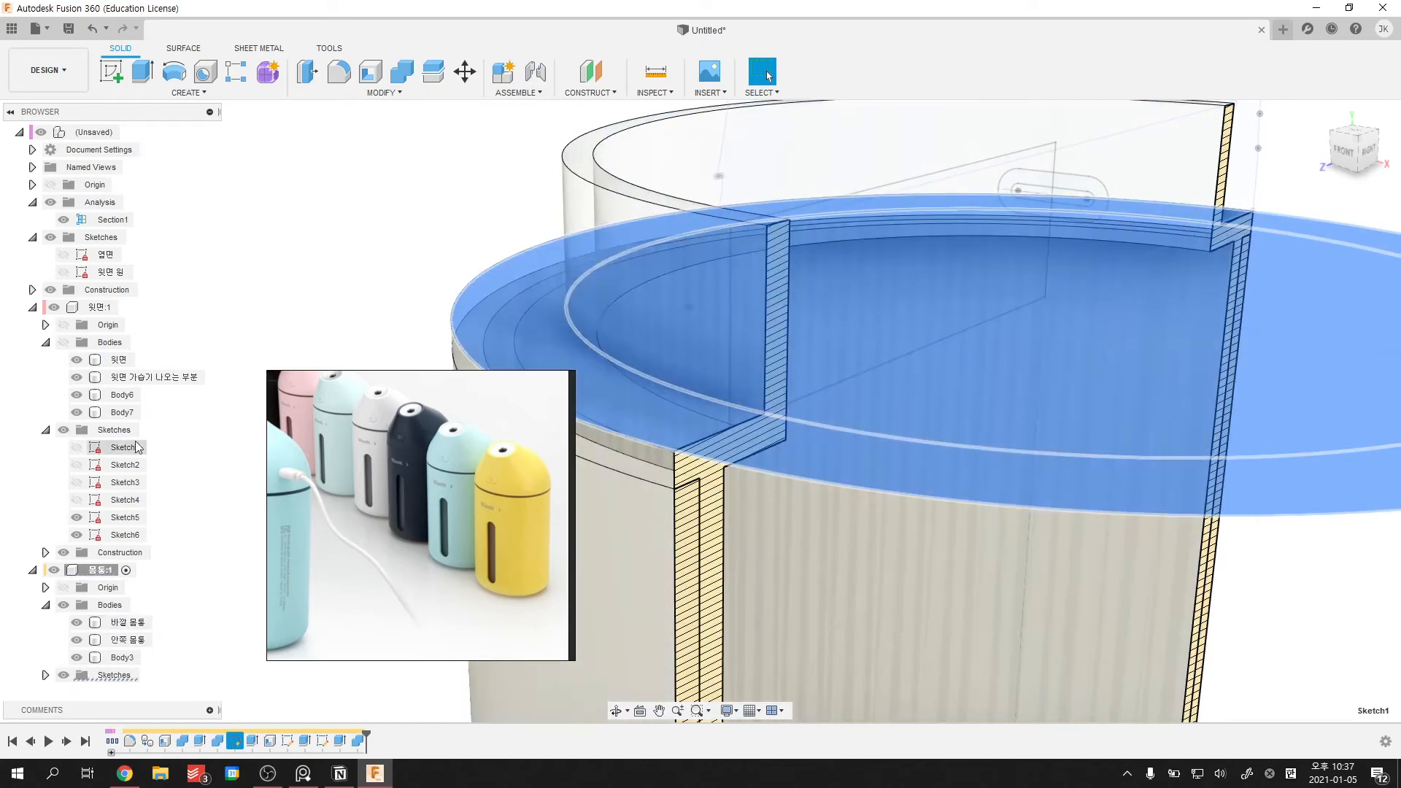
{"action": "left_click", "coordinate": [187, 430]}
{"action": "double_click", "coordinate": [288, 740]}
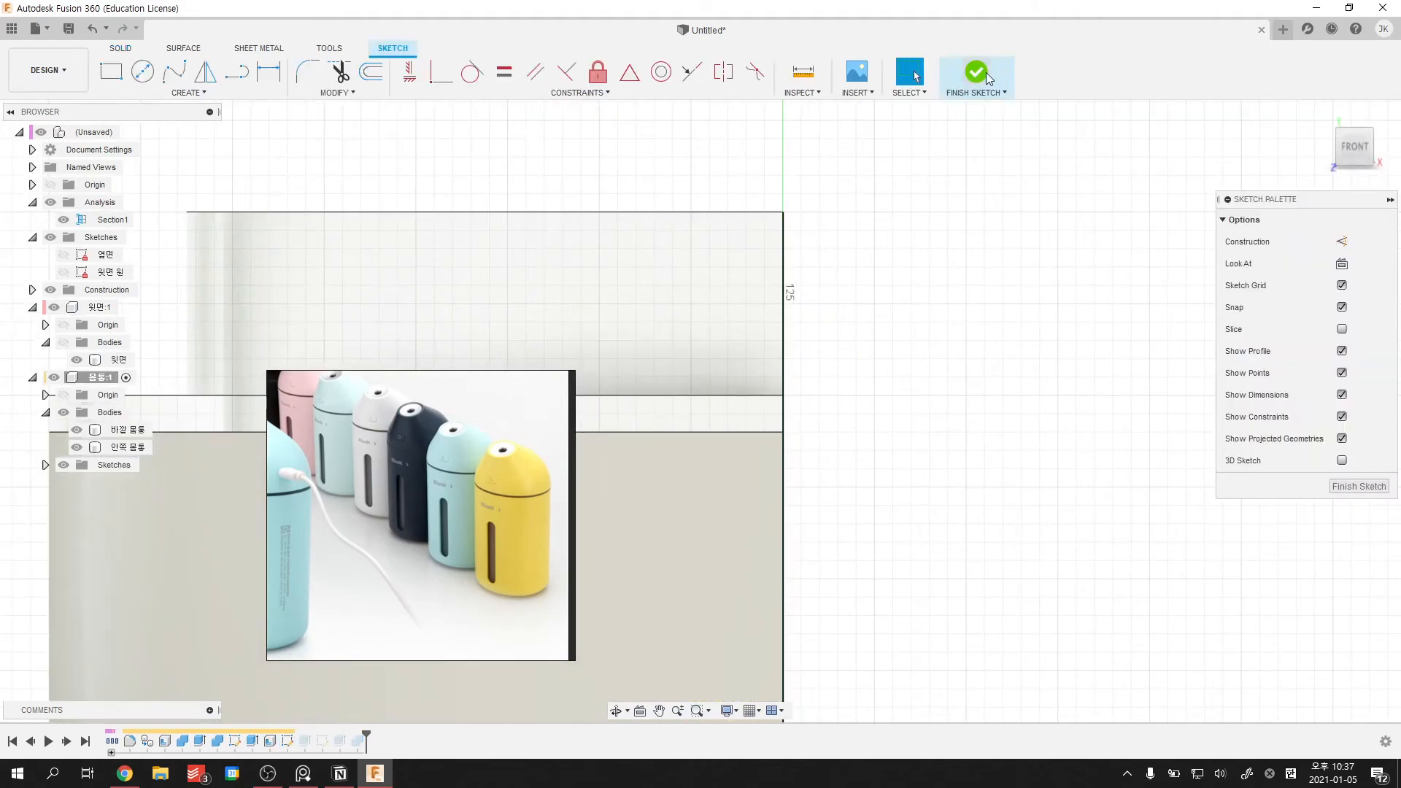
{"action": "left_click", "coordinate": [999, 73]}
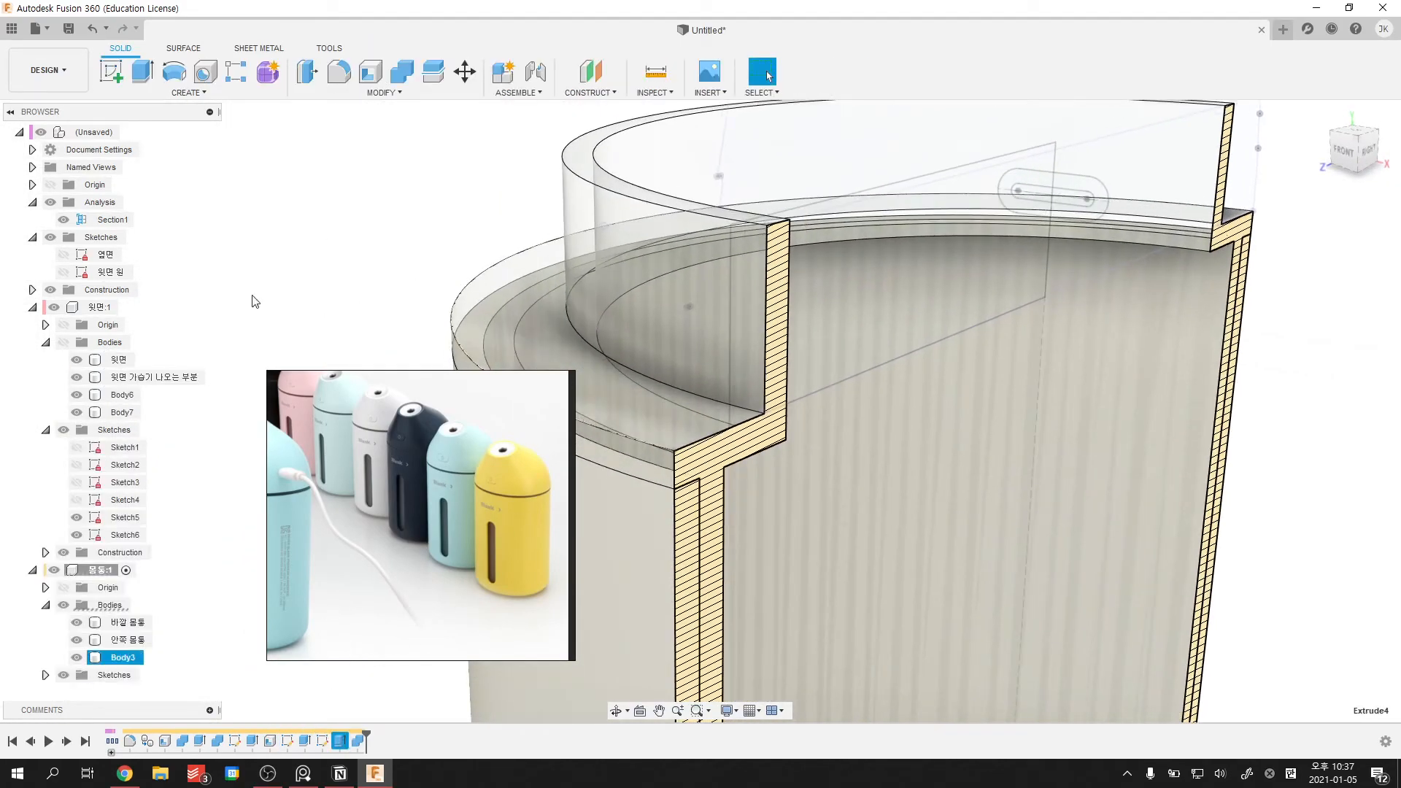
- Edit the sketch behind the container's inner rim, set its circle's diameter to 60 mm and finish the sketch
{"action": "left_click", "coordinate": [683, 267]}
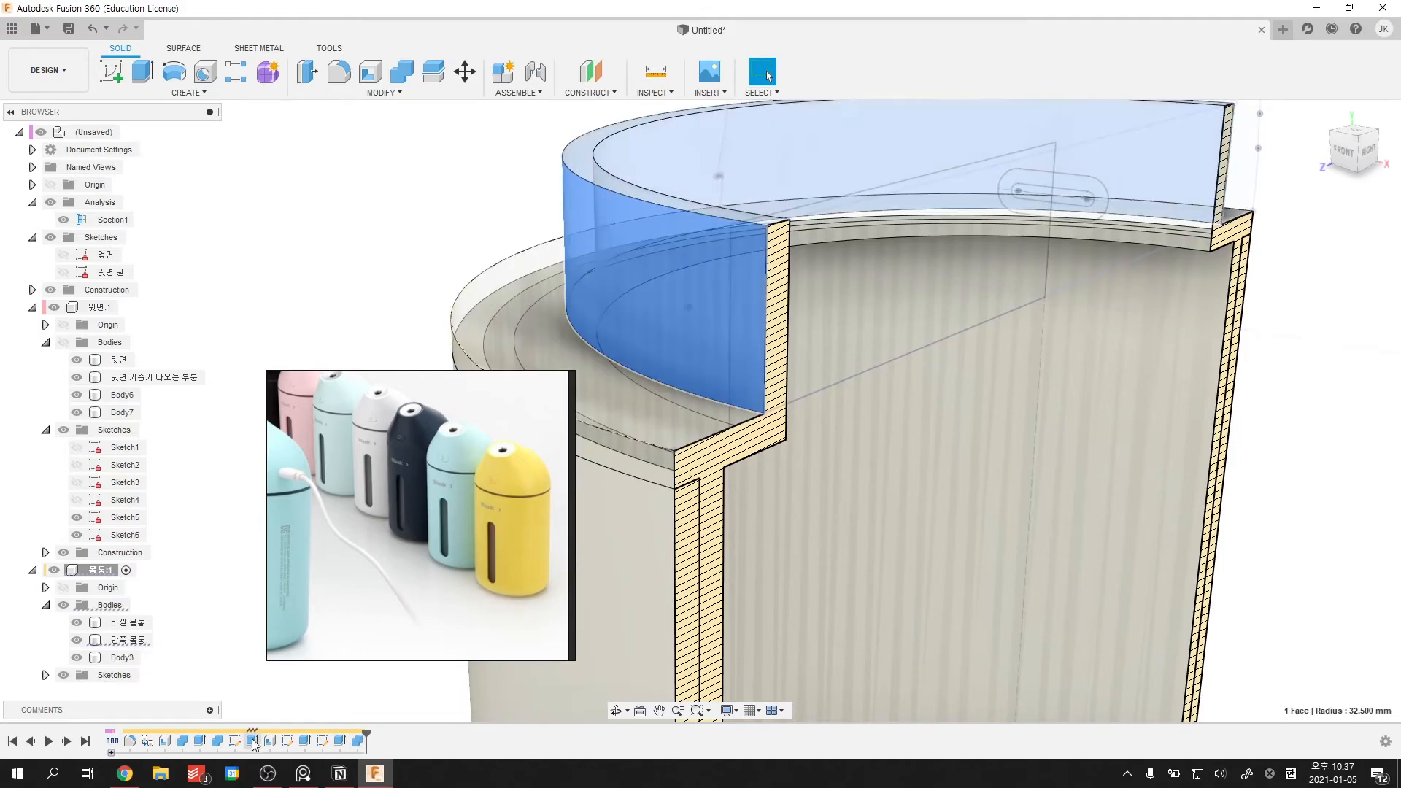
{"action": "double_click", "coordinate": [236, 740]}
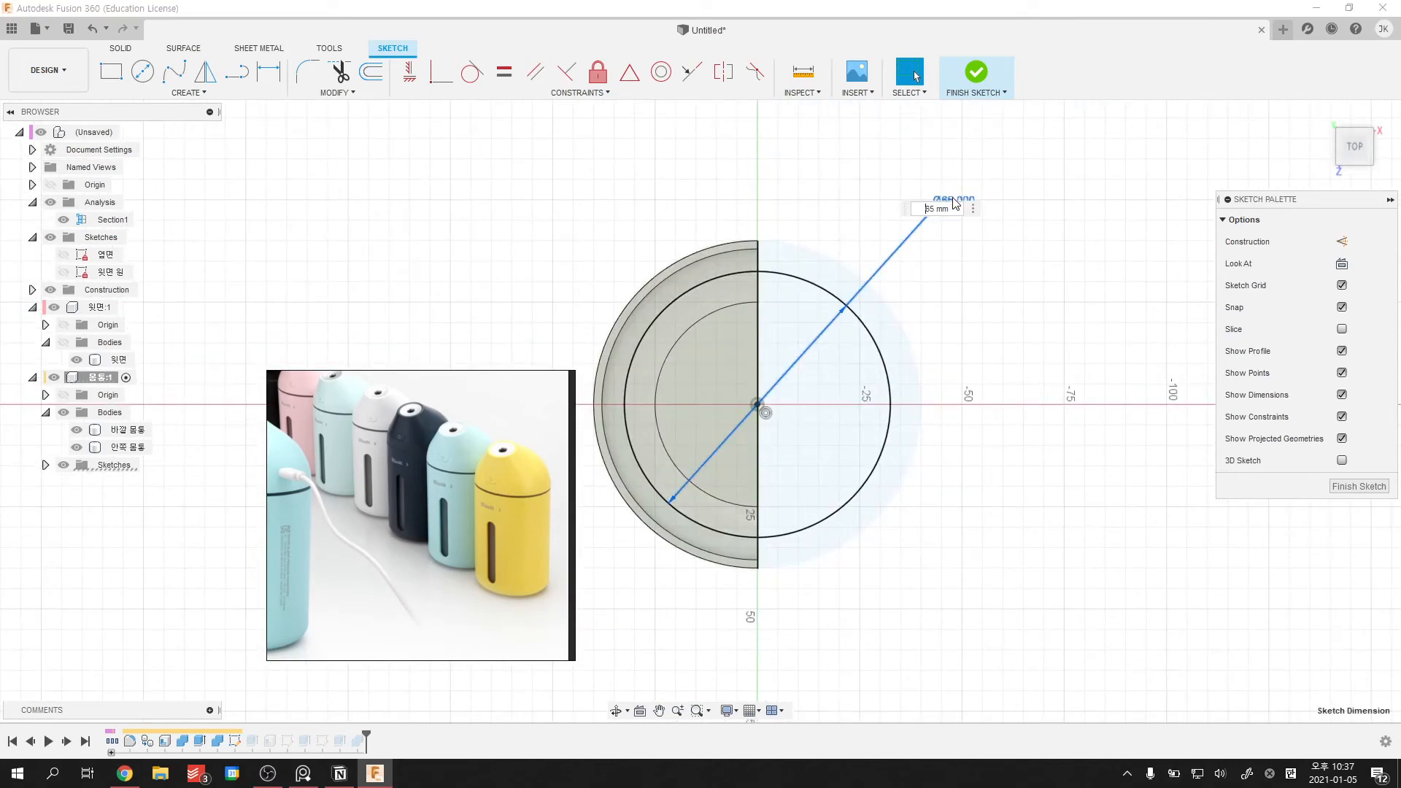
{"action": "type", "text": "60"}
{"action": "key", "text": "Return"}
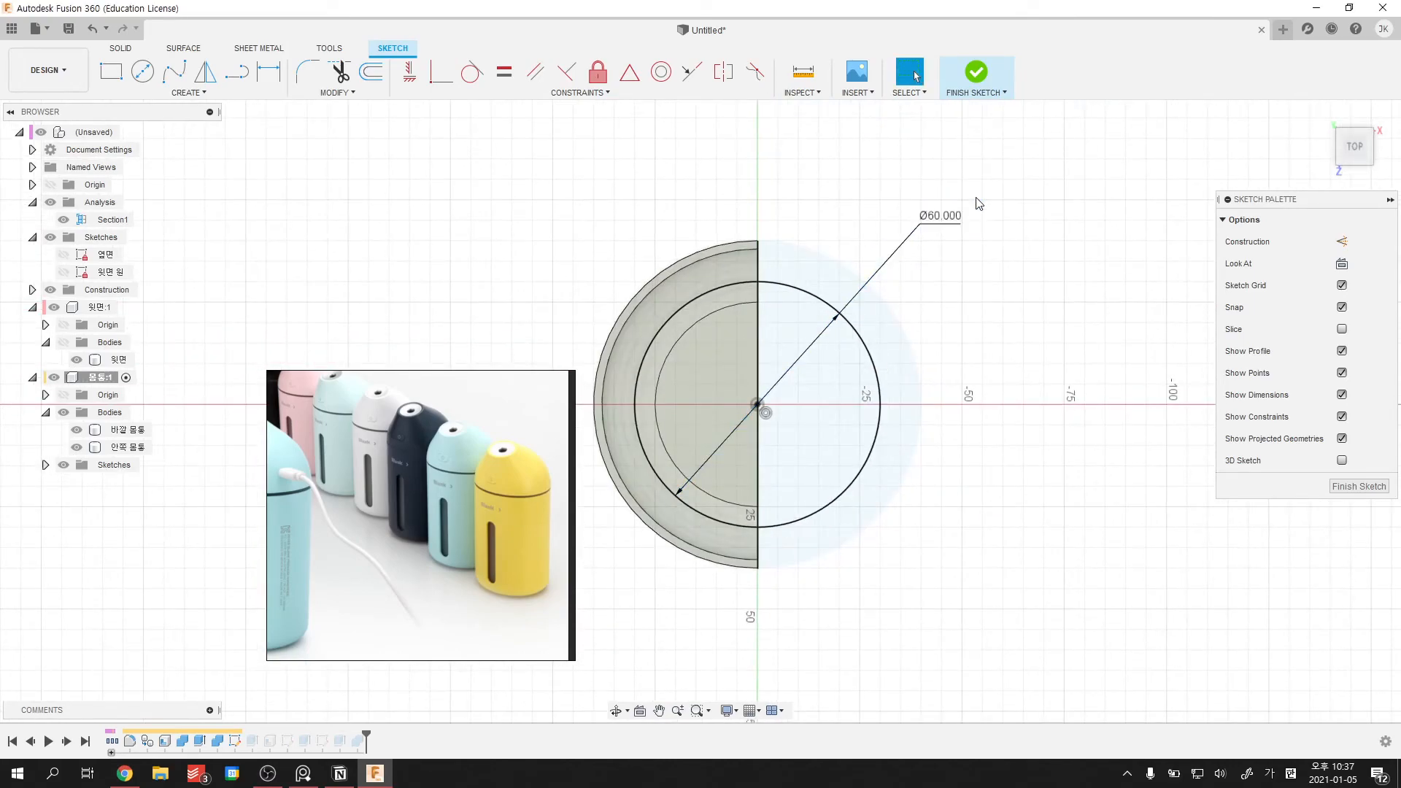
{"action": "left_click", "coordinate": [956, 94]}
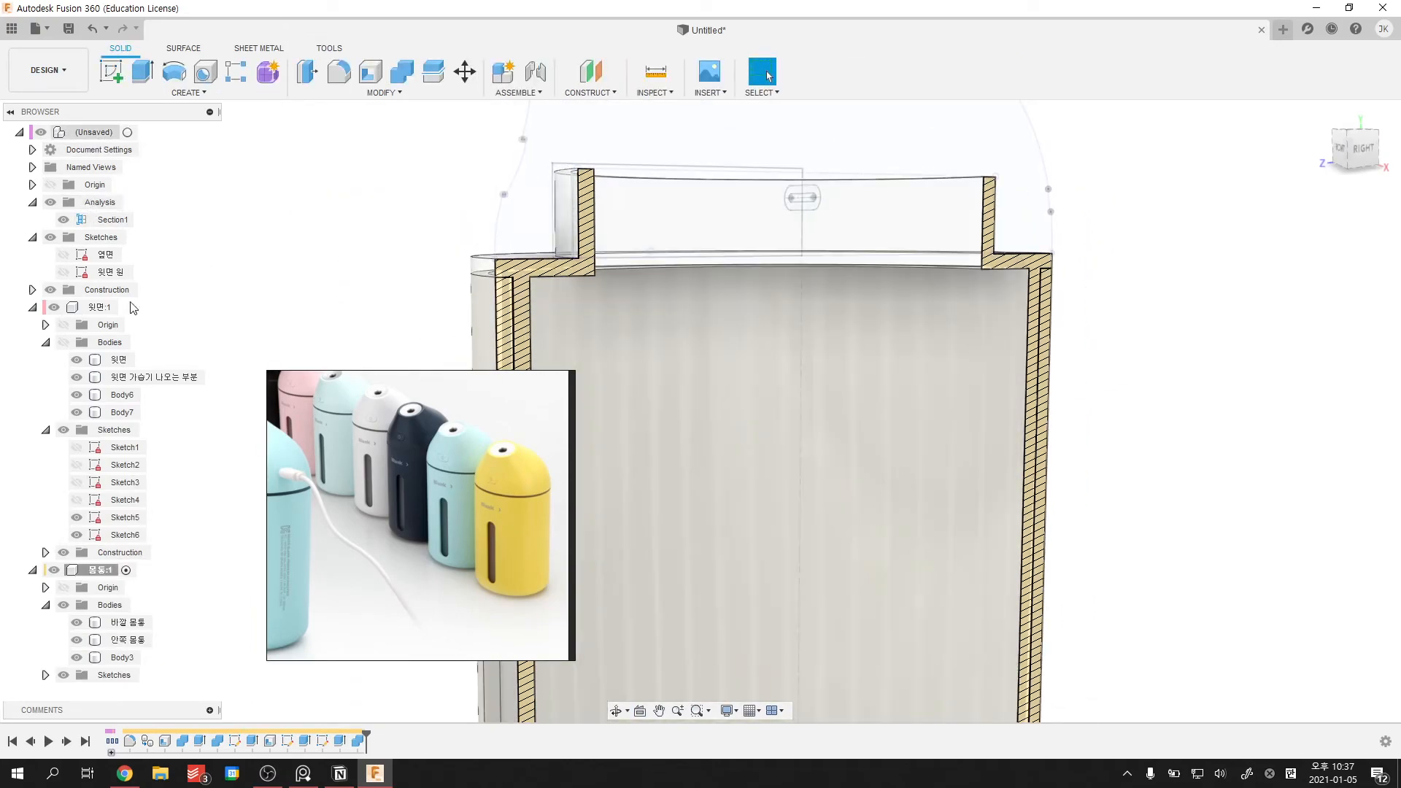
- Activate the lid component and show its bodies again in the section view
{"action": "double_click", "coordinate": [112, 307]}
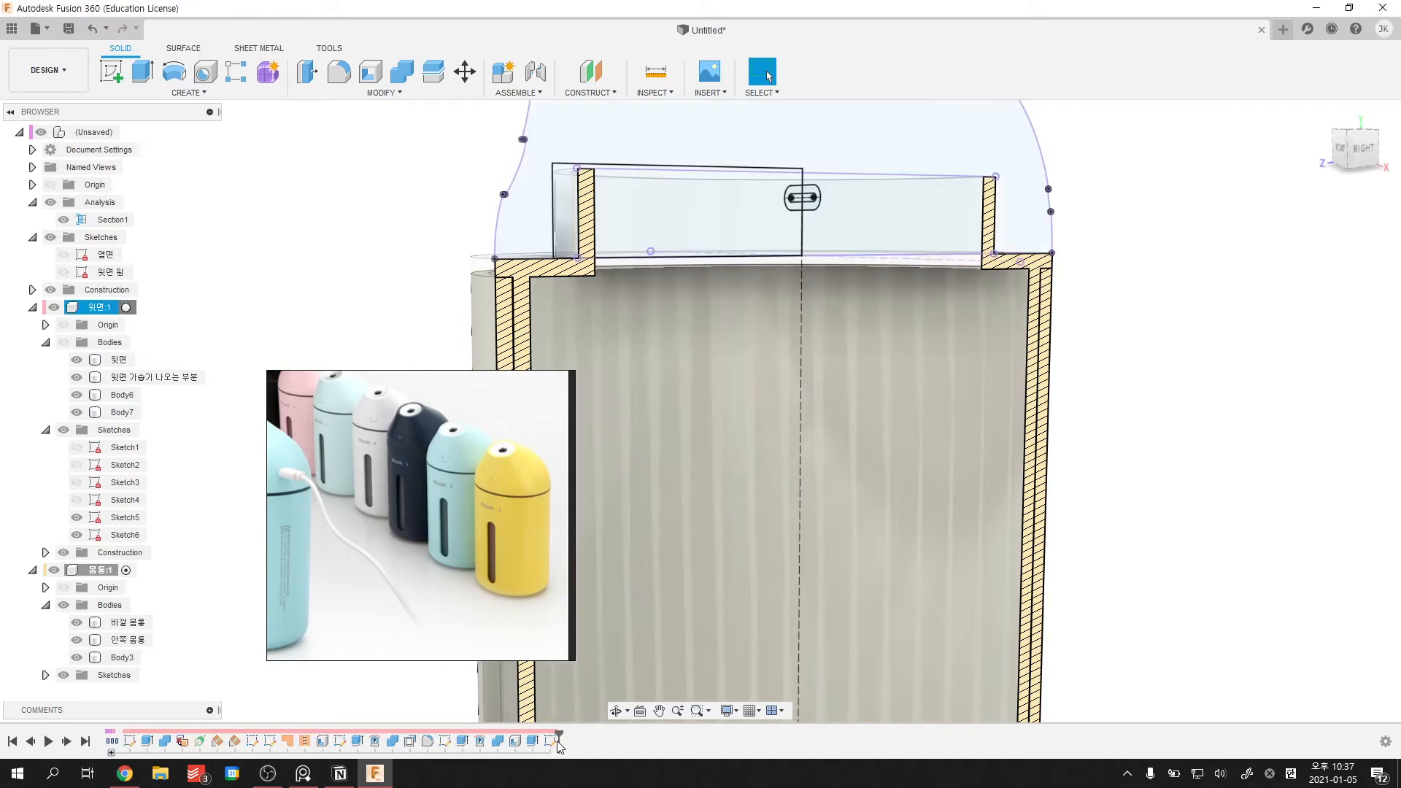
{"action": "middle_click_drag", "start_coordinate": [417, 277], "coordinate": [469, 395]}
{"action": "scroll", "coordinate": [469, 395], "scroll_direction": "up", "scroll_amount": 1}
{"action": "middle_click_drag", "start_coordinate": [391, 292], "coordinate": [361, 288], "text": "shift"}
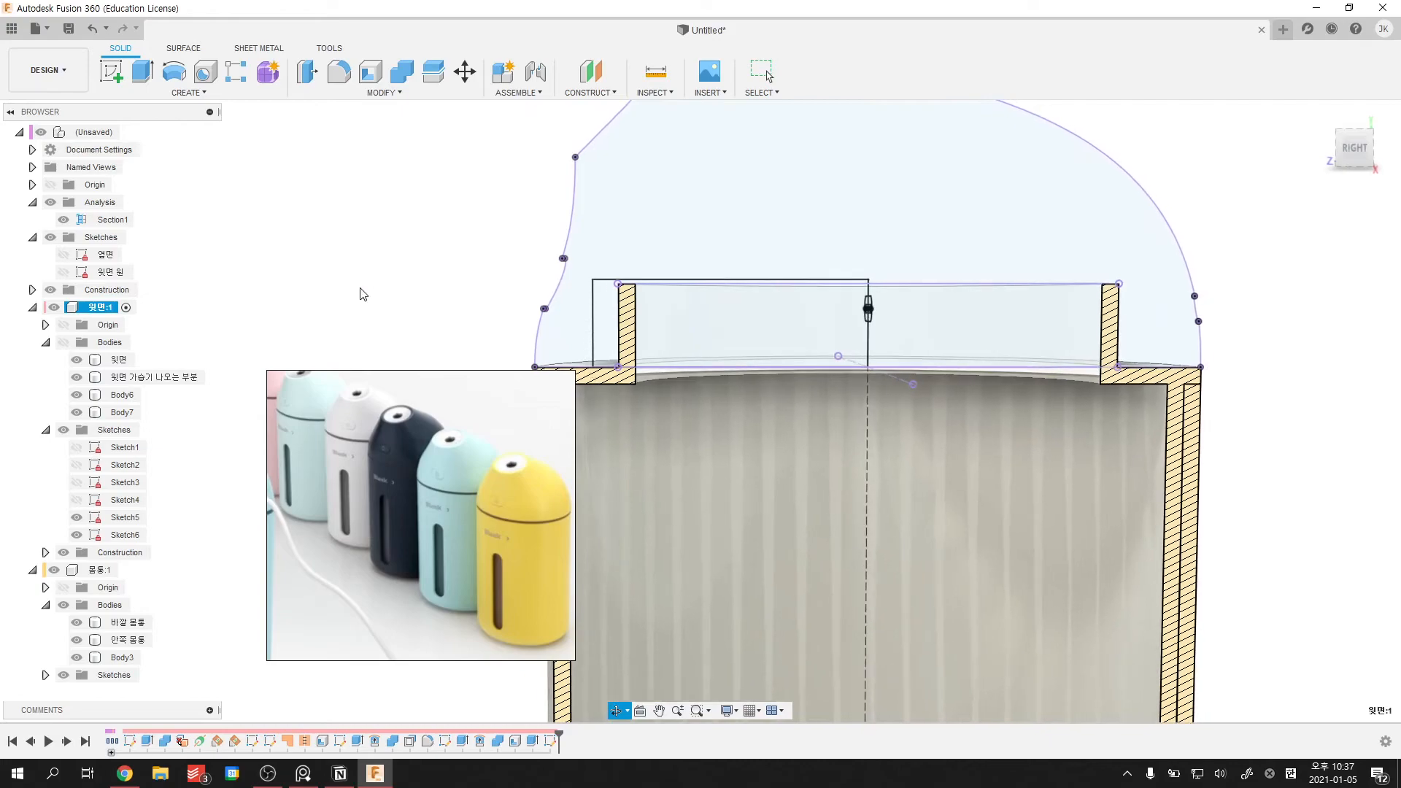
{"action": "left_click", "coordinate": [72, 345]}
{"action": "mouse_move", "coordinate": [397, 288]}
{"action": "middle_mouse_down", "text": "shift"}
{"action": "mouse_move", "coordinate": [369, 287]}
{"action": "mouse_move", "coordinate": [404, 291]}
{"action": "middle_mouse_up", "text": "shift"}
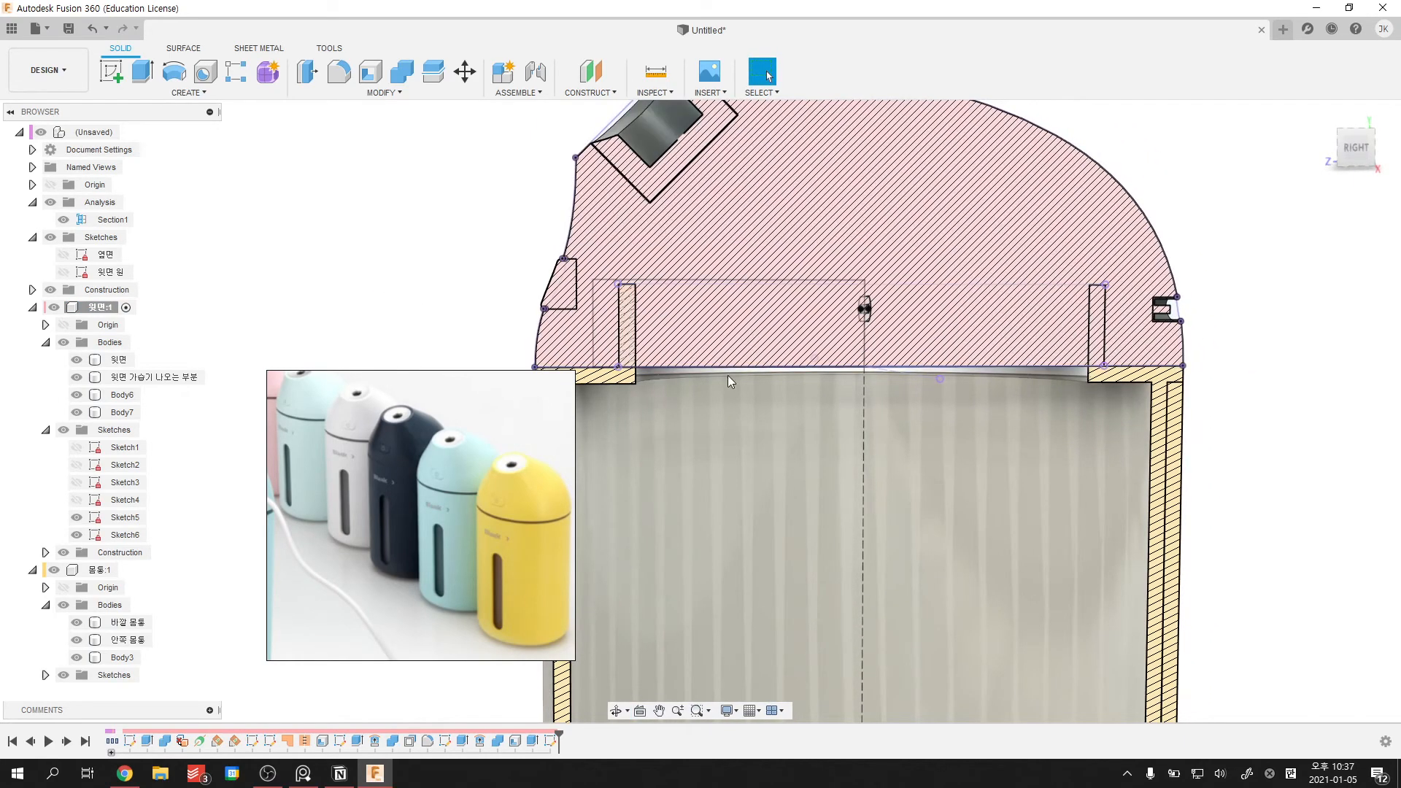
{"action": "middle_click_drag", "start_coordinate": [497, 282], "coordinate": [509, 283], "text": "shift"}
- Hide the container component so that only the sectioned lid remains displayed
{"action": "left_click", "coordinate": [54, 308]}
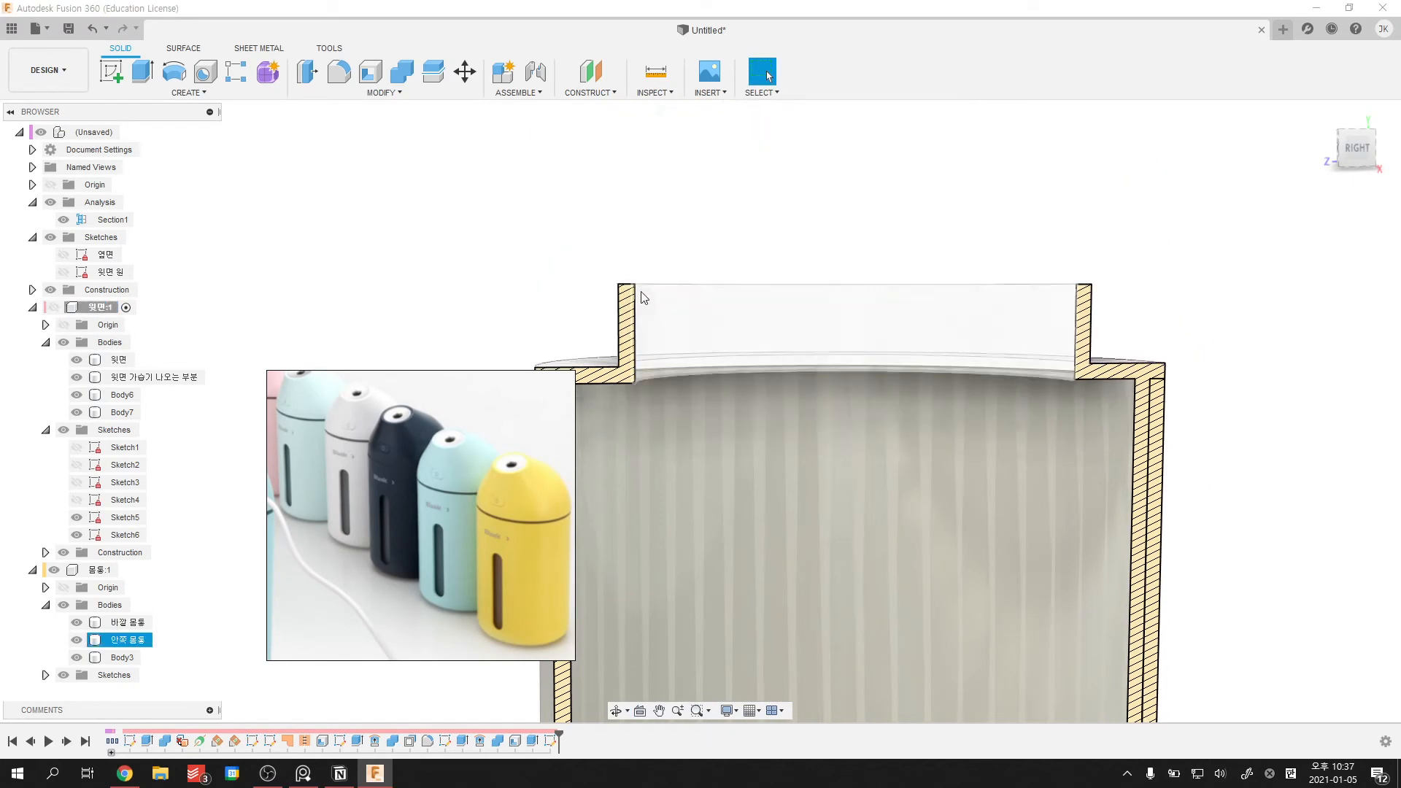
{"action": "left_click", "coordinate": [54, 571]}
{"action": "left_click", "coordinate": [54, 309]}
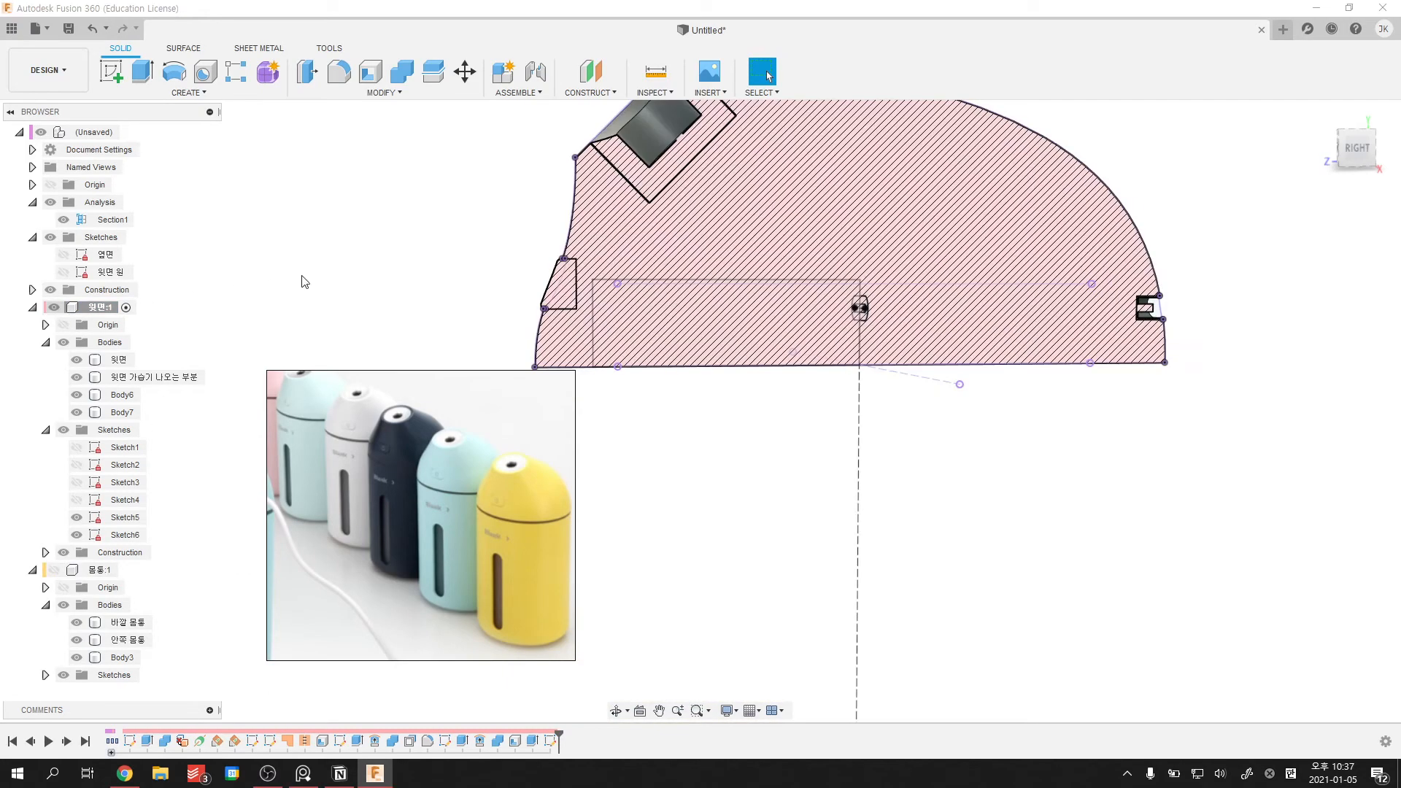
- Revolve the rectangular profile 360 degrees about its vertical center line as a cut into the lid
{"action": "middle_click_drag", "start_coordinate": [438, 297], "coordinate": [423, 260], "text": "shift"}
{"action": "scroll", "coordinate": [323, 234], "scroll_direction": "up", "scroll_amount": 1}
{"action": "left_click", "coordinate": [187, 92]}
{"action": "left_click", "coordinate": [179, 80]}
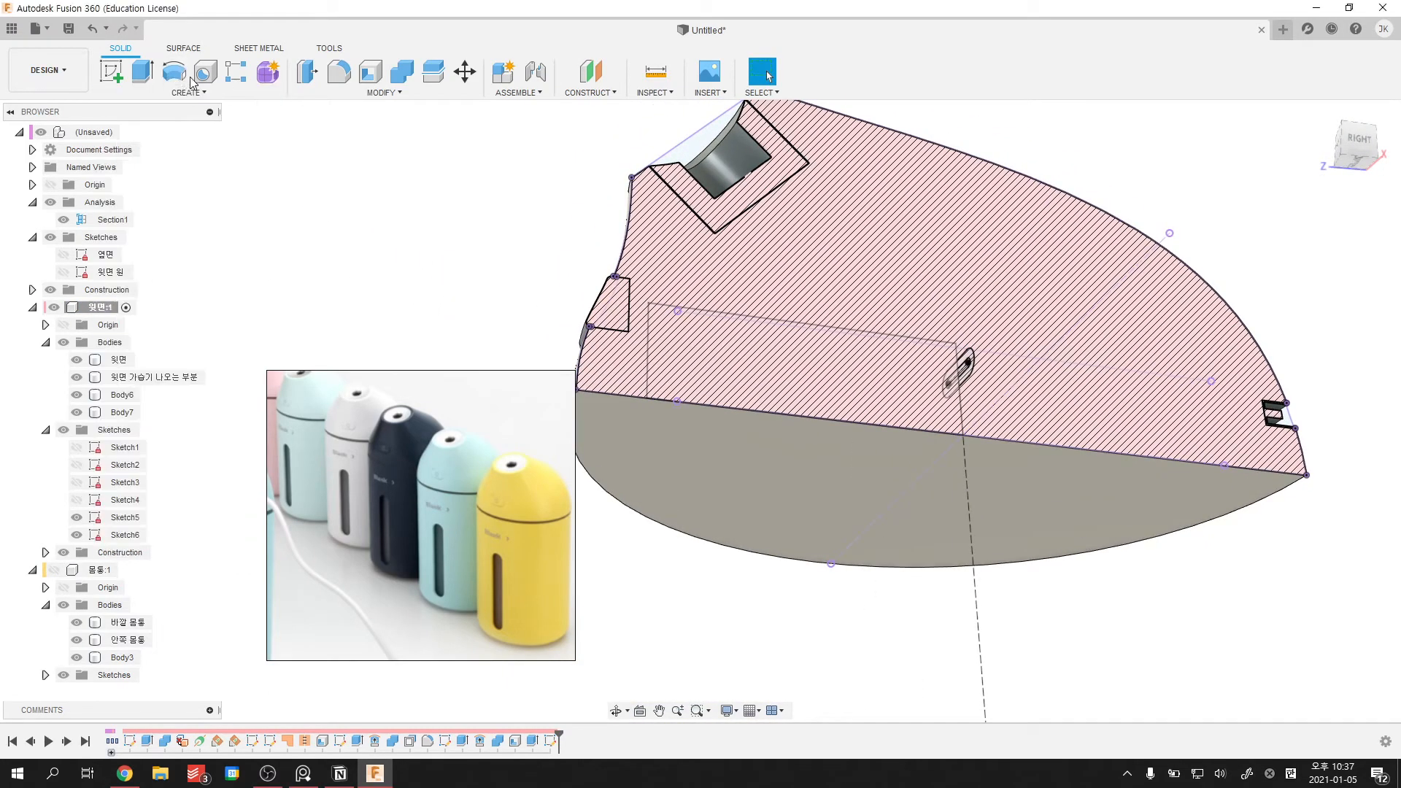
{"action": "left_click", "coordinate": [763, 372]}
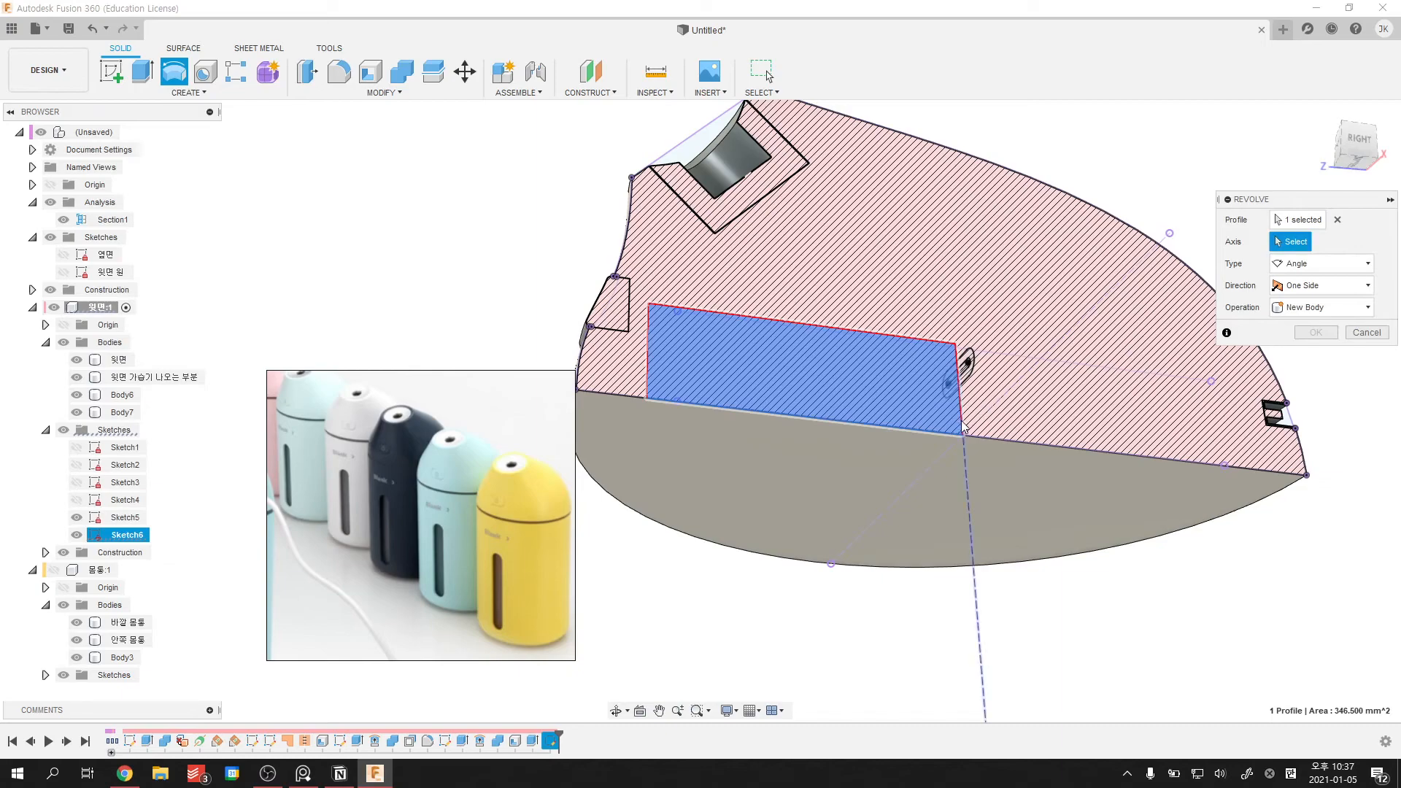
{"action": "left_click", "coordinate": [962, 426]}
{"action": "scroll", "coordinate": [978, 486], "scroll_direction": "down", "scroll_amount": 2}
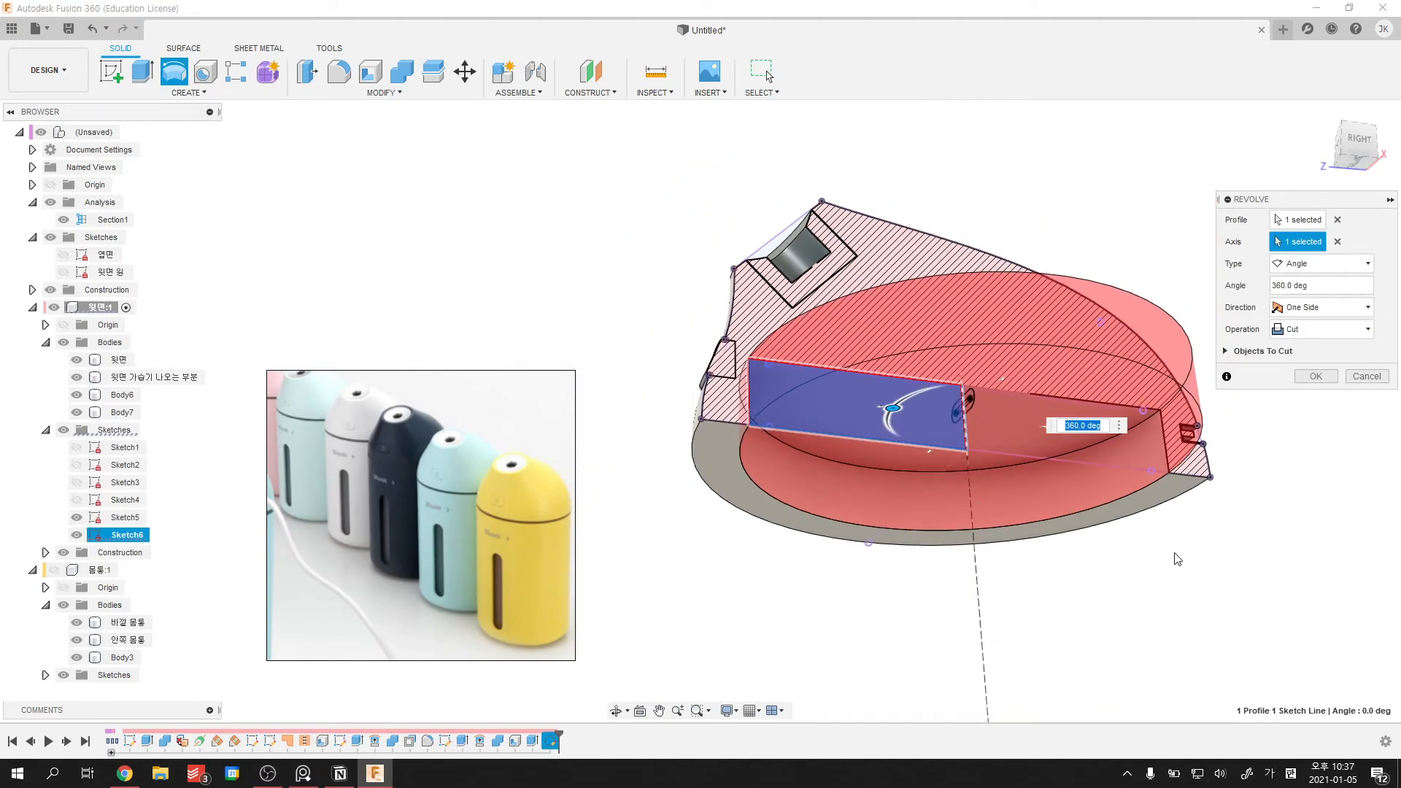
{"action": "key", "text": "Return"}
- Show the container component again and examine the gap between its rim and the lid's recess from the right side
{"action": "middle_click_drag", "start_coordinate": [1231, 543], "coordinate": [1214, 544], "text": "shift"}
{"action": "left_click", "coordinate": [54, 570]}
{"action": "left_click", "coordinate": [1356, 142]}
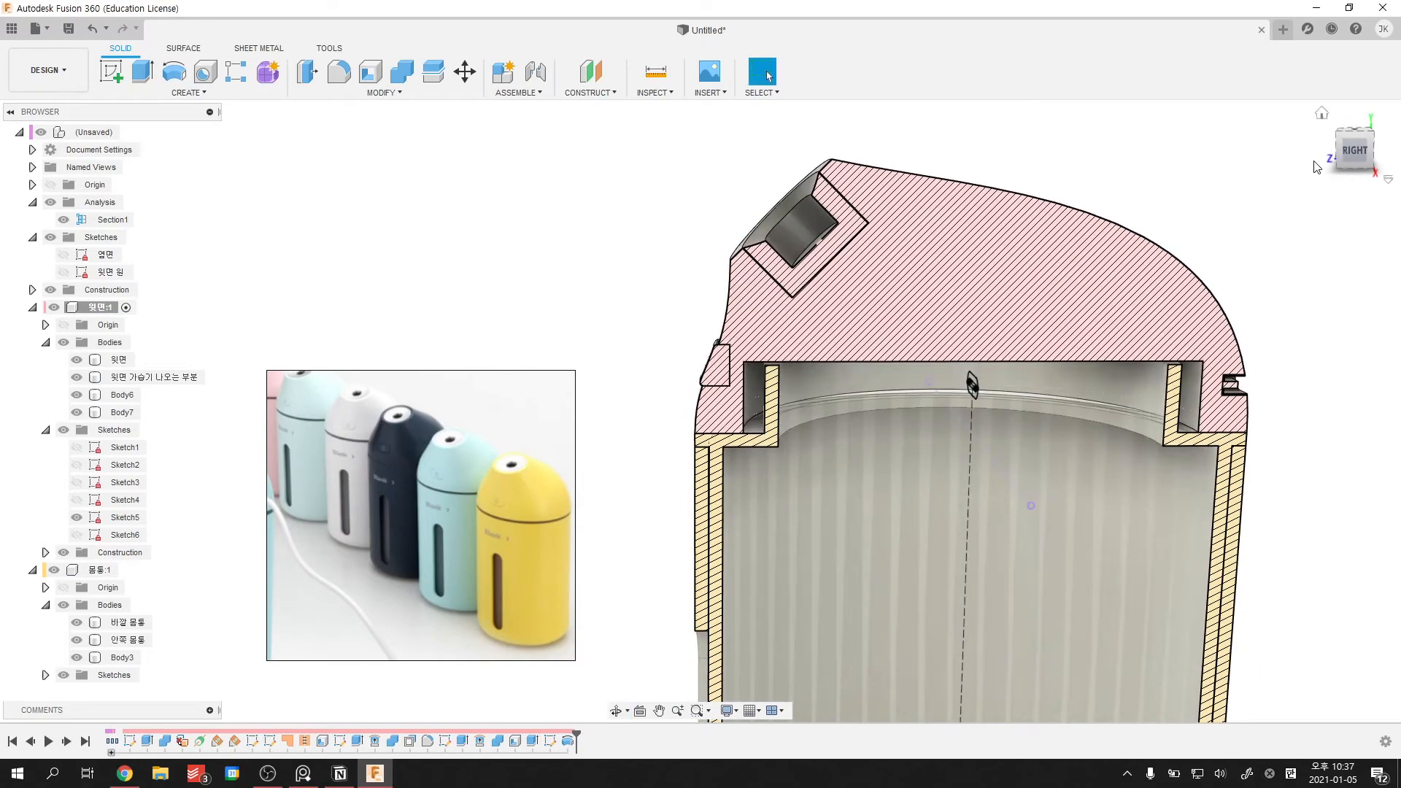
{"action": "middle_click_drag", "start_coordinate": [1202, 347], "coordinate": [1198, 250]}
{"action": "scroll", "coordinate": [1197, 249], "scroll_direction": "down", "scroll_amount": 1}
{"action": "scroll", "coordinate": [1204, 383], "scroll_direction": "down", "scroll_amount": 3}
{"action": "middle_click_drag", "start_coordinate": [1204, 384], "coordinate": [1247, 364]}
{"action": "scroll", "coordinate": [1101, 359], "scroll_direction": "up", "scroll_amount": 4}
{"action": "middle_click_drag", "start_coordinate": [1097, 359], "coordinate": [1149, 376]}
{"action": "scroll", "coordinate": [789, 256], "scroll_direction": "up", "scroll_amount": 3}
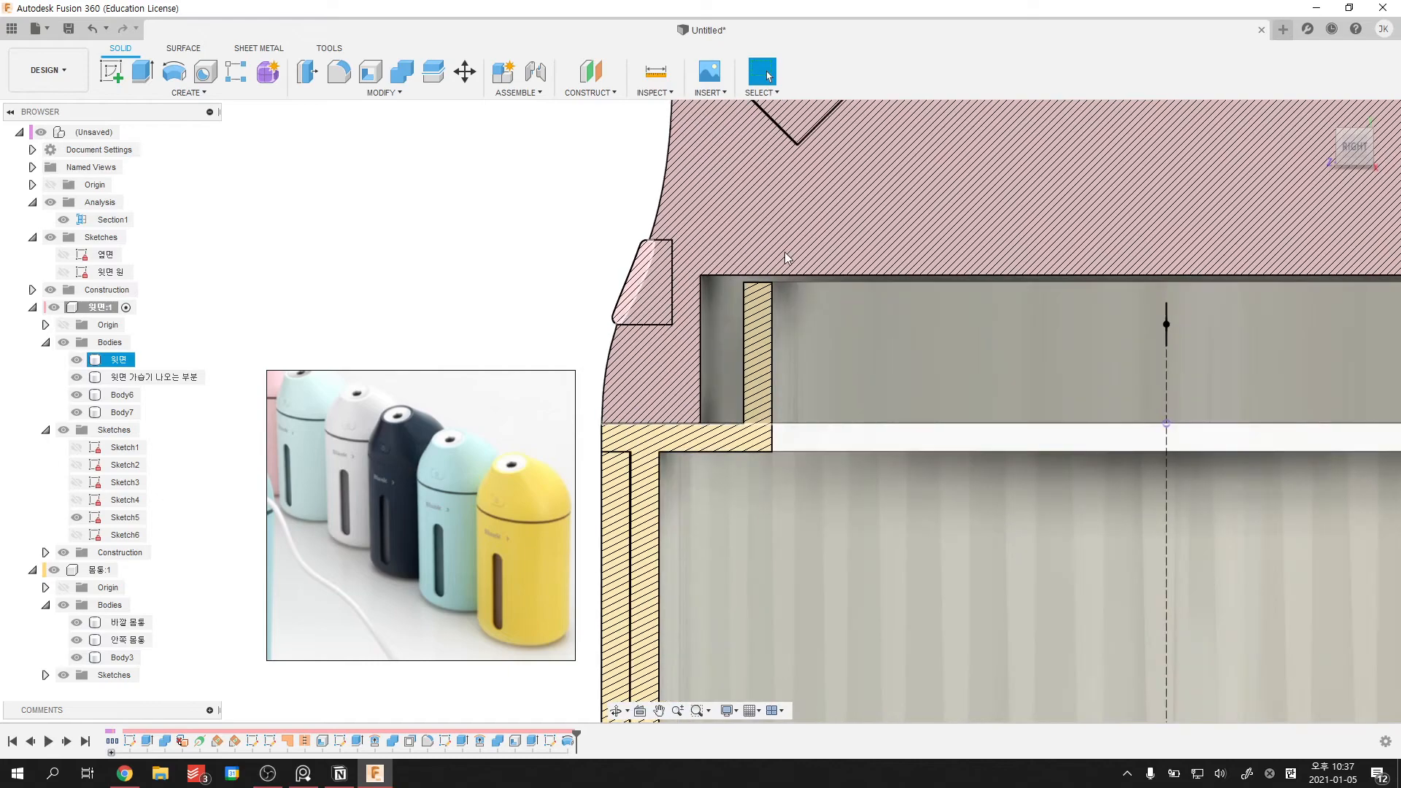
- Start a coil on the container's flat ledge beside the inner rim, centred on the container's axis with a 60 mm diameter
{"action": "scroll", "coordinate": [756, 324], "scroll_direction": "down", "scroll_amount": 3}
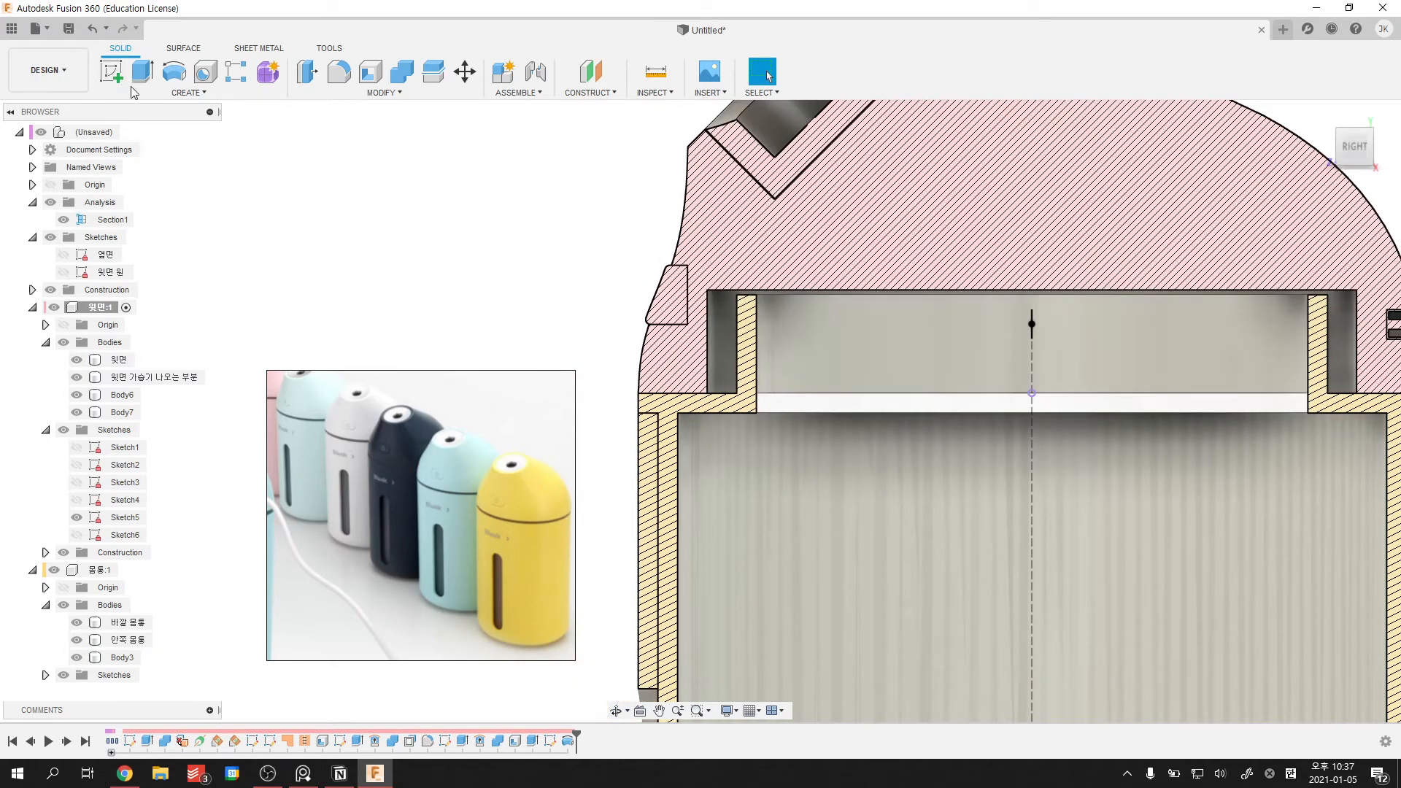
{"action": "left_click", "coordinate": [187, 92]}
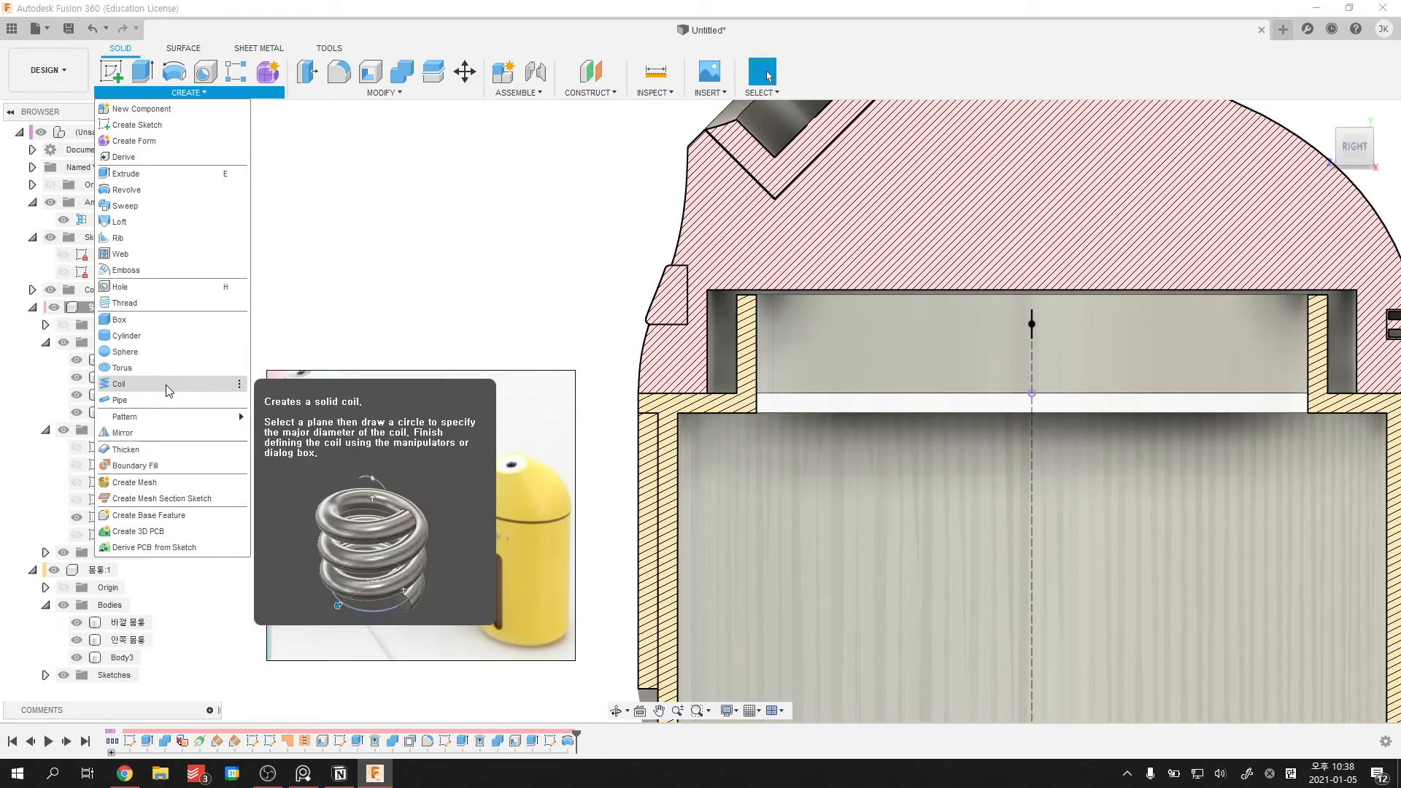
{"action": "key", "text": "Escape"}
{"action": "middle_click_drag", "start_coordinate": [716, 383], "coordinate": [803, 424], "text": "shift"}
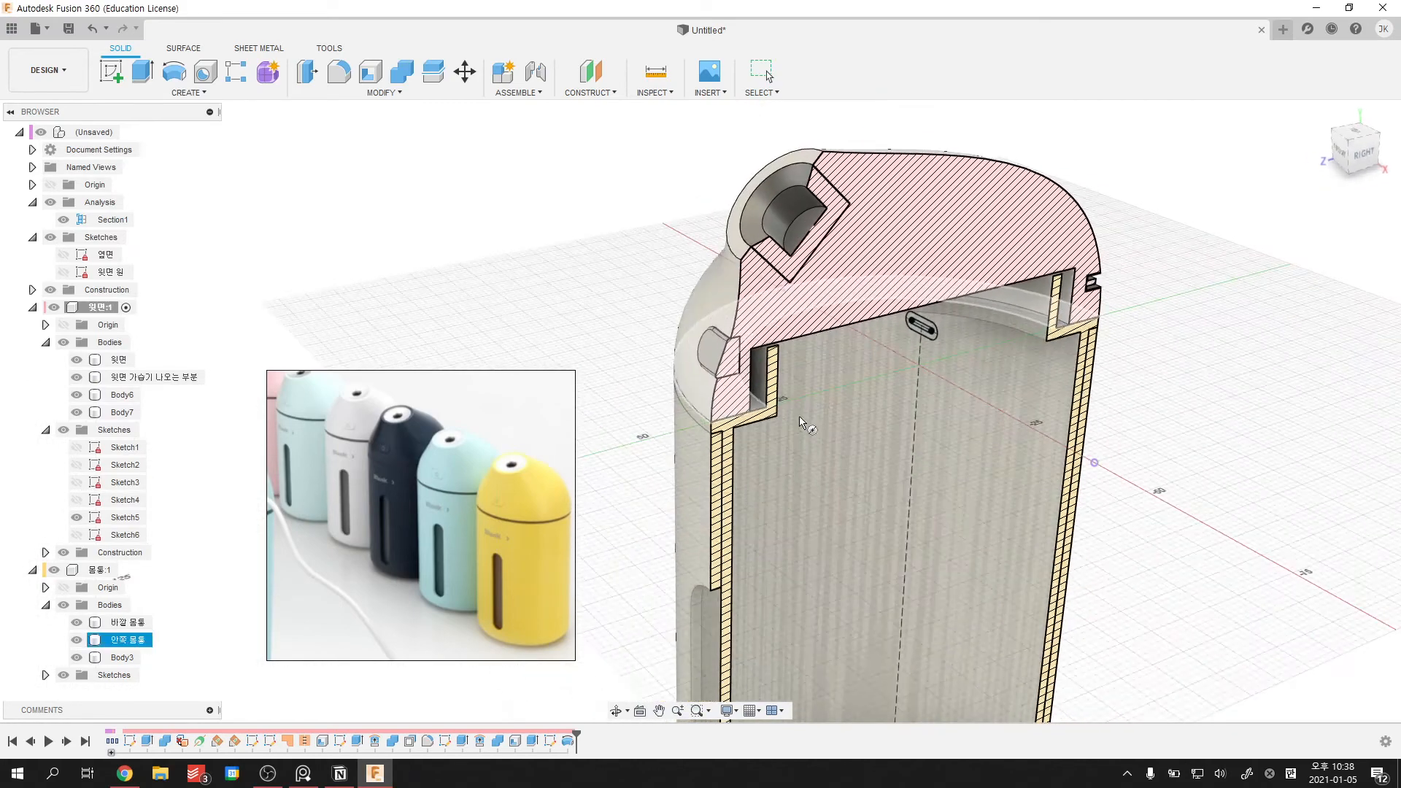
{"action": "scroll", "coordinate": [759, 385], "scroll_direction": "up", "scroll_amount": 4}
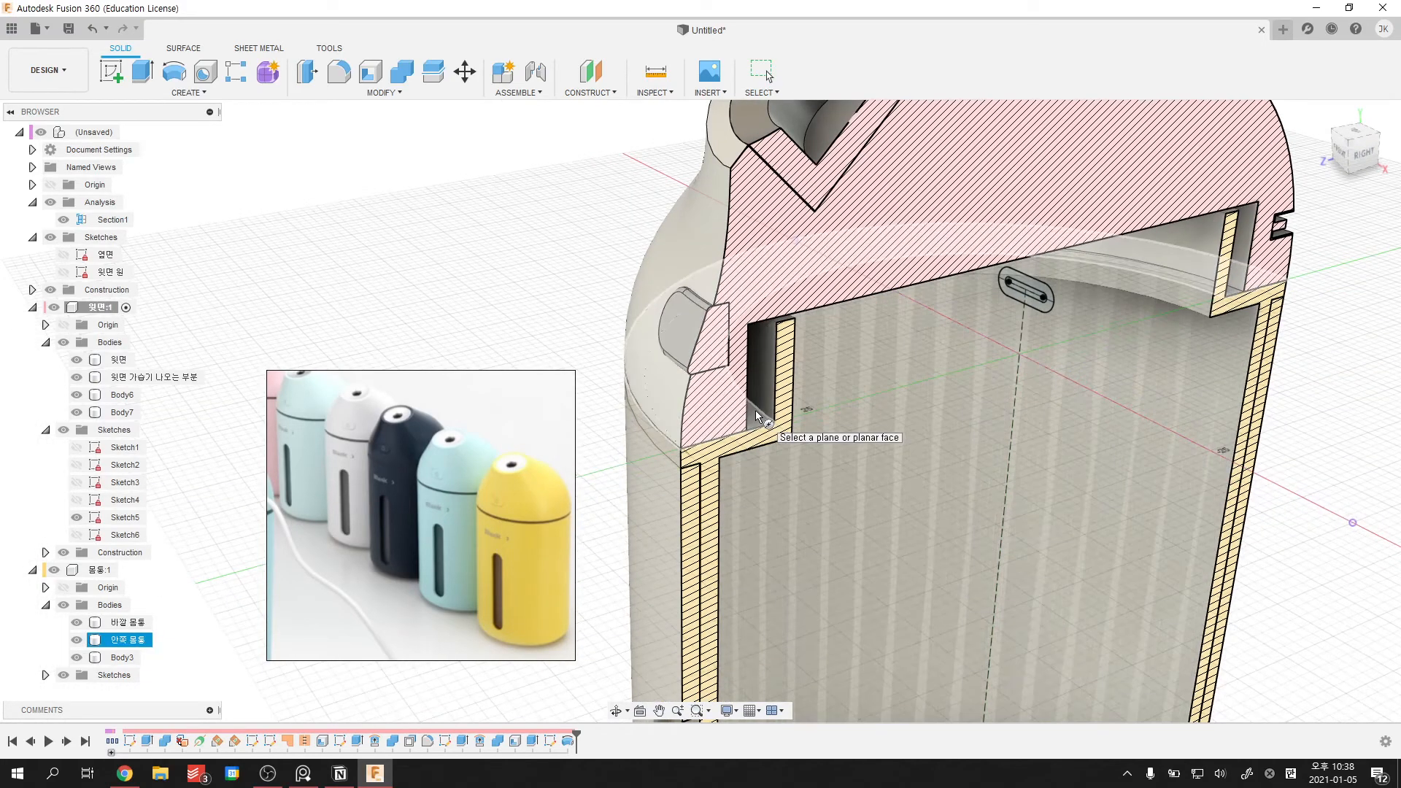
{"action": "left_click", "coordinate": [756, 410]}
{"action": "left_click", "coordinate": [1017, 360]}
{"action": "scroll", "coordinate": [755, 435], "scroll_direction": "up", "scroll_amount": 5}
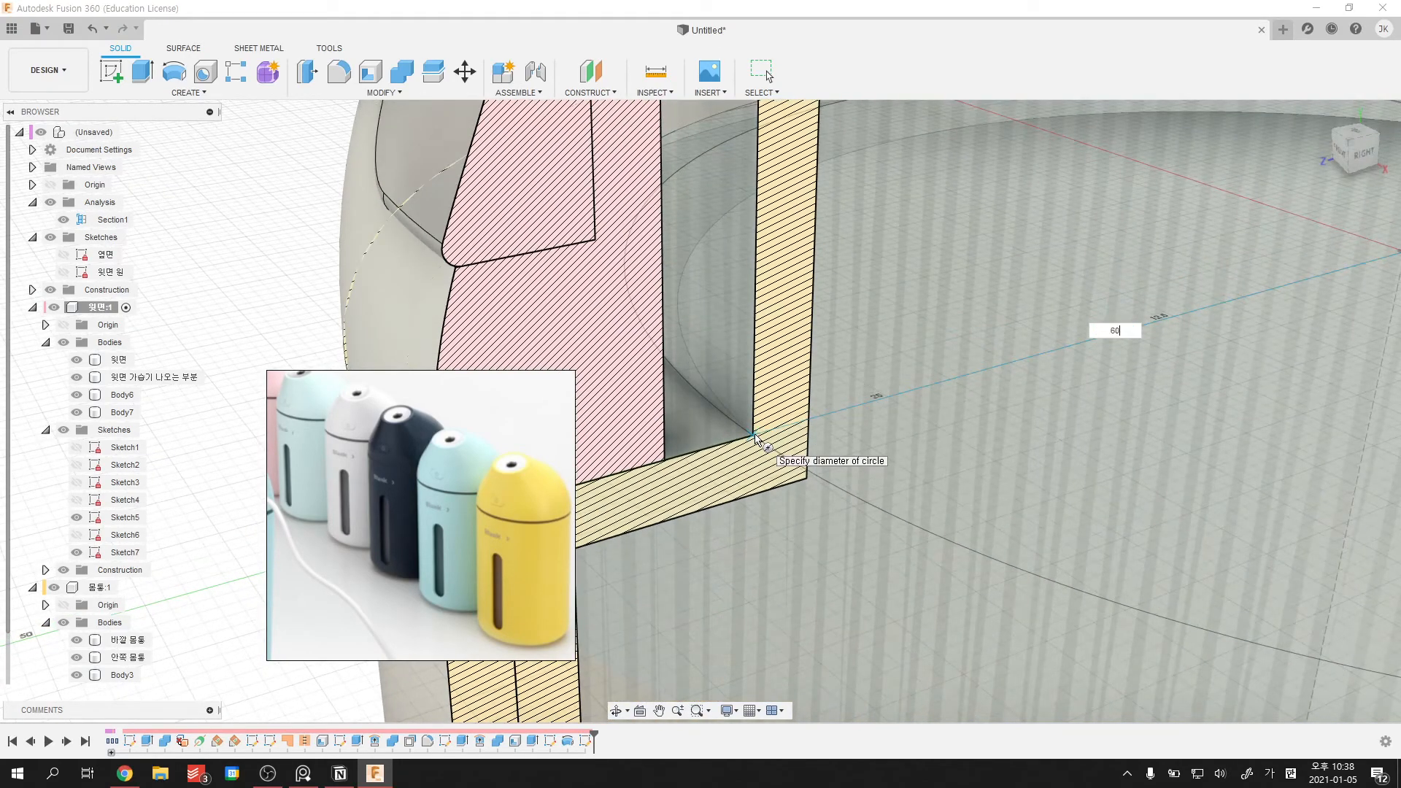
{"action": "key", "text": "Return"}
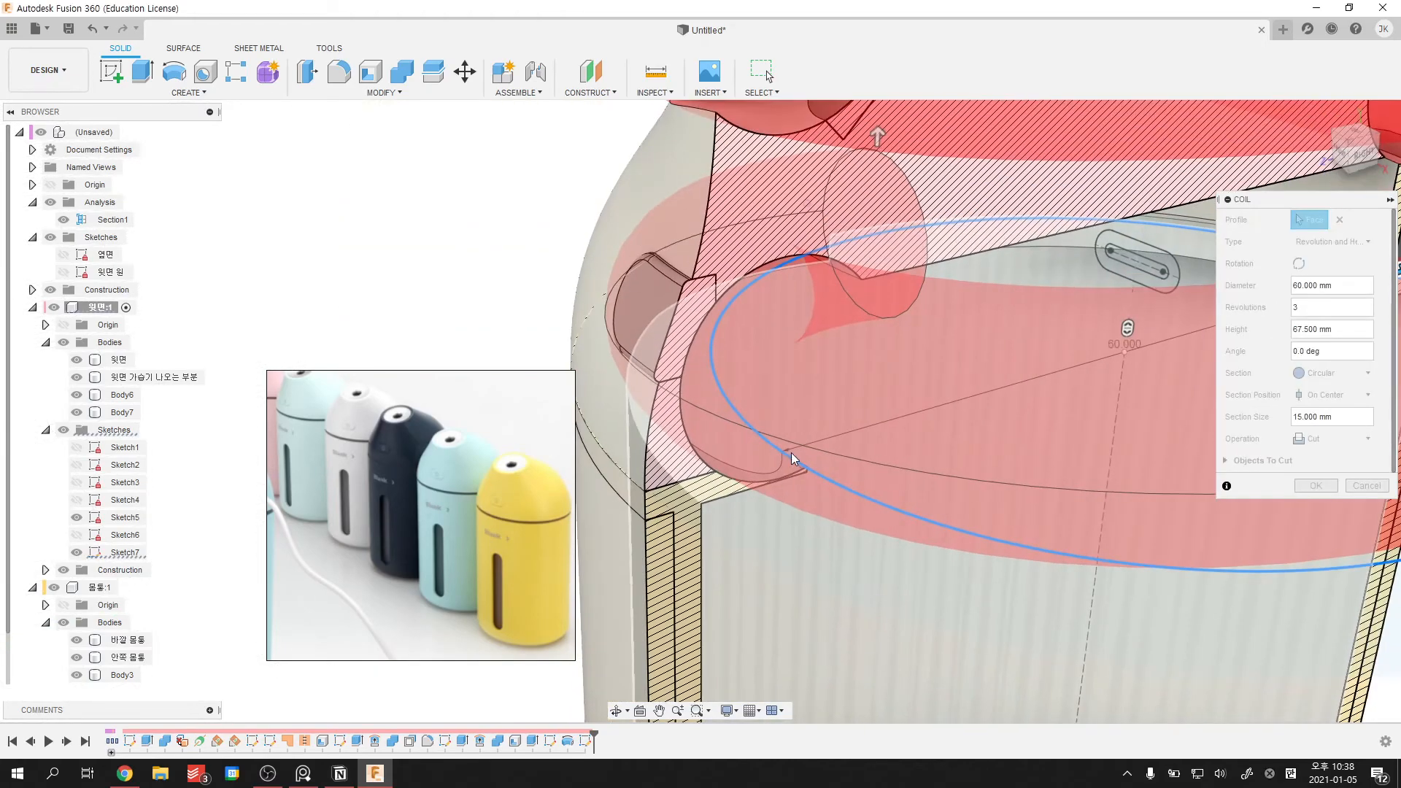
{"action": "scroll", "coordinate": [793, 456], "scroll_direction": "down", "scroll_amount": 5}
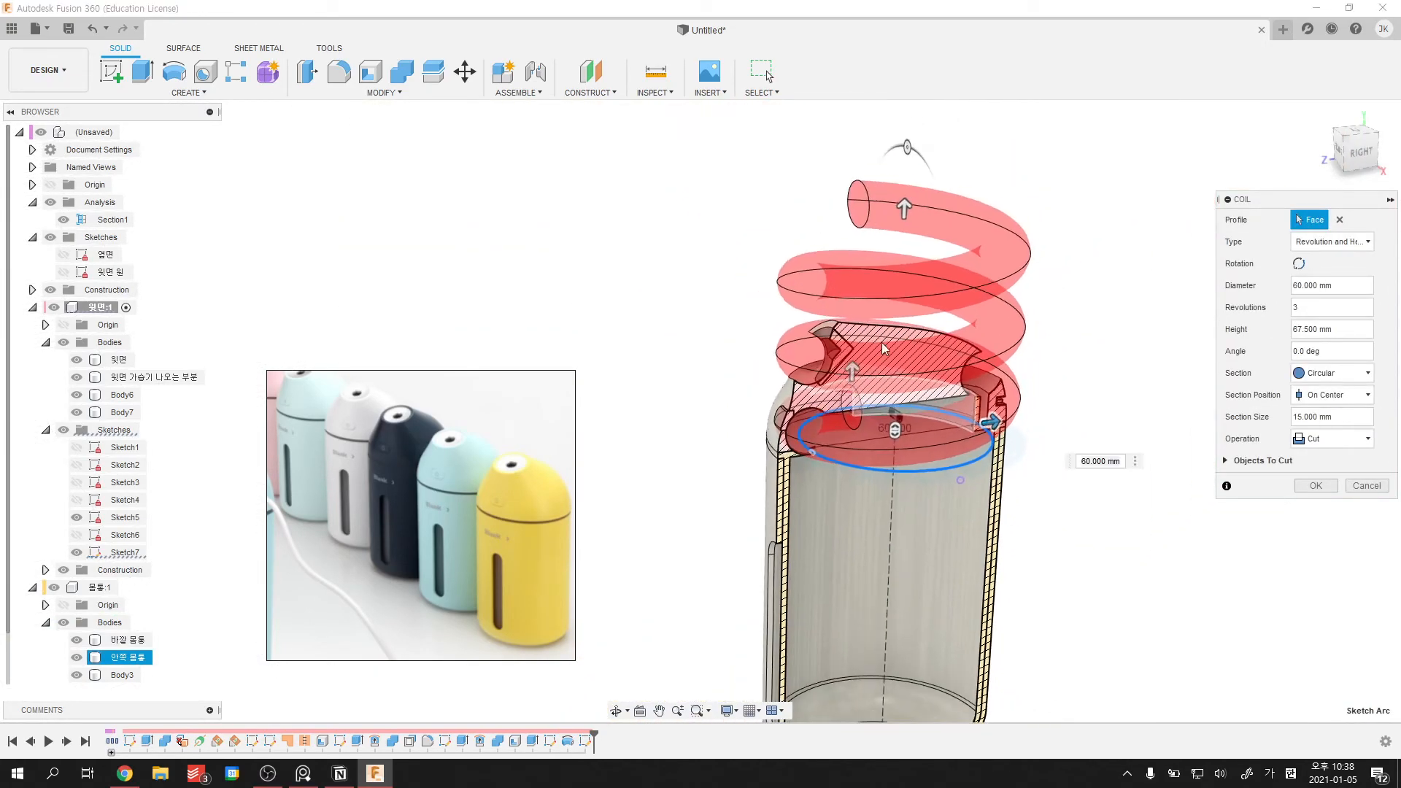
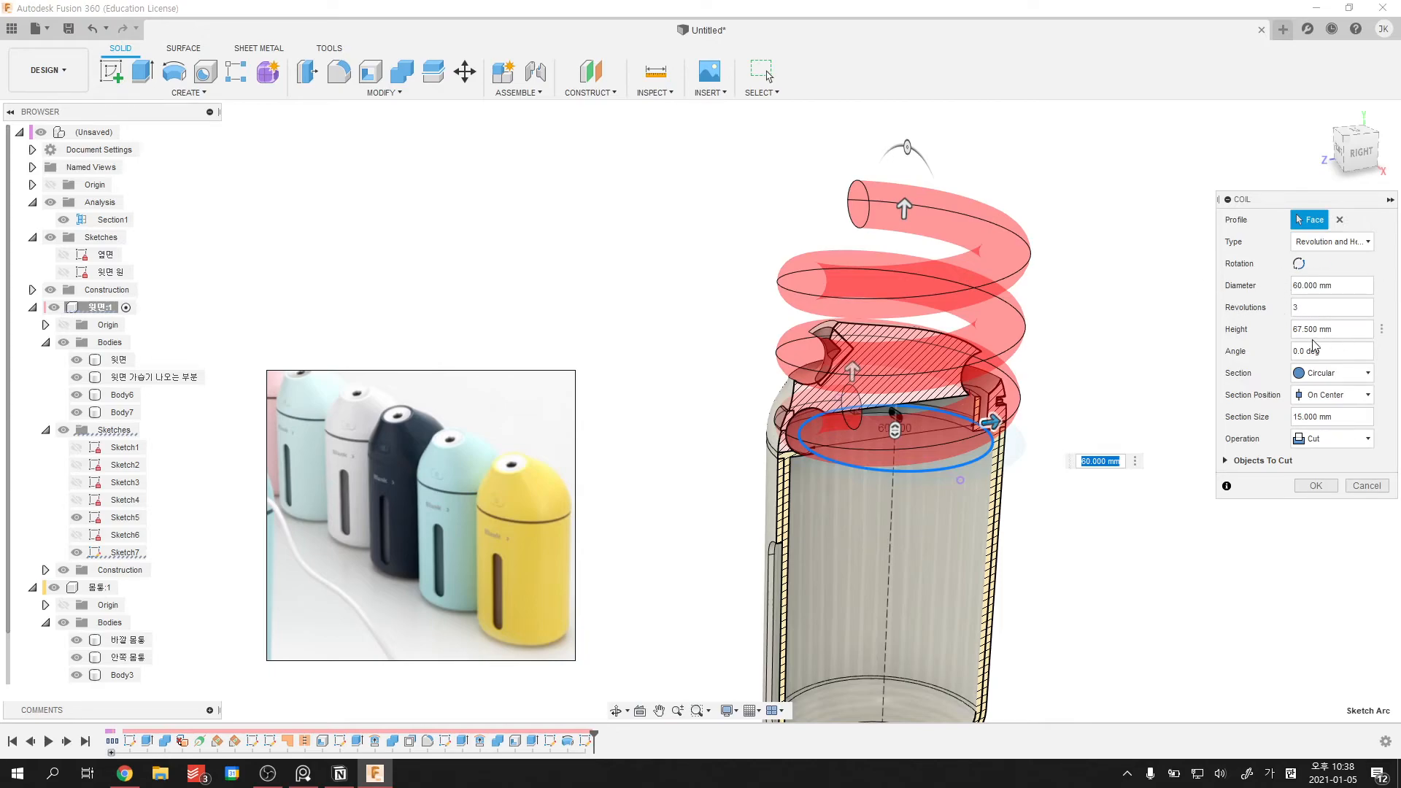
- Set the coil's section size to 2 mm and reduce its height to 15 mm
{"action": "left_click_drag", "start_coordinate": [905, 213], "coordinate": [899, 361]}
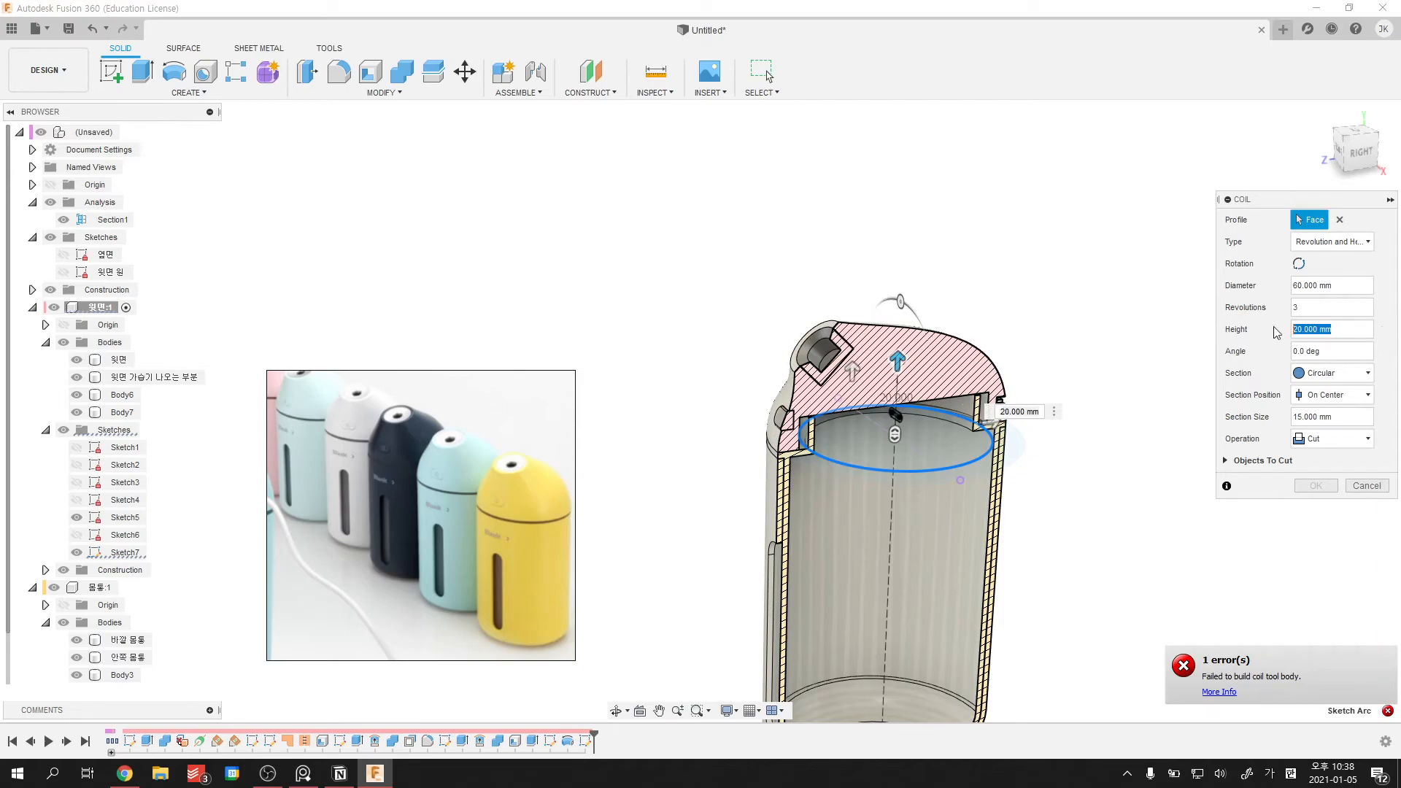
{"action": "left_click", "coordinate": [1359, 151]}
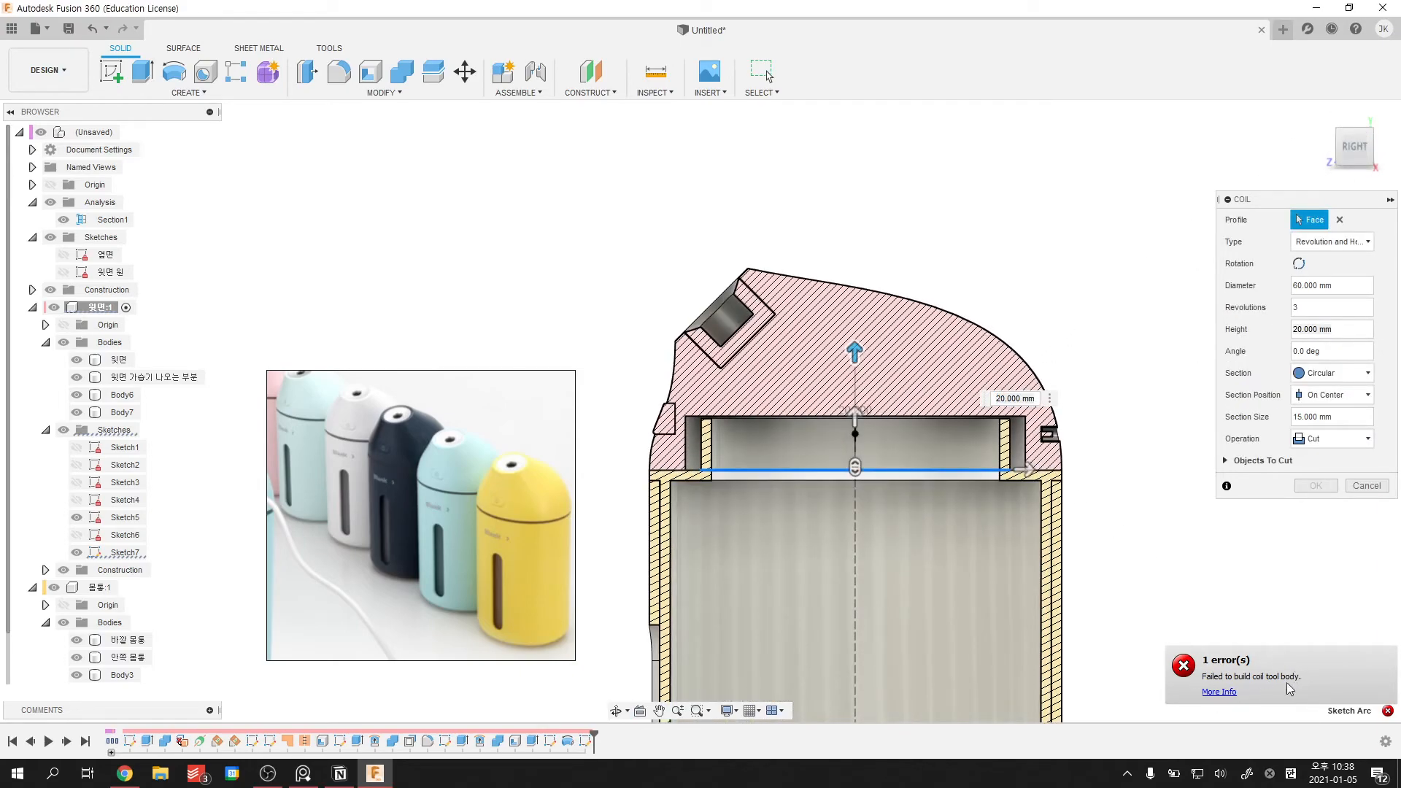
{"action": "left_click_drag", "start_coordinate": [860, 355], "coordinate": [872, 120]}
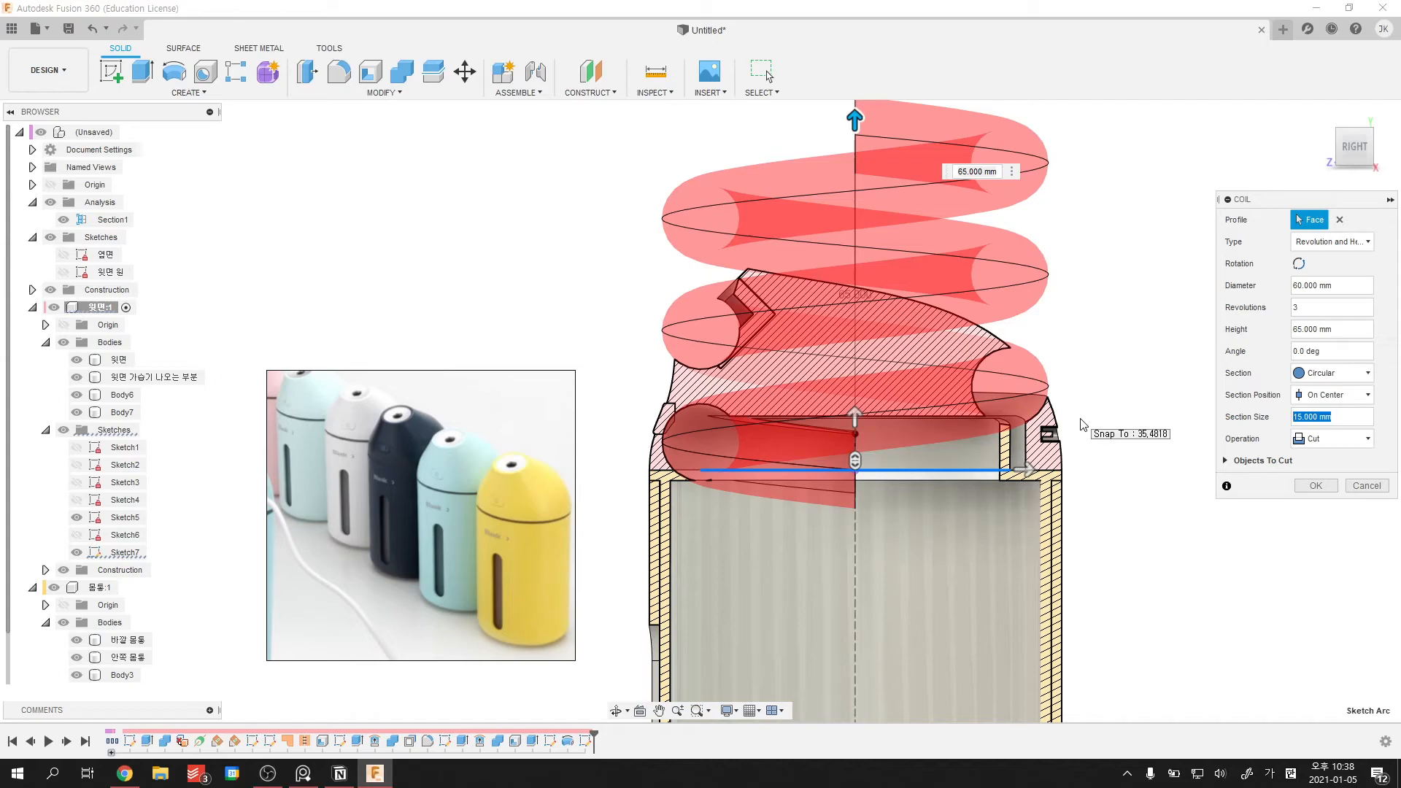
{"action": "key", "text": "Tab"}
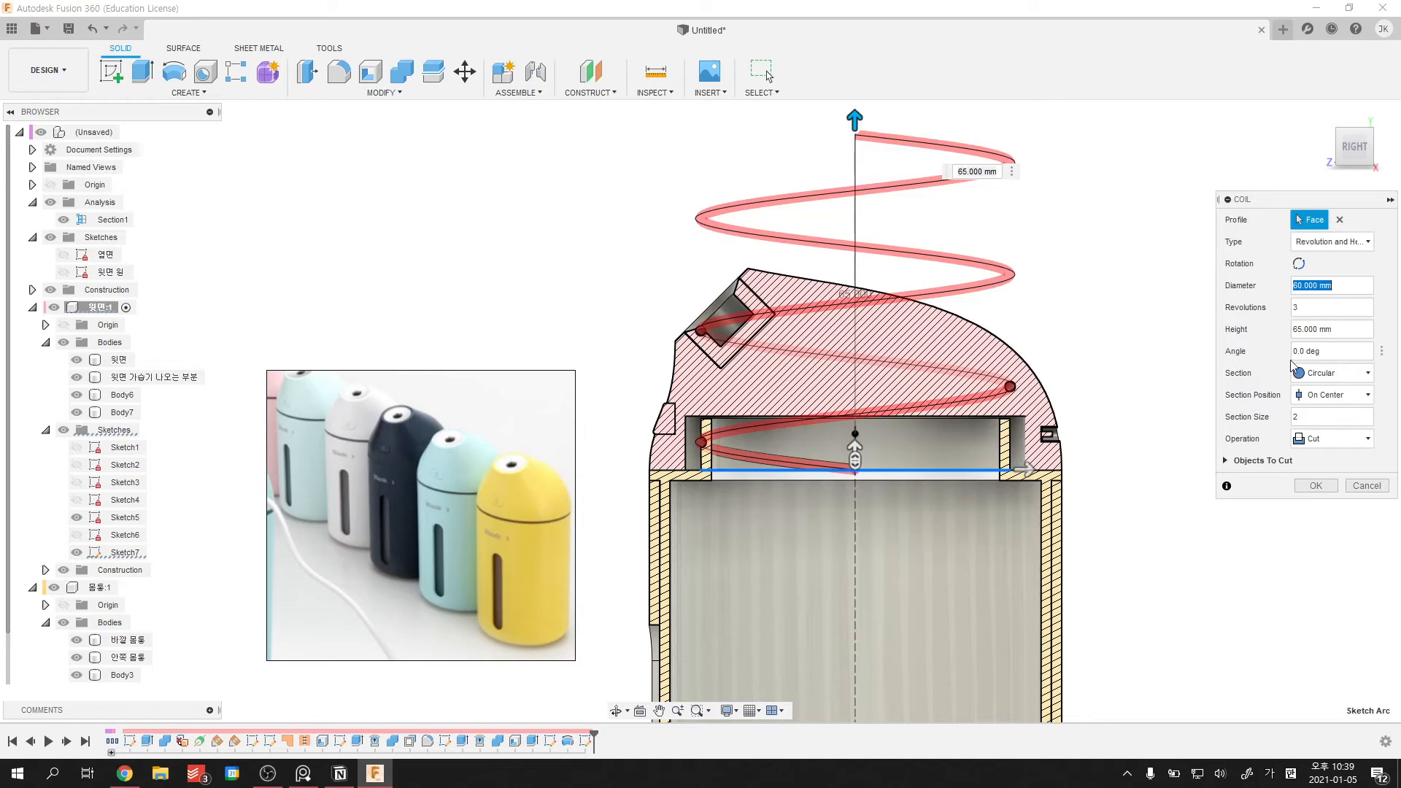
{"action": "left_click_drag", "start_coordinate": [857, 118], "coordinate": [851, 389]}
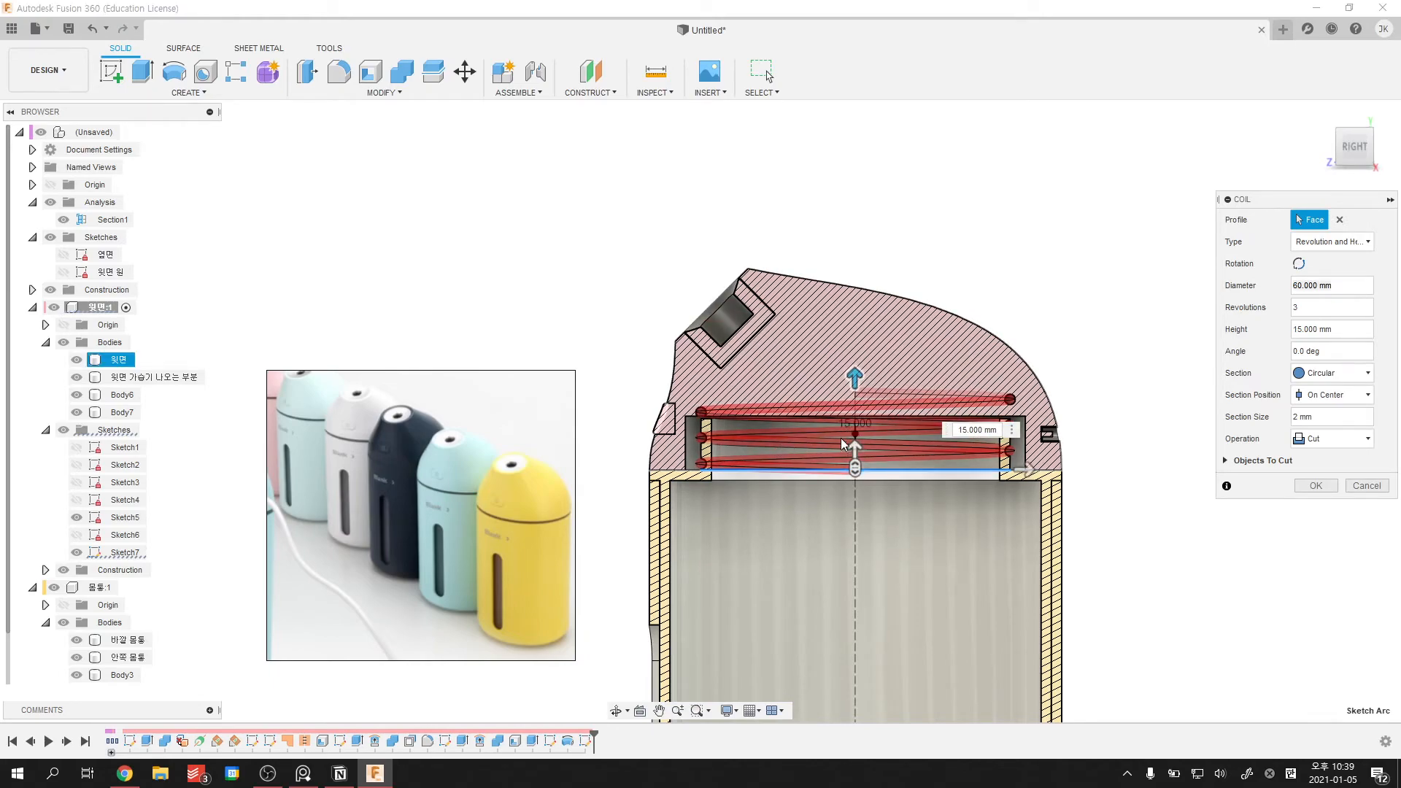
- Set the coil to 2 revolutions with a height of 8 mm, and make it a new body
{"action": "scroll", "coordinate": [904, 411], "scroll_direction": "up", "scroll_amount": 3}
{"action": "left_click_drag", "start_coordinate": [832, 370], "coordinate": [831, 207]}
{"action": "middle_click_drag", "start_coordinate": [847, 268], "coordinate": [906, 241]}
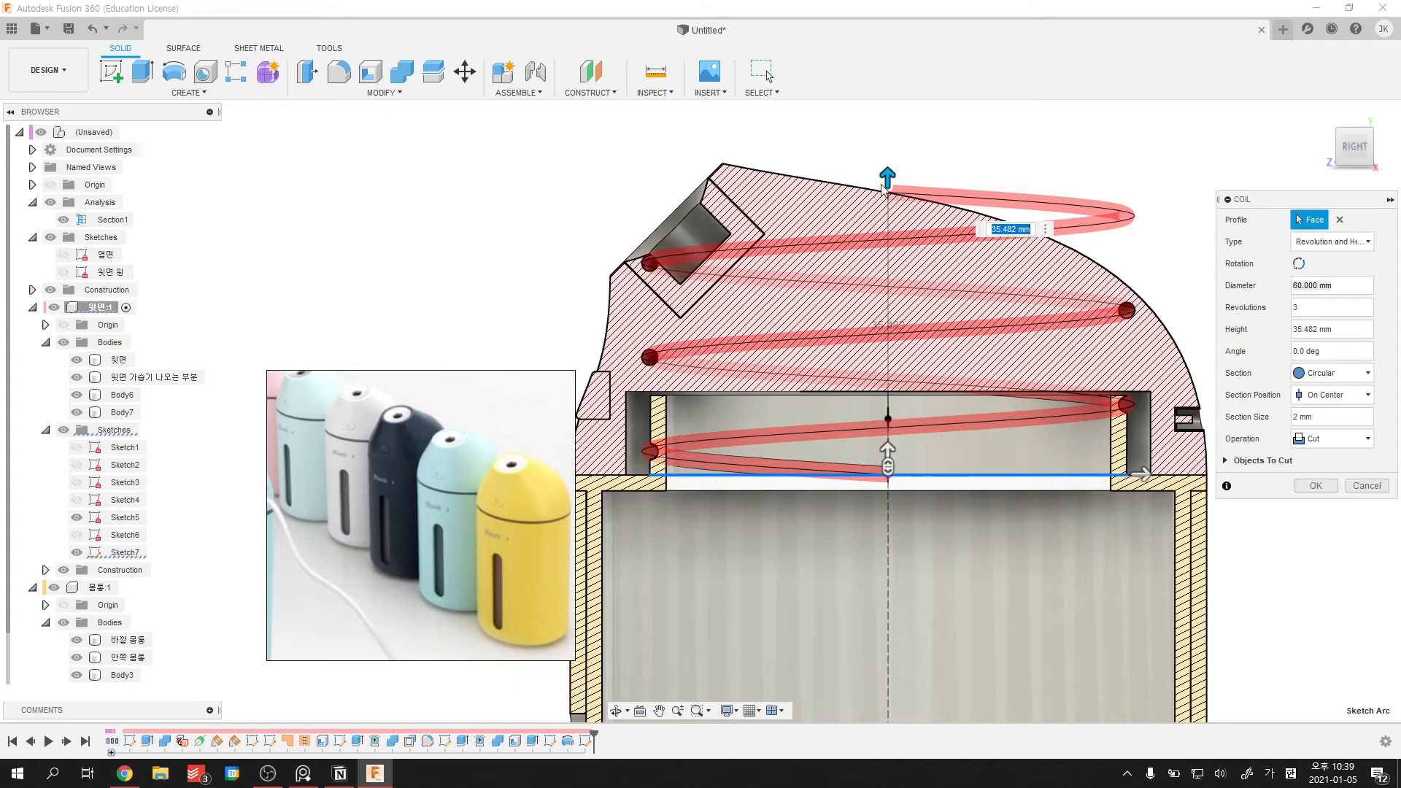
{"action": "left_click_drag", "start_coordinate": [886, 186], "coordinate": [887, 365]}
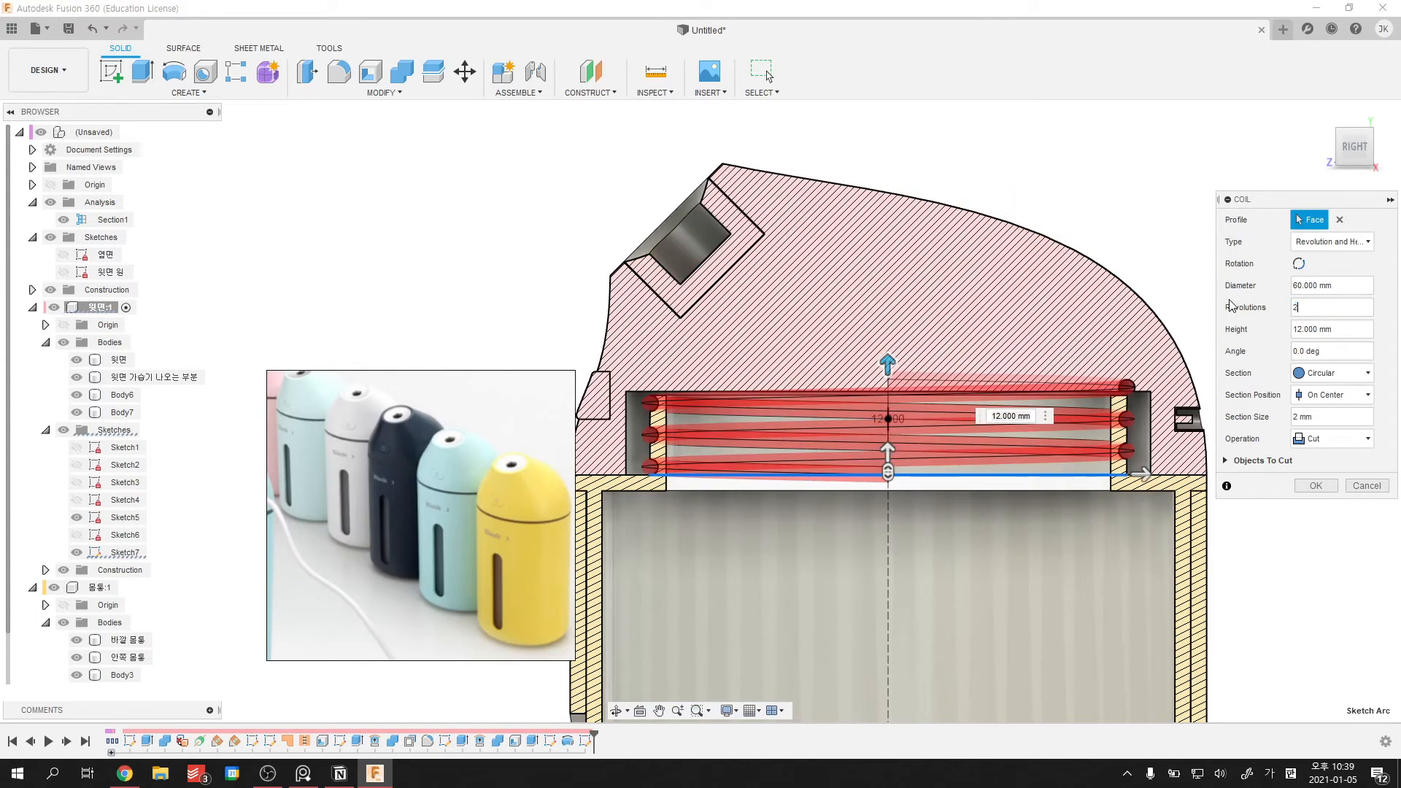
{"action": "scroll", "coordinate": [799, 378], "scroll_direction": "up", "scroll_amount": 2}
{"action": "left_click_drag", "start_coordinate": [934, 363], "coordinate": [933, 416]}
{"action": "scroll", "coordinate": [946, 441], "scroll_direction": "down", "scroll_amount": 3}
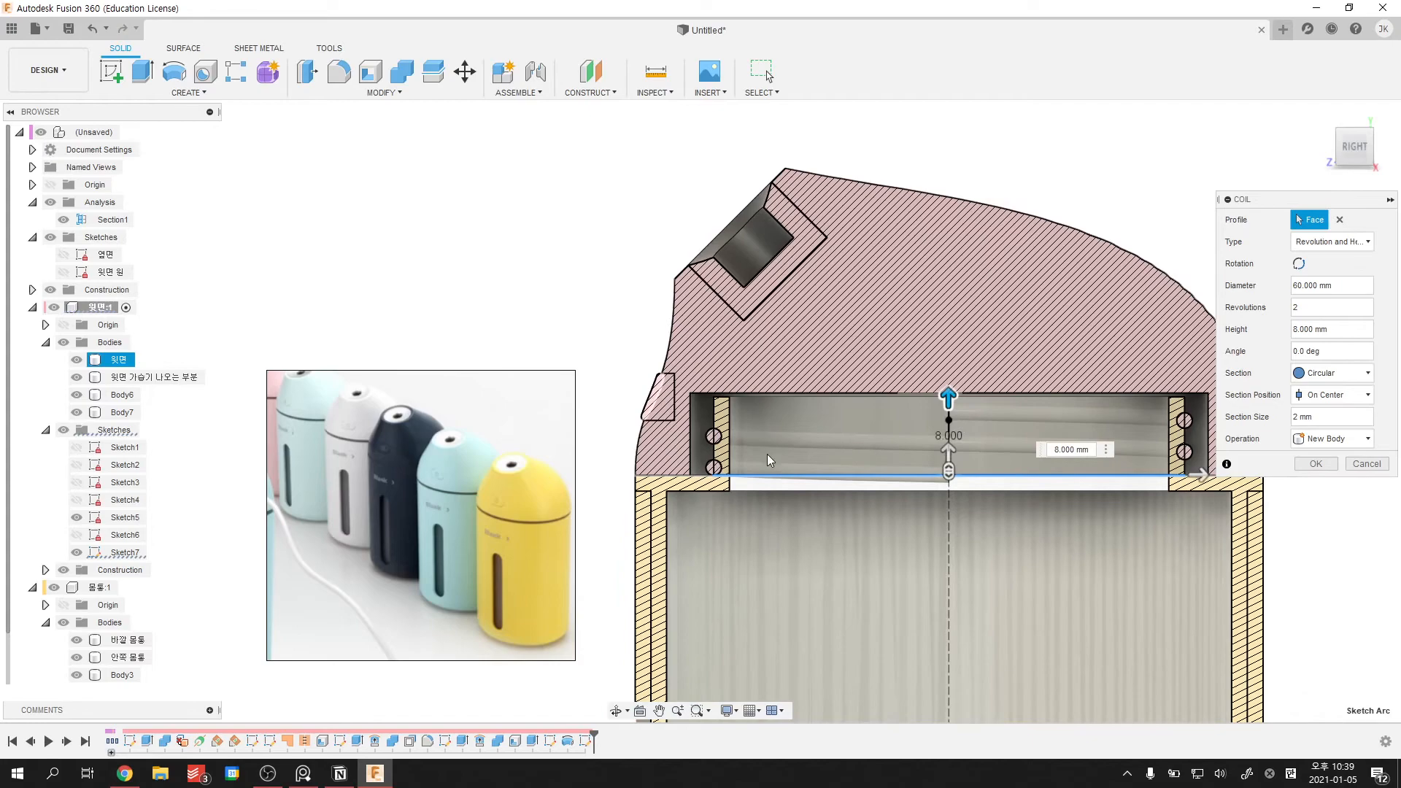
- Examine how the coil preview sits between the container's rim and the lid's recess in the section view
{"action": "scroll", "coordinate": [767, 456], "scroll_direction": "up", "scroll_amount": 5}
{"action": "scroll", "coordinate": [767, 485], "scroll_direction": "down", "scroll_amount": 2}
{"action": "middle_click_drag", "start_coordinate": [767, 485], "coordinate": [702, 487]}
{"action": "scroll", "coordinate": [763, 489], "scroll_direction": "down", "scroll_amount": 3}
{"action": "scroll", "coordinate": [861, 478], "scroll_direction": "down", "scroll_amount": 3}
{"action": "middle_click_drag", "start_coordinate": [864, 479], "coordinate": [954, 475], "text": "shift"}
{"action": "scroll", "coordinate": [954, 475], "scroll_direction": "up", "scroll_amount": 3}
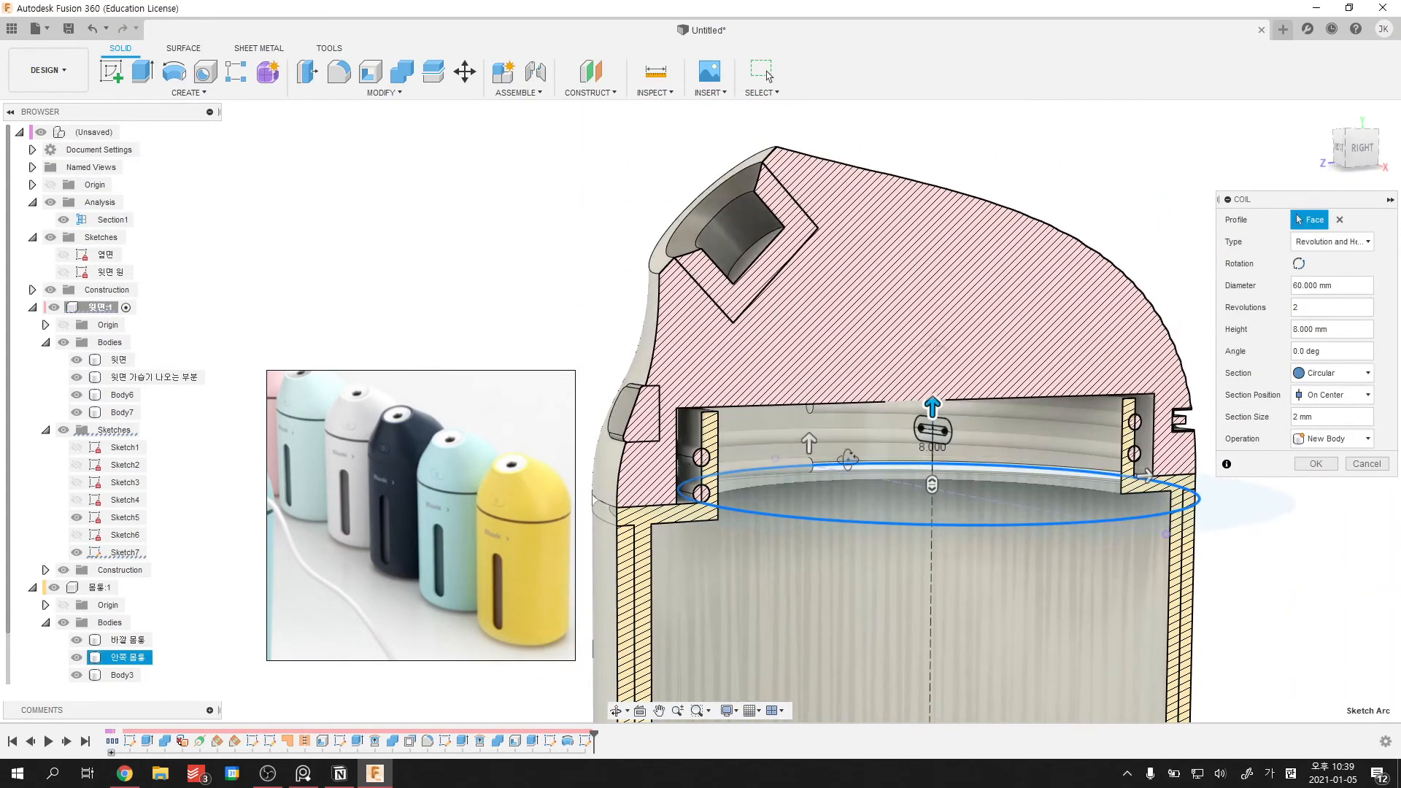
{"action": "middle_click_drag", "start_coordinate": [854, 460], "coordinate": [794, 458], "text": "shift"}
{"action": "left_click", "coordinate": [1353, 146]}
{"action": "scroll", "coordinate": [905, 367], "scroll_direction": "up", "scroll_amount": 1}
{"action": "middle_click_drag", "start_coordinate": [905, 366], "coordinate": [896, 311]}
{"action": "scroll", "coordinate": [918, 328], "scroll_direction": "down", "scroll_amount": 3}
{"action": "middle_click_drag", "start_coordinate": [971, 355], "coordinate": [1127, 370]}
{"action": "right_click_drag", "start_coordinate": [395, 463], "coordinate": [387, 503]}
{"action": "middle_click_drag", "start_coordinate": [479, 275], "coordinate": [234, 218]}
{"action": "left_click", "coordinate": [189, 93]}
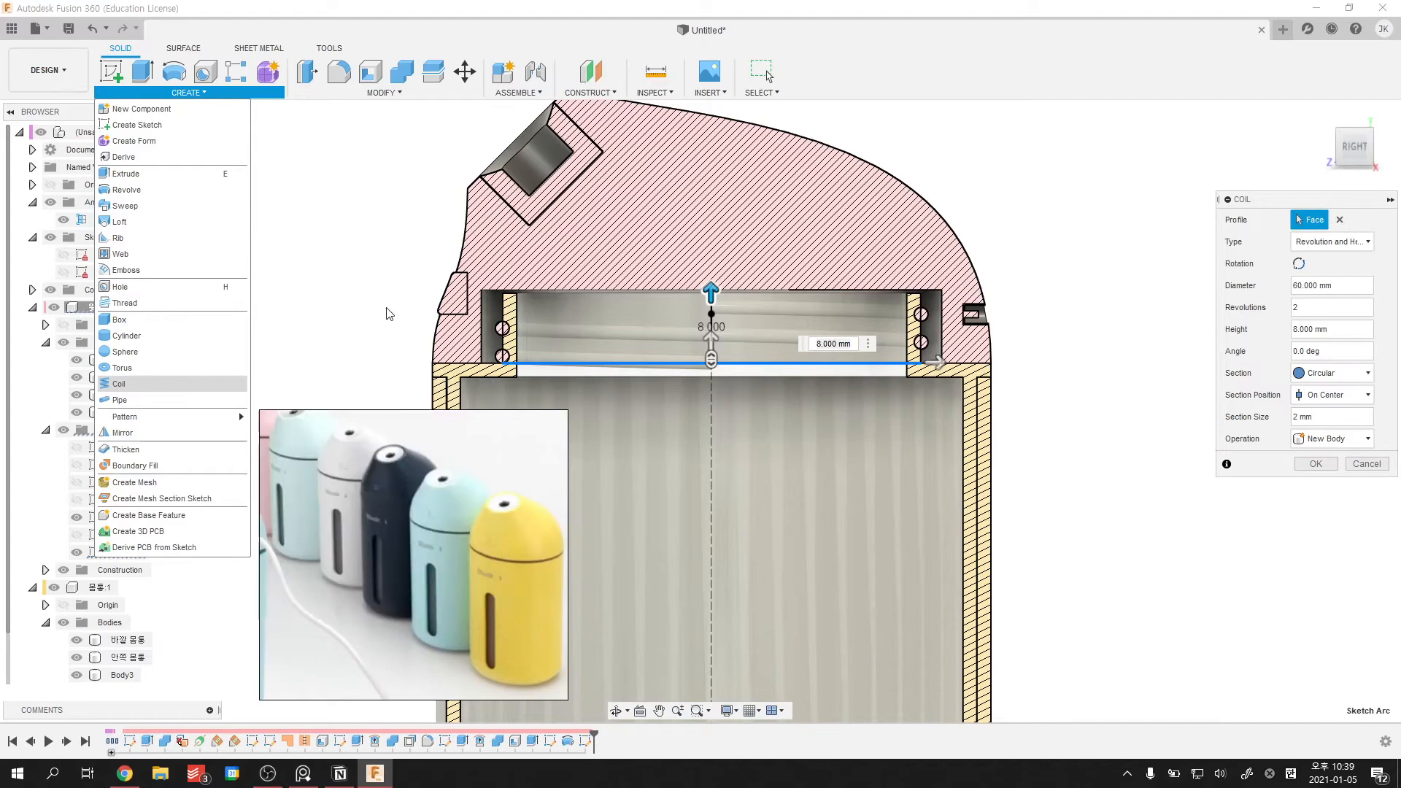
{"action": "scroll", "coordinate": [787, 235], "scroll_direction": "up", "scroll_amount": 3}
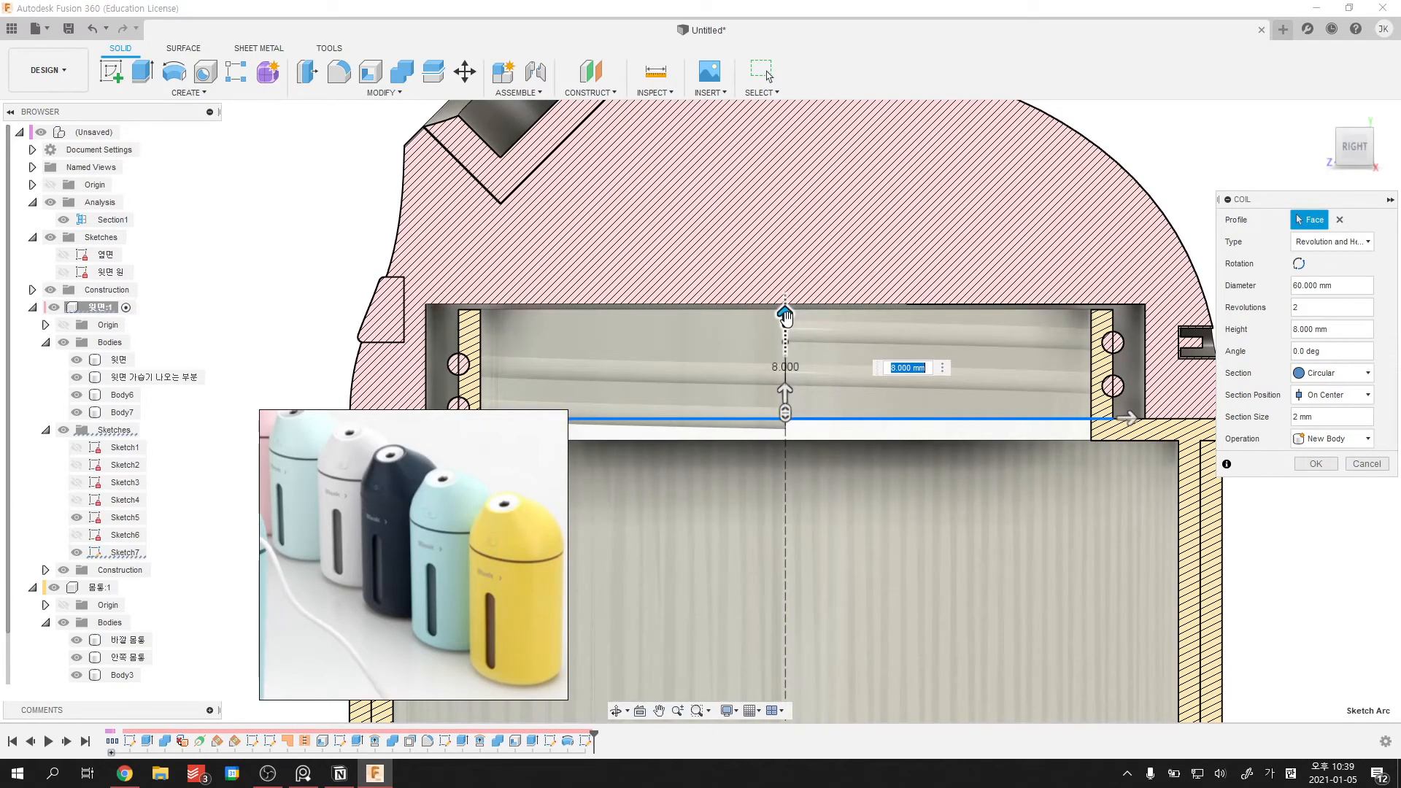
{"action": "scroll", "coordinate": [883, 325], "scroll_direction": "down", "scroll_amount": 3}
{"action": "scroll", "coordinate": [888, 410], "scroll_direction": "up", "scroll_amount": 5}
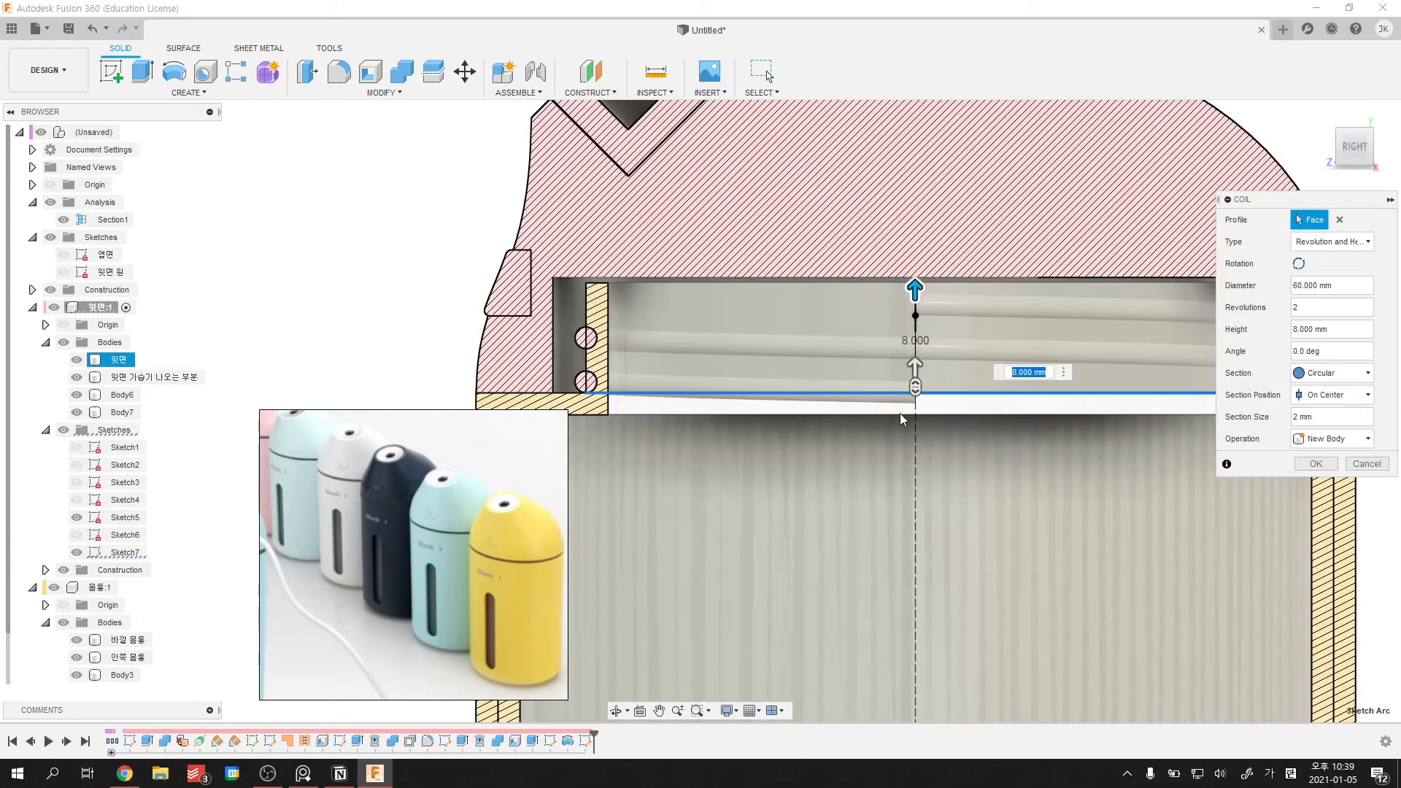
- Try the Triangular (External) section for the coil and restore the Circular section
{"action": "left_click", "coordinate": [1345, 373]}
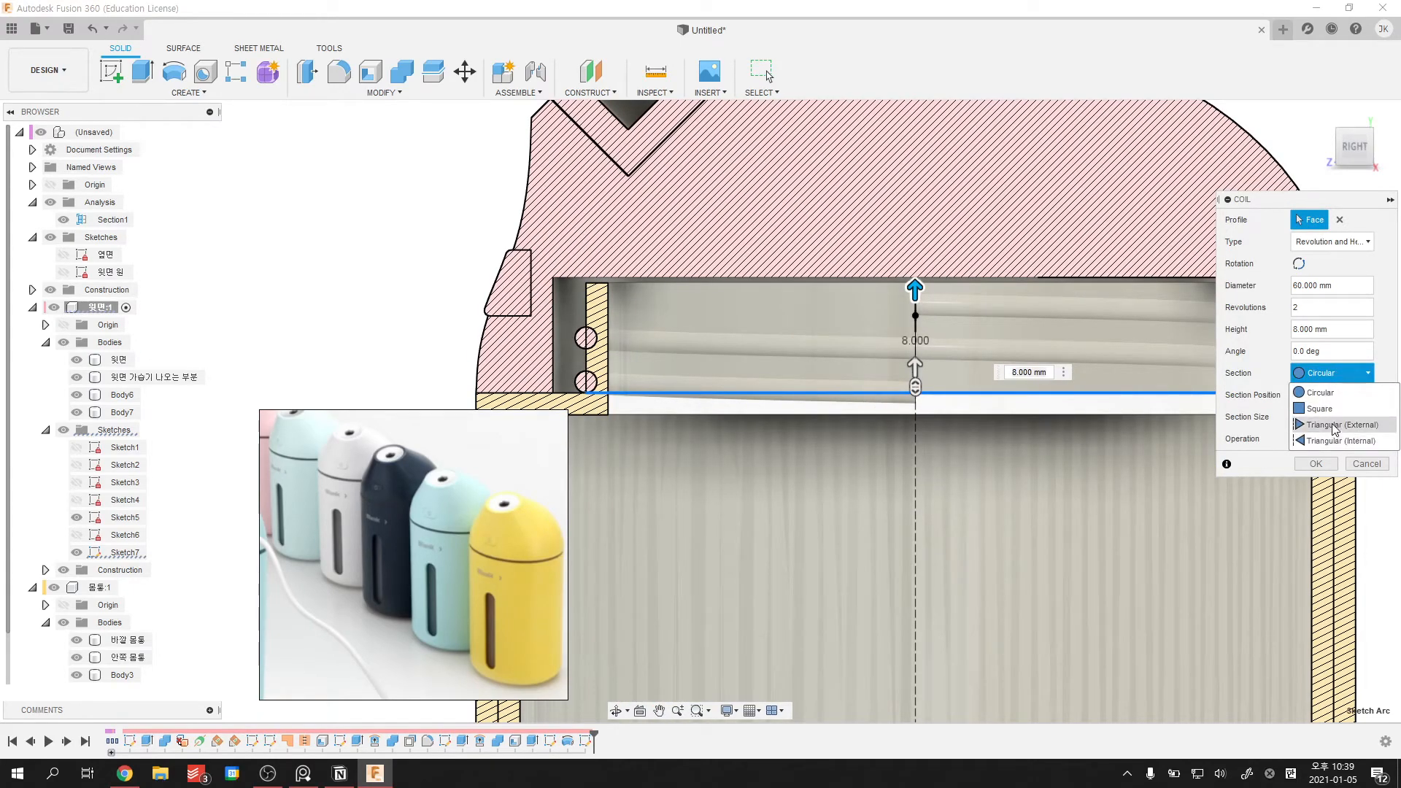
{"action": "left_click", "coordinate": [1328, 427]}
{"action": "left_click", "coordinate": [1332, 373]}
{"action": "left_click", "coordinate": [1339, 440]}
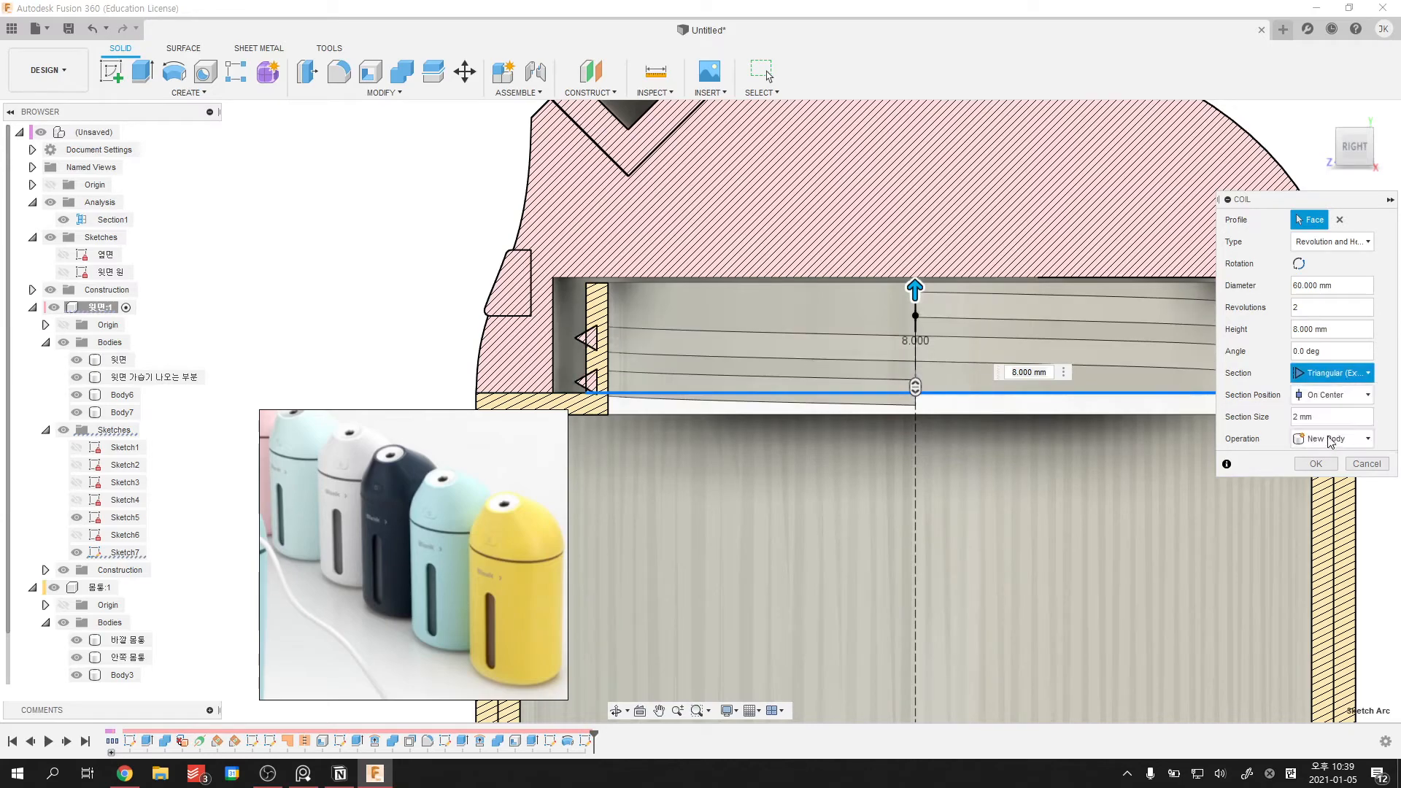
{"action": "left_click", "coordinate": [1332, 373]}
{"action": "left_click", "coordinate": [1323, 392]}
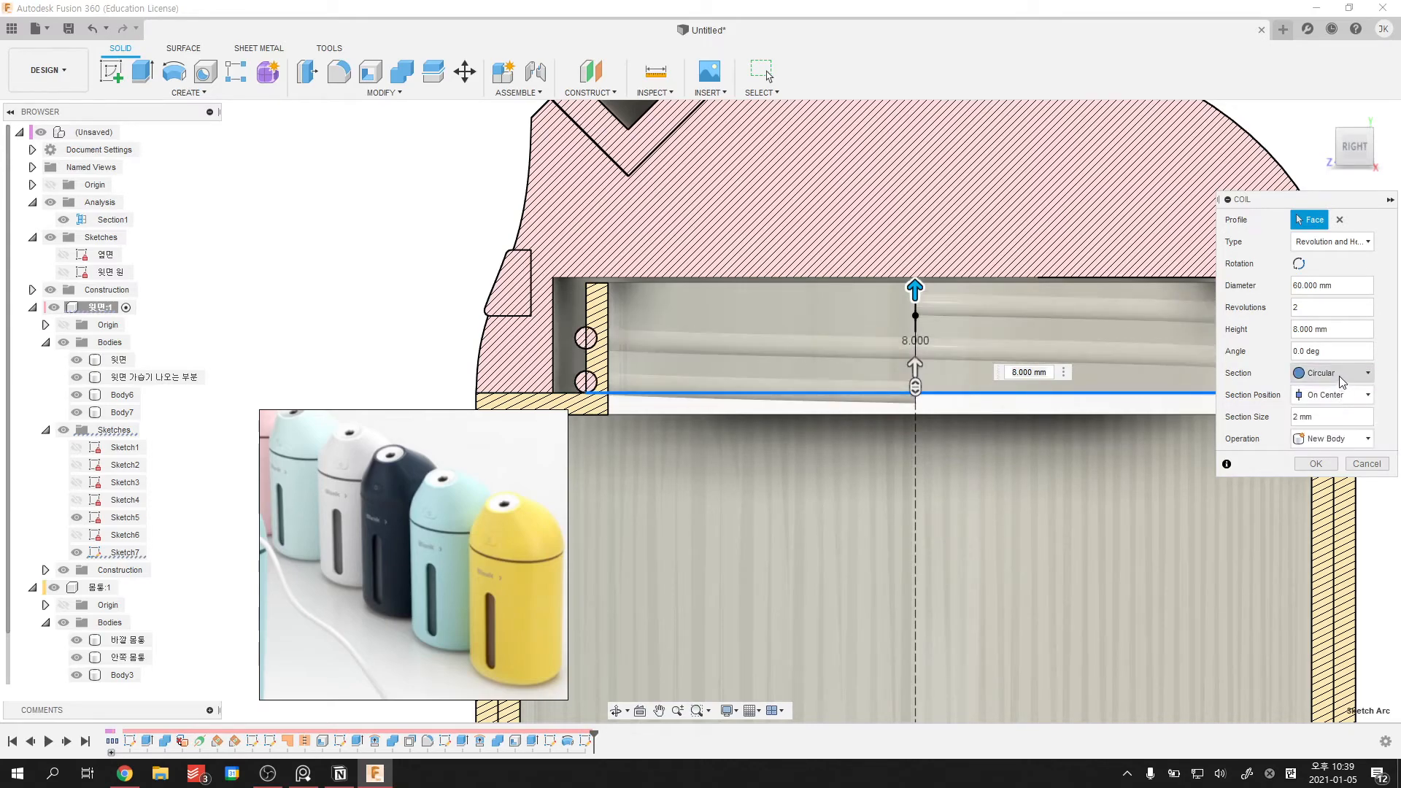
- Create the circular-section coil around the container's rim as a new body and check it in the section
{"action": "scroll", "coordinate": [861, 343], "scroll_direction": "down", "scroll_amount": 4}
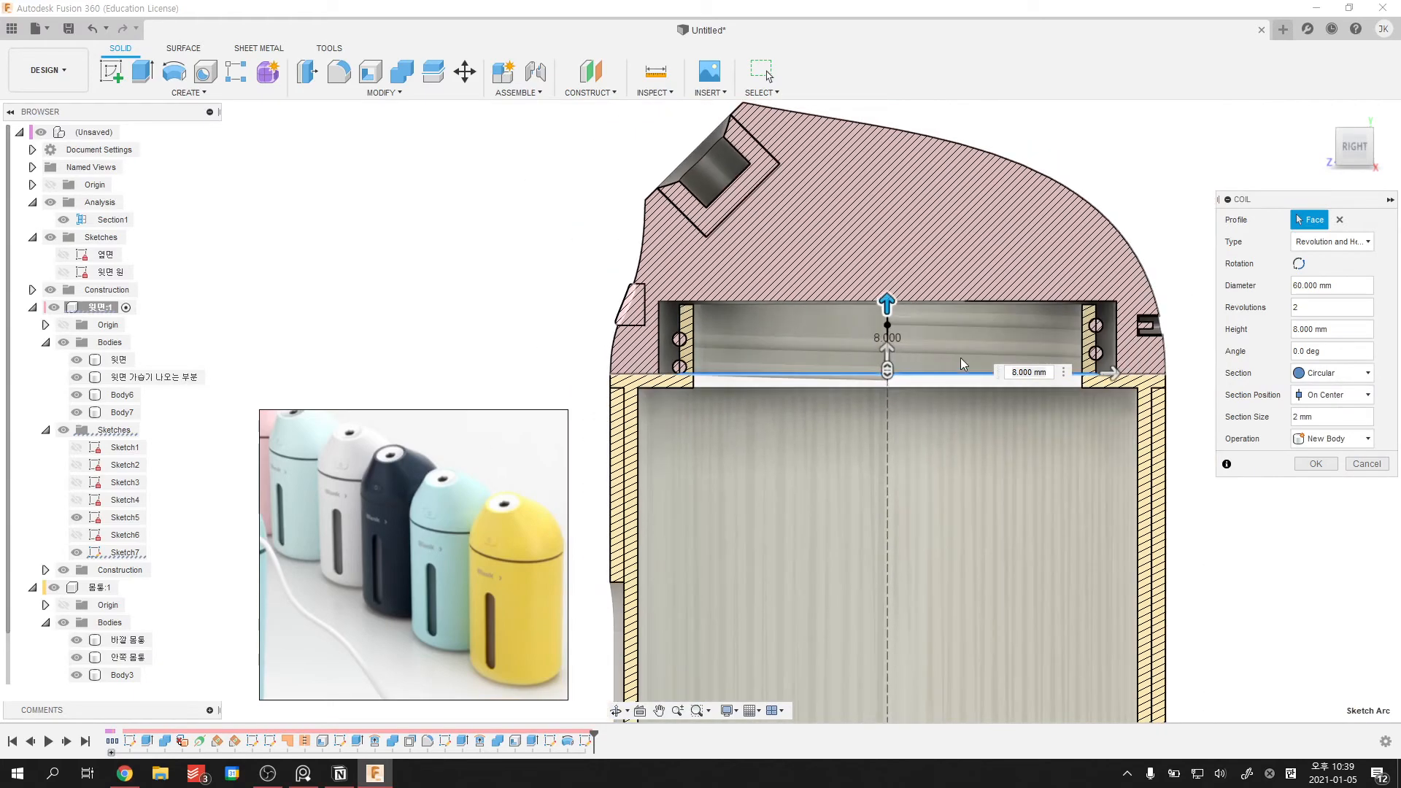
{"action": "middle_click_drag", "start_coordinate": [994, 366], "coordinate": [901, 393], "text": "shift"}
{"action": "scroll", "coordinate": [901, 394], "scroll_direction": "down", "scroll_amount": 2}
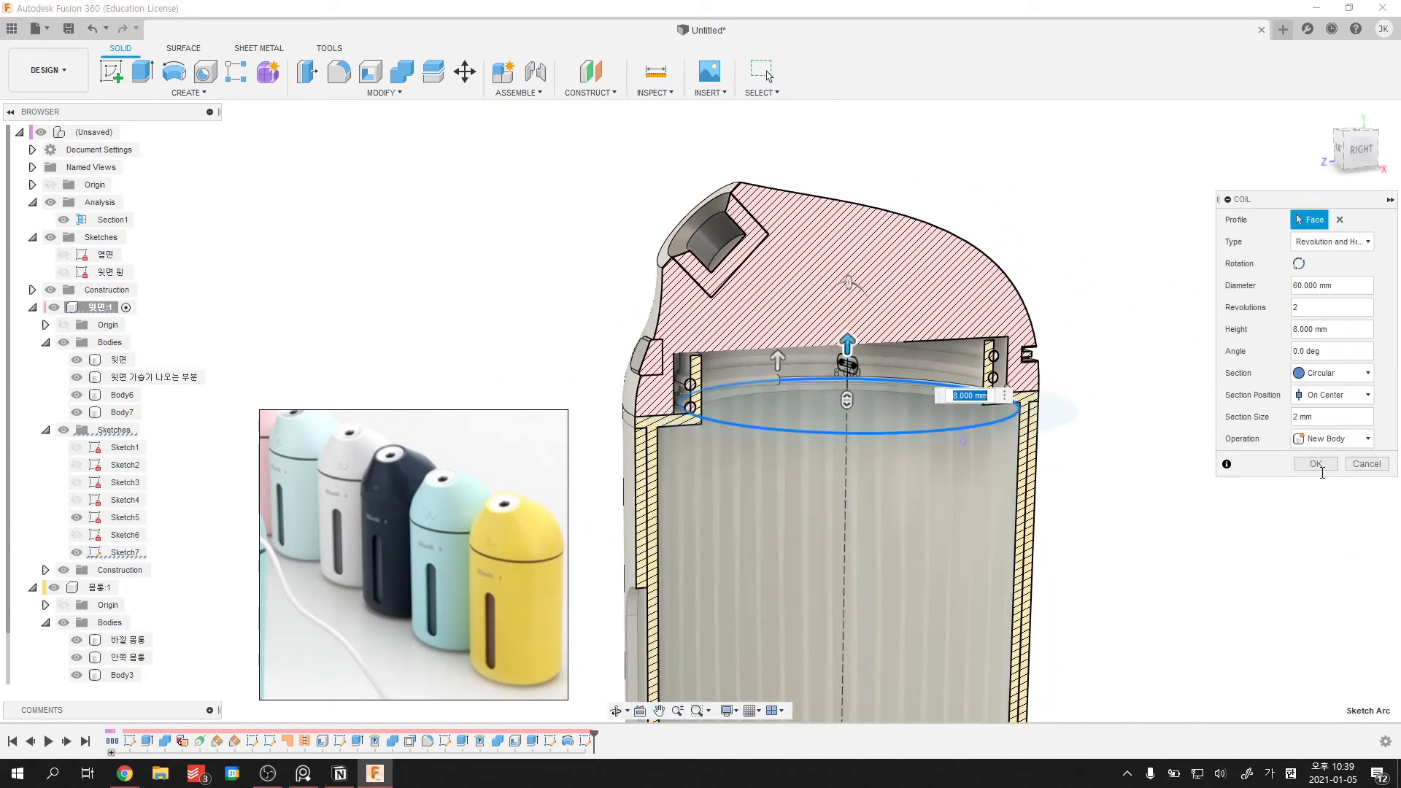
{"action": "left_click", "coordinate": [1316, 464]}
{"action": "scroll", "coordinate": [940, 391], "scroll_direction": "up", "scroll_amount": 3}
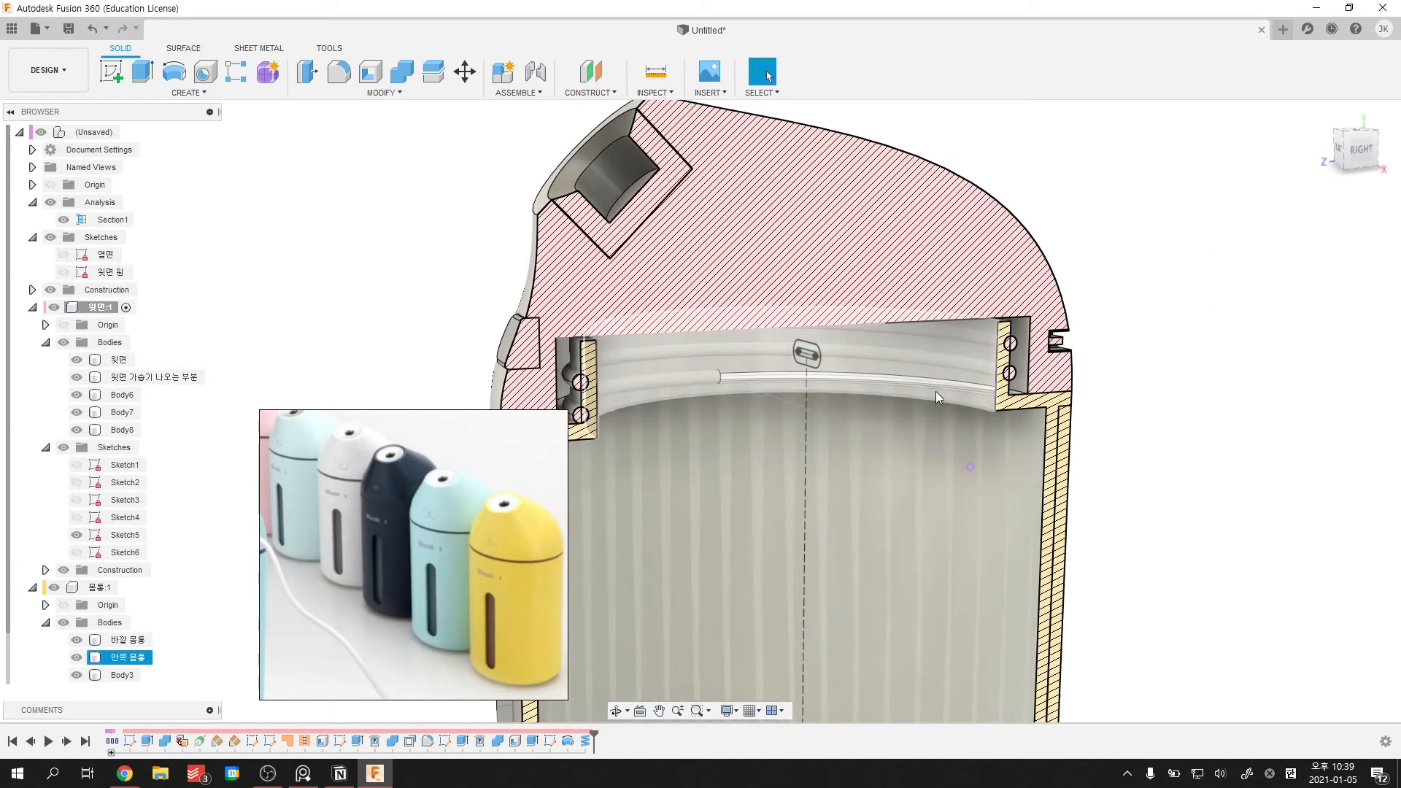
{"action": "left_click", "coordinate": [781, 367]}
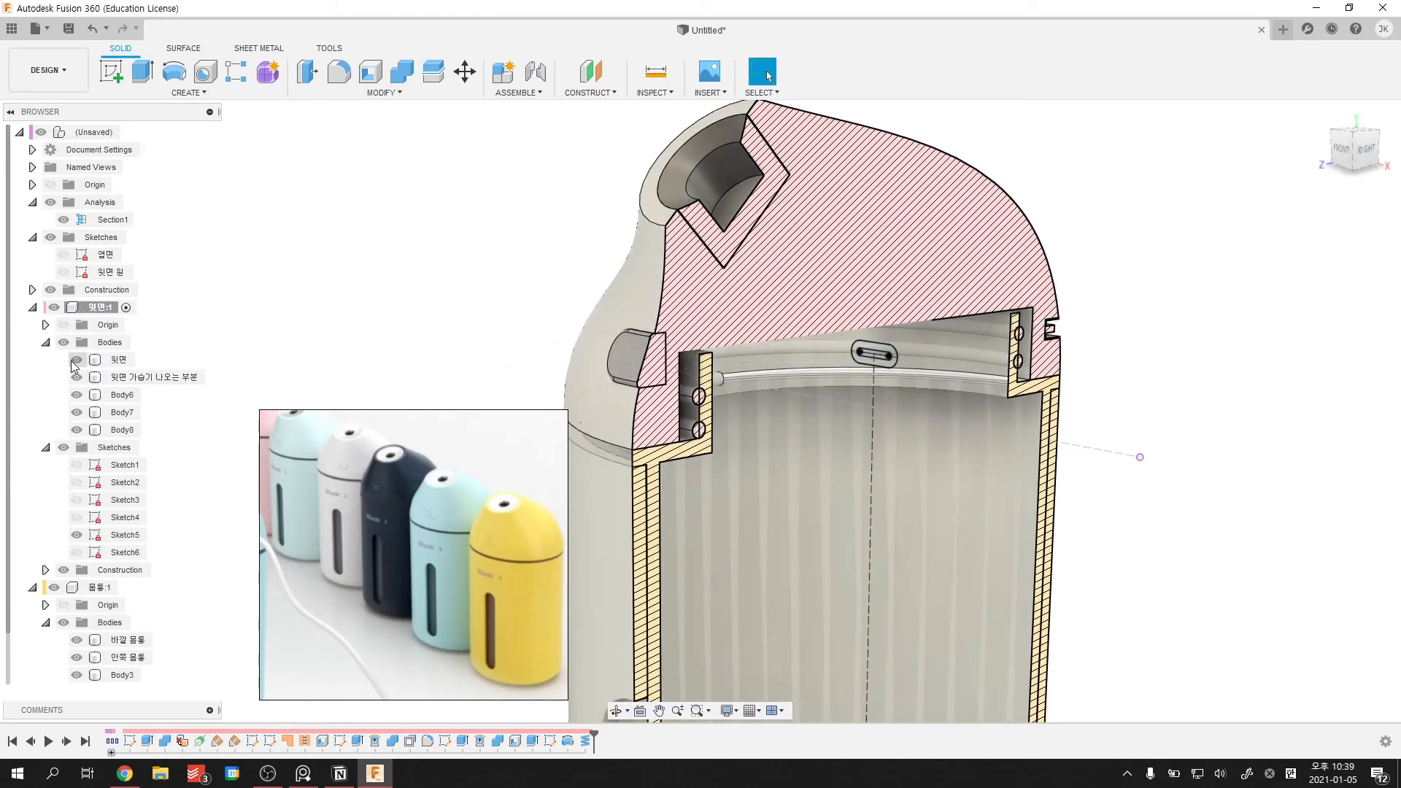
- Hide the lid bodies and the section analysis so that the coil is exposed around the container's rim
{"action": "left_click", "coordinate": [115, 362]}
{"action": "left_click", "coordinate": [116, 413], "text": "shift"}
{"action": "key", "text": "v"}
{"action": "left_click_drag", "start_coordinate": [482, 347], "coordinate": [810, 413]}
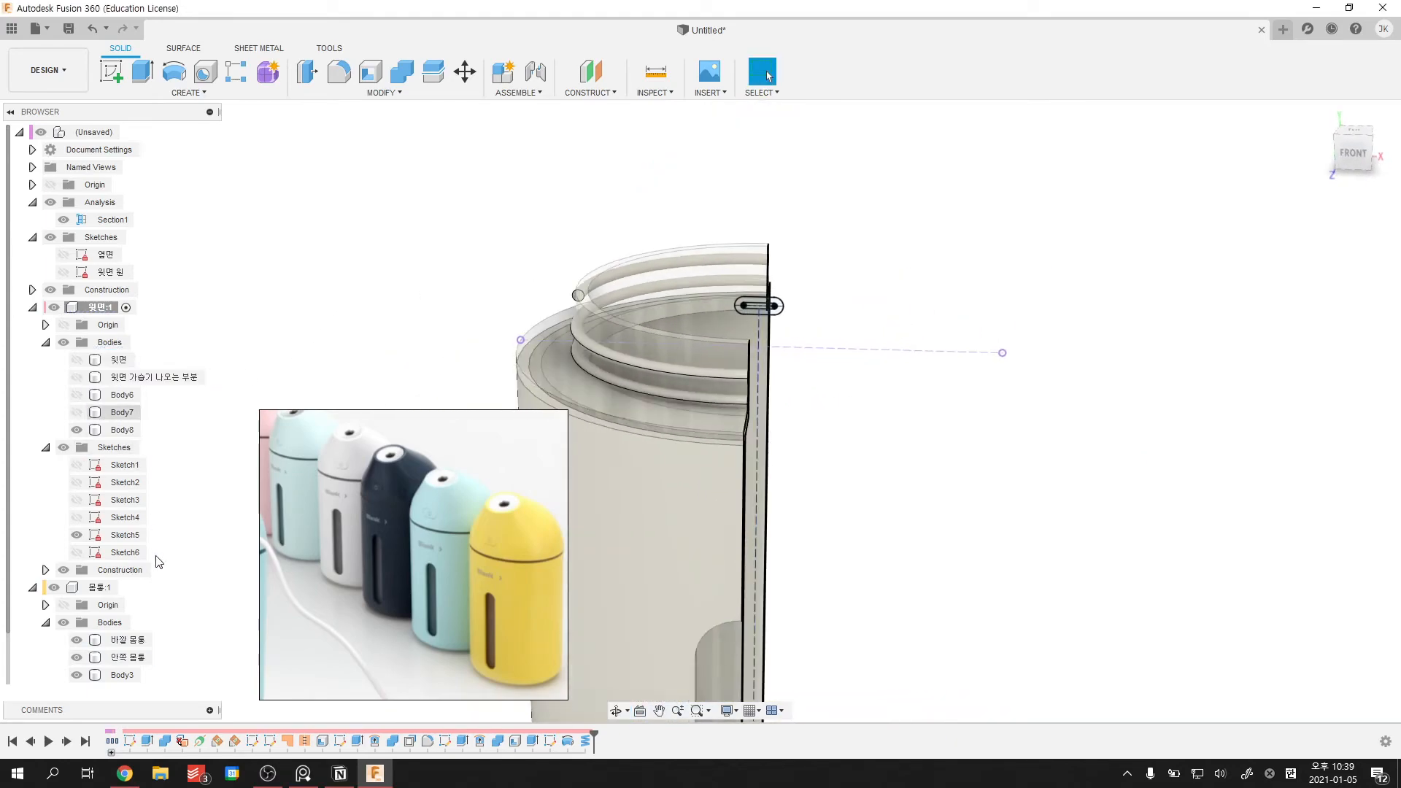
{"action": "left_click_drag", "start_coordinate": [522, 281], "coordinate": [485, 265]}
{"action": "middle_click_drag", "start_coordinate": [486, 266], "coordinate": [651, 273], "text": "shift"}
{"action": "scroll", "coordinate": [533, 376], "scroll_direction": "up", "scroll_amount": 5}
{"action": "middle_click_drag", "start_coordinate": [537, 361], "coordinate": [425, 329], "text": "shift"}
{"action": "middle_click_drag", "start_coordinate": [577, 280], "coordinate": [697, 301]}
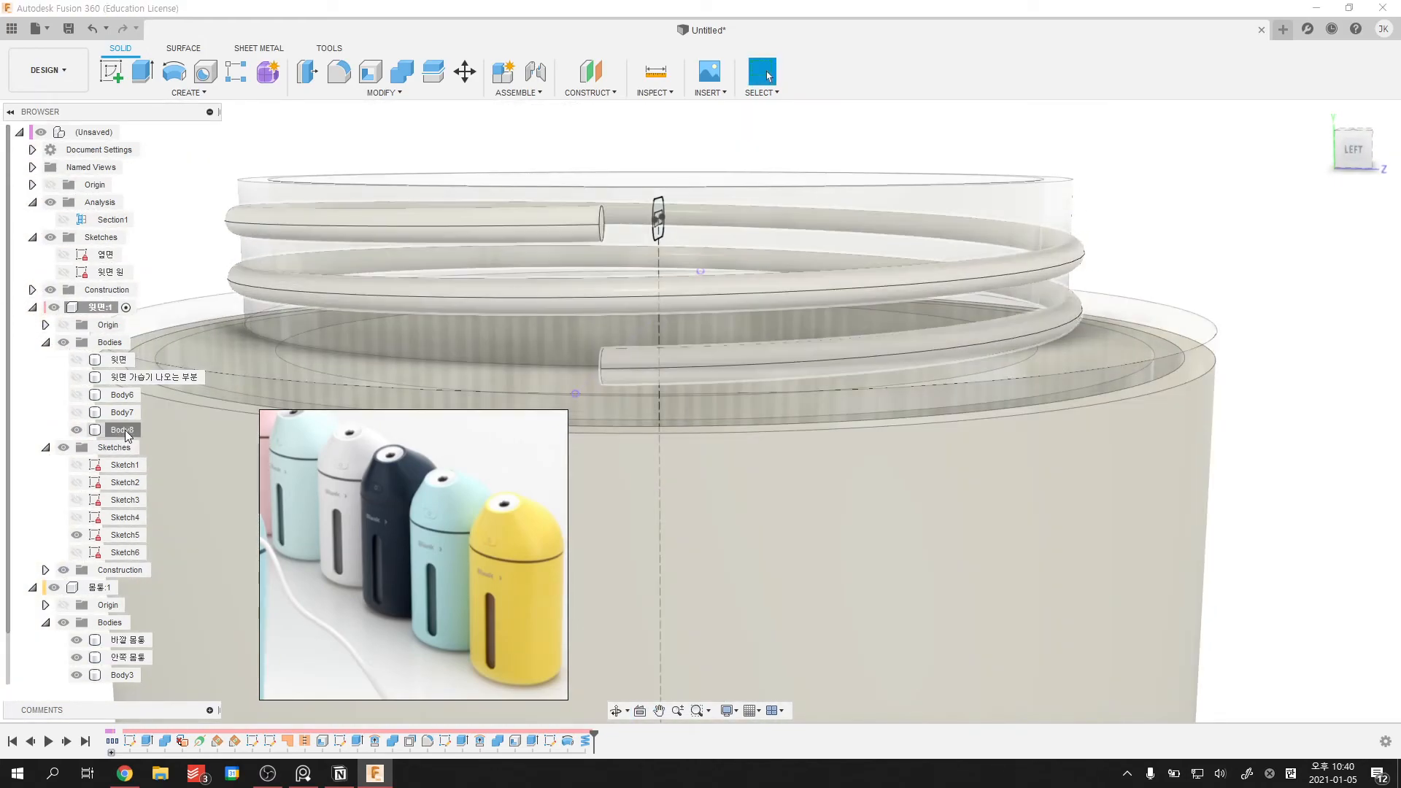
- Move the coil body 2 mm upward along Y on the container's rim
{"action": "left_click", "coordinate": [124, 431]}
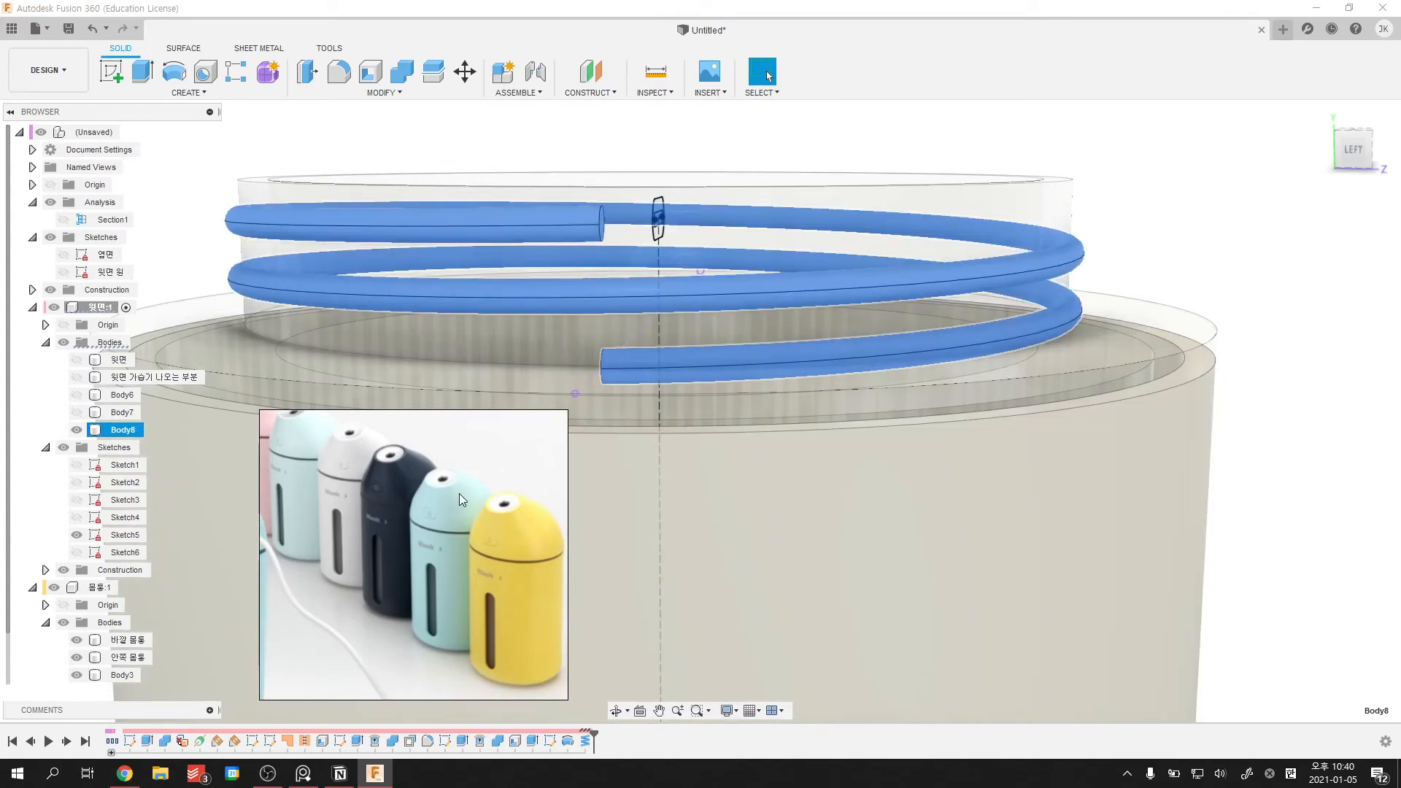
{"action": "key", "text": "m"}
{"action": "middle_click_drag", "start_coordinate": [781, 428], "coordinate": [803, 464]}
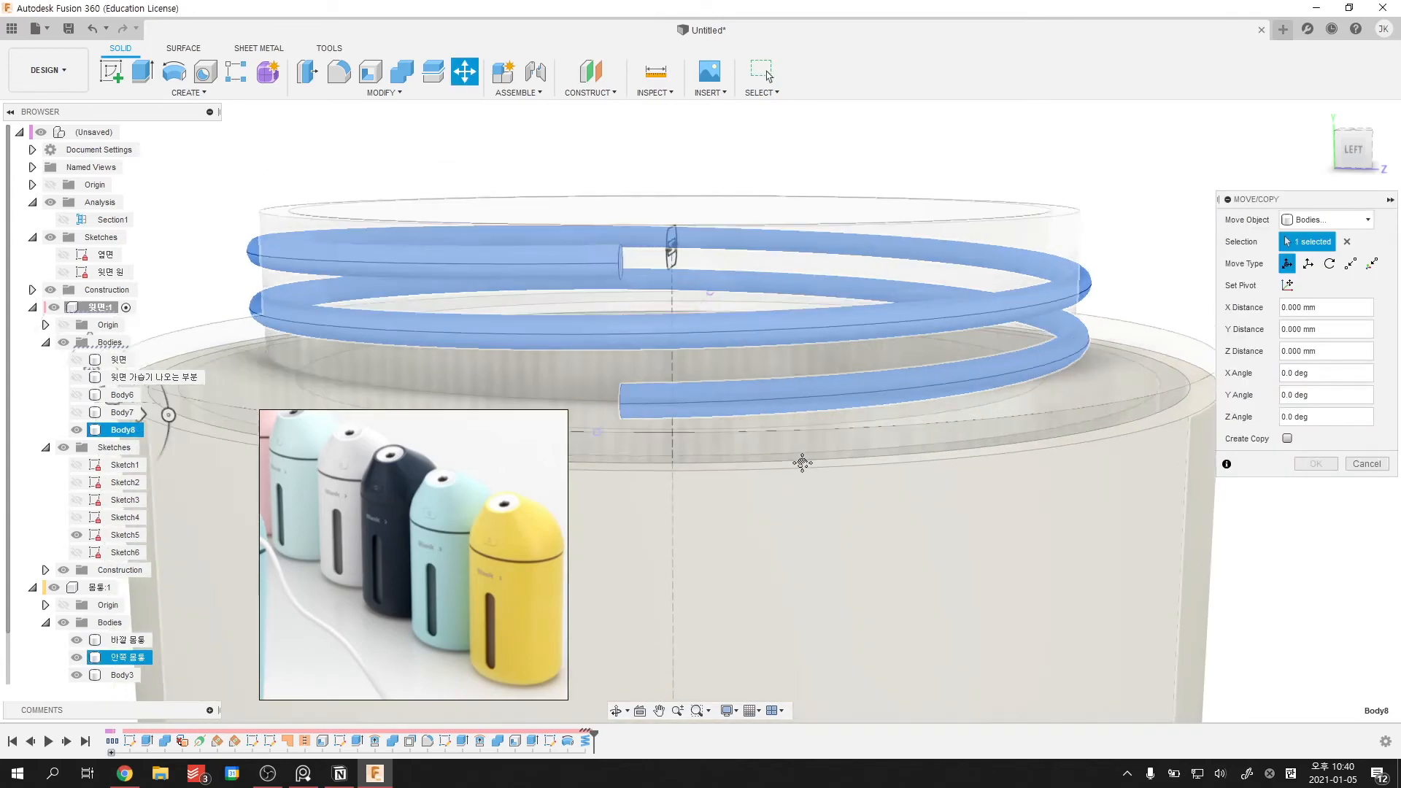
{"action": "scroll", "coordinate": [802, 464], "scroll_direction": "down", "scroll_amount": 10}
{"action": "middle_click_drag", "start_coordinate": [1074, 301], "coordinate": [895, 360], "text": "shift"}
{"action": "left_click", "coordinate": [1352, 163]}
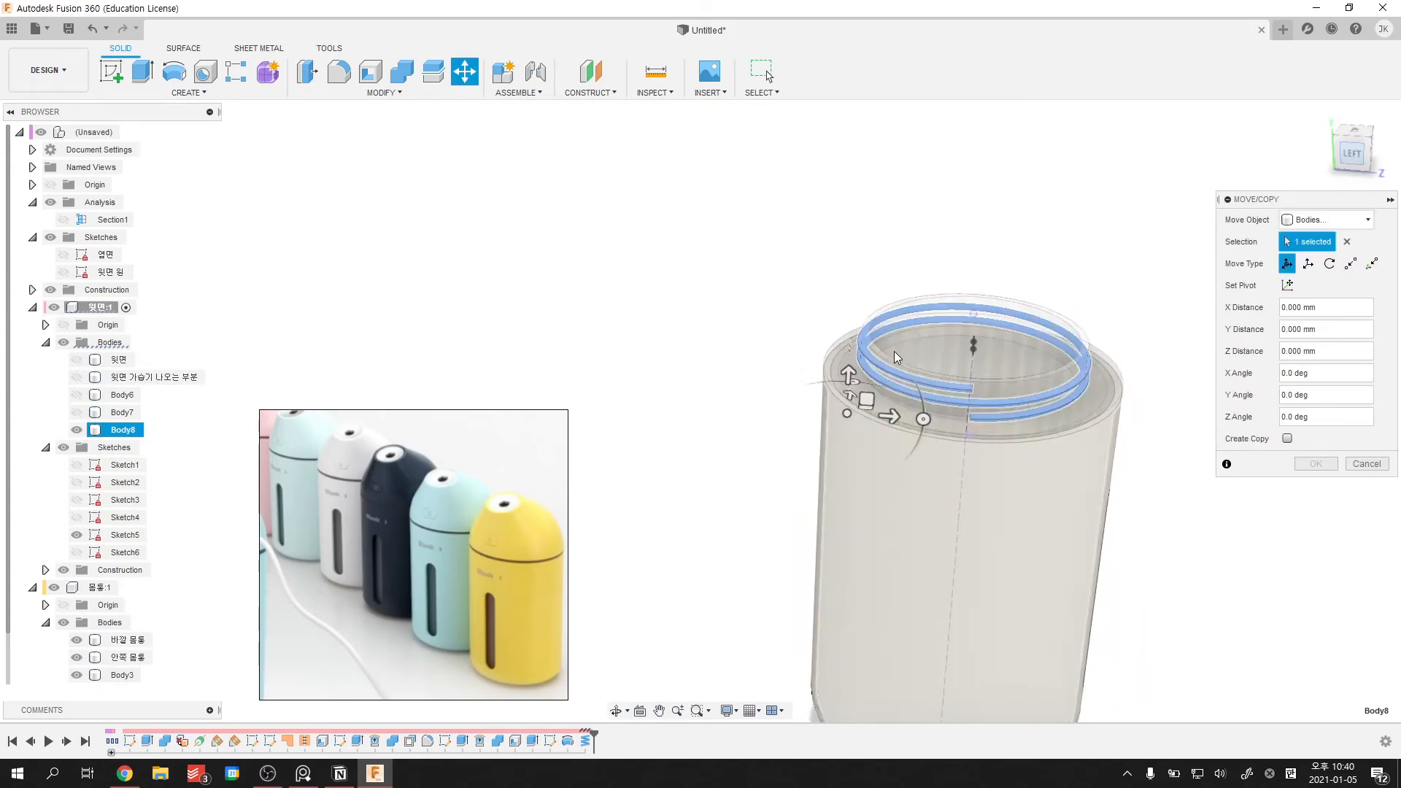
{"action": "scroll", "coordinate": [834, 308], "scroll_direction": "up", "scroll_amount": 2}
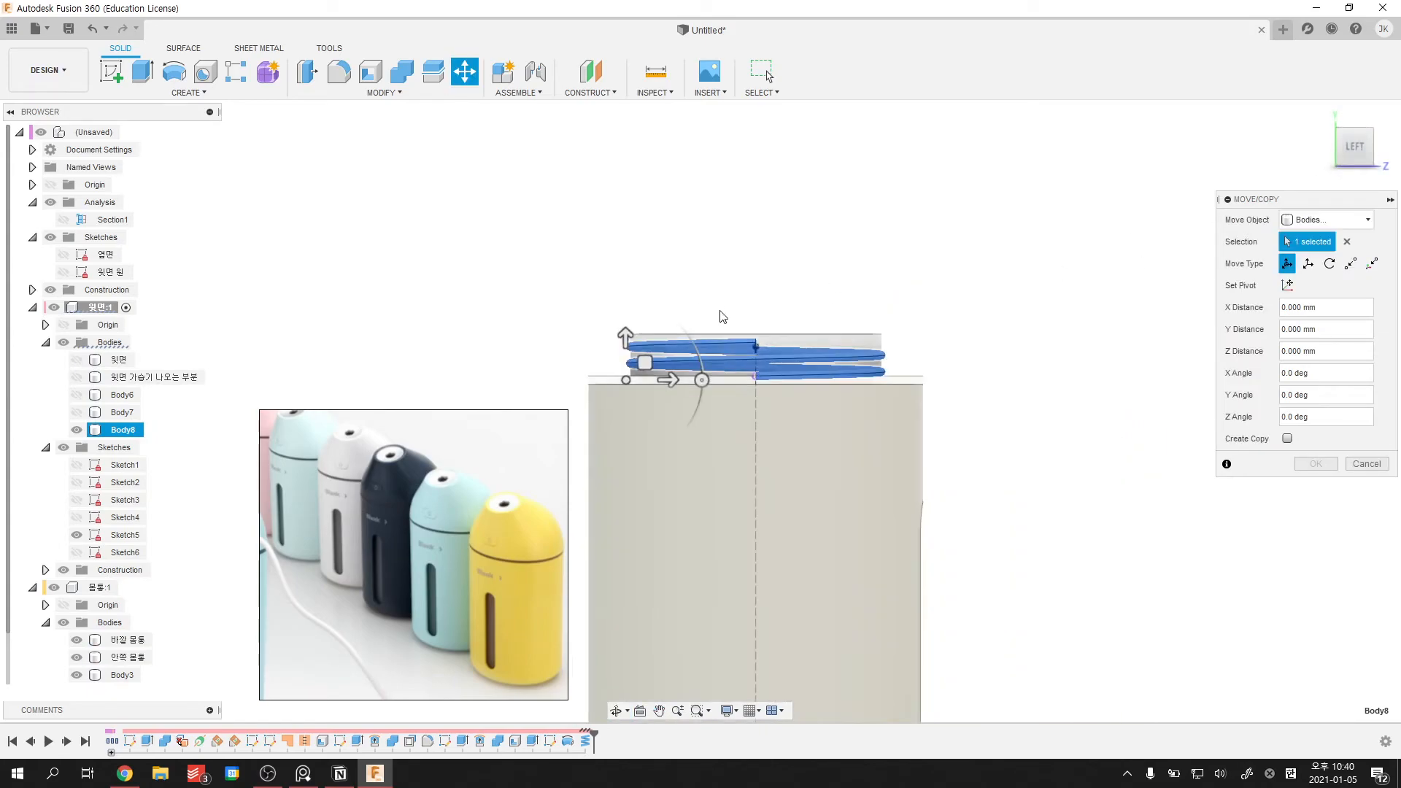
{"action": "scroll", "coordinate": [607, 313], "scroll_direction": "up", "scroll_amount": 3}
{"action": "scroll", "coordinate": [544, 385], "scroll_direction": "down", "scroll_amount": 1}
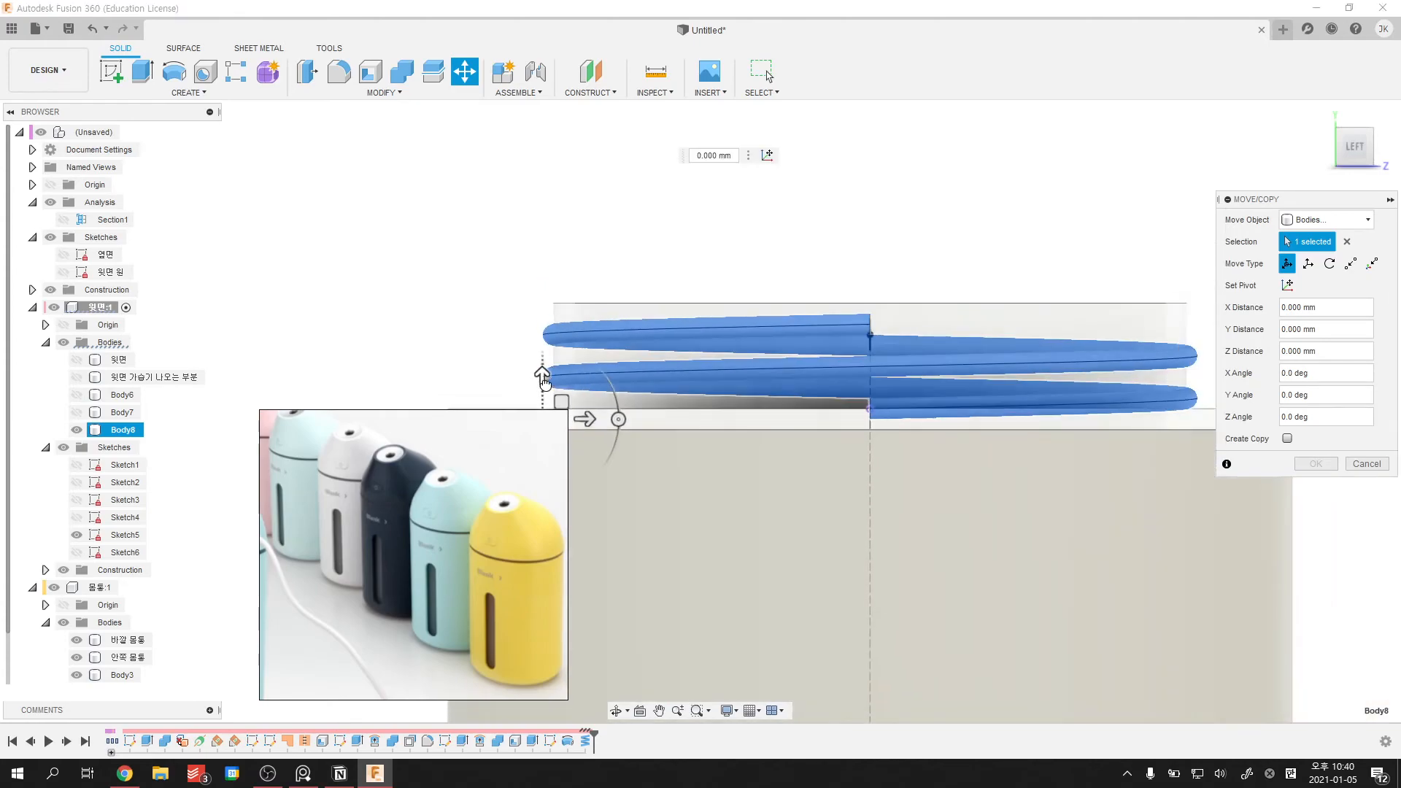
{"action": "left_click_drag", "start_coordinate": [544, 385], "coordinate": [541, 363]}
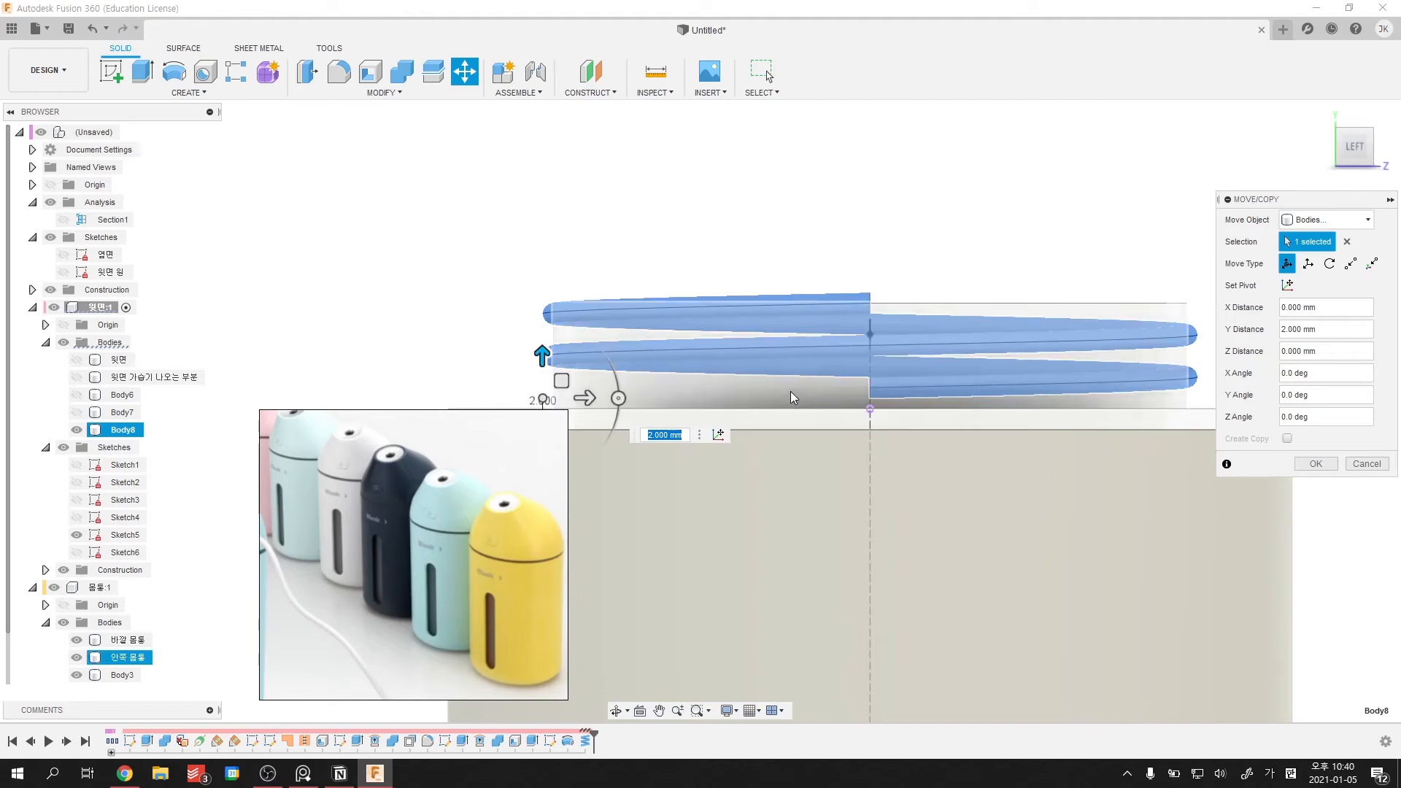
{"action": "key", "text": "Return"}
{"action": "middle_click_drag", "start_coordinate": [815, 396], "coordinate": [804, 332], "text": "shift"}
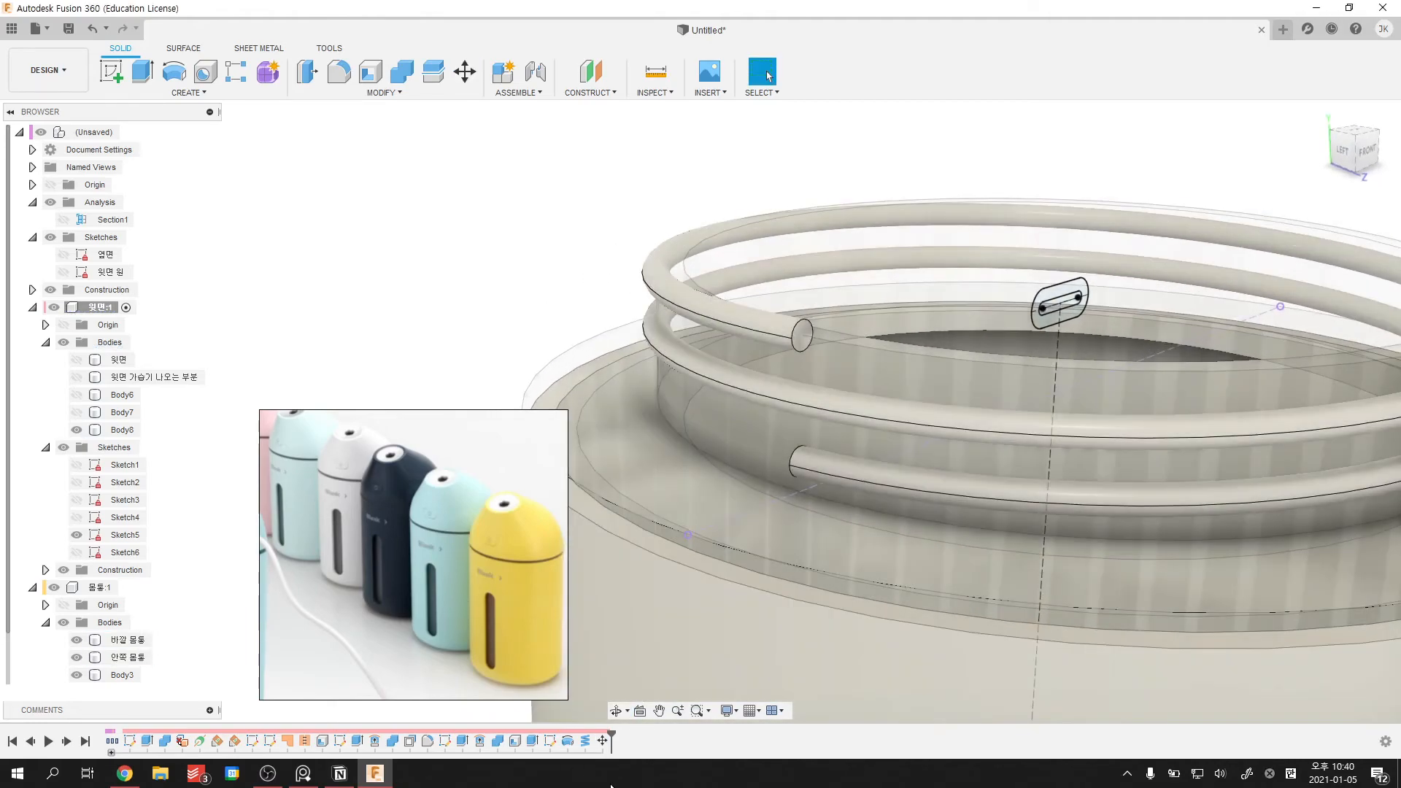
- Edit the coil feature around the rim to 1.5 revolutions
{"action": "left_click", "coordinate": [588, 746]}
{"action": "double_click", "coordinate": [589, 746]}
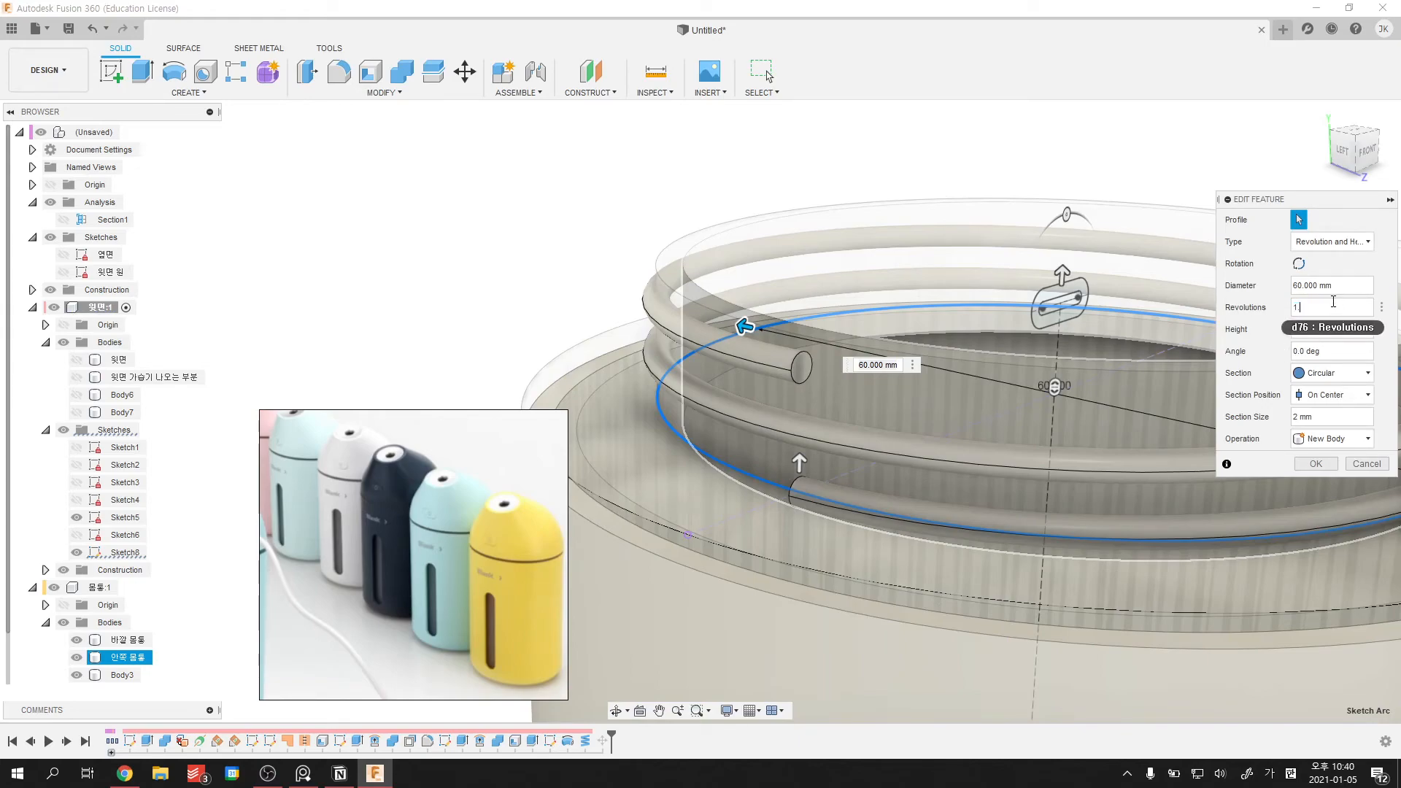
{"action": "type", "text": ".5"}
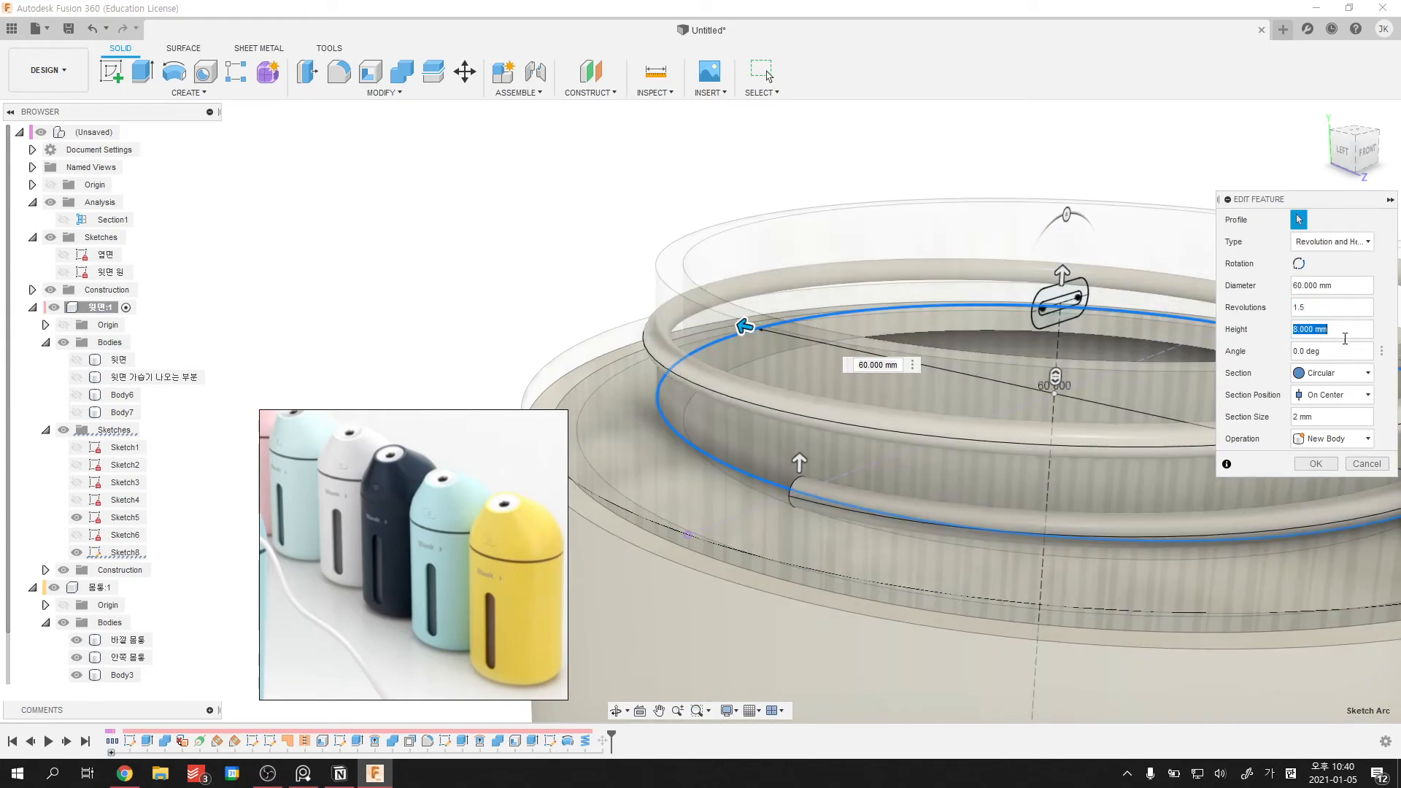
{"action": "key", "text": "Return"}
{"action": "mouse_move", "coordinate": [1207, 306]}
{"action": "middle_mouse_down"}
{"action": "mouse_move", "coordinate": [986, 332]}
{"action": "mouse_move", "coordinate": [788, 325]}
{"action": "mouse_move", "coordinate": [836, 330]}
{"action": "middle_mouse_up"}
{"action": "double_click", "coordinate": [603, 741]}
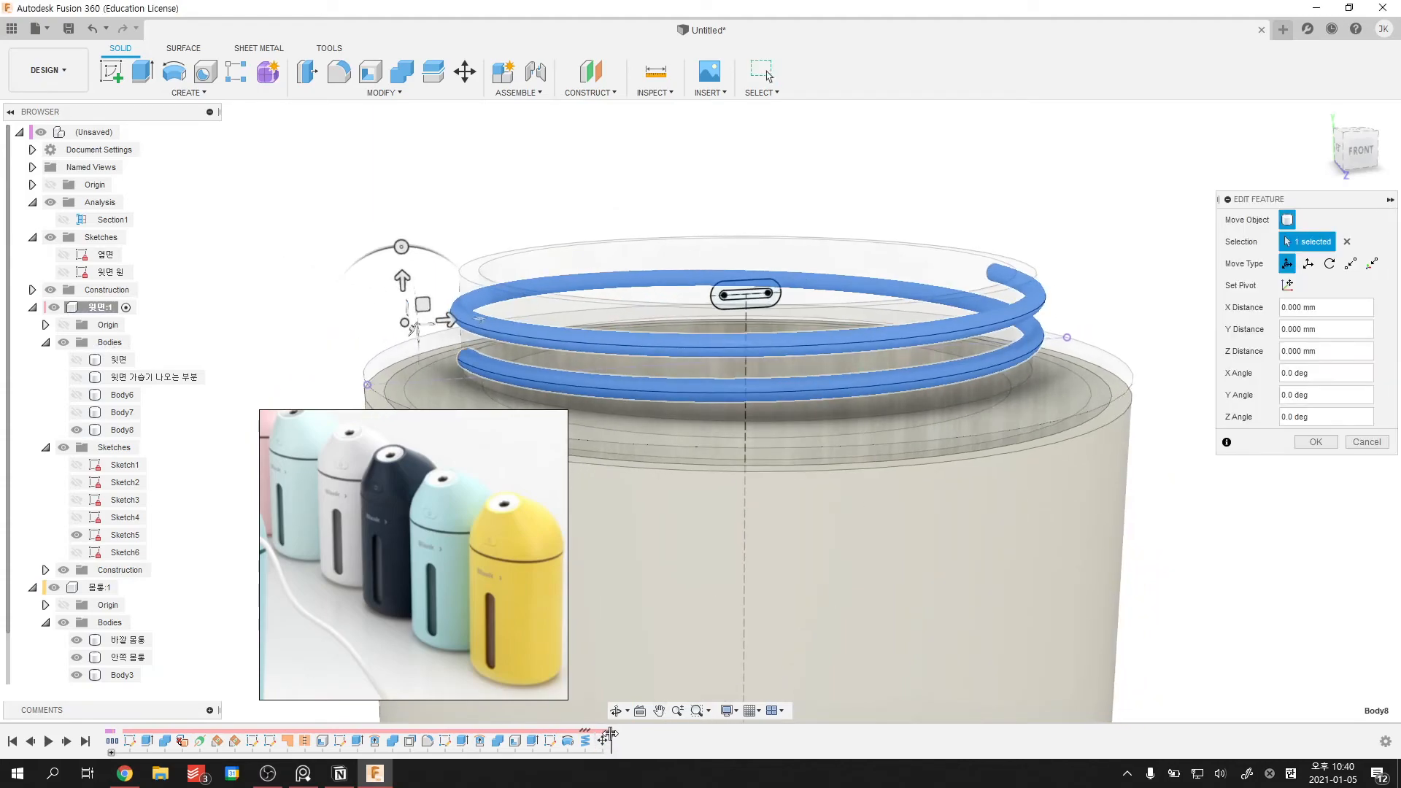
{"action": "key", "text": "Escape"}
{"action": "middle_click_drag", "start_coordinate": [1037, 219], "coordinate": [716, 280], "text": "shift"}
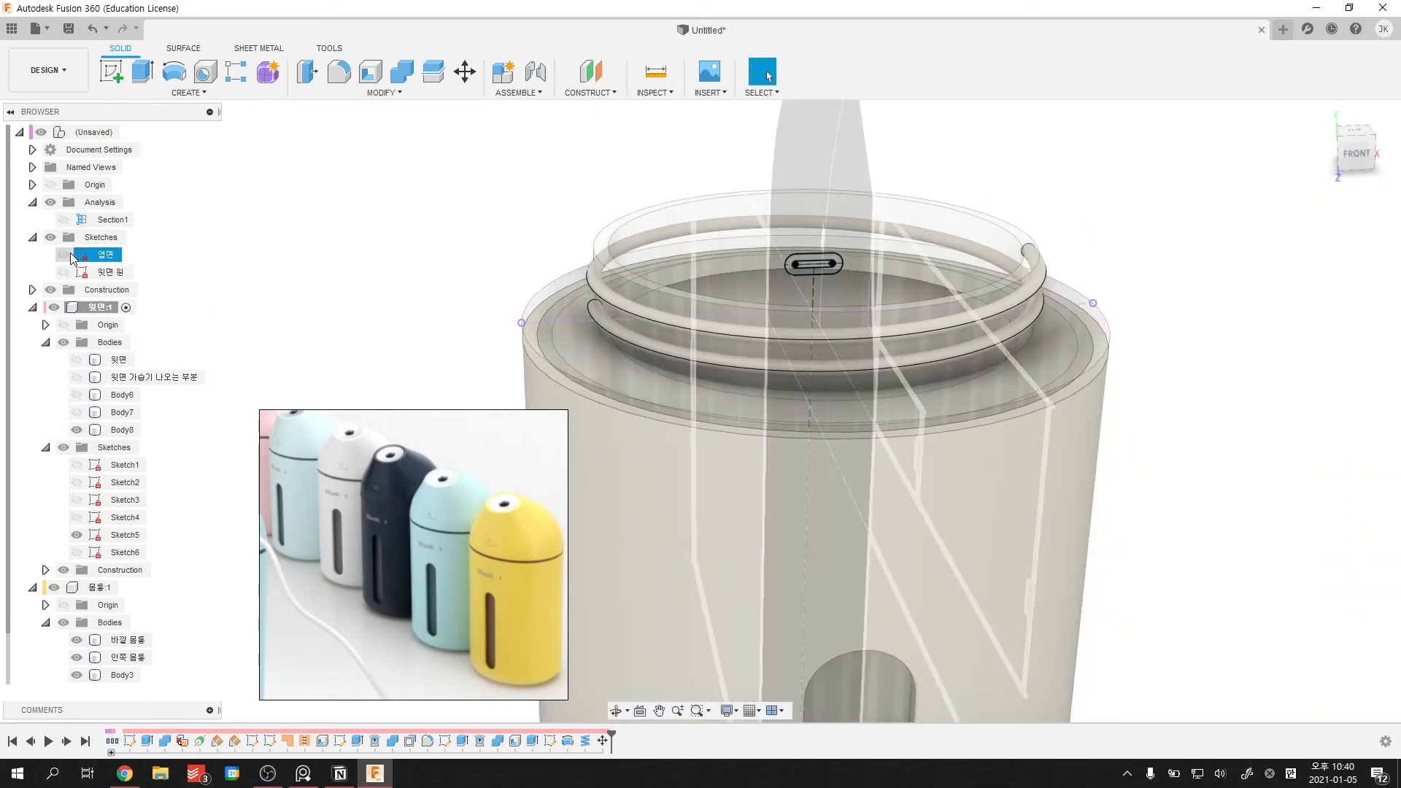
- Show all the lid bodies and hide the 몸통 component to expose the coil inside the lid's underside
{"action": "left_click", "coordinate": [76, 412]}
{"action": "left_click", "coordinate": [76, 395]}
{"action": "left_click", "coordinate": [76, 378]}
{"action": "left_click", "coordinate": [76, 359]}
{"action": "left_click", "coordinate": [57, 588]}
{"action": "middle_click_drag", "start_coordinate": [515, 371], "coordinate": [634, 286], "text": "shift"}
{"action": "left_click_drag", "start_coordinate": [424, 492], "coordinate": [1230, 501]}
{"action": "scroll", "coordinate": [1004, 317], "scroll_direction": "down", "scroll_amount": 1}
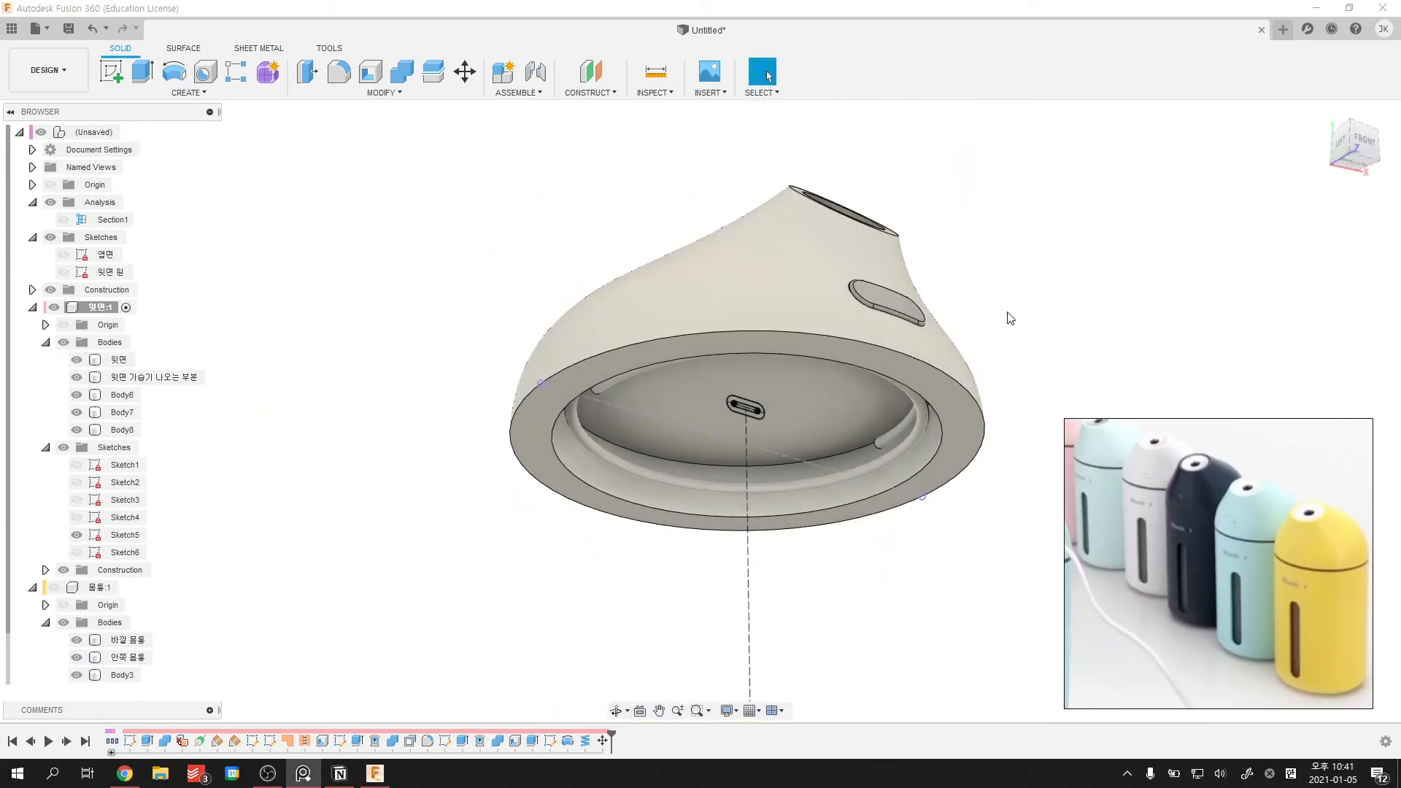
- Fillet the edges of both coil ends with a 1 mm radius
{"action": "middle_click_drag", "start_coordinate": [788, 460], "coordinate": [843, 400], "text": "shift"}
{"action": "scroll", "coordinate": [788, 438], "scroll_direction": "up", "scroll_amount": 4}
{"action": "middle_click_drag", "start_coordinate": [730, 478], "coordinate": [847, 463]}
{"action": "key", "text": "f"}
{"action": "left_click", "coordinate": [829, 431]}
{"action": "scroll", "coordinate": [876, 365], "scroll_direction": "down", "scroll_amount": 1}
{"action": "middle_click_drag", "start_coordinate": [889, 356], "coordinate": [974, 330]}
{"action": "left_click", "coordinate": [978, 327]}
{"action": "type", "text": "1"}
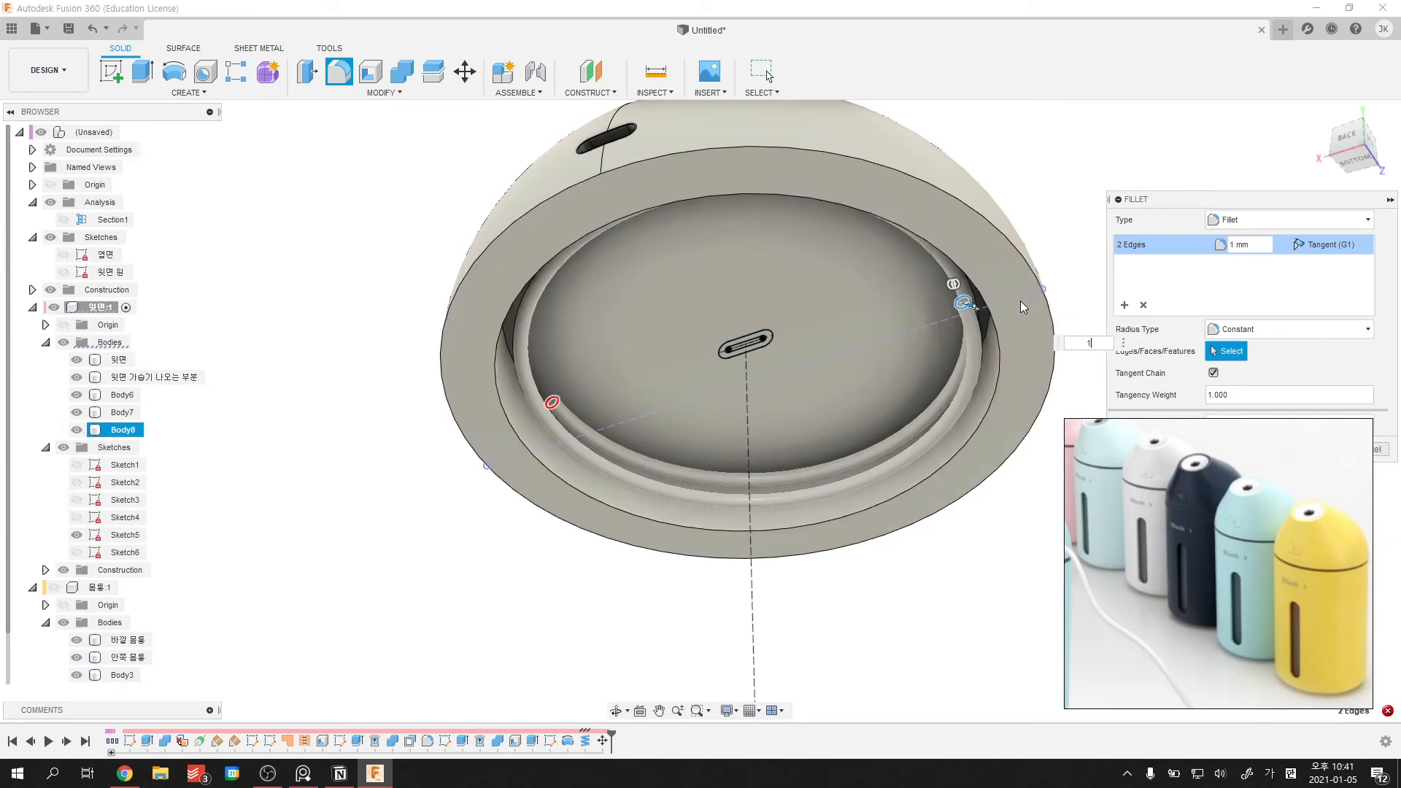
{"action": "key", "text": "Return"}
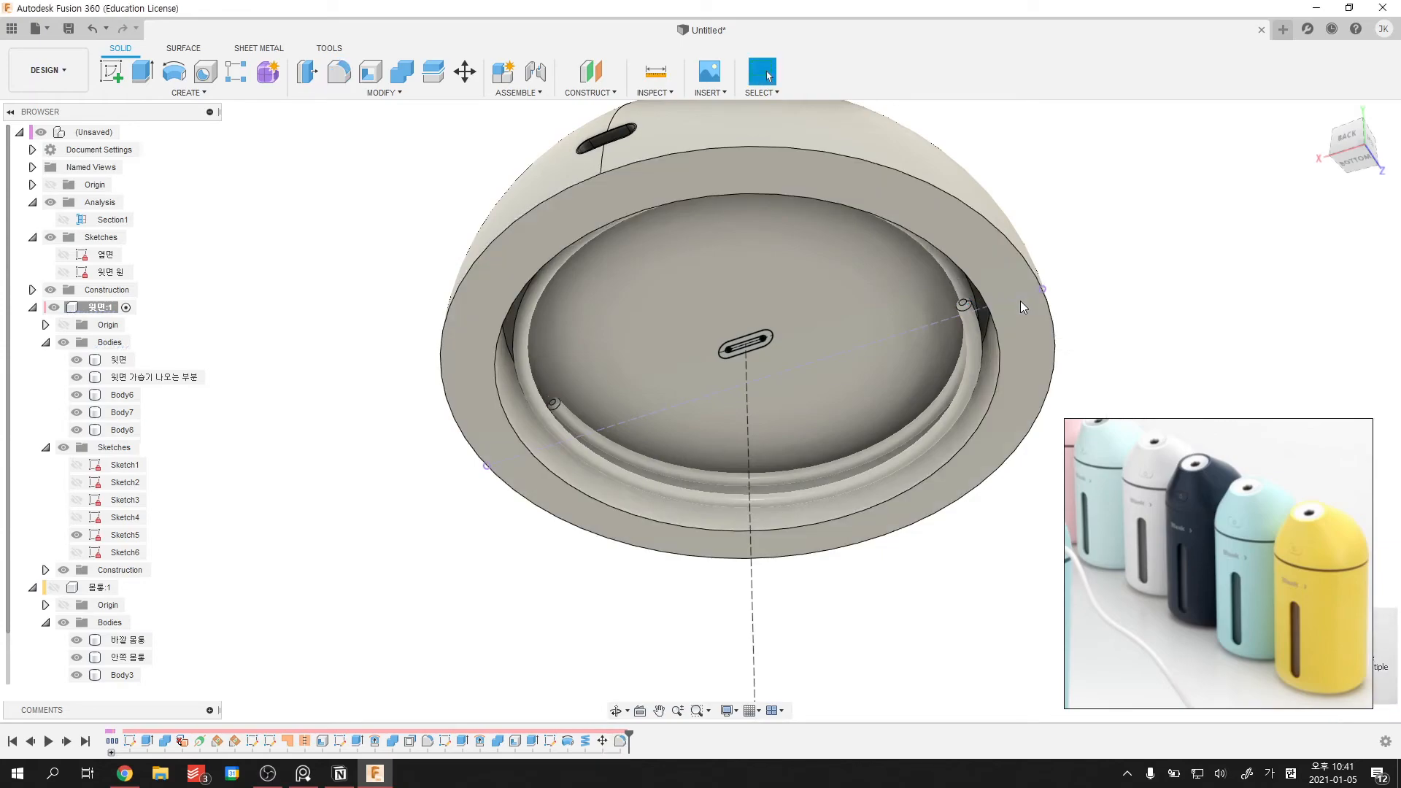
- Check the coil inside the lid, show the 몸통 component, and hide the lid bodies except the coil
{"action": "middle_click_drag", "start_coordinate": [1002, 308], "coordinate": [956, 375], "text": "shift"}
{"action": "scroll", "coordinate": [899, 397], "scroll_direction": "up", "scroll_amount": 5}
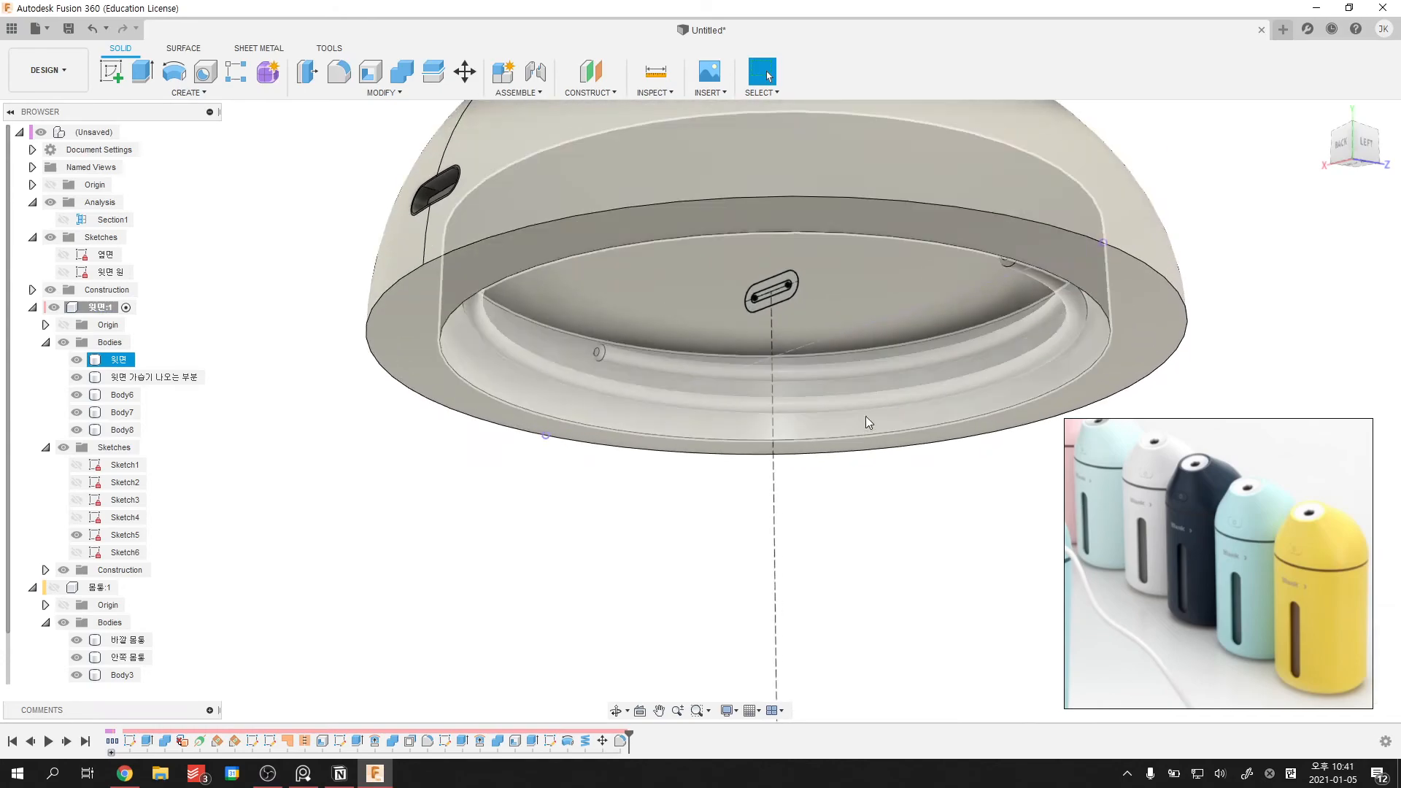
{"action": "left_click", "coordinate": [869, 397]}
{"action": "scroll", "coordinate": [856, 398], "scroll_direction": "down", "scroll_amount": 1}
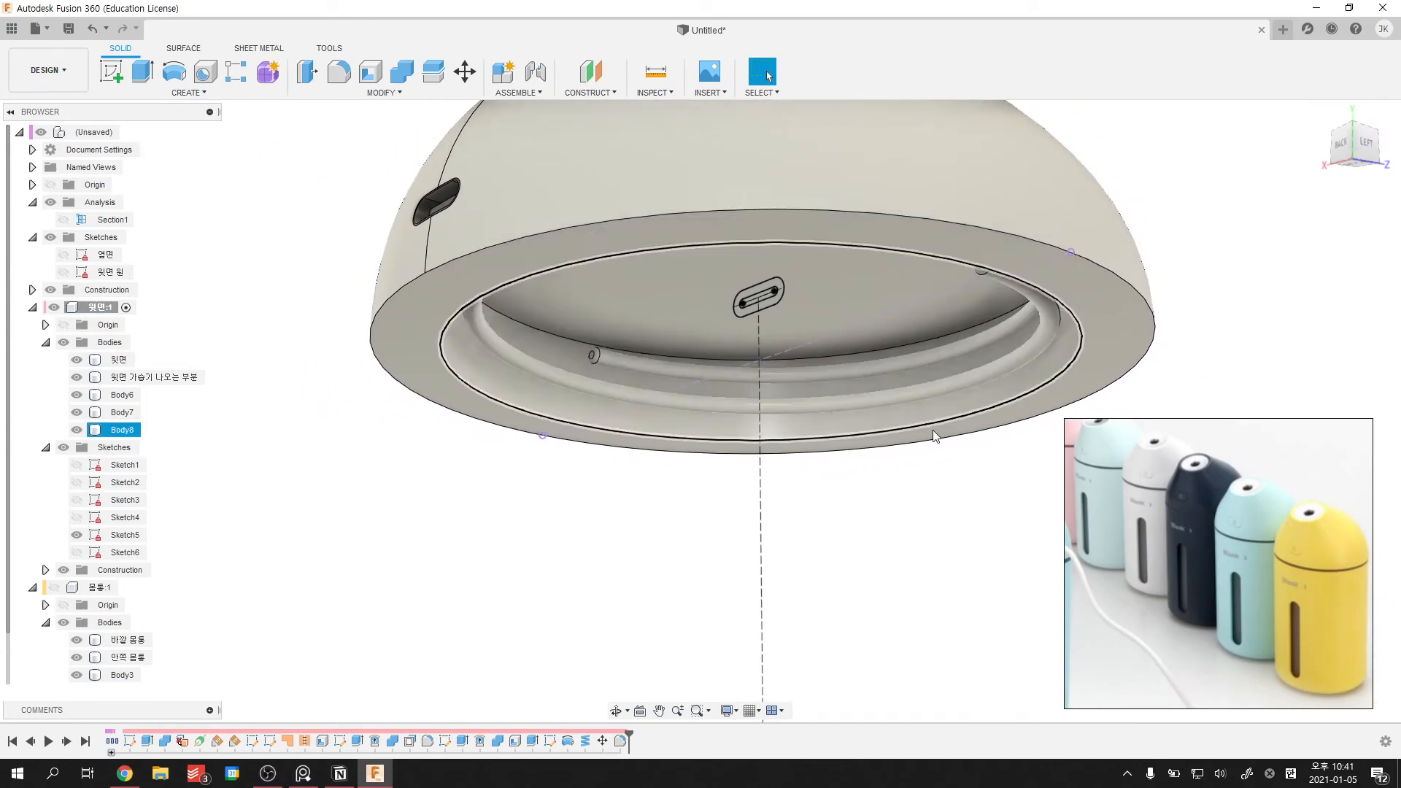
{"action": "middle_click_drag", "start_coordinate": [754, 460], "coordinate": [612, 541], "text": "shift"}
{"action": "scroll", "coordinate": [609, 546], "scroll_direction": "down", "scroll_amount": 1}
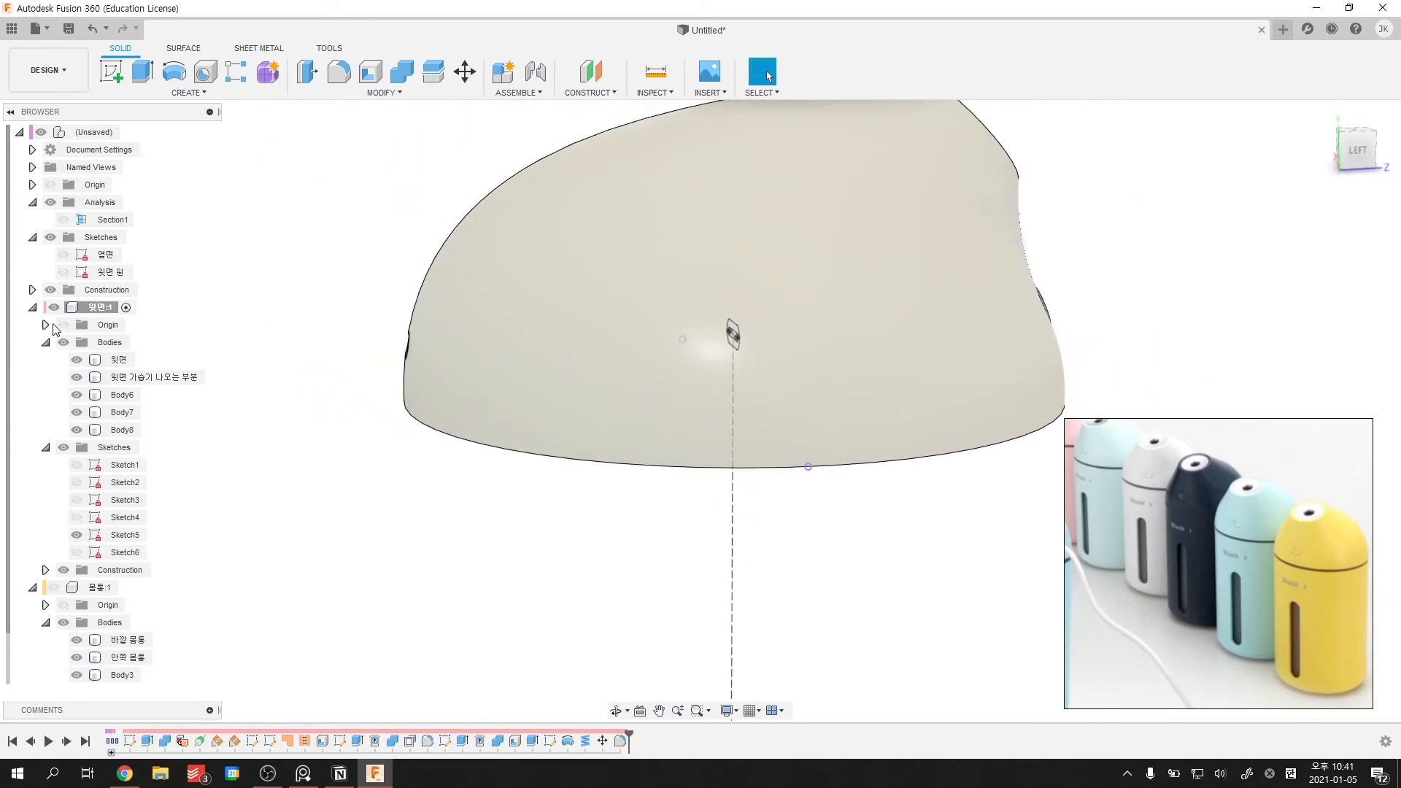
{"action": "left_click", "coordinate": [54, 587]}
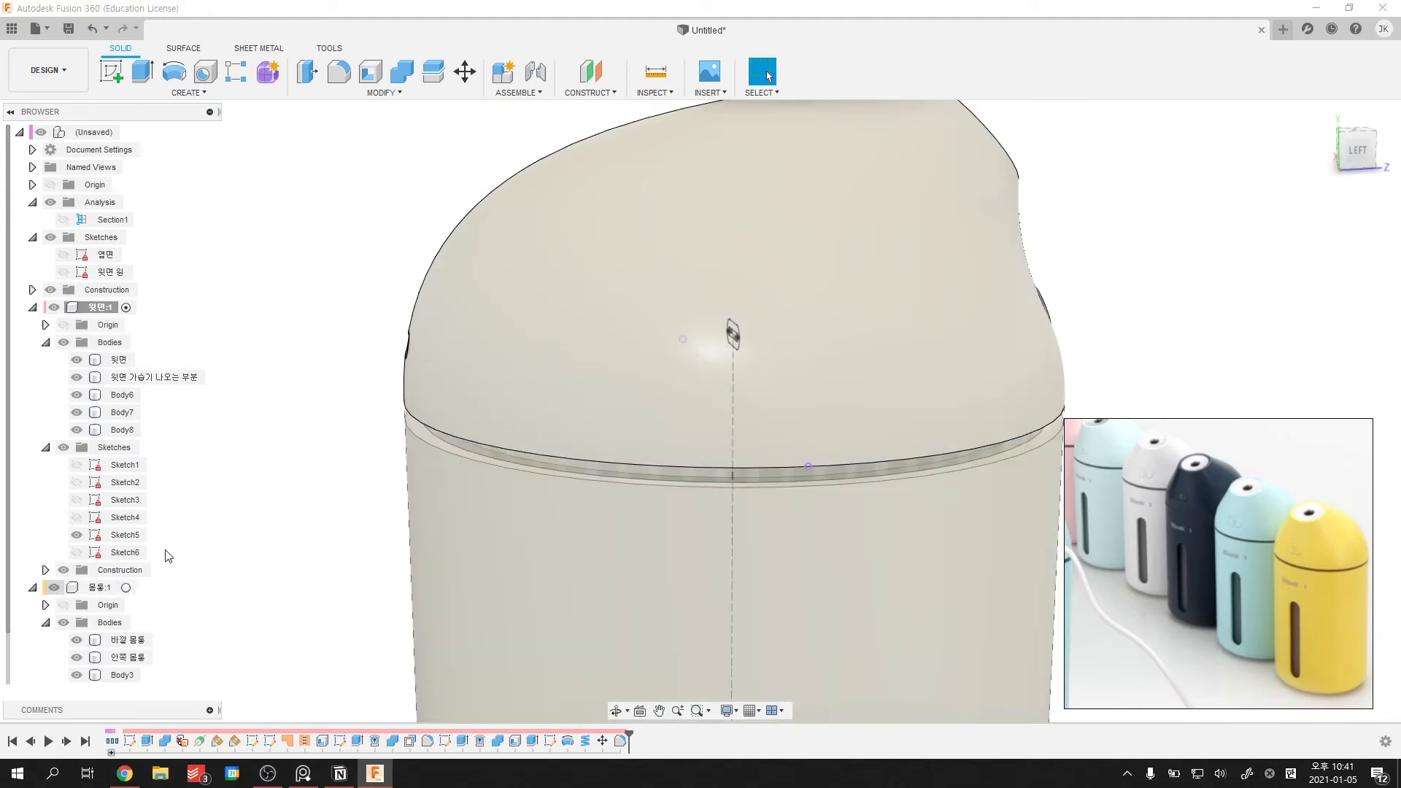
{"action": "left_click", "coordinate": [117, 359]}
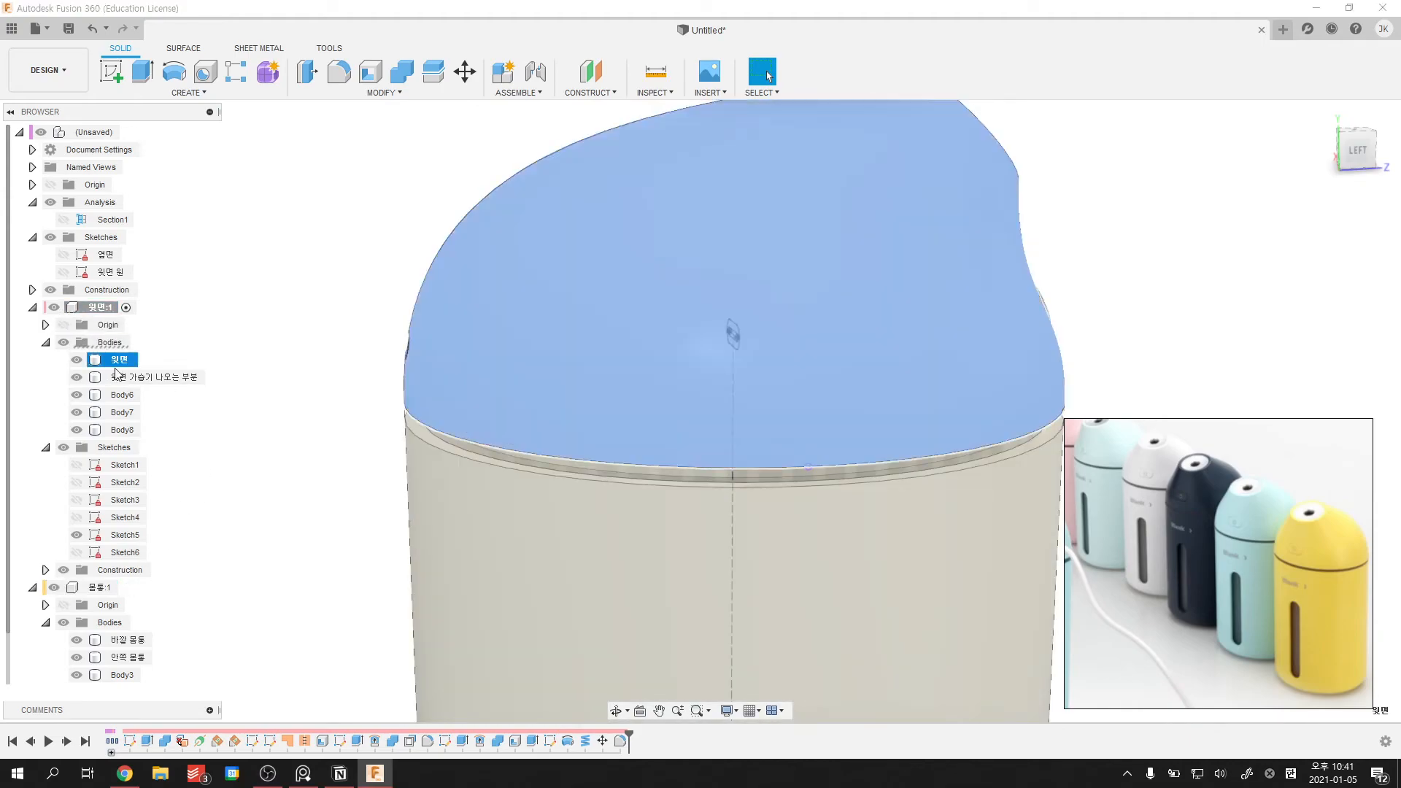
{"action": "left_click", "coordinate": [117, 412], "text": "shift"}
{"action": "key", "text": "v"}
{"action": "left_click_drag", "start_coordinate": [1129, 537], "coordinate": [1264, 530]}
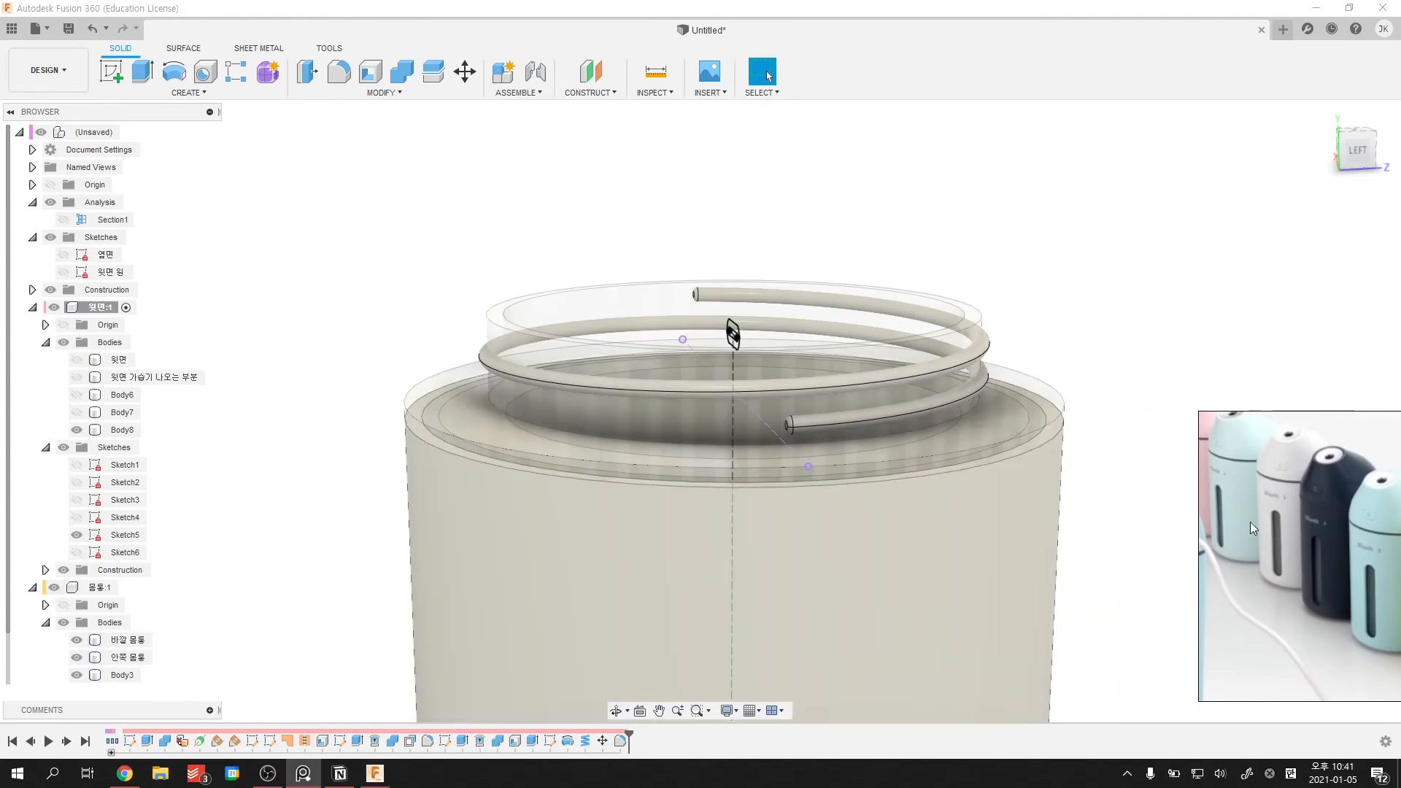
- Combine the coil with the 안쪽 몸통 body using Join, with Keep Tools turned off
{"action": "left_click", "coordinate": [948, 369]}
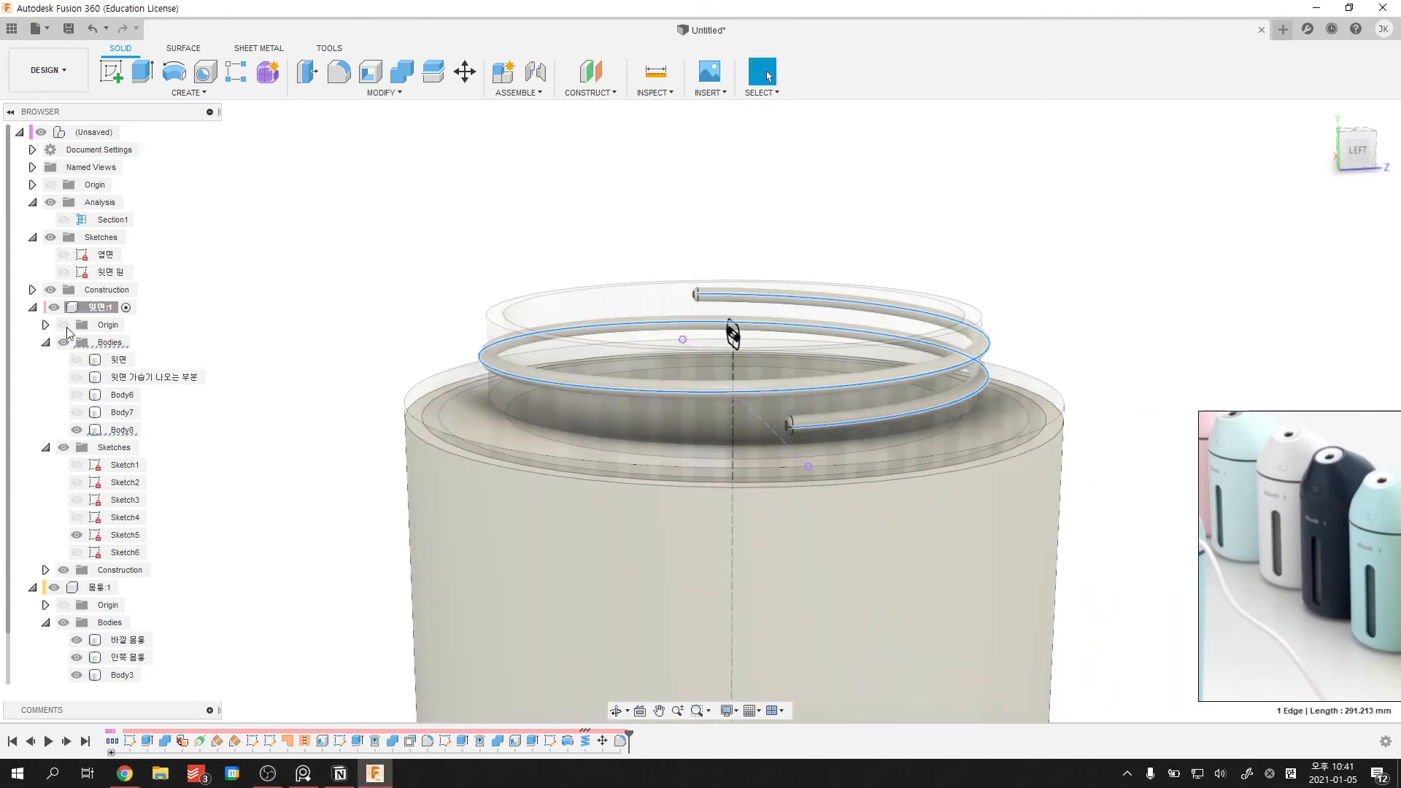
{"action": "scroll", "coordinate": [182, 359], "scroll_direction": "down", "scroll_amount": 1}
{"action": "left_click", "coordinate": [251, 406]}
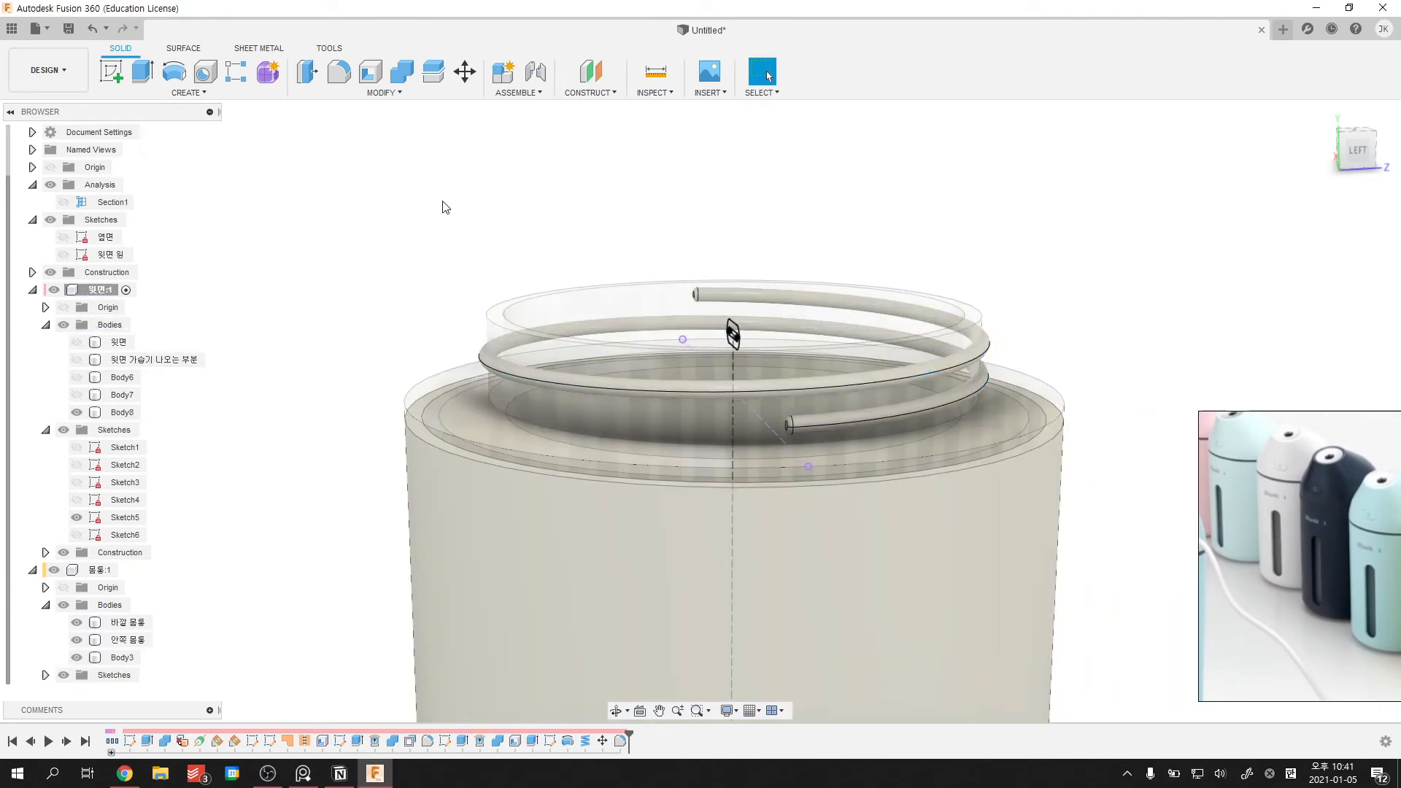
{"action": "left_click", "coordinate": [393, 79]}
{"action": "left_click", "coordinate": [493, 325]}
{"action": "left_click", "coordinate": [637, 328]}
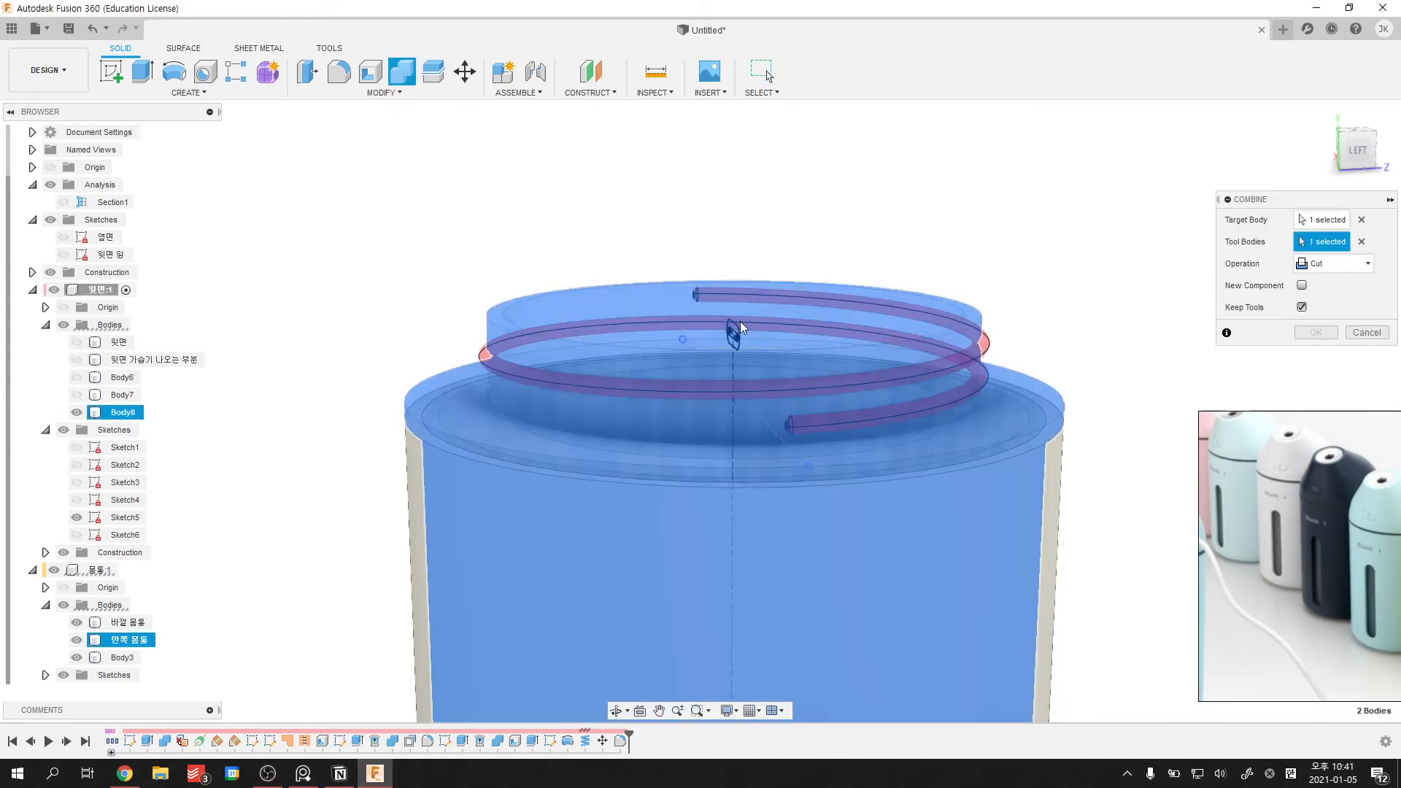
{"action": "left_click", "coordinate": [1335, 264]}
{"action": "left_click", "coordinate": [1304, 310]}
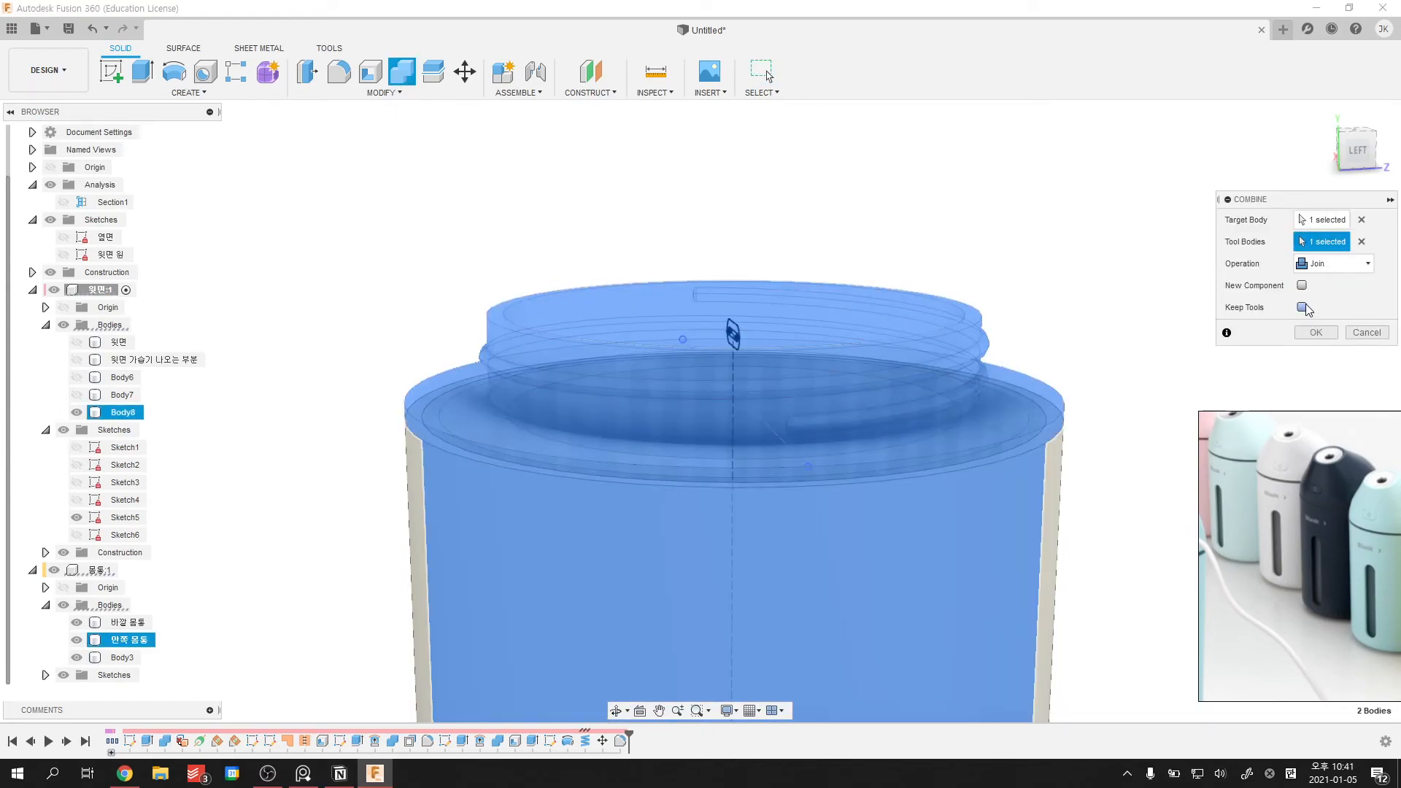
{"action": "left_click", "coordinate": [1316, 333]}
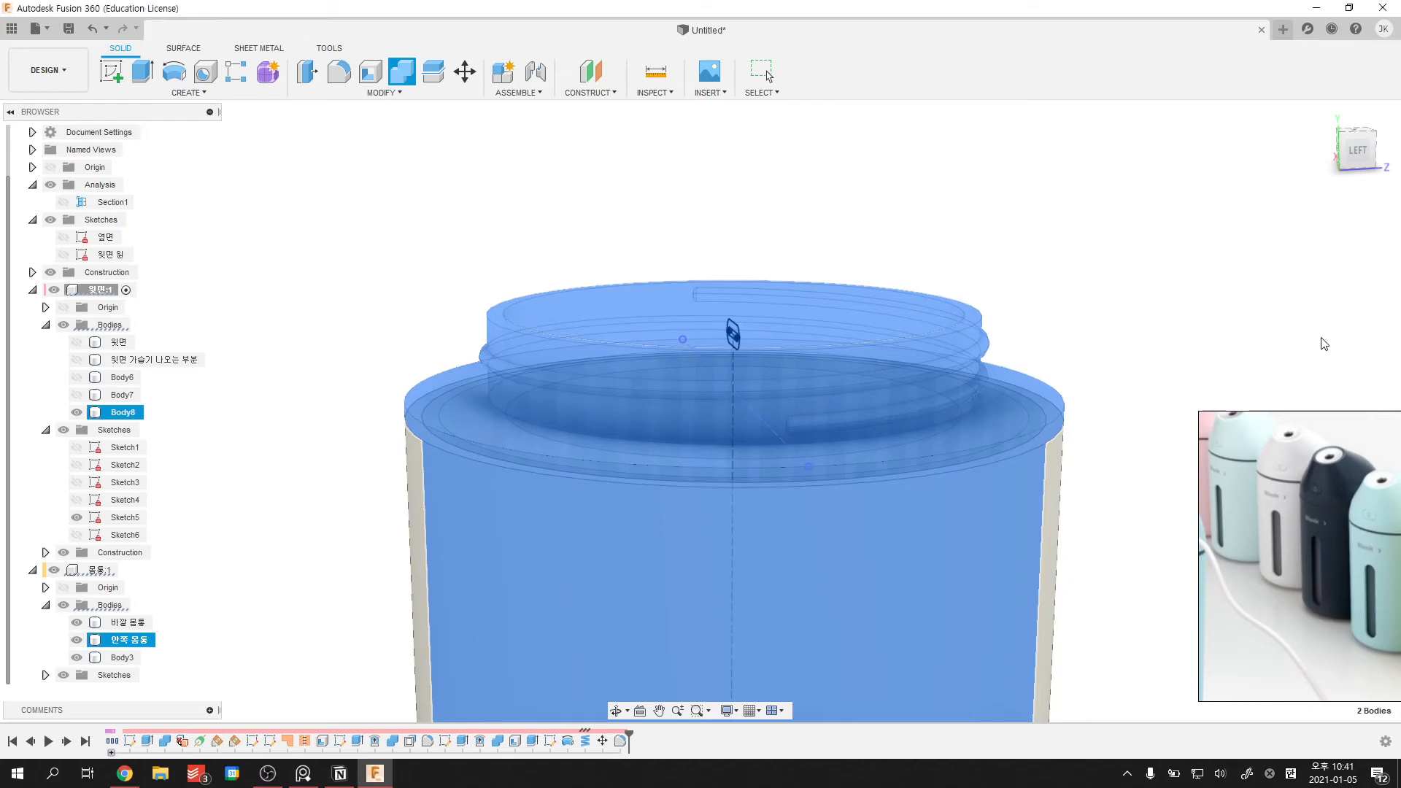
- Highlight the coil's creation, move and fillet features and examine the thread around the container's rim
{"action": "left_click", "coordinate": [584, 743]}
{"action": "left_click", "coordinate": [621, 741], "text": "shift"}
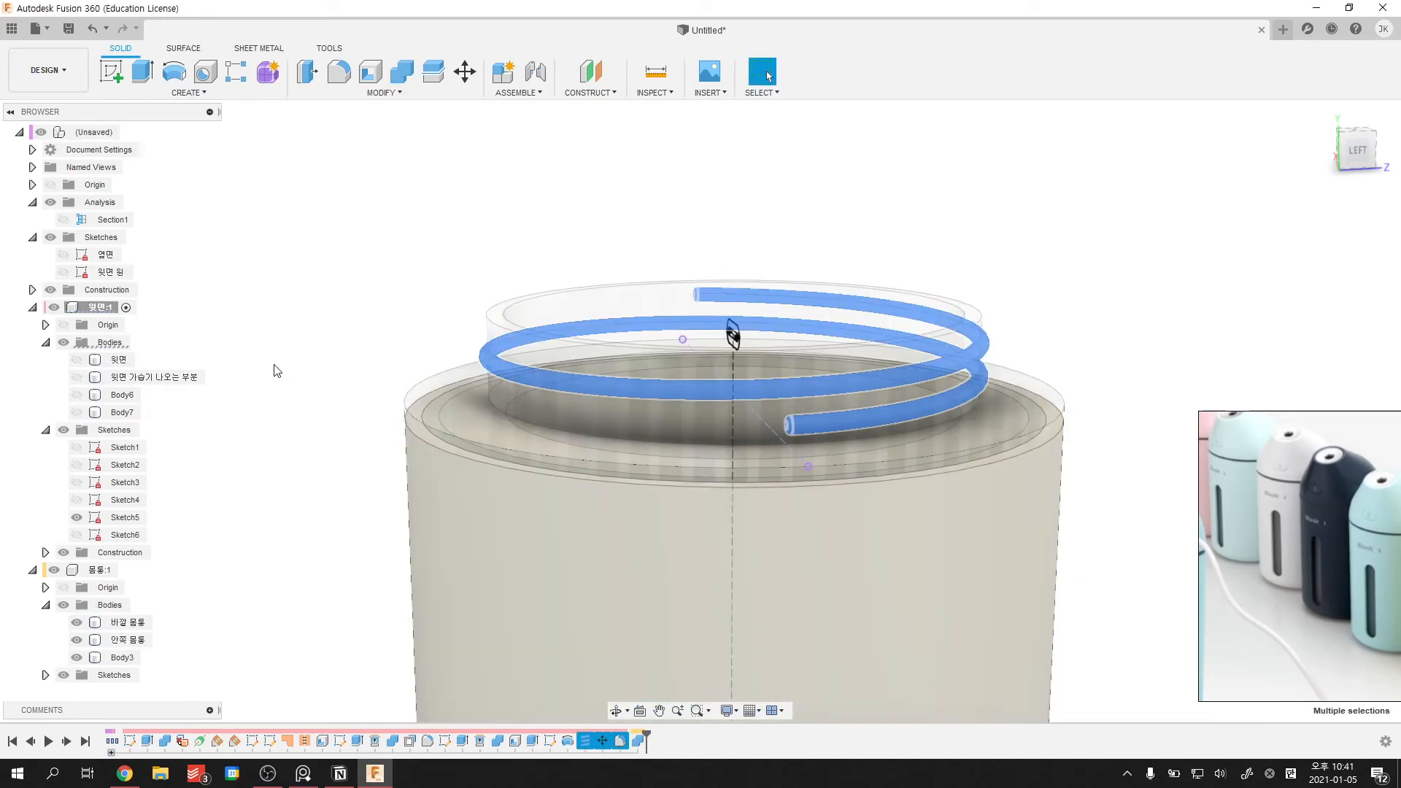
{"action": "scroll", "coordinate": [221, 544], "scroll_direction": "up", "scroll_amount": 1}
{"action": "scroll", "coordinate": [146, 535], "scroll_direction": "up", "scroll_amount": 1}
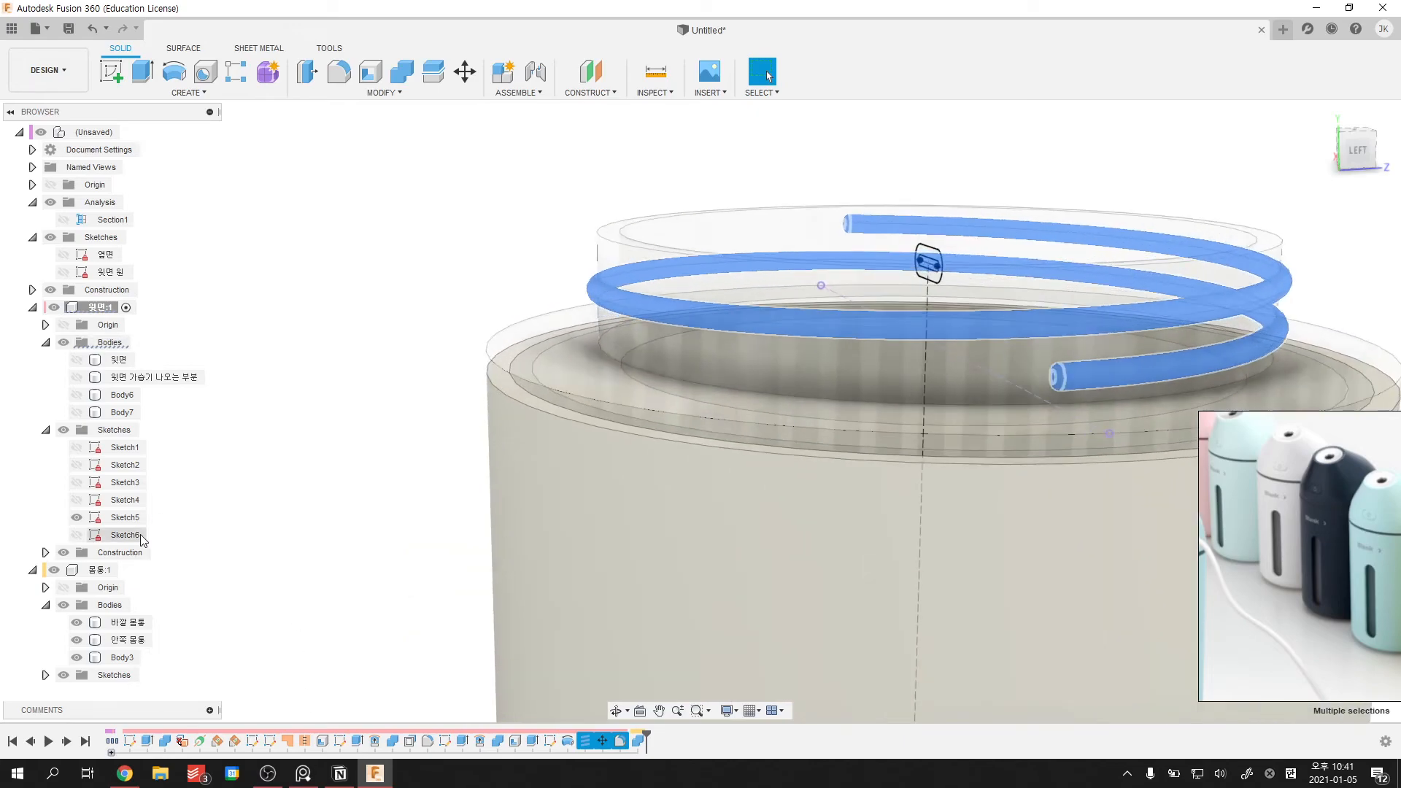
{"action": "scroll", "coordinate": [337, 509], "scroll_direction": "down", "scroll_amount": 1}
{"action": "middle_click_drag", "start_coordinate": [338, 511], "coordinate": [343, 509]}
{"action": "scroll", "coordinate": [344, 509], "scroll_direction": "down", "scroll_amount": 1}
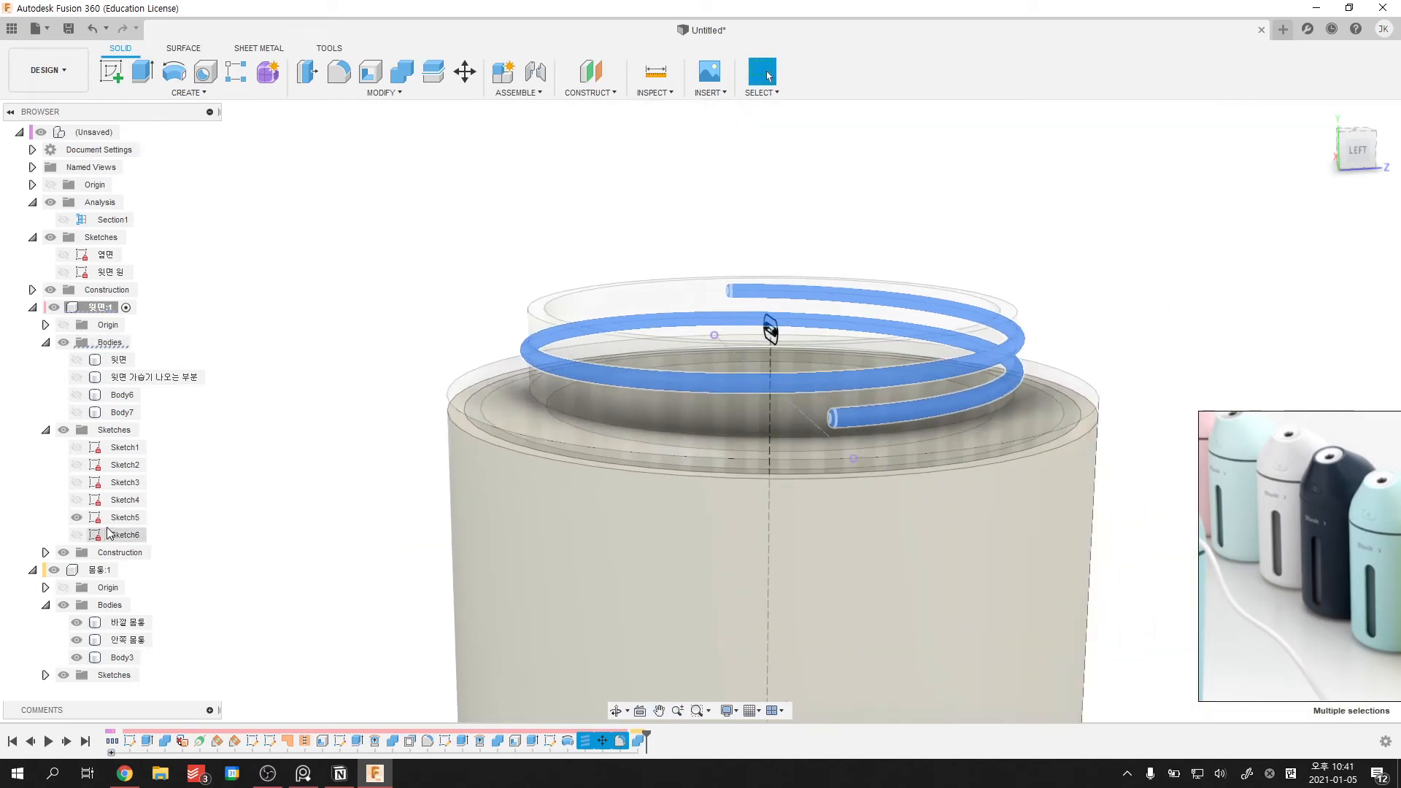
{"action": "key", "text": "Escape"}
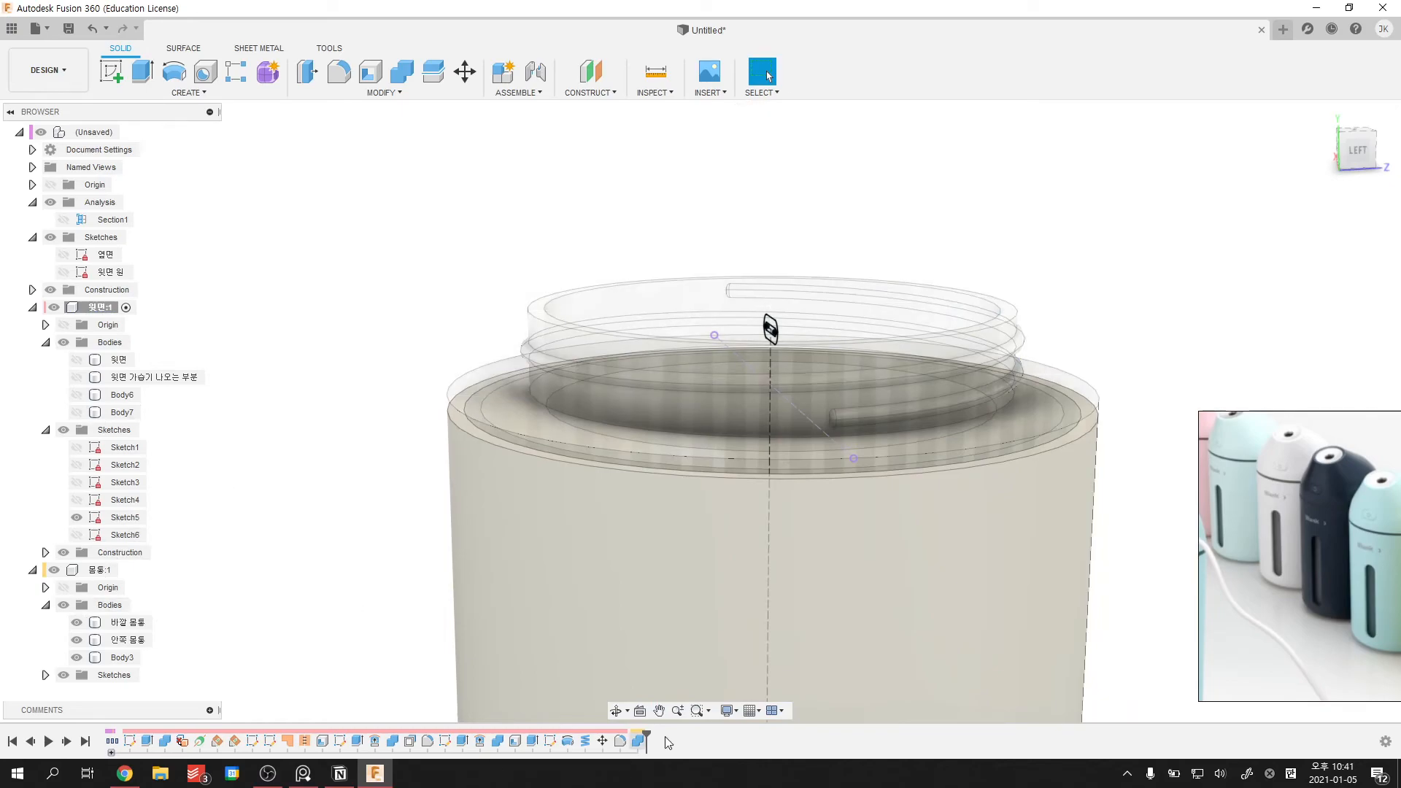
- Delete the Combine feature and try moving the coil body into the 몸통 component
{"action": "right_click", "coordinate": [639, 741]}
{"action": "left_click", "coordinate": [656, 669]}
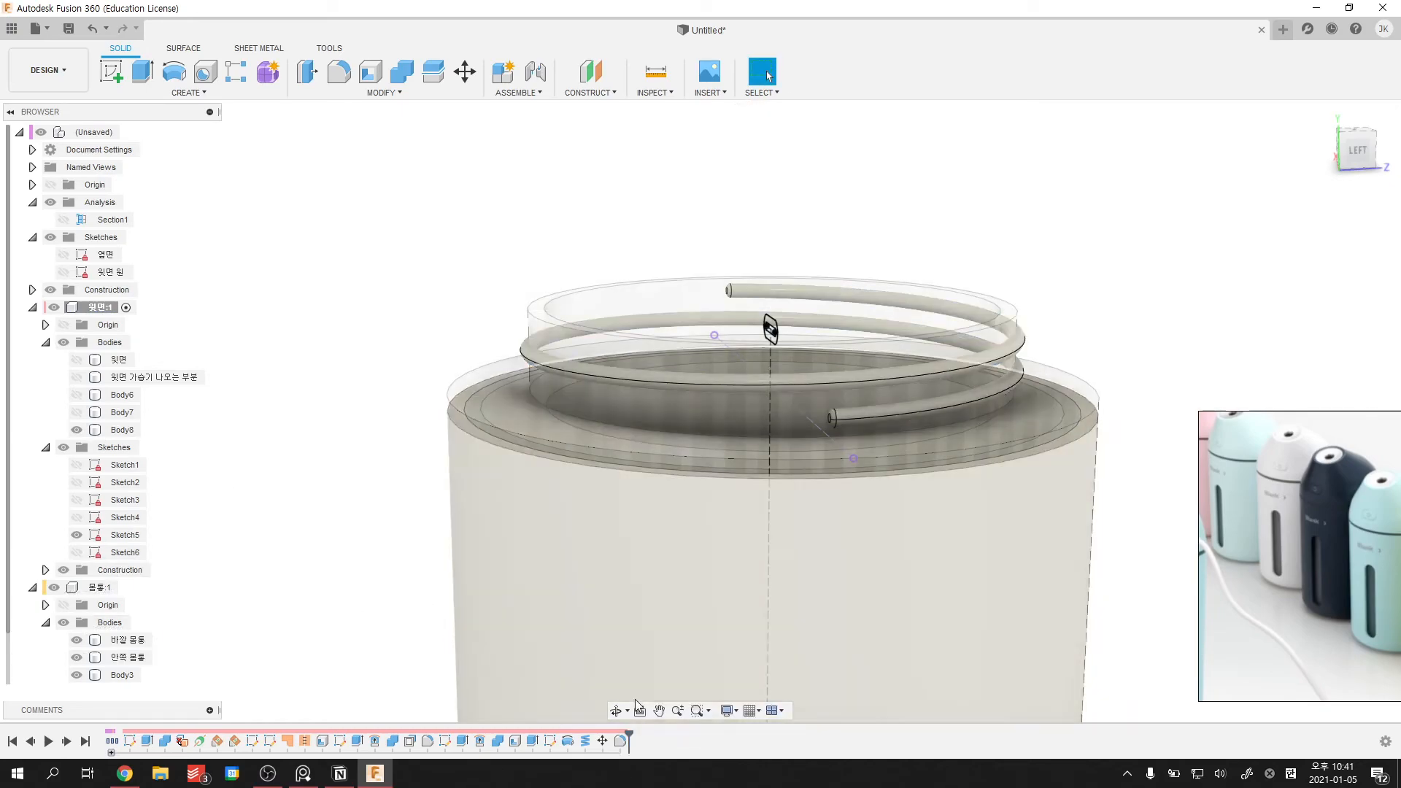
{"action": "left_click_drag", "start_coordinate": [121, 430], "coordinate": [84, 595]}
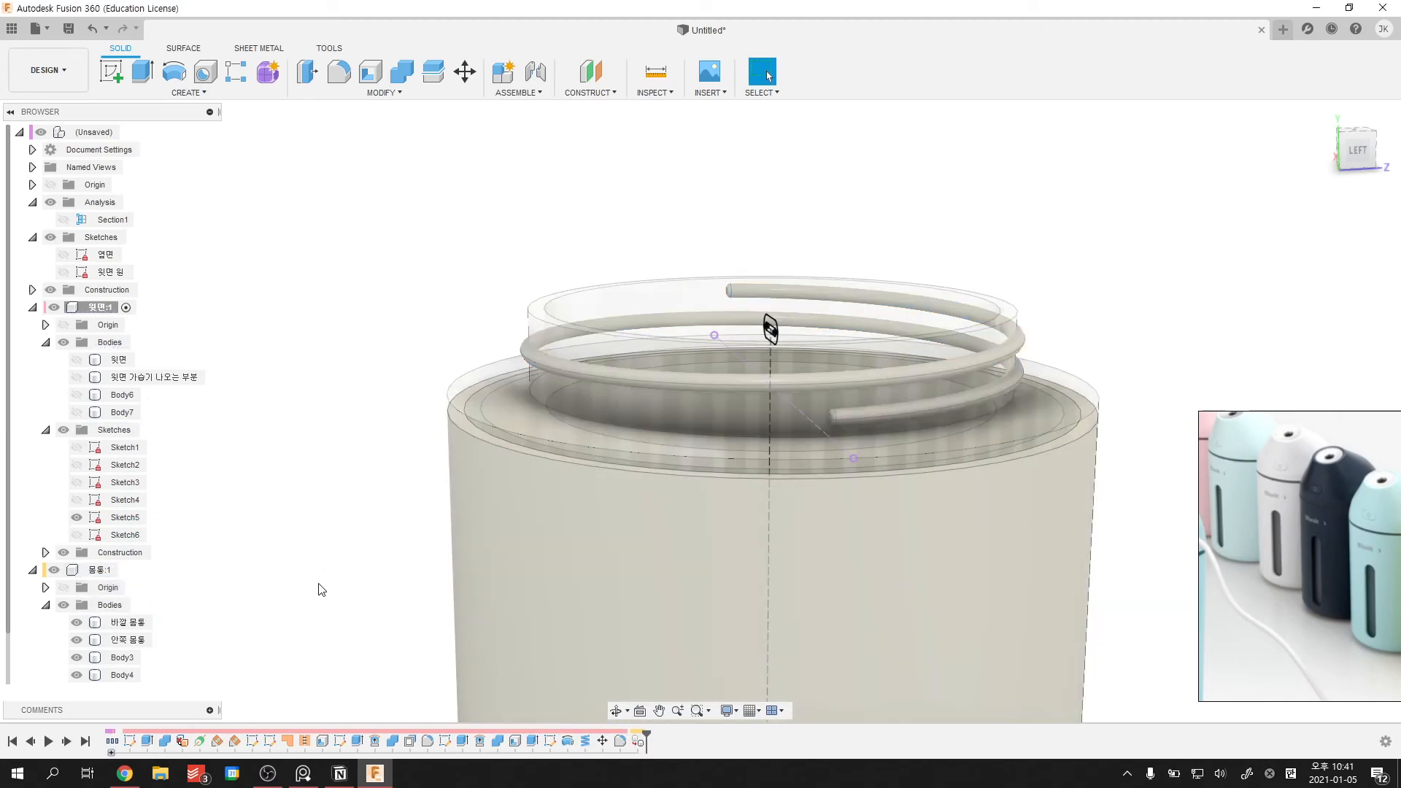
{"action": "key", "text": "ctrl+z"}
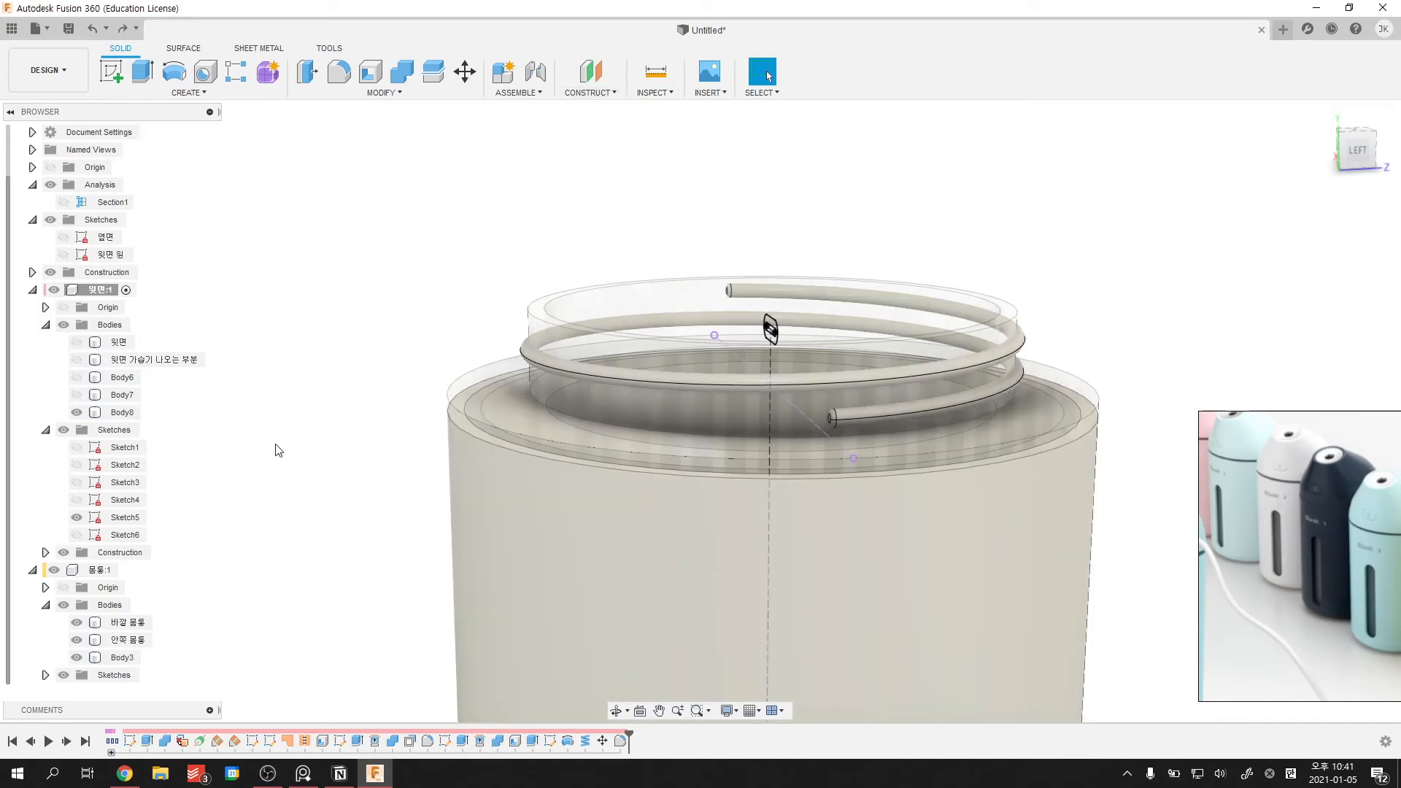
- Join the coil body to the 안쪽 몸통 body and check the thread around the rim
{"action": "left_click", "coordinate": [637, 351]}
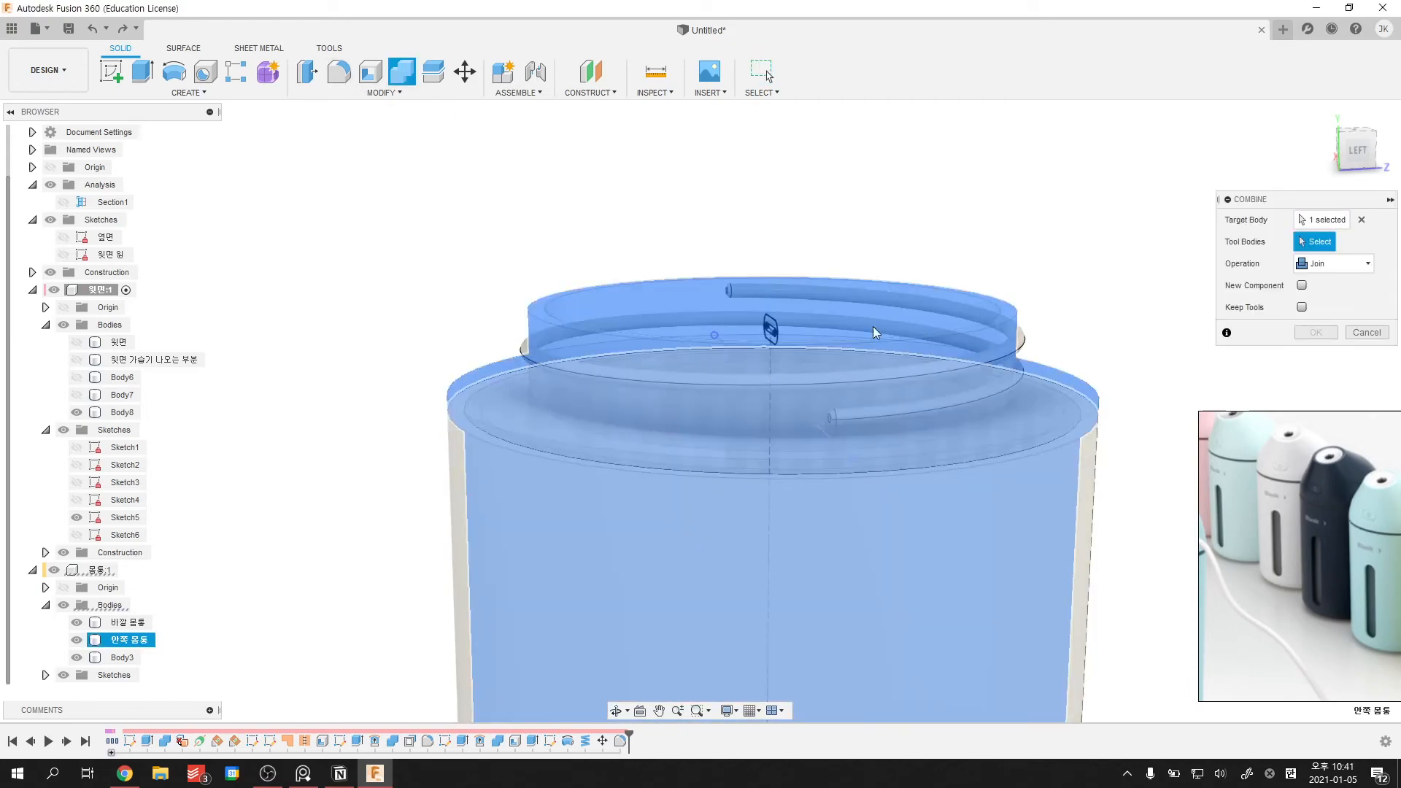
{"action": "left_click", "coordinate": [865, 336]}
{"action": "left_click", "coordinate": [1316, 332]}
{"action": "middle_click_drag", "start_coordinate": [1132, 307], "coordinate": [570, 409], "text": "shift"}
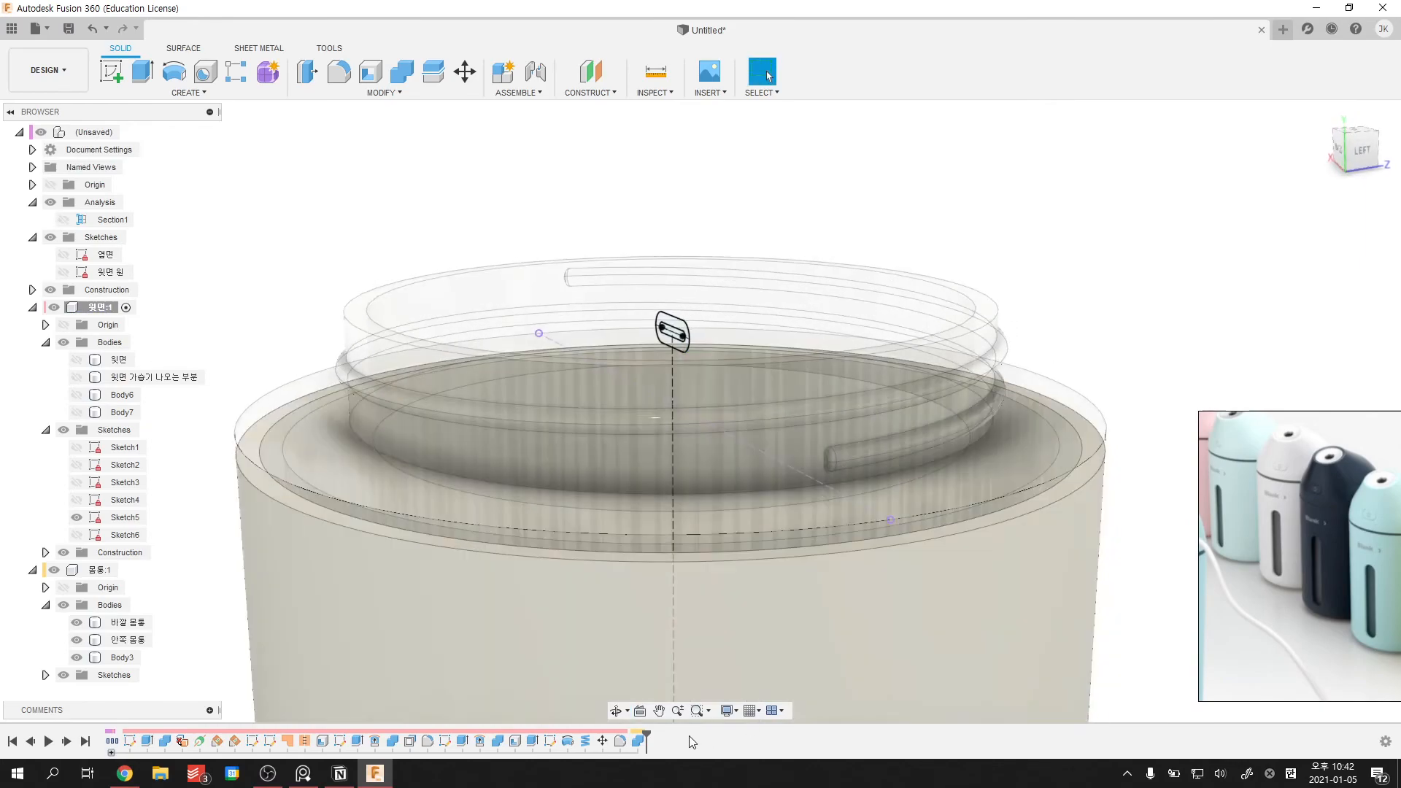
{"action": "middle_click_drag", "start_coordinate": [584, 597], "coordinate": [654, 576]}
{"action": "scroll", "coordinate": [655, 577], "scroll_direction": "down", "scroll_amount": 1}
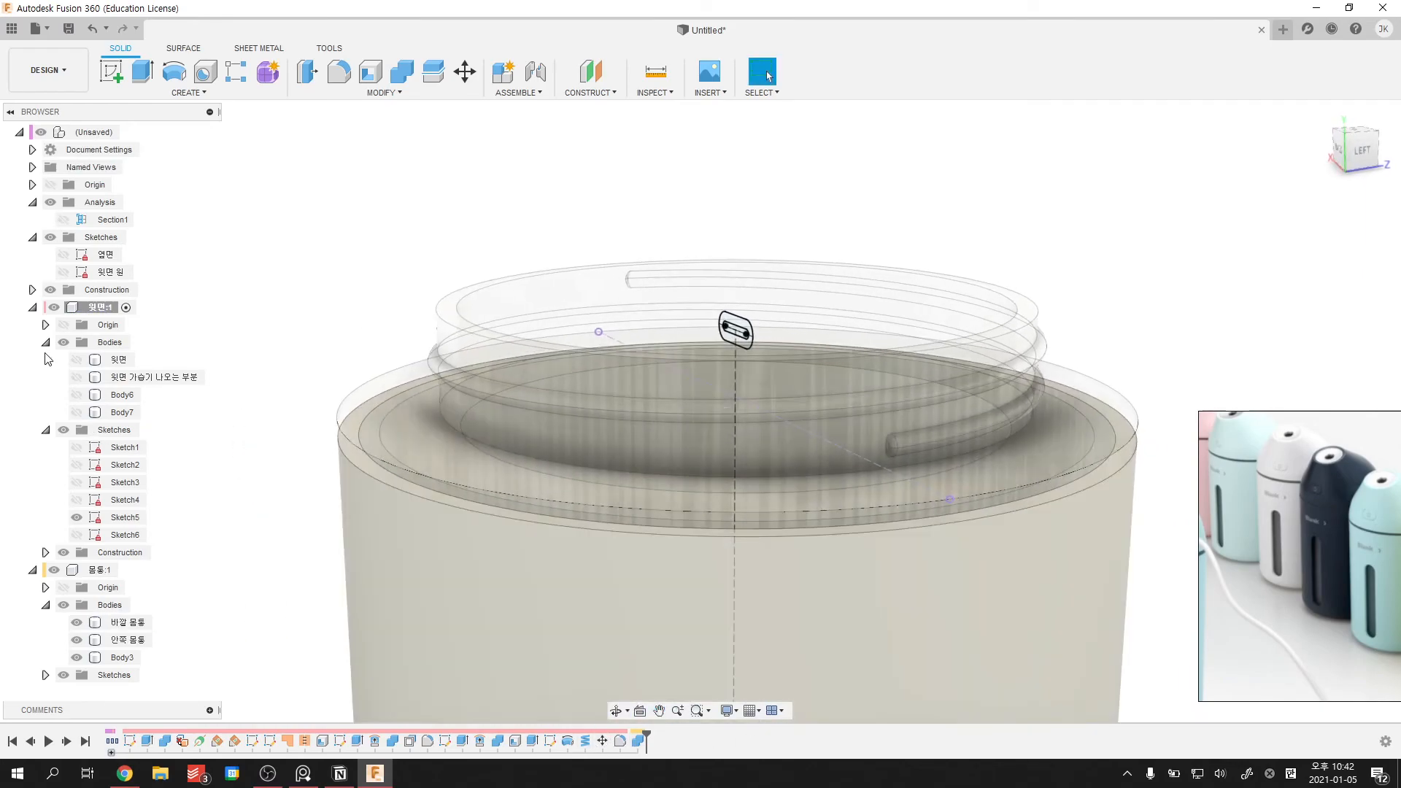
- Show all four bodies of the 윗면 component: 윗면, 윗면 가습기 나오는 부분, Body6 and Body7
{"action": "middle_click_drag", "start_coordinate": [234, 402], "coordinate": [248, 457], "text": "shift"}
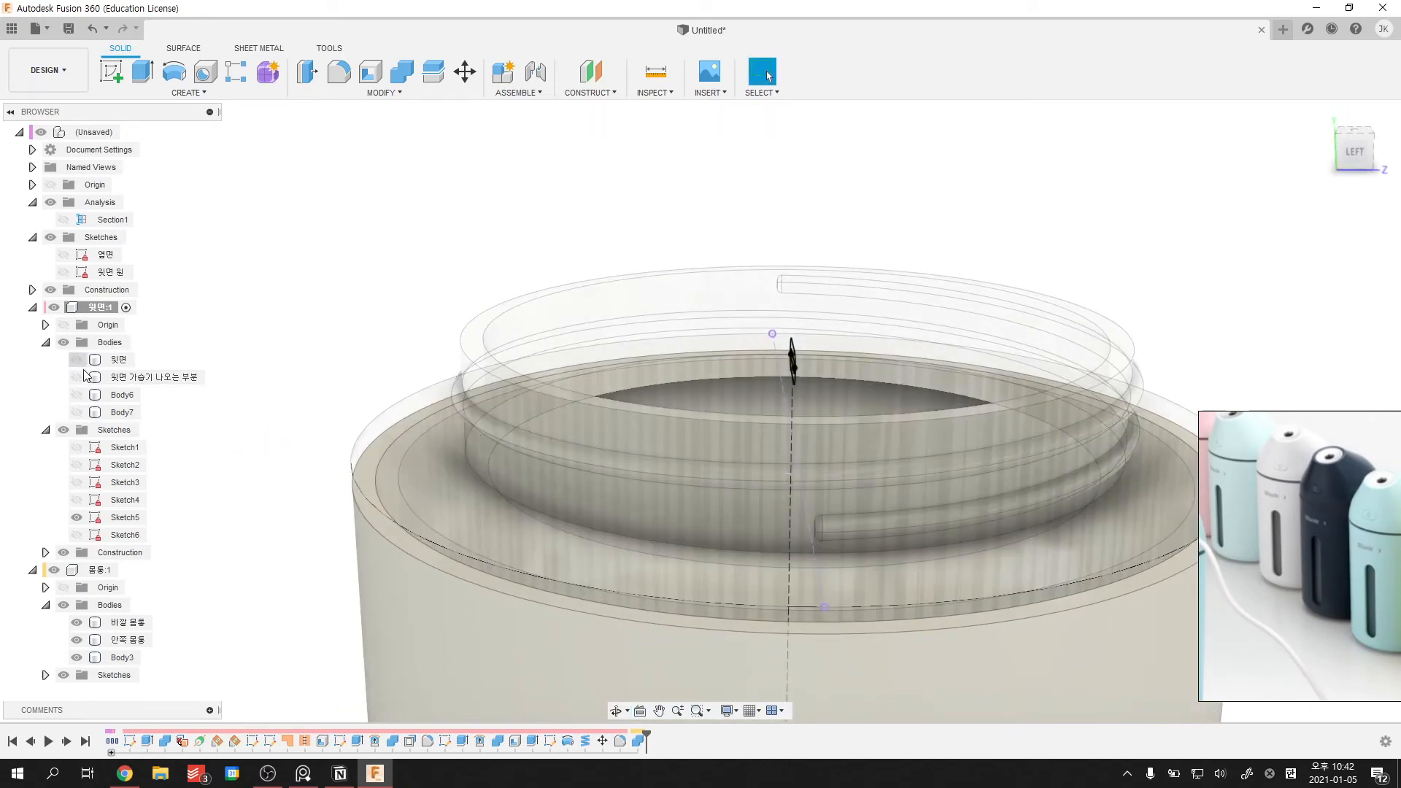
{"action": "left_click", "coordinate": [119, 397]}
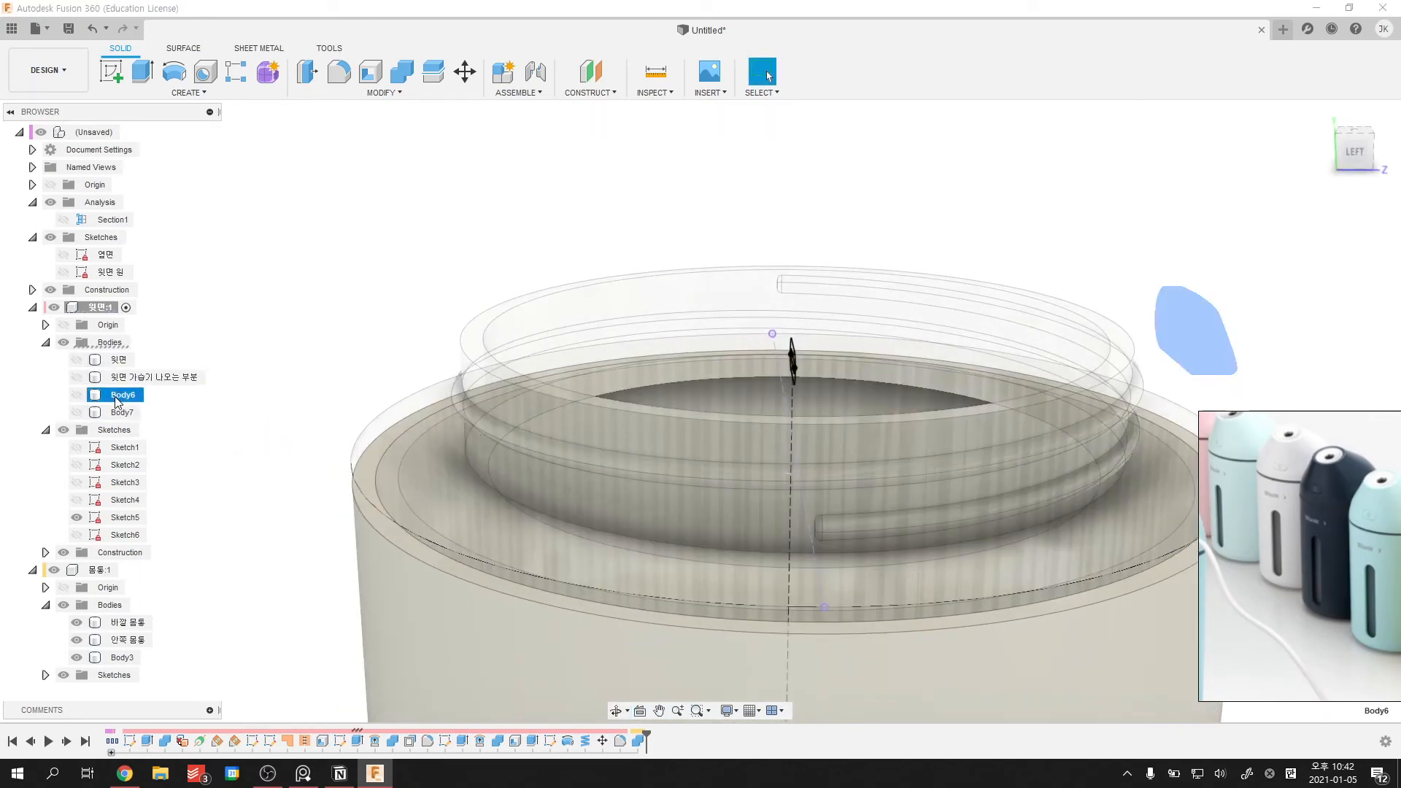
{"action": "left_click", "coordinate": [77, 360]}
{"action": "left_click", "coordinate": [77, 377]}
{"action": "left_click", "coordinate": [77, 395]}
{"action": "left_click", "coordinate": [78, 412]}
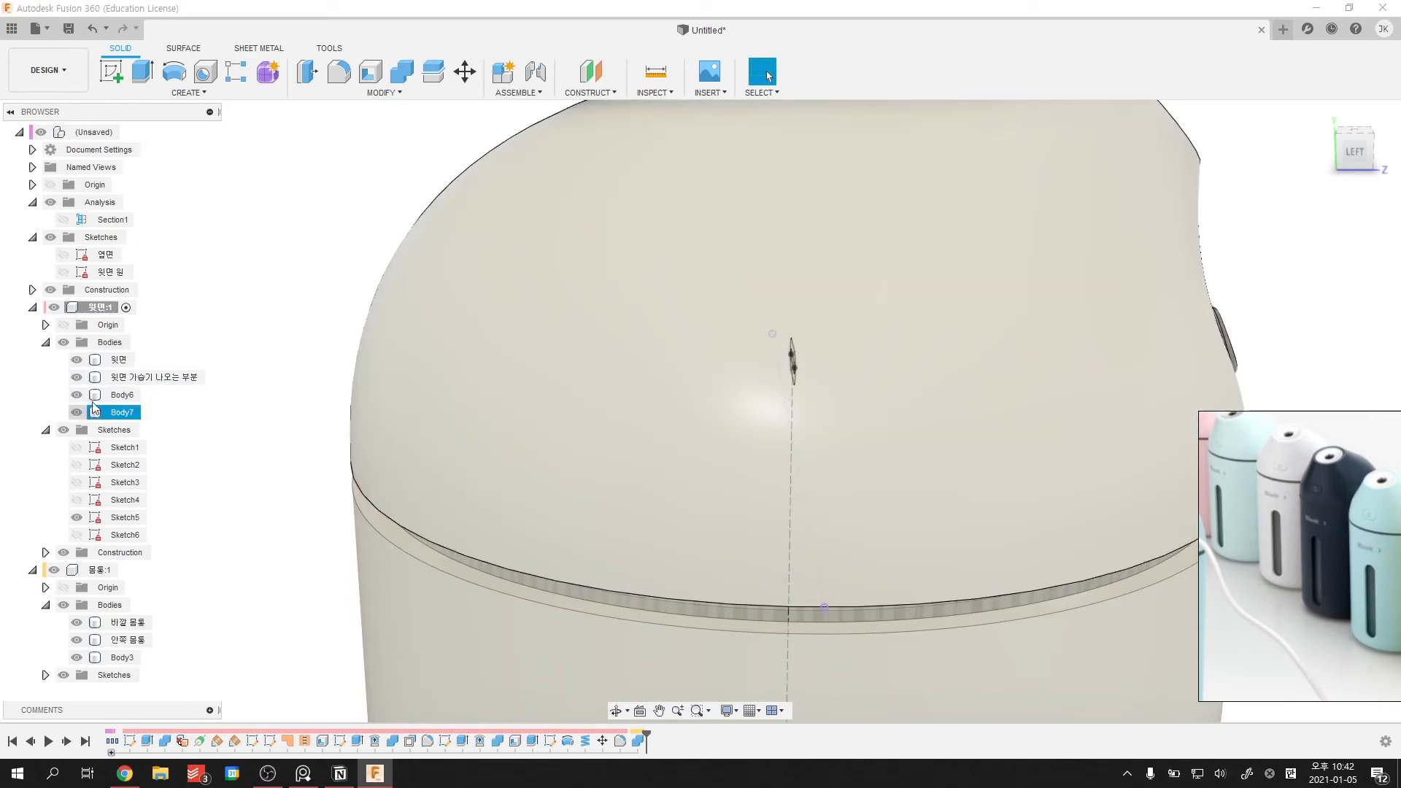
- Rename Body6, the oval button on the front of the lid, as 버튼
{"action": "scroll", "coordinate": [313, 292], "scroll_direction": "down", "scroll_amount": 2}
{"action": "middle_click_drag", "start_coordinate": [701, 321], "coordinate": [540, 357], "text": "shift"}
{"action": "left_click", "coordinate": [1058, 435]}
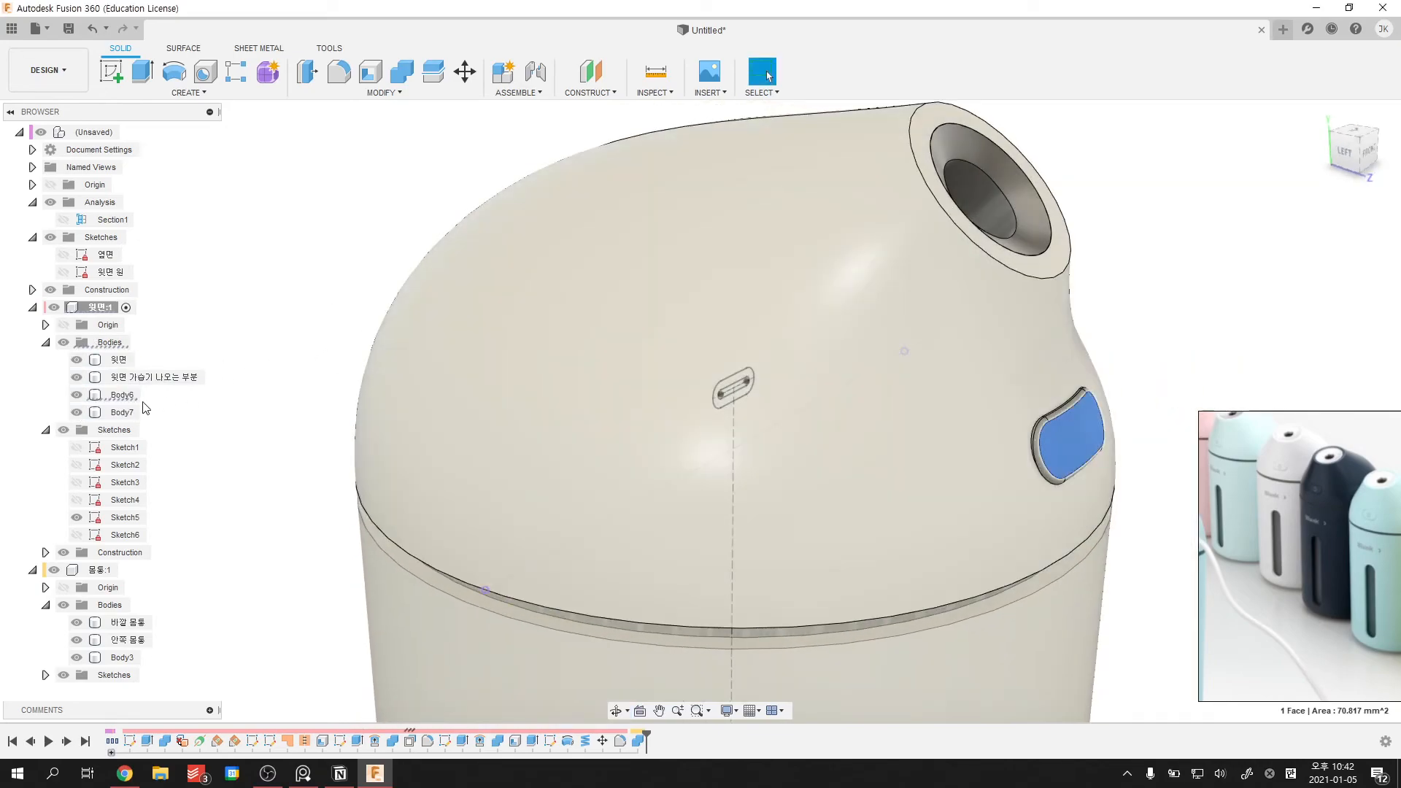
{"action": "left_click", "coordinate": [121, 395]}
{"action": "left_click", "coordinate": [1074, 434]}
{"action": "left_click", "coordinate": [121, 395]}
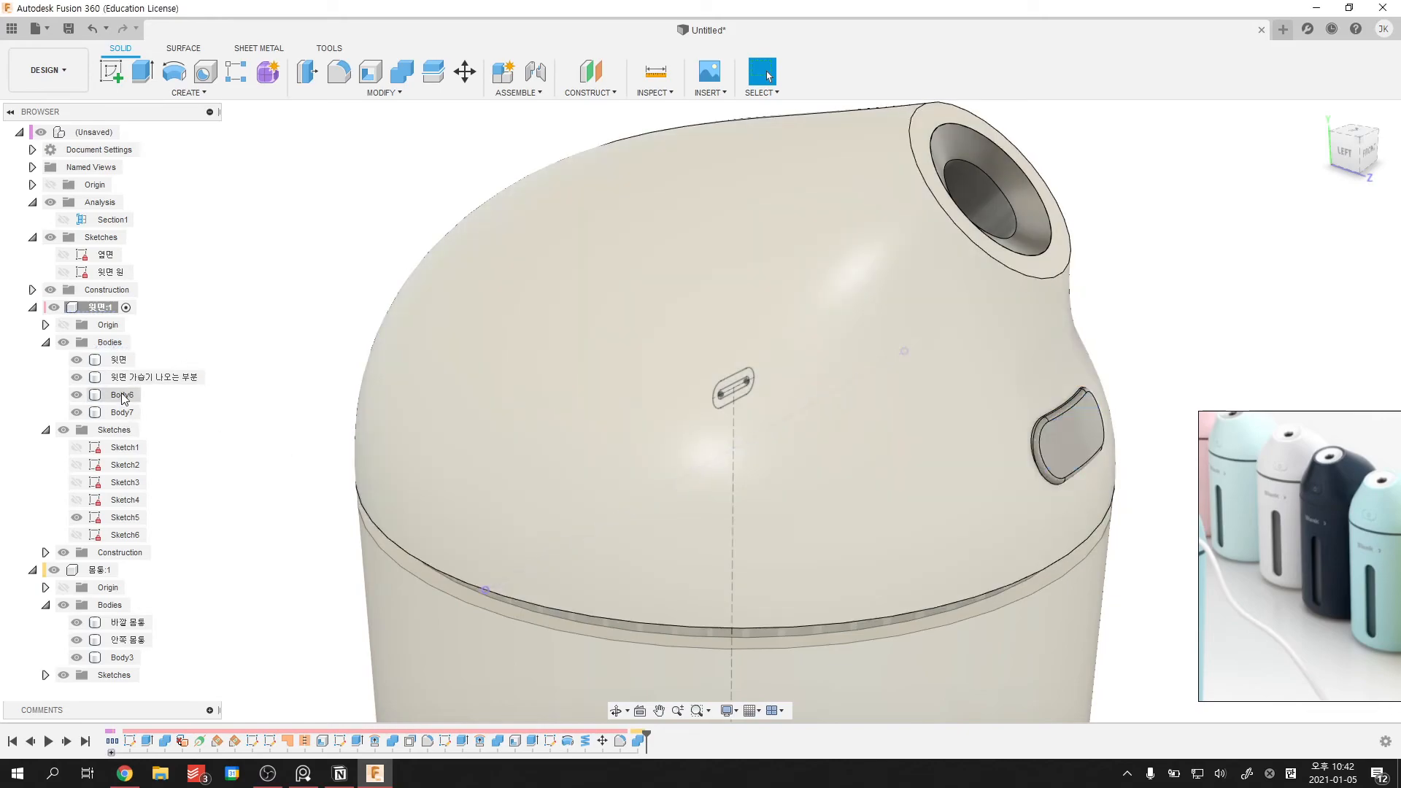
{"action": "double_click", "coordinate": [121, 395]}
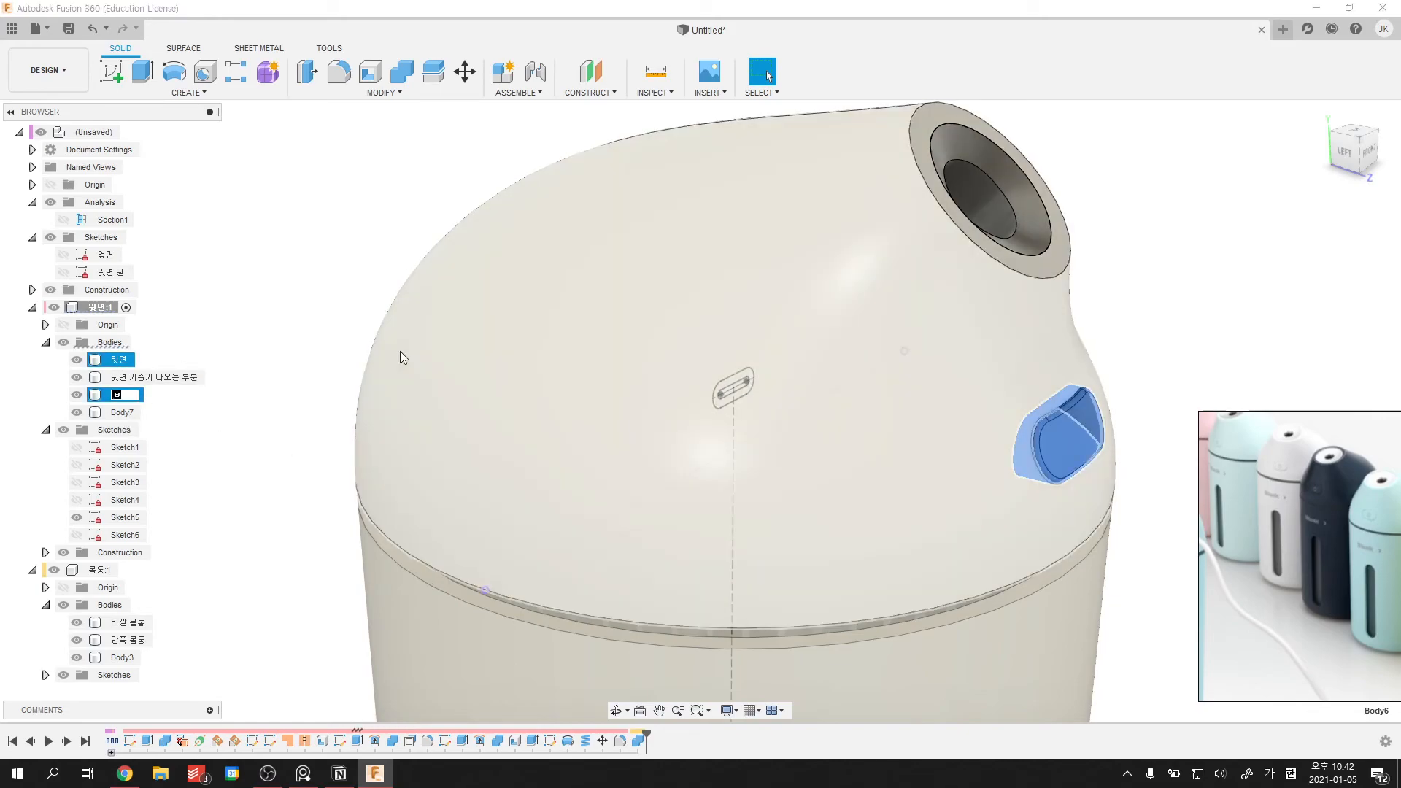
{"action": "type", "text": "버튼"}
{"action": "key", "text": "Return"}
- Rename Body7, the slot-shaped charging port on the back of the lid, as 충전부
{"action": "middle_click_drag", "start_coordinate": [432, 435], "coordinate": [650, 350], "text": "shift"}
{"action": "middle_click_drag", "start_coordinate": [650, 350], "coordinate": [872, 377]}
{"action": "left_click", "coordinate": [873, 378]}
{"action": "double_click", "coordinate": [119, 412]}
{"action": "type", "text": "충전부"}
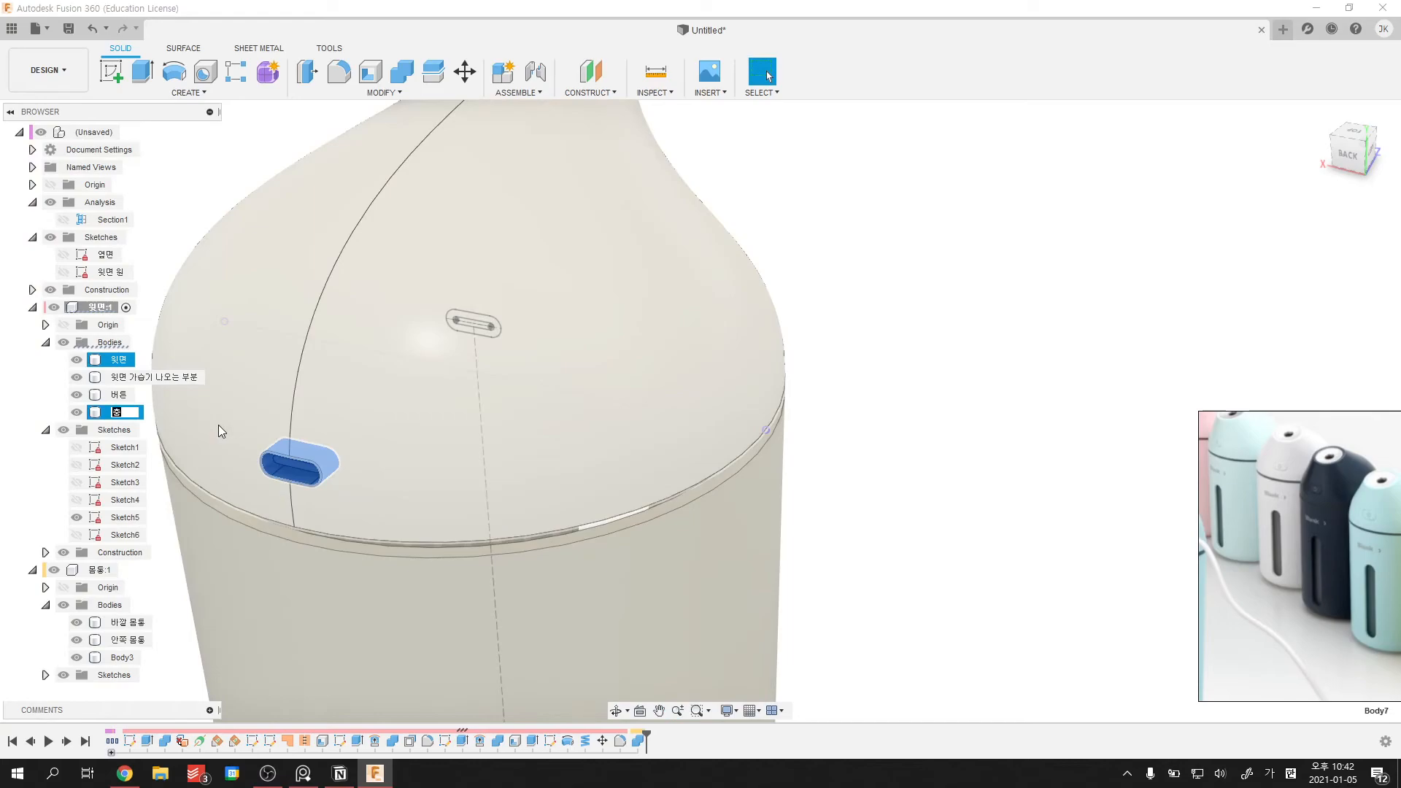
{"action": "key", "text": "Return"}
{"action": "left_click", "coordinate": [957, 391]}
- Hide Sketch5 and the 몸통 component so that only the lid's bodies are shown
{"action": "scroll", "coordinate": [978, 400], "scroll_direction": "down", "scroll_amount": 4}
{"action": "middle_click_drag", "start_coordinate": [998, 410], "coordinate": [675, 357], "text": "shift"}
{"action": "middle_click_drag", "start_coordinate": [675, 357], "coordinate": [298, 318]}
{"action": "left_click", "coordinate": [76, 518]}
{"action": "mouse_move", "coordinate": [523, 463]}
{"action": "middle_mouse_down", "text": "shift"}
{"action": "mouse_move", "coordinate": [744, 438]}
{"action": "mouse_move", "coordinate": [769, 414]}
{"action": "middle_mouse_up", "text": "shift"}
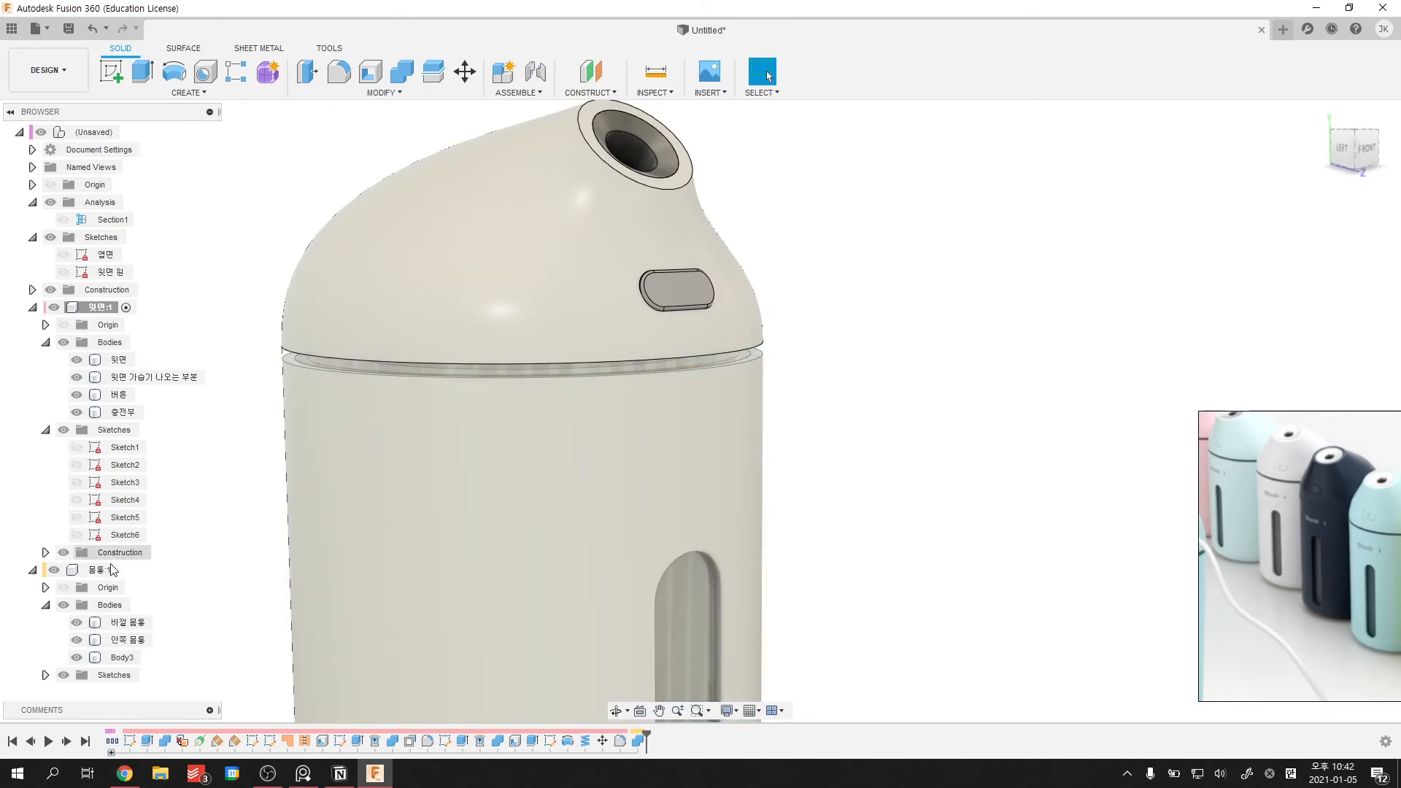
{"action": "left_click", "coordinate": [54, 570]}
- Start a Coil on the lid's underside with a 66 mm diameter circle centred on the origin and matching the inner opening
{"action": "middle_click_drag", "start_coordinate": [379, 554], "coordinate": [380, 438], "text": "shift"}
{"action": "middle_click_drag", "start_coordinate": [423, 529], "coordinate": [624, 544]}
{"action": "scroll", "coordinate": [624, 544], "scroll_direction": "down", "scroll_amount": 1}
{"action": "middle_click_drag", "start_coordinate": [624, 543], "coordinate": [618, 538], "text": "shift"}
{"action": "left_click", "coordinate": [188, 93]}
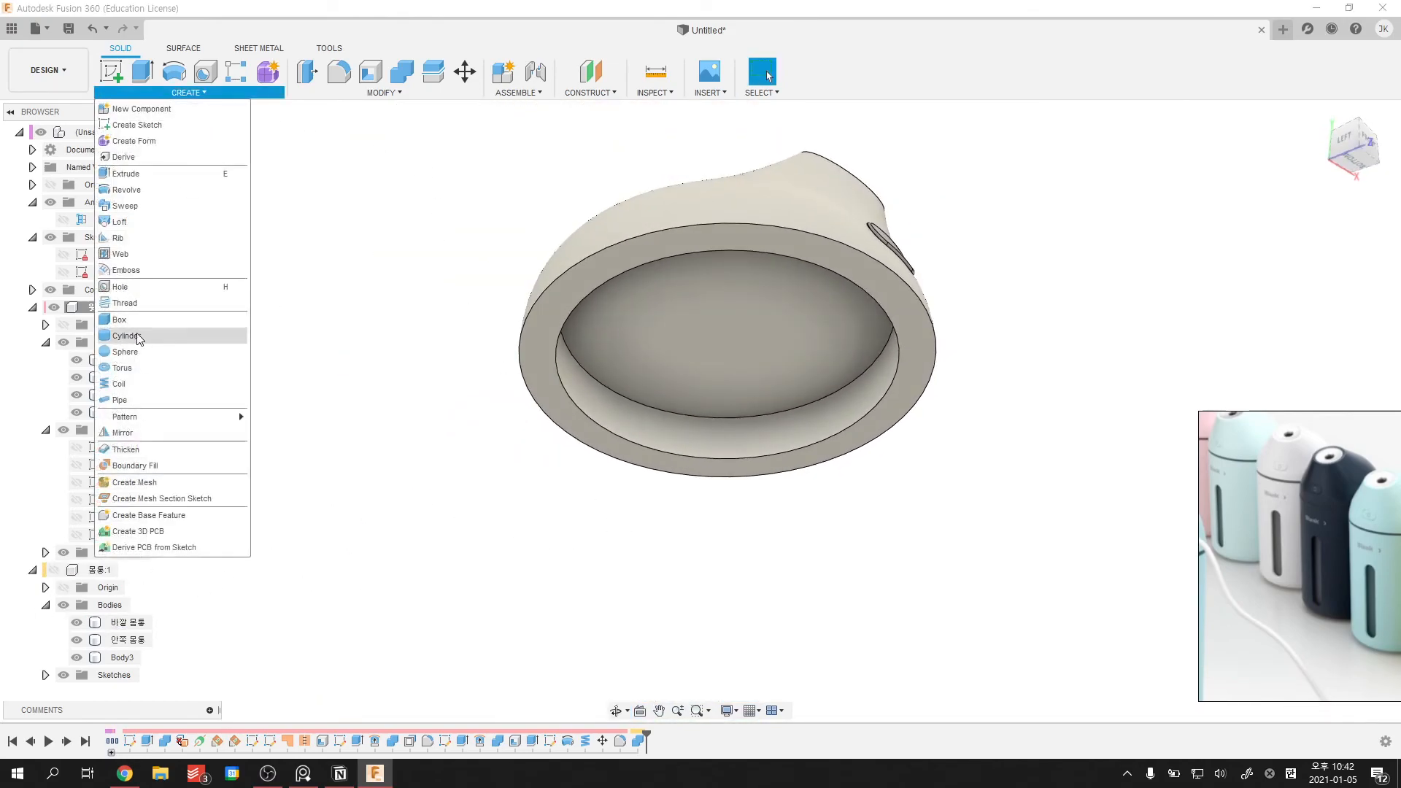
{"action": "left_click", "coordinate": [124, 385]}
{"action": "left_click", "coordinate": [641, 298]}
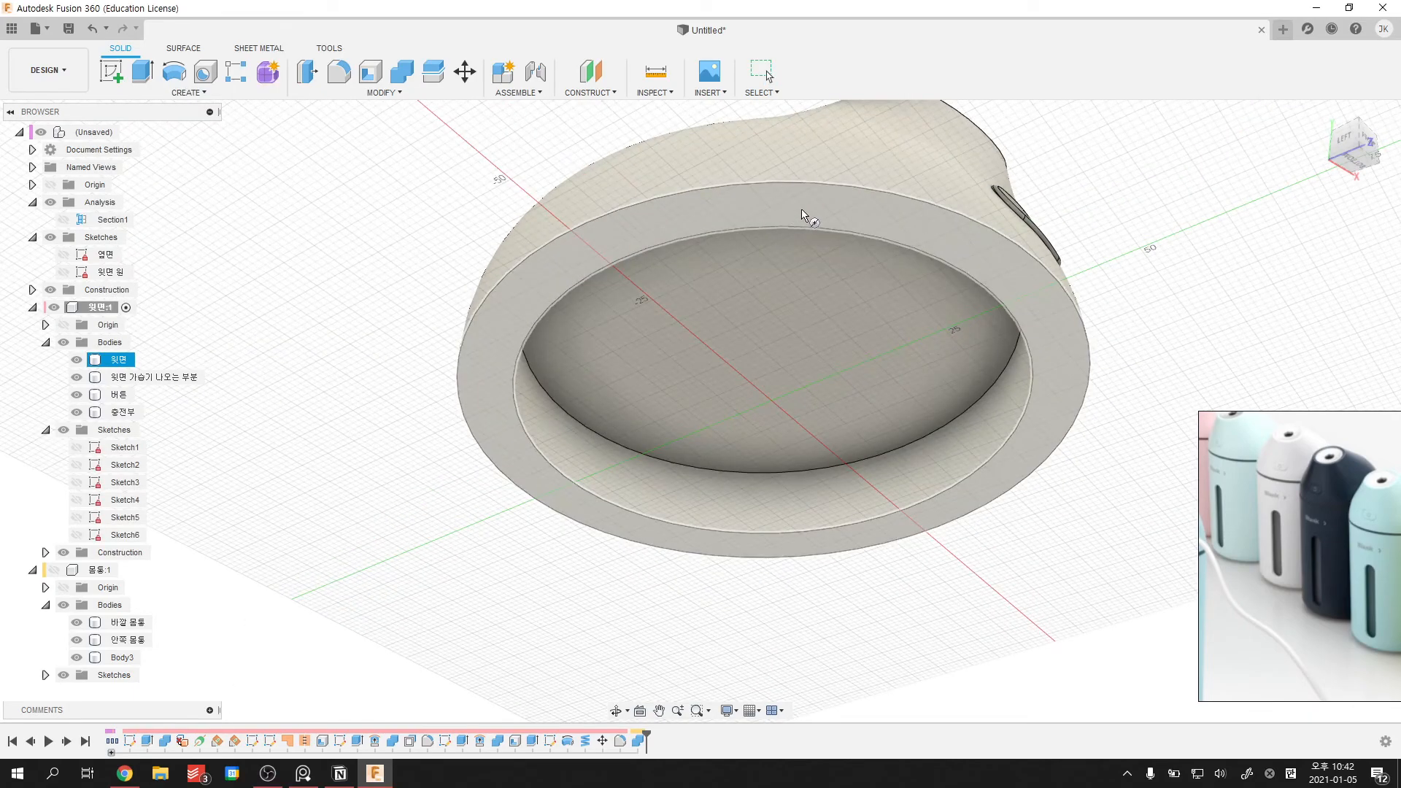
{"action": "scroll", "coordinate": [803, 209], "scroll_direction": "up", "scroll_amount": 3}
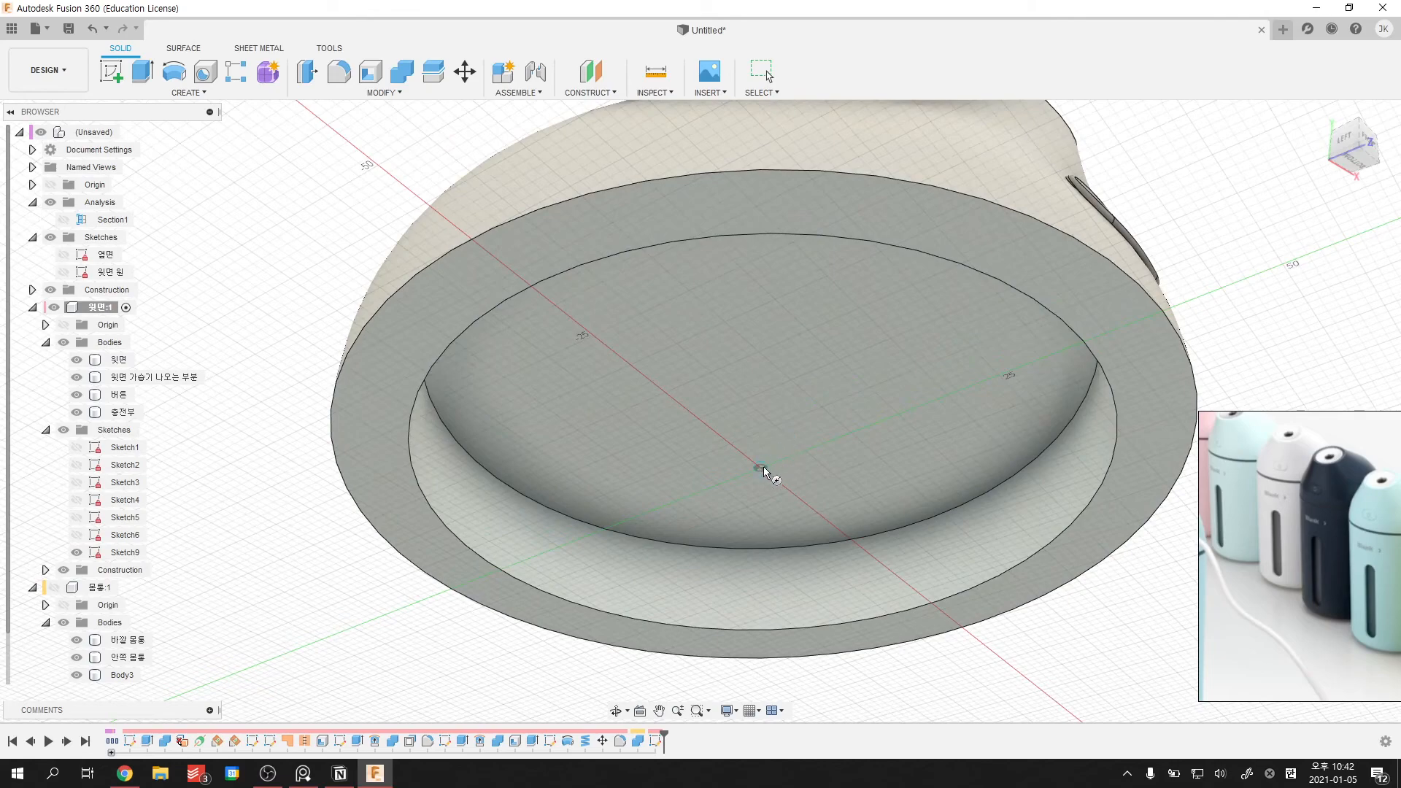
{"action": "left_click", "coordinate": [763, 467]}
{"action": "scroll", "coordinate": [1051, 361], "scroll_direction": "up", "scroll_amount": 5}
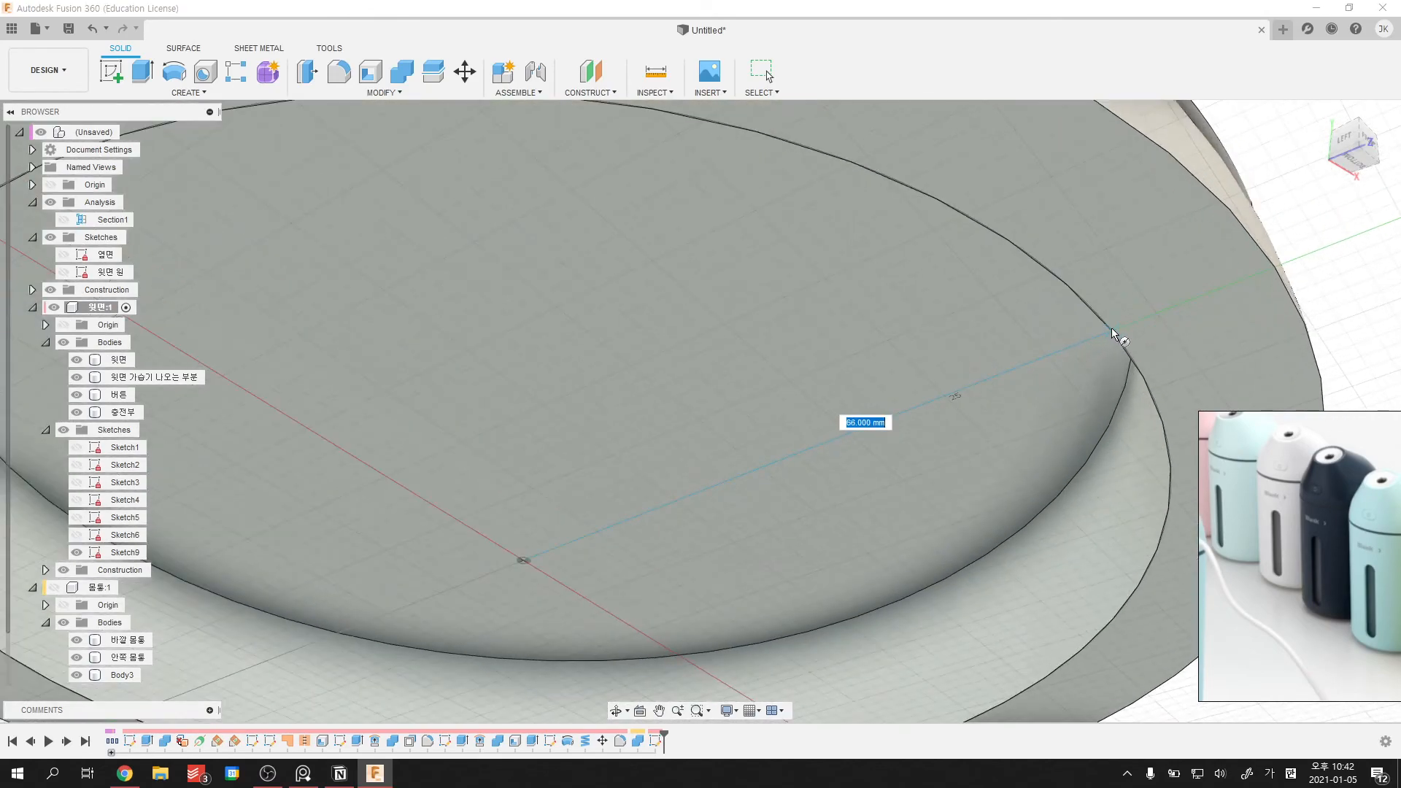
{"action": "scroll", "coordinate": [1112, 329], "scroll_direction": "down", "scroll_amount": 2}
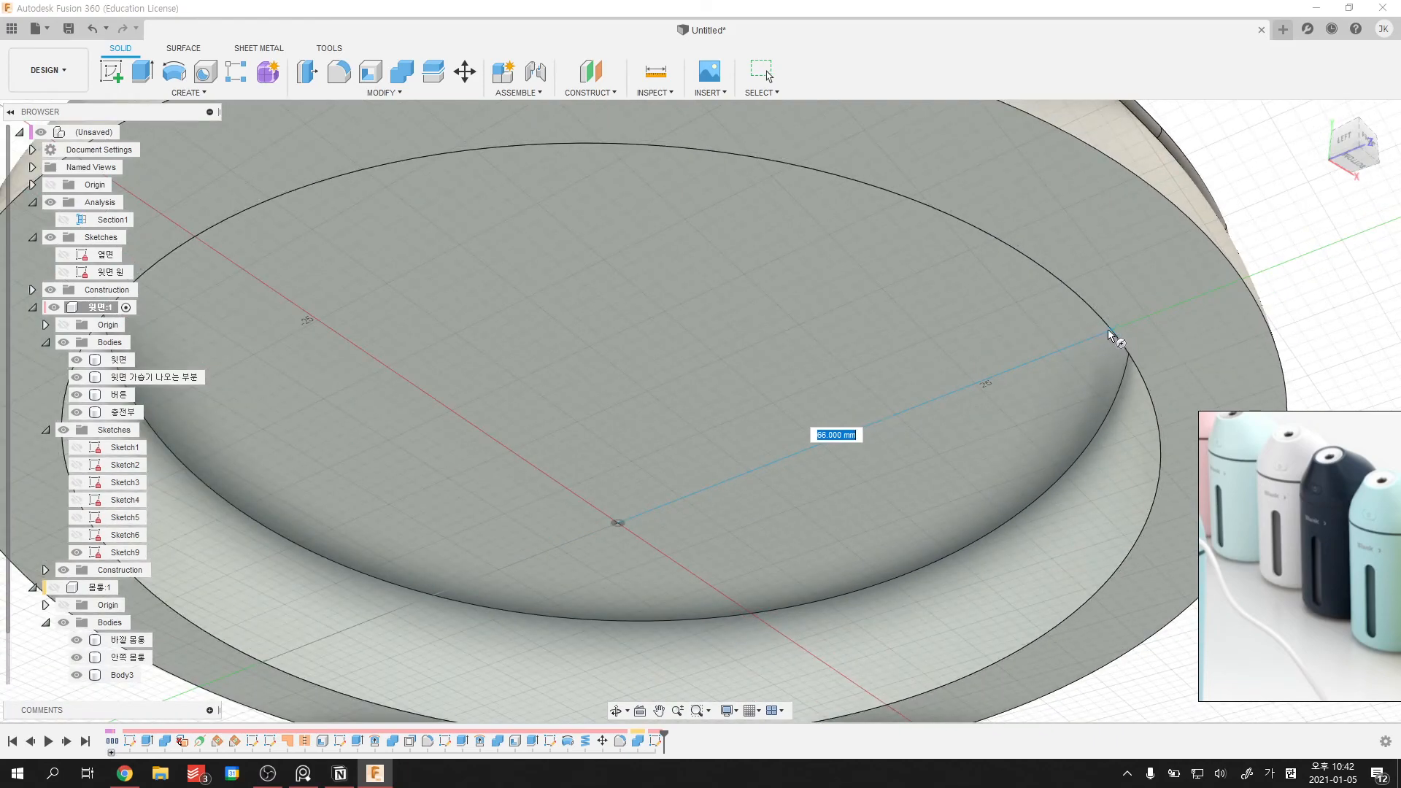
{"action": "left_click", "coordinate": [1108, 330]}
- Create the lid coil as a New Body with a height of -10 mm and a 2 mm section size
{"action": "middle_click_drag", "start_coordinate": [941, 410], "coordinate": [759, 278], "text": "shift"}
{"action": "scroll", "coordinate": [759, 277], "scroll_direction": "down", "scroll_amount": 5}
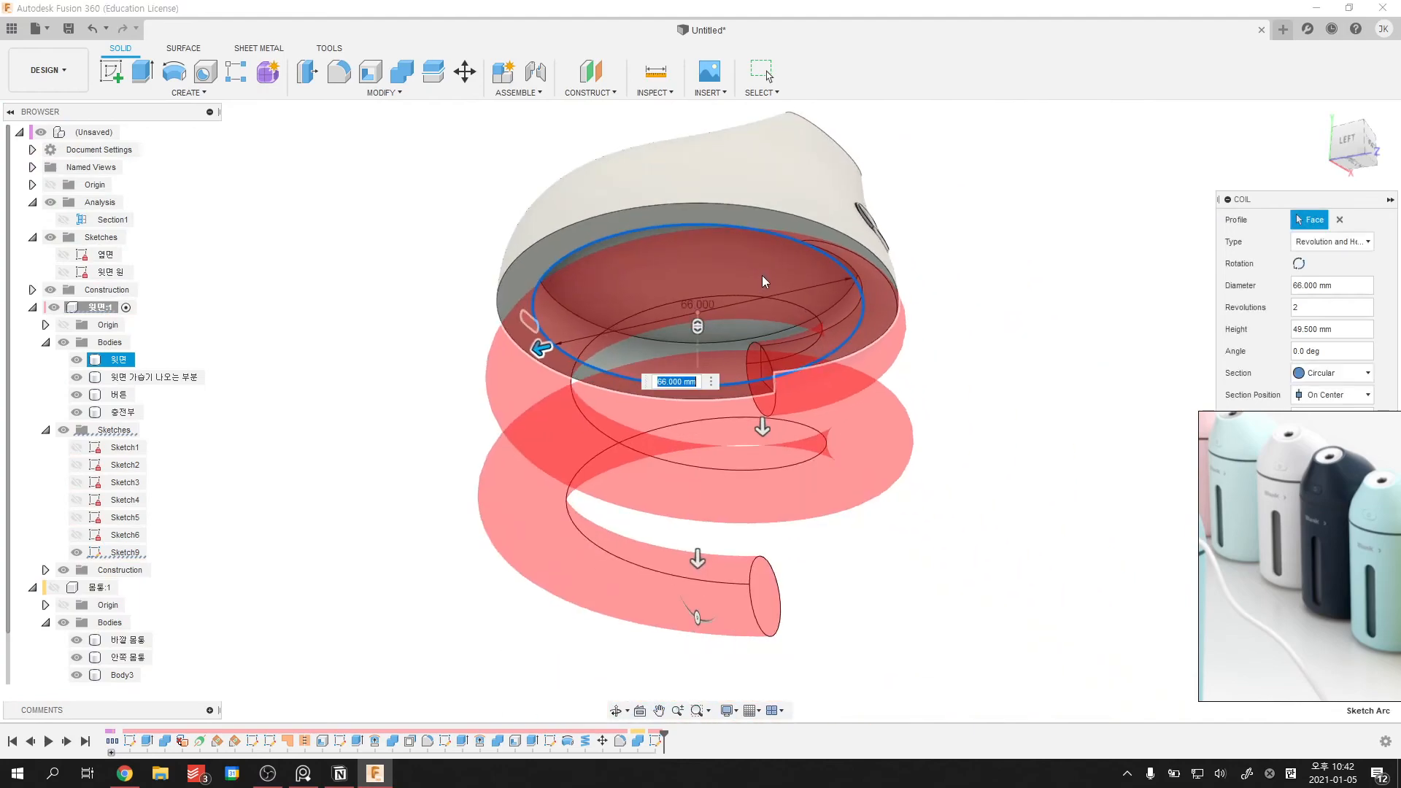
{"action": "scroll", "coordinate": [770, 422], "scroll_direction": "up", "scroll_amount": 3}
{"action": "left_click_drag", "start_coordinate": [685, 540], "coordinate": [678, 193]}
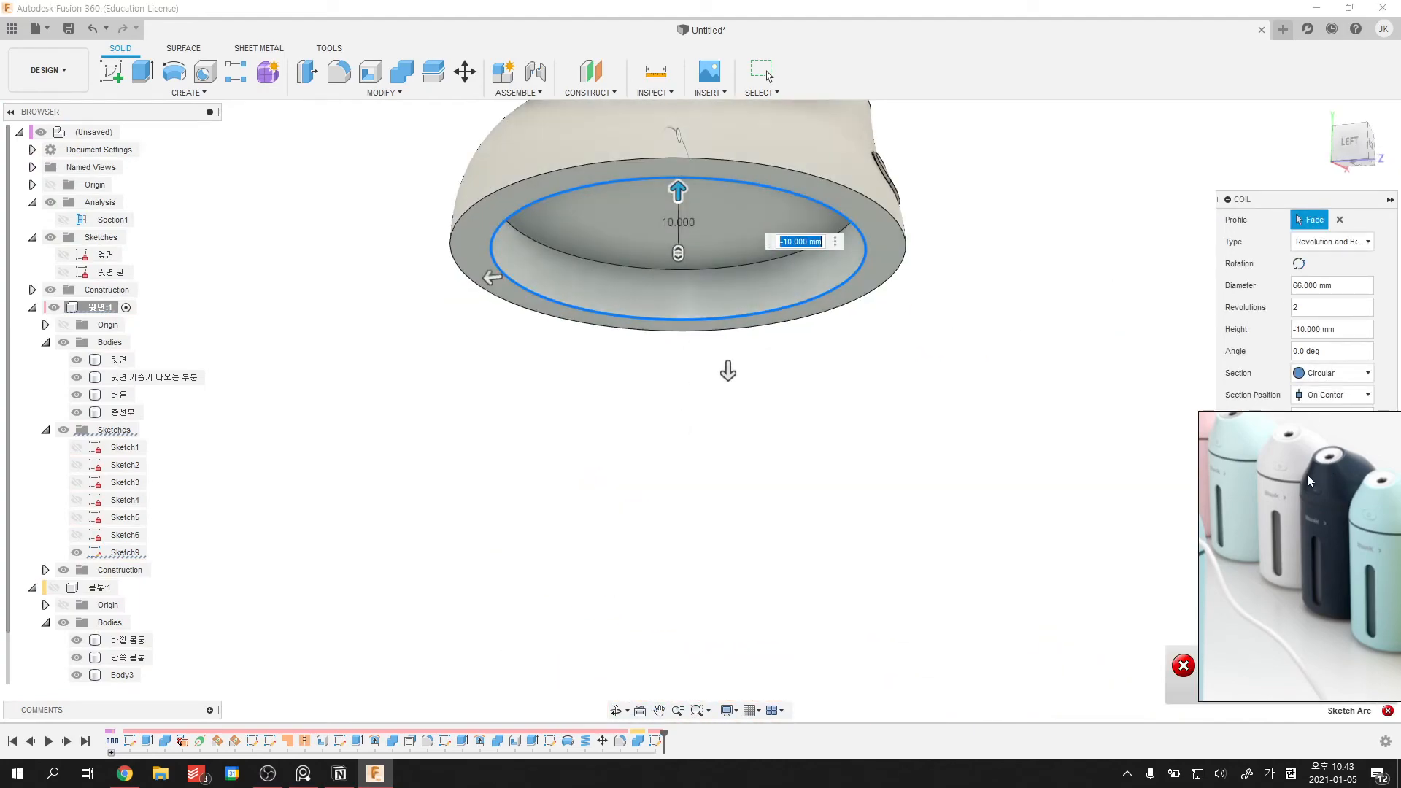
{"action": "right_click_drag", "start_coordinate": [1319, 475], "coordinate": [260, 464]}
{"action": "left_click_drag", "start_coordinate": [1351, 418], "coordinate": [1122, 402]}
{"action": "type", "text": "1"}
{"action": "key", "text": "BackSpace"}
{"action": "type", "text": "2"}
{"action": "key", "text": "Tab"}
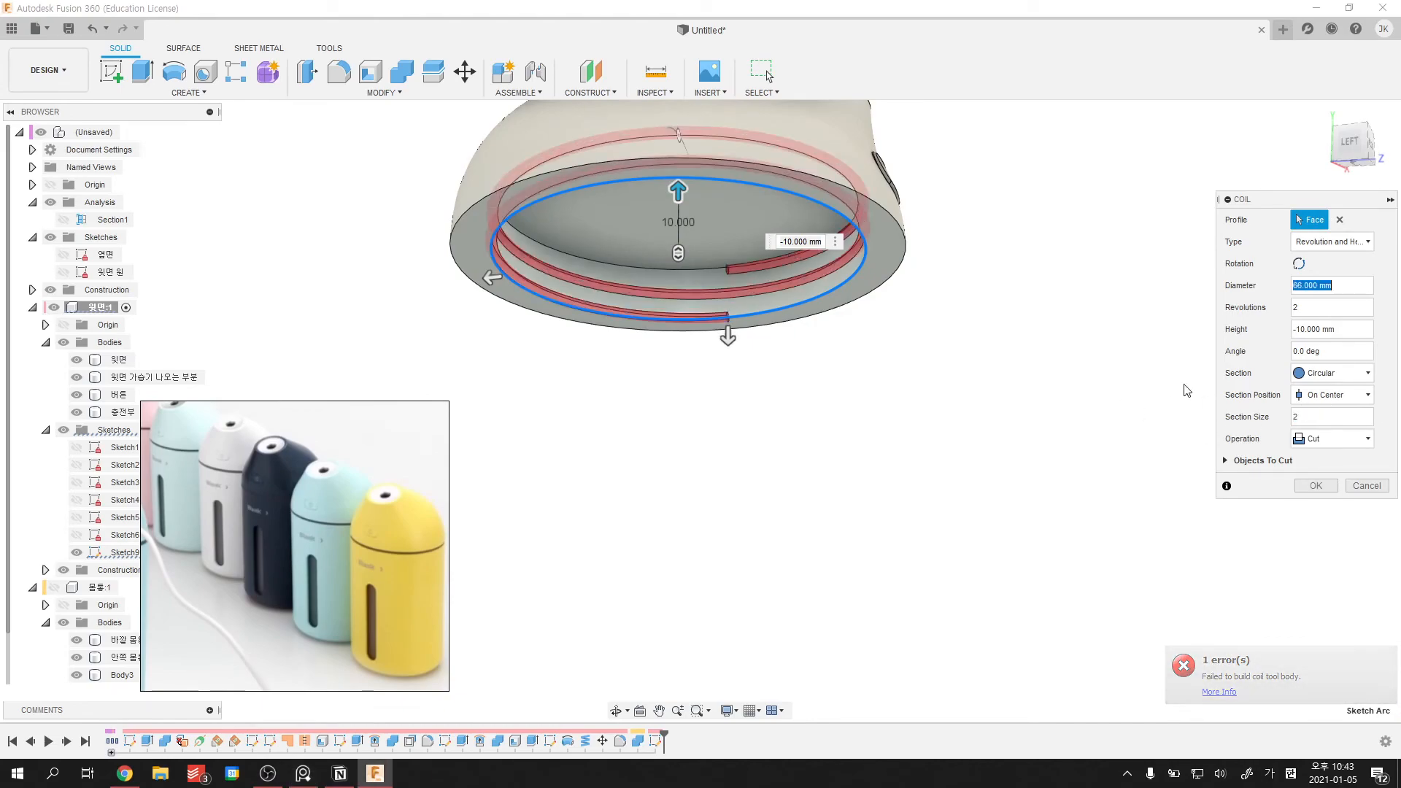
{"action": "left_click", "coordinate": [1321, 440]}
{"action": "left_click", "coordinate": [1321, 497]}
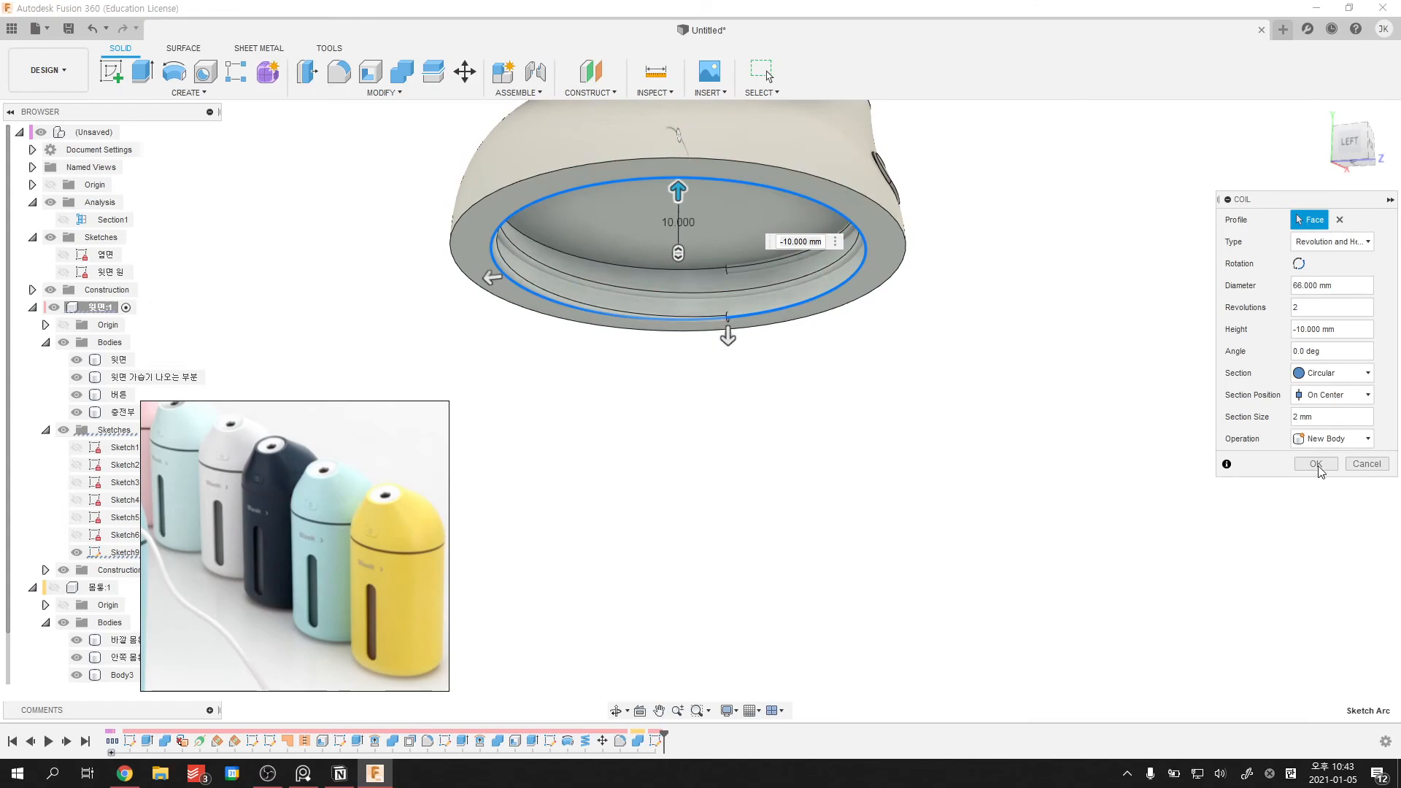
{"action": "left_click", "coordinate": [1316, 484]}
- Open the container's first coil feature and look up the parameter name of its revolutions
{"action": "scroll", "coordinate": [657, 303], "scroll_direction": "up", "scroll_amount": 3}
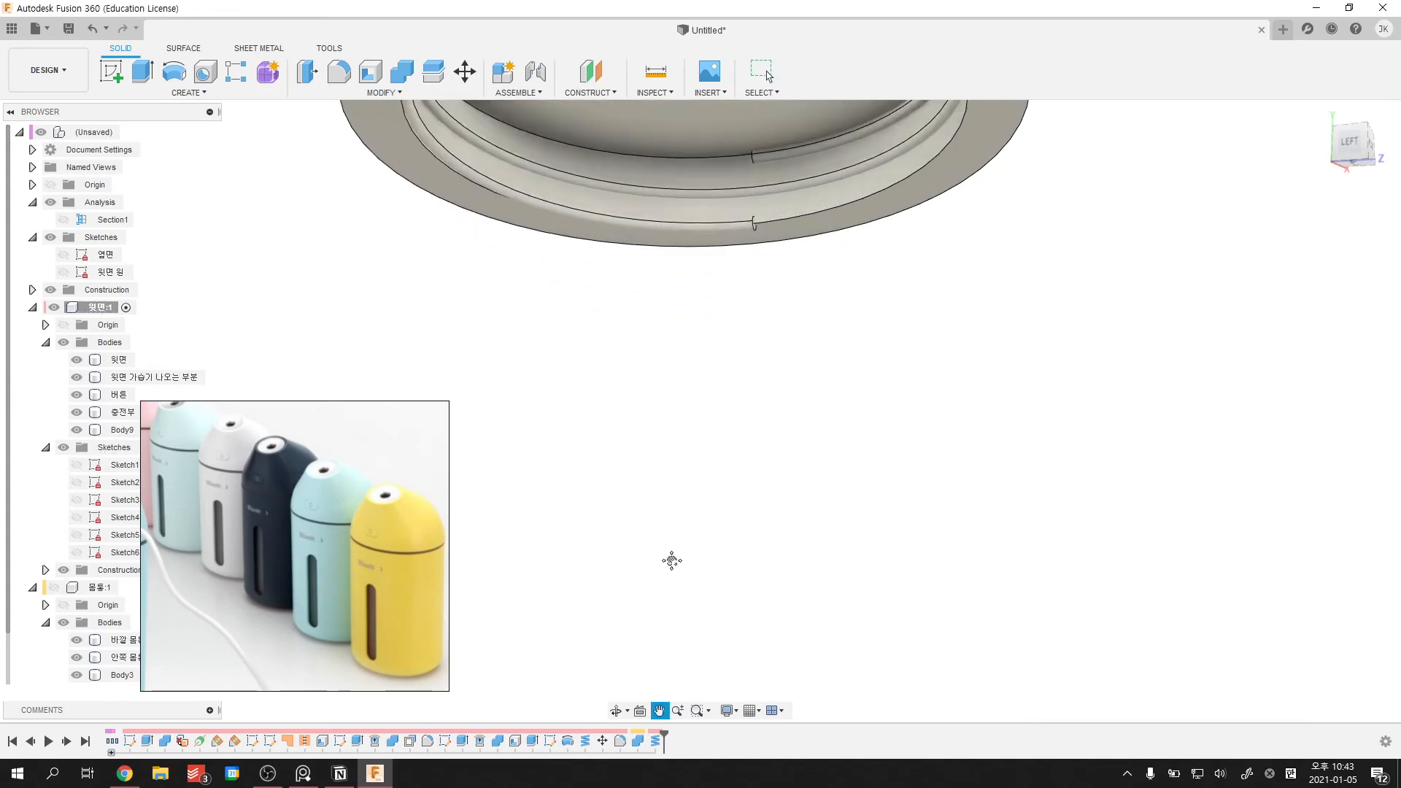
{"action": "double_click", "coordinate": [585, 742]}
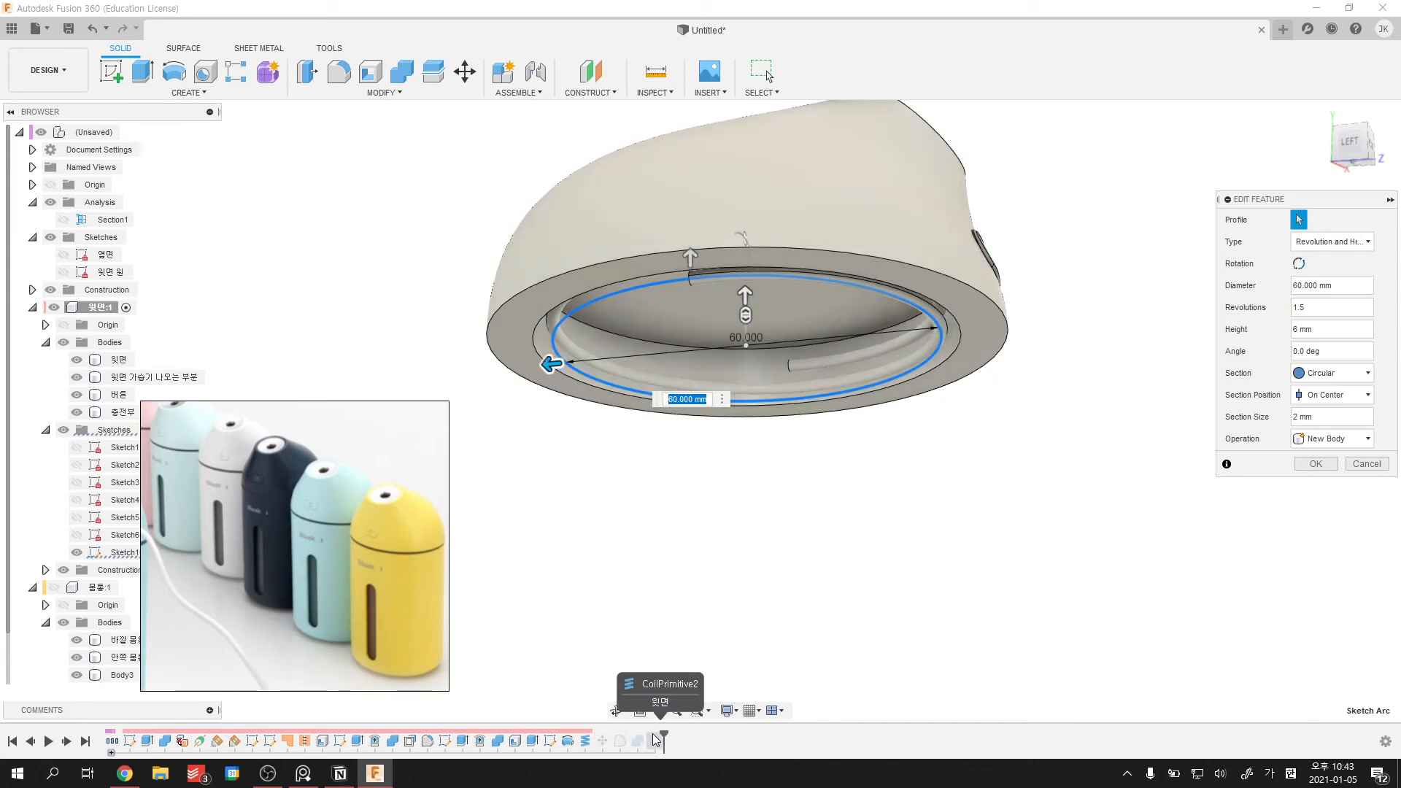
{"action": "left_click", "coordinate": [1294, 312]}
{"action": "key", "text": "Return"}
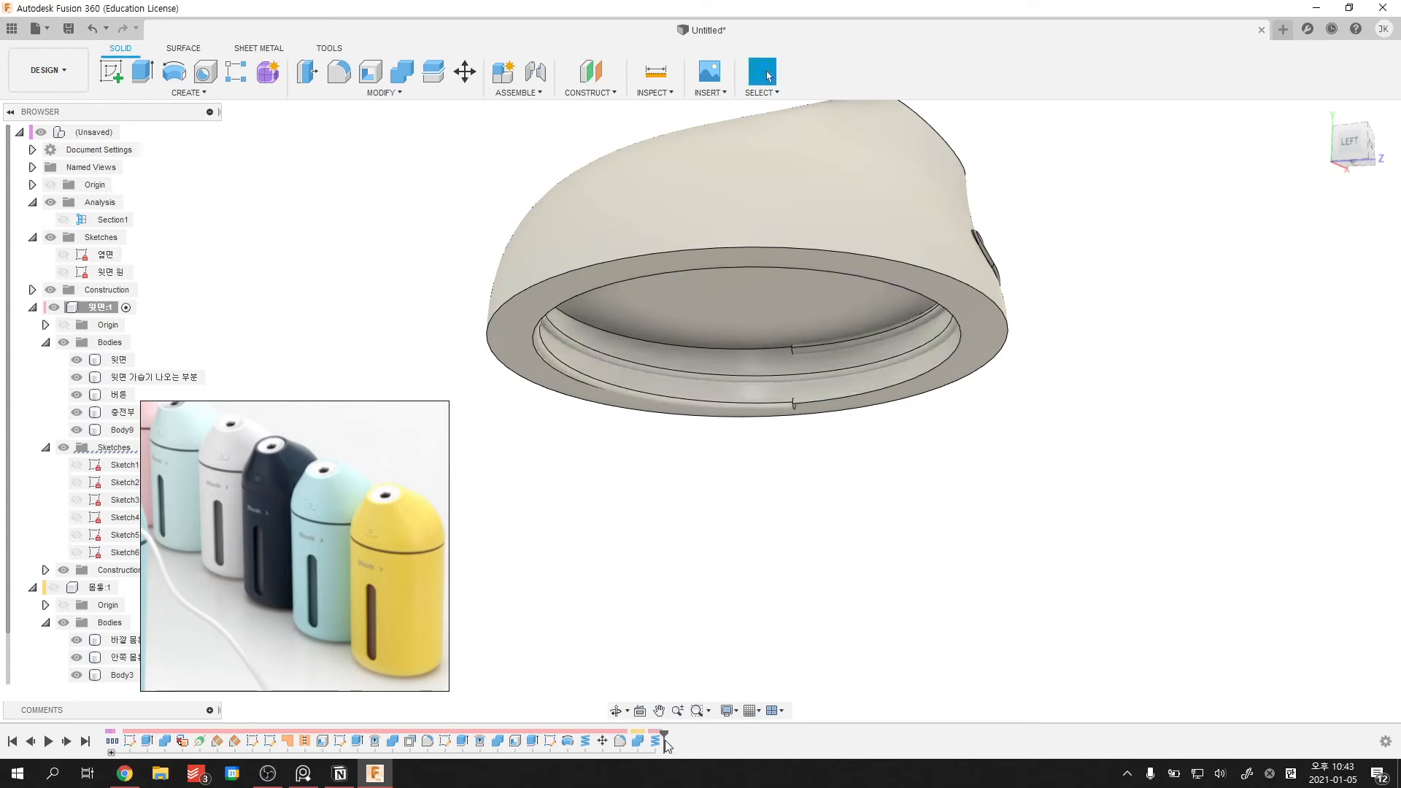
- Link the lid coil's revolutions to the first coil by setting them to d76
{"action": "double_click", "coordinate": [656, 741]}
{"action": "left_click", "coordinate": [1311, 307]}
{"action": "type", "text": "276"}
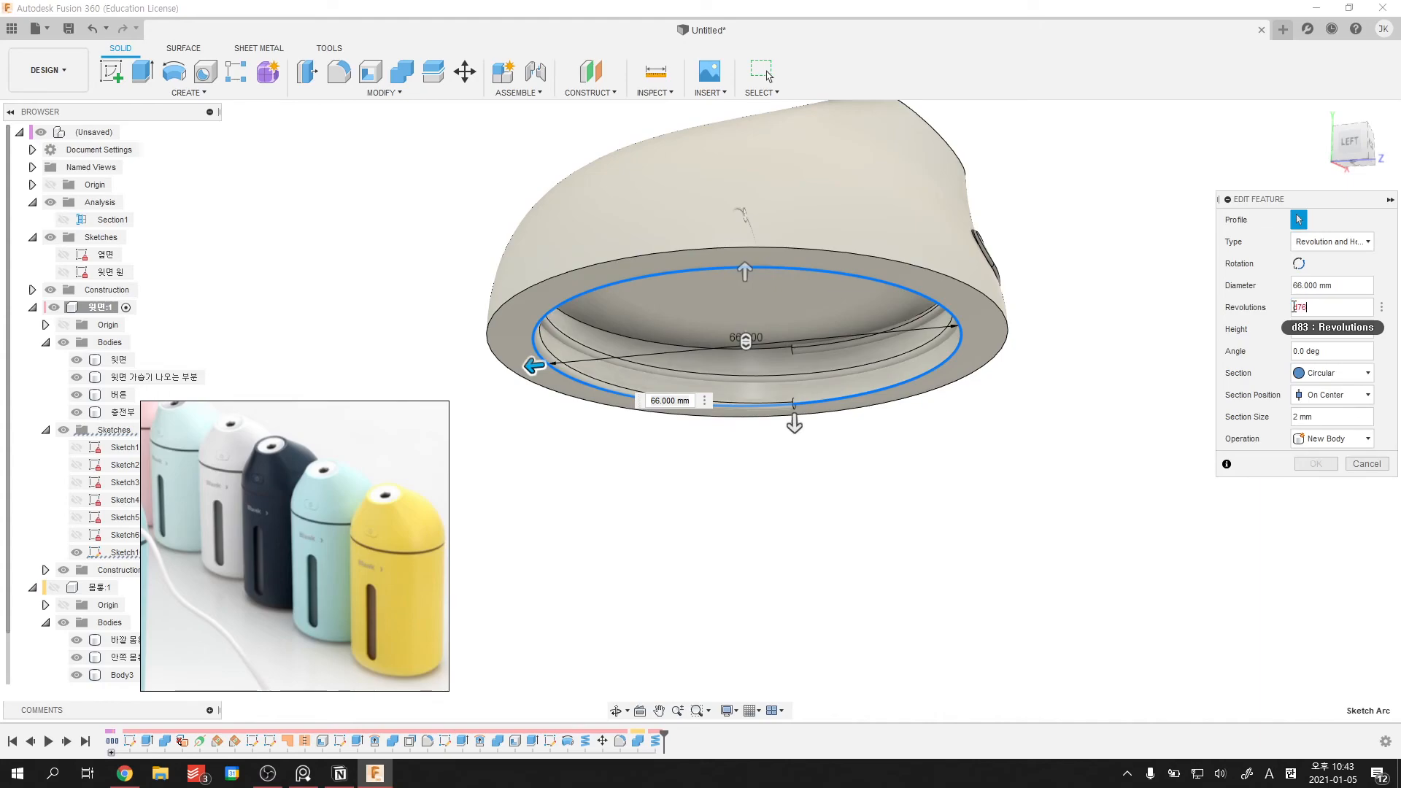
{"action": "key", "text": "Return"}
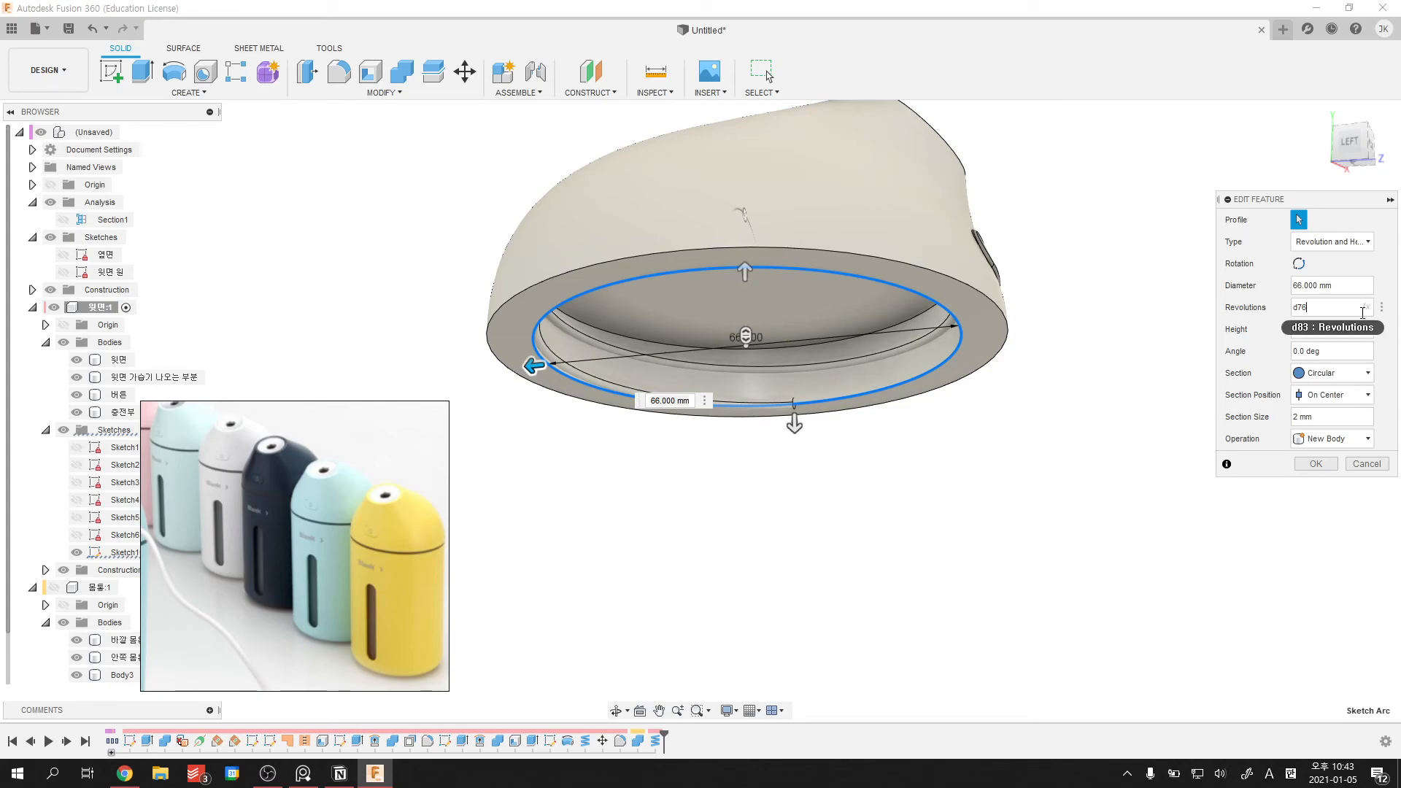
{"action": "middle_click_drag", "start_coordinate": [1022, 442], "coordinate": [923, 451], "text": "shift"}
{"action": "scroll", "coordinate": [923, 451], "scroll_direction": "down", "scroll_amount": 2}
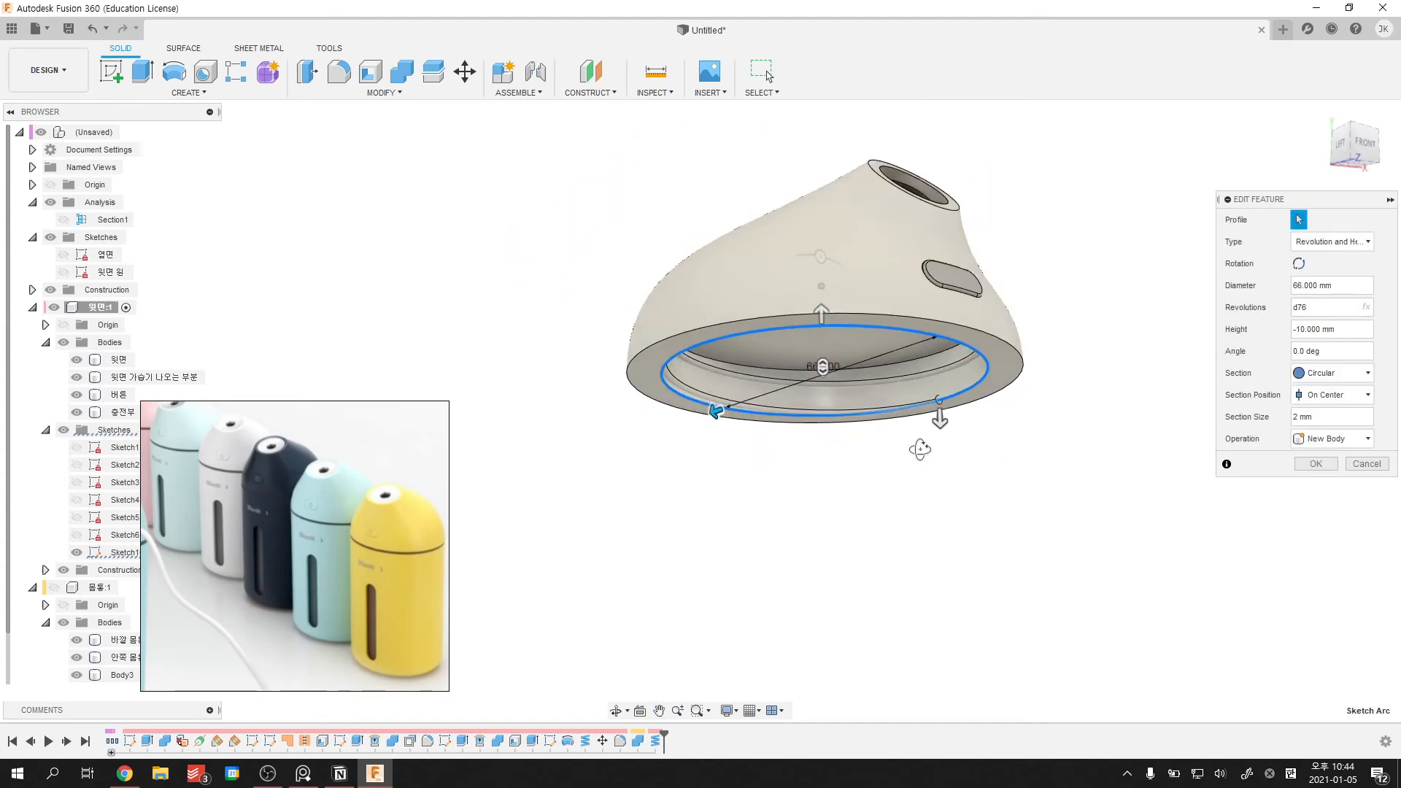
{"action": "scroll", "coordinate": [801, 406], "scroll_direction": "up", "scroll_amount": 4}
{"action": "middle_click_drag", "start_coordinate": [1007, 492], "coordinate": [1080, 497], "text": "shift"}
{"action": "scroll", "coordinate": [1080, 497], "scroll_direction": "down", "scroll_amount": 5}
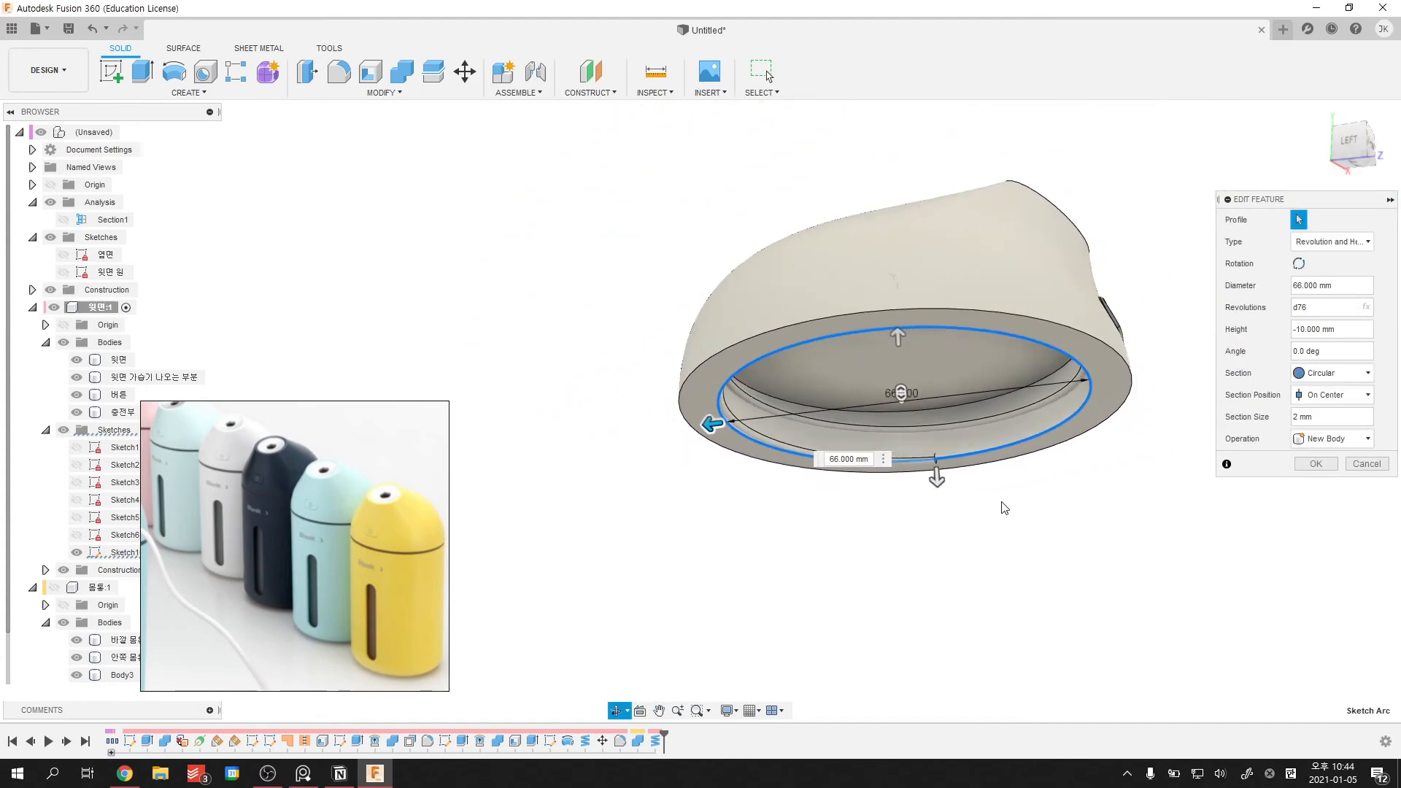
{"action": "middle_click_drag", "start_coordinate": [1066, 449], "coordinate": [1182, 453], "text": "shift"}
{"action": "left_click", "coordinate": [1316, 464]}
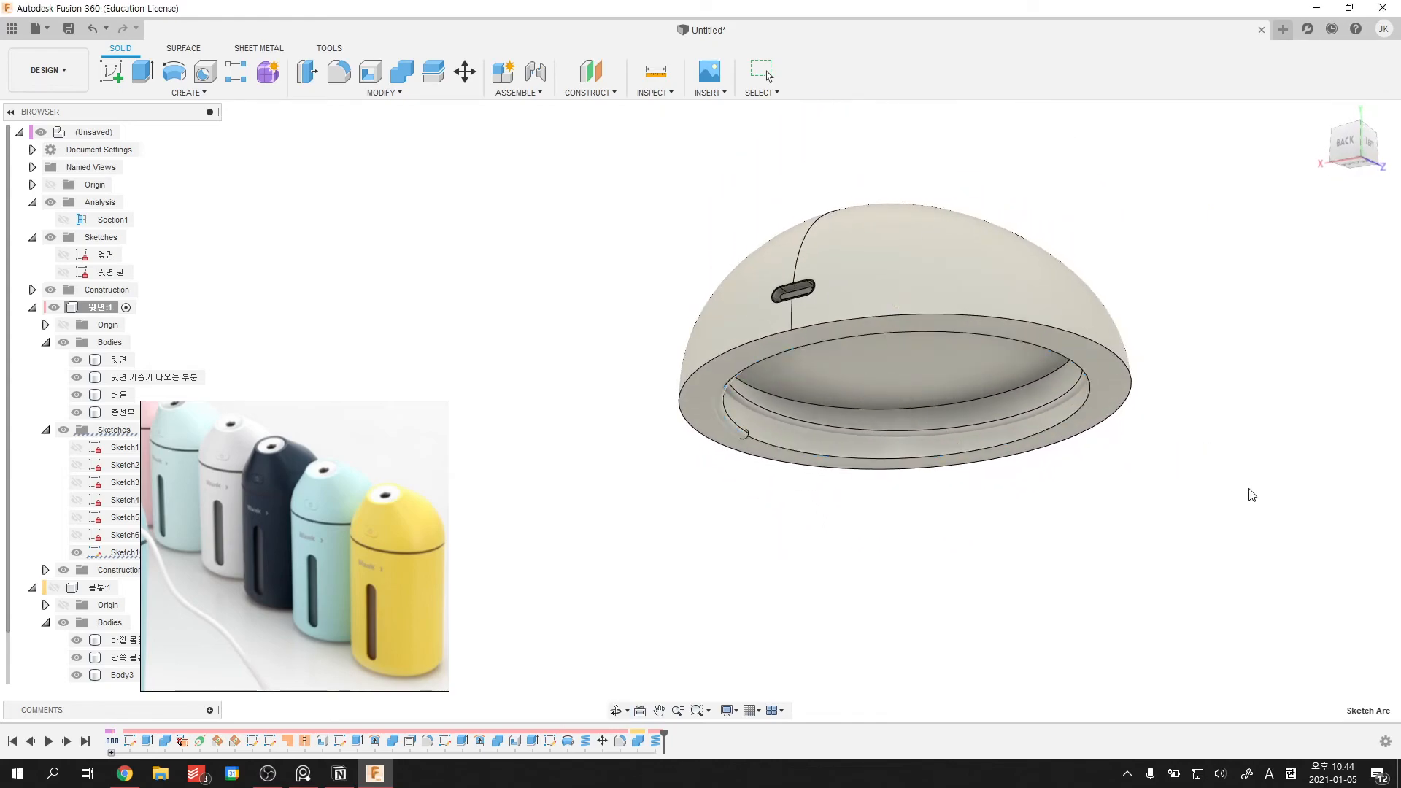
- Check the first coil's height parameter name in its feature settings
{"action": "double_click", "coordinate": [586, 742]}
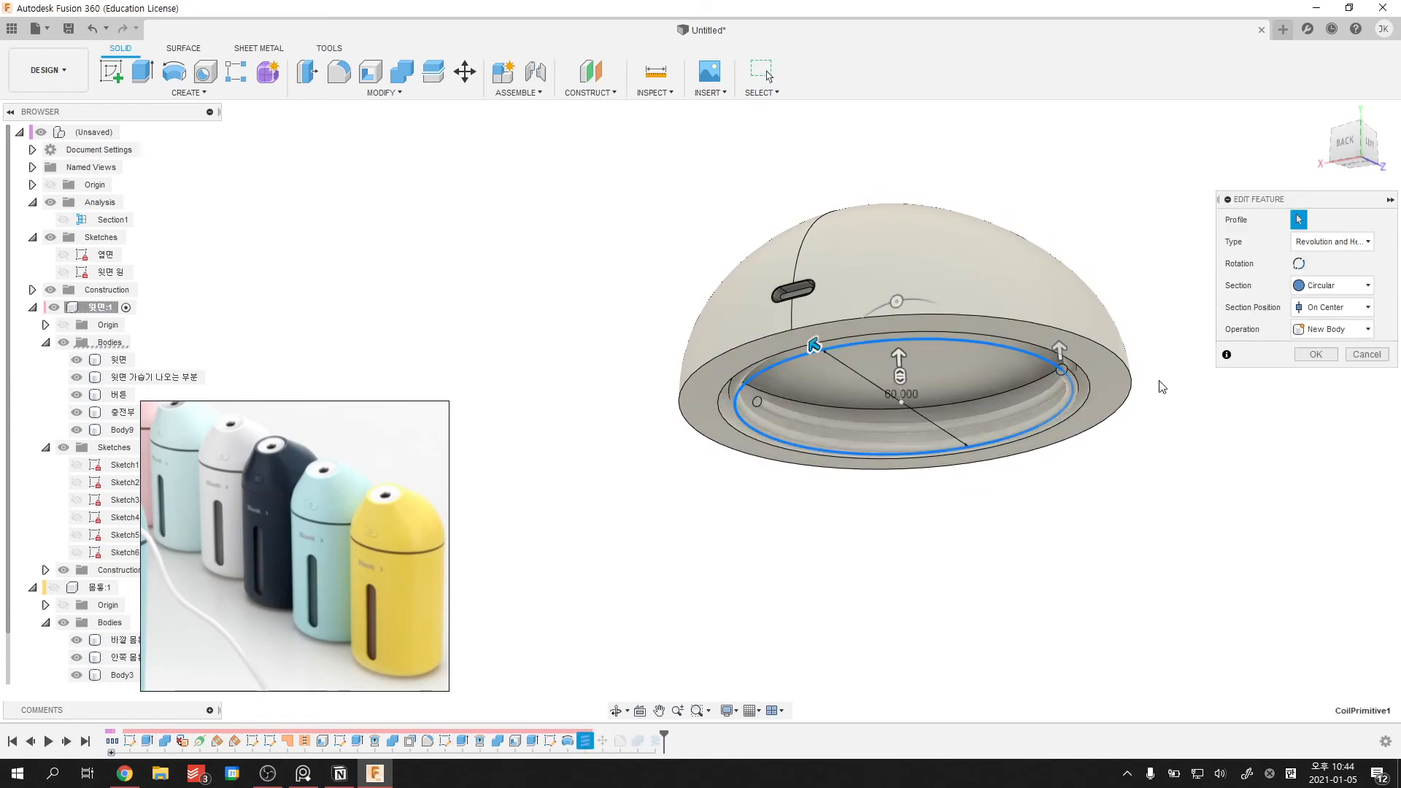
{"action": "scroll", "coordinate": [1176, 332], "scroll_direction": "up", "scroll_amount": 3}
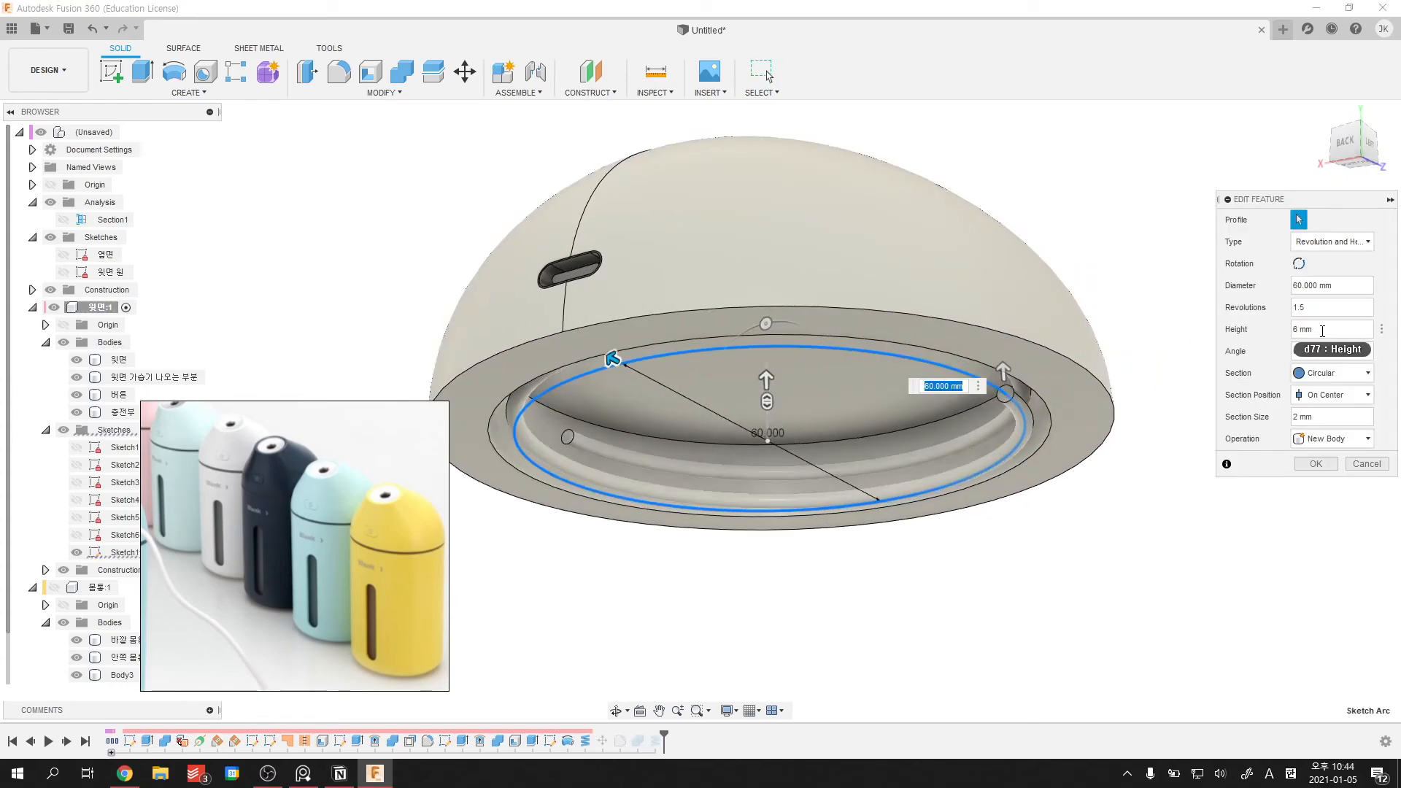
{"action": "key", "text": "Escape"}
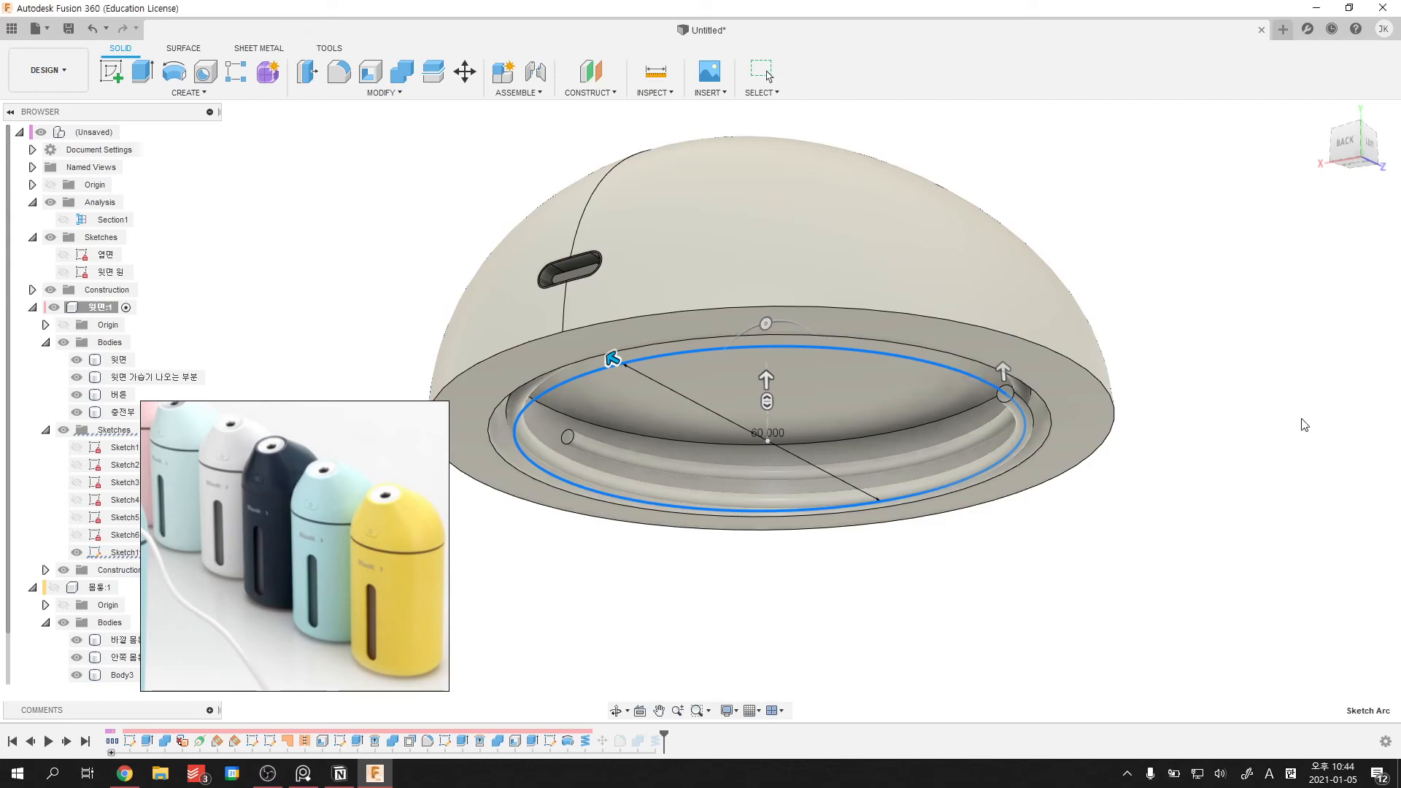
- Set the lid coil's height to -d77 and its section size to d74
{"action": "double_click", "coordinate": [654, 741]}
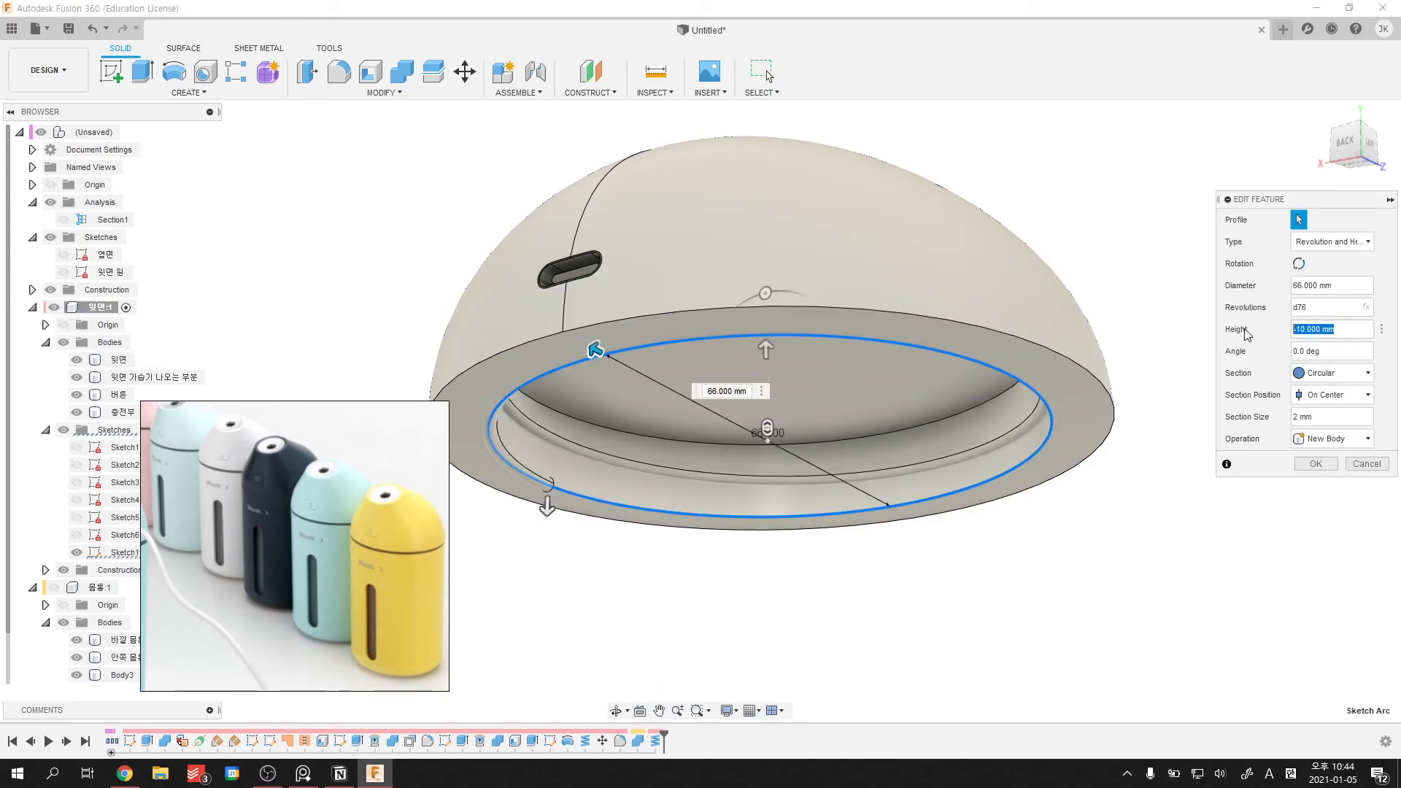
{"action": "type", "text": "d77"}
{"action": "key", "text": "Tab"}
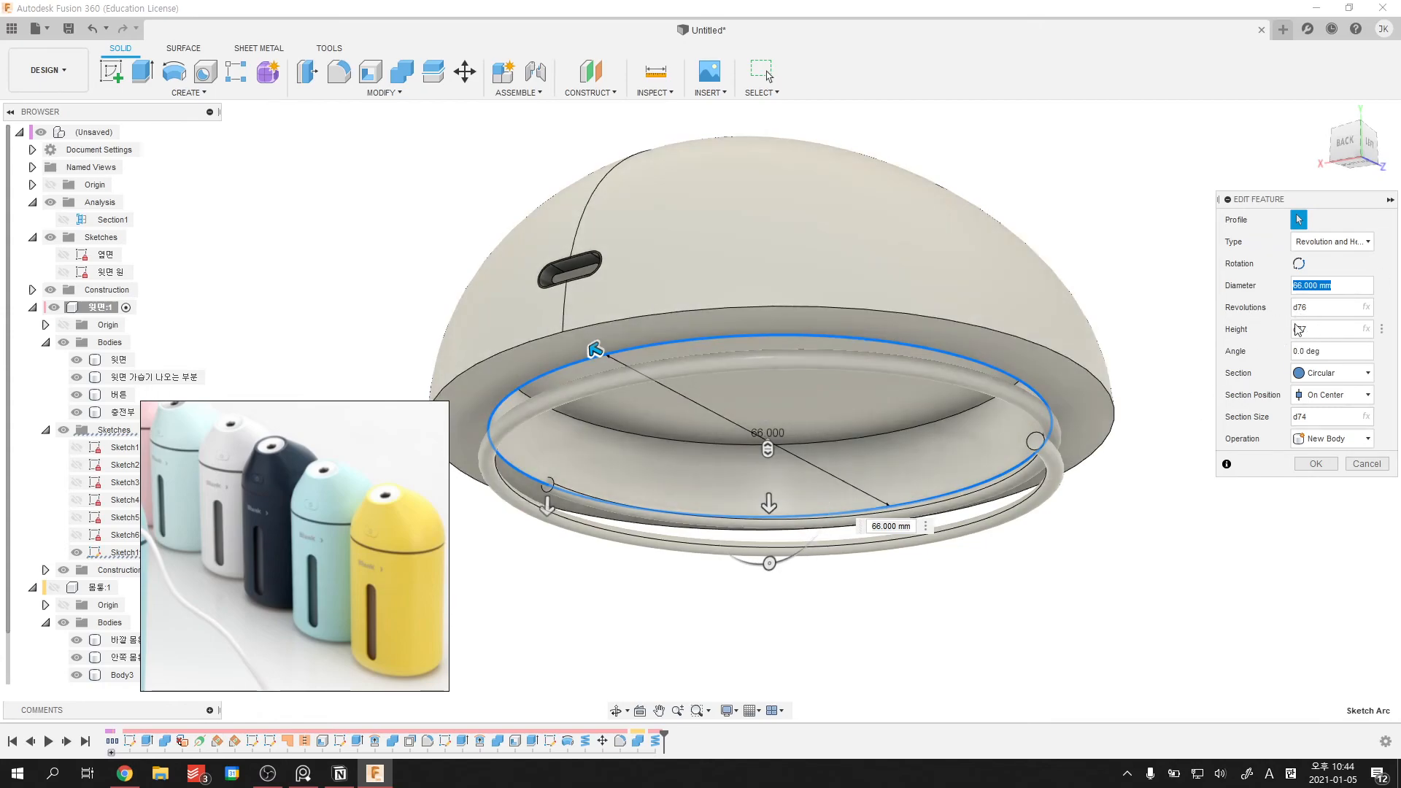
{"action": "left_click", "coordinate": [1316, 329]}
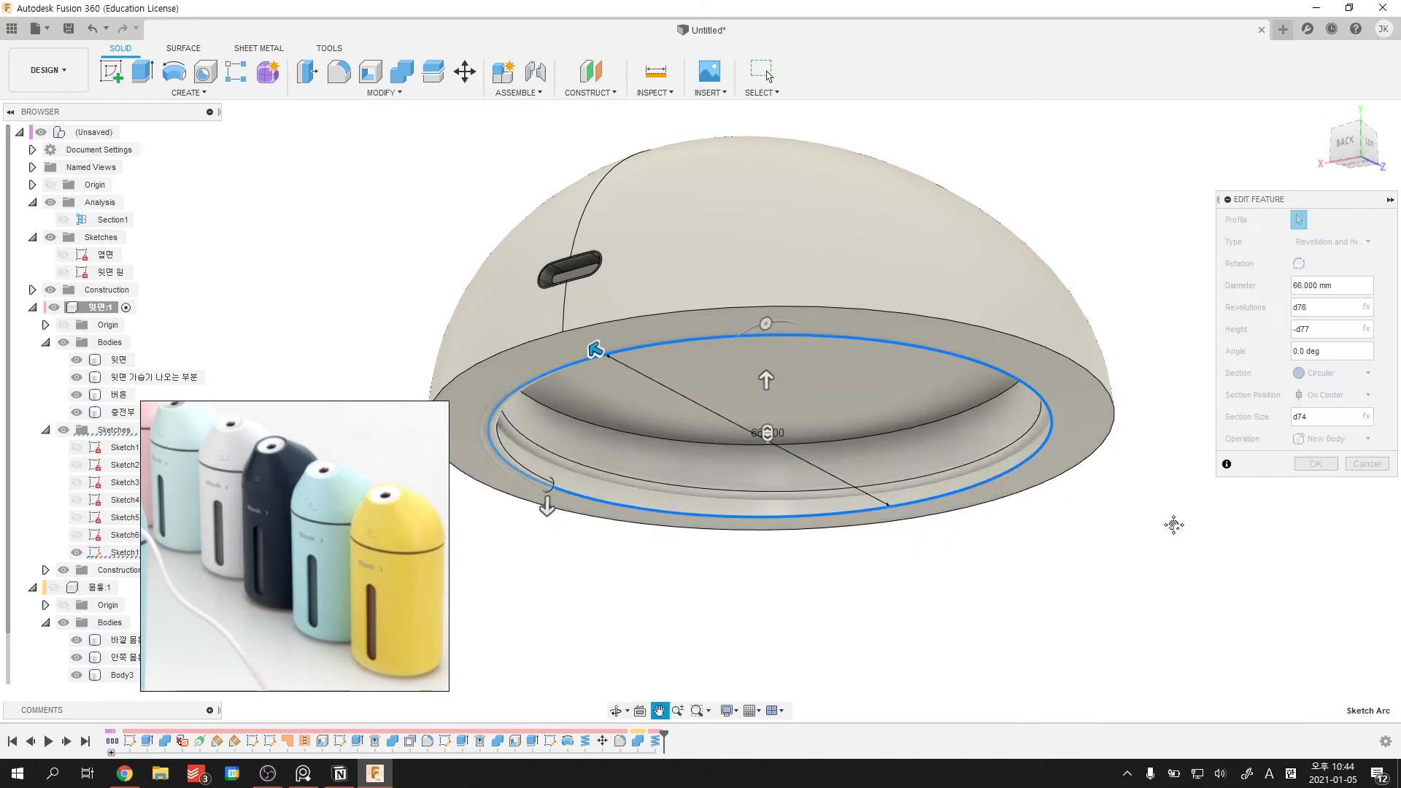
{"action": "scroll", "coordinate": [1160, 526], "scroll_direction": "down", "scroll_amount": 3}
{"action": "middle_click_drag", "start_coordinate": [1010, 559], "coordinate": [1006, 562], "text": "shift"}
{"action": "left_click", "coordinate": [1316, 463]}
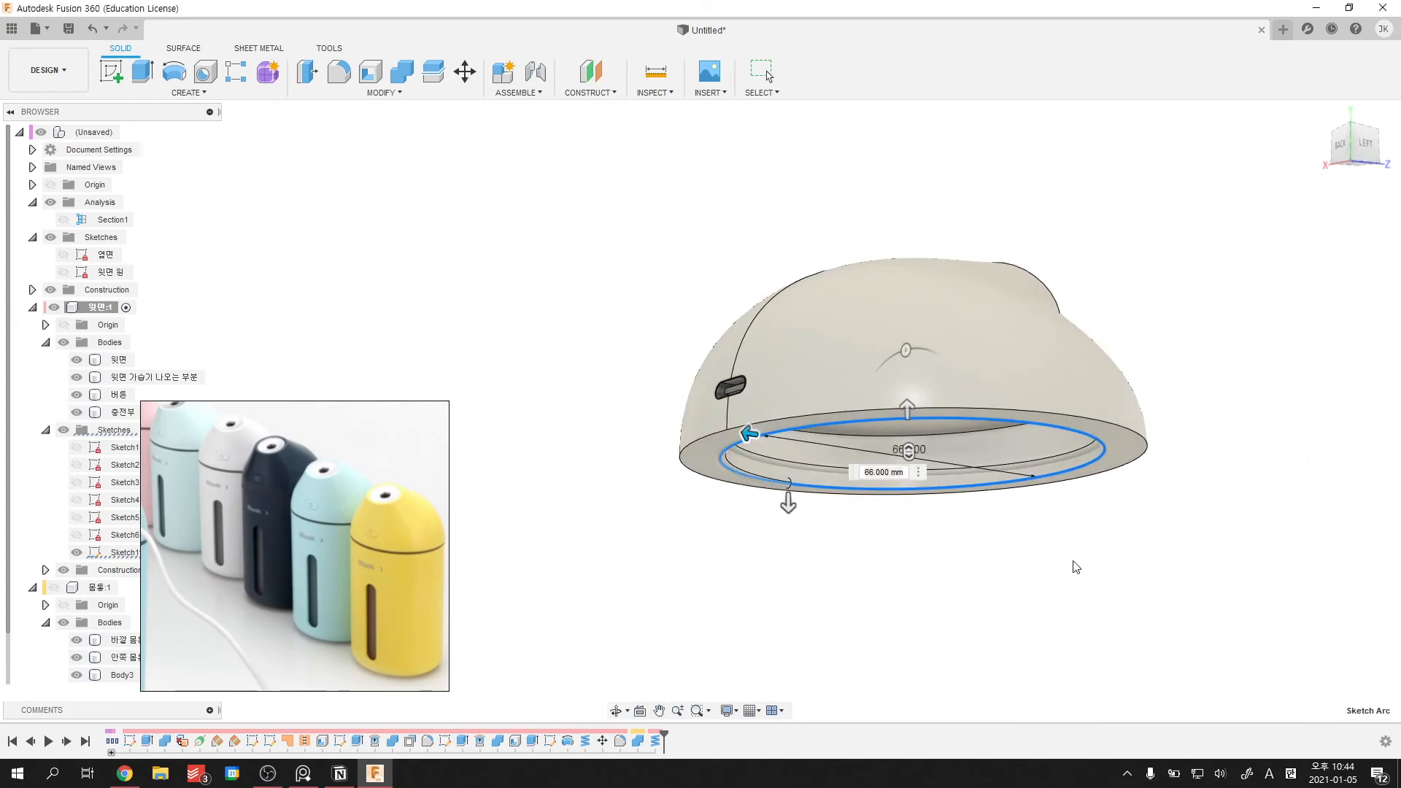
- Highlight the lid's coil body and examine how it sits along the inner wall of the opening
{"action": "scroll", "coordinate": [997, 556], "scroll_direction": "up", "scroll_amount": 5}
{"action": "left_click", "coordinate": [590, 423]}
{"action": "key", "text": "Escape"}
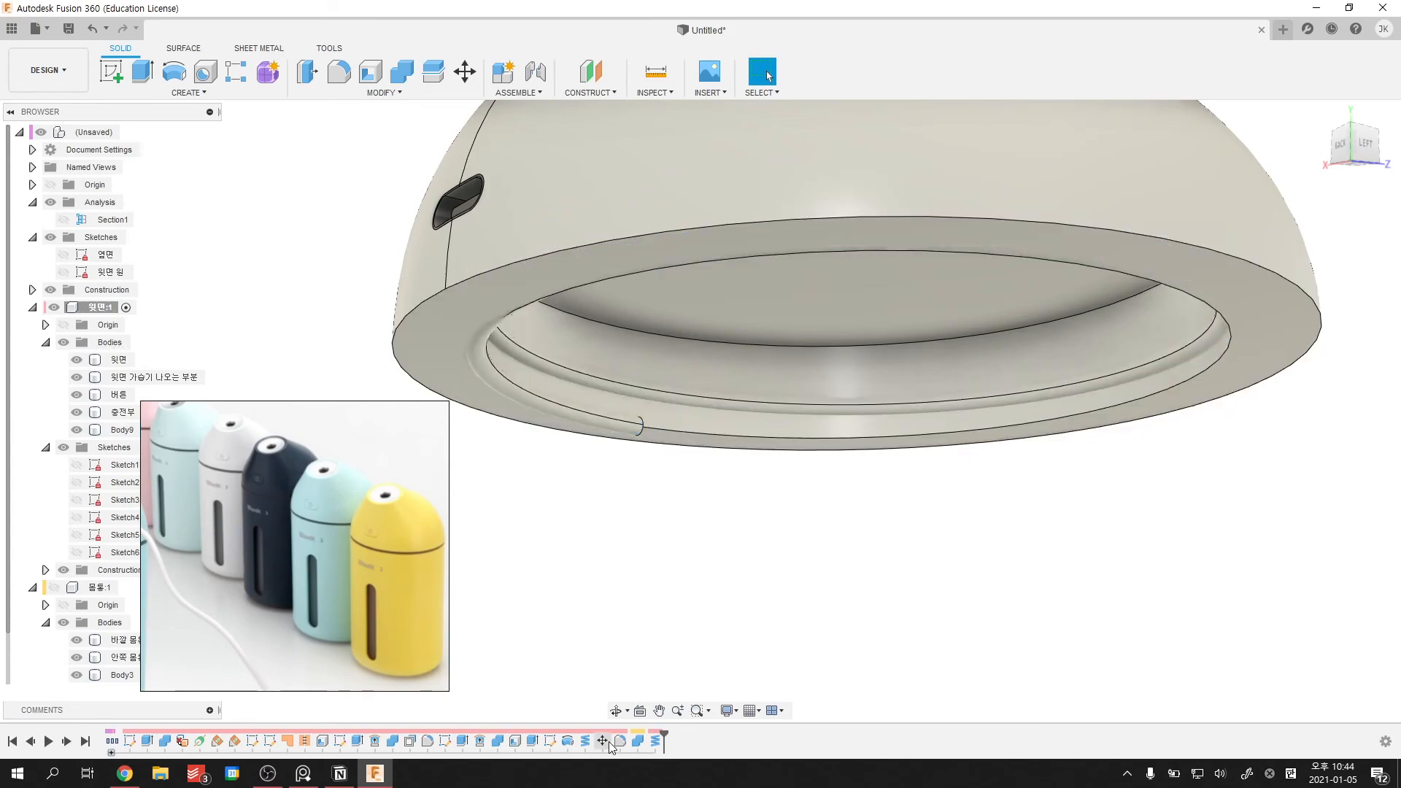
{"action": "left_click", "coordinate": [606, 741]}
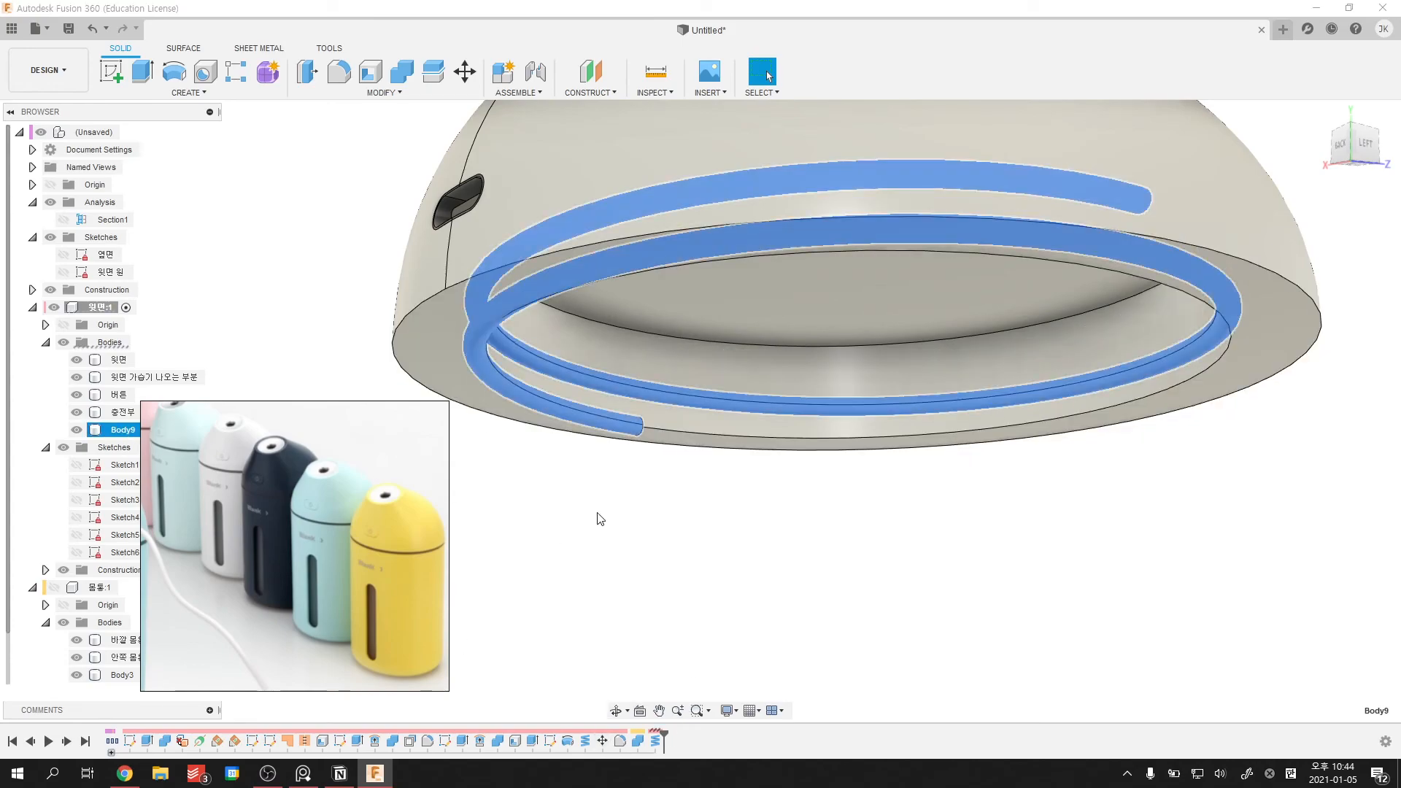
{"action": "left_click", "coordinate": [584, 368]}
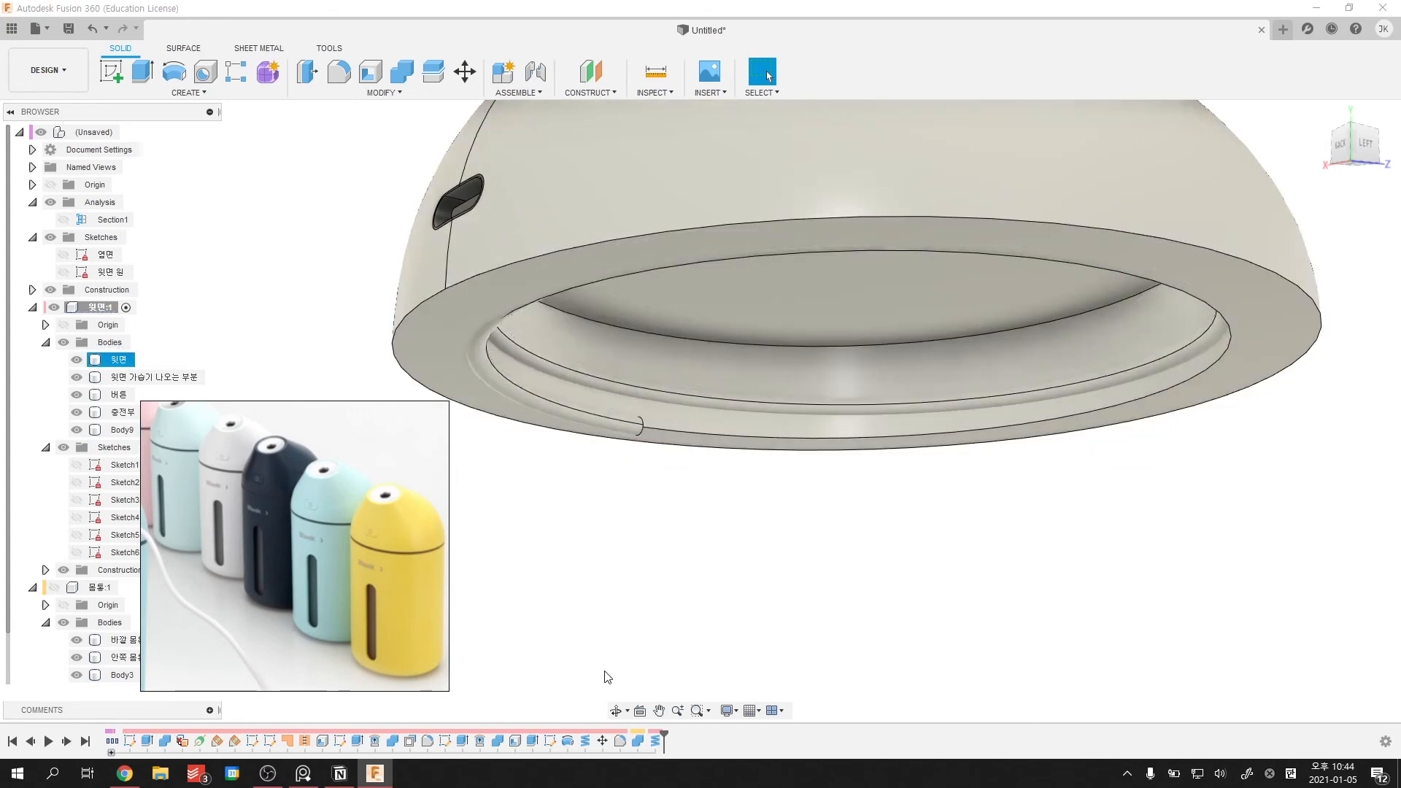
- Inspect the settings of the move feature applied to the container's coil
{"action": "left_click", "coordinate": [602, 742]}
{"action": "double_click", "coordinate": [601, 743]}
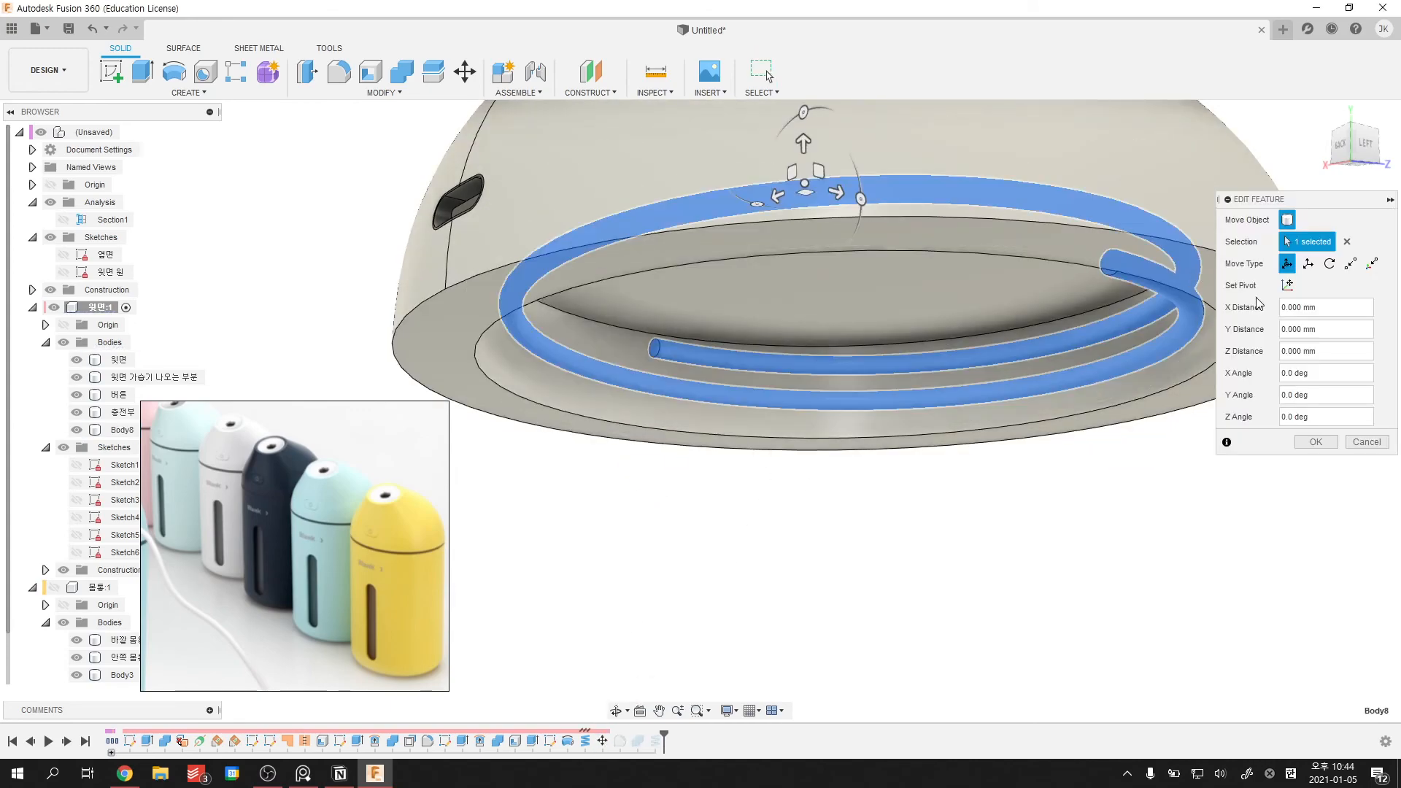
{"action": "middle_click_drag", "start_coordinate": [902, 400], "coordinate": [1251, 292], "text": "shift"}
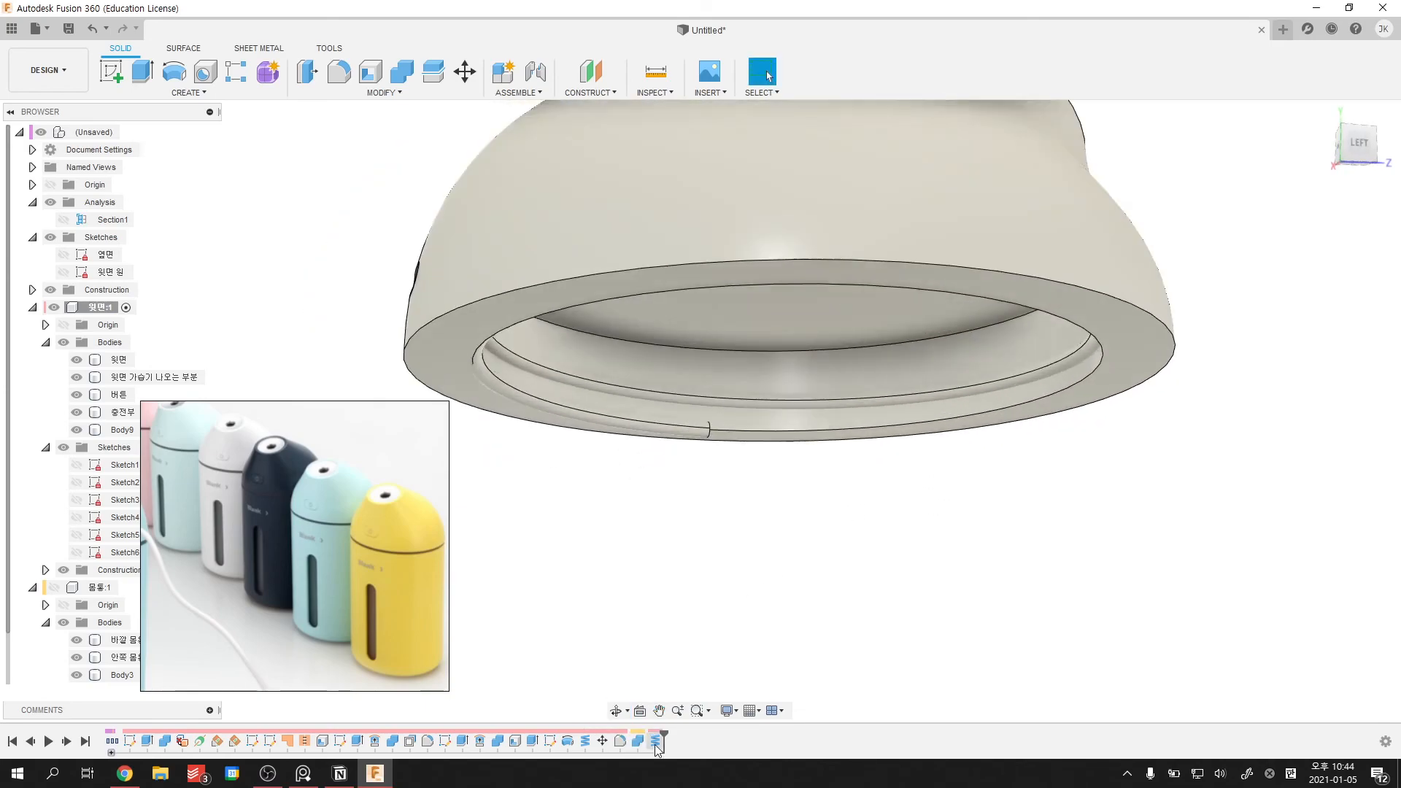
- Move the lid's coil body Body9 2 mm upward inside the lid opening
{"action": "left_click", "coordinate": [657, 742]}
{"action": "key", "text": "m"}
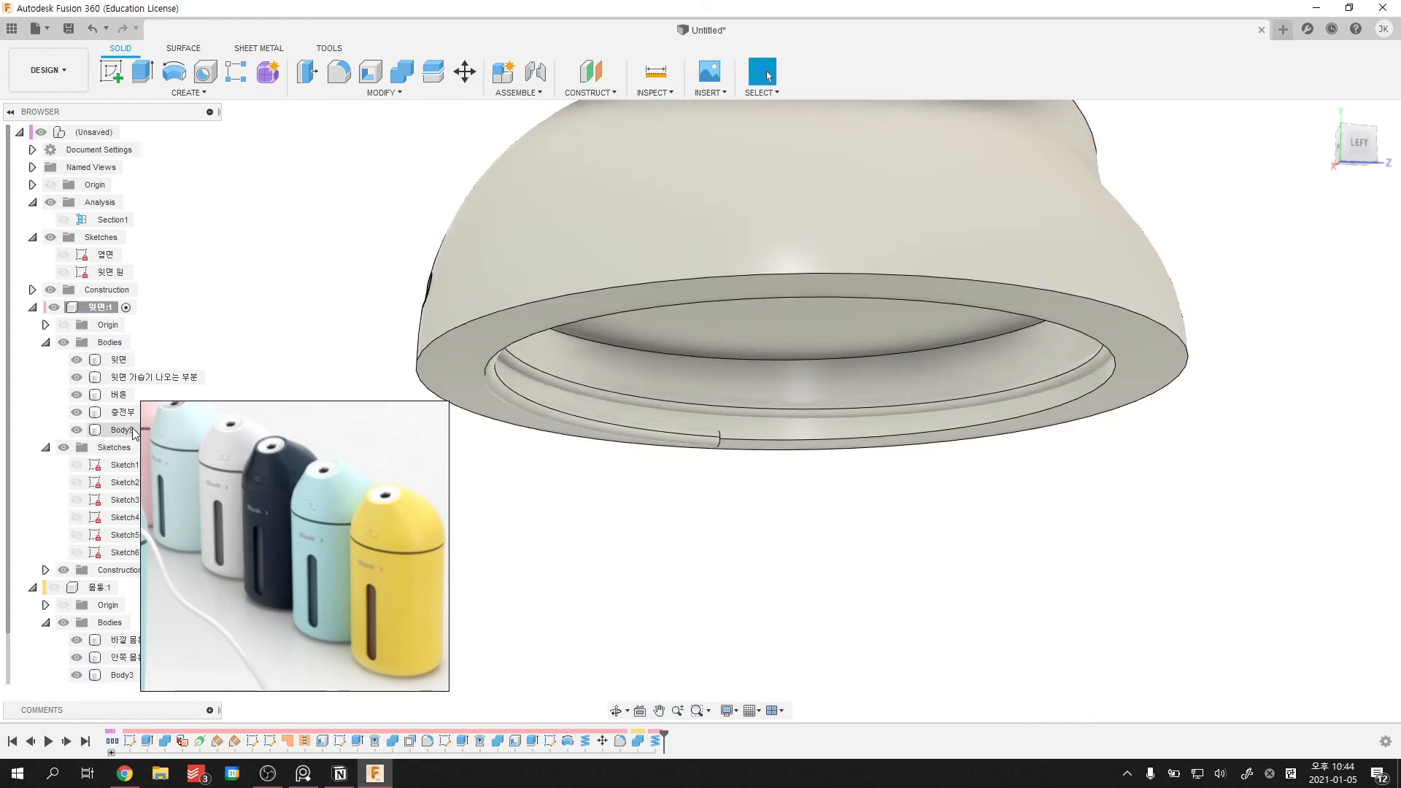
{"action": "left_click", "coordinate": [134, 430]}
{"action": "key", "text": "m"}
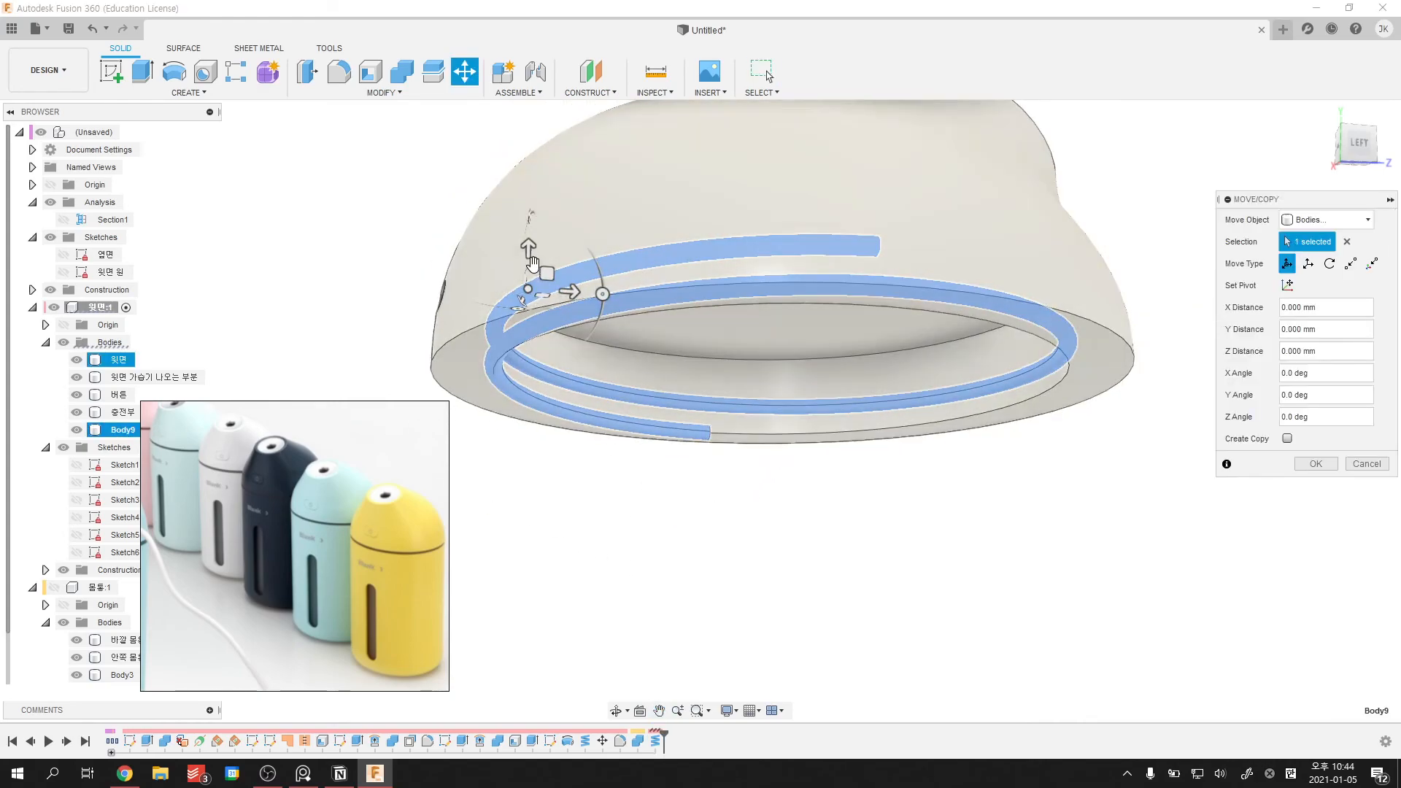
{"action": "key", "text": "Return"}
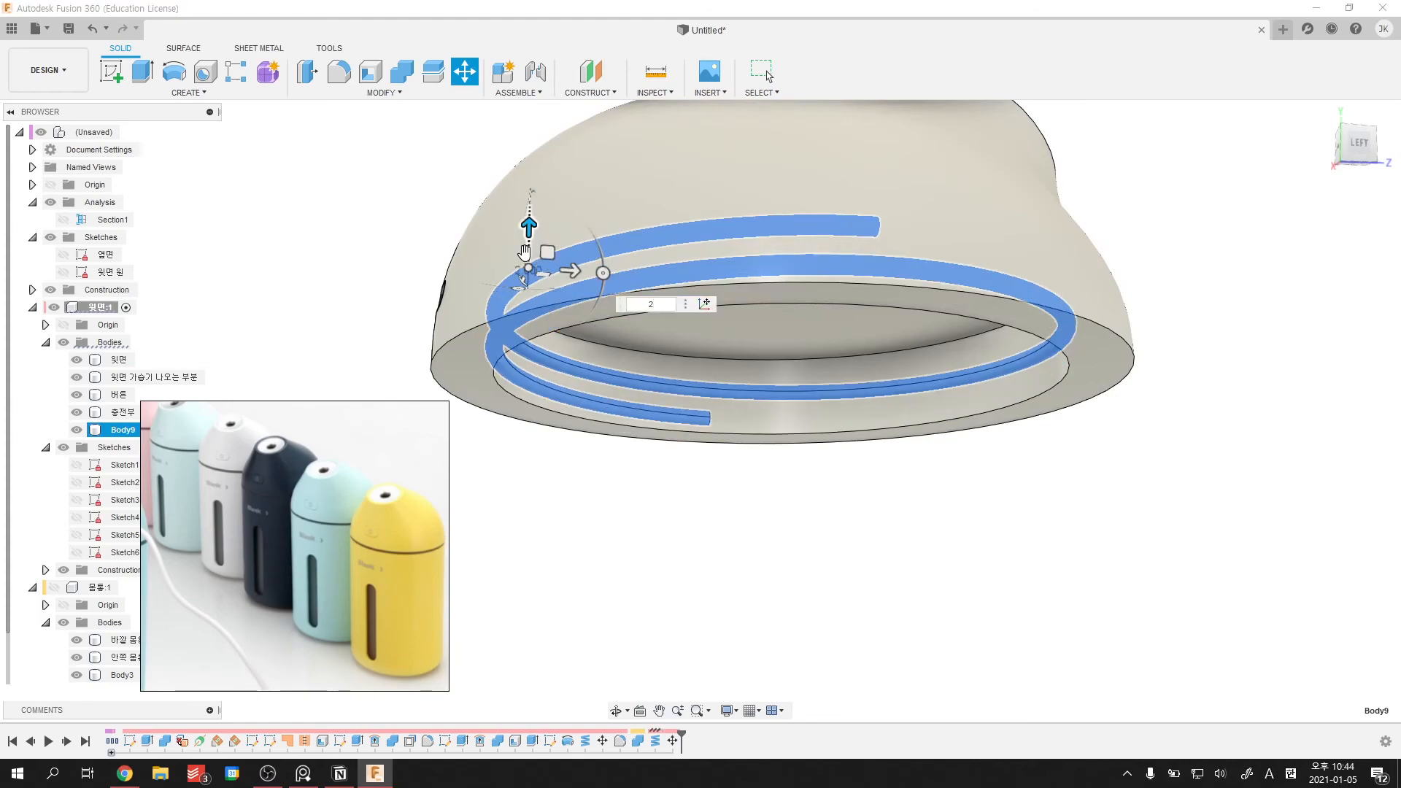
- Fillet the two end edges of the lid's coil with a 0.5 mm radius
{"action": "scroll", "coordinate": [842, 472], "scroll_direction": "up", "scroll_amount": 3}
{"action": "middle_click_drag", "start_coordinate": [811, 471], "coordinate": [604, 454], "text": "shift"}
{"action": "key", "text": "f"}
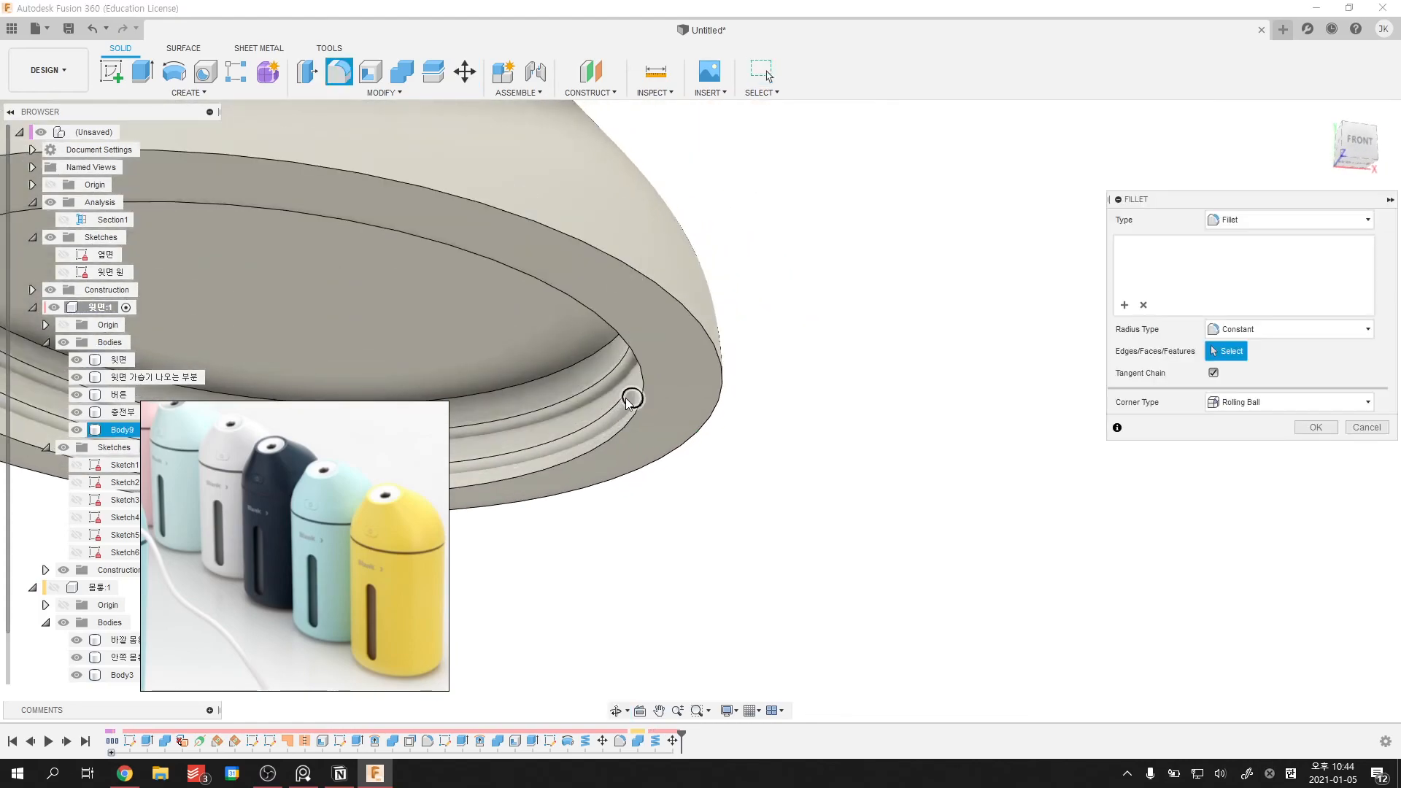
{"action": "left_click", "coordinate": [630, 397]}
{"action": "middle_click_drag", "start_coordinate": [979, 450], "coordinate": [532, 413], "text": "shift"}
{"action": "left_click", "coordinate": [580, 428]}
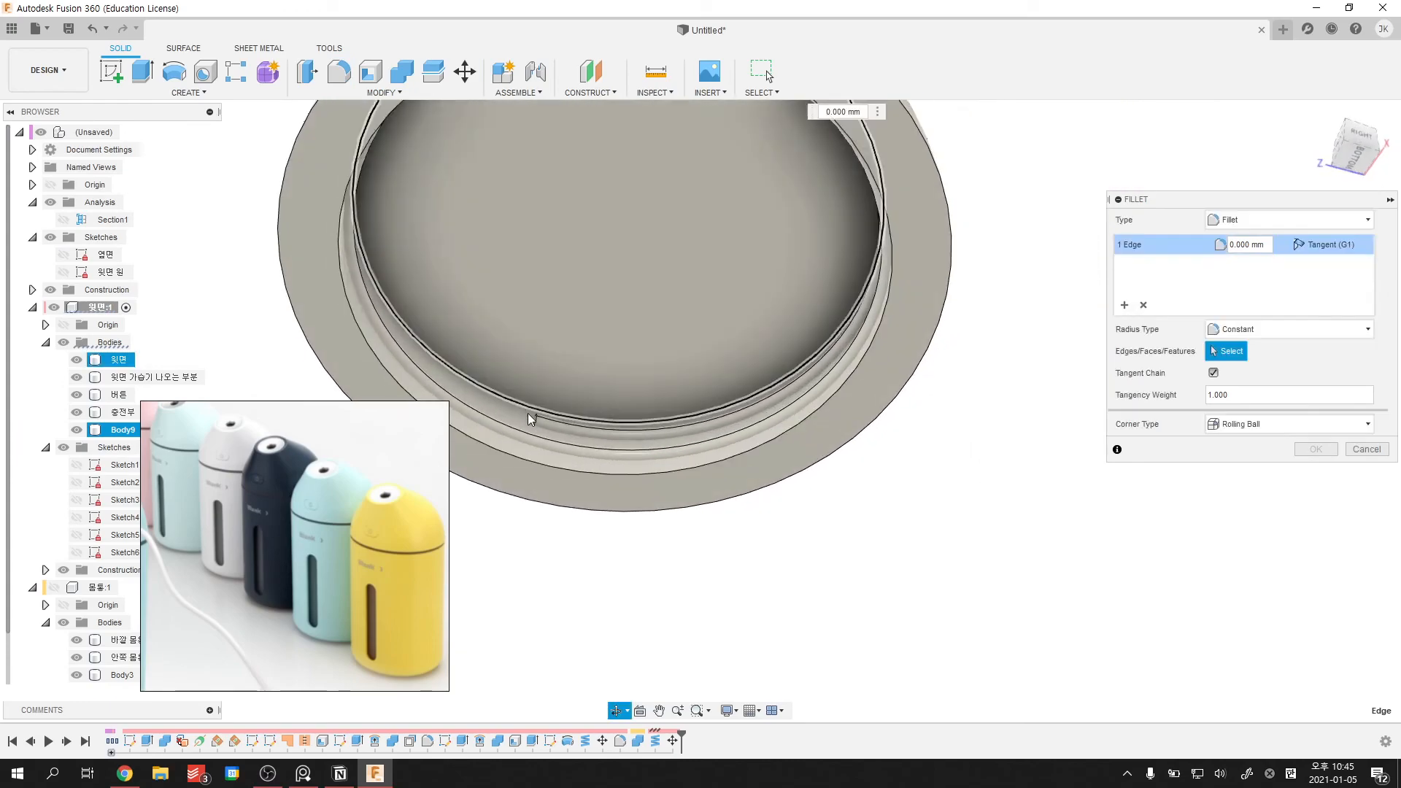
{"action": "type", "text": ".5"}
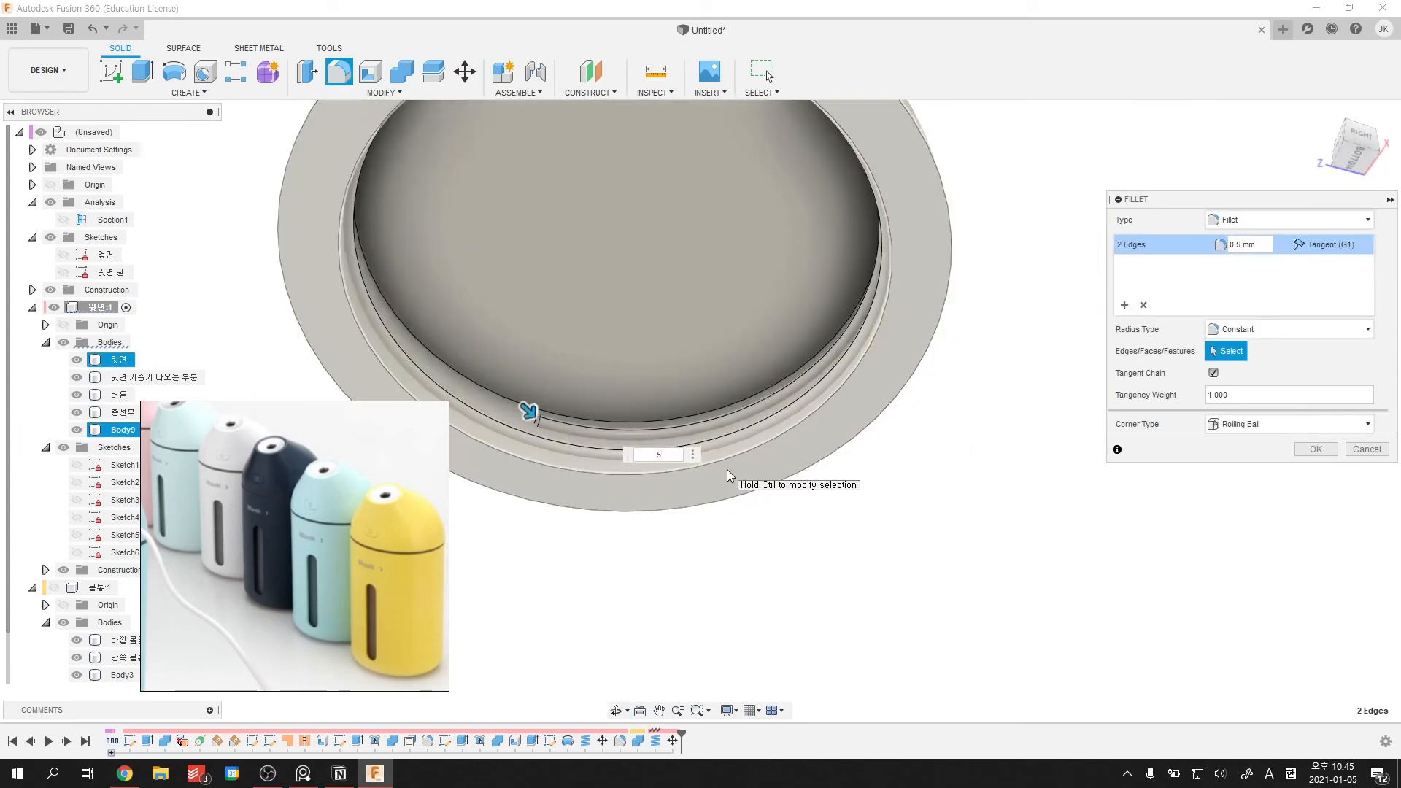
{"action": "key", "text": "Return"}
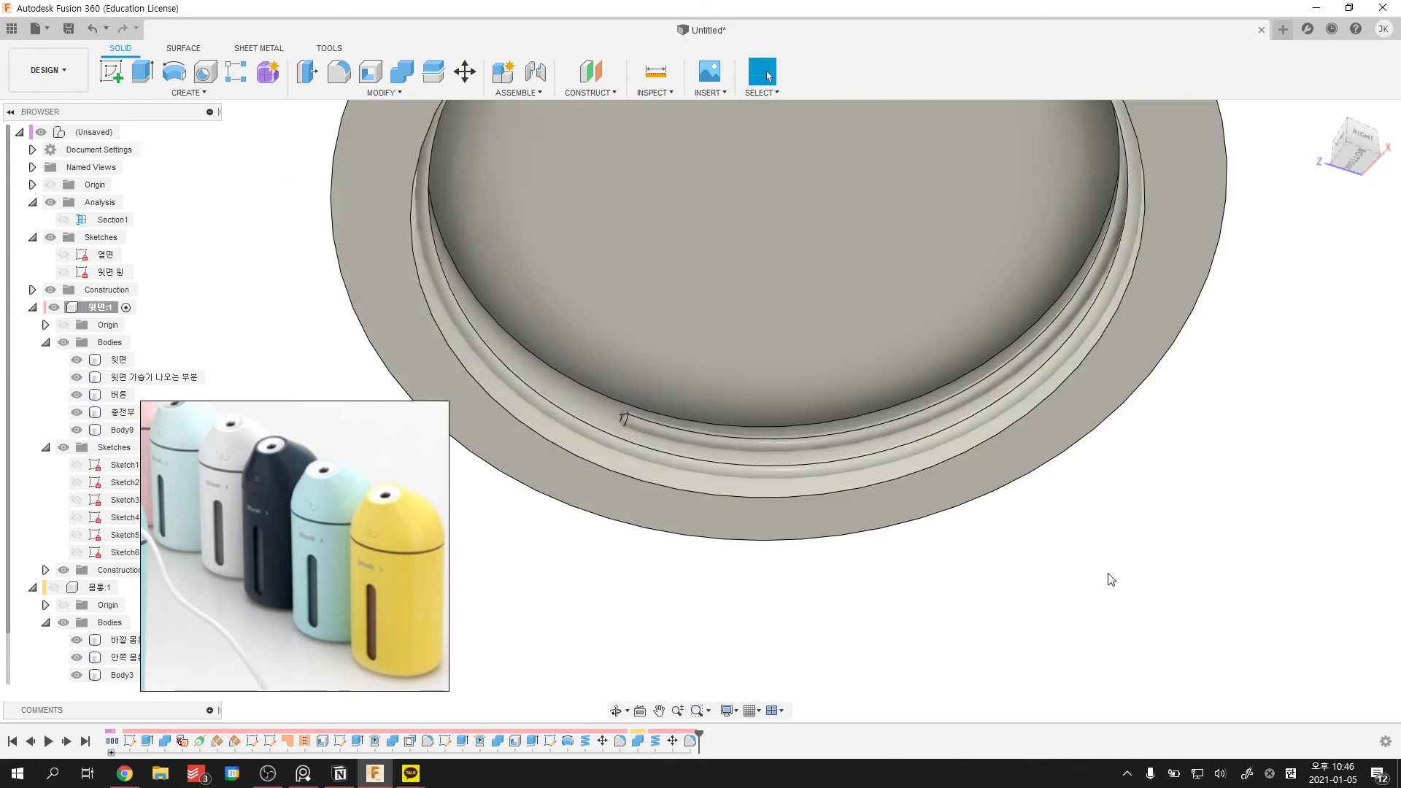
- Combine the lid body 윗면 and the coil body Body9 using the Join operation
{"action": "scroll", "coordinate": [1111, 580], "scroll_direction": "down", "scroll_amount": 3}
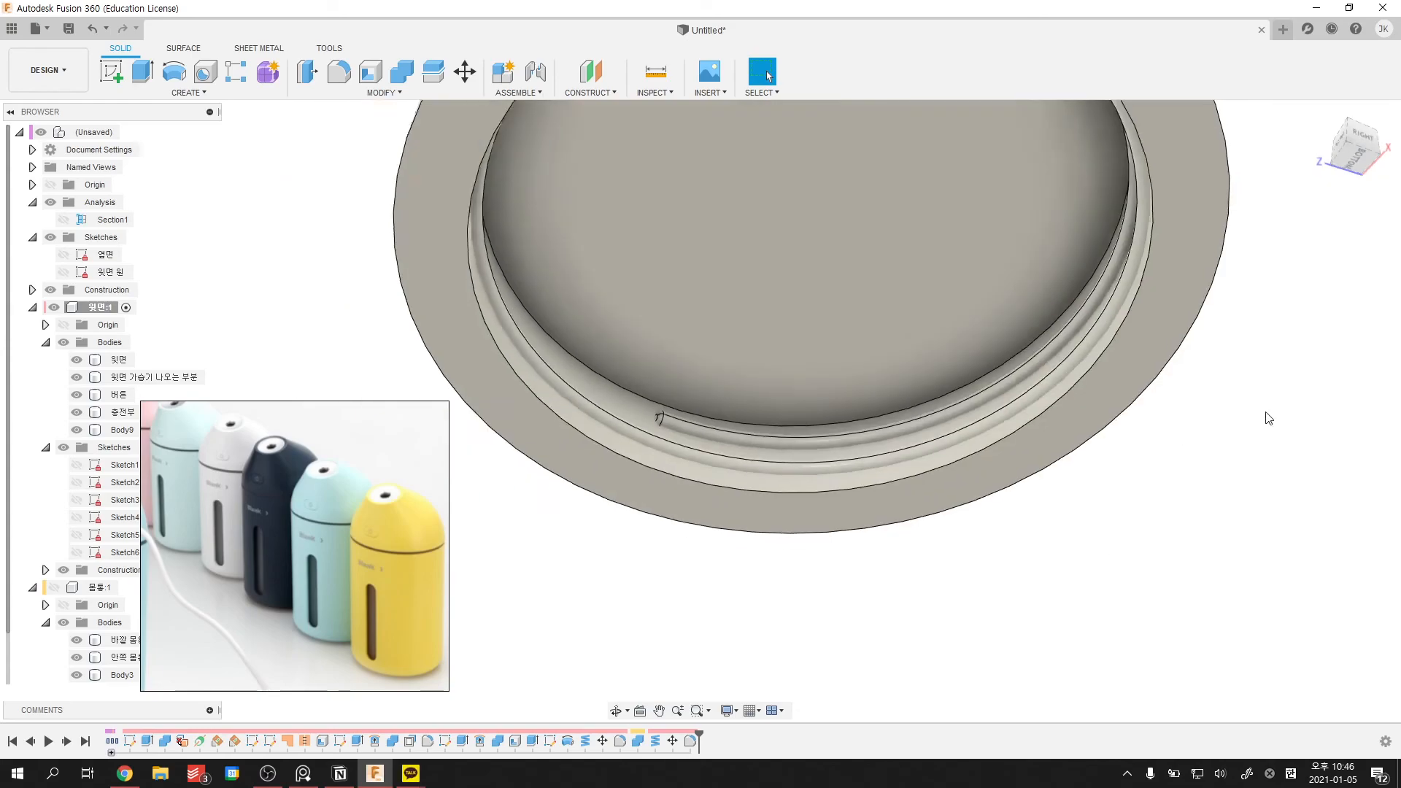
{"action": "middle_click_drag", "start_coordinate": [1043, 439], "coordinate": [857, 517], "text": "shift"}
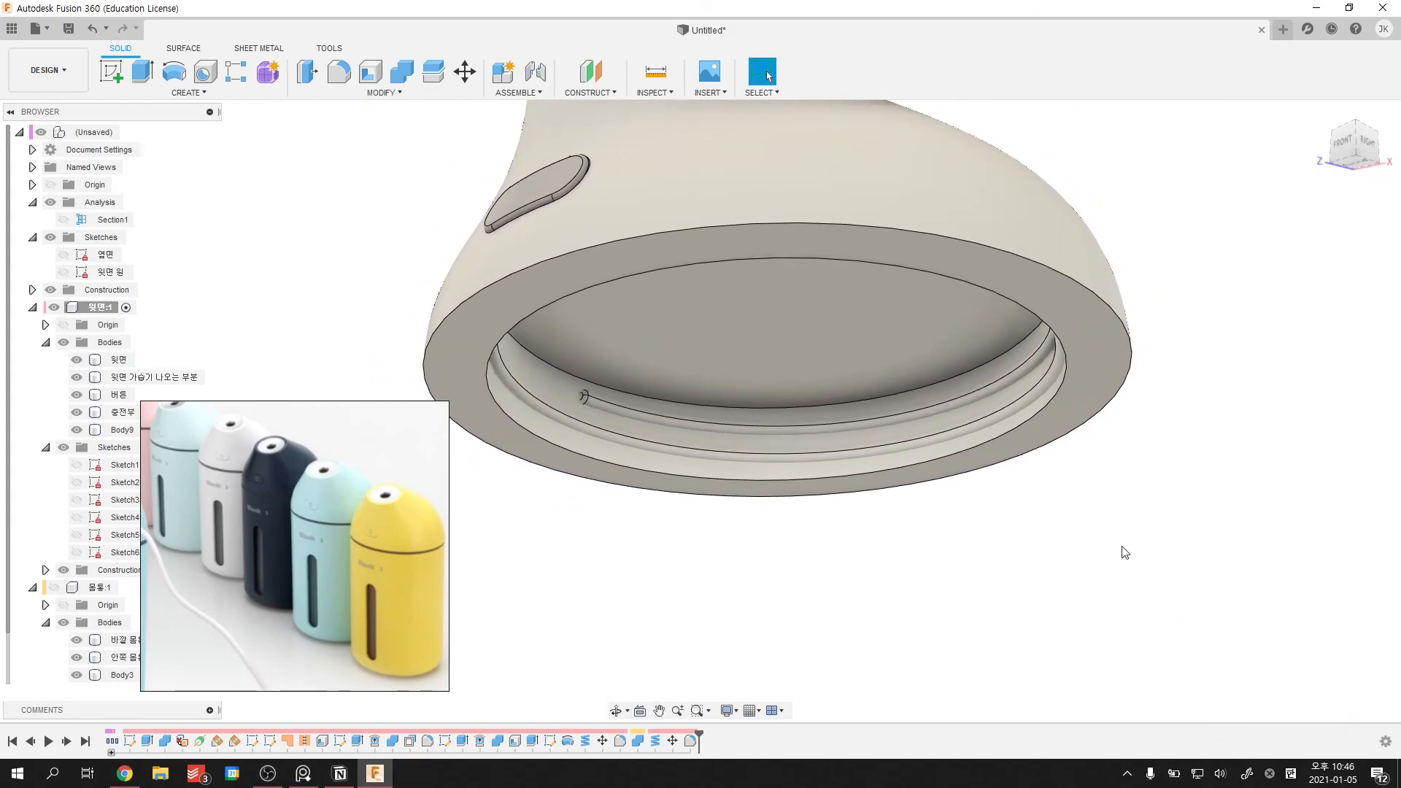
{"action": "scroll", "coordinate": [1122, 495], "scroll_direction": "down", "scroll_amount": 3}
{"action": "middle_click_drag", "start_coordinate": [1120, 488], "coordinate": [973, 535], "text": "shift"}
{"action": "scroll", "coordinate": [832, 480], "scroll_direction": "up", "scroll_amount": 5}
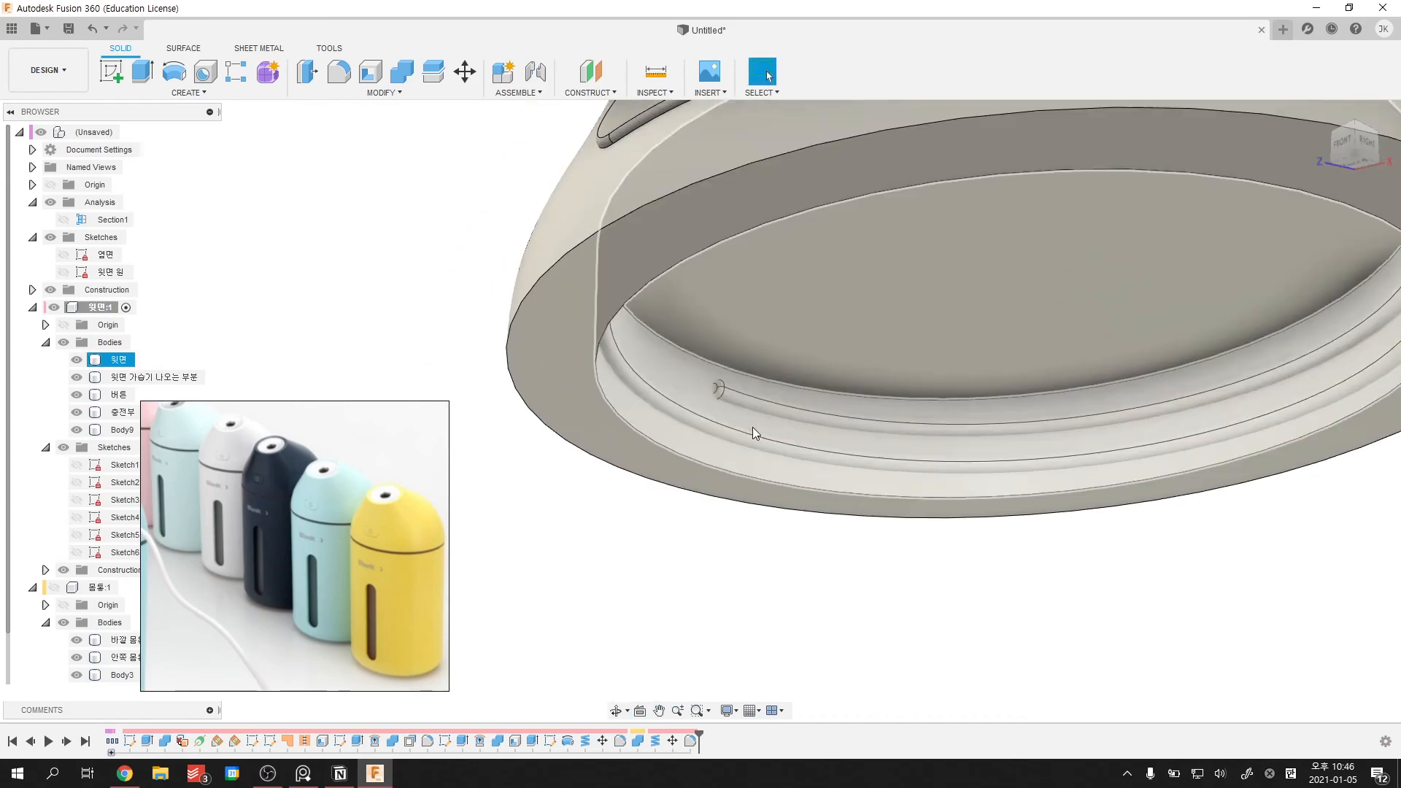
{"action": "left_click", "coordinate": [414, 82]}
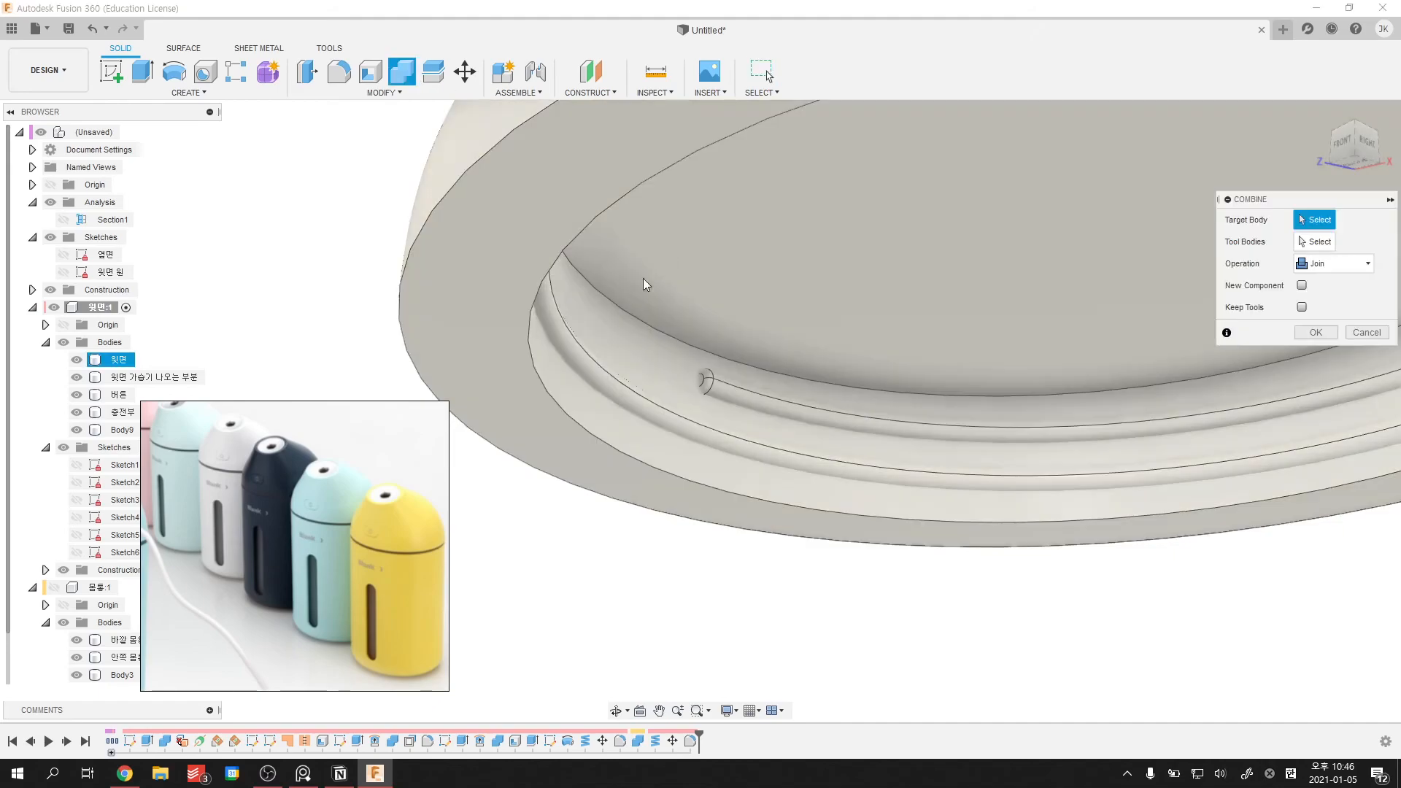
{"action": "left_click", "coordinate": [1336, 333]}
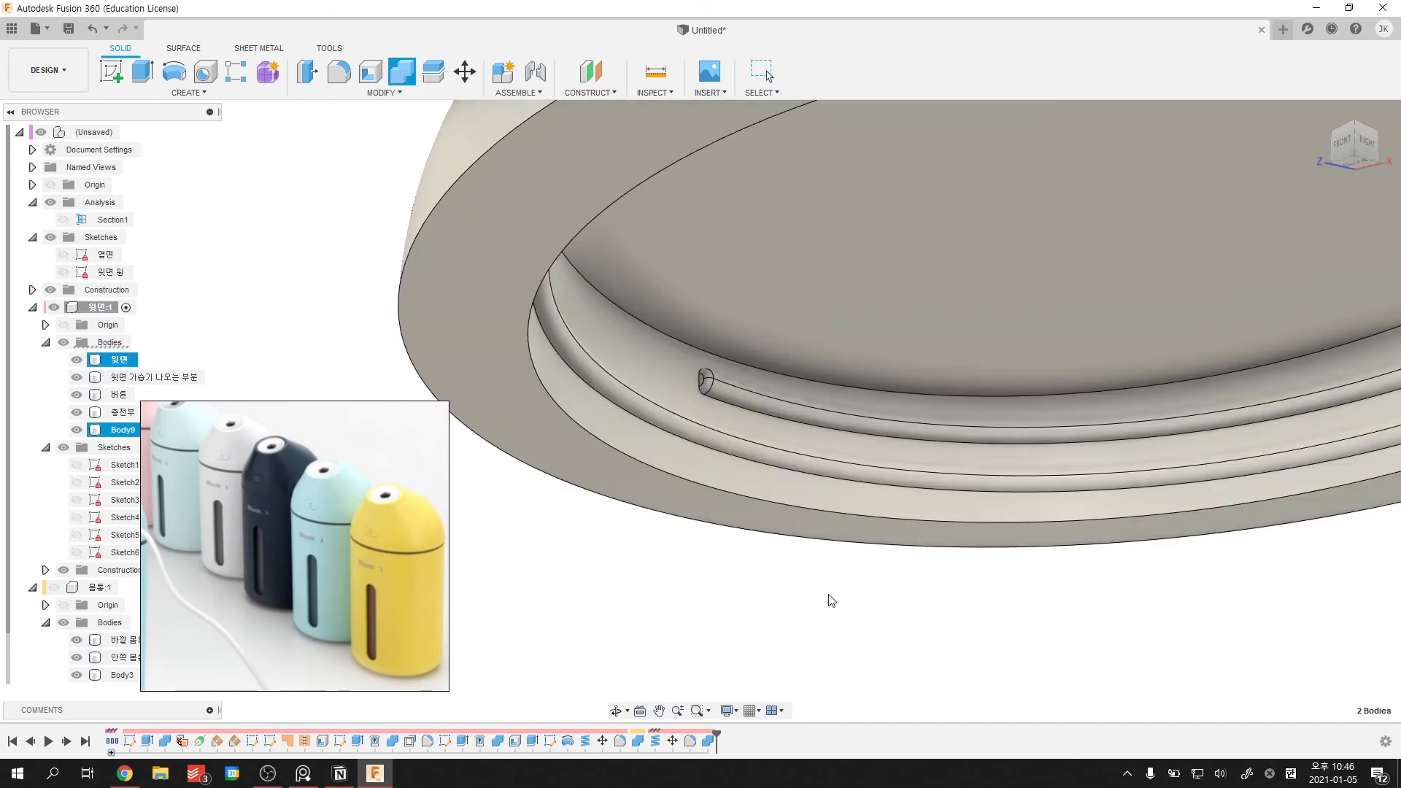
- Show the container component beneath the lid and move the reference photo clear of the browser tree
{"action": "scroll", "coordinate": [300, 287], "scroll_direction": "down", "scroll_amount": 3}
{"action": "middle_click_drag", "start_coordinate": [300, 287], "coordinate": [283, 318], "text": "shift"}
{"action": "left_click", "coordinate": [54, 570]}
{"action": "middle_click_drag", "start_coordinate": [1013, 341], "coordinate": [1095, 391], "text": "shift"}
{"action": "left_click_drag", "start_coordinate": [178, 494], "coordinate": [1088, 480]}
{"action": "middle_click_drag", "start_coordinate": [896, 308], "coordinate": [942, 342], "text": "shift"}
{"action": "scroll", "coordinate": [942, 342], "scroll_direction": "down", "scroll_amount": 3}
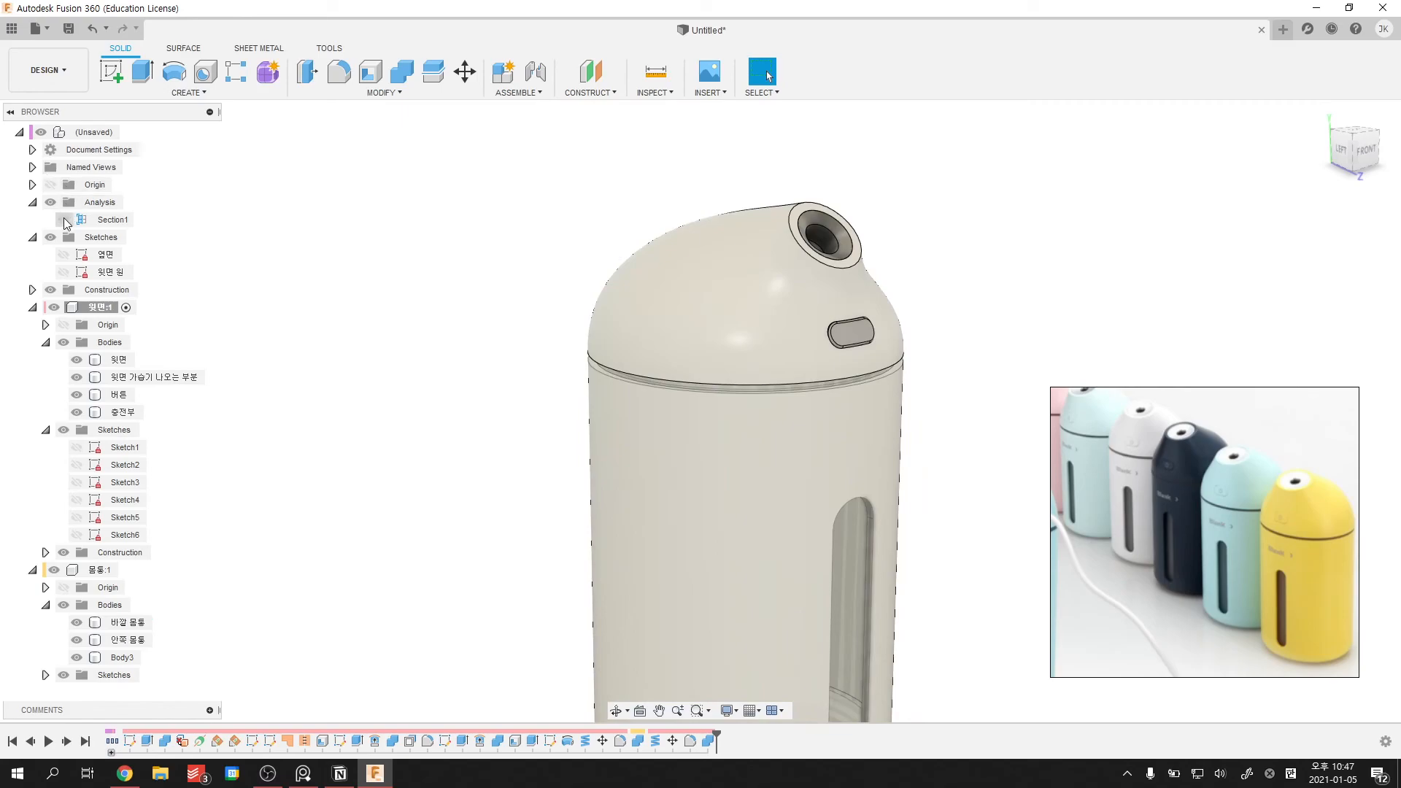
- Show the section analysis Section1 and examine how the lid and container threads fit together
{"action": "left_click", "coordinate": [64, 219]}
{"action": "middle_click_drag", "start_coordinate": [519, 291], "coordinate": [359, 283], "text": "shift"}
{"action": "middle_click_drag", "start_coordinate": [543, 346], "coordinate": [511, 325]}
{"action": "scroll", "coordinate": [511, 325], "scroll_direction": "down", "scroll_amount": 1}
{"action": "scroll", "coordinate": [511, 324], "scroll_direction": "up", "scroll_amount": 6}
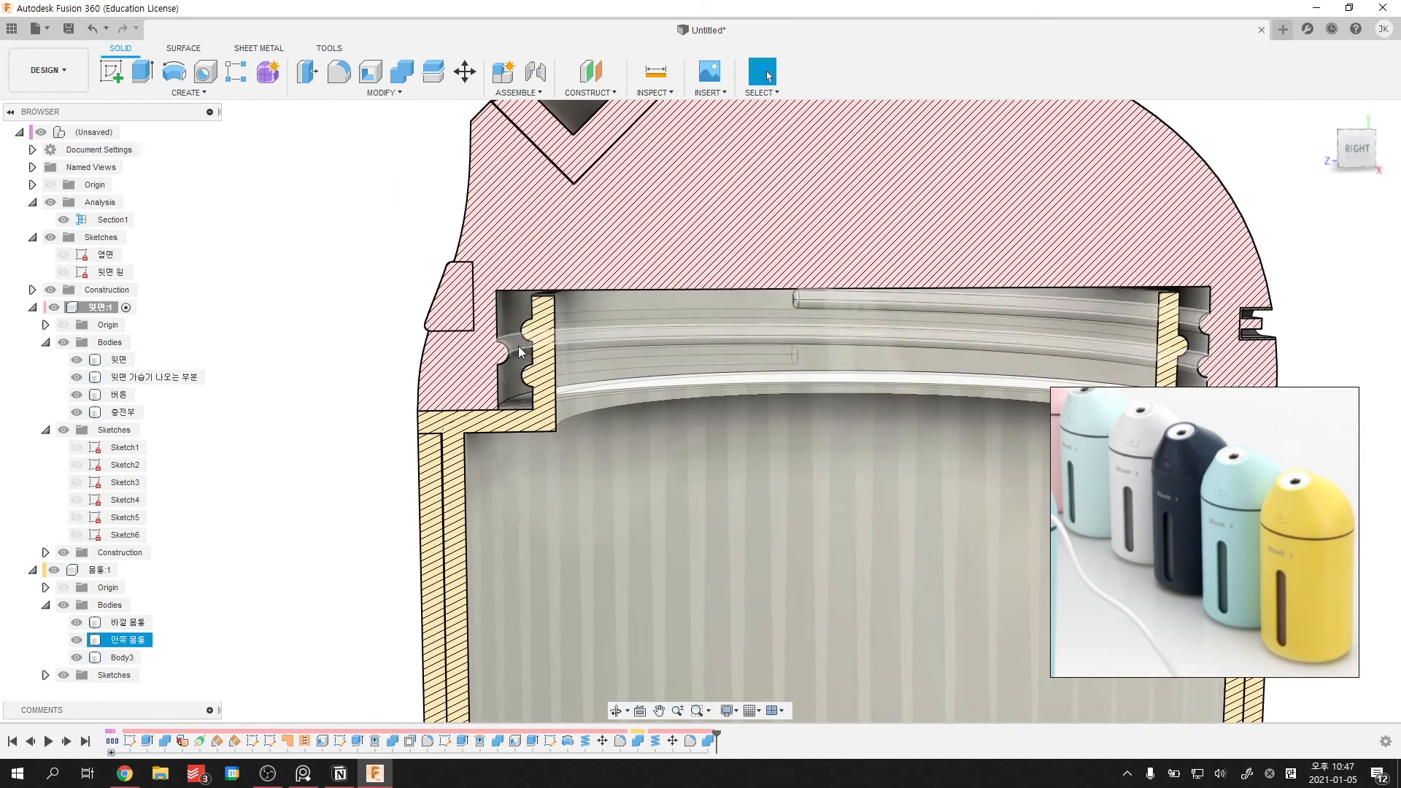
{"action": "middle_click_drag", "start_coordinate": [850, 352], "coordinate": [921, 357], "text": "shift"}
{"action": "middle_click_drag", "start_coordinate": [921, 357], "coordinate": [633, 314]}
{"action": "scroll", "coordinate": [915, 300], "scroll_direction": "up", "scroll_amount": 3}
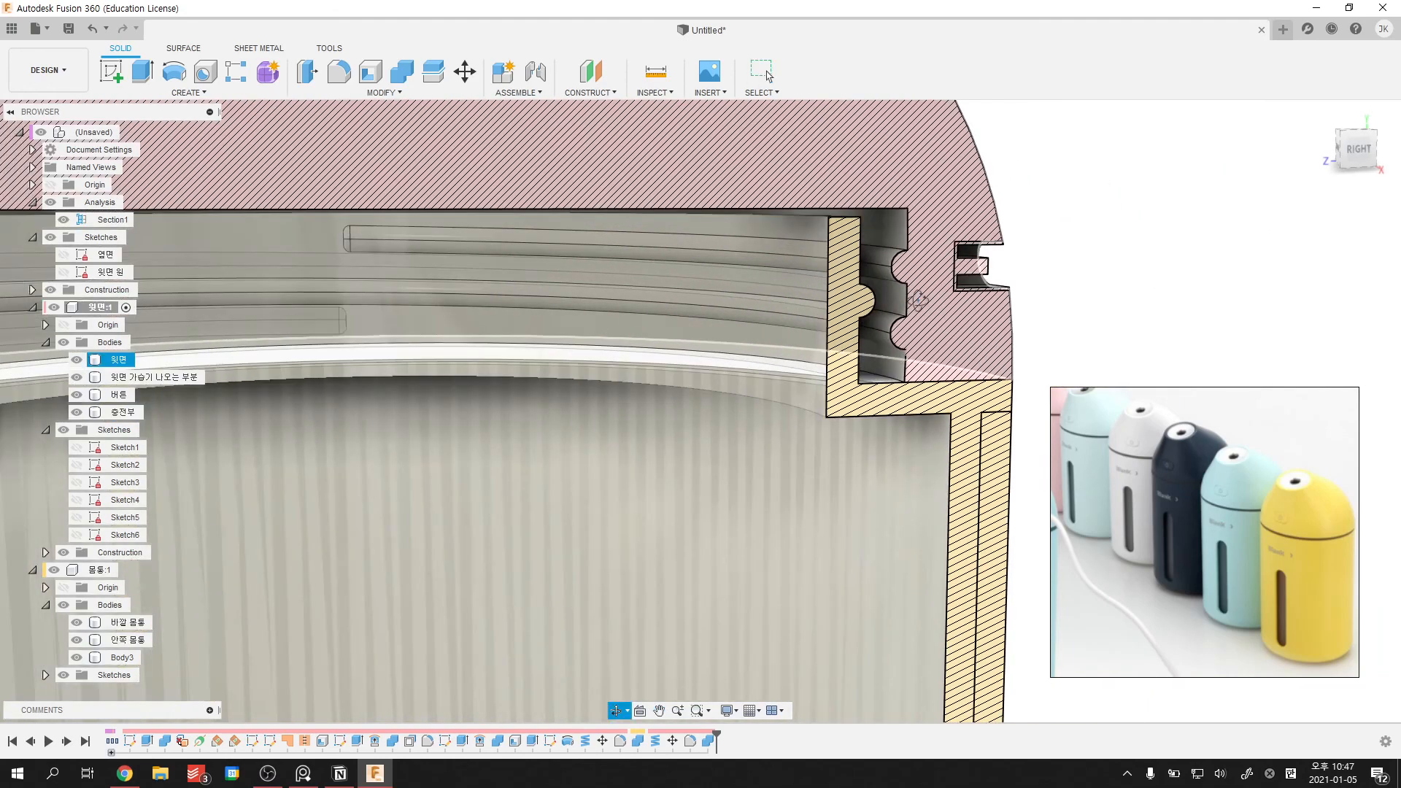
{"action": "scroll", "coordinate": [902, 296], "scroll_direction": "up", "scroll_amount": 5}
{"action": "scroll", "coordinate": [887, 295], "scroll_direction": "down", "scroll_amount": 5}
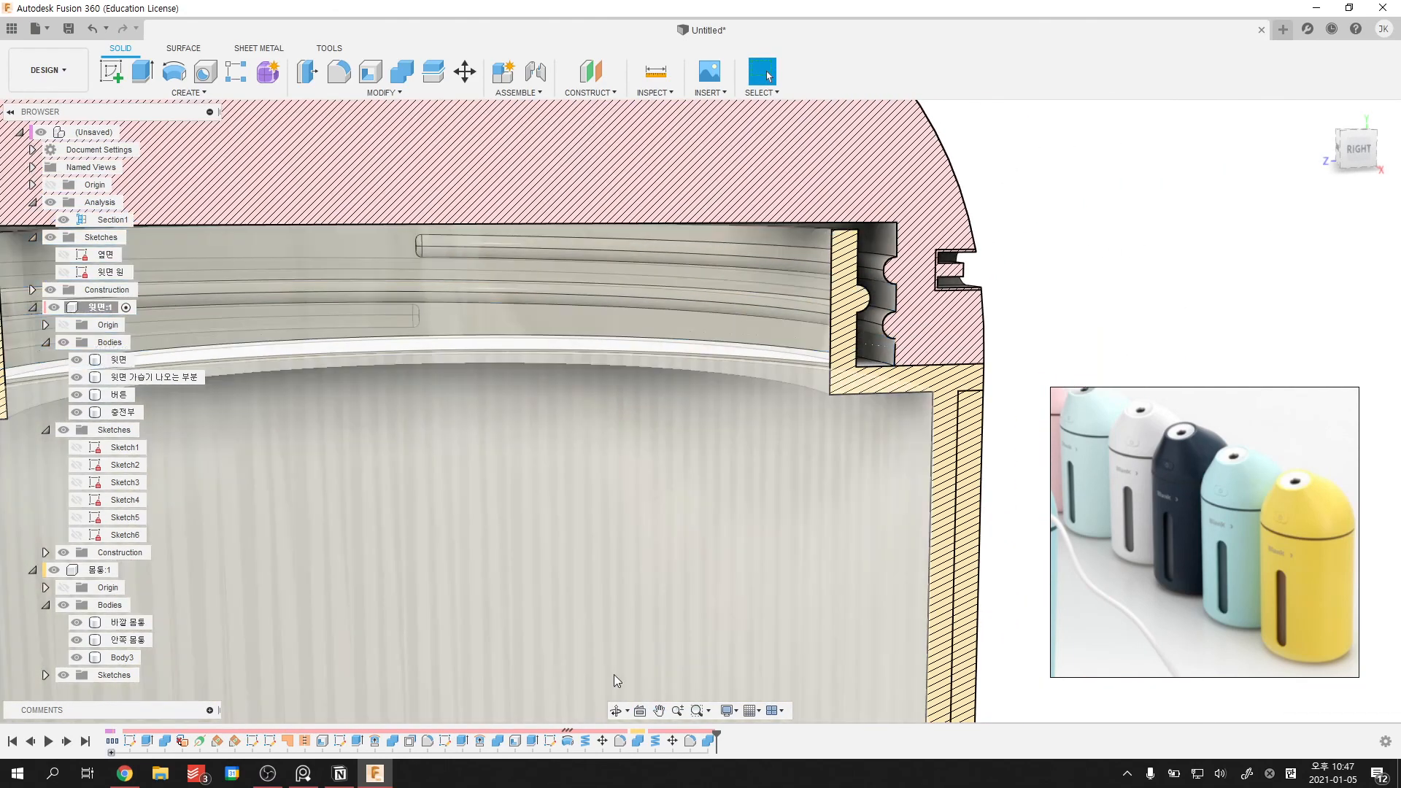
- Inspect the lid recess's inner wall, its profile in Sketch6 and the Revolve1 feature that cuts it
{"action": "double_click", "coordinate": [551, 741]}
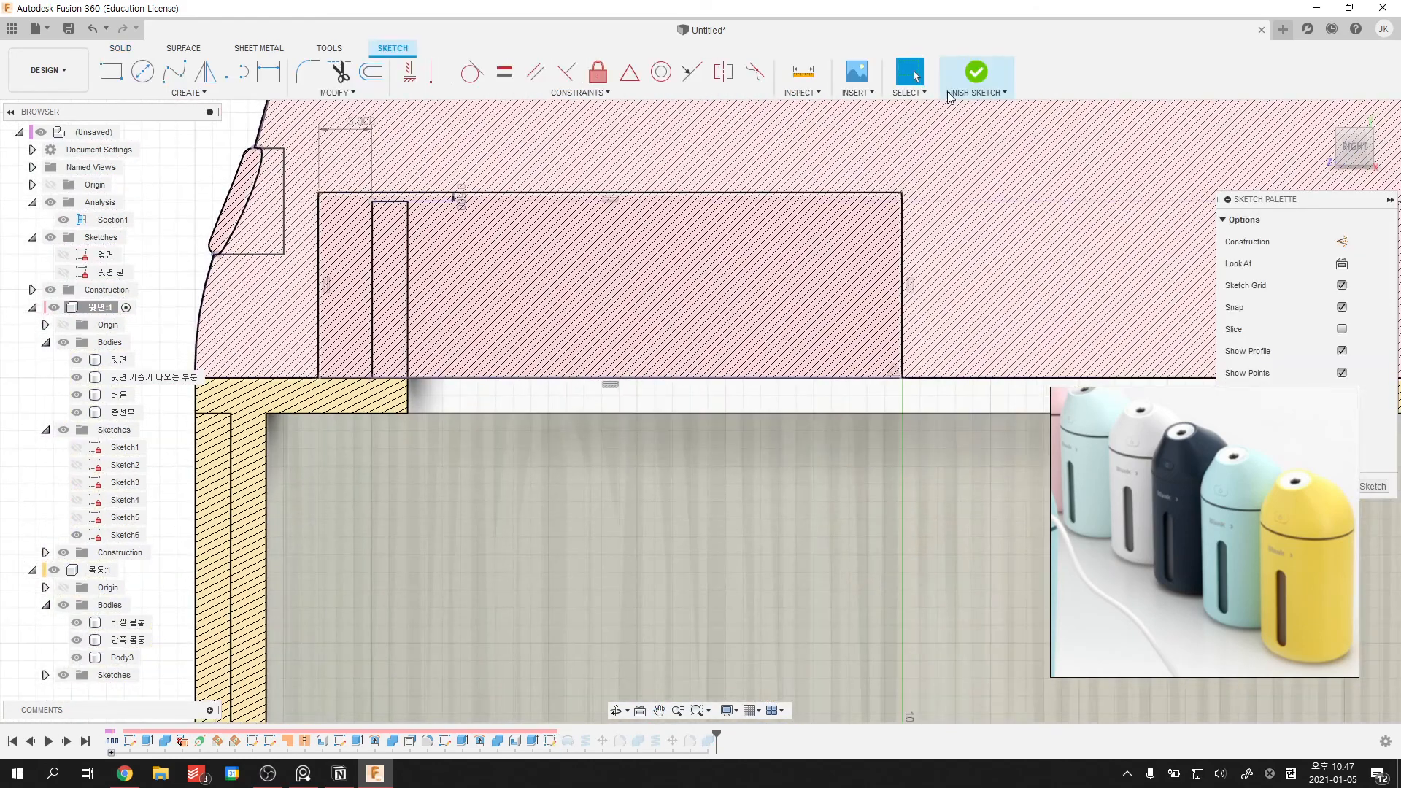
{"action": "scroll", "coordinate": [786, 444], "scroll_direction": "down", "scroll_amount": 3}
{"action": "scroll", "coordinate": [789, 438], "scroll_direction": "up", "scroll_amount": 4}
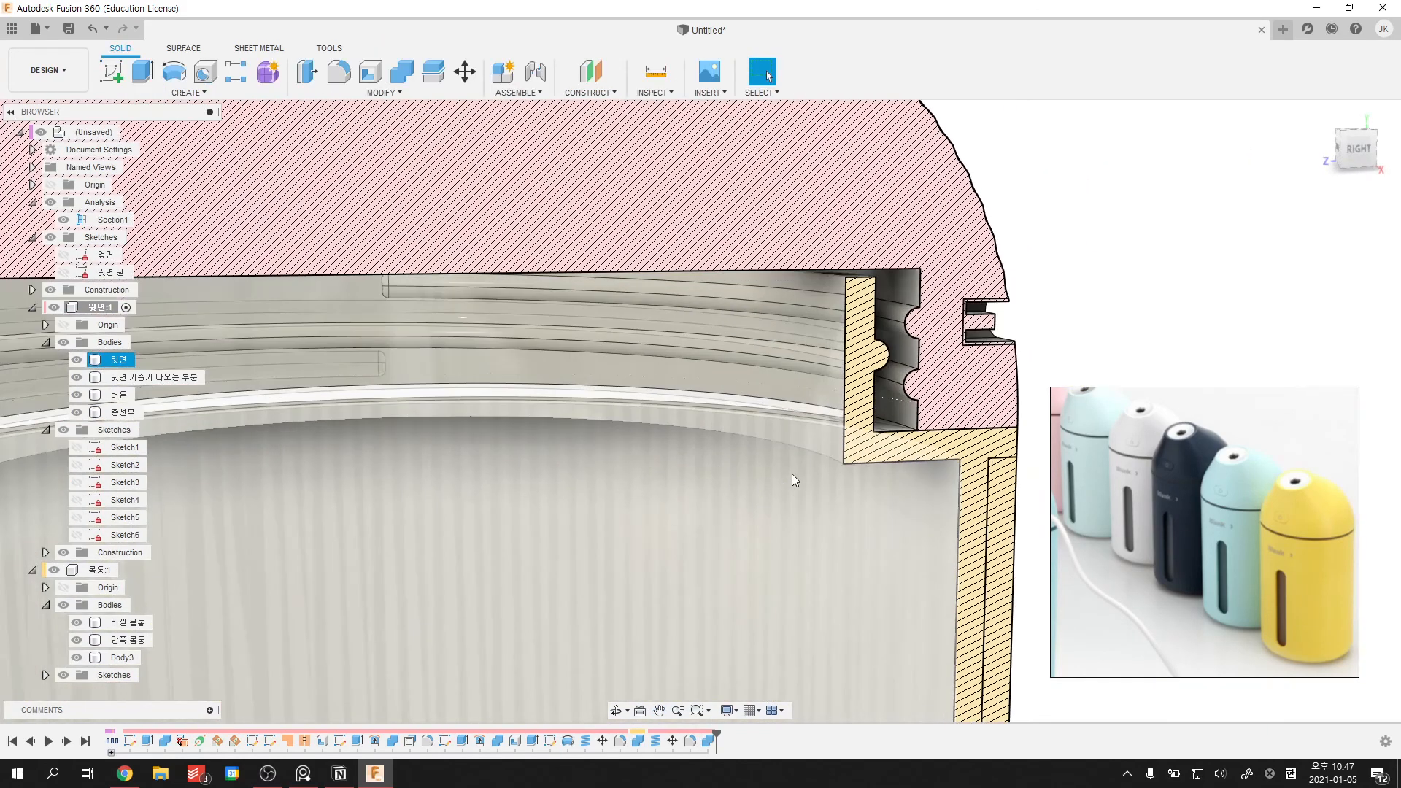
{"action": "middle_click_drag", "start_coordinate": [788, 479], "coordinate": [713, 589]}
{"action": "scroll", "coordinate": [832, 397], "scroll_direction": "up", "scroll_amount": 4}
{"action": "left_click", "coordinate": [831, 397]}
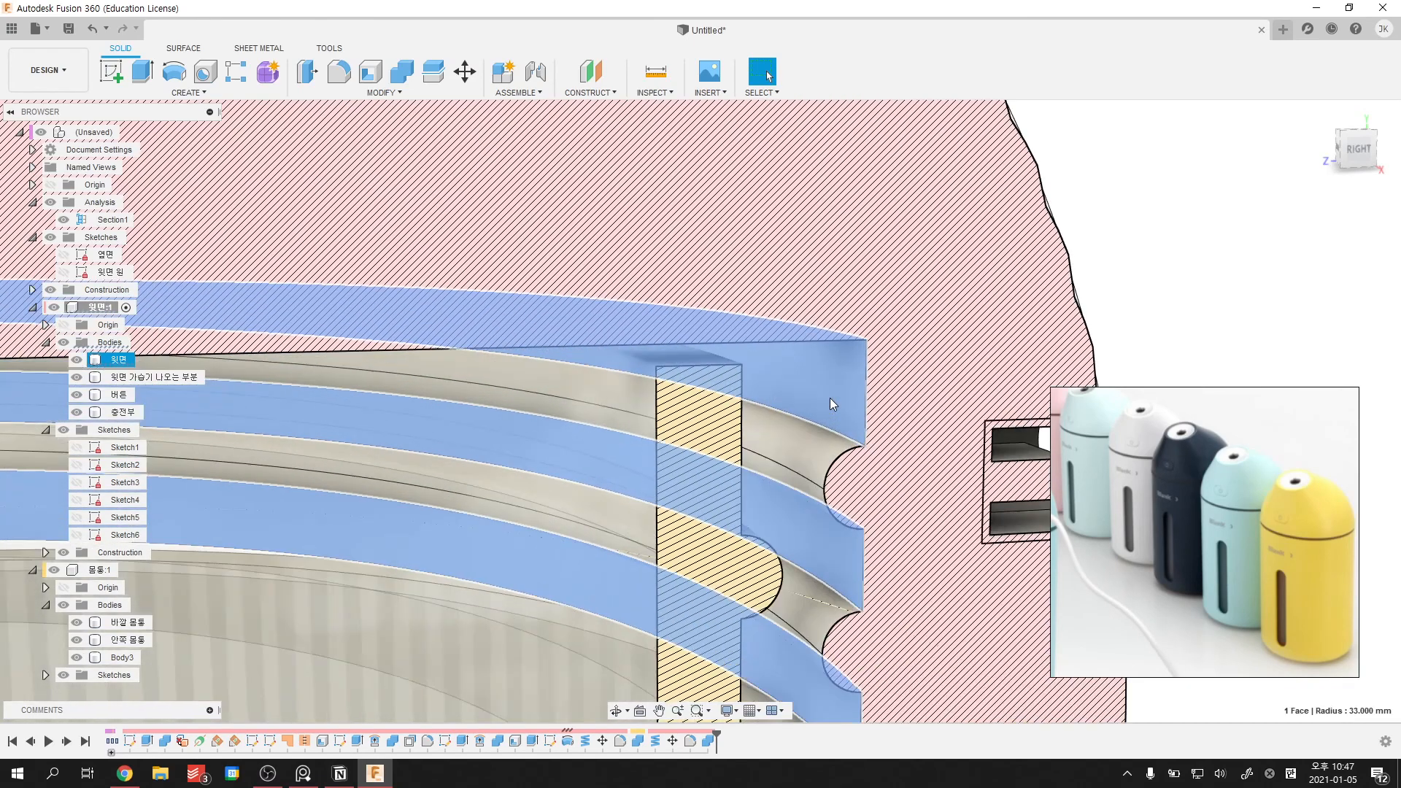
{"action": "scroll", "coordinate": [835, 473], "scroll_direction": "down", "scroll_amount": 3}
{"action": "left_click", "coordinate": [568, 742]}
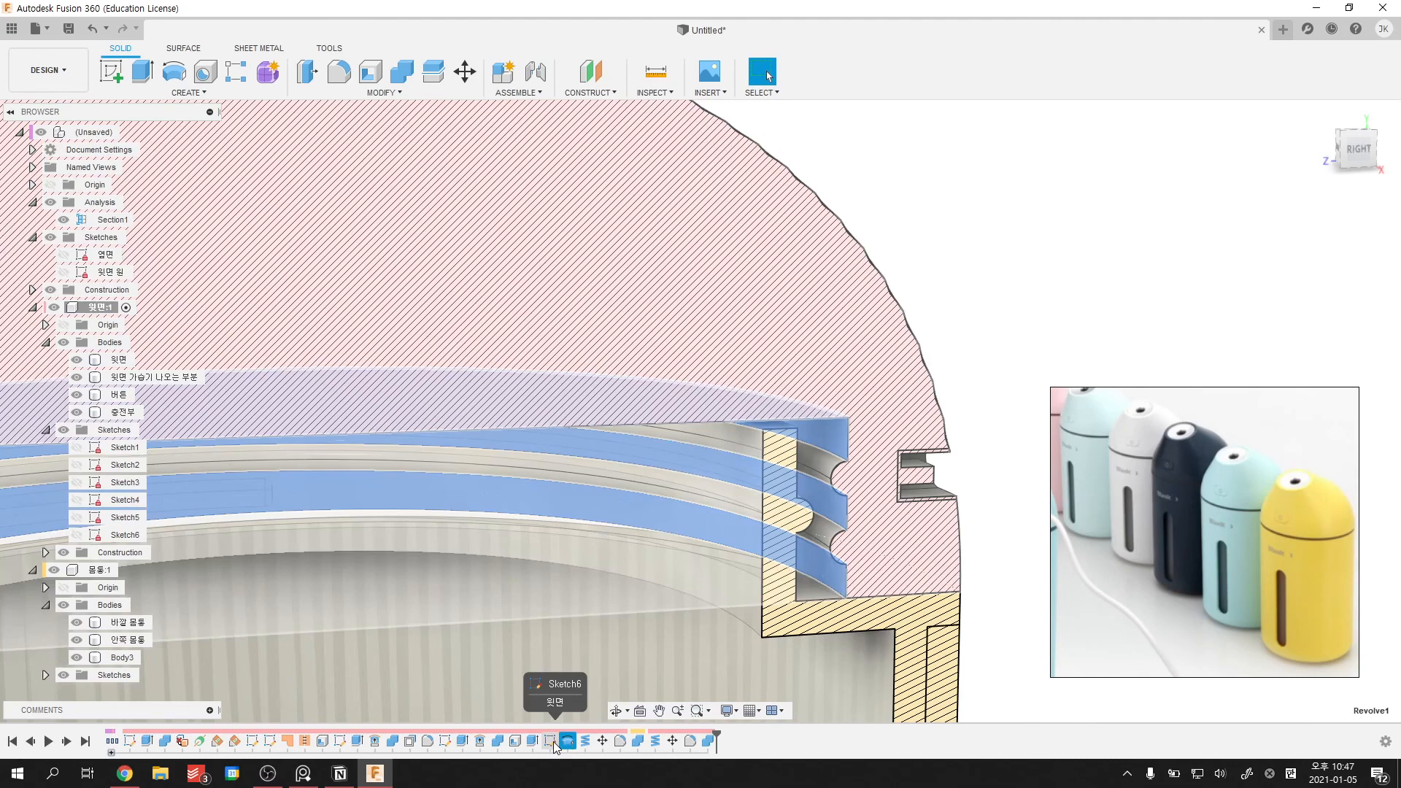
{"action": "left_click", "coordinate": [553, 741]}
{"action": "scroll", "coordinate": [594, 689], "scroll_direction": "down", "scroll_amount": 2}
{"action": "middle_click_drag", "start_coordinate": [594, 689], "coordinate": [727, 529]}
{"action": "scroll", "coordinate": [727, 529], "scroll_direction": "down", "scroll_amount": 1}
{"action": "left_click", "coordinate": [951, 310]}
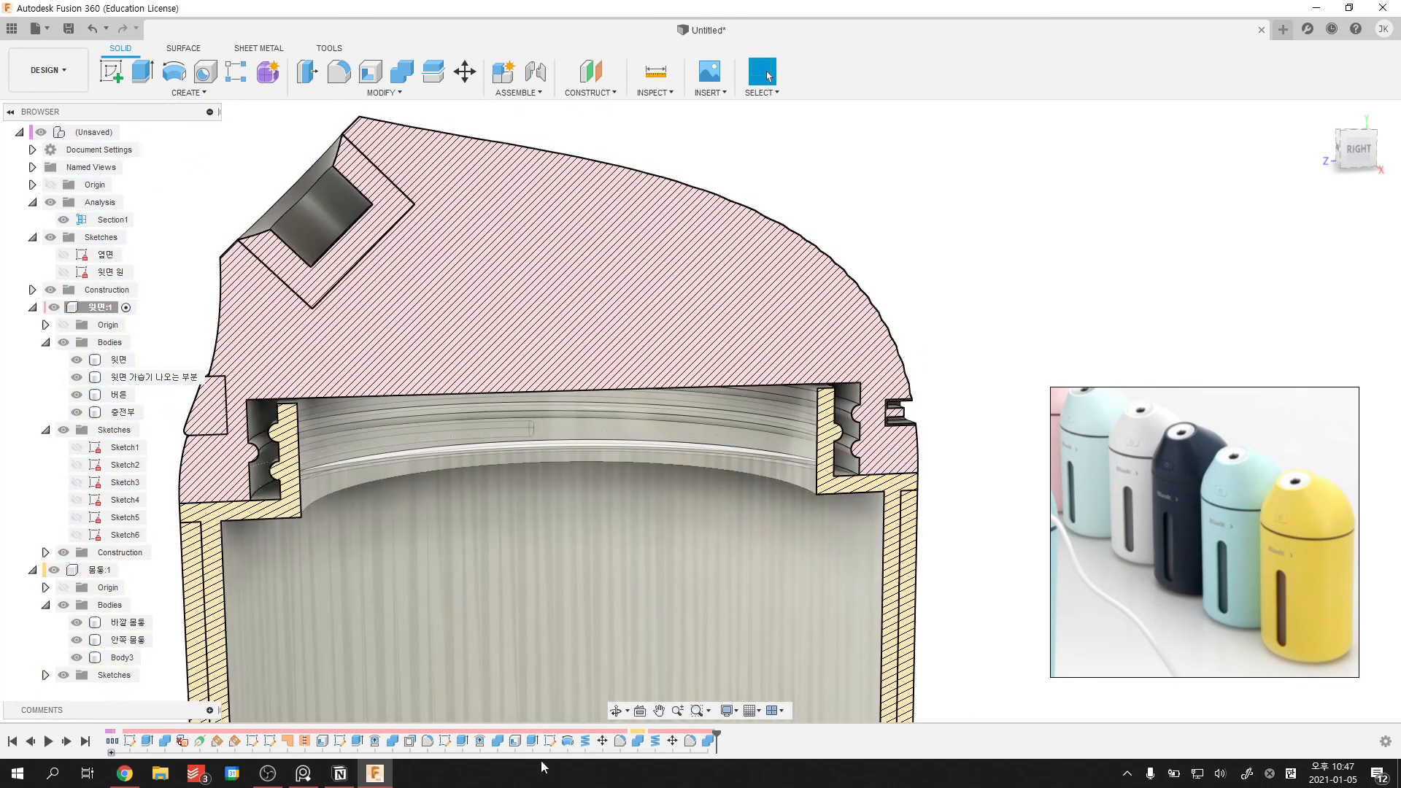
- Edit Sketch6 to set the horizontal gap between the lid recess wall and the container neck to 1 mm
{"action": "double_click", "coordinate": [549, 742]}
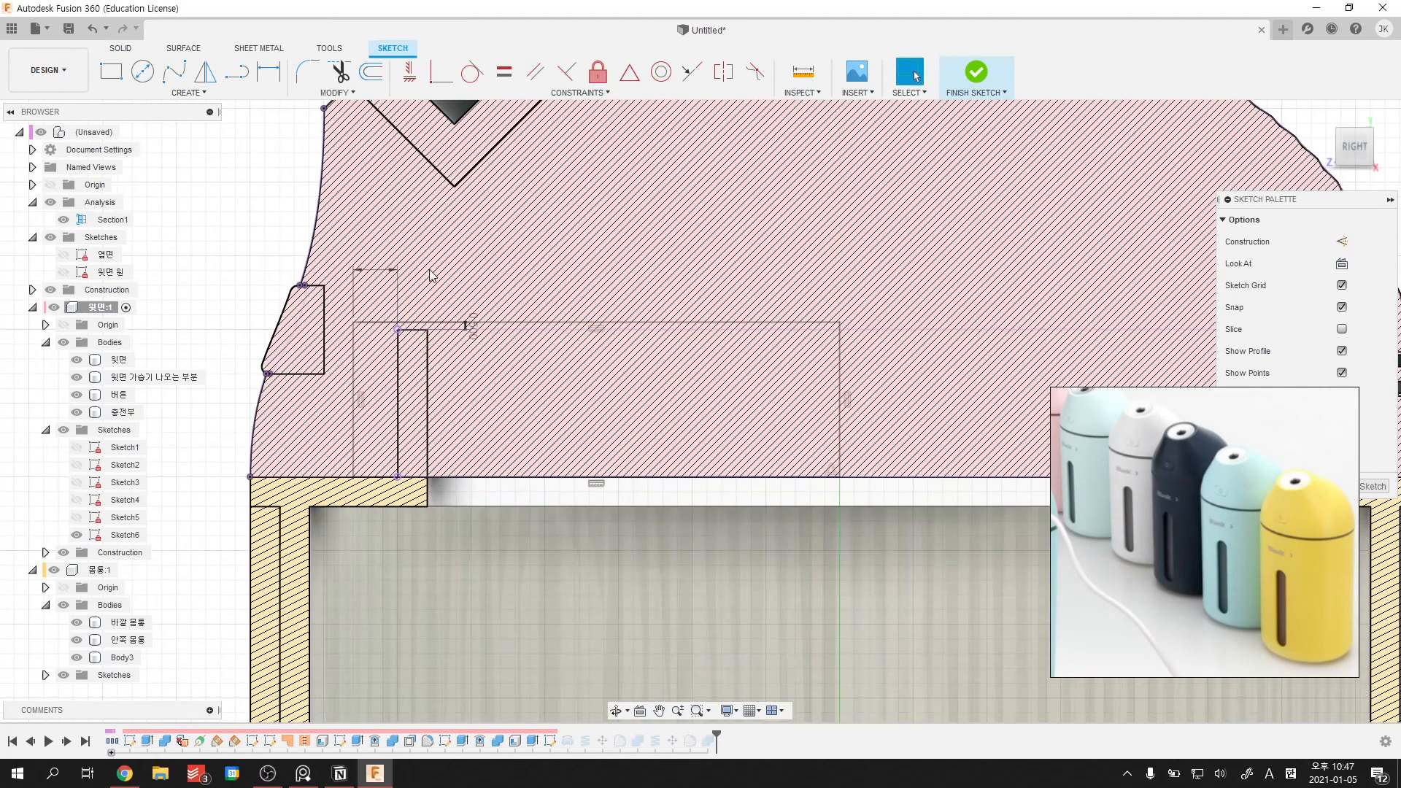
{"action": "double_click", "coordinate": [398, 264]}
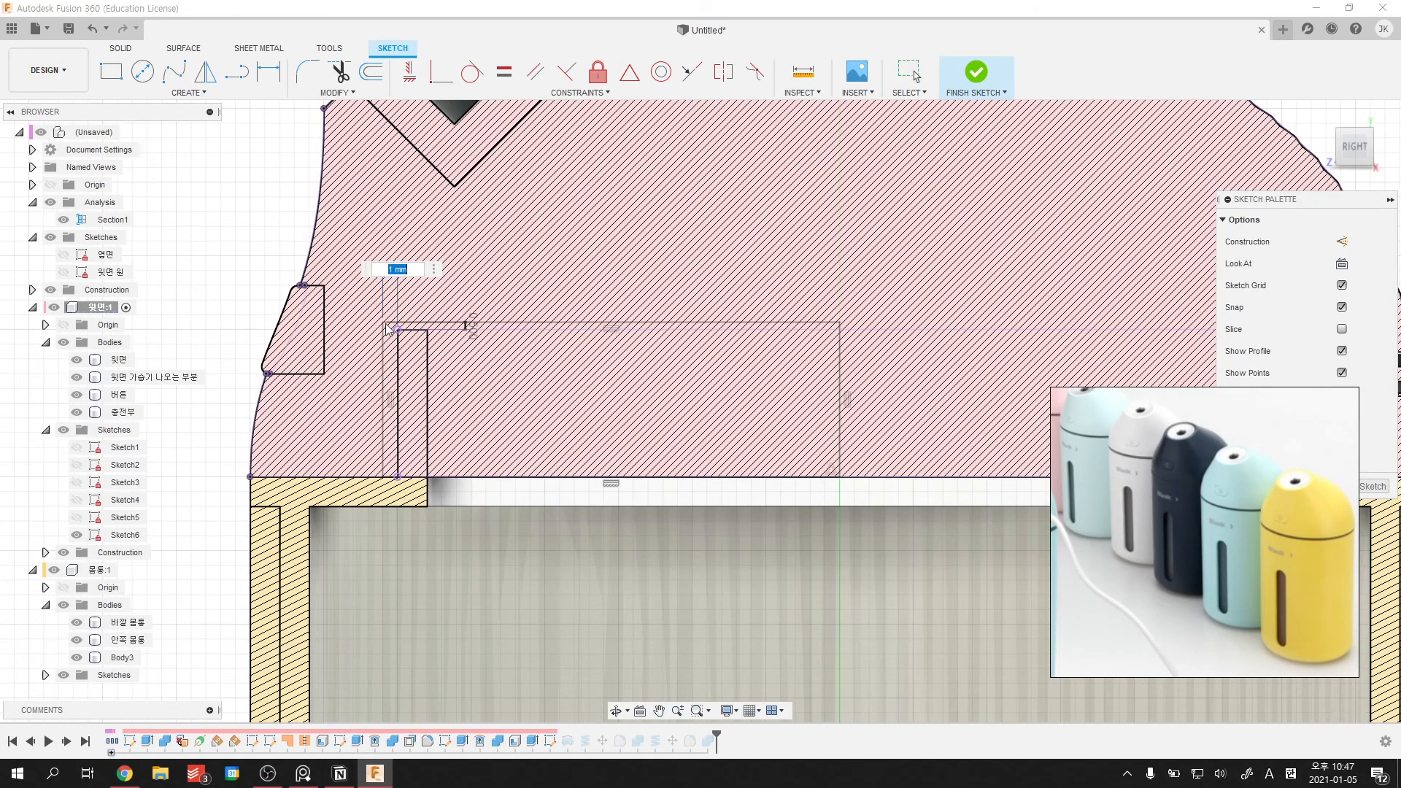
{"action": "scroll", "coordinate": [385, 338], "scroll_direction": "up", "scroll_amount": 4}
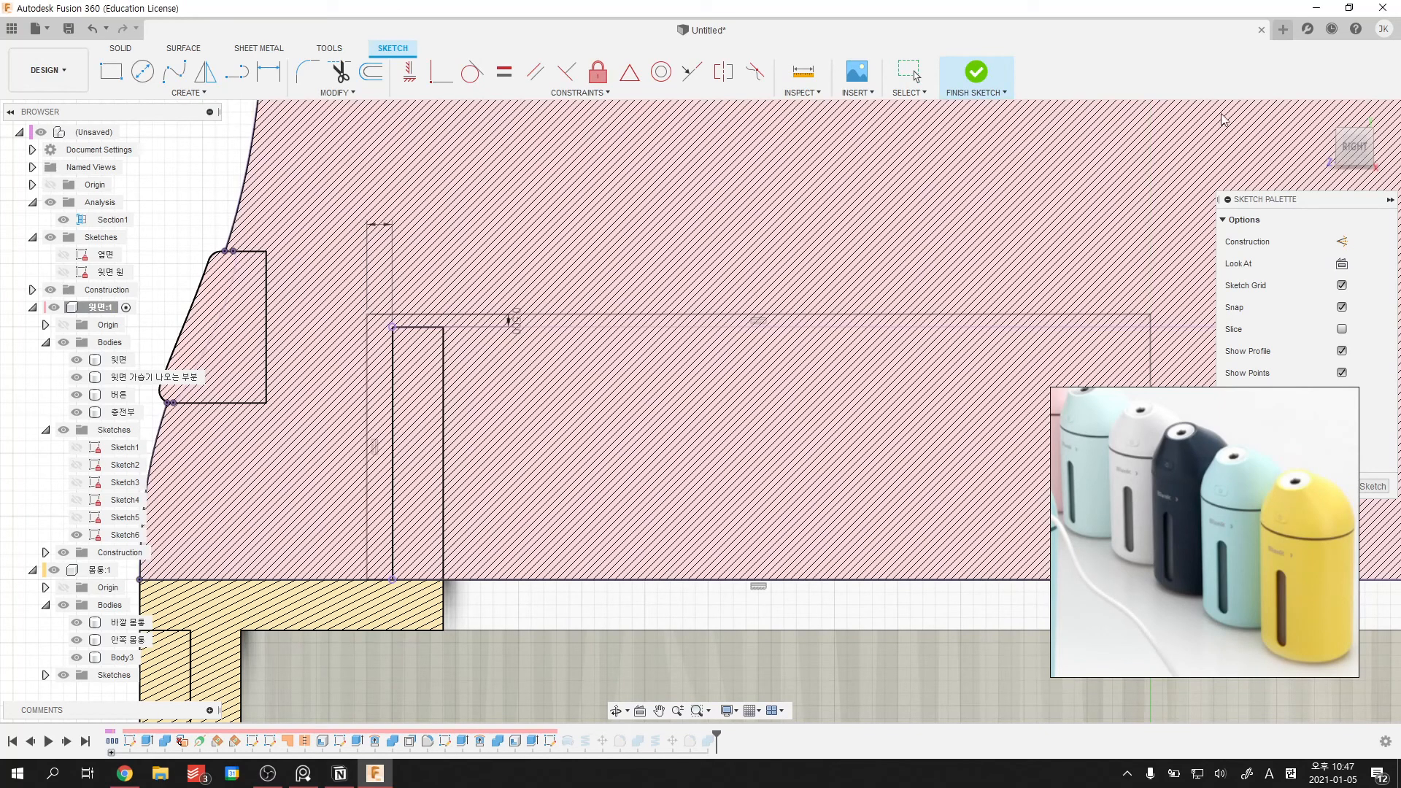
{"action": "left_click", "coordinate": [984, 77]}
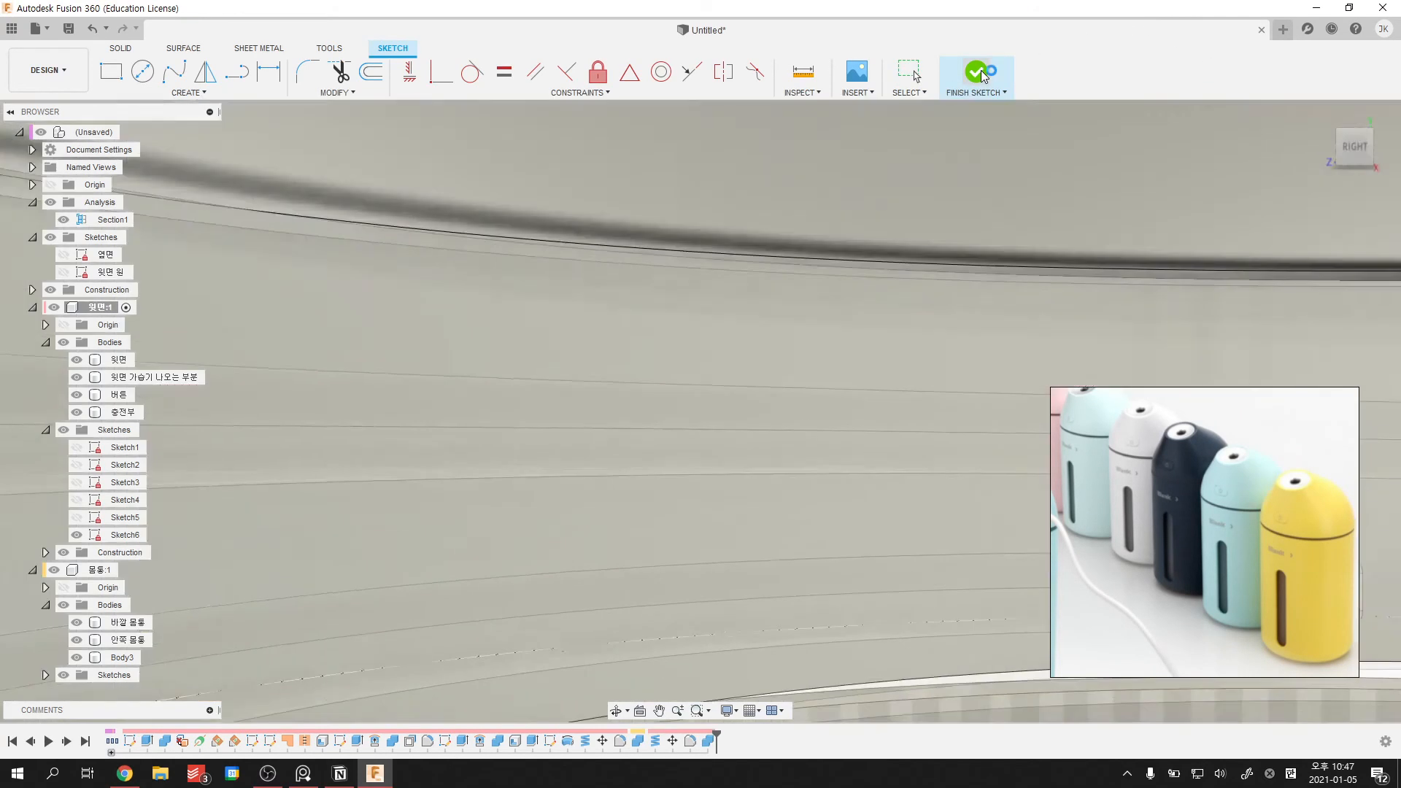
- Edit the lid's coil feature and reduce its diameter to 62 mm to match the narrowed recess
{"action": "scroll", "coordinate": [883, 410], "scroll_direction": "up", "scroll_amount": 4}
{"action": "scroll", "coordinate": [789, 498], "scroll_direction": "down", "scroll_amount": 4}
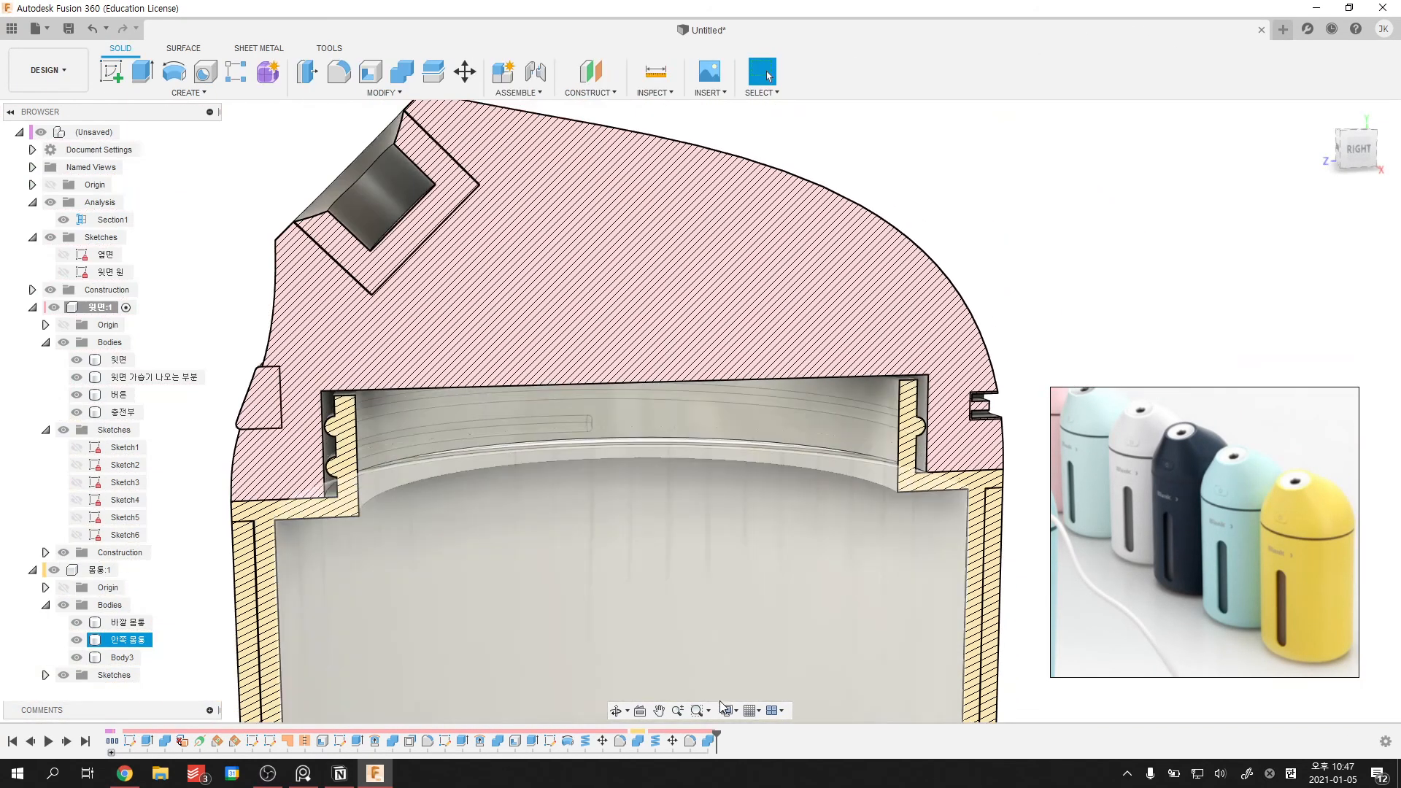
{"action": "middle_click_drag", "start_coordinate": [732, 532], "coordinate": [685, 549], "text": "shift"}
{"action": "key", "text": "Escape"}
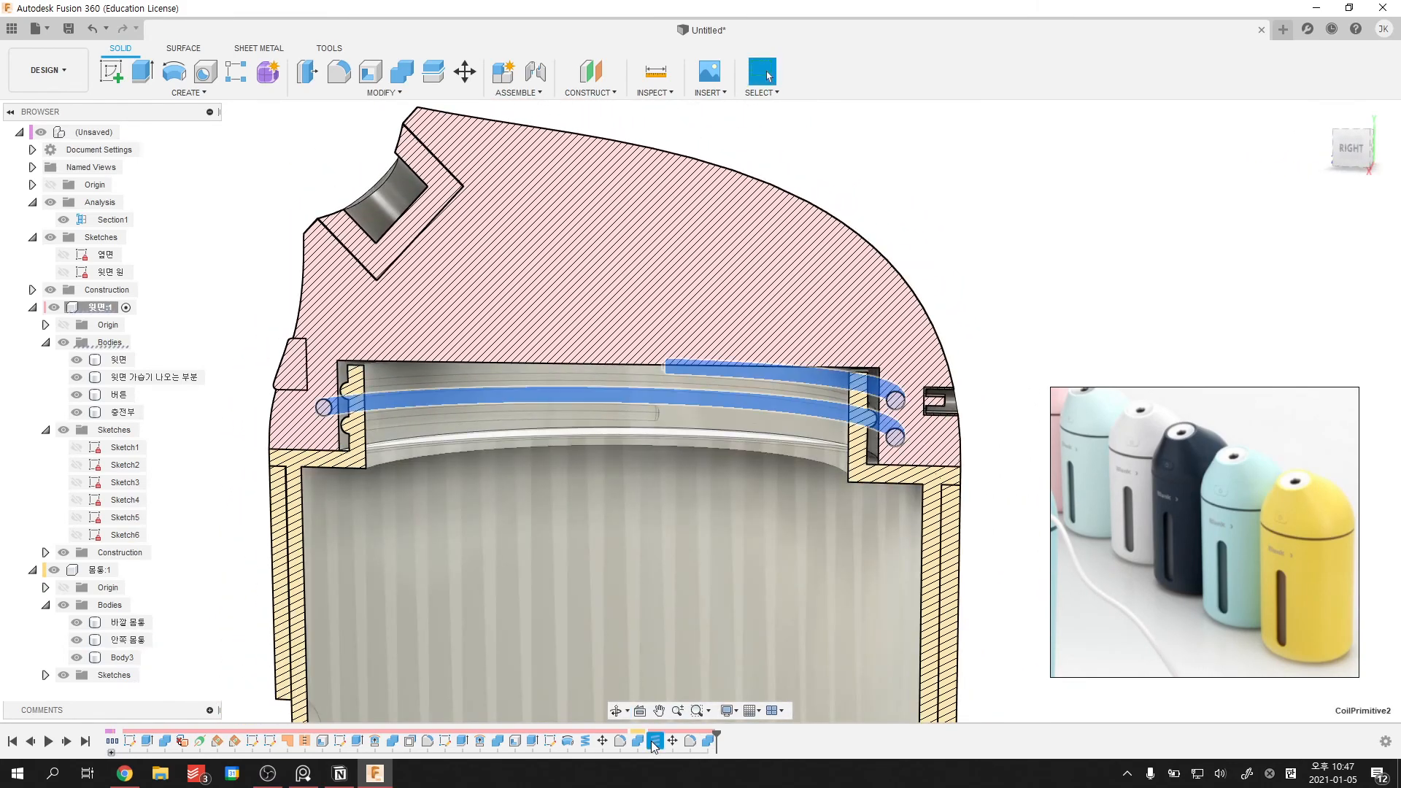
{"action": "double_click", "coordinate": [655, 741]}
{"action": "scroll", "coordinate": [903, 469], "scroll_direction": "up", "scroll_amount": 4}
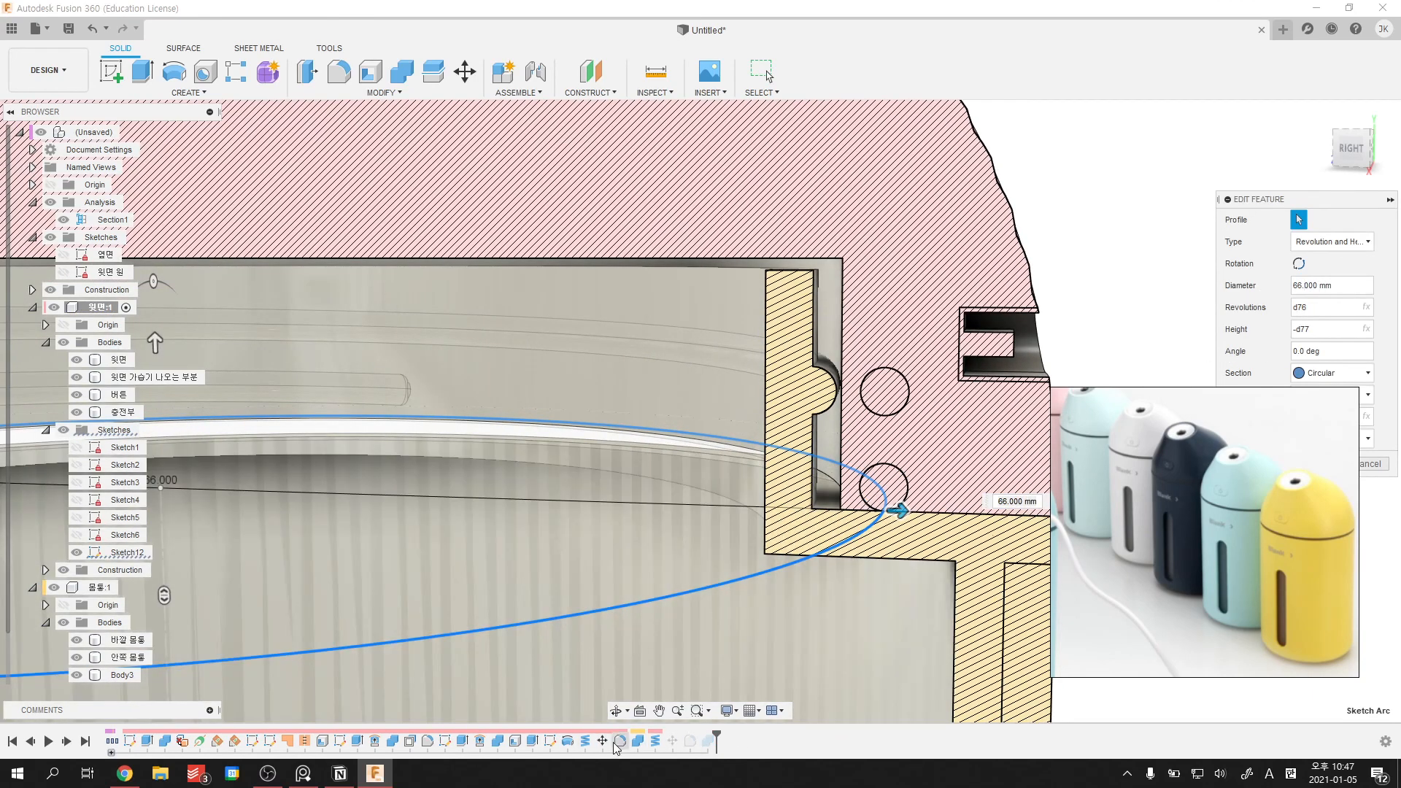
{"action": "scroll", "coordinate": [750, 593], "scroll_direction": "down", "scroll_amount": 3}
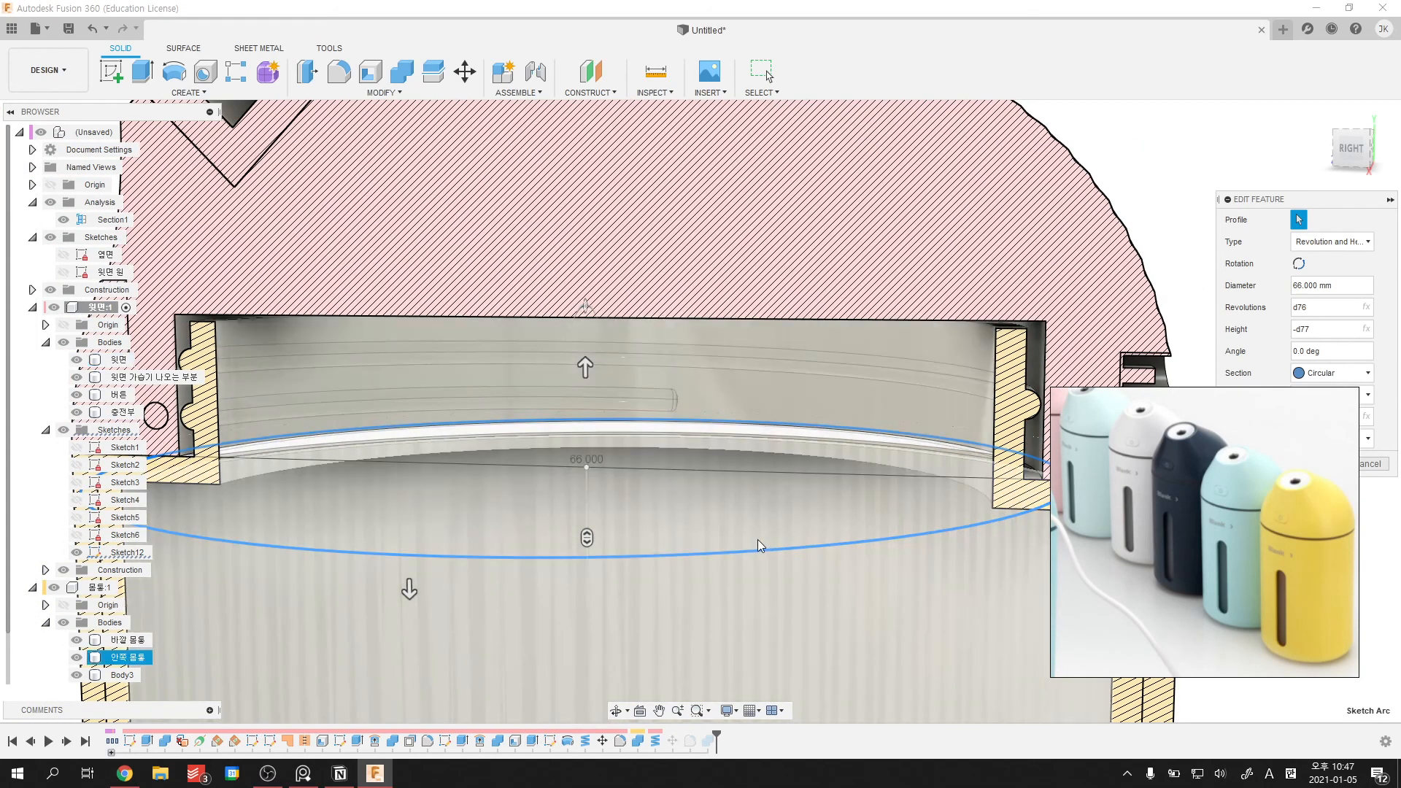
{"action": "middle_click_drag", "start_coordinate": [789, 527], "coordinate": [755, 537]}
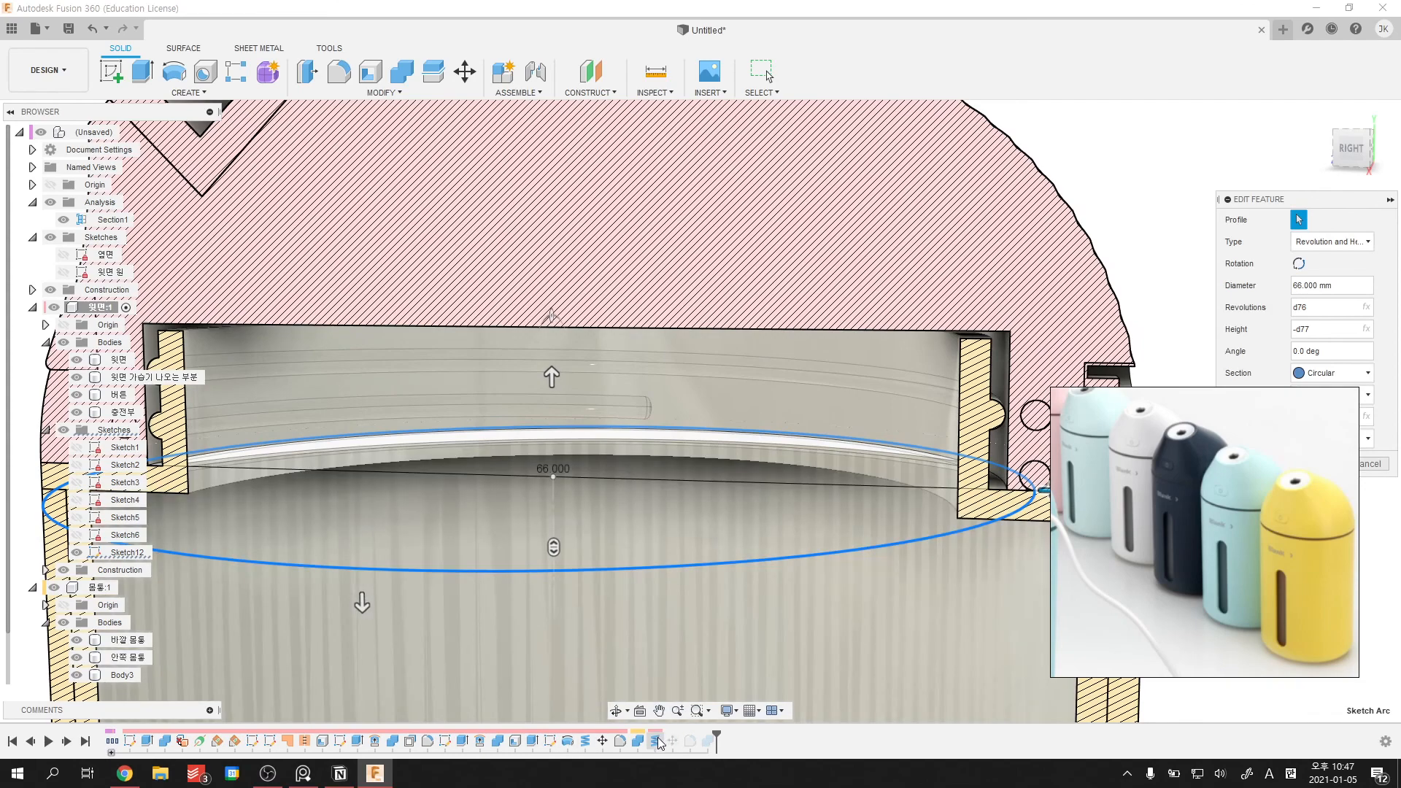
{"action": "scroll", "coordinate": [1001, 520], "scroll_direction": "down", "scroll_amount": 3}
{"action": "middle_click_drag", "start_coordinate": [1010, 516], "coordinate": [832, 531]}
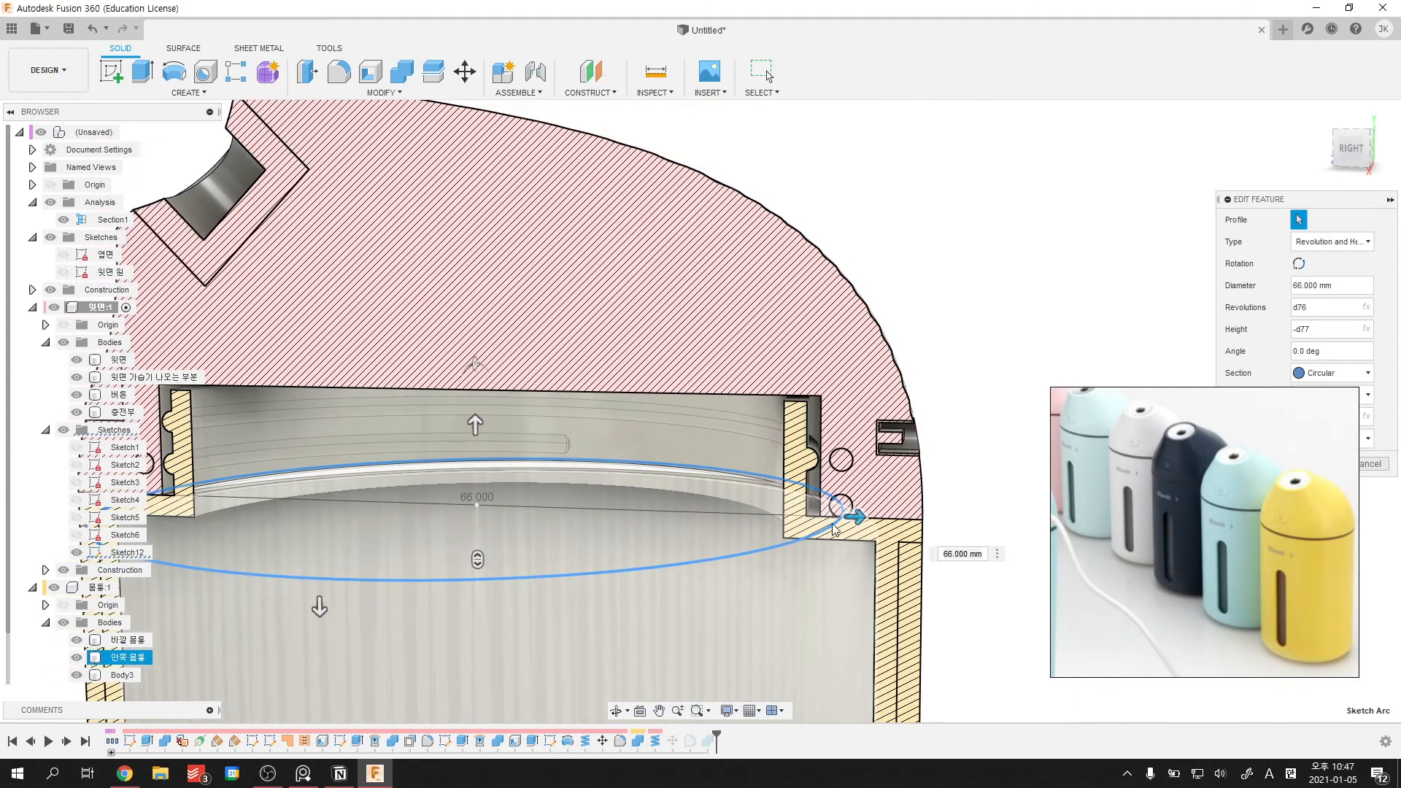
{"action": "scroll", "coordinate": [865, 520], "scroll_direction": "up", "scroll_amount": 5}
{"action": "left_click_drag", "start_coordinate": [781, 526], "coordinate": [660, 538]}
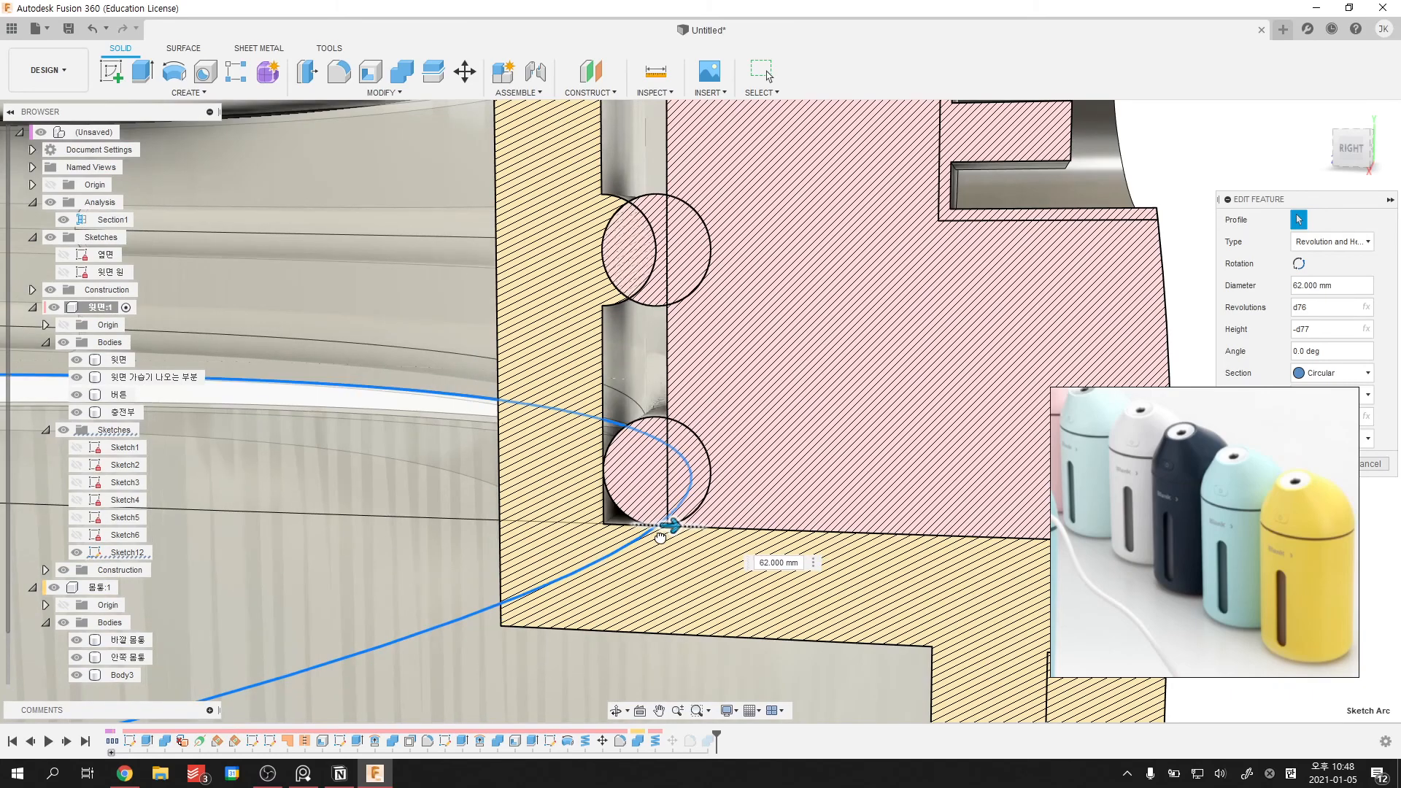
- Widen the lid coil's diameter to 62.5 mm while comparing it with the recess wall in section
{"action": "middle_click_drag", "start_coordinate": [664, 526], "coordinate": [721, 509]}
{"action": "scroll", "coordinate": [731, 465], "scroll_direction": "up", "scroll_amount": 5}
{"action": "scroll", "coordinate": [720, 513], "scroll_direction": "down", "scroll_amount": 5}
{"action": "middle_click_drag", "start_coordinate": [597, 488], "coordinate": [657, 518], "text": "shift"}
{"action": "scroll", "coordinate": [681, 540], "scroll_direction": "up", "scroll_amount": 2}
{"action": "scroll", "coordinate": [726, 531], "scroll_direction": "up", "scroll_amount": 3}
{"action": "middle_click_drag", "start_coordinate": [832, 575], "coordinate": [703, 532]}
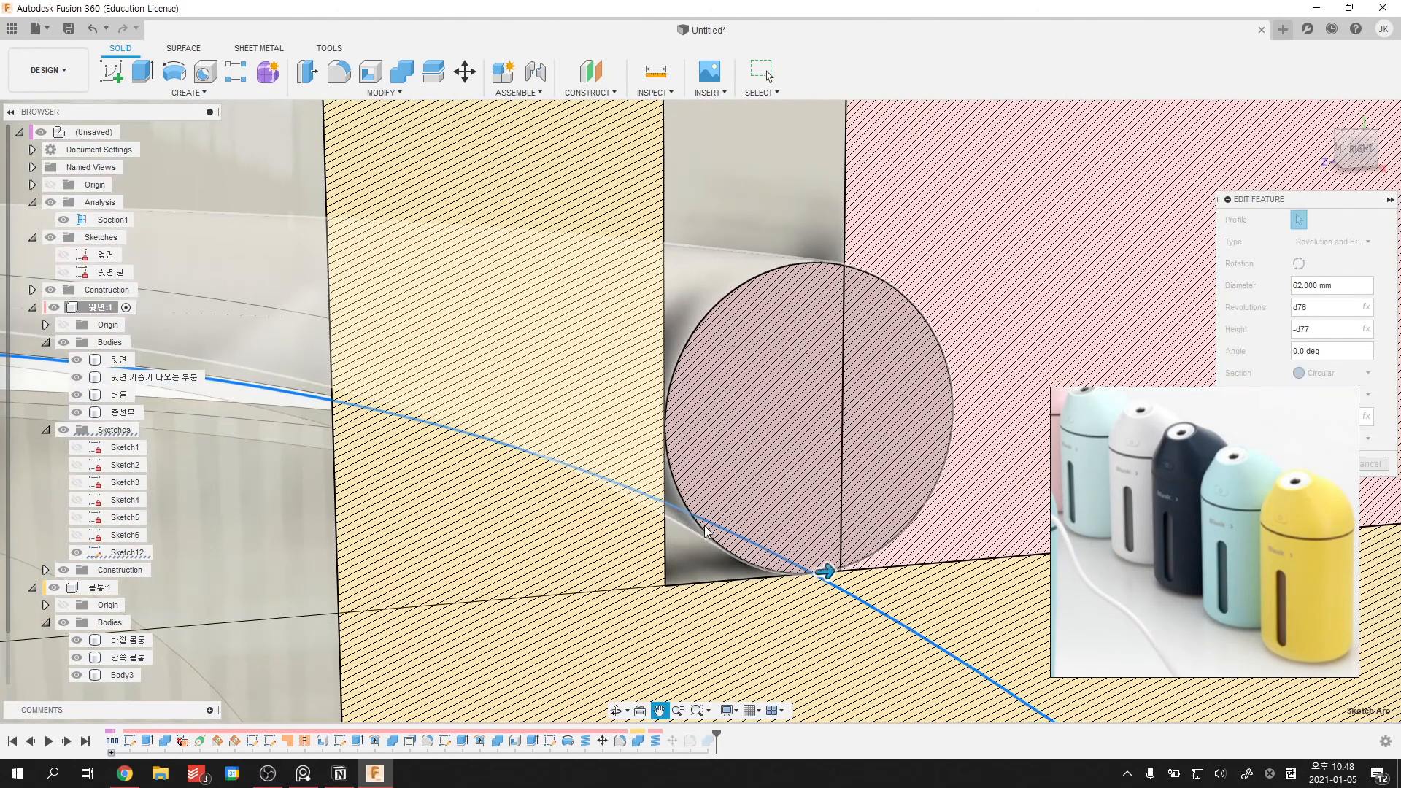
{"action": "left_click_drag", "start_coordinate": [855, 574], "coordinate": [861, 570]}
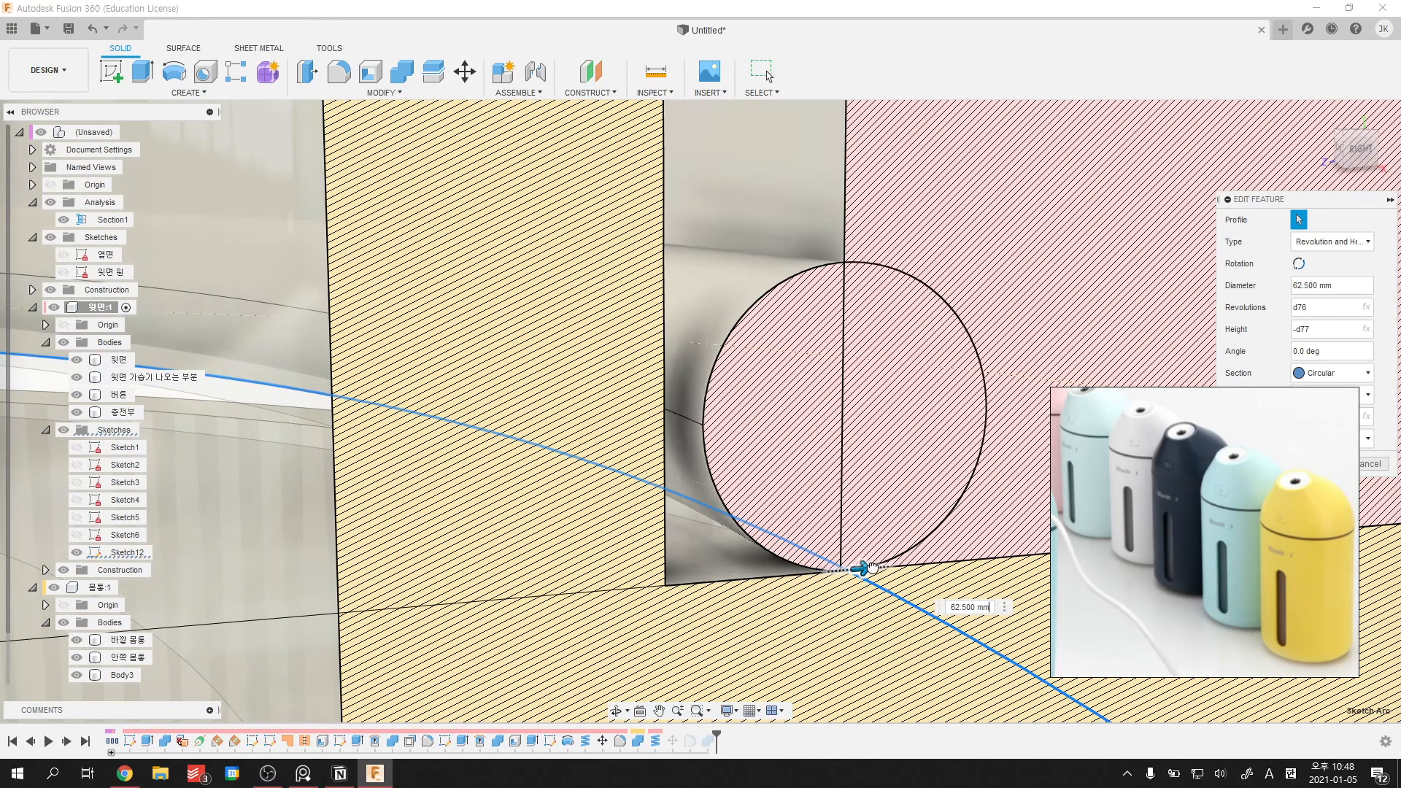
{"action": "middle_click_drag", "start_coordinate": [760, 604], "coordinate": [748, 602], "text": "shift"}
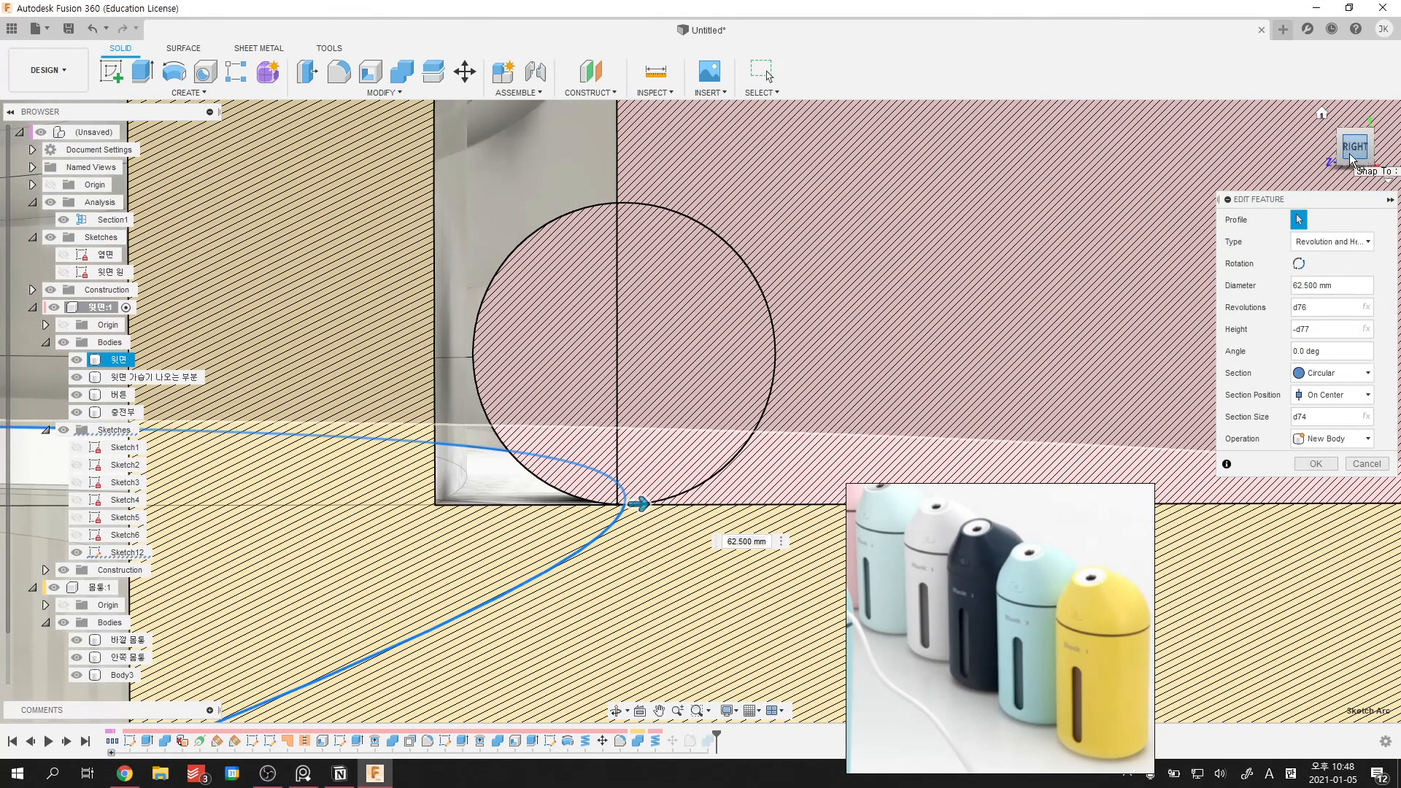
- Set the lid coil's diameter to 62.4 mm so its section centres on the recess wall line
{"action": "left_click", "coordinate": [1350, 153]}
{"action": "scroll", "coordinate": [621, 402], "scroll_direction": "up", "scroll_amount": 5}
{"action": "scroll", "coordinate": [594, 443], "scroll_direction": "up", "scroll_amount": 3}
{"action": "left_click_drag", "start_coordinate": [589, 399], "coordinate": [579, 403]}
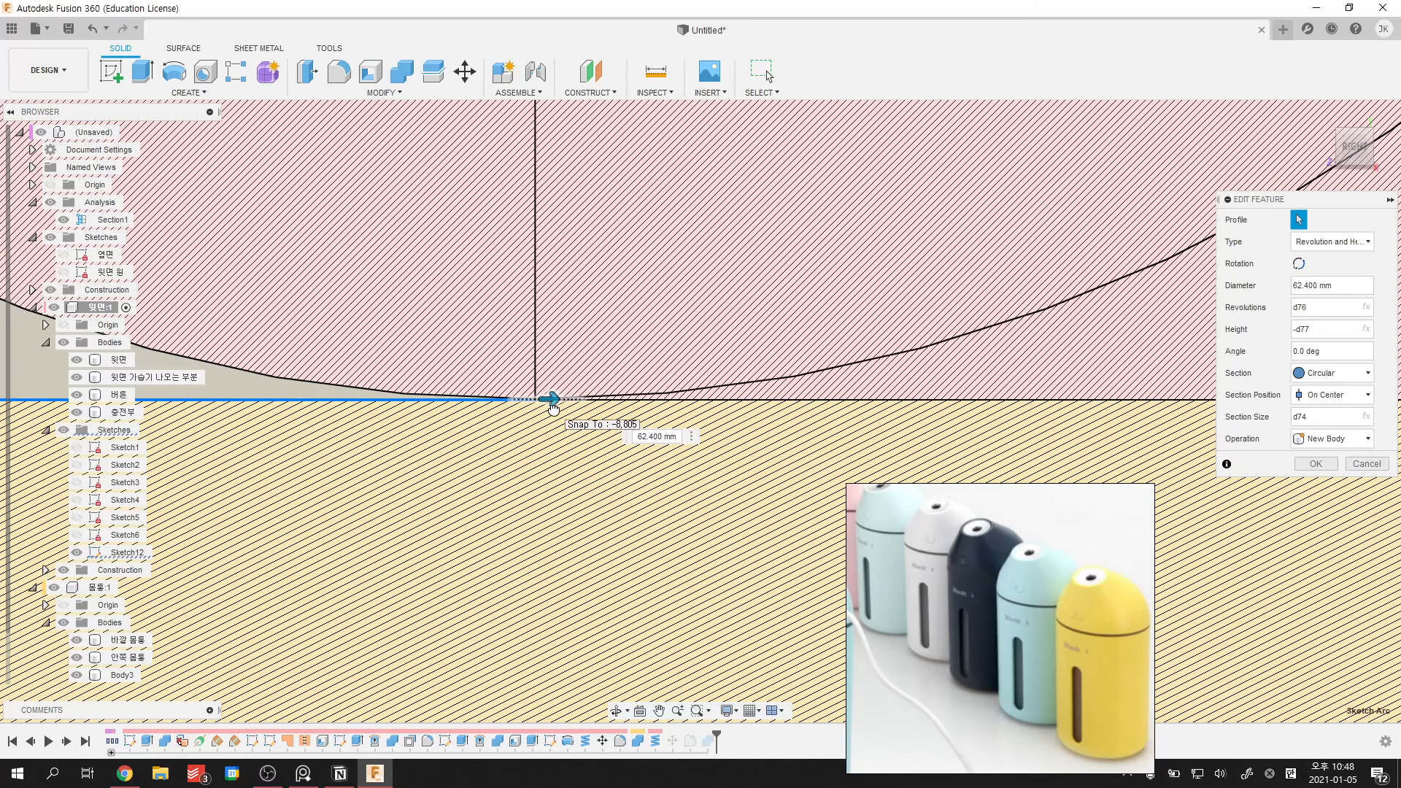
{"action": "scroll", "coordinate": [553, 406], "scroll_direction": "down", "scroll_amount": 5}
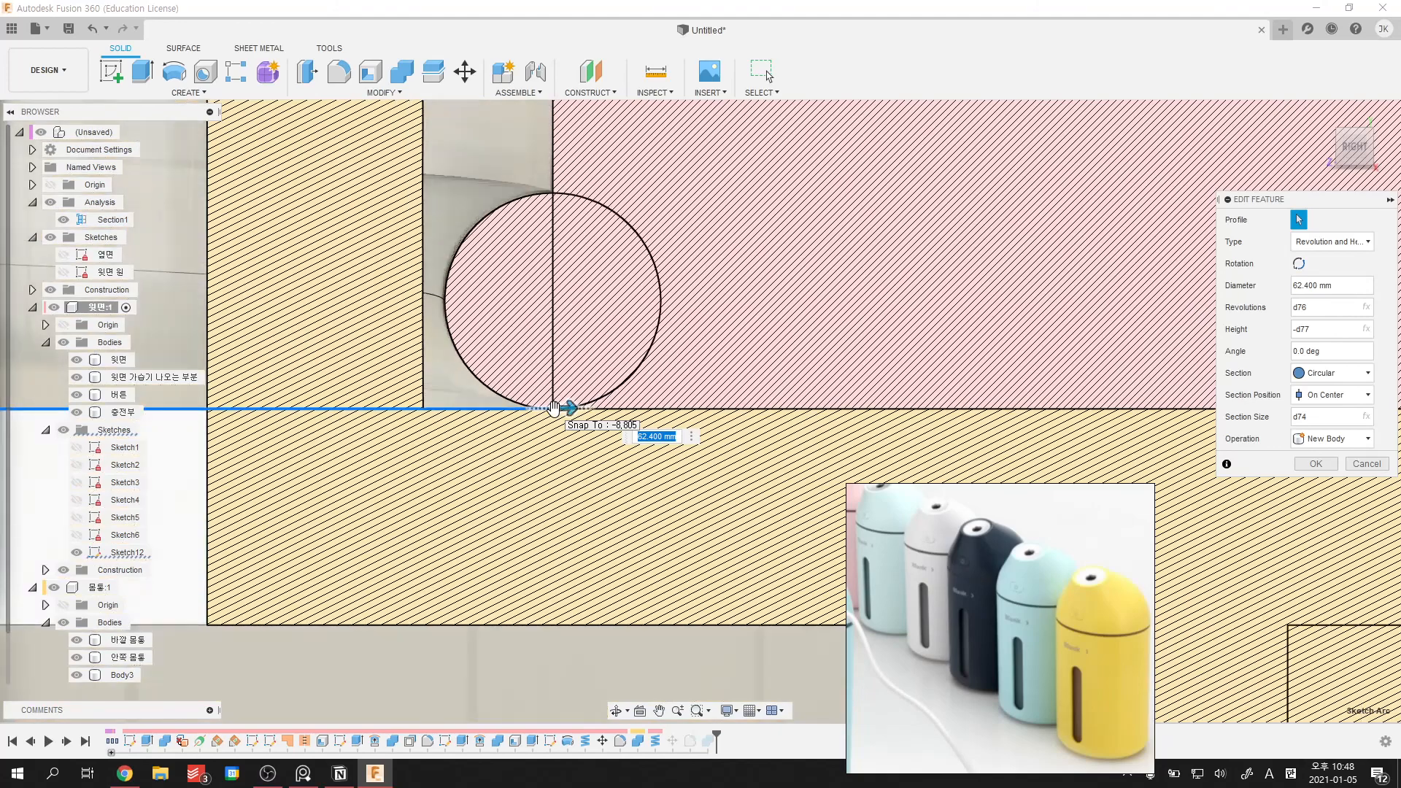
{"action": "scroll", "coordinate": [644, 348], "scroll_direction": "down", "scroll_amount": 5}
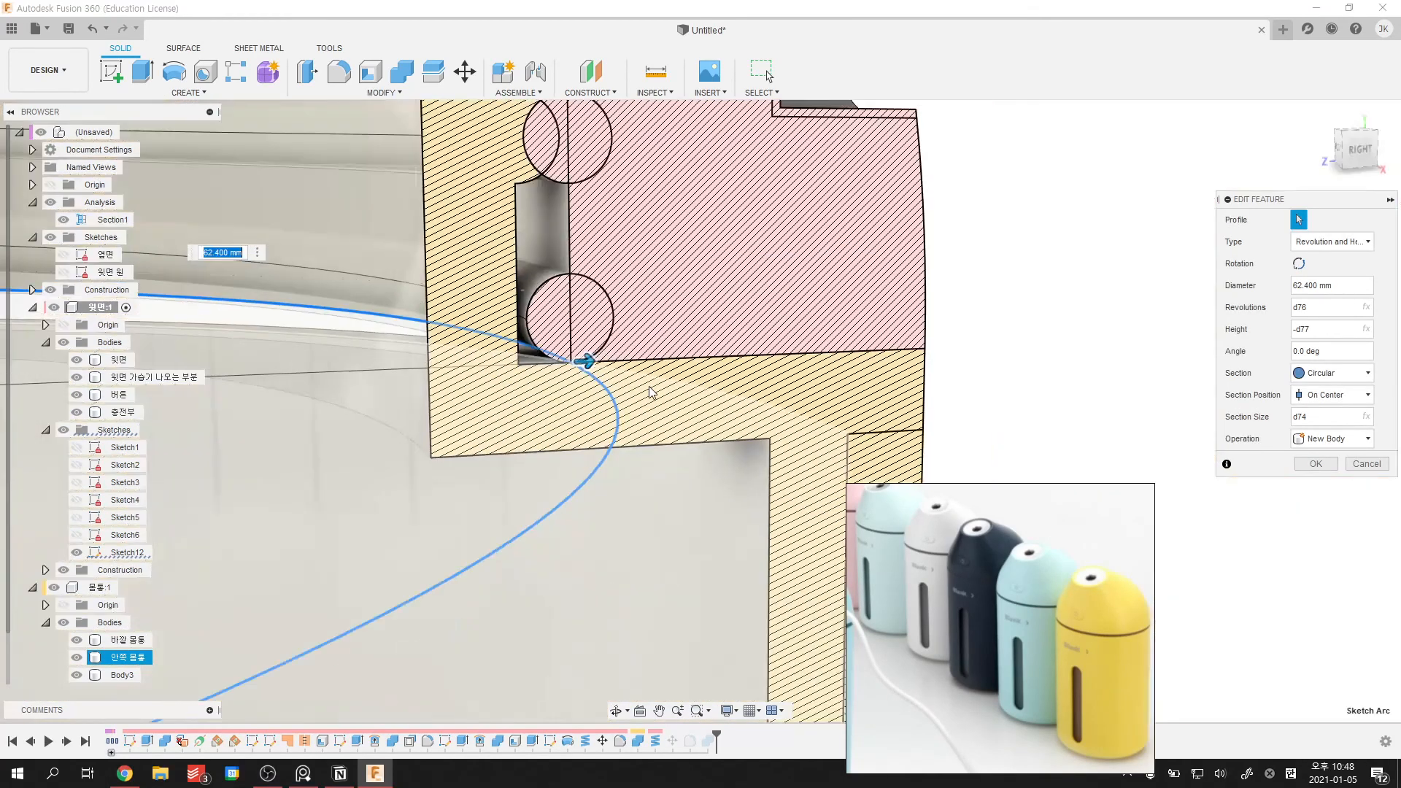
{"action": "middle_click_drag", "start_coordinate": [631, 399], "coordinate": [659, 413]}
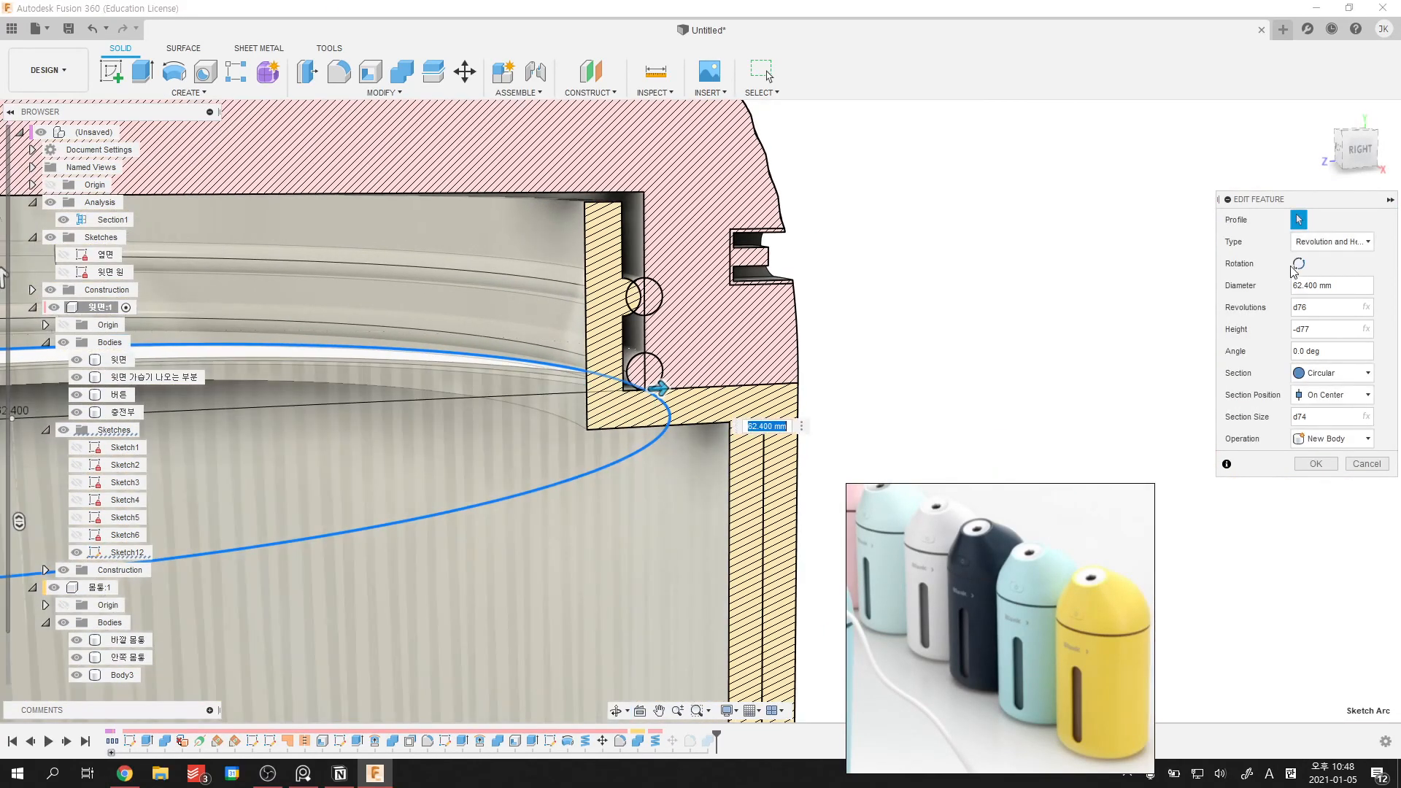
- Reverse the lid coil's rotation direction, apply the edit and check it against the container thread
{"action": "scroll", "coordinate": [628, 334], "scroll_direction": "up", "scroll_amount": 5}
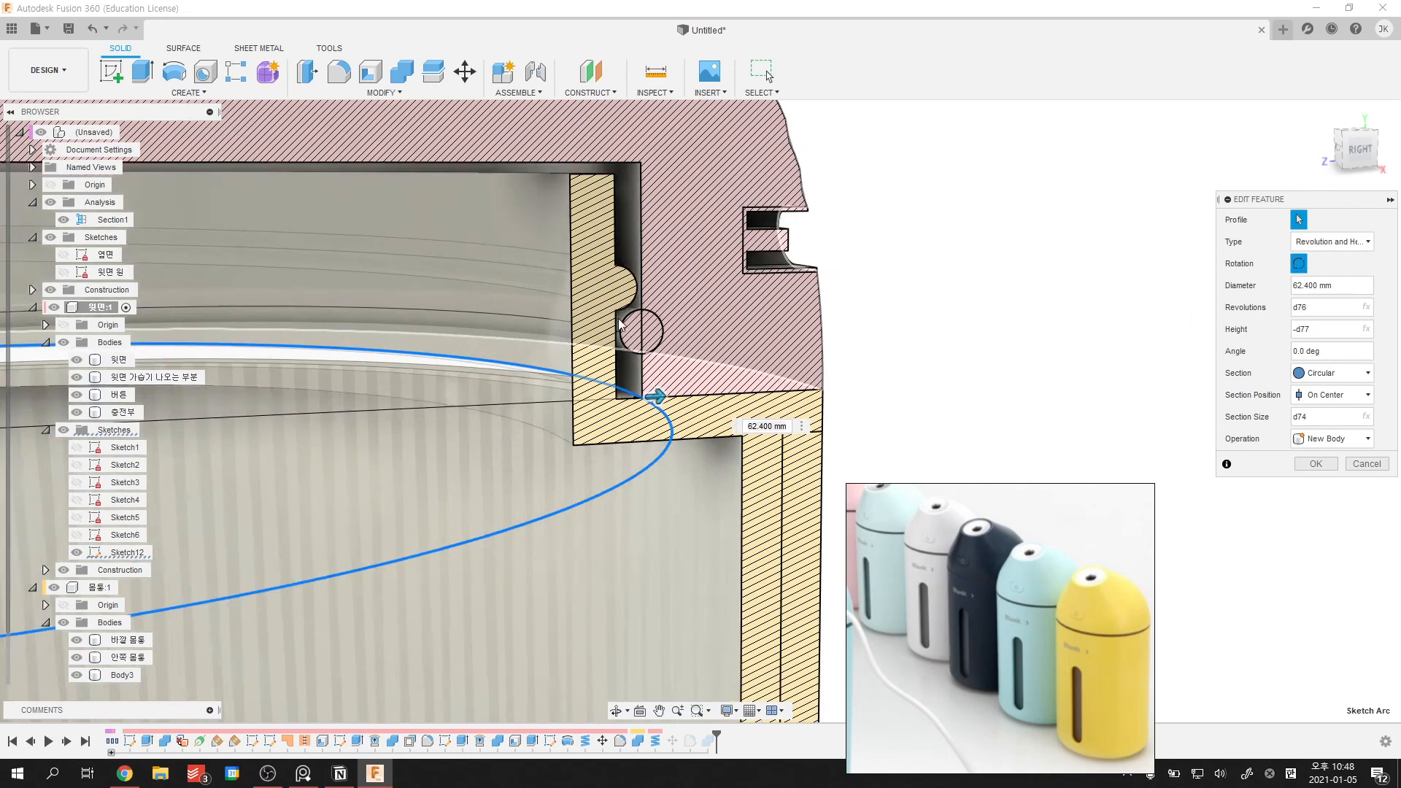
{"action": "scroll", "coordinate": [579, 350], "scroll_direction": "down", "scroll_amount": 9}
{"action": "middle_click_drag", "start_coordinate": [590, 347], "coordinate": [797, 337]}
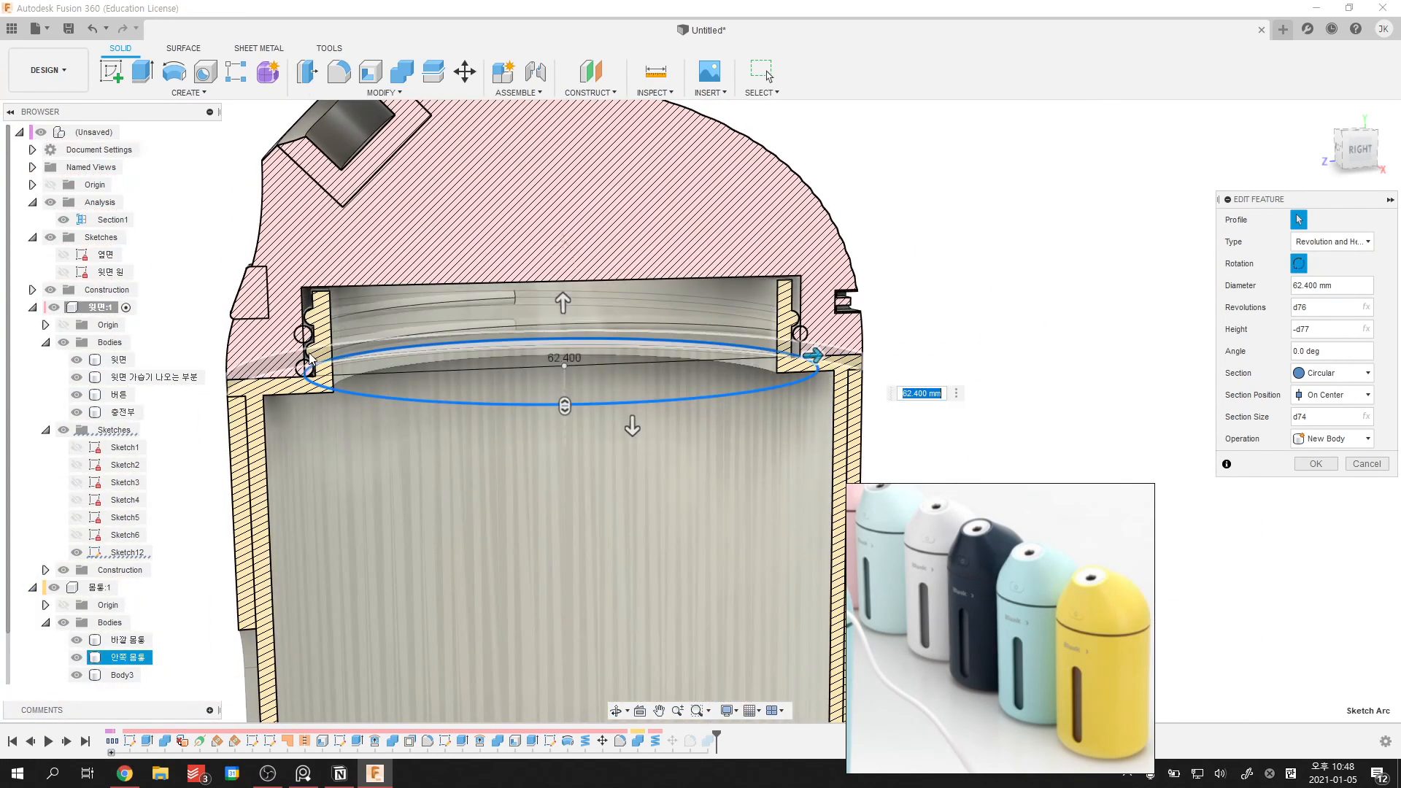
{"action": "scroll", "coordinate": [310, 352], "scroll_direction": "up", "scroll_amount": 4}
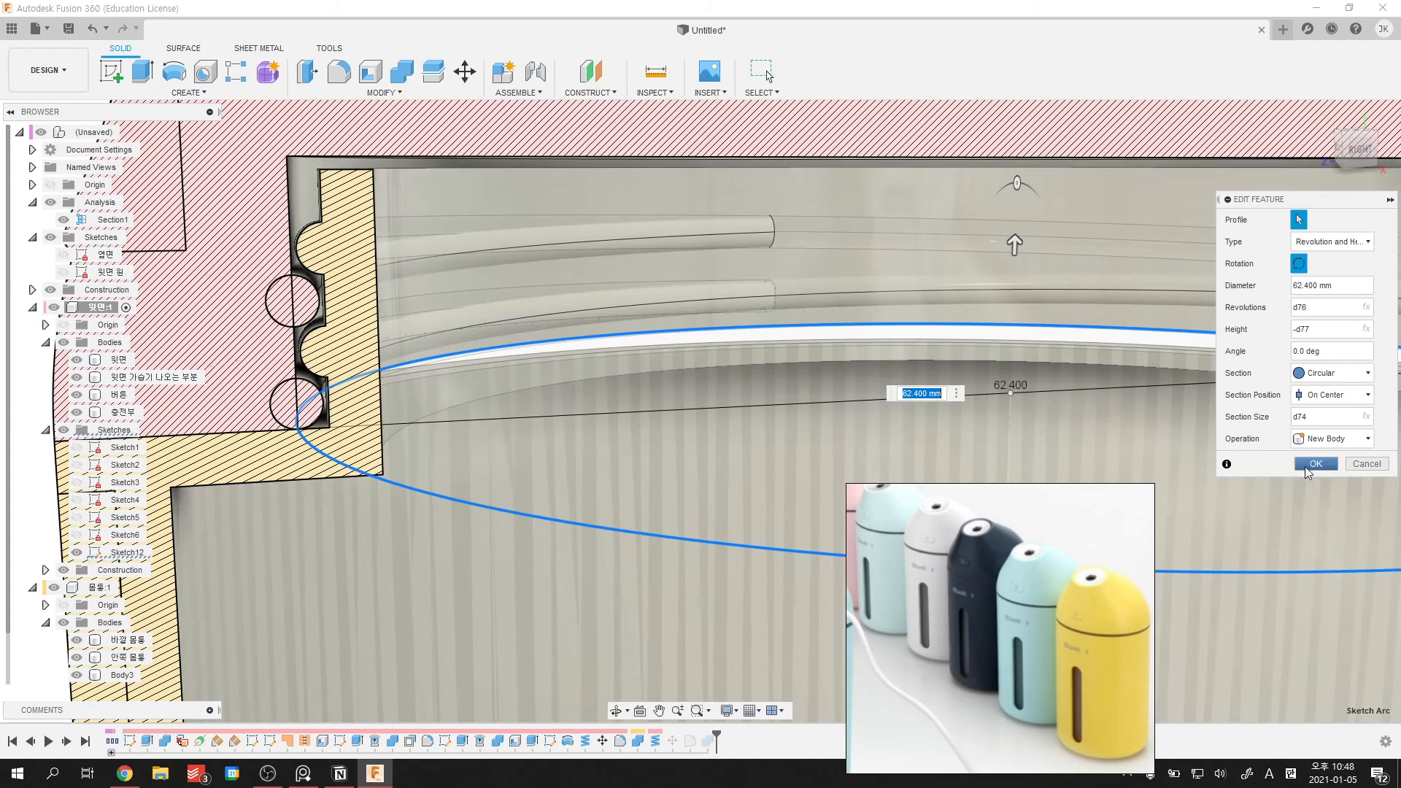
{"action": "left_click", "coordinate": [1316, 463]}
{"action": "scroll", "coordinate": [545, 423], "scroll_direction": "down", "scroll_amount": 4}
{"action": "middle_click_drag", "start_coordinate": [847, 400], "coordinate": [633, 438]}
{"action": "scroll", "coordinate": [978, 416], "scroll_direction": "up", "scroll_amount": 3}
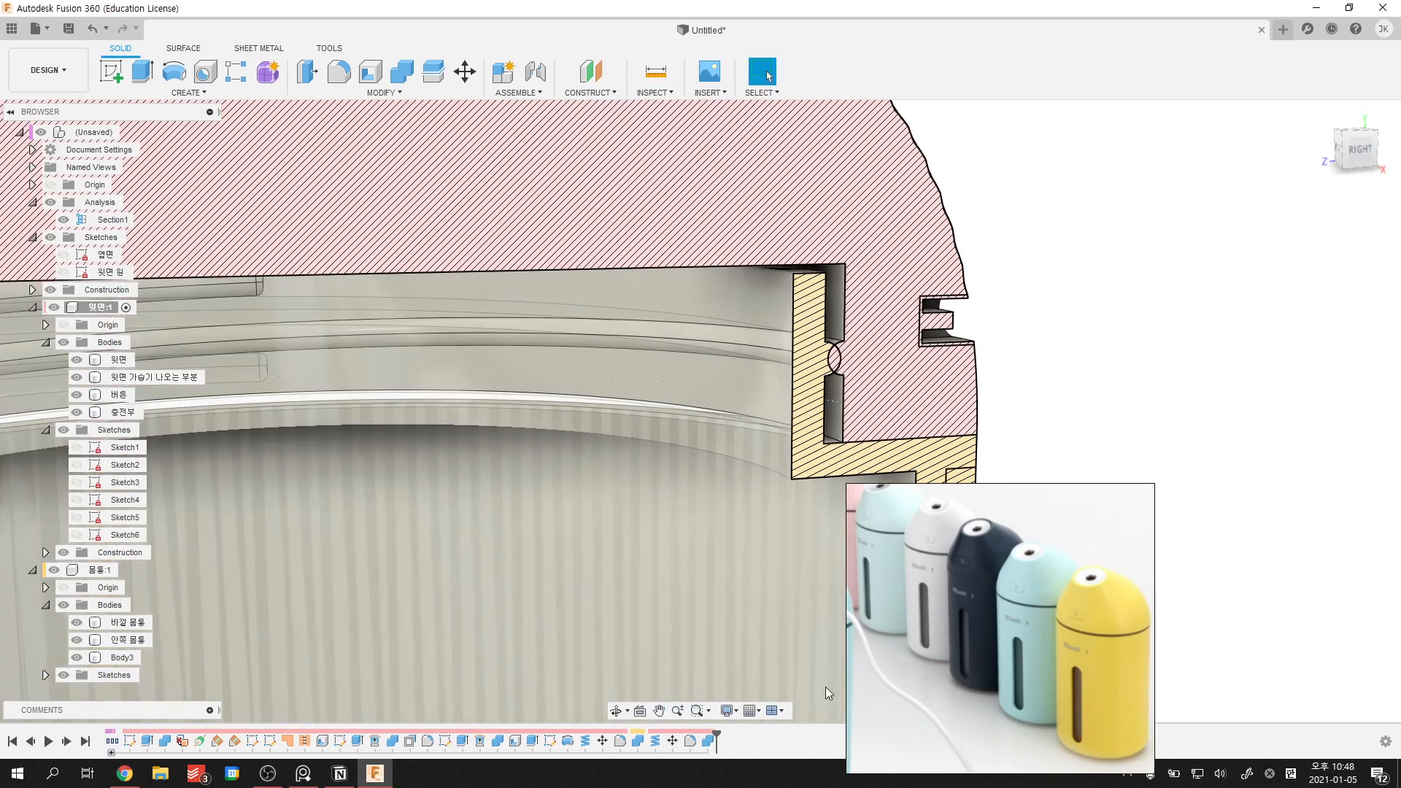
- Edit the lid coil again, switch its rotation back to the original direction and apply the edit
{"action": "double_click", "coordinate": [673, 740]}
{"action": "middle_click_drag", "start_coordinate": [1089, 406], "coordinate": [1092, 407]}
{"action": "key", "text": "Escape"}
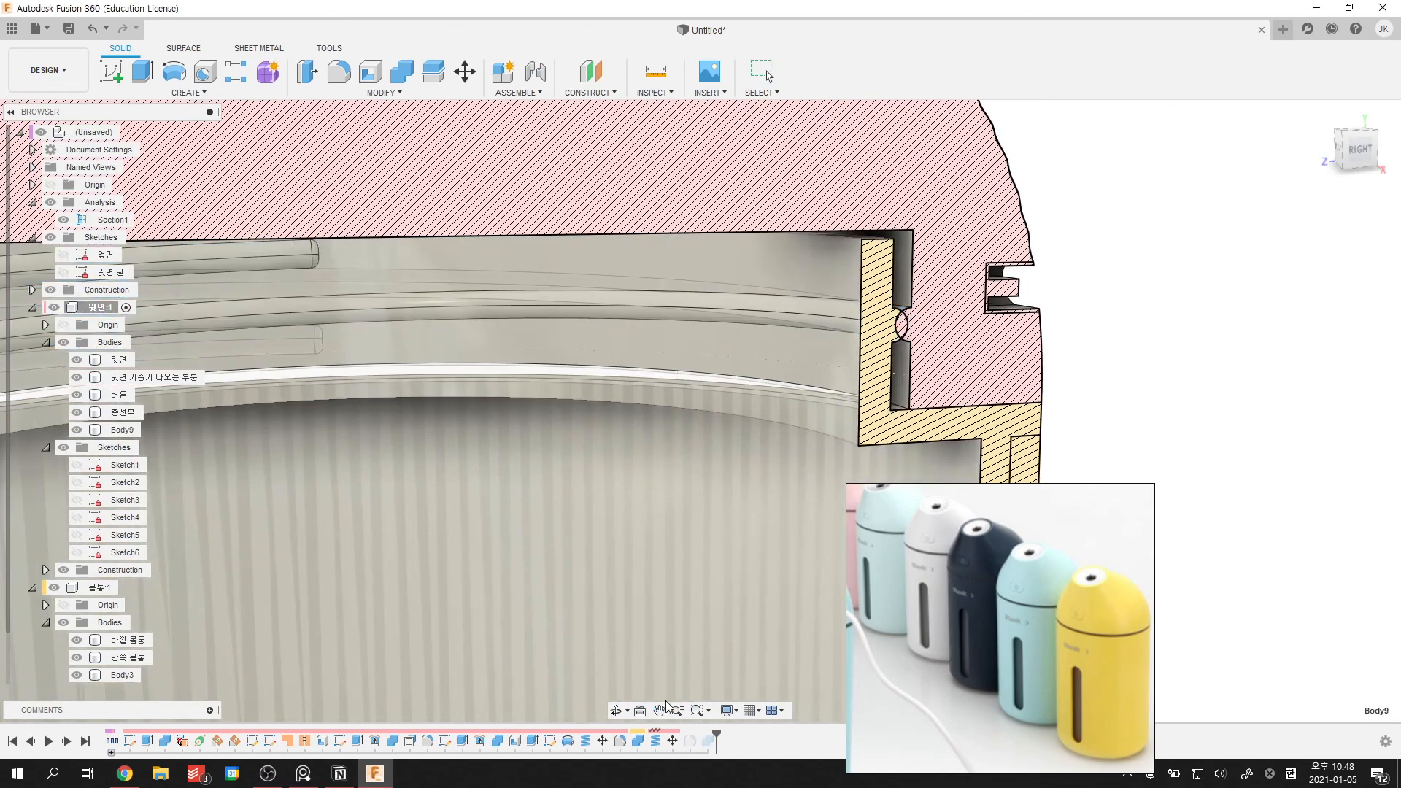
{"action": "double_click", "coordinate": [656, 741]}
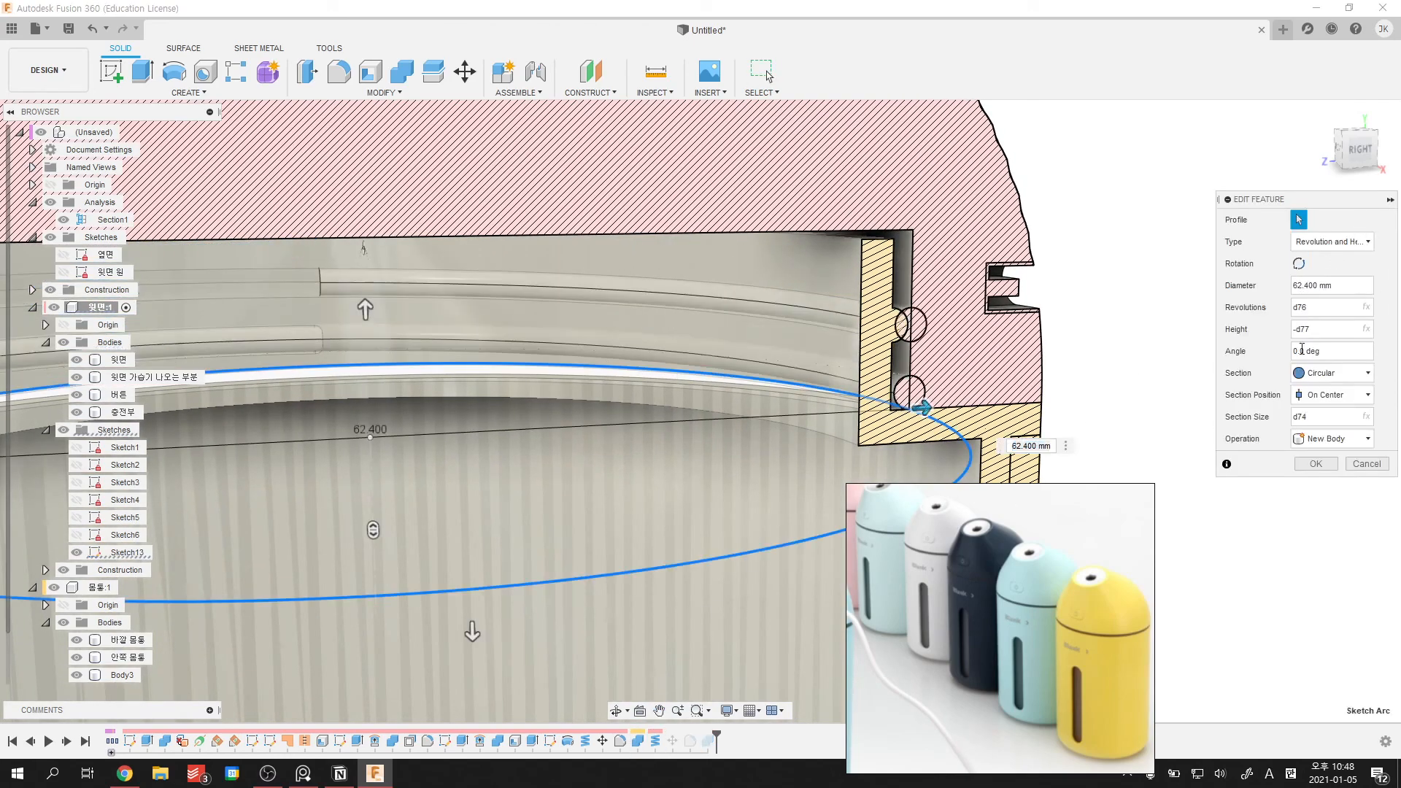
{"action": "left_click", "coordinate": [1315, 464]}
- Examine the sectioned lid and container threads on both sides of the neck for how they mesh
{"action": "scroll", "coordinate": [1091, 325], "scroll_direction": "down", "scroll_amount": 4}
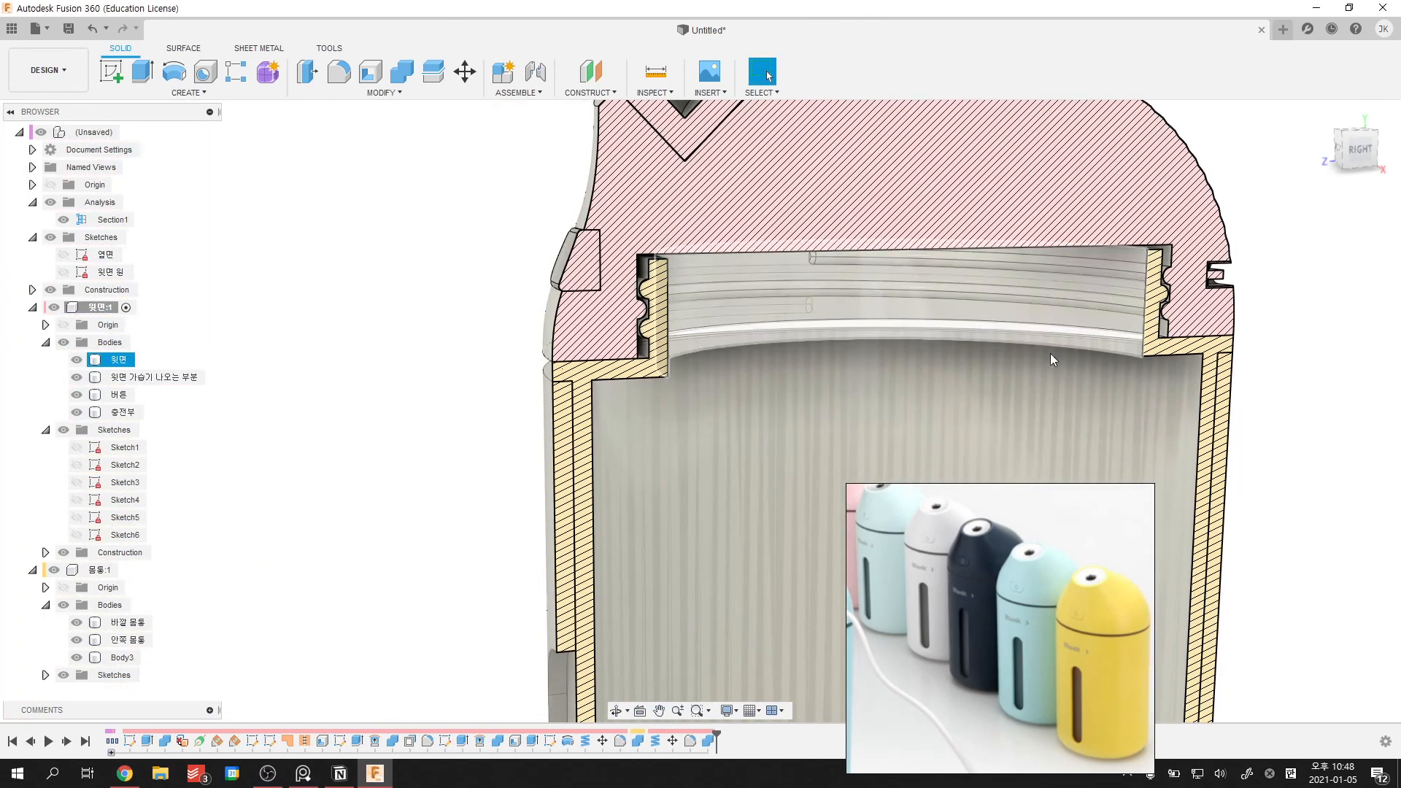
{"action": "middle_click_drag", "start_coordinate": [847, 379], "coordinate": [803, 382], "text": "shift"}
{"action": "scroll", "coordinate": [546, 314], "scroll_direction": "up", "scroll_amount": 10}
{"action": "scroll", "coordinate": [715, 302], "scroll_direction": "down", "scroll_amount": 5}
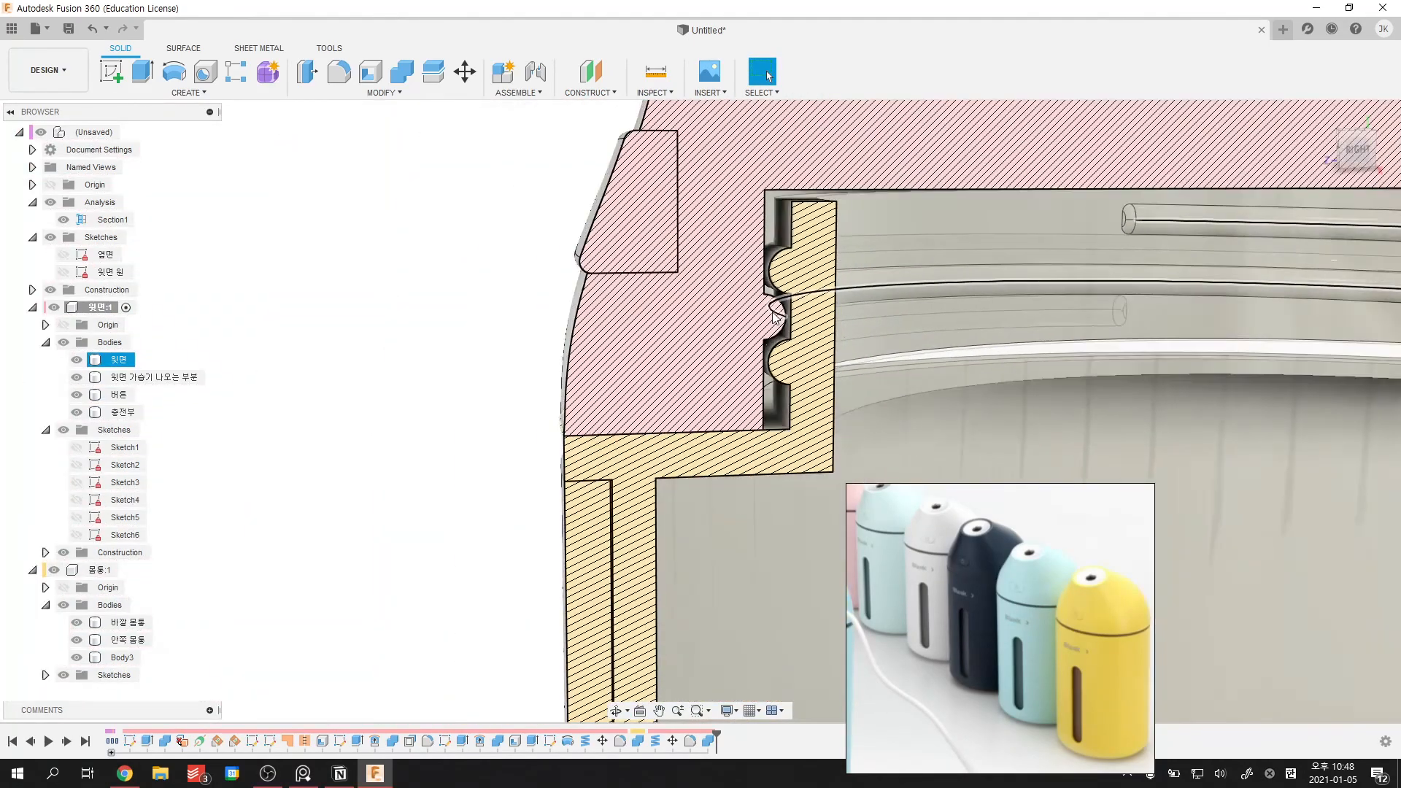
{"action": "scroll", "coordinate": [761, 282], "scroll_direction": "down", "scroll_amount": 6}
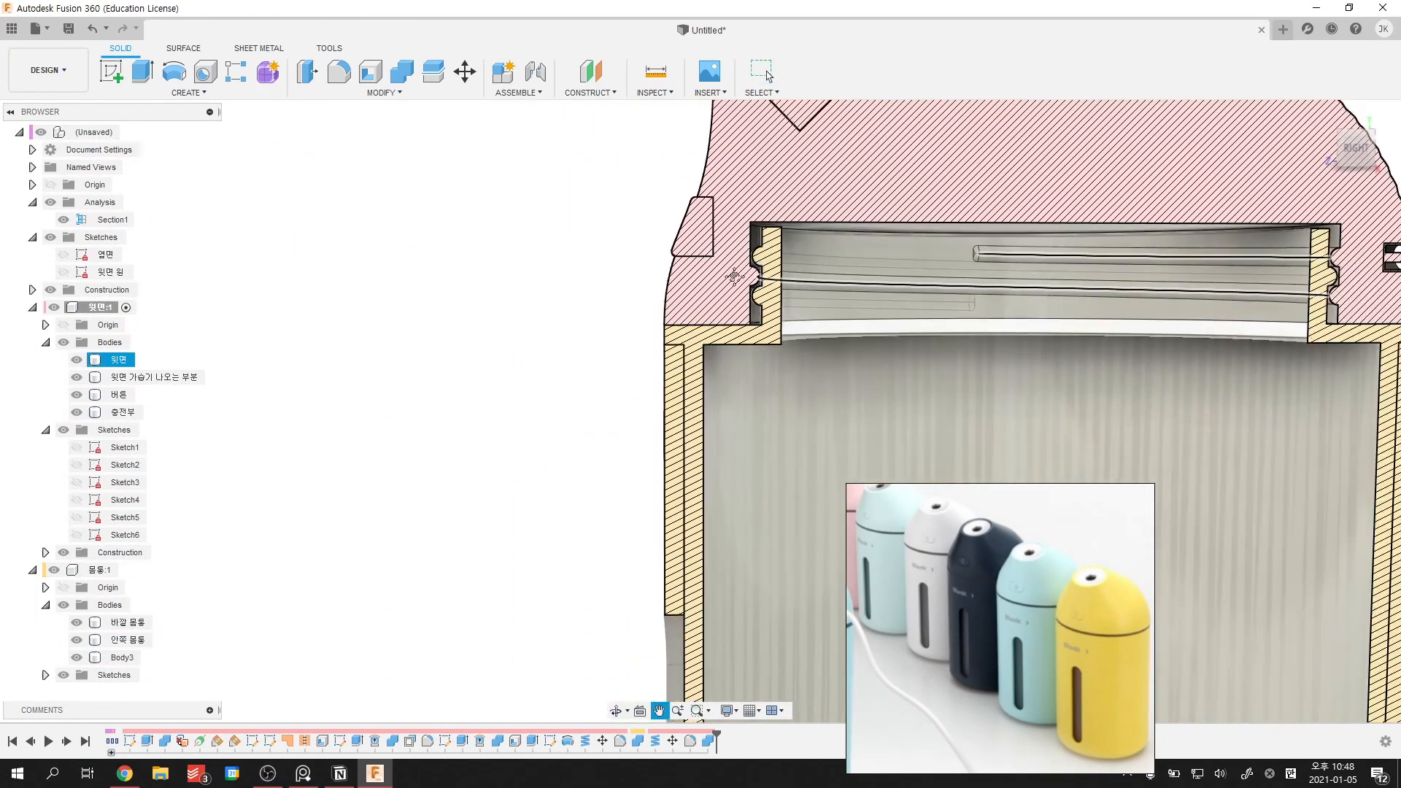
{"action": "scroll", "coordinate": [798, 312], "scroll_direction": "up", "scroll_amount": 8}
{"action": "scroll", "coordinate": [667, 303], "scroll_direction": "down", "scroll_amount": 5}
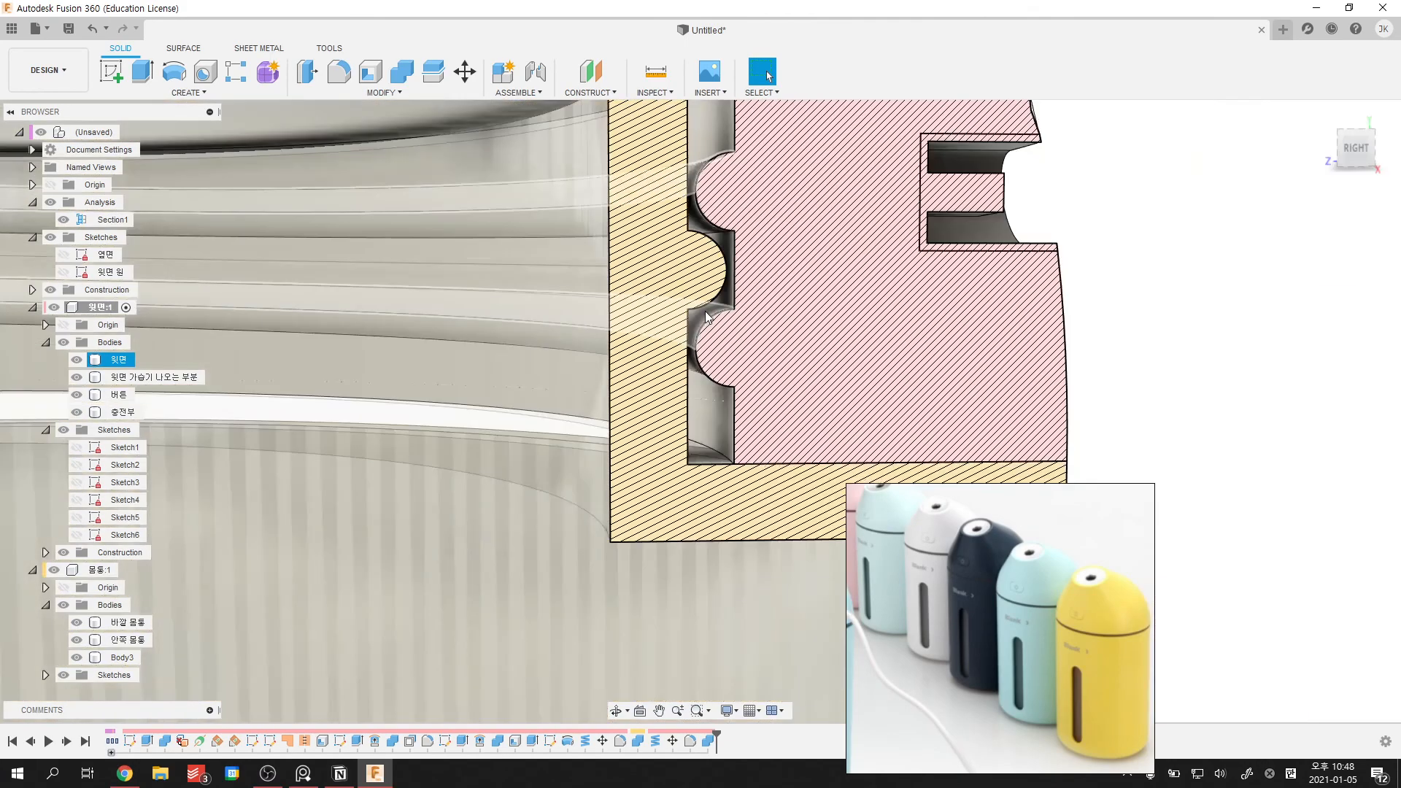
{"action": "scroll", "coordinate": [659, 322], "scroll_direction": "down", "scroll_amount": 8}
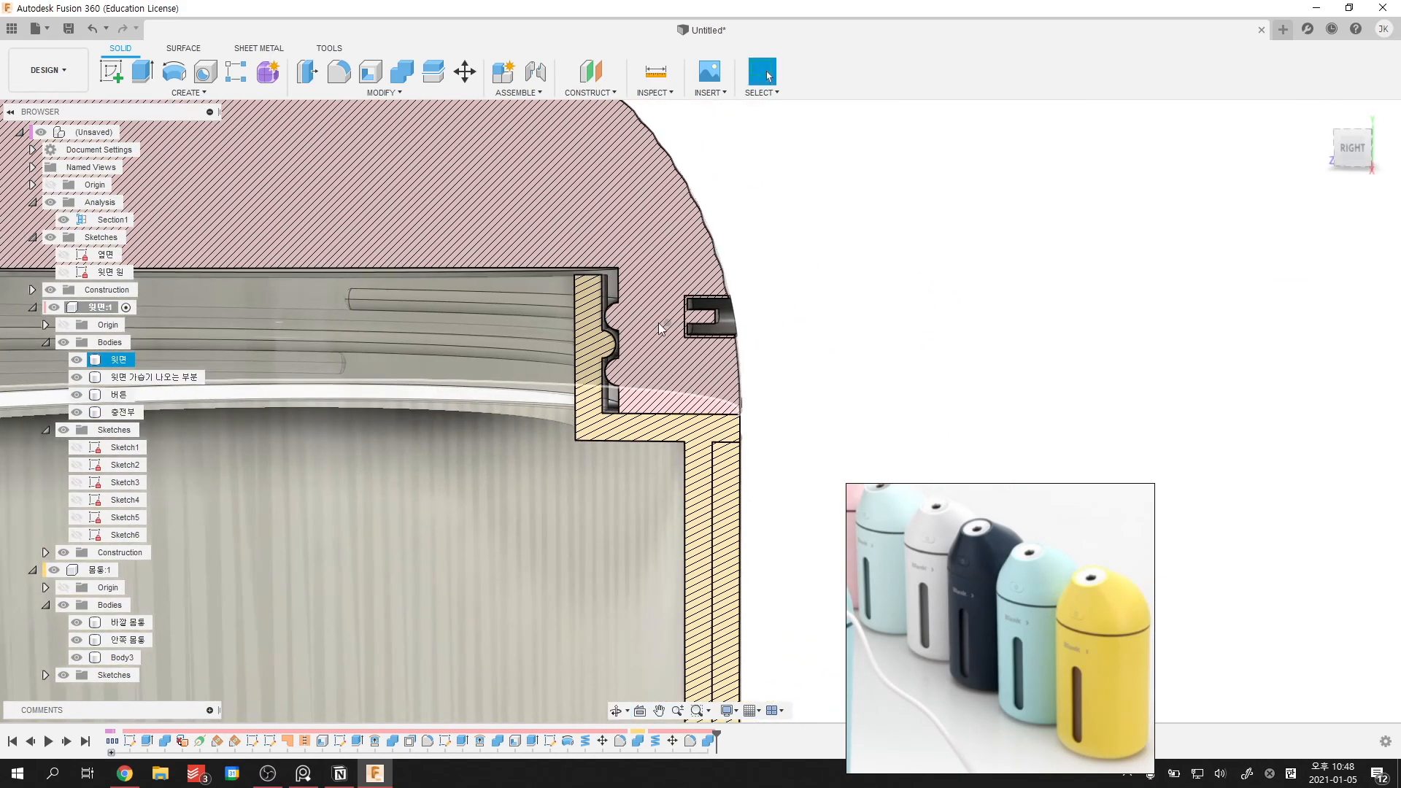
{"action": "middle_click_drag", "start_coordinate": [658, 322], "coordinate": [715, 324], "text": "shift"}
{"action": "scroll", "coordinate": [632, 318], "scroll_direction": "up", "scroll_amount": 5}
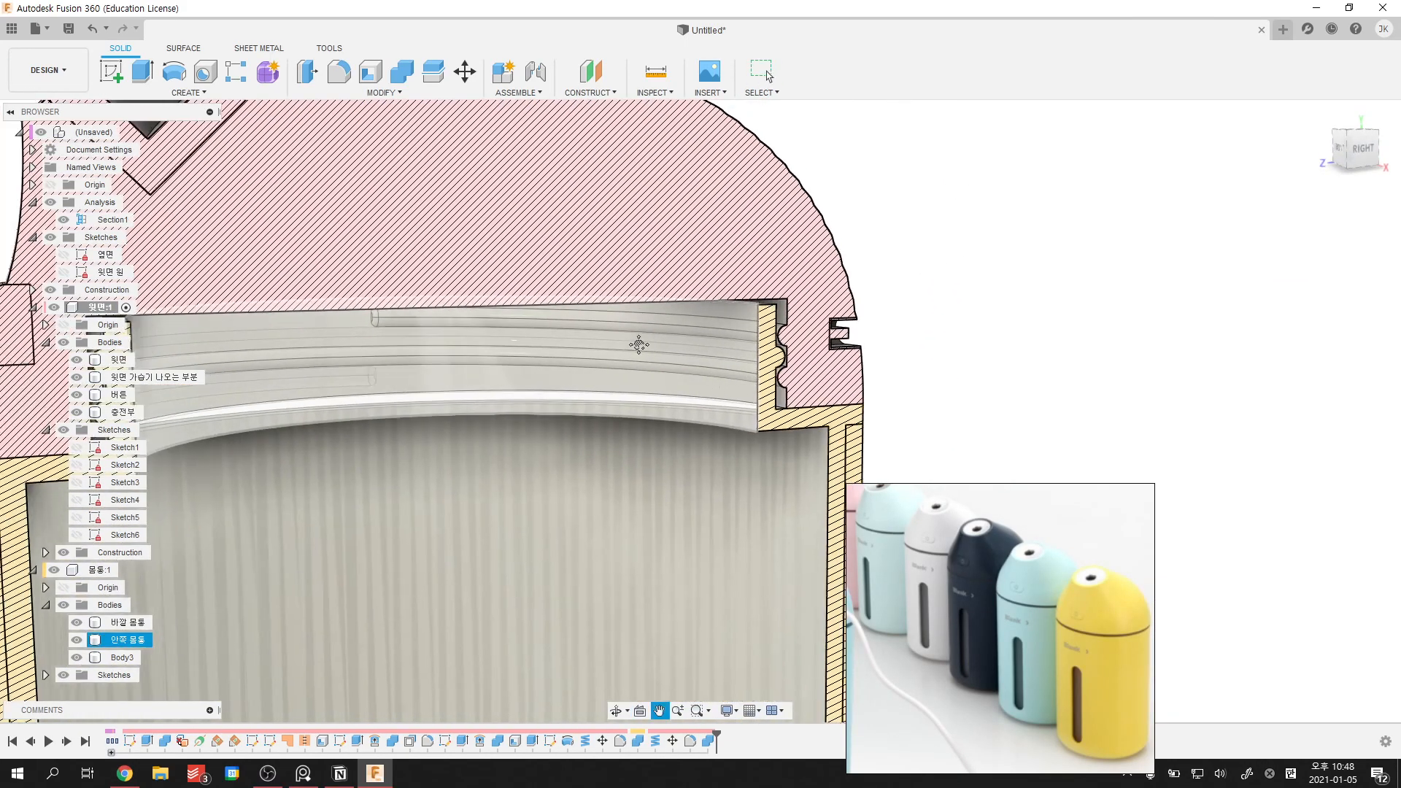
{"action": "scroll", "coordinate": [441, 343], "scroll_direction": "down", "scroll_amount": 4}
{"action": "middle_click_drag", "start_coordinate": [441, 343], "coordinate": [485, 343], "text": "shift"}
{"action": "scroll", "coordinate": [844, 328], "scroll_direction": "down", "scroll_amount": 5}
{"action": "middle_click_drag", "start_coordinate": [844, 329], "coordinate": [855, 273], "text": "shift"}
{"action": "scroll", "coordinate": [801, 307], "scroll_direction": "down", "scroll_amount": 2}
{"action": "scroll", "coordinate": [818, 307], "scroll_direction": "up", "scroll_amount": 4}
{"action": "scroll", "coordinate": [856, 272], "scroll_direction": "down", "scroll_amount": 3}
{"action": "middle_click_drag", "start_coordinate": [855, 273], "coordinate": [902, 279], "text": "shift"}
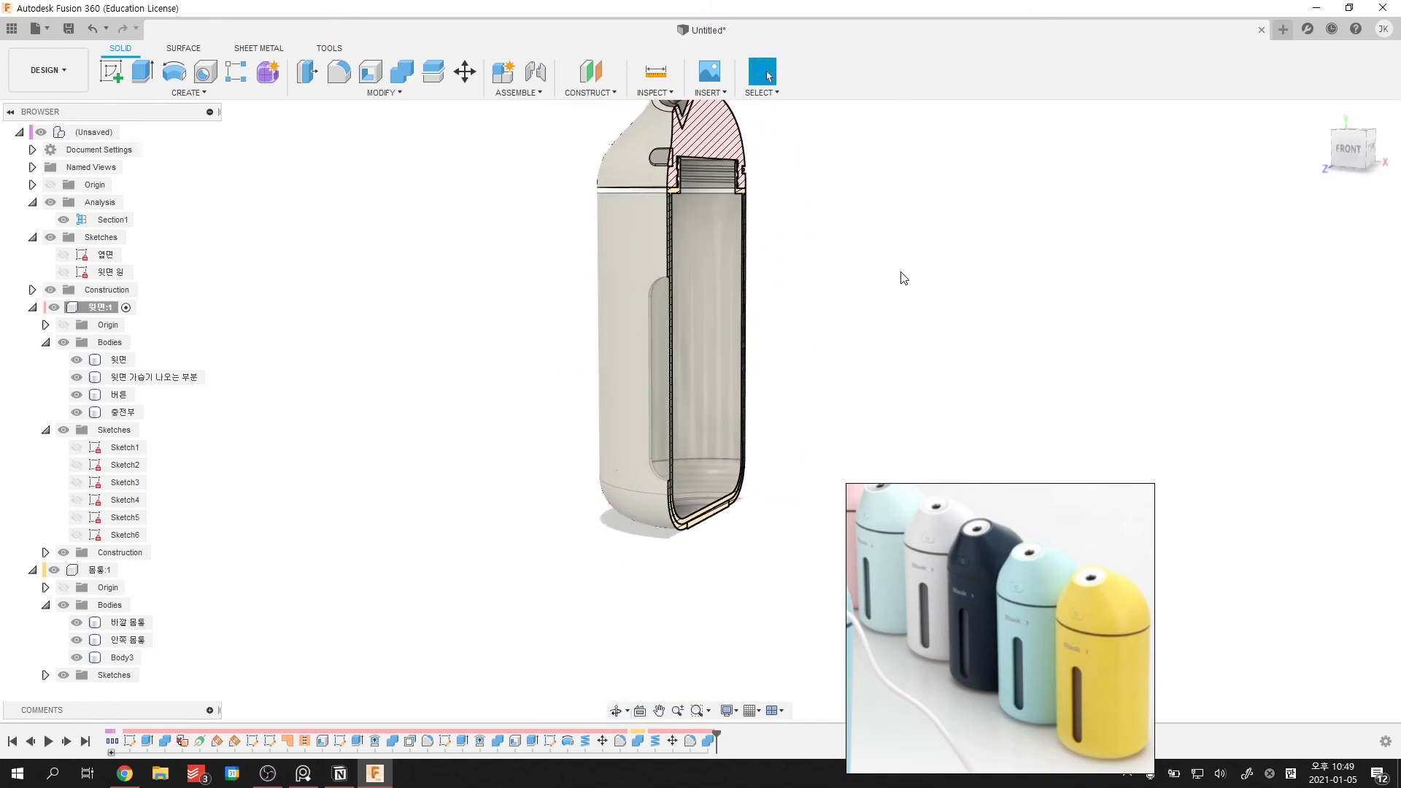
- Move and enlarge the reference image board beside the model to show more of the product photos
{"action": "left_click_drag", "start_coordinate": [961, 594], "coordinate": [1132, 462]}
{"action": "scroll", "coordinate": [1126, 465], "scroll_direction": "down", "scroll_amount": 1}
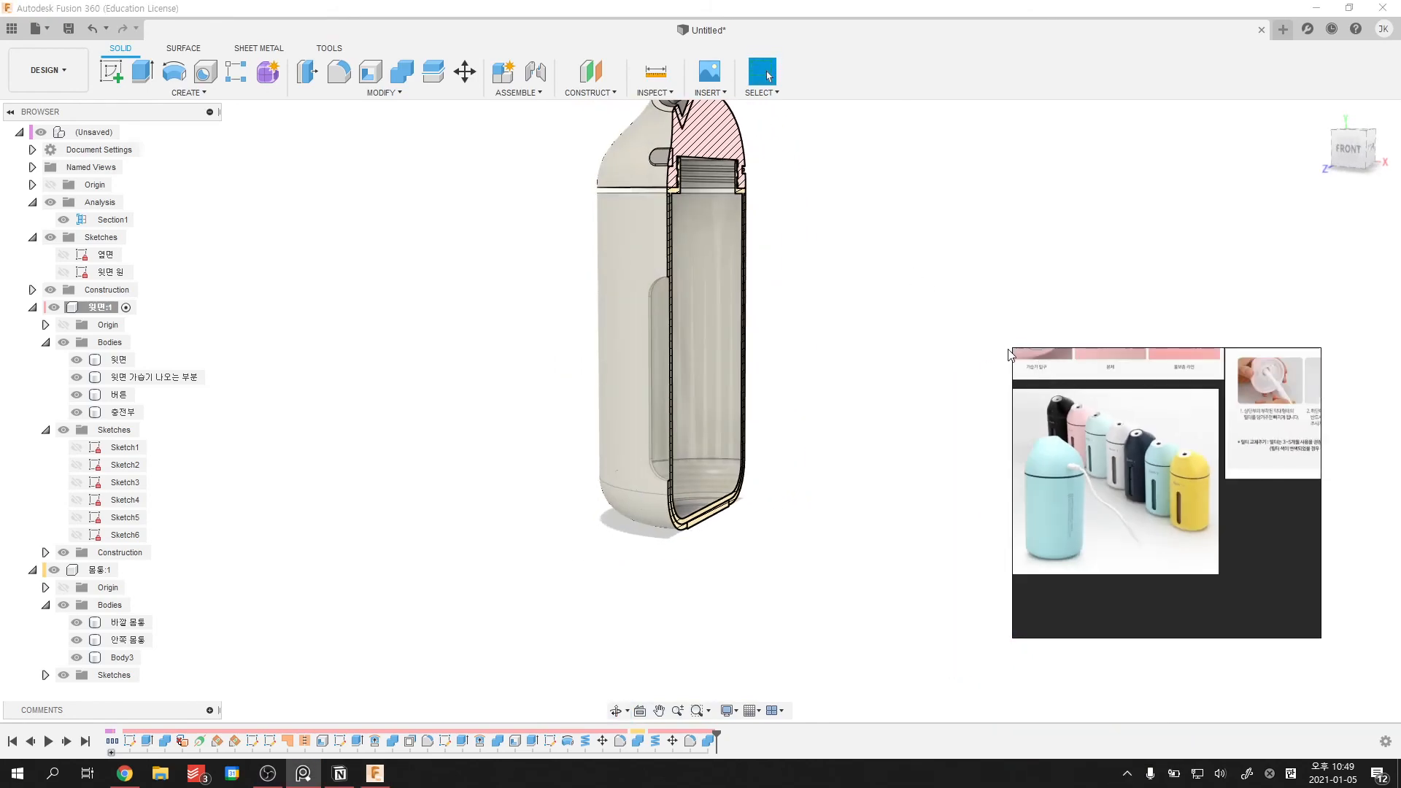
{"action": "left_click_drag", "start_coordinate": [1002, 332], "coordinate": [938, 261]}
- Hide the section analysis Section1 and activate the top-level assembly
{"action": "left_click", "coordinate": [65, 219]}
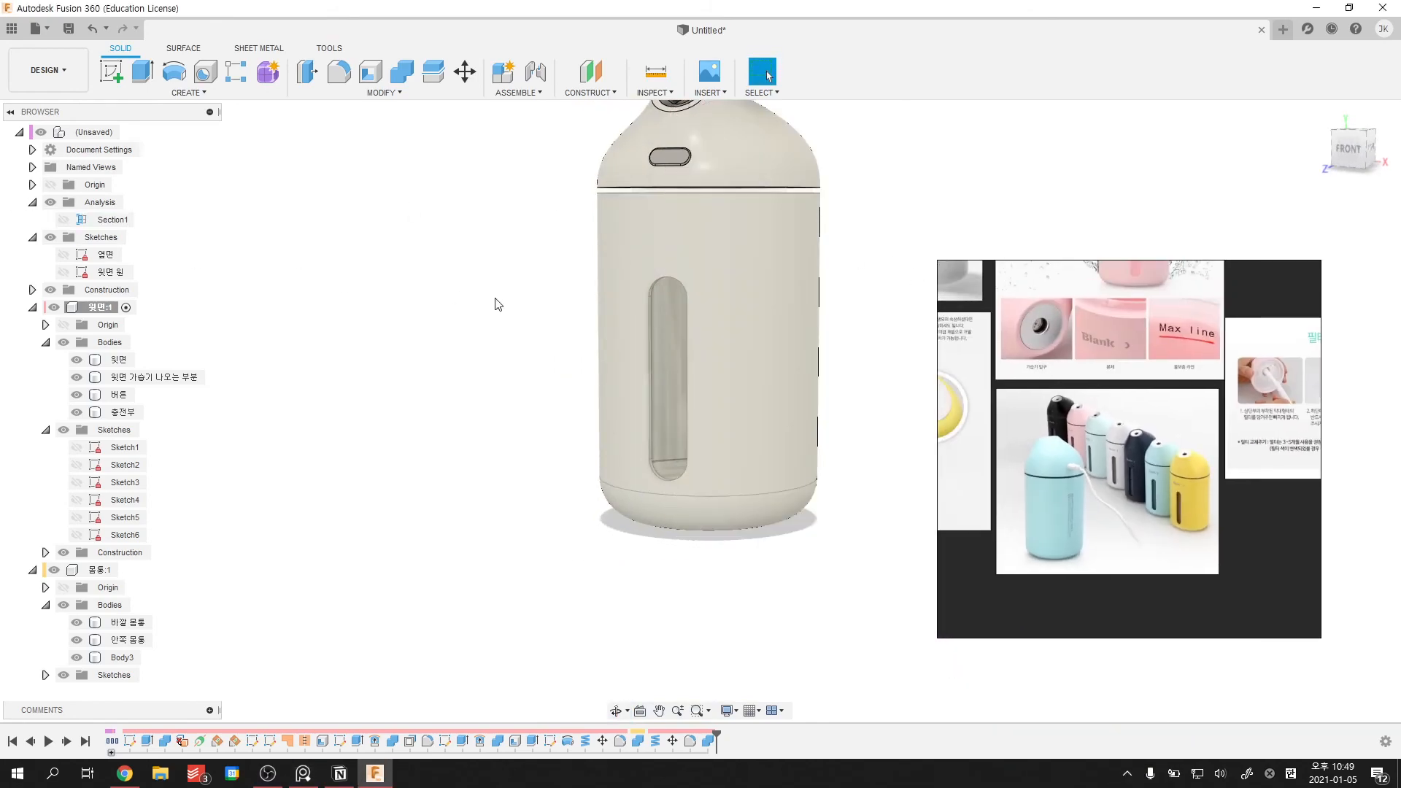
{"action": "middle_click_drag", "start_coordinate": [491, 303], "coordinate": [462, 407], "text": "shift"}
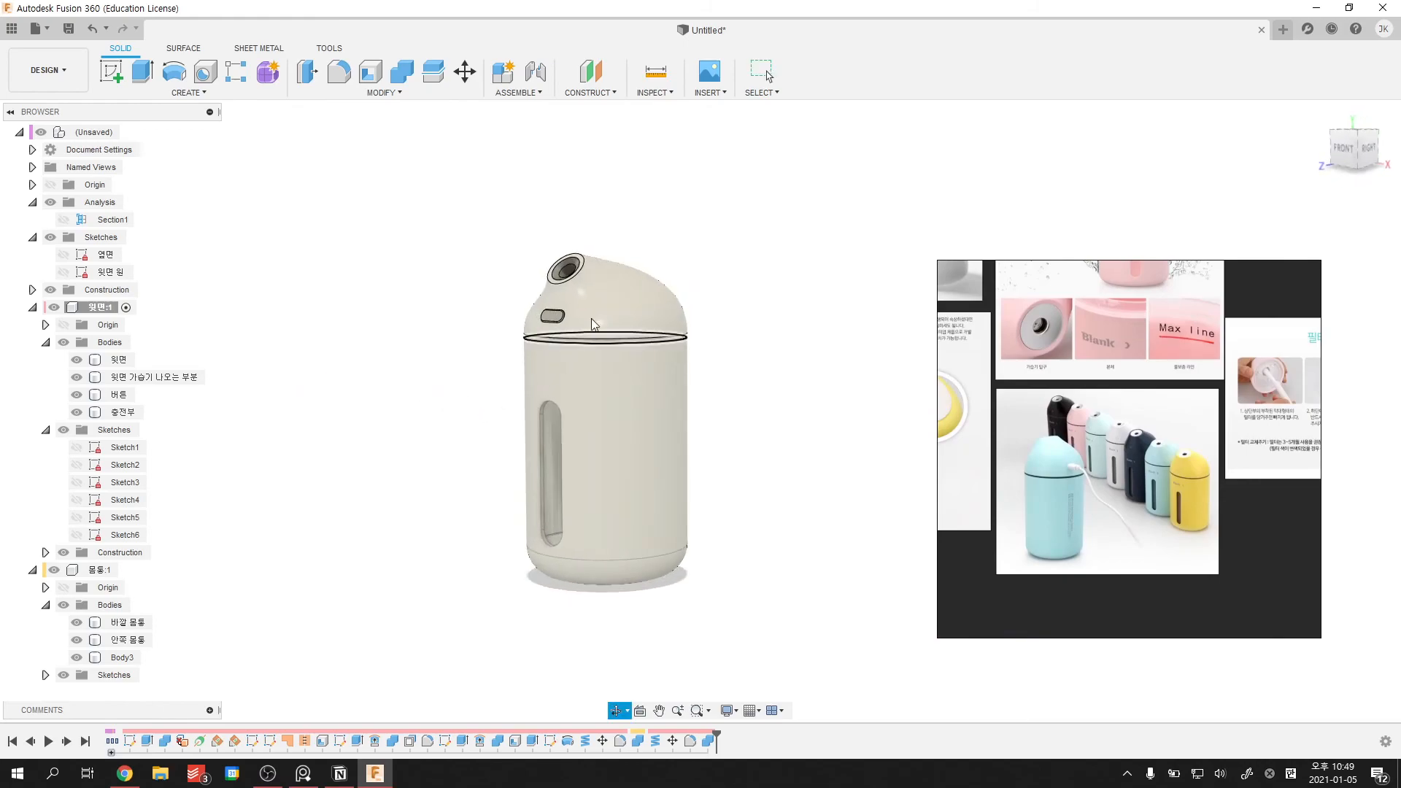
{"action": "middle_click_drag", "start_coordinate": [761, 285], "coordinate": [666, 289]}
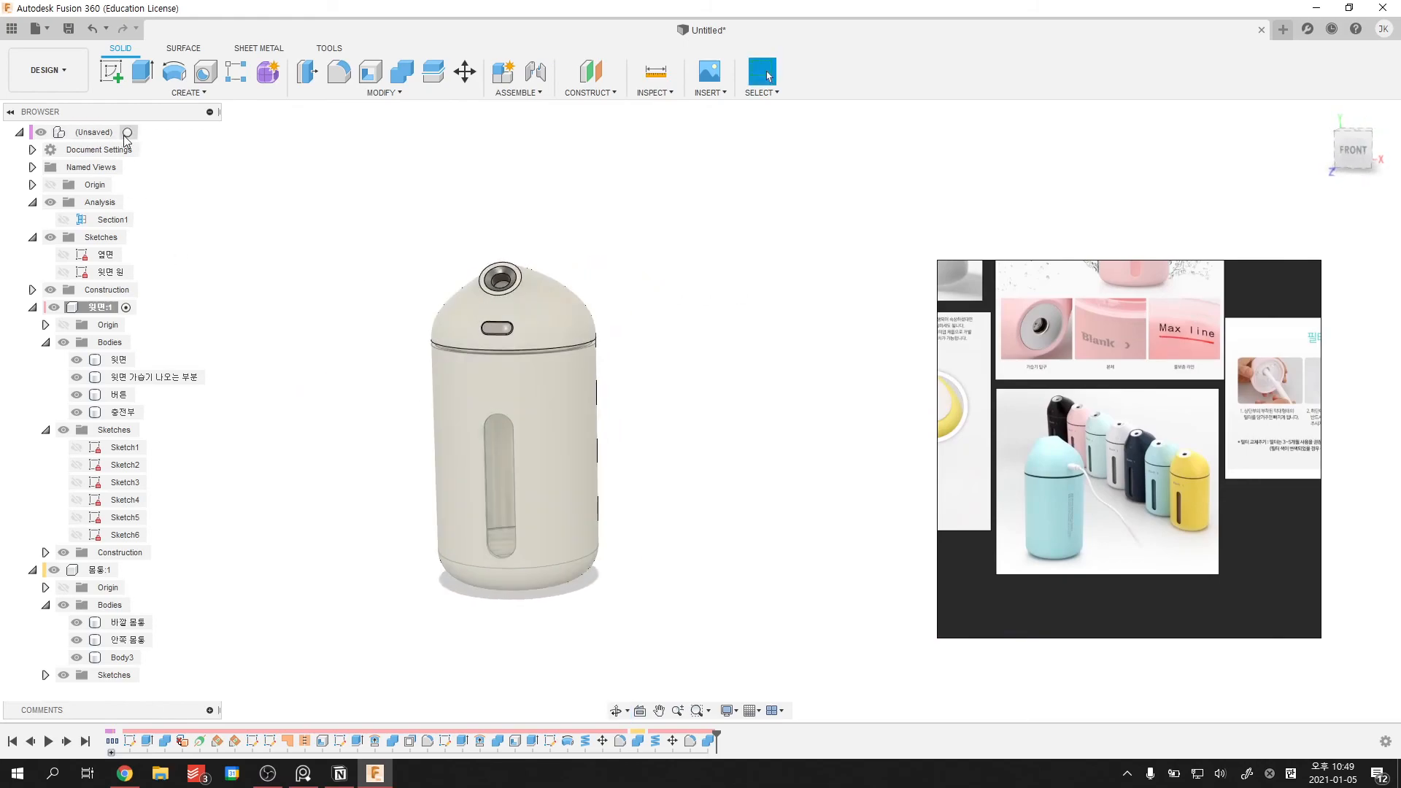
{"action": "left_click", "coordinate": [128, 132]}
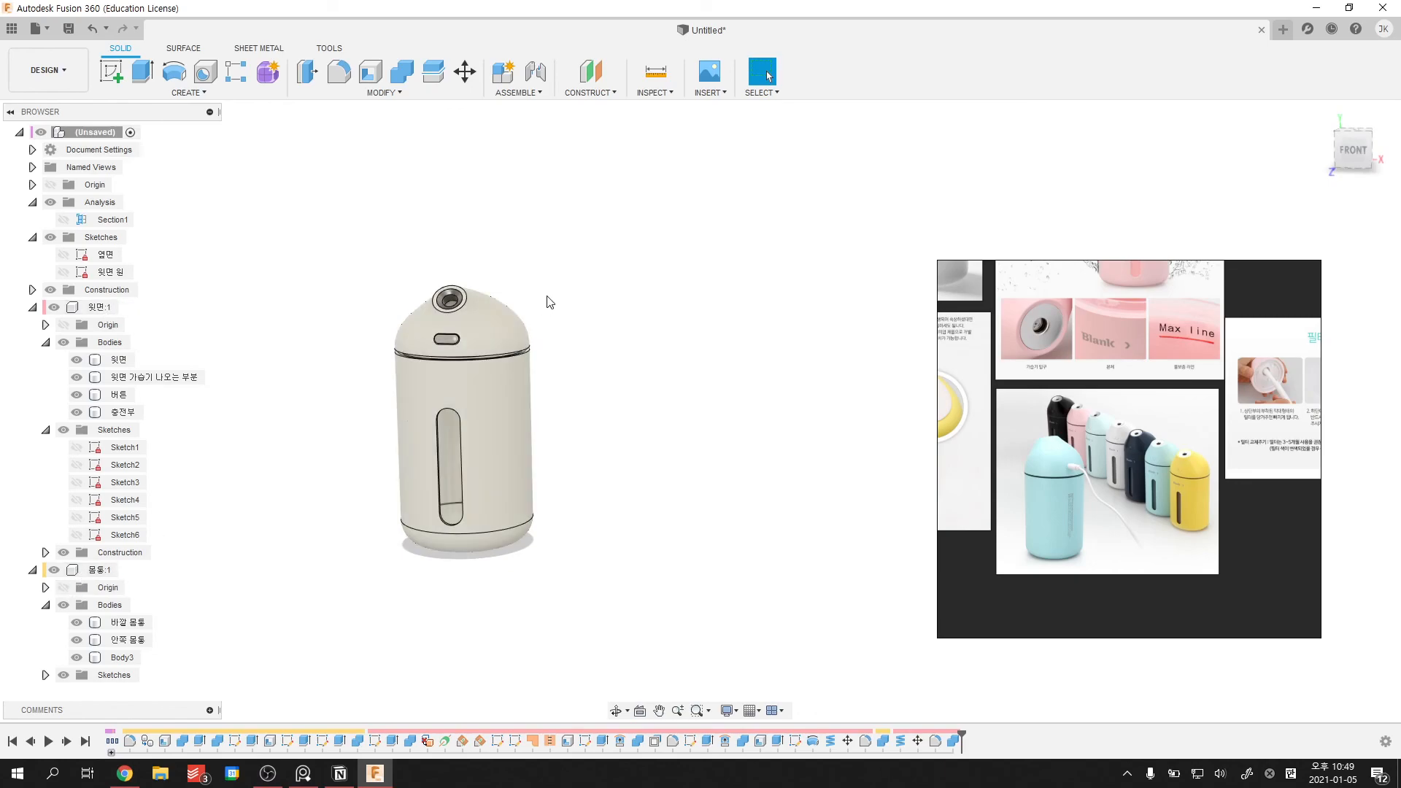
- Pull the lid component up off the container and shift the container away from it
{"action": "middle_click_drag", "start_coordinate": [574, 329], "coordinate": [610, 354]}
{"action": "left_click_drag", "start_coordinate": [505, 347], "coordinate": [633, 206]}
{"action": "left_click_drag", "start_coordinate": [500, 396], "coordinate": [343, 299]}
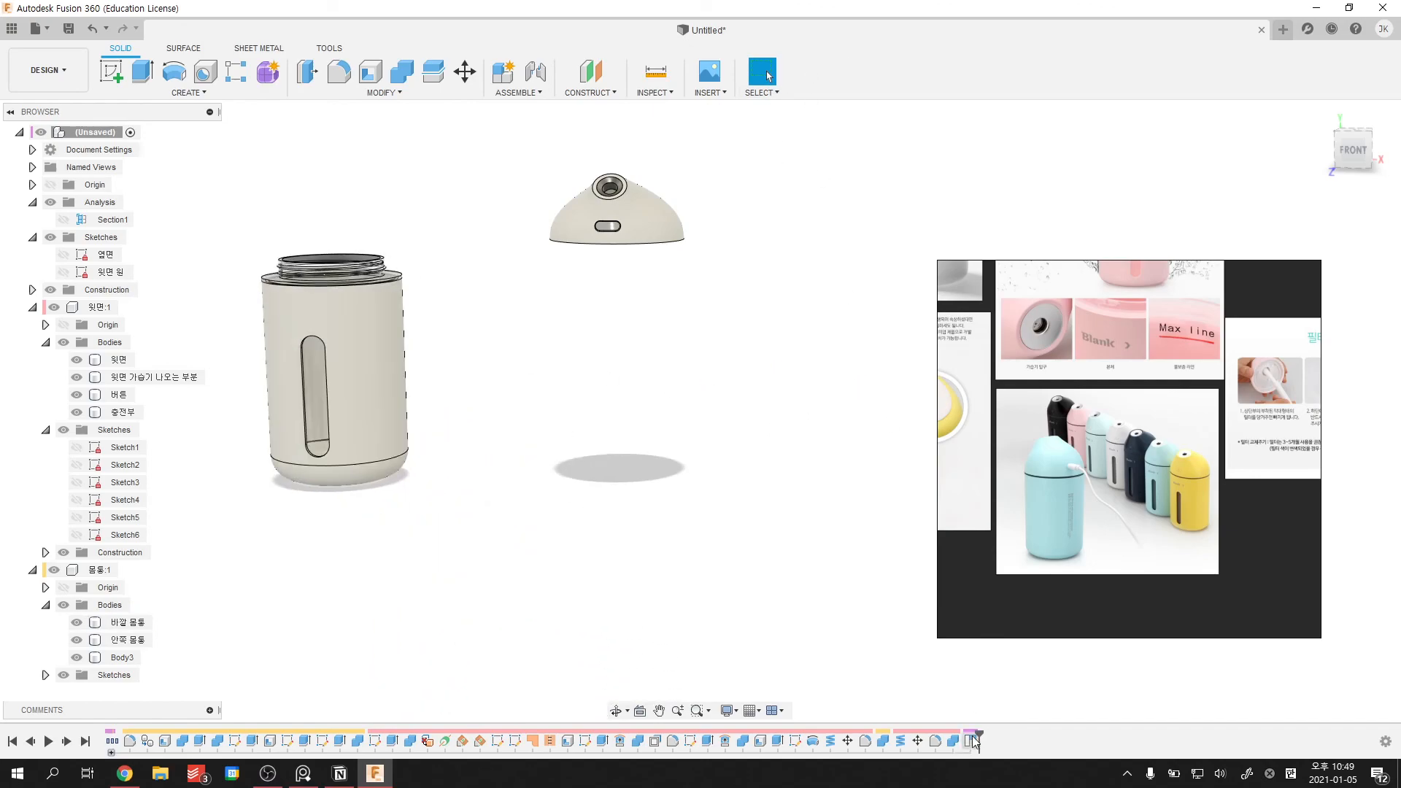
- Delete the position change Position1 that separated the lid from the container
{"action": "left_click", "coordinate": [970, 741]}
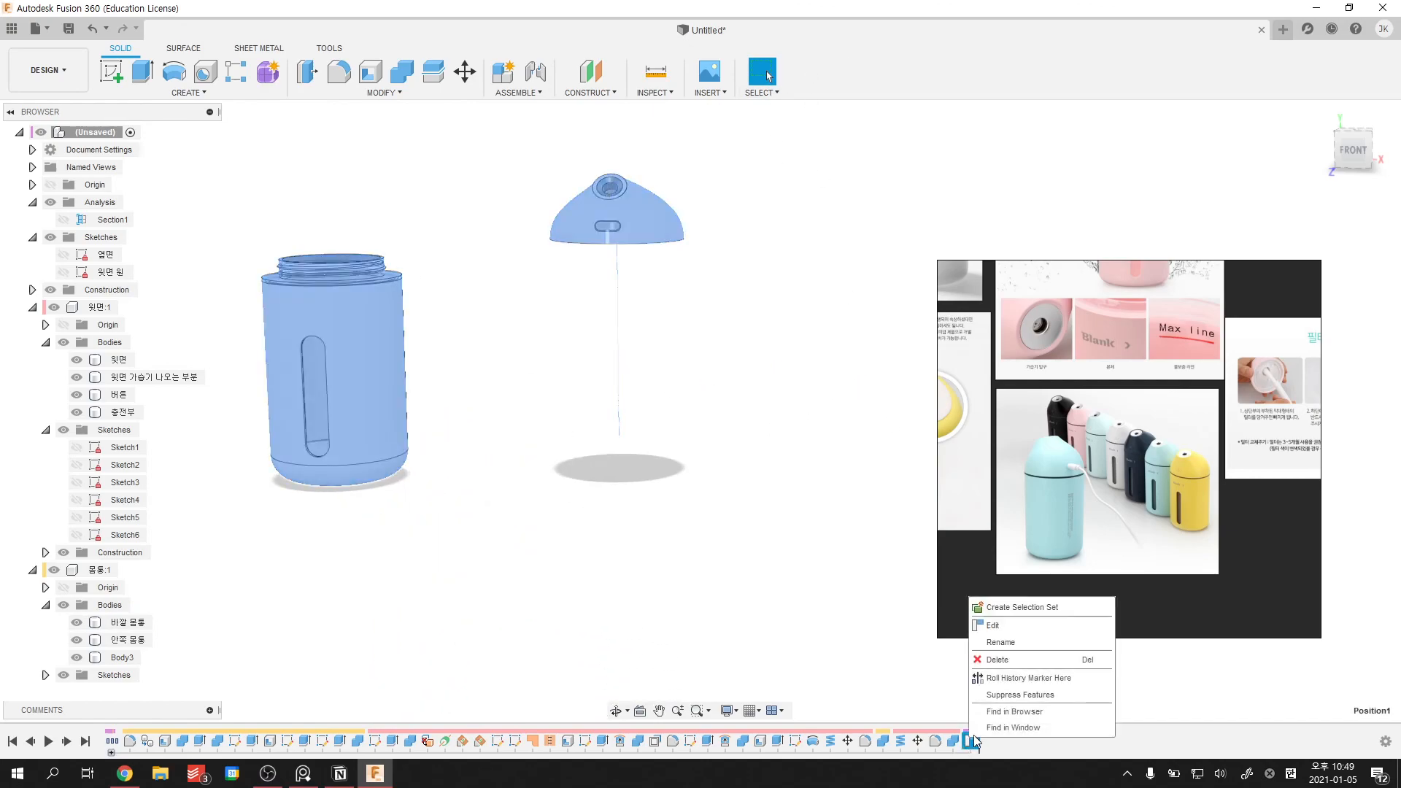
{"action": "left_click", "coordinate": [987, 679]}
{"action": "right_click", "coordinate": [954, 741]}
{"action": "left_click", "coordinate": [987, 666]}
{"action": "middle_click_drag", "start_coordinate": [672, 465], "coordinate": [652, 469], "text": "shift"}
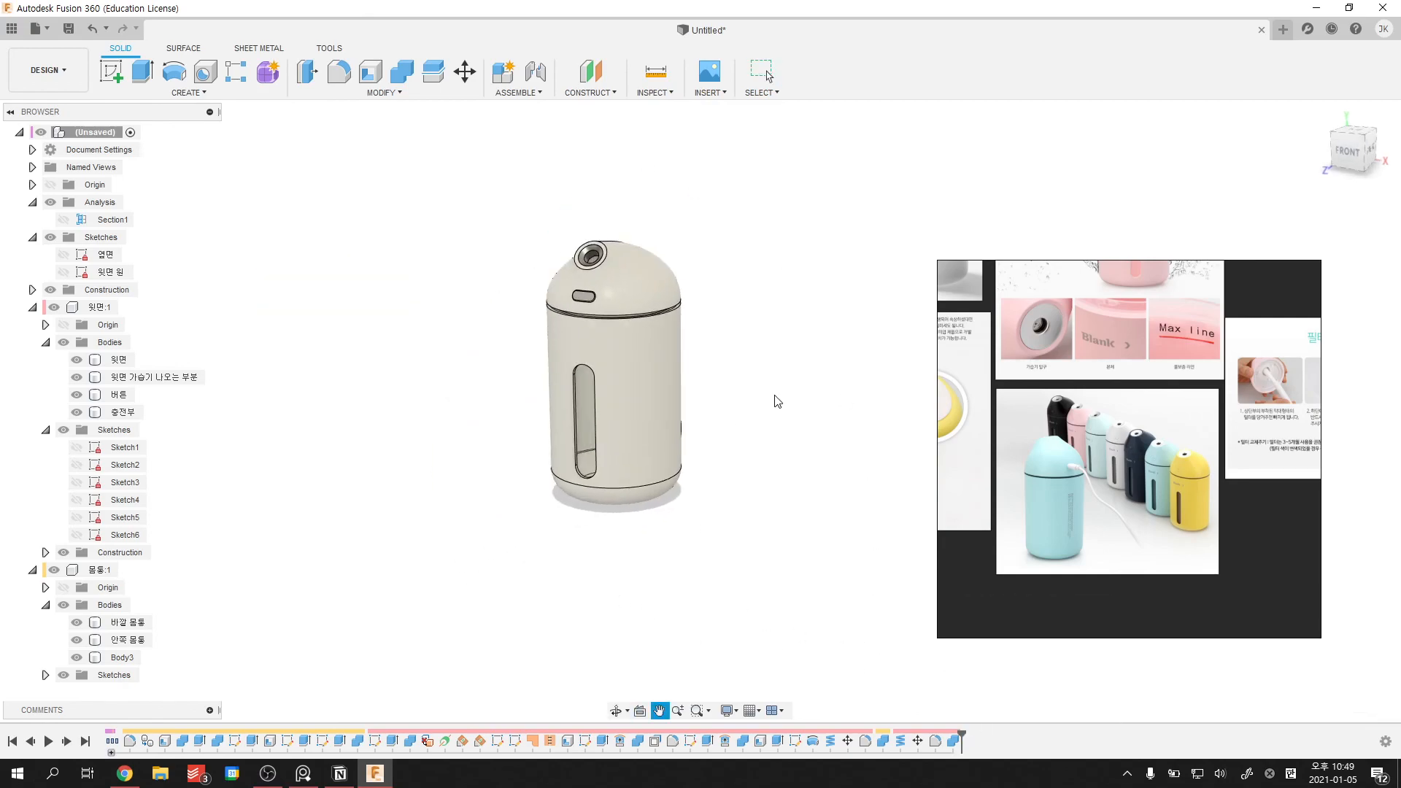